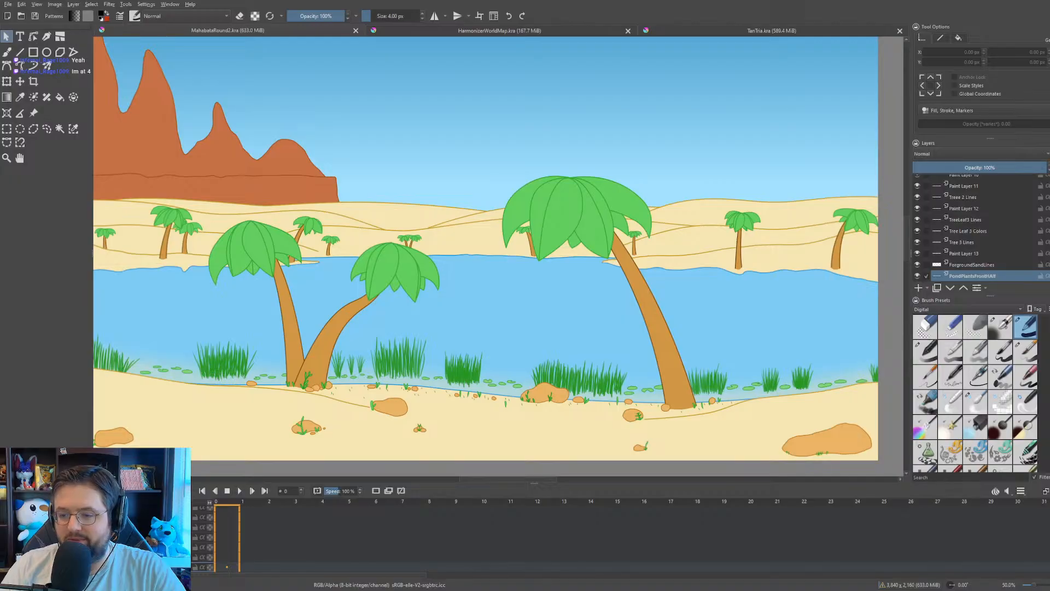
- Examine the reed clumps, lily pads and rocks along the pond's front shoreline, both close up and in the full scene
scroll(444, 400, "up", 1)
left_click_drag(487, 404, 402, 397)
scroll(440, 400, "down", 1)
scroll(404, 398, "up", 1)
scroll(395, 396, "up", 2)
left_click_drag(270, 399, 428, 395)
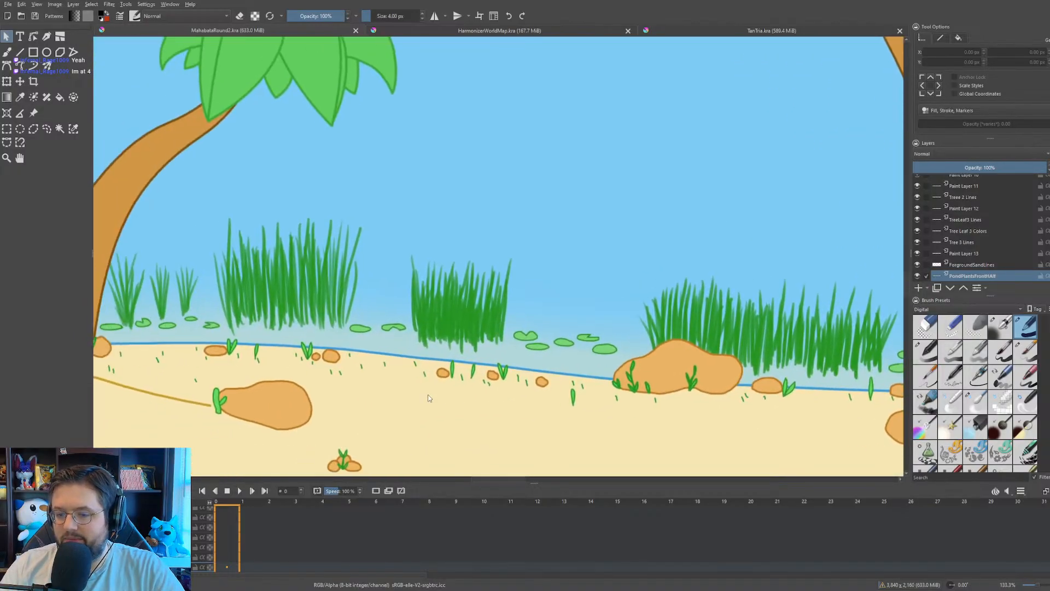
scroll(266, 296, "up", 4)
left_click_drag(282, 306, 399, 237)
scroll(320, 359, "down", 1)
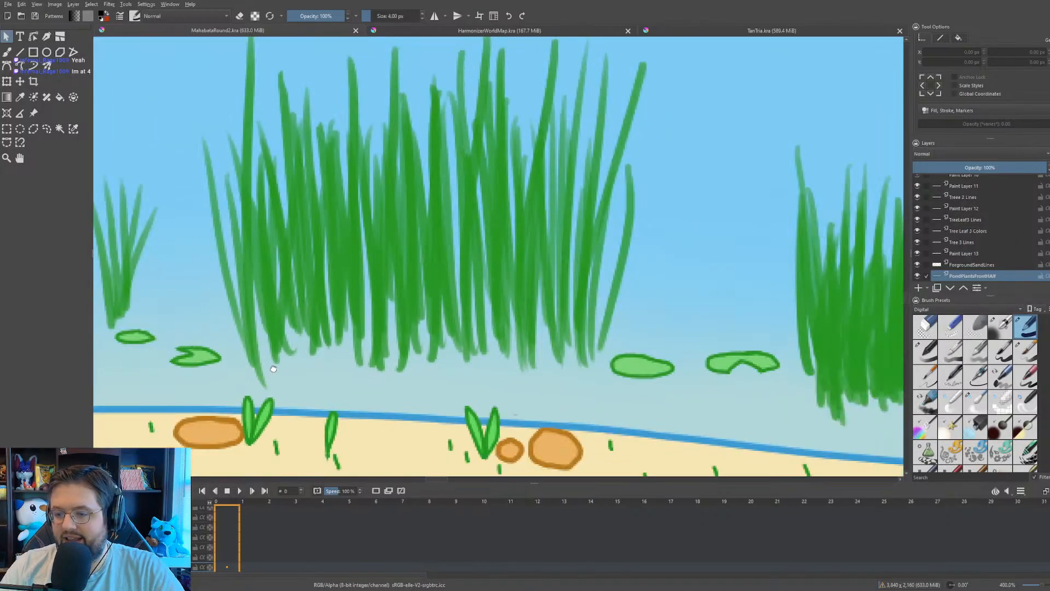
left_click_drag(272, 370, 425, 351)
scroll(391, 355, "down", 2)
left_click_drag(259, 354, 369, 344)
scroll(343, 343, "down", 2)
scroll(246, 345, "up", 1)
scroll(335, 335, "down", 6)
left_click_drag(311, 329, 342, 328)
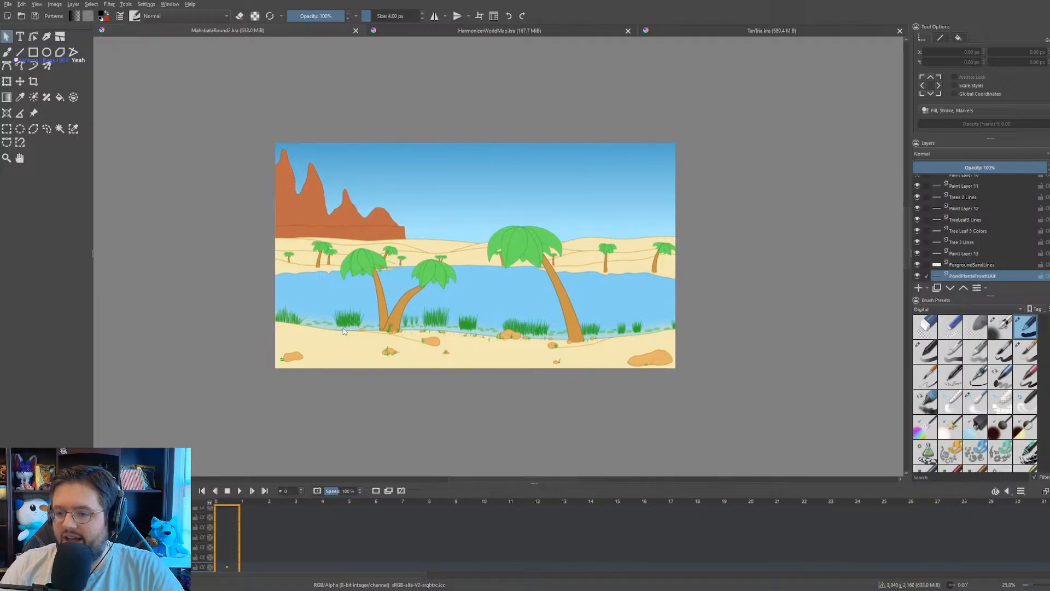
scroll(345, 337, "up", 3)
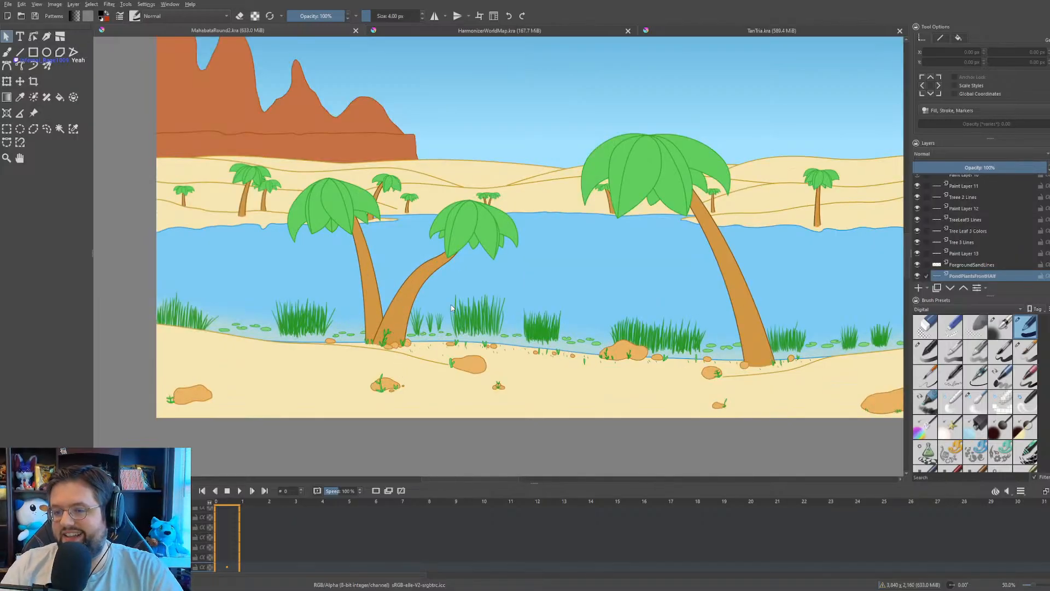
left_click_drag(451, 308, 365, 334)
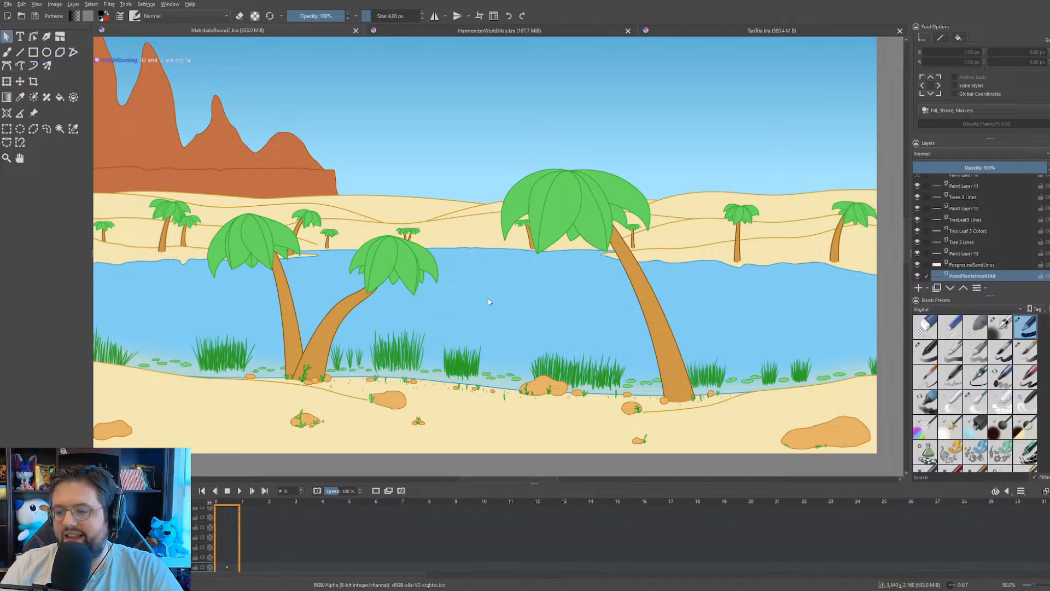
left_click_drag(488, 298, 412, 376)
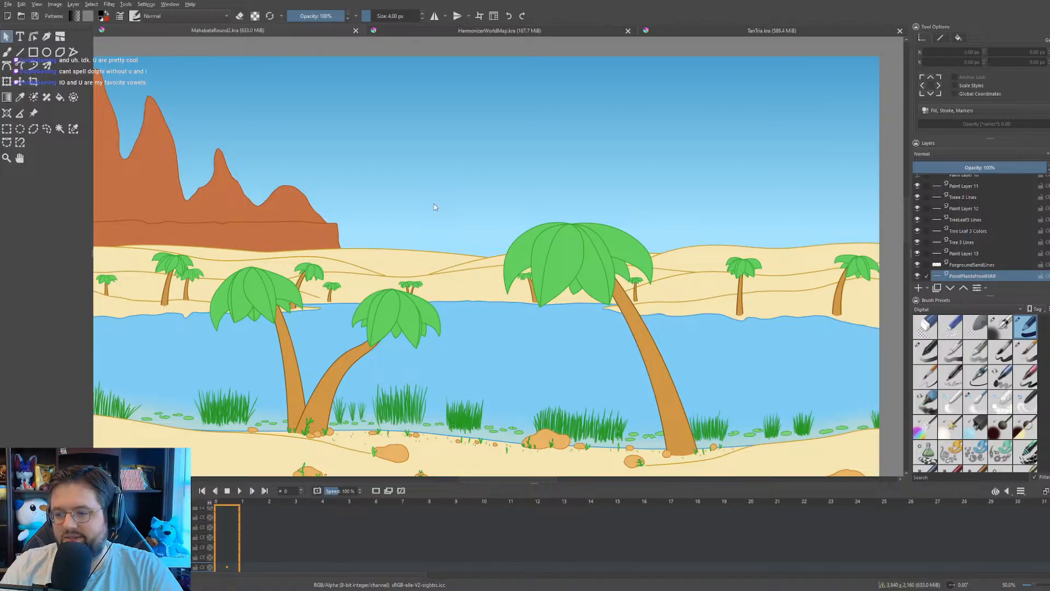
left_click_drag(443, 278, 463, 201)
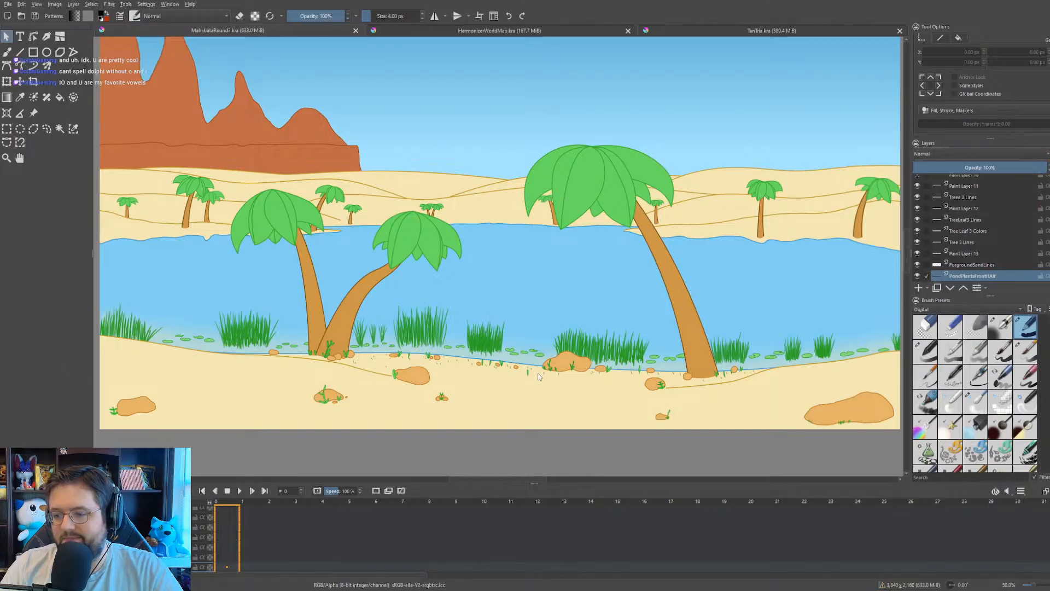
left_click_drag(538, 376, 511, 374)
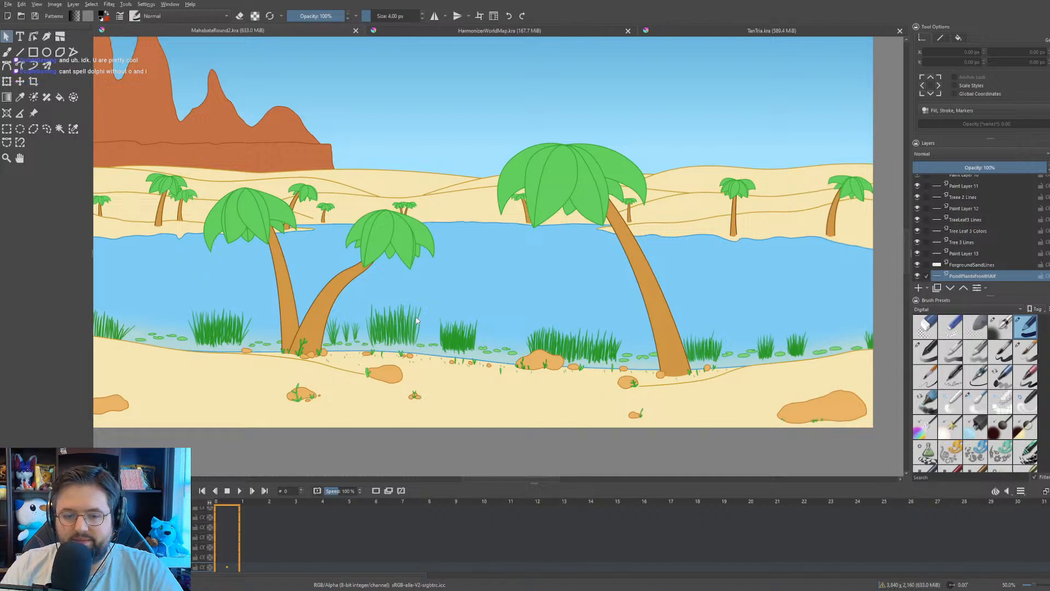
scroll(434, 305, "down", 1)
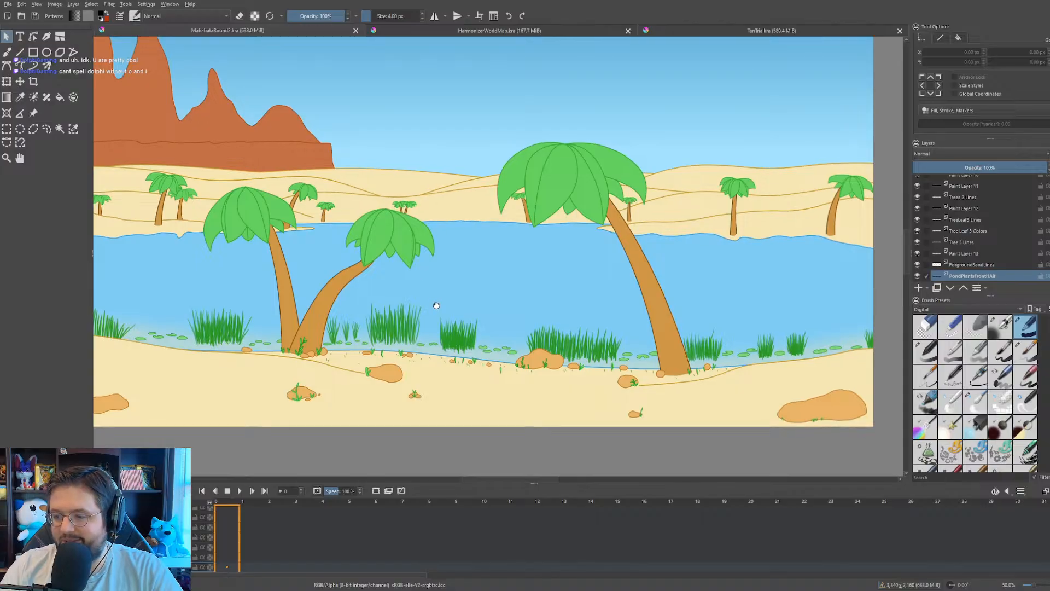
scroll(371, 301, "down", 1)
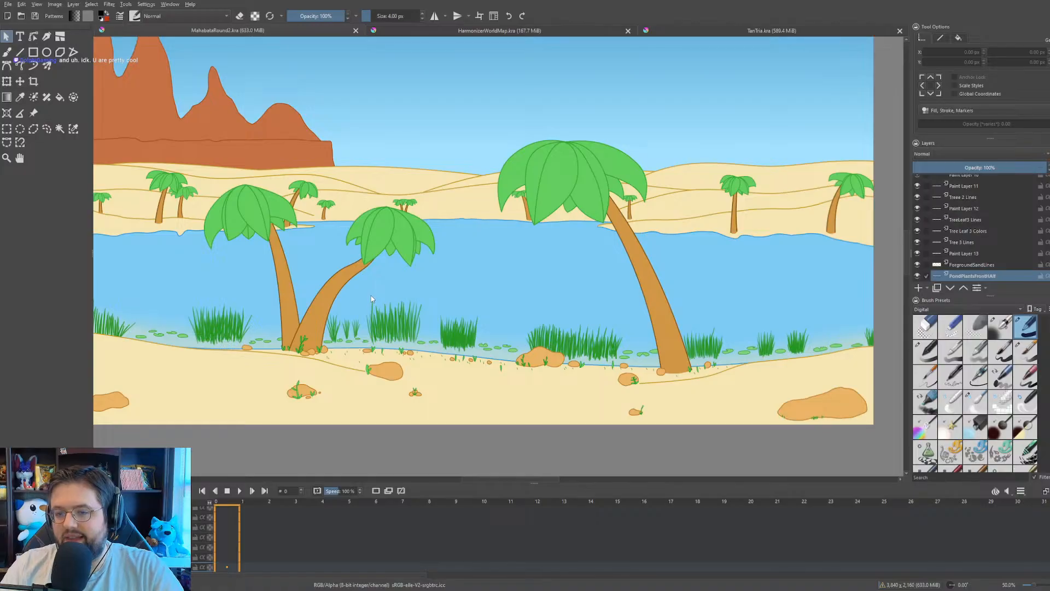
- Inspect the plants at the base of the twin palms and the reed clumps beside them up close
scroll(371, 299, "up", 1)
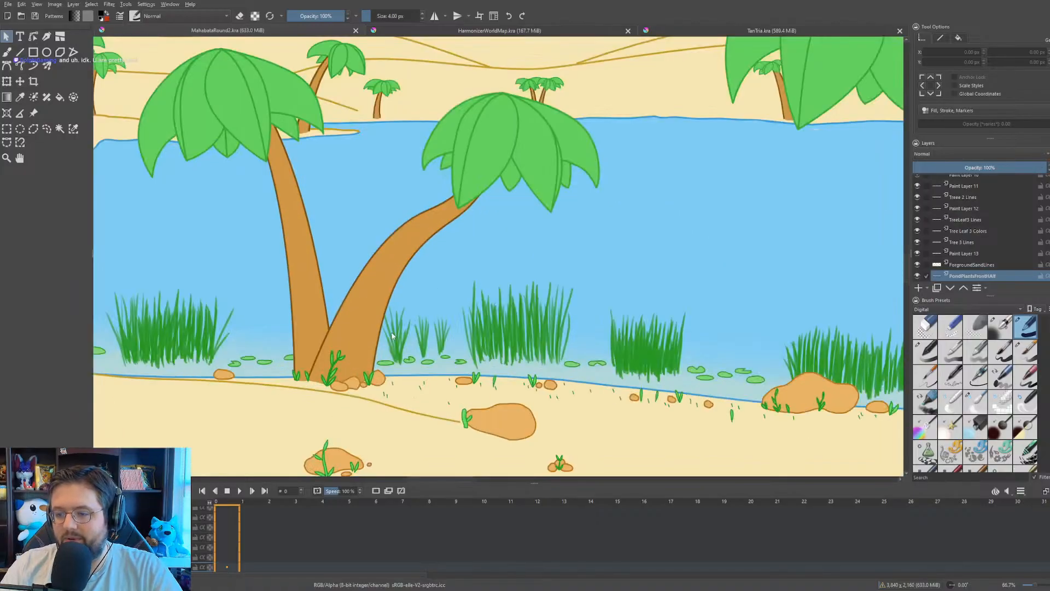
scroll(610, 359, "up", 3)
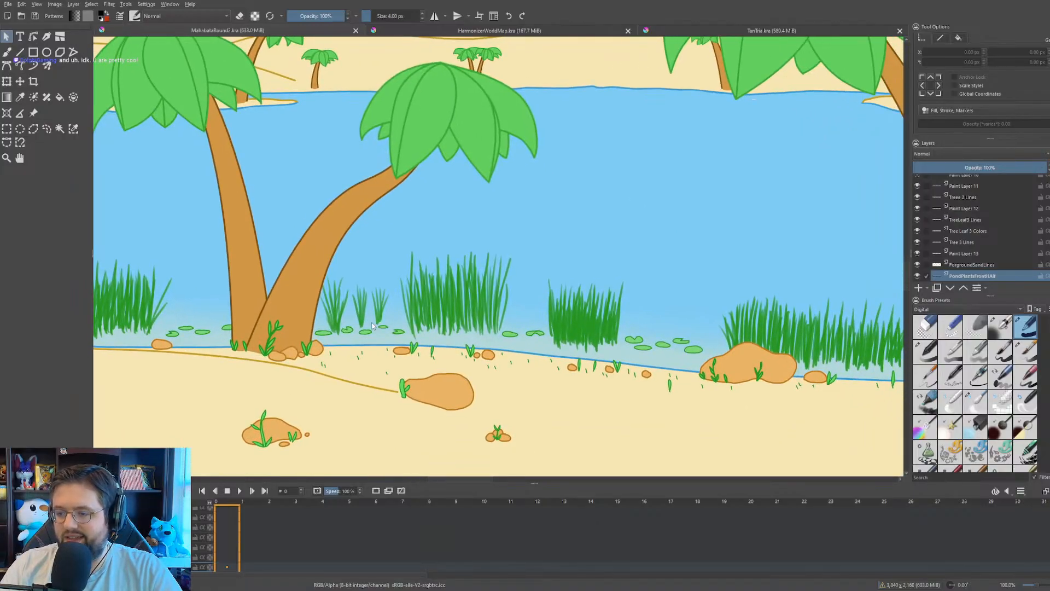
scroll(520, 316, "up", 1)
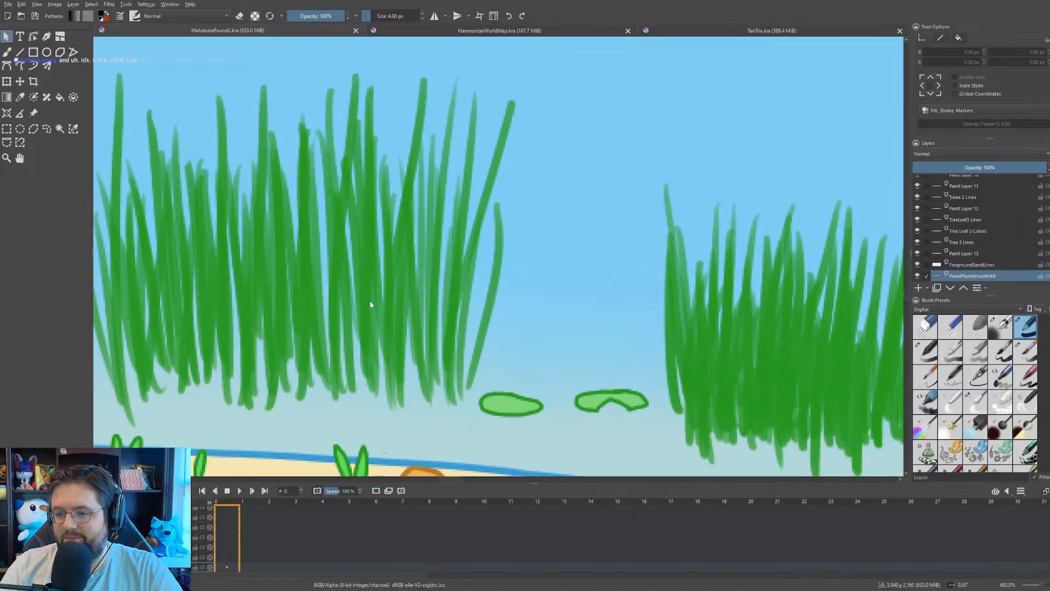
scroll(497, 286, "down", 2)
left_click_drag(344, 312, 510, 312)
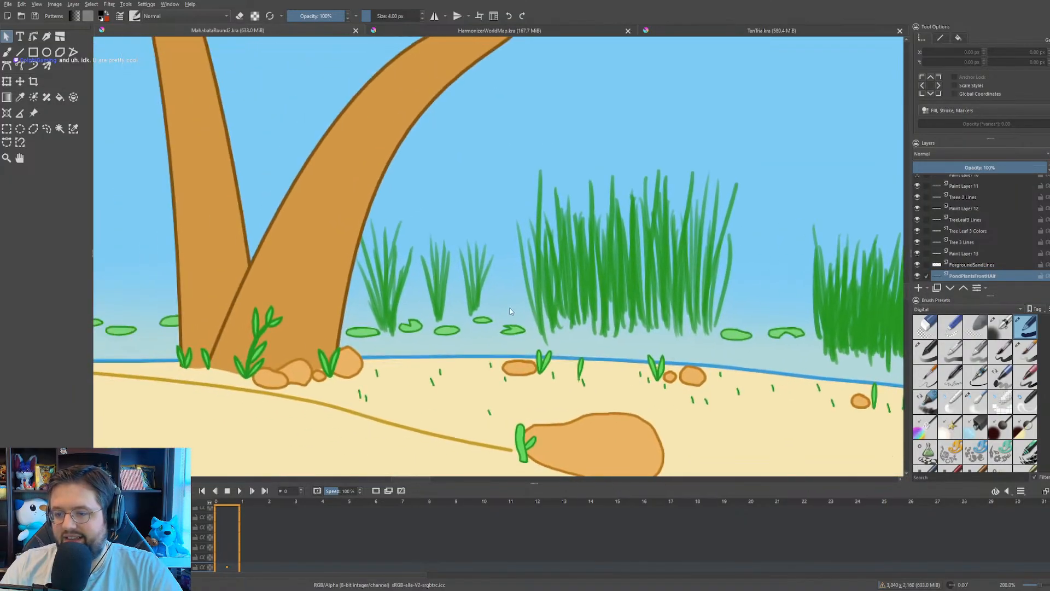
left_click_drag(251, 375, 393, 350)
scroll(397, 364, "up", 2)
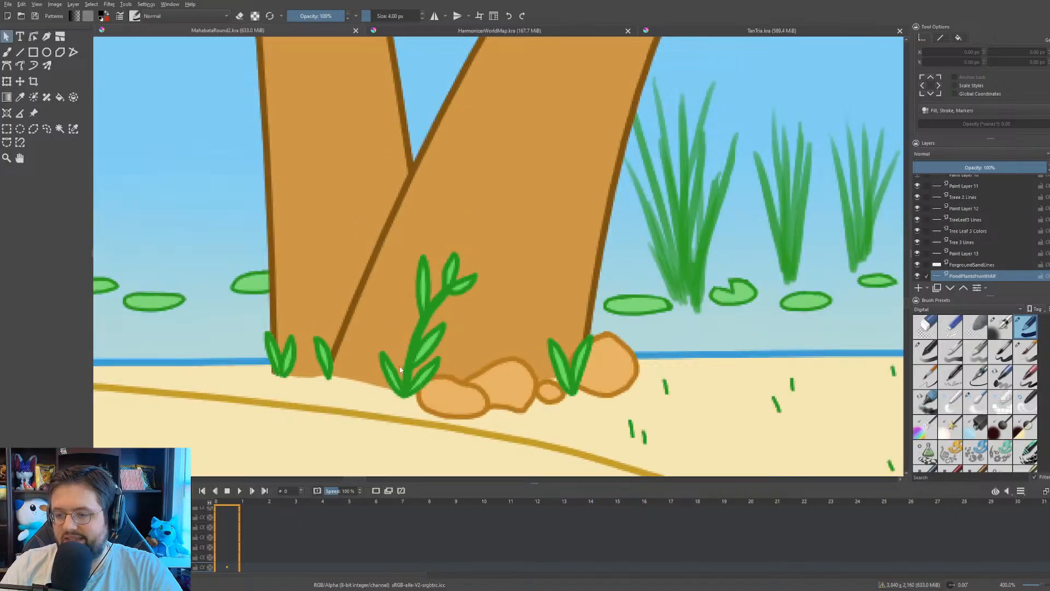
left_click_drag(490, 275, 335, 321)
left_click_drag(501, 191, 375, 191)
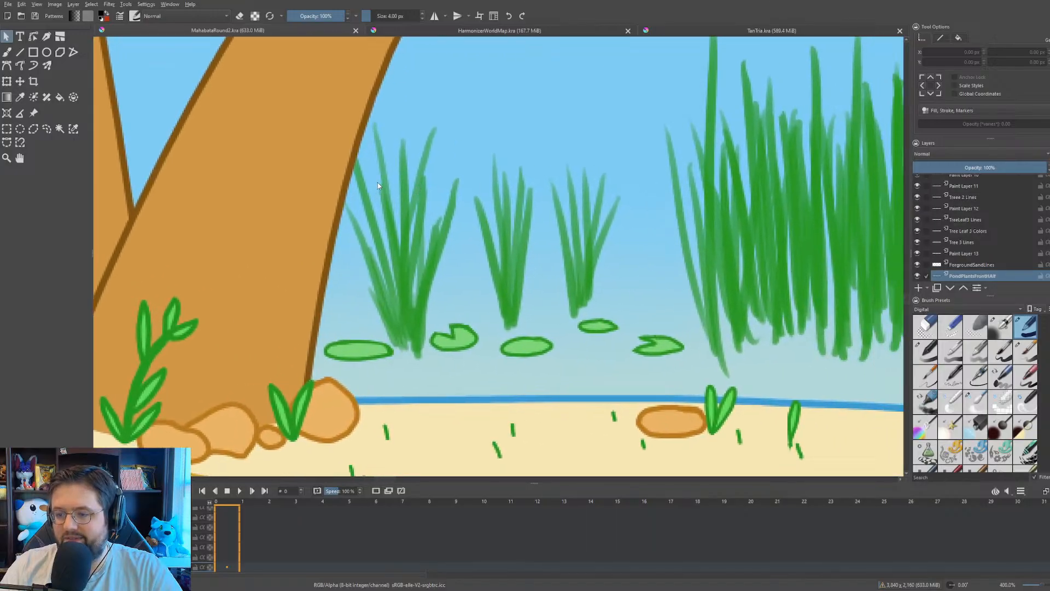
scroll(394, 335, "down", 2)
left_click_drag(667, 345, 357, 371)
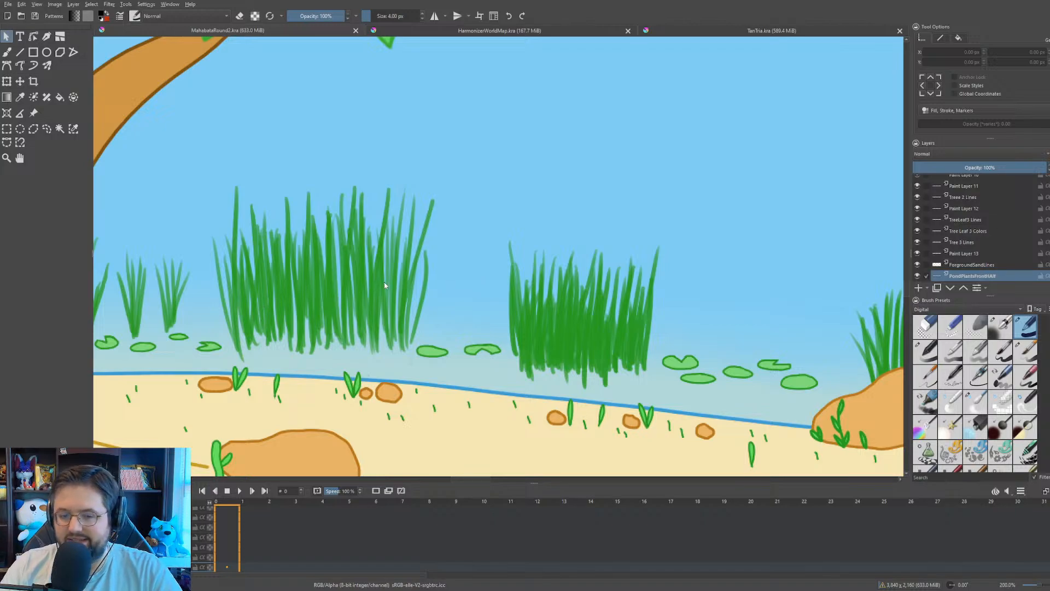
scroll(384, 283, "down", 2)
left_click_drag(520, 274, 596, 250)
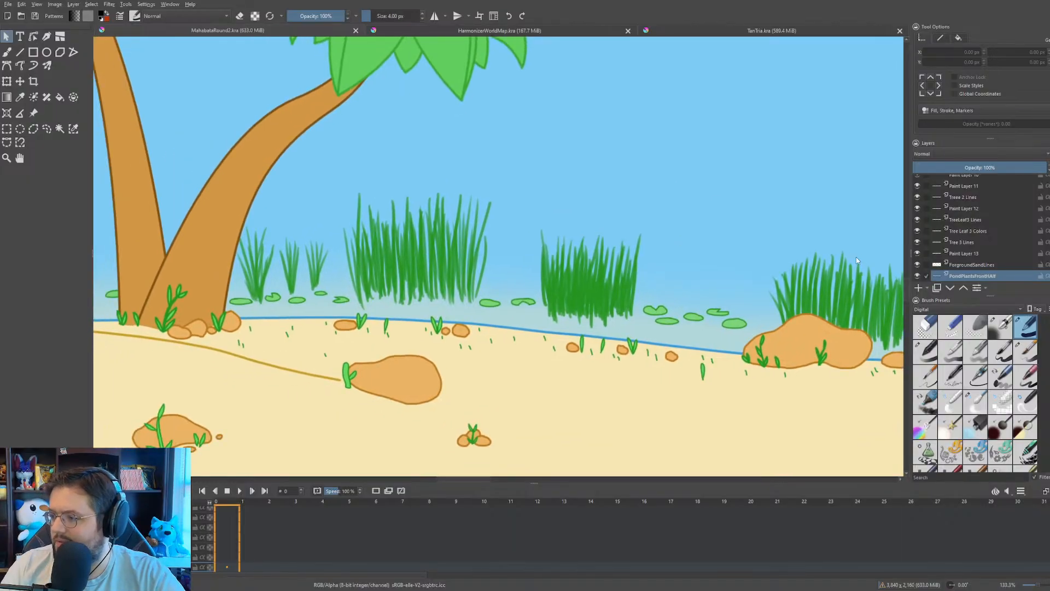
- Toggle the PondPlantsFrontHAlf layer off and on to check which pond plant lines it holds
left_click(917, 276)
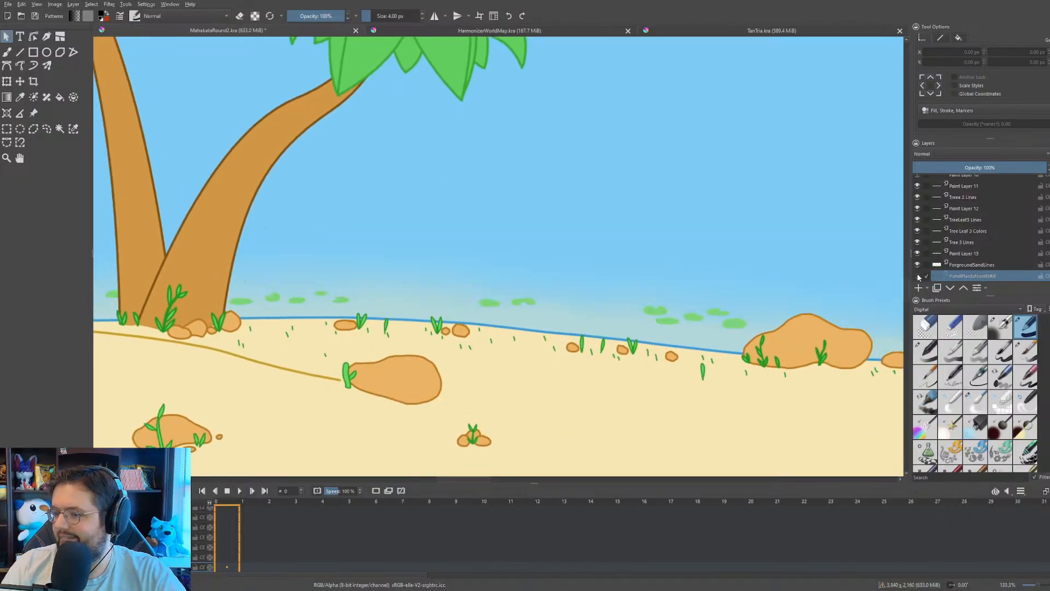
left_click(918, 275)
scroll(404, 250, "up", 5)
scroll(405, 251, "down", 3)
scroll(435, 255, "up", 2)
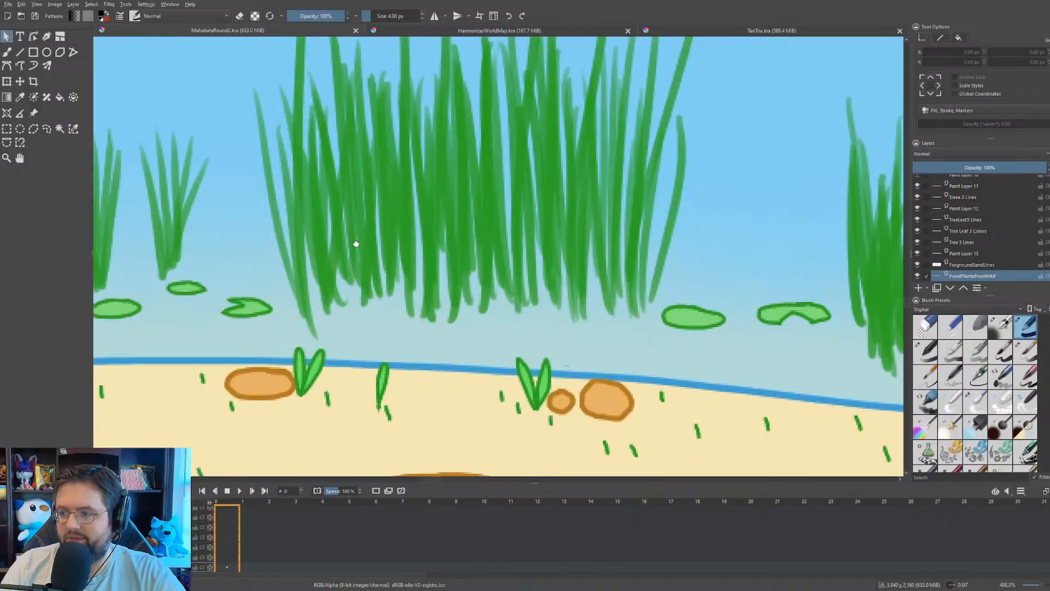
left_click(917, 275)
left_click(918, 275)
- Sample the dark green from a lily pad's outline as the painting colour and switch to the freehand brush
scroll(348, 275, "up", 5)
scroll(384, 275, "up", 2)
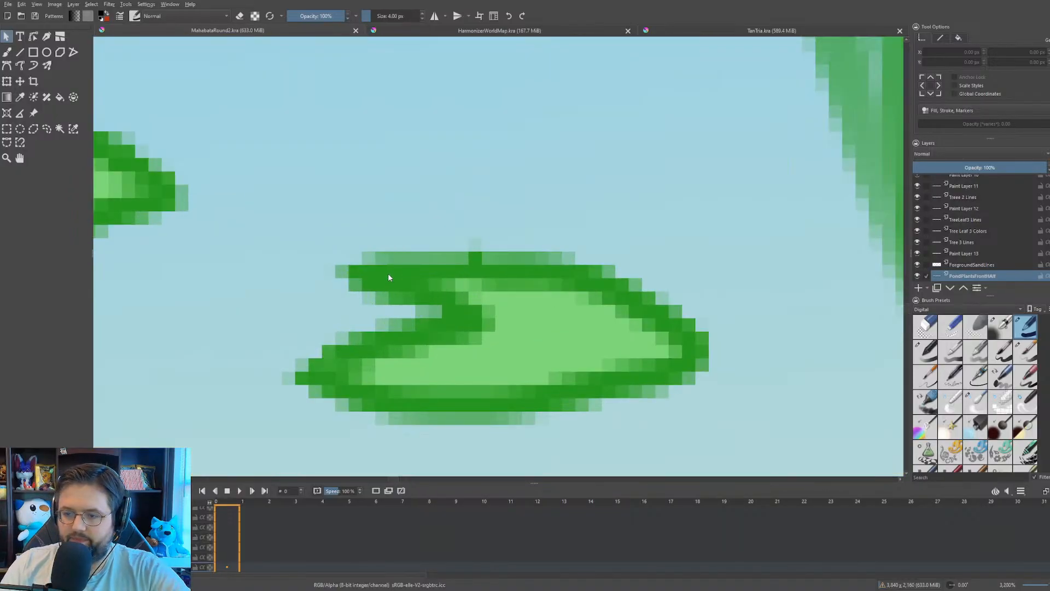
key("p")
left_click(383, 280)
scroll(384, 280, "down", 5)
key("b")
scroll(454, 259, "down", 2)
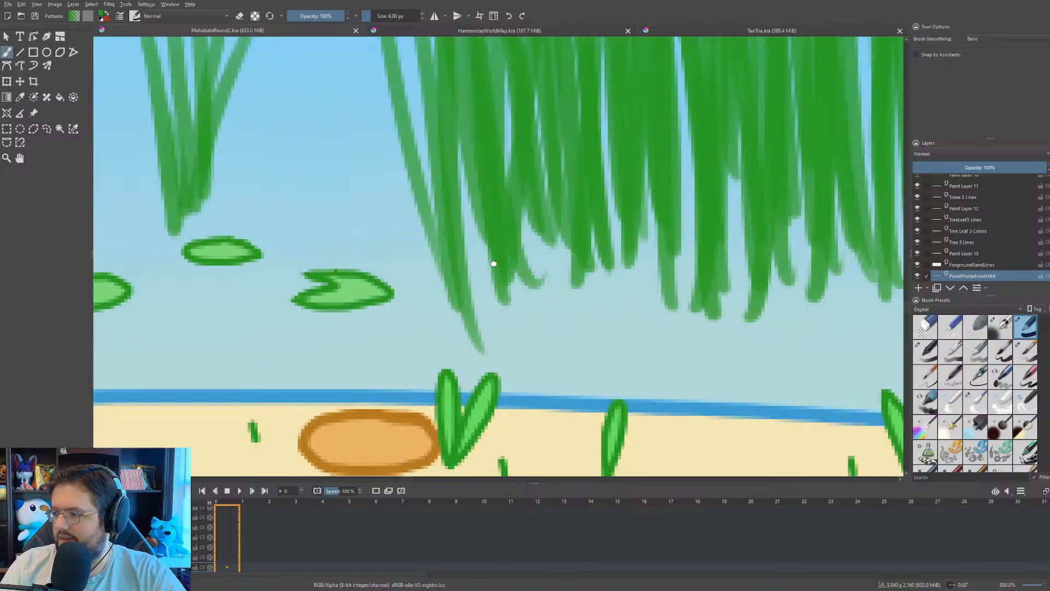
- Add a new paint layer directly above the PondPlantsColor layer
scroll(956, 272, "down", 1)
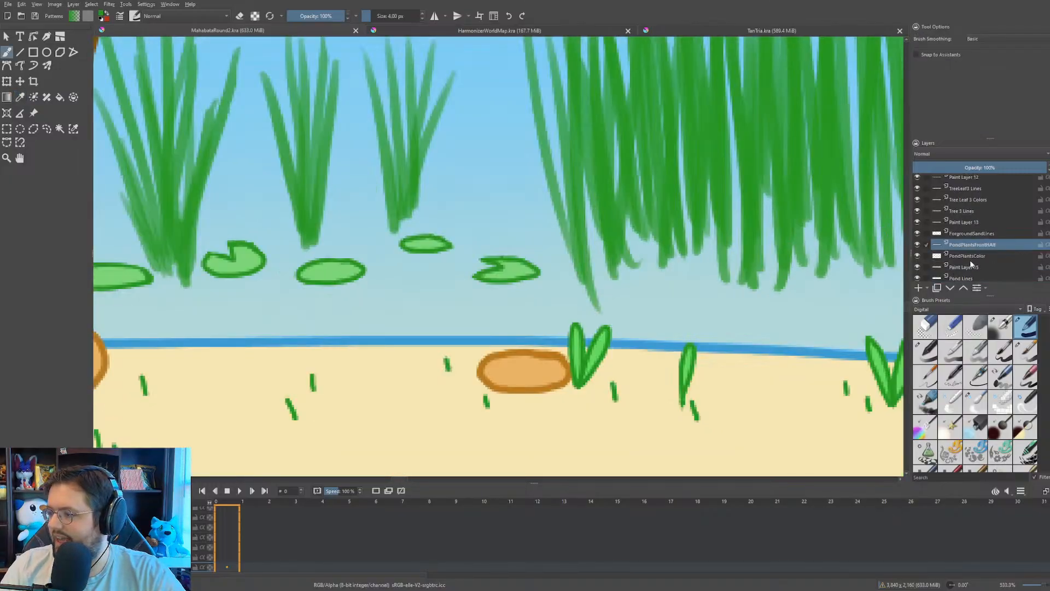
left_click(967, 255)
left_click_drag(745, 266, 507, 314)
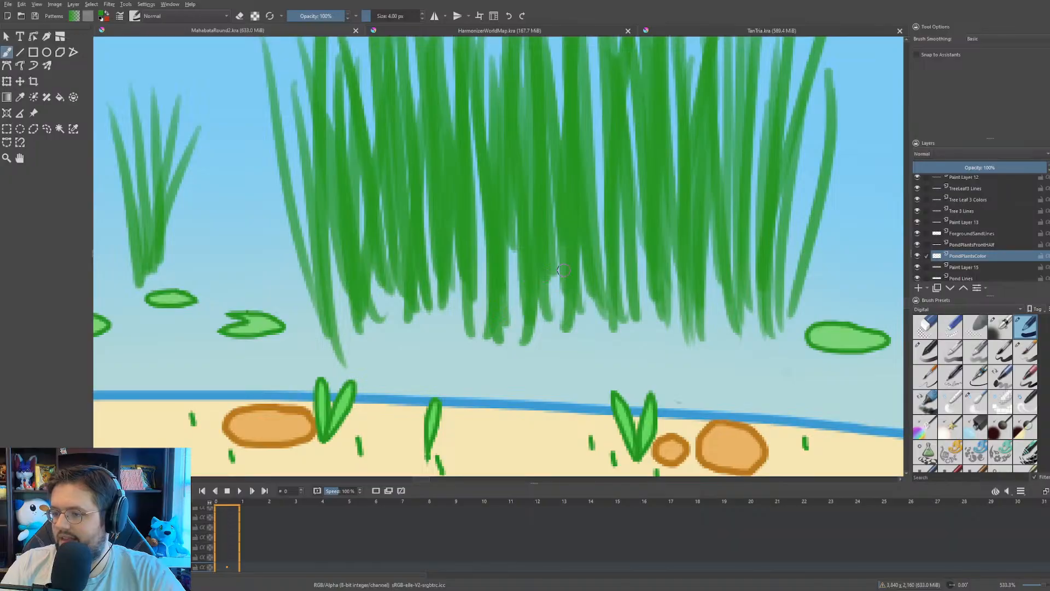
left_click_drag(564, 269, 557, 275)
left_click(918, 287)
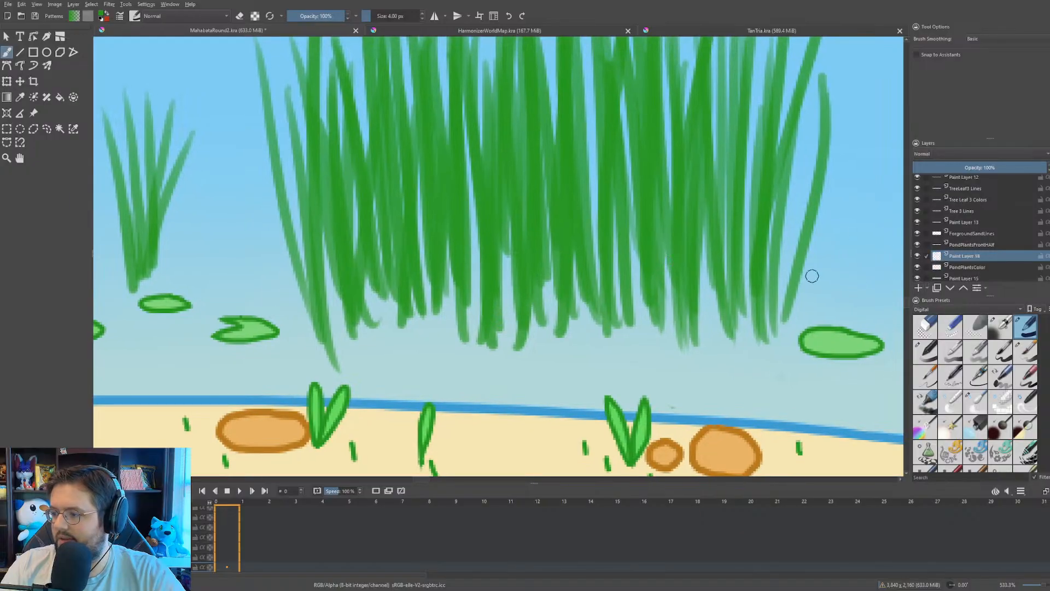
left_click_drag(812, 276, 764, 266)
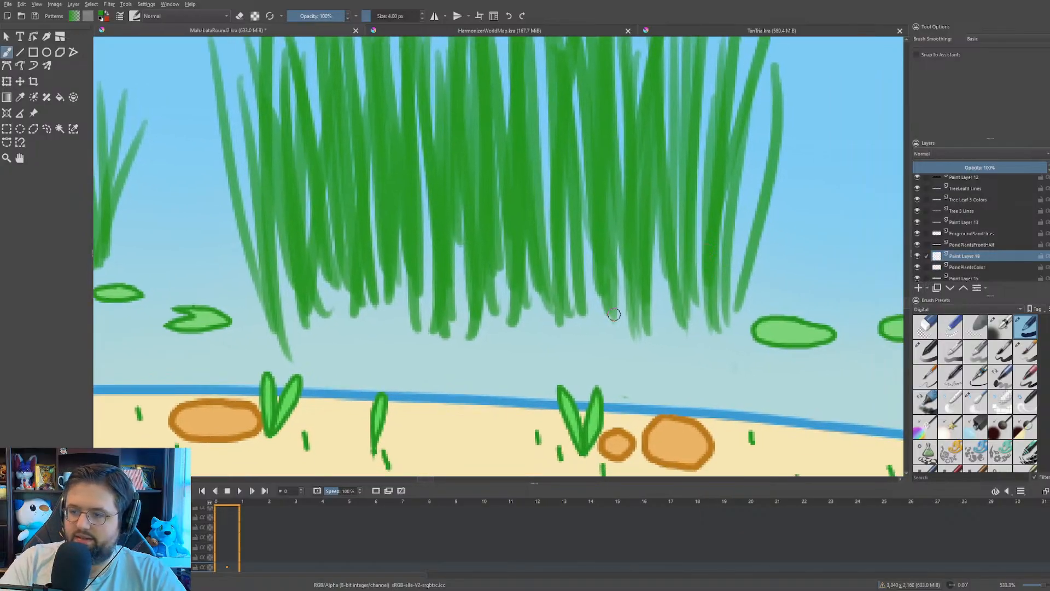
- Try green brush strokes across the tall reed clump, undo them, and delete the new paint layer
mouse_move(282, 266)
left_mouse_down()
mouse_move(276, 247)
mouse_move(290, 229)
mouse_move(333, 208)
mouse_move(424, 212)
mouse_move(499, 241)
mouse_move(620, 257)
mouse_move(622, 227)
left_mouse_up()
key("ctrl+z")
mouse_move(283, 290)
left_mouse_down()
mouse_move(283, 319)
mouse_move(306, 233)
mouse_move(352, 296)
mouse_move(389, 221)
mouse_move(418, 275)
mouse_move(491, 235)
mouse_move(532, 298)
mouse_move(584, 240)
mouse_move(632, 288)
mouse_move(676, 258)
mouse_move(702, 312)
left_mouse_up()
key("ctrl+z")
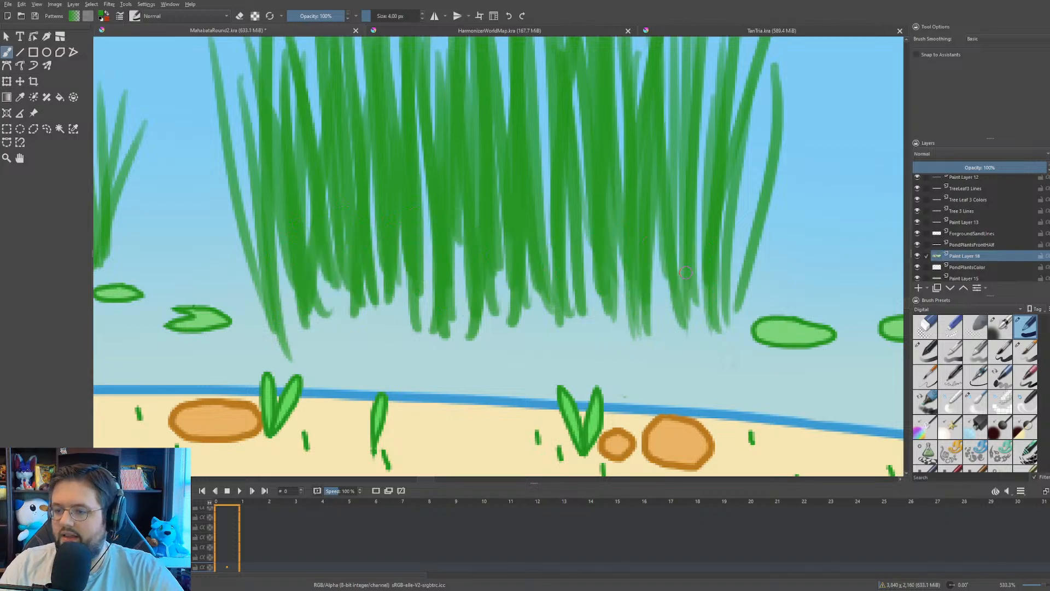
key("minus")
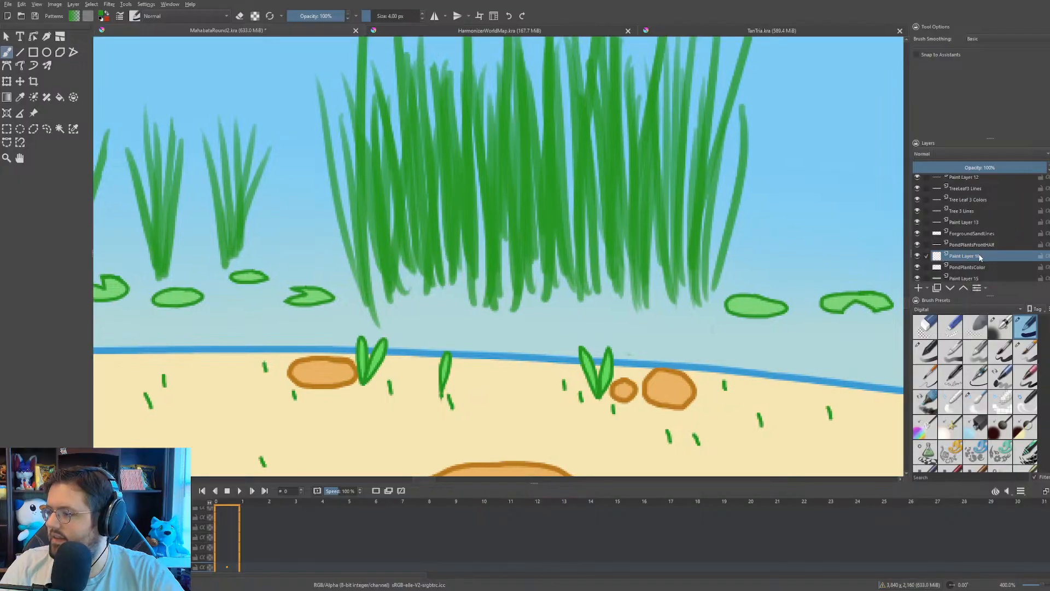
key("shift+Delete")
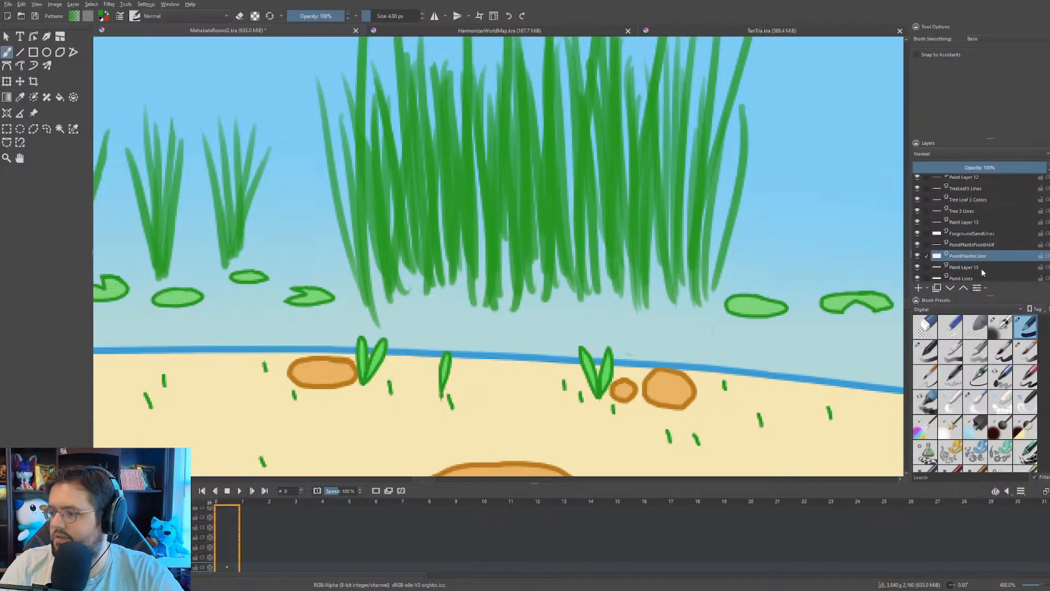
- Toggle the Pond Color and Paint Layer 14 layers off and on to check what each contributes to the water
scroll(981, 268, "down", 1)
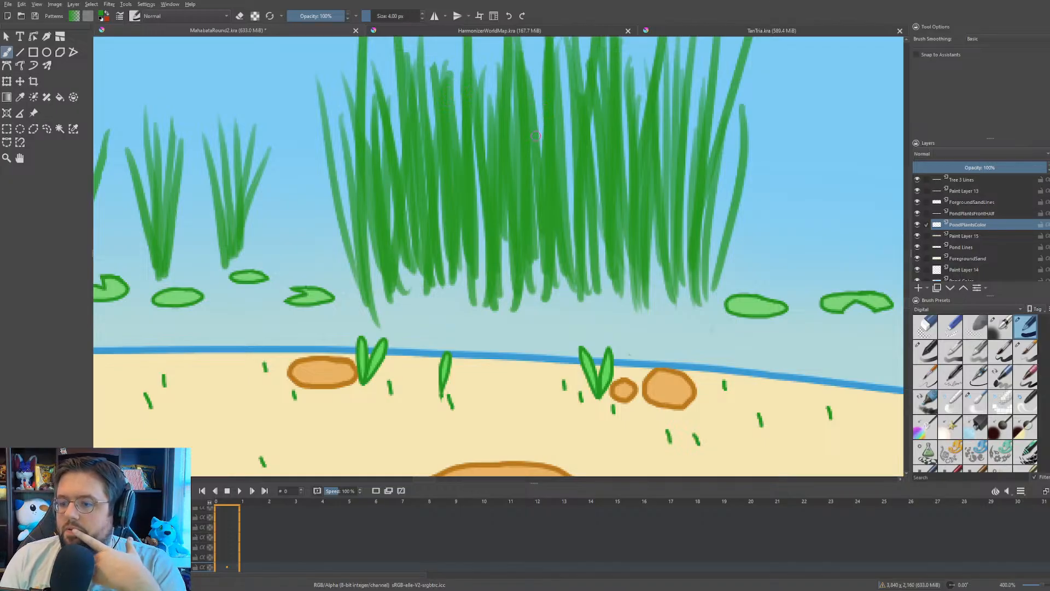
scroll(944, 216, "down", 1)
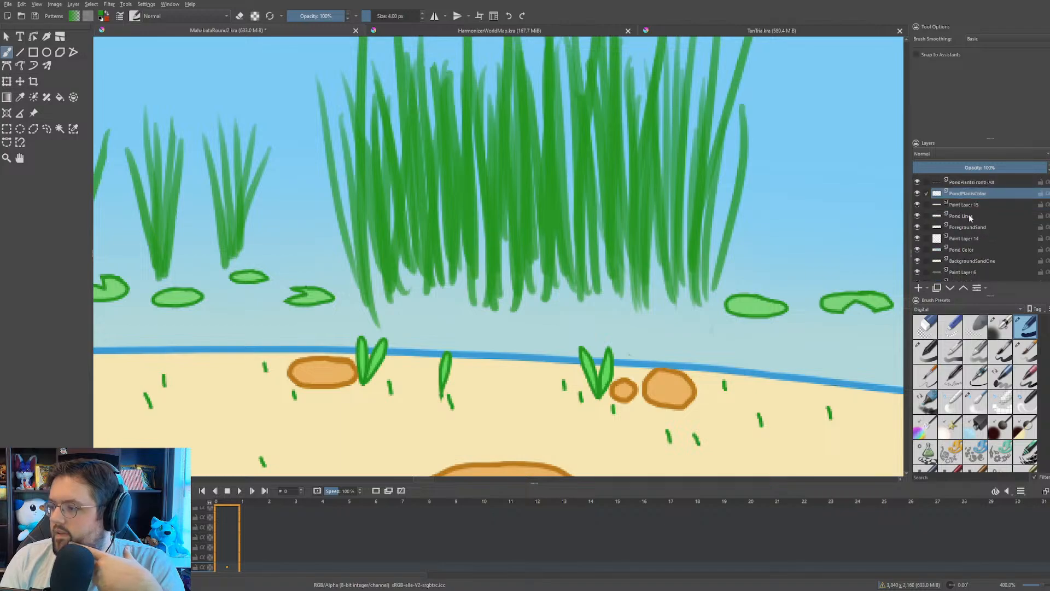
left_click(918, 250)
left_click(918, 250)
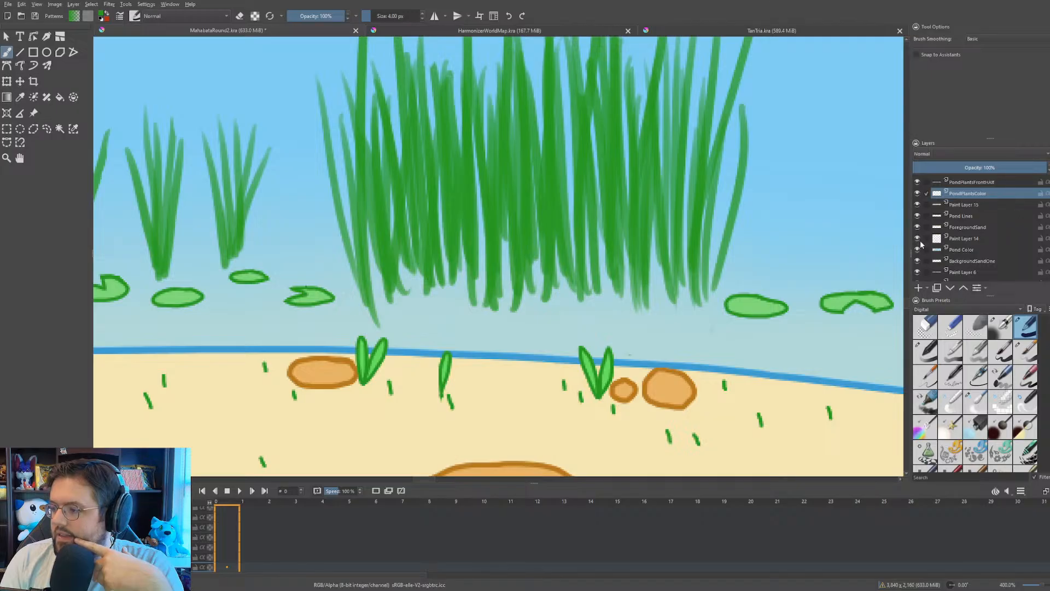
scroll(924, 248, "down", 2)
scroll(933, 252, "up", 1)
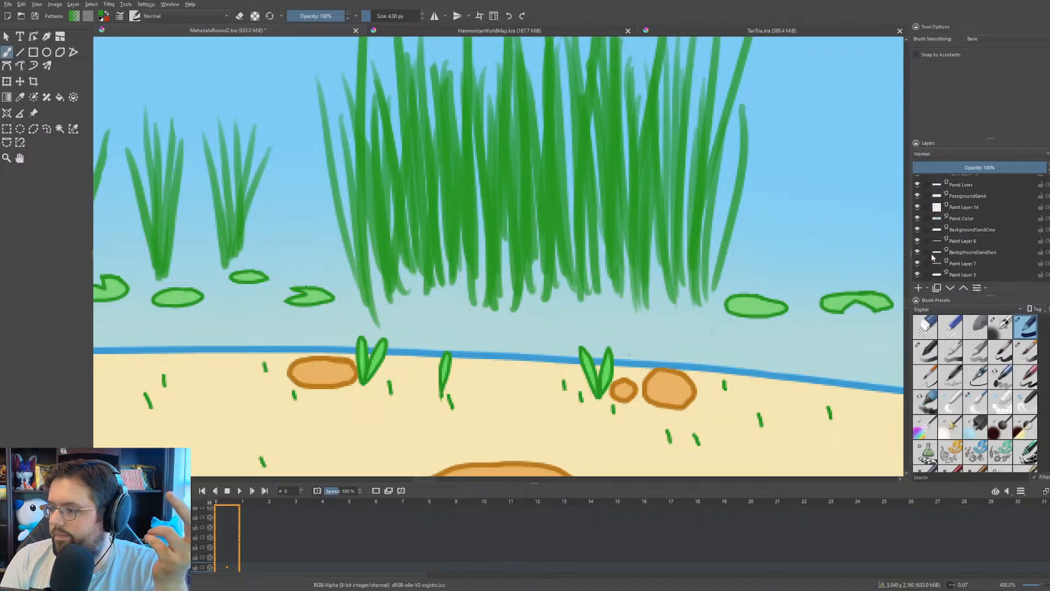
left_click(918, 218)
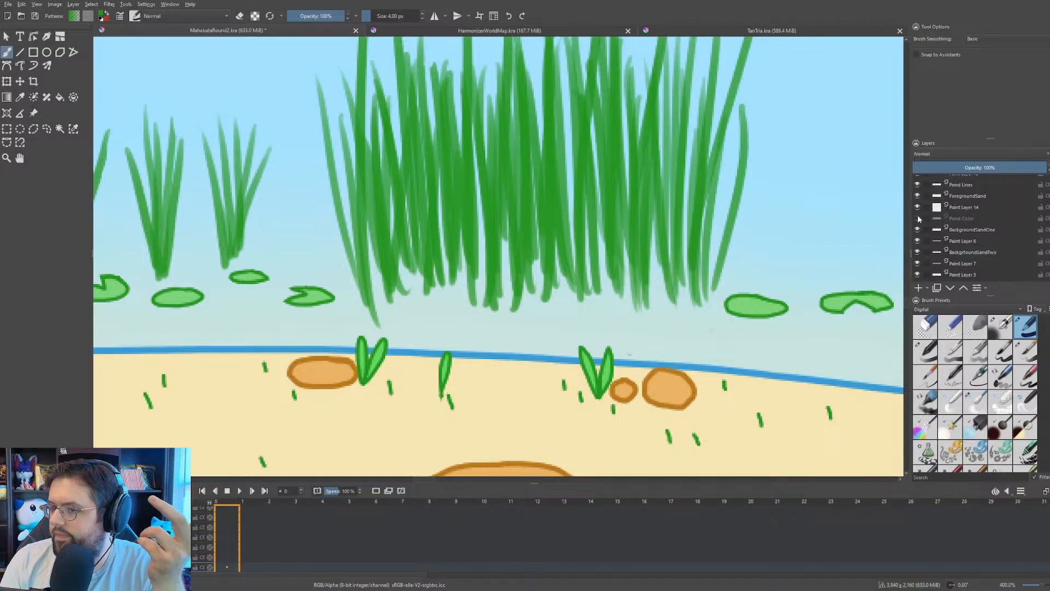
left_click(918, 219)
left_click(918, 208)
left_click(918, 208)
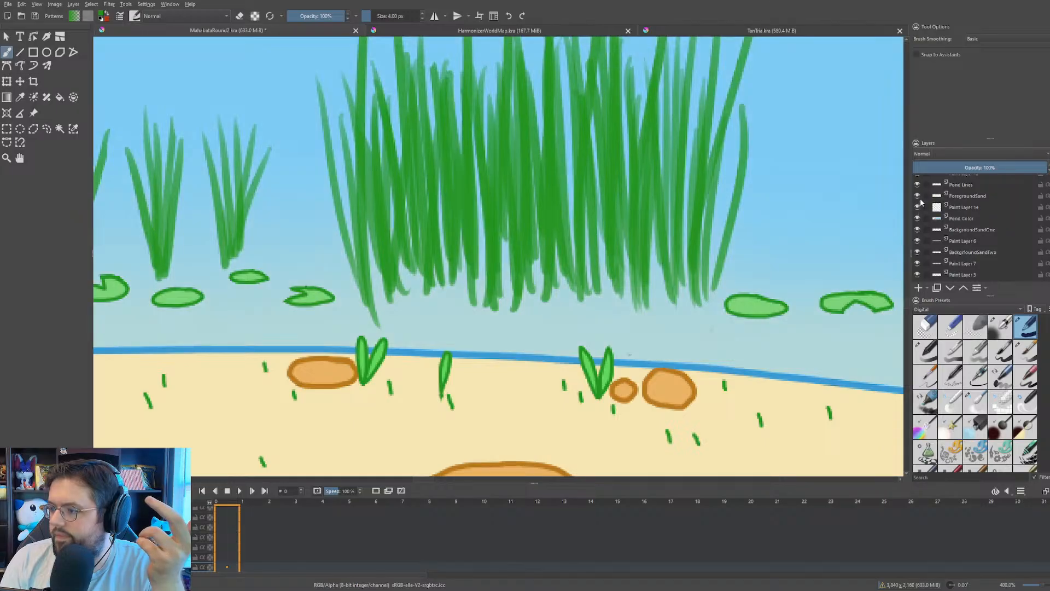
- Toggle the ForegroundSand, Pond Color and Paint Layer 14 layers off and on to check what each contains
left_click(918, 197)
left_click(918, 197)
left_click(918, 218)
left_click(917, 218)
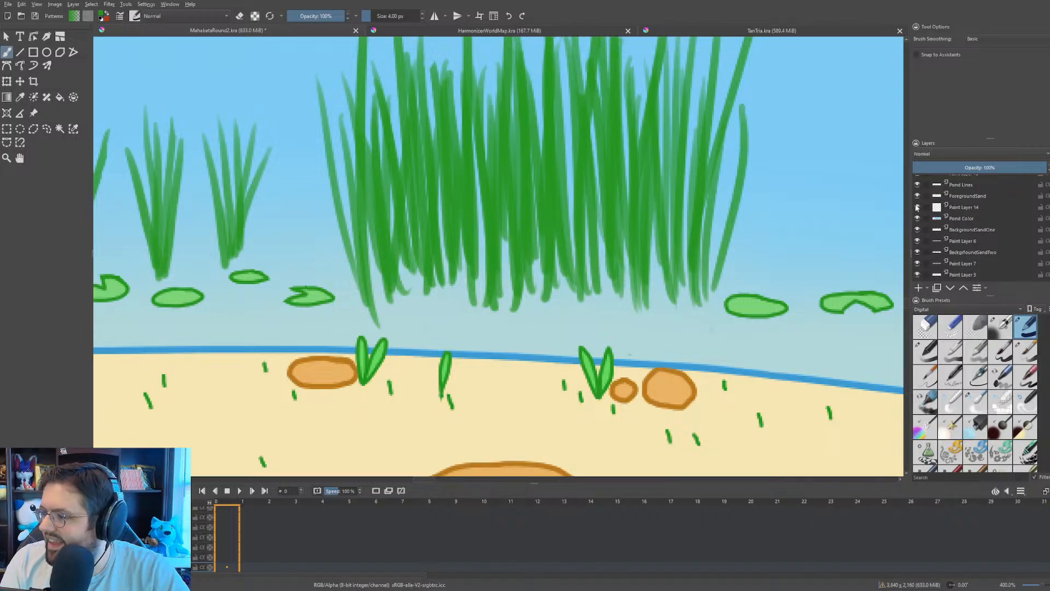
left_click(918, 207)
left_click(917, 208)
- Check the contents of BackgroundSandOne, Paint Layer 6 and BackgroundSandTwo by hiding and reshowing each layer
left_click(917, 229)
left_click(917, 229)
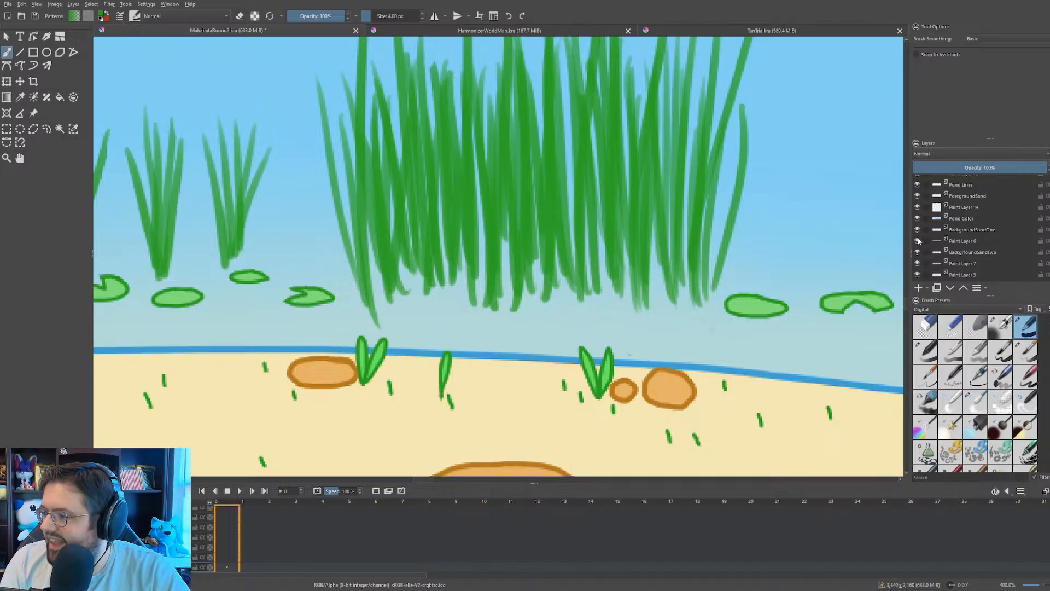
left_click(918, 240)
left_click(918, 241)
left_click(918, 252)
left_click(918, 252)
- Hide and reshow Paint Layer 7, Paint Layer 3 and MountainPlateau one by one to check their contents
scroll(917, 252, "down", 1)
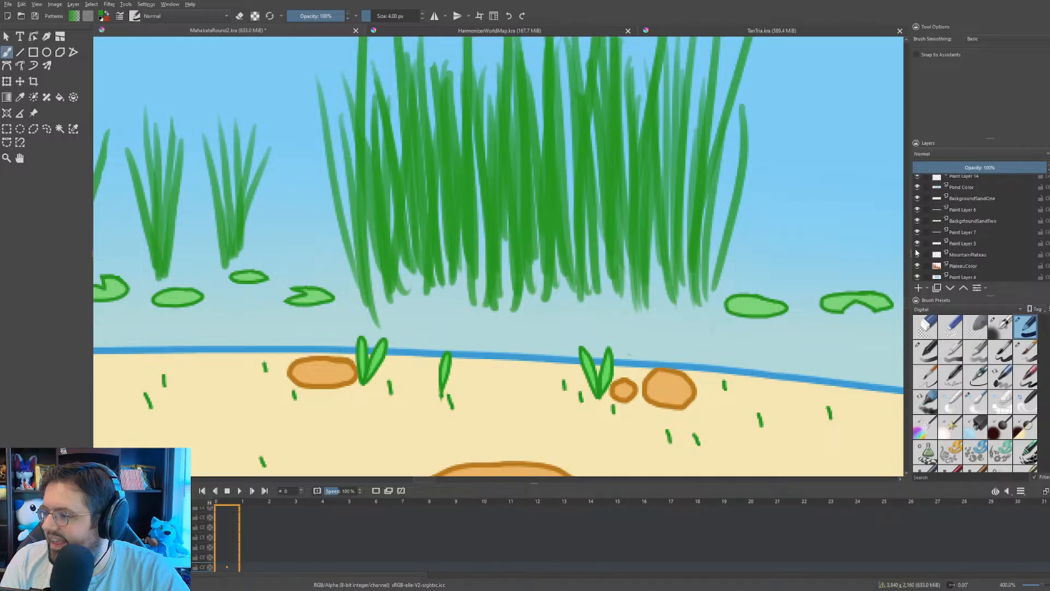
left_click(917, 231)
left_click(917, 231)
left_click(918, 244)
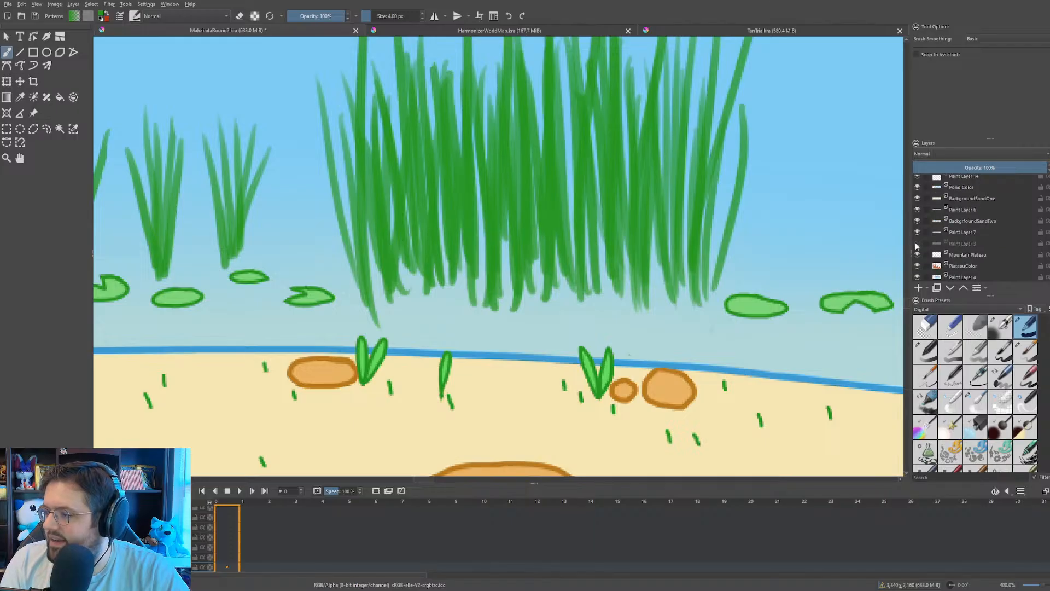
left_click(918, 243)
left_click(917, 254)
left_click(917, 254)
- Toggle the Background, PlateauColor and MountainPlateau layers off and on to see whether they affect the pond area
scroll(918, 257, "down", 1)
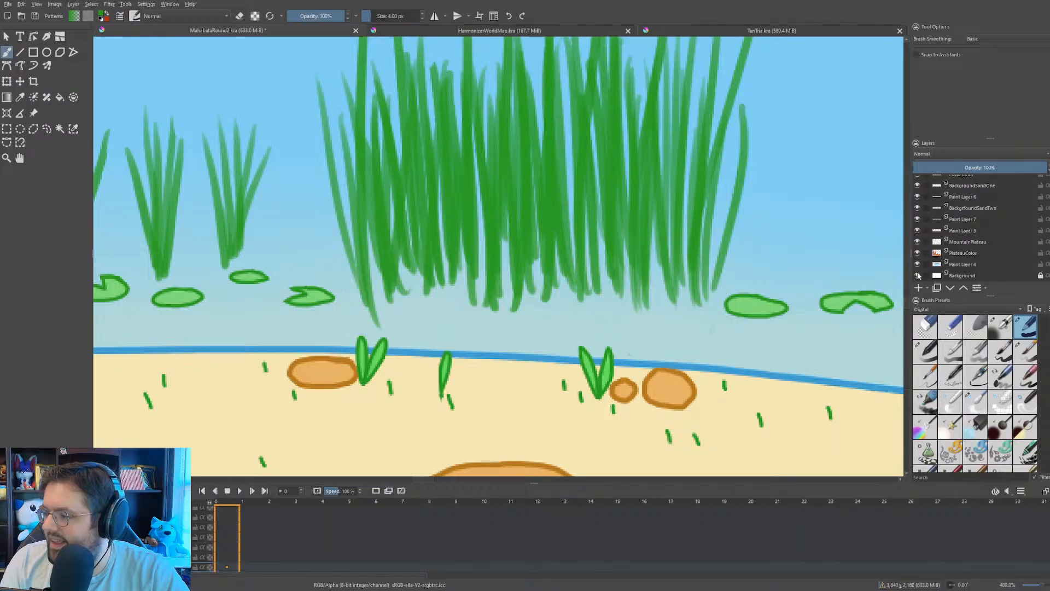
left_click(918, 275)
left_click(918, 275)
left_click(918, 253)
left_click(917, 254)
left_click(918, 242)
left_click(918, 242)
- View the pond with its surroundings and repeatedly toggle the Pond Color layer to compare the water with and without it
scroll(972, 246, "up", 5)
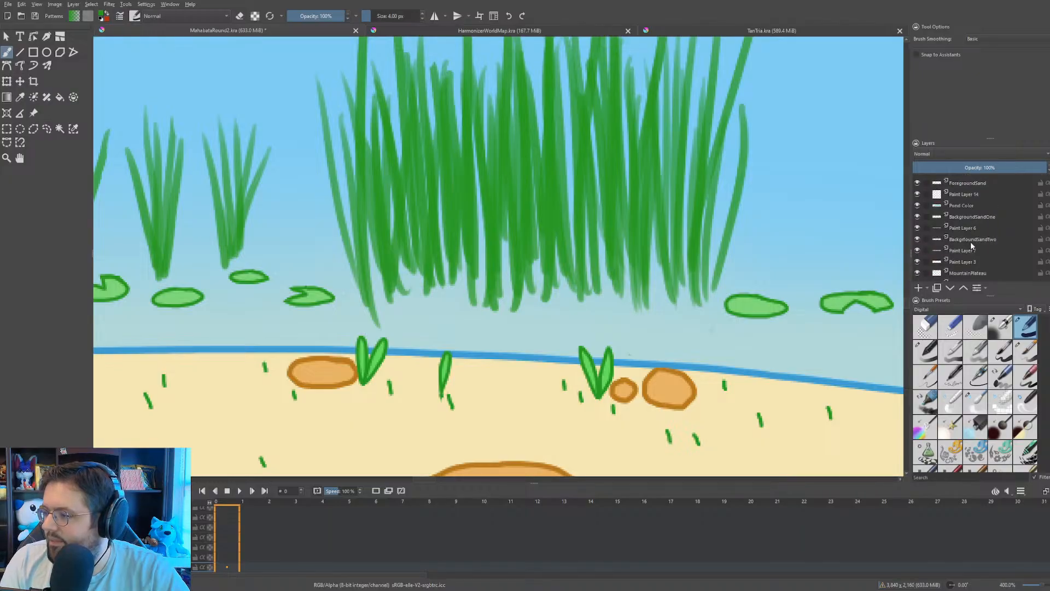
left_click(917, 236)
left_click(917, 236)
scroll(618, 219, "down", 2)
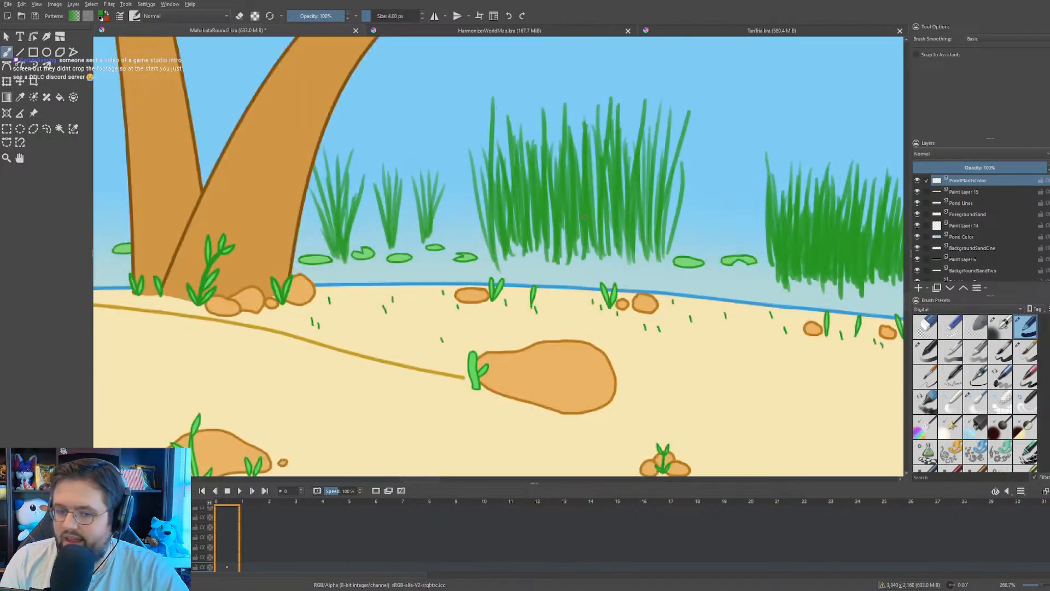
left_click_drag(585, 199, 489, 256)
scroll(547, 225, "down", 2)
left_click(917, 237)
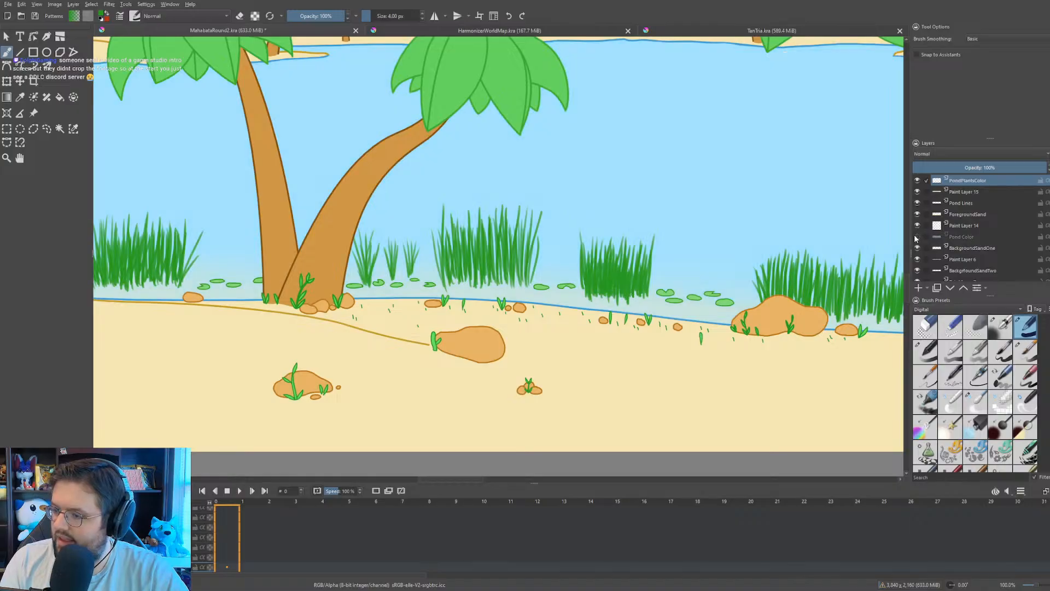
left_click(917, 237)
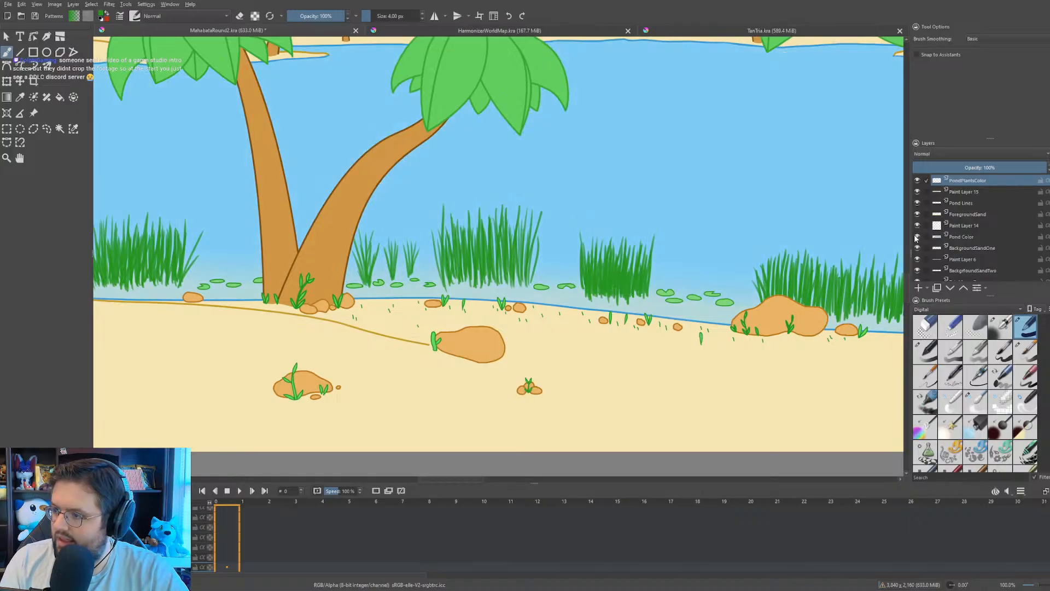
left_click(916, 236)
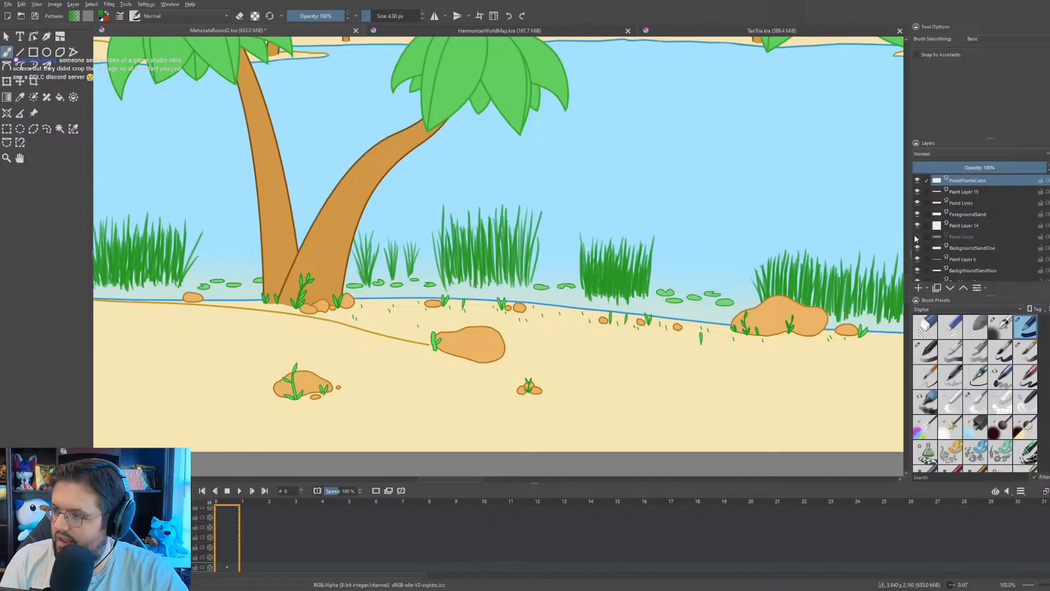
left_click(917, 237)
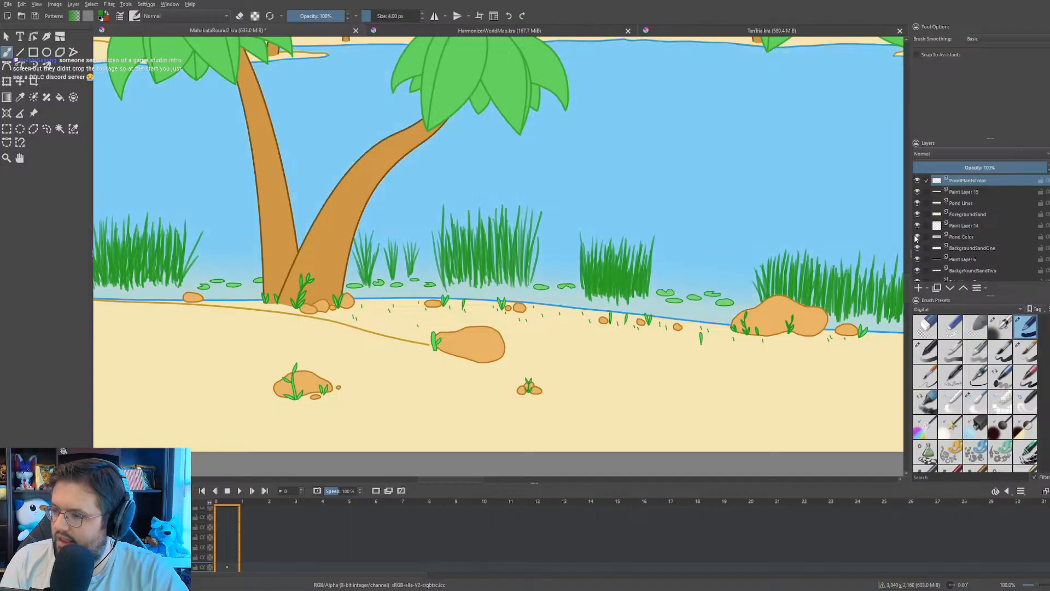
left_click(916, 237)
left_click(917, 237)
left_click(917, 237)
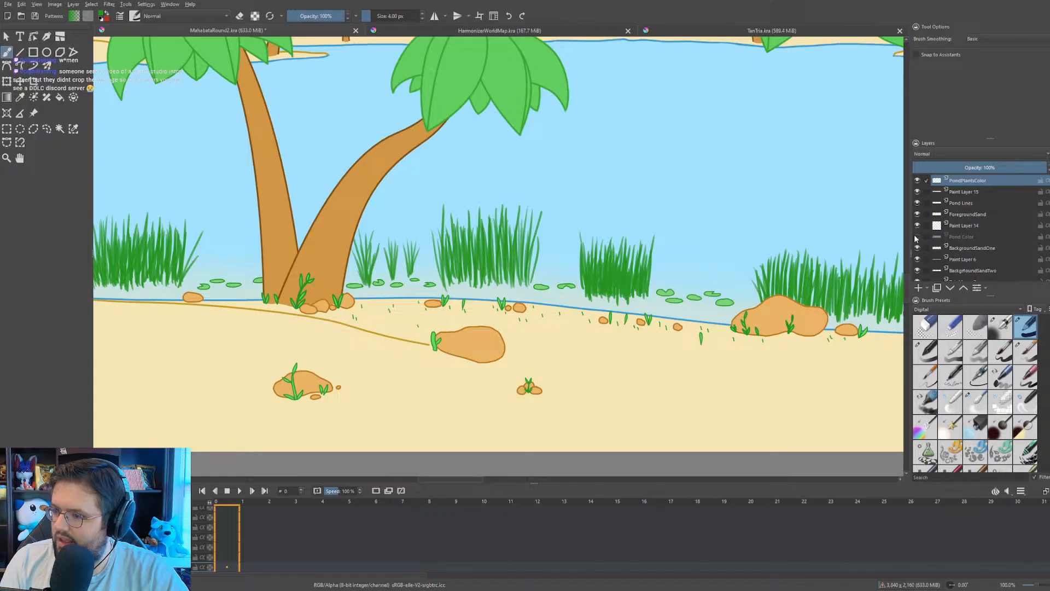
left_click(916, 237)
left_click(916, 238)
left_click(916, 237)
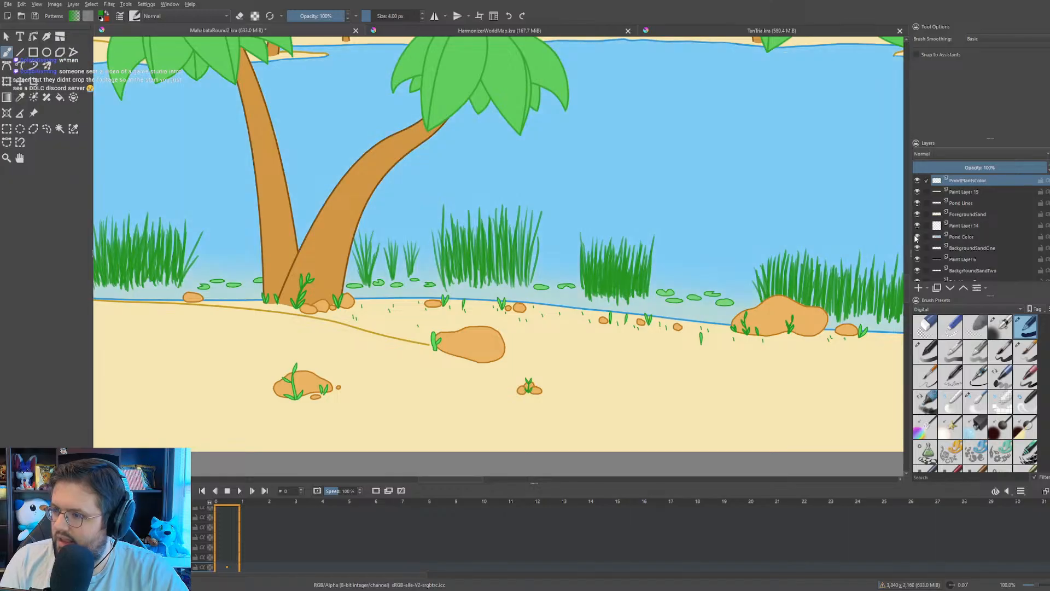
left_click(917, 237)
left_click(917, 237)
left_click(917, 237)
left_click(916, 238)
left_click(917, 237)
left_click(916, 238)
left_click(917, 237)
left_click(917, 238)
left_click(917, 237)
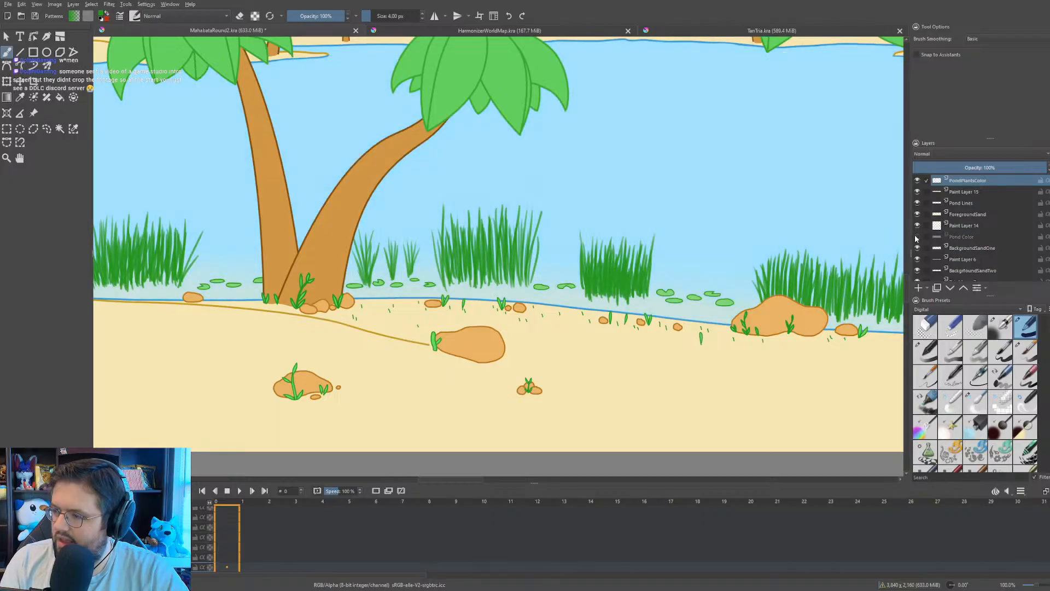
left_click(917, 237)
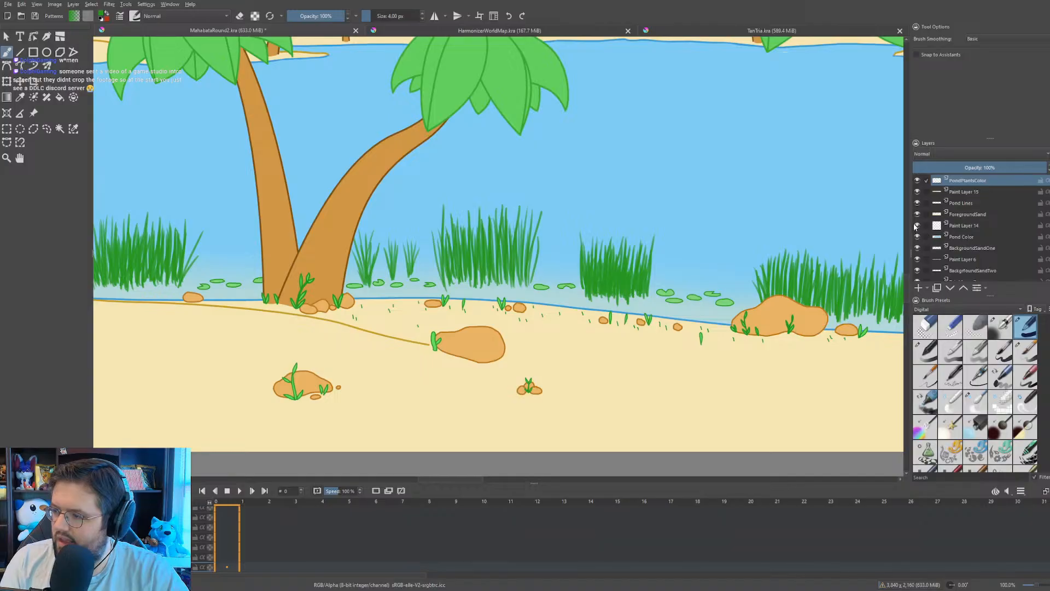
- Toggle the ForegroundSand layer off and on to check which part of the beach it covers
left_click(917, 215)
left_click(918, 215)
left_click(917, 215)
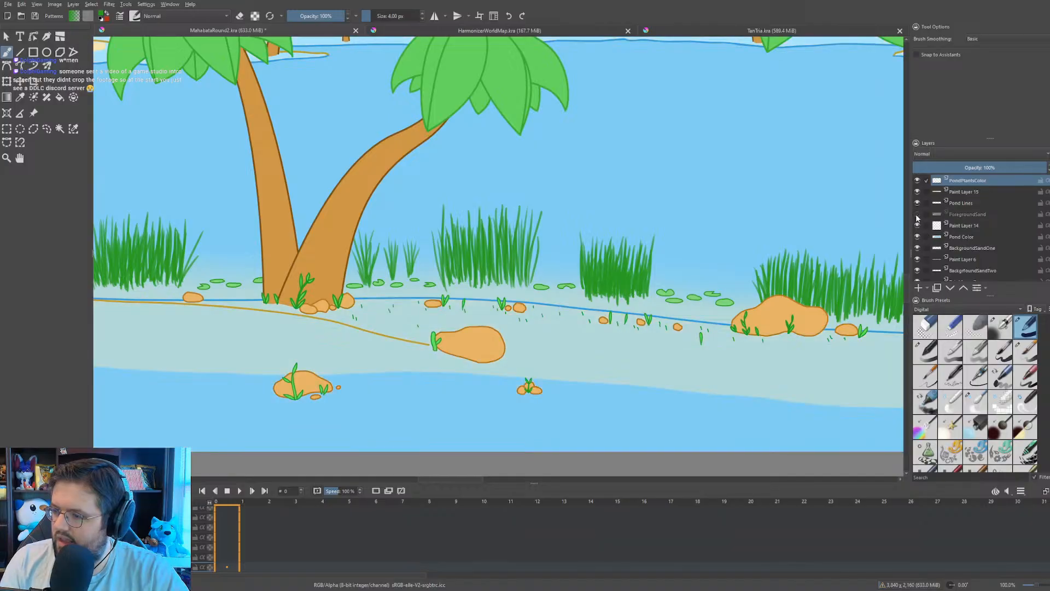
left_click(917, 215)
left_click(917, 215)
left_click(917, 215)
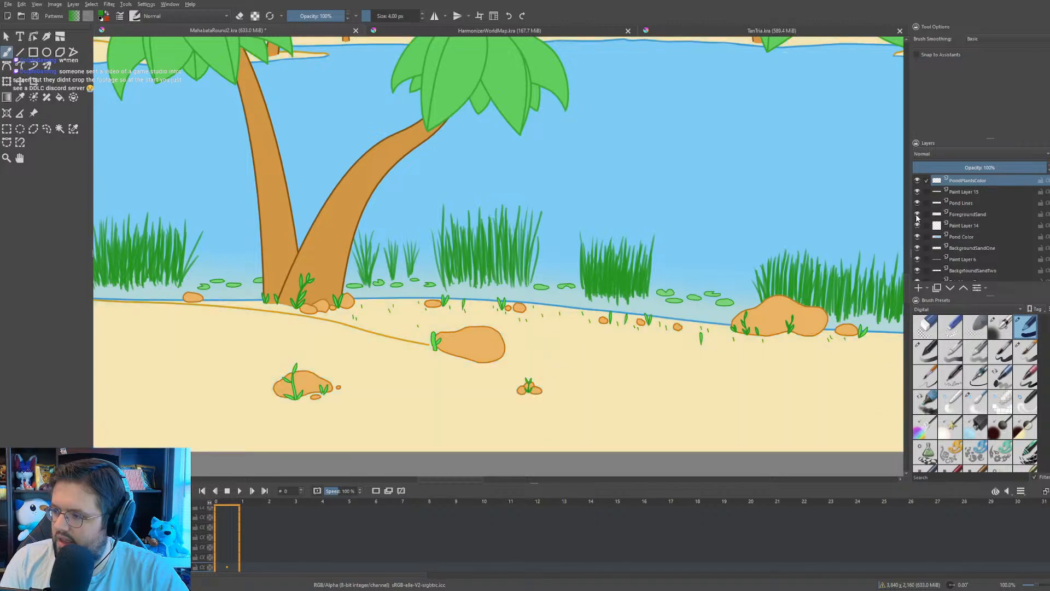
left_click(917, 215)
left_click(917, 215)
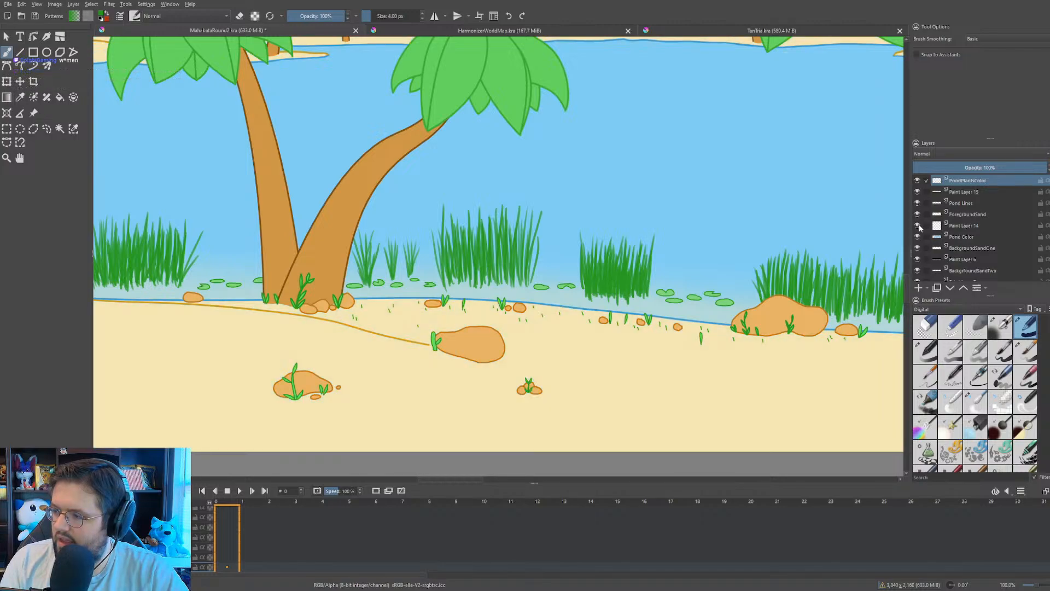
- Hide and reshow the Pond Lines layer to check which water outlines it holds
left_click(917, 205)
left_click(917, 206)
left_click(917, 206)
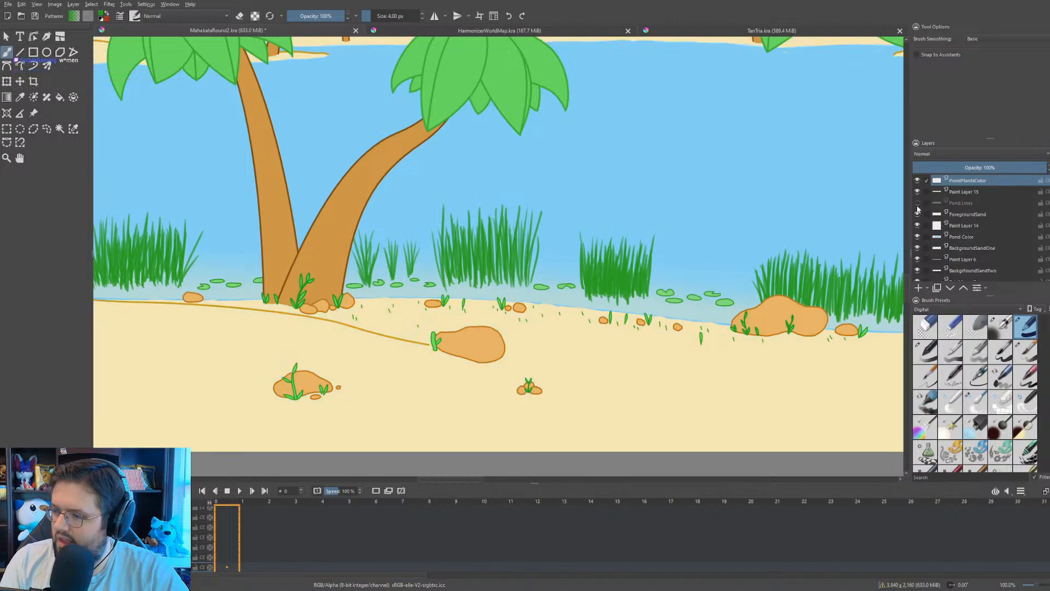
left_click(917, 206)
- Toggle Paint Layer 15 off and on repeatedly to find what it adds along the shoreline
left_click(917, 192)
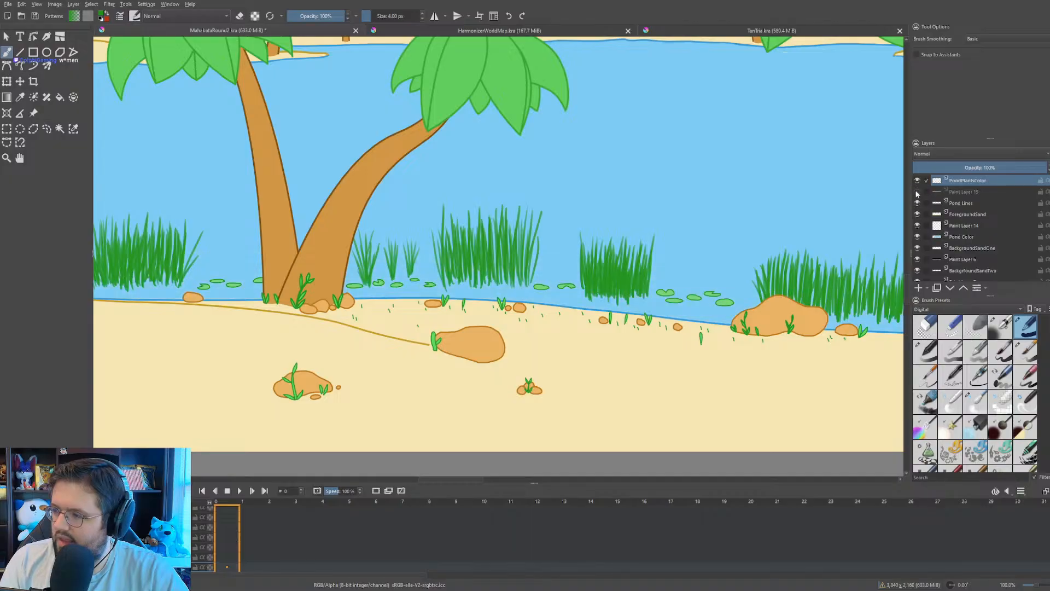
left_click(917, 192)
left_click(917, 192)
left_click(917, 193)
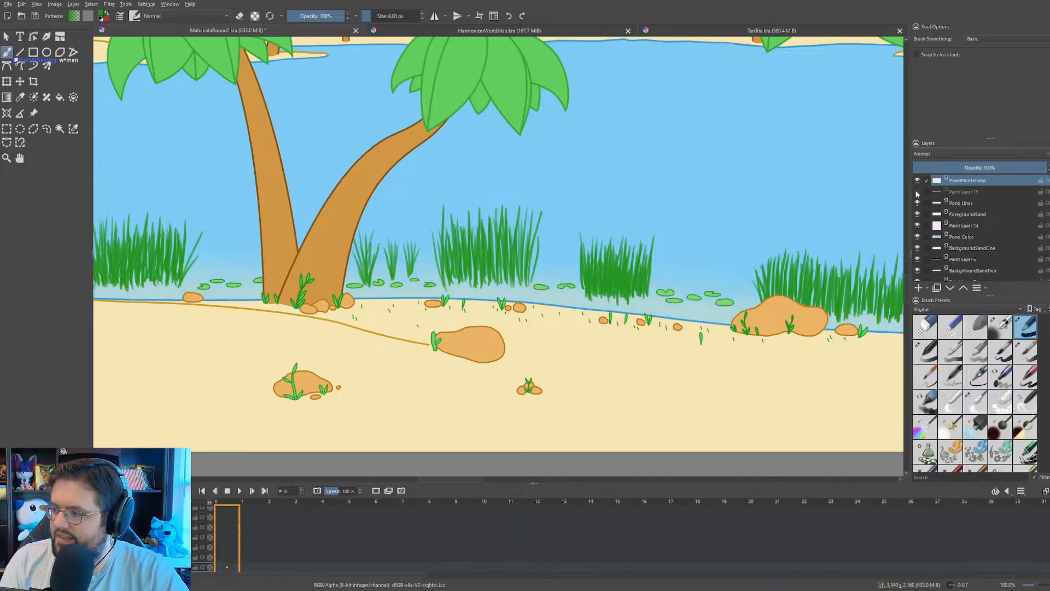
left_click(917, 194)
left_click(917, 193)
left_click(917, 193)
left_click(917, 193)
left_click(917, 194)
left_click(917, 193)
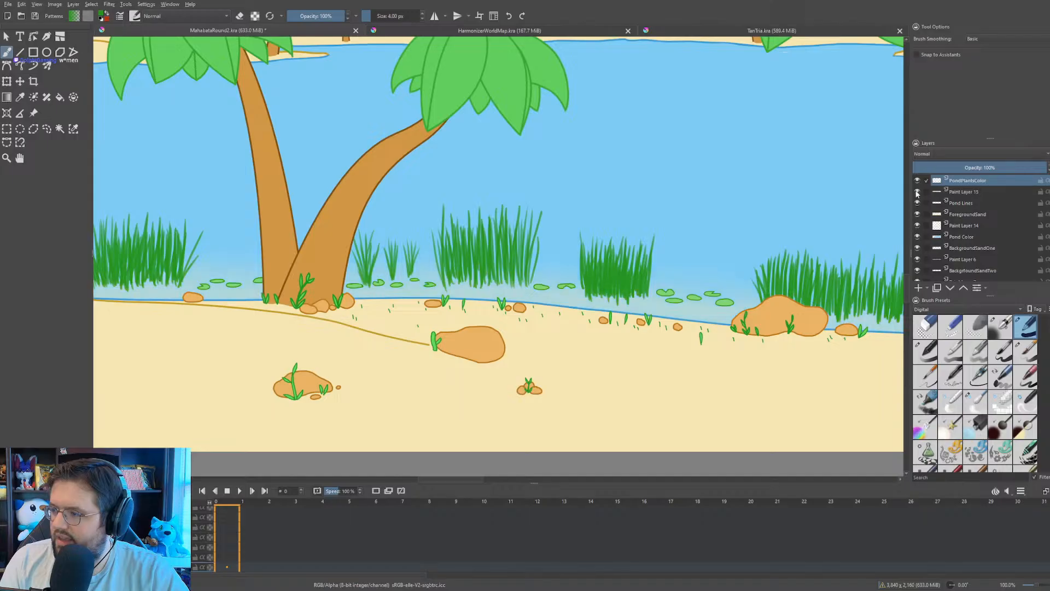
left_click(917, 193)
left_click(917, 193)
left_click(917, 193)
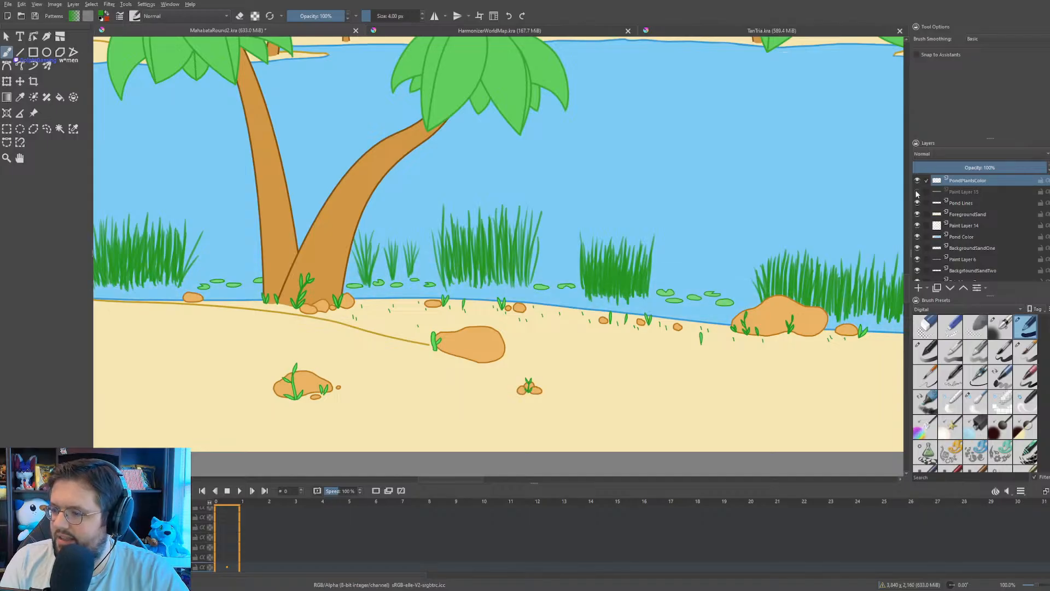
left_click(917, 194)
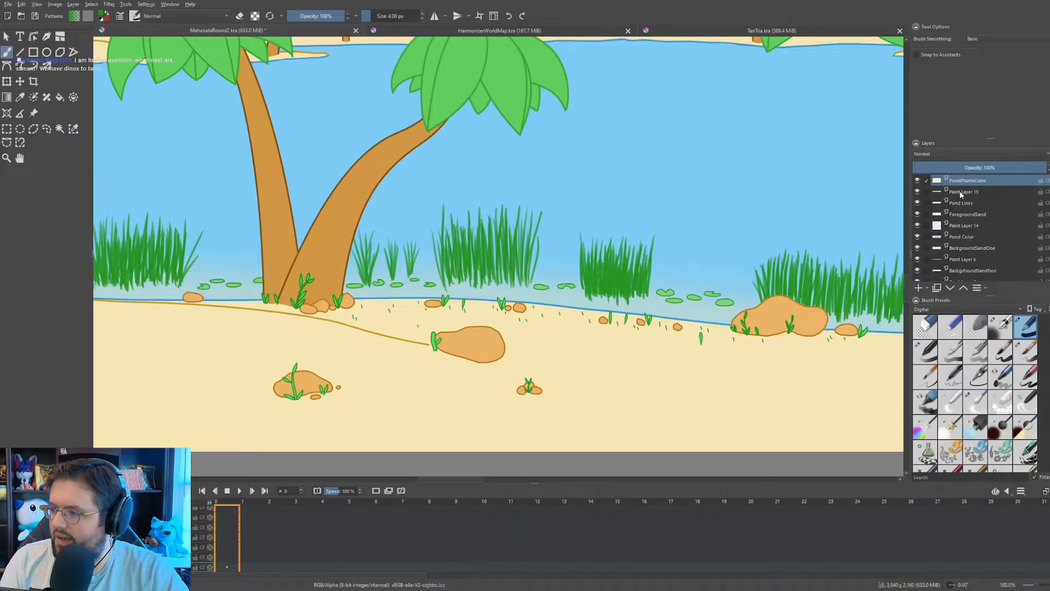
- Move Paint Layer 15 directly below the Pond Lines layer in the layer stack
mouse_move(961, 194)
left_mouse_down()
mouse_move(960, 242)
mouse_move(961, 199)
left_mouse_up()
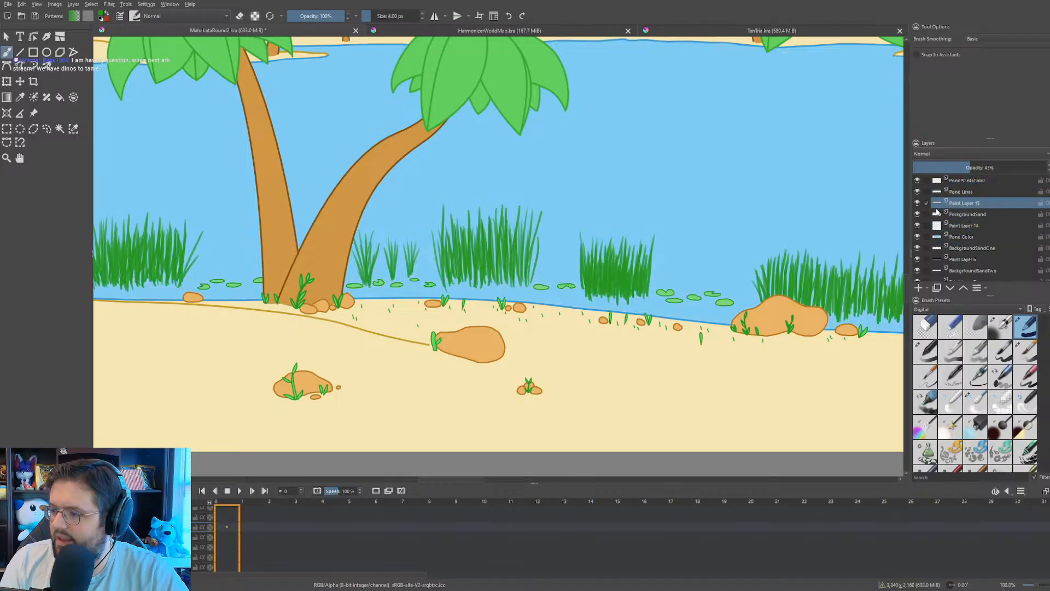
left_click_drag(872, 231, 851, 241)
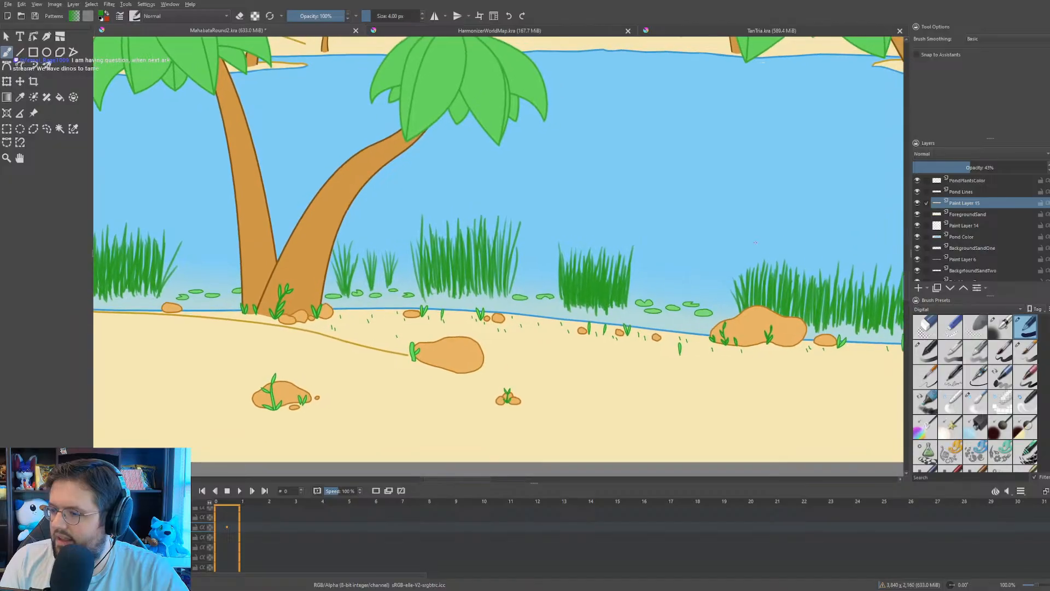
scroll(654, 283, "up", 3)
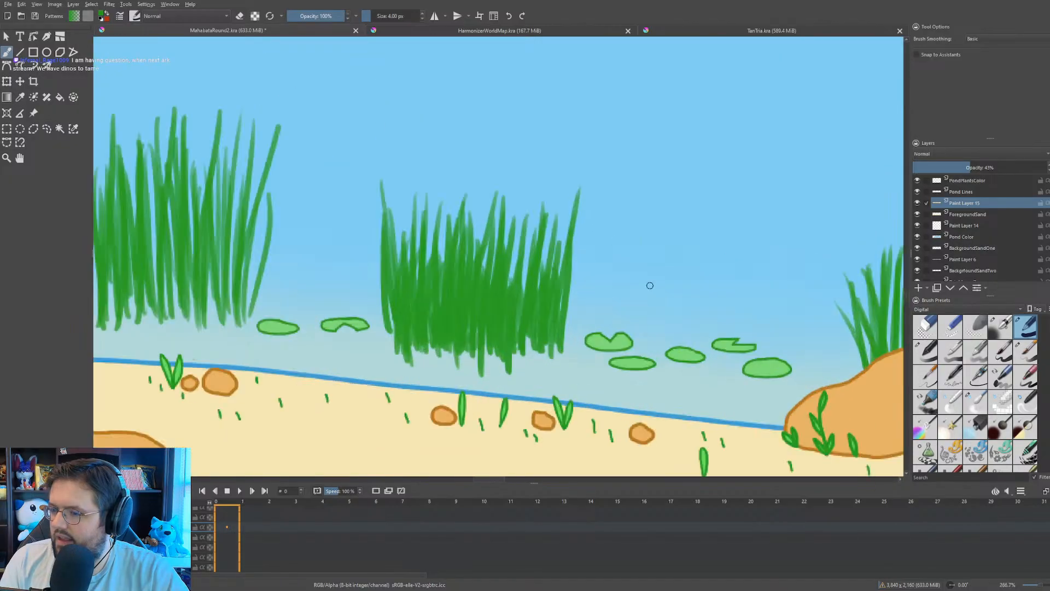
- Examine the reed clumps and lily pads along the whole near shore, both in overview and close up
scroll(650, 285, "down", 5)
left_click_drag(665, 256, 567, 268)
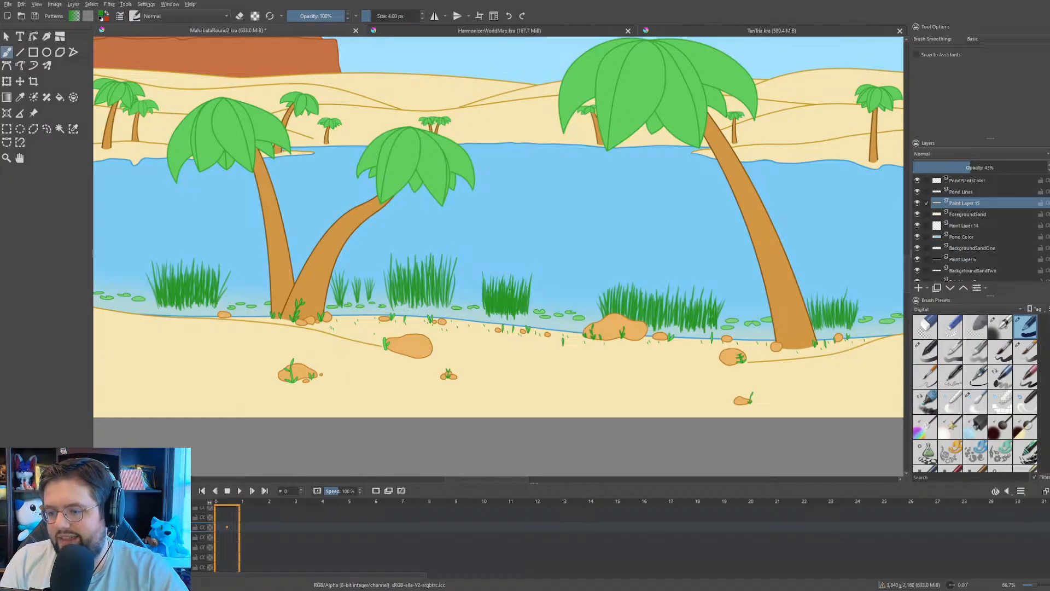
left_click_drag(530, 305, 500, 342)
scroll(524, 335, "up", 1)
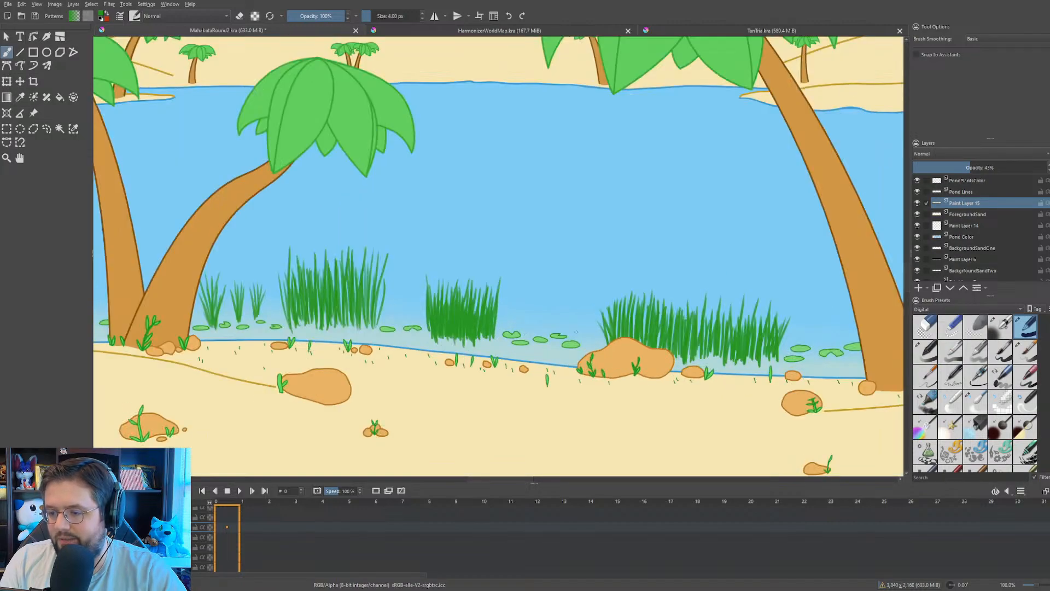
scroll(576, 332, "up", 1)
left_click_drag(575, 332, 375, 350)
left_click_drag(523, 349, 368, 349)
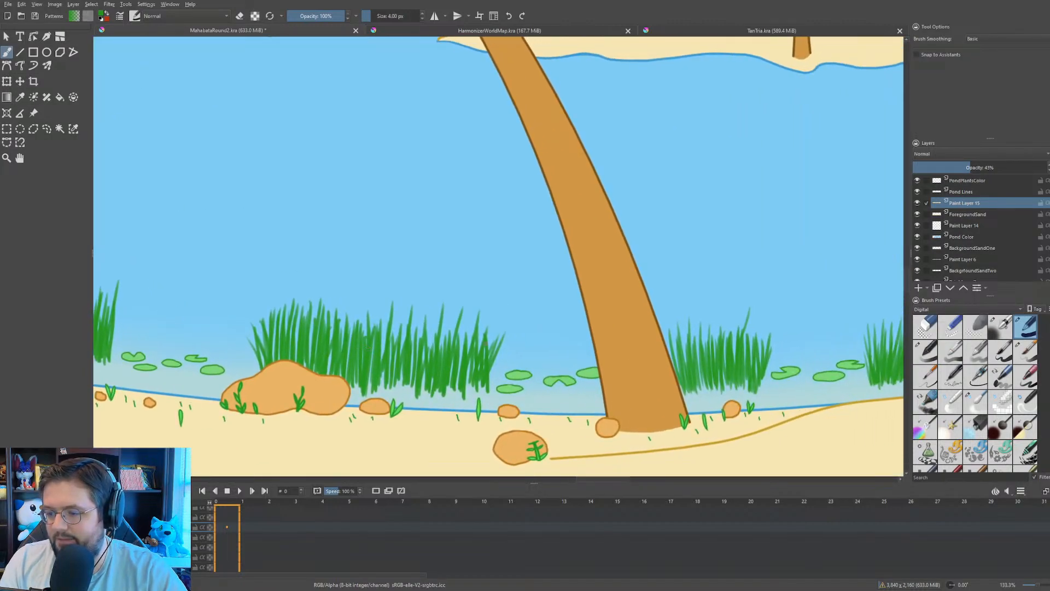
left_click_drag(637, 348, 450, 353)
scroll(494, 346, "down", 2)
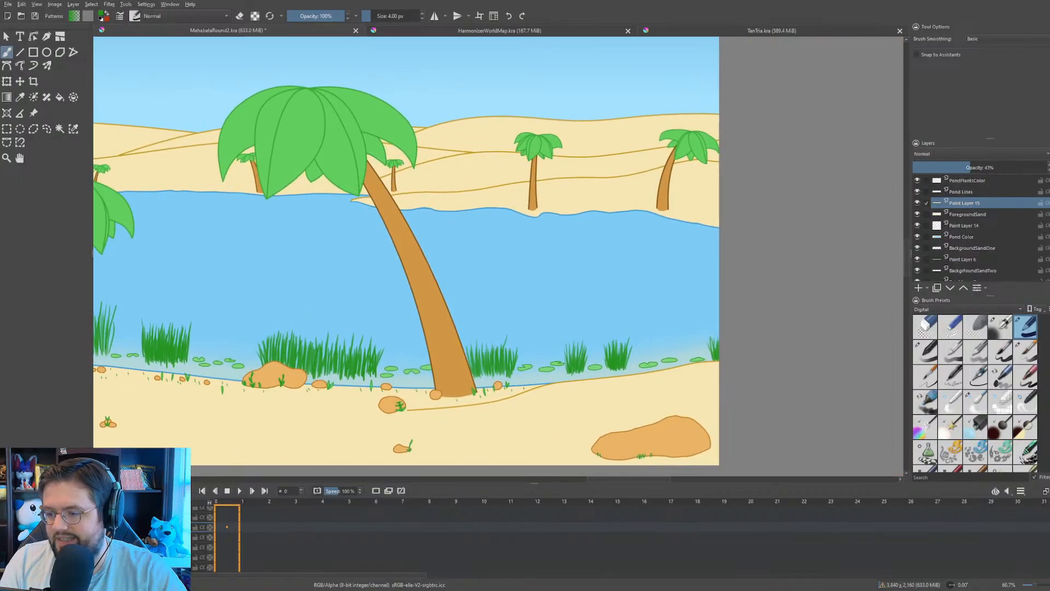
left_click_drag(619, 347, 615, 350)
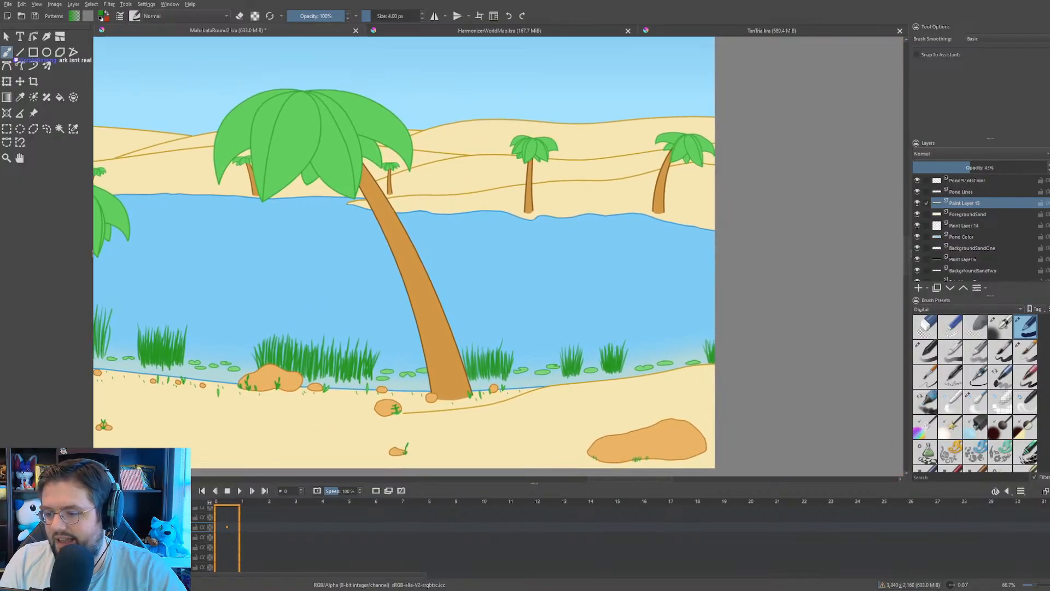
left_click_drag(334, 375, 571, 362)
scroll(302, 340, "up", 6)
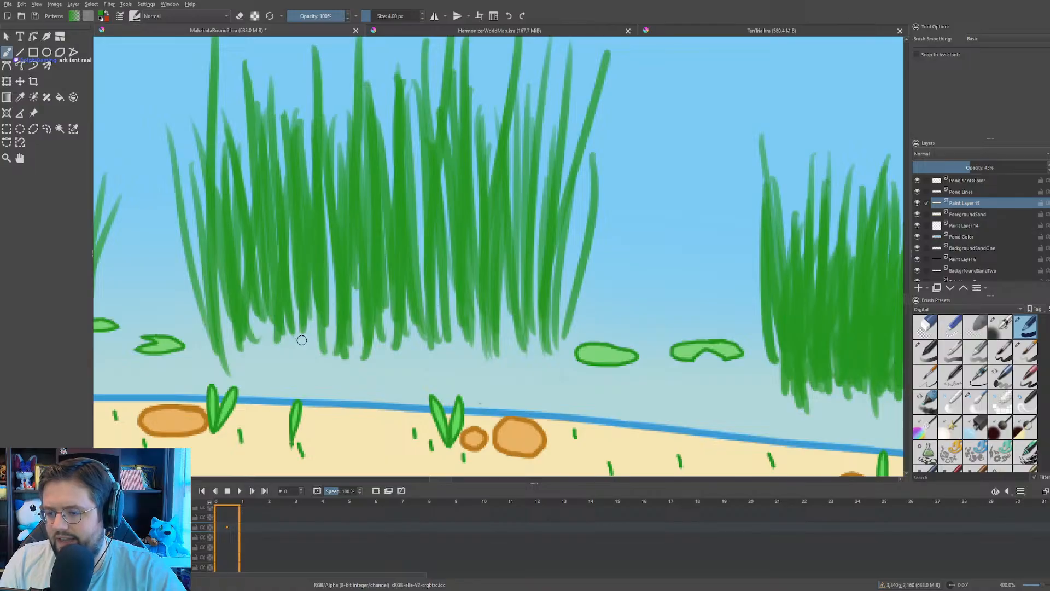
left_click_drag(301, 340, 346, 337)
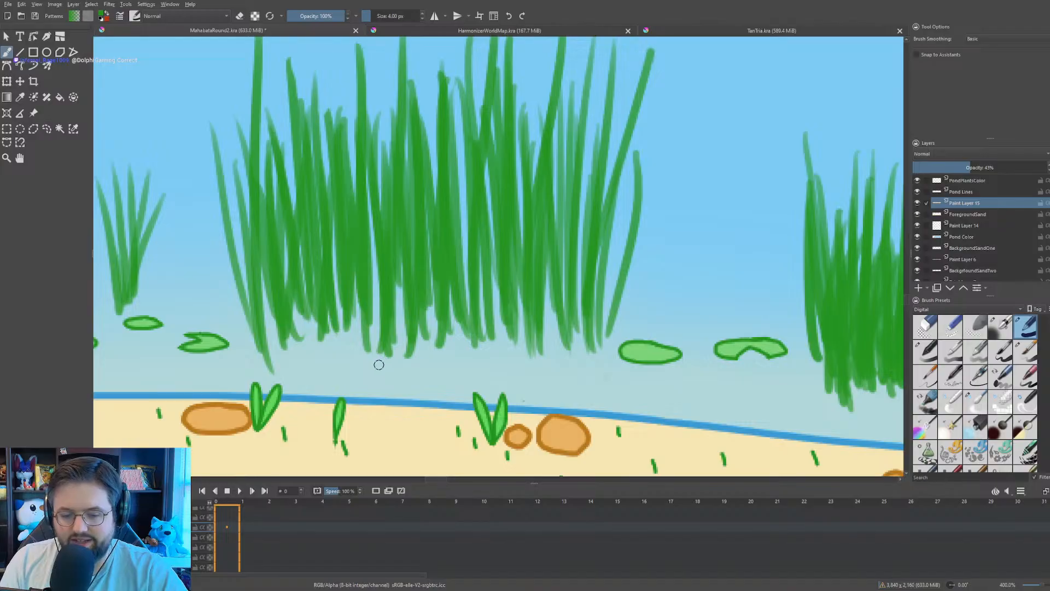
mouse_move(415, 352)
left_mouse_down()
mouse_move(452, 361)
mouse_move(402, 368)
left_mouse_up()
scroll(474, 377, "down", 3)
scroll(402, 367, "up", 2)
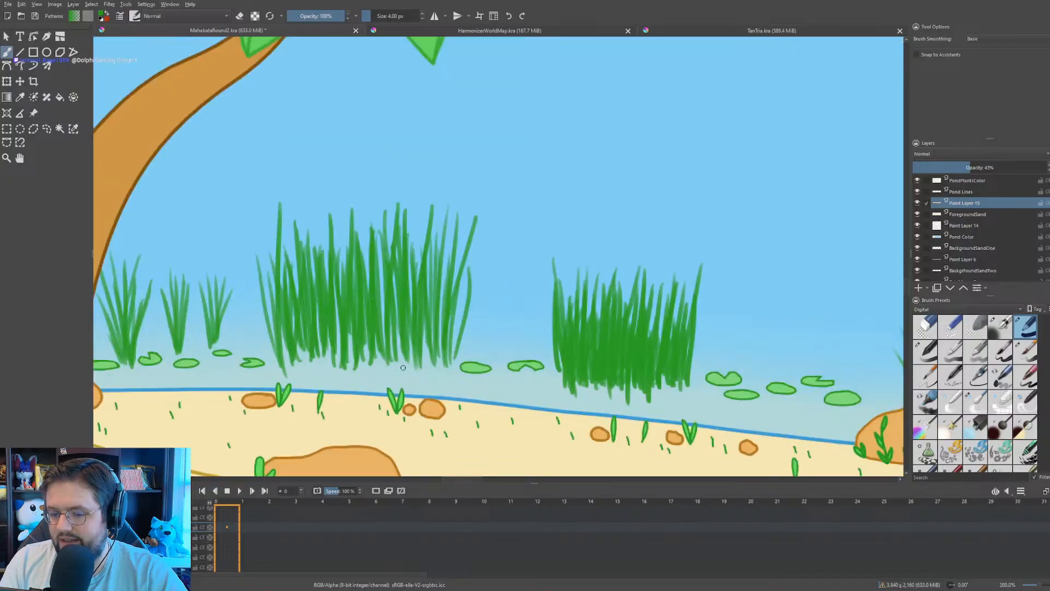
- Add a new paint layer directly above Paint Layer 15 and make it the active layer
left_click_drag(403, 367, 280, 333)
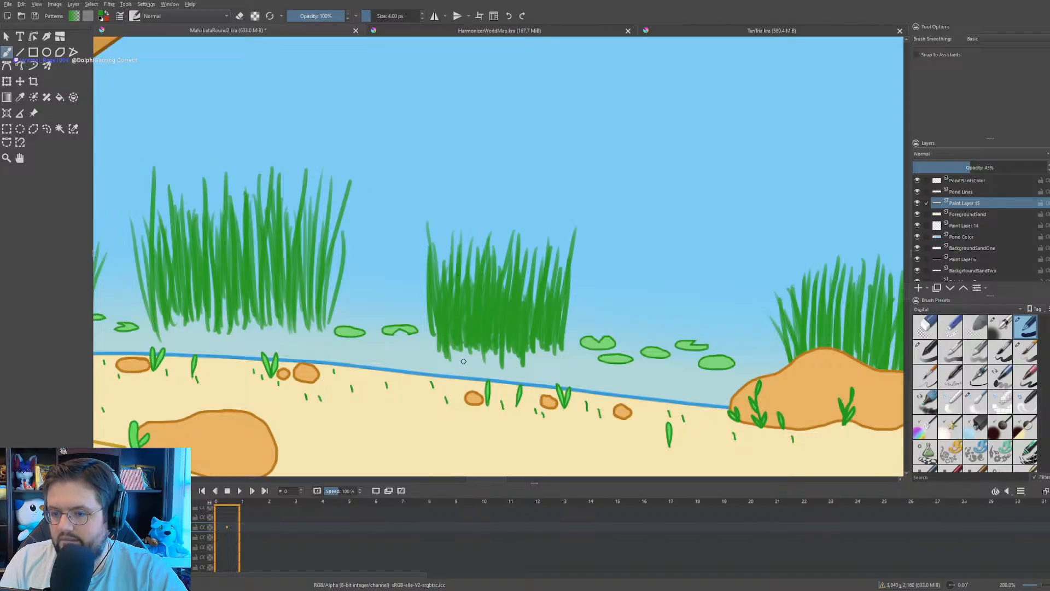
left_click_drag(463, 361, 556, 362)
left_click_drag(99, 365, 411, 368)
left_click_drag(285, 367, 496, 383)
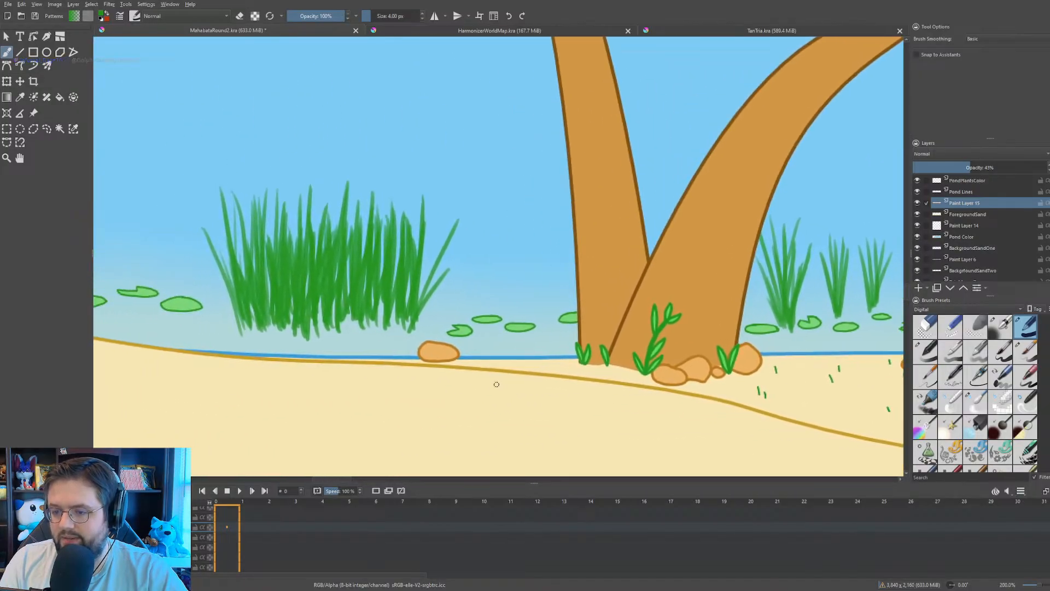
left_click_drag(810, 307, 192, 274)
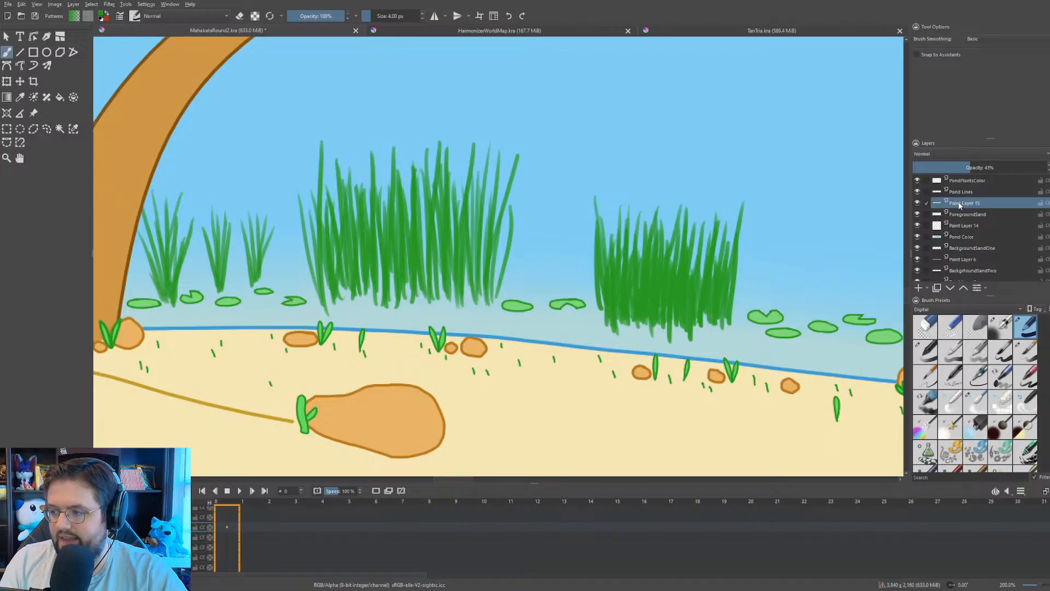
left_click(918, 288)
scroll(410, 283, "up", 1)
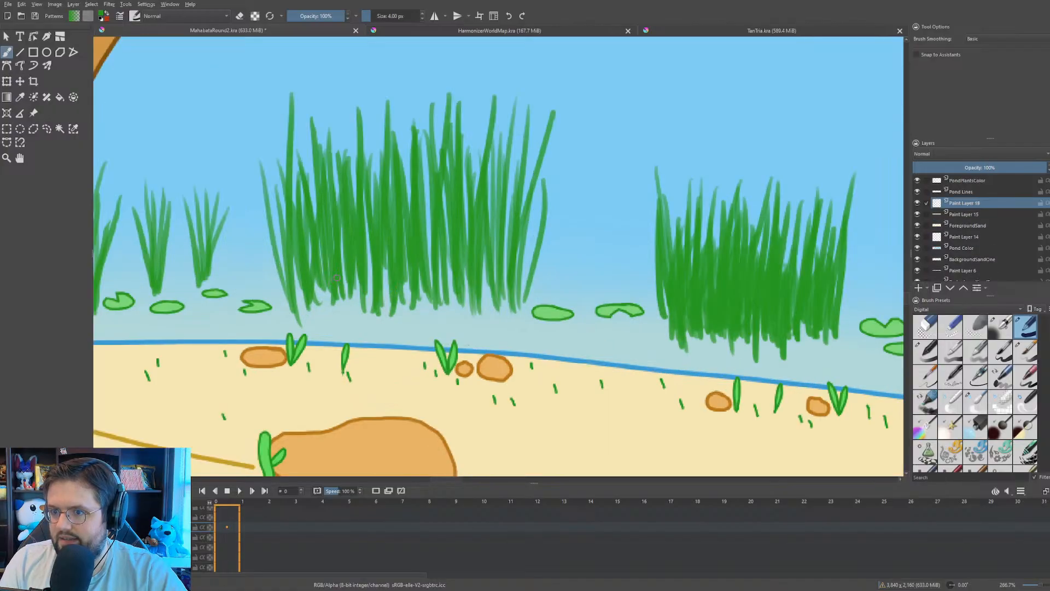
scroll(337, 277, "up", 2)
left_click_drag(370, 260, 351, 257)
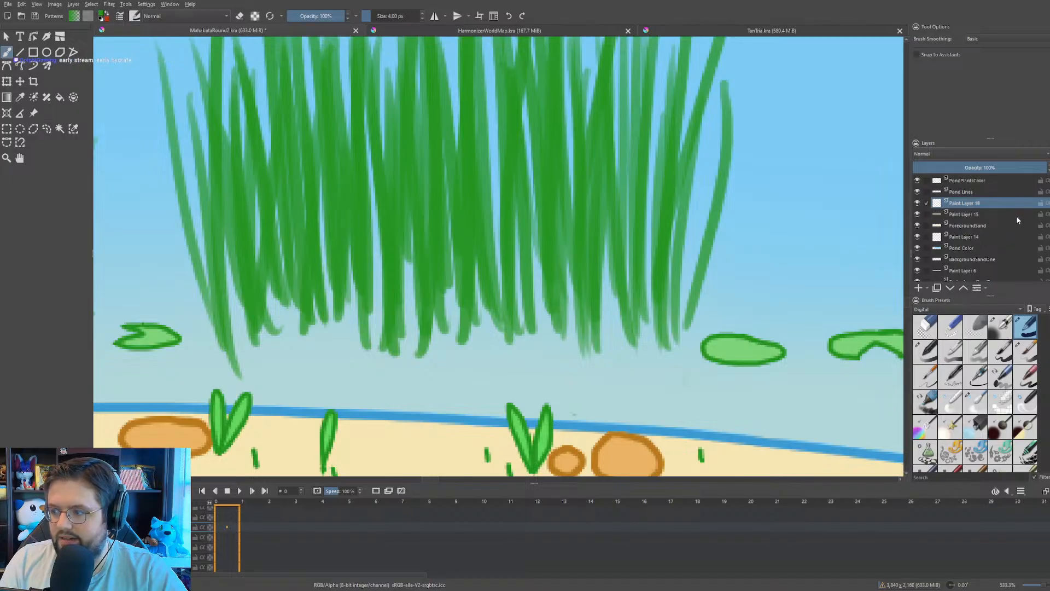
left_click(967, 215)
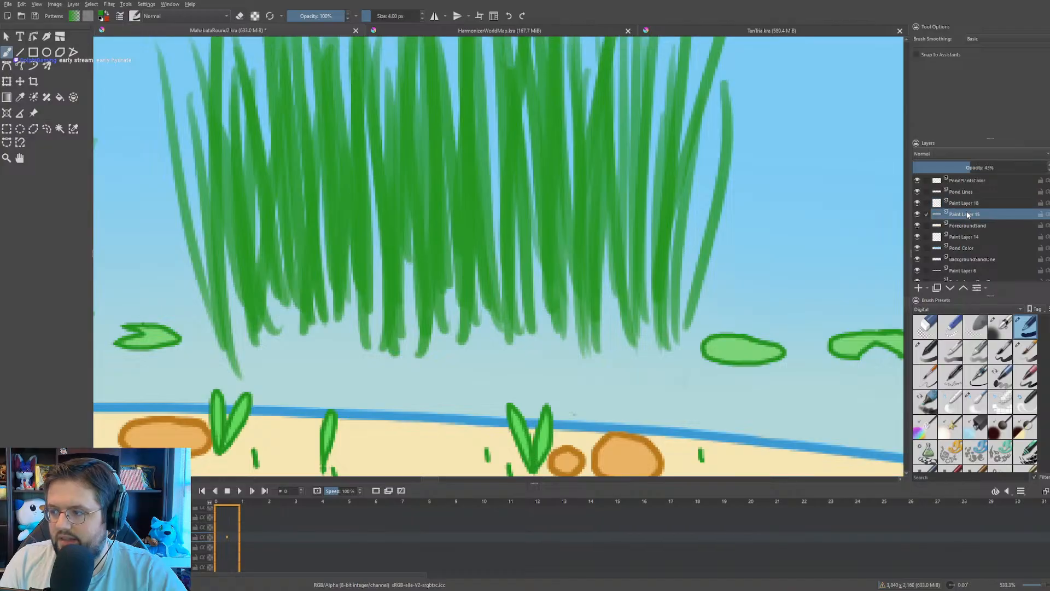
left_click(965, 205)
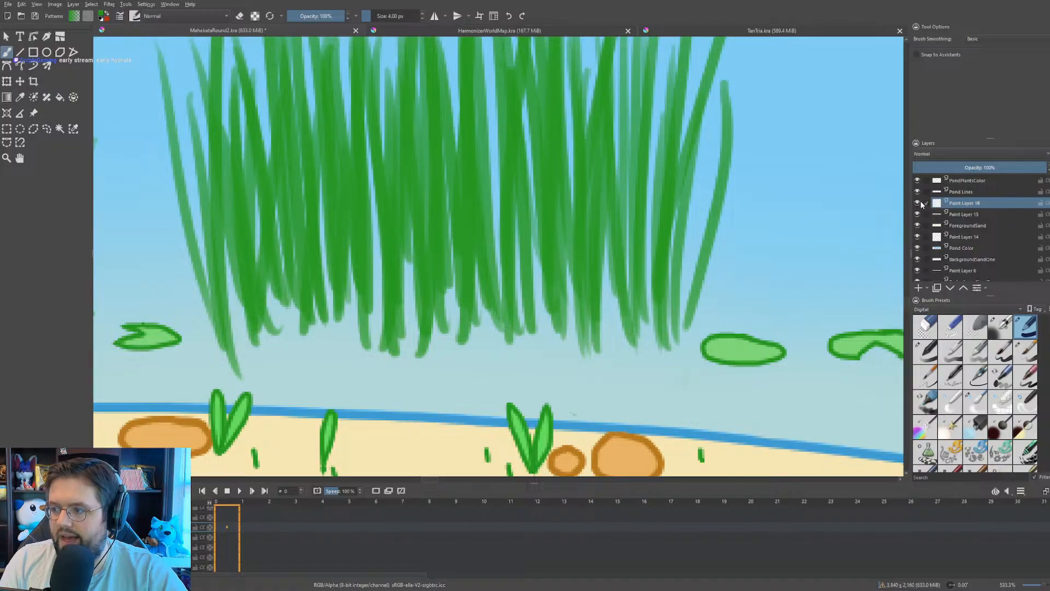
- Paint a solid green patch over the base of the tall reed clump with an 11 px brush and lower the layer's opacity to 35%
scroll(401, 328, "down", 1)
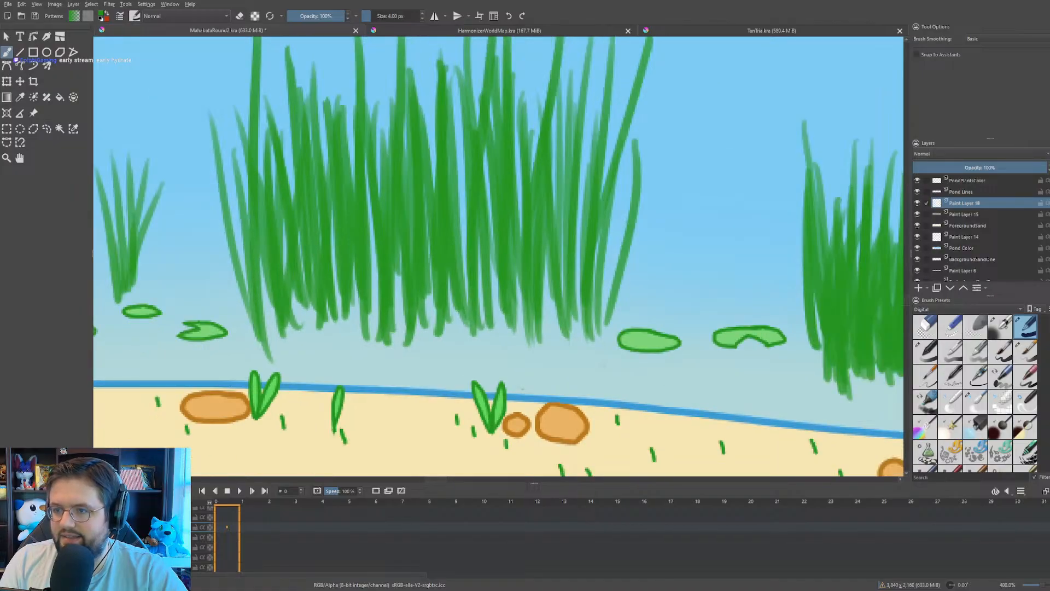
left_click(375, 16)
left_click_drag(307, 260, 314, 257)
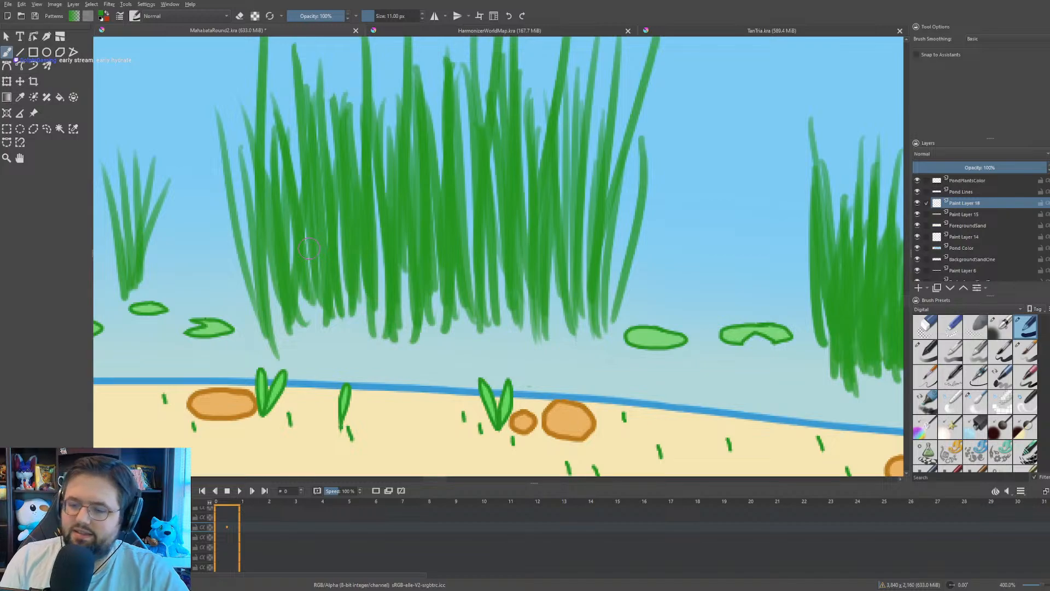
mouse_move(289, 317)
left_mouse_down()
mouse_move(318, 301)
mouse_move(325, 312)
mouse_move(364, 280)
mouse_move(377, 295)
mouse_move(418, 278)
mouse_move(452, 291)
mouse_move(503, 280)
mouse_move(491, 289)
mouse_move(459, 276)
mouse_move(492, 272)
mouse_move(450, 268)
mouse_move(583, 301)
mouse_move(551, 288)
mouse_move(560, 283)
mouse_move(600, 320)
mouse_move(571, 323)
left_mouse_up()
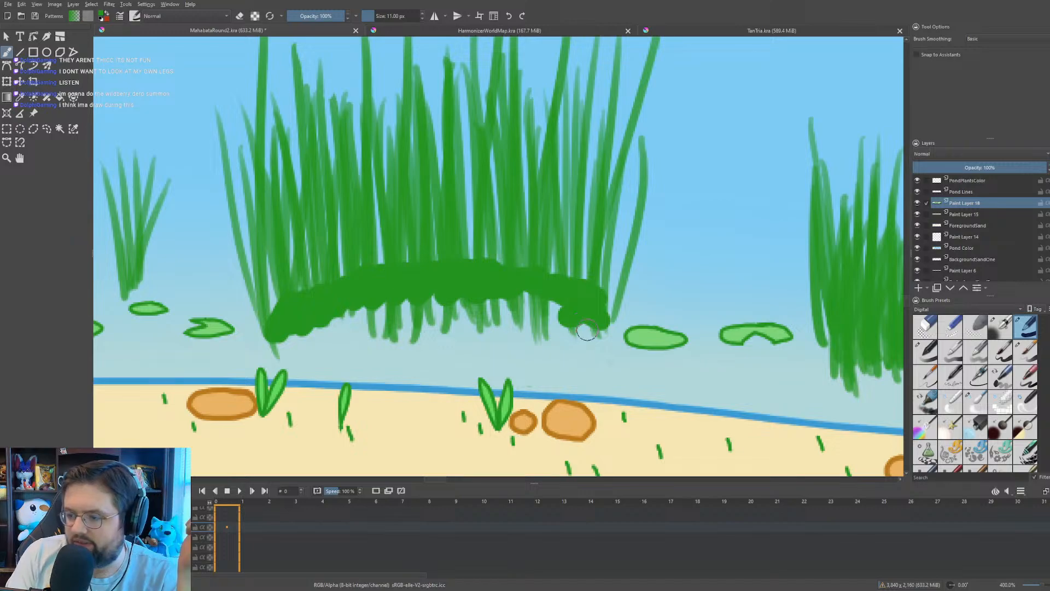
mouse_move(591, 332)
left_mouse_down()
mouse_move(595, 319)
mouse_move(548, 339)
mouse_move(617, 320)
mouse_move(563, 350)
mouse_move(447, 355)
left_mouse_up()
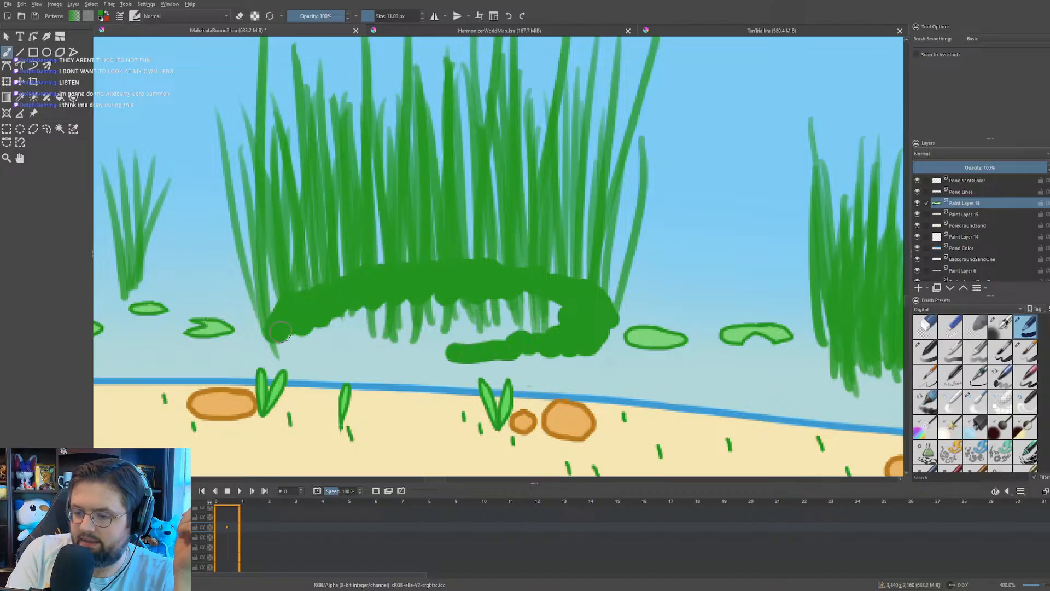
mouse_move(287, 338)
left_mouse_down()
mouse_move(374, 337)
mouse_move(444, 354)
mouse_move(514, 338)
mouse_move(517, 329)
mouse_move(479, 324)
mouse_move(294, 330)
mouse_move(434, 294)
mouse_move(431, 310)
mouse_move(462, 297)
mouse_move(441, 312)
mouse_move(445, 351)
mouse_move(517, 308)
mouse_move(507, 311)
mouse_move(520, 333)
mouse_move(555, 321)
mouse_move(536, 301)
mouse_move(586, 335)
mouse_move(557, 360)
mouse_move(535, 351)
mouse_move(514, 364)
mouse_move(443, 367)
mouse_move(372, 346)
mouse_move(290, 352)
mouse_move(435, 376)
left_mouse_up()
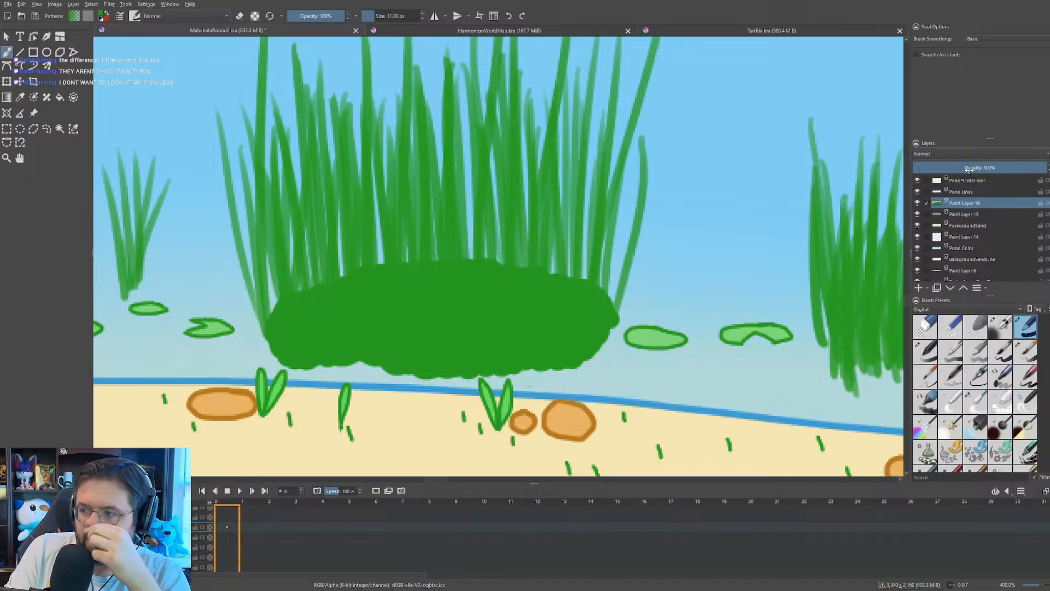
mouse_move(968, 169)
left_mouse_down()
mouse_move(948, 169)
mouse_move(957, 168)
left_mouse_up()
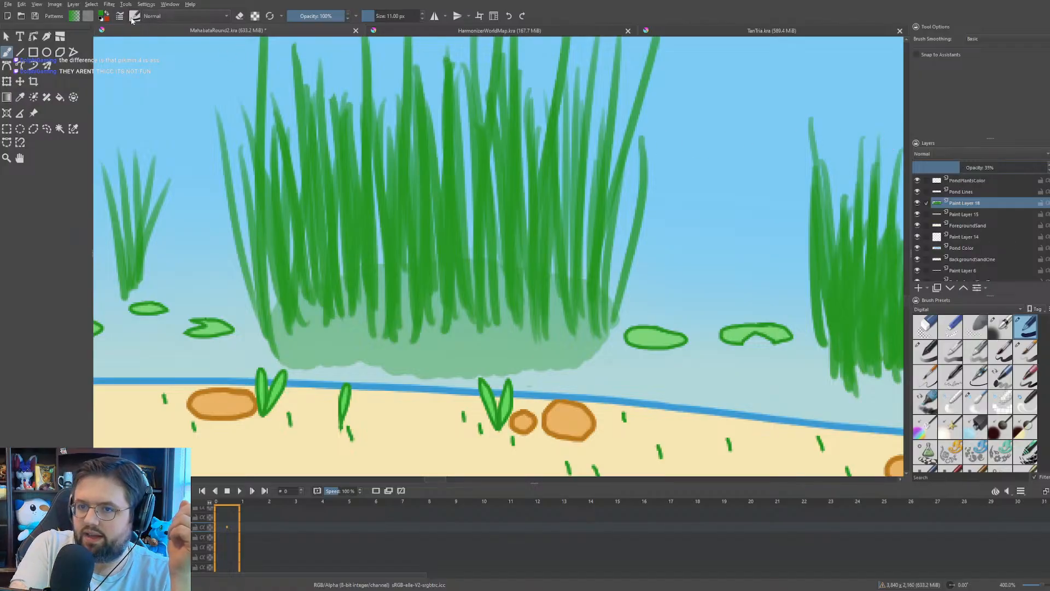
- Soften the green patch around the tall reed clump's base using a blending brush enlarged to 27.38 px
key("slash")
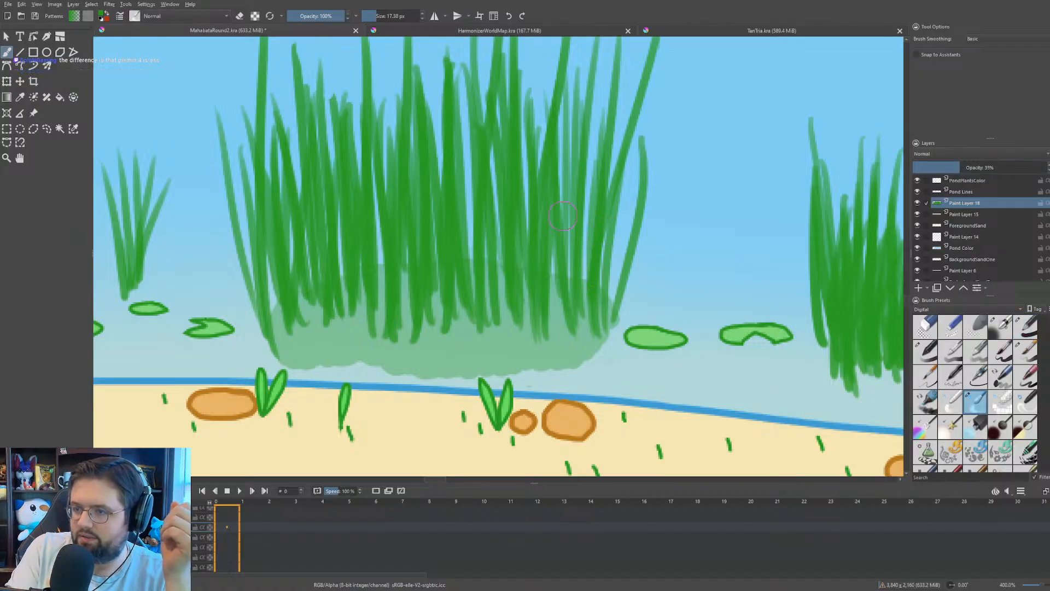
left_click(422, 14)
left_click(422, 13)
left_click(422, 14)
left_click(423, 13)
left_click(422, 14)
left_click(423, 14)
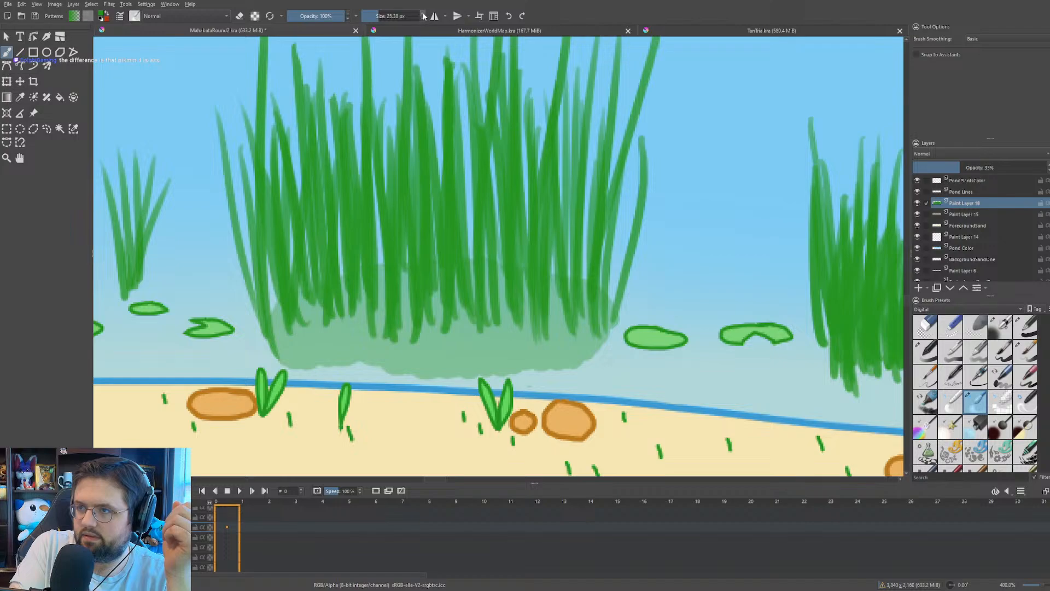
left_click(422, 13)
left_click(422, 14)
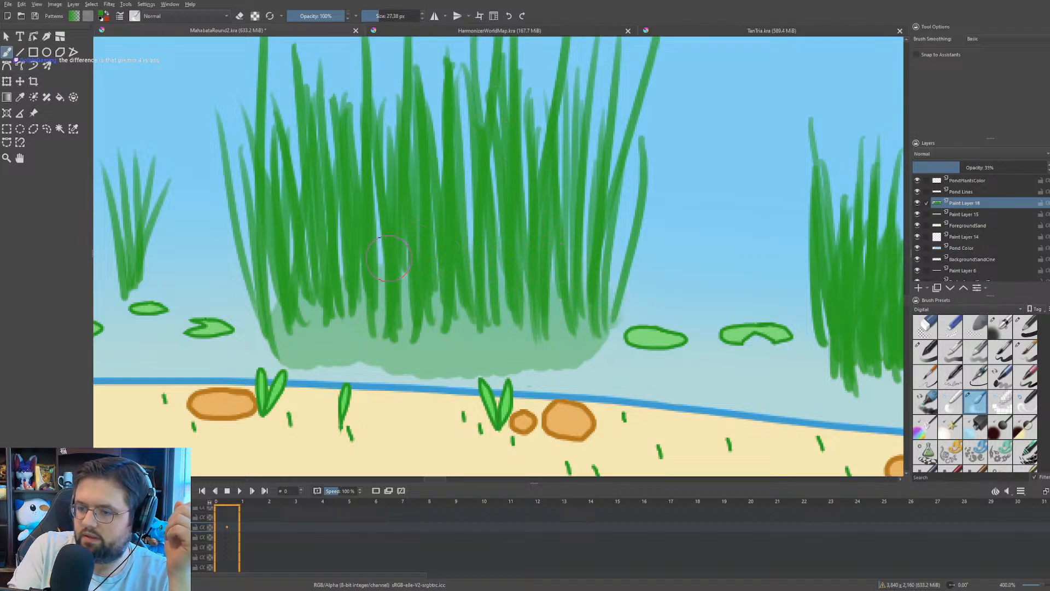
mouse_move(279, 286)
left_mouse_down()
mouse_move(265, 346)
mouse_move(293, 328)
mouse_move(299, 343)
left_mouse_up()
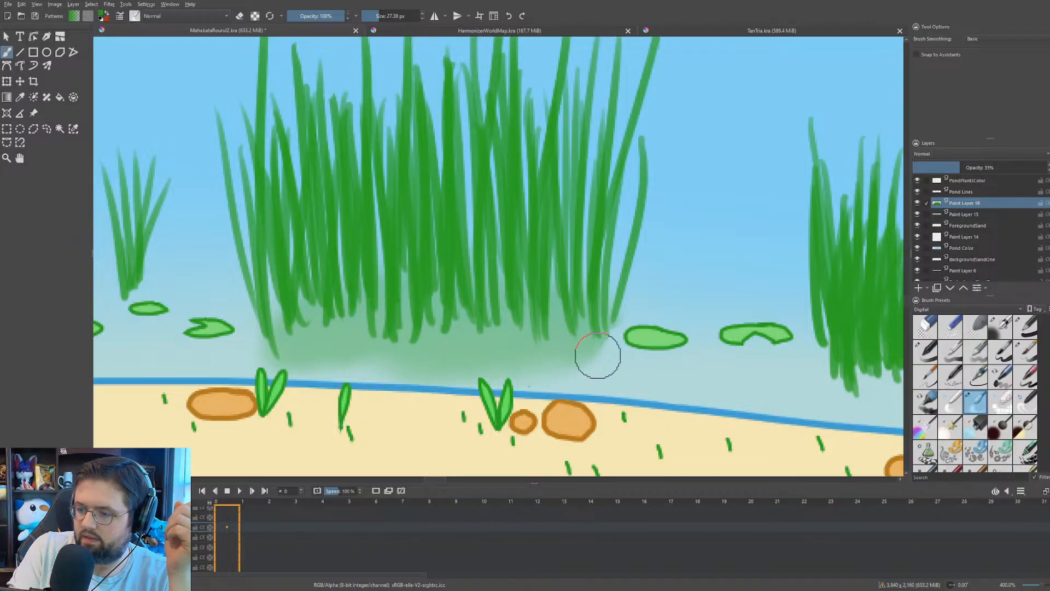
mouse_move(590, 350)
left_mouse_down()
mouse_move(605, 352)
mouse_move(591, 326)
mouse_move(613, 313)
left_mouse_up()
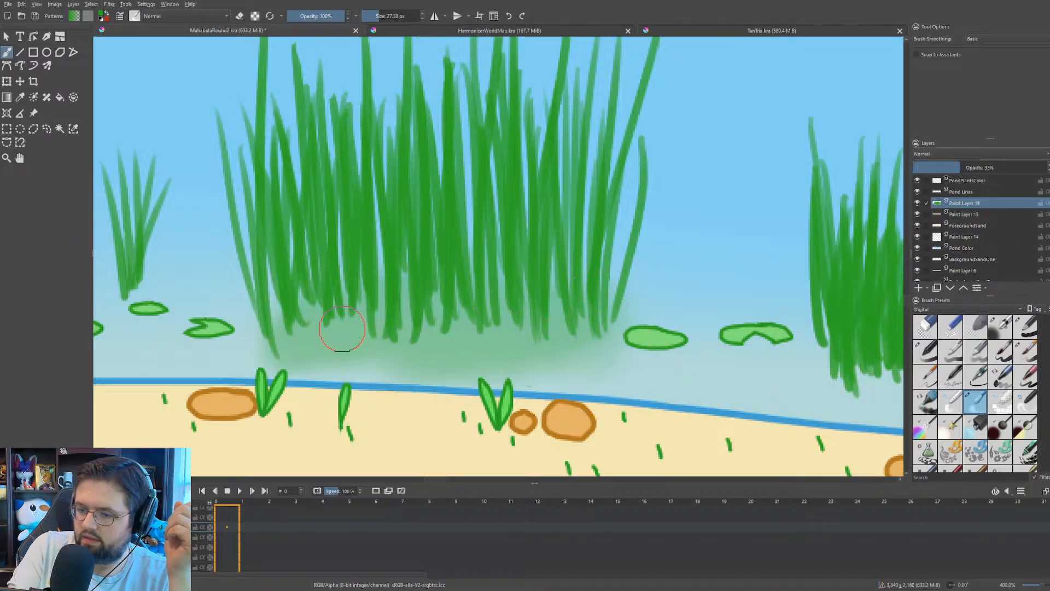
mouse_move(342, 328)
left_mouse_down()
mouse_move(261, 350)
mouse_move(274, 347)
mouse_move(264, 329)
mouse_move(287, 313)
mouse_move(270, 319)
mouse_move(289, 279)
mouse_move(259, 340)
mouse_move(268, 346)
mouse_move(251, 358)
mouse_move(269, 372)
mouse_move(304, 350)
mouse_move(286, 377)
mouse_move(317, 364)
mouse_move(378, 374)
mouse_move(384, 359)
mouse_move(427, 381)
mouse_move(485, 358)
mouse_move(505, 381)
mouse_move(578, 367)
mouse_move(554, 352)
mouse_move(529, 380)
mouse_move(527, 405)
mouse_move(474, 383)
mouse_move(446, 393)
mouse_move(395, 362)
mouse_move(386, 378)
mouse_move(334, 375)
mouse_move(317, 389)
mouse_move(288, 364)
mouse_move(292, 350)
mouse_move(312, 382)
mouse_move(298, 397)
mouse_move(305, 408)
mouse_move(296, 380)
mouse_move(303, 369)
mouse_move(276, 391)
mouse_move(280, 382)
mouse_move(343, 359)
mouse_move(342, 377)
mouse_move(373, 372)
mouse_move(384, 386)
mouse_move(427, 373)
mouse_move(475, 391)
mouse_move(507, 383)
mouse_move(571, 391)
mouse_move(596, 375)
mouse_move(599, 355)
mouse_move(556, 397)
mouse_move(533, 384)
mouse_move(585, 347)
mouse_move(288, 356)
mouse_move(318, 324)
mouse_move(308, 300)
left_mouse_up()
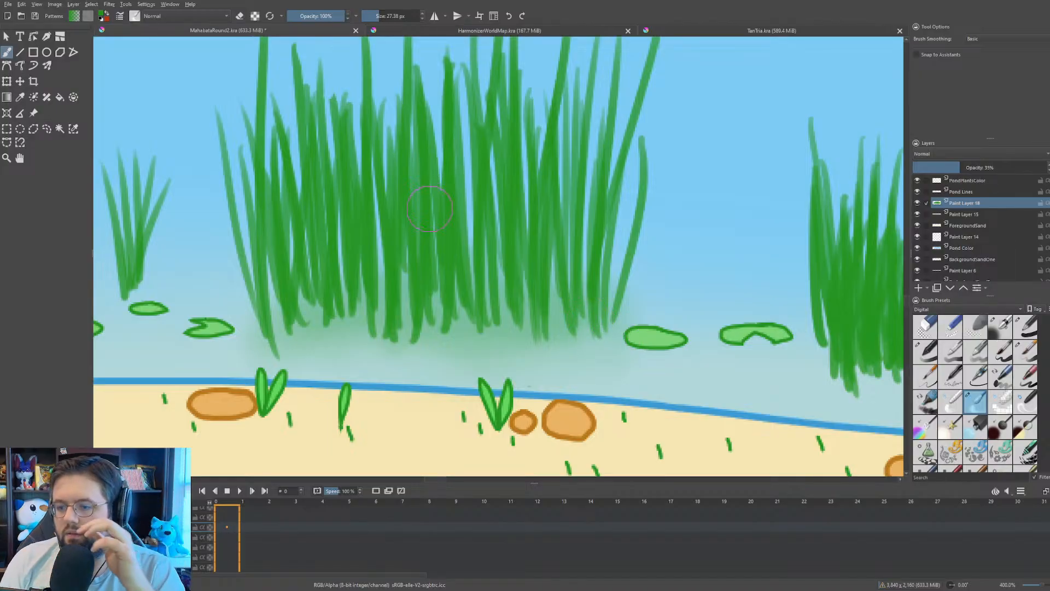
- Paint a green patch along the base of the shorter neighbouring reed clump with the 11 px brush
scroll(430, 209, "down", 2)
scroll(559, 366, "down", 2)
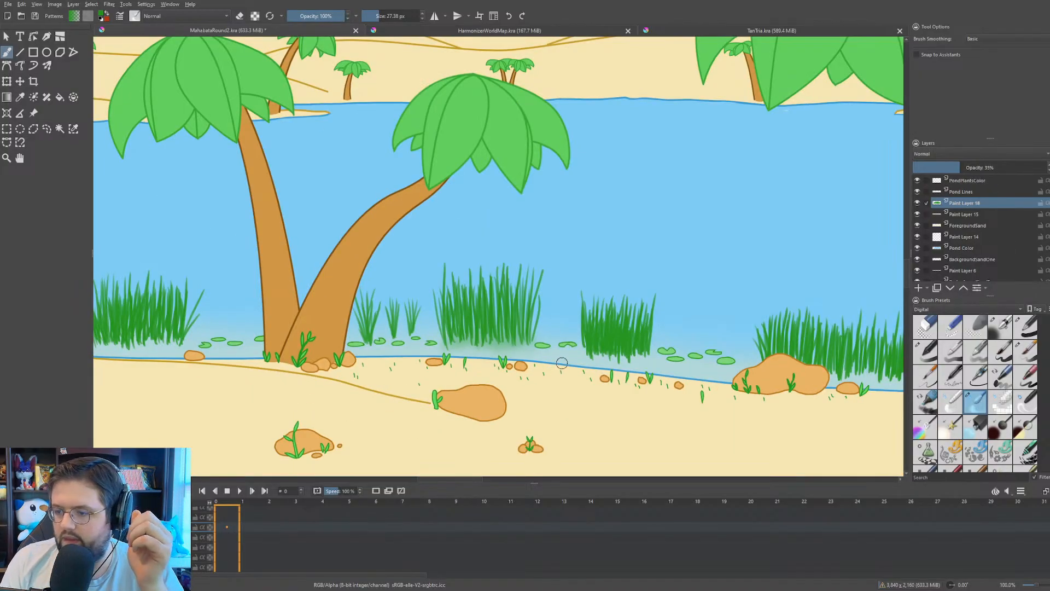
scroll(562, 363, "down", 1)
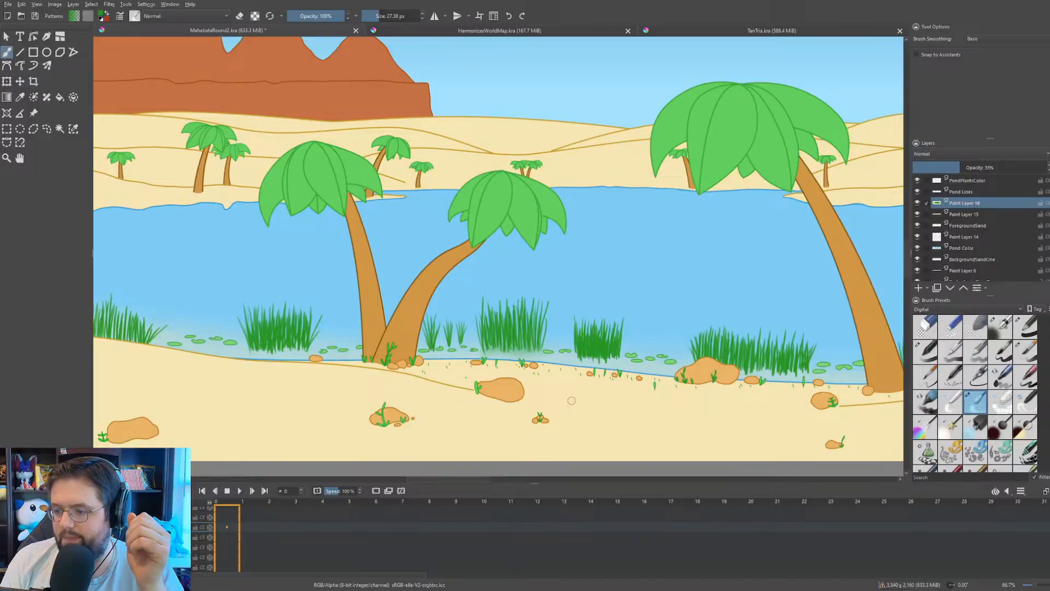
scroll(571, 400, "up", 4)
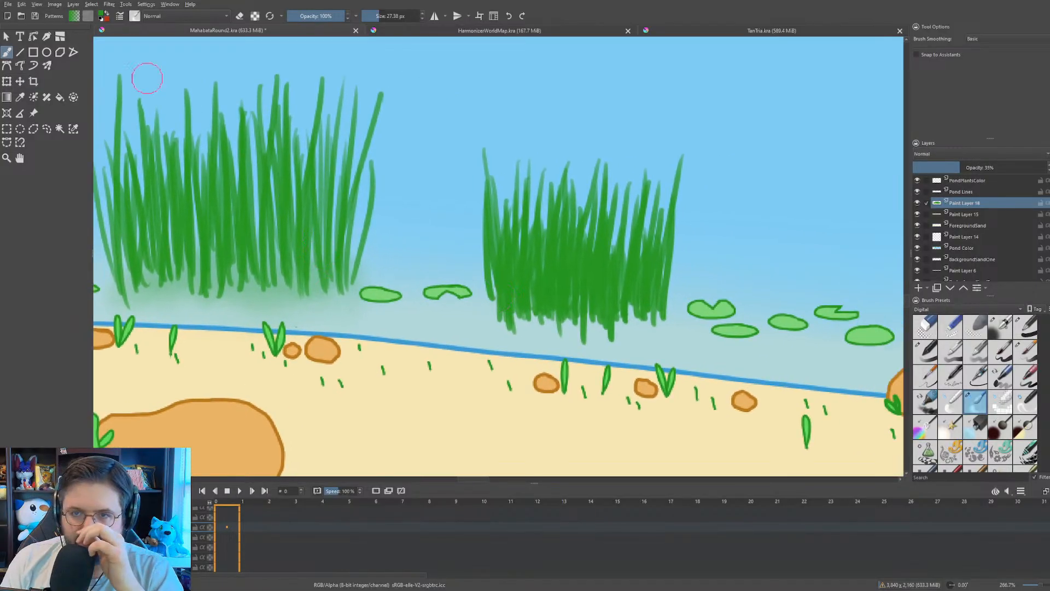
key("/")
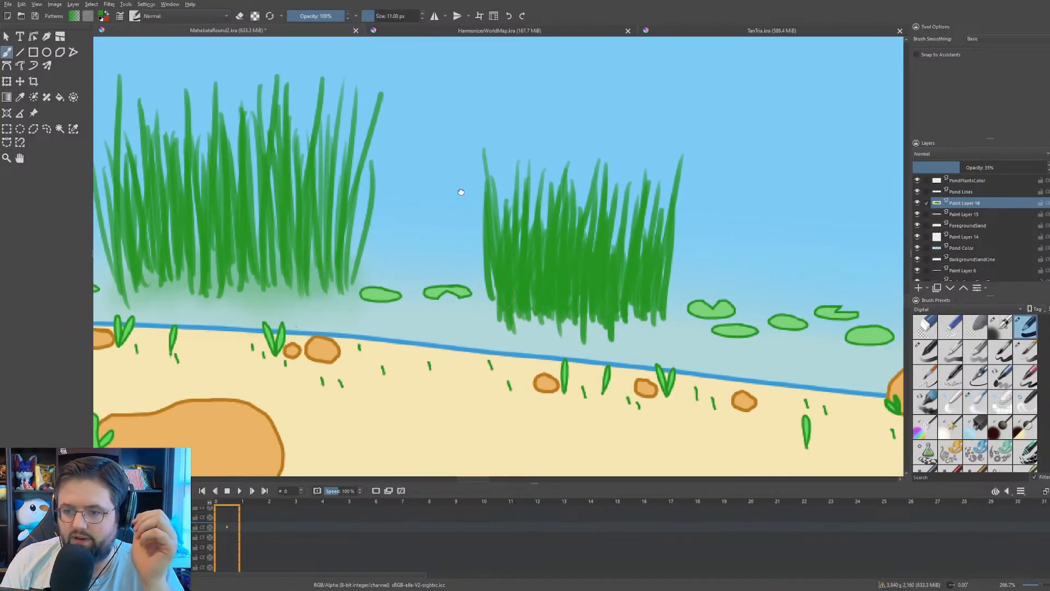
left_click_drag(461, 192, 422, 176)
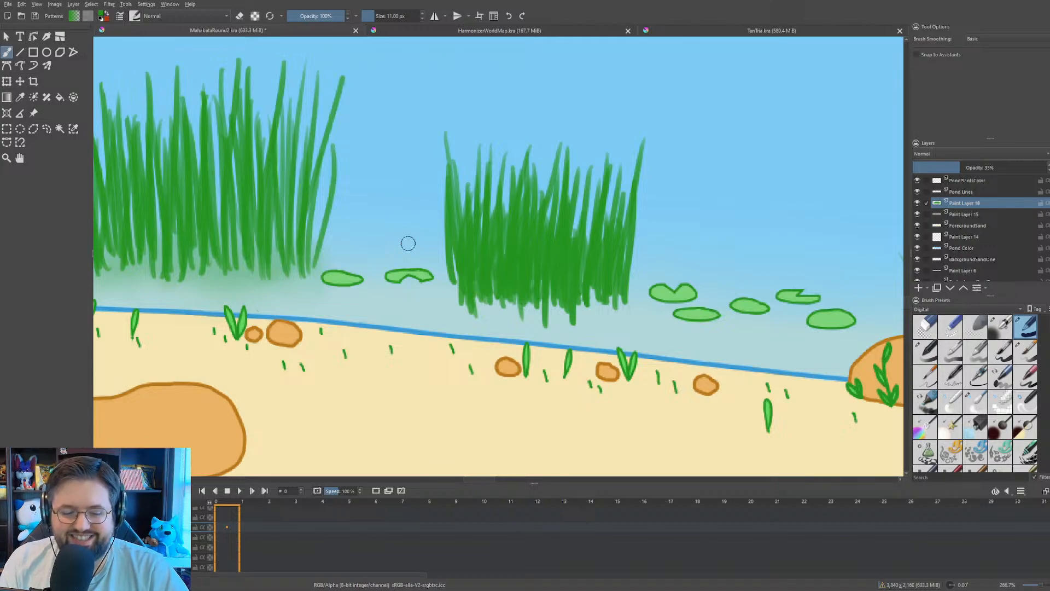
left_click_drag(562, 237, 485, 217)
scroll(509, 292, "up", 3)
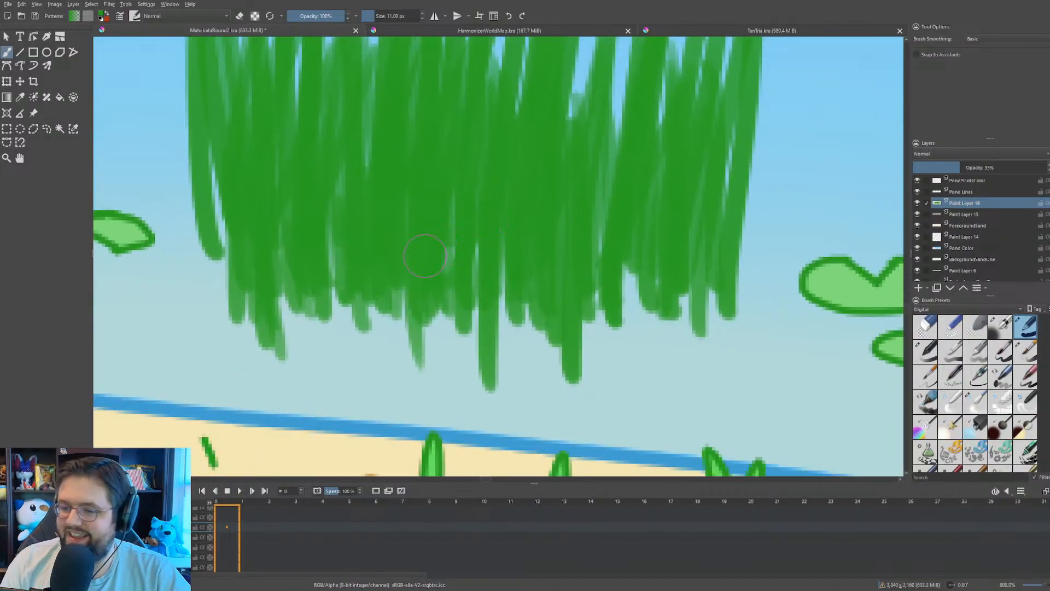
scroll(425, 256, "down", 1)
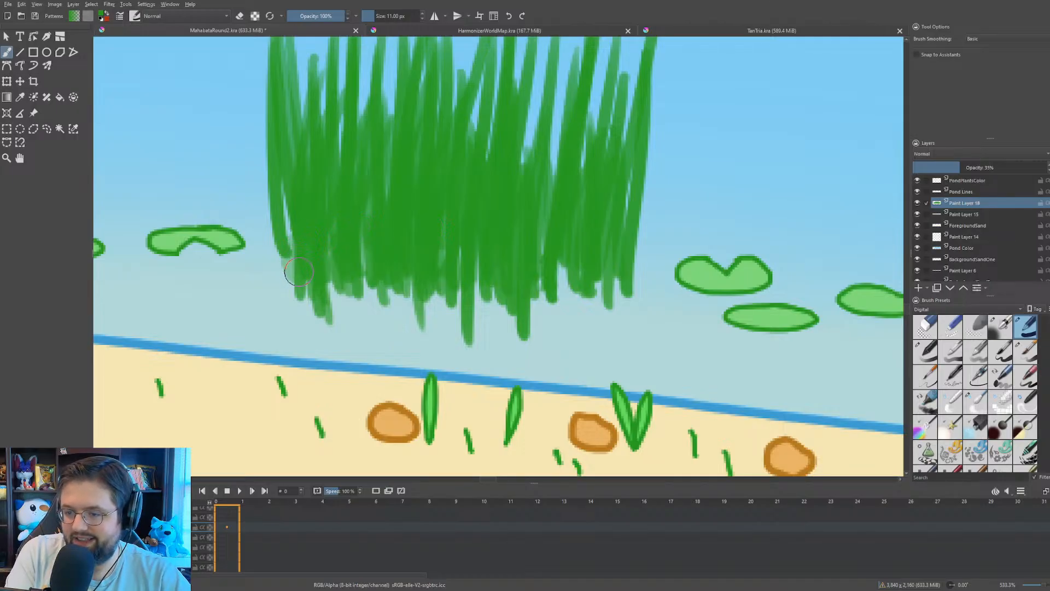
mouse_move(298, 272)
left_mouse_down()
mouse_move(322, 306)
mouse_move(382, 292)
mouse_move(417, 314)
mouse_move(452, 308)
mouse_move(461, 323)
mouse_move(474, 322)
mouse_move(479, 300)
mouse_move(515, 322)
mouse_move(536, 297)
mouse_move(616, 290)
left_mouse_up()
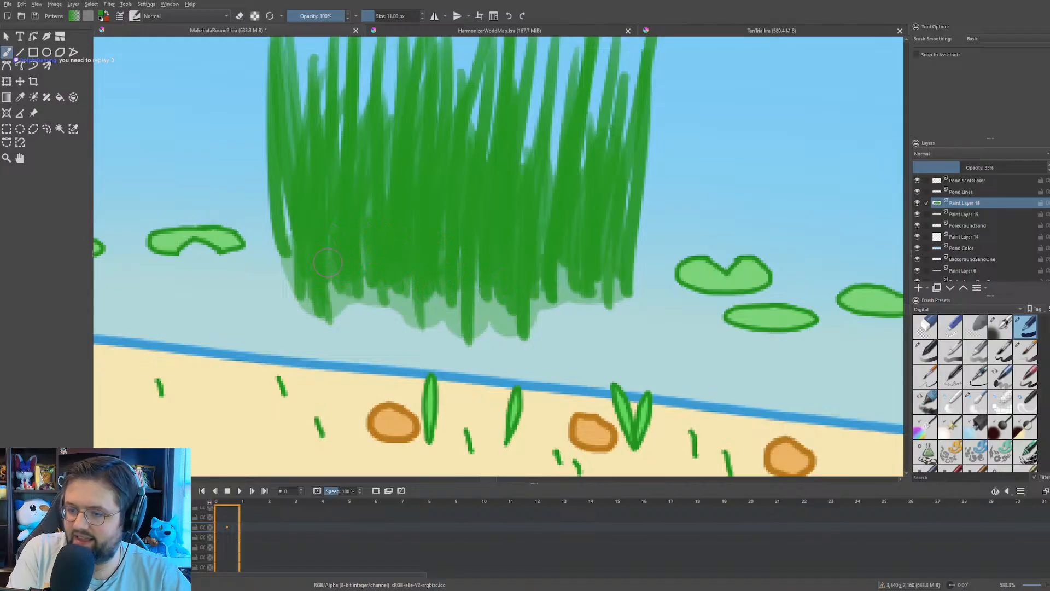
- Outline a green patch around the base of the wide reed clump beside the large shoreline boulder
scroll(301, 223, "down", 3)
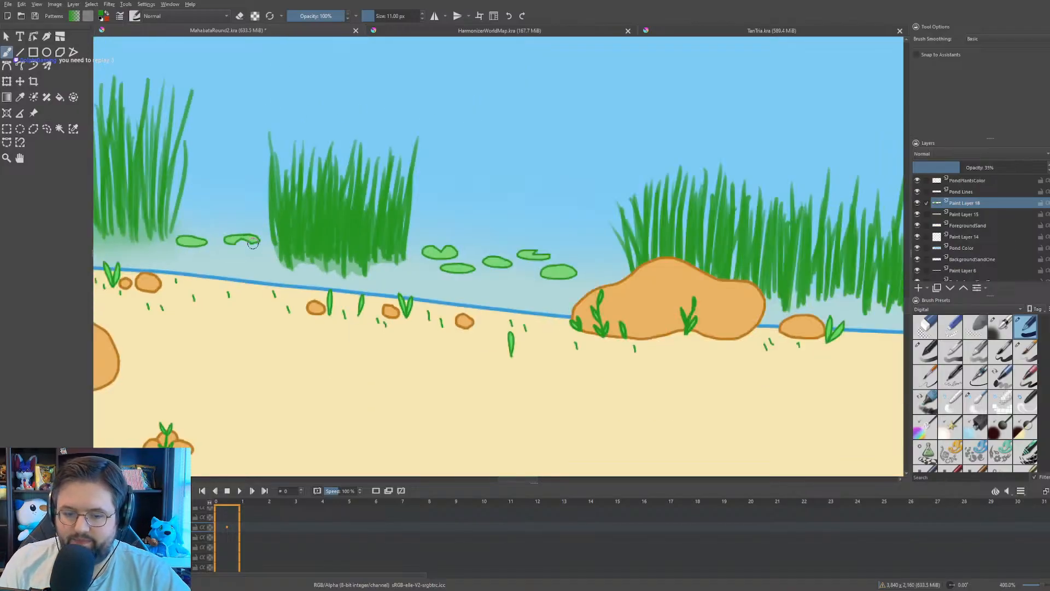
left_click_drag(285, 230, 397, 222)
scroll(274, 202, "up", 3)
scroll(232, 206, "down", 3)
scroll(519, 300, "up", 4)
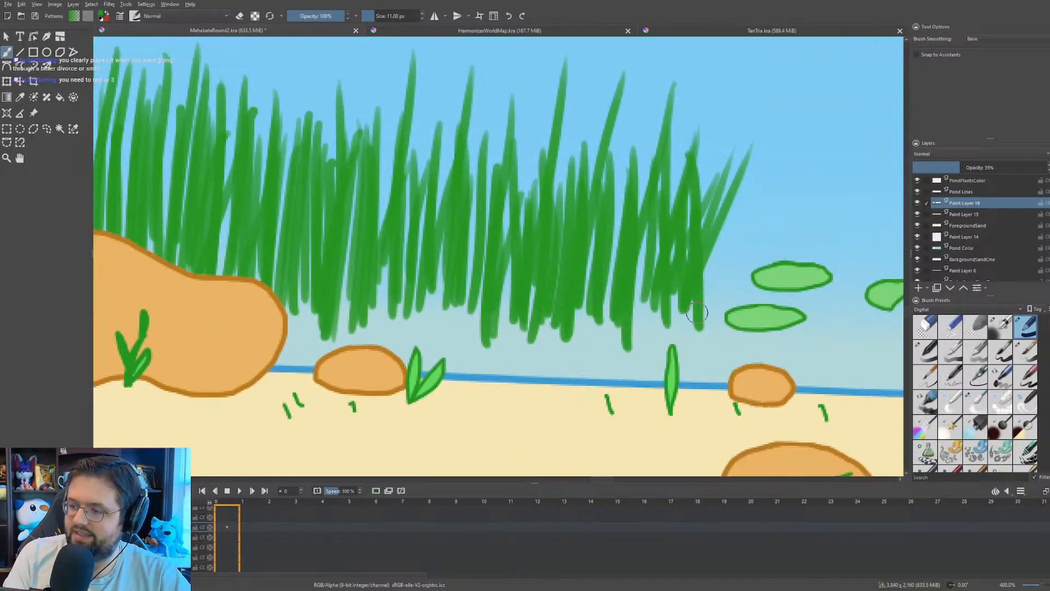
mouse_move(685, 317)
left_mouse_down()
mouse_move(627, 342)
mouse_move(497, 337)
mouse_move(486, 312)
mouse_move(441, 301)
mouse_move(333, 329)
mouse_move(242, 292)
left_mouse_up()
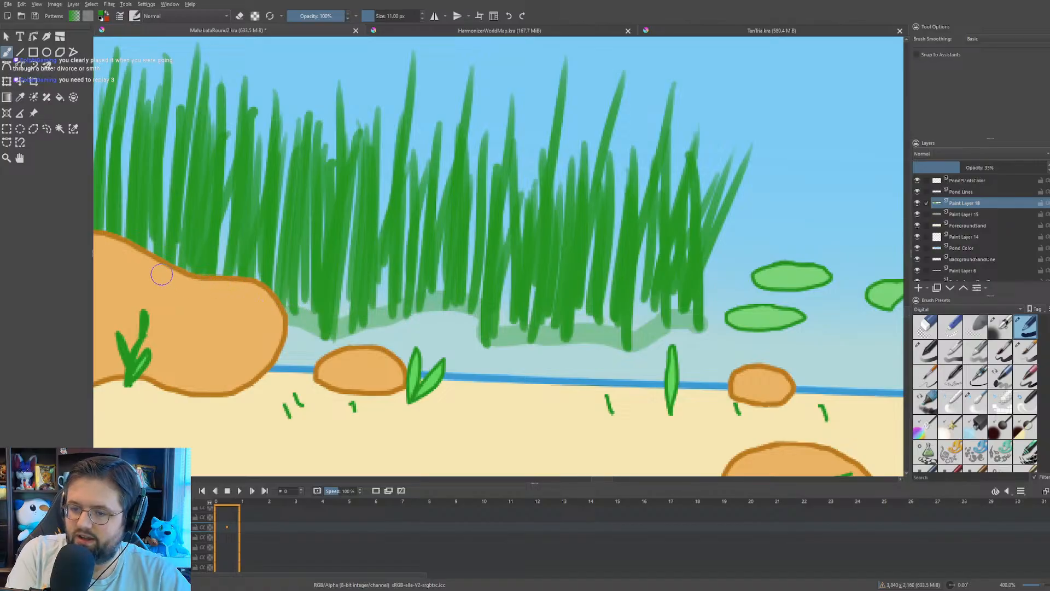
left_click_drag(188, 254, 326, 261)
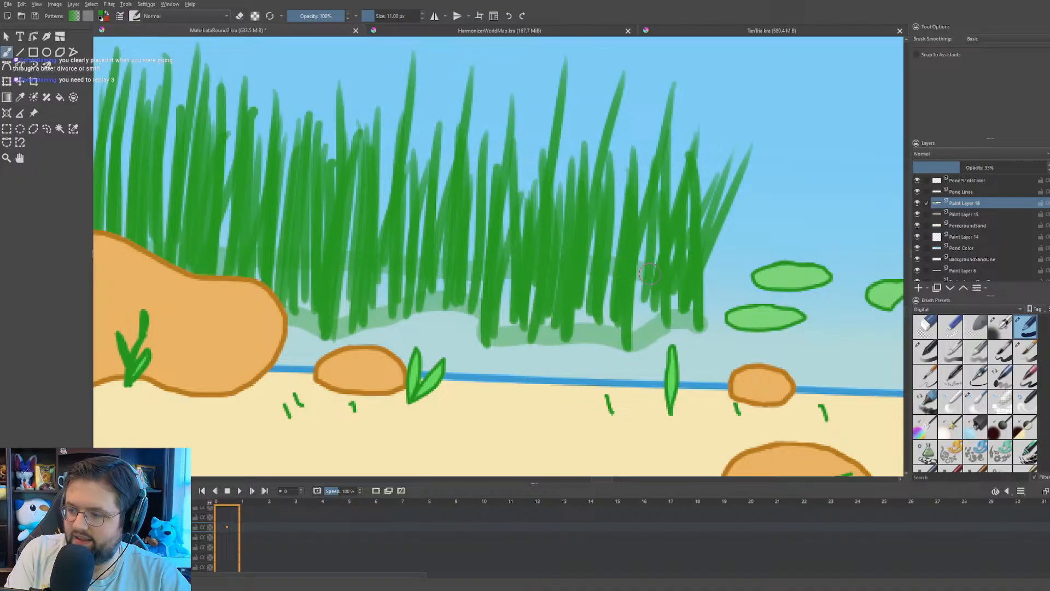
- Fill in the outlined green patch between the reed stems of the clump beside the boulder
left_click_drag(643, 291, 627, 334)
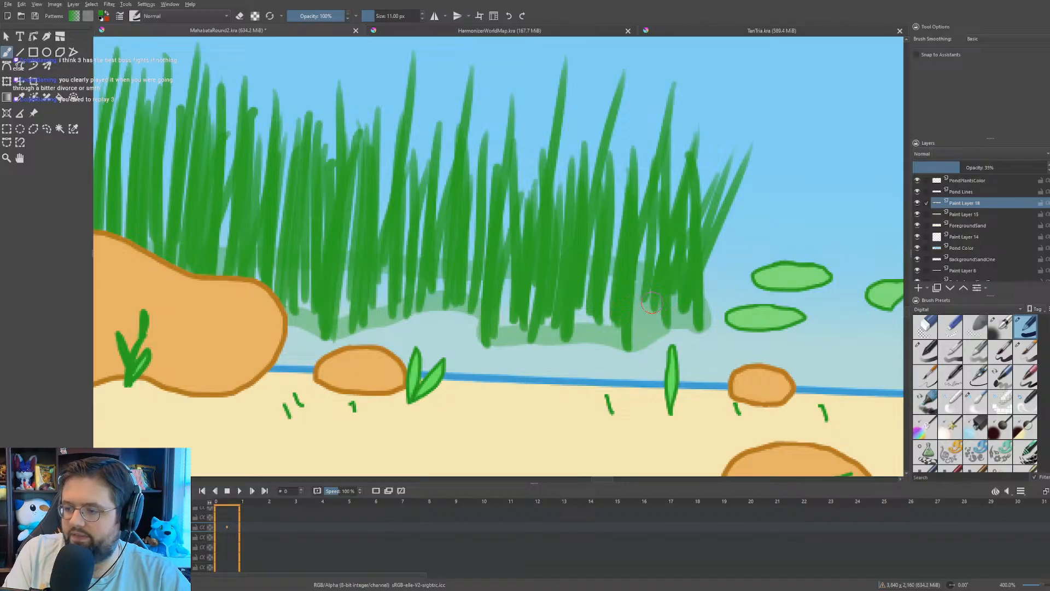
mouse_move(651, 304)
left_mouse_down()
mouse_move(609, 302)
mouse_move(562, 326)
left_mouse_up()
left_click_drag(517, 293, 511, 318)
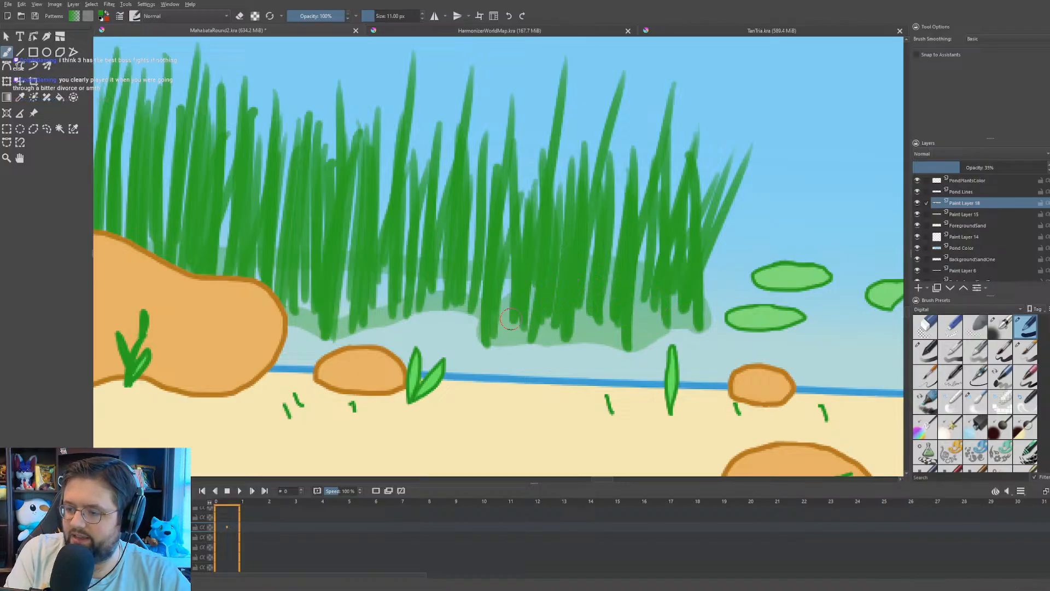
left_click_drag(446, 291, 407, 278)
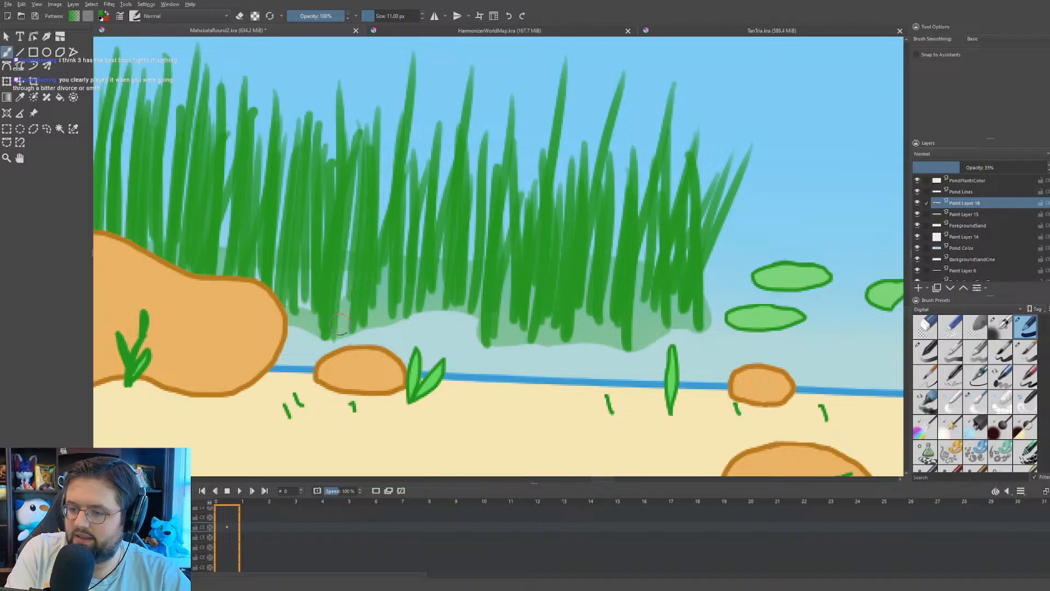
left_click_drag(310, 278, 299, 308)
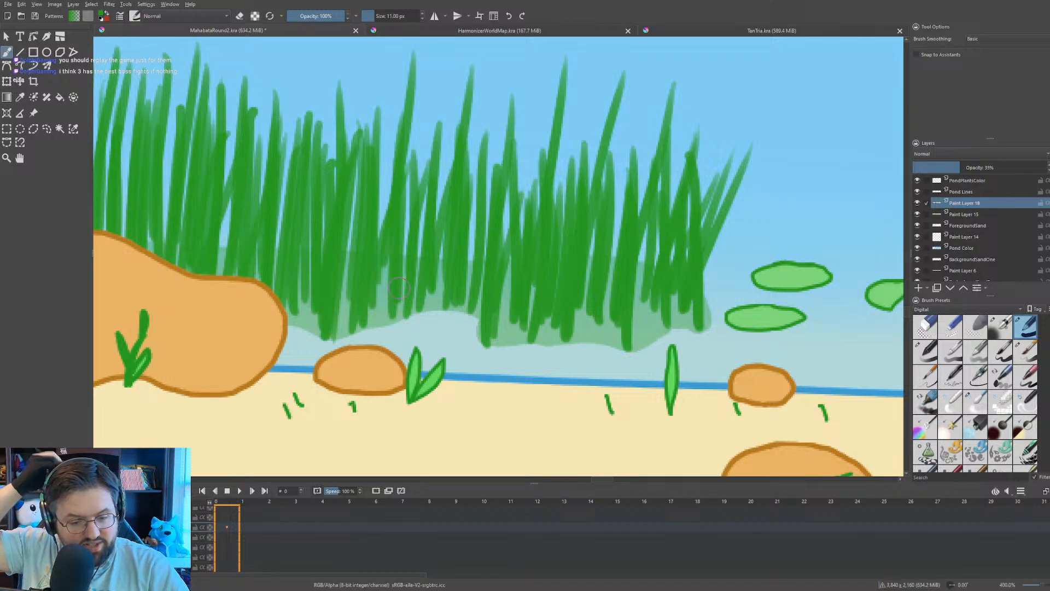
- Outline a green patch along the water base of the reed clump beside the large leaning palm trunk
scroll(394, 274, "down", 2)
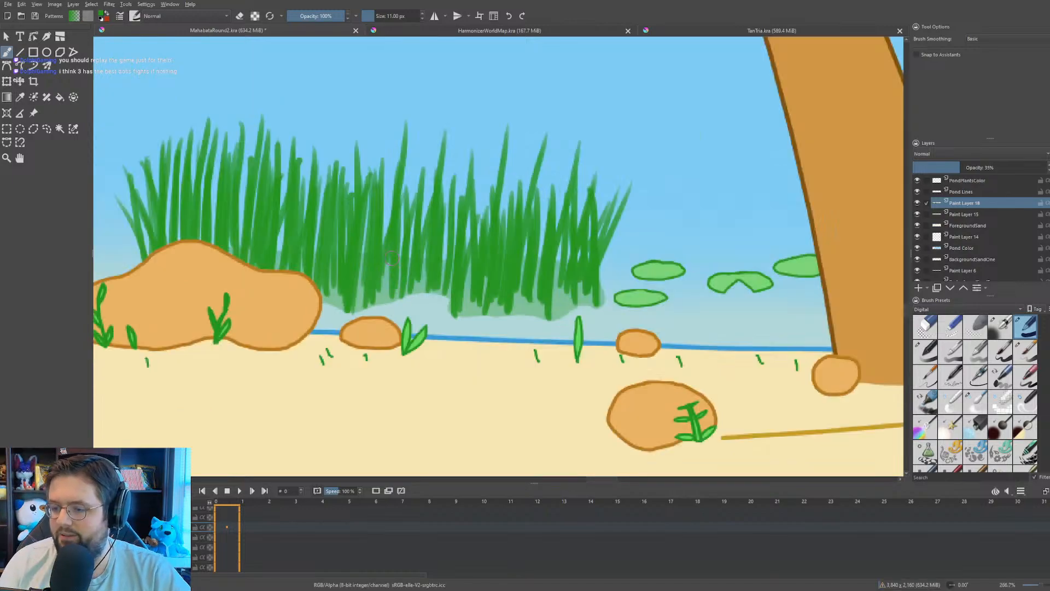
left_click_drag(474, 279, 282, 275)
scroll(694, 217, "up", 2)
left_click_drag(705, 222, 429, 204)
scroll(469, 301, "up", 1)
left_click_drag(502, 298, 498, 236)
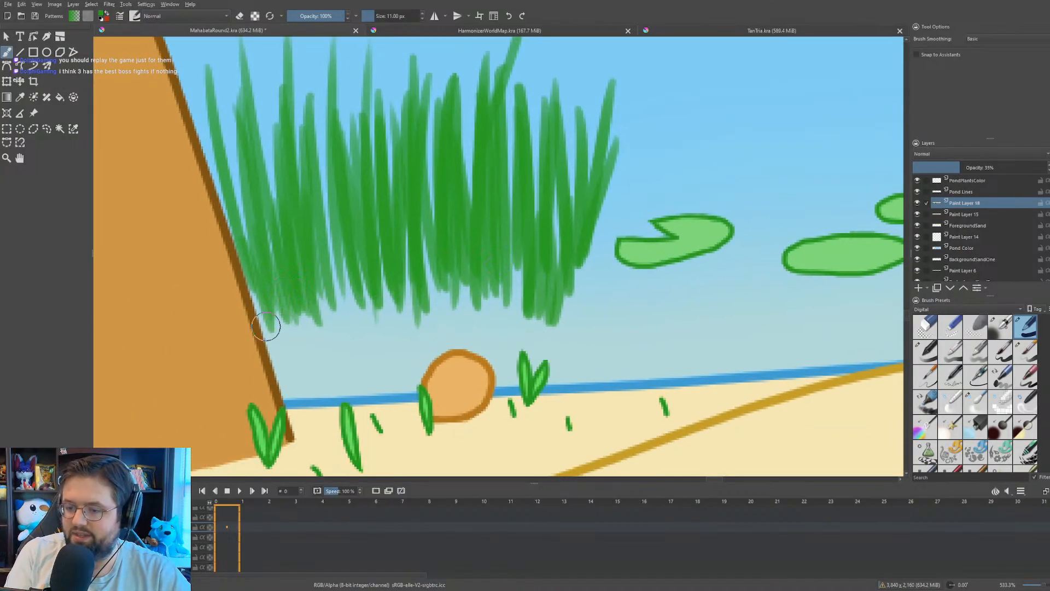
mouse_move(266, 327)
left_mouse_down()
mouse_move(350, 295)
mouse_move(383, 306)
mouse_move(454, 298)
mouse_move(533, 309)
mouse_move(568, 293)
mouse_move(576, 268)
left_mouse_up()
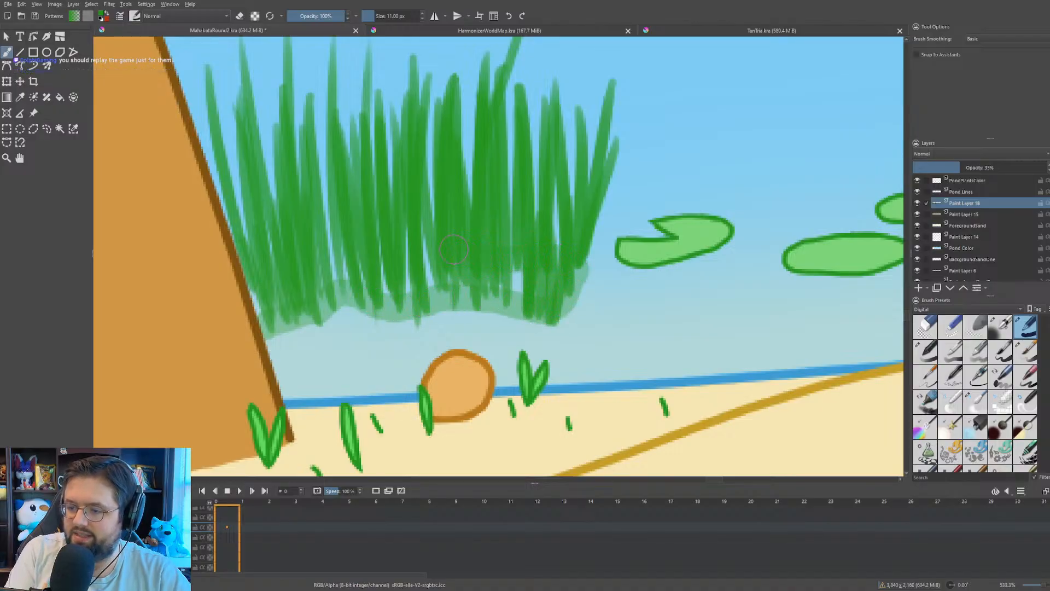
- Fill in the outlined green patch between the reed stems beside the large palm trunk
left_click_drag(345, 246, 342, 259)
left_click_drag(335, 239, 328, 266)
mouse_move(321, 243)
left_mouse_down()
mouse_move(245, 274)
mouse_move(306, 273)
mouse_move(245, 307)
mouse_move(315, 265)
mouse_move(364, 263)
mouse_move(385, 294)
left_mouse_up()
left_click_drag(408, 265, 408, 289)
left_click_drag(429, 259, 429, 279)
left_click_drag(409, 285, 393, 296)
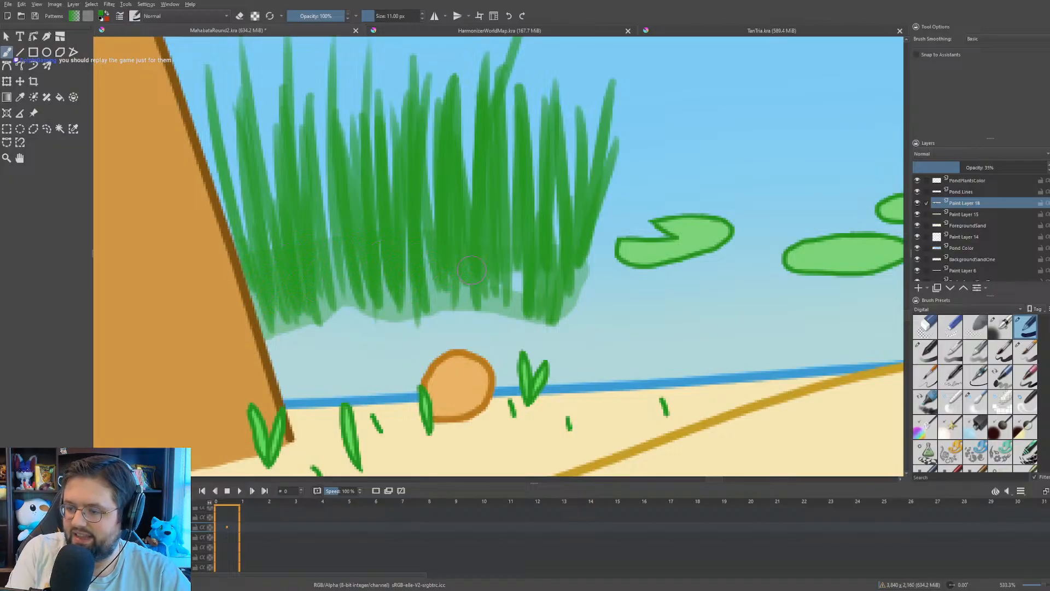
left_click_drag(514, 273, 519, 290)
- Paint green patches around the bases of the two small reed clumps separated by a single lily pad
scroll(554, 272, "down", 5)
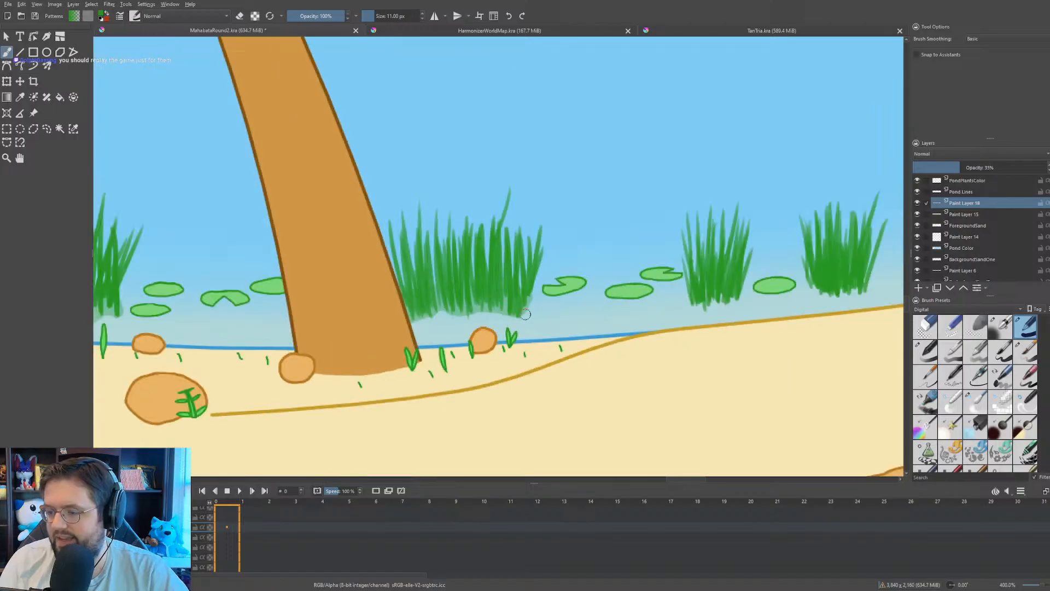
scroll(613, 301, "up", 5)
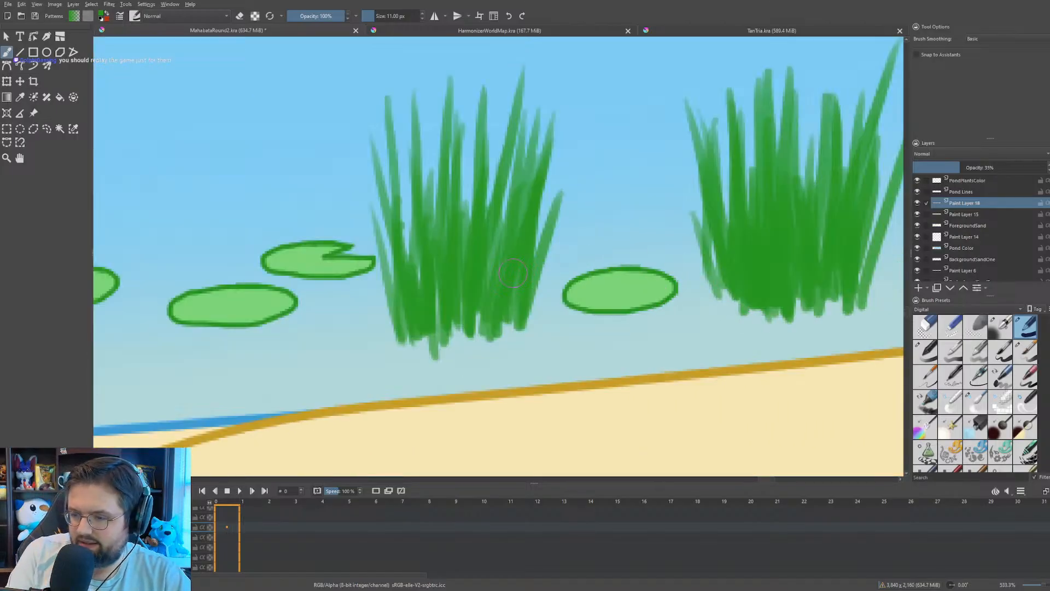
mouse_move(415, 311)
left_mouse_down()
mouse_move(414, 339)
mouse_move(429, 344)
mouse_move(506, 316)
left_mouse_up()
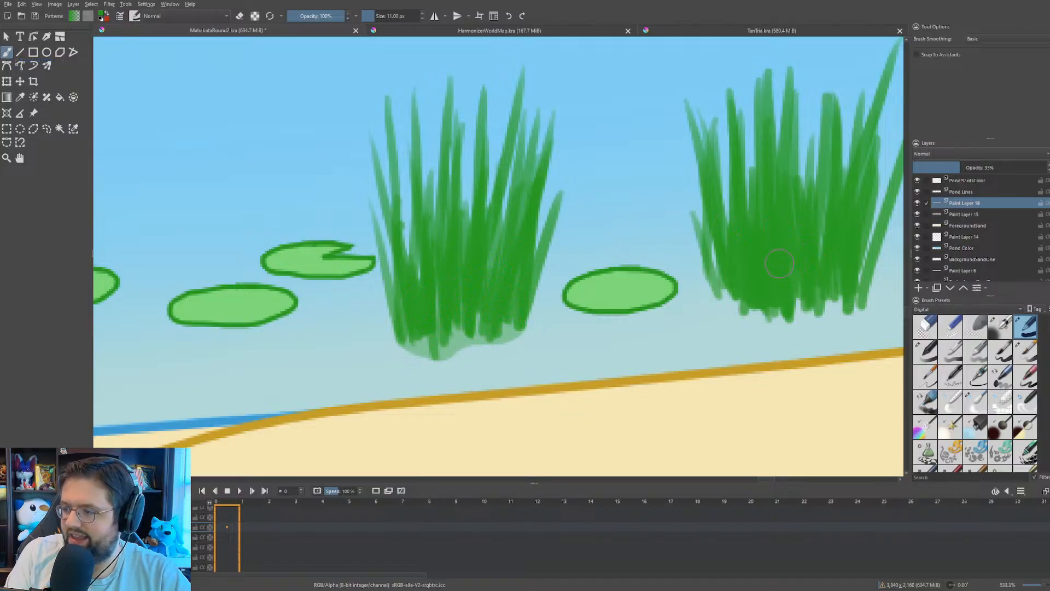
mouse_move(711, 281)
left_mouse_down()
mouse_move(728, 307)
mouse_move(760, 319)
mouse_move(828, 305)
mouse_move(848, 288)
left_mouse_up()
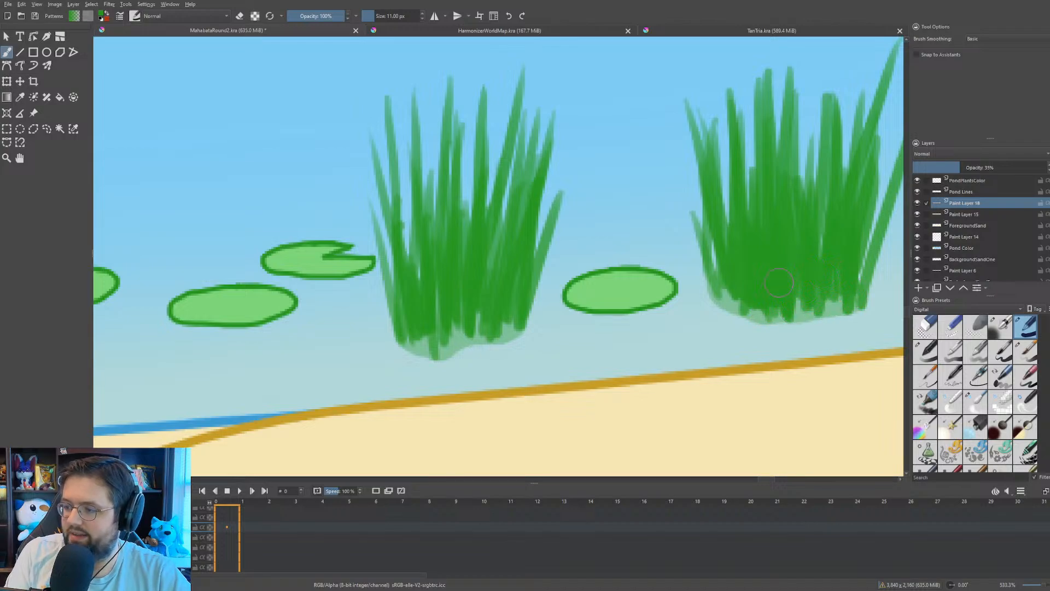
- Paint a green patch at the base of the reed clump cut off by the canvas's right edge
scroll(755, 260, "down", 3)
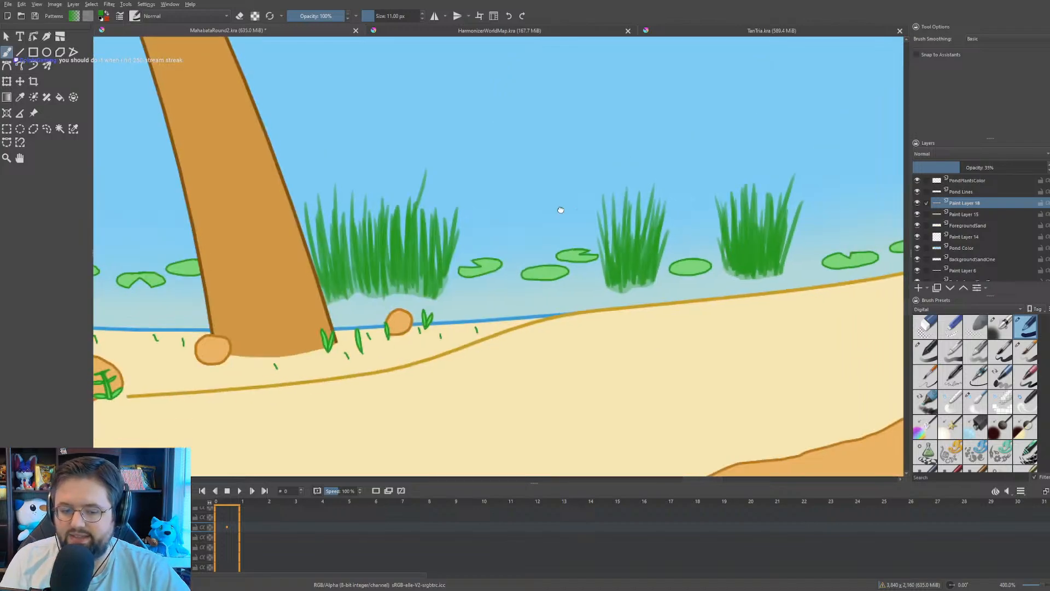
left_click_drag(560, 209, 366, 202)
scroll(575, 255, "up", 2)
left_click_drag(629, 228, 353, 296)
scroll(750, 314, "up", 2)
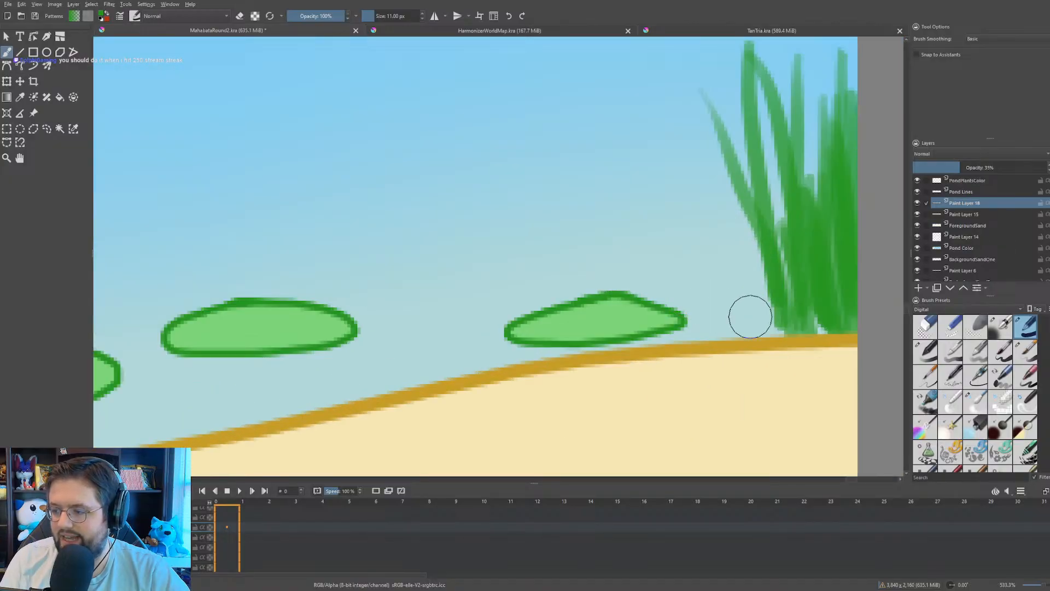
mouse_move(760, 304)
left_mouse_down()
mouse_move(666, 328)
mouse_move(810, 341)
left_mouse_up()
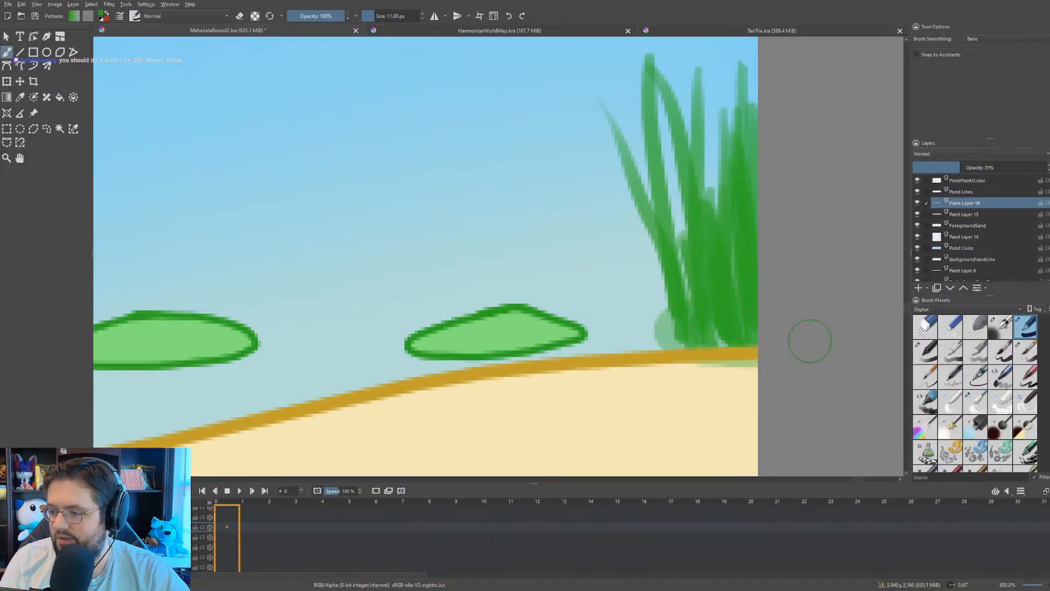
- Dab small green patches at the bases of the three thin reed clumps beside the twin palm trunks
scroll(708, 342, "down", 8)
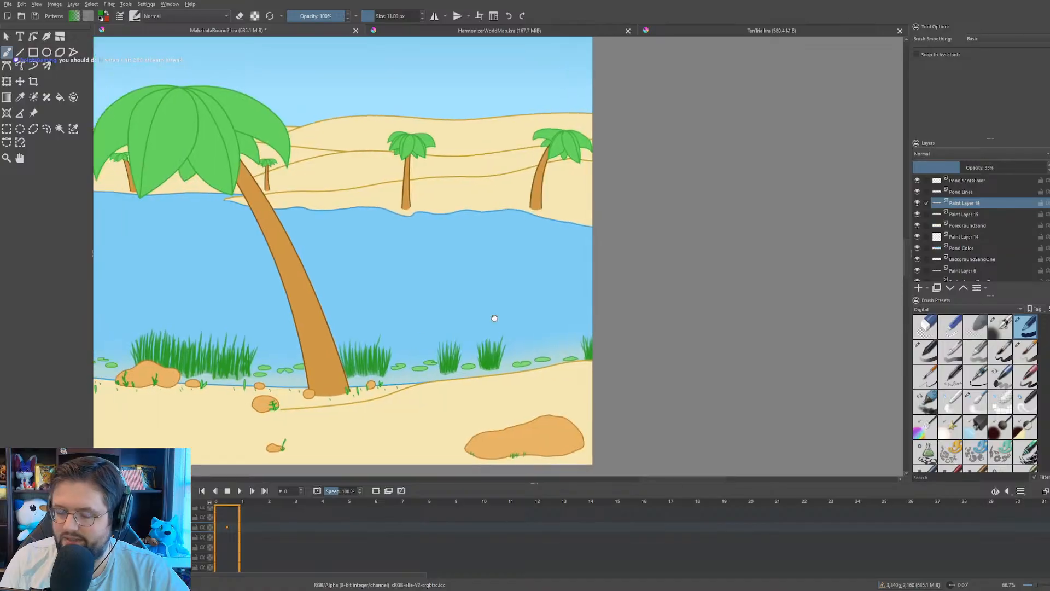
scroll(415, 281, "up", 7)
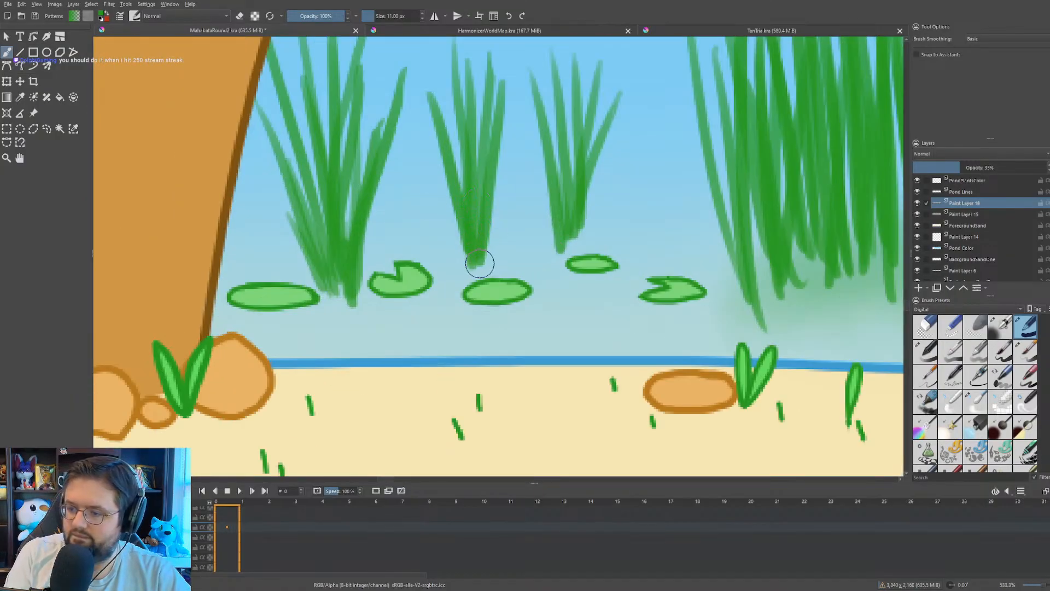
mouse_move(569, 243)
left_mouse_down()
mouse_move(557, 240)
mouse_move(581, 230)
left_mouse_up()
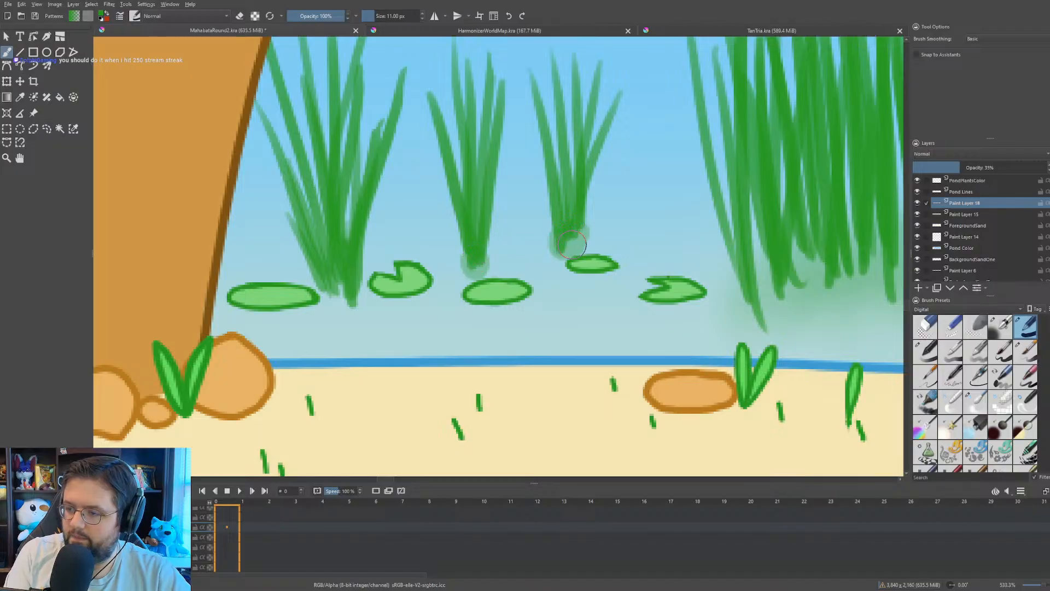
left_click_drag(334, 283, 341, 296)
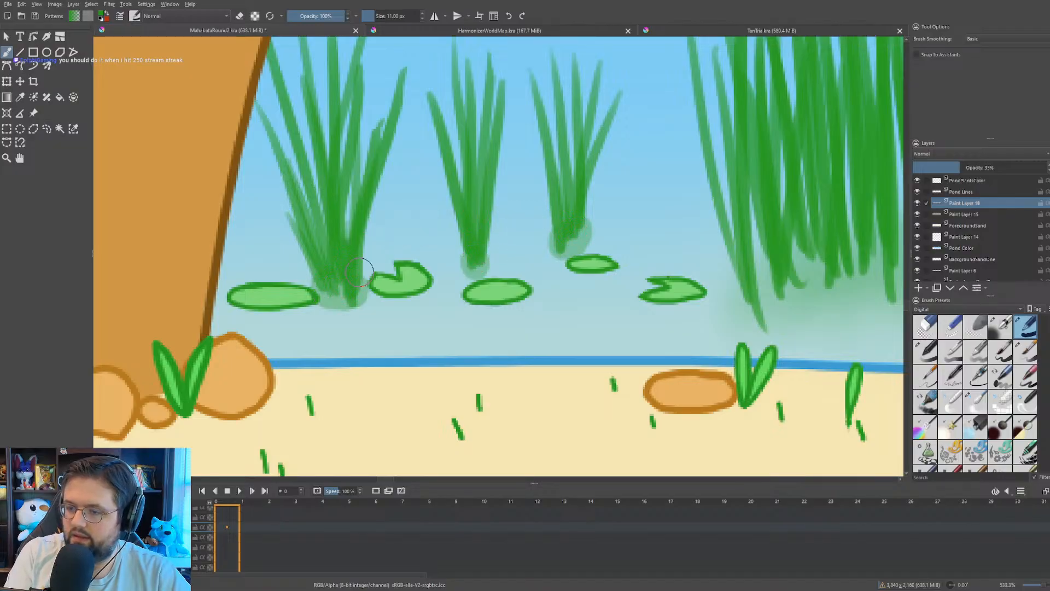
- Paint and fill a green patch along the base of the wide reed clump on the far side of the twin palms
scroll(359, 272, "down", 5)
scroll(290, 279, "up", 5)
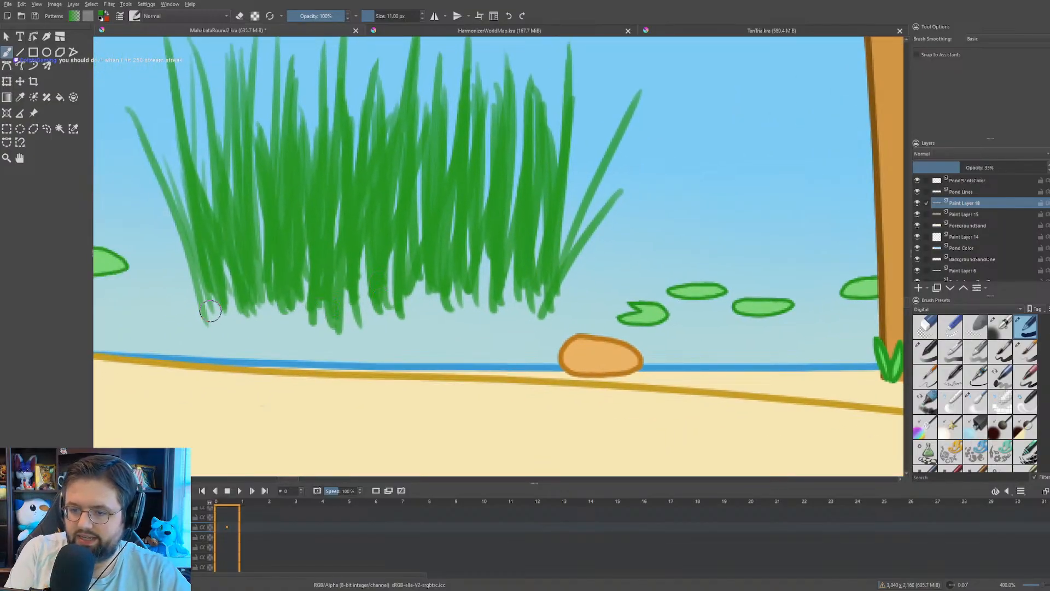
mouse_move(210, 311)
left_mouse_down()
mouse_move(283, 305)
mouse_move(331, 325)
mouse_move(372, 303)
mouse_move(555, 286)
left_mouse_up()
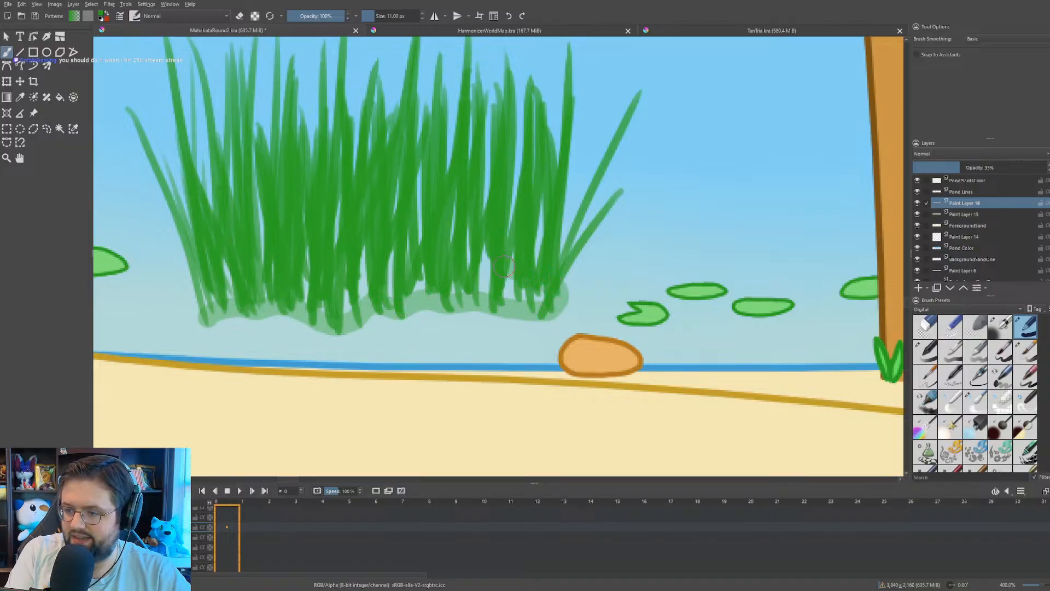
left_click_drag(205, 290, 214, 306)
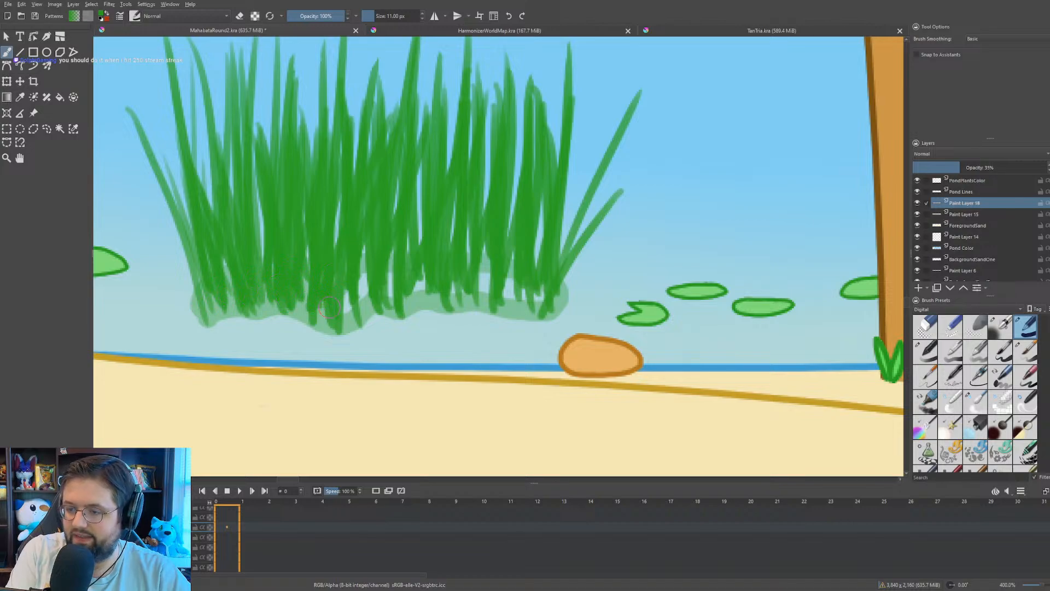
left_click_drag(343, 312, 371, 270)
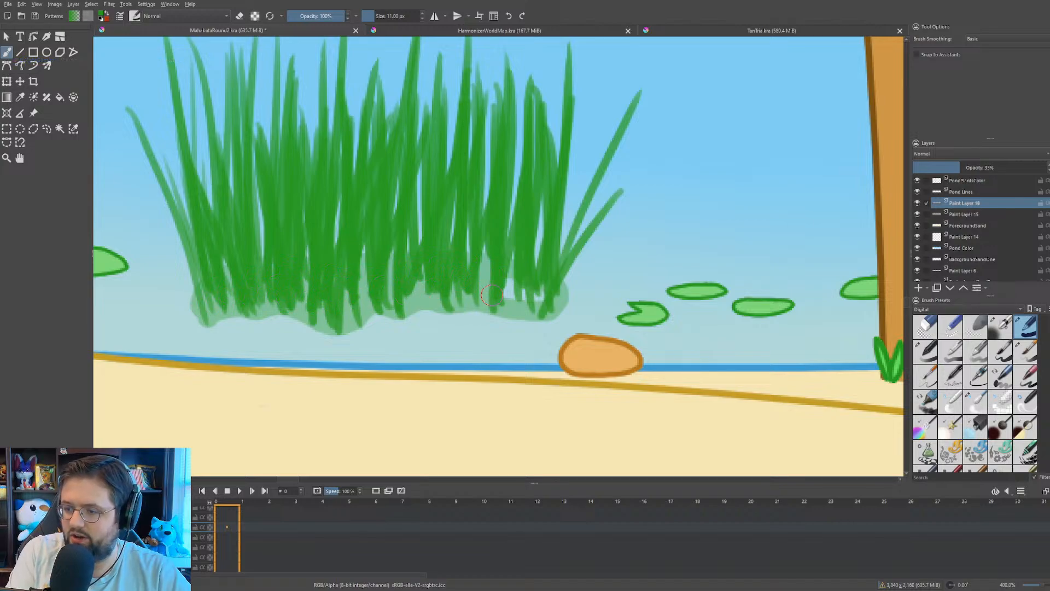
left_click_drag(491, 295, 533, 296)
- Paint a green band between the stems of the reeds growing along the sandy slope at the canvas's left edge
scroll(493, 310, "down", 5)
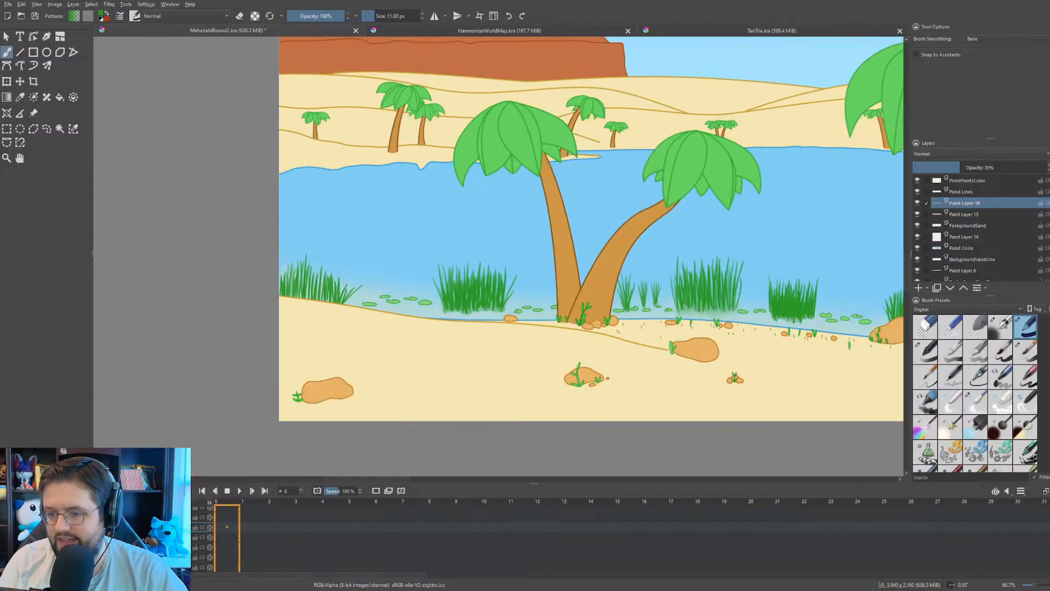
scroll(502, 309, "up", 5)
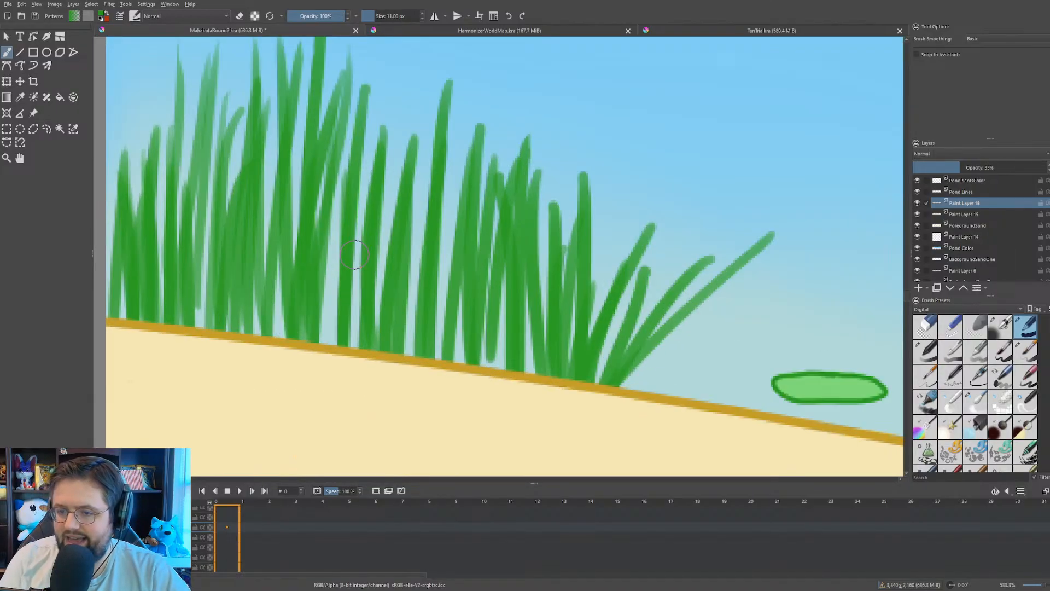
scroll(355, 254, "down", 1)
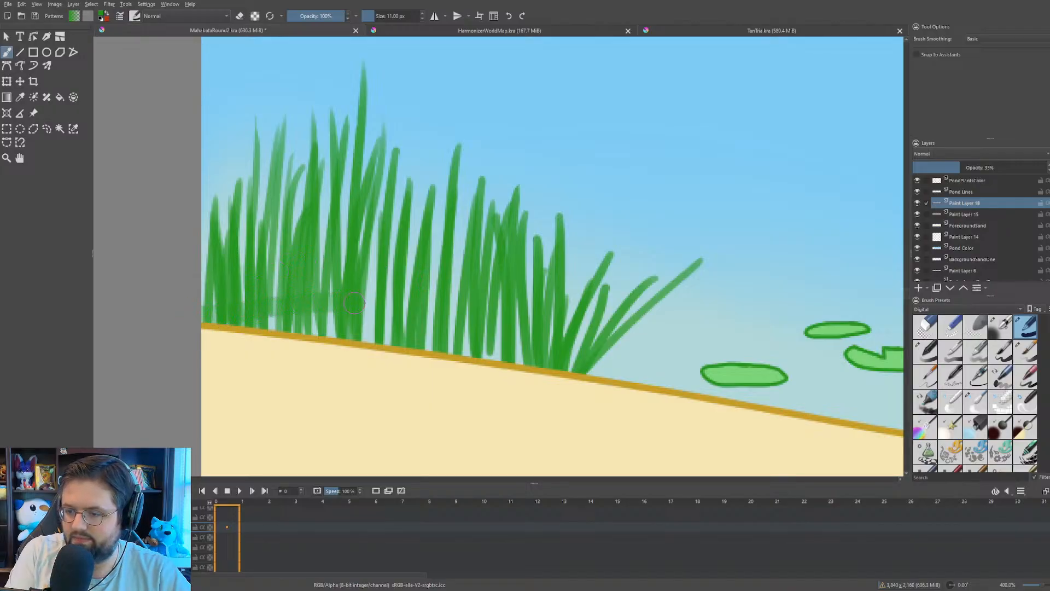
left_click_drag(354, 302, 501, 337)
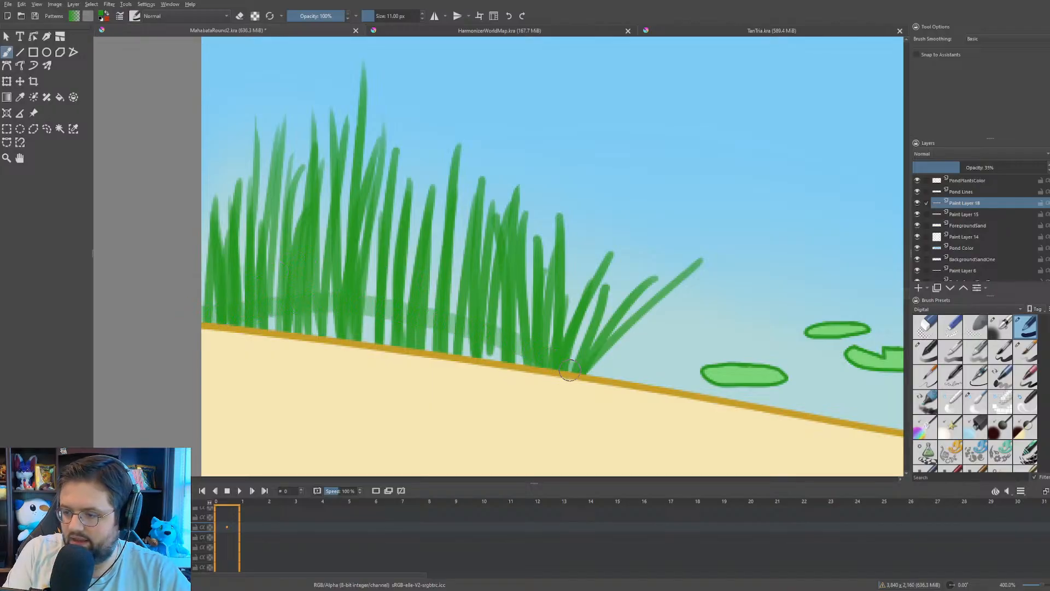
mouse_move(570, 370)
left_mouse_down()
mouse_move(588, 394)
mouse_move(523, 356)
mouse_move(246, 320)
mouse_move(382, 322)
left_mouse_up()
key("e")
key("e")
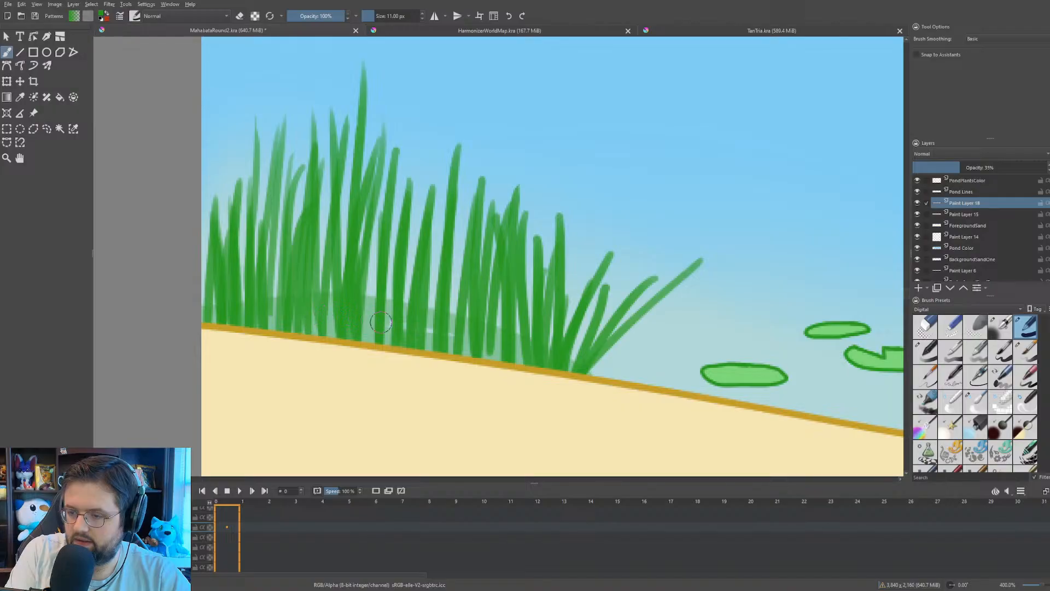
- Switch back to the 27.38 px blending brush and soften the green patch under the short, dense reed clump
scroll(488, 349, "down", 3)
left_click_drag(538, 286, 222, 189)
left_click_drag(555, 320, 257, 245)
left_click_drag(651, 198, 505, 209)
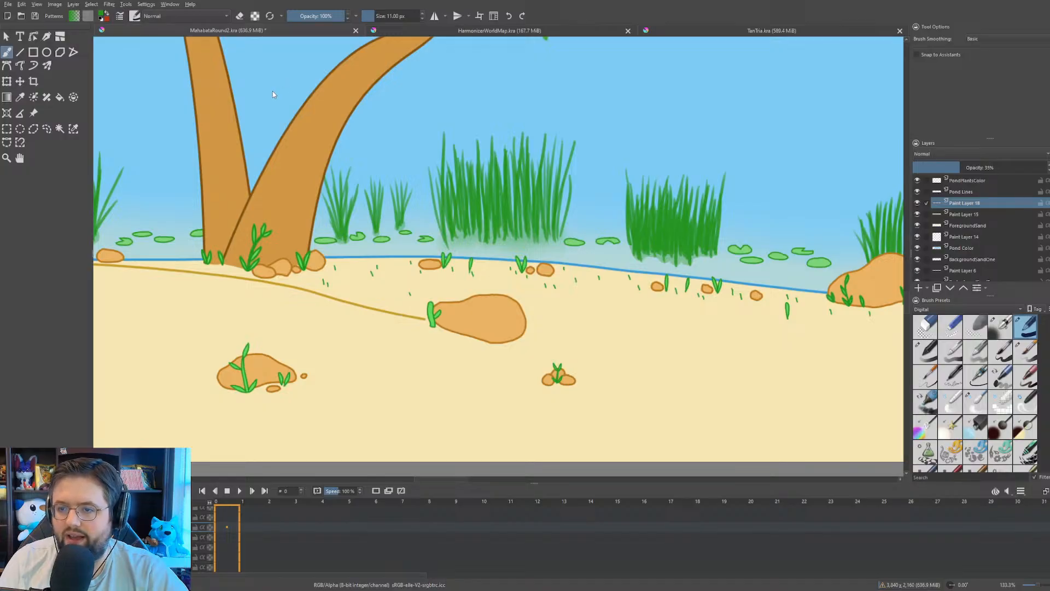
key("/")
scroll(343, 254, "up", 5)
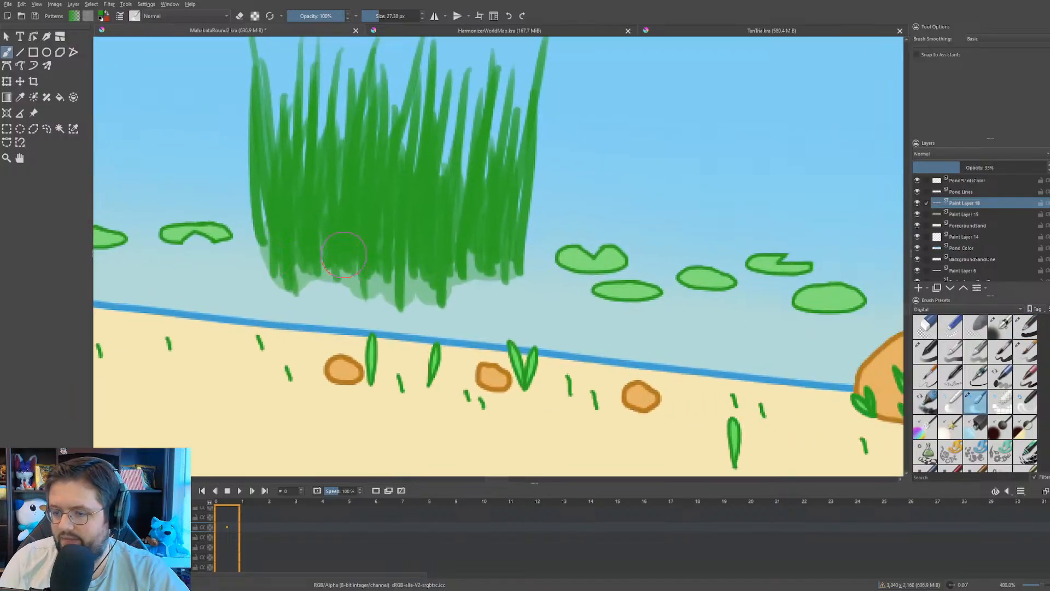
mouse_move(279, 224)
left_mouse_down()
mouse_move(262, 240)
mouse_move(285, 261)
mouse_move(289, 289)
mouse_move(330, 269)
mouse_move(361, 290)
mouse_move(419, 300)
mouse_move(518, 272)
mouse_move(496, 272)
mouse_move(468, 297)
mouse_move(433, 288)
mouse_move(399, 307)
mouse_move(360, 270)
mouse_move(333, 287)
mouse_move(323, 270)
mouse_move(272, 280)
mouse_move(277, 231)
mouse_move(326, 264)
mouse_move(249, 248)
mouse_move(250, 231)
mouse_move(256, 279)
mouse_move(285, 278)
left_mouse_up()
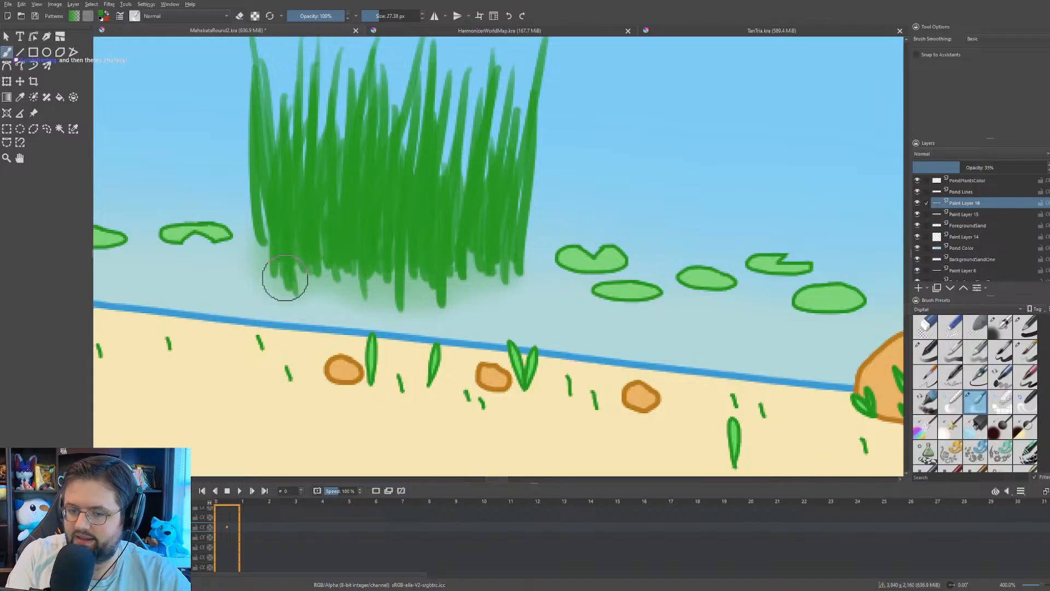
- Soften the green patch along the base of the wide reed clump beside the large shoreline boulder
scroll(285, 277, "down", 3)
left_click_drag(431, 242, 335, 224)
scroll(402, 210, "up", 3)
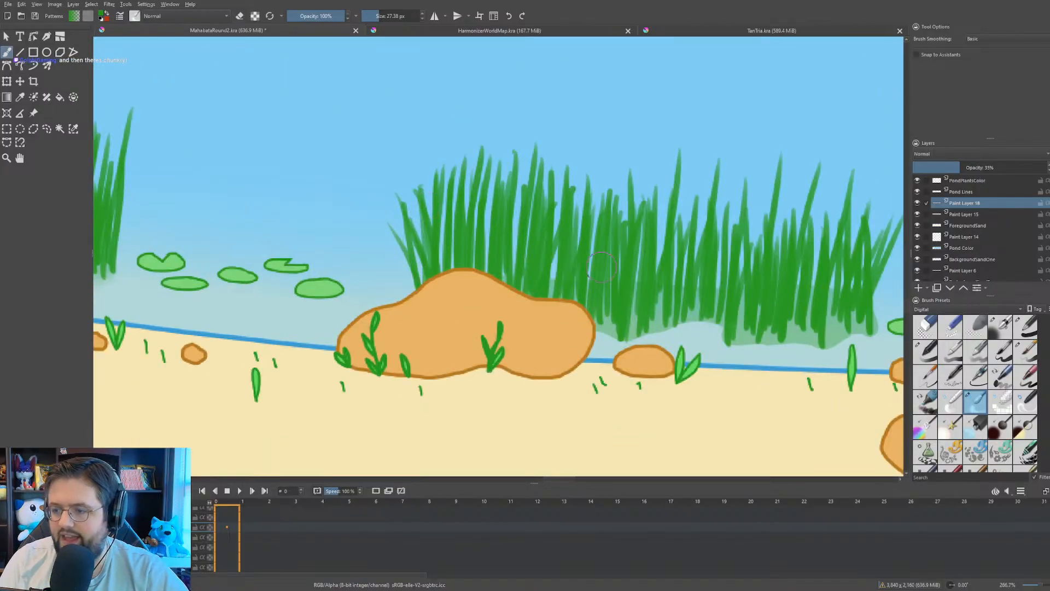
left_click_drag(842, 309, 636, 278)
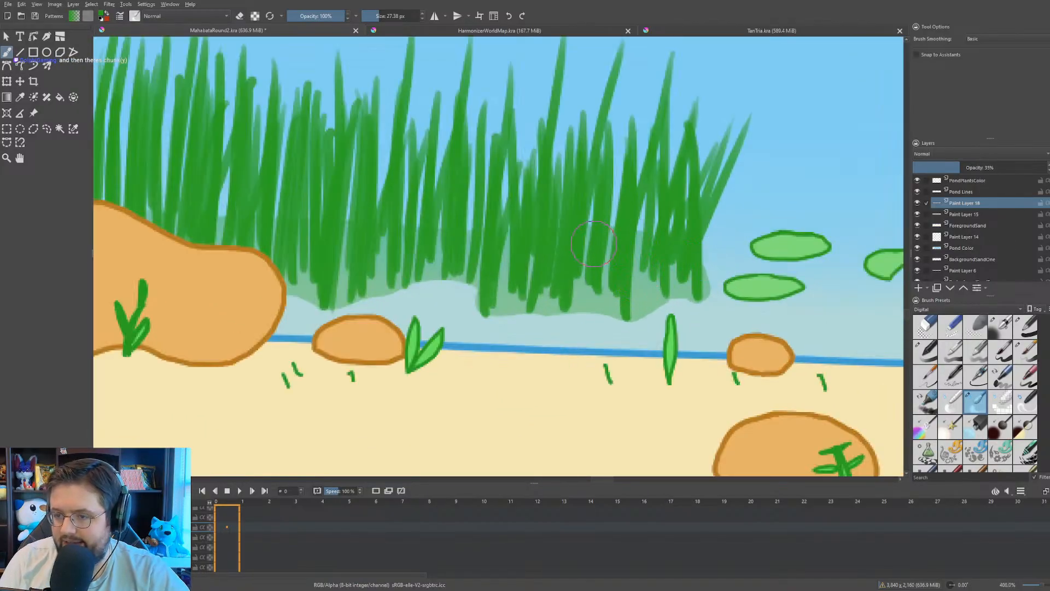
scroll(594, 243, "up", 1)
scroll(585, 239, "down", 1)
right_click(515, 160)
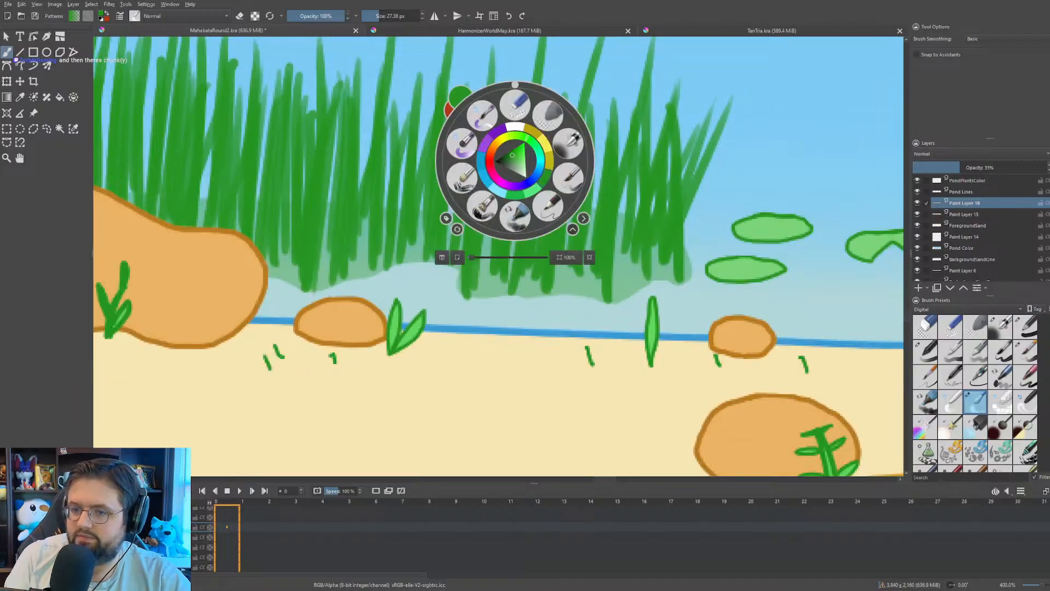
left_click(183, 189)
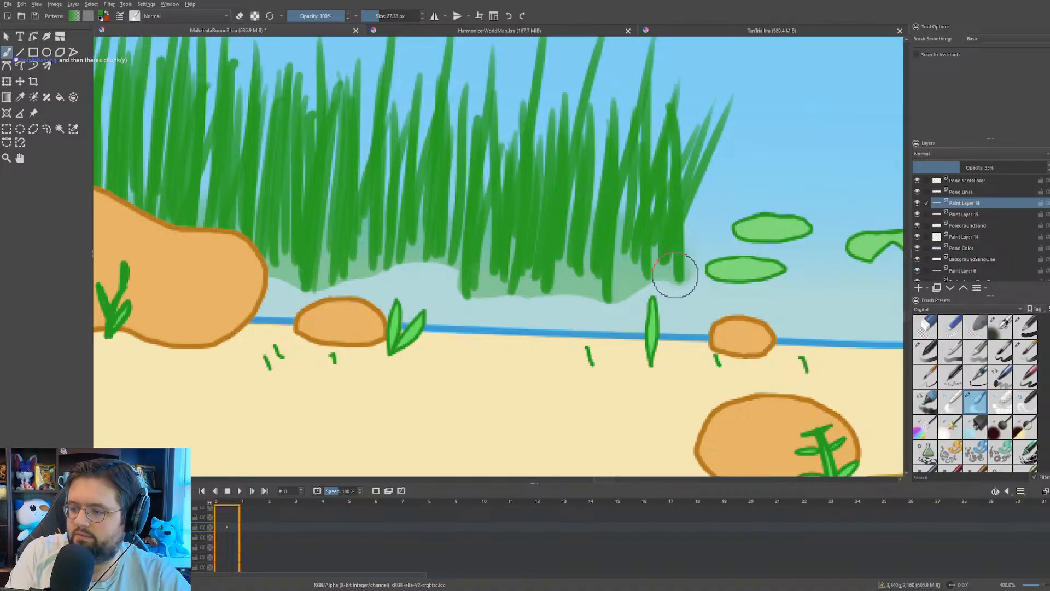
mouse_move(641, 280)
left_mouse_down()
mouse_move(553, 302)
mouse_move(523, 287)
mouse_move(473, 291)
mouse_move(465, 268)
mouse_move(408, 260)
mouse_move(294, 283)
mouse_move(294, 269)
mouse_move(296, 295)
mouse_move(270, 278)
mouse_move(326, 276)
mouse_move(271, 277)
mouse_move(289, 290)
mouse_move(322, 275)
mouse_move(336, 291)
mouse_move(361, 266)
mouse_move(401, 285)
mouse_move(447, 248)
mouse_move(470, 306)
mouse_move(659, 284)
mouse_move(701, 316)
mouse_move(504, 323)
mouse_move(469, 304)
left_mouse_up()
key("1")
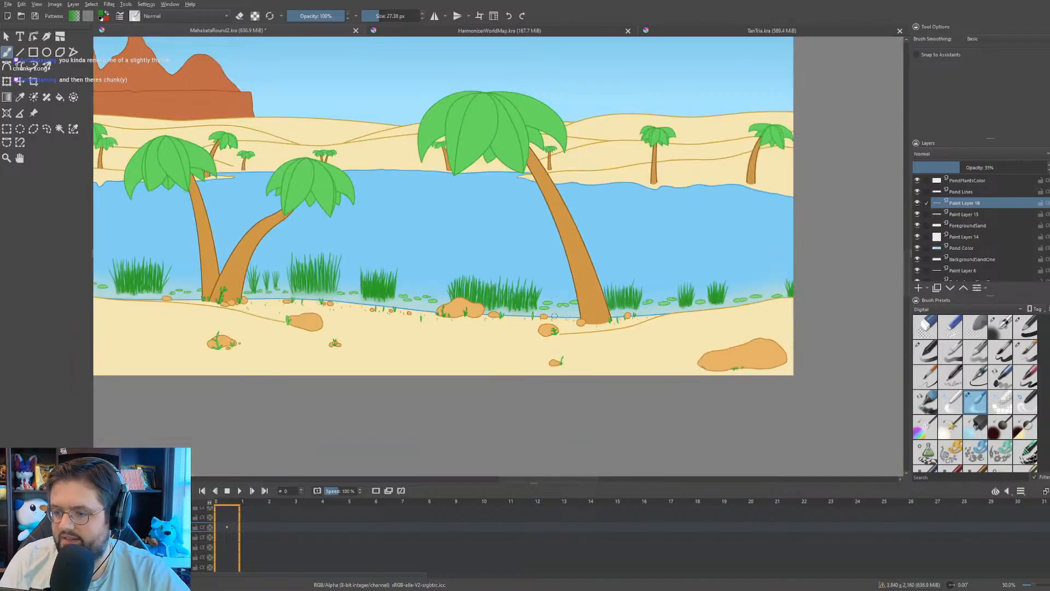
- Soften the green patches under the small reed clumps past the leaning palm with the 27.38 px blending brush
key("minus")
scroll(534, 310, "up", 6)
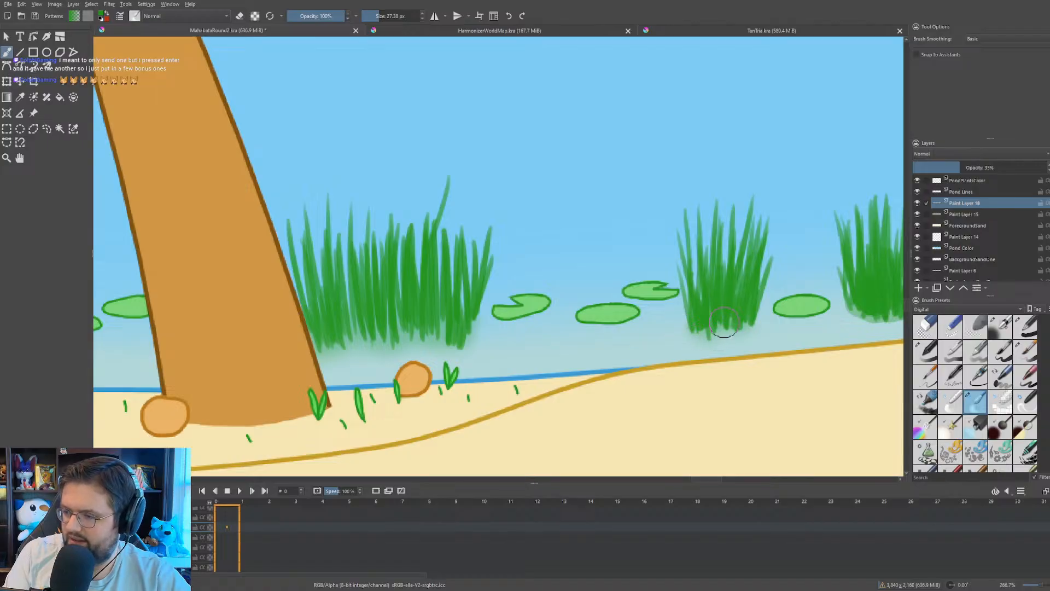
left_click_drag(642, 235, 394, 263)
left_click_drag(539, 314, 457, 295)
scroll(507, 304, "up", 2)
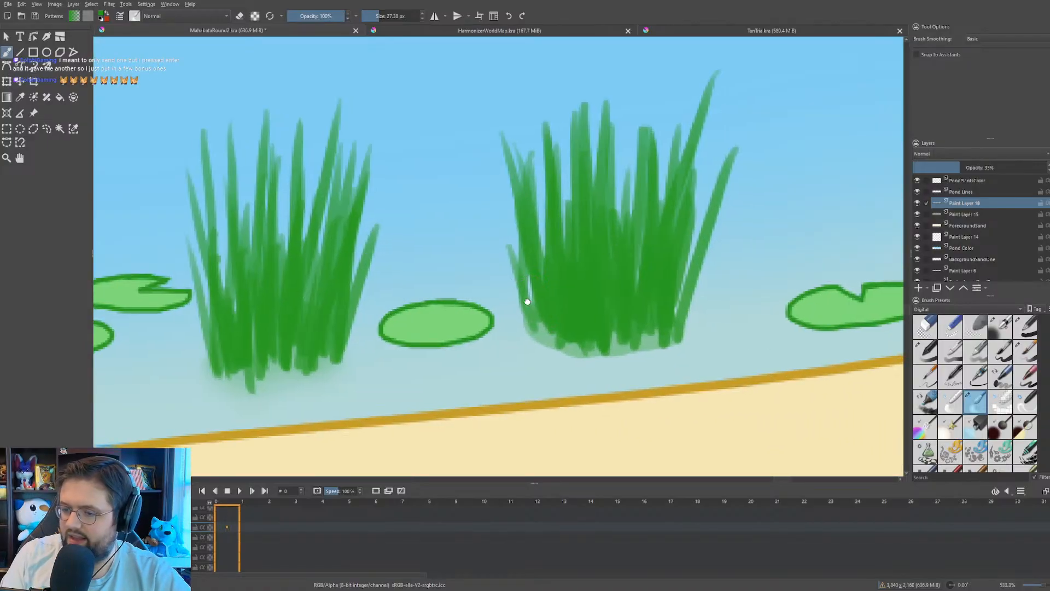
mouse_move(531, 300)
left_mouse_down()
mouse_move(500, 310)
mouse_move(550, 344)
mouse_move(668, 331)
mouse_move(529, 338)
mouse_move(529, 323)
mouse_move(545, 330)
mouse_move(517, 336)
mouse_move(542, 318)
mouse_move(596, 332)
mouse_move(630, 318)
mouse_move(624, 327)
mouse_move(663, 336)
mouse_move(619, 363)
mouse_move(538, 360)
mouse_move(516, 311)
left_mouse_up()
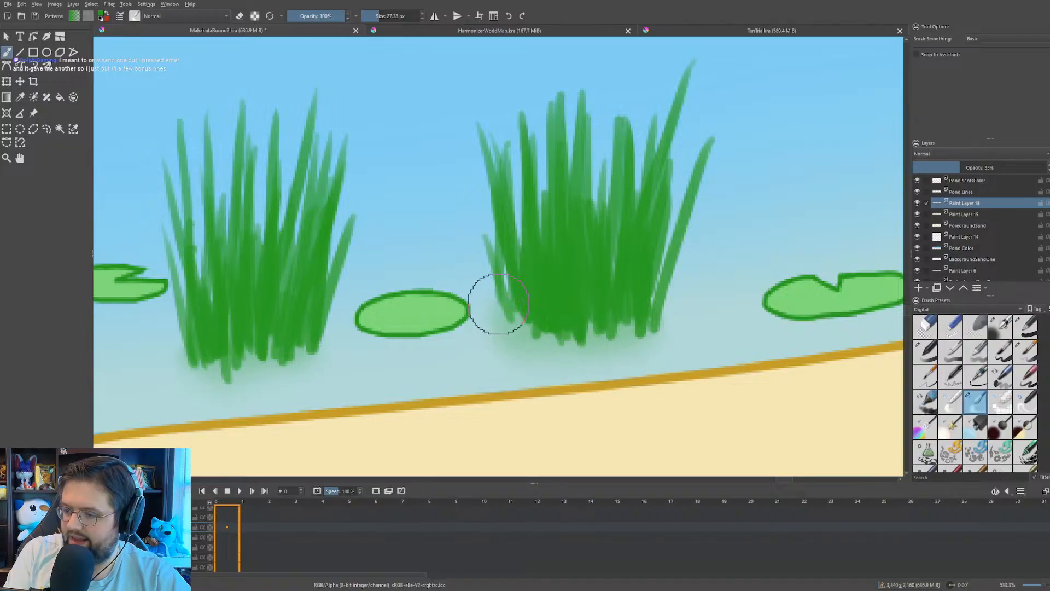
- Soften the green patches under the two small reed clumps and the clump cut off by the canvas's far edge past the leaning palm
mouse_move(227, 331)
left_mouse_down()
mouse_move(206, 352)
mouse_move(246, 358)
left_mouse_up()
mouse_move(280, 325)
left_mouse_down()
mouse_move(249, 363)
mouse_move(281, 352)
mouse_move(361, 370)
left_mouse_up()
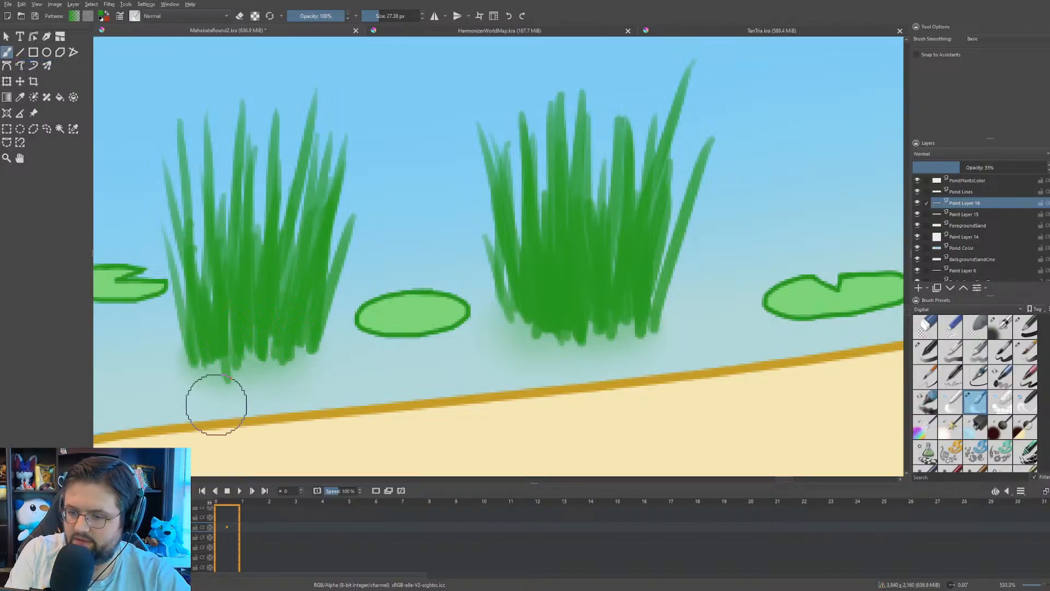
scroll(200, 298, "down", 5)
scroll(446, 270, "up", 6)
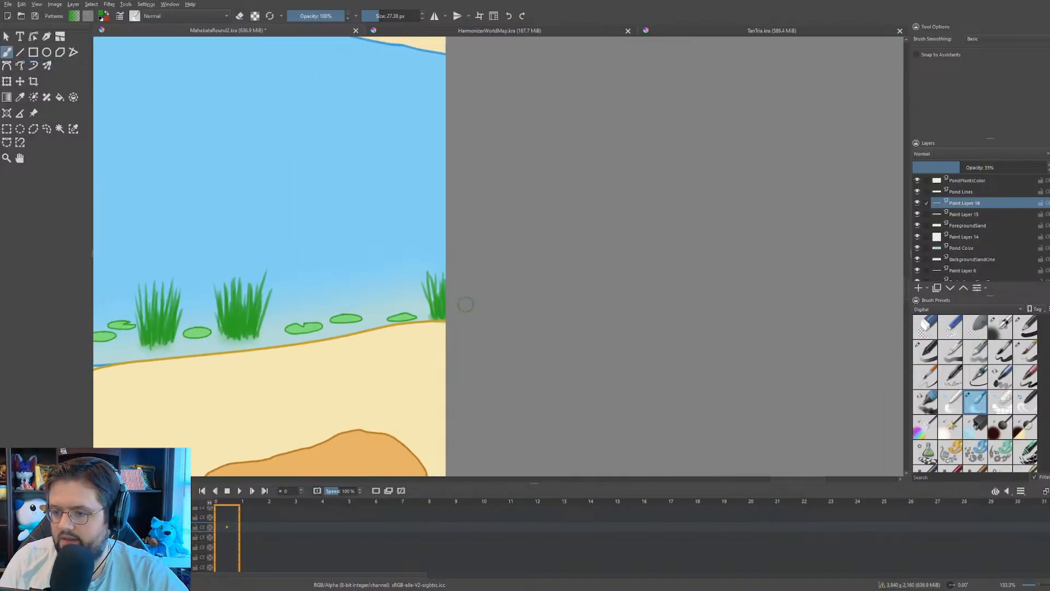
mouse_move(358, 298)
left_mouse_down()
mouse_move(374, 323)
mouse_move(388, 291)
mouse_move(416, 280)
left_mouse_up()
mouse_move(444, 390)
left_mouse_down()
mouse_move(425, 379)
mouse_move(427, 368)
mouse_move(394, 364)
mouse_move(369, 315)
mouse_move(362, 324)
mouse_move(399, 273)
left_mouse_up()
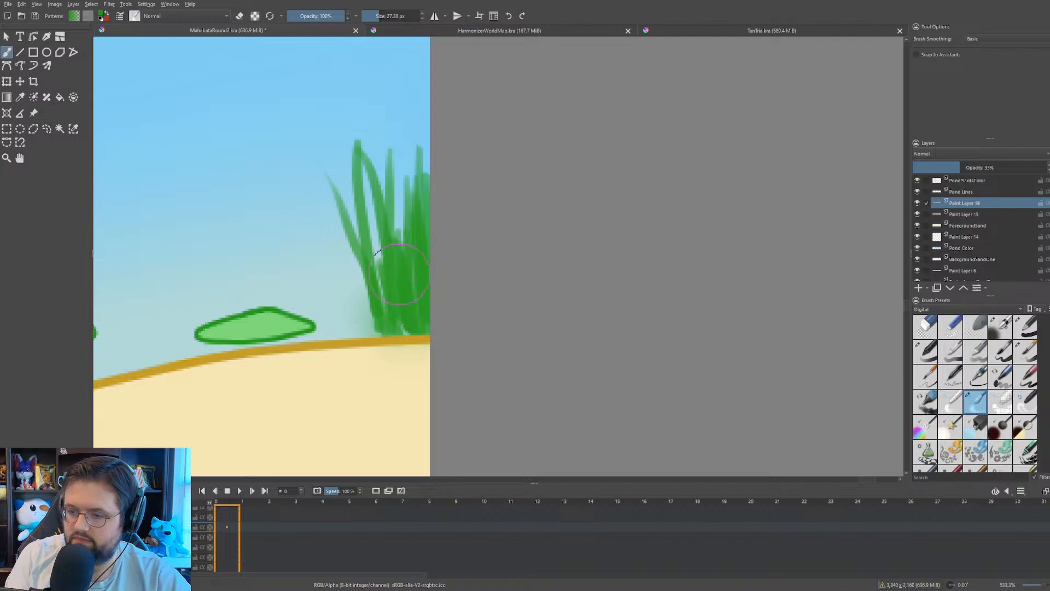
- Soften the green patches under the three thin reed clumps growing beside the twin palms
scroll(376, 255, "down", 5)
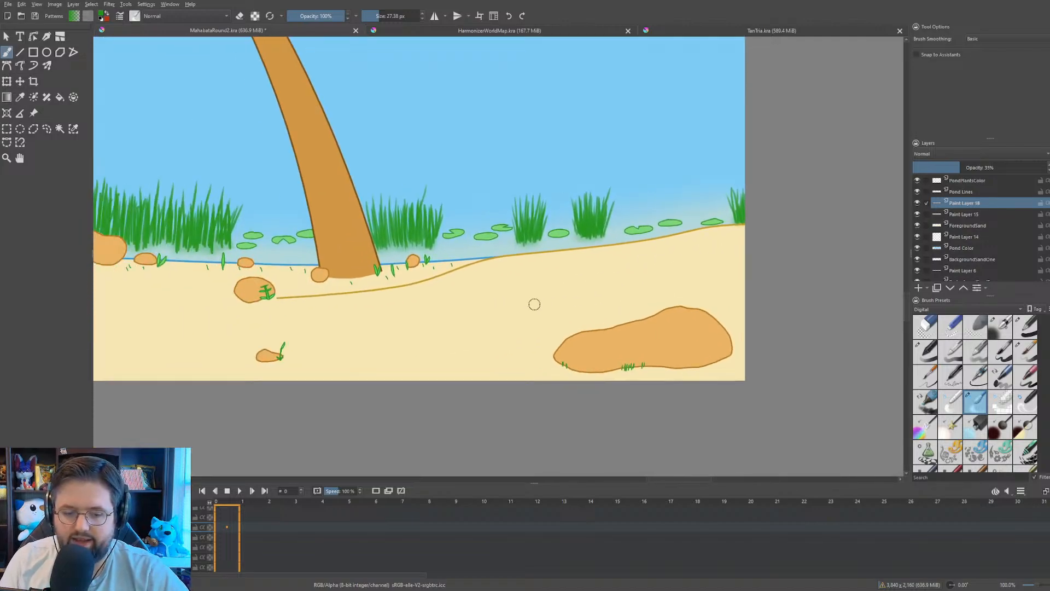
left_click_drag(407, 334, 538, 313)
left_click_drag(465, 220, 612, 251)
left_click_drag(351, 236, 794, 270)
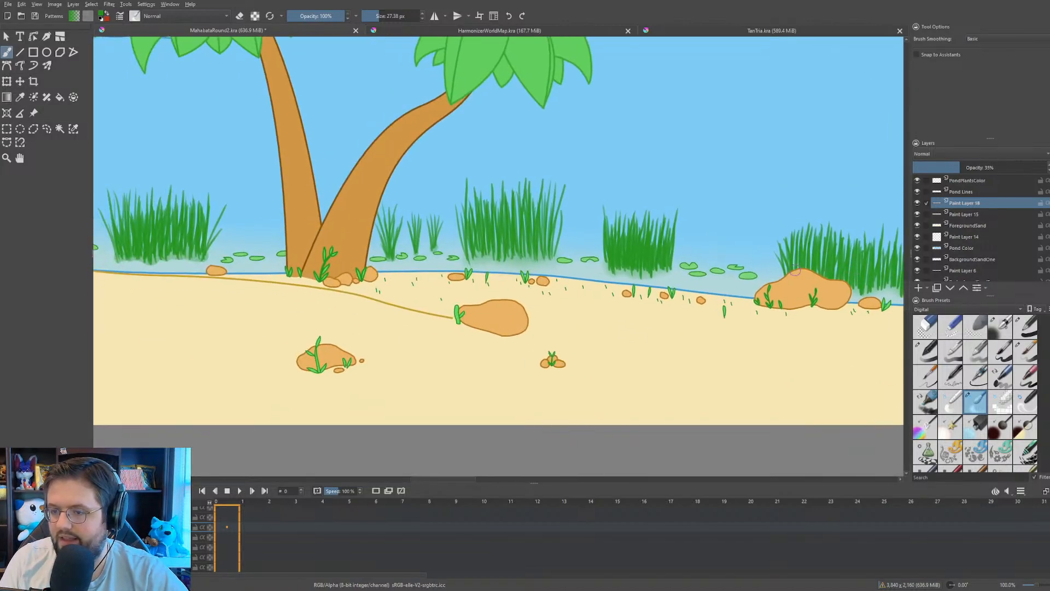
left_click_drag(361, 250, 429, 245)
scroll(438, 239, "up", 5)
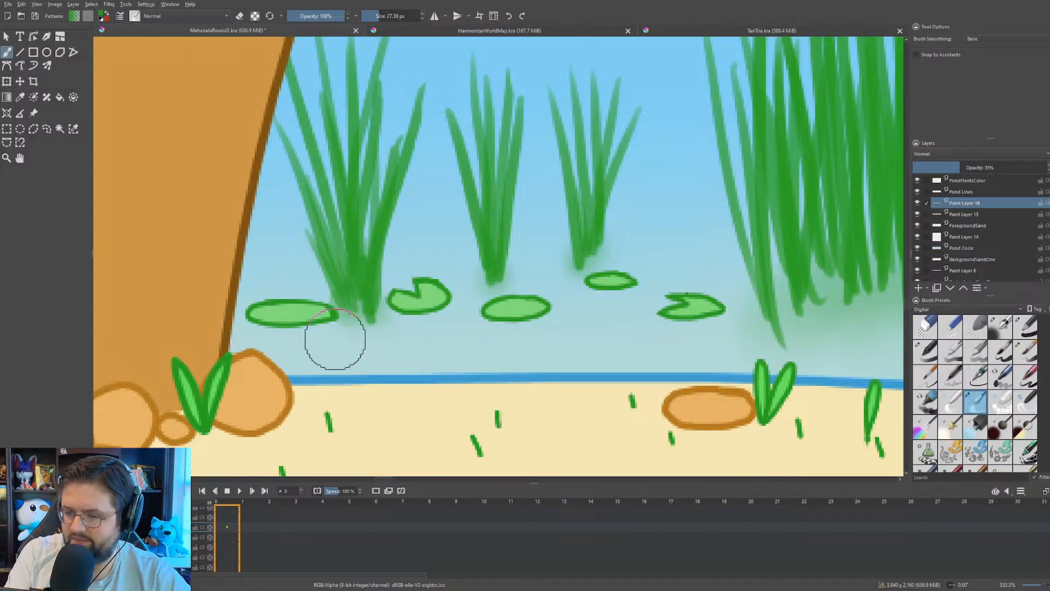
mouse_move(372, 287)
left_mouse_down()
mouse_move(359, 351)
mouse_move(364, 323)
mouse_move(377, 335)
left_mouse_up()
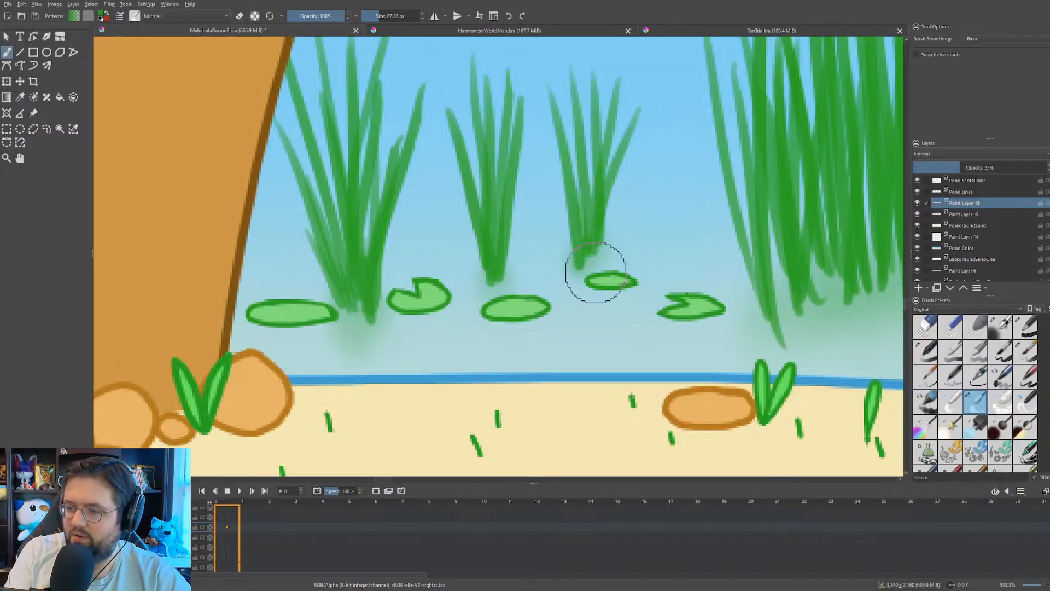
scroll(531, 304, "down", 4)
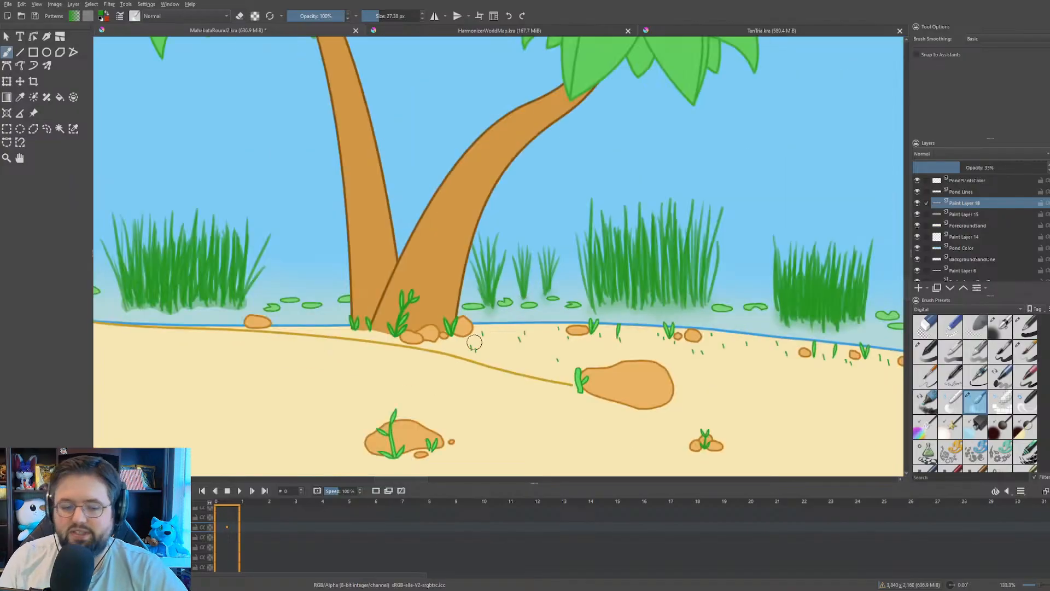
- Blend the green band along the base of the wide reed clump on the other side of the twin palms
left_click_drag(474, 342, 603, 297)
scroll(533, 289, "up", 3)
left_click_drag(290, 181, 783, 306)
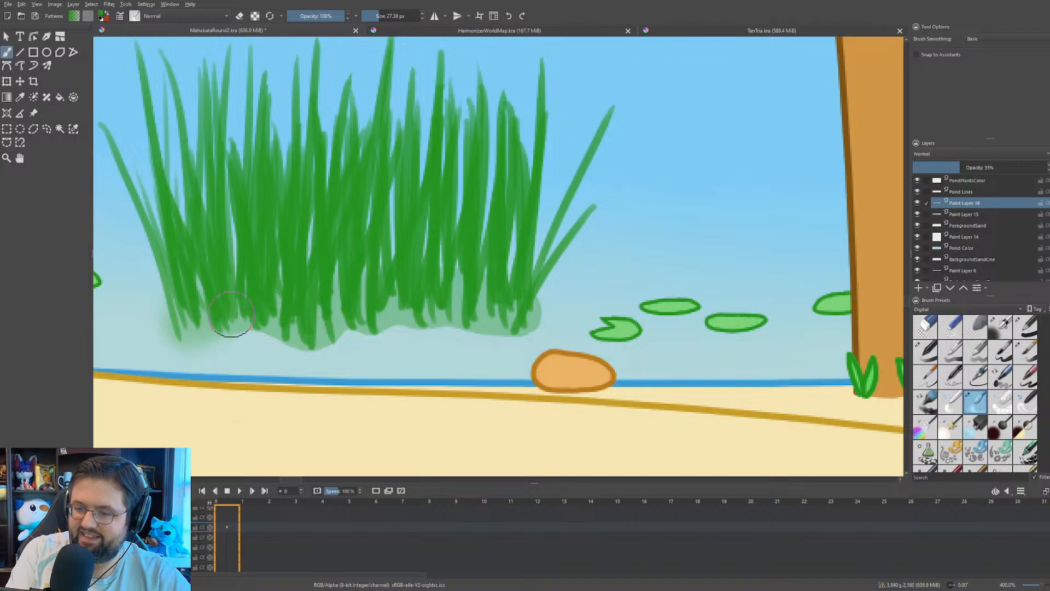
mouse_move(265, 317)
left_mouse_down()
mouse_move(303, 342)
mouse_move(323, 320)
mouse_move(365, 335)
mouse_move(380, 310)
mouse_move(403, 330)
mouse_move(462, 313)
mouse_move(519, 330)
mouse_move(538, 320)
mouse_move(544, 293)
left_mouse_up()
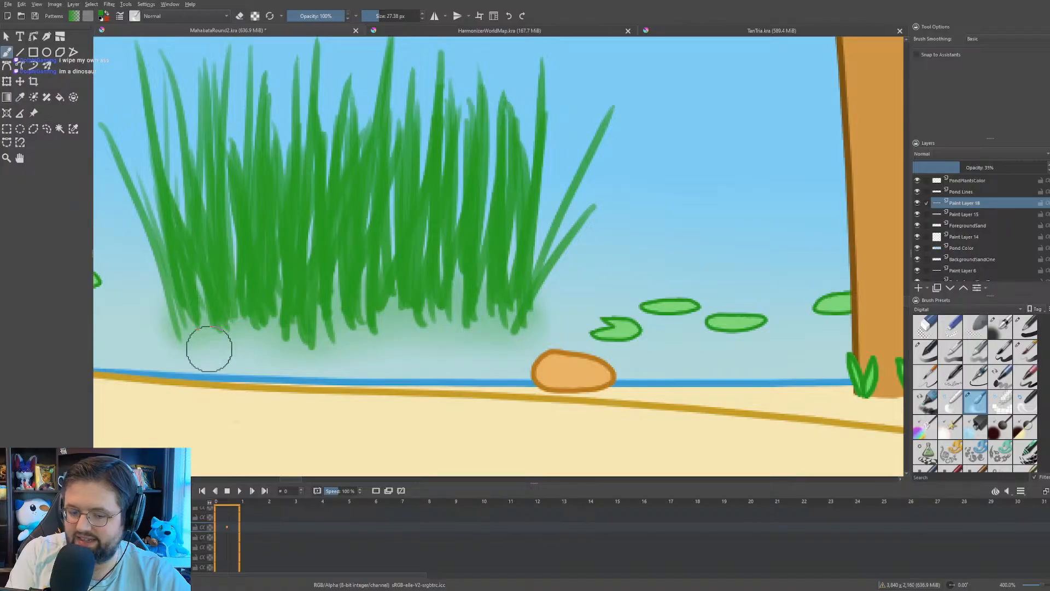
scroll(314, 306, "down", 5)
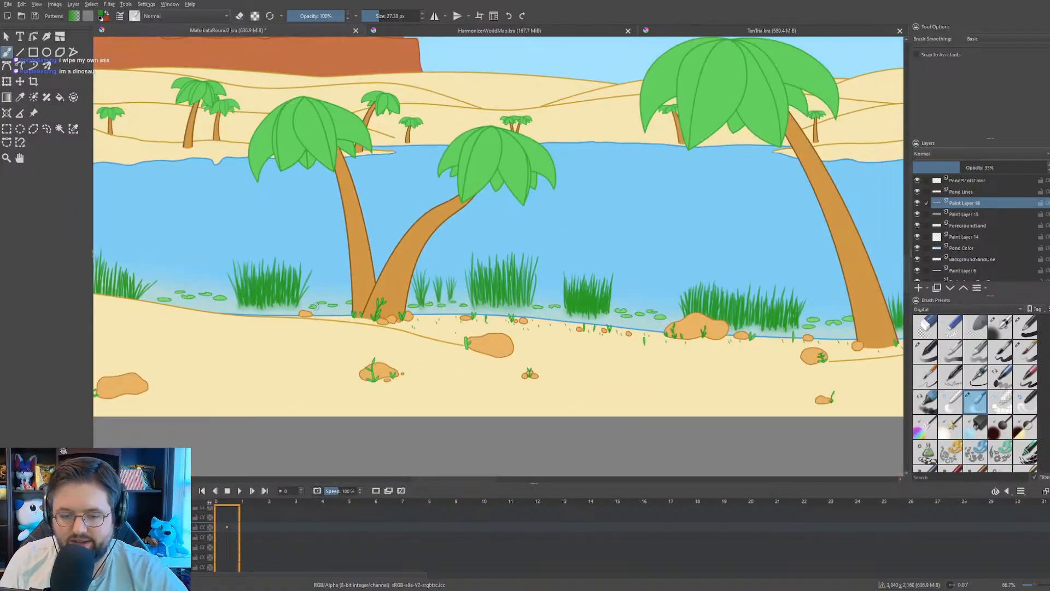
- Examine the blended green patches at the reed bases, both across the whole scene and close up
scroll(483, 325, "up", 2)
scroll(344, 293, "down", 4)
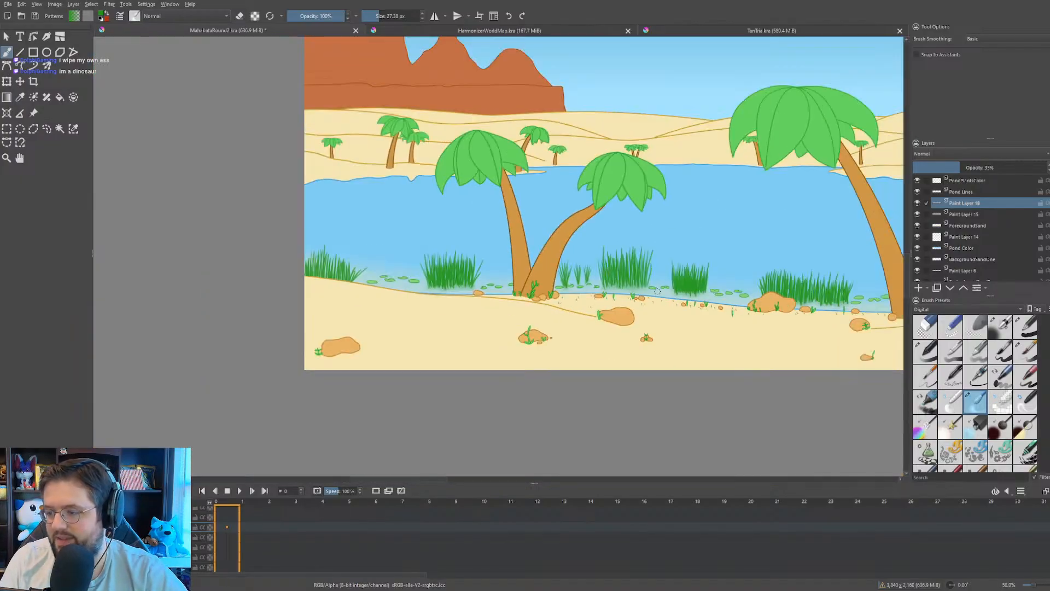
scroll(344, 294, "up", 1)
scroll(577, 286, "down", 1)
left_click_drag(577, 287, 515, 296)
scroll(561, 301, "up", 1)
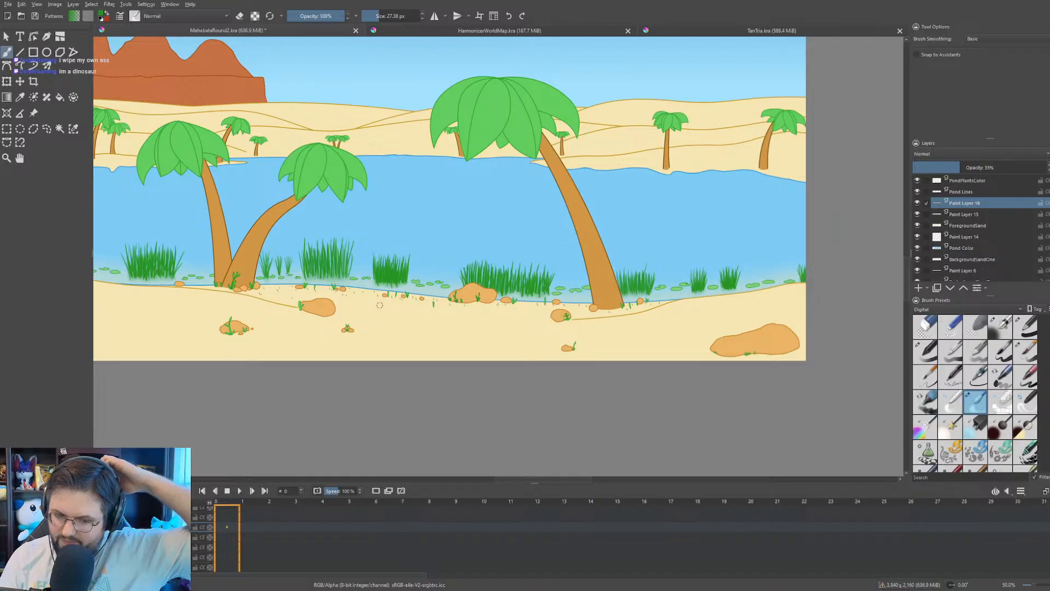
scroll(380, 305, "down", 1)
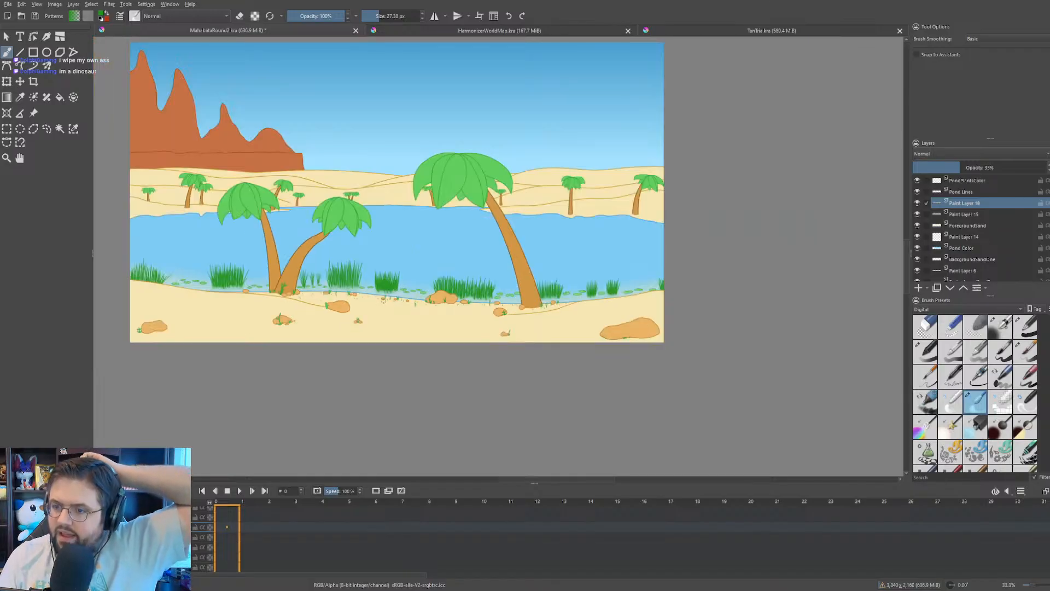
left_click_drag(426, 237, 434, 243)
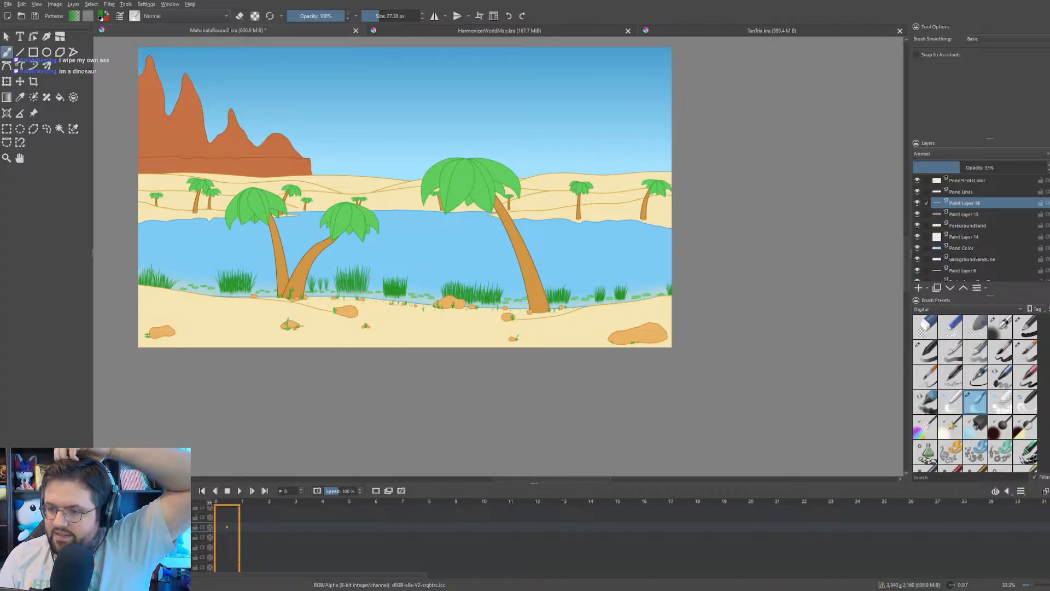
scroll(378, 261, "up", 6)
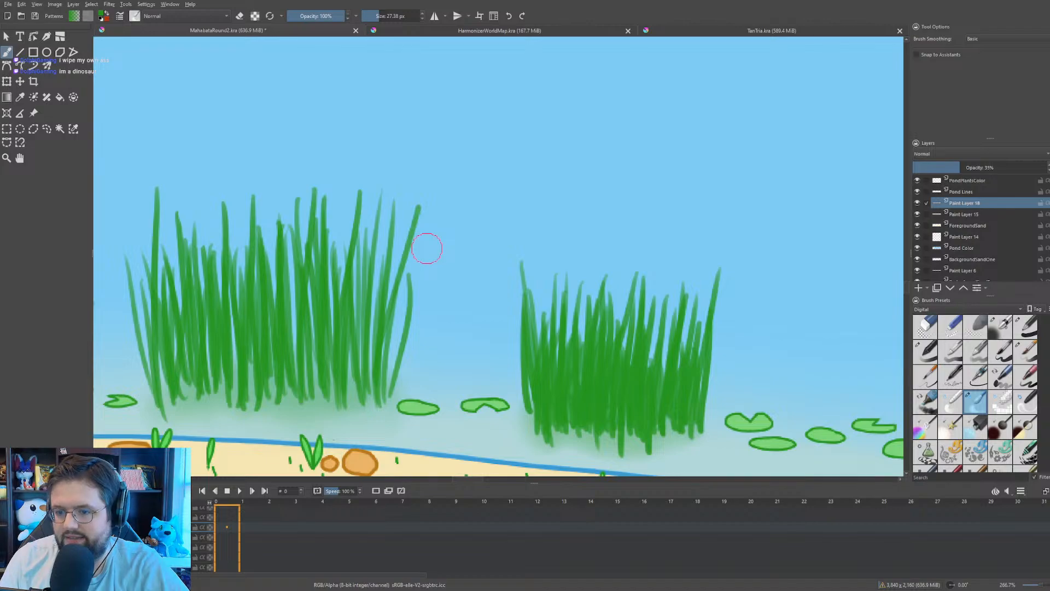
scroll(407, 276, "down", 1)
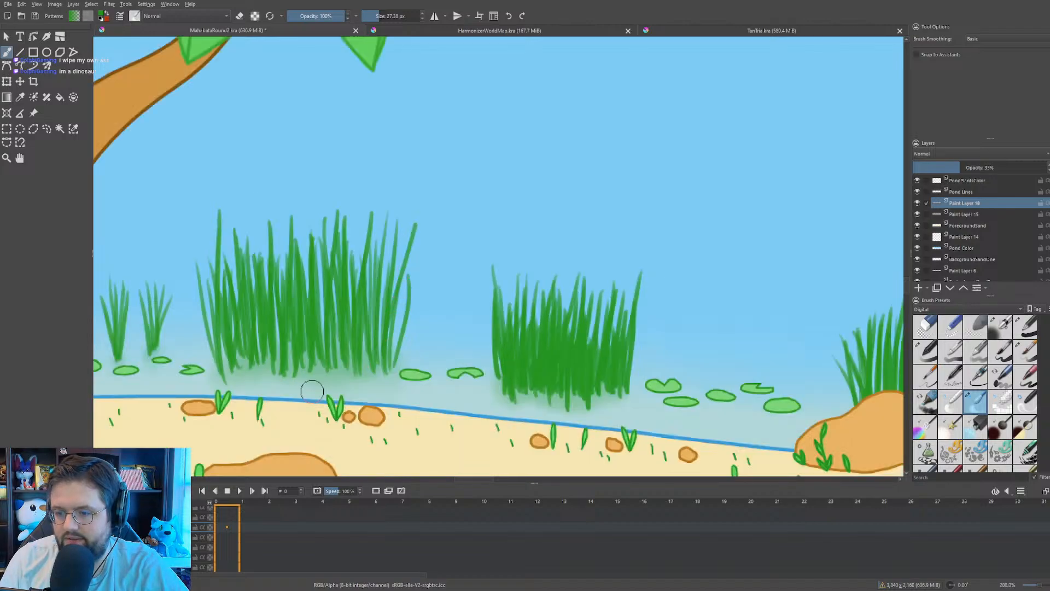
left_click_drag(339, 389, 397, 287)
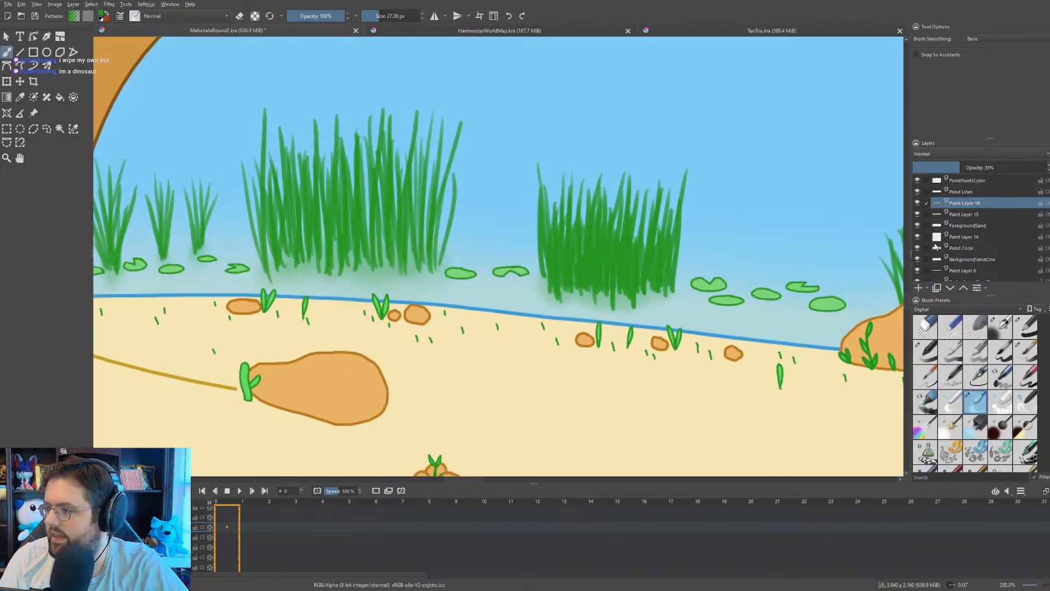
- Check what Paint Layer 16 contains by toggling its visibility, and rename it PondFrontGreen
left_click(917, 205)
left_click(917, 205)
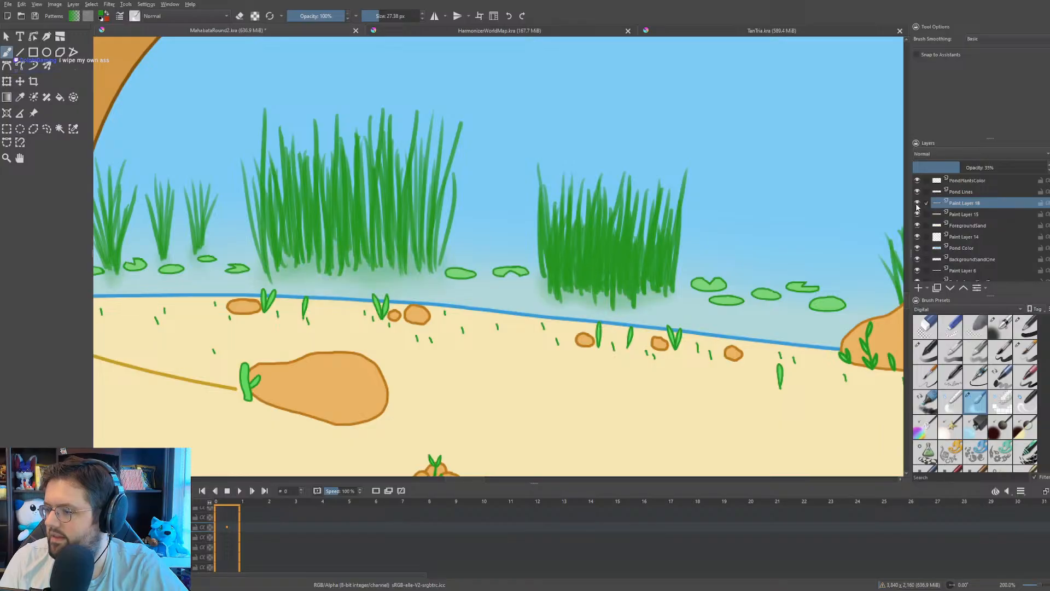
double_click(958, 204)
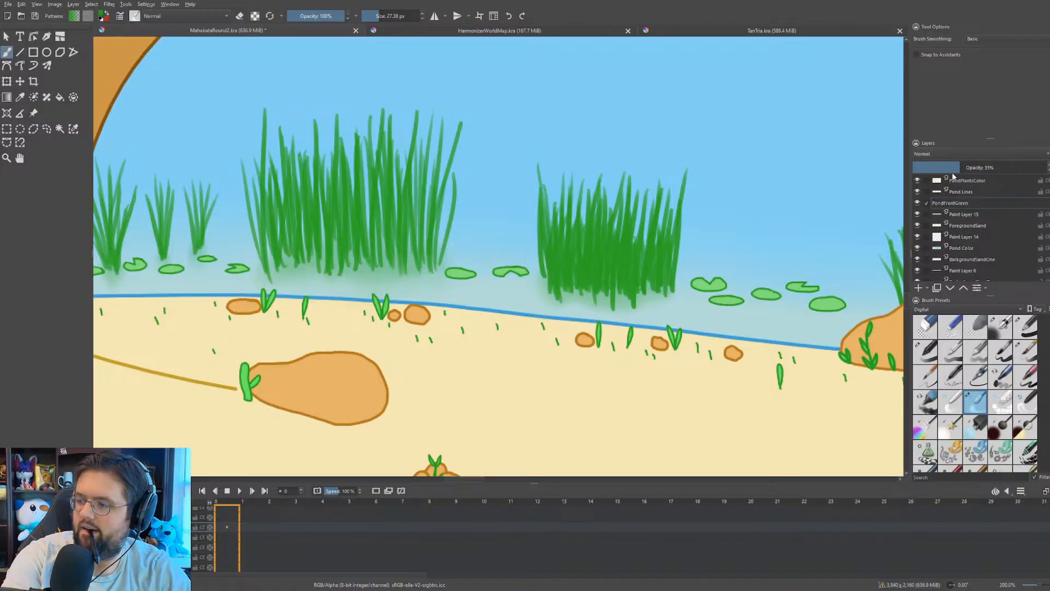
key("Return")
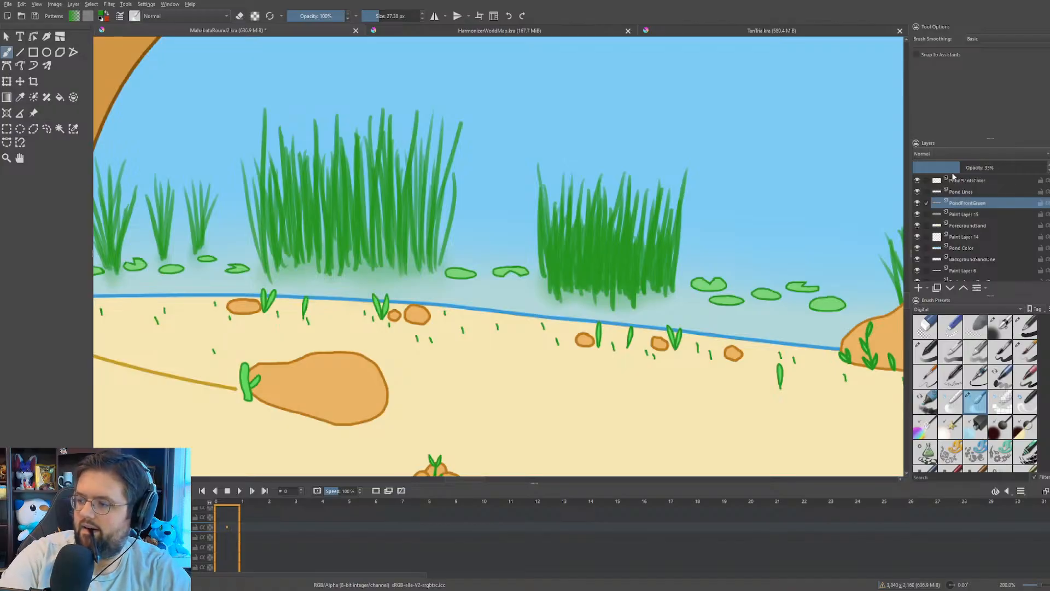
- Check what Paint Layer 15 contains by toggling its visibility, and rename it PondSandDepth
left_click(973, 214)
left_click(917, 214)
left_click(918, 215)
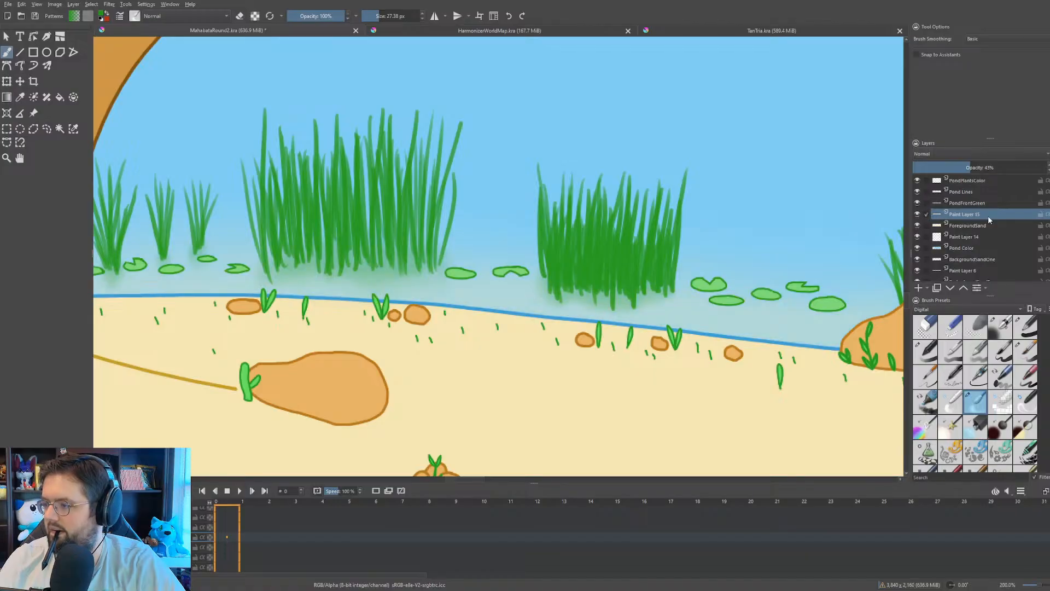
double_click(988, 215)
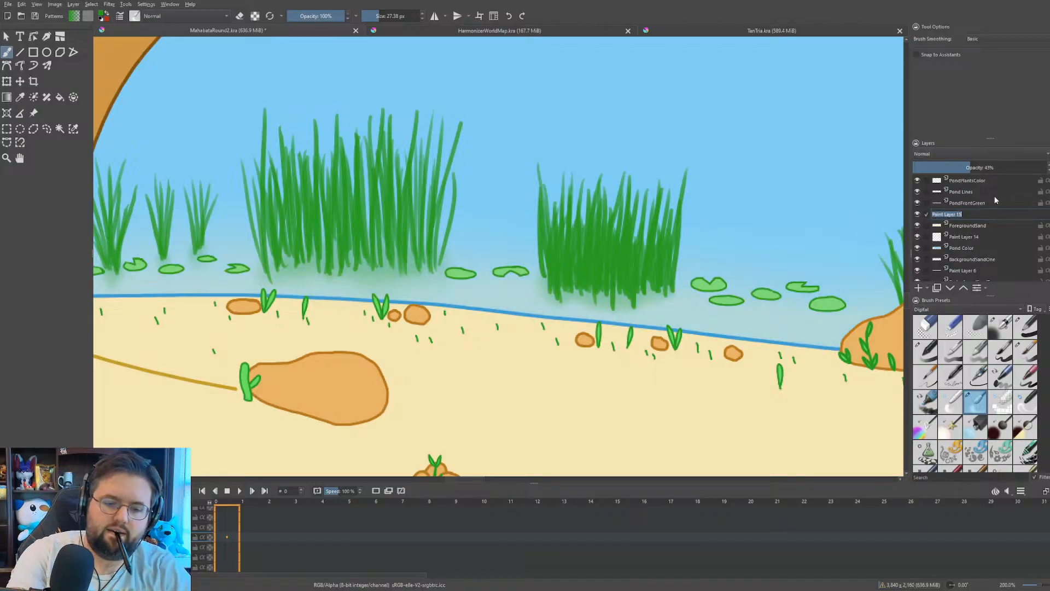
type("PondSandDepth")
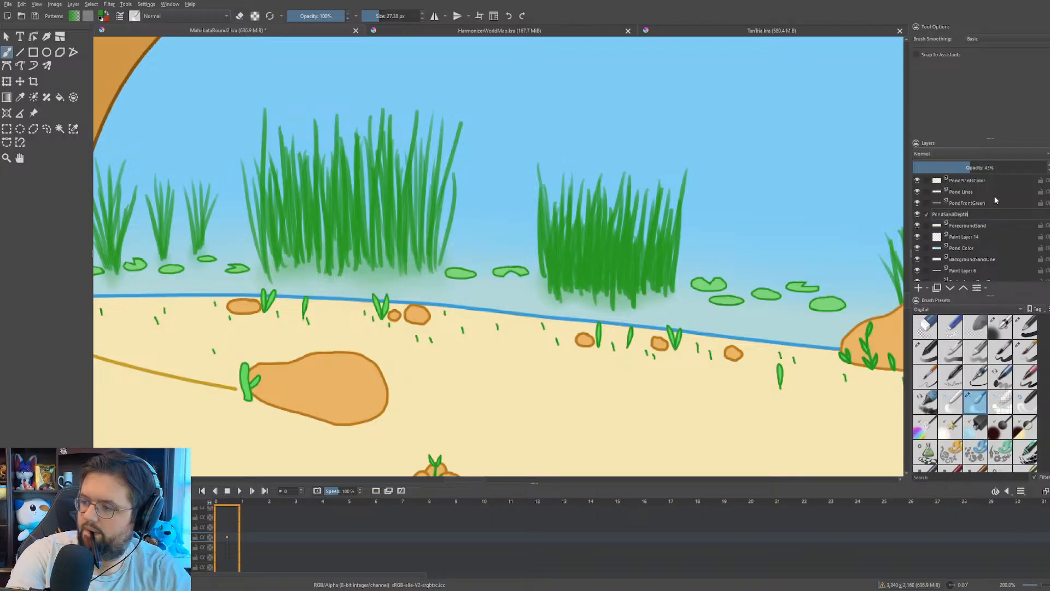
key("Return")
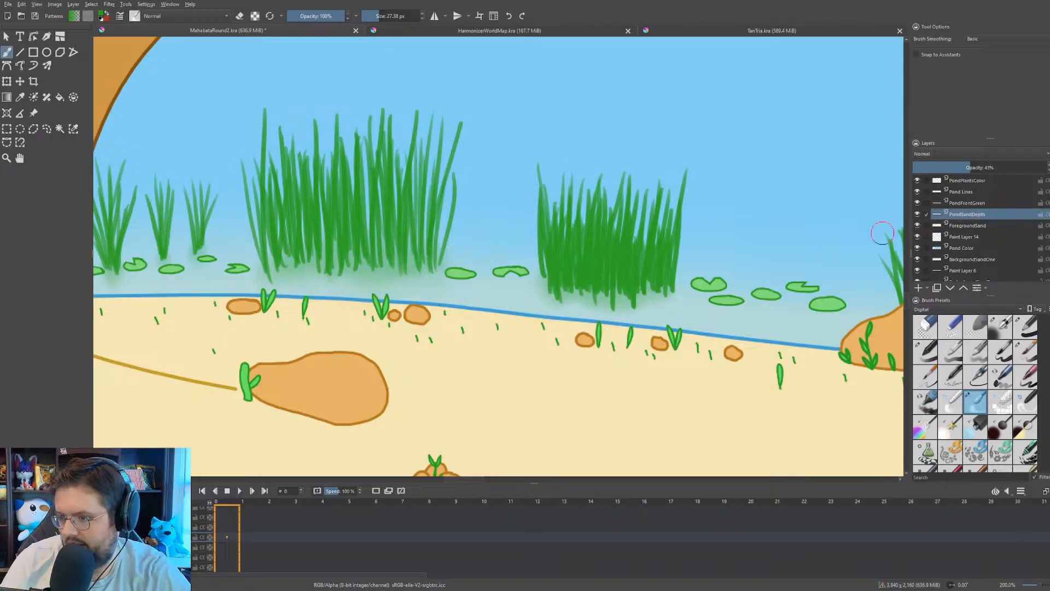
- Find the layer holding the front half of the pond plants and make it the active layer
left_click_drag(679, 313, 612, 332)
scroll(661, 309, "down", 1)
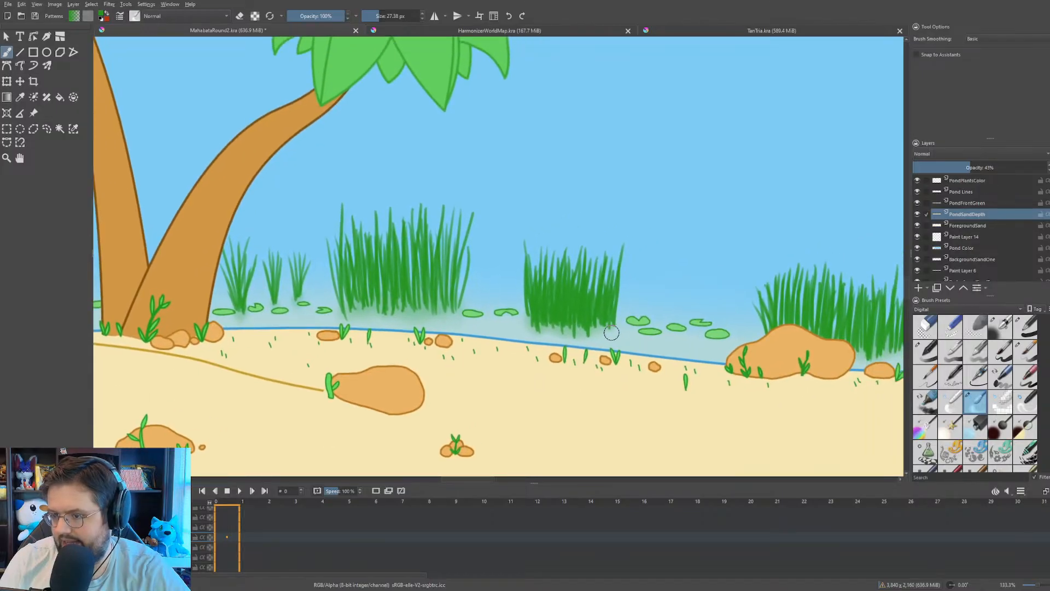
scroll(983, 251, "up", 1)
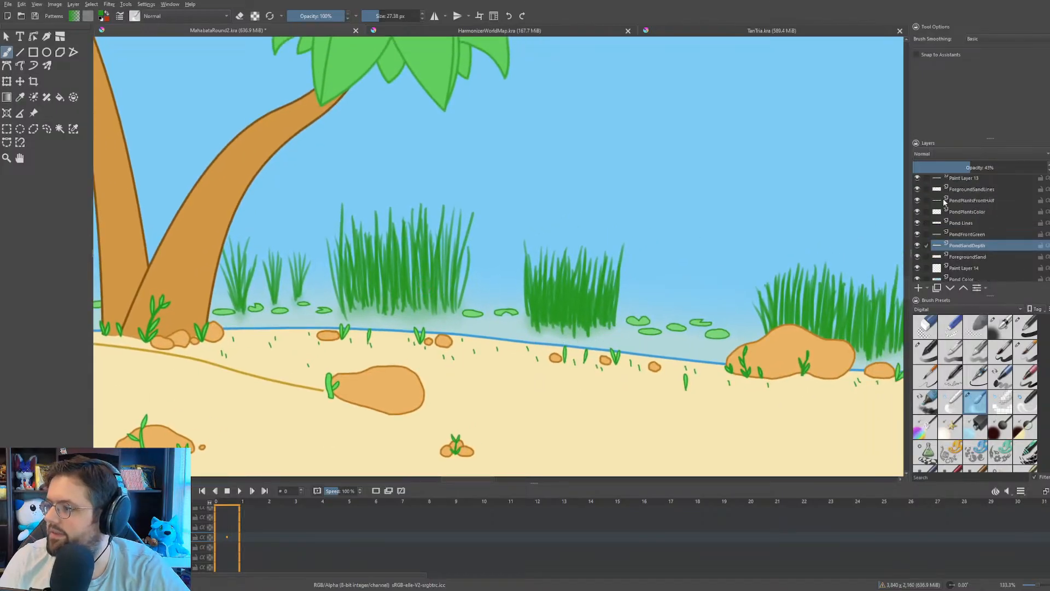
left_click(919, 188)
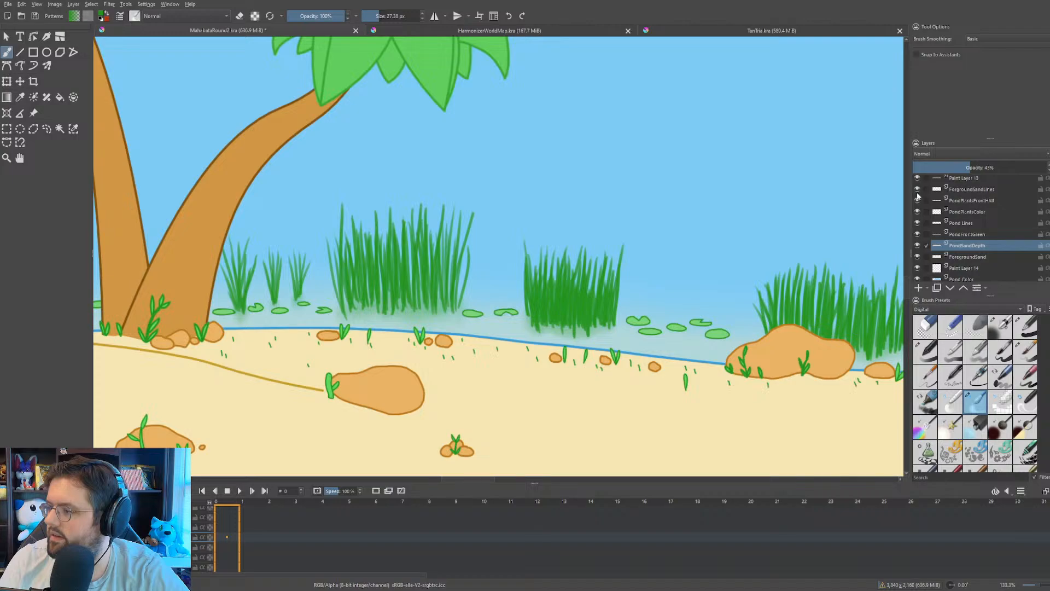
left_click(970, 202)
left_click_drag(620, 241, 624, 239)
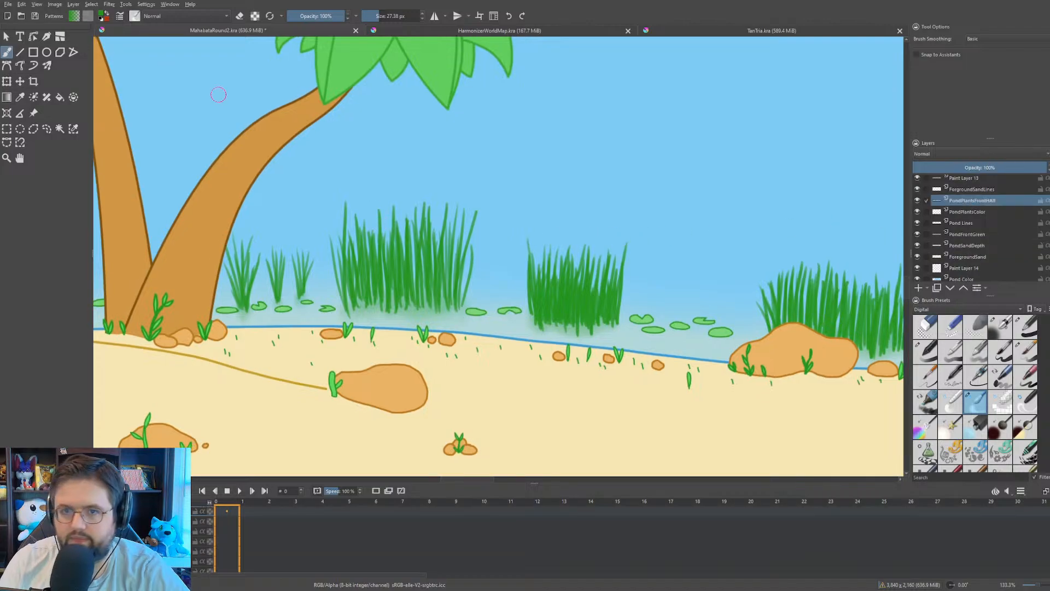
- Outline a small brown cattail head with a fine brush atop a tall reed in the large clump right of the palms, erasing stray marks
key("slash")
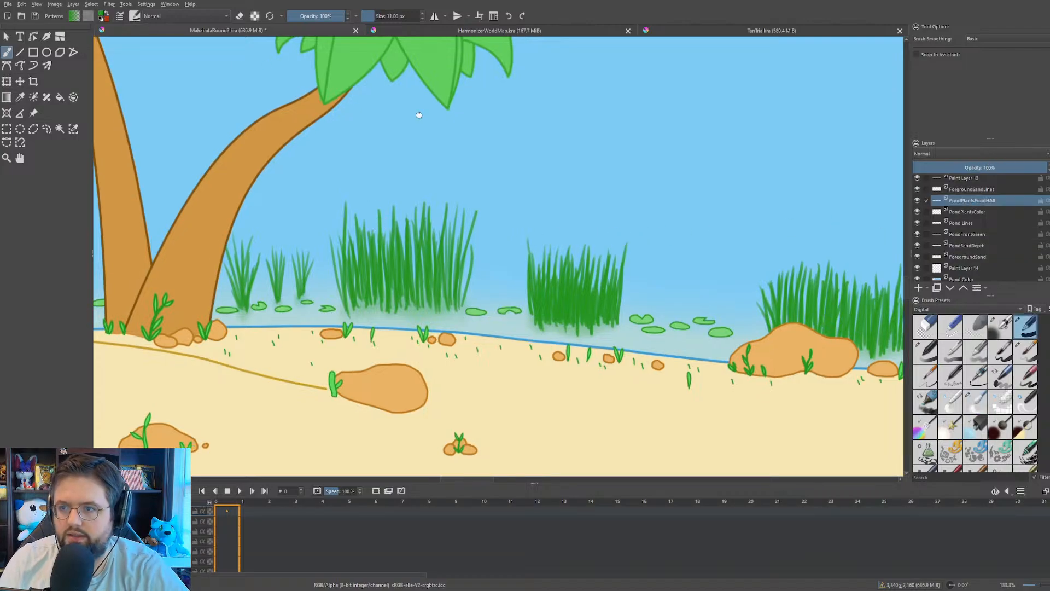
left_click_drag(417, 112, 414, 115)
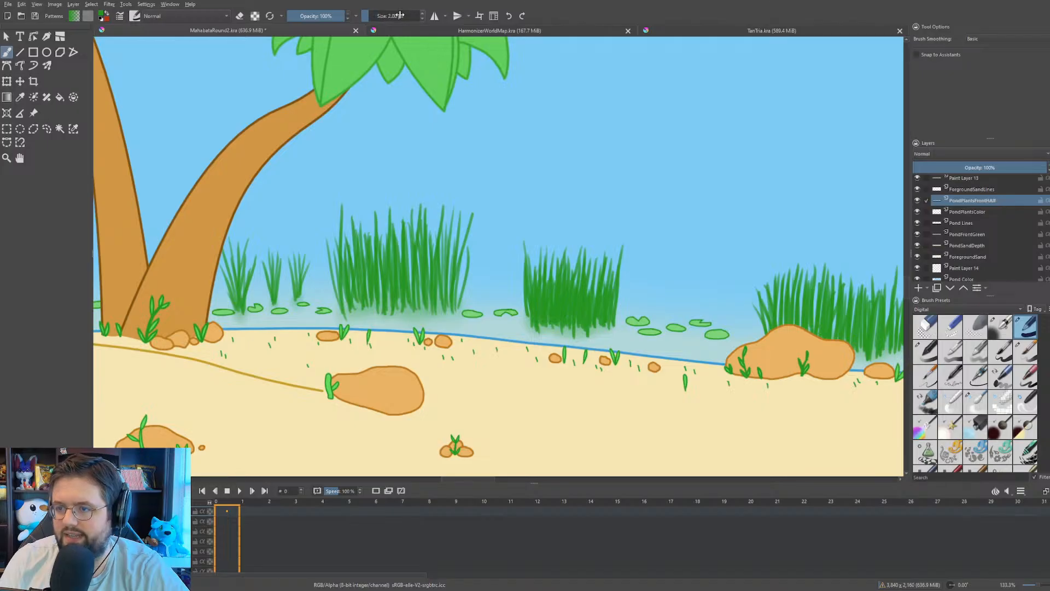
scroll(397, 204, "up", 4)
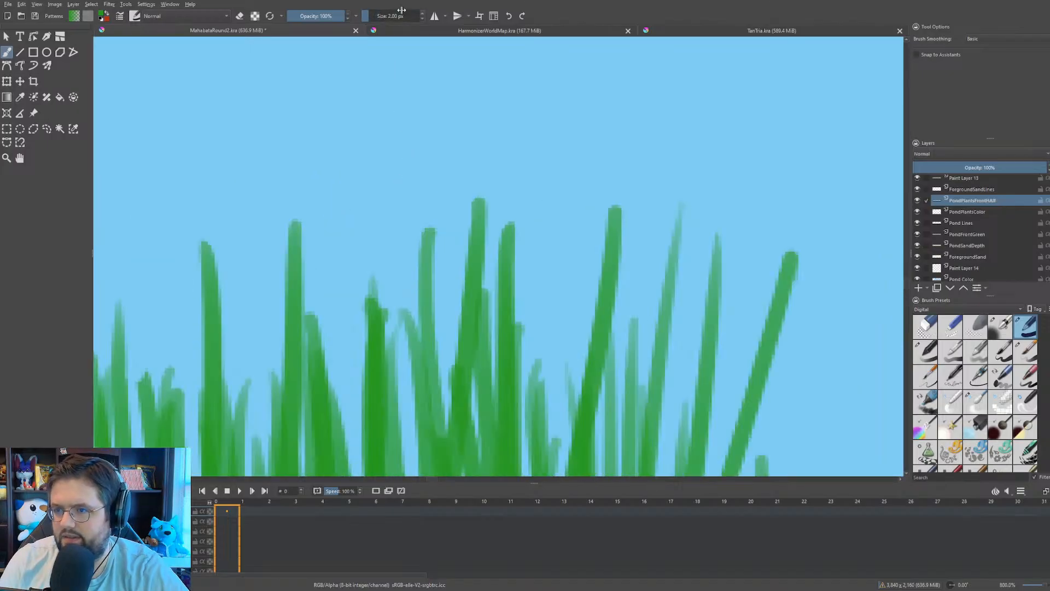
left_click_drag(478, 173, 466, 179)
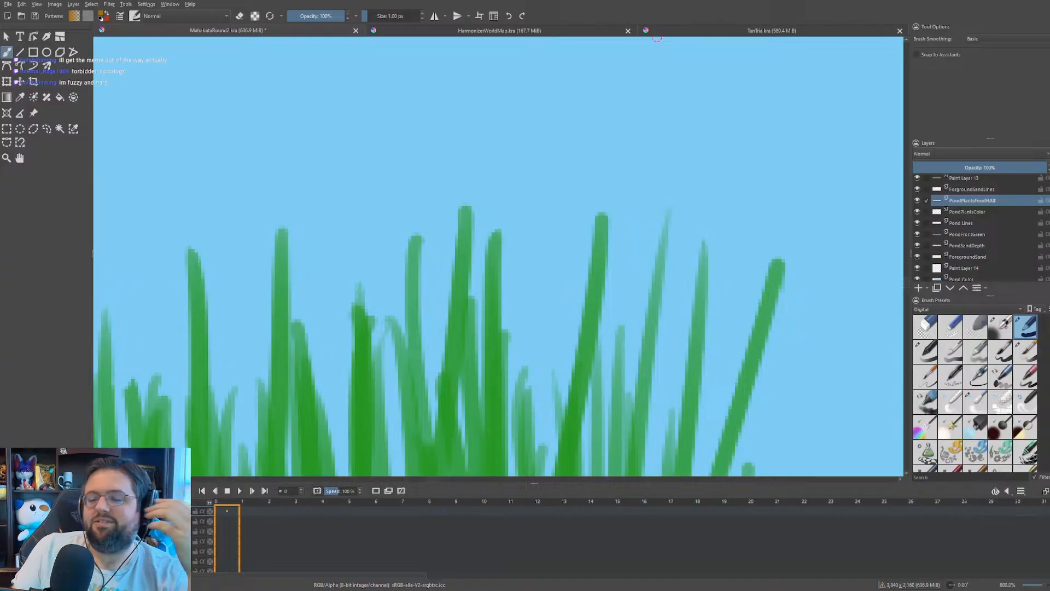
scroll(515, 66, "up", 1)
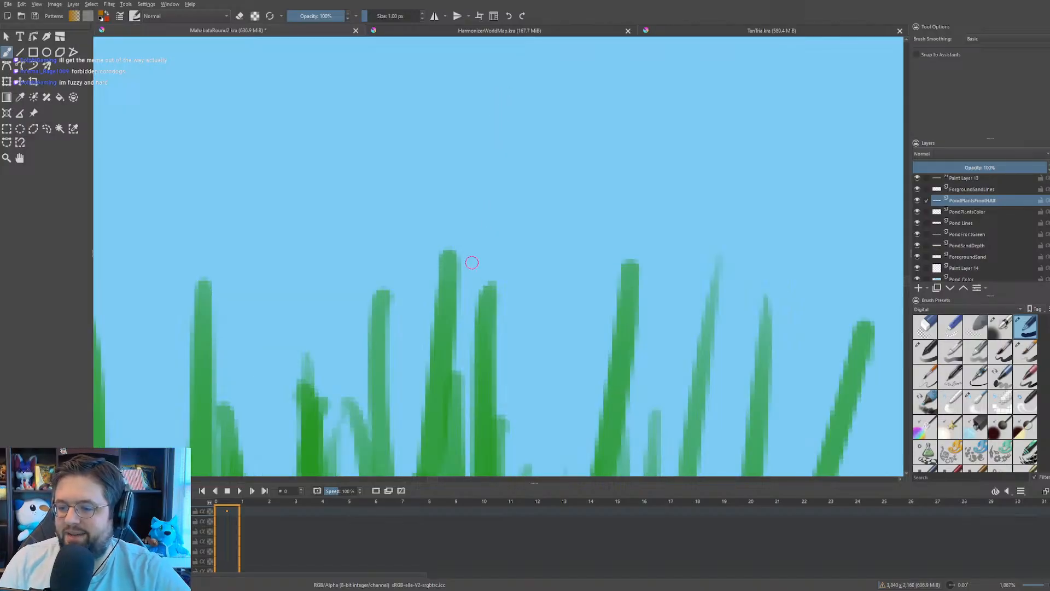
scroll(463, 271, "up", 1)
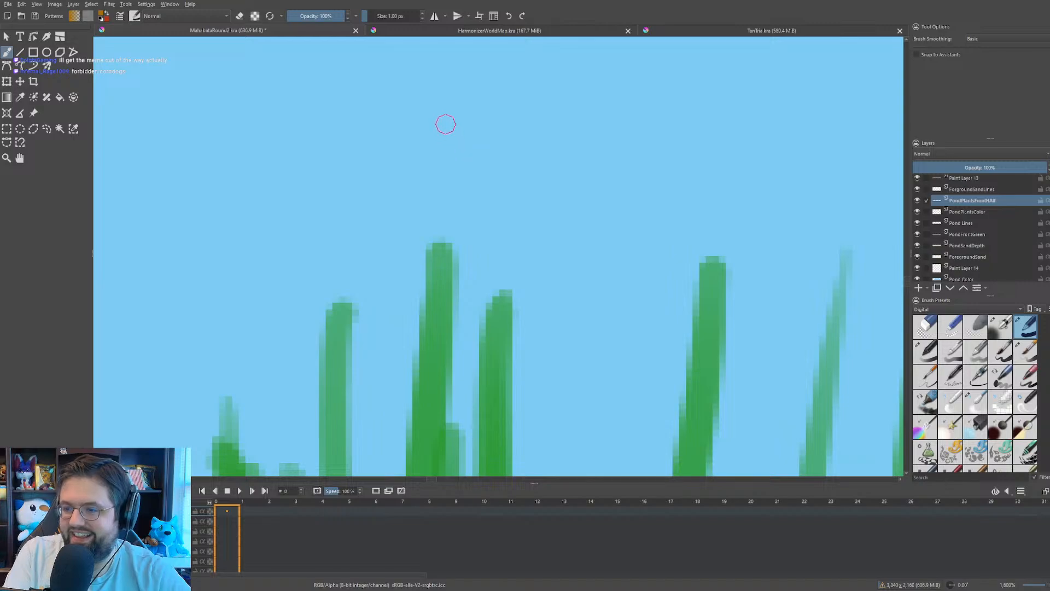
mouse_move(446, 125)
left_mouse_down()
mouse_move(411, 143)
mouse_move(408, 207)
mouse_move(418, 253)
mouse_move(443, 264)
mouse_move(462, 252)
mouse_move(452, 126)
mouse_move(477, 164)
mouse_move(475, 227)
mouse_move(458, 271)
left_mouse_up()
key("e")
mouse_move(457, 188)
left_mouse_down()
mouse_move(451, 248)
mouse_move(445, 218)
left_mouse_up()
scroll(417, 177, "down", 5)
scroll(417, 177, "down", 4)
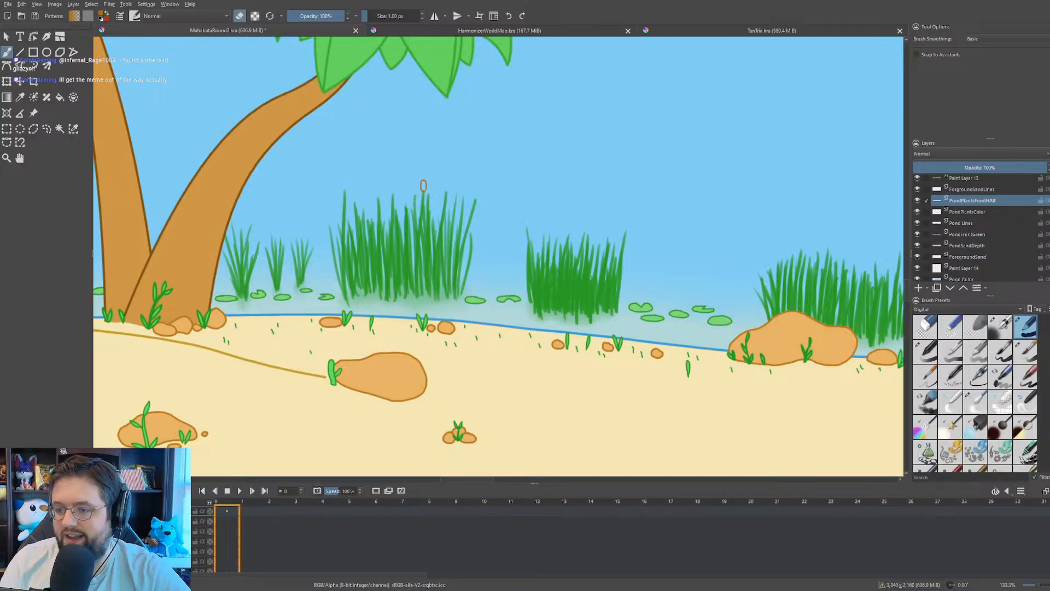
- Outline a narrower, slightly tilted brown cattail head on the tall reed left of the first cattail
scroll(414, 204, "up", 7)
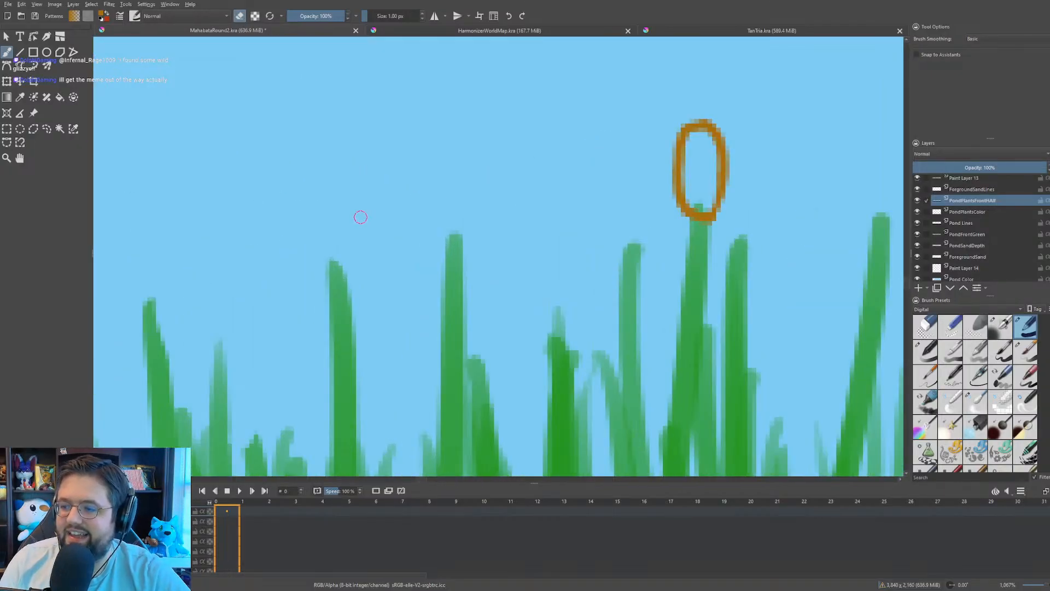
left_click_drag(373, 217, 386, 219)
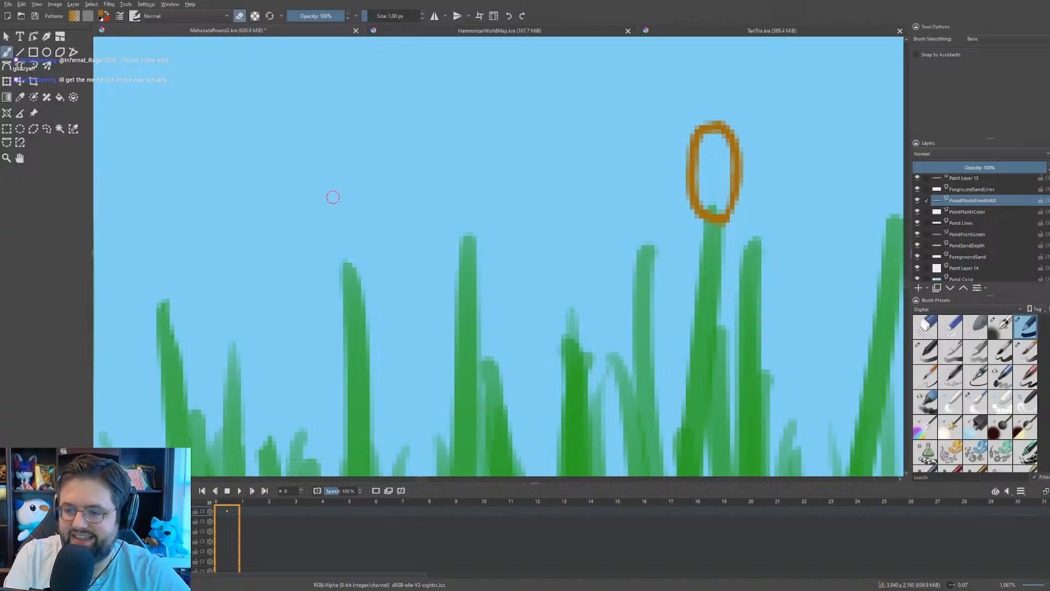
key("e")
mouse_move(343, 198)
left_mouse_down()
mouse_move(336, 263)
mouse_move(352, 280)
mouse_move(362, 278)
mouse_move(350, 202)
left_mouse_up()
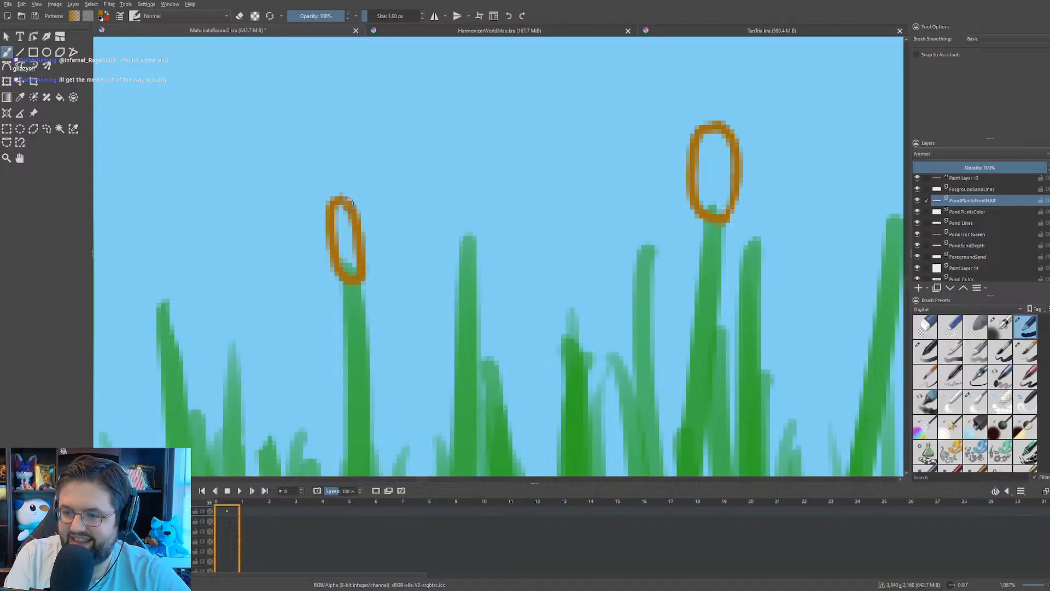
scroll(471, 216, "down", 3)
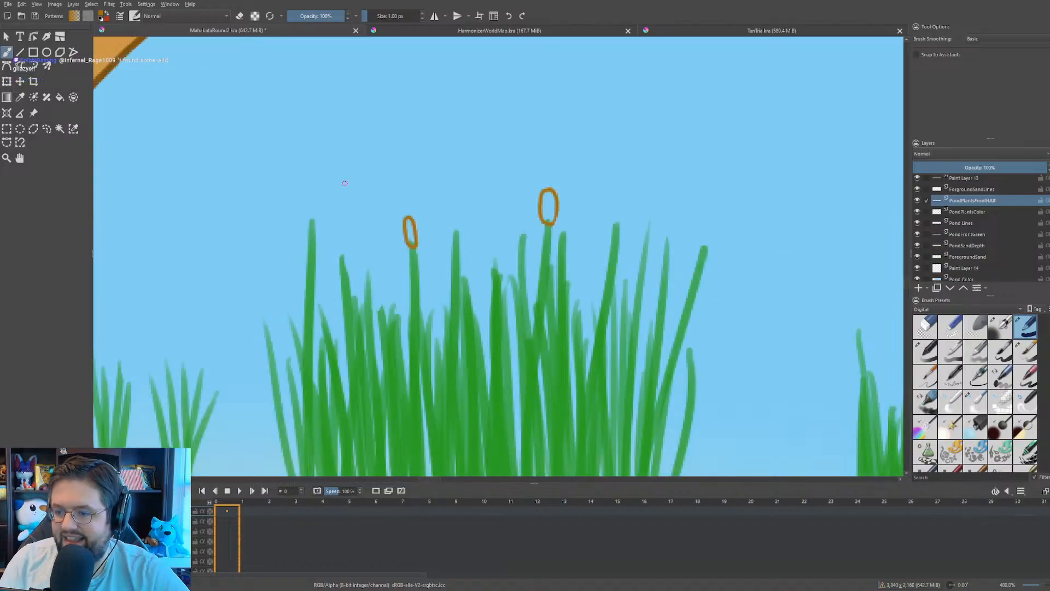
- Outline a brown cattail head over the tip of the tallest reed near the left edge of the large clump
left_click_drag(191, 167, 251, 176)
scroll(327, 183, "up", 2)
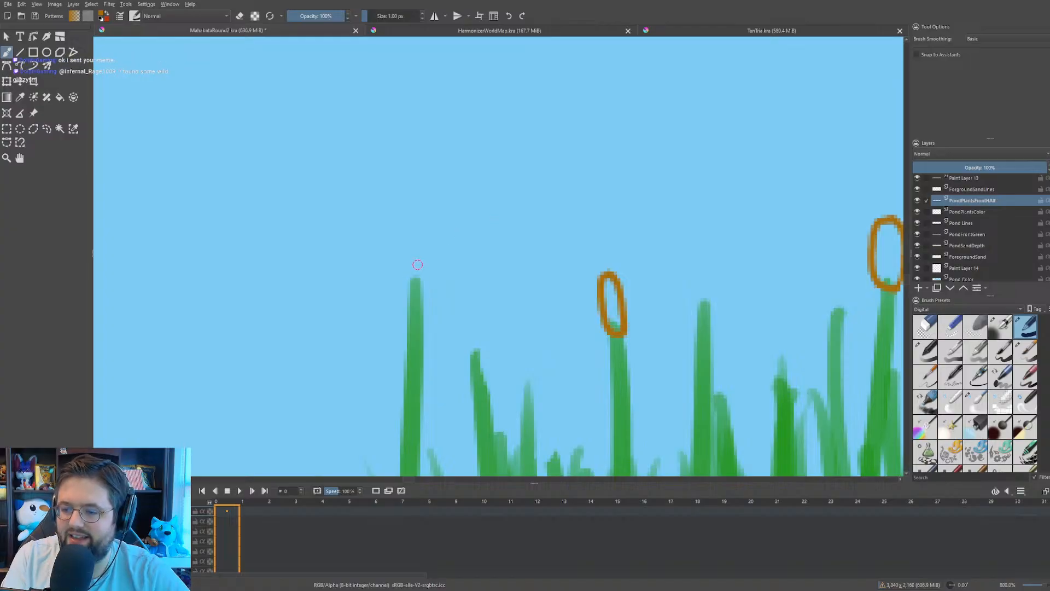
mouse_move(419, 260)
left_mouse_down()
mouse_move(402, 274)
mouse_move(403, 316)
mouse_move(428, 324)
mouse_move(421, 256)
left_mouse_up()
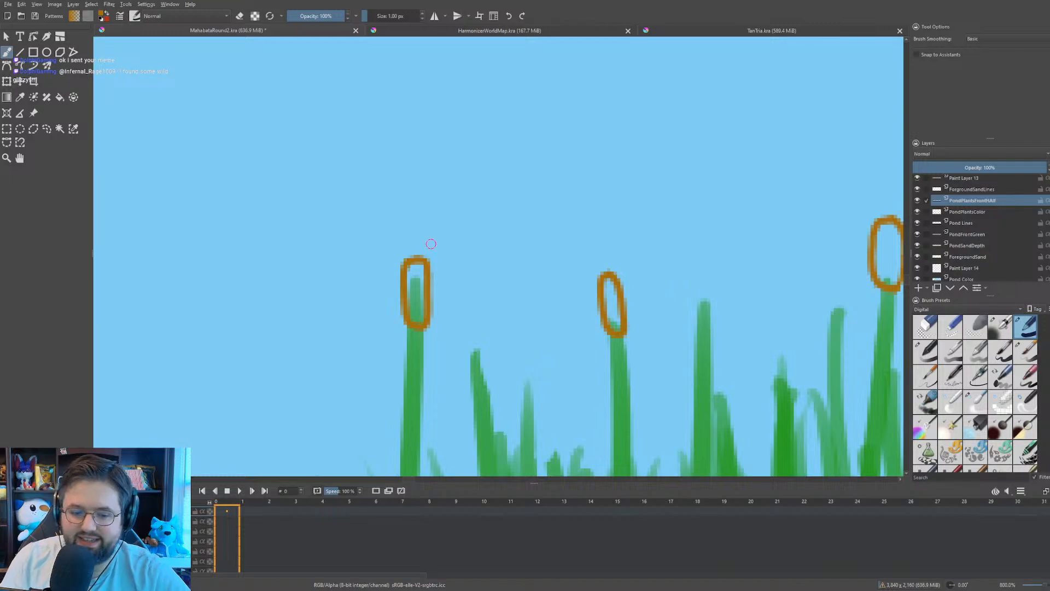
scroll(424, 190, "down", 5)
left_click_drag(519, 177, 485, 169)
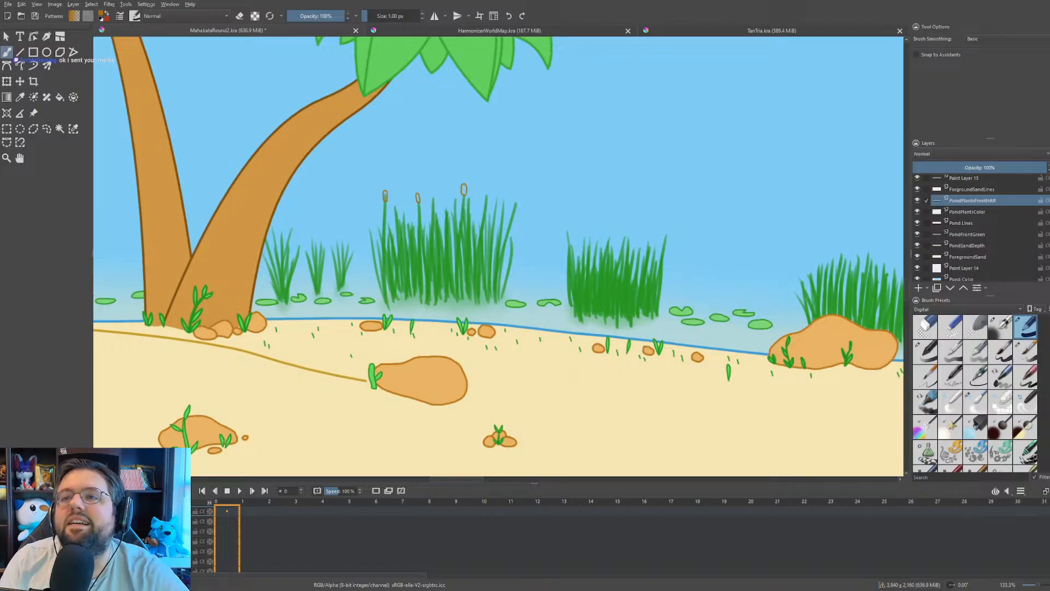
left_click_drag(516, 281, 500, 276)
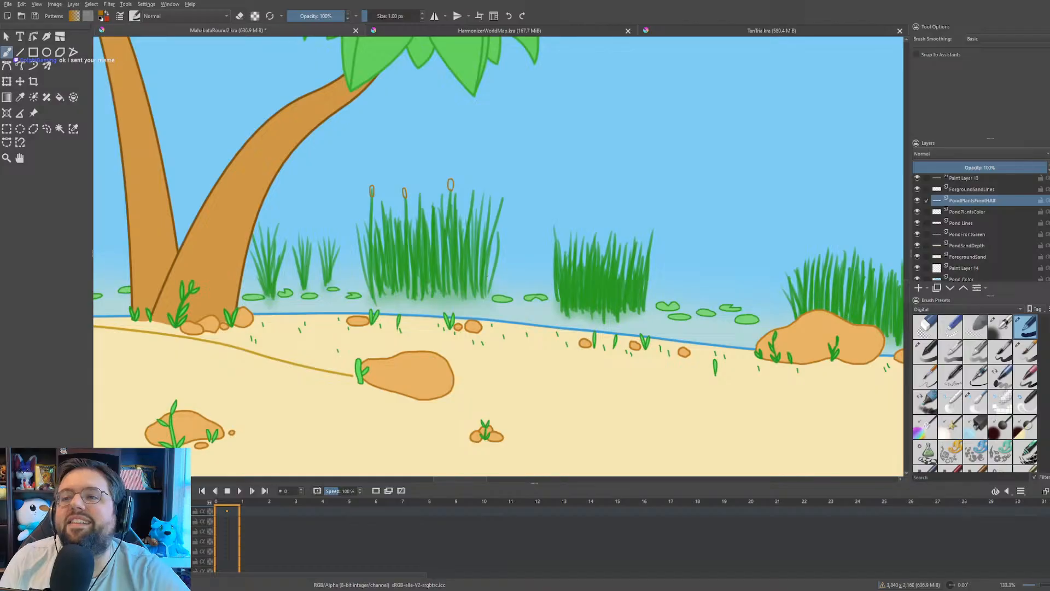
- Outline a smaller brown cattail head on the short dark reed between the existing cattails in the large clump
scroll(492, 326, "up", 5)
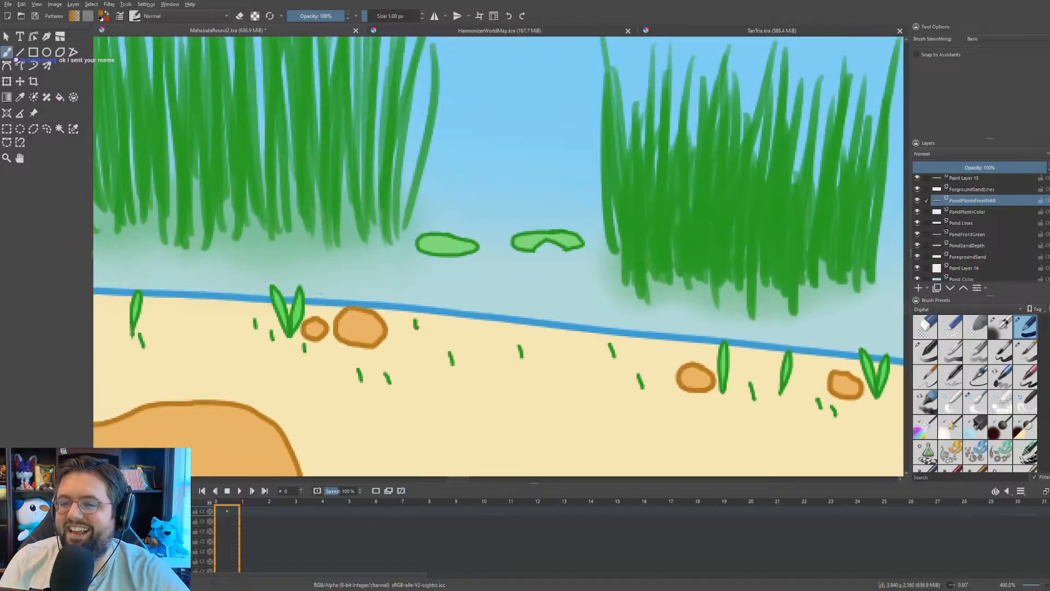
left_click_drag(332, 77, 461, 295)
scroll(327, 189, "up", 2)
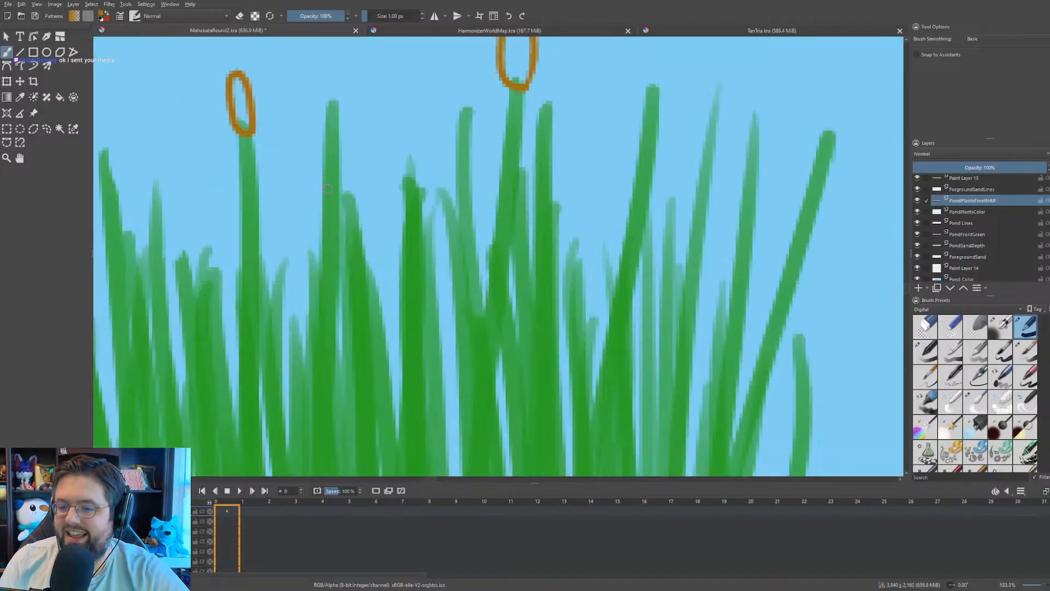
scroll(327, 188, "up", 3)
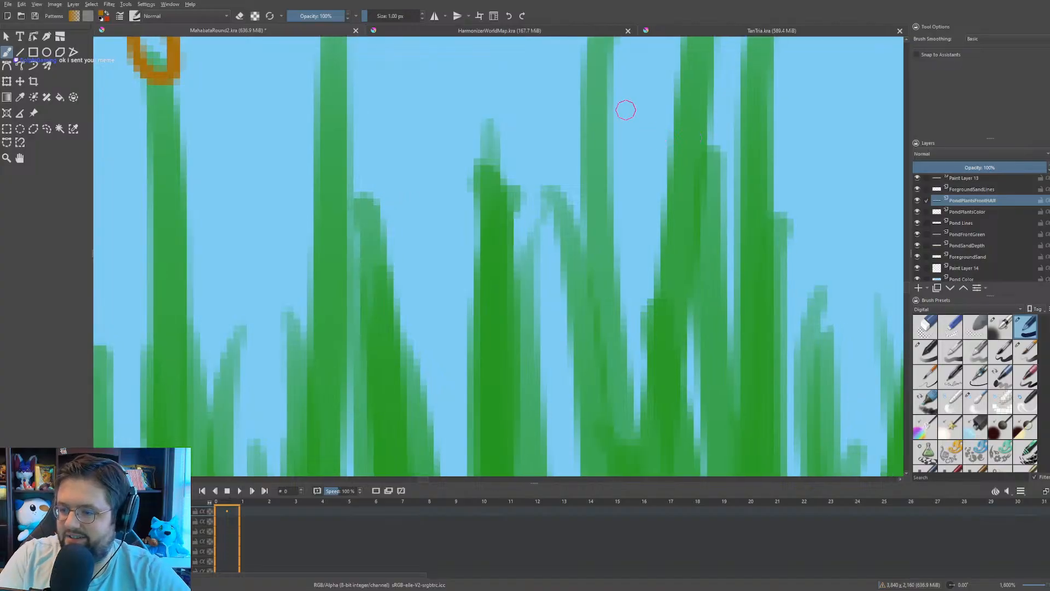
mouse_move(502, 125)
left_mouse_down()
mouse_move(472, 170)
mouse_move(480, 225)
mouse_move(495, 232)
mouse_move(517, 210)
mouse_move(507, 121)
left_mouse_up()
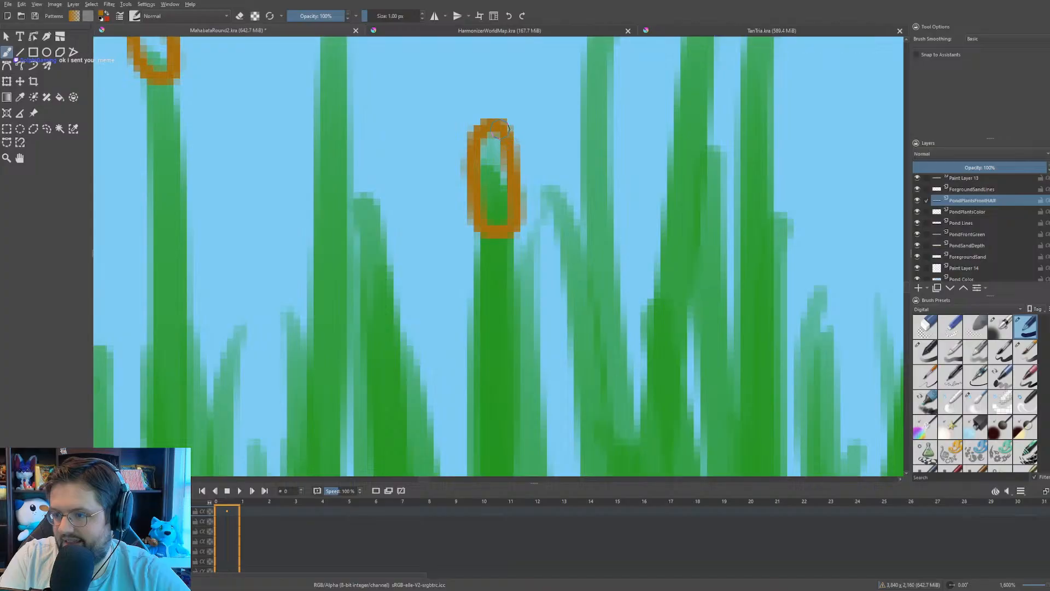
scroll(519, 168, "down", 5)
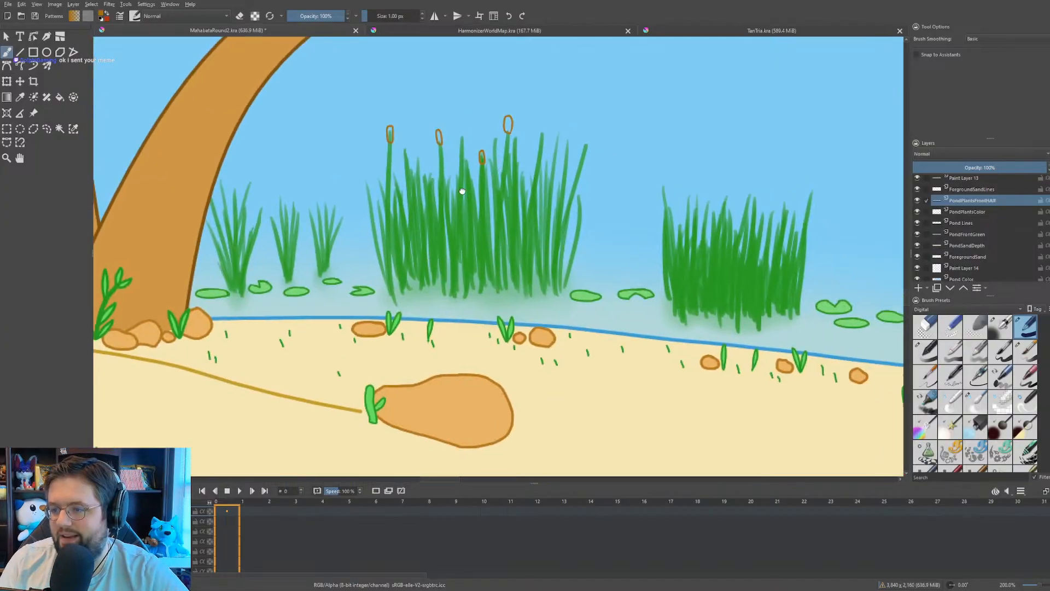
- Outline a narrow brown cattail head on a thin reed near the right edge of the large clump
scroll(503, 171, "up", 5)
scroll(504, 171, "up", 3)
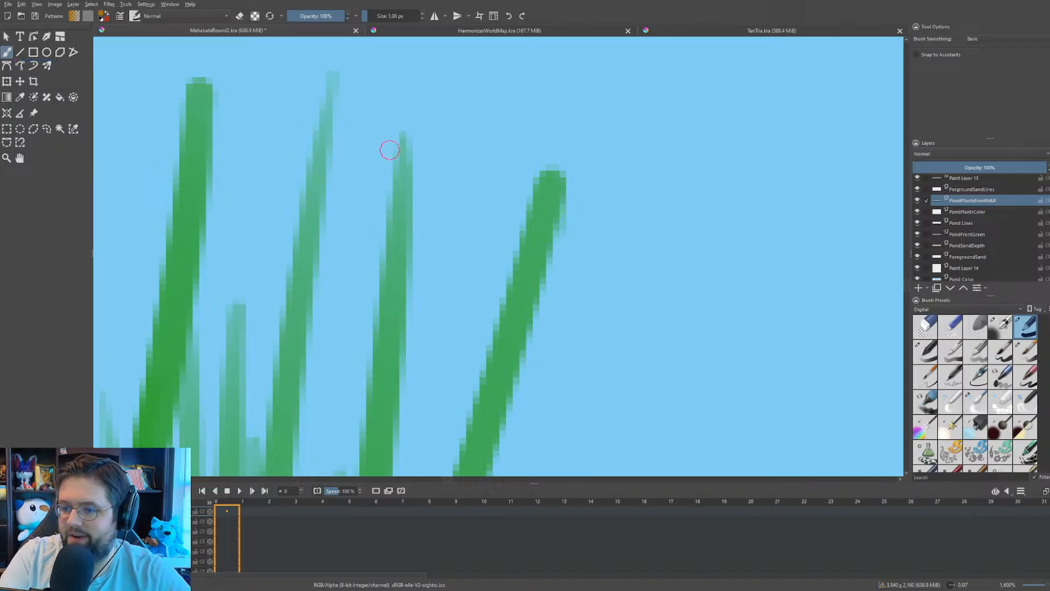
left_click(402, 128)
mouse_move(402, 128)
left_mouse_down()
mouse_move(384, 199)
mouse_move(390, 231)
mouse_move(402, 233)
mouse_move(422, 161)
mouse_move(403, 121)
left_mouse_up()
scroll(404, 121, "down", 10)
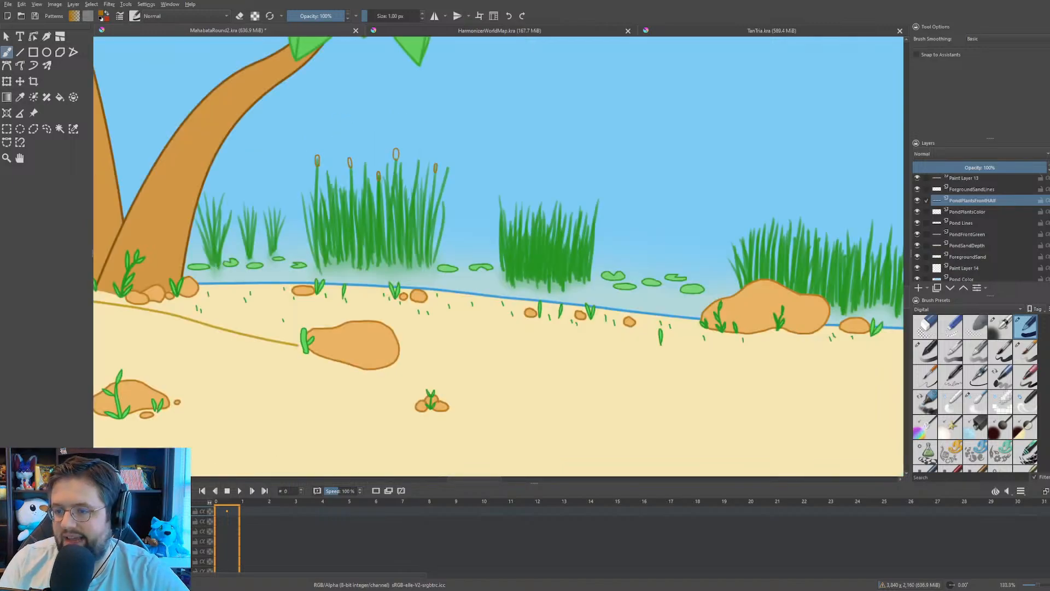
left_click_drag(434, 201, 463, 226)
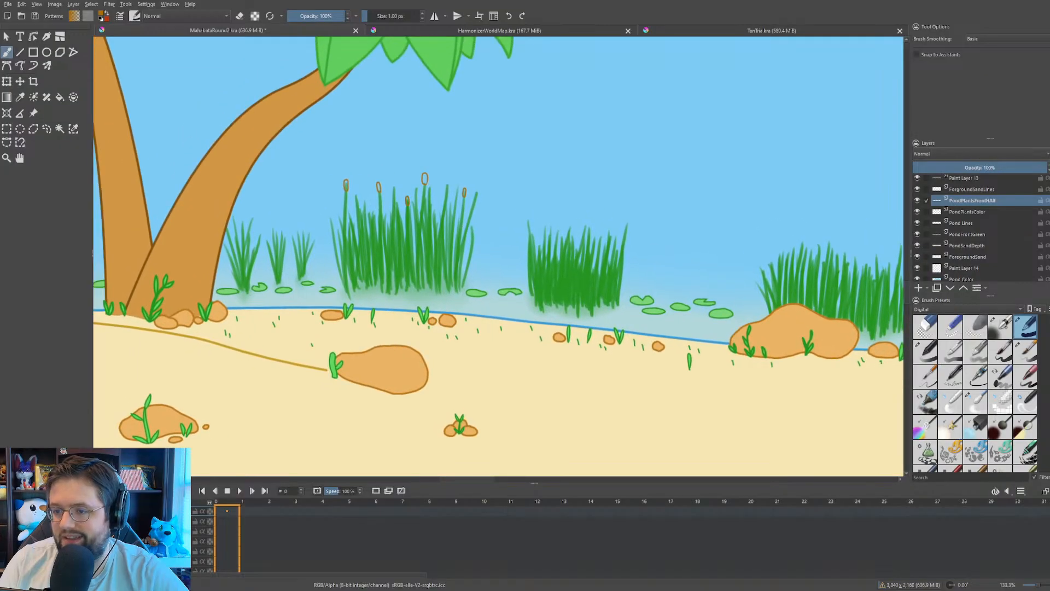
- Outline a brown cattail head on the central upright reed of the small clump beside the leaning palm trunk
scroll(279, 239, "down", 3)
scroll(279, 239, "up", 8)
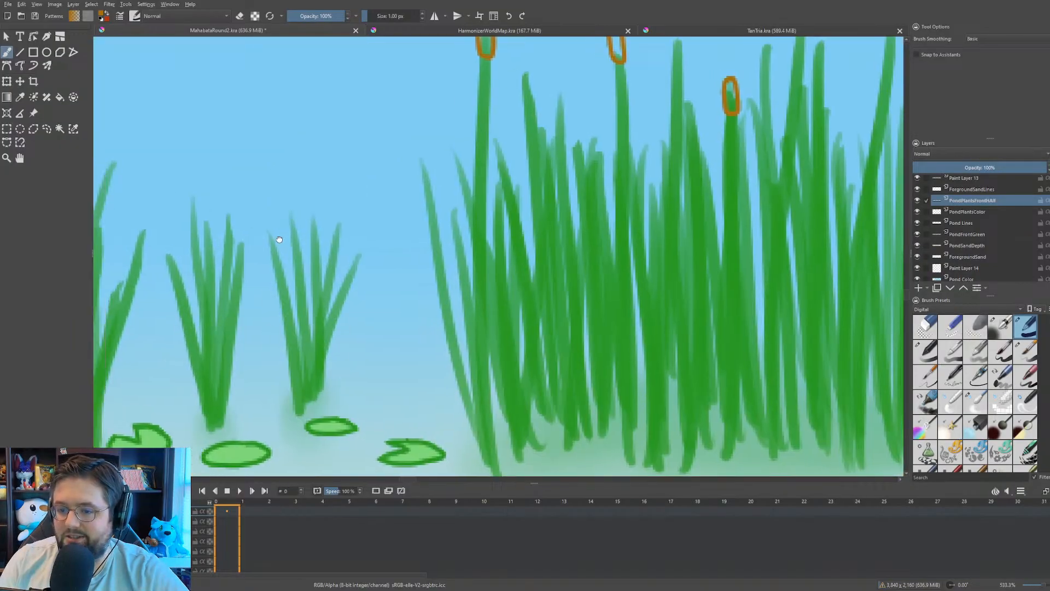
scroll(279, 239, "up", 2)
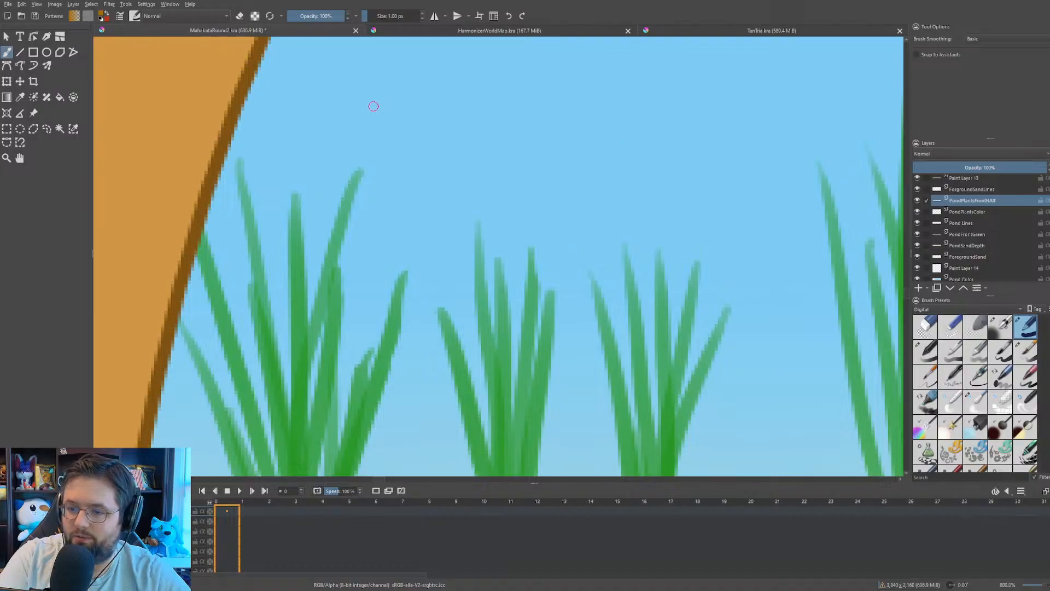
mouse_move(297, 171)
left_mouse_down()
mouse_move(283, 218)
mouse_move(295, 240)
mouse_move(306, 237)
mouse_move(294, 174)
left_mouse_up()
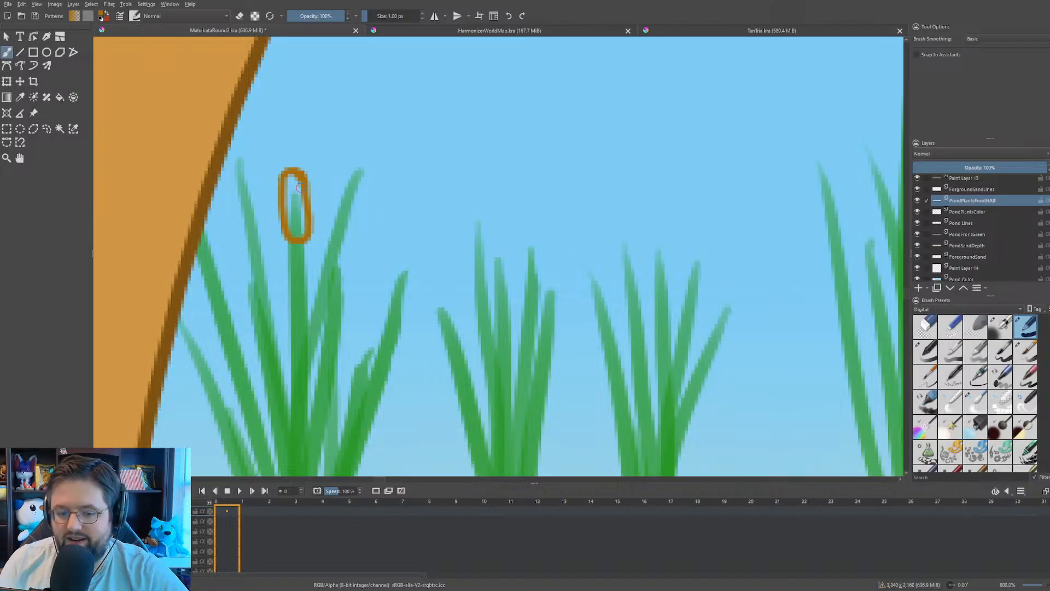
scroll(337, 219, "down", 5)
- Outline an upright brown cattail head on a tall reed in the clump left of the palm trees
left_click_drag(333, 220, 531, 237)
scroll(256, 276, "up", 1)
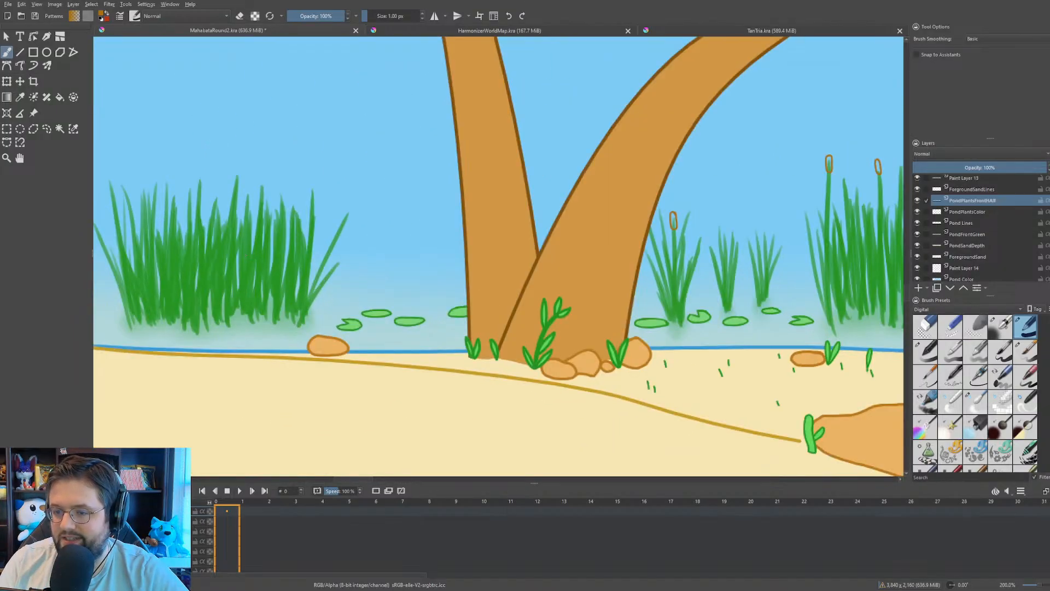
scroll(257, 273, "up", 3)
scroll(304, 288, "up", 4)
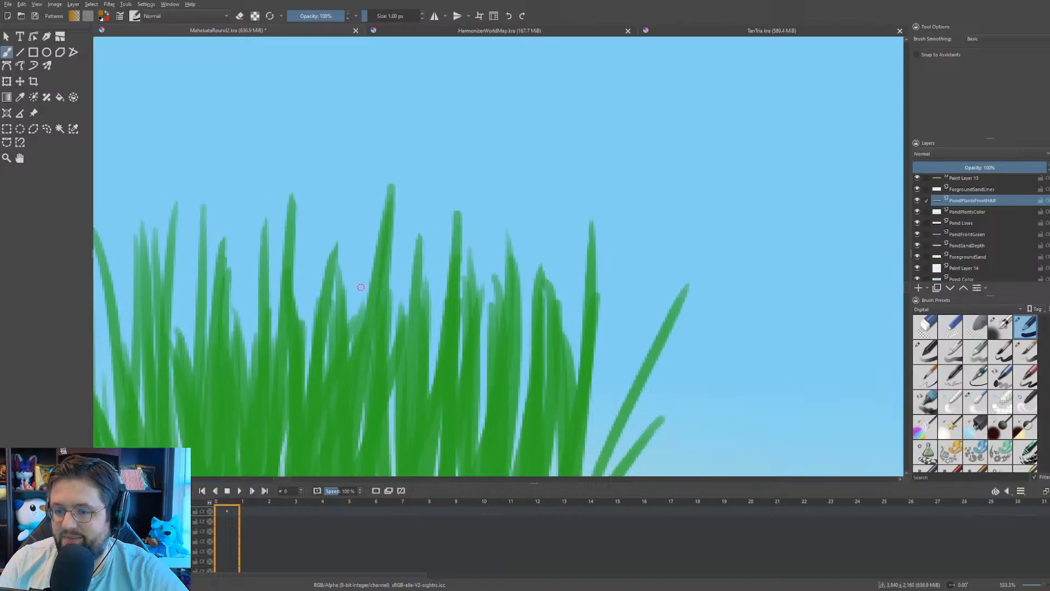
left_click_drag(303, 186, 343, 192)
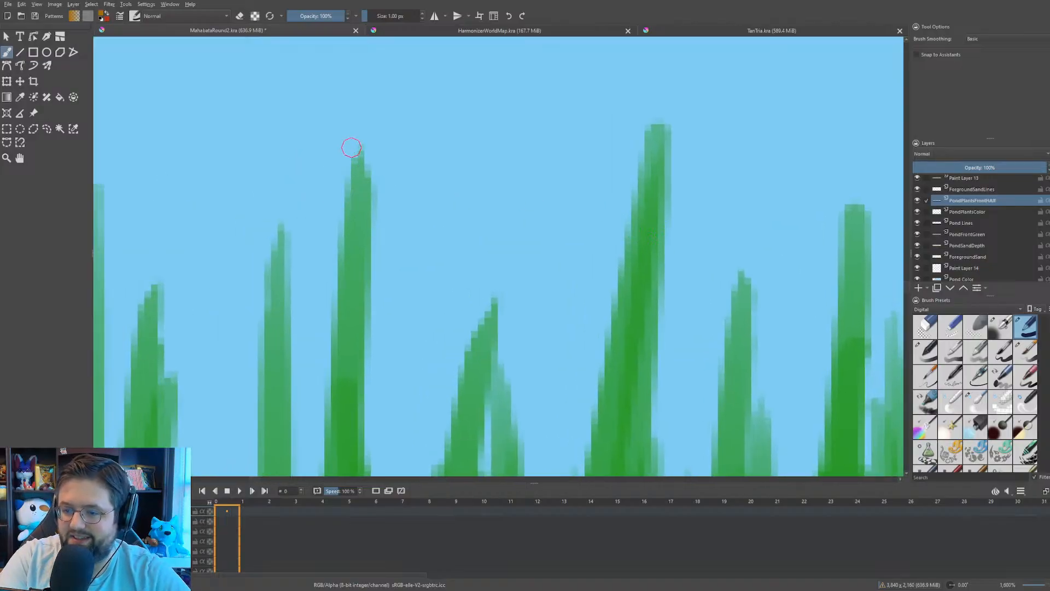
mouse_move(356, 139)
left_mouse_down()
mouse_move(336, 172)
mouse_move(337, 202)
mouse_move(347, 239)
mouse_move(365, 243)
mouse_move(377, 215)
mouse_move(359, 141)
left_mouse_up()
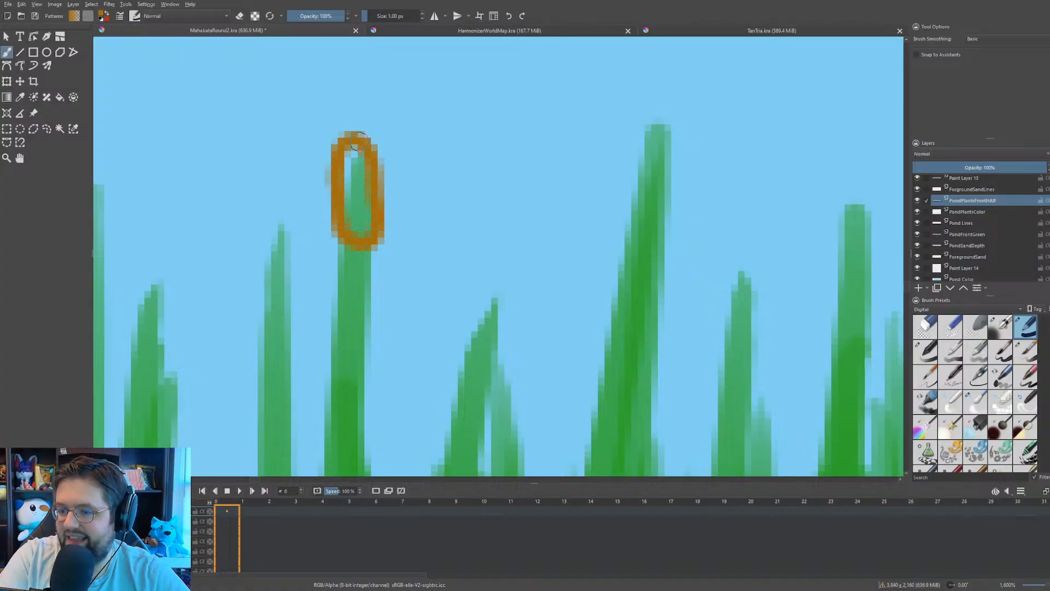
scroll(354, 149, "down", 5)
- Outline a tilted brown cattail head on the curved, left-leaning reed near the left edge of the same clump
scroll(449, 219, "up", 5)
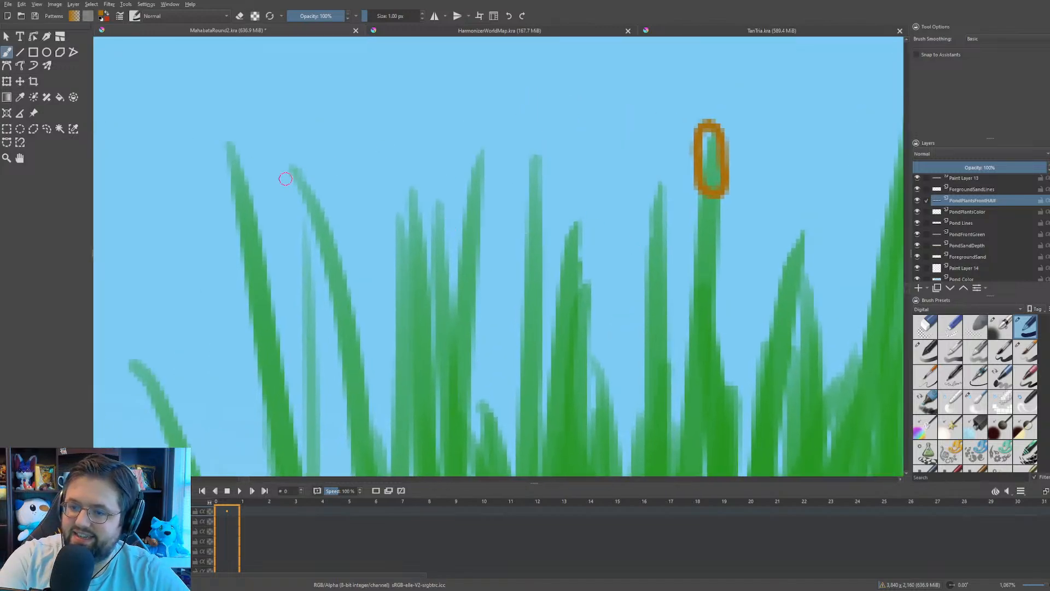
left_click(299, 167)
mouse_move(300, 168)
left_mouse_down()
mouse_move(291, 192)
mouse_move(327, 229)
mouse_move(305, 167)
left_mouse_up()
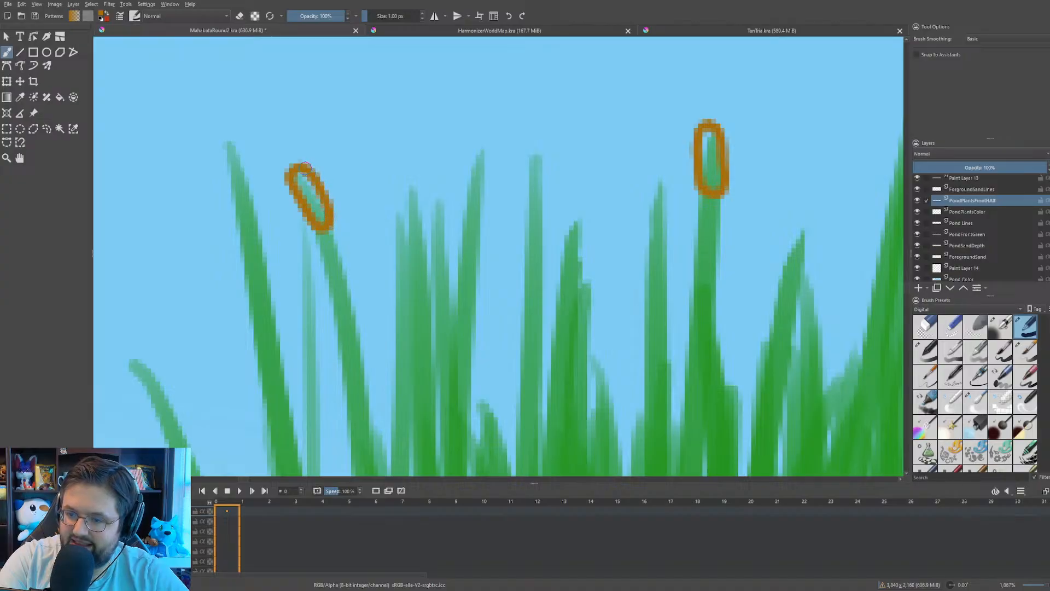
scroll(274, 192, "down", 2)
- Outline brown cattail heads on a shorter middle reed and on the tall upright reed near the right edge of the left clump
scroll(595, 199, "up", 2)
mouse_move(596, 199)
left_mouse_down()
mouse_move(310, 186)
mouse_move(336, 195)
mouse_move(337, 242)
mouse_move(361, 259)
mouse_move(367, 201)
mouse_move(354, 186)
left_mouse_up()
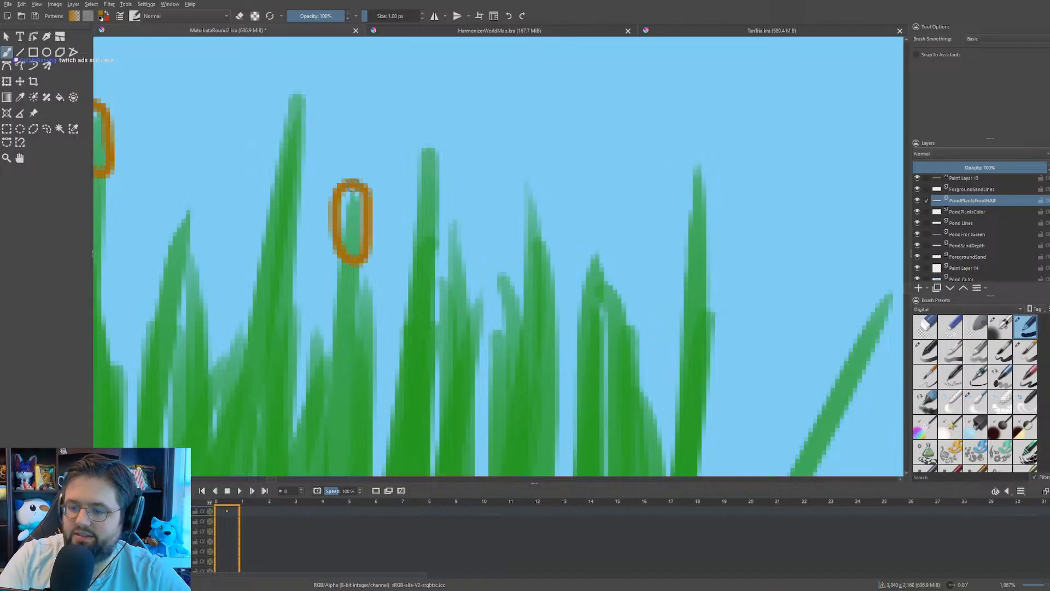
scroll(207, 240, "down", 3)
scroll(329, 273, "up", 3)
left_click_drag(427, 257, 390, 258)
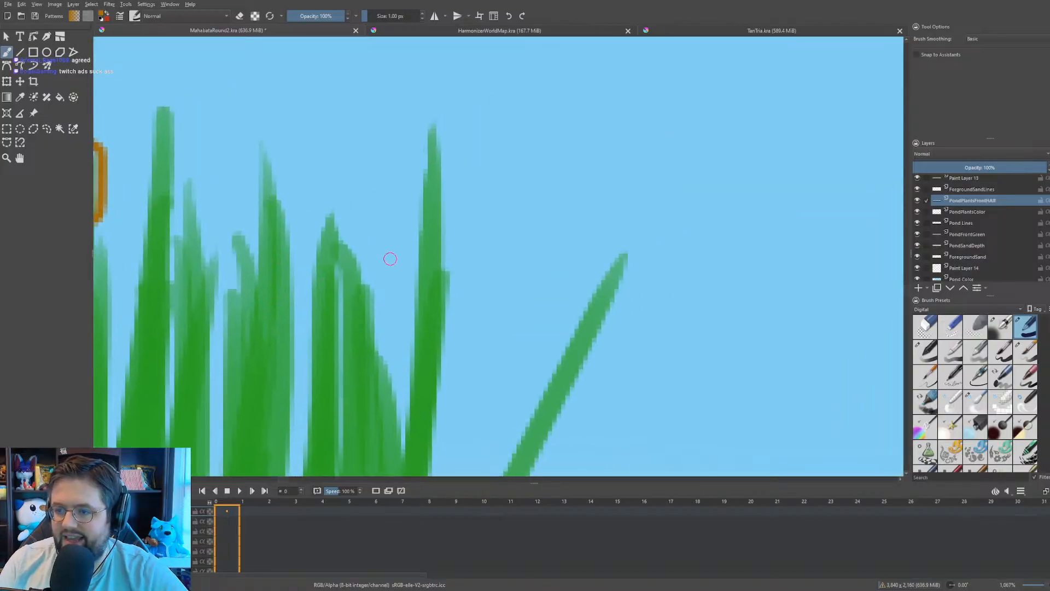
mouse_move(422, 131)
left_mouse_down()
mouse_move(435, 125)
mouse_move(421, 133)
mouse_move(419, 183)
mouse_move(430, 201)
mouse_move(449, 187)
mouse_move(452, 164)
mouse_move(440, 124)
left_mouse_up()
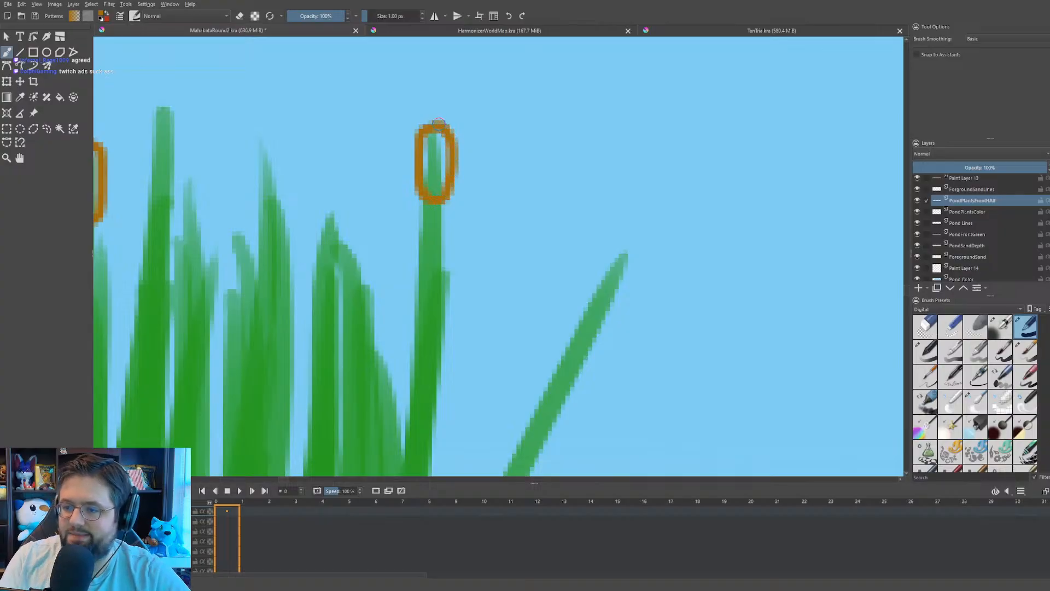
- Outline brown cattail heads on the tallest reed, the tall middle reed and a right-leaning reed of the clump at the canvas's far-left edge
scroll(438, 124, "down", 7)
scroll(396, 153, "up", 2)
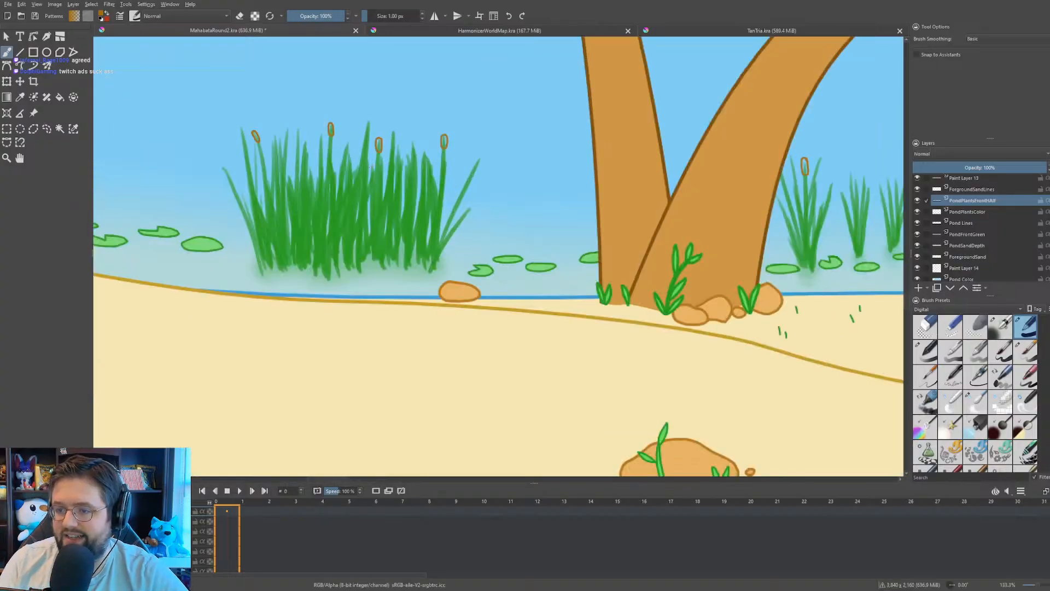
scroll(207, 242, "up", 6)
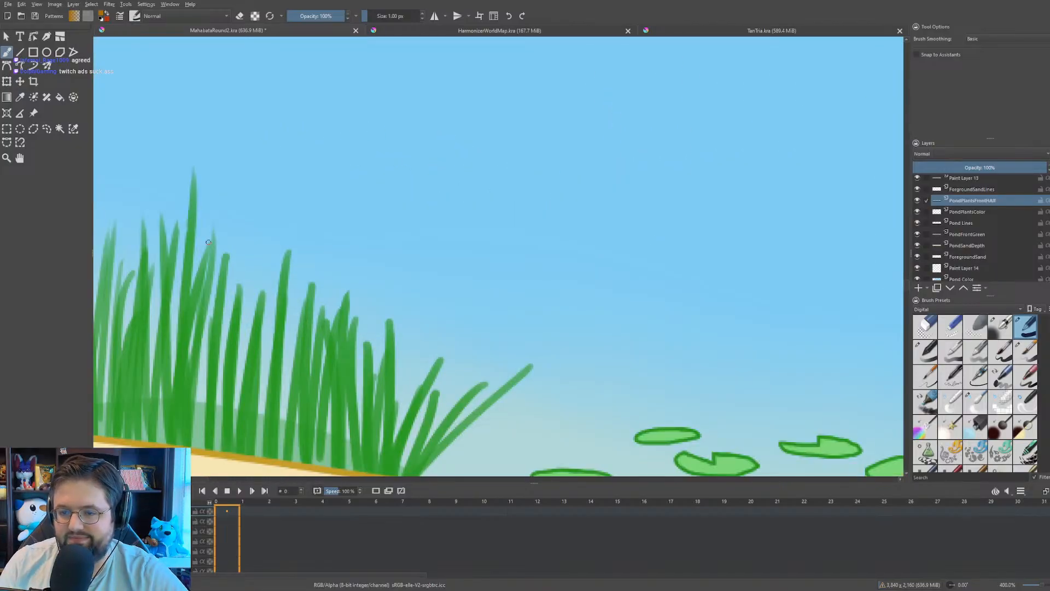
left_click_drag(208, 241, 305, 246)
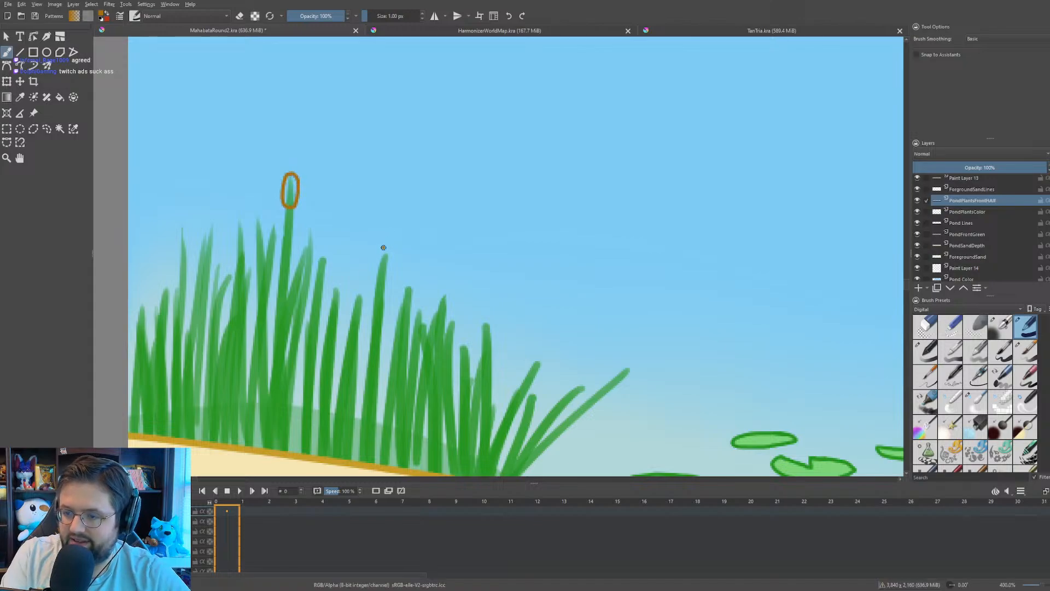
mouse_move(383, 248)
left_mouse_down()
mouse_move(379, 273)
mouse_move(381, 250)
left_mouse_up()
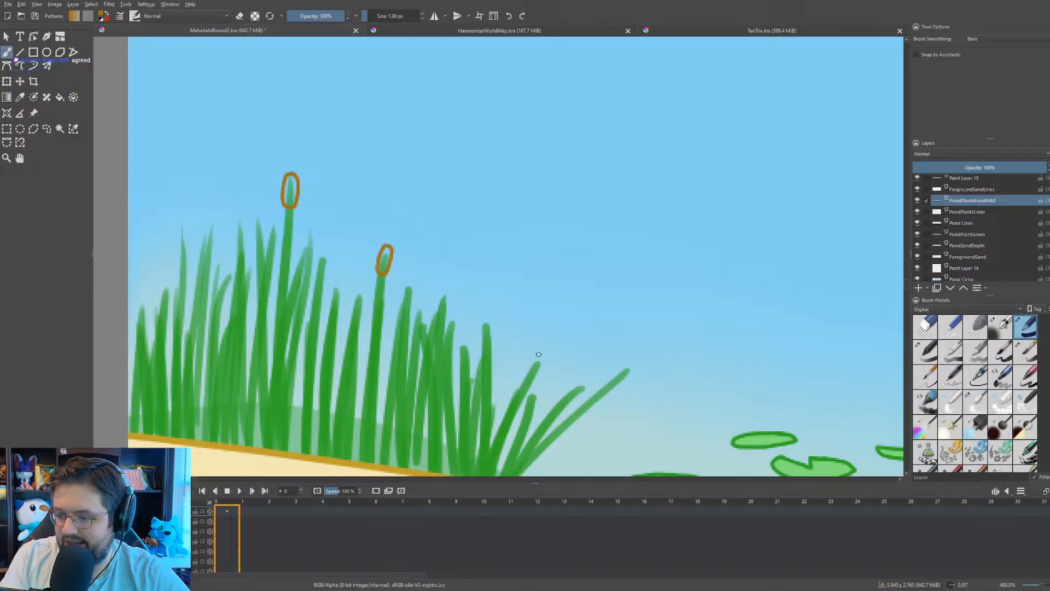
left_click_drag(539, 353, 529, 366)
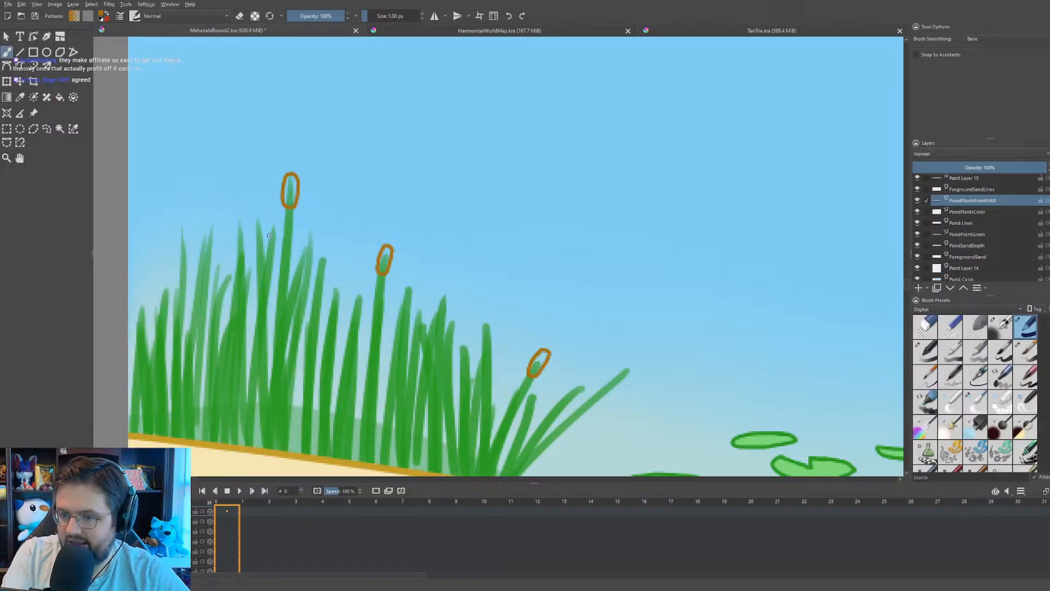
- Outline smaller brown cattail heads on two reeds left of the far-left clump's tallest reed and on one reed just right of it
mouse_move(235, 221)
left_mouse_down()
mouse_move(239, 241)
mouse_move(235, 217)
left_mouse_up()
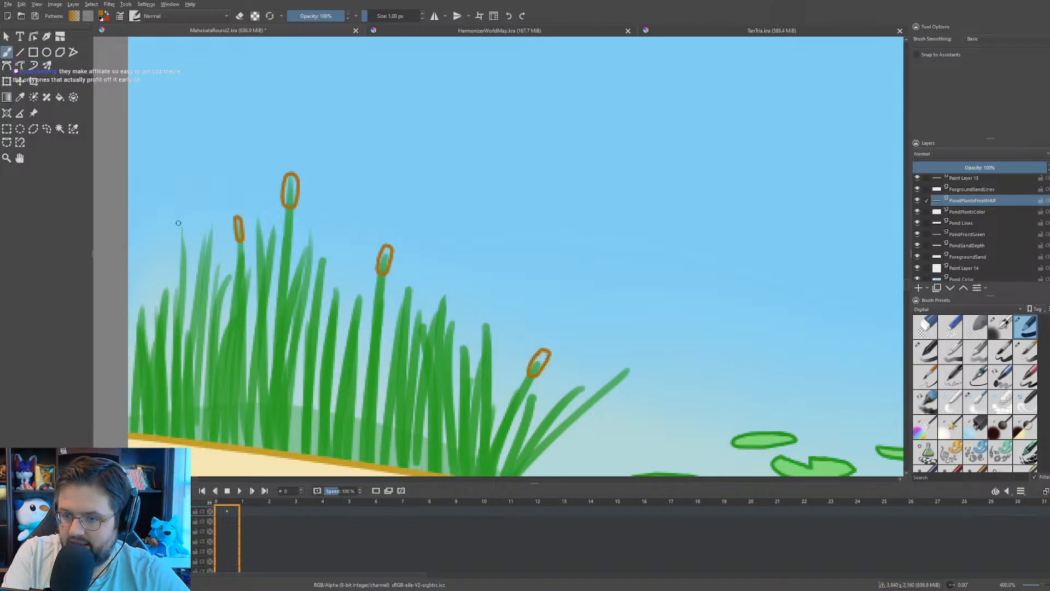
mouse_move(166, 278)
left_mouse_down()
mouse_move(160, 296)
mouse_move(167, 275)
left_mouse_up()
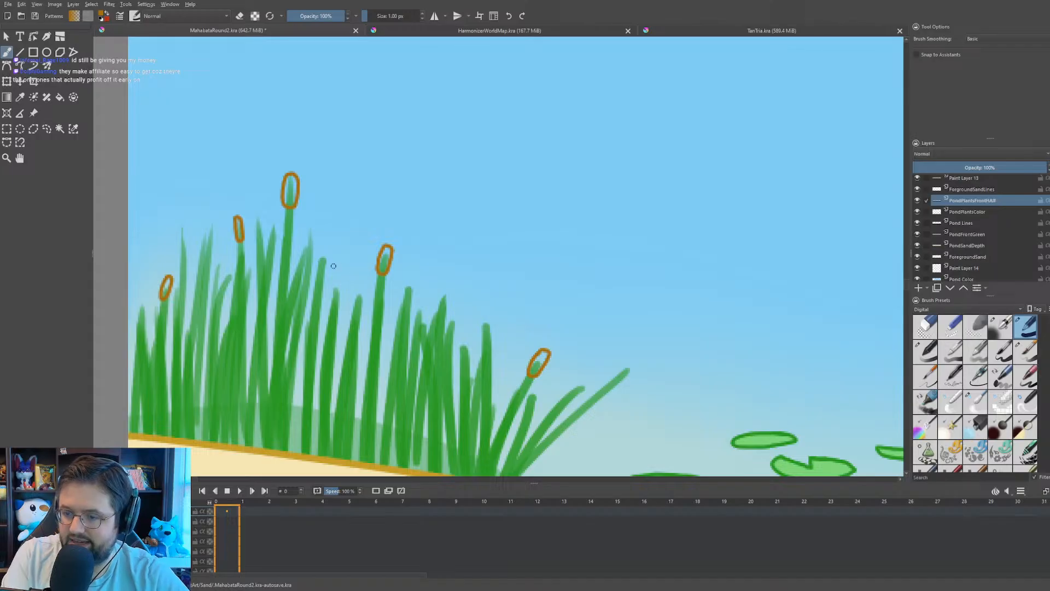
left_click_drag(310, 225, 306, 236)
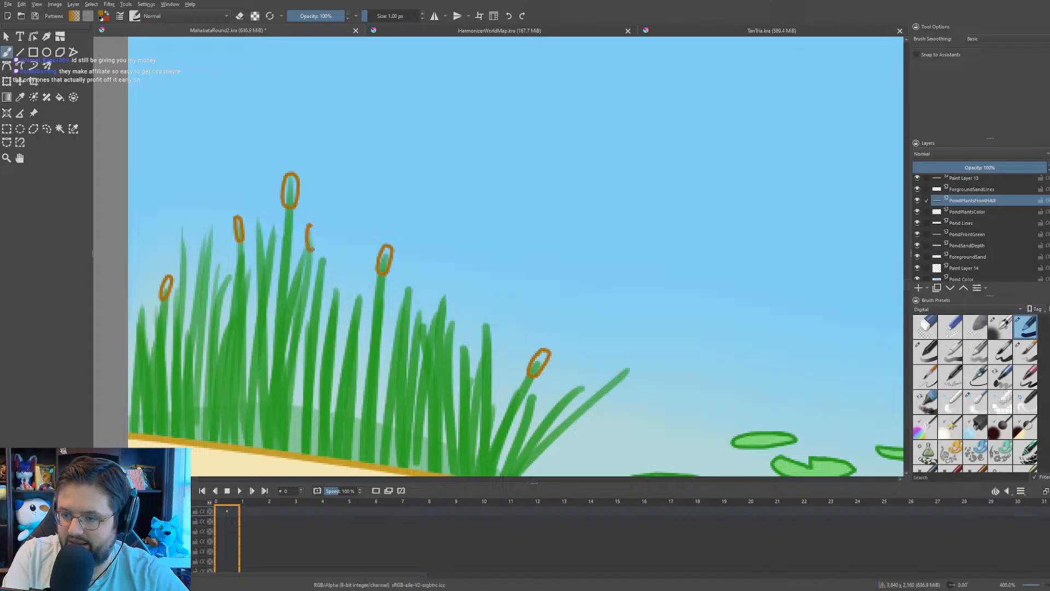
- Look over the Mahabata Desert area in the HarmonizerWorldMap.kra document and return to the pond painting
left_click(418, 31)
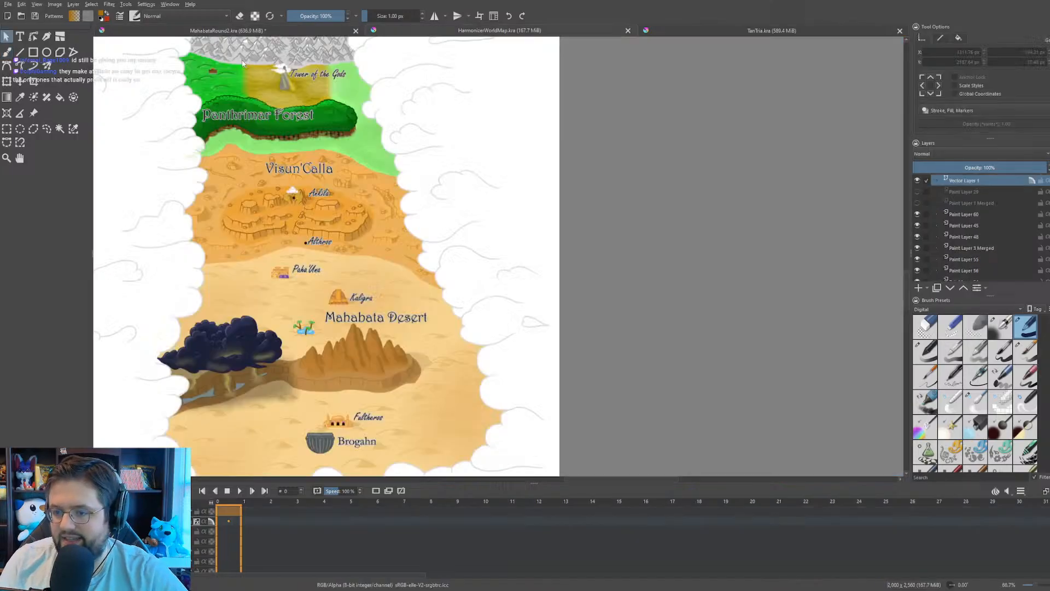
scroll(381, 153, "down", 4)
left_click(273, 31)
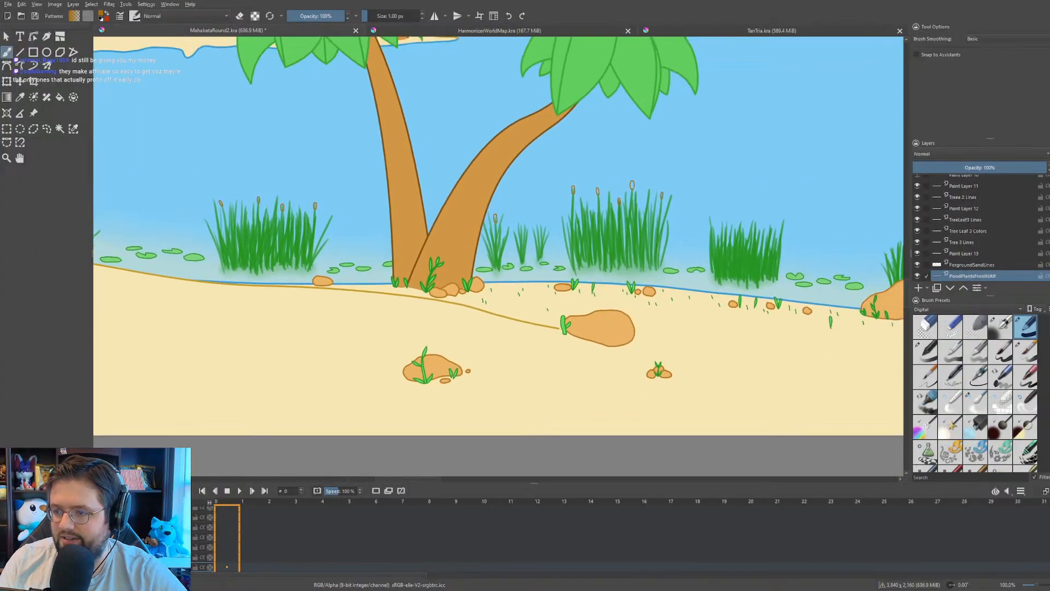
- Outline brown cattail heads on the leaning middle reed and an upright left-hand reed of the compact clump left of the large shoreline boulder
left_click_drag(699, 215, 431, 235)
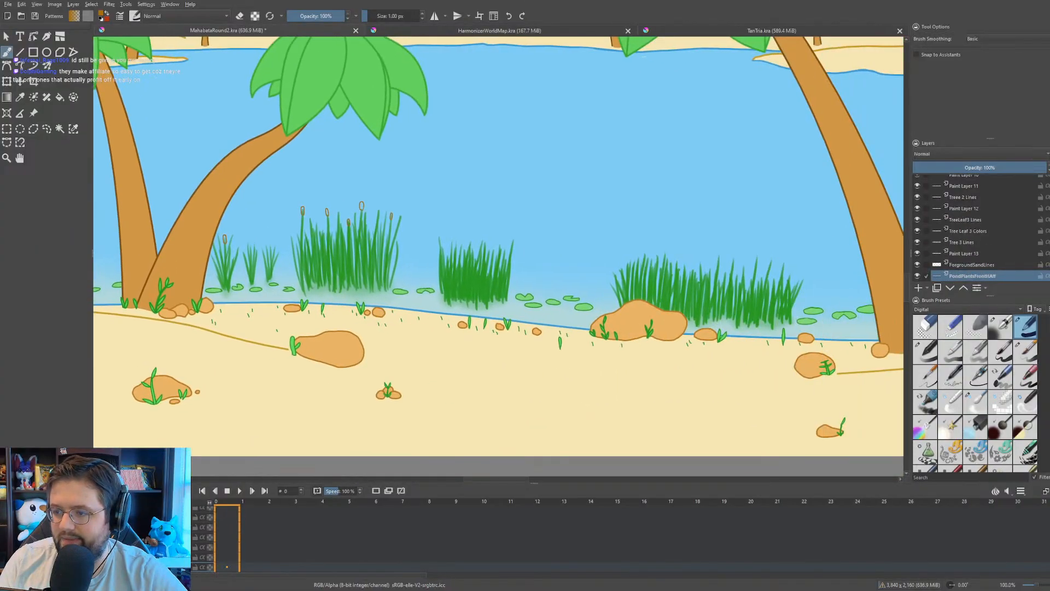
scroll(431, 235, "up", 3)
scroll(366, 227, "up", 2)
mouse_move(539, 260)
left_mouse_down()
mouse_move(366, 228)
mouse_move(421, 220)
mouse_move(392, 196)
left_mouse_up()
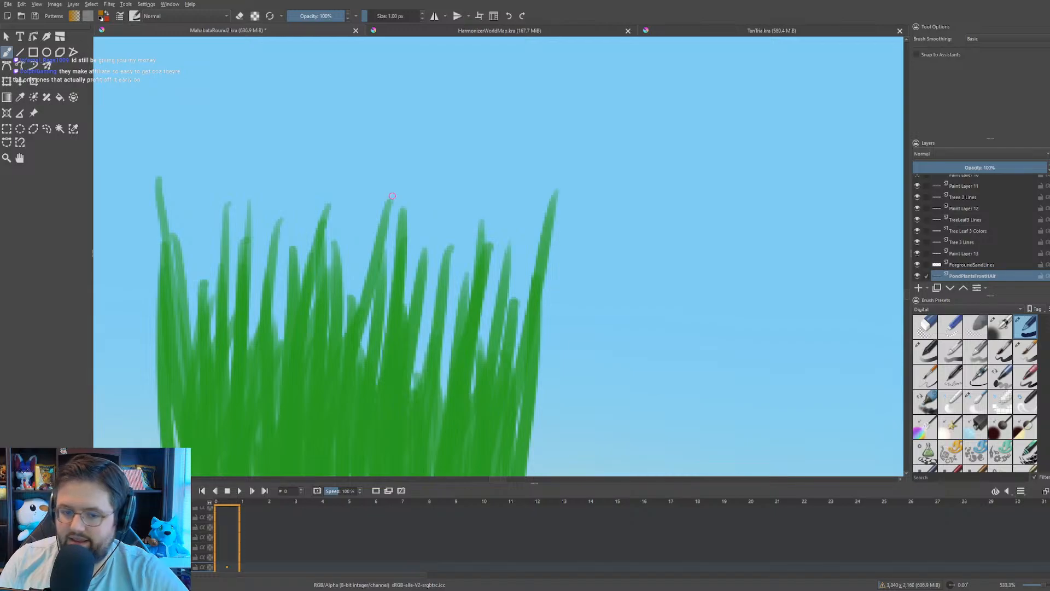
key("v")
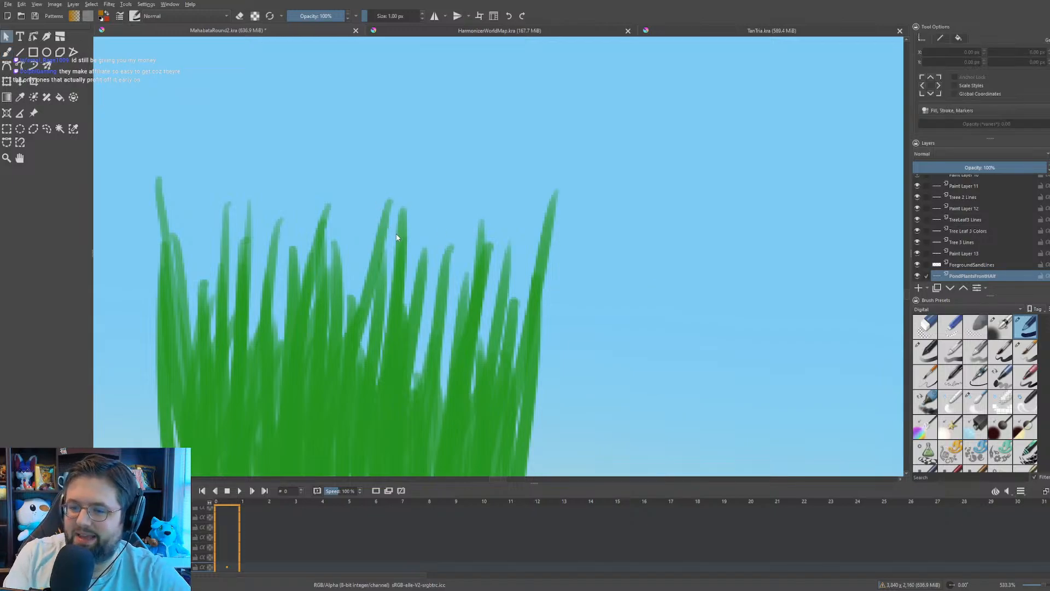
scroll(418, 213, "up", 2)
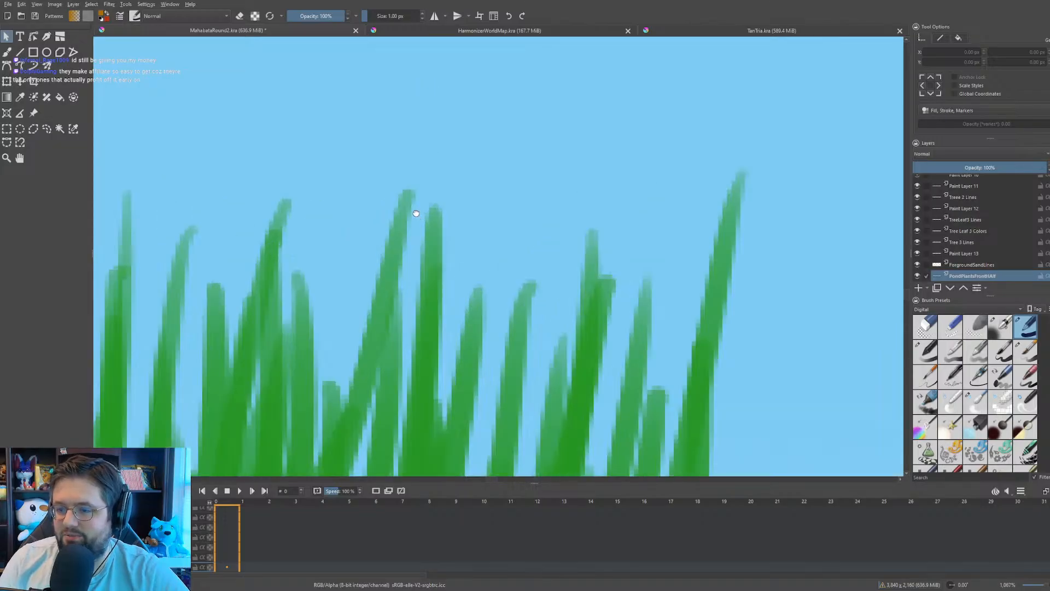
left_click_drag(418, 213, 453, 176)
scroll(446, 184, "down", 1)
key("b")
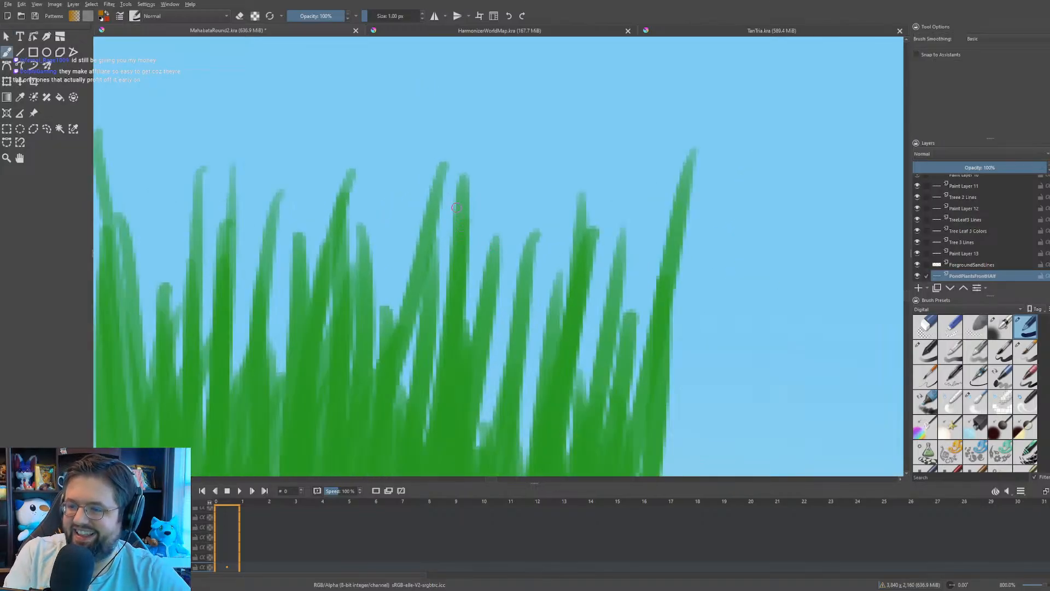
mouse_move(440, 154)
left_mouse_down()
mouse_move(437, 191)
mouse_move(451, 157)
mouse_move(442, 154)
left_mouse_up()
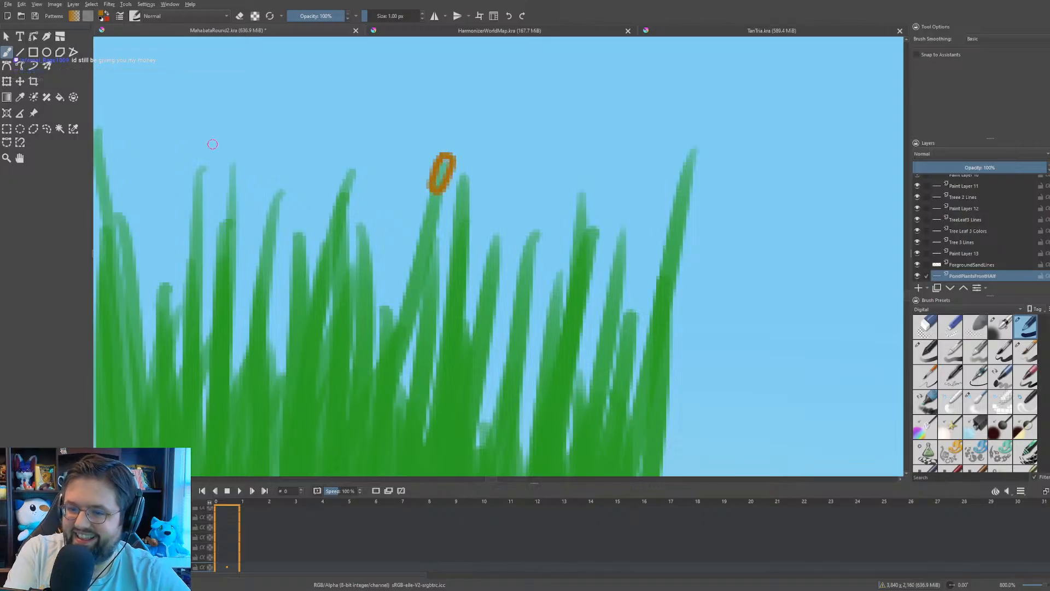
mouse_move(231, 153)
left_mouse_down()
mouse_move(221, 164)
mouse_move(225, 195)
mouse_move(240, 181)
mouse_move(240, 158)
left_mouse_up()
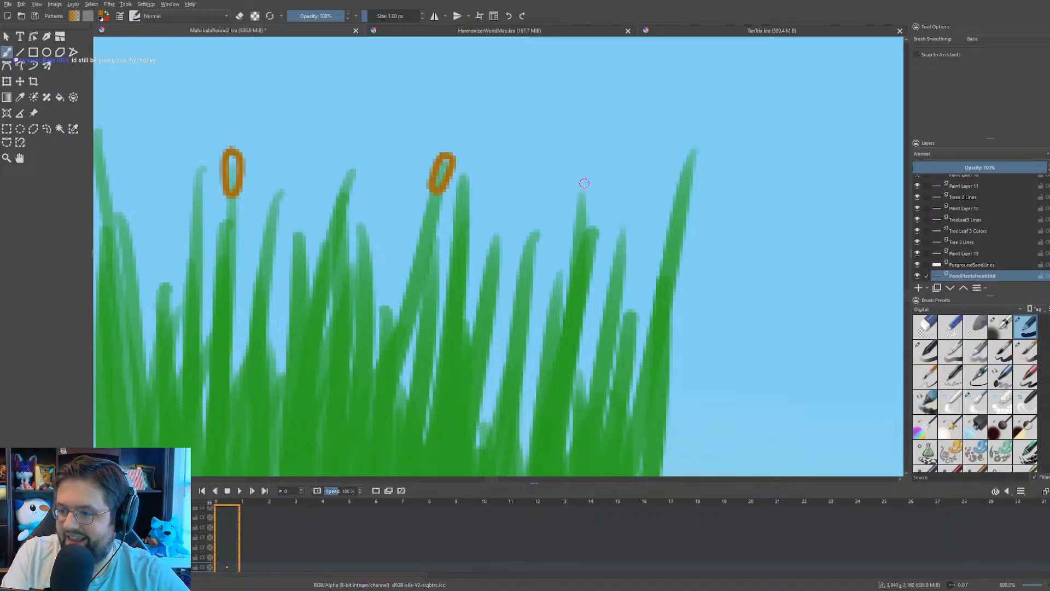
- Outline brown cattail heads on the compact clump's shorter right-hand reed, its tall right-edge reed and the reed beside the left-hand cattail
mouse_move(582, 181)
left_mouse_down()
mouse_move(572, 221)
mouse_move(589, 218)
mouse_move(586, 183)
left_mouse_up()
mouse_move(687, 141)
left_mouse_down()
mouse_move(674, 173)
mouse_move(687, 182)
mouse_move(704, 141)
mouse_move(684, 138)
left_mouse_up()
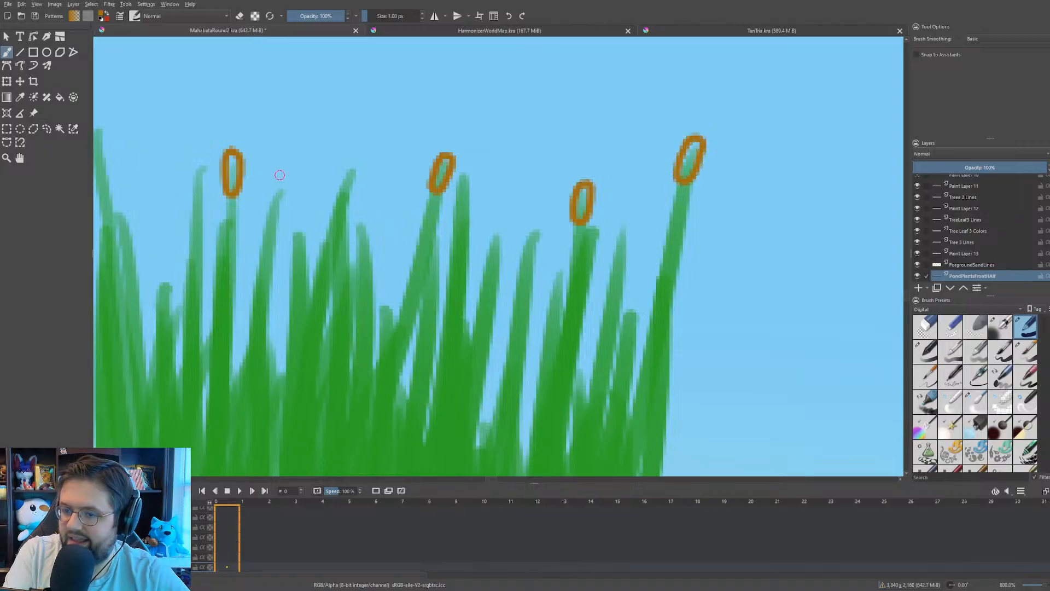
mouse_move(279, 173)
left_mouse_down()
mouse_move(269, 197)
mouse_move(278, 219)
mouse_move(291, 191)
mouse_move(283, 168)
left_mouse_up()
- Outline three brown cattail heads on the left part of the wide clump behind the boulder, starting with the left-leaning edge reed
scroll(283, 168, "down", 10)
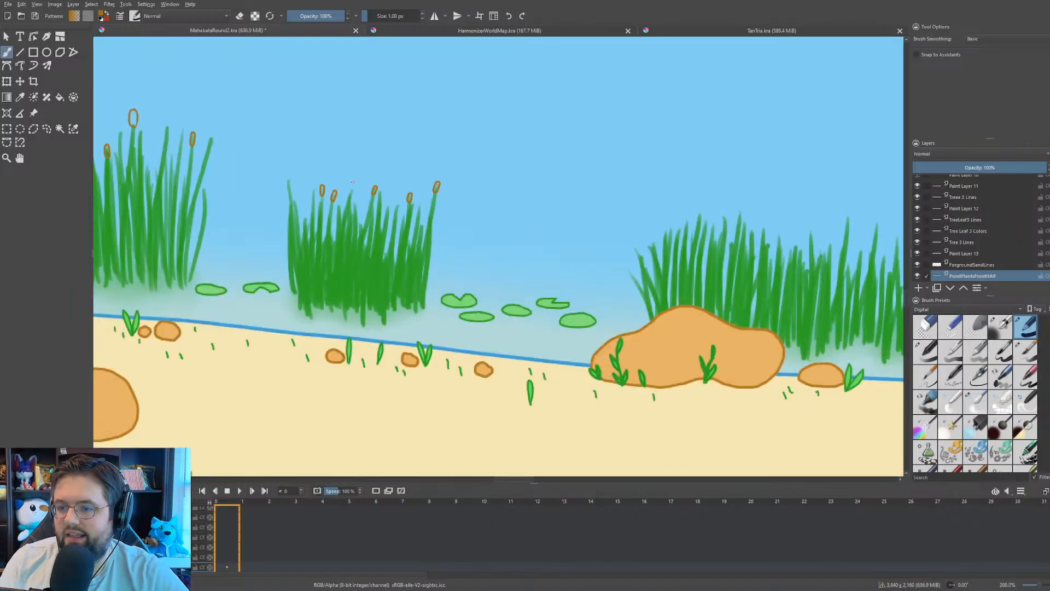
scroll(423, 226, "up", 6)
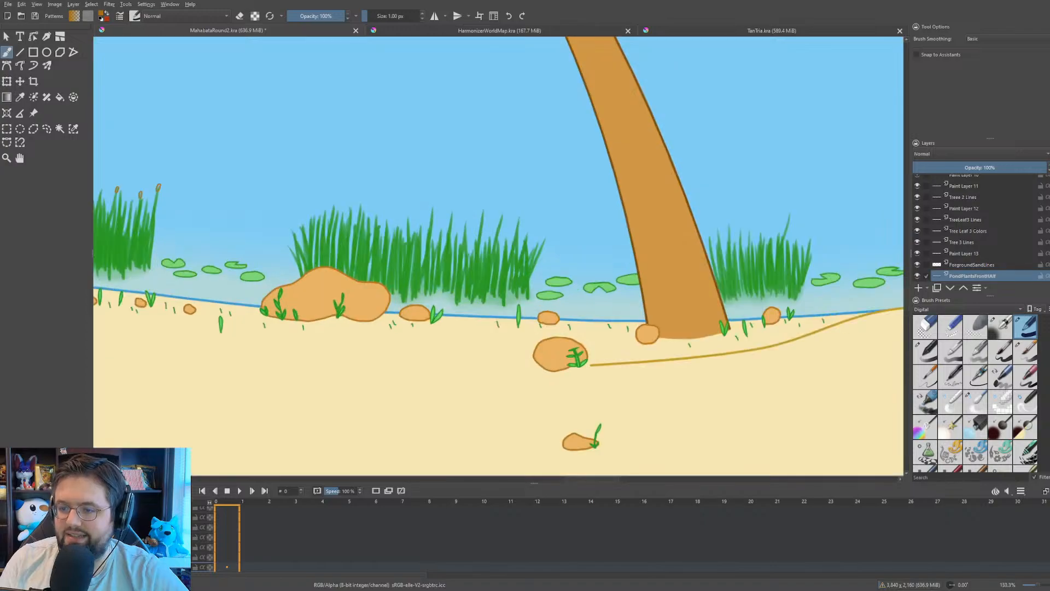
left_click_drag(423, 226, 534, 195)
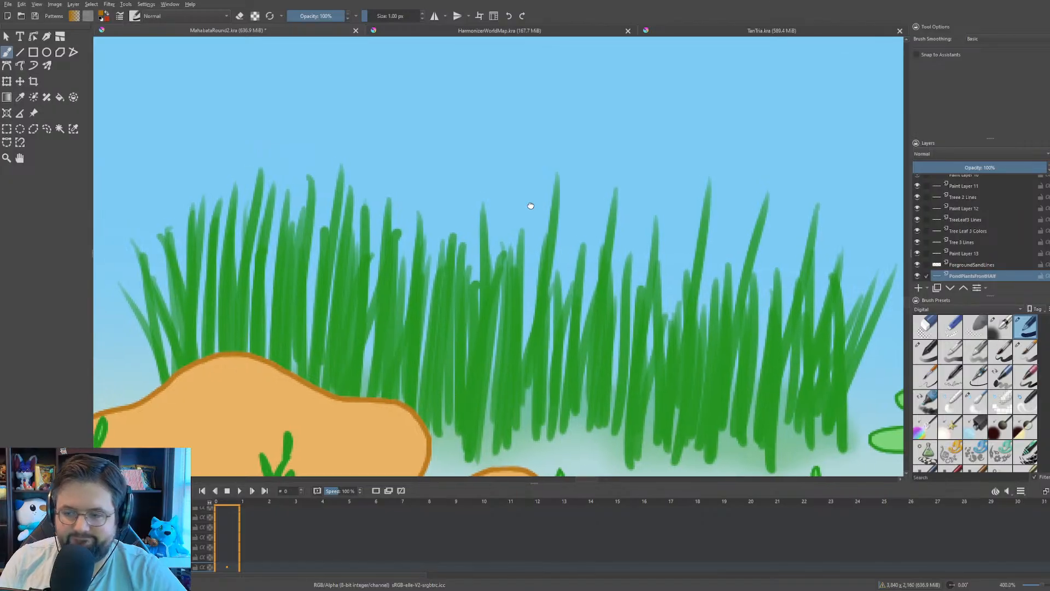
scroll(534, 204, "up", 1)
left_click_drag(535, 204, 666, 201)
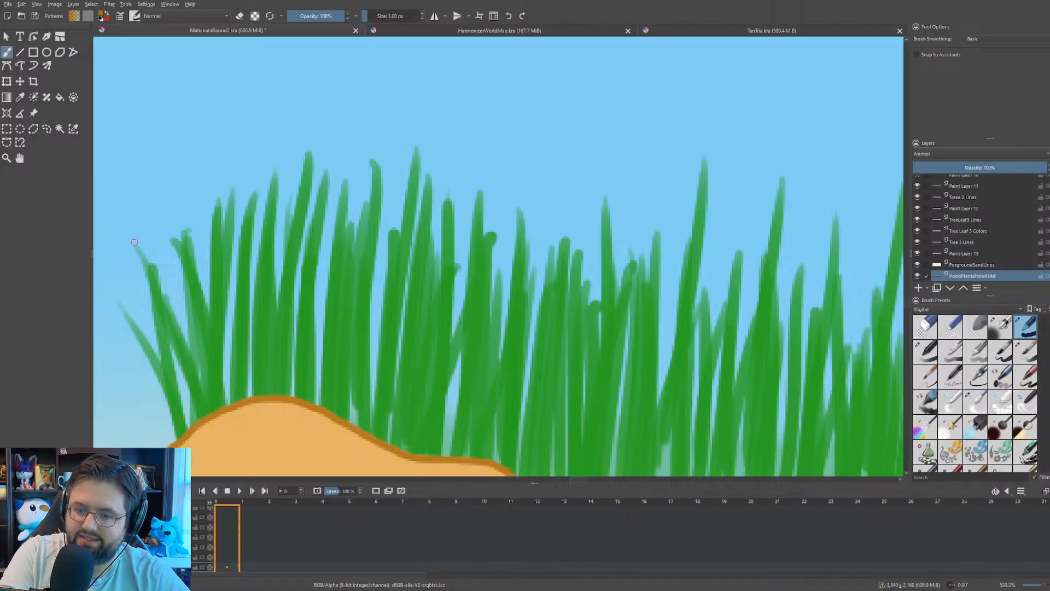
mouse_move(135, 241)
left_mouse_down()
mouse_move(145, 272)
mouse_move(135, 244)
left_mouse_up()
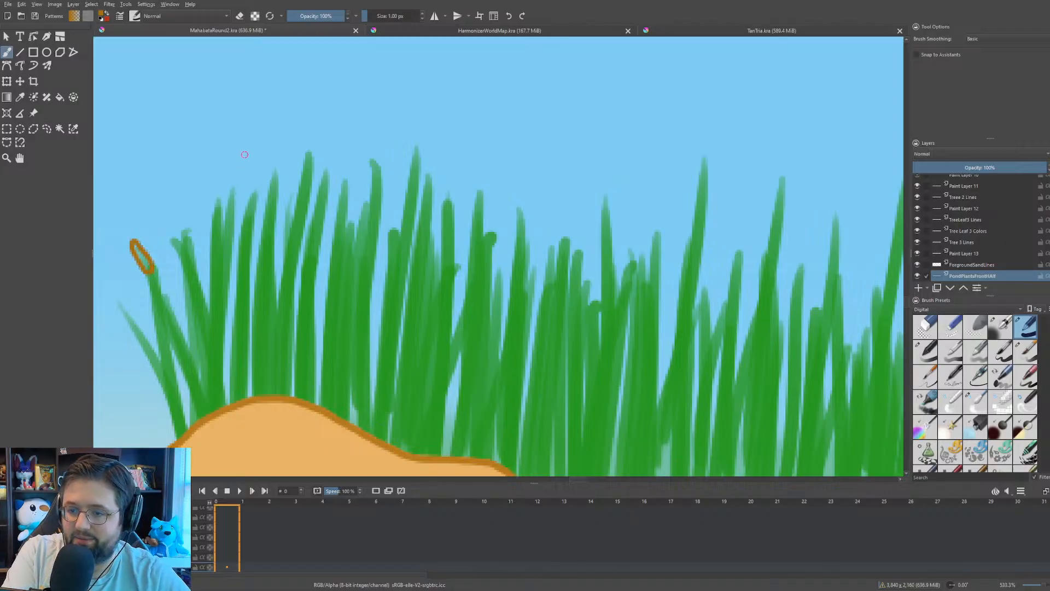
mouse_move(269, 167)
left_mouse_down()
mouse_move(272, 197)
mouse_move(277, 157)
mouse_move(267, 184)
left_mouse_up()
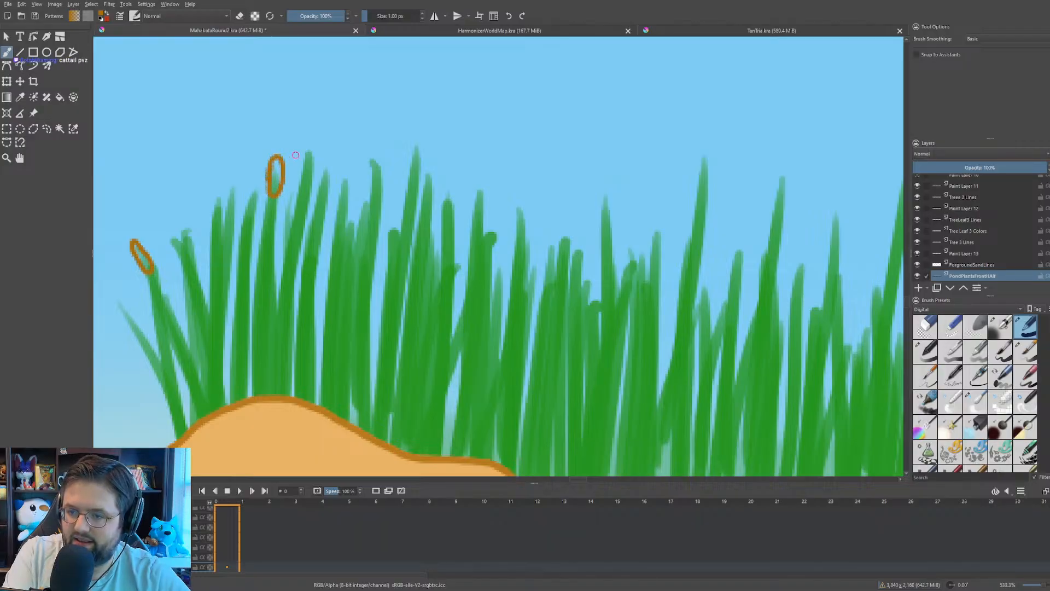
mouse_move(344, 172)
left_mouse_down()
mouse_move(334, 203)
mouse_move(348, 196)
mouse_move(351, 175)
left_mouse_up()
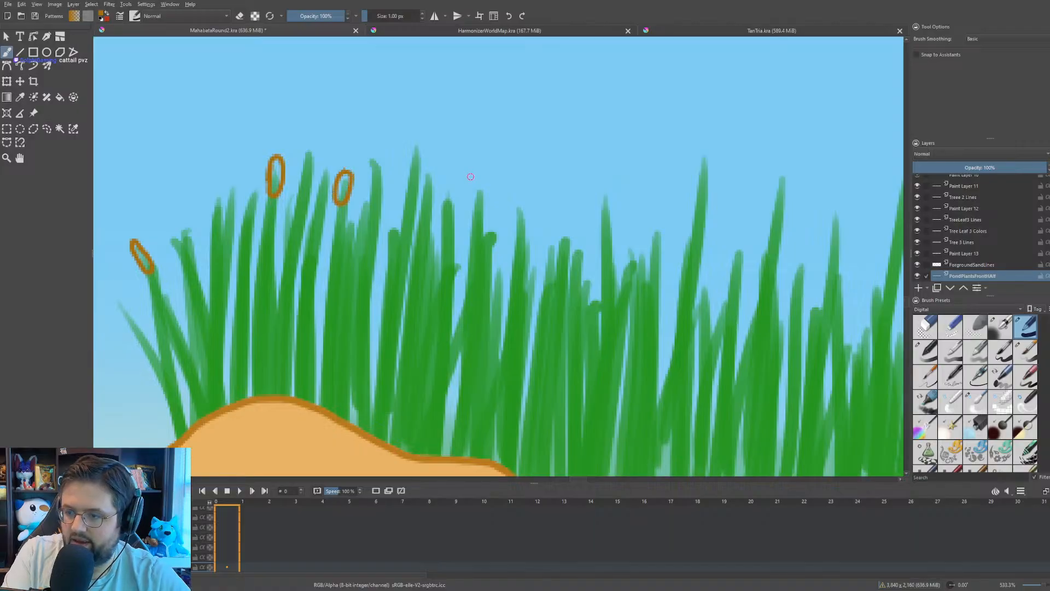
- Outline brown cattail heads on three spaced-out reeds across the middle of the wide clump, ending with a tall reed
mouse_move(479, 182)
left_mouse_down()
mouse_move(470, 202)
mouse_move(483, 209)
mouse_move(479, 176)
left_mouse_up()
mouse_move(600, 191)
left_mouse_down()
mouse_move(596, 211)
mouse_move(610, 218)
mouse_move(601, 189)
left_mouse_up()
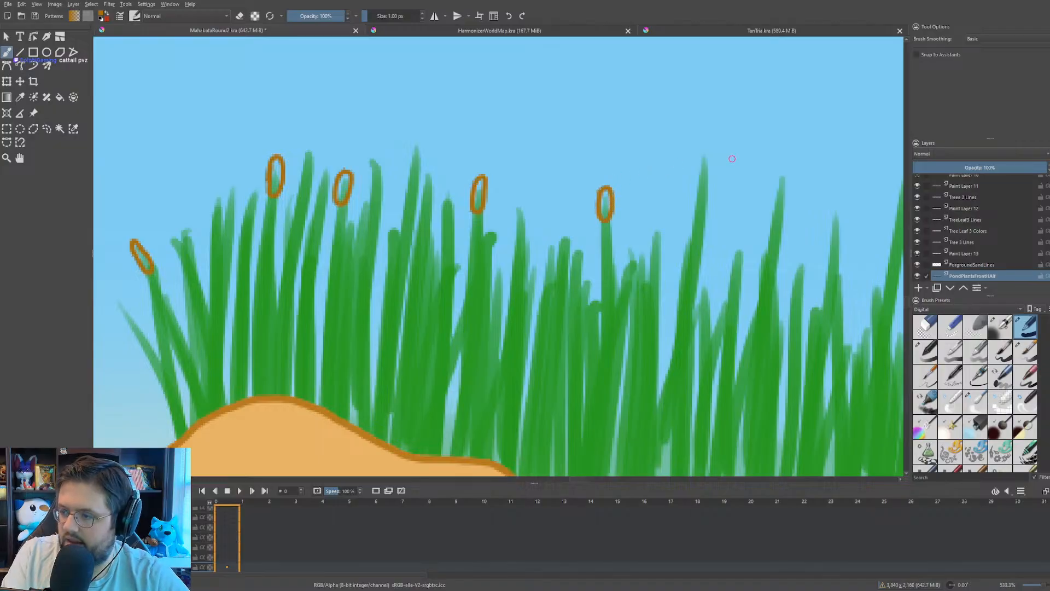
mouse_move(698, 151)
left_mouse_down()
mouse_move(702, 185)
mouse_move(706, 143)
mouse_move(698, 153)
mouse_move(365, 208)
mouse_move(268, 163)
left_mouse_up()
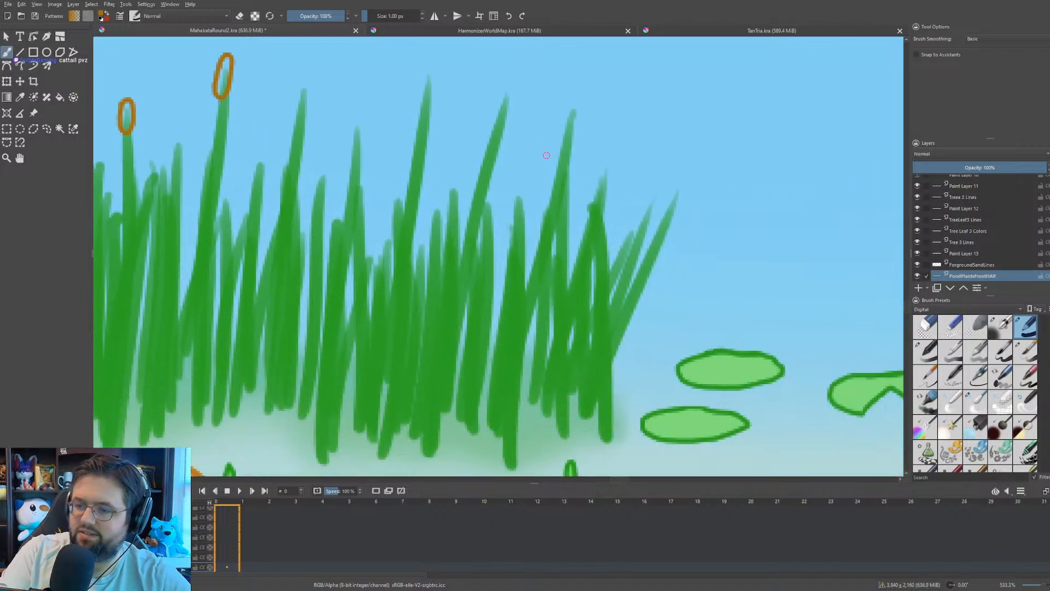
- Outline four brown cattail heads across the right part of the wide clump, ending with a right-leaning reed at its edge
mouse_move(355, 123)
left_mouse_down()
mouse_move(356, 153)
mouse_move(359, 121)
left_mouse_up()
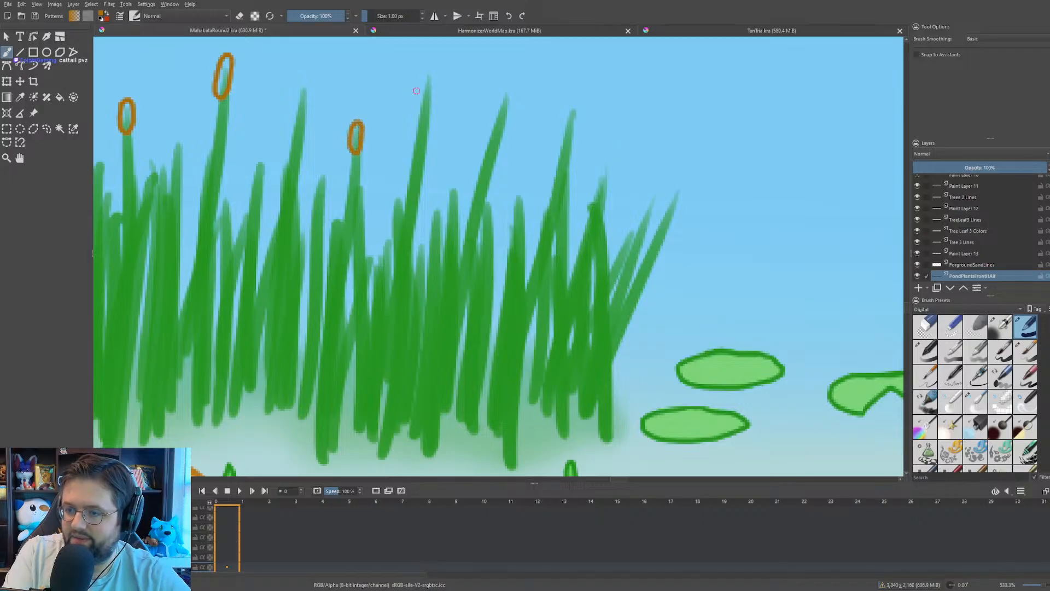
mouse_move(422, 67)
left_mouse_down()
mouse_move(420, 101)
mouse_move(434, 83)
mouse_move(428, 56)
mouse_move(419, 71)
left_mouse_up()
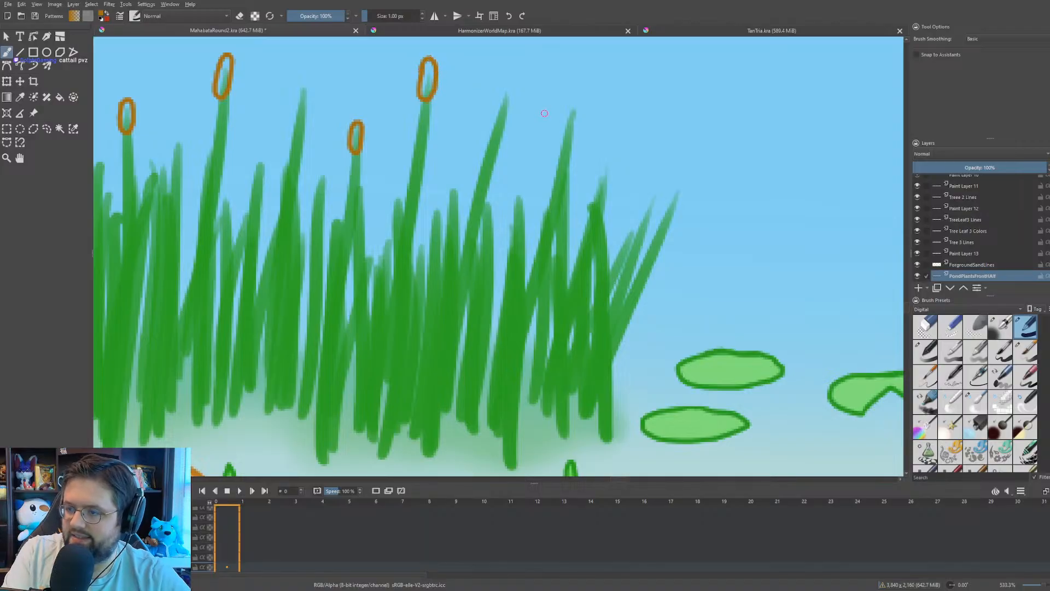
mouse_move(570, 102)
left_mouse_down()
mouse_move(561, 135)
mouse_move(576, 123)
mouse_move(572, 99)
left_mouse_up()
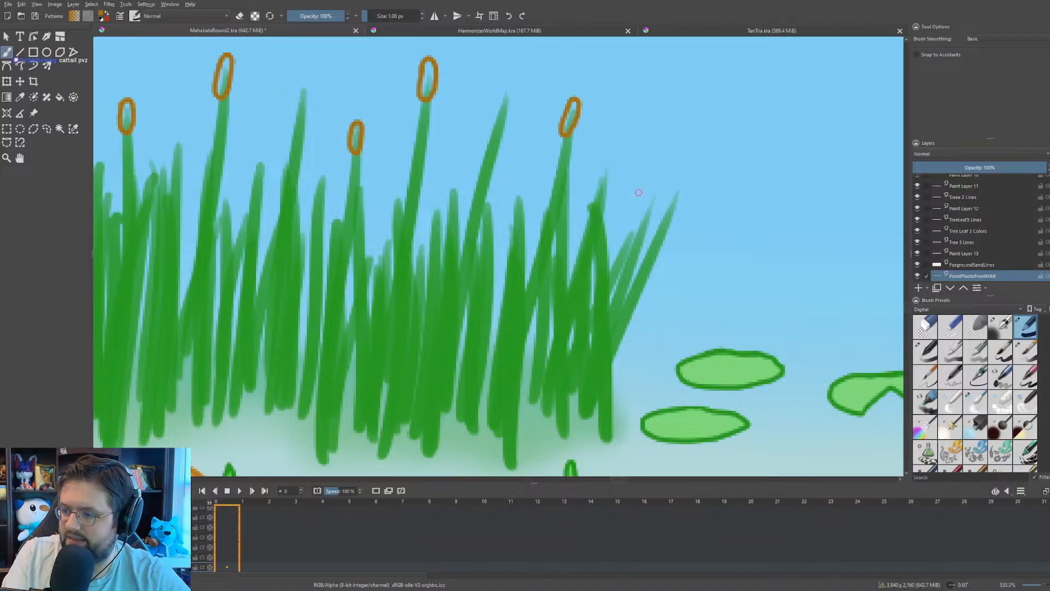
mouse_move(653, 190)
left_mouse_down()
mouse_move(644, 215)
mouse_move(661, 187)
left_mouse_up()
- Outline a brown cattail head on the tallest, curved reed of the clump just right of the right-hand palm trunk
scroll(612, 222, "down", 5)
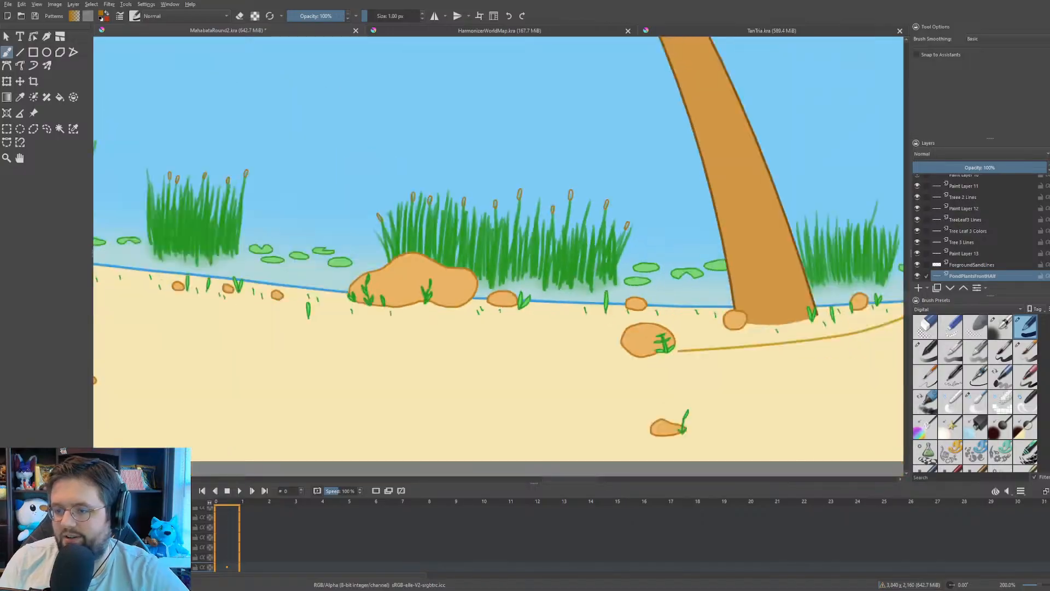
left_click_drag(542, 261, 331, 290)
scroll(516, 274, "up", 1)
left_click_drag(515, 275, 503, 278)
scroll(502, 279, "up", 5)
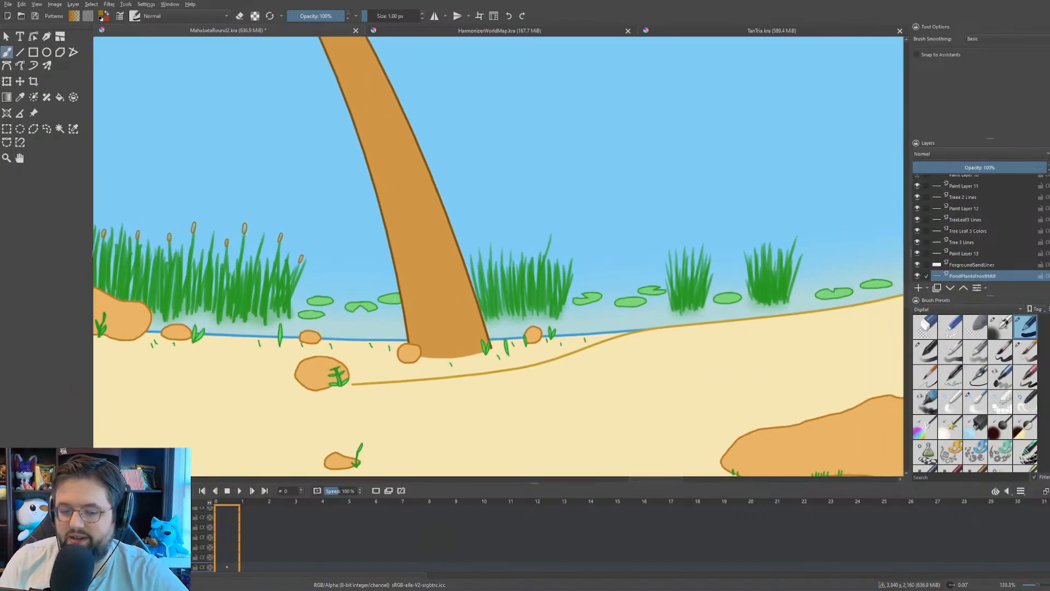
scroll(408, 244, "up", 1)
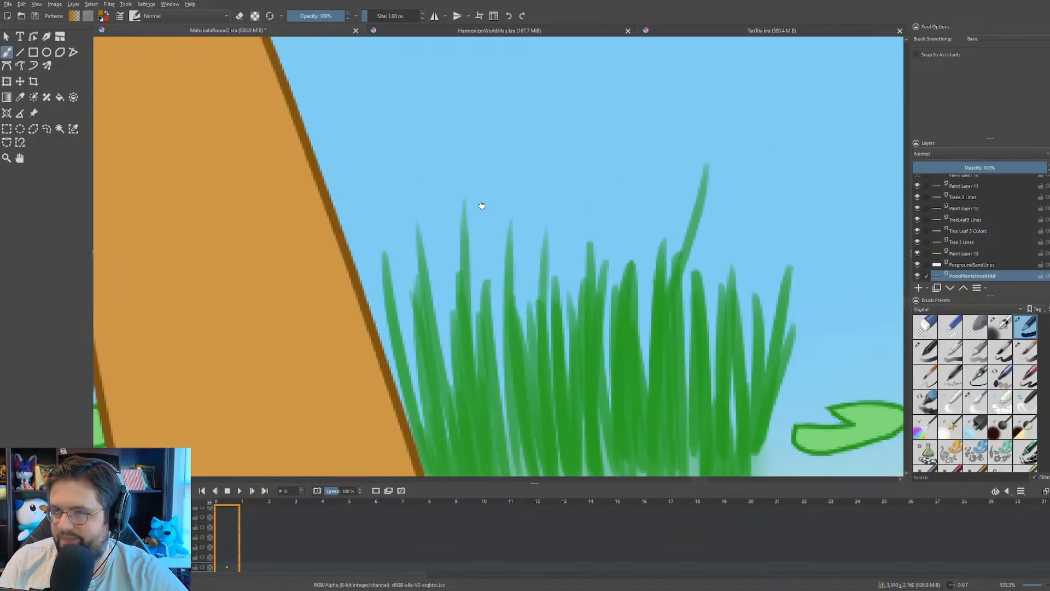
left_click_drag(481, 207, 313, 198)
scroll(382, 199, "down", 1)
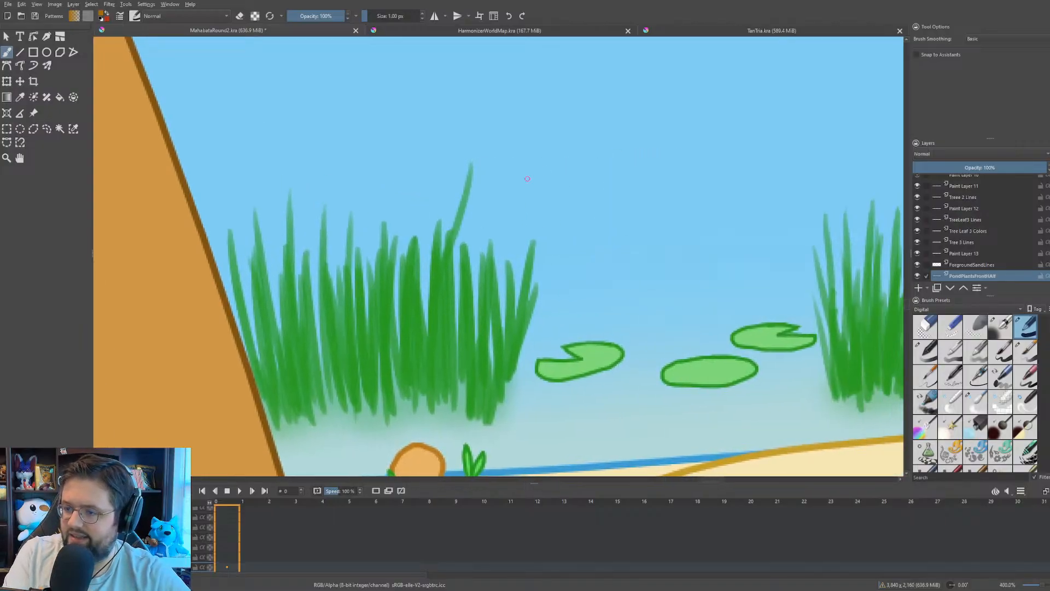
mouse_move(472, 157)
left_mouse_down()
mouse_move(465, 186)
mouse_move(475, 160)
left_mouse_up()
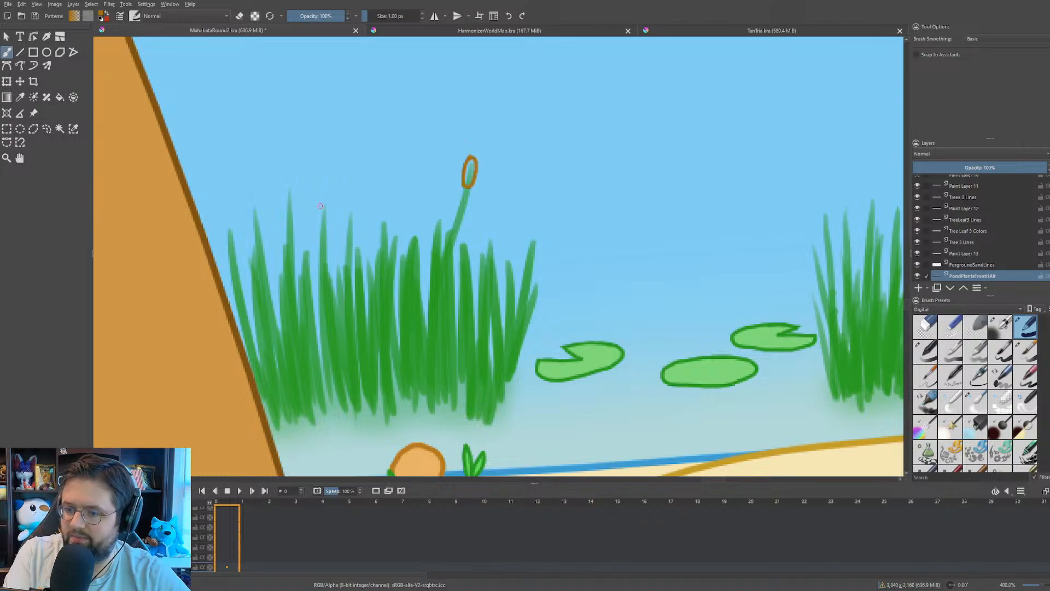
- Outline brown cattail heads on three left-hand reeds and one right-hand reed of the clump beside the right-hand palm trunk
left_click_drag(322, 197, 321, 225)
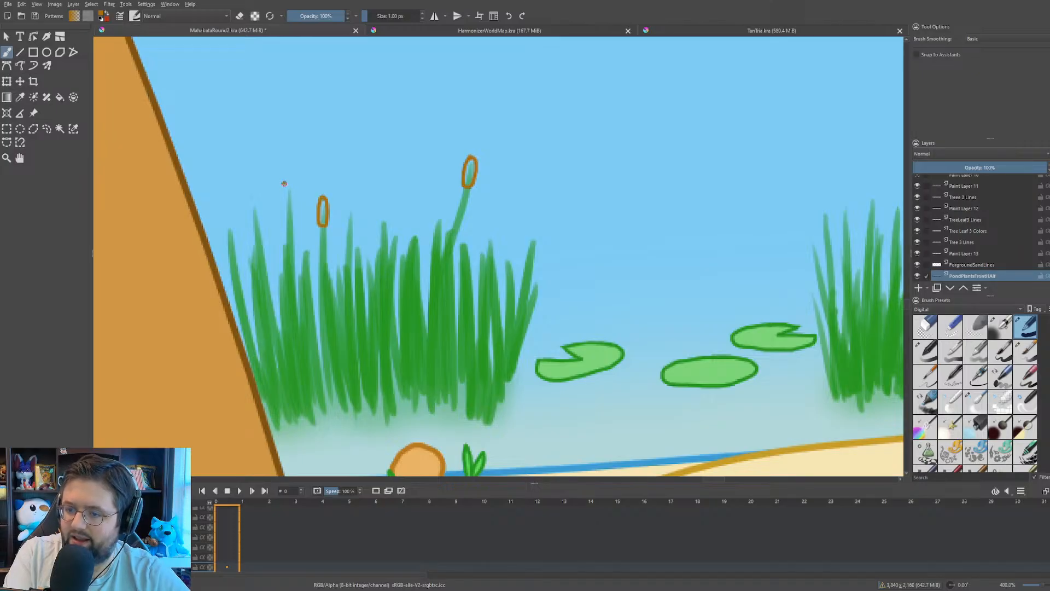
left_click_drag(284, 184, 285, 206)
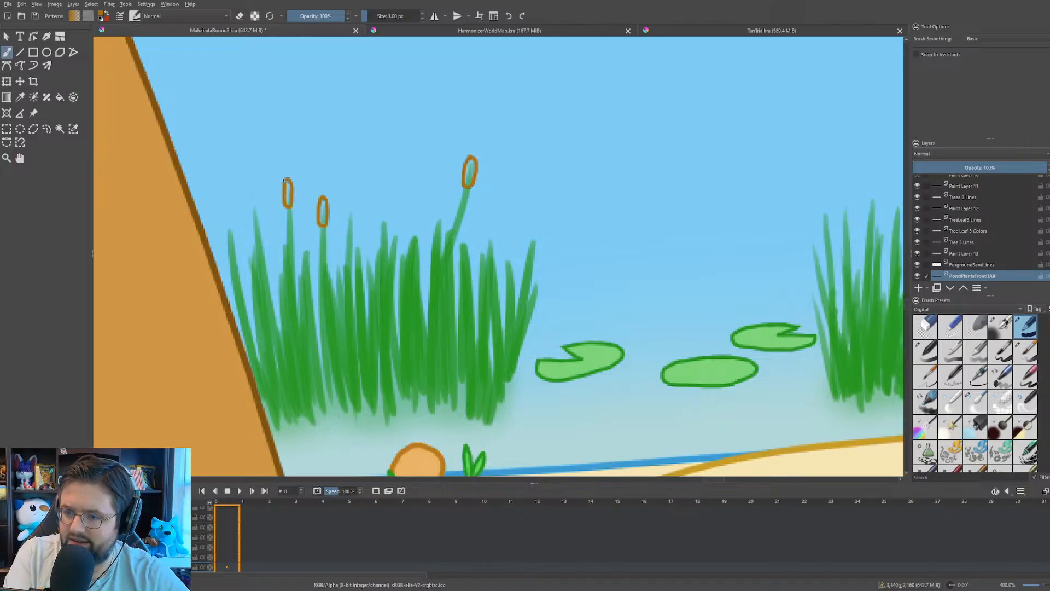
left_click_drag(247, 200, 256, 220)
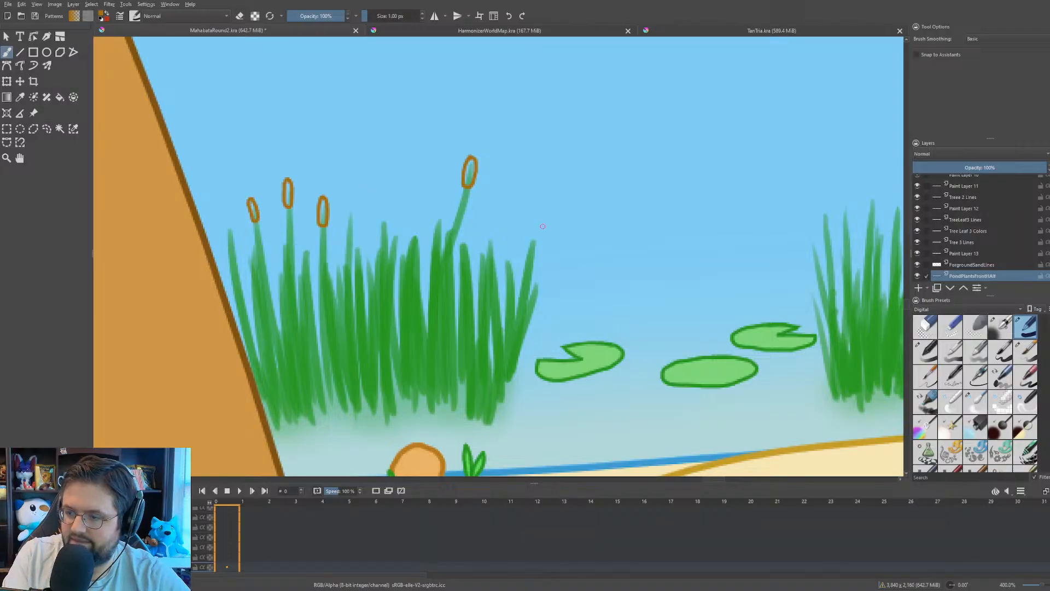
left_click_drag(490, 232, 483, 246)
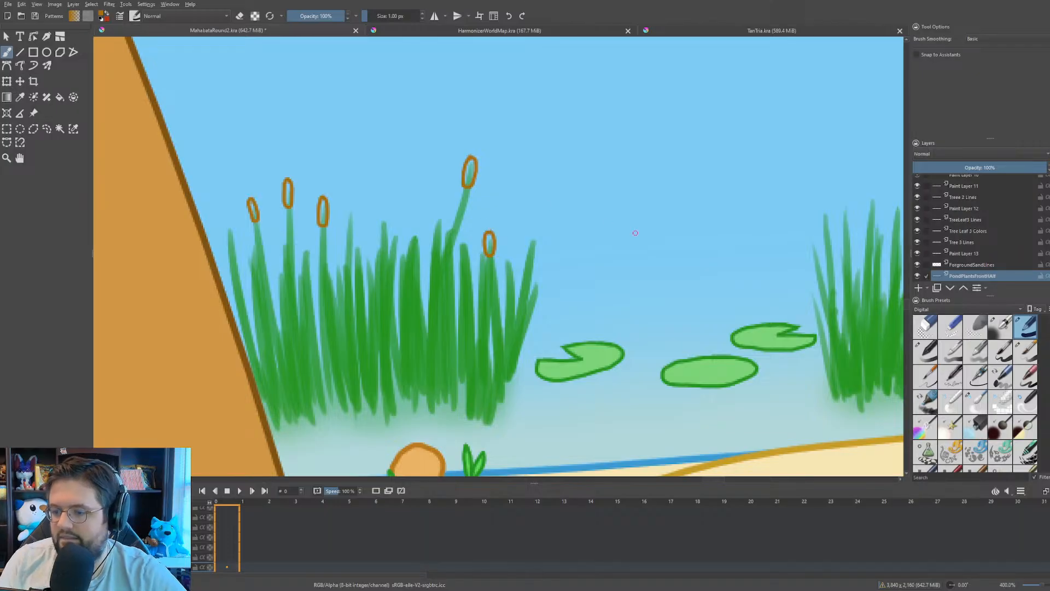
- Outline four brown cattail heads on the narrow clump between the lily pads: one on its left part, three on its right-leaning reeds
mouse_move(595, 185)
left_mouse_down()
mouse_move(308, 212)
mouse_move(402, 191)
left_mouse_up()
scroll(416, 208, "down", 3)
scroll(436, 218, "up", 2)
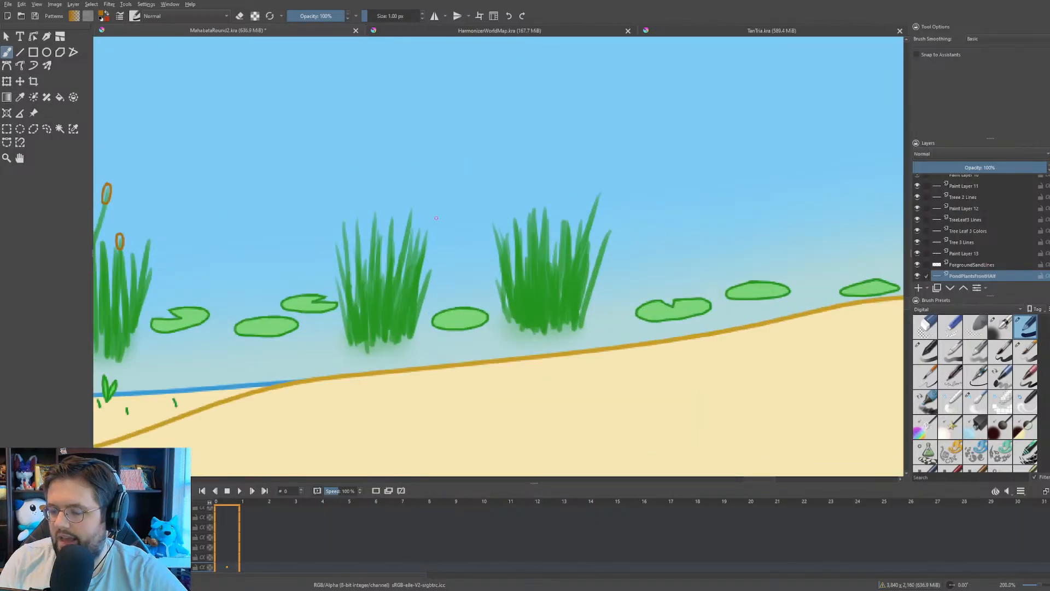
scroll(436, 218, "up", 3)
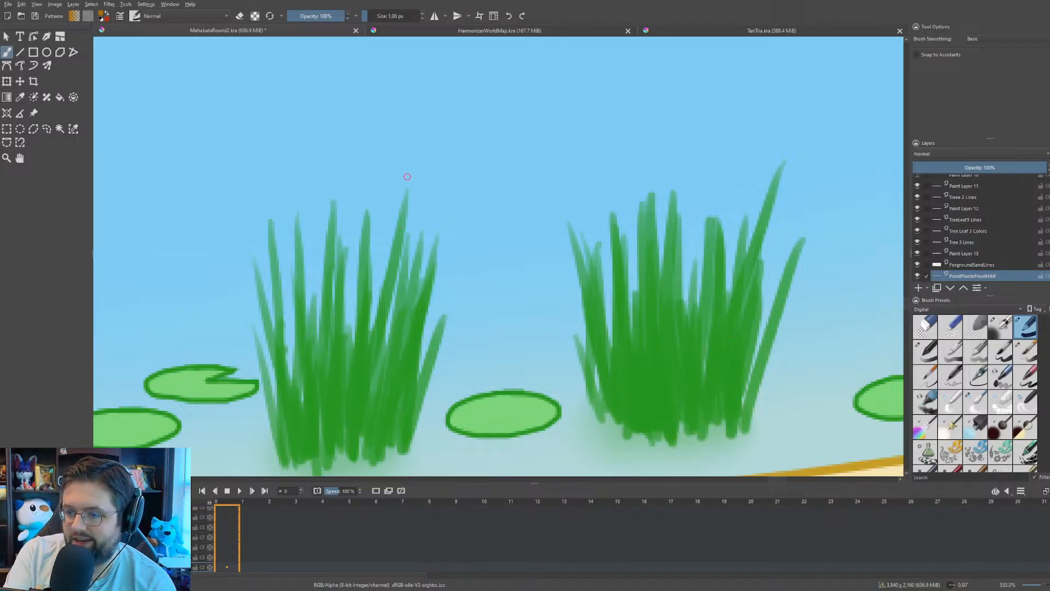
mouse_move(408, 177)
left_mouse_down()
mouse_move(396, 204)
mouse_move(409, 190)
left_mouse_up()
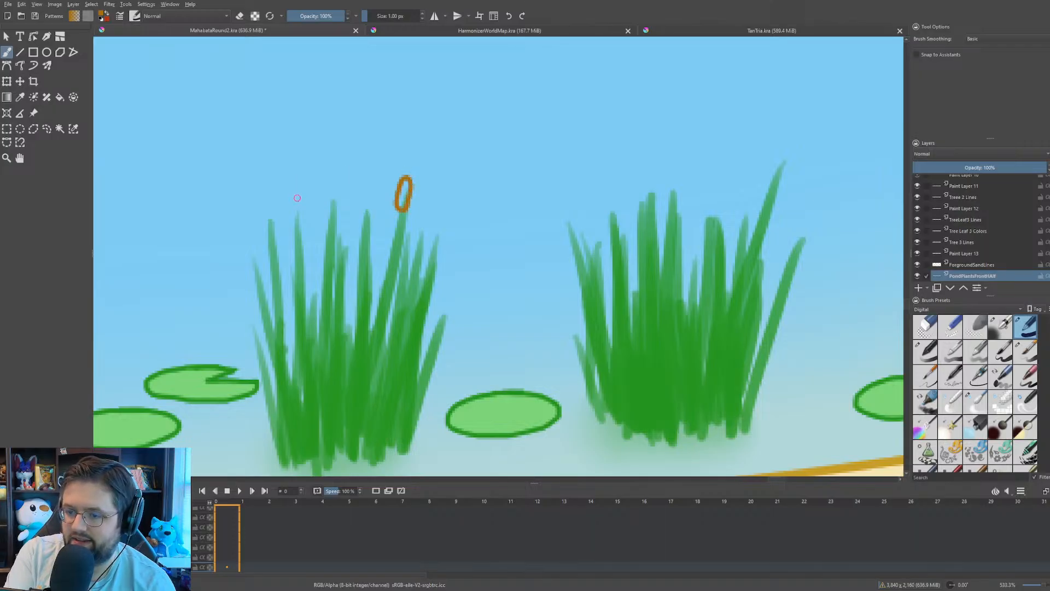
mouse_move(296, 198)
left_mouse_down()
mouse_move(289, 228)
mouse_move(300, 233)
mouse_move(302, 208)
left_mouse_up()
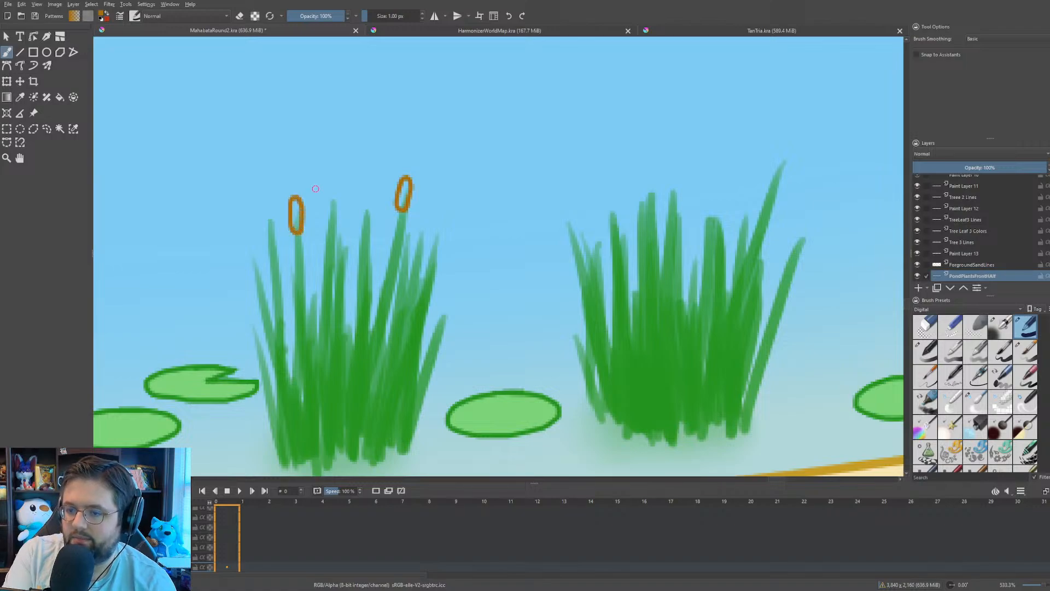
mouse_move(439, 225)
left_mouse_down()
mouse_move(429, 255)
mouse_move(441, 225)
left_mouse_up()
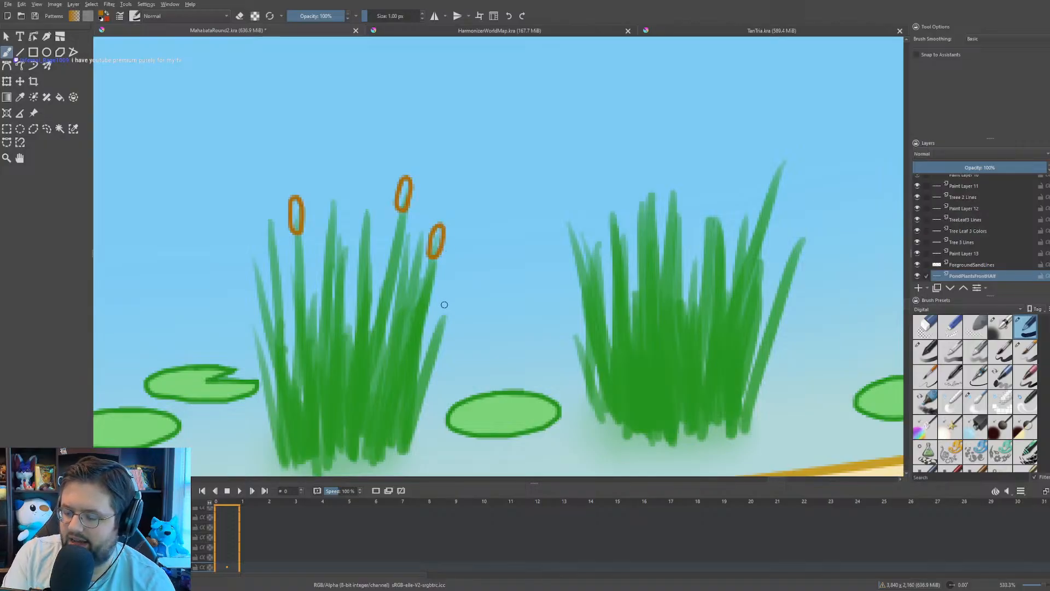
mouse_move(446, 304)
left_mouse_down()
mouse_move(440, 335)
mouse_move(452, 305)
left_mouse_up()
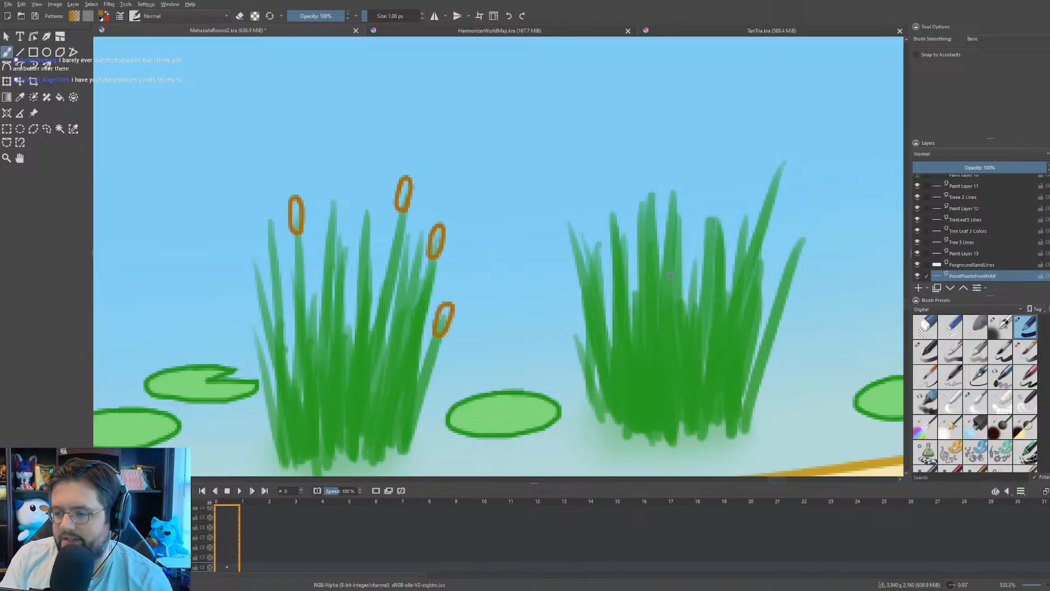
- Outline three brown cattail heads on the neighbouring clump: the left-leaning edge reed, a tall middle reed and the tallest right-leaning reed
left_click_drag(669, 276, 389, 276)
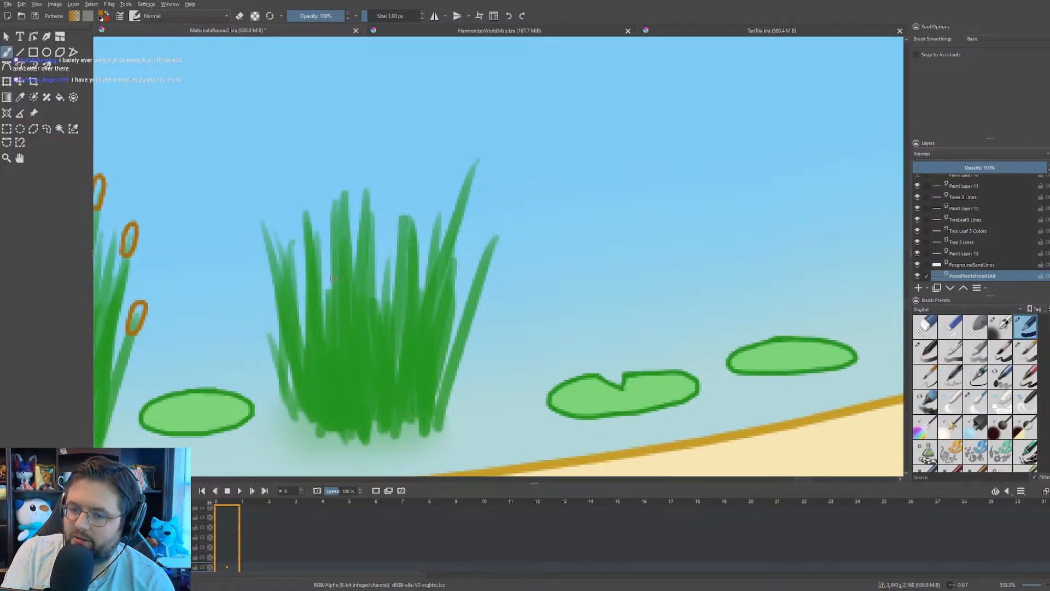
mouse_move(260, 213)
left_mouse_down()
mouse_move(259, 237)
mouse_move(263, 218)
left_mouse_up()
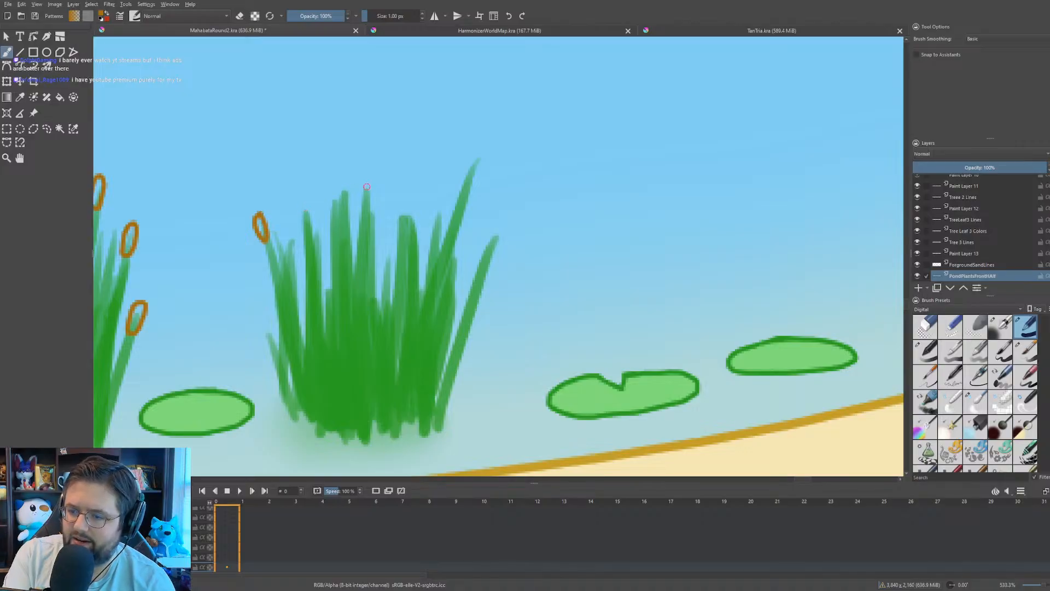
mouse_move(370, 181)
left_mouse_down()
mouse_move(360, 204)
mouse_move(371, 211)
mouse_move(373, 188)
left_mouse_up()
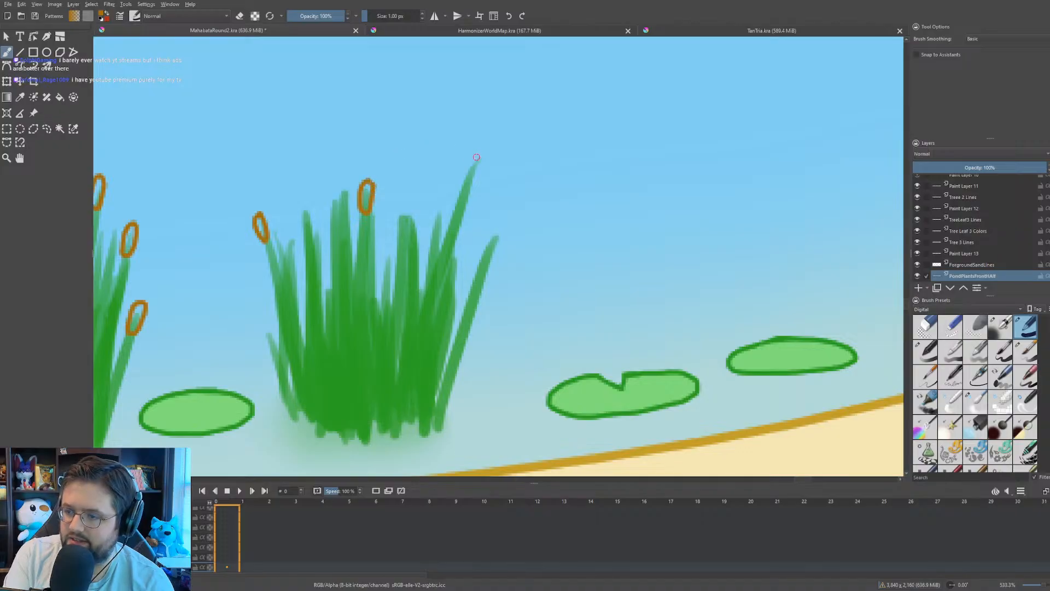
mouse_move(477, 152)
left_mouse_down()
mouse_move(458, 178)
mouse_move(469, 187)
mouse_move(479, 154)
mouse_move(361, 211)
left_mouse_up()
- Outline brown cattail heads on two tall reeds of the clump cut off by the canvas's right edge
scroll(466, 139, "down", 3)
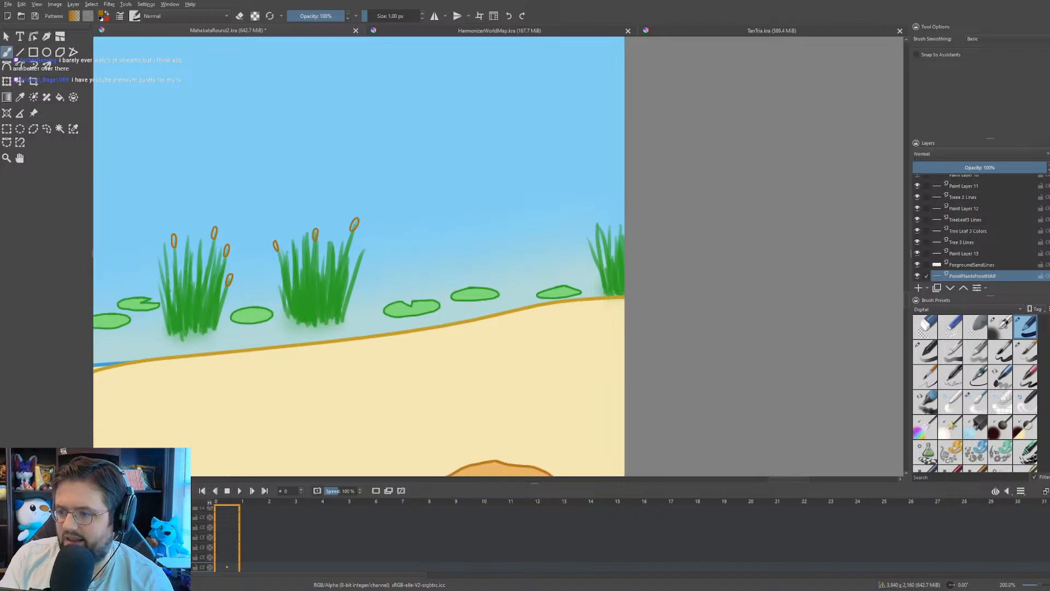
scroll(485, 291, "up", 5)
mouse_move(617, 240)
left_mouse_down()
mouse_move(485, 291)
mouse_move(479, 277)
left_mouse_up()
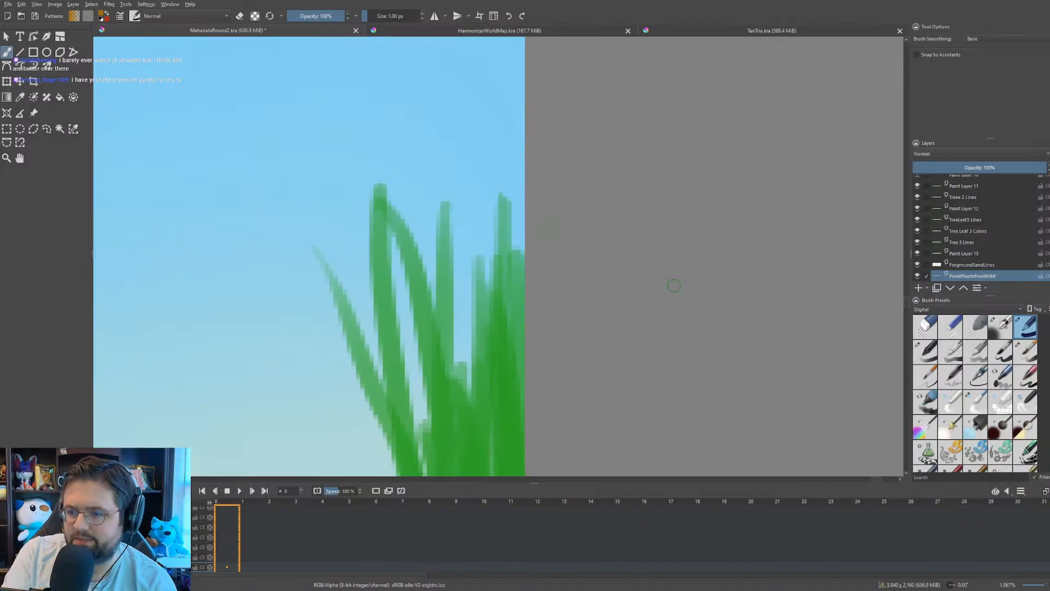
left_click(513, 233)
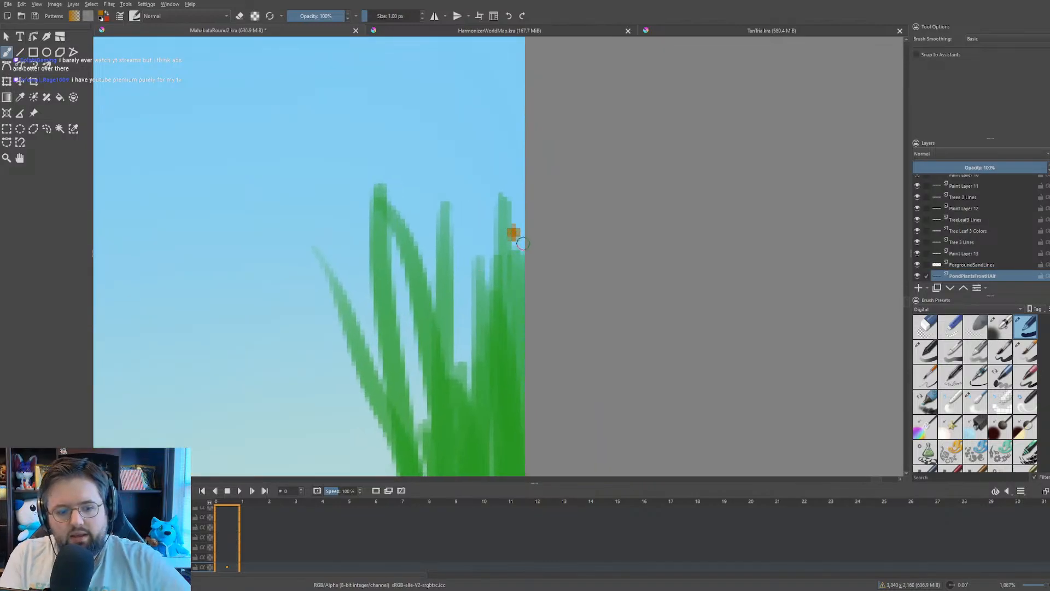
key("ctrl+z")
mouse_move(510, 184)
left_mouse_down()
mouse_move(490, 201)
mouse_move(492, 237)
mouse_move(513, 215)
mouse_move(500, 179)
left_mouse_up()
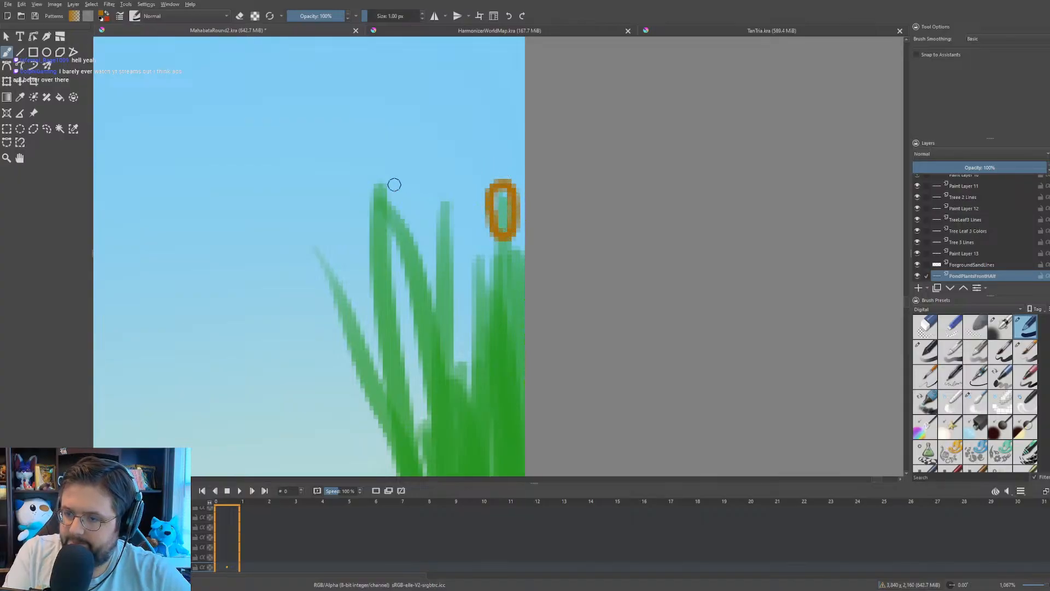
mouse_move(379, 166)
left_mouse_down()
mouse_move(362, 188)
mouse_move(366, 232)
mouse_move(388, 222)
mouse_move(384, 165)
mouse_move(378, 176)
left_mouse_up()
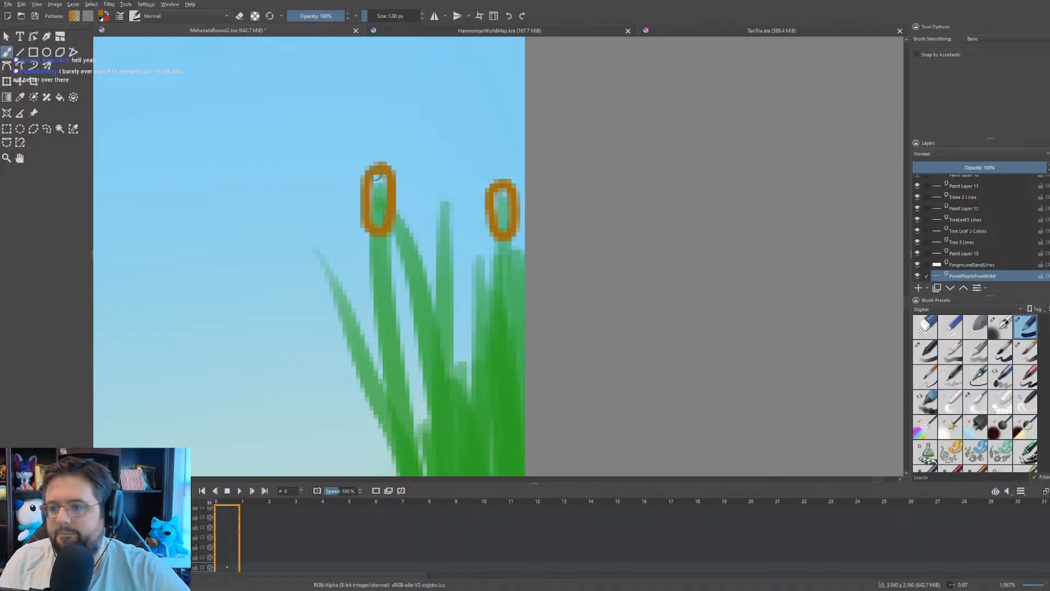
- Examine the outlined cattail heads up close and against the whole shoreline, from the rightmost clump back to the leftmost one
scroll(378, 176, "down", 10)
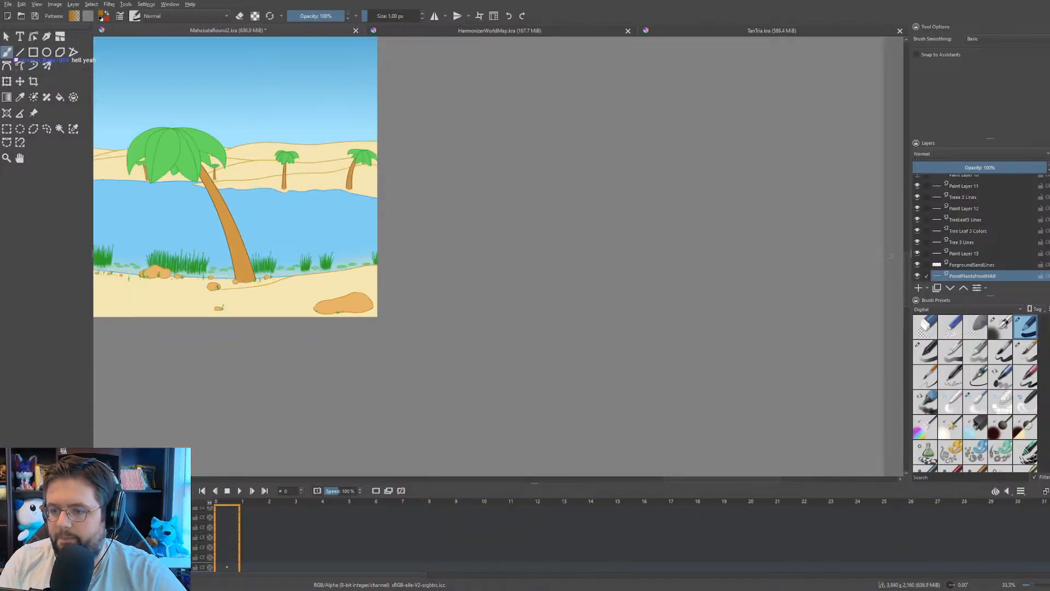
scroll(498, 183, "up", 2)
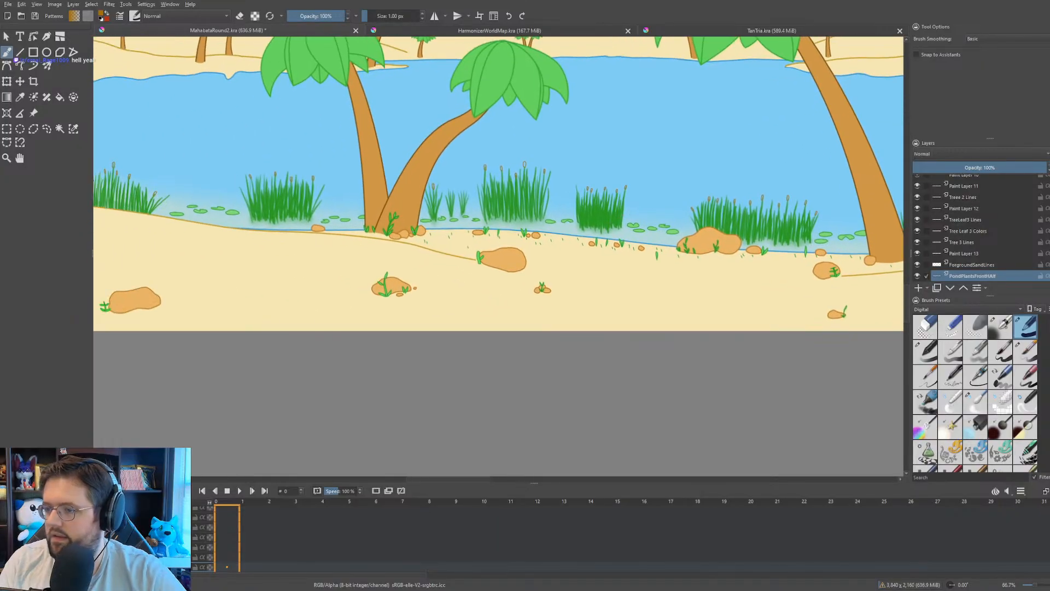
scroll(438, 159, "up", 5)
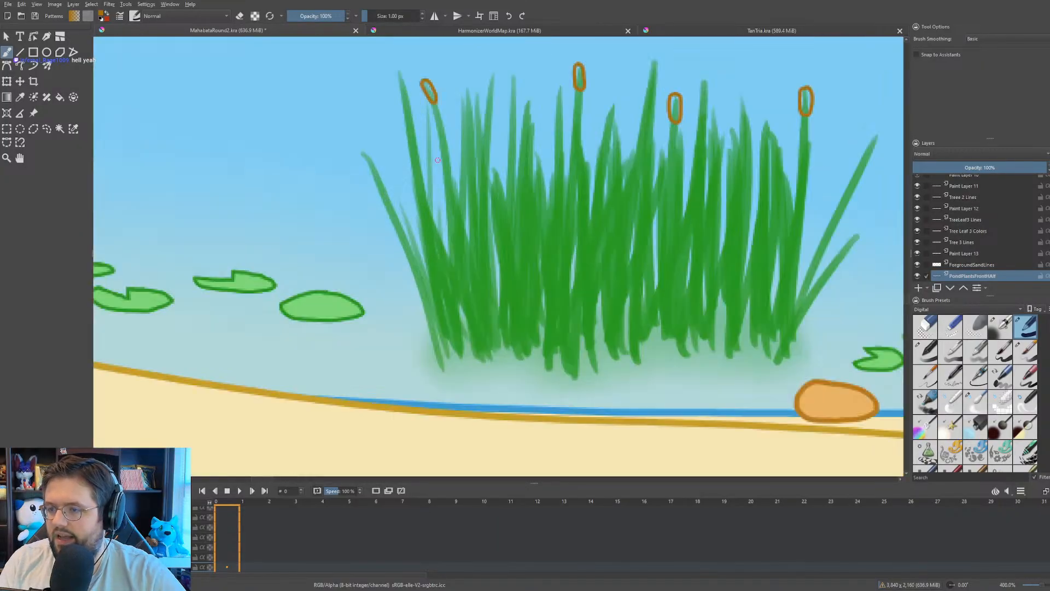
scroll(467, 143, "up", 4)
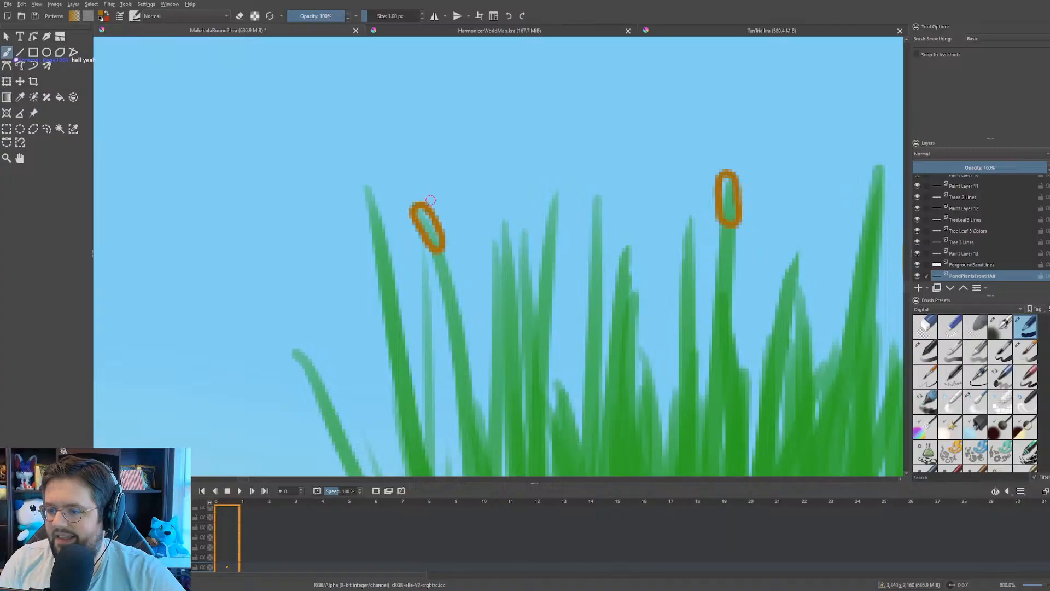
scroll(426, 215, "up", 1)
scroll(980, 217, "down", 1)
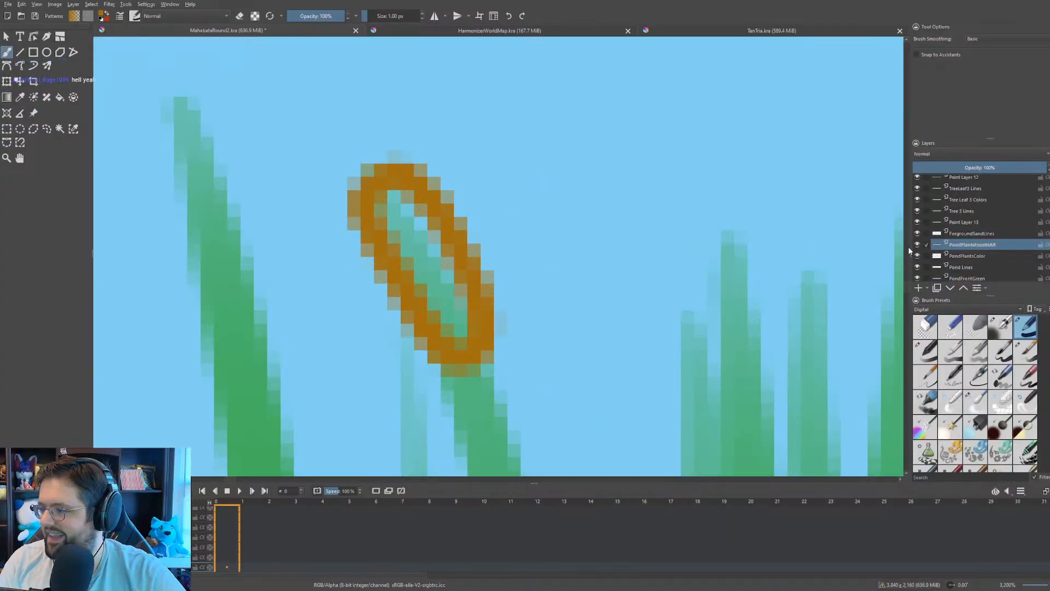
scroll(773, 239, "down", 1)
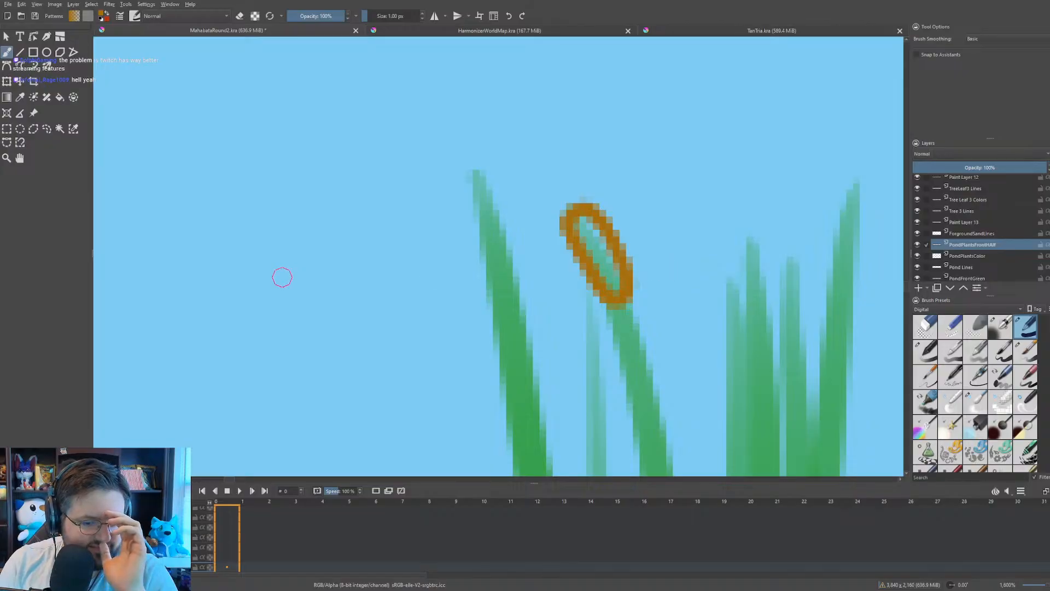
scroll(282, 278, "down", 2)
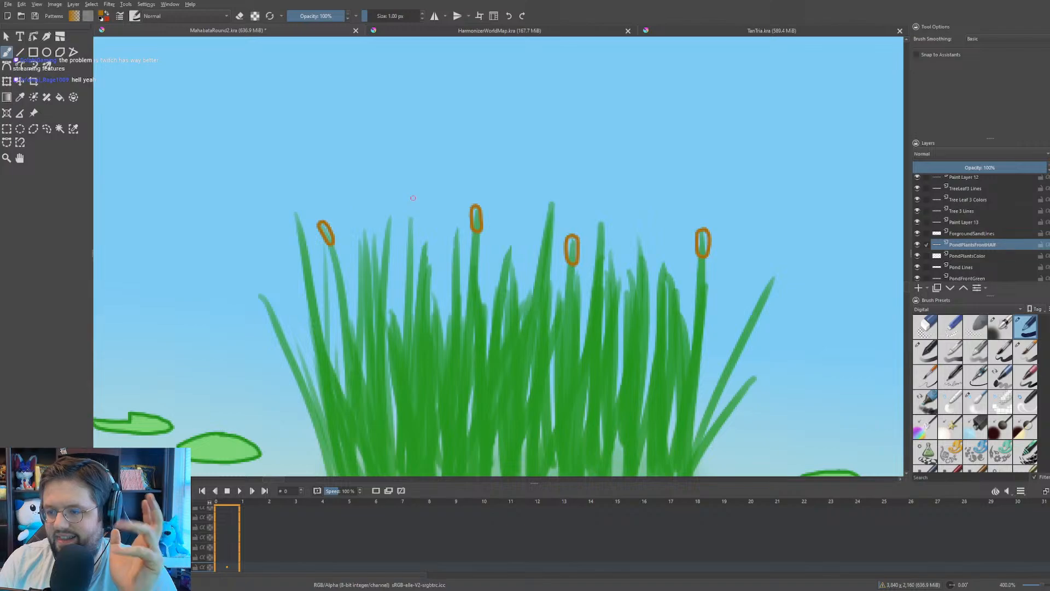
scroll(414, 197, "down", 1)
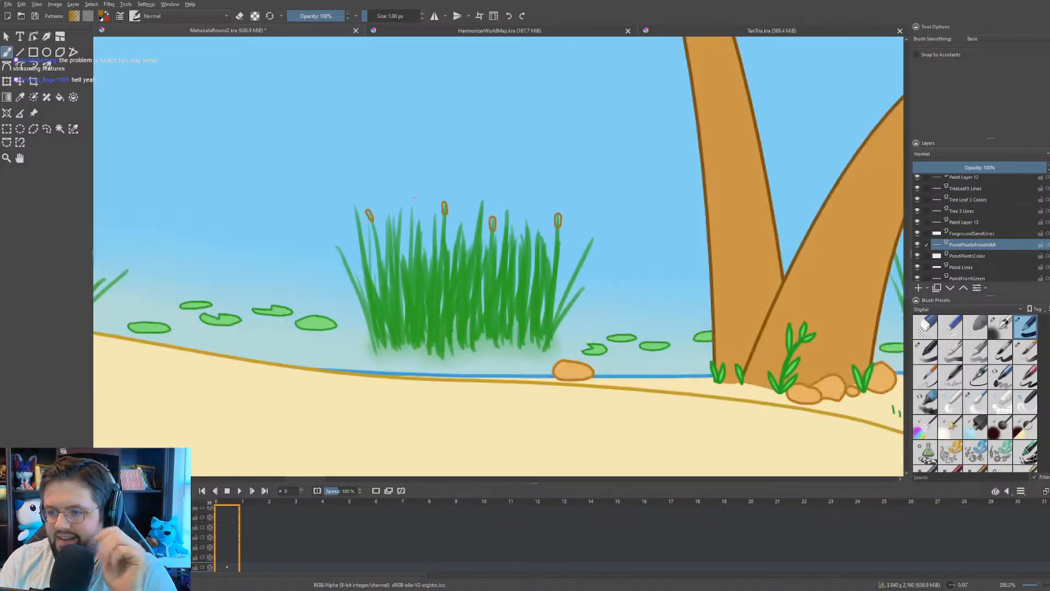
left_click_drag(414, 198, 612, 179)
scroll(612, 179, "down", 1)
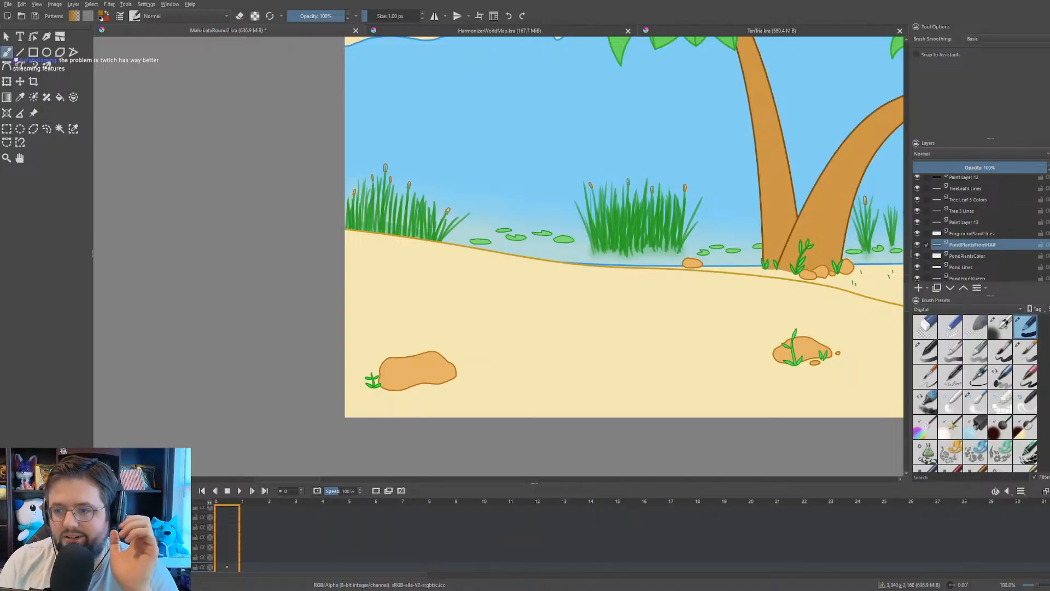
mouse_move(464, 192)
left_mouse_down()
mouse_move(475, 204)
mouse_move(466, 206)
left_mouse_up()
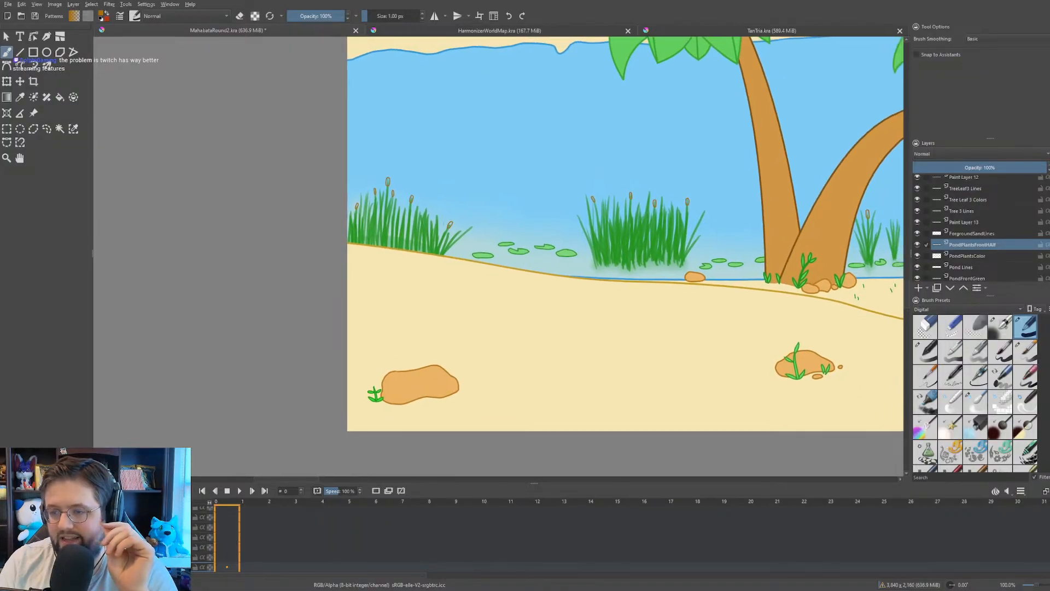
- Try filling the tallest cattail head of the leftmost clump with solid brown using a 4 px brush, and compare it with the scene
scroll(390, 198, "up", 3)
scroll(381, 155, "up", 8)
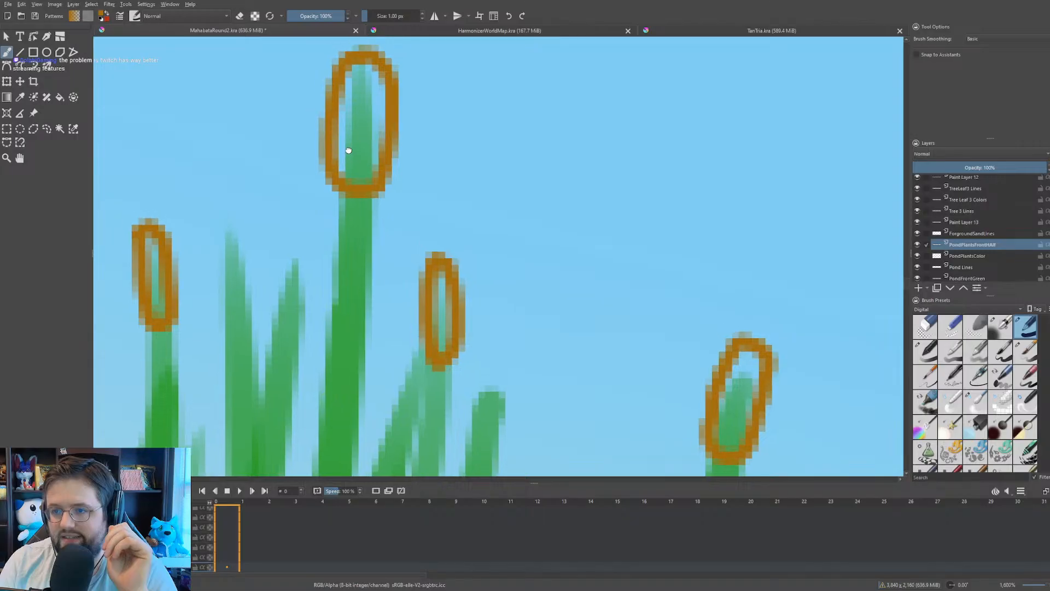
scroll(378, 230, "up", 1)
left_click_drag(378, 165, 405, 240)
scroll(394, 130, "down", 1)
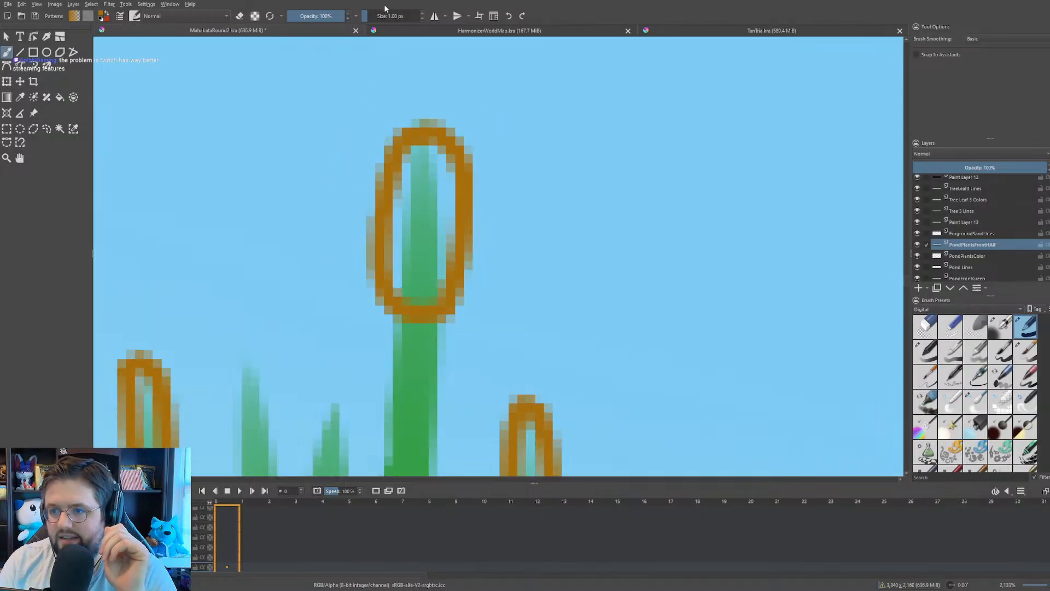
scroll(389, 15, "up", 3)
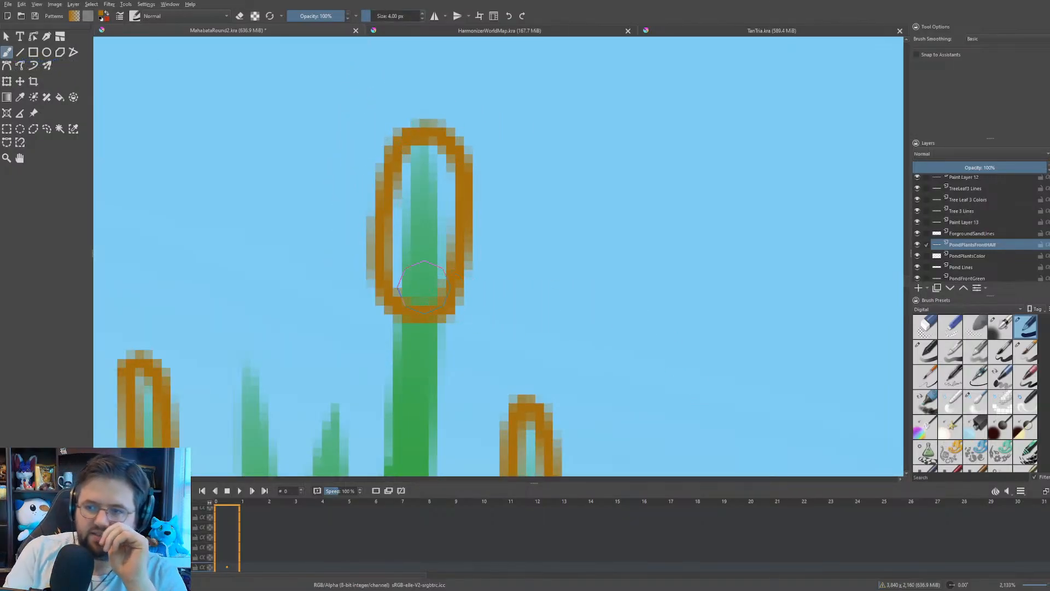
mouse_move(421, 156)
left_mouse_down()
mouse_move(401, 256)
mouse_move(412, 286)
mouse_move(424, 289)
mouse_move(443, 228)
mouse_move(438, 150)
left_mouse_up()
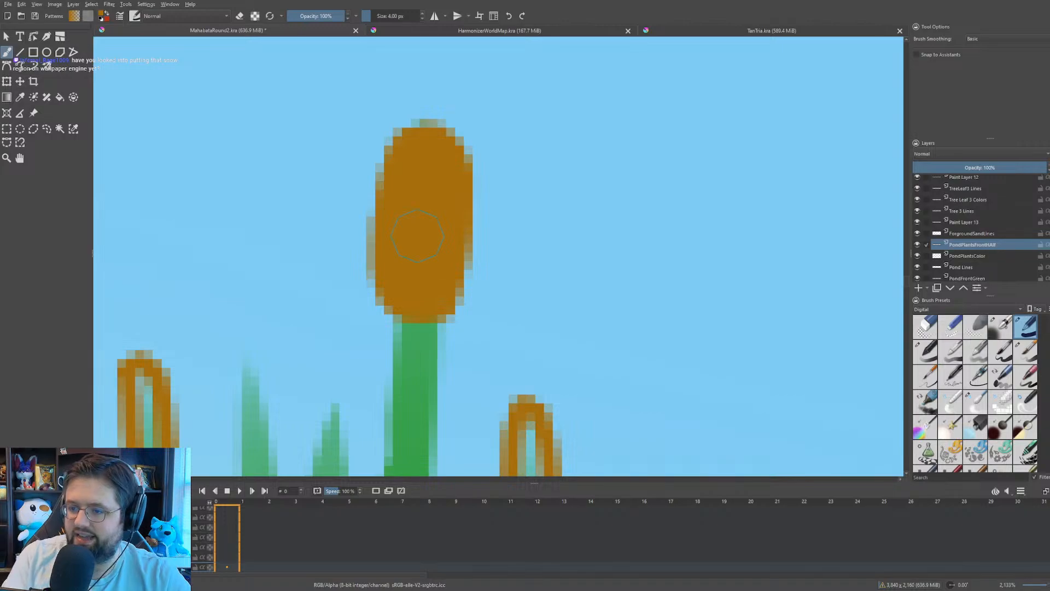
scroll(417, 235, "down", 10)
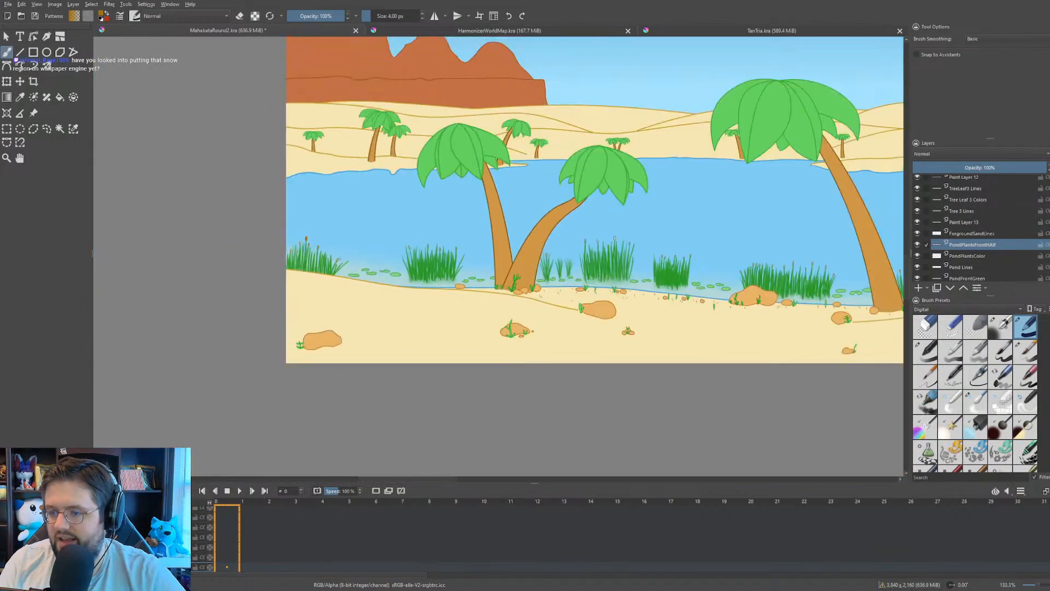
scroll(424, 232, "up", 2)
left_click_drag(361, 276, 250, 360)
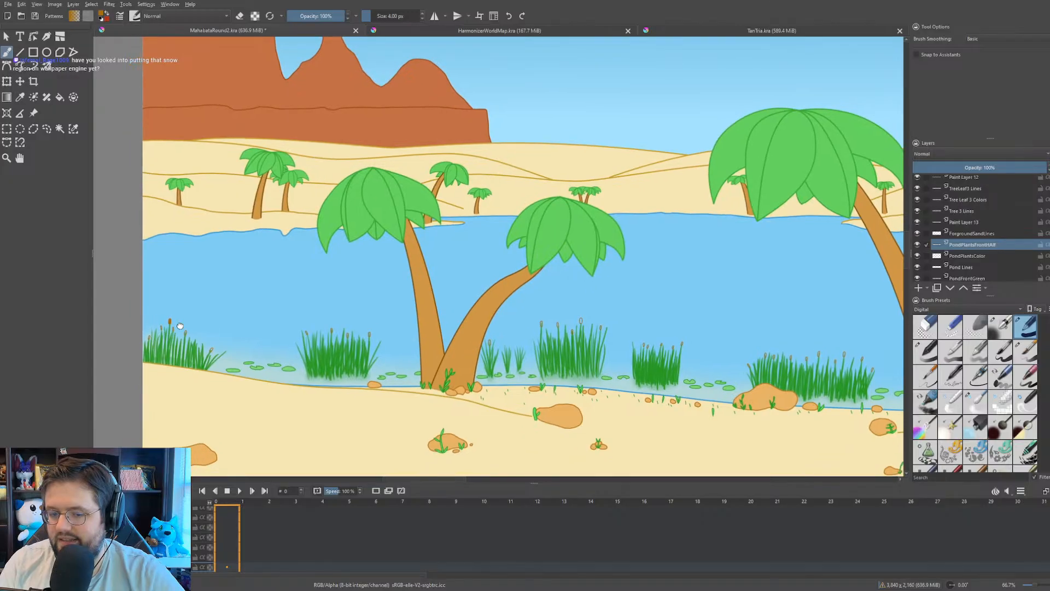
scroll(268, 301, "up", 2)
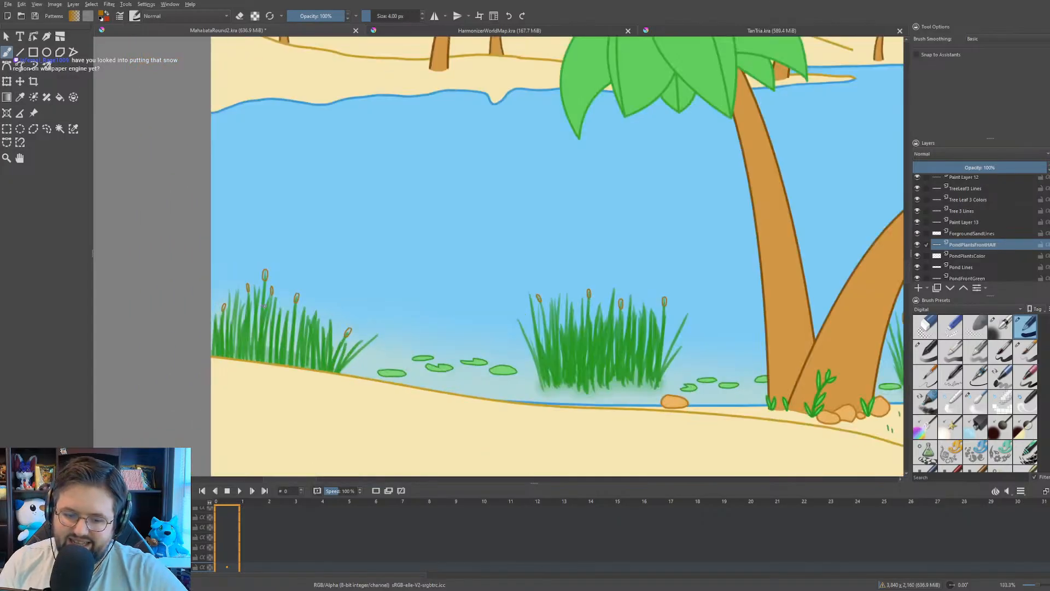
- Set the brush size to 3 px over the tallest cattail head of the leftmost reed clump
scroll(268, 302, "up", 5)
scroll(227, 200, "up", 2)
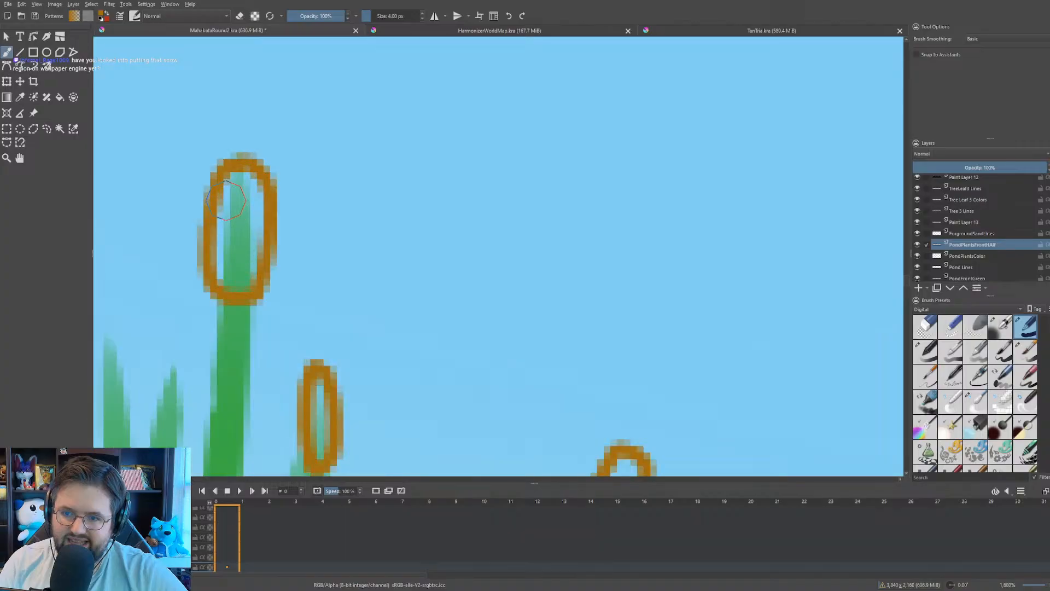
left_click_drag(245, 210, 284, 200)
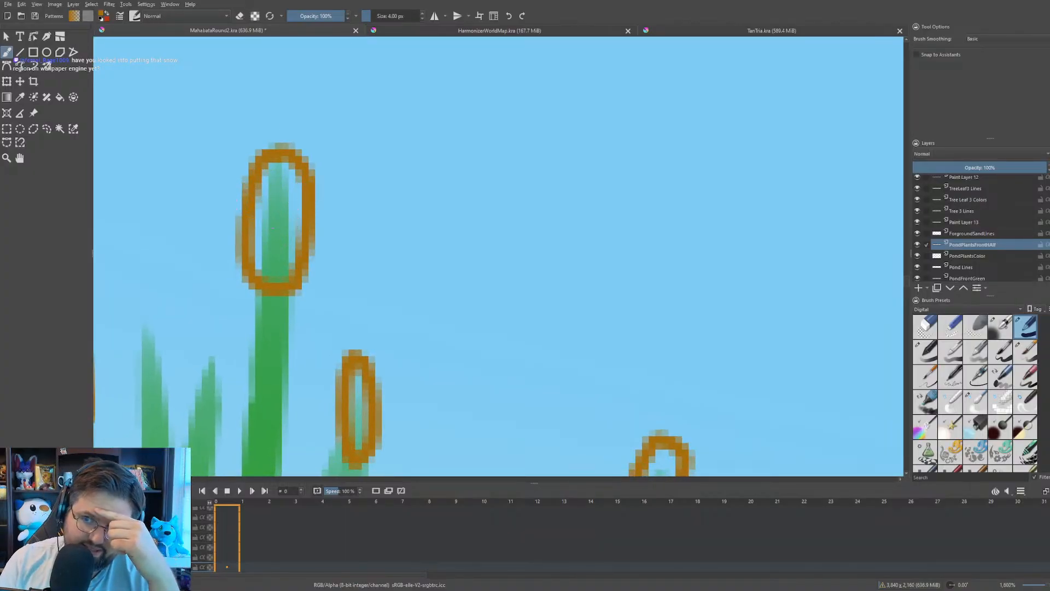
key("bracketleft")
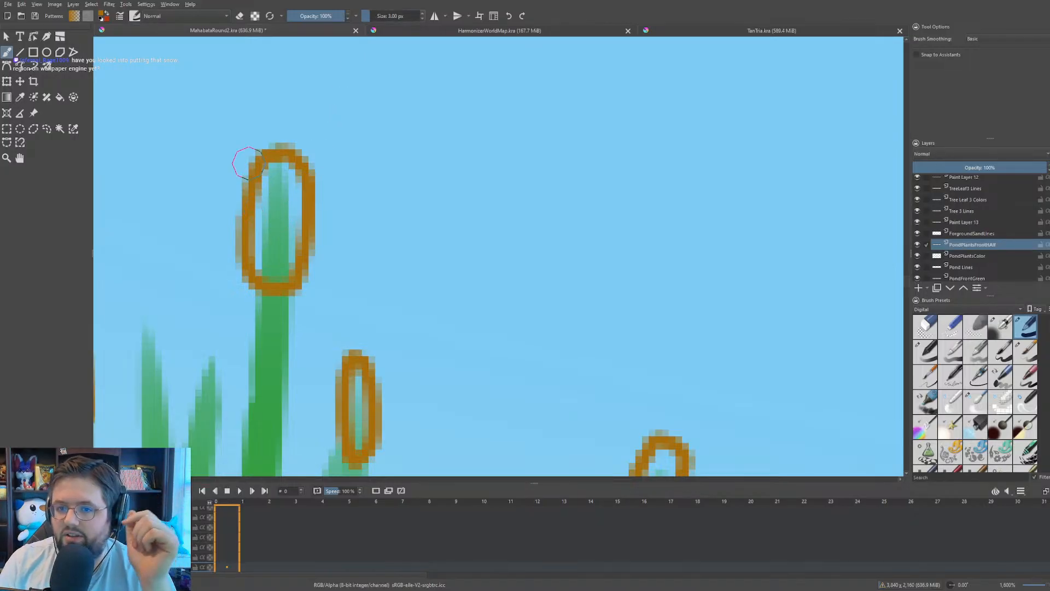
scroll(247, 162, "up", 3)
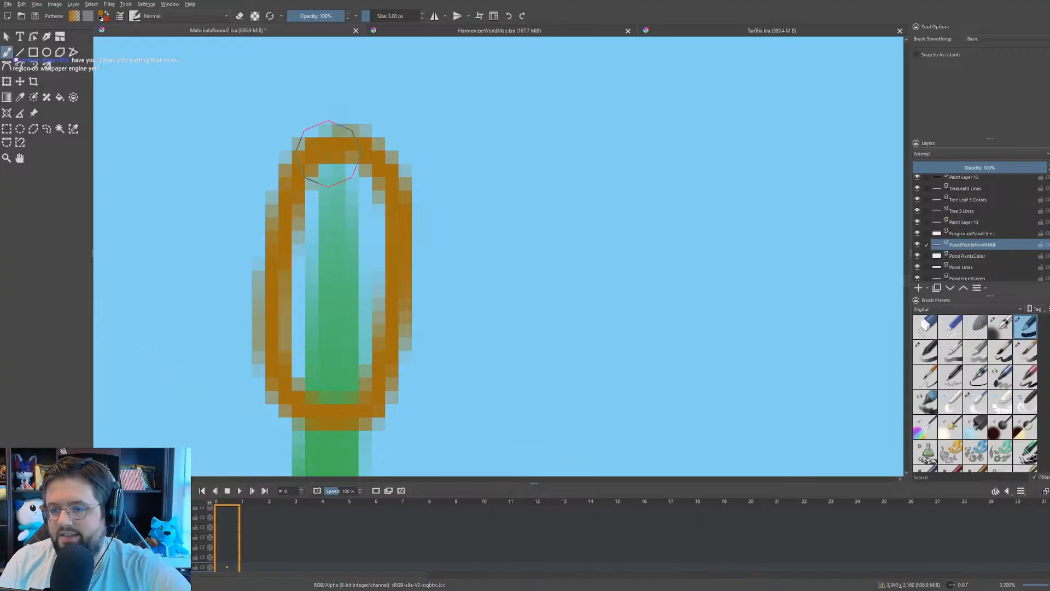
left_click(346, 121, "ctrl")
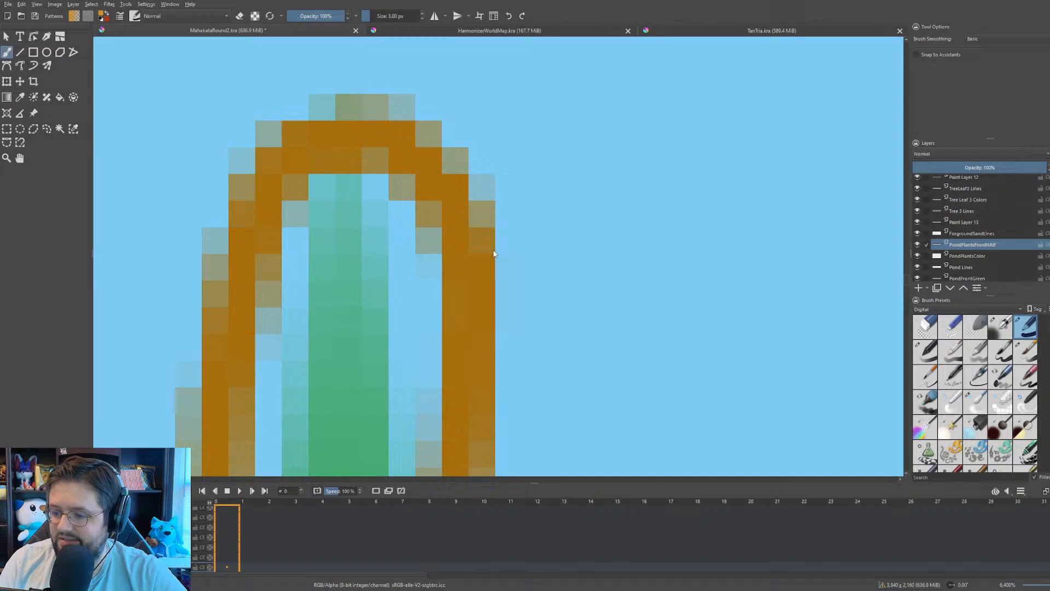
- Examine the tallest cattail head's outline up close and toggle its line layer's visibility to compare it with the reeds beneath
scroll(486, 333, "down", 4)
scroll(429, 306, "down", 1)
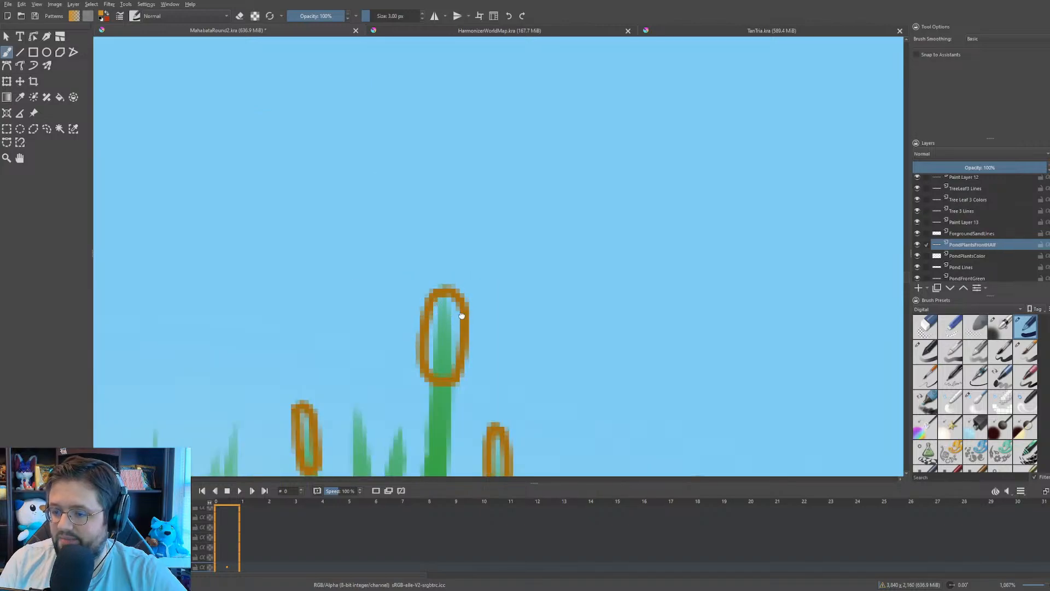
left_click_drag(462, 317, 413, 241)
scroll(398, 234, "up", 4)
left_click_drag(364, 184, 340, 120)
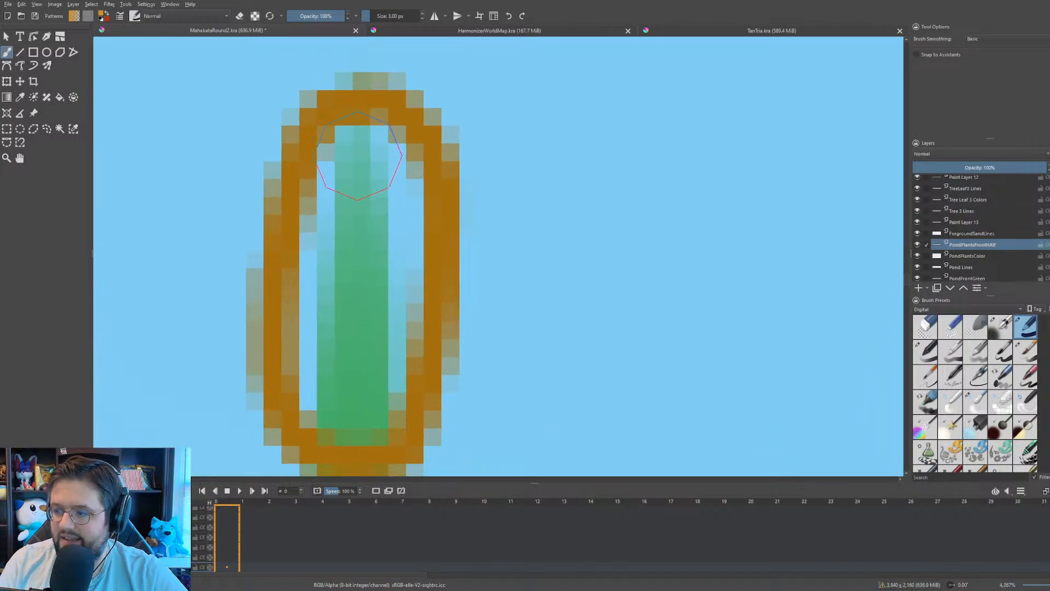
left_click(917, 245)
left_click(918, 245)
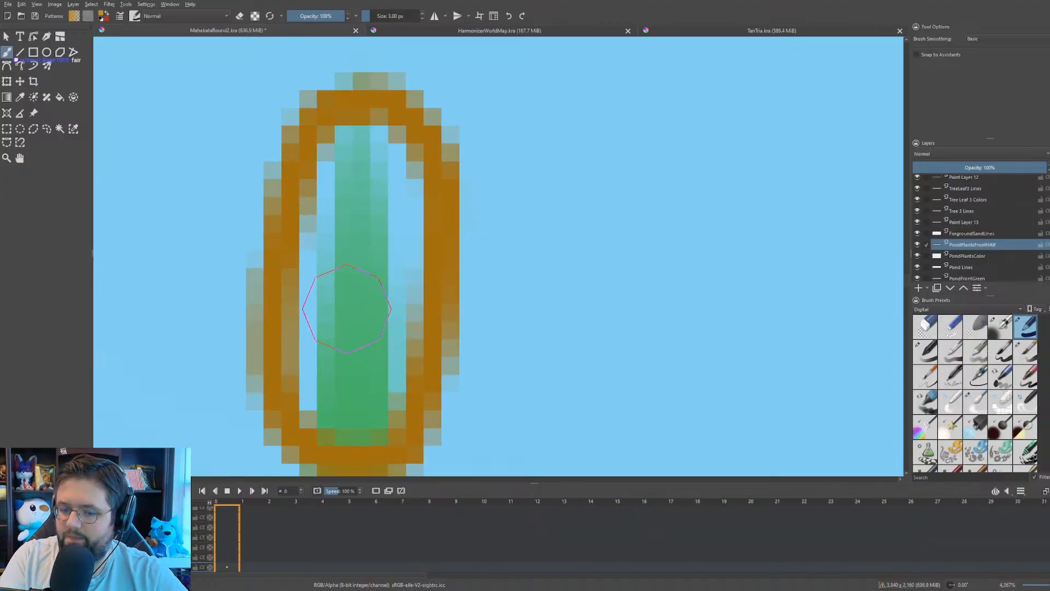
scroll(381, 291, "down", 1)
scroll(381, 291, "down", 3)
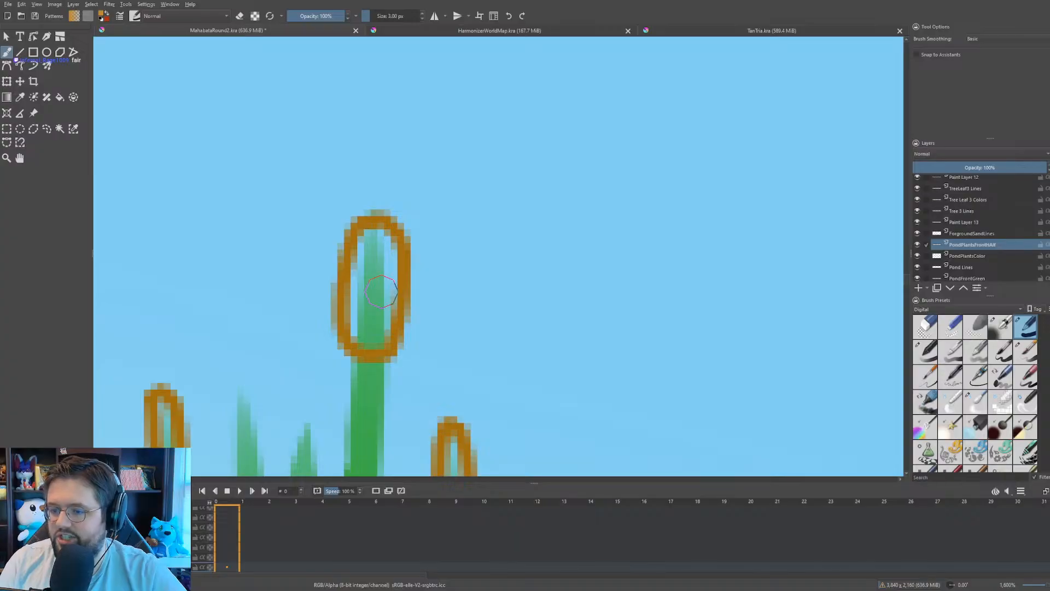
scroll(422, 284, "up", 1)
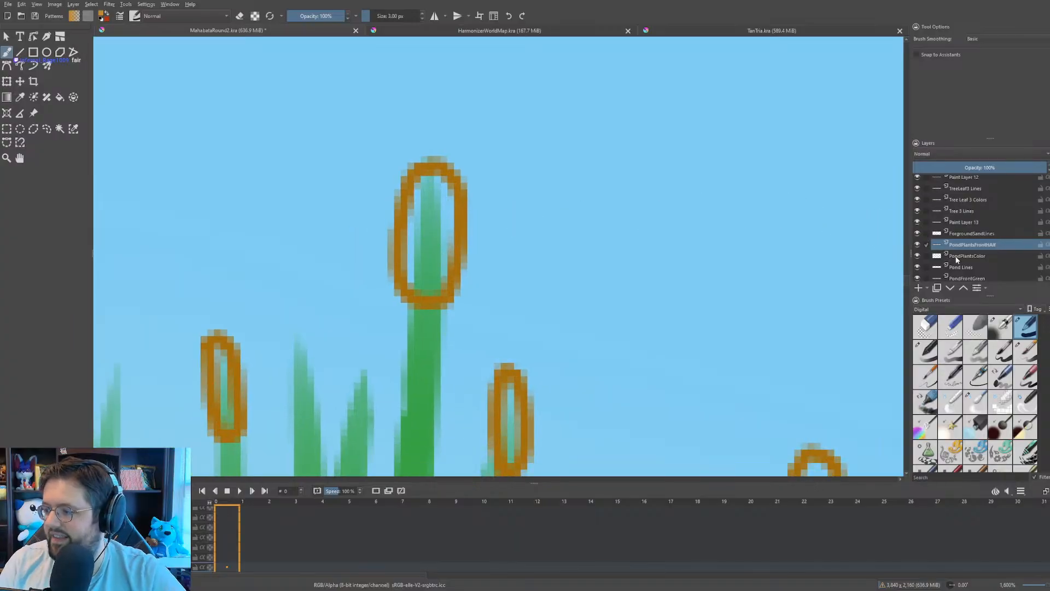
- On the PondPlantsColor layer, fill the leftmost clump's tallest cattail head, its two neighbours and the leftmost head with translucent brown
left_click(956, 257)
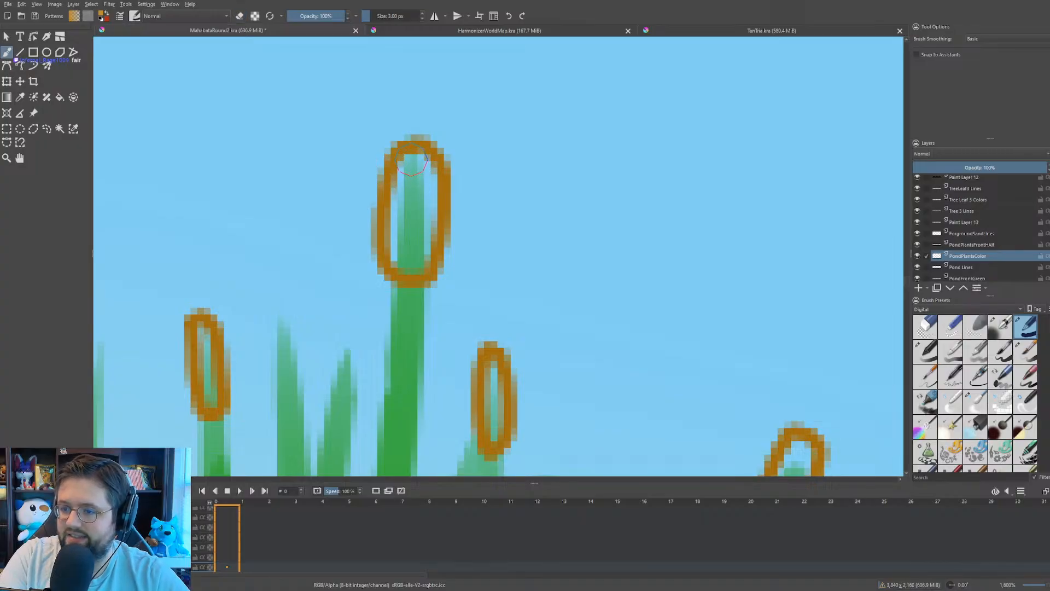
mouse_move(412, 164)
left_mouse_down()
mouse_move(395, 222)
mouse_move(406, 260)
mouse_move(418, 257)
mouse_move(419, 162)
left_mouse_up()
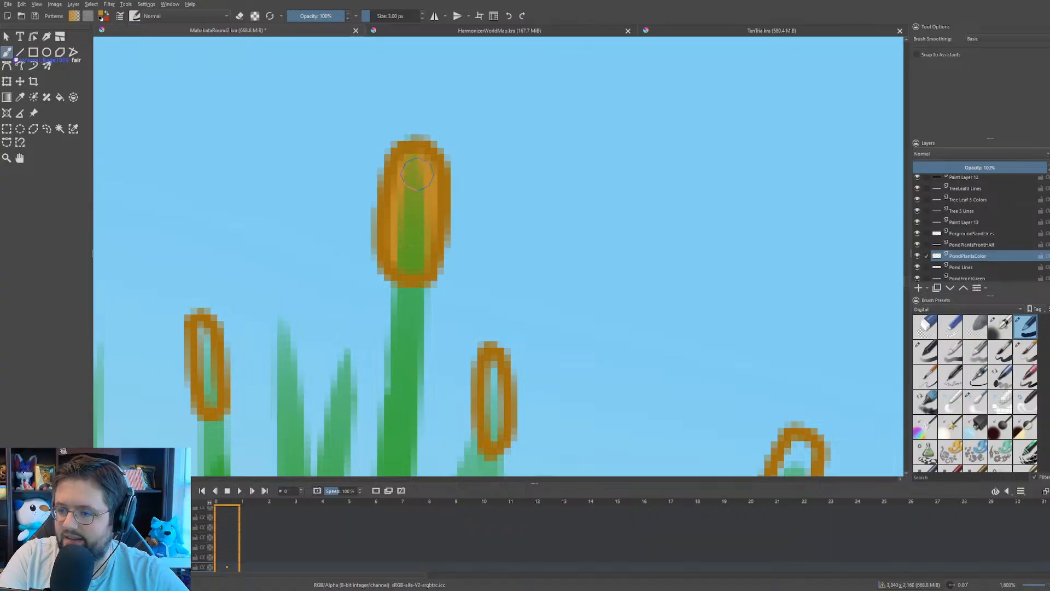
left_click_drag(494, 360, 492, 418)
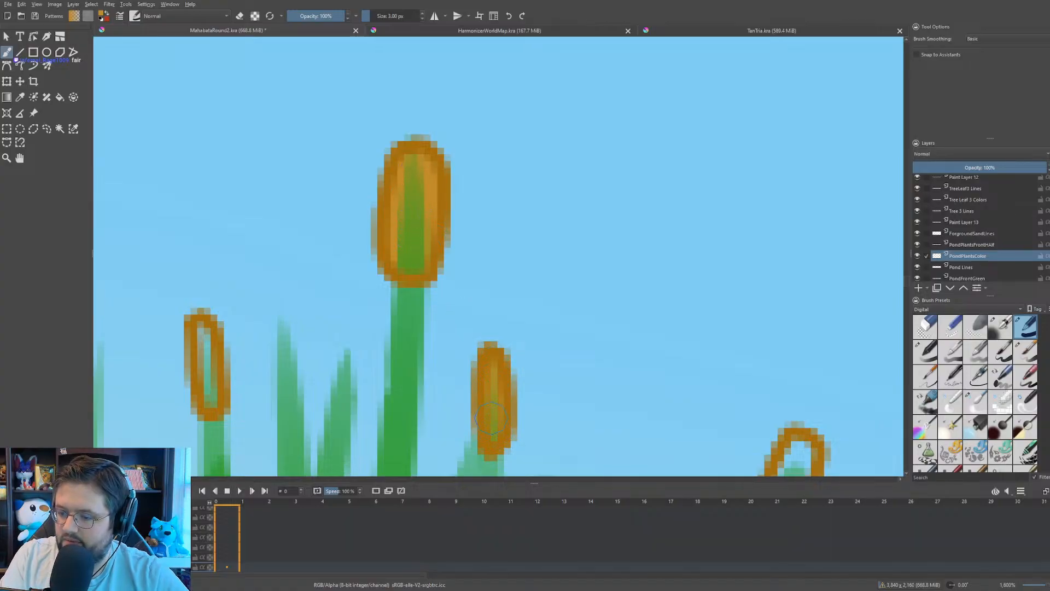
left_click_drag(426, 412, 652, 304)
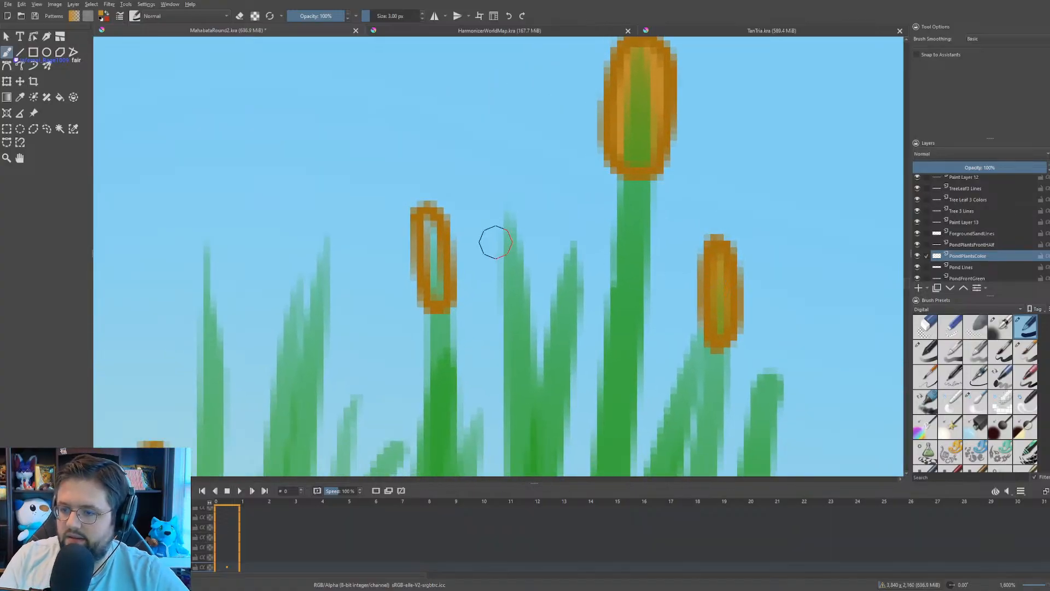
left_click_drag(430, 216, 438, 293)
scroll(383, 342, "down", 2)
left_click_drag(261, 439, 374, 303)
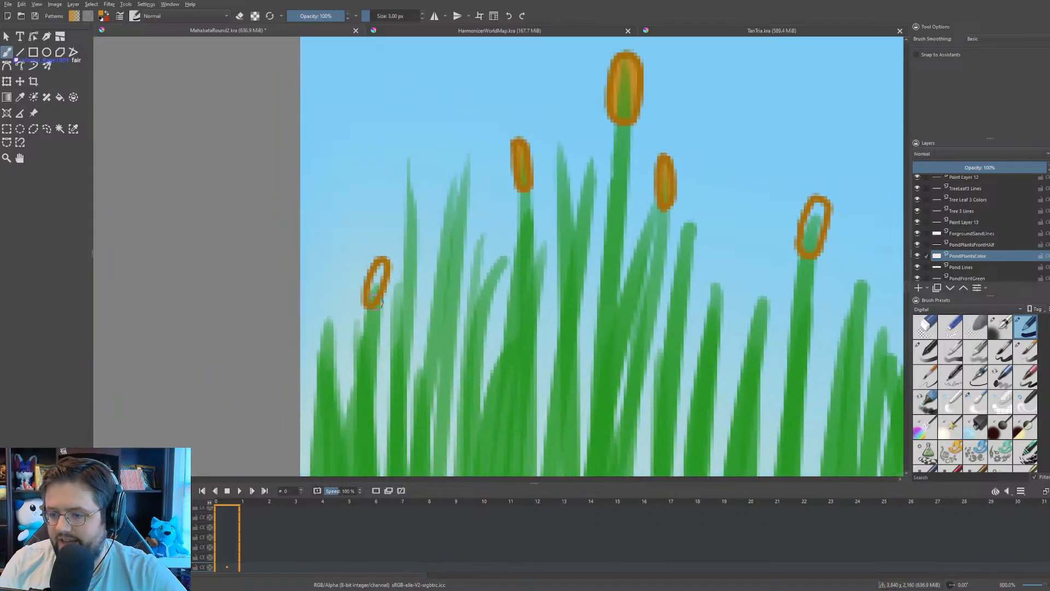
scroll(374, 303, "up", 2)
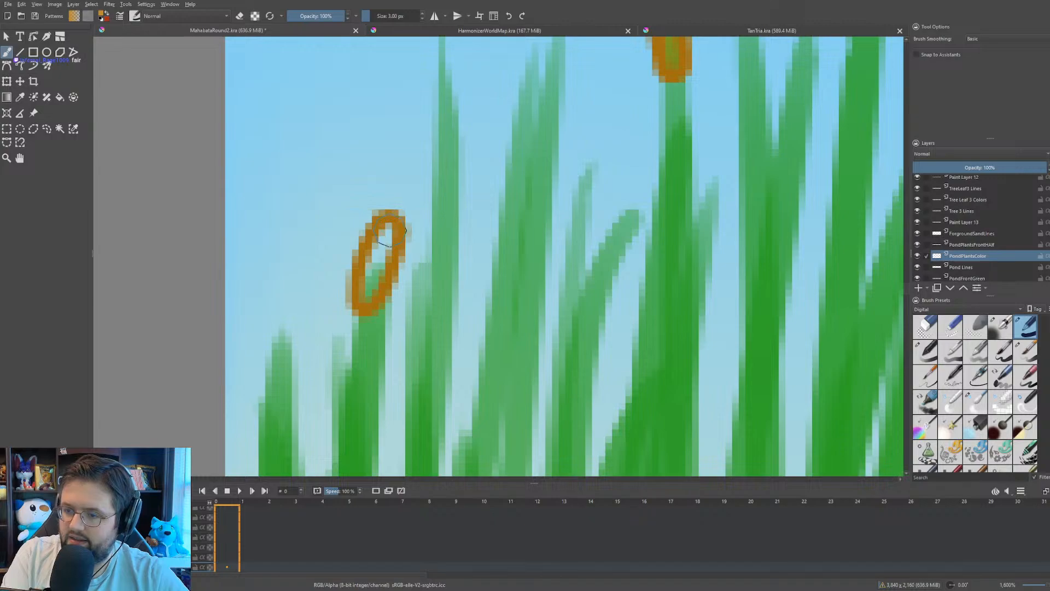
left_click_drag(386, 232, 375, 284)
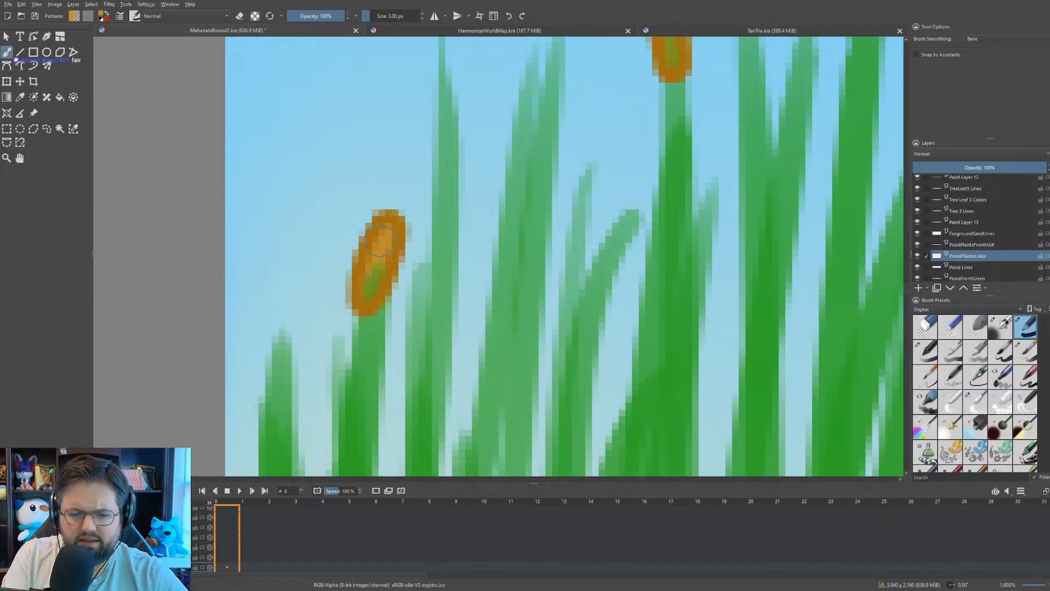
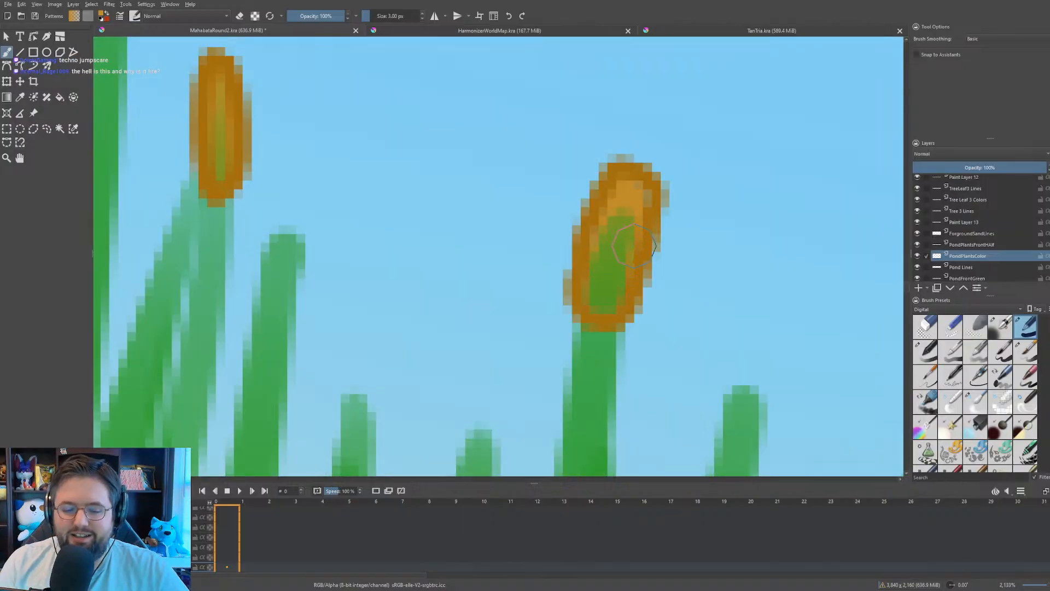
- Fill the cattail head on the right-leaning reed at the leftmost clump's right end with translucent brown
scroll(547, 328, "down", 2)
mouse_move(407, 238)
left_mouse_down()
mouse_move(386, 230)
mouse_move(351, 141)
left_mouse_up()
scroll(504, 260, "up", 2)
left_click_drag(503, 261, 338, 122)
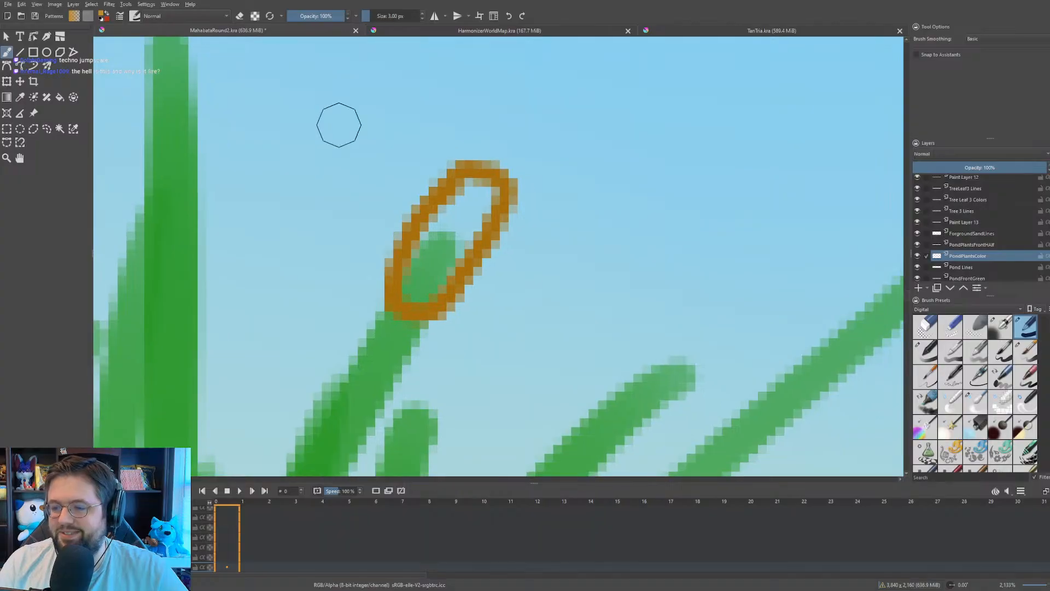
mouse_move(462, 216)
left_mouse_down()
mouse_move(474, 187)
mouse_move(415, 268)
mouse_move(436, 233)
mouse_move(418, 289)
mouse_move(460, 235)
mouse_move(455, 253)
mouse_move(483, 195)
mouse_move(469, 218)
left_mouse_up()
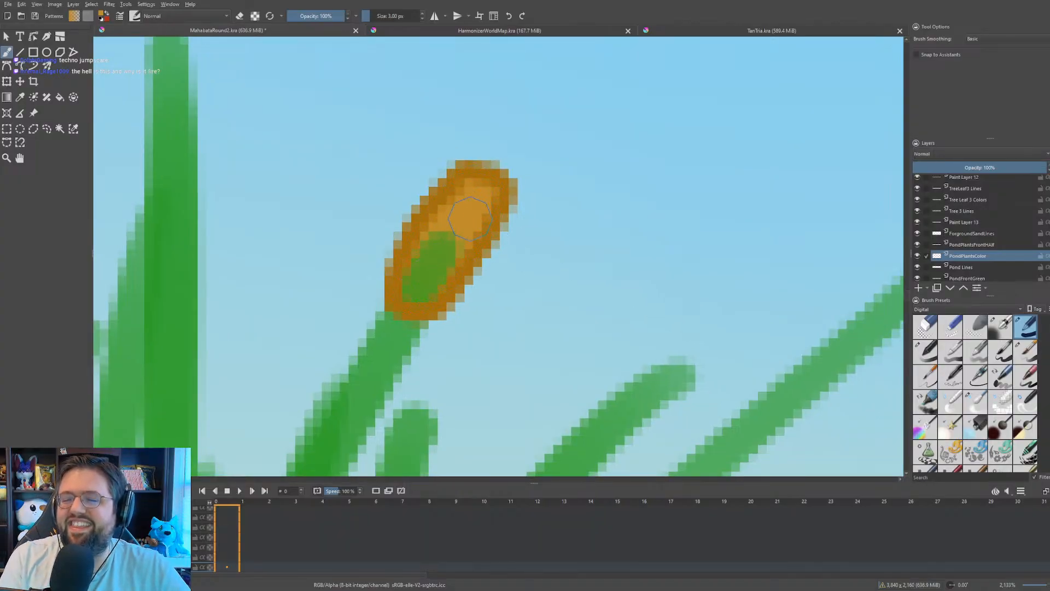
- Return to the pond document and fill the first three cattail heads from the left on the middle reed clump with translucent brown
scroll(362, 31, "down", 2)
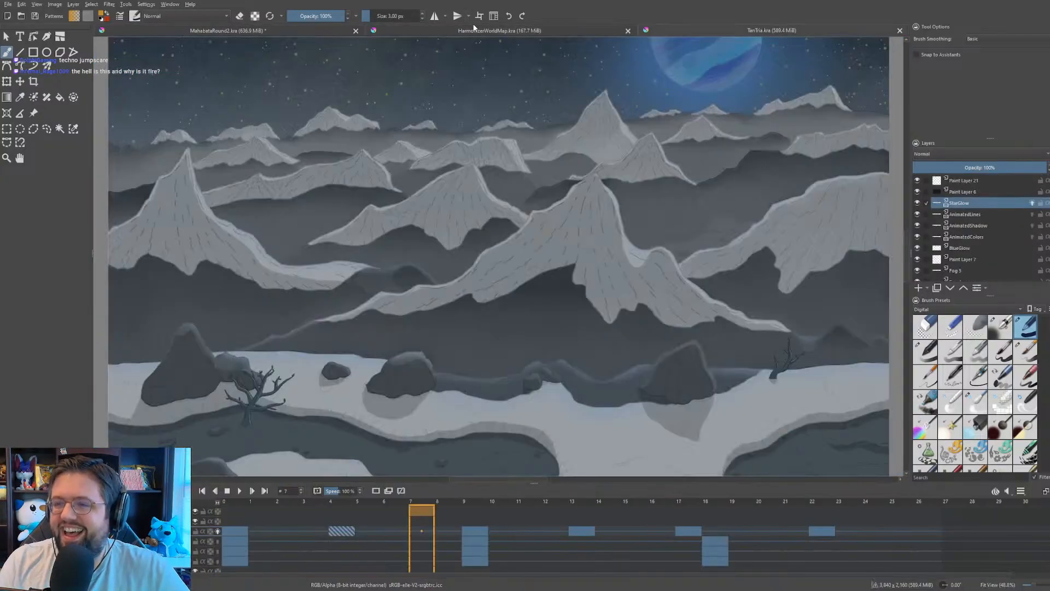
left_click(287, 31)
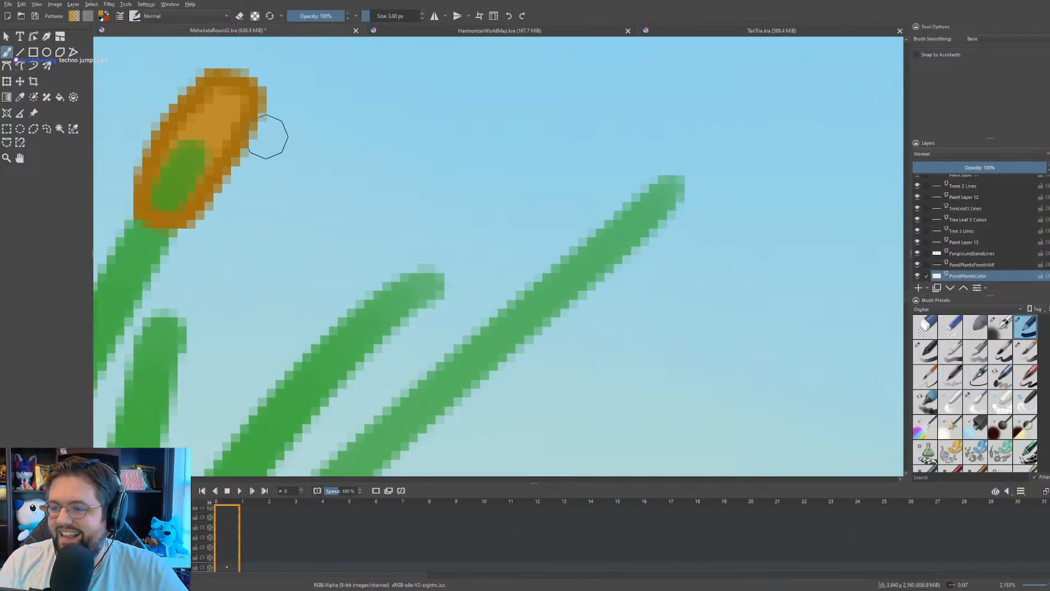
scroll(509, 180, "down", 5)
scroll(247, 217, "up", 2)
scroll(247, 218, "down", 3)
scroll(497, 223, "up", 4)
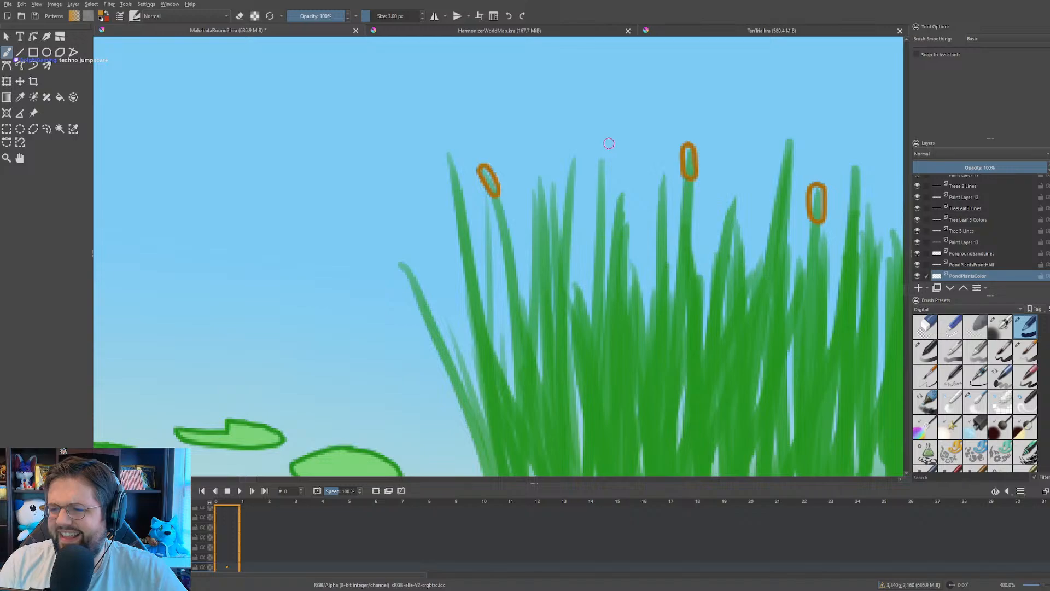
key("v")
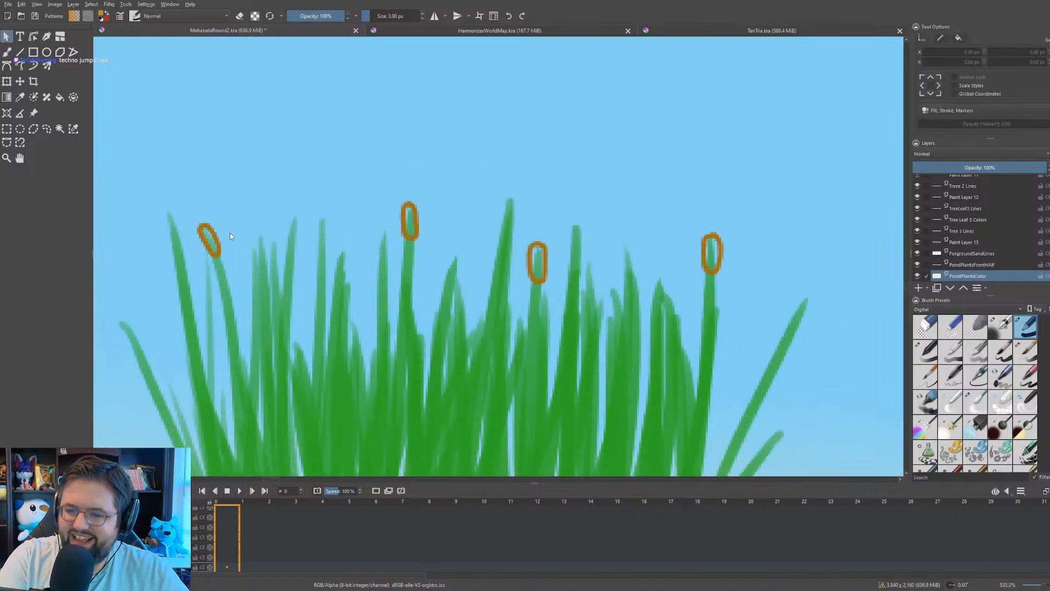
scroll(221, 218, "up", 2)
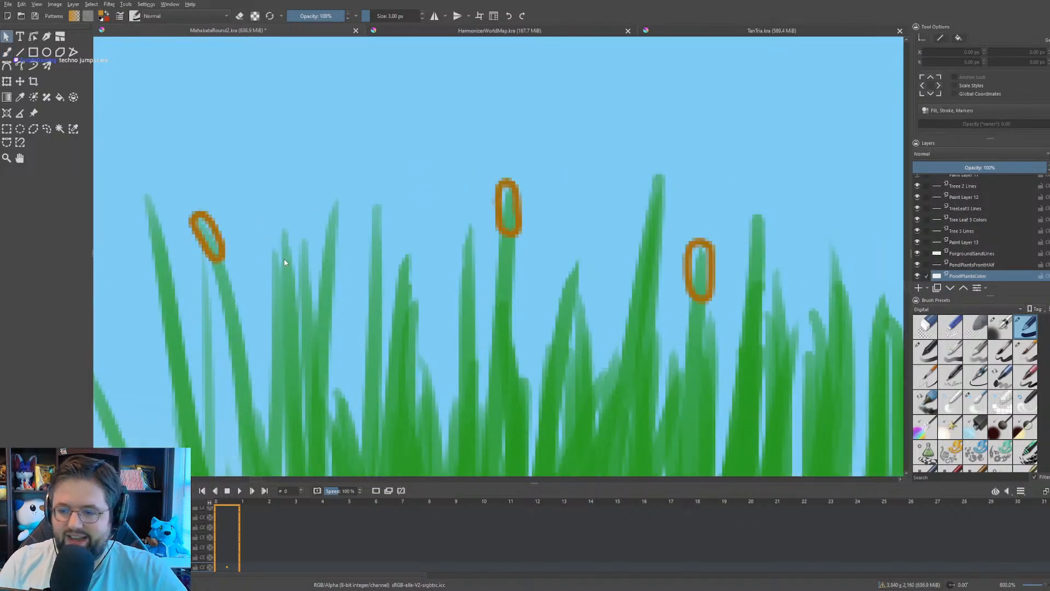
key("b")
left_click_drag(200, 221, 216, 250)
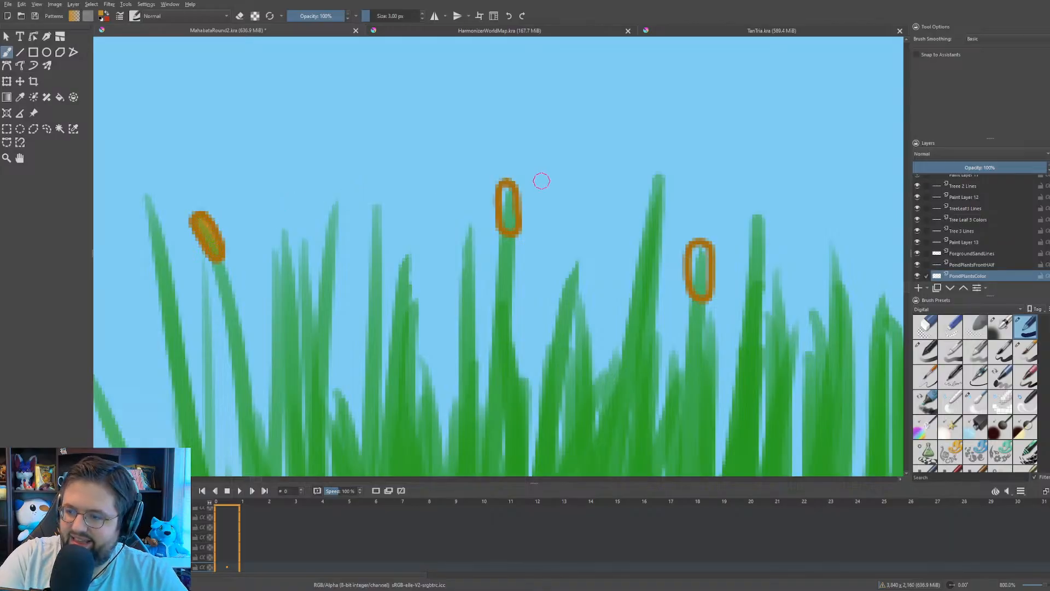
left_click_drag(507, 186, 508, 220)
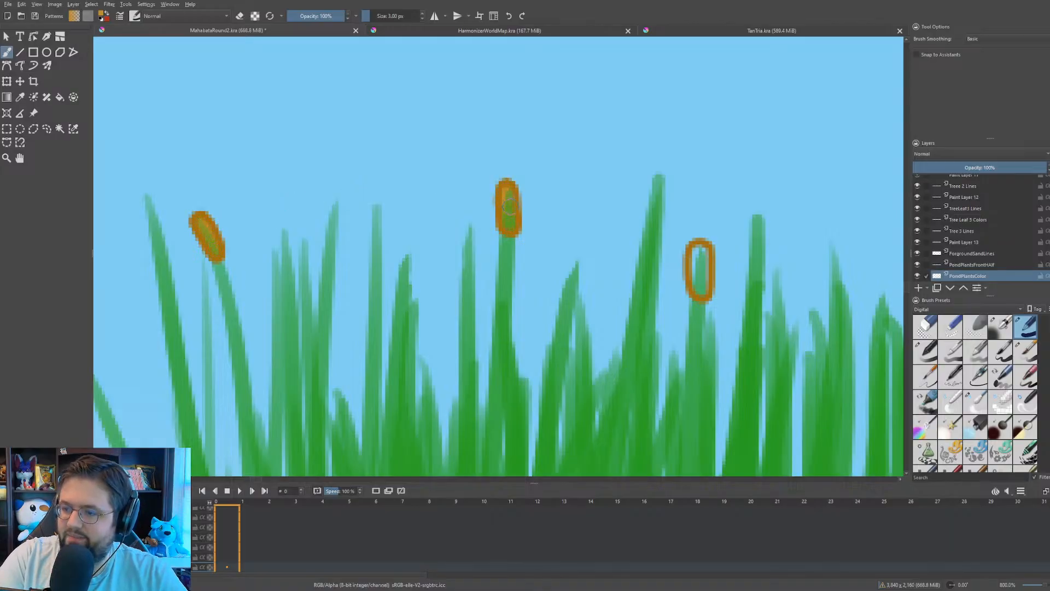
mouse_move(699, 247)
left_mouse_down()
mouse_move(699, 289)
mouse_move(704, 257)
left_mouse_up()
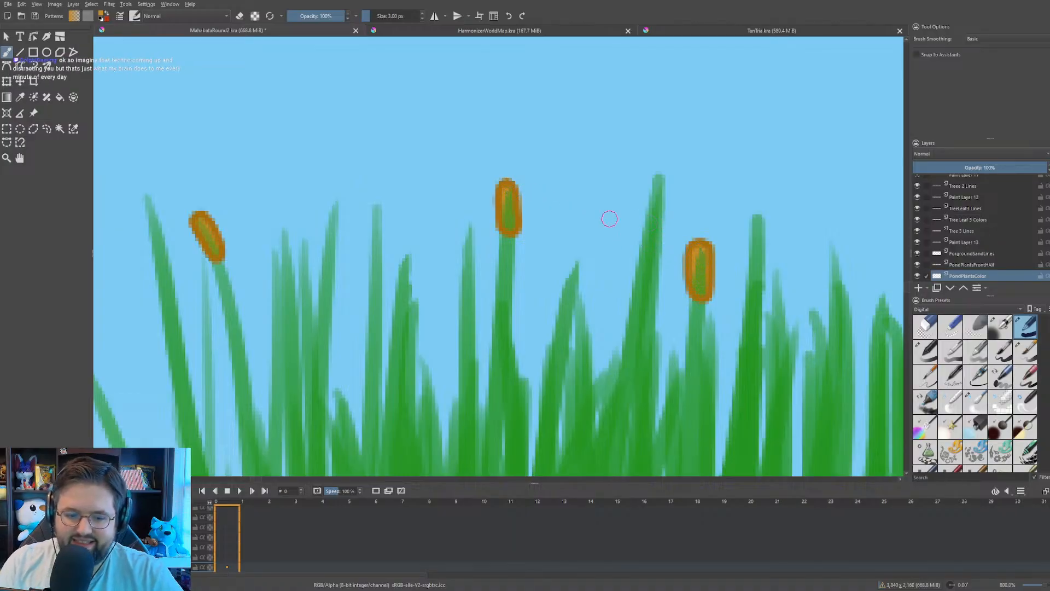
- Fill the rightmost cattail head of the middle reed clump with translucent brown
scroll(480, 258, "down", 1)
left_click_drag(509, 274, 243, 240)
left_click_drag(473, 263, 451, 263)
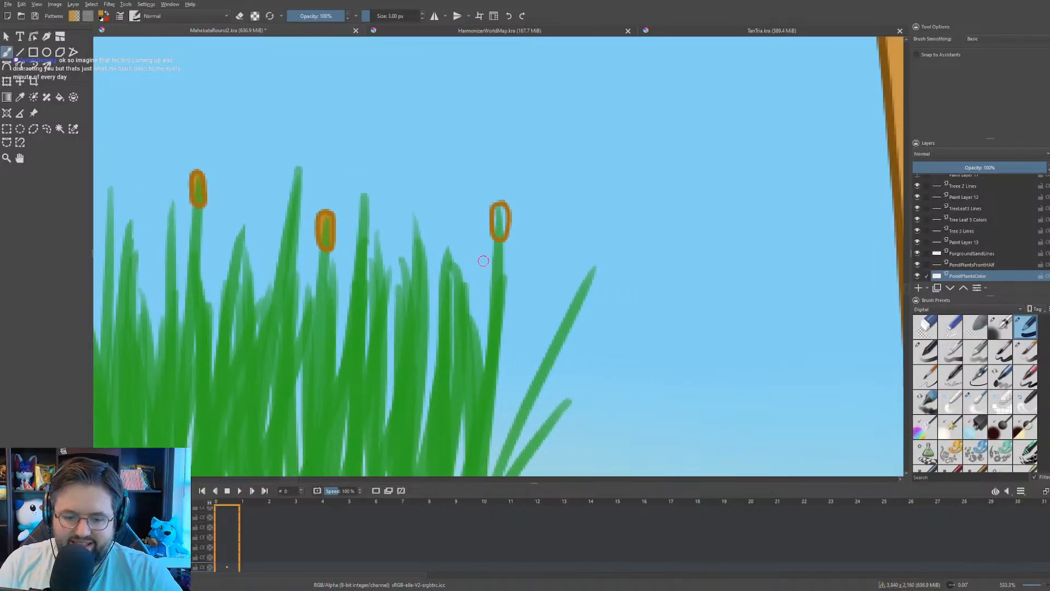
scroll(487, 258, "up", 1)
left_click_drag(520, 262, 458, 248)
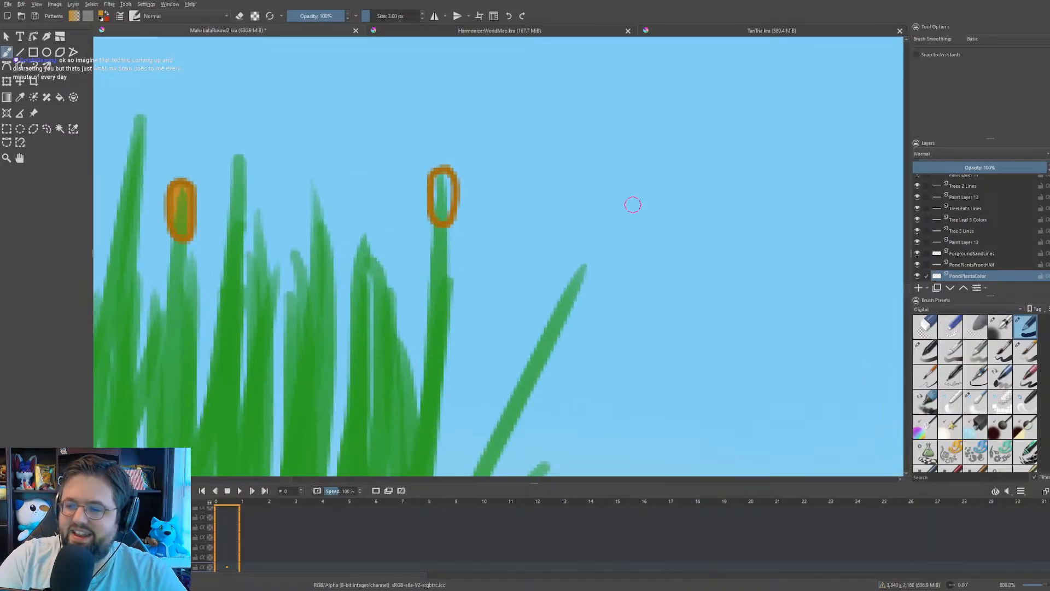
mouse_move(437, 177)
left_mouse_down()
mouse_move(441, 212)
mouse_move(445, 196)
left_mouse_up()
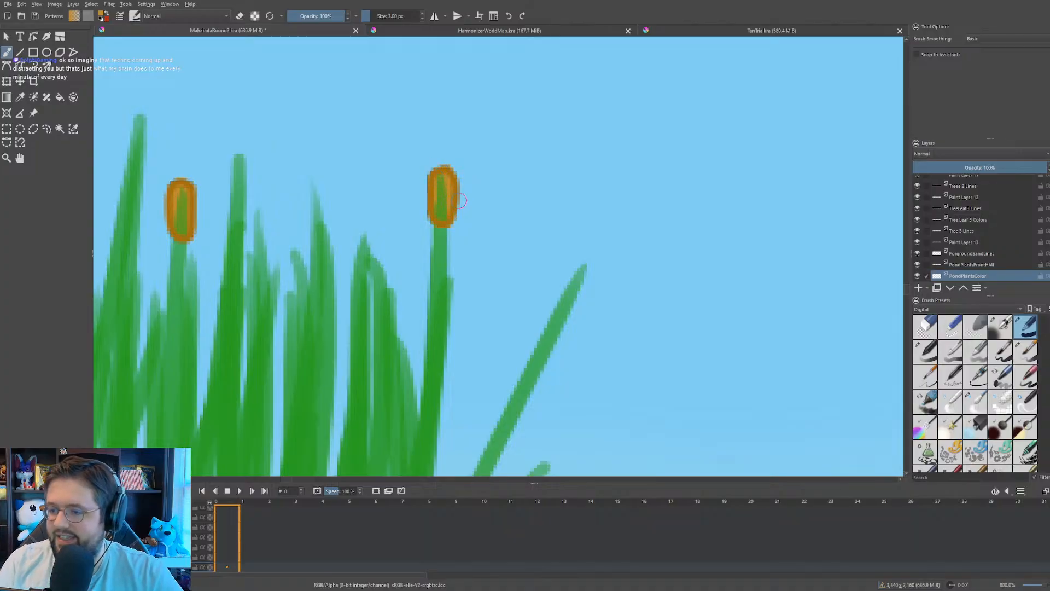
- Fill the cattail head on the small clump beside the palm trunk and the first four heads of the large clump to its right
scroll(462, 201, "down", 7)
scroll(186, 284, "up", 4)
left_click_drag(450, 279, 145, 257)
scroll(171, 280, "up", 1)
mouse_move(278, 305)
left_mouse_down()
mouse_move(202, 303)
mouse_move(201, 289)
mouse_move(203, 307)
left_mouse_up()
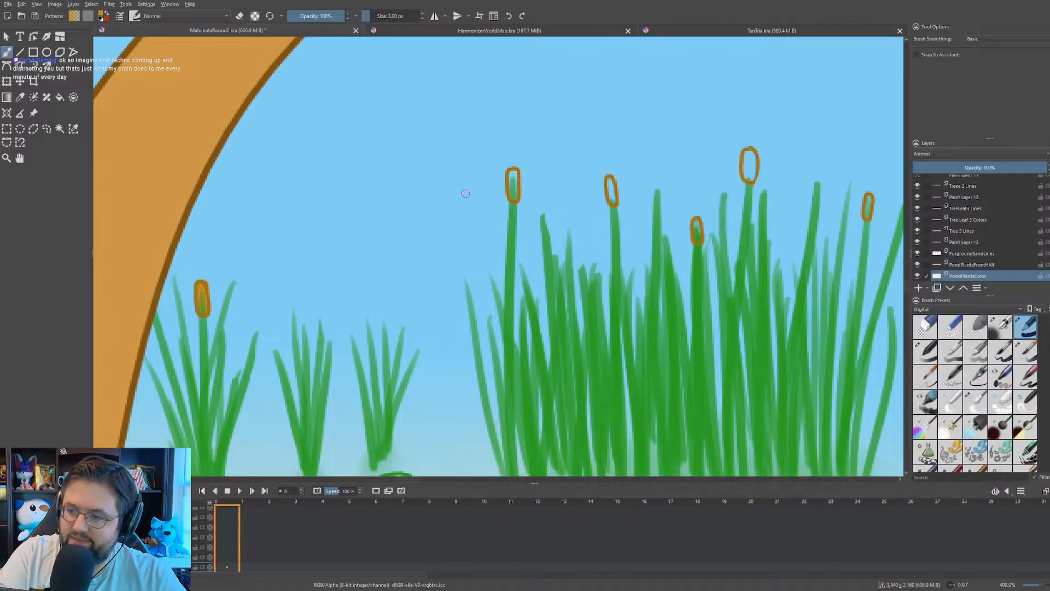
left_click_drag(511, 173, 512, 192)
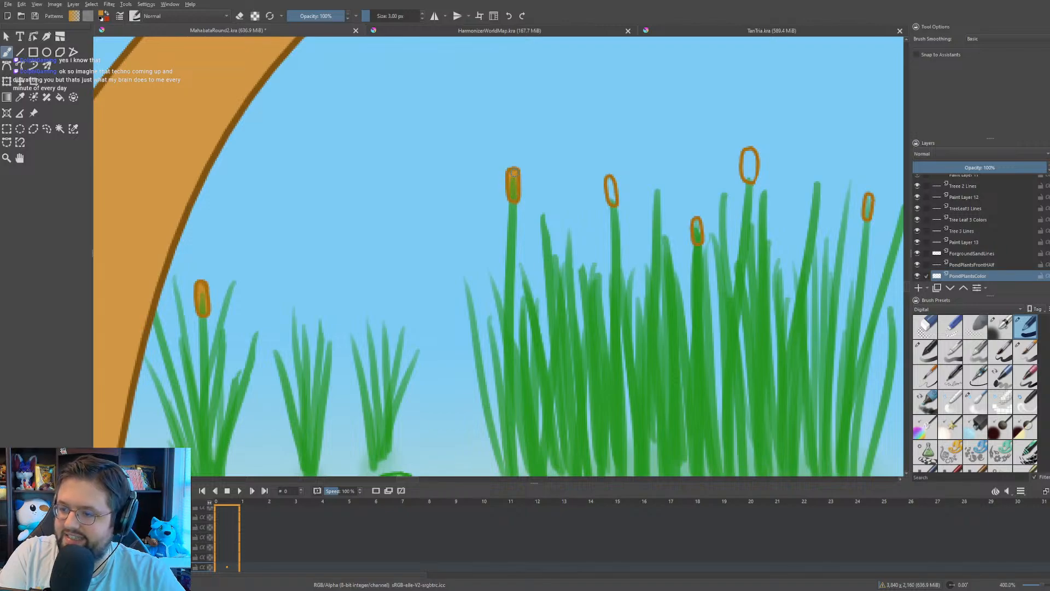
left_click_drag(609, 179, 611, 195)
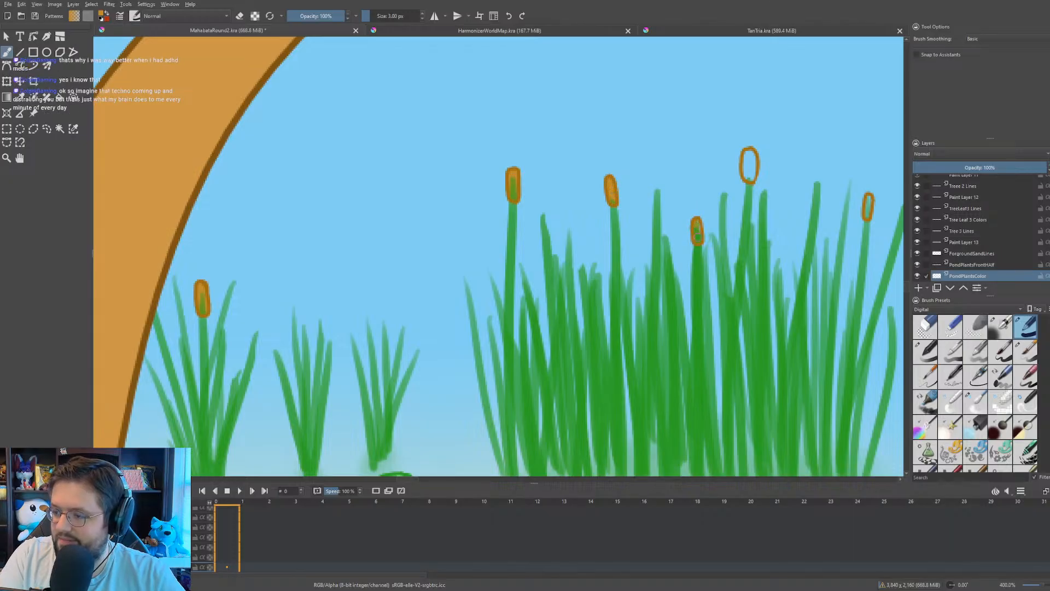
left_click_drag(746, 156, 751, 176)
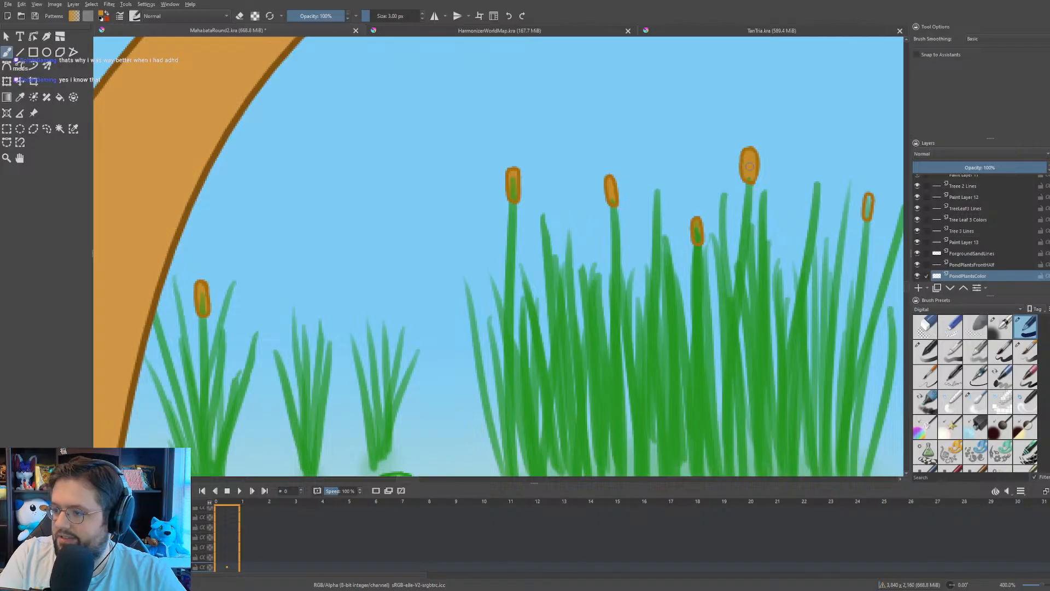
- Fill the rightmost cattail head of the large reed clump with translucent brown
scroll(700, 163, "down", 1)
left_click_drag(699, 163, 541, 166)
left_click_drag(591, 200, 432, 188)
scroll(490, 186, "up", 1)
left_click_drag(533, 185, 482, 196)
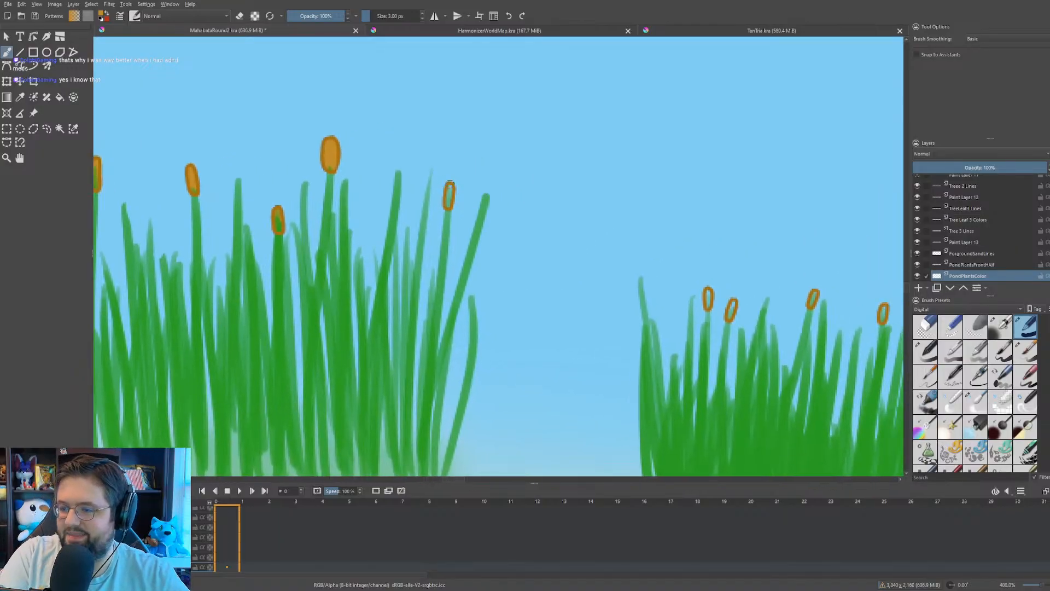
left_click_drag(448, 192, 449, 204)
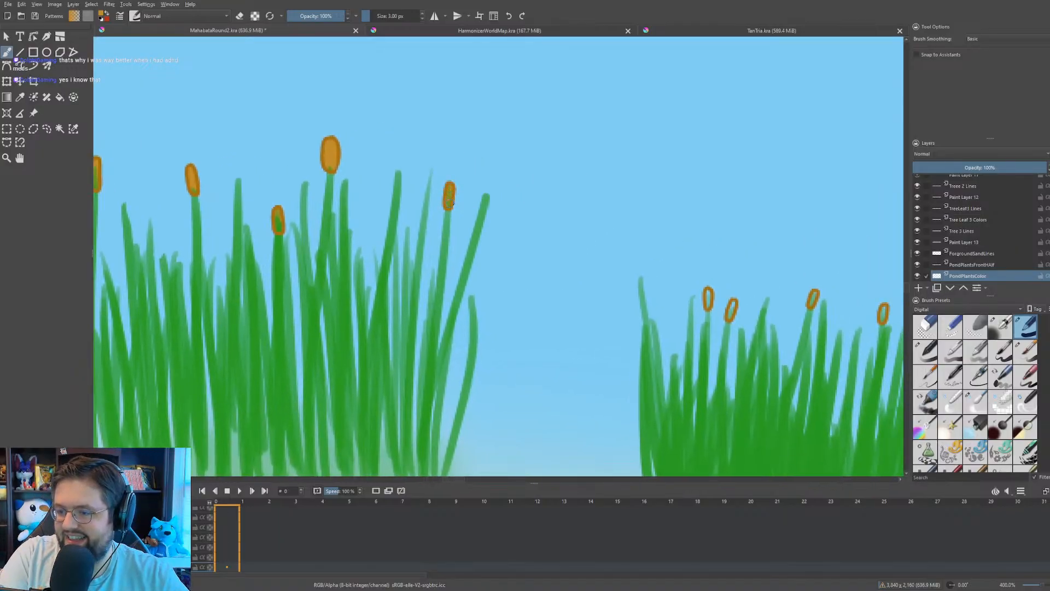
- Fill the five cattail heads of the next reed clump to the right with translucent brown and erase the stray dot beside them
left_click_drag(673, 289, 353, 240)
scroll(597, 260, "up", 1)
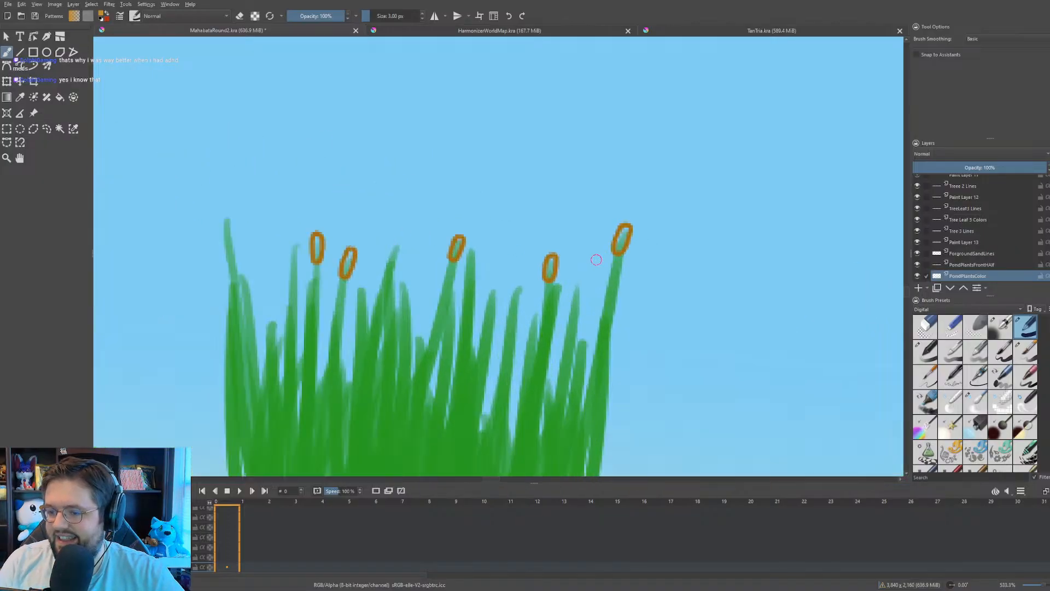
left_click_drag(590, 257, 510, 233)
left_click(510, 234)
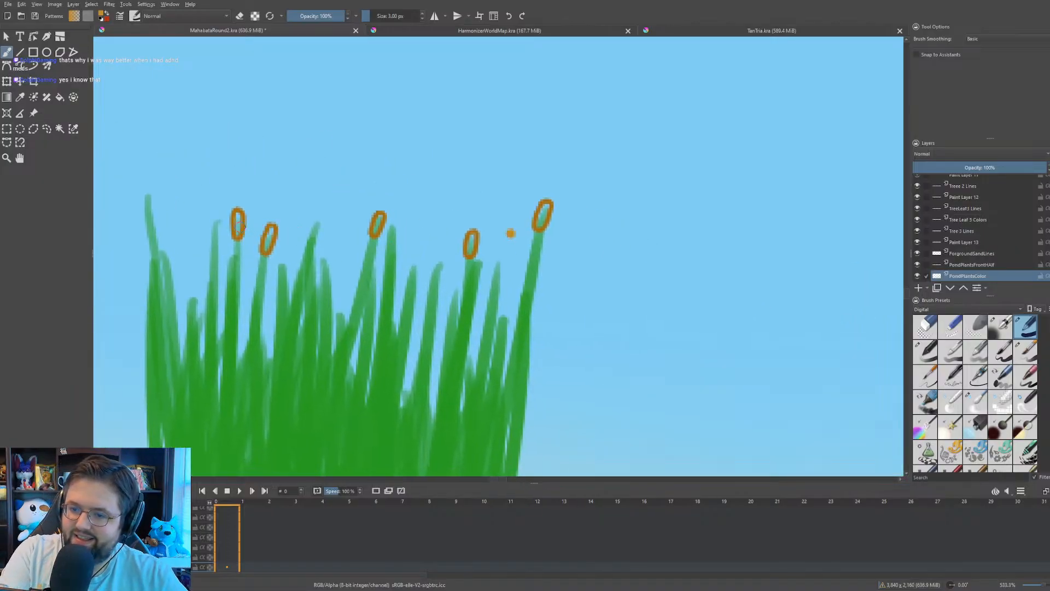
left_click_drag(271, 228, 268, 239)
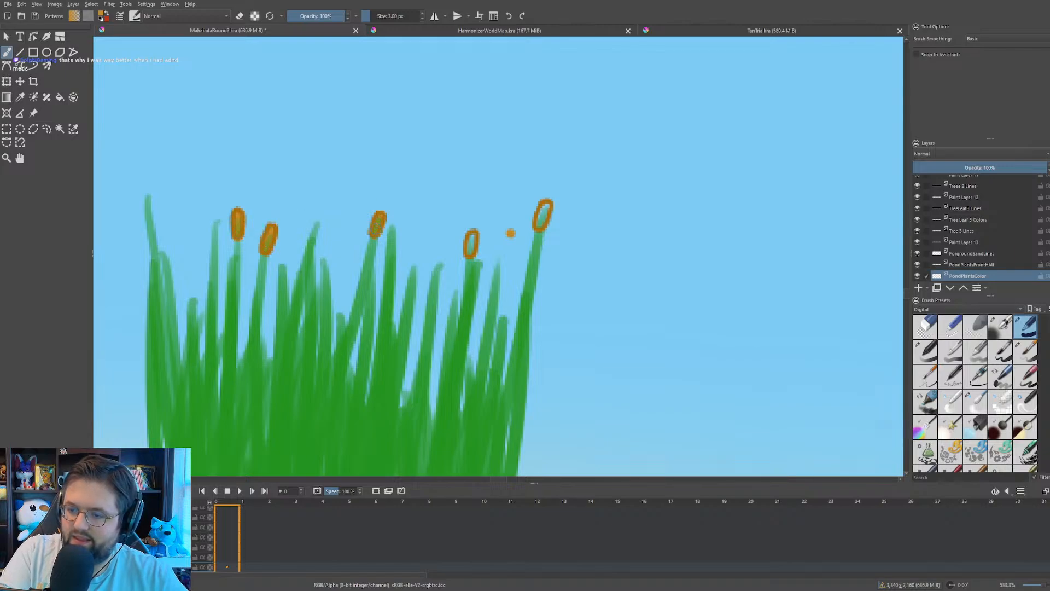
left_click_drag(471, 235, 470, 252)
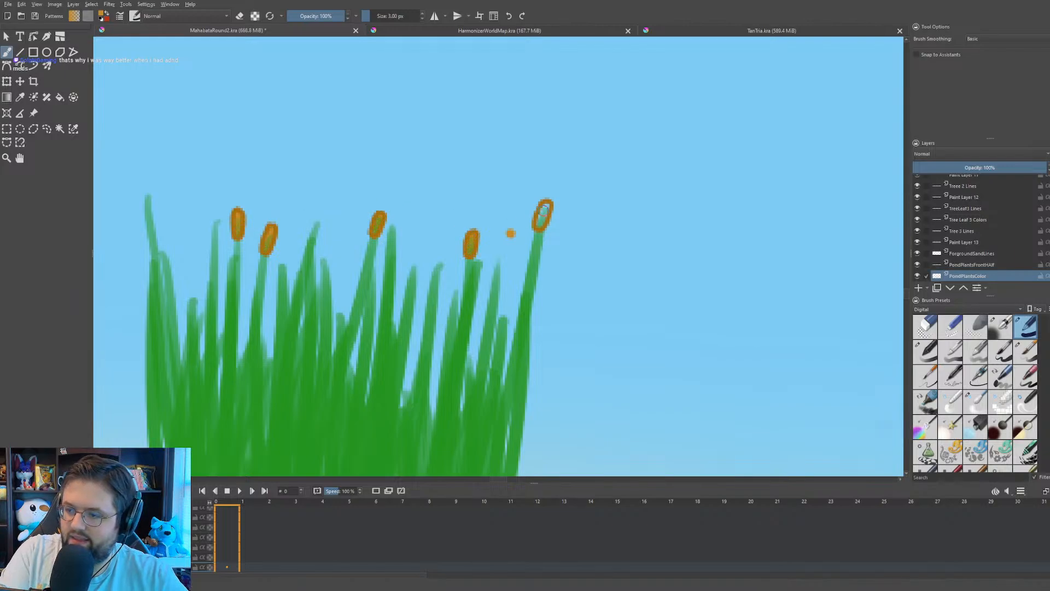
mouse_move(546, 206)
left_mouse_down()
mouse_move(516, 241)
mouse_move(350, 234)
left_mouse_up()
key("e")
key("e")
- Fill the four leftmost cattail heads of the wide clump behind the large rock with translucent brown, erasing any overspill
scroll(385, 196, "down", 4)
scroll(504, 225, "up", 3)
left_click_drag(507, 228, 519, 231)
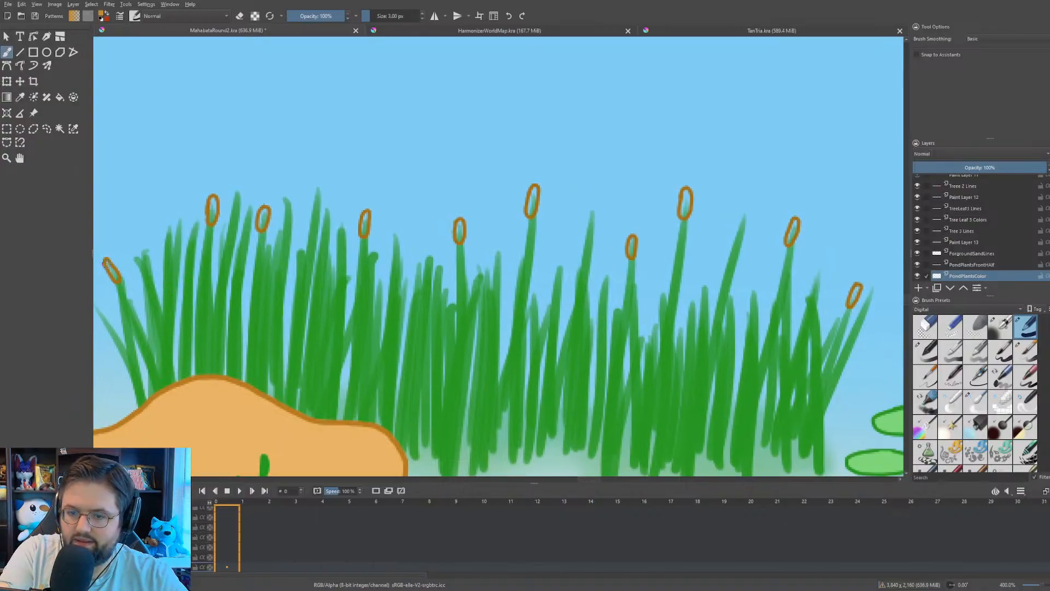
left_click_drag(108, 262, 112, 272)
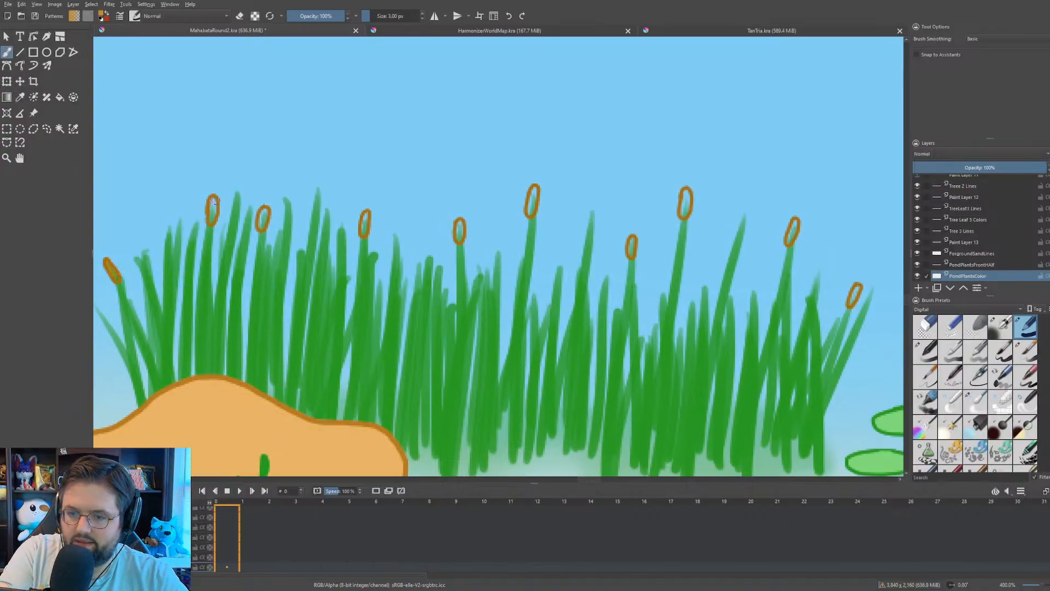
mouse_move(212, 198)
left_mouse_down()
mouse_move(213, 218)
mouse_move(266, 225)
left_mouse_up()
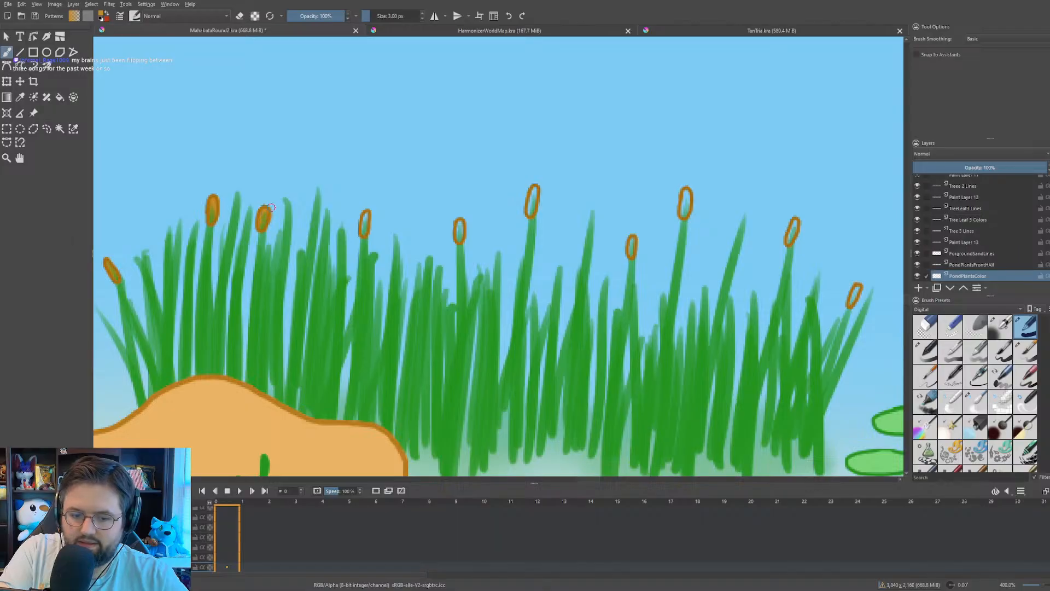
key("e")
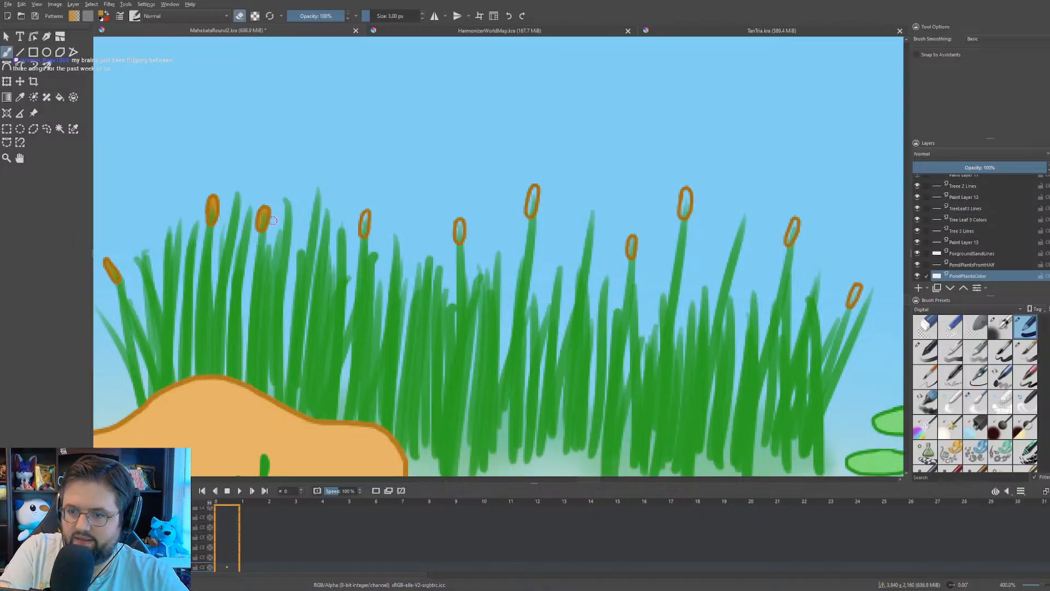
key("e")
left_click_drag(364, 215, 365, 230)
key("e")
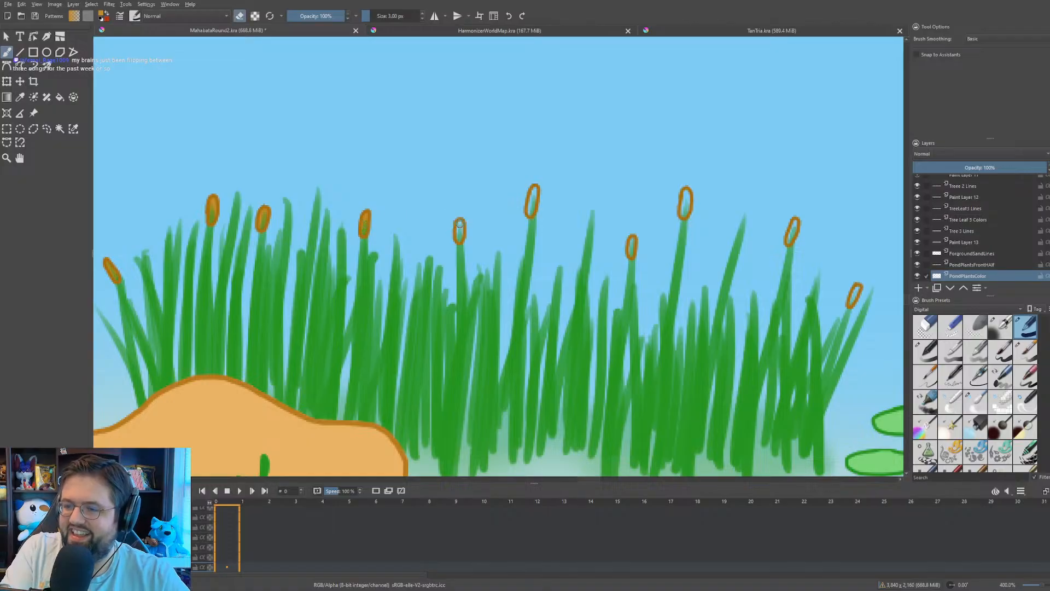
- Fill the remaining six cattail heads of the wide clump behind the rock with translucent brown
key("e")
left_click_drag(459, 223, 459, 234)
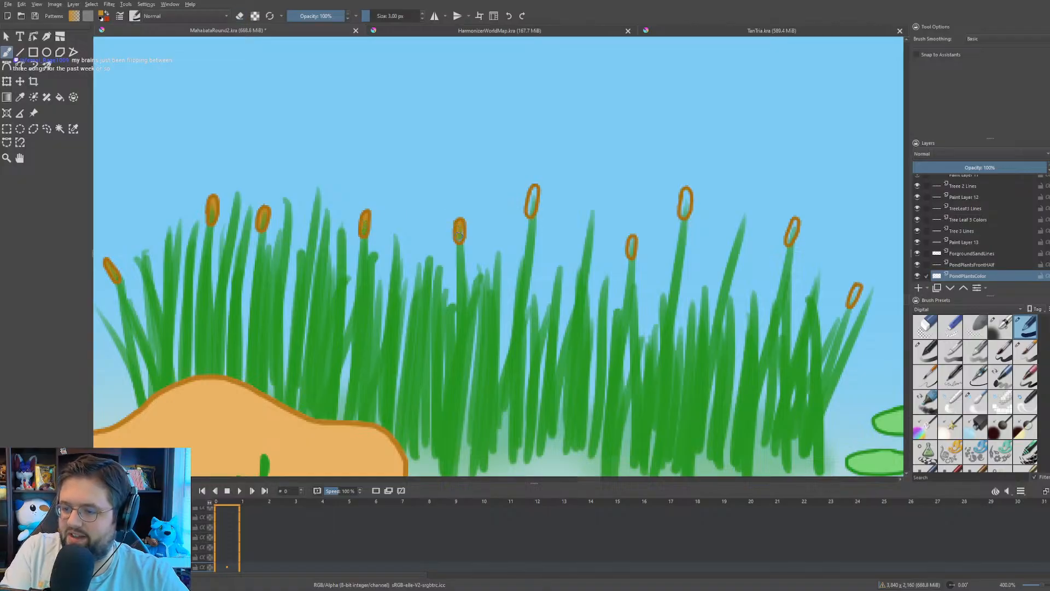
left_click_drag(535, 190, 529, 213)
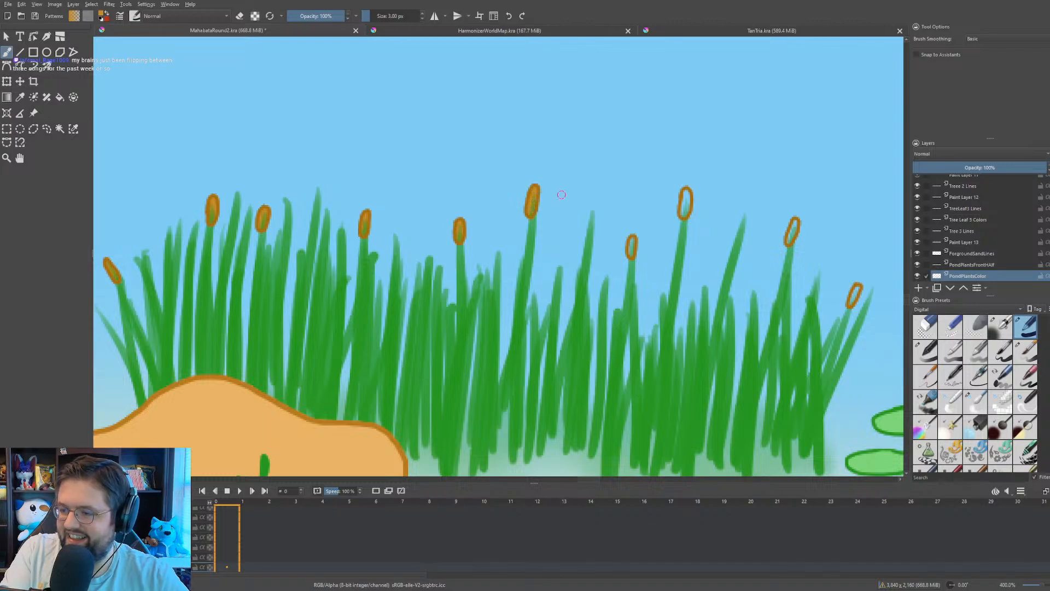
left_click_drag(632, 239, 631, 250)
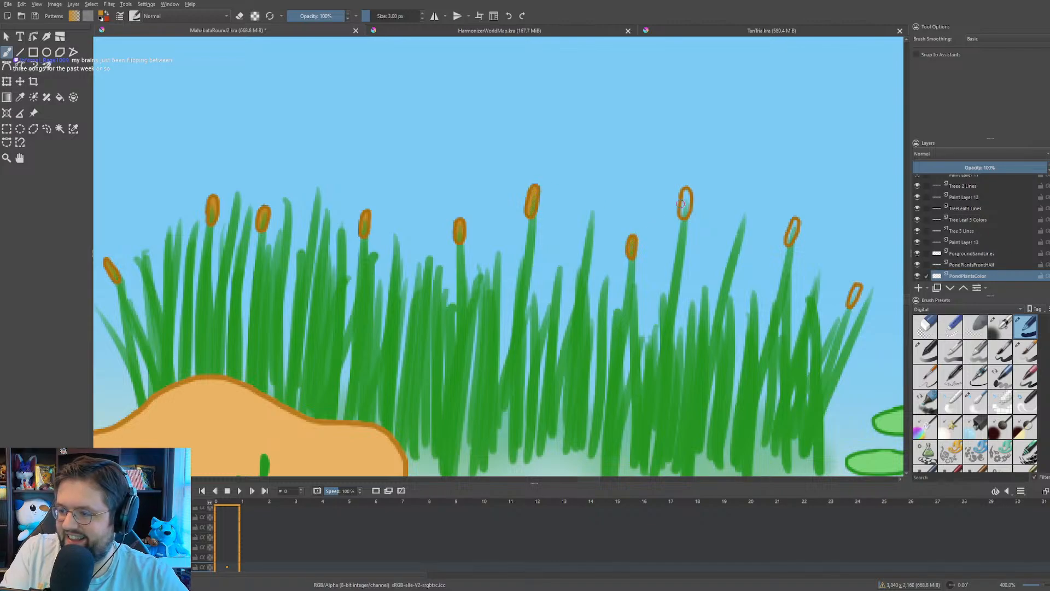
left_click_drag(683, 191, 686, 208)
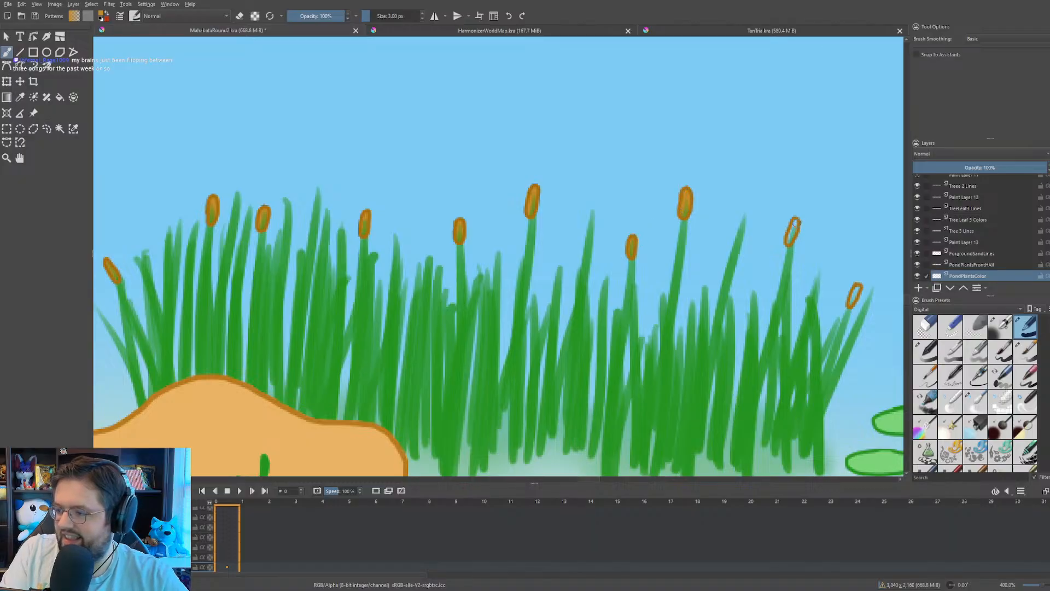
left_click_drag(795, 222, 790, 240)
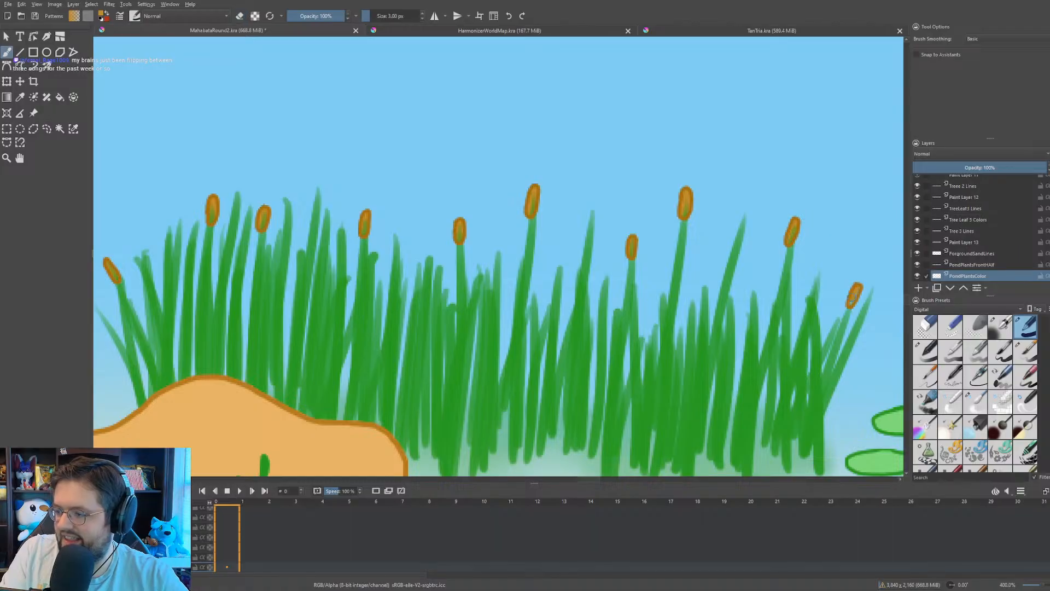
- Fill the five cattail heads of the reed clump just right of the second palm trunk with translucent brown
scroll(772, 319, "down", 2)
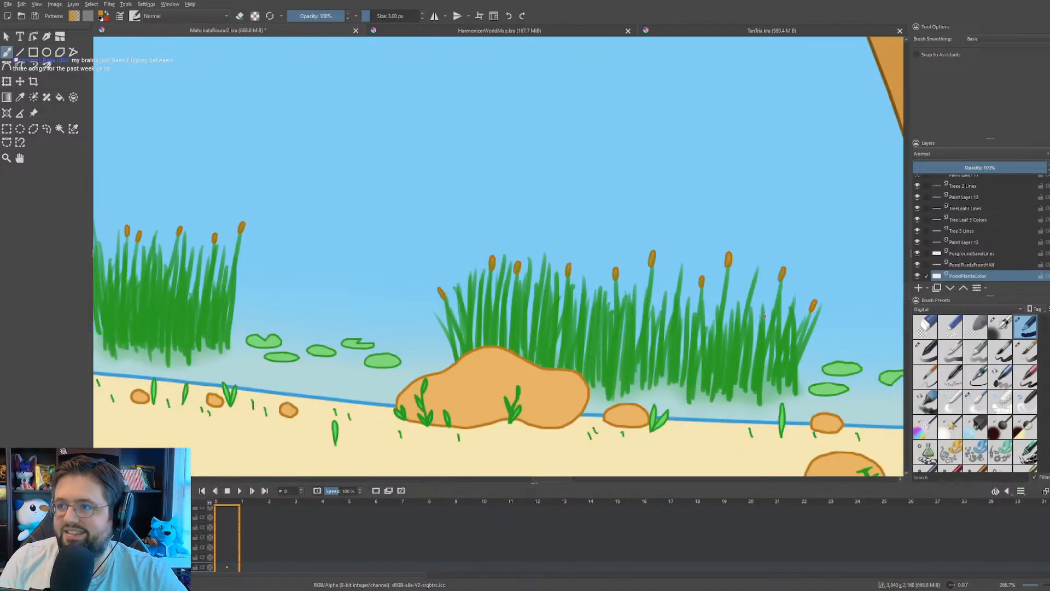
left_click_drag(772, 319, 453, 275)
left_click_drag(686, 307, 428, 308)
scroll(619, 305, "up", 2)
left_click_drag(620, 305, 495, 318)
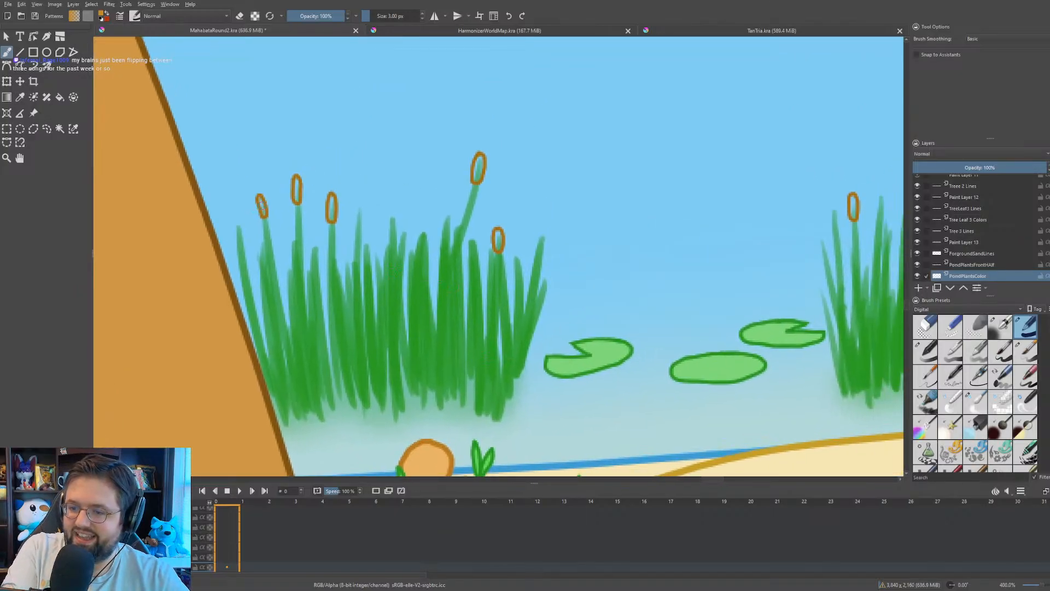
mouse_move(296, 180)
left_mouse_down()
mouse_move(297, 196)
mouse_move(331, 218)
left_mouse_up()
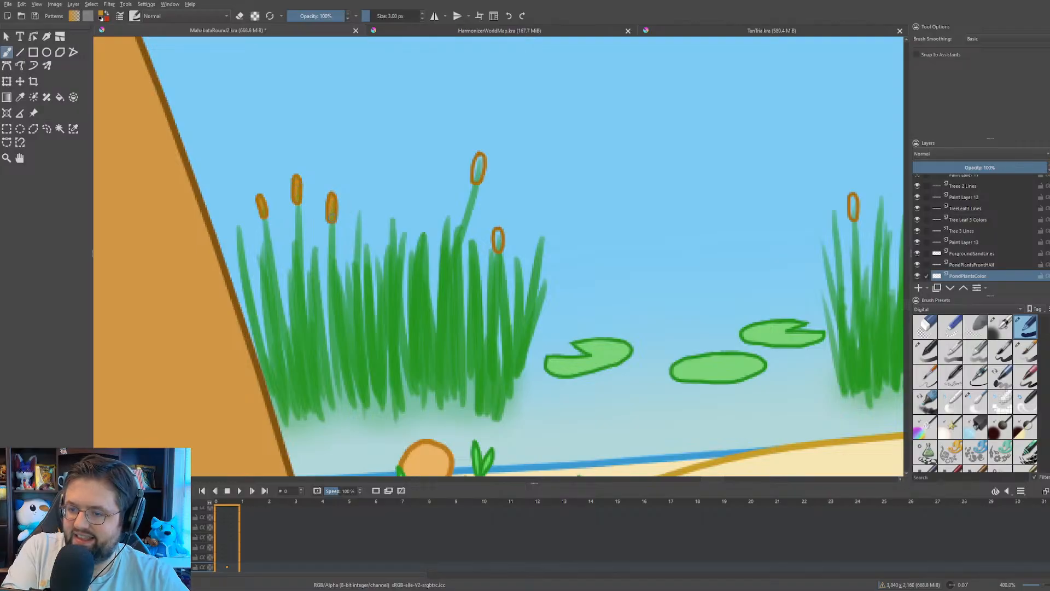
mouse_move(479, 157)
left_mouse_down()
mouse_move(477, 179)
mouse_move(479, 163)
left_mouse_up()
left_click_drag(498, 231, 498, 244)
- Fill the four cattail heads of the next small clump among the lily pads with translucent brown, erasing any overspill
left_click_drag(638, 221, 209, 264)
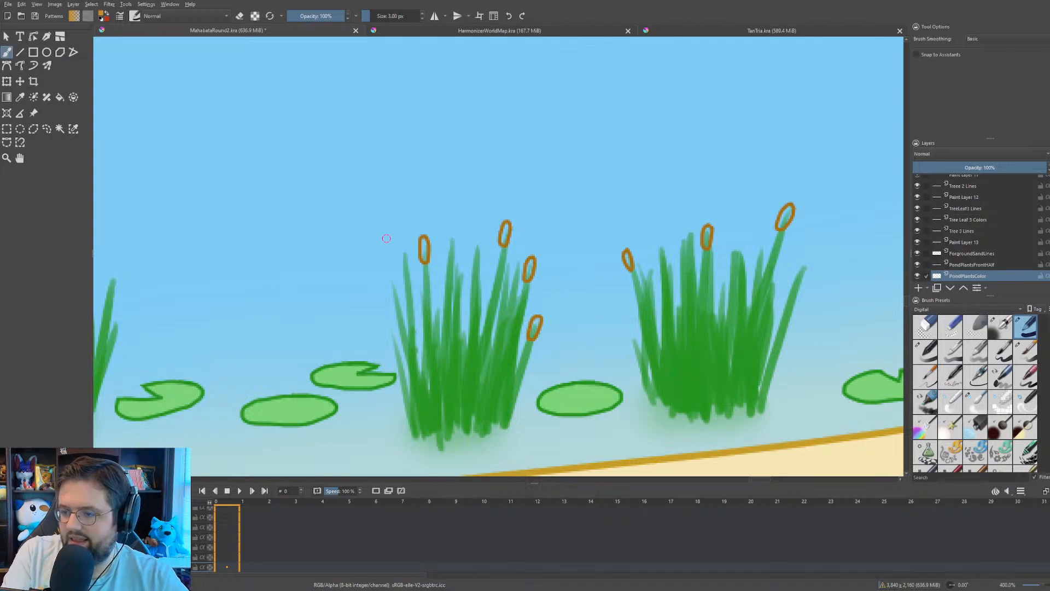
left_click_drag(423, 241, 425, 254)
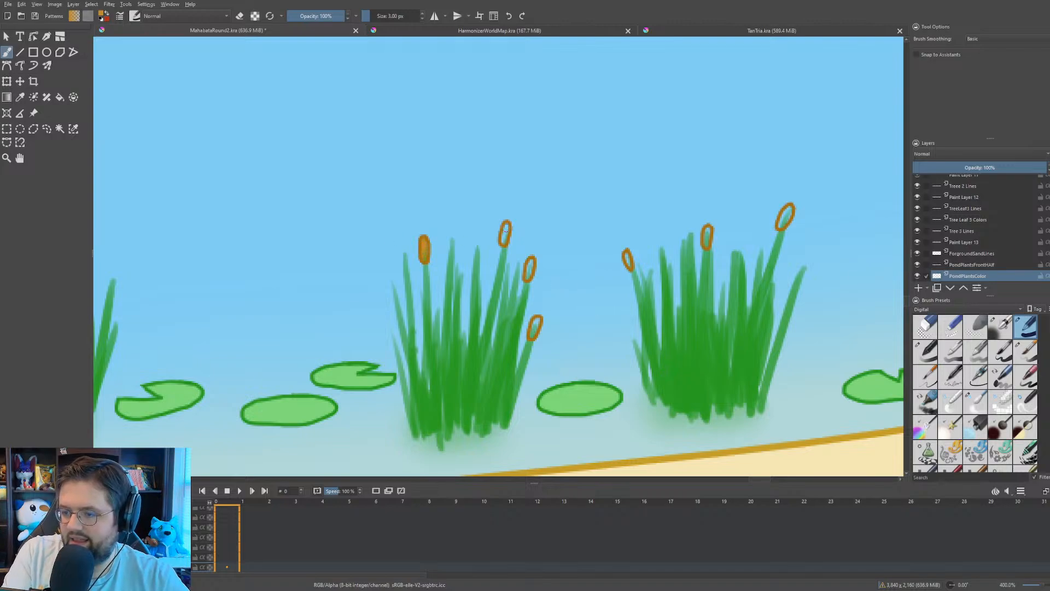
left_click_drag(506, 231, 528, 277)
key("e")
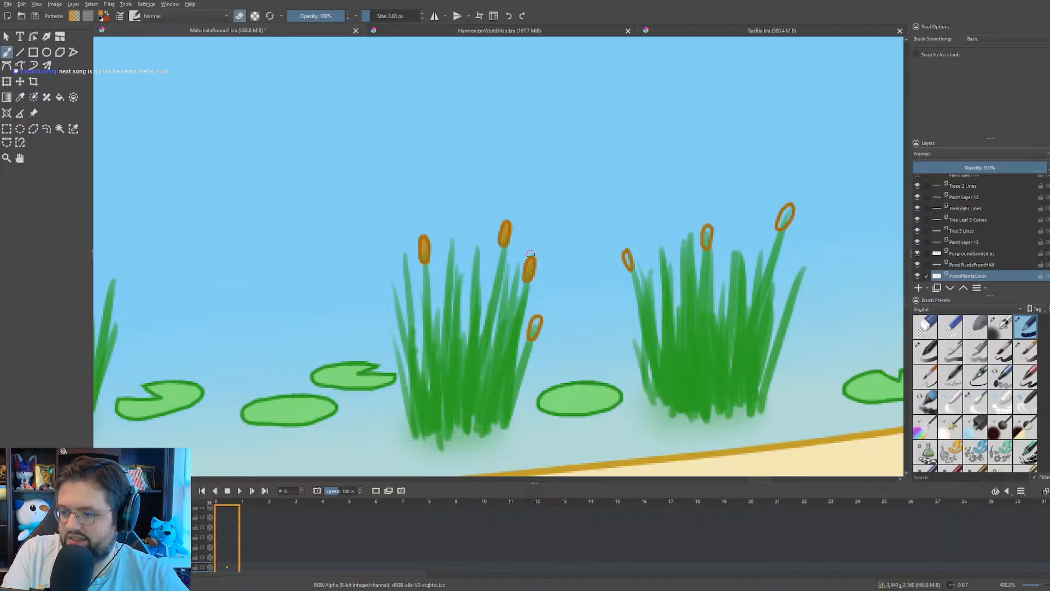
key("e")
left_click_drag(537, 319, 533, 334)
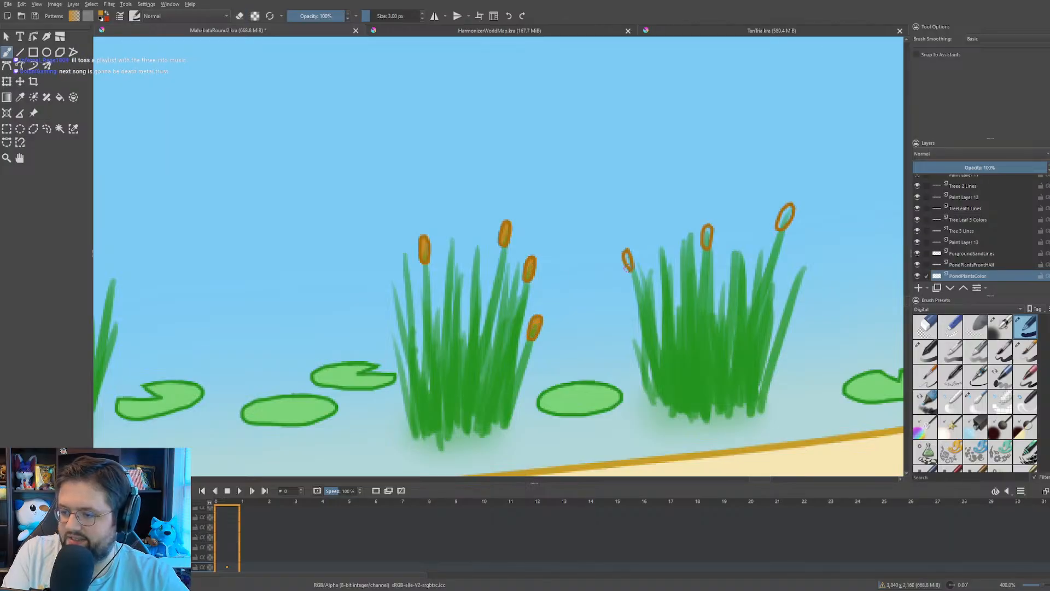
- Fill the three cattail heads of the small clump beside the sand bank with translucent brown
left_click_drag(629, 254, 627, 266)
left_click_drag(704, 228, 706, 242)
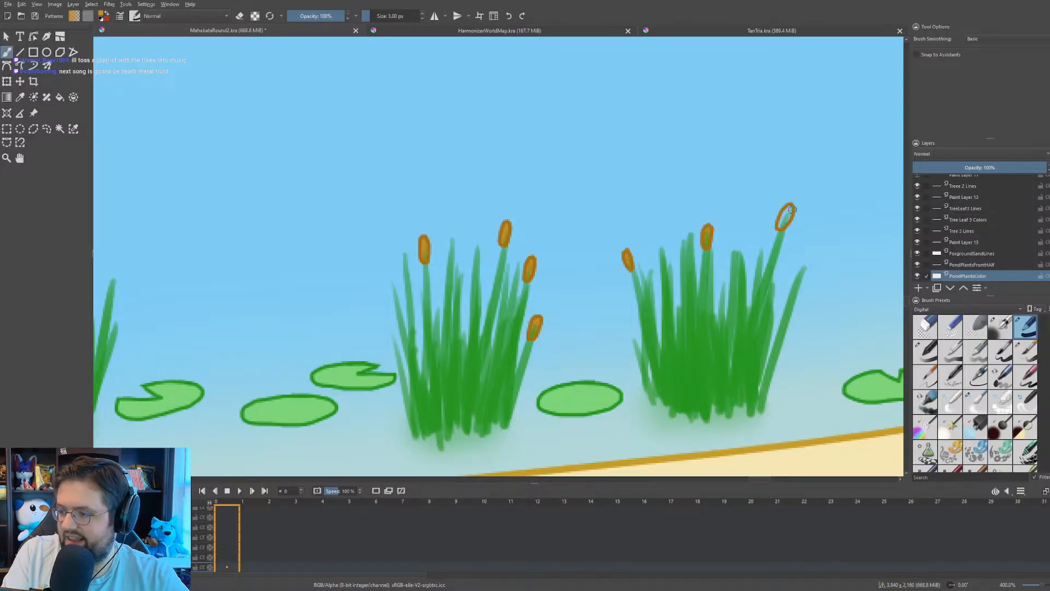
left_click_drag(786, 207, 782, 226)
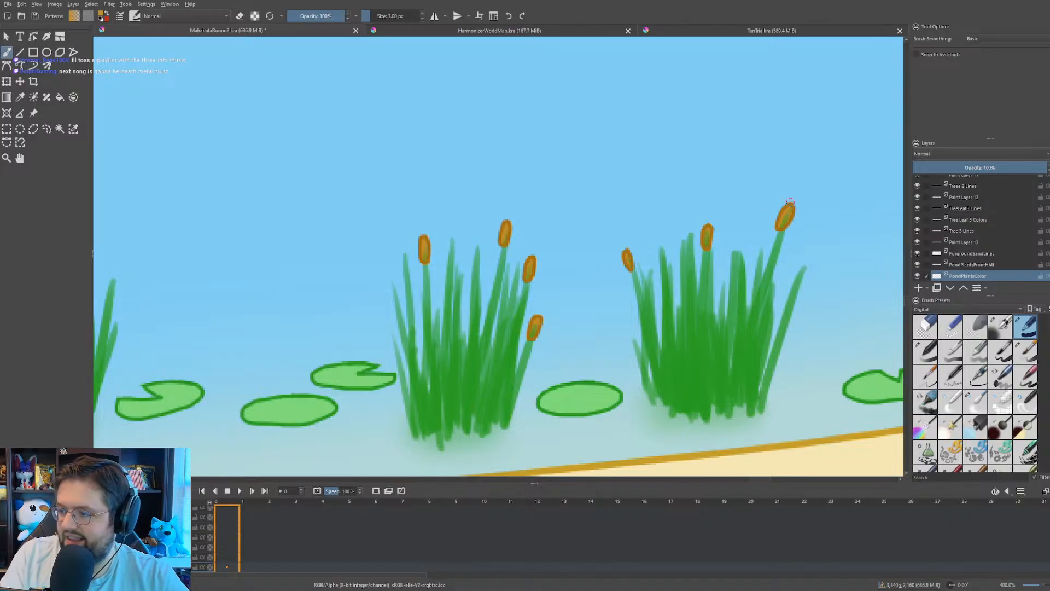
- Fill the two cattail heads at the canvas's right edge with translucent brown
scroll(530, 218, "down", 3)
left_click_drag(520, 216, 382, 235)
scroll(695, 241, "up", 5)
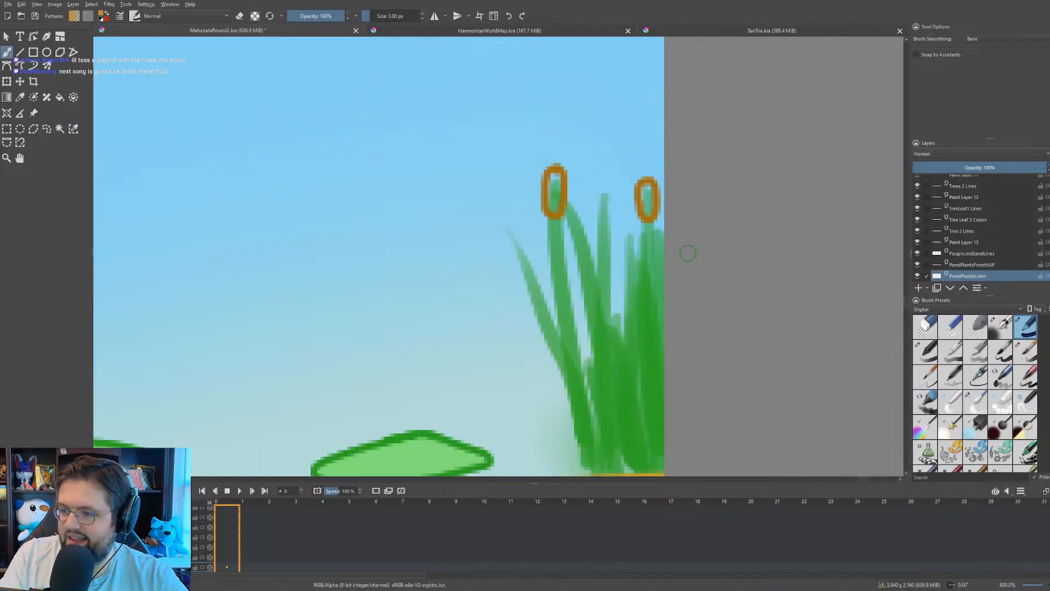
left_click_drag(554, 174, 553, 205)
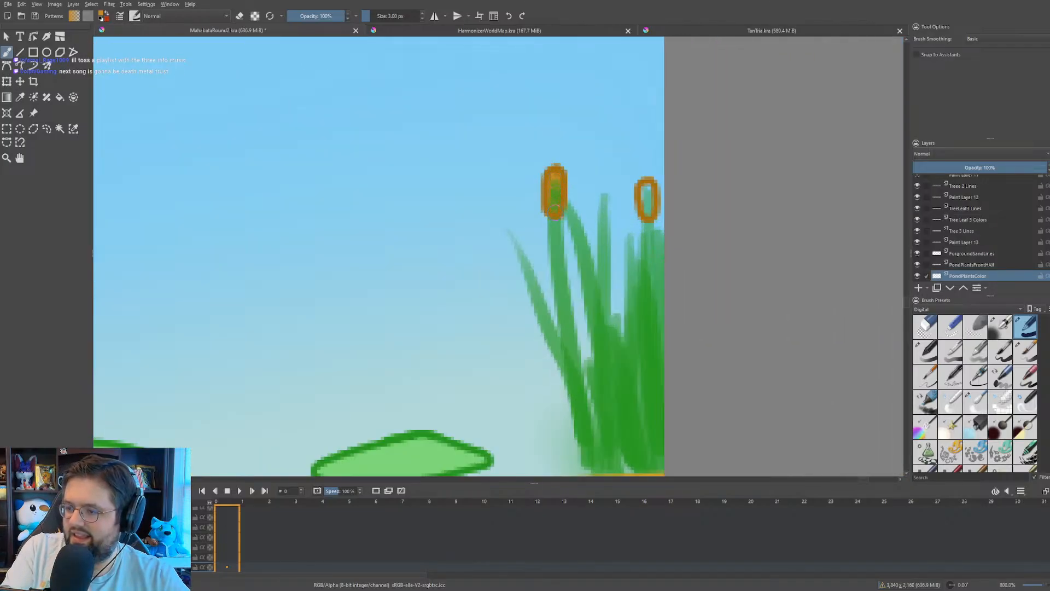
left_click_drag(647, 183, 647, 214)
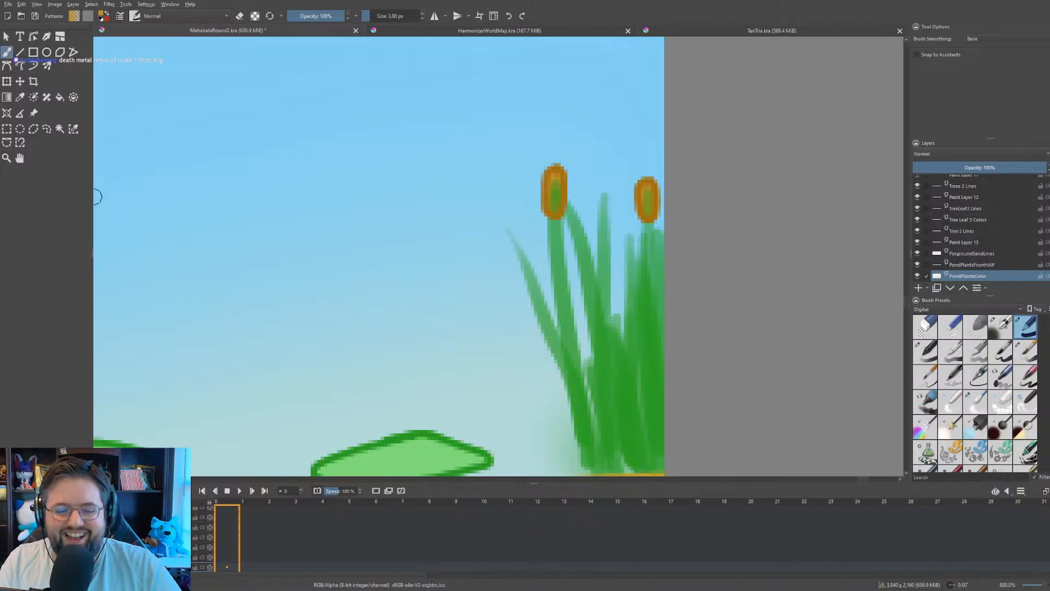
- Make PondPlantsFrontHAlf the active layer, toggling its visibility and that of ForgroundSandLines to check what each contains
left_click_drag(373, 233, 368, 245)
scroll(598, 224, "down", 5)
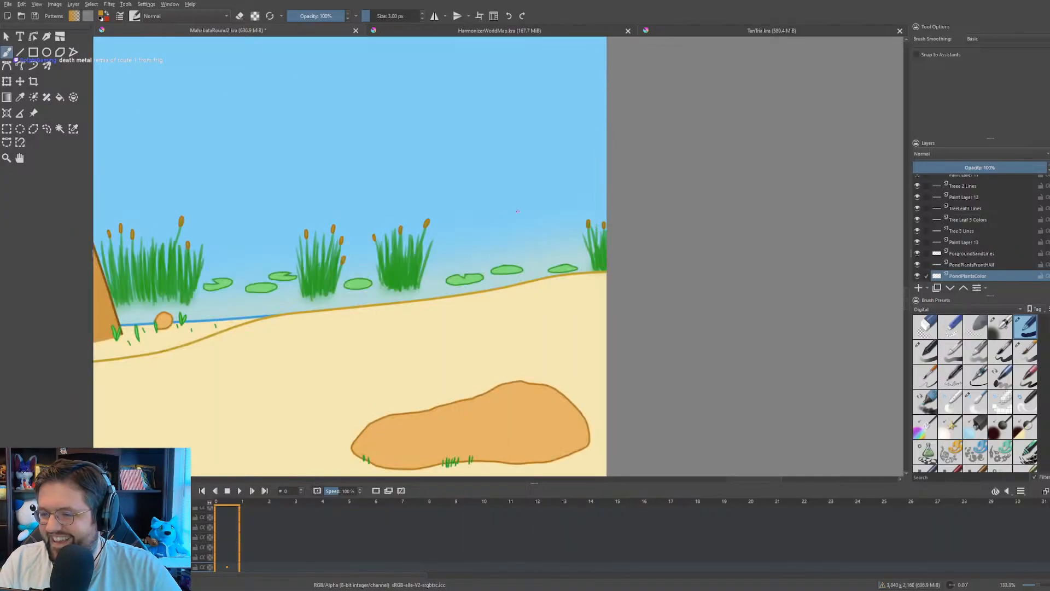
left_click(984, 264)
scroll(673, 207, "up", 6)
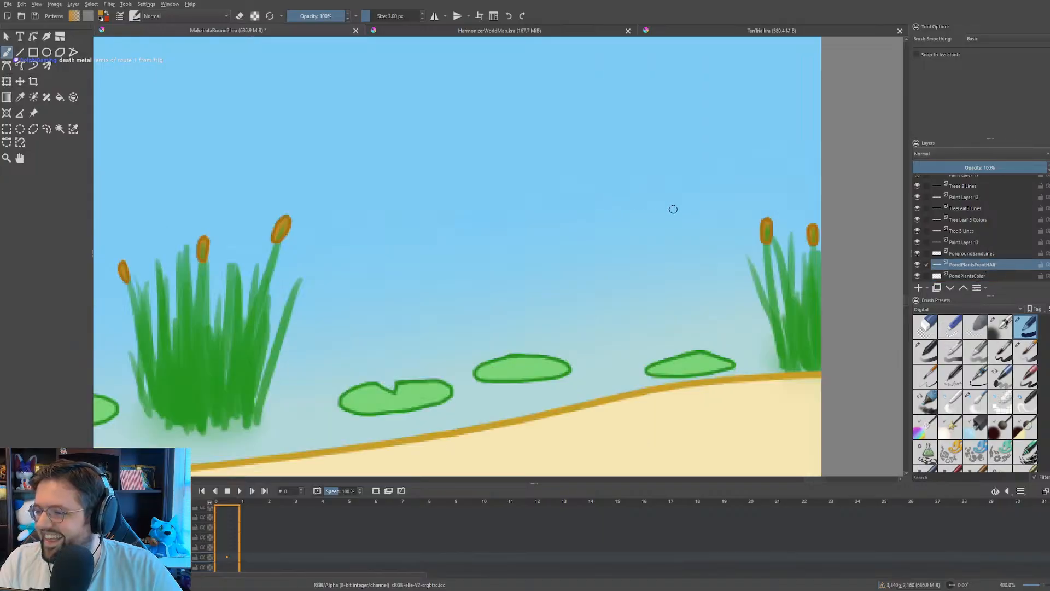
scroll(392, 264, "up", 1)
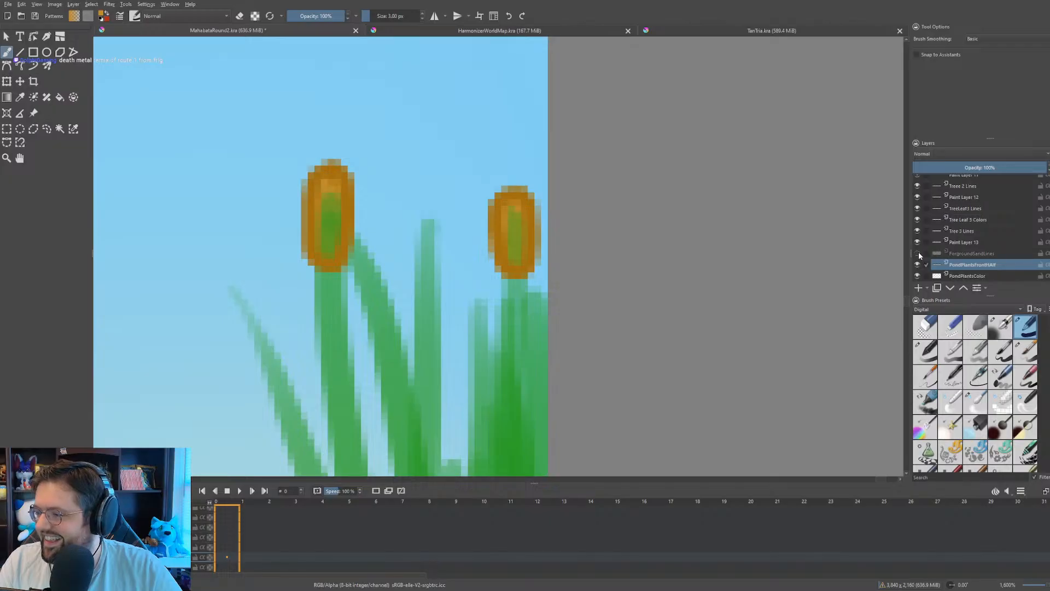
left_click(918, 253)
left_click(914, 255)
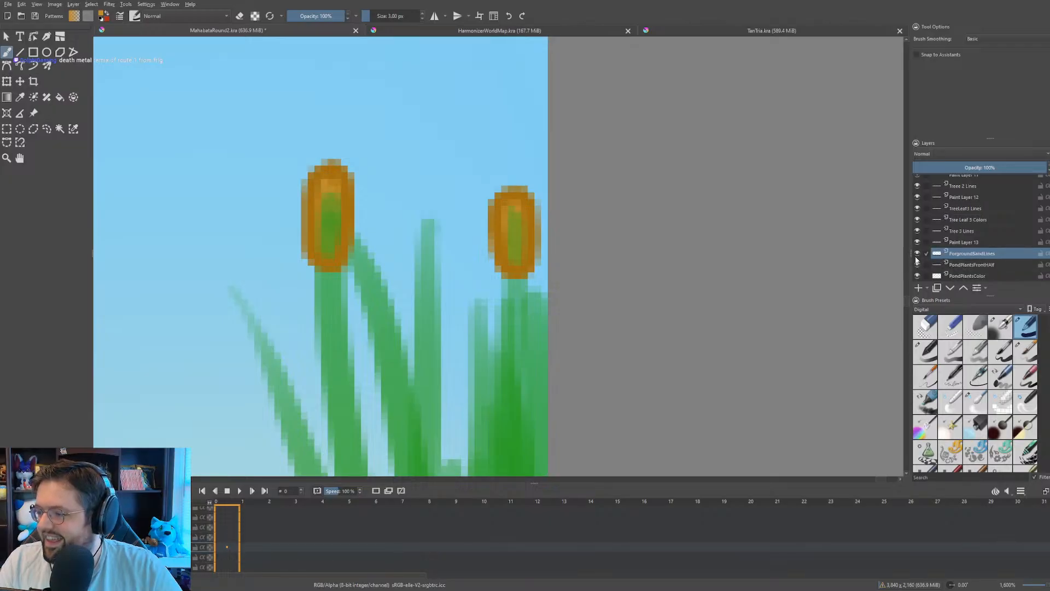
left_click(917, 253)
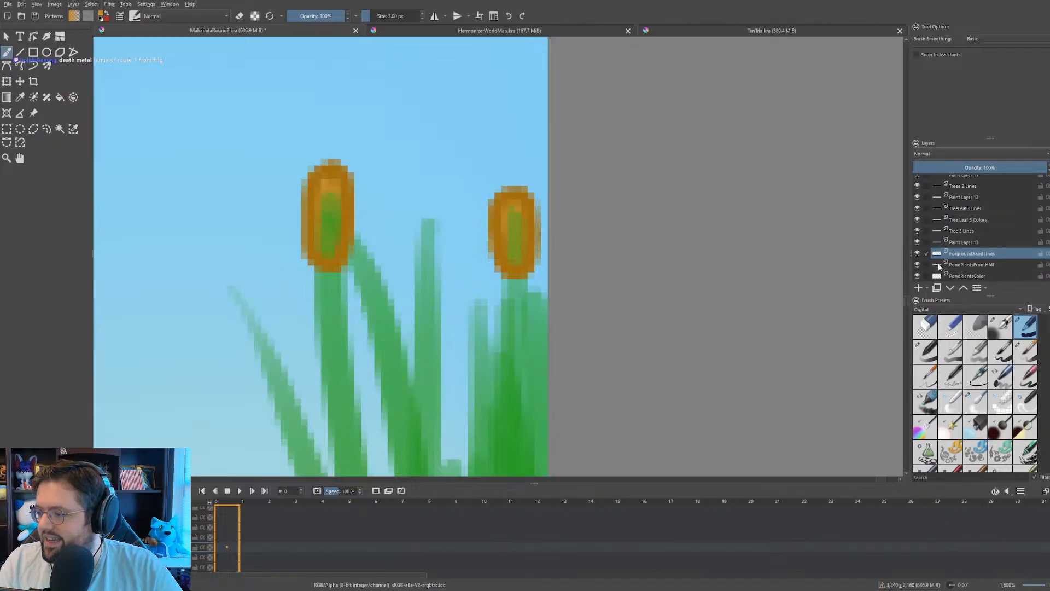
left_click(957, 265)
left_click(918, 265)
left_click(917, 264)
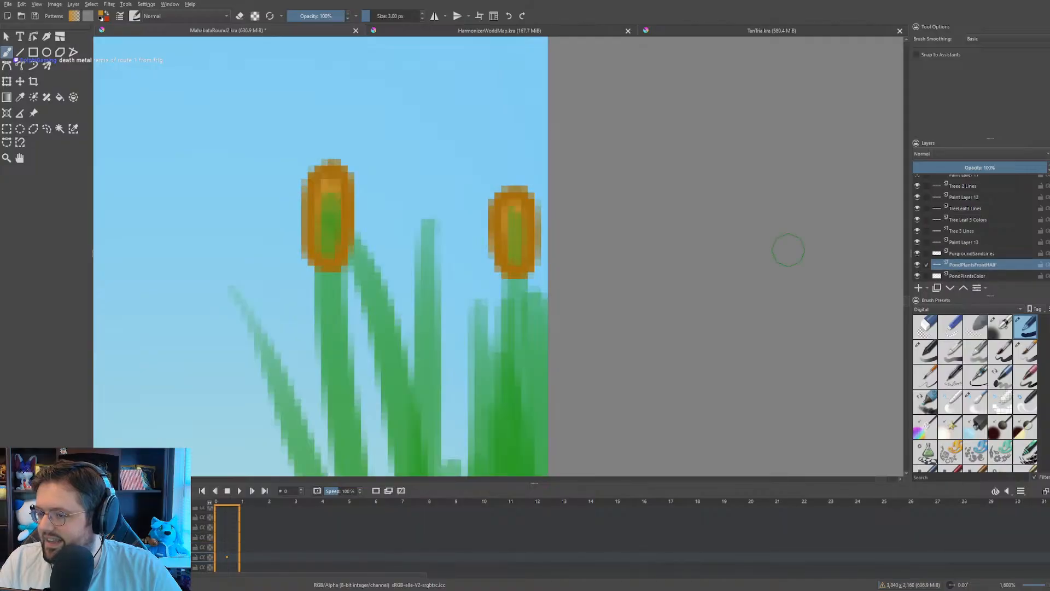
scroll(466, 194, "left", 2)
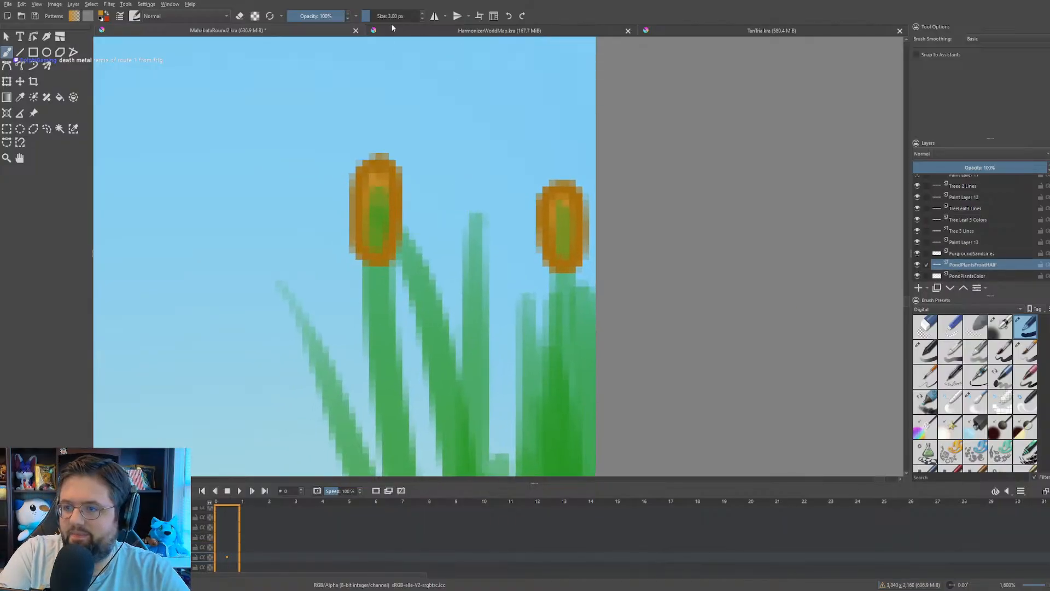
- Set the brush to a 2 px eraser and erase the green stalks inside the two cattail heads at the canvas's right edge
left_click(422, 19)
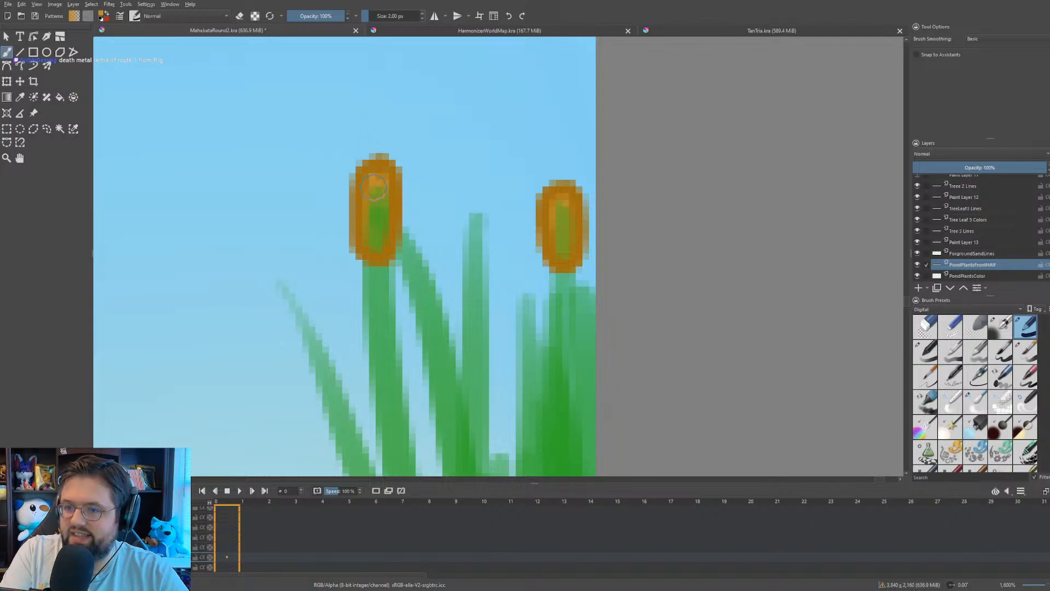
key("e")
left_click_drag(377, 184, 375, 243)
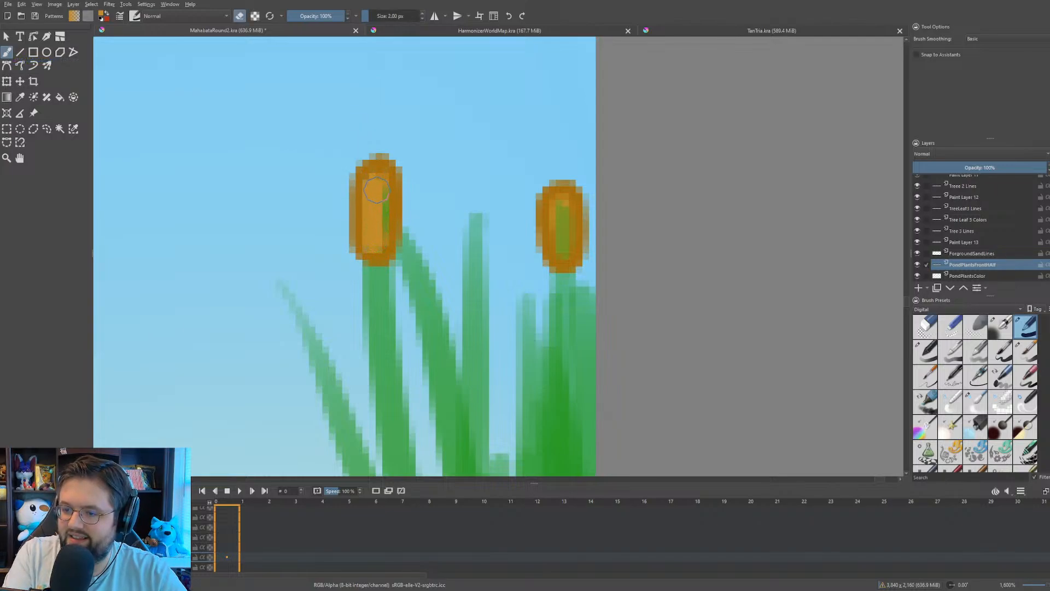
mouse_move(377, 190)
left_mouse_down()
mouse_move(384, 224)
mouse_move(374, 211)
left_mouse_up()
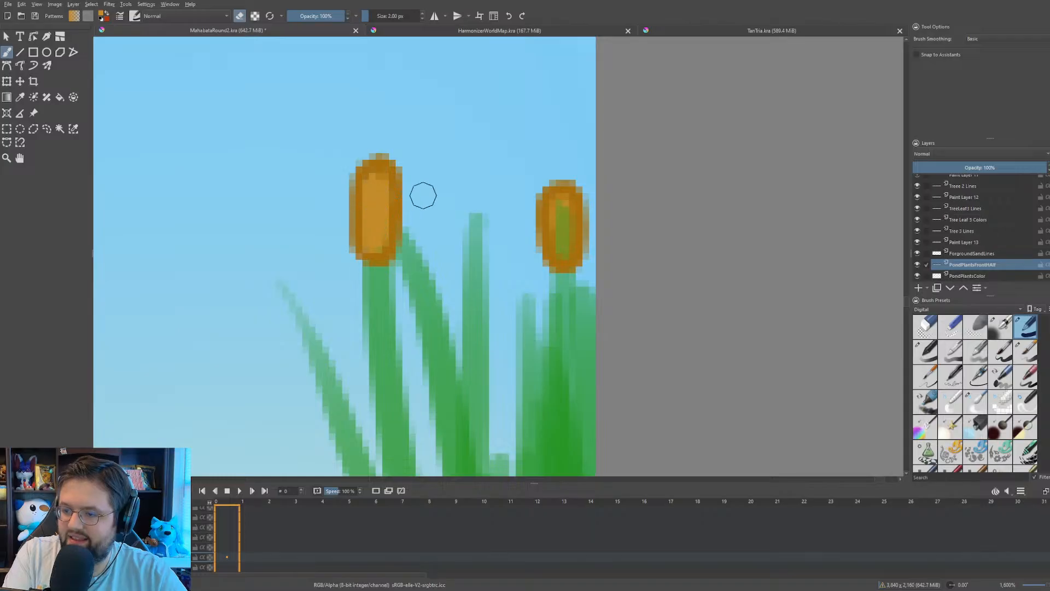
left_click_drag(565, 202, 563, 257)
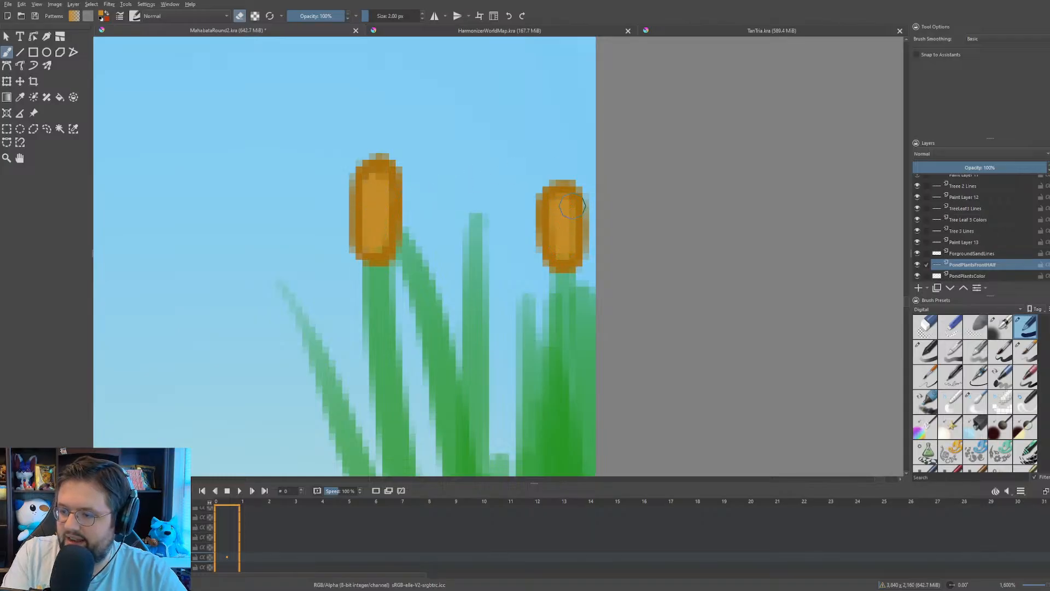
- Erase the green stalks inside the three cattail heads of the small clump beside the sand bank
scroll(399, 215, "down", 6)
scroll(404, 230, "up", 4)
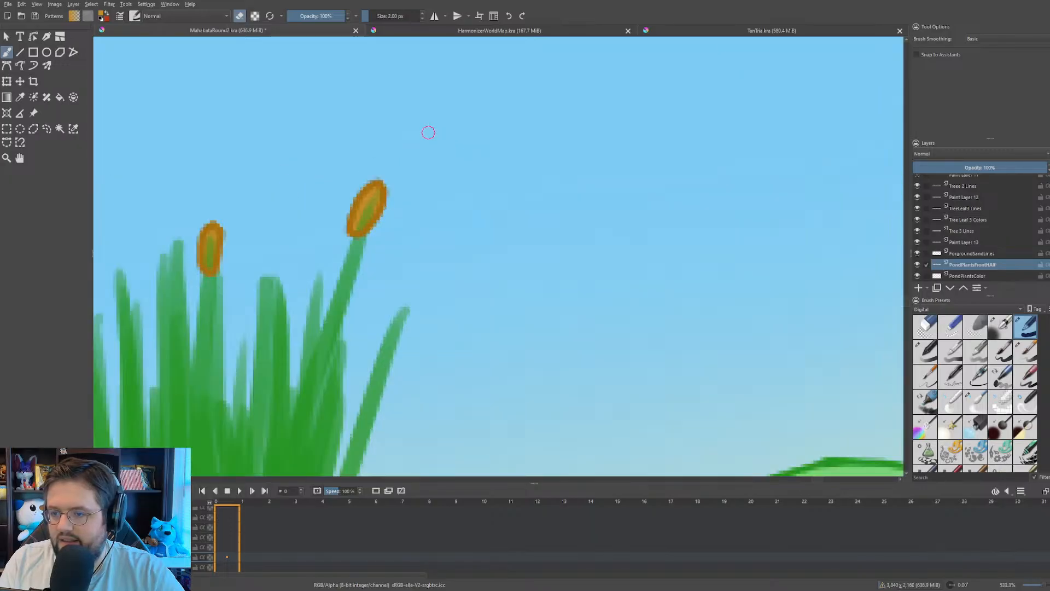
left_click_drag(495, 159, 606, 176)
scroll(514, 219, "up", 1)
left_click_drag(522, 221, 674, 161)
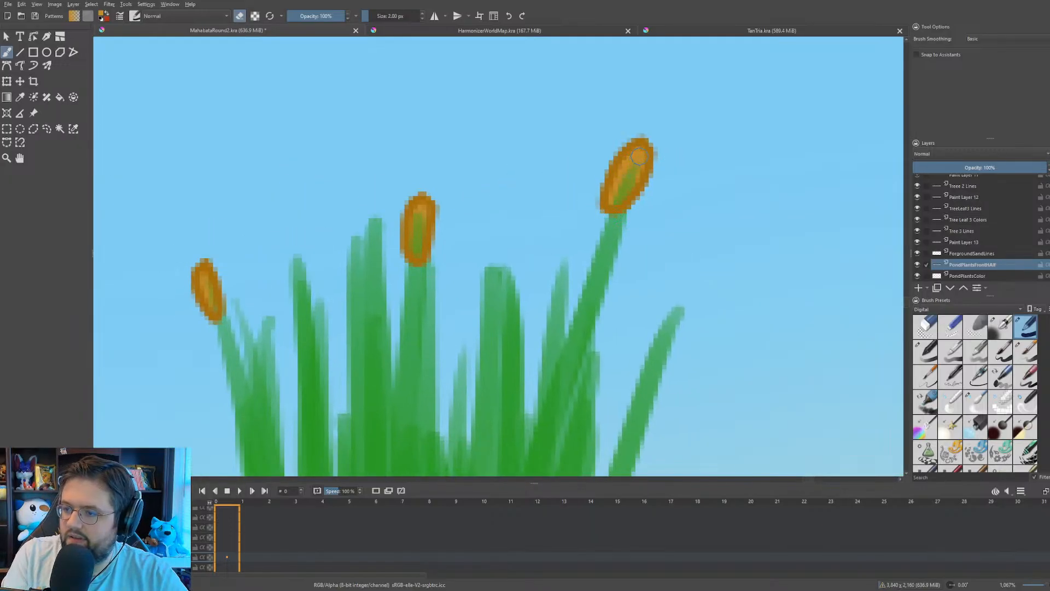
left_click_drag(639, 157, 618, 195)
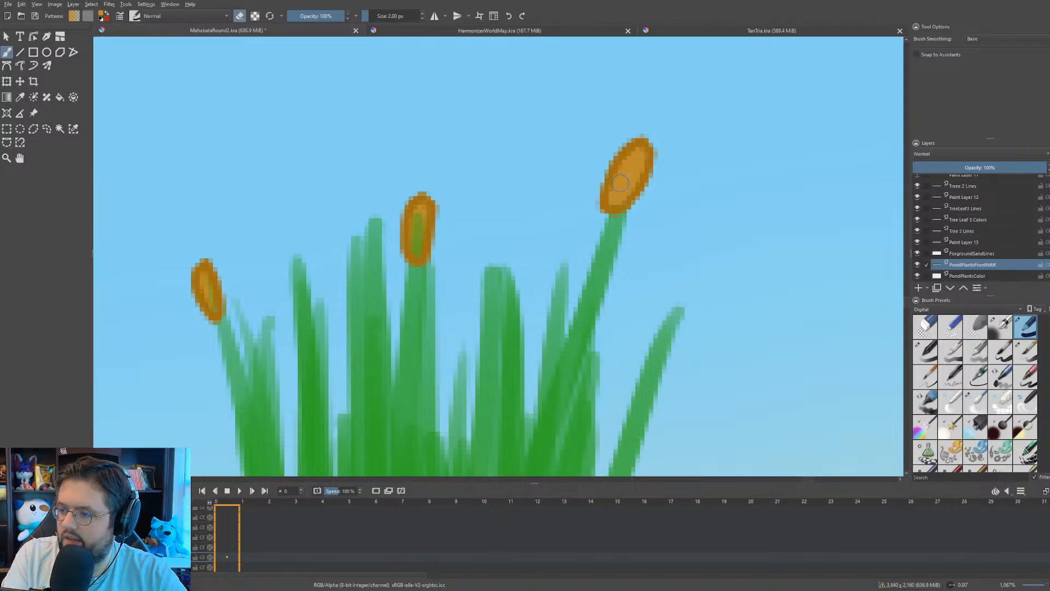
mouse_move(416, 222)
left_mouse_down()
mouse_move(419, 260)
mouse_move(418, 227)
mouse_move(414, 247)
left_mouse_up()
key("ctrl+z")
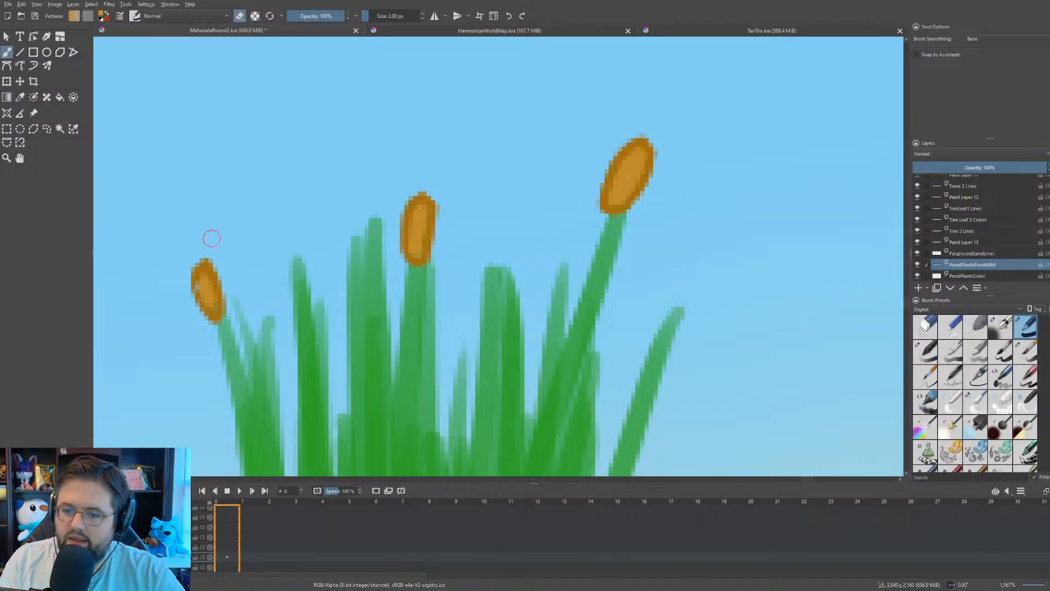
left_click_drag(209, 237, 252, 249)
- Erase the green stalks inside the four cattail heads of the neighbouring small clump among the lily pads
scroll(253, 249, "down", 5)
scroll(445, 251, "up", 4)
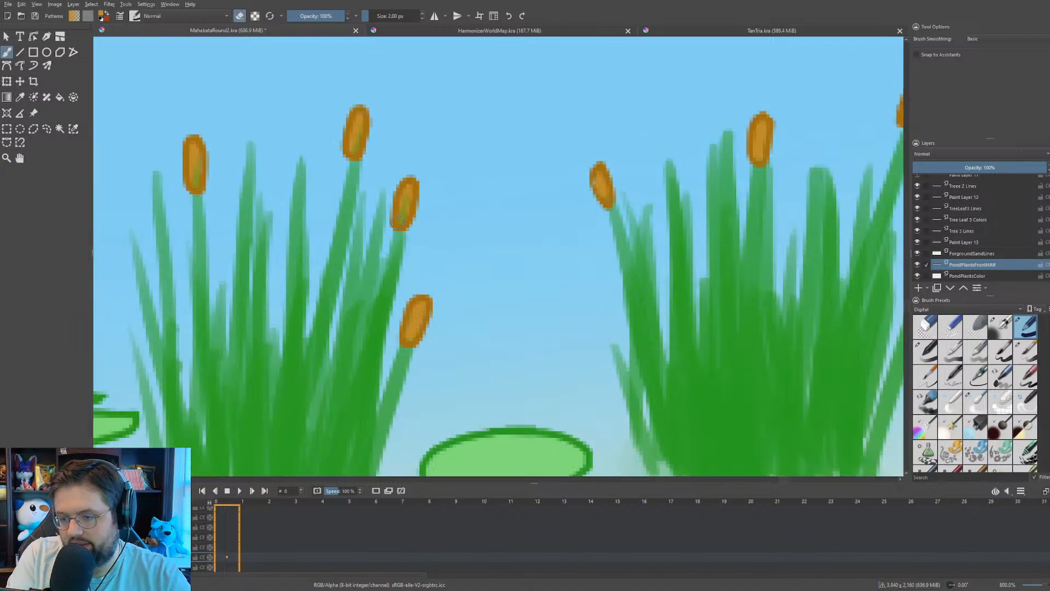
left_click_drag(413, 325, 411, 330)
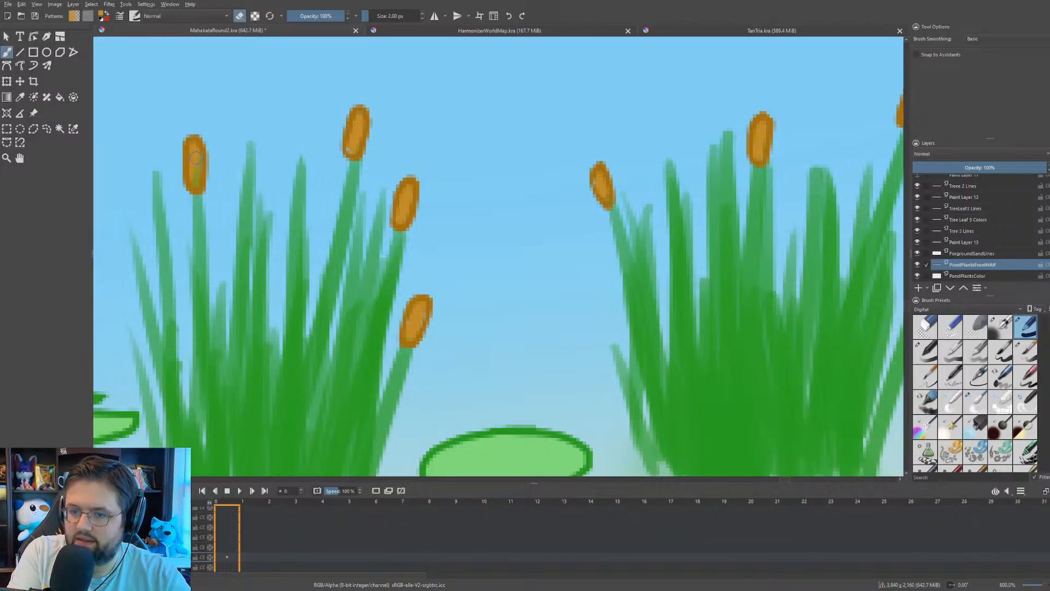
mouse_move(196, 158)
left_mouse_down()
mouse_move(196, 184)
mouse_move(660, 175)
left_mouse_up()
- Erase the green stalks inside the five cattail heads of the clump just right of the palm trunk
scroll(237, 163, "down", 3)
scroll(479, 221, "up", 2)
left_click_drag(479, 221, 703, 321)
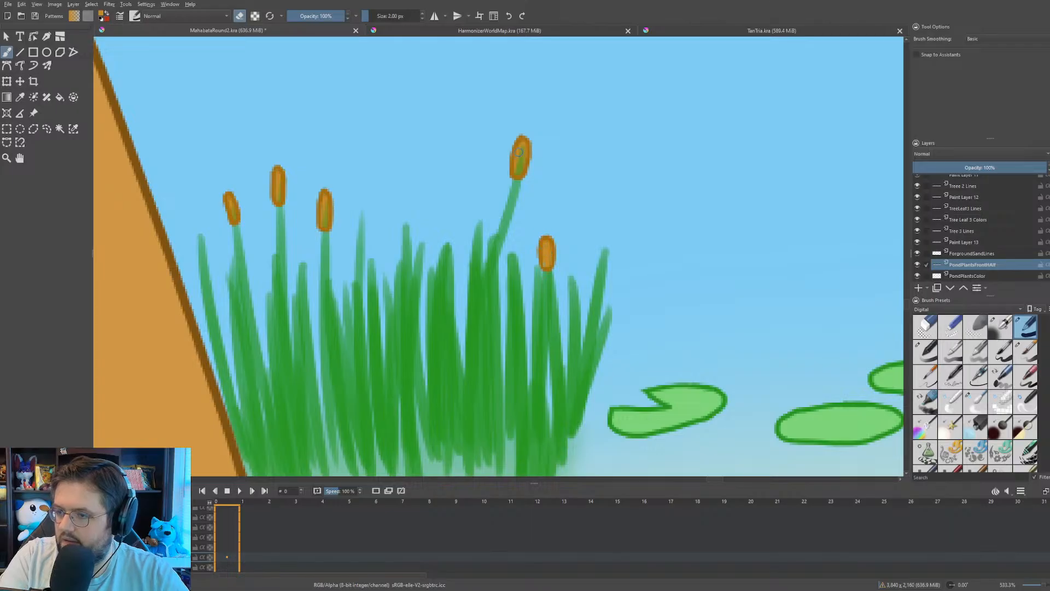
left_click_drag(524, 144, 518, 164)
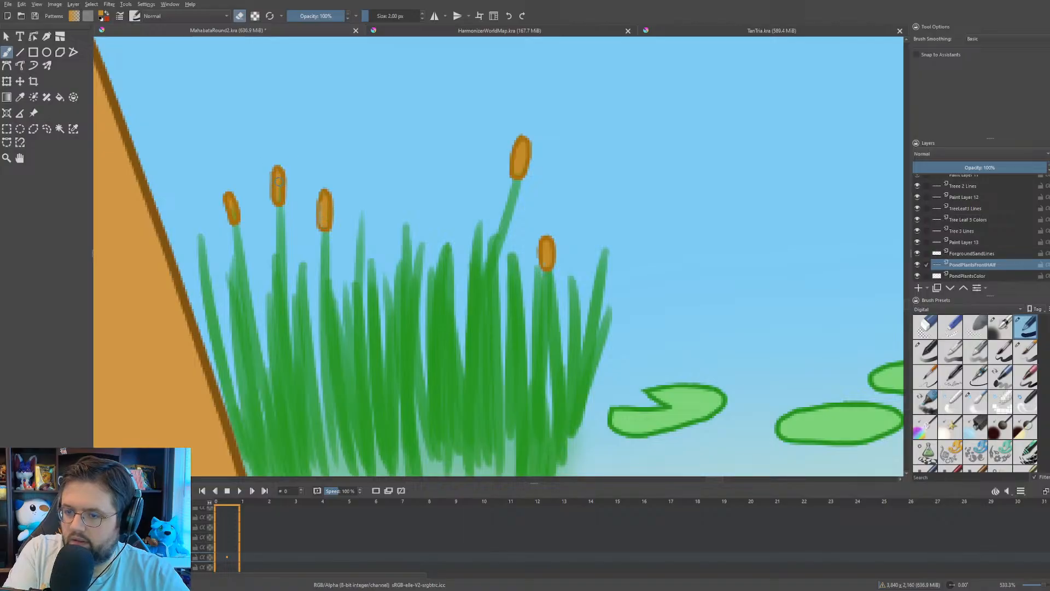
mouse_move(279, 181)
left_mouse_down()
mouse_move(278, 197)
mouse_move(234, 217)
left_mouse_up()
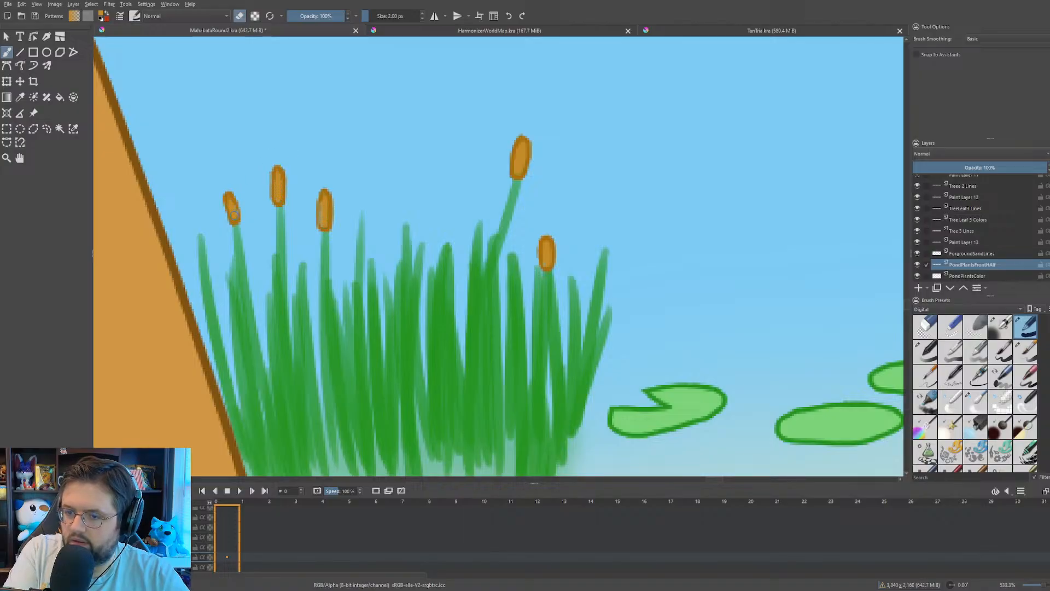
- Erase the green stalks inside the five rightmost cattail heads of the wide clump left of the palm trunk
scroll(247, 174, "down", 4)
left_click_drag(248, 174, 561, 161)
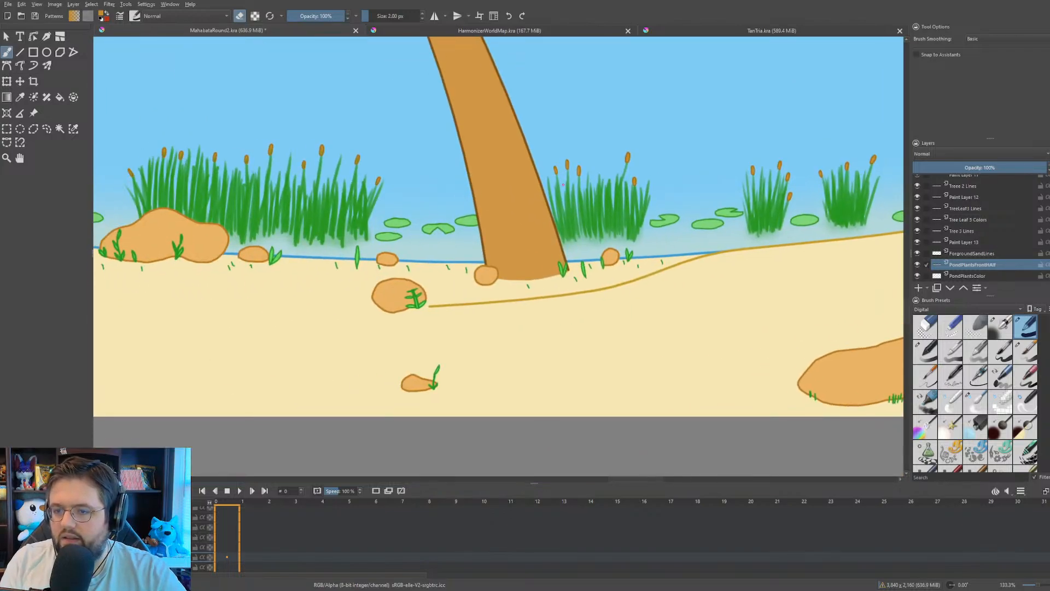
scroll(336, 174, "up", 4)
left_click_drag(347, 166, 420, 241)
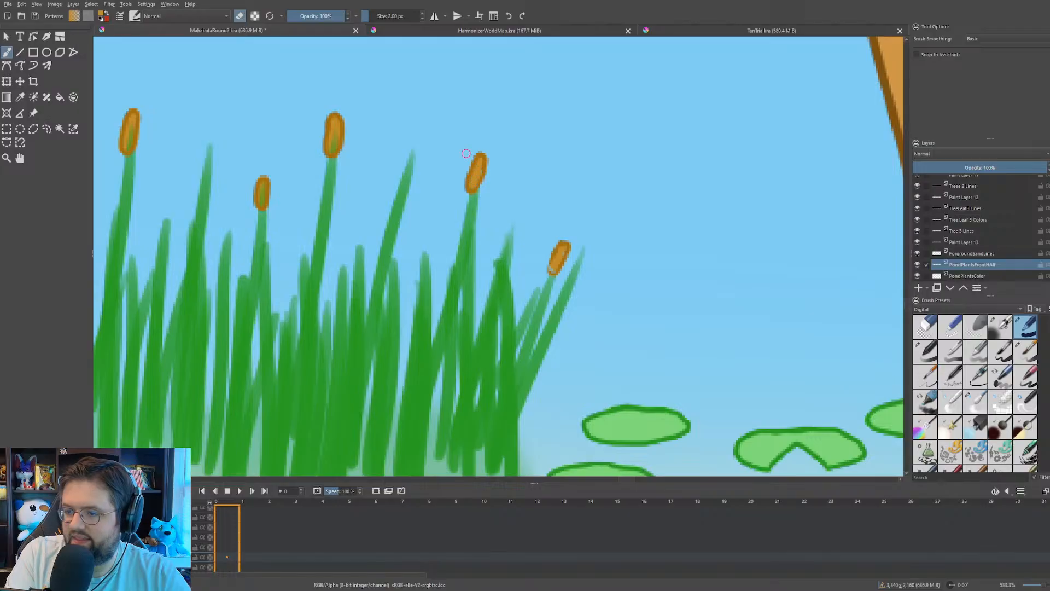
left_click_drag(334, 131, 332, 145)
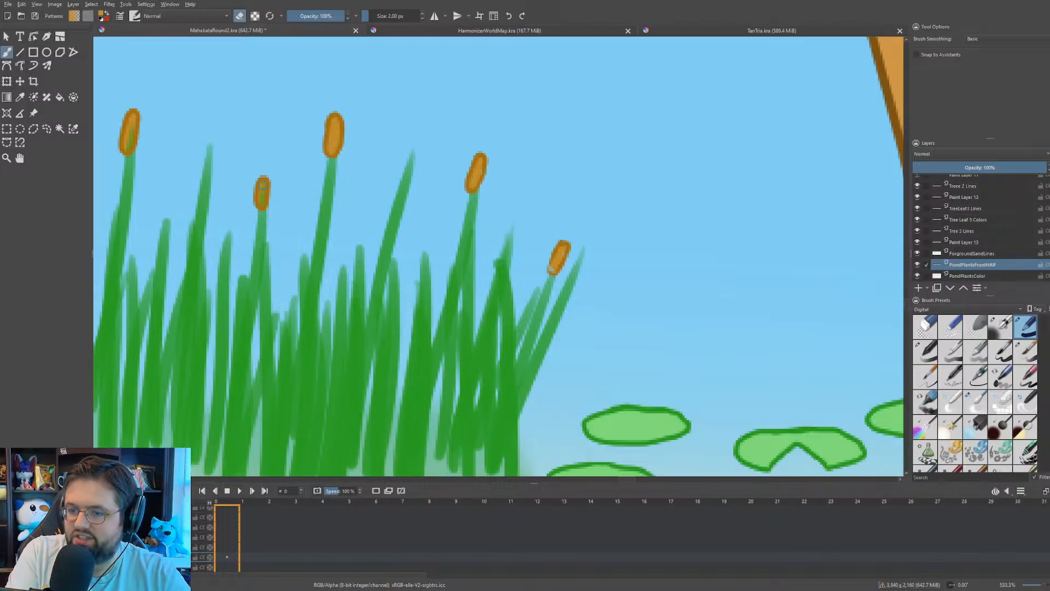
left_click_drag(262, 185, 262, 198)
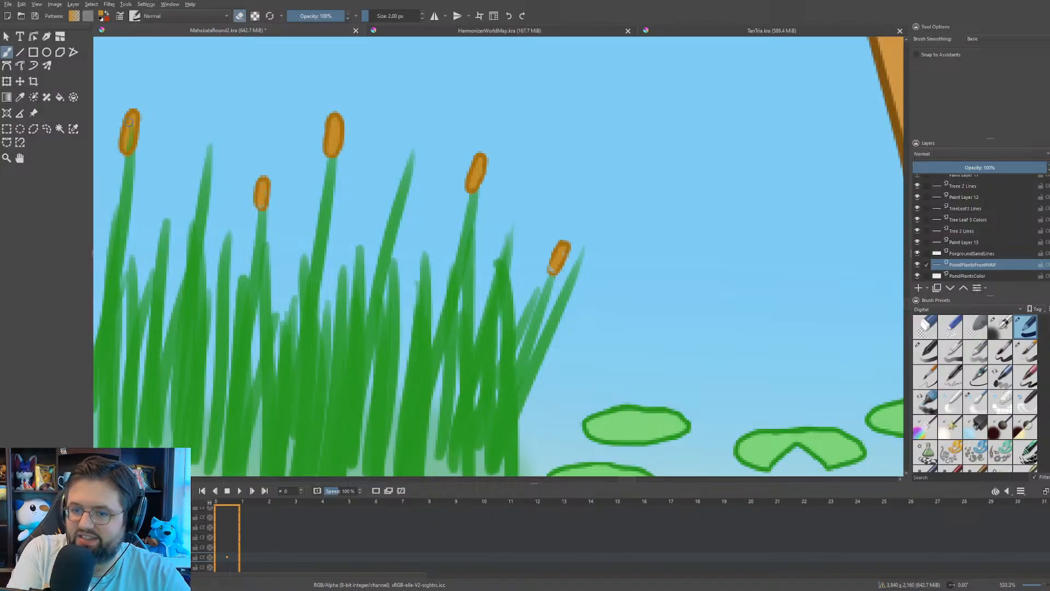
left_click_drag(133, 119, 129, 139)
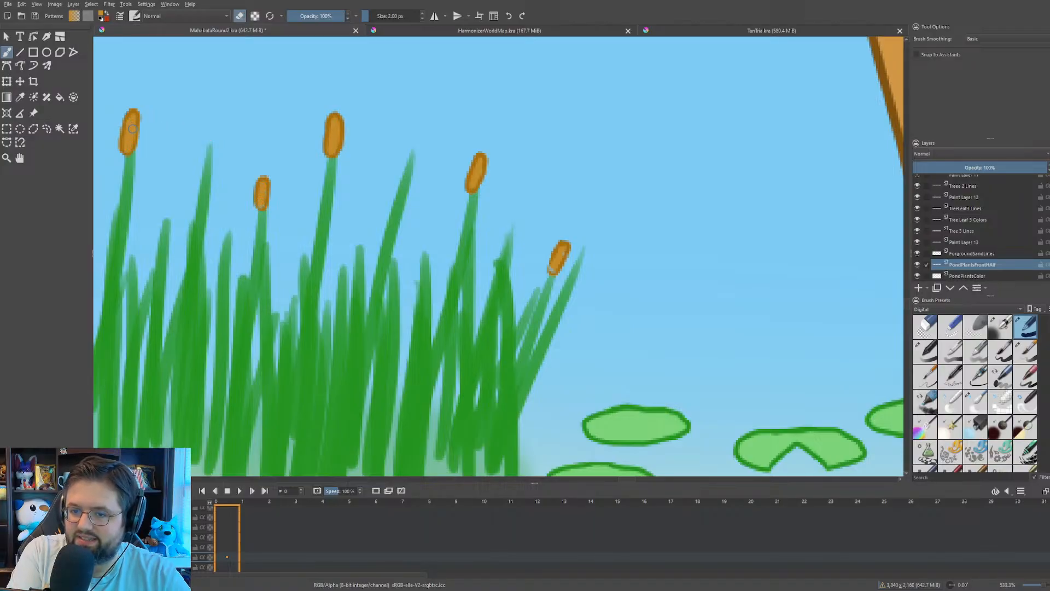
- Erase the green stalks inside the remaining cattail heads of the wide clump, ending with the leaning one behind the large rock
scroll(596, 235, "down", 3)
scroll(321, 185, "up", 4)
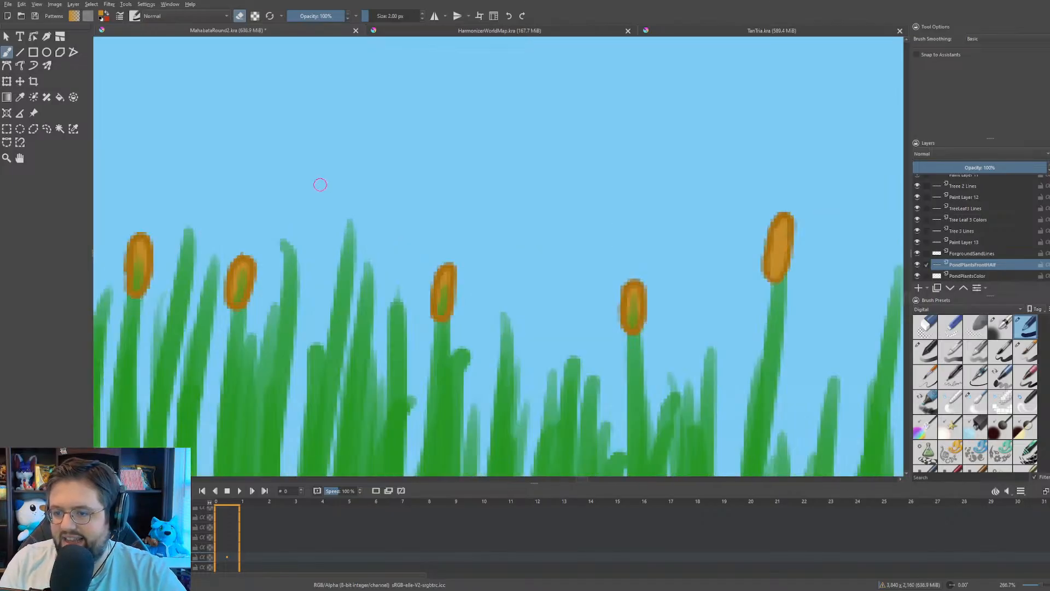
left_click_drag(395, 192, 607, 112)
scroll(581, 110, "down", 1)
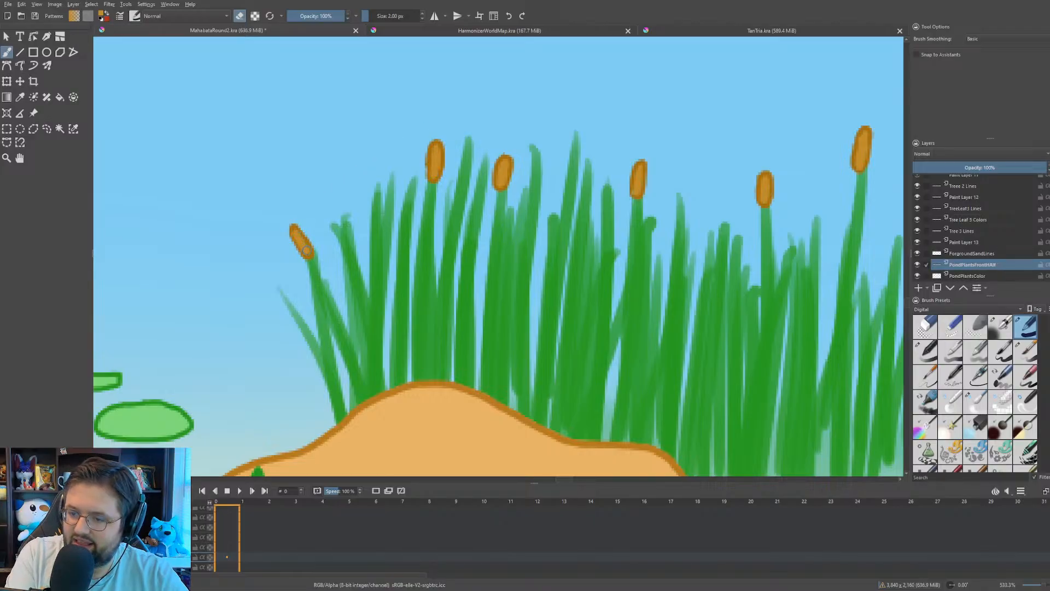
- Erase the green stalks inside the five cattail heads of the dense clump left of the large rock
scroll(509, 228, "down", 4)
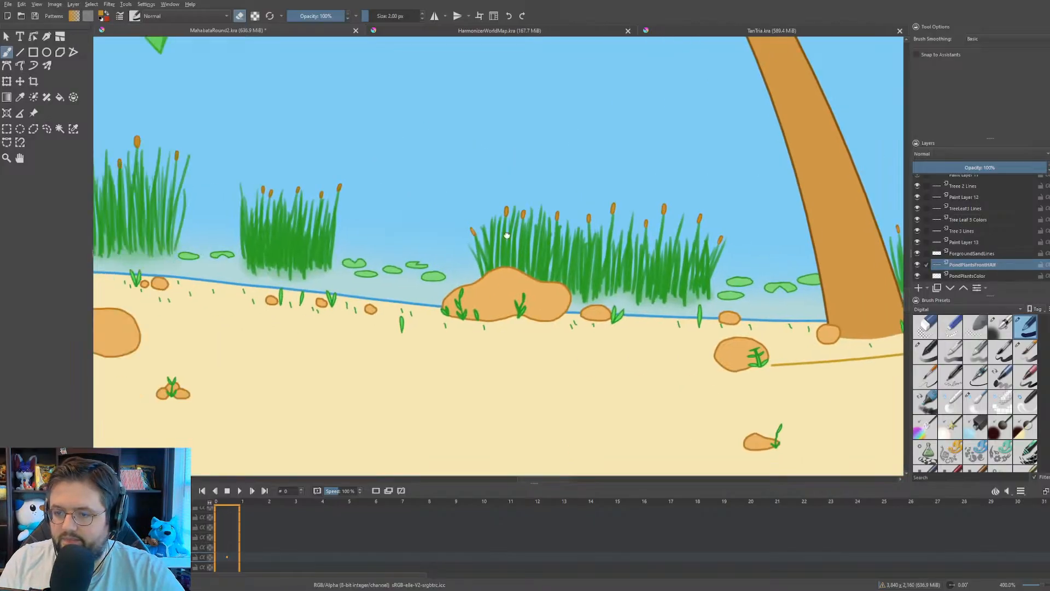
scroll(344, 162, "up", 3)
scroll(481, 141, "up", 3)
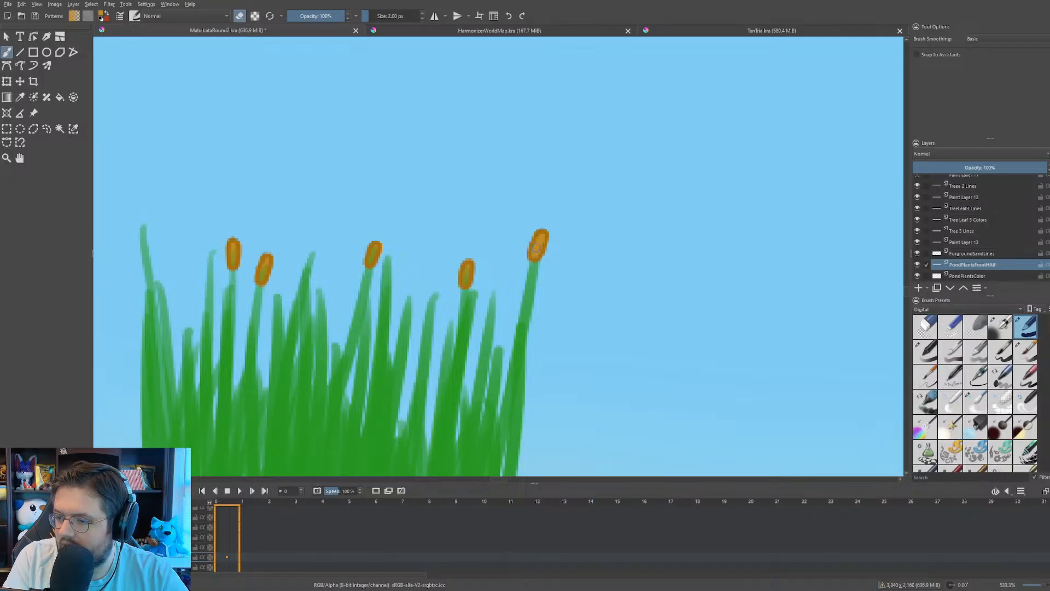
left_click_drag(468, 266, 466, 280)
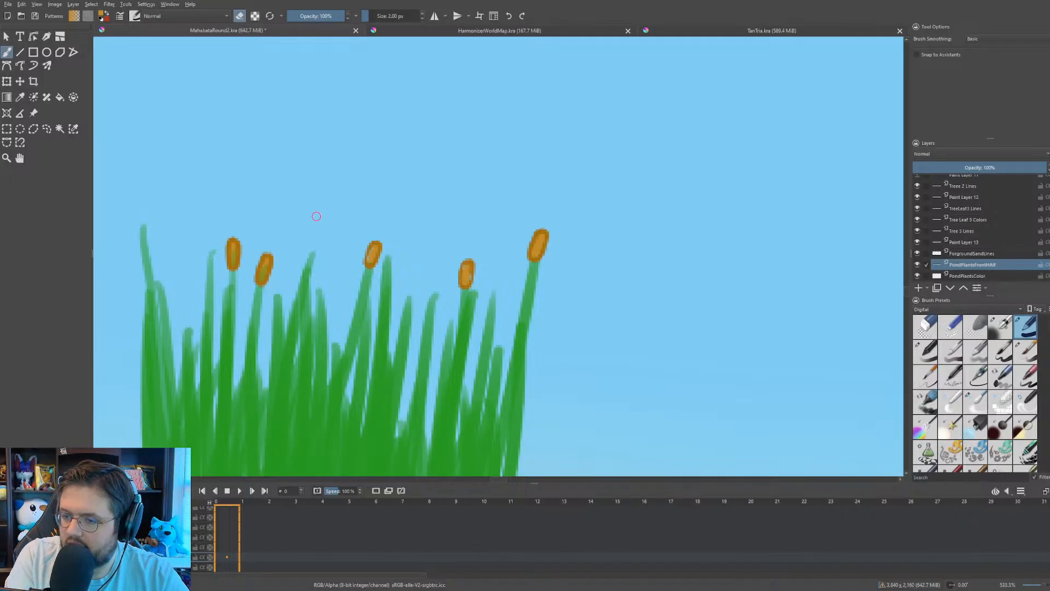
left_click_drag(264, 265, 263, 276)
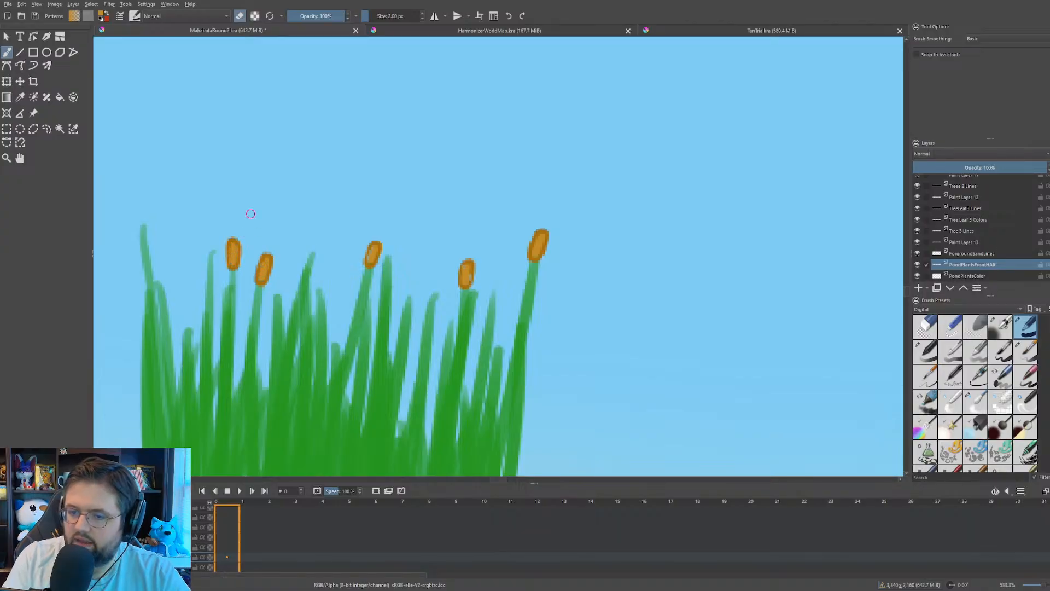
- Erase the green stalks inside the five cattail heads of the tall clump left of the dense one
scroll(251, 211, "down", 5)
left_click_drag(273, 218, 484, 219)
scroll(356, 139, "up", 5)
left_click_drag(356, 139, 393, 157)
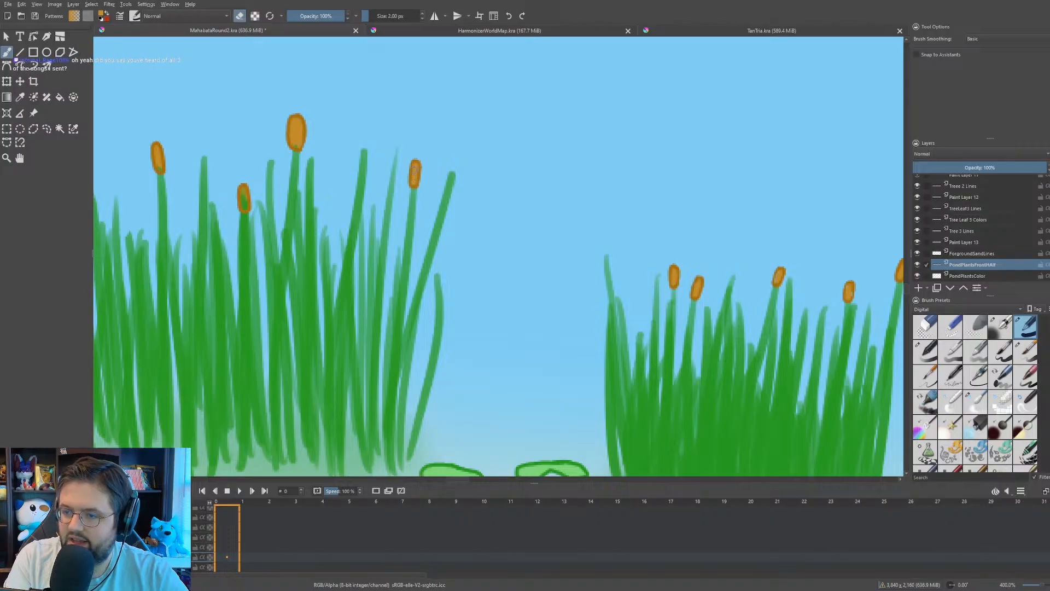
left_click_drag(296, 146, 296, 145)
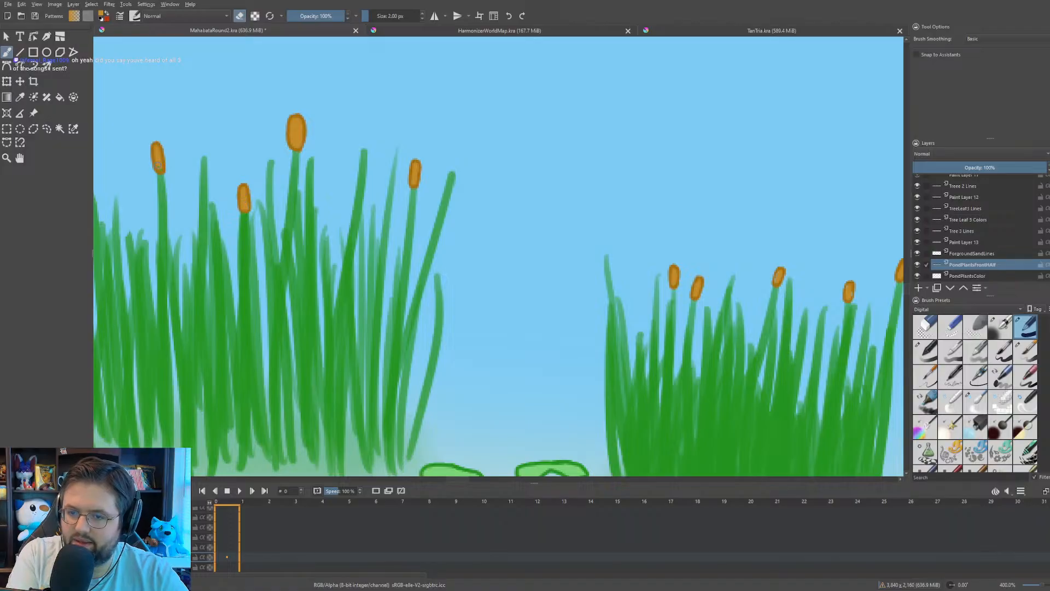
scroll(196, 158, "down", 1)
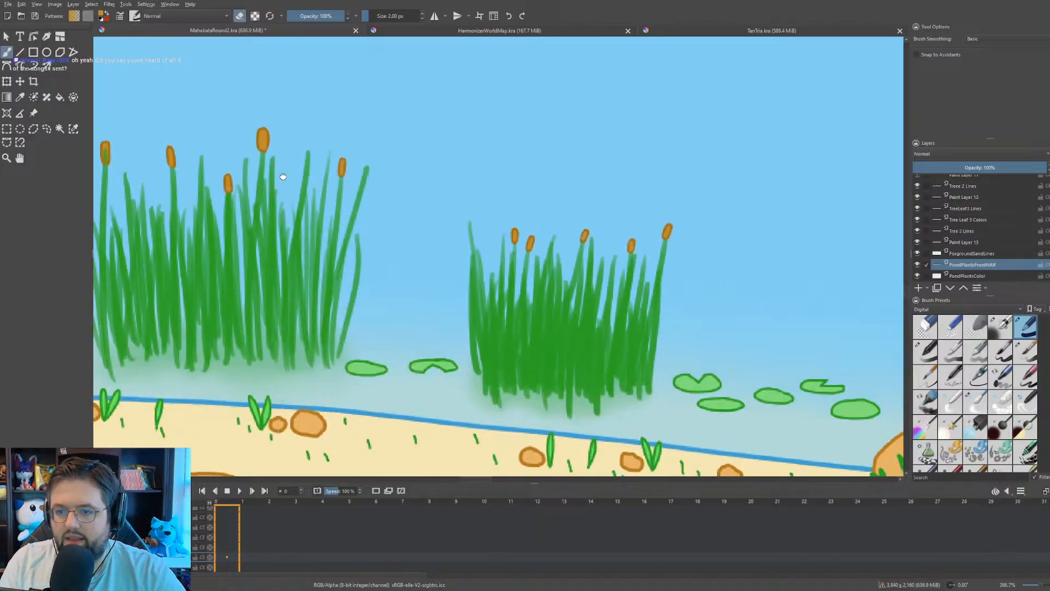
left_click_drag(284, 176, 609, 210)
scroll(443, 172, "up", 2)
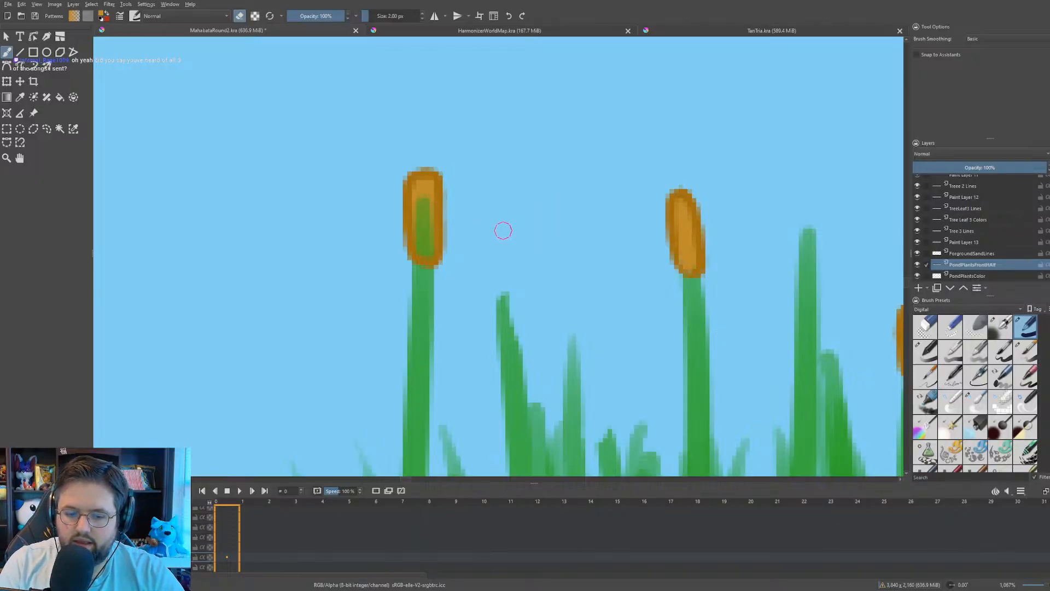
mouse_move(422, 198)
left_mouse_down()
mouse_move(424, 252)
mouse_move(427, 212)
left_mouse_up()
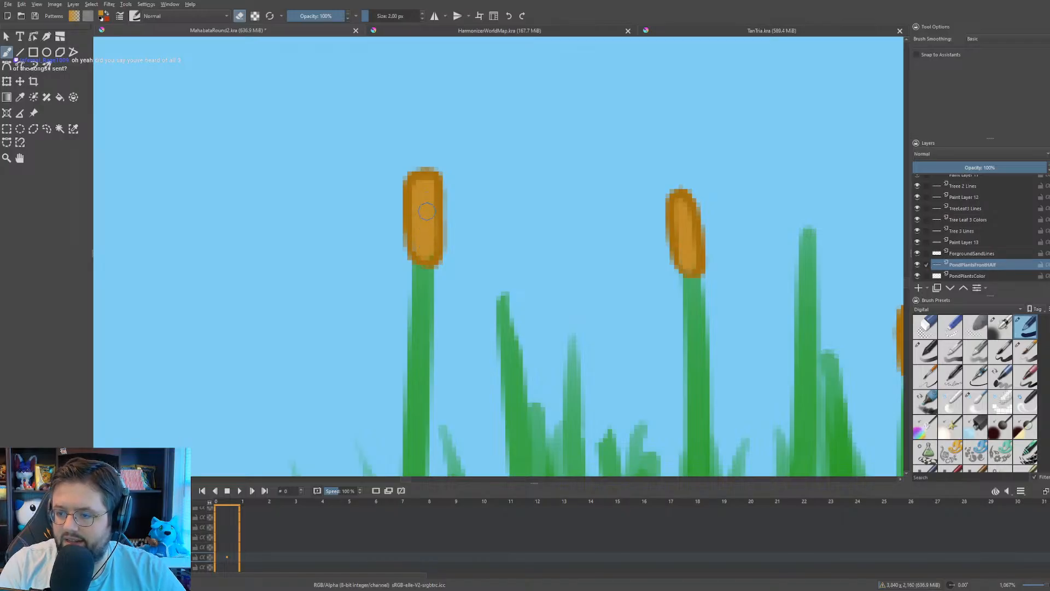
- Erase the green stalk inside the single cattail head of the small clump beside the leaning palm trunk
scroll(283, 129, "down", 4)
left_click_drag(284, 129, 495, 154)
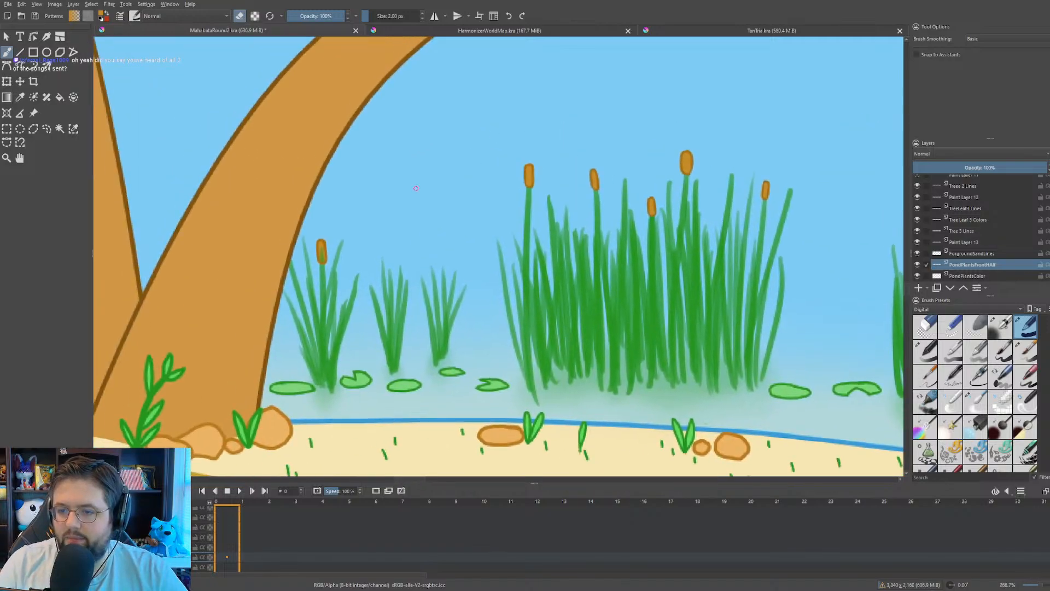
scroll(415, 188, "up", 4)
left_click_drag(389, 182, 466, 106)
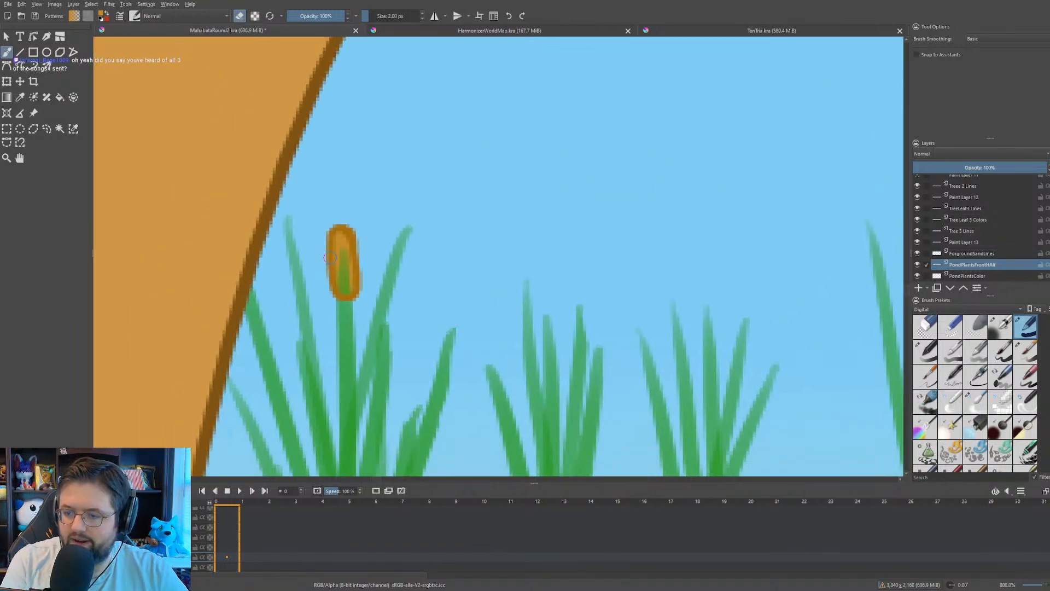
left_click_drag(340, 250, 346, 287)
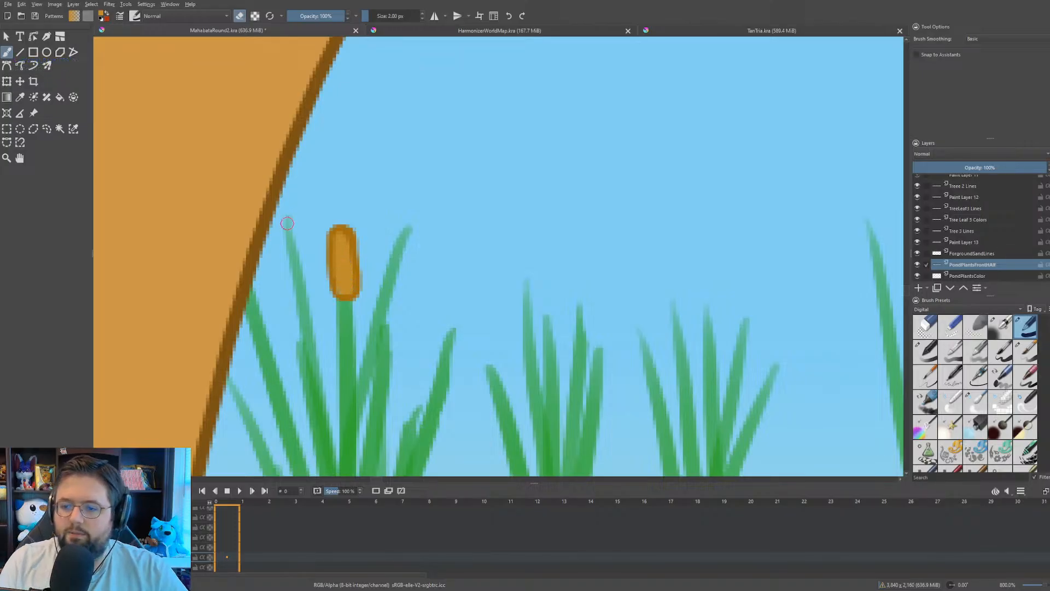
- Erase the green stalks inside the cattail heads of the next four-headed clump, starting with its two rightmost heads
scroll(539, 248, "down", 6)
scroll(369, 229, "up", 4)
scroll(368, 228, "up", 6)
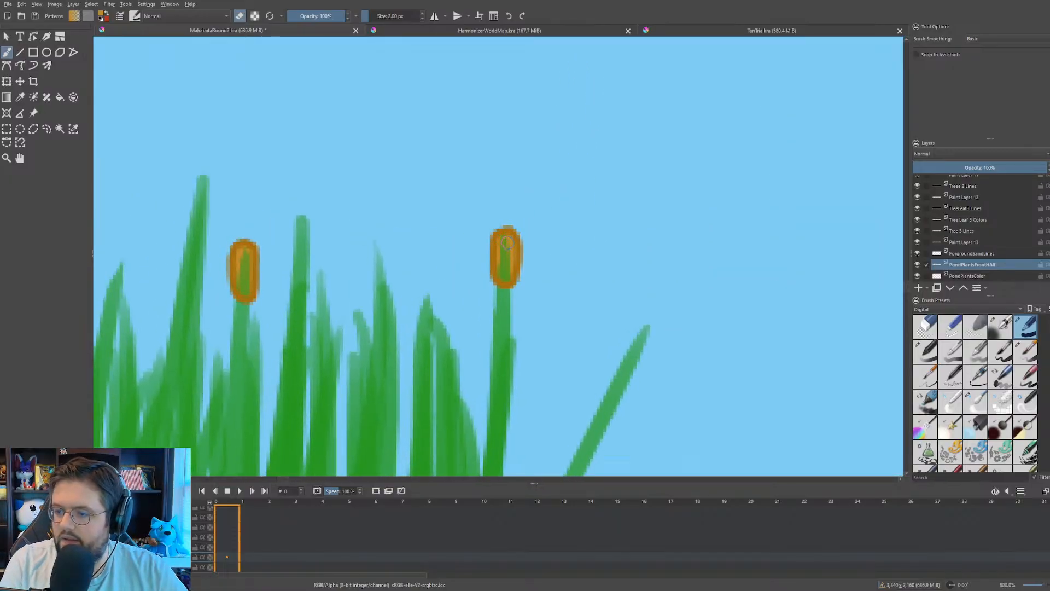
left_click_drag(503, 242, 504, 277)
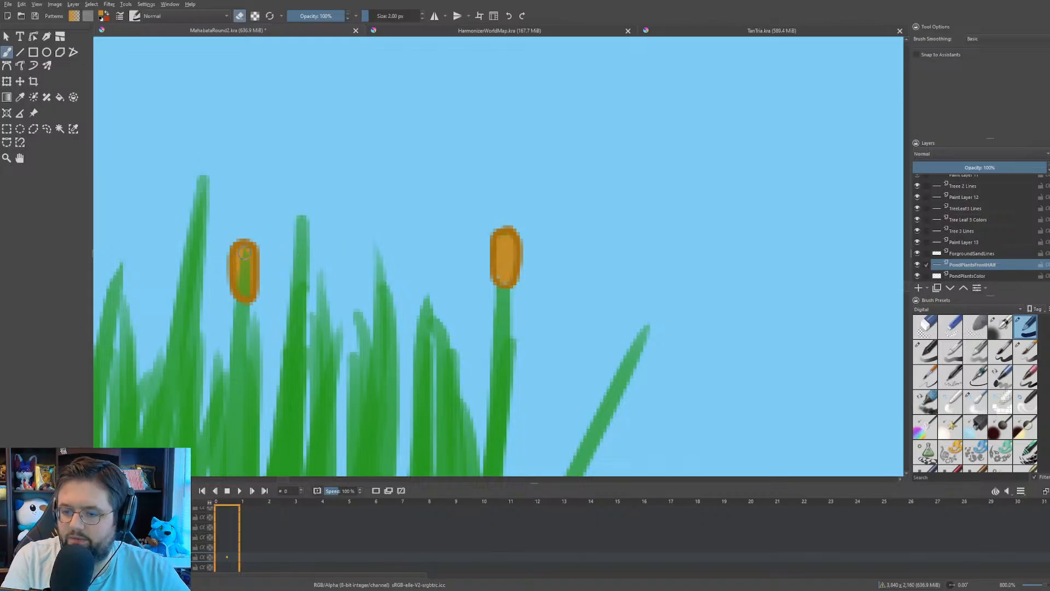
left_click_drag(244, 253, 243, 288)
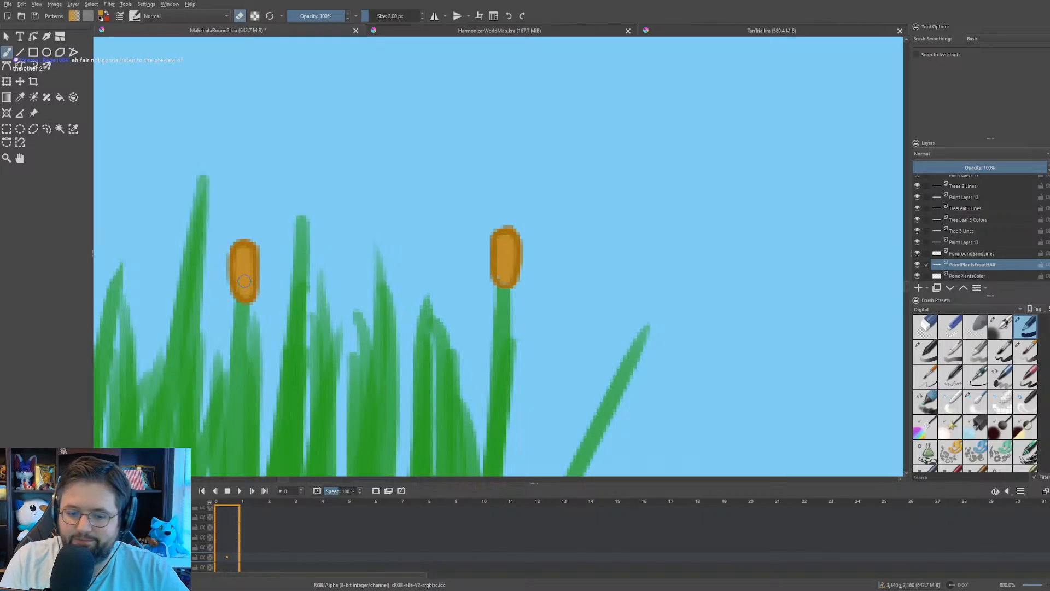
scroll(244, 281, "down", 2)
left_click_drag(164, 252, 471, 211)
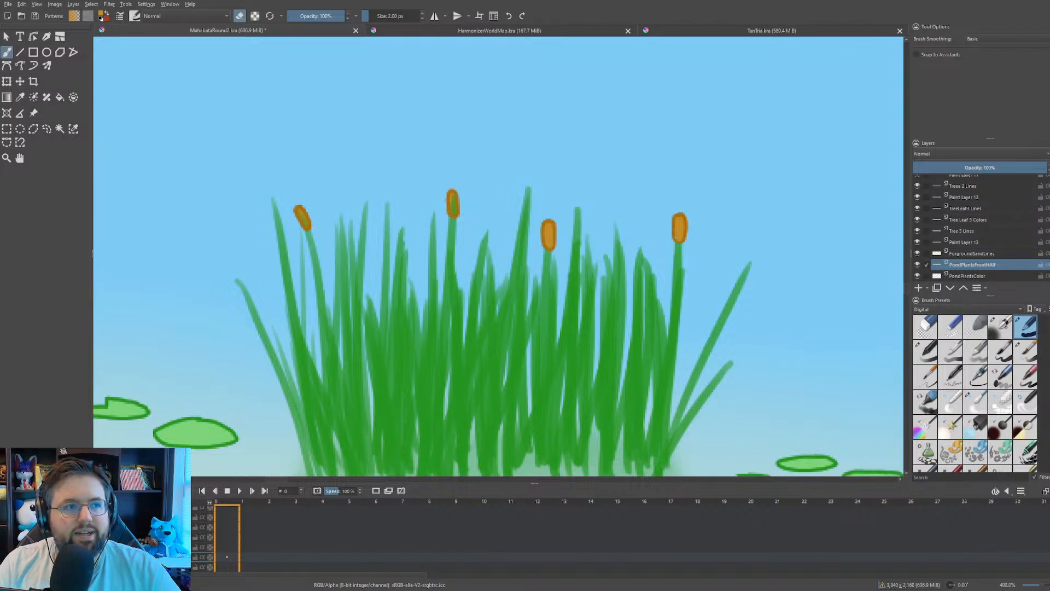
- Erase the green stem showing inside the two leftmost cattail heads of the middle reed clump
left_click_drag(464, 215, 487, 154)
scroll(517, 115, "up", 2)
scroll(474, 191, "up", 2)
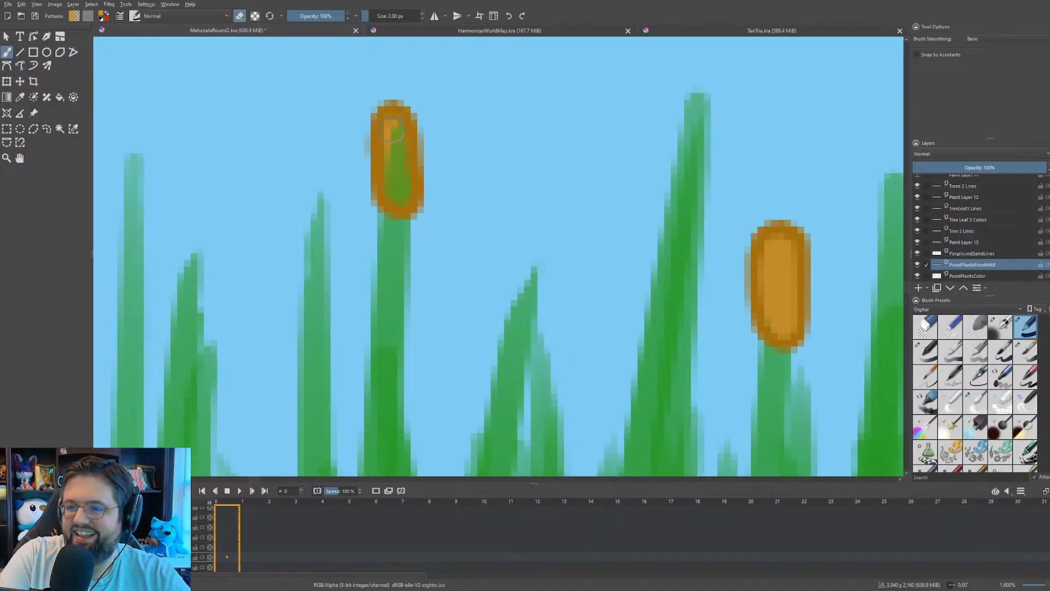
mouse_move(396, 128)
left_mouse_down()
mouse_move(401, 194)
mouse_move(391, 165)
left_mouse_up()
scroll(201, 110, "down", 4)
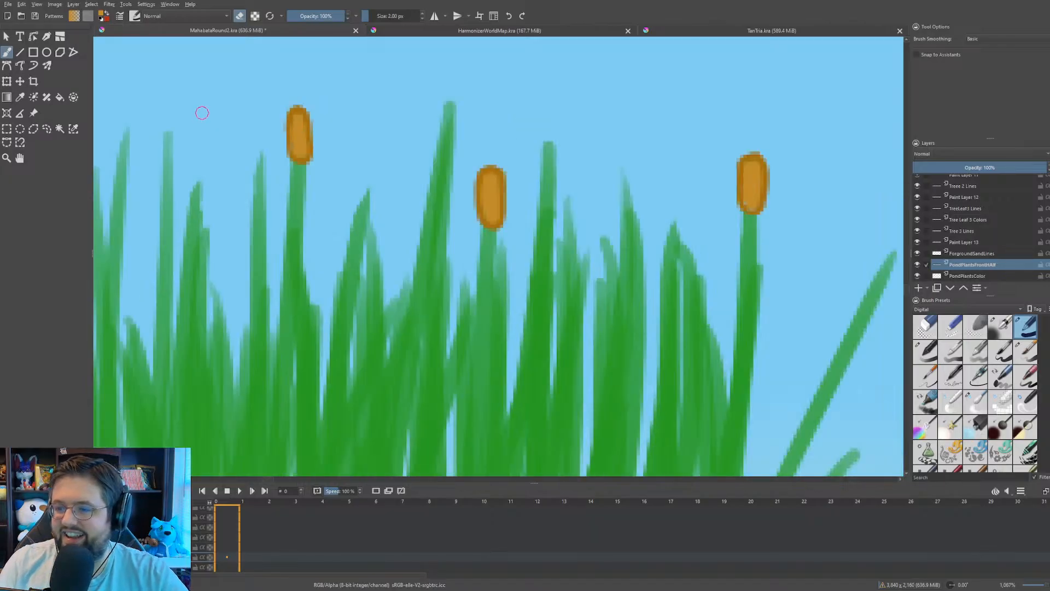
scroll(276, 153, "up", 5)
left_click_drag(276, 153, 352, 124)
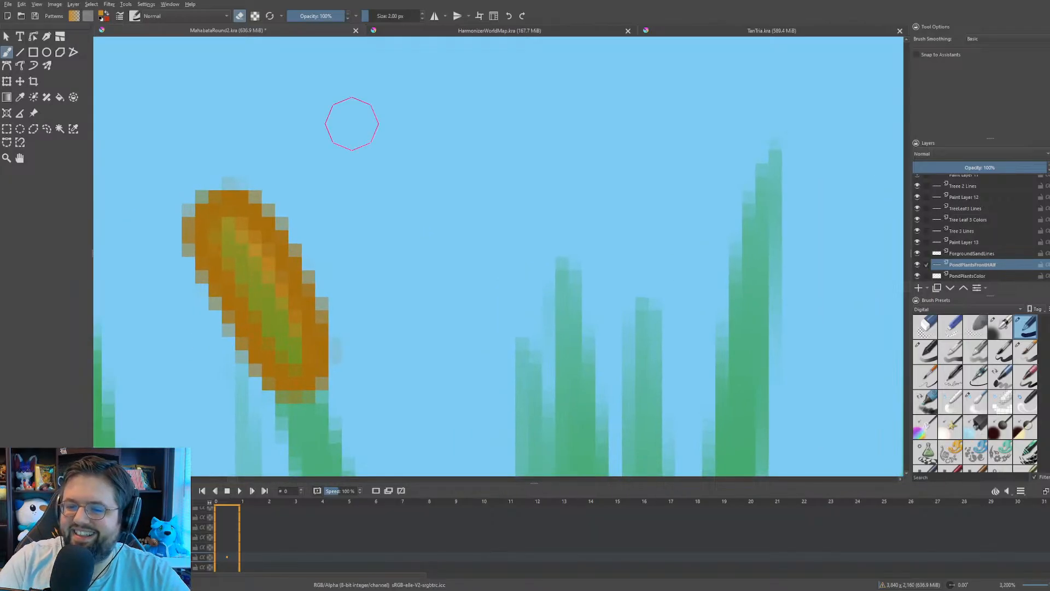
mouse_move(245, 258)
left_mouse_down()
mouse_move(280, 342)
mouse_move(298, 353)
mouse_move(282, 321)
left_mouse_up()
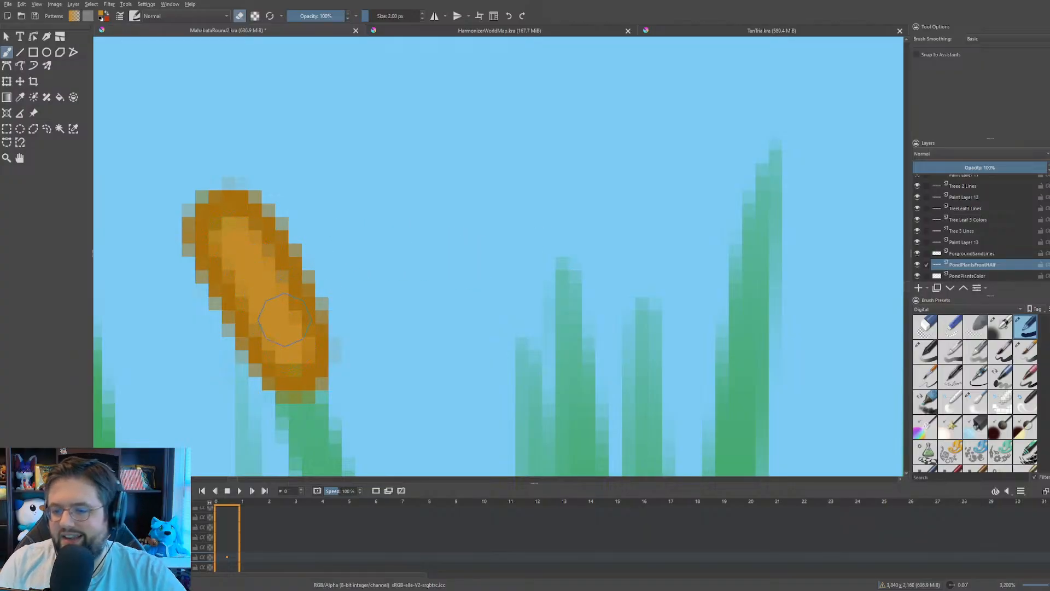
- Erase the green stem inside the two rightmost cattail heads of the left reed clump
scroll(283, 320, "down", 10)
scroll(325, 301, "up", 6)
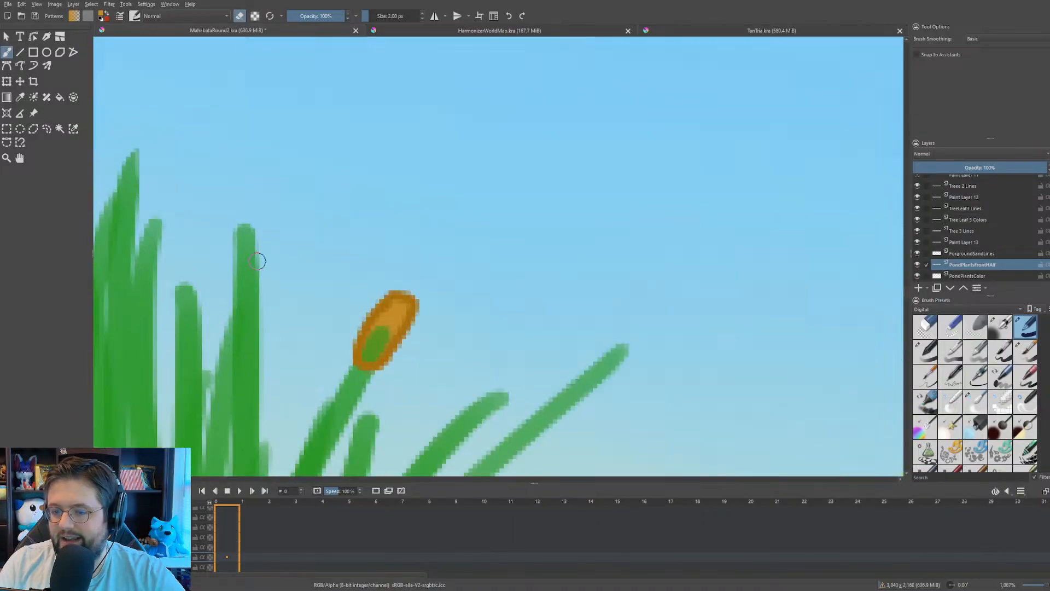
left_click_drag(258, 261, 395, 254)
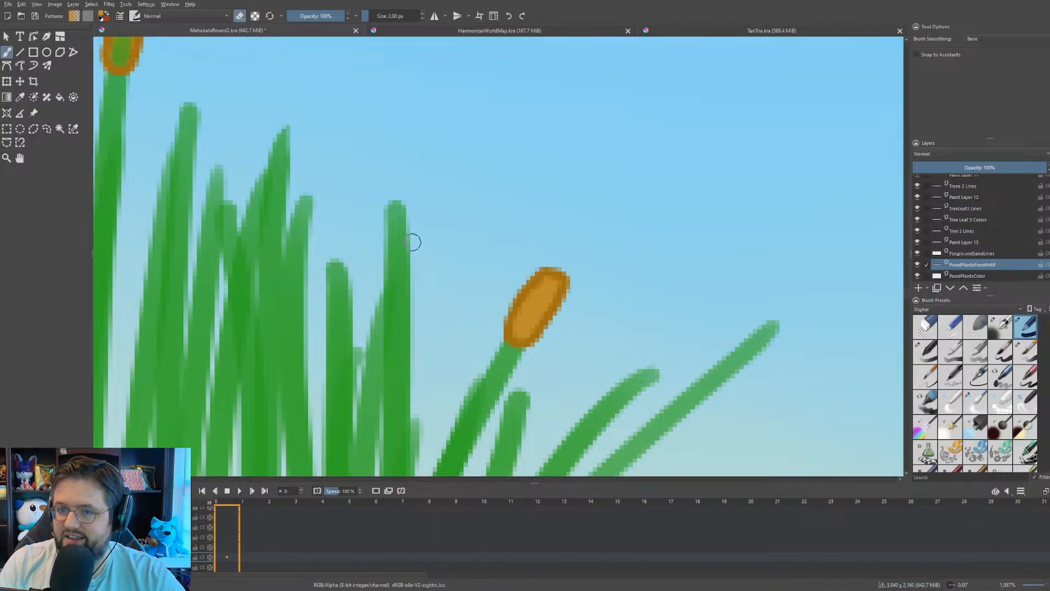
scroll(413, 242, "down", 5)
scroll(372, 168, "up", 5)
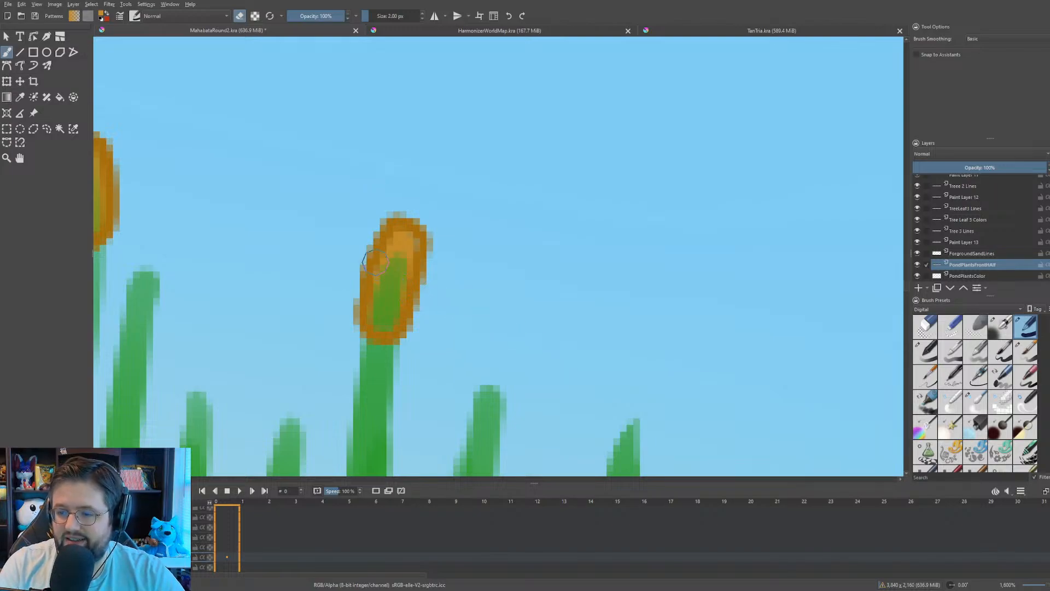
mouse_move(398, 255)
left_mouse_down()
mouse_move(377, 326)
mouse_move(398, 278)
mouse_move(386, 322)
mouse_move(386, 314)
left_mouse_up()
- Erase the green stem inside the tallest cattail head of the left clump and the small head just right of it
left_click_drag(410, 211, 634, 258)
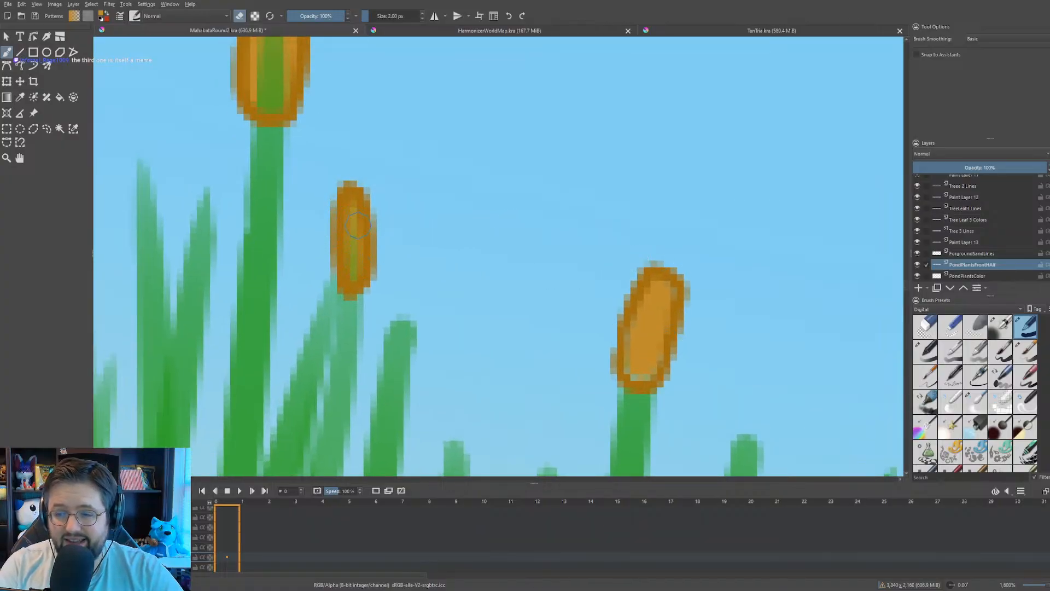
mouse_move(357, 224)
left_mouse_down()
mouse_move(352, 270)
mouse_move(415, 362)
left_mouse_up()
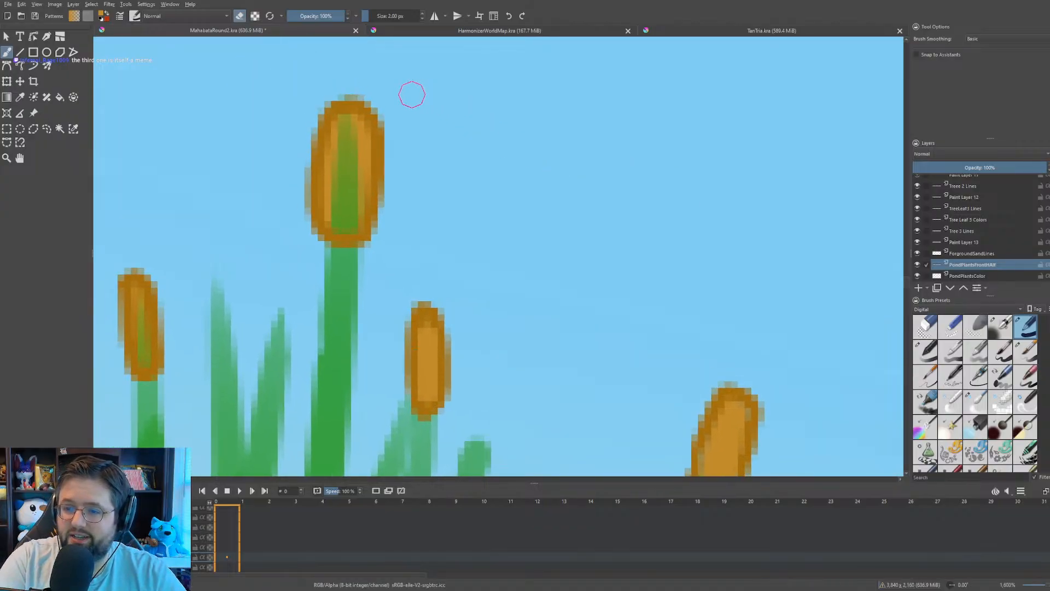
mouse_move(354, 127)
left_mouse_down()
mouse_move(339, 134)
mouse_move(350, 126)
mouse_move(339, 220)
mouse_move(343, 210)
mouse_move(350, 224)
mouse_move(352, 212)
left_mouse_up()
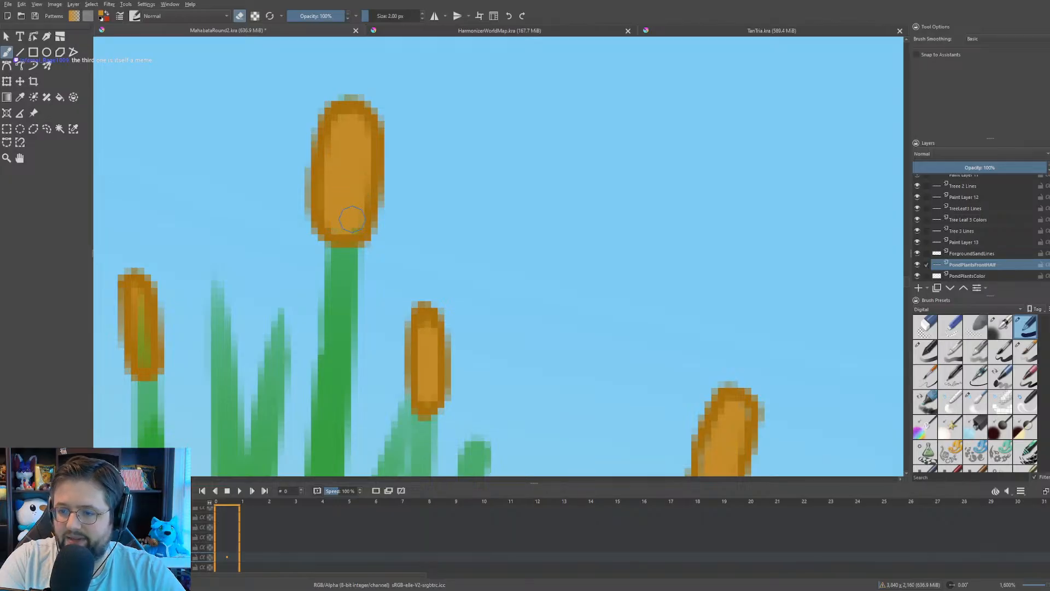
- Erase the green stem inside the two leftmost cattail heads of the left reed clump
scroll(317, 227, "down", 4)
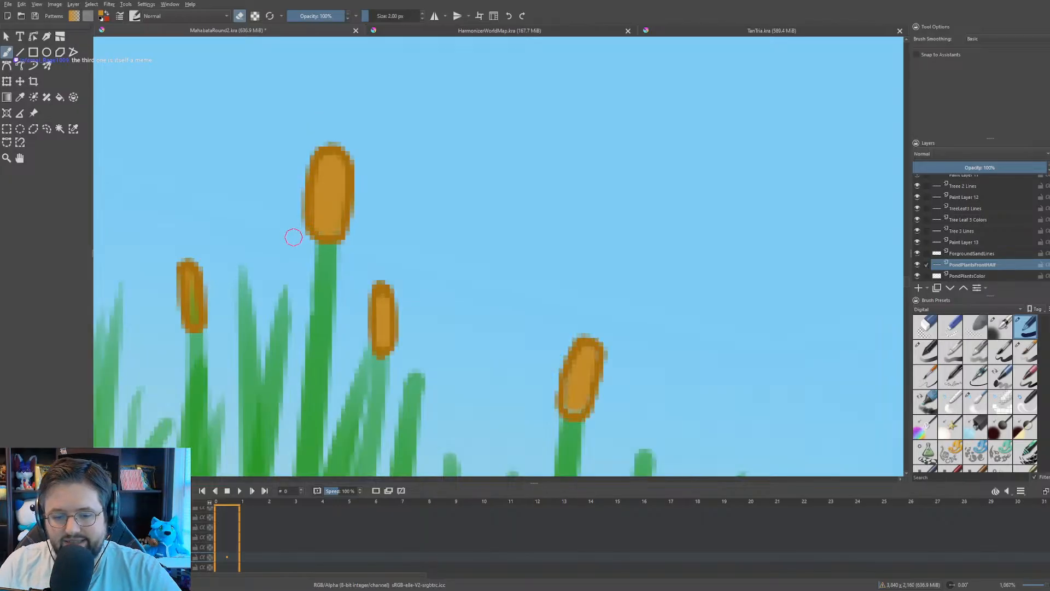
left_click_drag(293, 235, 530, 234)
scroll(492, 229, "up", 2)
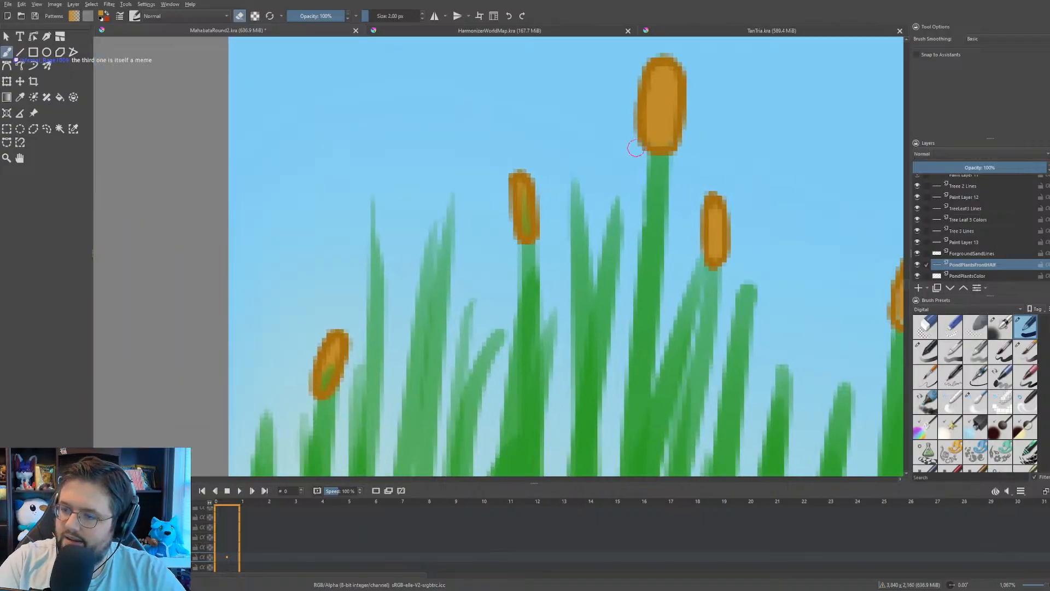
left_click_drag(524, 190, 525, 219)
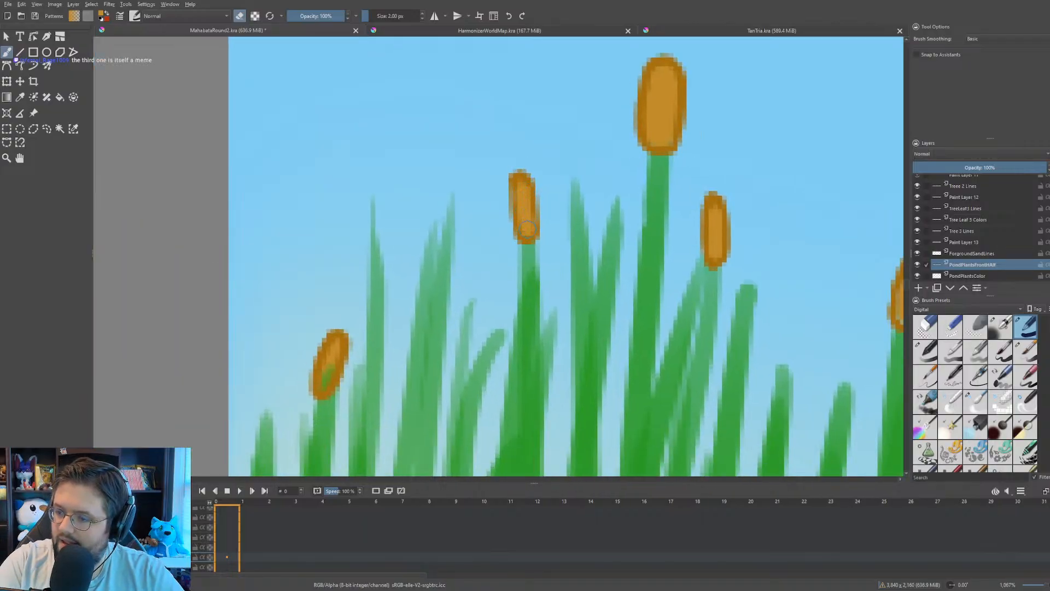
left_click_drag(328, 368, 325, 380)
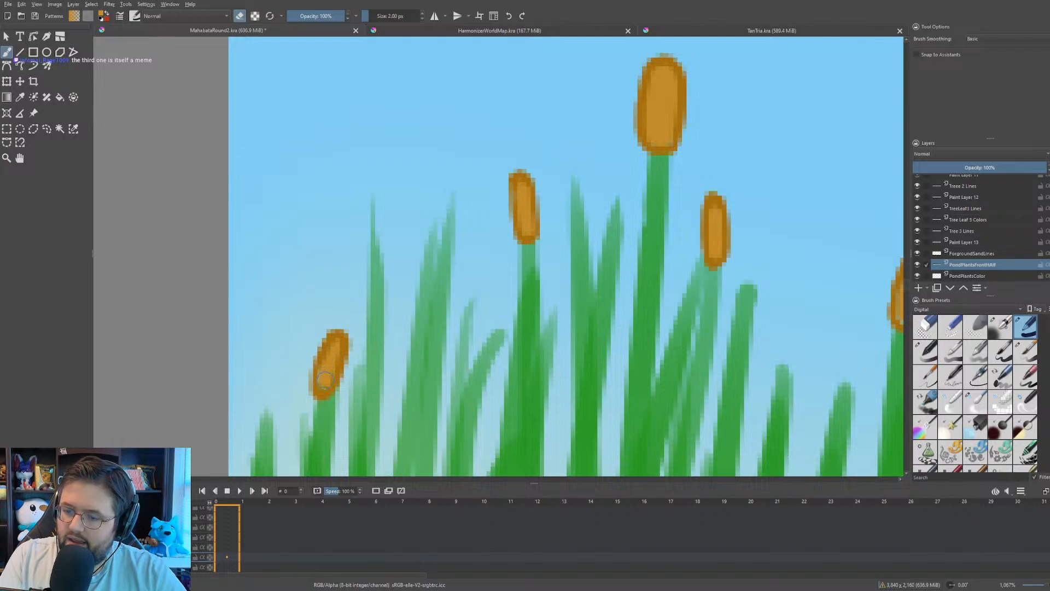
scroll(321, 375, "down", 10)
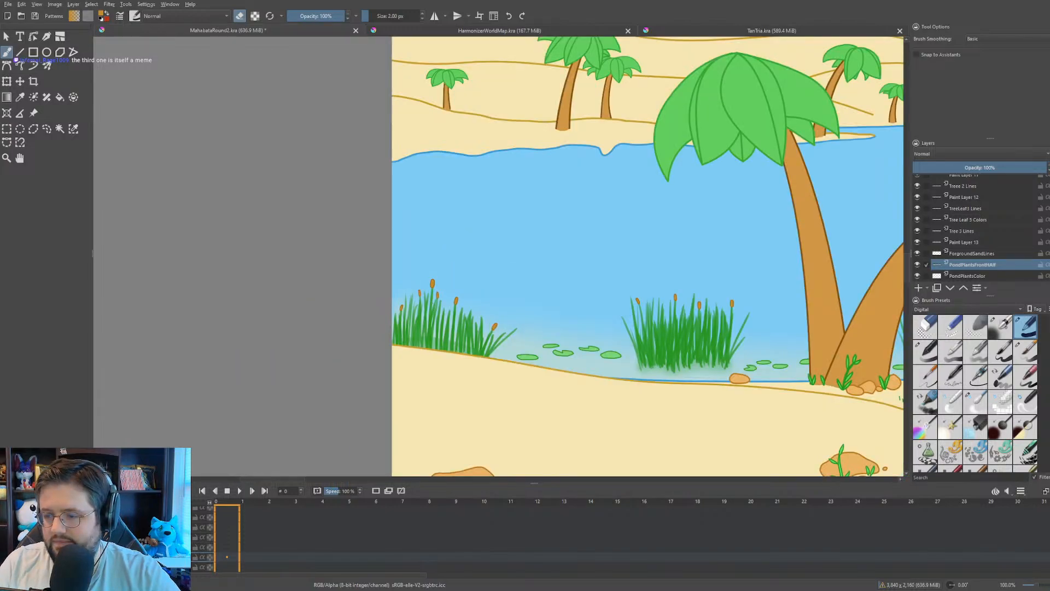
- Sample the dark brown outline colour from the tallest cattail head and set the painting brush size to 2.01 px
scroll(407, 159, "up", 12)
scroll(406, 158, "up", 8)
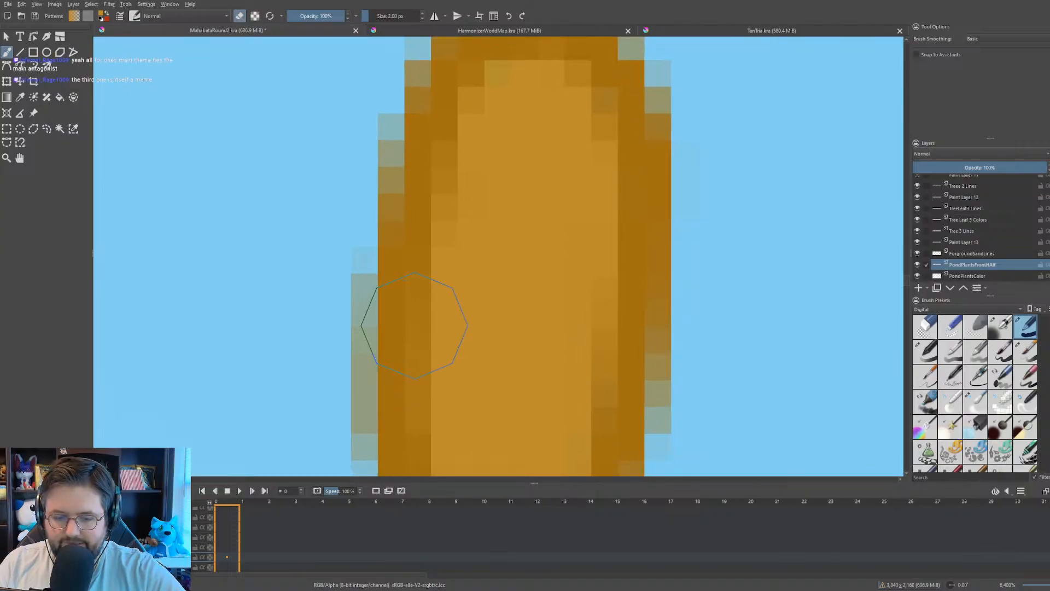
key("p")
left_click(401, 311)
scroll(401, 311, "down", 2)
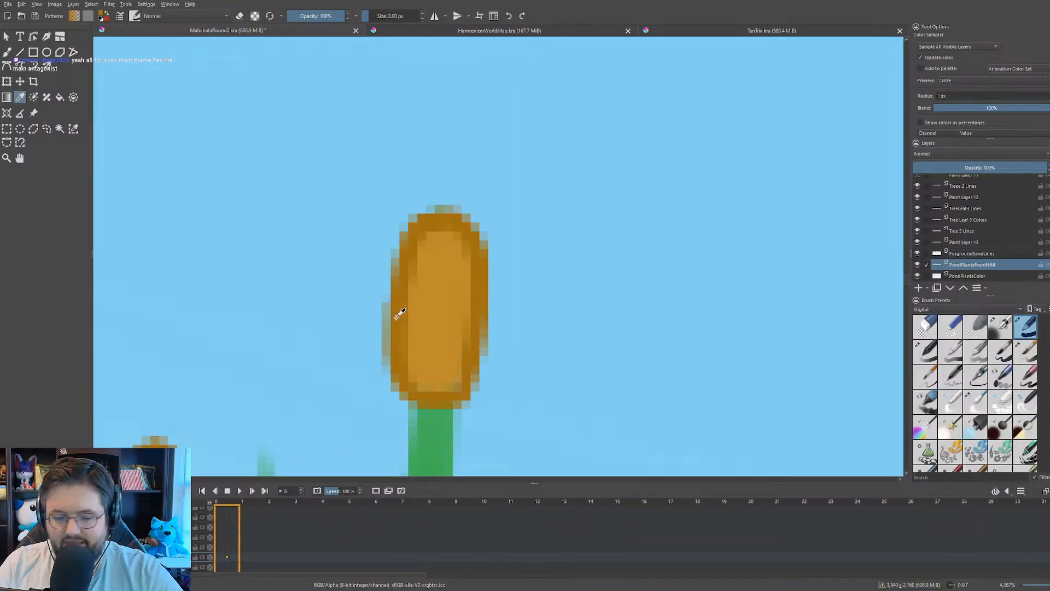
key("b")
left_click_drag(392, 11, 394, 11)
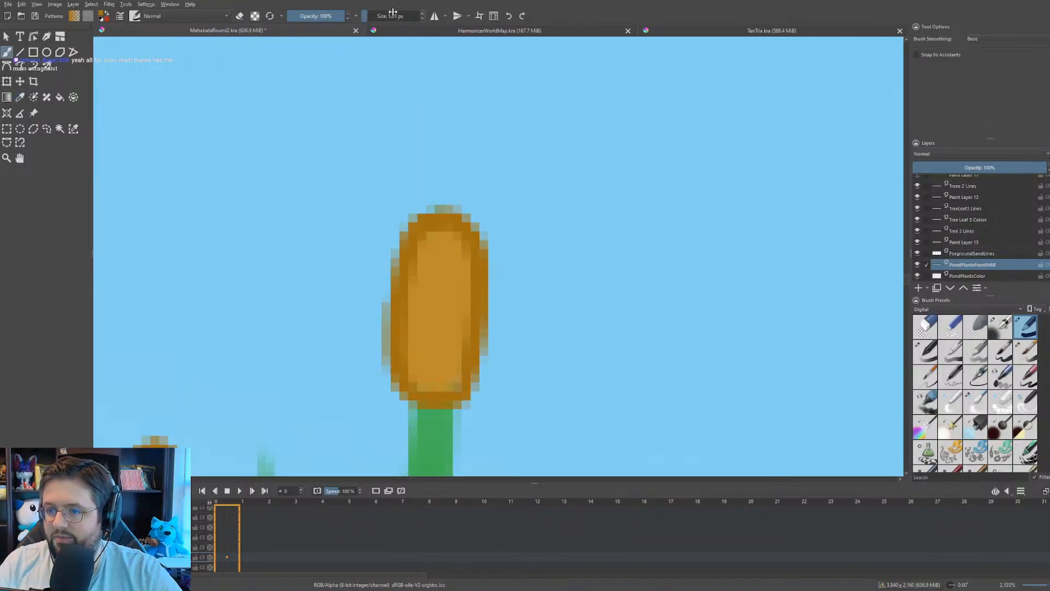
scroll(452, 123, "down", 2)
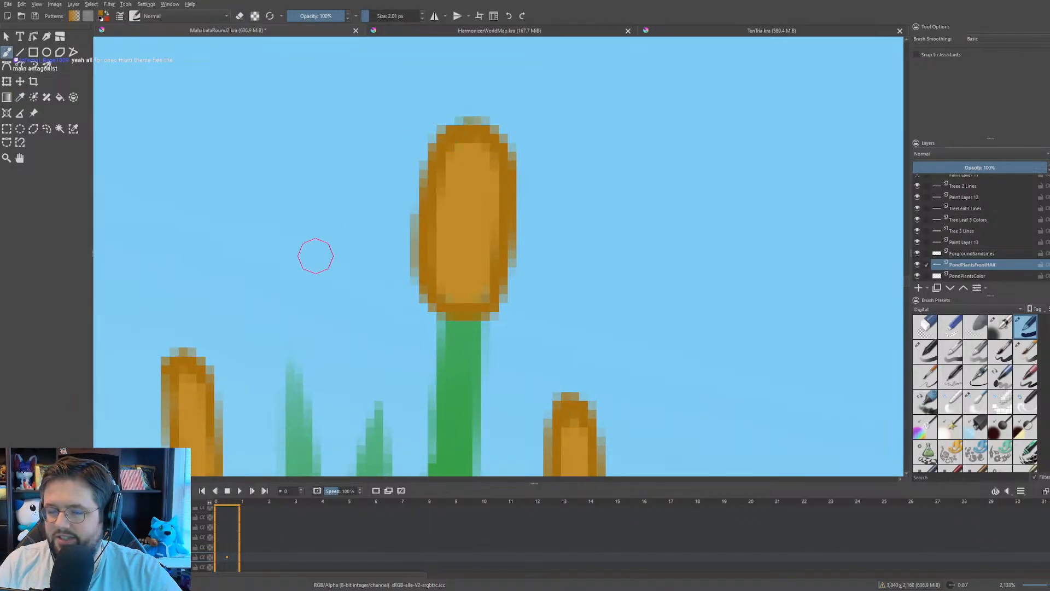
- Set the brush size to 1.01 px and repaint the dark outline of the second cattail head from the left
mouse_move(312, 260)
left_mouse_down()
mouse_move(480, 71)
mouse_move(494, 141)
mouse_move(458, 264)
left_mouse_up()
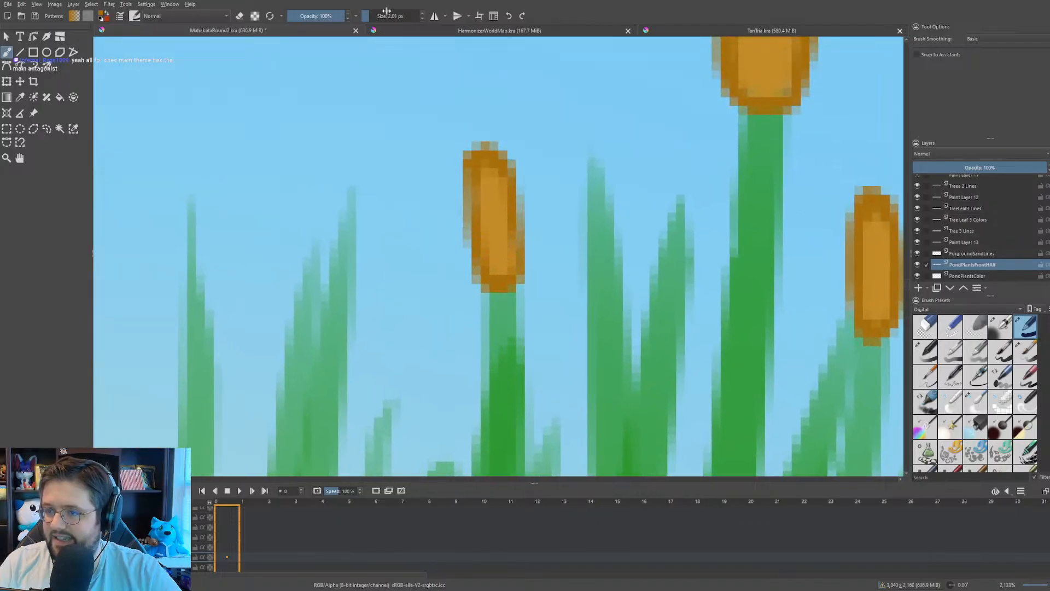
scroll(387, 11, "down", 1)
left_click_drag(488, 185, 469, 203)
scroll(469, 202, "up", 1)
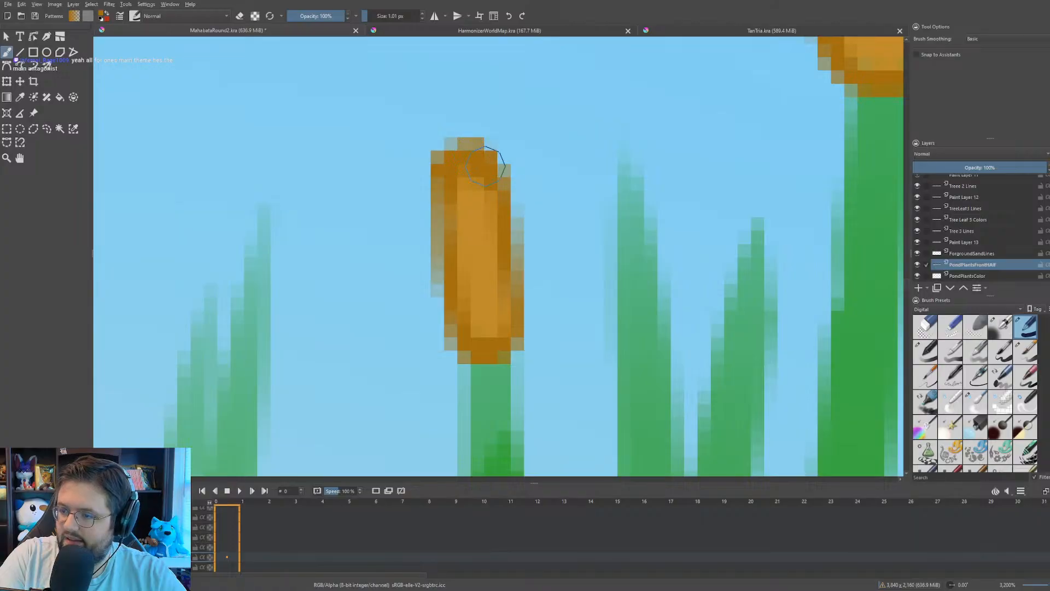
mouse_move(484, 164)
left_mouse_down()
mouse_move(516, 203)
mouse_move(528, 248)
mouse_move(527, 301)
mouse_move(499, 340)
mouse_move(436, 295)
mouse_move(431, 253)
mouse_move(448, 171)
left_mouse_up()
scroll(378, 193, "down", 2)
- Thicken the dark brown outline inside the leftmost cattail head of the left clump
left_click_drag(297, 298, 489, 159)
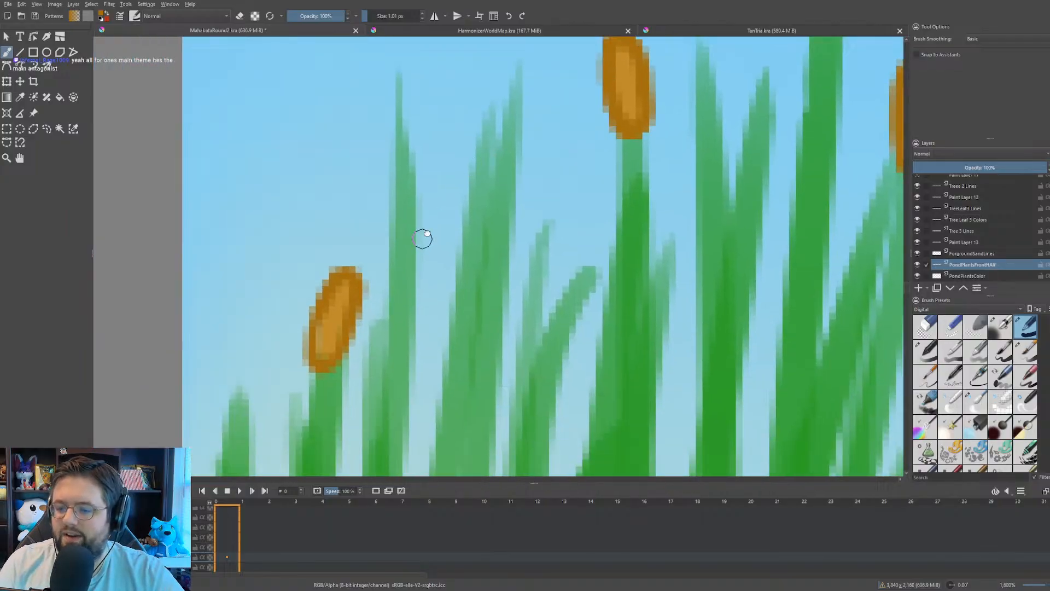
scroll(370, 350, "up", 2)
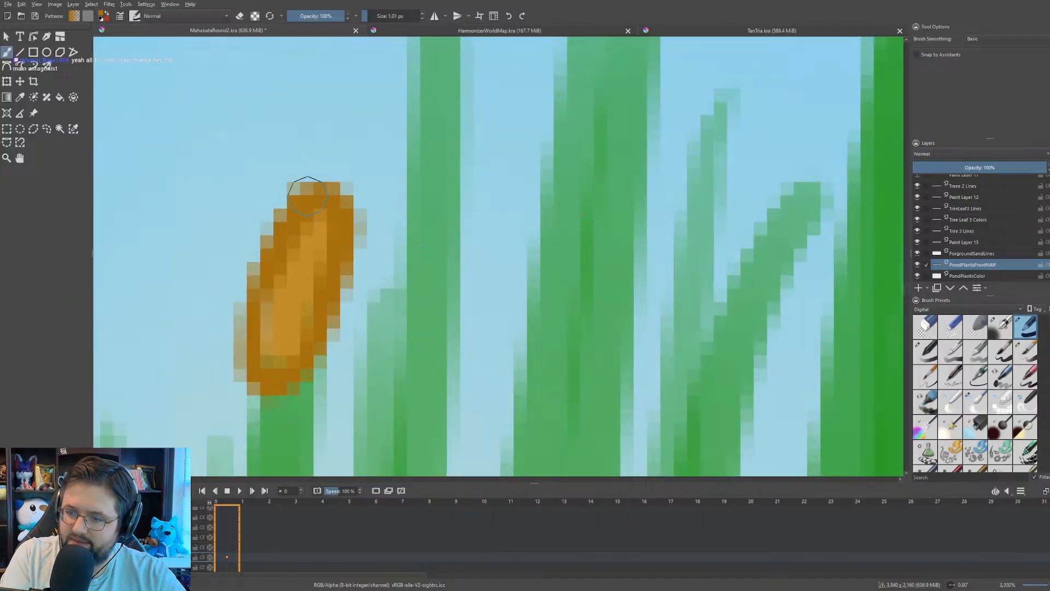
mouse_move(261, 307)
left_mouse_down()
mouse_move(265, 355)
mouse_move(290, 363)
mouse_move(323, 284)
left_mouse_up()
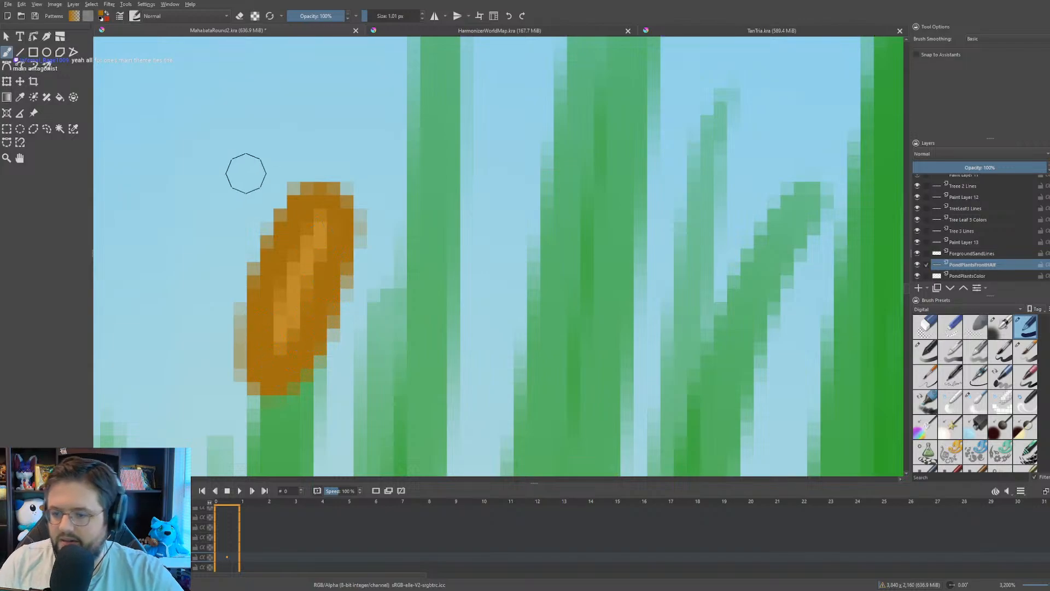
- Thicken the dark brown outline of the second cattail head from the right in the left clump
scroll(246, 171, "down", 6)
scroll(490, 139, "up", 3)
scroll(430, 194, "up", 3)
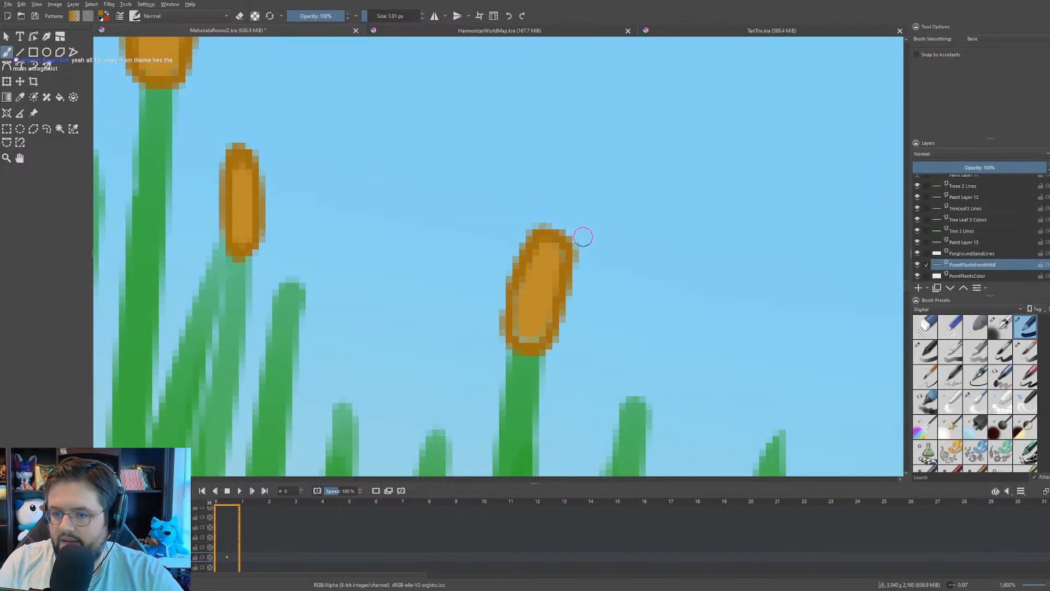
mouse_move(544, 238)
left_mouse_down()
mouse_move(513, 330)
mouse_move(538, 337)
mouse_move(555, 305)
left_mouse_up()
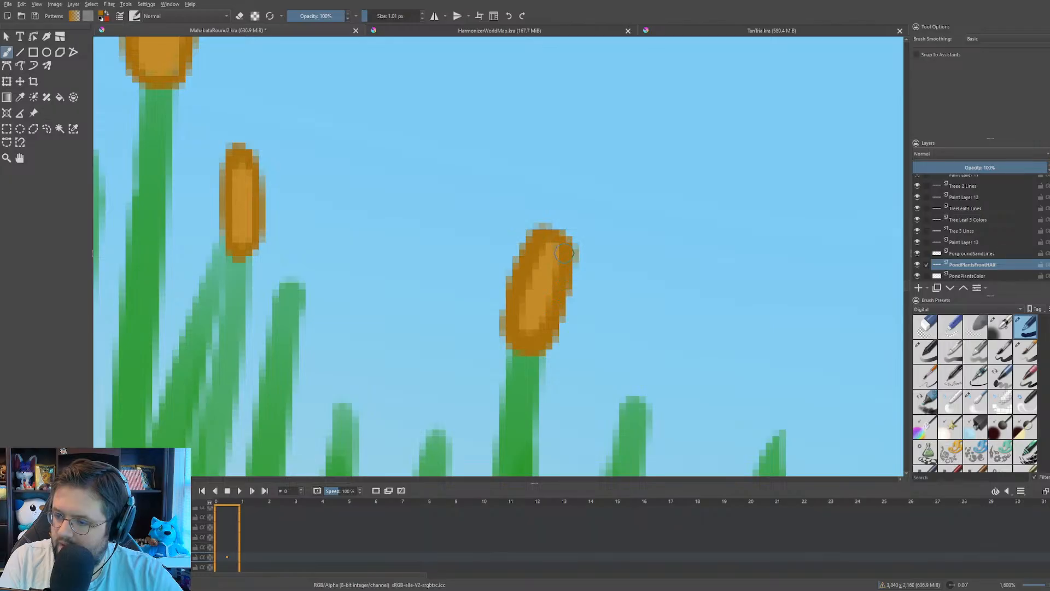
- Thicken the dark brown outline of the rightmost, tilted cattail head in the left clump
scroll(559, 225, "down", 5)
scroll(645, 306, "up", 5)
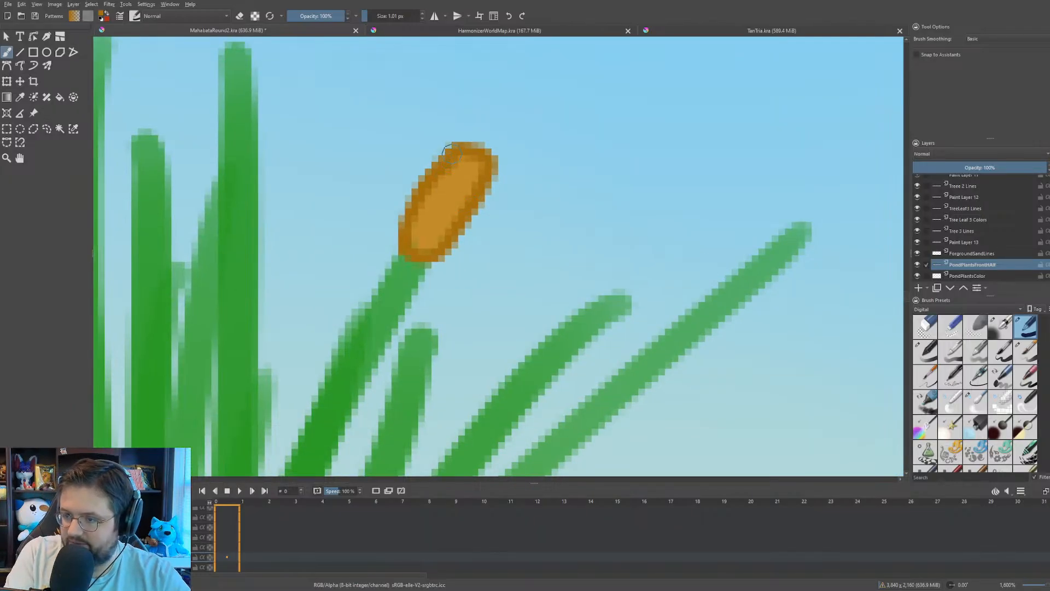
mouse_move(422, 194)
left_mouse_down()
mouse_move(408, 223)
mouse_move(422, 255)
mouse_move(450, 238)
mouse_move(488, 173)
mouse_move(486, 160)
mouse_move(461, 153)
left_mouse_up()
scroll(437, 197, "down", 3)
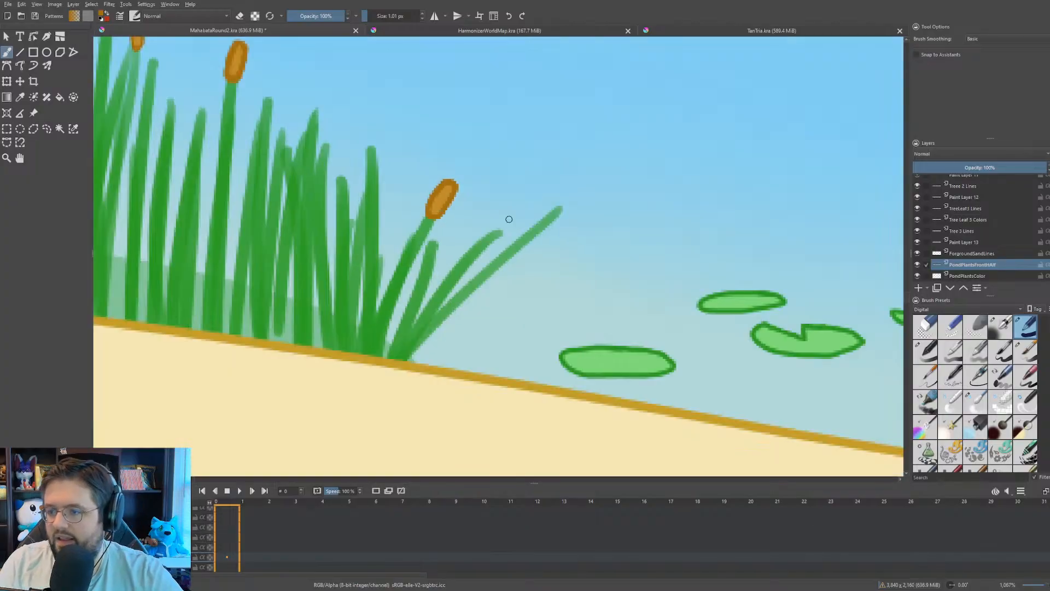
- Erase the stray brown dab on the middle clump's reeds and thicken the outlines of its three left cattail heads in dark brown
left_click_drag(654, 251, 429, 235)
left_click_drag(875, 268, 275, 436)
scroll(376, 286, "up", 1)
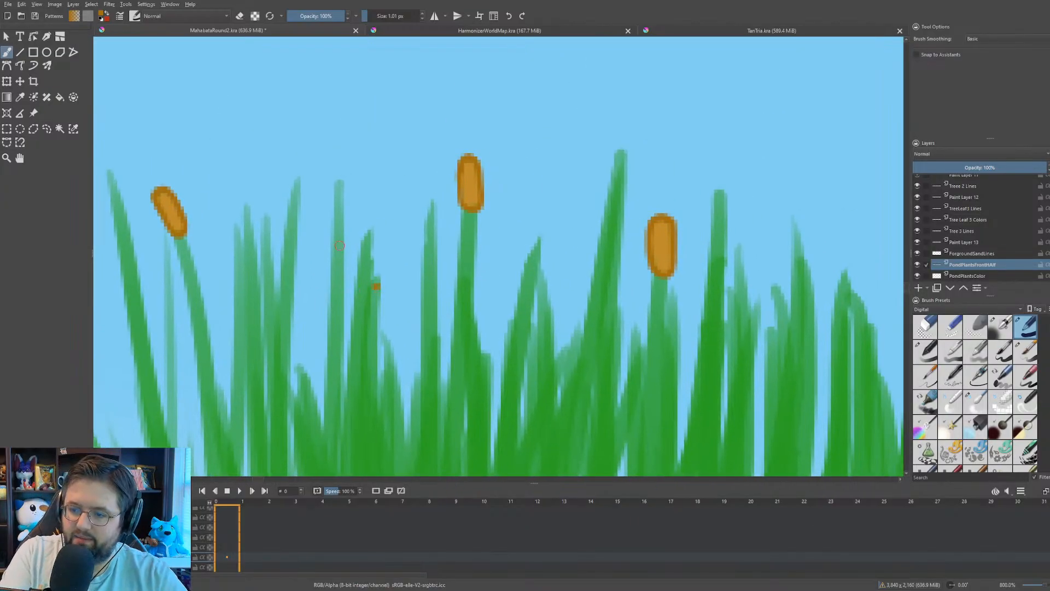
key("e")
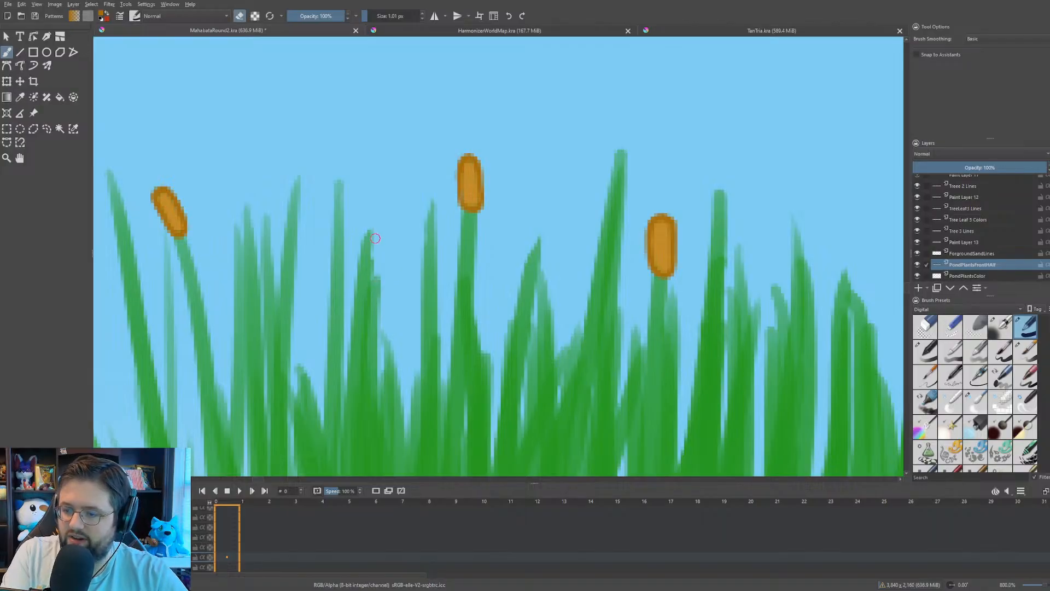
key("e")
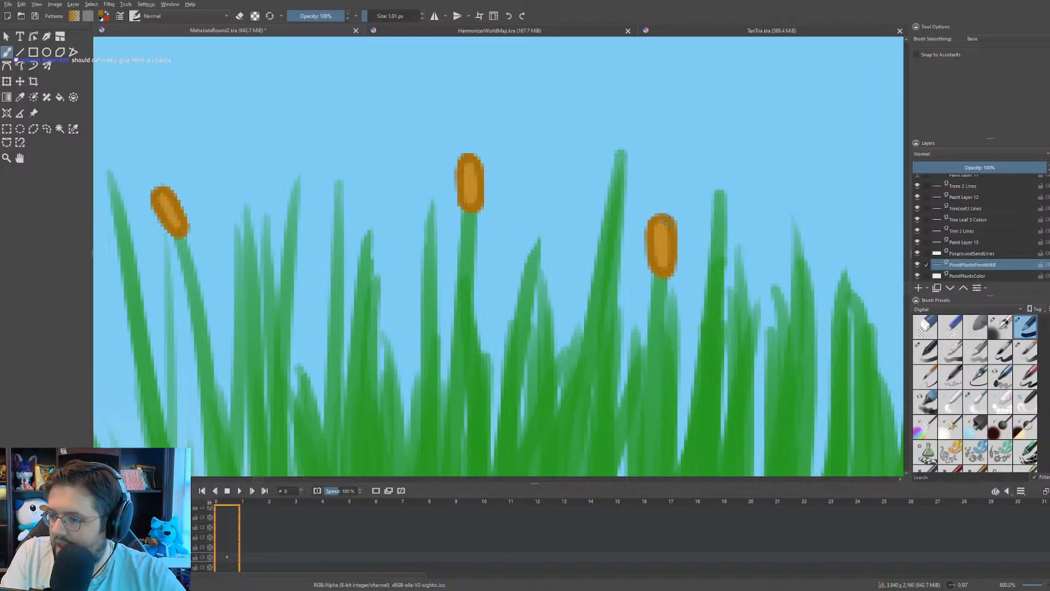
- Thicken the dark brown outline of the rightmost cattail head in the middle clump
scroll(583, 202, "down", 5)
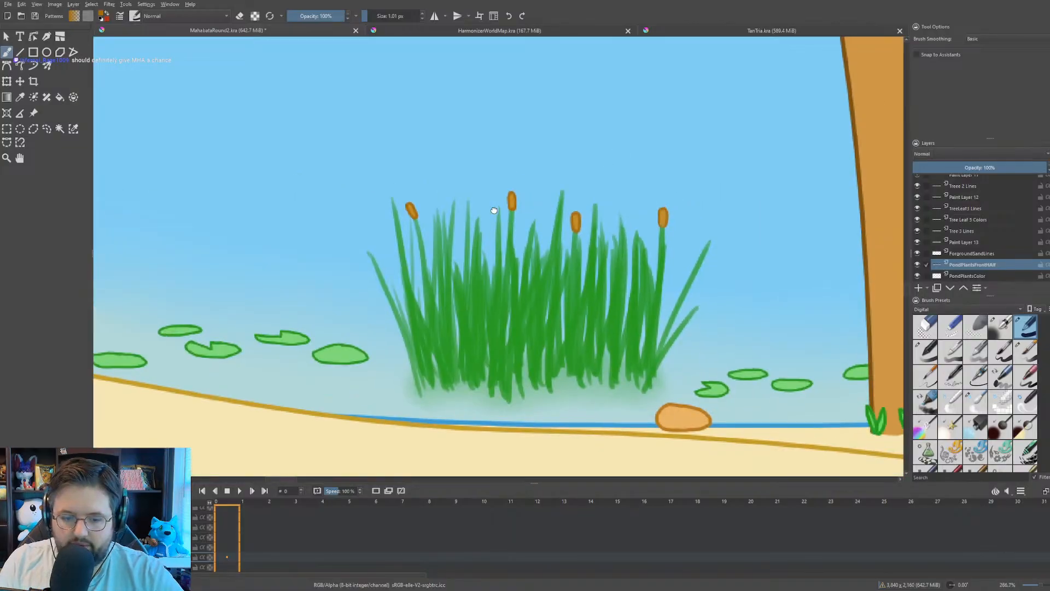
scroll(455, 233, "up", 5)
scroll(454, 232, "up", 3)
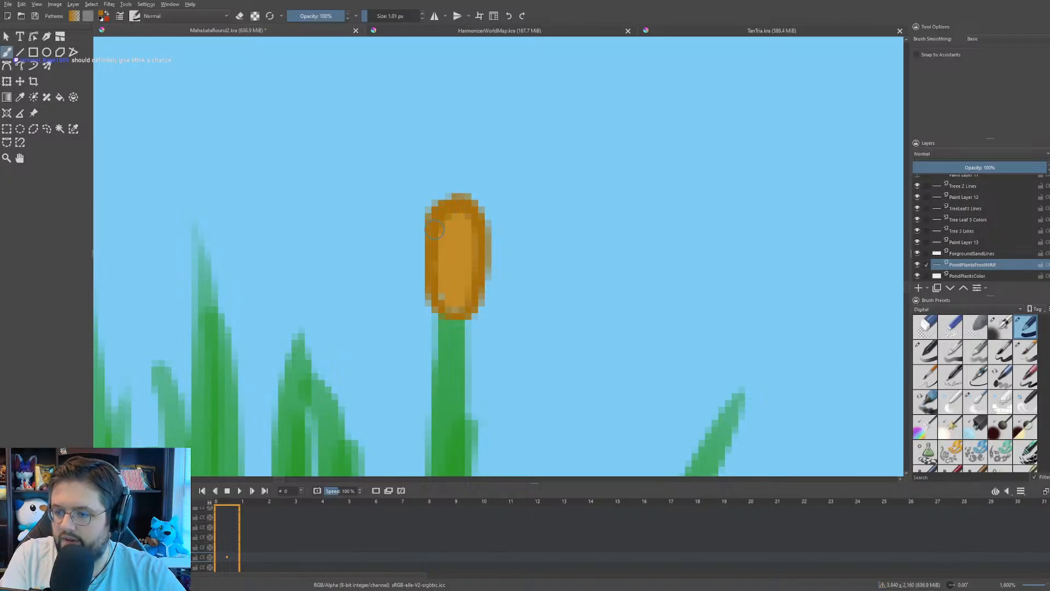
mouse_move(436, 280)
left_mouse_down()
mouse_move(448, 306)
mouse_move(480, 268)
left_mouse_up()
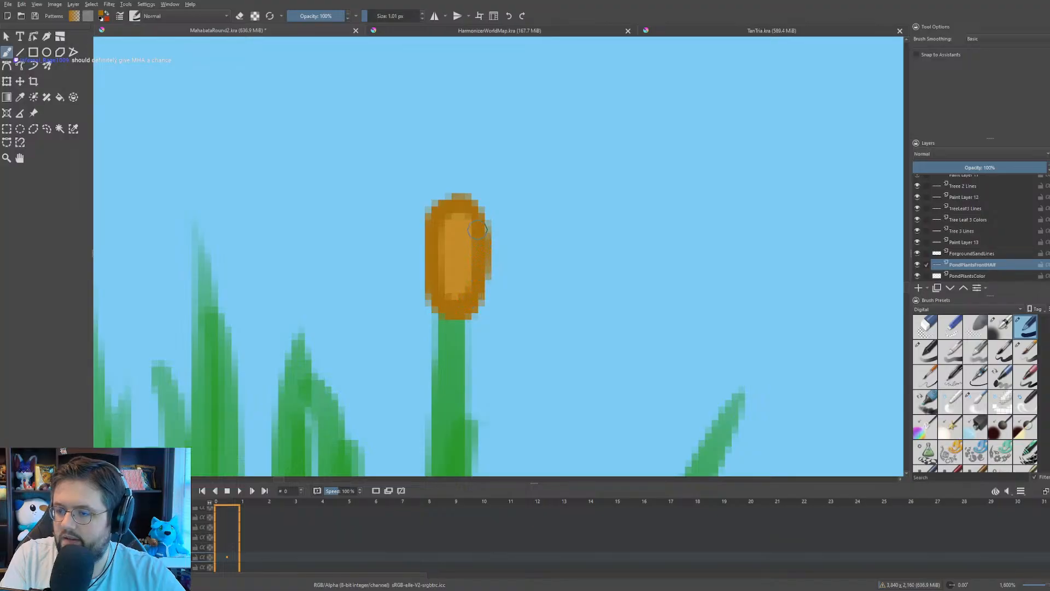
scroll(522, 179, "down", 6)
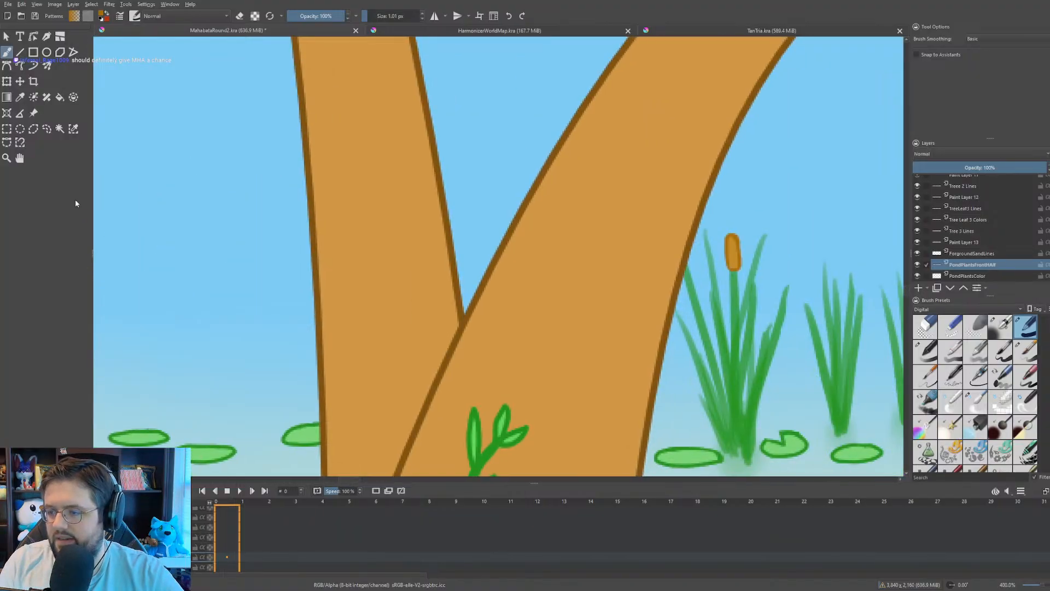
- Thicken the dark brown outlines of the single cattail head beside the palm trunk and the leftmost head in the next clump
scroll(624, 226, "up", 6)
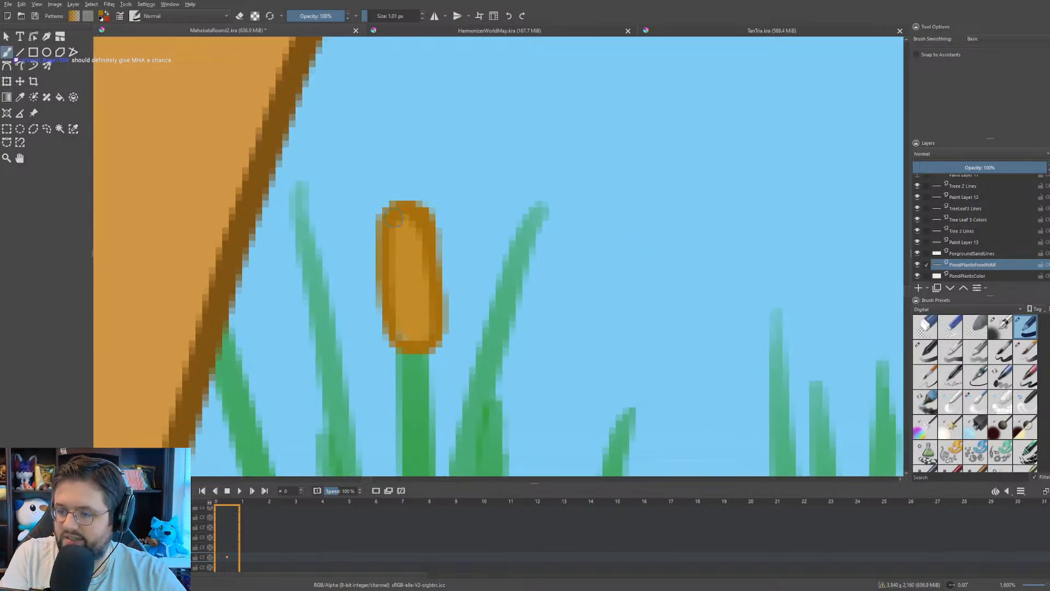
mouse_move(388, 241)
left_mouse_down()
mouse_move(403, 334)
mouse_move(438, 333)
mouse_move(403, 321)
mouse_move(325, 325)
left_mouse_up()
scroll(437, 330, "down", 4)
scroll(657, 169, "up", 4)
scroll(483, 171, "down", 1)
left_click_drag(656, 169, 457, 169)
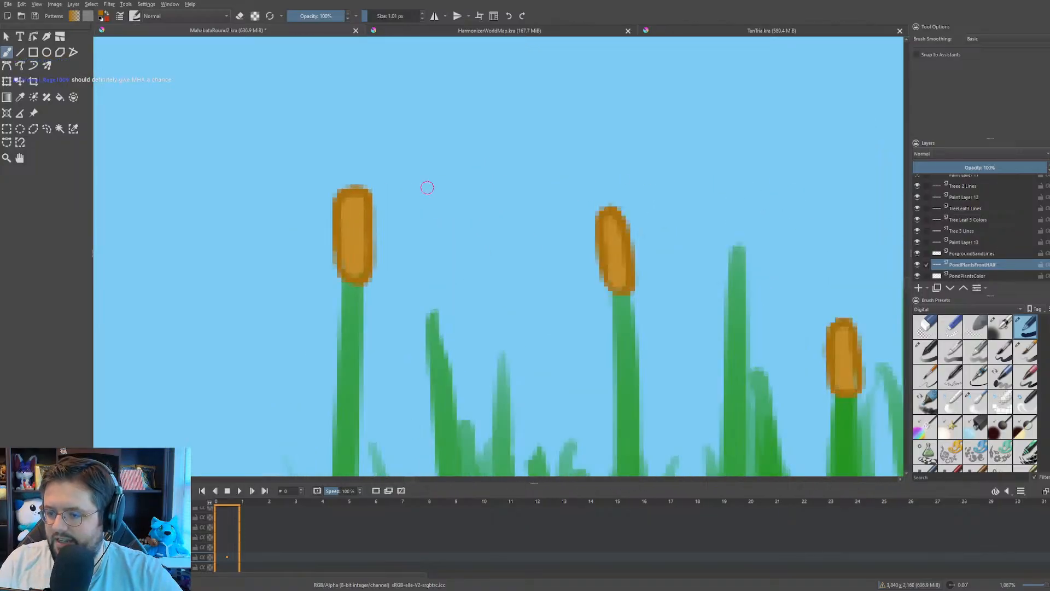
scroll(412, 190, "up", 1)
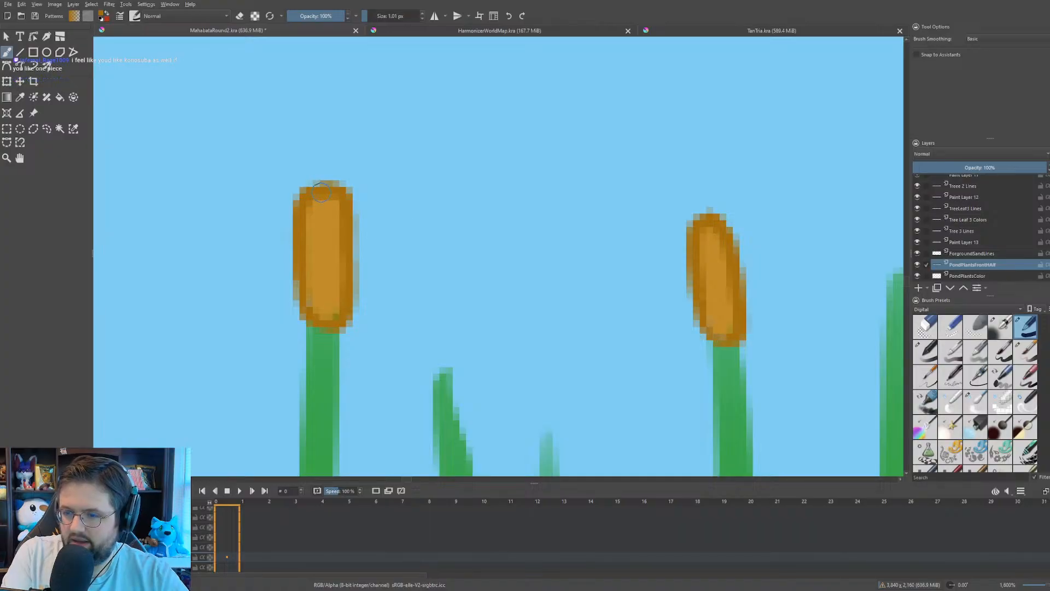
mouse_move(307, 202)
left_mouse_down()
mouse_move(305, 292)
mouse_move(321, 318)
mouse_move(347, 303)
mouse_move(348, 260)
left_mouse_up()
- Thicken the dark brown outline of the second, slightly tilted cattail head in this clump
left_click_drag(894, 179, 669, 217)
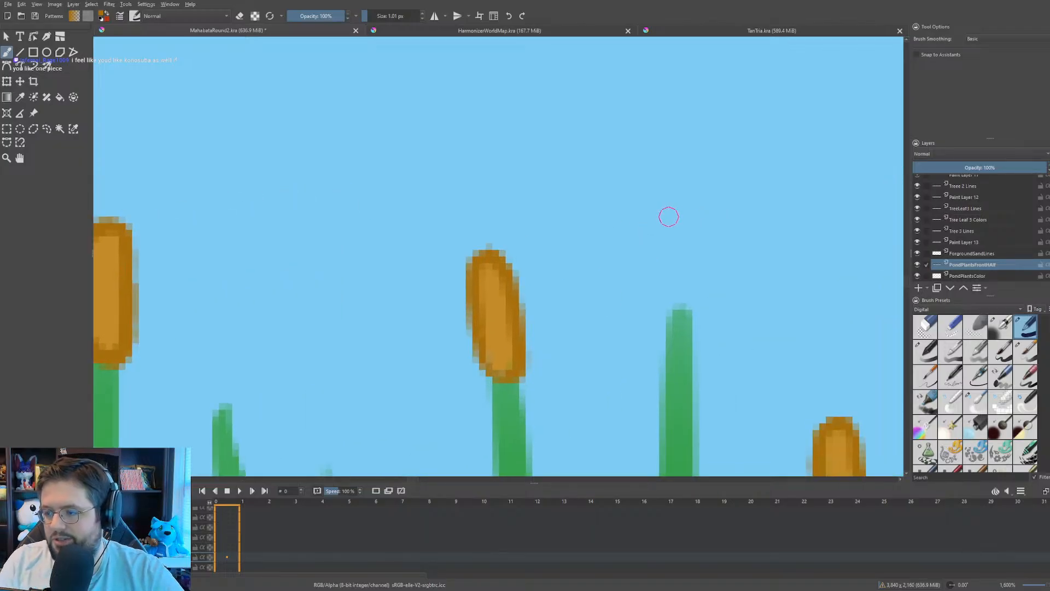
scroll(532, 258, "up", 1)
left_click_drag(527, 252, 515, 241)
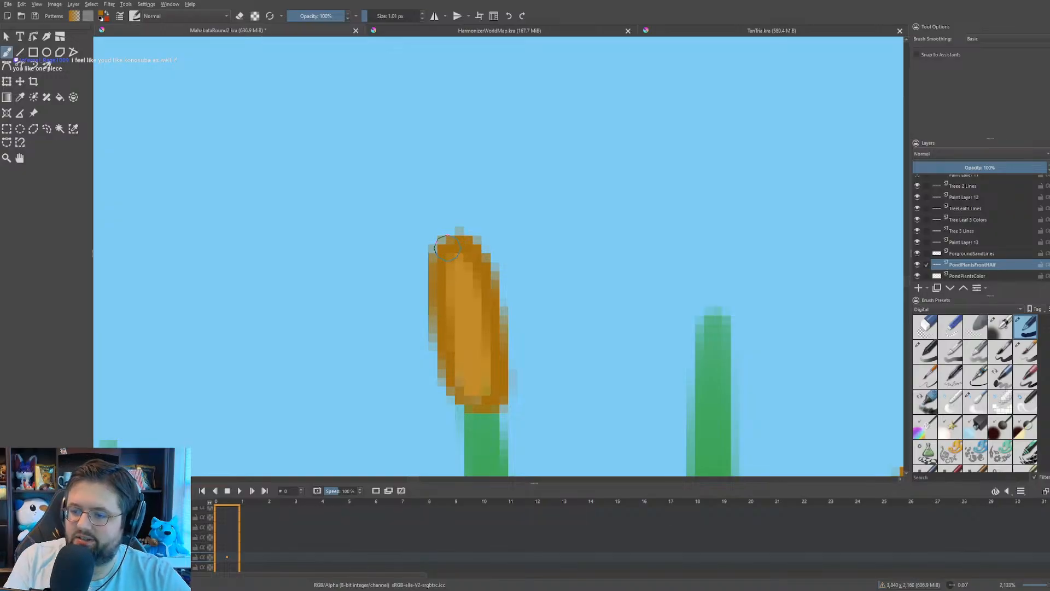
mouse_move(447, 249)
left_mouse_down()
mouse_move(427, 276)
mouse_move(432, 334)
mouse_move(458, 353)
mouse_move(456, 380)
mouse_move(484, 398)
left_mouse_up()
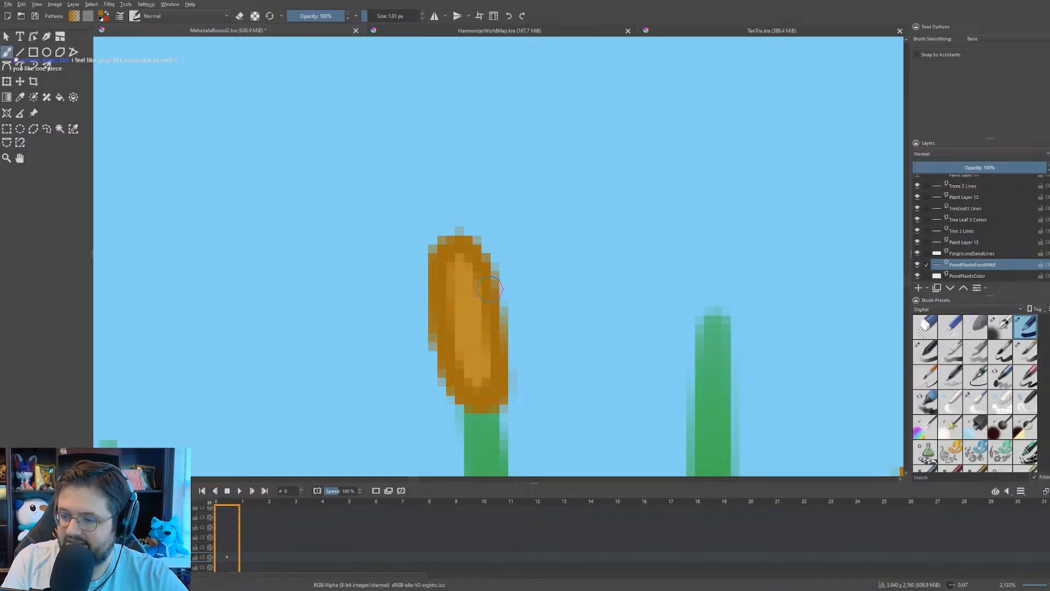
left_click_drag(491, 288, 498, 340)
- Thicken the dark brown outline of the short third cattail head in the clump
scroll(520, 375, "down", 3)
mouse_move(569, 405)
left_mouse_down()
mouse_move(534, 349)
mouse_move(365, 295)
mouse_move(315, 228)
left_mouse_up()
scroll(410, 298, "up", 2)
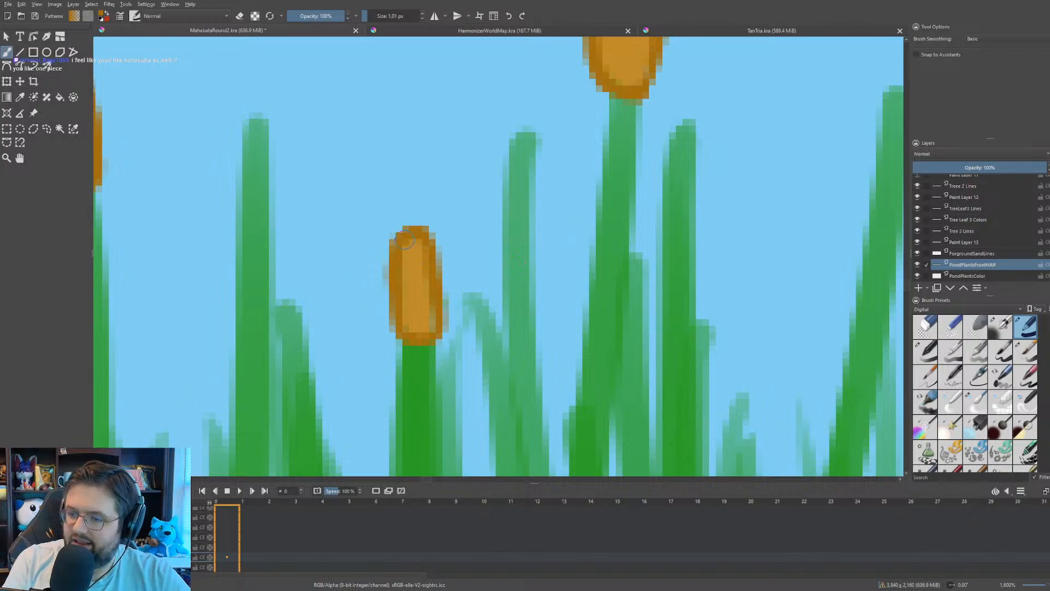
left_click_drag(397, 295, 399, 324)
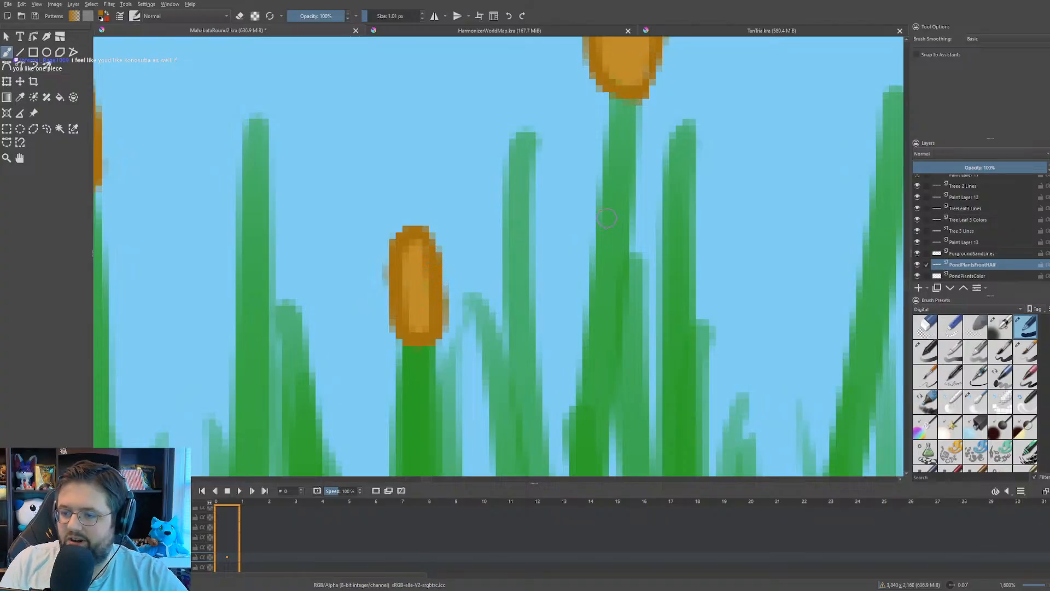
- Thicken the dark brown outline all around the tall, wide fourth cattail head in the clump
scroll(457, 371, "down", 1)
left_click_drag(607, 218, 436, 352)
scroll(439, 349, "up", 1)
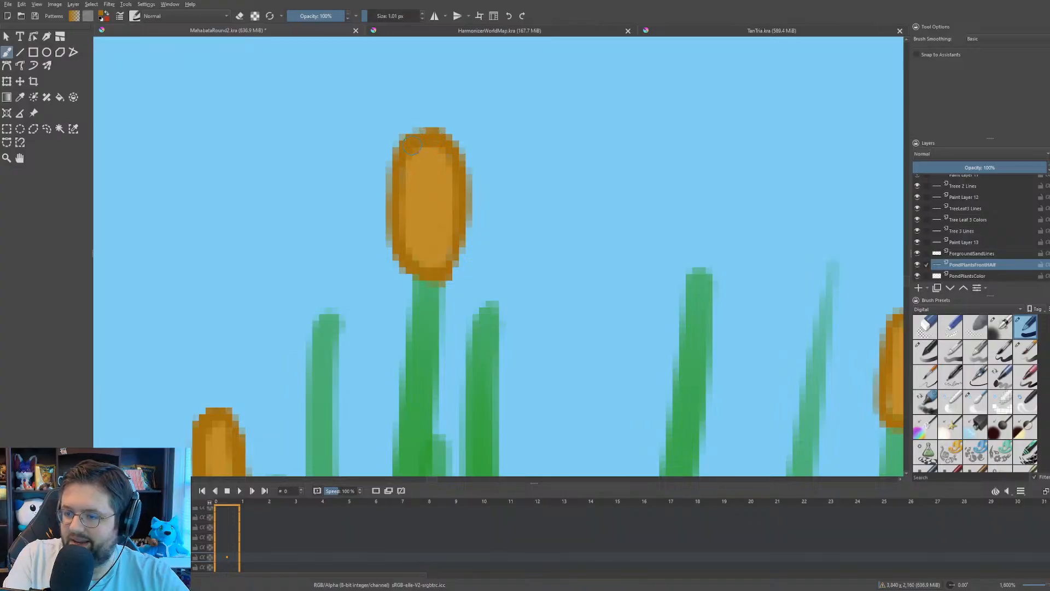
left_click_drag(400, 174, 400, 239)
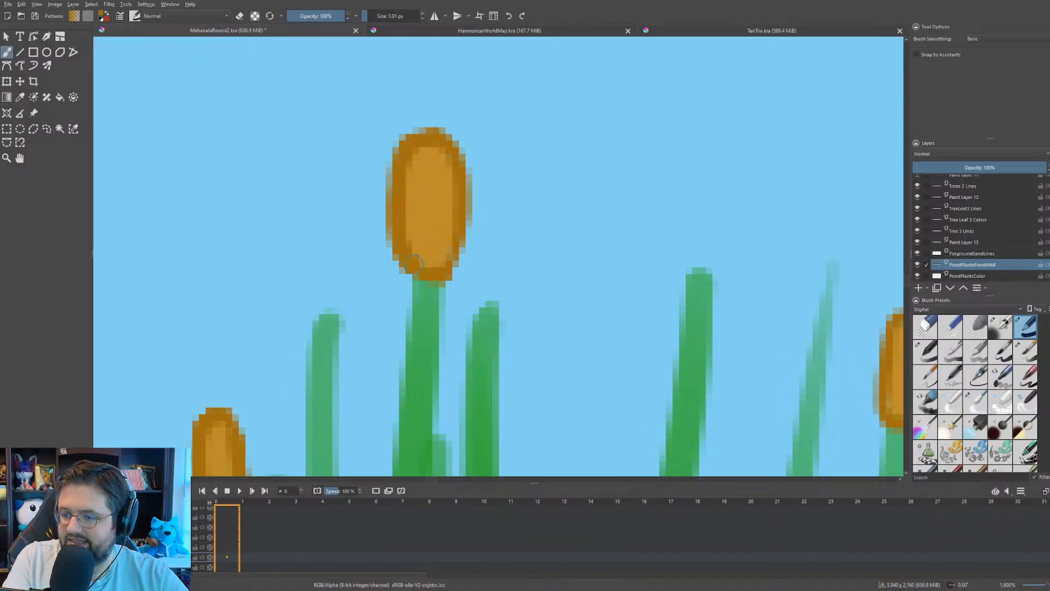
mouse_move(444, 266)
left_mouse_down()
mouse_move(466, 242)
mouse_move(472, 190)
mouse_move(442, 142)
left_mouse_up()
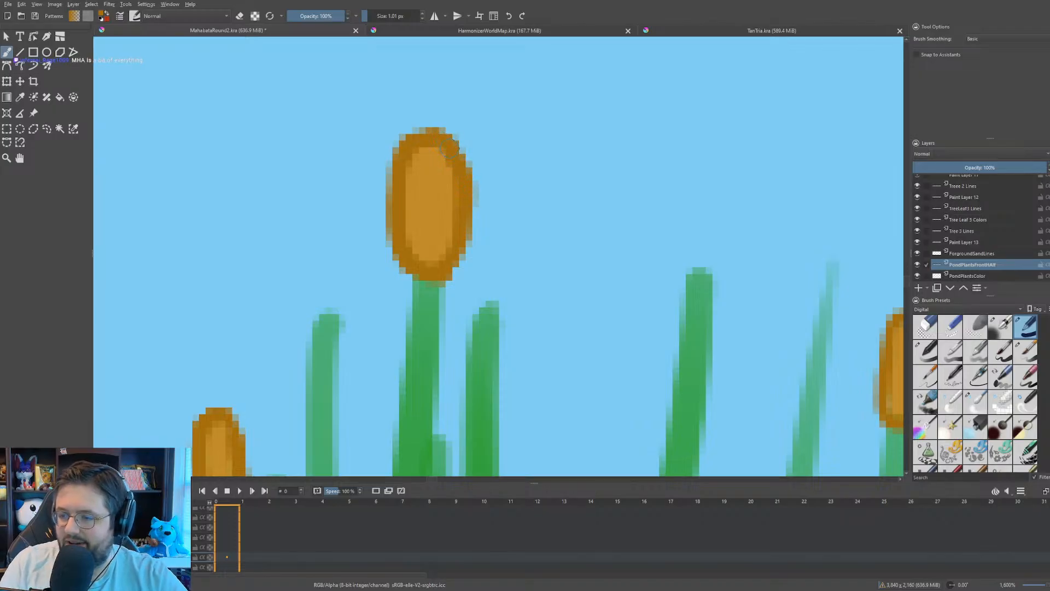
- Thicken the dark brown outline of the narrow rightmost cattail head in the clump
scroll(450, 148, "down", 2)
left_click_drag(593, 189, 279, 160)
scroll(406, 230, "up", 2)
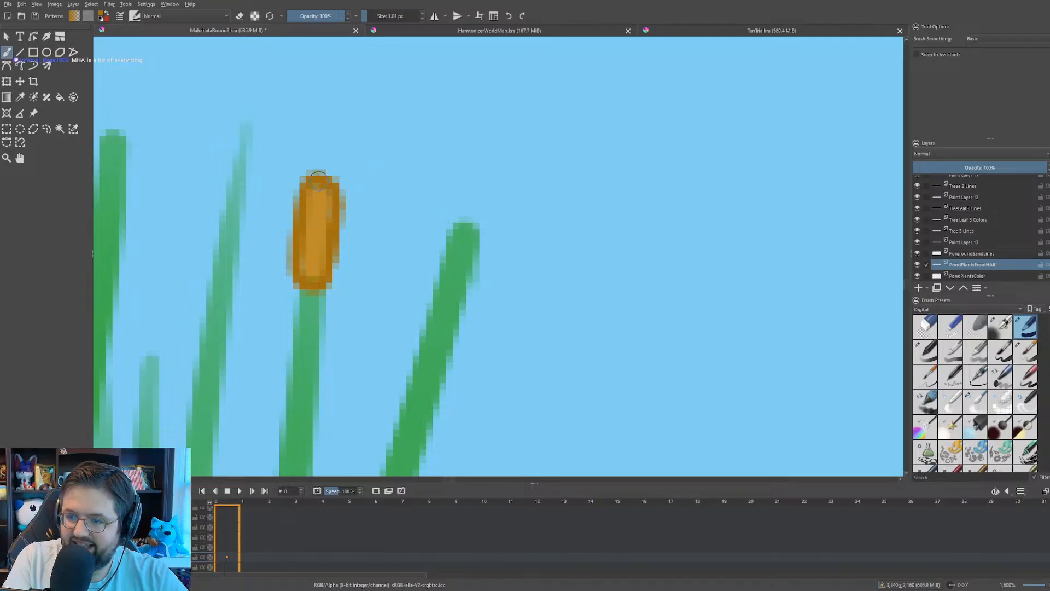
mouse_move(310, 188)
left_mouse_down()
mouse_move(299, 254)
mouse_move(313, 284)
mouse_move(332, 258)
mouse_move(334, 171)
left_mouse_up()
- Thicken the dark brown outlines of the three right-hand cattail heads in the next, five-headed clump
scroll(471, 196, "down", 4)
left_click_drag(563, 217, 413, 226)
scroll(619, 333, "up", 3)
left_click_drag(619, 333, 484, 251)
scroll(484, 251, "down", 1)
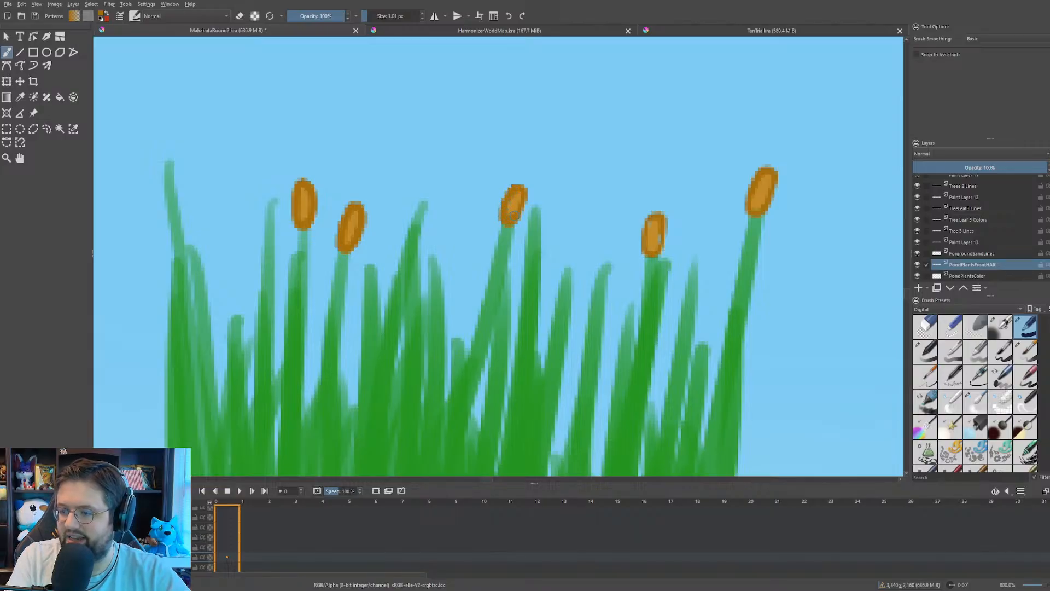
left_click_drag(521, 206, 528, 191)
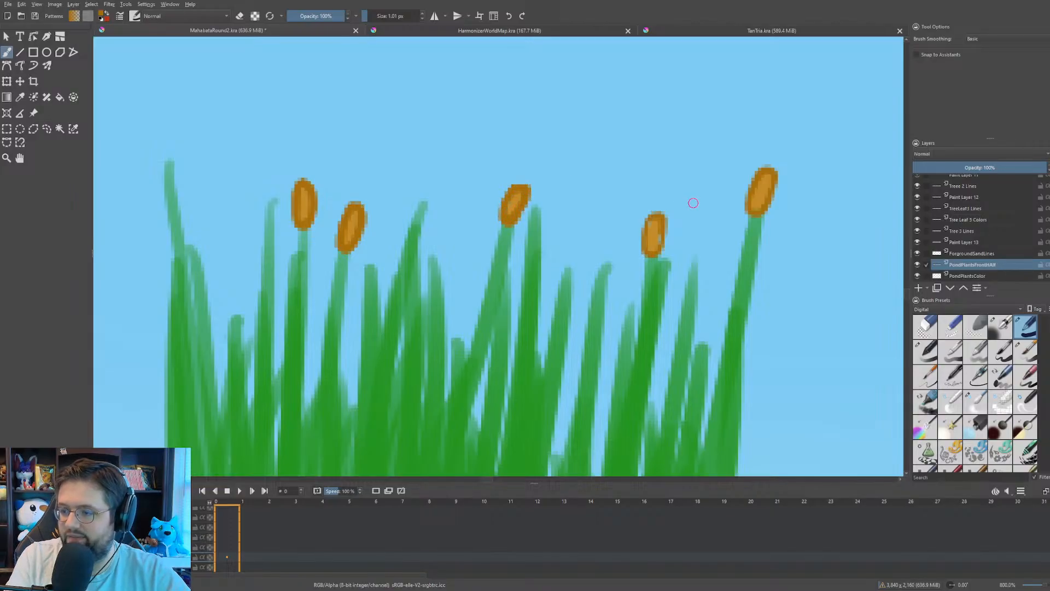
mouse_move(651, 222)
left_mouse_down()
mouse_move(642, 251)
mouse_move(658, 247)
left_mouse_up()
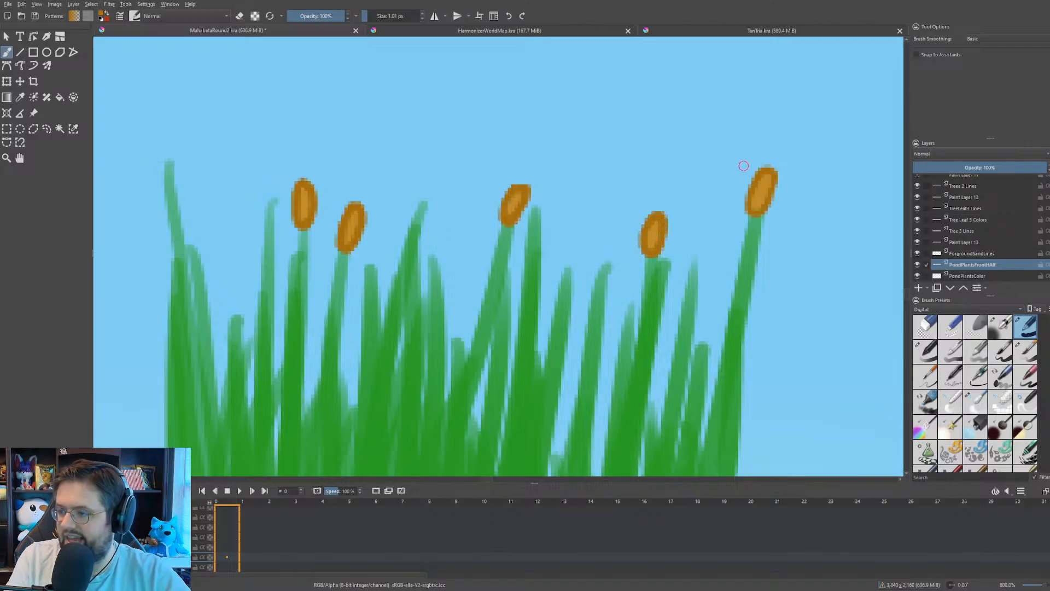
mouse_move(765, 166)
left_mouse_down()
mouse_move(748, 202)
mouse_move(766, 206)
mouse_move(780, 185)
mouse_move(778, 170)
mouse_move(767, 170)
left_mouse_up()
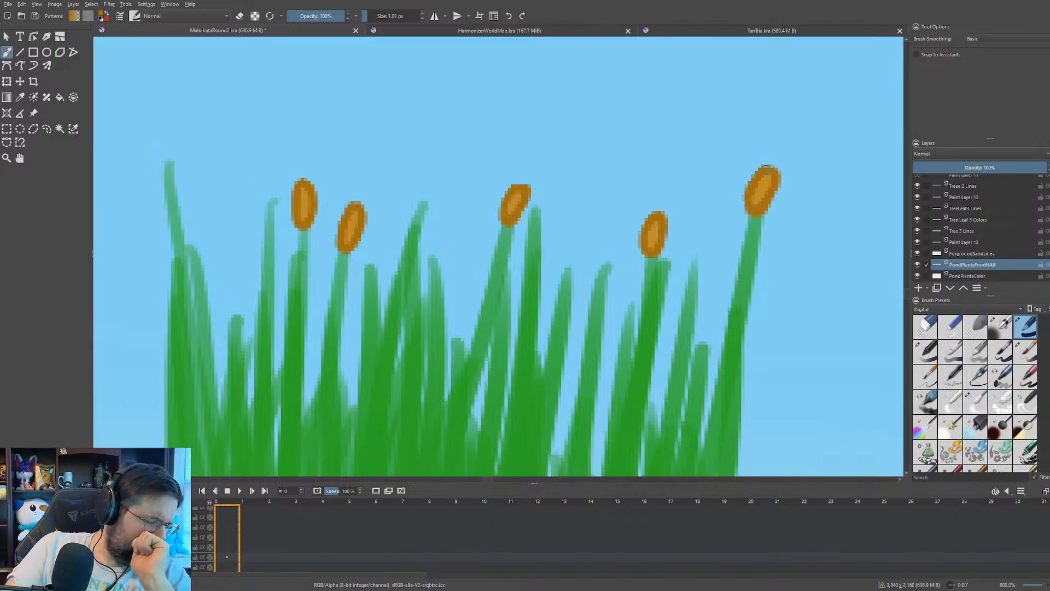
- Thicken the dark brown outlines of the second and third cattail heads from the left in the clump behind the large boulder
left_click_drag(797, 164, 527, 169)
scroll(499, 192, "down", 4)
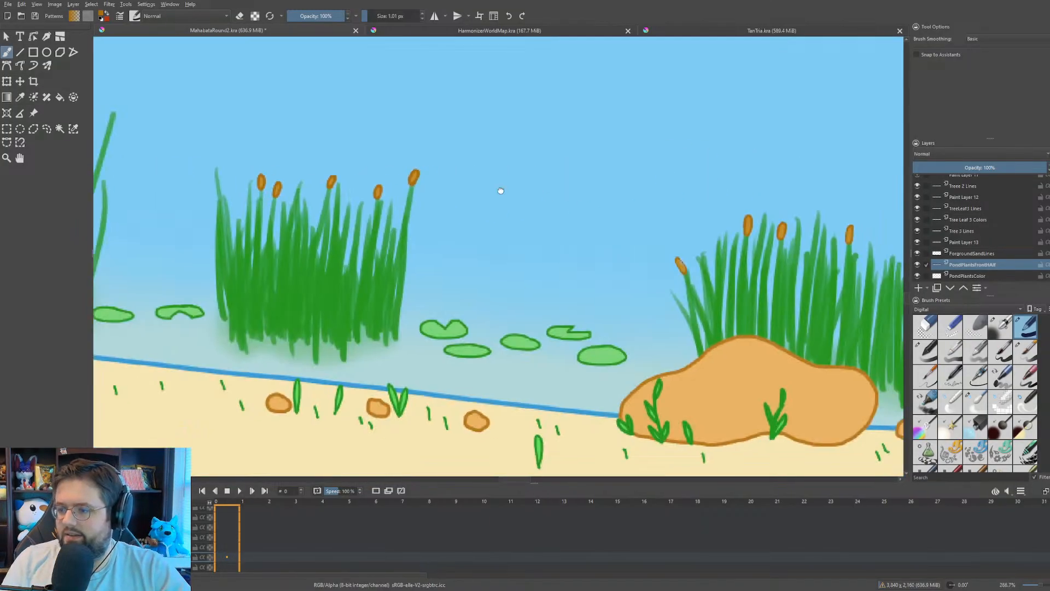
scroll(508, 252, "up", 2)
scroll(508, 251, "up", 4)
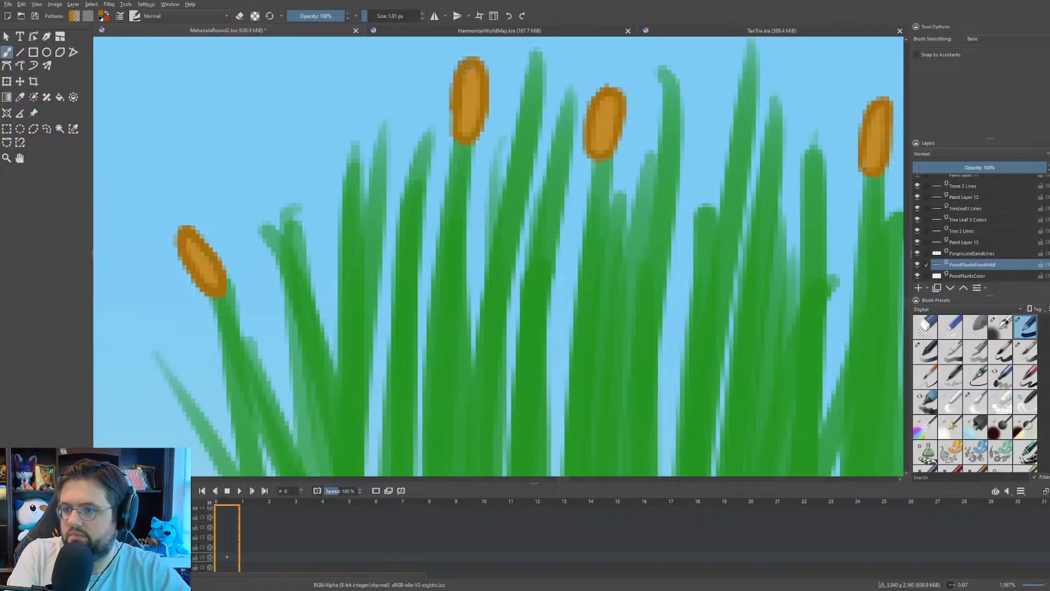
mouse_move(455, 103)
left_mouse_down()
mouse_move(466, 136)
mouse_move(483, 104)
left_mouse_up()
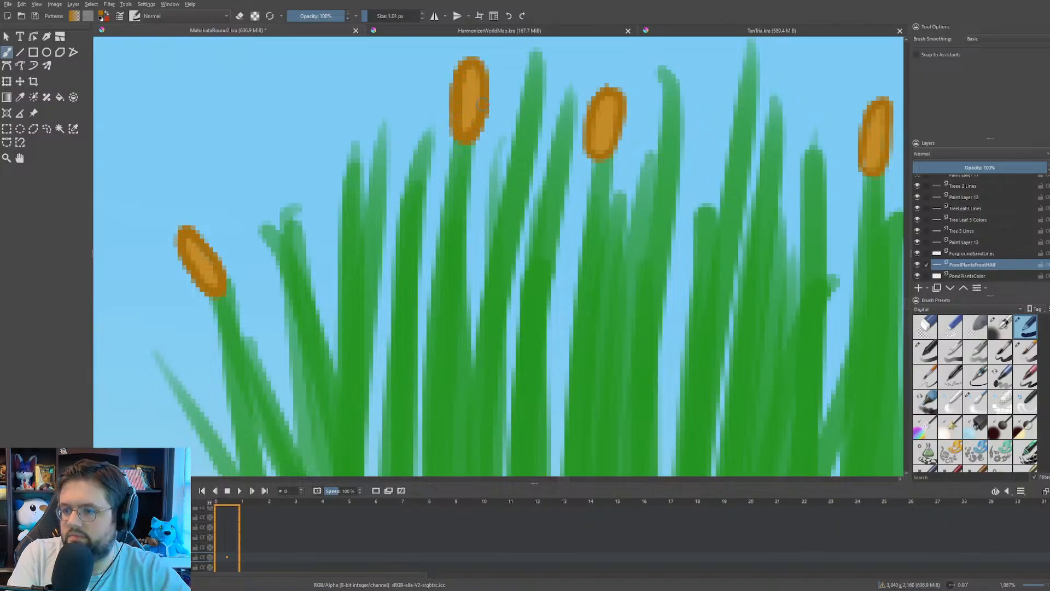
mouse_move(607, 90)
left_mouse_down()
mouse_move(588, 118)
mouse_move(593, 151)
mouse_move(611, 141)
mouse_move(620, 105)
left_mouse_up()
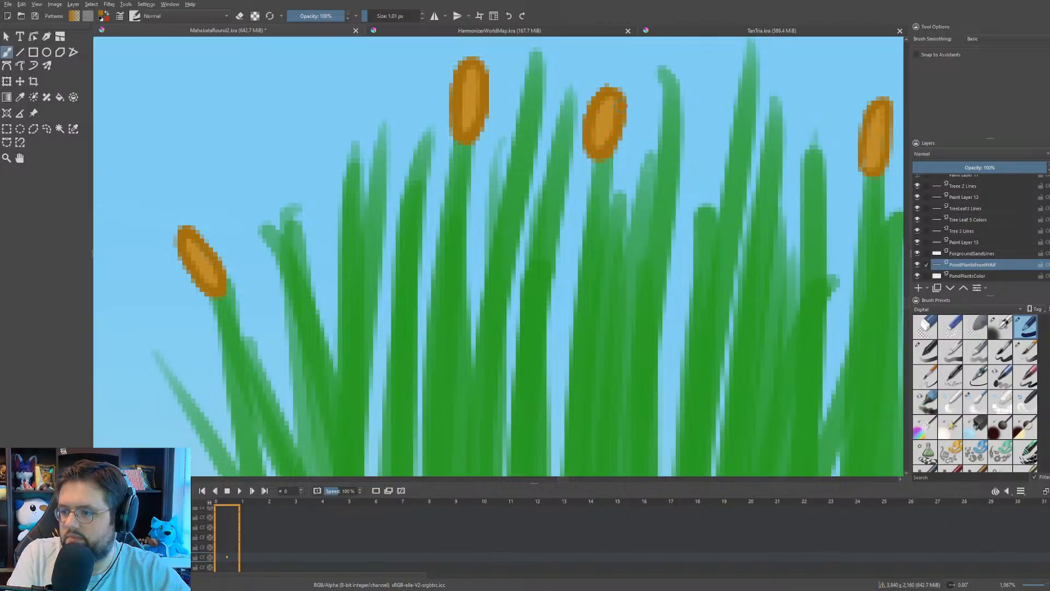
- Thicken the dark brown outlines of the fourth, fifth and sixth cattail heads in the clump behind the boulder
left_click_drag(563, 133, 160, 196)
scroll(628, 194, "down", 1)
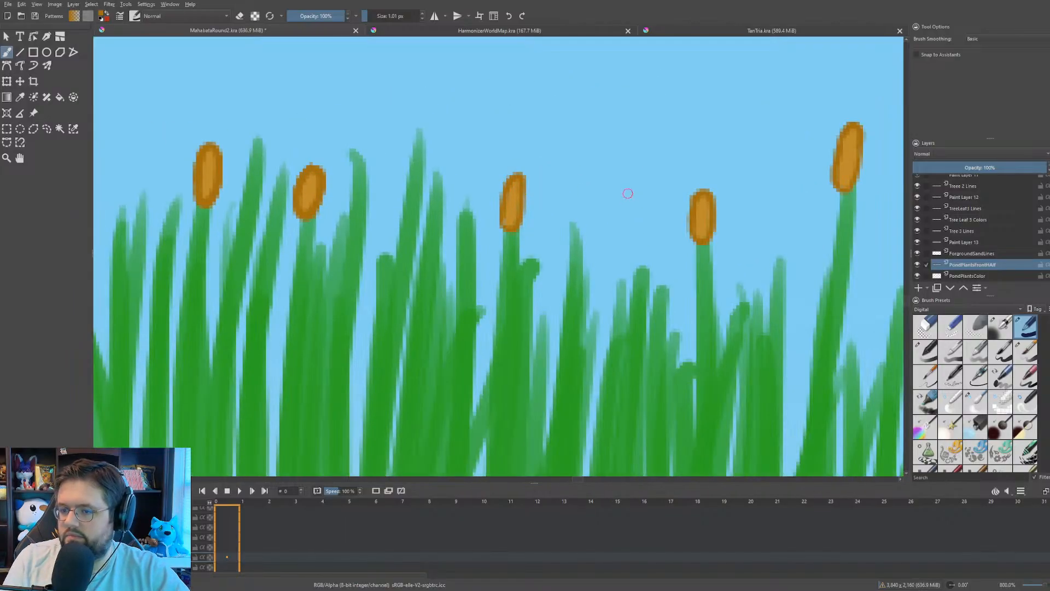
scroll(633, 192, "up", 1)
left_click_drag(635, 191, 491, 212)
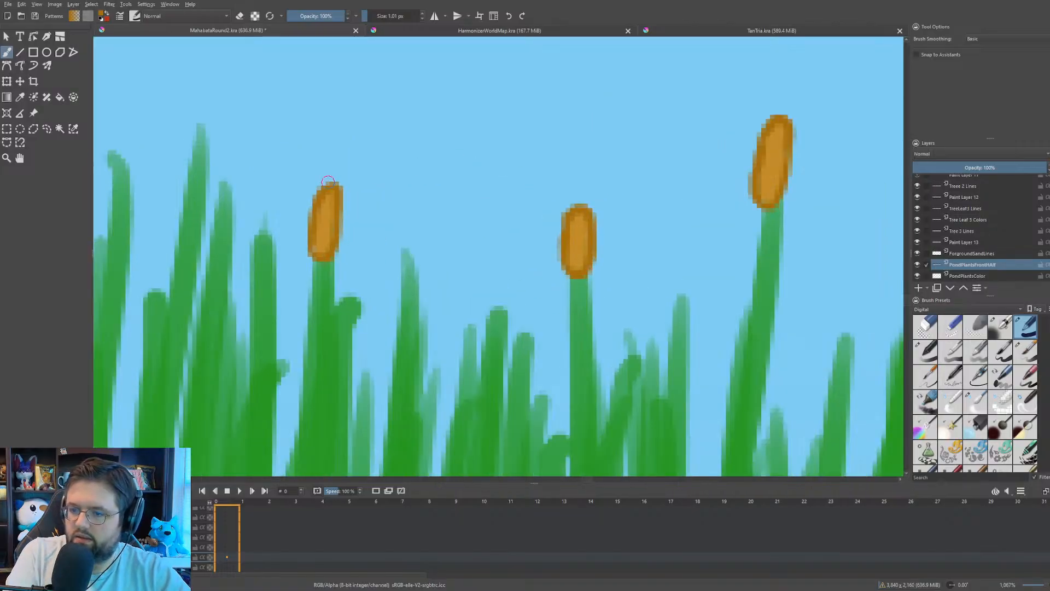
mouse_move(328, 189)
left_mouse_down()
mouse_move(315, 209)
mouse_move(316, 251)
mouse_move(331, 250)
mouse_move(337, 190)
left_mouse_up()
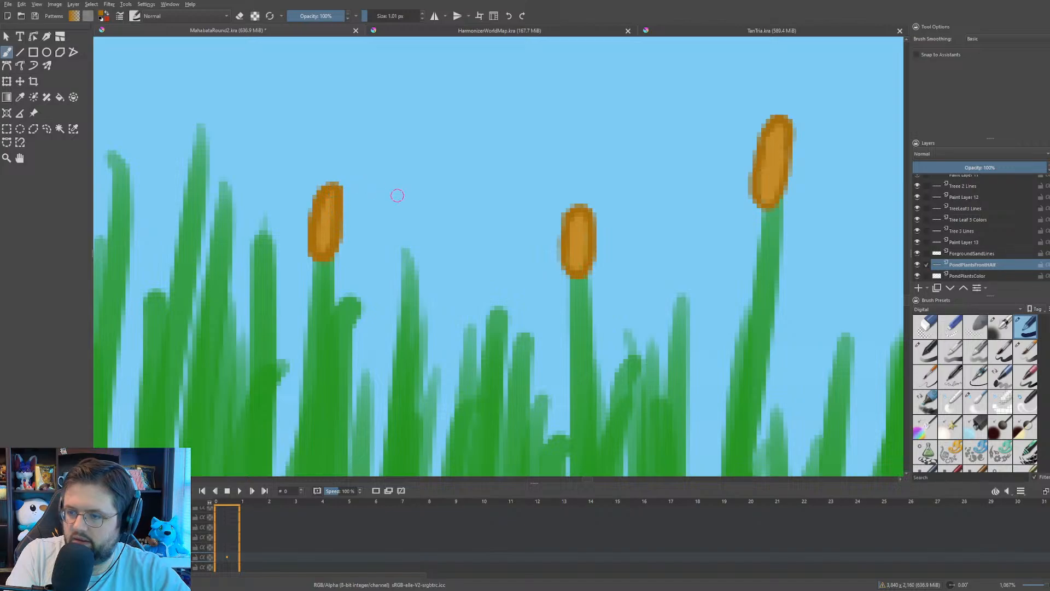
mouse_move(581, 219)
left_mouse_down()
mouse_move(575, 268)
mouse_move(588, 264)
mouse_move(597, 213)
left_mouse_up()
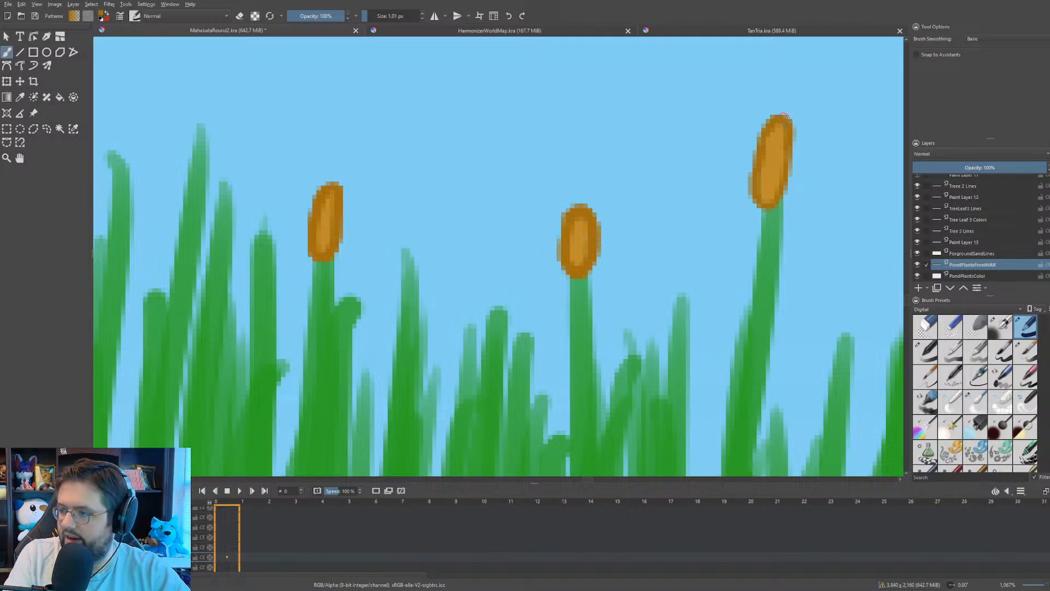
mouse_move(775, 127)
left_mouse_down()
mouse_move(753, 163)
mouse_move(760, 200)
mouse_move(770, 200)
mouse_move(788, 167)
mouse_move(789, 133)
mouse_move(400, 183)
left_mouse_up()
- Thicken the dark brown outline of the short seventh cattail head and round off its stray upper-left corner
scroll(782, 116, "down", 2)
scroll(400, 183, "up", 1)
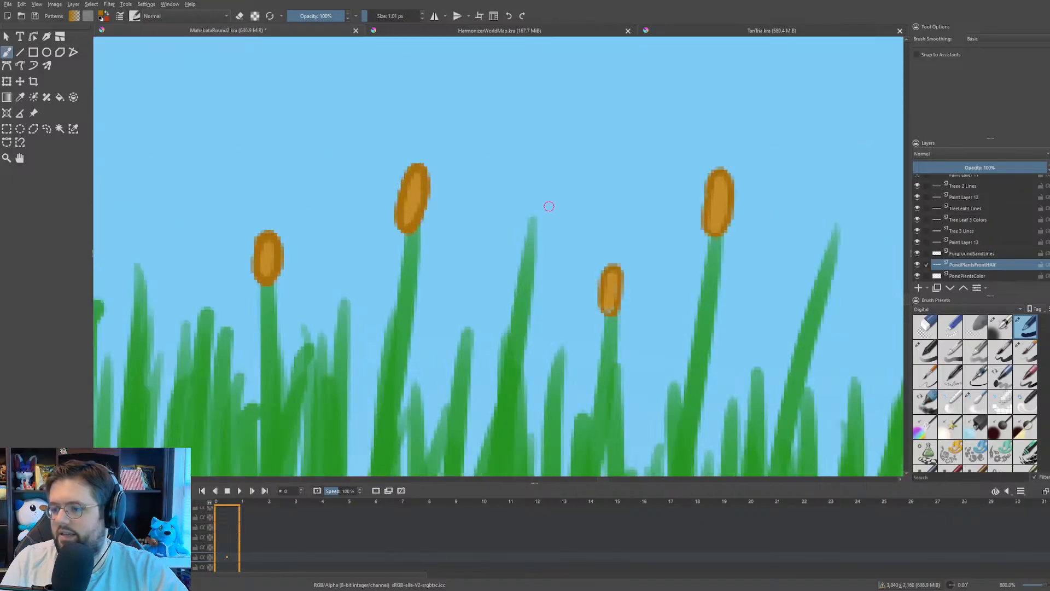
left_click_drag(675, 246, 305, 202)
scroll(305, 202, "up", 1)
right_click(319, 175)
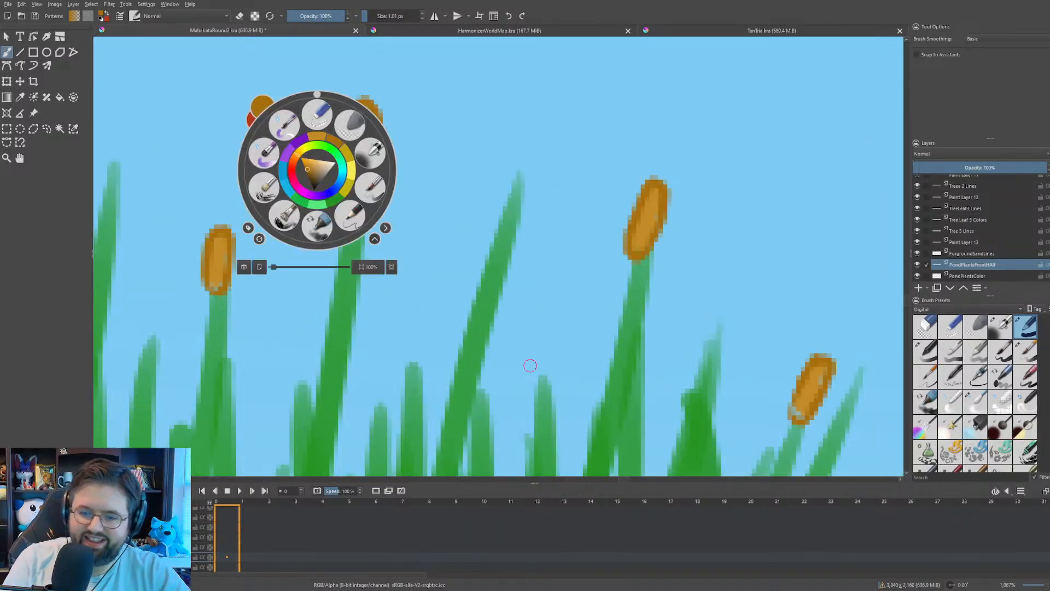
left_click(200, 228)
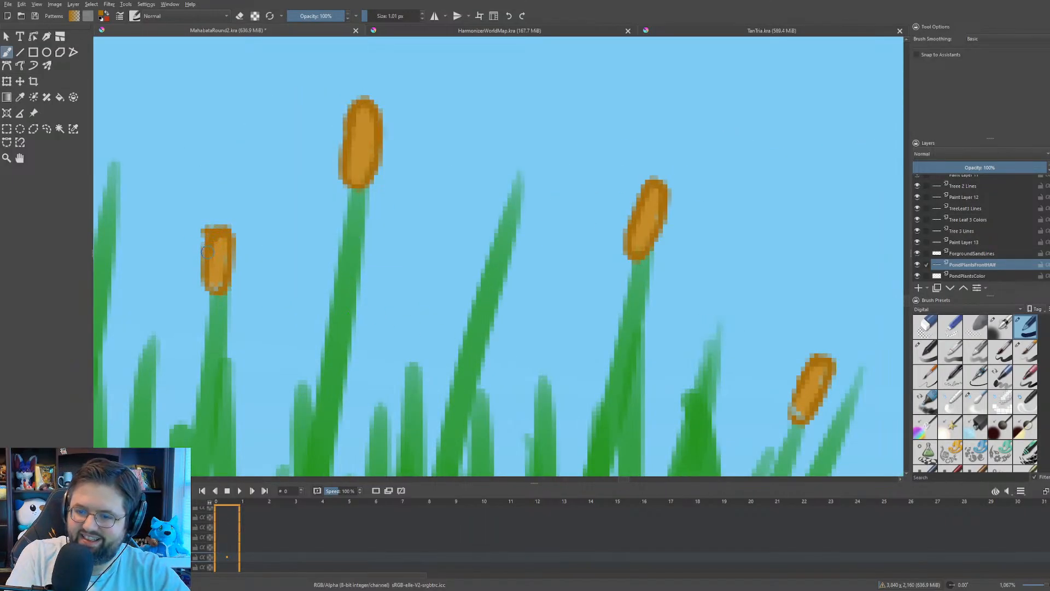
mouse_move(208, 252)
left_mouse_down()
mouse_move(215, 292)
mouse_move(230, 253)
mouse_move(209, 212)
mouse_move(199, 238)
left_mouse_up()
key("e")
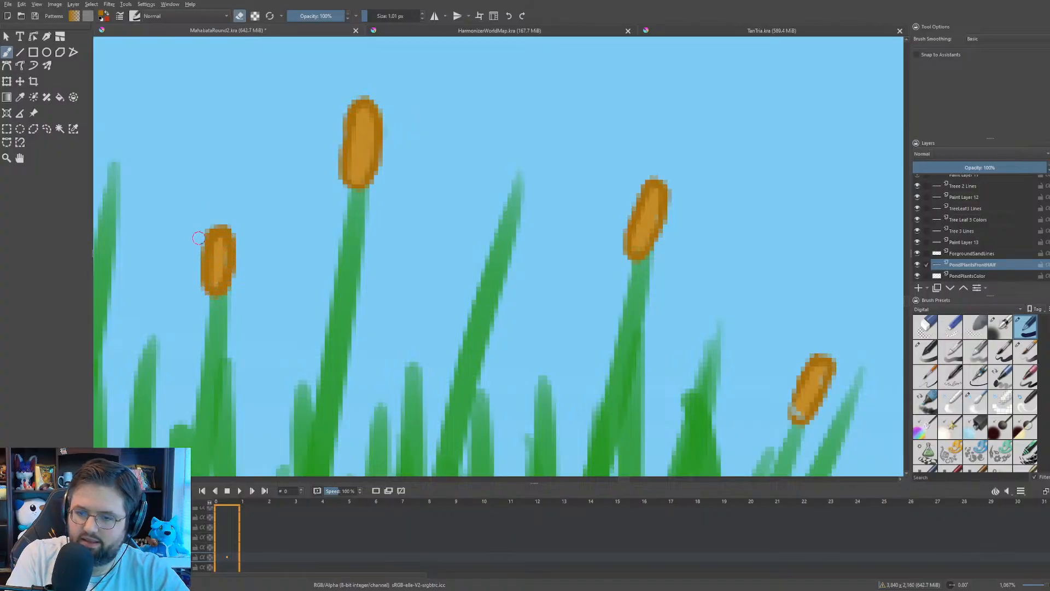
key("e")
- Thicken the dark brown outlines of the neighbouring tall cattail head and the two tilted heads to its right
mouse_move(358, 109)
left_mouse_down()
mouse_move(342, 139)
mouse_move(356, 191)
mouse_move(381, 156)
mouse_move(386, 120)
mouse_move(371, 101)
left_mouse_up()
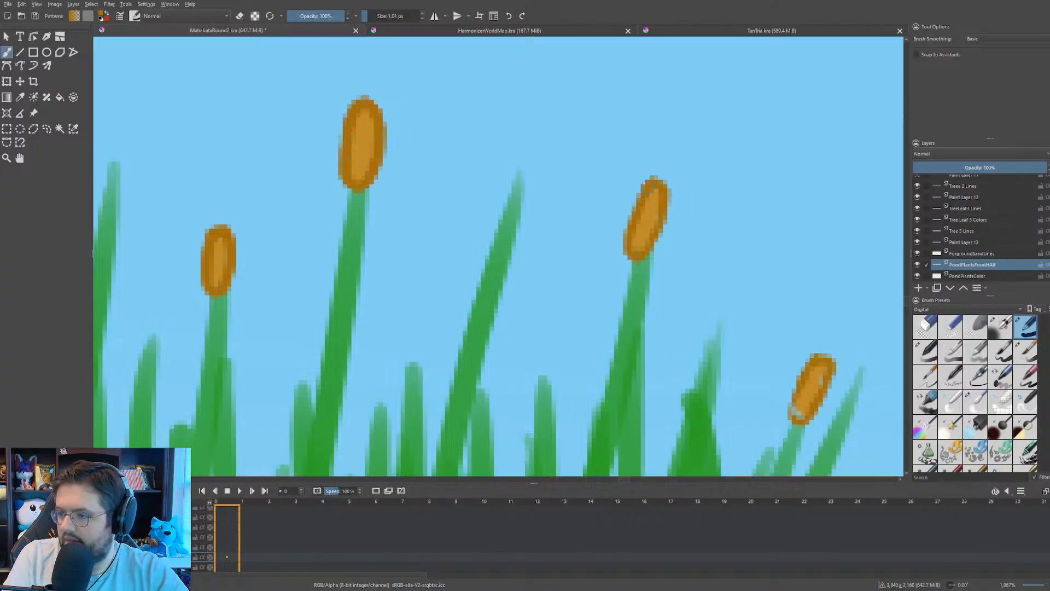
mouse_move(650, 185)
left_mouse_down()
mouse_move(630, 222)
mouse_move(633, 251)
mouse_move(654, 239)
mouse_move(661, 208)
left_mouse_up()
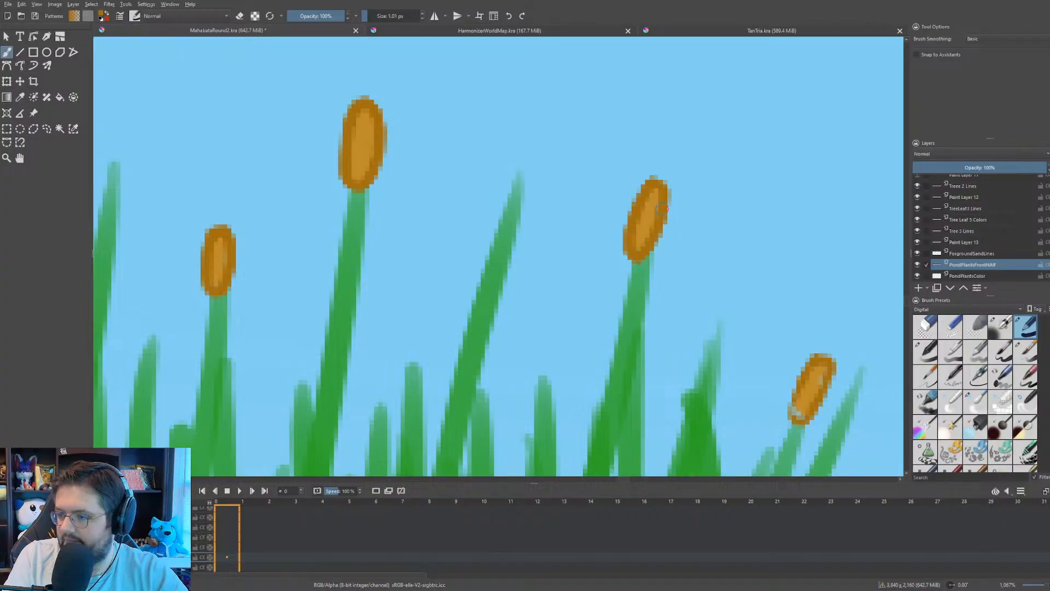
mouse_move(803, 383)
left_mouse_down()
mouse_move(800, 417)
mouse_move(829, 376)
mouse_move(815, 345)
left_mouse_up()
- Thicken the dark brown outline of the second cattail head from the left in the clump right of the leaning trunk
scroll(695, 261, "down", 7)
left_click_drag(690, 248, 157, 180)
left_click_drag(546, 178, 501, 192)
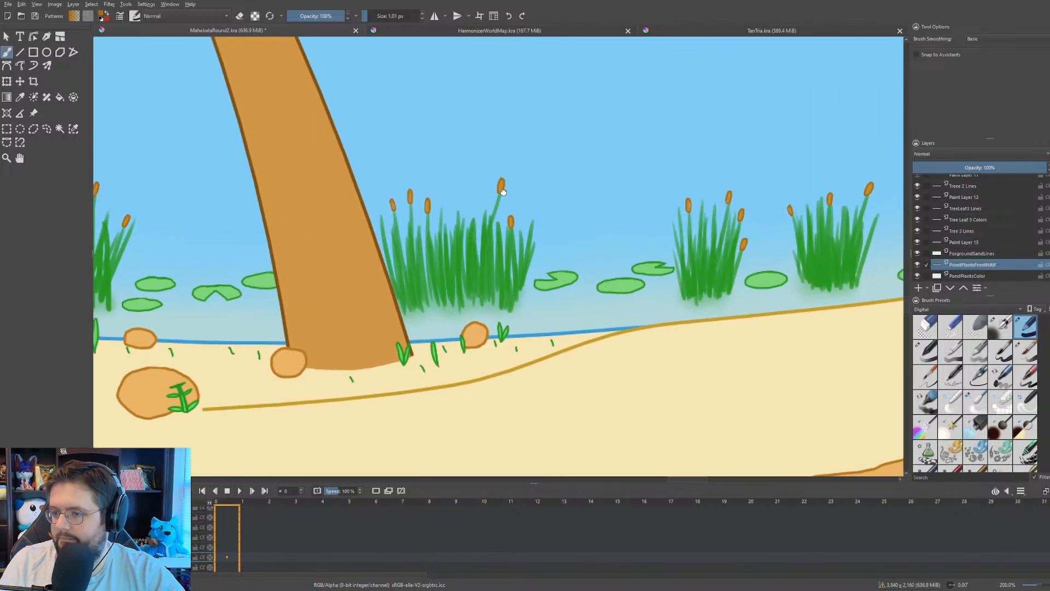
scroll(443, 200, "up", 3)
scroll(430, 205, "up", 3)
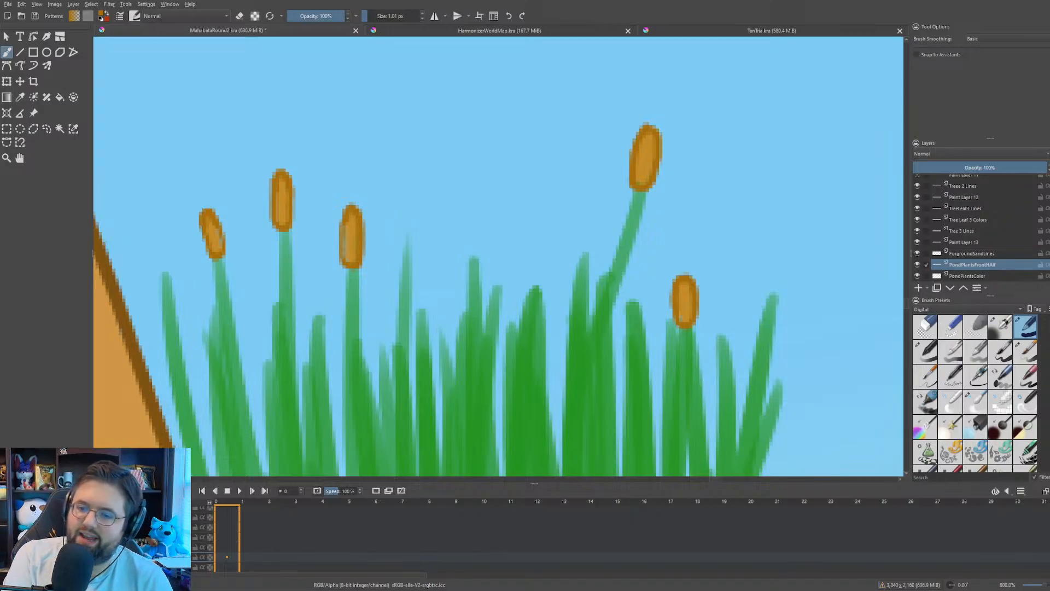
left_click(314, 263)
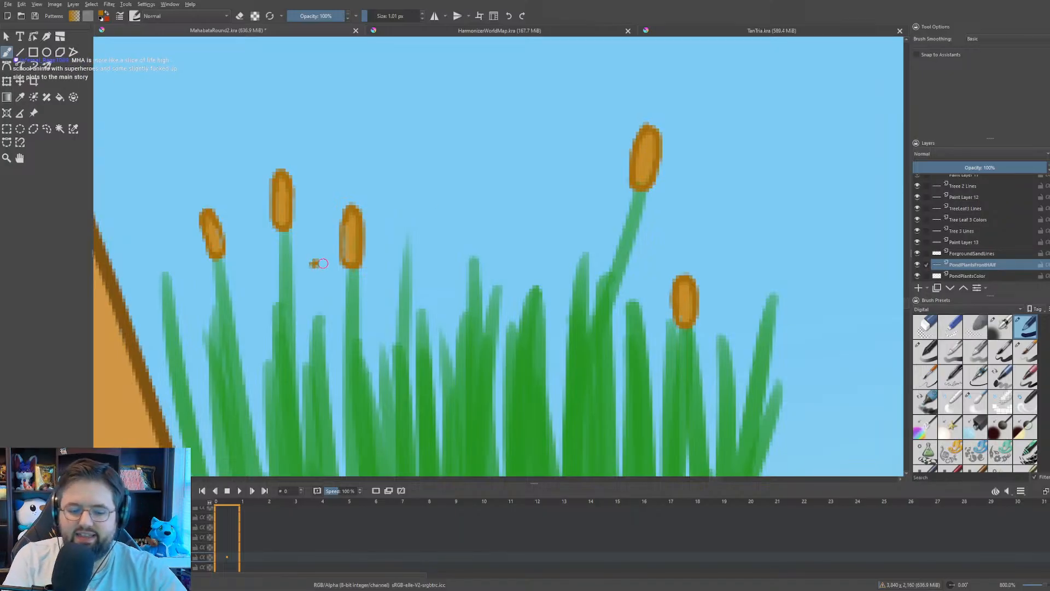
key("e")
left_click(315, 263)
key("e")
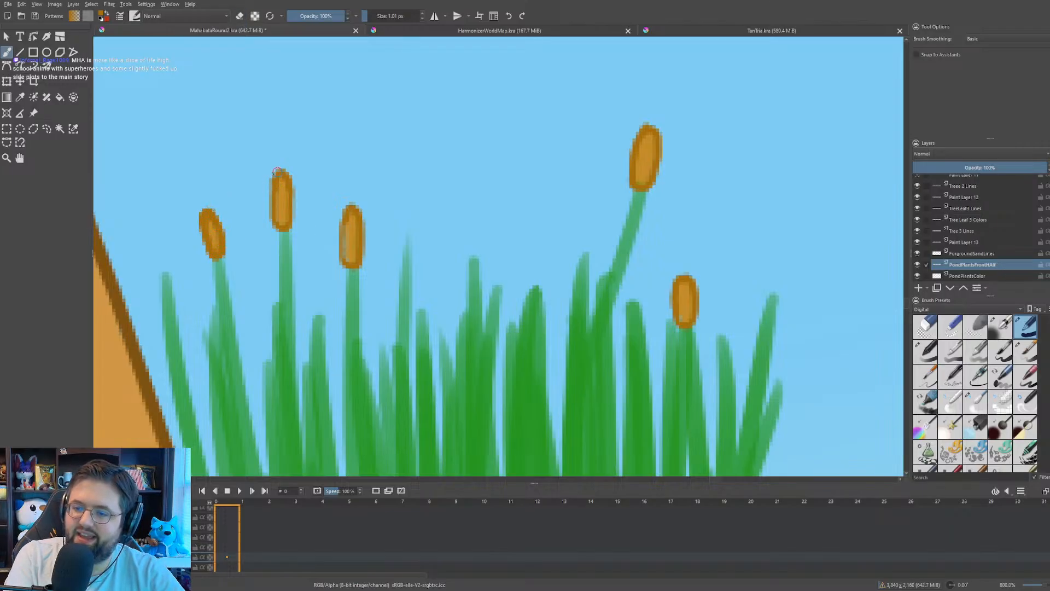
mouse_move(274, 186)
left_mouse_down()
mouse_move(276, 225)
mouse_move(292, 202)
left_mouse_up()
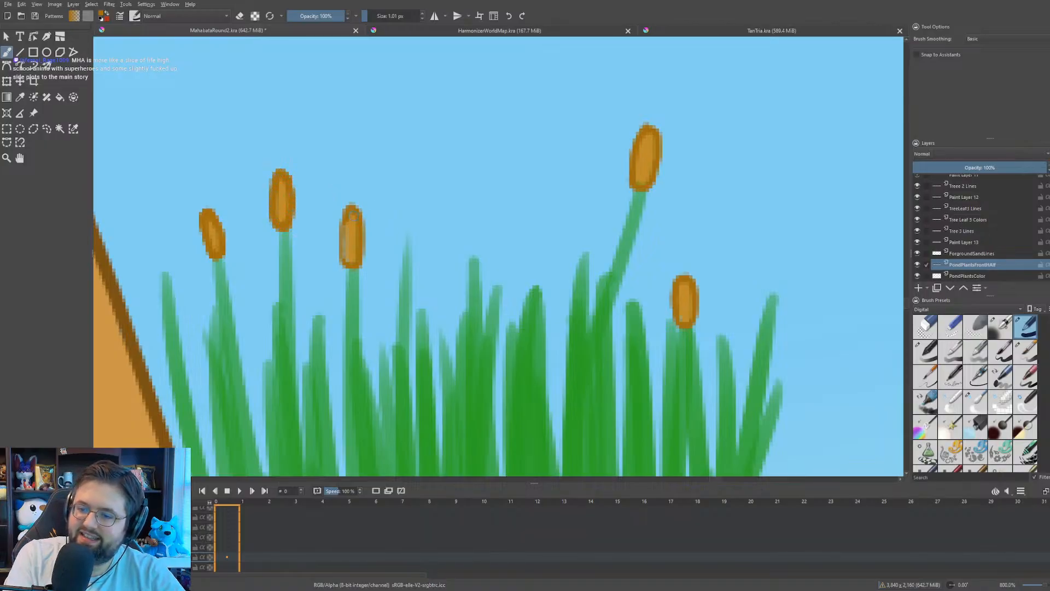
- Thicken the dark brown outlines of the third cattail head and the tall tilted head in the clump right of the leaning trunk
mouse_move(345, 223)
left_mouse_down()
mouse_move(349, 261)
mouse_move(358, 263)
mouse_move(363, 239)
mouse_move(368, 267)
left_mouse_up()
key("e")
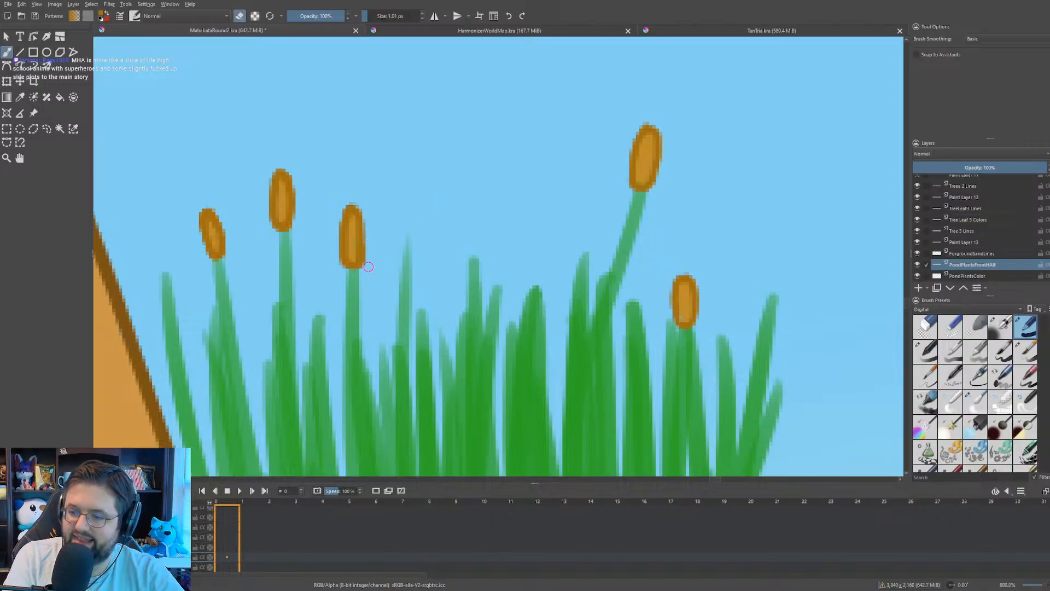
key("e")
left_click_drag(645, 130, 630, 168)
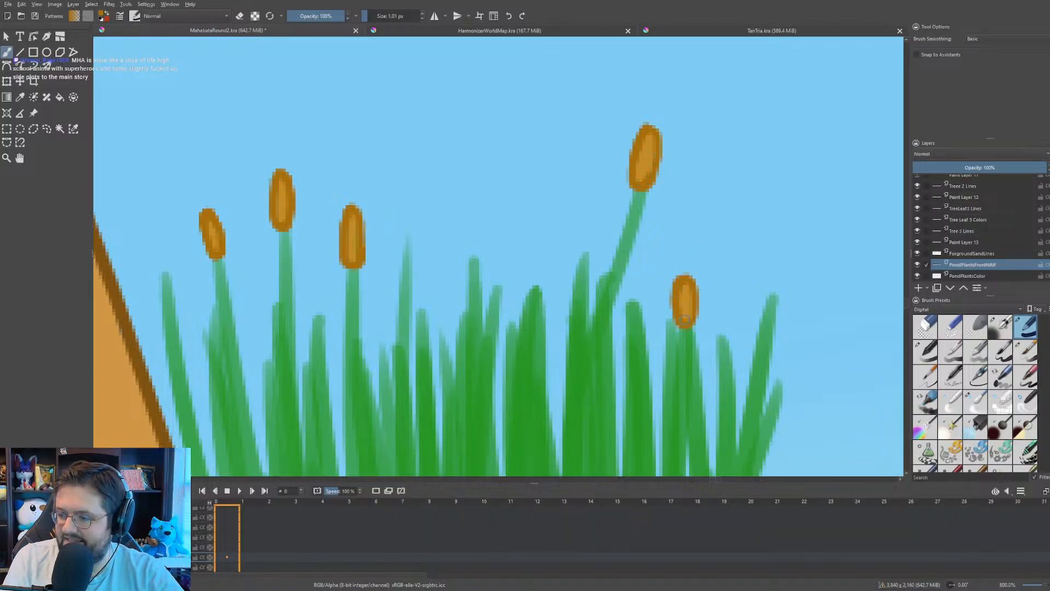
- Thicken the dark brown outlines of the upper three cattail heads in the four-headed clump farther right
scroll(685, 316, "down", 5)
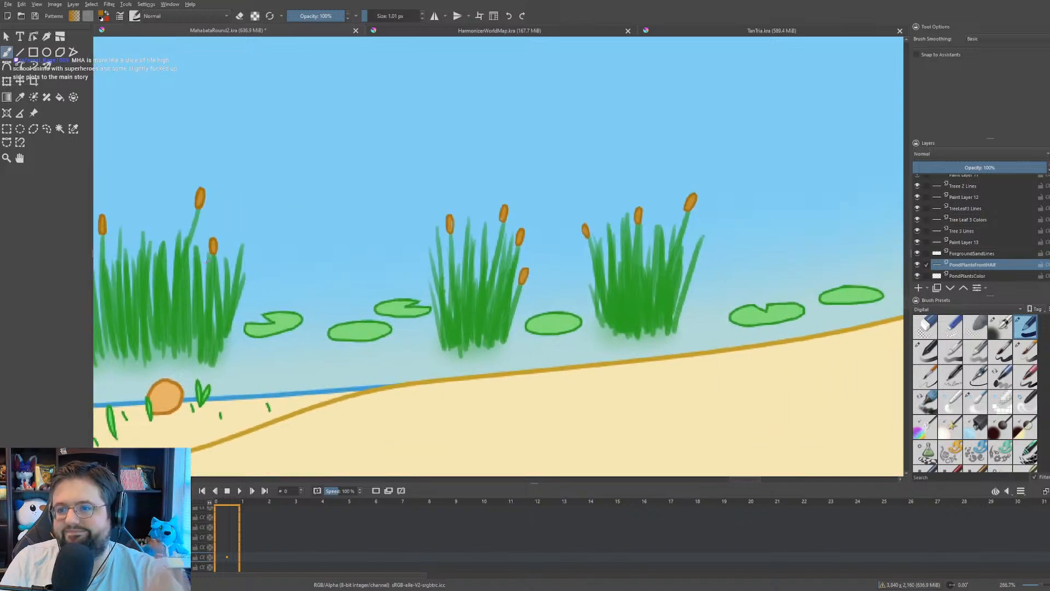
scroll(478, 234, "up", 6)
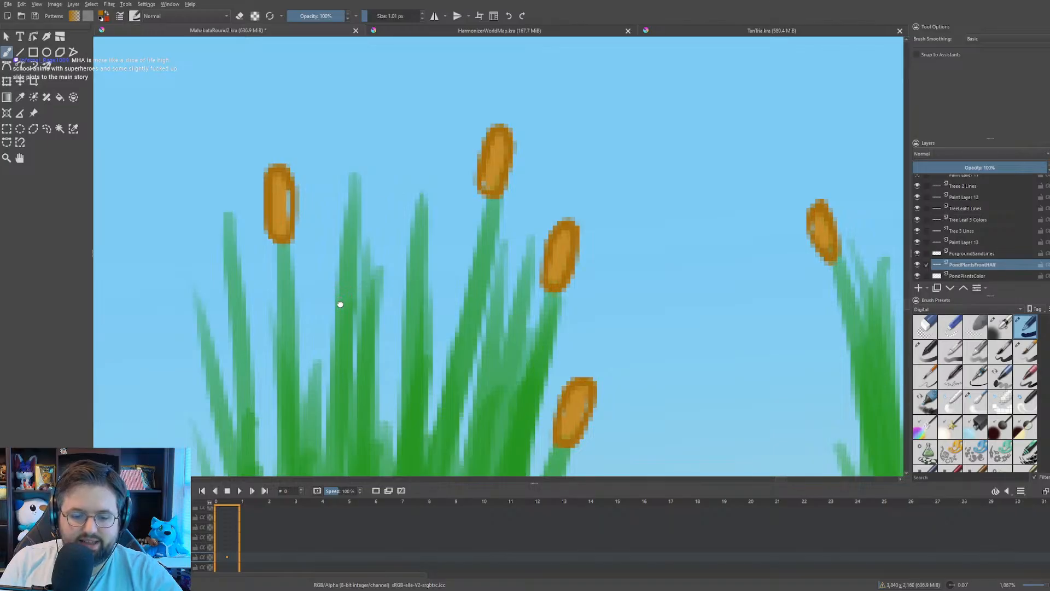
left_click_drag(339, 304, 337, 309)
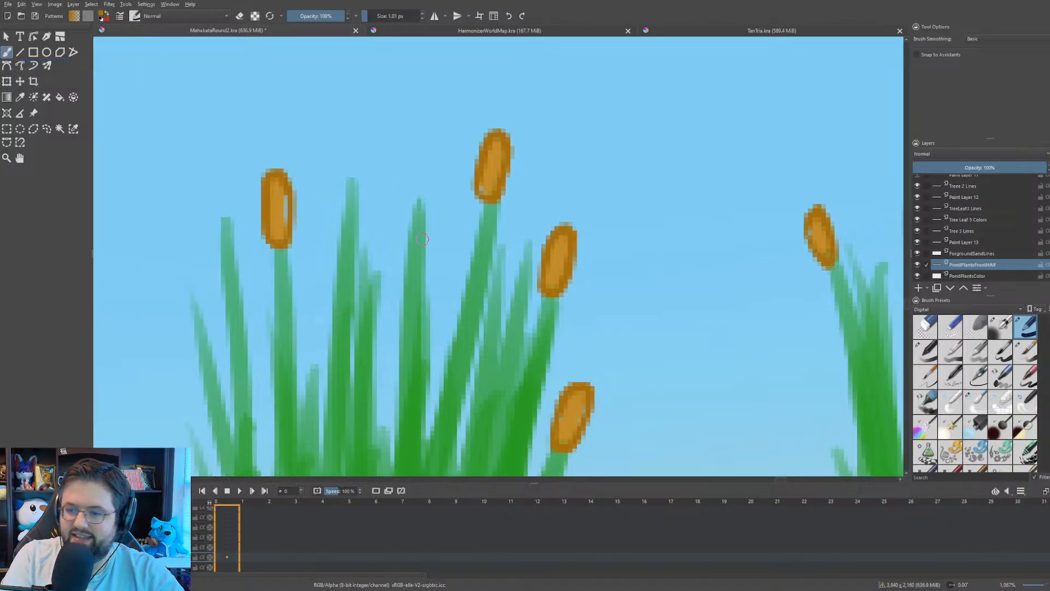
left_click_drag(280, 181, 292, 230)
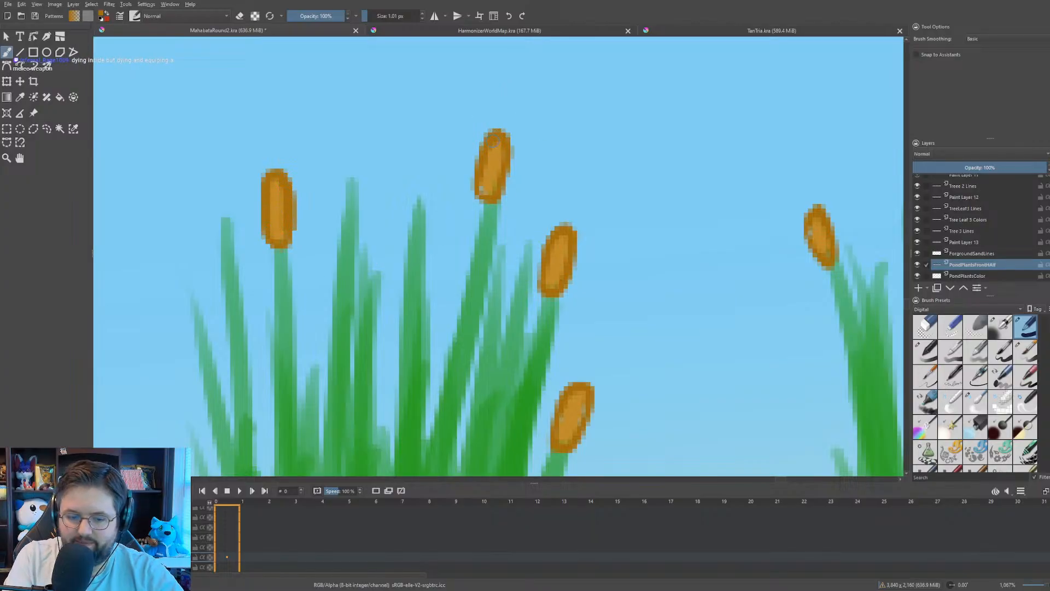
mouse_move(491, 139)
left_mouse_down()
mouse_move(474, 166)
mouse_move(479, 190)
left_mouse_up()
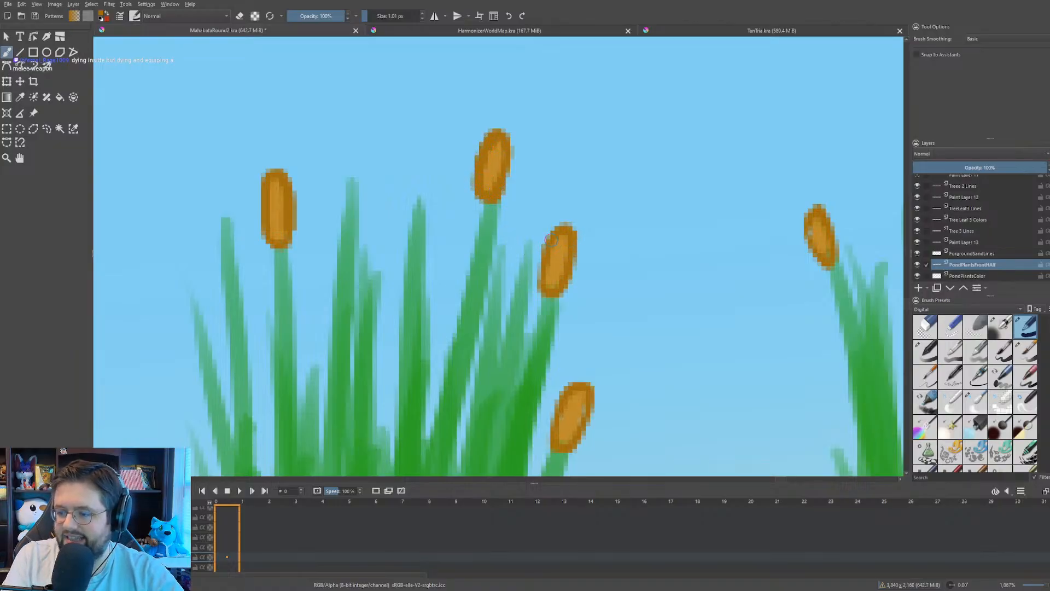
mouse_move(554, 234)
left_mouse_down()
mouse_move(539, 274)
mouse_move(550, 289)
left_mouse_up()
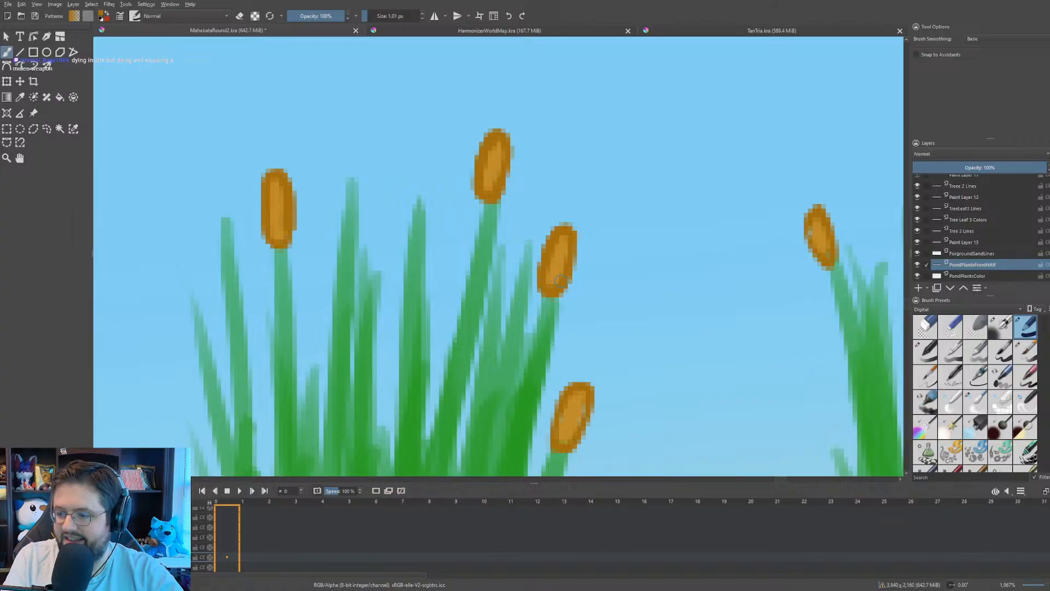
- Thicken the dark brown outline of the lowest cattail head in the four-headed clump along its upper-right edge
mouse_move(575, 387)
left_mouse_down()
mouse_move(567, 440)
mouse_move(592, 405)
mouse_move(584, 417)
mouse_move(585, 374)
mouse_move(562, 436)
mouse_move(584, 400)
mouse_move(585, 429)
mouse_move(599, 397)
mouse_move(589, 434)
left_mouse_up()
key("e")
key("e")
left_click_drag(592, 391, 585, 442)
key("e")
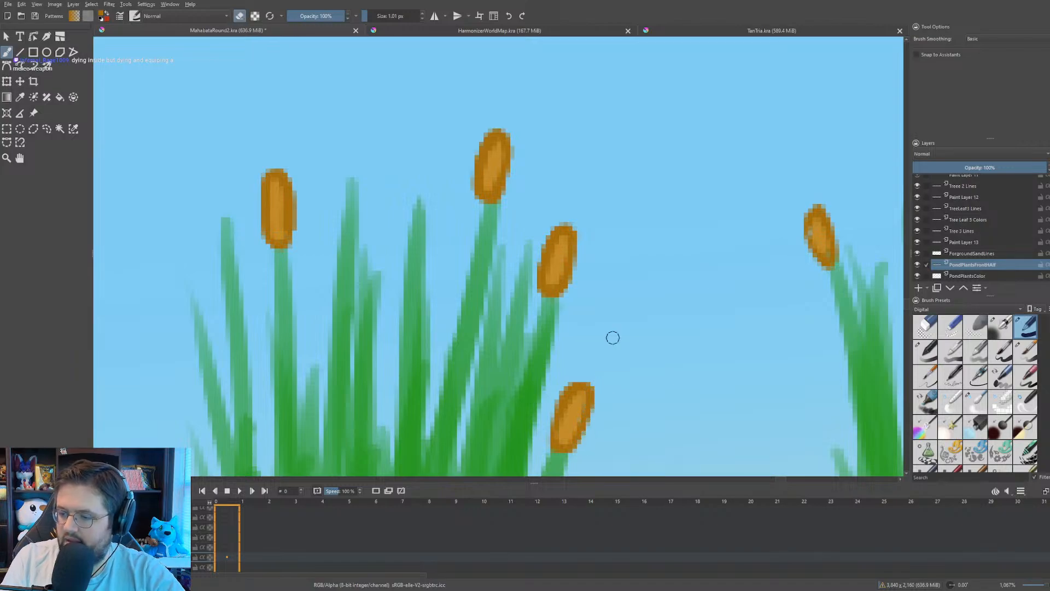
- Thicken the dark brown outline of the middle cattail head in the neighbouring three-headed clump
scroll(581, 305, "down", 4)
left_click_drag(565, 278, 390, 285)
scroll(432, 266, "up", 3)
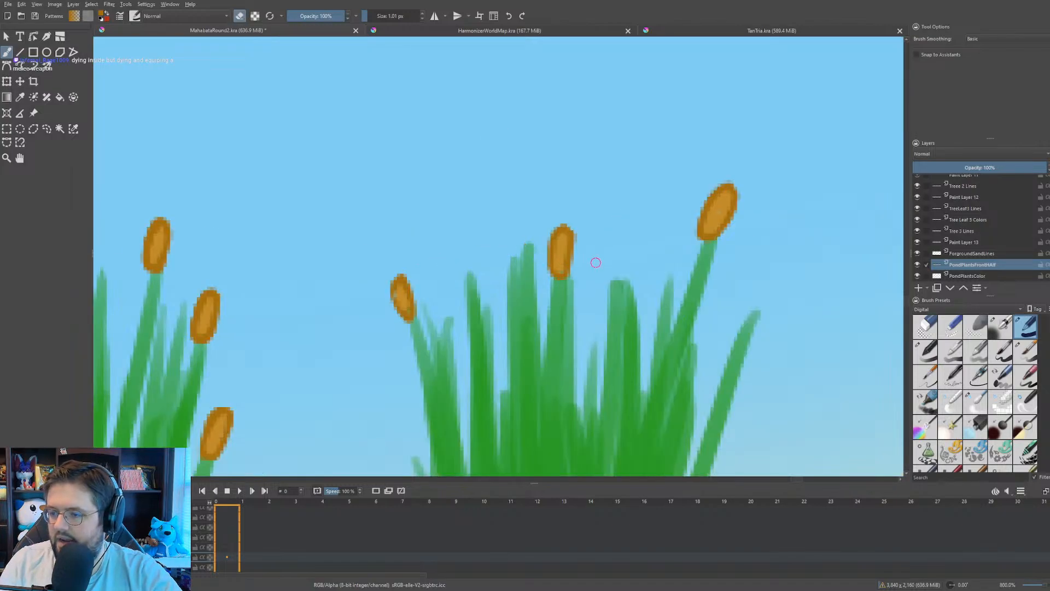
scroll(597, 262, "up", 2)
left_click_drag(425, 320, 410, 325)
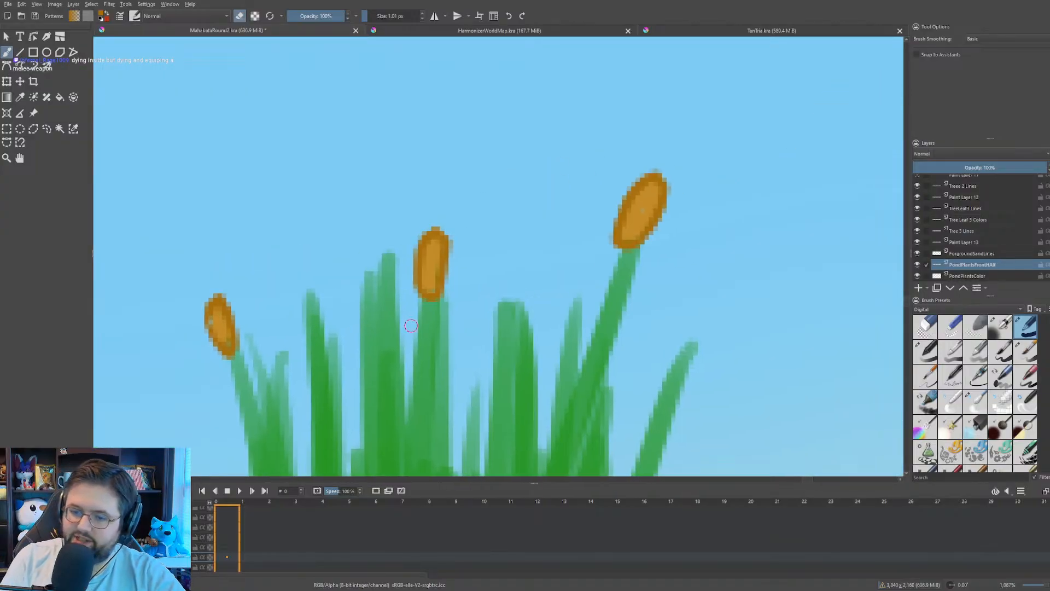
key("e")
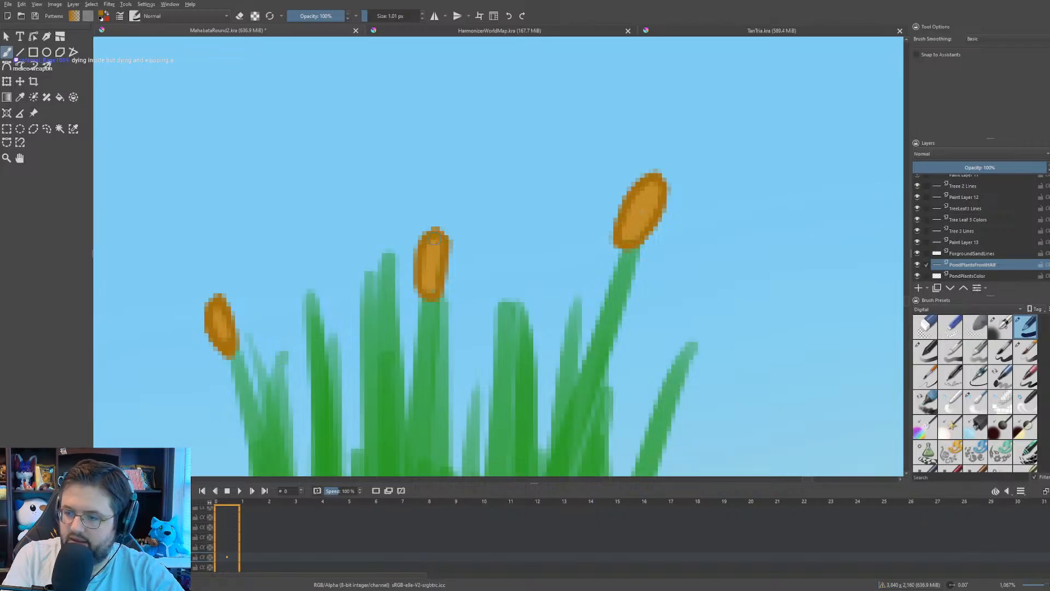
left_click_drag(428, 237, 427, 287)
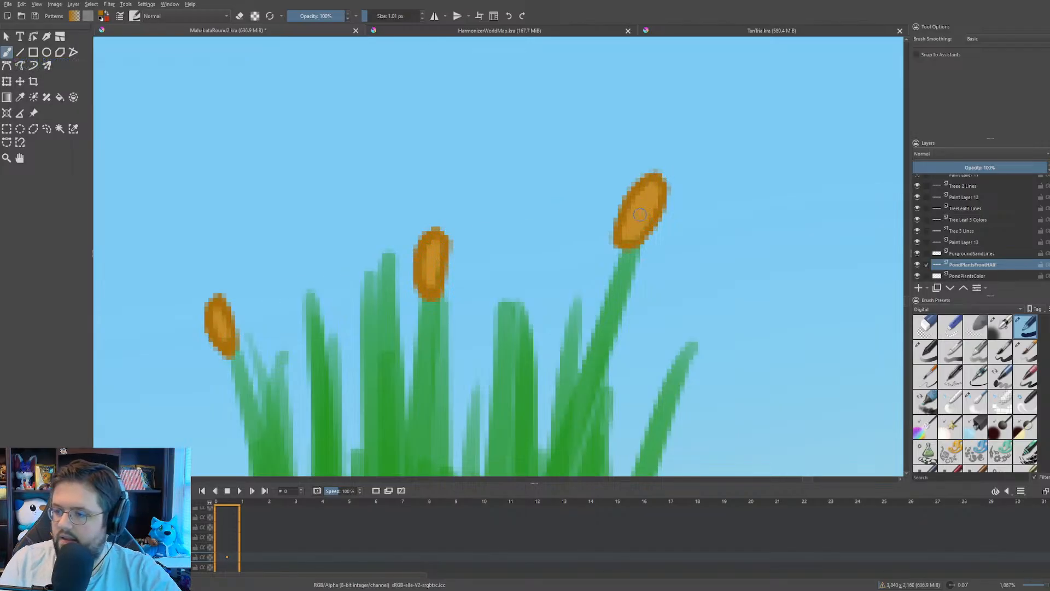
- Examine the cattail heads at the image's right edge and the pond plants across the whole illustration
scroll(641, 199, "down", 4)
left_click_drag(641, 200, 107, 196)
scroll(437, 163, "up", 4)
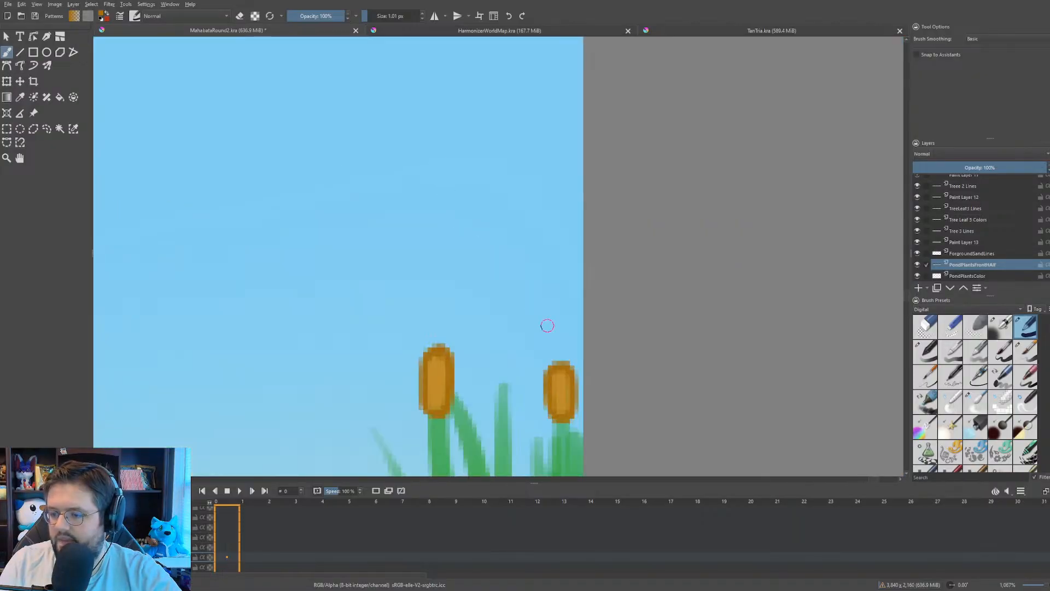
scroll(546, 325, "down", 12)
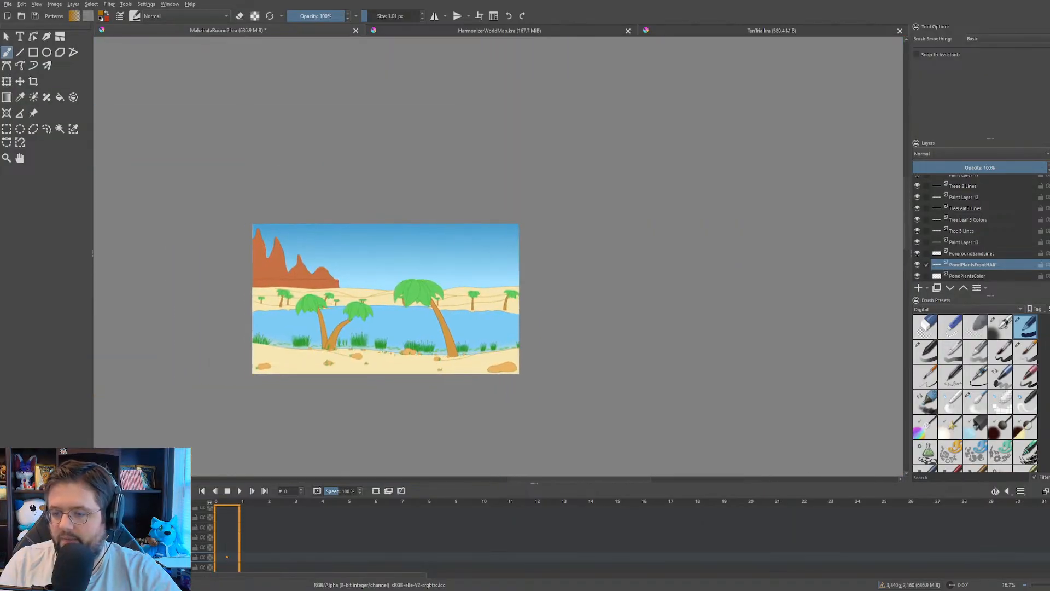
scroll(373, 350, "up", 8)
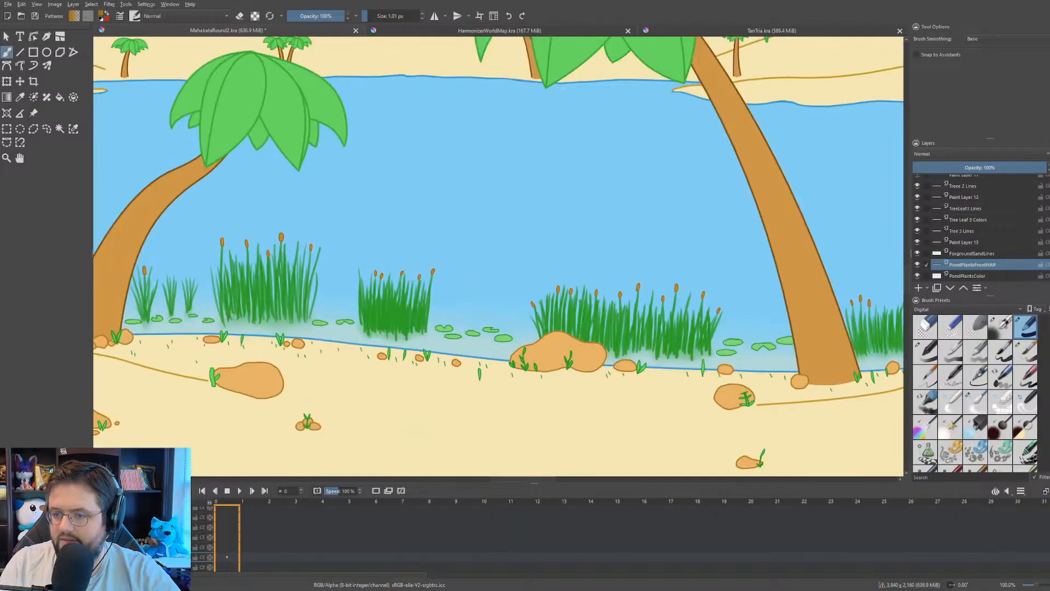
scroll(377, 270, "down", 1)
left_click_drag(380, 274, 401, 280)
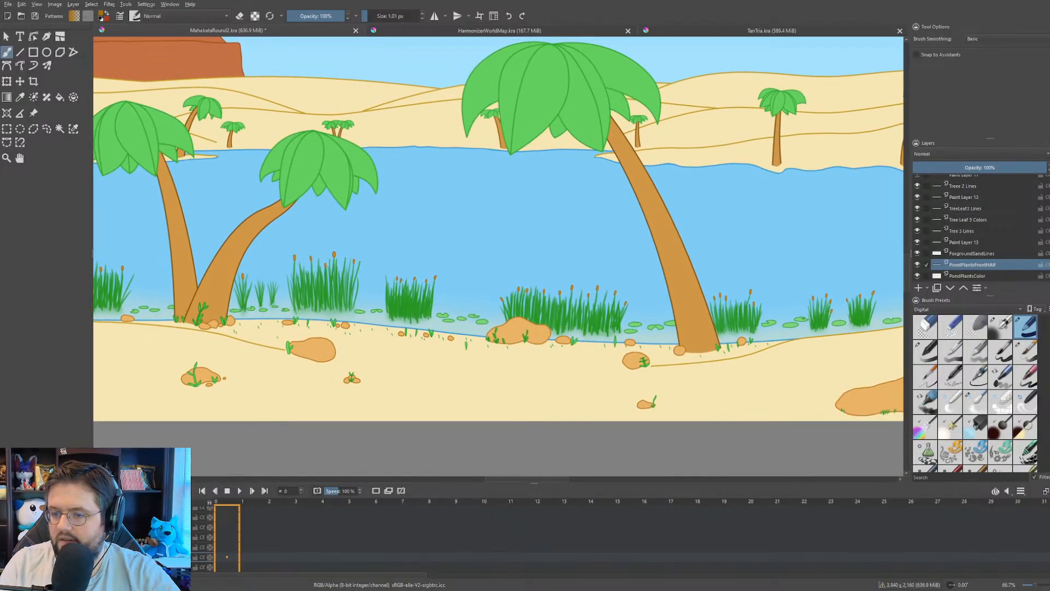
scroll(415, 330, "down", 3)
scroll(415, 330, "up", 3)
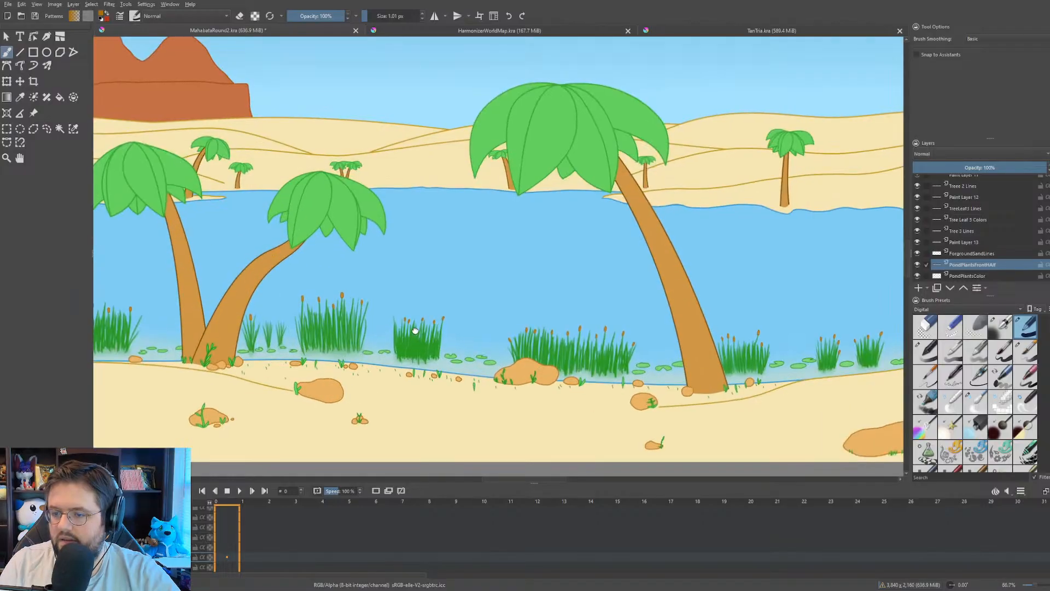
left_click_drag(415, 330, 419, 334)
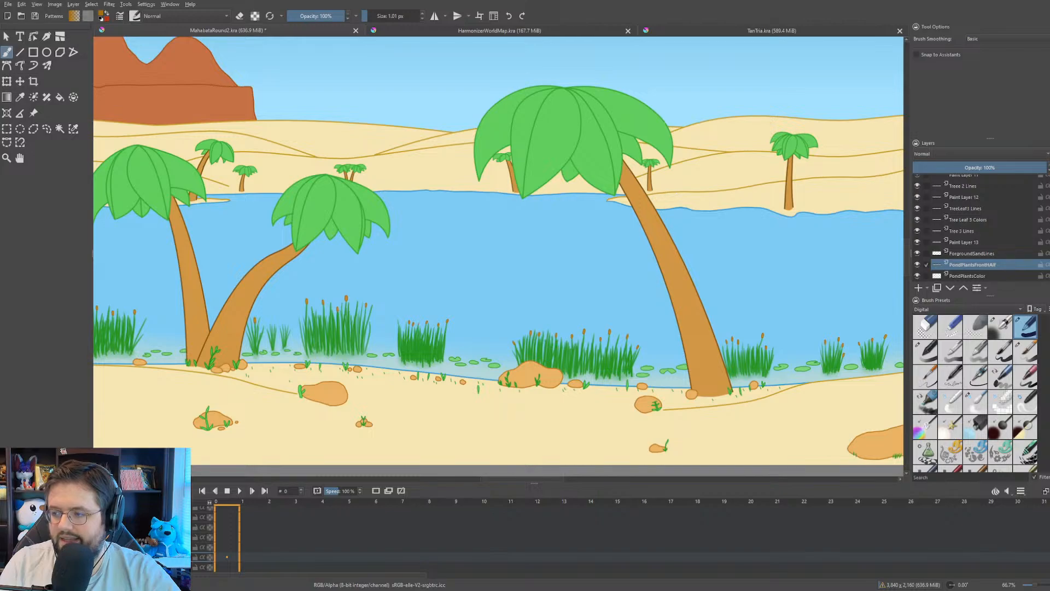
- Add a new paint layer directly above the front pond plants layer and sample the reeds' green behind the boulder
left_click(918, 289)
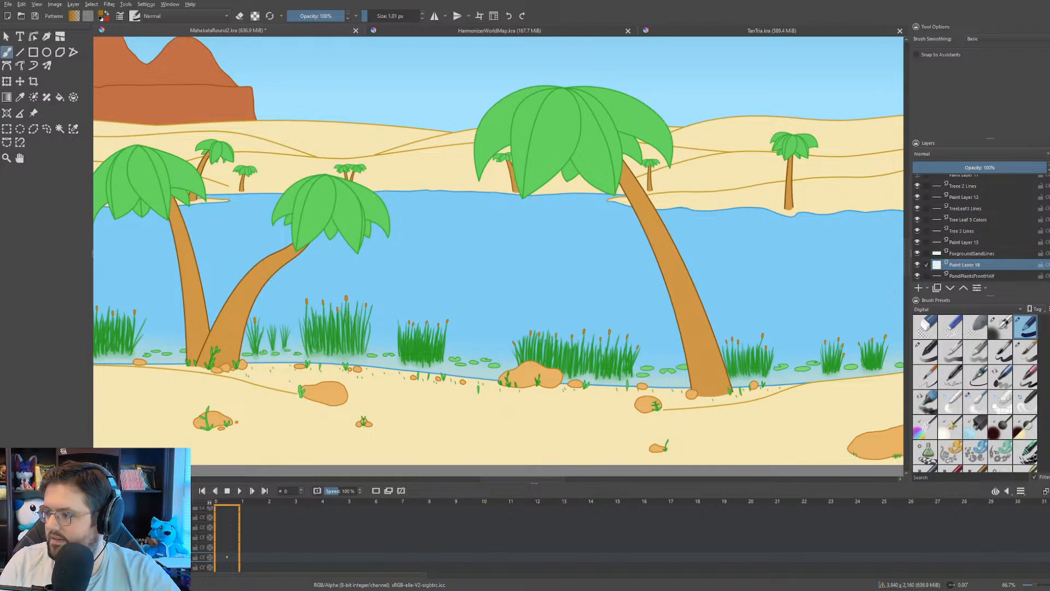
left_click_drag(637, 323, 537, 147)
scroll(462, 176, "up", 6)
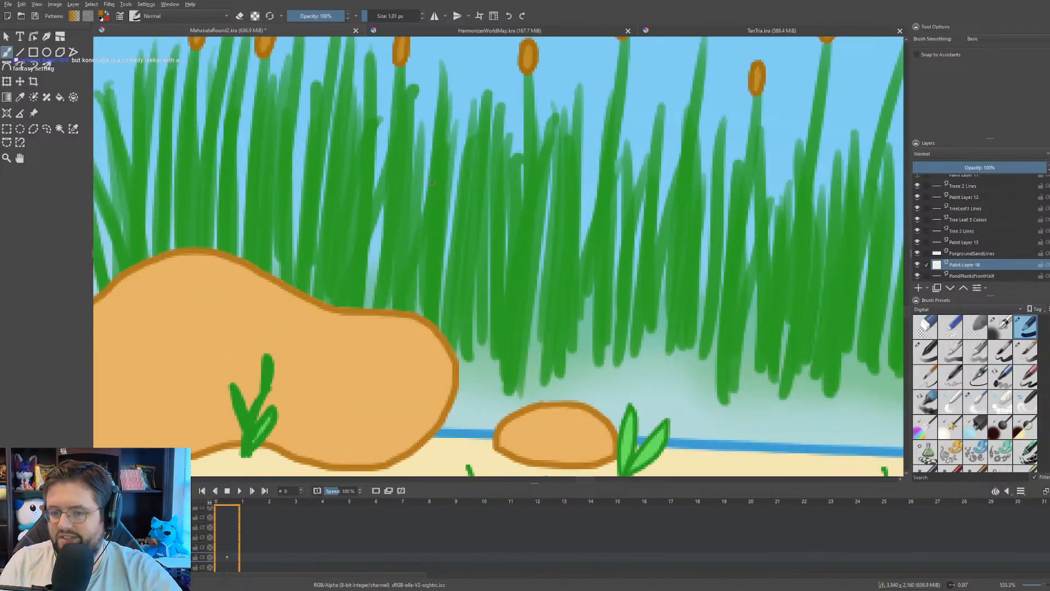
scroll(384, 230, "up", 1)
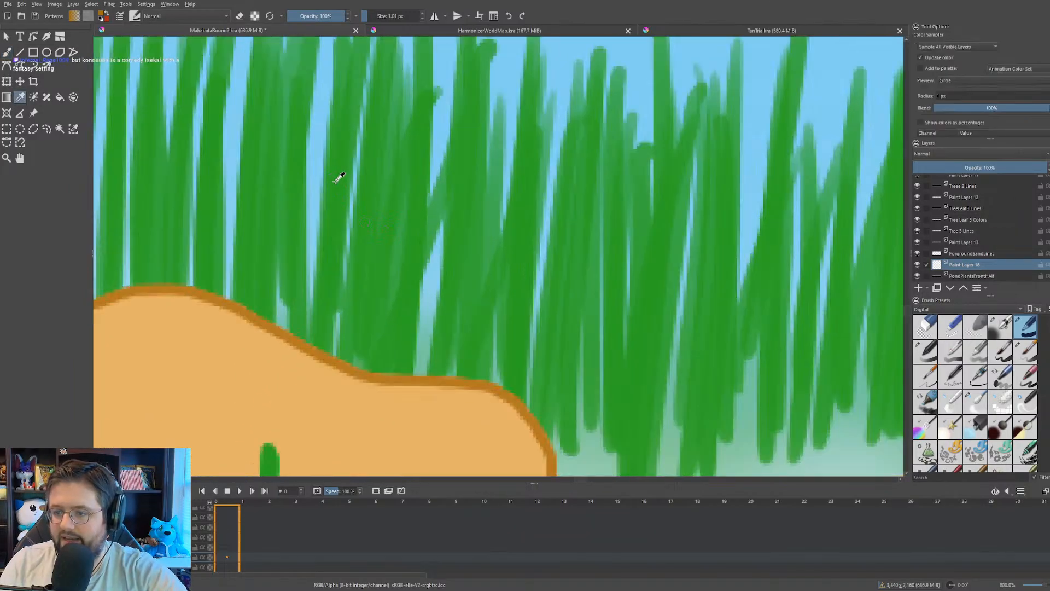
left_click(336, 184, "ctrl")
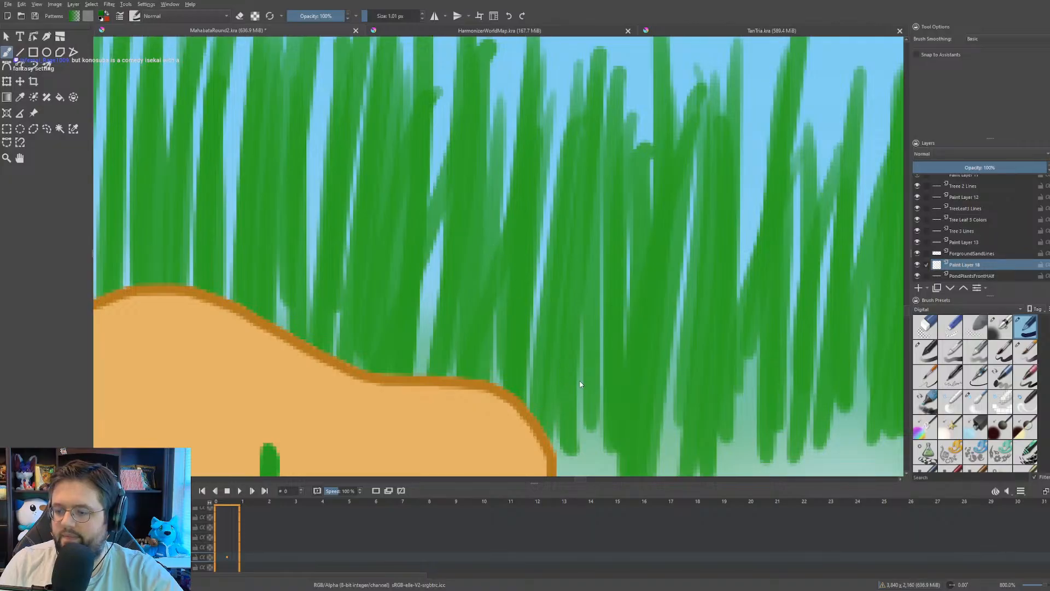
- Draw thin, broken dark green accent lines along the reed blades just right of the large boulder on the new layer
left_click_drag(498, 238, 514, 270)
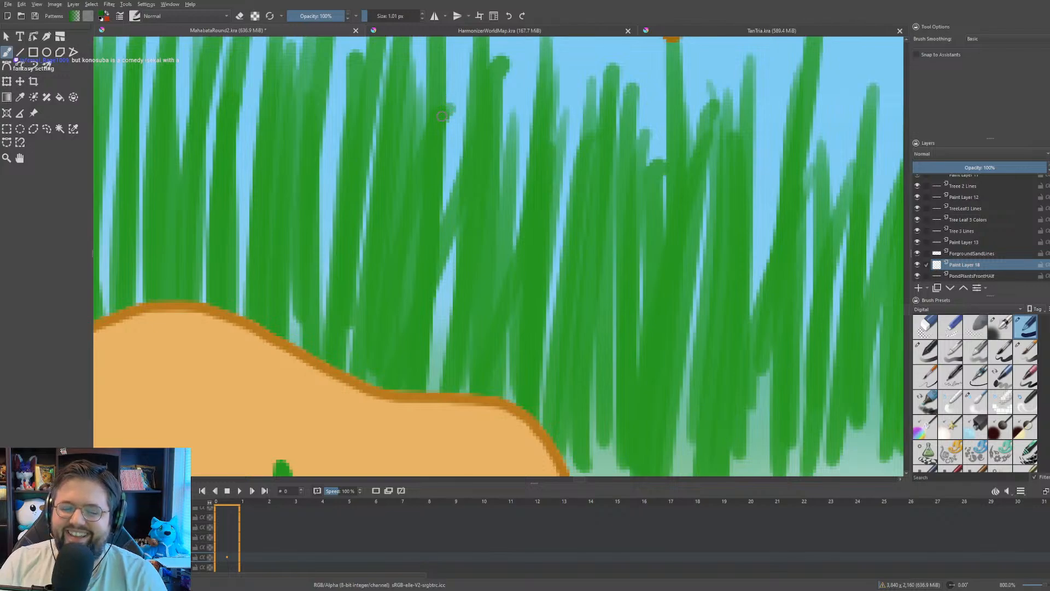
left_click_drag(478, 50, 468, 68)
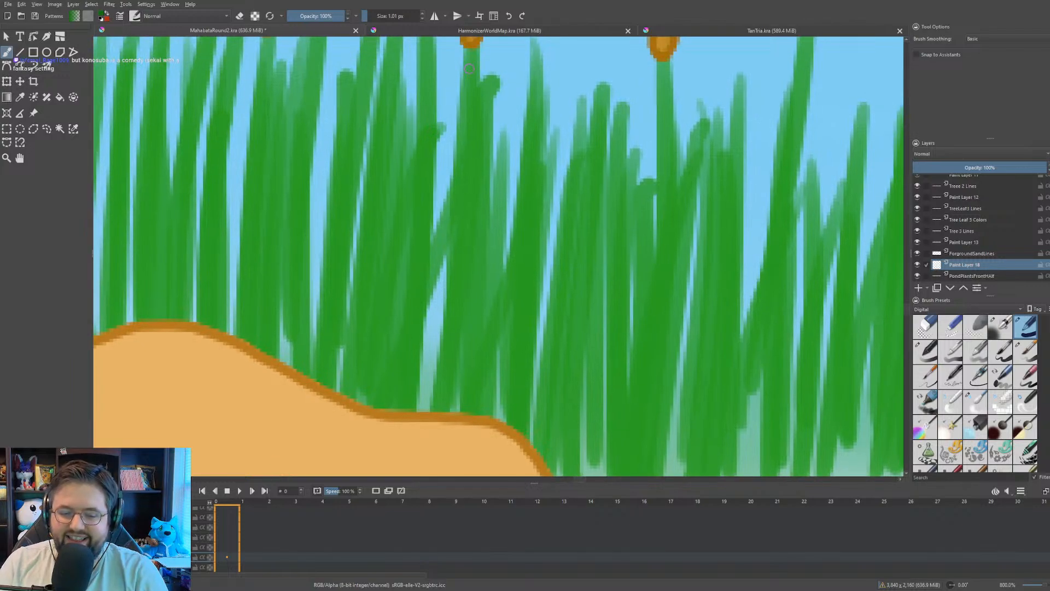
scroll(459, 158, "down", 3)
scroll(452, 186, "up", 3)
scroll(443, 210, "down", 3)
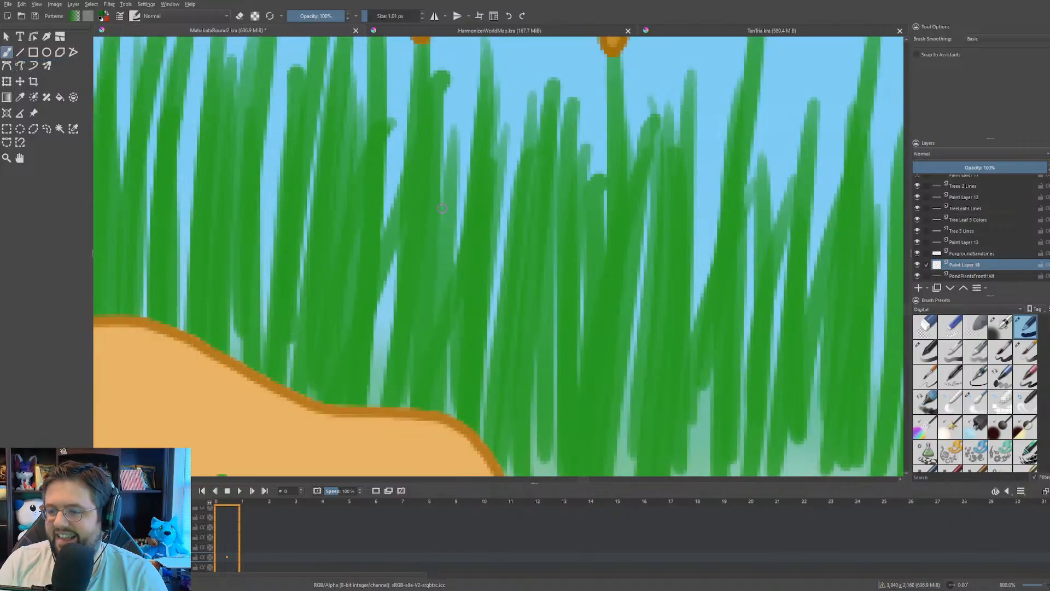
scroll(443, 210, "up", 3)
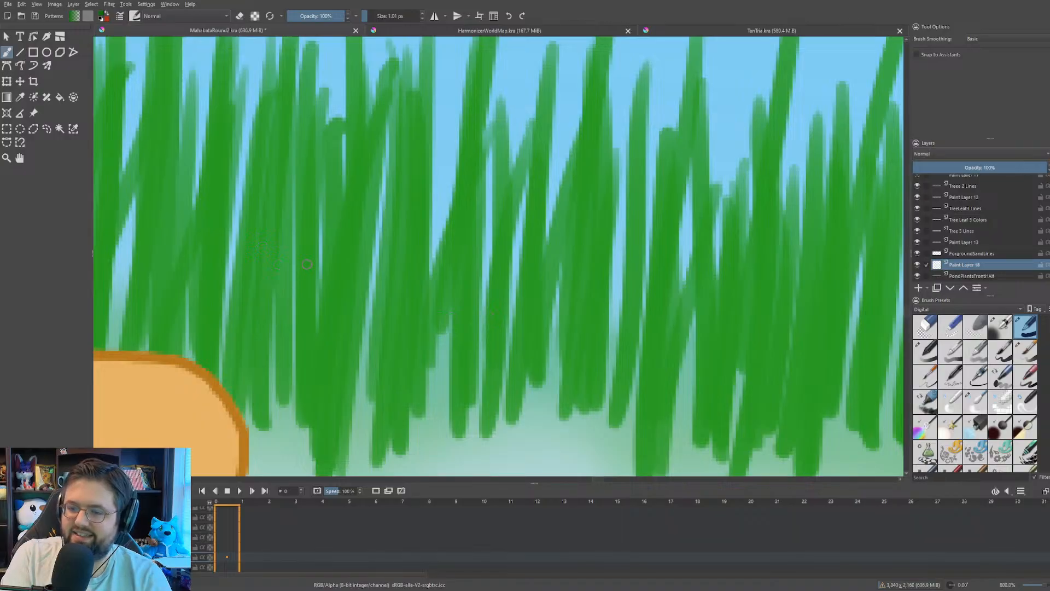
left_click_drag(266, 159, 246, 379)
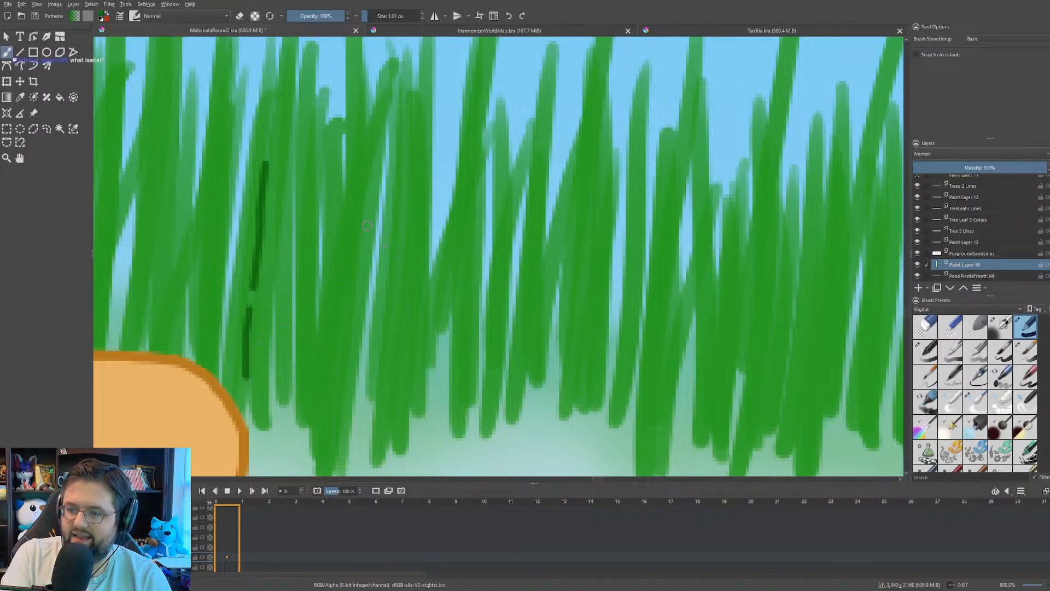
left_click_drag(364, 205, 350, 306)
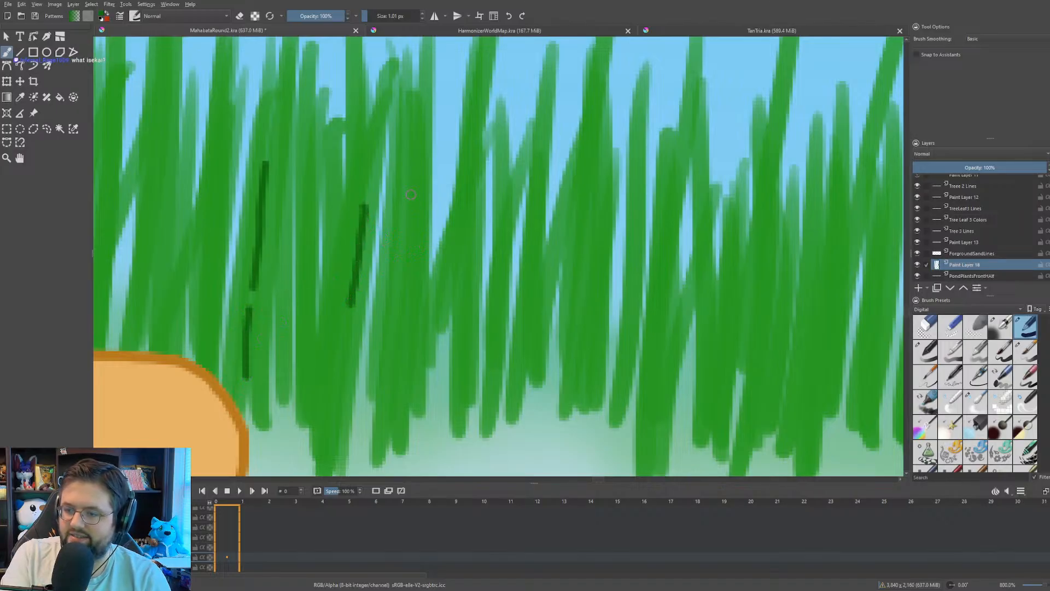
left_click_drag(380, 138, 367, 170)
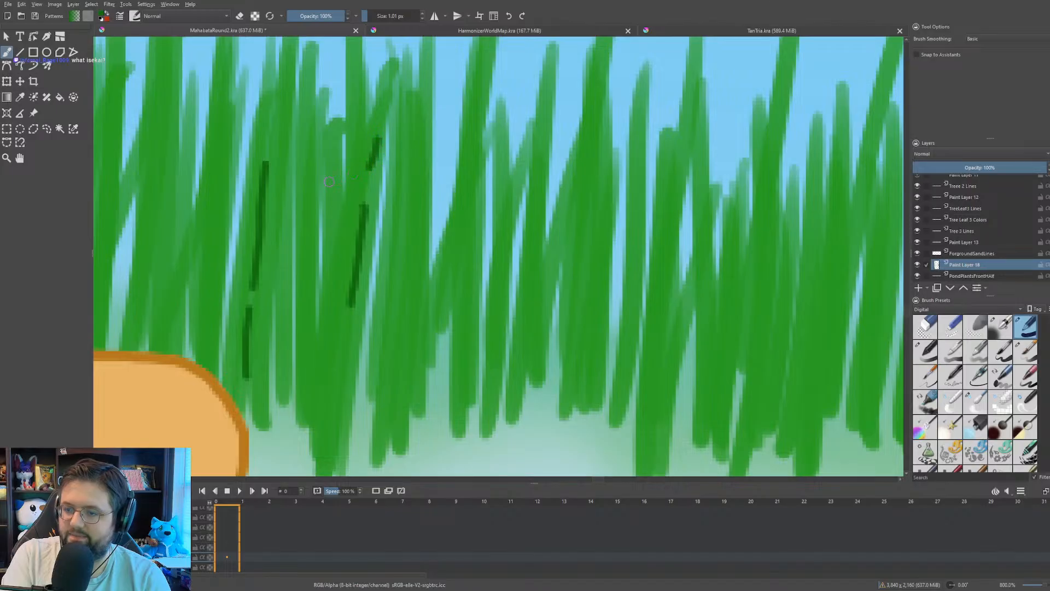
left_click_drag(315, 217, 316, 277)
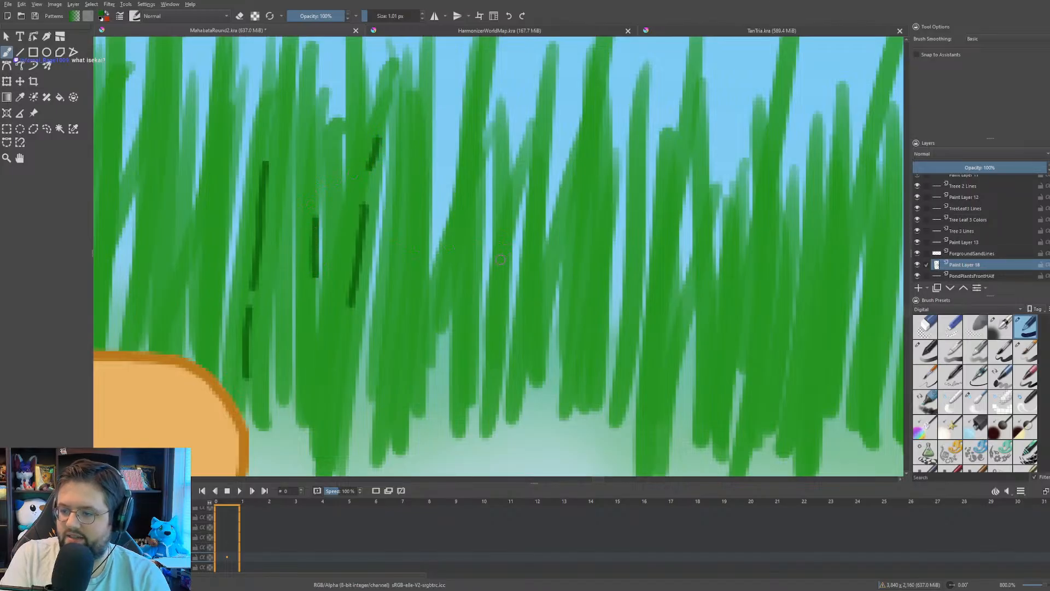
- Draw more short dark green accent lines along the reed blades in the middle and right part of the clump
left_click_drag(484, 253, 471, 337)
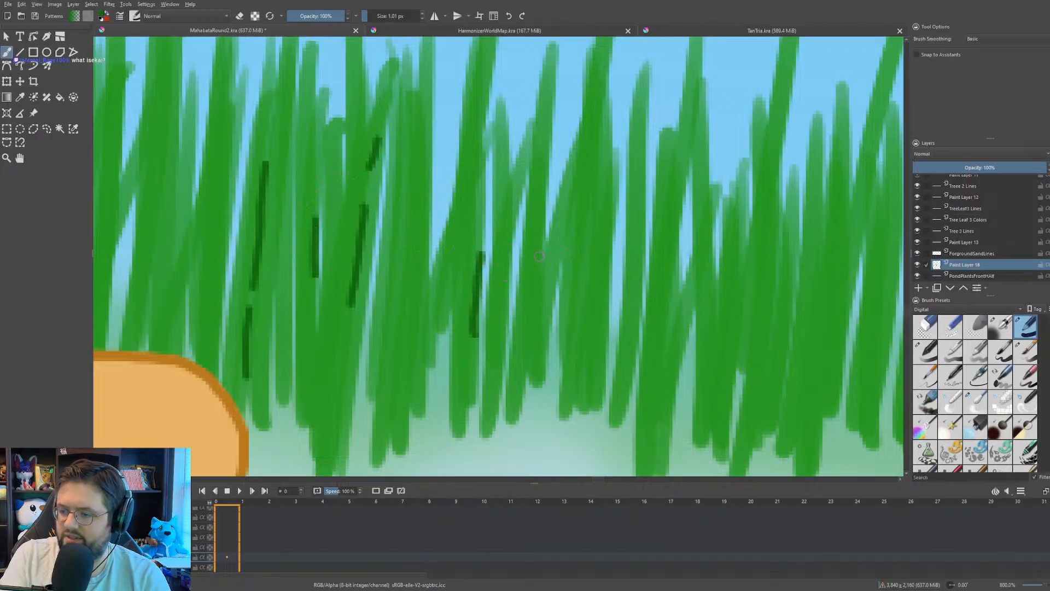
left_click_drag(539, 256, 532, 326)
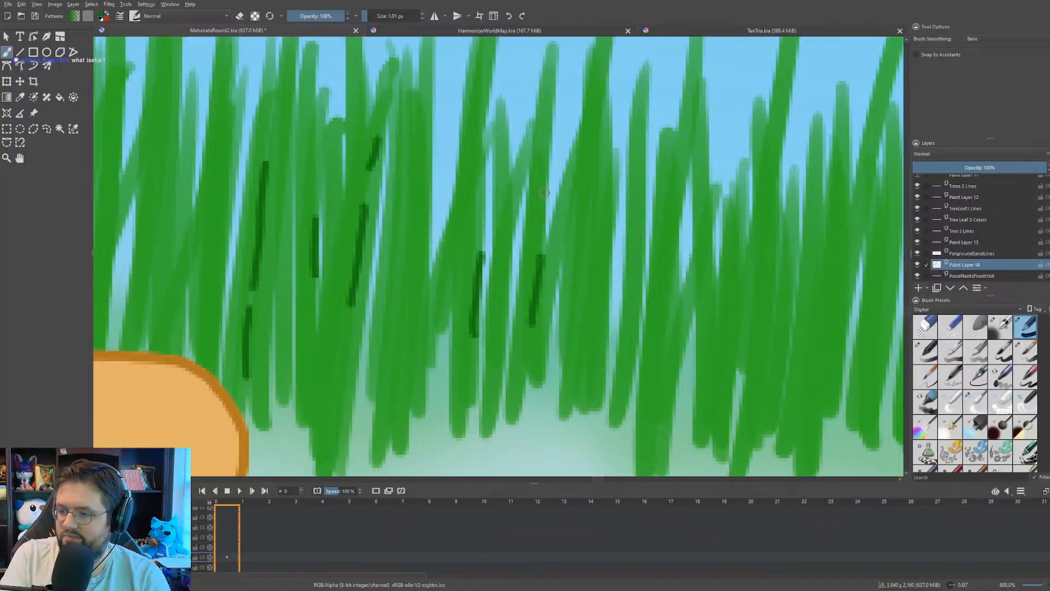
left_click_drag(545, 186, 537, 236)
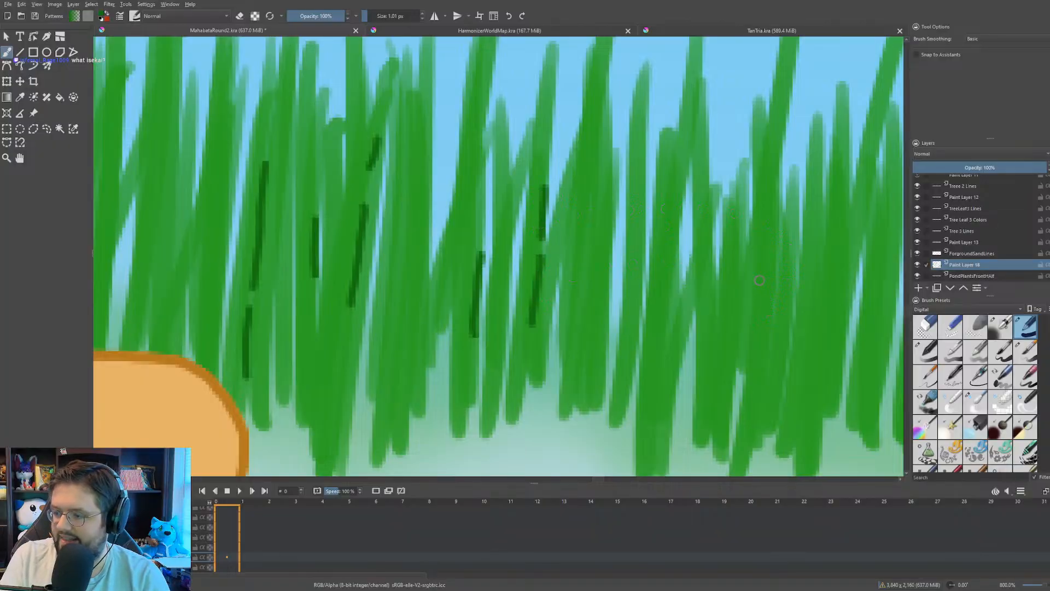
mouse_move(753, 259)
left_mouse_down()
mouse_move(748, 317)
mouse_move(767, 352)
mouse_move(774, 420)
left_mouse_up()
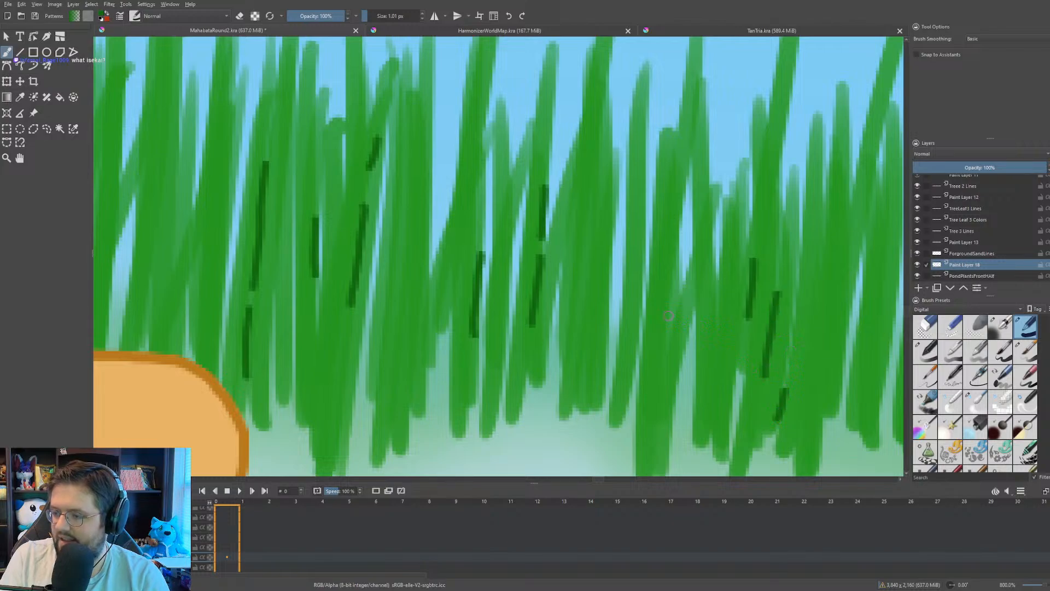
- Draw one more short dark green accent line in the middle of the reed clump and check it against the whole illustration
left_click_drag(679, 307, 664, 365)
scroll(372, 239, "down", 8)
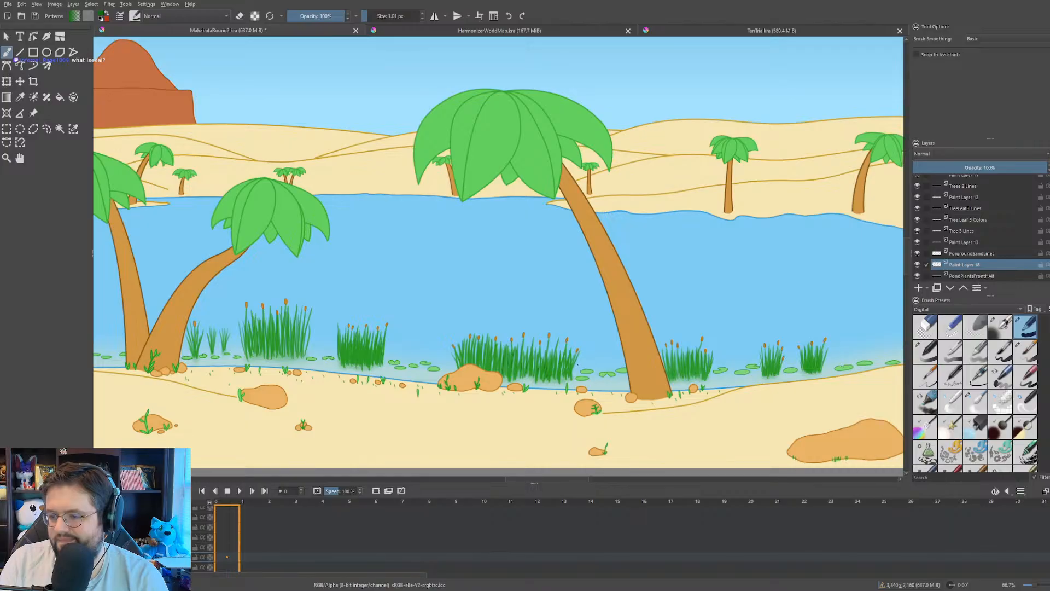
scroll(578, 364, "up", 4)
scroll(579, 363, "down", 5)
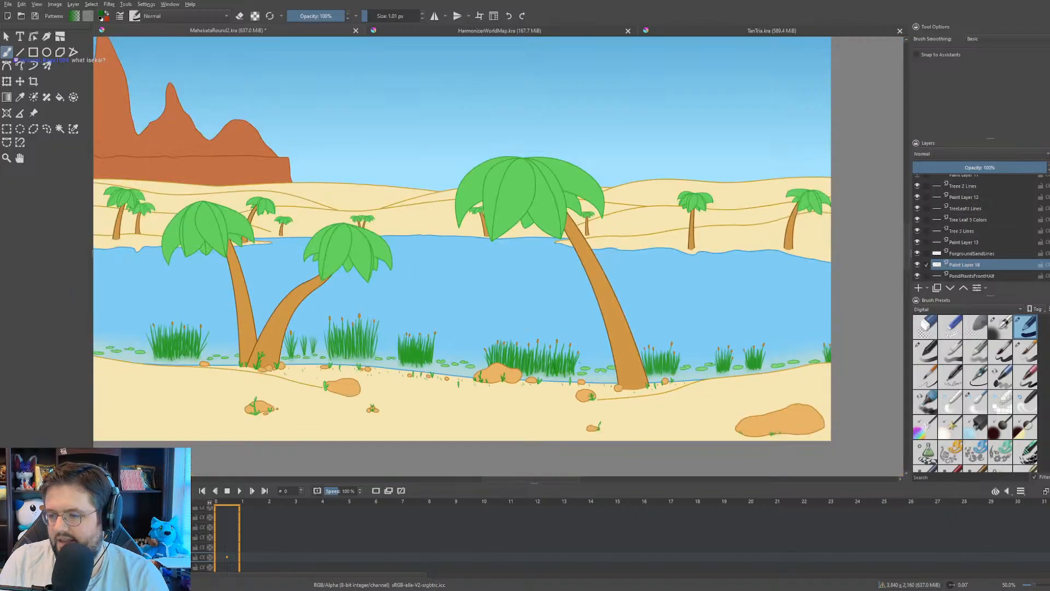
left_click_drag(579, 364, 645, 405)
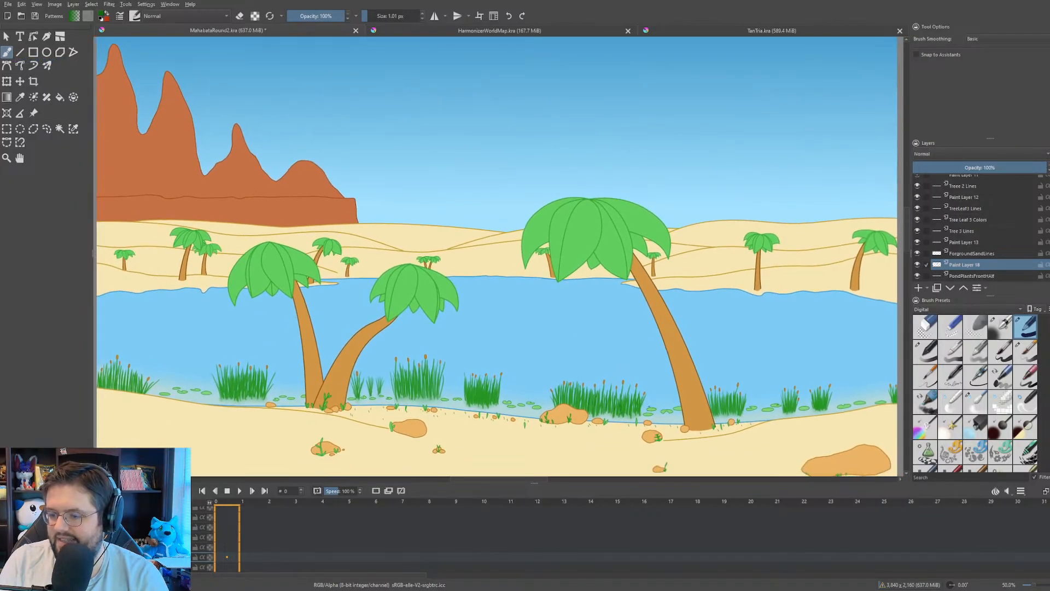
- Draw thin dark green accent lines along the reed blades rising behind the right shoulder of the large boulder
scroll(594, 400, "up", 7)
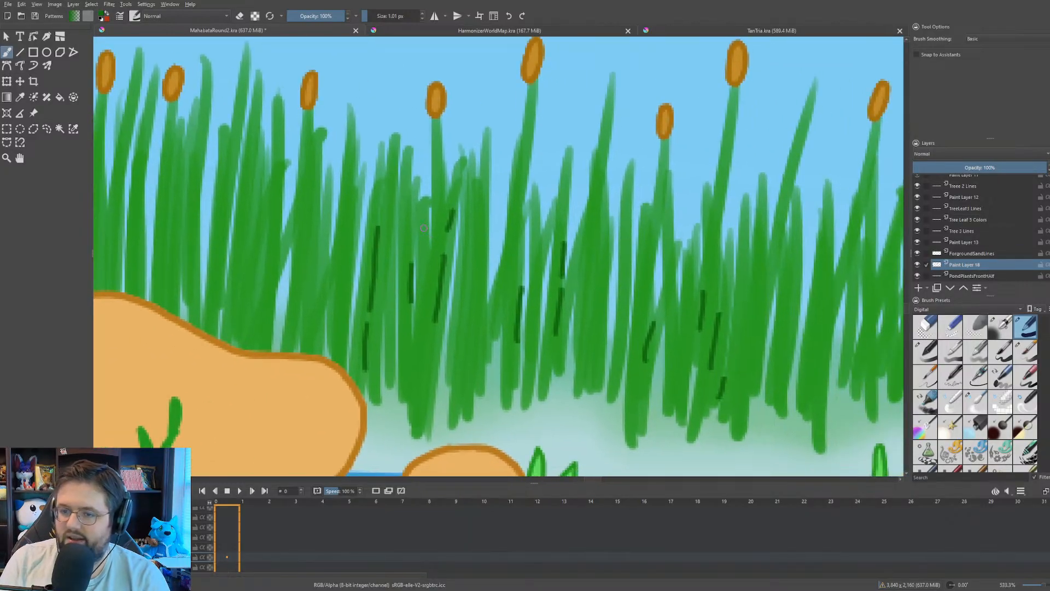
left_click_drag(431, 233, 635, 265)
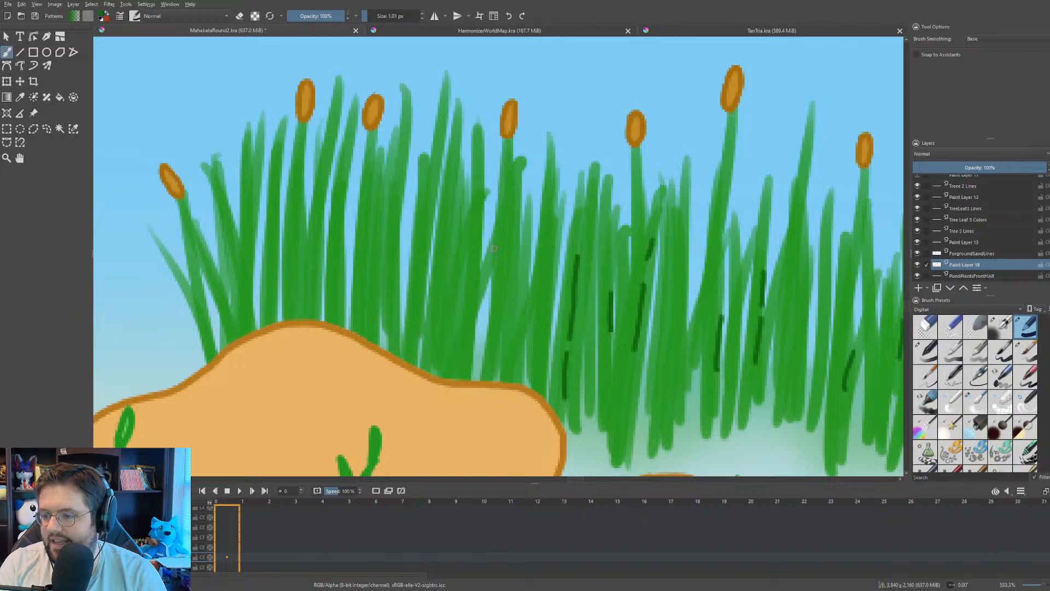
mouse_move(495, 235)
left_mouse_down()
mouse_move(493, 291)
mouse_move(518, 277)
mouse_move(518, 322)
left_mouse_up()
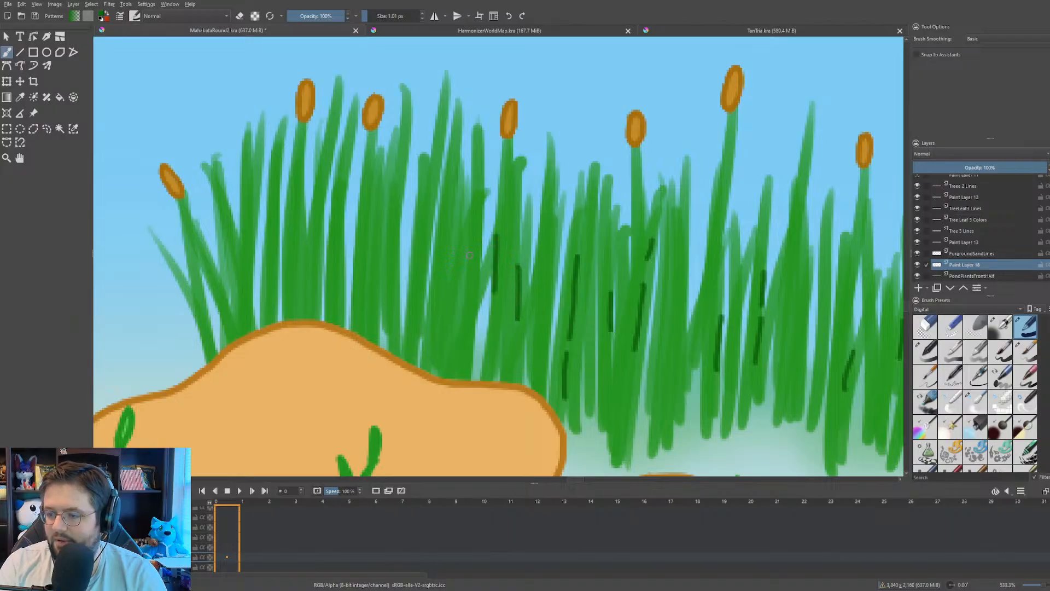
left_click_drag(470, 255, 459, 321)
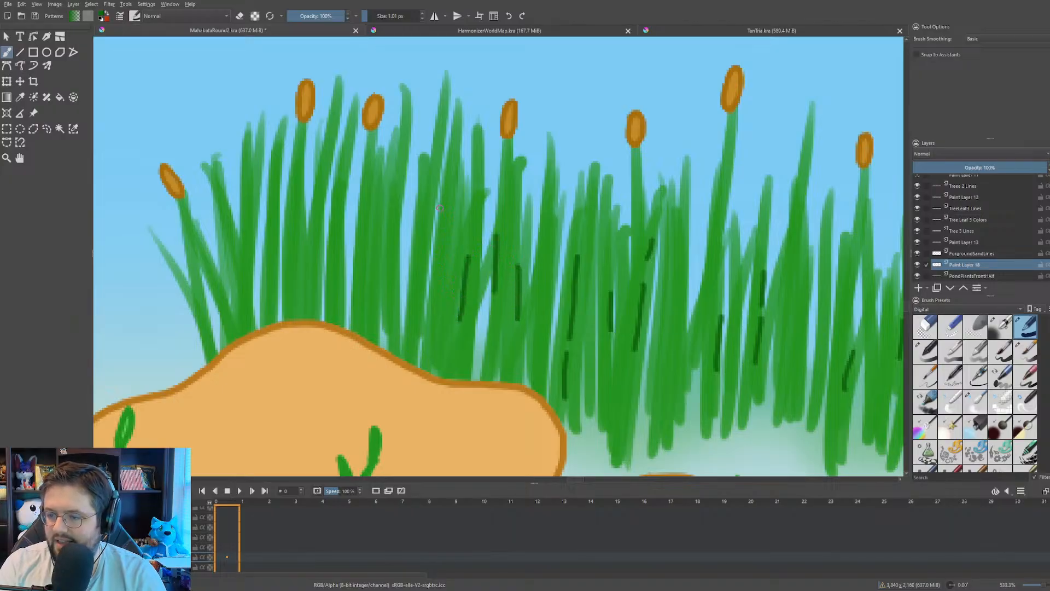
left_click_drag(438, 214, 431, 287)
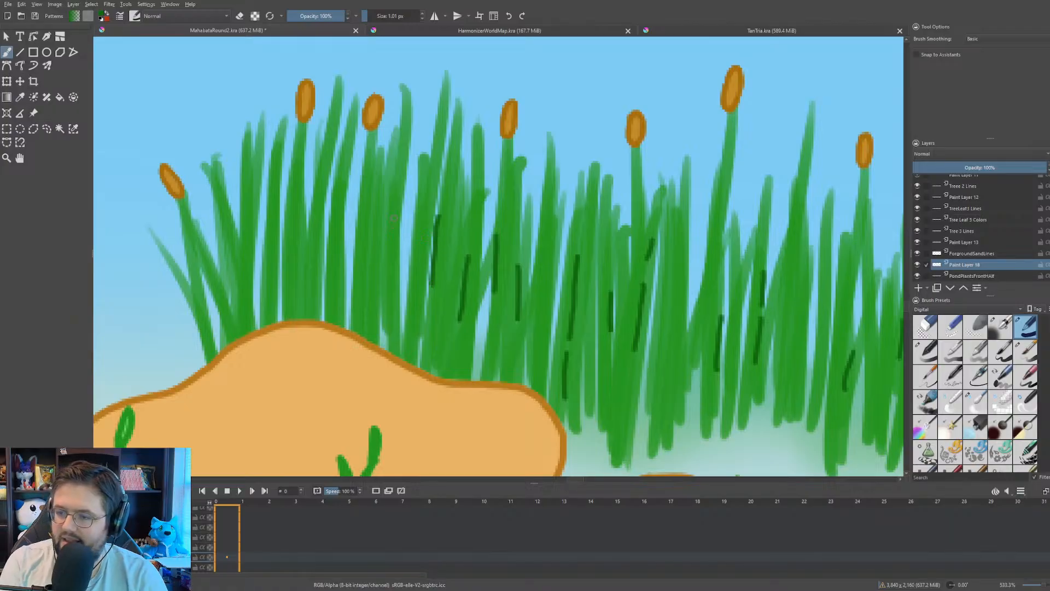
- Continue the thin, broken dark green accent lines along the blades above the boulder's peak, up to the clump's left part
left_click_drag(416, 184, 406, 311)
left_click_drag(382, 208, 362, 323)
left_click_drag(330, 248, 327, 283)
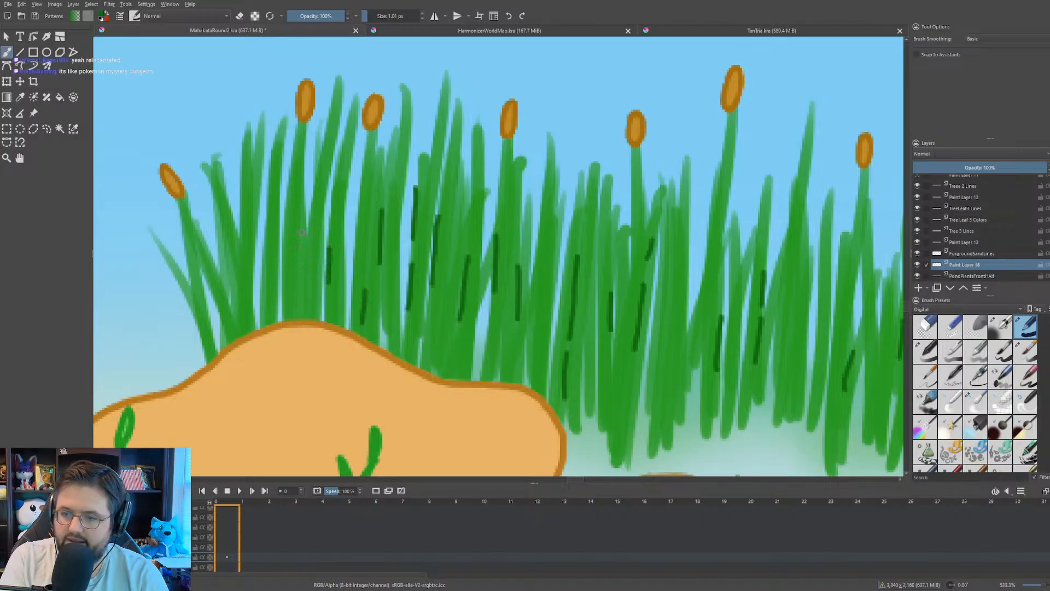
mouse_move(303, 231)
left_mouse_down()
mouse_move(308, 276)
mouse_move(295, 312)
left_mouse_up()
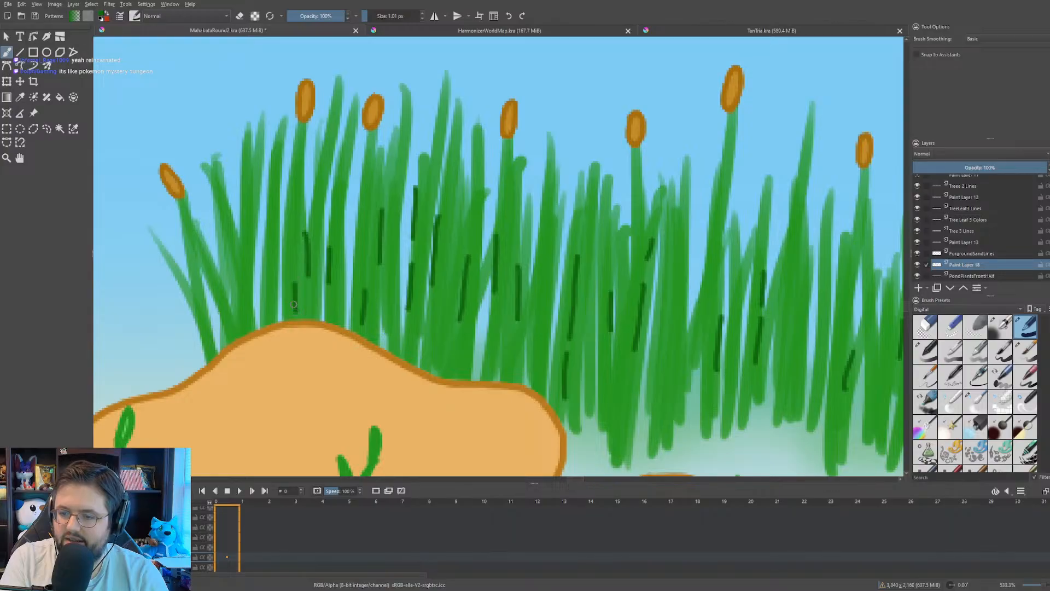
left_click_drag(265, 237, 276, 319)
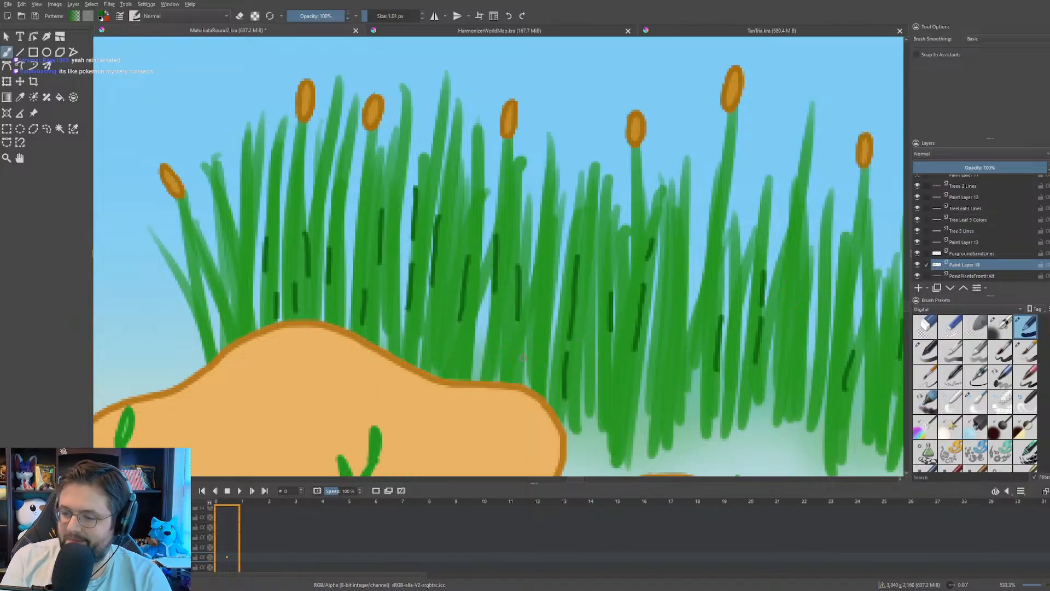
- Add short dark green accent lines at the blade bases along the boulder's upper edge and on the clump's leftmost blades
mouse_move(522, 353)
left_mouse_down()
mouse_move(527, 384)
mouse_move(496, 380)
left_mouse_up()
left_click_drag(450, 353, 444, 374)
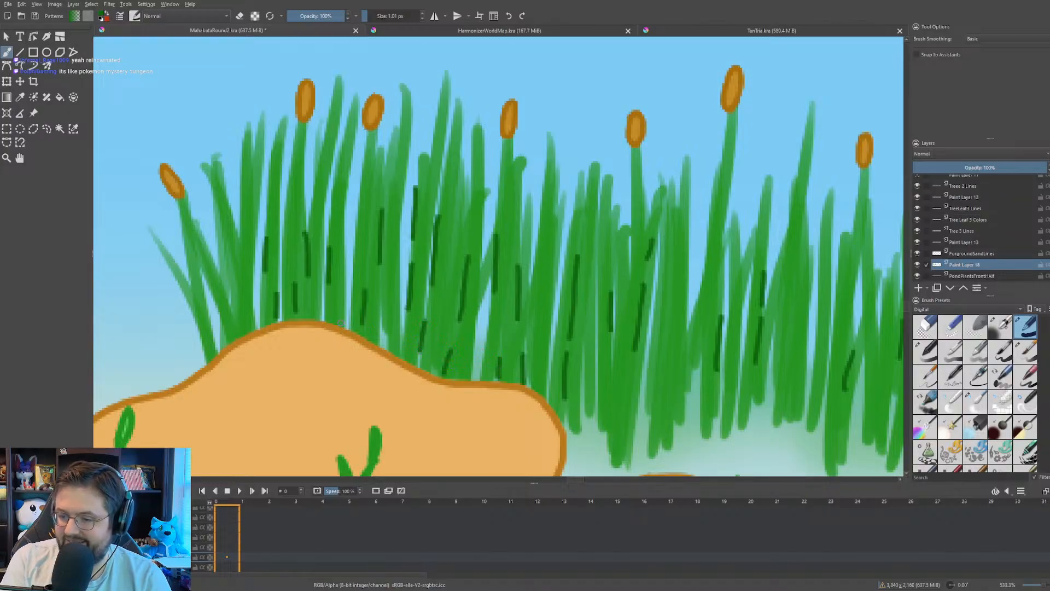
mouse_move(225, 298)
left_mouse_down()
mouse_move(236, 326)
mouse_move(217, 345)
left_mouse_up()
- Examine the accented reed clump close up and in the whole illustration, comparing it with the neighbouring pond plants
key("2")
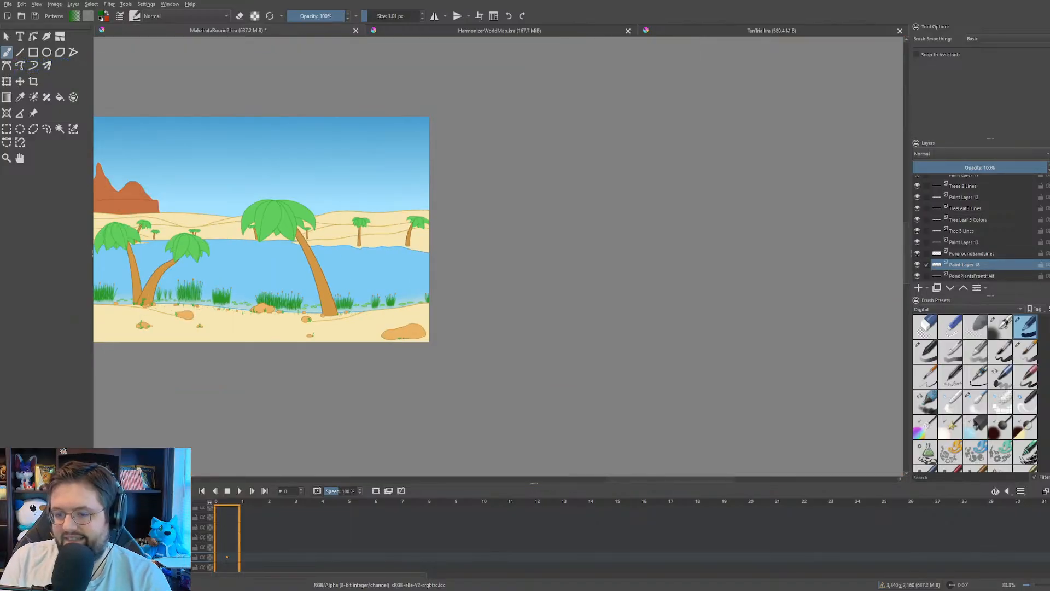
scroll(459, 352, "up", 6)
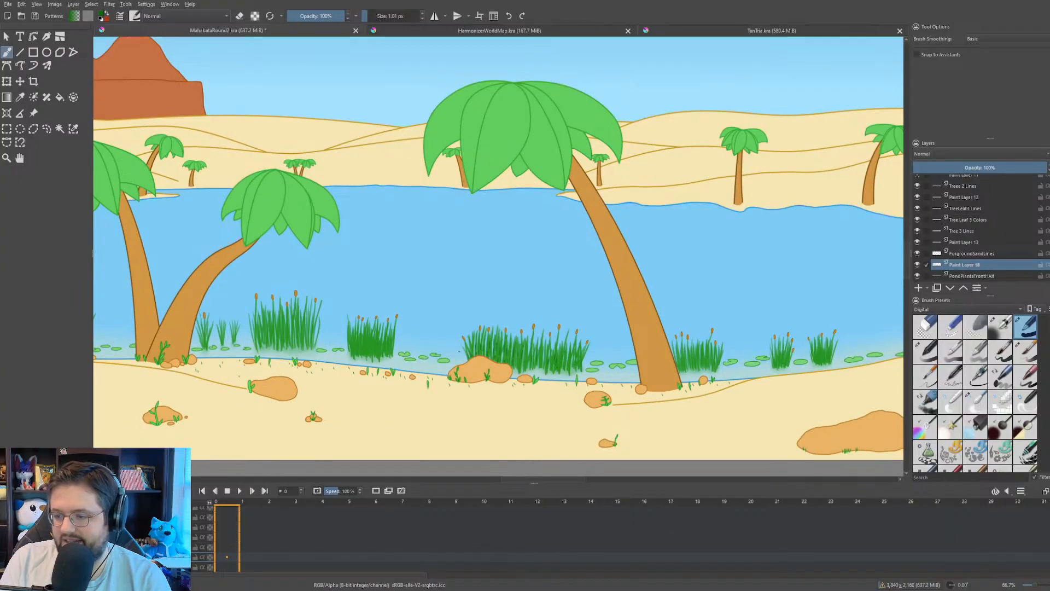
left_click_drag(460, 351, 475, 354)
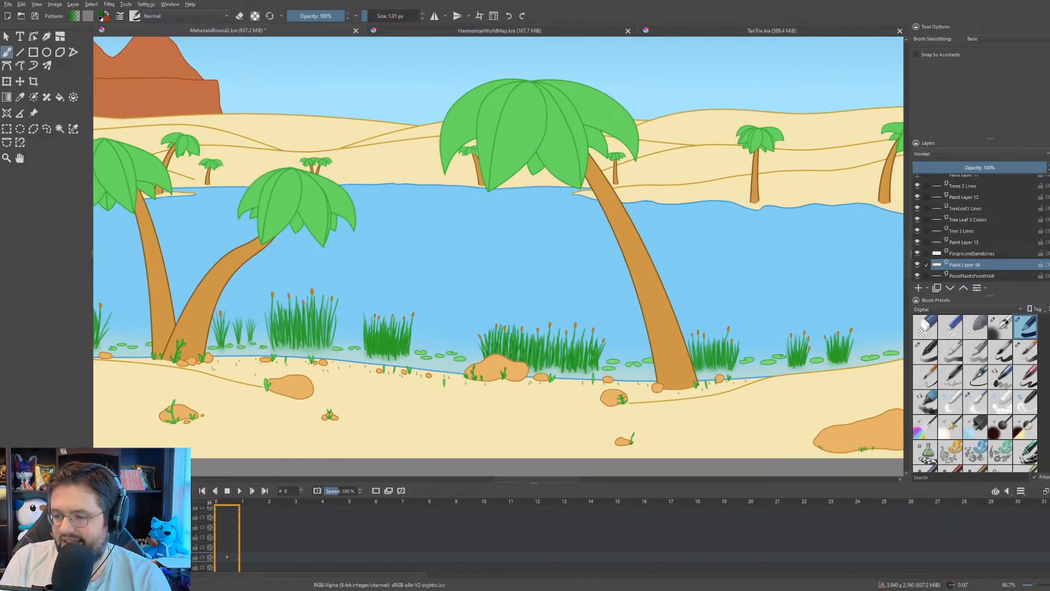
scroll(671, 387, "up", 5)
left_click_drag(332, 269, 687, 357)
scroll(687, 356, "up", 2)
scroll(413, 269, "down", 1)
left_click_drag(398, 273, 570, 287)
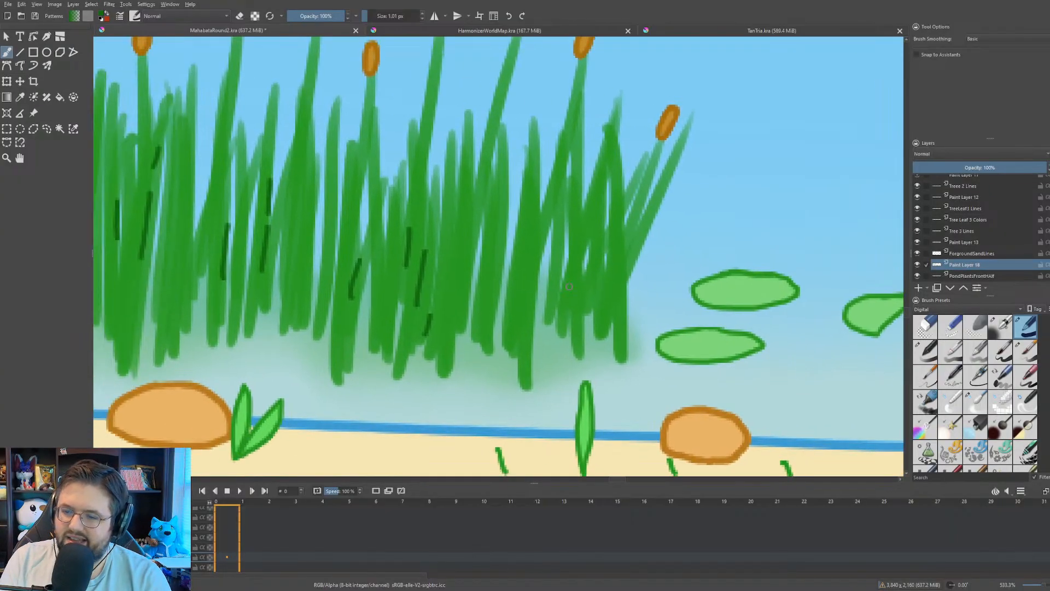
scroll(569, 286, "down", 1)
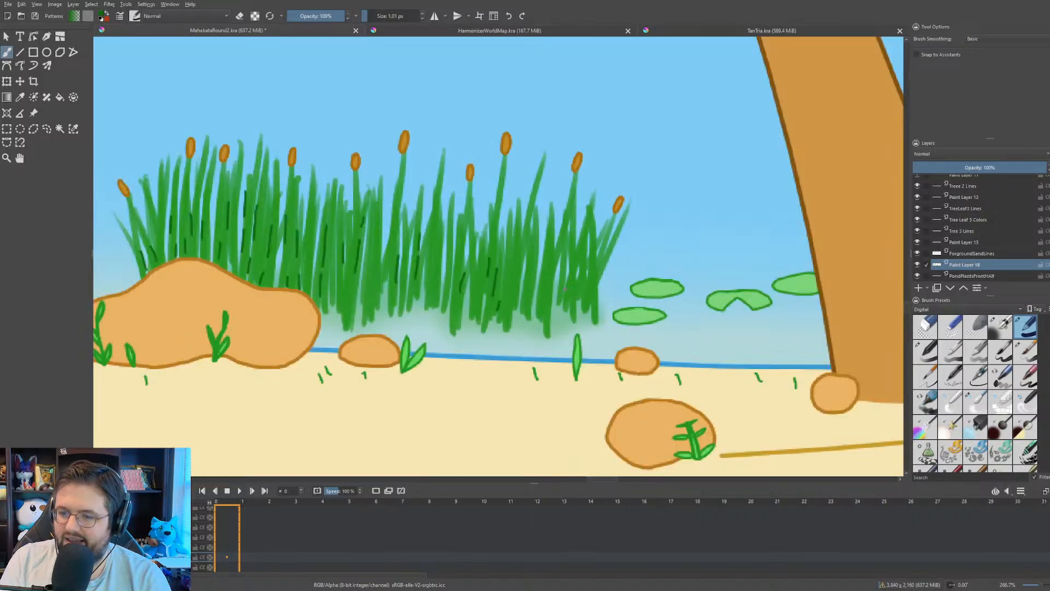
scroll(565, 288, "down", 5)
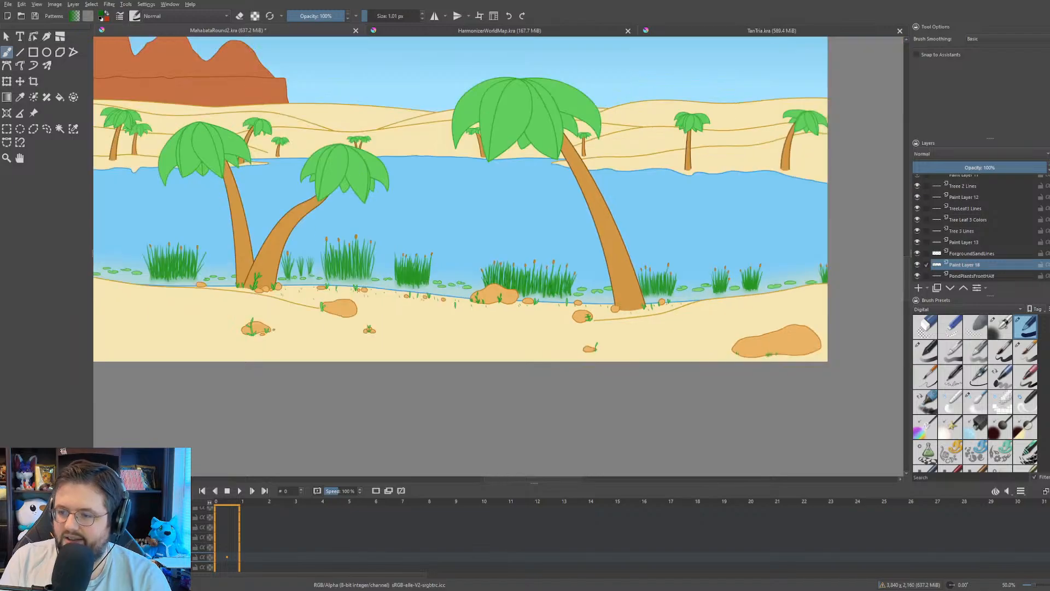
scroll(544, 306, "up", 3)
left_click_drag(453, 232, 610, 241)
- Hide the accent line layer and add a new paint layer directly above the front pond plants layer
left_click(917, 265)
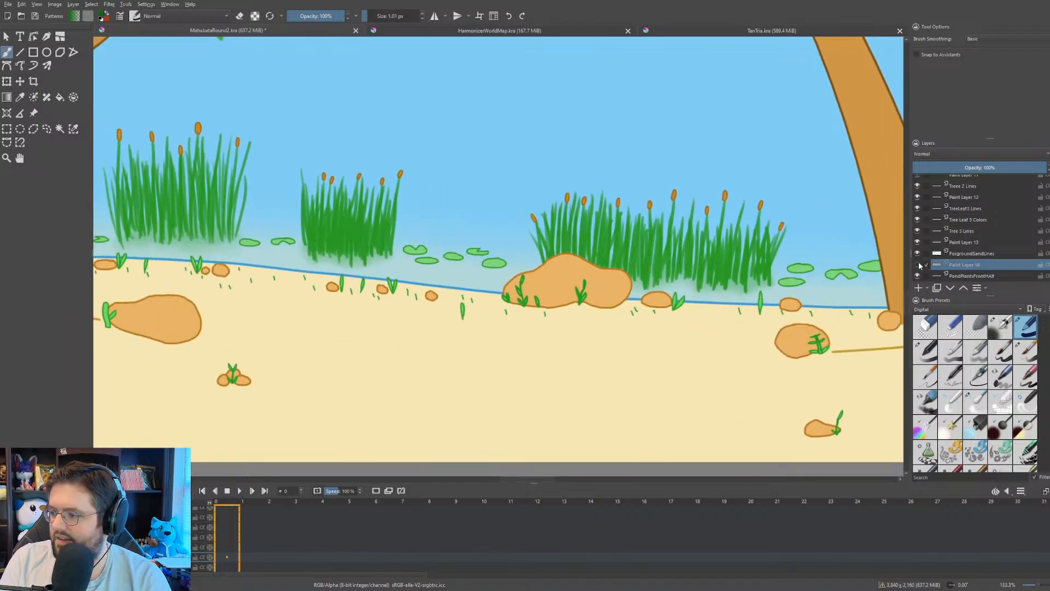
scroll(971, 248, "down", 1)
left_click(968, 245)
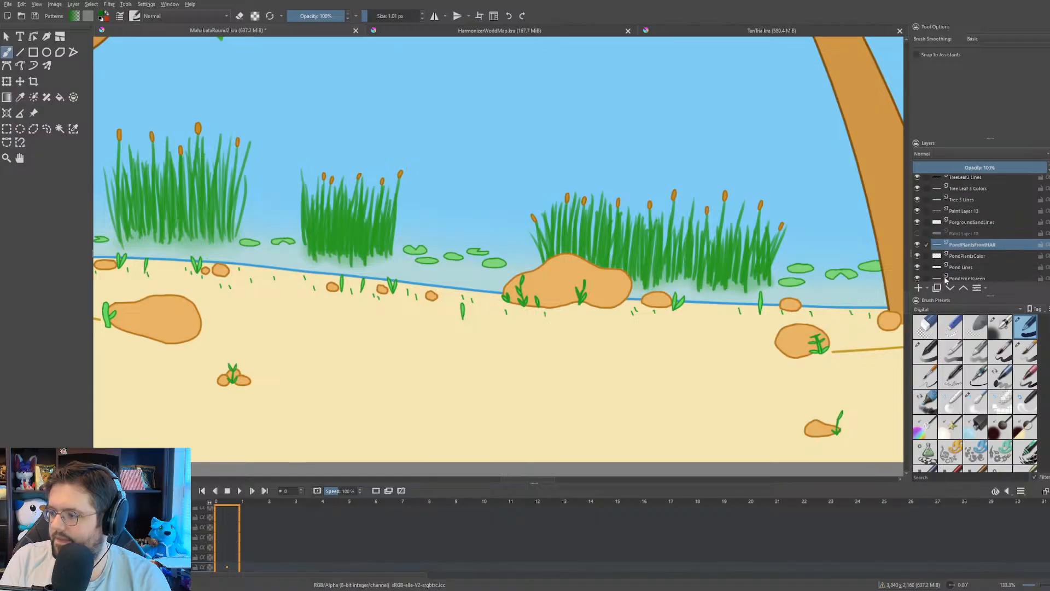
left_click(919, 288)
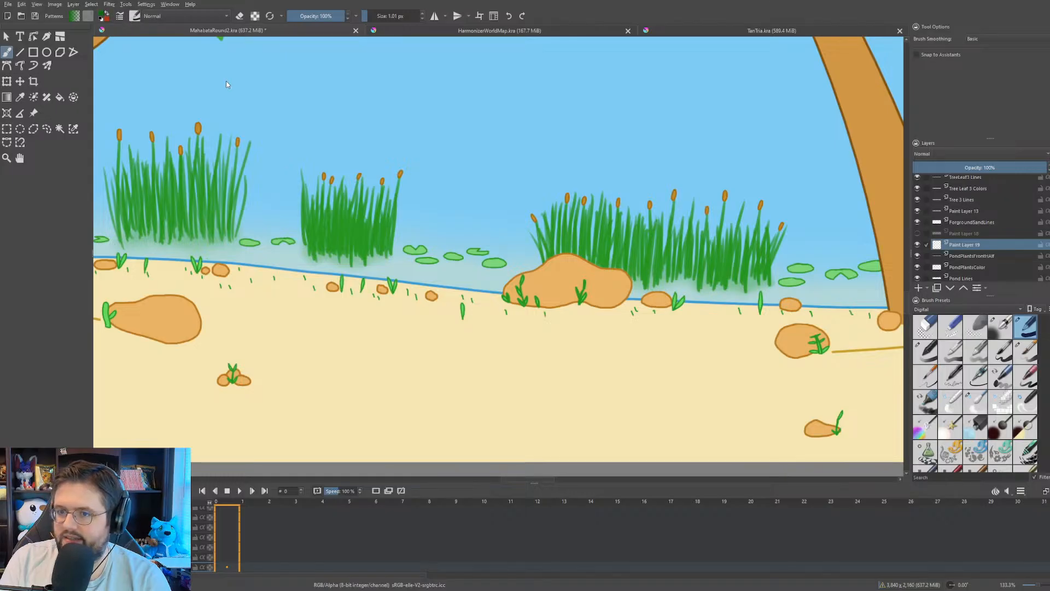
- With a broader translucent brush, paint dark green strokes along blades in the left and middle of the small clump left of the boulder
scroll(339, 239, "up", 1)
scroll(338, 238, "up", 2)
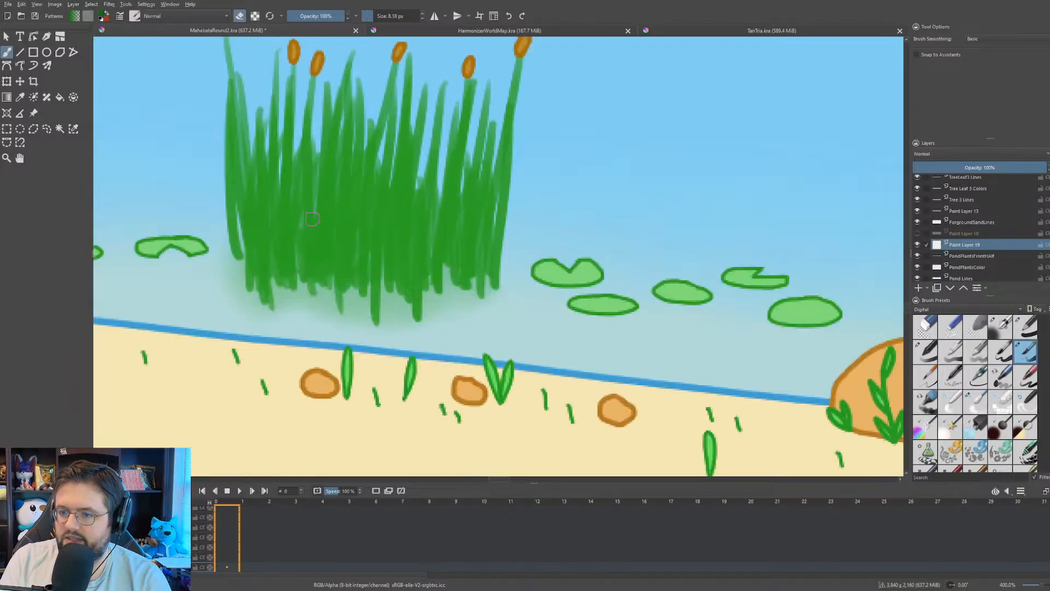
left_click_drag(295, 205, 344, 247)
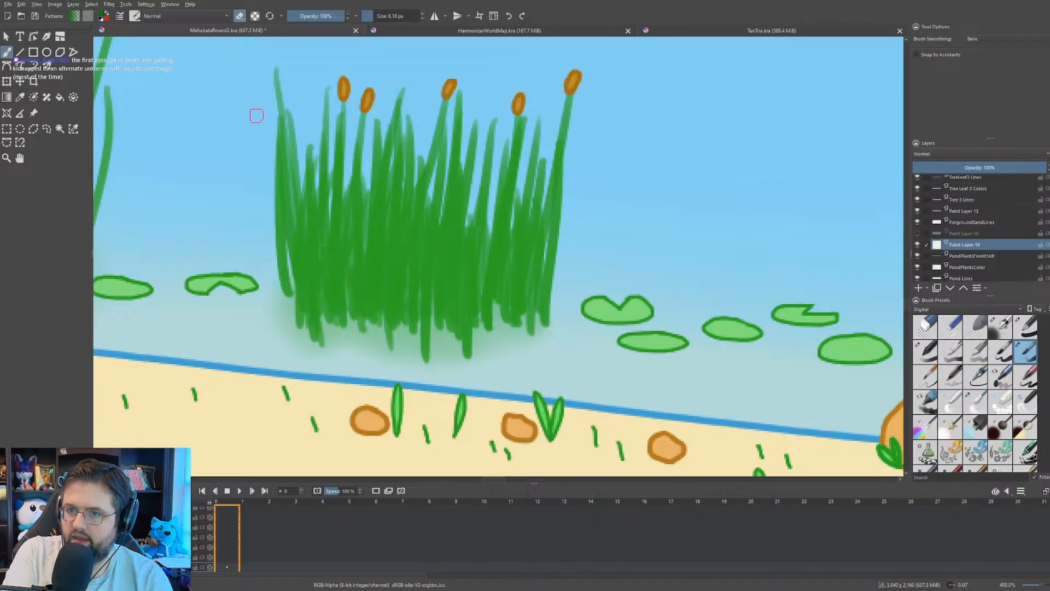
key("e")
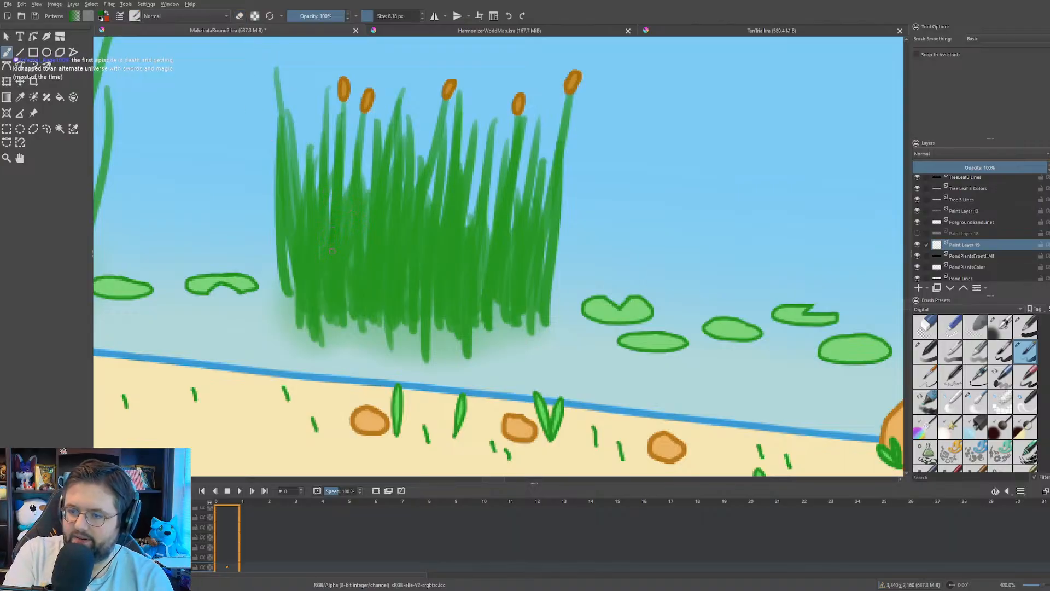
left_click_drag(332, 207, 331, 300)
left_click_drag(395, 216, 392, 334)
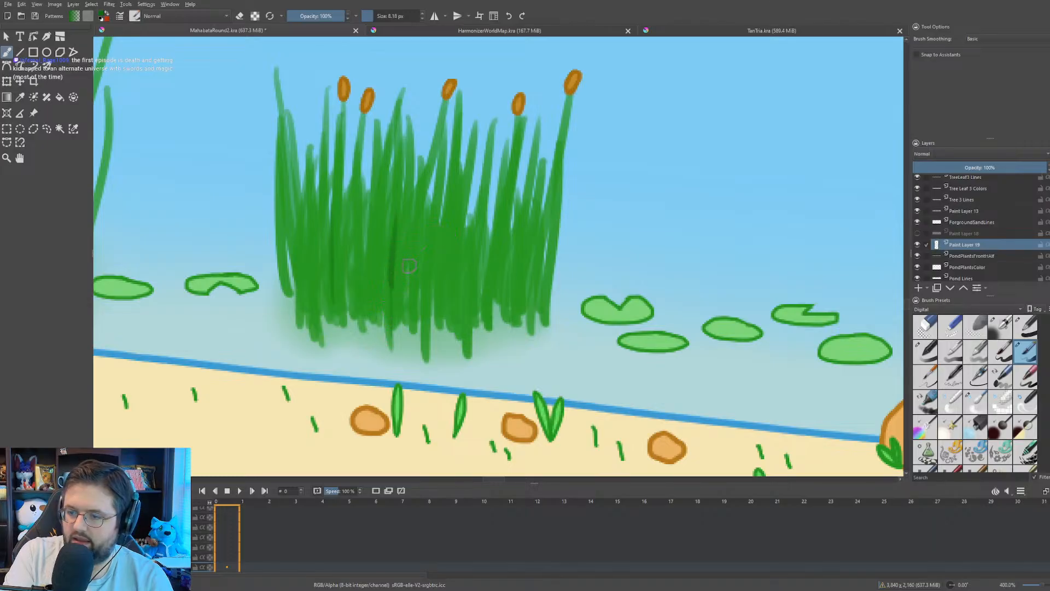
left_click_drag(391, 269, 389, 334)
- Redo the dark green stroke right of the small clump's center and shade more blades at its middle, left and right
left_click_drag(452, 235, 441, 313)
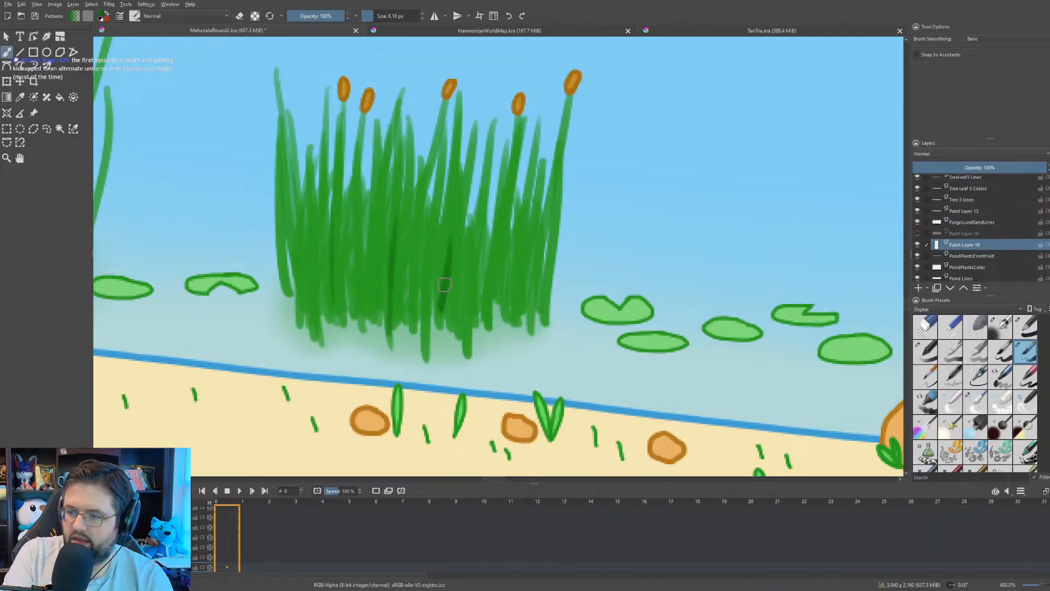
key("ctrl+z")
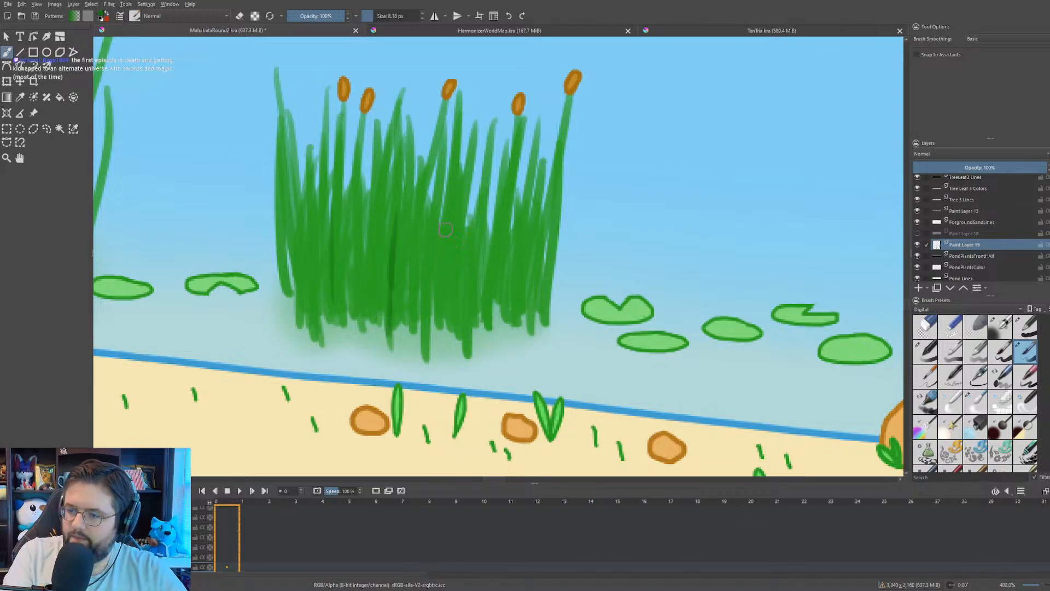
left_click_drag(447, 228, 441, 324)
left_click_drag(412, 207, 409, 319)
left_click_drag(298, 211, 302, 322)
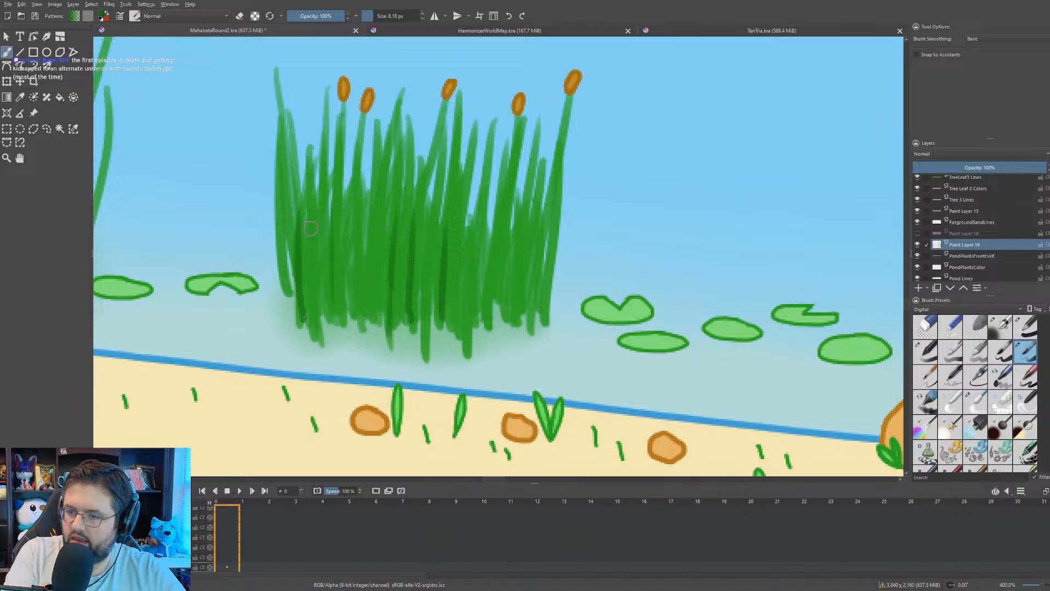
left_click_drag(312, 207, 310, 295)
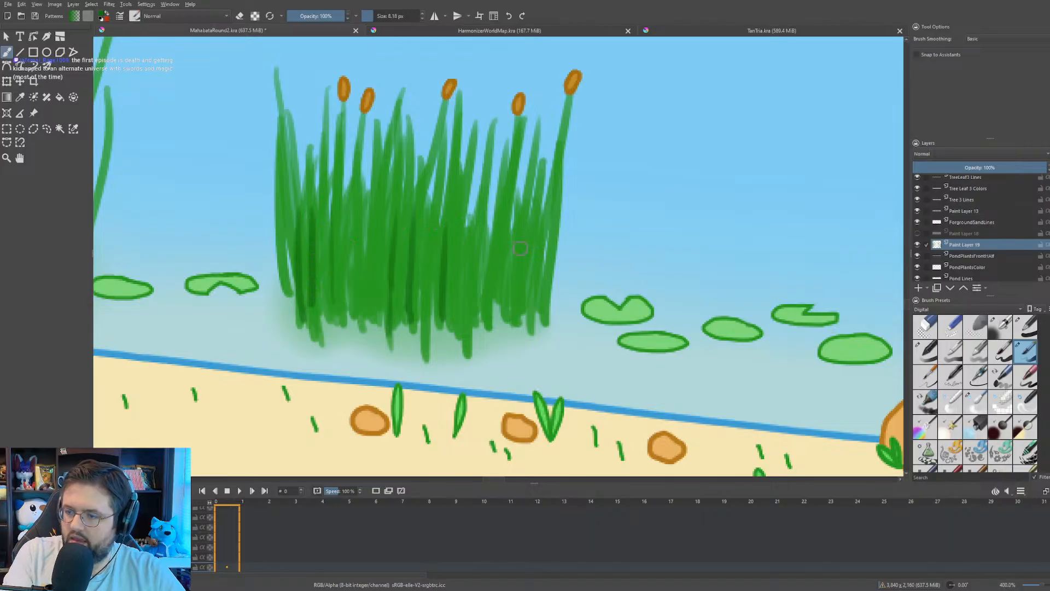
mouse_move(514, 239)
left_mouse_down()
mouse_move(503, 328)
mouse_move(482, 249)
mouse_move(475, 323)
left_mouse_up()
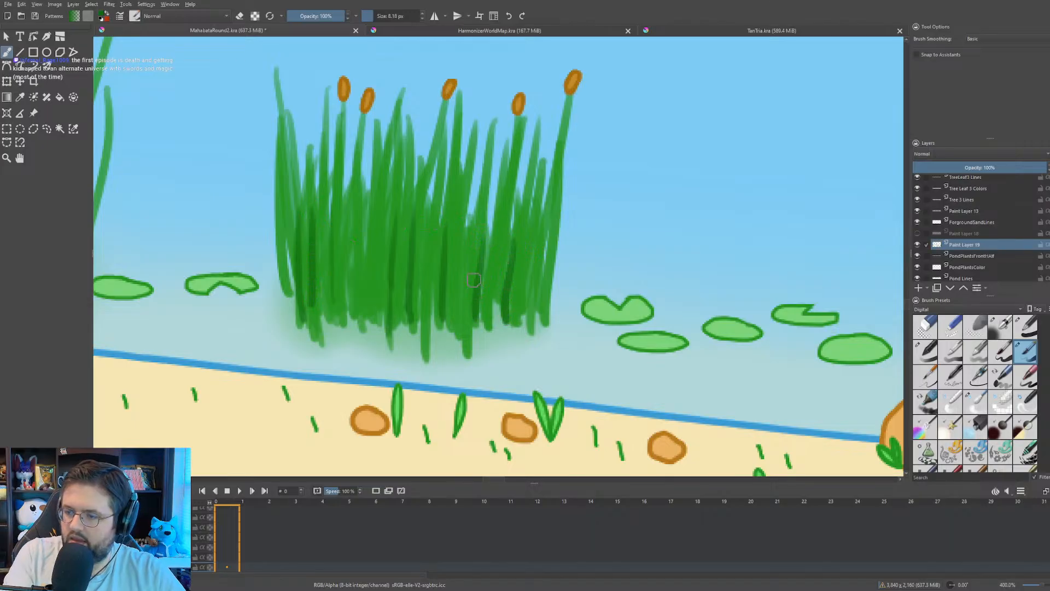
- Check the shaded small clump within the whole illustration and inspect the taller reed clump to its left
scroll(473, 280, "down", 5)
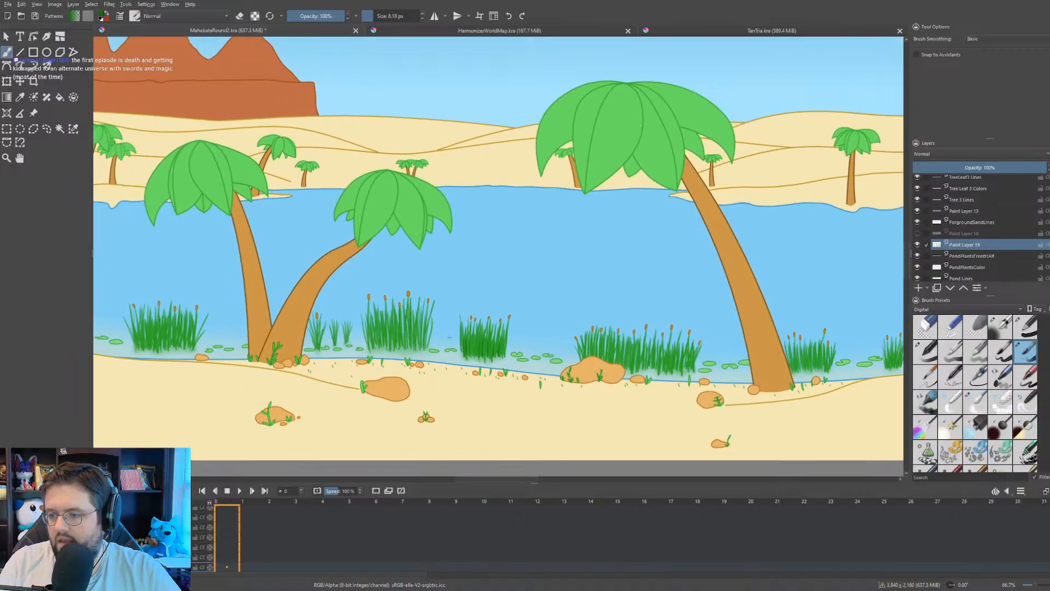
left_click_drag(367, 287, 348, 208)
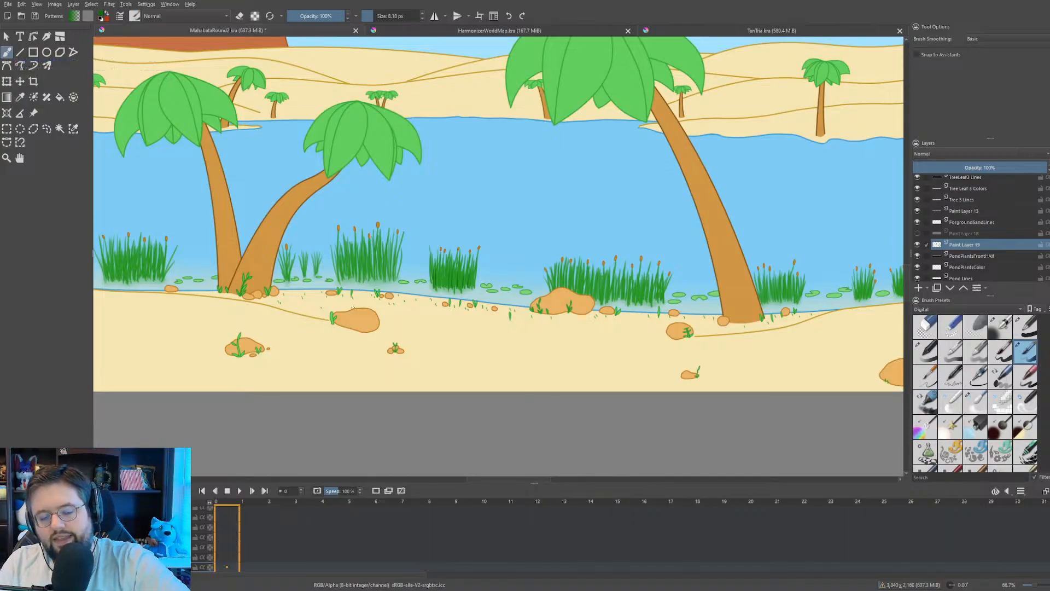
scroll(356, 290, "up", 1)
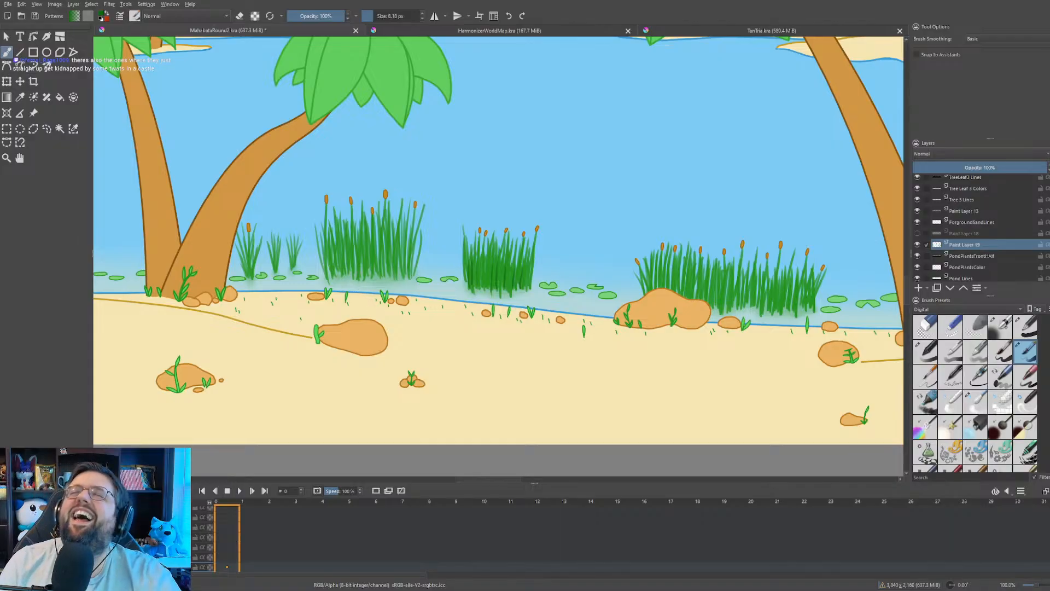
scroll(513, 249, "up", 5)
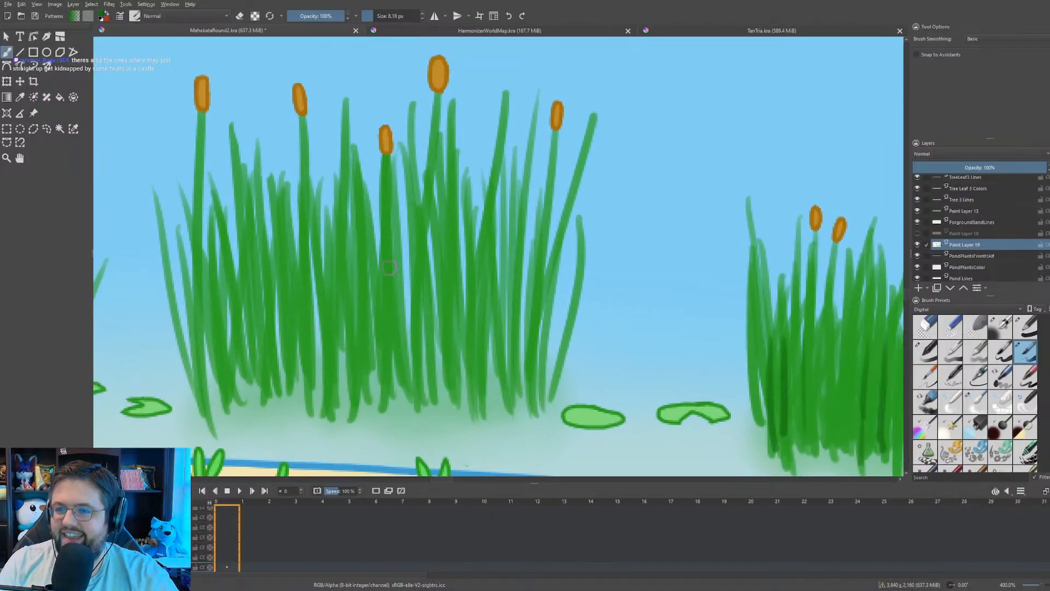
left_click_drag(438, 245, 537, 212)
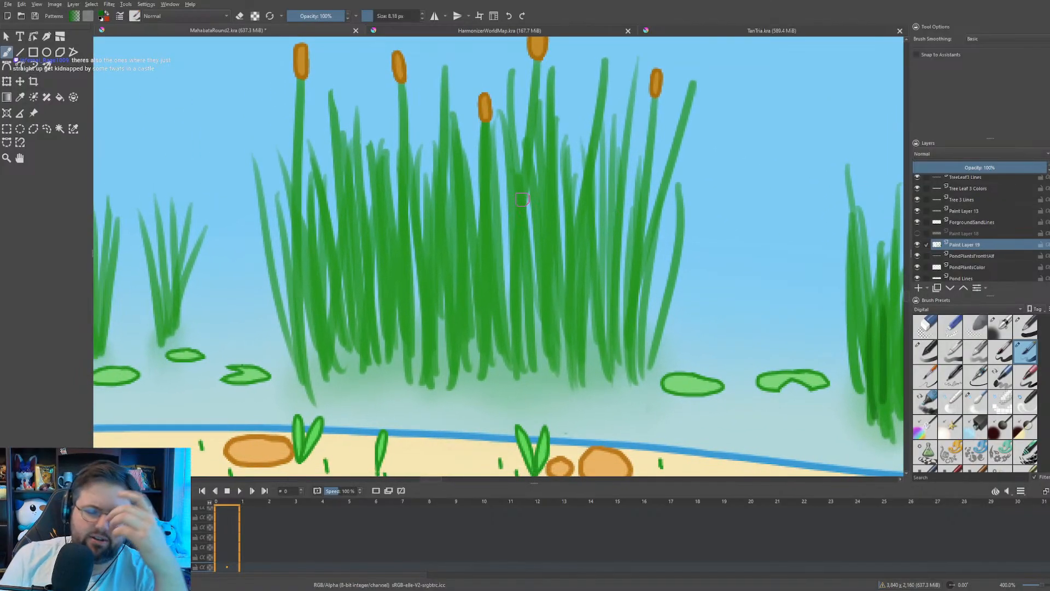
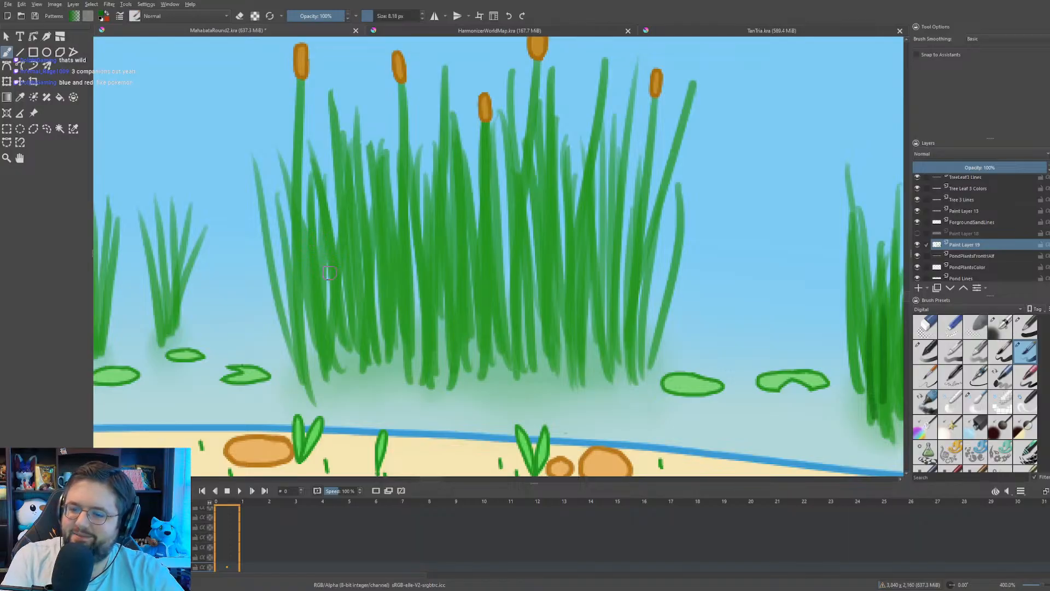
left_click_drag(349, 229, 348, 331)
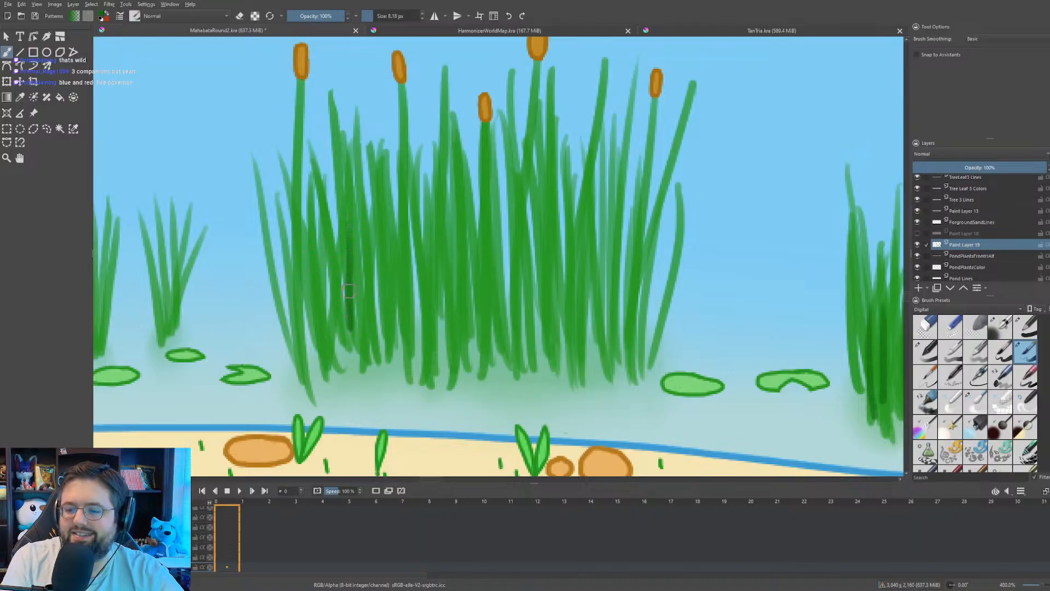
key("ctrl+z")
left_click_drag(347, 217, 349, 350)
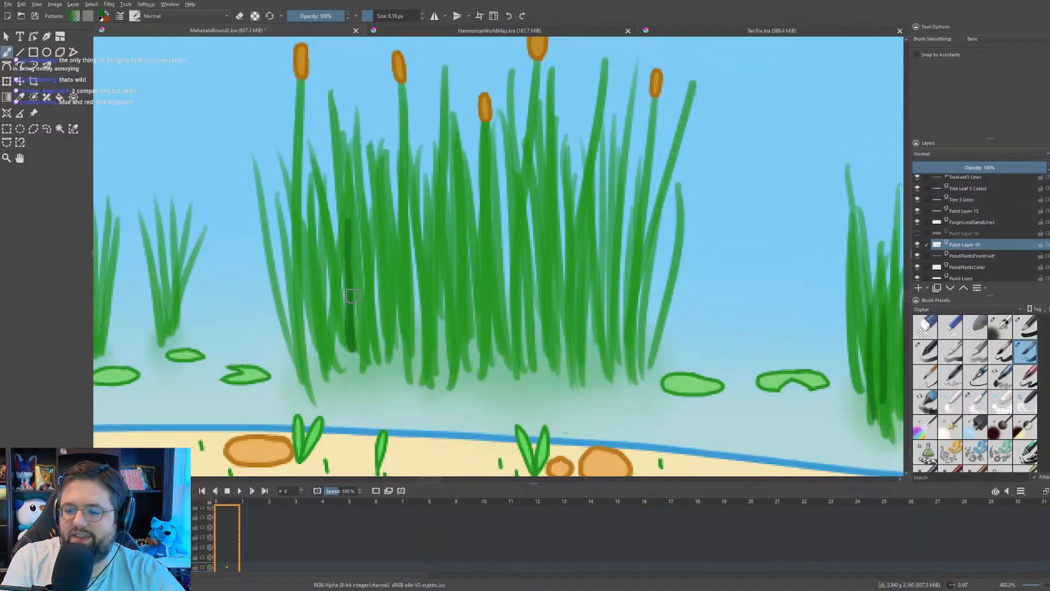
key("ctrl+z")
key("ctrl+z")
- Paint translucent dark green strokes along the lower blades of the tall reed clump, from left of its center across to its right side
left_click_drag(346, 310, 350, 359)
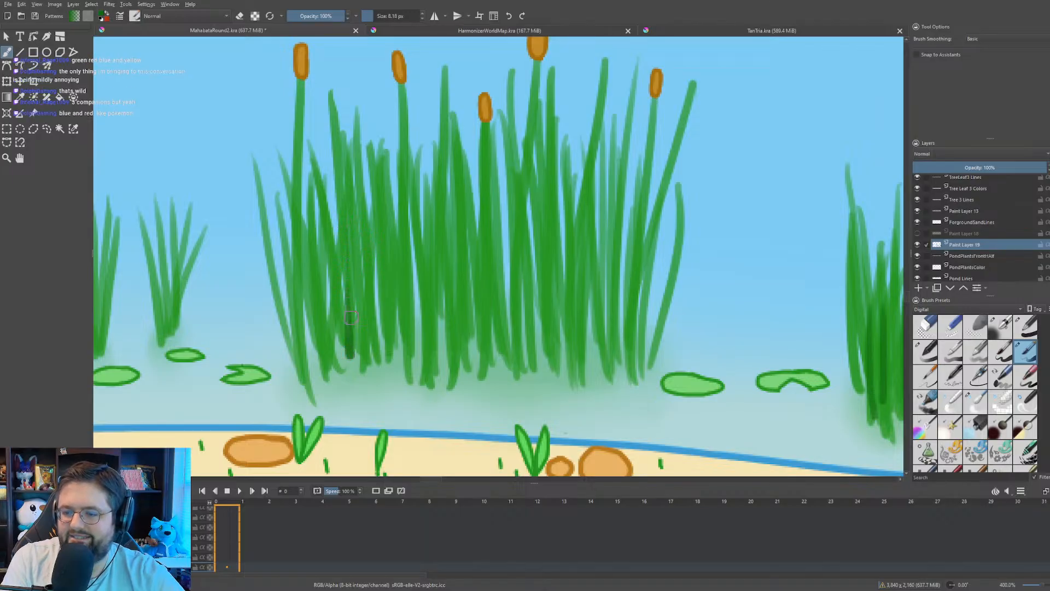
left_click_drag(377, 242, 379, 358)
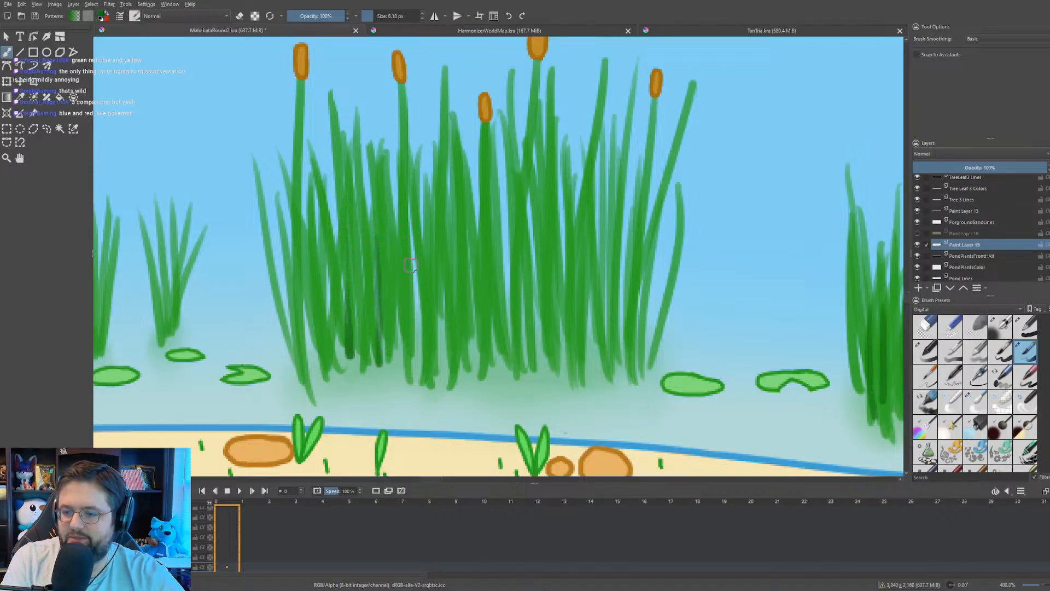
left_click_drag(409, 243, 411, 386)
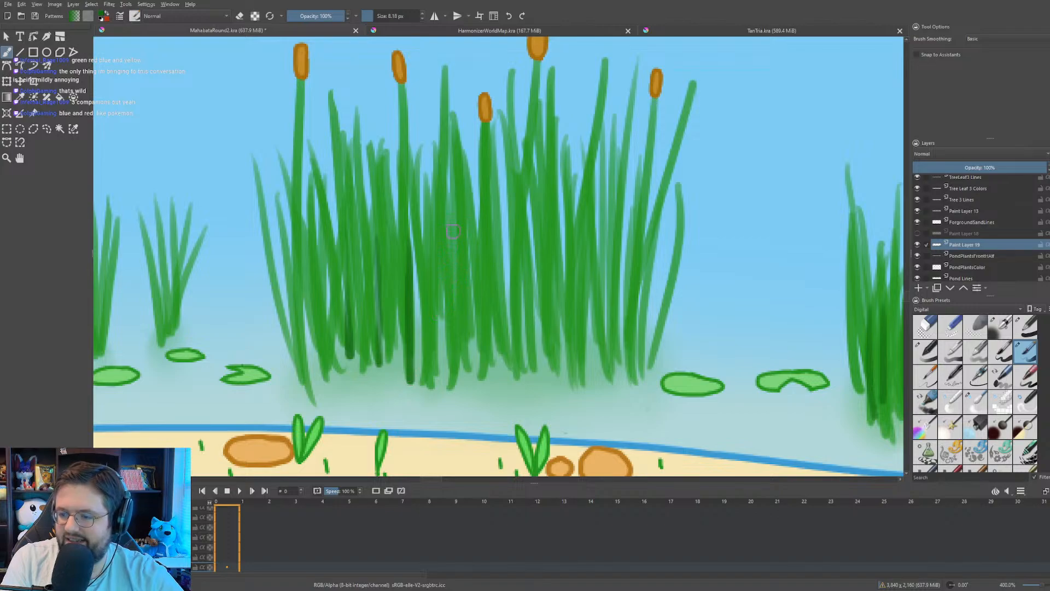
left_click_drag(453, 230, 454, 388)
left_click_drag(471, 237, 468, 369)
left_click_drag(500, 250, 500, 362)
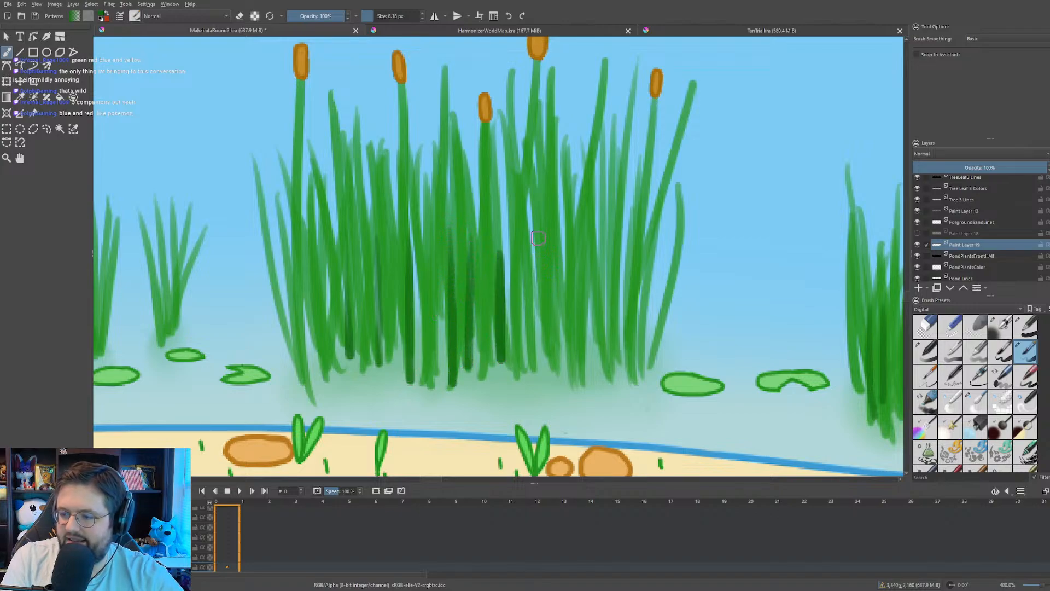
left_click_drag(538, 238, 536, 361)
left_click_drag(565, 250, 556, 376)
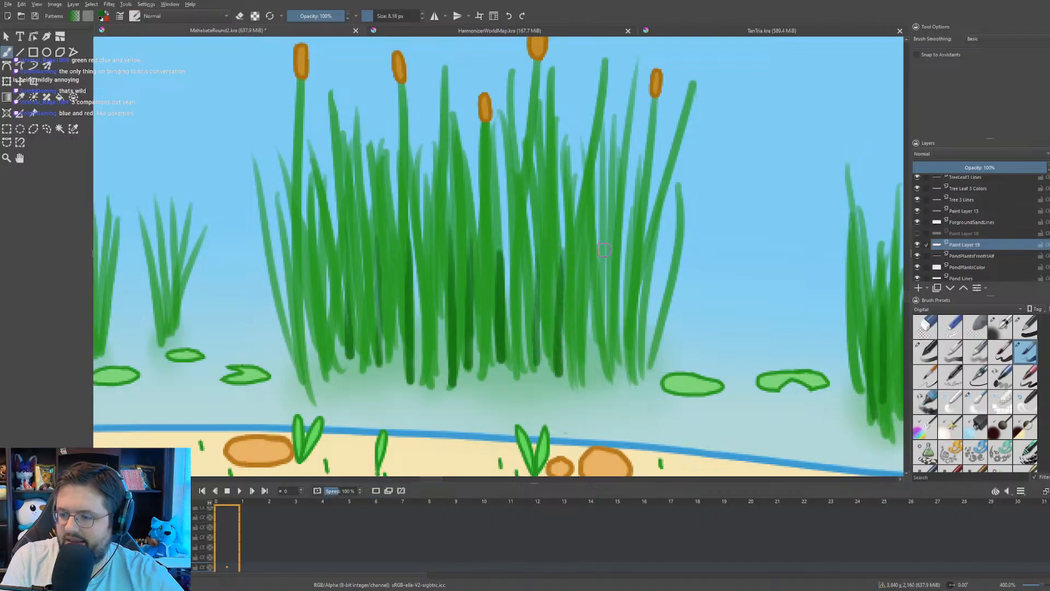
left_click_drag(602, 253, 590, 383)
left_click_drag(620, 237, 606, 378)
- Add three slanted dark green shading strokes to the blades in the left part of the tall reed clump
left_click_drag(349, 186, 370, 384)
left_click_drag(320, 231, 340, 372)
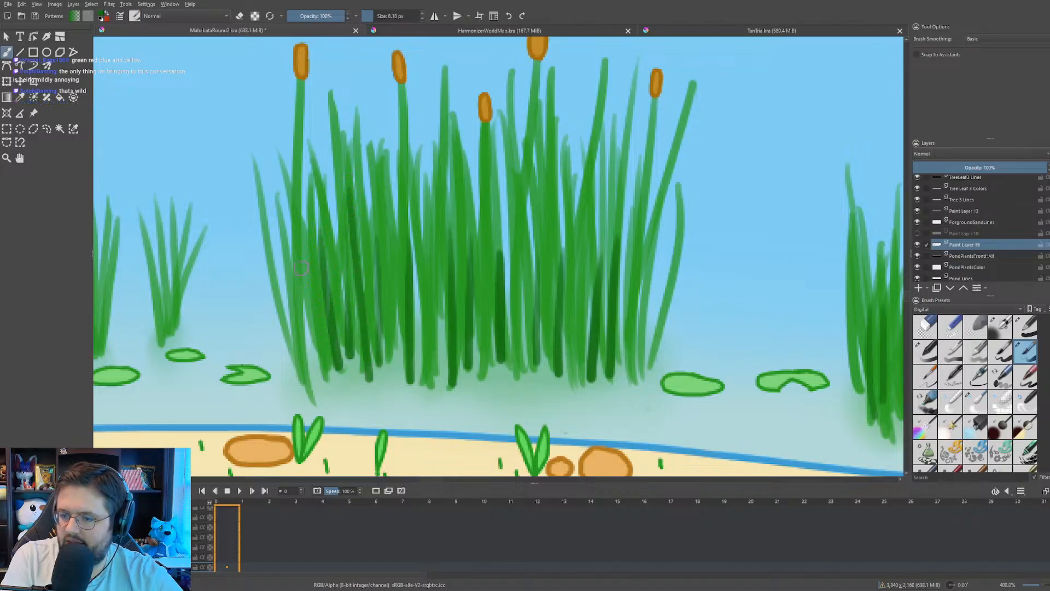
left_click_drag(304, 248, 320, 381)
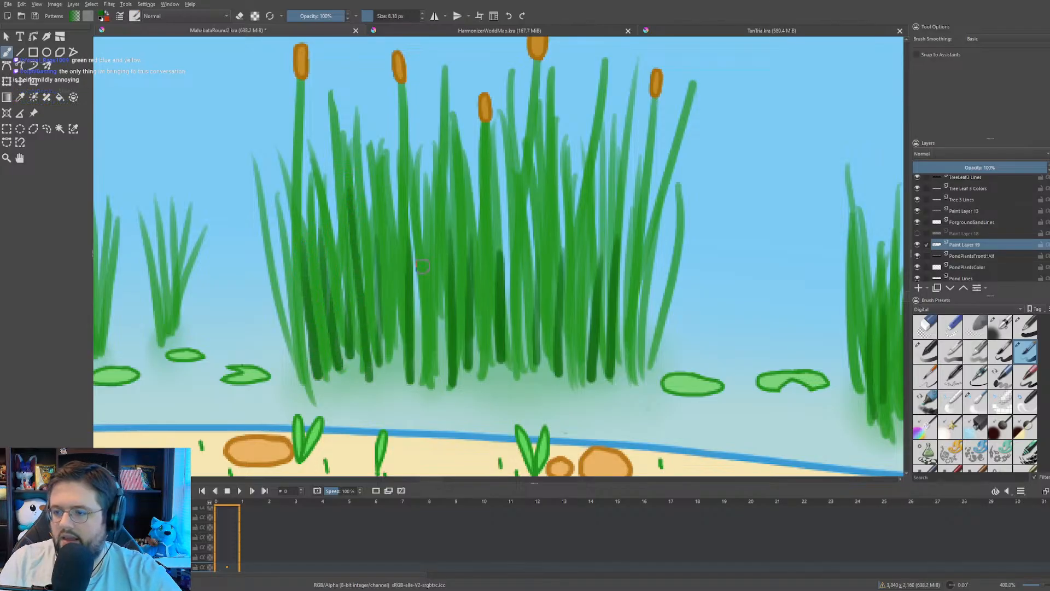
- Paint one dark green shading stroke on each of the three small reed tufts between the palm trunk and the tall clump
key("1")
scroll(447, 272, "down", 3)
scroll(484, 350, "up", 2)
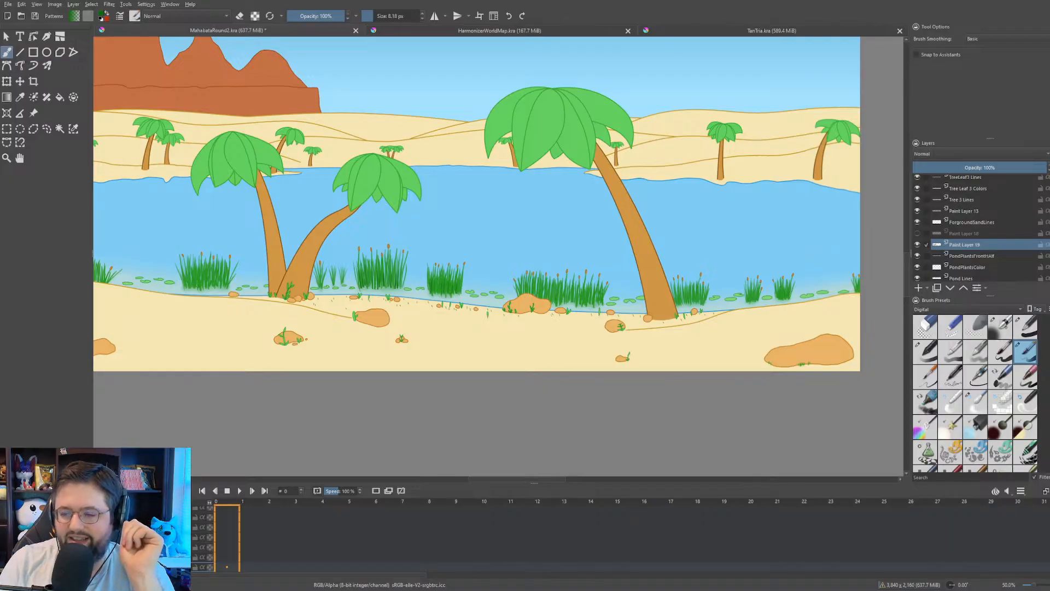
scroll(274, 292, "up", 10)
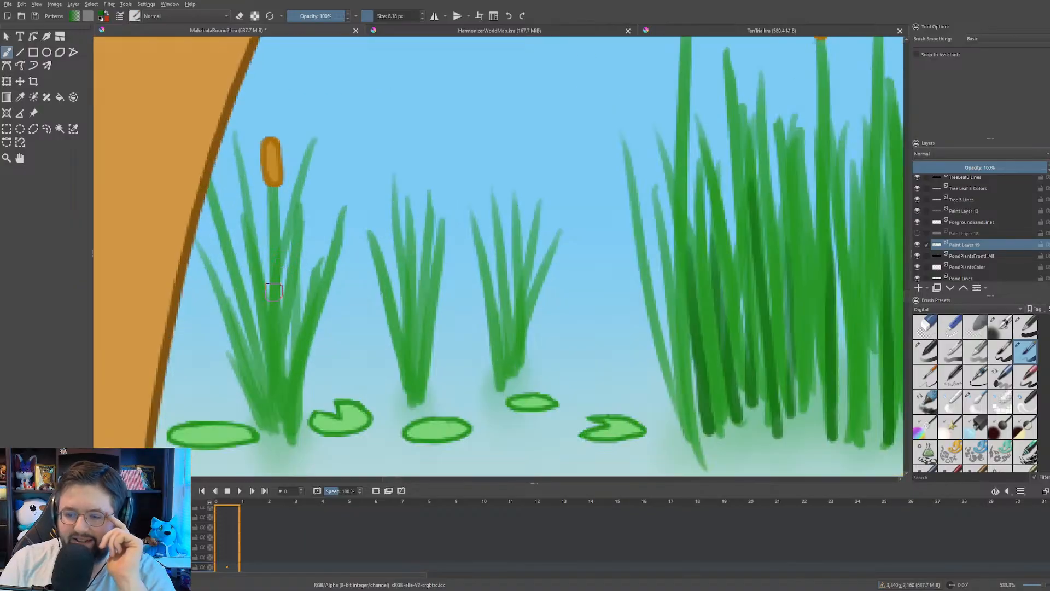
scroll(274, 292, "down", 2)
scroll(307, 246, "up", 1)
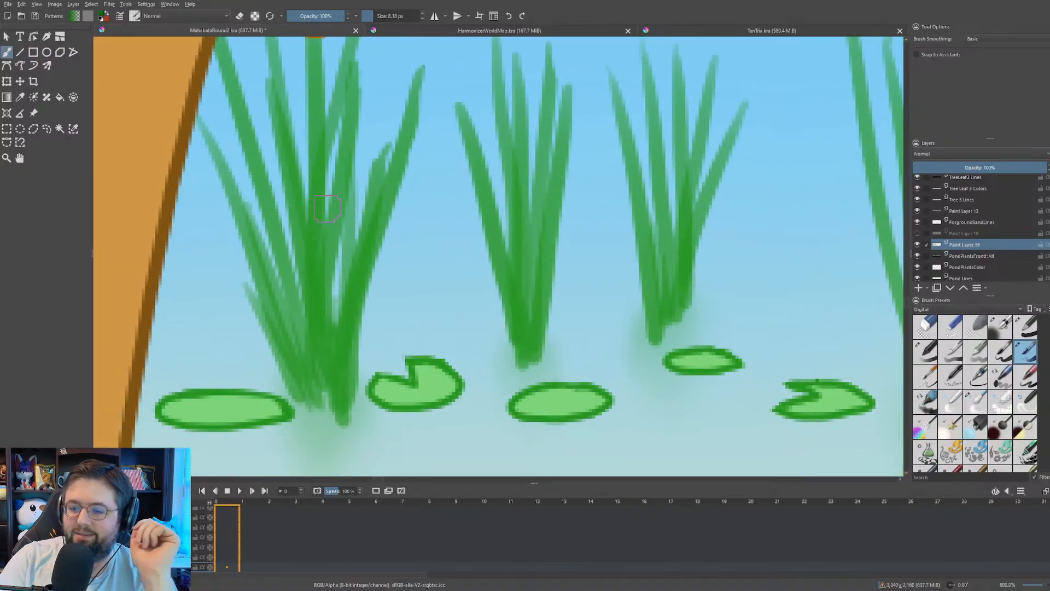
left_click_drag(256, 194, 319, 399)
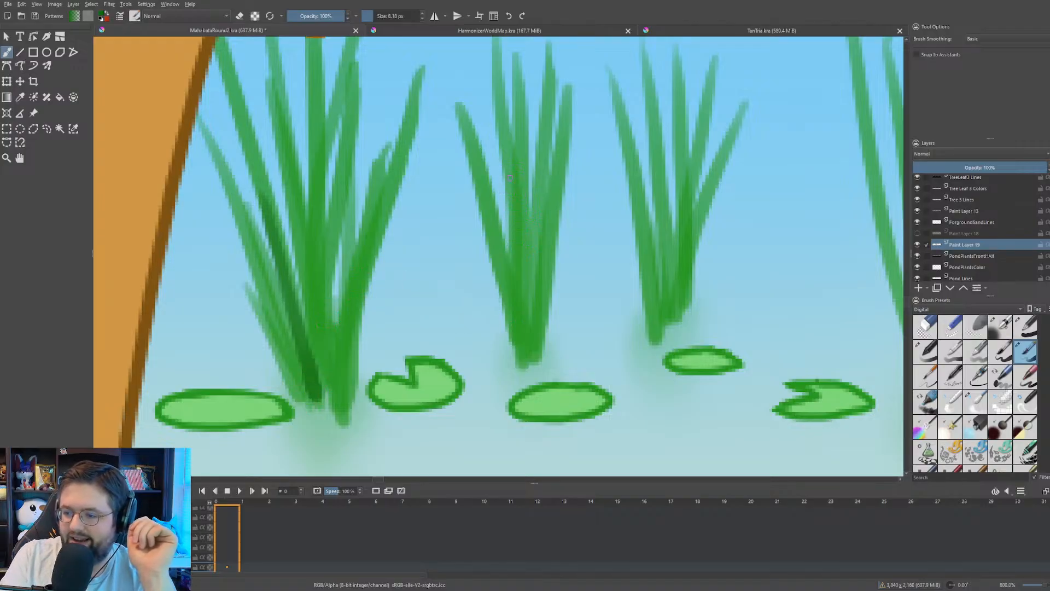
left_click_drag(509, 177, 522, 361)
left_click_drag(650, 227, 655, 335)
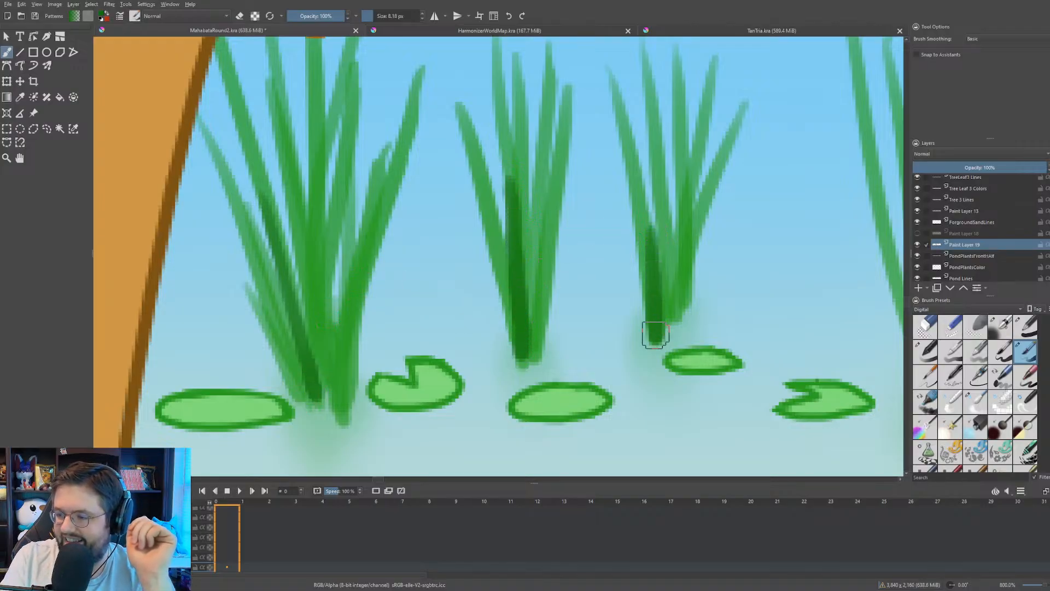
- Paint dark green shading strokes along the left and middle blades of the reed clump left of the paired palm trees
scroll(644, 281, "down", 9)
scroll(331, 285, "up", 6)
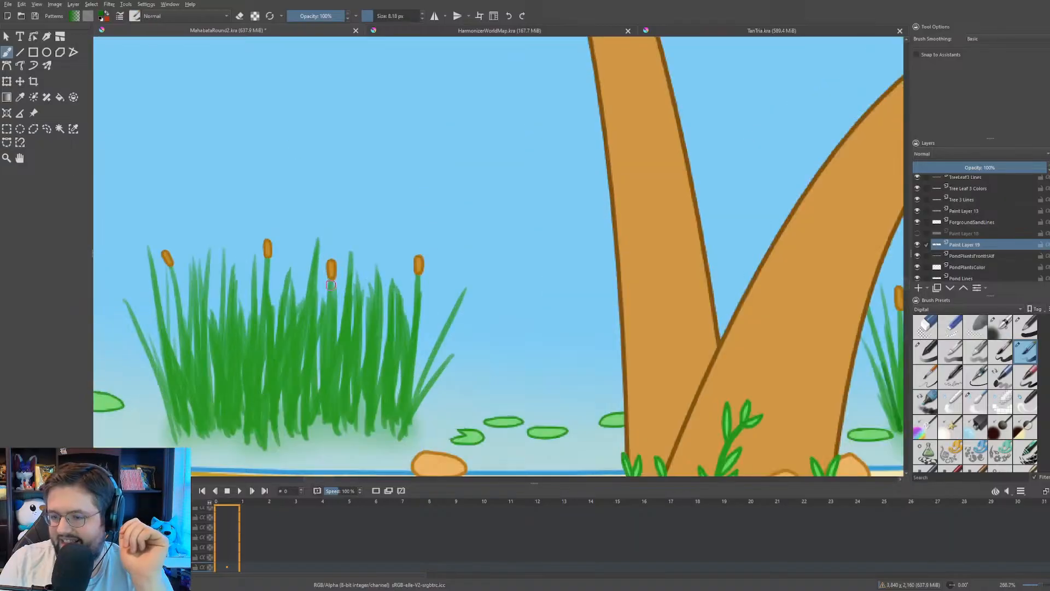
left_click_drag(252, 438, 374, 340)
scroll(353, 337, "up", 2)
scroll(367, 317, "down", 1)
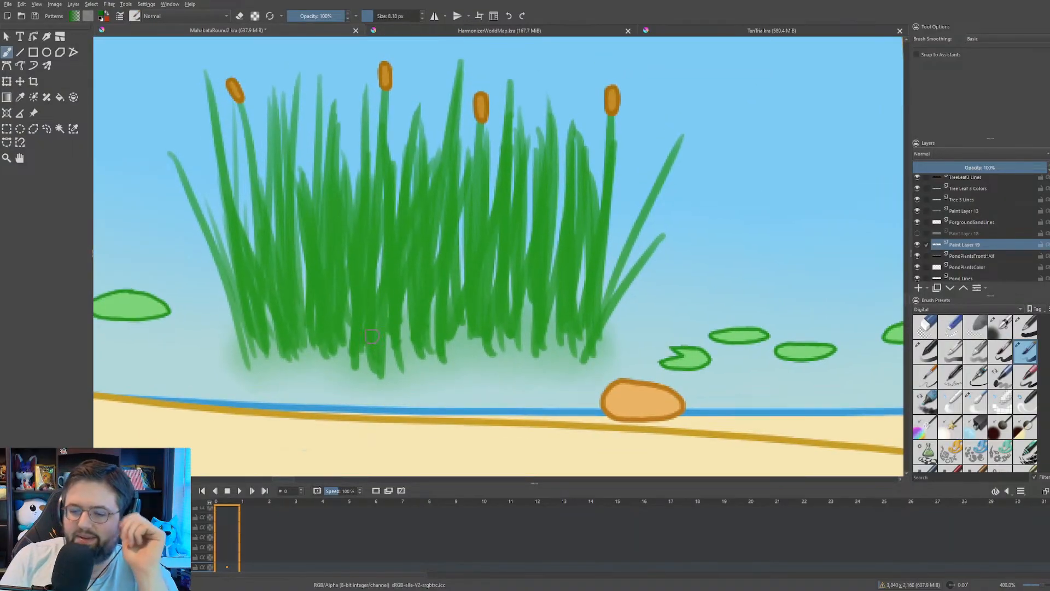
left_click_drag(238, 231, 269, 364)
left_click_drag(284, 230, 296, 358)
left_click_drag(320, 229, 329, 340)
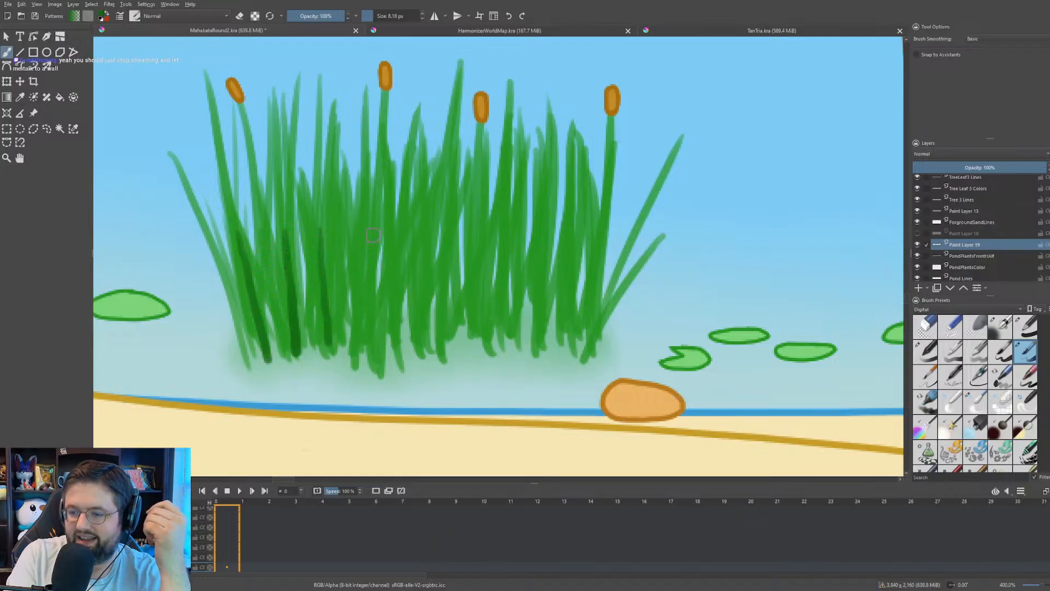
mouse_move(389, 223)
left_mouse_down()
mouse_move(387, 365)
mouse_move(369, 287)
mouse_move(382, 369)
left_mouse_up()
left_click_drag(451, 218, 434, 350)
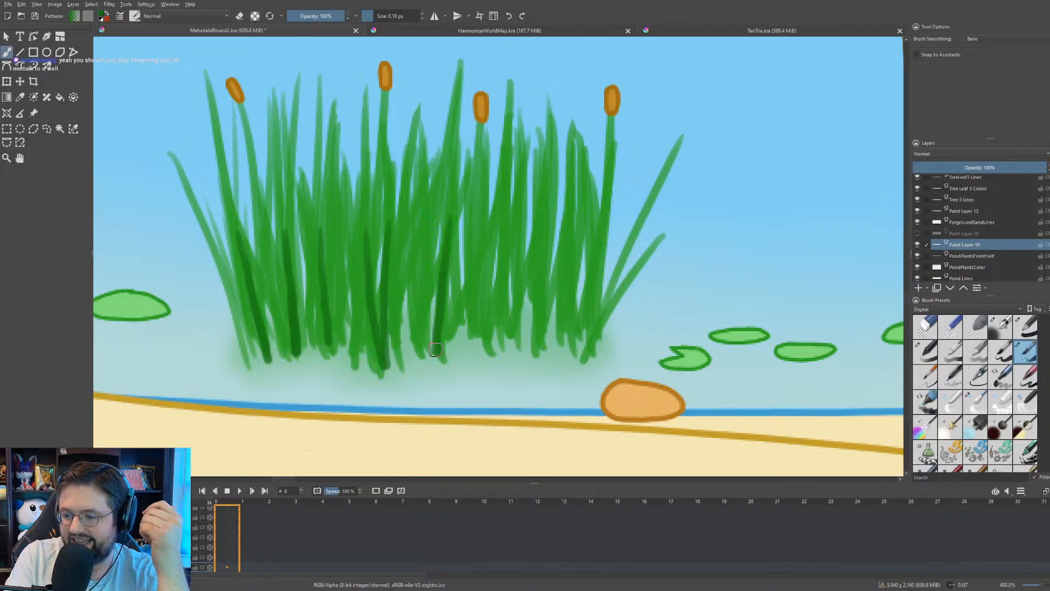
- Shade the right-hand blades of the clump left of the palms and add short dark strokes low among its left blades
left_click_drag(517, 220, 505, 344)
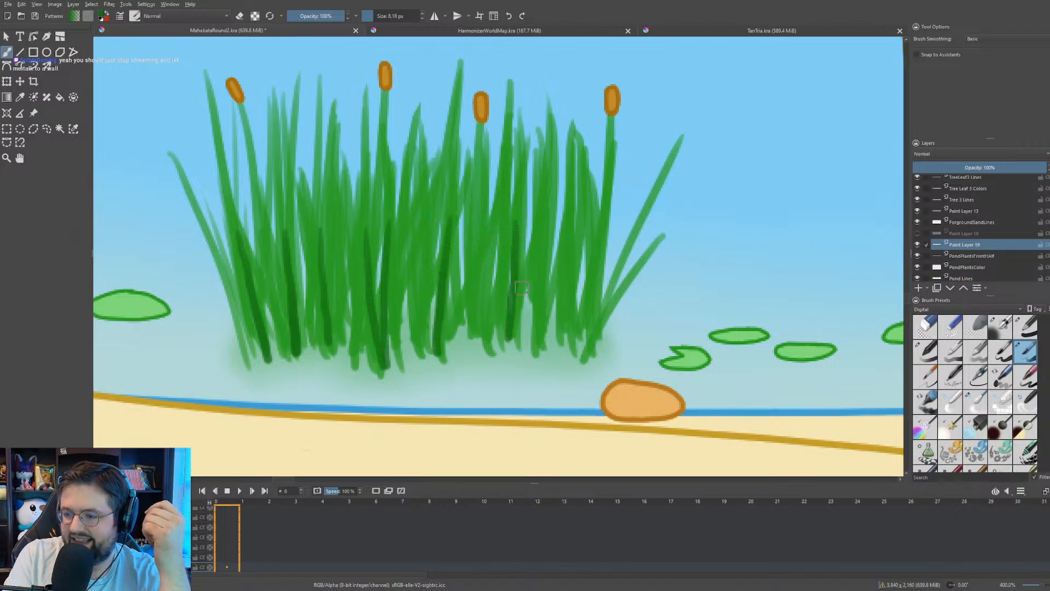
left_click_drag(537, 239, 518, 349)
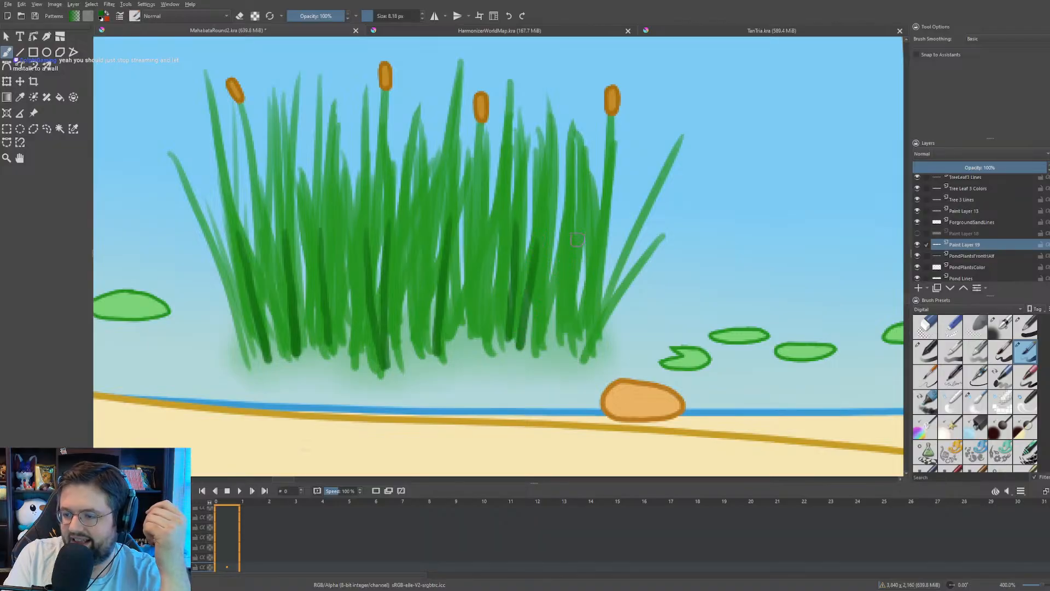
left_click_drag(577, 231, 555, 350)
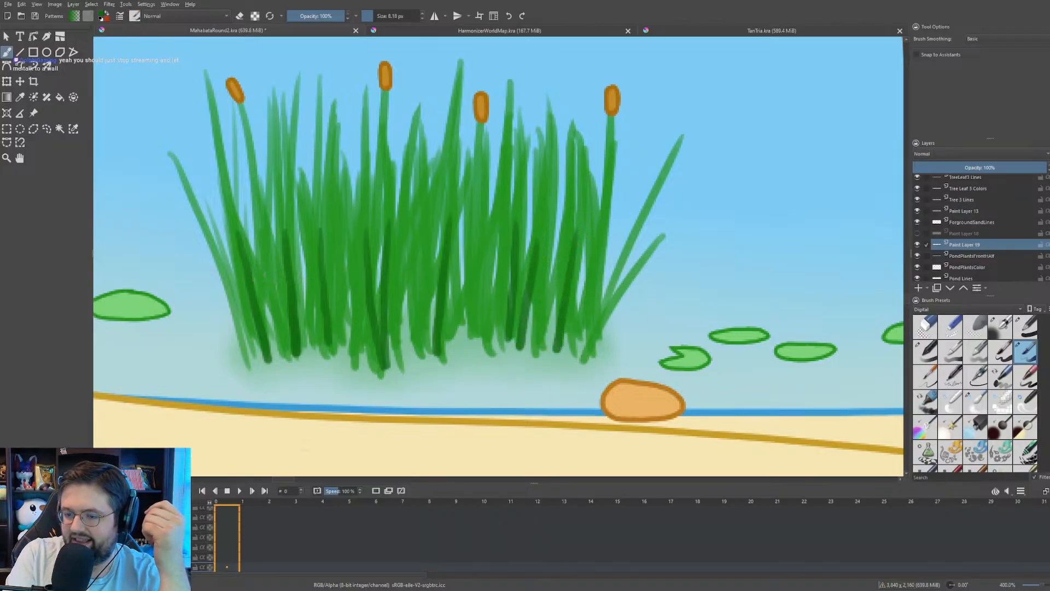
left_click_drag(261, 272, 272, 367)
left_click_drag(294, 286, 285, 355)
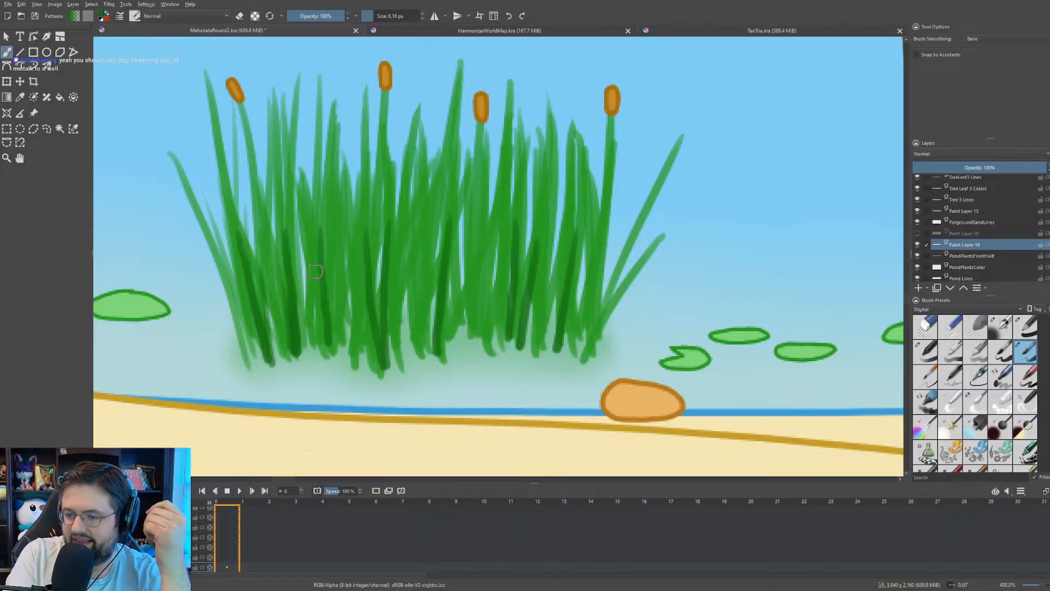
left_click_drag(305, 250, 314, 338)
- Paint dark green shading strokes across the blades of the reed clump behind the sand at the illustration's left edge
scroll(437, 285, "down", 6)
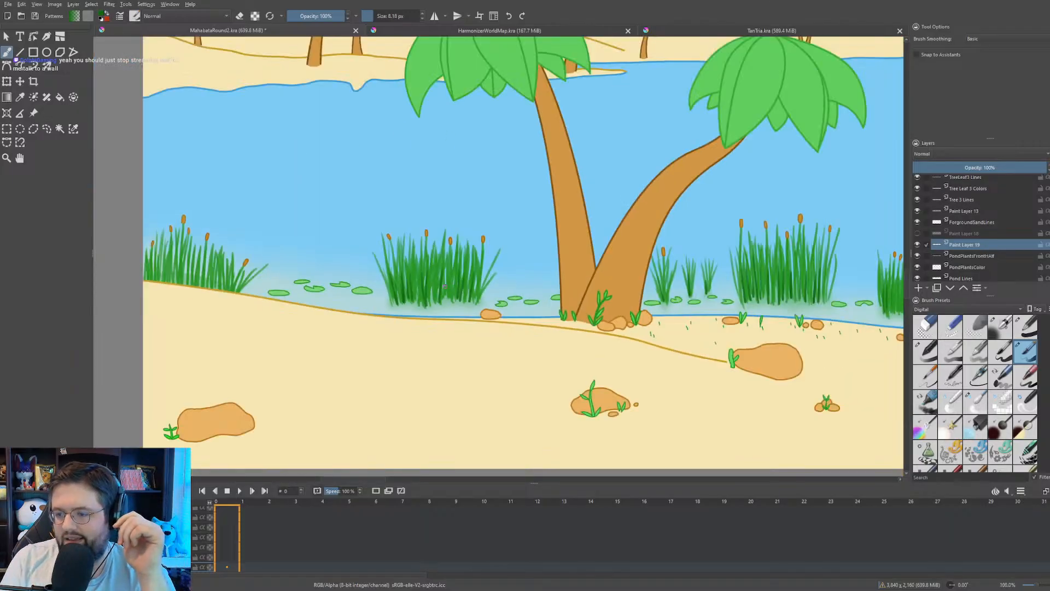
left_click_drag(415, 286, 339, 317)
scroll(264, 312, "up", 2)
scroll(242, 309, "up", 6)
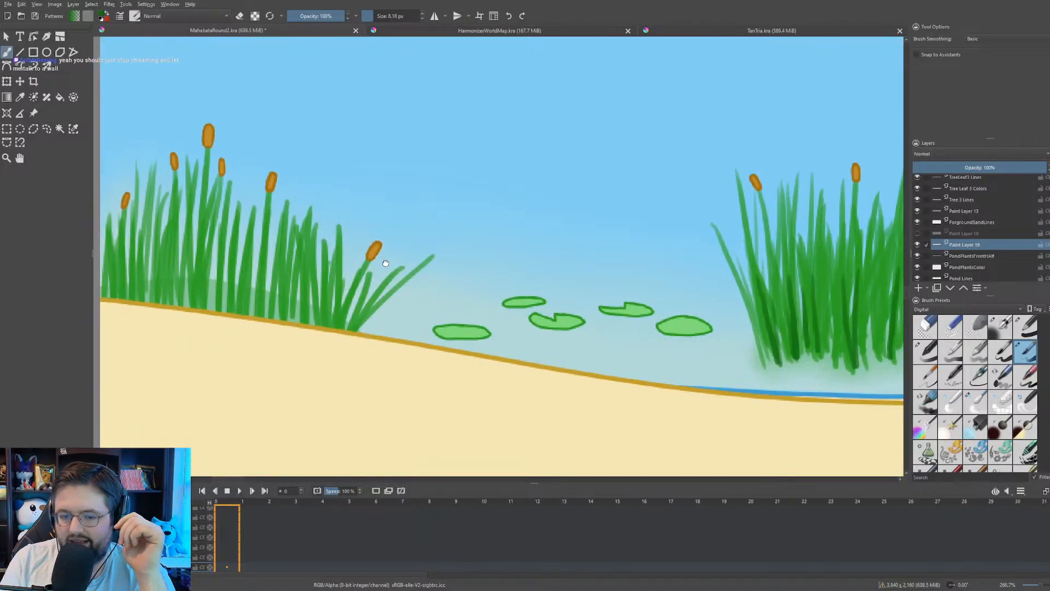
left_click_drag(330, 270, 440, 284)
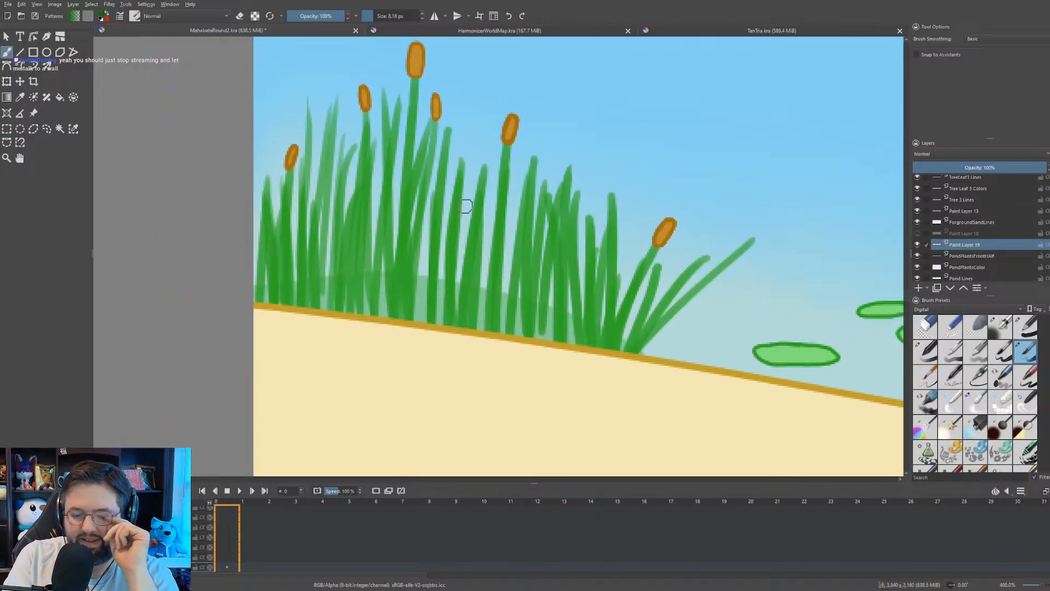
left_click_drag(296, 218, 301, 310)
left_click_drag(380, 210, 377, 307)
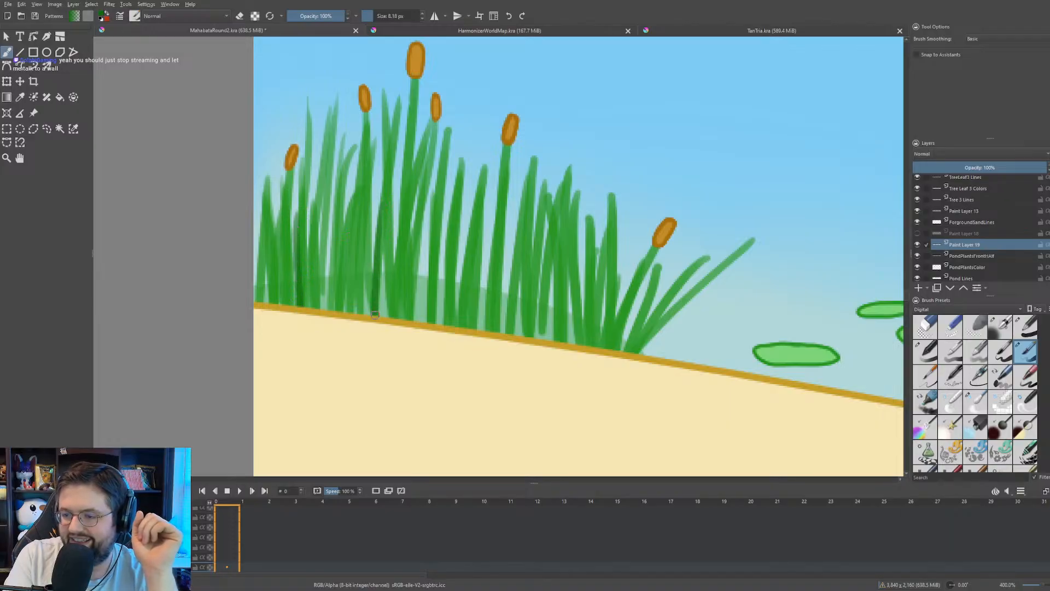
left_click_drag(427, 215, 422, 324)
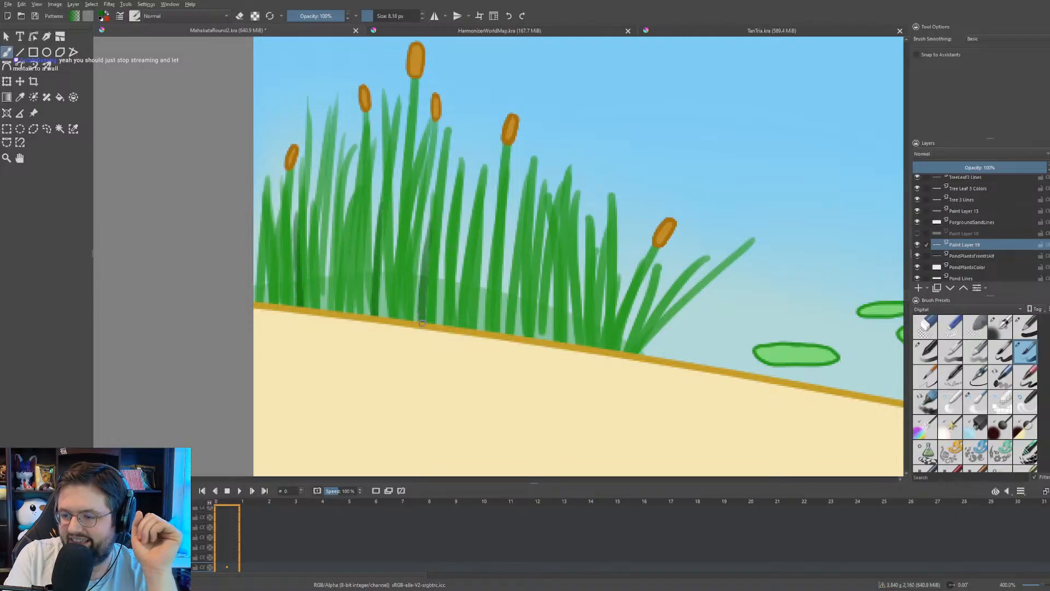
left_click_drag(462, 238, 450, 328)
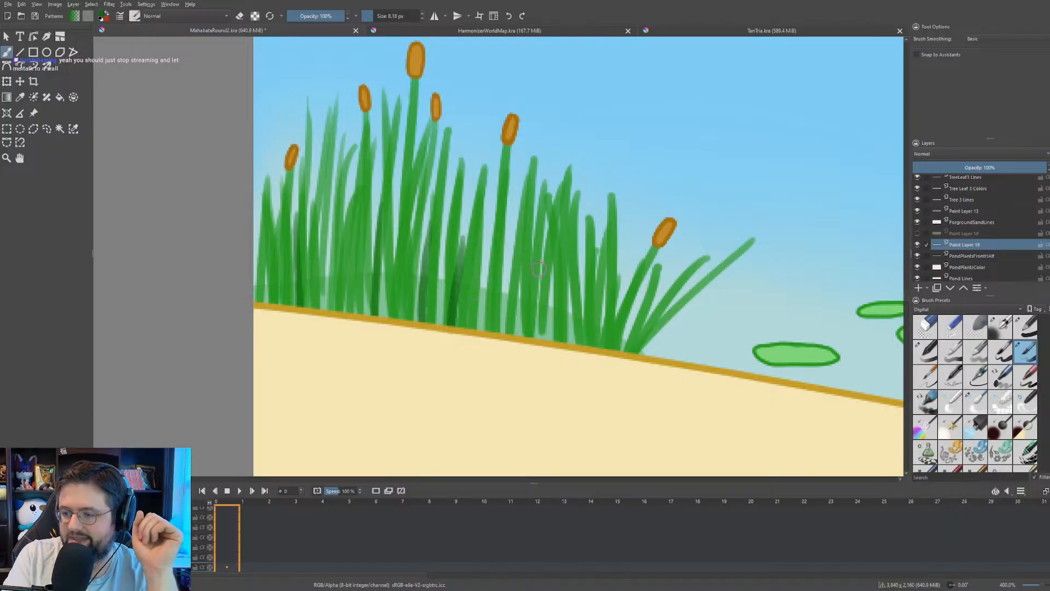
left_click_drag(536, 236, 526, 332)
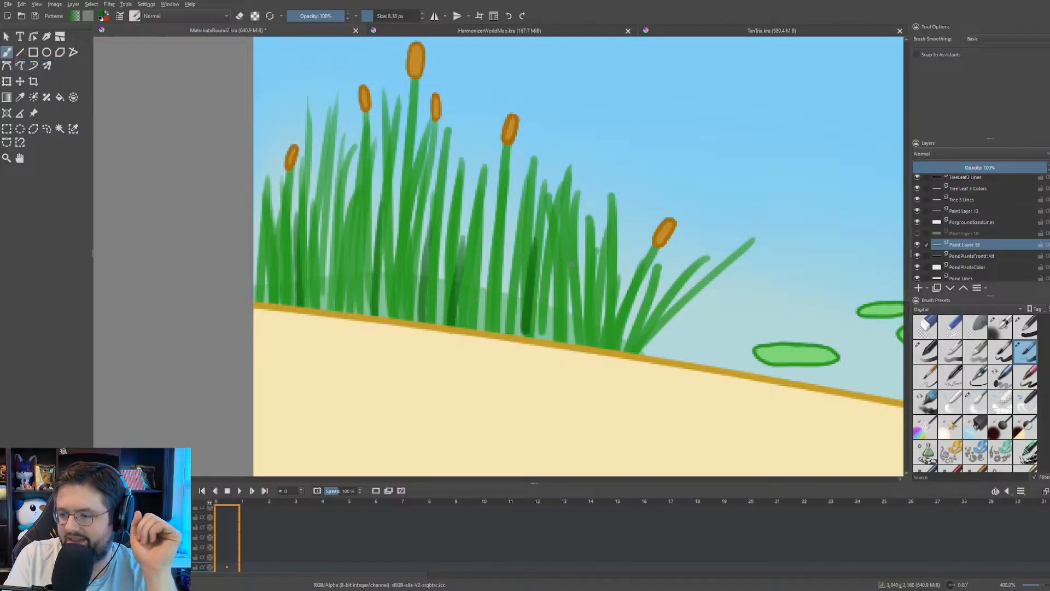
left_click_drag(570, 263, 568, 343)
- Paint dark green shading strokes along the reed blades rising behind the large rock in the wide waterside clump
scroll(567, 318, "down", 6)
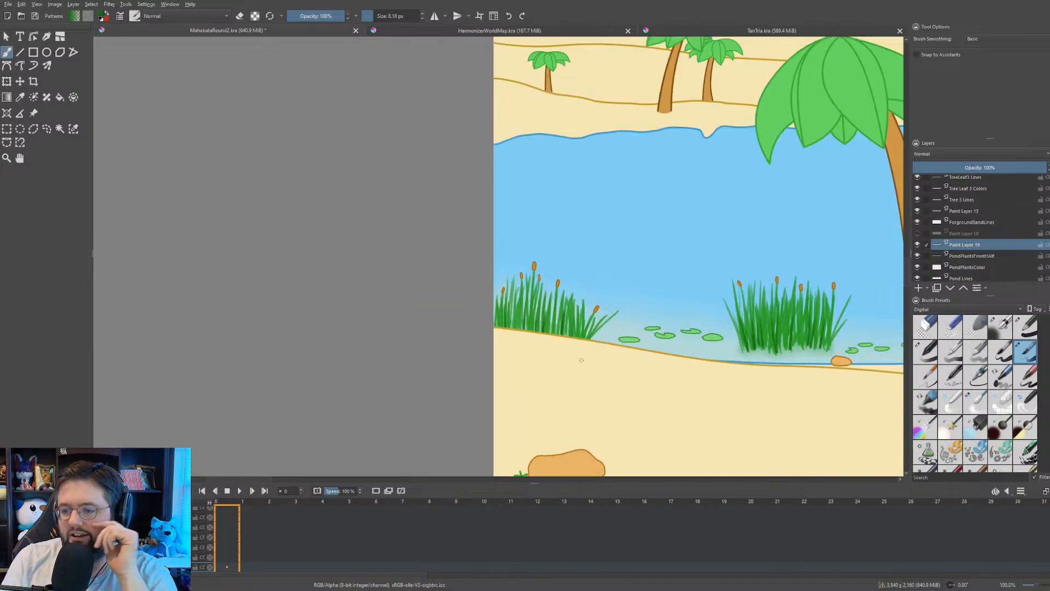
left_click_drag(674, 333, 424, 304)
scroll(423, 304, "up", 3)
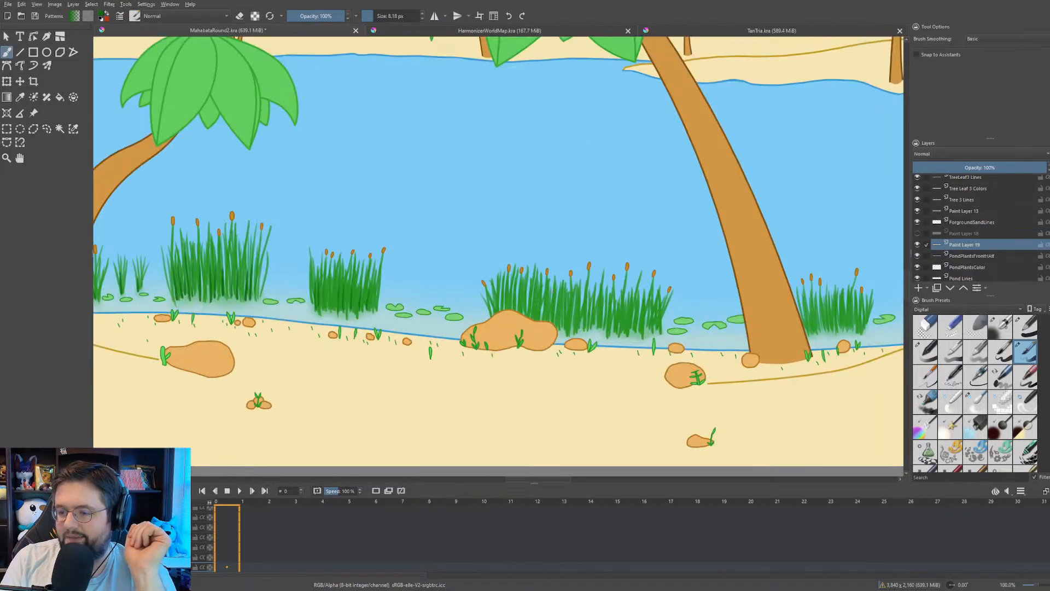
scroll(558, 327, "up", 3)
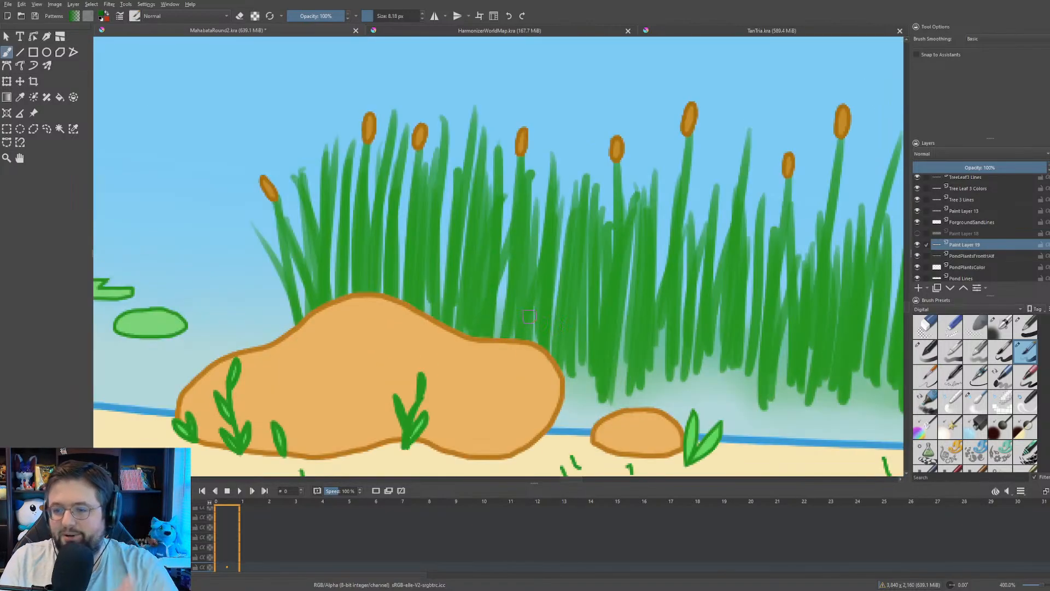
scroll(463, 329, "down", 1)
scroll(463, 329, "up", 2)
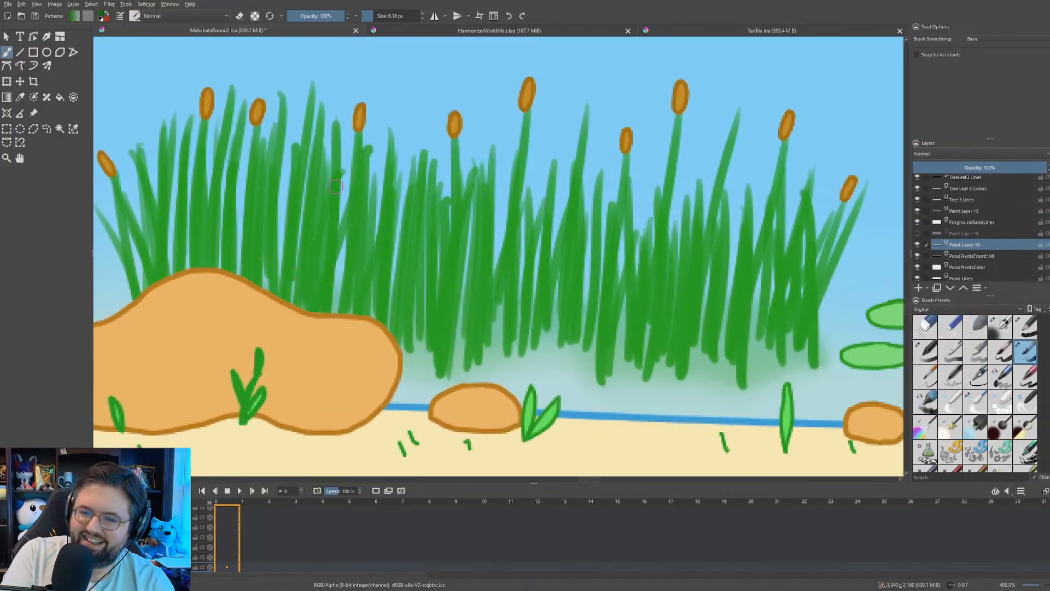
left_click_drag(136, 213, 164, 276)
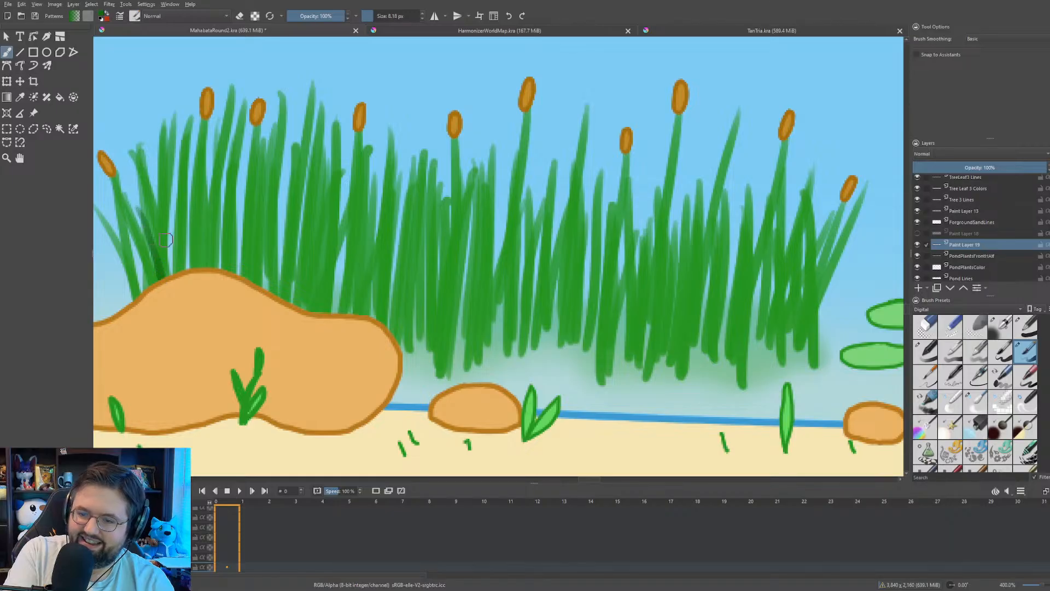
left_click_drag(181, 193, 192, 265)
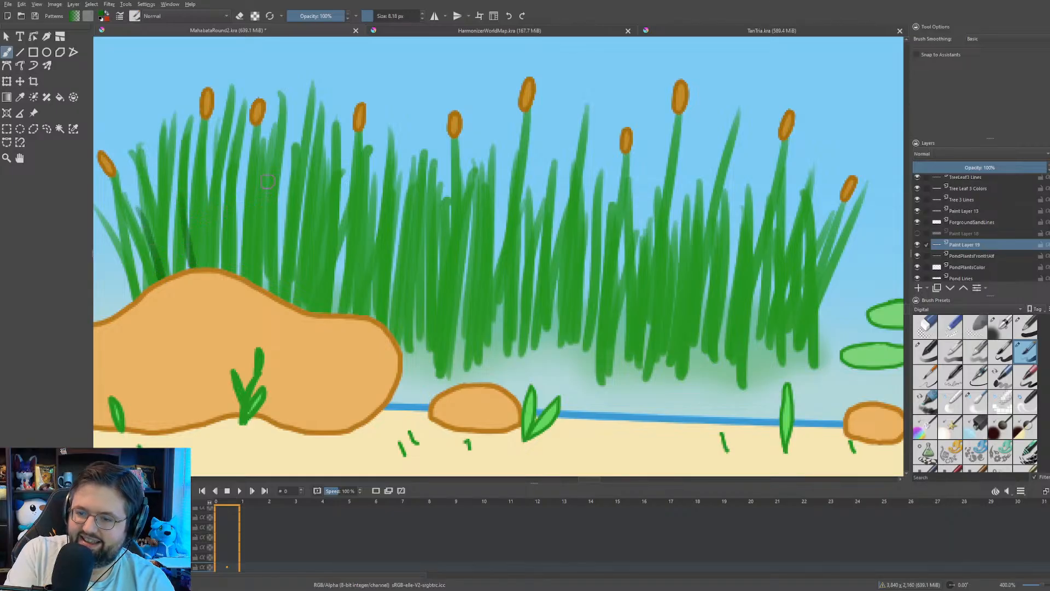
mouse_move(265, 181)
left_mouse_down()
mouse_move(265, 287)
mouse_move(279, 295)
left_mouse_up()
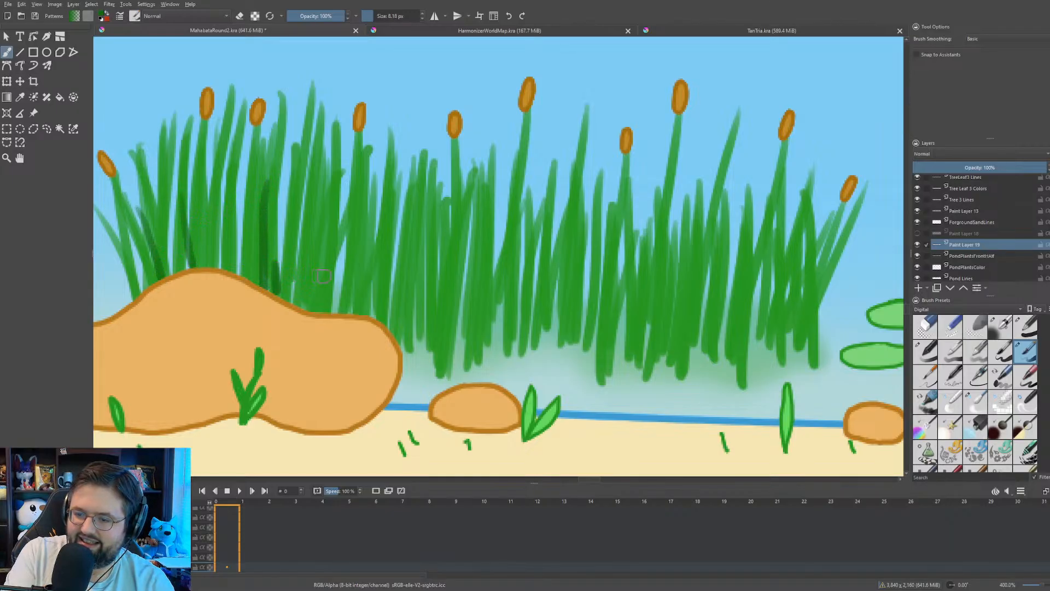
left_click_drag(341, 216, 336, 301)
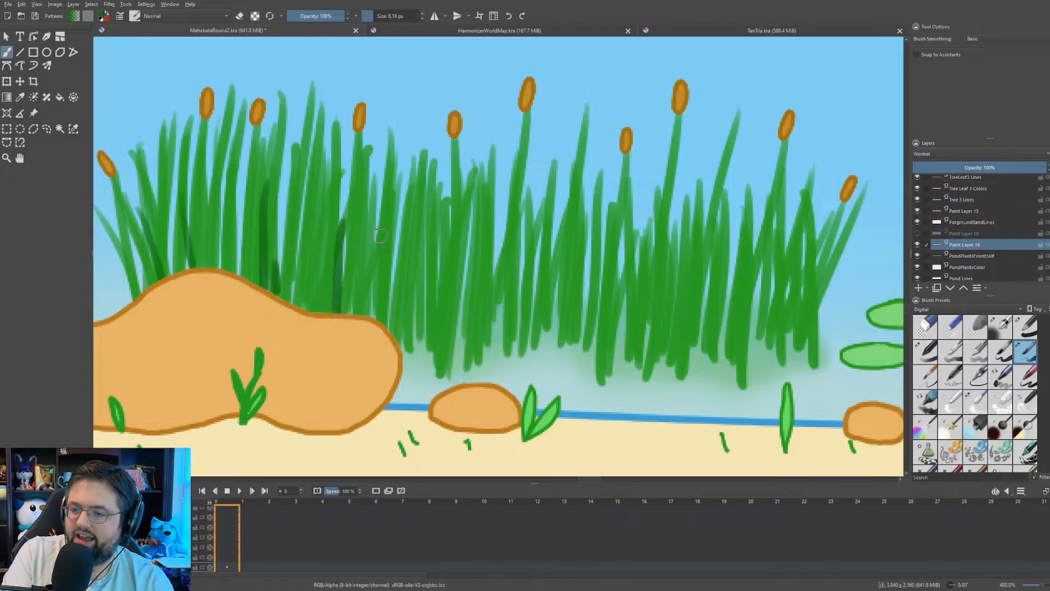
left_click_drag(381, 224, 374, 323)
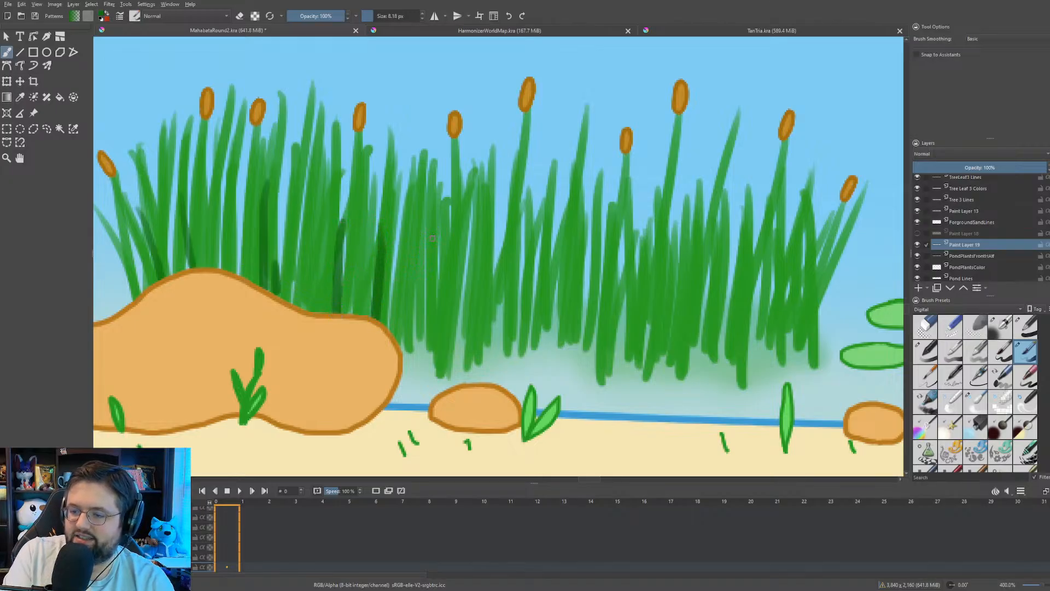
- Paint dark green shading strokes low along the middle blades of the wide reed clump, just right of the large rock
left_click_drag(432, 238, 410, 368)
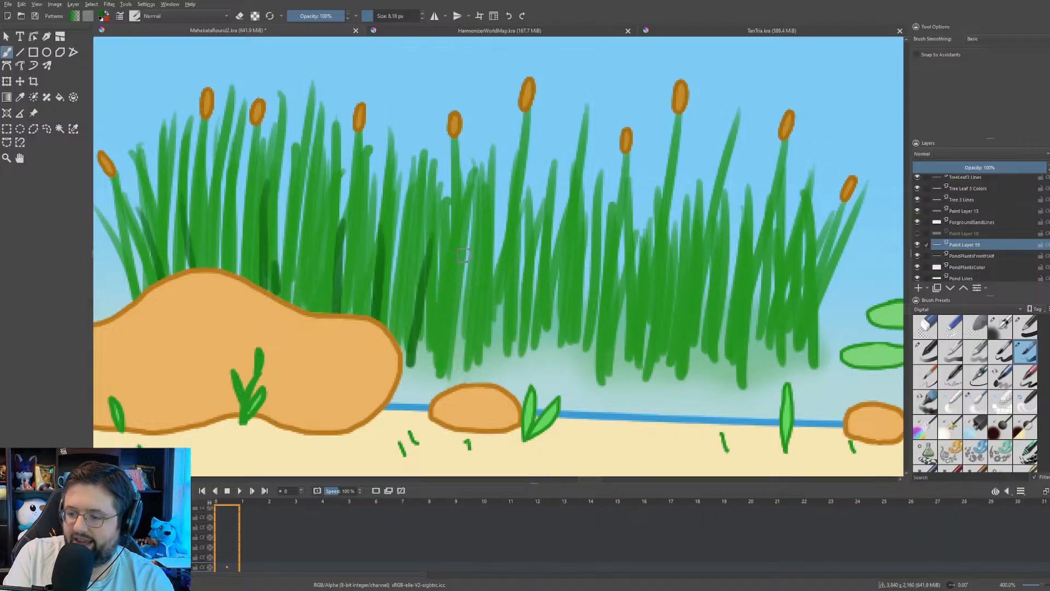
left_click_drag(463, 255, 455, 364)
left_click_drag(495, 249, 478, 358)
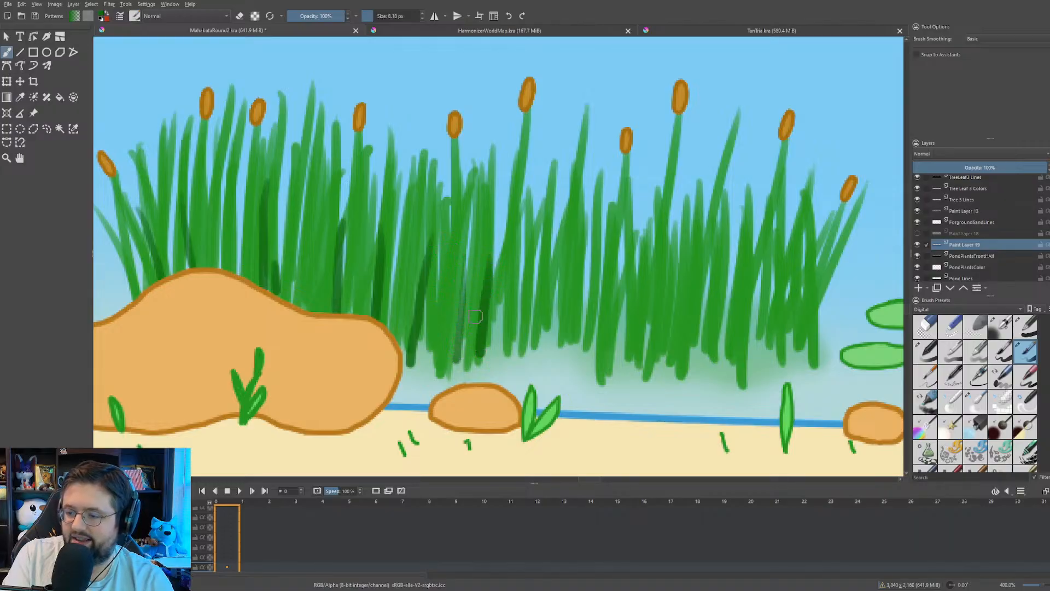
left_click_drag(455, 267, 448, 365)
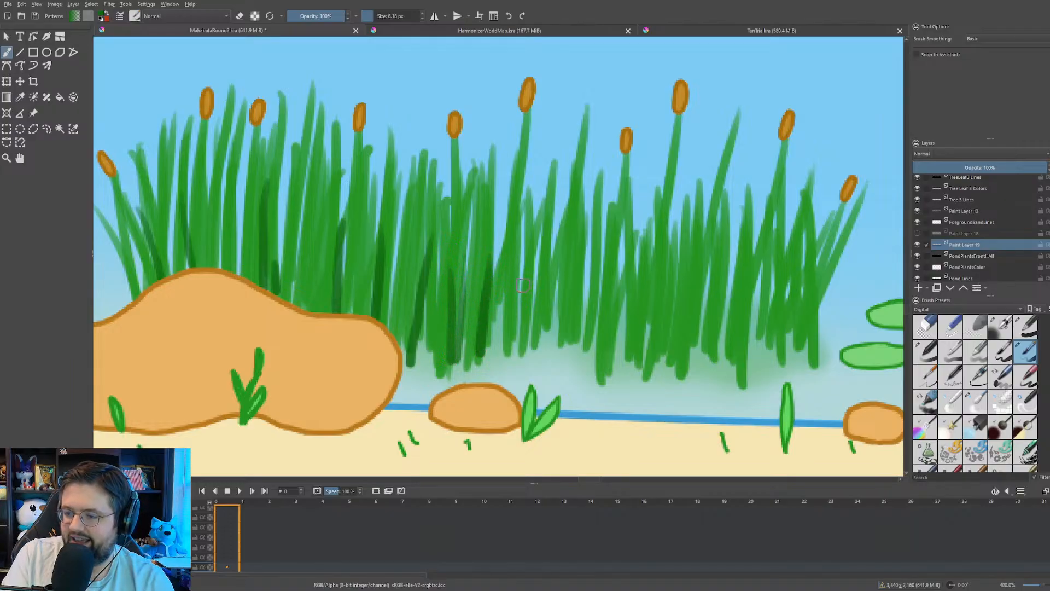
left_click_drag(522, 262, 511, 355)
left_click_drag(566, 258, 549, 346)
left_click_drag(581, 268, 559, 332)
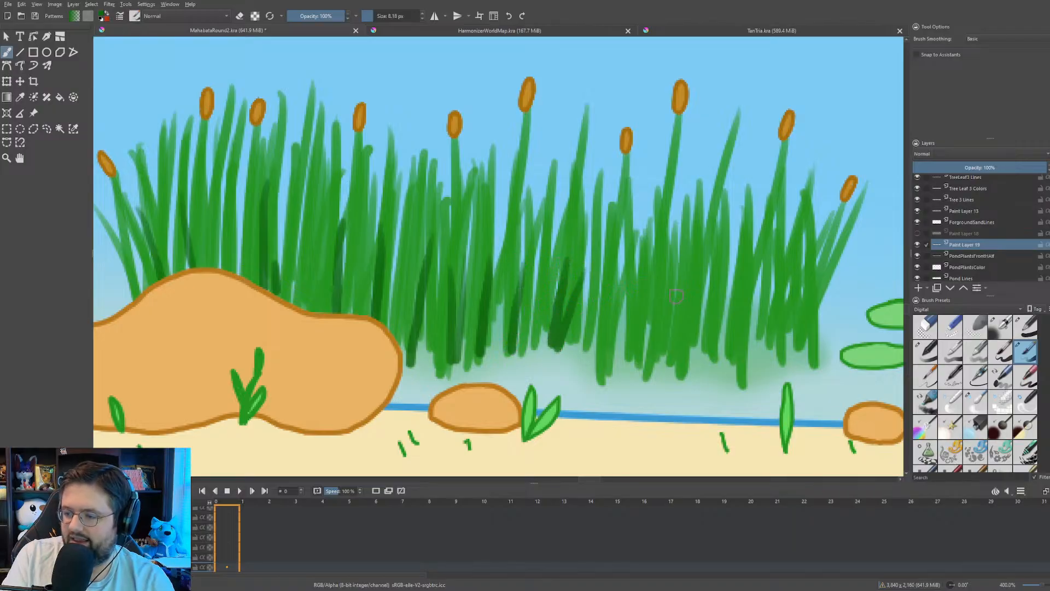
- Shade the right-hand blades of the wide reed clump with four dark green strokes
left_click_drag(653, 267, 631, 364)
left_click_drag(682, 283, 654, 368)
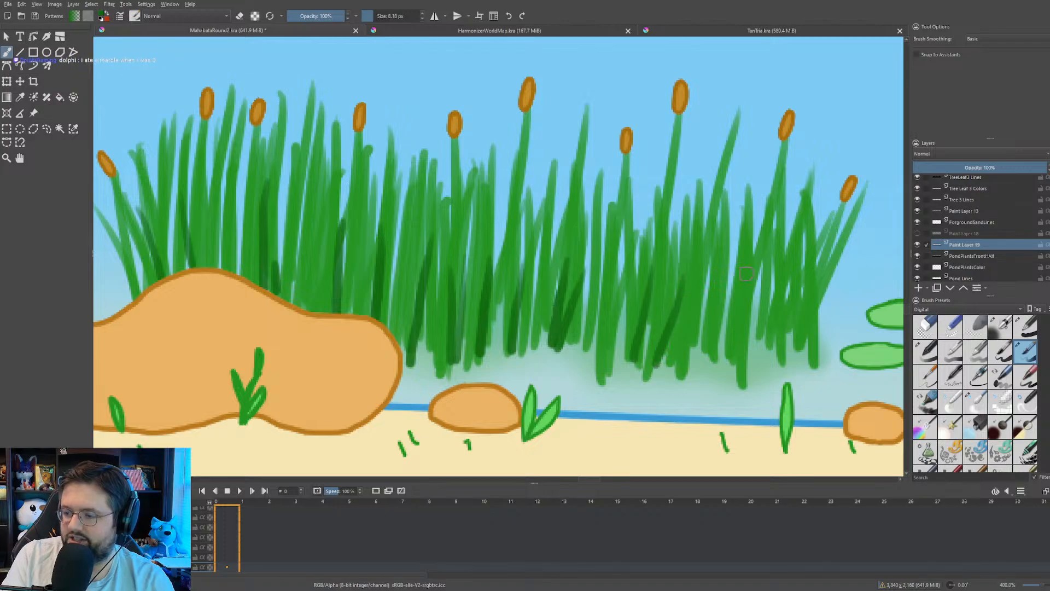
left_click_drag(753, 262, 733, 360)
left_click_drag(784, 261, 763, 344)
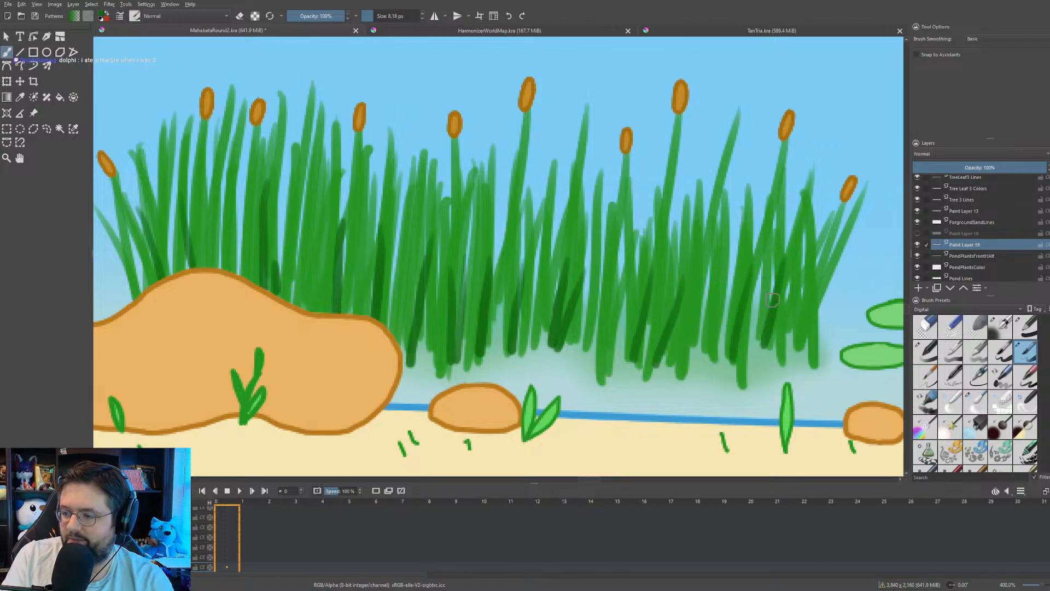
scroll(533, 316, "down", 5)
left_click_drag(534, 316, 484, 313)
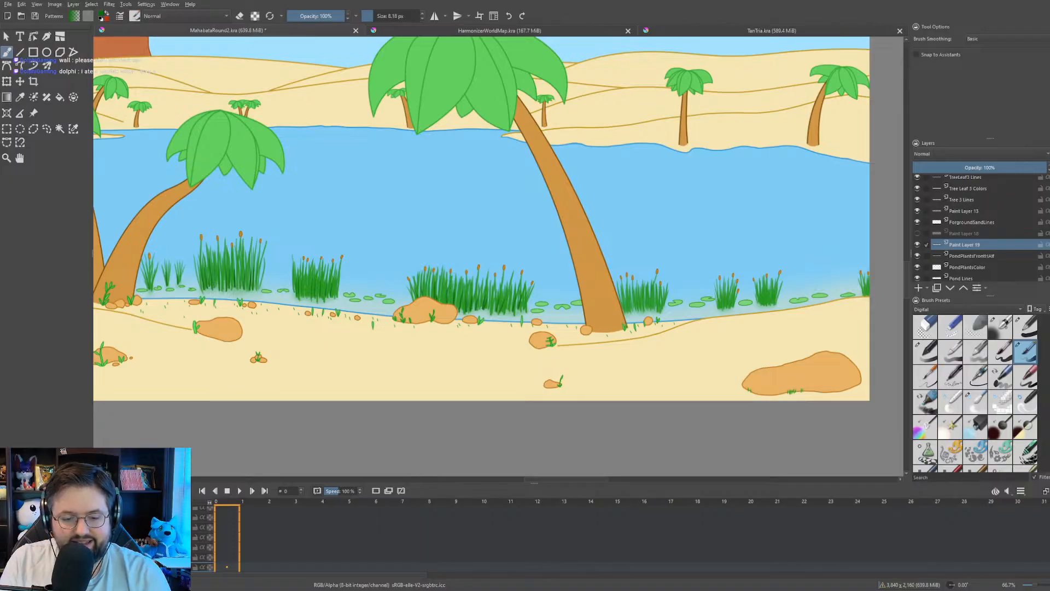
- Add one more short dark green stroke beside the shaded blades in the middle of the wide reed clump
left_click_drag(550, 282, 364, 330)
scroll(508, 288, "up", 1)
scroll(502, 310, "down", 2)
scroll(368, 330, "down", 2)
scroll(282, 342, "up", 3)
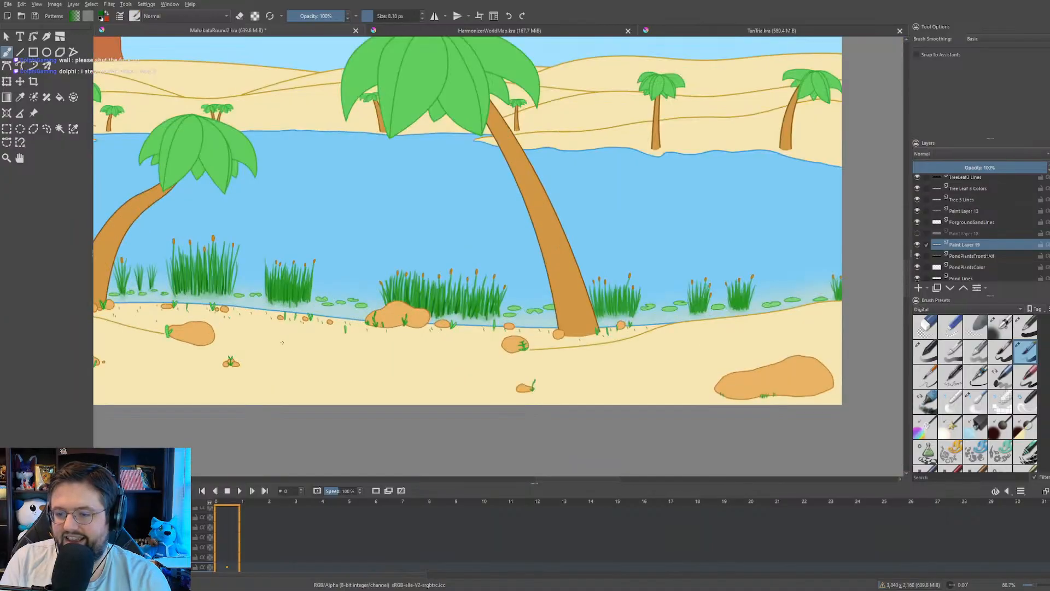
scroll(313, 336, "up", 2)
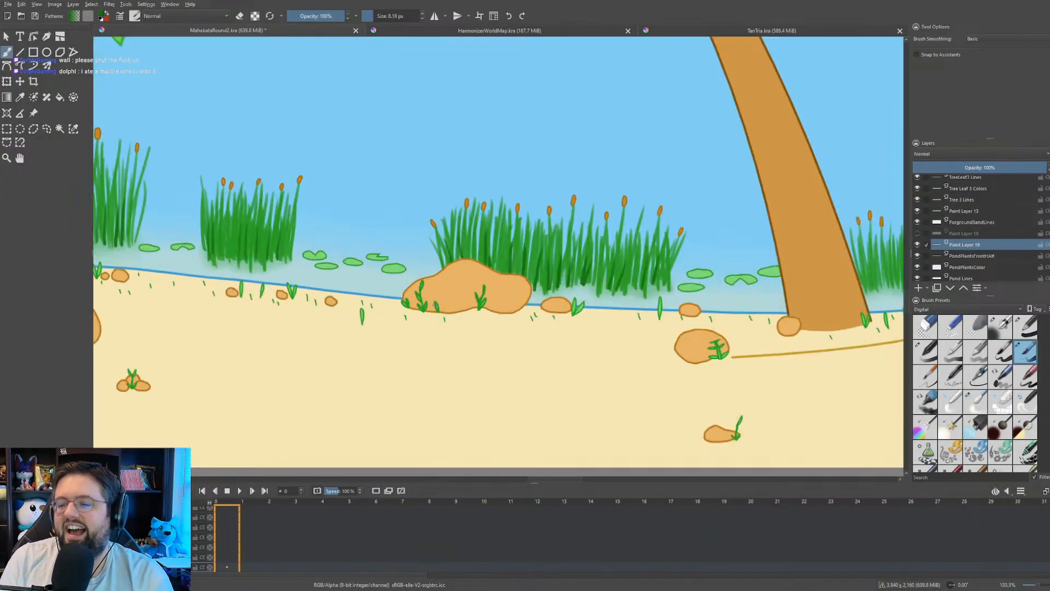
scroll(386, 276, "up", 4)
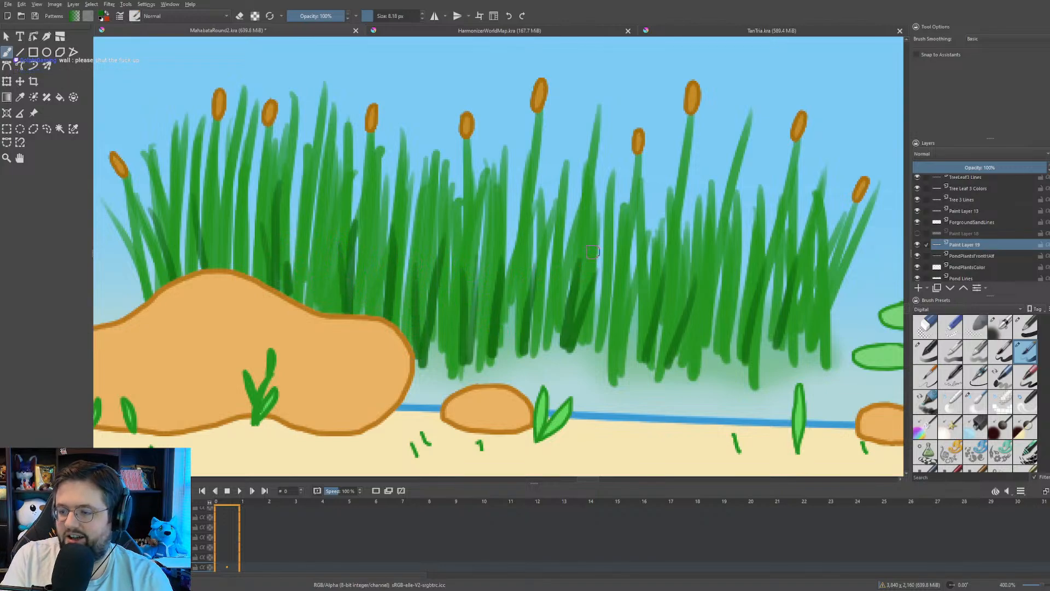
left_click_drag(563, 271, 566, 328)
- Paint dark green shading strokes down the left and middle blades of the reed clump right of the large palm trunk
scroll(575, 277, "down", 3)
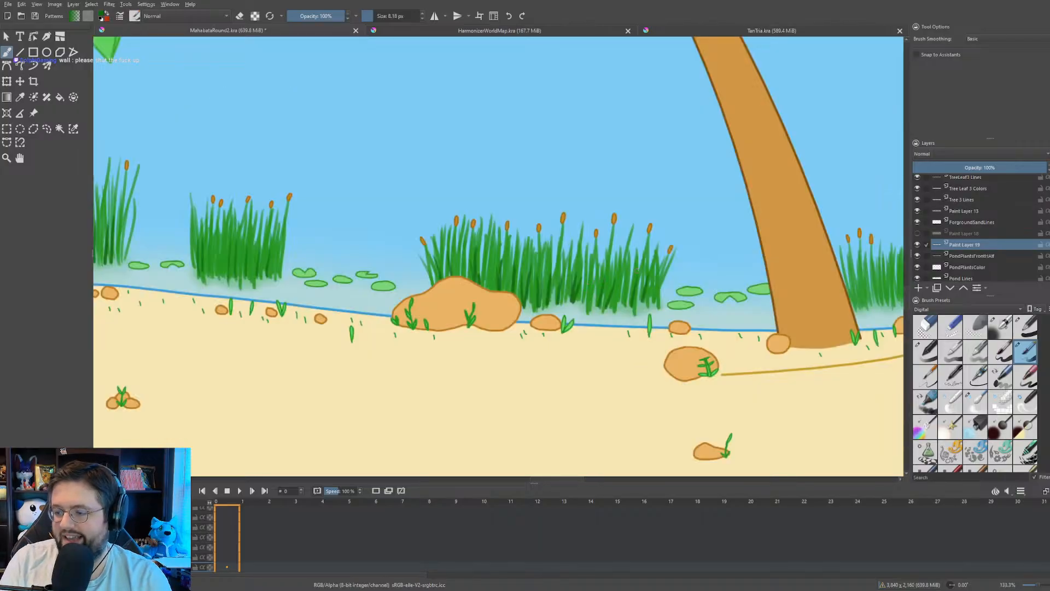
left_click_drag(691, 263, 270, 275)
scroll(270, 275, "up", 3)
left_click_drag(811, 298, 422, 249)
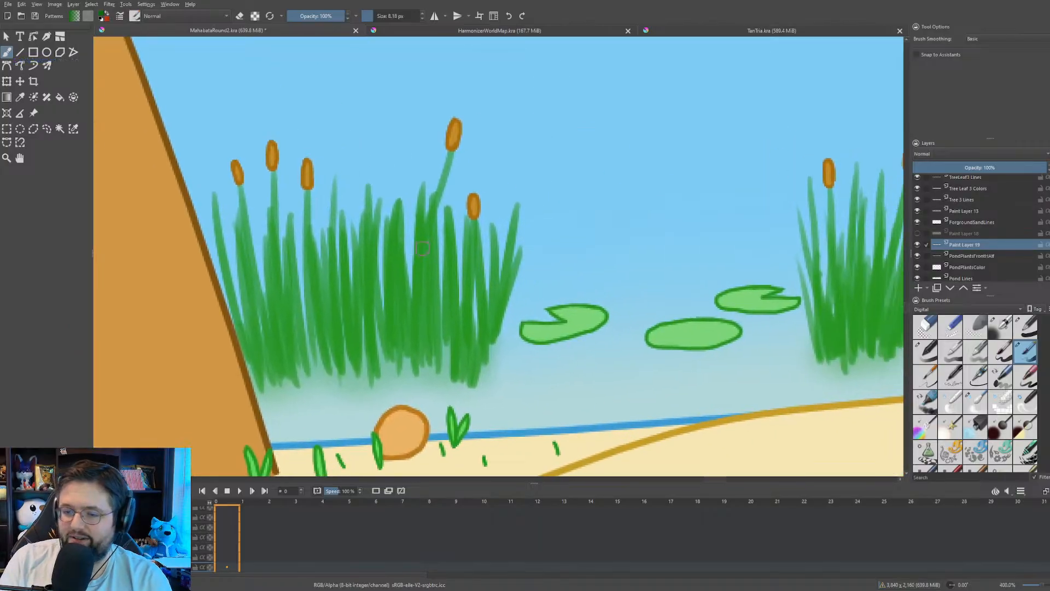
right_click(422, 249)
left_click(321, 321)
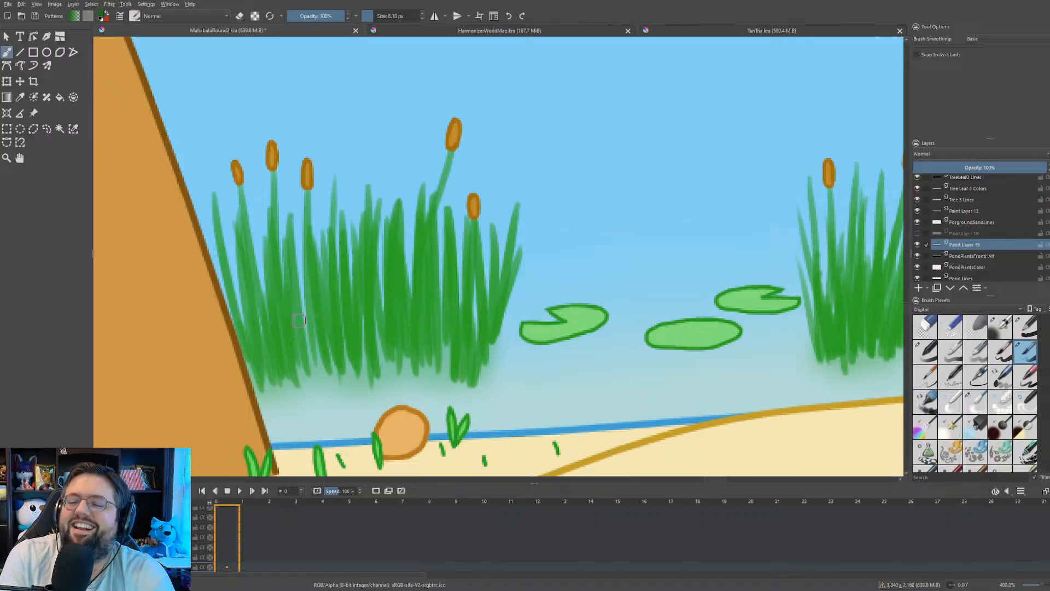
left_click_drag(246, 274, 263, 387)
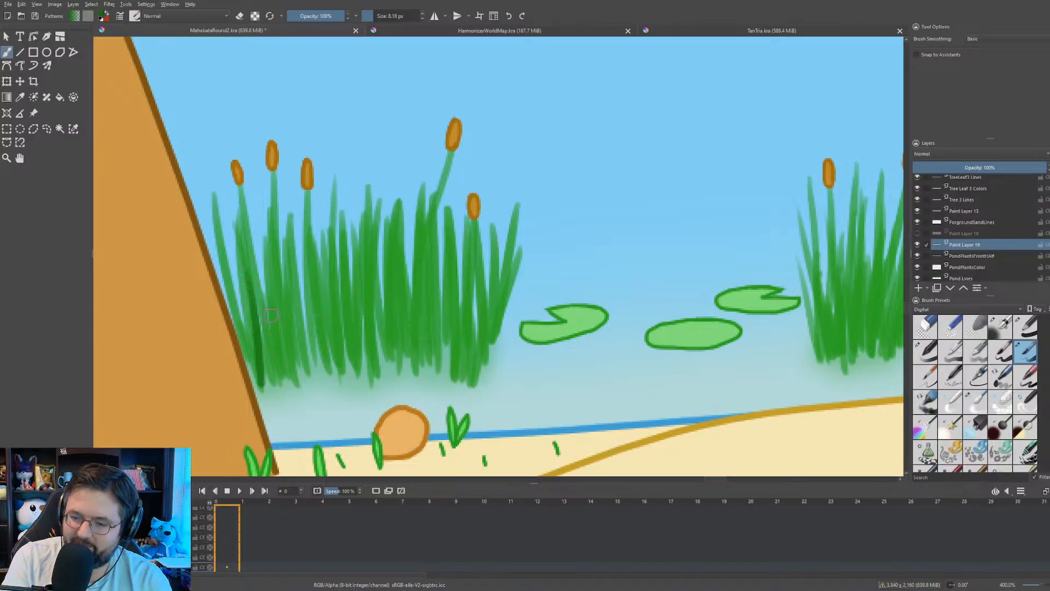
left_click_drag(292, 280, 305, 373)
left_click_drag(355, 277, 363, 379)
left_click_drag(399, 272, 399, 366)
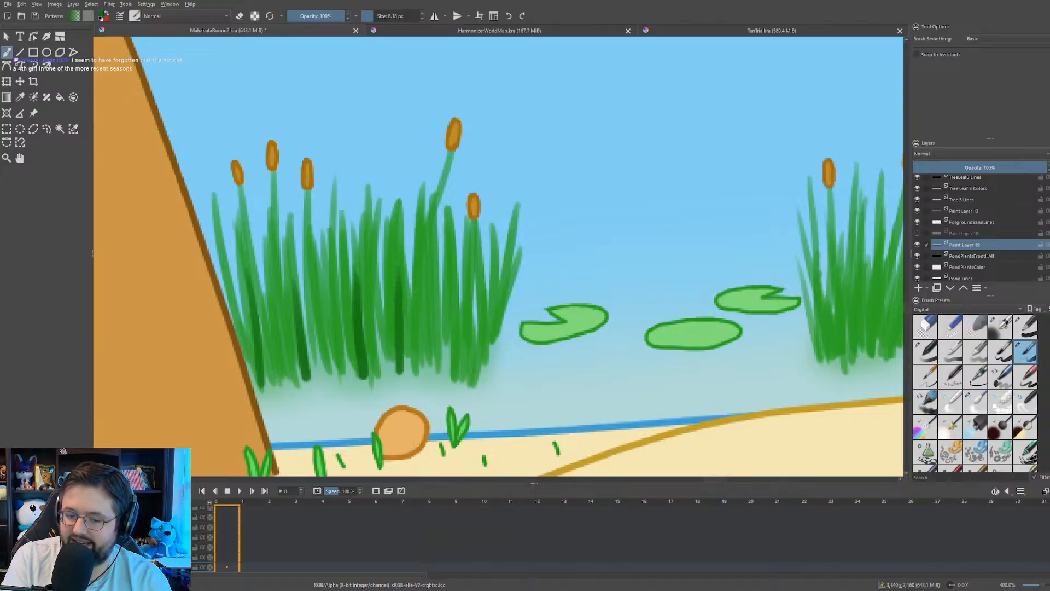
- Thicken the central dark stroke and shade the right-hand blades of the clump beside the large palm trunk
left_click_drag(407, 283, 406, 377)
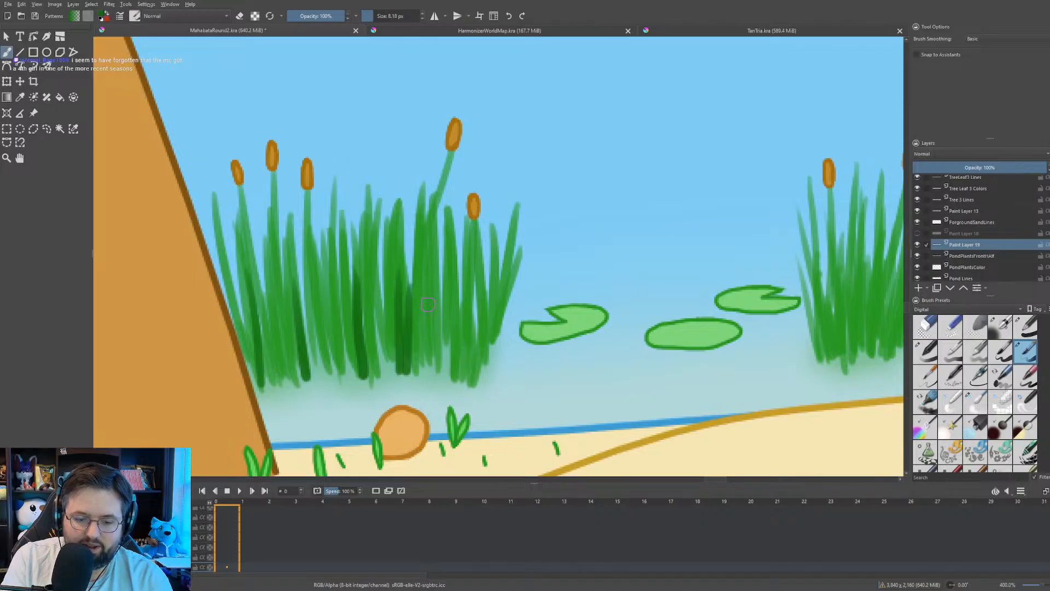
left_click_drag(455, 280, 457, 379)
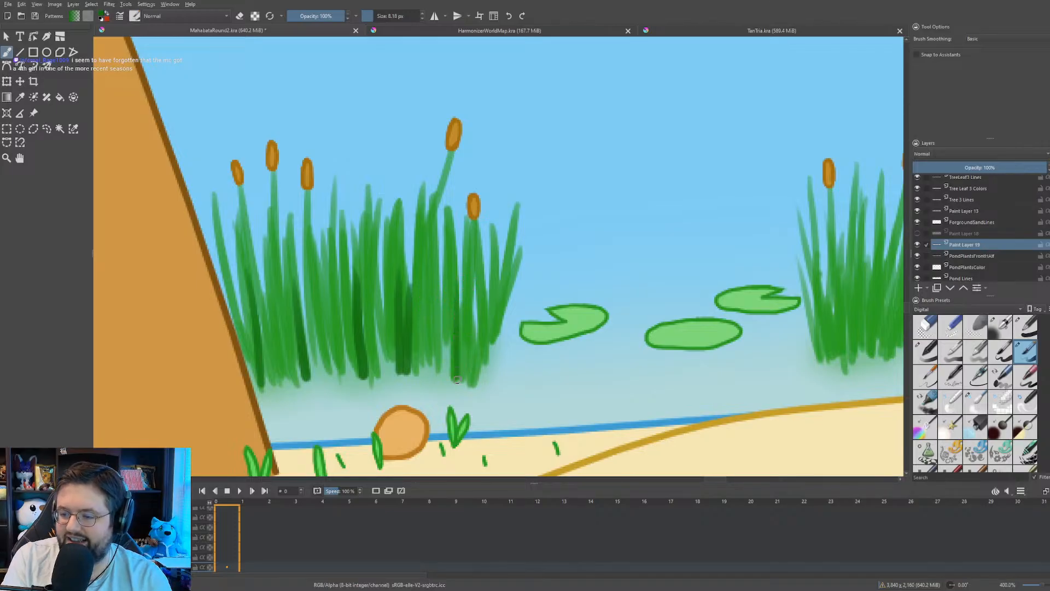
mouse_move(466, 292)
left_mouse_down()
mouse_move(461, 373)
mouse_move(486, 285)
mouse_move(476, 377)
left_mouse_up()
- Paint three dark green shading strokes across the left one of the two small reed clumps near the right shore
scroll(436, 316, "down", 10)
scroll(310, 297, "up", 8)
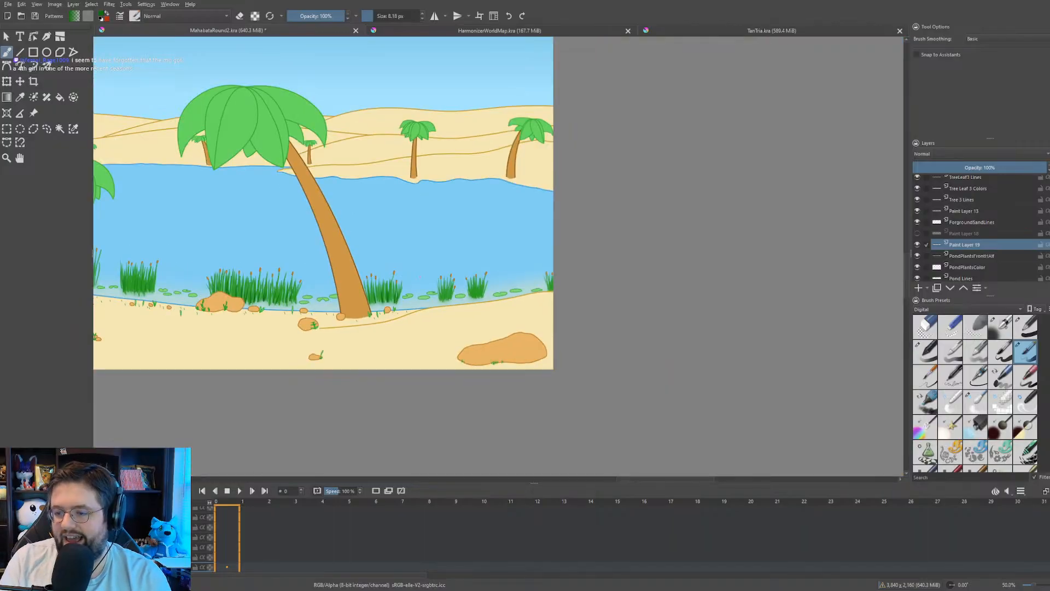
scroll(310, 297, "down", 1)
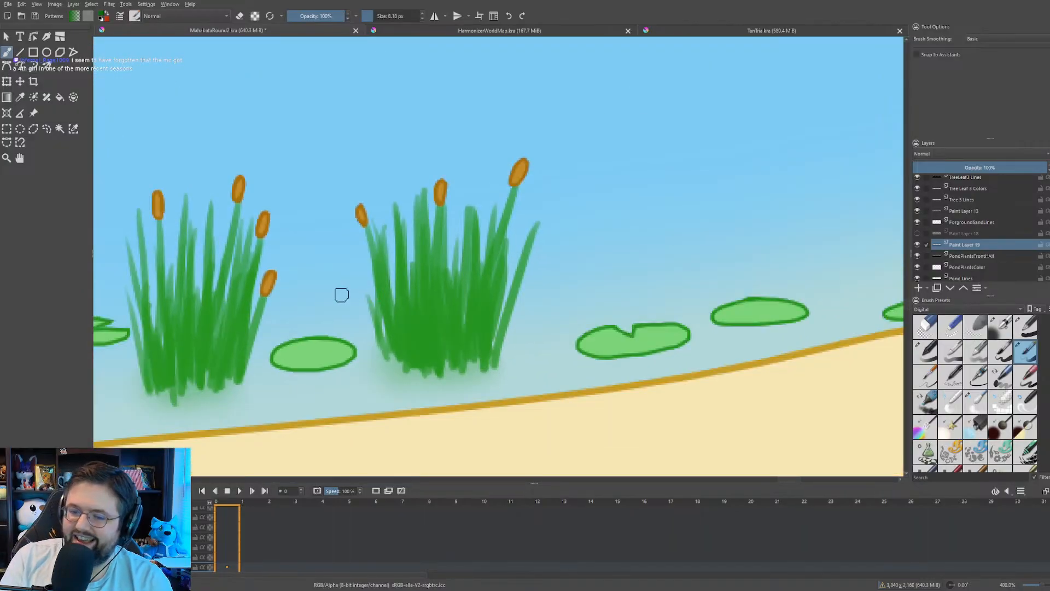
left_click_drag(143, 281, 162, 392)
left_click_drag(175, 292, 181, 391)
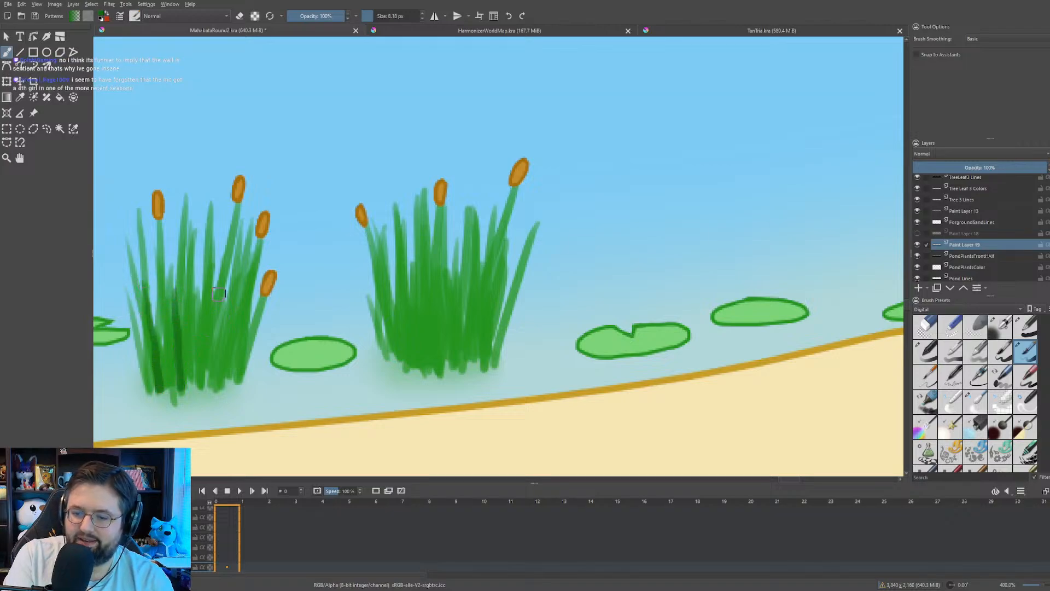
left_click_drag(226, 279, 218, 367)
- Paint three dark green shading strokes on the right one of the two small reed clumps, doubling its left stroke
left_click_drag(469, 271, 455, 355)
left_click_drag(409, 261, 417, 367)
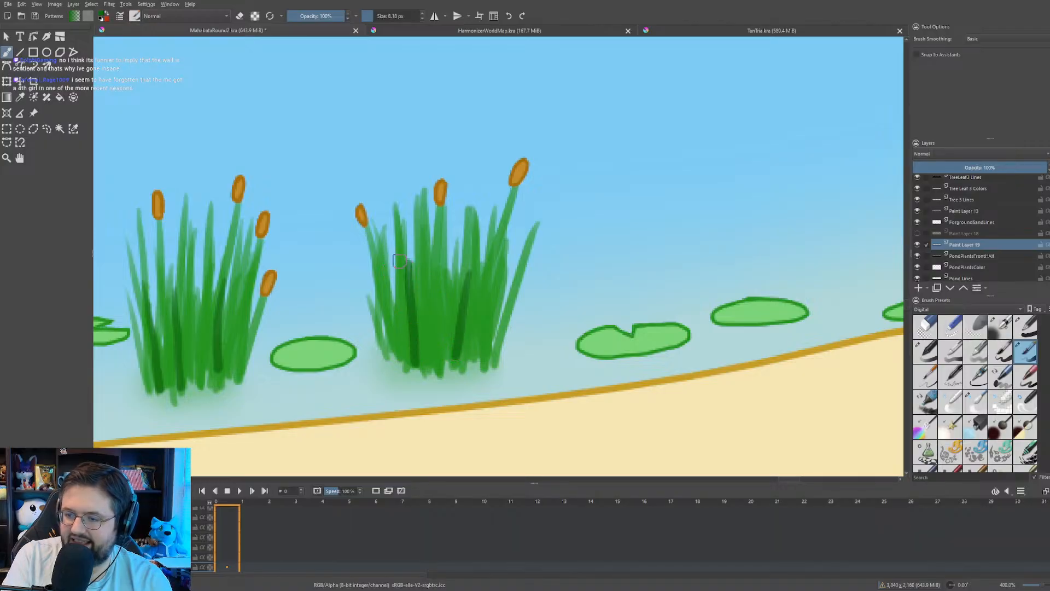
mouse_move(391, 264)
left_mouse_down()
mouse_move(404, 364)
mouse_move(422, 261)
mouse_move(409, 372)
left_mouse_up()
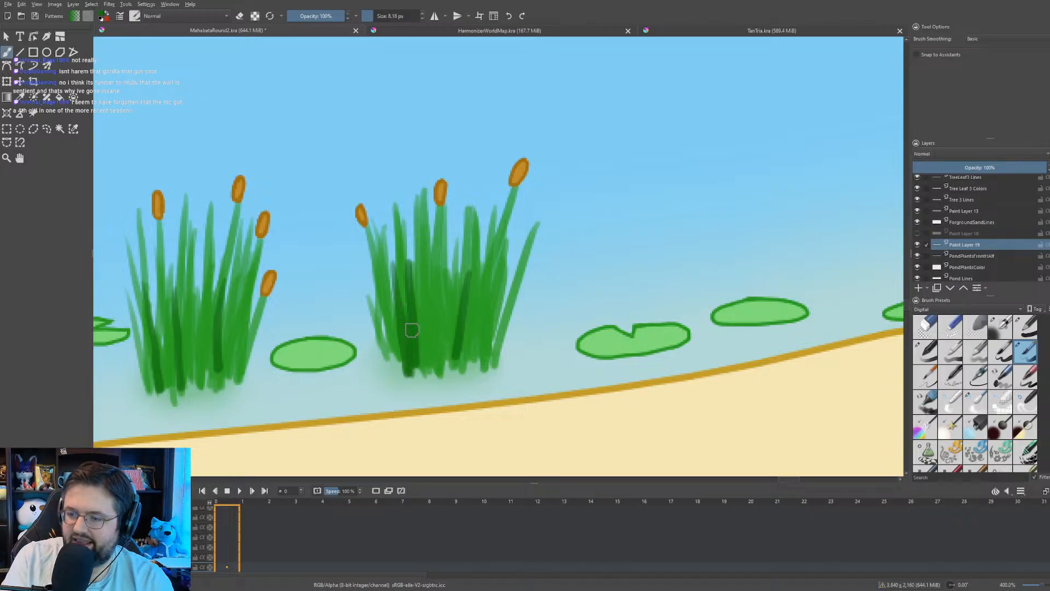
- Paint dark green shading strokes along the blades of the reed clump cut off by the illustration's right edge
scroll(316, 291, "down", 3)
scroll(315, 291, "down", 2)
scroll(403, 253, "up", 5)
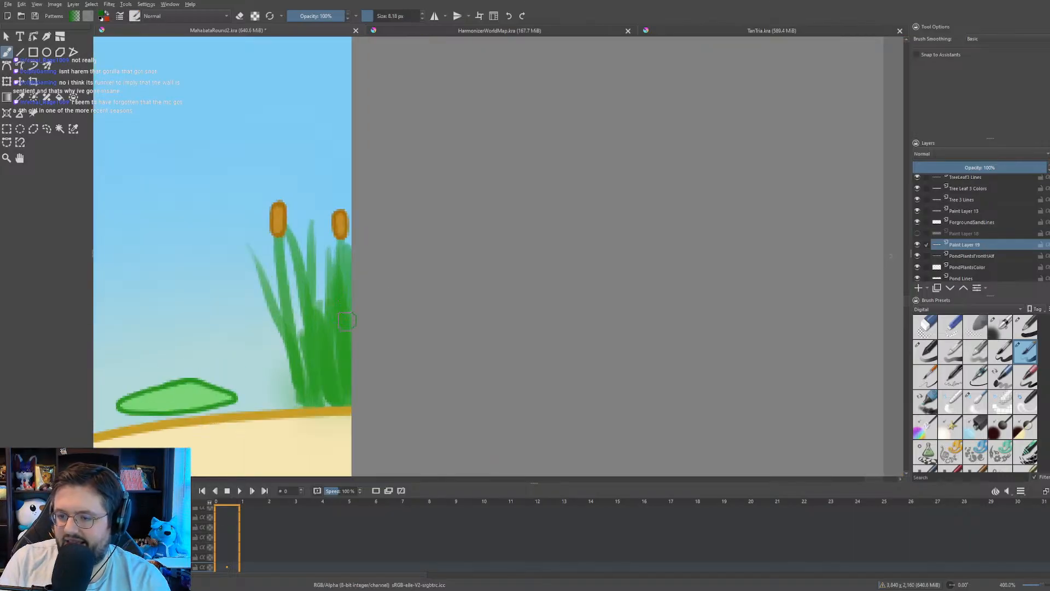
left_click_drag(376, 217, 390, 358)
left_click_drag(355, 274, 366, 348)
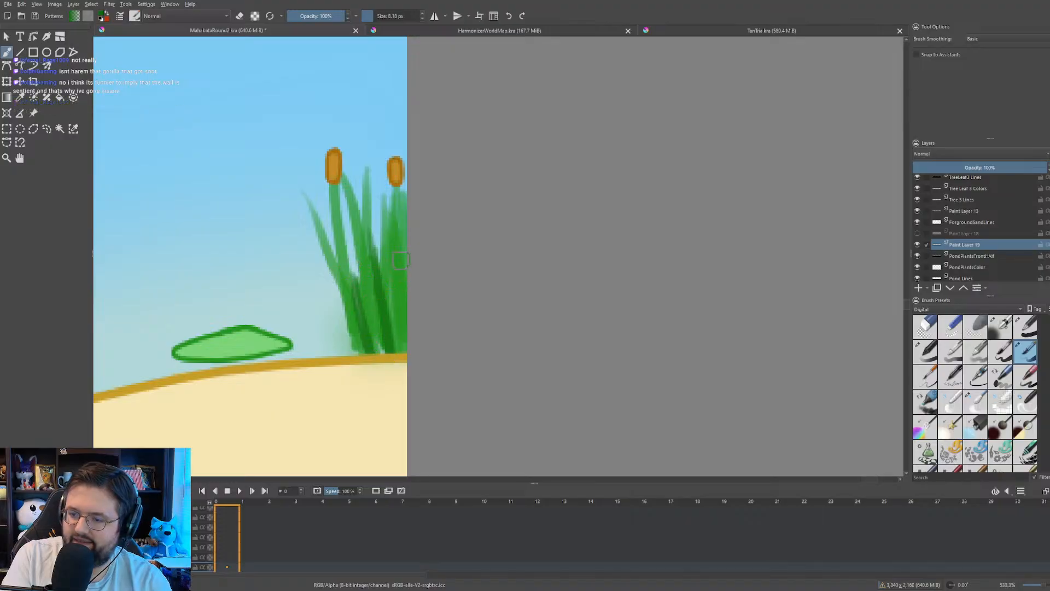
left_click_drag(391, 223, 398, 349)
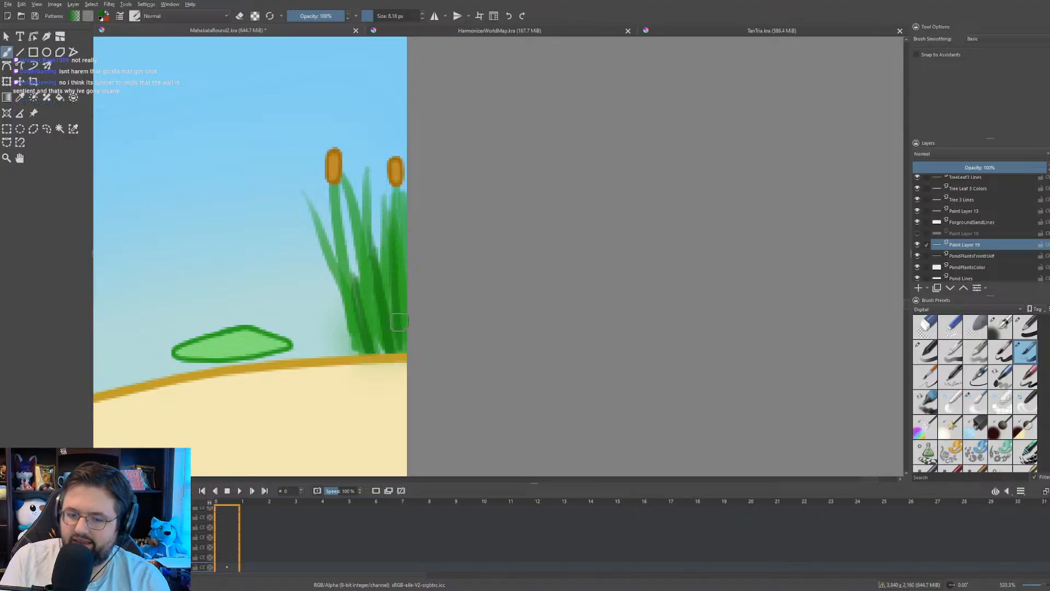
scroll(361, 298, "down", 8)
left_click_drag(253, 305, 654, 245)
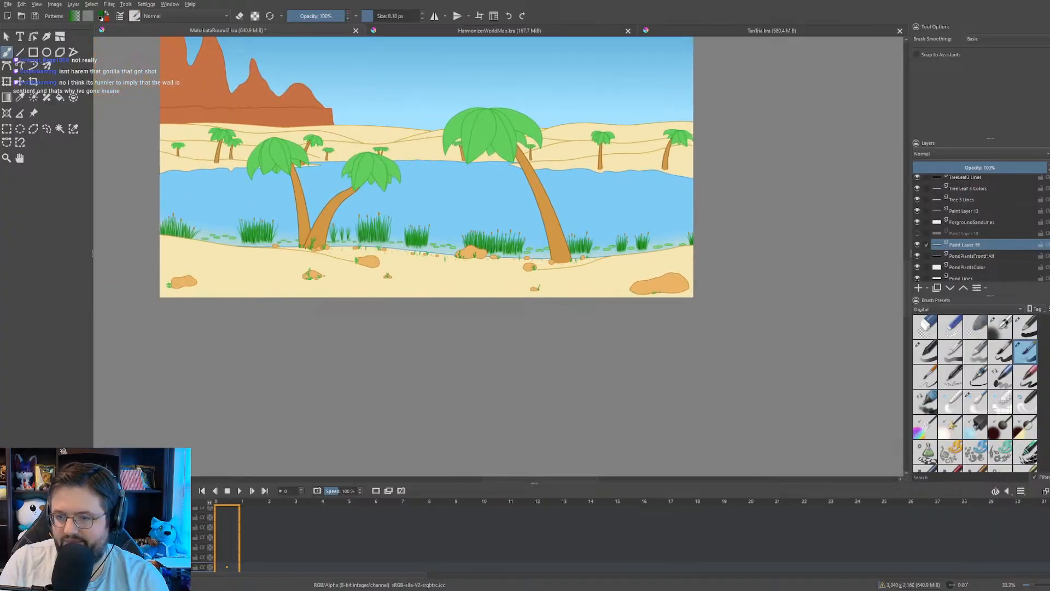
- Add a new paint layer above the dark shading layer and set a lighter green brush colour based on the reed blades
scroll(334, 248, "up", 1)
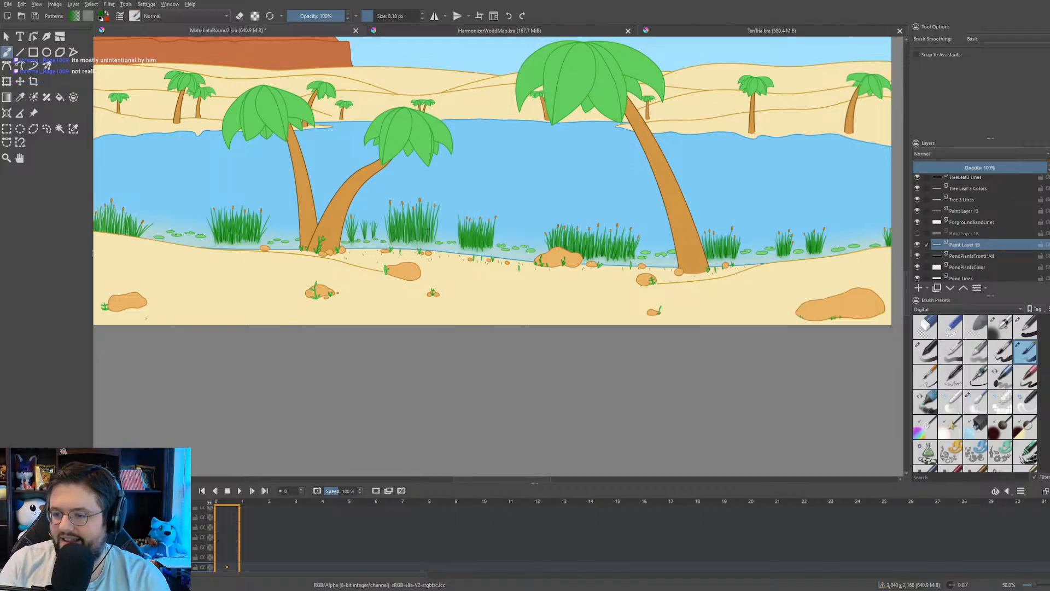
scroll(350, 205, "up", 6)
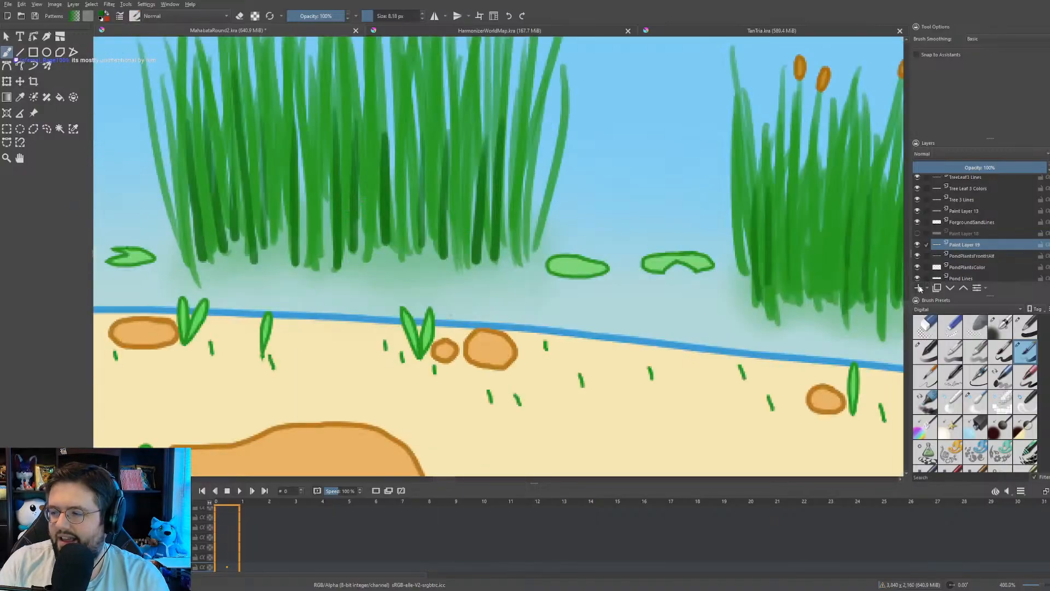
left_click(919, 288)
left_click_drag(267, 129, 313, 152)
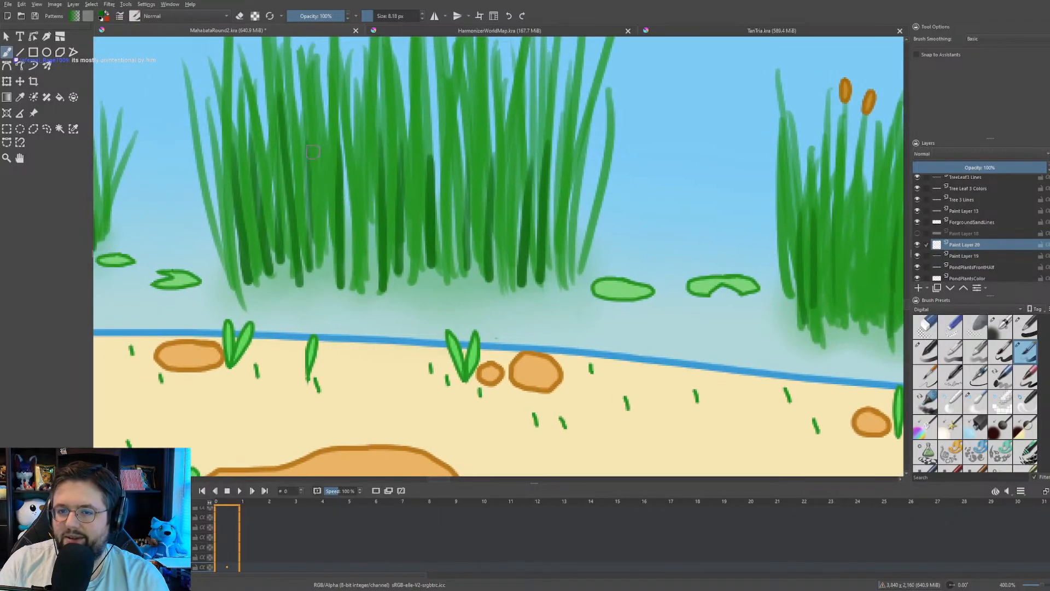
scroll(266, 212, "up", 5)
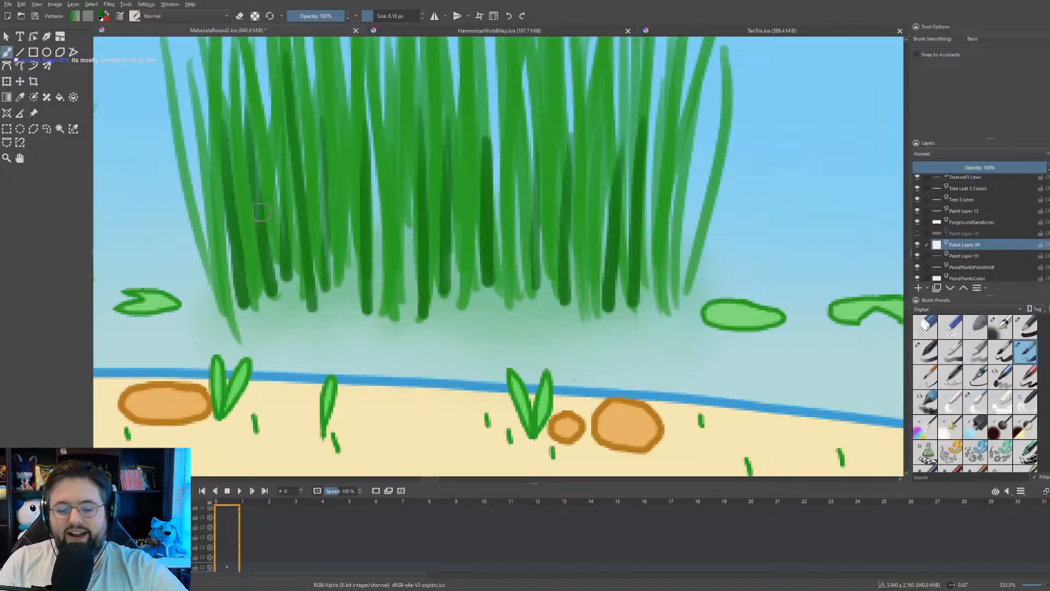
key("p")
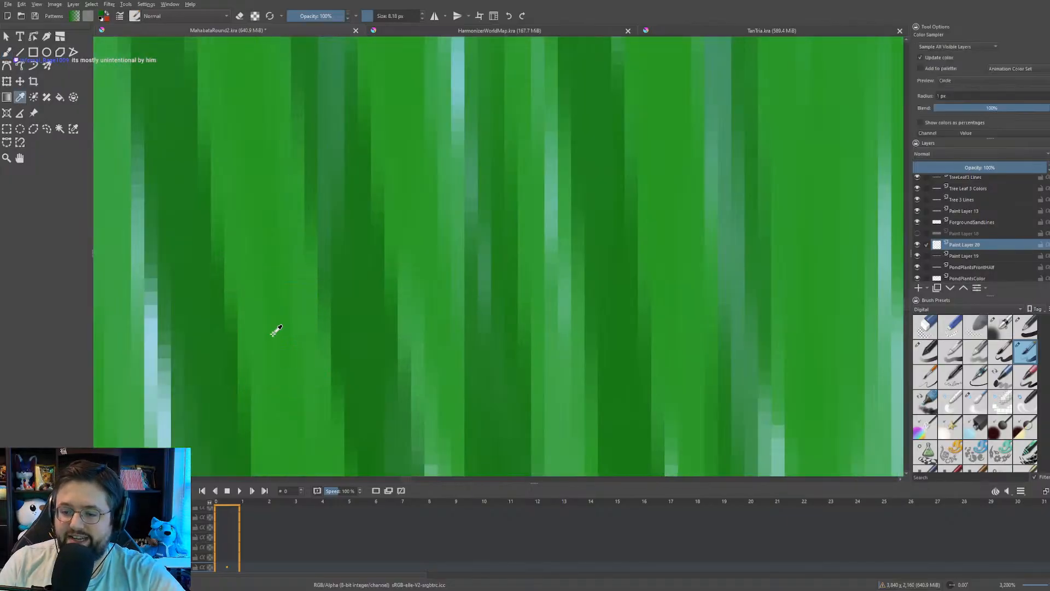
left_click(275, 331)
scroll(274, 331, "down", 3)
key("b")
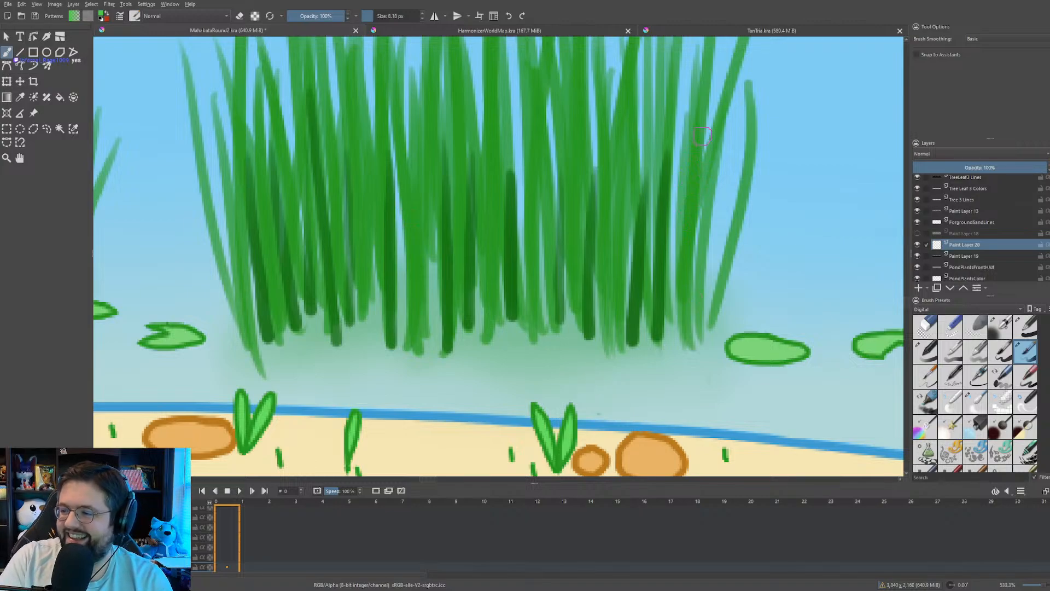
- Paint four light green highlight strokes along the blades in the right-hand part of the tall cattail clump
left_click_drag(701, 138, 696, 324)
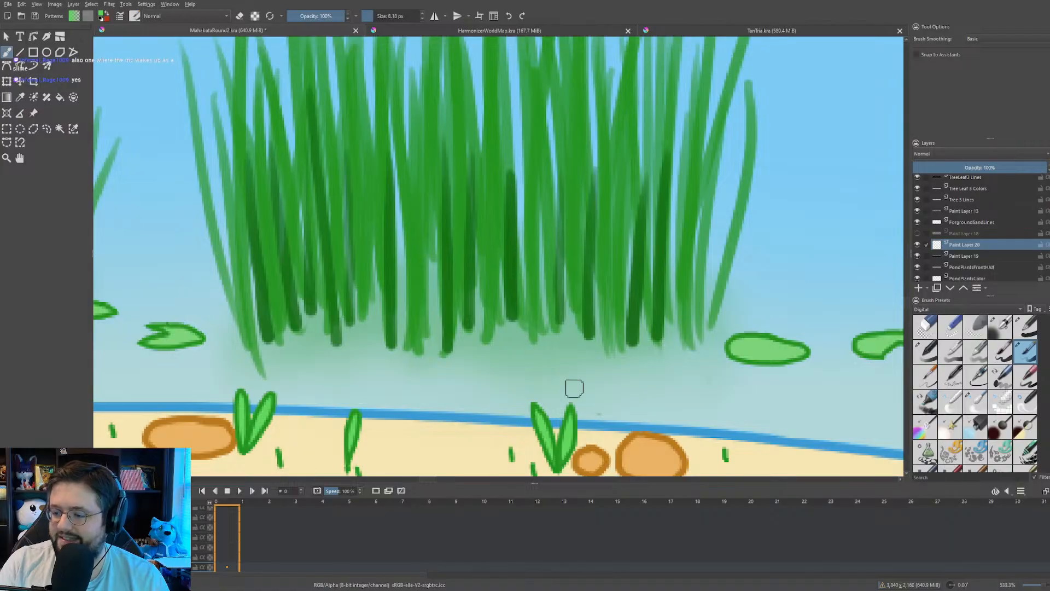
left_click_drag(577, 335, 475, 363)
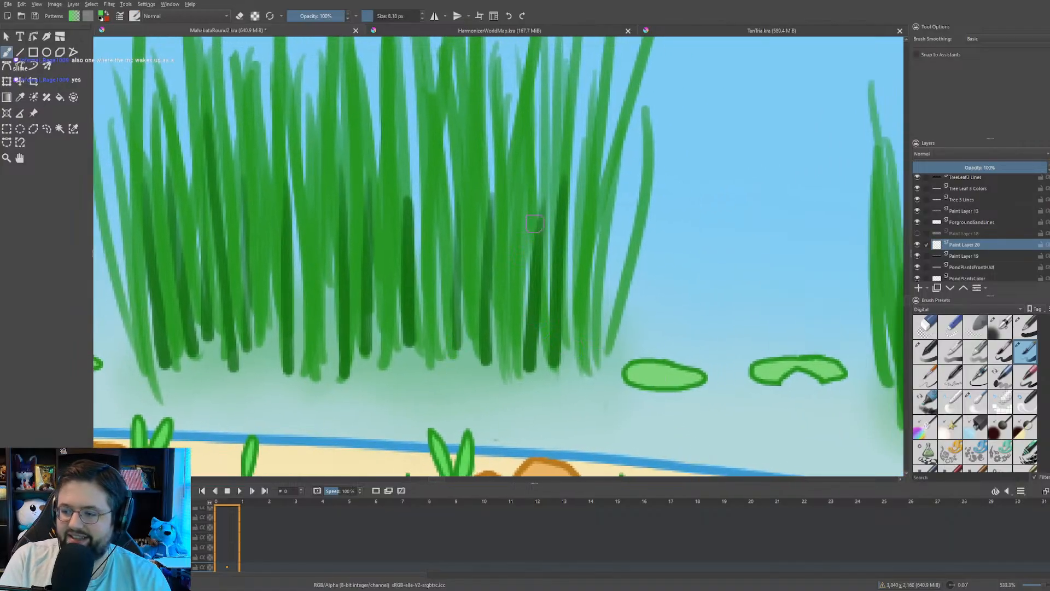
left_click_drag(602, 157, 575, 356)
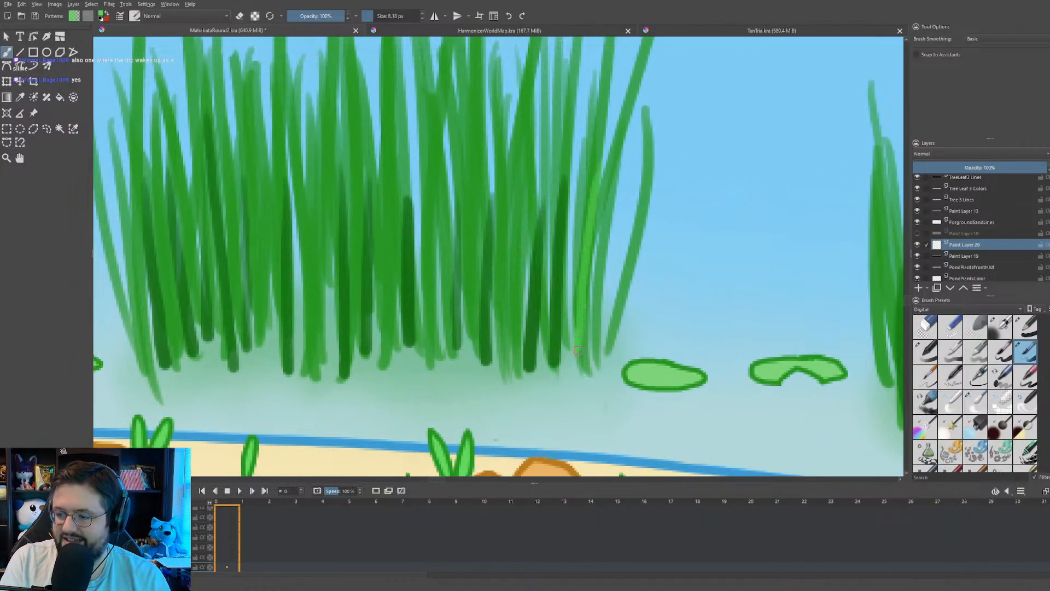
left_click_drag(523, 170, 500, 355)
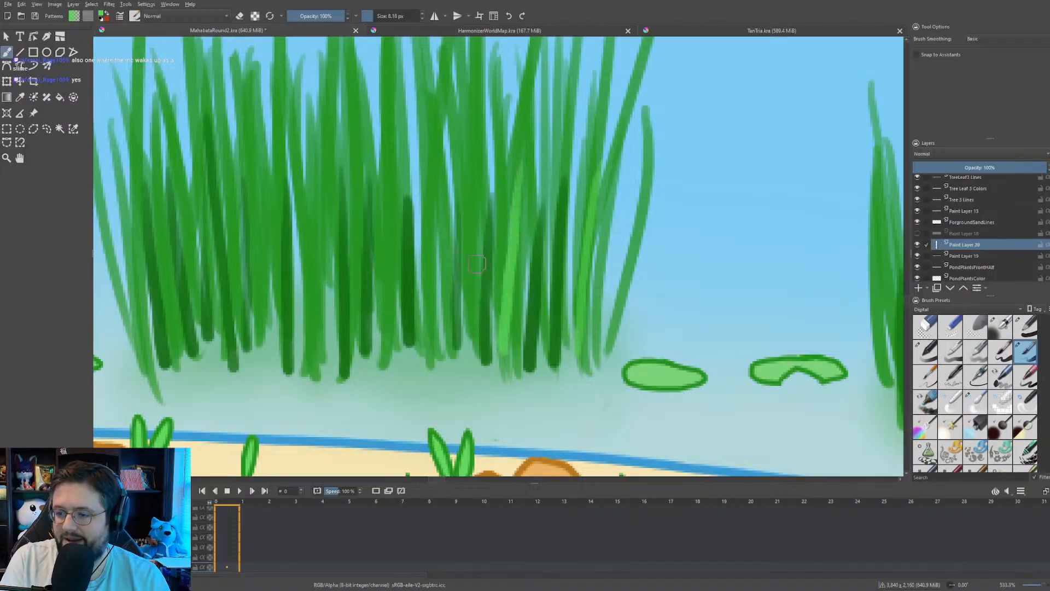
left_click_drag(435, 183, 432, 361)
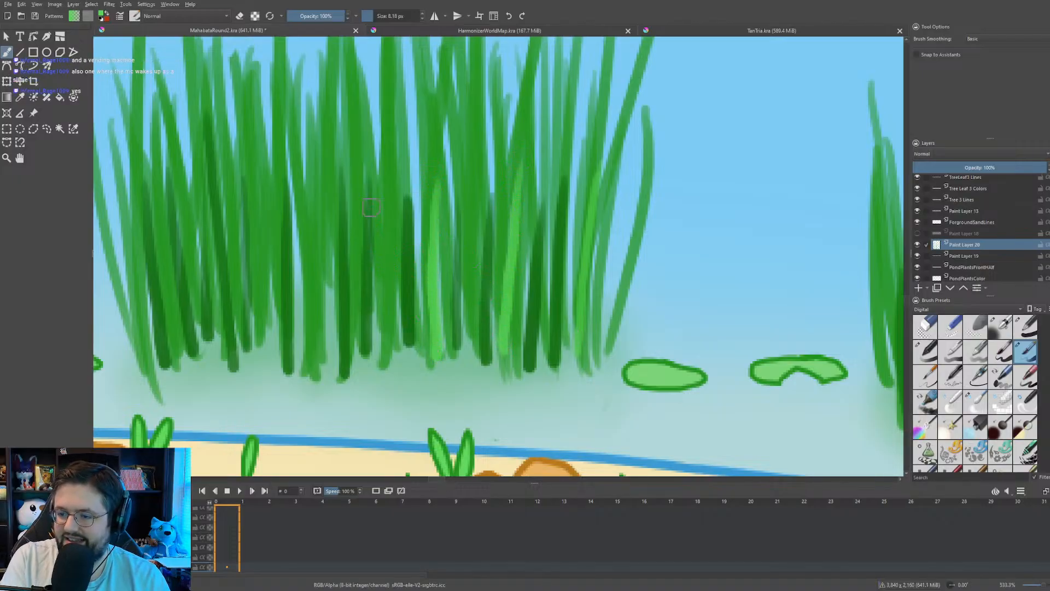
left_click_drag(385, 179, 364, 359)
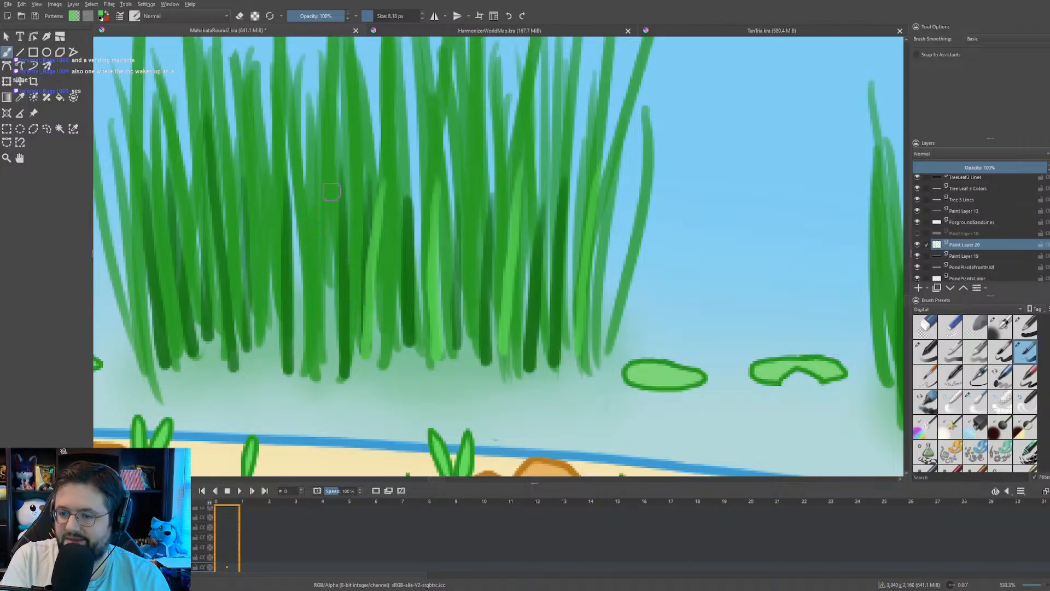
- Paint light green highlight strokes on the left-hand blades of the tall cattail clump, redoing one of them
left_click_drag(302, 184, 298, 336)
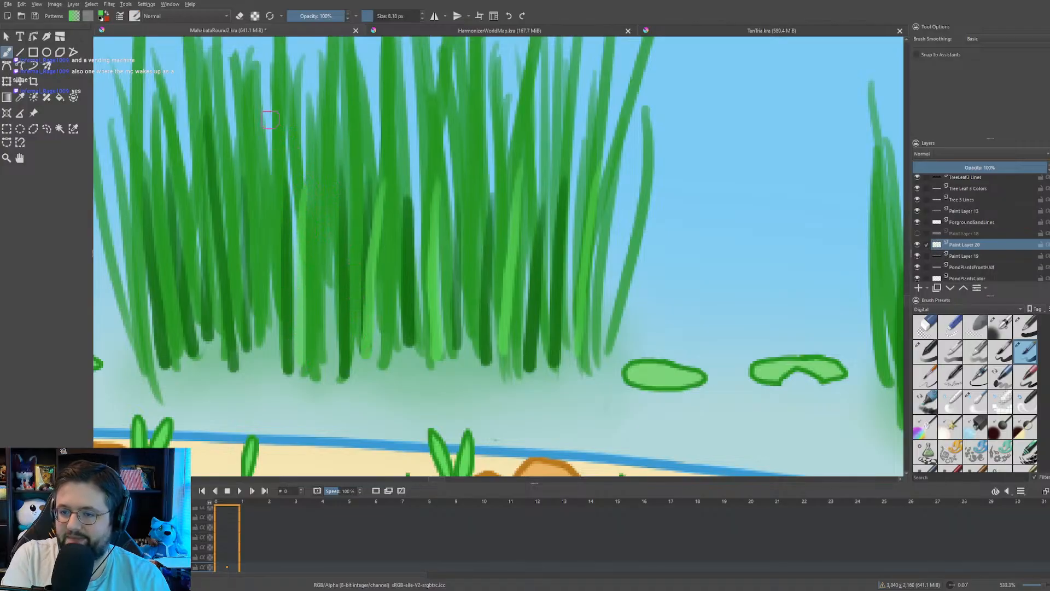
left_click_drag(258, 93, 252, 331)
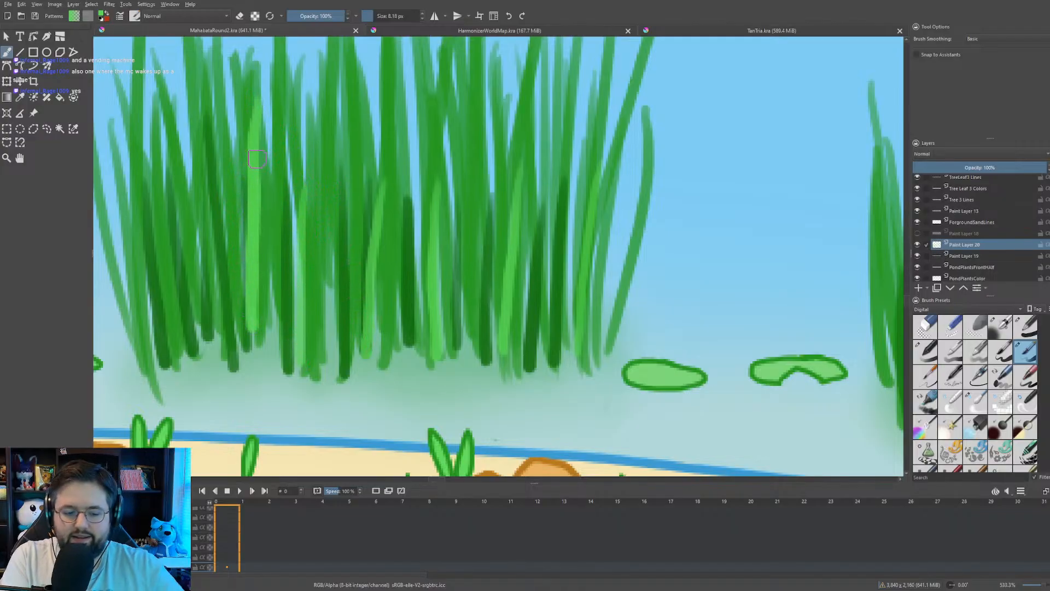
key("ctrl+z")
key("ctrl+shift+z")
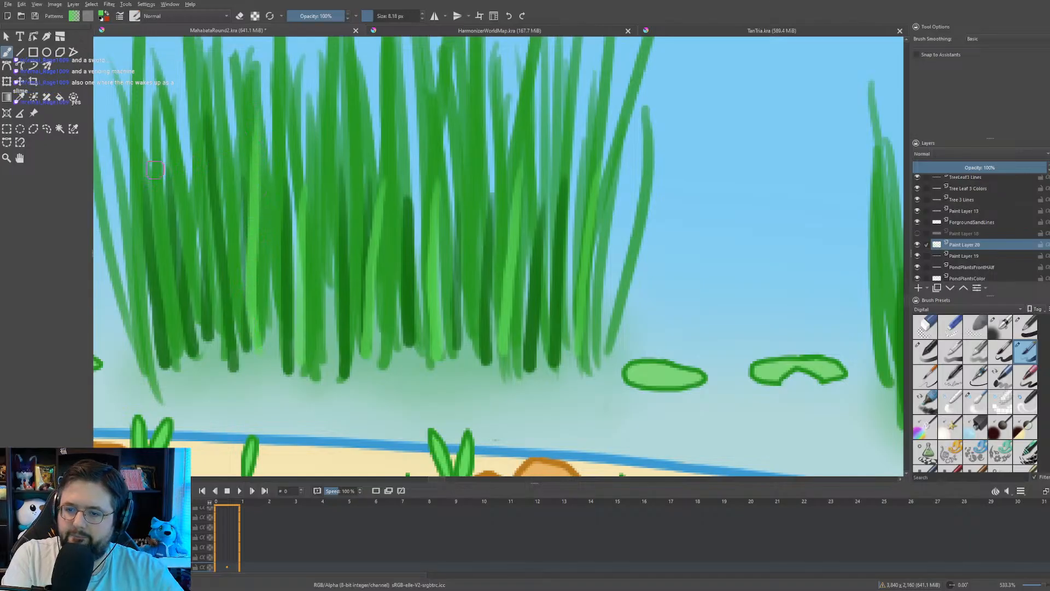
left_click_drag(182, 132, 185, 352)
- Paint light green highlight strokes on the middle and right-hand blades of the dense reed clump between the tall clump and the large boulder
scroll(181, 240, "down", 10)
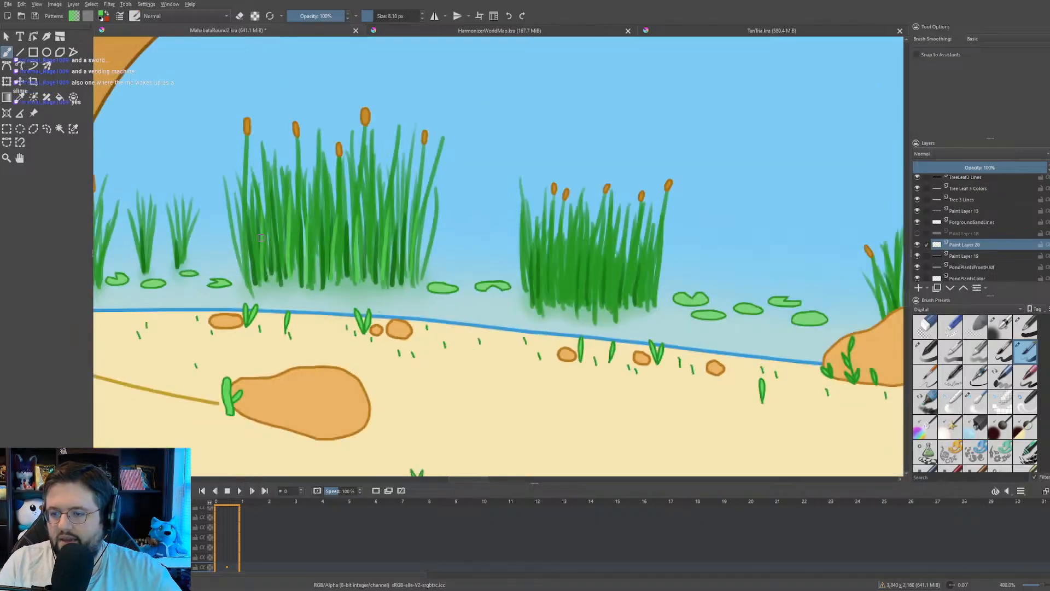
scroll(169, 235, "up", 3)
scroll(168, 235, "up", 6)
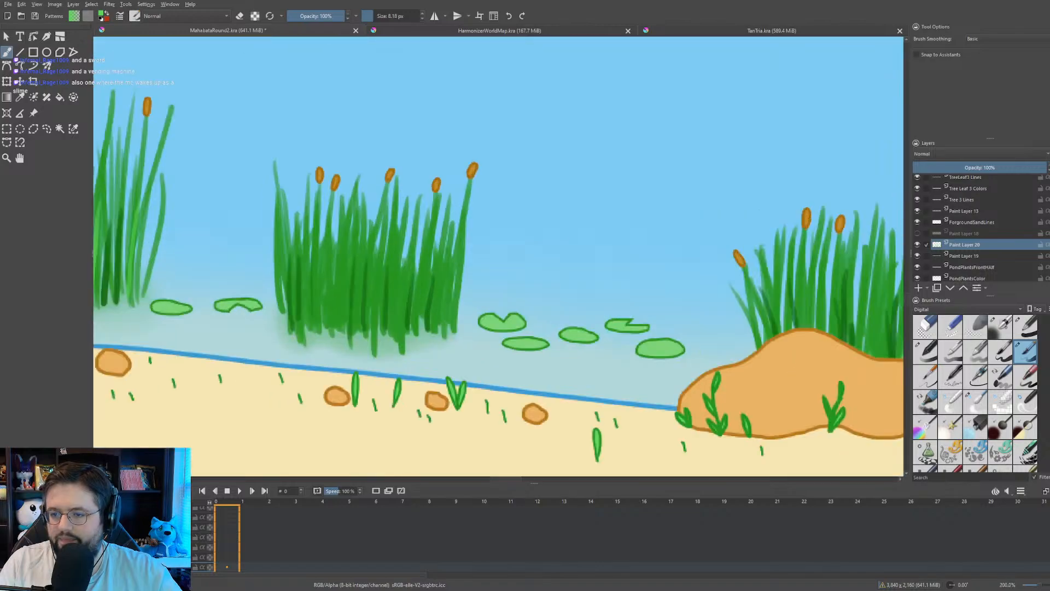
scroll(279, 258, "down", 2)
scroll(281, 250, "up", 1)
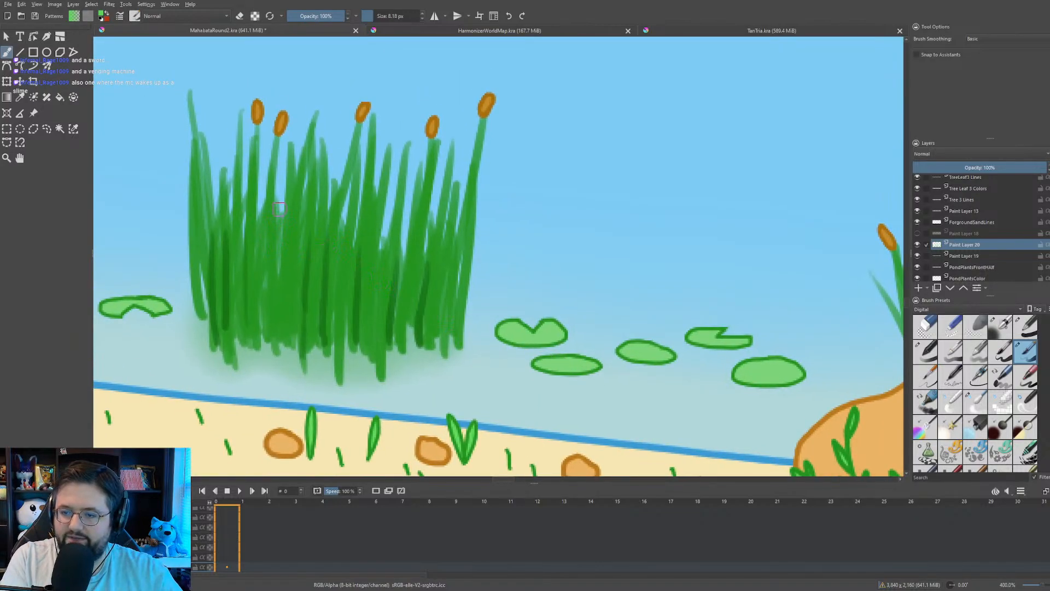
left_click_drag(279, 208, 280, 358)
left_click_drag(343, 225, 339, 366)
left_click_drag(389, 231, 382, 358)
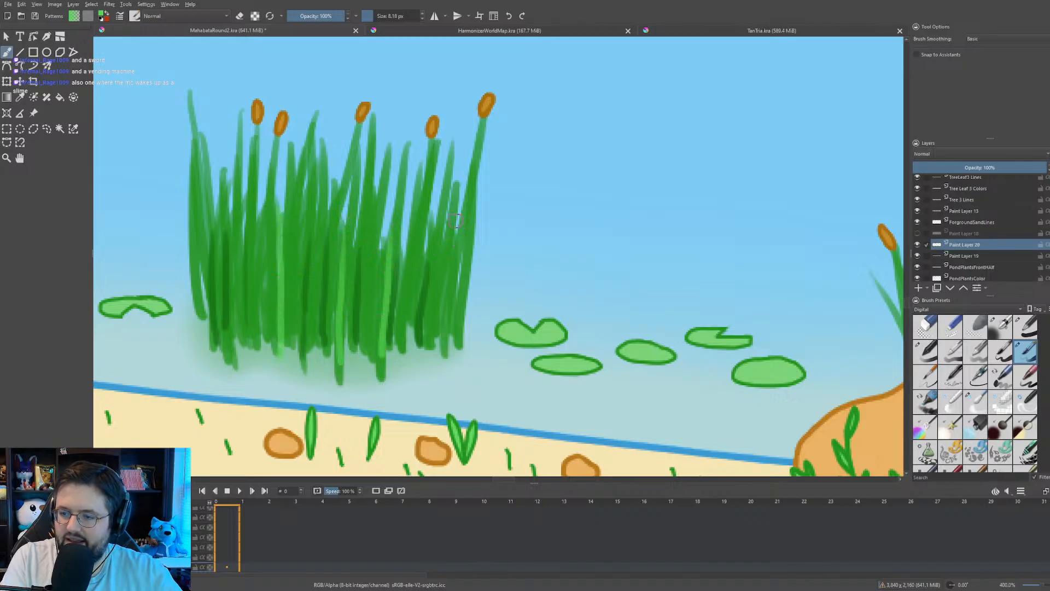
mouse_move(441, 221)
left_mouse_down()
mouse_move(428, 348)
mouse_move(445, 303)
mouse_move(444, 349)
left_mouse_up()
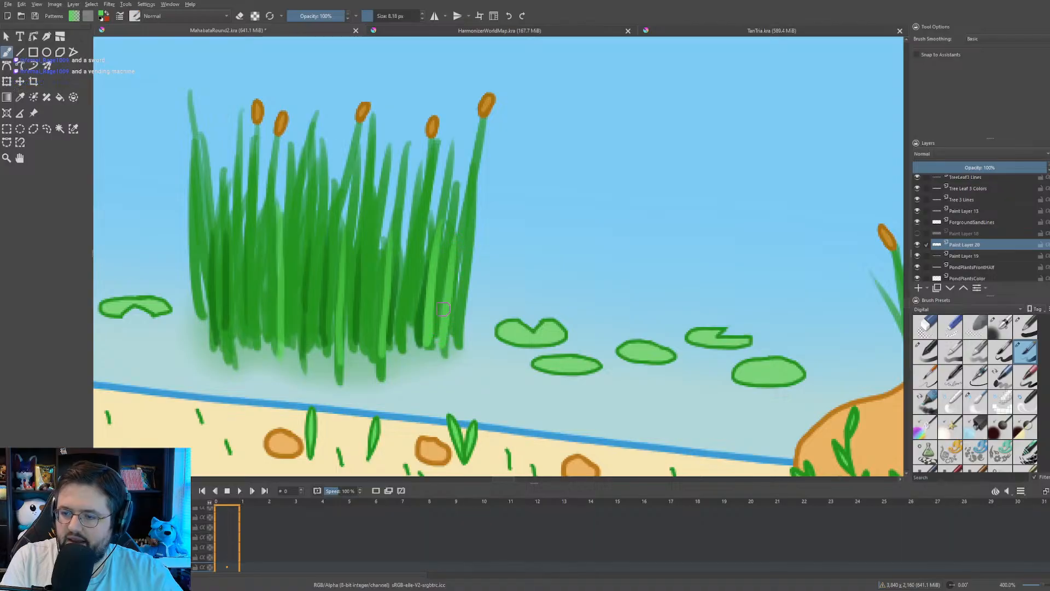
- Paint light green highlight strokes along the blades in the right half of the wide reed clump behind the large boulder
scroll(428, 282, "down", 6)
left_click_drag(435, 304, 423, 304)
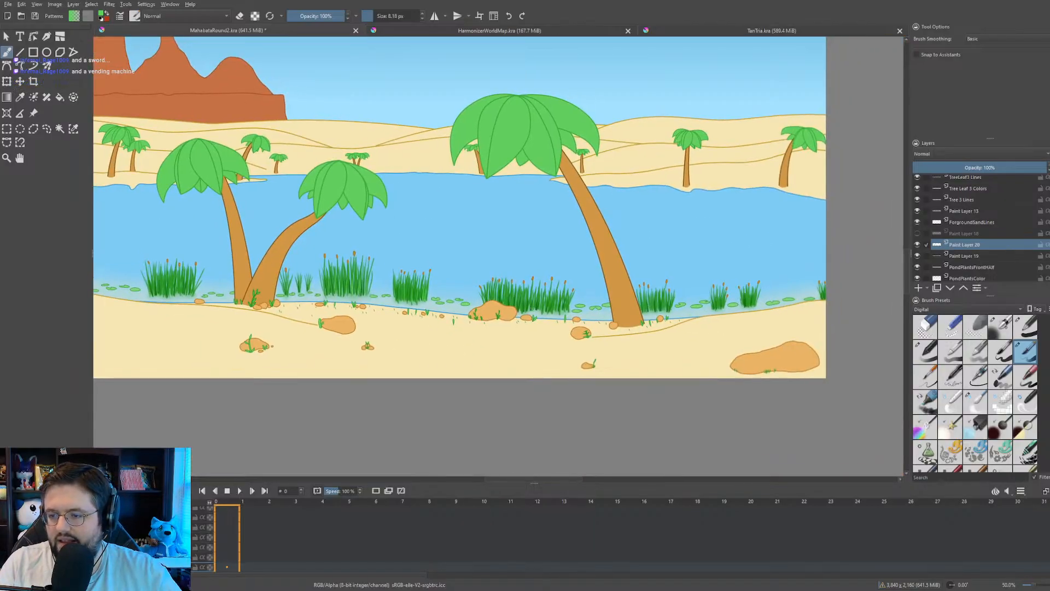
scroll(556, 299, "up", 7)
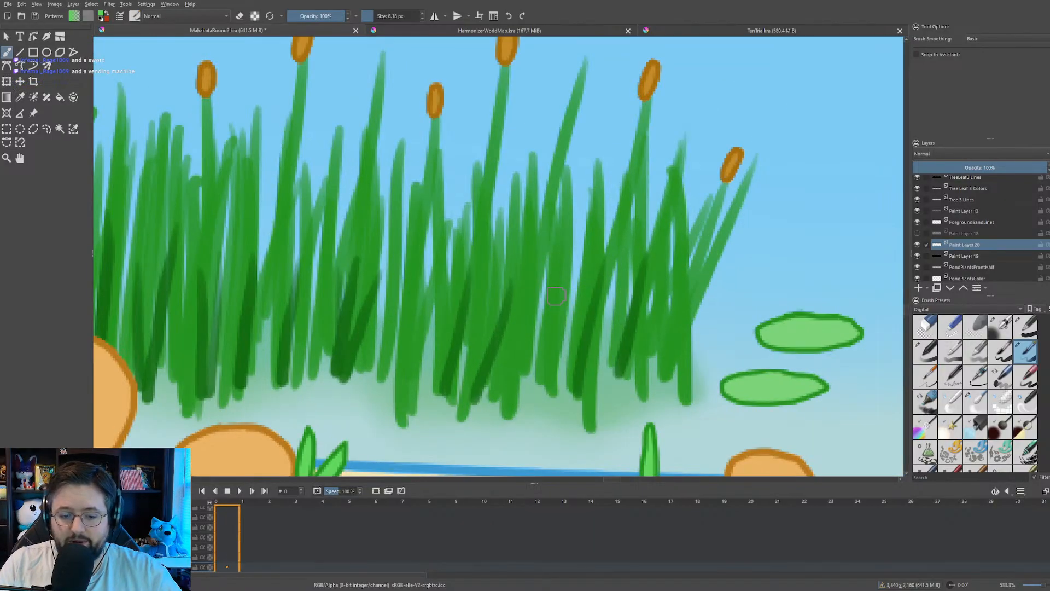
scroll(556, 296, "down", 2)
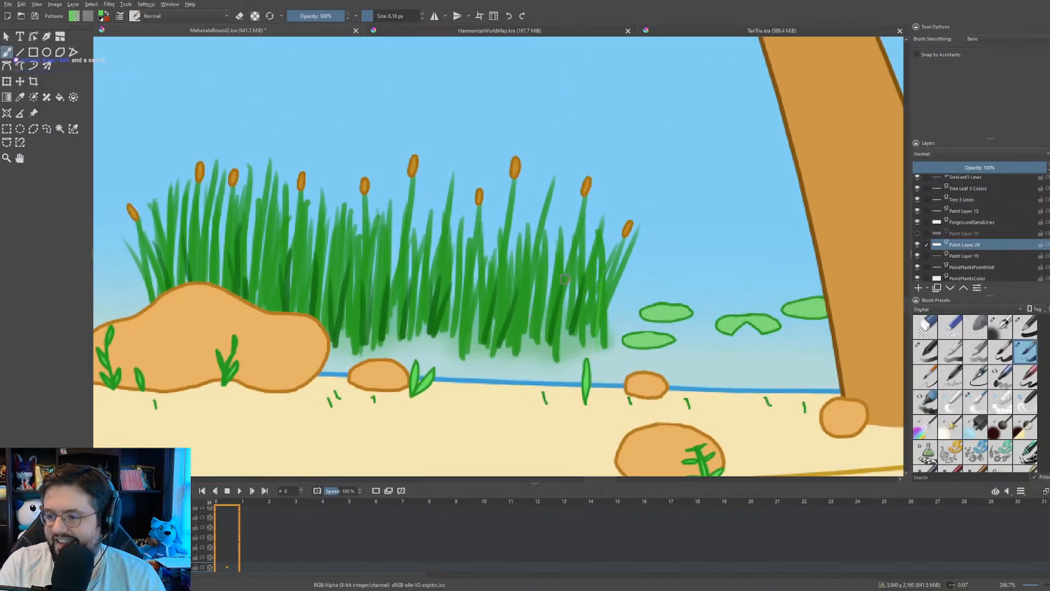
left_click_drag(580, 265, 557, 348)
left_click_drag(545, 285, 536, 353)
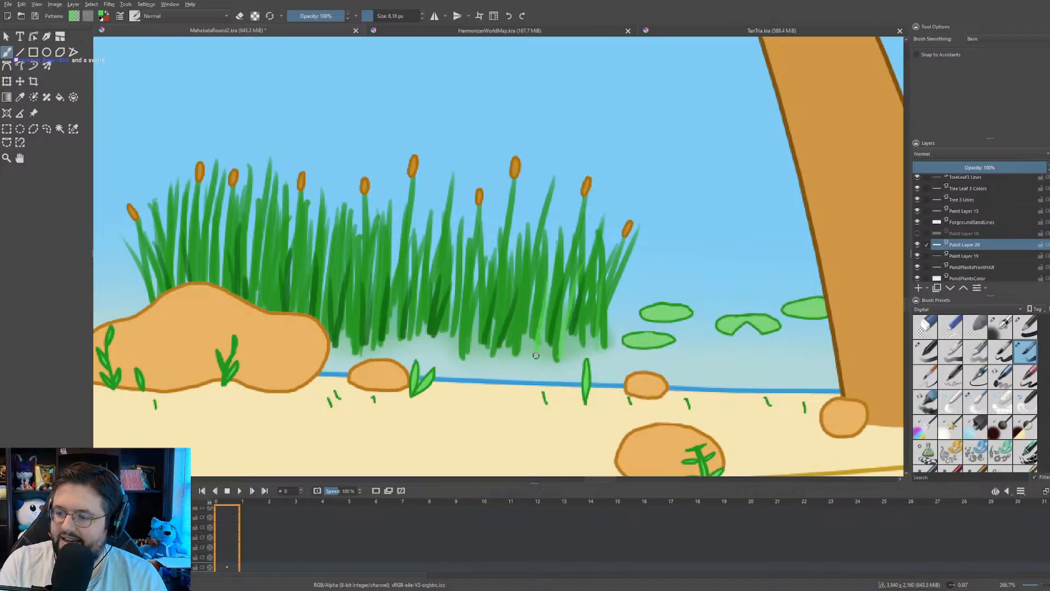
left_click_drag(514, 263, 492, 355)
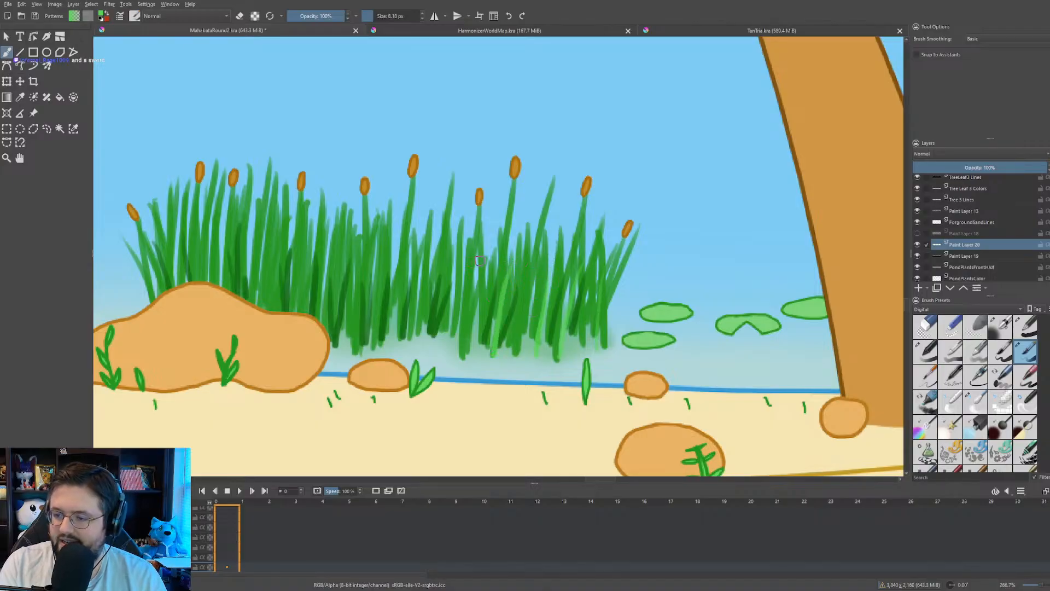
left_click_drag(479, 262, 466, 349)
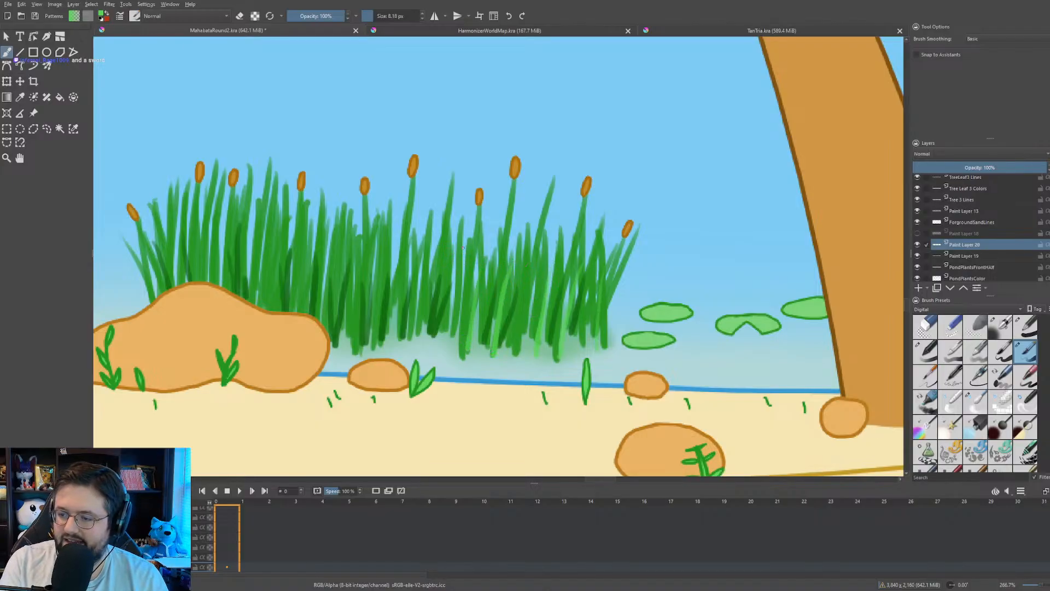
left_click_drag(462, 251, 450, 336)
left_click_drag(422, 263, 411, 348)
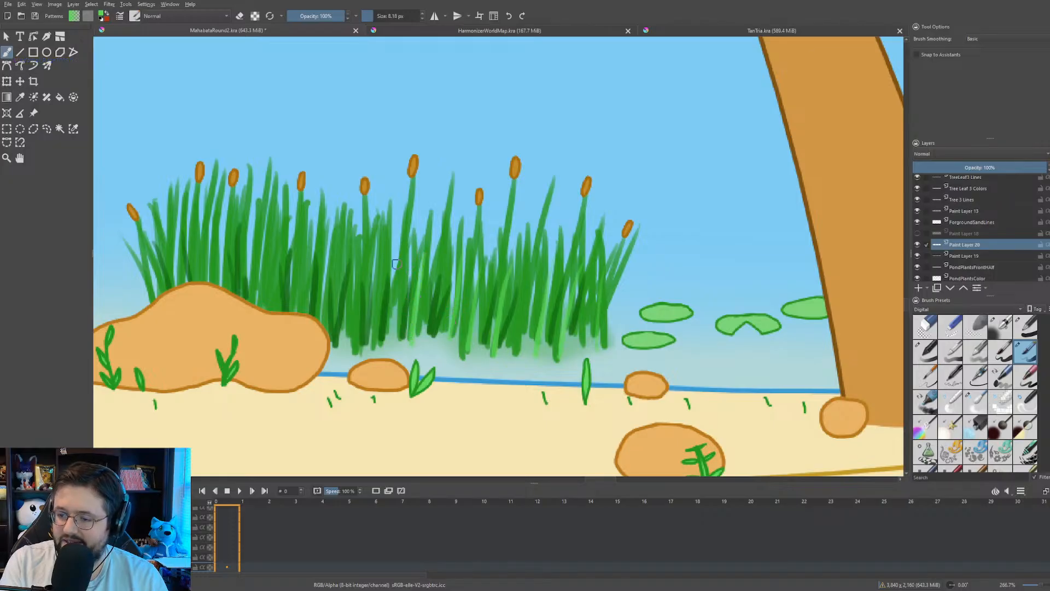
- Paint light green highlight strokes across the left half of the wide reed clump, including the blades rising directly behind the boulder
left_click_drag(401, 247, 394, 304)
left_click_drag(376, 257, 364, 340)
left_click_drag(331, 252, 321, 326)
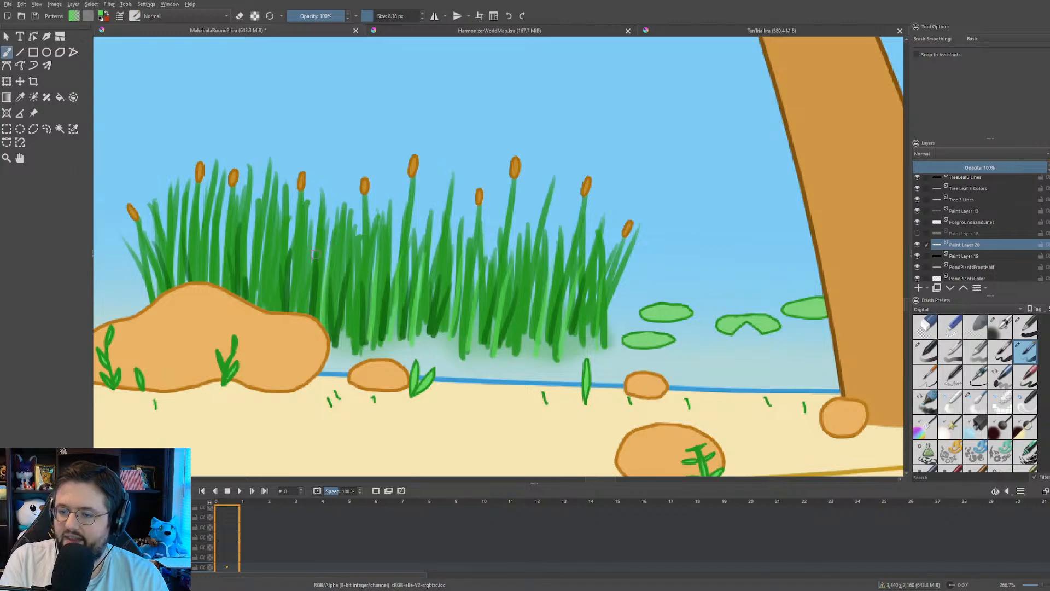
left_click_drag(261, 210, 254, 305)
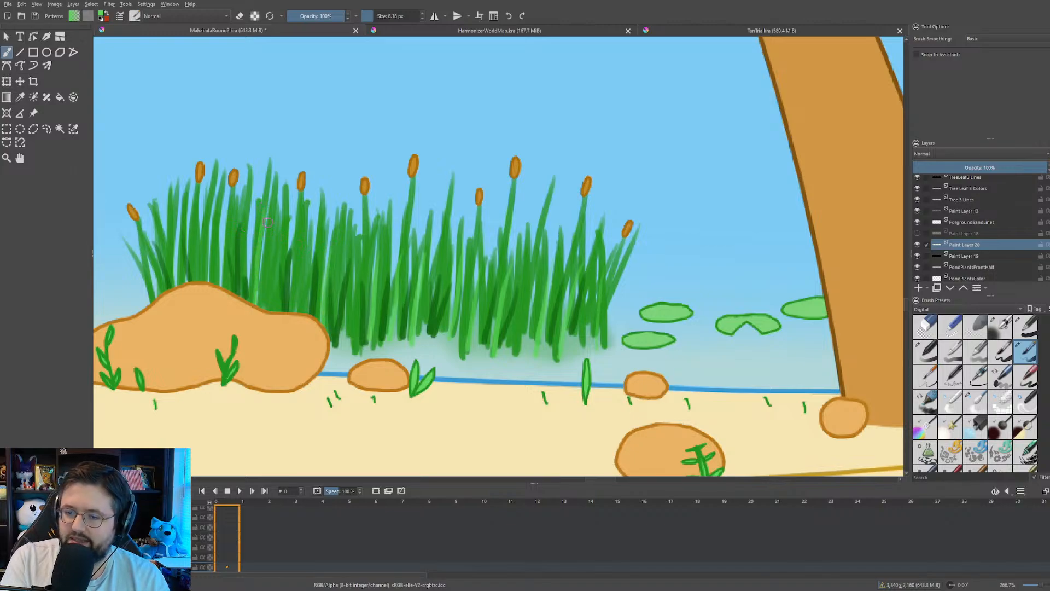
left_click_drag(277, 214, 253, 303)
left_click_drag(215, 204, 209, 283)
left_click_drag(205, 234, 202, 278)
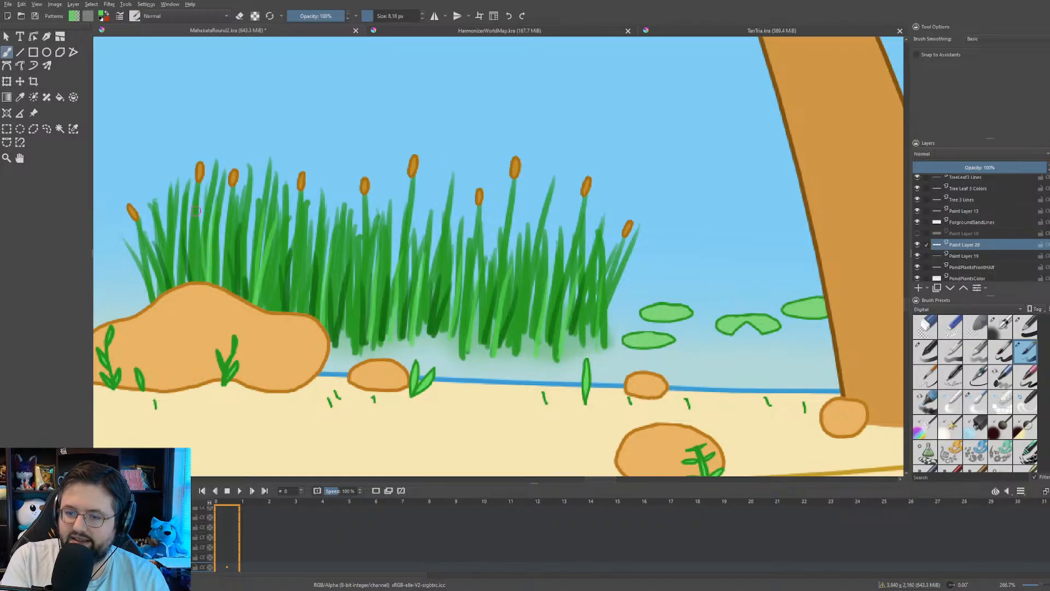
left_click_drag(171, 221, 169, 285)
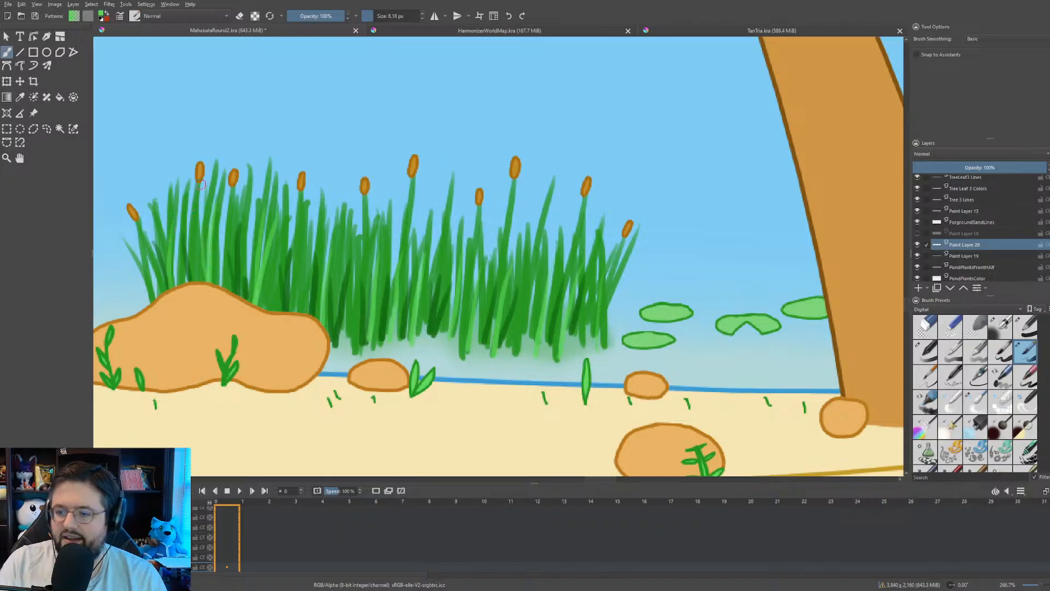
- Paint light green highlight strokes on the left and central blades of the reed clump beside the large palm trunk
scroll(219, 189, "down", 5)
scroll(333, 192, "up", 3)
left_click_drag(597, 218, 501, 243)
scroll(501, 243, "up", 2)
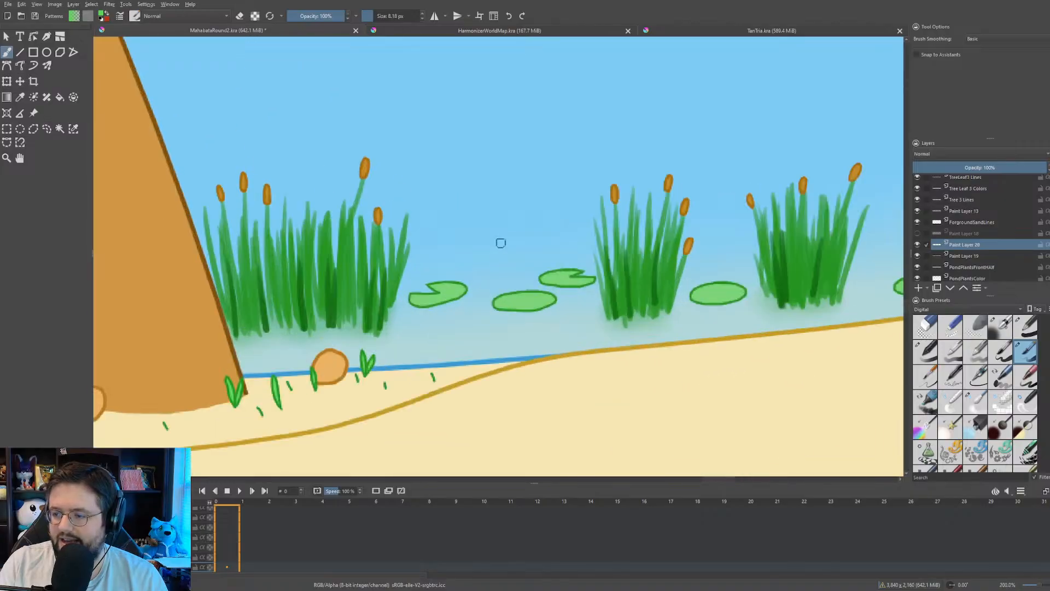
scroll(501, 243, "up", 1)
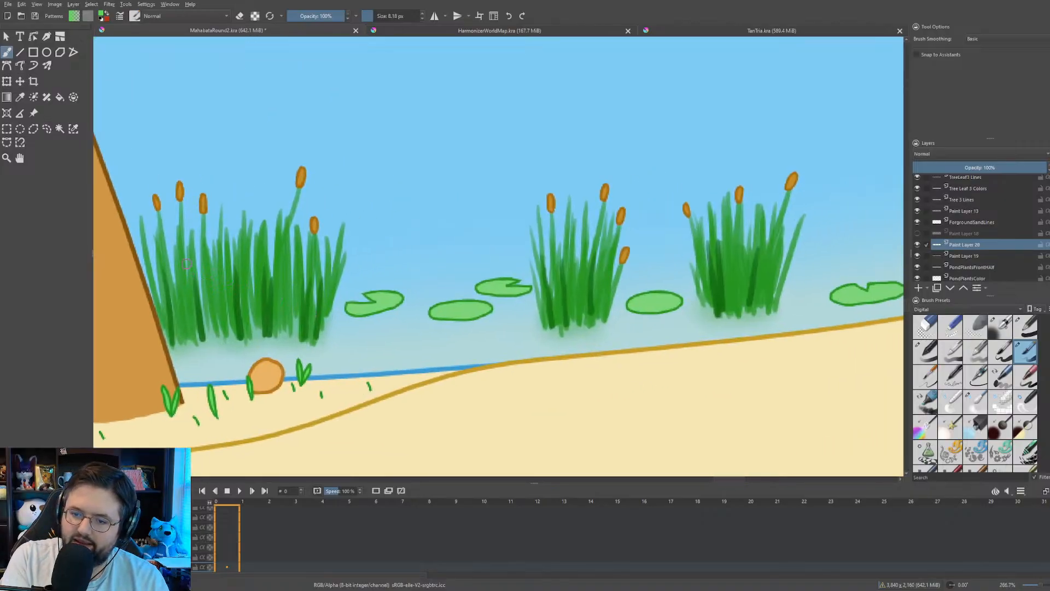
left_click_drag(186, 264, 183, 343)
left_click_drag(184, 251, 183, 341)
left_click_drag(227, 237, 228, 320)
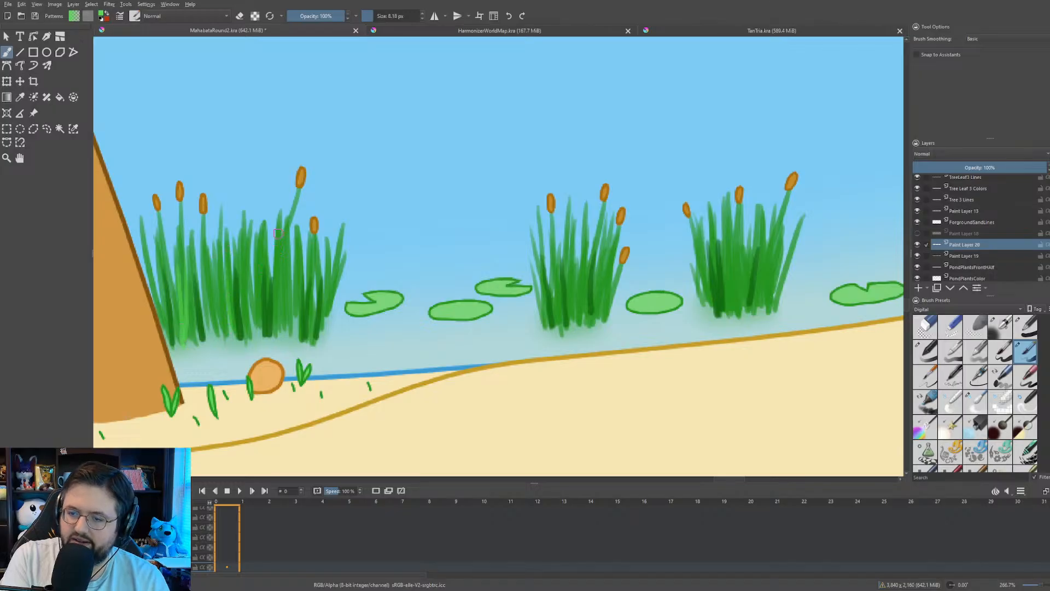
left_click_drag(278, 233, 279, 327)
left_click_drag(291, 240, 281, 328)
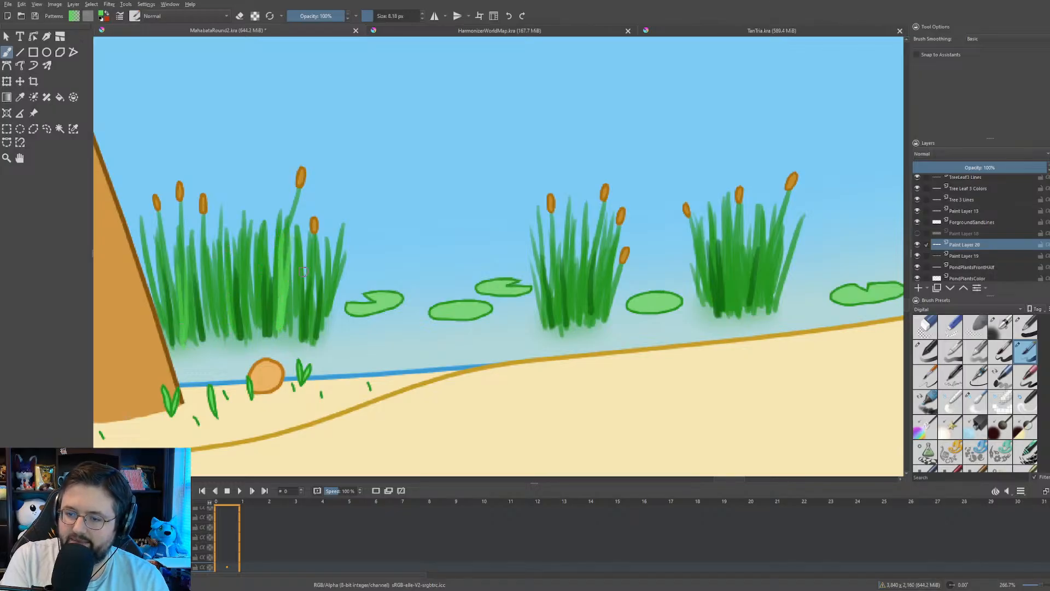
- Paint light green highlight strokes on the blades of the two small reed clumps to the right of the large palm trunk
left_click_drag(579, 243, 577, 317)
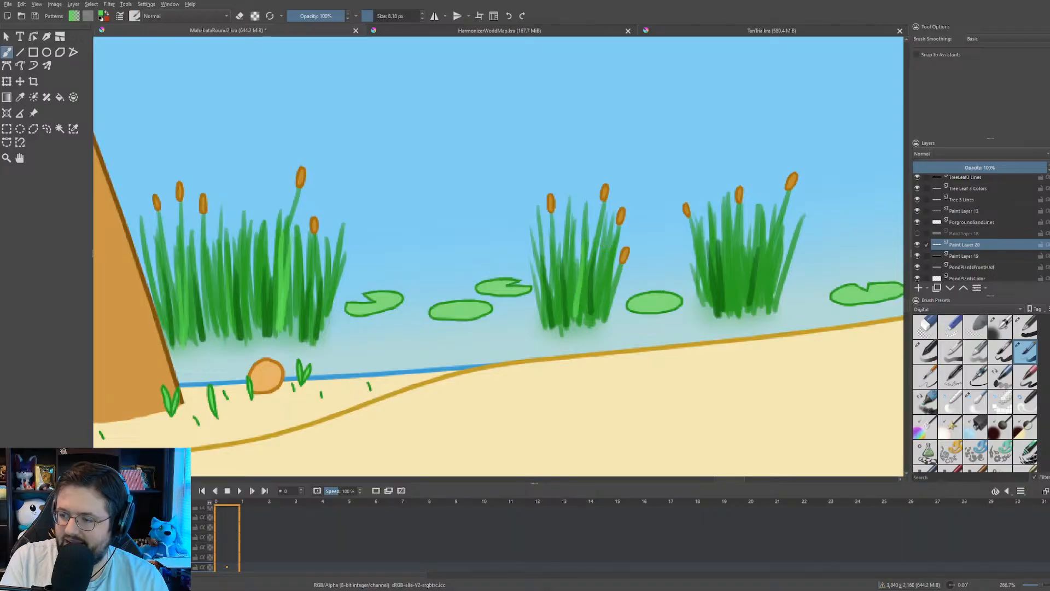
left_click_drag(607, 242, 597, 319)
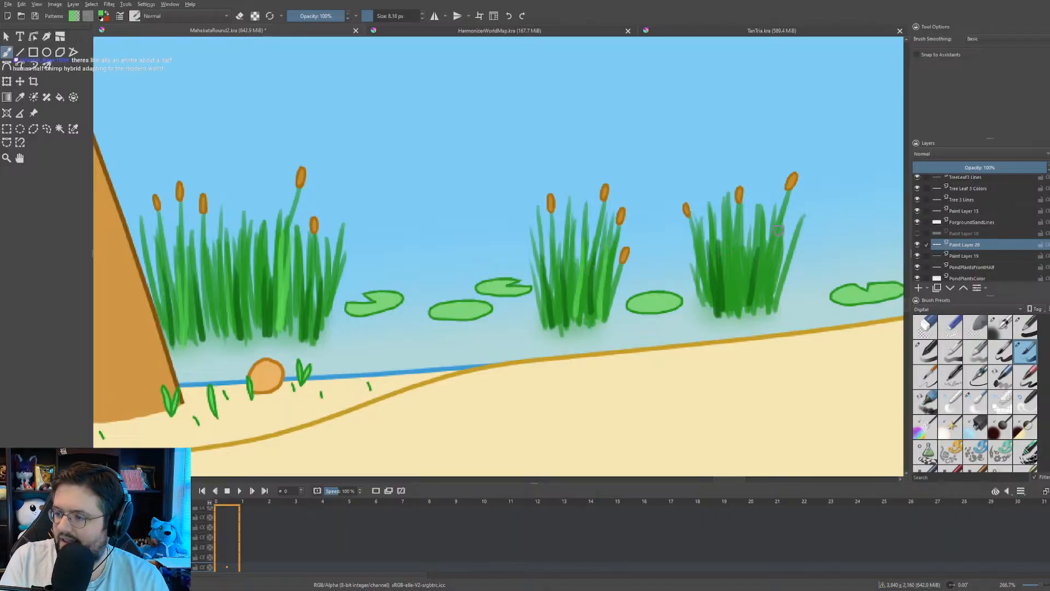
left_click_drag(778, 229, 755, 301)
left_click_drag(740, 230, 725, 313)
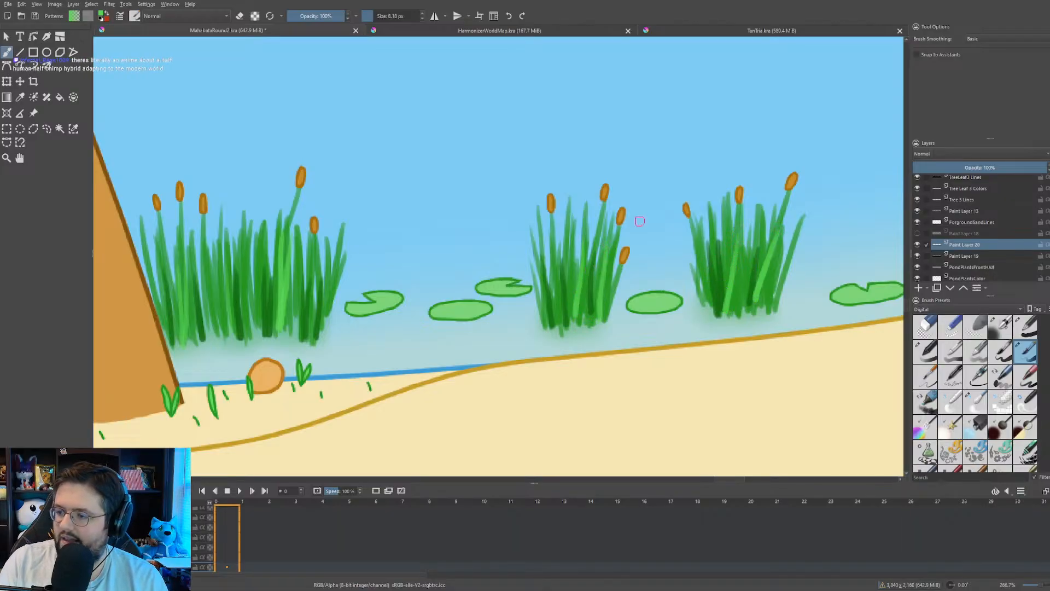
- Paint a light green highlight stroke on the partial reed clump at the canvas's right edge
scroll(633, 218, "down", 5)
scroll(666, 244, "up", 4)
scroll(615, 245, "down", 3)
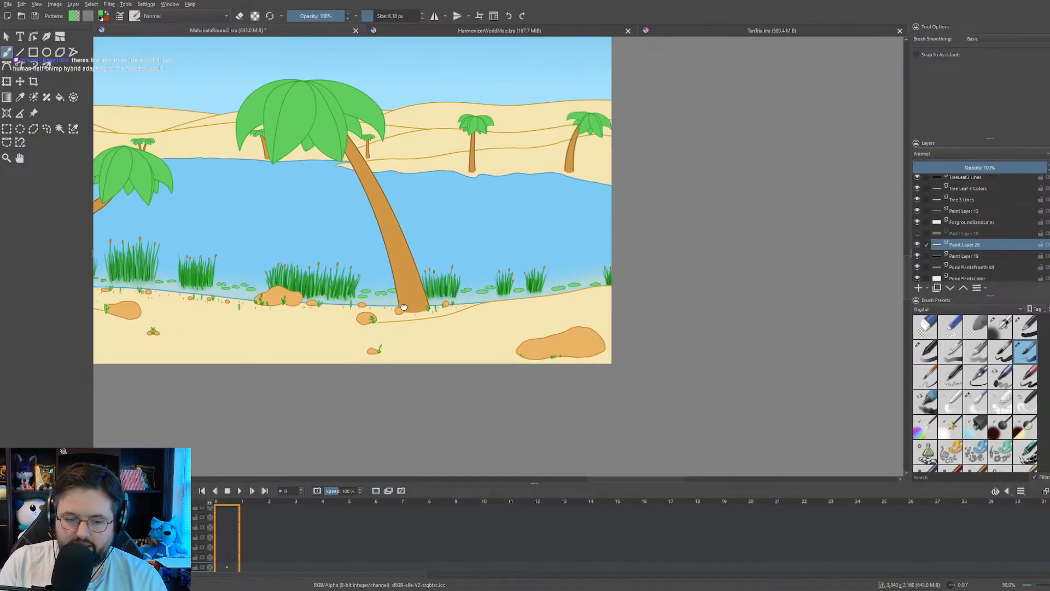
left_click_drag(383, 323, 651, 276)
scroll(607, 333, "down", 1)
left_click_drag(602, 337, 276, 339)
scroll(530, 274, "up", 4)
left_click_drag(289, 258, 403, 255)
scroll(298, 231, "up", 2)
scroll(422, 225, "up", 3)
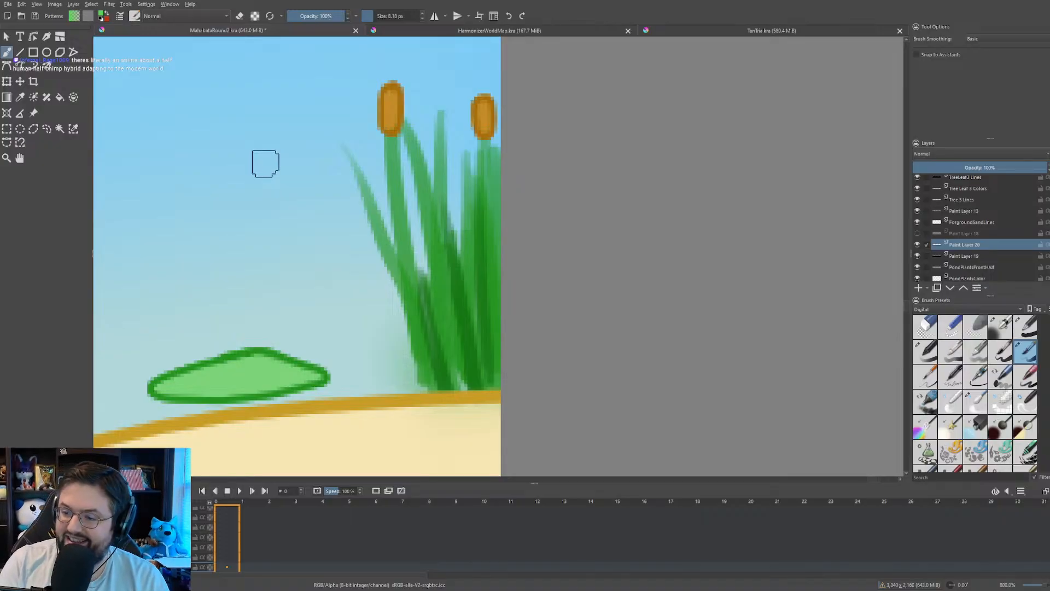
left_click_drag(415, 198, 470, 385)
- Paint one light green highlight stroke on each of the three small reed clumps just right of the twin palm trunks
scroll(314, 345, "down", 8)
left_click_drag(314, 345, 679, 255)
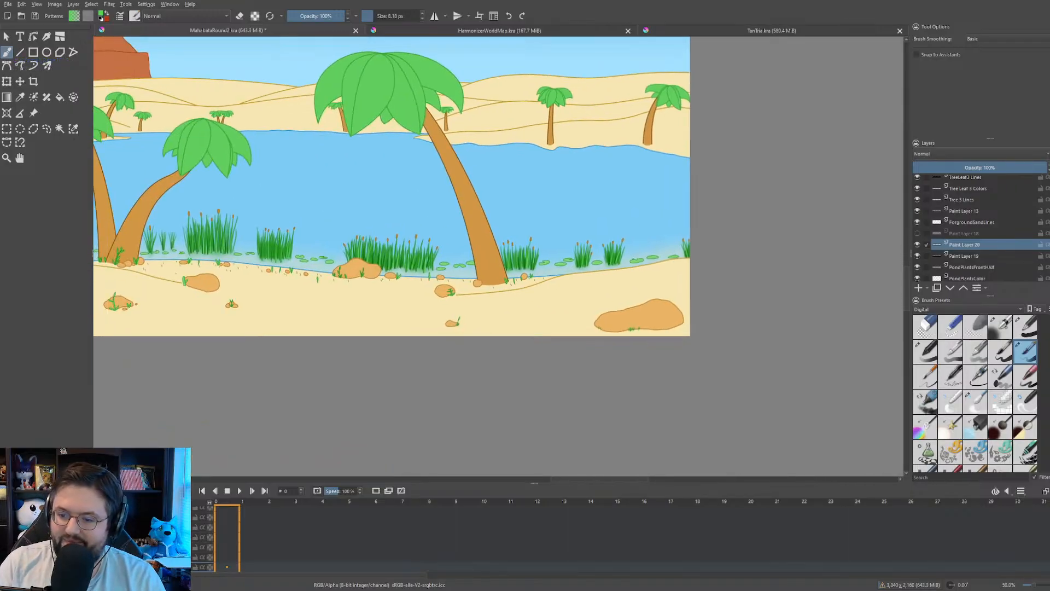
scroll(429, 241, "up", 6)
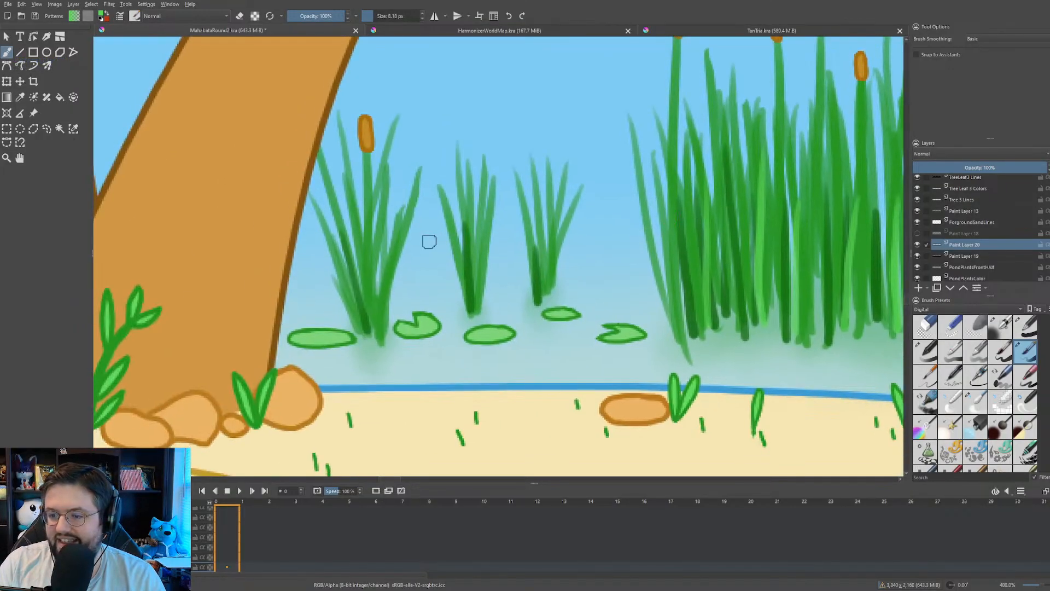
left_click_drag(551, 214, 542, 276)
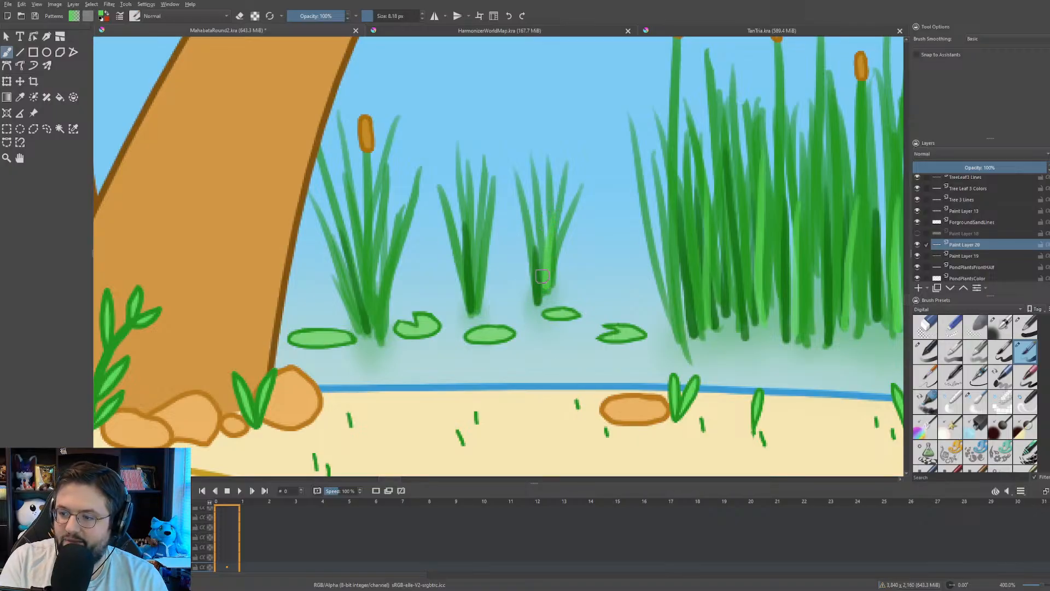
left_click_drag(484, 207, 482, 309)
left_click_drag(399, 205, 381, 343)
- Paint light green highlight strokes on the right-hand blades of the wide reed clump left of the twin palms
scroll(370, 204, "down", 6)
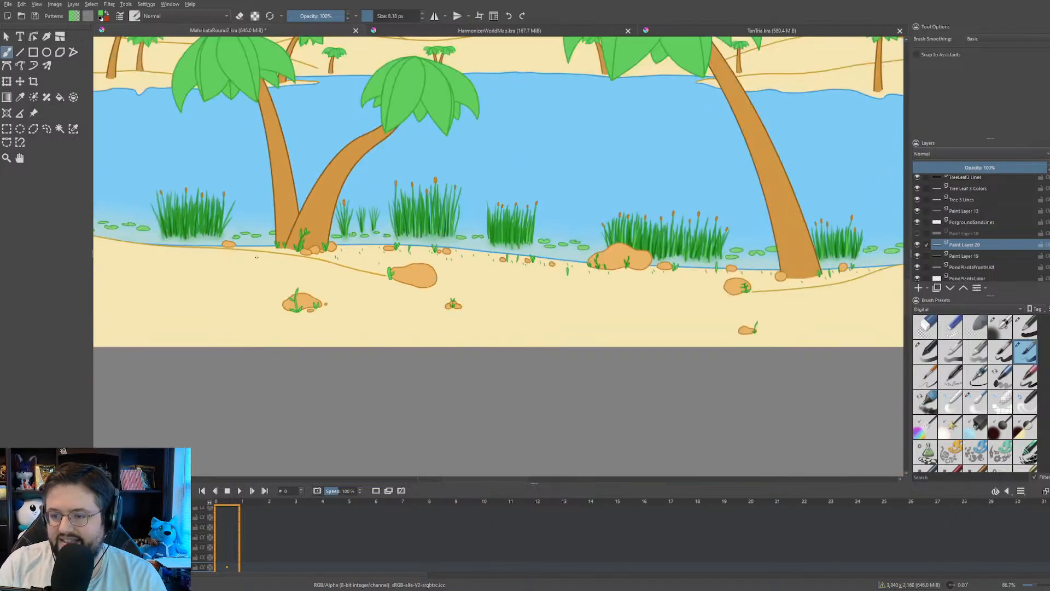
left_click_drag(370, 204, 492, 263)
scroll(314, 276, "up", 5)
left_click_drag(383, 269, 462, 263)
scroll(470, 267, "up", 3)
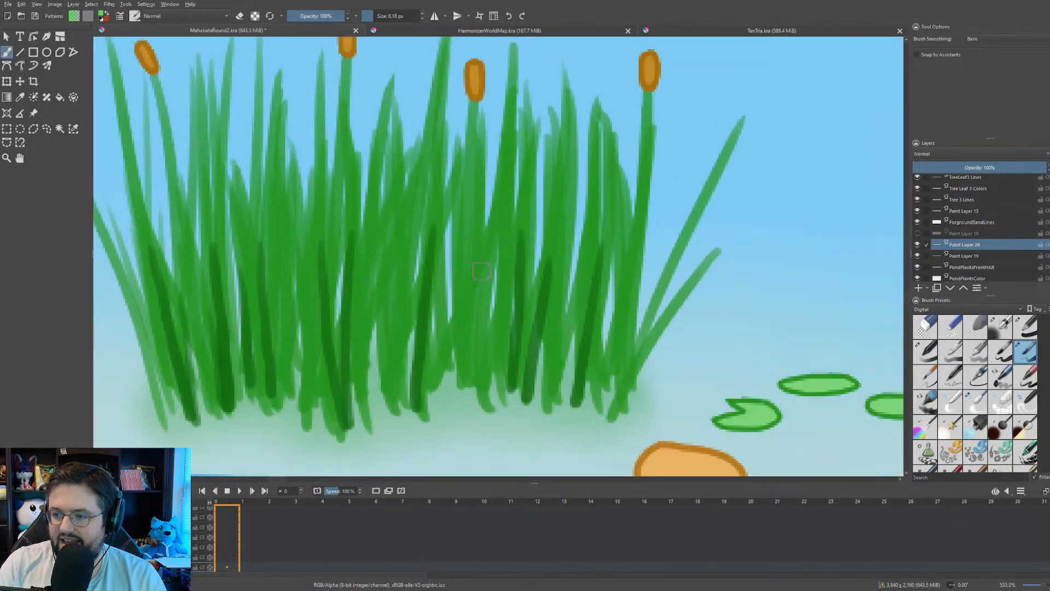
scroll(506, 287, "down", 3)
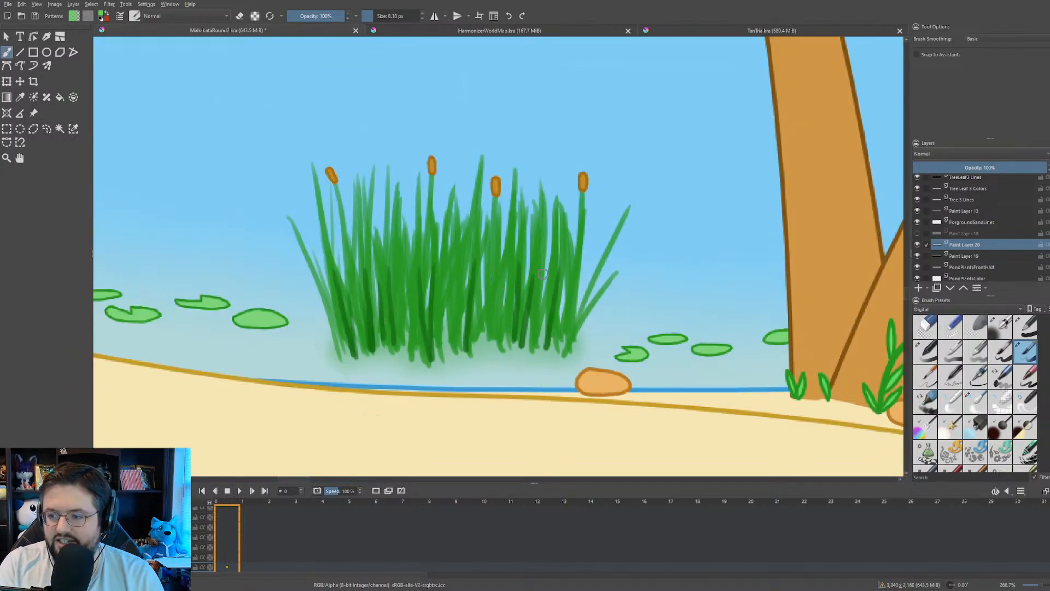
left_click_drag(545, 288, 540, 335)
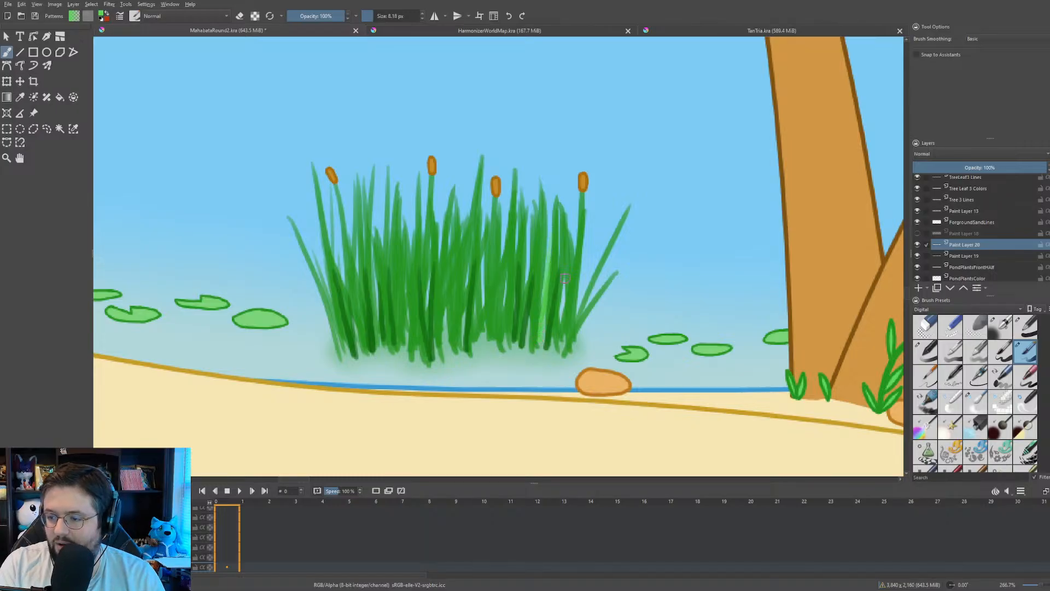
left_click_drag(571, 246, 558, 352)
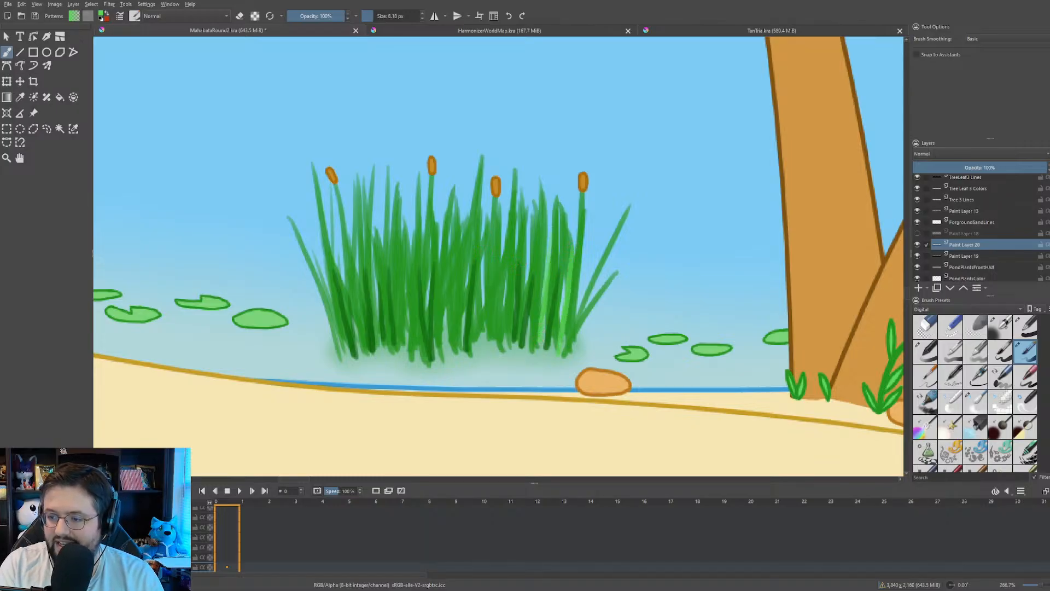
- Paint light green highlights on the central and left blades and the outer right leaning blade of the clump left of the twin palms
left_click_drag(489, 227, 480, 336)
left_click_drag(441, 271, 435, 342)
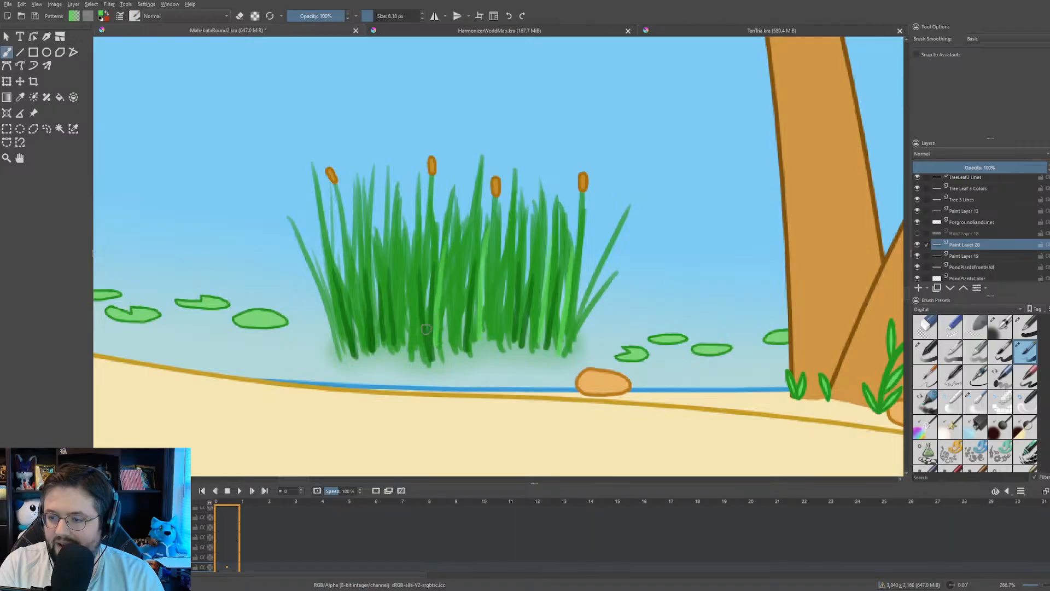
left_click_drag(398, 247, 399, 346)
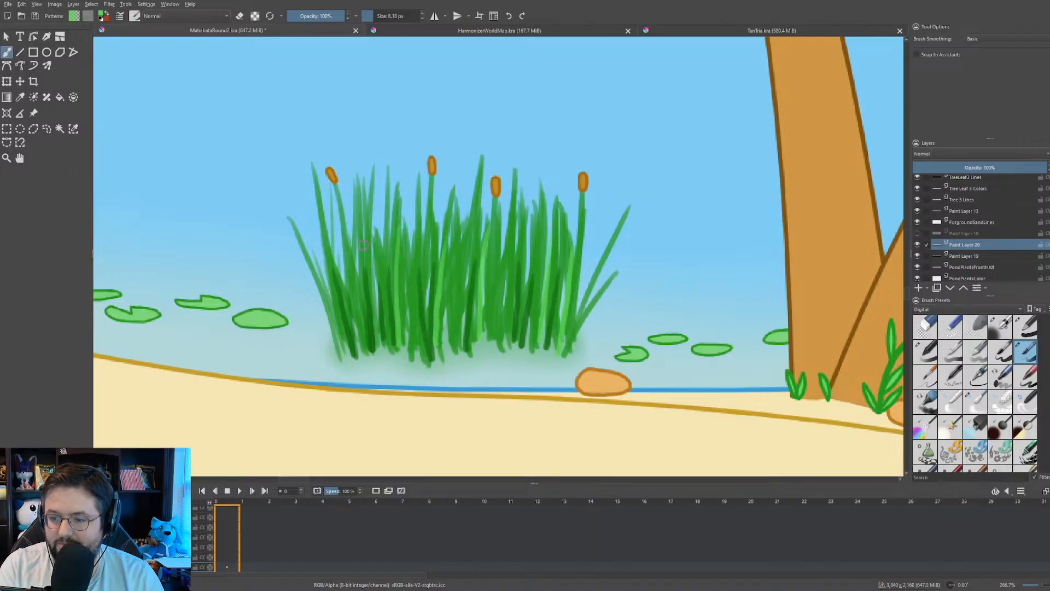
left_click_drag(355, 239, 367, 339)
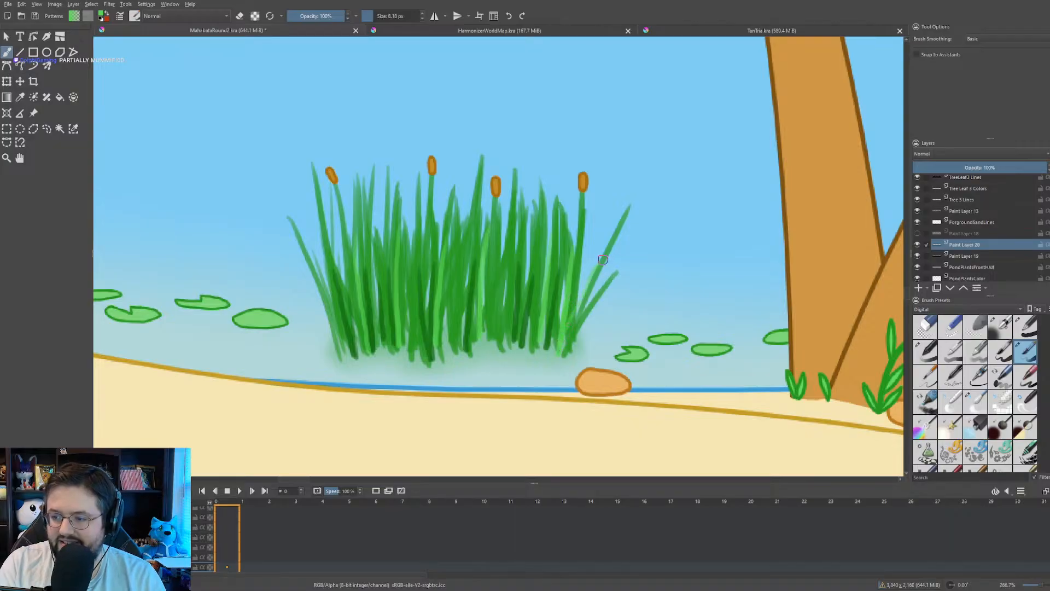
left_click_drag(584, 286, 566, 343)
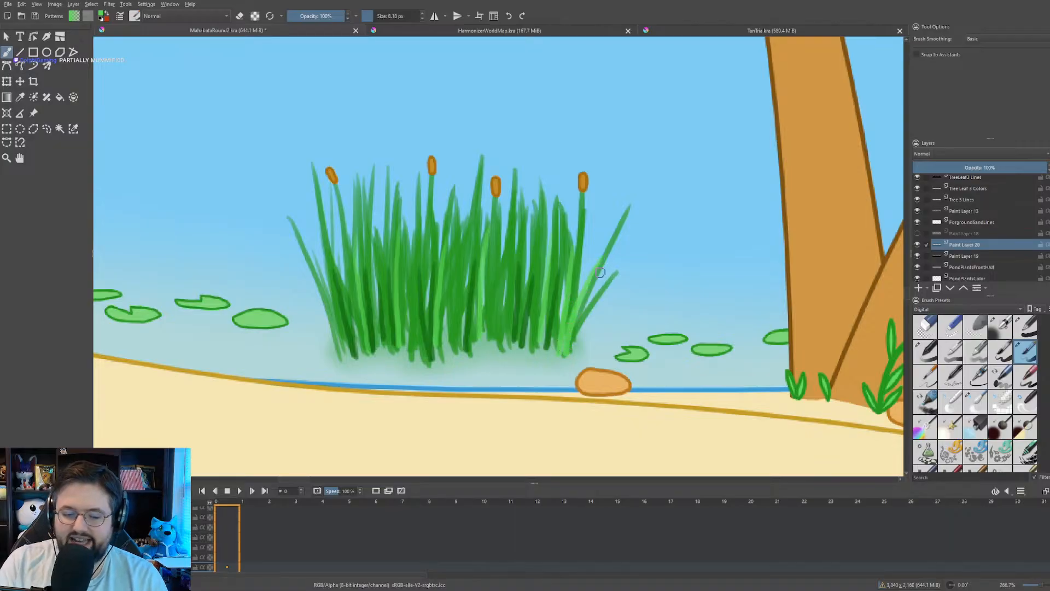
- Paint light green highlight strokes on the right-end blades of the reed clump at the canvas's left edge, undoing the first attempt
scroll(584, 279, "down", 1)
scroll(479, 290, "down", 2)
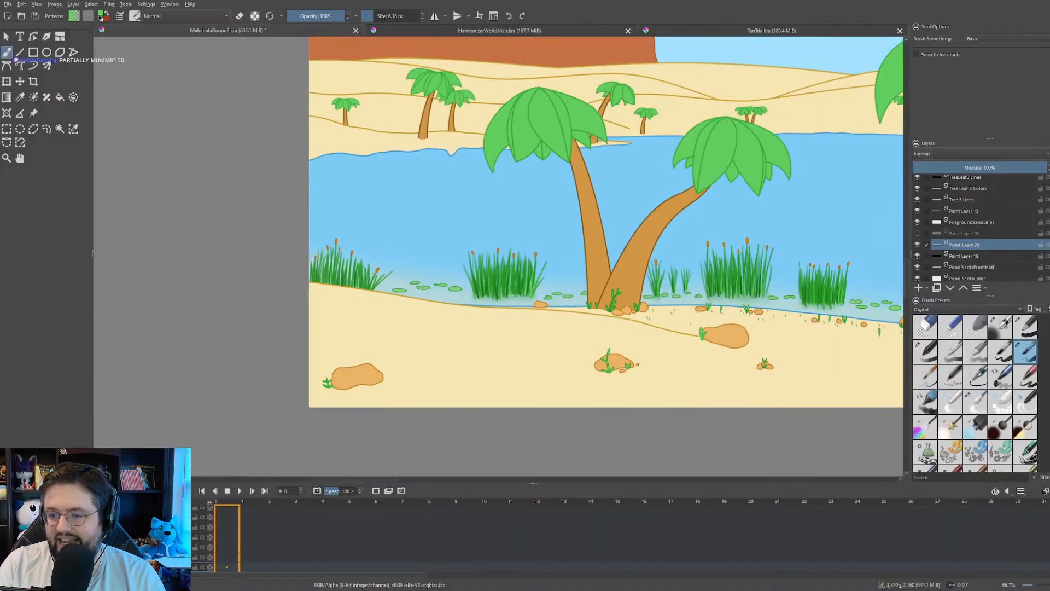
scroll(292, 278, "up", 5)
scroll(291, 278, "up", 3)
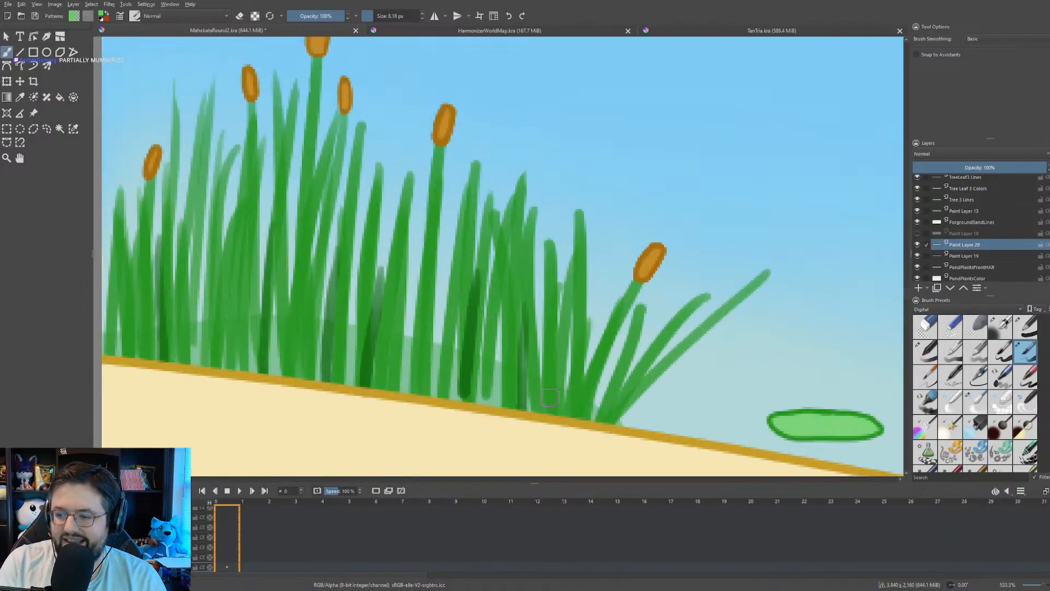
left_click_drag(549, 413, 583, 333)
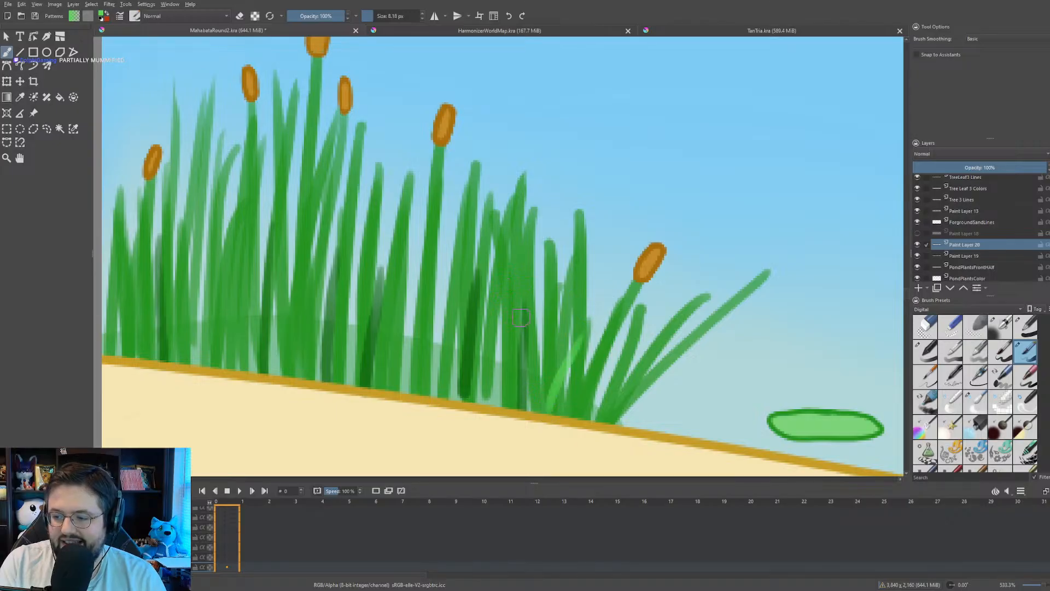
key("ctrl+z")
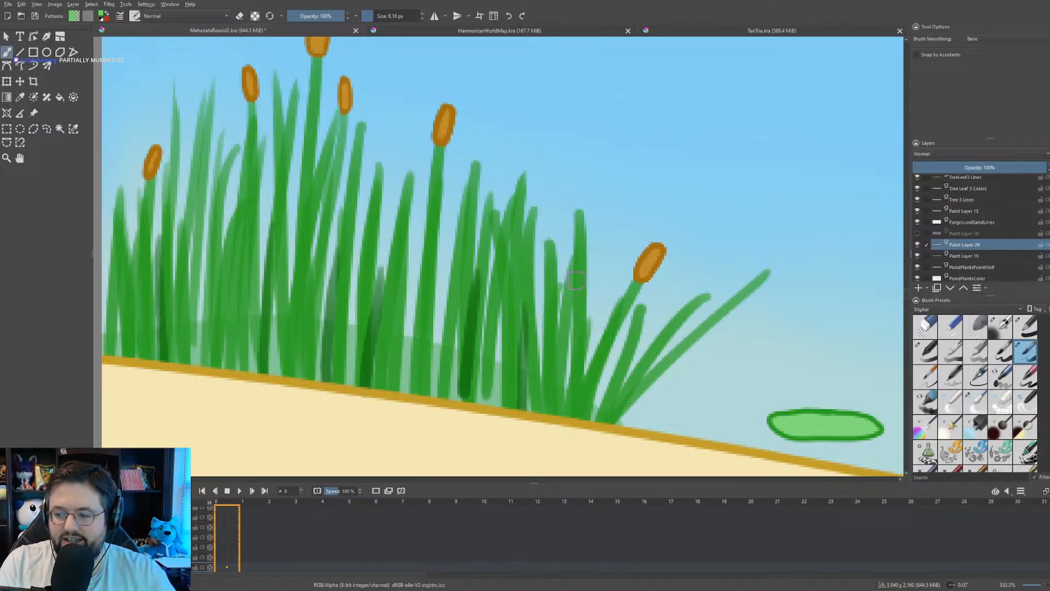
left_click_drag(594, 273, 552, 424)
left_click_drag(660, 303, 599, 410)
- Paint light green highlight strokes on the middle and left blades of the reed clump at the canvas's left edge
left_click_drag(419, 206, 402, 385)
left_click_drag(450, 243, 404, 394)
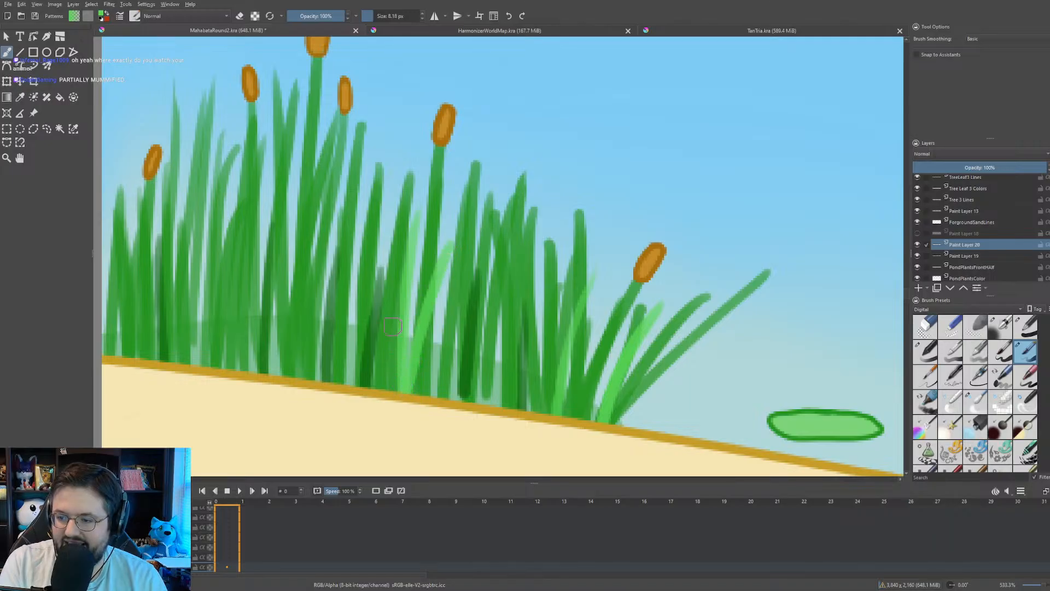
left_click_drag(283, 192, 278, 374)
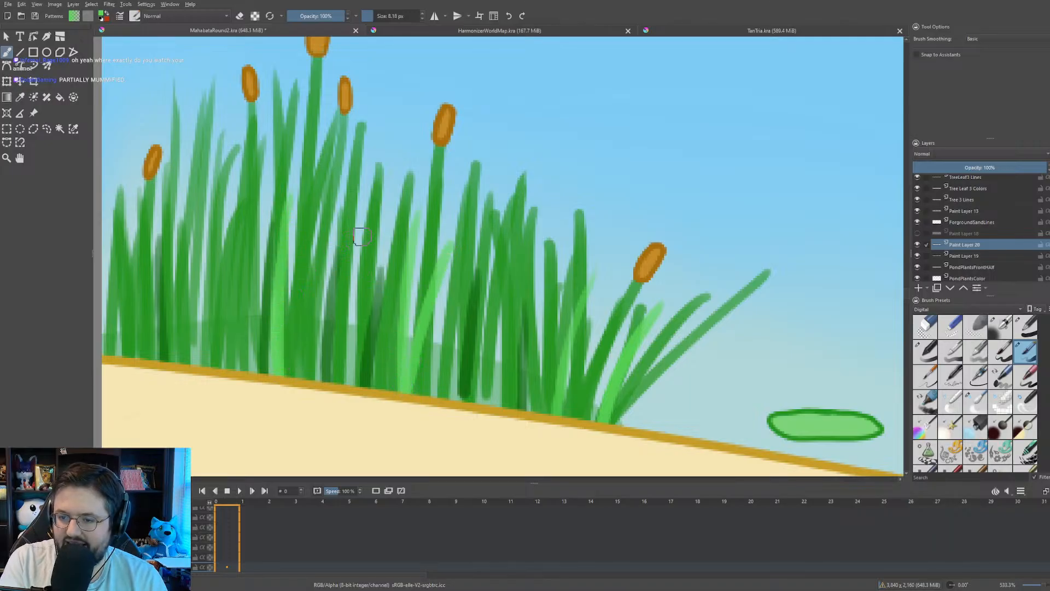
left_click_drag(361, 236, 335, 383)
left_click_drag(169, 250, 174, 375)
- Review the highlighted reed clumps across the whole pond shoreline
scroll(177, 340, "down", 1)
scroll(177, 340, "down", 5)
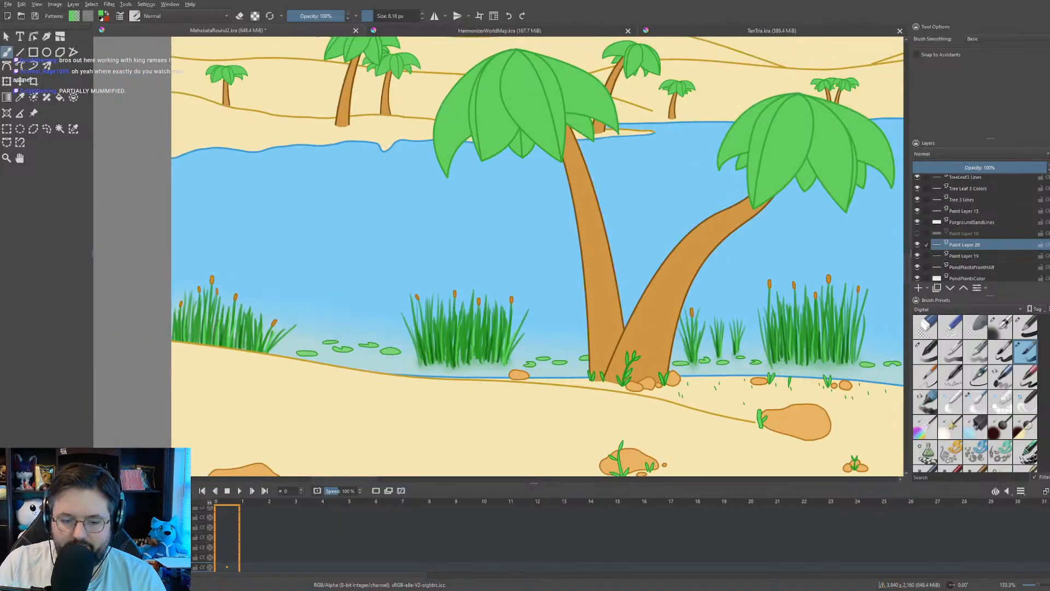
scroll(129, 239, "down", 2)
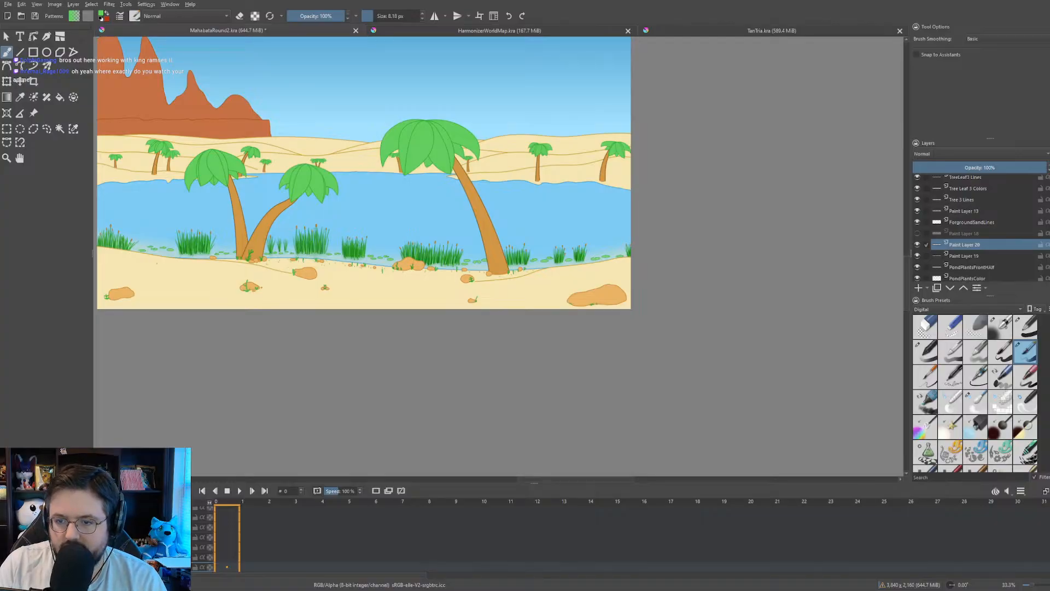
scroll(214, 201, "up", 1)
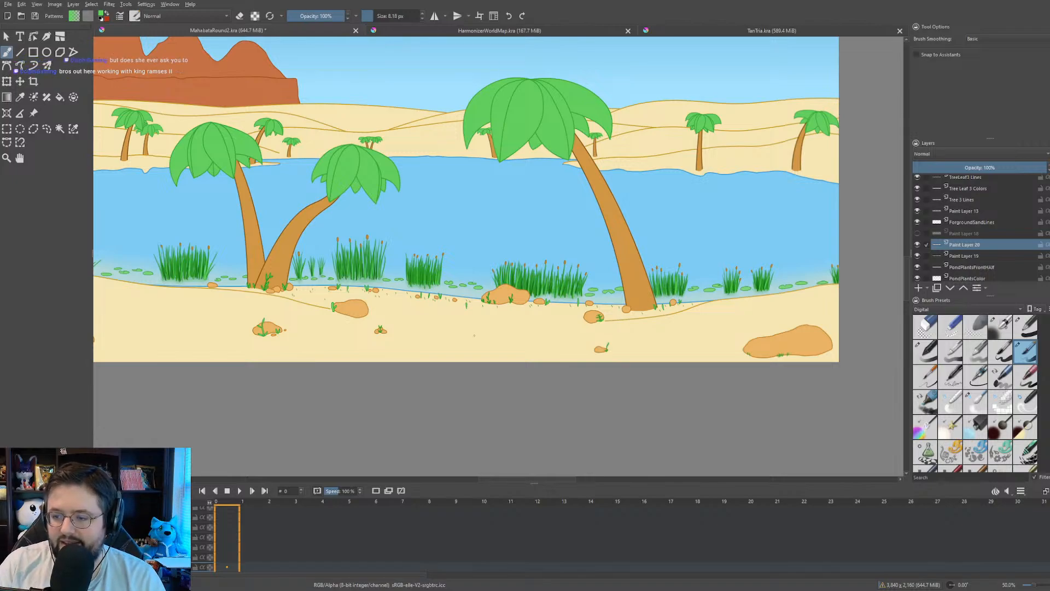
left_click_drag(396, 290, 404, 301)
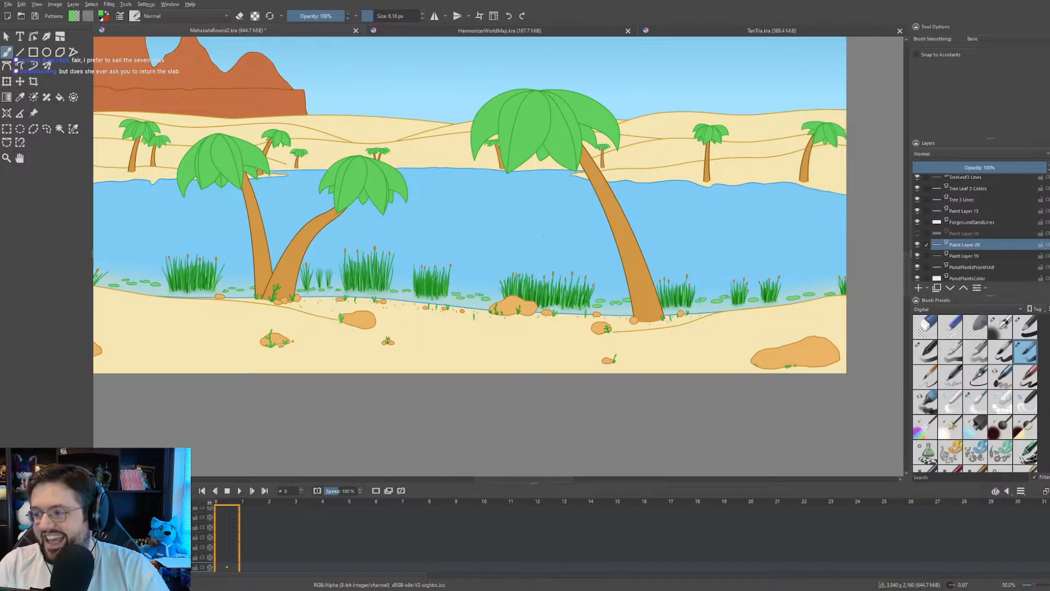
scroll(543, 235, "up", 4)
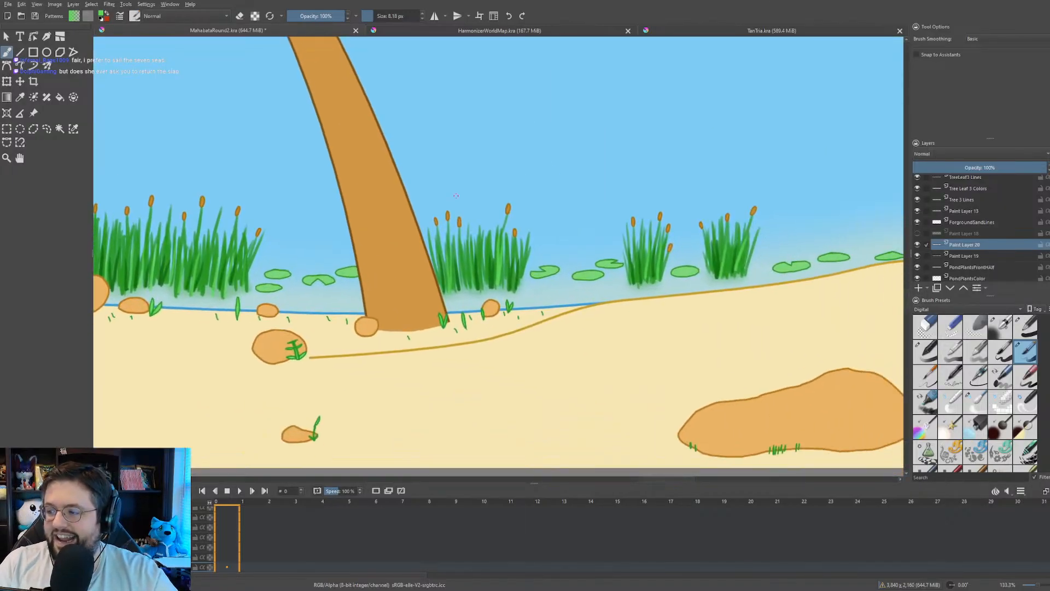
scroll(984, 245, "down", 1)
left_click_drag(834, 265, 774, 269)
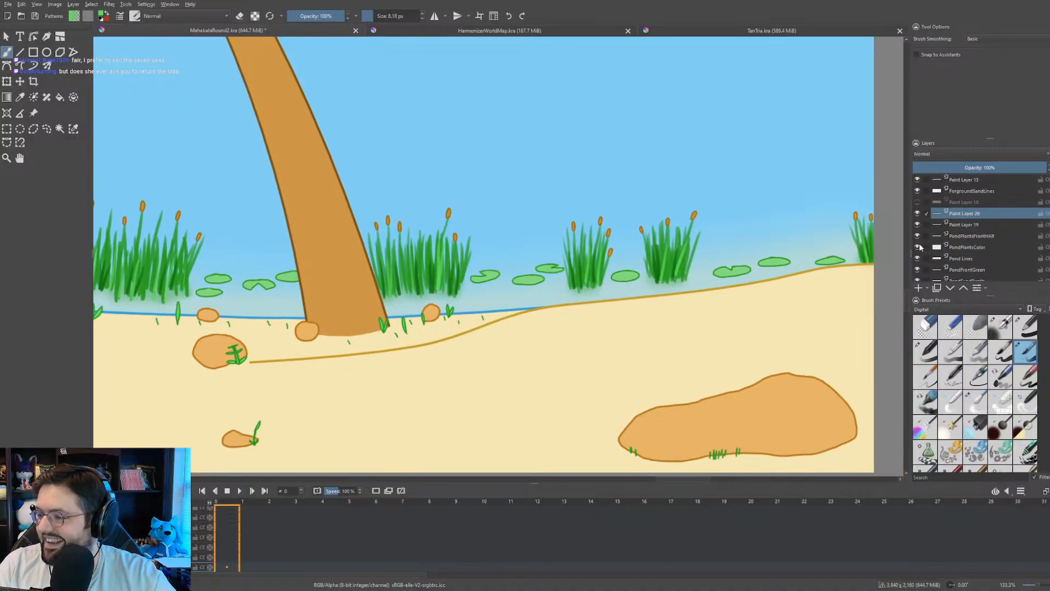
- Add a new paint layer between the PondPlantsColor and Pond Lines layers for work on the lily pads
left_click(975, 263)
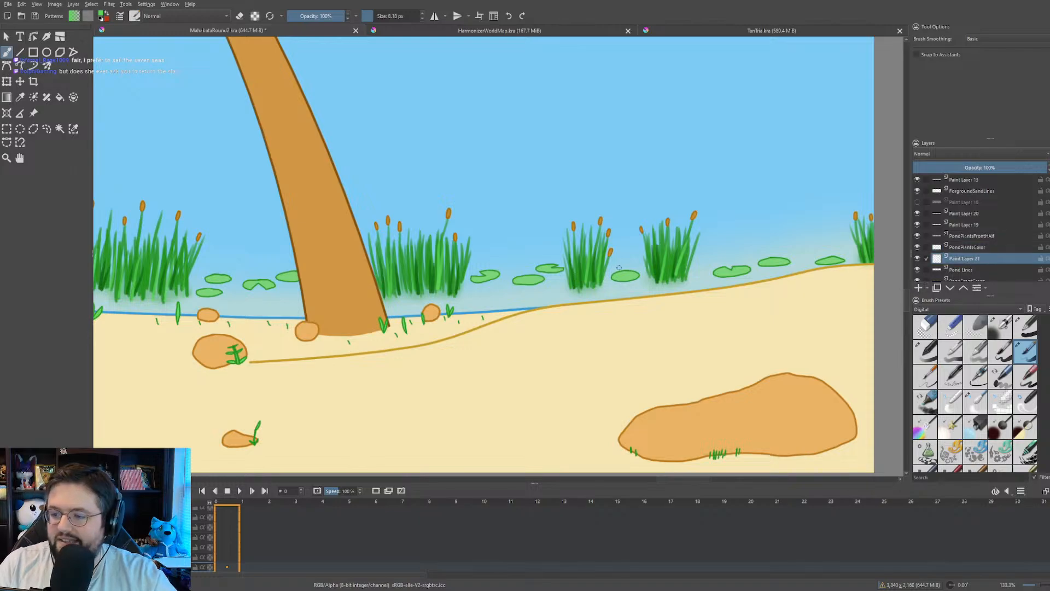
left_click_drag(622, 269, 515, 289)
scroll(525, 285, "up", 6)
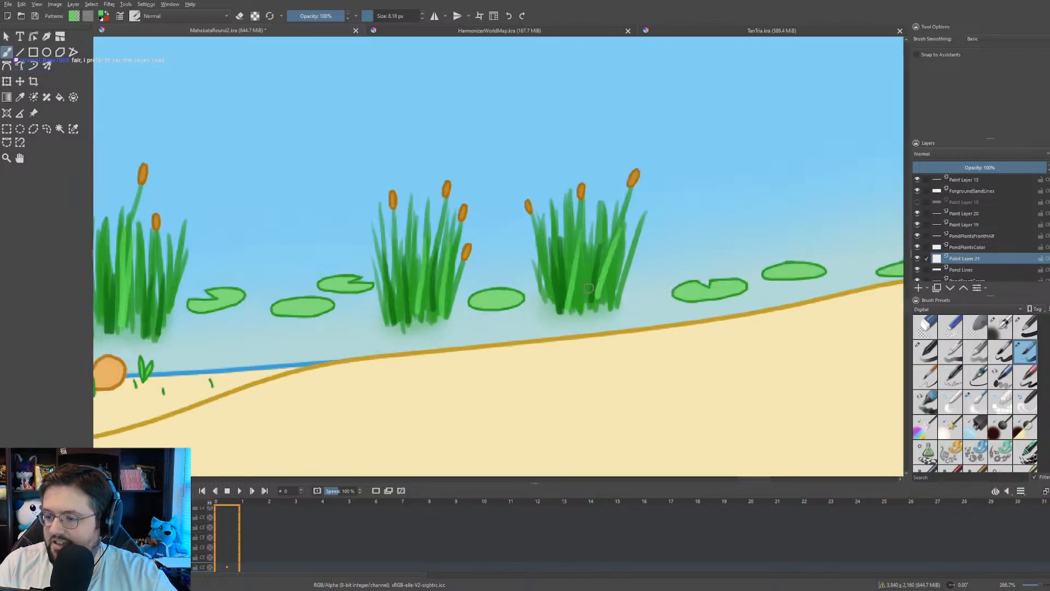
left_click_drag(506, 291, 434, 308)
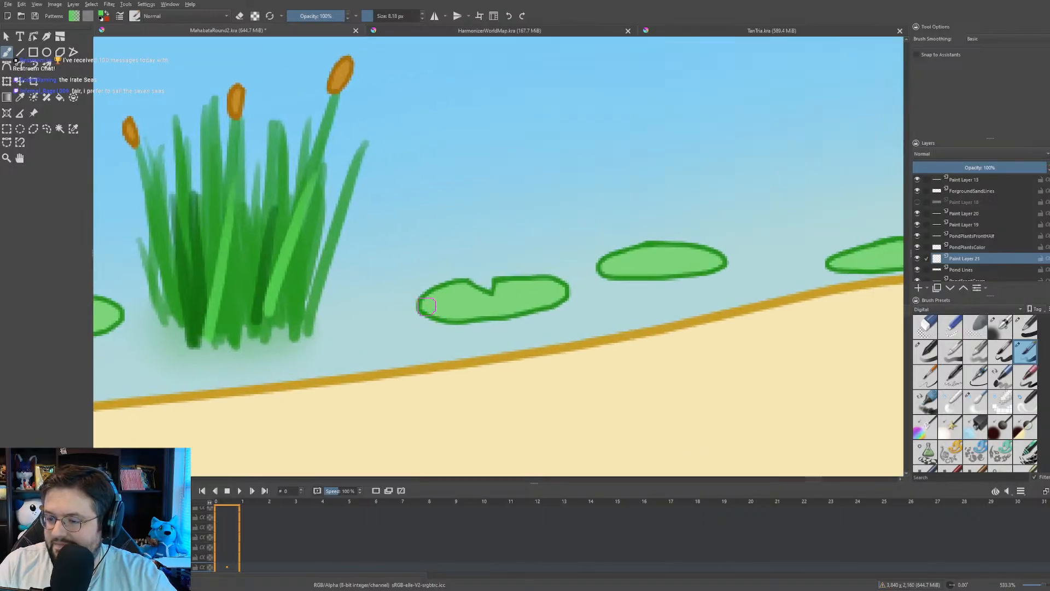
left_click_drag(426, 306, 205, 356)
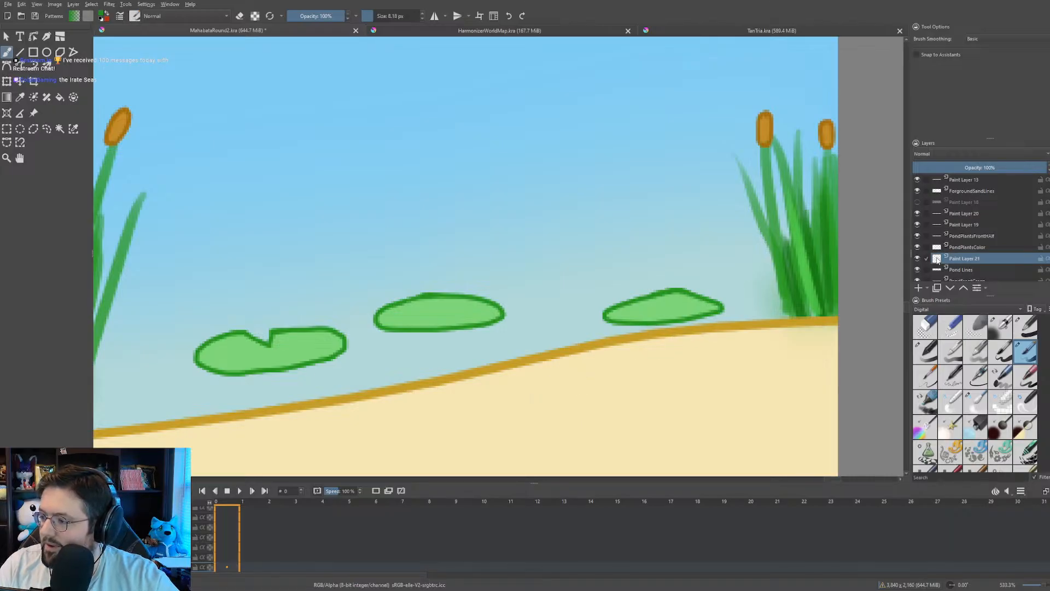
- Make the PondFrontGreen layer active and choose a different digital brush preset with a size of 7.01 px
scroll(957, 251, "down", 1)
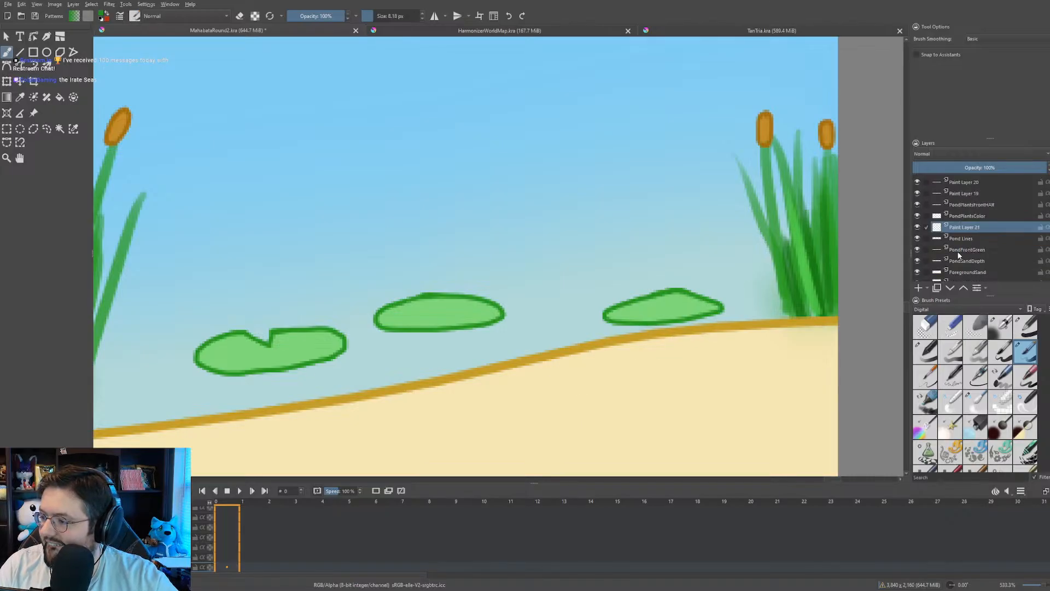
left_click(962, 252)
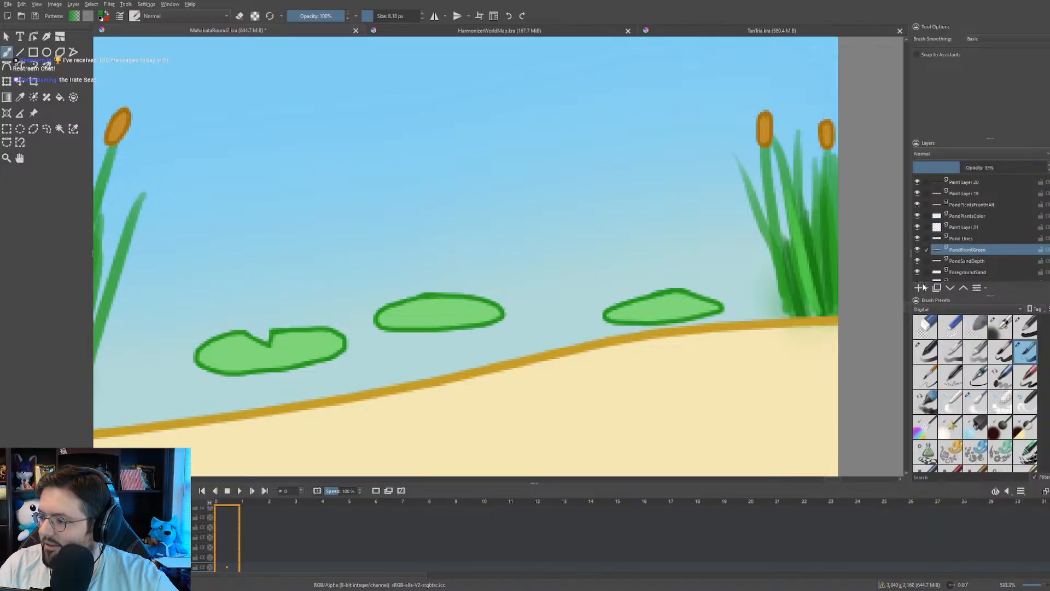
left_click_drag(310, 350, 380, 328)
scroll(380, 328, "up", 1)
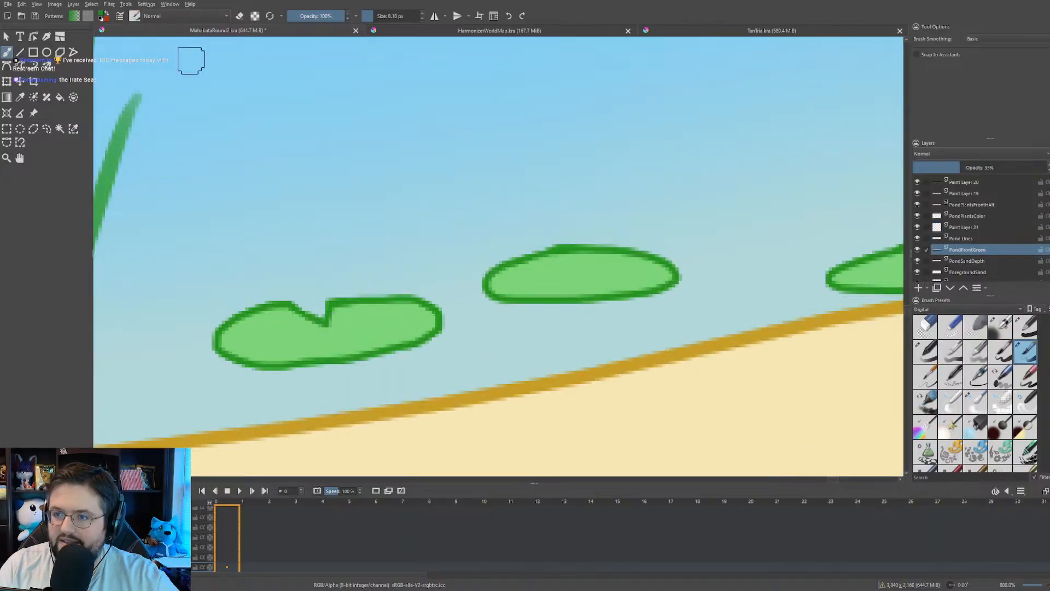
left_click_drag(215, 132, 262, 81)
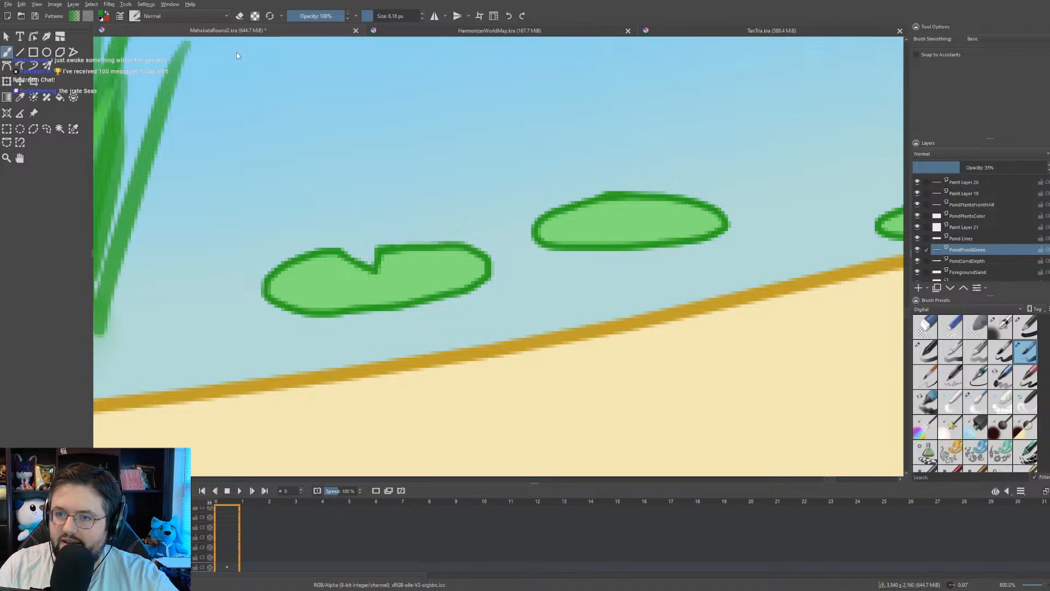
left_click(1025, 326)
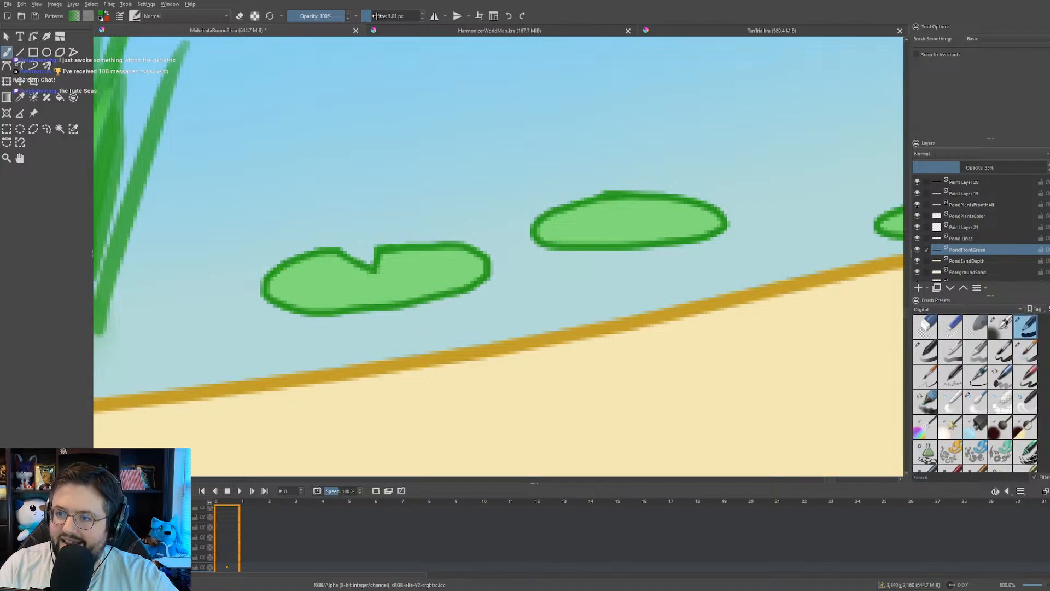
left_click_drag(376, 16, 379, 16)
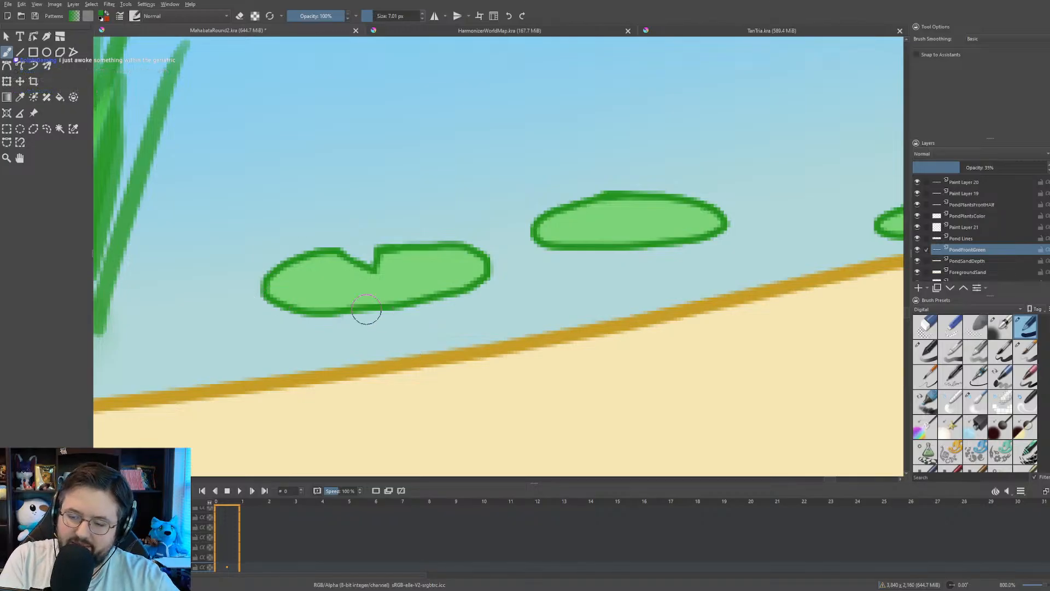
- Paint a translucent green shadow along the lower edge of the notched lily pad near the sand, erasing the excess at its right end
mouse_move(273, 286)
left_mouse_down()
mouse_move(271, 302)
mouse_move(286, 312)
mouse_move(373, 317)
mouse_move(482, 276)
mouse_move(468, 258)
mouse_move(483, 268)
left_mouse_up()
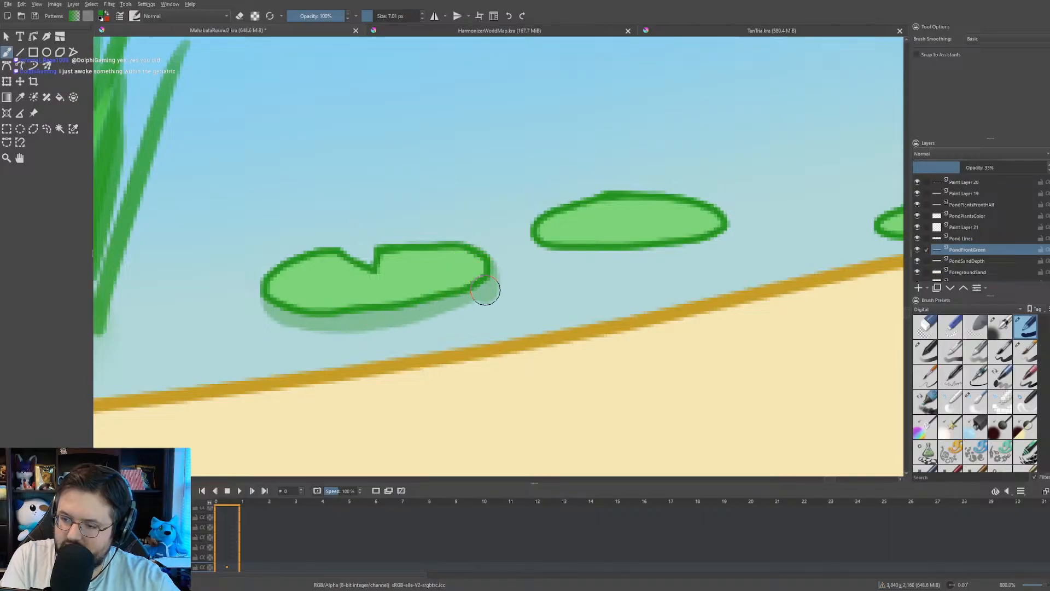
key("e")
key("e")
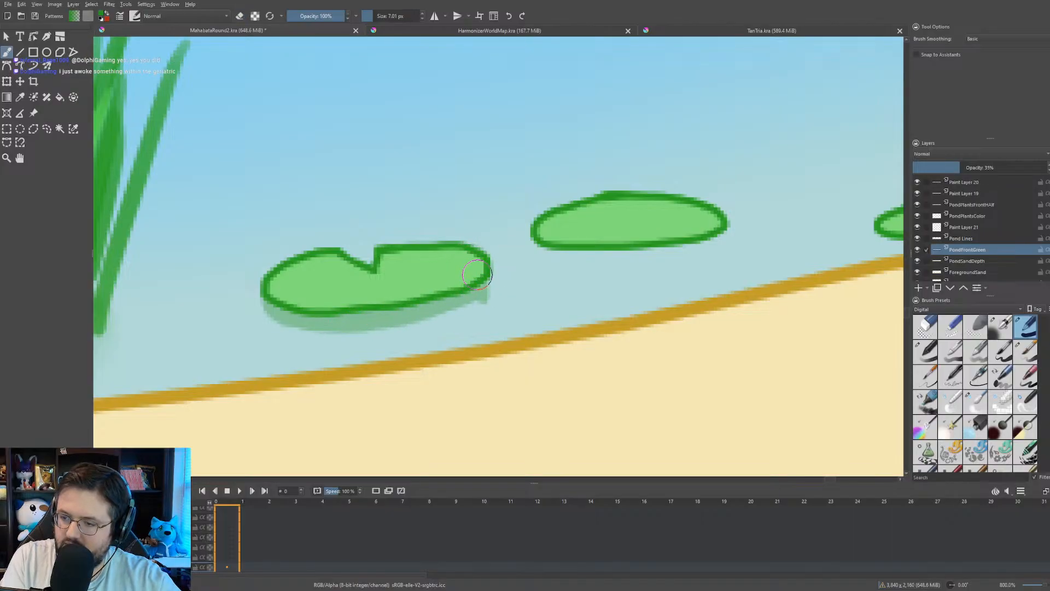
mouse_move(480, 286)
left_mouse_down()
mouse_move(426, 310)
mouse_move(452, 279)
mouse_move(469, 292)
mouse_move(503, 275)
mouse_move(463, 322)
left_mouse_up()
key("e")
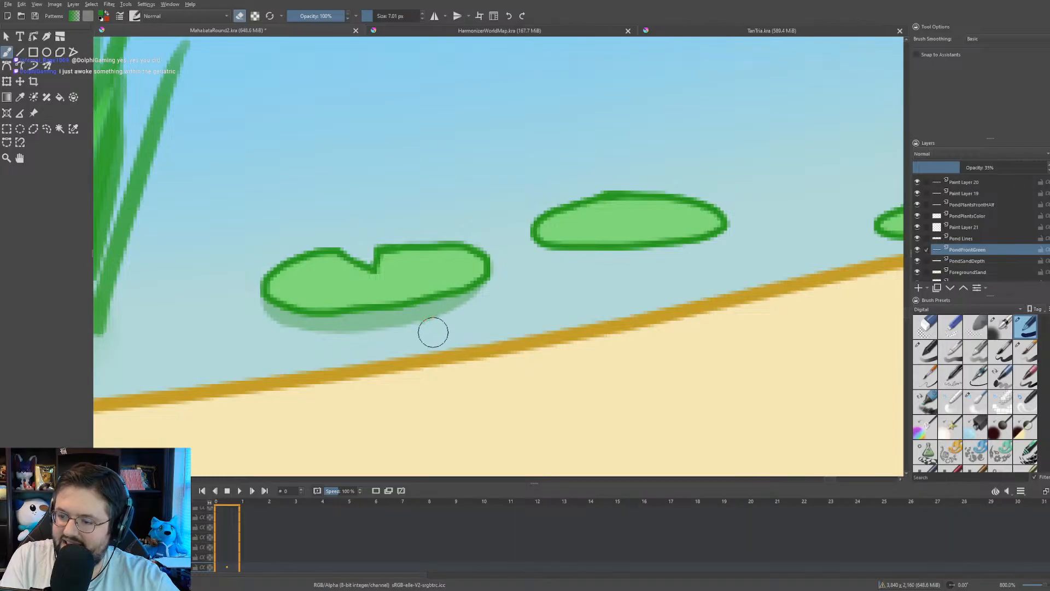
key("e")
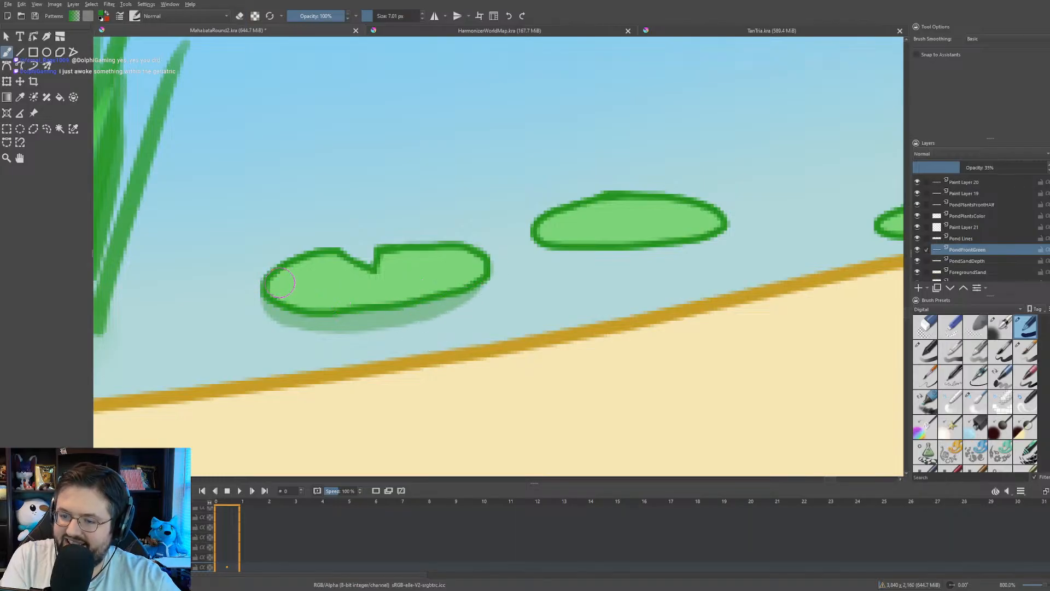
mouse_move(280, 282)
left_mouse_down()
mouse_move(267, 314)
mouse_move(284, 326)
mouse_move(309, 323)
left_mouse_up()
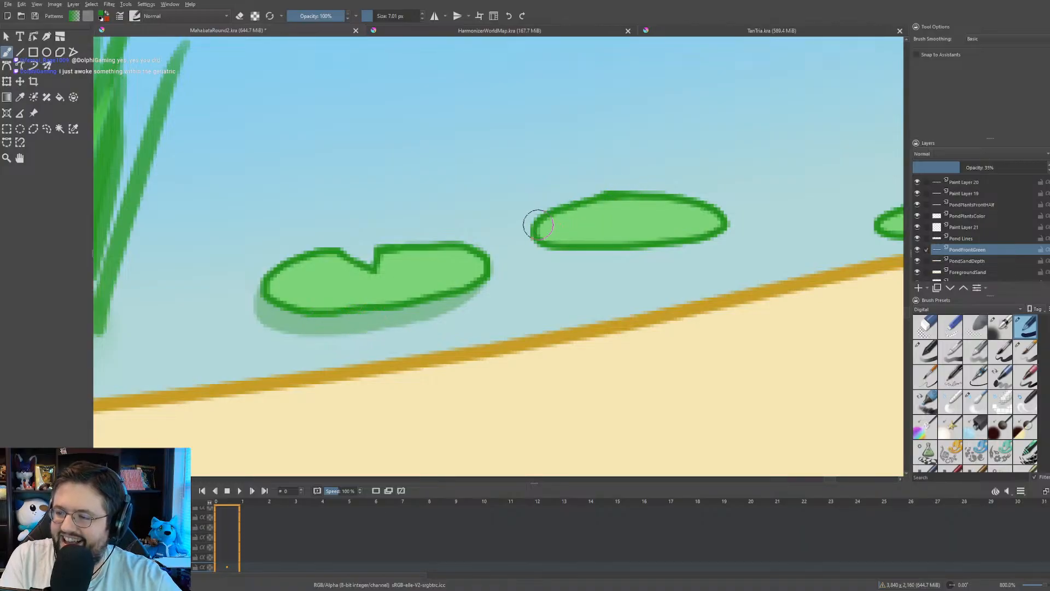
- Paint a shadow under the middle of the three shoreline lily pads and trim its lower edge with the eraser
mouse_move(553, 227)
left_mouse_down()
mouse_move(541, 232)
mouse_move(545, 251)
mouse_move(576, 261)
mouse_move(635, 260)
mouse_move(692, 243)
mouse_move(714, 218)
mouse_move(721, 224)
mouse_move(712, 239)
mouse_move(592, 264)
left_mouse_up()
key("e")
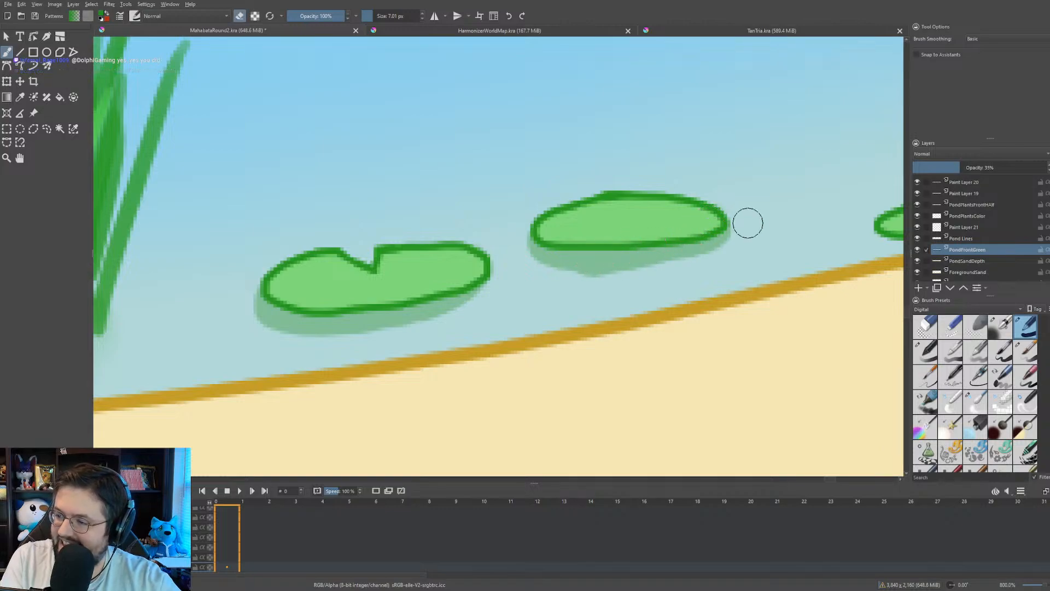
mouse_move(748, 223)
left_mouse_down()
mouse_move(707, 257)
mouse_move(565, 283)
left_mouse_up()
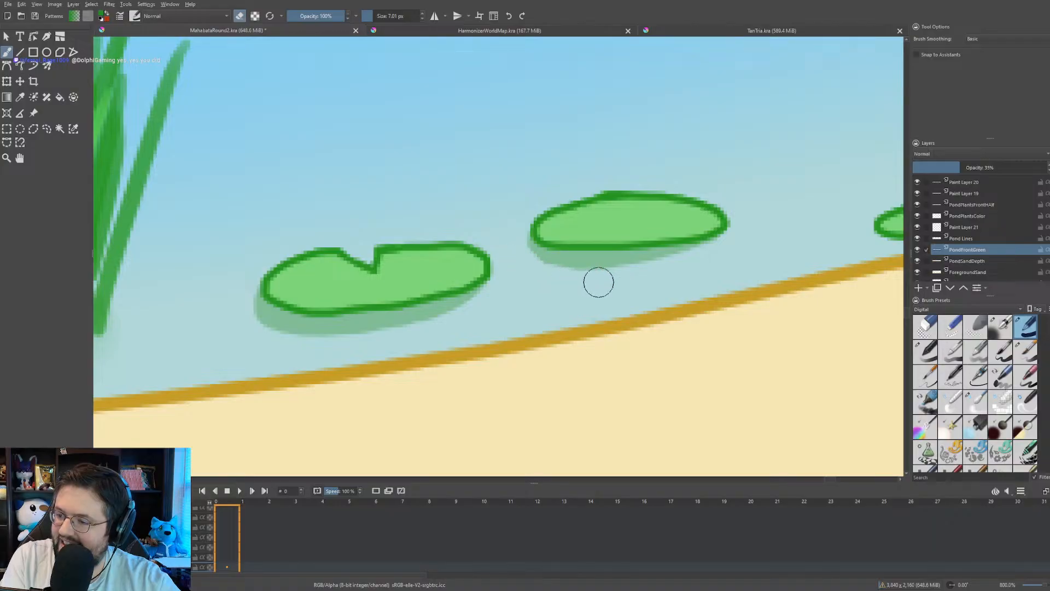
key("e")
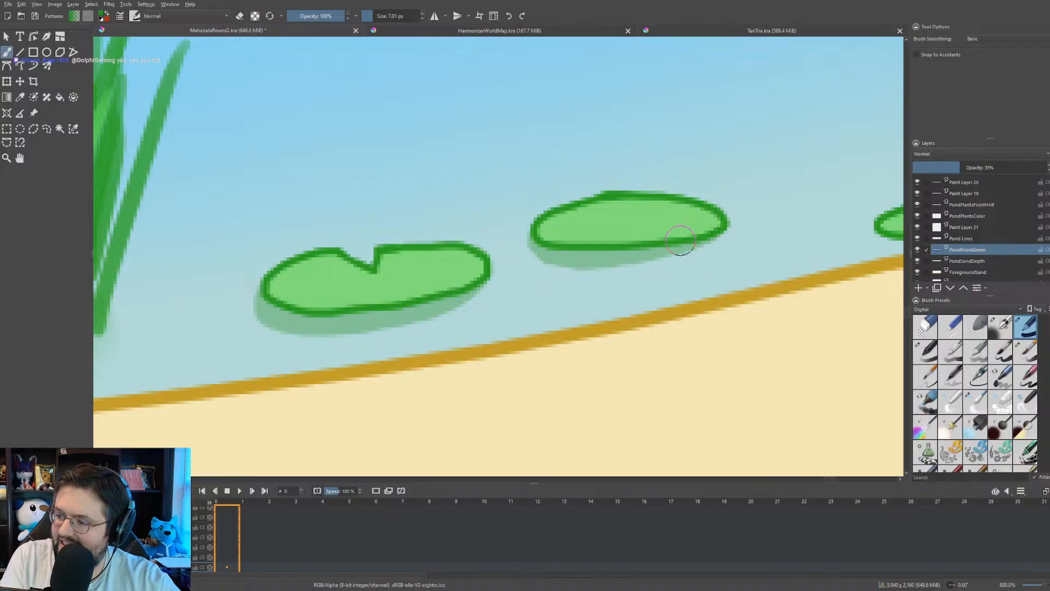
- Paint a shadow beneath the rightmost lily pad, filling the gap between the pad and the shoreline
scroll(576, 209, "down", 2)
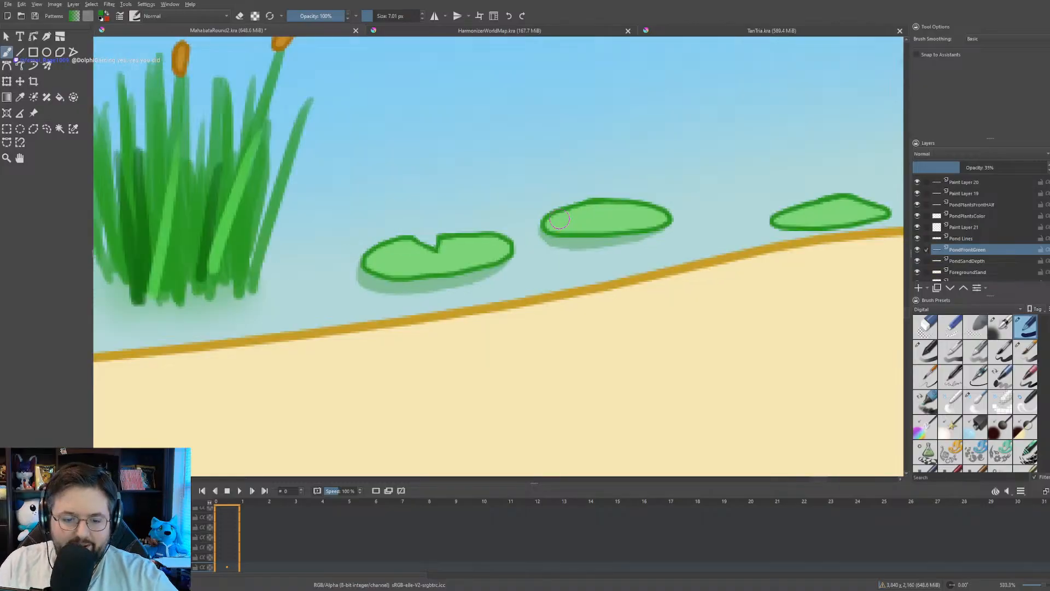
left_click_drag(576, 209, 416, 212)
scroll(416, 211, "up", 2)
left_click_drag(517, 189, 450, 188)
scroll(516, 176, "up", 1)
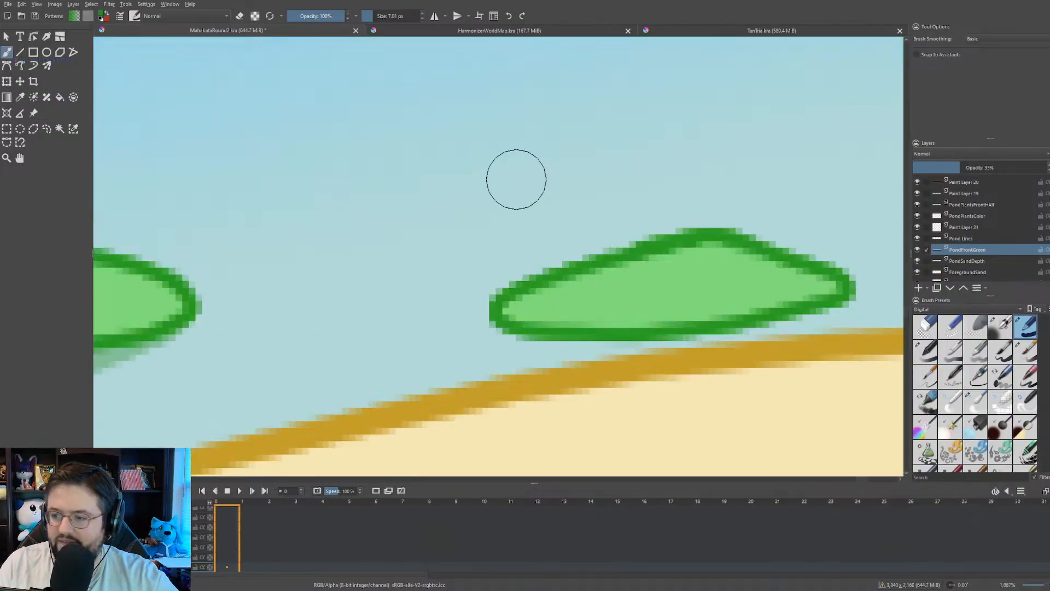
scroll(673, 216, "up", 1)
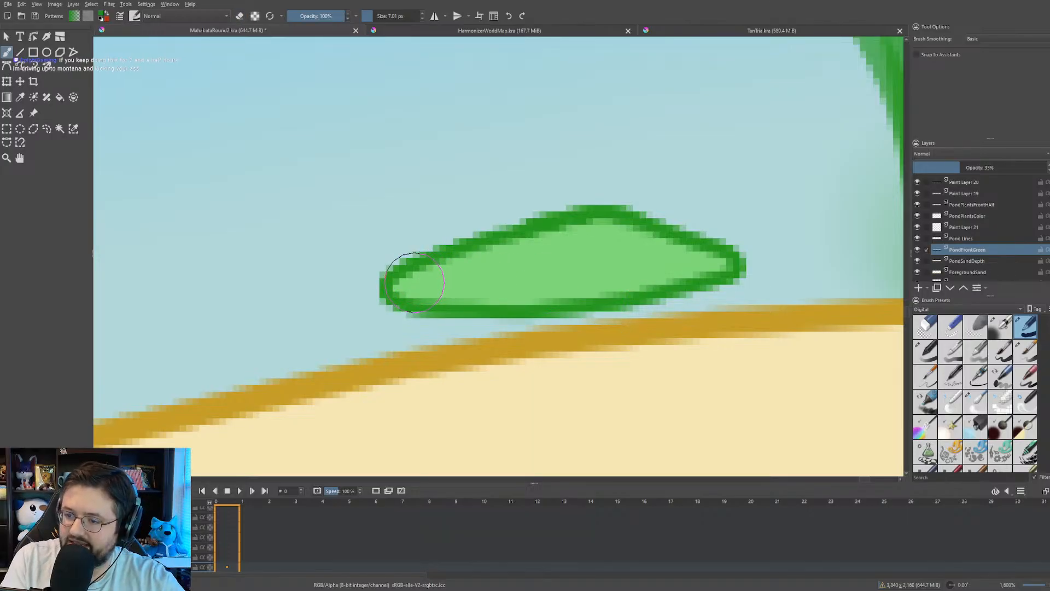
mouse_move(414, 282)
left_mouse_down()
mouse_move(391, 293)
mouse_move(438, 326)
left_mouse_up()
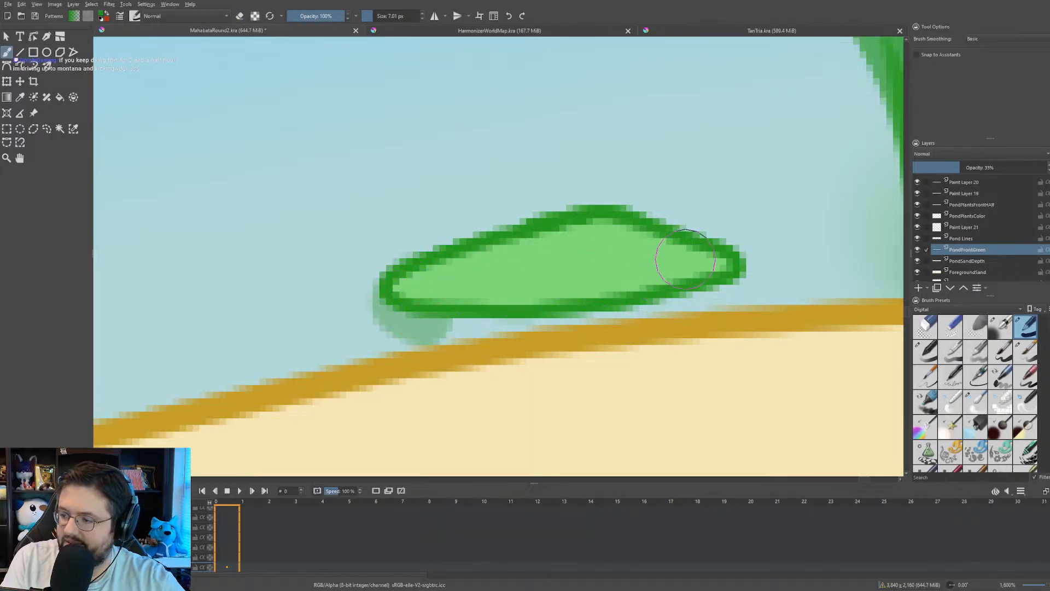
mouse_move(714, 246)
left_mouse_down()
mouse_move(640, 296)
mouse_move(588, 307)
mouse_move(412, 314)
left_mouse_up()
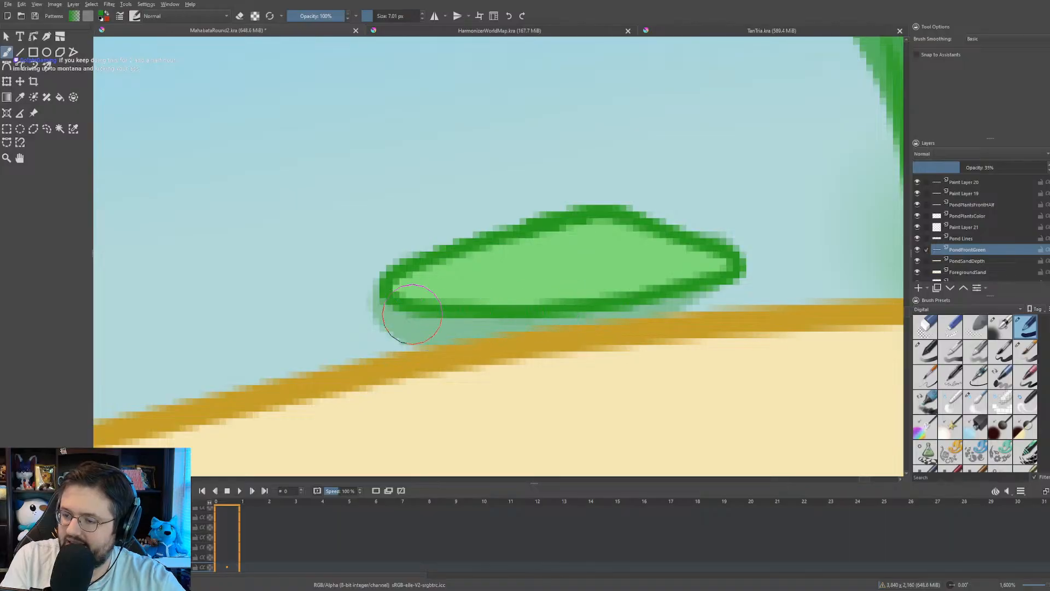
key("e")
- Paint a shadow along the lower edge of the oval lily pad between the two middle reed clumps
key("minus")
key("minus")
key("minus")
key("minus")
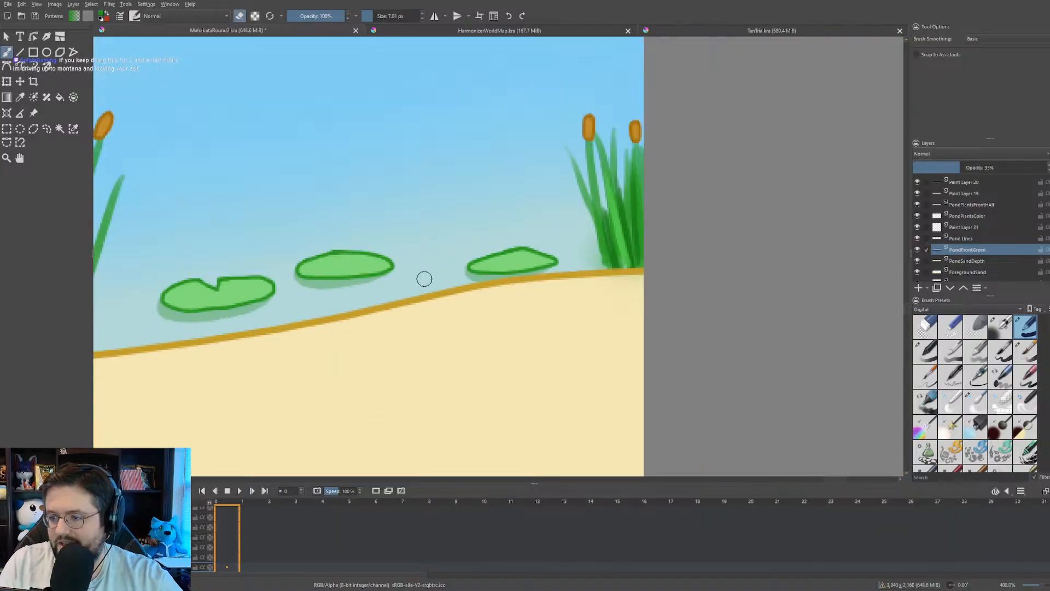
scroll(258, 279, "down", 1)
left_click_drag(257, 279, 646, 201)
scroll(335, 279, "down", 1)
scroll(385, 202, "up", 4)
scroll(399, 333, "up", 2)
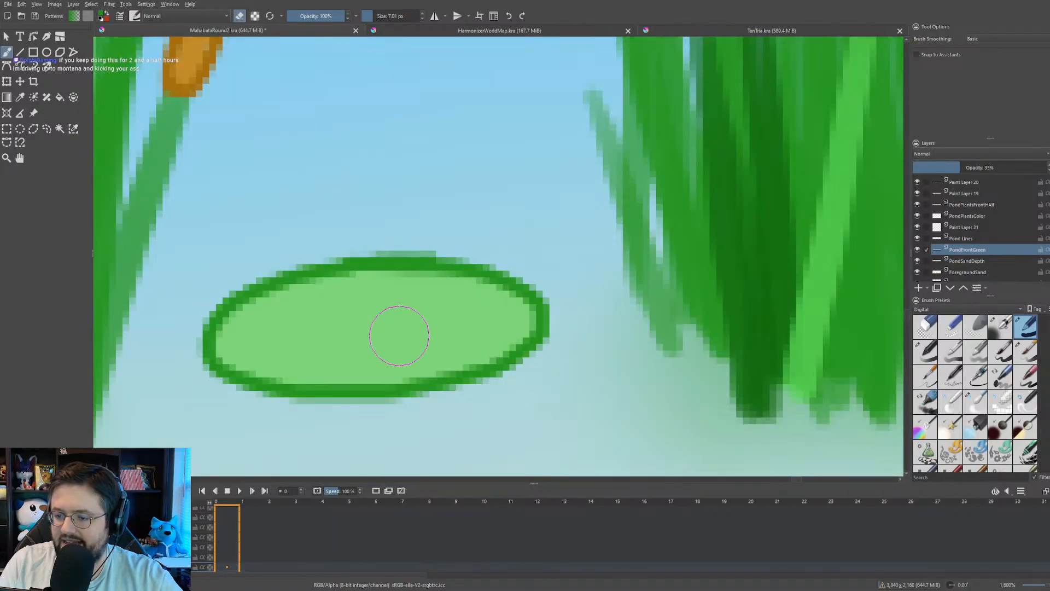
scroll(489, 257, "down", 1)
key("e")
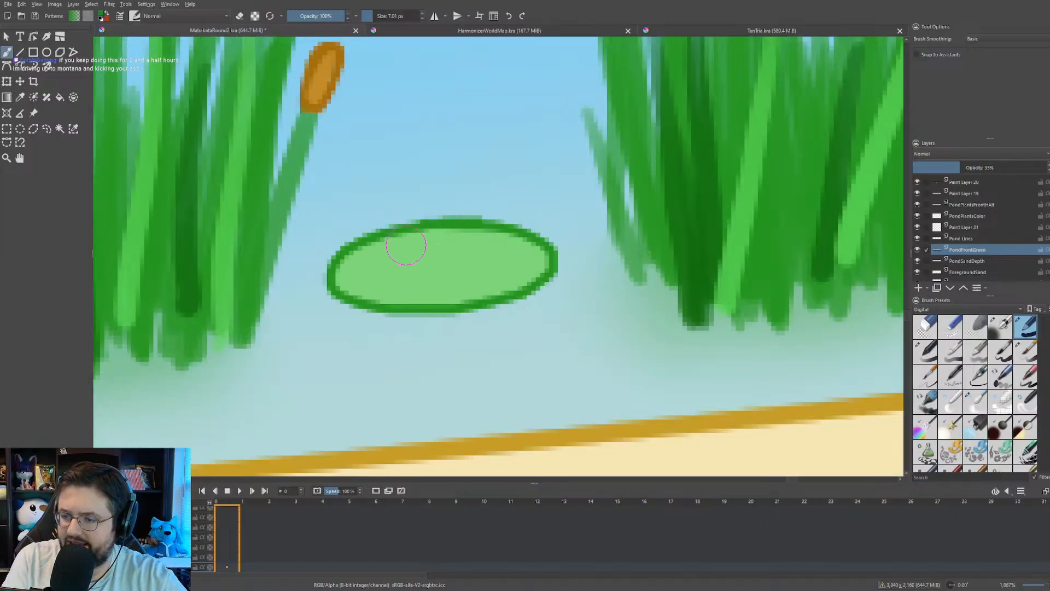
mouse_move(346, 271)
left_mouse_down()
mouse_move(340, 301)
mouse_move(381, 314)
left_mouse_up()
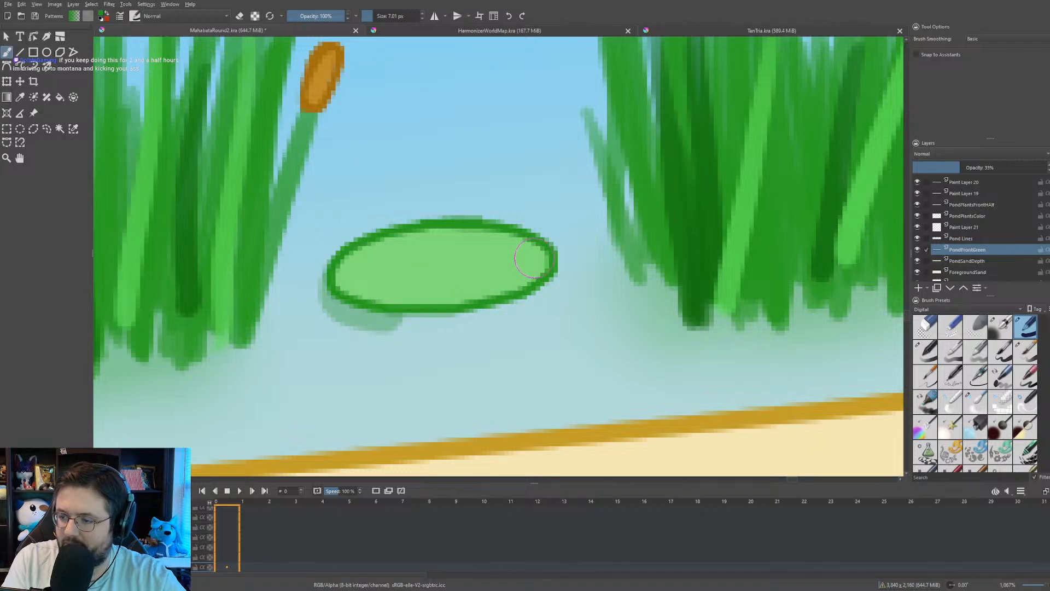
mouse_move(549, 276)
left_mouse_down()
mouse_move(491, 303)
mouse_move(411, 320)
mouse_move(357, 309)
mouse_move(336, 284)
left_mouse_up()
- Paint shadows under the notched lily pad and the neighbouring oval pad on the left side of the middle reed clumps
scroll(274, 262, "down", 3)
left_click_drag(219, 244, 564, 211)
scroll(428, 188, "up", 3)
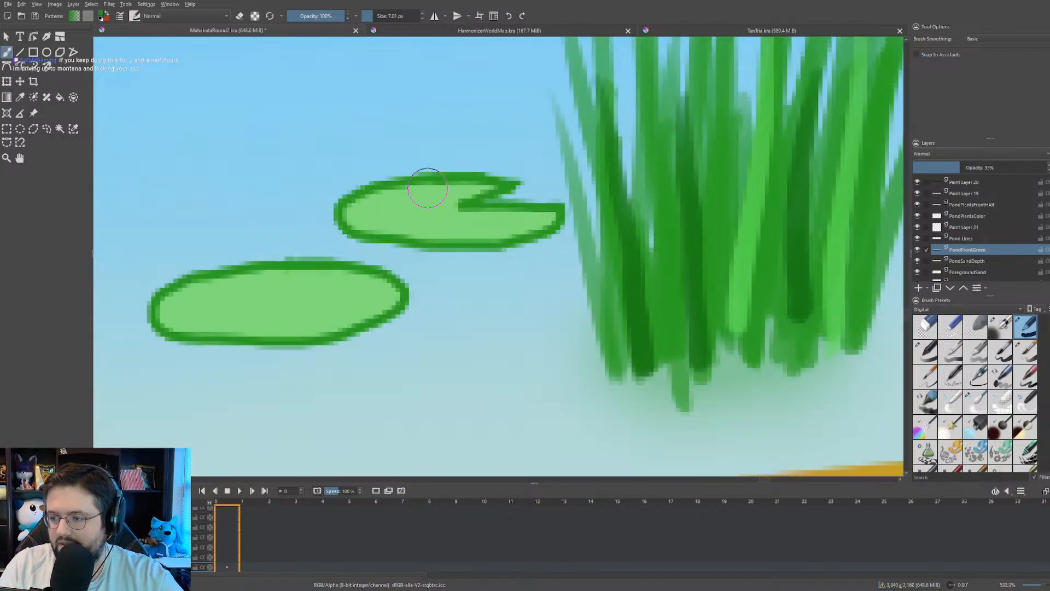
left_click_drag(373, 179, 448, 190)
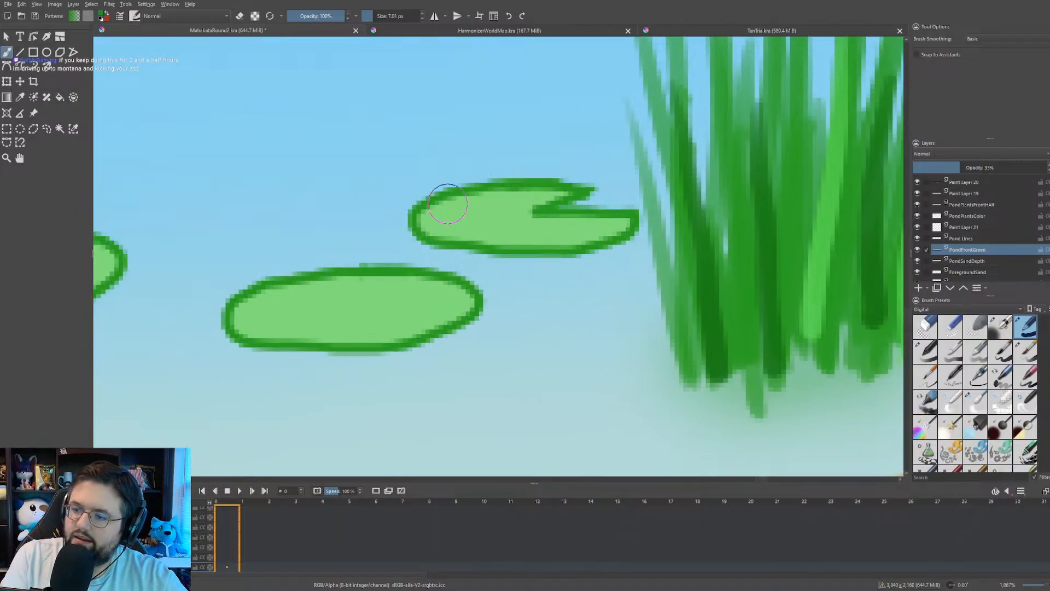
mouse_move(423, 198)
left_mouse_down()
mouse_move(416, 228)
mouse_move(434, 250)
left_mouse_up()
mouse_move(605, 230)
left_mouse_down()
mouse_move(610, 246)
mouse_move(553, 254)
mouse_move(481, 253)
mouse_move(429, 235)
left_mouse_up()
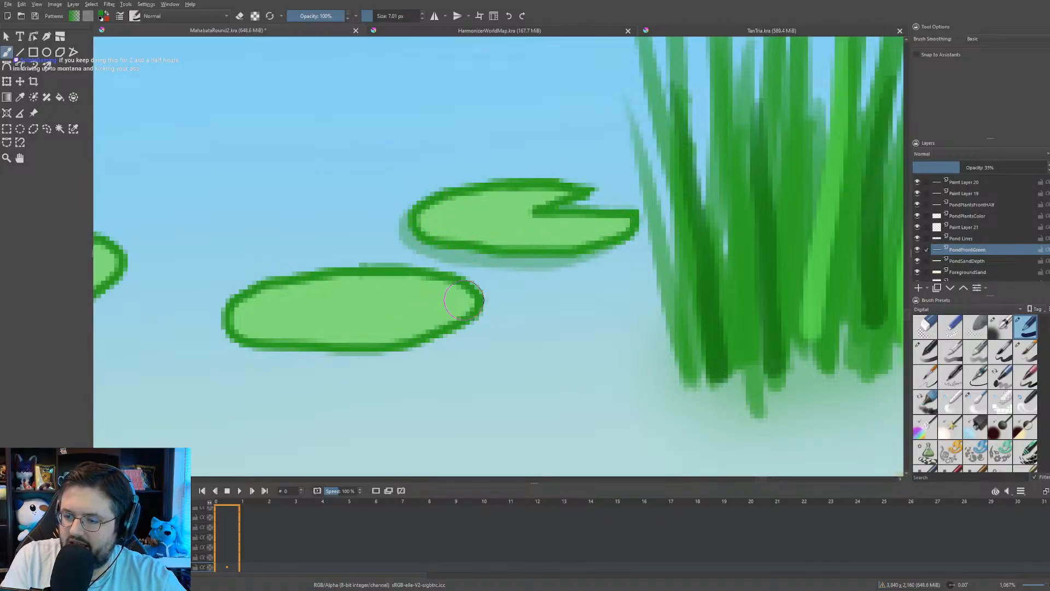
mouse_move(447, 328)
left_mouse_down()
mouse_move(407, 344)
mouse_move(298, 349)
mouse_move(237, 343)
mouse_move(225, 310)
left_mouse_up()
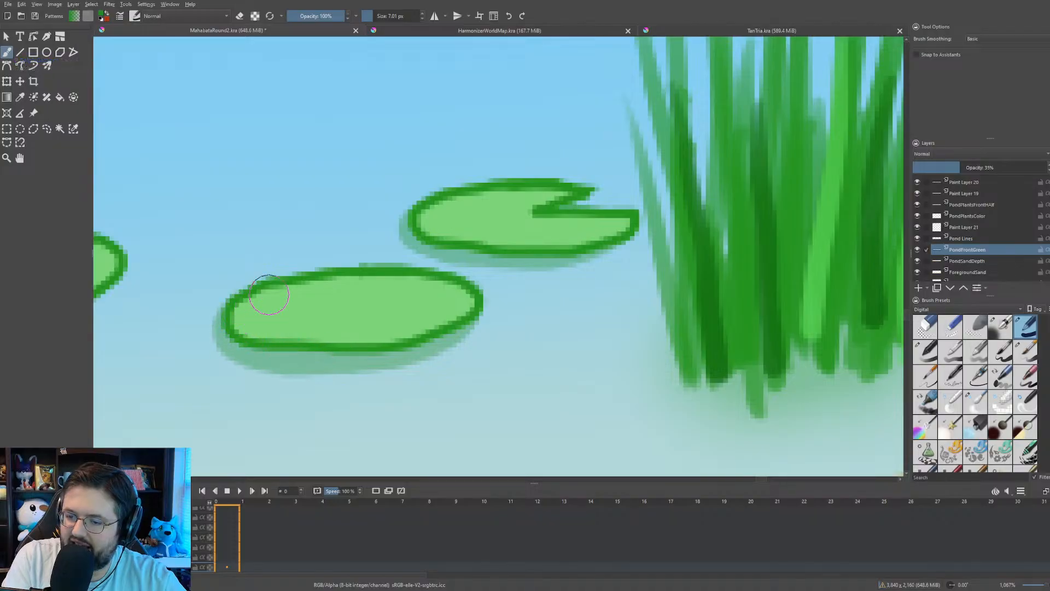
- Paint shadows inside the notch and along the lower edge of the lily pad just right of the large reed clump
scroll(268, 294, "down", 2)
left_click_drag(291, 296, 548, 263)
scroll(553, 271, "up", 2)
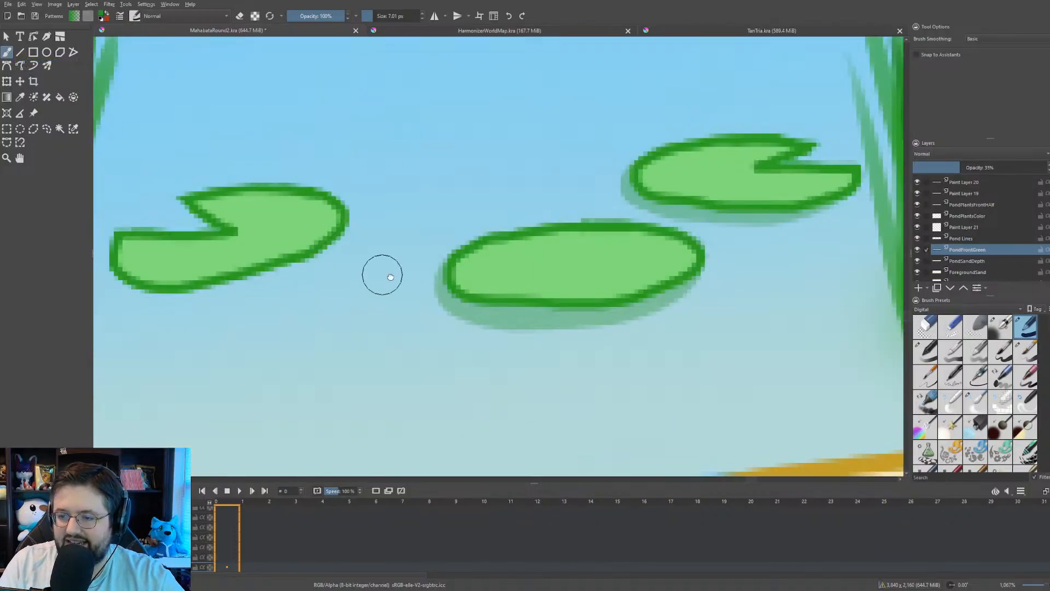
left_click_drag(382, 275, 545, 271)
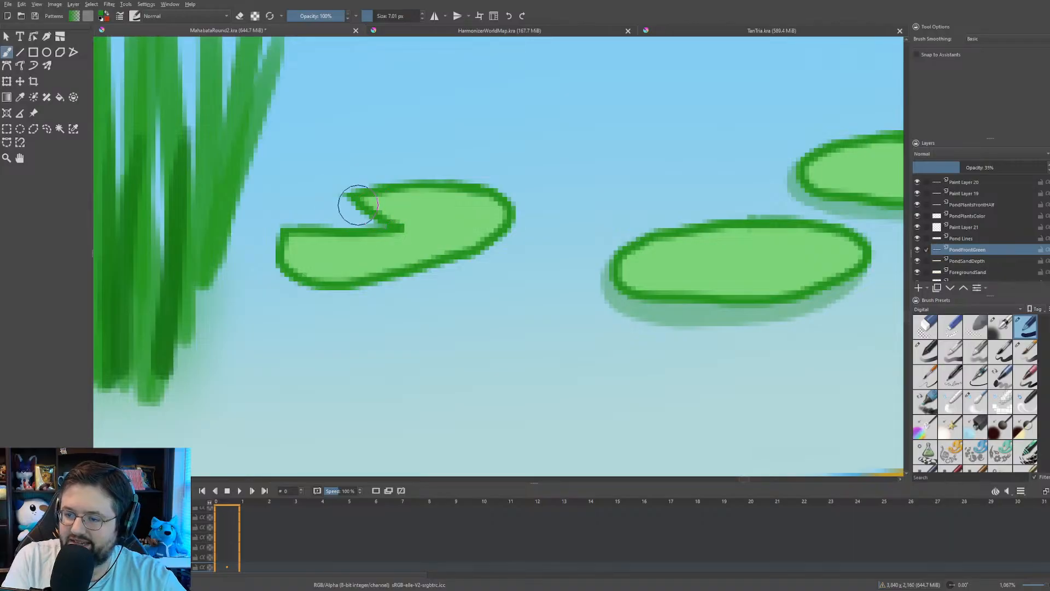
mouse_move(360, 209)
left_mouse_down()
mouse_move(373, 226)
mouse_move(337, 214)
left_mouse_up()
key("e")
key("e")
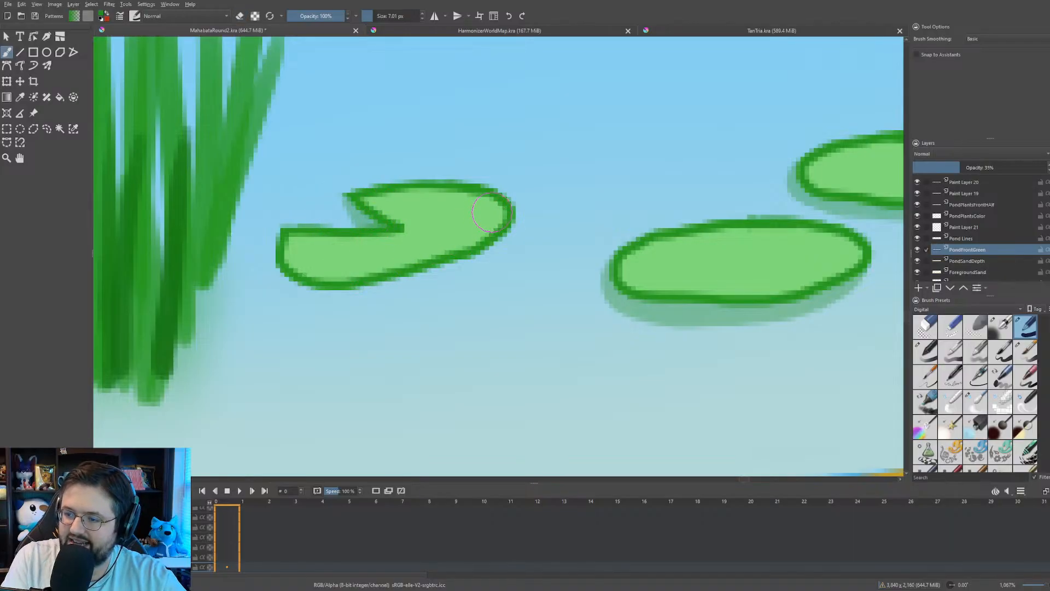
mouse_move(481, 238)
left_mouse_down()
mouse_move(443, 263)
mouse_move(339, 288)
mouse_move(292, 277)
mouse_move(286, 255)
left_mouse_up()
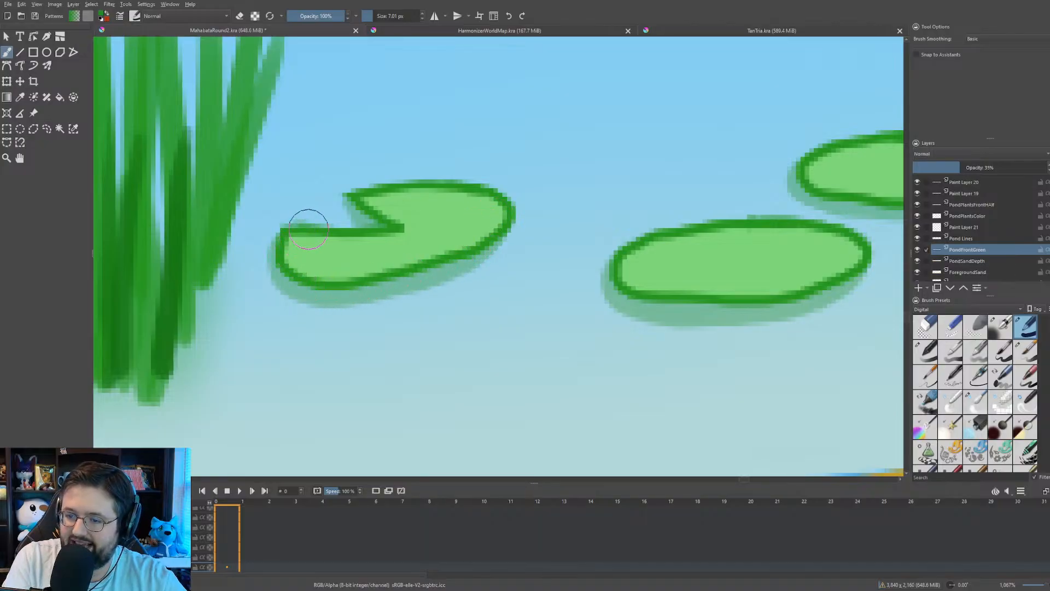
- Paint a translucent shadow beneath the lily pad partly hidden behind the palm trunk, along its lower edge up to the trunk
scroll(351, 191, "down", 4)
scroll(300, 239, "down", 5)
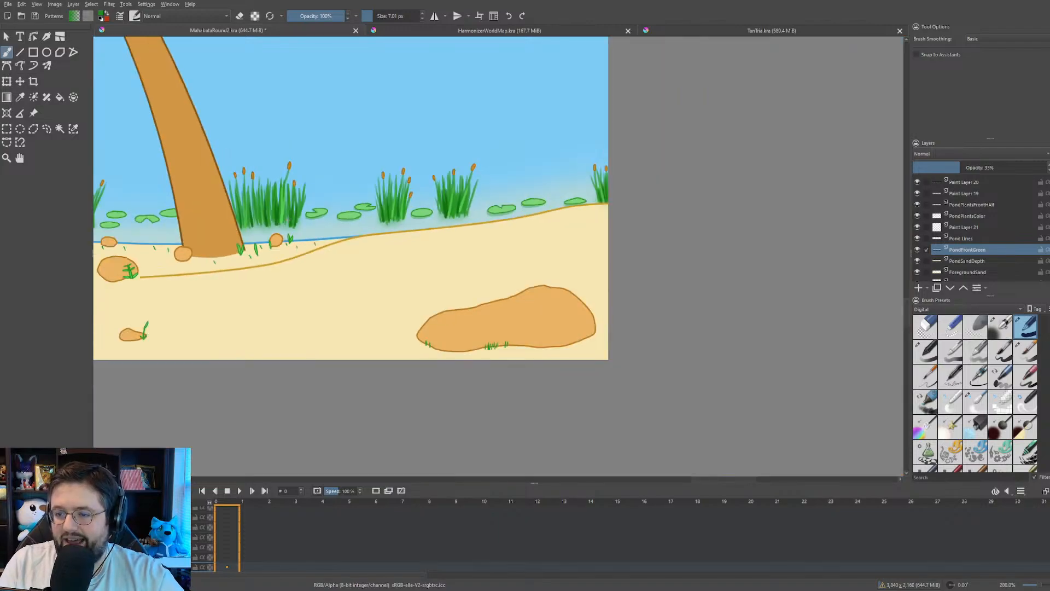
scroll(364, 266, "up", 8)
scroll(364, 266, "up", 2)
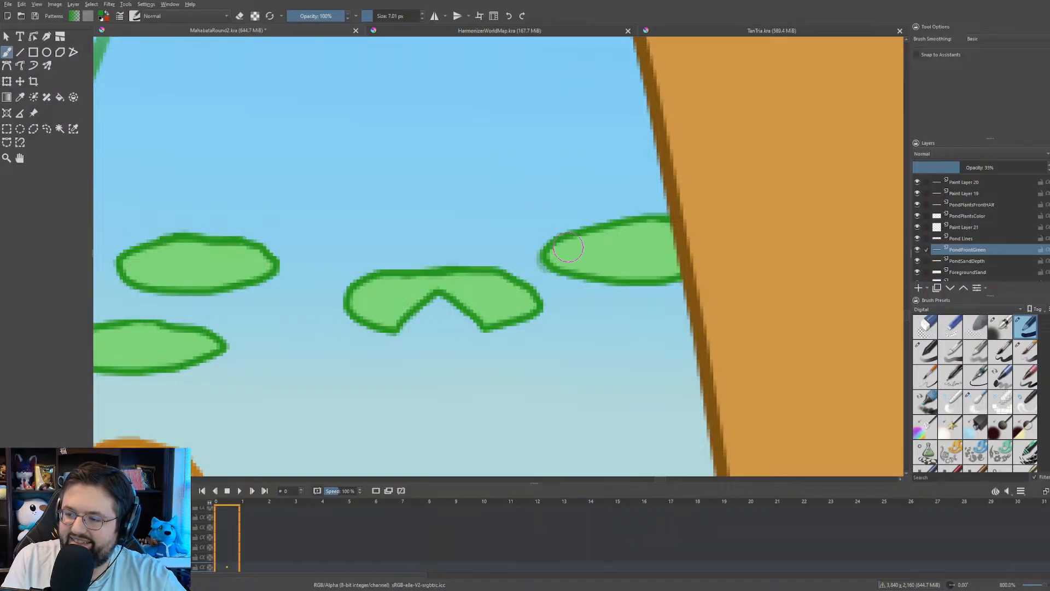
left_click_drag(551, 265, 684, 292)
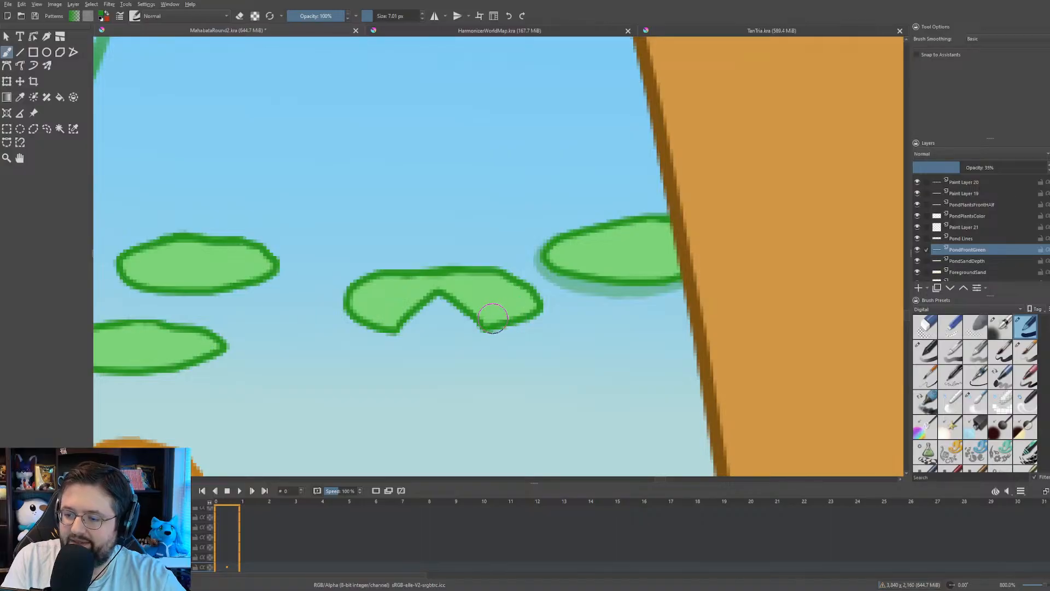
- Paint shadows inside the notch and under both lobes of the notched lily pad near the trunk, erasing the excess around the outer edge
left_click_drag(492, 318, 438, 295)
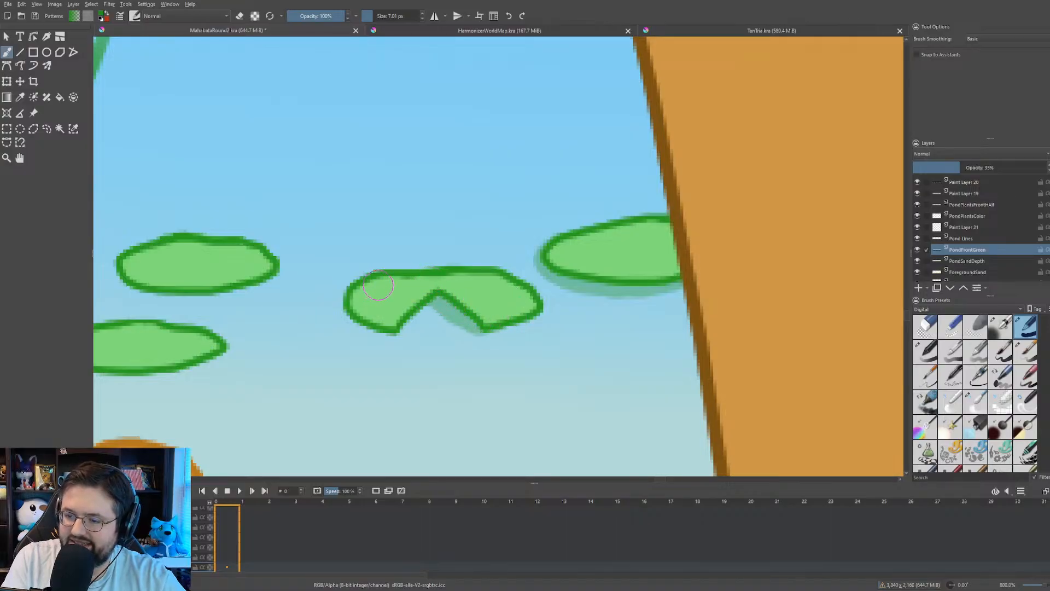
mouse_move(354, 295)
left_mouse_down()
mouse_move(350, 318)
mouse_move(375, 330)
left_mouse_up()
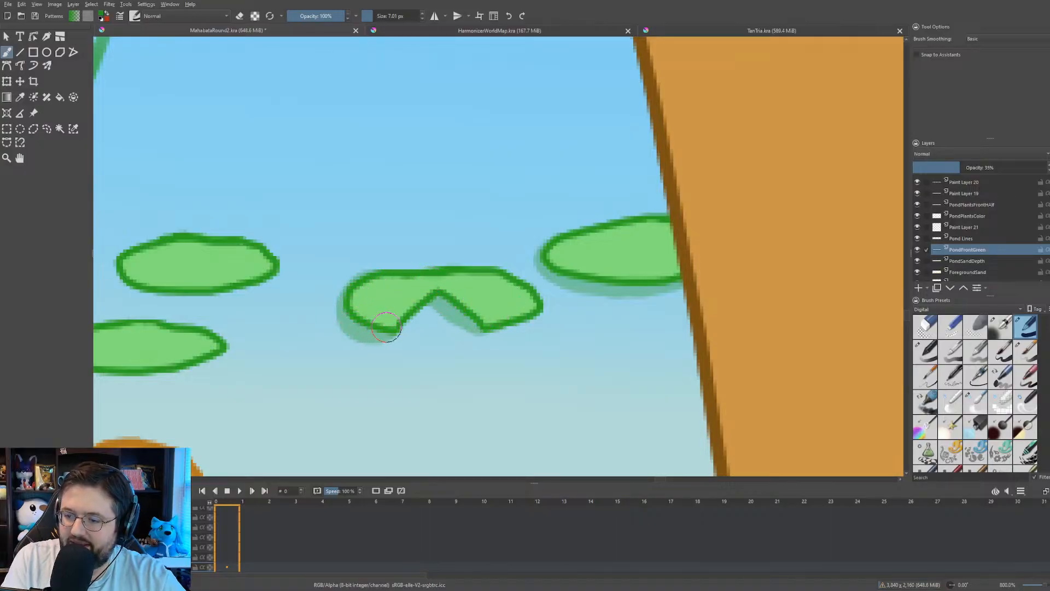
key("e")
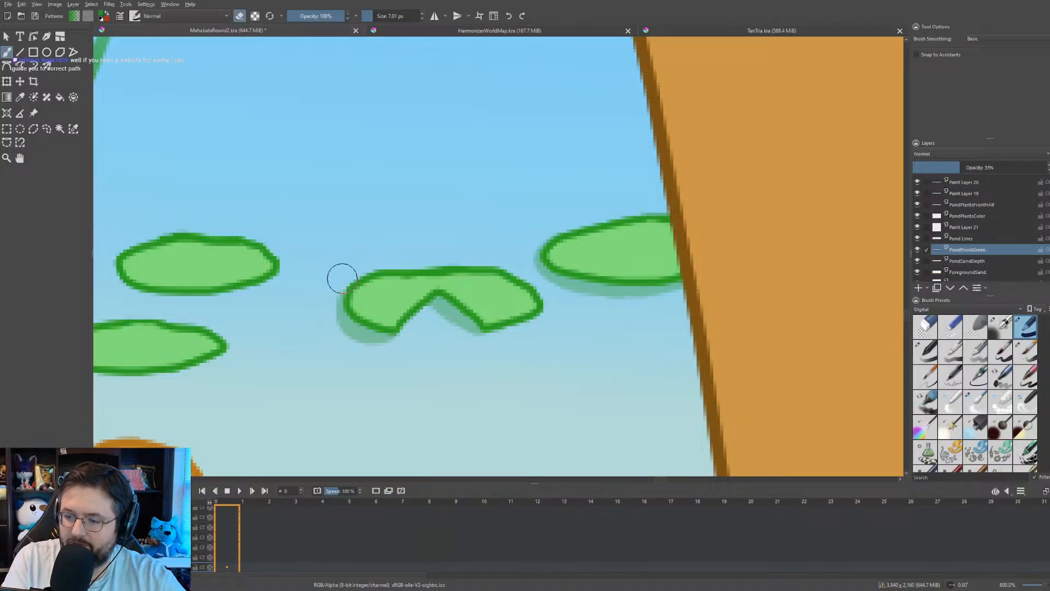
mouse_move(340, 277)
left_mouse_down()
mouse_move(326, 330)
mouse_move(339, 346)
left_mouse_up()
mouse_move(324, 309)
left_mouse_down()
mouse_move(338, 338)
mouse_move(378, 356)
left_mouse_up()
key("e")
mouse_move(528, 303)
left_mouse_down()
mouse_move(522, 323)
mouse_move(495, 331)
mouse_move(458, 310)
left_mouse_up()
key("e")
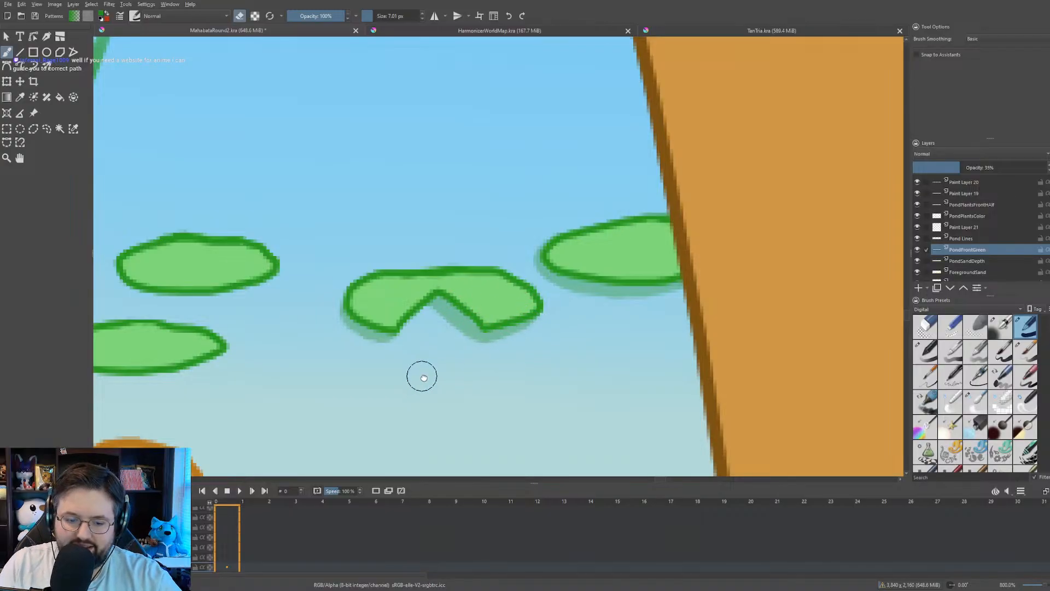
- Paint shadows along the lower edges of the two stacked oval lily pads between the notched pad and the reed clump
mouse_move(230, 370)
left_mouse_down()
mouse_move(462, 286)
mouse_move(426, 311)
mouse_move(429, 274)
mouse_move(490, 301)
mouse_move(478, 293)
left_mouse_up()
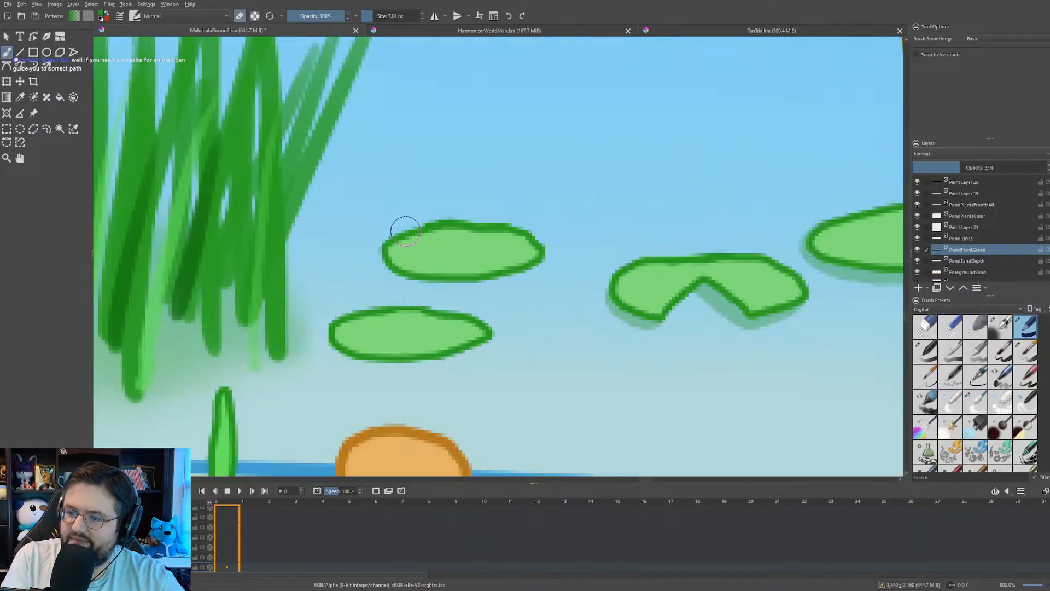
key("e")
mouse_move(392, 254)
left_mouse_down()
mouse_move(386, 269)
mouse_move(449, 282)
mouse_move(526, 256)
left_mouse_up()
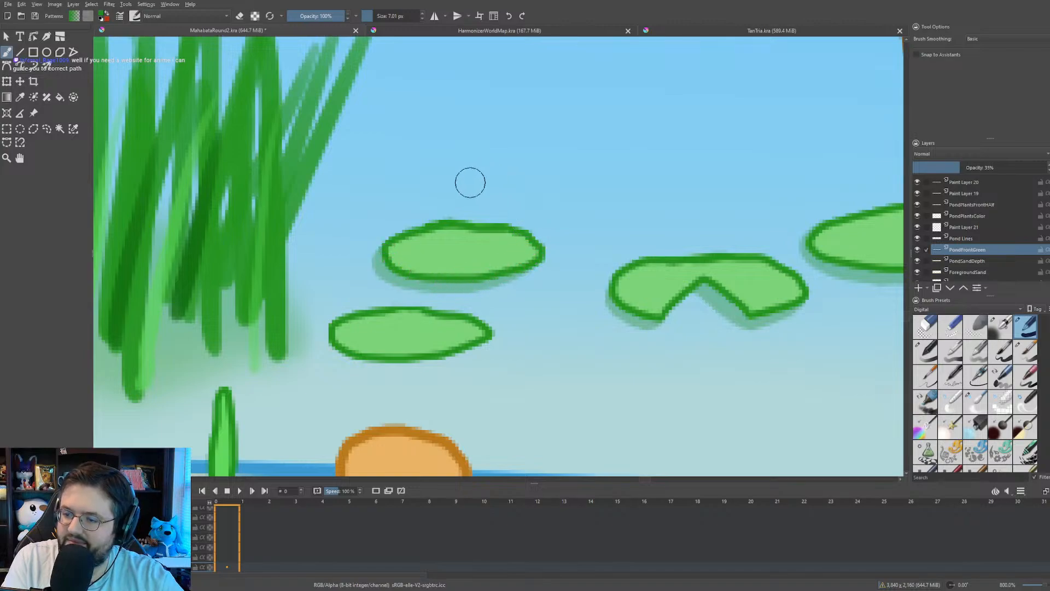
mouse_move(346, 326)
left_mouse_down()
mouse_move(327, 342)
mouse_move(350, 362)
mouse_move(407, 366)
mouse_move(460, 345)
left_mouse_up()
key("e")
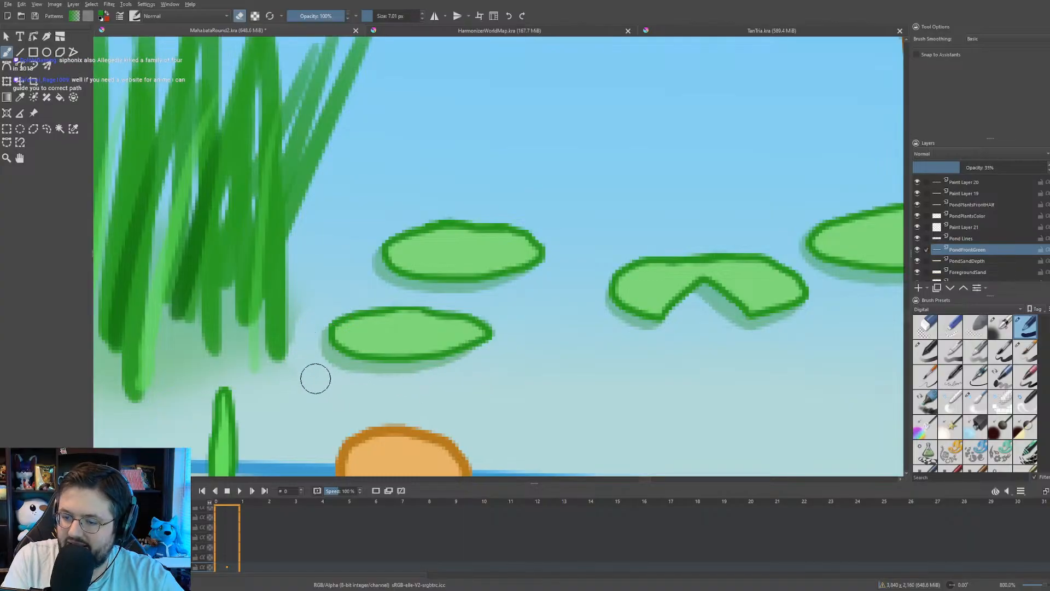
- Paint a shadow beneath the notched lily pad in the group on the other side of the large rock
scroll(312, 361, "down", 1)
scroll(312, 361, "down", 1)
left_click_drag(312, 361, 581, 234)
left_click_drag(377, 226, 800, 266)
scroll(399, 187, "up", 2)
left_click_drag(399, 188, 482, 232)
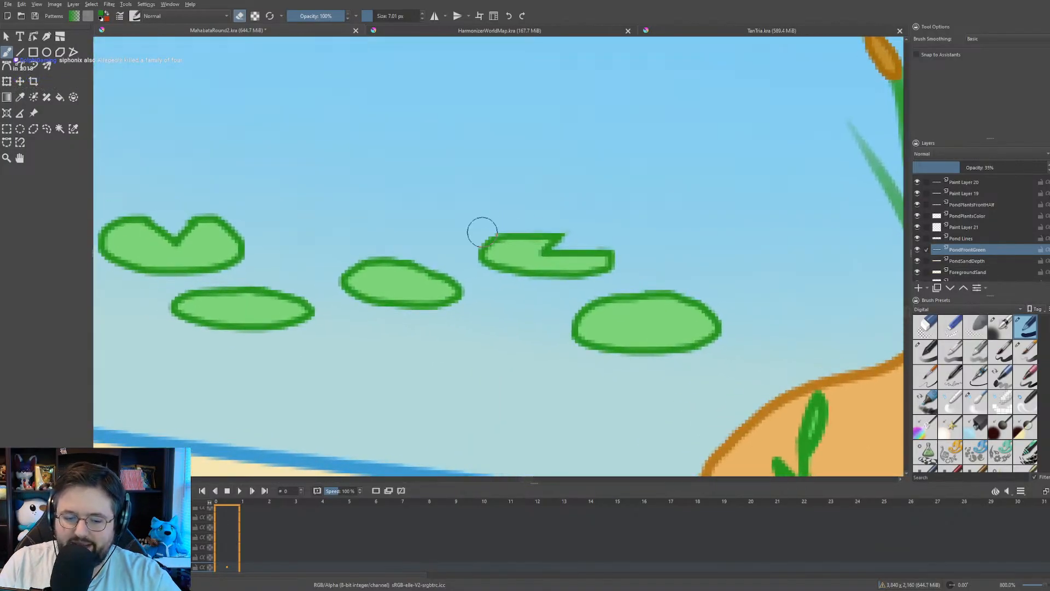
key("e")
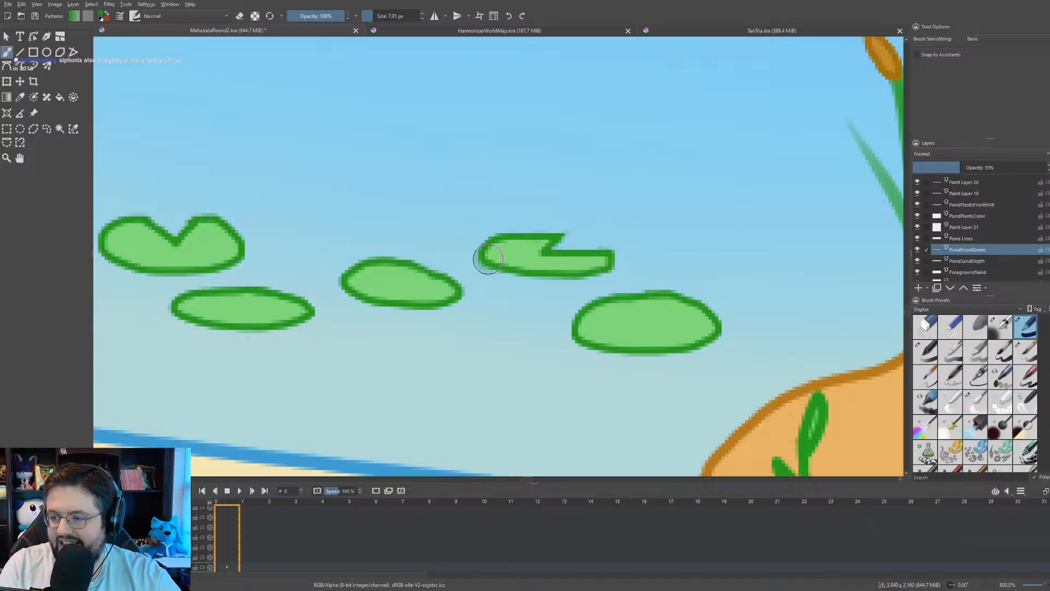
mouse_move(489, 259)
left_mouse_down()
mouse_move(516, 278)
mouse_move(597, 266)
mouse_move(551, 305)
mouse_move(534, 310)
mouse_move(560, 300)
mouse_move(531, 301)
left_mouse_up()
key("e")
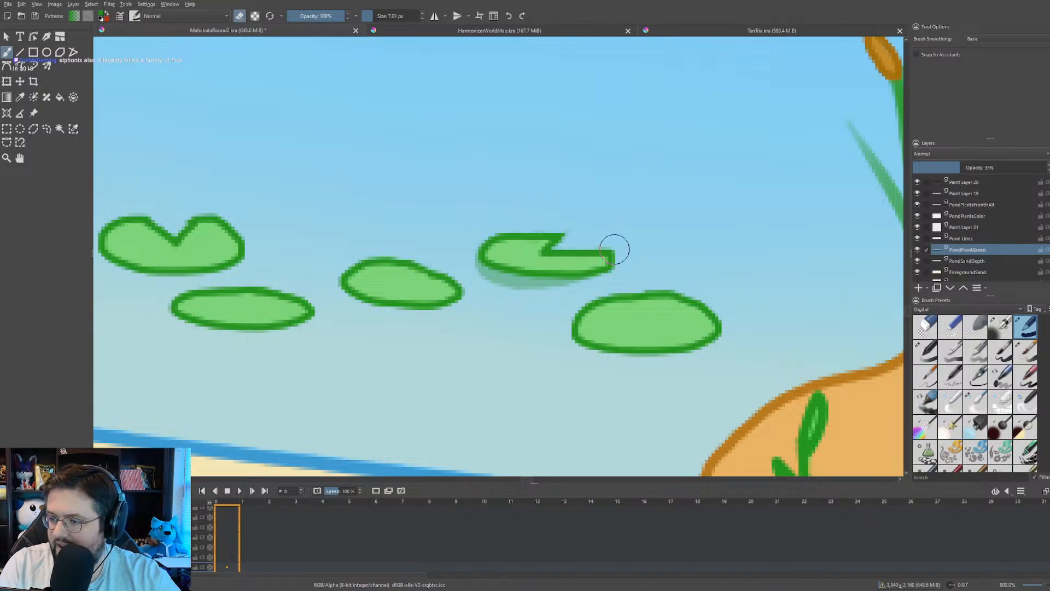
- Paint shadows beneath the large oval lily pad nearest the rock and the smaller oval pad in the middle of the group
key("e")
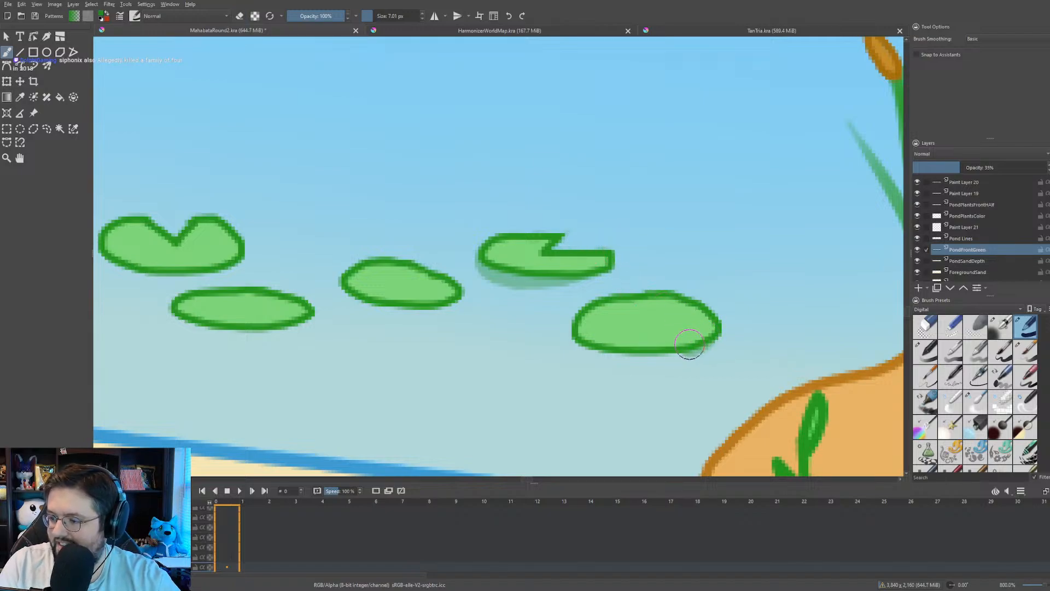
mouse_move(690, 344)
left_mouse_down()
mouse_move(589, 345)
mouse_move(604, 322)
mouse_move(595, 315)
mouse_move(588, 349)
left_mouse_up()
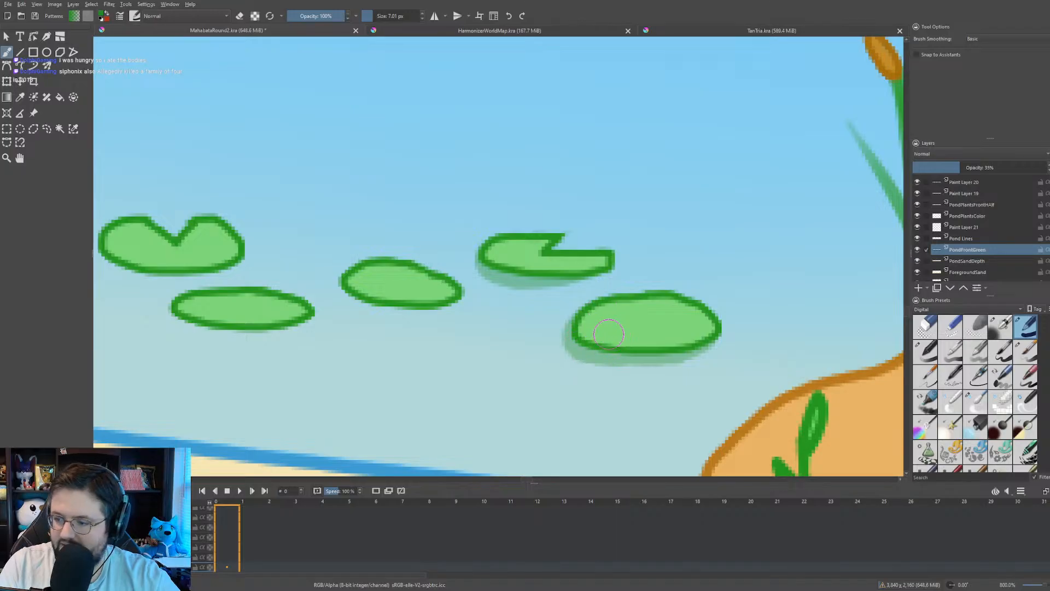
key("e")
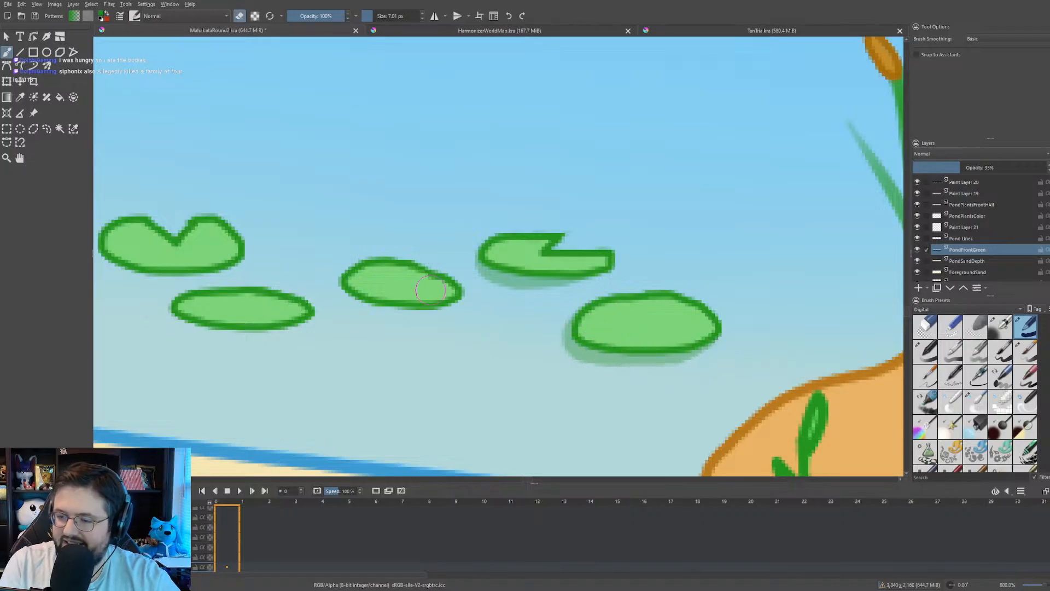
mouse_move(359, 279)
left_mouse_down()
mouse_move(346, 286)
mouse_move(365, 303)
mouse_move(417, 302)
left_mouse_up()
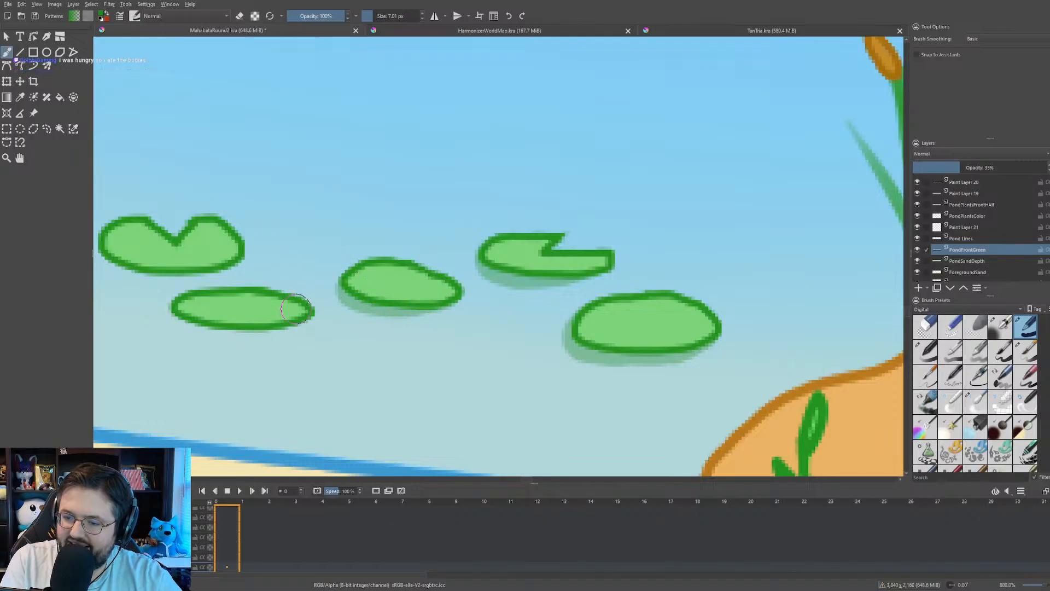
- Paint a shadow beneath the long flat oval lily pad below the heart-shaped one, trimming its edge and building it up again
left_click_drag(219, 324, 175, 309)
key("e")
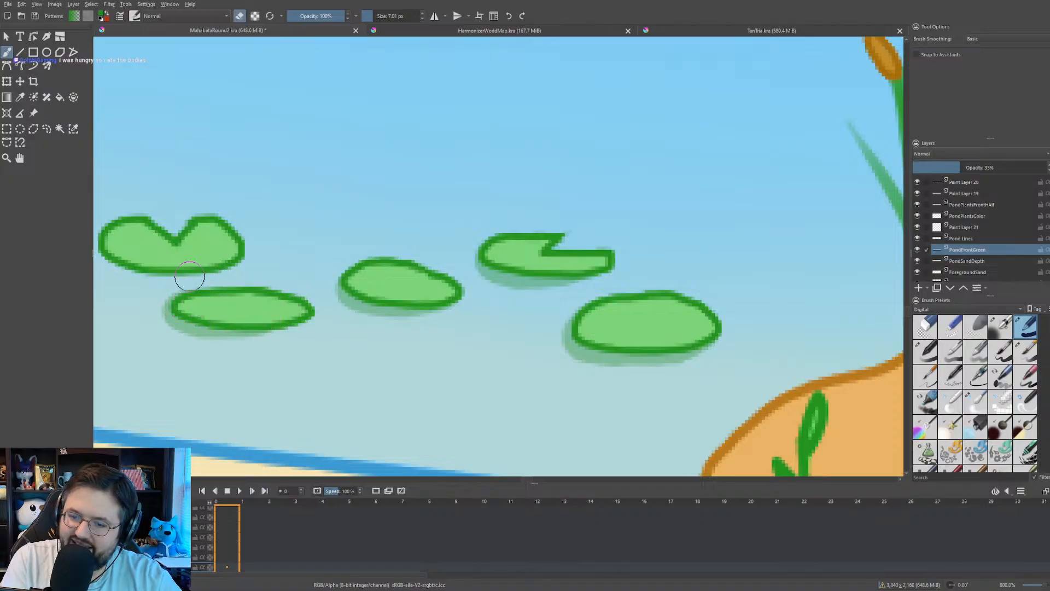
left_click_drag(153, 314, 168, 318)
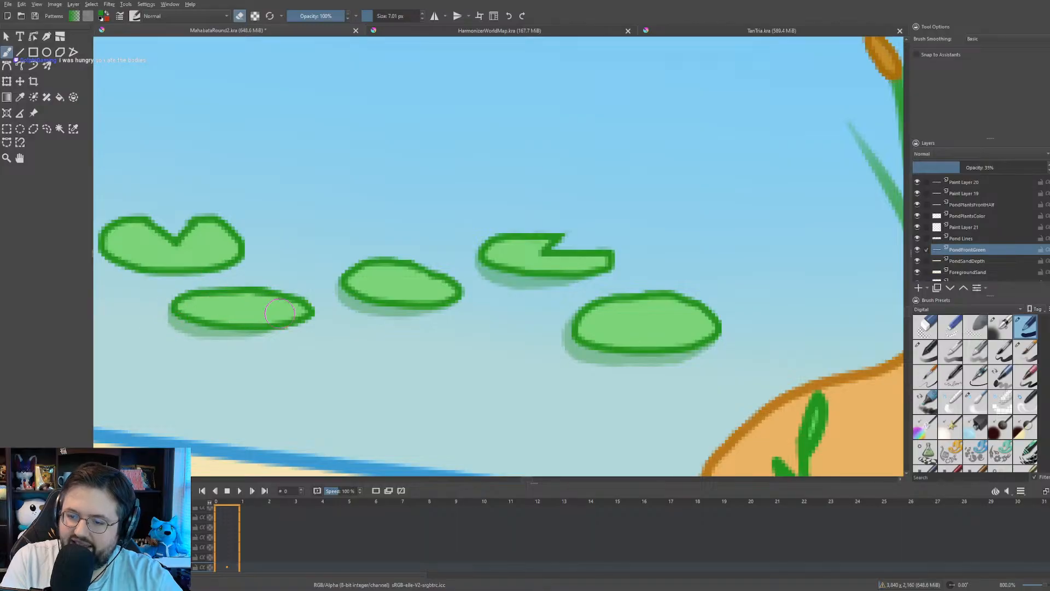
mouse_move(298, 310)
left_mouse_down()
mouse_move(235, 332)
mouse_move(176, 320)
left_mouse_up()
key("e")
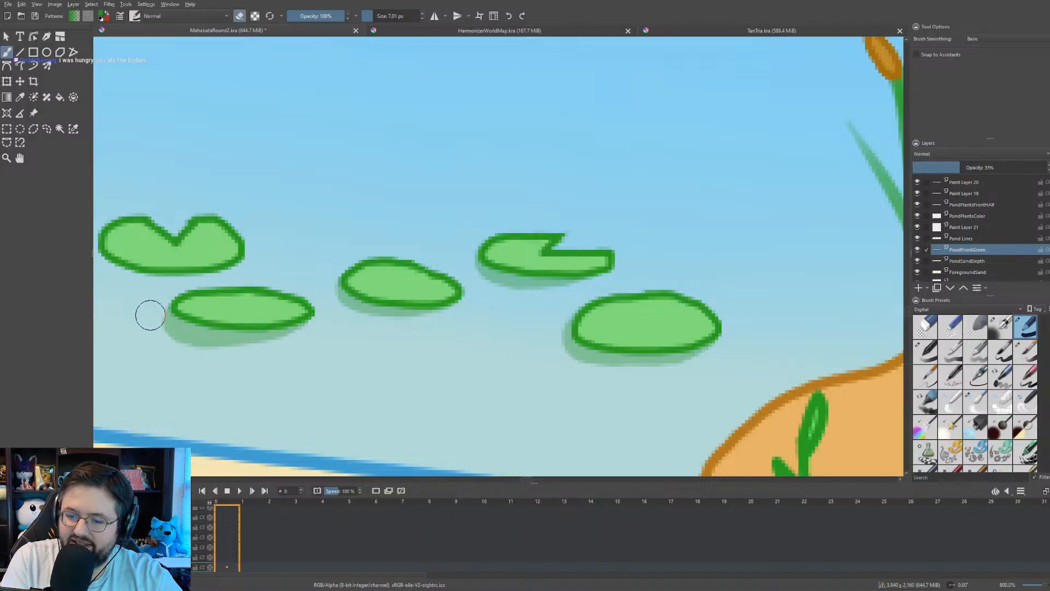
- Paint a shadow around the lower edge of the heart-shaped lily pad beside the reed clump
mouse_move(187, 352)
left_mouse_down()
mouse_move(265, 352)
mouse_move(474, 248)
left_mouse_up()
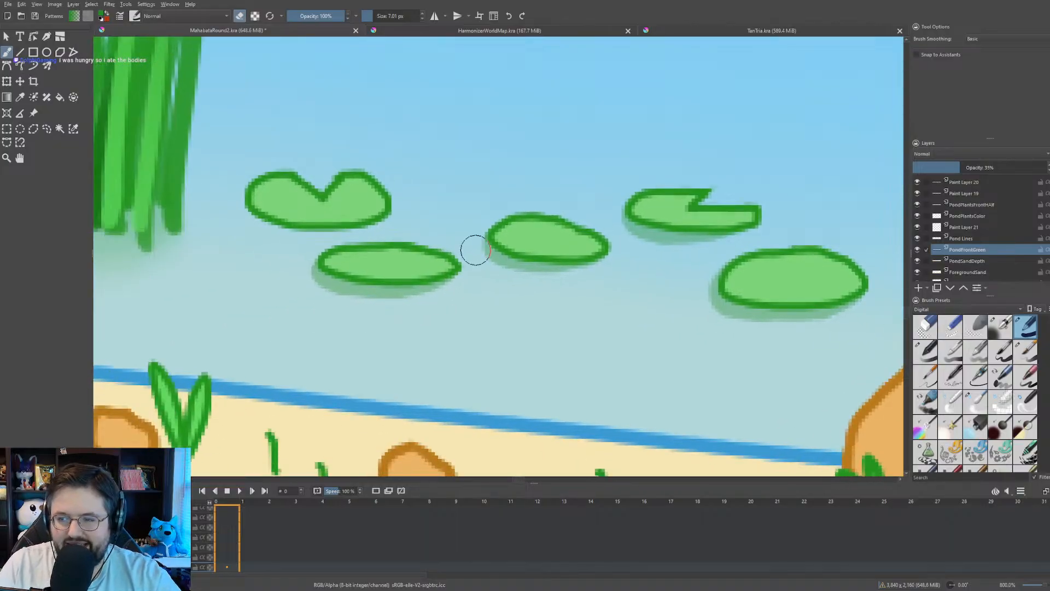
scroll(323, 216, "up", 1)
left_click_drag(323, 216, 438, 237)
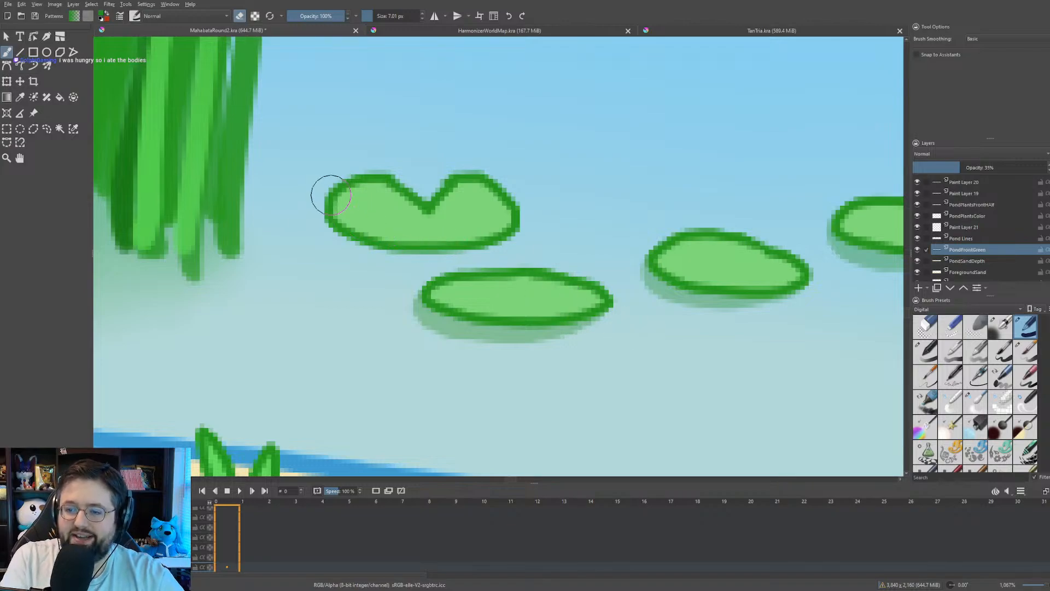
key("e")
mouse_move(342, 199)
left_mouse_down()
mouse_move(354, 237)
mouse_move(395, 244)
mouse_move(489, 215)
mouse_move(499, 223)
mouse_move(428, 252)
mouse_move(368, 250)
mouse_move(334, 207)
left_mouse_up()
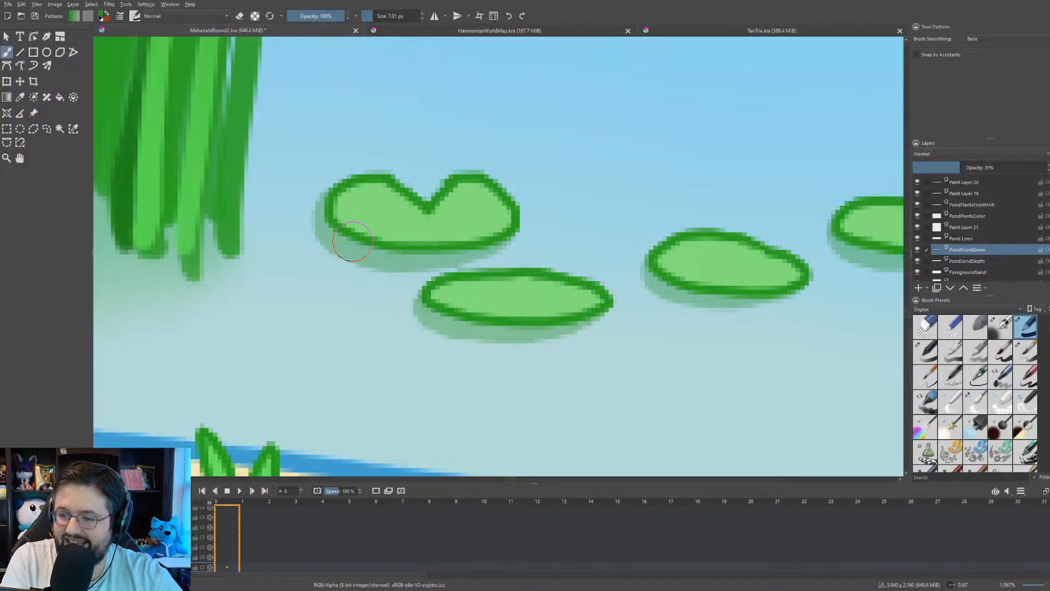
key("e")
- Paint thin shadows inside the notch and under both lobes of the arched lily pad between the two large reed clumps
scroll(342, 199, "down", 5)
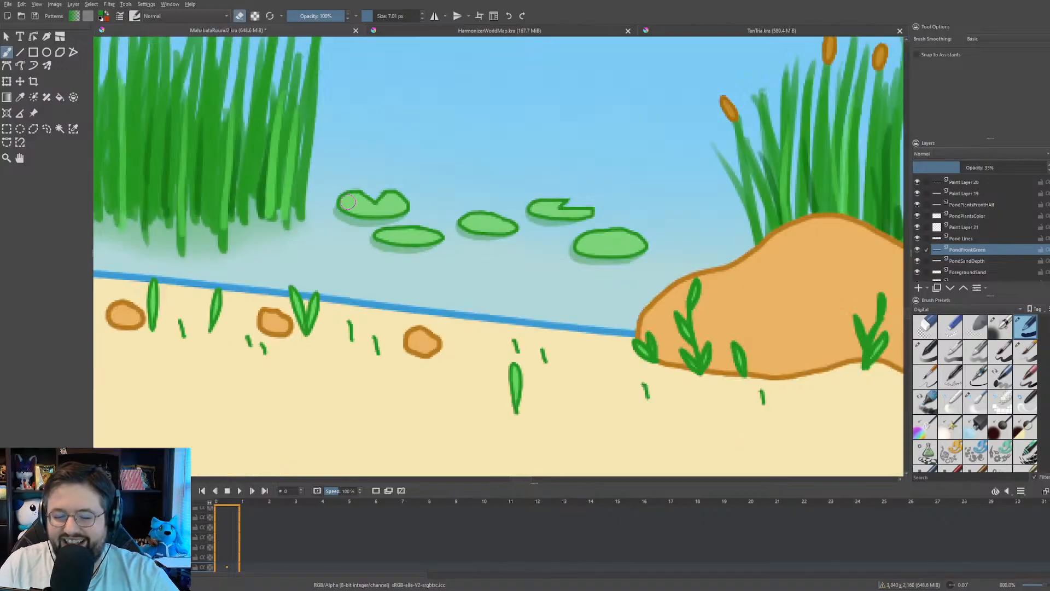
left_click_drag(344, 199, 592, 227)
scroll(429, 240, "up", 4)
left_click_drag(419, 226, 503, 249)
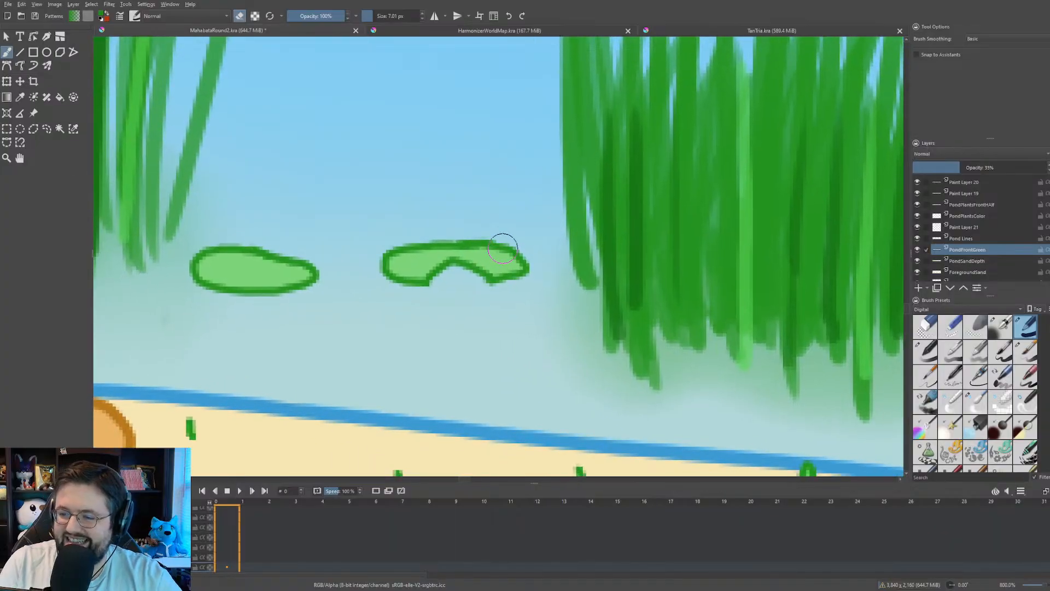
key("e")
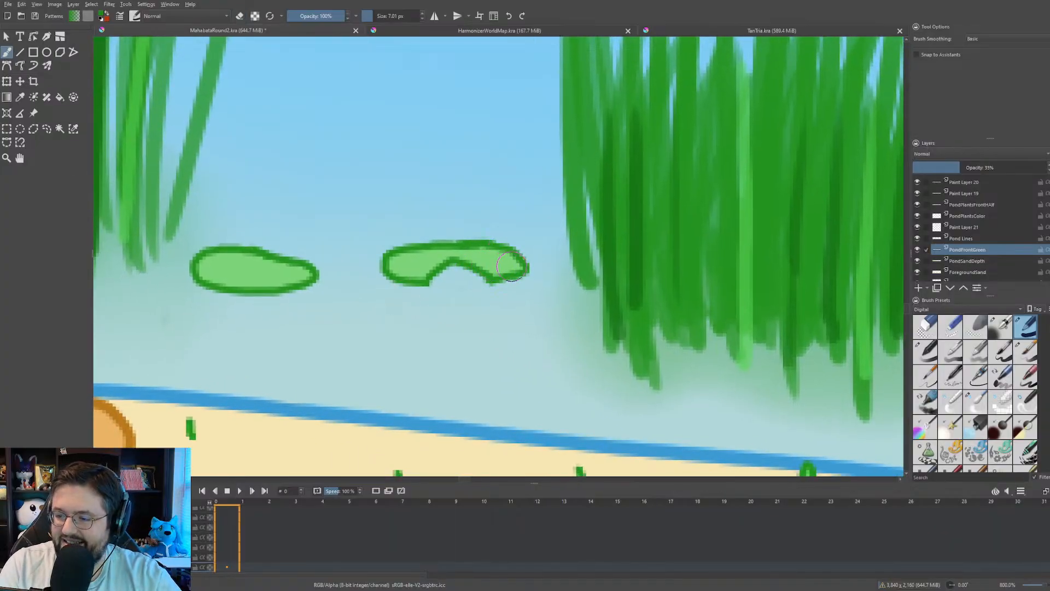
left_click_drag(503, 275, 456, 263)
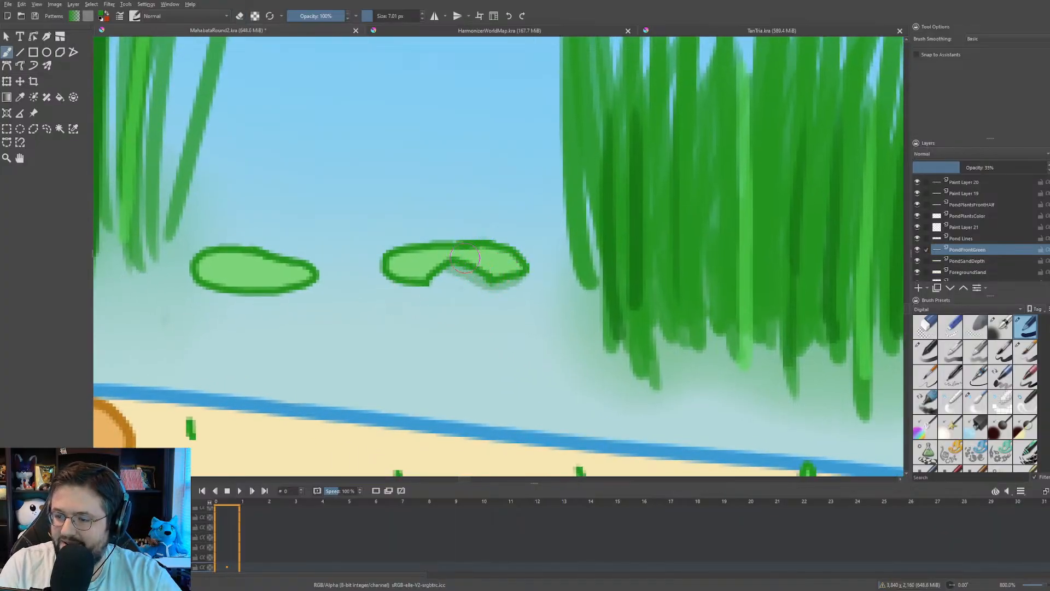
key("e")
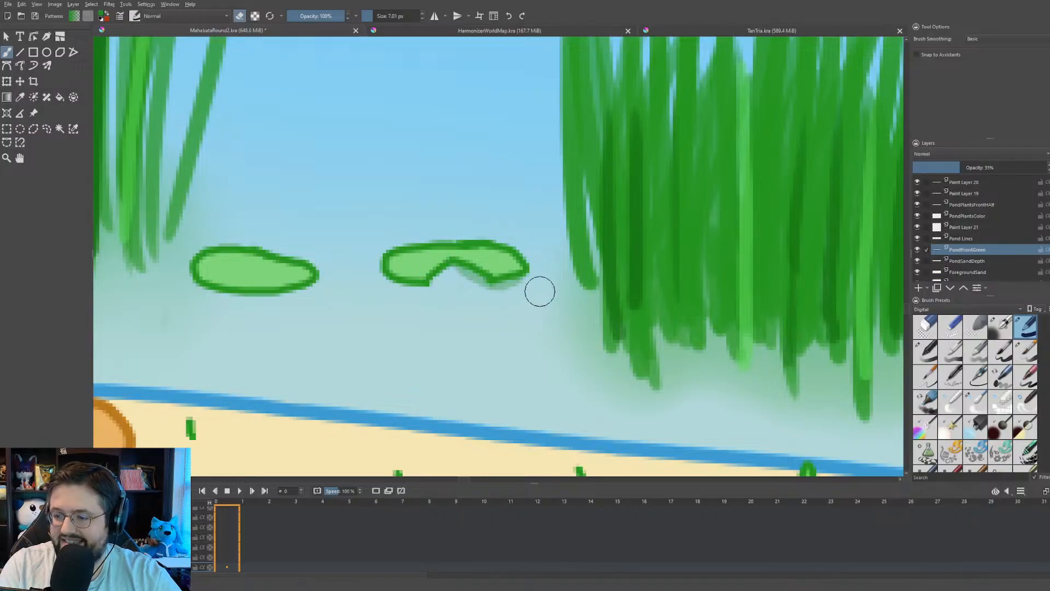
key("e")
mouse_move(410, 280)
left_mouse_down()
mouse_move(383, 268)
mouse_move(404, 250)
mouse_move(391, 235)
mouse_move(360, 270)
mouse_move(374, 291)
mouse_move(411, 307)
left_mouse_up()
key("e")
- Paint a shadow beneath the oval lily pad next to the arched one, and toggle the shadow layer's visibility to compare
key("e")
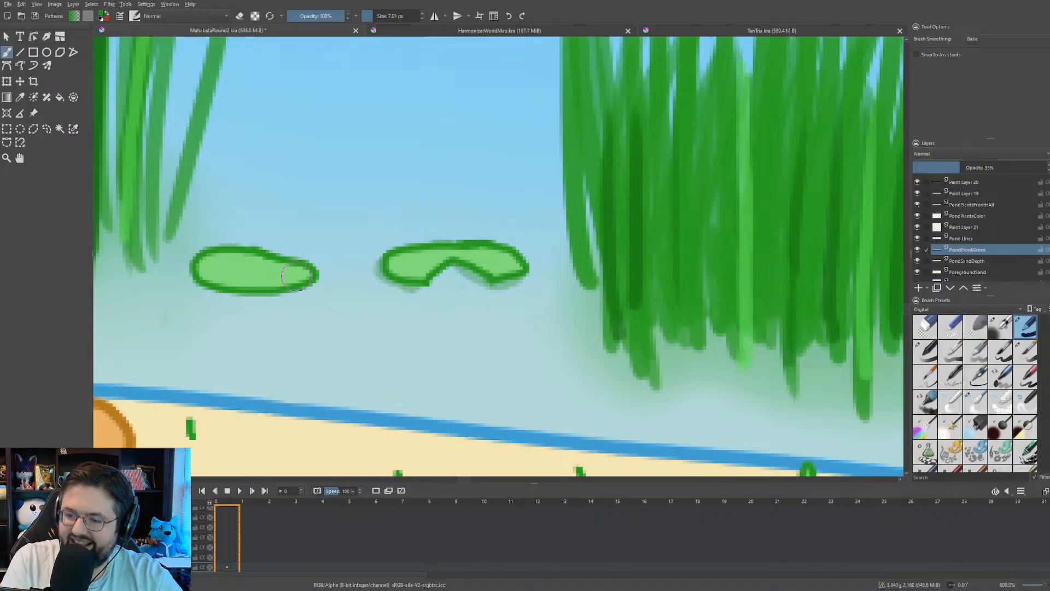
mouse_move(276, 284)
left_mouse_down()
mouse_move(203, 289)
mouse_move(199, 235)
mouse_move(169, 263)
mouse_move(175, 282)
left_mouse_up()
key("e")
key("ctrl+z")
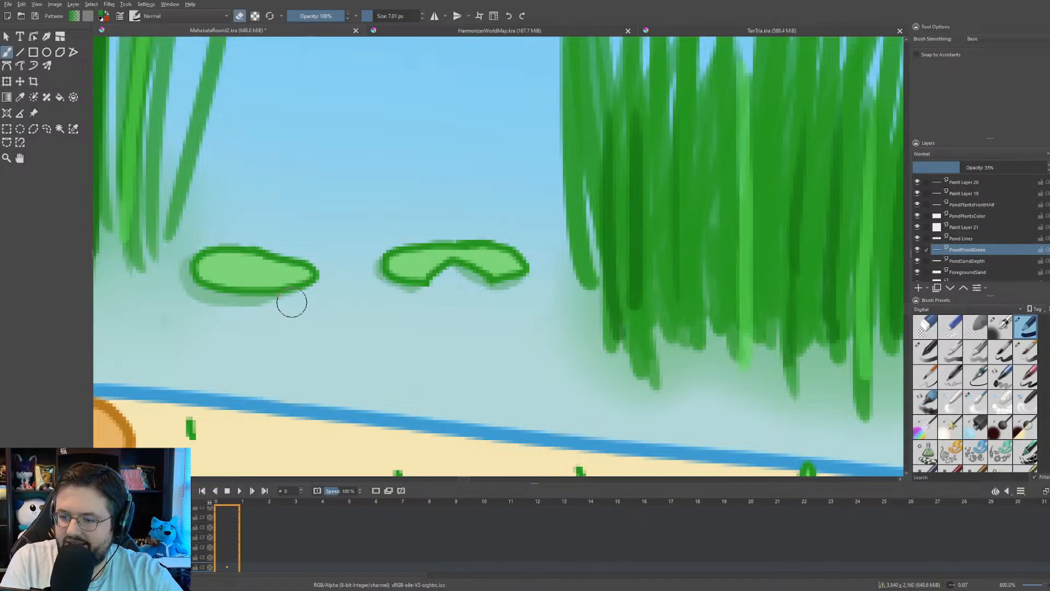
left_click(919, 250)
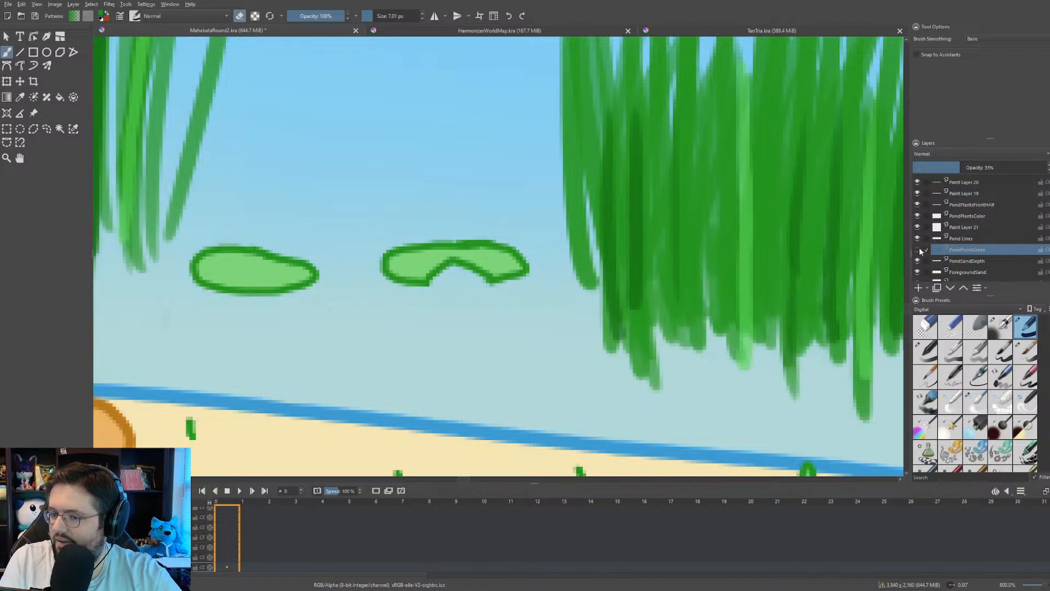
left_click(918, 250)
- Paint a shadow along the lower edge of the notched lily pad on the far side of the next reed clump
scroll(457, 175, "down", 6)
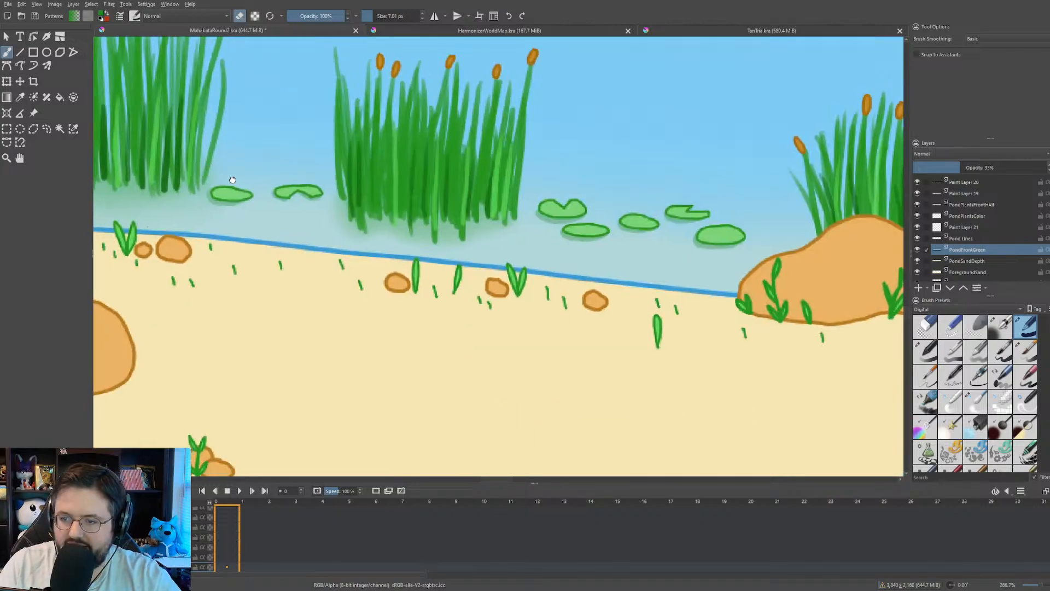
scroll(288, 211, "up", 6)
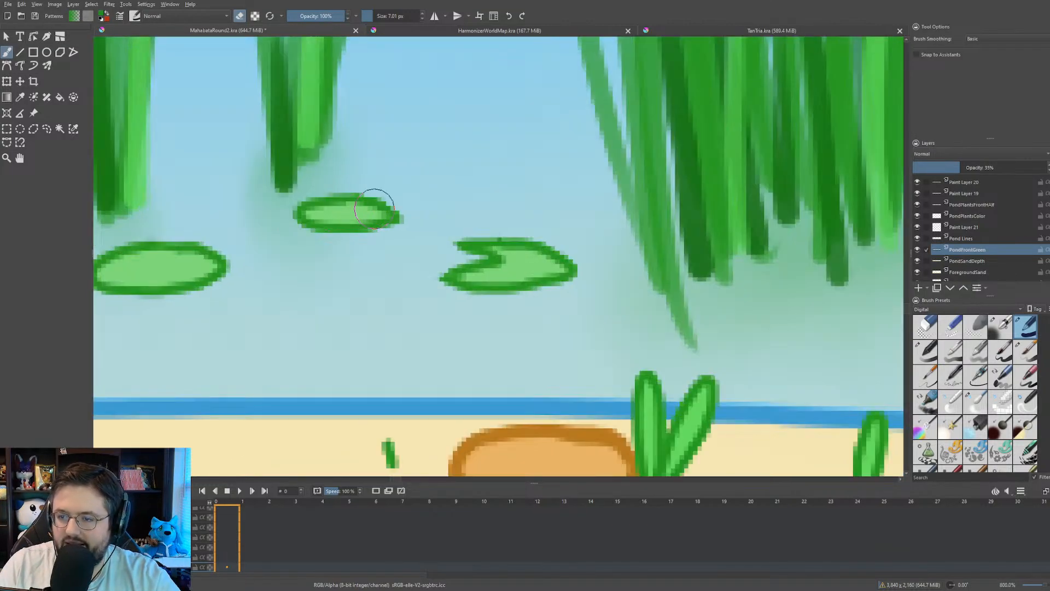
left_click_drag(386, 212, 588, 220)
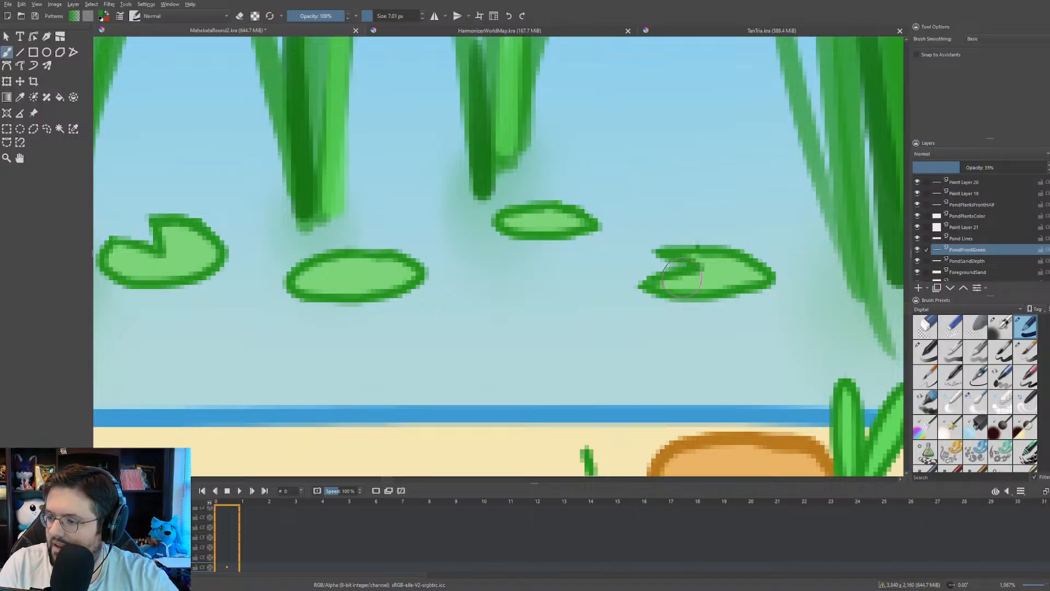
mouse_move(682, 279)
left_mouse_down()
mouse_move(647, 286)
mouse_move(670, 295)
mouse_move(737, 284)
left_mouse_up()
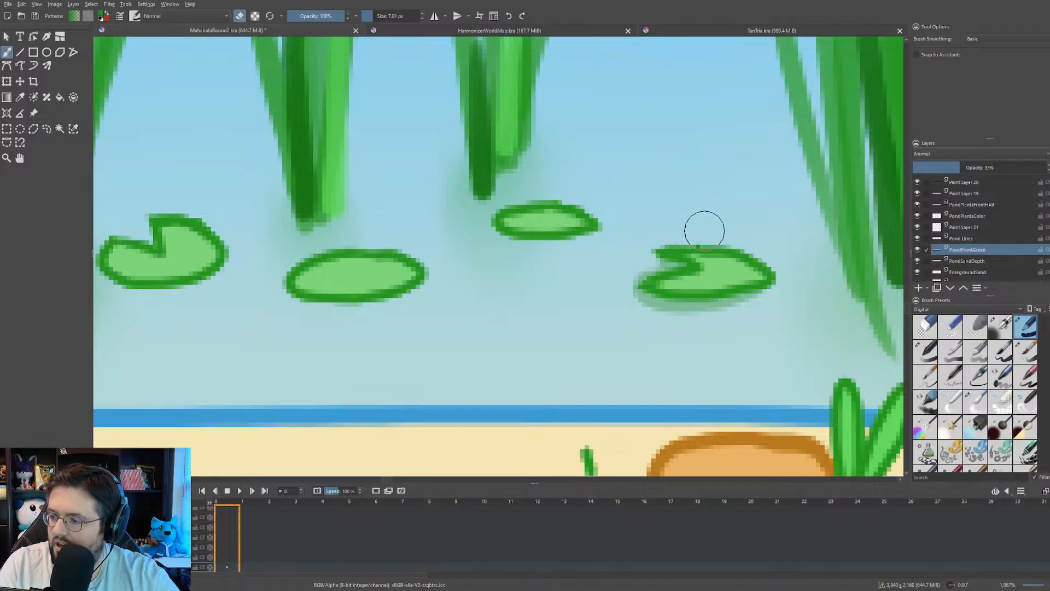
- Paint shadows beneath the small oval lily pad and the larger oval pad beside the two small reed clumps
left_click_drag(575, 222, 515, 229)
key("e")
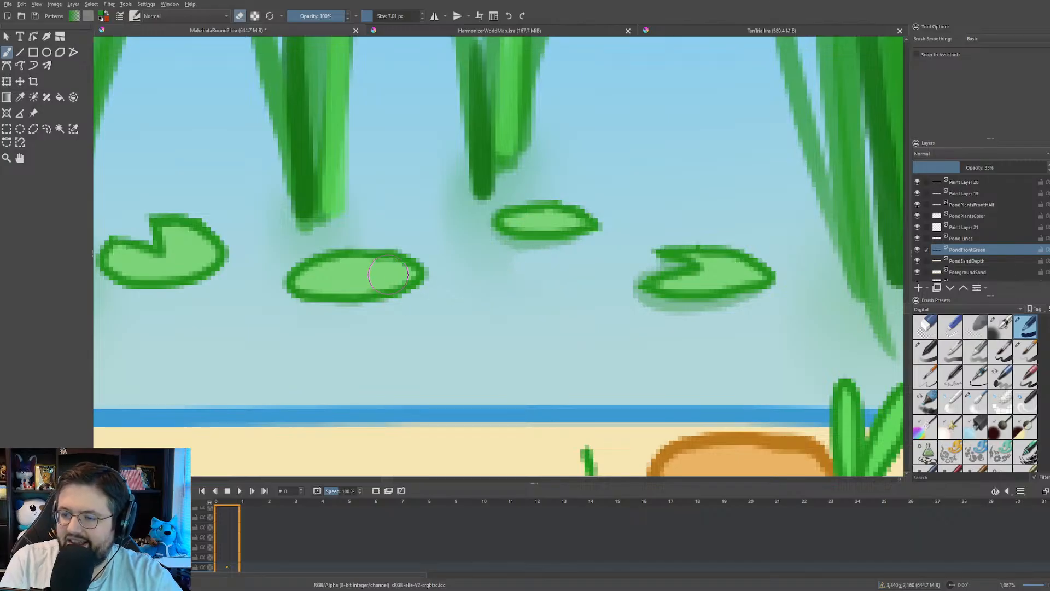
key("e")
mouse_move(403, 274)
left_mouse_down()
mouse_move(352, 298)
mouse_move(322, 299)
mouse_move(300, 289)
mouse_move(307, 282)
left_mouse_up()
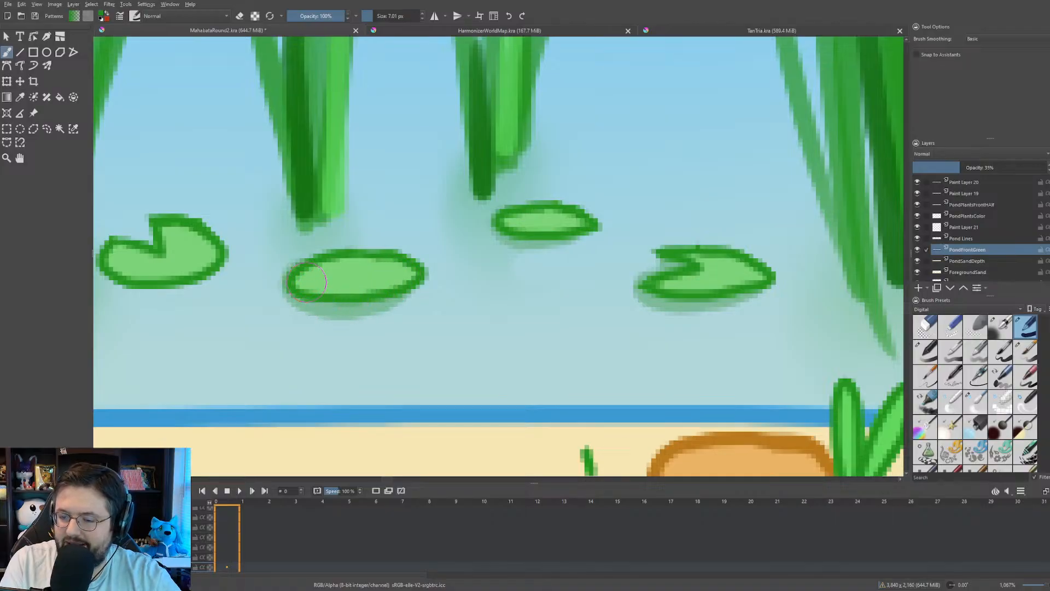
key("e")
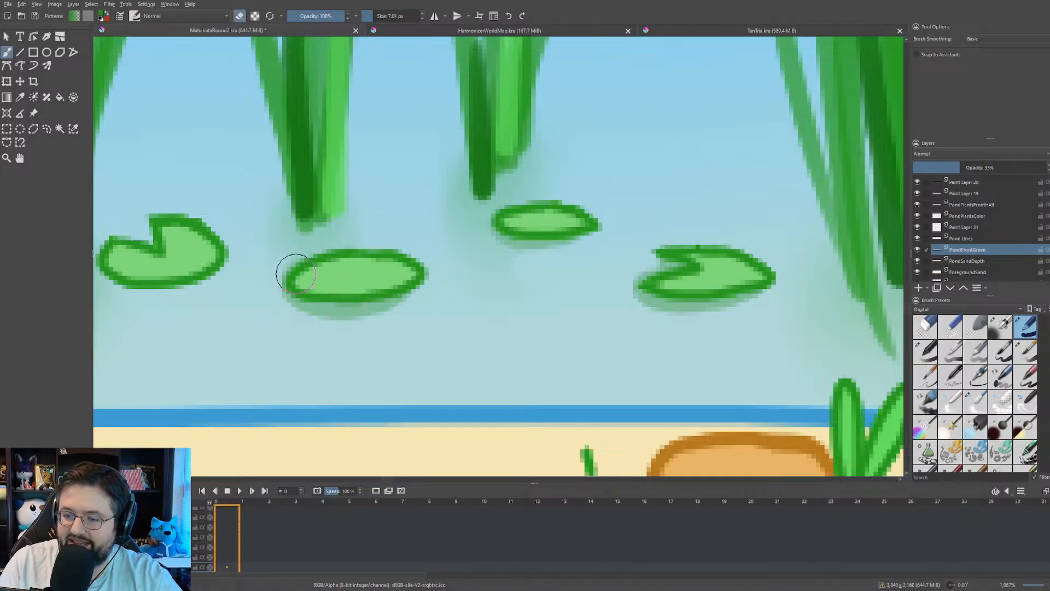
- Paint shadows beneath the notched lily pad and the long oval pad on either side of the reed clump nearest the tree trunk
left_click_drag(271, 250, 718, 225)
key("e")
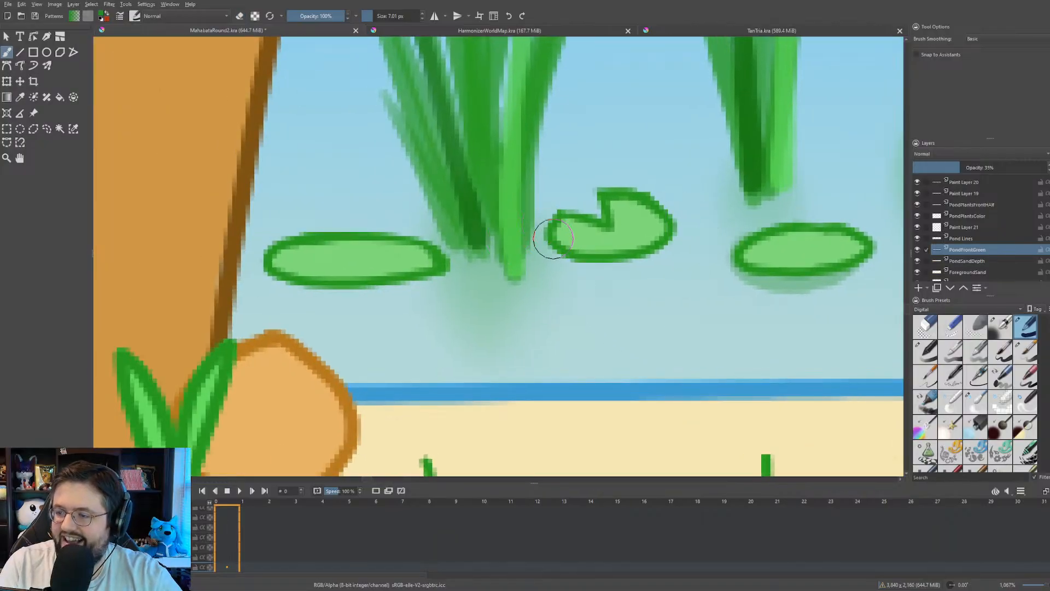
mouse_move(562, 227)
left_mouse_down()
mouse_move(553, 245)
mouse_move(607, 253)
mouse_move(654, 223)
mouse_move(635, 256)
mouse_move(560, 241)
left_mouse_up()
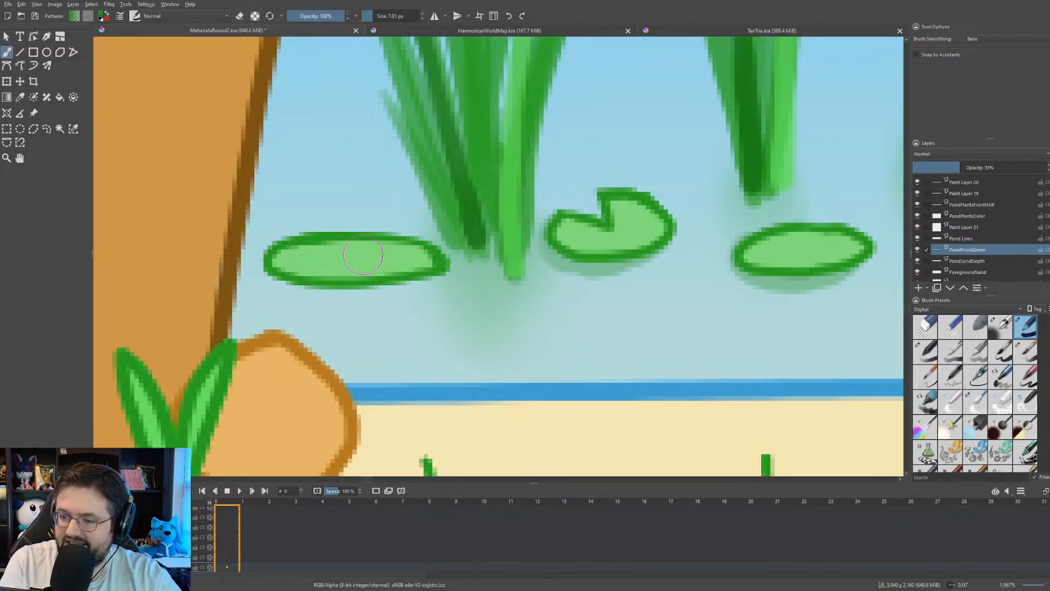
mouse_move(427, 260)
left_mouse_down()
mouse_move(378, 281)
mouse_move(309, 287)
mouse_move(281, 280)
mouse_move(289, 253)
left_mouse_up()
scroll(261, 286, "down", 6)
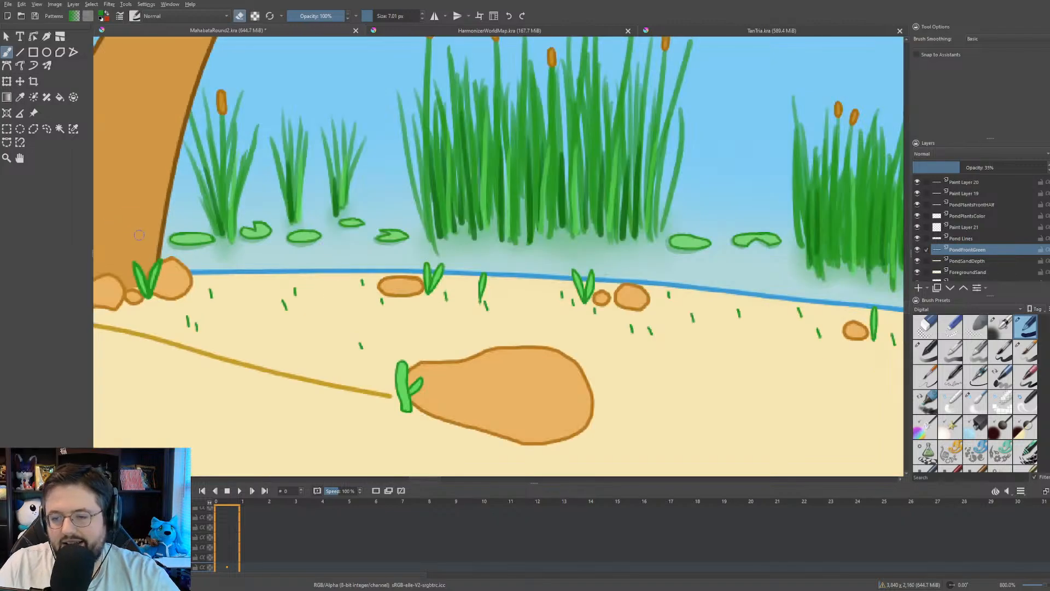
- Paint shadows beneath the lily pad partly hidden by the tree trunk and the two oval pads beside it, erasing the excess
scroll(502, 263, "up", 2)
scroll(502, 263, "up", 5)
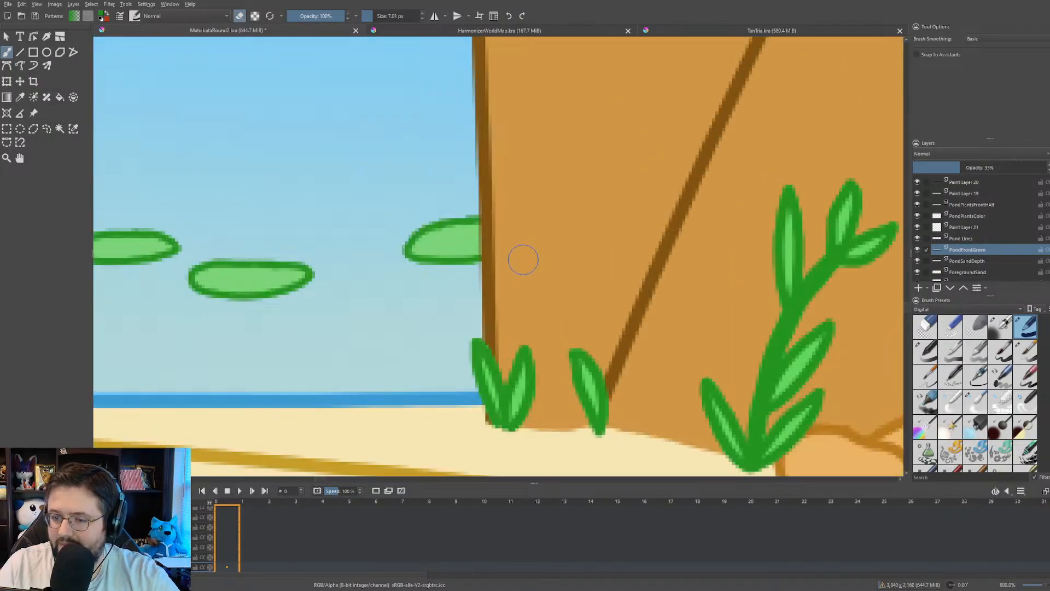
key("e")
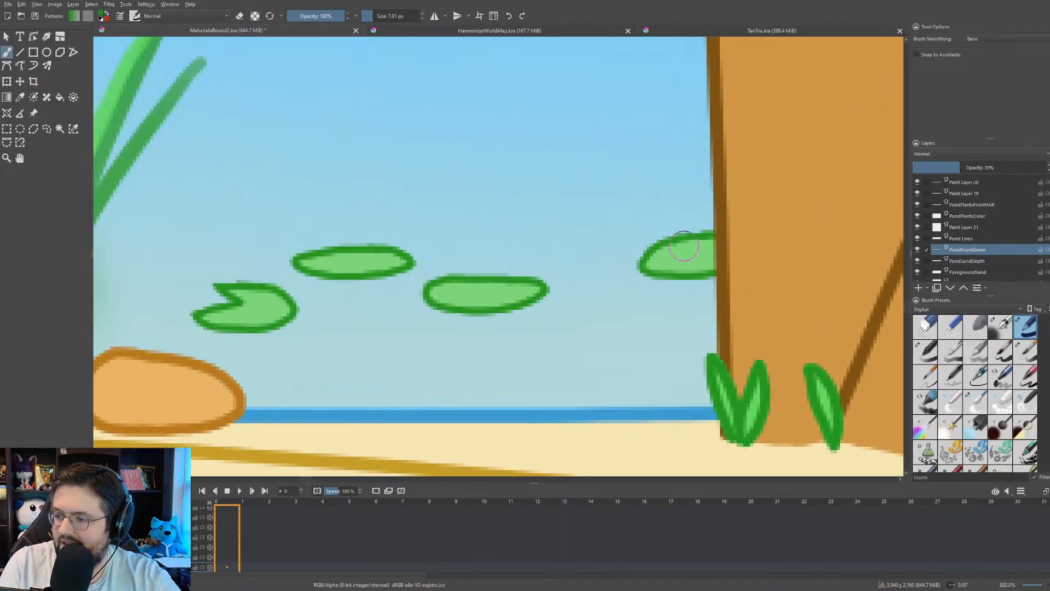
left_click_drag(649, 263, 716, 261)
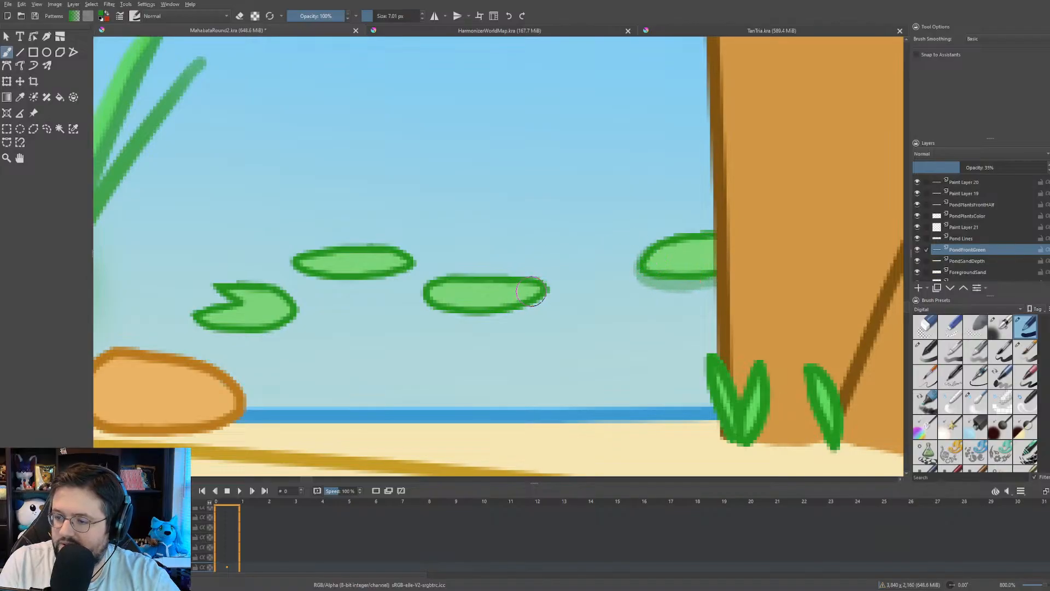
mouse_move(507, 304)
left_mouse_down()
mouse_move(438, 305)
mouse_move(435, 276)
mouse_move(310, 278)
mouse_move(295, 247)
left_mouse_up()
key("e")
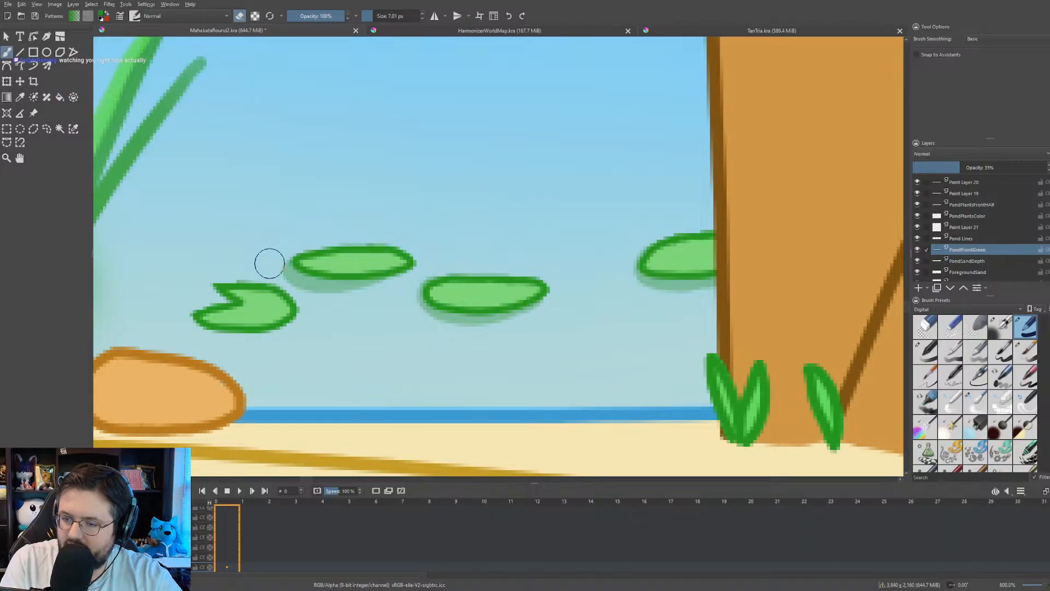
mouse_move(279, 288)
left_mouse_down()
mouse_move(304, 298)
mouse_move(400, 296)
left_mouse_up()
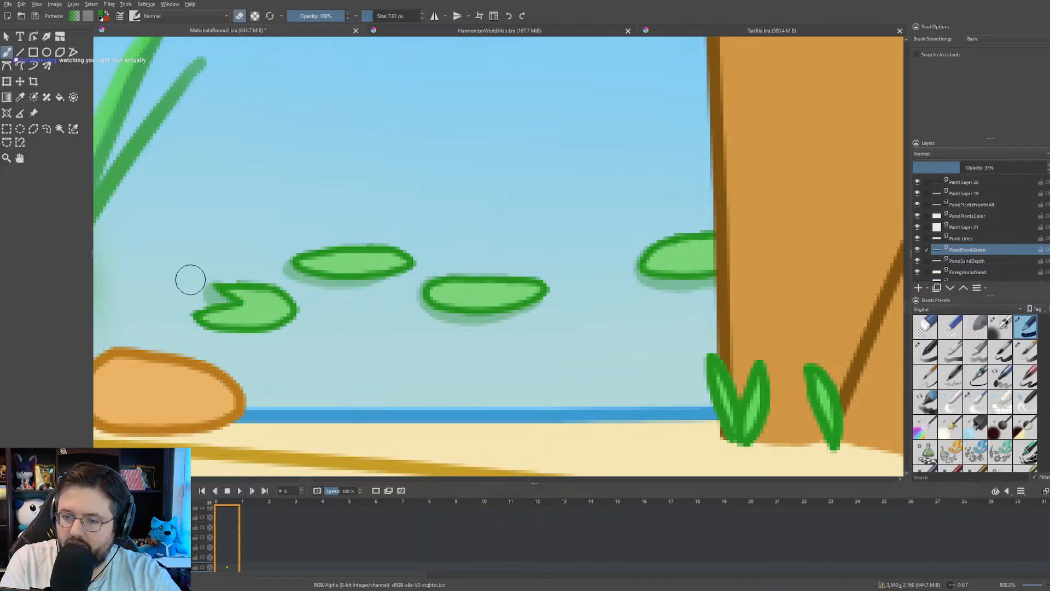
- Paint a shadow along the lower edge of the notched lily pad above the shore rock, erasing the stray shadow around its notch
left_click(215, 271)
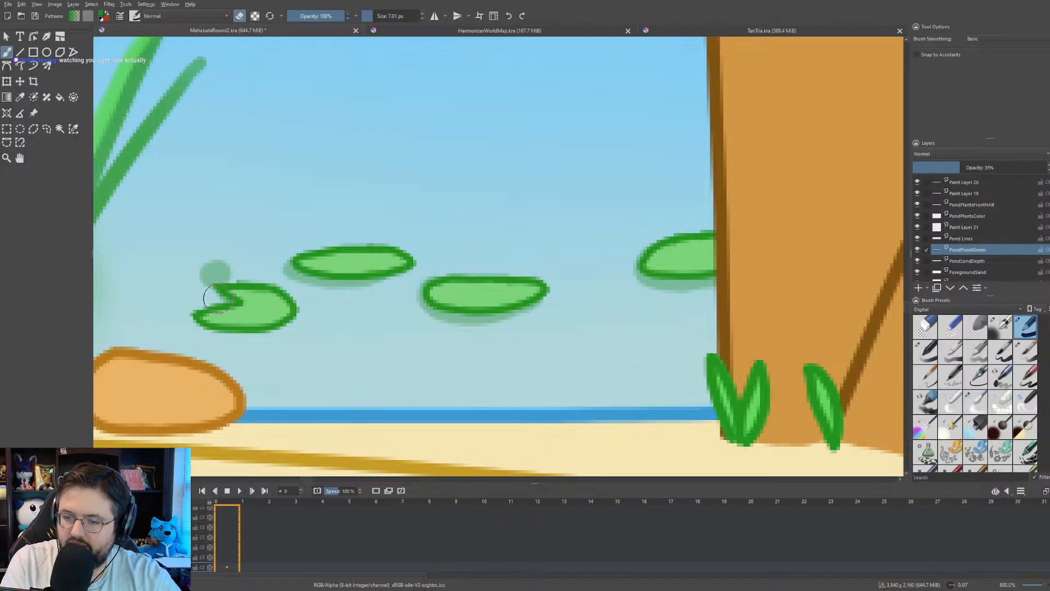
key("e")
key("e")
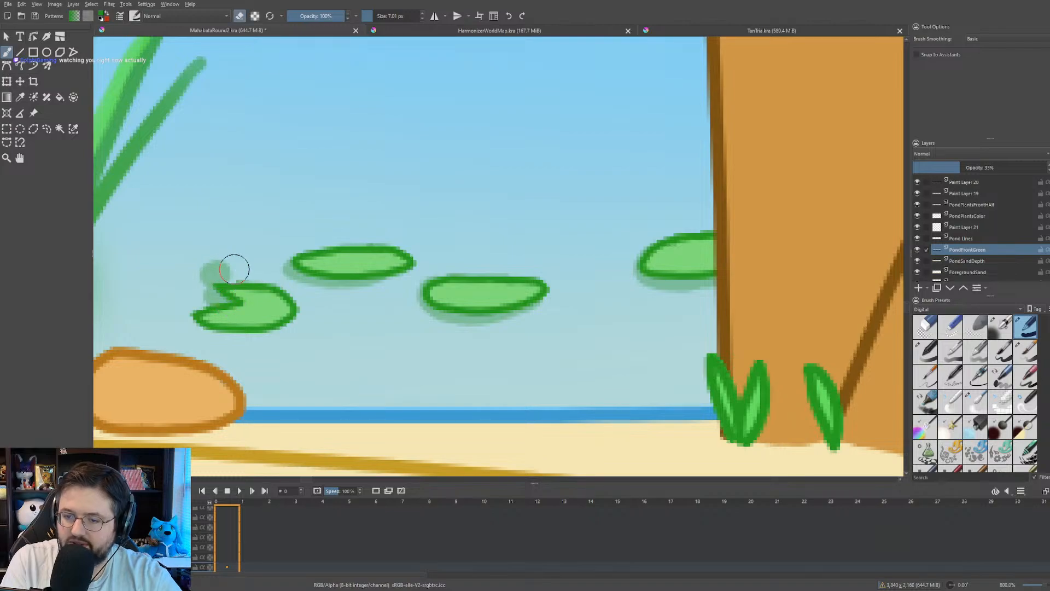
mouse_move(222, 270)
left_mouse_down()
mouse_move(191, 281)
mouse_move(214, 313)
mouse_move(220, 249)
left_mouse_up()
key("e")
left_click(213, 262)
key("e")
key("e")
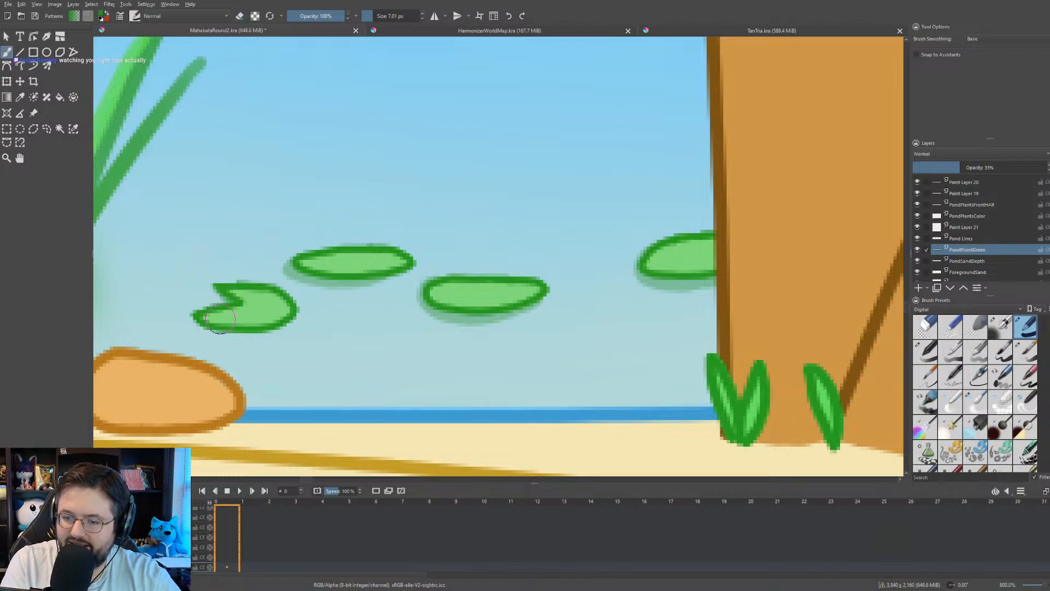
mouse_move(221, 317)
left_mouse_down()
mouse_move(194, 331)
mouse_move(268, 336)
mouse_move(282, 315)
left_mouse_up()
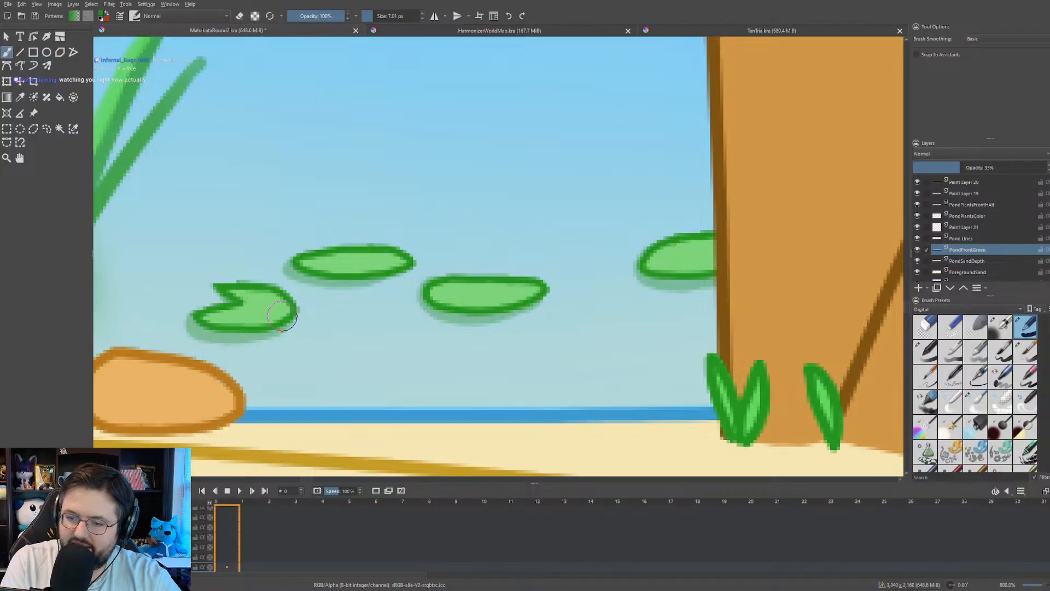
key("e")
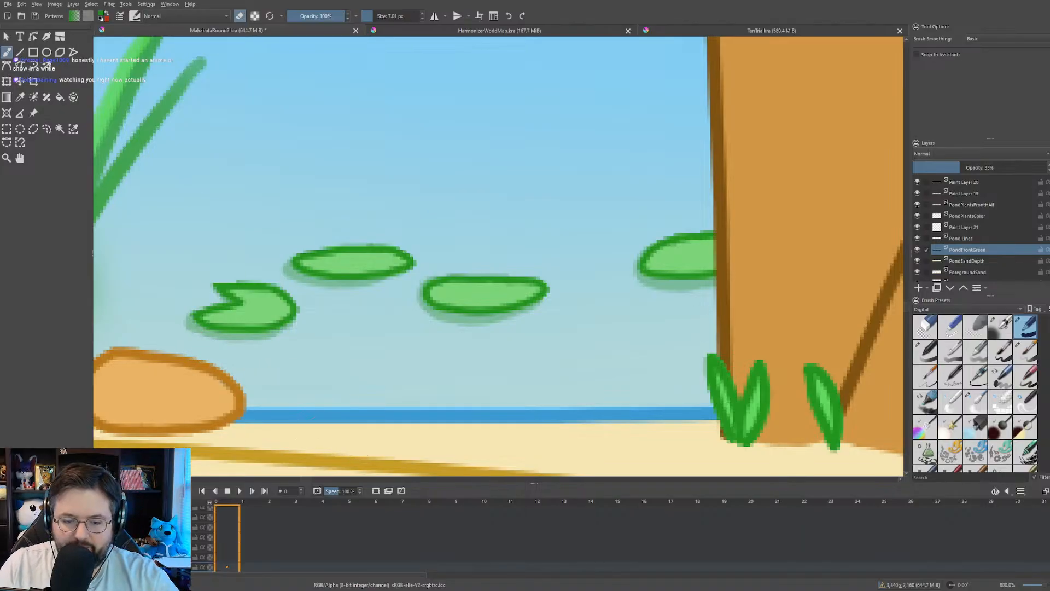
- Paint a shadow beneath the domed lily pad closest to the large reed clump on the far side of the pond
left_click_drag(279, 386, 290, 382)
scroll(361, 353, "down", 4)
left_click_drag(361, 353, 629, 332)
scroll(306, 263, "up", 3)
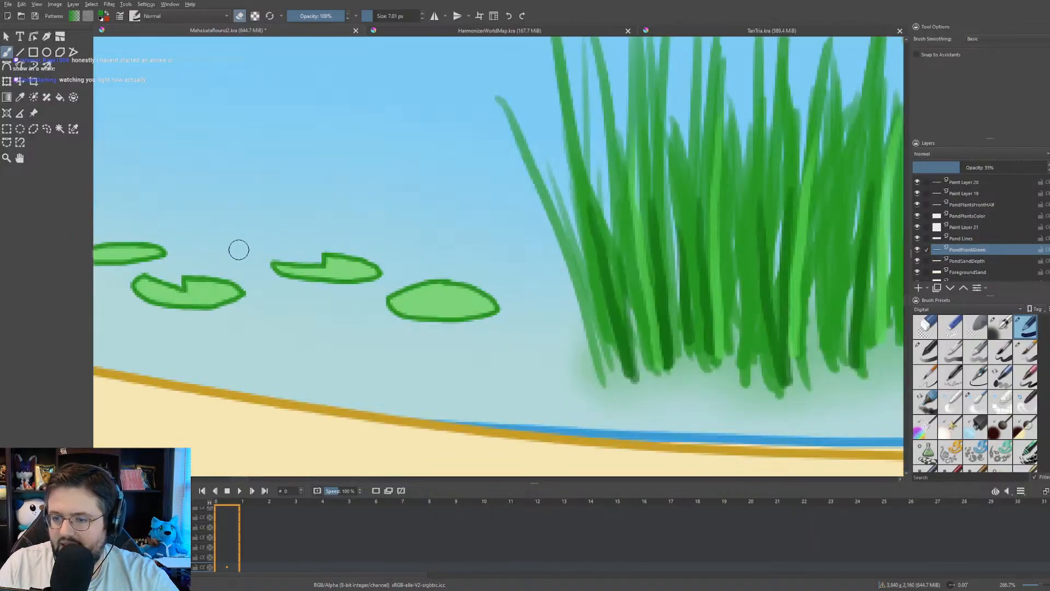
scroll(241, 250, "down", 3)
left_click_drag(246, 253, 521, 233)
scroll(534, 250, "up", 4)
left_click_drag(579, 255, 449, 299)
scroll(449, 300, "up", 2)
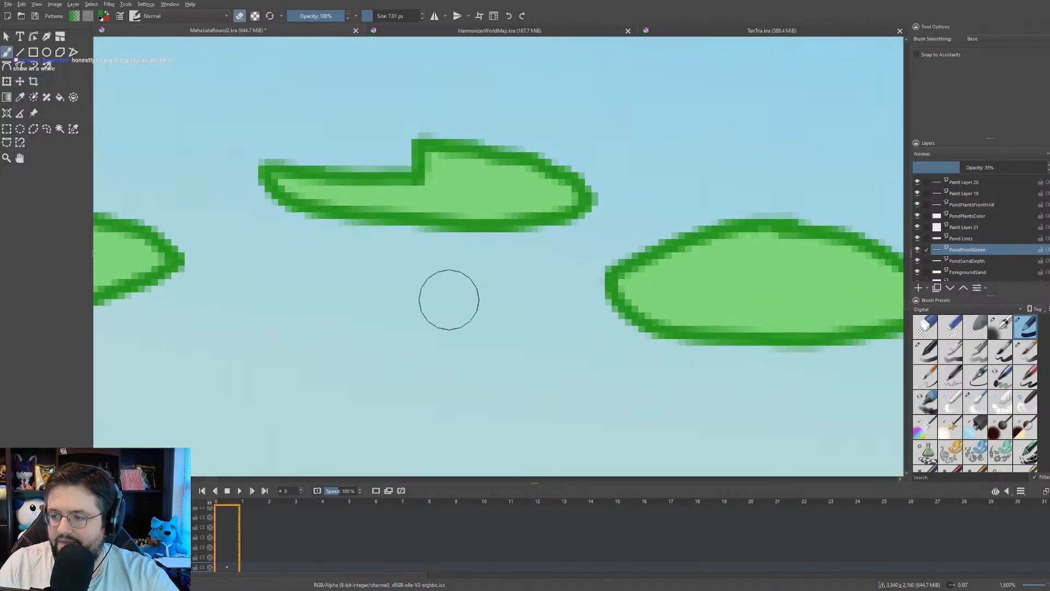
scroll(449, 299, "down", 1)
scroll(557, 297, "down", 1)
left_click_drag(562, 300, 665, 300)
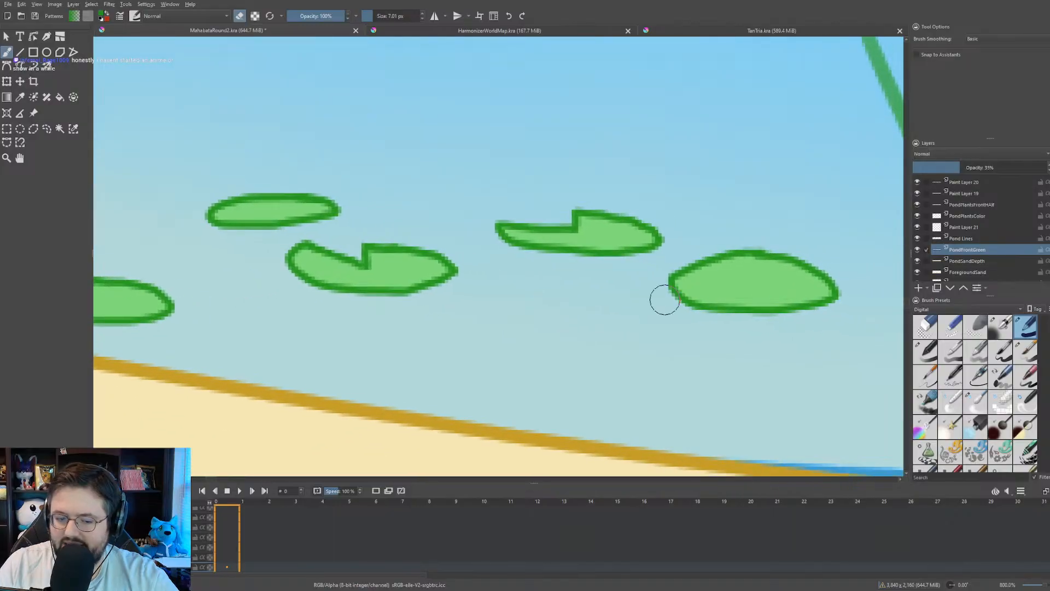
key("e")
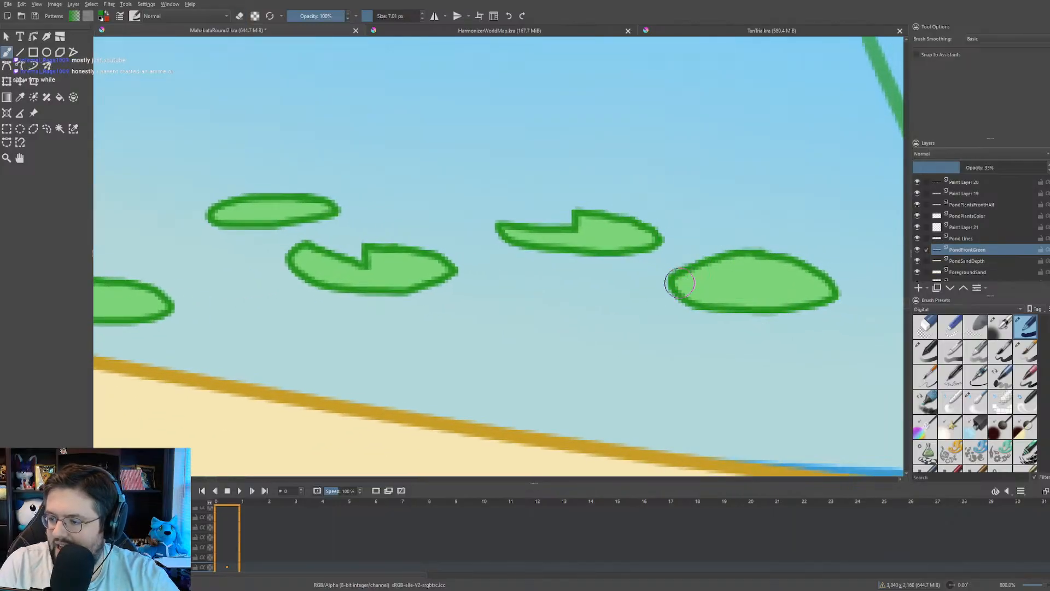
mouse_move(822, 290)
left_mouse_down()
mouse_move(720, 311)
mouse_move(677, 289)
mouse_move(694, 308)
mouse_move(730, 310)
left_mouse_up()
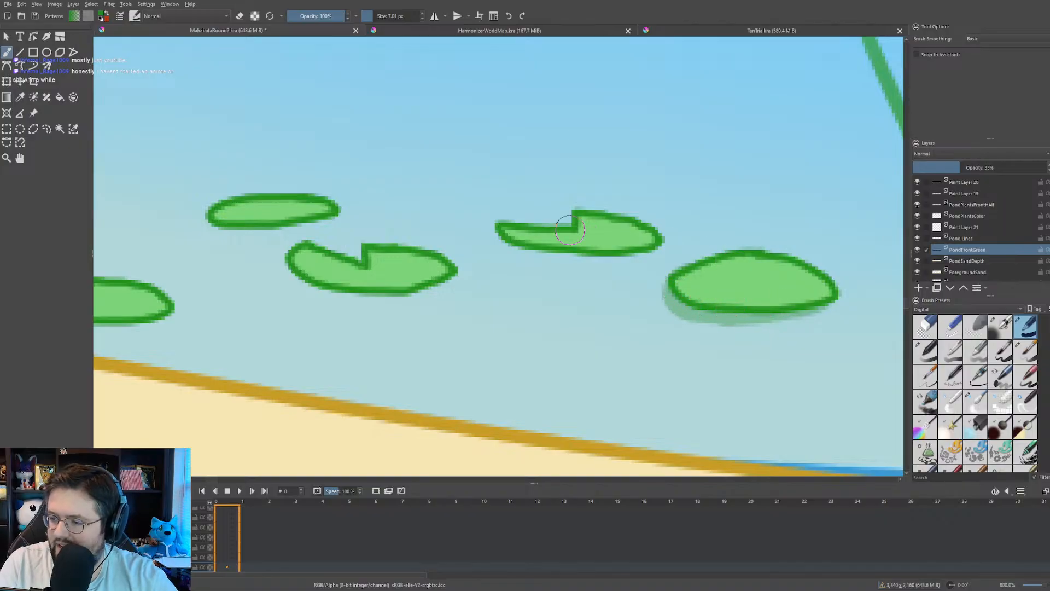
- Paint a shadow under the narrow notched lily pad next to the domed one
mouse_move(636, 242)
left_mouse_down()
mouse_move(547, 250)
mouse_move(517, 240)
left_mouse_up()
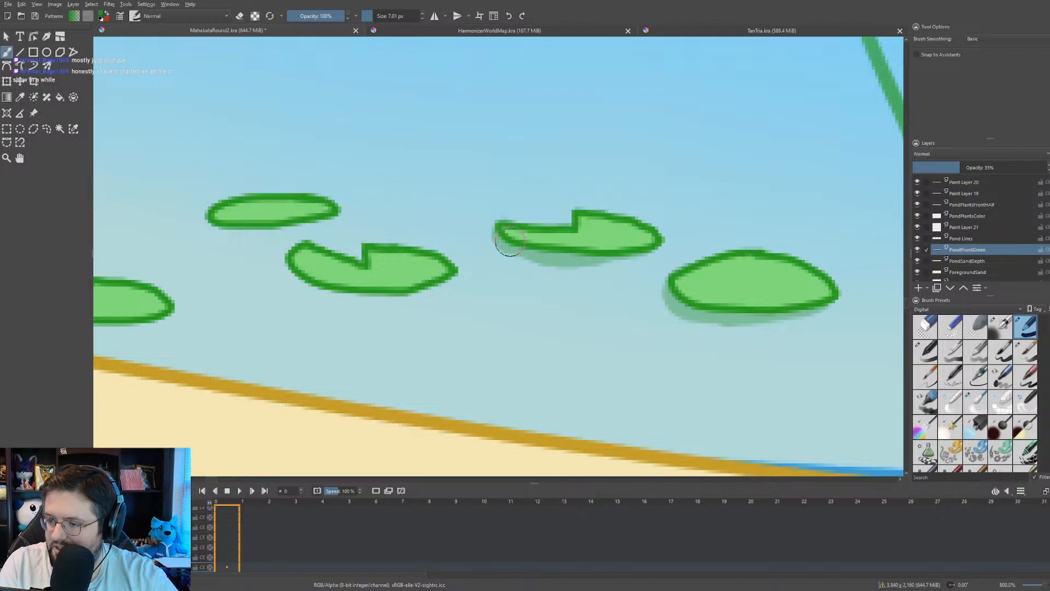
key("e")
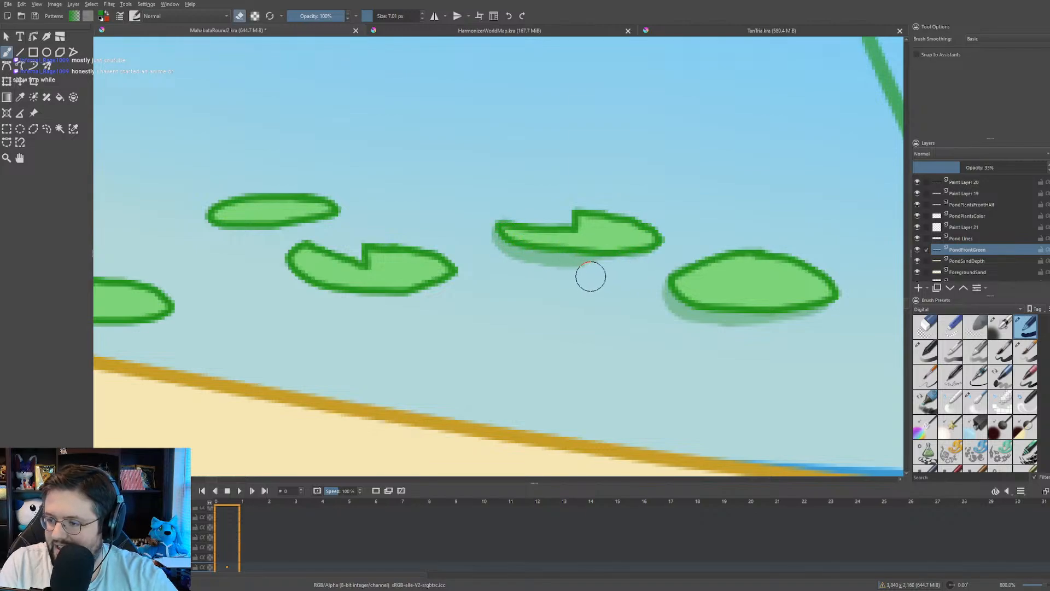
key("e")
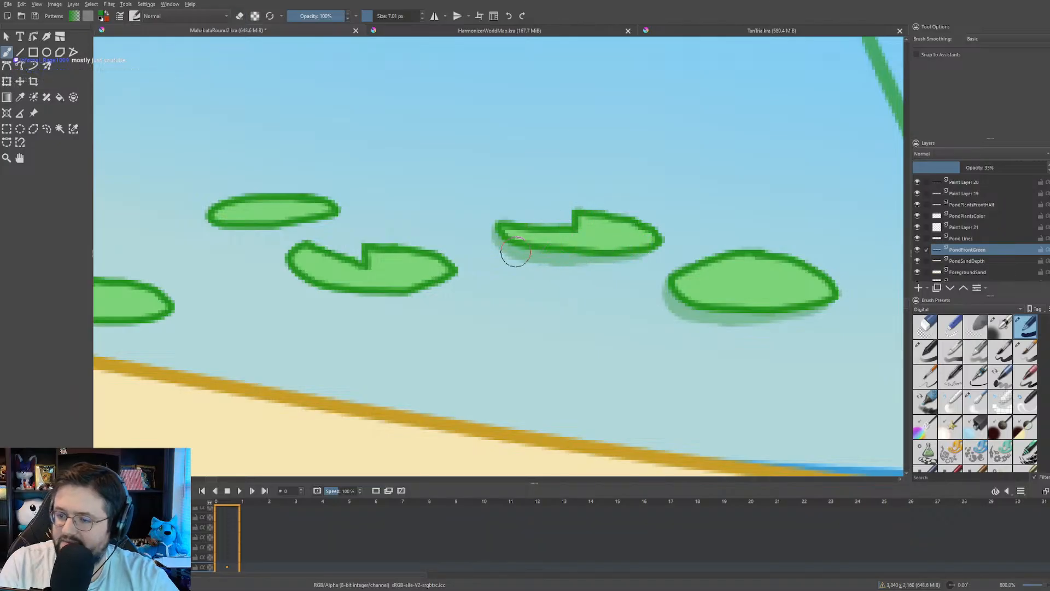
- Paint shadows beneath the wide notched lily pad and the small oval pad just behind it
mouse_move(425, 278)
left_mouse_down()
mouse_move(391, 293)
mouse_move(333, 293)
mouse_move(300, 279)
mouse_move(300, 260)
left_mouse_up()
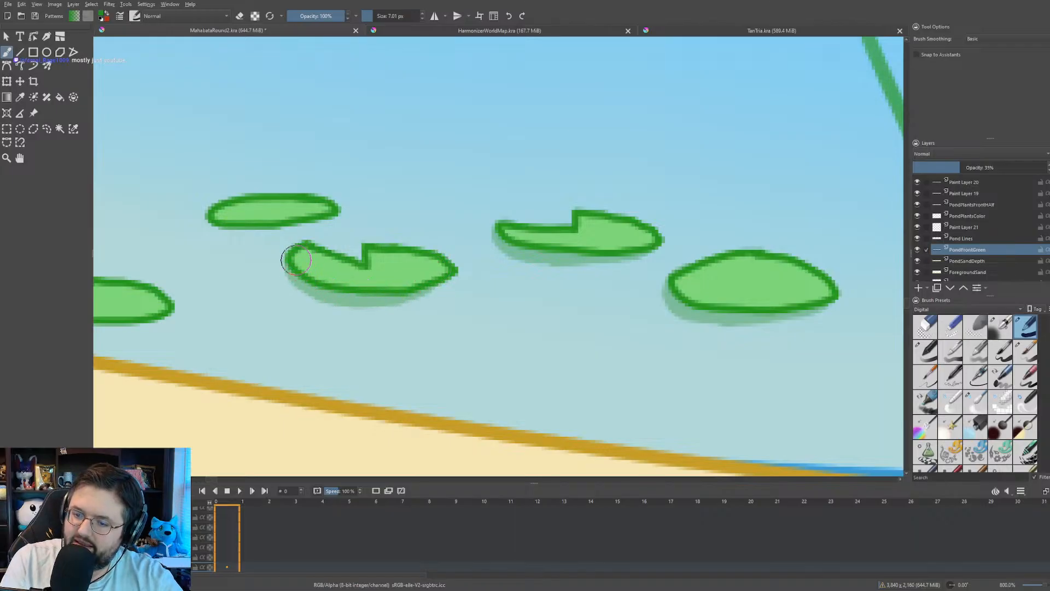
key("e")
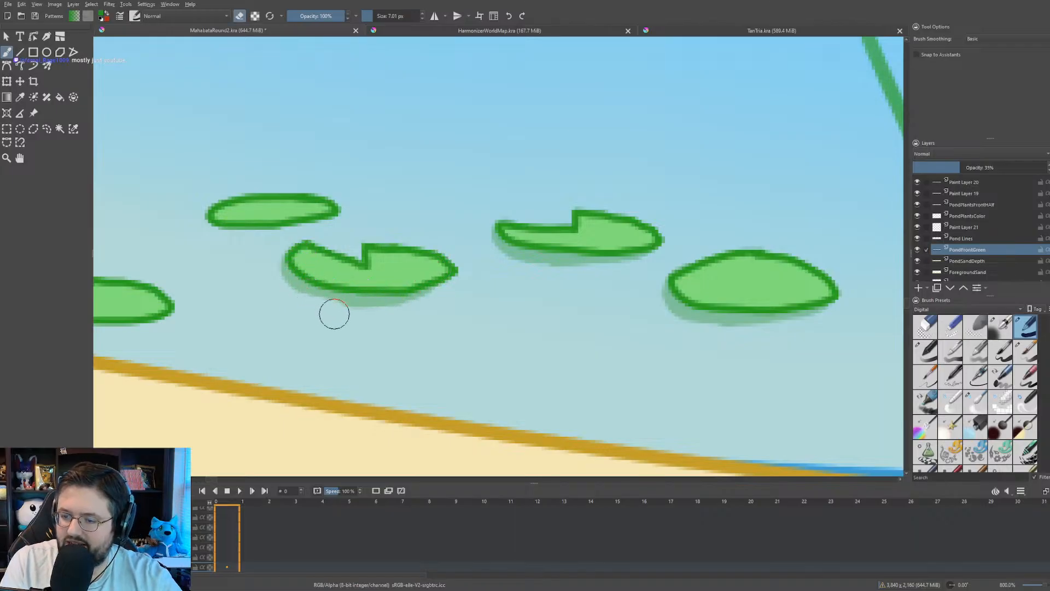
key("e")
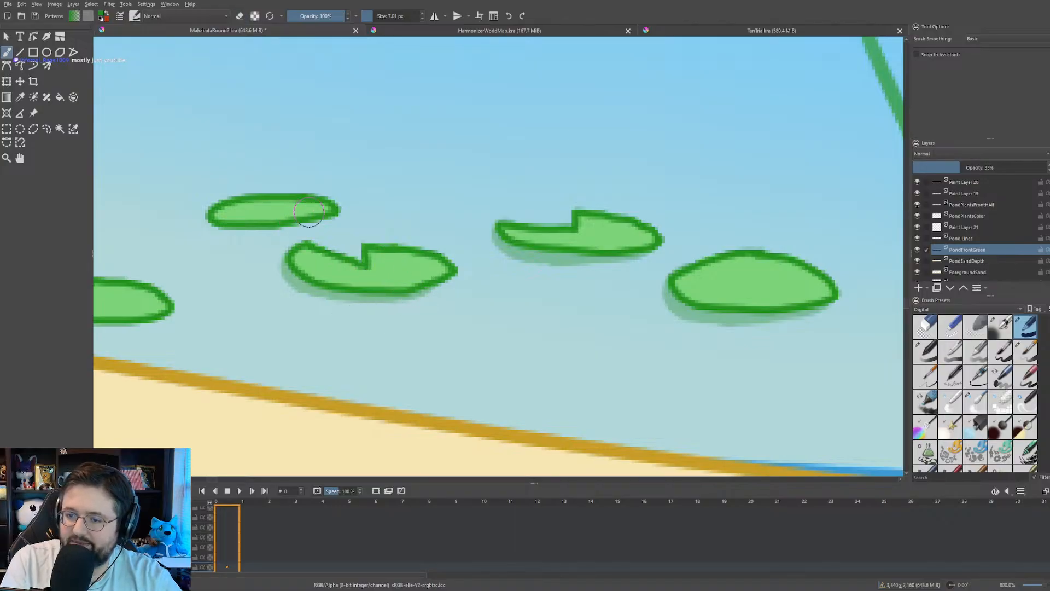
mouse_move(320, 209)
left_mouse_down()
mouse_move(251, 229)
mouse_move(212, 219)
mouse_move(237, 210)
left_mouse_up()
key("e")
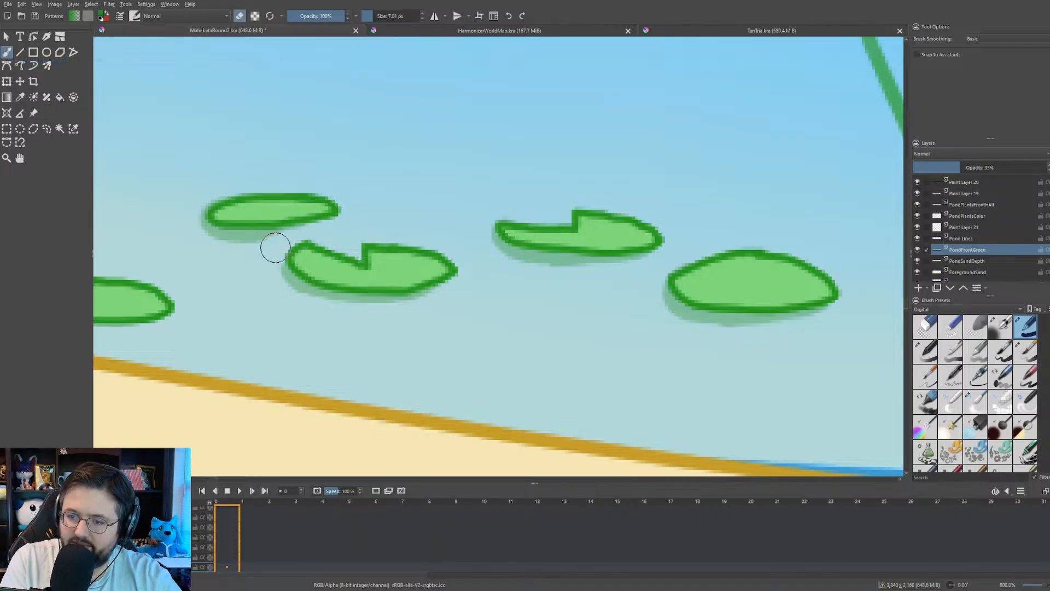
key("e")
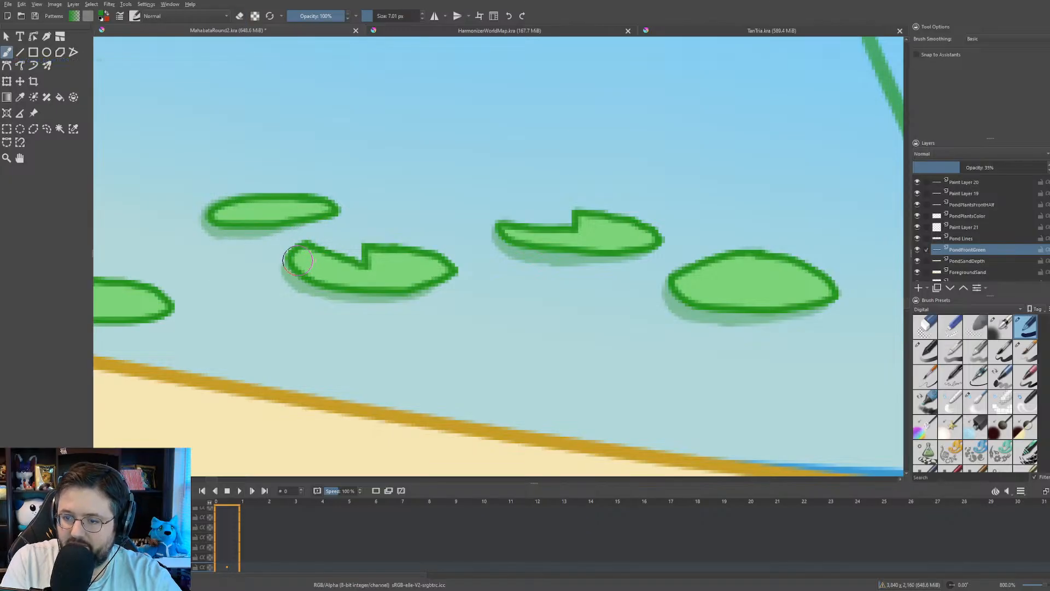
- Paint a shadow around the lower edge of the oval lily pad nearest the sandy shoreline and the shore reeds
left_click_drag(414, 263, 561, 259)
left_click_drag(446, 255, 653, 240)
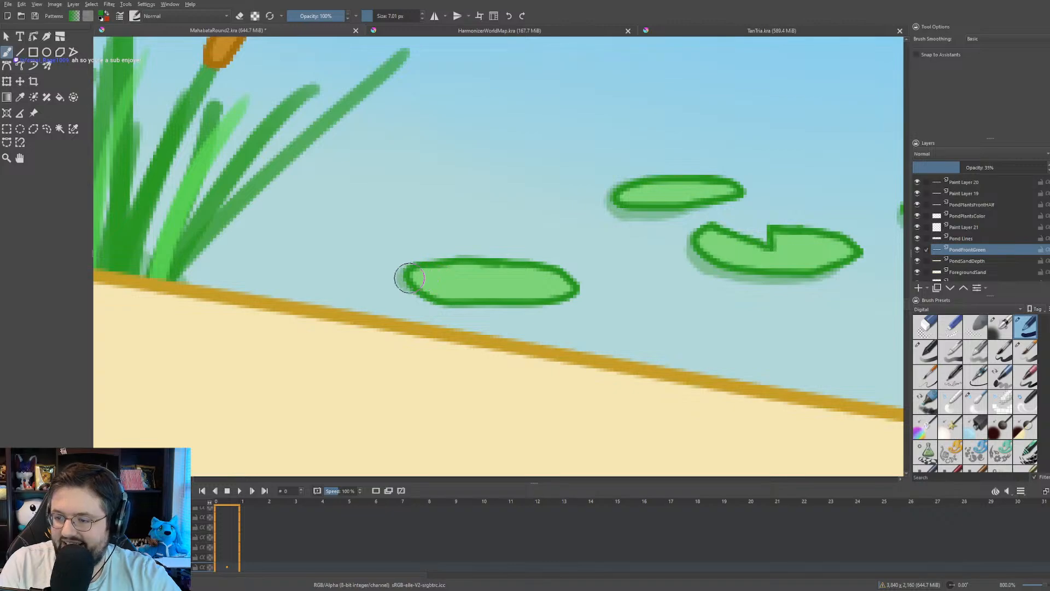
mouse_move(408, 280)
left_mouse_down()
mouse_move(558, 279)
mouse_move(489, 300)
mouse_move(442, 291)
left_mouse_up()
scroll(471, 246, "down", 6)
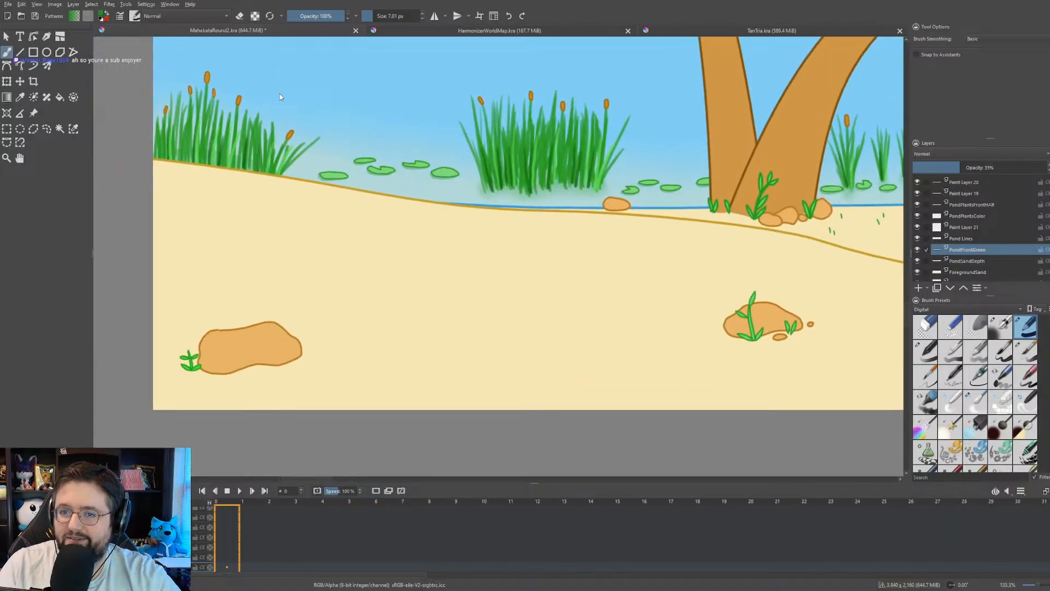
- Soften the shadows beneath the five lily pads between the shore reeds and the large reed clump, using the blending brush at 11.38 px
key("/")
left_click_drag(282, 196, 317, 217)
scroll(316, 213, "up", 3)
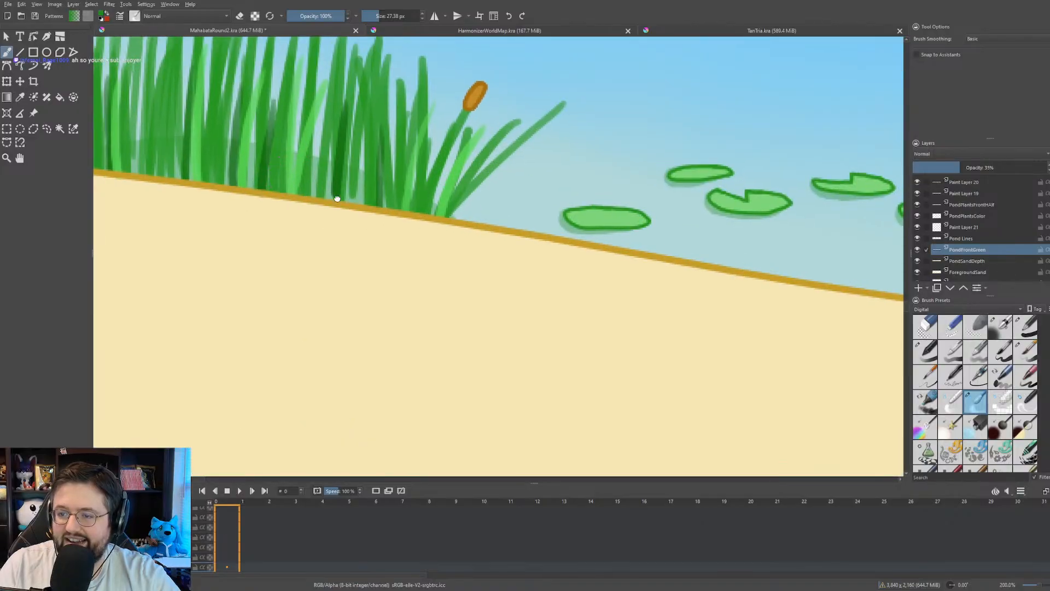
left_click_drag(246, 148, 573, 309)
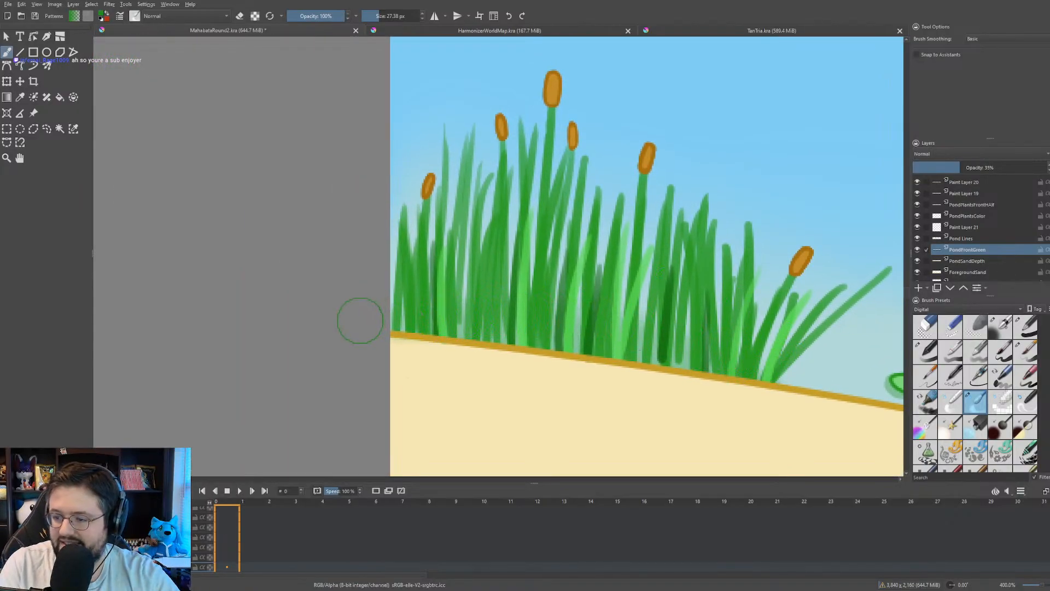
scroll(360, 320, "down", 3)
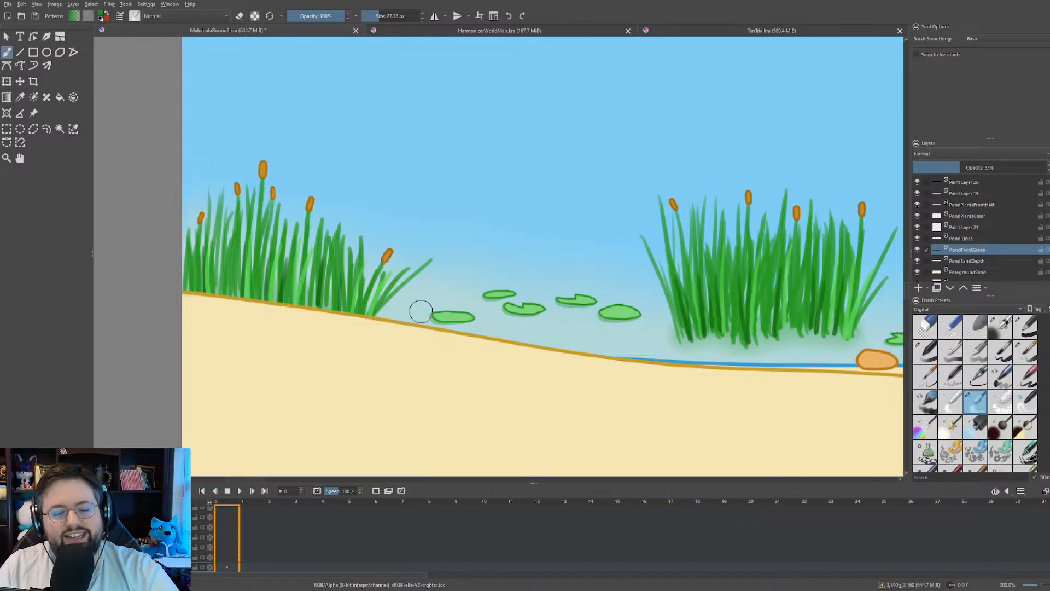
scroll(470, 311, "up", 2)
left_click_drag(470, 311, 438, 308)
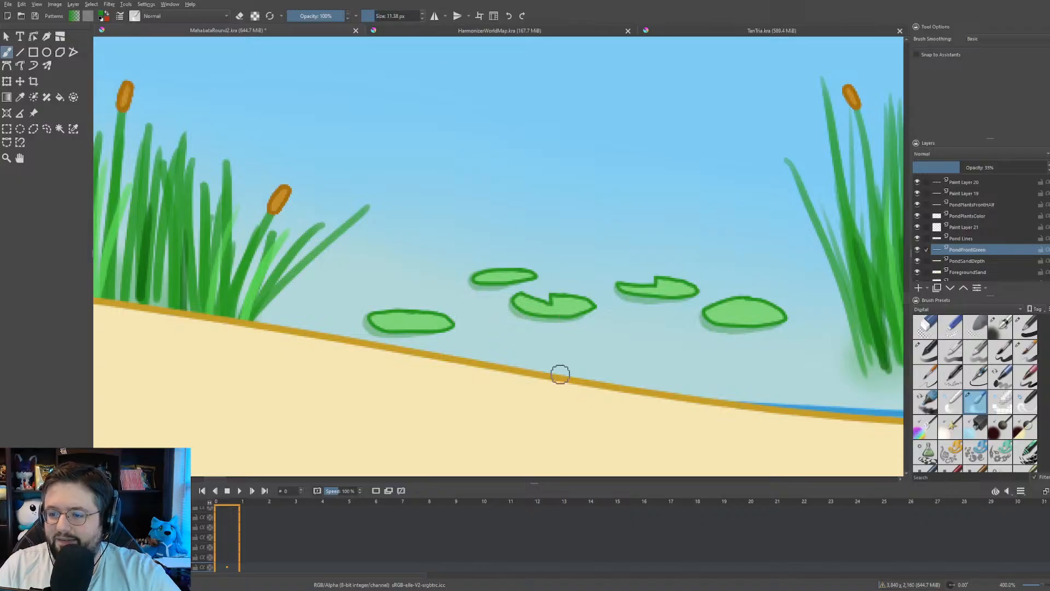
scroll(547, 369, "up", 1)
left_click_drag(545, 368, 396, 351)
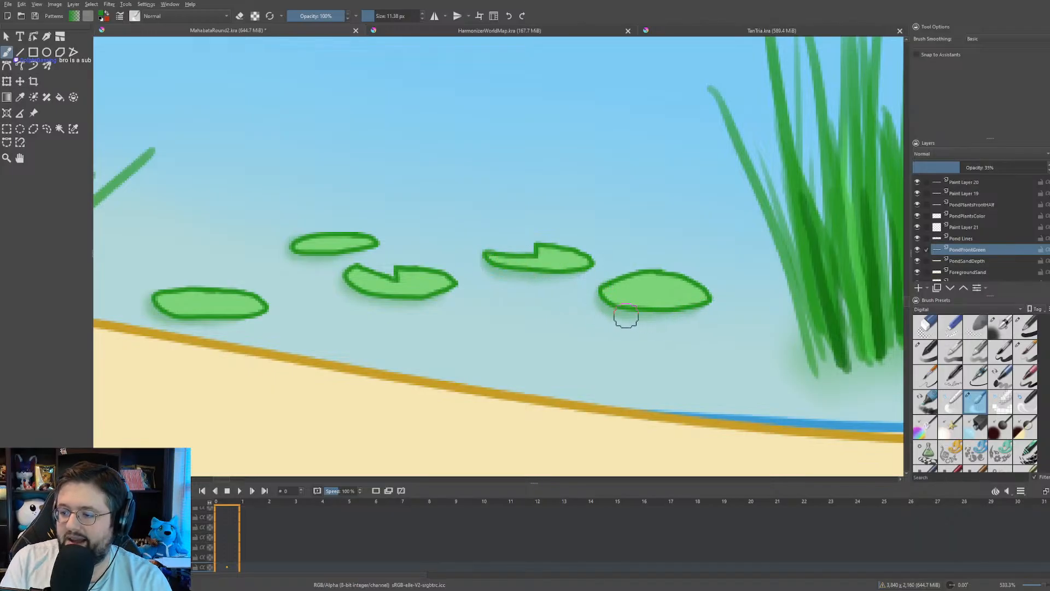
- Blend the shadows under the four lily pads between the large reed clump and the tree trunk
scroll(451, 241, "down", 3)
left_click_drag(451, 241, 293, 230)
scroll(692, 238, "up", 3)
left_click_drag(692, 238, 478, 253)
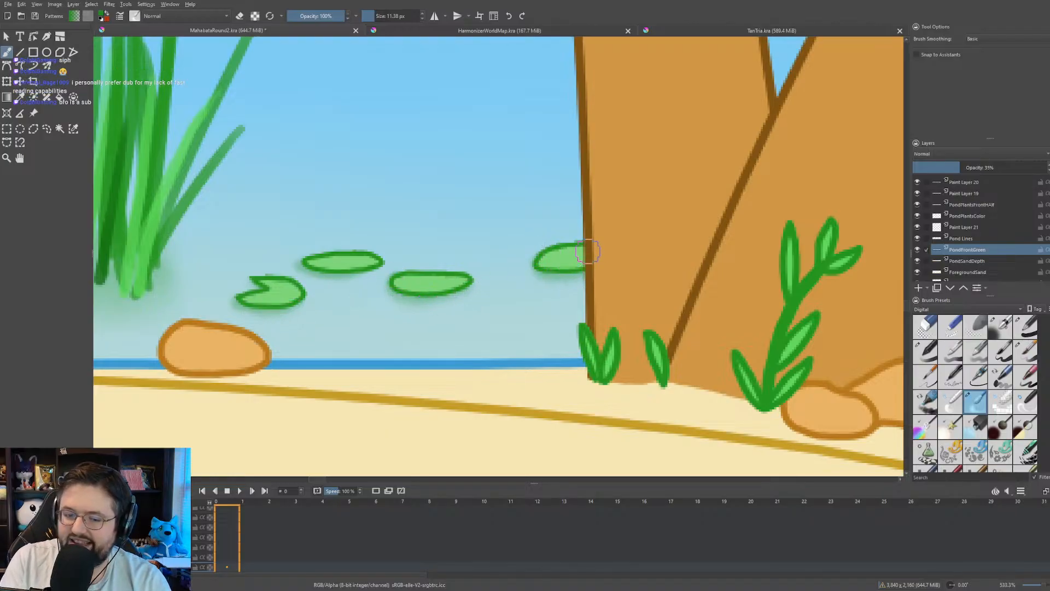
- Blend the shadows beneath the five lily pads around the small reed tufts on the far side of the tree trunk
scroll(587, 252, "down", 3)
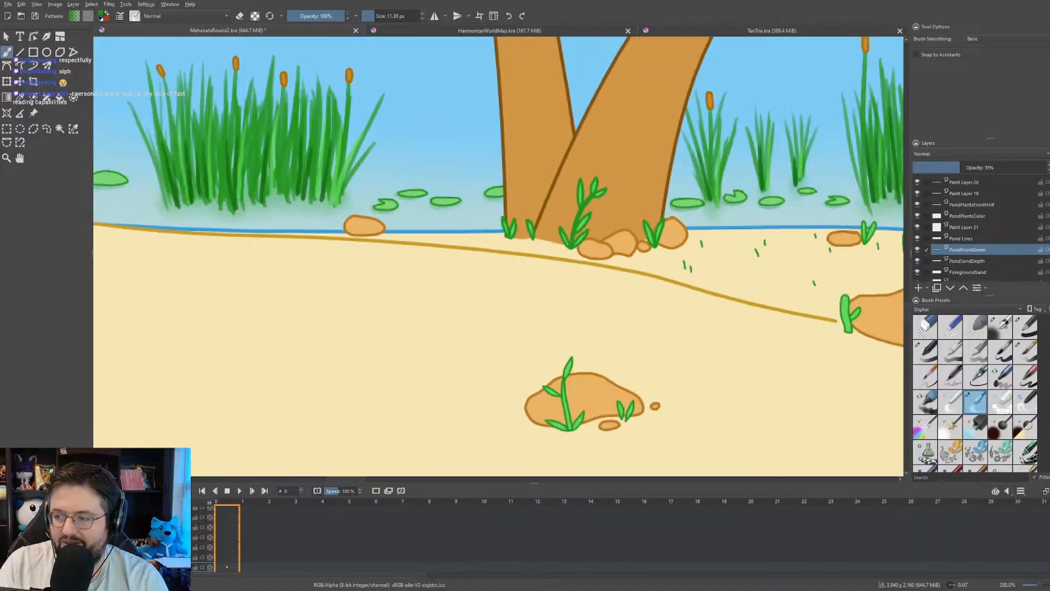
scroll(516, 283, "up", 3)
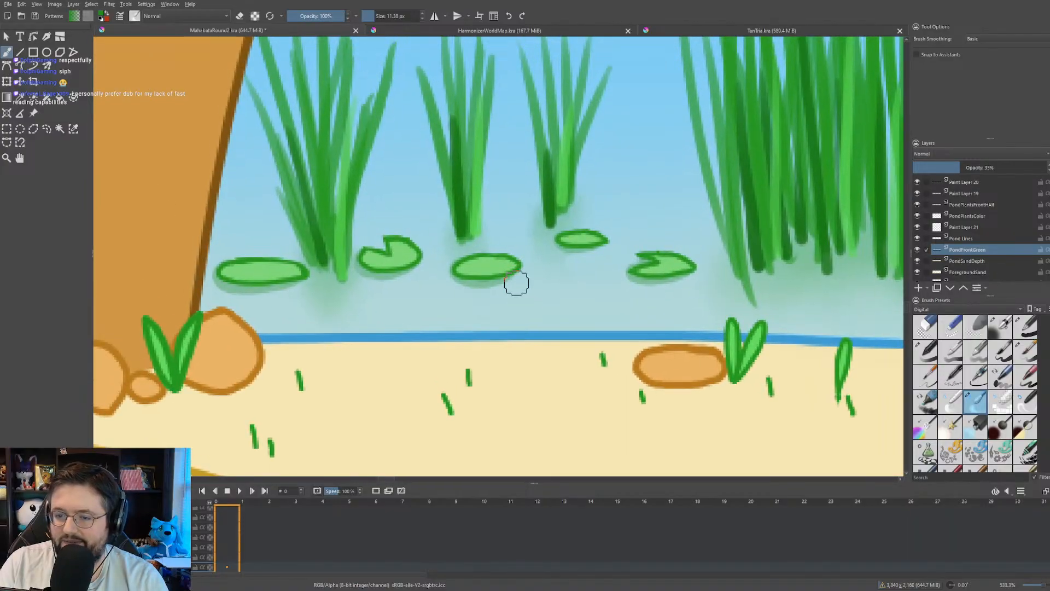
right_click(516, 282)
left_click(335, 353)
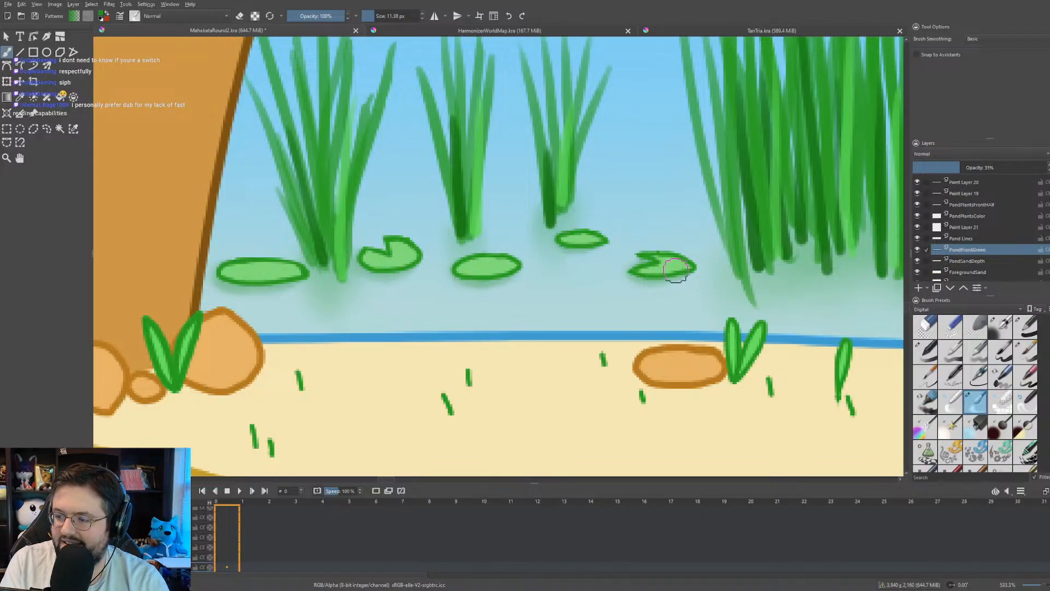
- Soften the shadows under the teardrop-shaped and arched lily pads between the two dense reed clumps past the small reed tufts
scroll(592, 308, "down", 1)
left_click_drag(546, 318, 398, 322)
left_click_drag(636, 293, 429, 323)
scroll(485, 315, "up", 2)
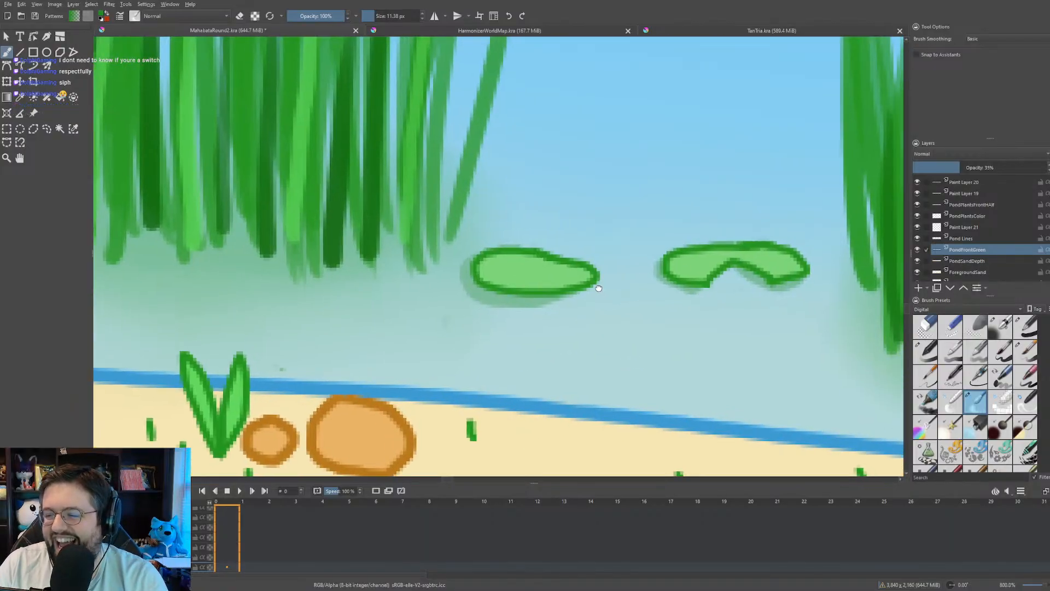
left_click_drag(598, 288, 495, 298)
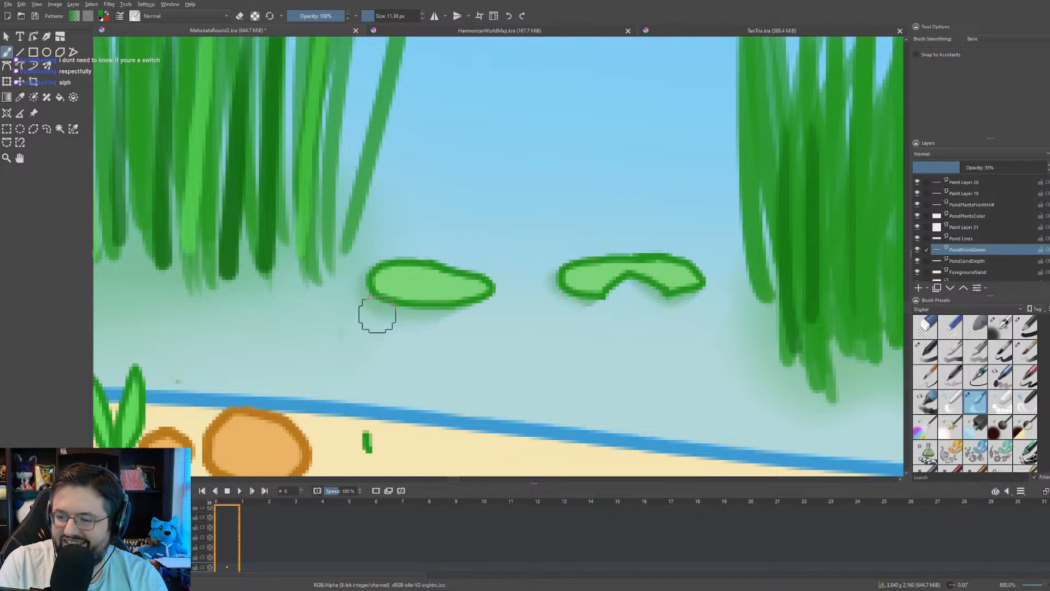
- Paint soft green shading on the water beneath the lily pads between the reed clumps and the large shoreline boulder, on the PondFrontGreen layer
scroll(428, 314, "down", 2)
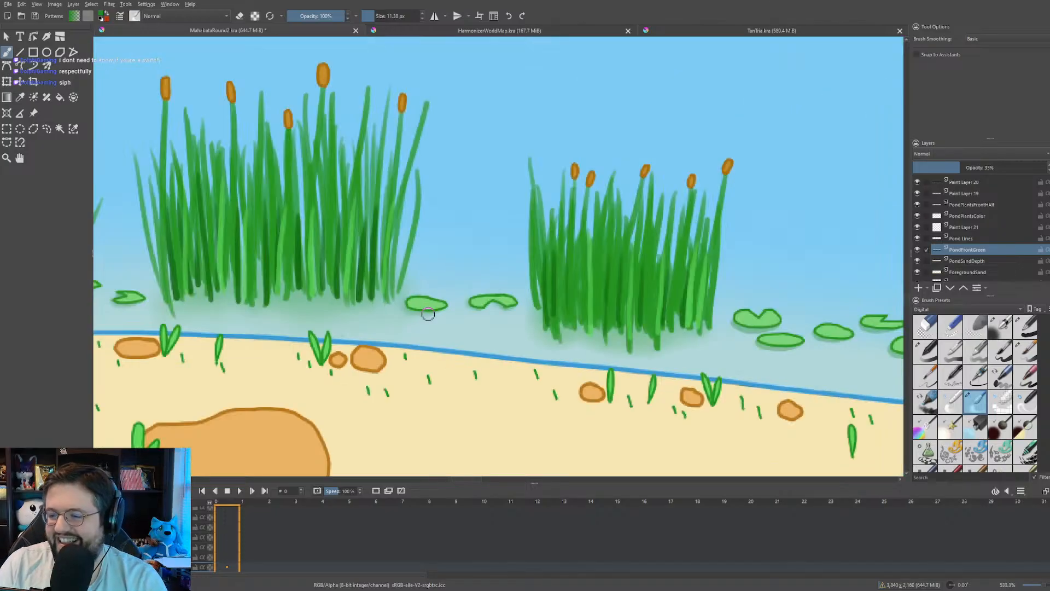
scroll(428, 313, "down", 2)
scroll(494, 280, "up", 5)
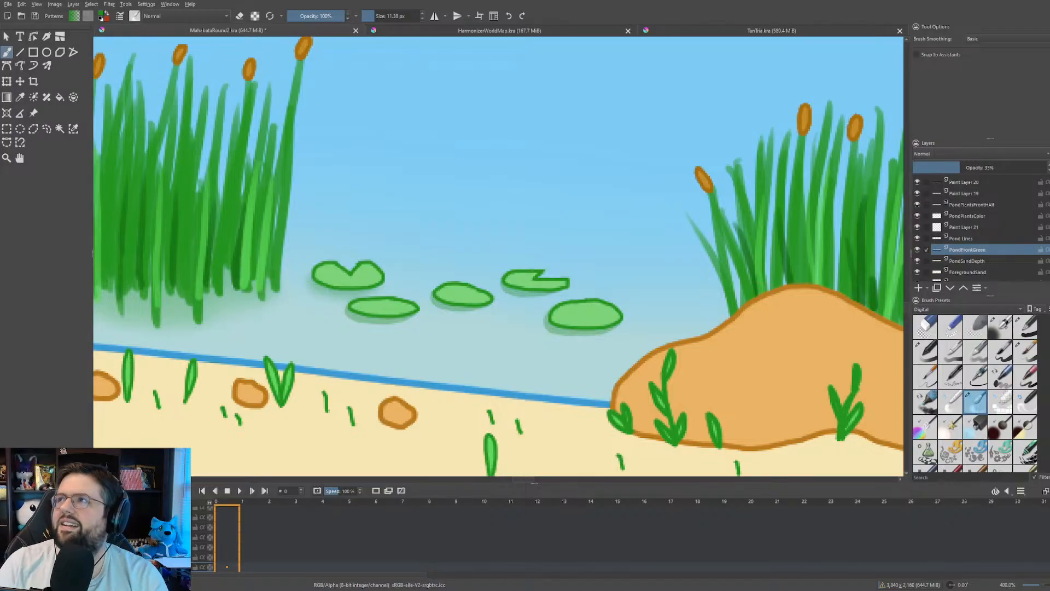
left_click_drag(633, 167, 574, 173)
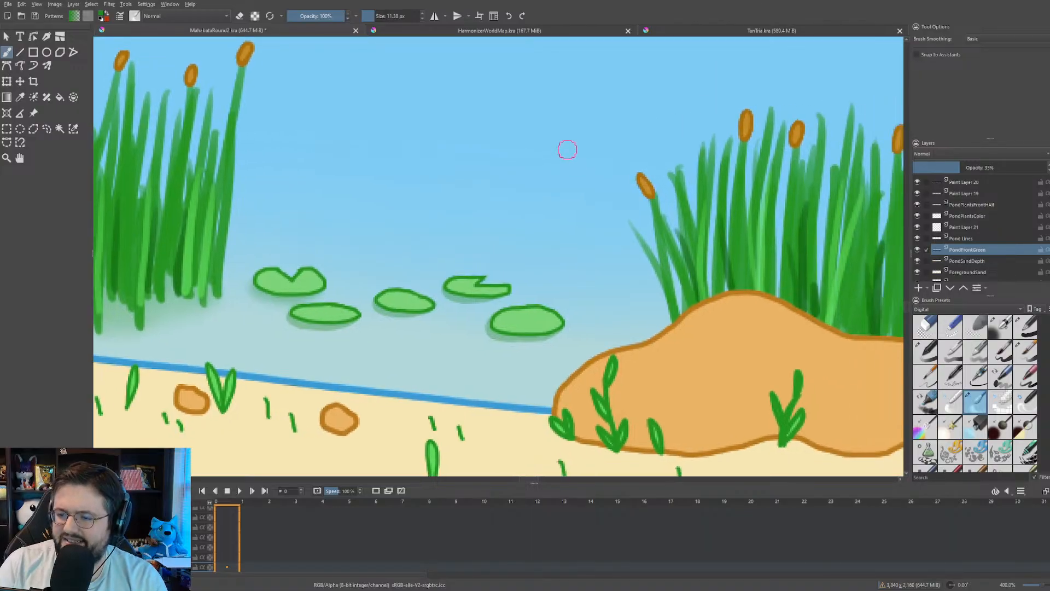
right_click(564, 137)
left_click(375, 336)
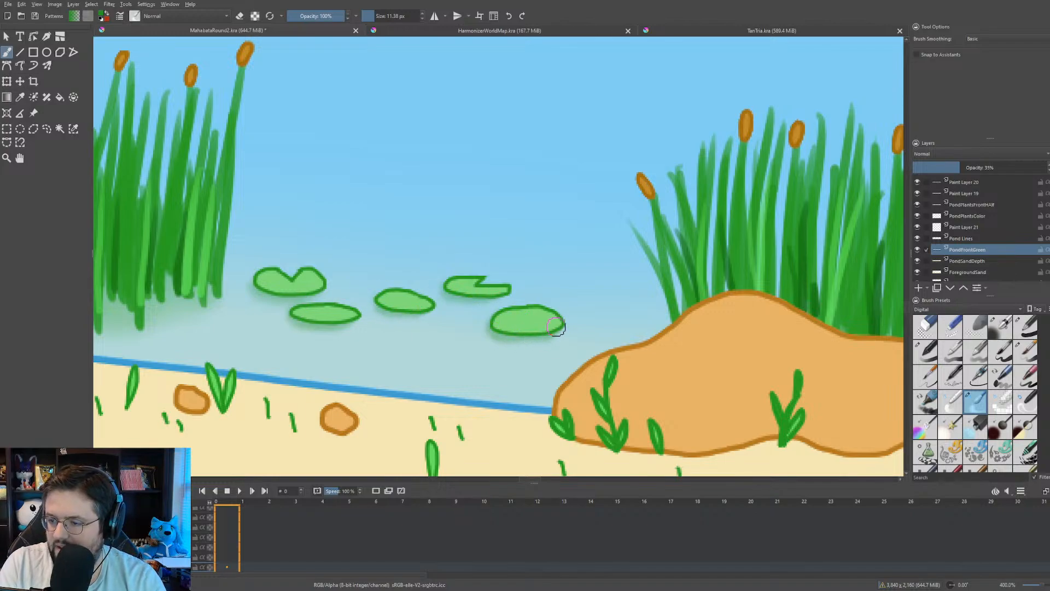
scroll(556, 317, "down", 3)
left_click_drag(825, 362, 606, 321)
scroll(616, 321, "up", 3)
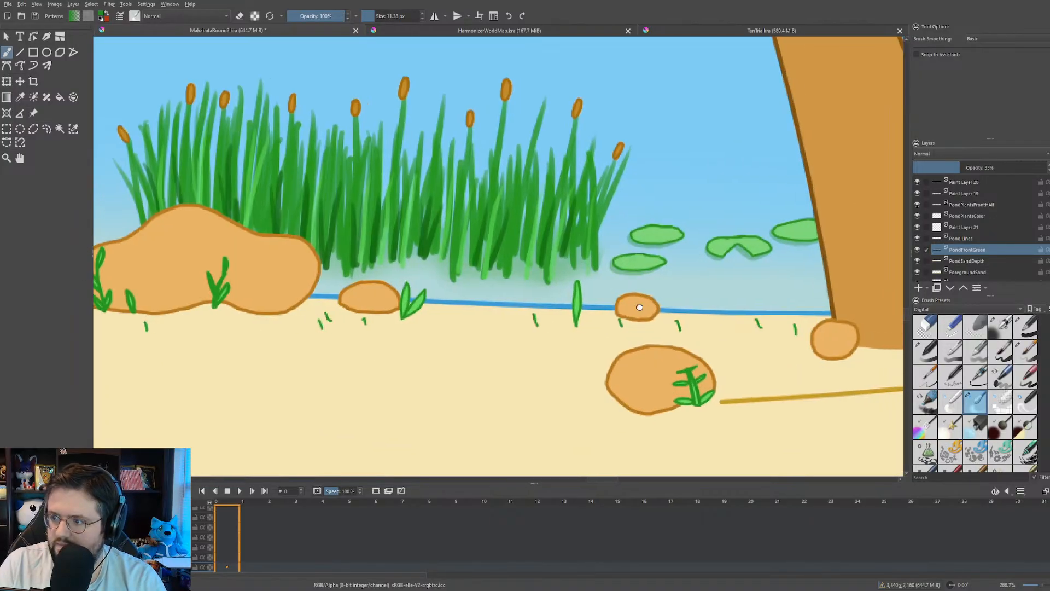
- Continue the soft green shading beneath the lily pads around the single palm trunk and along the shore to the canvas's right edge
left_click_drag(856, 264, 520, 311)
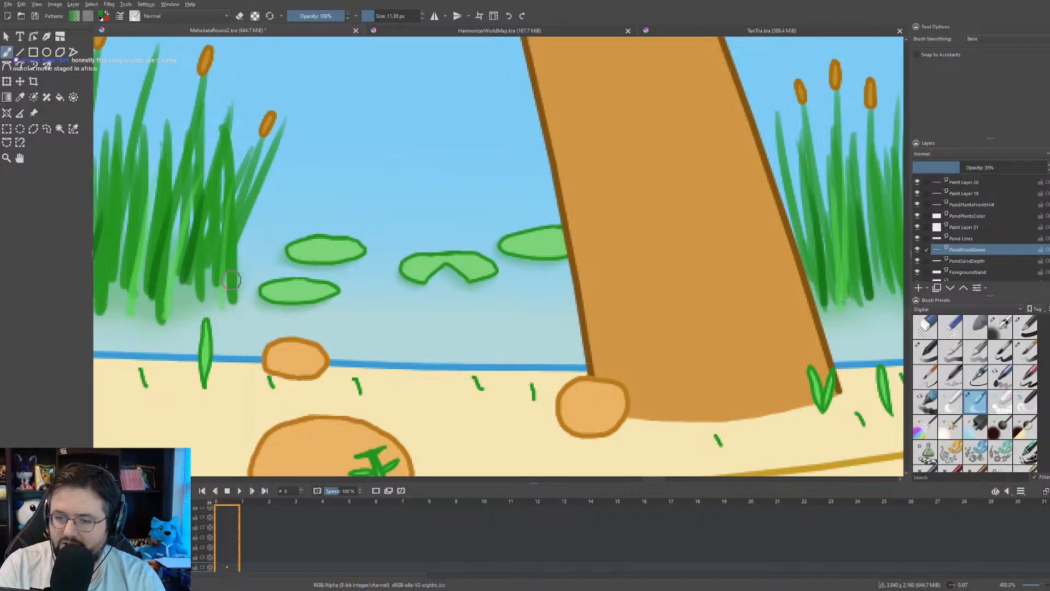
scroll(232, 281, "down", 4)
scroll(523, 321, "up", 4)
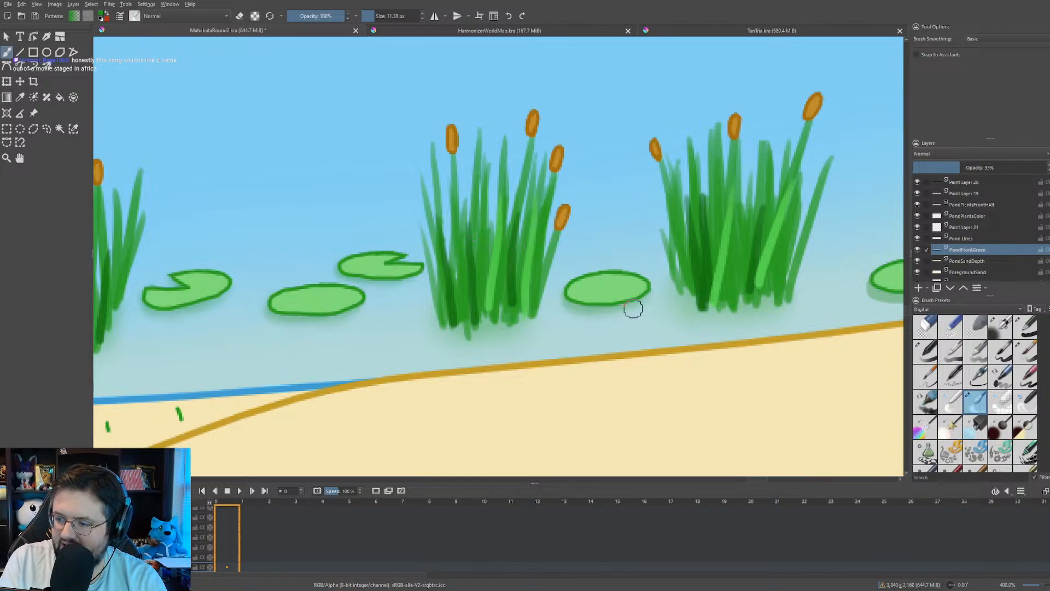
left_click_drag(681, 285, 132, 319)
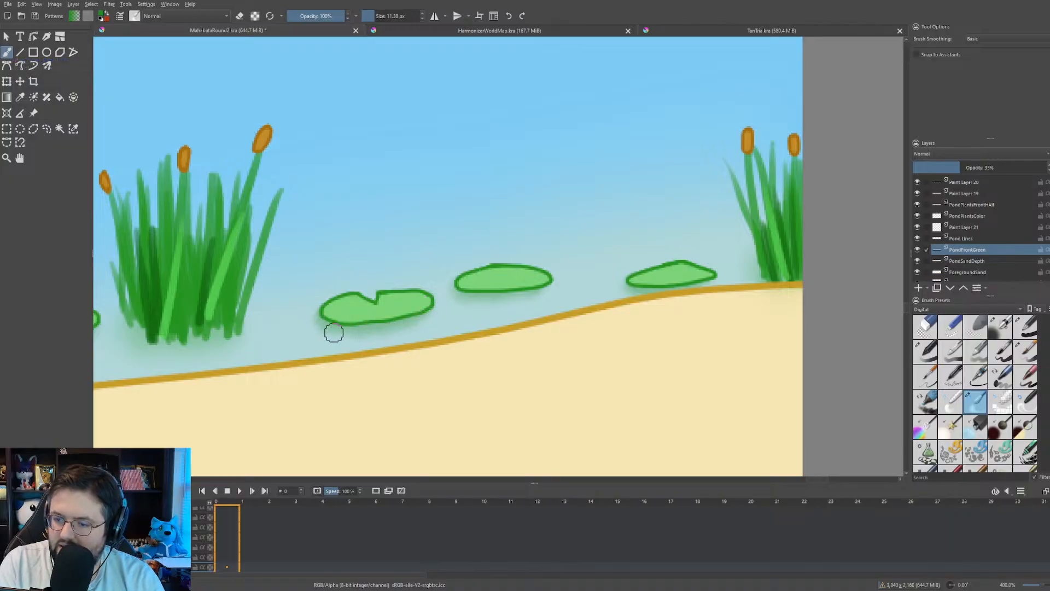
left_click_drag(354, 284, 553, 269)
scroll(452, 291, "down", 7)
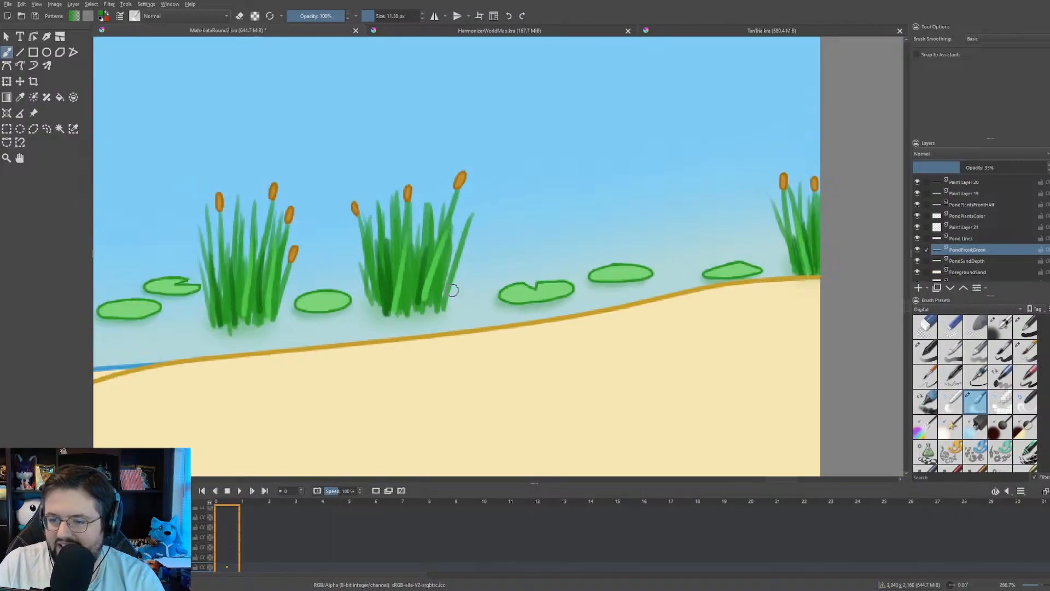
- Review the whole oasis scene and look through the layer stack for the foreground tree layers
left_click_drag(305, 341, 602, 333)
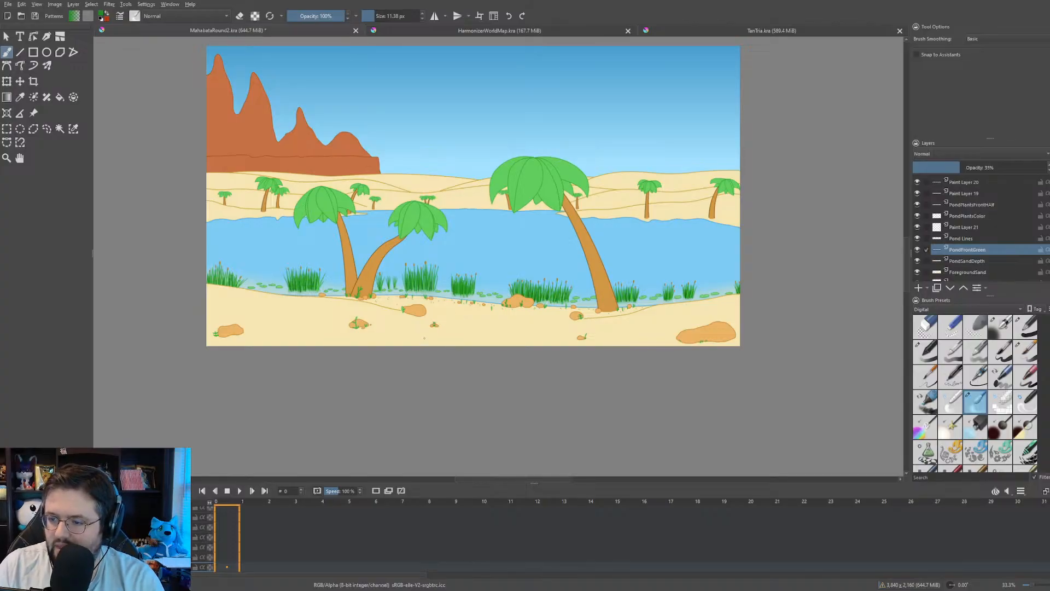
left_click_drag(470, 219, 475, 237)
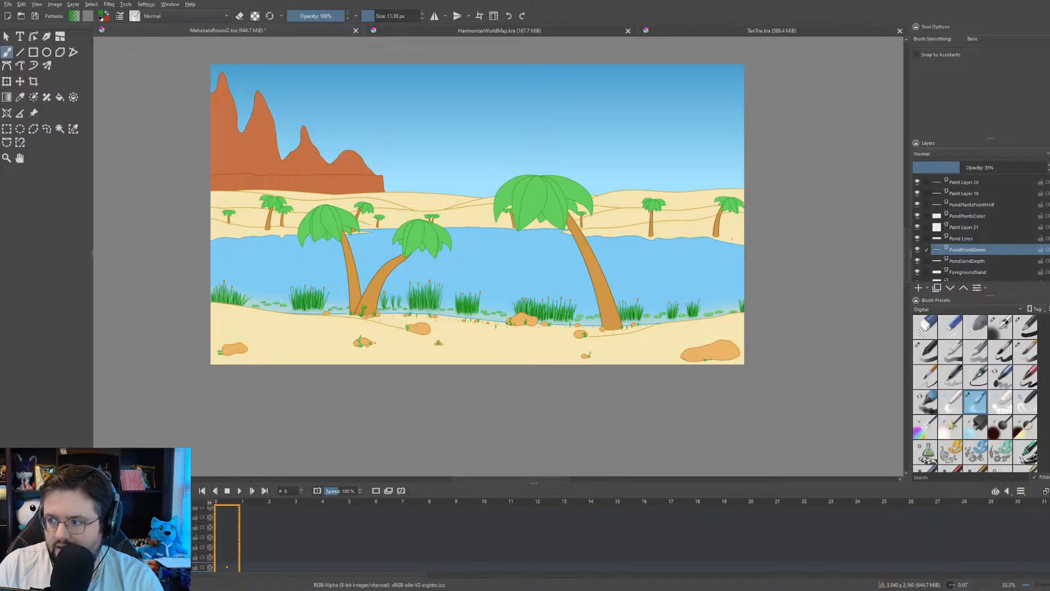
scroll(971, 230, "down", 1)
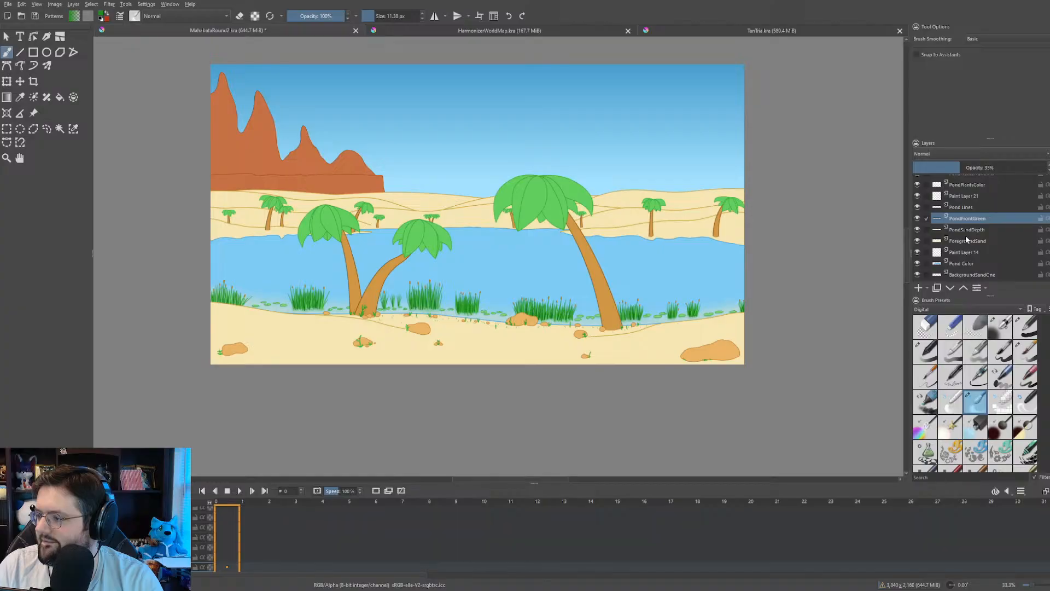
left_click_drag(668, 266, 685, 271)
scroll(977, 242, "up", 2)
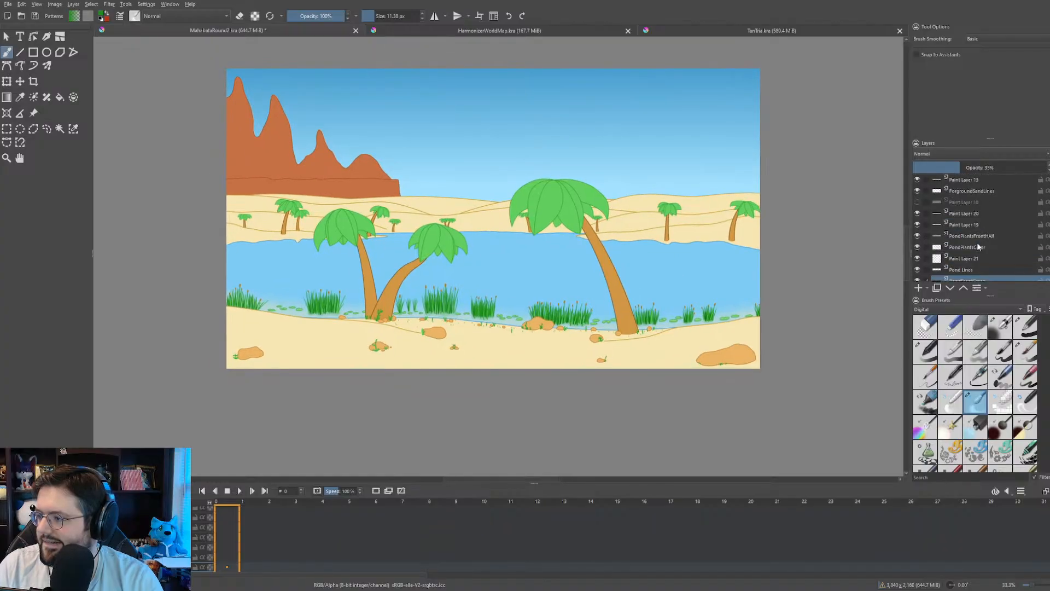
scroll(976, 241, "up", 3)
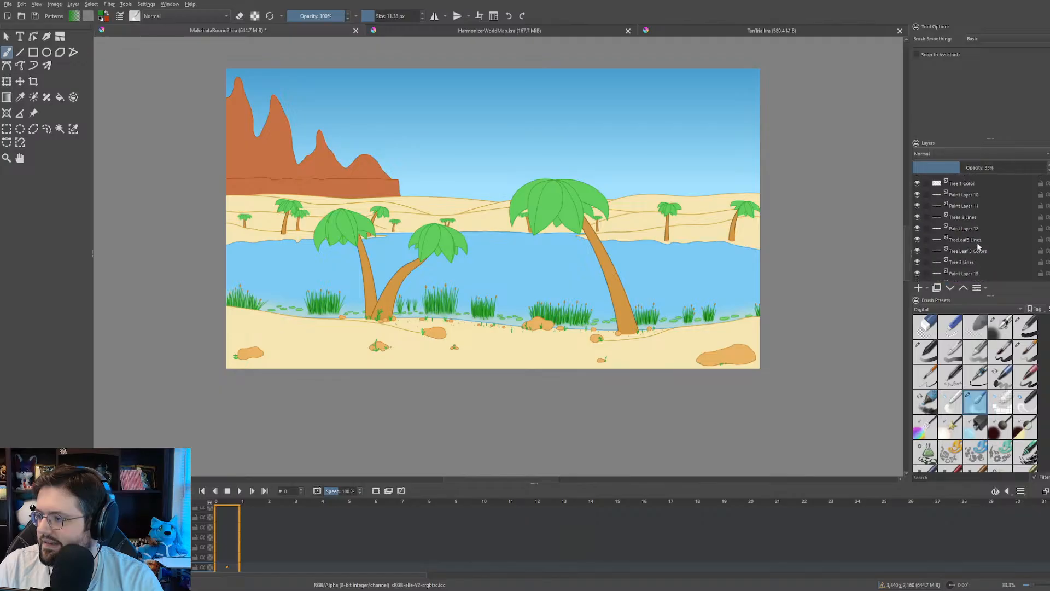
scroll(978, 247, "down", 2)
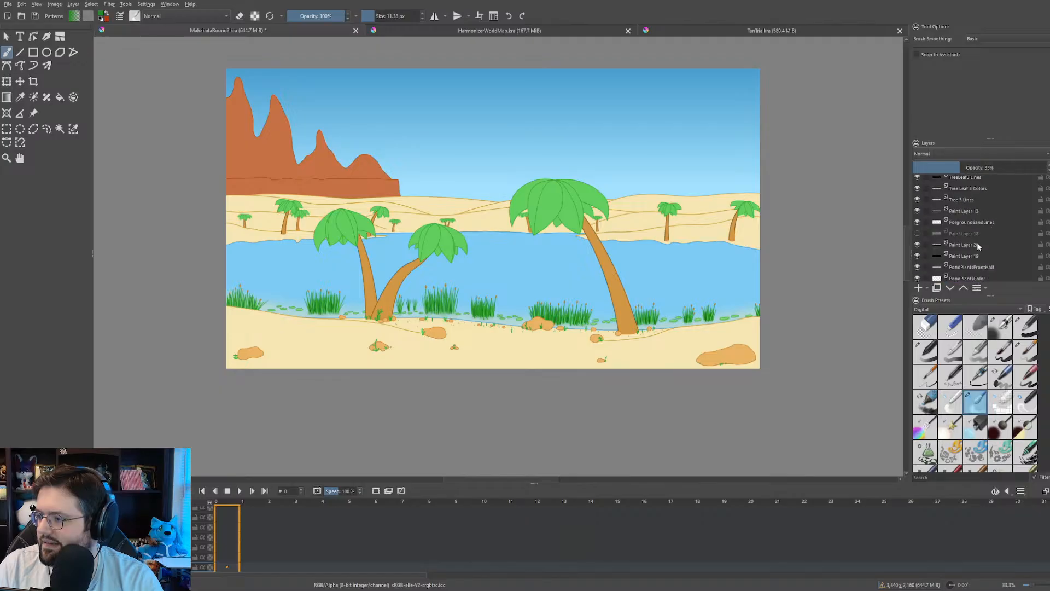
scroll(977, 242, "up", 2)
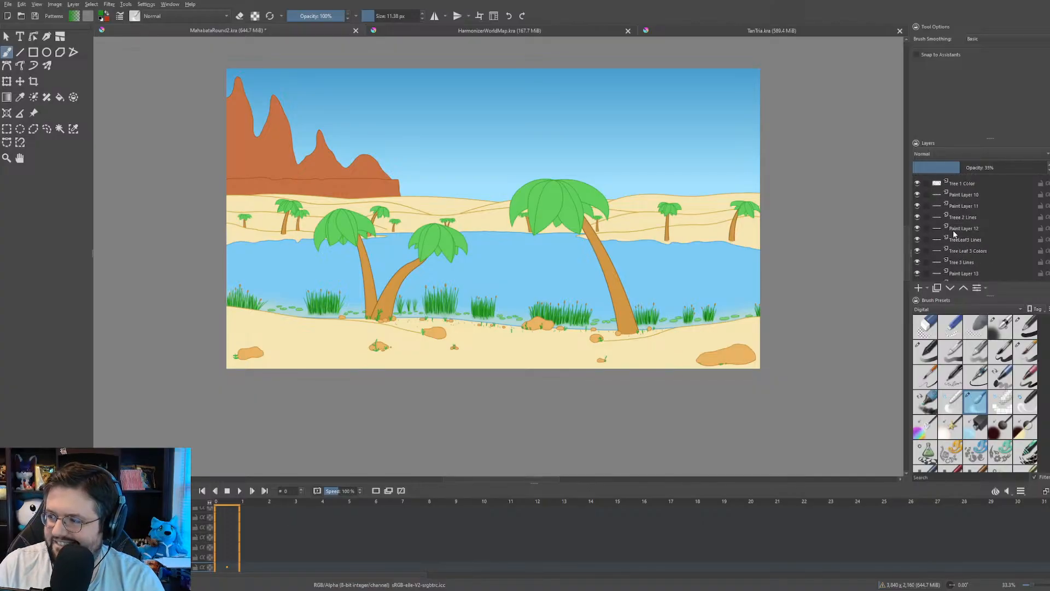
scroll(963, 235, "up", 3)
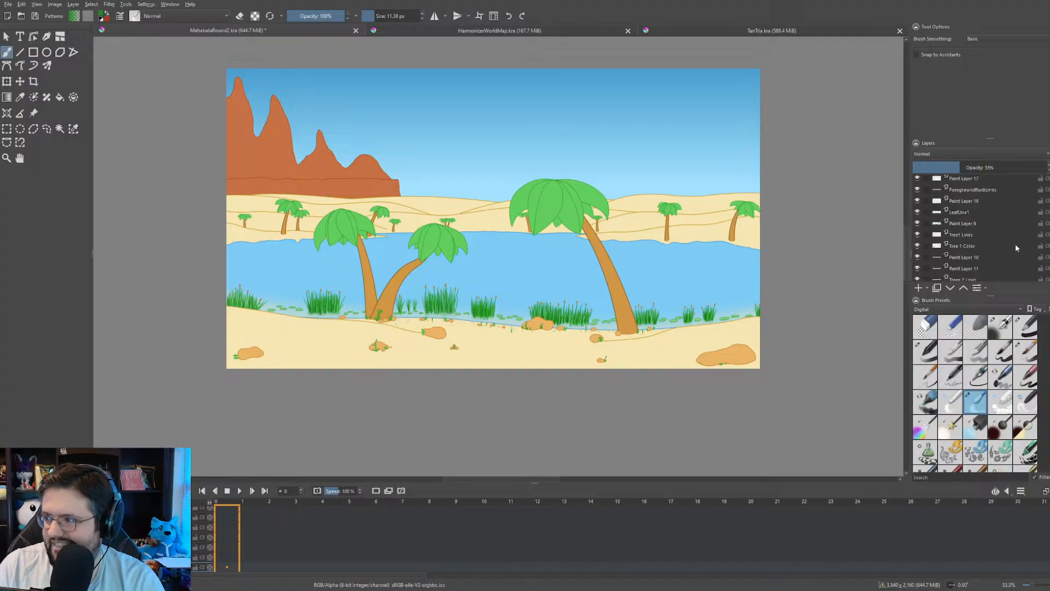
scroll(432, 286, "up", 2)
- Toggle the foreground tree layers from LeafLine1 down to Paint Layer 10 off and on to check what each contains
left_click_drag(327, 279, 642, 321)
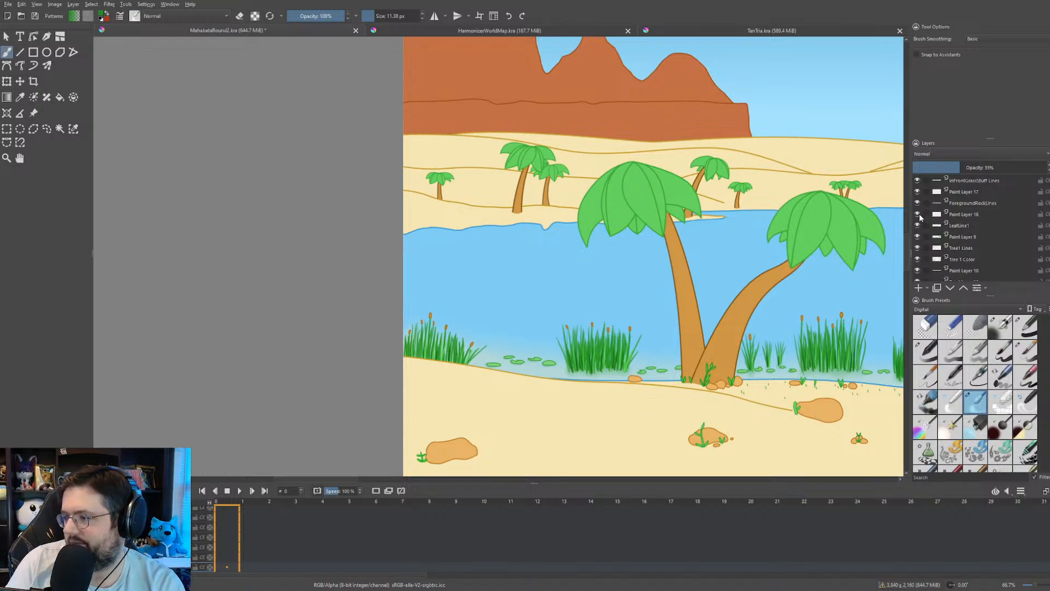
left_click(919, 214)
left_click(919, 214)
left_click(919, 225)
left_click(918, 226)
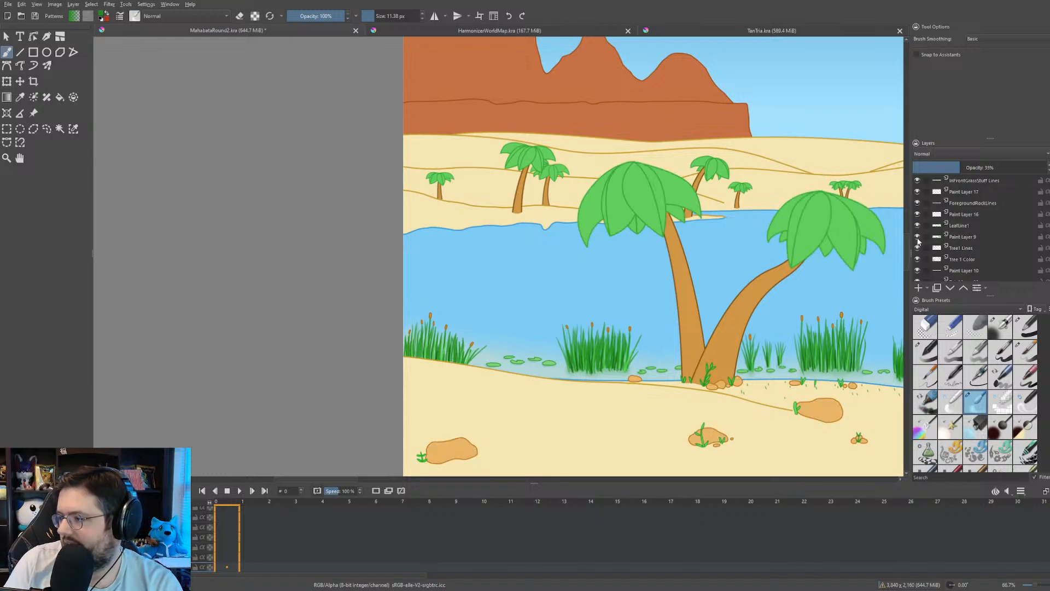
left_click(918, 236)
left_click(918, 236)
left_click(918, 248)
left_click(918, 248)
left_click(918, 260)
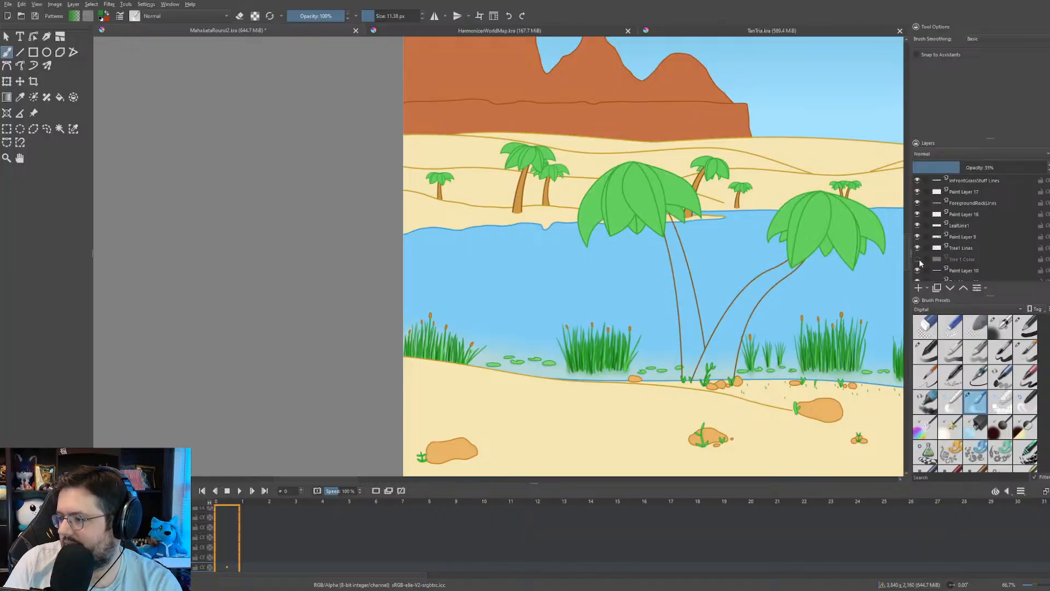
left_click(918, 259)
left_click(917, 271)
left_click(917, 271)
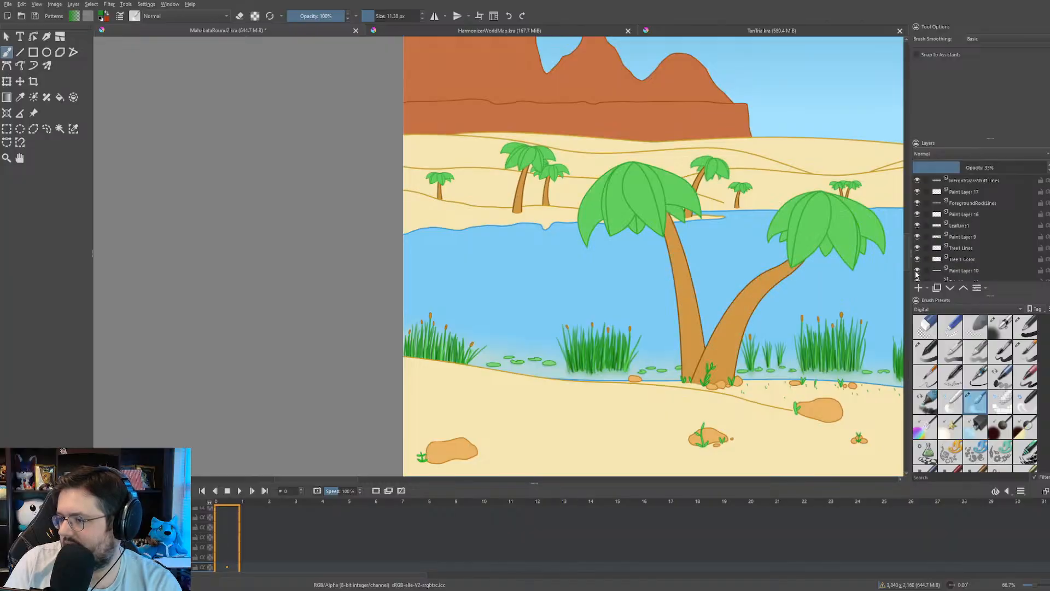
left_click(918, 271)
left_click(917, 271)
- Add a paint layer directly below Tree 1 Color and name it PondBackHalfLinesPlant
left_click(972, 271)
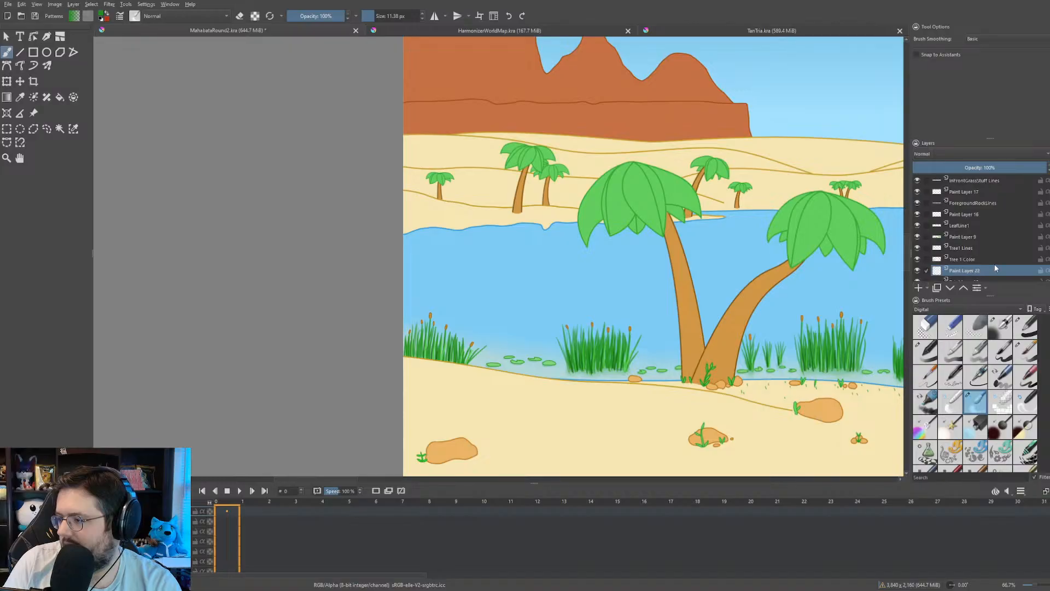
key("Insert")
double_click(972, 240)
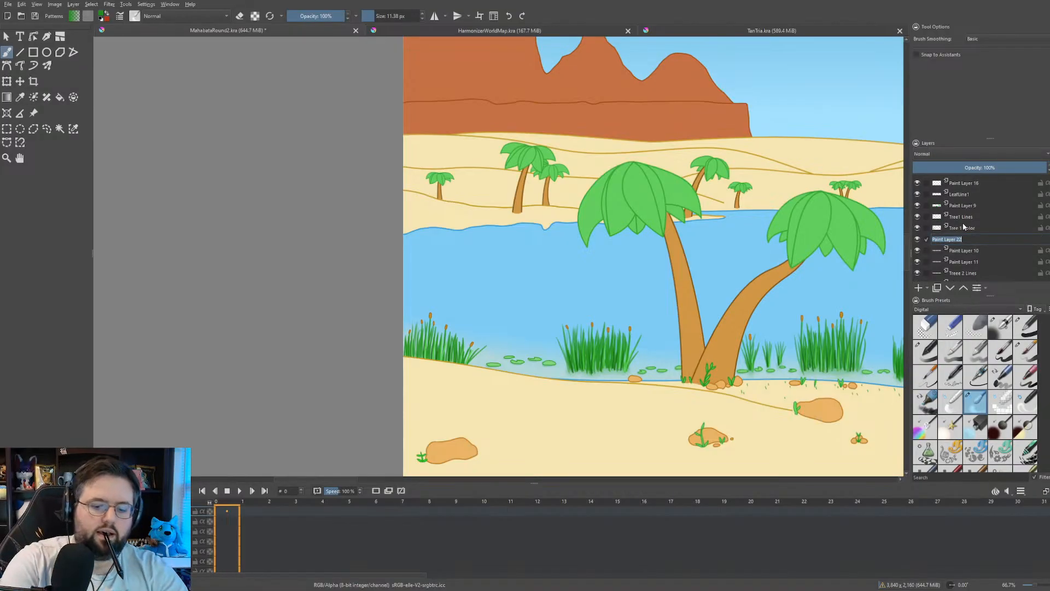
type("PondBackHalfLines")
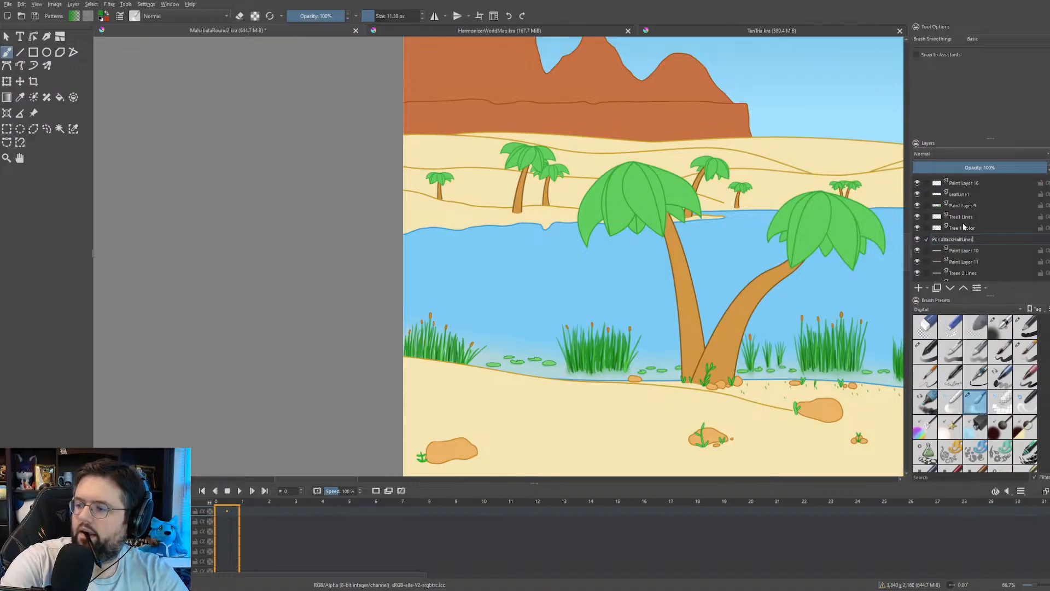
type("Plant")
key("Return")
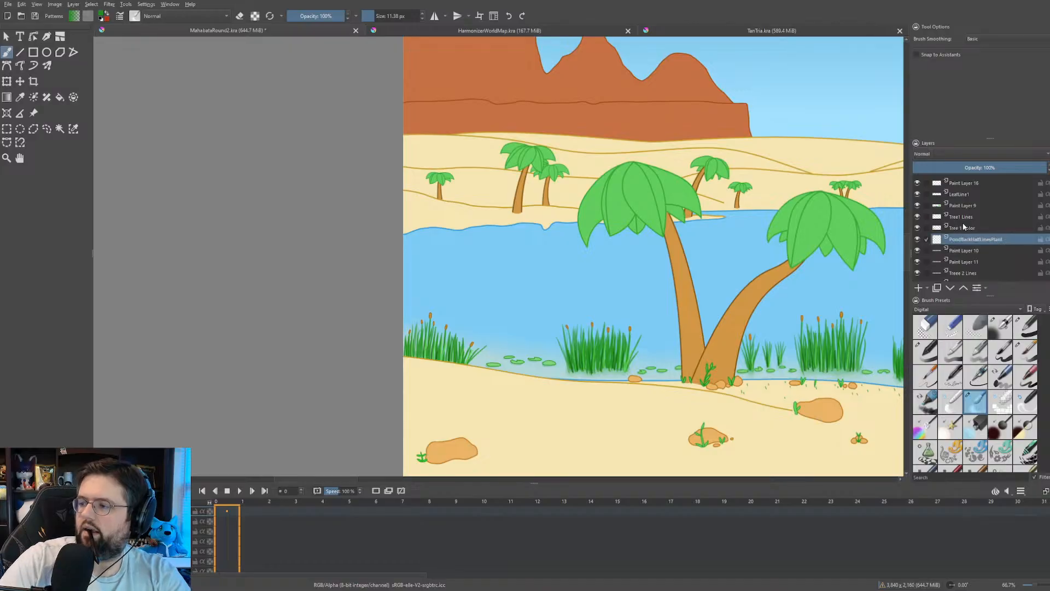
- Add another paint layer directly below PondBackHalfLinesPlant and try to rename it
left_click(918, 287)
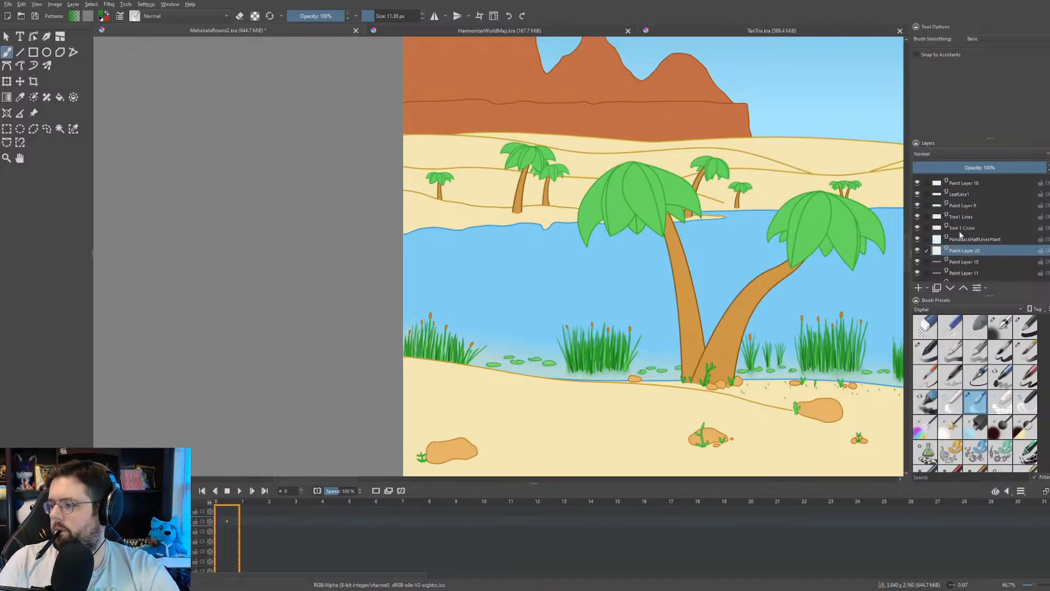
double_click(963, 251)
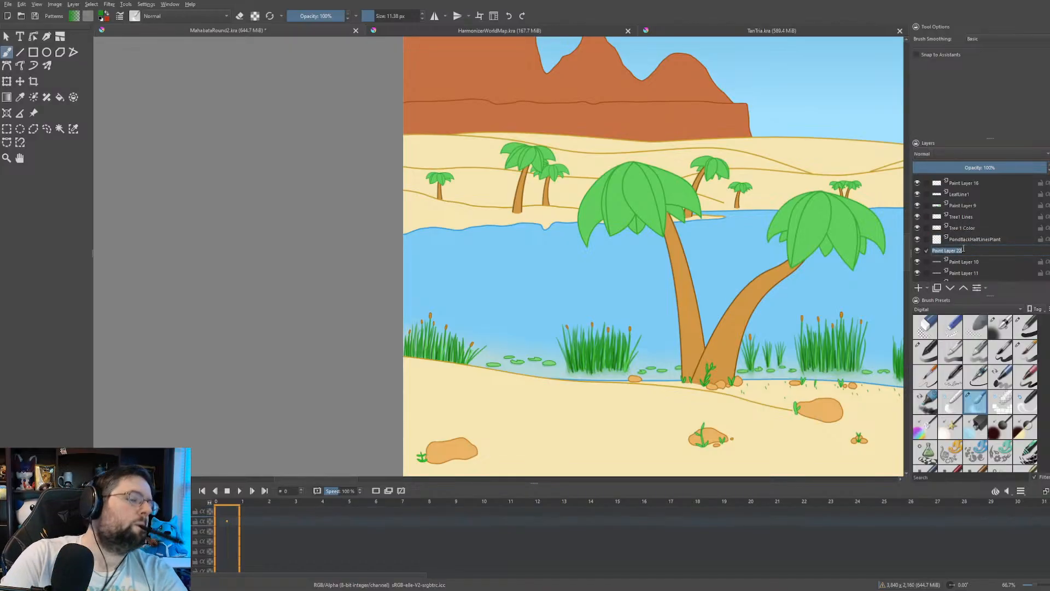
key("Escape")
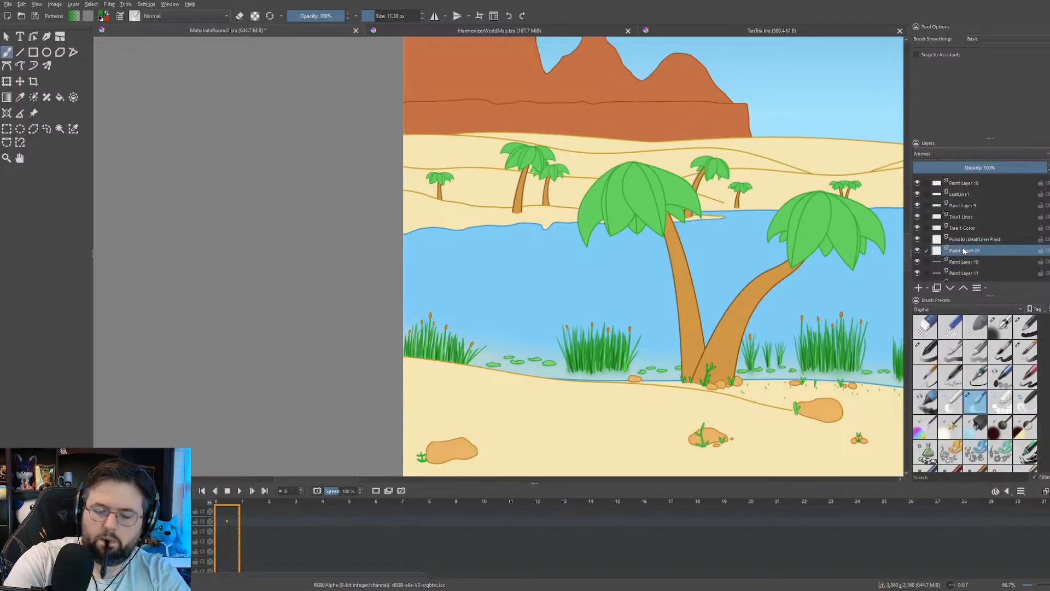
type("PondBac")
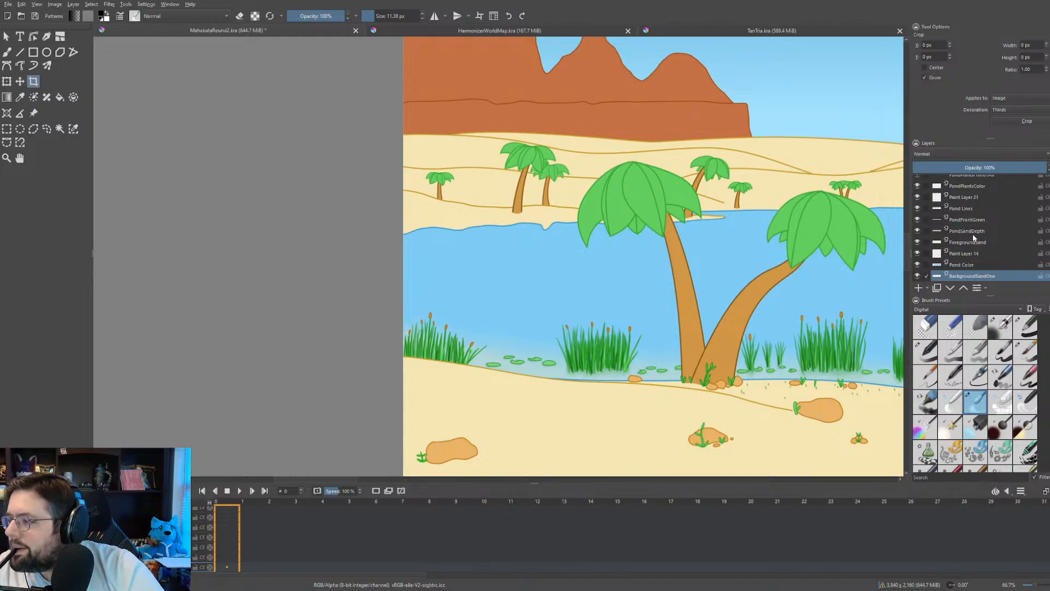
- Rename the paint layer directly below PondBackHalfLinesPlant to "PondBackHalfColor Plants"
scroll(973, 237, "up", 4)
scroll(969, 237, "up", 5)
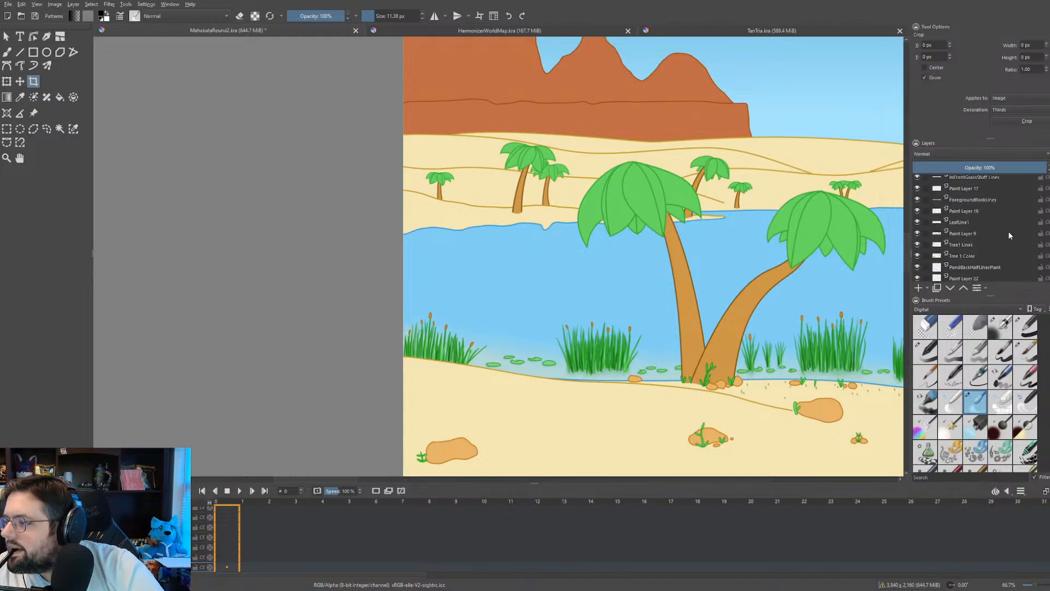
scroll(1006, 239, "down", 1)
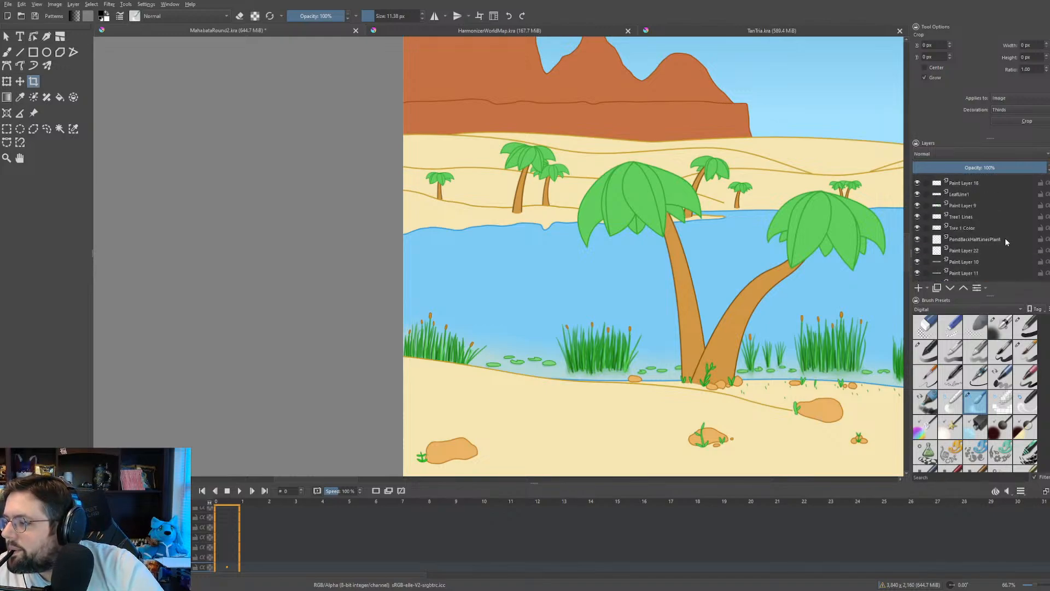
double_click(977, 251)
left_click_drag(954, 248, 926, 256)
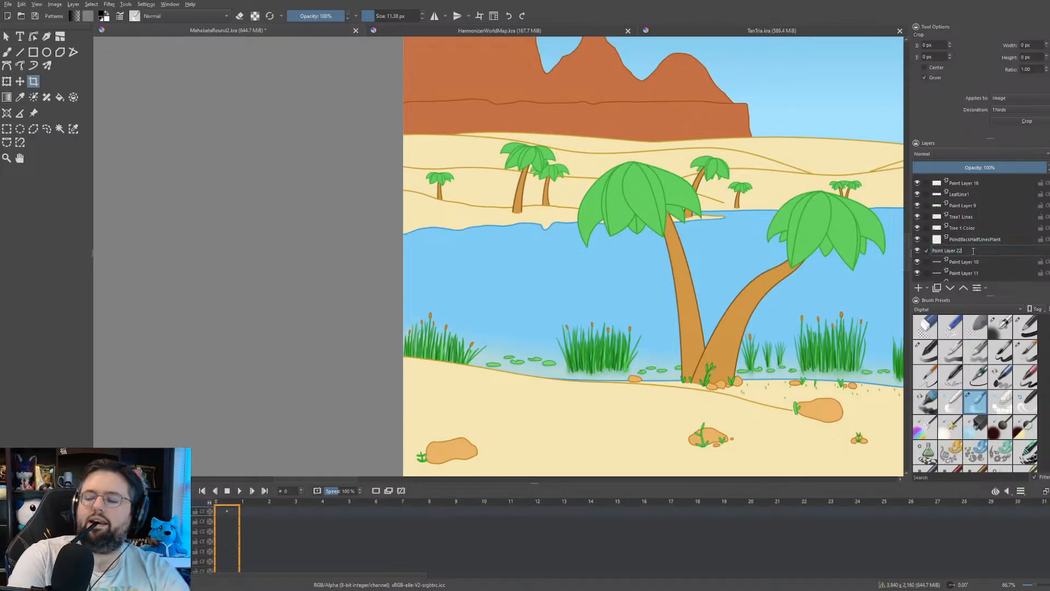
key("BackSpace")
key("BackSpace")
key("BackSpace")
key("BackSpace")
key("BackSpace")
key("BackSpace")
key("BackSpace")
key("BackSpace")
key("BackSpace")
key("BackSpace")
key("BackSpace")
key("BackSpace")
key("BackSpace")
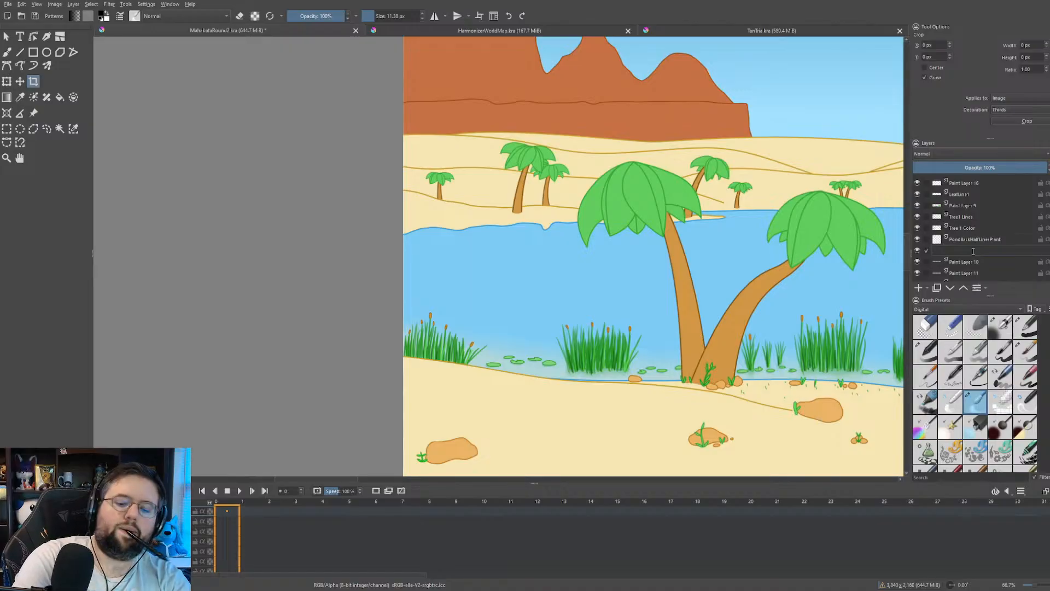
type("PondBack")
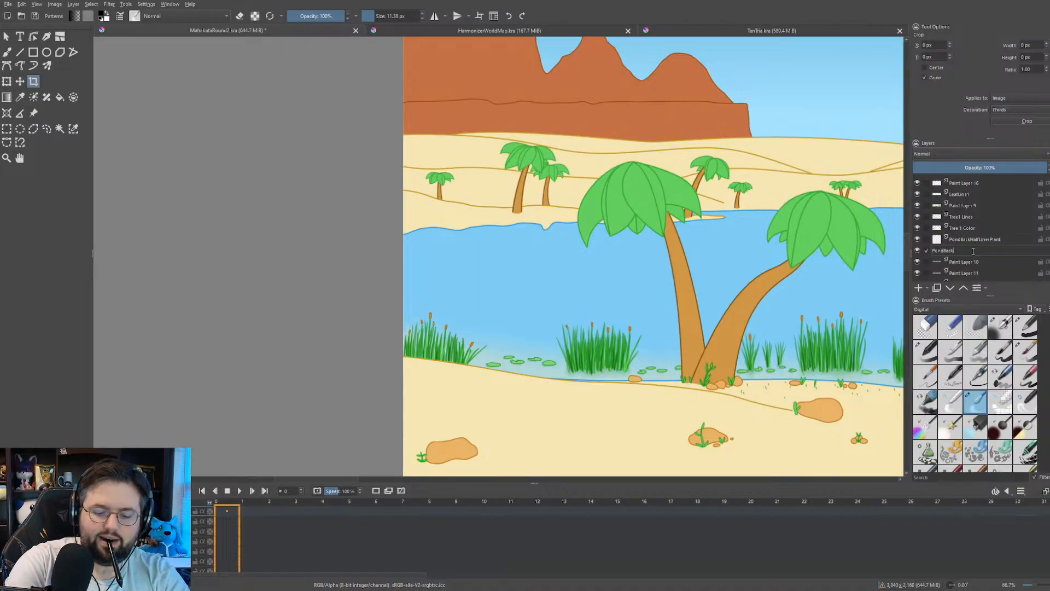
type("HalfColor Pl")
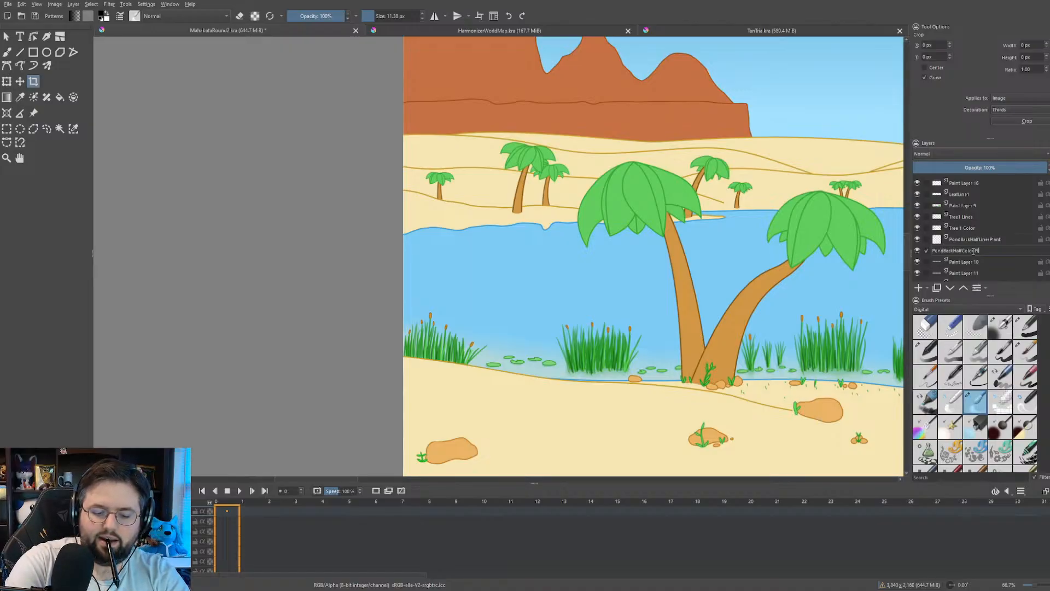
type("ants")
key("Return")
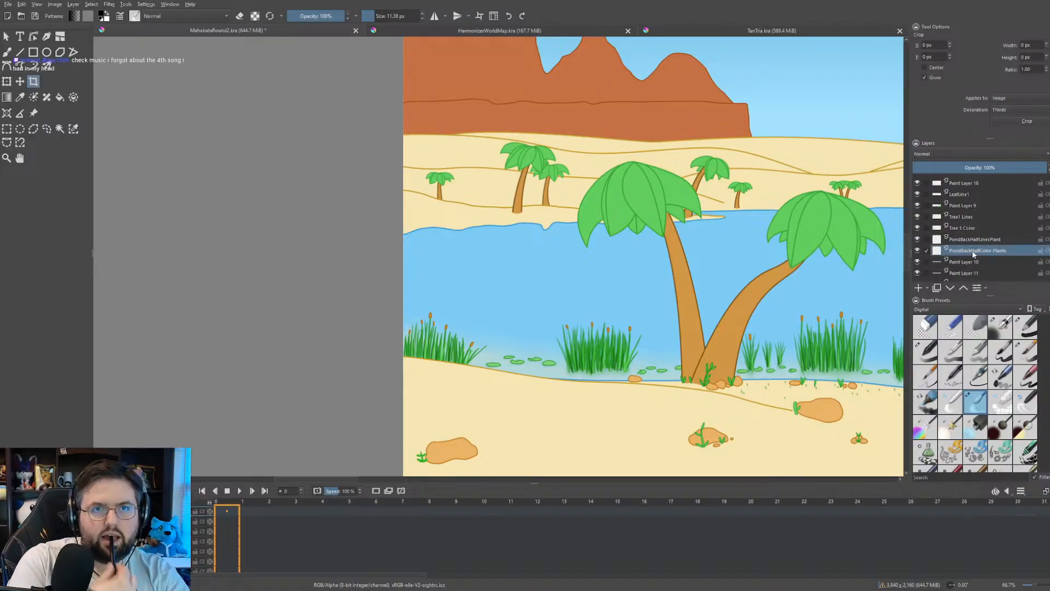
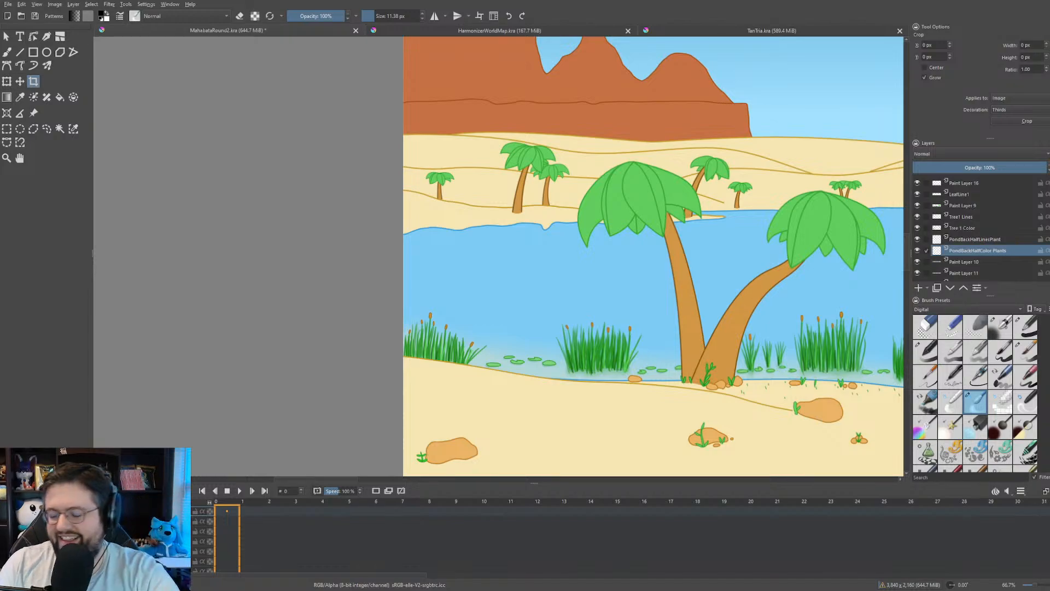
- Sample the mid green from the near-shore reed clump beside the twin palms as the brush color
scroll(483, 263, "up", 15)
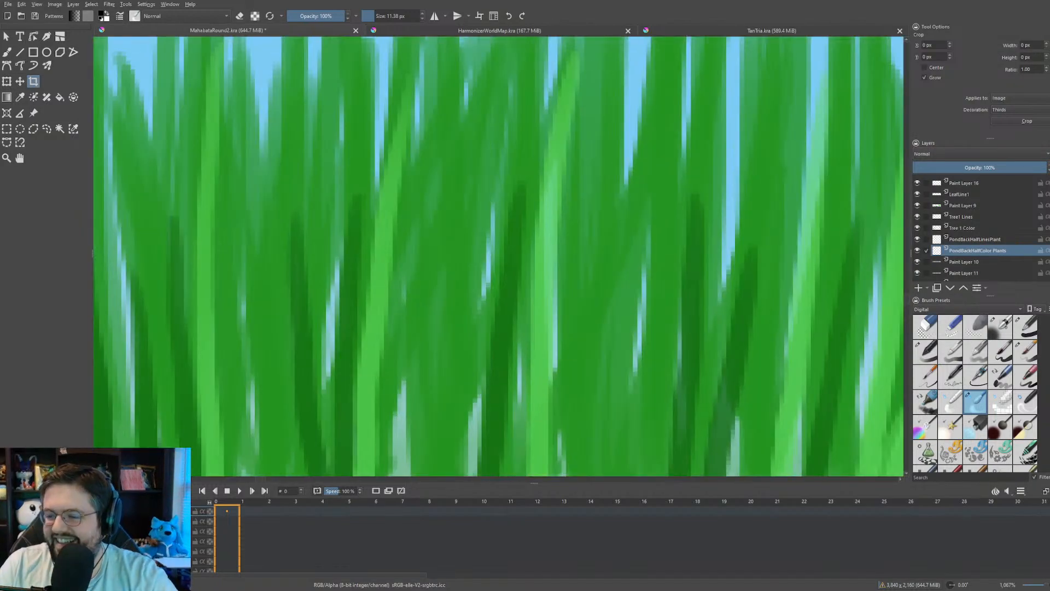
key("p")
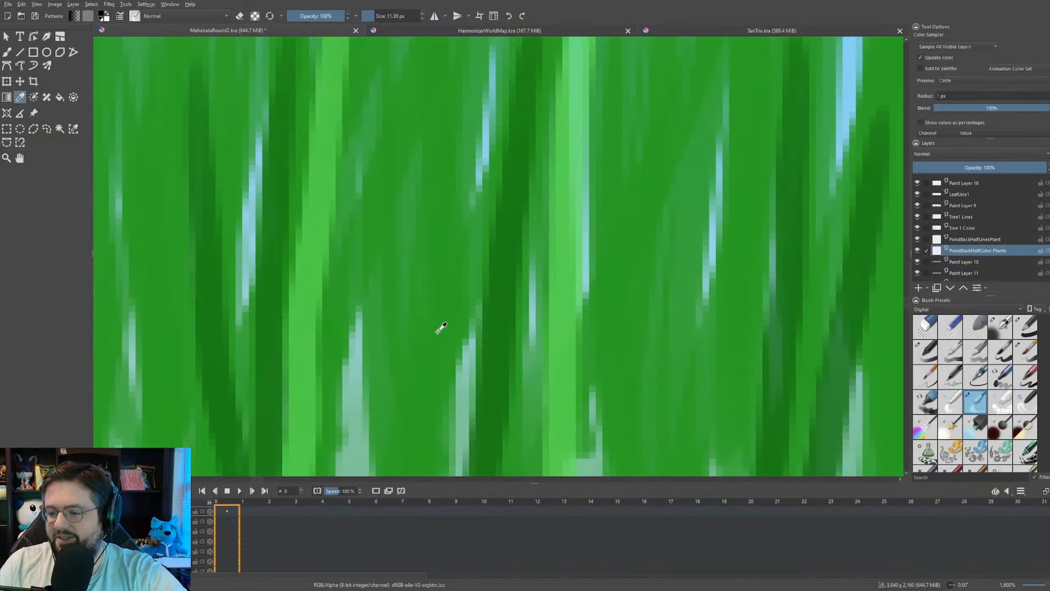
left_click(438, 330)
scroll(437, 332, "down", 4)
key("b")
scroll(422, 243, "down", 2)
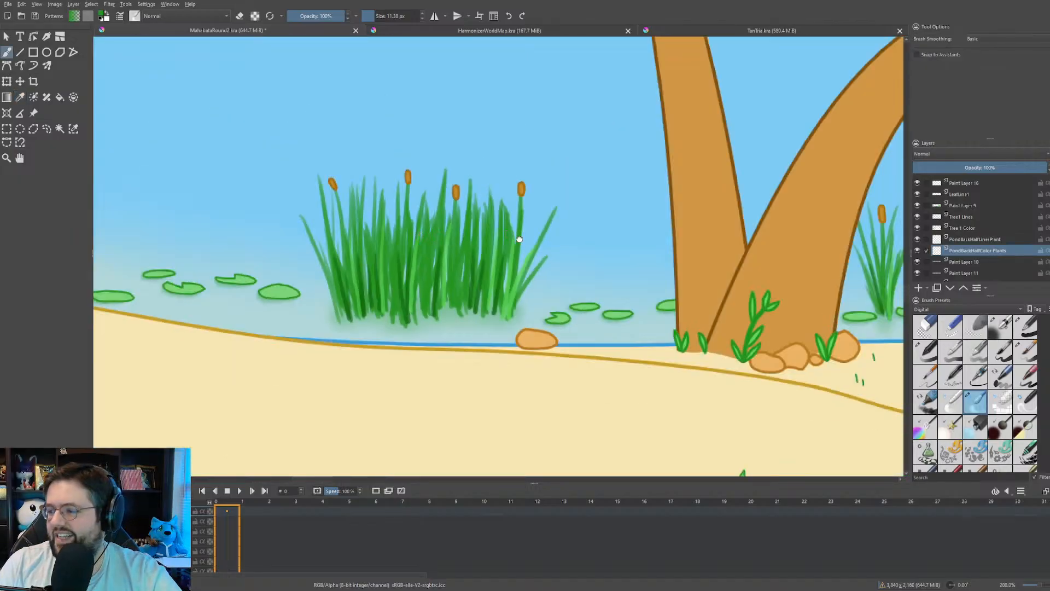
left_click_drag(520, 238, 526, 349)
scroll(526, 349, "down", 1)
- Make PondBackHalfLinesPlant the active layer and switch to the previously used ink brush preset at a size of 3.18 px
left_click(991, 241)
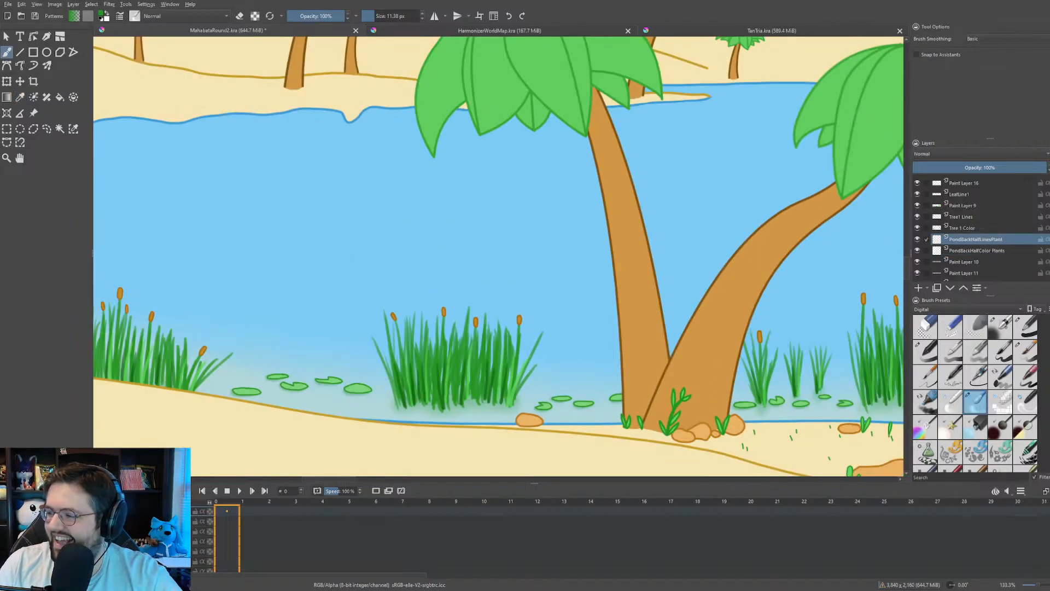
left_click_drag(378, 186, 502, 251)
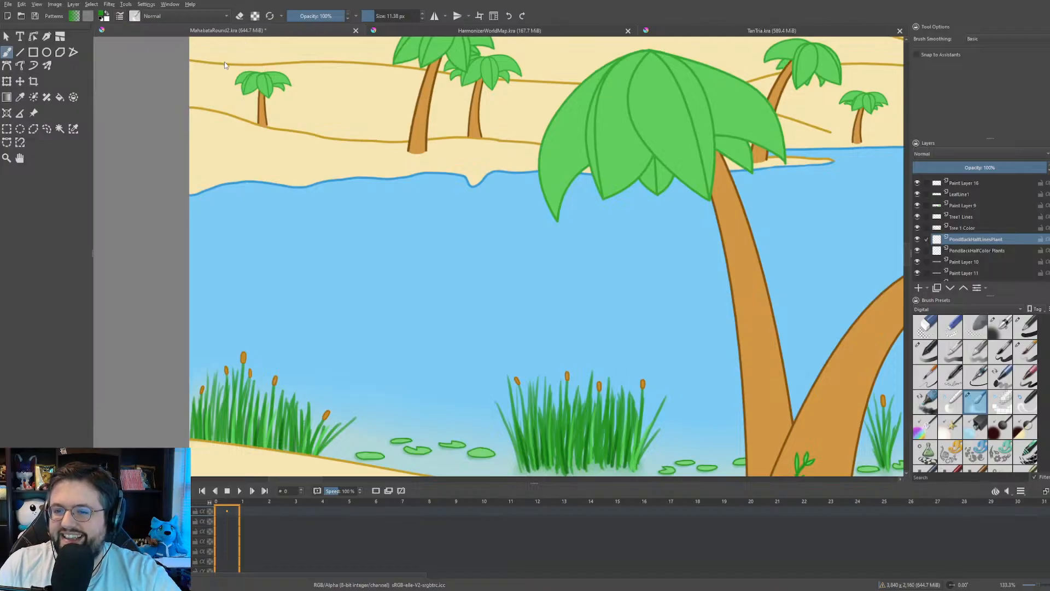
key("slash")
left_click_drag(377, 145, 384, 154)
left_click(379, 12)
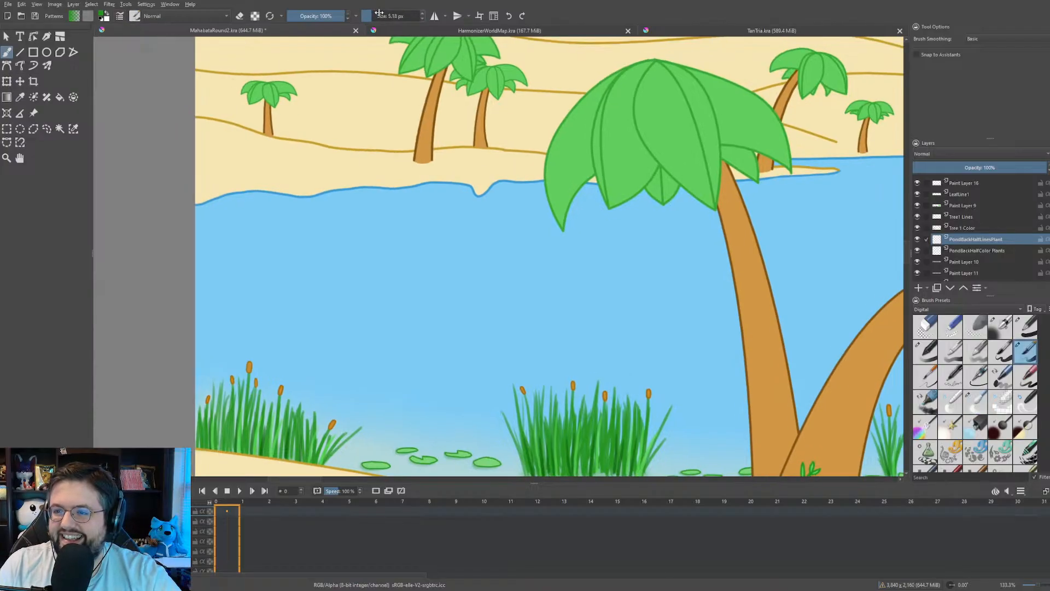
scroll(272, 187, "up", 2)
left_click_drag(272, 187, 336, 294)
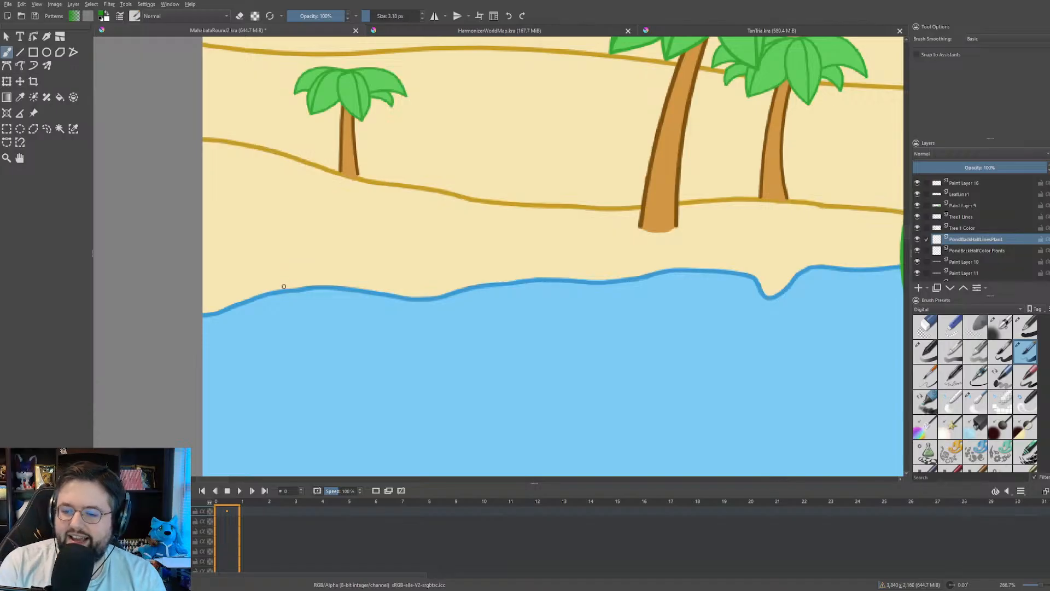
left_click_drag(258, 245, 264, 293)
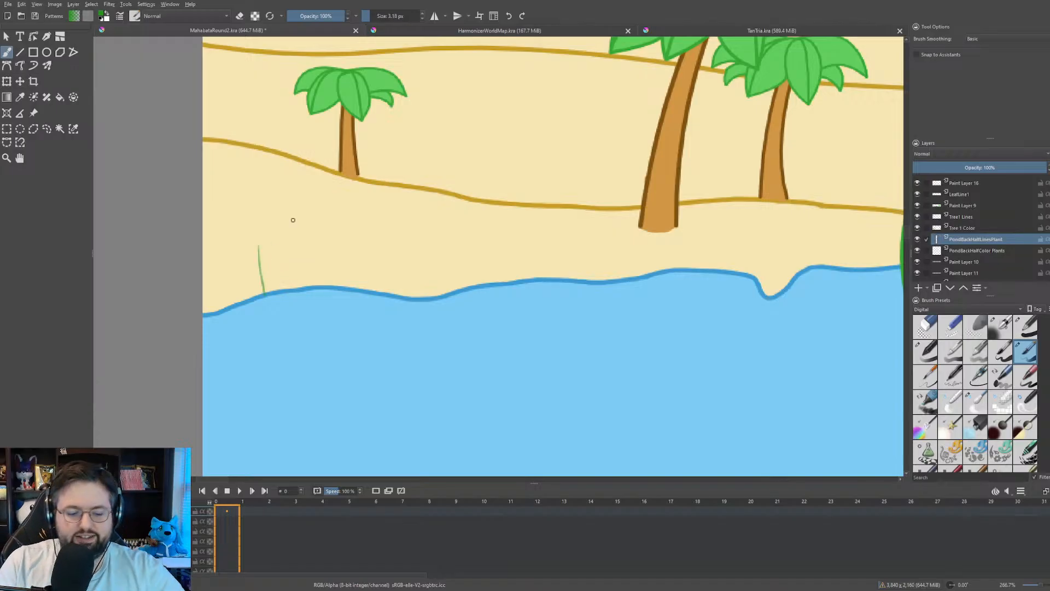
scroll(303, 229, "down", 3)
key("ctrl+z")
scroll(311, 249, "up", 3)
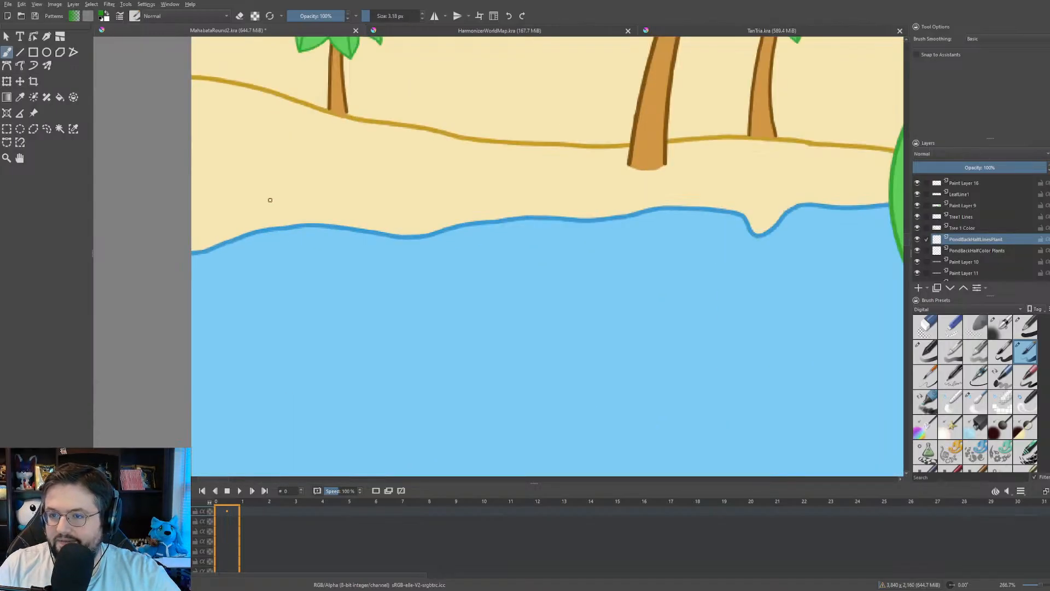
- Set the brush size to 5.18 px for the reeds on the pond's far shore
left_click(372, 16)
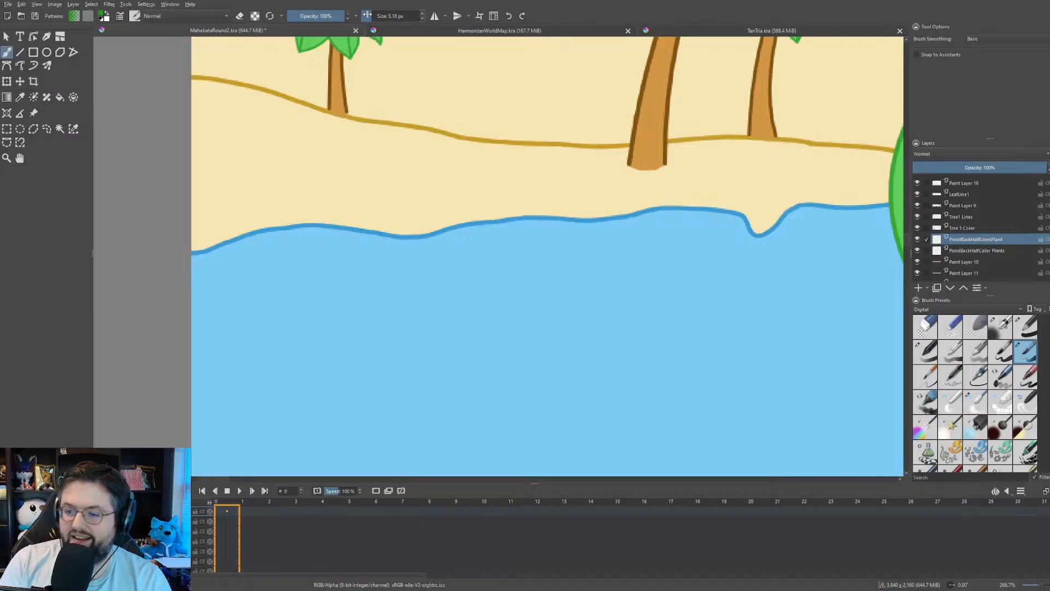
scroll(356, 141, "down", 4)
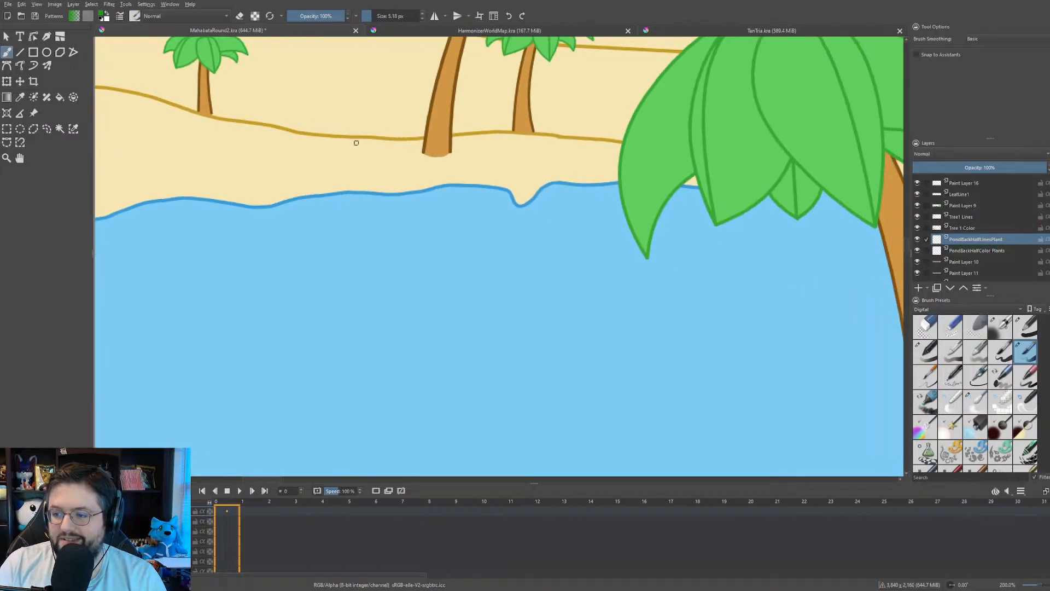
scroll(322, 205, "up", 4)
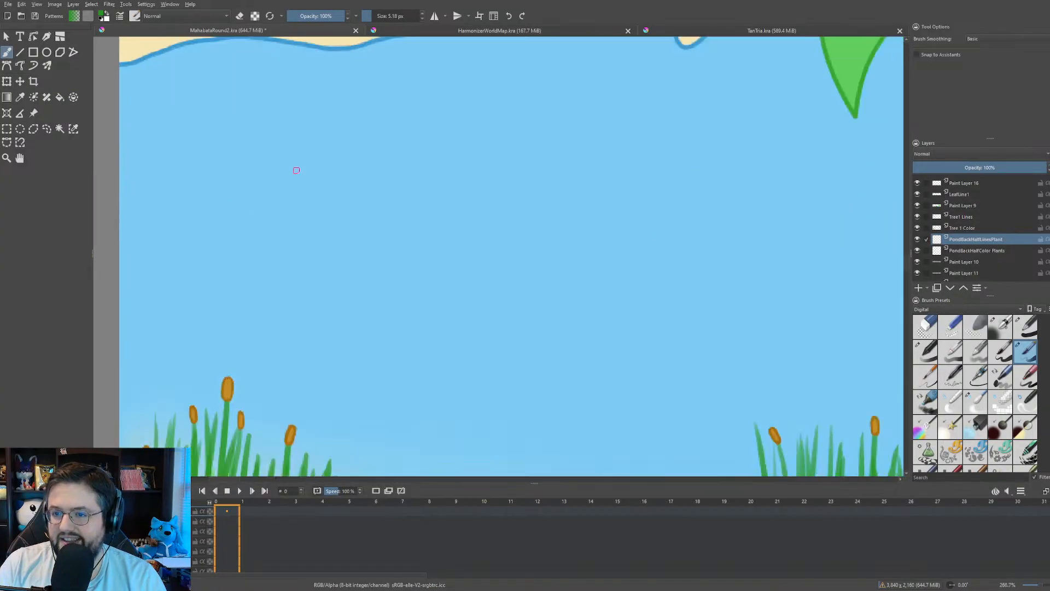
left_click_drag(304, 136, 388, 325)
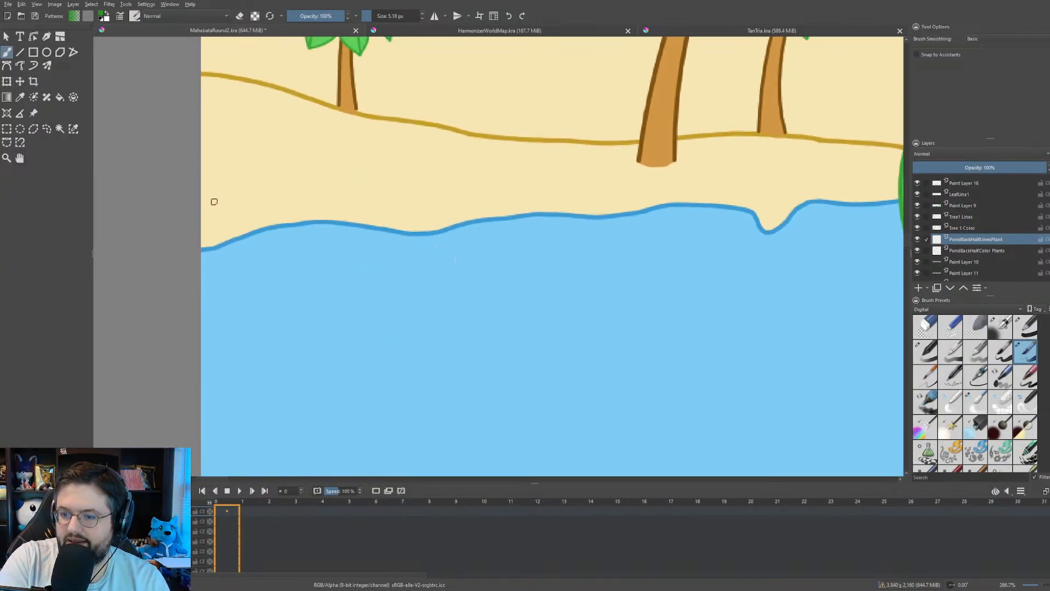
left_click_drag(250, 168, 249, 230)
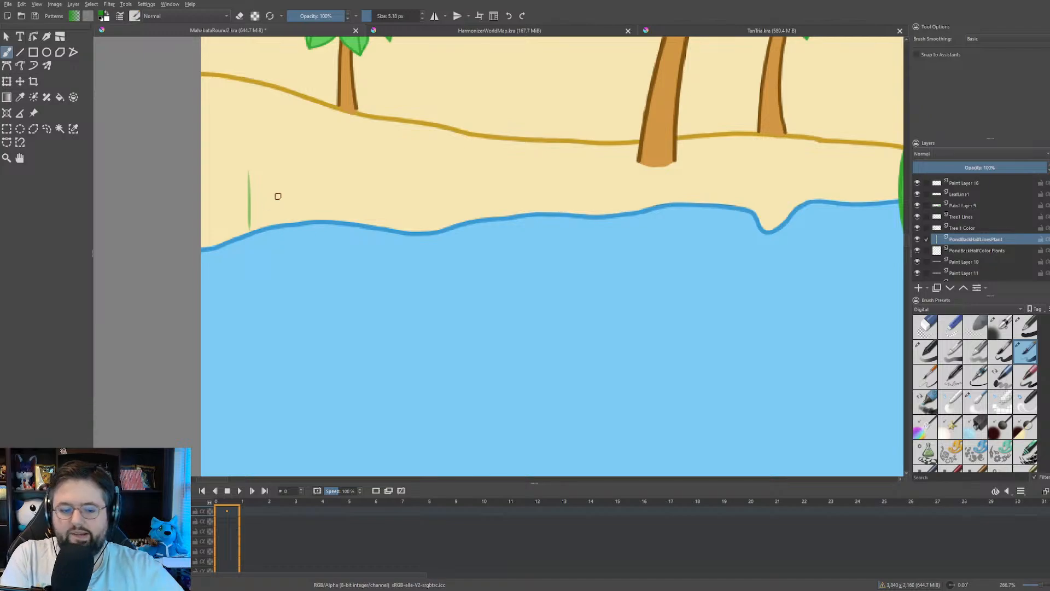
key("ctrl+z")
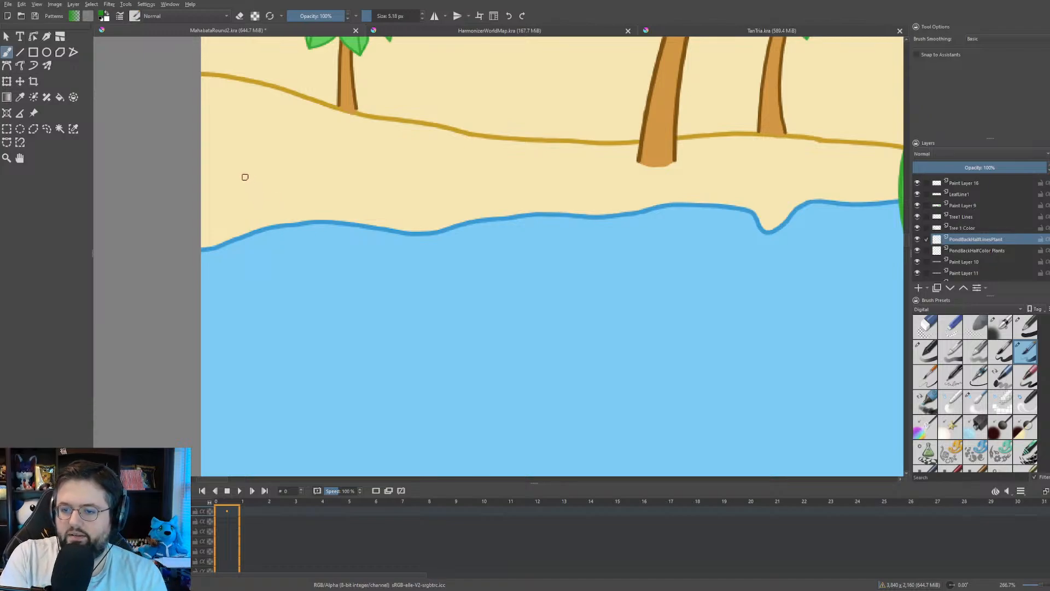
left_click_drag(250, 184, 249, 273)
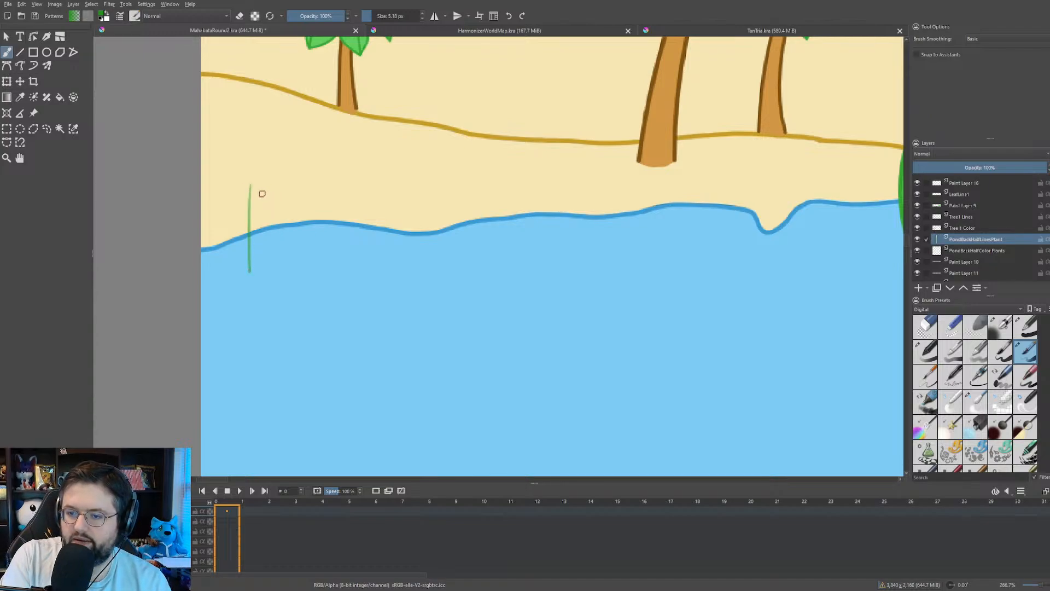
left_click_drag(260, 190, 257, 283)
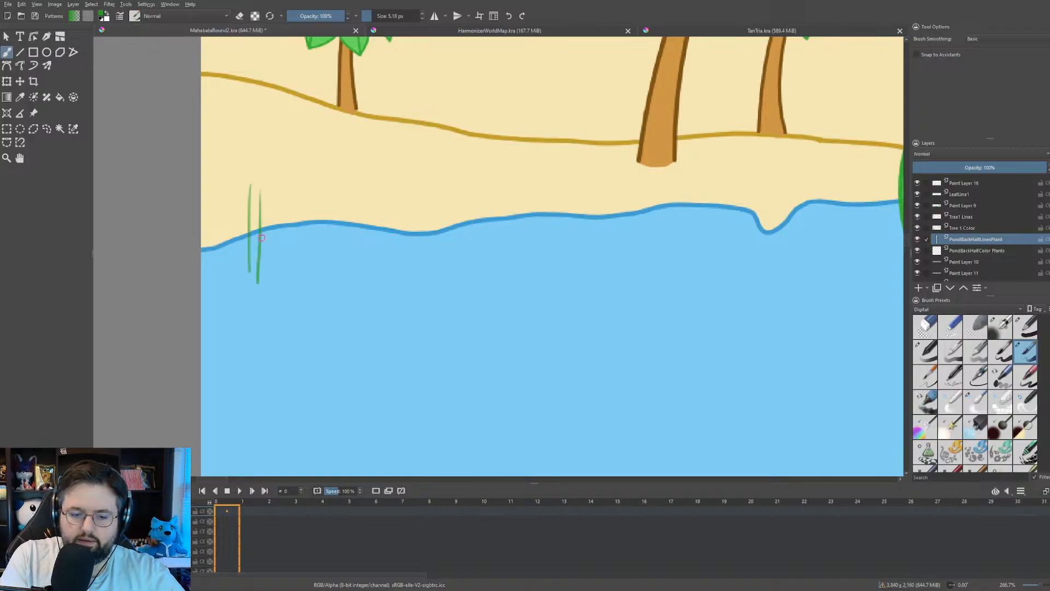
key("ctrl+z")
key("ctrl+z")
- Draw a sparse row of short vertical green reed blades across the pond's far waterline, below the small leftmost palm
left_click_drag(243, 211, 244, 261)
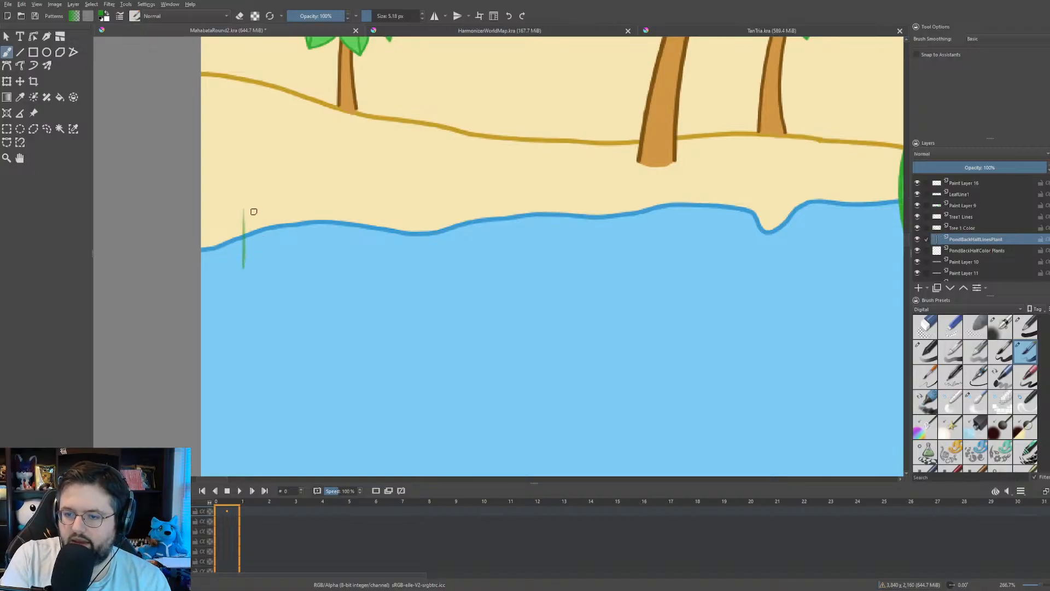
mouse_move(250, 210)
left_mouse_down()
mouse_move(249, 273)
mouse_move(267, 266)
left_mouse_up()
mouse_move(277, 207)
left_mouse_down()
mouse_move(275, 268)
mouse_move(287, 251)
left_mouse_up()
mouse_move(301, 202)
left_mouse_down()
mouse_move(300, 258)
mouse_move(312, 246)
left_mouse_up()
mouse_move(327, 203)
left_mouse_down()
mouse_move(326, 253)
mouse_move(343, 252)
left_mouse_up()
mouse_move(358, 203)
left_mouse_down()
mouse_move(357, 250)
mouse_move(368, 250)
left_mouse_up()
mouse_move(387, 200)
left_mouse_down()
mouse_move(385, 258)
mouse_move(401, 259)
left_mouse_up()
mouse_move(414, 207)
left_mouse_down()
mouse_move(413, 262)
mouse_move(419, 256)
left_mouse_up()
left_click_drag(426, 211, 432, 258)
mouse_move(442, 201)
left_mouse_down()
mouse_move(441, 251)
mouse_move(452, 261)
left_mouse_up()
left_click_drag(468, 200, 467, 258)
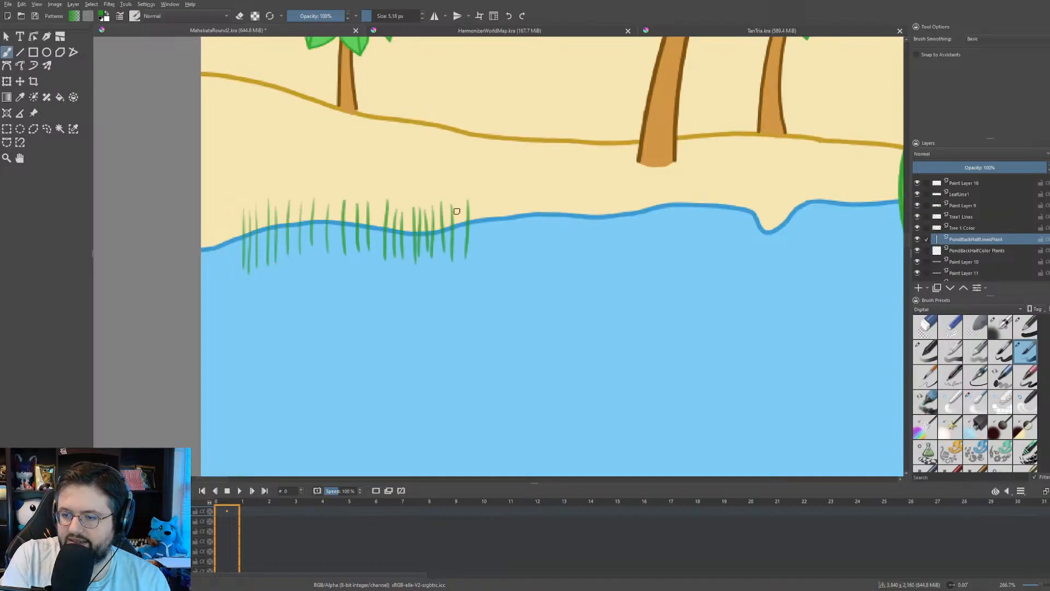
- Thicken the far-shore reed patch with many overlapping blades of varied height and lean, filling the gaps along its whole width
left_click_drag(236, 219, 245, 279)
left_click_drag(258, 219, 258, 273)
mouse_move(277, 212)
left_mouse_down()
mouse_move(270, 268)
mouse_move(283, 268)
left_mouse_up()
mouse_move(301, 213)
left_mouse_down()
mouse_move(298, 267)
mouse_move(310, 262)
left_mouse_up()
mouse_move(322, 206)
left_mouse_down()
mouse_move(322, 266)
mouse_move(331, 259)
left_mouse_up()
mouse_move(345, 200)
left_mouse_down()
mouse_move(344, 264)
mouse_move(358, 262)
left_mouse_up()
left_click_drag(375, 193, 374, 263)
left_click_drag(388, 186, 386, 256)
left_click_drag(414, 199, 421, 268)
mouse_move(435, 203)
left_mouse_down()
mouse_move(445, 242)
mouse_move(437, 279)
left_mouse_up()
mouse_move(407, 235)
left_mouse_down()
mouse_move(404, 276)
mouse_move(392, 278)
left_mouse_up()
left_click_drag(383, 219, 372, 269)
left_click_drag(367, 218, 363, 273)
mouse_move(357, 209)
left_mouse_down()
mouse_move(360, 270)
mouse_move(351, 268)
left_mouse_up()
left_click_drag(347, 206, 339, 269)
left_click_drag(331, 210, 323, 269)
left_click_drag(322, 223, 311, 270)
mouse_move(308, 227)
left_mouse_down()
mouse_move(305, 271)
mouse_move(293, 264)
left_mouse_up()
left_click_drag(307, 243, 305, 269)
mouse_move(294, 227)
left_mouse_down()
mouse_move(292, 271)
mouse_move(271, 275)
left_mouse_up()
left_click_drag(273, 230, 261, 269)
left_click_drag(255, 235, 246, 277)
left_click_drag(243, 212, 239, 283)
left_click_drag(236, 241, 234, 284)
left_click_drag(263, 210, 261, 271)
left_click_drag(271, 200, 272, 274)
left_click_drag(279, 201, 277, 268)
mouse_move(287, 191)
left_mouse_down()
mouse_move(283, 269)
mouse_move(293, 266)
left_mouse_up()
left_click_drag(307, 187, 310, 263)
mouse_move(321, 195)
left_mouse_down()
mouse_move(318, 257)
mouse_move(334, 207)
mouse_move(335, 268)
left_mouse_up()
left_click_drag(350, 194, 351, 261)
mouse_move(368, 188)
left_mouse_down()
mouse_move(361, 222)
mouse_move(370, 225)
left_mouse_up()
mouse_move(384, 189)
left_mouse_down()
mouse_move(377, 241)
mouse_move(390, 267)
left_mouse_up()
left_click_drag(410, 192, 408, 276)
left_click_drag(435, 203, 436, 267)
left_click_drag(451, 206, 445, 264)
mouse_move(456, 207)
left_mouse_down()
mouse_move(449, 263)
mouse_move(458, 271)
left_mouse_up()
left_click_drag(466, 230, 454, 263)
mouse_move(448, 194)
left_mouse_down()
mouse_move(435, 268)
mouse_move(416, 268)
left_mouse_up()
mouse_move(429, 204)
left_mouse_down()
mouse_move(410, 272)
mouse_move(404, 254)
left_mouse_up()
mouse_move(408, 192)
left_mouse_down()
mouse_move(392, 268)
mouse_move(389, 230)
left_mouse_up()
left_click_drag(394, 186, 369, 268)
left_click_drag(353, 194, 333, 266)
left_click_drag(241, 215, 232, 282)
mouse_move(246, 217)
left_mouse_down()
mouse_move(233, 283)
mouse_move(243, 278)
left_mouse_up()
left_click_drag(257, 208, 254, 272)
left_click_drag(271, 195, 265, 274)
left_click_drag(275, 195, 276, 271)
left_click_drag(290, 187, 290, 240)
mouse_move(317, 185)
left_mouse_down()
mouse_move(302, 266)
mouse_move(316, 230)
left_mouse_up()
mouse_move(335, 184)
left_mouse_down()
mouse_move(328, 222)
mouse_move(347, 221)
left_mouse_up()
left_click_drag(373, 189, 364, 267)
left_click_drag(393, 177, 381, 228)
left_click_drag(408, 168, 388, 262)
mouse_move(415, 184)
left_mouse_down()
mouse_move(398, 268)
mouse_move(405, 261)
left_mouse_up()
left_click_drag(433, 177, 424, 233)
left_click_drag(440, 190, 433, 259)
- Examine the far-shore reed patch up close and compare it with the near-shore plants across the whole oasis scene
scroll(489, 174, "down", 6)
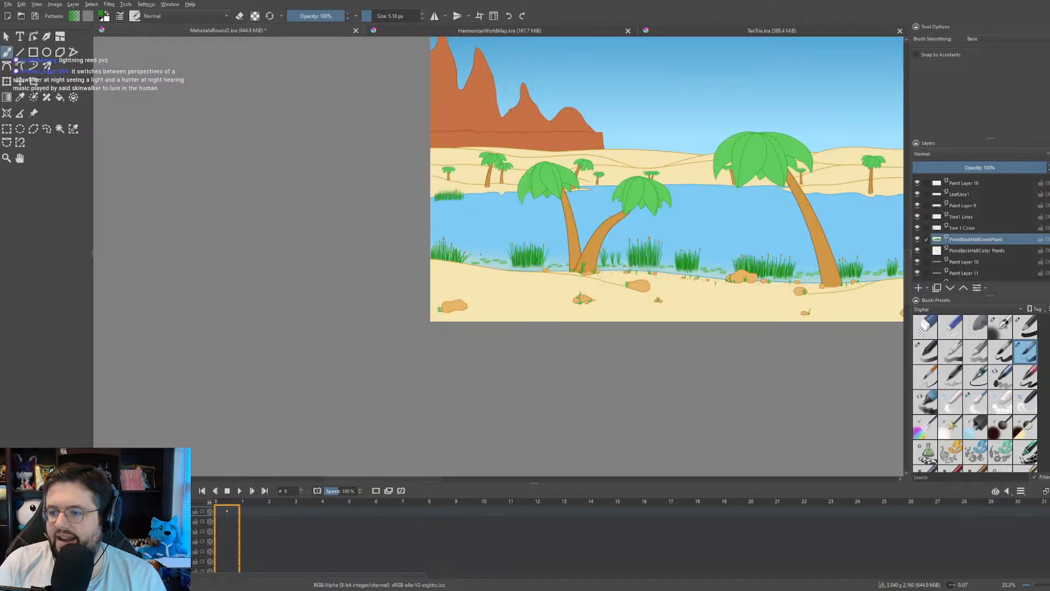
scroll(272, 253, "up", 3)
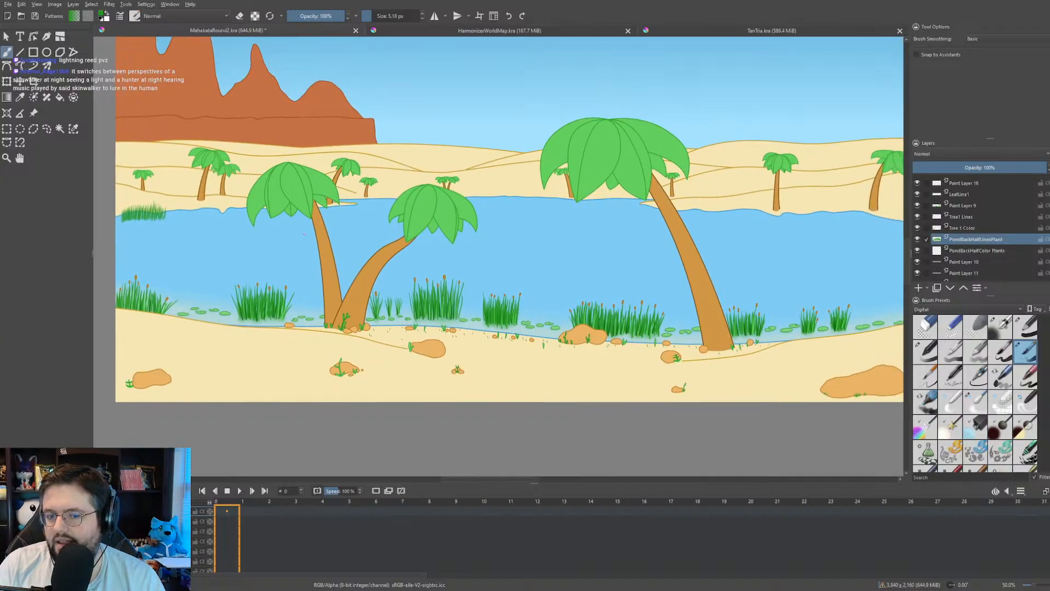
left_click_drag(306, 237, 389, 255)
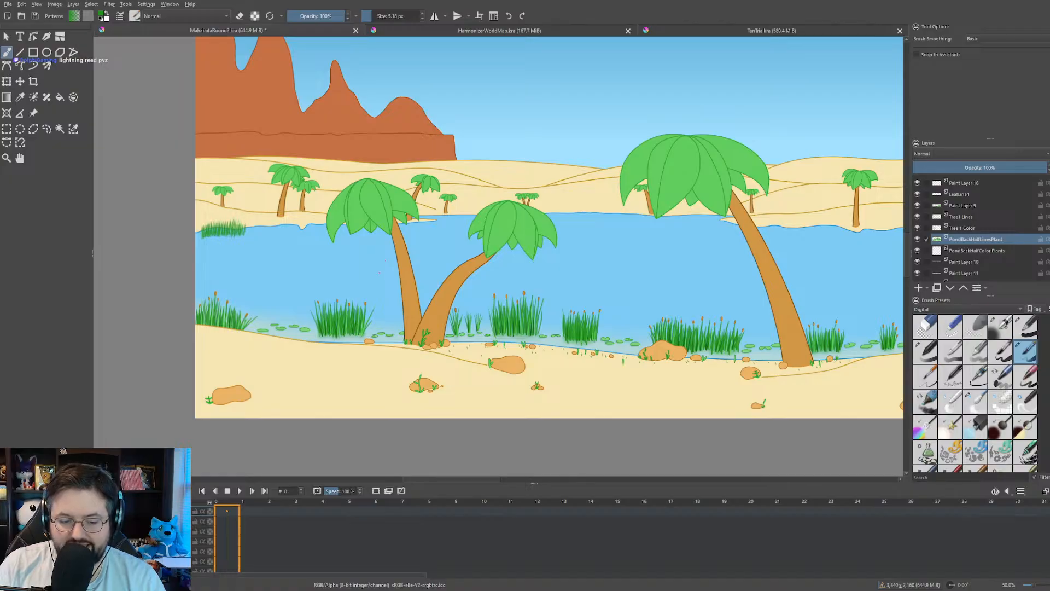
scroll(378, 272, "up", 1)
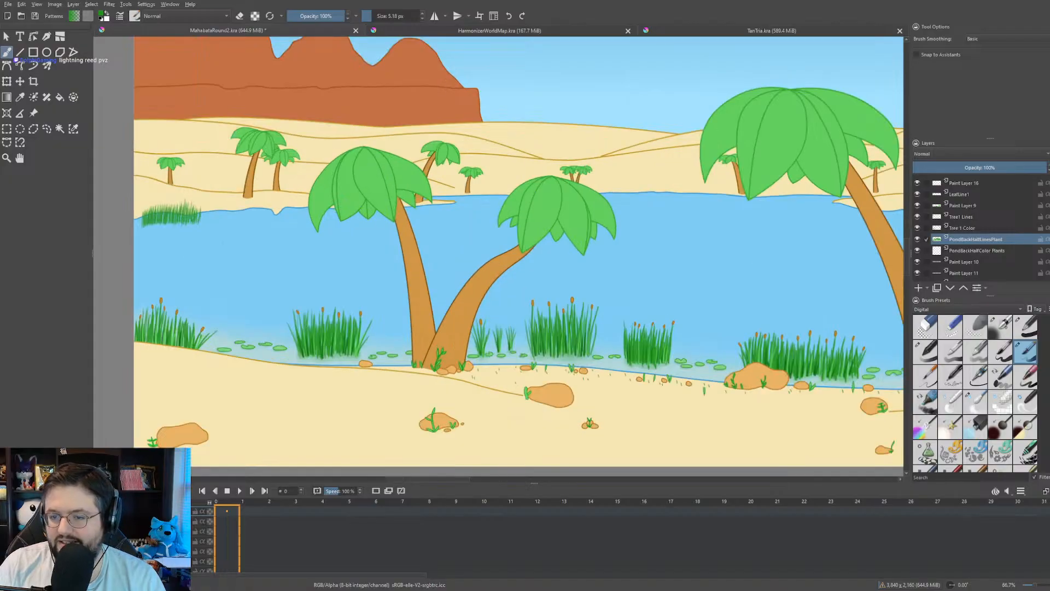
left_click_drag(173, 214, 399, 276)
scroll(398, 276, "up", 7)
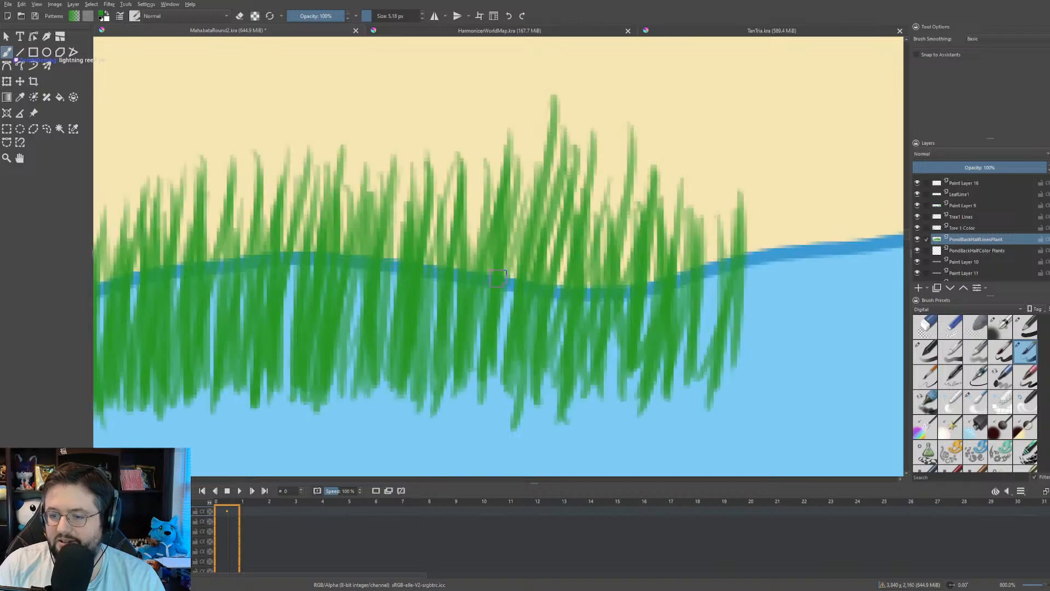
scroll(498, 277, "down", 5)
left_click_drag(498, 278, 321, 271)
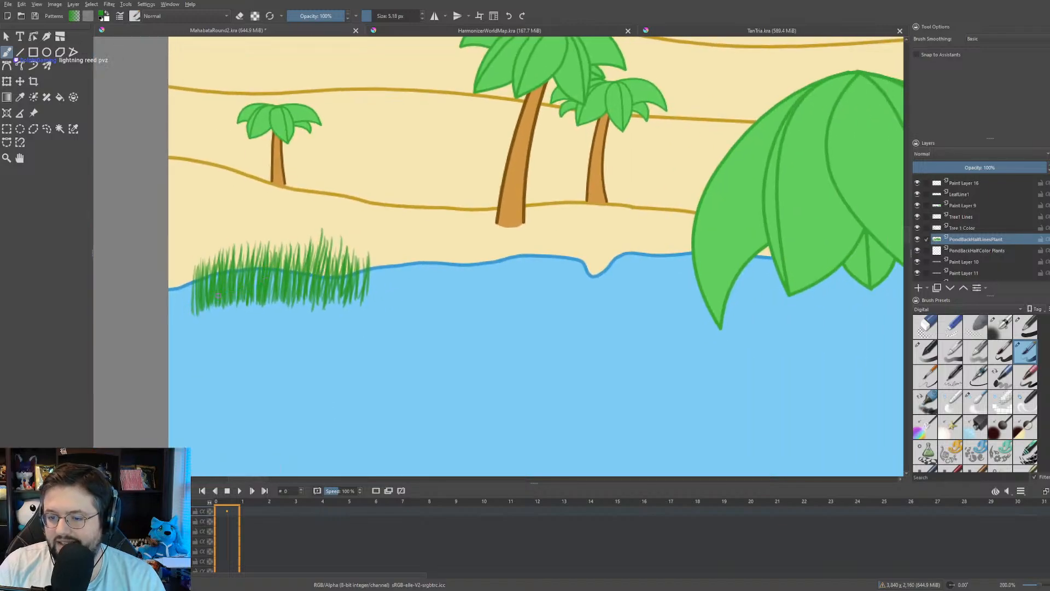
scroll(229, 287, "down", 4)
scroll(227, 287, "up", 2)
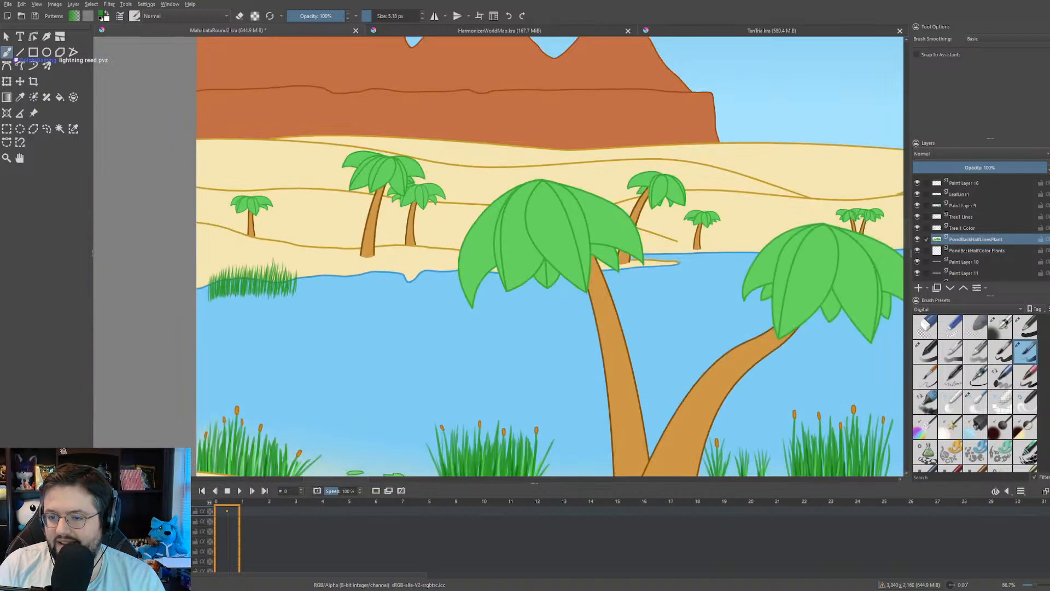
left_click_drag(355, 278, 47, 297)
scroll(224, 292, "down", 2)
left_click_drag(301, 308, 408, 298)
left_click_drag(138, 303, 224, 305)
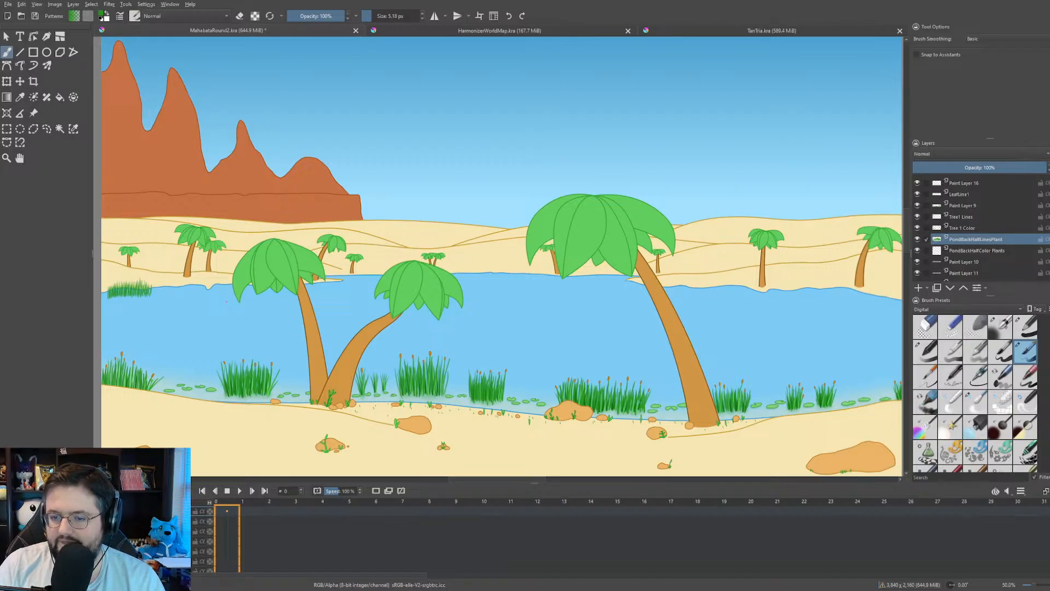
left_click_drag(226, 301, 303, 298)
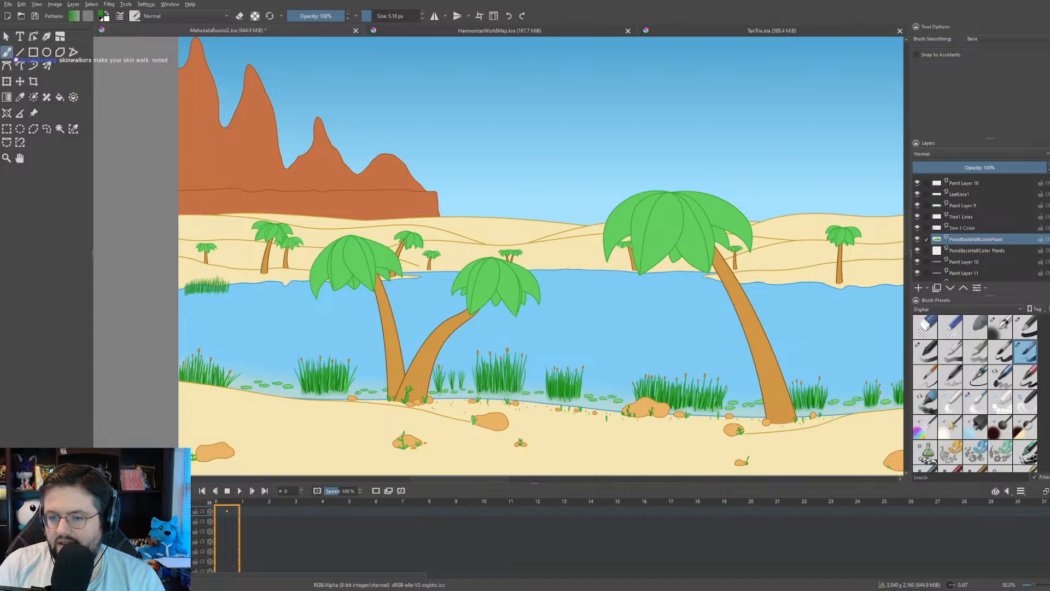
scroll(214, 265, "up", 10)
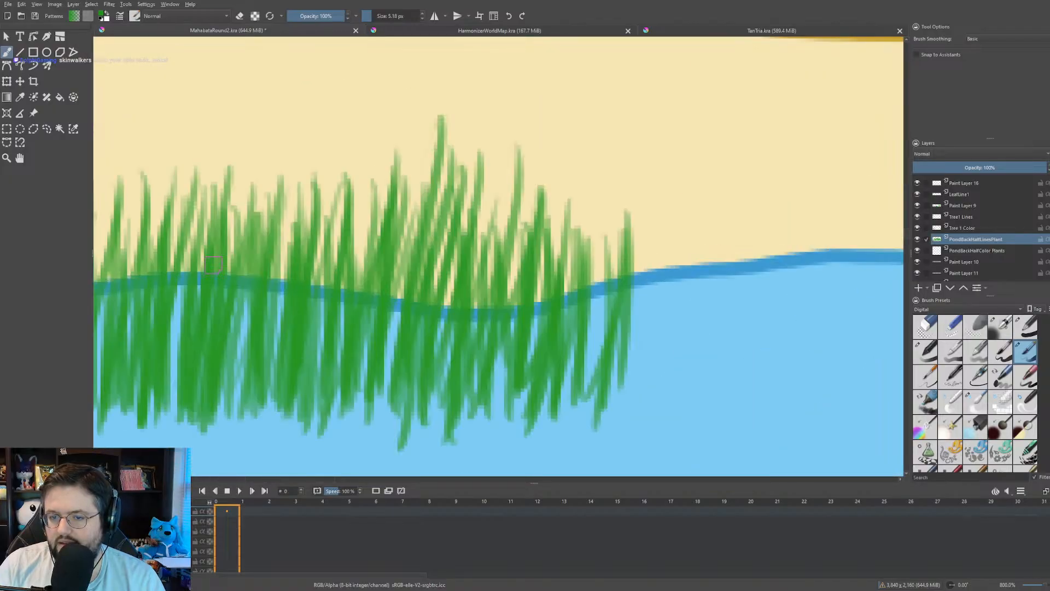
scroll(213, 266, "down", 5)
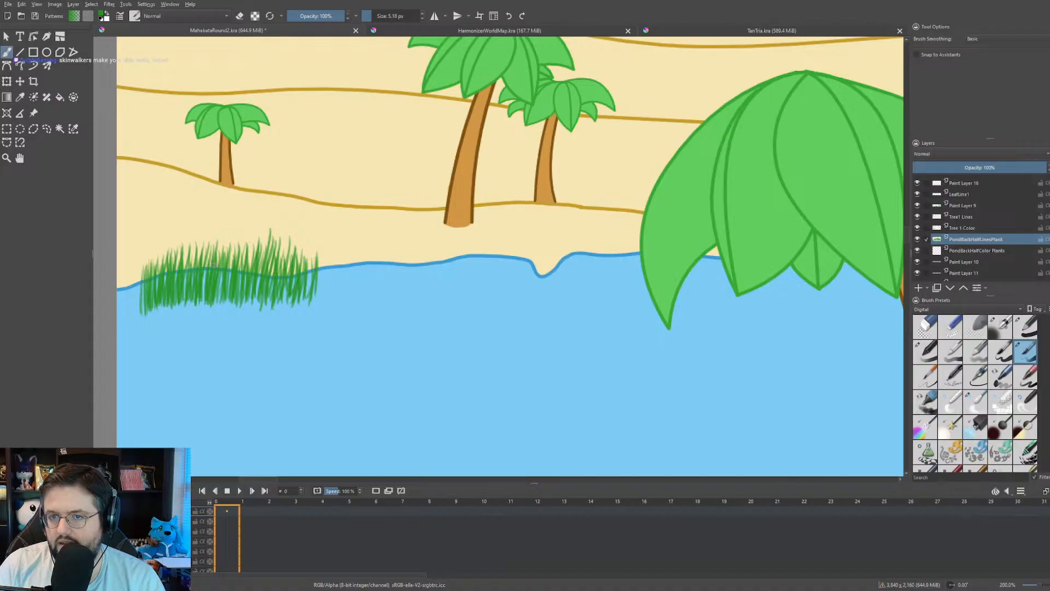
scroll(214, 265, "down", 1)
scroll(213, 266, "down", 1)
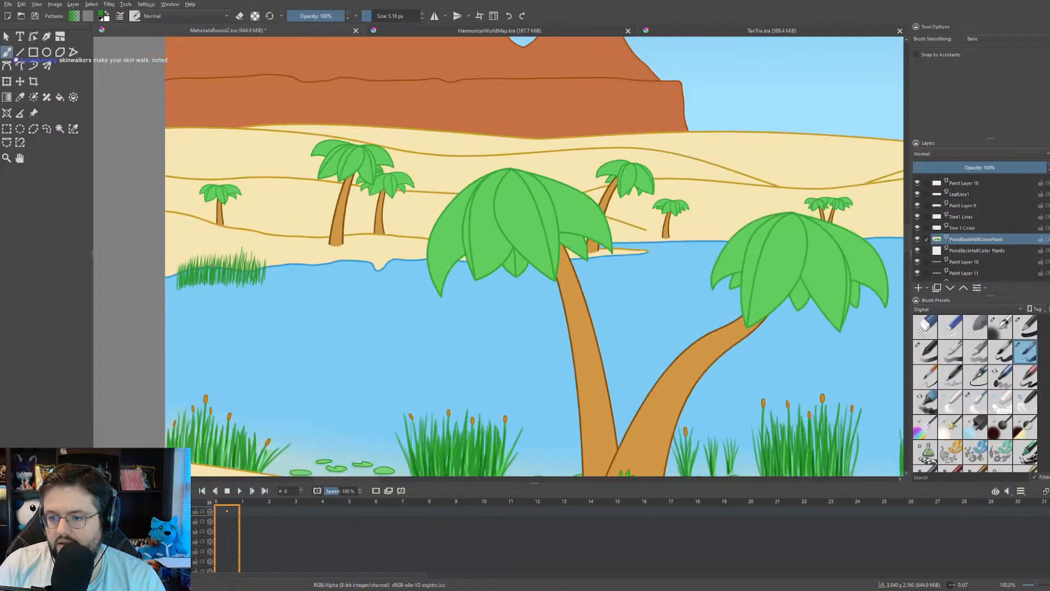
scroll(214, 265, "down", 1)
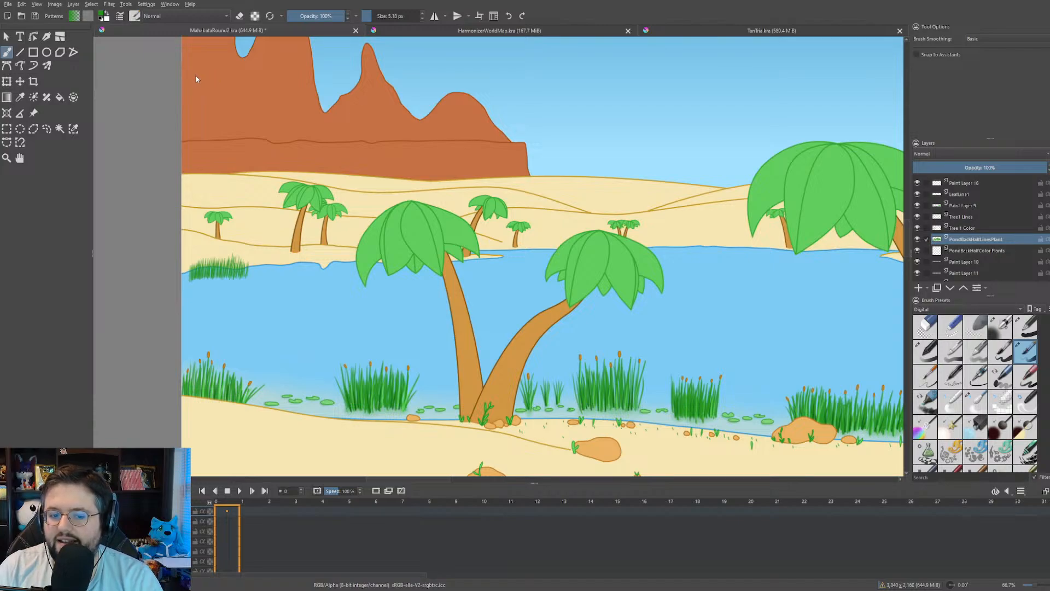
- Switch back to the previously used brush preset and reduce its size to 5 px
key("/")
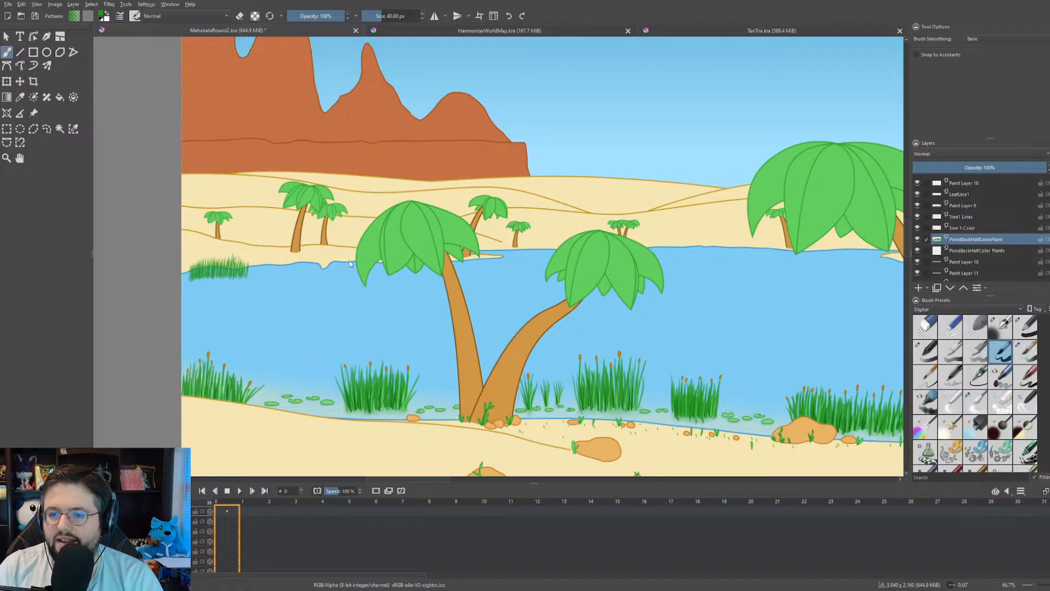
scroll(268, 279, "up", 4)
left_click_drag(241, 259, 377, 244)
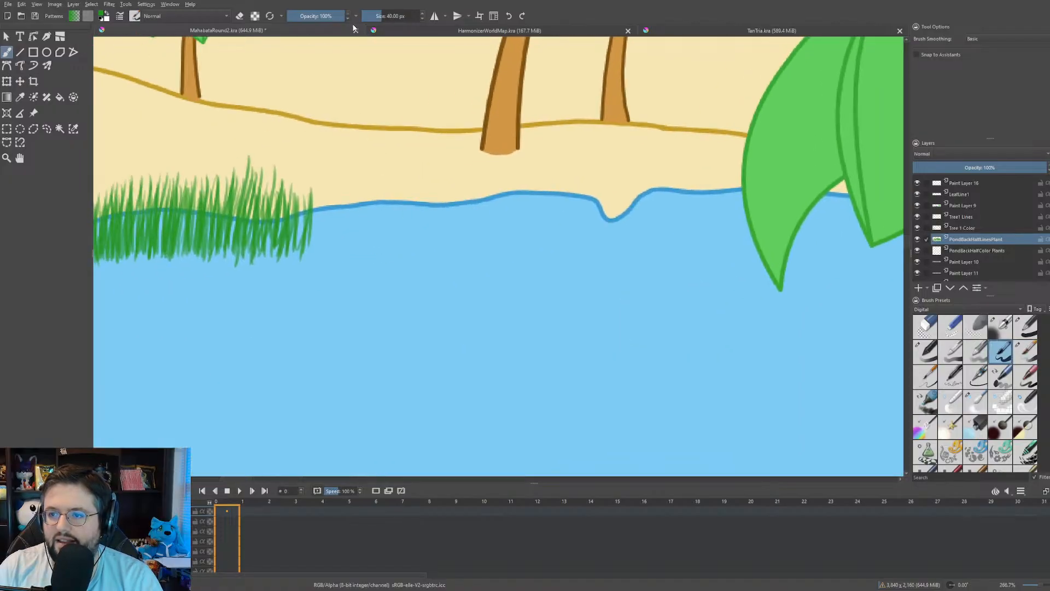
scroll(369, 17, "down", 10)
scroll(370, 16, "down", 20)
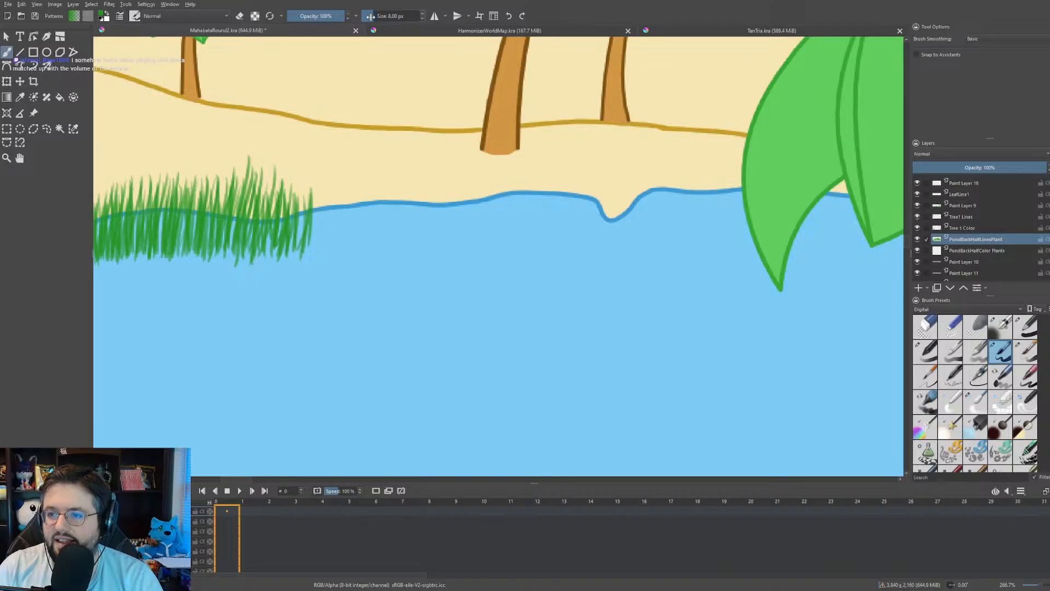
- Try a few thin vertical blades across the far waterline, just right of the reed patch, and undo them
mouse_move(401, 153)
left_mouse_down()
mouse_move(479, 180)
mouse_move(462, 268)
left_mouse_up()
mouse_move(486, 194)
left_mouse_down()
mouse_move(482, 270)
mouse_move(495, 230)
mouse_move(493, 273)
mouse_move(511, 287)
left_mouse_up()
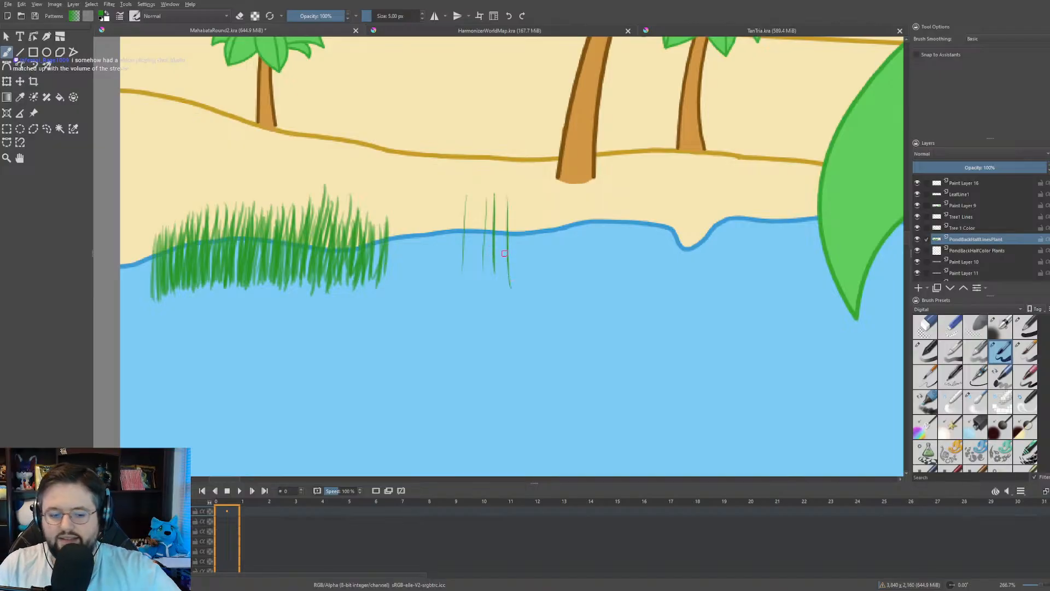
key("ctrl+z")
key("ctrl+z")
key("ctrl+z")
key("ctrl+z")
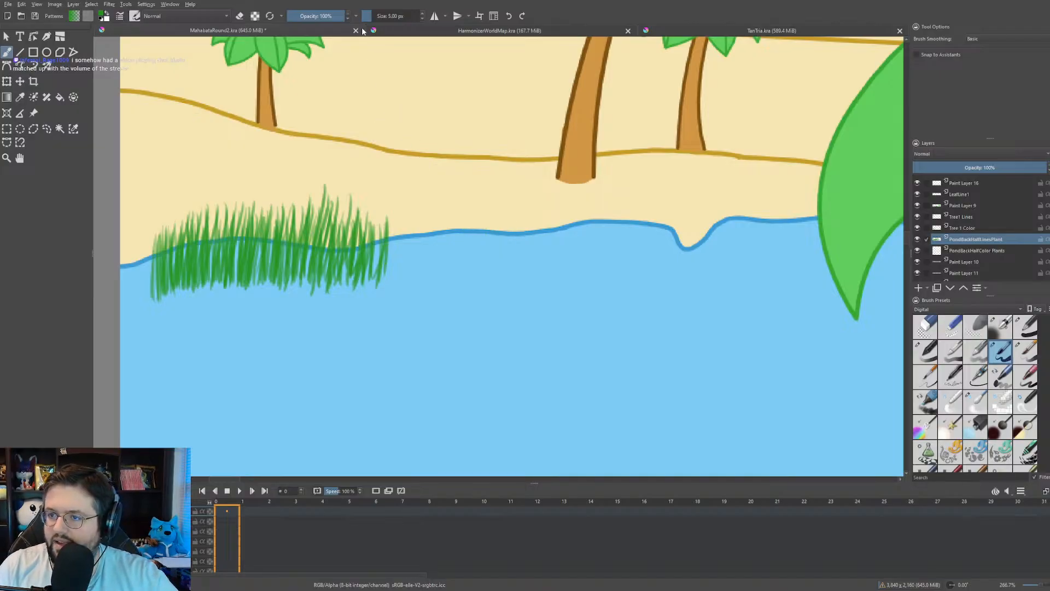
- Try several short blades with an 8 px brush across the far waterline beside the reed patch, and undo them all
left_click_drag(384, 10, 388, 11)
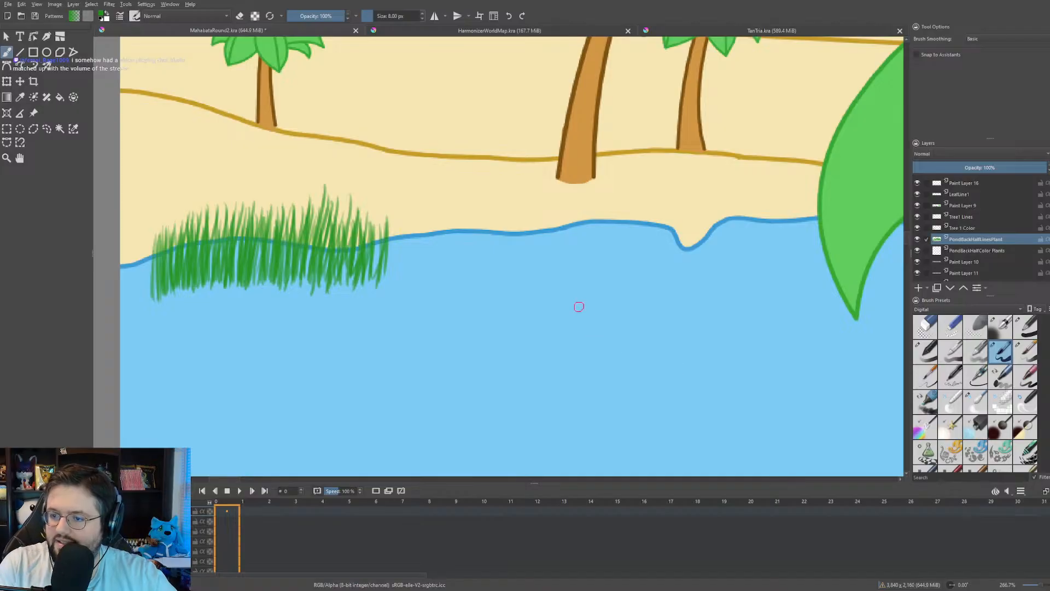
left_click_drag(462, 194, 461, 261)
left_click_drag(473, 186, 469, 261)
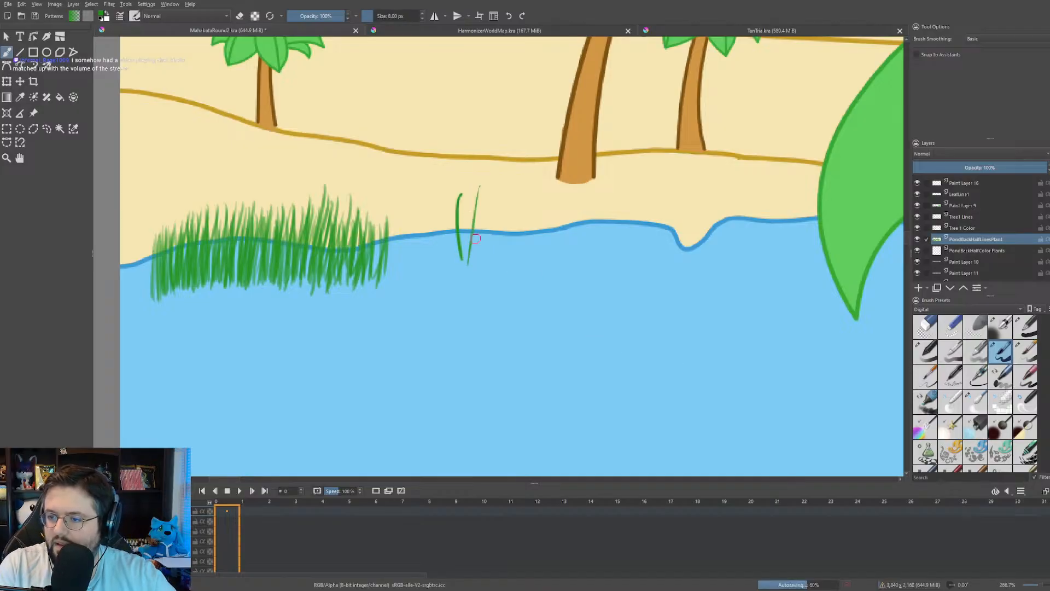
key("ctrl+z")
key("ctrl+z")
mouse_move(468, 190)
left_mouse_down()
mouse_move(458, 268)
mouse_move(481, 235)
mouse_move(479, 267)
left_mouse_up()
mouse_move(499, 195)
left_mouse_down()
mouse_move(497, 264)
mouse_move(526, 280)
left_mouse_up()
key("ctrl+z")
key("ctrl+z")
key("ctrl+z")
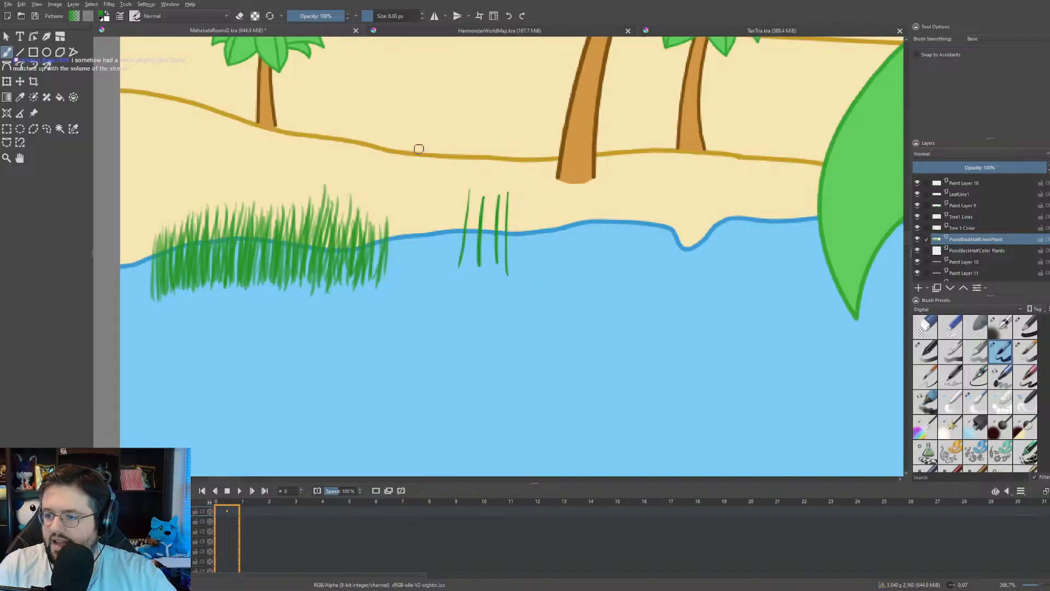
key("ctrl+z")
key("ctrl+z")
key("ctrl+z")
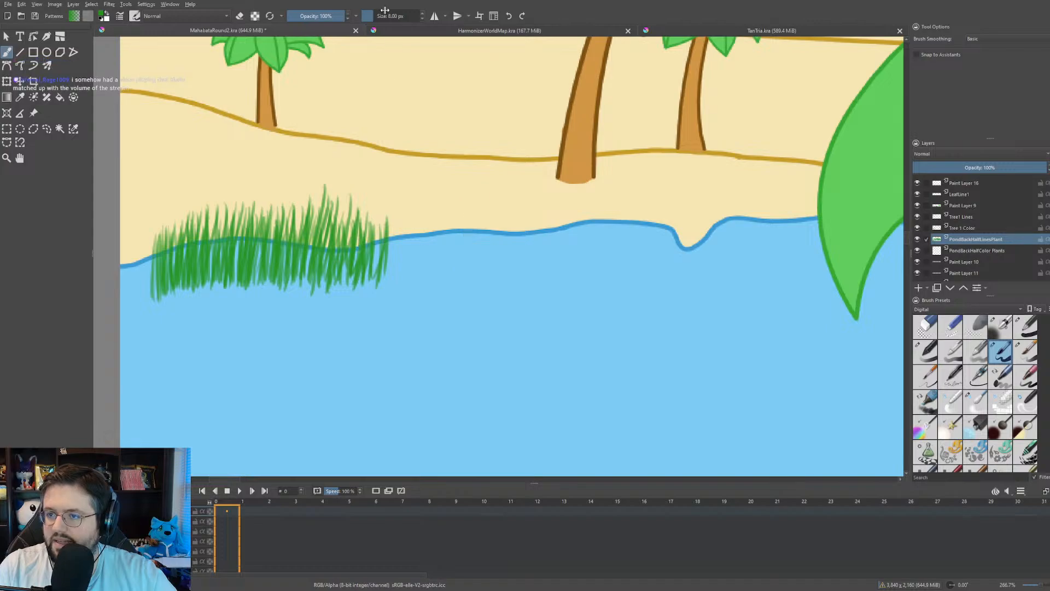
- Set the brush size to 15 px and bring the far-shore reed patch into view
scroll(386, 13, "up", 2)
mouse_move(671, 324)
left_mouse_down()
mouse_move(477, 216)
mouse_move(509, 245)
left_mouse_up()
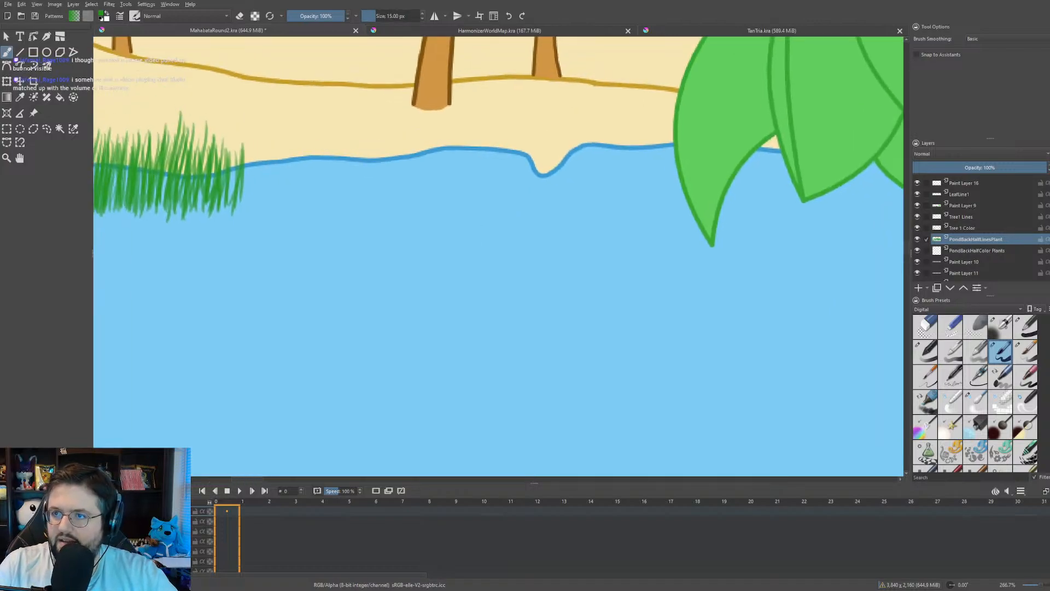
left_click_drag(246, 274, 503, 300)
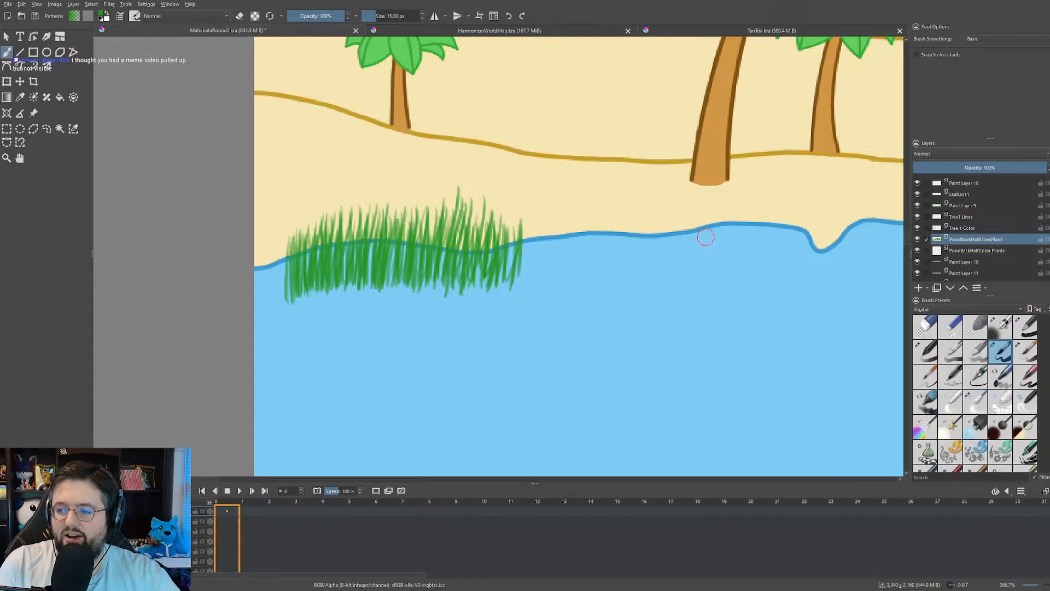
- Try a row of slanted blades along the far waterline between the reed patch and the shoreline notch, and undo them all
left_click_drag(602, 188, 580, 267)
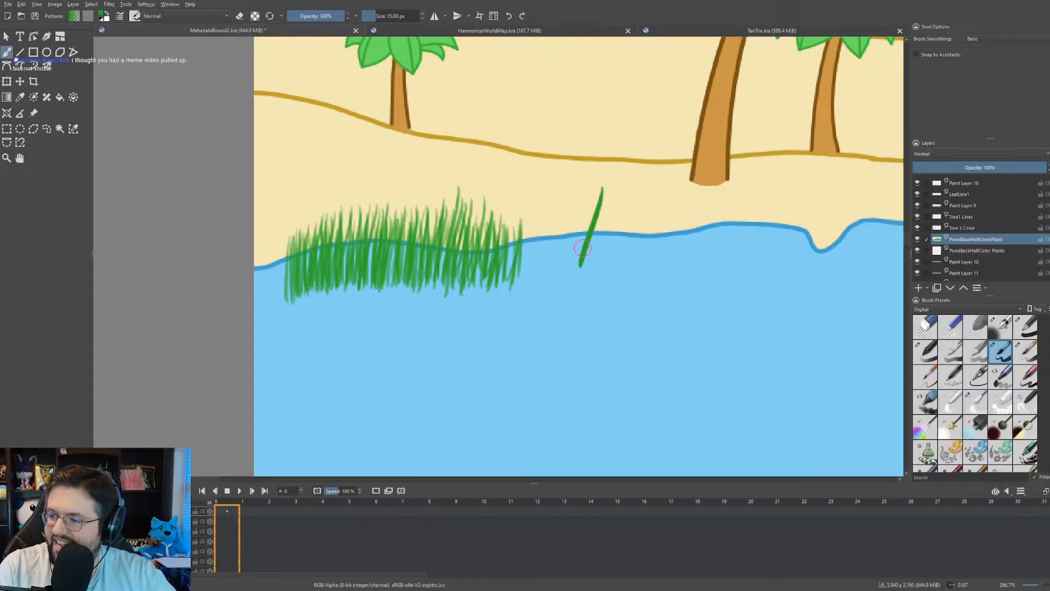
key("ctrl+z")
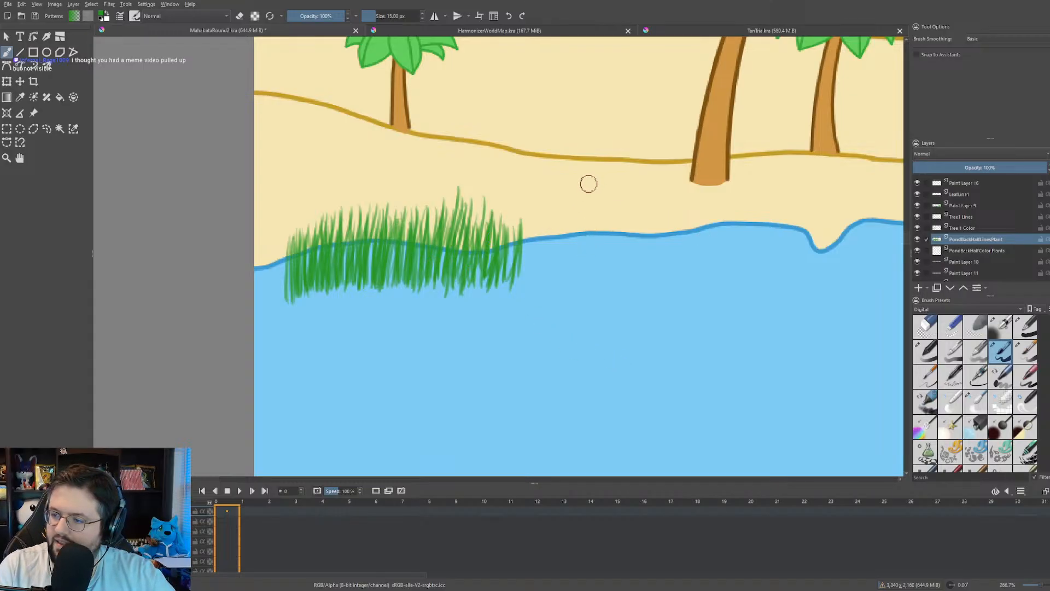
mouse_move(591, 184)
left_mouse_down()
mouse_move(567, 266)
mouse_move(586, 273)
left_mouse_up()
mouse_move(627, 192)
left_mouse_down()
mouse_move(603, 277)
mouse_move(620, 270)
left_mouse_up()
mouse_move(655, 194)
left_mouse_down()
mouse_move(636, 253)
mouse_move(656, 279)
left_mouse_up()
mouse_move(679, 181)
left_mouse_down()
mouse_move(674, 267)
mouse_move(685, 268)
left_mouse_up()
left_click_drag(702, 182, 694, 265)
mouse_move(719, 174)
left_mouse_down()
mouse_move(709, 256)
mouse_move(722, 257)
left_mouse_up()
mouse_move(750, 171)
left_mouse_down()
mouse_move(736, 255)
mouse_move(751, 259)
left_mouse_up()
mouse_move(784, 173)
left_mouse_down()
mouse_move(766, 258)
mouse_move(788, 263)
left_mouse_up()
left_click_drag(814, 179, 794, 265)
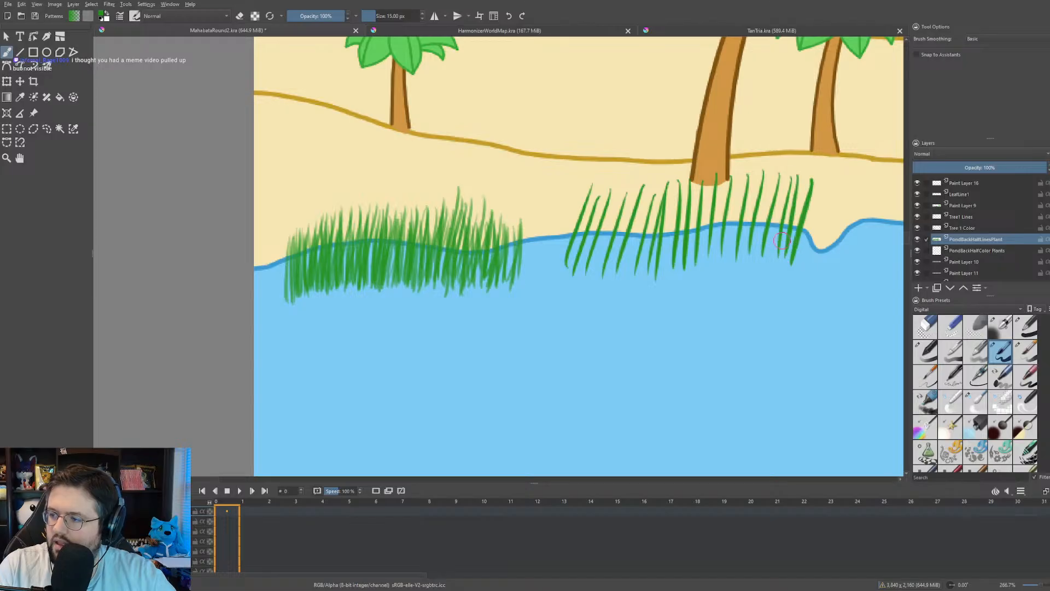
key("ctrl+z")
key("ctrl+z")
key("ctrl+z")
key("ctrl+z")
key("ctrl+z")
key("ctrl+z")
key("ctrl+z")
key("ctrl+z")
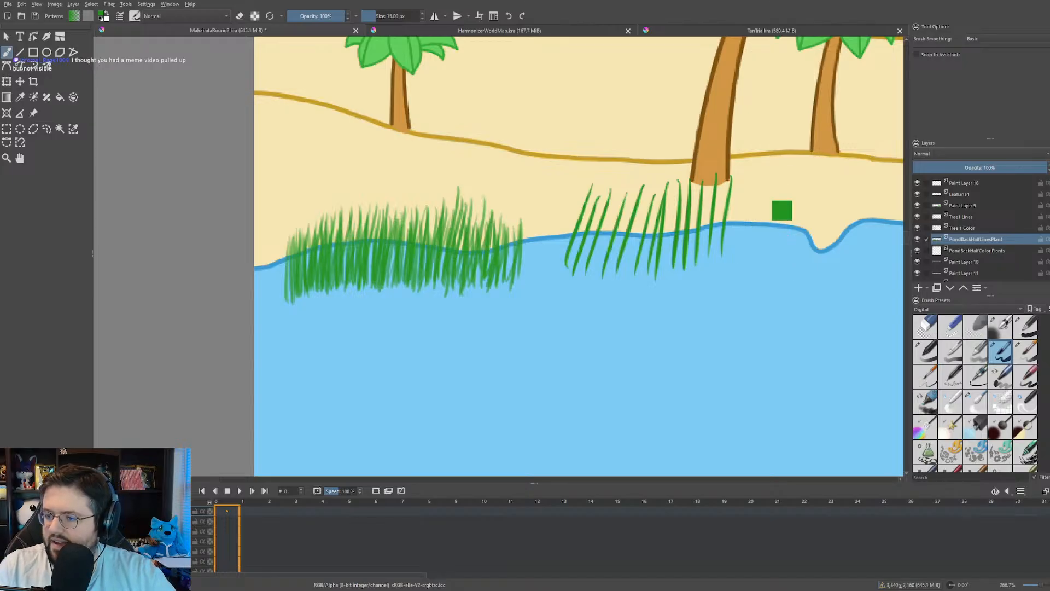
key("ctrl+z")
key("ctrl+z")
key("ctrl+z")
key("ctrl+z")
key("ctrl+z")
key("ctrl+z")
key("ctrl+z")
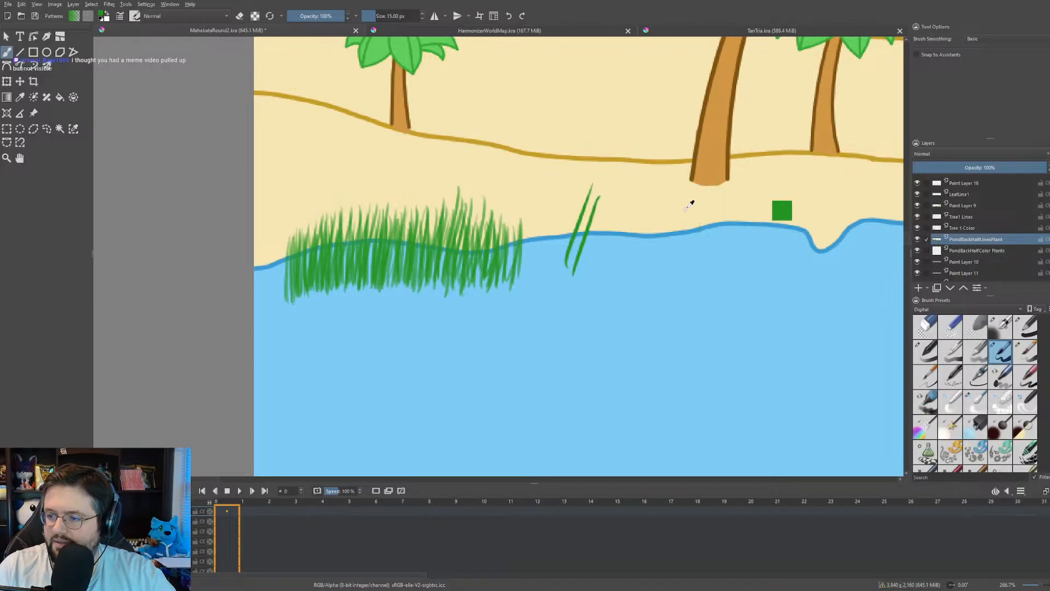
key("ctrl+z")
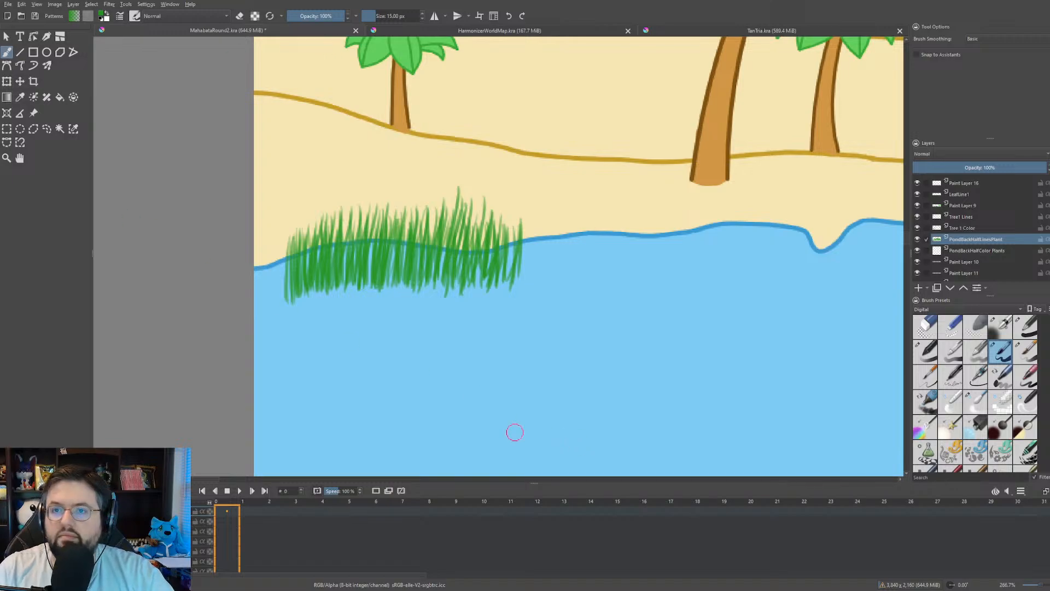
- Erase the entire reed patch on the far shore with a 16.01 px eraser brush, and return to the 15 px brush
left_click_drag(471, 409, 448, 385)
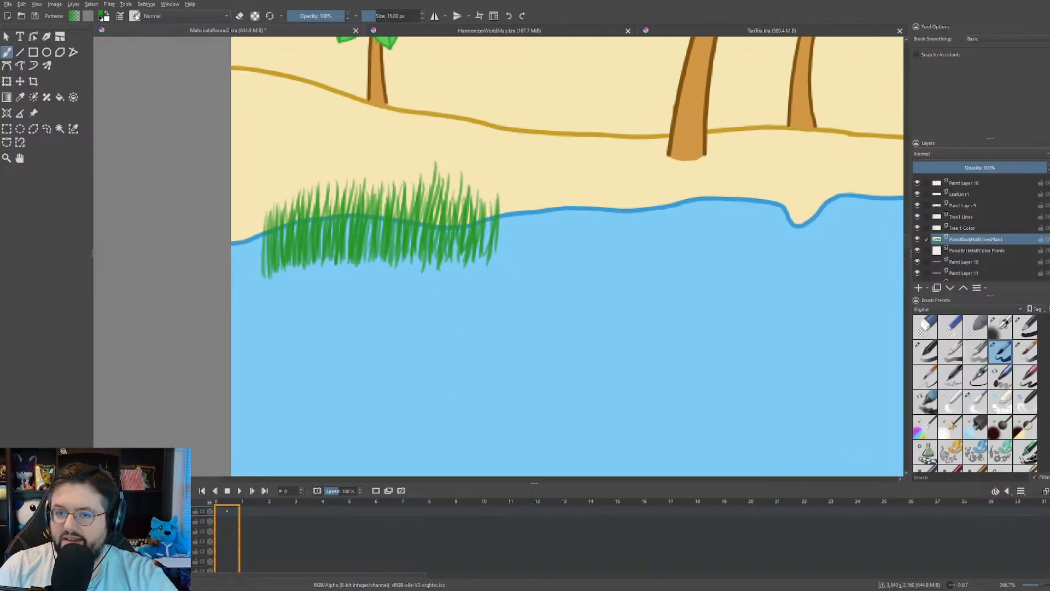
key("slash")
left_click_drag(358, 86, 359, 101)
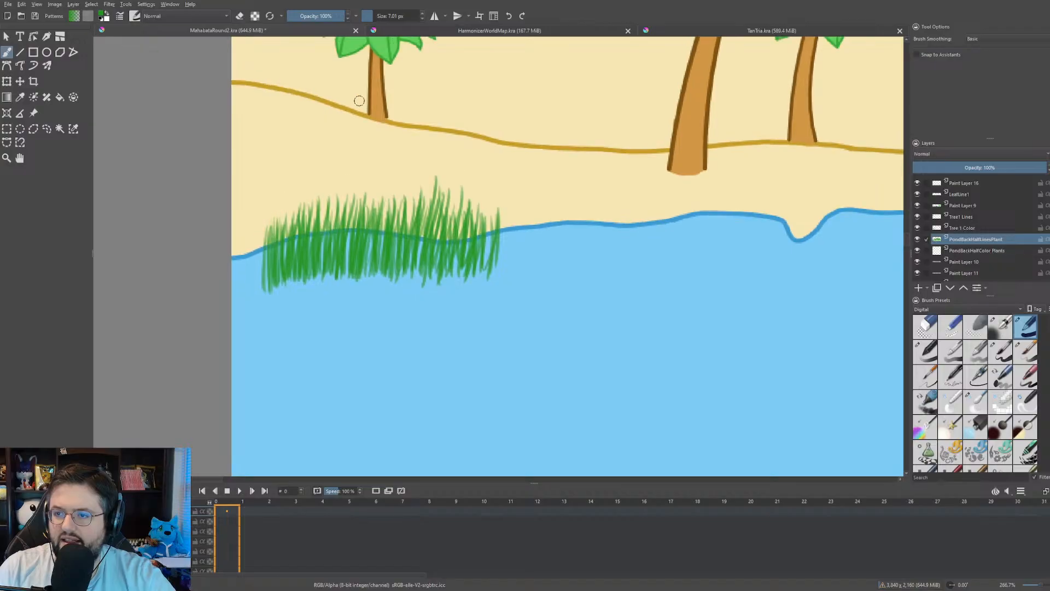
left_click(378, 16)
key("e")
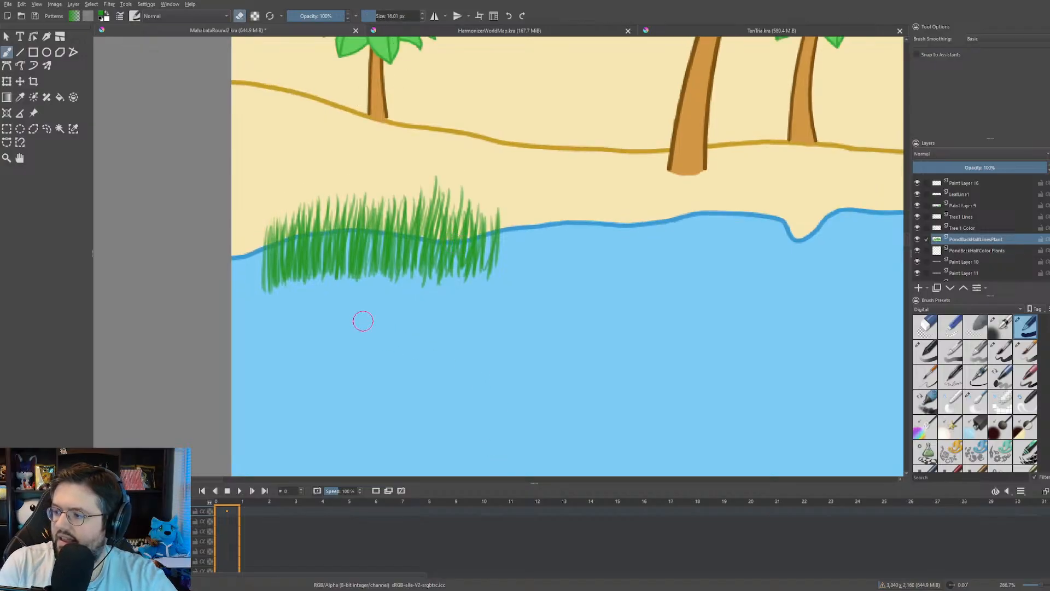
mouse_move(377, 273)
left_mouse_down()
mouse_move(442, 181)
mouse_move(268, 276)
mouse_move(350, 182)
mouse_move(234, 262)
mouse_move(346, 202)
left_mouse_up()
mouse_move(468, 186)
left_mouse_down()
mouse_move(389, 243)
mouse_move(358, 304)
mouse_move(513, 191)
mouse_move(423, 286)
mouse_move(485, 258)
mouse_move(469, 314)
left_mouse_up()
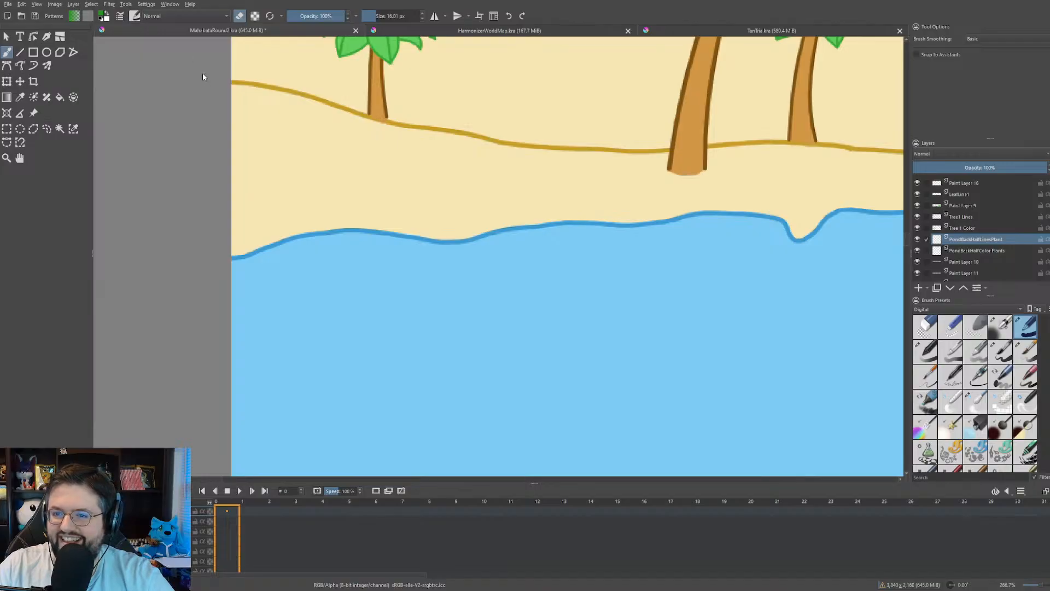
key("slash")
scroll(345, 230, "up", 2)
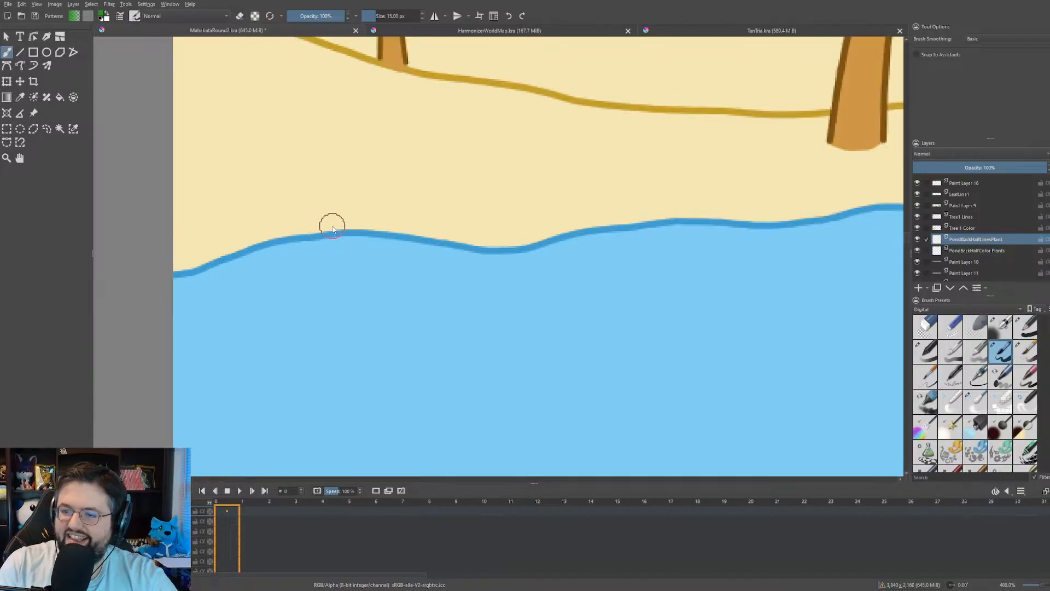
- Try a single leaning reed blade across the cleared far waterline, and undo it
left_click_drag(340, 216, 349, 158)
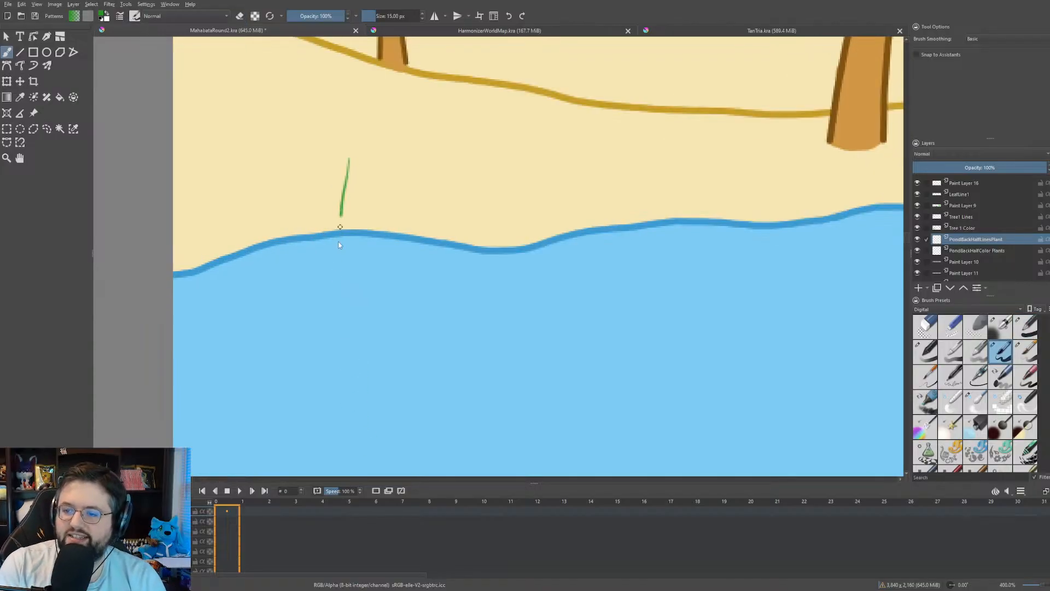
left_click_drag(339, 245, 332, 292)
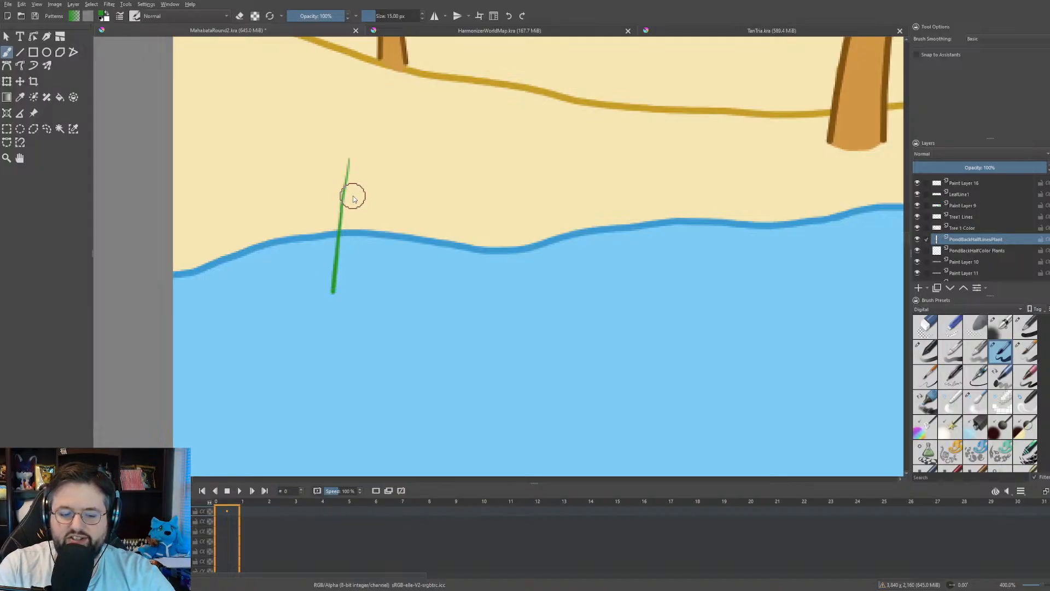
key("ctrl+z")
key("ctrl+z")
left_click_drag(358, 163, 335, 293)
key("ctrl+z")
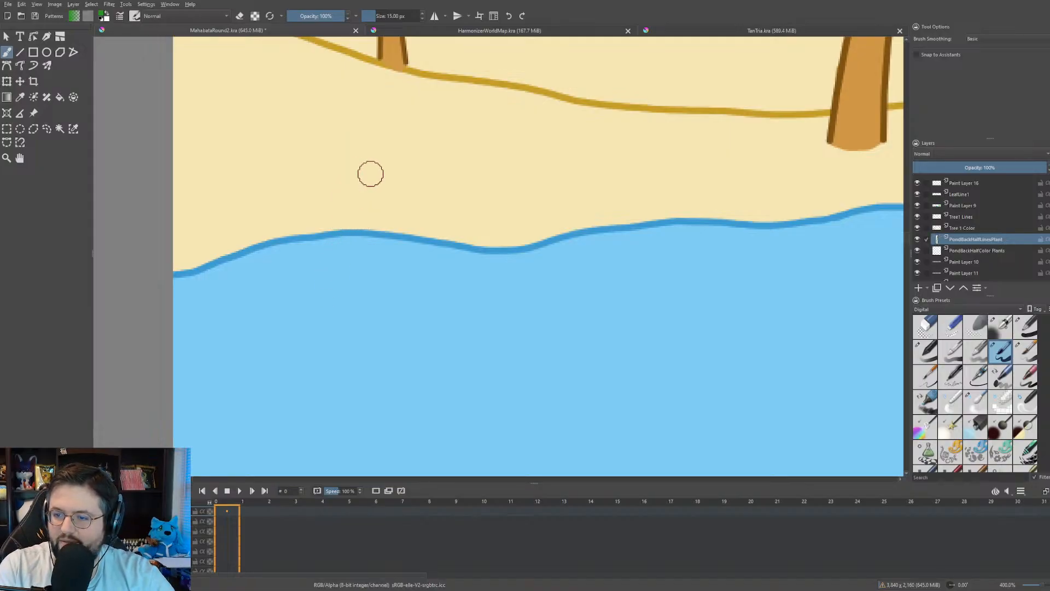
- Draw a spaced row of thick, right-leaning green reed blades across the far waterline, below and right of the small leftmost palm
mouse_move(358, 165)
left_mouse_down()
mouse_move(338, 295)
mouse_move(355, 299)
left_mouse_up()
left_click_drag(403, 157, 383, 298)
left_click_drag(463, 155, 439, 305)
left_click_drag(487, 169, 465, 326)
left_click_drag(520, 160, 500, 321)
left_click_drag(553, 154, 530, 313)
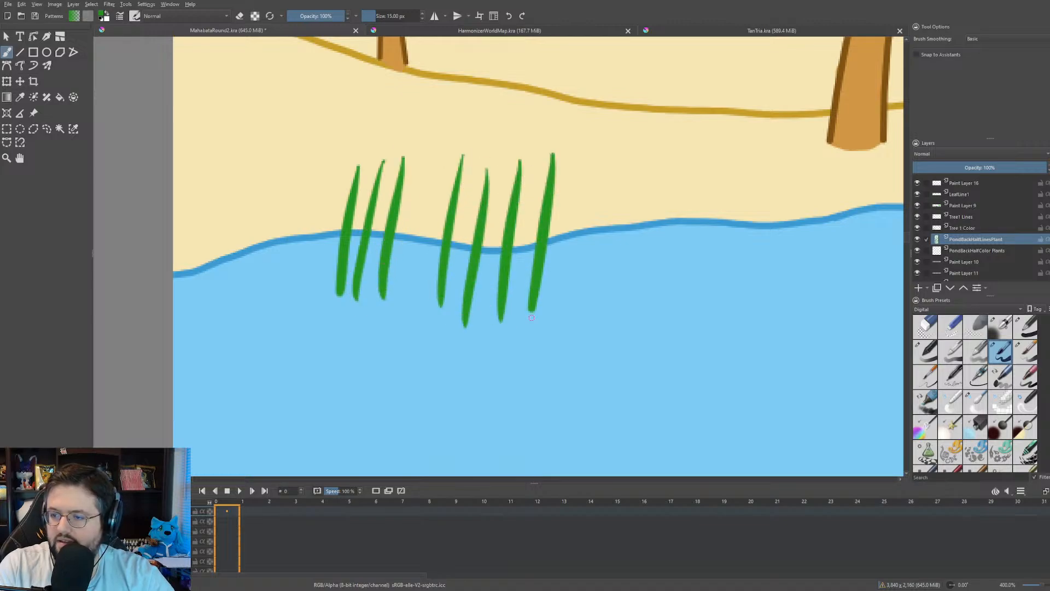
left_click_drag(590, 144, 570, 295)
mouse_move(624, 153)
left_mouse_down()
mouse_move(601, 286)
mouse_move(616, 293)
left_mouse_up()
left_click_drag(665, 158, 640, 290)
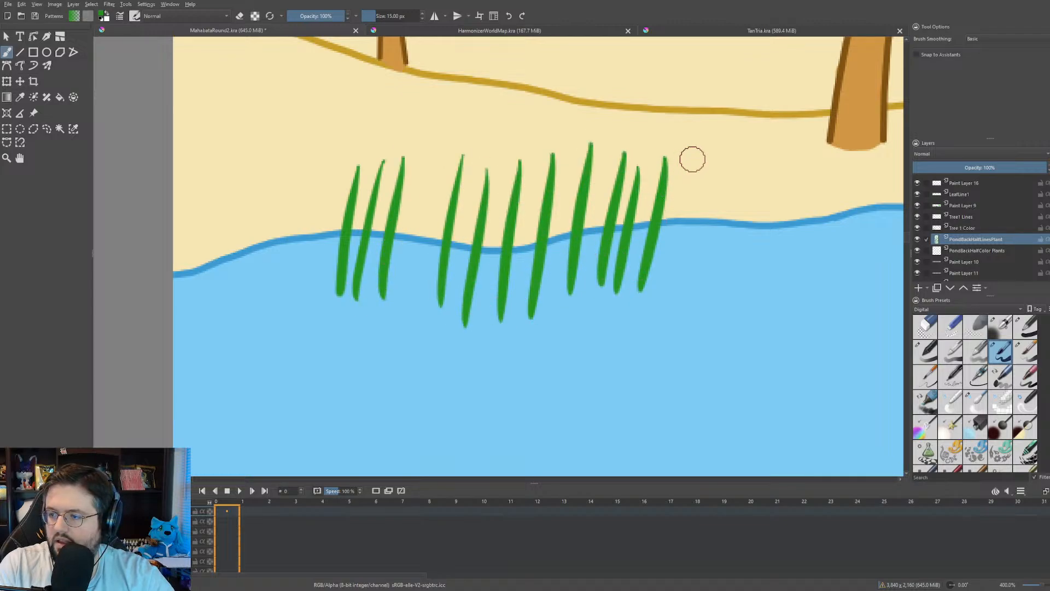
mouse_move(700, 148)
left_mouse_down()
mouse_move(665, 286)
mouse_move(689, 281)
left_mouse_up()
left_click_drag(734, 162, 702, 283)
left_click_drag(757, 144, 722, 283)
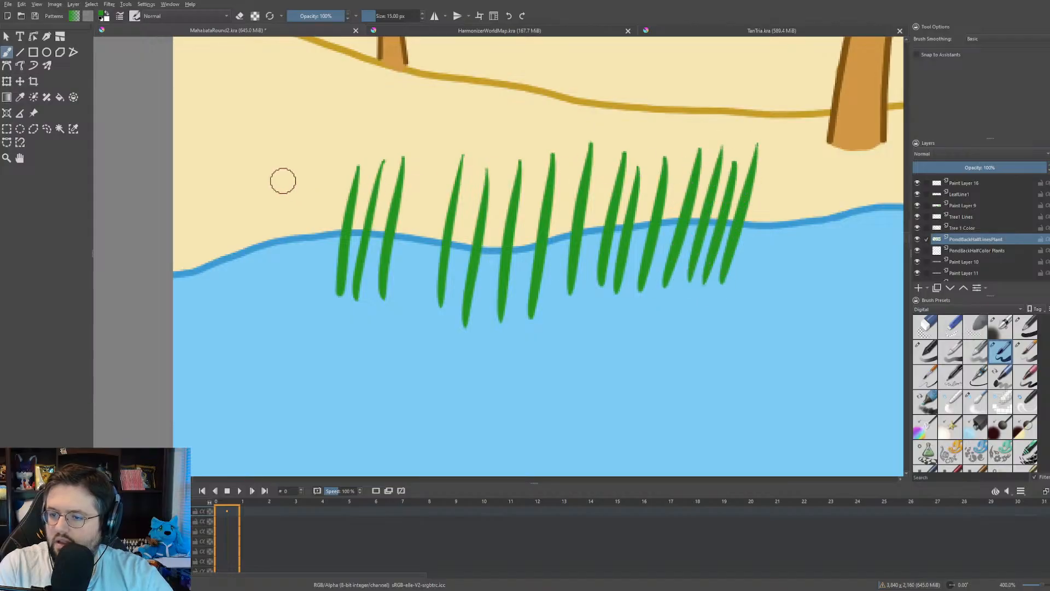
- Extend the reed row toward the canvas's left edge with more upright blades crossing the far waterline
left_click_drag(272, 143, 268, 293)
mouse_move(293, 163)
left_mouse_down()
mouse_move(285, 294)
mouse_move(319, 302)
left_mouse_up()
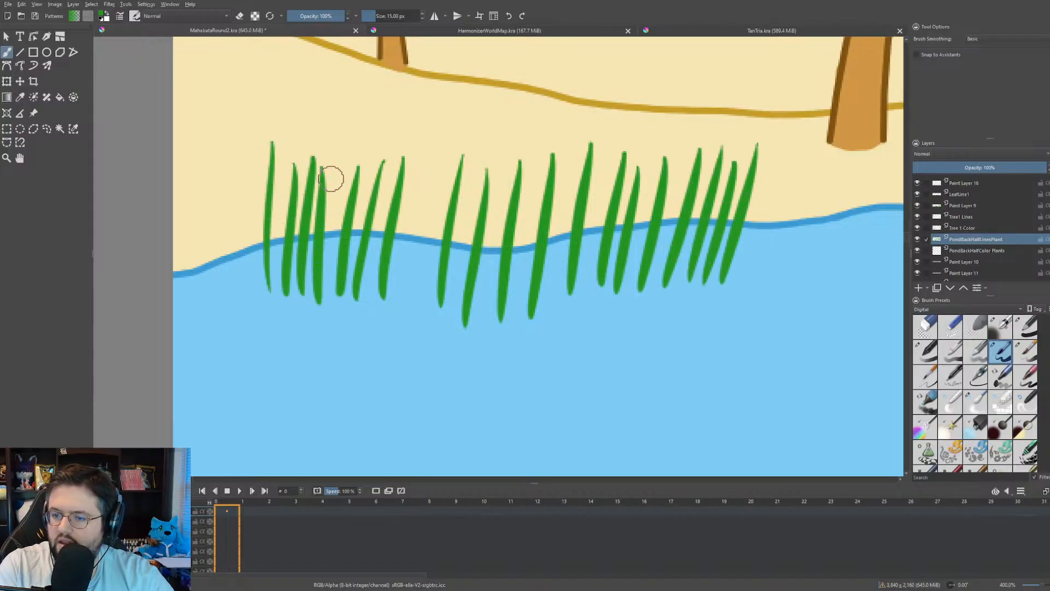
left_click_drag(342, 156, 338, 296)
left_click_drag(249, 174, 245, 309)
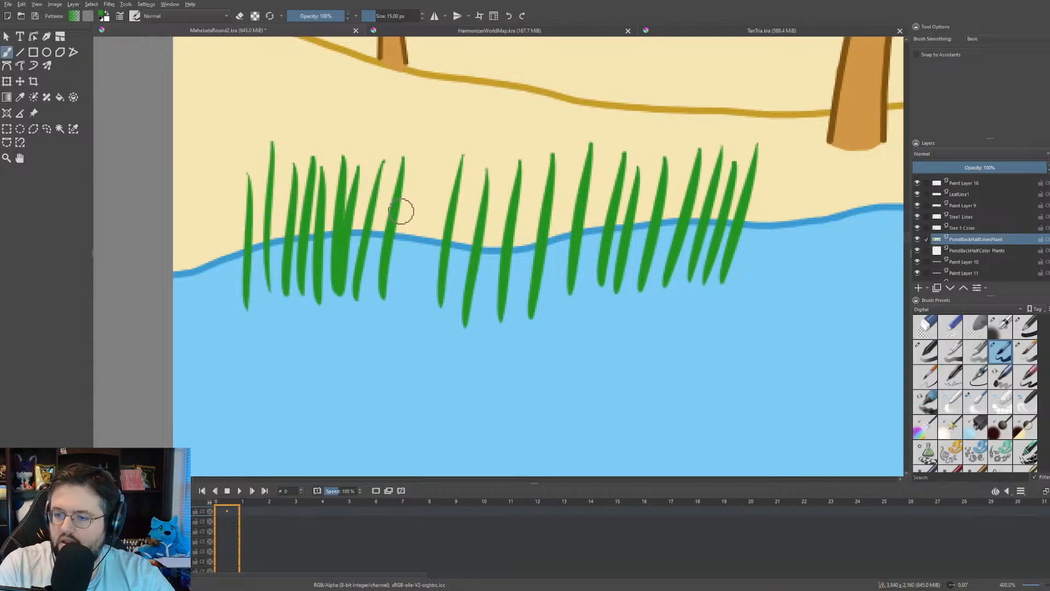
- Add upright green blades in the gap within the reed row's left half, and undo the last leaning one
left_click_drag(404, 193, 392, 308)
mouse_move(424, 207)
left_mouse_down()
mouse_move(408, 348)
mouse_move(432, 317)
left_mouse_up()
left_click_drag(432, 161, 398, 294)
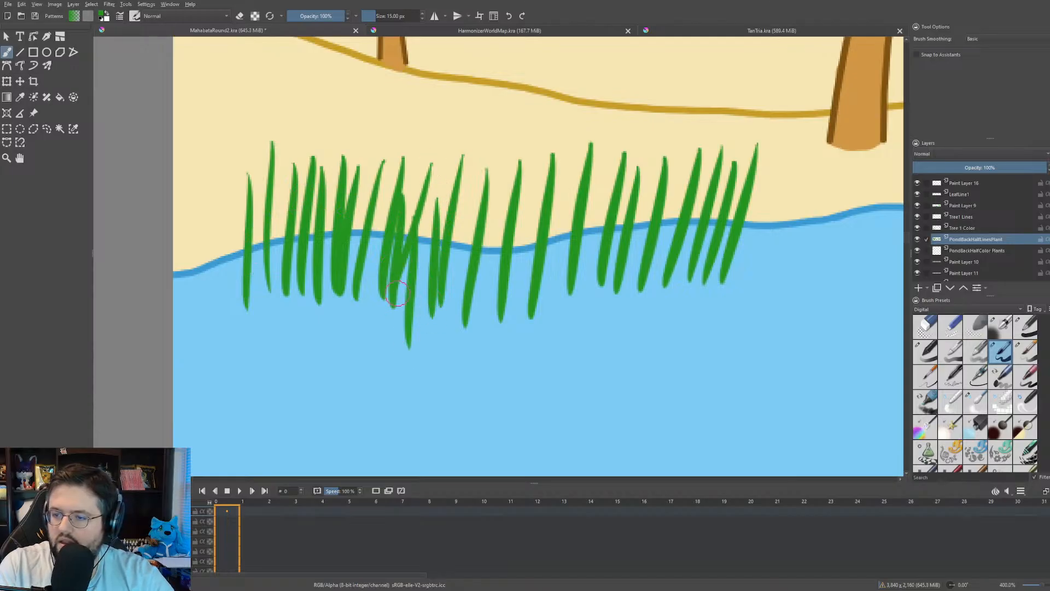
key("ctrl+z")
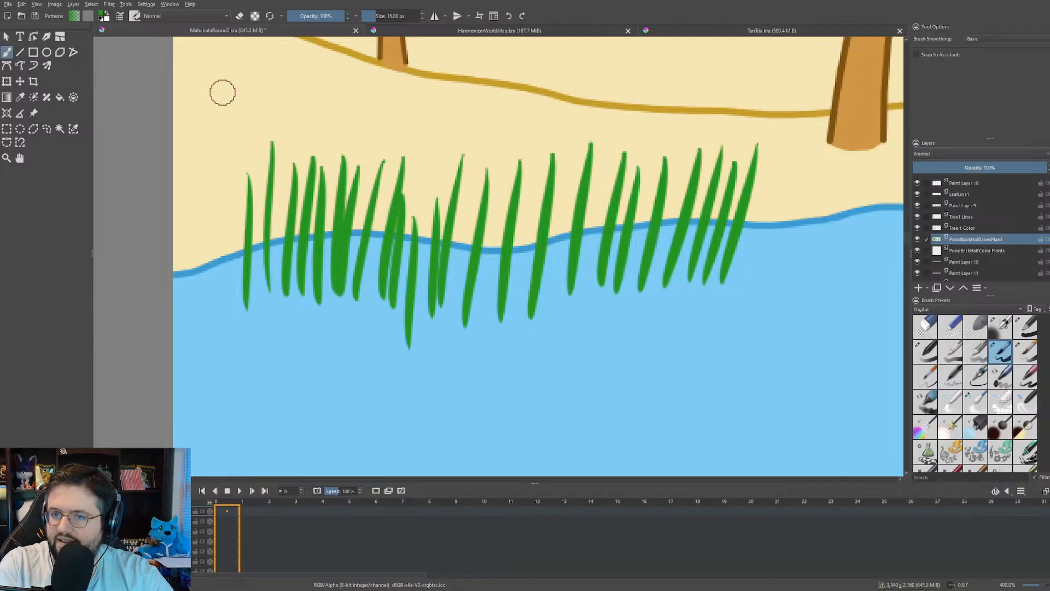
- Switch to the Digital brush preset beside the current one and set its size to 11.46 px
left_click(239, 76)
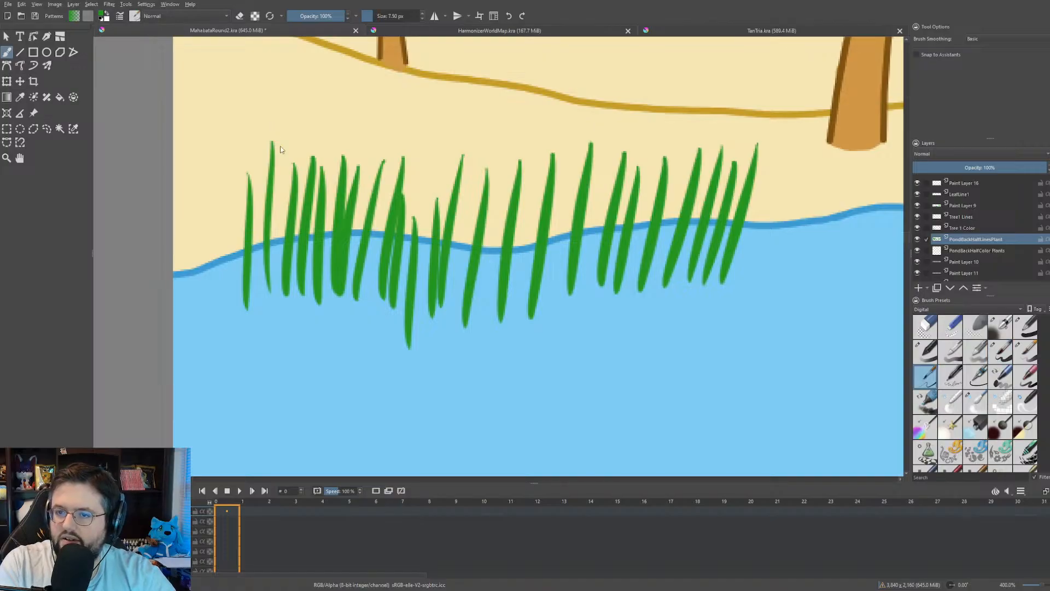
left_click(222, 84)
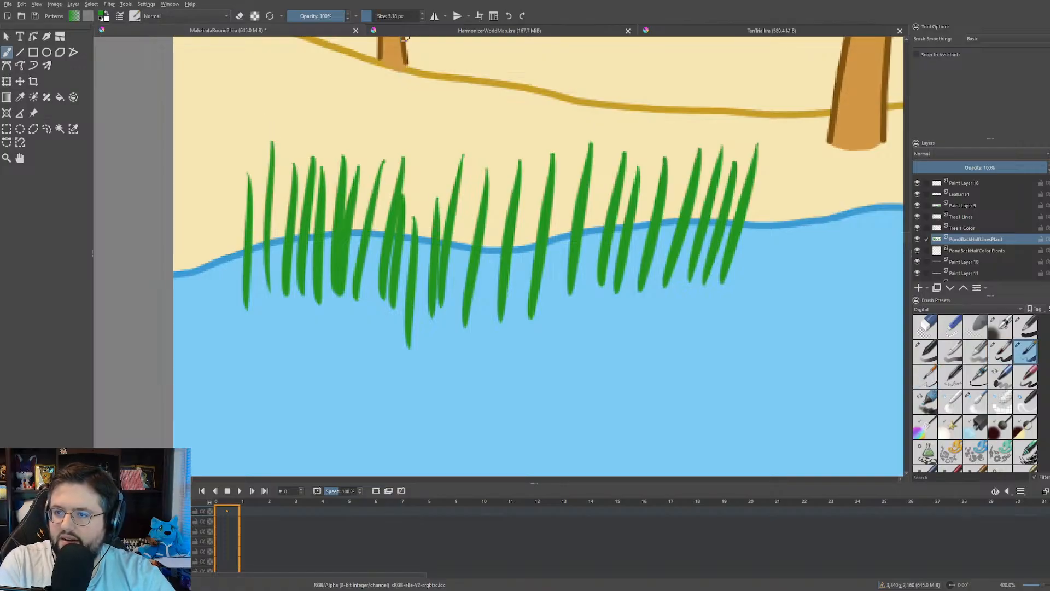
left_click_drag(420, 15, 411, 20)
left_click(424, 16)
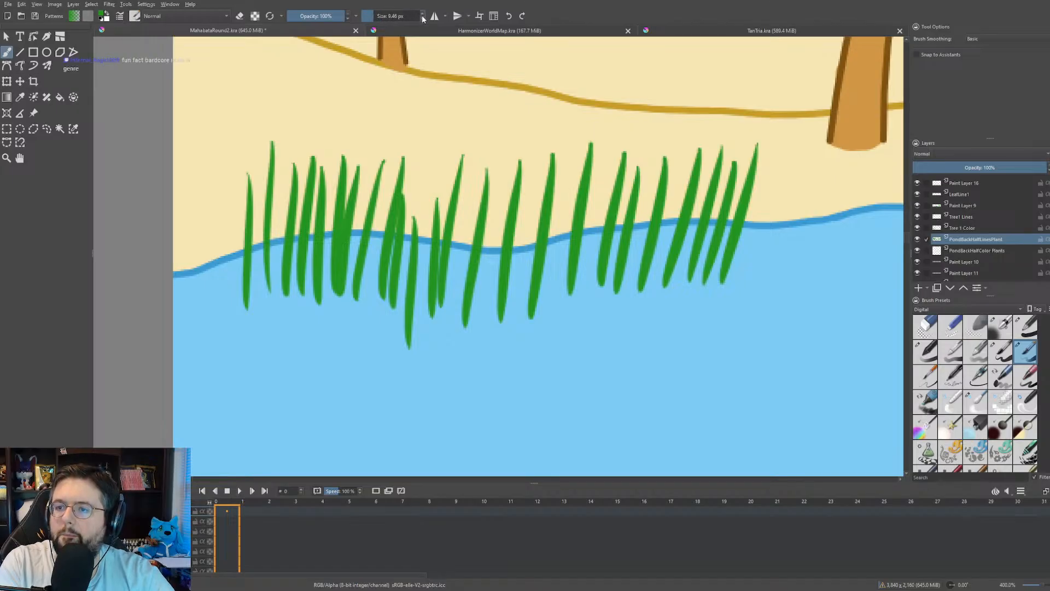
left_click(424, 17)
- Try filling the left half of the reed row with thick upright blades, and undo all of them
left_click_drag(285, 150, 272, 293)
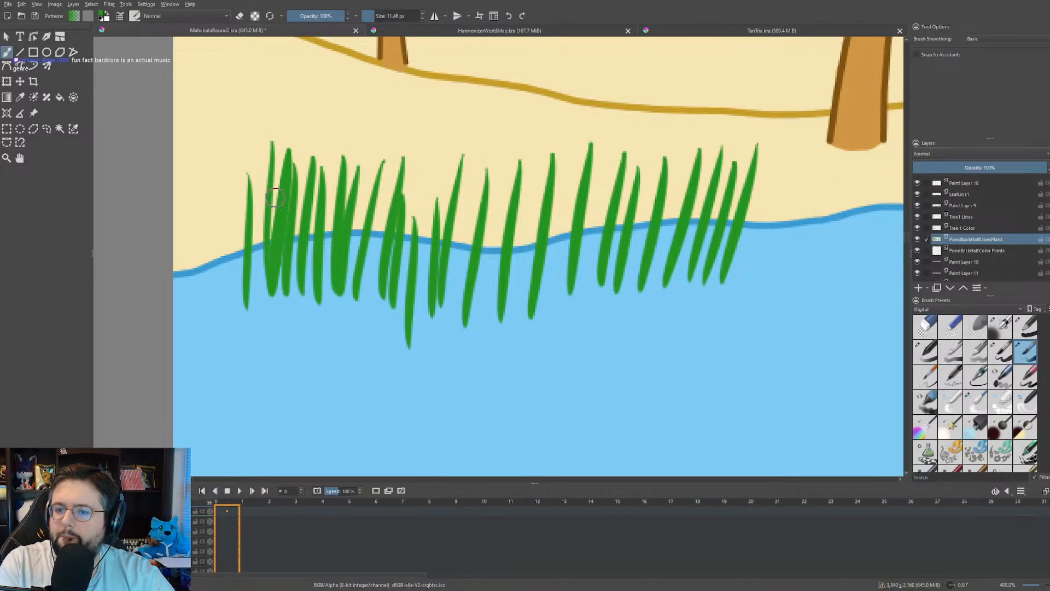
key("ctrl+z")
mouse_move(265, 170)
left_mouse_down()
mouse_move(248, 304)
mouse_move(268, 309)
left_mouse_up()
left_click_drag(284, 181, 290, 303)
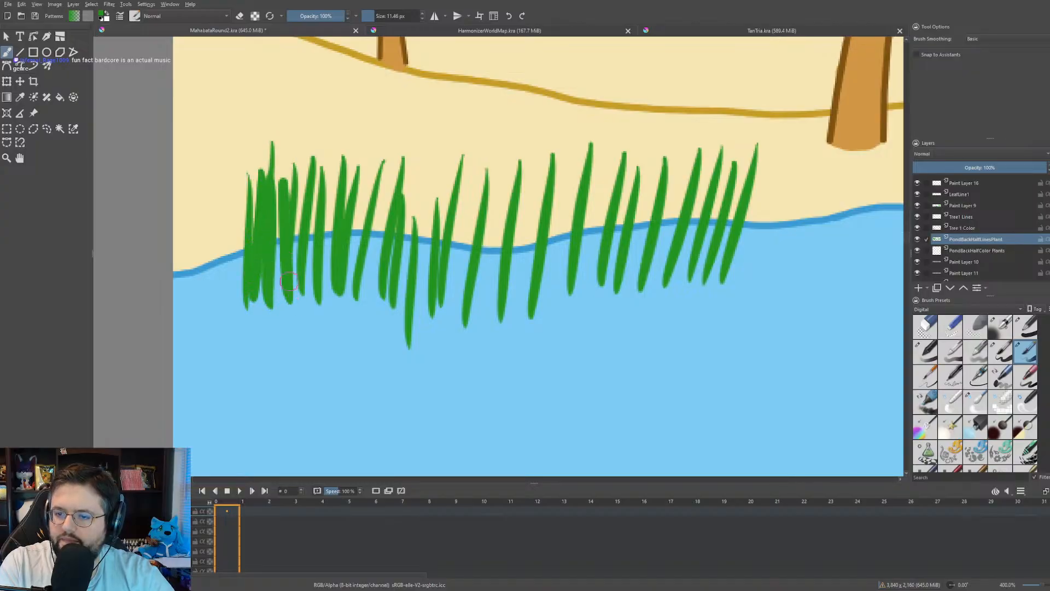
left_click_drag(312, 164, 306, 289)
mouse_move(328, 159)
left_mouse_down()
mouse_move(320, 257)
mouse_move(331, 295)
left_mouse_up()
left_click_drag(353, 167, 350, 298)
left_click_drag(377, 151, 383, 279)
mouse_move(405, 145)
left_mouse_down()
mouse_move(393, 300)
mouse_move(410, 344)
left_mouse_up()
mouse_move(438, 164)
left_mouse_down()
mouse_move(432, 320)
mouse_move(454, 328)
left_mouse_up()
left_click_drag(476, 156, 448, 357)
key("ctrl+z")
key("ctrl+z")
key("ctrl+z")
key("ctrl+z")
key("ctrl+z")
key("ctrl+z")
key("ctrl+z")
key("ctrl+z")
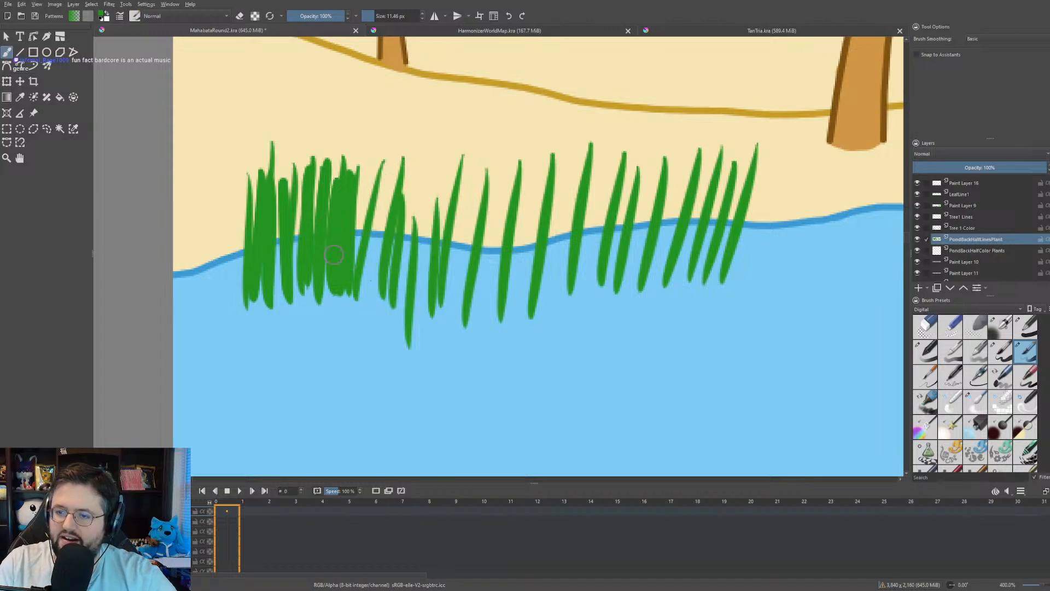
key("ctrl+z")
key("ctrl+z")
key("ctrl+z")
key("ctrl+z")
key("ctrl+z")
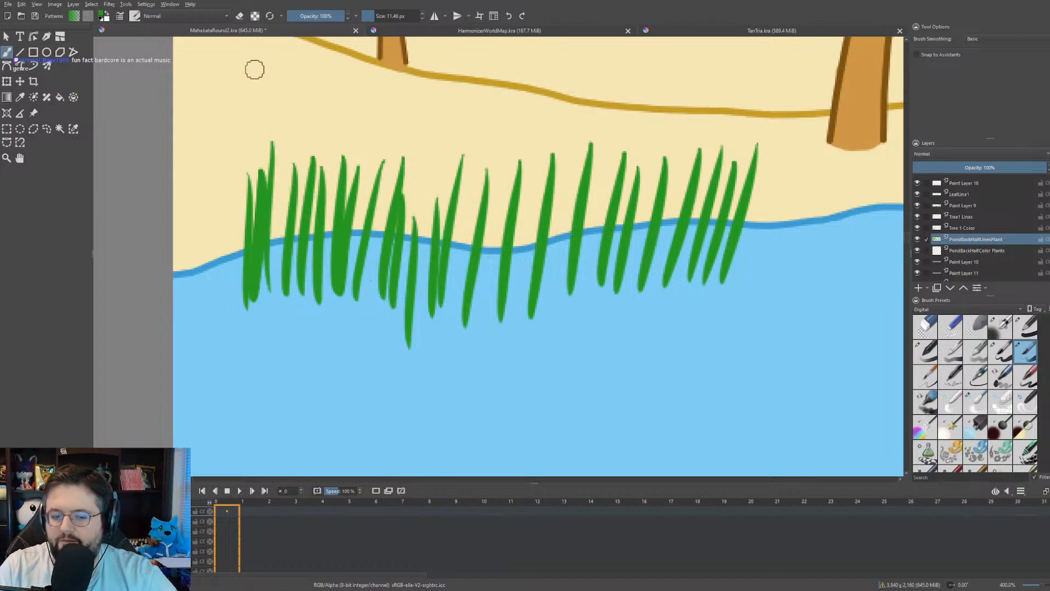
key("ctrl+z")
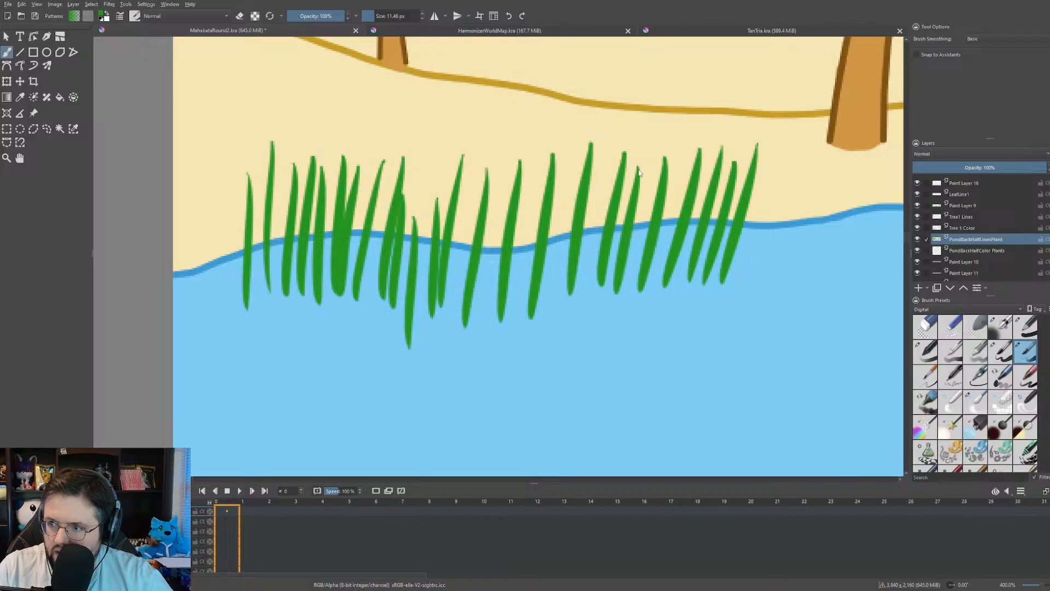
- Try single blades over the open water below the reeds and at the row's left end, undoing each one
left_click_drag(566, 235, 517, 377)
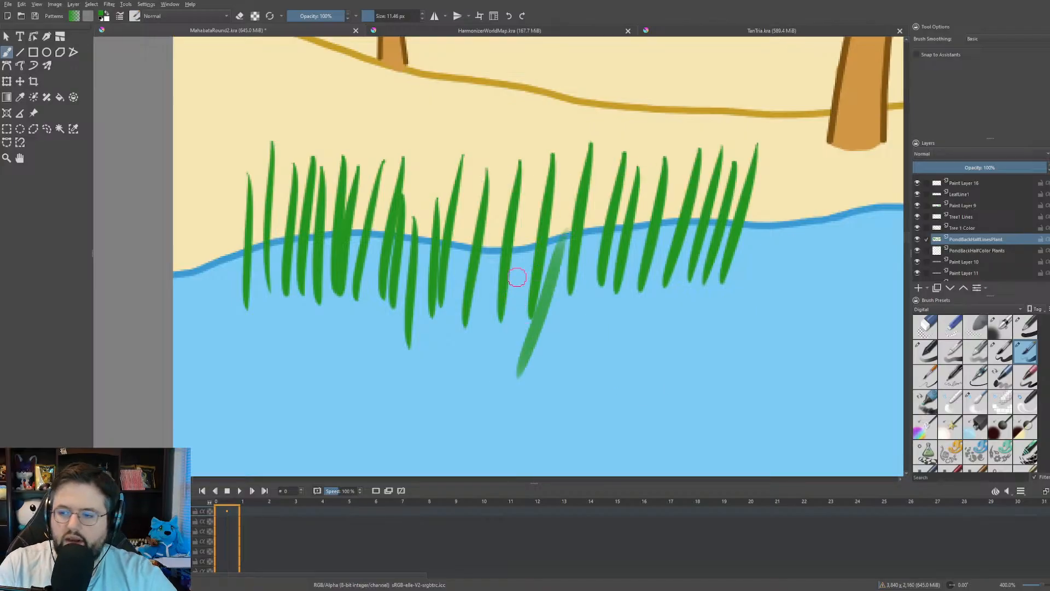
key("ctrl+z")
left_click_drag(512, 218, 465, 402)
key("ctrl+z")
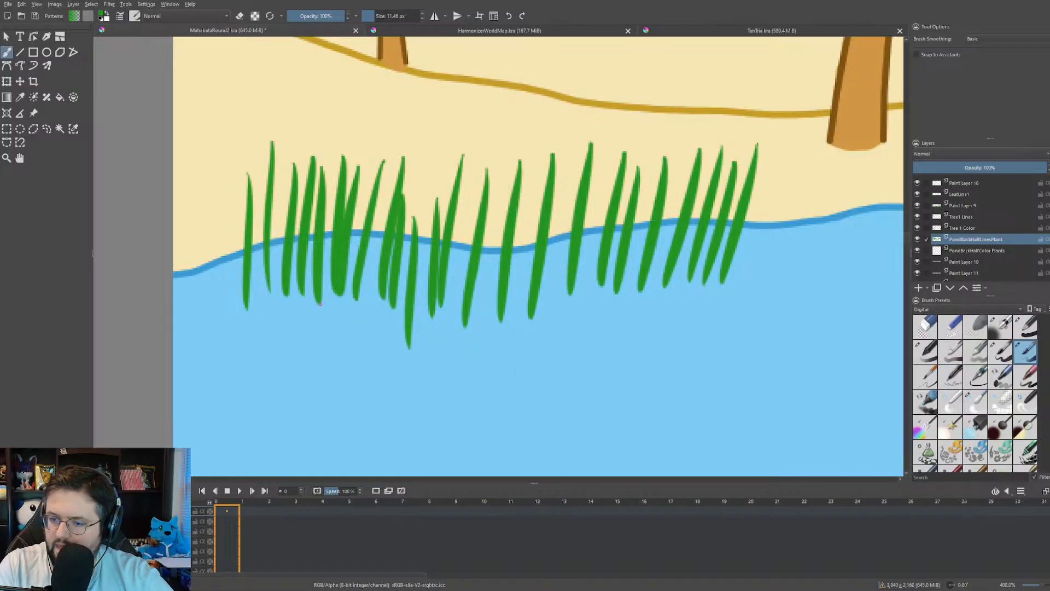
left_click_drag(322, 303, 304, 407)
key("ctrl+z")
left_click_drag(324, 304, 302, 410)
key("ctrl+z")
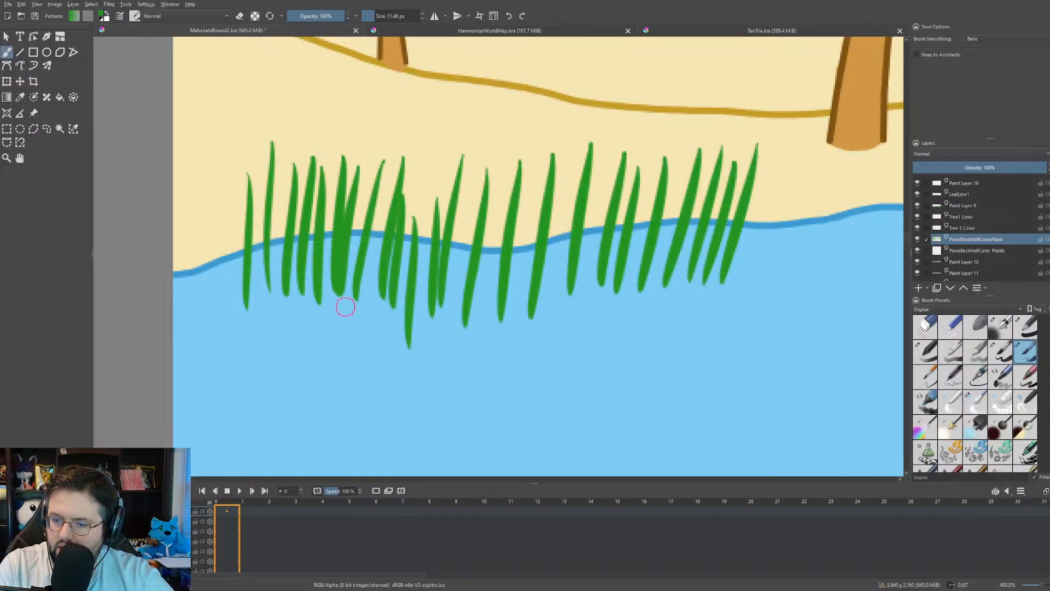
left_click_drag(326, 303, 311, 398)
key("ctrl+z")
left_click_drag(340, 300, 321, 420)
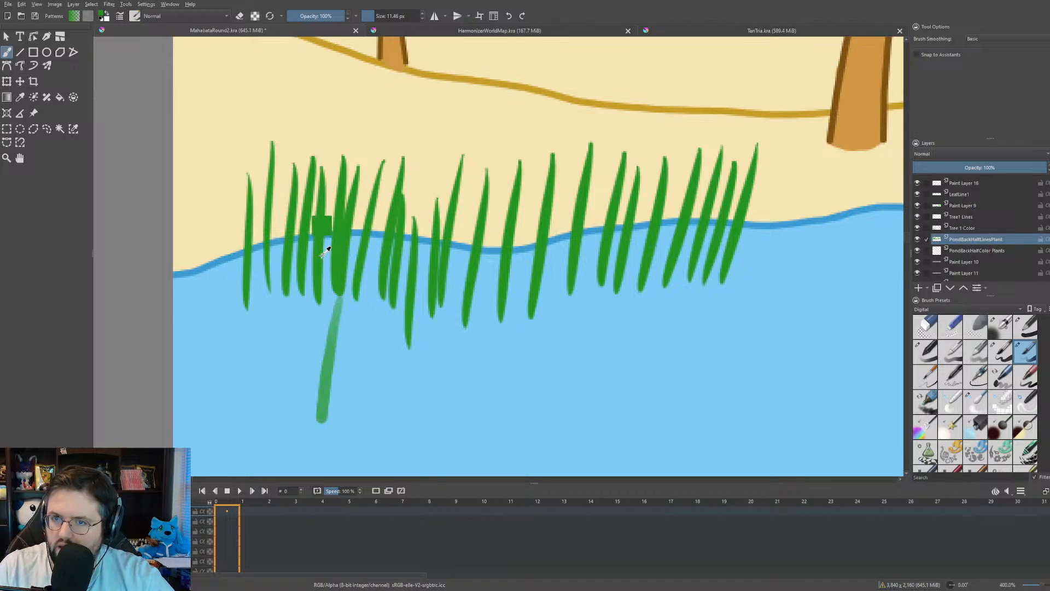
key("ctrl+z")
left_click_drag(339, 248, 345, 256)
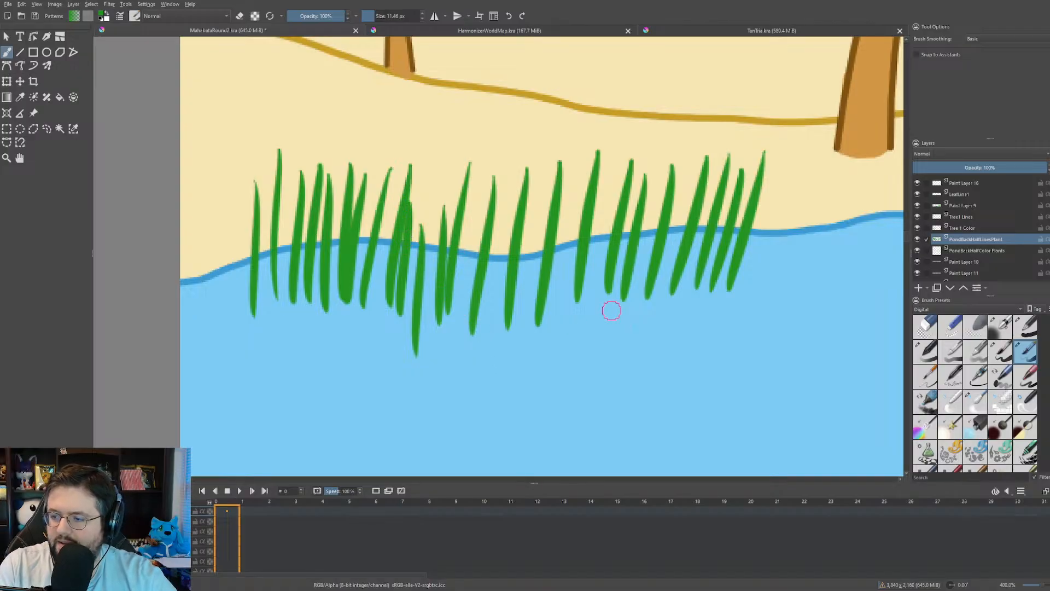
left_click_drag(252, 160, 254, 225)
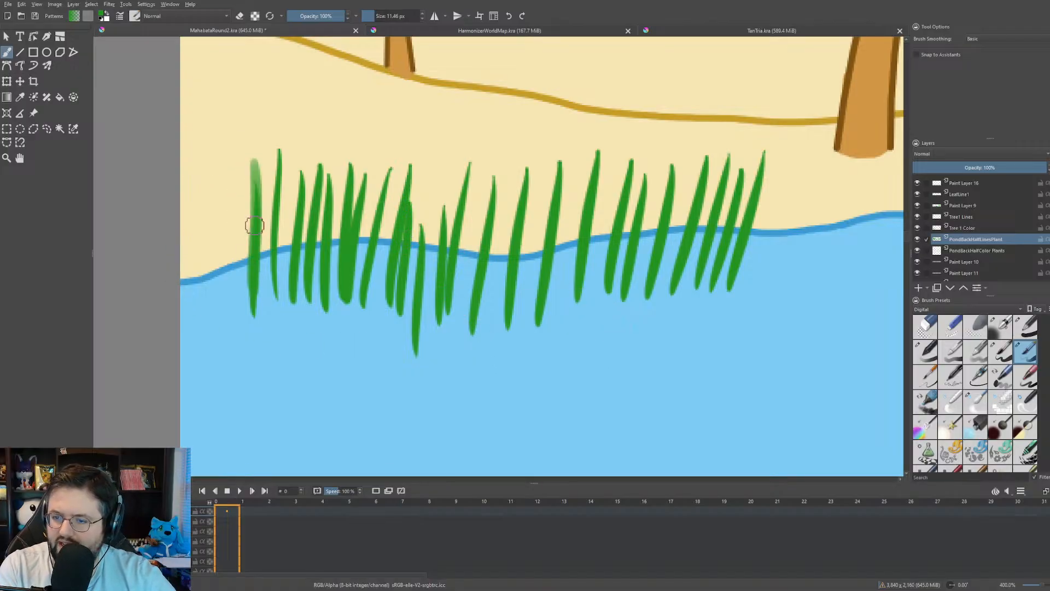
key("ctrl+z")
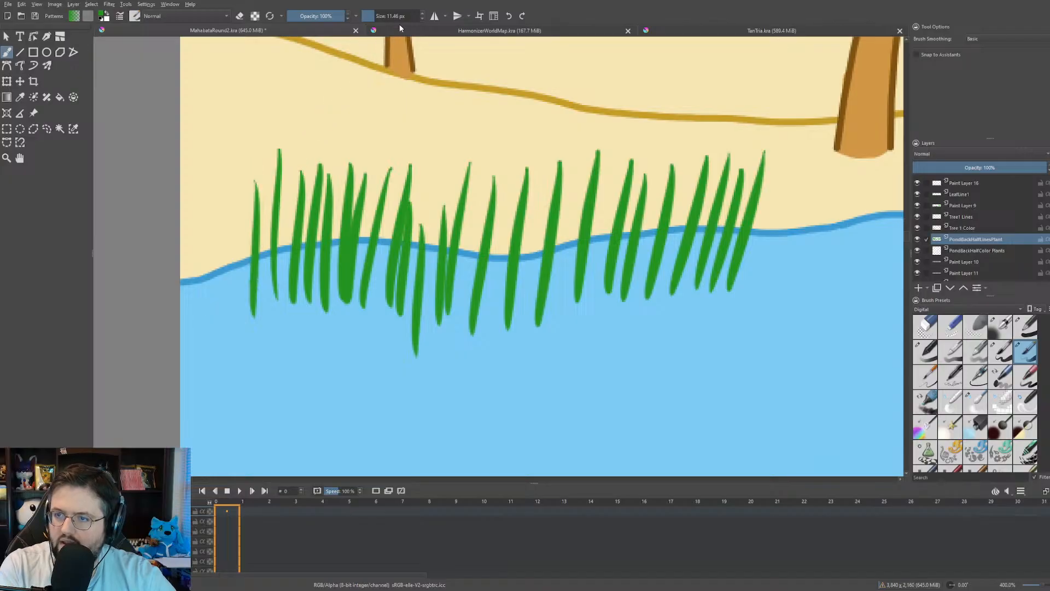
- Set the brush size to 6.46 px, and undo a test blade drawn at the left of the reed row
left_click(423, 20)
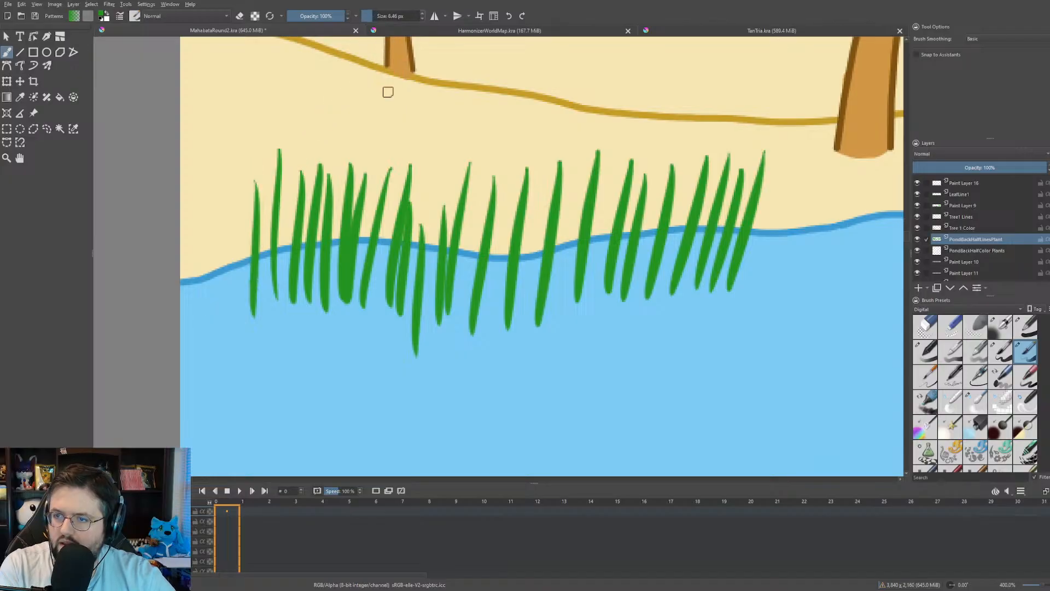
left_click_drag(354, 105, 305, 279)
key("ctrl+z")
- Fill the gaps between the thick reeds with thin green blades along the whole row, from left to right
mouse_move(292, 172)
left_mouse_down()
mouse_move(270, 318)
mouse_move(298, 298)
mouse_move(280, 305)
mouse_move(298, 326)
left_mouse_up()
left_click_drag(325, 181, 316, 310)
mouse_move(348, 189)
left_mouse_down()
mouse_move(338, 302)
mouse_move(359, 312)
left_mouse_up()
left_click_drag(371, 203, 372, 322)
left_click_drag(390, 194, 387, 308)
left_click_drag(405, 180, 406, 301)
mouse_move(431, 181)
left_mouse_down()
mouse_move(416, 302)
mouse_move(430, 315)
left_mouse_up()
mouse_move(466, 195)
left_mouse_down()
mouse_move(447, 328)
mouse_move(466, 315)
left_mouse_up()
mouse_move(500, 194)
left_mouse_down()
mouse_move(479, 314)
mouse_move(491, 315)
left_mouse_up()
mouse_move(531, 190)
left_mouse_down()
mouse_move(510, 311)
mouse_move(520, 317)
left_mouse_up()
mouse_move(551, 198)
left_mouse_down()
mouse_move(530, 320)
mouse_move(557, 317)
left_mouse_up()
mouse_move(586, 192)
left_mouse_down()
mouse_move(569, 309)
mouse_move(583, 295)
left_mouse_up()
mouse_move(615, 175)
left_mouse_down()
mouse_move(590, 296)
mouse_move(600, 298)
left_mouse_up()
left_click_drag(641, 174, 612, 298)
left_click_drag(653, 191, 629, 290)
mouse_move(667, 175)
left_mouse_down()
mouse_move(638, 287)
mouse_move(665, 289)
left_mouse_up()
left_click_drag(711, 178, 682, 288)
mouse_move(723, 168)
left_mouse_down()
mouse_move(690, 287)
mouse_move(701, 280)
left_mouse_up()
left_click_drag(753, 159, 720, 282)
left_click_drag(763, 177, 738, 279)
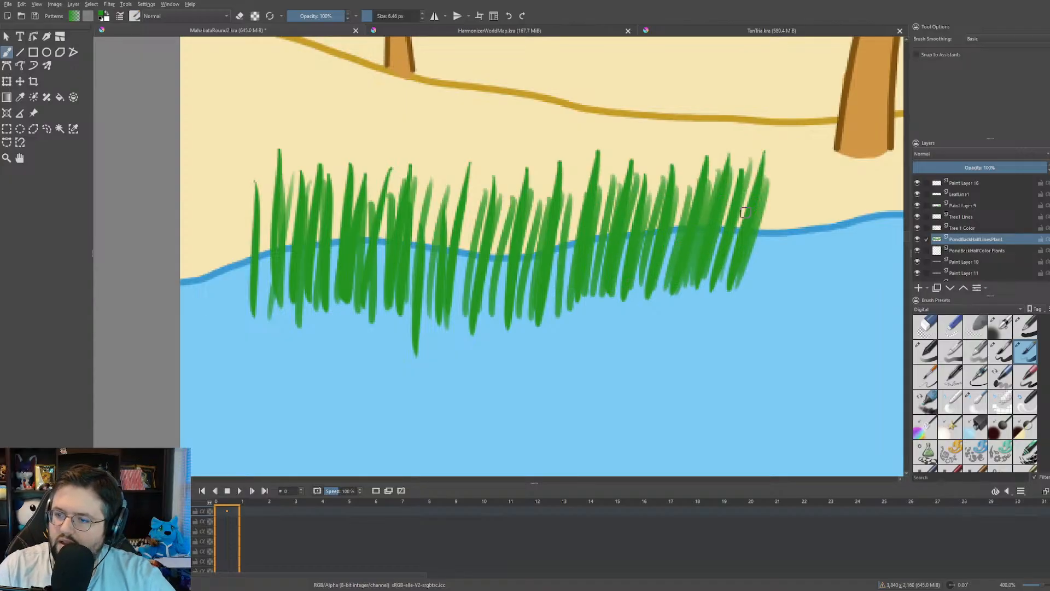
scroll(745, 213, "down", 7)
scroll(705, 202, "up", 6)
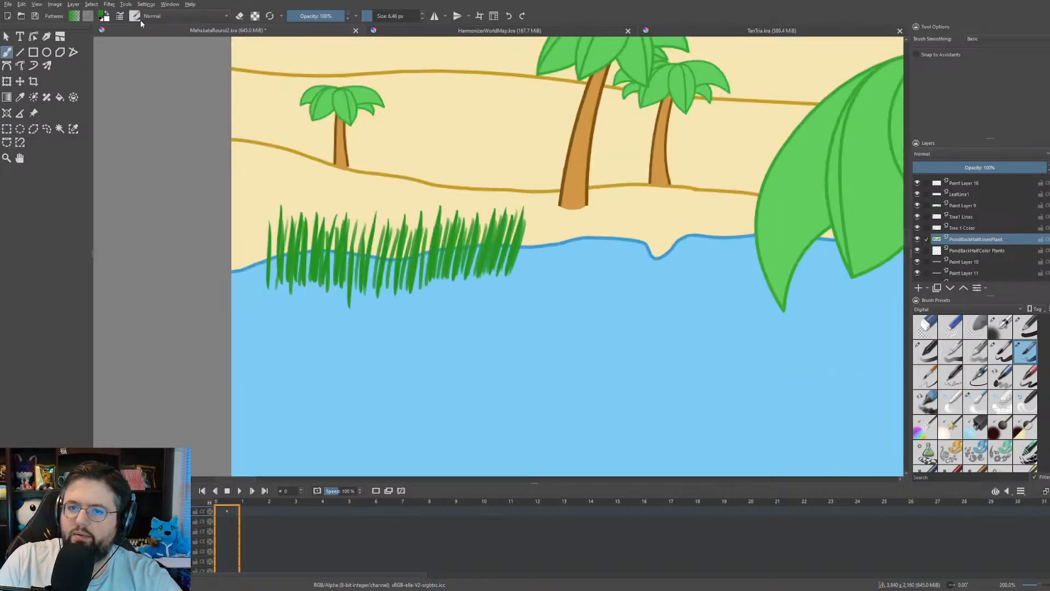
- Erase the entire reed row along the far waterline with the 16.01 px eraser, and return to the 6.46 px brush
key("e")
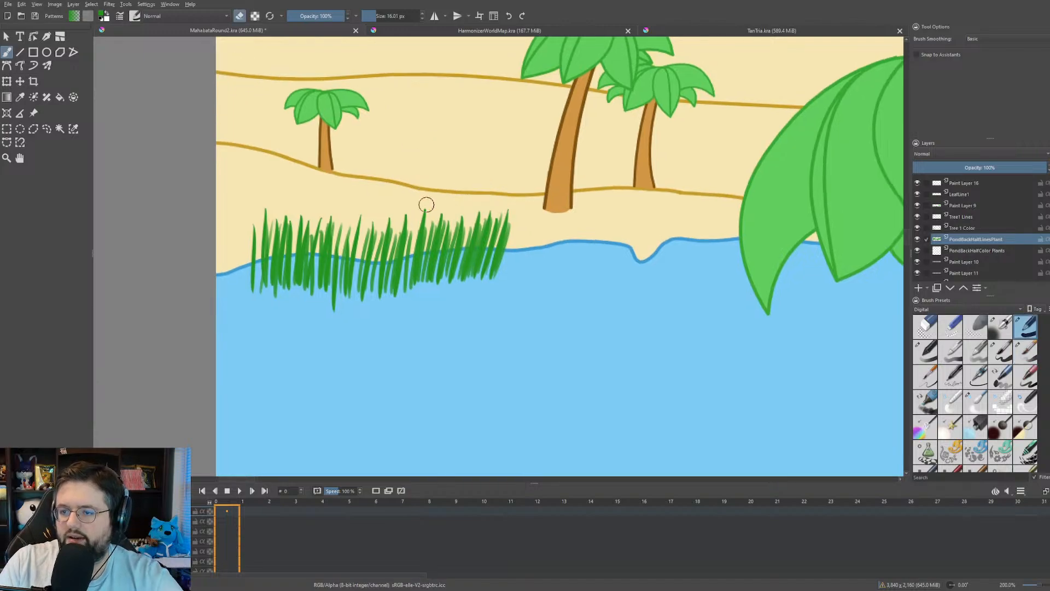
mouse_move(492, 211)
left_mouse_down()
mouse_move(485, 281)
mouse_move(492, 235)
mouse_move(408, 290)
mouse_move(458, 213)
mouse_move(421, 206)
mouse_move(310, 264)
mouse_move(235, 284)
mouse_move(324, 194)
mouse_move(265, 215)
left_mouse_up()
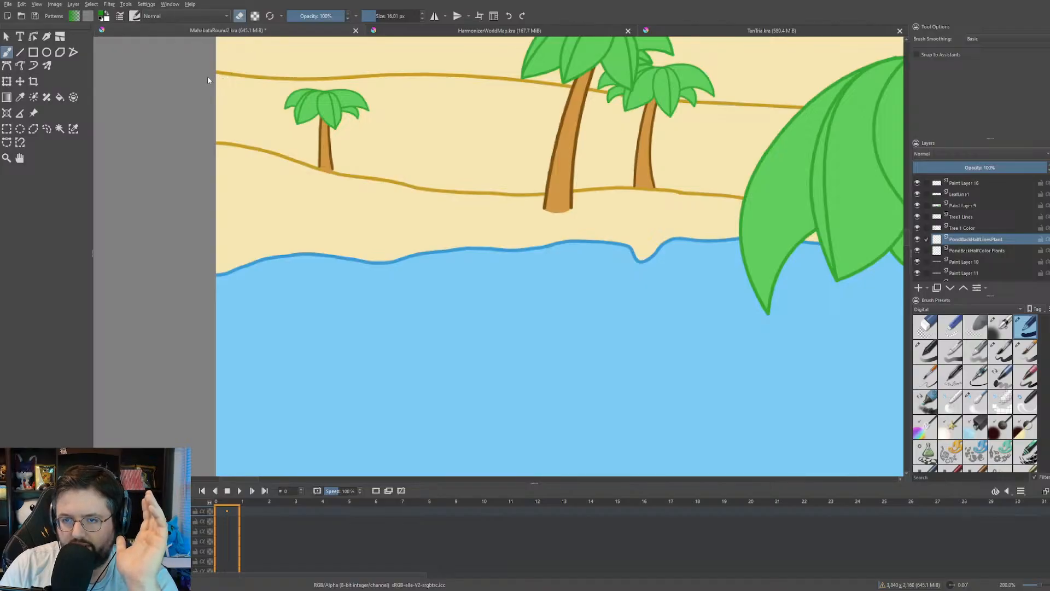
key("slash")
left_click_drag(377, 262, 363, 267)
key("1")
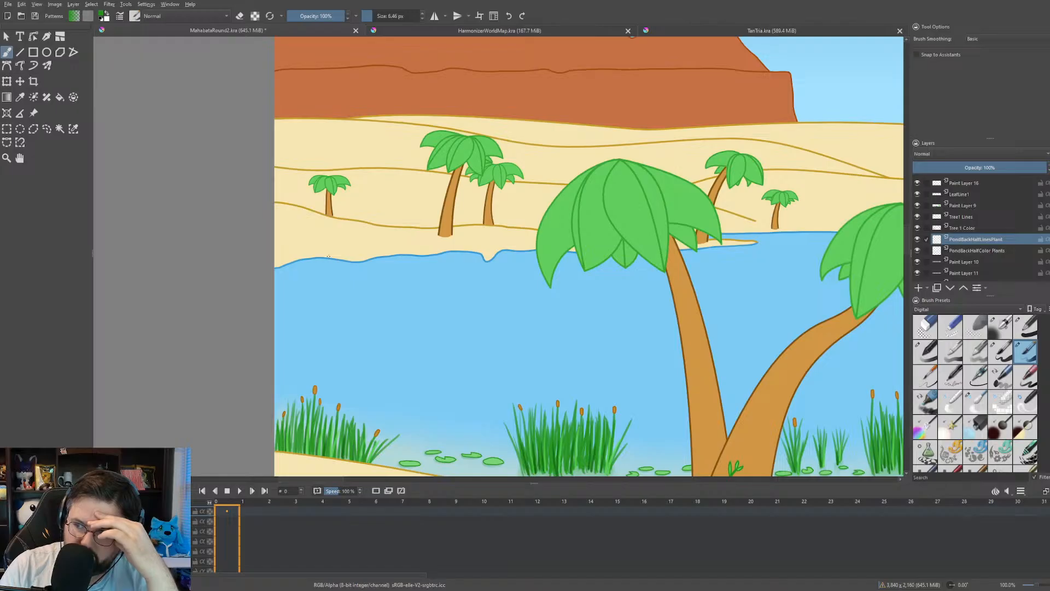
- Draw a spaced row of thin upright green blades across the far waterline, from below the smallest palm to the large palm's trunk
scroll(328, 256, "up", 2)
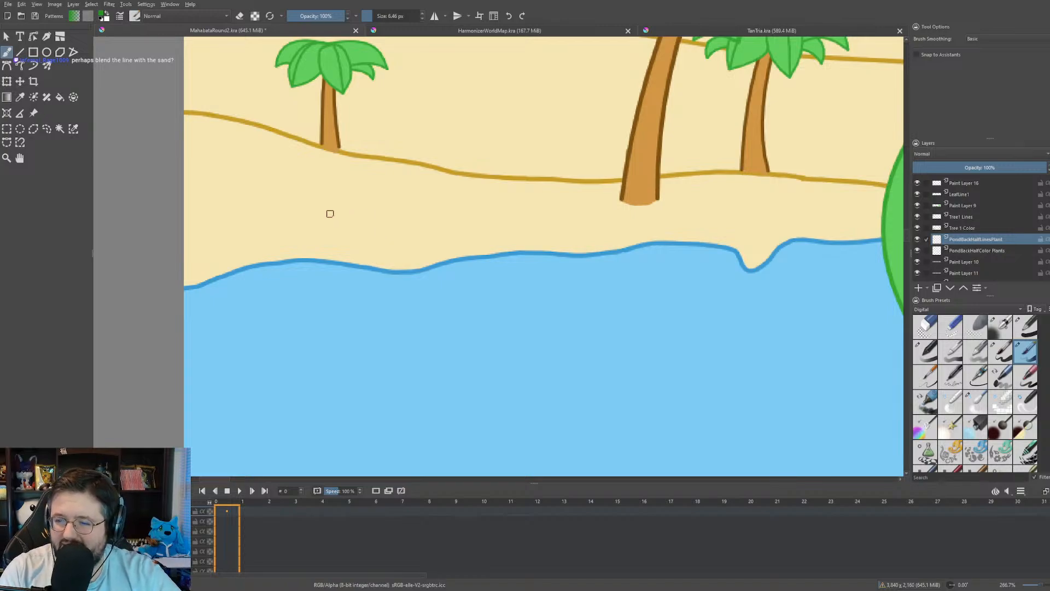
left_click_drag(314, 207, 310, 295)
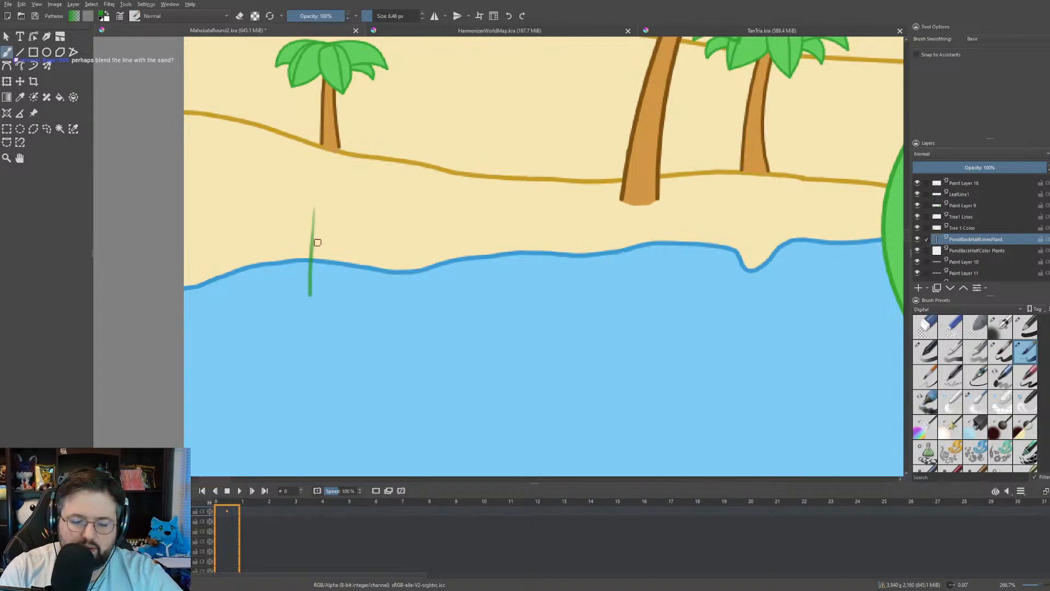
key("ctrl+z")
mouse_move(305, 219)
left_mouse_down()
mouse_move(303, 312)
mouse_move(325, 310)
left_mouse_up()
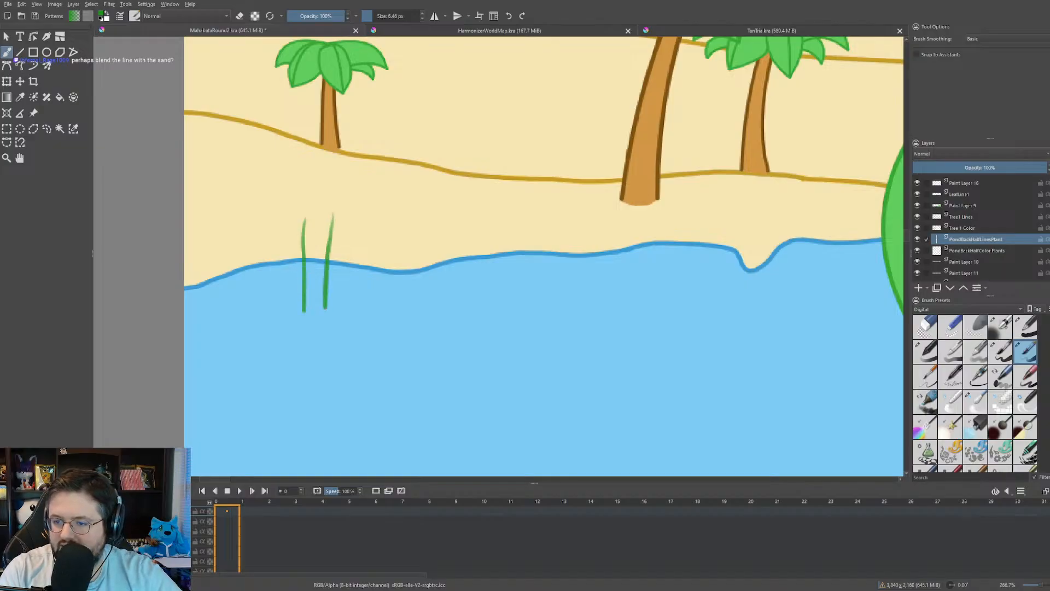
left_click_drag(373, 221, 372, 307)
left_click_drag(414, 220, 412, 309)
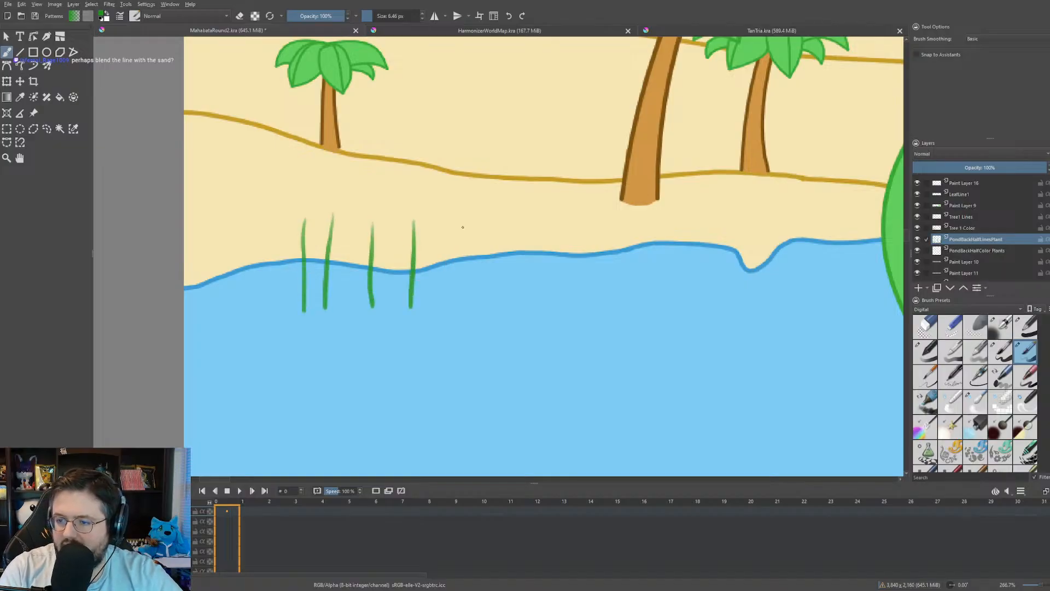
left_click_drag(462, 222, 458, 300)
left_click_drag(511, 221, 506, 307)
left_click_drag(559, 216, 558, 317)
left_click_drag(602, 210, 602, 297)
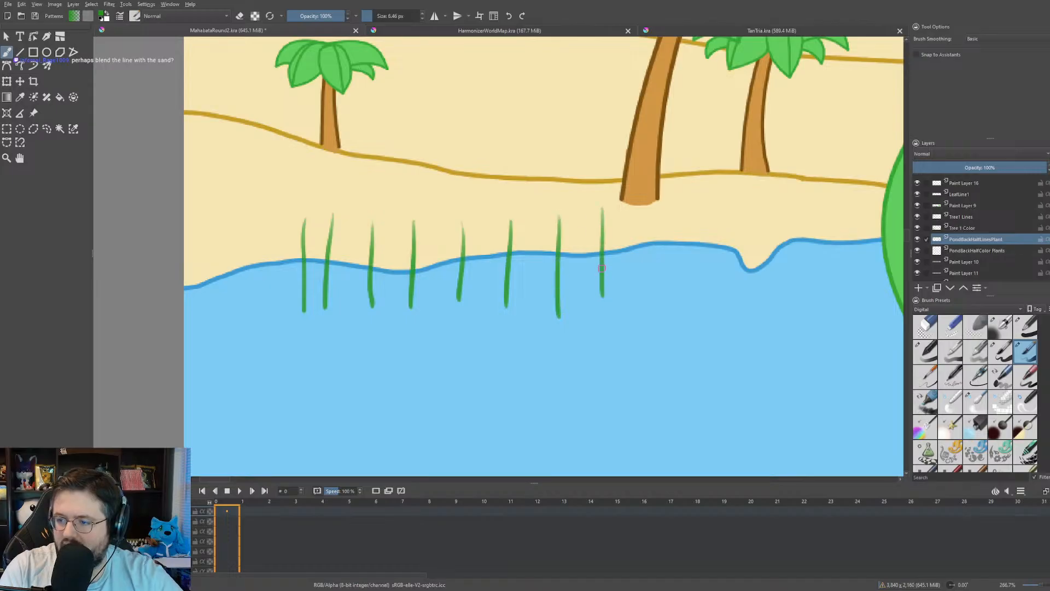
left_click_drag(635, 213, 627, 277)
left_click_drag(667, 213, 667, 284)
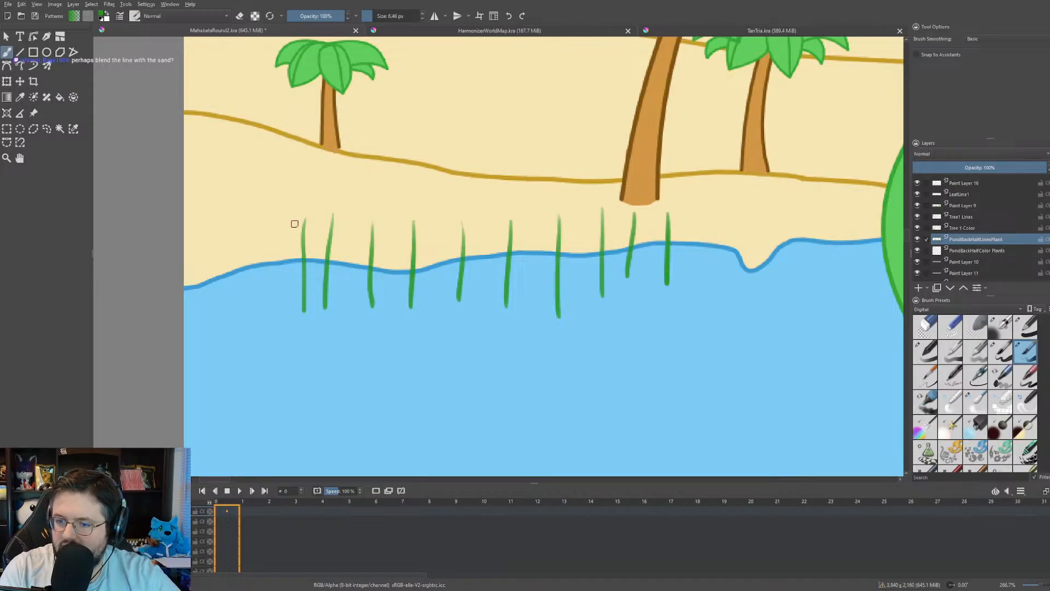
- Extend the thin reed row slightly leftward and fill its gaps with more upright blades up to its right end
left_click_drag(279, 226, 270, 325)
left_click_drag(252, 239, 248, 323)
left_click_drag(267, 224, 263, 314)
mouse_move(281, 229)
left_mouse_down()
mouse_move(262, 309)
mouse_move(284, 312)
left_mouse_up()
mouse_move(303, 220)
left_mouse_down()
mouse_move(298, 306)
mouse_move(311, 317)
left_mouse_up()
mouse_move(326, 225)
left_mouse_down()
mouse_move(319, 320)
mouse_move(326, 313)
left_mouse_up()
mouse_move(353, 229)
left_mouse_down()
mouse_move(337, 322)
mouse_move(350, 329)
left_mouse_up()
mouse_move(372, 226)
left_mouse_down()
mouse_move(365, 300)
mouse_move(373, 288)
left_mouse_up()
mouse_move(387, 208)
left_mouse_down()
mouse_move(378, 299)
mouse_move(388, 313)
left_mouse_up()
mouse_move(403, 224)
left_mouse_down()
mouse_move(396, 309)
mouse_move(406, 309)
left_mouse_up()
mouse_move(420, 214)
left_mouse_down()
mouse_move(411, 270)
mouse_move(421, 317)
left_mouse_up()
mouse_move(444, 212)
left_mouse_down()
mouse_move(430, 266)
mouse_move(441, 317)
left_mouse_up()
mouse_move(465, 216)
left_mouse_down()
mouse_move(452, 312)
mouse_move(462, 306)
left_mouse_up()
mouse_move(482, 218)
left_mouse_down()
mouse_move(473, 304)
mouse_move(481, 304)
left_mouse_up()
mouse_move(508, 213)
left_mouse_down()
mouse_move(499, 293)
mouse_move(512, 294)
left_mouse_up()
mouse_move(535, 211)
left_mouse_down()
mouse_move(527, 299)
mouse_move(538, 315)
left_mouse_up()
mouse_move(562, 235)
left_mouse_down()
mouse_move(557, 288)
mouse_move(575, 316)
left_mouse_up()
mouse_move(597, 219)
left_mouse_down()
mouse_move(578, 314)
mouse_move(588, 313)
left_mouse_up()
mouse_move(616, 222)
left_mouse_down()
mouse_move(605, 306)
mouse_move(618, 300)
left_mouse_up()
left_click_drag(659, 202, 646, 272)
left_click_drag(662, 221, 644, 285)
mouse_move(676, 217)
left_mouse_down()
mouse_move(661, 284)
mouse_move(668, 275)
left_mouse_up()
- Add right-leaning thin blades between the existing reeds, working from the row's right end back to its left end
mouse_move(675, 213)
left_mouse_down()
mouse_move(654, 299)
mouse_move(641, 300)
left_mouse_up()
mouse_move(639, 222)
left_mouse_down()
mouse_move(626, 290)
mouse_move(609, 296)
mouse_move(596, 279)
left_mouse_up()
left_click_drag(585, 256, 561, 304)
left_click_drag(567, 239, 549, 311)
mouse_move(556, 232)
left_mouse_down()
mouse_move(543, 317)
mouse_move(529, 301)
left_mouse_up()
mouse_move(549, 208)
left_mouse_down()
mouse_move(537, 291)
mouse_move(550, 303)
left_mouse_up()
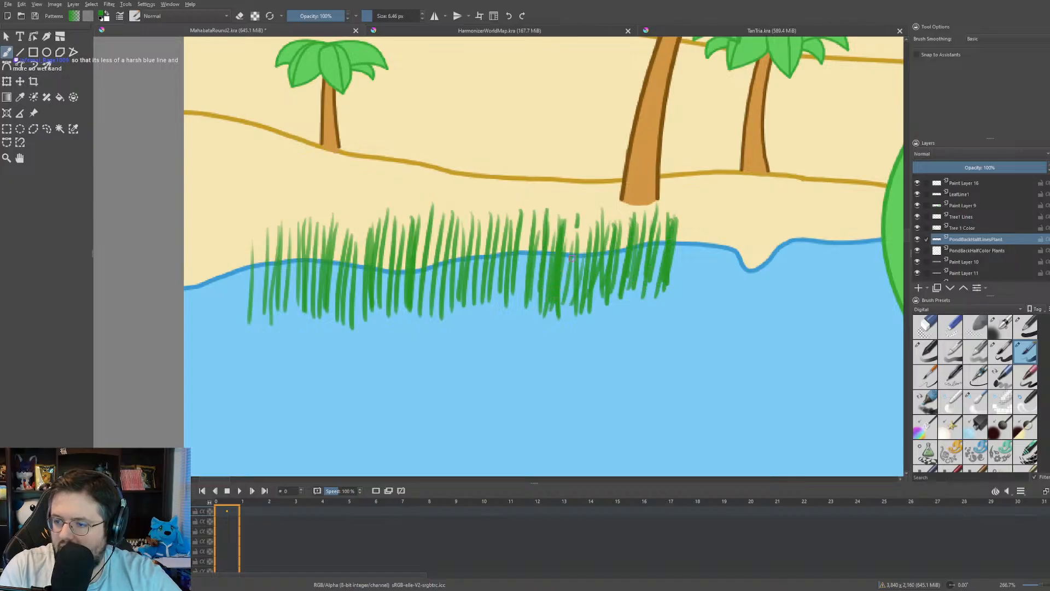
left_click_drag(579, 219, 563, 252)
left_click_drag(591, 217, 569, 305)
left_click_drag(541, 215, 534, 270)
left_click_drag(518, 215, 509, 290)
mouse_move(511, 222)
left_mouse_down()
mouse_move(496, 289)
mouse_move(485, 293)
left_mouse_up()
mouse_move(489, 201)
left_mouse_down()
mouse_move(476, 293)
mouse_move(470, 257)
left_mouse_up()
left_click_drag(471, 202, 451, 287)
left_click_drag(436, 217, 422, 305)
mouse_move(427, 224)
left_mouse_down()
mouse_move(414, 292)
mouse_move(400, 304)
left_mouse_up()
left_click_drag(399, 224, 384, 296)
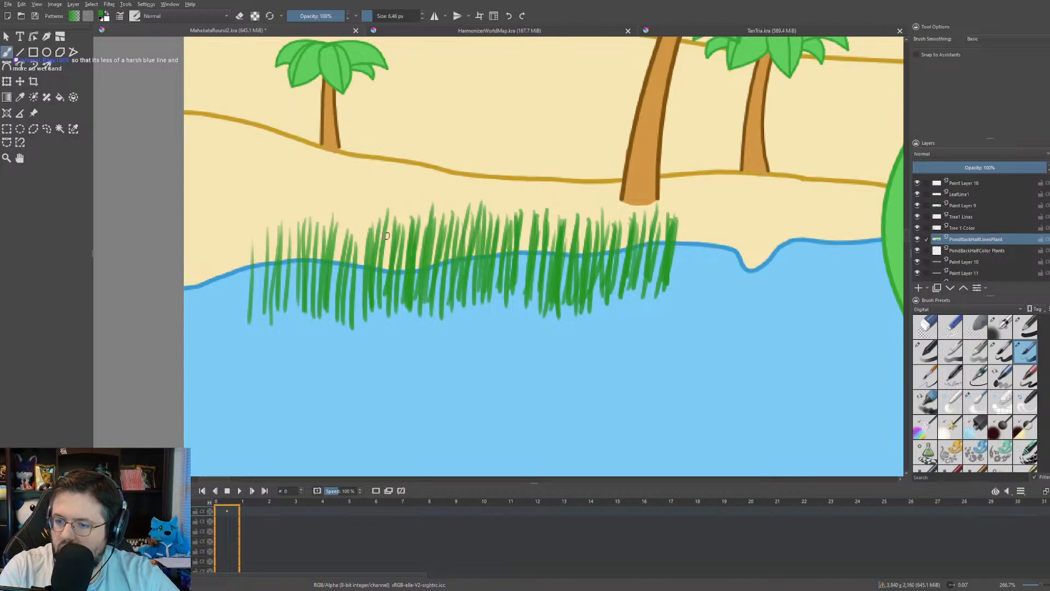
left_click_drag(383, 208, 371, 265)
left_click_drag(378, 211, 354, 301)
mouse_move(356, 223)
left_mouse_down()
mouse_move(344, 298)
mouse_move(330, 300)
left_mouse_up()
left_click_drag(336, 214, 316, 304)
left_click_drag(319, 218, 296, 306)
left_click_drag(301, 215, 281, 307)
left_click_drag(286, 221, 260, 303)
left_click_drag(247, 237, 264, 302)
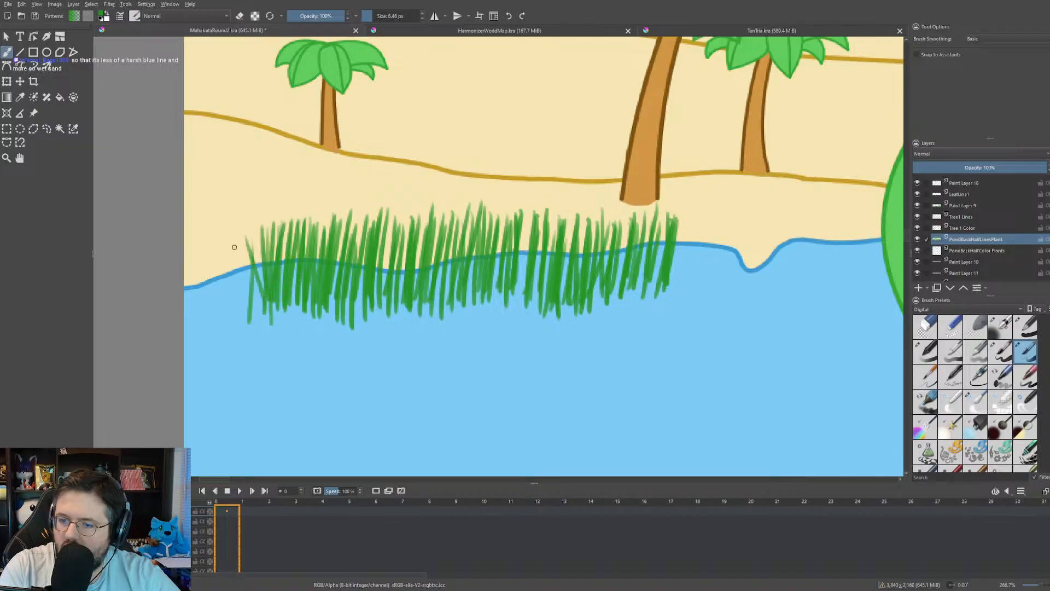
- Thicken the reed row with another pass of short blades, finishing both ends with blades that lean outward
left_click_drag(230, 235, 247, 320)
left_click_drag(247, 254, 265, 320)
mouse_move(275, 226)
left_mouse_down()
mouse_move(274, 320)
mouse_move(282, 289)
left_mouse_up()
left_click_drag(295, 239, 298, 321)
left_click_drag(328, 241, 320, 334)
mouse_move(338, 240)
left_mouse_down()
mouse_move(327, 337)
mouse_move(332, 317)
left_mouse_up()
mouse_move(371, 220)
left_mouse_down()
mouse_move(360, 263)
mouse_move(376, 320)
left_mouse_up()
left_click_drag(394, 238, 386, 307)
mouse_move(405, 236)
left_mouse_down()
mouse_move(398, 313)
mouse_move(414, 315)
left_mouse_up()
left_click_drag(450, 243, 439, 296)
mouse_move(454, 241)
left_mouse_down()
mouse_move(435, 317)
mouse_move(460, 309)
left_mouse_up()
mouse_move(485, 220)
left_mouse_down()
mouse_move(473, 313)
mouse_move(492, 304)
left_mouse_up()
mouse_move(515, 228)
left_mouse_down()
mouse_move(500, 298)
mouse_move(513, 300)
left_mouse_up()
left_click_drag(558, 225, 533, 316)
mouse_move(556, 234)
left_mouse_down()
mouse_move(532, 293)
mouse_move(521, 295)
left_mouse_up()
left_click_drag(542, 219, 518, 292)
left_click_drag(543, 228, 529, 306)
left_click_drag(577, 220, 561, 295)
mouse_move(589, 220)
left_mouse_down()
mouse_move(577, 284)
mouse_move(597, 261)
mouse_move(600, 312)
left_mouse_up()
mouse_move(629, 218)
left_mouse_down()
mouse_move(616, 287)
mouse_move(644, 285)
left_mouse_up()
left_click_drag(655, 229, 649, 289)
mouse_move(667, 222)
left_mouse_down()
mouse_move(655, 296)
mouse_move(671, 275)
left_mouse_up()
left_click_drag(695, 219, 673, 274)
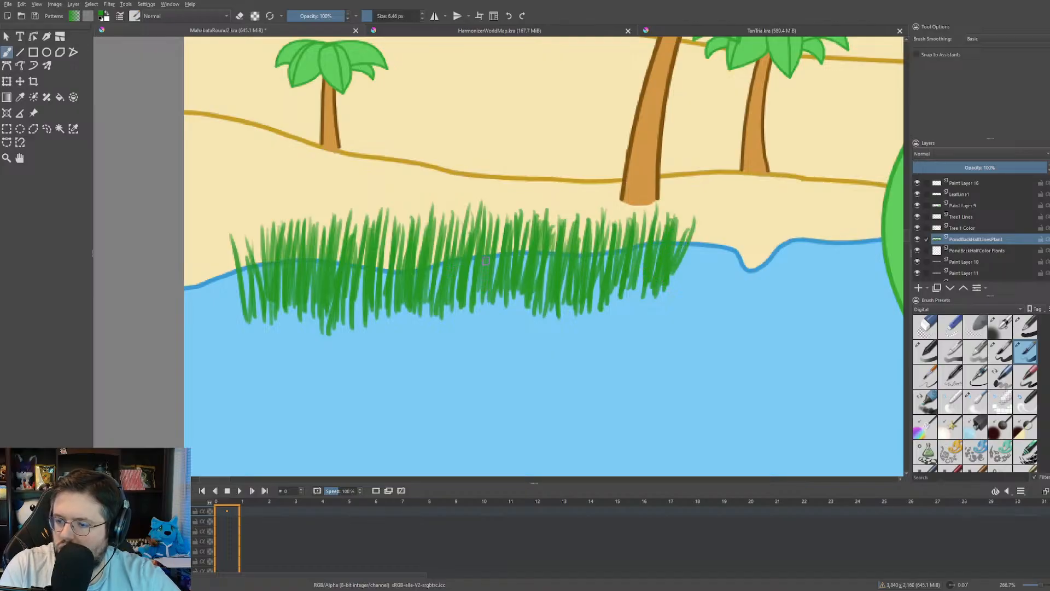
- Add longer thin blades reaching down into the water along the reed row, and extend its left end with a few outward-leaning blades
left_click_drag(482, 295, 473, 331)
left_click_drag(393, 270, 387, 323)
left_click_drag(357, 262, 350, 340)
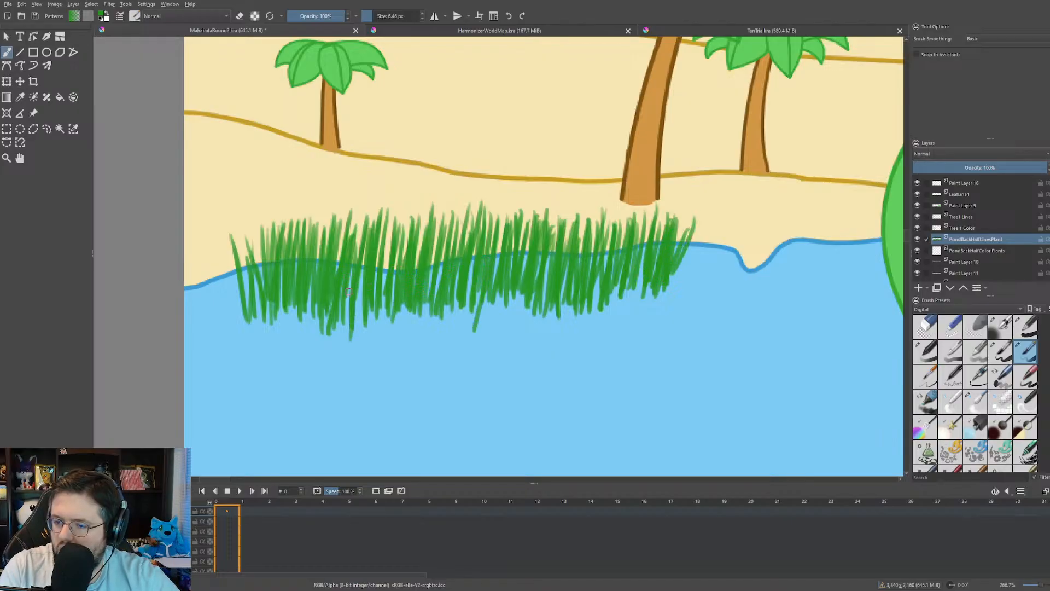
left_click_drag(296, 287, 290, 344)
left_click_drag(265, 310, 255, 361)
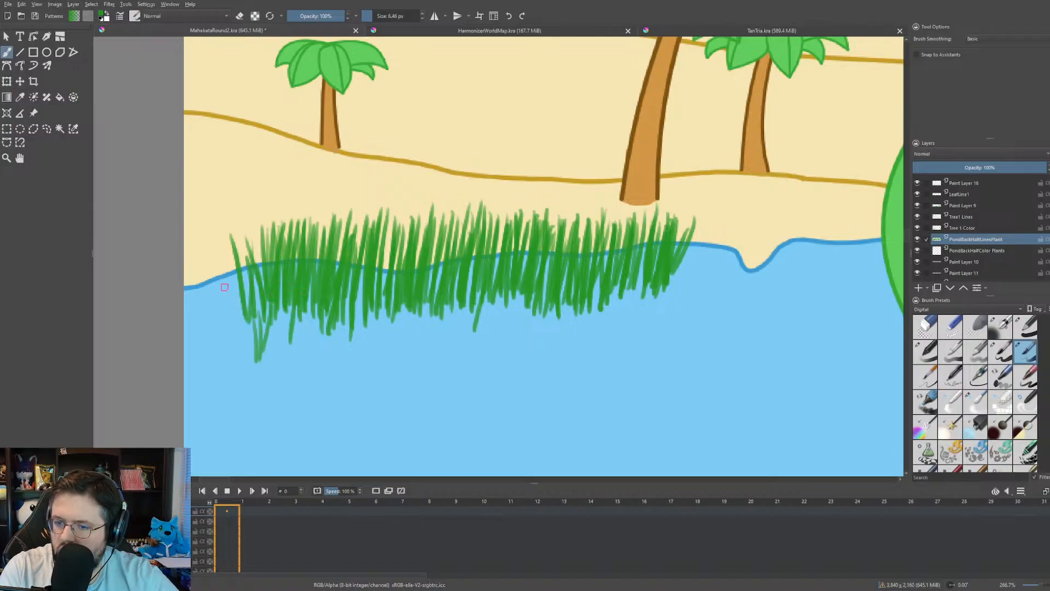
left_click_drag(222, 252, 236, 329)
left_click_drag(231, 289, 236, 317)
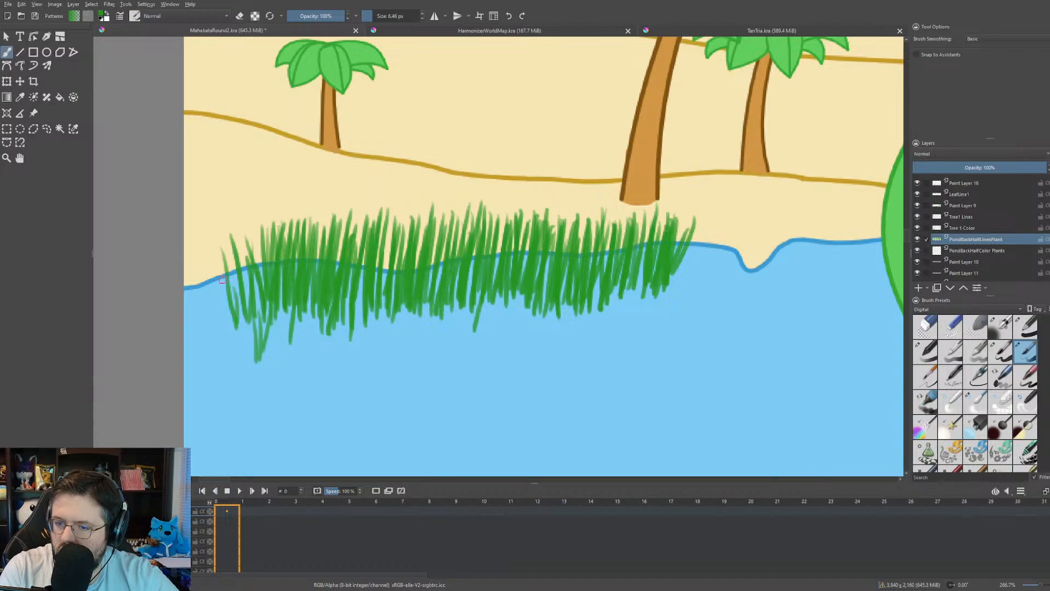
left_click_drag(215, 275, 238, 328)
left_click_drag(202, 259, 203, 326)
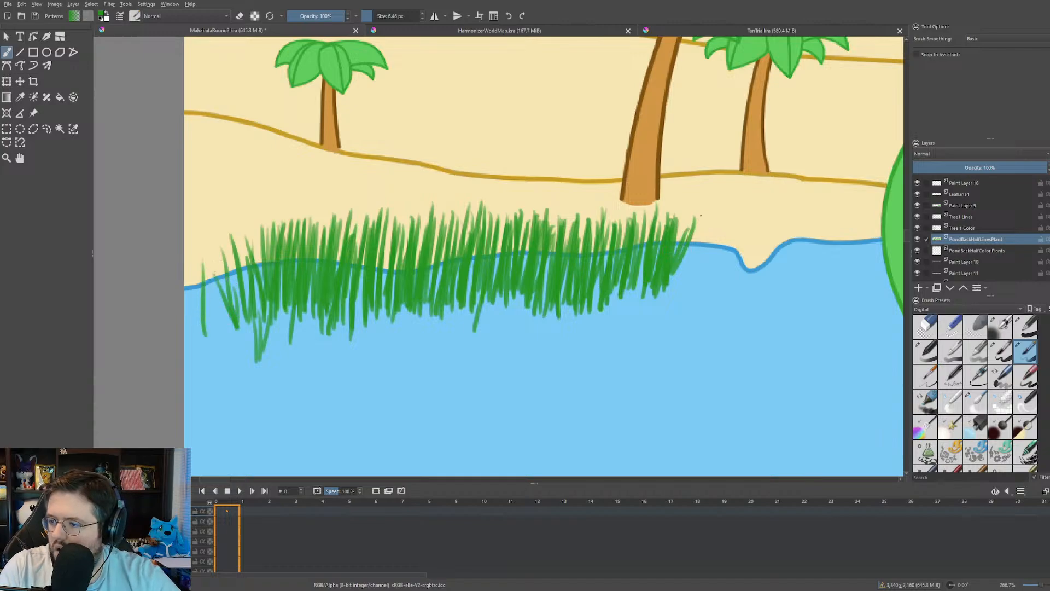
left_click_drag(701, 216, 668, 289)
- Examine the new far-shore reed patch within the whole oasis scene and against the near-shore cattail clumps
scroll(687, 216, "down", 5)
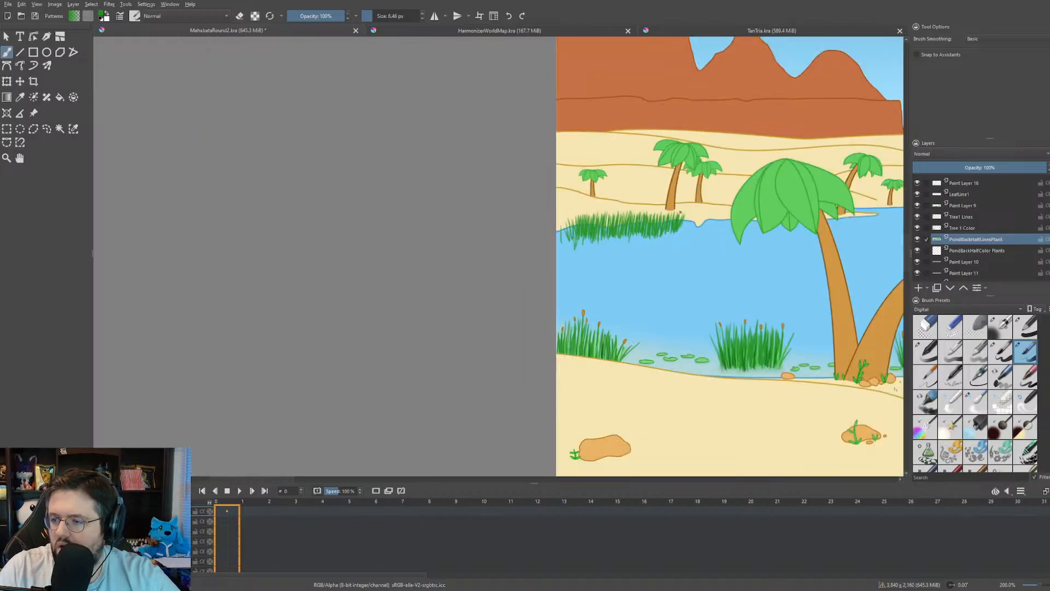
left_click_drag(687, 217, 326, 235)
scroll(407, 246, "down", 1)
left_click_drag(407, 247, 365, 242)
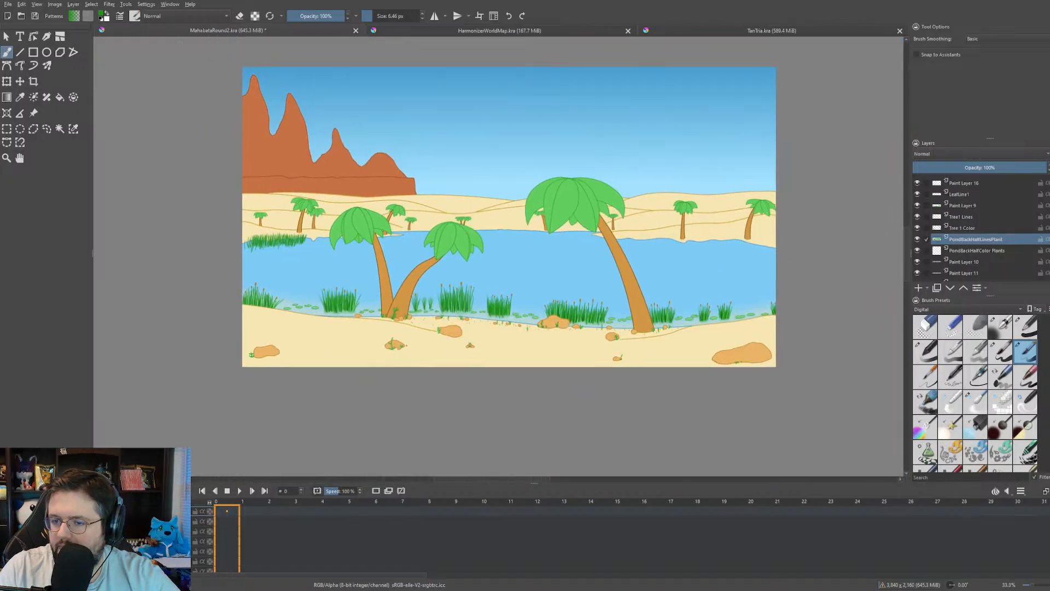
scroll(300, 252, "up", 1)
left_click_drag(297, 254, 230, 264)
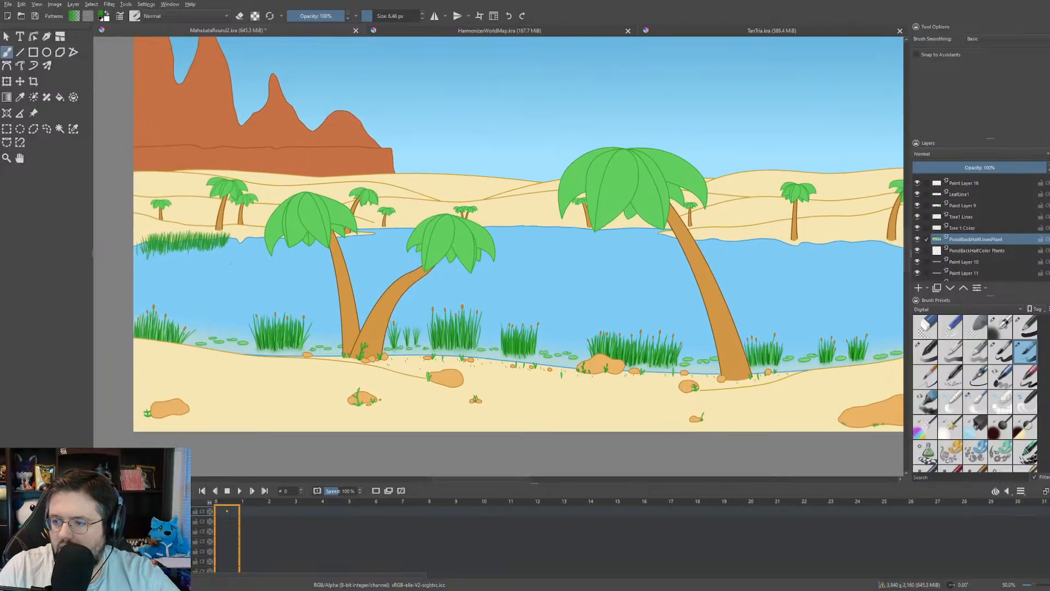
mouse_move(396, 247)
left_mouse_down()
mouse_move(359, 252)
mouse_move(404, 236)
left_mouse_up()
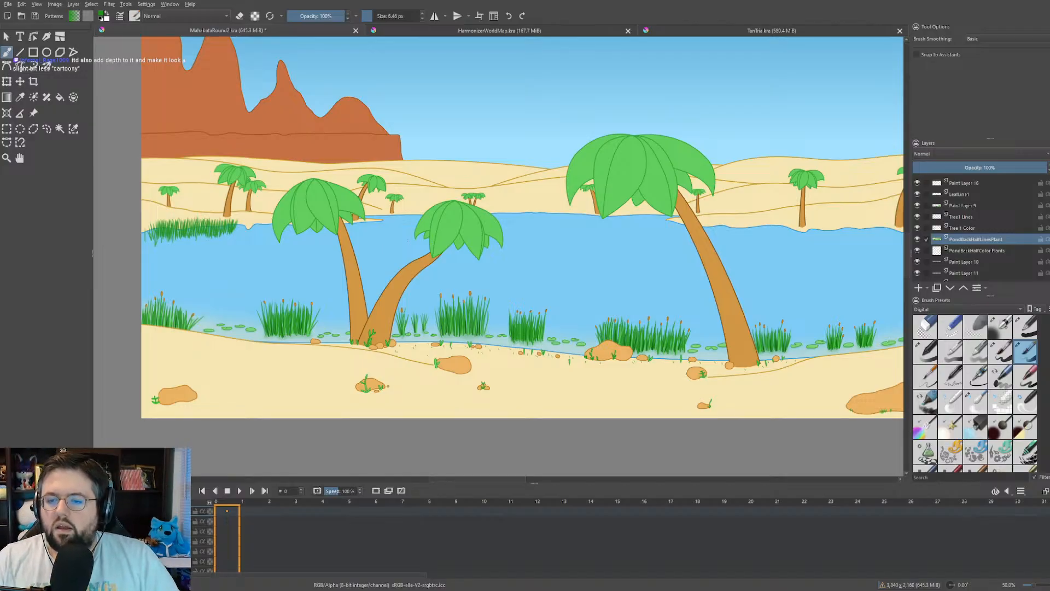
left_click_drag(407, 239, 465, 233)
scroll(220, 240, "up", 4)
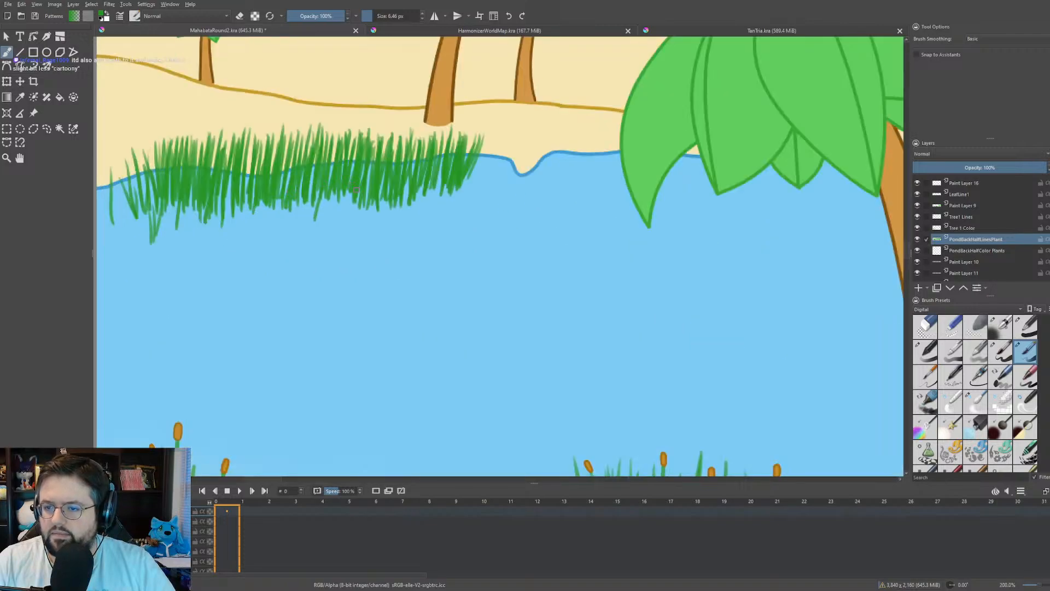
left_click_drag(356, 190, 355, 91)
scroll(361, 102, "down", 1)
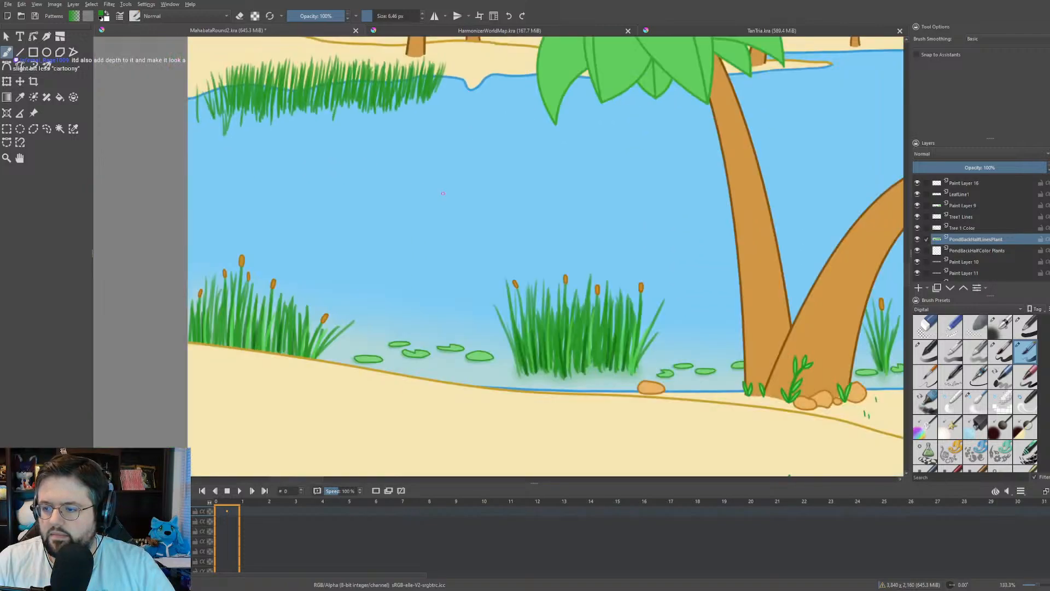
left_click_drag(464, 201, 357, 191)
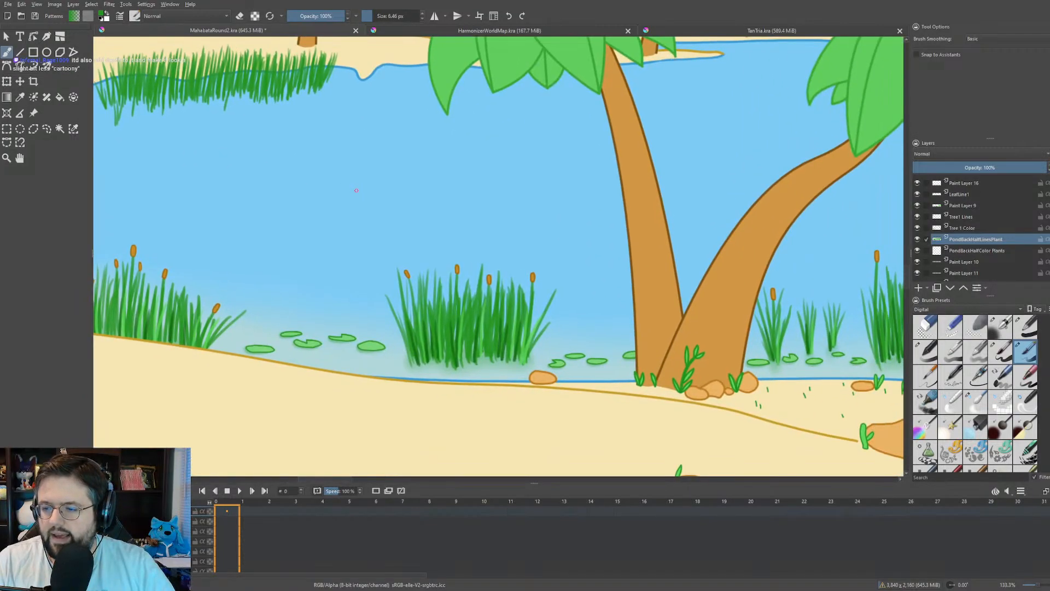
left_click_drag(356, 191, 508, 382)
- Draw taller blades rising above the far-shore reed patch at intervals from its left end to its right end, varying its height
scroll(407, 308, "up", 3)
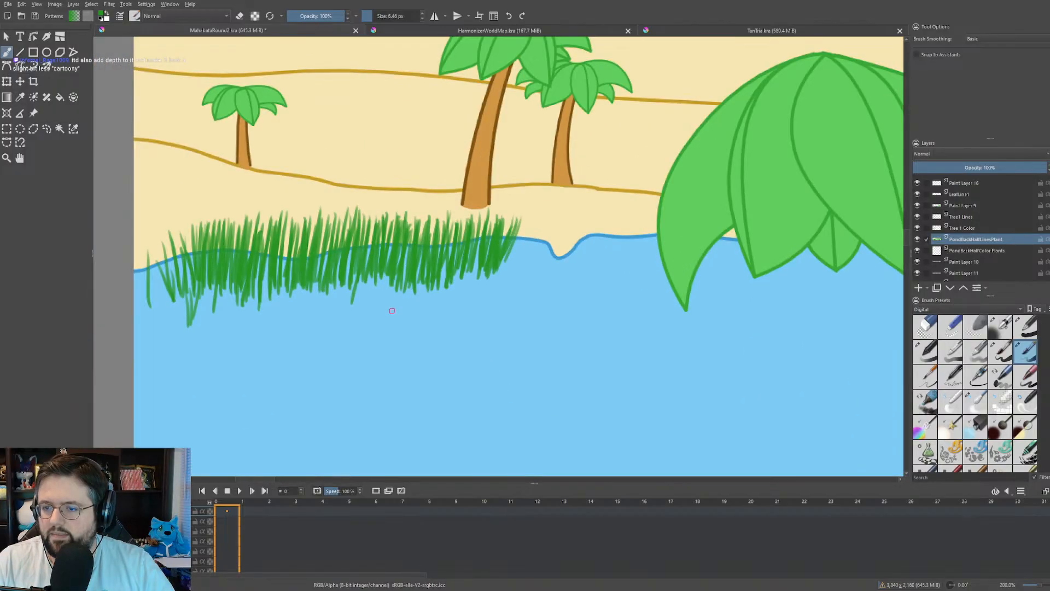
left_click_drag(288, 231, 392, 316)
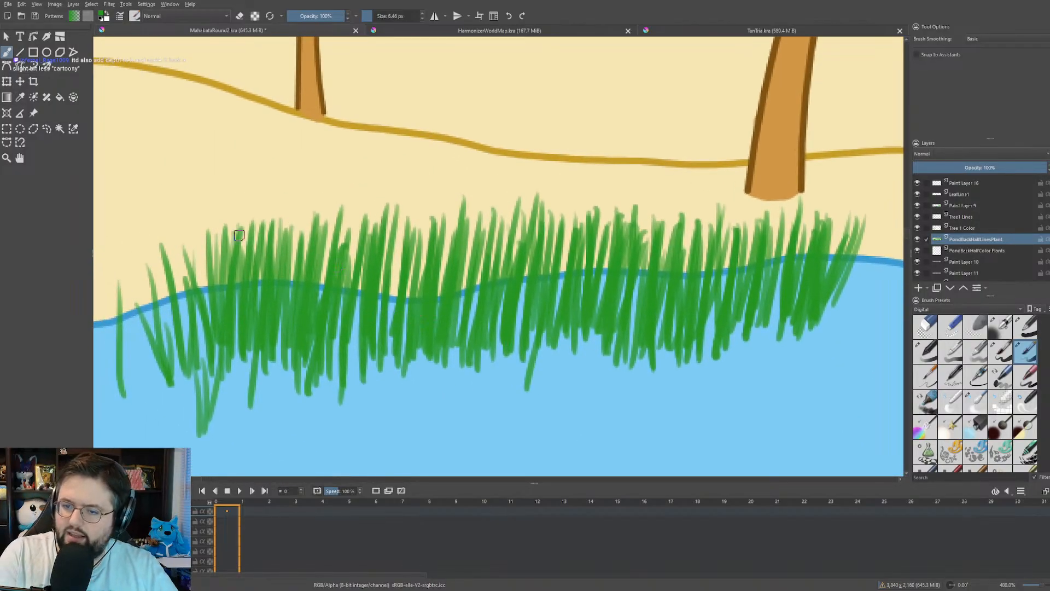
mouse_move(180, 204)
left_mouse_down()
mouse_move(199, 328)
mouse_move(204, 314)
mouse_move(160, 220)
mouse_move(186, 358)
mouse_move(189, 345)
left_mouse_up()
left_click_drag(131, 213, 174, 344)
left_click_drag(243, 176, 239, 306)
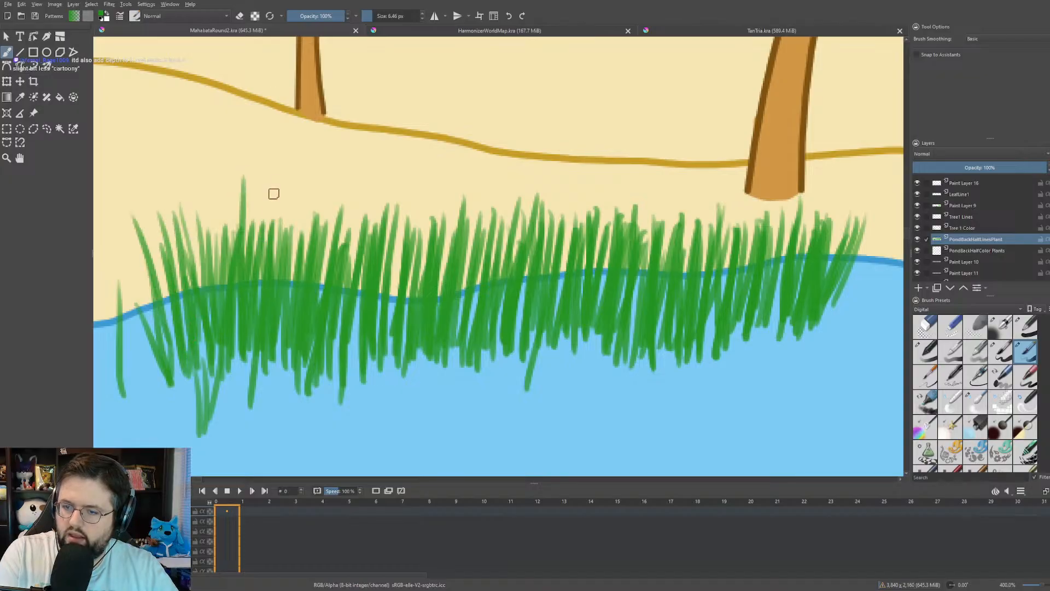
left_click_drag(279, 189, 270, 279)
left_click_drag(319, 188, 314, 279)
left_click_drag(368, 191, 355, 330)
left_click_drag(413, 189, 389, 338)
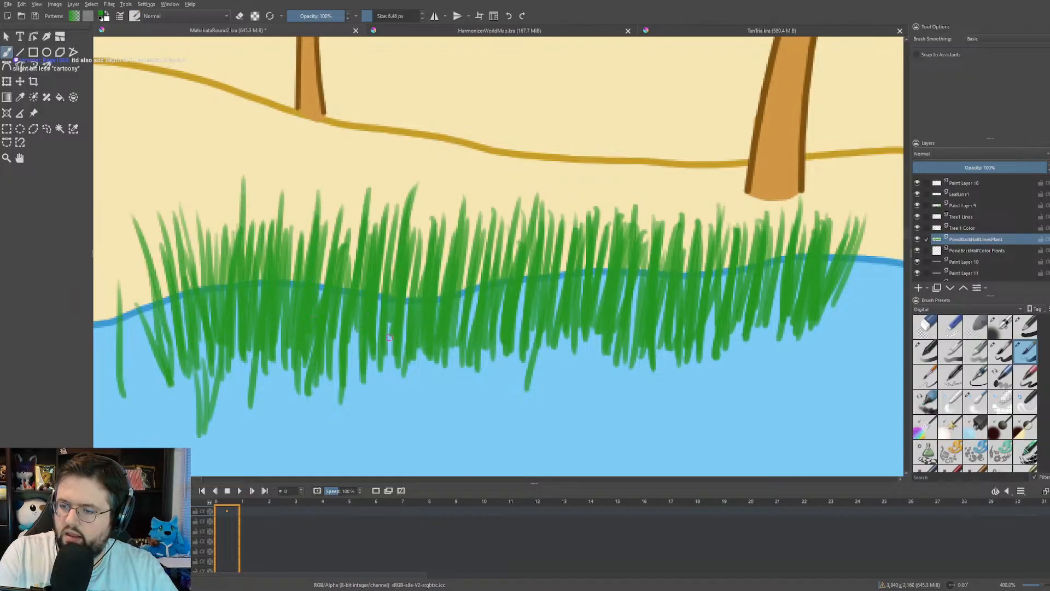
left_click_drag(452, 161, 433, 262)
left_click_drag(501, 164, 477, 285)
left_click_drag(539, 194, 527, 258)
left_click_drag(573, 208, 557, 317)
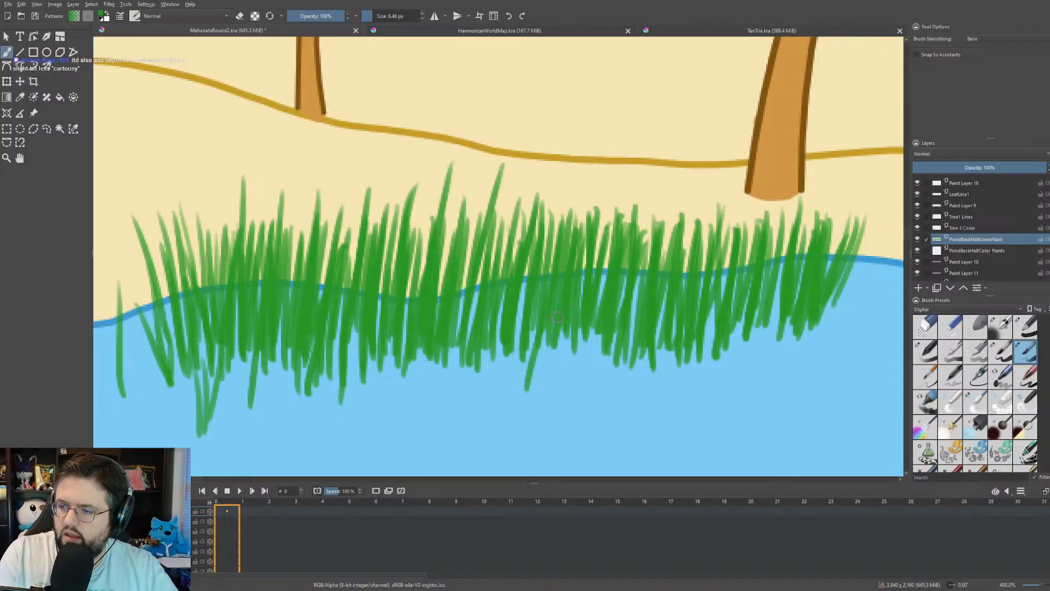
left_click_drag(612, 196, 599, 311)
left_click_drag(670, 173, 656, 235)
left_click_drag(709, 167, 685, 298)
left_click_drag(733, 186, 711, 320)
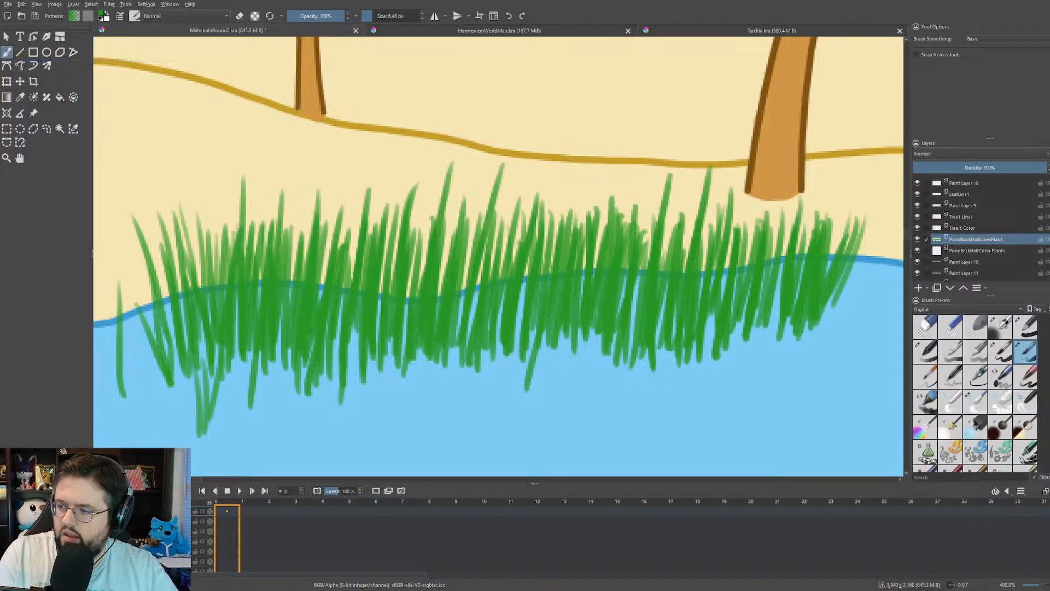
left_click_drag(769, 199, 763, 262)
left_click_drag(816, 186, 796, 284)
left_click_drag(842, 176, 823, 270)
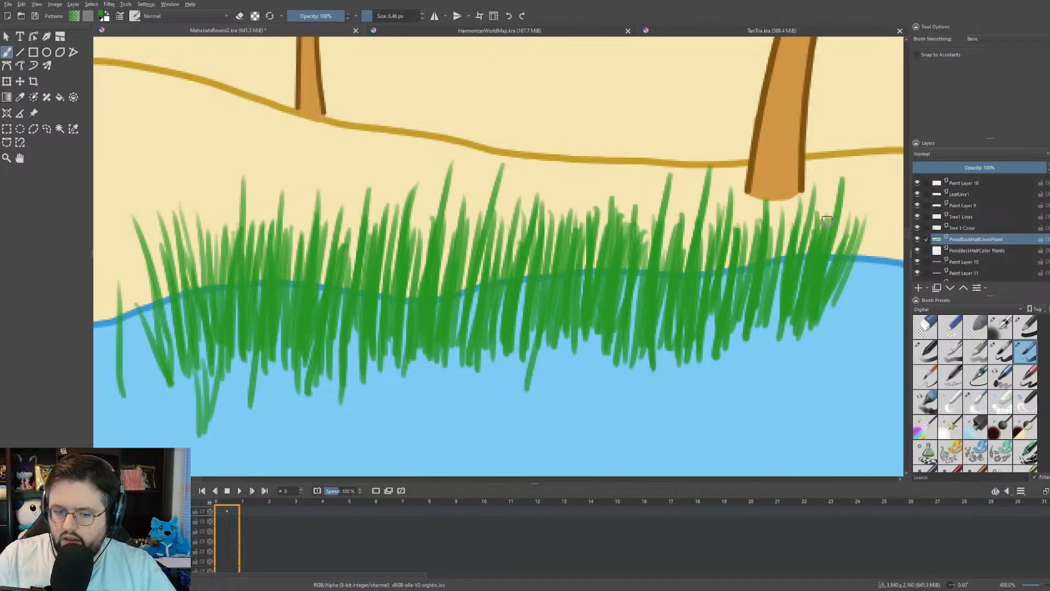
- Draw a spaced row of thin upright blades along the far waterline at the canvas's right edge, passing in front of the palm trunk's base
scroll(827, 221, "down", 4)
left_click_drag(696, 164, 353, 171)
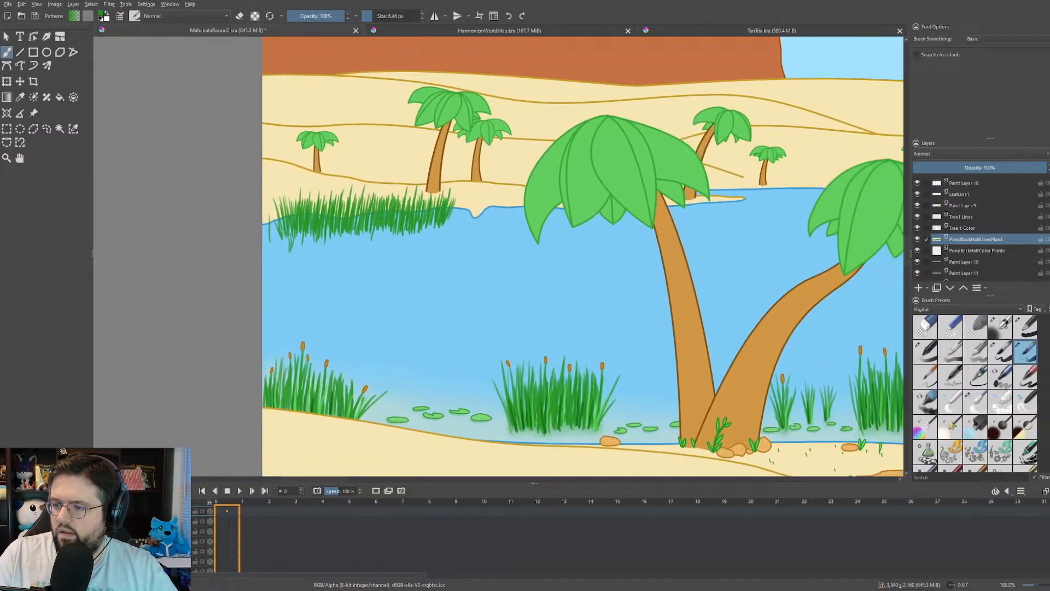
scroll(353, 171, "down", 3)
left_click_drag(806, 149, 550, 248)
scroll(558, 204, "up", 6)
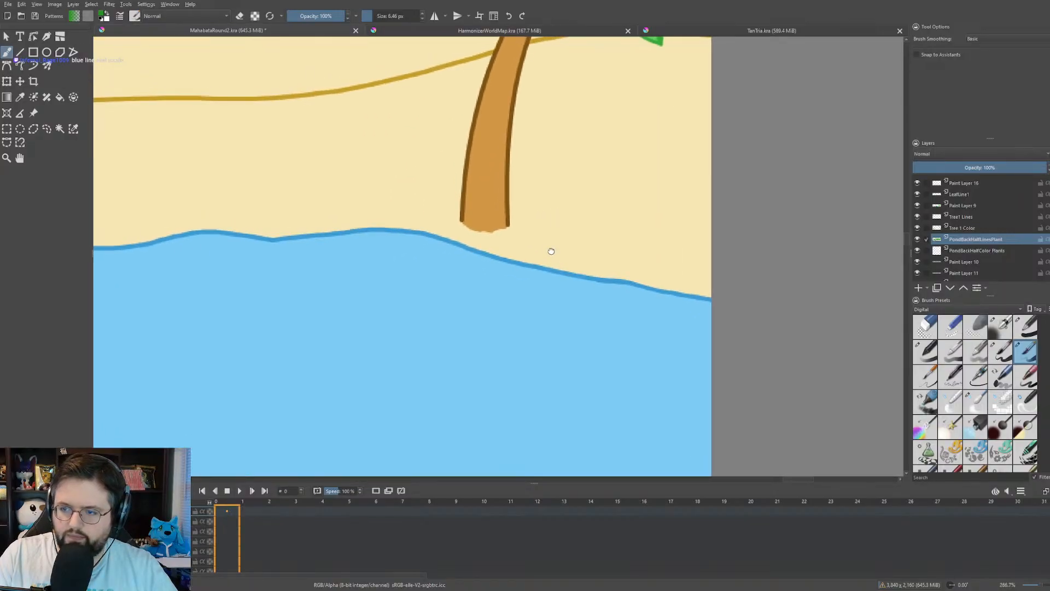
left_click_drag(285, 174, 289, 271)
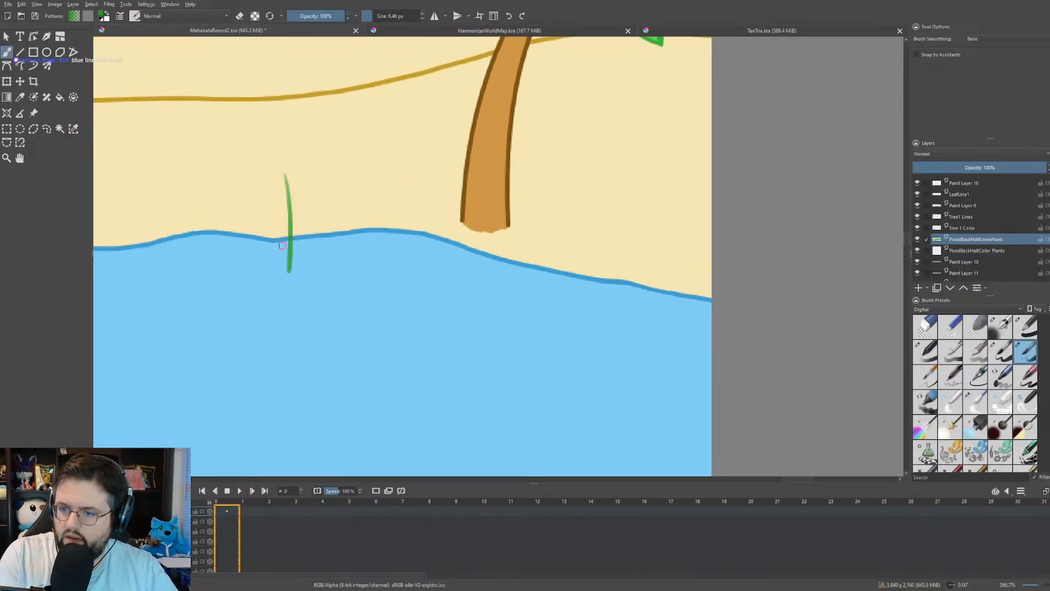
mouse_move(304, 166)
left_mouse_down()
mouse_move(304, 250)
mouse_move(323, 253)
left_mouse_up()
left_click_drag(341, 164, 338, 252)
left_click_drag(363, 164, 357, 257)
mouse_move(390, 175)
left_mouse_down()
mouse_move(383, 255)
mouse_move(395, 266)
left_mouse_up()
mouse_move(421, 207)
left_mouse_down()
mouse_move(415, 296)
mouse_move(436, 295)
left_mouse_up()
mouse_move(464, 218)
left_mouse_down()
mouse_move(460, 297)
mouse_move(490, 299)
left_mouse_up()
mouse_move(514, 221)
left_mouse_down()
mouse_move(504, 304)
mouse_move(523, 297)
left_mouse_up()
left_click_drag(550, 214, 543, 298)
left_click_drag(585, 222, 576, 295)
left_click_drag(609, 223, 602, 295)
left_click_drag(631, 238, 620, 310)
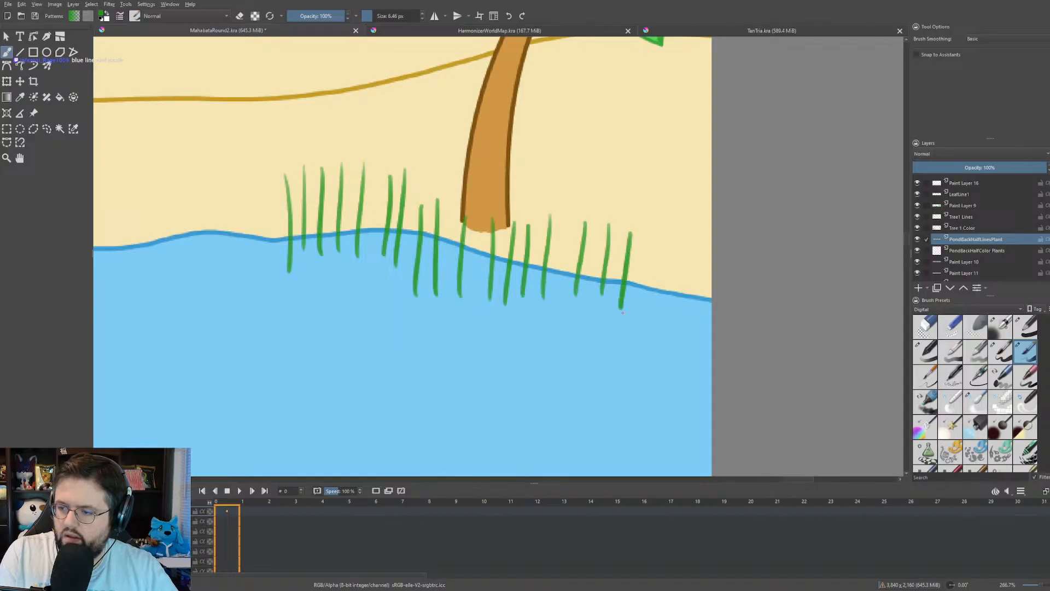
left_click_drag(639, 266, 633, 320)
mouse_move(658, 236)
left_mouse_down()
mouse_move(644, 327)
mouse_move(652, 345)
left_mouse_up()
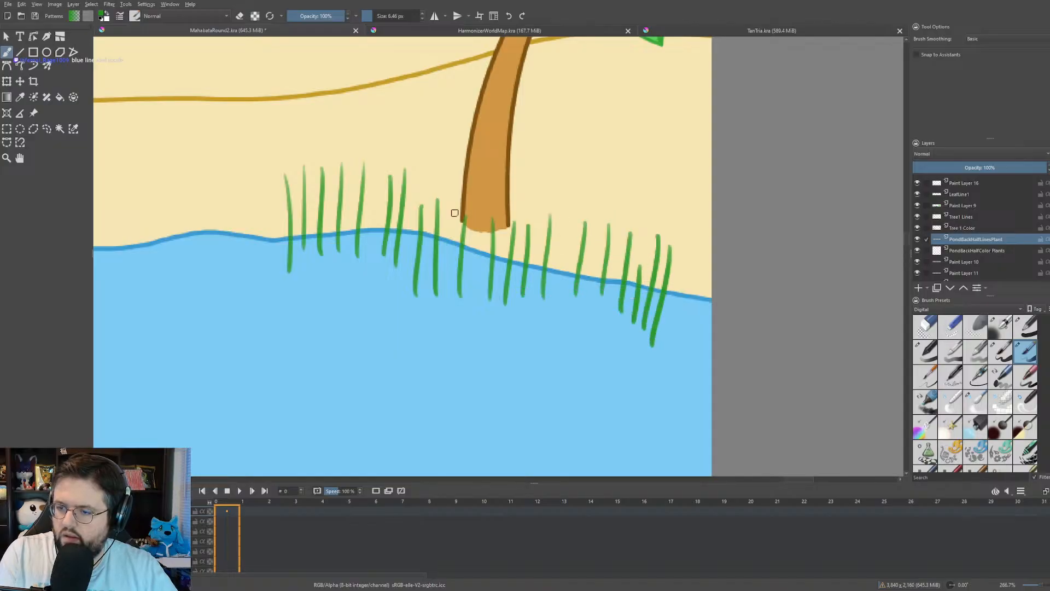
- Extend the new reed row slightly leftward and fill its gaps with more upright blades out to its right end
mouse_move(242, 173)
left_mouse_down()
mouse_move(239, 253)
mouse_move(253, 250)
left_mouse_up()
left_click_drag(274, 193, 272, 257)
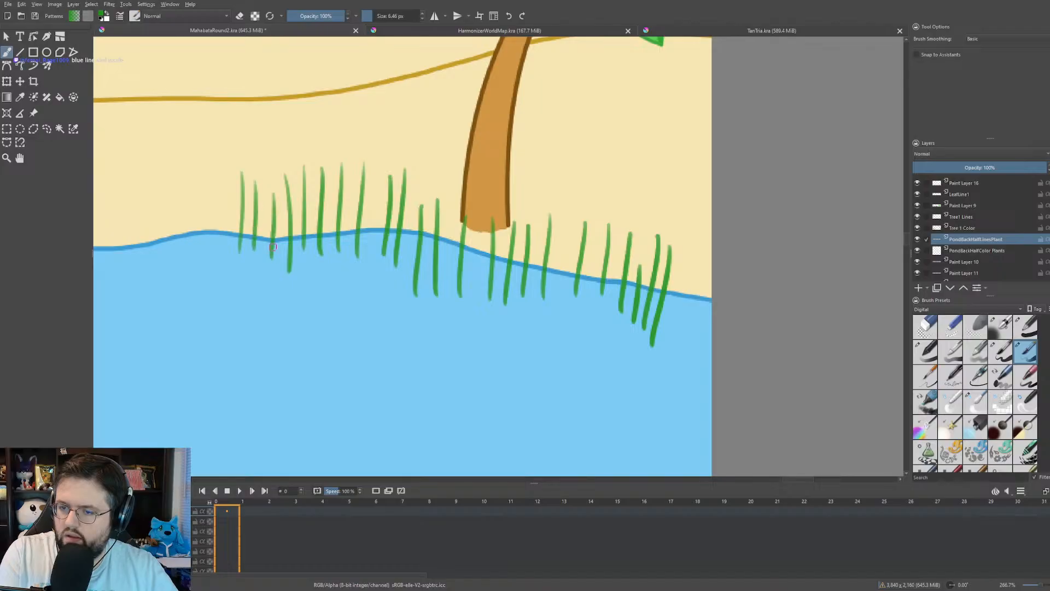
left_click_drag(261, 188, 247, 291)
left_click_drag(270, 216, 265, 282)
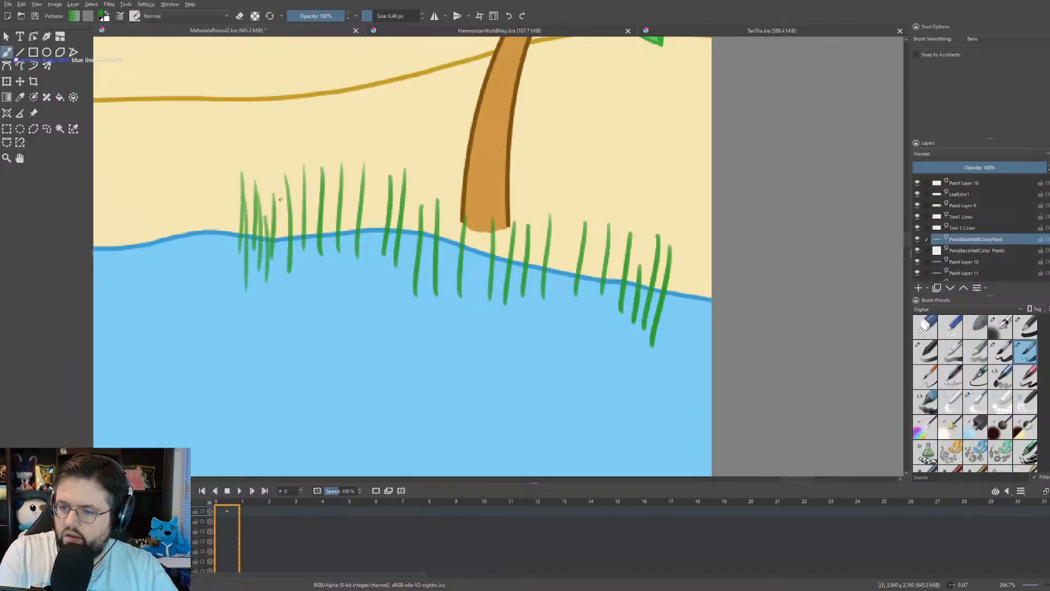
left_click_drag(285, 198, 277, 268)
mouse_move(283, 205)
left_mouse_down()
mouse_move(280, 274)
mouse_move(293, 289)
left_mouse_up()
left_click_drag(308, 179, 306, 240)
left_click_drag(326, 193, 315, 278)
mouse_move(339, 187)
left_mouse_down()
mouse_move(328, 280)
mouse_move(348, 276)
left_mouse_up()
left_click_drag(364, 185, 365, 276)
mouse_move(380, 191)
left_mouse_down()
mouse_move(371, 278)
mouse_move(381, 267)
left_mouse_up()
mouse_move(399, 191)
left_mouse_down()
mouse_move(387, 282)
mouse_move(412, 287)
left_mouse_up()
left_click_drag(432, 193, 430, 284)
mouse_move(455, 201)
left_mouse_down()
mouse_move(445, 290)
mouse_move(459, 301)
left_mouse_up()
left_click_drag(479, 201, 470, 288)
mouse_move(492, 208)
left_mouse_down()
mouse_move(482, 292)
mouse_move(490, 287)
left_mouse_up()
mouse_move(510, 202)
left_mouse_down()
mouse_move(501, 288)
mouse_move(519, 285)
left_mouse_up()
mouse_move(547, 204)
left_mouse_down()
mouse_move(534, 295)
mouse_move(551, 293)
left_mouse_up()
mouse_move(572, 213)
left_mouse_down()
mouse_move(564, 299)
mouse_move(572, 296)
left_mouse_up()
left_click_drag(595, 229, 584, 301)
mouse_move(605, 221)
left_mouse_down()
mouse_move(595, 286)
mouse_move(605, 312)
left_mouse_up()
left_click_drag(628, 226, 619, 320)
mouse_move(650, 242)
left_mouse_down()
mouse_move(641, 329)
mouse_move(650, 326)
left_mouse_up()
mouse_move(677, 236)
left_mouse_down()
mouse_move(666, 326)
mouse_move(681, 322)
left_mouse_up()
left_click_drag(694, 254, 690, 324)
- Add right-leaning thin blades between the reeds by the right-hand palm, working from the row's right end back to its left end
left_click_drag(685, 230, 672, 303)
mouse_move(670, 225)
left_mouse_down()
mouse_move(648, 320)
mouse_move(636, 325)
left_mouse_up()
left_click_drag(638, 217, 626, 280)
left_click_drag(609, 230, 600, 279)
mouse_move(596, 222)
left_mouse_down()
mouse_move(587, 305)
mouse_move(574, 272)
left_mouse_up()
left_click_drag(575, 199, 555, 303)
mouse_move(562, 207)
left_mouse_down()
mouse_move(547, 302)
mouse_move(543, 293)
left_mouse_up()
left_click_drag(554, 195, 527, 304)
mouse_move(528, 201)
left_mouse_down()
mouse_move(513, 300)
mouse_move(495, 290)
left_mouse_up()
left_click_drag(501, 206, 476, 294)
left_click_drag(477, 234, 468, 298)
left_click_drag(462, 199, 454, 278)
left_click_drag(454, 172, 444, 276)
left_click_drag(442, 180, 426, 279)
left_click_drag(422, 164, 398, 271)
mouse_move(404, 173)
left_mouse_down()
mouse_move(385, 272)
mouse_move(374, 274)
left_mouse_up()
left_click_drag(370, 161, 344, 261)
left_click_drag(331, 175, 322, 275)
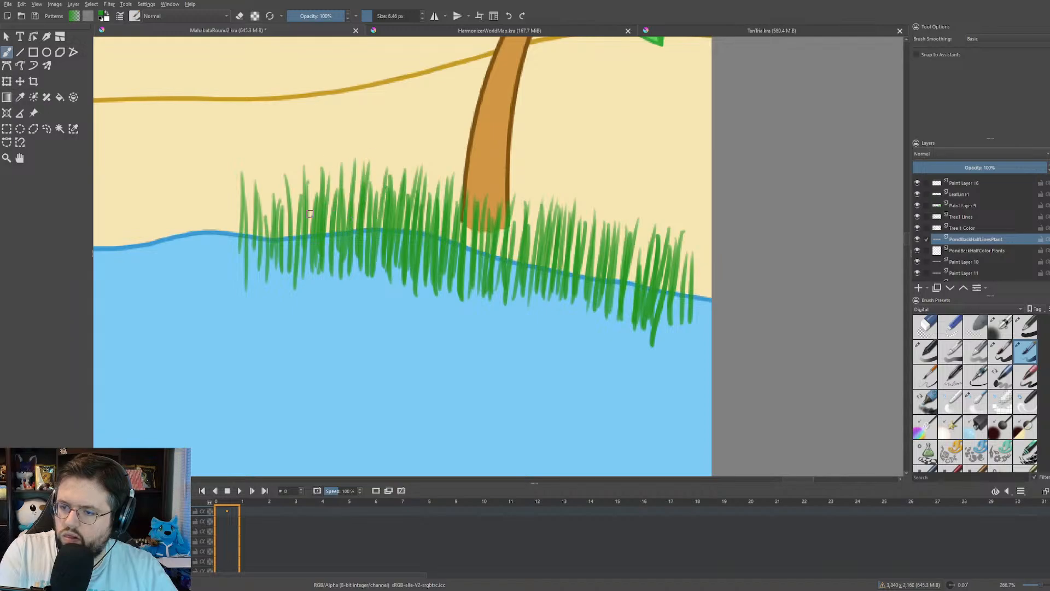
left_click_drag(305, 186, 299, 264)
mouse_move(292, 178)
left_mouse_down()
mouse_move(283, 268)
mouse_move(273, 268)
left_mouse_up()
mouse_move(266, 192)
left_mouse_down()
mouse_move(260, 271)
mouse_move(244, 283)
left_mouse_up()
- Finish the left end of the right-hand reed patch with blades that lean outward to the left
left_click_drag(235, 174, 244, 283)
left_click_drag(225, 171, 224, 263)
mouse_move(215, 211)
left_mouse_down()
mouse_move(230, 275)
mouse_move(227, 266)
mouse_move(241, 277)
left_mouse_up()
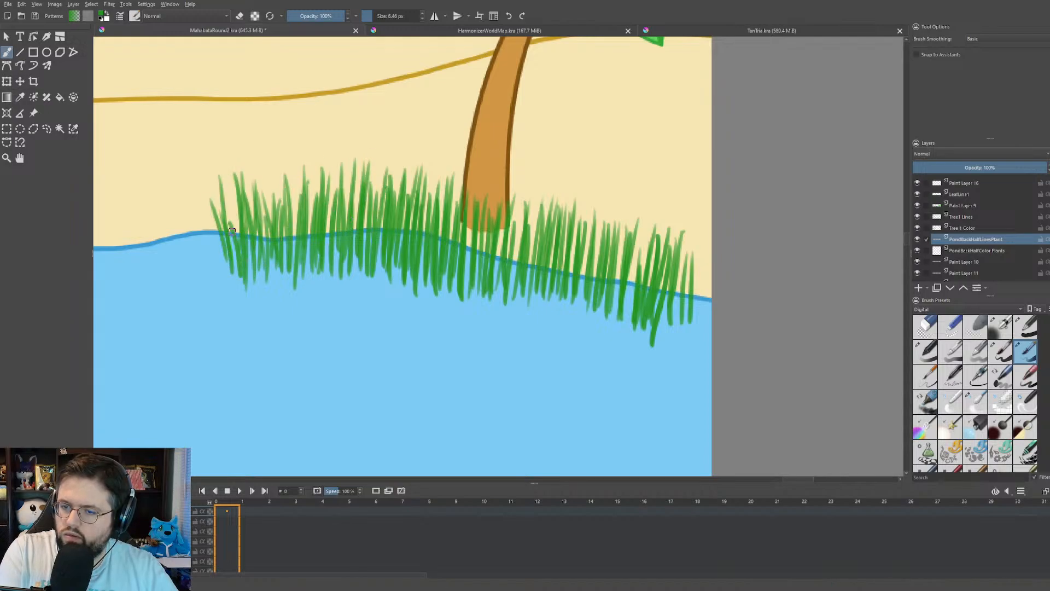
left_click_drag(230, 194, 238, 247)
left_click_drag(226, 176, 235, 254)
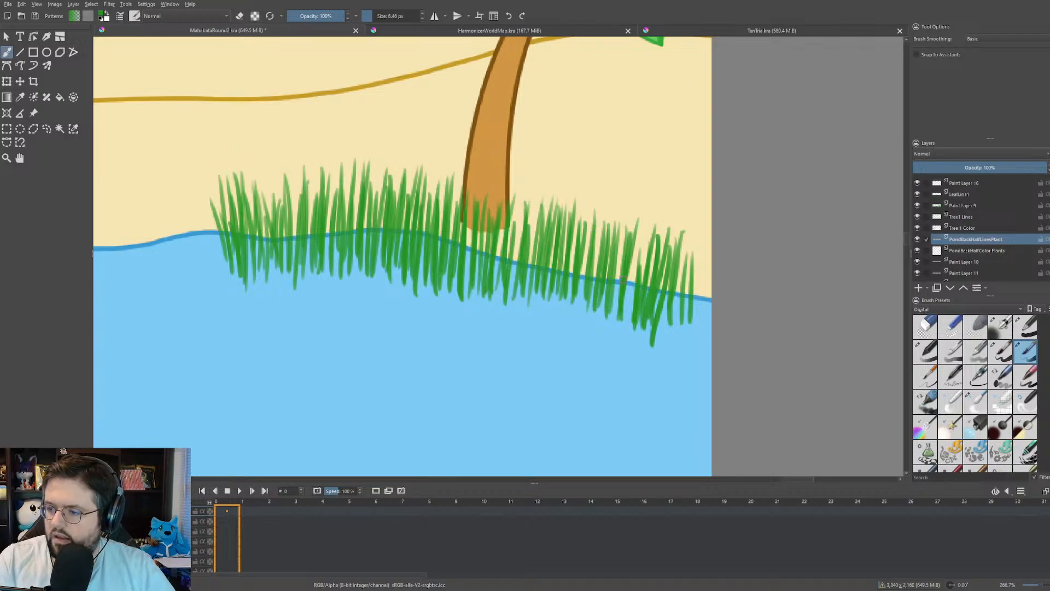
- Thicken the right-hand reed patch with another right-to-left pass of slightly taller blades, adding a few more at its left end
mouse_move(634, 220)
left_mouse_down()
mouse_move(617, 322)
mouse_move(624, 317)
mouse_move(601, 320)
left_mouse_up()
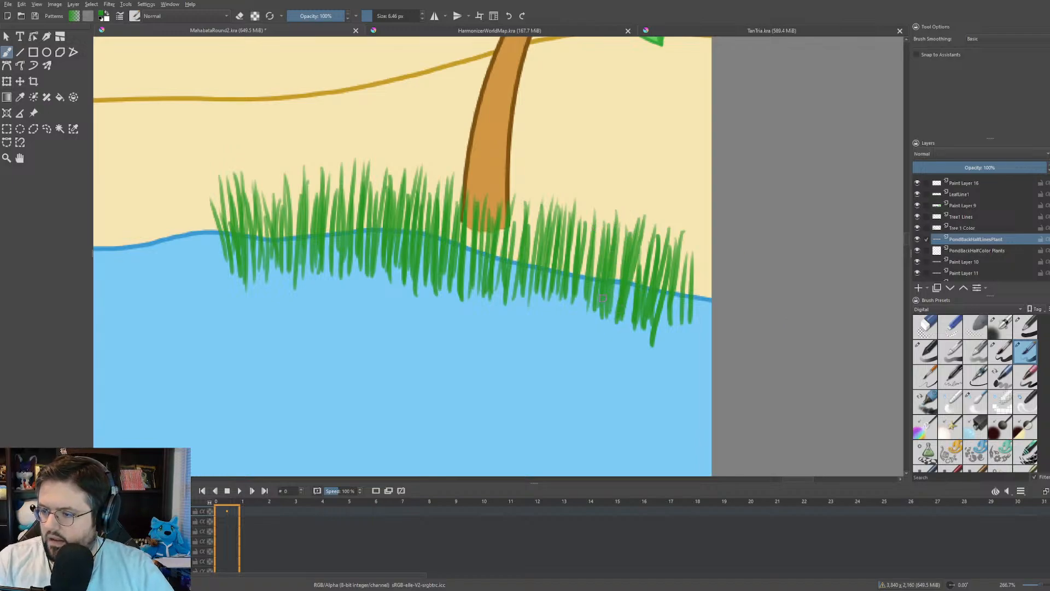
mouse_move(607, 204)
left_mouse_down()
mouse_move(597, 308)
mouse_move(580, 301)
left_mouse_up()
left_click_drag(587, 197, 553, 295)
mouse_move(553, 185)
left_mouse_down()
mouse_move(540, 265)
mouse_move(525, 261)
left_mouse_up()
mouse_move(523, 187)
left_mouse_down()
mouse_move(511, 288)
mouse_move(505, 257)
left_mouse_up()
left_click_drag(502, 181, 493, 274)
left_click_drag(496, 200, 493, 287)
left_click_drag(486, 187, 467, 279)
left_click_drag(464, 184, 460, 243)
left_click_drag(458, 159, 448, 221)
mouse_move(444, 161)
left_mouse_down()
mouse_move(439, 236)
mouse_move(429, 234)
left_mouse_up()
mouse_move(430, 161)
left_mouse_down()
mouse_move(421, 260)
mouse_move(409, 232)
left_mouse_up()
mouse_move(406, 165)
left_mouse_down()
mouse_move(393, 273)
mouse_move(378, 273)
left_mouse_up()
left_click_drag(366, 162, 350, 251)
mouse_move(361, 153)
left_mouse_down()
mouse_move(363, 264)
mouse_move(347, 267)
left_mouse_up()
left_click_drag(328, 174, 334, 273)
mouse_move(298, 160)
left_mouse_down()
mouse_move(309, 264)
mouse_move(286, 258)
left_mouse_up()
mouse_move(262, 172)
left_mouse_down()
mouse_move(275, 263)
mouse_move(253, 268)
mouse_move(246, 232)
left_mouse_up()
left_click_drag(225, 181, 234, 270)
left_click_drag(239, 184, 248, 259)
left_click_drag(244, 166, 252, 218)
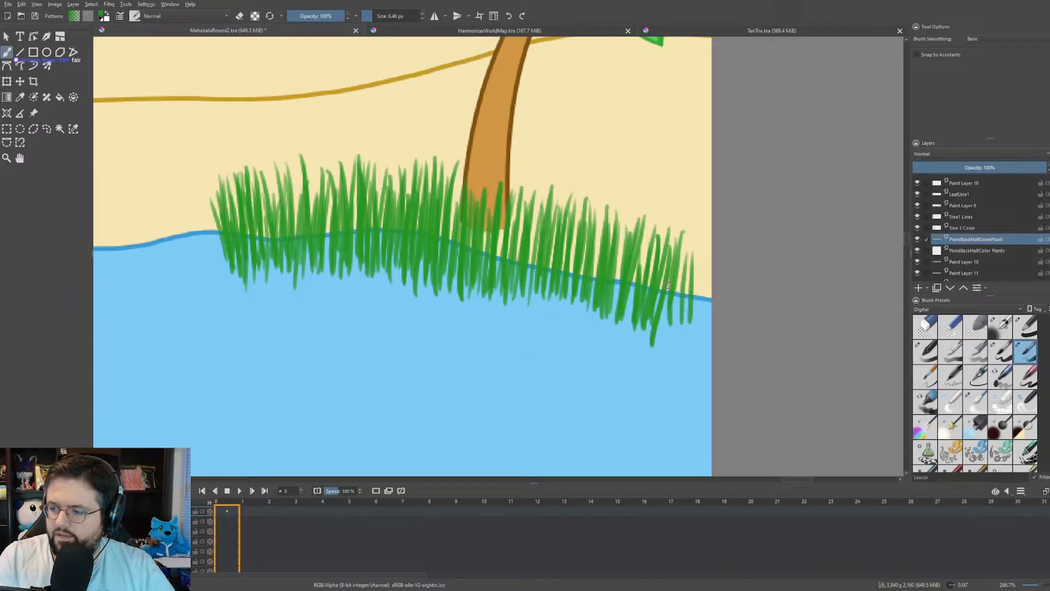
- Add scattered taller, right-leaning blades to the right-hand reed patch from its right end back to the palm trunk
left_click_drag(642, 214, 616, 277)
left_click_drag(631, 197, 616, 256)
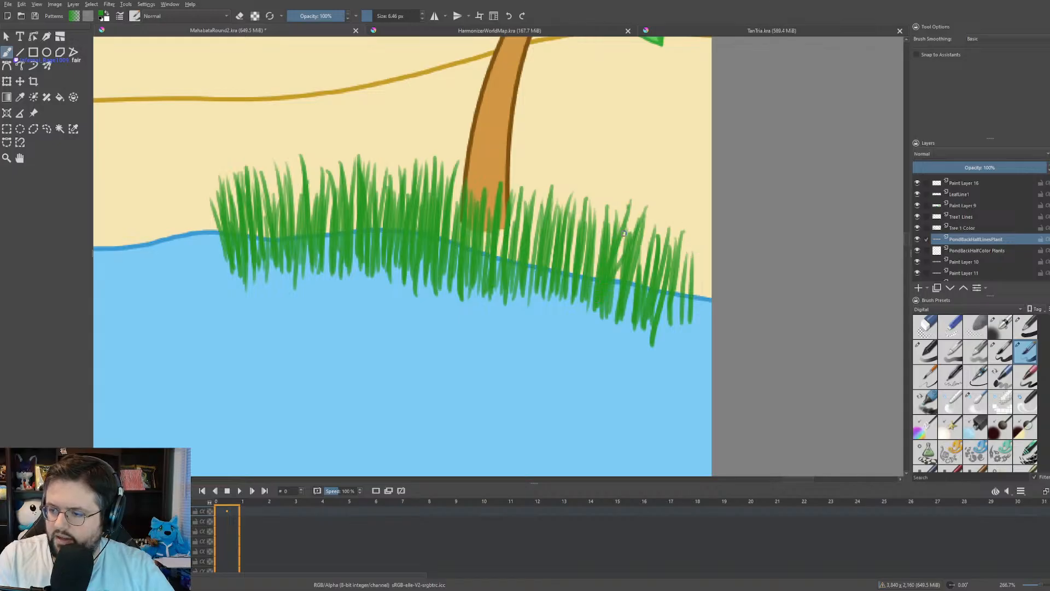
left_click_drag(628, 209, 608, 323)
mouse_move(594, 186)
left_mouse_down()
mouse_move(581, 266)
mouse_move(591, 253)
mouse_move(561, 245)
left_mouse_up()
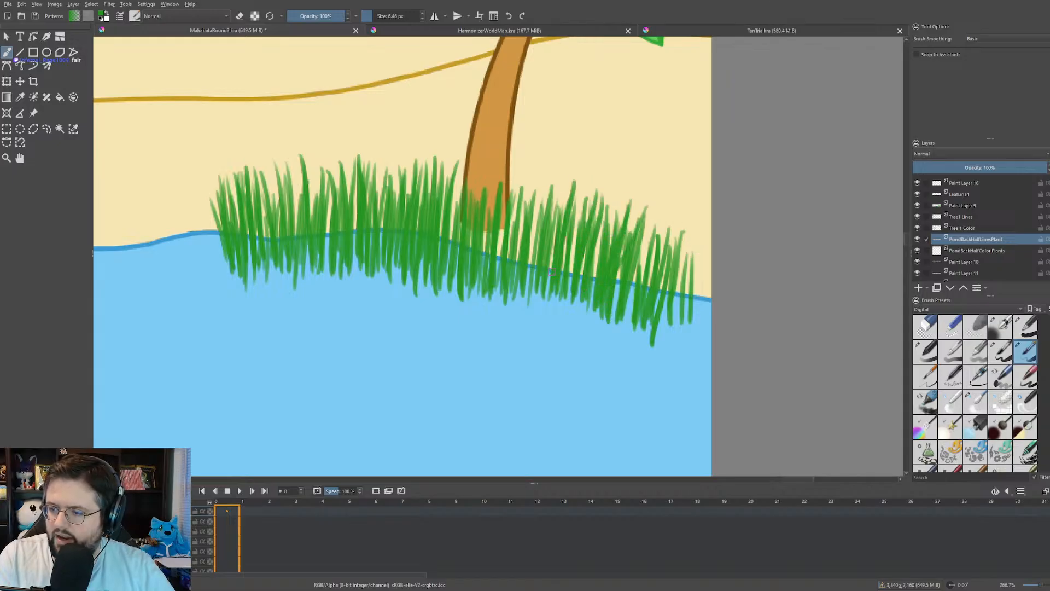
left_click_drag(549, 178, 528, 279)
left_click_drag(520, 168, 501, 249)
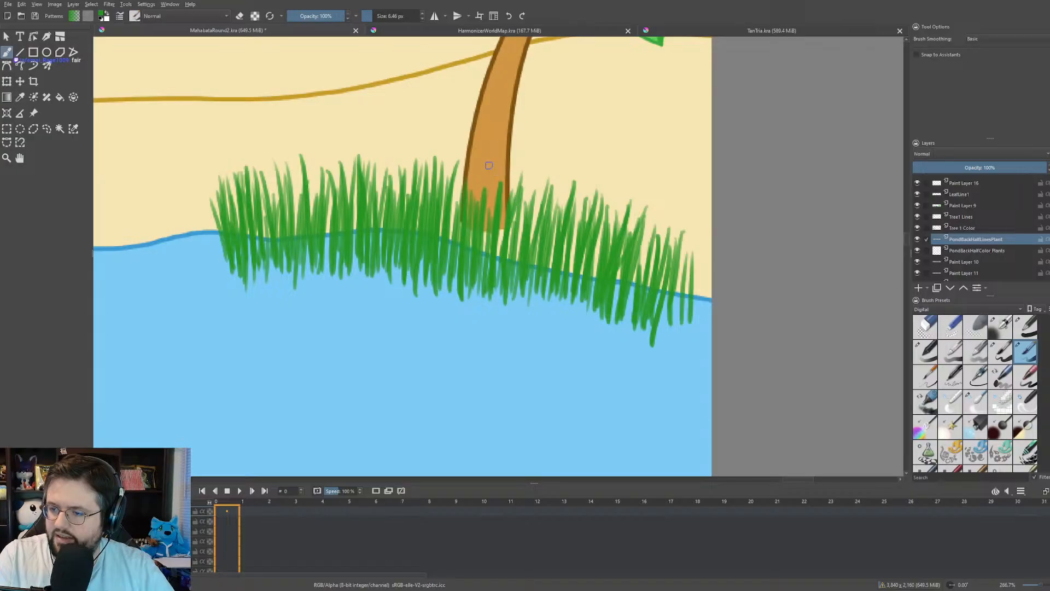
- Add widely spaced tall blades across the reed patch from the palm trunk to its left end
left_click_drag(479, 169, 468, 245)
mouse_move(453, 141)
left_mouse_down()
mouse_move(440, 260)
mouse_move(450, 230)
left_mouse_up()
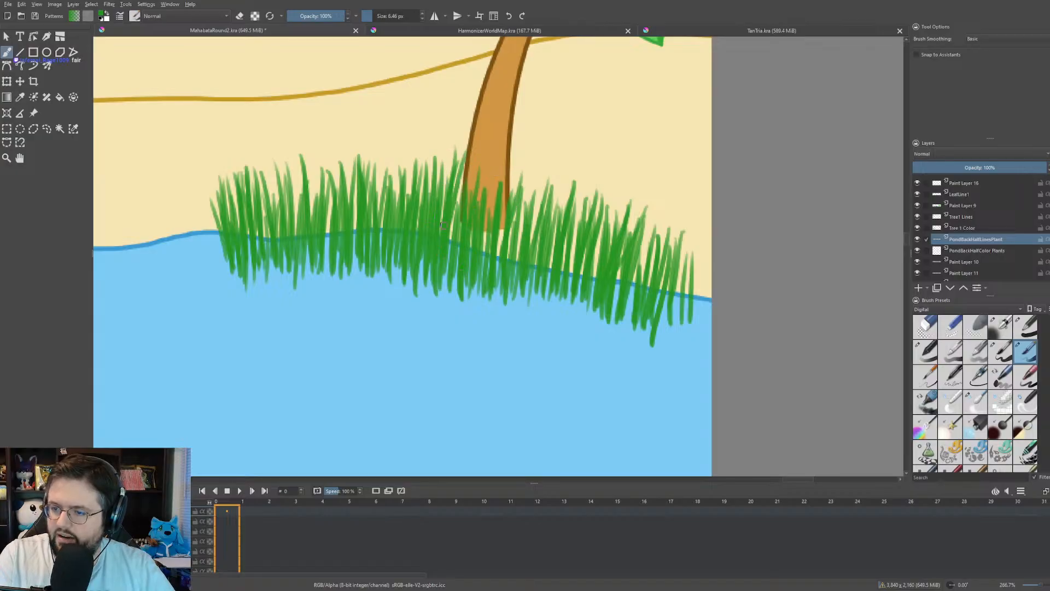
left_click_drag(396, 141, 380, 244)
left_click_drag(358, 136, 353, 259)
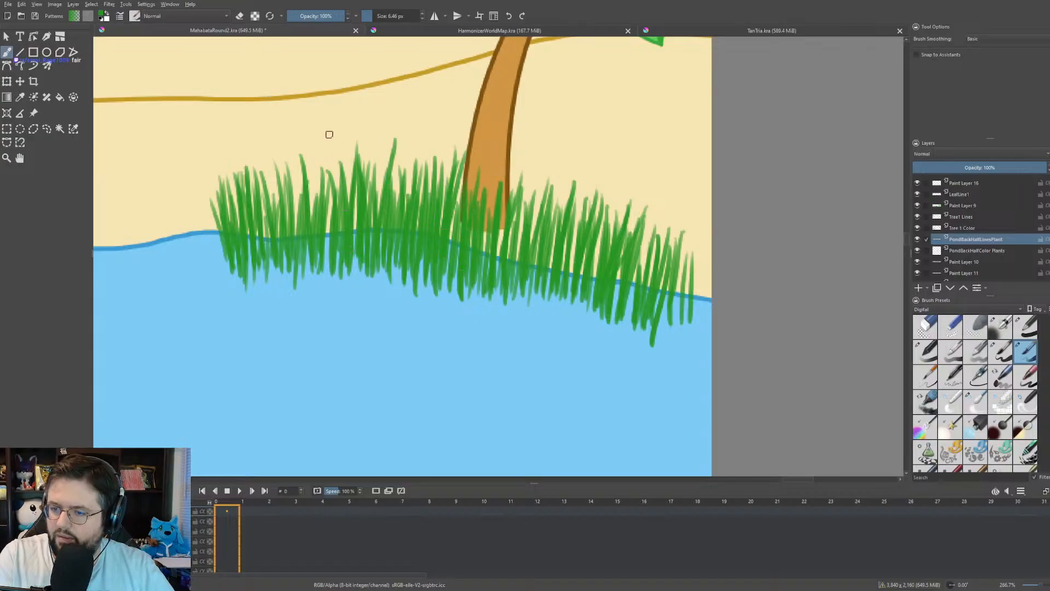
mouse_move(333, 141)
left_mouse_down()
mouse_move(326, 253)
mouse_move(316, 231)
left_mouse_up()
mouse_move(281, 145)
left_mouse_down()
mouse_move(286, 234)
mouse_move(271, 261)
left_mouse_up()
mouse_move(280, 207)
left_mouse_down()
mouse_move(272, 295)
mouse_move(298, 295)
left_mouse_up()
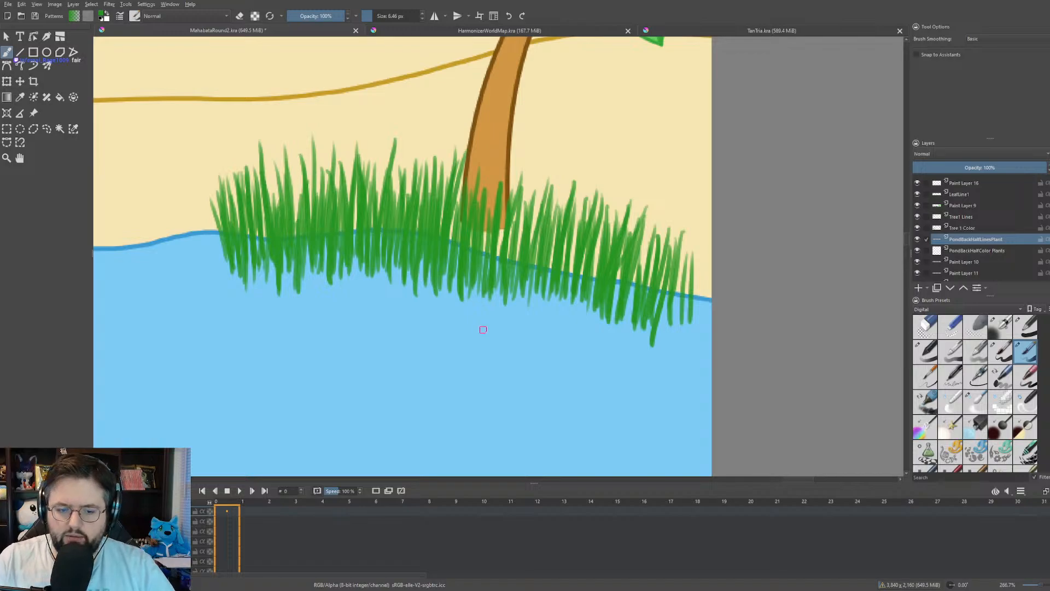
- Try a dense fanned reed clump in thick blades on the shore just right of the middle palm
scroll(484, 330, "down", 2)
left_click_drag(348, 355, 520, 317)
scroll(518, 317, "up", 2)
scroll(430, 226, "up", 2)
left_click_drag(402, 201, 476, 301)
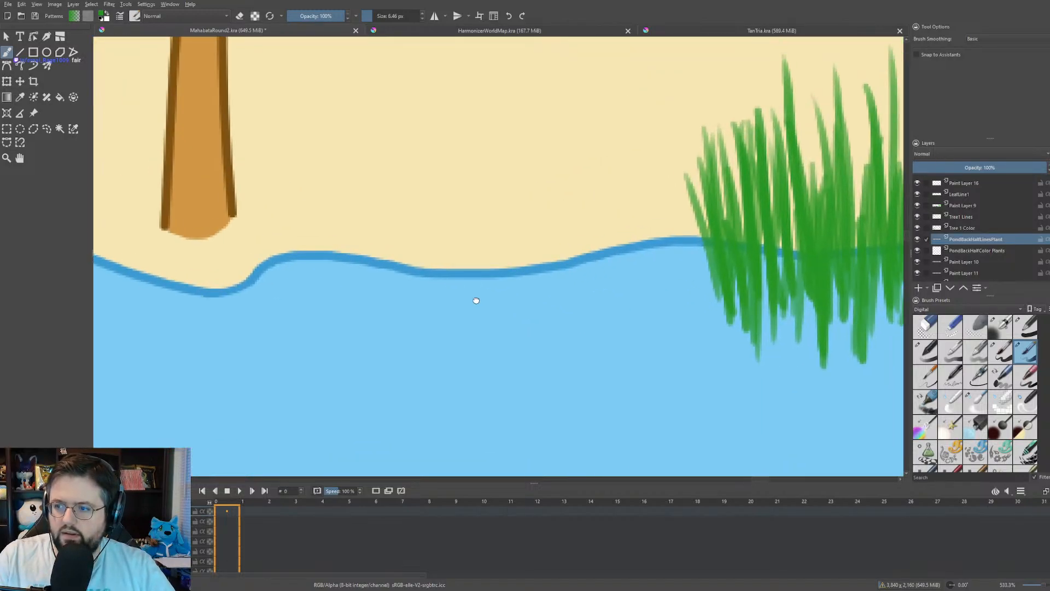
left_click(476, 300)
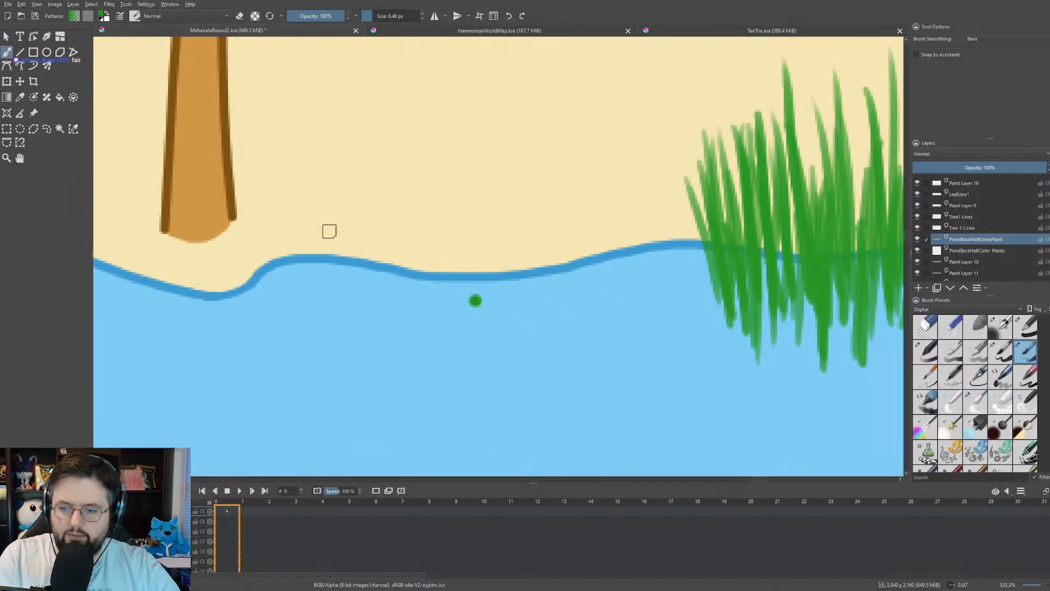
key("ctrl+z")
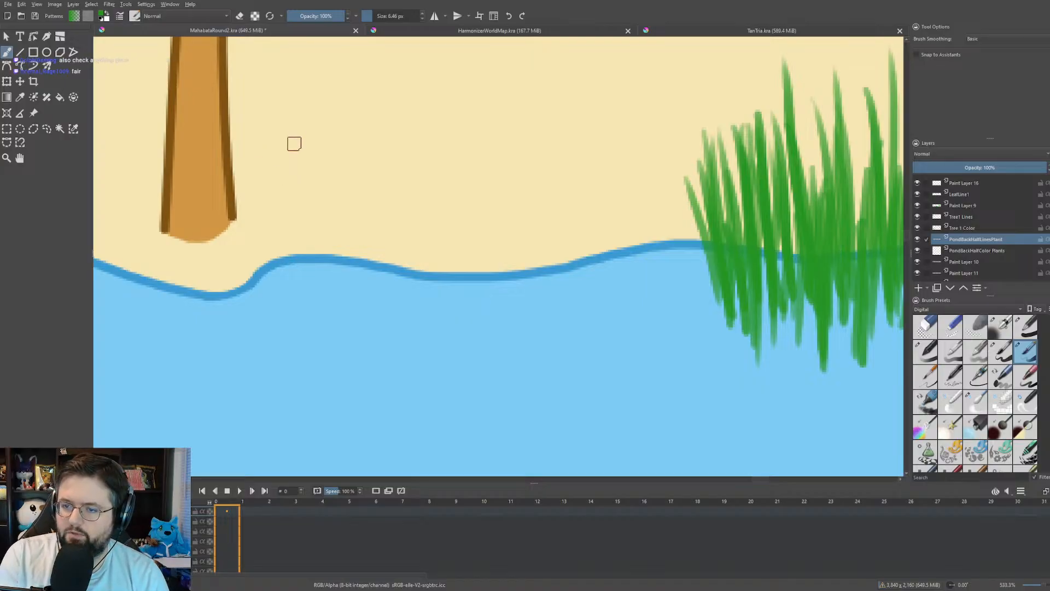
left_click_drag(290, 145, 296, 298)
left_click_drag(313, 136, 302, 295)
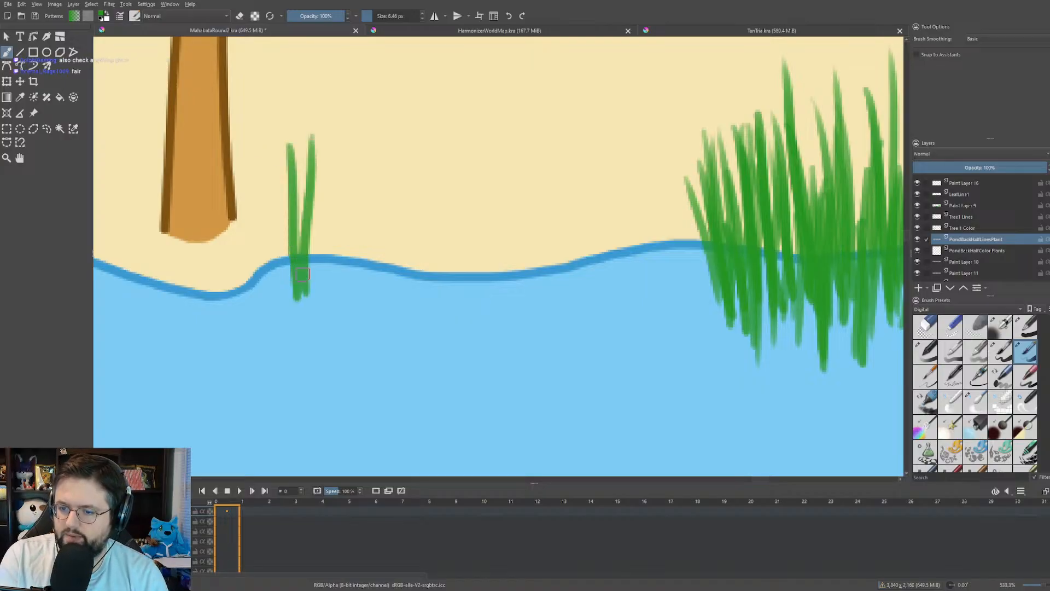
left_click_drag(271, 154, 287, 319)
left_click_drag(333, 172, 298, 298)
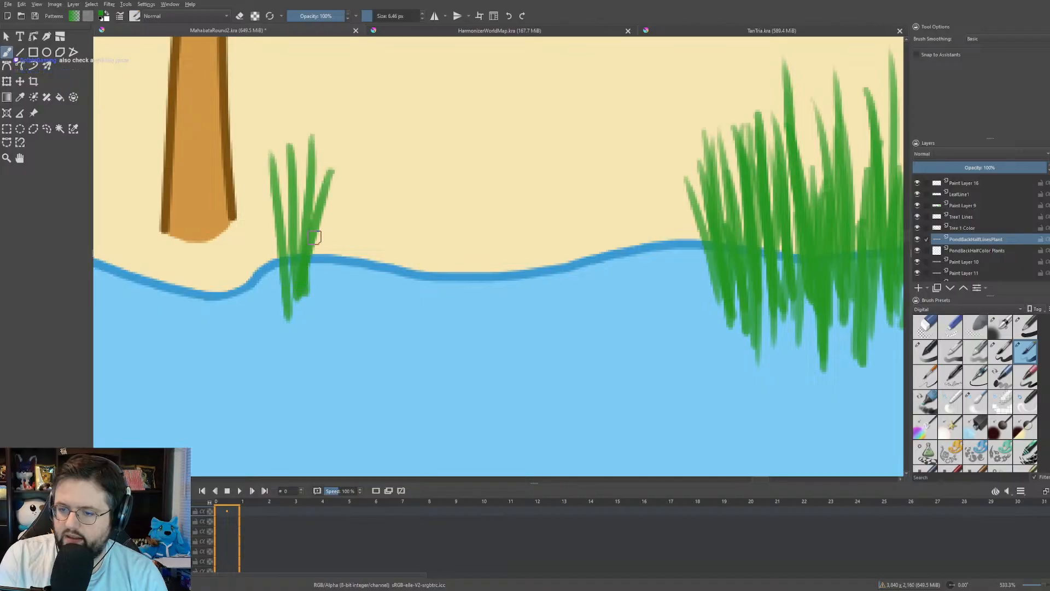
left_click_drag(314, 236, 289, 320)
left_click_drag(309, 153, 289, 297)
left_click_drag(338, 184, 309, 283)
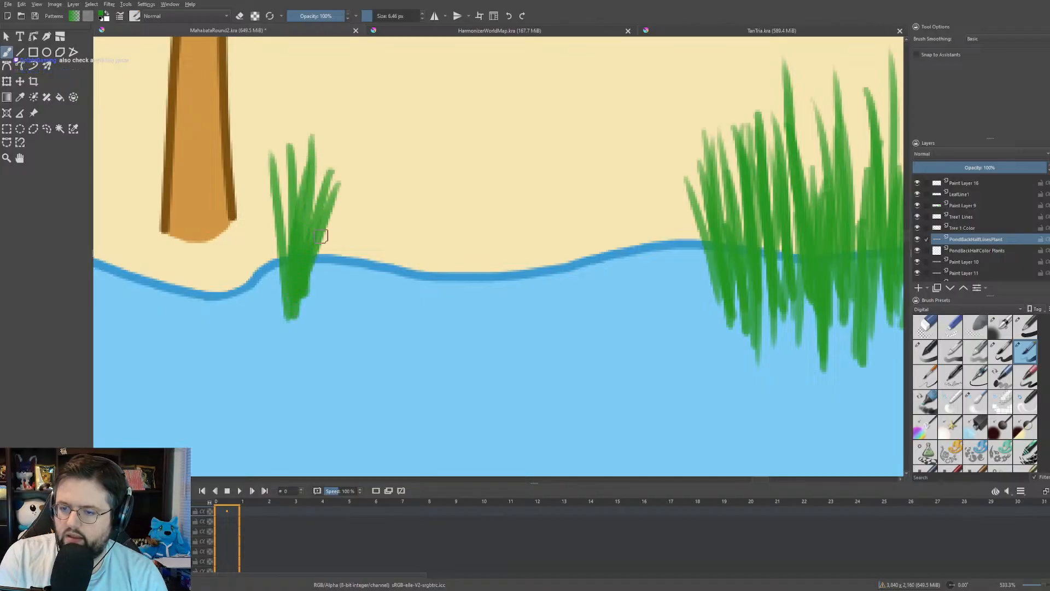
- Try three smaller reed clumps spaced along the shore between the first clump and the dense reed patch
left_click_drag(412, 182, 404, 319)
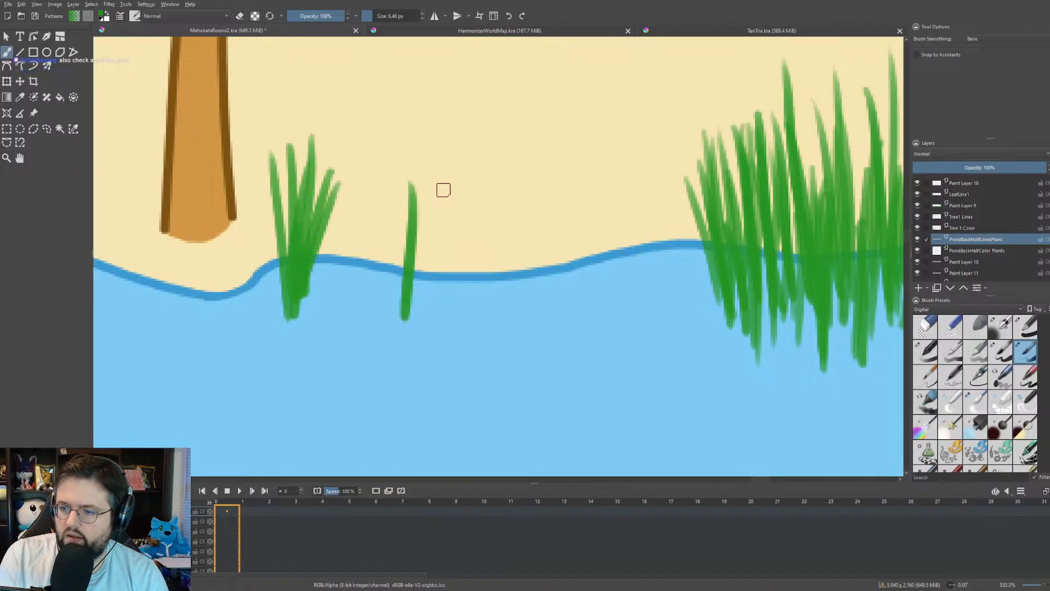
left_click_drag(444, 190, 413, 280)
left_click_drag(387, 186, 404, 335)
left_click_drag(504, 208, 497, 332)
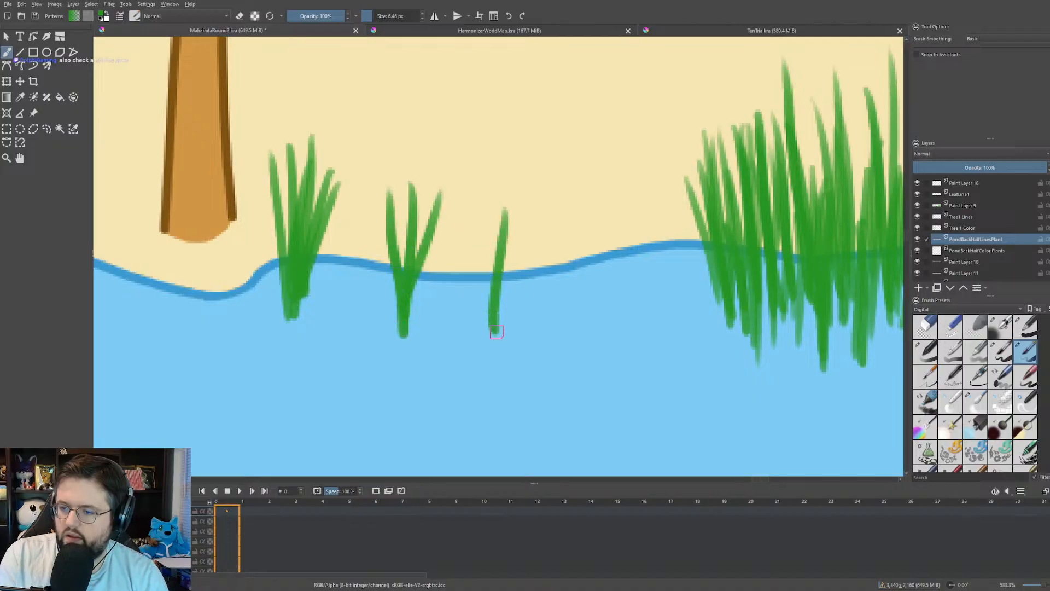
left_click_drag(535, 223, 500, 327)
left_click_drag(485, 203, 494, 330)
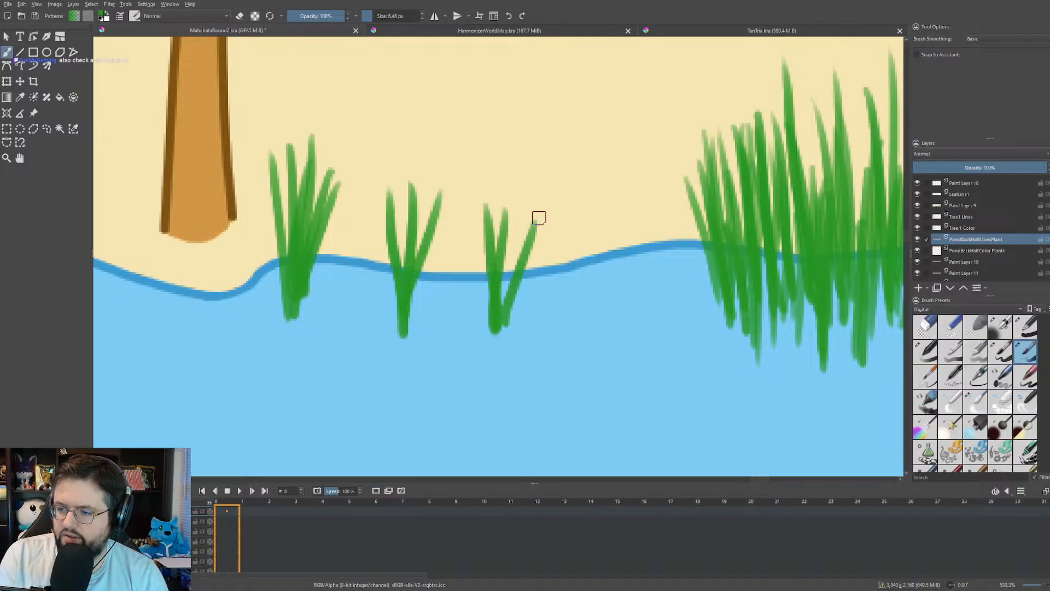
left_click_drag(535, 205, 501, 304)
left_click_drag(520, 176, 504, 311)
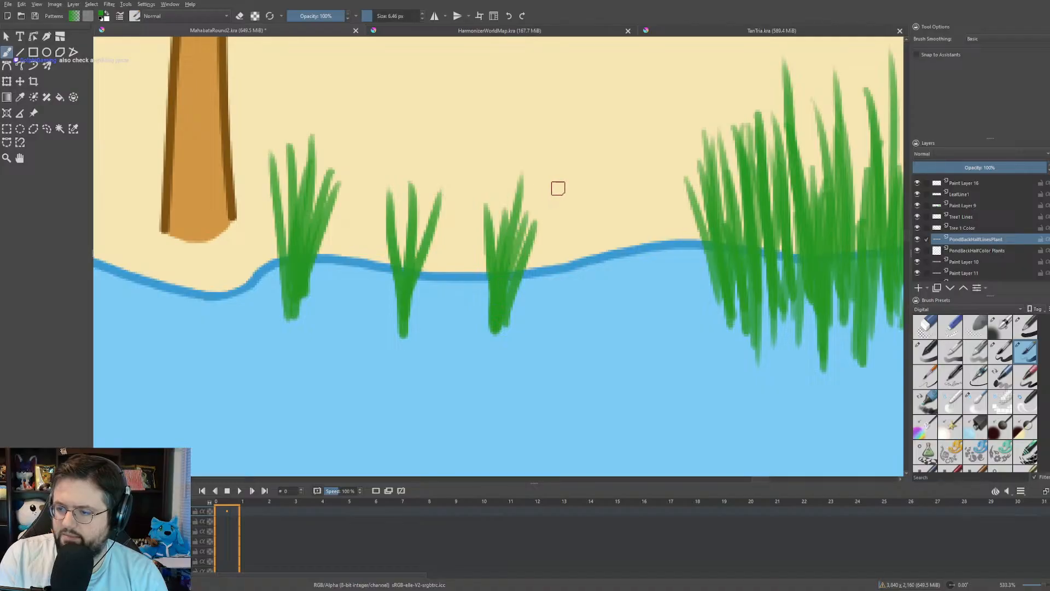
left_click_drag(607, 204, 614, 342)
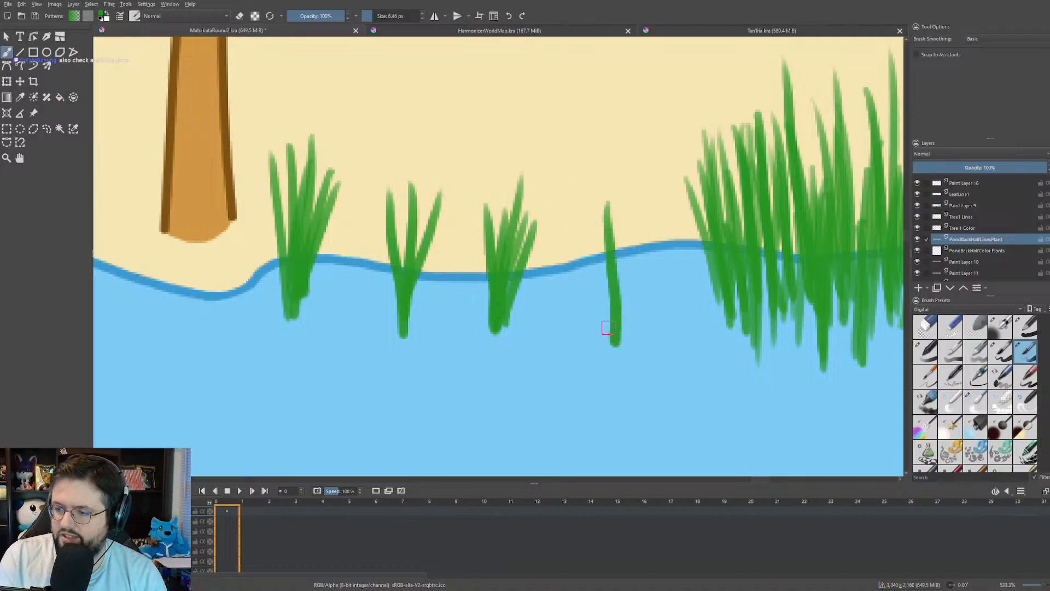
left_click_drag(638, 215, 609, 330)
- Undo all the separate reed clumps between the middle palm and the dense reed patch
scroll(549, 272, "down", 6)
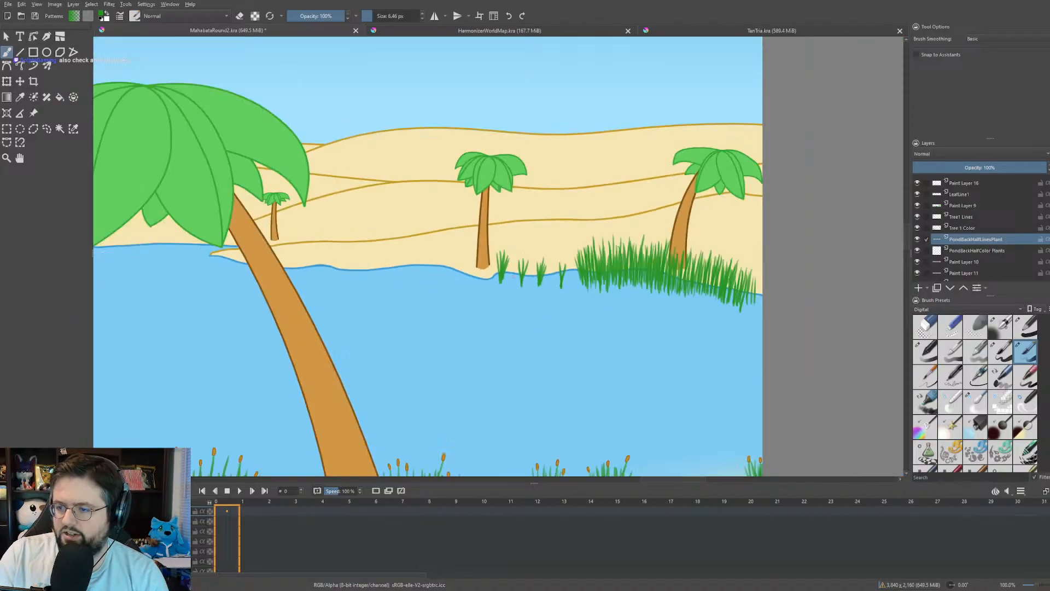
scroll(545, 271, "up", 4)
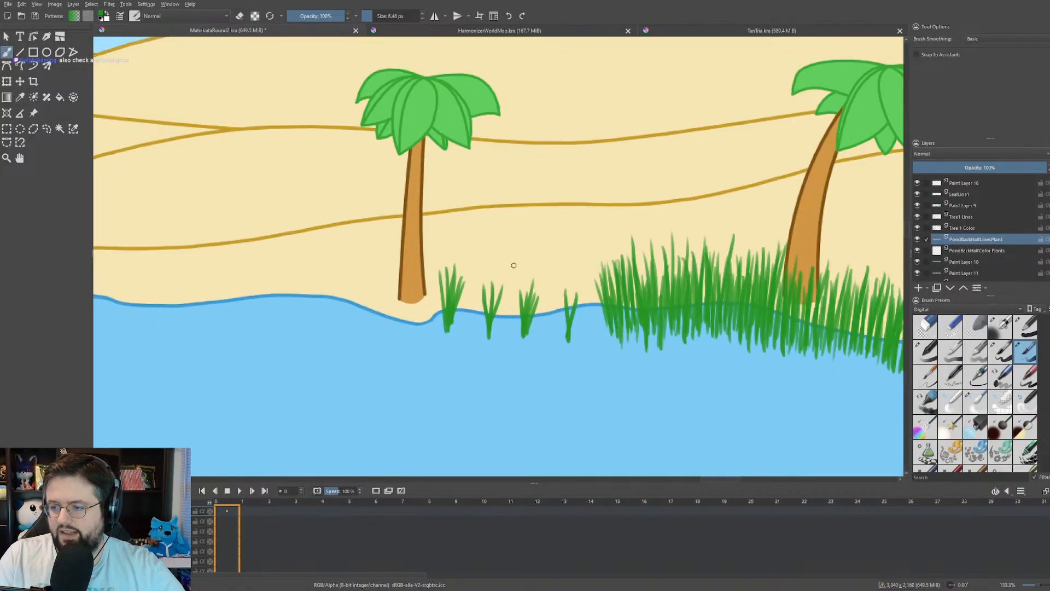
key("ctrl+z")
key("ctrl+z")
key("ctrl+z")
key("ctrl+z")
key("ctrl+z")
key("ctrl+z")
key("ctrl+z")
key("ctrl+z")
key("ctrl+z")
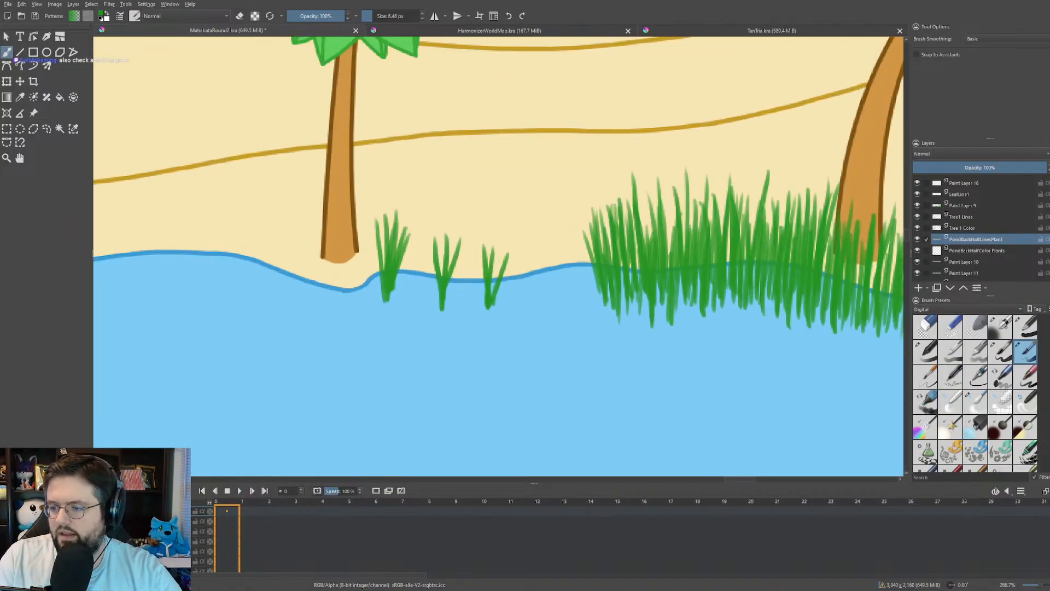
key("ctrl+z")
key("ctrl+z")
key("ctrl+z")
key("ctrl+z")
key("ctrl+z")
key("ctrl+z")
key("ctrl+z")
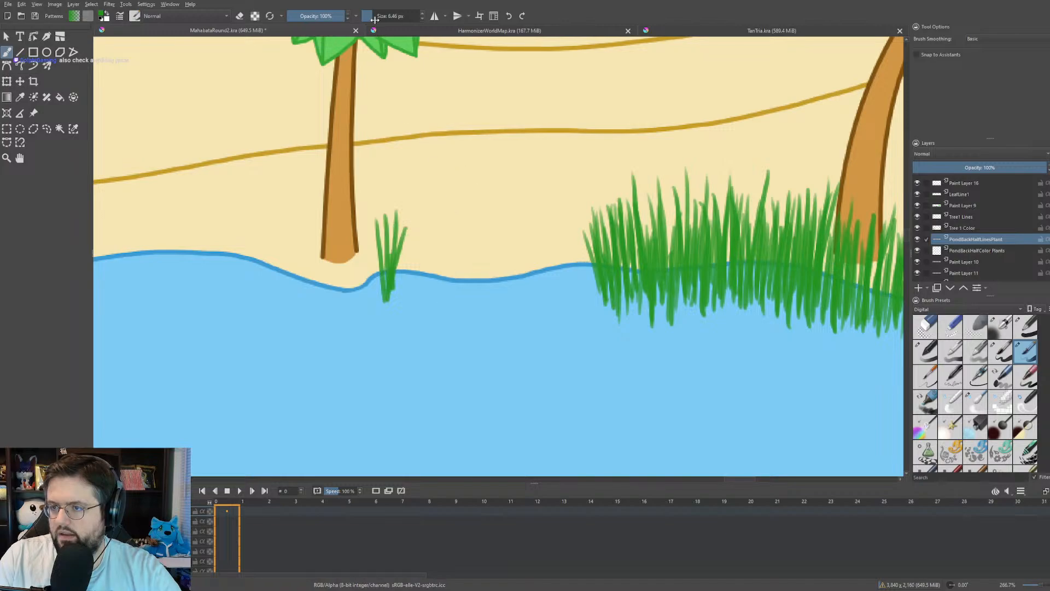
key("ctrl+z")
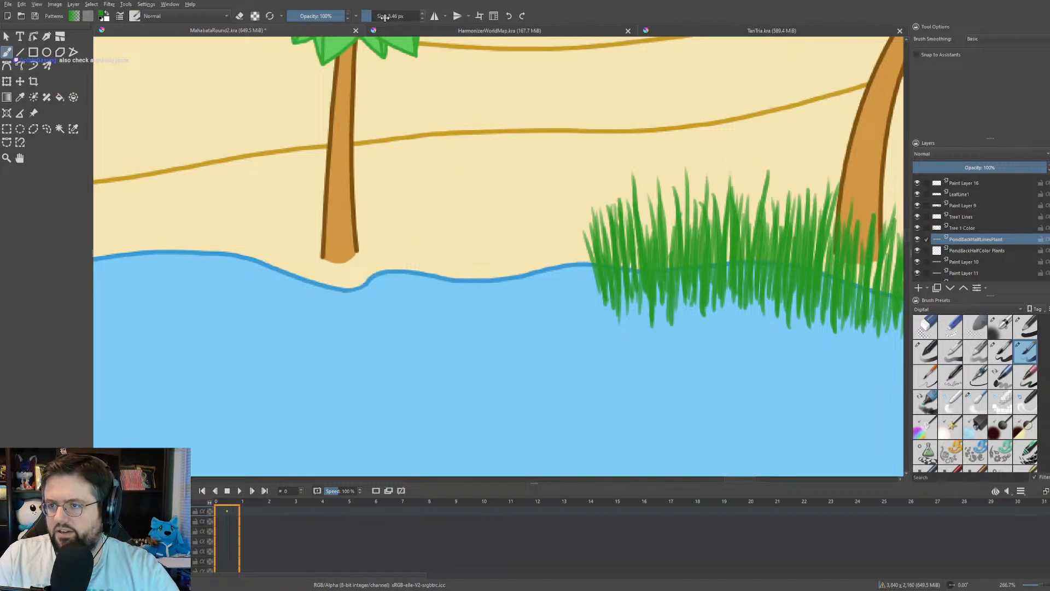
- Set the brush size to 3.46 px and paint a small fanned clump of thin blades right of the middle palm
scroll(398, 14, "down", 1)
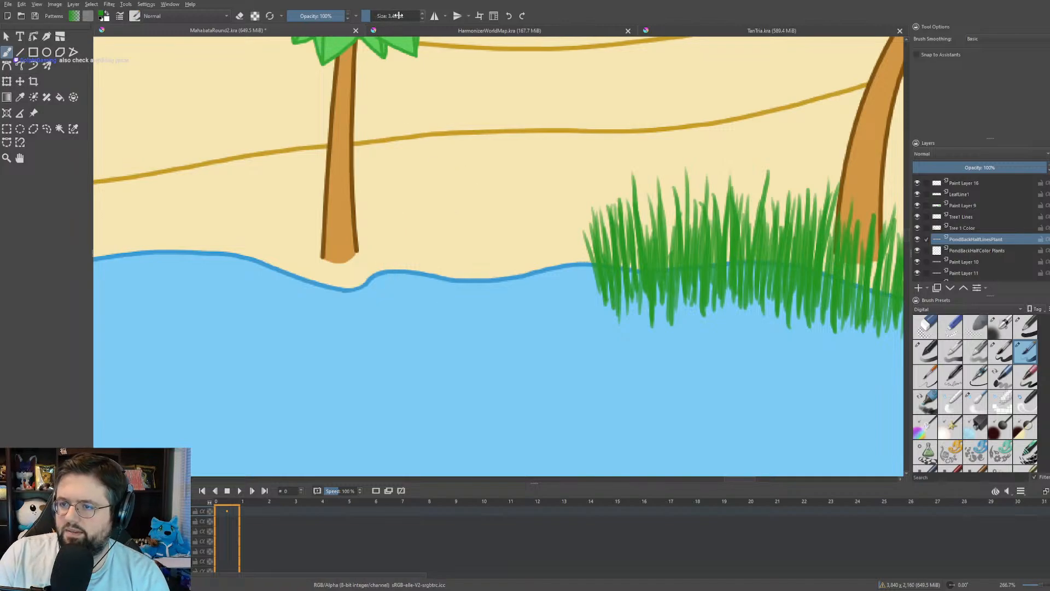
left_click_drag(466, 223, 413, 215)
scroll(436, 218, "up", 1)
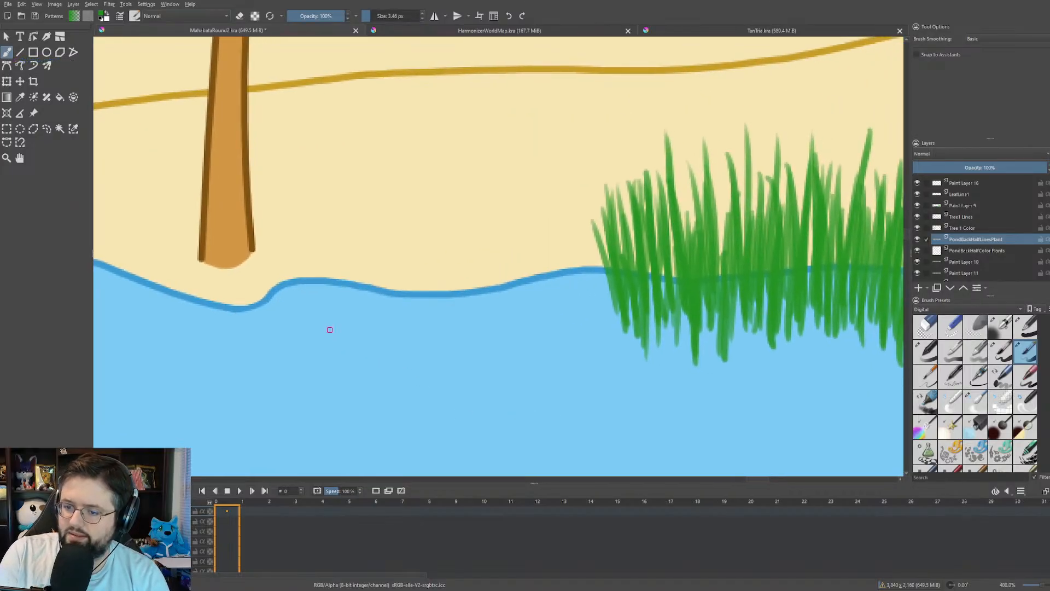
left_click_drag(298, 225, 309, 325)
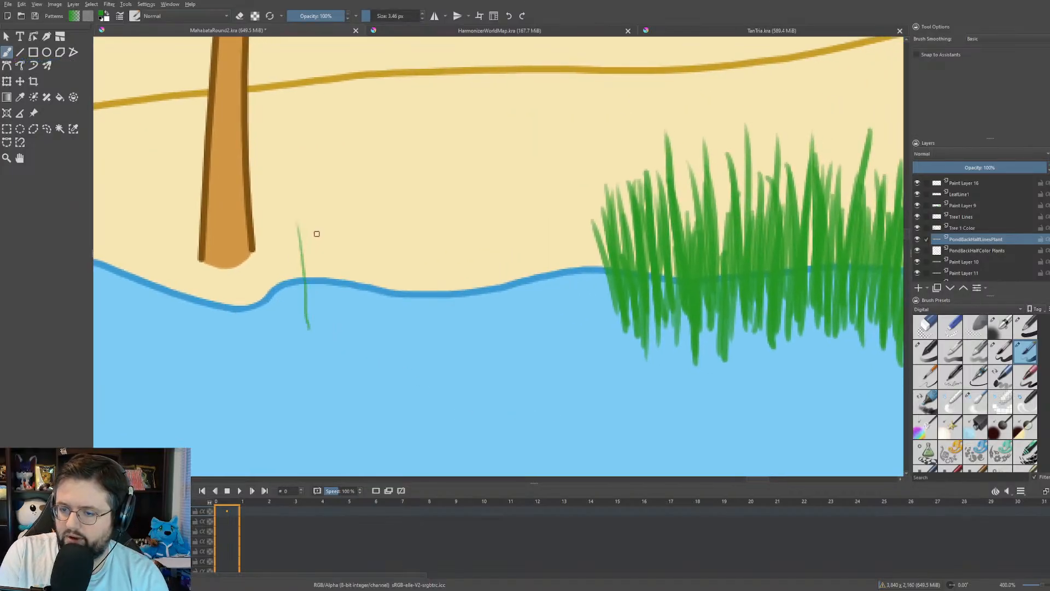
key("ctrl+z")
left_click_drag(294, 226, 304, 328)
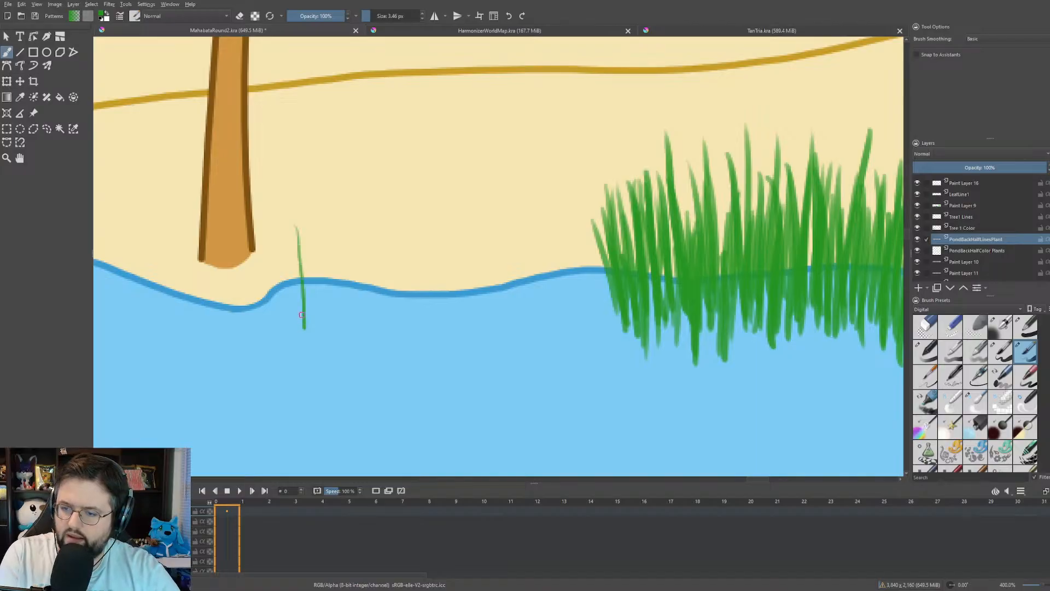
left_click_drag(311, 243, 304, 326)
left_click_drag(322, 224, 306, 326)
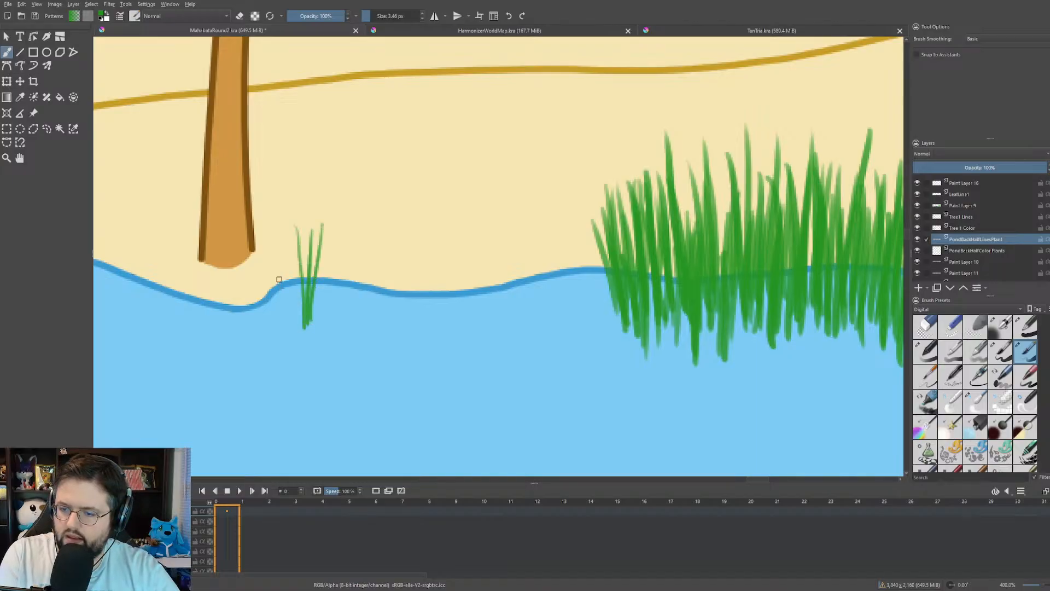
left_click_drag(286, 263, 295, 324)
- Paint short, thin reed tufts spaced along the shore between the small clump and the dense reed patch
left_click_drag(371, 278, 370, 322)
left_click_drag(425, 298, 422, 342)
left_click_drag(529, 270, 522, 332)
left_click_drag(539, 290, 523, 333)
scroll(523, 300, "down", 7)
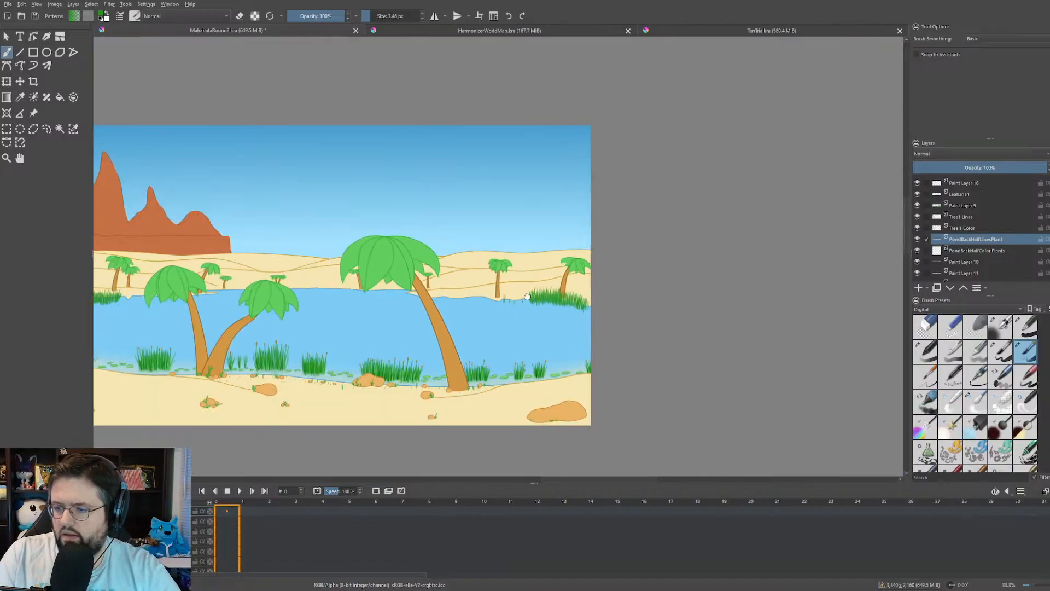
left_click_drag(382, 352, 475, 272)
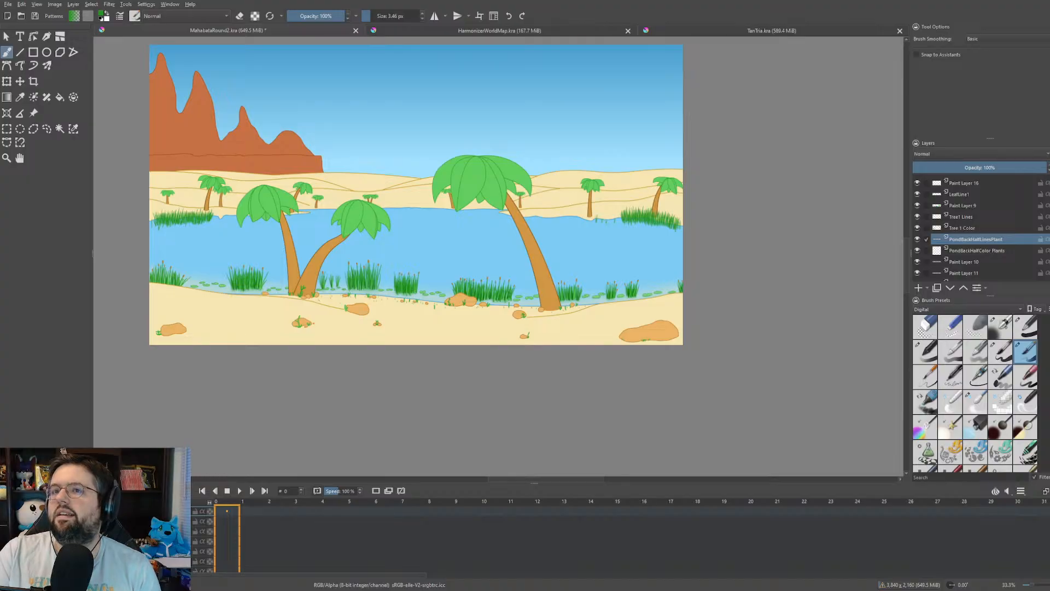
left_click_drag(464, 122, 448, 146)
- Set the brush size to 5.46 px and paint a loose cluster of reed blades on the far shore left of the middle palm
scroll(569, 224, "up", 5)
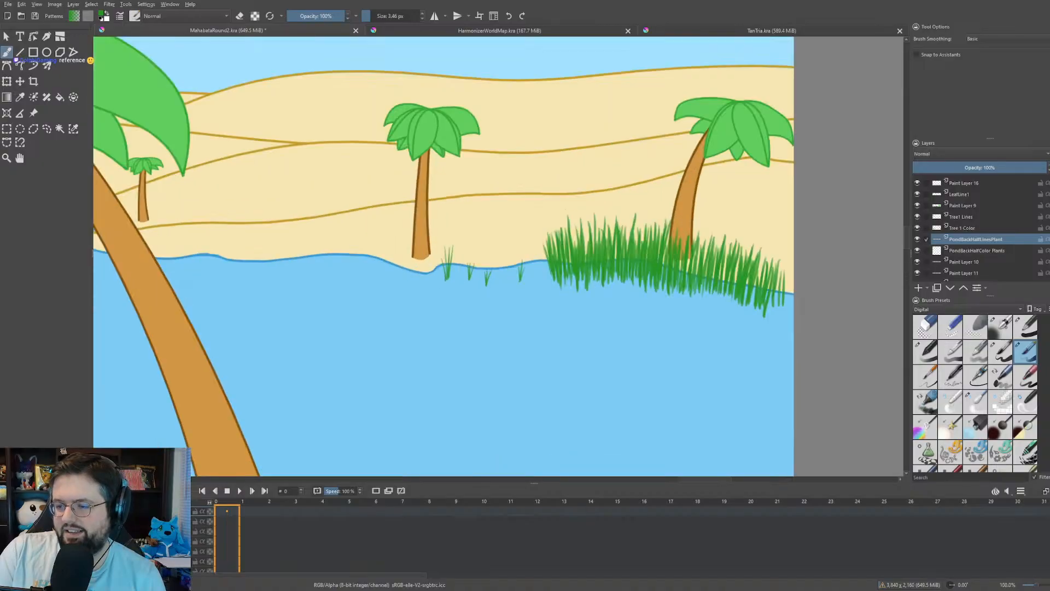
scroll(375, 16, "up", 3)
left_click_drag(285, 194, 381, 152)
left_click(402, 28)
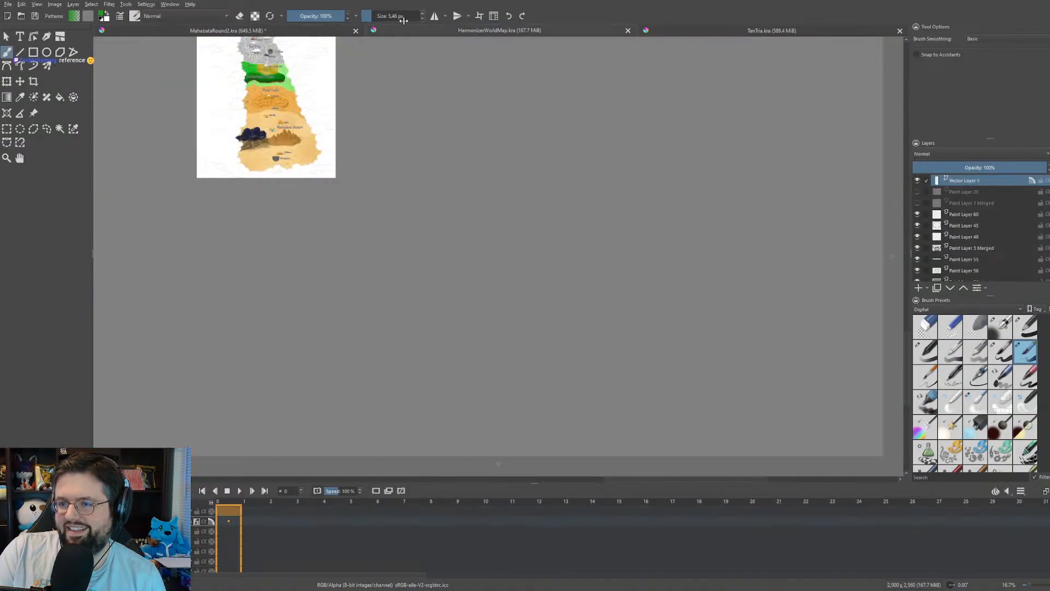
left_click(316, 31)
scroll(556, 174, "up", 3)
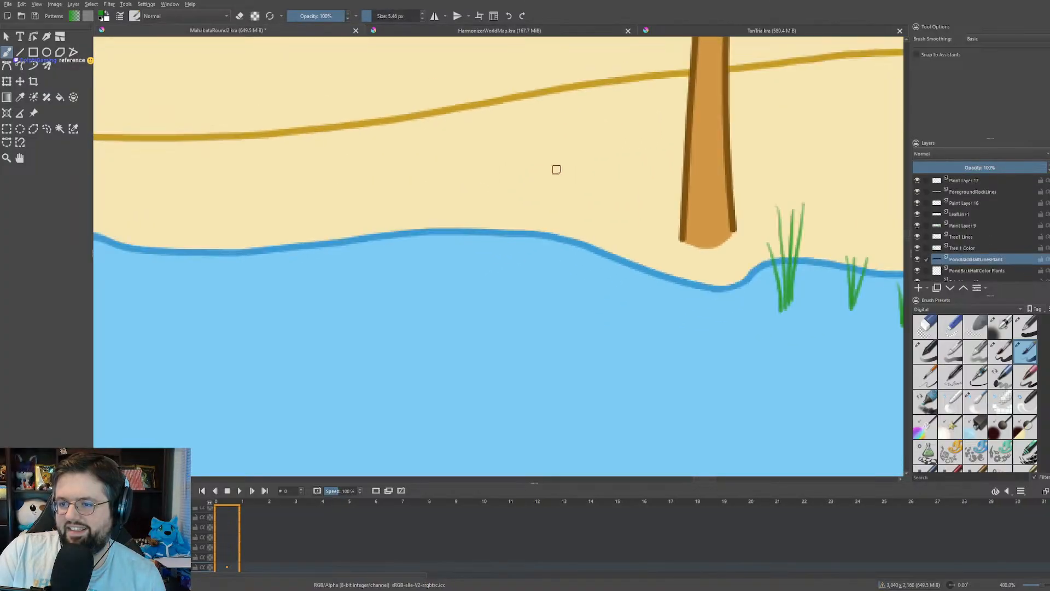
key("v")
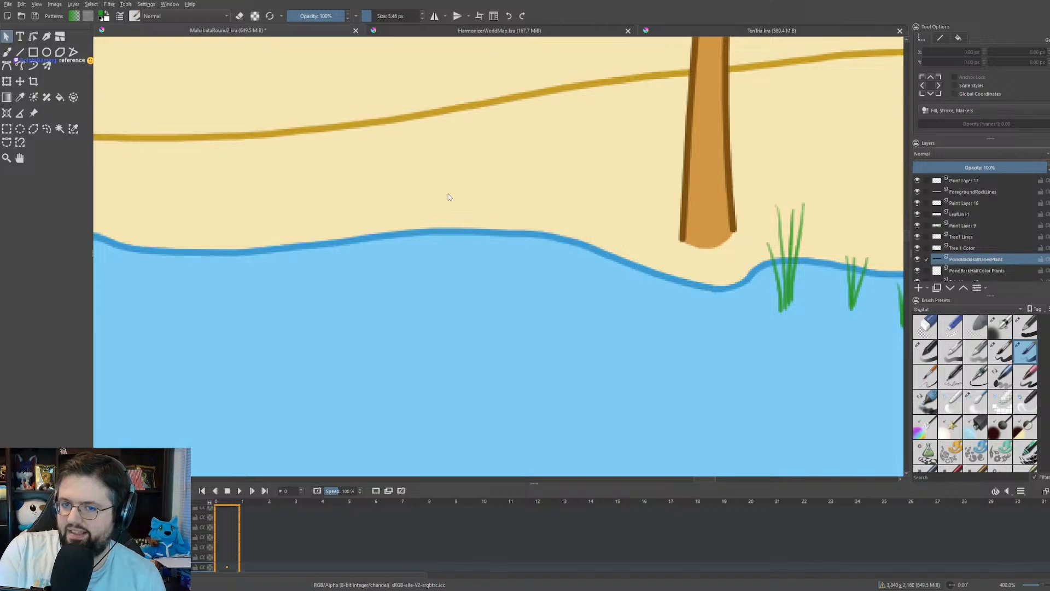
key("b")
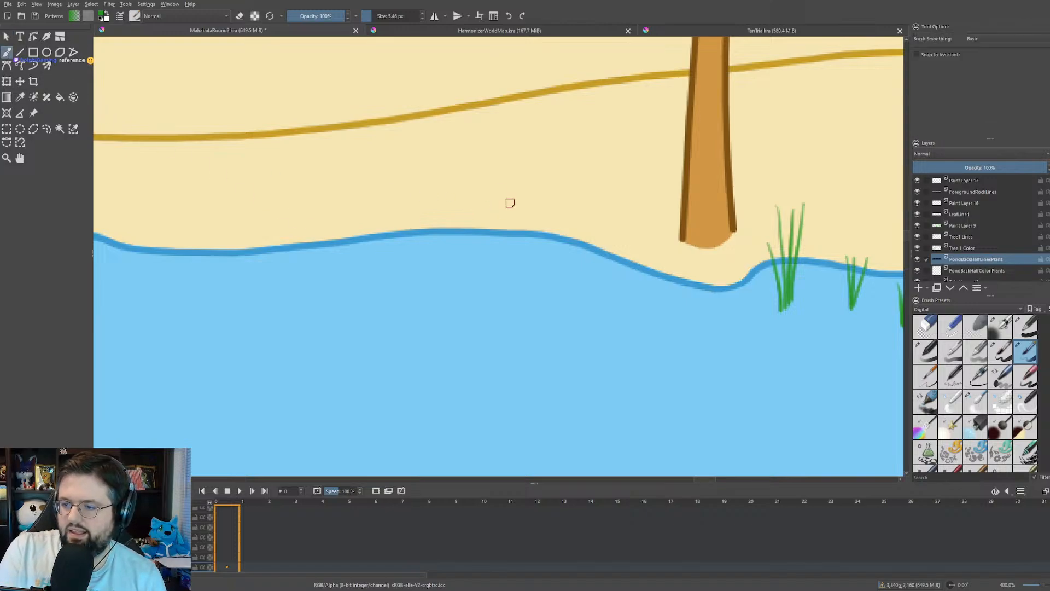
left_click_drag(499, 170, 484, 271)
mouse_move(455, 159)
left_mouse_down()
mouse_move(450, 275)
mouse_move(467, 287)
left_mouse_up()
left_click_drag(441, 169, 449, 290)
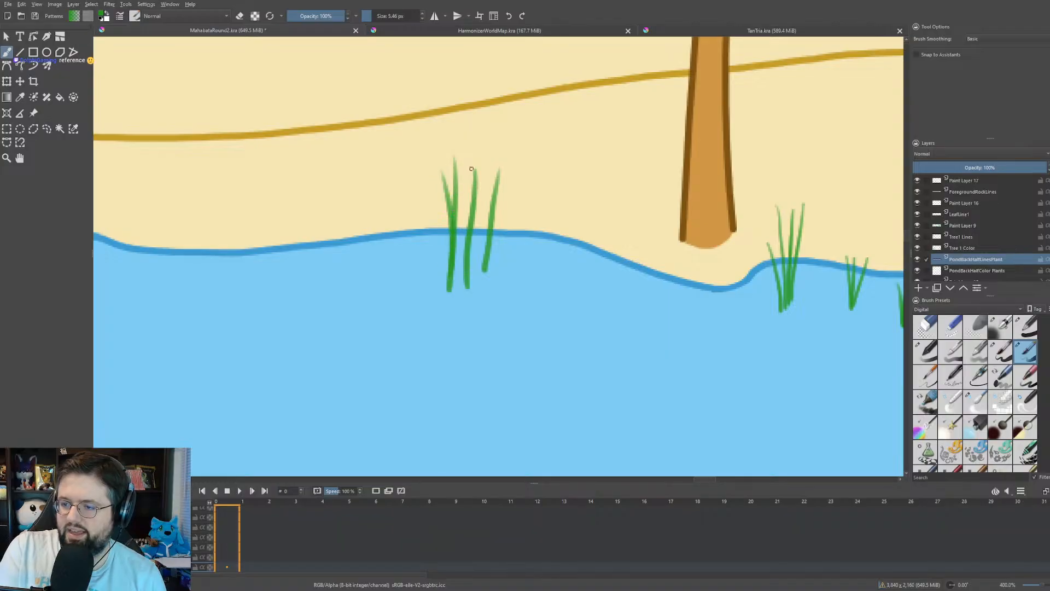
left_click_drag(472, 165, 458, 271)
left_click_drag(418, 188, 422, 300)
left_click_drag(434, 205, 433, 283)
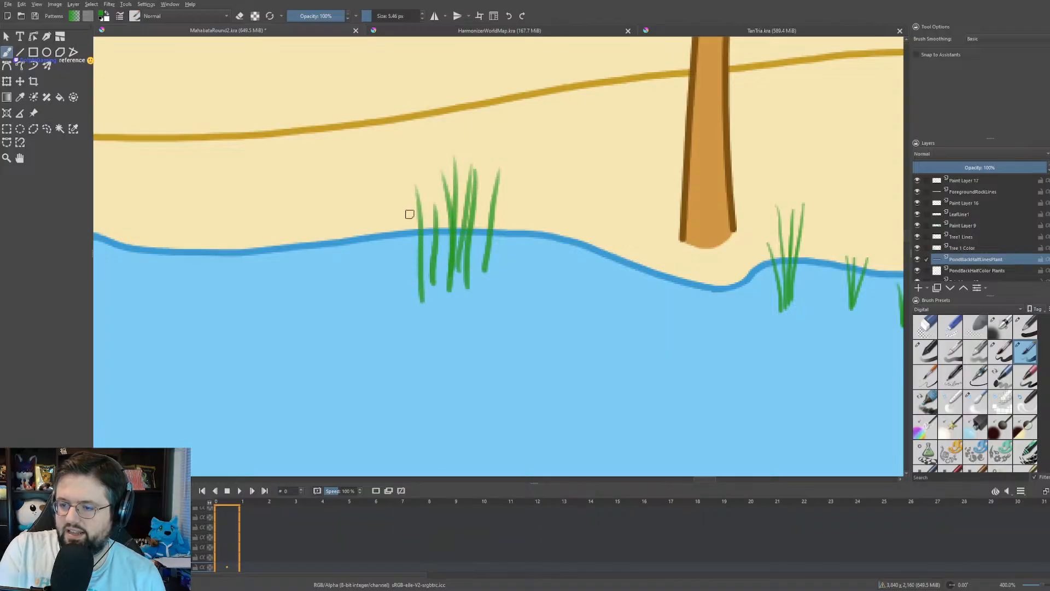
- Extend the reeds with widely spaced single blades along the far shore toward the large foreground palm's trunk
left_click_drag(404, 191, 407, 298)
left_click_drag(355, 215, 362, 315)
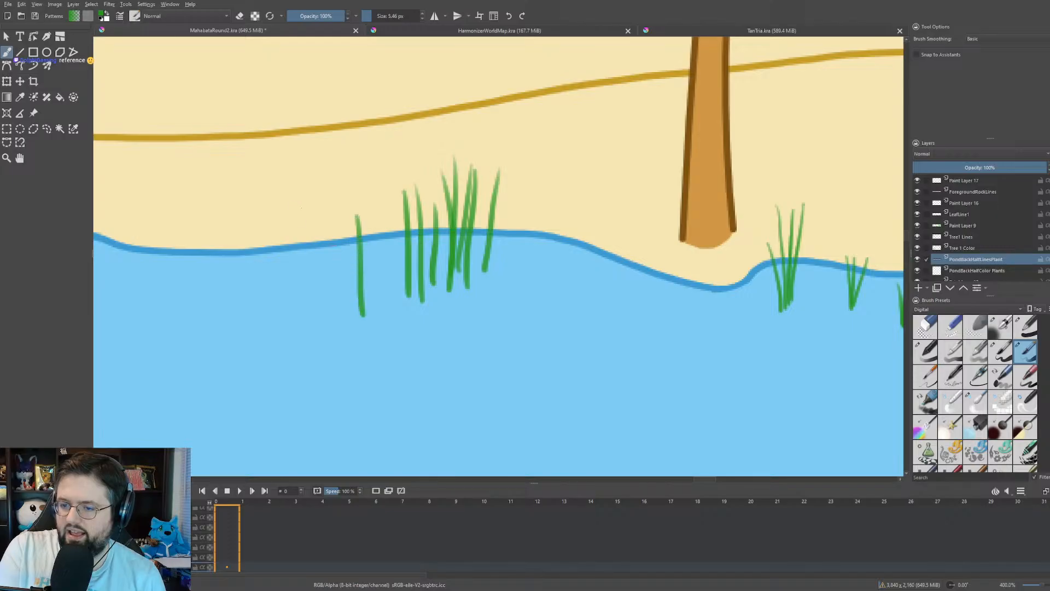
left_click_drag(300, 209, 304, 323)
left_click_drag(227, 219, 226, 330)
left_click_drag(157, 210, 154, 327)
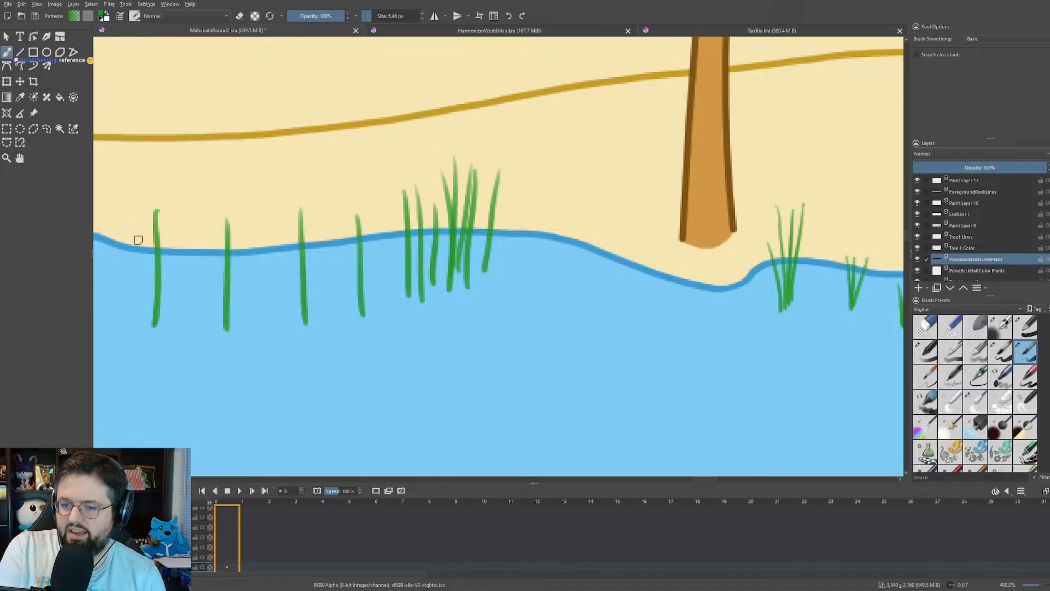
left_click_drag(109, 189, 111, 312)
left_click_drag(289, 302, 480, 294)
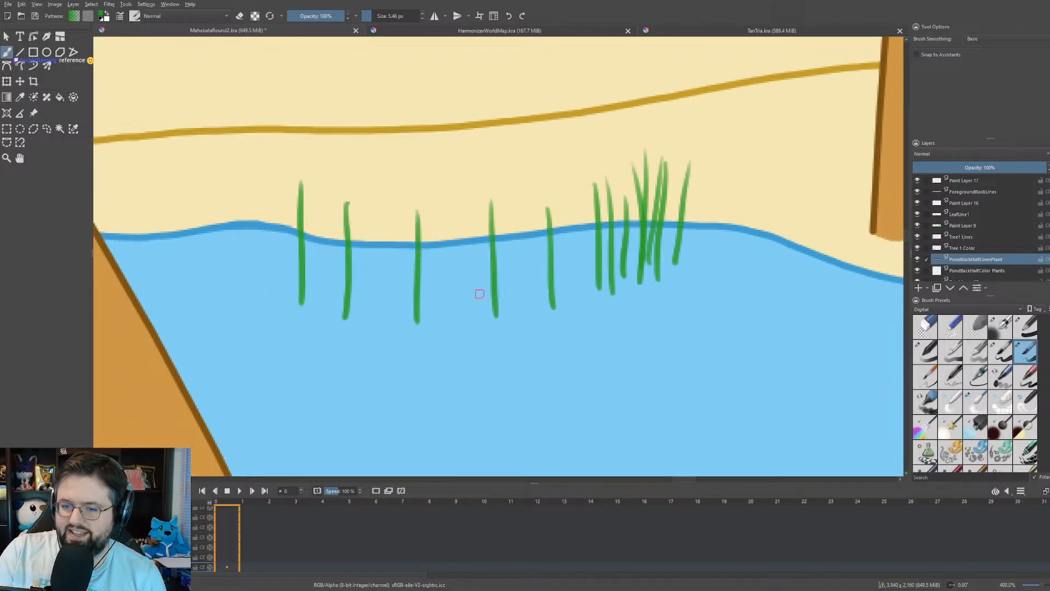
- Paint outward-fanned blades at the patch's end nearest the large palm and fill the first gaps between the spaced blades
left_click_drag(236, 146, 232, 302)
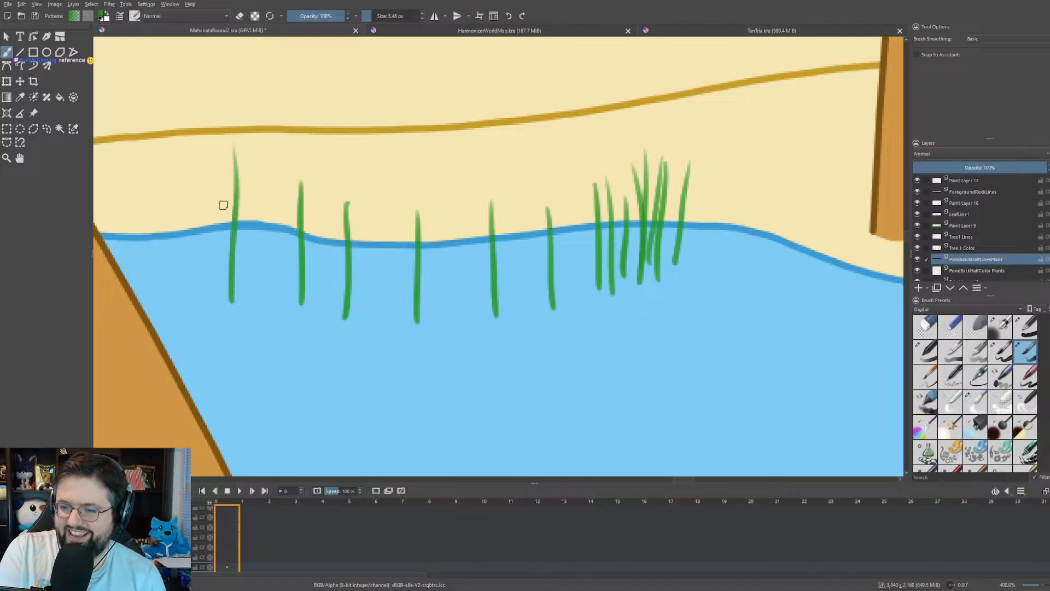
left_click_drag(198, 181, 219, 306)
left_click_drag(218, 202, 225, 297)
left_click_drag(176, 205, 218, 308)
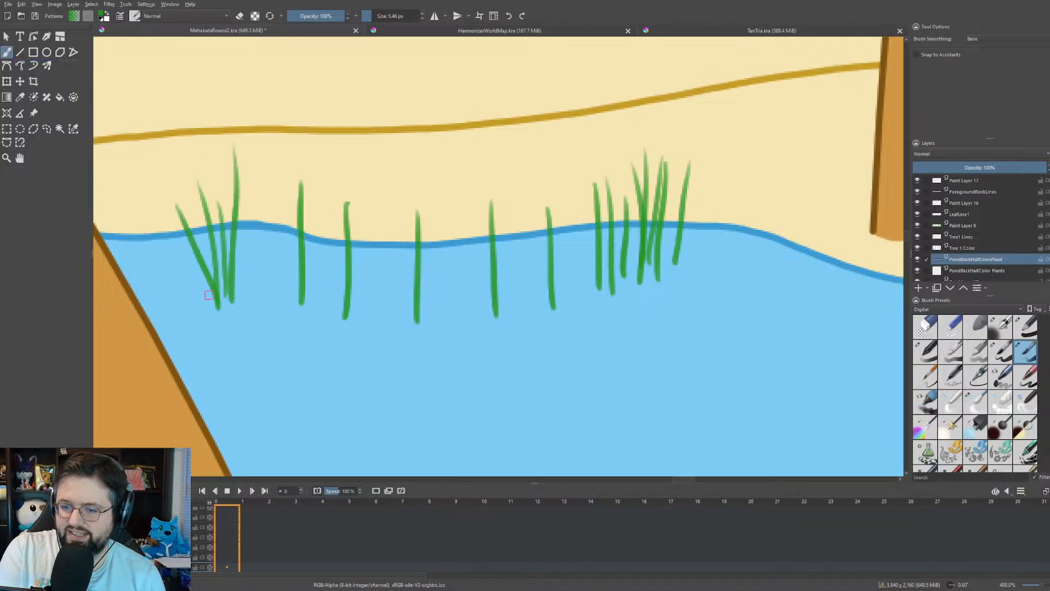
left_click_drag(243, 181, 250, 295)
mouse_move(268, 192)
left_mouse_down()
mouse_move(264, 300)
mouse_move(282, 315)
left_mouse_up()
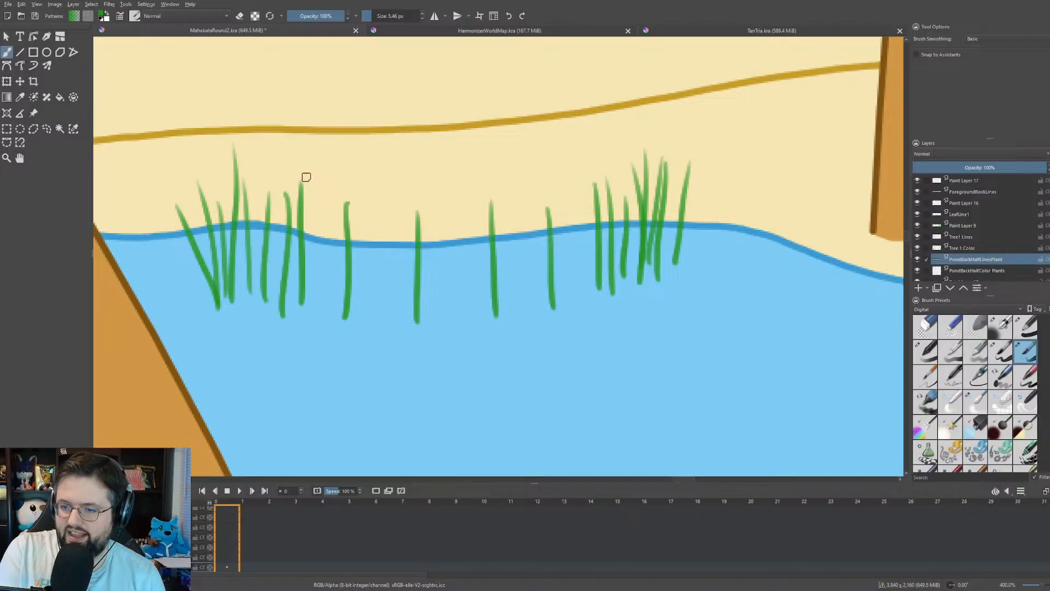
mouse_move(314, 178)
left_mouse_down()
mouse_move(308, 318)
mouse_move(326, 302)
left_mouse_up()
mouse_move(365, 180)
left_mouse_down()
mouse_move(354, 308)
mouse_move(370, 304)
left_mouse_up()
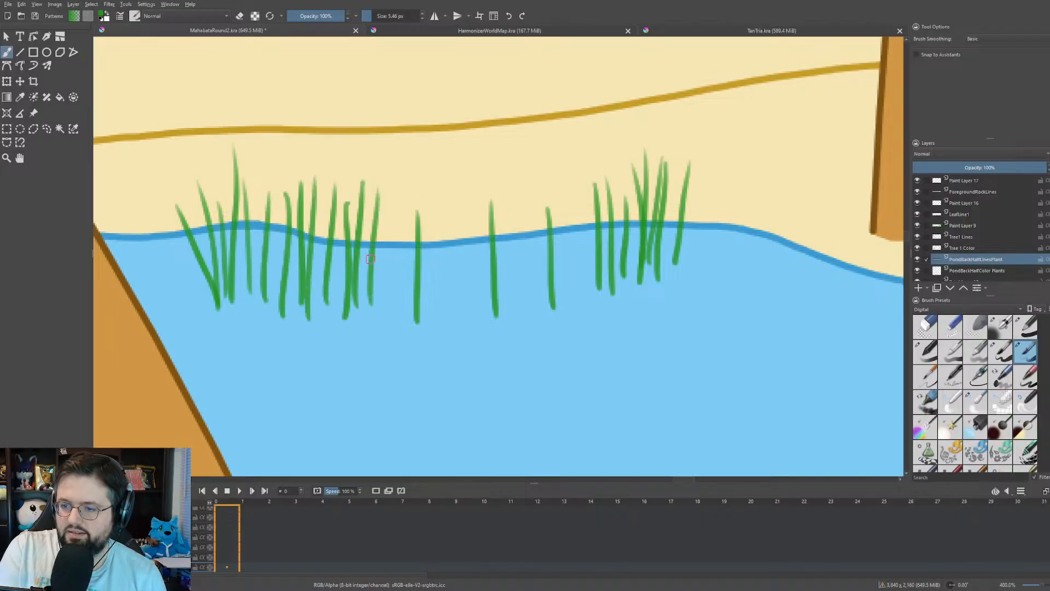
- Fill the remaining gaps with upright blades from the patch's middle to its end nearest the middle palm
mouse_move(399, 178)
left_mouse_down()
mouse_move(390, 310)
mouse_move(404, 326)
left_mouse_up()
mouse_move(438, 190)
left_mouse_down()
mouse_move(434, 331)
mouse_move(457, 238)
mouse_move(454, 324)
left_mouse_up()
left_click_drag(480, 183, 474, 316)
left_click_drag(518, 162, 506, 304)
left_click_drag(530, 178, 518, 318)
mouse_move(547, 164)
left_mouse_down()
mouse_move(552, 306)
mouse_move(567, 299)
left_mouse_up()
left_click_drag(584, 179, 582, 295)
mouse_move(601, 163)
left_mouse_down()
mouse_move(596, 287)
mouse_move(610, 278)
left_mouse_up()
left_click_drag(629, 172, 625, 289)
mouse_move(645, 152)
left_mouse_down()
mouse_move(638, 268)
mouse_move(649, 249)
left_mouse_up()
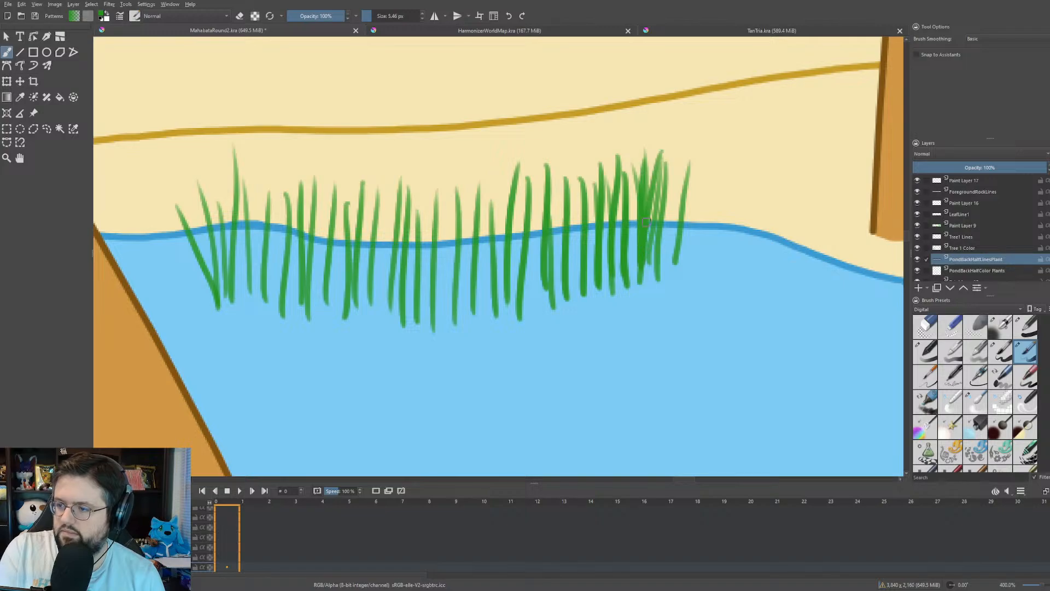
left_click_drag(680, 150, 665, 266)
mouse_move(600, 143)
left_mouse_down()
mouse_move(577, 293)
mouse_move(569, 274)
left_mouse_up()
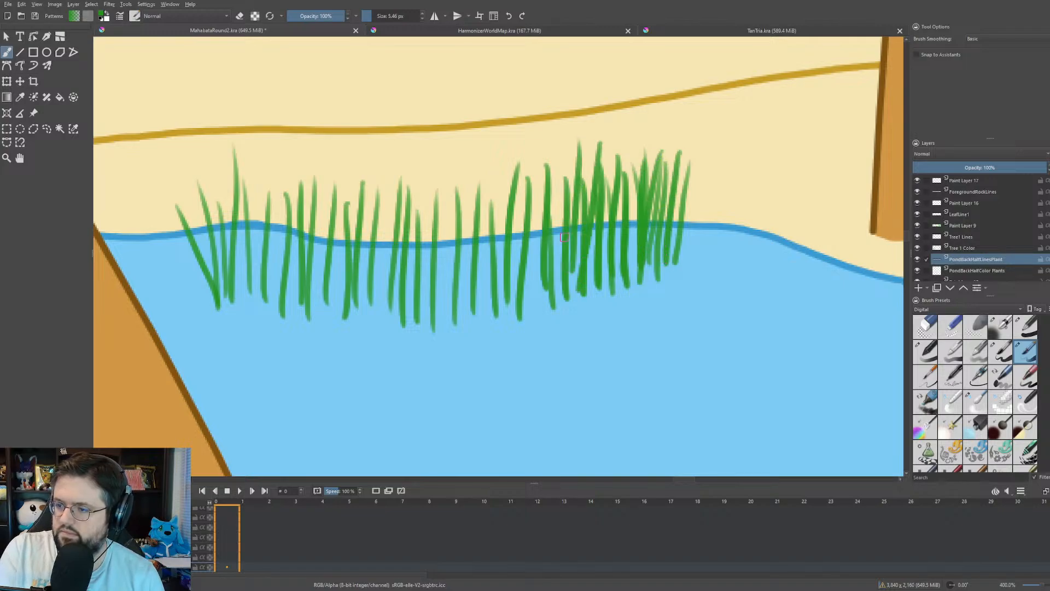
- Thicken the patch with taller overlapping blades from its center back toward the large palm's trunk
left_click_drag(469, 160, 448, 295)
mouse_move(440, 302)
left_mouse_down()
mouse_move(445, 215)
mouse_move(449, 321)
left_mouse_up()
left_click_drag(427, 162, 432, 324)
mouse_move(413, 183)
left_mouse_down()
mouse_move(411, 305)
mouse_move(390, 301)
left_mouse_up()
mouse_move(373, 161)
left_mouse_down()
mouse_move(373, 311)
mouse_move(382, 272)
left_mouse_up()
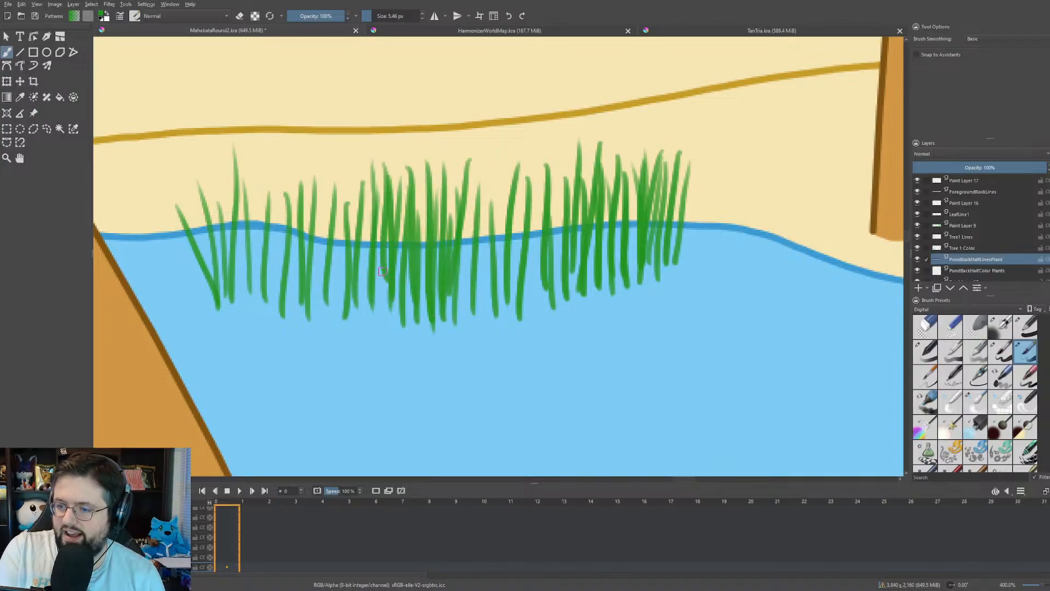
left_click_drag(370, 187, 367, 287)
mouse_move(350, 163)
left_mouse_down()
mouse_move(349, 302)
mouse_move(339, 217)
mouse_move(339, 309)
mouse_move(326, 293)
left_mouse_up()
left_click_drag(314, 160, 308, 315)
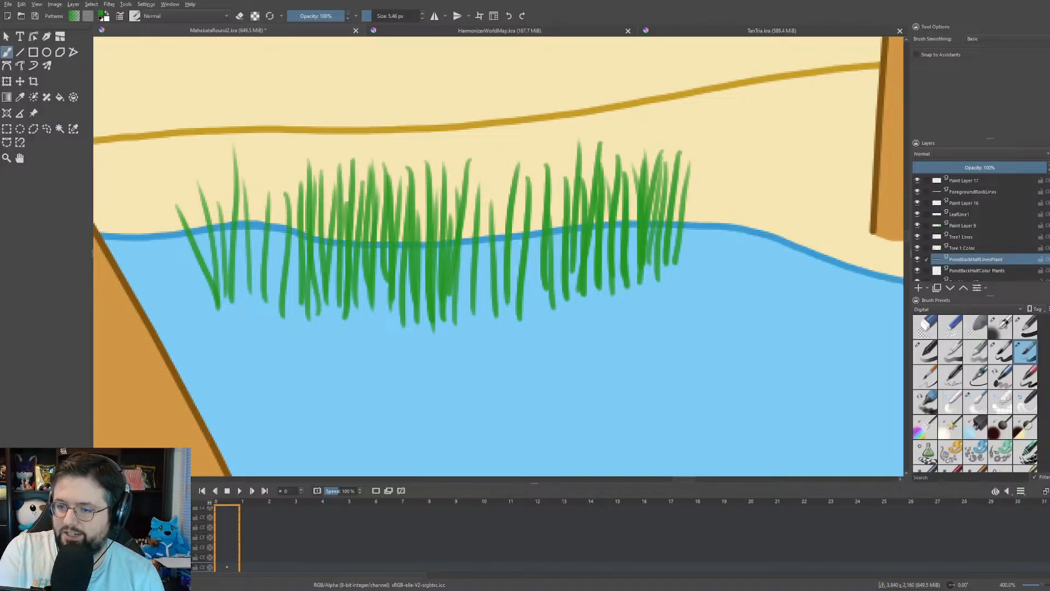
mouse_move(296, 171)
left_mouse_down()
mouse_move(298, 300)
mouse_move(283, 310)
left_mouse_up()
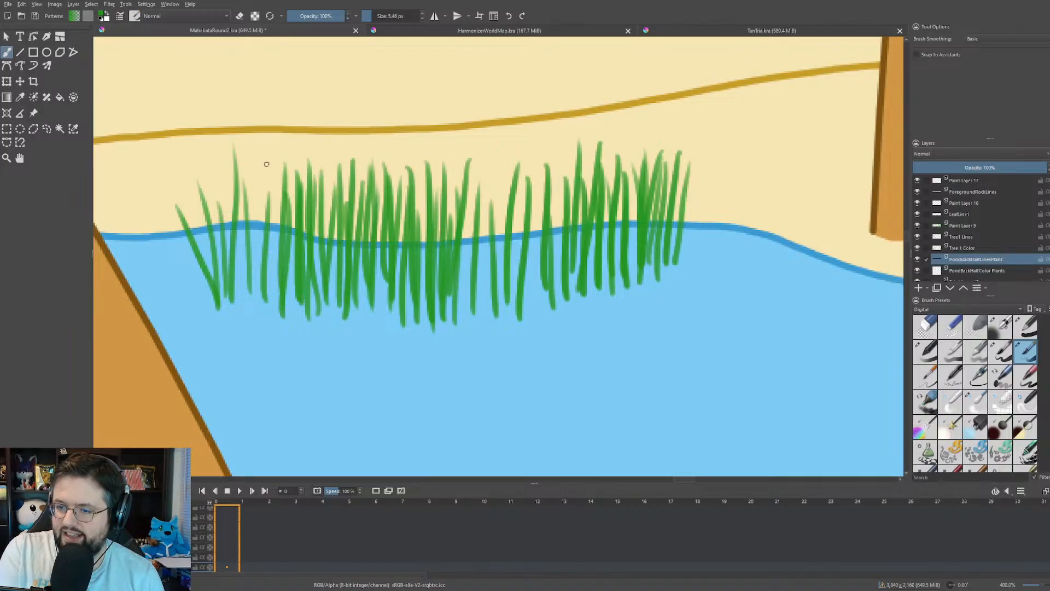
mouse_move(266, 164)
left_mouse_down()
mouse_move(256, 303)
mouse_move(255, 290)
left_mouse_up()
left_click_drag(262, 187, 271, 294)
left_click_drag(276, 209, 275, 305)
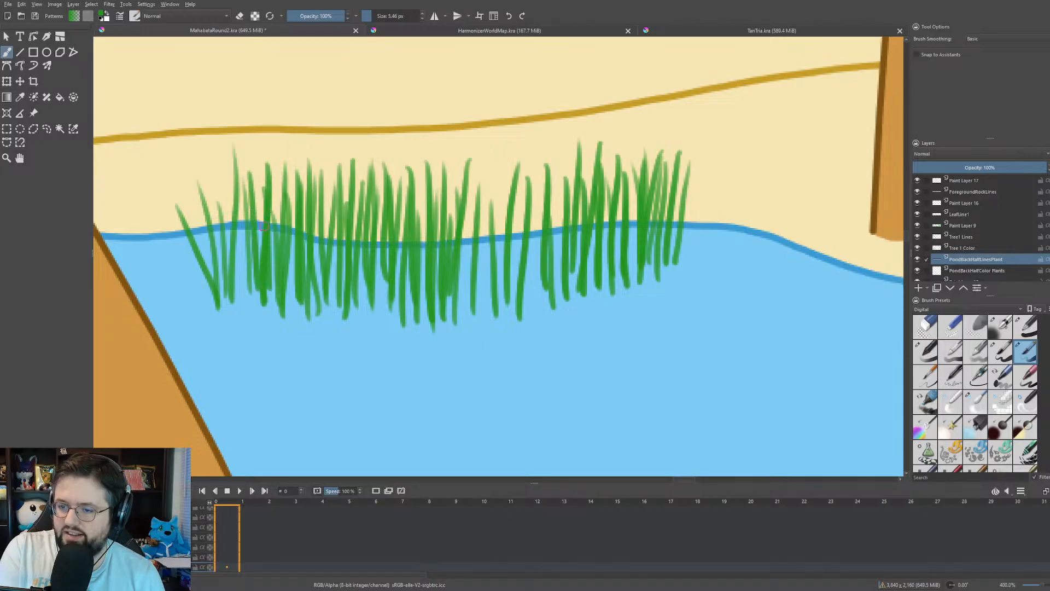
- Add a further layer of blades across the reed patch, from the fanned left end to just past its center
left_click_drag(256, 203, 257, 271)
left_click_drag(240, 203, 247, 298)
left_click_drag(218, 184, 227, 272)
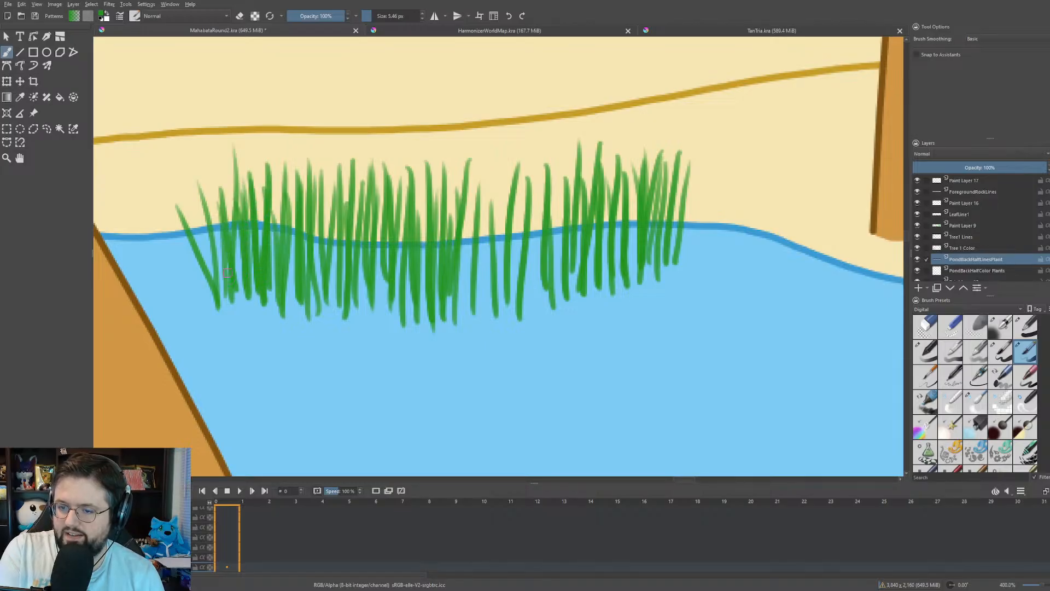
left_click_drag(196, 206, 218, 291)
mouse_move(291, 179)
left_mouse_down()
mouse_move(288, 299)
mouse_move(306, 281)
left_mouse_up()
mouse_move(320, 202)
left_mouse_down()
mouse_move(317, 298)
mouse_move(330, 306)
left_mouse_up()
left_click_drag(345, 234, 344, 298)
left_click_drag(366, 201, 361, 301)
mouse_move(407, 175)
left_mouse_down()
mouse_move(396, 298)
mouse_move(408, 316)
left_mouse_up()
mouse_move(423, 188)
left_mouse_down()
mouse_move(398, 300)
mouse_move(419, 320)
left_mouse_up()
mouse_move(450, 198)
left_mouse_down()
mouse_move(435, 314)
mouse_move(459, 311)
left_mouse_up()
left_click_drag(480, 201, 479, 309)
mouse_move(502, 176)
left_mouse_down()
mouse_move(492, 302)
mouse_move(503, 295)
left_mouse_up()
mouse_move(525, 188)
left_mouse_down()
mouse_move(530, 309)
mouse_move(524, 303)
left_mouse_up()
left_click_drag(553, 242, 548, 298)
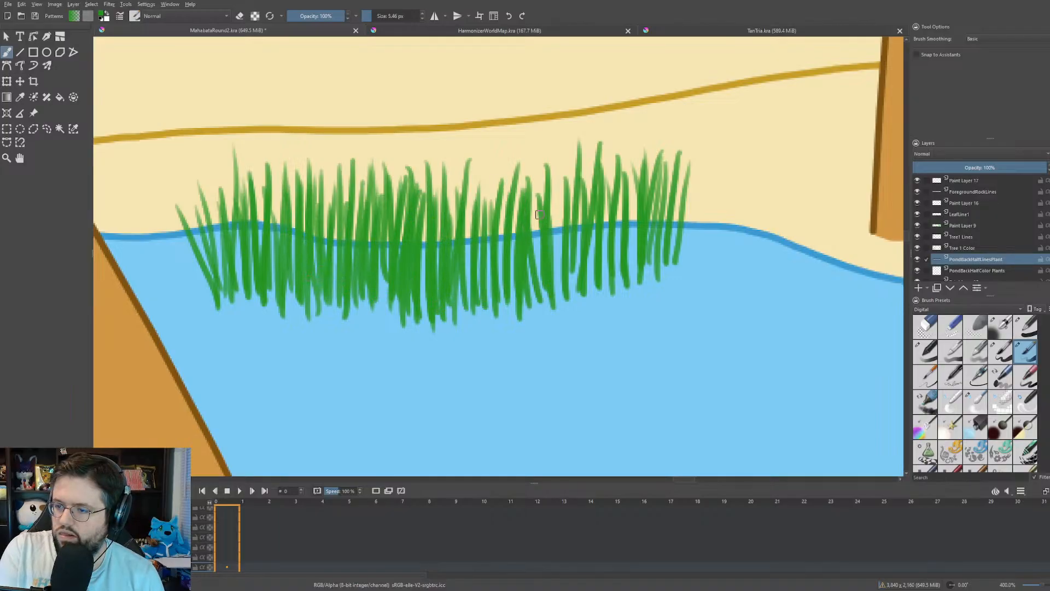
- Densify the right half of the reed patch with overlapping blades and short strokes along the waterline
left_click_drag(563, 180, 551, 291)
left_click_drag(573, 180, 558, 279)
left_click_drag(586, 167, 578, 264)
left_click_drag(592, 175, 582, 250)
left_click_drag(638, 164, 628, 261)
left_click_drag(654, 167, 654, 282)
left_click_drag(622, 204, 618, 253)
left_click_drag(554, 276, 558, 296)
left_click_drag(578, 255, 574, 280)
left_click_drag(593, 229, 588, 289)
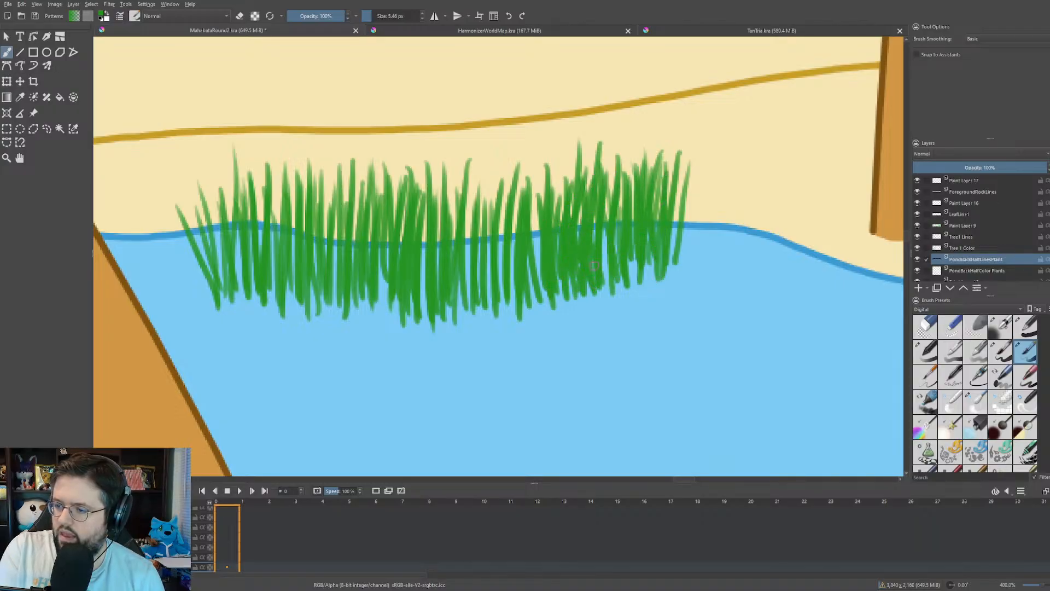
- Fill the thin spots in the patch's center and finish its right end with outward-leaning blades
left_click_drag(513, 234, 501, 306)
mouse_move(490, 219)
left_mouse_down()
mouse_move(486, 312)
mouse_move(480, 293)
left_mouse_up()
mouse_move(500, 249)
left_mouse_down()
mouse_move(480, 304)
mouse_move(510, 311)
left_mouse_up()
left_click_drag(539, 217, 533, 289)
left_click_drag(468, 207, 464, 237)
left_click_drag(457, 267, 450, 320)
left_click_drag(441, 206, 436, 284)
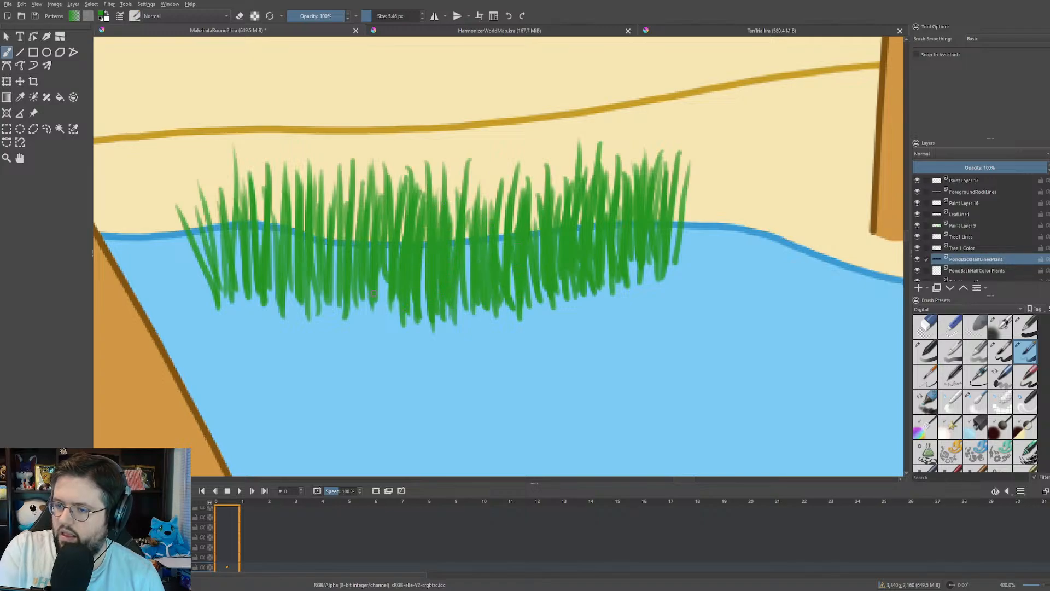
left_click_drag(702, 206, 674, 268)
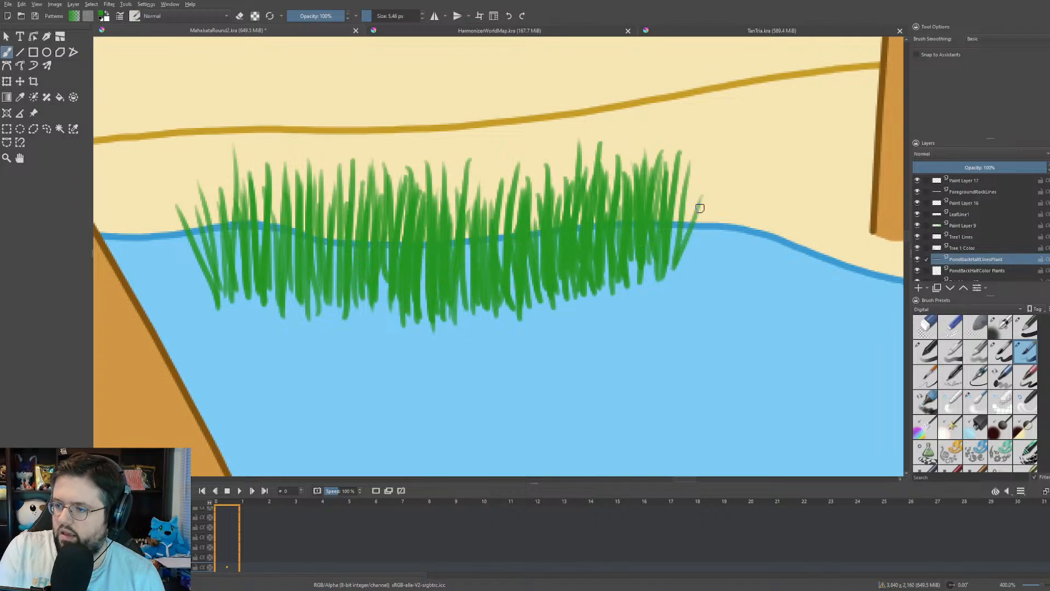
mouse_move(720, 184)
left_mouse_down()
mouse_move(690, 259)
mouse_move(671, 262)
left_mouse_up()
left_click_drag(708, 210, 686, 248)
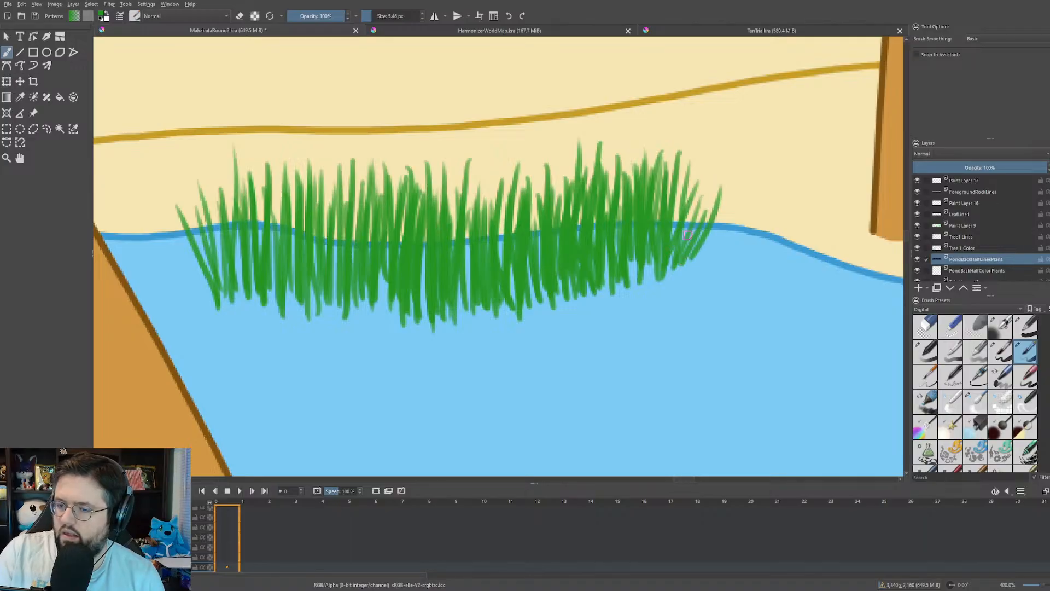
- Examine the new reed patch against the whole oasis scene and the rest of the far shore
scroll(687, 234, "down", 12)
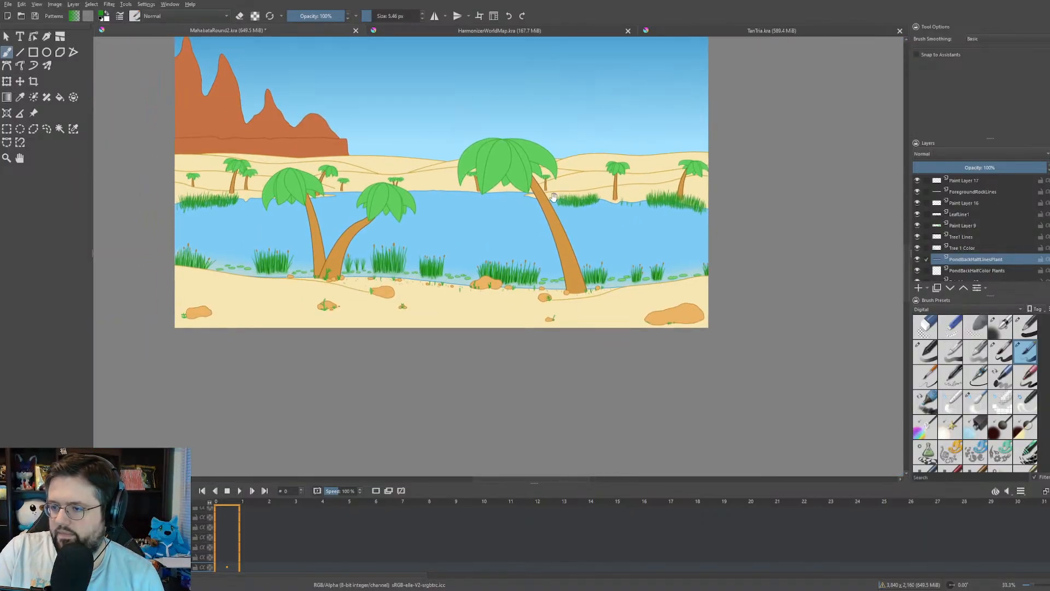
scroll(542, 199, "up", 1)
left_click_drag(546, 201, 621, 203)
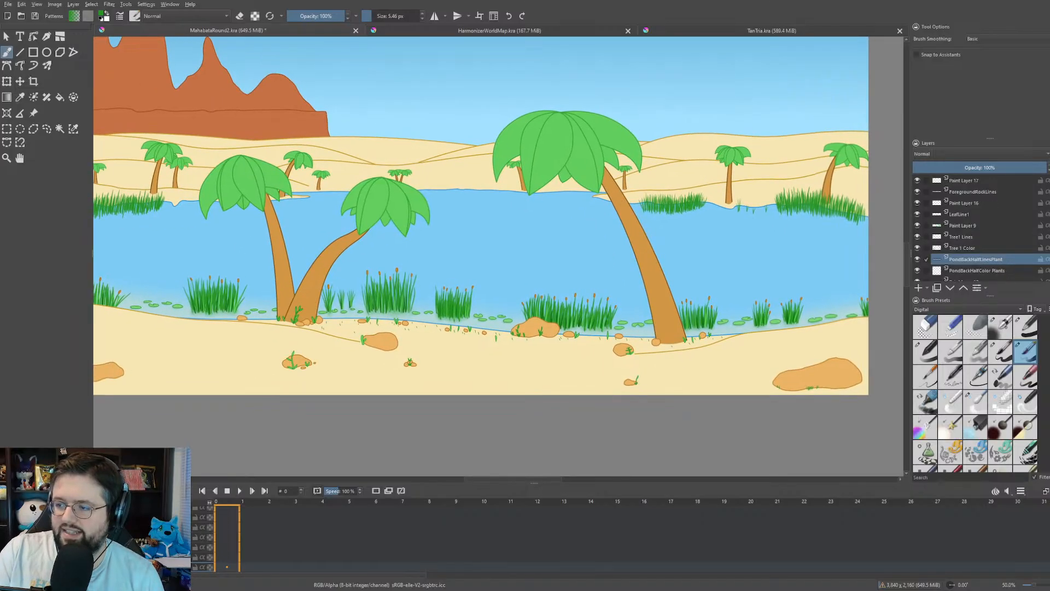
left_click_drag(583, 211, 624, 218)
scroll(505, 221, "up", 1)
scroll(565, 228, "down", 1)
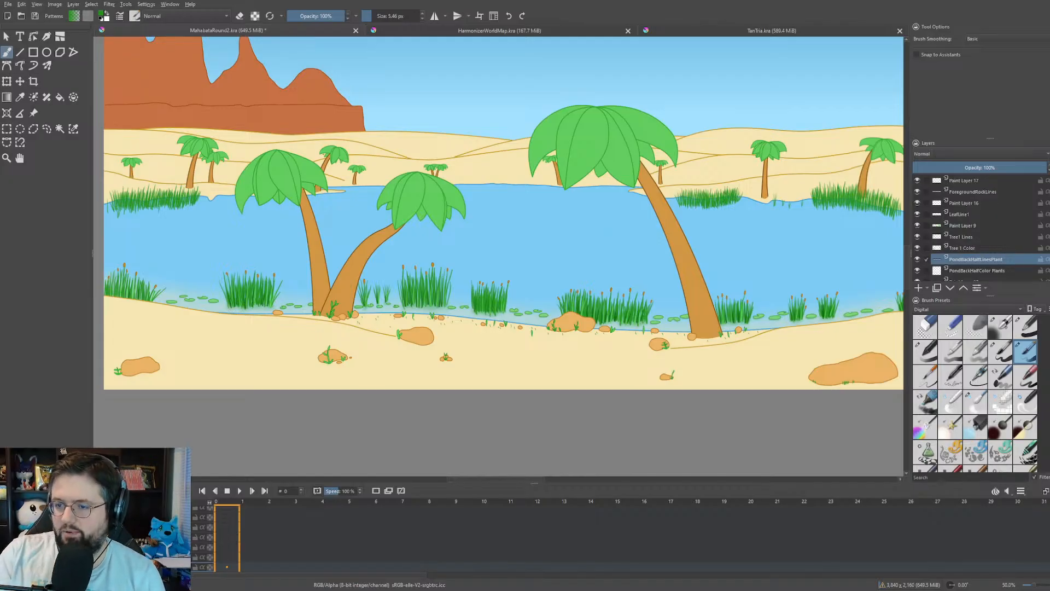
left_click_drag(494, 200, 471, 219)
- Set the brush size to 4.46 px and paint short, spaced blades along the tip of the sand spit beside the large palm's trunk
scroll(470, 219, "up", 6)
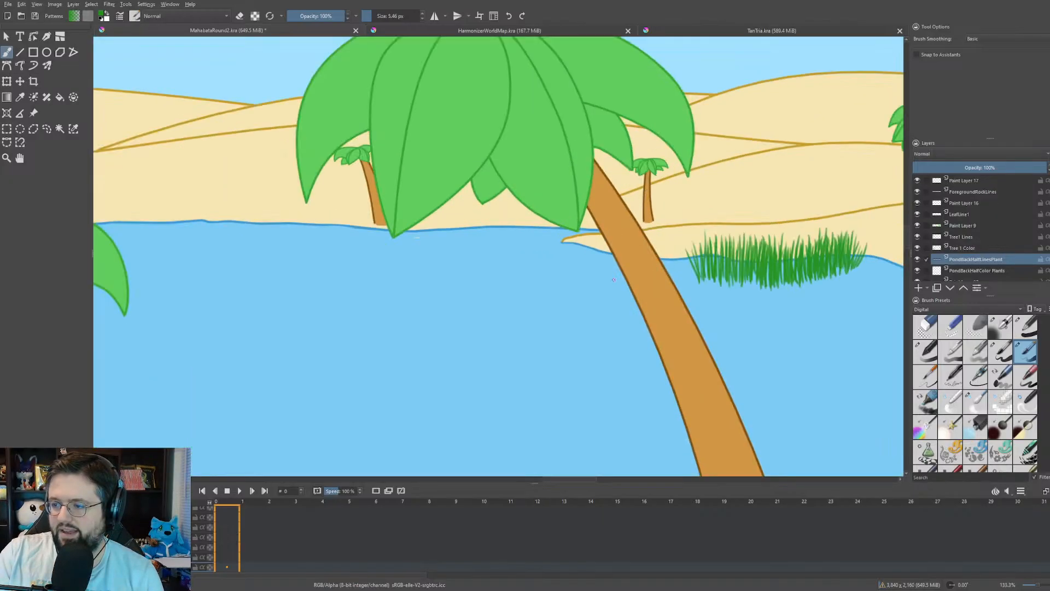
scroll(546, 312, "up", 2)
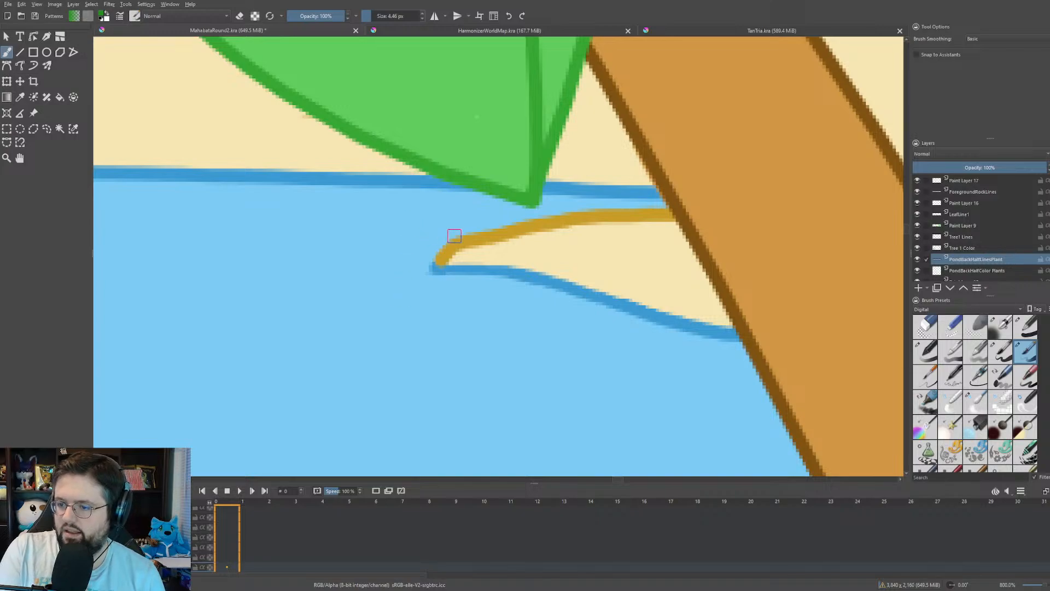
left_click_drag(447, 219, 447, 287)
left_click_drag(468, 222, 469, 291)
left_click_drag(488, 233, 488, 298)
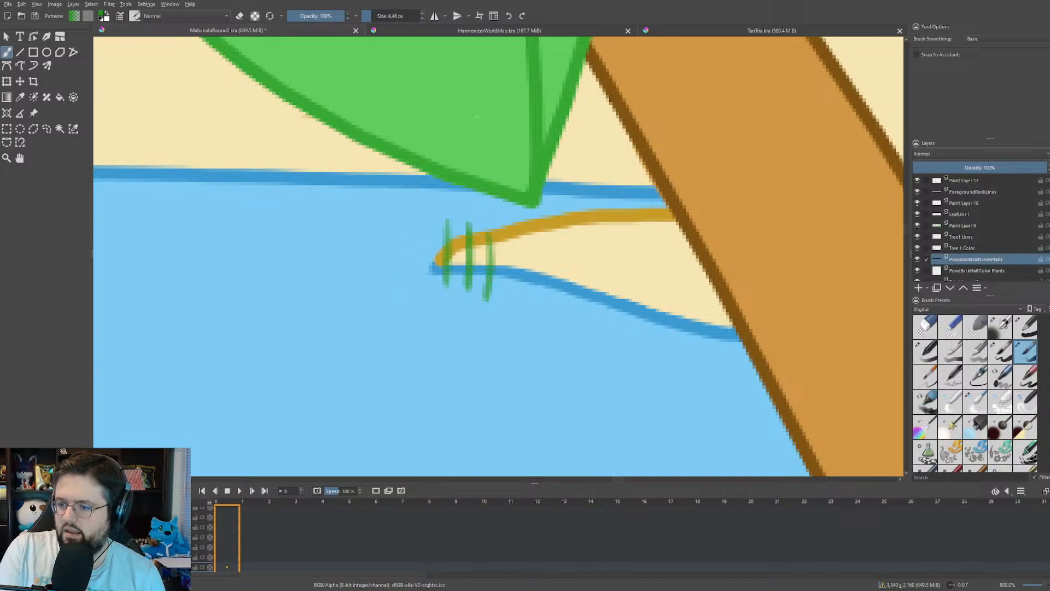
left_click_drag(507, 248, 506, 294)
mouse_move(522, 248)
left_mouse_down()
mouse_move(522, 306)
mouse_move(549, 307)
left_mouse_up()
left_click_drag(573, 240, 574, 308)
left_click_drag(597, 255, 596, 315)
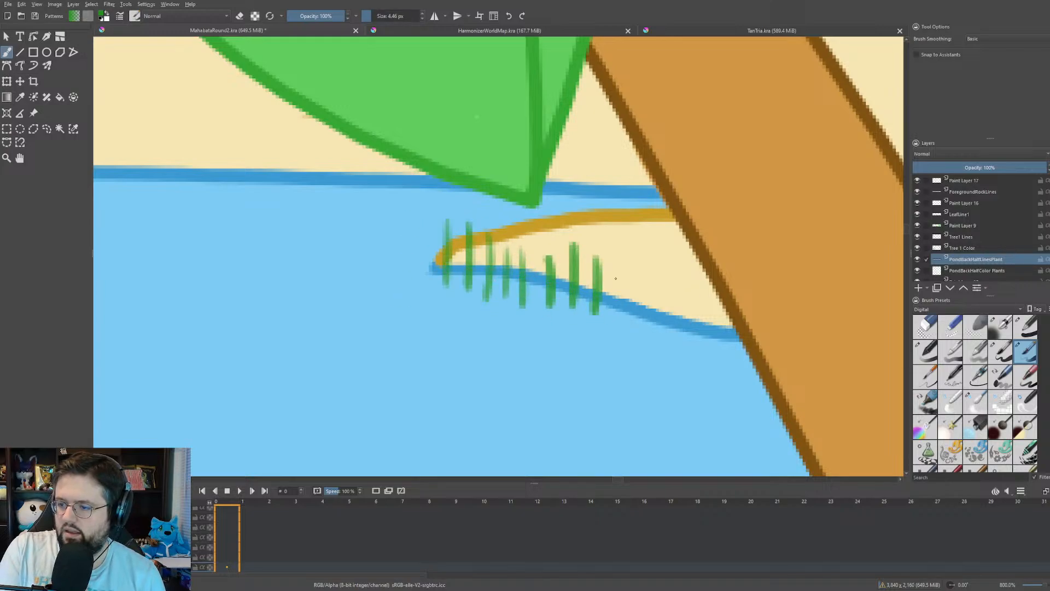
- Thicken the reeds on the sand spit beside the large palm's trunk with overlapping blades and one taller blade
left_click_drag(613, 277, 613, 328)
left_click_drag(581, 290, 580, 339)
left_click_drag(559, 254, 547, 329)
mouse_move(529, 251)
left_mouse_down()
mouse_move(529, 309)
mouse_move(513, 311)
left_mouse_up()
mouse_move(539, 247)
left_mouse_down()
mouse_move(537, 321)
mouse_move(545, 278)
left_mouse_up()
mouse_move(515, 254)
left_mouse_down()
mouse_move(514, 241)
mouse_move(508, 312)
left_mouse_up()
left_click_drag(499, 228, 487, 306)
mouse_move(475, 230)
left_mouse_down()
mouse_move(475, 311)
mouse_move(464, 295)
left_mouse_up()
left_click_drag(461, 232, 460, 313)
left_click_drag(492, 245, 501, 298)
left_click_drag(509, 239, 509, 301)
left_click_drag(529, 257, 529, 319)
left_click_drag(542, 323, 541, 248)
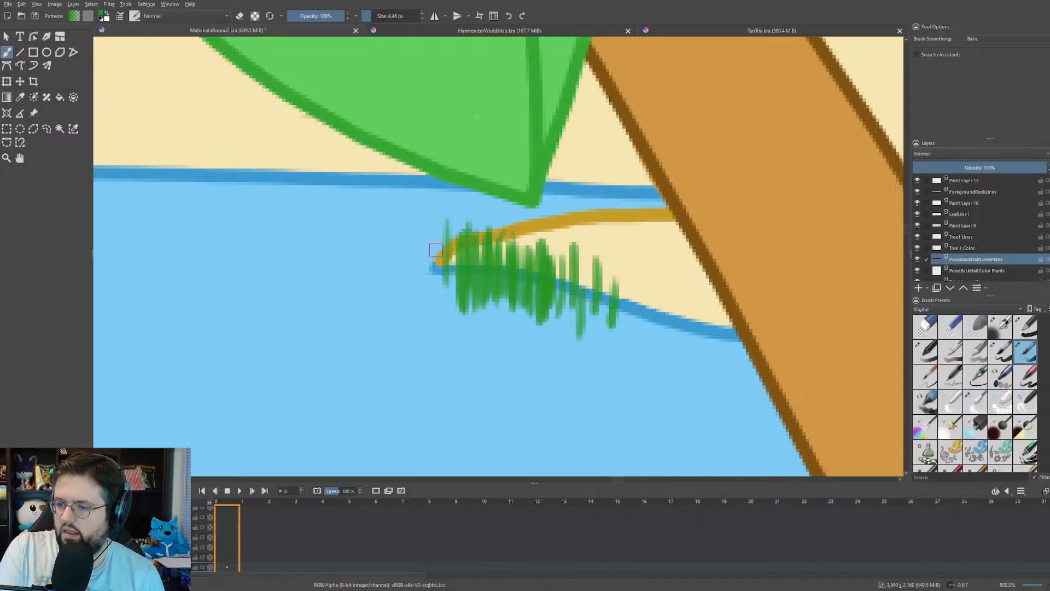
mouse_move(443, 241)
left_mouse_down()
mouse_move(443, 304)
mouse_move(452, 287)
left_mouse_up()
left_click_drag(555, 210, 555, 262)
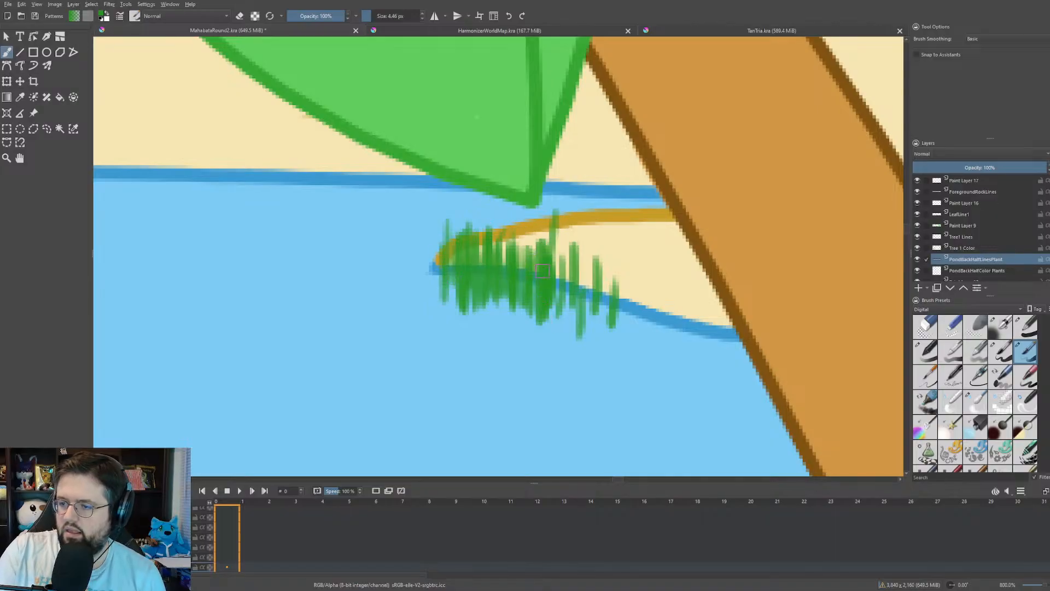
- Paint a few tall reed blades at the tip of the narrow sand spit behind the leftmost foreground palm
key("2")
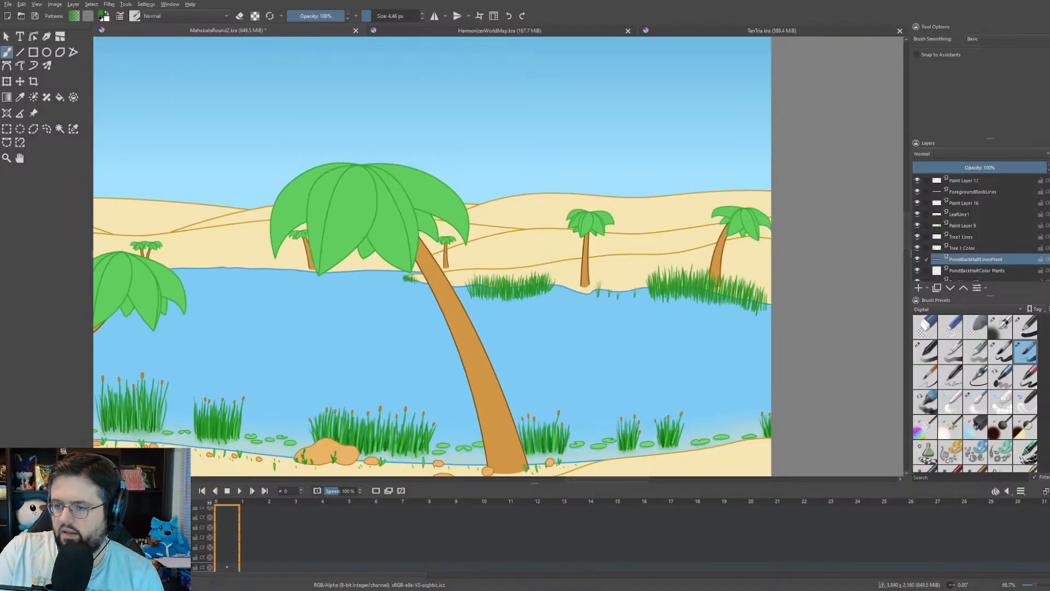
left_click_drag(230, 317, 466, 232)
scroll(324, 276, "down", 1)
scroll(309, 189, "up", 3)
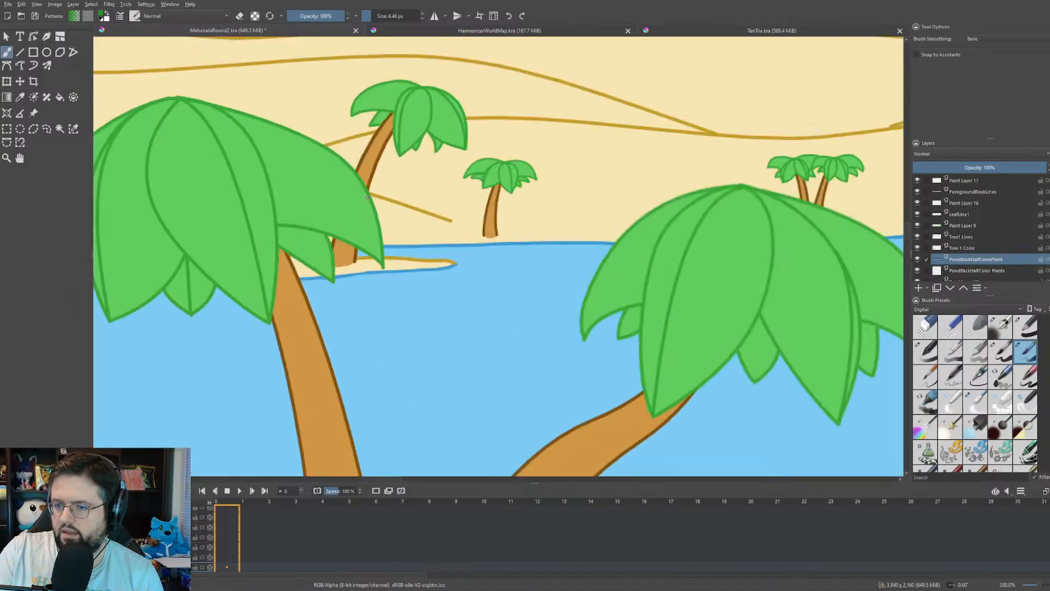
scroll(396, 286, "up", 2)
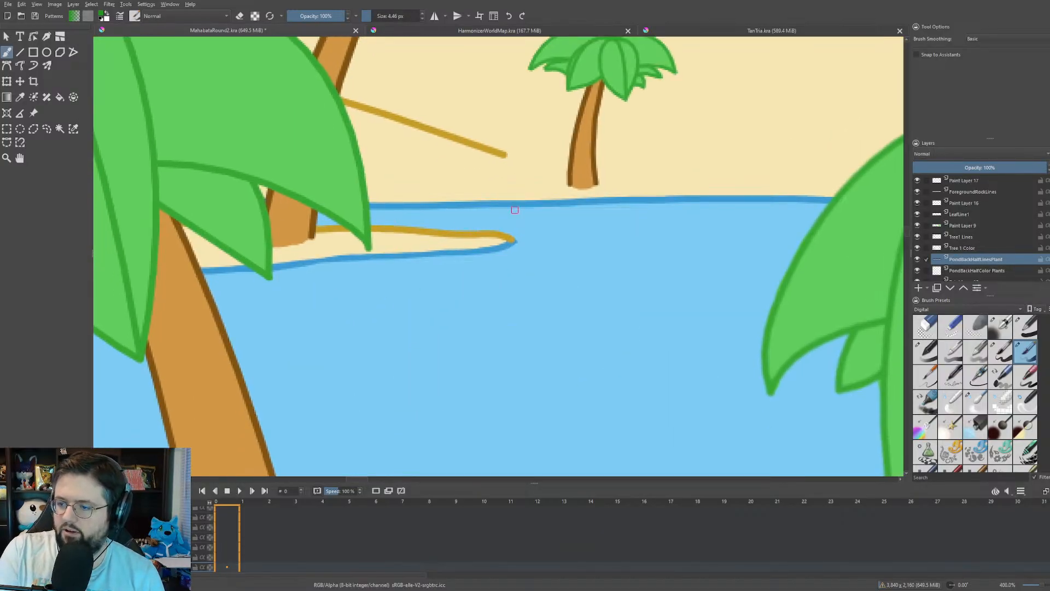
mouse_move(512, 187)
left_mouse_down()
mouse_move(506, 254)
mouse_move(517, 243)
left_mouse_up()
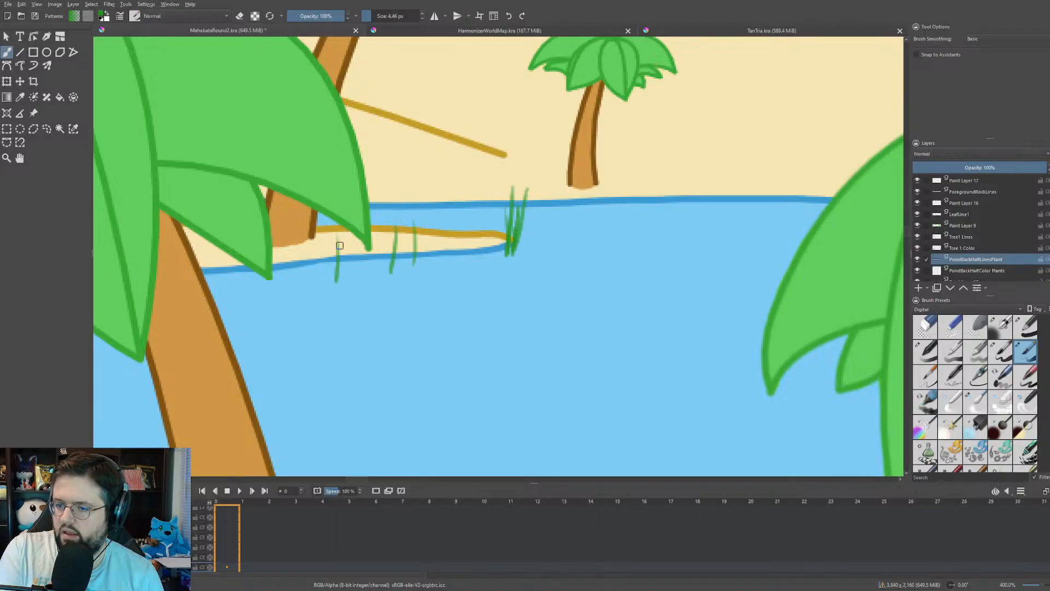
- Add small clumps of short reed blades along the narrow spit's waterline back to the leftmost foreground palm's trunk
left_click_drag(378, 227, 375, 274)
mouse_move(390, 230)
left_mouse_down()
mouse_move(386, 276)
mouse_move(400, 266)
left_mouse_up()
left_click_drag(409, 225, 406, 268)
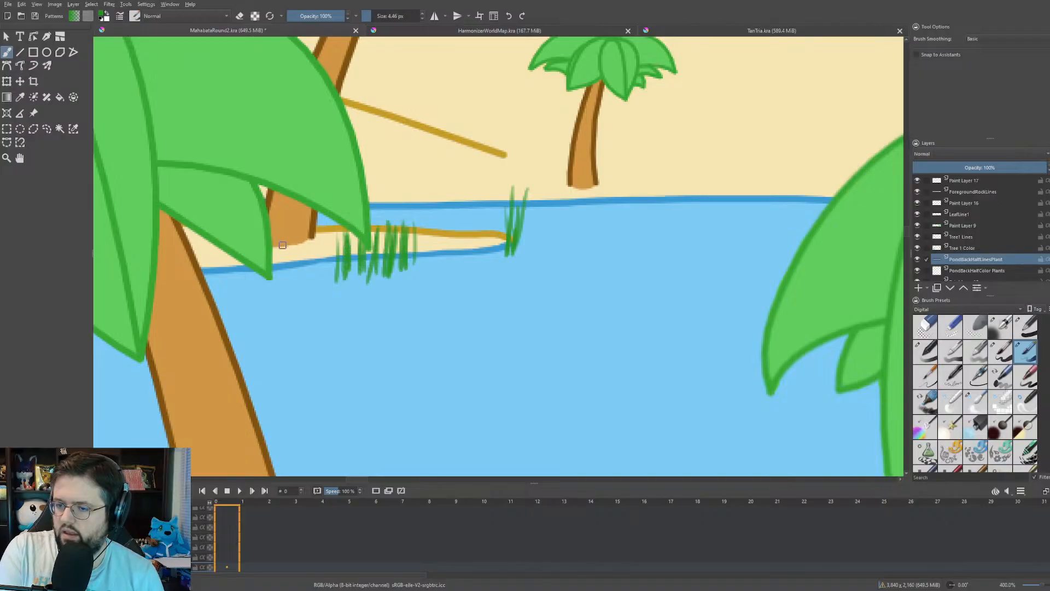
left_click_drag(293, 243, 290, 274)
left_click_drag(304, 236, 298, 280)
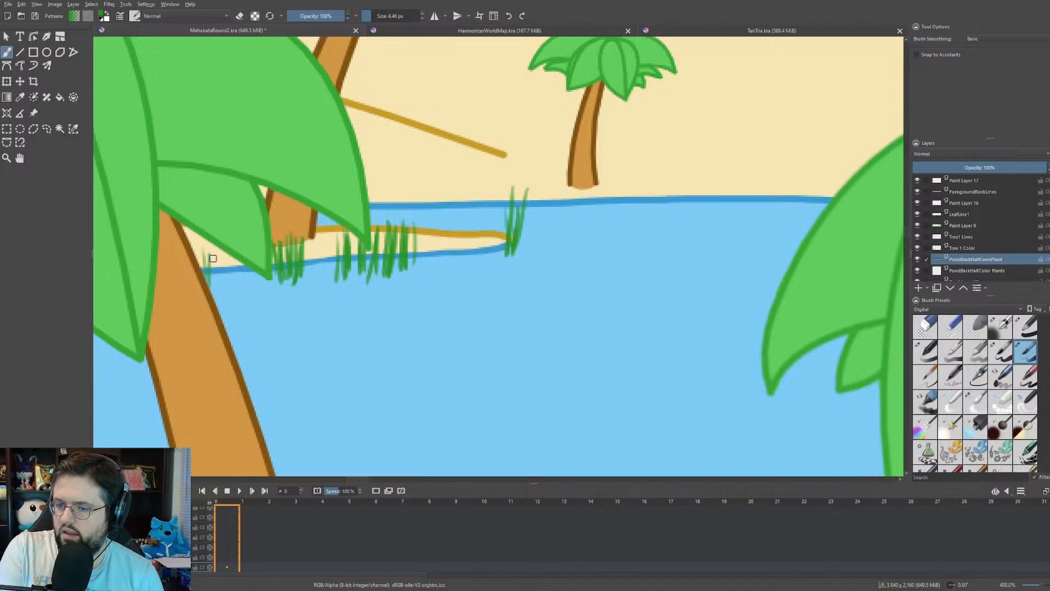
left_click_drag(213, 248, 211, 280)
left_click_drag(223, 245, 219, 278)
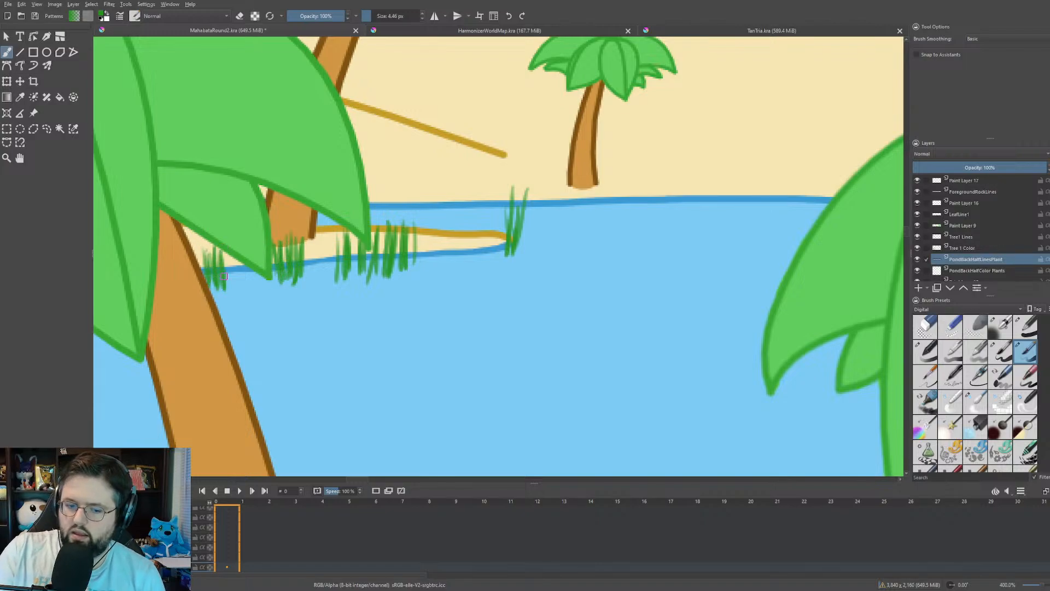
- Examine the far shore behind the foreground palms for bare stretches that need reeds
scroll(223, 276, "down", 6)
scroll(236, 238, "up", 5)
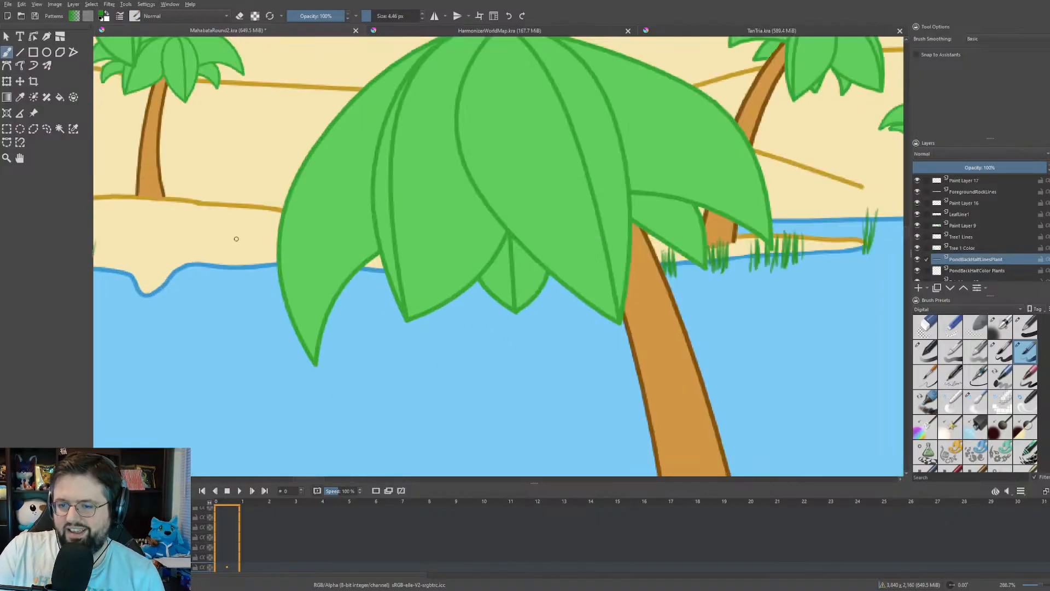
scroll(236, 239, "down", 5)
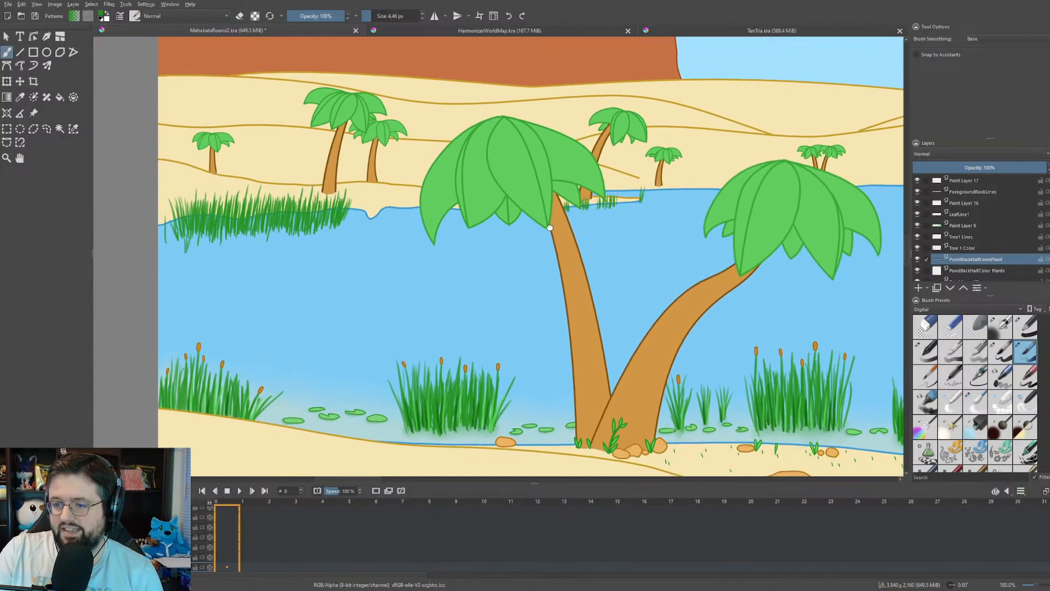
mouse_move(549, 227)
left_mouse_down()
mouse_move(586, 274)
mouse_move(308, 284)
mouse_move(548, 305)
left_mouse_up()
scroll(248, 244, "up", 3)
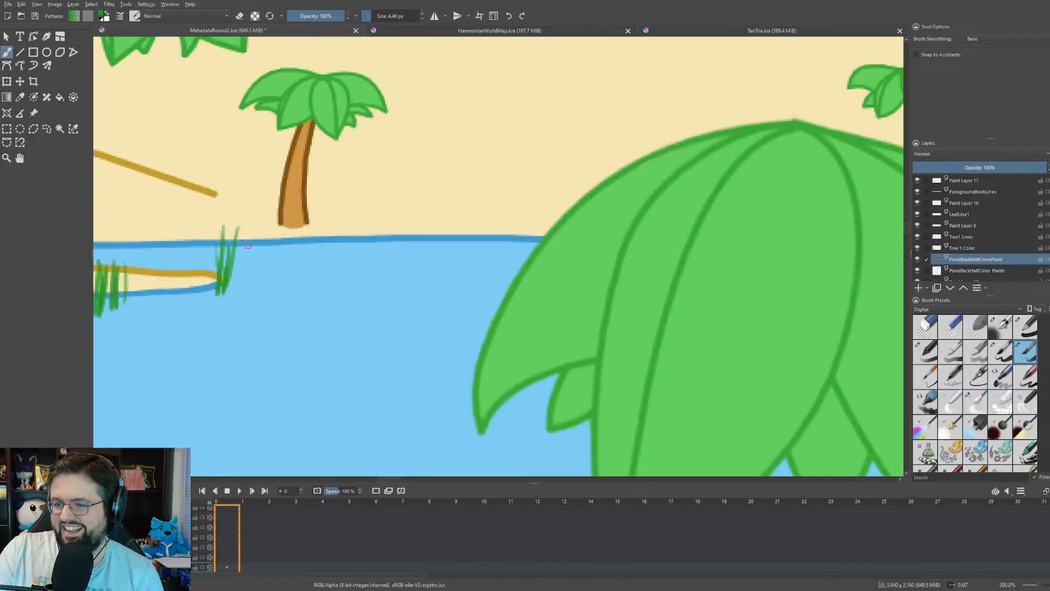
left_click_drag(247, 245, 328, 235)
scroll(327, 235, "down", 5)
left_click_drag(410, 242, 315, 246)
scroll(623, 235, "up", 5)
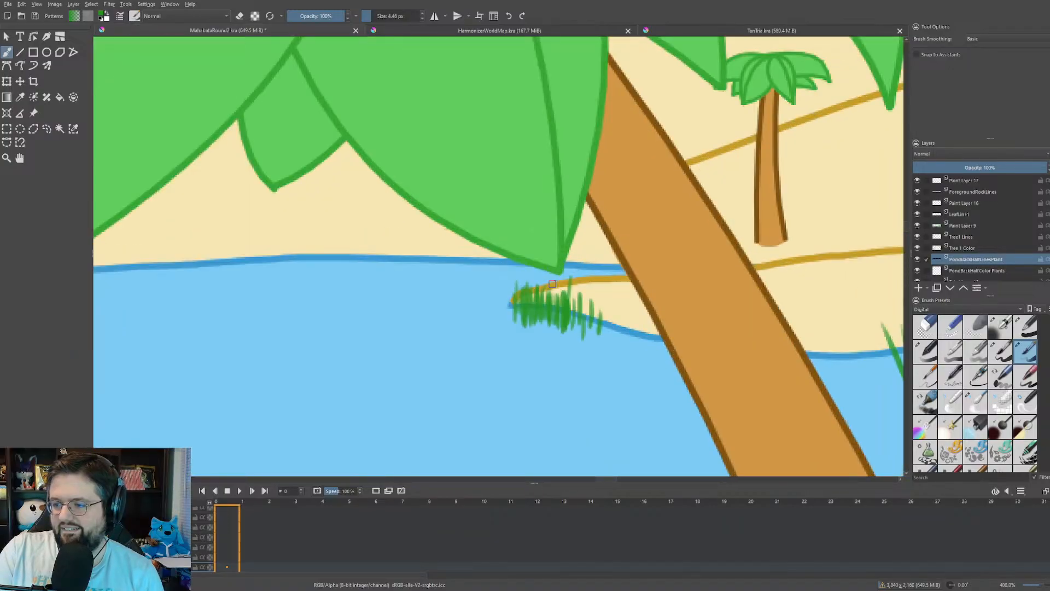
scroll(552, 283, "up", 3)
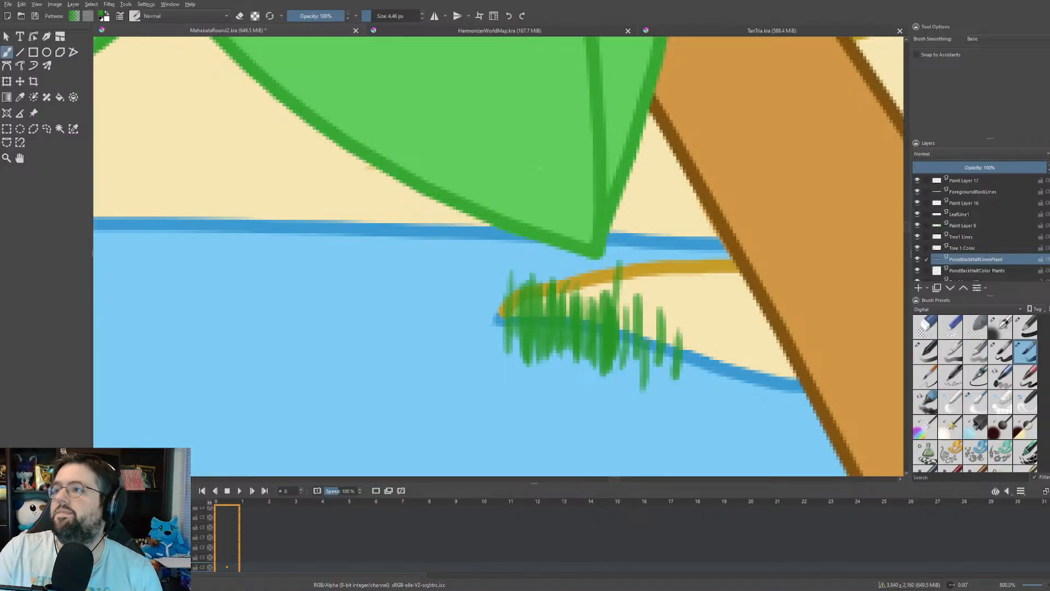
left_click_drag(497, 413, 478, 405)
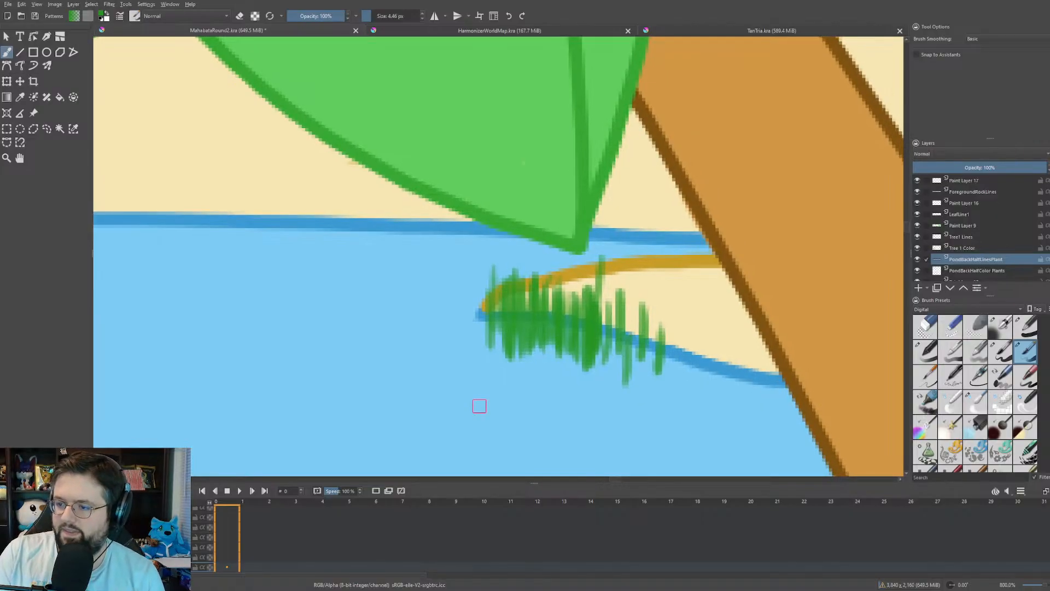
- Paint a small reed tuft on the far shoreline between the large palm's leaf tip and its trunk
mouse_move(639, 256)
left_mouse_down()
mouse_move(643, 192)
mouse_move(608, 251)
left_mouse_up()
mouse_move(619, 204)
left_mouse_down()
mouse_move(617, 245)
mouse_move(626, 247)
left_mouse_up()
left_click_drag(635, 196, 636, 254)
left_click_drag(645, 195, 645, 255)
- Paint a long, dense patch of short reeds across the far shoreline to the left of that leaf tip
left_click_drag(342, 176, 333, 248)
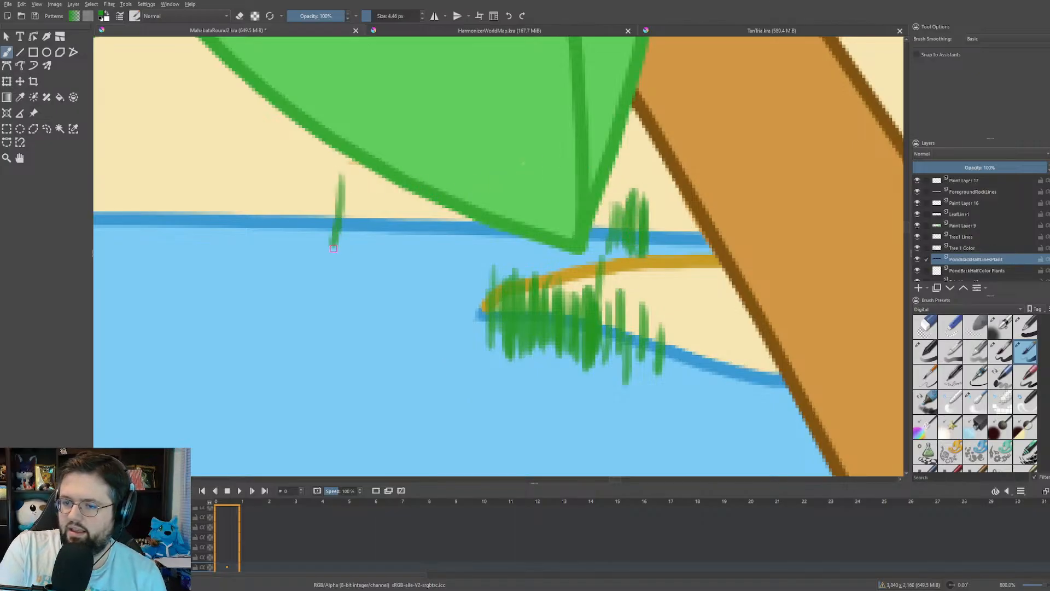
mouse_move(309, 182)
left_mouse_down()
mouse_move(304, 236)
mouse_move(282, 233)
left_mouse_up()
mouse_move(267, 191)
left_mouse_down()
mouse_move(260, 233)
mouse_move(239, 234)
left_mouse_up()
left_click_drag(222, 195, 215, 228)
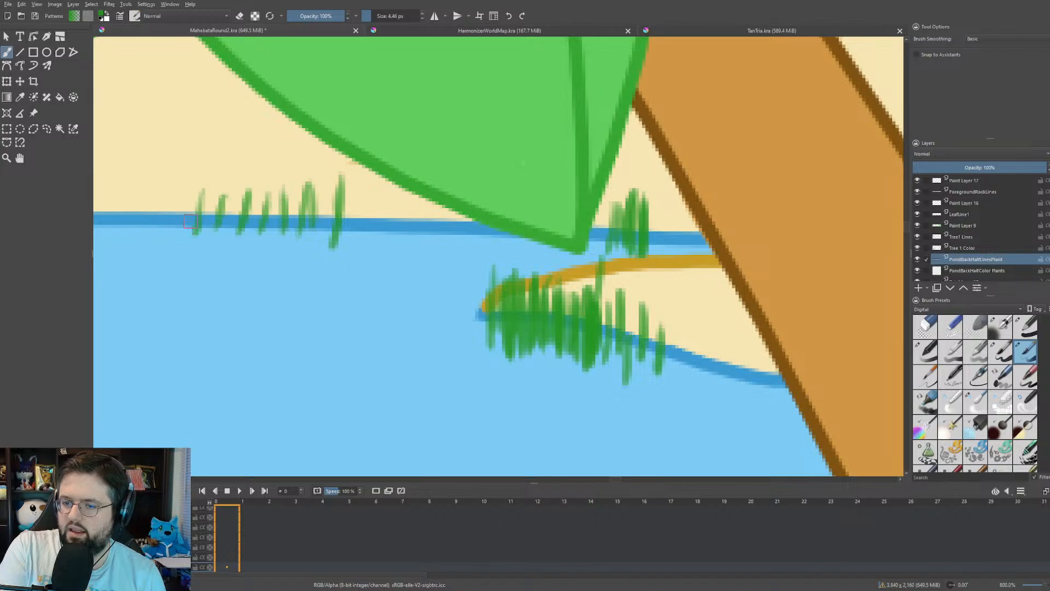
left_click_drag(179, 196, 174, 237)
left_click_drag(155, 188, 152, 243)
mouse_move(140, 199)
left_mouse_down()
mouse_move(141, 230)
mouse_move(110, 186)
mouse_move(142, 240)
mouse_move(164, 189)
mouse_move(187, 234)
mouse_move(249, 240)
mouse_move(294, 191)
mouse_move(339, 187)
mouse_move(363, 216)
mouse_move(349, 196)
mouse_move(268, 235)
mouse_move(221, 235)
mouse_move(164, 208)
mouse_move(117, 235)
left_mouse_up()
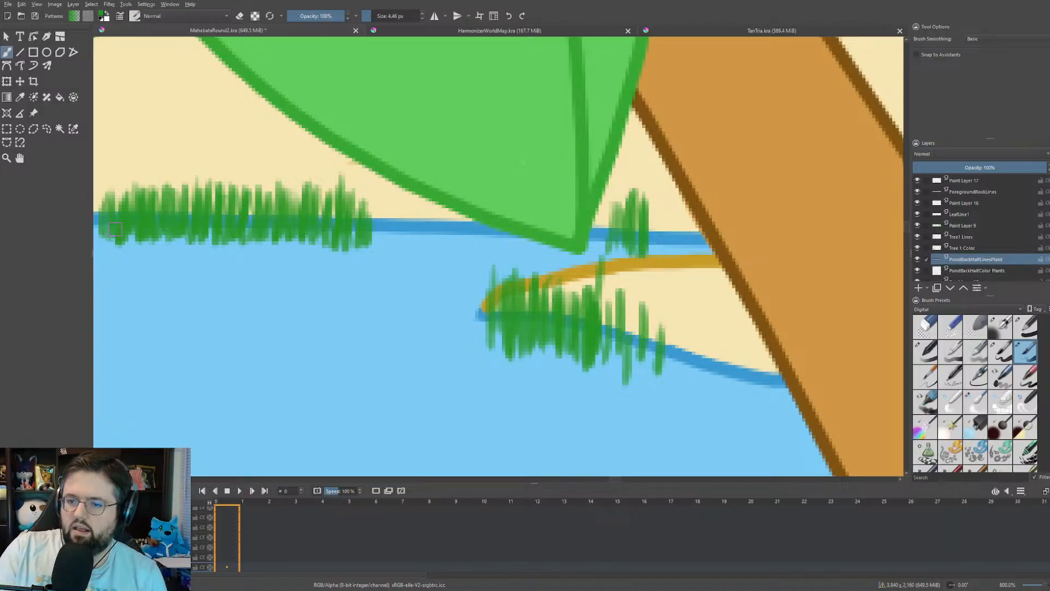
- Paint a row of spaced reed blades on the far shoreline beside the large palm's leaf tip that touches the water
scroll(282, 193, "down", 7)
left_click_drag(221, 259, 500, 237)
scroll(331, 248, "down", 1)
scroll(480, 195, "up", 6)
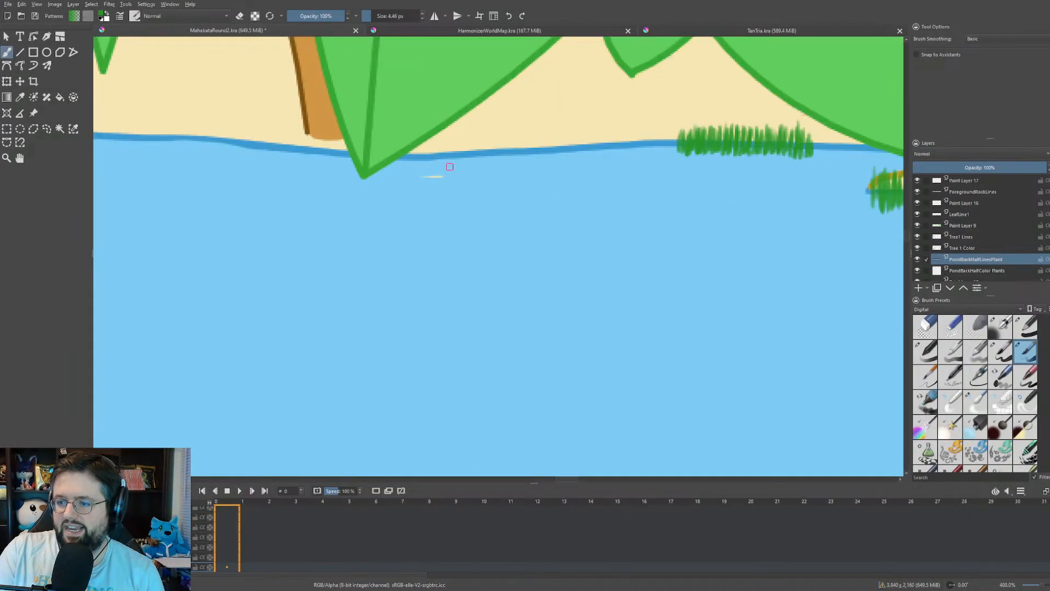
scroll(449, 166, "up", 4)
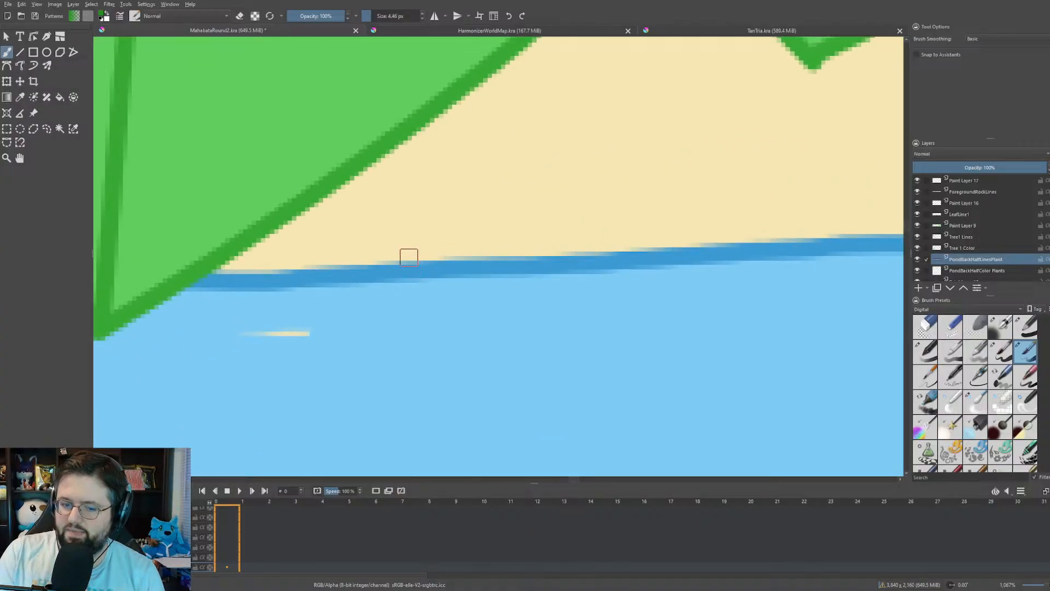
left_click_drag(648, 257, 647, 224)
left_click_drag(618, 276, 632, 218)
mouse_move(585, 284)
left_mouse_down()
mouse_move(596, 227)
mouse_move(566, 240)
left_mouse_up()
left_click_drag(534, 279, 538, 241)
mouse_move(509, 281)
left_mouse_down()
mouse_move(514, 232)
mouse_move(492, 235)
left_mouse_up()
mouse_move(470, 276)
left_mouse_down()
mouse_move(473, 227)
mouse_move(462, 230)
left_mouse_up()
left_click_drag(443, 281, 443, 233)
mouse_move(422, 279)
left_mouse_down()
mouse_move(424, 230)
mouse_move(406, 236)
left_mouse_up()
mouse_move(393, 290)
left_mouse_down()
mouse_move(394, 236)
mouse_move(364, 230)
left_mouse_up()
mouse_move(336, 307)
left_mouse_down()
mouse_move(337, 238)
mouse_move(372, 221)
left_mouse_up()
- Densify the new reed row with overlapping, slightly right-leaning blades of varied height up to its right end
left_click_drag(378, 298, 383, 227)
mouse_move(402, 298)
left_mouse_down()
mouse_move(408, 228)
mouse_move(424, 222)
left_mouse_up()
mouse_move(437, 296)
left_mouse_down()
mouse_move(443, 216)
mouse_move(462, 218)
left_mouse_up()
mouse_move(479, 290)
left_mouse_down()
mouse_move(484, 205)
mouse_move(502, 199)
left_mouse_up()
mouse_move(514, 282)
left_mouse_down()
mouse_move(517, 195)
mouse_move(528, 196)
left_mouse_up()
mouse_move(538, 290)
left_mouse_down()
mouse_move(541, 235)
mouse_move(561, 230)
left_mouse_up()
mouse_move(575, 287)
left_mouse_down()
mouse_move(577, 227)
mouse_move(596, 227)
left_mouse_up()
mouse_move(599, 290)
left_mouse_down()
mouse_move(600, 188)
mouse_move(626, 219)
left_mouse_up()
left_click_drag(629, 282, 629, 219)
mouse_move(644, 284)
left_mouse_down()
mouse_move(646, 231)
mouse_move(667, 211)
left_mouse_up()
left_click_drag(648, 276, 653, 227)
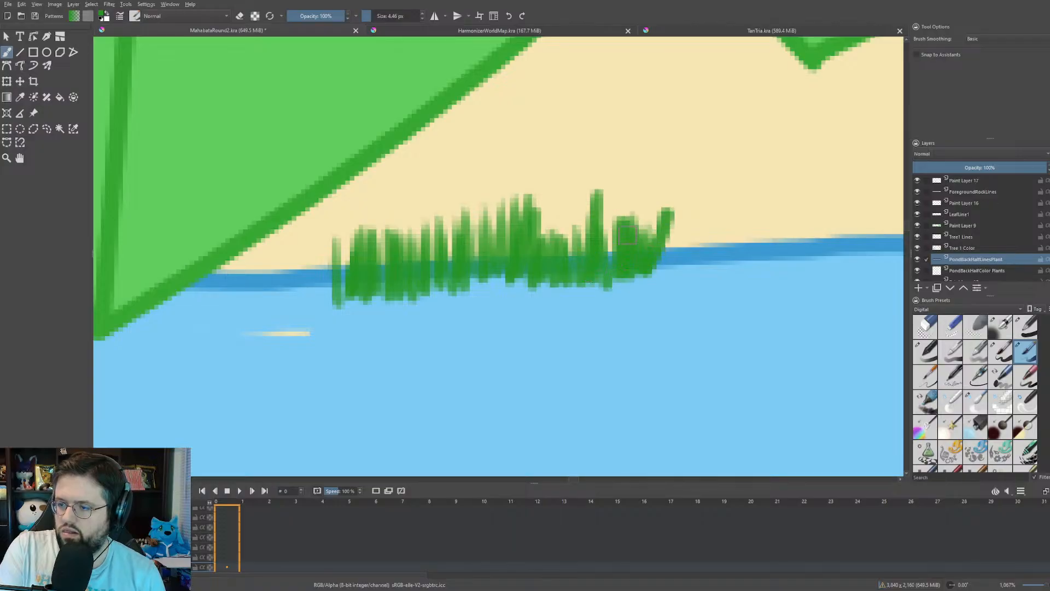
- Paint a patch of short reeds on the open far shoreline just left of the large palm's canopy
scroll(584, 191, "down", 10)
scroll(409, 231, "up", 6)
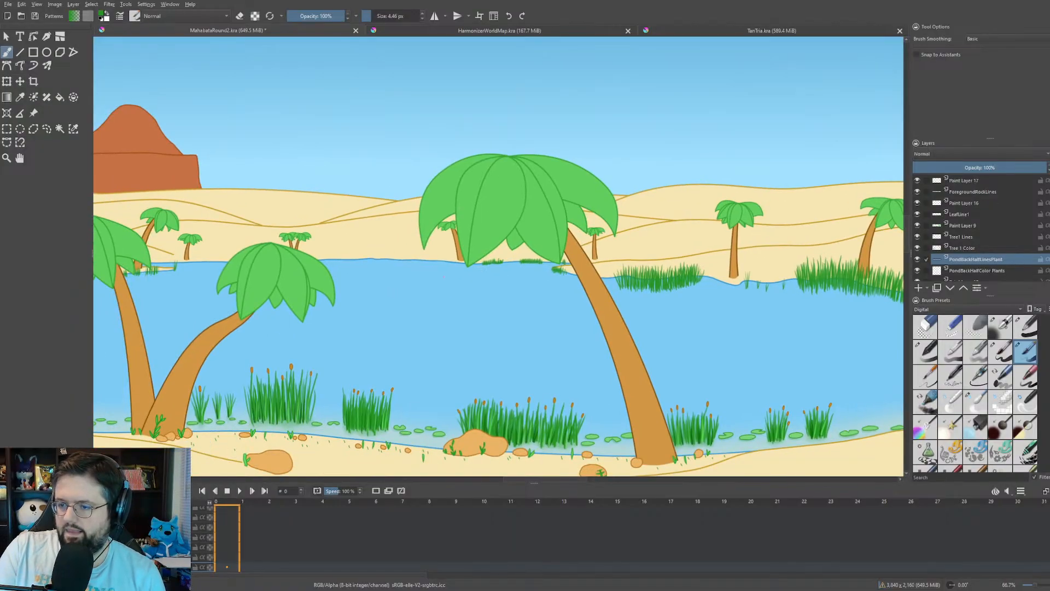
scroll(416, 235, "up", 3)
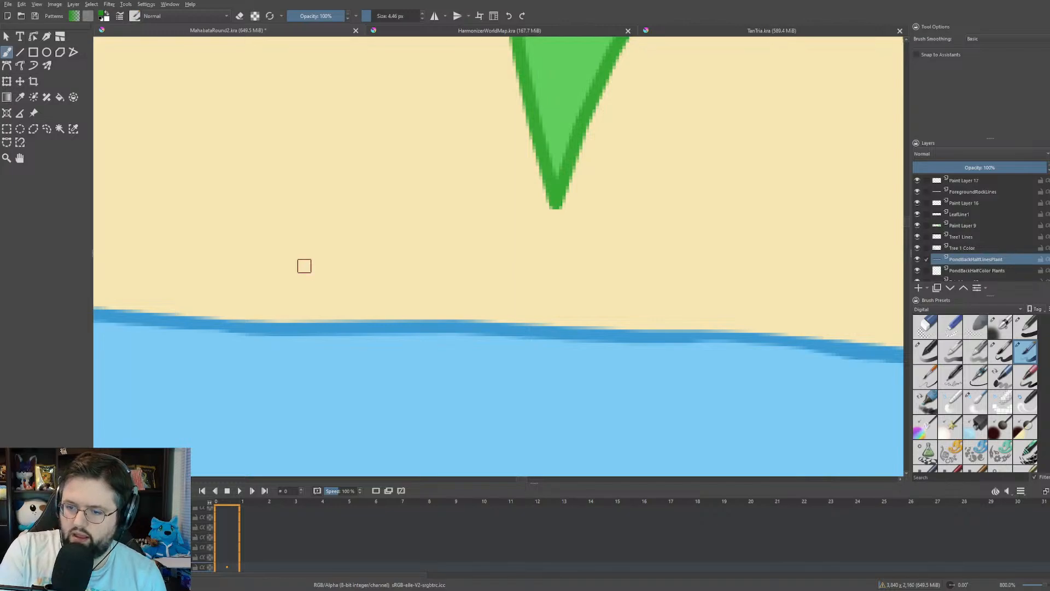
left_click_drag(207, 274, 207, 320)
left_click_drag(227, 282, 235, 347)
mouse_move(213, 287)
left_mouse_down()
mouse_move(216, 336)
mouse_move(205, 350)
left_mouse_up()
mouse_move(221, 285)
left_mouse_down()
mouse_move(222, 348)
mouse_move(241, 353)
left_mouse_up()
mouse_move(251, 282)
left_mouse_down()
mouse_move(249, 353)
mouse_move(272, 347)
mouse_move(304, 305)
mouse_move(367, 333)
mouse_move(432, 333)
mouse_move(425, 309)
mouse_move(377, 322)
mouse_move(352, 307)
mouse_move(281, 349)
left_mouse_up()
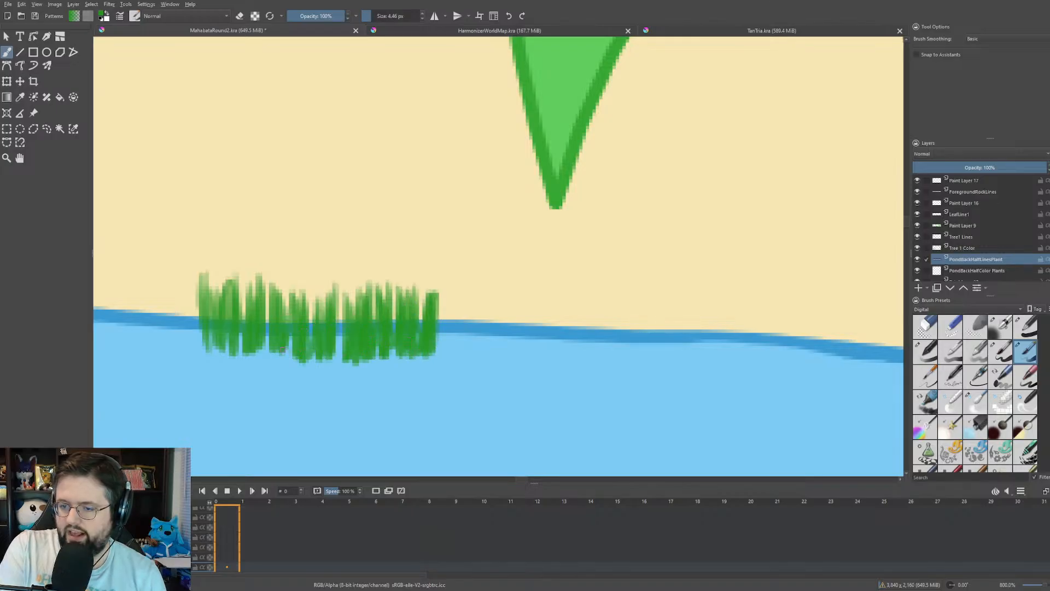
- Fill the thin center of this reed patch and add taller blades rising above it
mouse_move(268, 295)
left_mouse_down()
mouse_move(274, 328)
mouse_move(306, 329)
mouse_move(328, 290)
mouse_move(341, 295)
left_mouse_up()
left_click_drag(341, 233, 328, 307)
left_click_drag(241, 261, 244, 317)
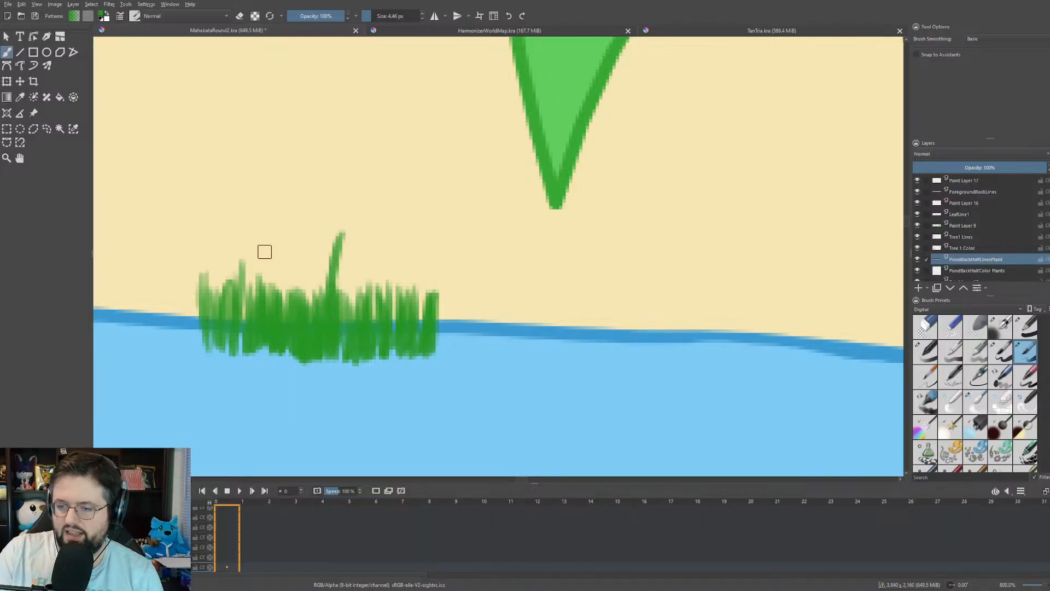
- Paint two small V-shaped reed tufts on the far shoreline between the new patch and the curved palm's canopy
scroll(311, 249, "down", 8)
left_click_drag(335, 378, 448, 268)
scroll(404, 193, "up", 8)
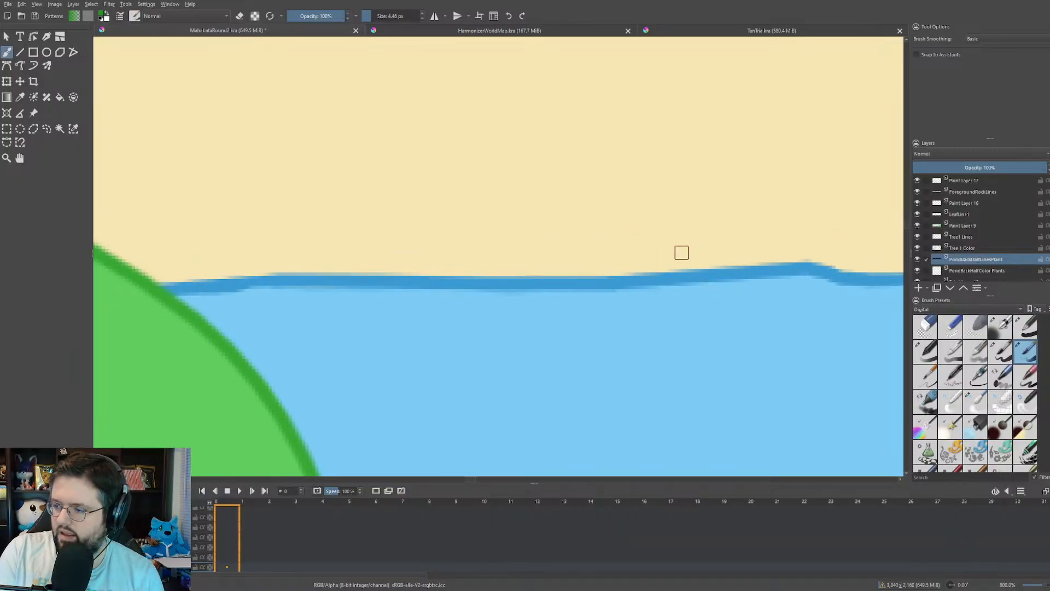
left_click_drag(679, 240, 687, 295)
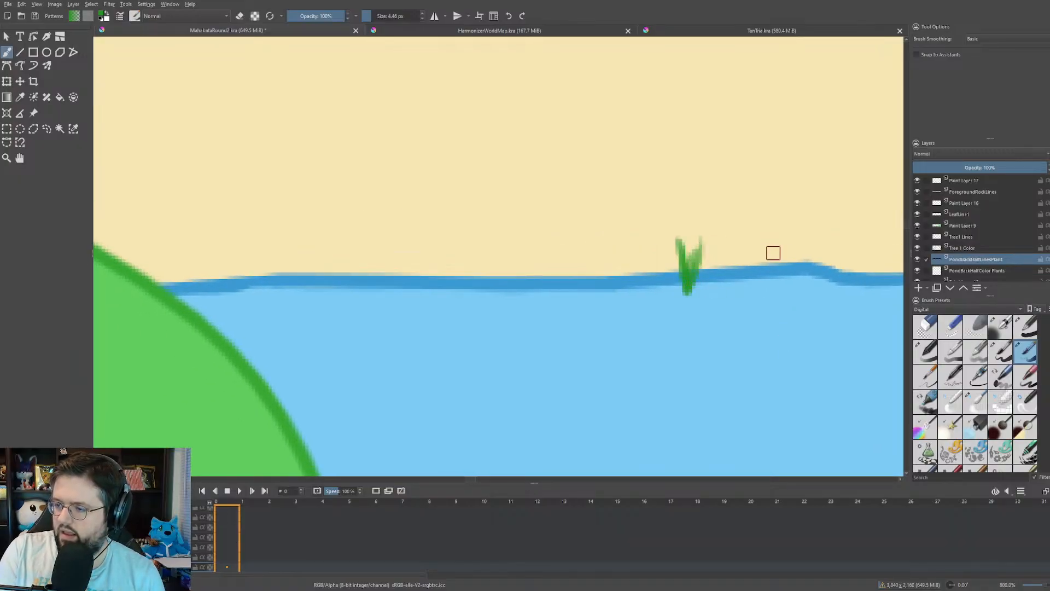
left_click_drag(787, 241, 791, 299)
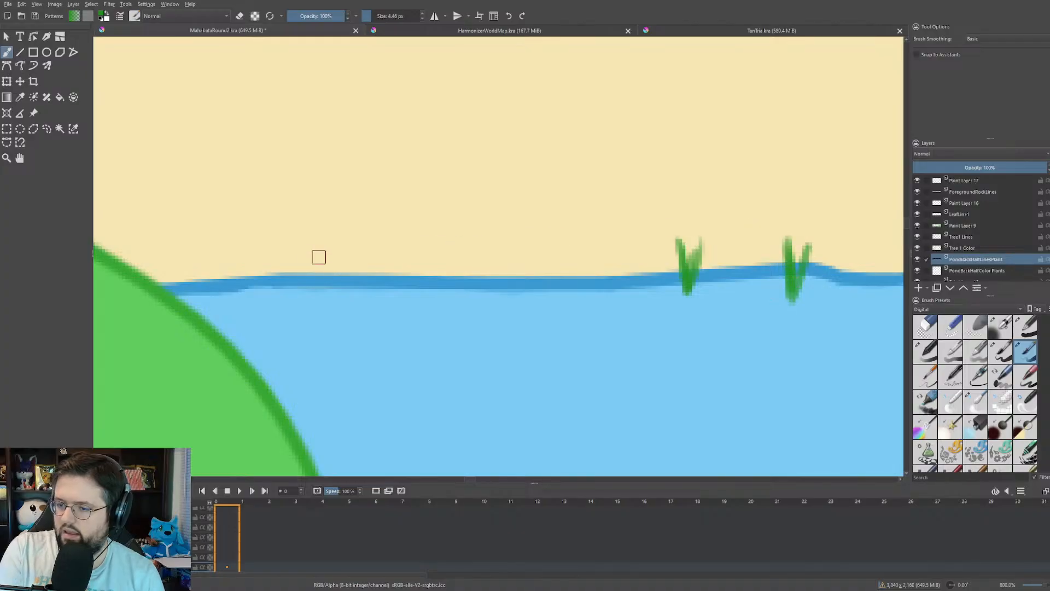
- Paint a wide patch of overlapping reed blades on the far shoreline just right of the curved palm's canopy
mouse_move(310, 243)
left_mouse_down()
mouse_move(310, 296)
mouse_move(325, 288)
mouse_move(341, 298)
left_mouse_up()
mouse_move(356, 230)
left_mouse_down()
mouse_move(354, 298)
mouse_move(368, 299)
left_mouse_up()
left_click_drag(383, 239, 380, 307)
mouse_move(396, 251)
left_mouse_down()
mouse_move(397, 305)
mouse_move(413, 307)
left_mouse_up()
mouse_move(423, 238)
left_mouse_down()
mouse_move(420, 312)
mouse_move(436, 307)
left_mouse_up()
left_click_drag(457, 237, 464, 307)
mouse_move(437, 227)
left_mouse_down()
mouse_move(433, 307)
mouse_move(407, 303)
left_mouse_up()
mouse_move(394, 237)
left_mouse_down()
mouse_move(386, 312)
mouse_move(371, 298)
left_mouse_up()
left_click_drag(358, 236, 354, 295)
mouse_move(342, 237)
left_mouse_down()
mouse_move(337, 303)
mouse_move(324, 302)
left_mouse_up()
left_click_drag(311, 237, 305, 299)
left_click_drag(291, 252, 287, 298)
mouse_move(271, 257)
left_mouse_down()
mouse_move(273, 295)
mouse_move(246, 305)
mouse_move(264, 302)
left_mouse_up()
mouse_move(270, 262)
left_mouse_down()
mouse_move(274, 305)
mouse_move(297, 299)
left_mouse_up()
left_click_drag(321, 256, 322, 301)
- Densify the wide patch with blades along its waterline and upper edge, tapering them toward the curved palm
left_click_drag(389, 282, 396, 317)
mouse_move(419, 279)
left_mouse_down()
mouse_move(423, 323)
mouse_move(442, 314)
left_mouse_up()
mouse_move(462, 265)
left_mouse_down()
mouse_move(474, 305)
mouse_move(486, 309)
left_mouse_up()
mouse_move(503, 260)
left_mouse_down()
mouse_move(504, 306)
mouse_move(485, 294)
left_mouse_up()
mouse_move(479, 245)
left_mouse_down()
mouse_move(484, 298)
mouse_move(473, 304)
left_mouse_up()
left_click_drag(443, 237, 441, 275)
left_click_drag(404, 235, 405, 275)
left_click_drag(375, 241, 359, 312)
left_click_drag(336, 239, 328, 301)
left_click_drag(288, 241, 288, 279)
left_click_drag(278, 244, 278, 280)
left_click_drag(268, 244, 268, 272)
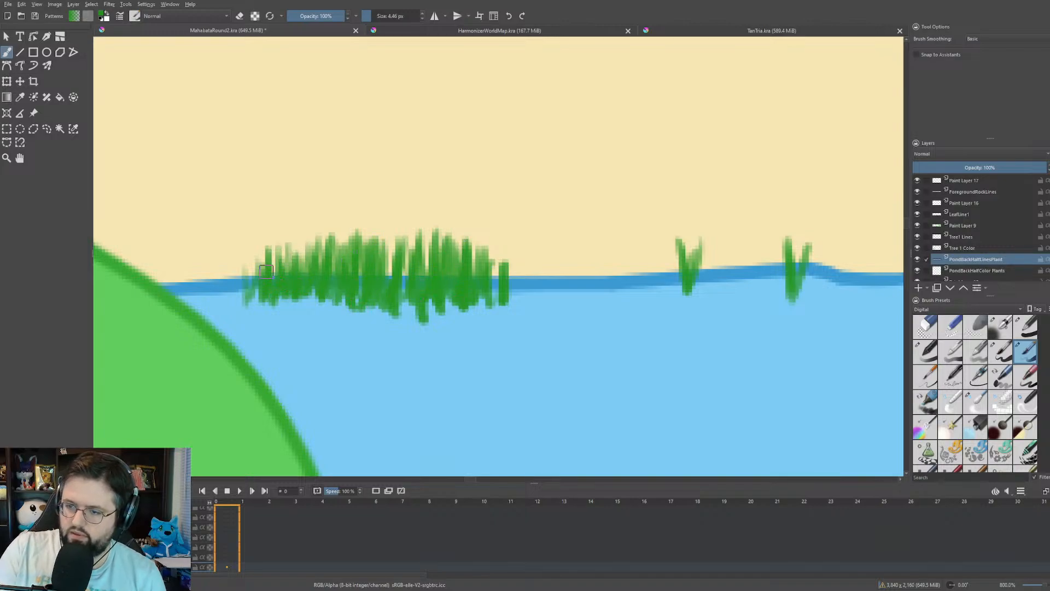
- Paint spaced reed blades on the far shoreline against the left edge of the curved palm's canopy
scroll(265, 271, "down", 8)
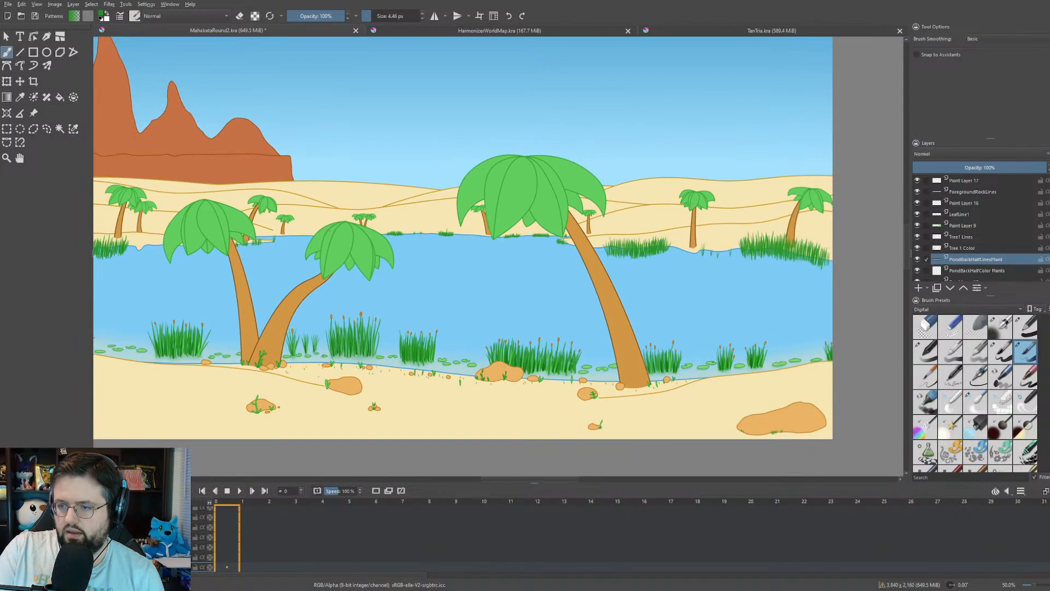
scroll(493, 230, "up", 7)
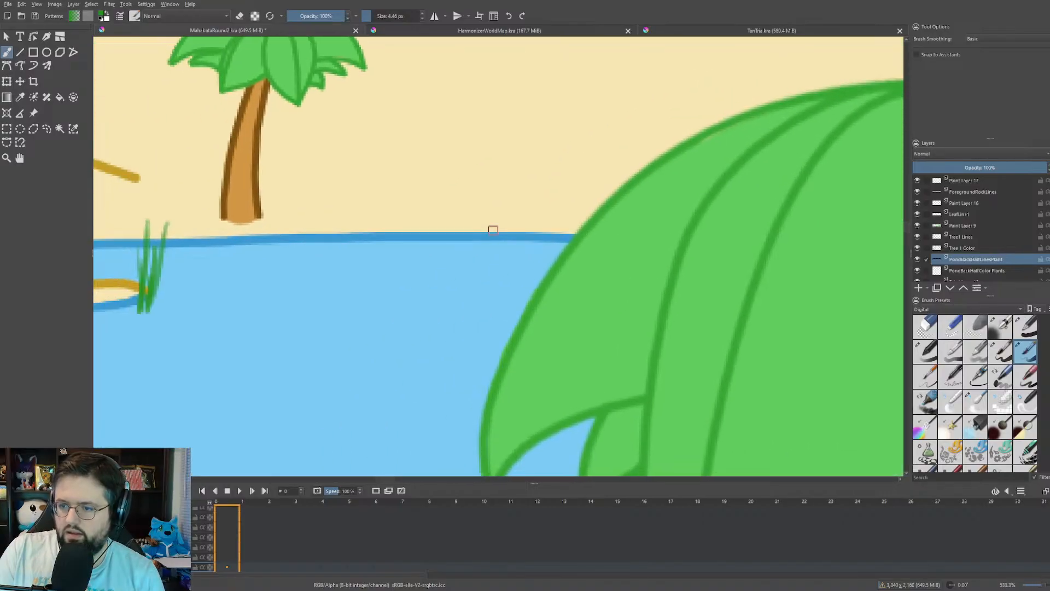
left_click_drag(572, 211, 571, 240)
left_click_drag(550, 201, 546, 254)
left_click_drag(534, 199, 522, 253)
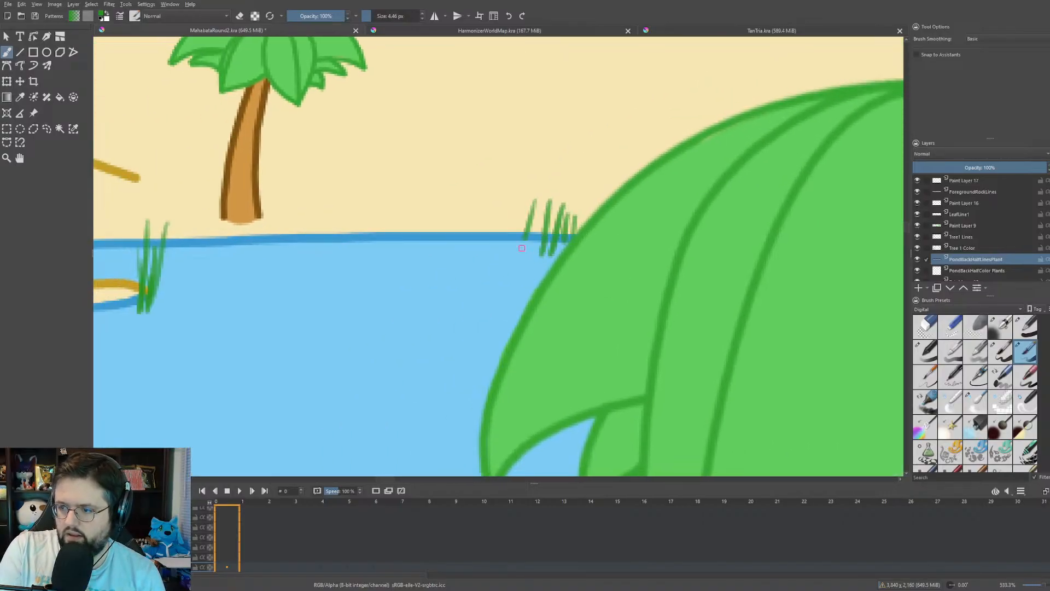
left_click_drag(504, 208, 486, 257)
left_click_drag(476, 214, 459, 255)
- Fill the gaps in the reed patch left of the curved palm's canopy with short overlapping blades
mouse_move(446, 208)
left_mouse_down()
mouse_move(436, 254)
mouse_move(456, 257)
left_mouse_up()
left_click_drag(465, 212, 464, 256)
left_click_drag(471, 212, 474, 257)
left_click_drag(487, 217, 487, 257)
mouse_move(494, 217)
left_mouse_down()
mouse_move(492, 256)
mouse_move(505, 251)
left_mouse_up()
left_click_drag(513, 221, 518, 250)
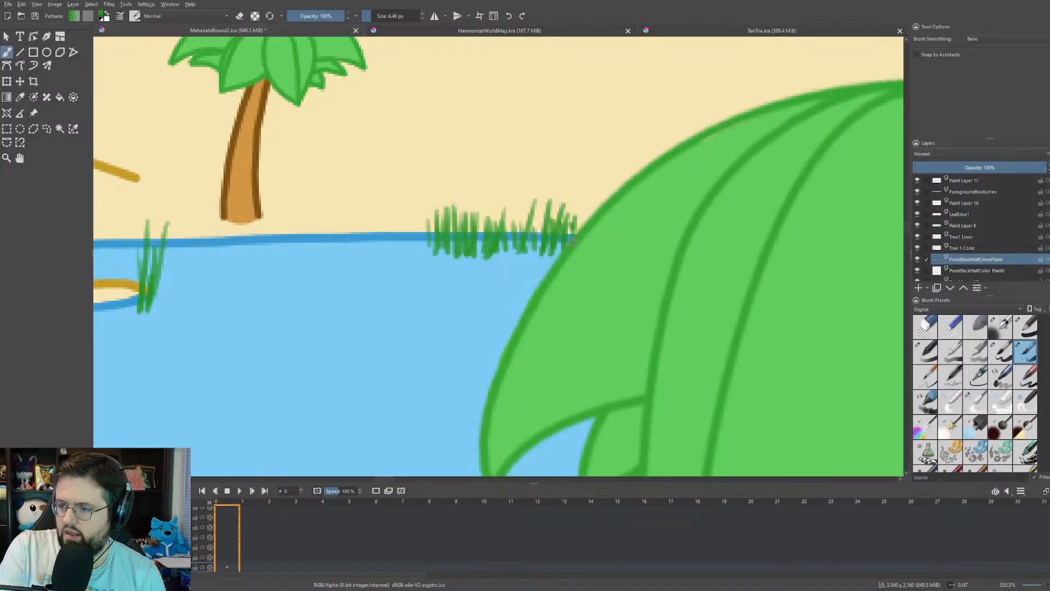
left_click_drag(542, 213, 533, 253)
left_click_drag(534, 214, 523, 255)
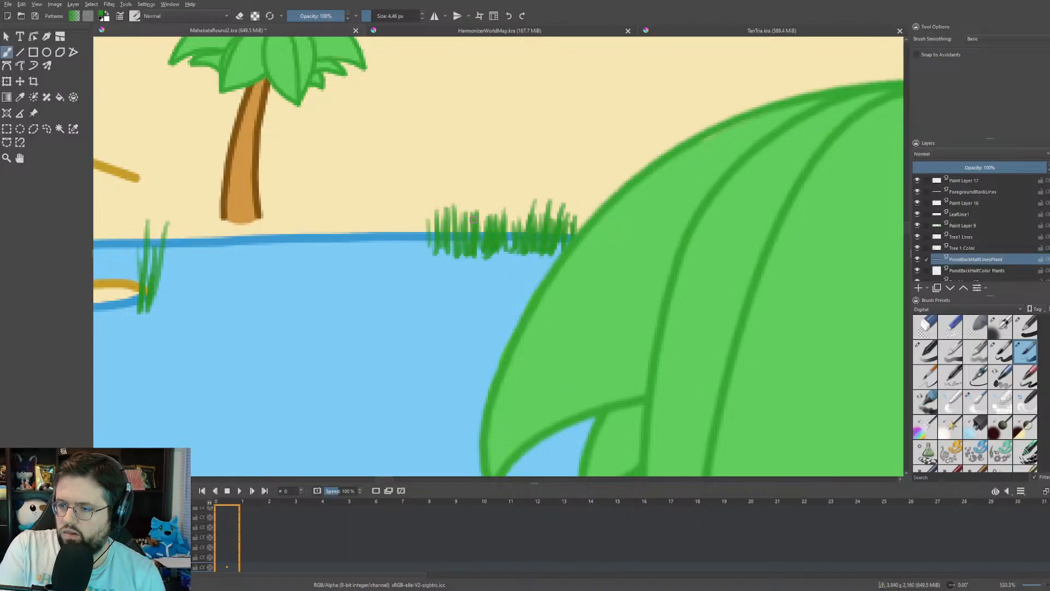
left_click_drag(451, 214, 440, 257)
left_click_drag(444, 216, 434, 254)
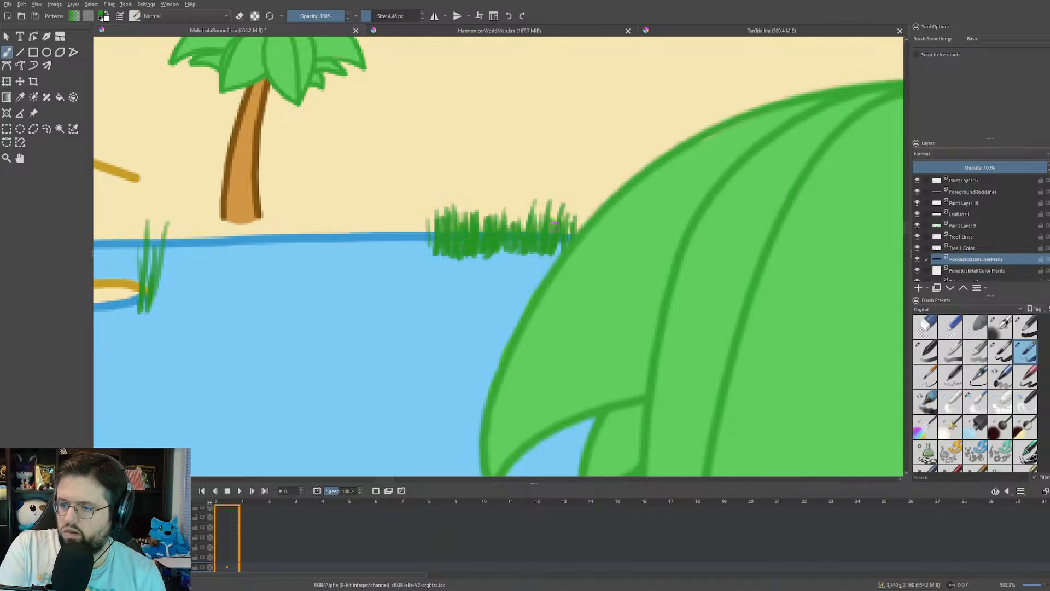
- Paint a dense clump of short reed blades on the far shoreline at the foot of the small distant palm
scroll(554, 227, "down", 5)
scroll(480, 241, "up", 6)
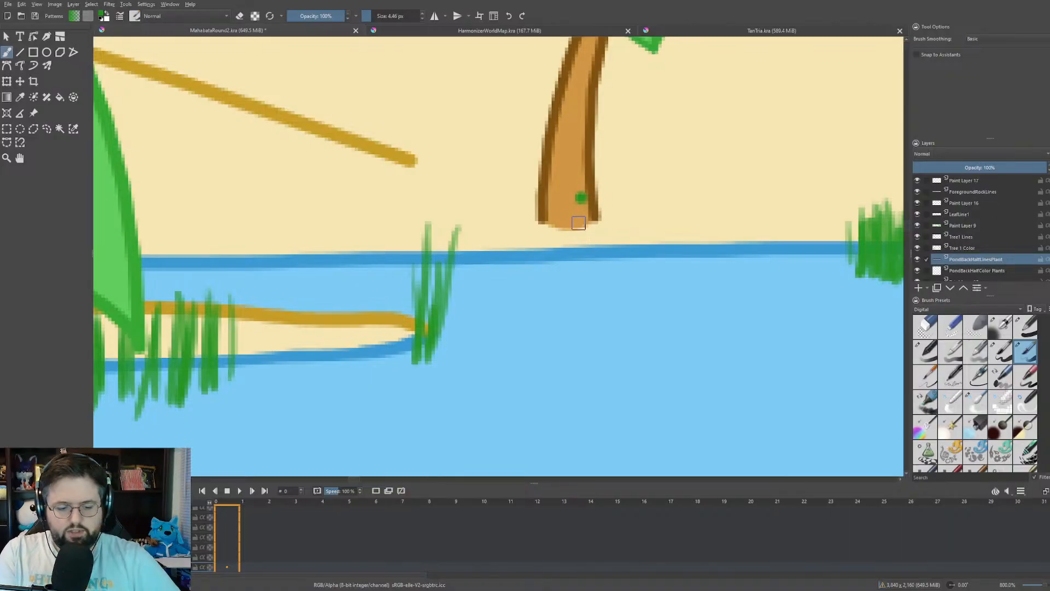
mouse_move(584, 240)
left_mouse_down()
mouse_move(601, 219)
mouse_move(629, 257)
mouse_move(621, 268)
left_mouse_up()
left_click_drag(572, 255, 567, 225)
mouse_move(590, 277)
left_mouse_down()
mouse_move(595, 230)
mouse_move(623, 219)
left_mouse_up()
- Paint four small grass tufts along the far shoreline between the foreground palm's leaf and the end of the sand spit
left_click_drag(328, 279, 320, 216)
mouse_move(339, 282)
left_mouse_down()
mouse_move(347, 223)
mouse_move(315, 234)
mouse_move(337, 224)
left_mouse_up()
left_click_drag(384, 280, 383, 221)
mouse_move(386, 273)
left_mouse_down()
mouse_move(397, 225)
mouse_move(376, 240)
left_mouse_up()
left_click_drag(154, 252, 146, 222)
left_click_drag(155, 271, 173, 228)
mouse_move(158, 268)
left_mouse_down()
mouse_move(167, 244)
mouse_move(157, 252)
mouse_move(159, 209)
left_mouse_up()
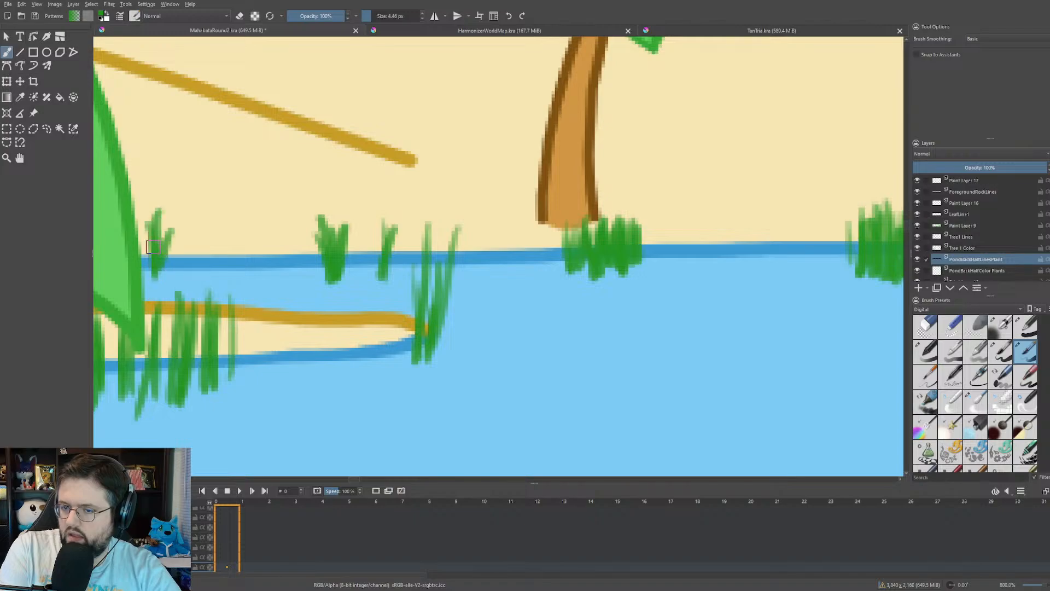
left_click_drag(198, 273, 192, 234)
mouse_move(202, 273)
left_mouse_down()
mouse_move(209, 238)
mouse_move(200, 286)
mouse_move(205, 211)
left_mouse_up()
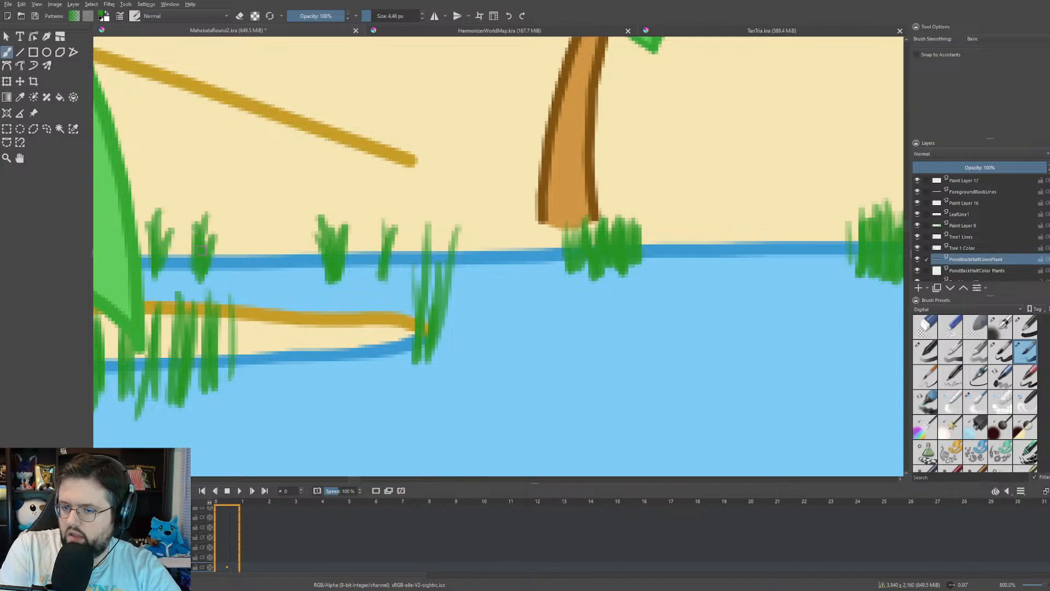
- Erase the entire tall reed bed on the far shore below the rightmost distant palm, using an enlarged eraser
scroll(207, 235, "down", 8)
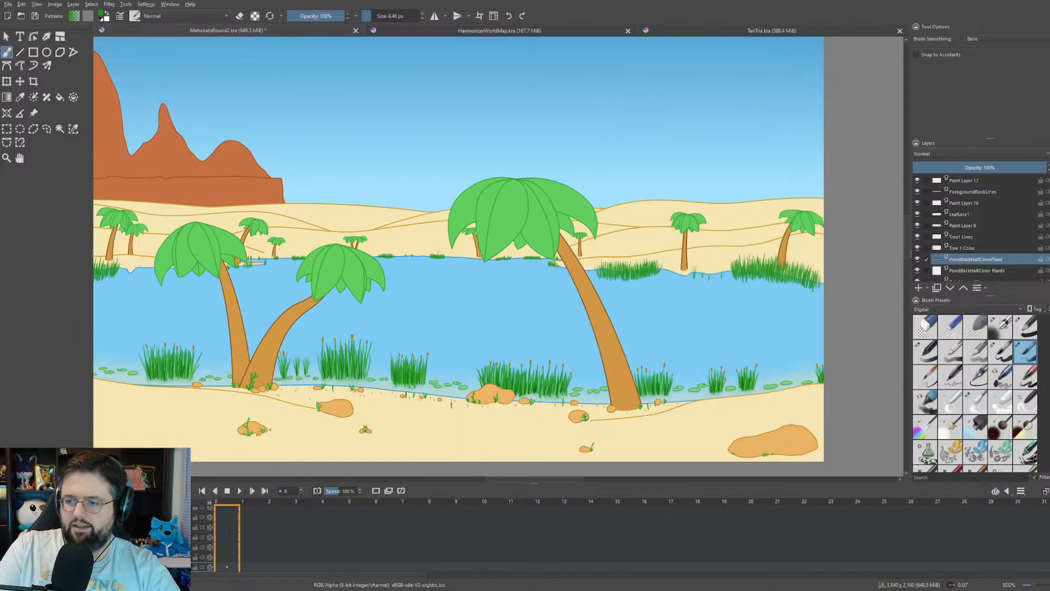
left_click_drag(539, 304, 587, 185)
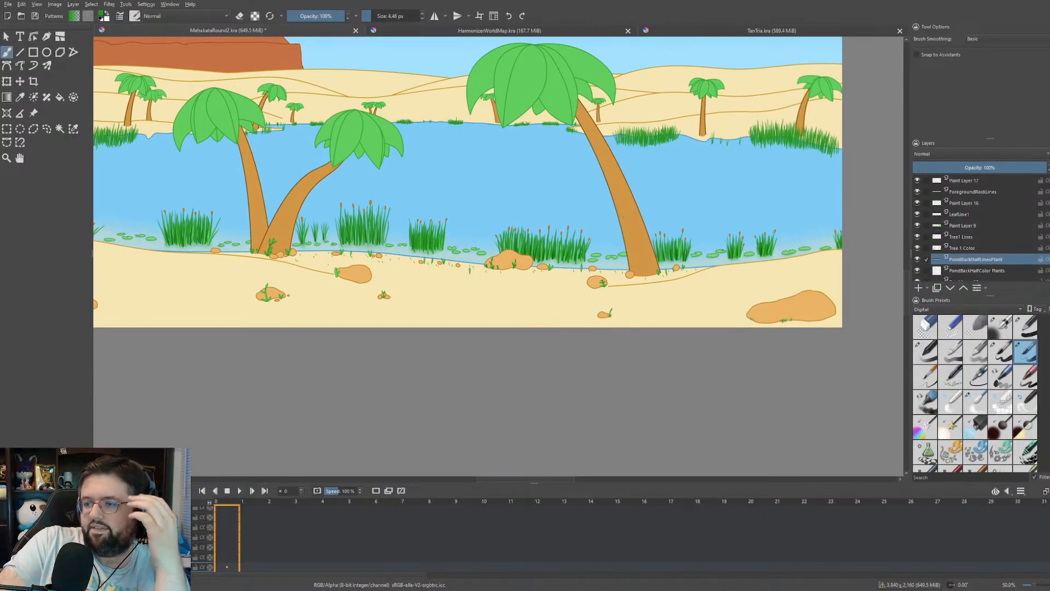
left_click_drag(634, 220, 752, 232)
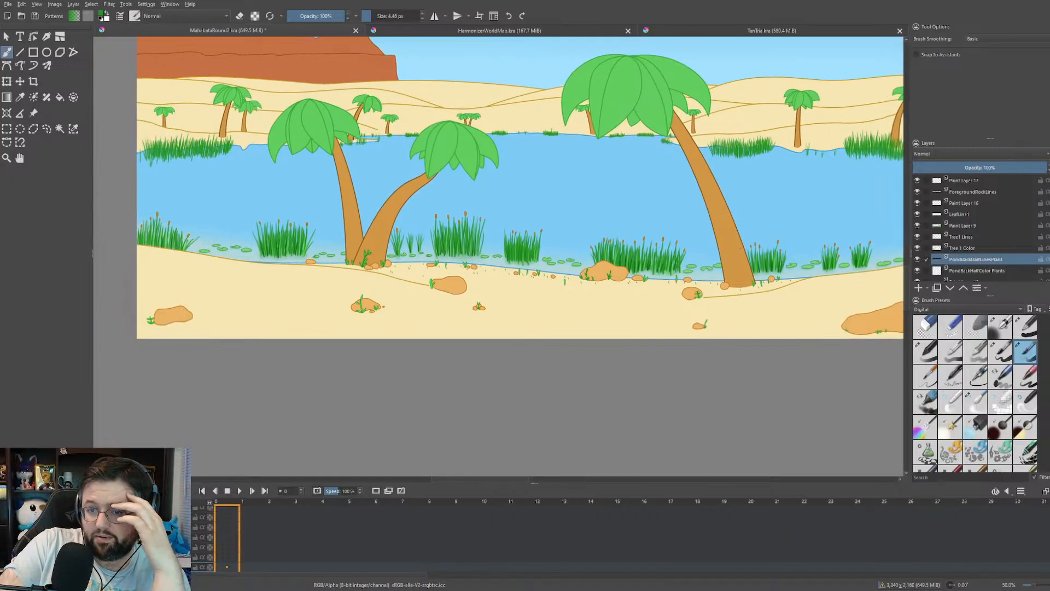
left_click_drag(740, 250, 510, 269)
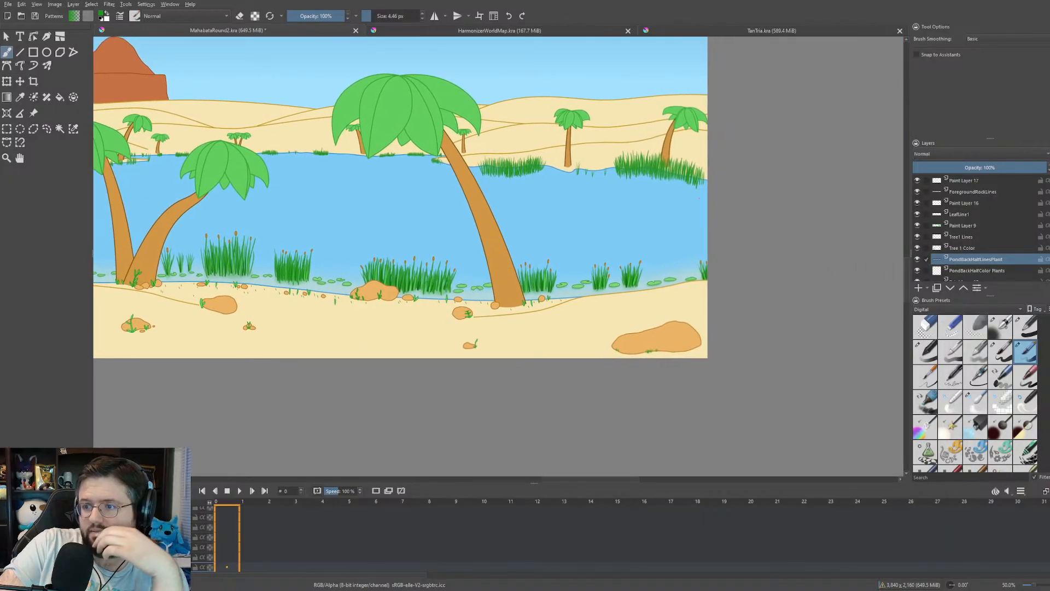
scroll(698, 199, "up", 8)
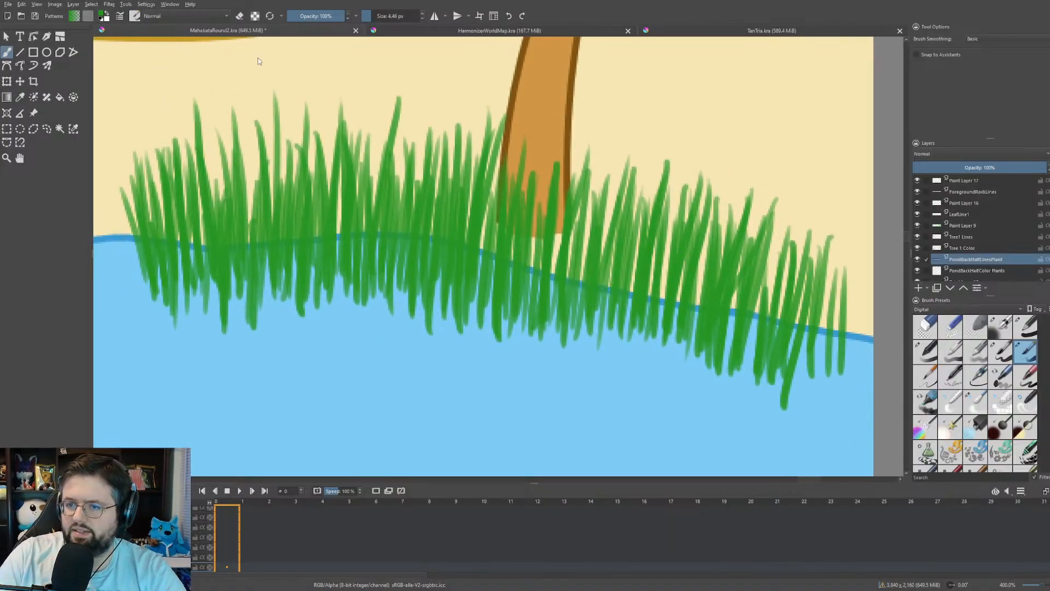
key("e")
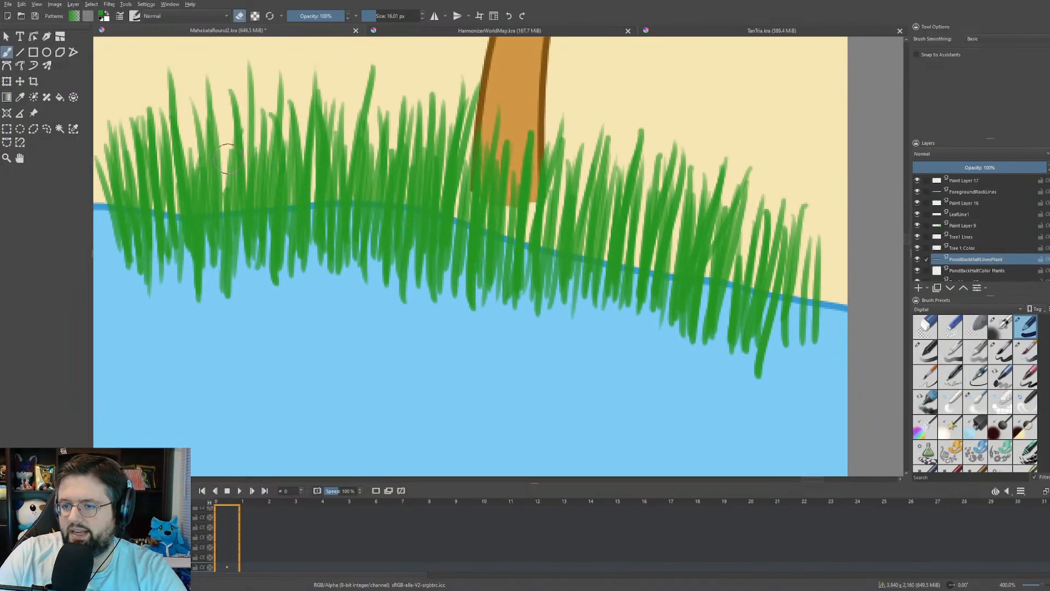
mouse_move(143, 150)
left_mouse_down()
mouse_move(346, 135)
mouse_move(625, 186)
left_mouse_up()
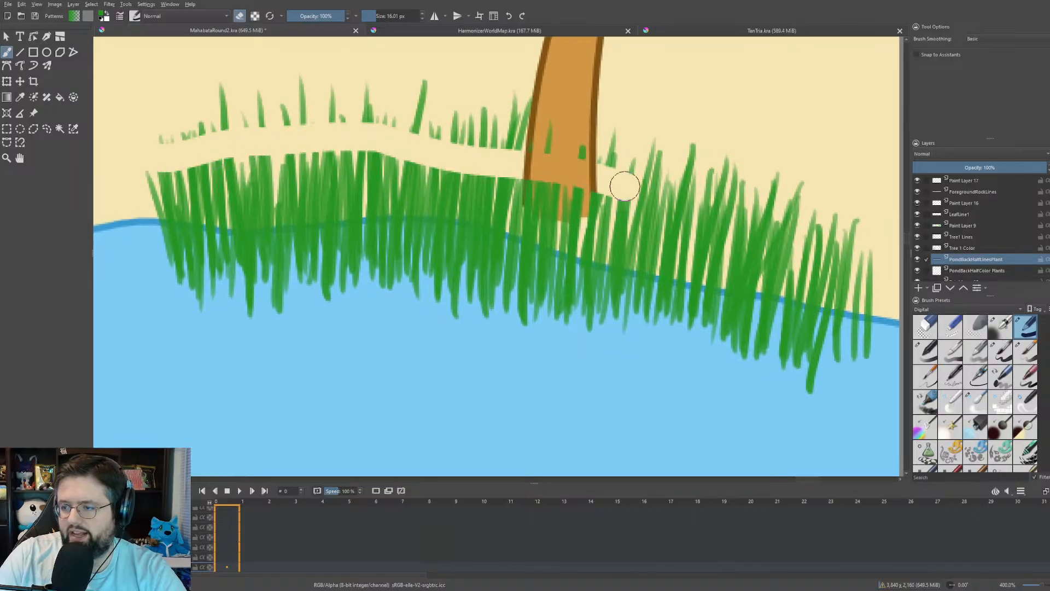
scroll(625, 186, "down", 6)
scroll(801, 251, "up", 5)
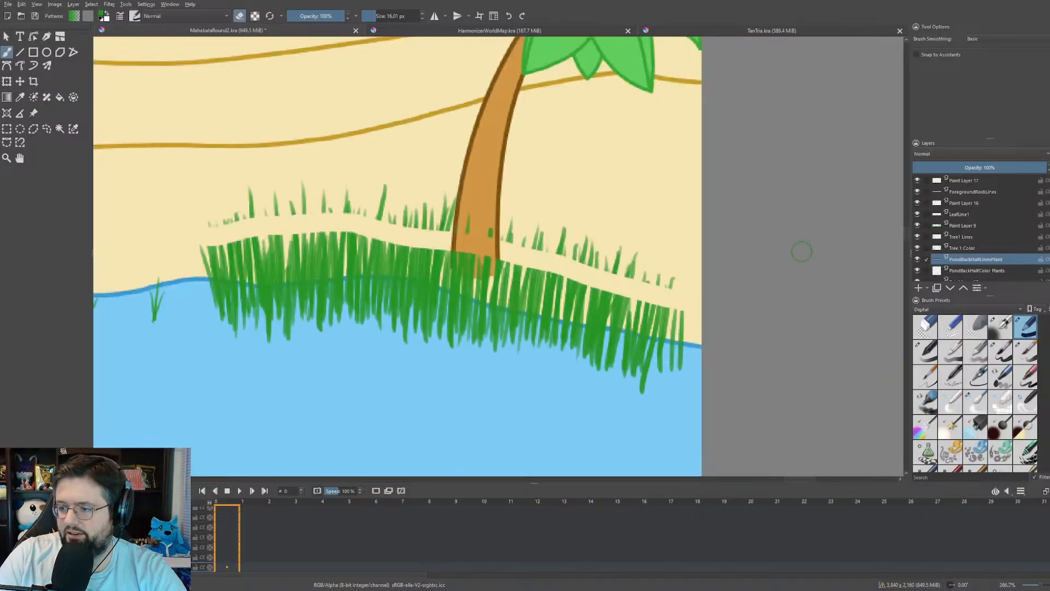
left_click_drag(387, 16, 399, 16)
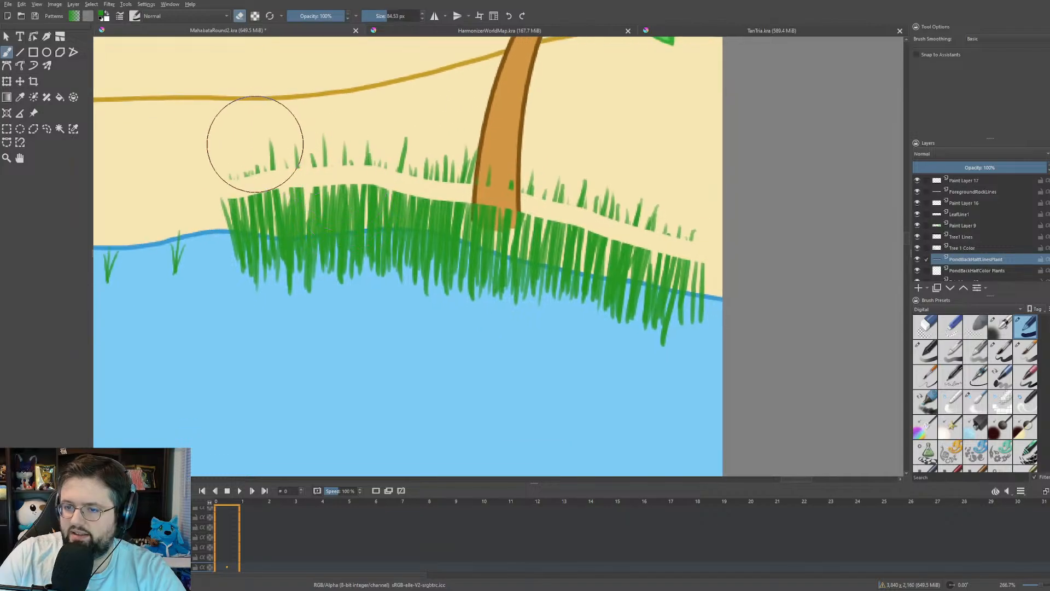
mouse_move(253, 145)
left_mouse_down()
mouse_move(253, 257)
mouse_move(361, 260)
mouse_move(433, 181)
mouse_move(540, 211)
mouse_move(663, 323)
left_mouse_up()
left_click_drag(516, 186, 442, 141)
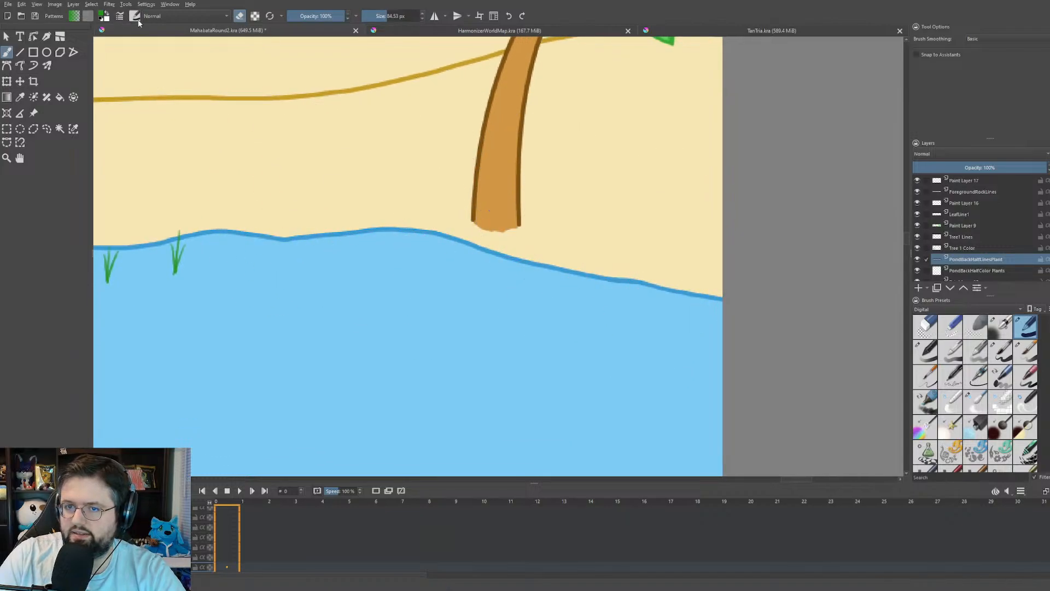
- Switch from erasing back to the reed painting brush and set its size to 5.46 px
key("e")
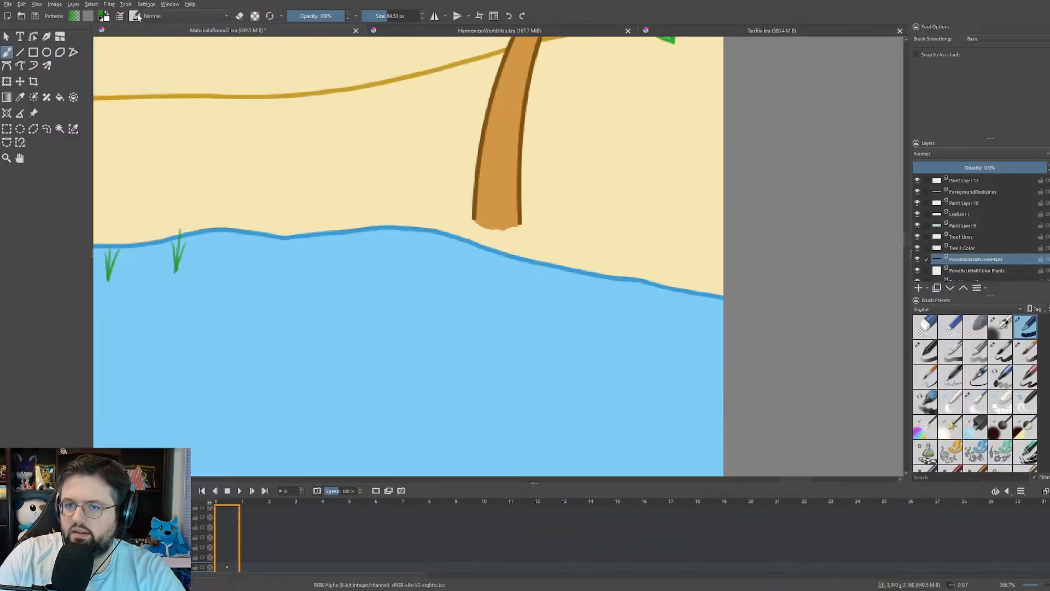
key("slash")
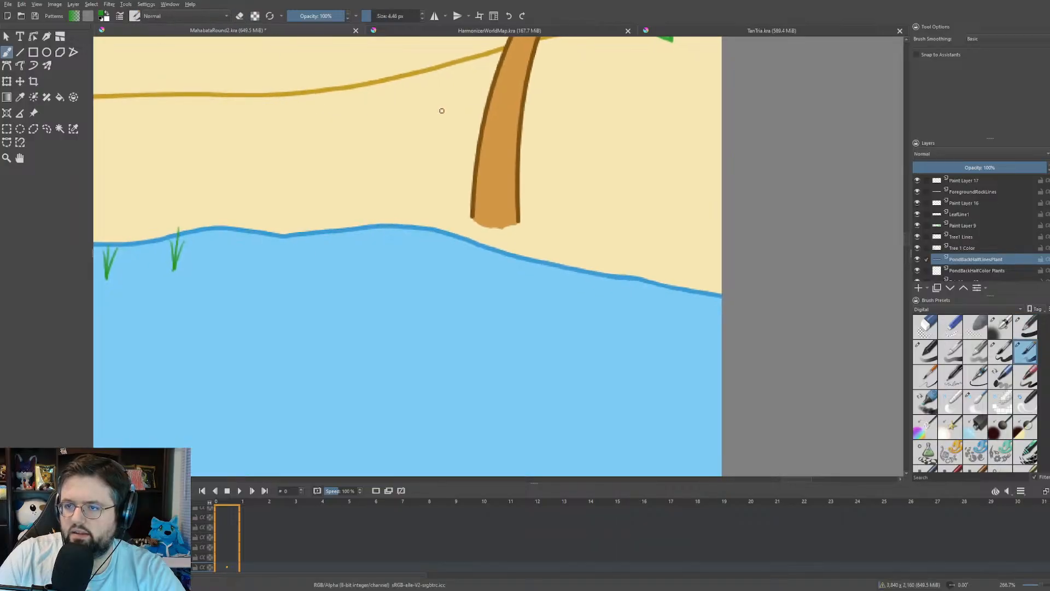
left_click_drag(379, 226, 387, 225)
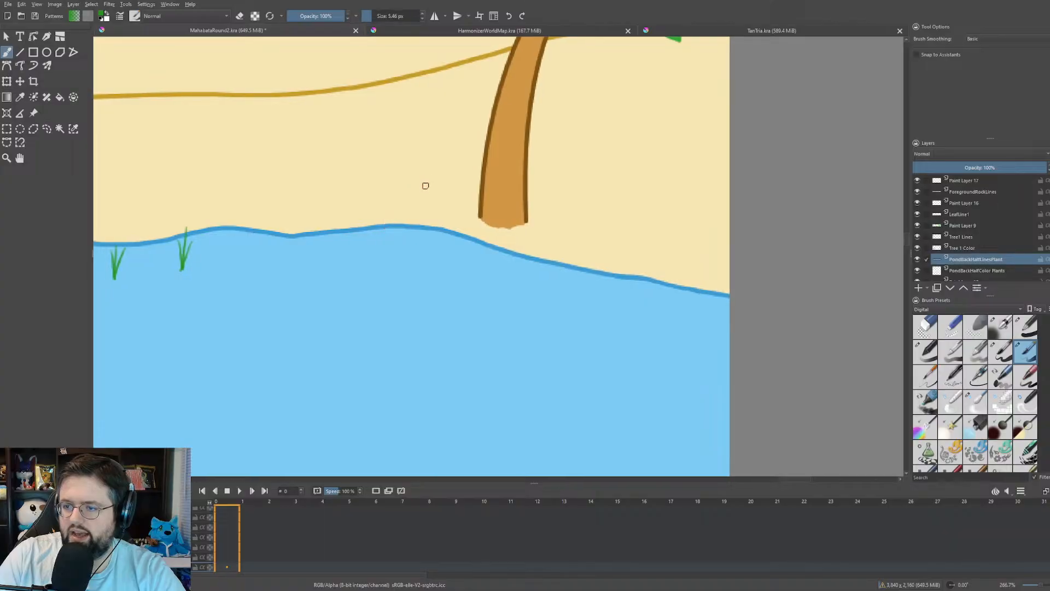
left_click_drag(428, 193, 434, 289)
scroll(455, 322, "down", 7)
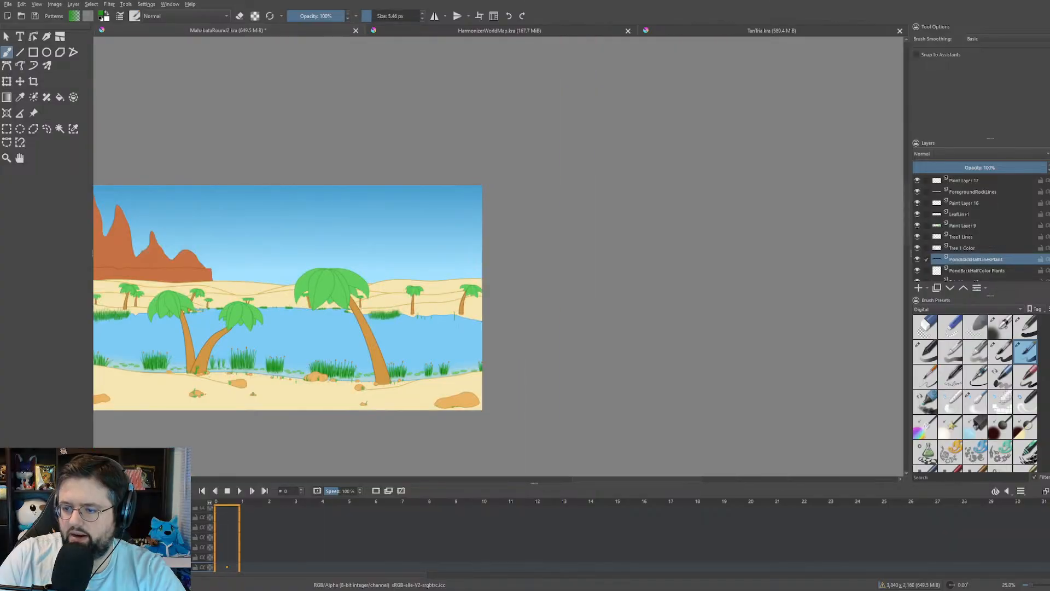
scroll(457, 325, "up", 2)
scroll(458, 325, "up", 5)
key("ctrl+z")
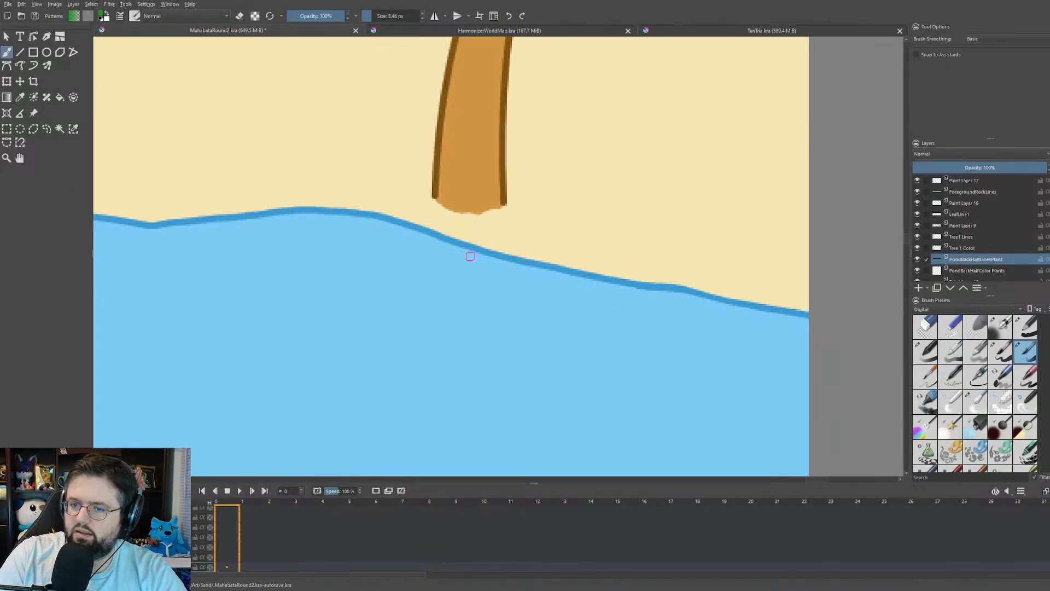
- Paint short, spaced reed blades along the far shoreline from left of the rightmost distant palm to below its trunk
left_click_drag(192, 176, 194, 249)
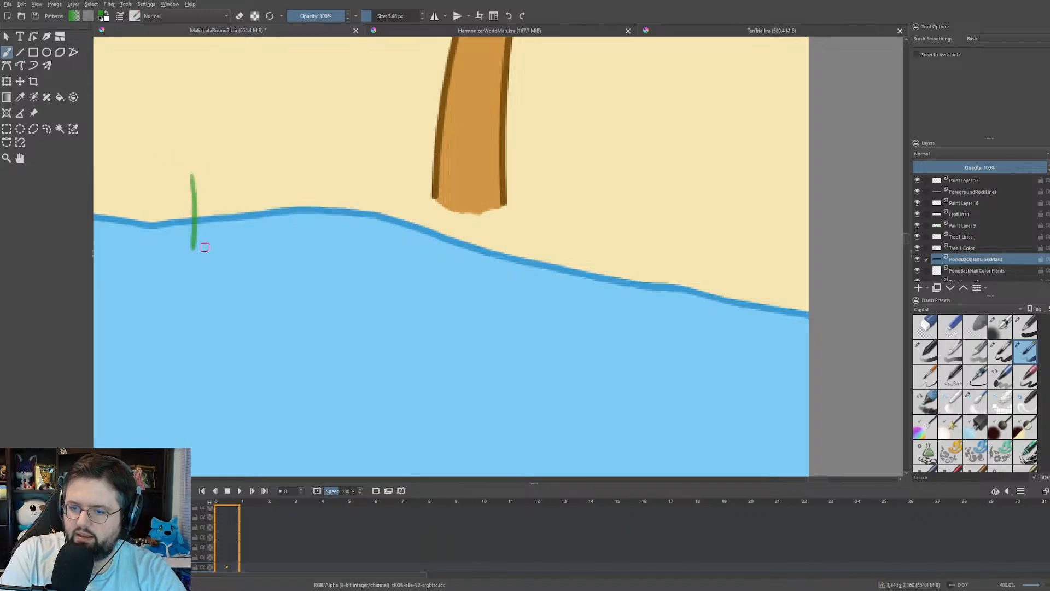
mouse_move(217, 192)
left_mouse_down()
mouse_move(218, 247)
mouse_move(242, 244)
left_mouse_up()
mouse_move(267, 182)
left_mouse_down()
mouse_move(264, 256)
mouse_move(291, 252)
left_mouse_up()
mouse_move(314, 182)
left_mouse_down()
mouse_move(313, 261)
mouse_move(344, 249)
left_mouse_up()
mouse_move(358, 219)
left_mouse_down()
mouse_move(358, 268)
mouse_move(378, 283)
left_mouse_up()
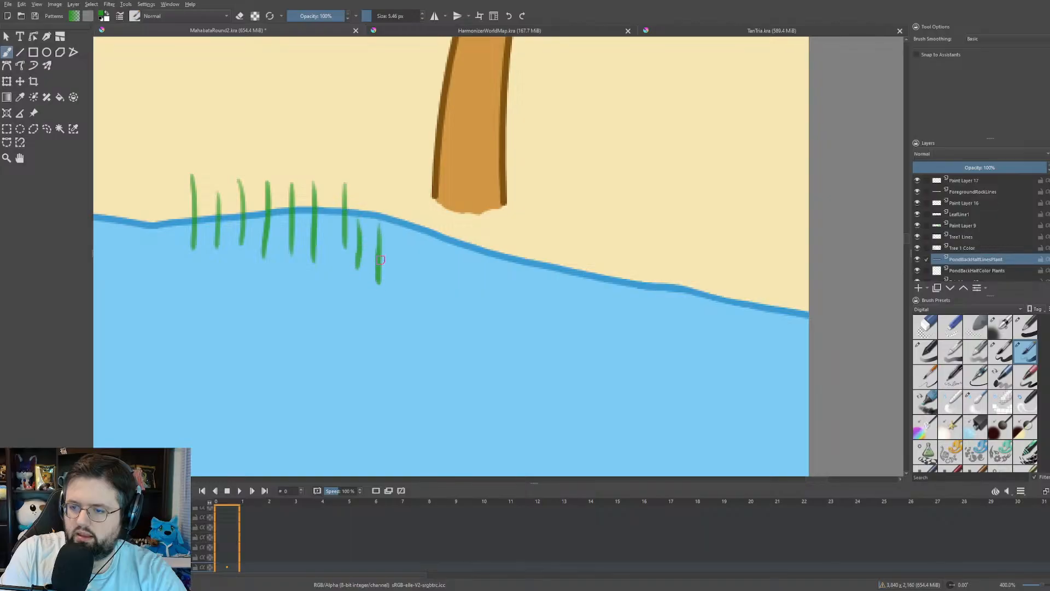
left_click_drag(395, 206, 395, 282)
mouse_move(428, 223)
left_mouse_down()
mouse_move(428, 283)
mouse_move(452, 285)
left_mouse_up()
left_click_drag(473, 218, 471, 304)
left_click_drag(499, 280, 495, 327)
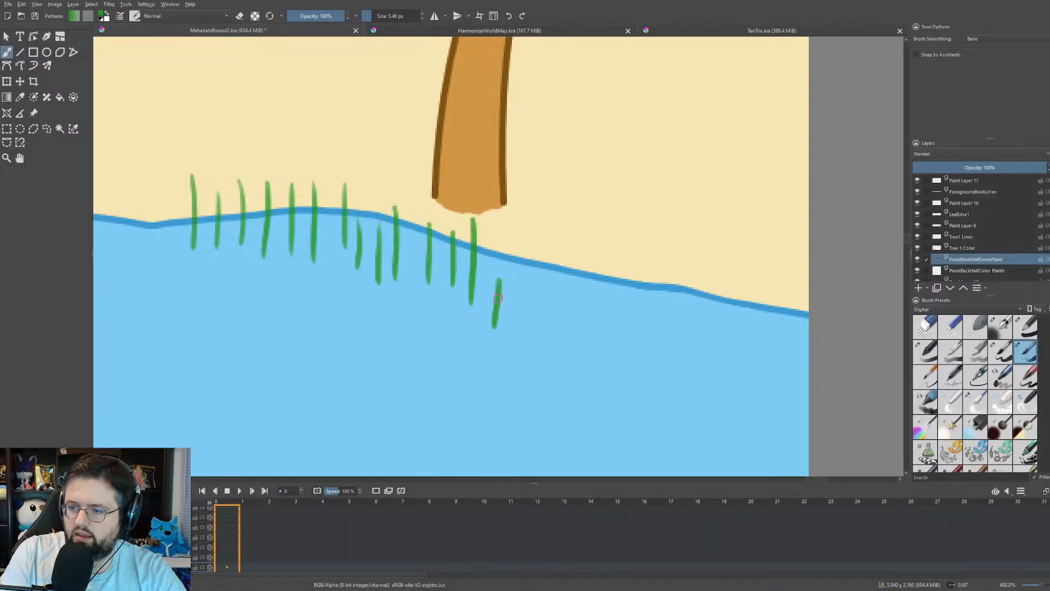
- Continue the spaced reed blades along the shoreline right of the palm trunk, ending with two taller tufts
mouse_move(523, 262)
left_mouse_down()
mouse_move(520, 325)
mouse_move(540, 314)
left_mouse_up()
mouse_move(572, 274)
left_mouse_down()
mouse_move(572, 319)
mouse_move(597, 329)
left_mouse_up()
mouse_move(629, 291)
left_mouse_down()
mouse_move(629, 328)
mouse_move(655, 333)
left_mouse_up()
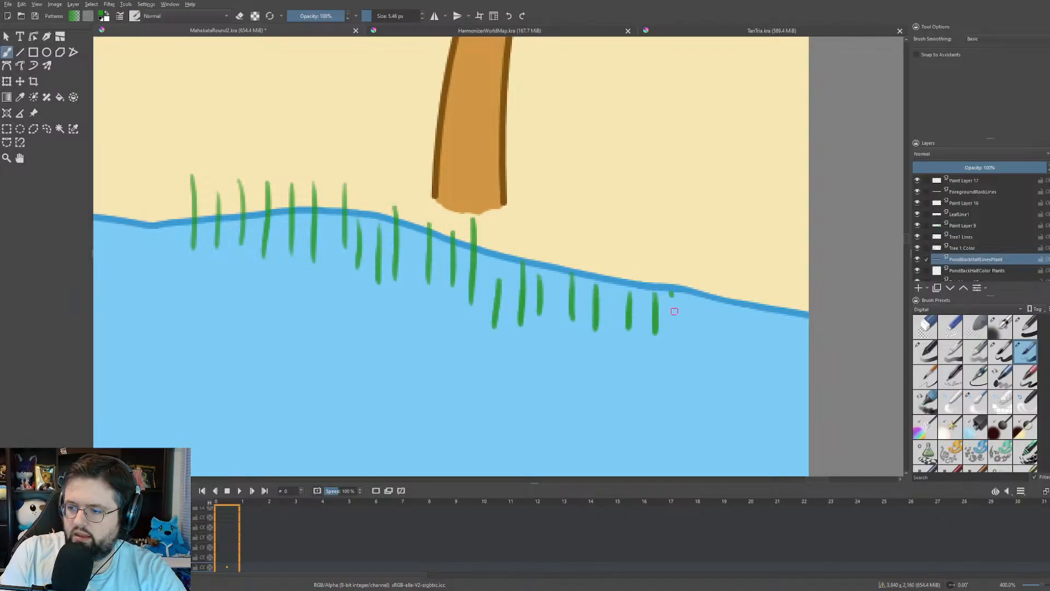
left_click_drag(672, 292, 674, 340)
left_click_drag(701, 303, 700, 349)
left_click_drag(699, 271, 691, 342)
left_click_drag(678, 257, 667, 334)
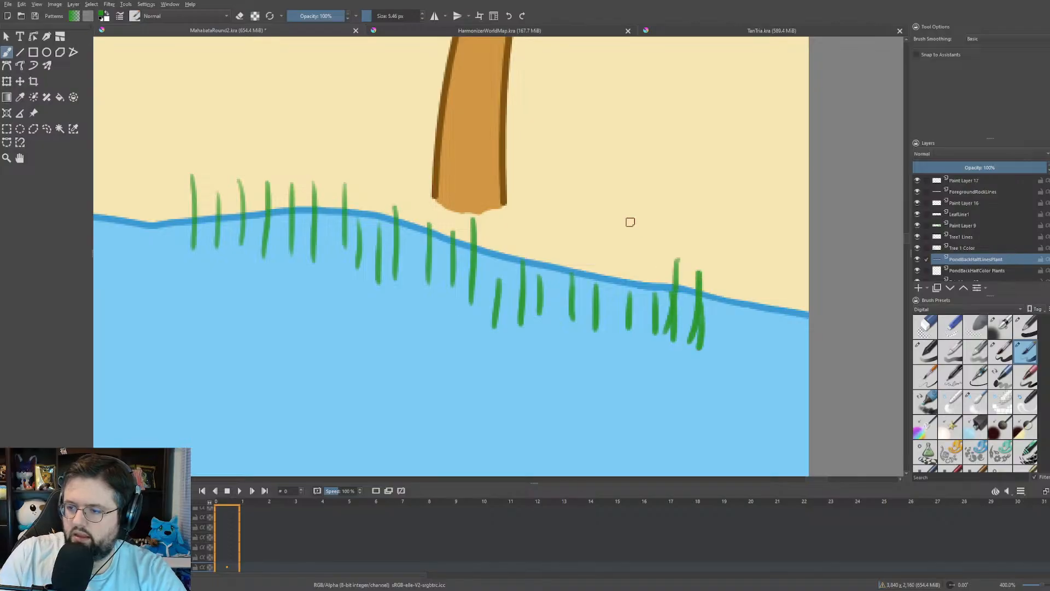
- Fill the gaps between the spaced reeds left of the rightmost palm's trunk with short blades
scroll(586, 251, "down", 4)
scroll(544, 276, "down", 6)
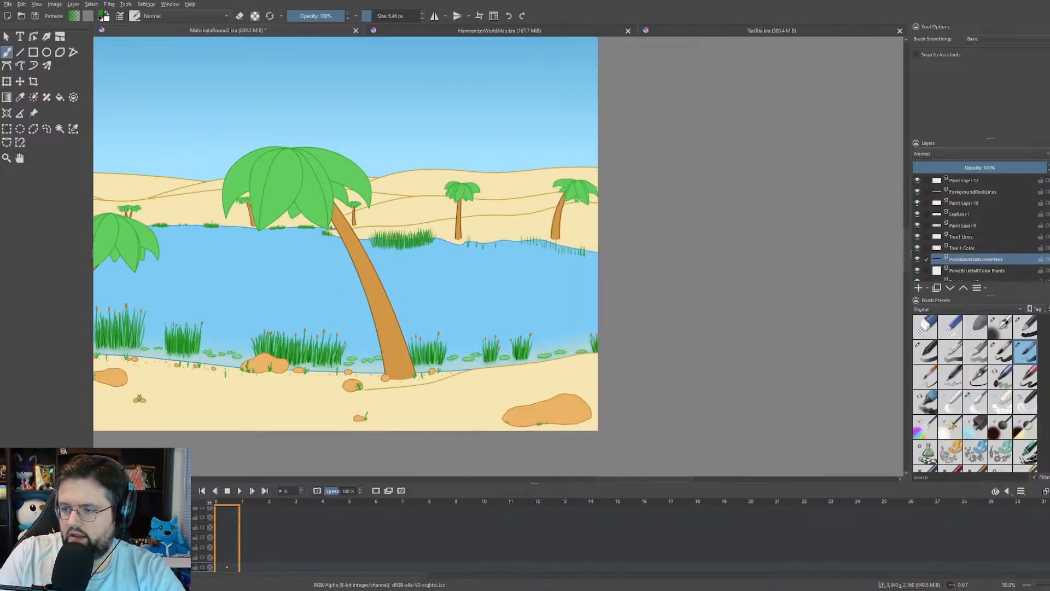
scroll(602, 229, "up", 1)
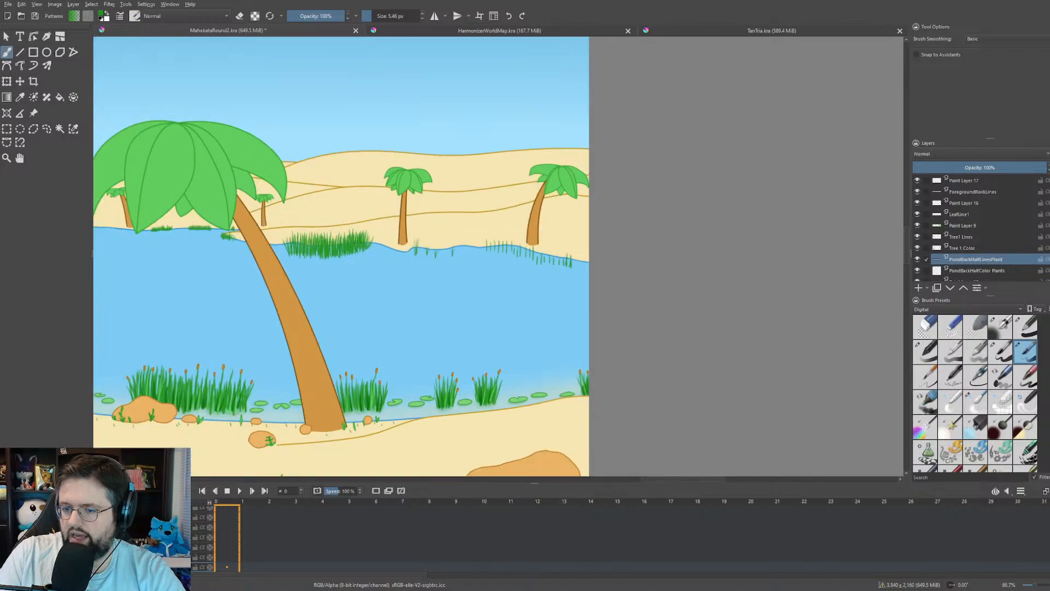
scroll(607, 222, "up", 6)
left_click_drag(378, 305, 627, 32)
scroll(642, 71, "down", 1)
left_click_drag(481, 161, 610, 202)
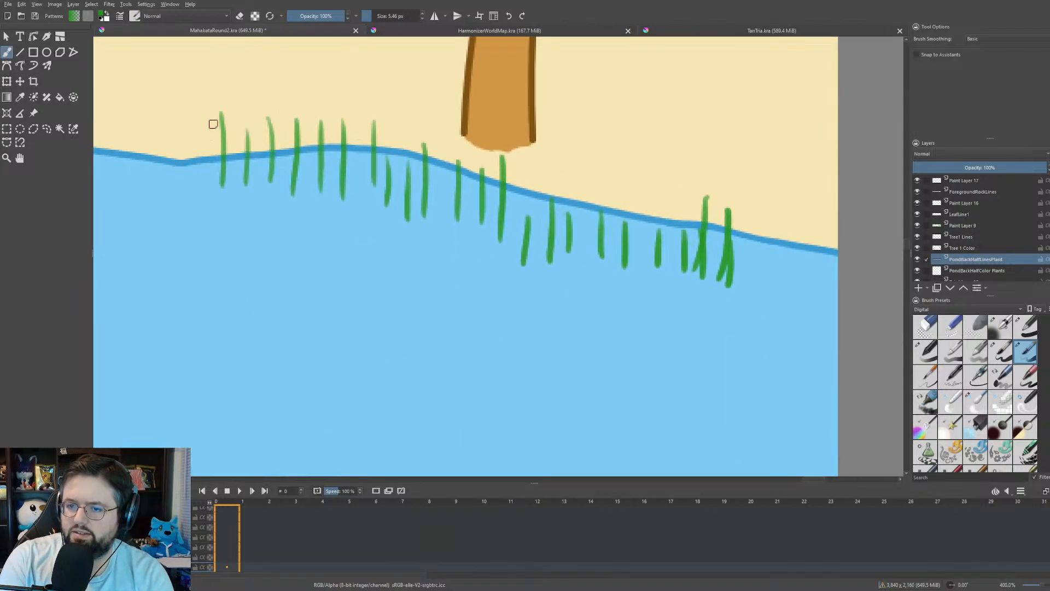
mouse_move(212, 121)
left_mouse_down()
mouse_move(221, 187)
mouse_move(236, 187)
left_mouse_up()
left_click_drag(245, 117, 246, 180)
mouse_move(257, 122)
left_mouse_down()
mouse_move(256, 181)
mouse_move(266, 174)
left_mouse_up()
left_click_drag(278, 119, 286, 193)
mouse_move(301, 117)
left_mouse_down()
mouse_move(296, 181)
mouse_move(308, 186)
left_mouse_up()
mouse_move(320, 121)
left_mouse_down()
mouse_move(316, 194)
mouse_move(336, 201)
left_mouse_up()
left_click_drag(354, 131, 349, 198)
mouse_move(365, 134)
left_mouse_down()
mouse_move(370, 192)
mouse_move(386, 202)
left_mouse_up()
mouse_move(410, 144)
left_mouse_down()
mouse_move(408, 216)
mouse_move(431, 218)
left_mouse_up()
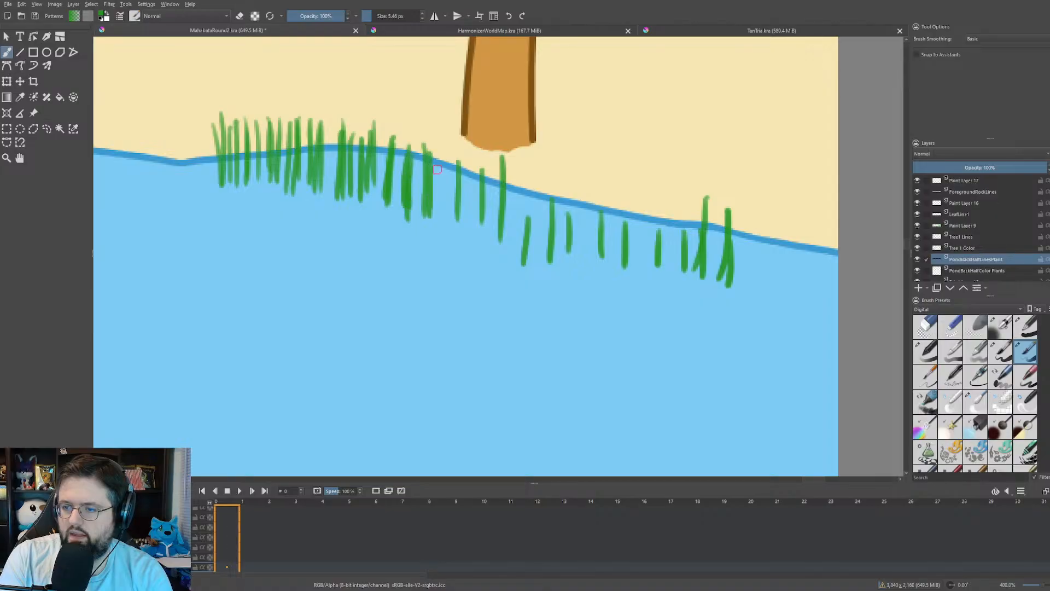
- Add blades between the spaced reeds from the palm trunk to the right end of the reed bed
left_click_drag(443, 160, 441, 216)
left_click_drag(456, 149, 454, 208)
left_click_drag(494, 174, 486, 229)
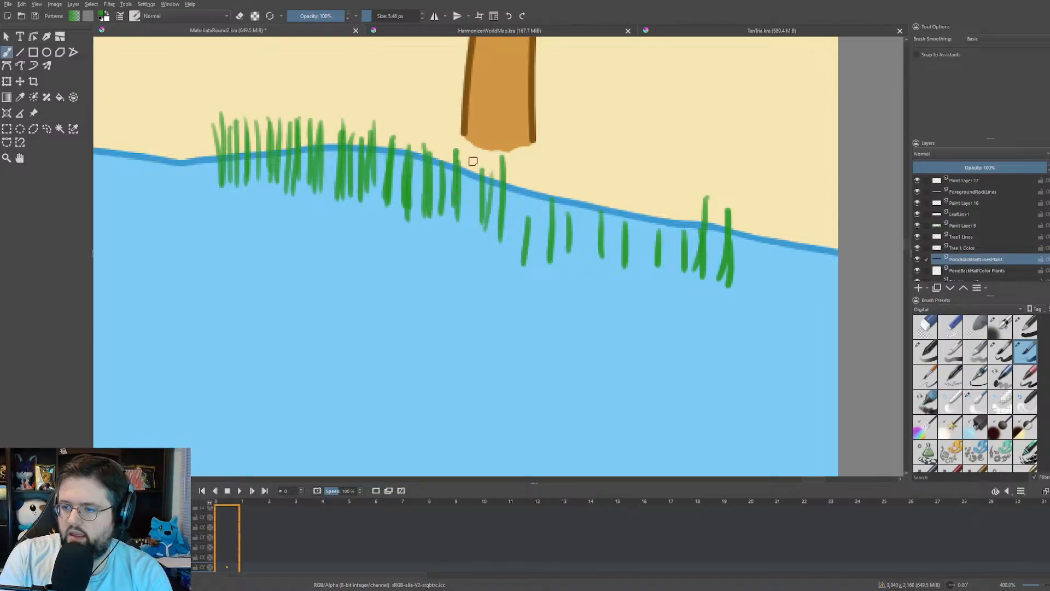
left_click_drag(474, 157, 468, 229)
left_click_drag(517, 174, 508, 236)
left_click_drag(527, 189, 524, 257)
mouse_move(545, 197)
left_mouse_down()
mouse_move(540, 233)
mouse_move(554, 261)
left_mouse_up()
mouse_move(579, 207)
left_mouse_down()
mouse_move(572, 252)
mouse_move(584, 253)
left_mouse_up()
left_click_drag(609, 183, 600, 255)
left_click_drag(622, 207, 612, 263)
mouse_move(637, 209)
left_mouse_down()
mouse_move(626, 267)
mouse_move(642, 265)
left_mouse_up()
left_click_drag(665, 217, 656, 273)
mouse_move(674, 225)
left_mouse_down()
mouse_move(663, 278)
mouse_move(675, 284)
left_mouse_up()
mouse_move(698, 229)
left_mouse_down()
mouse_move(686, 290)
mouse_move(702, 294)
left_mouse_up()
left_click_drag(737, 235, 719, 289)
left_click_drag(738, 255, 728, 292)
left_click_drag(717, 218, 710, 279)
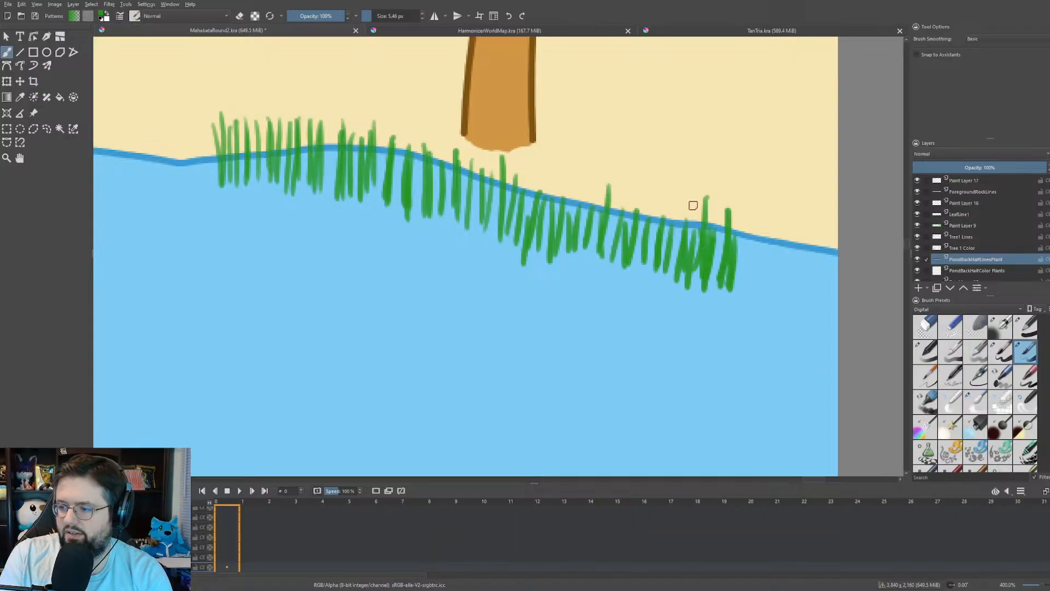
- Thicken the right half of the reed bed with slanted overlapping blades, working back to below the trunk
left_click_drag(658, 225, 653, 279)
mouse_move(650, 207)
left_mouse_down()
mouse_move(643, 275)
mouse_move(633, 270)
left_mouse_up()
left_click_drag(631, 206, 615, 268)
mouse_move(614, 224)
left_mouse_down()
mouse_move(603, 267)
mouse_move(595, 262)
left_mouse_up()
left_click_drag(599, 200, 587, 263)
left_click_drag(588, 207, 579, 257)
left_click_drag(572, 185, 561, 258)
left_click_drag(567, 205, 558, 255)
left_click_drag(563, 185, 554, 244)
mouse_move(550, 188)
left_mouse_down()
mouse_move(538, 261)
mouse_move(542, 228)
left_mouse_up()
left_click_drag(551, 168, 533, 242)
left_click_drag(535, 197, 529, 222)
left_click_drag(532, 182, 509, 248)
left_click_drag(524, 166, 503, 243)
left_click_drag(509, 189, 487, 242)
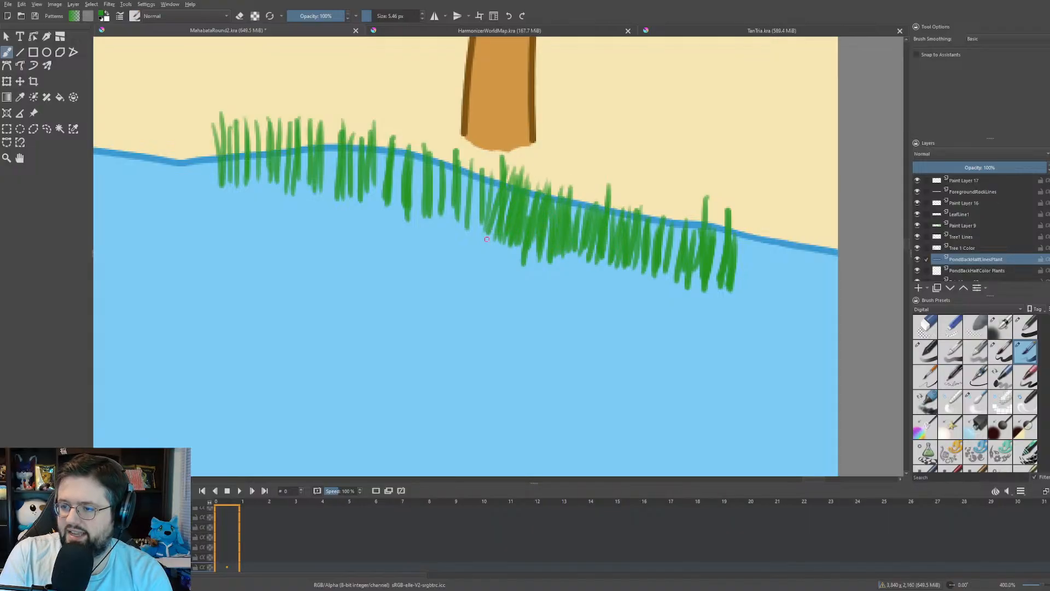
- Thicken the middle of the reed bed with overlapping blades, working from the trunk leftward along the shoreline
left_click_drag(498, 160, 477, 243)
left_click_drag(486, 159, 470, 228)
left_click_drag(472, 158, 458, 229)
left_click_drag(456, 183, 450, 222)
left_click_drag(452, 145, 442, 222)
mouse_move(445, 151)
left_mouse_down()
mouse_move(437, 207)
mouse_move(430, 193)
left_mouse_up()
left_click_drag(424, 161, 410, 212)
left_click_drag(420, 140, 413, 222)
left_click_drag(419, 160, 411, 221)
left_click_drag(405, 142, 393, 214)
mouse_move(399, 155)
left_mouse_down()
mouse_move(392, 204)
mouse_move(380, 203)
left_mouse_up()
left_click_drag(376, 127, 376, 202)
left_click_drag(377, 151, 371, 198)
left_click_drag(370, 150, 363, 208)
left_click_drag(359, 136, 353, 194)
left_click_drag(349, 131, 343, 194)
left_click_drag(339, 159, 329, 200)
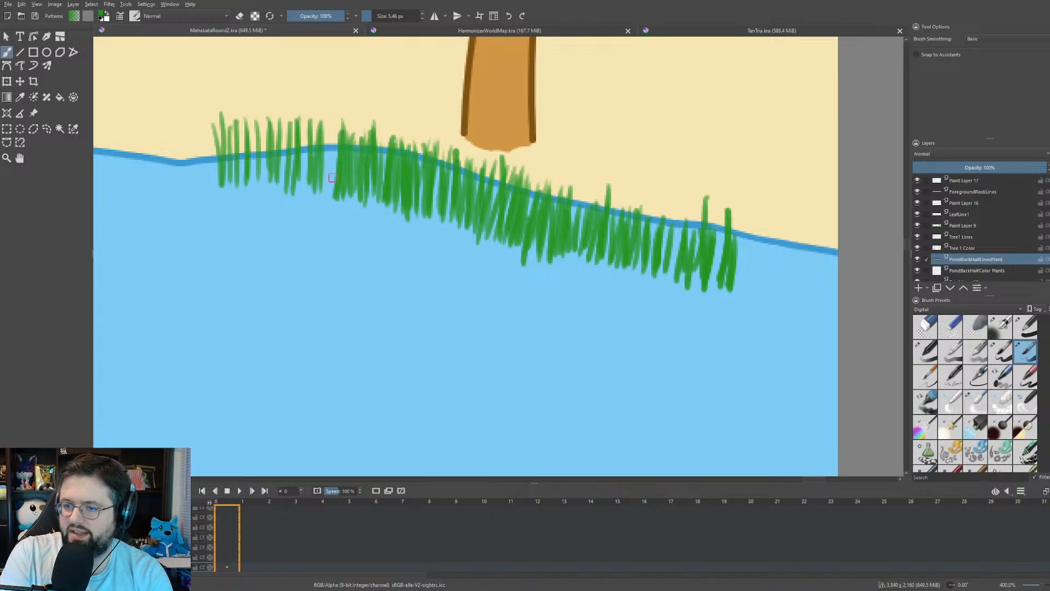
- Densify the left end of the reed bed with closely overlapping short blades
left_click_drag(336, 138, 324, 192)
left_click_drag(331, 129, 322, 188)
mouse_move(340, 109)
left_mouse_down()
mouse_move(332, 195)
mouse_move(318, 181)
left_mouse_up()
left_click_drag(296, 118, 290, 190)
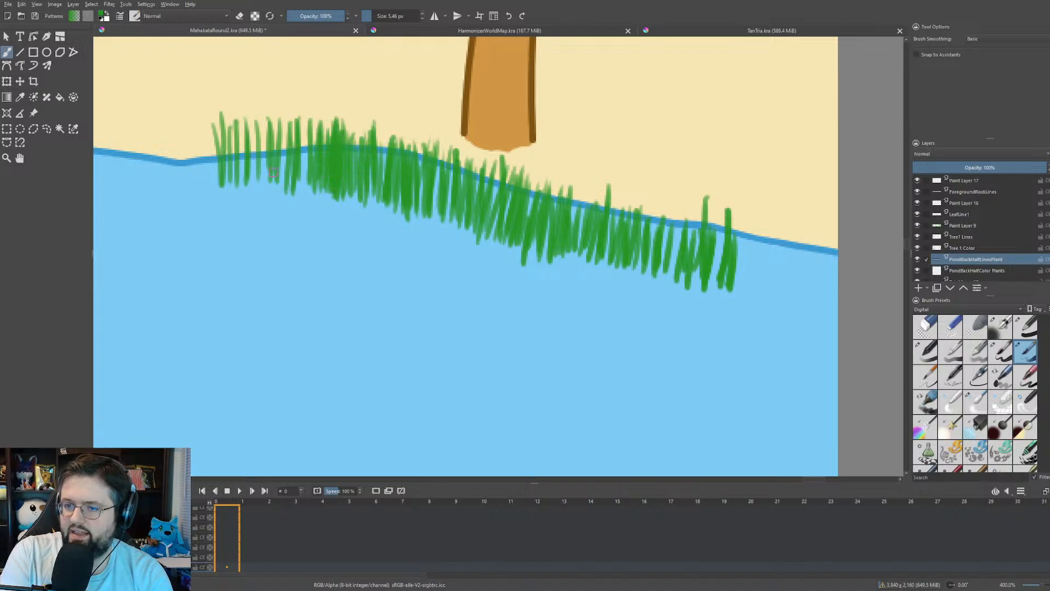
mouse_move(249, 114)
left_mouse_down()
mouse_move(248, 186)
mouse_move(227, 184)
left_mouse_up()
mouse_move(241, 118)
left_mouse_down()
mouse_move(236, 185)
mouse_move(251, 184)
left_mouse_up()
left_click_drag(257, 120, 257, 186)
left_click_drag(267, 116, 276, 189)
mouse_move(294, 130)
left_mouse_down()
mouse_move(287, 186)
mouse_move(302, 183)
left_mouse_up()
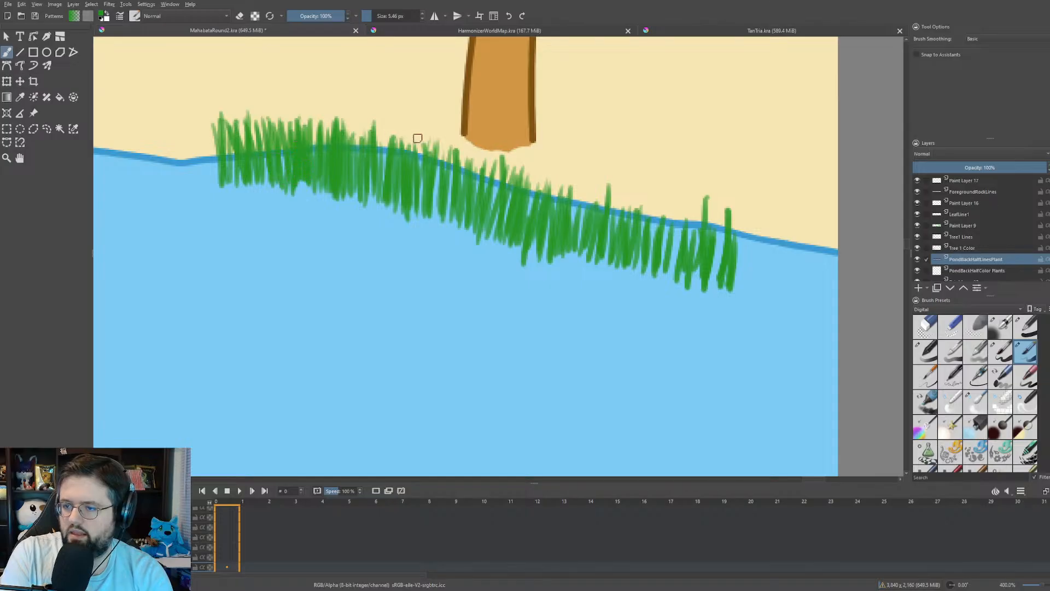
- Add taller slanted blades along the top of the reed bed's right half, working back to the palm trunk
mouse_move(713, 185)
left_mouse_down()
mouse_move(702, 240)
mouse_move(674, 254)
left_mouse_up()
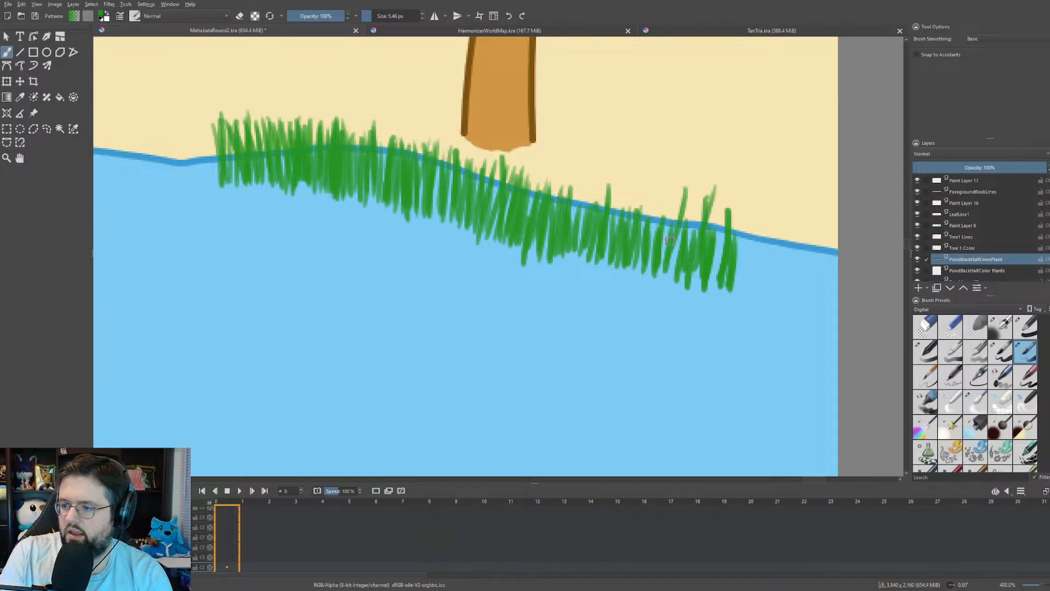
left_click_drag(673, 176, 661, 246)
mouse_move(661, 173)
left_mouse_down()
mouse_move(650, 234)
mouse_move(629, 235)
left_mouse_up()
mouse_move(621, 185)
left_mouse_down()
mouse_move(607, 243)
mouse_move(591, 232)
left_mouse_up()
left_click_drag(587, 171, 571, 229)
left_click_drag(568, 166, 560, 219)
left_click_drag(530, 158, 524, 216)
- Extend tall blades above the shoreline in the middle of the reed bed, below and just left of the trunk
left_click_drag(504, 140, 492, 208)
mouse_move(489, 147)
left_mouse_down()
mouse_move(484, 197)
mouse_move(473, 186)
left_mouse_up()
left_click_drag(466, 137, 459, 200)
left_click_drag(440, 112, 420, 200)
left_click_drag(433, 123, 422, 192)
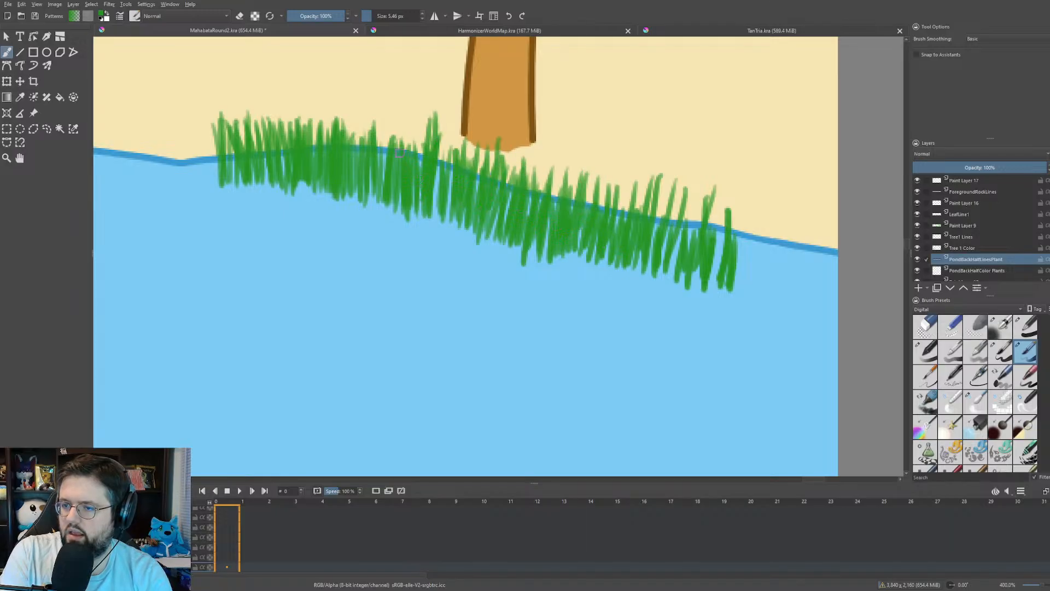
mouse_move(403, 102)
left_mouse_down()
mouse_move(397, 183)
mouse_move(382, 186)
left_mouse_up()
- Paint taller blades in the reed bed's left part and outward-leaning blades on its left edge
mouse_move(318, 98)
left_mouse_down()
mouse_move(317, 173)
mouse_move(324, 145)
left_mouse_up()
left_click_drag(336, 109, 334, 128)
mouse_move(266, 110)
left_mouse_down()
mouse_move(264, 170)
mouse_move(268, 150)
left_mouse_up()
left_click_drag(280, 101, 278, 164)
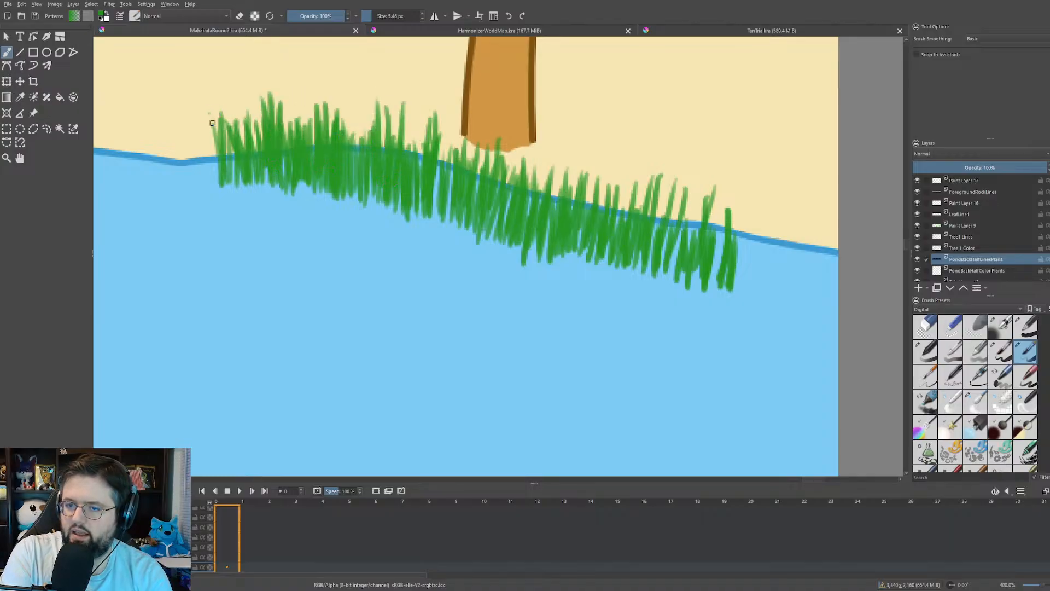
left_click_drag(208, 114, 219, 164)
left_click_drag(194, 129, 224, 180)
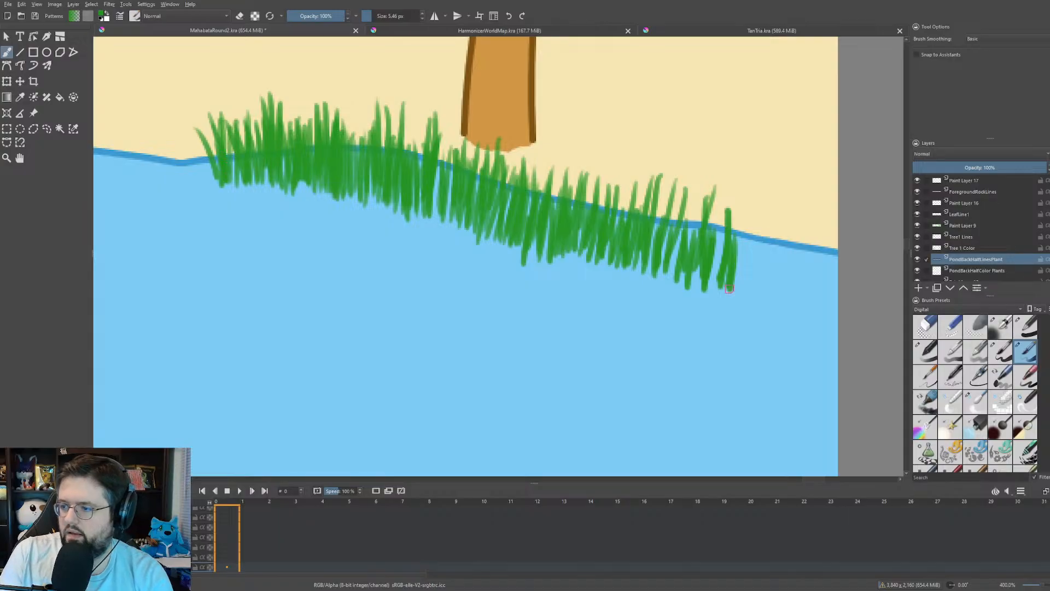
- Finish the reed bed's right end with an outward-leaning edge blade and extra blades filling the gaps beside it
left_click_drag(757, 228, 737, 261)
mouse_move(736, 213)
left_mouse_down()
mouse_move(713, 282)
mouse_move(712, 264)
left_mouse_up()
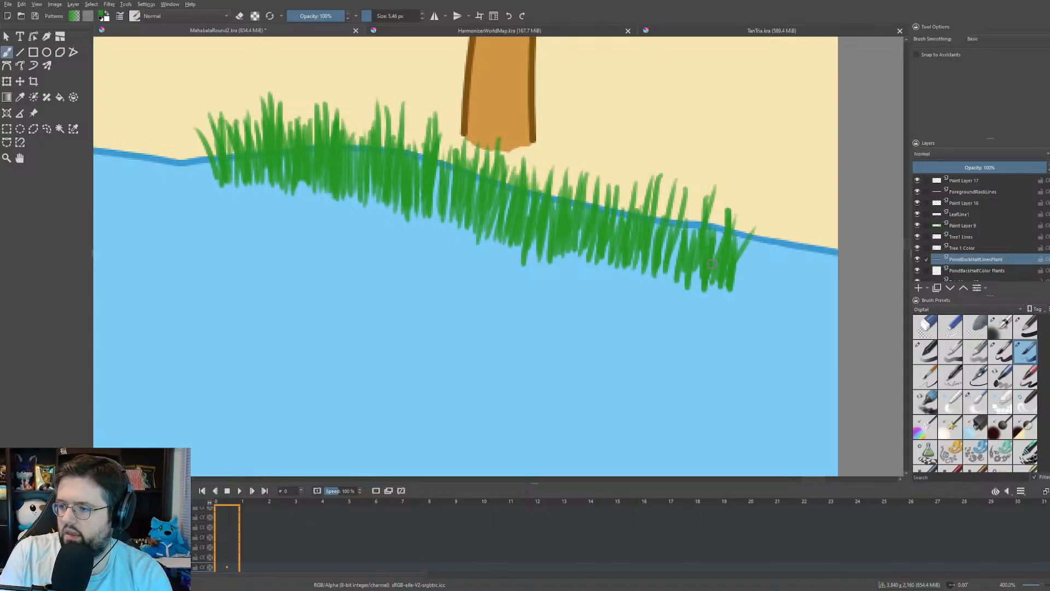
left_click_drag(728, 200, 715, 260)
left_click_drag(684, 229, 673, 257)
left_click_drag(669, 223, 652, 274)
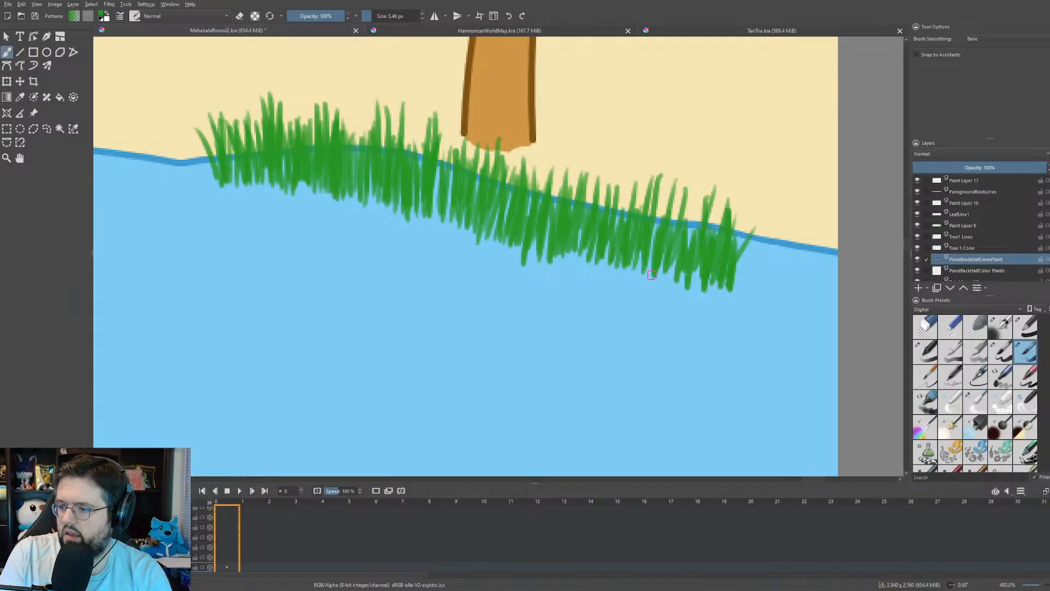
- Paint blades reaching lower into the water at intervals to break up the reed bed's bottom edge
left_click_drag(368, 176, 364, 226)
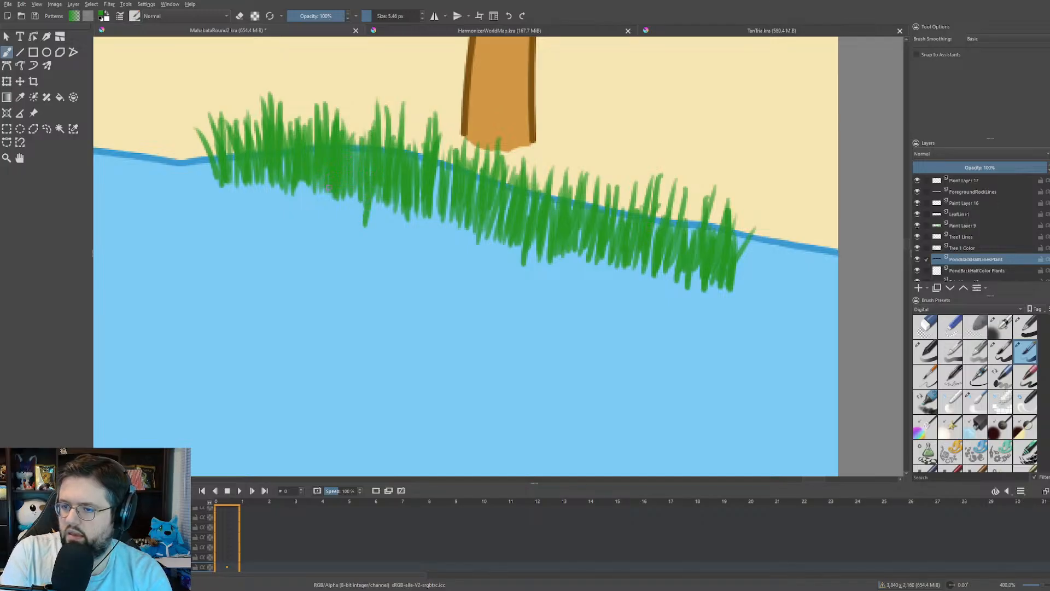
left_click_drag(279, 169, 275, 201)
mouse_move(478, 212)
left_mouse_down()
mouse_move(471, 256)
mouse_move(509, 271)
left_mouse_up()
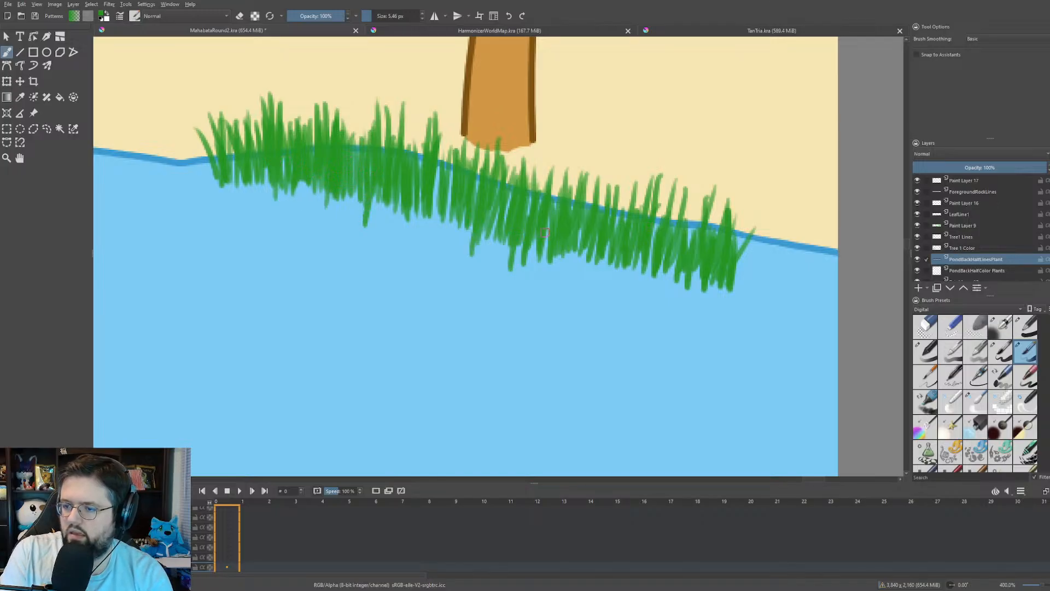
left_click_drag(581, 239, 569, 284)
left_click_drag(465, 208, 452, 256)
left_click_drag(439, 173, 419, 243)
left_click_drag(448, 195, 435, 239)
- Erase the tall reed bed between the large foreground palm and the middle distant palm, then restore the small green brush
scroll(284, 216, "down", 5)
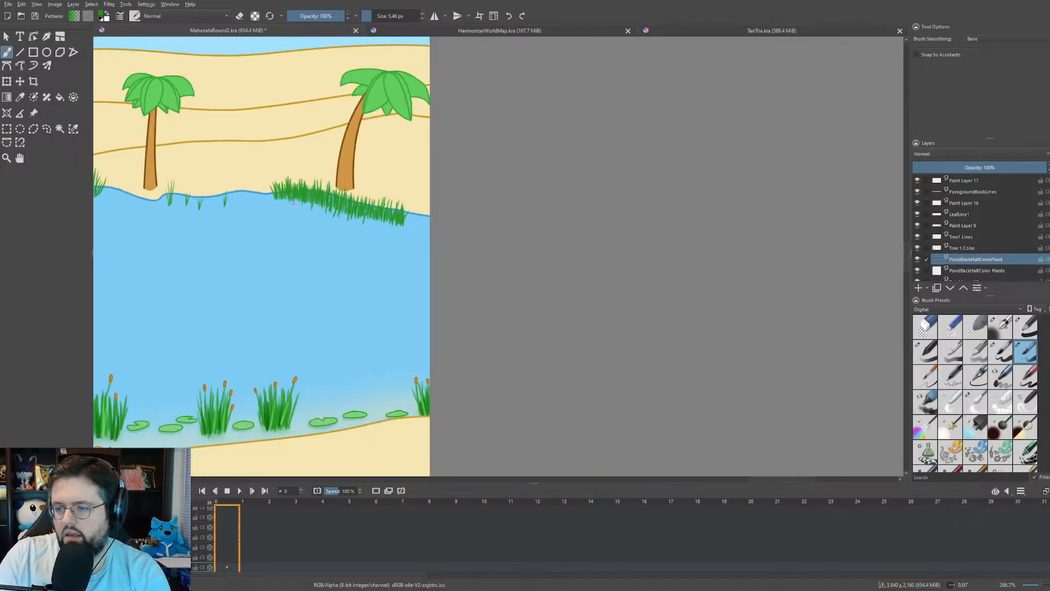
left_click_drag(282, 216, 511, 196)
left_click_drag(343, 192, 372, 195)
scroll(374, 181, "up", 5)
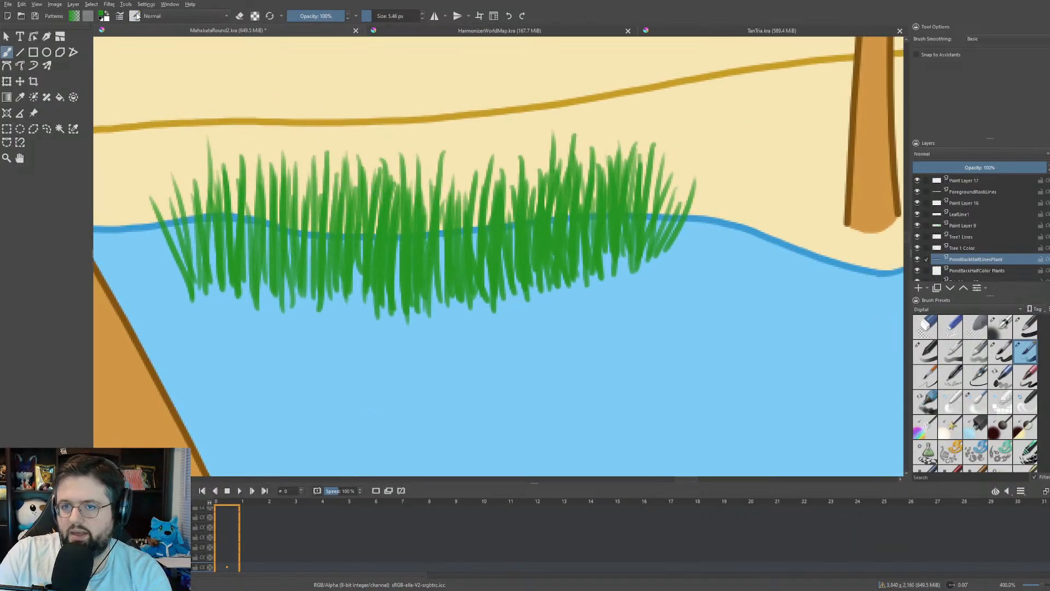
key("slash")
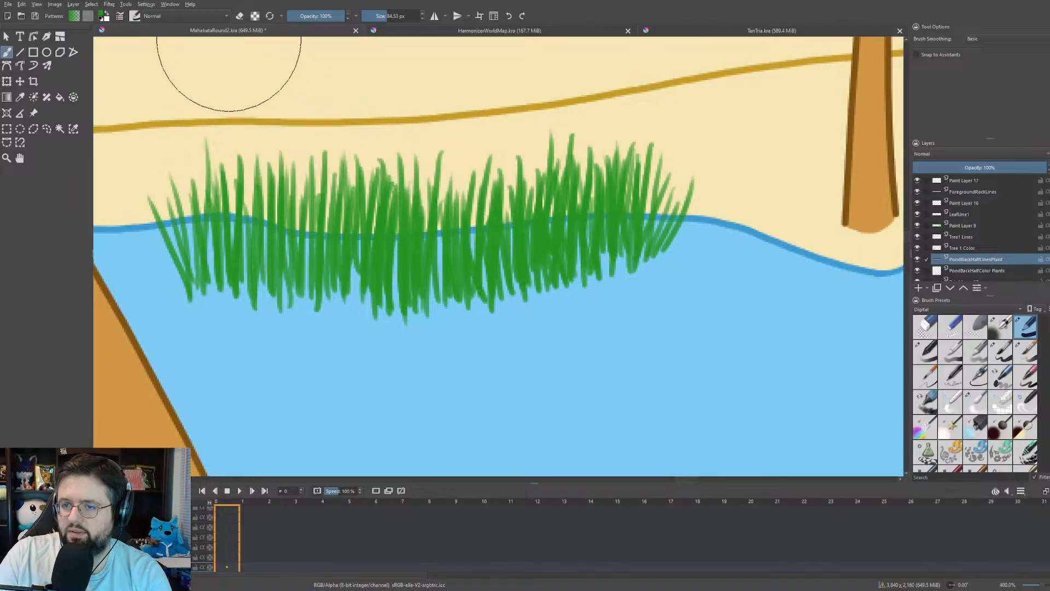
left_click(239, 16)
mouse_move(183, 188)
left_mouse_down()
mouse_move(628, 169)
mouse_move(363, 253)
mouse_move(513, 267)
mouse_move(579, 290)
left_mouse_up()
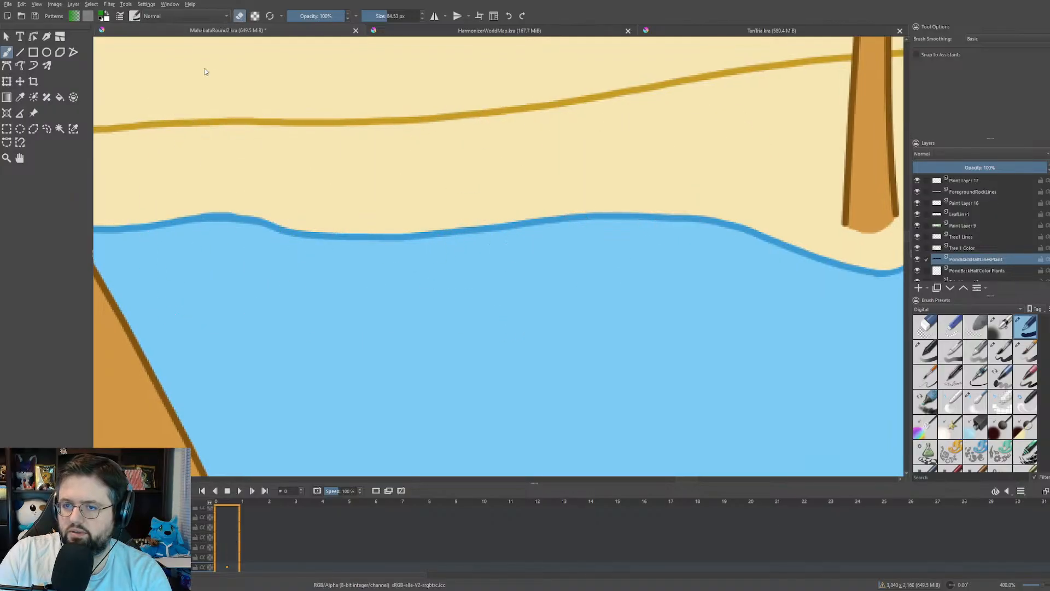
key("slash")
scroll(367, 208, "up", 1)
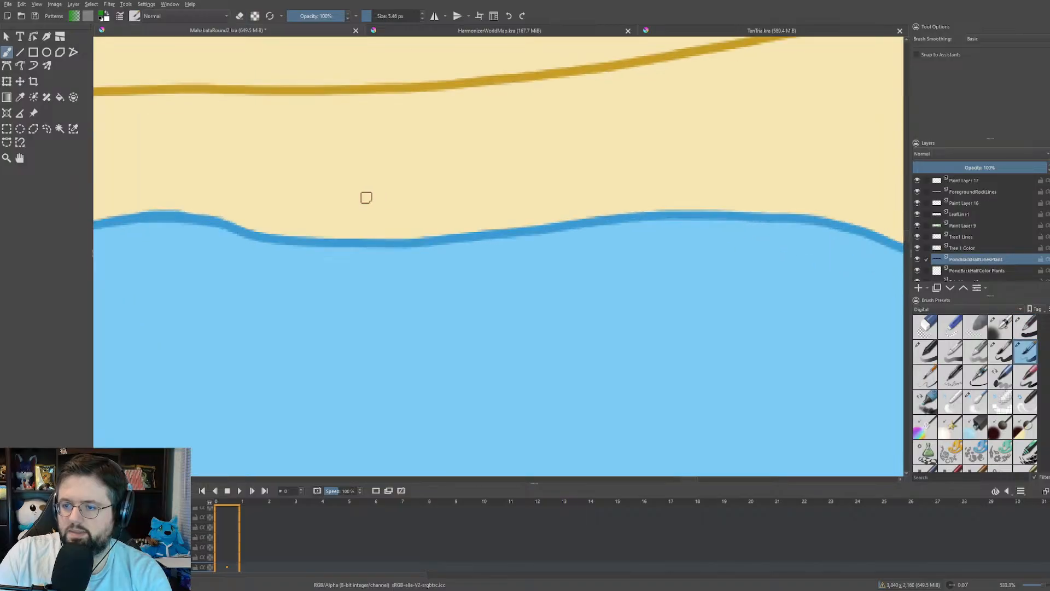
left_click(357, 181)
left_click_drag(358, 182, 378, 310)
scroll(410, 286, "down", 4)
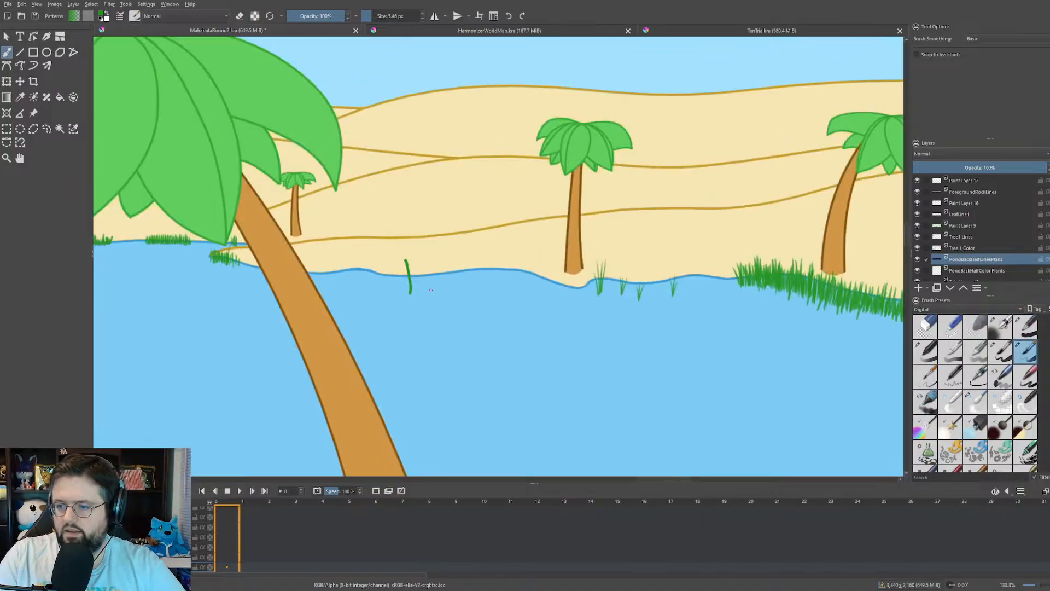
scroll(432, 280, "down", 2)
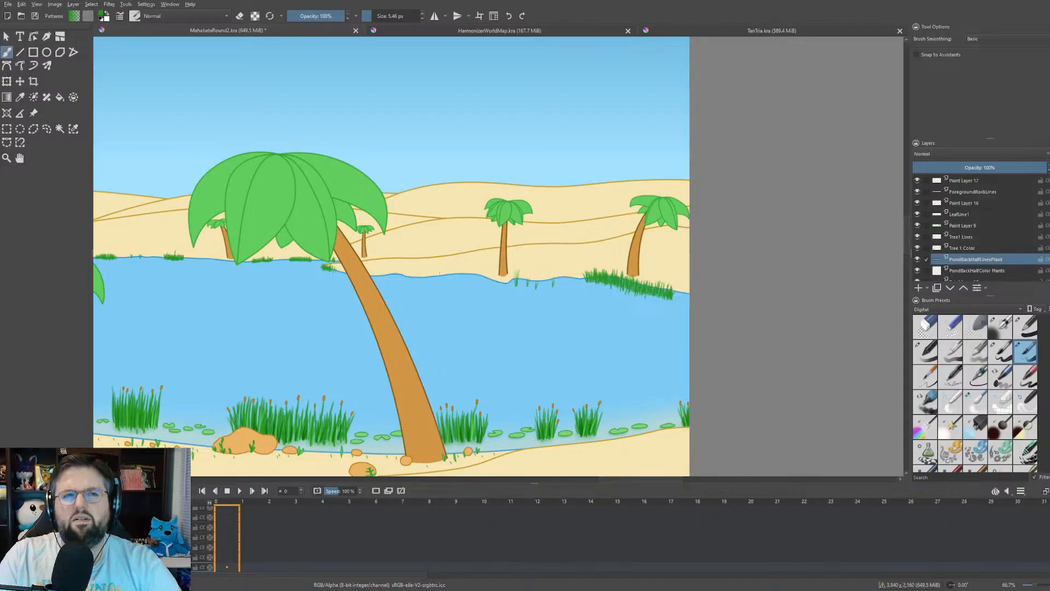
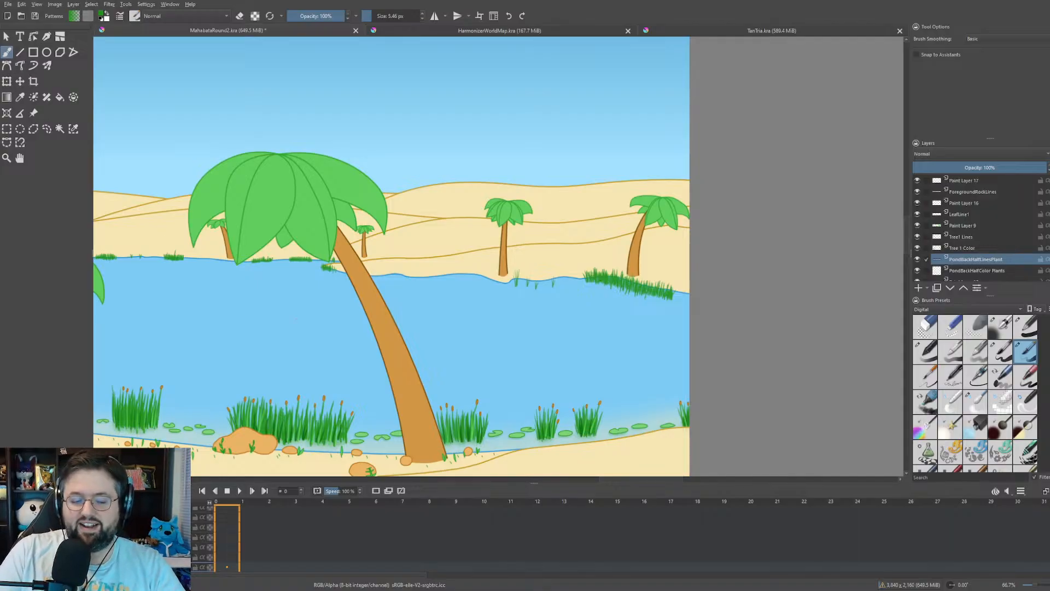
- Paint short, spaced vertical blades along the cleared far shoreline, from the large palm's trunk to the shoreline dip
scroll(304, 279, "up", 5)
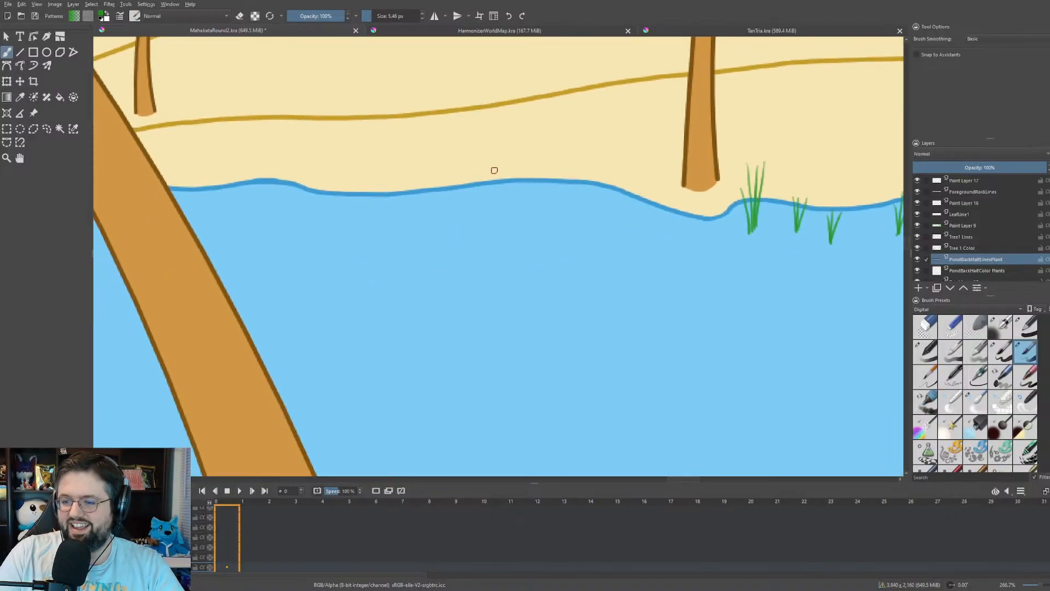
scroll(484, 180, "up", 2)
scroll(523, 216, "down", 1)
left_click_drag(368, 209, 501, 220)
scroll(525, 217, "down", 2)
scroll(535, 221, "up", 2)
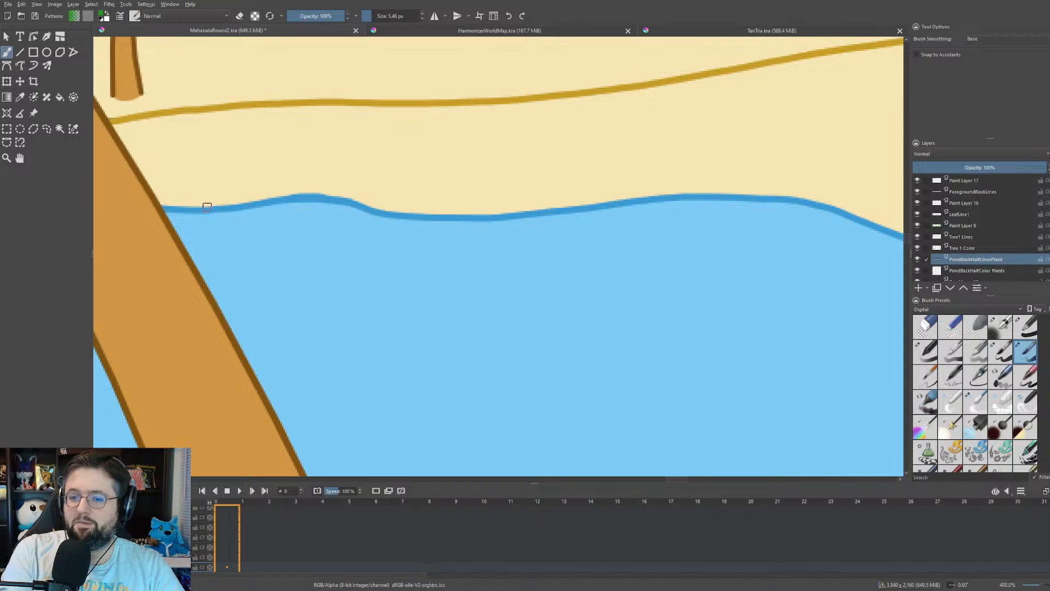
left_click_drag(210, 186, 209, 246)
left_click_drag(222, 193, 222, 241)
mouse_move(240, 186)
left_mouse_down()
mouse_move(240, 243)
mouse_move(262, 239)
left_mouse_up()
mouse_move(274, 187)
left_mouse_down()
mouse_move(273, 241)
mouse_move(294, 237)
left_mouse_up()
mouse_move(305, 186)
left_mouse_down()
mouse_move(305, 236)
mouse_move(317, 239)
left_mouse_up()
mouse_move(337, 197)
left_mouse_down()
mouse_move(338, 241)
mouse_move(363, 240)
left_mouse_up()
mouse_move(377, 189)
left_mouse_down()
mouse_move(377, 252)
mouse_move(393, 249)
left_mouse_up()
left_click_drag(406, 190, 406, 249)
left_click_drag(442, 193, 442, 261)
mouse_move(462, 188)
left_mouse_down()
mouse_move(464, 249)
mouse_move(485, 256)
left_mouse_up()
- Continue the short, spaced blades rightward from the dip to where the shoreline descends toward the middle distant palm
left_click_drag(506, 192, 507, 251)
mouse_move(527, 195)
left_mouse_down()
mouse_move(529, 259)
mouse_move(554, 252)
left_mouse_up()
mouse_move(572, 190)
left_mouse_down()
mouse_move(572, 243)
mouse_move(587, 235)
left_mouse_up()
left_click_drag(622, 182, 621, 242)
mouse_move(668, 183)
left_mouse_down()
mouse_move(669, 243)
mouse_move(695, 239)
left_mouse_up()
left_click_drag(708, 178, 709, 239)
mouse_move(723, 179)
left_mouse_down()
mouse_move(723, 239)
mouse_move(742, 241)
left_mouse_up()
mouse_move(760, 186)
left_mouse_down()
mouse_move(760, 245)
mouse_move(771, 241)
left_mouse_up()
left_click_drag(784, 186, 782, 245)
- Fill the gaps between the spaced blades at the left end of the new reed bed with closely packed blades
scroll(662, 250, "down", 6)
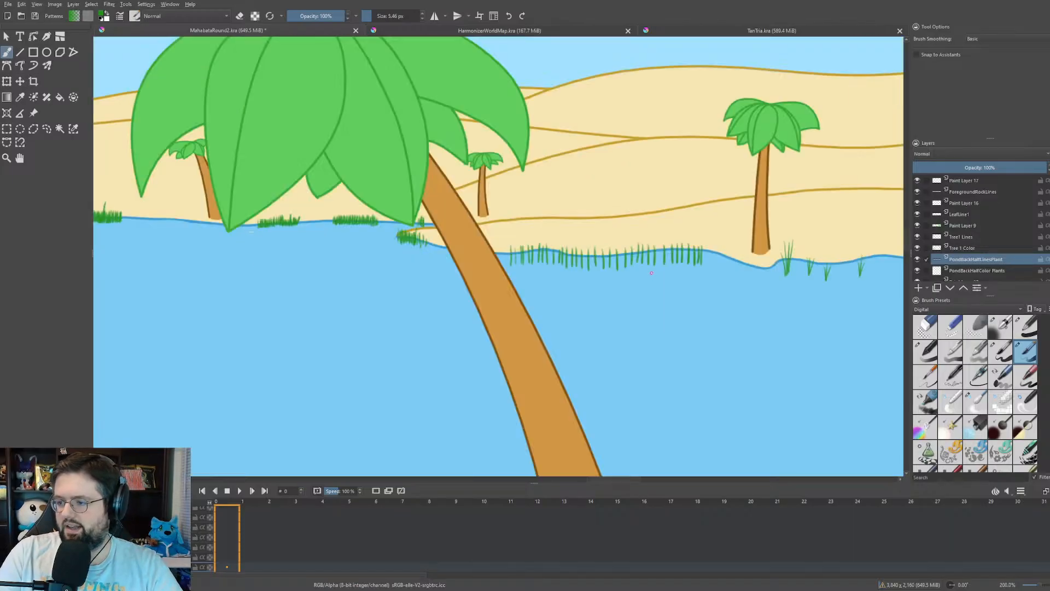
scroll(558, 193, "up", 5)
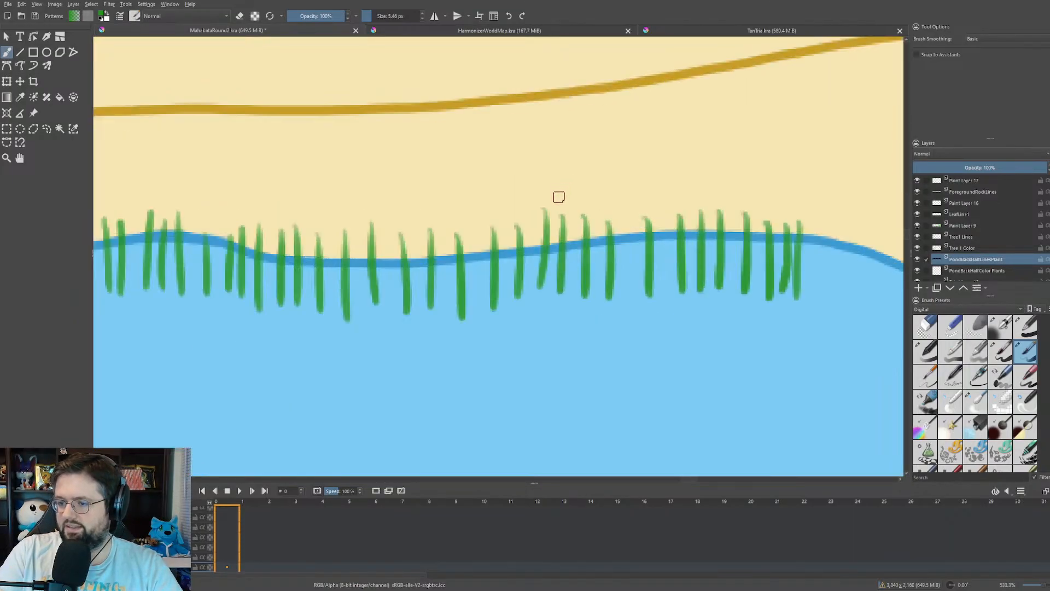
scroll(552, 202, "down", 1)
scroll(557, 230, "down", 1)
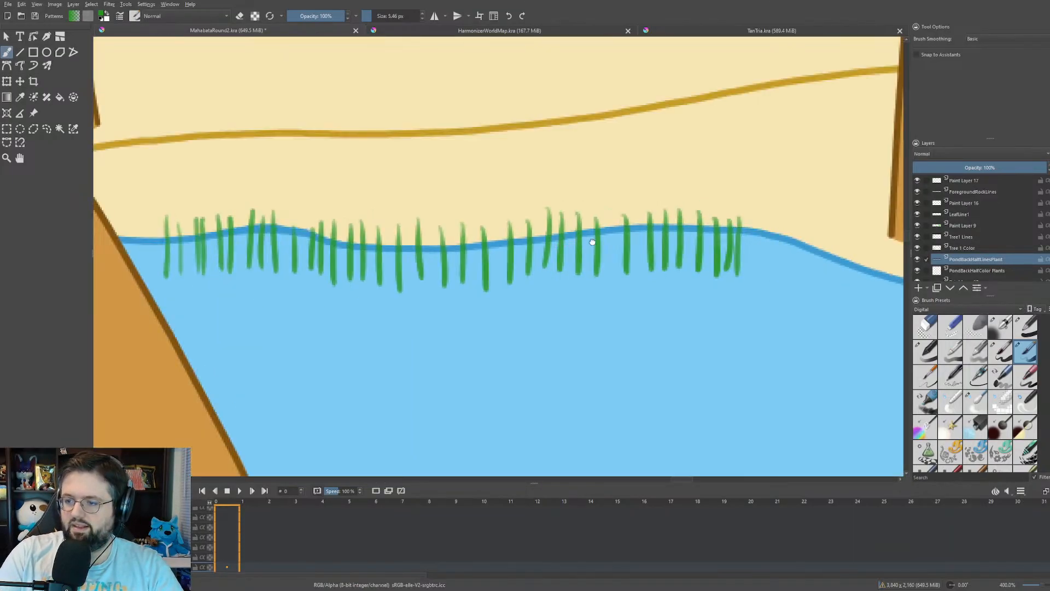
scroll(590, 235, "up", 1)
left_click_drag(595, 222, 628, 232)
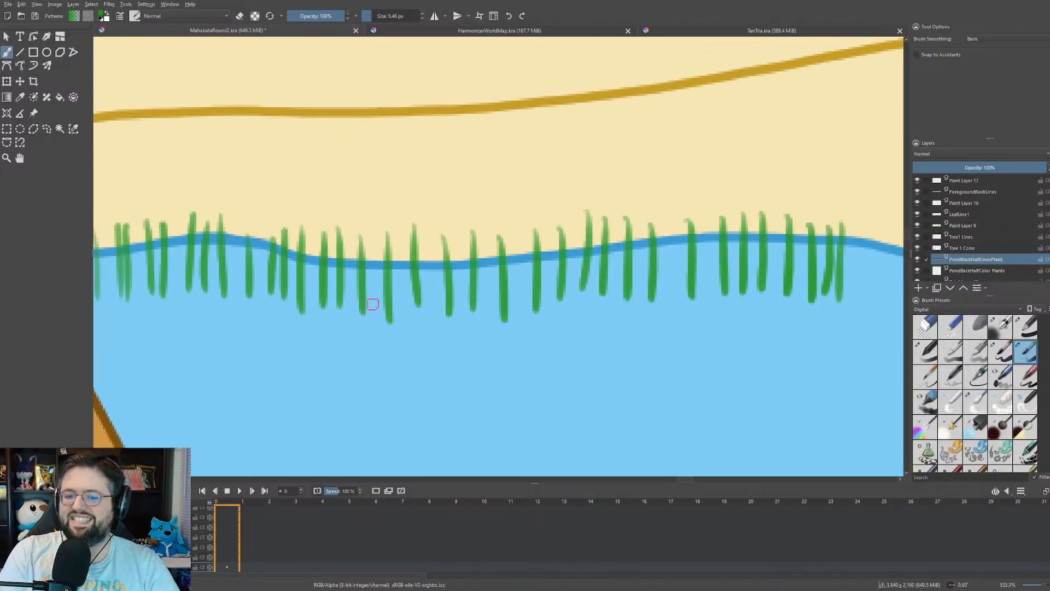
left_click_drag(94, 241, 107, 282)
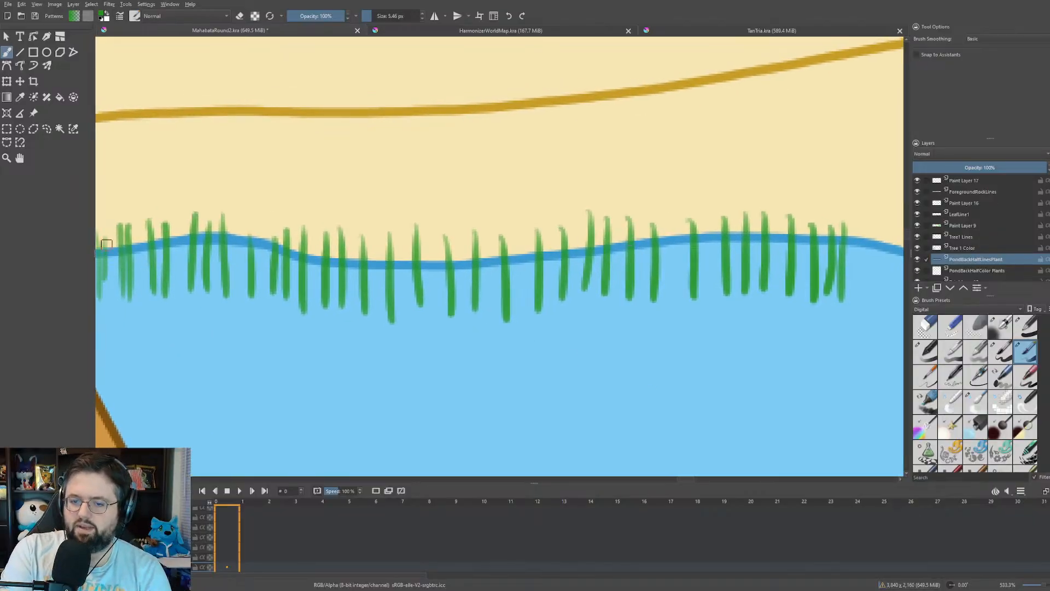
left_click_drag(110, 226, 113, 280)
mouse_move(118, 218)
left_mouse_down()
mouse_move(123, 297)
mouse_move(101, 293)
mouse_move(131, 283)
left_mouse_up()
mouse_move(135, 225)
left_mouse_down()
mouse_move(137, 288)
mouse_move(148, 295)
left_mouse_up()
left_click_drag(169, 221, 178, 307)
mouse_move(186, 223)
left_mouse_down()
mouse_move(189, 297)
mouse_move(202, 293)
left_mouse_up()
mouse_move(213, 216)
left_mouse_down()
mouse_move(216, 301)
mouse_move(238, 302)
left_mouse_up()
mouse_move(245, 218)
left_mouse_down()
mouse_move(248, 307)
mouse_move(257, 304)
left_mouse_up()
mouse_move(266, 224)
left_mouse_down()
mouse_move(268, 308)
mouse_move(277, 304)
left_mouse_up()
mouse_move(285, 221)
left_mouse_down()
mouse_move(286, 295)
mouse_move(304, 302)
left_mouse_up()
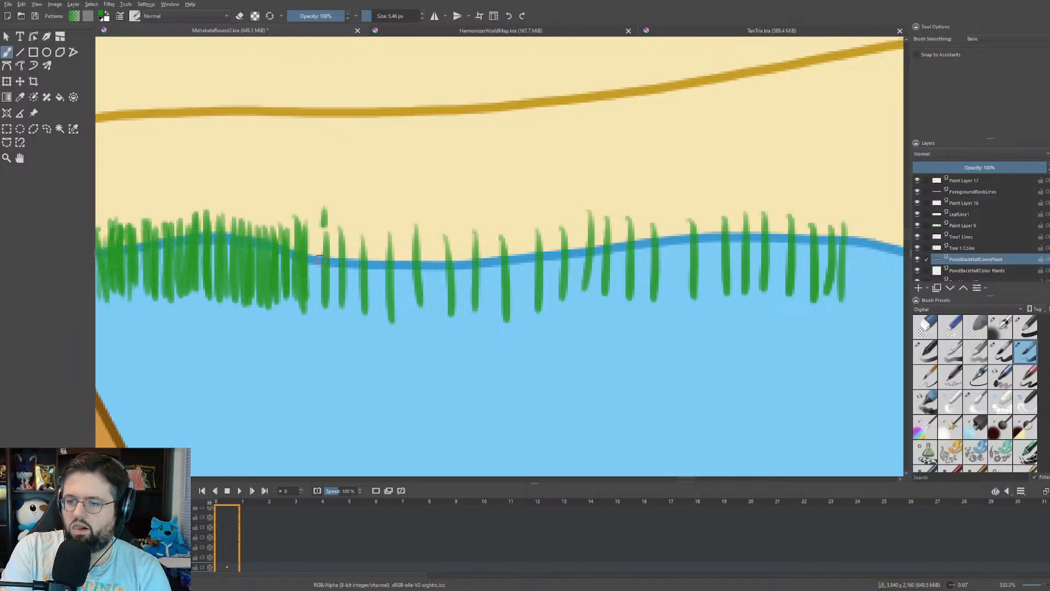
- Thicken the middle of the new reed bed across the shoreline dip with blades between the spaced ones
left_click_drag(323, 208, 322, 301)
left_click_drag(334, 213, 335, 295)
mouse_move(346, 216)
left_mouse_down()
mouse_move(348, 307)
mouse_move(363, 315)
left_mouse_up()
left_click_drag(369, 215, 370, 317)
left_click_drag(382, 232, 386, 320)
mouse_move(392, 225)
left_mouse_down()
mouse_move(391, 306)
mouse_move(408, 320)
left_mouse_up()
mouse_move(413, 235)
left_mouse_down()
mouse_move(416, 323)
mouse_move(432, 312)
left_mouse_up()
mouse_move(440, 221)
left_mouse_down()
mouse_move(448, 320)
mouse_move(466, 304)
left_mouse_up()
mouse_move(484, 213)
left_mouse_down()
mouse_move(486, 312)
mouse_move(498, 306)
left_mouse_up()
mouse_move(512, 214)
left_mouse_down()
mouse_move(513, 310)
mouse_move(522, 320)
left_mouse_up()
left_click_drag(526, 224, 525, 307)
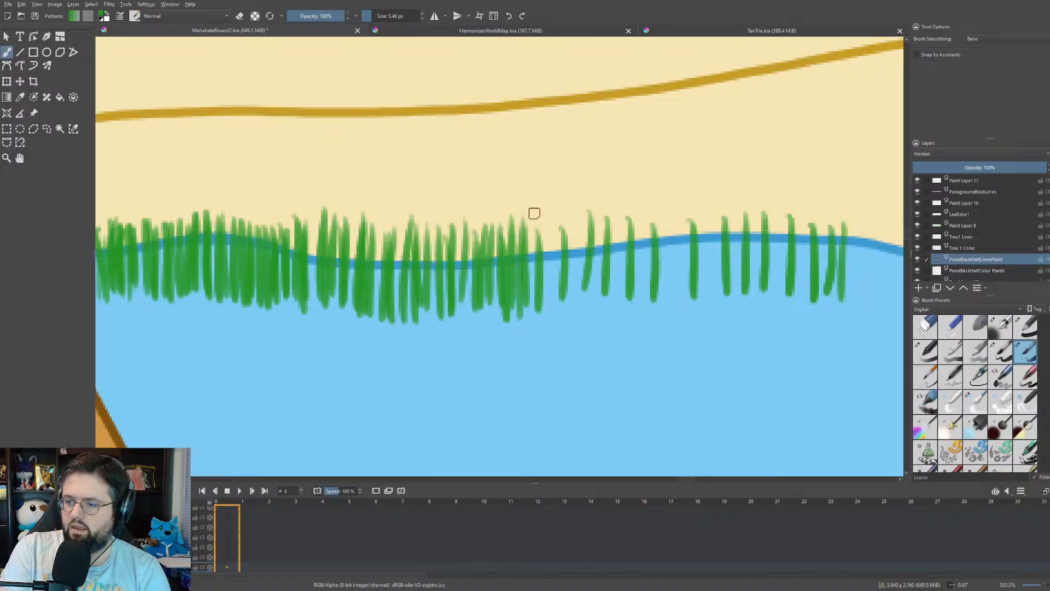
- Continue filling the reed bed right of the dip with slightly slanted blades of varied height
left_click_drag(539, 206, 537, 300)
mouse_move(555, 199)
left_mouse_down()
mouse_move(554, 303)
mouse_move(564, 298)
left_mouse_up()
left_click_drag(581, 195, 586, 298)
left_click_drag(612, 194, 607, 273)
left_click_drag(629, 214, 625, 303)
mouse_move(639, 213)
left_mouse_down()
mouse_move(638, 308)
mouse_move(649, 310)
left_mouse_up()
left_click_drag(668, 206, 670, 302)
left_click_drag(688, 211, 688, 296)
mouse_move(703, 206)
left_mouse_down()
mouse_move(700, 274)
mouse_move(711, 295)
left_mouse_up()
- Fill the right end of the new reed bed with dense blades and finish it with an outward-leaning edge blade
mouse_move(727, 195)
left_mouse_down()
mouse_move(722, 280)
mouse_move(707, 290)
left_mouse_up()
left_click_drag(740, 209, 733, 286)
mouse_move(749, 198)
left_mouse_down()
mouse_move(744, 290)
mouse_move(756, 287)
left_mouse_up()
left_click_drag(772, 195, 773, 296)
mouse_move(792, 207)
left_mouse_down()
mouse_move(787, 298)
mouse_move(799, 295)
left_mouse_up()
left_click_drag(822, 216, 823, 298)
mouse_move(846, 209)
left_mouse_down()
mouse_move(840, 296)
mouse_move(853, 287)
left_mouse_up()
left_click_drag(886, 214, 857, 251)
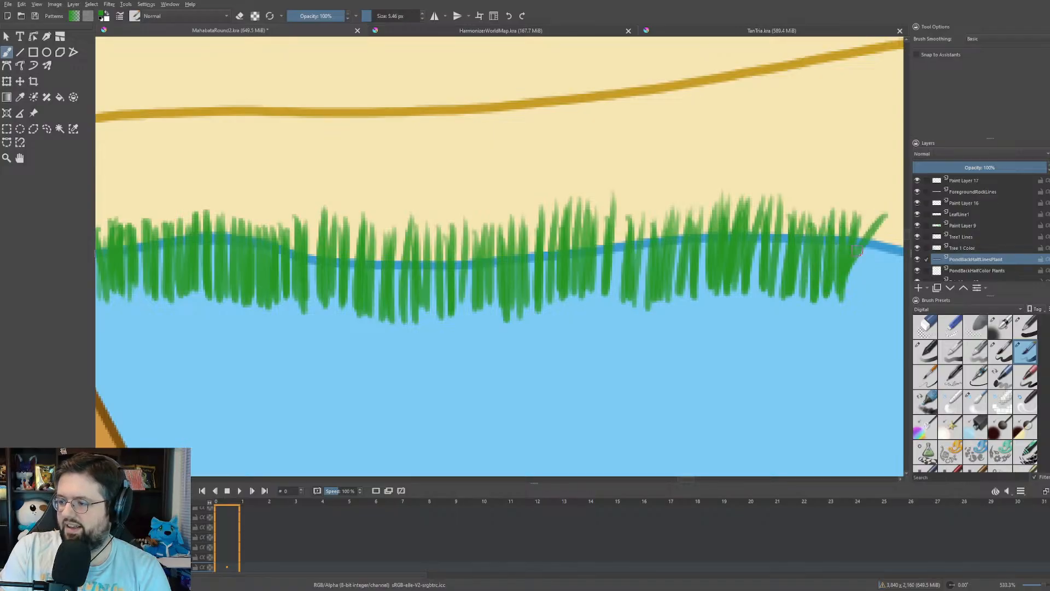
- Overlap taller slanted blades across the right half of the new reed bed, working leftward from its right end
mouse_move(830, 207)
left_mouse_down()
mouse_move(822, 282)
mouse_move(801, 298)
left_mouse_up()
mouse_move(799, 189)
left_mouse_down()
mouse_move(800, 285)
mouse_move(772, 266)
left_mouse_up()
left_click_drag(783, 206, 769, 283)
left_click_drag(654, 195, 639, 289)
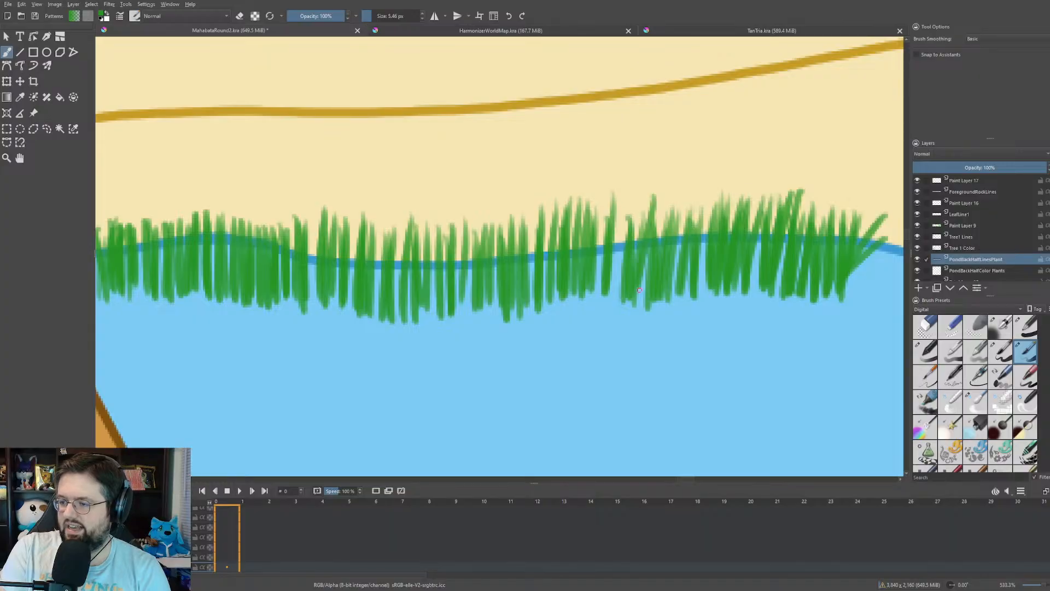
mouse_move(630, 188)
left_mouse_down()
mouse_move(612, 288)
mouse_move(601, 271)
left_mouse_up()
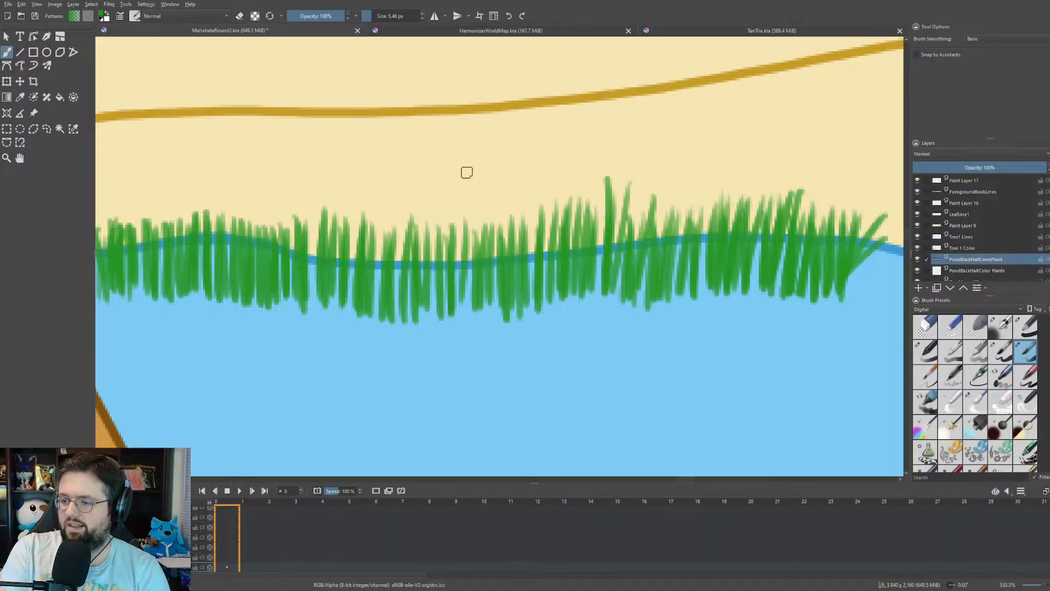
- Add taller blades across the middle of the new reed bed to vary its top edge
left_click_drag(474, 183, 472, 293)
mouse_move(459, 204)
left_mouse_down()
mouse_move(450, 295)
mouse_move(428, 325)
left_mouse_up()
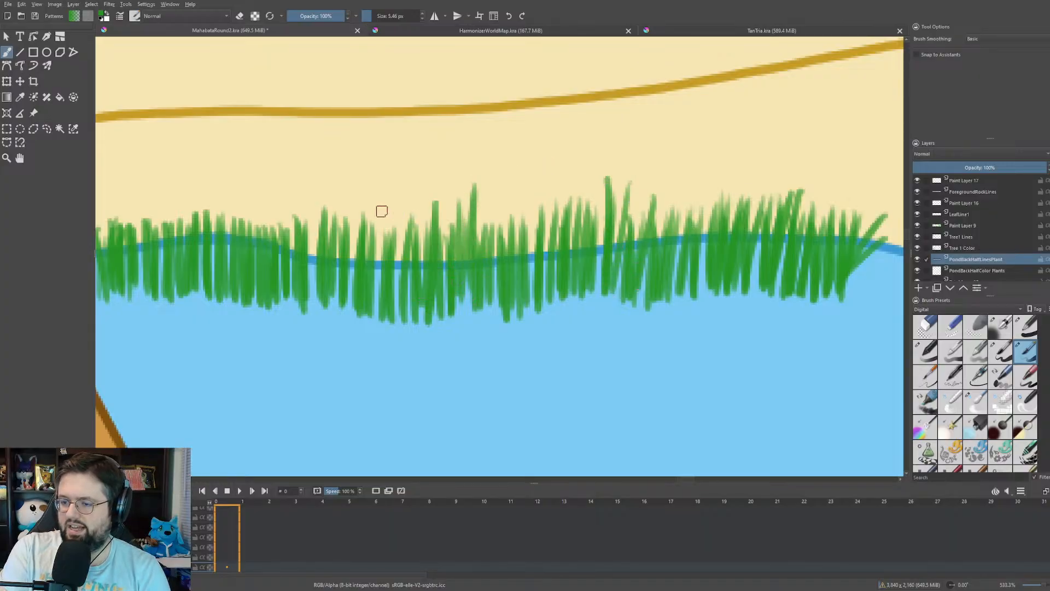
left_click_drag(393, 194, 394, 297)
left_click_drag(407, 206, 403, 289)
mouse_move(373, 192)
left_mouse_down()
mouse_move(369, 286)
mouse_move(345, 201)
mouse_move(353, 194)
mouse_move(352, 294)
left_mouse_up()
left_click_drag(309, 195, 308, 306)
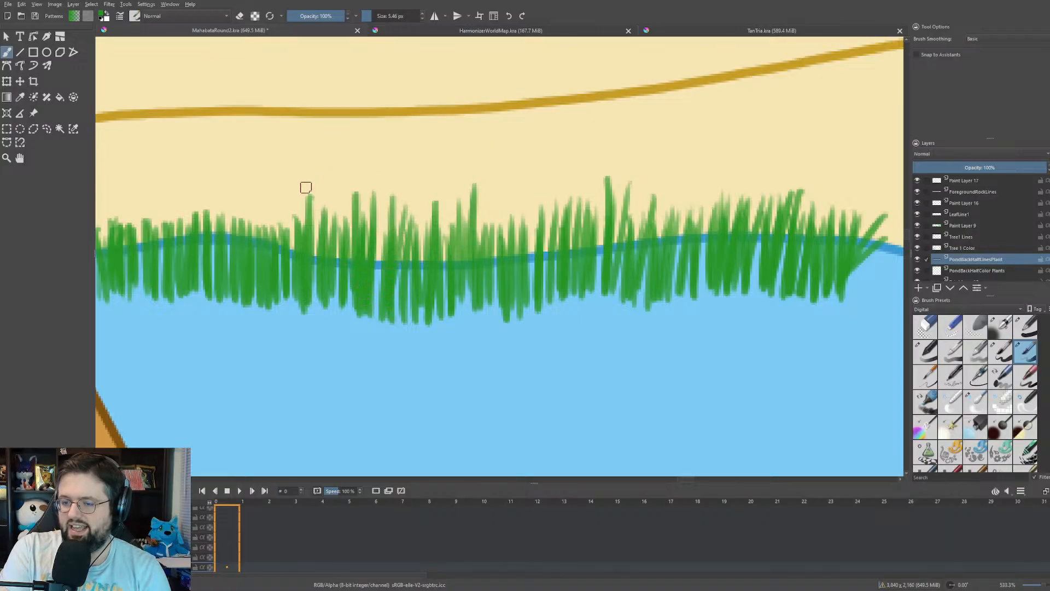
- Paint taller blades at intervals above the left part of the new reed bed, working toward the large palm
left_click_drag(290, 185, 286, 273)
left_click_drag(236, 203, 234, 273)
left_click_drag(255, 186, 256, 283)
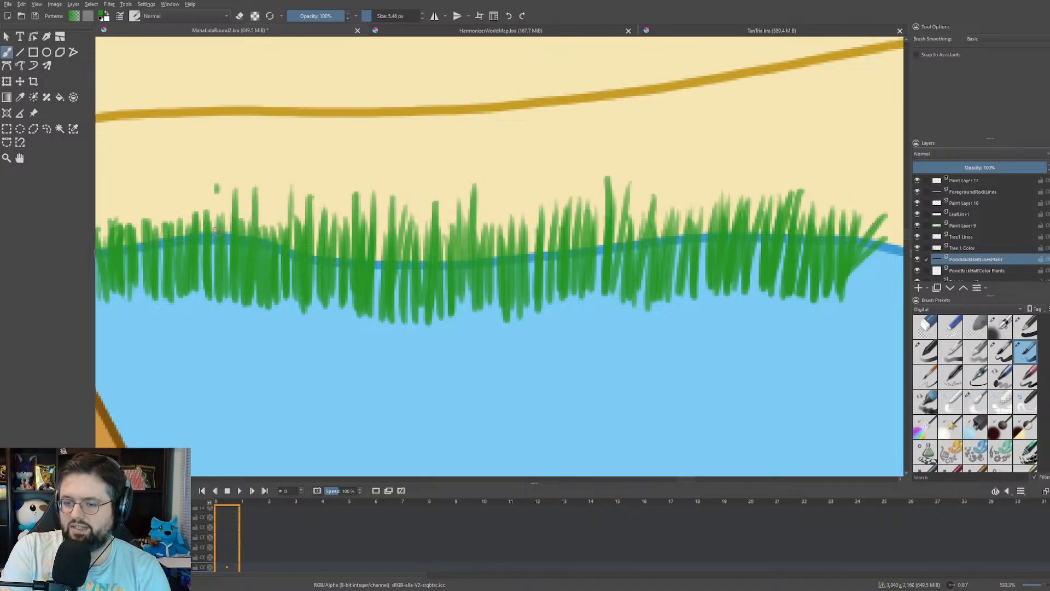
left_click_drag(217, 231, 217, 268)
left_click_drag(191, 188, 187, 236)
left_click_drag(156, 186, 155, 242)
left_click_drag(137, 190, 132, 246)
left_click_drag(116, 186, 115, 245)
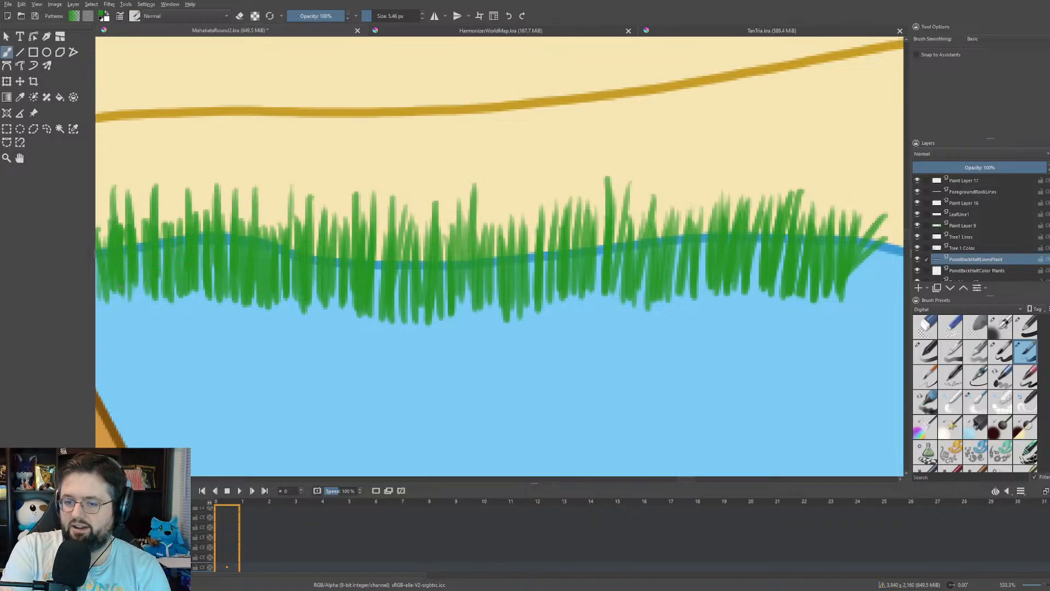
- Fill the remaining gaps in the left part of the new reed bed with additional upright blades
left_click_drag(253, 198, 268, 262)
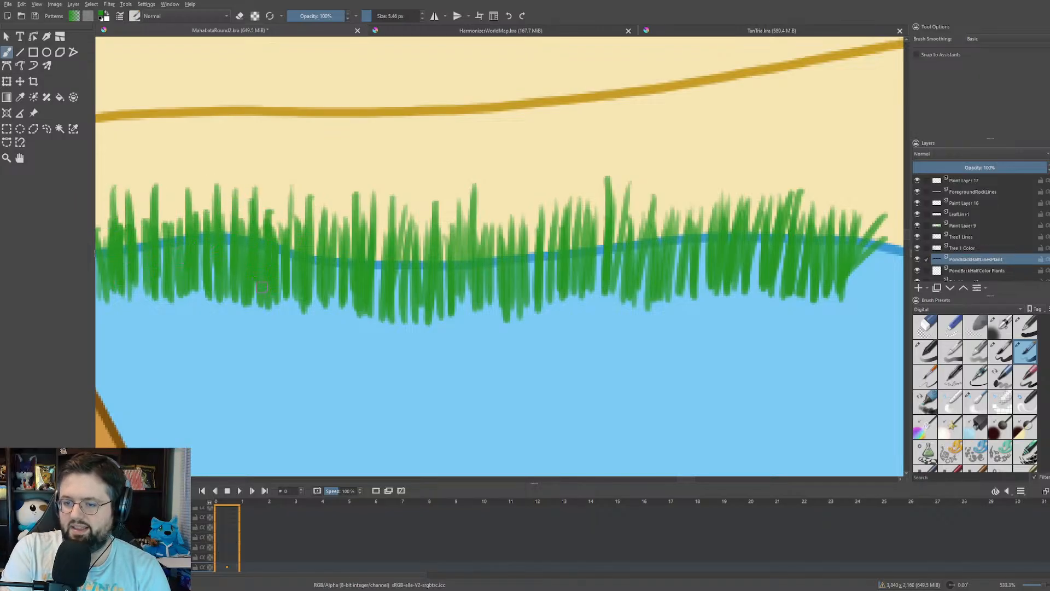
left_click_drag(279, 210, 275, 296)
left_click_drag(201, 213, 201, 290)
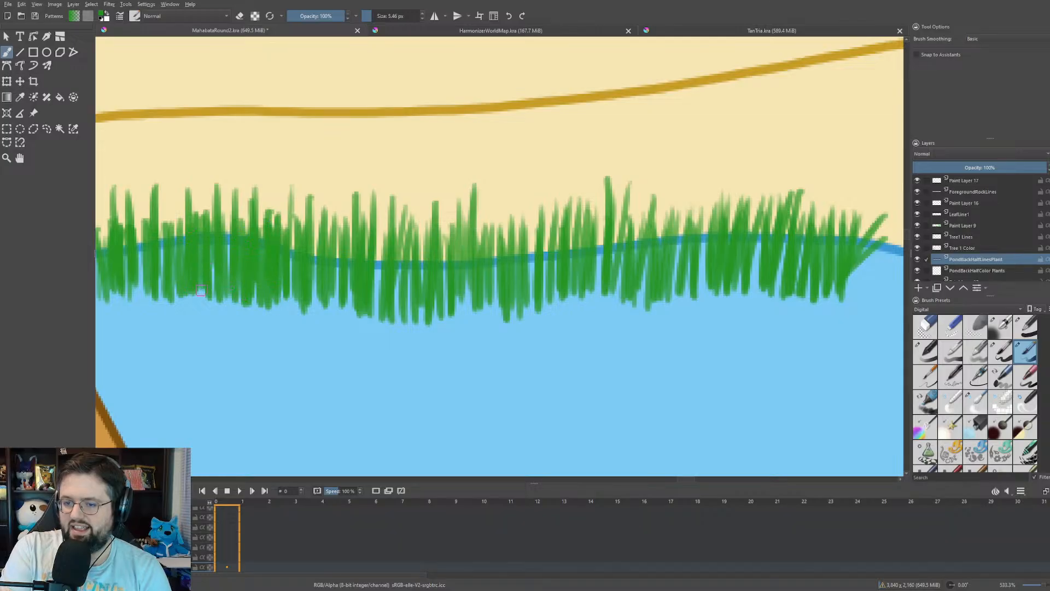
mouse_move(170, 210)
left_mouse_down()
mouse_move(174, 273)
mouse_move(164, 296)
mouse_move(141, 241)
left_mouse_up()
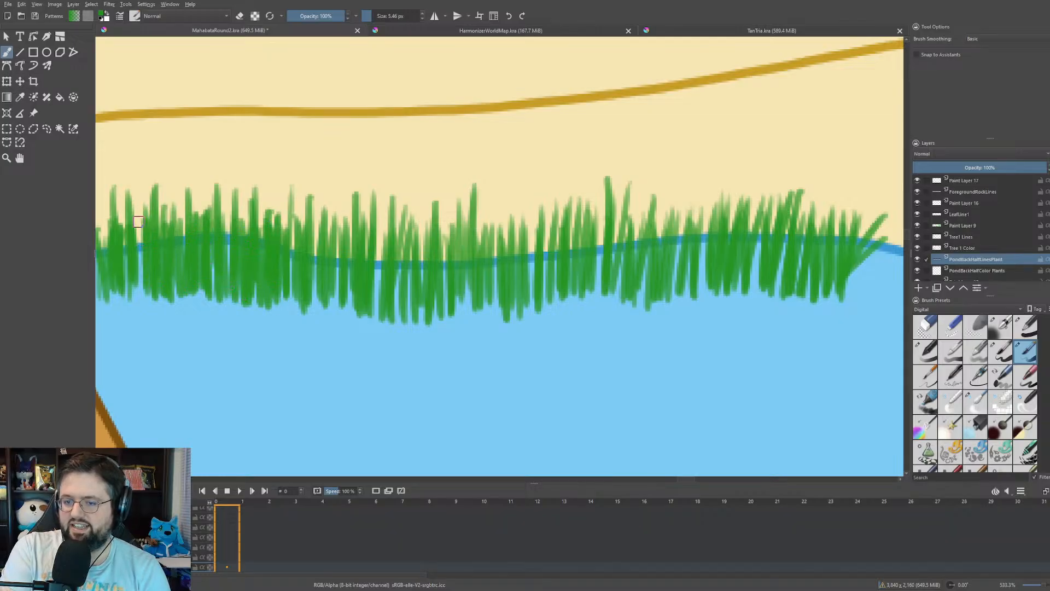
left_click_drag(138, 191, 138, 298)
- Thicken the thinner middle section of the reed bed with overlapping upright green blades
scroll(436, 189, "down", 3)
scroll(440, 189, "up", 2)
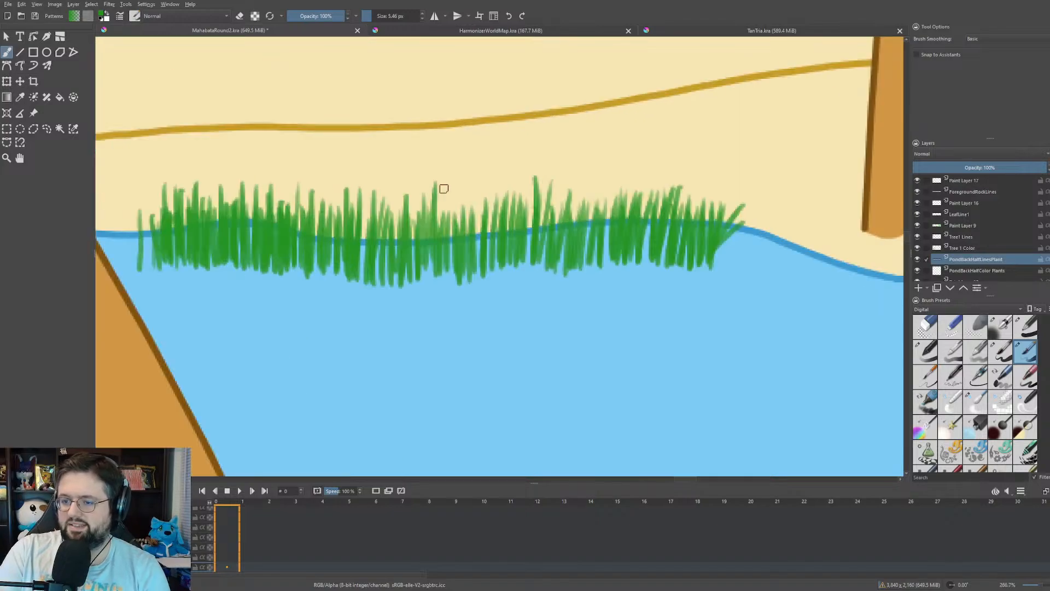
left_click_drag(443, 188, 477, 189)
scroll(486, 194, "down", 3)
scroll(486, 194, "down", 4)
scroll(545, 173, "up", 6)
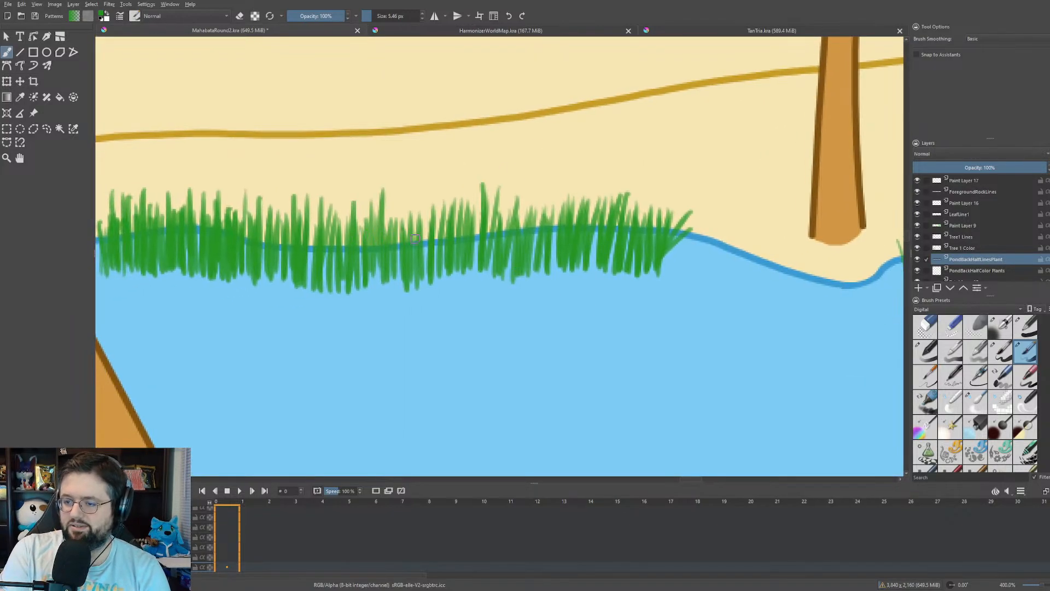
left_click_drag(402, 210, 405, 254)
left_click_drag(390, 206, 385, 244)
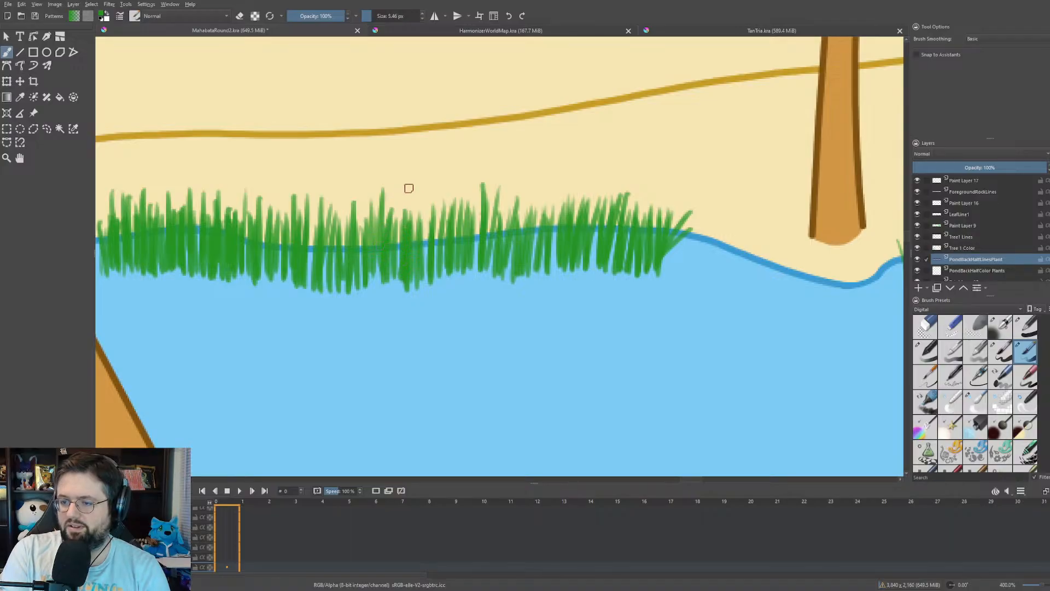
left_click_drag(435, 204, 425, 273)
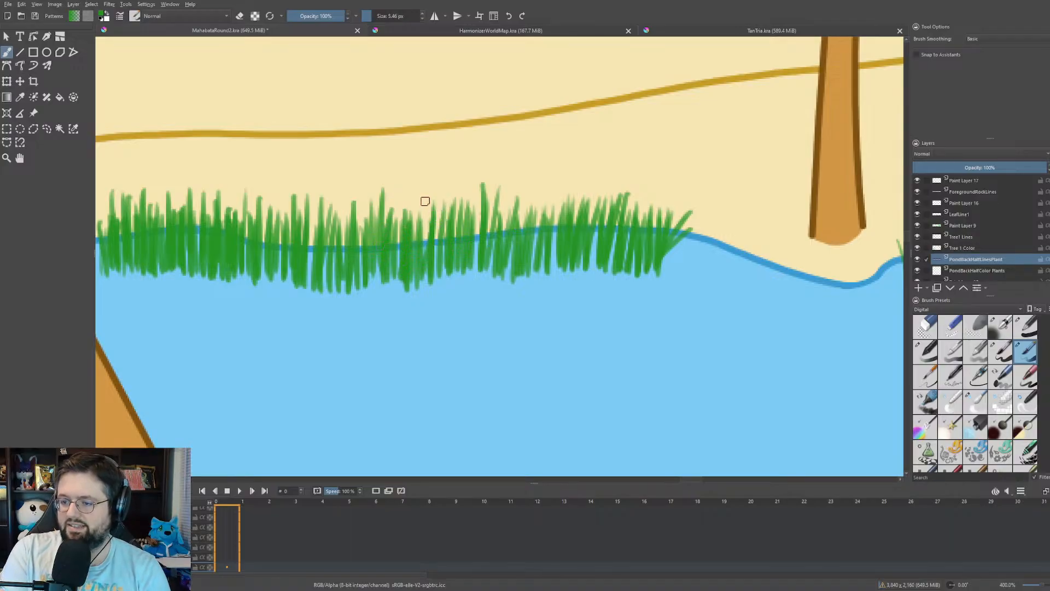
mouse_move(425, 201)
left_mouse_down()
mouse_move(418, 276)
mouse_move(435, 283)
left_mouse_up()
- Add taller slanted blades across the right half of the reed bed, working toward its right end
left_click_drag(517, 194, 502, 259)
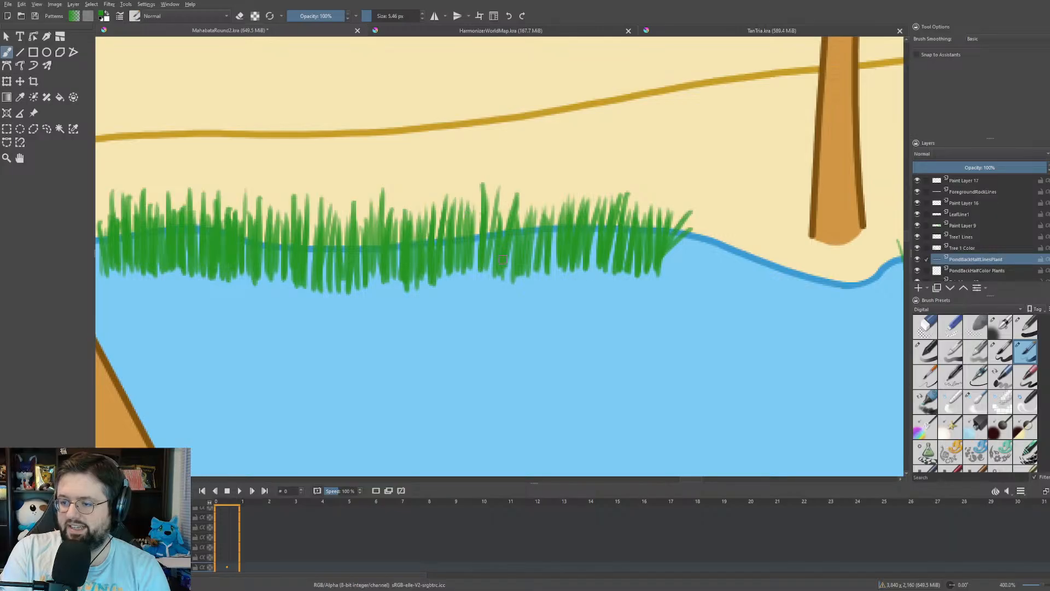
left_click_drag(502, 188, 490, 266)
mouse_move(541, 191)
left_mouse_down()
mouse_move(526, 228)
mouse_move(529, 276)
mouse_move(551, 264)
left_mouse_up()
mouse_move(584, 196)
left_mouse_down()
mouse_move(570, 265)
mouse_move(591, 245)
left_mouse_up()
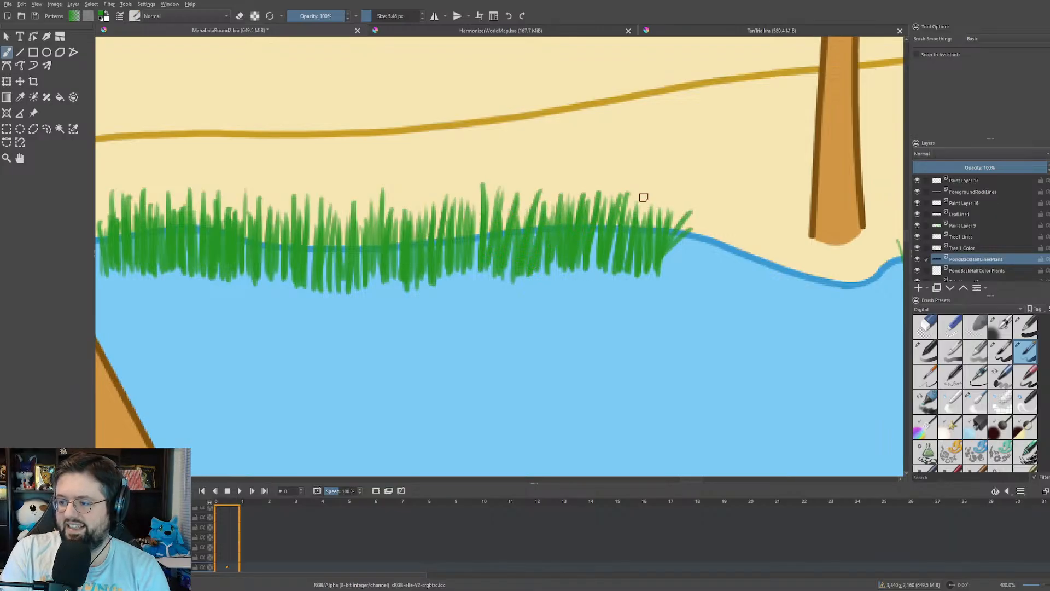
mouse_move(644, 193)
left_mouse_down()
mouse_move(626, 262)
mouse_move(652, 245)
left_mouse_up()
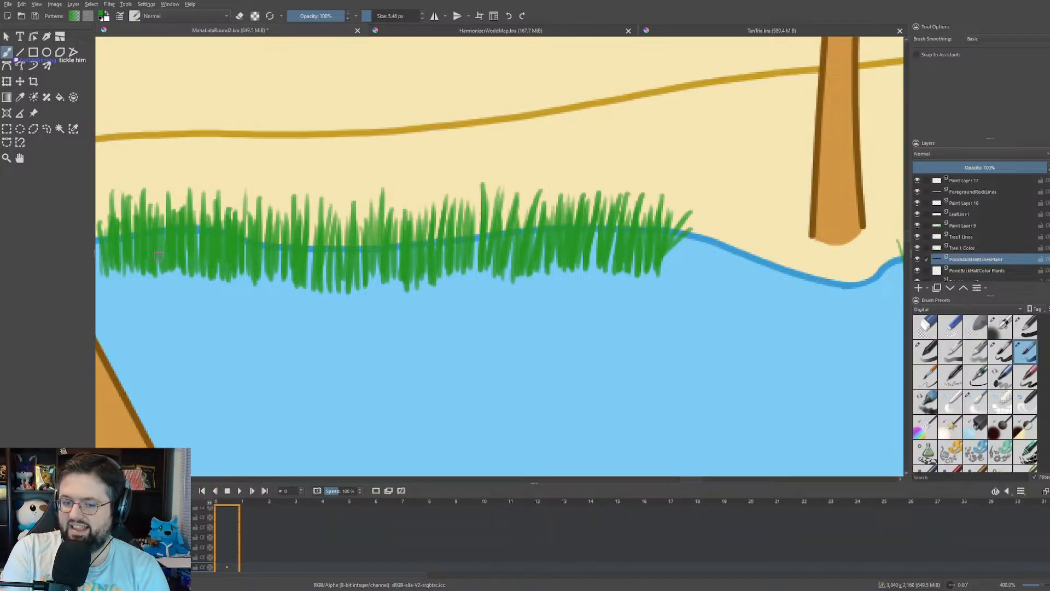
- Extend scattered blades farther down into the water along the reed bed to break up its lower edge
mouse_move(164, 302)
left_mouse_down()
mouse_move(165, 273)
mouse_move(186, 299)
left_mouse_up()
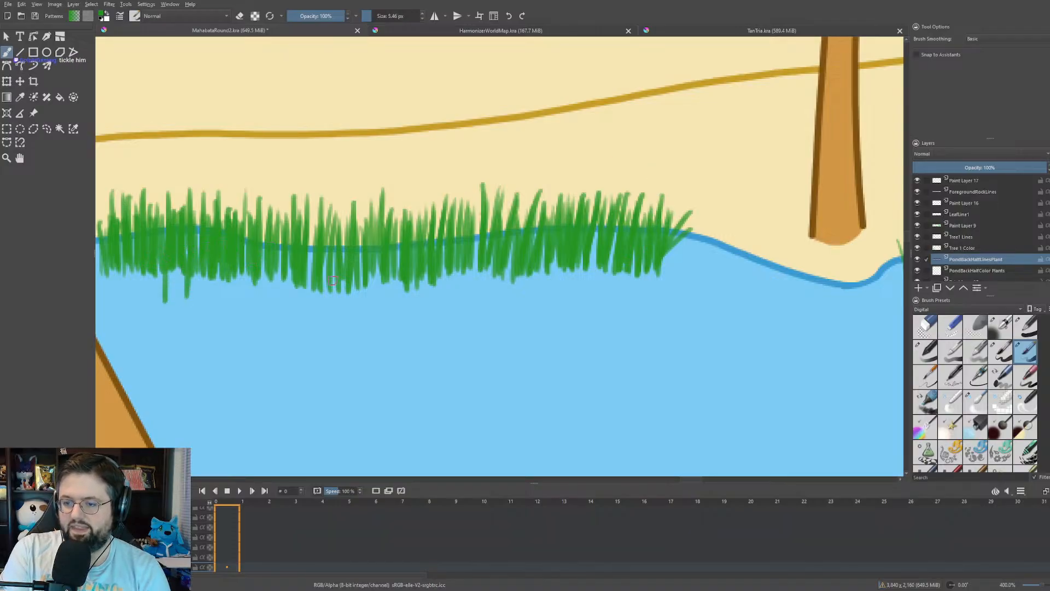
left_click_drag(328, 239, 323, 304)
left_click_drag(345, 262, 341, 305)
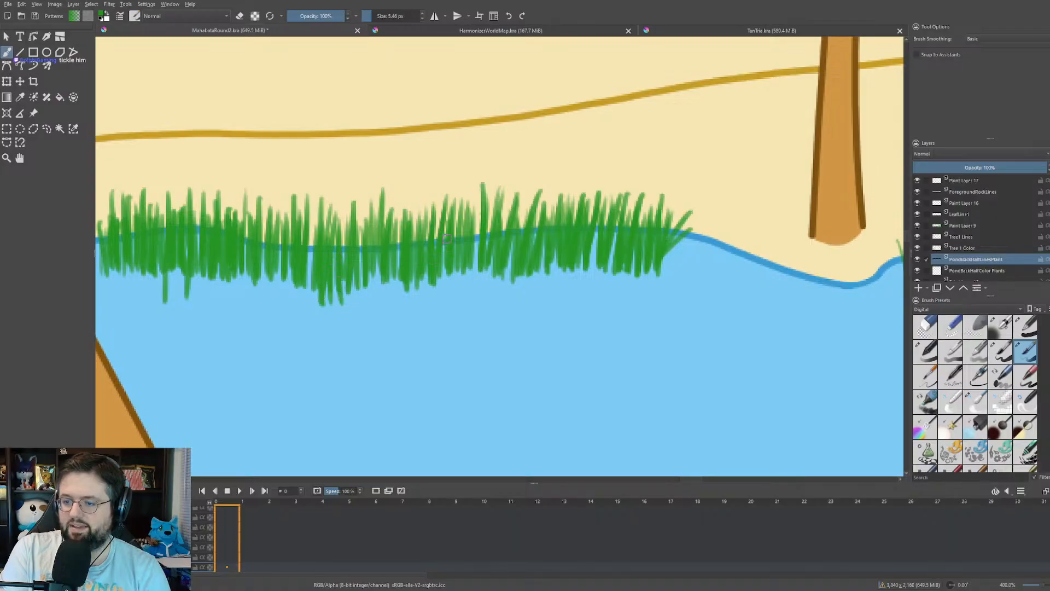
left_click_drag(445, 246, 444, 295)
mouse_move(480, 245)
left_mouse_down()
mouse_move(475, 289)
mouse_move(505, 291)
mouse_move(502, 301)
left_mouse_up()
left_click_drag(560, 248, 558, 295)
mouse_move(590, 235)
left_mouse_down()
mouse_move(591, 285)
mouse_move(621, 291)
left_mouse_up()
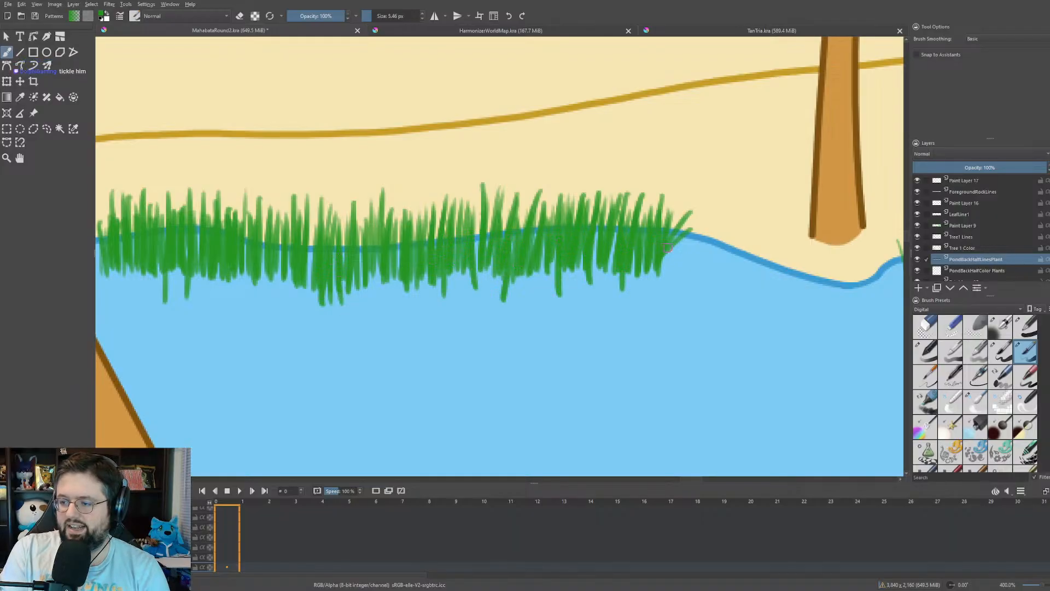
left_click_drag(664, 255, 660, 279)
- Erase the entire reed bed on the far shore at the left edge of the painting
scroll(662, 251, "down", 1)
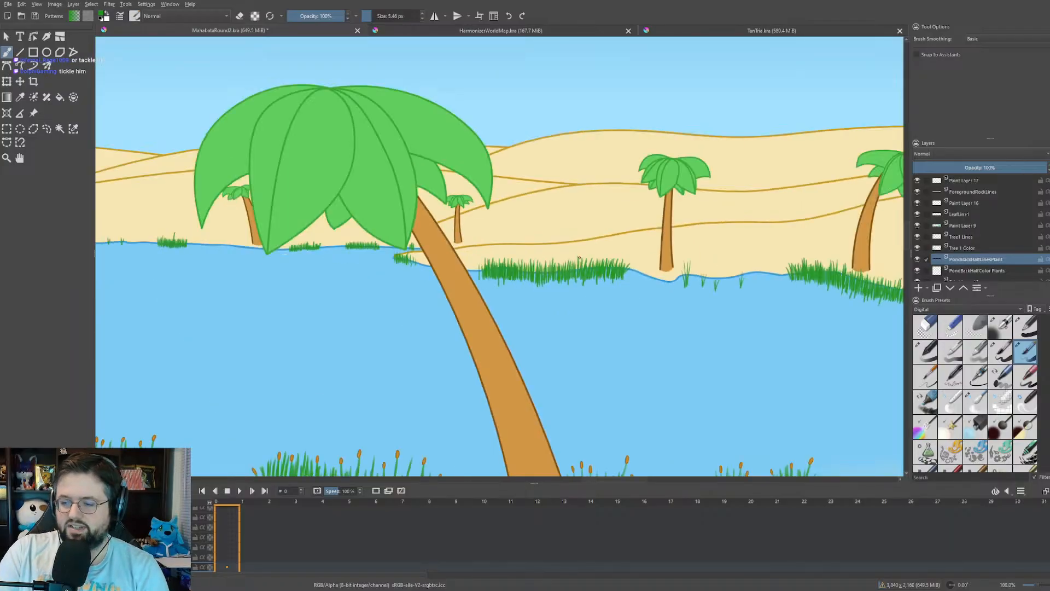
scroll(578, 258, "down", 3)
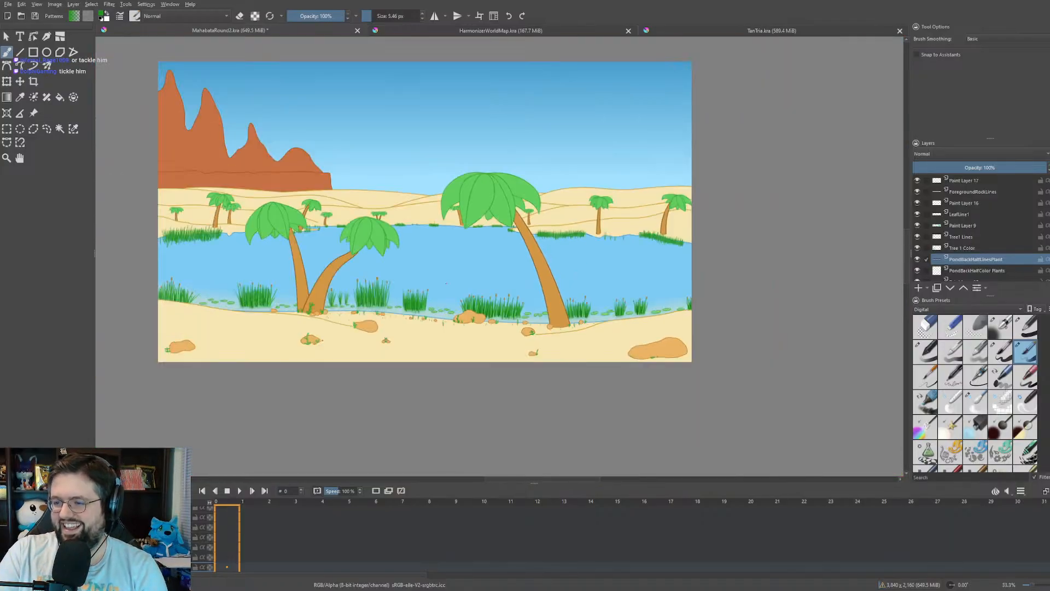
left_click_drag(395, 273, 454, 260)
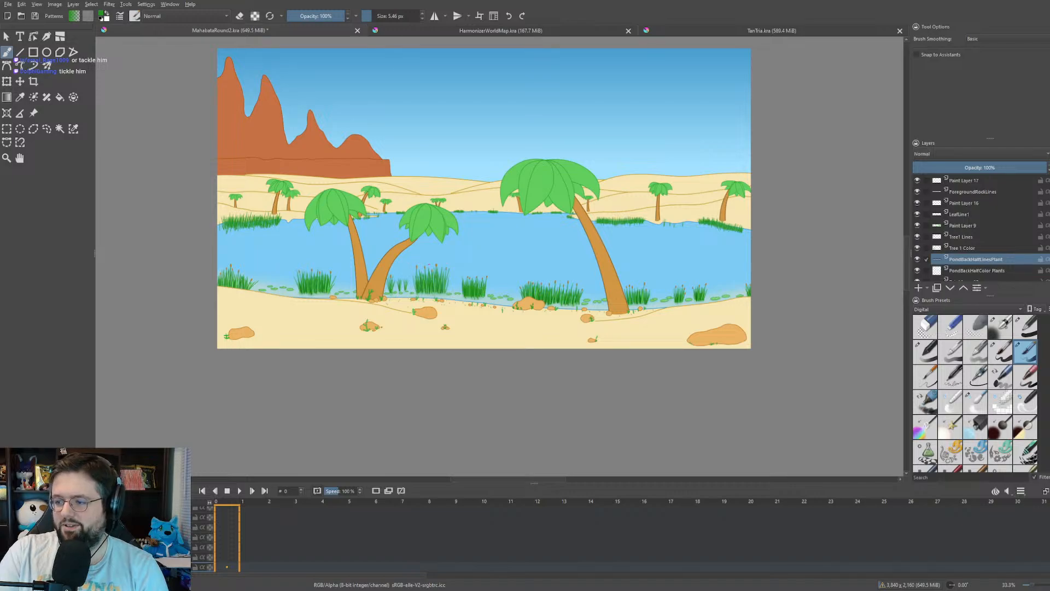
scroll(252, 222, "up", 6)
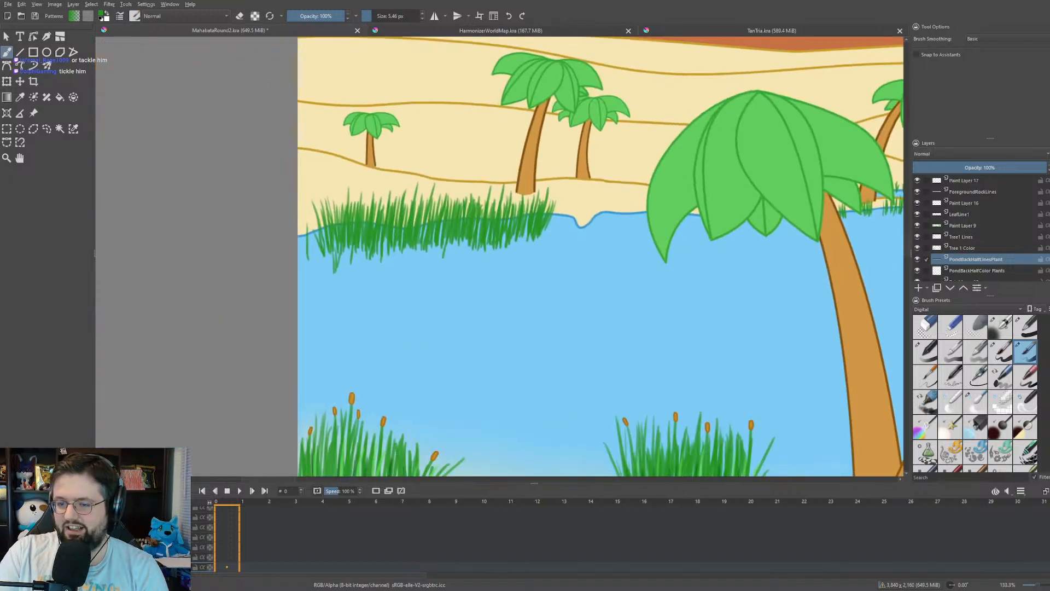
scroll(276, 118, "up", 2)
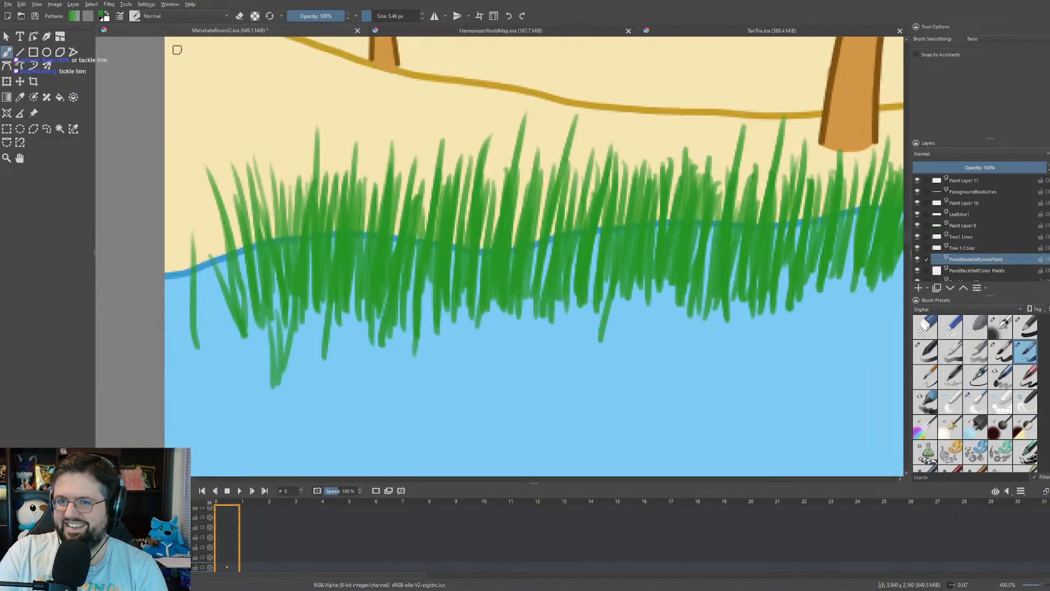
key("slash")
left_click_drag(533, 158, 446, 142)
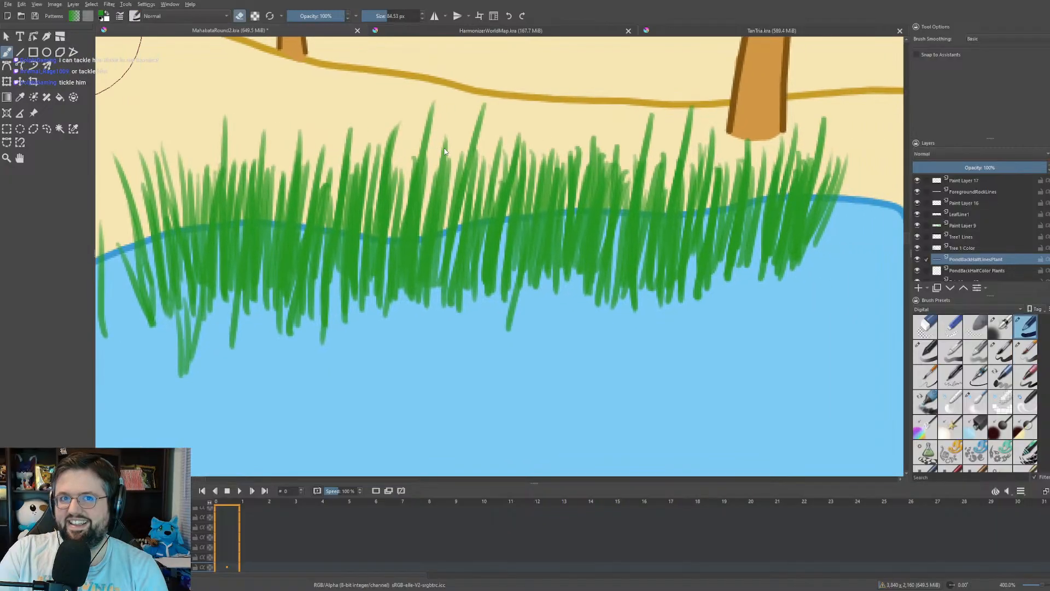
scroll(432, 159, "down", 1)
left_click_drag(360, 110, 317, 129)
mouse_move(186, 188)
left_mouse_down()
mouse_move(401, 158)
mouse_move(663, 174)
mouse_move(269, 223)
mouse_move(281, 309)
mouse_move(687, 248)
left_mouse_up()
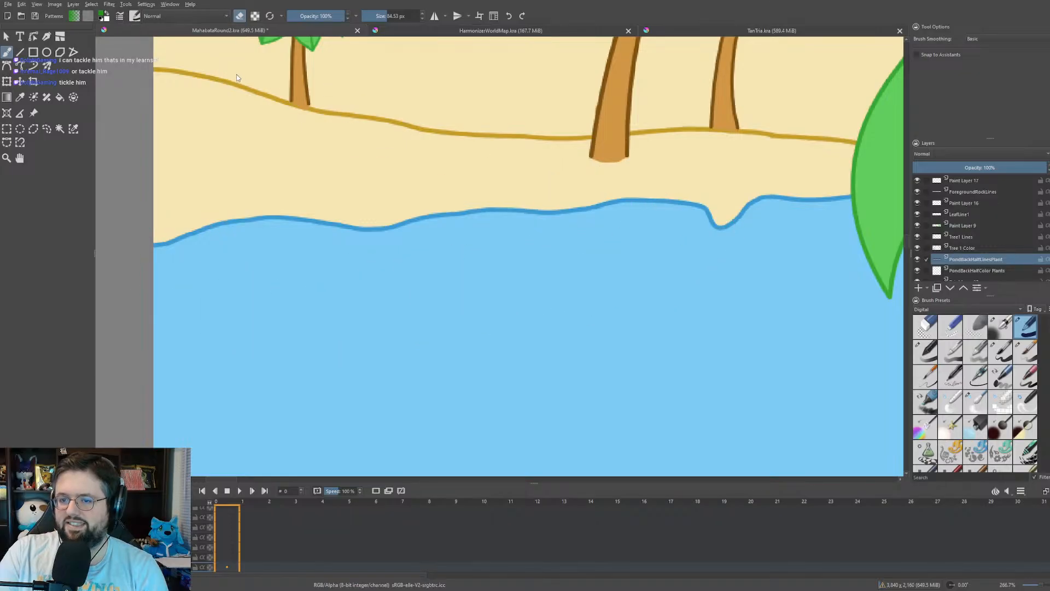
- Return to the green paint brush and mark both ends of a replacement left-shore reed bed with single short blades
key("slash")
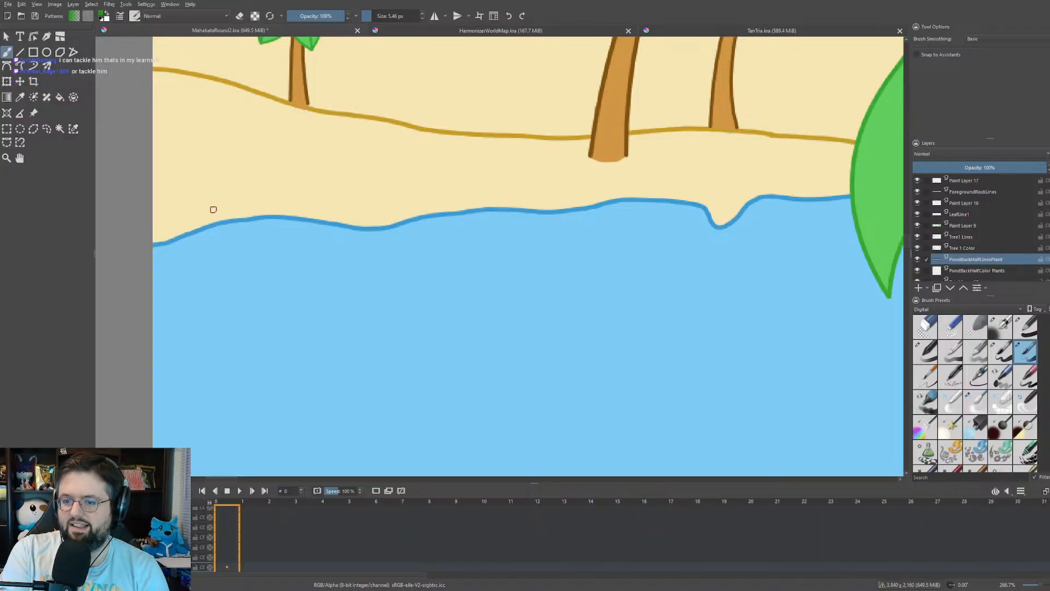
left_click_drag(207, 196, 203, 272)
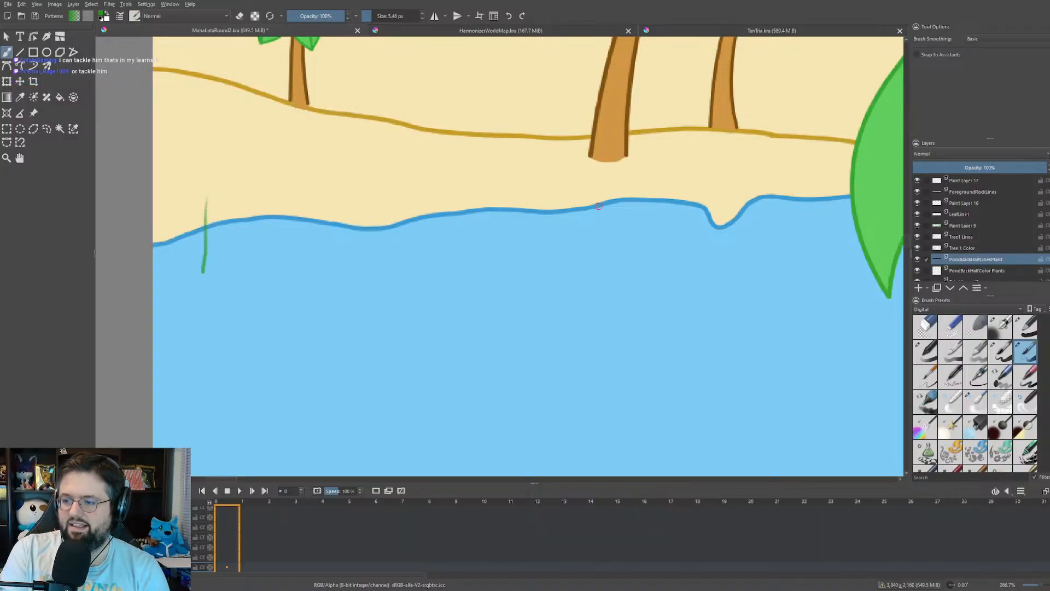
left_click_drag(651, 182, 645, 248)
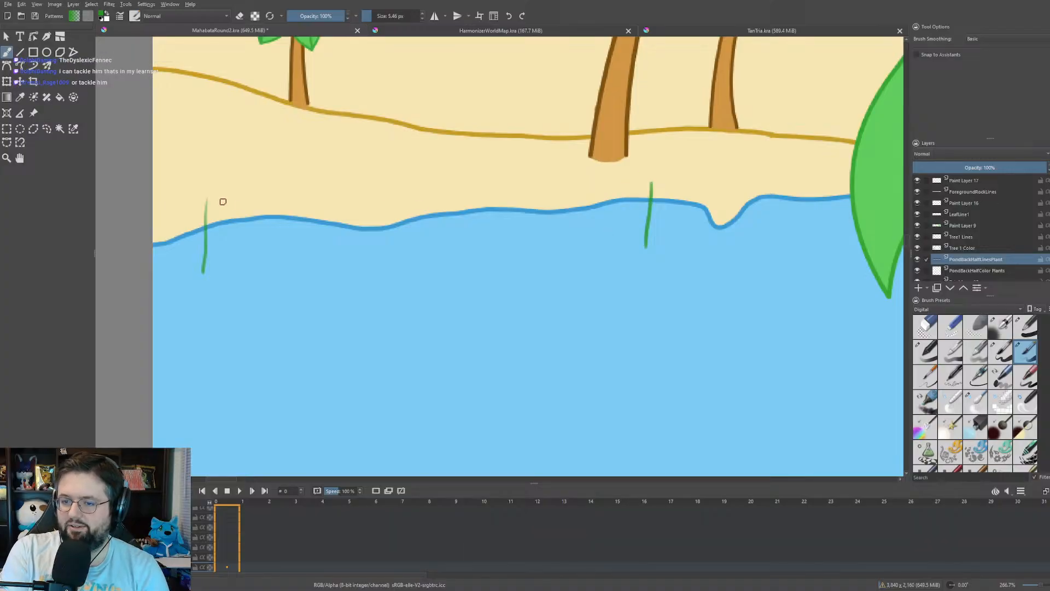
- Paint evenly spaced short upright blades along the left shoreline between the two end markers
mouse_move(223, 193)
left_mouse_down()
mouse_move(220, 273)
mouse_move(236, 261)
left_mouse_up()
mouse_move(260, 191)
left_mouse_down()
mouse_move(256, 254)
mouse_move(274, 253)
left_mouse_up()
mouse_move(299, 194)
left_mouse_down()
mouse_move(298, 253)
mouse_move(321, 265)
left_mouse_up()
mouse_move(345, 198)
left_mouse_down()
mouse_move(344, 260)
mouse_move(361, 255)
left_mouse_up()
left_click_drag(385, 204, 382, 262)
left_click_drag(407, 188, 409, 262)
mouse_move(440, 186)
left_mouse_down()
mouse_move(440, 249)
mouse_move(467, 245)
left_mouse_up()
mouse_move(523, 198)
left_mouse_down()
mouse_move(520, 258)
mouse_move(542, 255)
left_mouse_up()
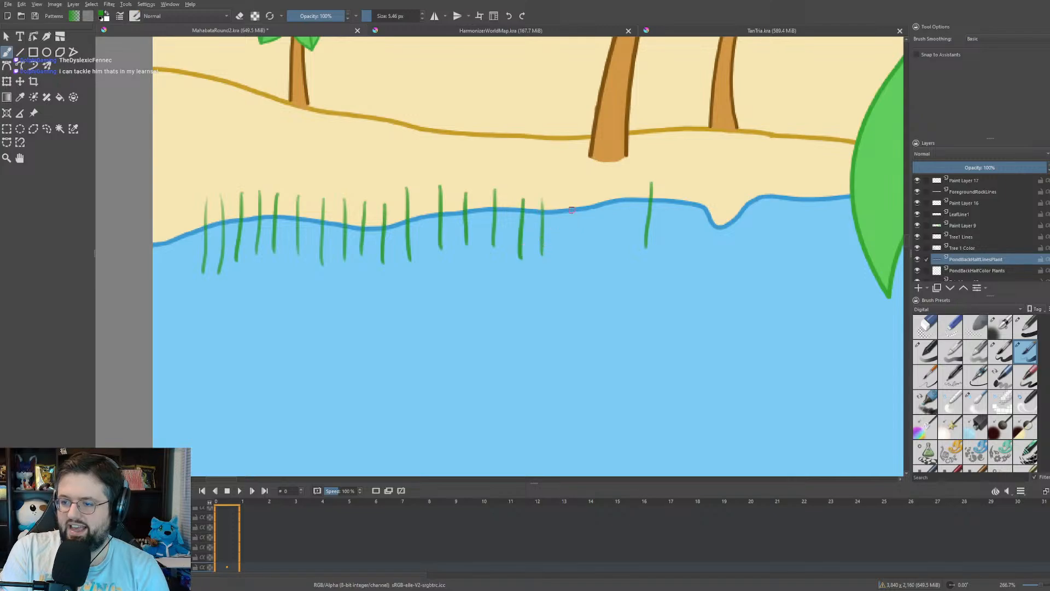
mouse_move(575, 184)
left_mouse_down()
mouse_move(574, 242)
mouse_move(603, 245)
left_mouse_up()
left_click_drag(626, 176, 622, 247)
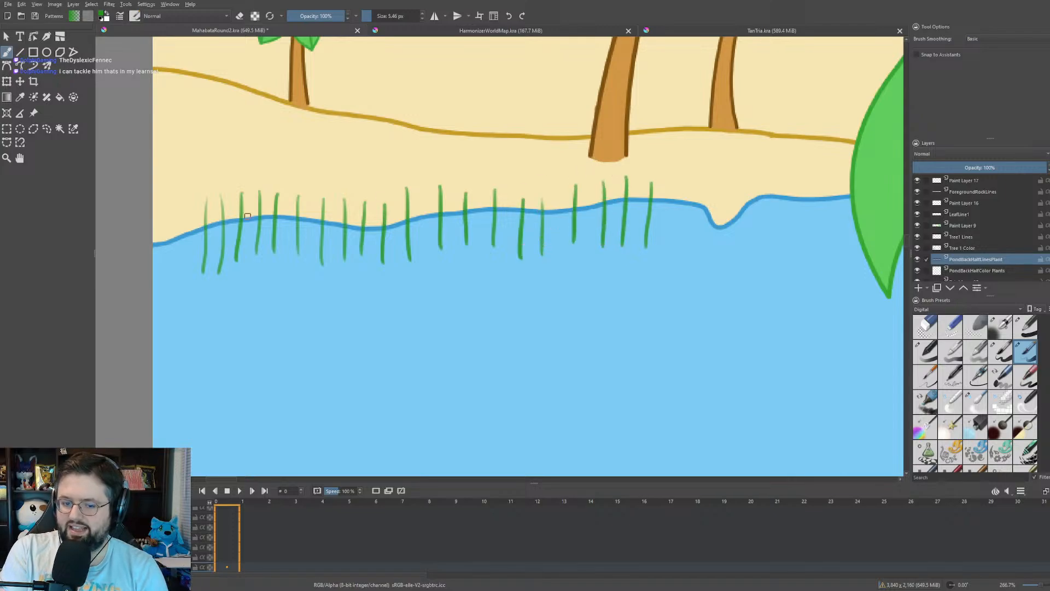
- Redo the blade at the left end of the new bed as a small cluster leaning outward from one base
left_click_drag(188, 206, 192, 251)
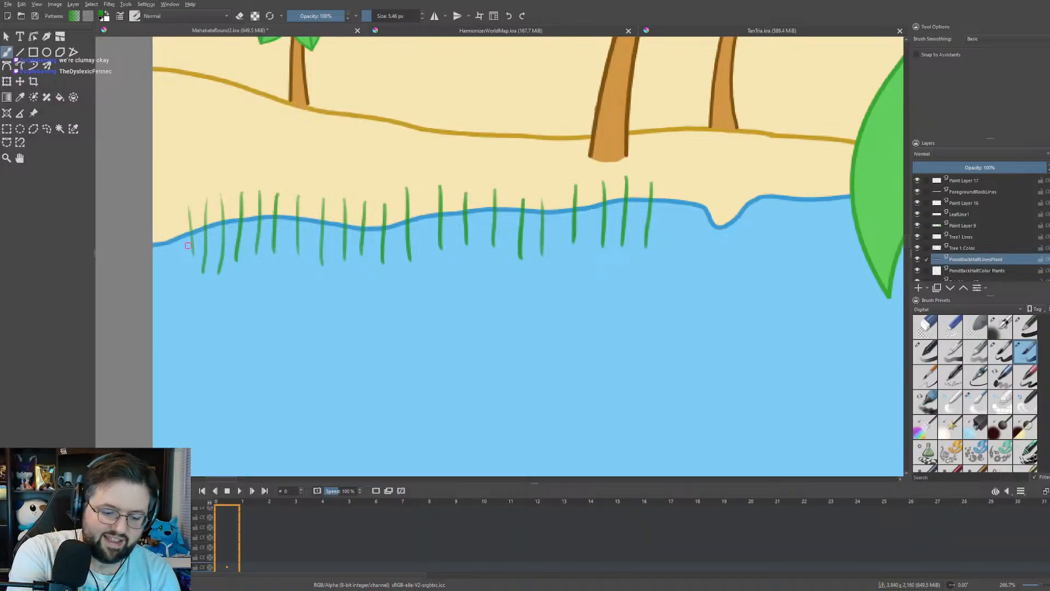
key("ctrl+z")
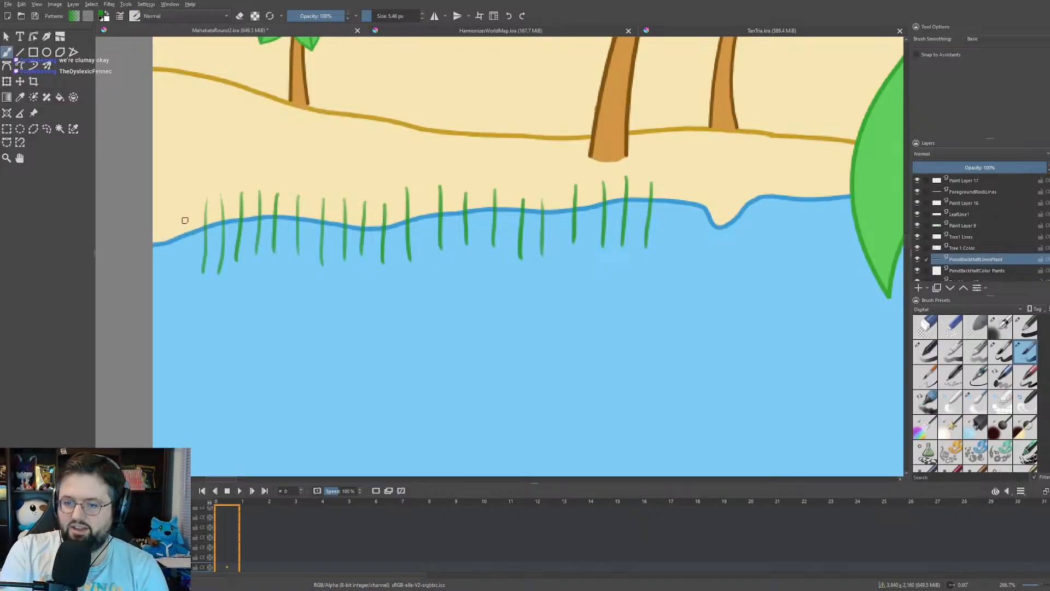
left_click_drag(189, 208, 201, 270)
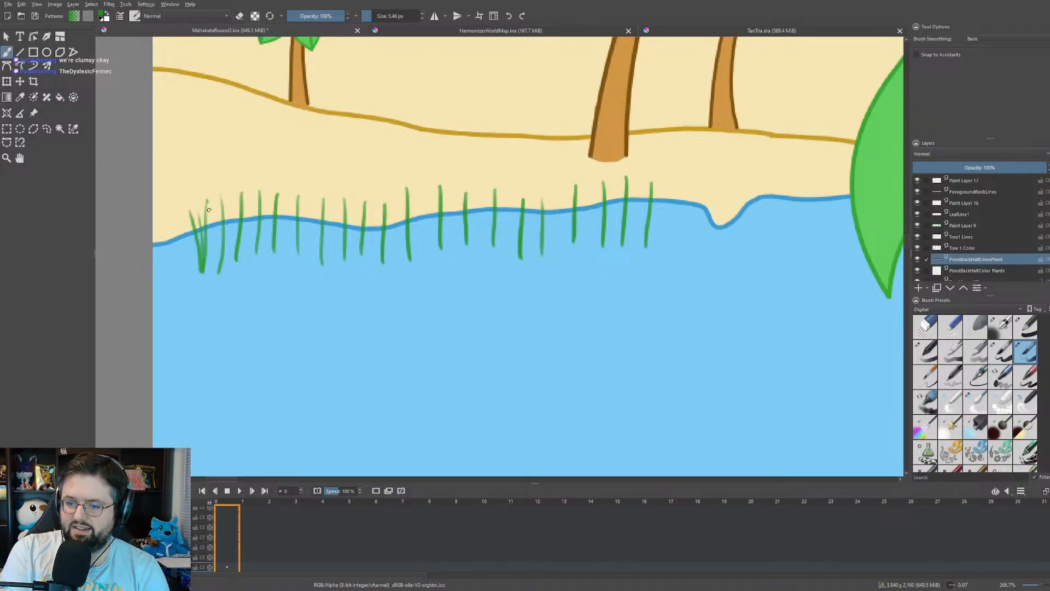
left_click_drag(208, 198, 206, 269)
- Fill between the spaced blades in the left third of the new reed bed with short upright blades
left_click_drag(216, 198, 217, 252)
left_click_drag(230, 187, 233, 261)
left_click_drag(247, 183, 247, 257)
left_click_drag(260, 193, 260, 253)
left_click_drag(268, 187, 267, 254)
mouse_move(273, 189)
left_mouse_down()
mouse_move(274, 249)
mouse_move(281, 243)
left_mouse_up()
mouse_move(288, 185)
left_mouse_down()
mouse_move(286, 253)
mouse_move(297, 252)
left_mouse_up()
mouse_move(304, 192)
left_mouse_down()
mouse_move(302, 254)
mouse_move(316, 259)
left_mouse_up()
mouse_move(320, 197)
left_mouse_down()
mouse_move(319, 263)
mouse_move(321, 253)
left_mouse_up()
left_click_drag(331, 195, 334, 261)
- Continue filling between the spaced blades through the middle of the new left-shore reed bed
mouse_move(343, 194)
left_mouse_down()
mouse_move(341, 266)
mouse_move(350, 268)
left_mouse_up()
mouse_move(360, 194)
left_mouse_down()
mouse_move(358, 268)
mouse_move(376, 260)
left_mouse_up()
mouse_move(389, 193)
left_mouse_down()
mouse_move(387, 244)
mouse_move(403, 250)
left_mouse_up()
mouse_move(412, 194)
left_mouse_down()
mouse_move(412, 250)
mouse_move(421, 257)
left_mouse_up()
left_click_drag(431, 192, 435, 246)
left_click_drag(449, 194, 453, 249)
mouse_move(463, 197)
left_mouse_down()
mouse_move(462, 248)
mouse_move(475, 246)
left_mouse_up()
mouse_move(482, 187)
left_mouse_down()
mouse_move(481, 248)
mouse_move(498, 243)
left_mouse_up()
left_click_drag(512, 192, 517, 252)
- Fill the right third of the new reed bed and finish its right end with outward-leaning blades
mouse_move(522, 200)
left_mouse_down()
mouse_move(522, 248)
mouse_move(533, 251)
left_mouse_up()
left_click_drag(552, 190, 551, 249)
left_click_drag(561, 194, 561, 236)
mouse_move(571, 182)
left_mouse_down()
mouse_move(570, 246)
mouse_move(596, 248)
left_mouse_up()
left_click_drag(601, 182, 607, 243)
mouse_move(619, 185)
left_mouse_down()
mouse_move(619, 249)
mouse_move(626, 241)
left_mouse_up()
left_click_drag(637, 180, 644, 239)
left_click_drag(671, 188, 650, 238)
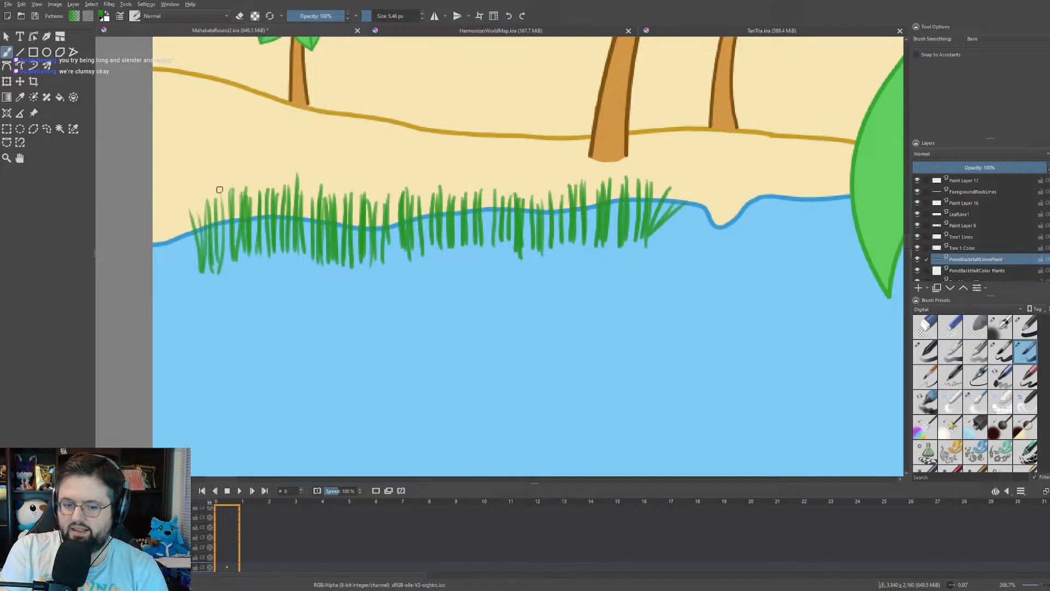
- Overlap a second layer of blades at the left end of the new reed bed to make it denser
mouse_move(219, 189)
left_mouse_down()
mouse_move(218, 248)
mouse_move(226, 240)
left_mouse_up()
left_click_drag(238, 186, 237, 247)
mouse_move(256, 176)
left_mouse_down()
mouse_move(255, 217)
mouse_move(276, 256)
left_mouse_up()
mouse_move(271, 205)
left_mouse_down()
mouse_move(270, 244)
mouse_move(255, 250)
mouse_move(264, 255)
left_mouse_up()
mouse_move(272, 213)
left_mouse_down()
mouse_move(271, 257)
mouse_move(288, 250)
left_mouse_up()
left_click_drag(231, 206, 221, 255)
left_click_drag(216, 232, 214, 260)
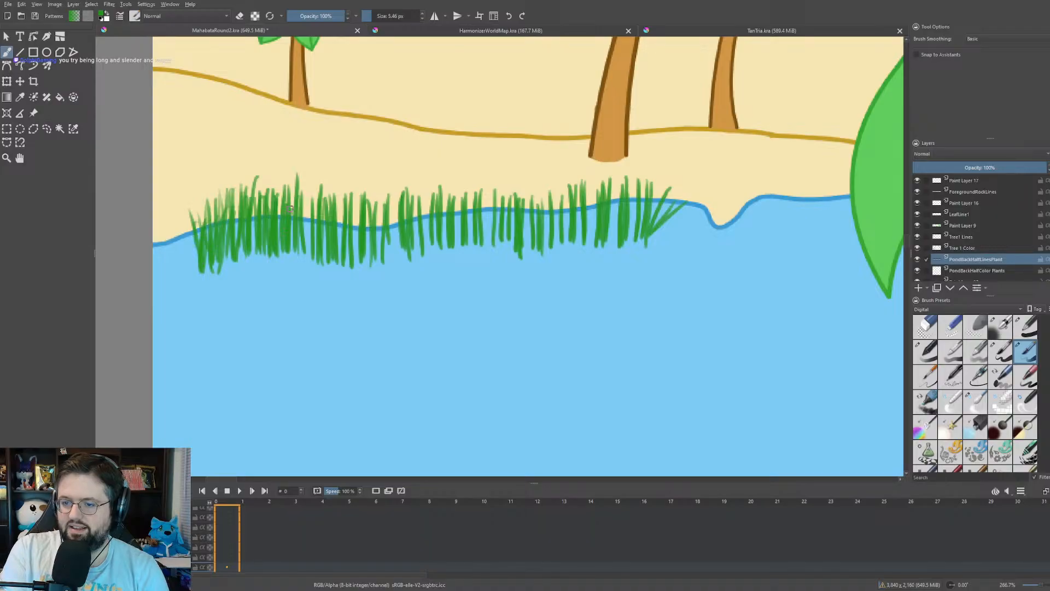
- Densify the left-middle part of the new reed bed, including some taller blades along its top edge
left_click_drag(287, 212, 283, 276)
left_click_drag(310, 202, 305, 256)
left_click_drag(317, 191, 315, 253)
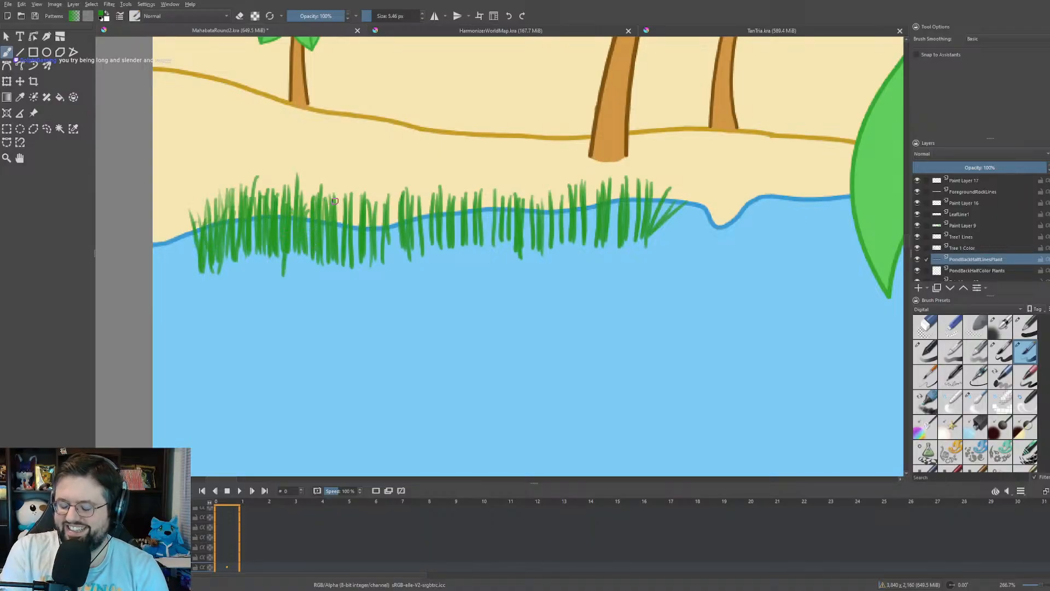
left_click_drag(332, 185, 335, 255)
mouse_move(346, 187)
left_mouse_down()
mouse_move(342, 254)
mouse_move(353, 233)
left_mouse_up()
mouse_move(369, 186)
left_mouse_down()
mouse_move(362, 261)
mouse_move(390, 243)
left_mouse_up()
left_click_drag(416, 175, 422, 253)
- Close the gaps in the middle of the new reed bed and add a few taller blades above it
left_click_drag(381, 198, 379, 261)
left_click_drag(382, 206, 392, 264)
left_click_drag(400, 206, 397, 261)
left_click_drag(434, 197, 431, 257)
mouse_move(448, 191)
left_mouse_down()
mouse_move(446, 259)
mouse_move(448, 209)
left_mouse_up()
mouse_move(460, 181)
left_mouse_down()
mouse_move(458, 256)
mouse_move(477, 207)
left_mouse_up()
left_click_drag(494, 169, 489, 258)
mouse_move(480, 224)
left_mouse_down()
mouse_move(476, 250)
mouse_move(496, 258)
left_mouse_up()
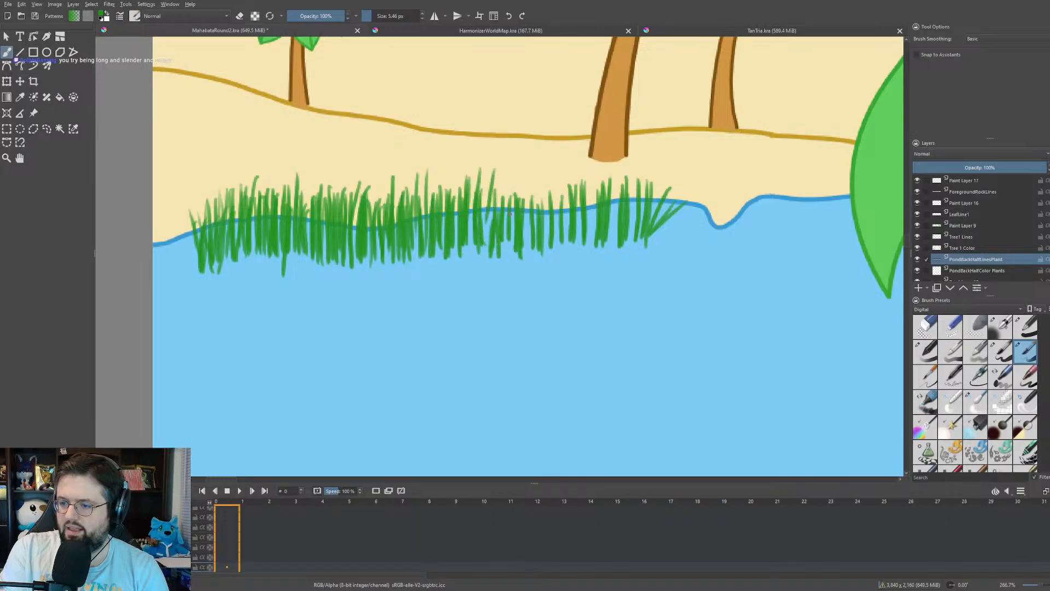
- Fill the gaps just right of the new reed bed's middle with short overlapping blades
left_click_drag(510, 217, 507, 255)
left_click_drag(530, 212, 524, 255)
left_click_drag(538, 179, 533, 239)
left_click_drag(554, 178, 553, 243)
left_click_drag(559, 214, 556, 247)
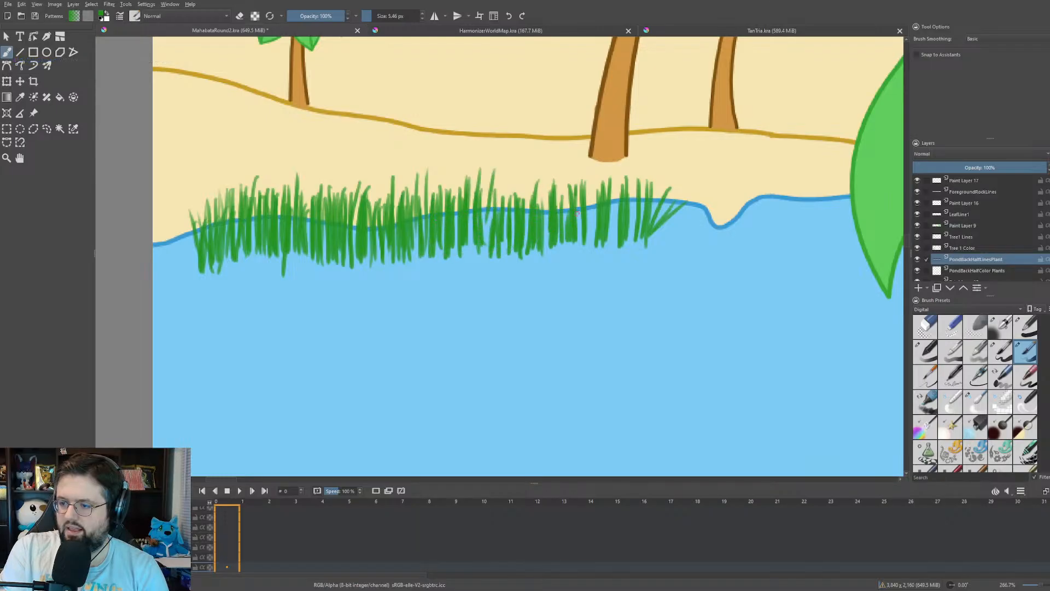
- Layer dense blades over the right end of the new reed bed below the larger distant palm
left_click_drag(578, 196, 574, 244)
mouse_move(589, 174)
left_mouse_down()
mouse_move(585, 236)
mouse_move(593, 222)
left_mouse_up()
left_click_drag(611, 174, 611, 226)
left_click_drag(629, 177, 633, 224)
mouse_move(649, 179)
left_mouse_down()
mouse_move(642, 218)
mouse_move(606, 246)
left_mouse_up()
mouse_move(592, 191)
left_mouse_down()
mouse_move(589, 250)
mouse_move(612, 244)
left_mouse_up()
left_click_drag(635, 193, 630, 242)
left_click_drag(644, 202, 642, 243)
- Fill the remaining gaps in the right half of the far-left reed bed and add a taller blade left of its middle
mouse_move(568, 184)
left_mouse_down()
mouse_move(555, 247)
mouse_move(511, 242)
left_mouse_up()
left_click_drag(492, 187, 481, 252)
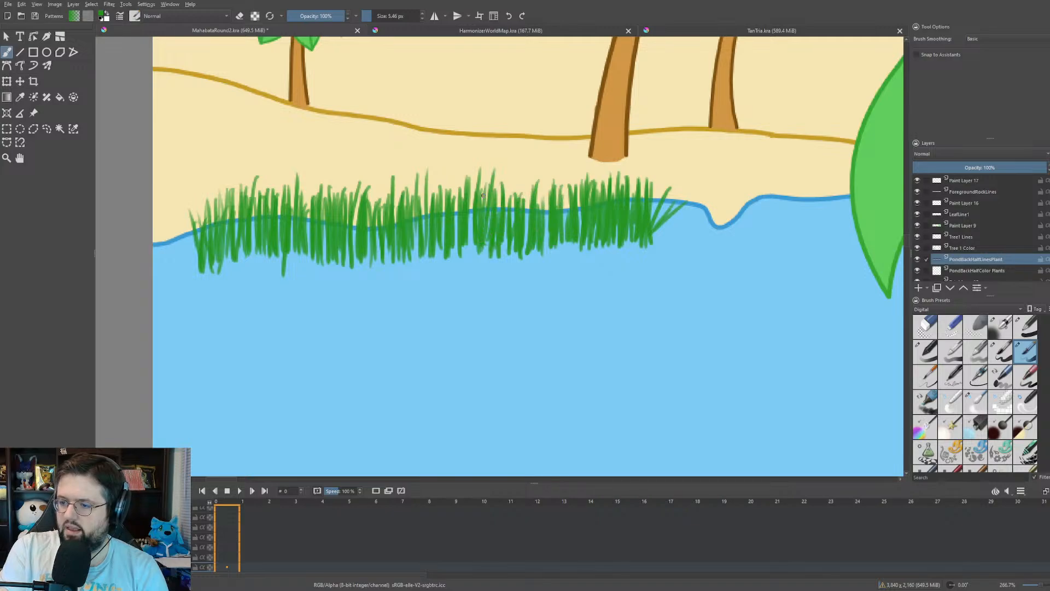
left_click_drag(345, 160, 338, 221)
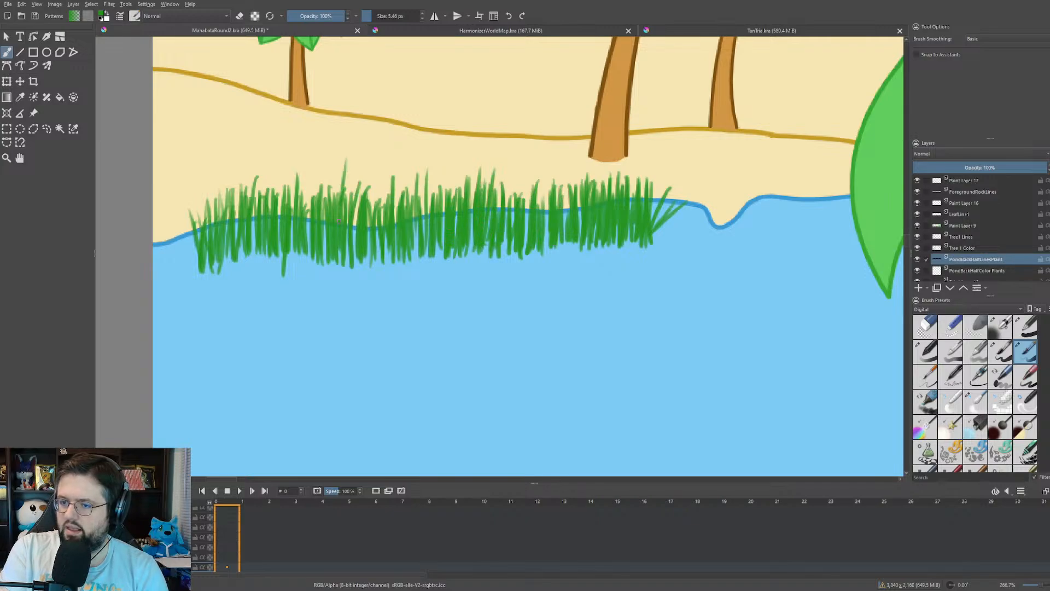
- Add a new paint layer directly above the PondBackHalfLinesPlant layer
scroll(424, 188, "down", 6)
left_click_drag(437, 202, 242, 193)
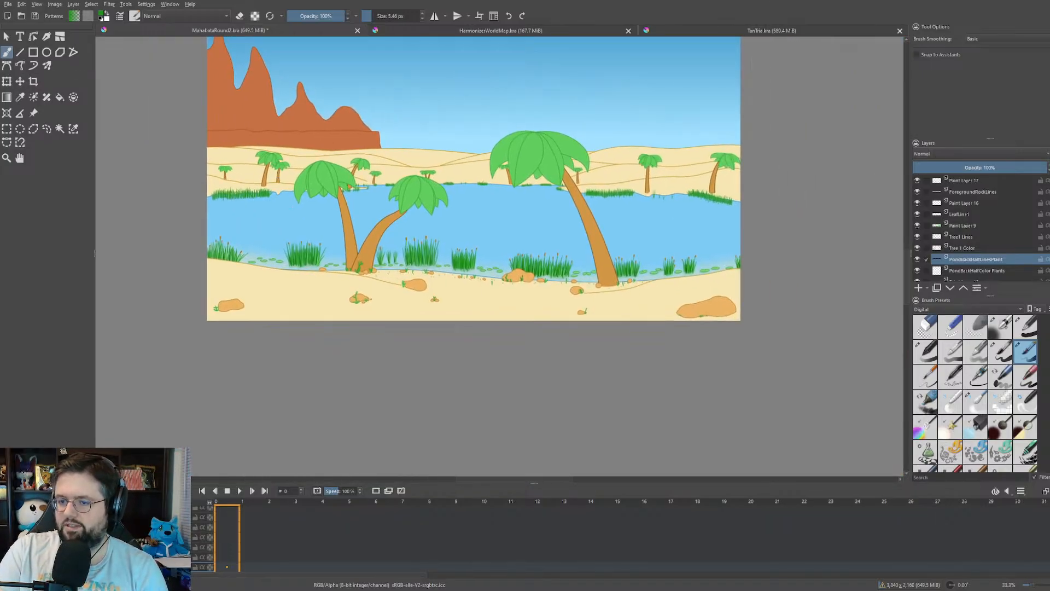
scroll(415, 252, "up", 8)
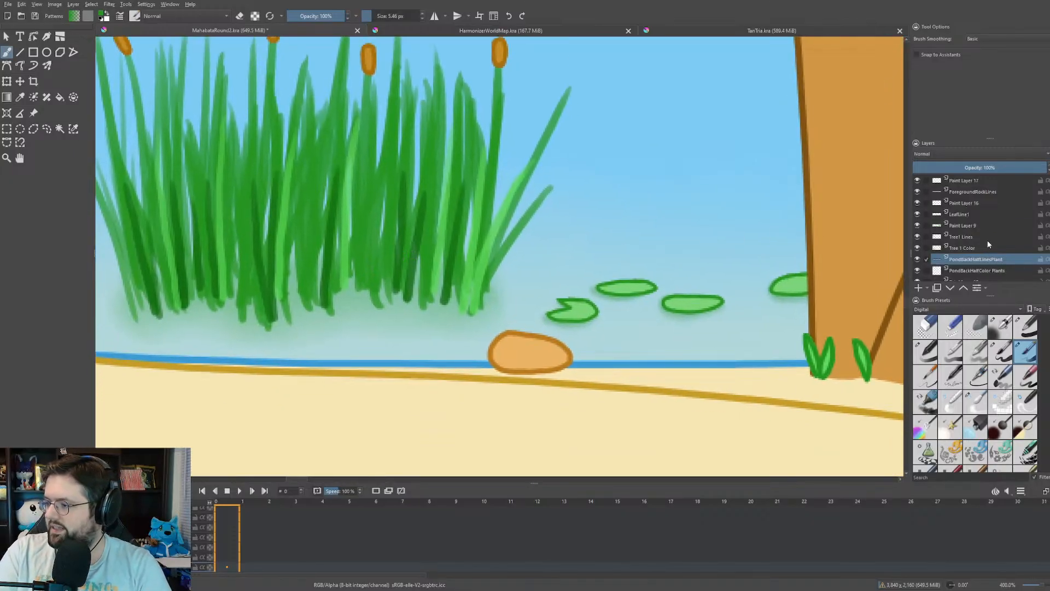
scroll(983, 250, "down", 1)
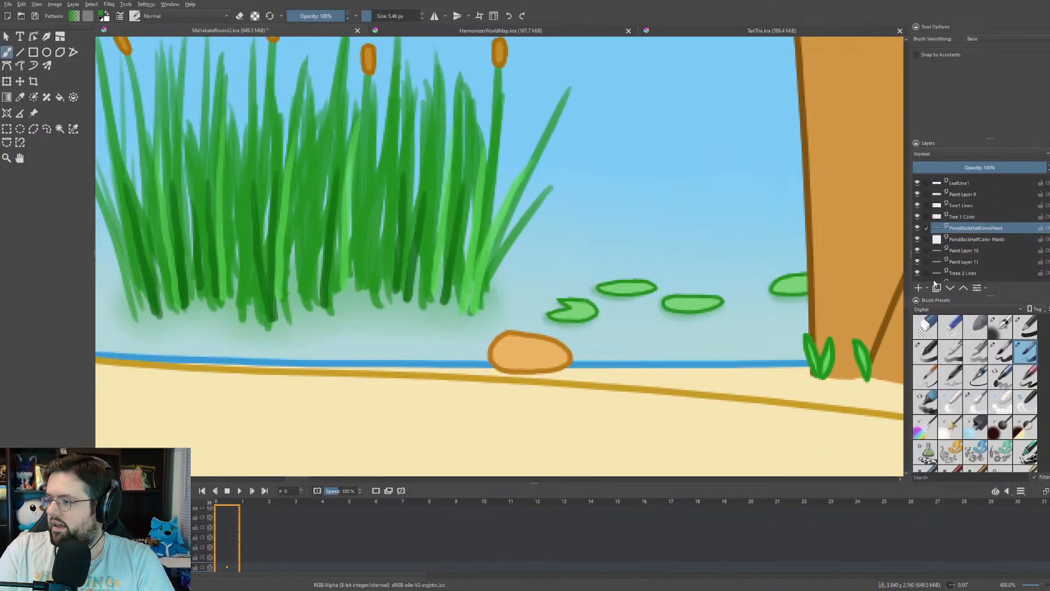
left_click(919, 289)
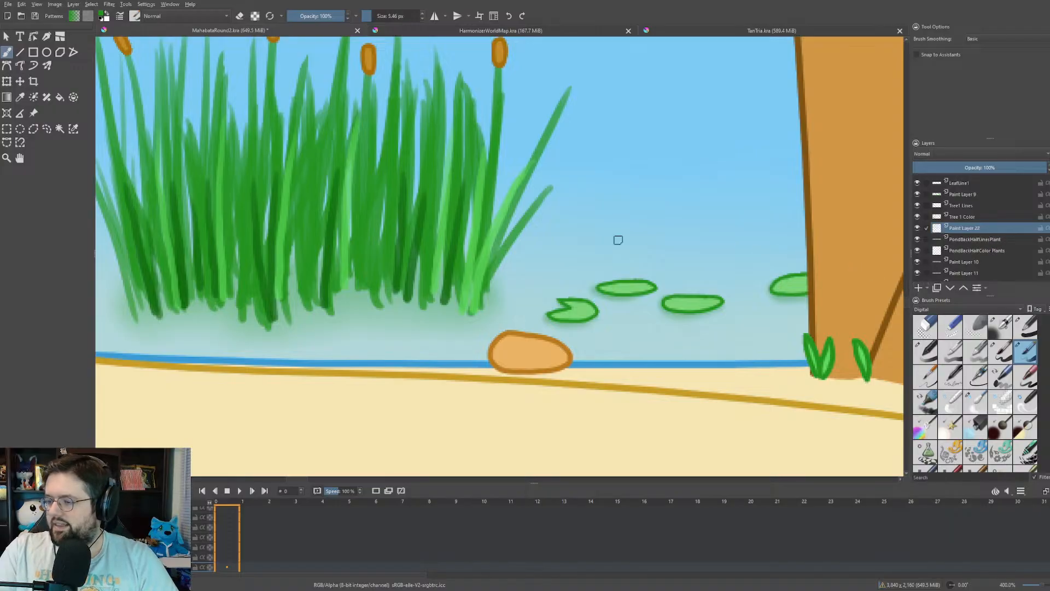
- Sample the dark green shading from the foreground reeds as the brush colour
scroll(452, 250, "up", 5)
scroll(329, 253, "up", 1)
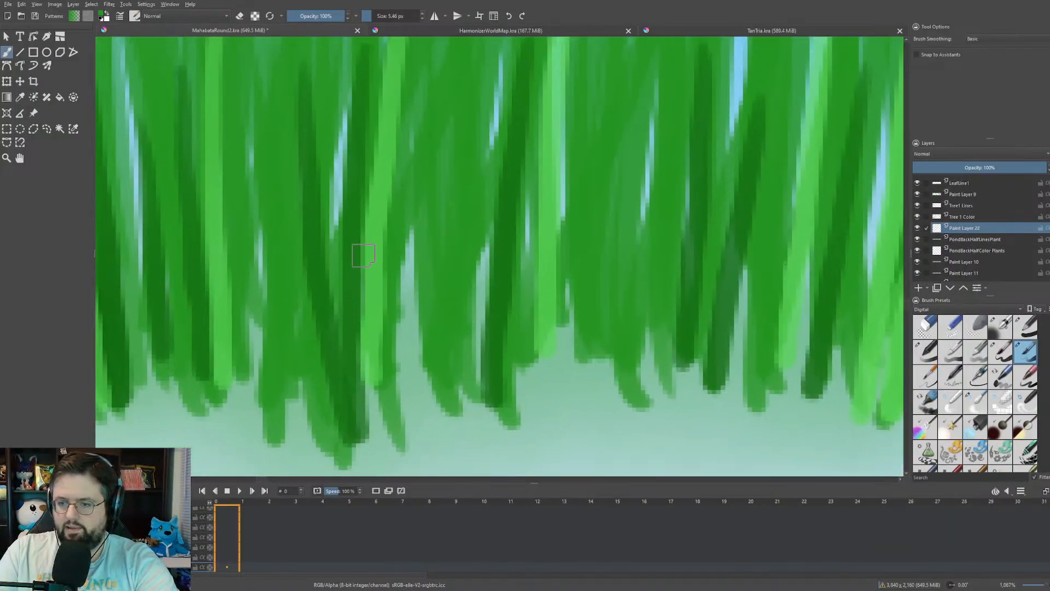
key("p")
left_click(304, 314)
scroll(301, 314, "down", 6)
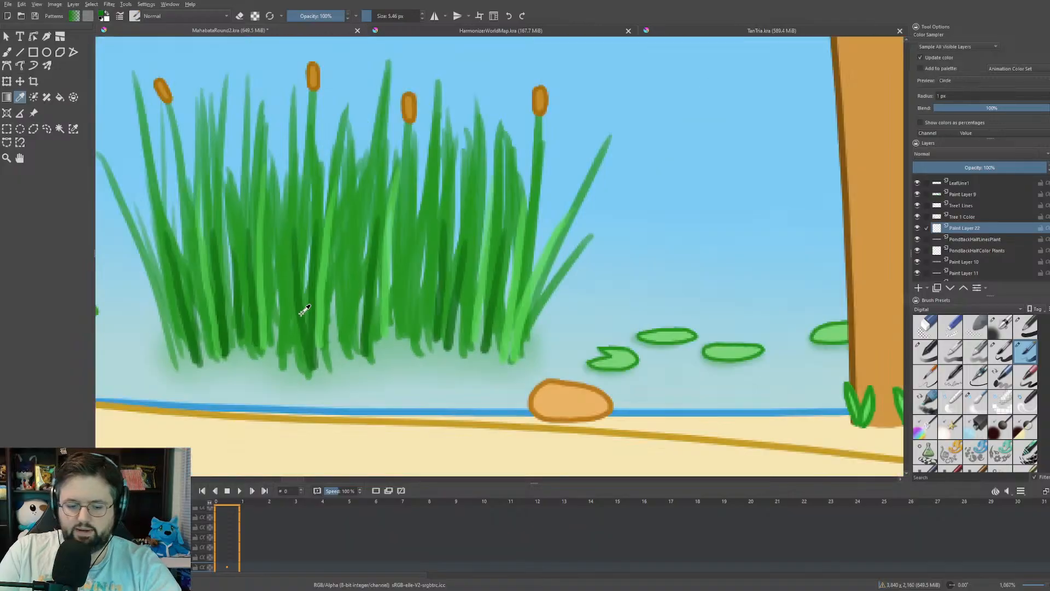
key("b")
- Paint dark green shadow blades over the right end of the far-left reed bed, below the larger distant palm
mouse_move(296, 161)
left_mouse_down()
mouse_move(490, 361)
mouse_move(350, 252)
left_mouse_up()
scroll(220, 168, "up", 1)
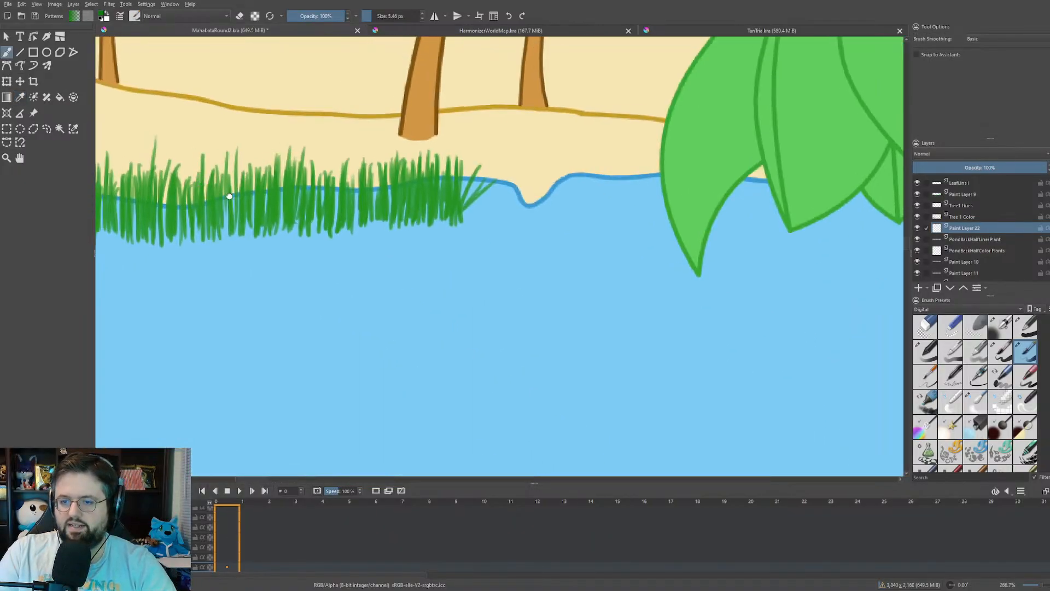
left_click_drag(227, 197, 538, 225)
scroll(349, 185, "up", 1)
left_click_drag(719, 231, 214, 253)
scroll(296, 244, "up", 1)
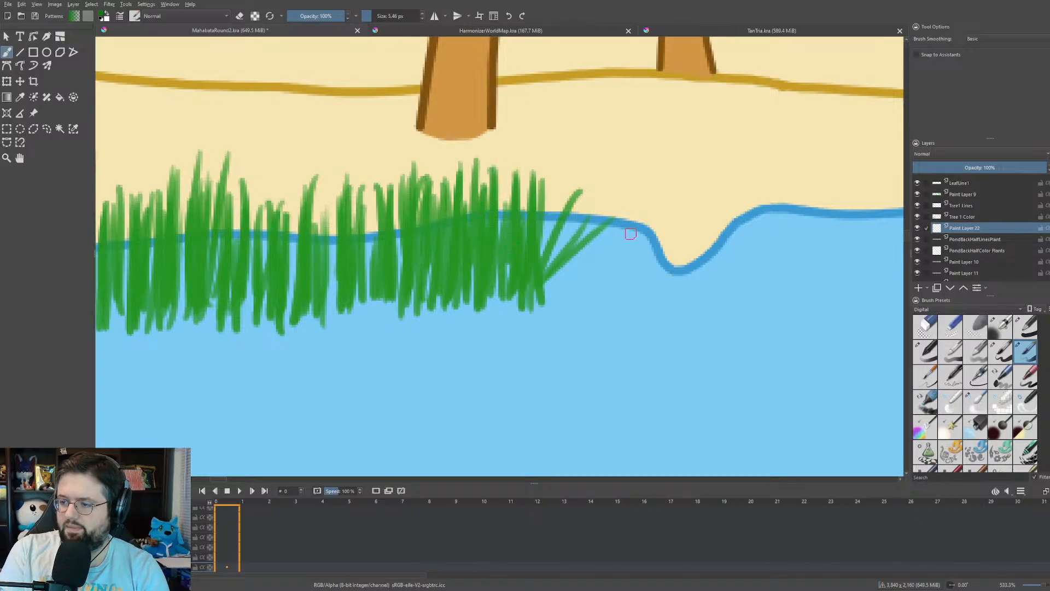
left_click_drag(471, 184, 464, 271)
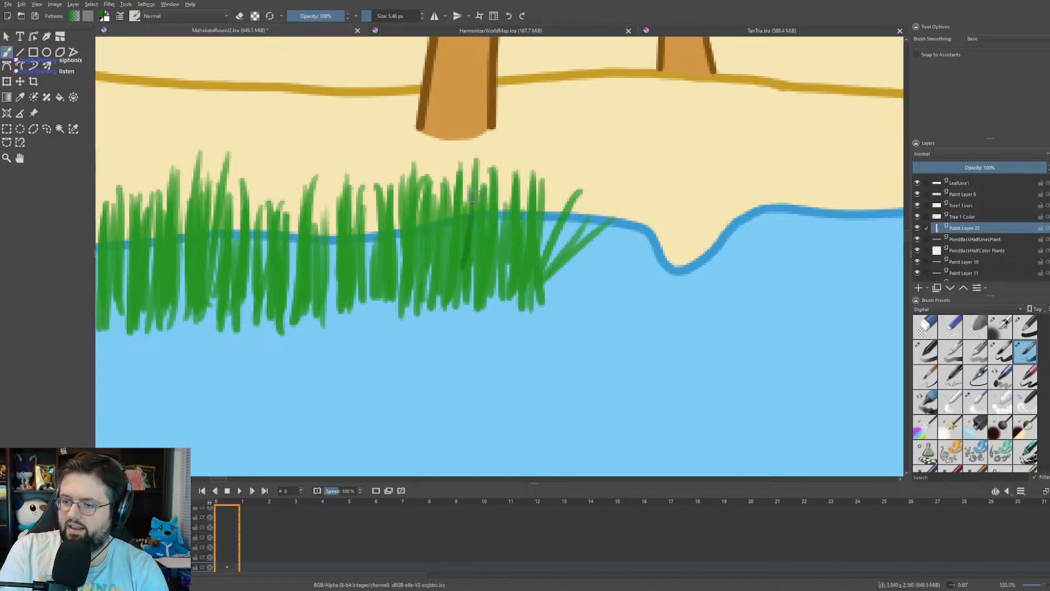
left_click_drag(471, 187, 464, 299)
left_click_drag(439, 196, 434, 289)
left_click_drag(419, 207, 411, 305)
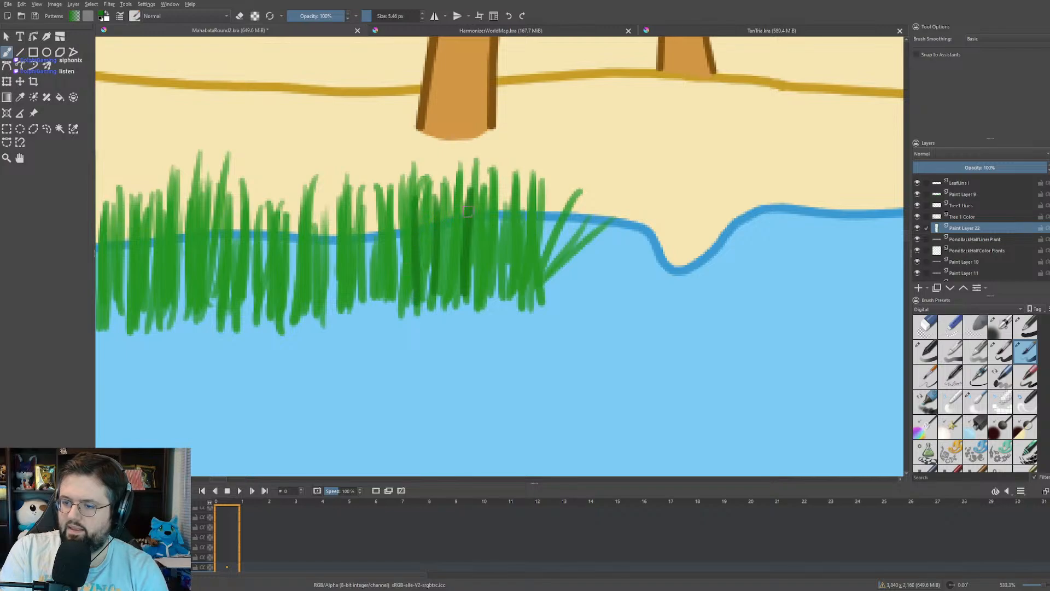
left_click_drag(509, 203, 502, 297)
mouse_move(382, 223)
left_mouse_down()
mouse_move(379, 299)
mouse_move(366, 295)
left_mouse_up()
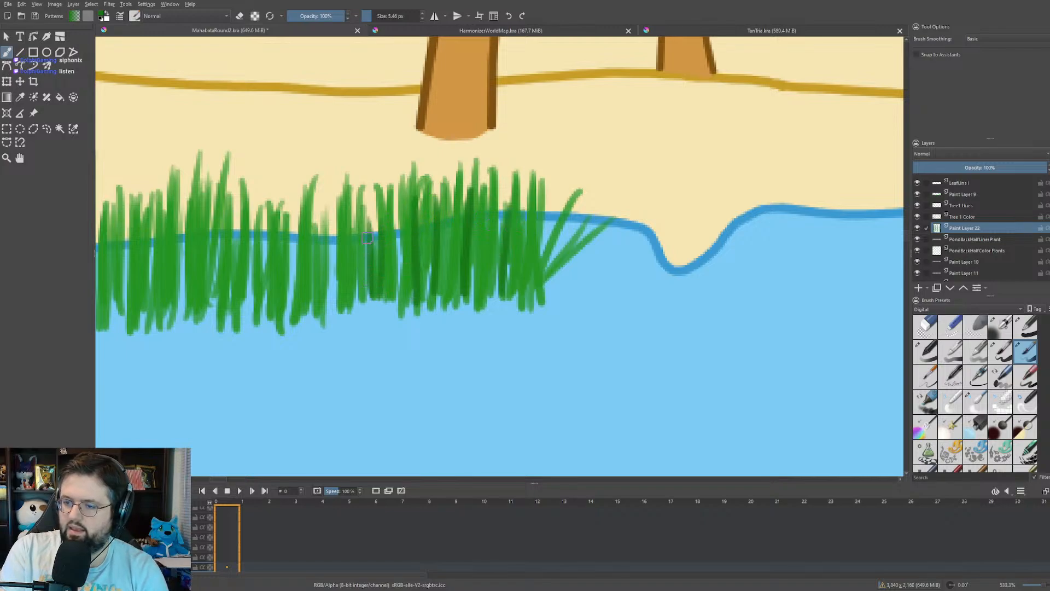
- Continue the dark green shadow blades leftward from the right end to the middle of the reed bed
left_click_drag(352, 215, 345, 302)
mouse_move(298, 210)
left_mouse_down()
mouse_move(292, 304)
mouse_move(294, 240)
mouse_move(266, 229)
mouse_move(274, 219)
mouse_move(285, 327)
left_mouse_up()
left_click_drag(258, 217, 262, 309)
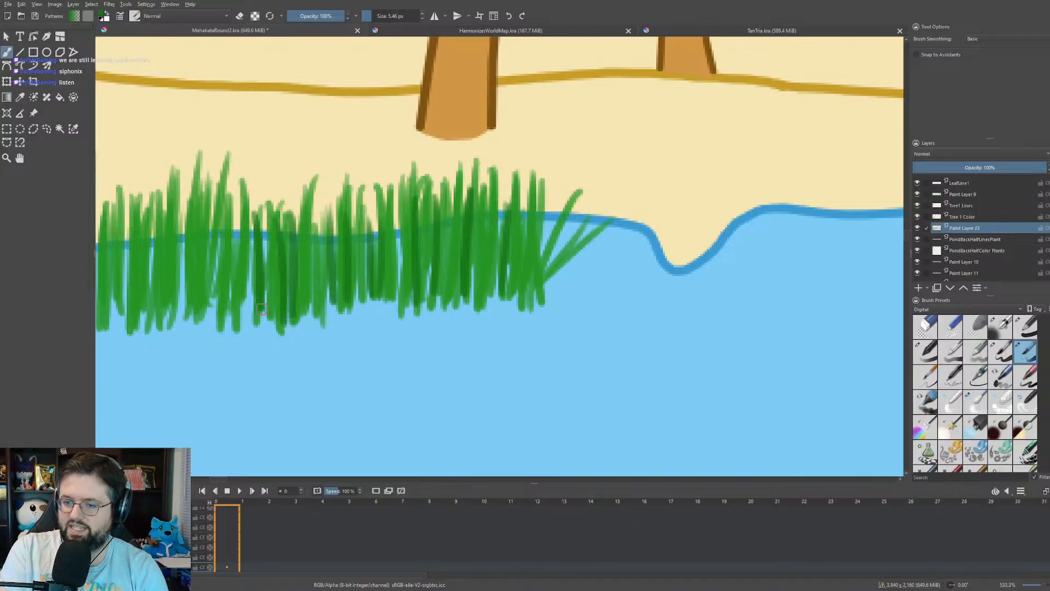
left_click_drag(265, 210, 263, 316)
left_click_drag(210, 203, 216, 311)
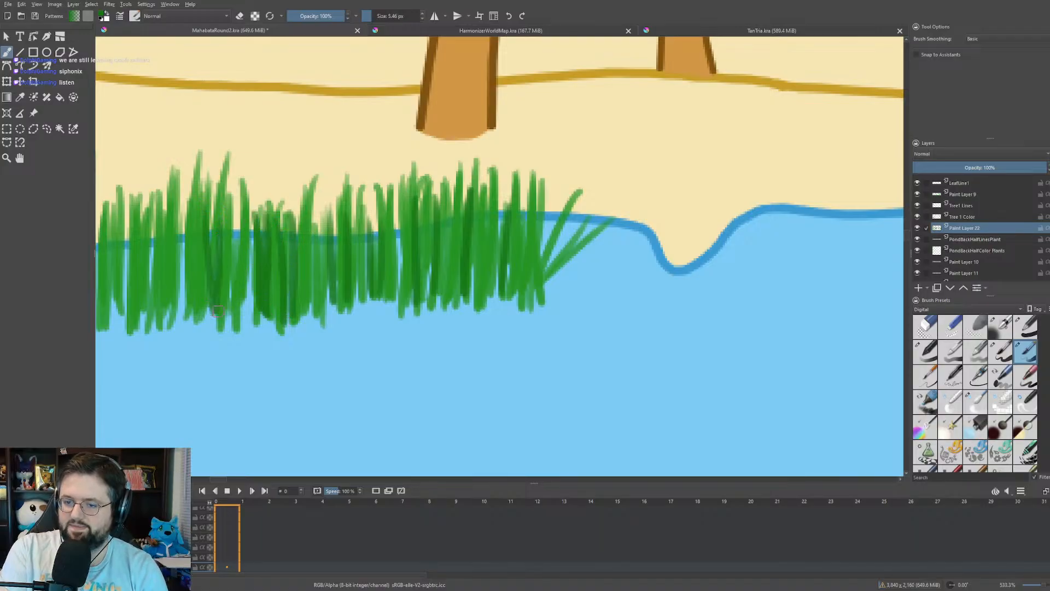
mouse_move(174, 220)
left_mouse_down()
mouse_move(173, 336)
mouse_move(181, 317)
left_mouse_up()
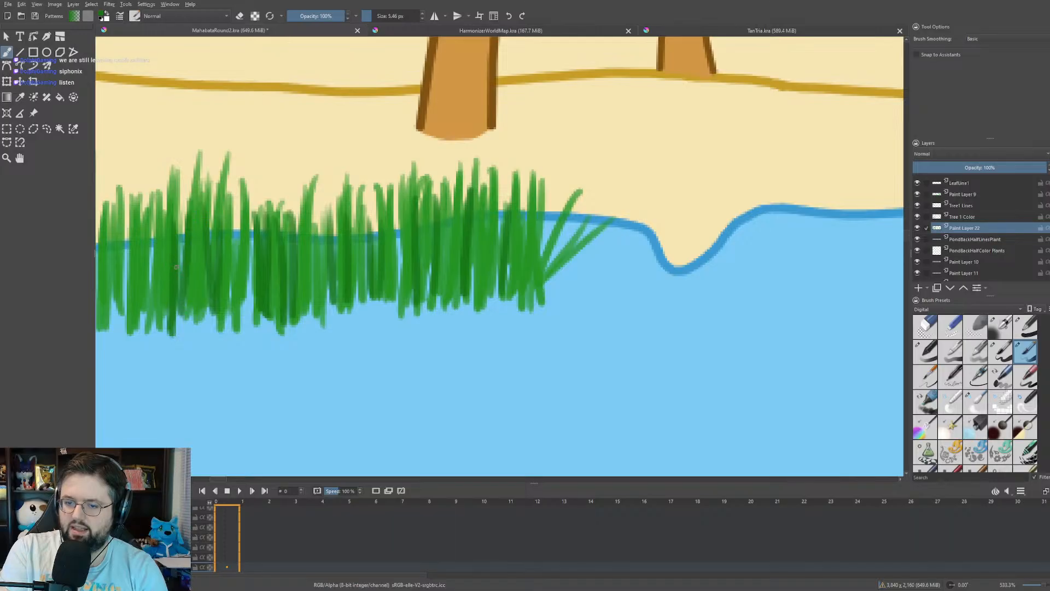
left_click_drag(178, 274, 177, 322)
mouse_move(145, 230)
left_mouse_down()
mouse_move(149, 320)
mouse_move(147, 293)
left_mouse_up()
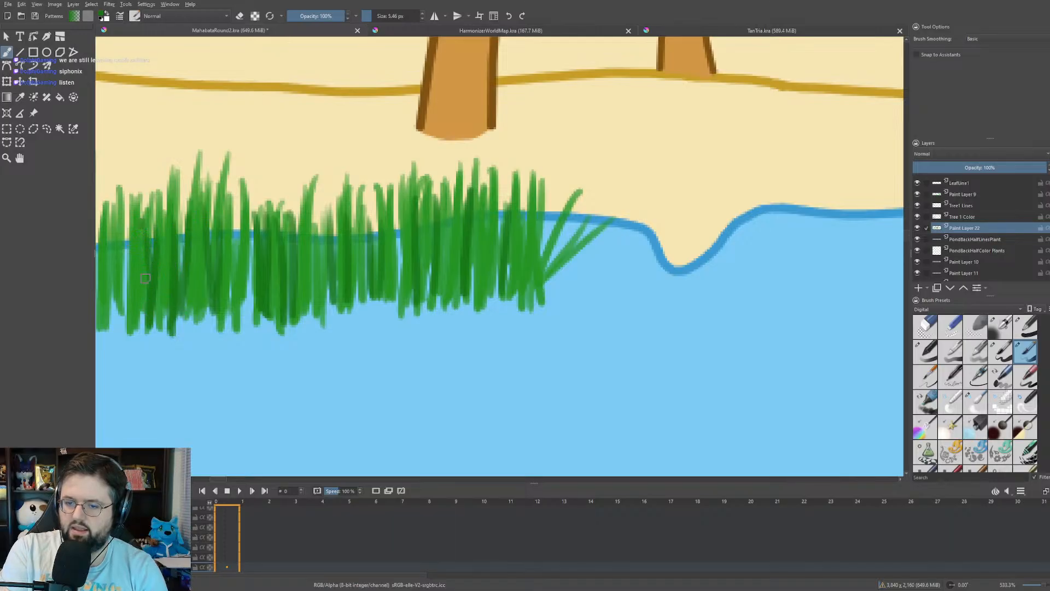
left_click_drag(147, 229, 144, 334)
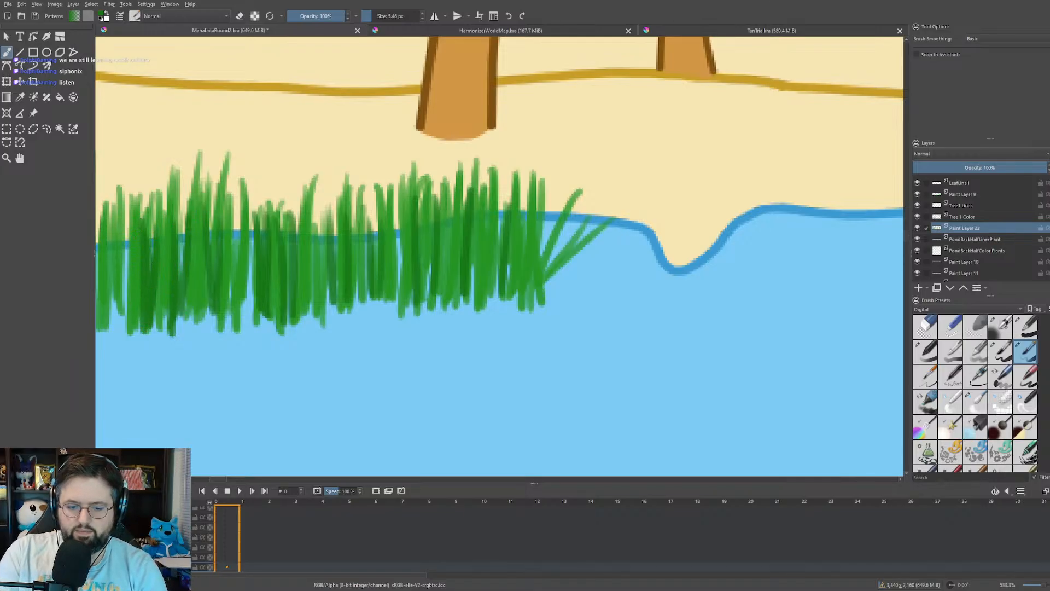
- Paint dark green shadow blades over the left end of the reed bed, beginning at its outermost blades
left_click_drag(463, 106, 614, 54)
left_click_drag(431, 96, 655, 93)
left_click_drag(469, 122, 618, 130)
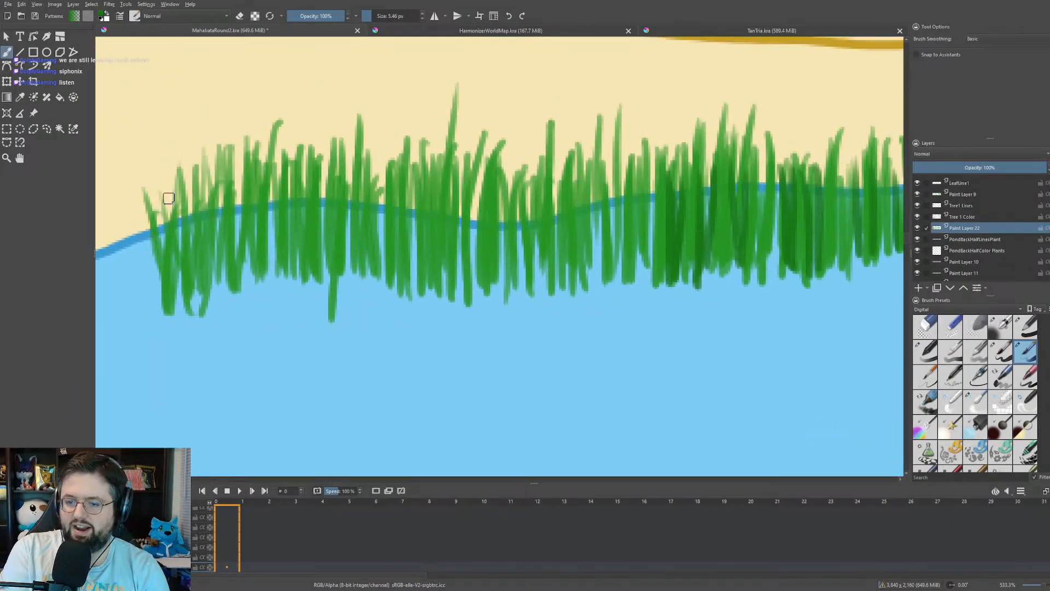
left_click_drag(169, 198, 164, 300)
mouse_move(175, 198)
left_mouse_down()
mouse_move(169, 253)
mouse_move(146, 233)
mouse_move(150, 220)
mouse_move(151, 268)
mouse_move(175, 252)
left_mouse_up()
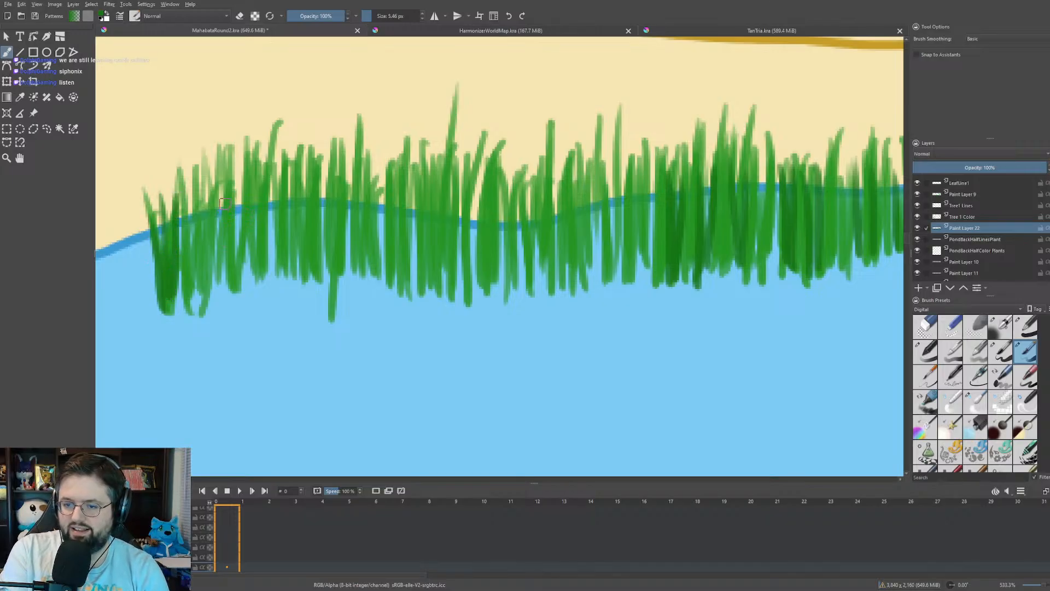
left_click_drag(224, 195, 226, 278)
left_click_drag(215, 177, 224, 287)
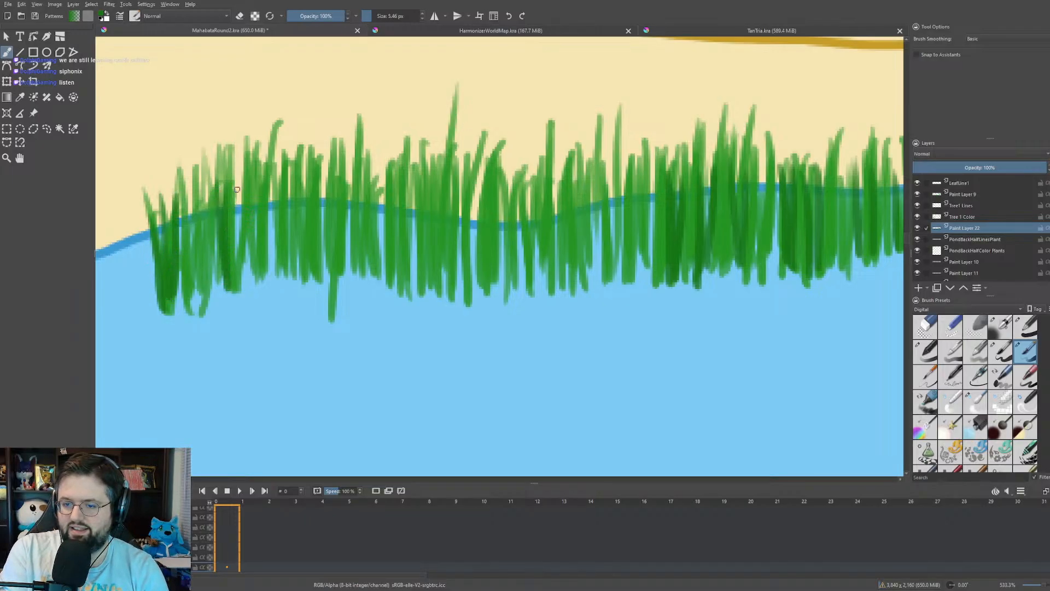
left_click_drag(236, 190, 233, 291)
left_click_drag(270, 174, 264, 280)
left_click_drag(276, 177, 267, 270)
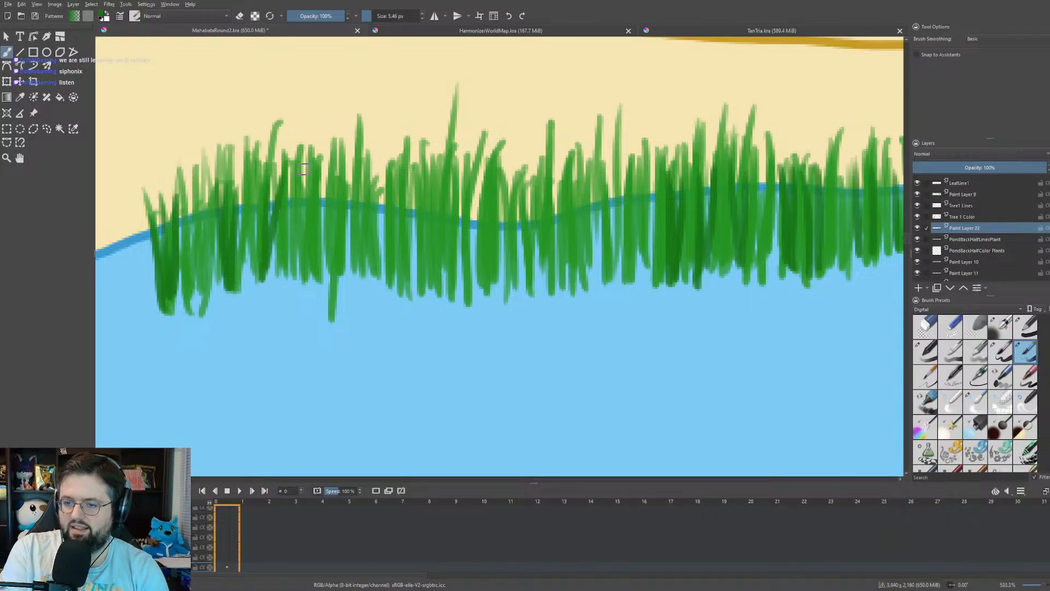
- Space dark green shadow blades across the left-middle part of the reed bed
left_click_drag(304, 166, 288, 280)
mouse_move(331, 190)
left_mouse_down()
mouse_move(322, 275)
mouse_move(346, 285)
left_mouse_up()
left_click_drag(378, 198, 368, 287)
mouse_move(405, 190)
left_mouse_down()
mouse_move(396, 292)
mouse_move(406, 292)
left_mouse_up()
left_click_drag(437, 188, 425, 292)
left_click_drag(474, 198, 469, 298)
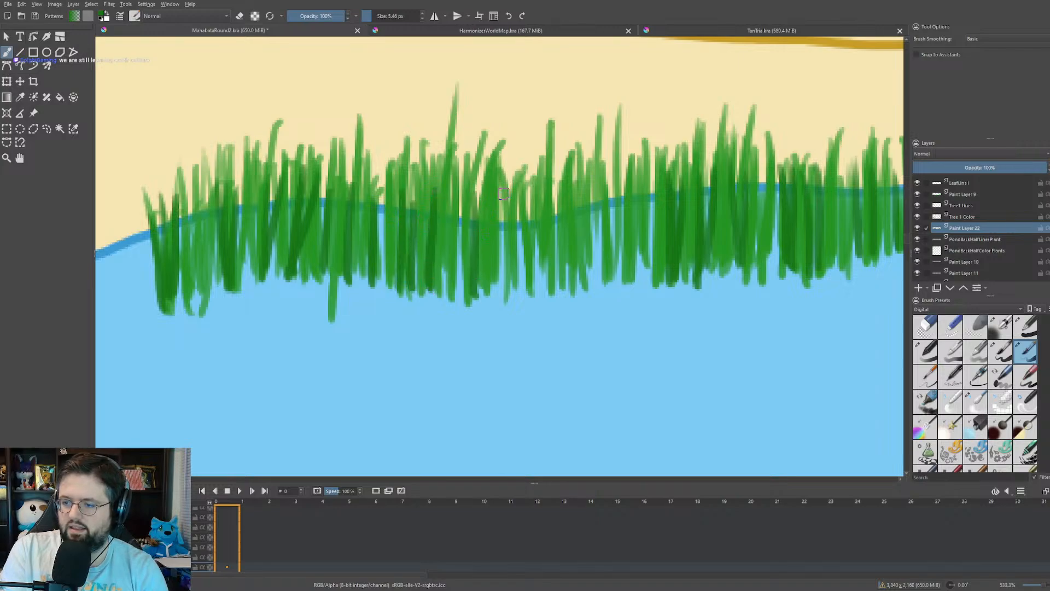
- Add dark green shadow blades in the middle of the reed bed, just short of the already shaded right part
mouse_move(508, 189)
left_mouse_down()
mouse_move(499, 280)
mouse_move(525, 285)
left_mouse_up()
left_click_drag(550, 219, 541, 299)
left_click_drag(577, 196, 567, 286)
left_click_drag(601, 184, 588, 281)
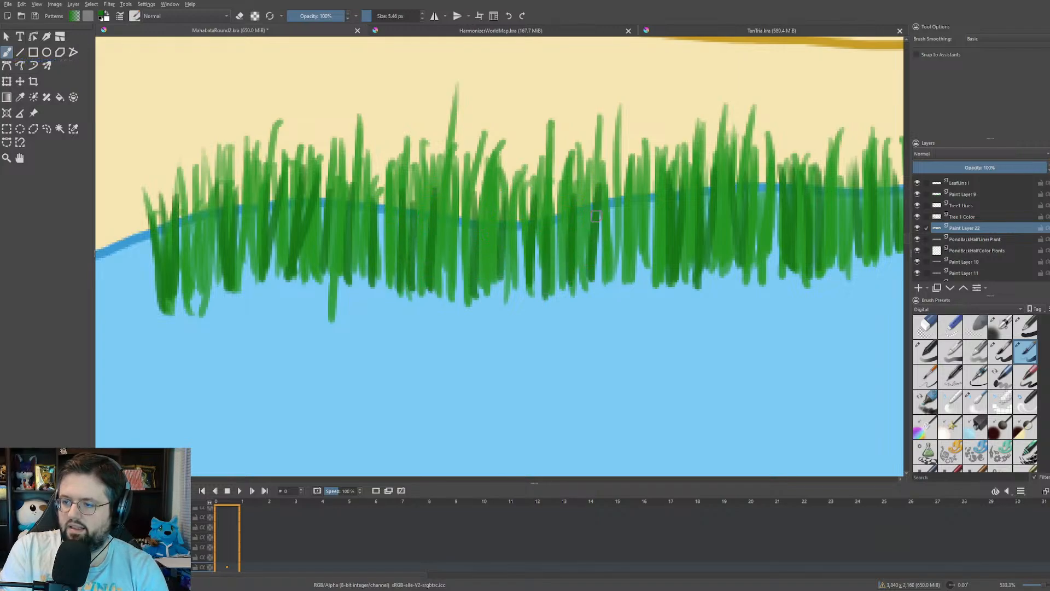
- Add the remaining dark green shading blades to the grass patch along the pond's far-left shoreline
left_click_drag(614, 168, 596, 284)
left_click_drag(634, 188, 627, 276)
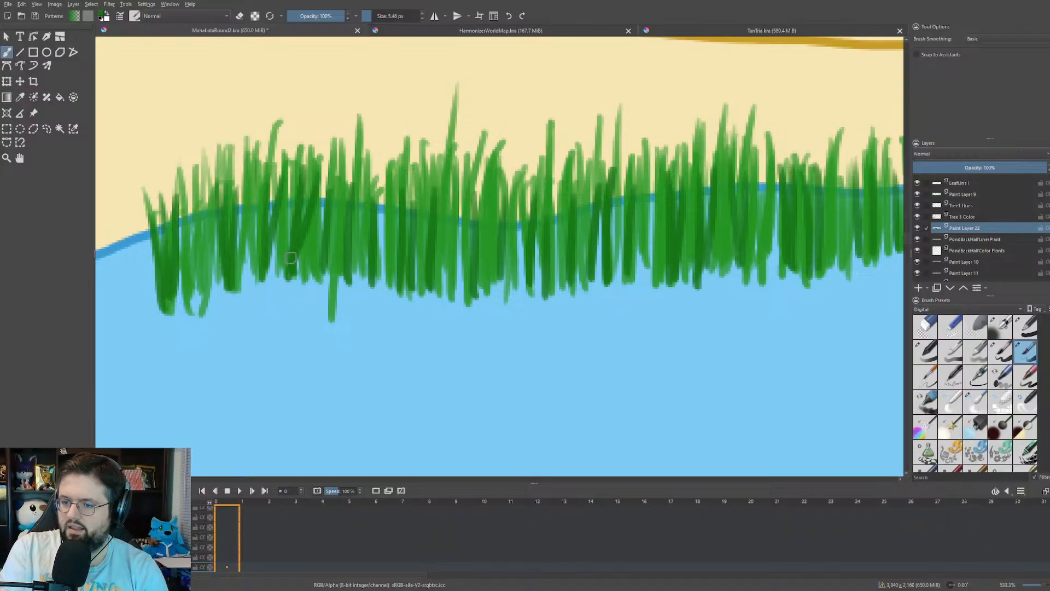
left_click_drag(323, 238, 316, 320)
- Paint darker green blades over the right end of the shoreline grass patch beside the rightmost palm tree
scroll(326, 256, "down", 8)
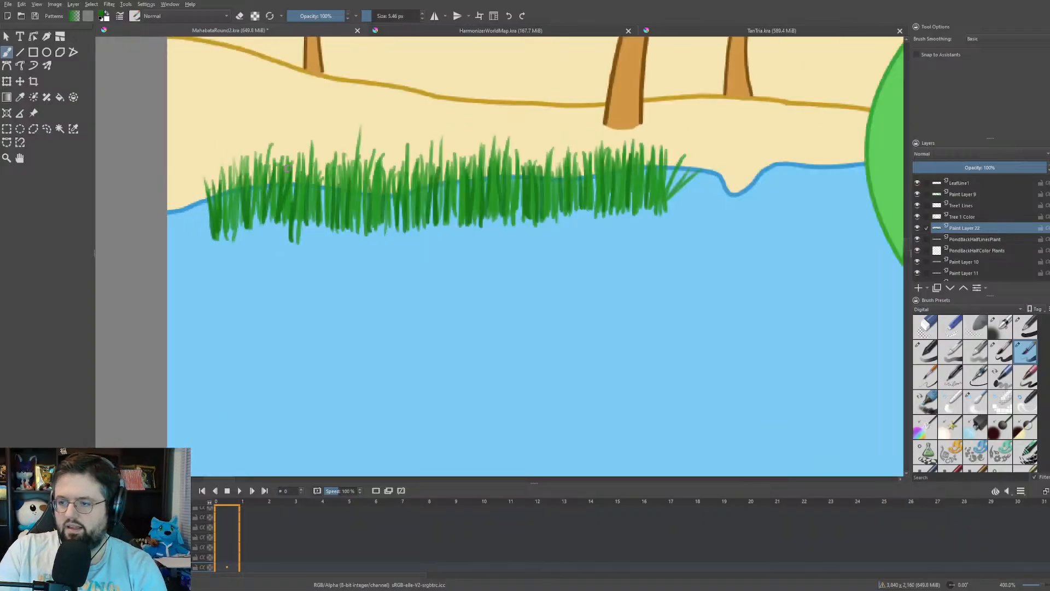
scroll(506, 228, "down", 1)
left_click_drag(772, 248, 389, 252)
scroll(460, 50, "up", 1)
scroll(525, 195, "up", 1)
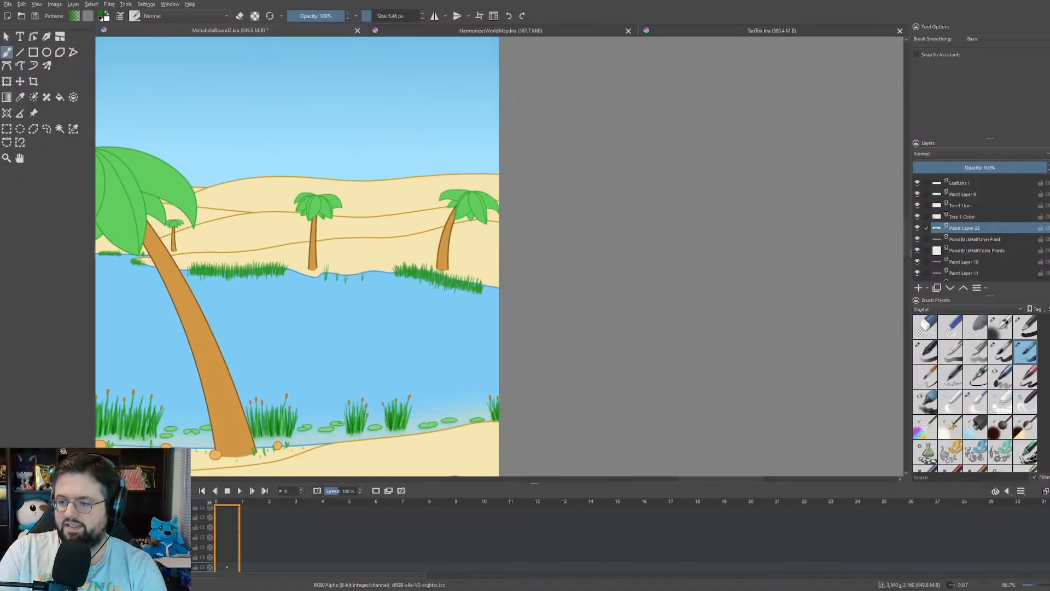
scroll(448, 230, "up", 7)
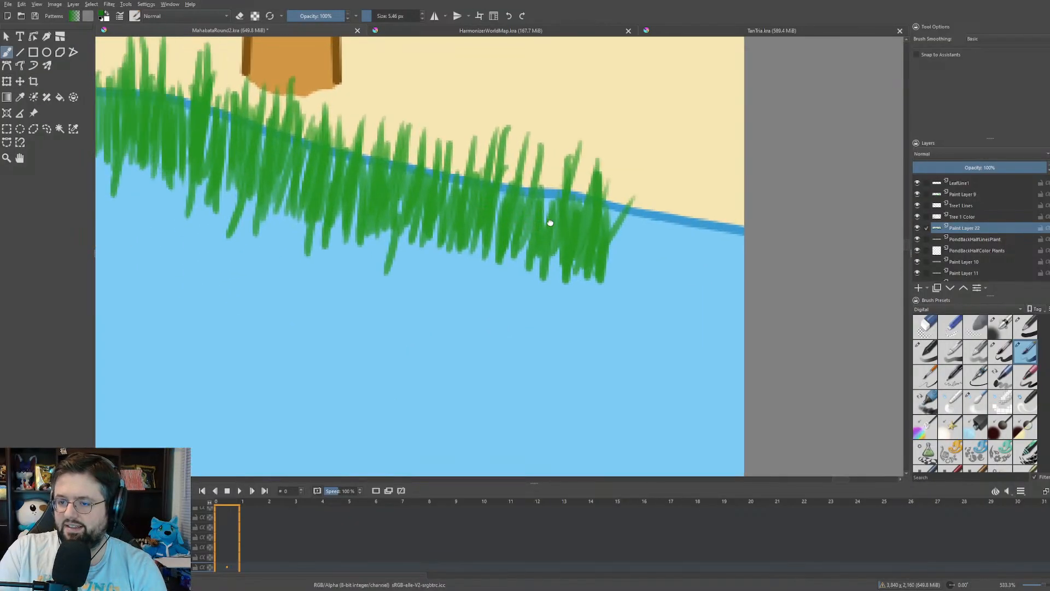
mouse_move(442, 207)
left_mouse_down()
mouse_move(644, 245)
mouse_move(698, 296)
mouse_move(356, 273)
left_mouse_up()
scroll(487, 328, "up", 2)
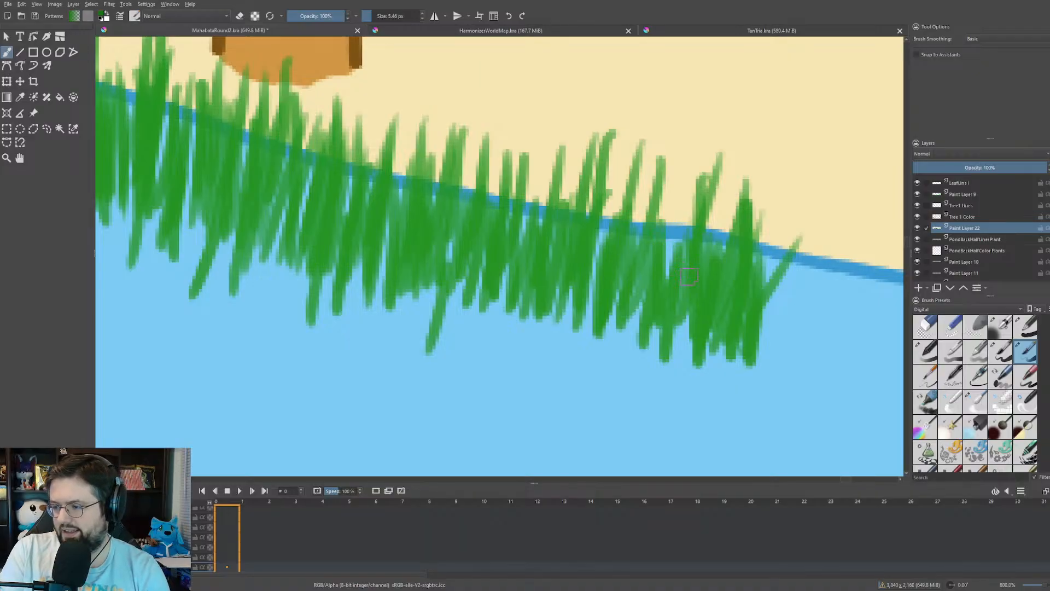
mouse_move(707, 206)
left_mouse_down()
mouse_move(688, 346)
mouse_move(679, 230)
mouse_move(670, 225)
mouse_move(664, 322)
mouse_move(641, 213)
mouse_move(620, 244)
left_mouse_up()
left_click_drag(601, 207, 581, 318)
left_click_drag(567, 207, 551, 298)
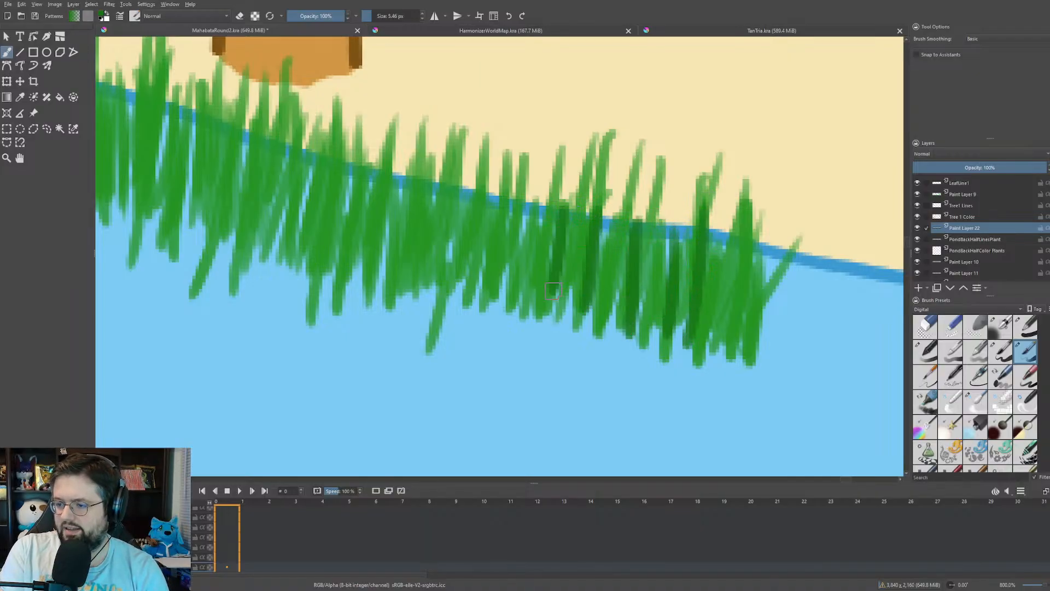
left_click_drag(537, 189, 514, 300)
left_click_drag(558, 246, 537, 280)
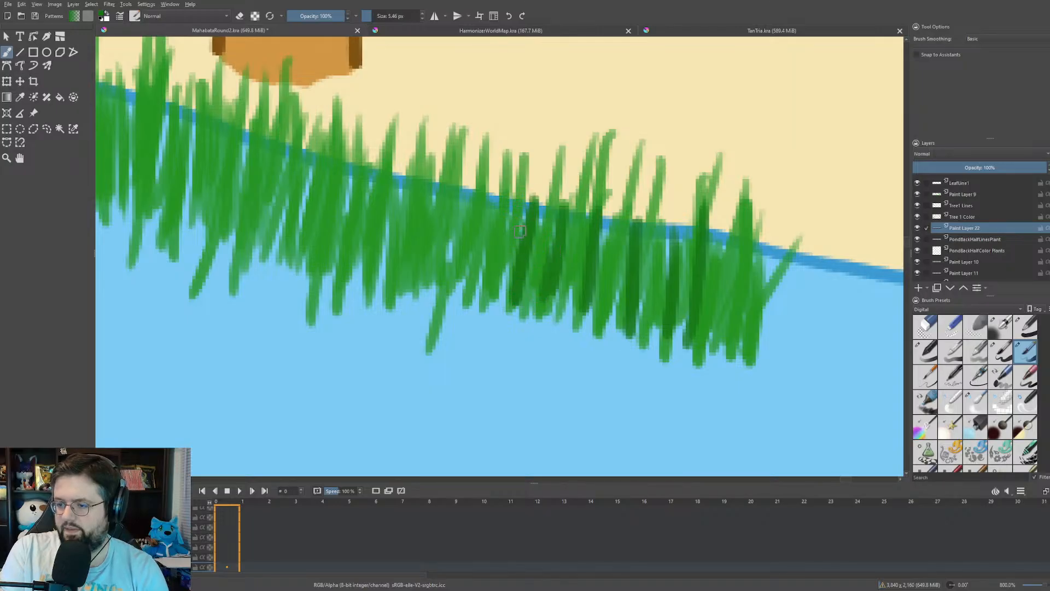
left_click_drag(525, 219, 498, 312)
left_click_drag(476, 198, 449, 304)
left_click_drag(444, 194, 419, 295)
left_click_drag(407, 190, 376, 271)
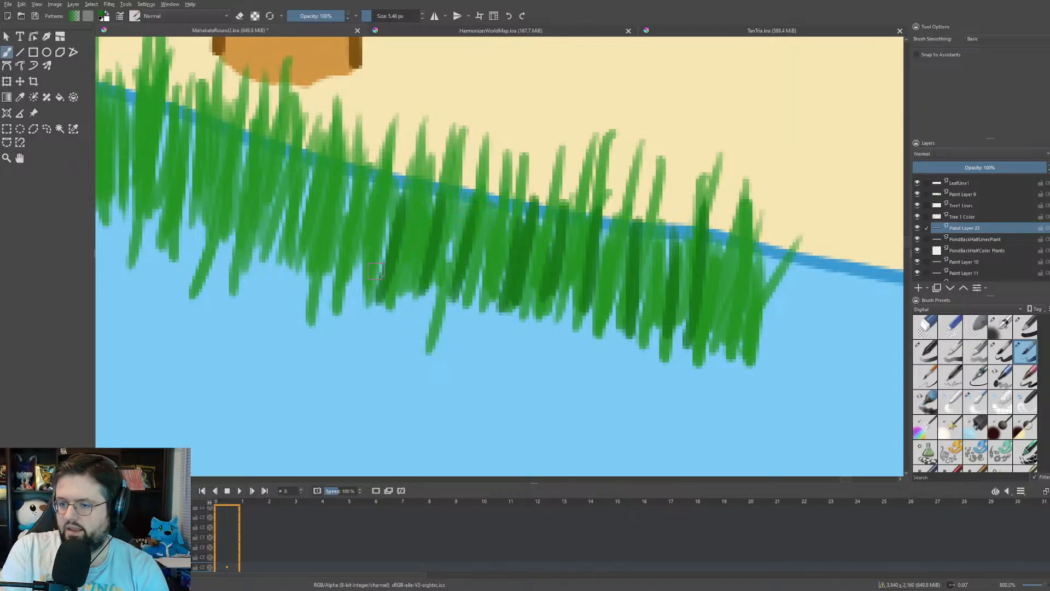
- Shade the part of the grass patch just below the rightmost palm's trunk base with dark green blades
mouse_move(378, 195)
left_mouse_down()
mouse_move(355, 314)
mouse_move(336, 299)
left_mouse_up()
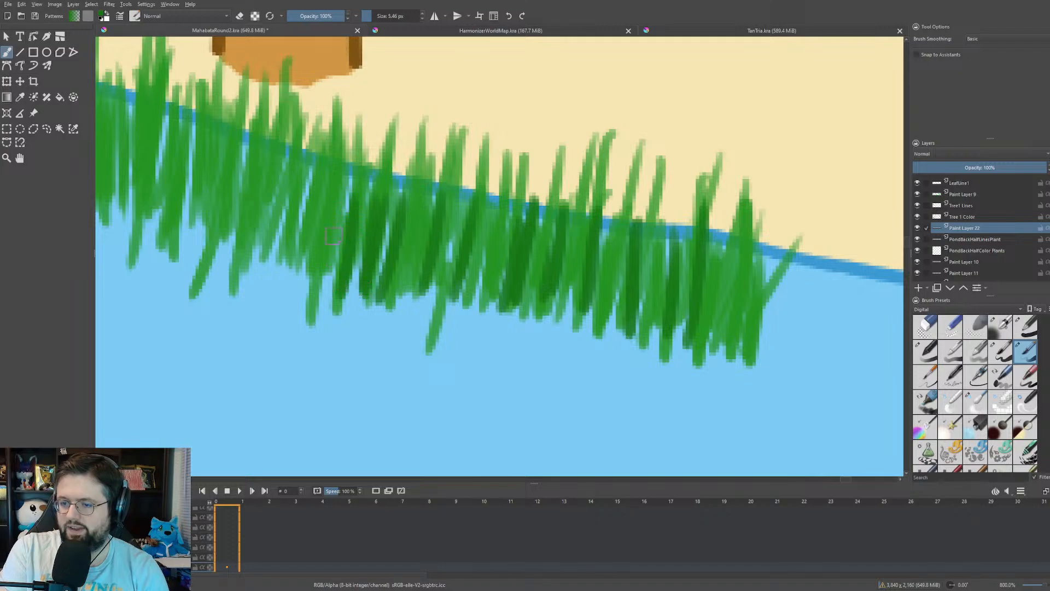
mouse_move(330, 182)
left_mouse_down()
mouse_move(305, 286)
mouse_move(301, 185)
mouse_move(291, 283)
left_mouse_up()
mouse_move(288, 166)
left_mouse_down()
mouse_move(268, 262)
mouse_move(257, 260)
left_mouse_up()
left_click_drag(249, 156, 228, 269)
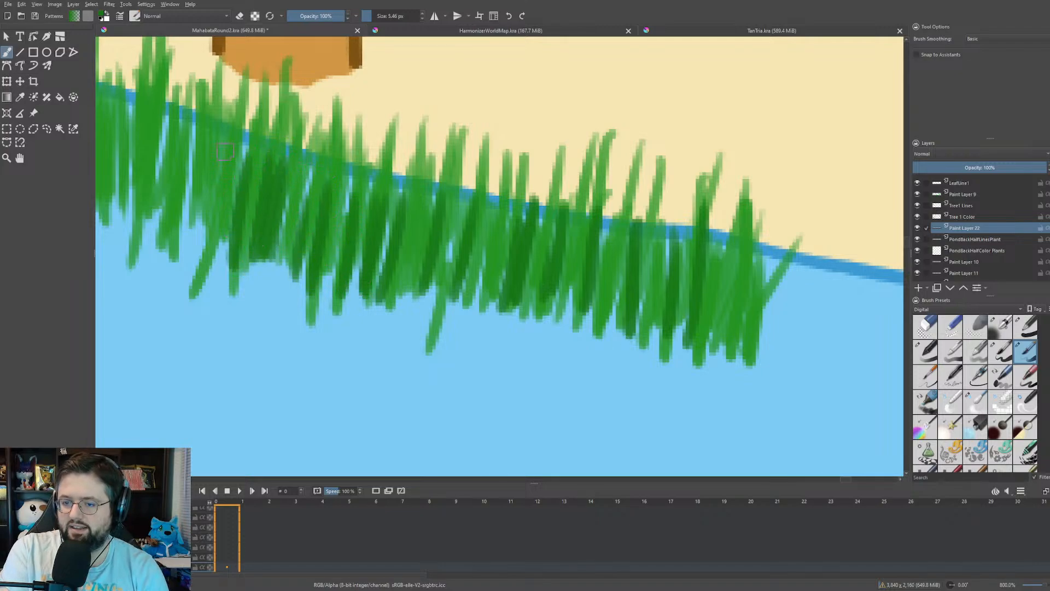
mouse_move(227, 142)
left_mouse_down()
mouse_move(215, 208)
mouse_move(189, 250)
left_mouse_up()
left_click_drag(190, 138, 168, 235)
mouse_move(163, 120)
left_mouse_down()
mouse_move(145, 236)
mouse_move(120, 258)
left_mouse_up()
left_click_drag(162, 95, 137, 262)
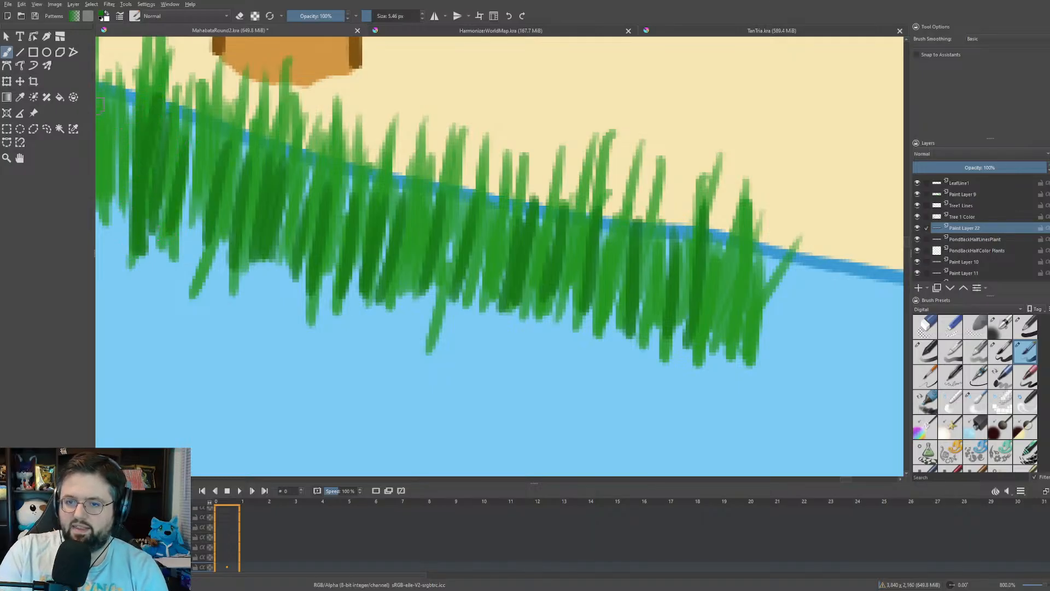
- Continue the dark green blade strokes through the grass to the left of the rightmost palm's trunk
left_click_drag(246, 57, 626, 192)
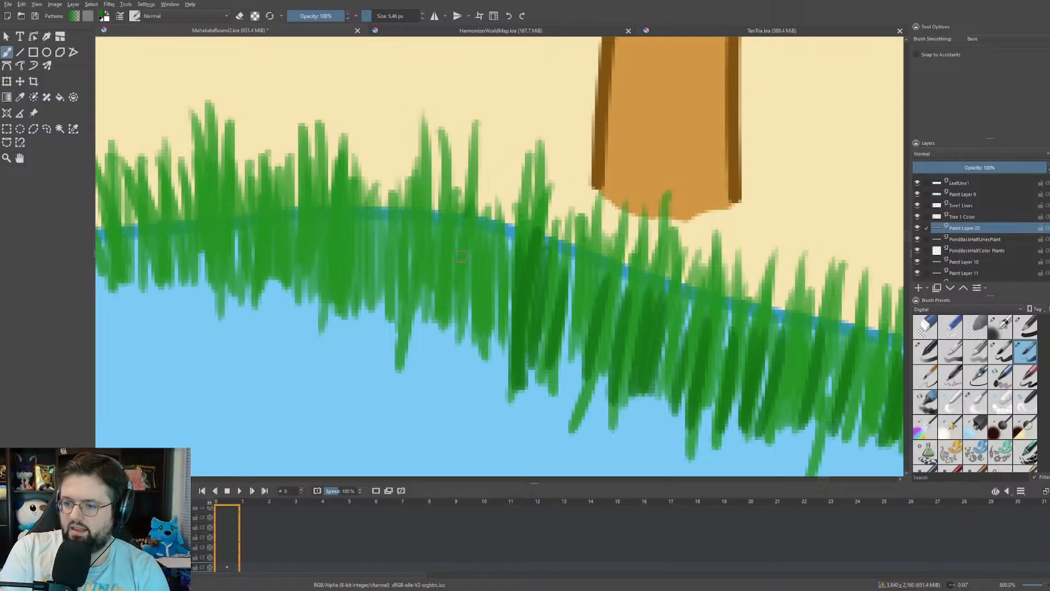
mouse_move(466, 214)
left_mouse_down()
mouse_move(450, 338)
mouse_move(460, 338)
left_mouse_up()
left_click_drag(432, 186, 410, 316)
left_click_drag(441, 189, 407, 325)
left_click_drag(391, 192, 372, 323)
left_click_drag(358, 172, 335, 310)
left_click_drag(371, 192, 332, 312)
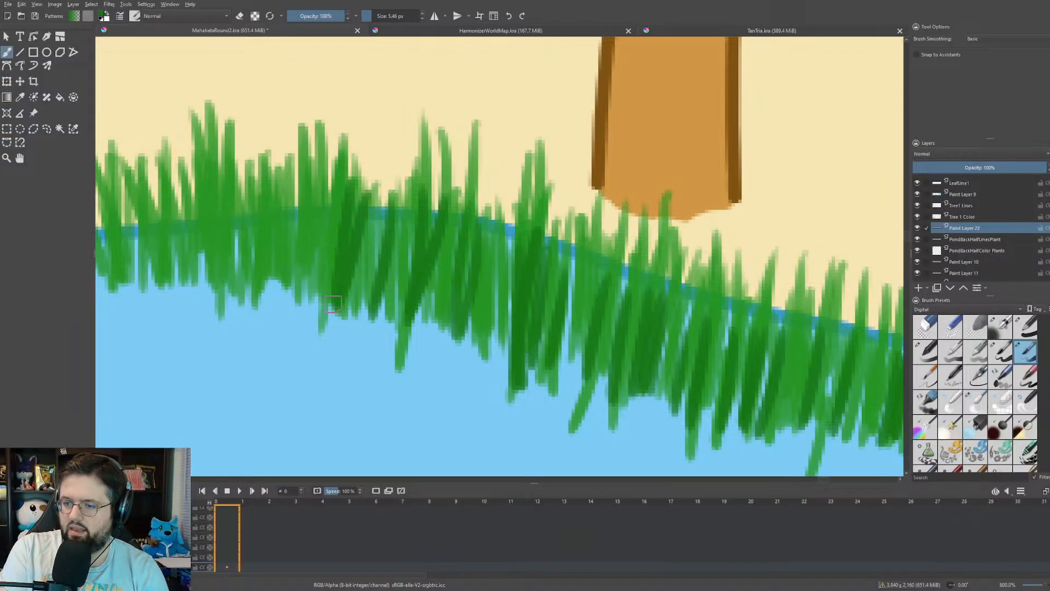
left_click_drag(321, 181, 295, 317)
left_click_drag(286, 186, 279, 289)
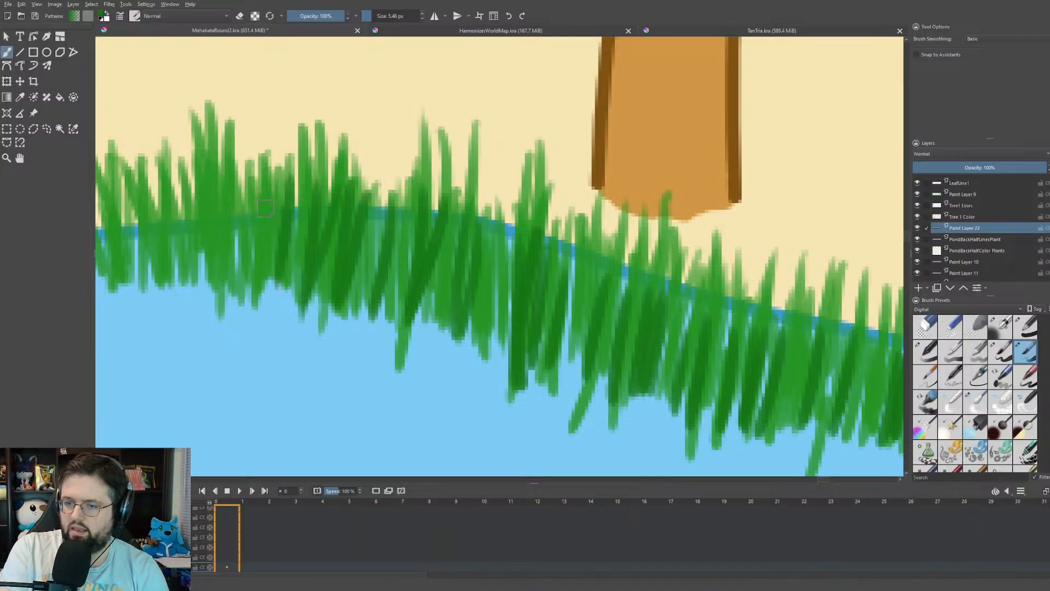
left_click_drag(258, 165, 245, 293)
left_click_drag(223, 182, 217, 291)
left_click_drag(235, 157, 224, 295)
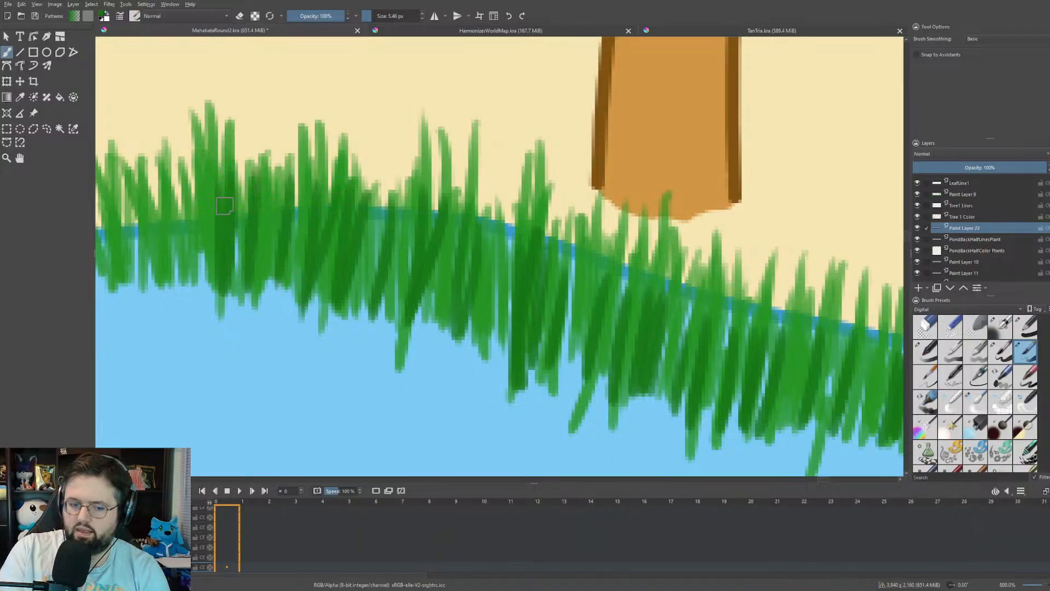
- Add dark green blades, following the outward-leaning grass, at the left tip of the rightmost palm's grass patch
left_click_drag(293, 199, 535, 184)
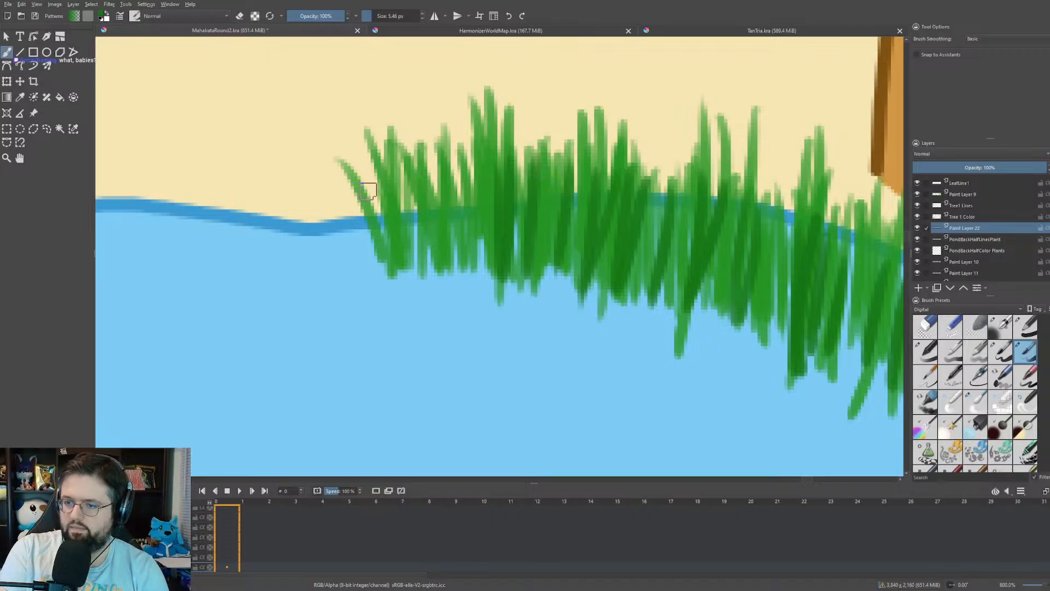
left_click_drag(364, 188, 395, 272)
left_click_drag(407, 159, 429, 254)
left_click_drag(456, 159, 477, 276)
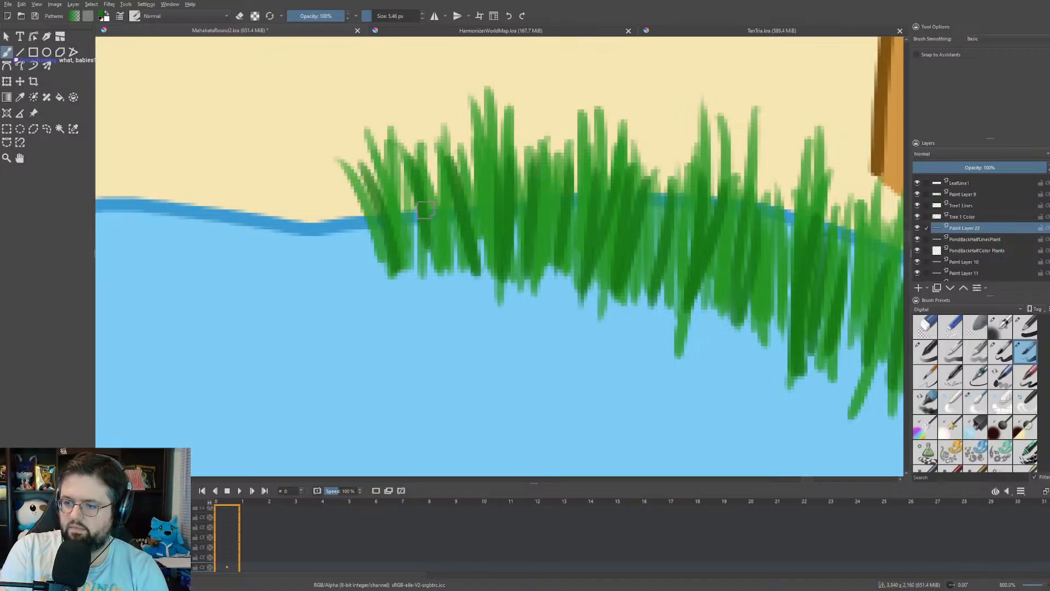
left_click_drag(419, 217, 432, 271)
left_click_drag(459, 195, 443, 247)
- Paint dark green shading blades over the right portion of the middle shoreline grass patch, undoing the stray mark on the sand
scroll(443, 205, "down", 8)
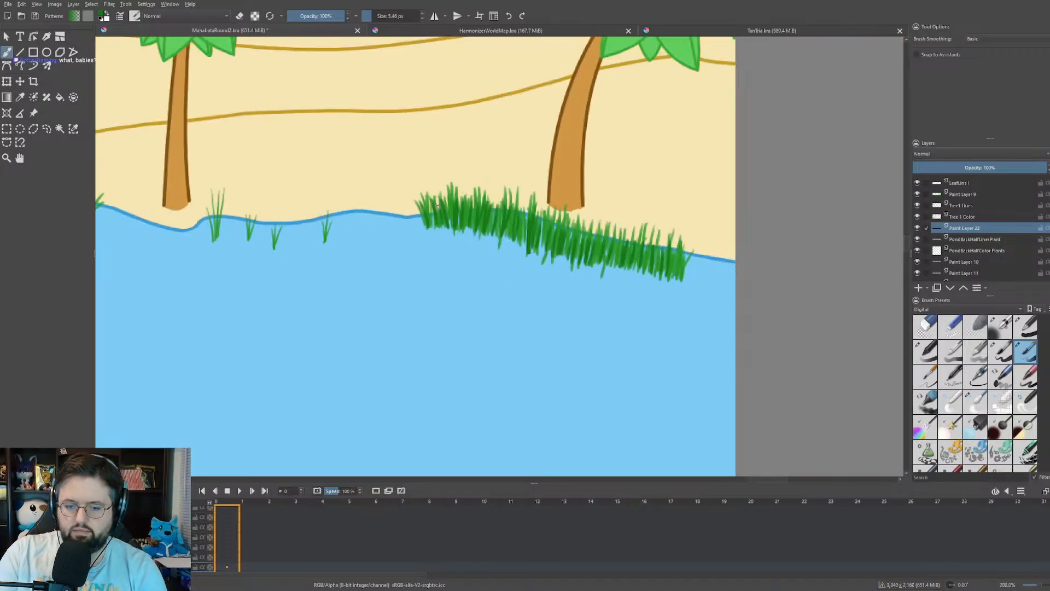
left_click_drag(403, 183, 409, 197)
scroll(409, 198, "up", 6)
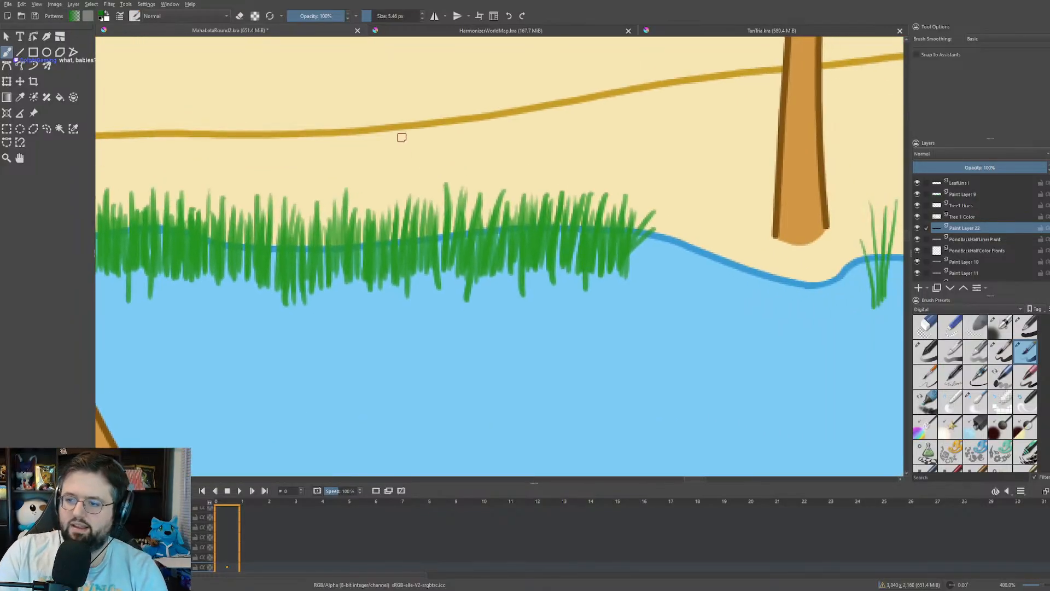
left_click_drag(524, 169, 570, 178)
scroll(571, 178, "up", 1)
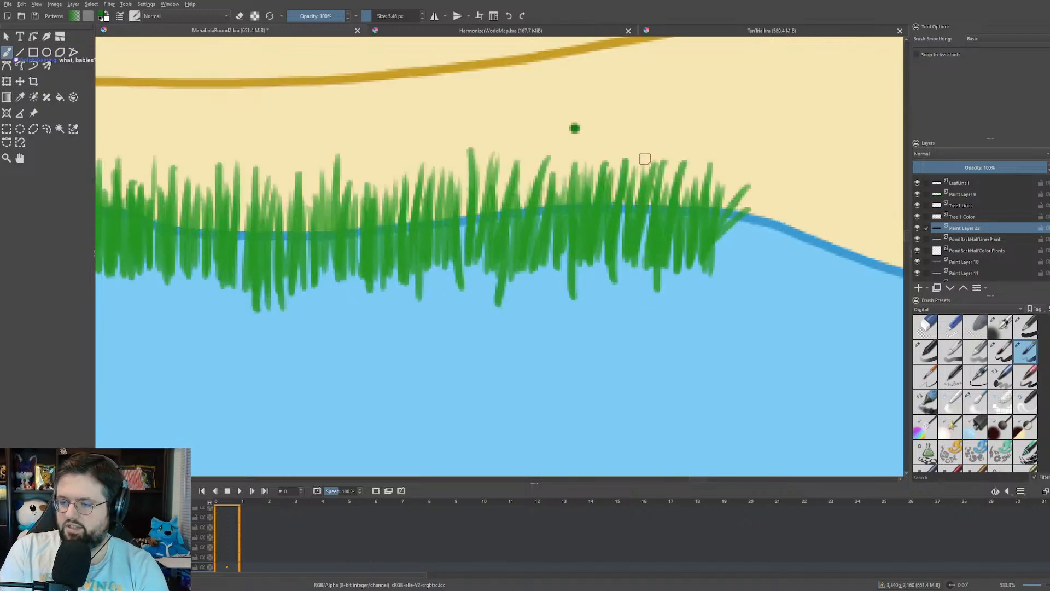
key("ctrl+z")
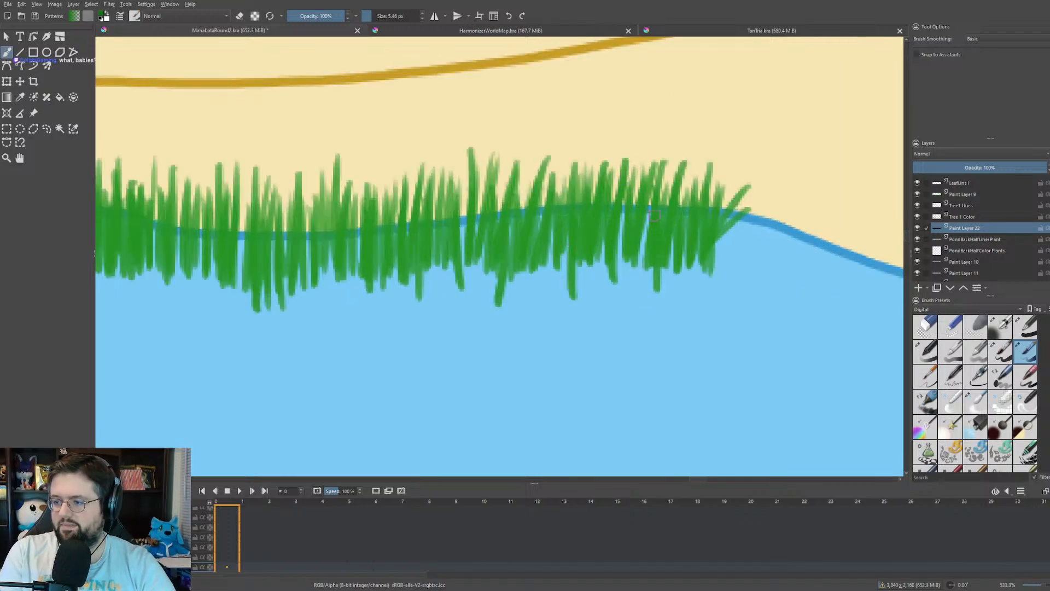
left_click_drag(711, 192, 693, 263)
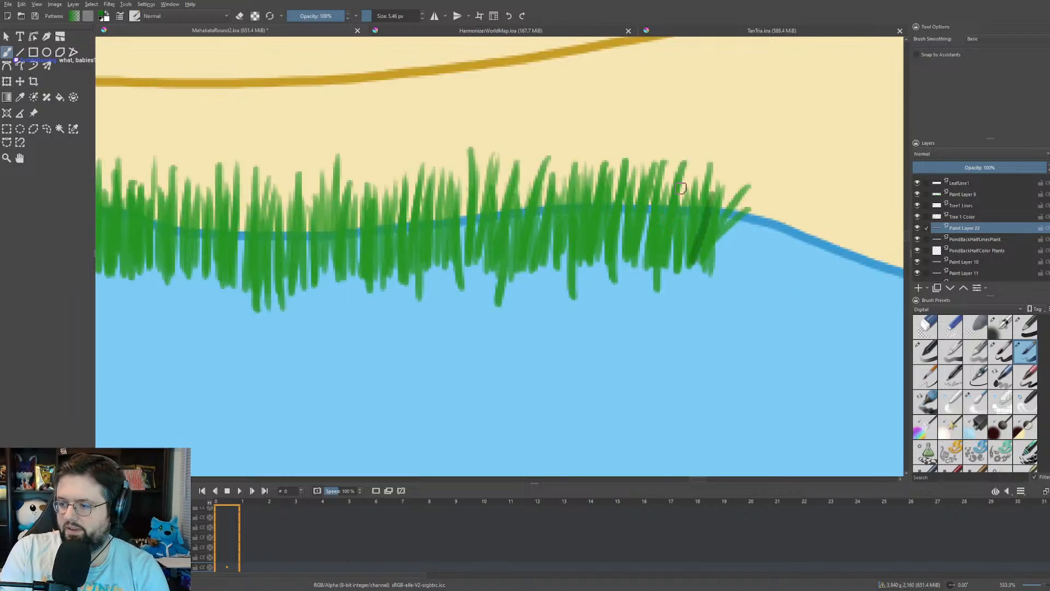
left_click_drag(681, 188, 662, 273)
left_click_drag(677, 200, 669, 267)
left_click_drag(662, 183, 647, 265)
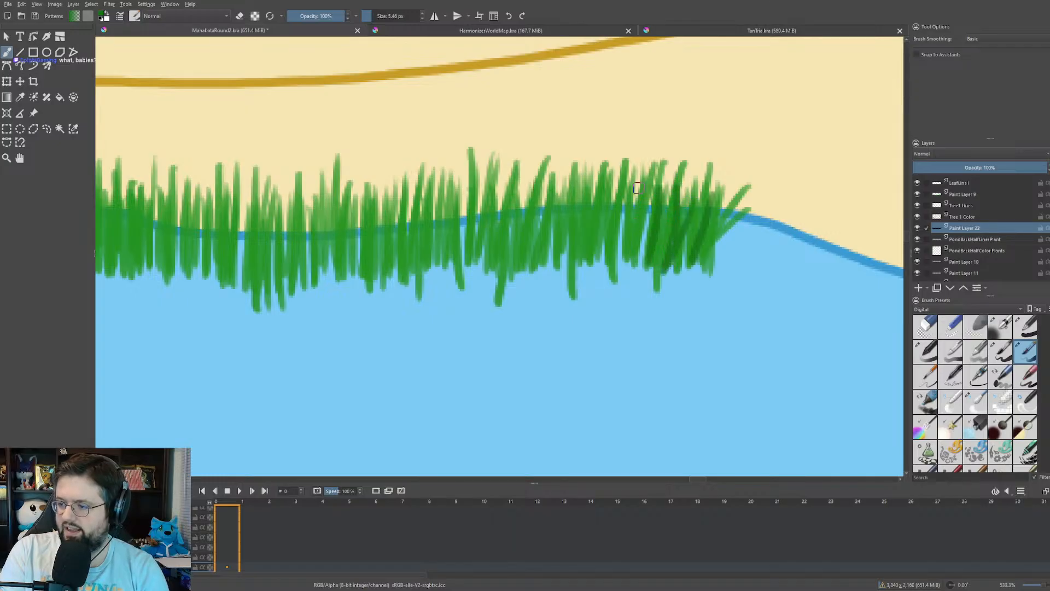
left_click_drag(616, 181, 612, 265)
left_click_drag(635, 180, 616, 259)
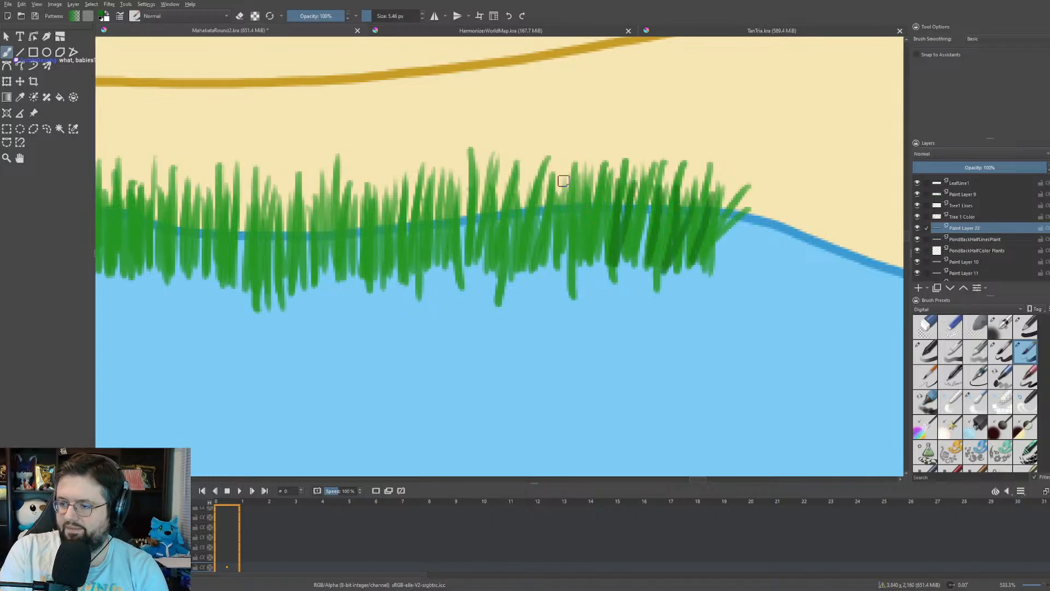
left_click_drag(564, 181, 558, 256)
left_click_drag(543, 198, 531, 269)
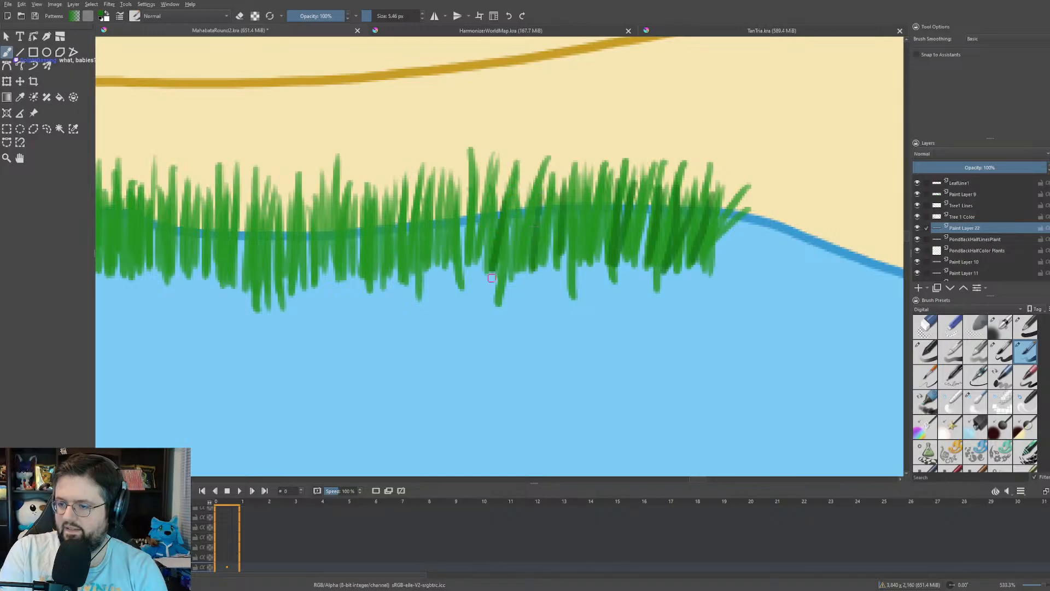
left_click_drag(508, 190, 482, 285)
left_click_drag(466, 187, 451, 273)
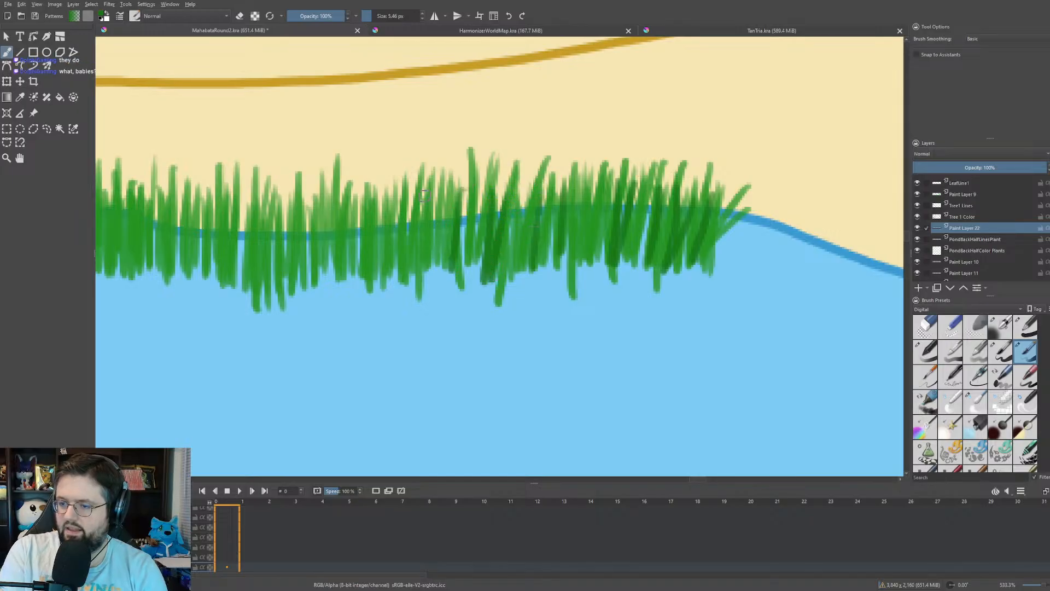
- Carry the dark green shading blades leftward through the central portion of the middle shoreline grass patch
left_click_drag(399, 207, 395, 287)
left_click_drag(367, 212, 363, 284)
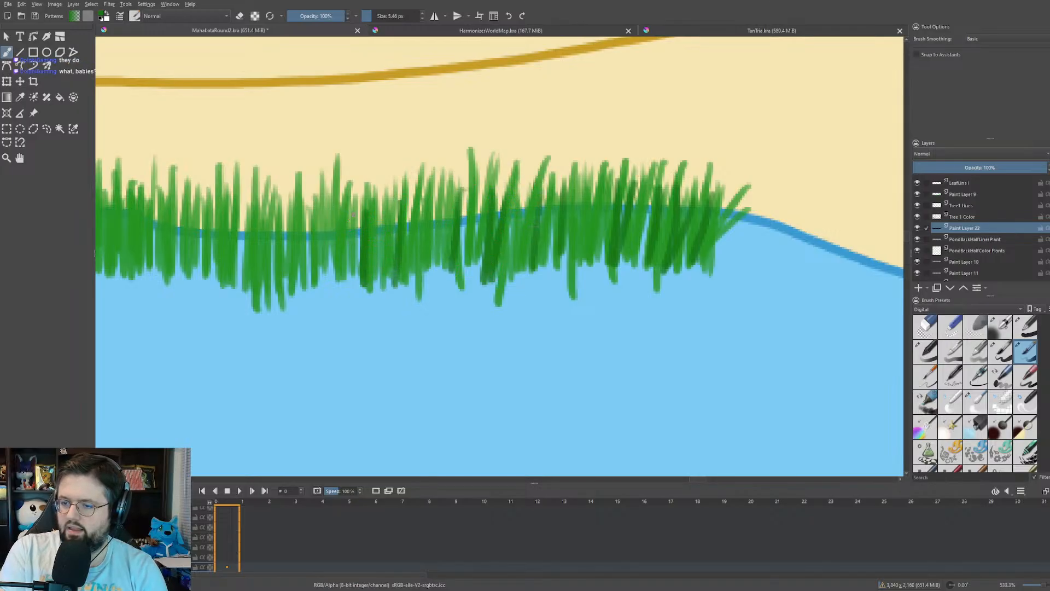
left_click_drag(353, 215, 358, 298)
left_click_drag(312, 209, 307, 285)
left_click_drag(326, 208, 320, 284)
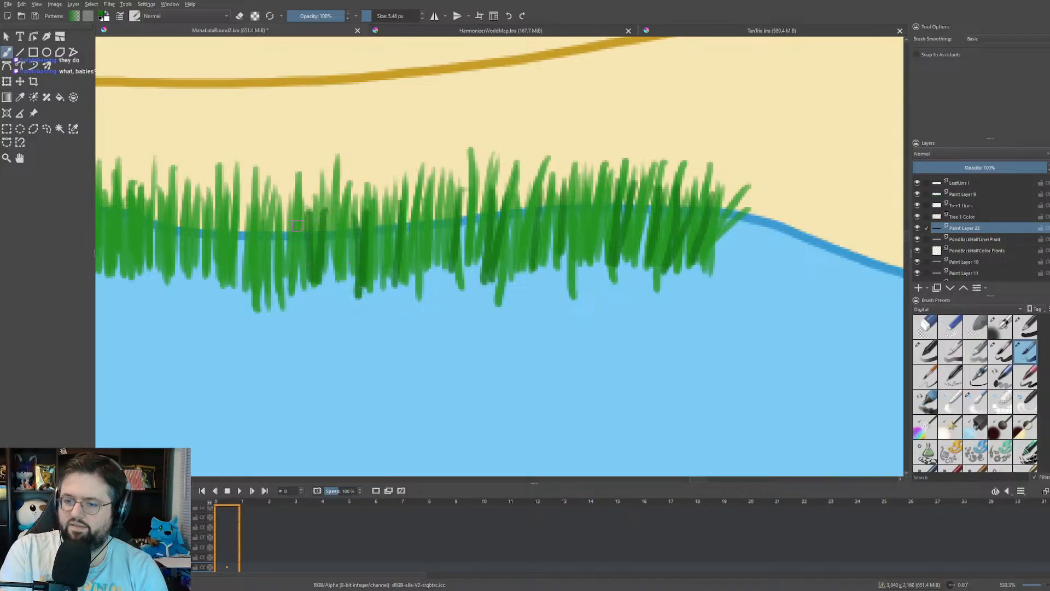
left_click_drag(295, 215, 285, 294)
left_click_drag(243, 211, 238, 288)
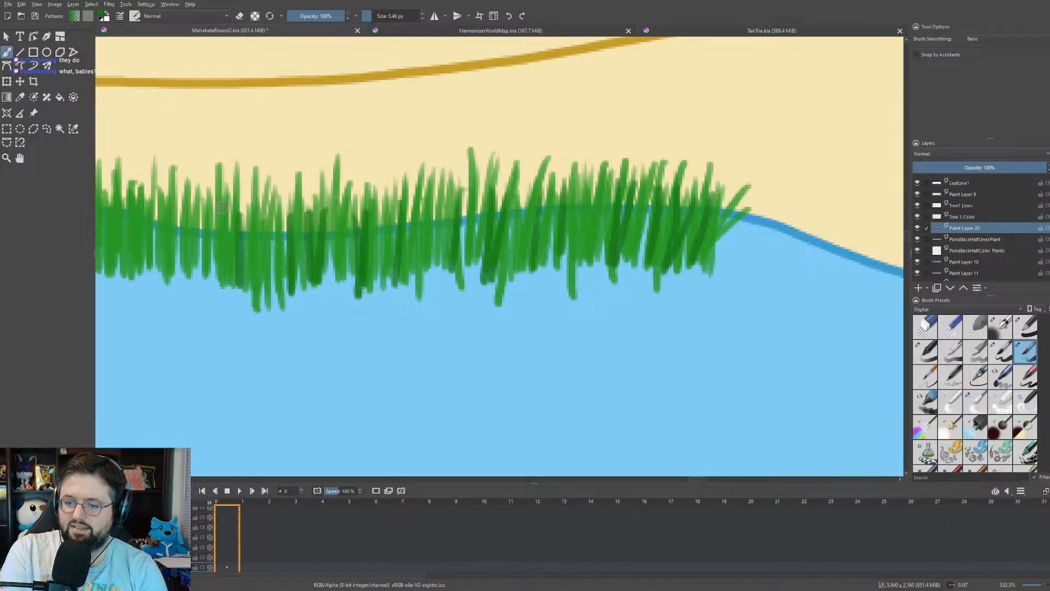
left_click_drag(224, 211, 243, 294)
left_click_drag(194, 200, 180, 276)
left_click_drag(199, 208, 189, 273)
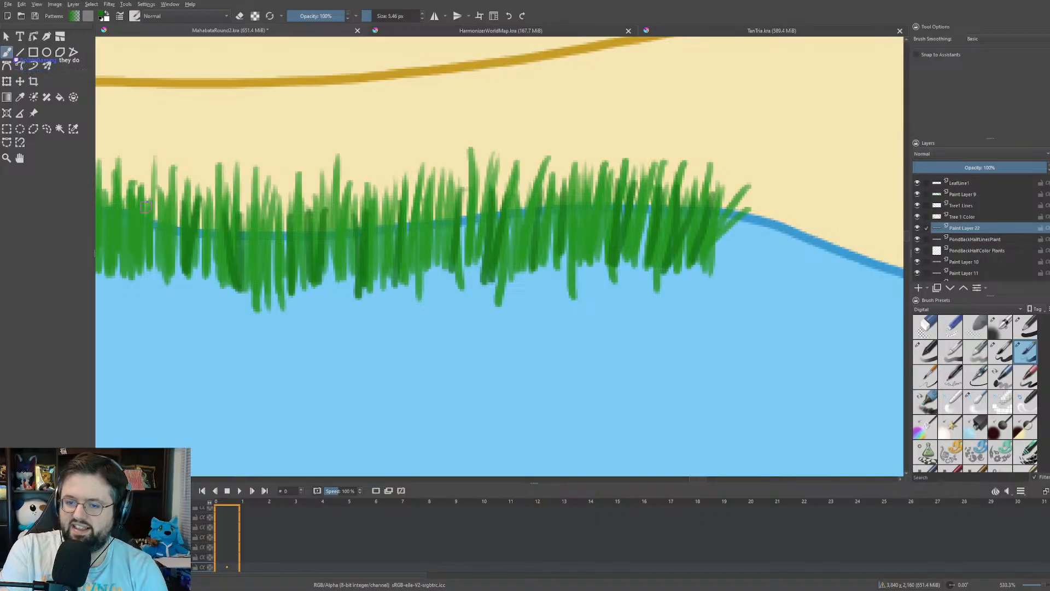
mouse_move(147, 201)
left_mouse_down()
mouse_move(145, 278)
mouse_move(121, 264)
left_mouse_up()
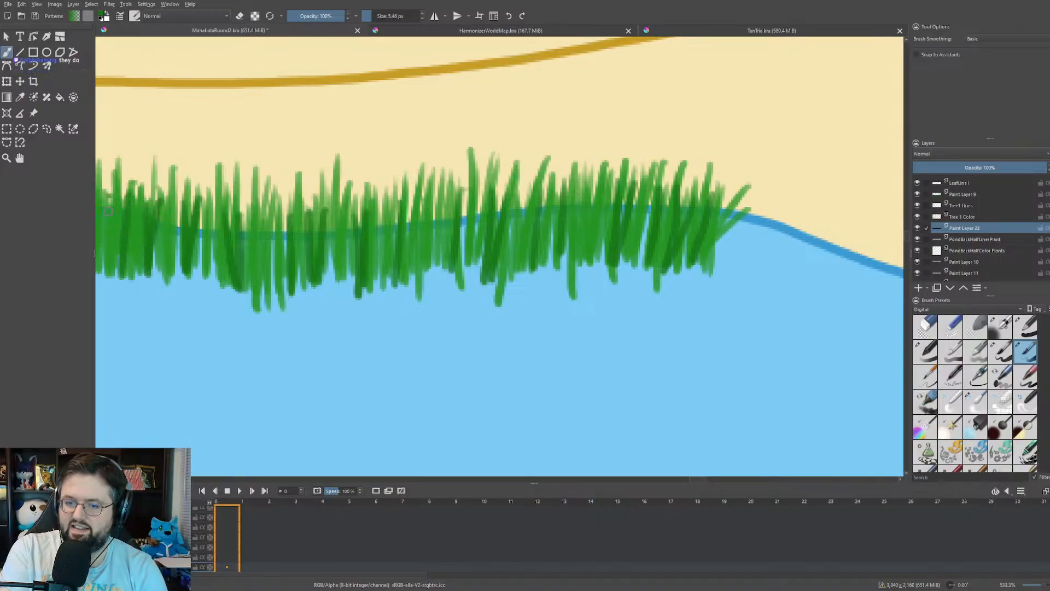
- Shade the left end of the middle grass patch, next to the large palm trunk, with dark green blades
mouse_move(109, 197)
left_mouse_down()
mouse_move(107, 266)
mouse_move(375, 262)
mouse_move(529, 230)
left_mouse_up()
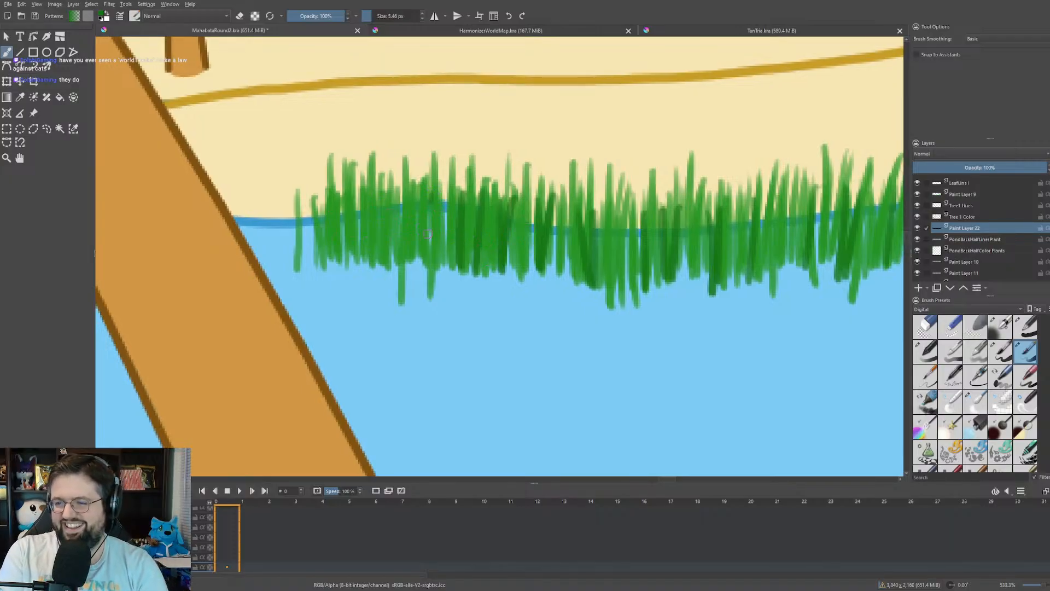
left_click_drag(428, 202, 426, 264)
left_click_drag(394, 180, 390, 261)
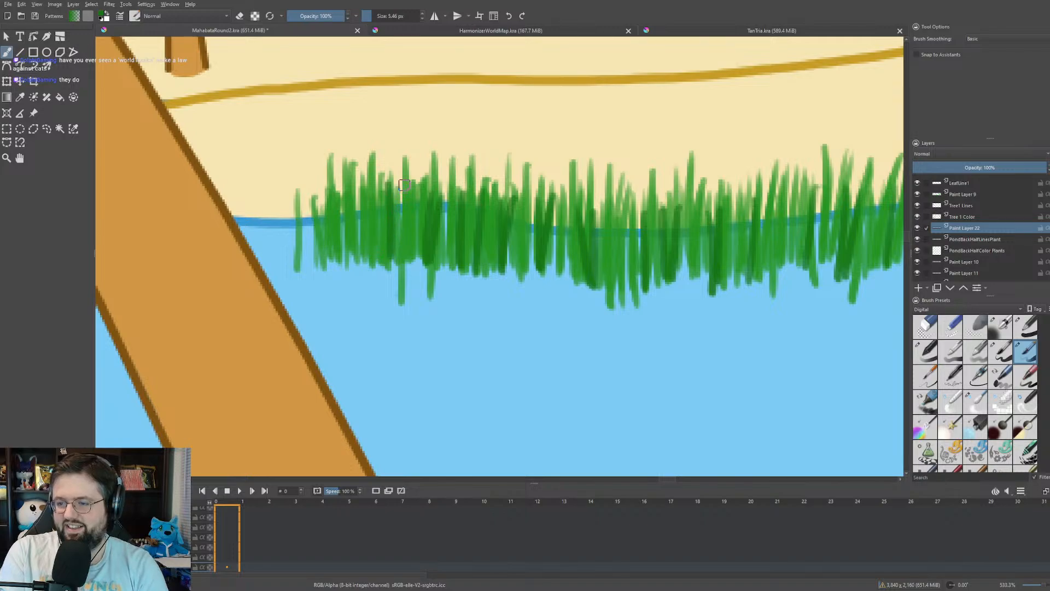
left_click_drag(404, 185, 396, 258)
left_click_drag(360, 174, 364, 264)
mouse_move(334, 186)
left_mouse_down()
mouse_move(343, 262)
mouse_move(346, 255)
left_mouse_up()
left_click_drag(322, 210, 335, 255)
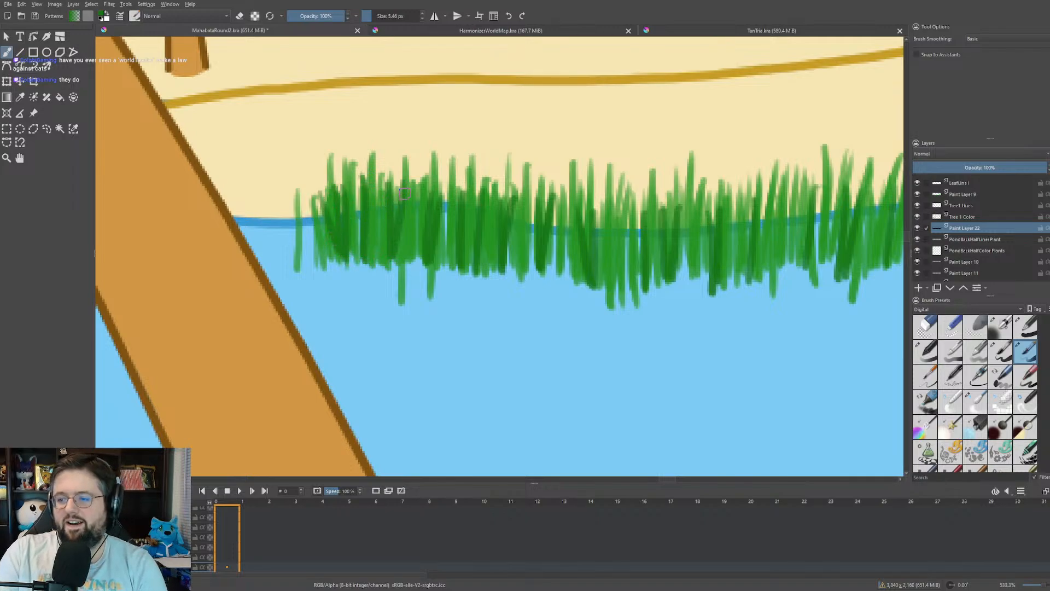
- Reduce the brush size to 2.46 px and paint dark green blades over the grass at the sand spit's tip beside the large palm trunk
key("minus")
key("minus")
key("minus")
scroll(478, 179, "up", 8)
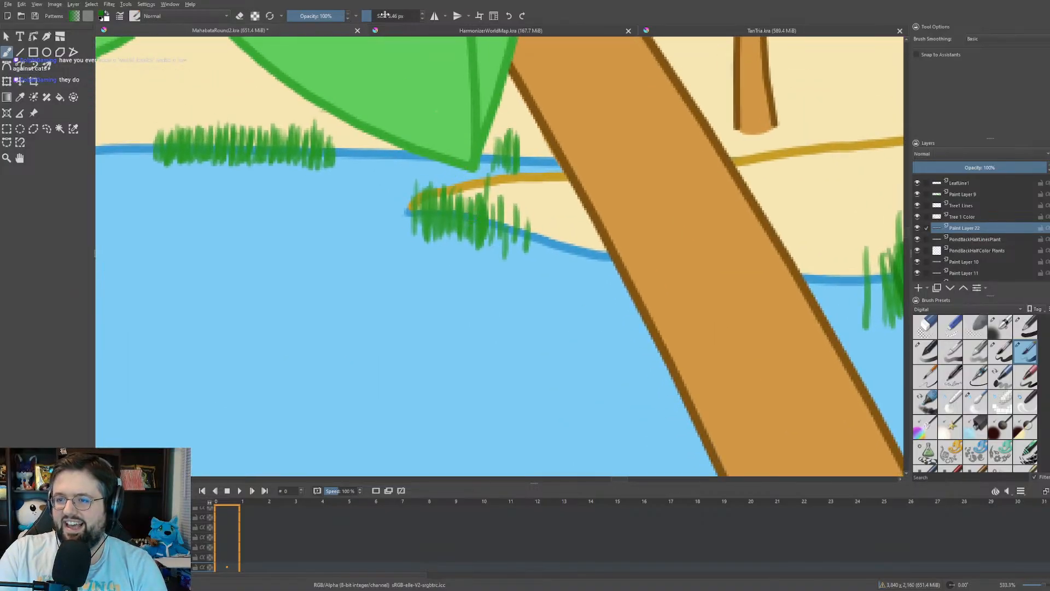
scroll(452, 167, "up", 2)
scroll(412, 12, "up", 3)
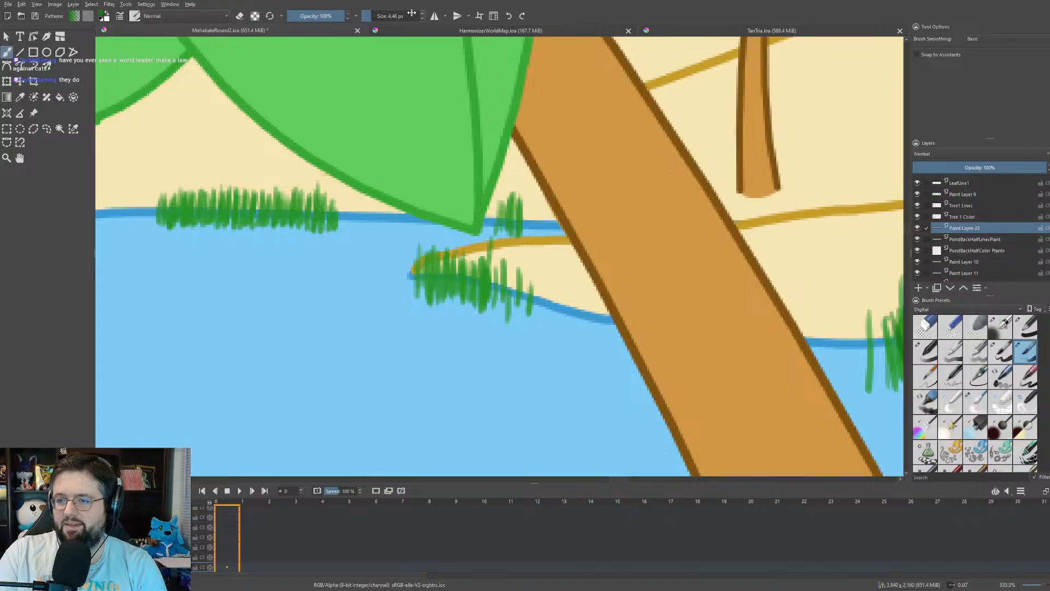
scroll(476, 281, "up", 2)
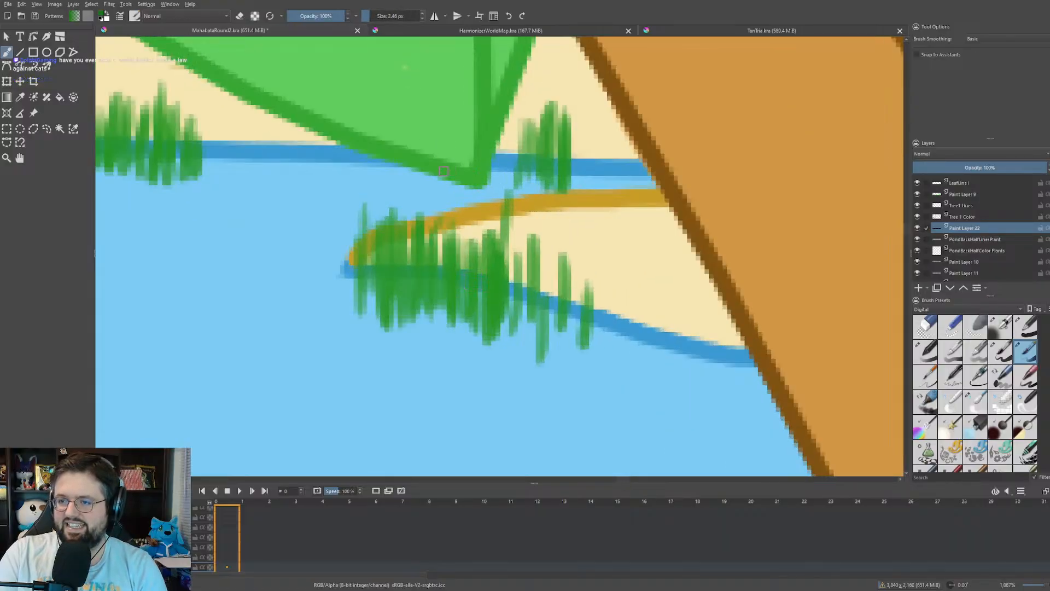
mouse_move(381, 227)
left_mouse_down()
mouse_move(380, 327)
mouse_move(407, 324)
left_mouse_up()
left_click_drag(425, 225, 425, 323)
left_click_drag(458, 240, 459, 331)
left_click_drag(466, 266, 469, 327)
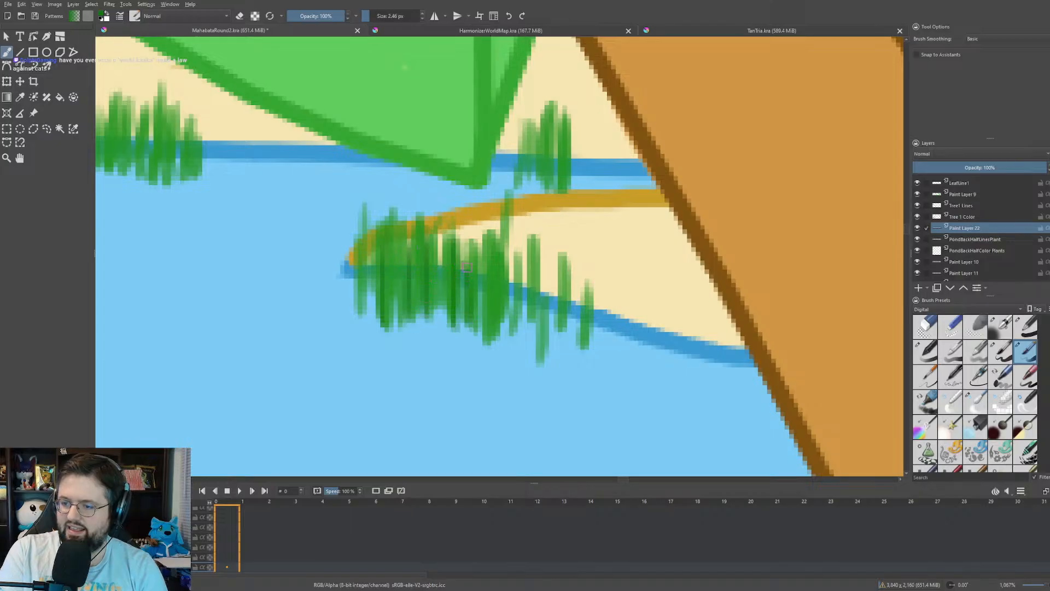
mouse_move(477, 247)
left_mouse_down()
mouse_move(477, 334)
mouse_move(503, 353)
left_mouse_up()
mouse_move(530, 266)
left_mouse_down()
mouse_move(534, 356)
mouse_move(515, 338)
left_mouse_up()
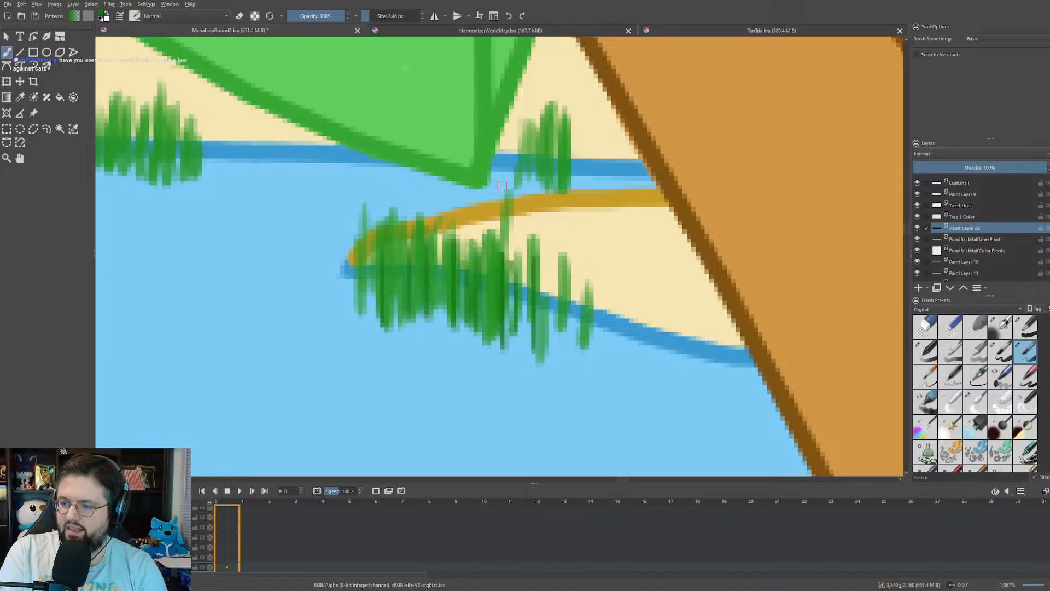
- Add dark green blades to the small shoreline tuft behind the sand spit, between the palm leaf tip and the trunk
left_click_drag(536, 124, 536, 188)
left_click_drag(522, 120, 525, 185)
mouse_move(554, 112)
left_mouse_down()
mouse_move(554, 194)
mouse_move(567, 175)
left_mouse_up()
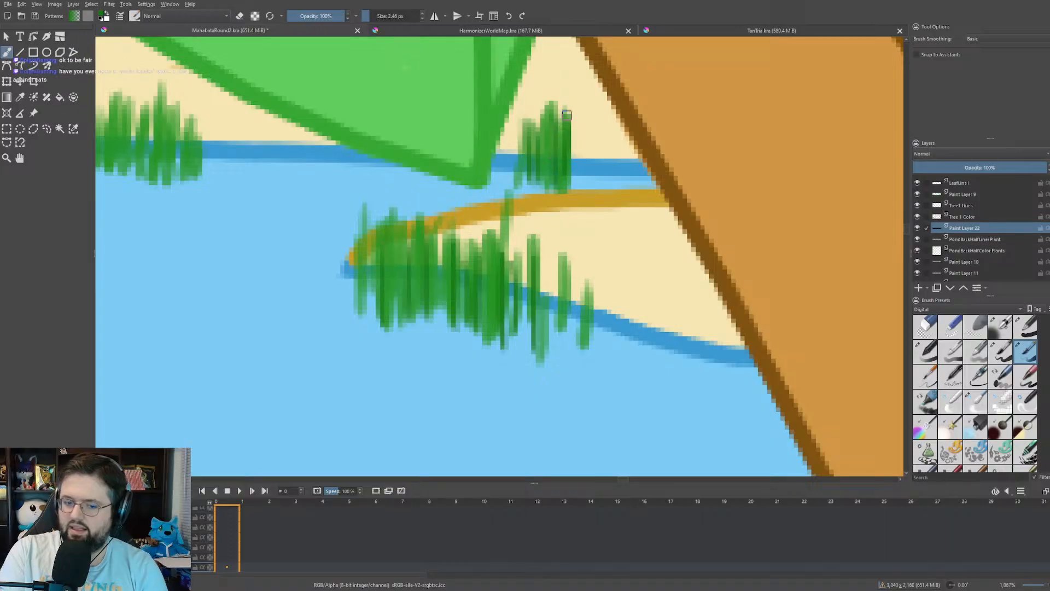
- Paint dark green shading blades across the whole shoreline grass patch just left of the sand spit
left_click_drag(399, 167, 748, 237)
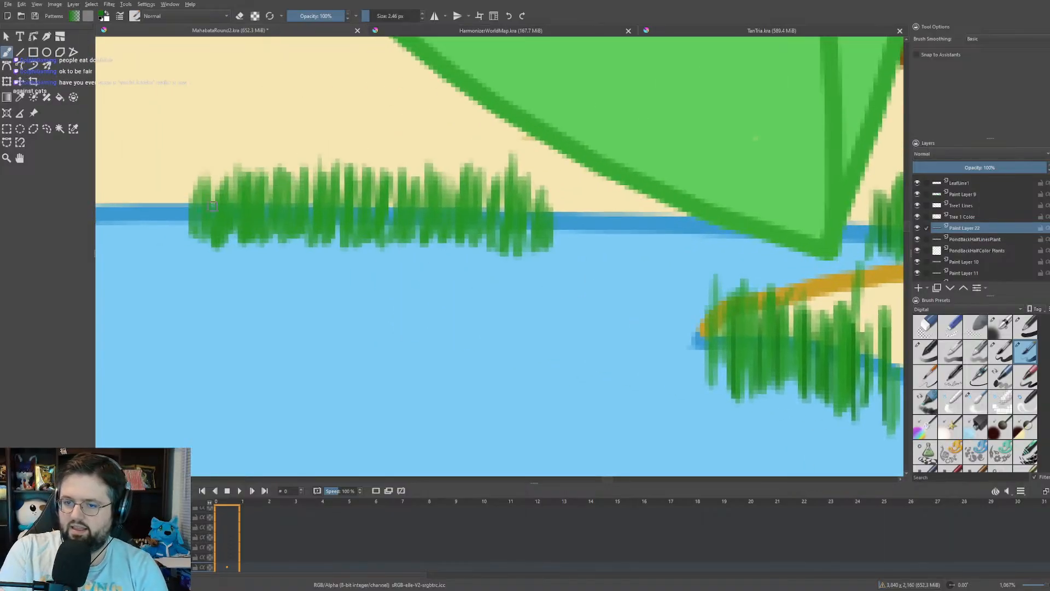
left_click_drag(204, 178, 204, 238)
mouse_move(217, 185)
left_mouse_down()
mouse_move(218, 242)
mouse_move(226, 241)
left_mouse_up()
left_click_drag(251, 181, 251, 247)
left_click_drag(263, 168, 271, 233)
mouse_move(285, 165)
left_mouse_down()
mouse_move(286, 231)
mouse_move(310, 232)
left_mouse_up()
mouse_move(320, 177)
left_mouse_down()
mouse_move(320, 234)
mouse_move(334, 241)
left_mouse_up()
mouse_move(355, 176)
left_mouse_down()
mouse_move(356, 241)
mouse_move(376, 252)
left_mouse_up()
mouse_move(393, 189)
left_mouse_down()
mouse_move(393, 247)
mouse_move(405, 243)
left_mouse_up()
left_click_drag(420, 186, 420, 245)
left_click_drag(471, 187, 471, 248)
mouse_move(488, 178)
left_mouse_down()
mouse_move(488, 243)
mouse_move(508, 239)
left_mouse_up()
mouse_move(525, 177)
left_mouse_down()
mouse_move(526, 253)
mouse_move(542, 251)
left_mouse_up()
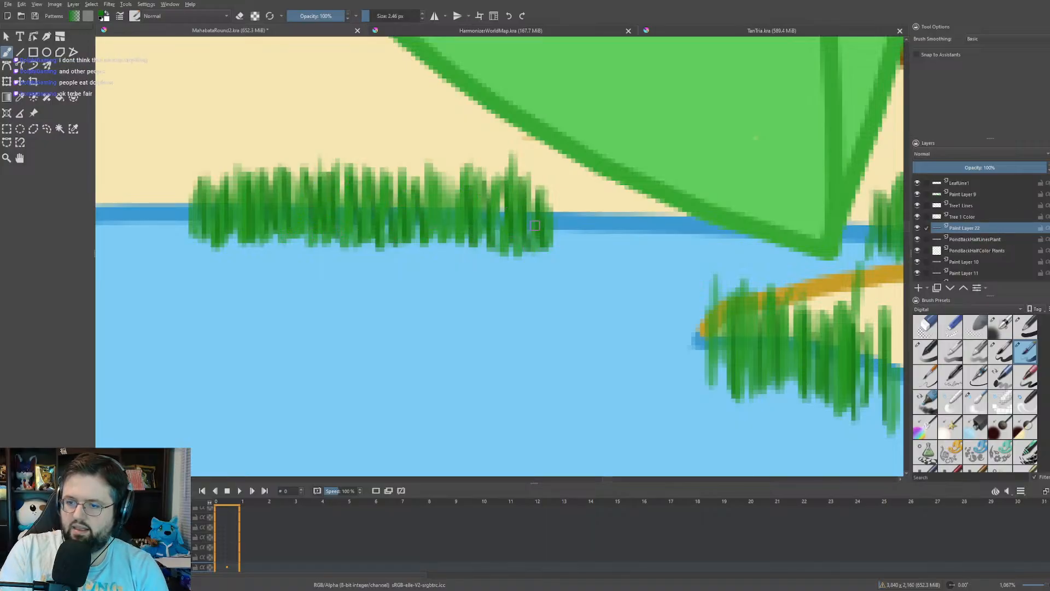
- Shade the next shoreline grass patch to the left, beside the hanging palm leaf's tip, with dark green blades
scroll(526, 235, "down", 1)
scroll(526, 236, "down", 3)
scroll(535, 202, "up", 3)
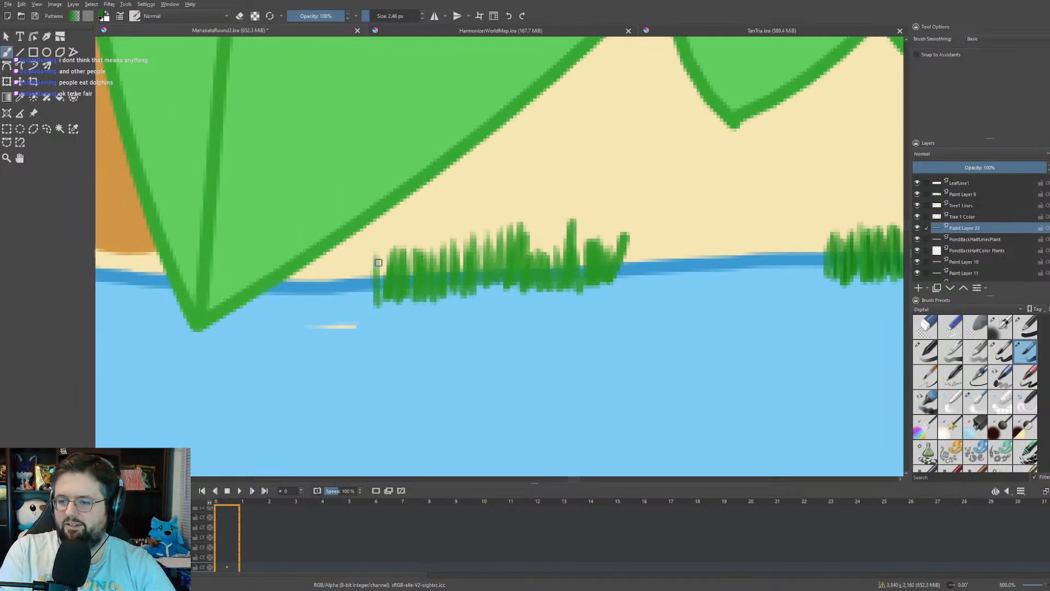
mouse_move(380, 254)
left_mouse_down()
mouse_move(380, 296)
mouse_move(407, 299)
left_mouse_up()
mouse_move(413, 254)
left_mouse_down()
mouse_move(414, 302)
mouse_move(424, 305)
left_mouse_up()
mouse_move(434, 251)
left_mouse_down()
mouse_move(434, 298)
mouse_move(458, 299)
left_mouse_up()
mouse_move(490, 235)
left_mouse_down()
mouse_move(492, 289)
mouse_move(507, 286)
left_mouse_up()
left_click_drag(516, 244, 525, 292)
mouse_move(543, 235)
left_mouse_down()
mouse_move(546, 280)
mouse_move(563, 268)
left_mouse_up()
left_click_drag(578, 231, 579, 275)
mouse_move(592, 240)
left_mouse_down()
mouse_move(592, 278)
mouse_move(608, 274)
left_mouse_up()
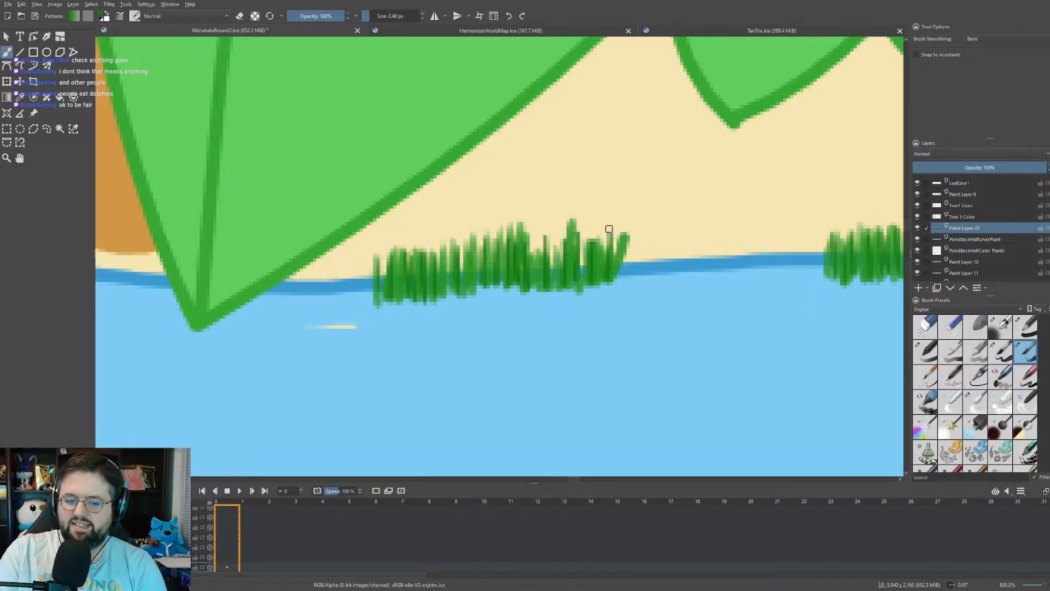
- Paint dark green blades over the far-shore grass patch that has the single tall blade
scroll(609, 229, "down", 1)
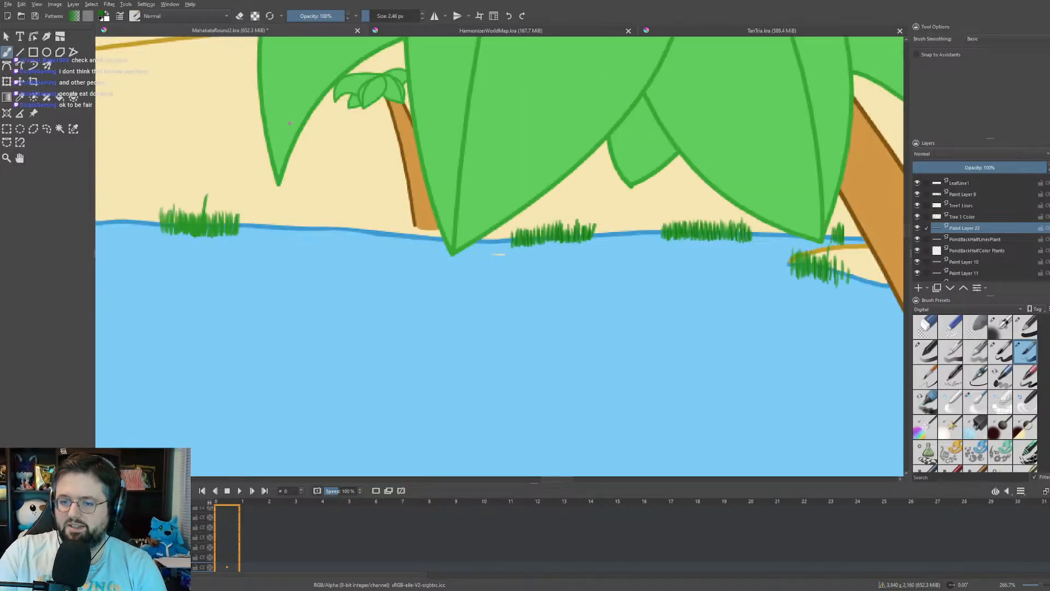
scroll(462, 178, "up", 3)
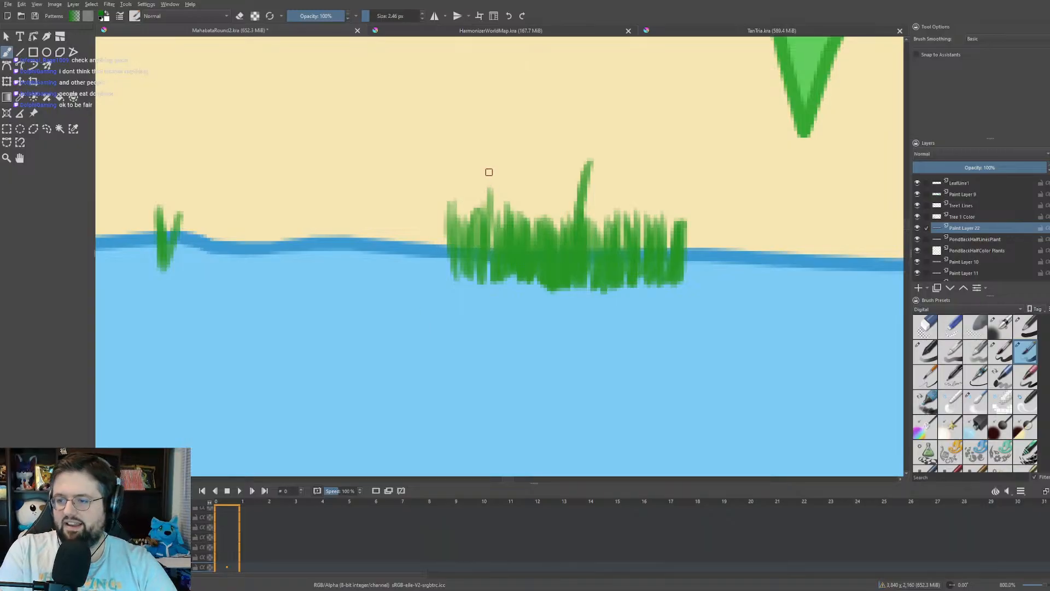
mouse_move(455, 191)
left_mouse_down()
mouse_move(454, 274)
mouse_move(466, 276)
left_mouse_up()
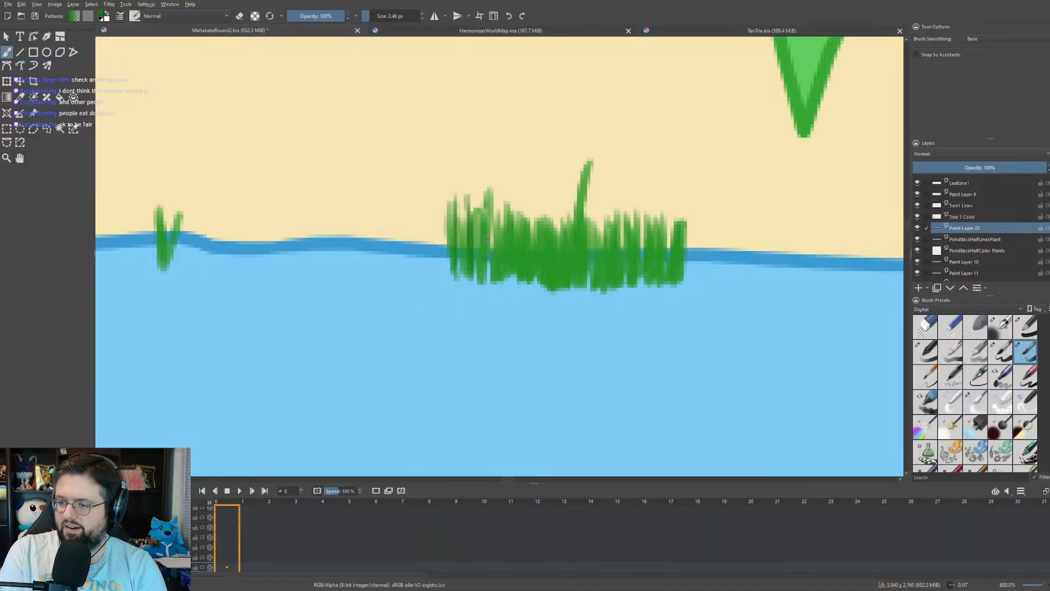
left_click_drag(487, 206, 486, 279)
left_click_drag(495, 195, 498, 275)
left_click_drag(528, 194, 525, 276)
mouse_move(544, 215)
left_mouse_down()
mouse_move(549, 285)
mouse_move(566, 282)
left_mouse_up()
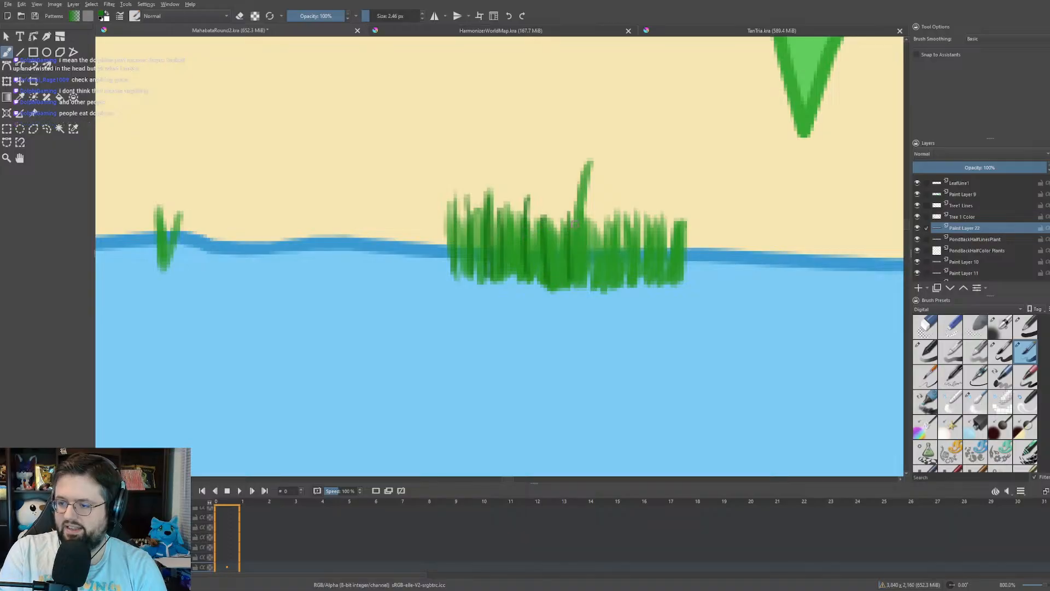
left_click_drag(588, 214, 585, 276)
mouse_move(599, 227)
left_mouse_down()
mouse_move(594, 284)
mouse_move(623, 286)
left_mouse_up()
left_click_drag(655, 236, 650, 281)
mouse_move(665, 231)
left_mouse_down()
mouse_move(661, 284)
mouse_move(677, 283)
left_mouse_up()
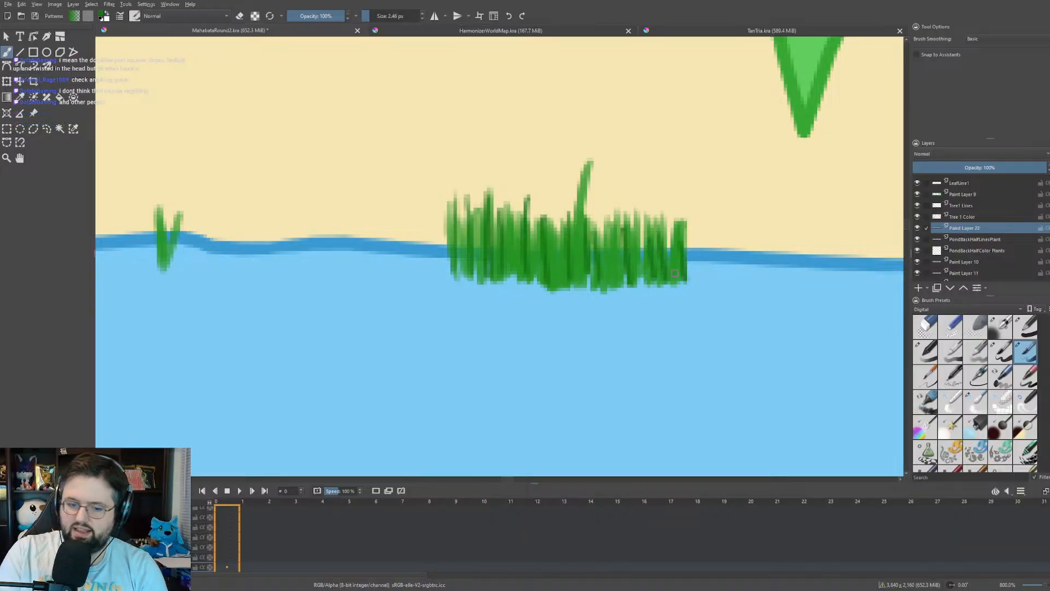
- Shade the far-shore grass patch just right of the leaning palm's crown with dark green blades
scroll(615, 291, "down", 2)
left_click_drag(477, 272, 592, 239)
scroll(594, 239, "up", 2)
left_click_drag(445, 219, 773, 212)
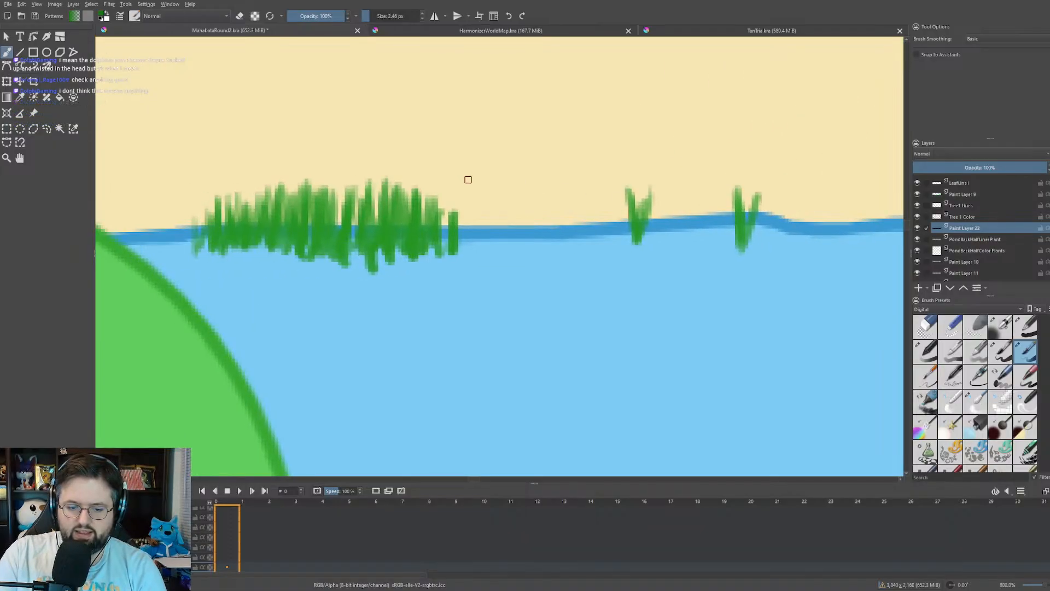
left_click_drag(468, 180, 503, 189)
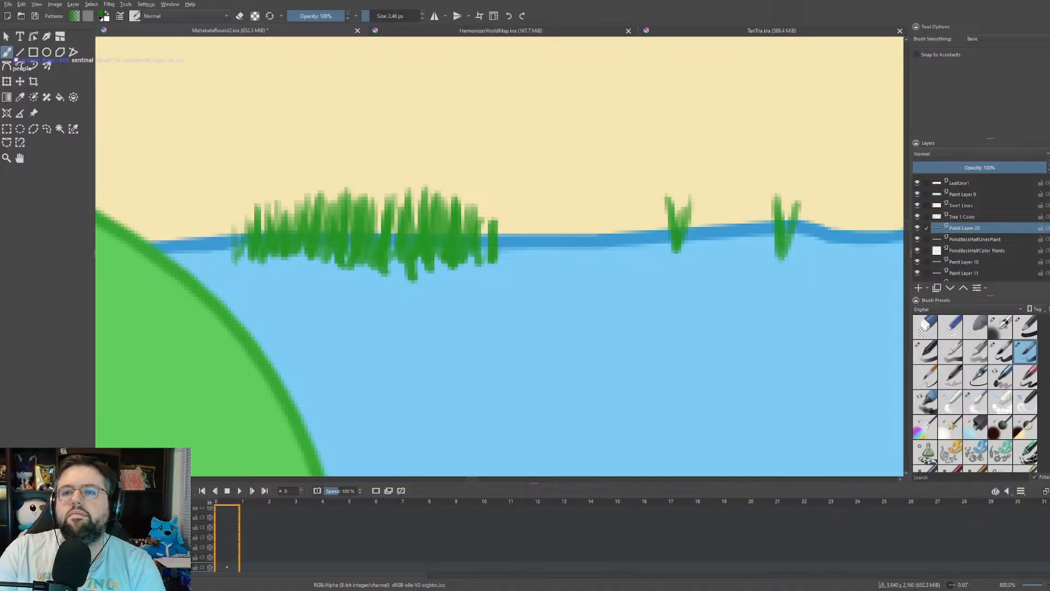
left_click_drag(284, 156, 321, 143)
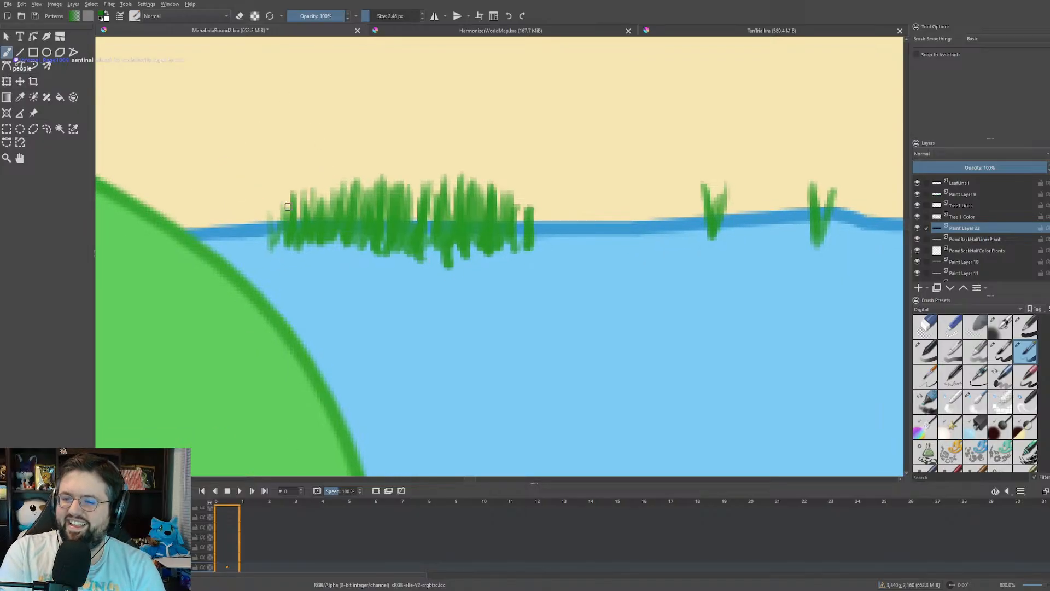
left_click_drag(283, 256, 284, 205)
mouse_move(300, 248)
left_mouse_down()
mouse_move(298, 202)
mouse_move(314, 186)
mouse_move(343, 238)
left_mouse_up()
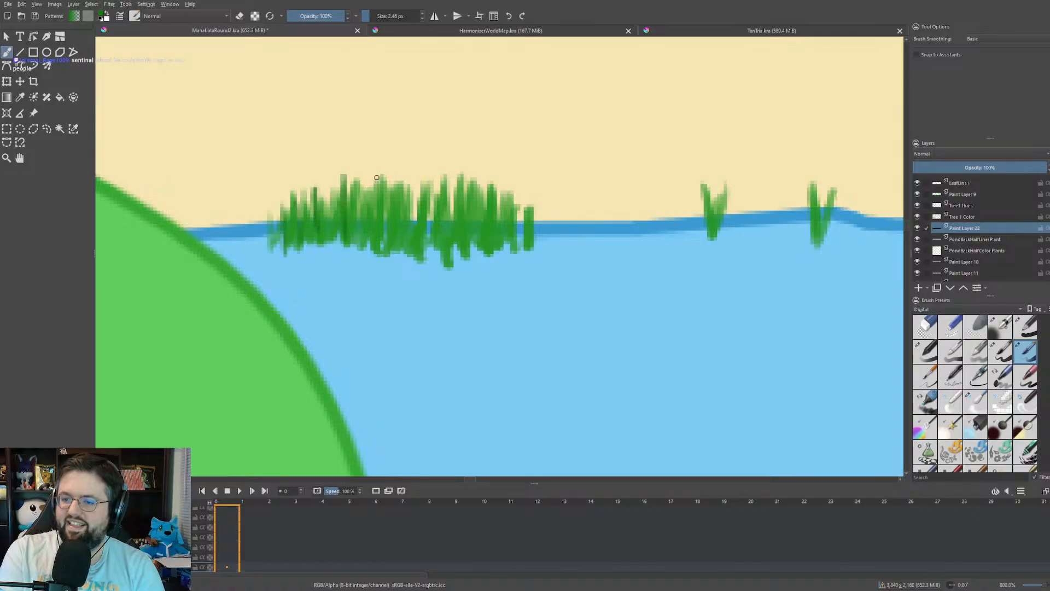
left_click_drag(376, 172, 375, 243)
mouse_move(392, 185)
left_mouse_down()
mouse_move(390, 225)
mouse_move(412, 246)
left_mouse_up()
left_click_drag(434, 185, 434, 256)
left_click_drag(443, 182, 441, 250)
left_click_drag(452, 201, 460, 256)
mouse_move(474, 195)
left_mouse_down()
mouse_move(474, 248)
mouse_move(494, 236)
left_mouse_up()
mouse_move(516, 198)
left_mouse_down()
mouse_move(514, 220)
mouse_move(697, 144)
left_mouse_up()
- Paint dark green blades over the far-shore grass patch just left of the leaning palm's crown
scroll(484, 195, "down", 5)
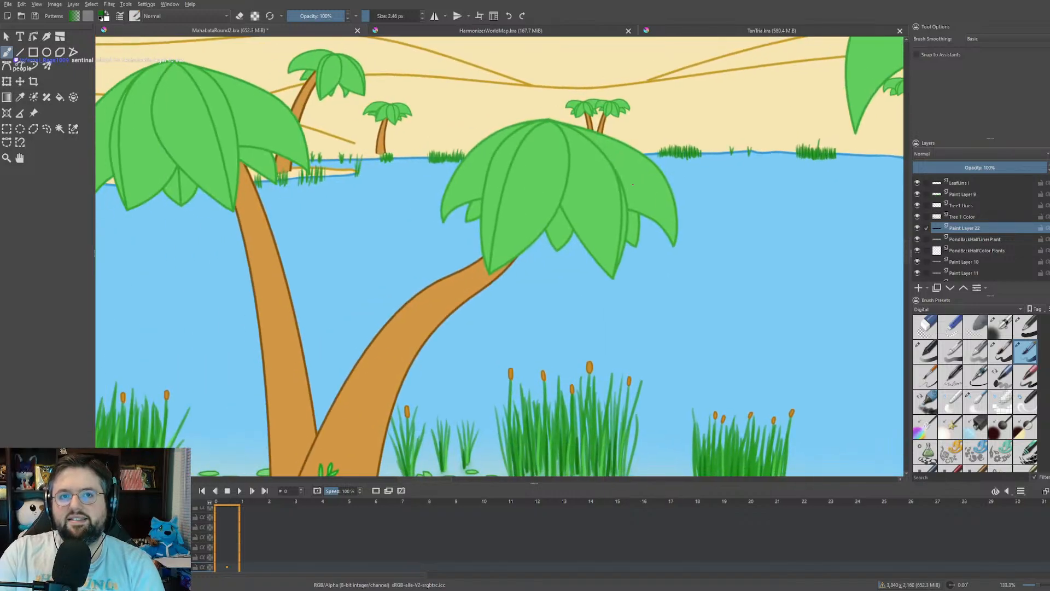
scroll(608, 197, "up", 2)
left_click_drag(513, 222, 759, 207)
scroll(530, 120, "up", 2)
mouse_move(419, 55)
left_mouse_down()
mouse_move(467, 246)
mouse_move(527, 294)
left_mouse_up()
left_click_drag(539, 240, 538, 280)
left_click_drag(555, 249, 557, 290)
mouse_move(567, 252)
left_mouse_down()
mouse_move(568, 293)
mouse_move(594, 276)
mouse_move(629, 275)
left_mouse_up()
left_click_drag(648, 235, 647, 281)
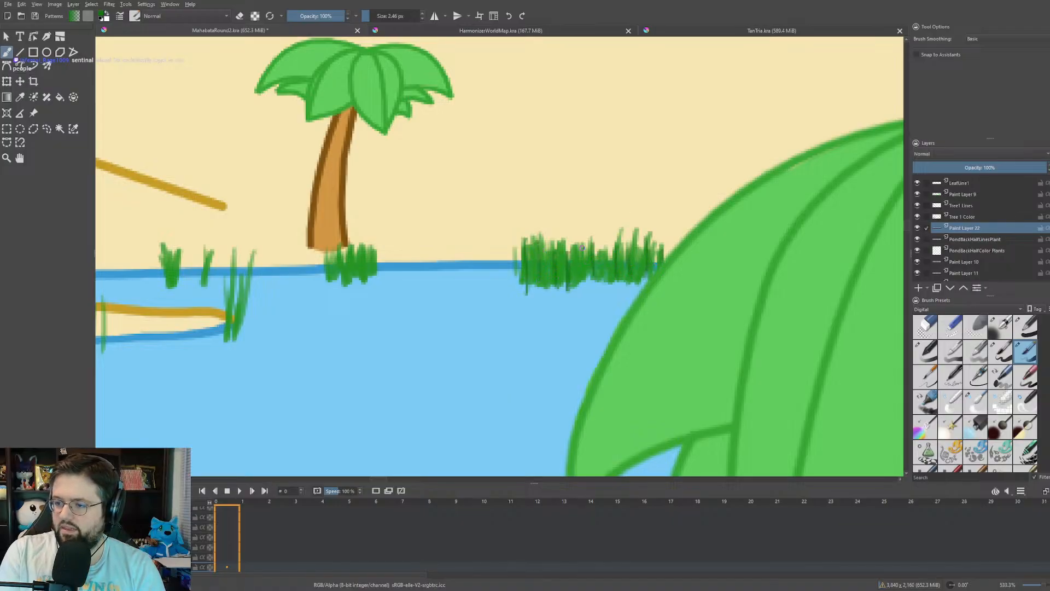
left_click_drag(579, 245, 578, 273)
left_click_drag(585, 244, 587, 274)
- Add dark green blades to the grass tuft at the base of the small background palm
left_click_drag(330, 249, 331, 282)
mouse_move(341, 246)
left_mouse_down()
mouse_move(341, 284)
mouse_move(352, 285)
left_mouse_up()
left_click_drag(358, 256, 367, 280)
- Darken the blades at the sandbar's right tip and the two small shoreline tufts behind it
left_click_drag(239, 271, 226, 333)
left_click_drag(169, 256, 174, 282)
left_click_drag(213, 252, 206, 282)
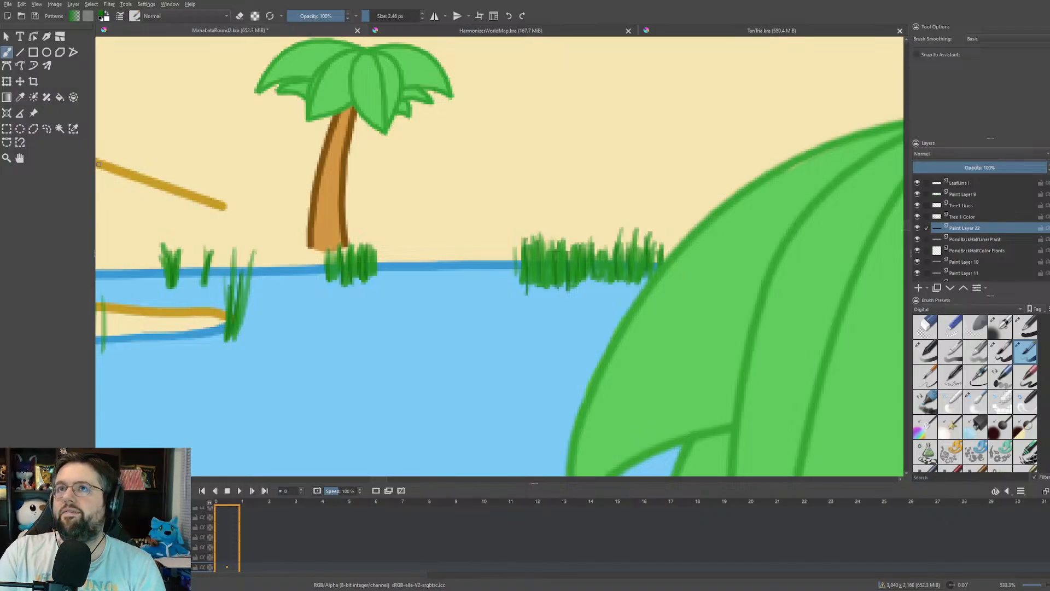
- Paint dark green blades over the sandbar grass beneath the overhanging palm leaf tip
left_click_drag(299, 134, 490, 93)
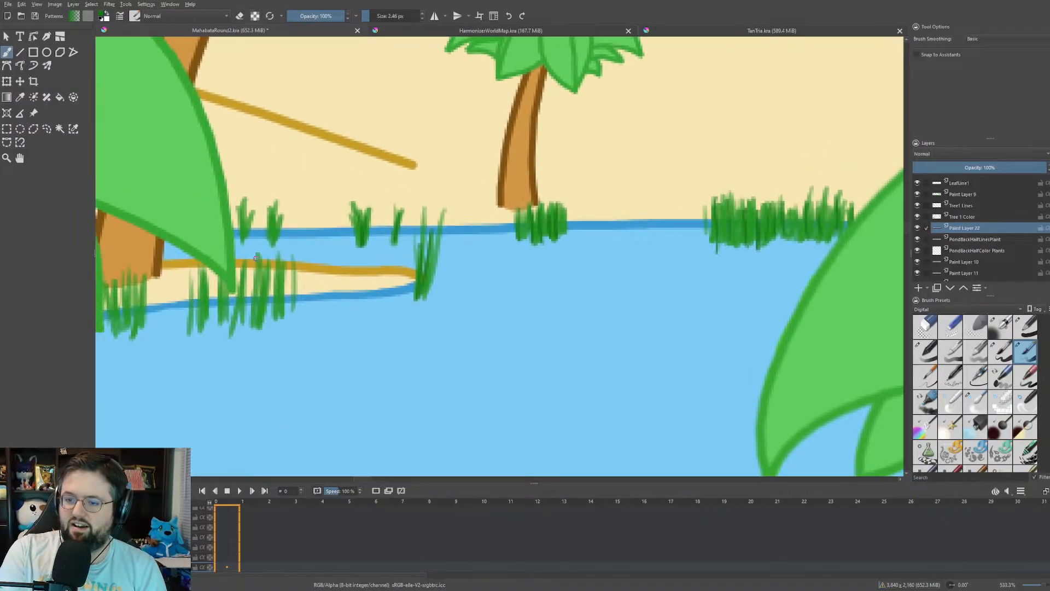
mouse_move(276, 278)
left_mouse_down()
mouse_move(269, 305)
mouse_move(256, 278)
mouse_move(250, 328)
left_mouse_up()
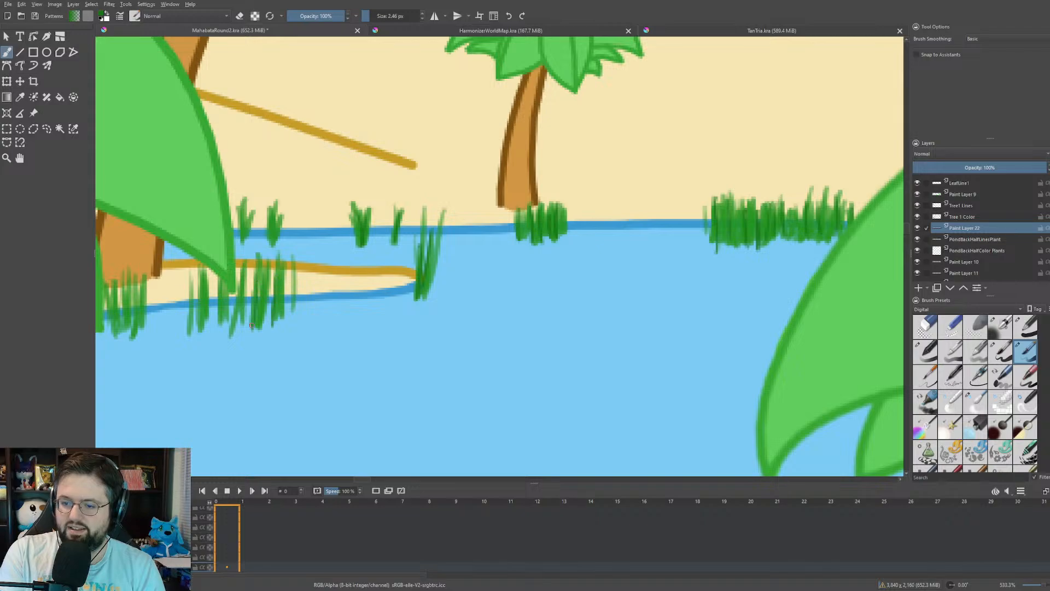
mouse_move(241, 278)
left_mouse_down()
mouse_move(234, 328)
mouse_move(214, 326)
left_mouse_up()
left_click_drag(203, 289, 198, 329)
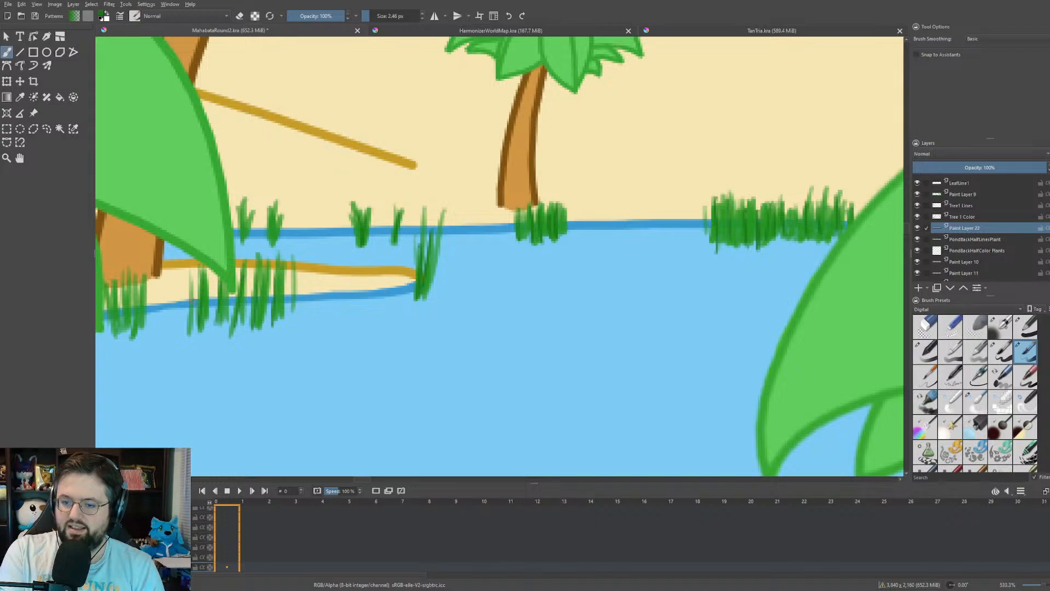
- Add dark green blades to the two grass tufts at the sandbar's left end, near the palm trunks
scroll(308, 252, "down", 1)
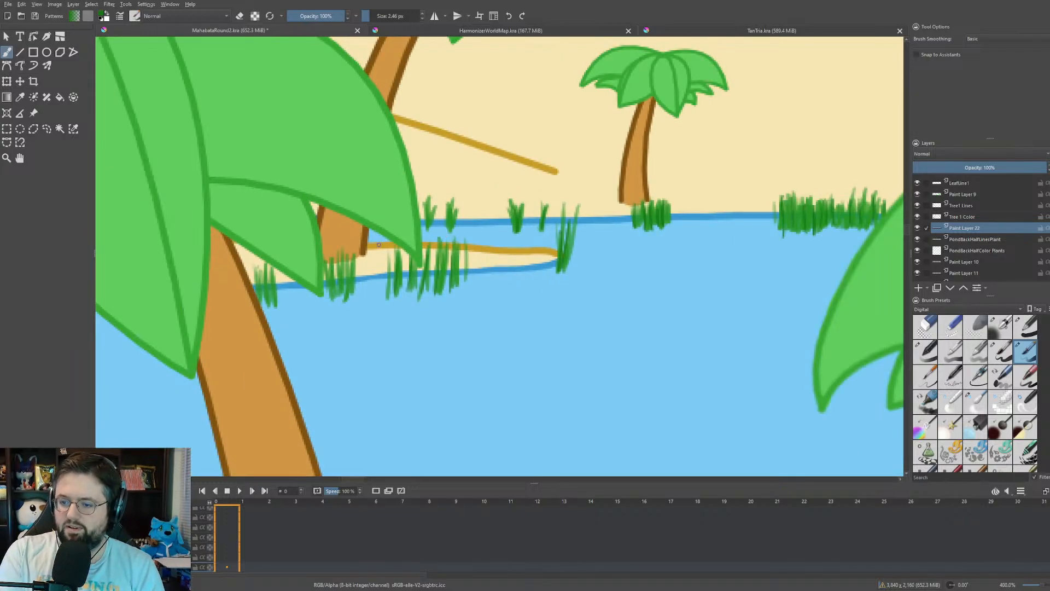
mouse_move(337, 261)
left_mouse_down()
mouse_move(333, 301)
mouse_move(342, 292)
left_mouse_up()
mouse_move(349, 263)
left_mouse_down()
mouse_move(344, 295)
mouse_move(333, 292)
left_mouse_up()
left_click_drag(271, 266, 269, 303)
left_click_drag(267, 277, 260, 303)
- Sample the light green from a foreground reed blade and add a new paint layer above Paint Layer 22
scroll(445, 230, "down", 6)
left_click_drag(619, 302, 528, 277)
scroll(528, 277, "up", 3)
scroll(404, 356, "up", 10)
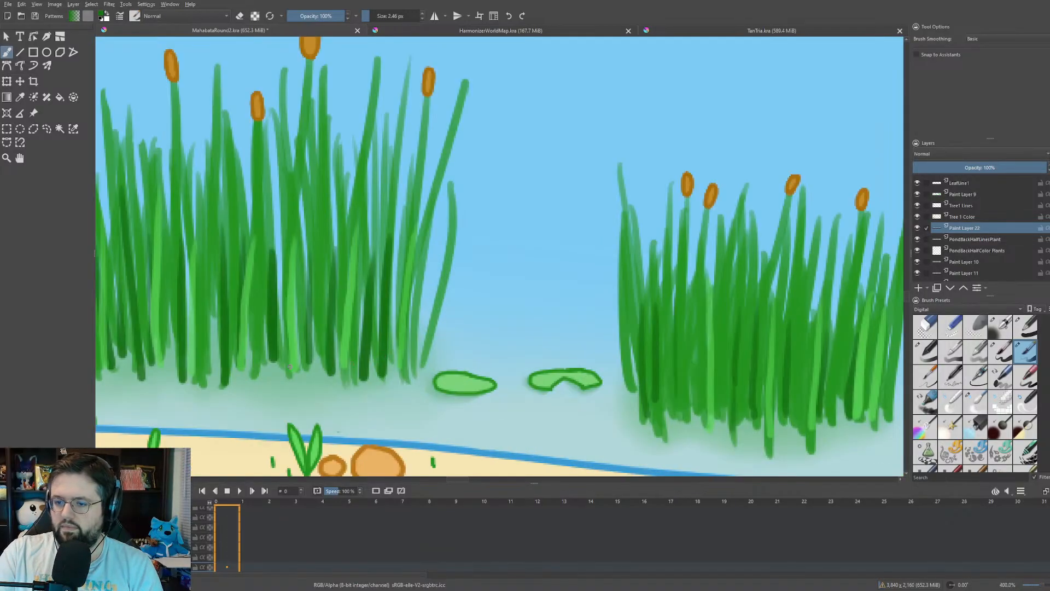
scroll(386, 328, "down", 3)
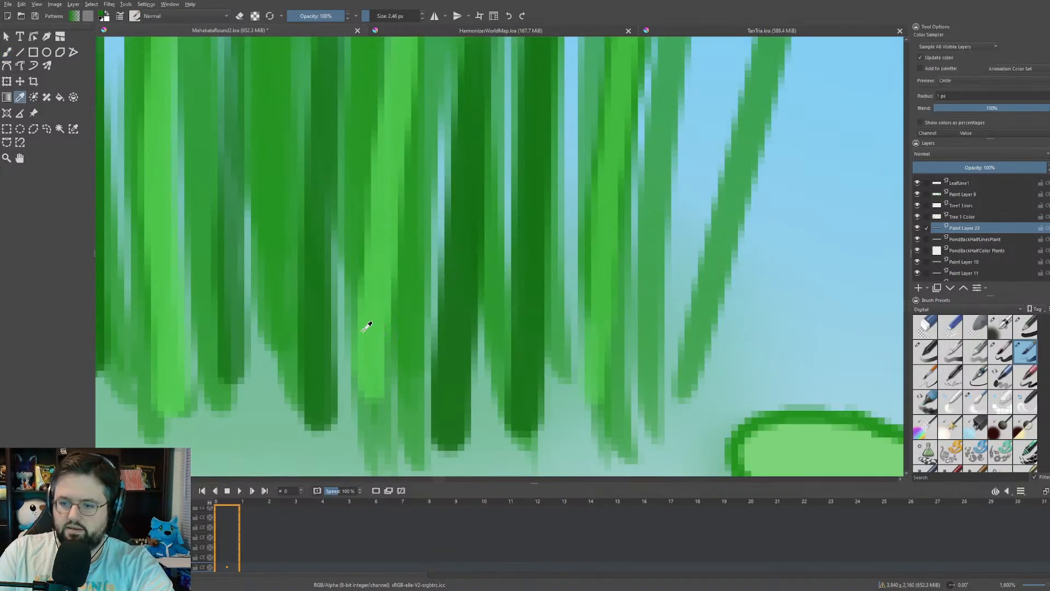
scroll(375, 330, "down", 5)
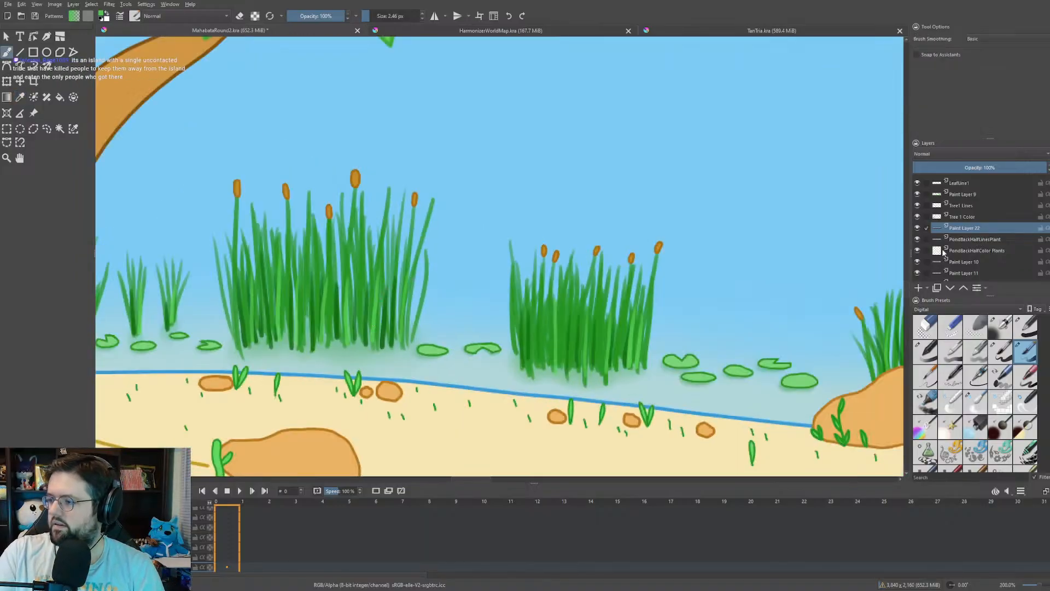
left_click(919, 288)
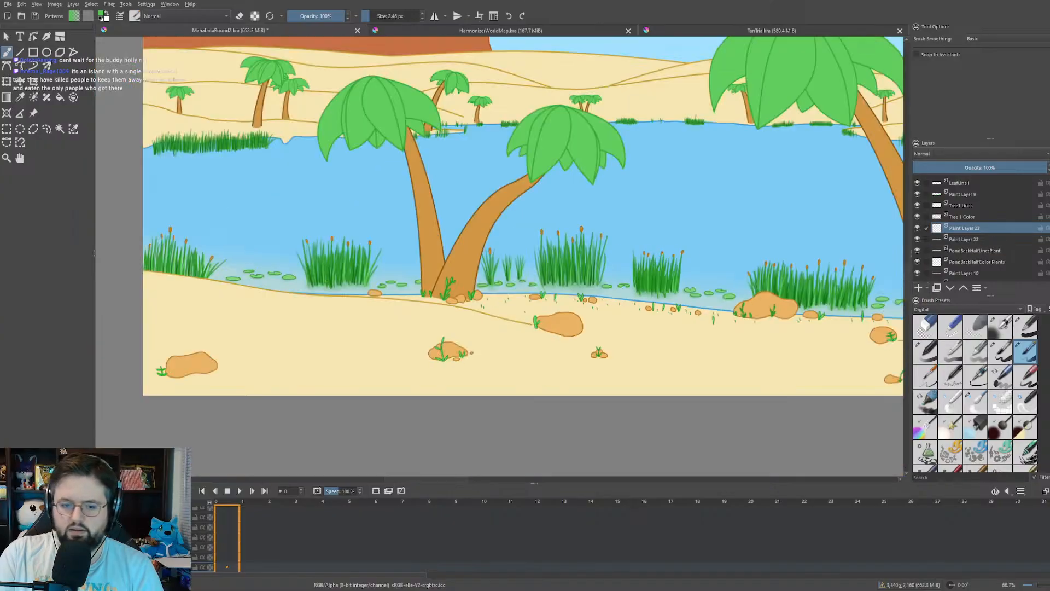
- Paint the first light green blades at the left end of the far-left shoreline grass patch with the 2.46 px brush
scroll(500, 257, "down", 3)
scroll(571, 251, "up", 1)
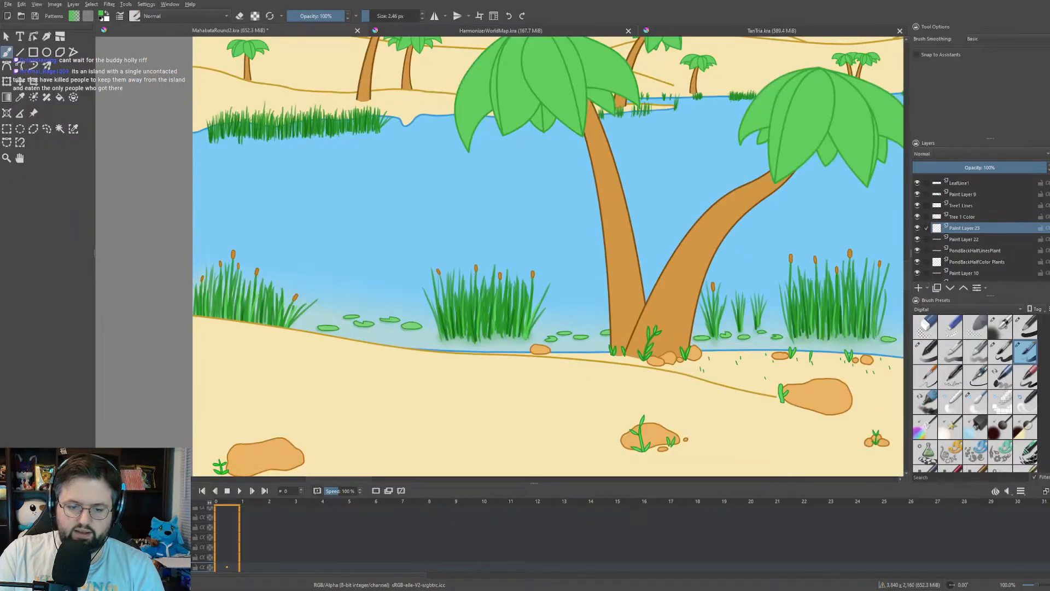
scroll(517, 320, "up", 2)
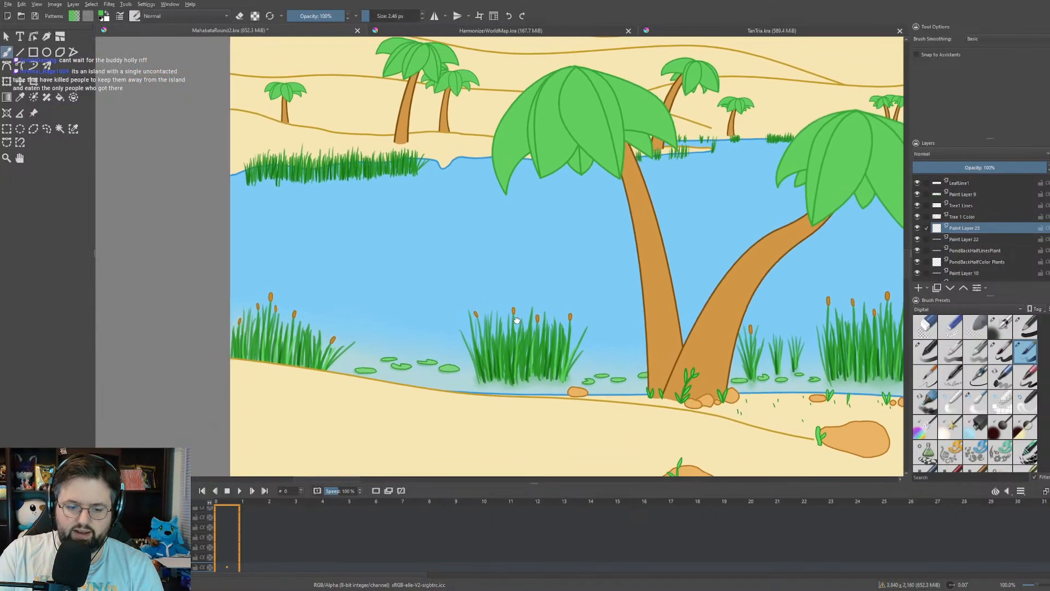
left_click_drag(517, 320, 526, 324)
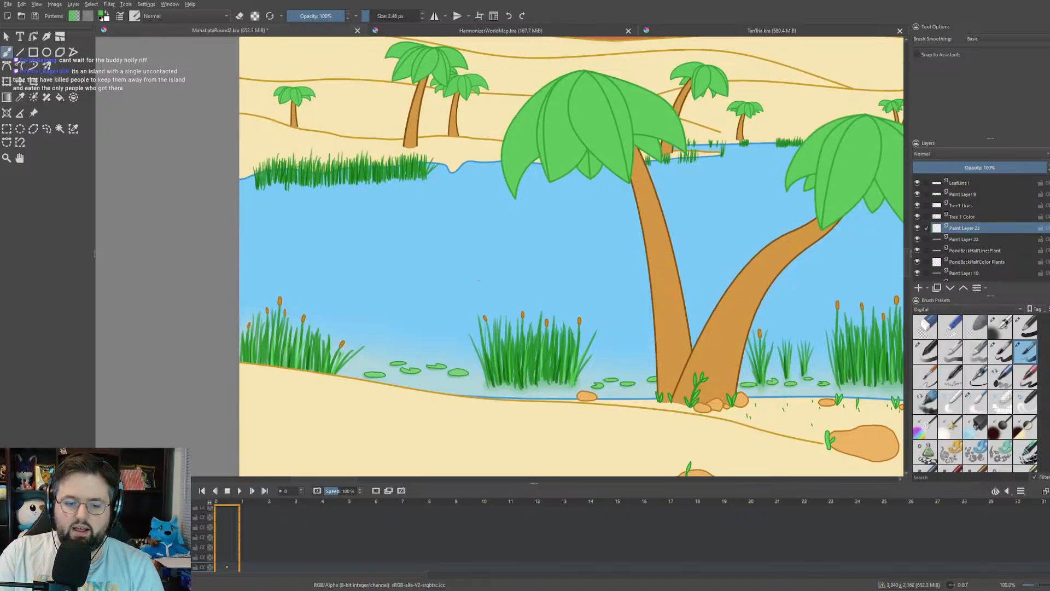
scroll(317, 159, "up", 5)
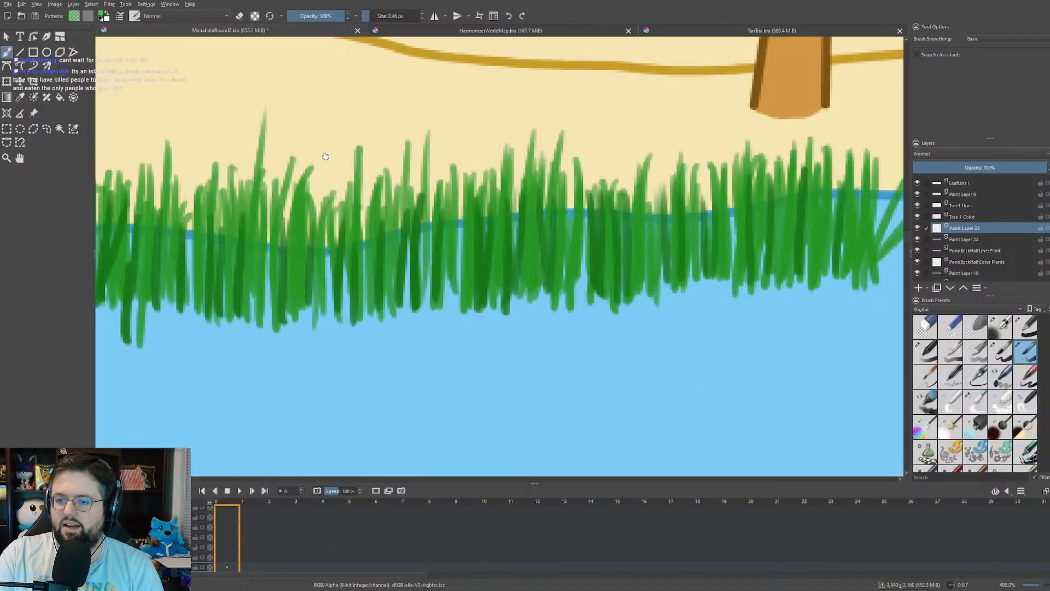
scroll(473, 169, "down", 1)
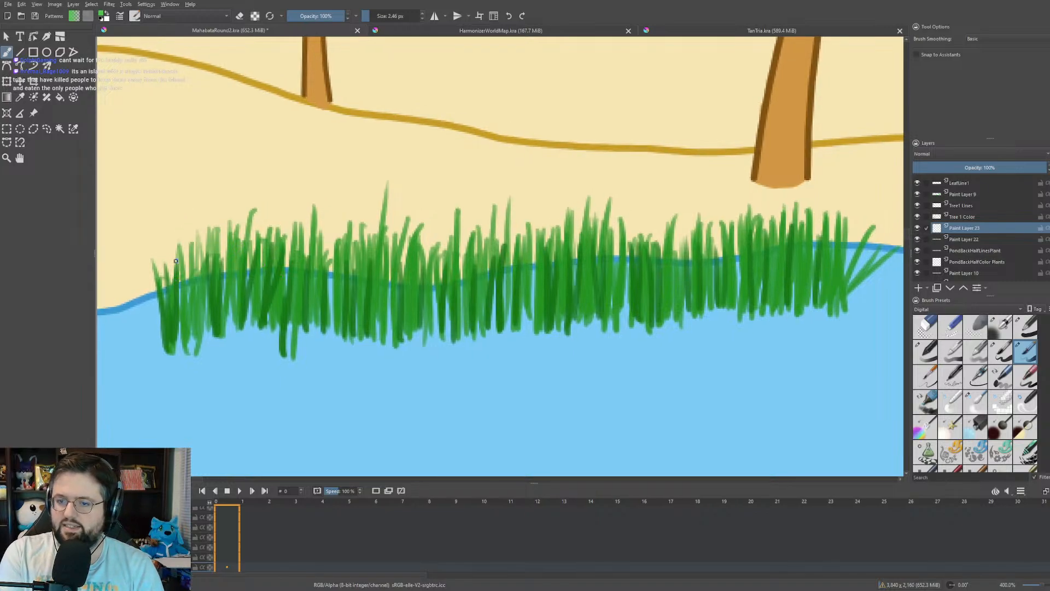
left_click_drag(175, 274, 174, 340)
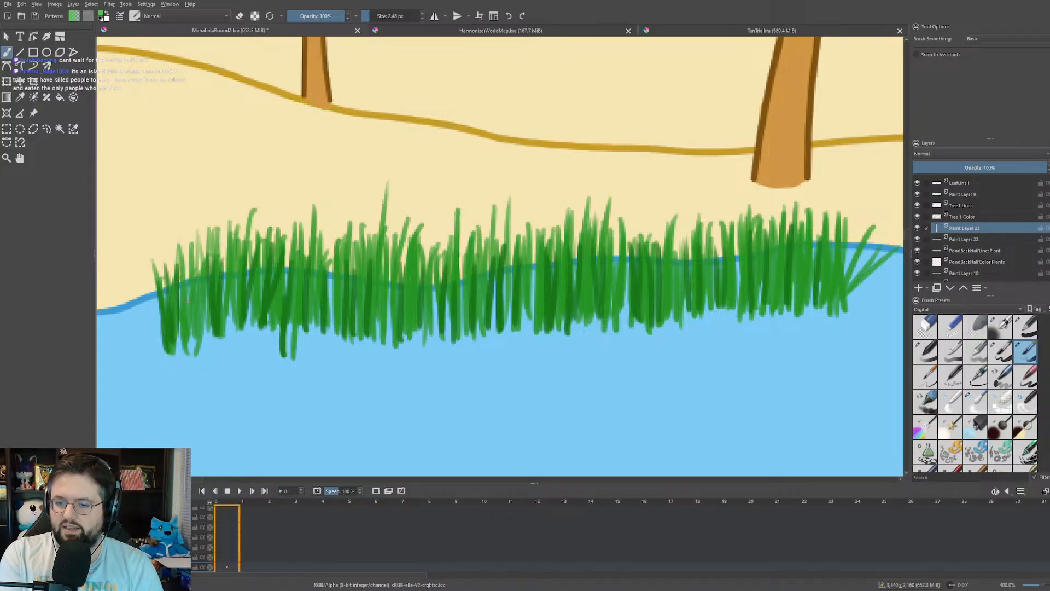
mouse_move(187, 278)
left_mouse_down()
mouse_move(186, 338)
mouse_move(196, 339)
left_mouse_up()
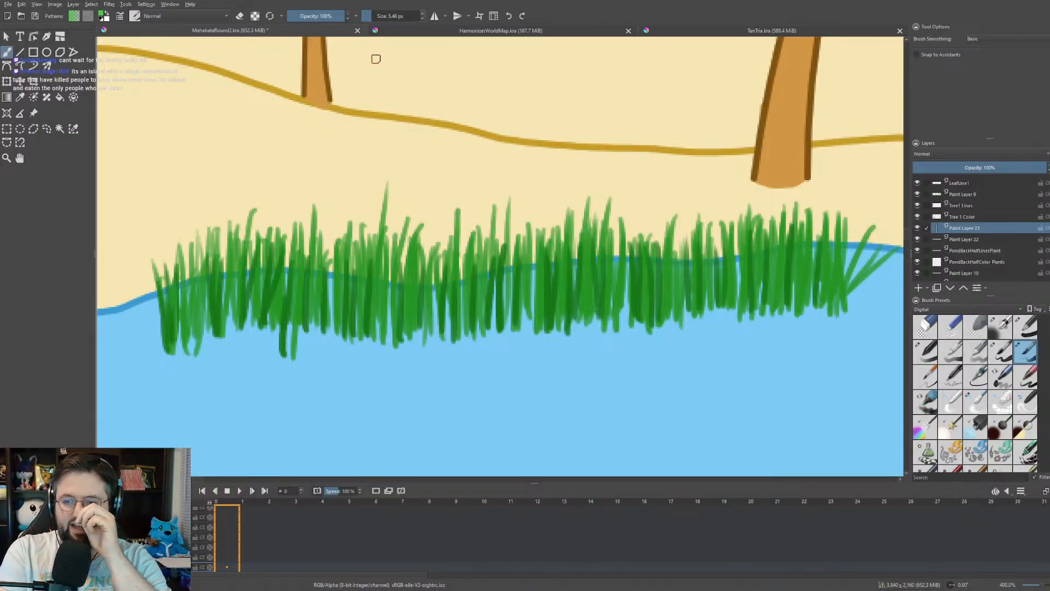
- Set the brush size to 5.46 px and paint light green blades over the left half of the far-left grass patch
left_click_drag(176, 264, 177, 317)
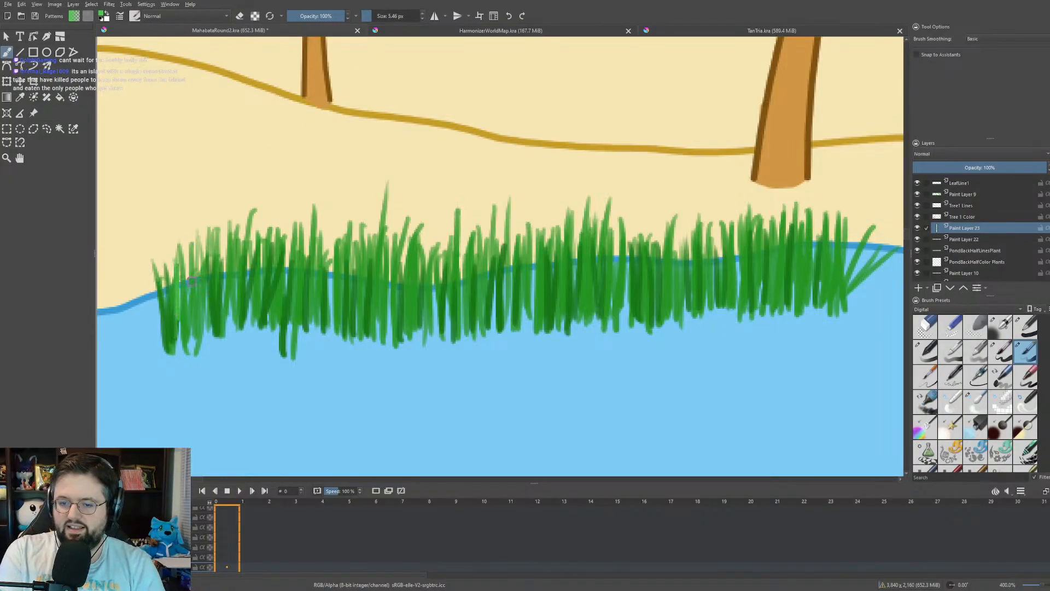
key("ctrl+z")
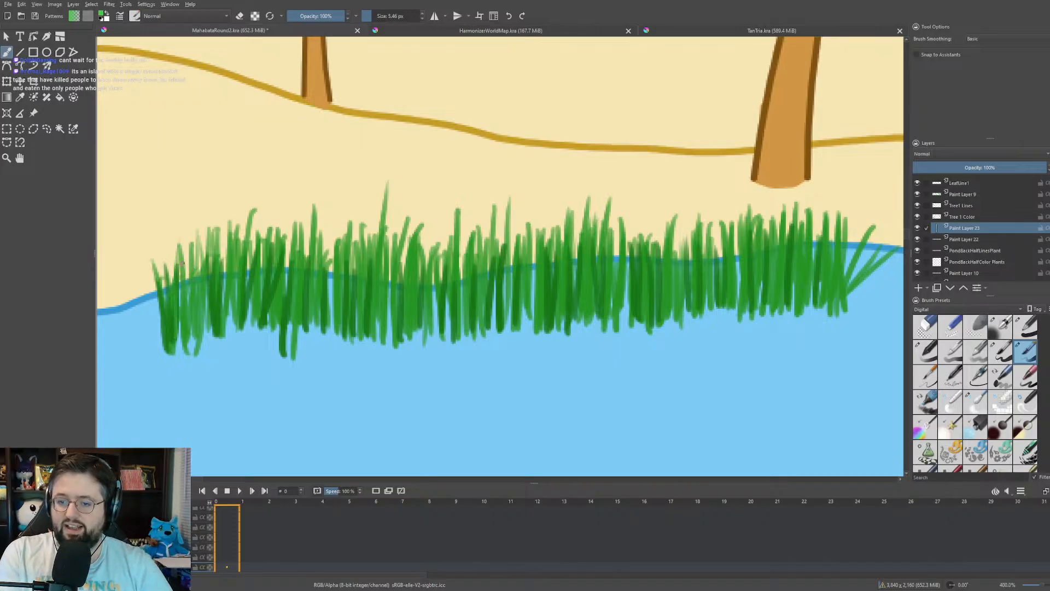
left_click_drag(182, 268, 180, 336)
left_click_drag(225, 239, 213, 332)
mouse_move(260, 243)
left_mouse_down()
mouse_move(253, 319)
mouse_move(276, 321)
left_mouse_up()
left_click_drag(295, 251, 289, 335)
mouse_move(332, 253)
left_mouse_down()
mouse_move(319, 323)
mouse_move(344, 328)
left_mouse_up()
left_click_drag(407, 267, 408, 342)
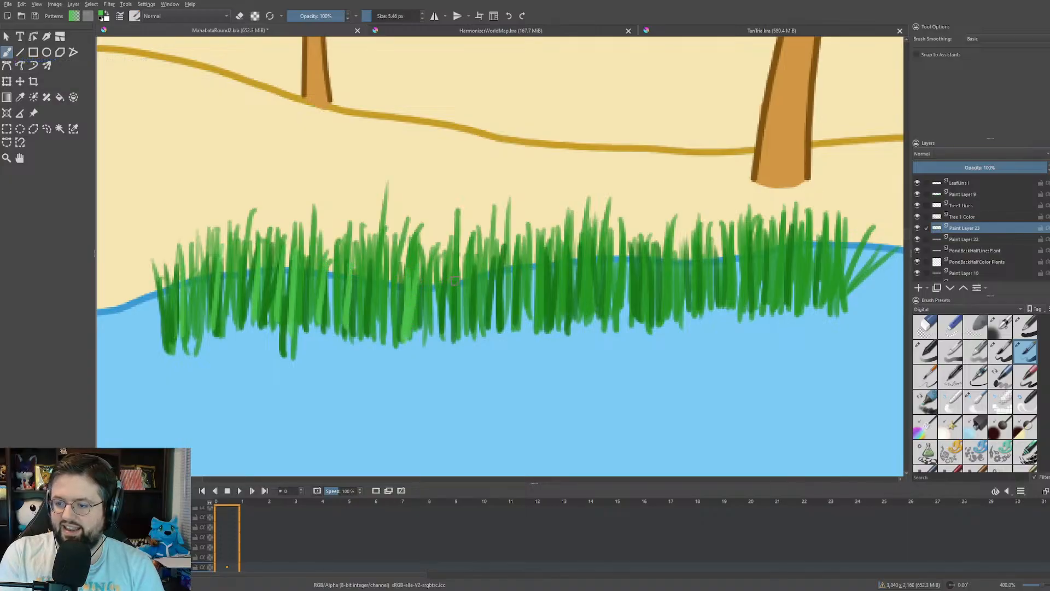
- Add light green blades through the middle of the far-left shoreline grass patch
left_click_drag(466, 263, 462, 336)
left_click_drag(482, 263, 466, 343)
left_click_drag(550, 256, 543, 328)
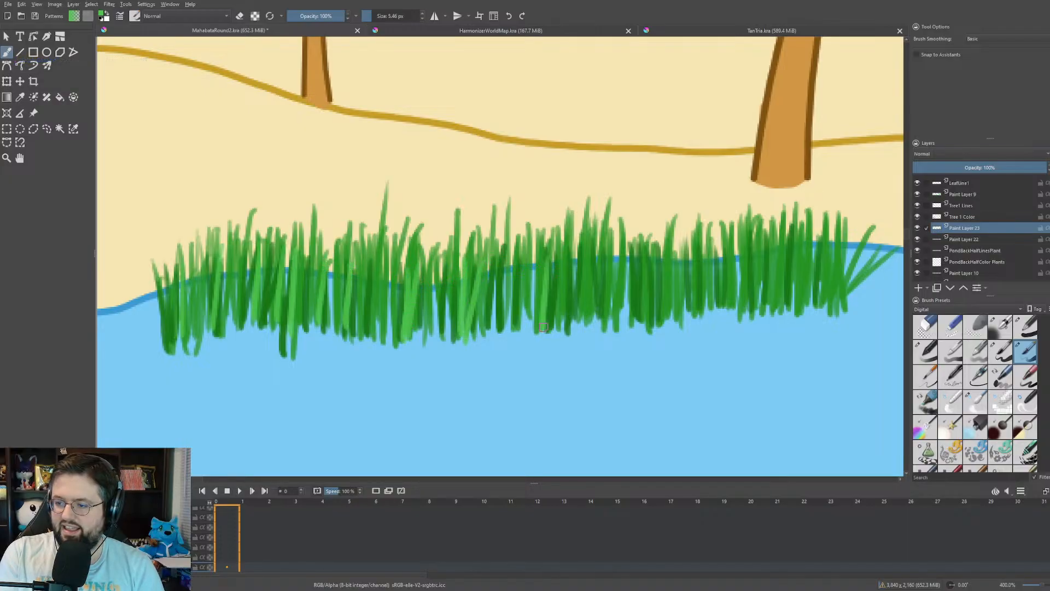
left_click_drag(567, 267, 548, 330)
left_click_drag(601, 254, 595, 332)
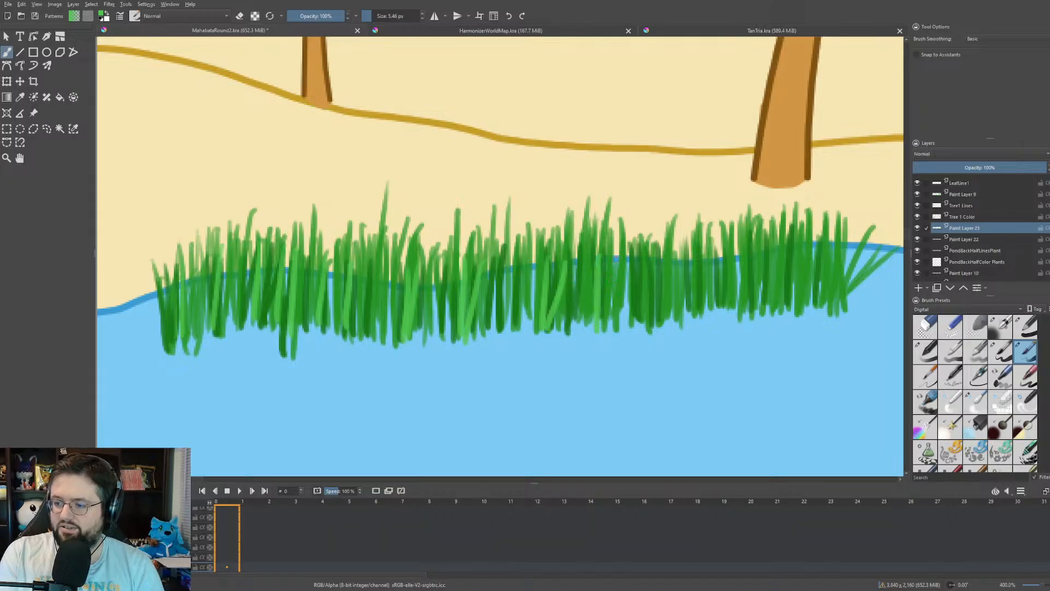
- Continue the light green blades to the right end of the far-left shoreline grass patch
left_click_drag(618, 257, 613, 321)
left_click_drag(656, 258, 651, 323)
left_click_drag(687, 255, 682, 313)
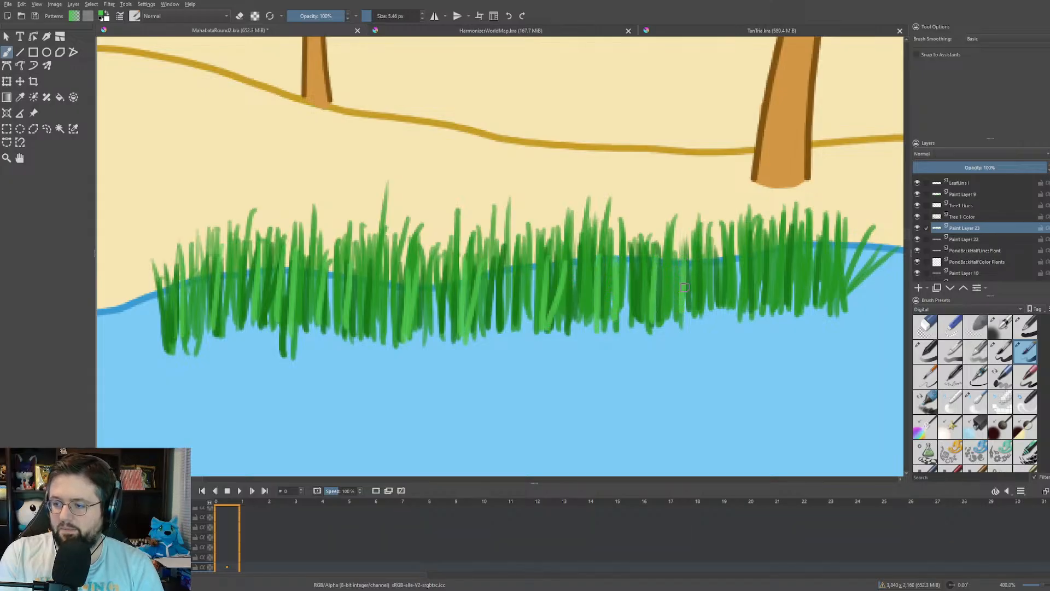
left_click_drag(736, 239, 731, 309)
left_click_drag(768, 236, 761, 300)
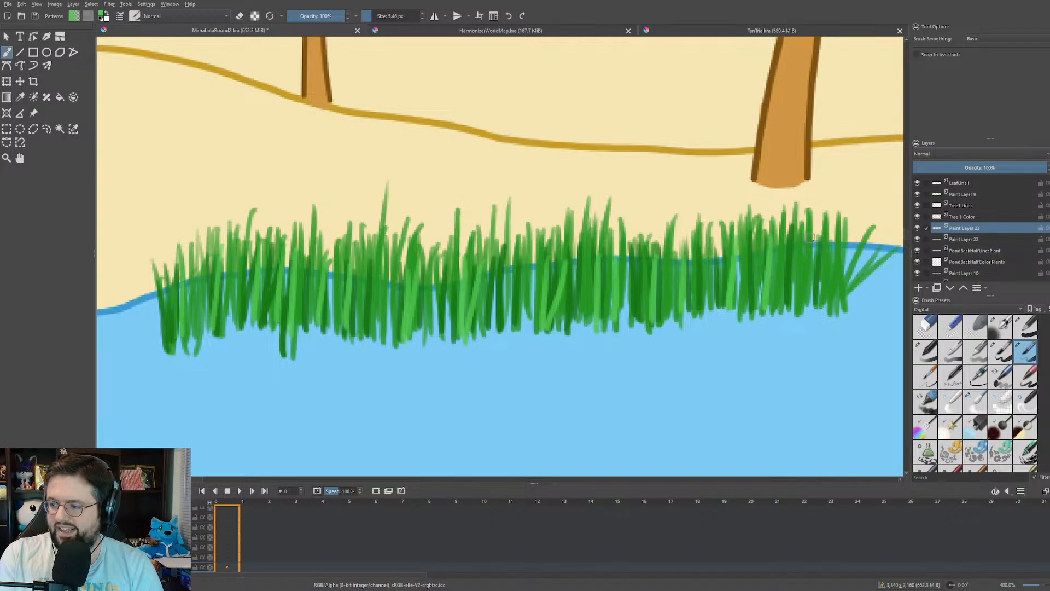
mouse_move(810, 237)
left_mouse_down()
mouse_move(804, 309)
mouse_move(829, 296)
left_mouse_up()
left_click_drag(854, 233, 826, 303)
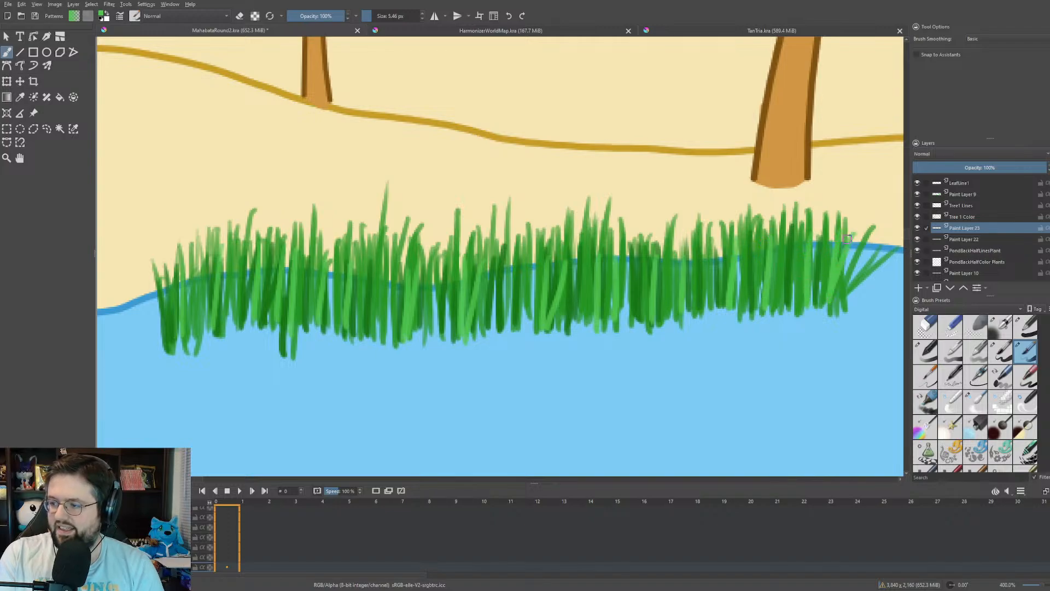
- Paint light green blades over the right half of the shoreline grass patch at the canvas's right edge, below the small palm
scroll(722, 233, "down", 5)
scroll(527, 261, "up", 3)
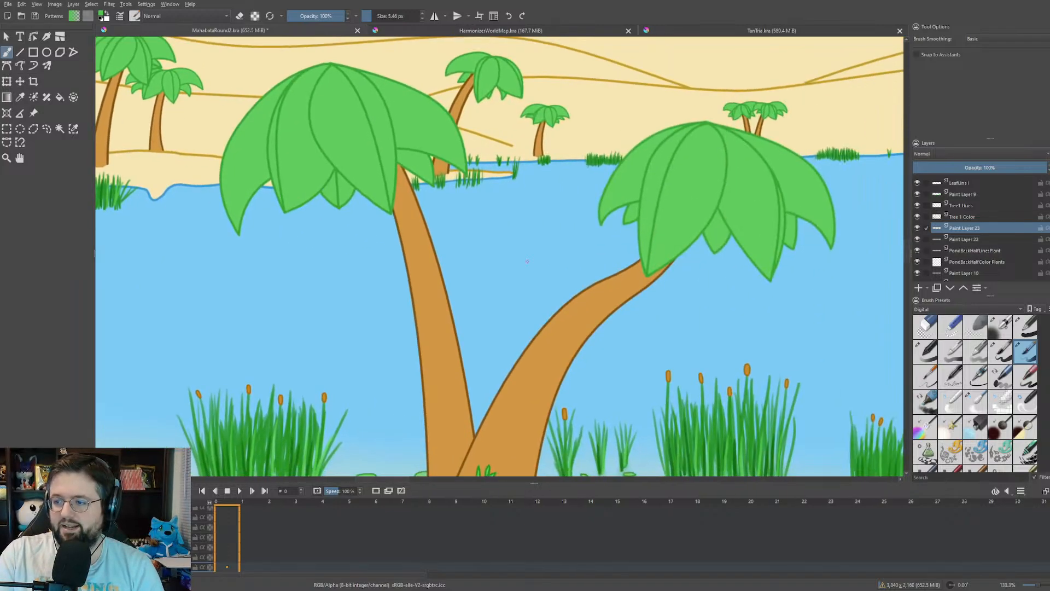
scroll(526, 261, "down", 1)
left_click_drag(765, 257, 378, 244)
left_click_drag(711, 235, 364, 279)
left_click_drag(642, 241, 340, 241)
scroll(339, 241, "up", 2)
scroll(668, 213, "up", 2)
mouse_move(668, 213)
left_mouse_down()
mouse_move(707, 216)
mouse_move(424, 238)
left_mouse_up()
left_click_drag(623, 283, 608, 368)
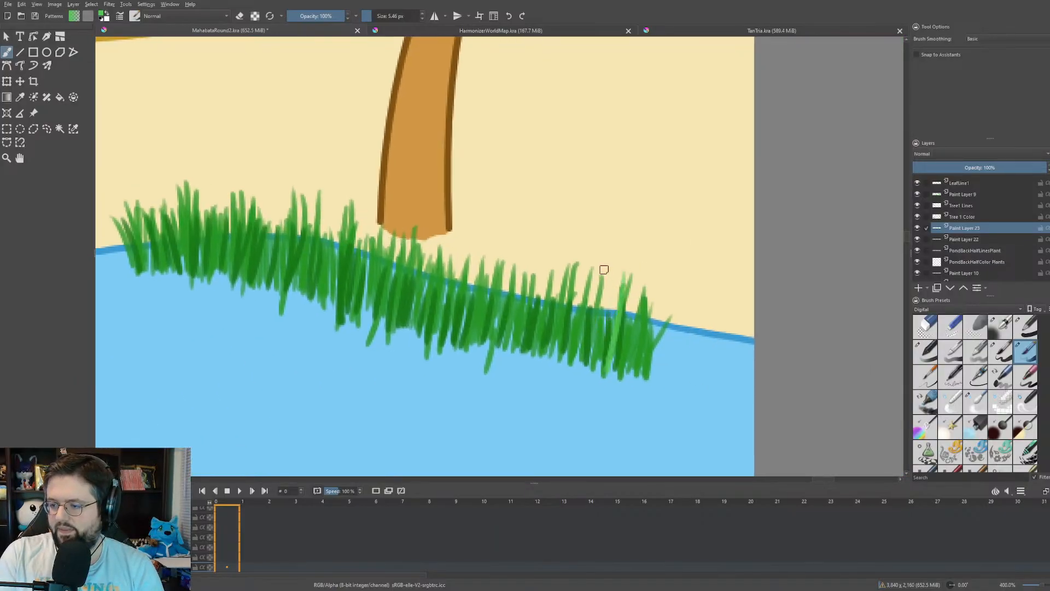
mouse_move(579, 270)
left_mouse_down()
mouse_move(572, 356)
mouse_move(547, 337)
mouse_move(544, 350)
left_mouse_up()
mouse_move(479, 254)
left_mouse_down()
mouse_move(477, 342)
mouse_move(489, 341)
left_mouse_up()
mouse_move(446, 242)
left_mouse_down()
mouse_move(435, 348)
mouse_move(444, 342)
left_mouse_up()
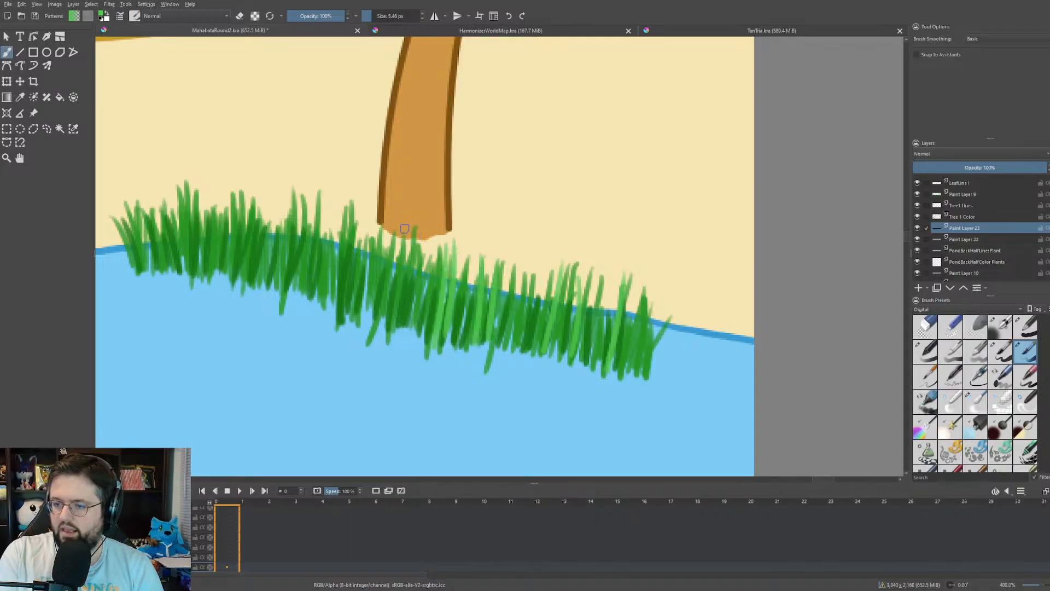
- Continue the light green blades from beneath the small palm trunk to the left end of the right-edge grass patch
left_click_drag(405, 228, 408, 321)
left_click_drag(400, 273, 394, 321)
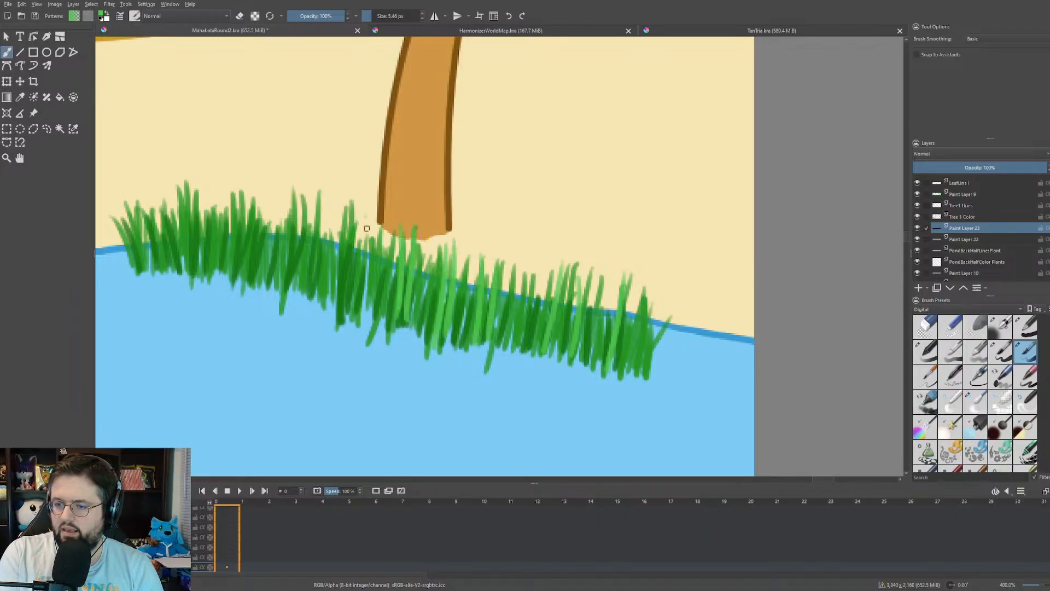
left_click_drag(367, 222, 361, 309)
left_click_drag(345, 206, 343, 312)
mouse_move(316, 195)
left_mouse_down()
mouse_move(310, 297)
mouse_move(318, 289)
left_mouse_up()
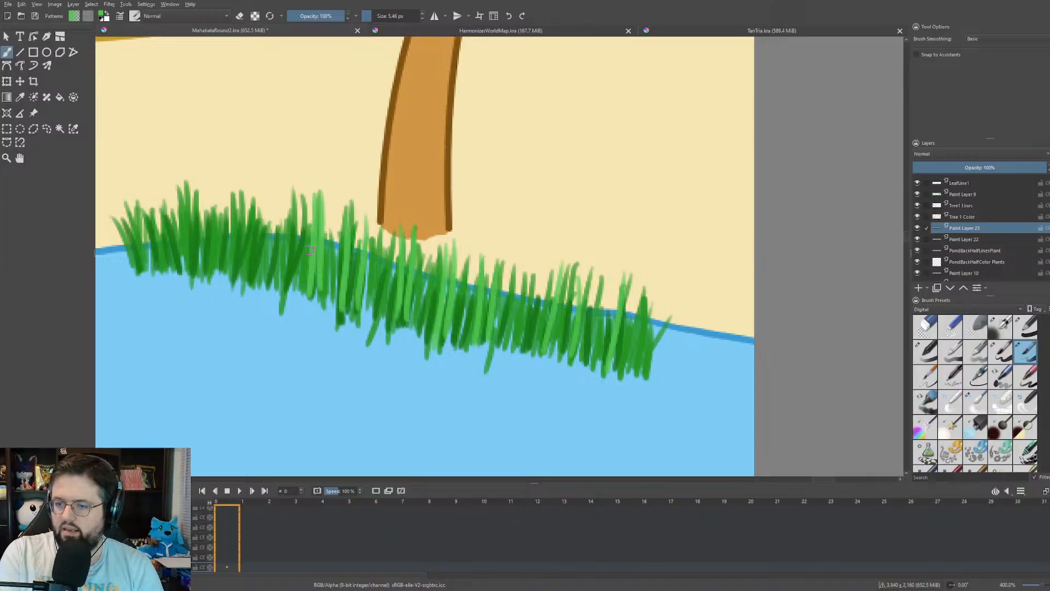
mouse_move(286, 192)
left_mouse_down()
mouse_move(281, 290)
mouse_move(291, 290)
mouse_move(265, 279)
left_mouse_up()
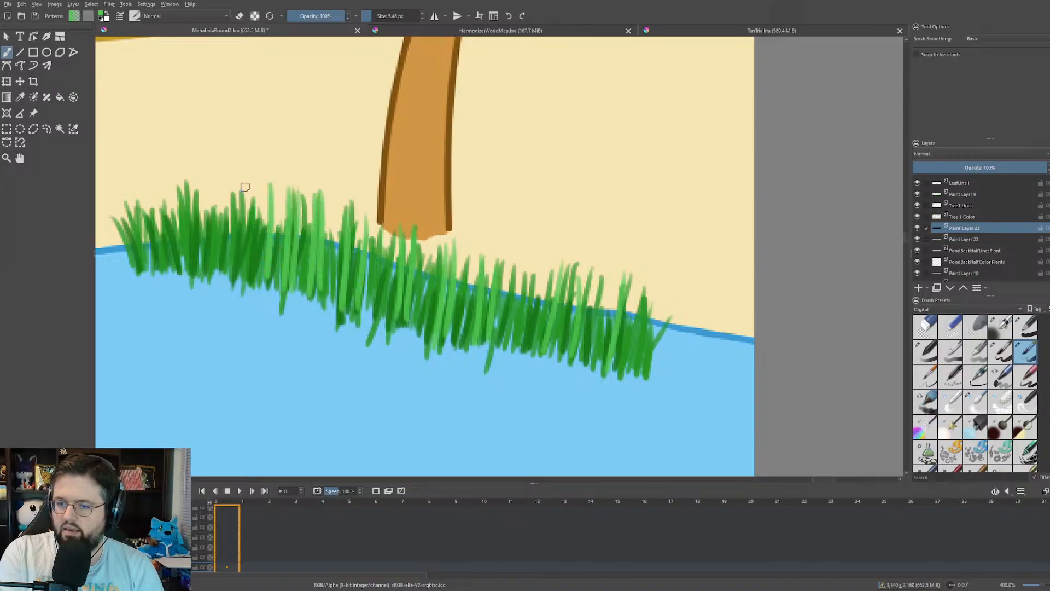
mouse_move(245, 187)
left_mouse_down()
mouse_move(246, 281)
mouse_move(221, 269)
left_mouse_up()
mouse_move(211, 185)
left_mouse_down()
mouse_move(207, 266)
mouse_move(185, 281)
left_mouse_up()
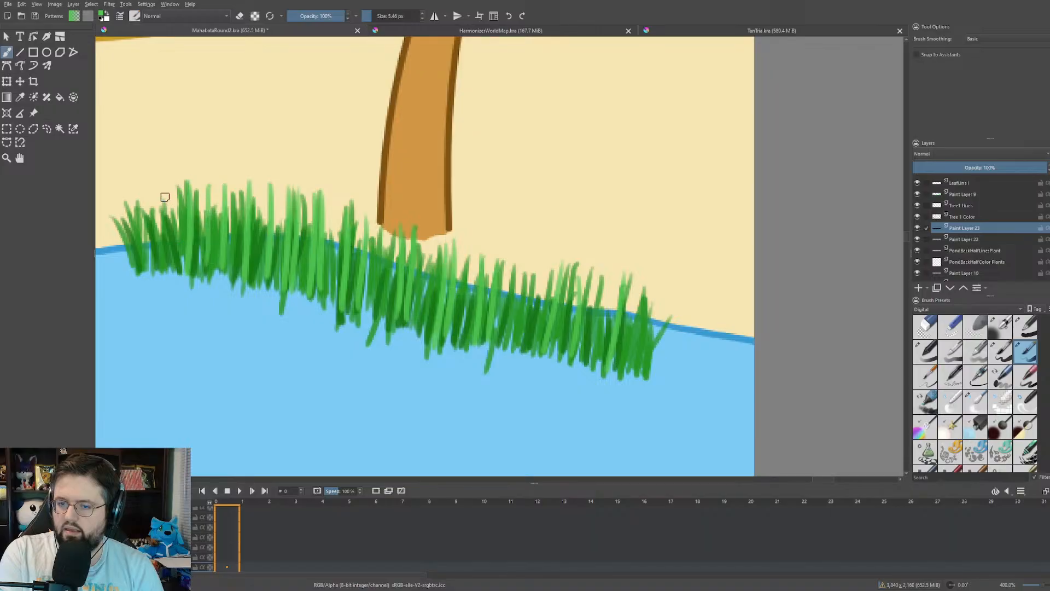
mouse_move(164, 197)
left_mouse_down()
mouse_move(164, 267)
mouse_move(144, 263)
mouse_move(145, 243)
left_mouse_up()
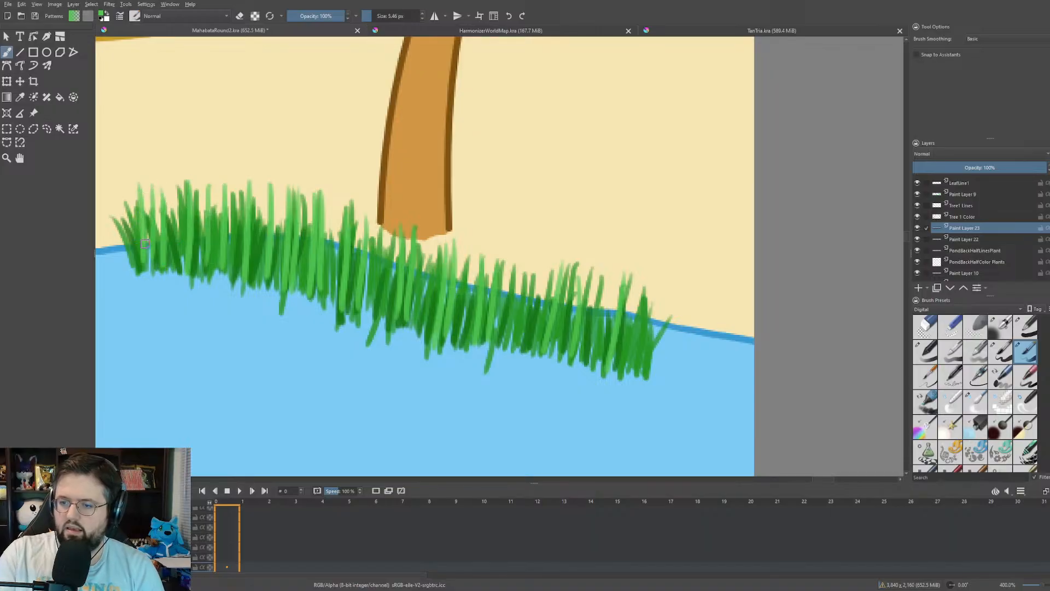
- Paint light green blades over the left half of the far-shore grass patch just right of the large palm trunk
scroll(145, 243, "down", 10)
scroll(515, 221, "up", 10)
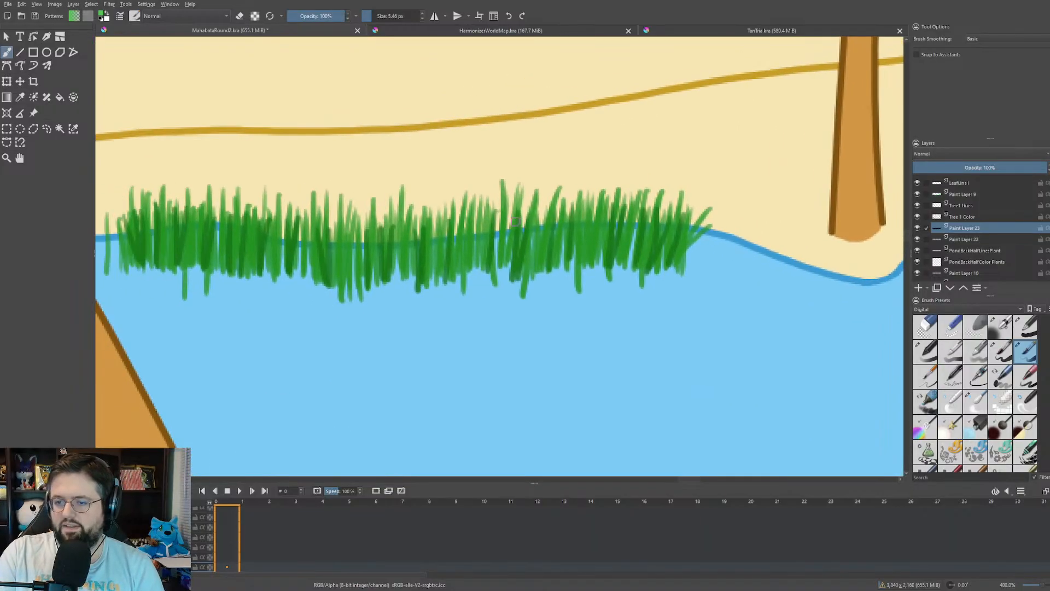
left_click_drag(516, 220, 503, 235)
right_click(504, 234)
left_click(144, 195)
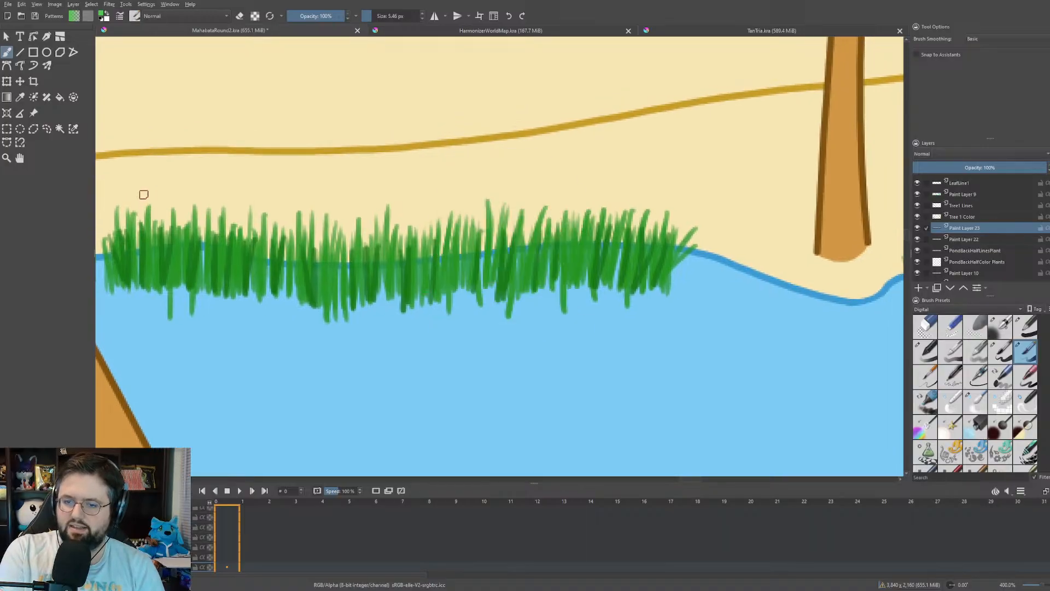
mouse_move(124, 190)
left_mouse_down()
mouse_move(130, 275)
mouse_move(140, 280)
left_mouse_up()
left_click_drag(168, 194, 163, 290)
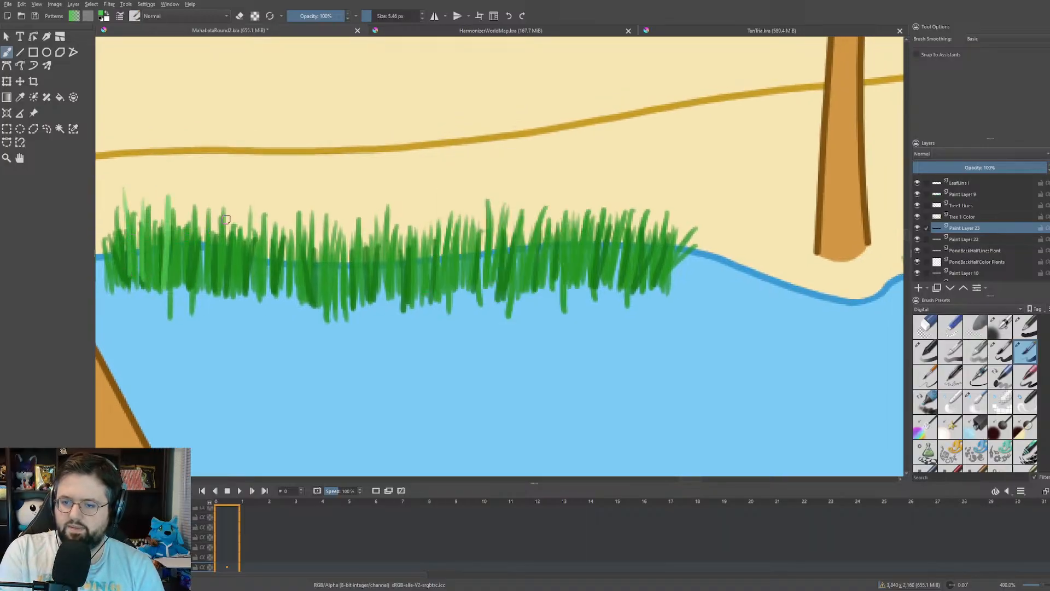
left_click_drag(214, 193, 216, 291)
left_click_drag(275, 200, 274, 292)
mouse_move(320, 201)
left_mouse_down()
mouse_move(310, 300)
mouse_move(325, 292)
left_mouse_up()
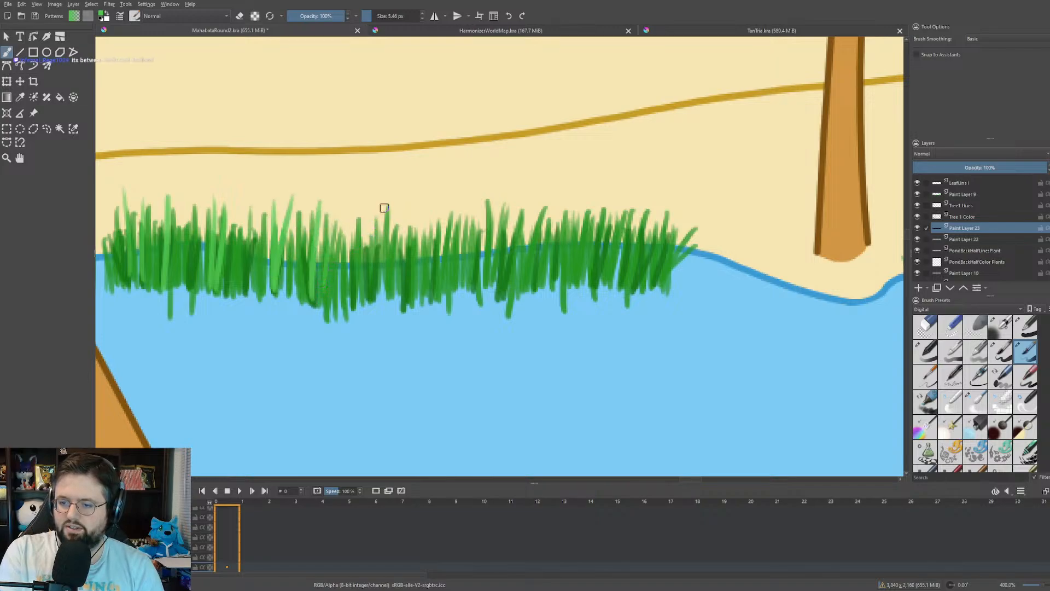
- Add longer light green blades across the right half of the grass patch just right of the large palm trunk
left_click_drag(389, 196, 373, 303)
left_click_drag(440, 197, 419, 291)
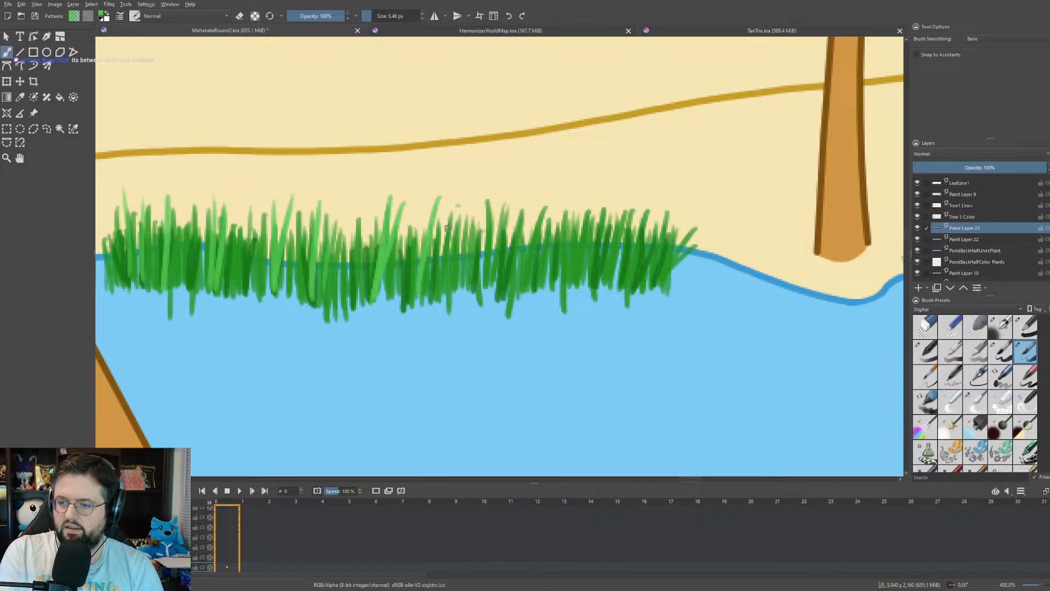
left_click_drag(447, 229, 433, 296)
mouse_move(645, 195)
left_mouse_down()
mouse_move(622, 276)
mouse_move(602, 283)
left_mouse_up()
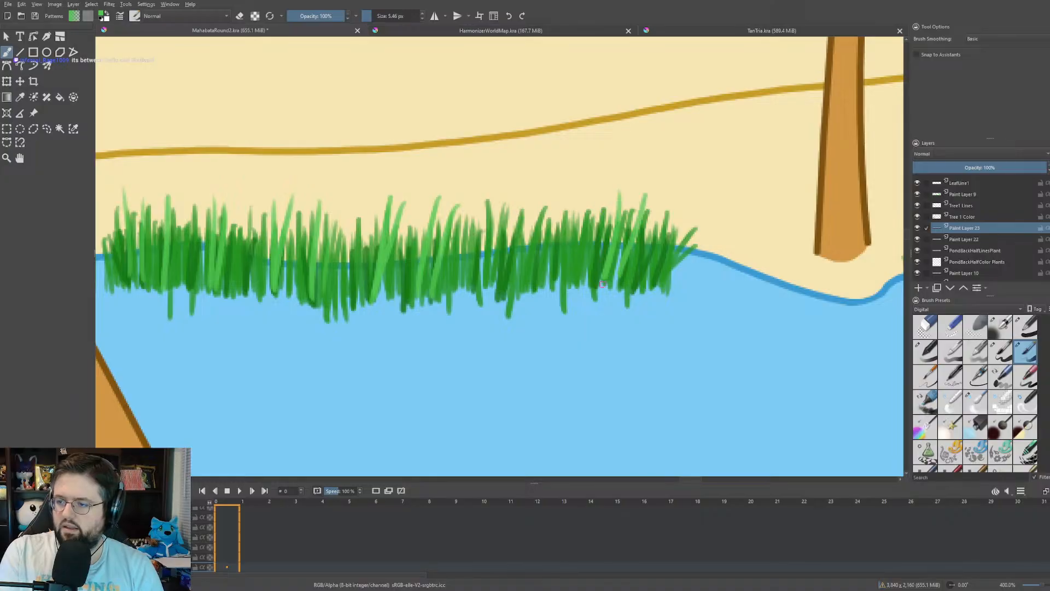
left_click_drag(554, 196, 545, 296)
mouse_move(510, 192)
left_mouse_down()
mouse_move(506, 299)
mouse_move(525, 288)
mouse_move(566, 297)
left_mouse_up()
- Set the brush size to 2.46 px and paint light green blades over the grass on the sand spit left of the large palm trunk
scroll(525, 190, "down", 6)
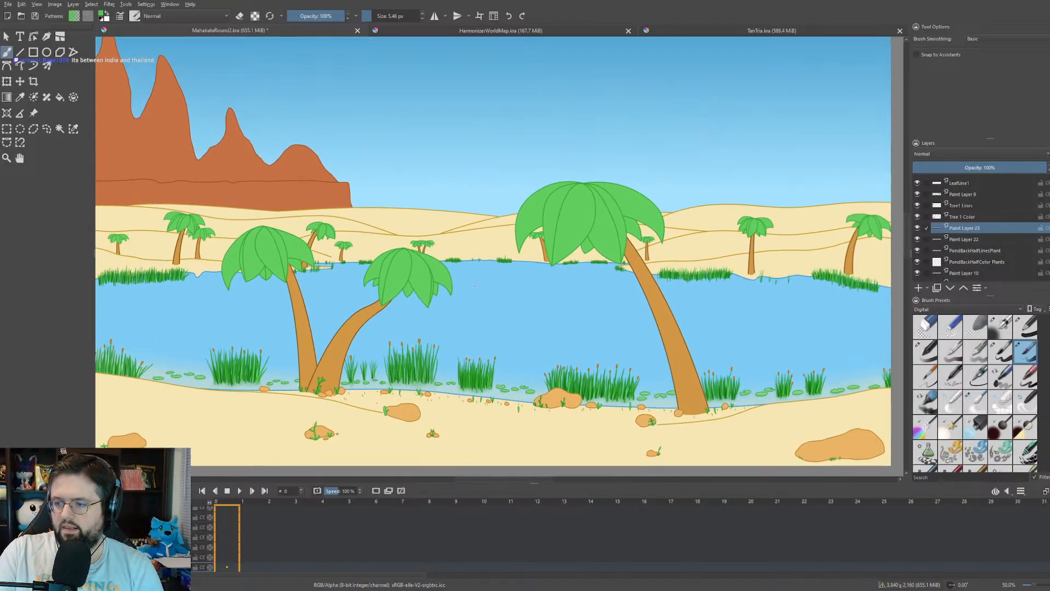
scroll(475, 285, "up", 6)
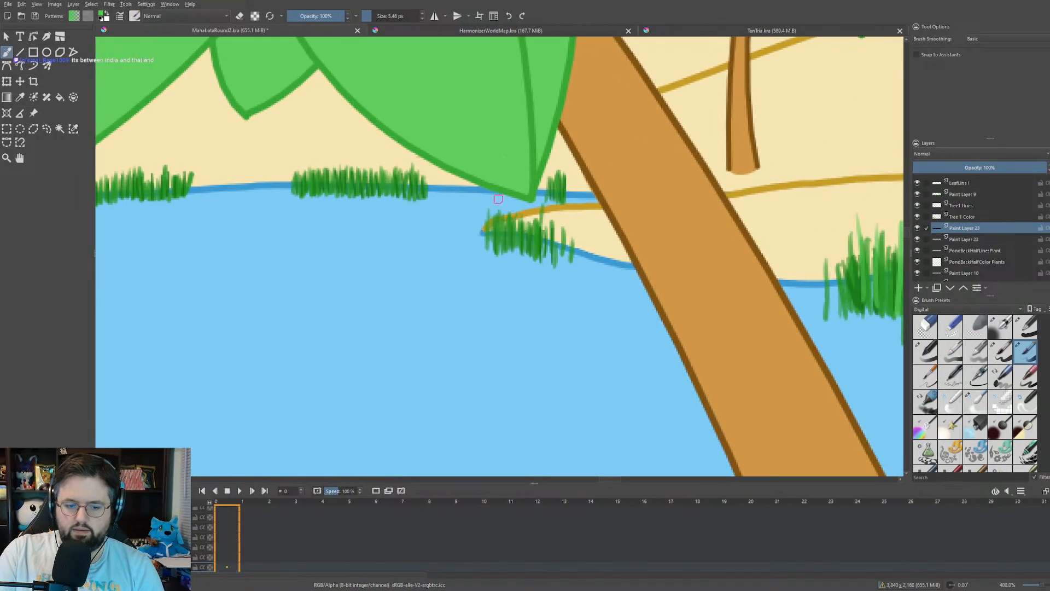
scroll(408, 18, "down", 2)
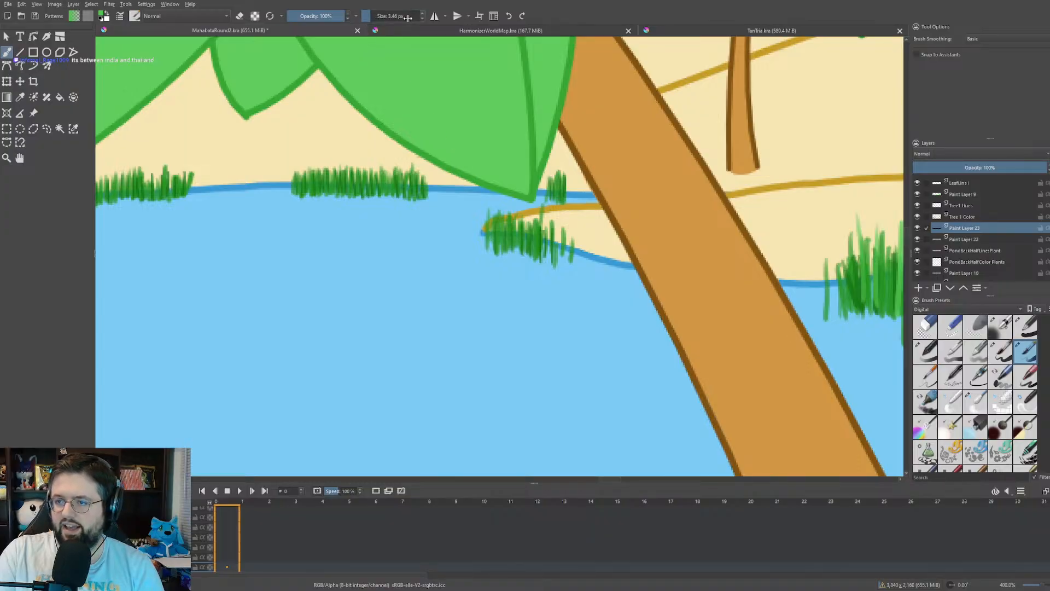
scroll(407, 18, "down", 2)
scroll(608, 347, "up", 1)
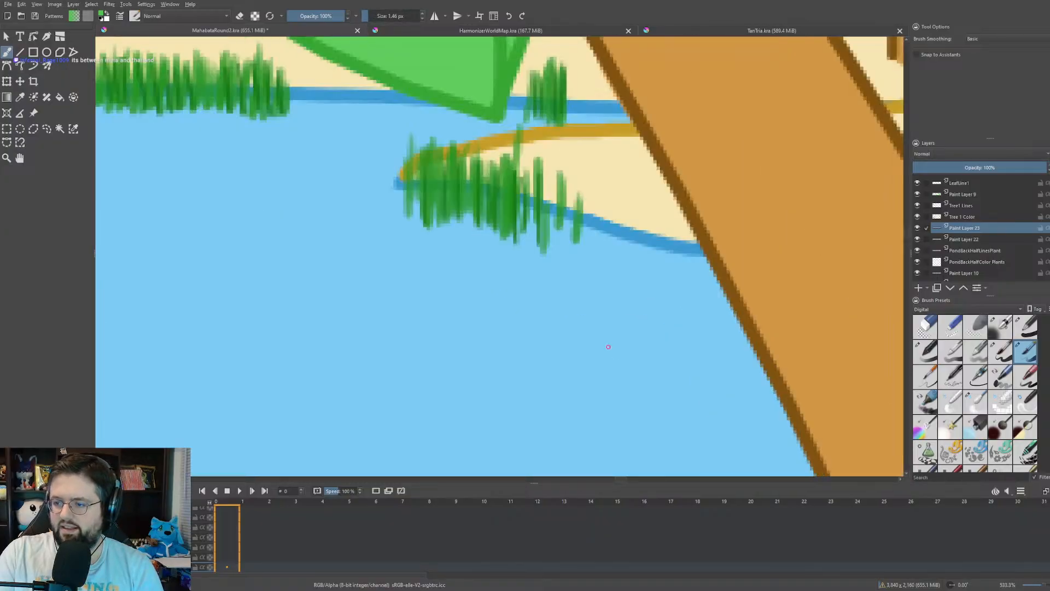
left_click_drag(543, 253, 541, 211)
mouse_move(426, 222)
left_mouse_down()
mouse_move(427, 159)
mouse_move(440, 176)
left_mouse_up()
left_click_drag(455, 214, 455, 167)
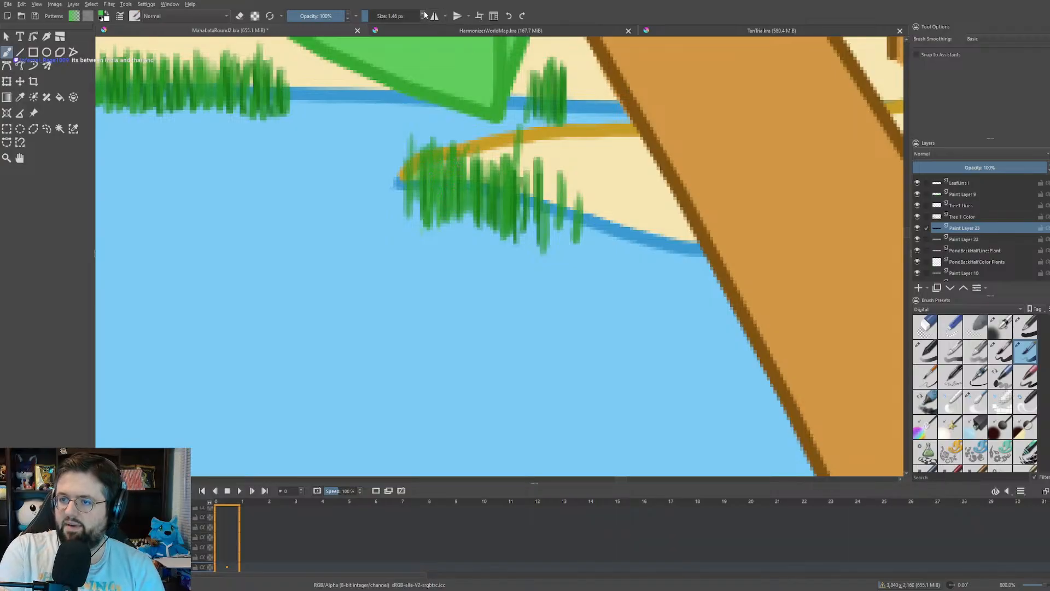
scroll(422, 16, "up", 1)
left_click_drag(428, 196, 427, 213)
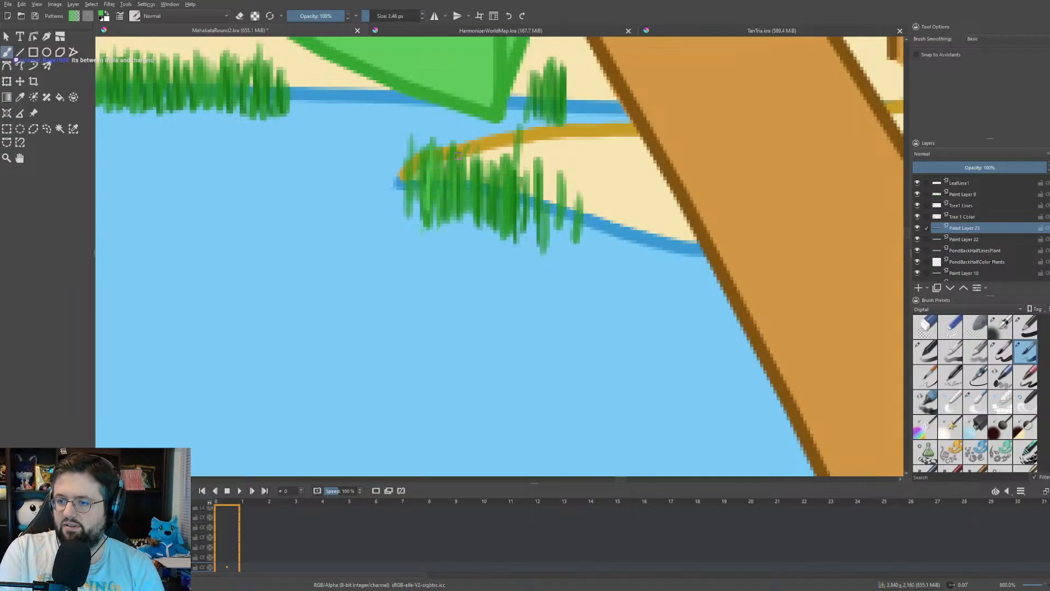
left_click_drag(458, 152, 460, 214)
left_click_drag(513, 163, 512, 227)
mouse_move(554, 76)
left_mouse_down()
mouse_move(554, 122)
mouse_move(536, 119)
left_mouse_up()
- Paint light green blades across the far-shore grass patch just left of the sand spit, beneath the large palm's fronds
left_click_drag(343, 140, 651, 197)
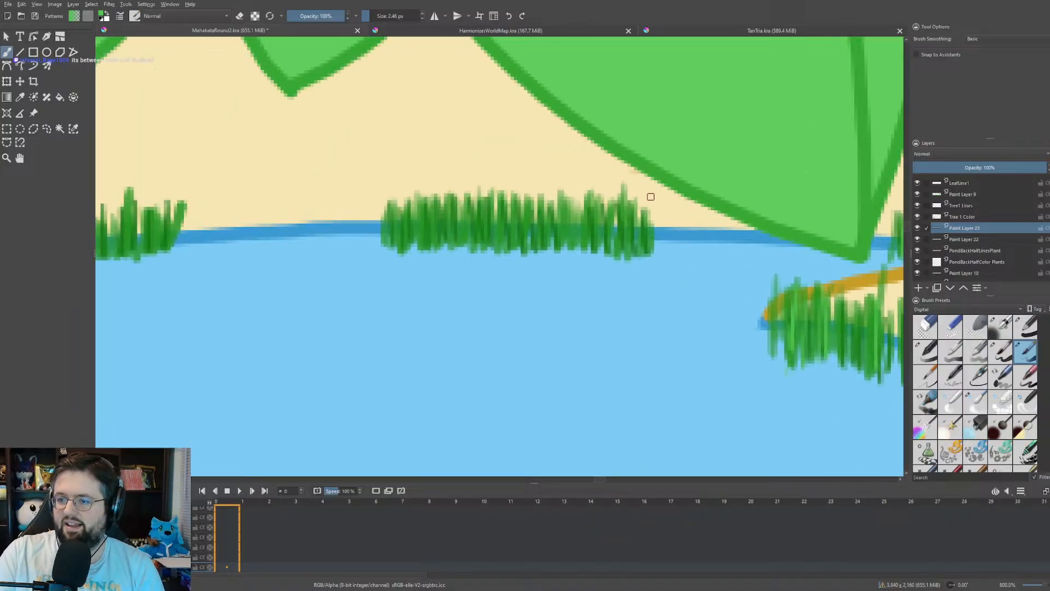
left_click_drag(410, 204, 410, 243)
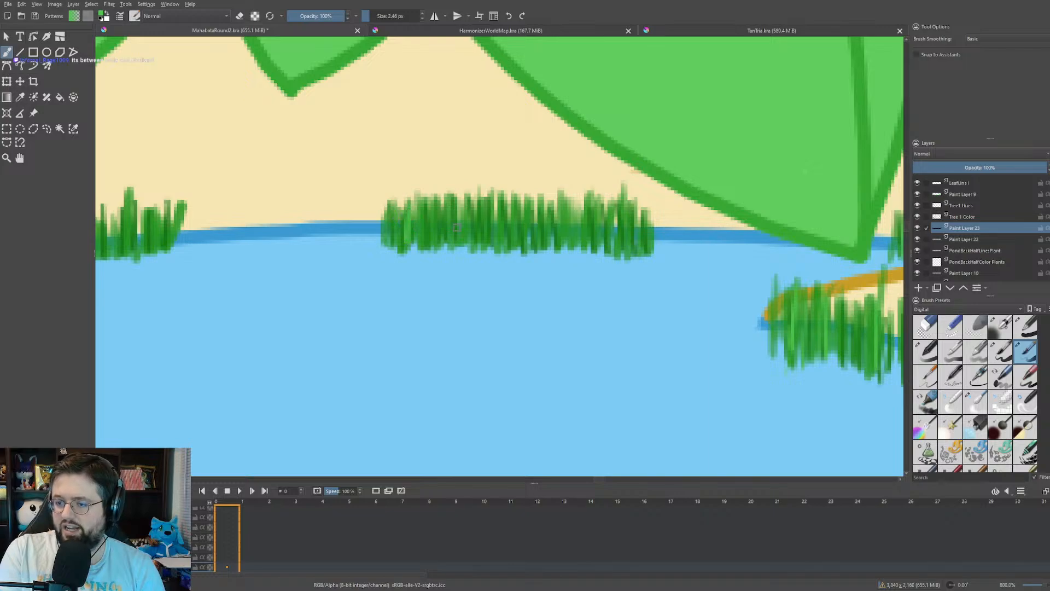
left_click_drag(457, 201, 457, 253)
left_click_drag(504, 209, 504, 247)
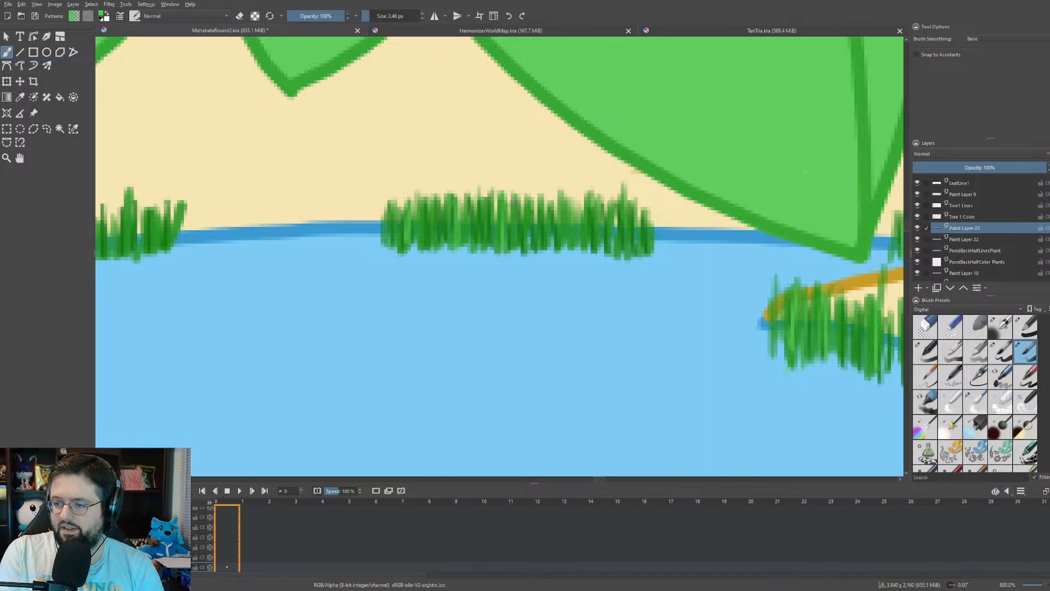
left_click_drag(508, 203, 508, 251)
mouse_move(563, 200)
left_mouse_down()
mouse_move(563, 252)
mouse_move(572, 242)
left_mouse_up()
mouse_move(591, 218)
left_mouse_down()
mouse_move(605, 229)
mouse_move(604, 255)
left_mouse_up()
left_click_drag(621, 207, 610, 255)
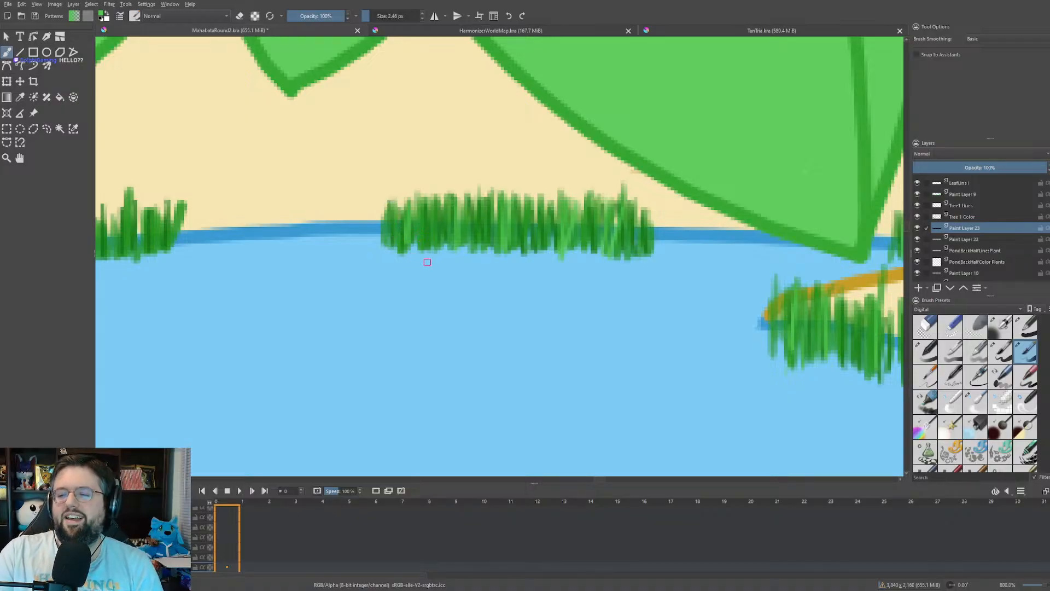
- Paint light green blades along the second grass patch beneath the large palm's canopy, near its left frond tip
left_click_drag(266, 261, 567, 263)
left_click_drag(430, 265, 505, 248)
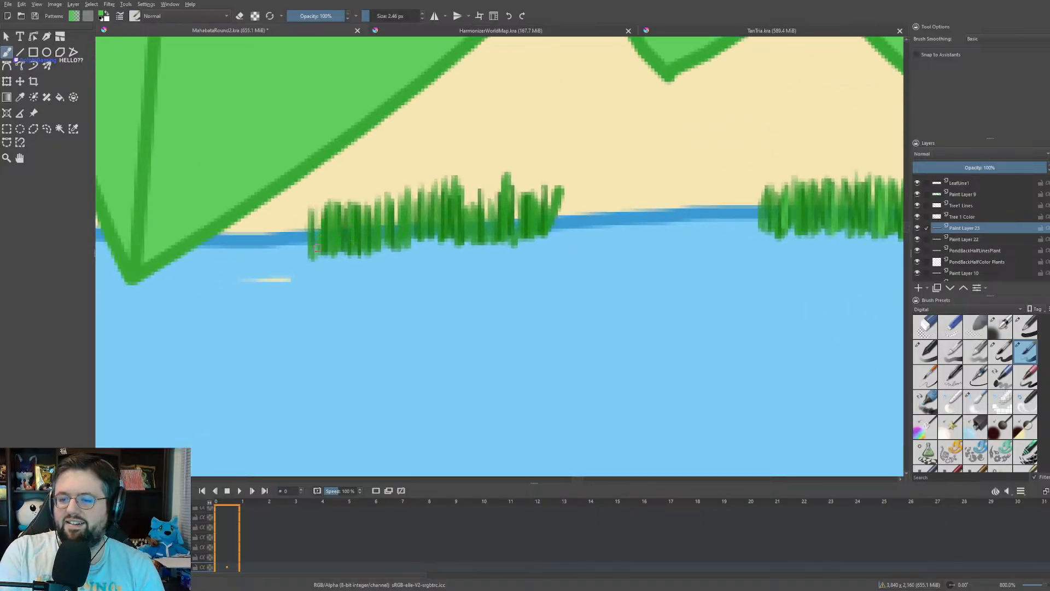
mouse_move(331, 209)
left_mouse_down()
mouse_move(333, 255)
mouse_move(357, 252)
left_mouse_up()
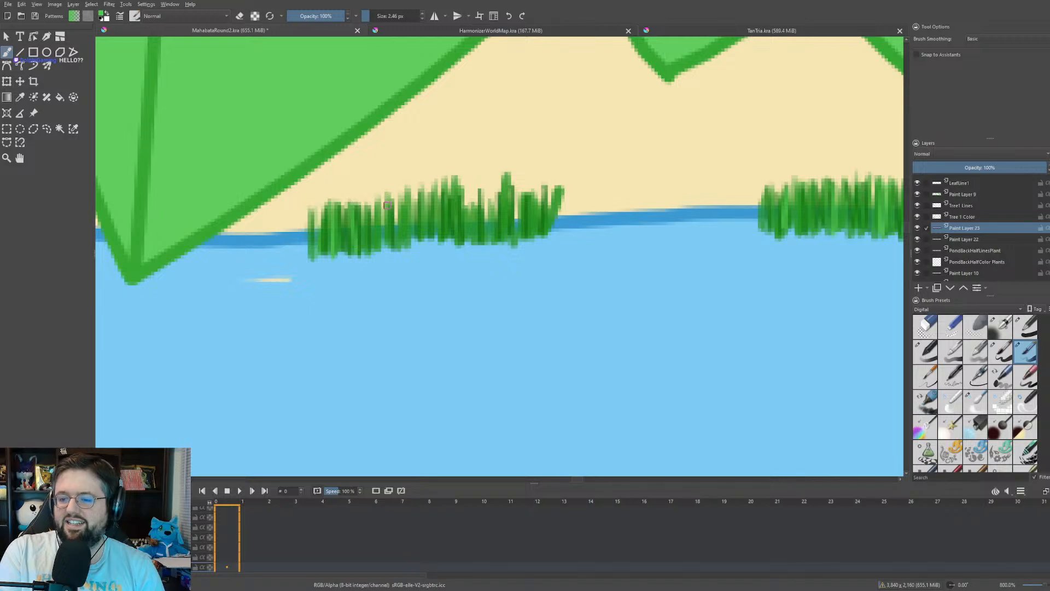
left_click_drag(385, 208, 387, 247)
mouse_move(410, 192)
left_mouse_down()
mouse_move(408, 244)
mouse_move(433, 238)
left_mouse_up()
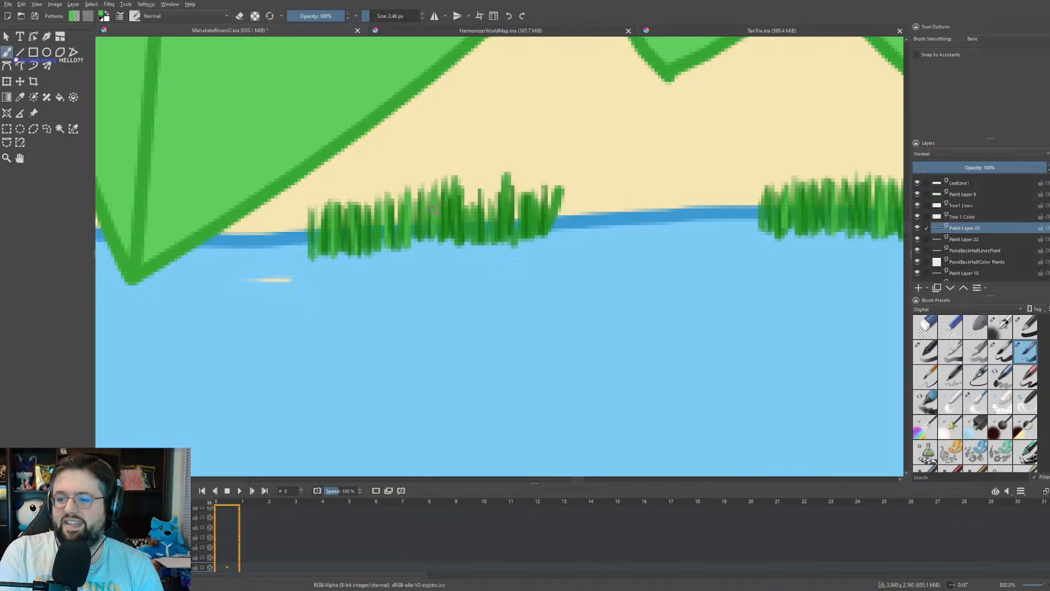
left_click_drag(459, 197, 458, 245)
mouse_move(494, 188)
left_mouse_down()
mouse_move(494, 243)
mouse_move(507, 236)
left_mouse_up()
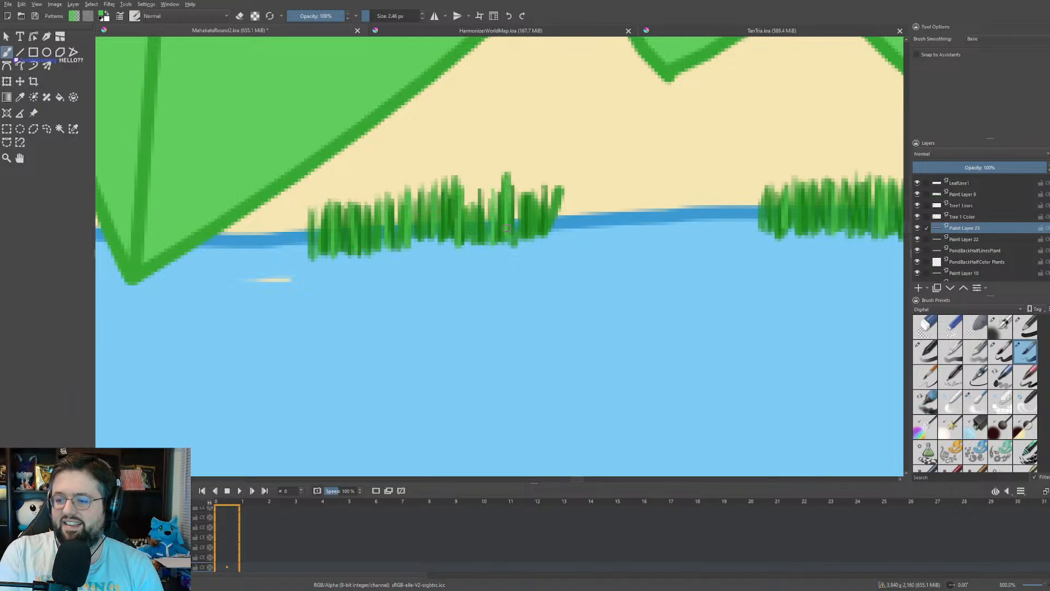
mouse_move(534, 198)
left_mouse_down()
mouse_move(531, 238)
mouse_move(600, 237)
left_mouse_up()
- Add light green blades to the far-shore grass patch just outside the large palm canopy's left side
scroll(517, 196, "down", 4)
scroll(241, 195, "up", 3)
left_click_drag(404, 196, 720, 200)
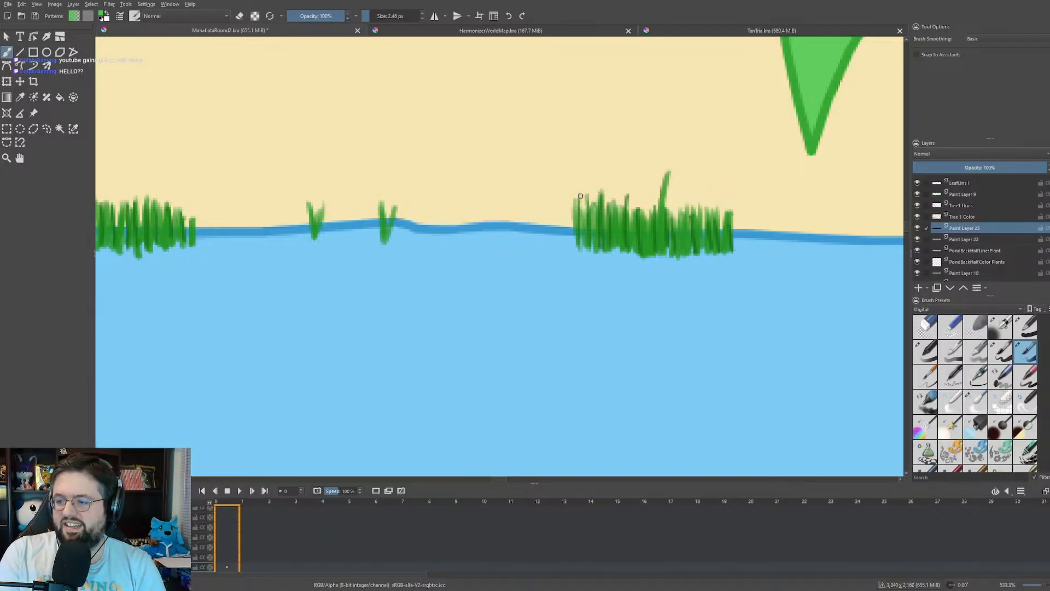
mouse_move(614, 201)
left_mouse_down()
mouse_move(615, 245)
mouse_move(646, 255)
left_mouse_up()
mouse_move(656, 194)
left_mouse_down()
mouse_move(657, 244)
mouse_move(686, 203)
mouse_move(687, 254)
left_mouse_up()
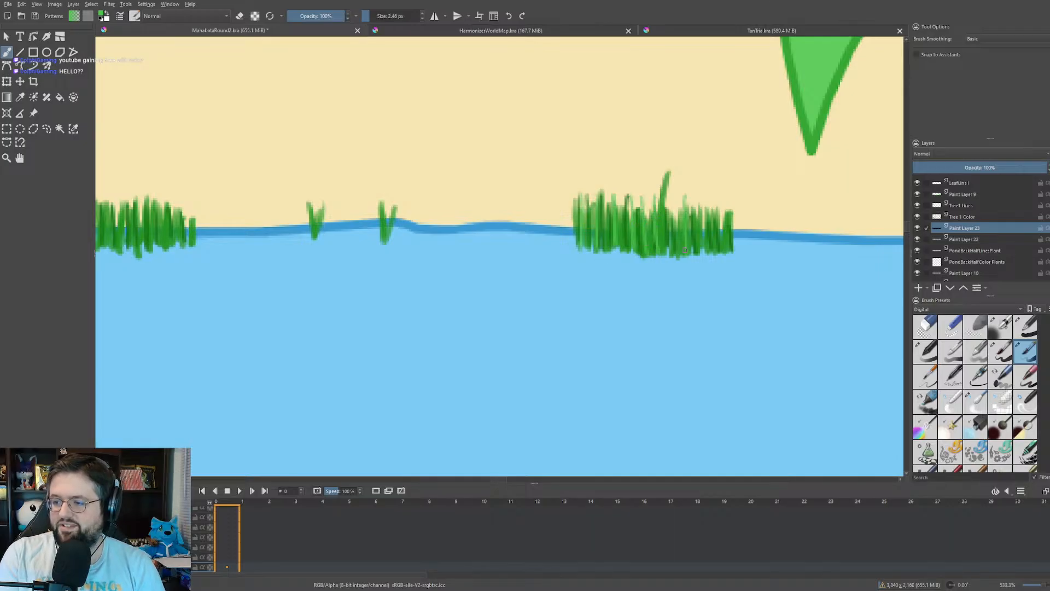
mouse_move(705, 191)
left_mouse_down()
mouse_move(704, 226)
mouse_move(717, 249)
left_mouse_up()
left_click_drag(722, 202, 723, 252)
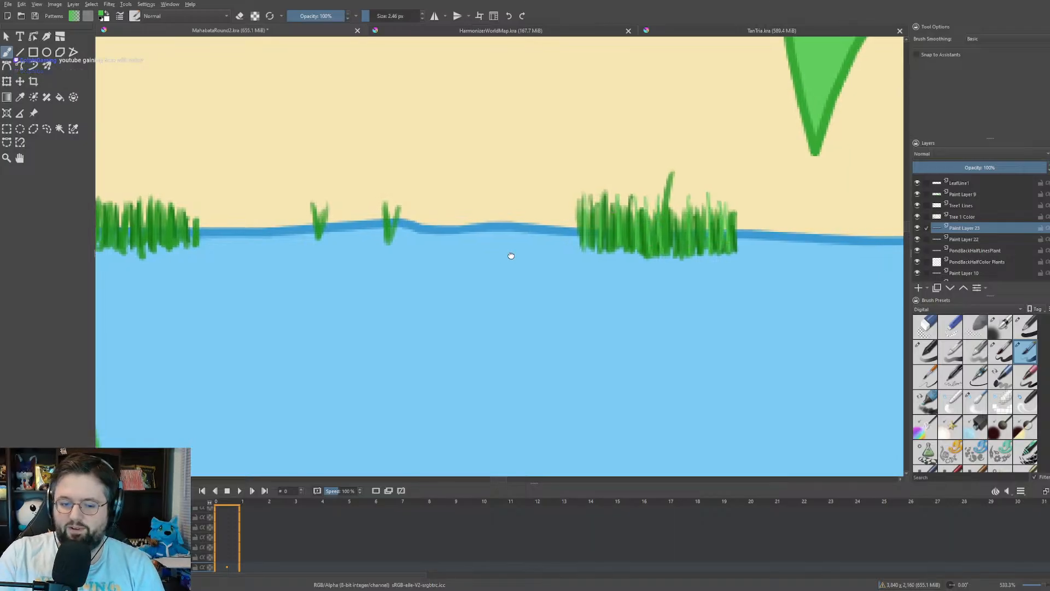
- Add light green blades to the far-shore grass patch between the leaning palm's canopy and the two tiny shoreline tufts
left_click_drag(510, 251, 770, 245)
mouse_move(327, 204)
left_mouse_down()
mouse_move(331, 249)
mouse_move(343, 249)
left_mouse_up()
left_click_drag(360, 202, 361, 244)
left_click_drag(379, 197, 381, 239)
mouse_move(411, 200)
left_mouse_down()
mouse_move(415, 255)
mouse_move(431, 251)
left_mouse_up()
left_click_drag(444, 204, 447, 252)
mouse_move(465, 208)
left_mouse_down()
mouse_move(466, 244)
mouse_move(667, 238)
left_mouse_up()
- Paint light green blades on the grass patch left of the leaning palm's canopy and on a small tuft above the sand strip
scroll(476, 249, "down", 3)
scroll(475, 251, "down", 1)
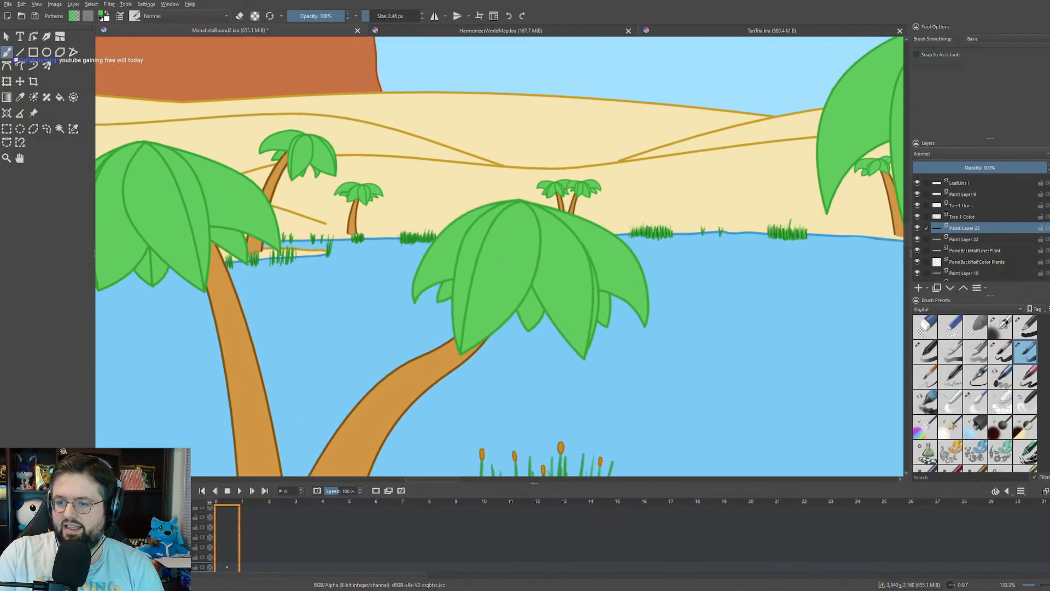
scroll(359, 234, "up", 4)
scroll(356, 227, "down", 1)
left_click_drag(350, 223, 408, 213)
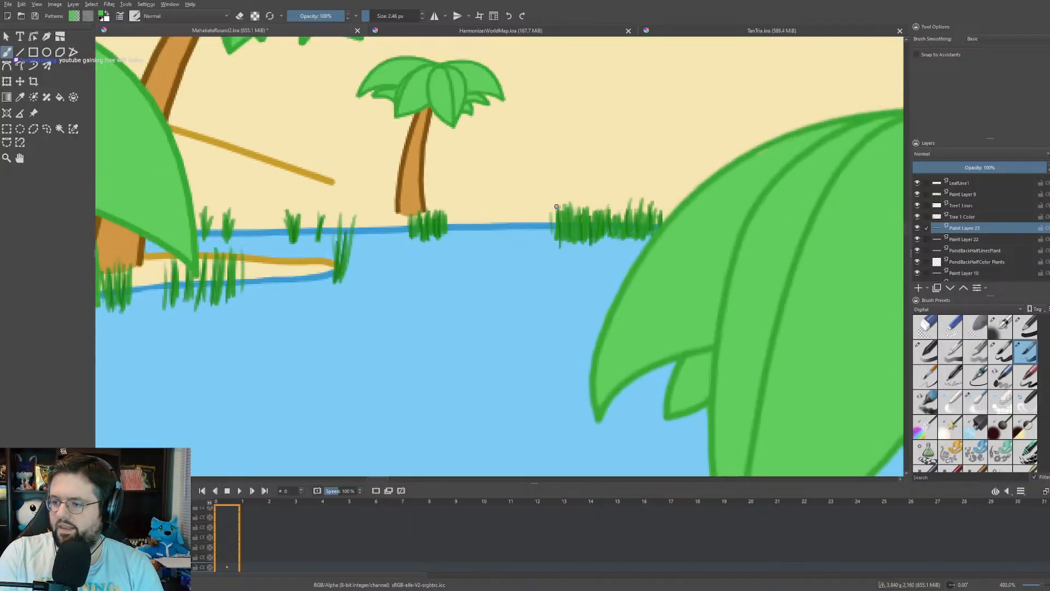
mouse_move(559, 198)
left_mouse_down()
mouse_move(561, 234)
mouse_move(582, 240)
left_mouse_up()
mouse_move(588, 204)
left_mouse_down()
mouse_move(590, 241)
mouse_move(646, 237)
left_mouse_up()
left_click_drag(652, 215, 652, 231)
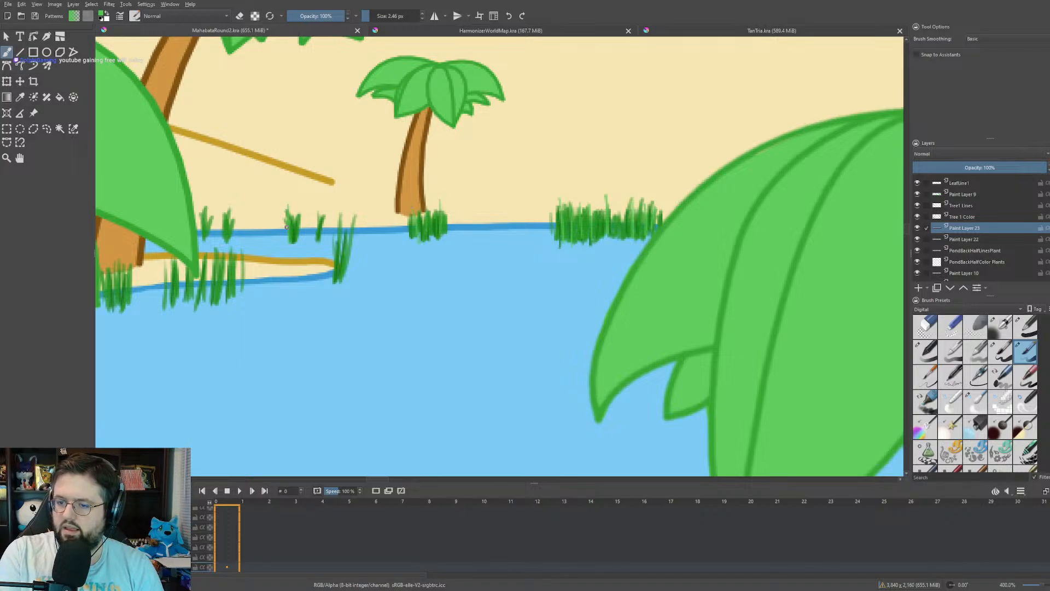
left_click_drag(296, 205, 295, 232)
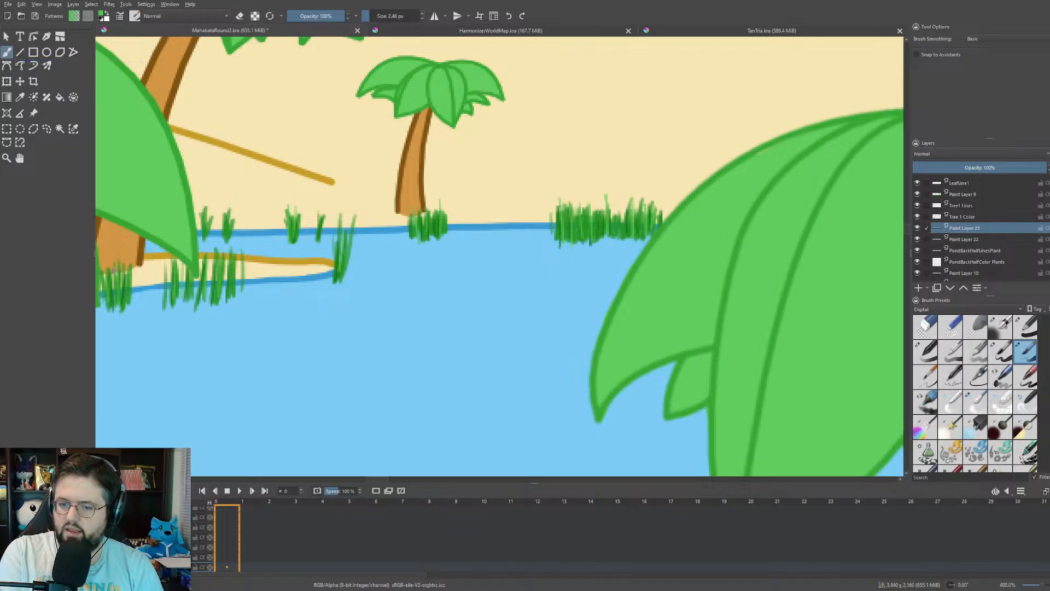
- Add a new paint layer directly above Paint Layer 10, below the pond plant color layer
scroll(339, 269, "down", 4)
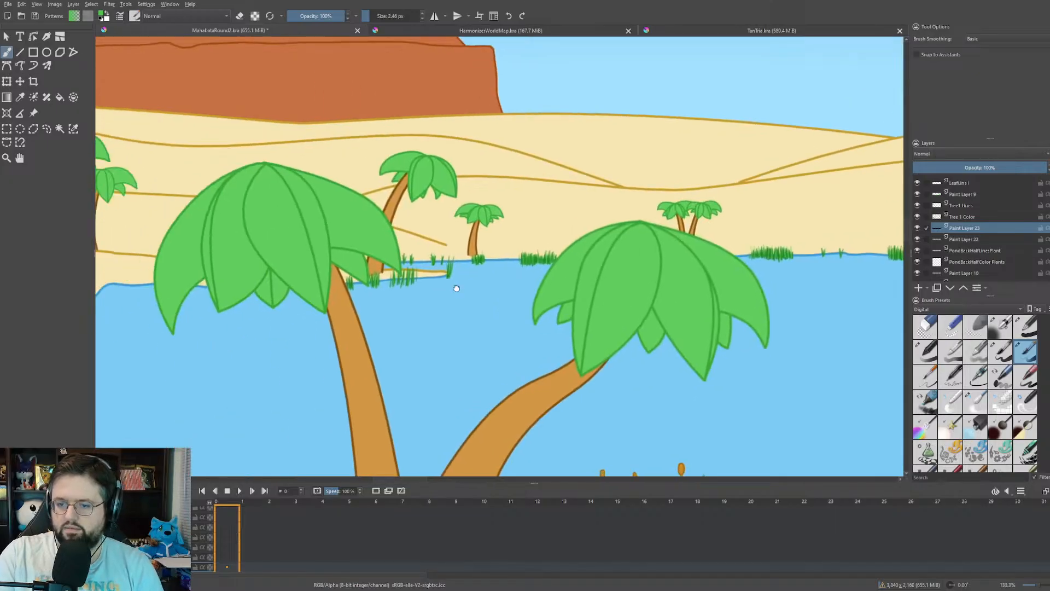
scroll(339, 269, "up", 2)
left_click_drag(339, 269, 744, 211)
left_click_drag(404, 237, 664, 226)
scroll(664, 226, "down", 4)
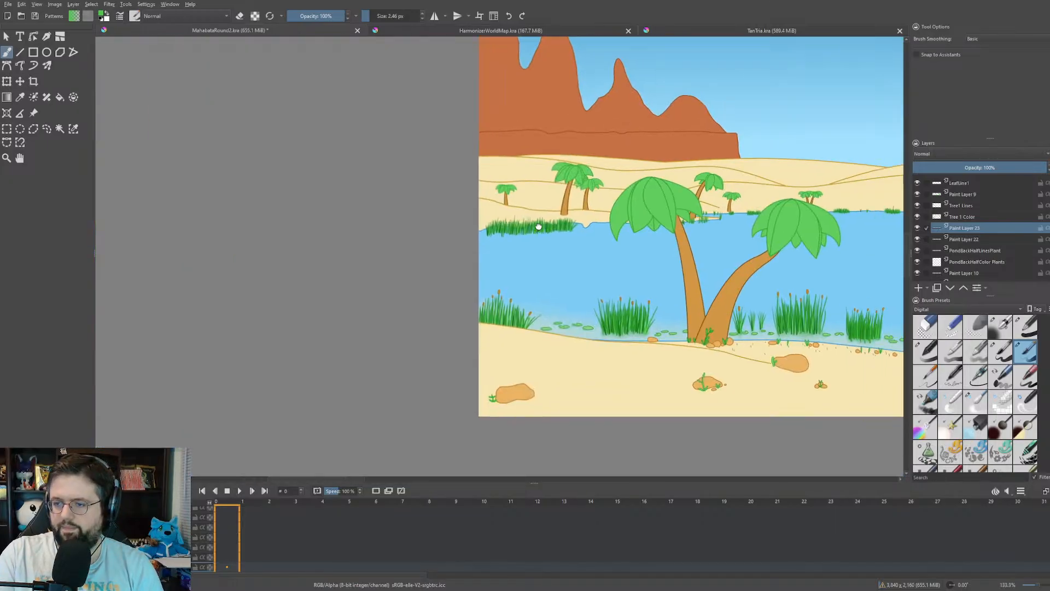
left_click_drag(821, 276, 609, 241)
left_click(1000, 262)
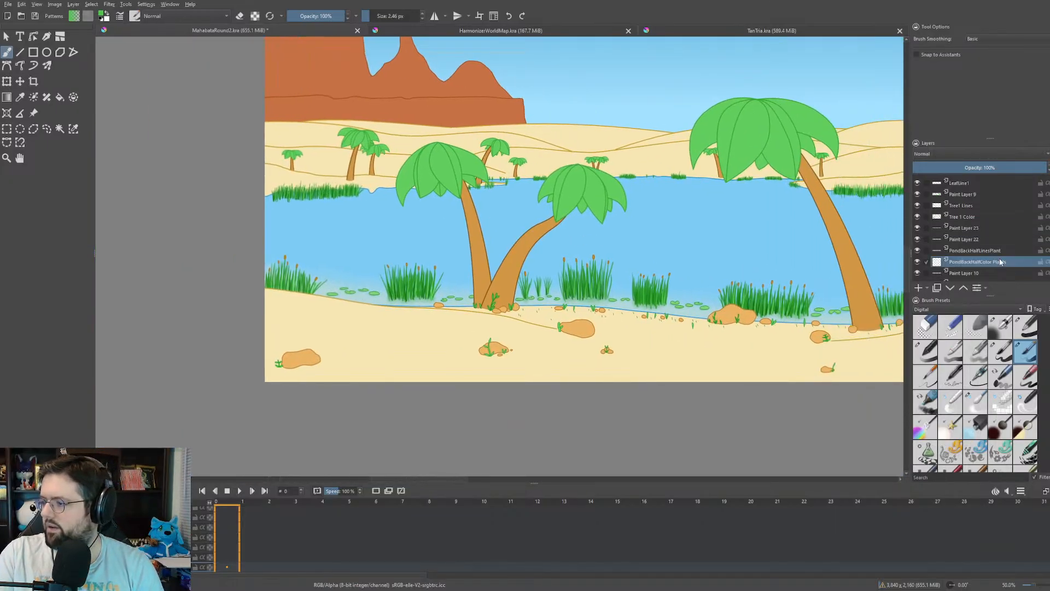
left_click(968, 274)
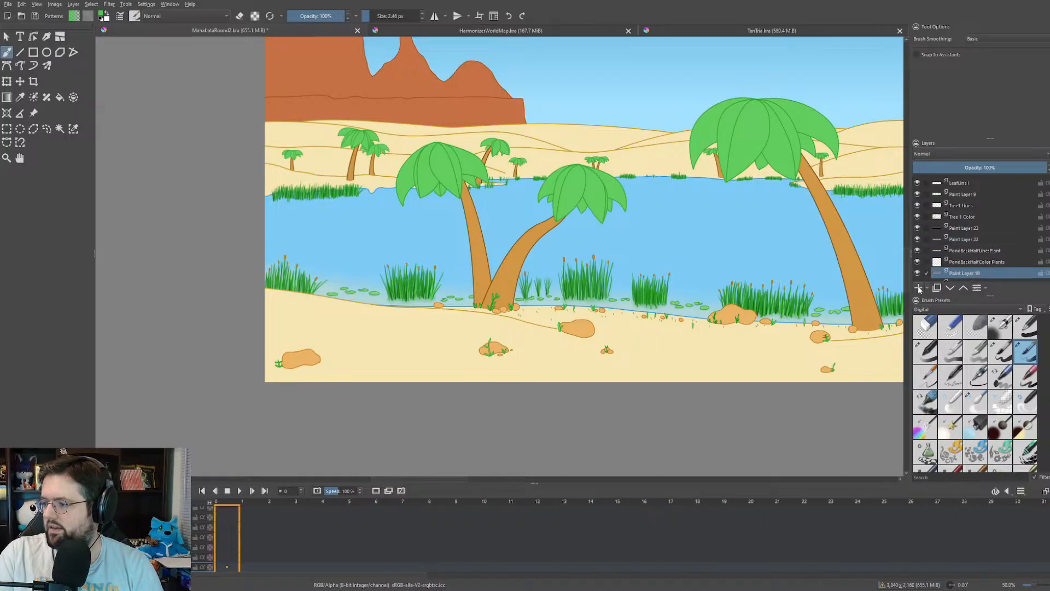
left_click(919, 288)
- Set the brush size to 8.46 px and fill dark green behind the left part of the far-left shoreline grass patch
scroll(296, 198, "up", 5)
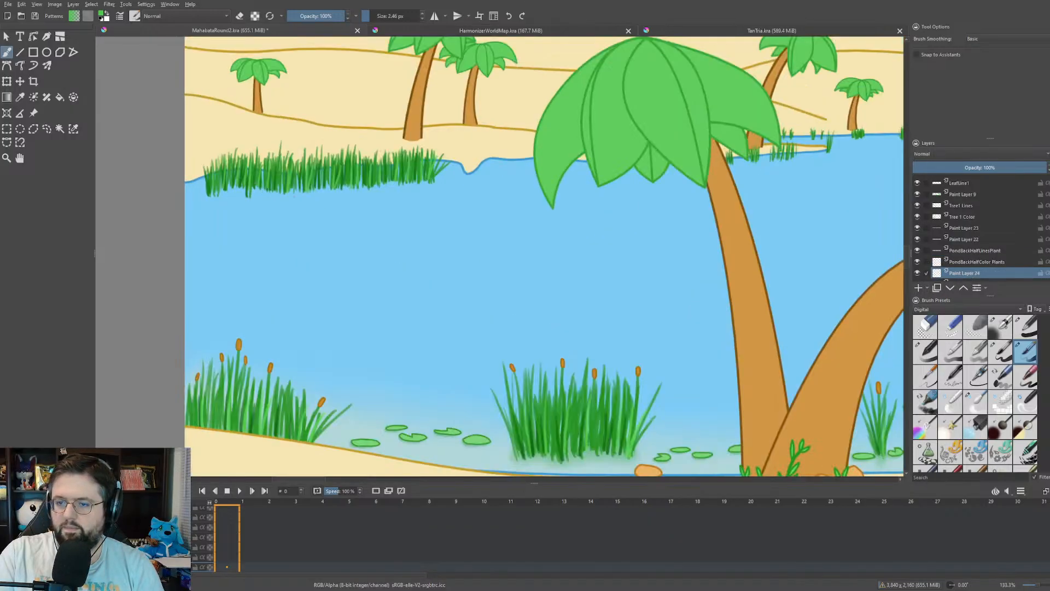
scroll(327, 224, "up", 3)
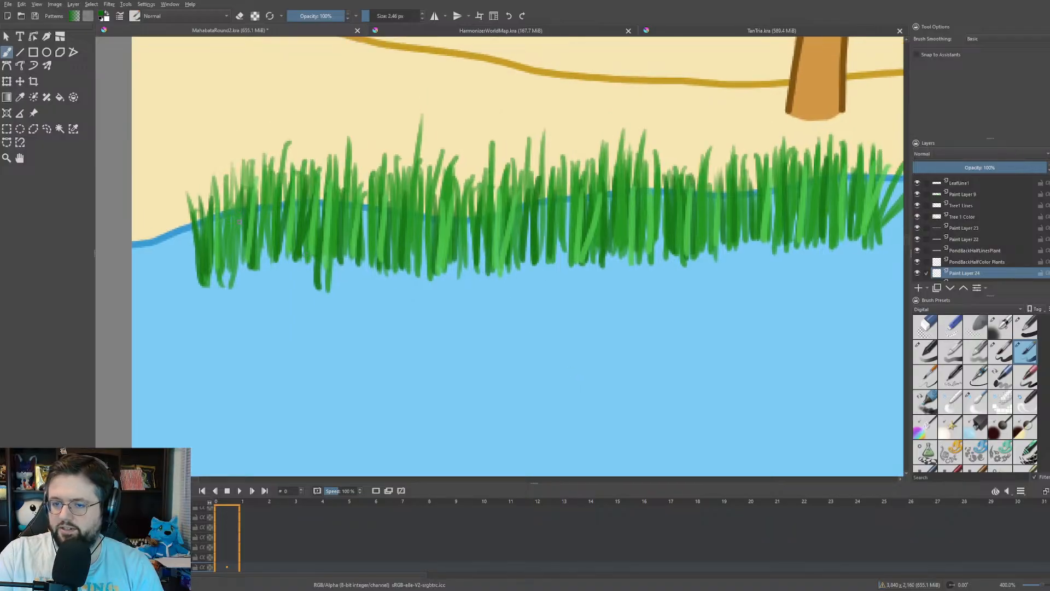
scroll(225, 183, "up", 1)
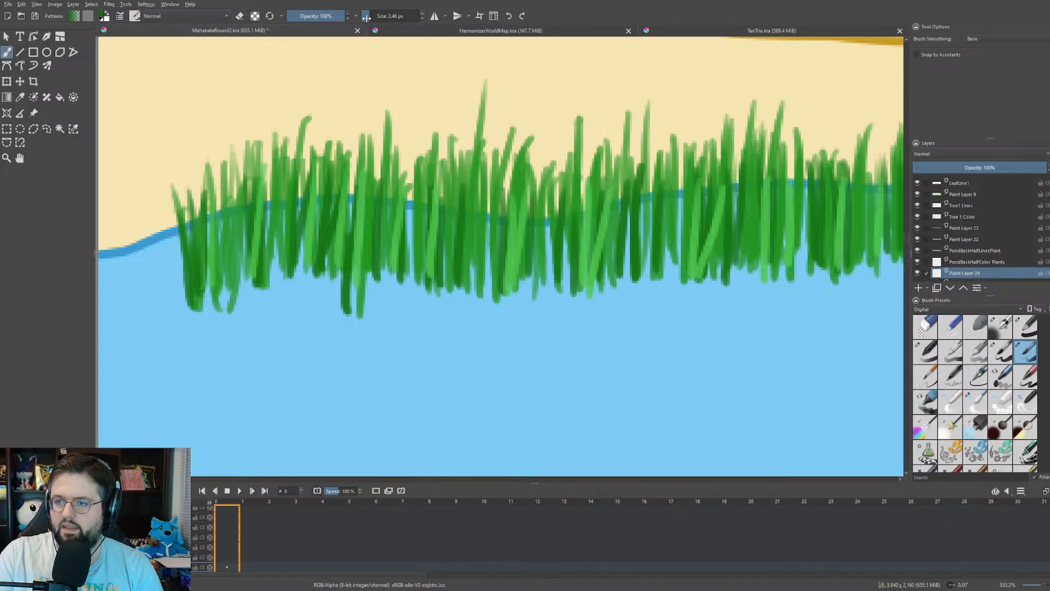
left_click_drag(369, 16, 384, 16)
scroll(356, 133, "down", 1)
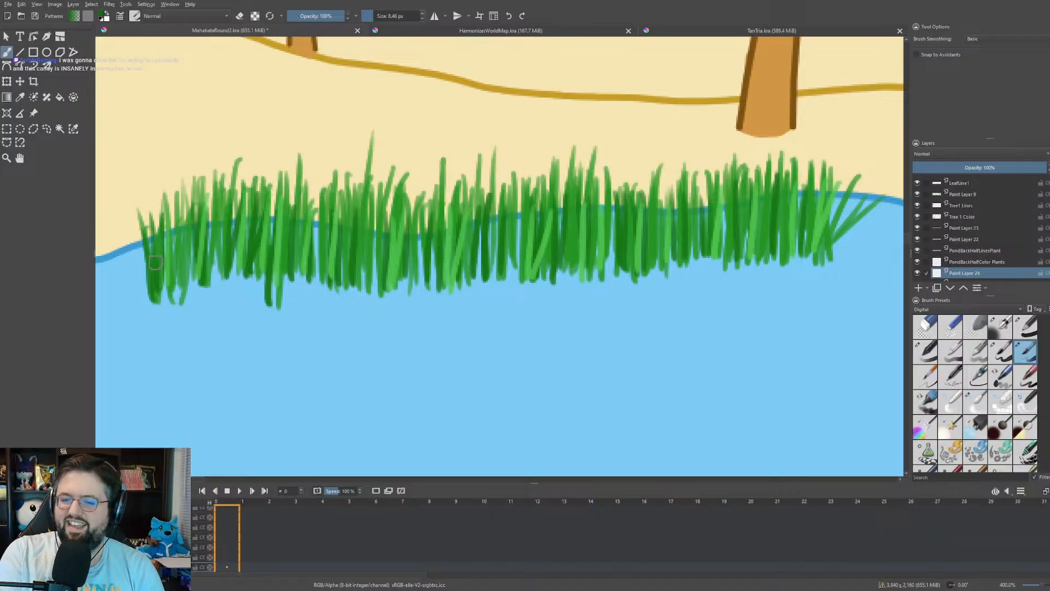
left_click_drag(164, 273, 166, 294)
left_click_drag(174, 237, 177, 298)
mouse_move(181, 254)
left_mouse_down()
mouse_move(184, 292)
mouse_move(195, 284)
left_mouse_up()
left_click_drag(209, 230, 217, 276)
mouse_move(231, 215)
left_mouse_down()
mouse_move(236, 274)
mouse_move(251, 257)
left_mouse_up()
left_click_drag(271, 212, 275, 265)
left_click_drag(299, 229, 302, 280)
left_click_drag(313, 226, 316, 285)
- Continue the dark green fill behind the middle of the far-left shoreline grass patch on the new layer
left_click_drag(330, 225, 324, 286)
left_click_drag(341, 232, 349, 287)
mouse_move(360, 263)
left_mouse_down()
mouse_move(367, 240)
mouse_move(362, 287)
left_mouse_up()
left_click_drag(375, 224, 377, 276)
mouse_move(384, 227)
left_mouse_down()
mouse_move(383, 269)
mouse_move(400, 290)
left_mouse_up()
left_click_drag(418, 251, 411, 291)
left_click_drag(435, 239, 432, 286)
left_click_drag(466, 228, 464, 279)
mouse_move(481, 225)
left_mouse_down()
mouse_move(473, 282)
mouse_move(490, 269)
left_mouse_up()
left_click_drag(513, 210, 514, 273)
mouse_move(538, 206)
left_mouse_down()
mouse_move(536, 234)
mouse_move(556, 268)
left_mouse_up()
- Extend the dark green fill behind the right part of the far-left grass patch, below the small palm trunk
left_click_drag(579, 264, 574, 275)
left_click_drag(598, 241, 595, 265)
left_click_drag(616, 208, 610, 273)
left_click_drag(646, 216, 643, 241)
left_click_drag(661, 211, 657, 258)
left_click_drag(678, 209, 670, 268)
left_click_drag(702, 212, 697, 260)
left_click_drag(726, 209, 720, 260)
left_click_drag(761, 202, 754, 256)
left_click_drag(774, 220, 770, 253)
left_click_drag(799, 200, 799, 250)
left_click_drag(820, 243, 816, 257)
- Cover the remaining gaps between the blades of the far-left grass patch with dark green
mouse_move(714, 251)
left_mouse_down()
mouse_move(703, 267)
mouse_move(683, 268)
left_mouse_up()
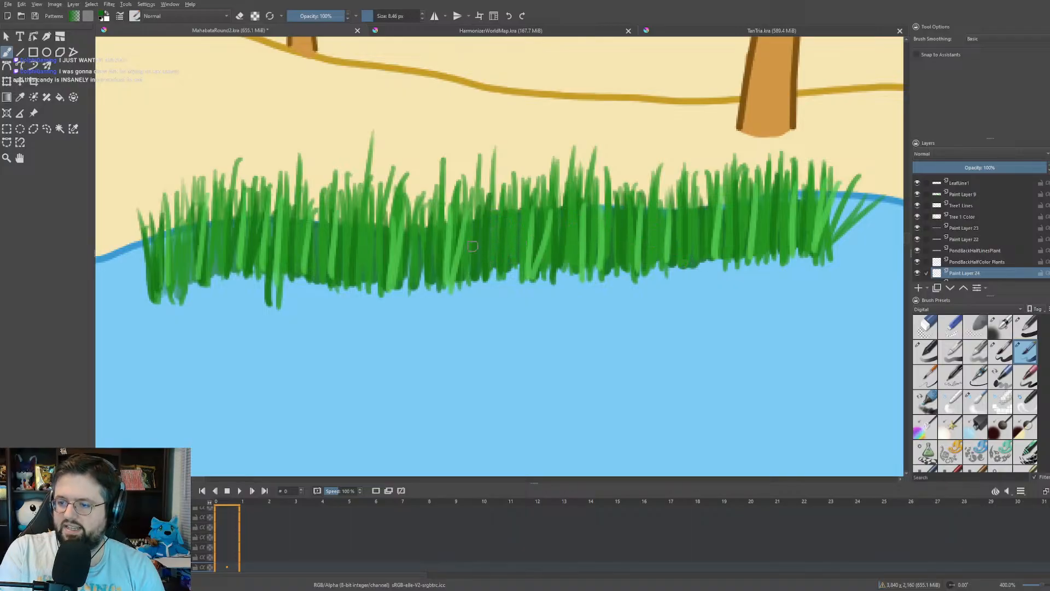
left_click_drag(426, 242, 399, 224)
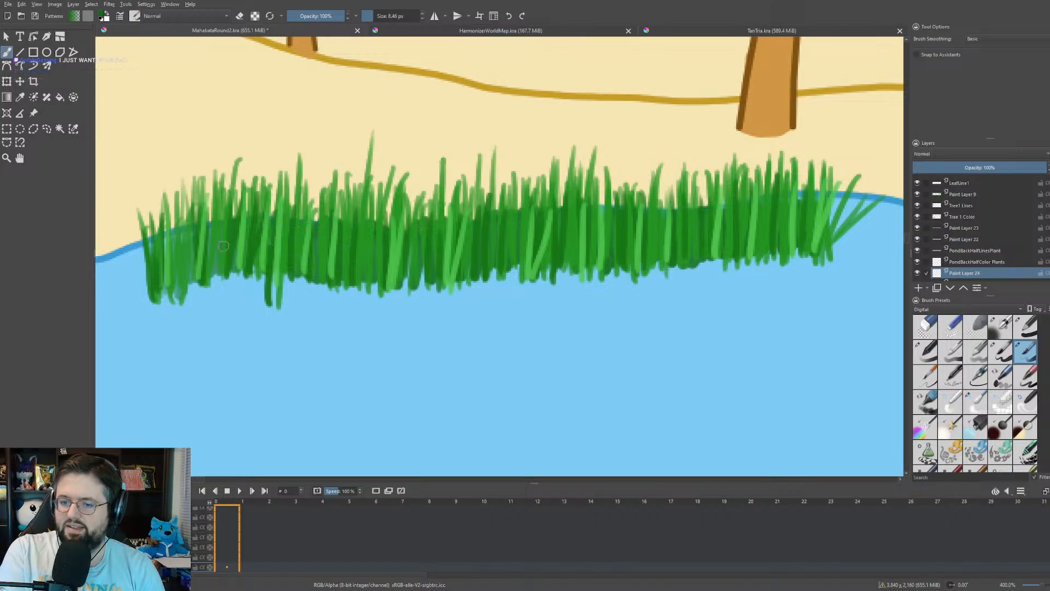
mouse_move(223, 246)
left_mouse_down()
mouse_move(174, 241)
mouse_move(156, 274)
mouse_move(175, 256)
mouse_move(191, 282)
mouse_move(270, 236)
left_mouse_up()
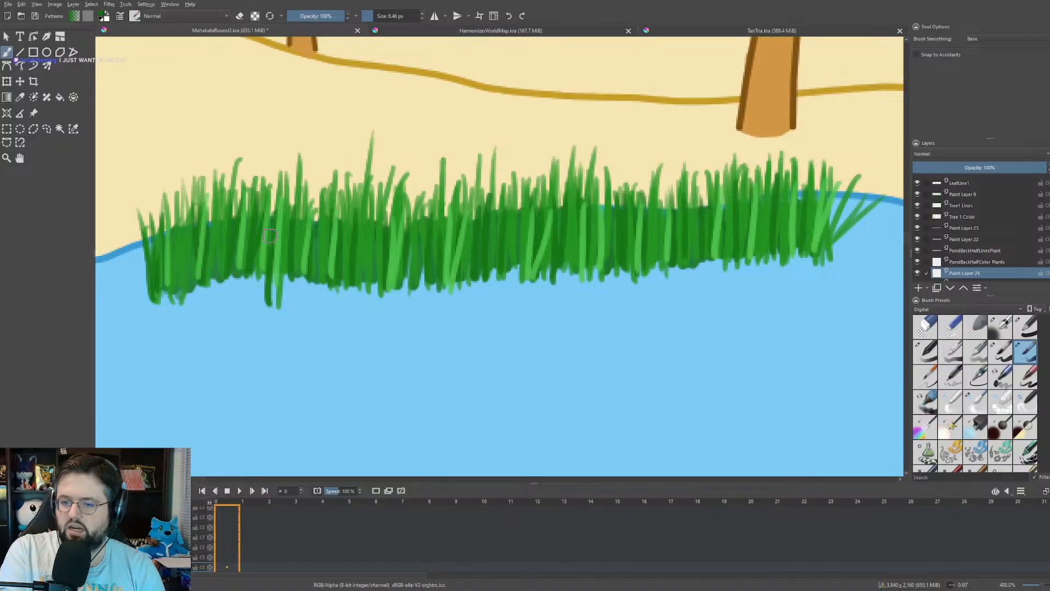
- Fill dark green behind the blades of the far-right shoreline grass patch, along the bank below the palm trunk
scroll(269, 235, "down", 8)
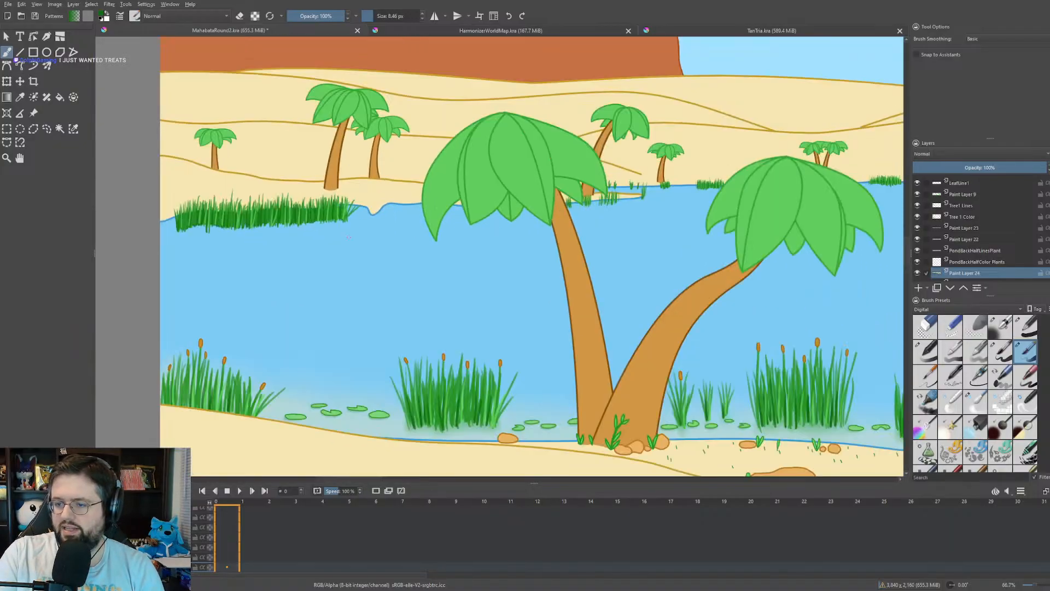
scroll(475, 260, "down", 6)
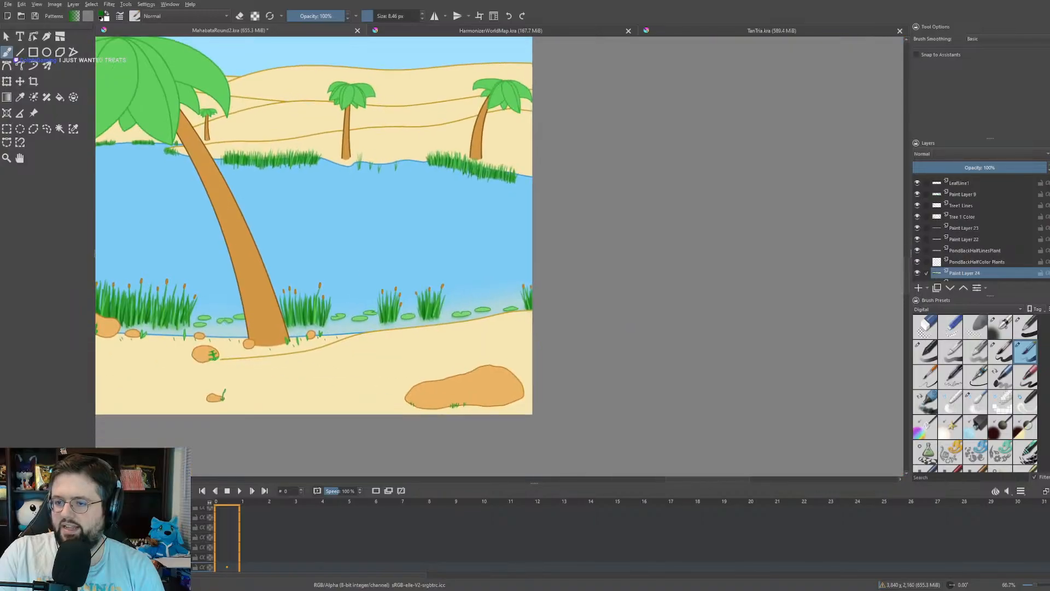
scroll(486, 136, "up", 8)
scroll(487, 137, "down", 3)
scroll(473, 199, "up", 5)
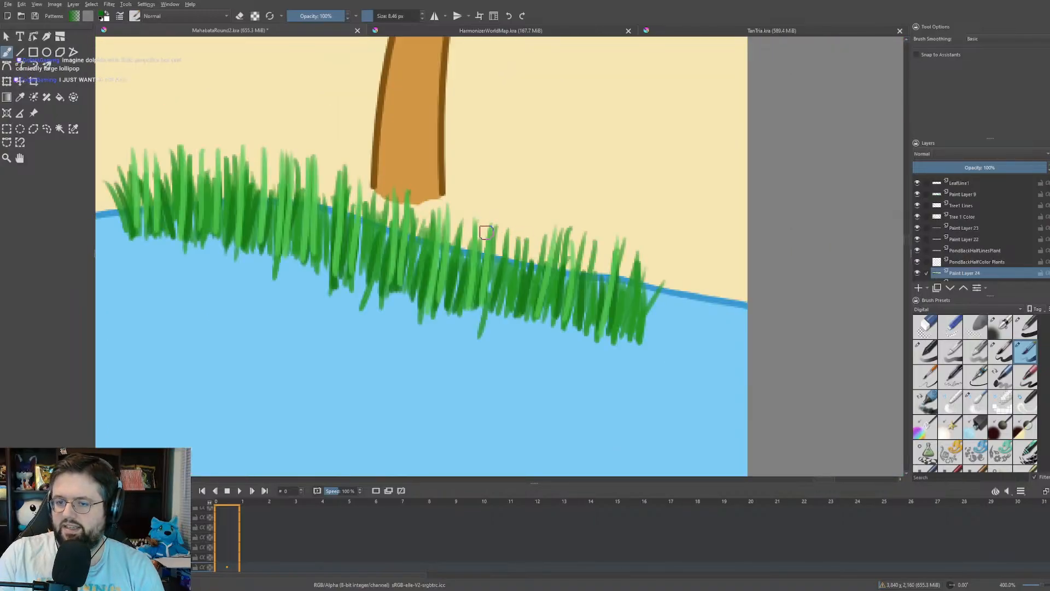
right_click(482, 221)
left_click(196, 183)
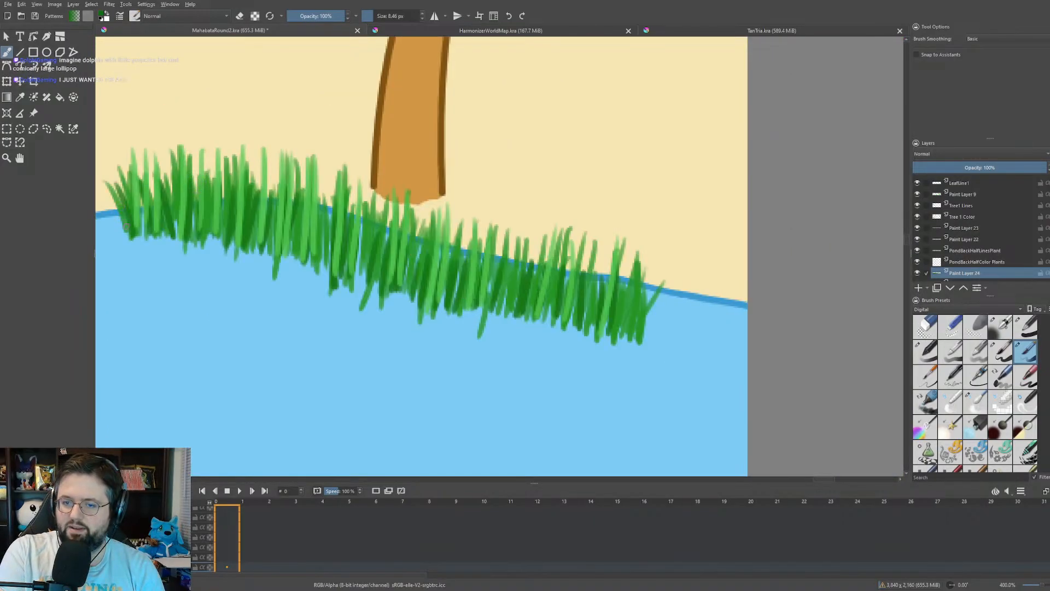
left_click_drag(134, 215, 143, 189)
mouse_move(143, 238)
left_mouse_down()
mouse_move(149, 188)
mouse_move(170, 189)
left_mouse_up()
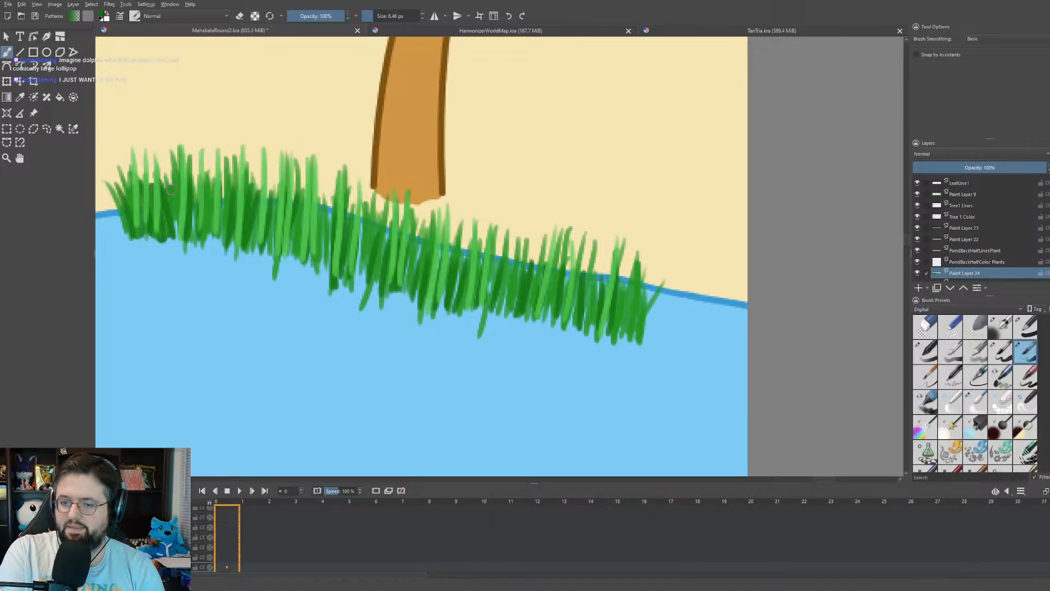
mouse_move(186, 232)
left_mouse_down()
mouse_move(222, 186)
mouse_move(229, 246)
mouse_move(251, 197)
mouse_move(269, 244)
mouse_move(296, 197)
mouse_move(304, 265)
mouse_move(322, 200)
mouse_move(332, 263)
mouse_move(356, 206)
mouse_move(389, 214)
mouse_move(402, 278)
mouse_move(427, 224)
mouse_move(459, 301)
mouse_move(473, 307)
mouse_move(498, 295)
mouse_move(512, 257)
mouse_move(523, 307)
mouse_move(556, 264)
mouse_move(572, 309)
mouse_move(584, 265)
mouse_move(599, 276)
mouse_move(607, 323)
mouse_move(624, 290)
mouse_move(635, 323)
left_mouse_up()
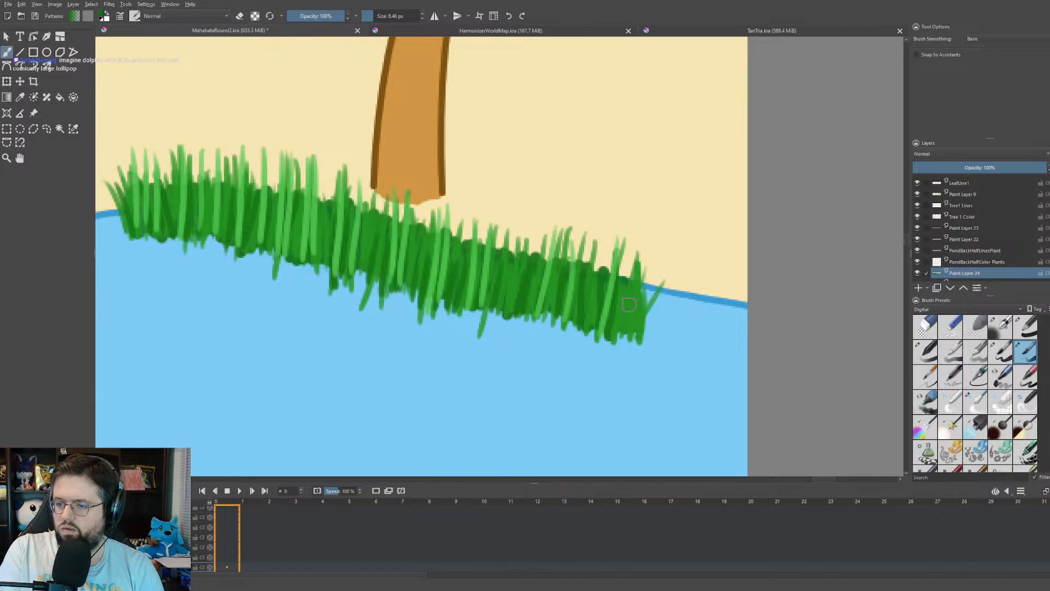
- Paint dark green behind the left part of the shoreline grass patch just beside the large leaning palm trunk
scroll(629, 304, "down", 8)
scroll(443, 277, "up", 4)
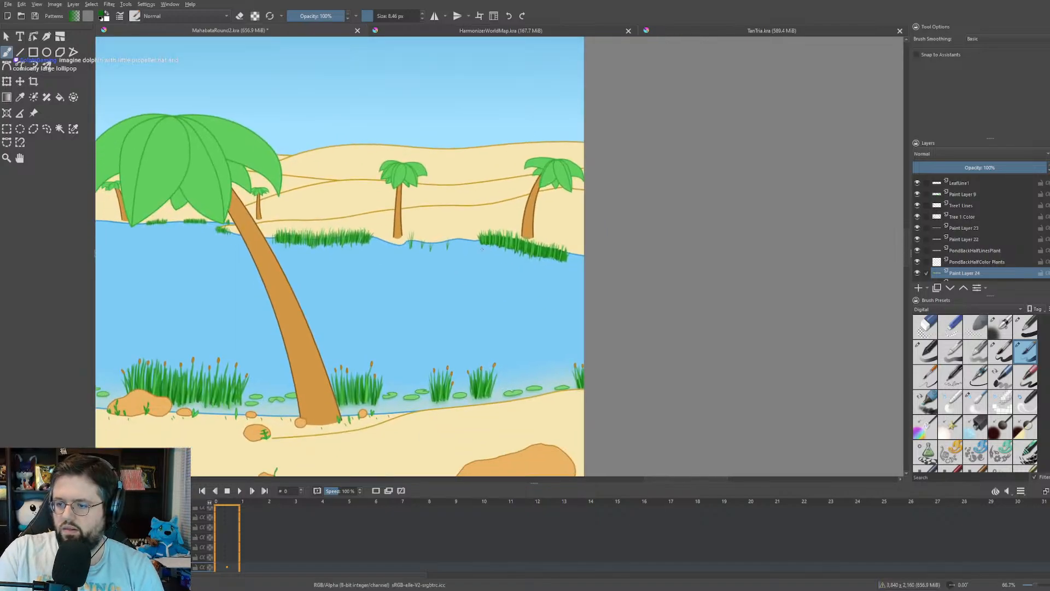
scroll(328, 230, "up", 5)
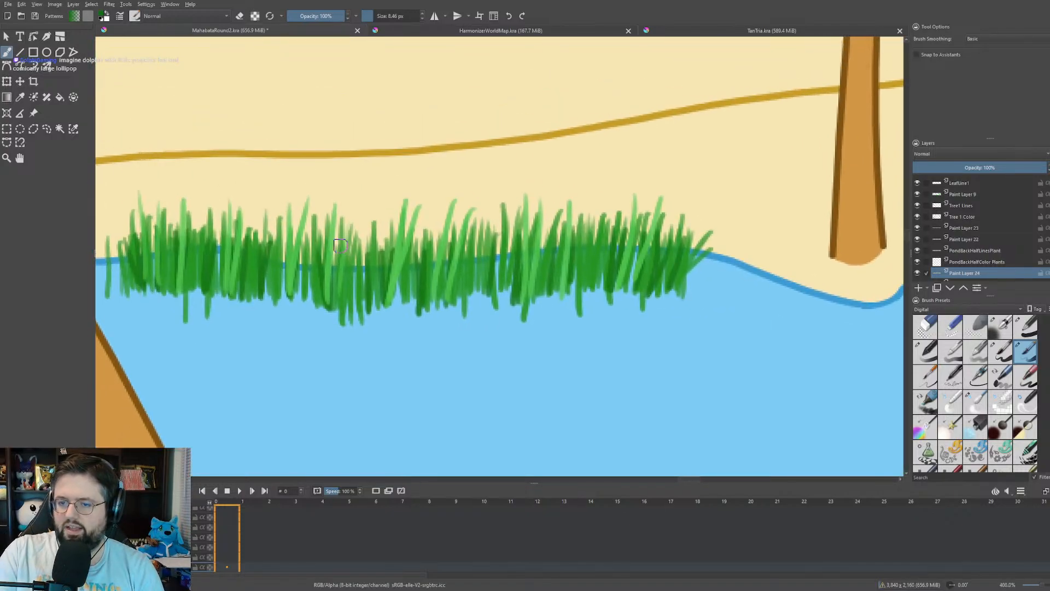
left_click_drag(125, 230, 136, 293)
left_click_drag(153, 241, 163, 296)
left_click_drag(197, 256, 190, 291)
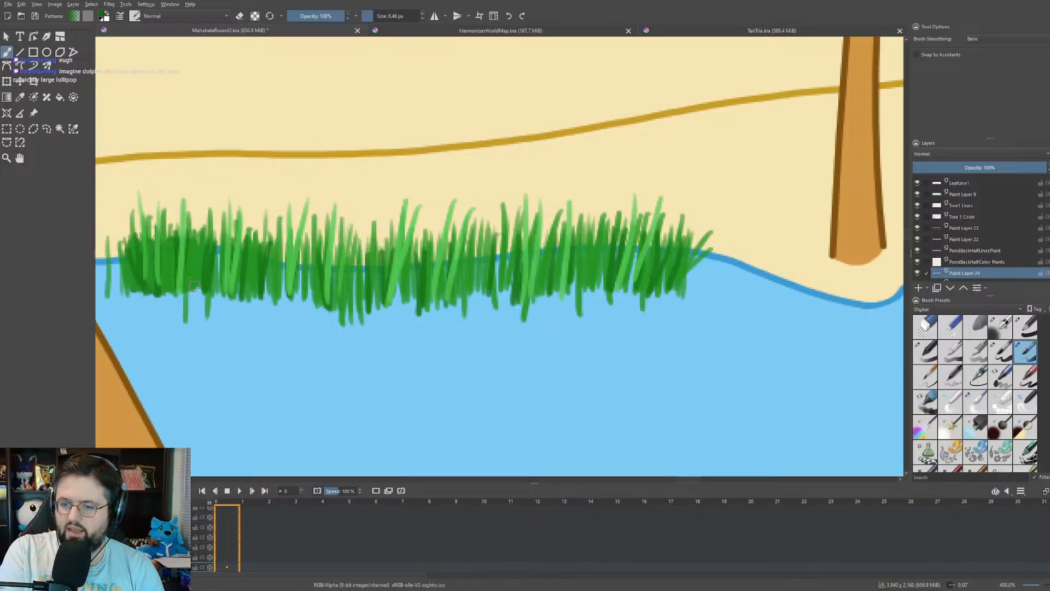
mouse_move(215, 237)
left_mouse_down()
mouse_move(203, 293)
mouse_move(244, 301)
left_mouse_up()
mouse_move(263, 245)
left_mouse_down()
mouse_move(257, 302)
mouse_move(280, 301)
left_mouse_up()
mouse_move(300, 250)
left_mouse_down()
mouse_move(298, 304)
mouse_move(310, 310)
left_mouse_up()
mouse_move(320, 249)
left_mouse_down()
mouse_move(319, 311)
mouse_move(331, 317)
left_mouse_up()
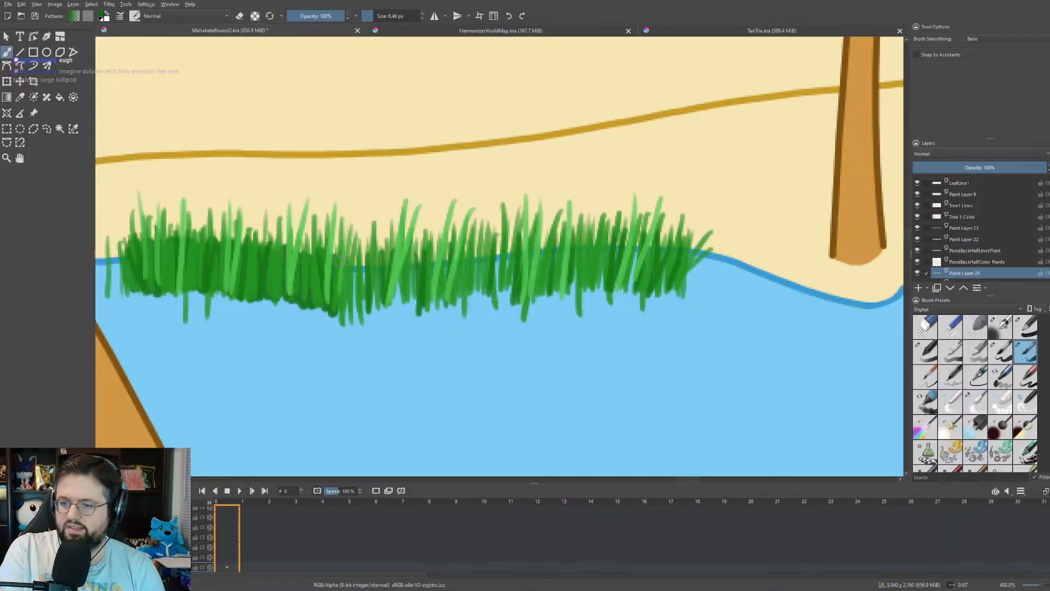
- Continue the dark green backing through the middle of the grass patch beside the leaning palm
mouse_move(356, 255)
left_mouse_down()
mouse_move(353, 304)
mouse_move(363, 311)
left_mouse_up()
mouse_move(373, 305)
left_mouse_down()
mouse_move(379, 256)
mouse_move(379, 305)
left_mouse_up()
mouse_move(392, 304)
left_mouse_down()
mouse_move(396, 276)
mouse_move(407, 278)
left_mouse_up()
mouse_move(417, 247)
left_mouse_down()
mouse_move(413, 309)
mouse_move(425, 309)
left_mouse_up()
mouse_move(438, 310)
left_mouse_down()
mouse_move(444, 252)
mouse_move(438, 309)
left_mouse_up()
mouse_move(460, 300)
left_mouse_down()
mouse_move(464, 250)
mouse_move(465, 300)
left_mouse_up()
mouse_move(486, 250)
left_mouse_down()
mouse_move(473, 297)
mouse_move(486, 290)
left_mouse_up()
mouse_move(499, 241)
left_mouse_down()
mouse_move(491, 288)
mouse_move(501, 289)
left_mouse_up()
left_click_drag(523, 240, 517, 284)
- Extend the dark green backing to the right end of the grass patch, covering the remaining gaps between its blades
left_click_drag(536, 228, 539, 266)
left_click_drag(562, 233, 556, 287)
mouse_move(584, 237)
left_mouse_down()
mouse_move(570, 284)
mouse_move(597, 284)
left_mouse_up()
mouse_move(613, 234)
left_mouse_down()
mouse_move(601, 257)
mouse_move(610, 280)
left_mouse_up()
left_click_drag(628, 236, 629, 287)
left_click_drag(652, 239, 659, 282)
left_click_drag(676, 278, 658, 301)
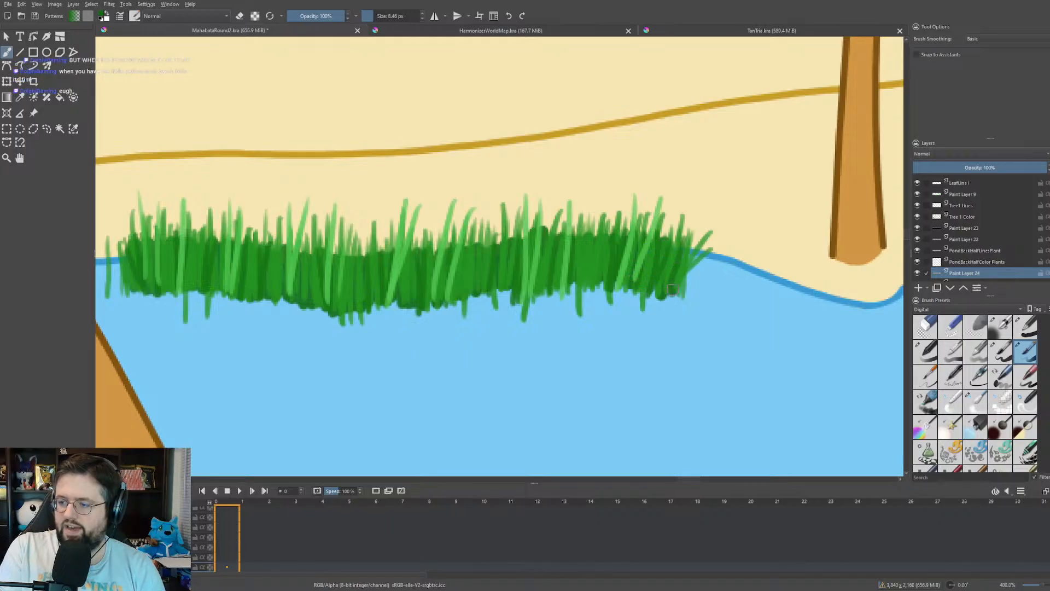
left_click_drag(689, 254, 681, 287)
left_click_drag(687, 242, 671, 257)
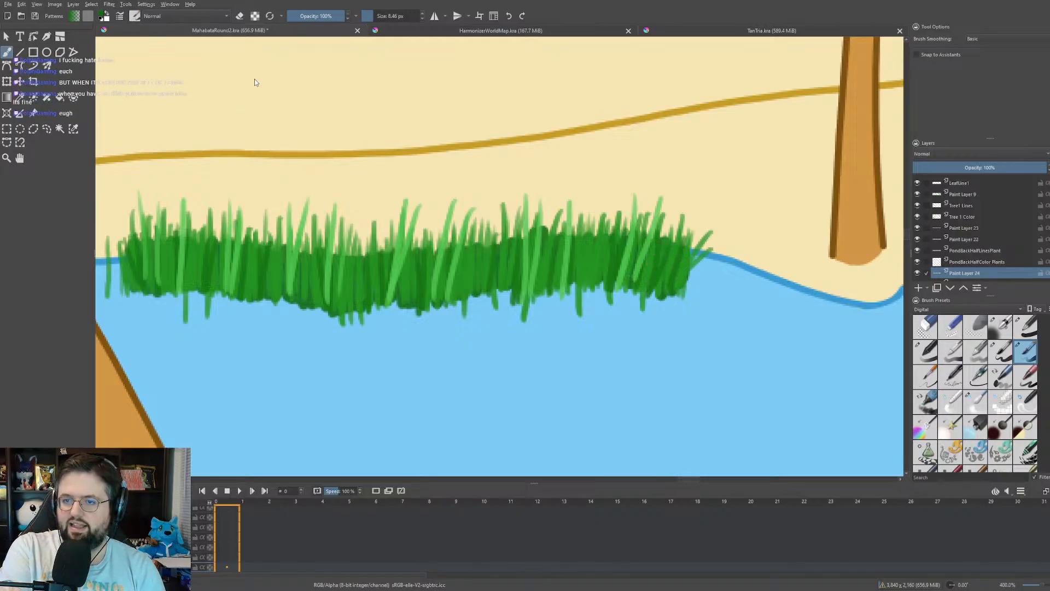
- Switch to the soft brush preset at 18.38 px and add soft dark green shading along the grass patch's waterline
key("slash")
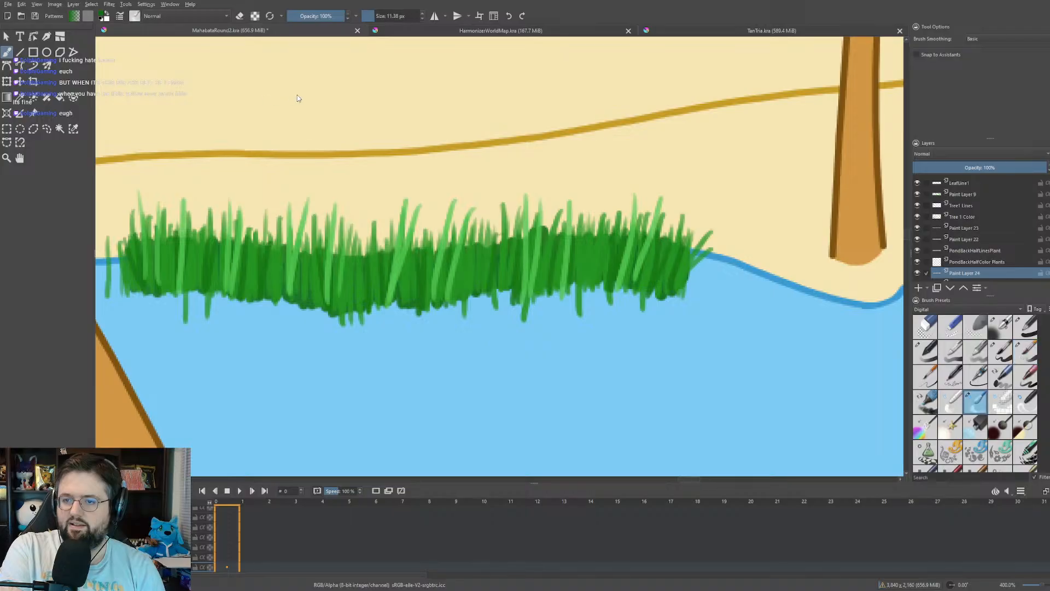
left_click(423, 14)
left_click(423, 14)
left_click(422, 14)
left_click(423, 13)
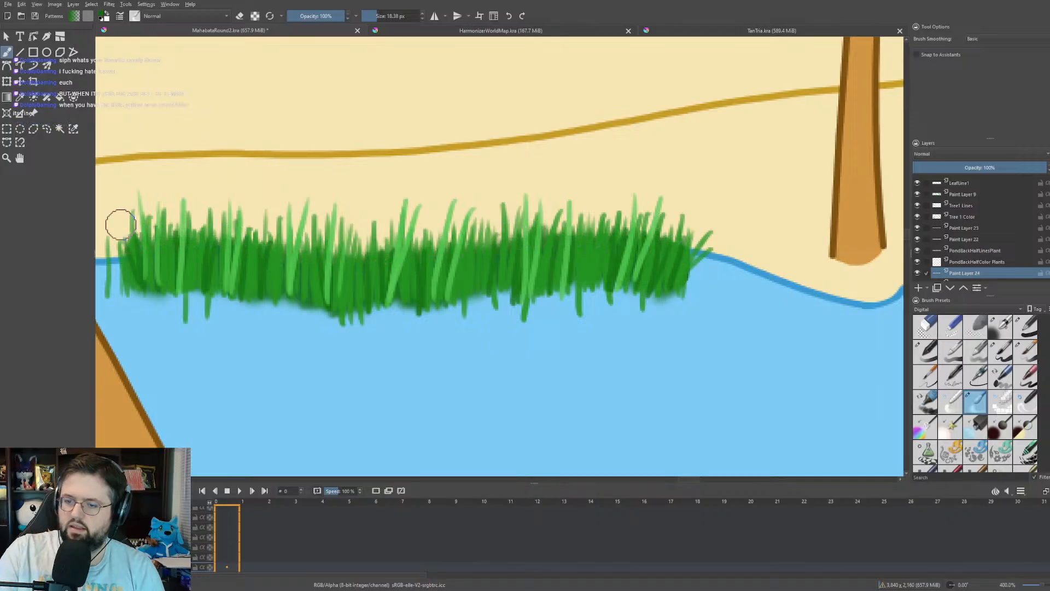
key("1")
left_click_drag(371, 236, 376, 240)
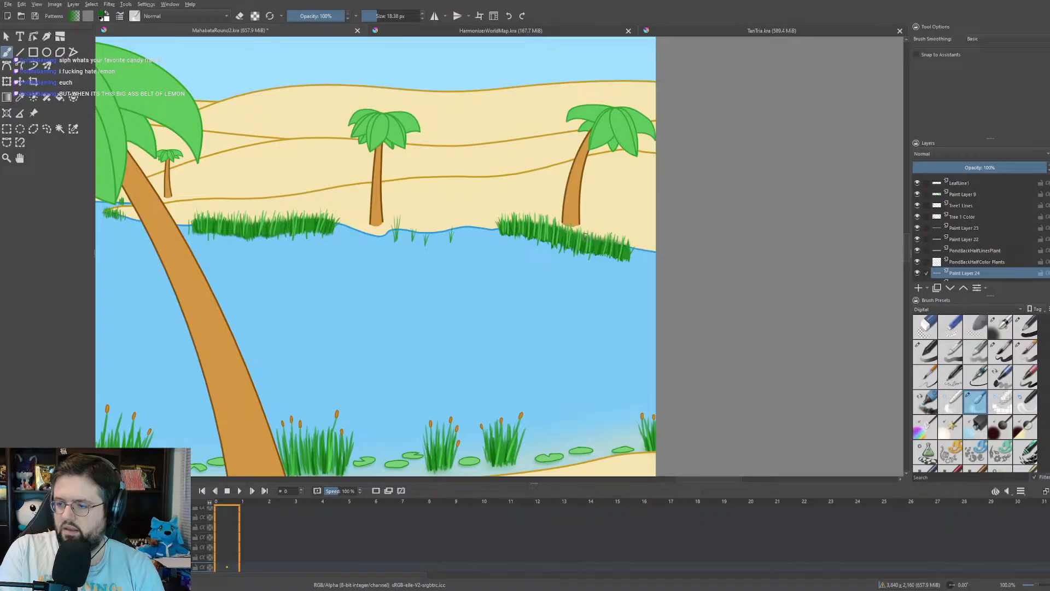
- Examine the far-shoreline grass patches against the front reed clumps across the whole pond
scroll(577, 180, "down", 1)
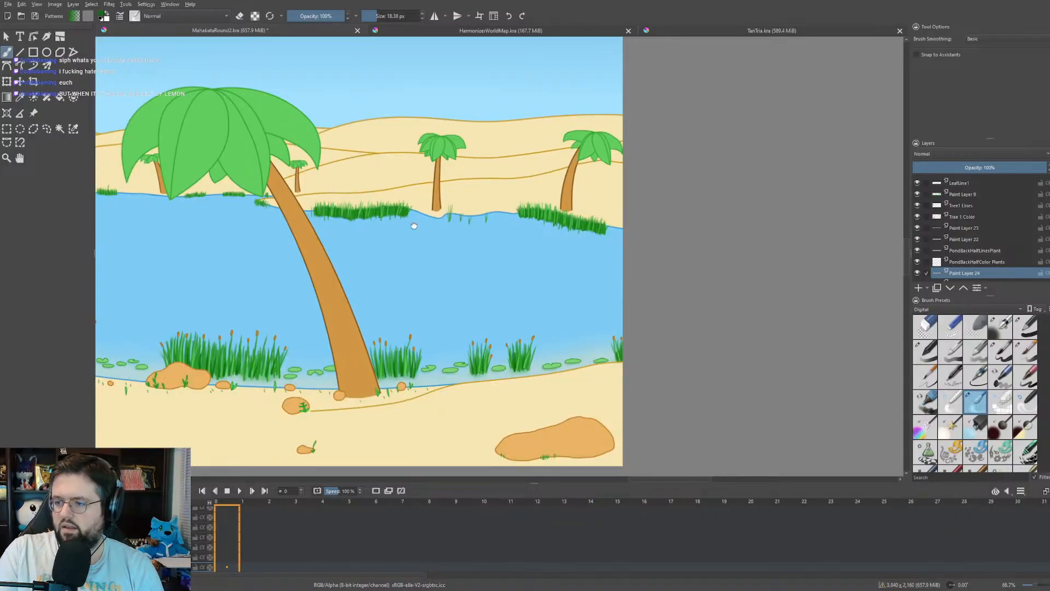
left_click_drag(414, 226, 661, 242)
left_click_drag(322, 219, 648, 225)
mouse_move(268, 218)
left_mouse_down()
mouse_move(393, 228)
mouse_move(496, 253)
left_mouse_up()
scroll(393, 228, "up", 1)
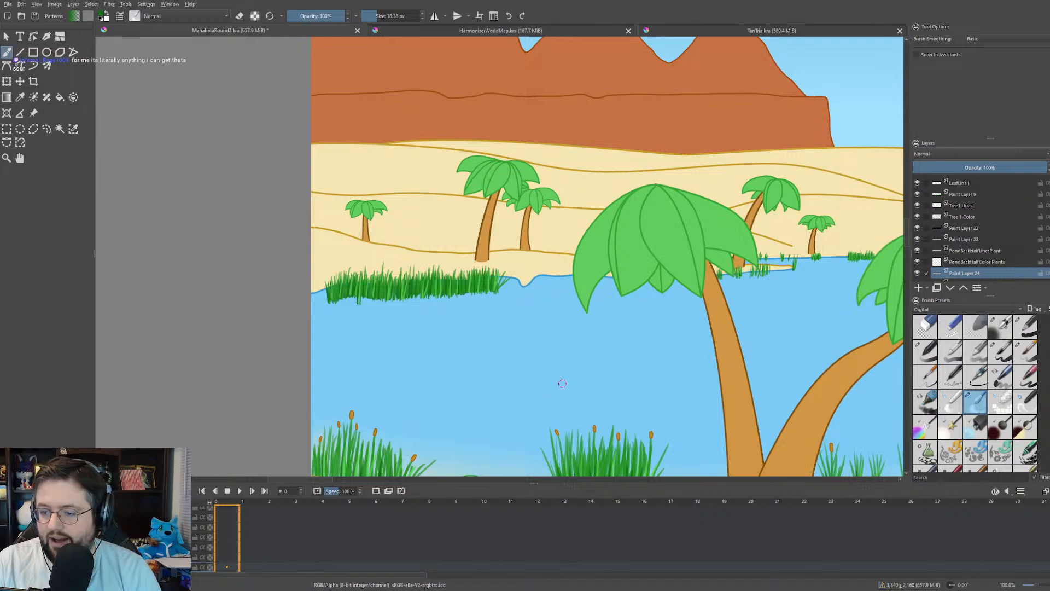
left_click_drag(508, 298, 382, 131)
left_click_drag(472, 242, 464, 236)
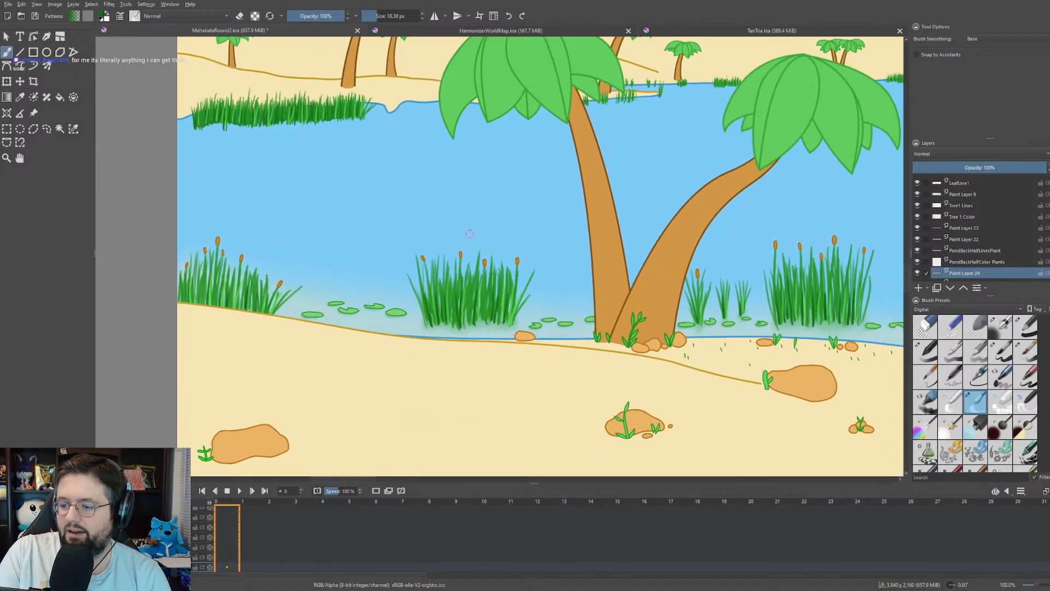
scroll(481, 242, "down", 1)
left_click_drag(628, 251, 622, 192)
- Toggle the visibility of the front pond plant, color and line layers to find the soft green shading beneath the reeds
scroll(1019, 241, "down", 2)
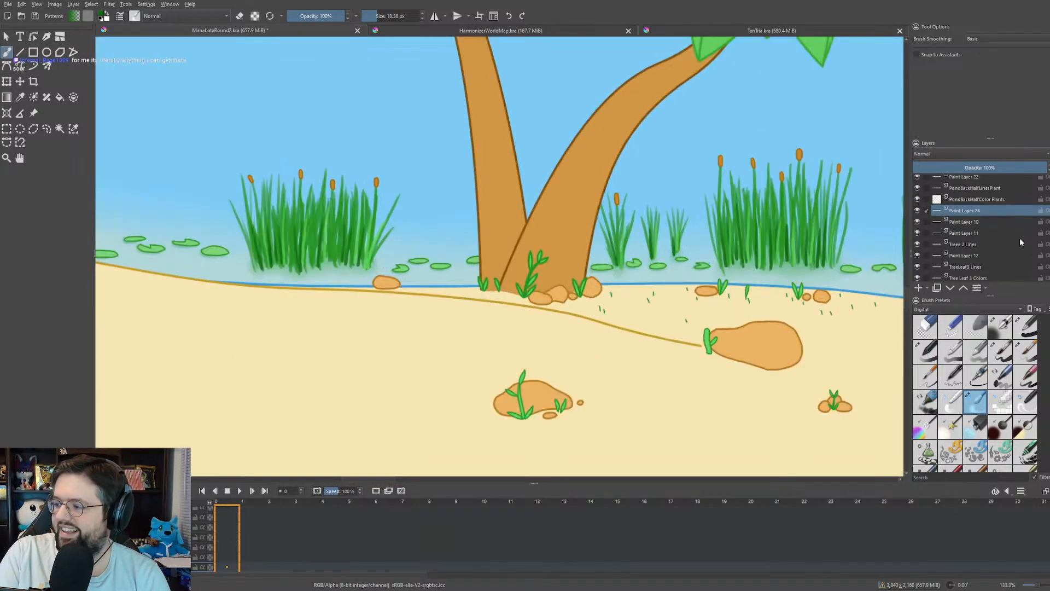
left_click_drag(584, 239, 665, 291)
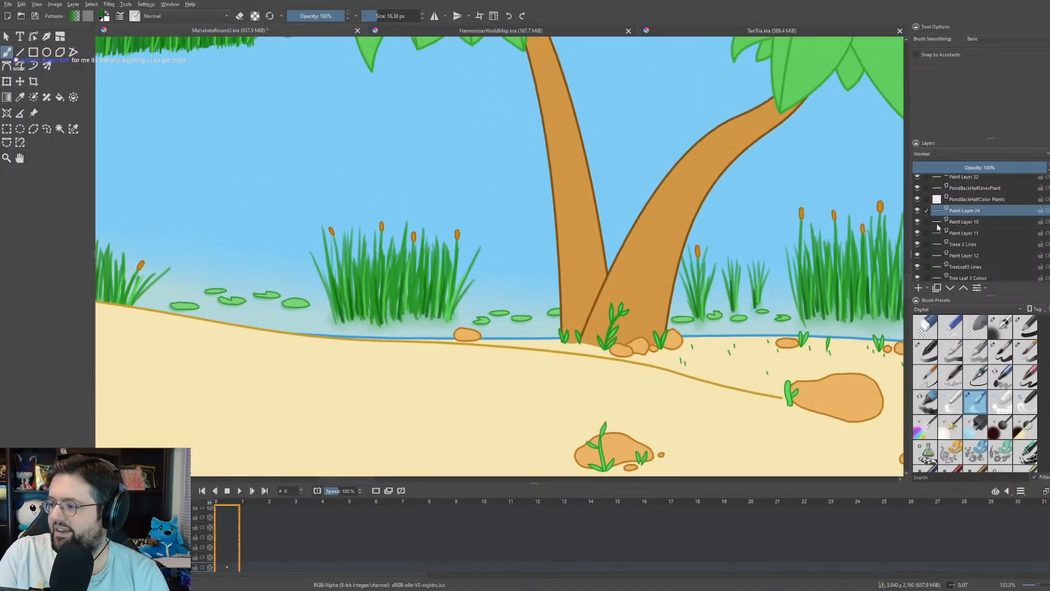
scroll(973, 247, "up", 4)
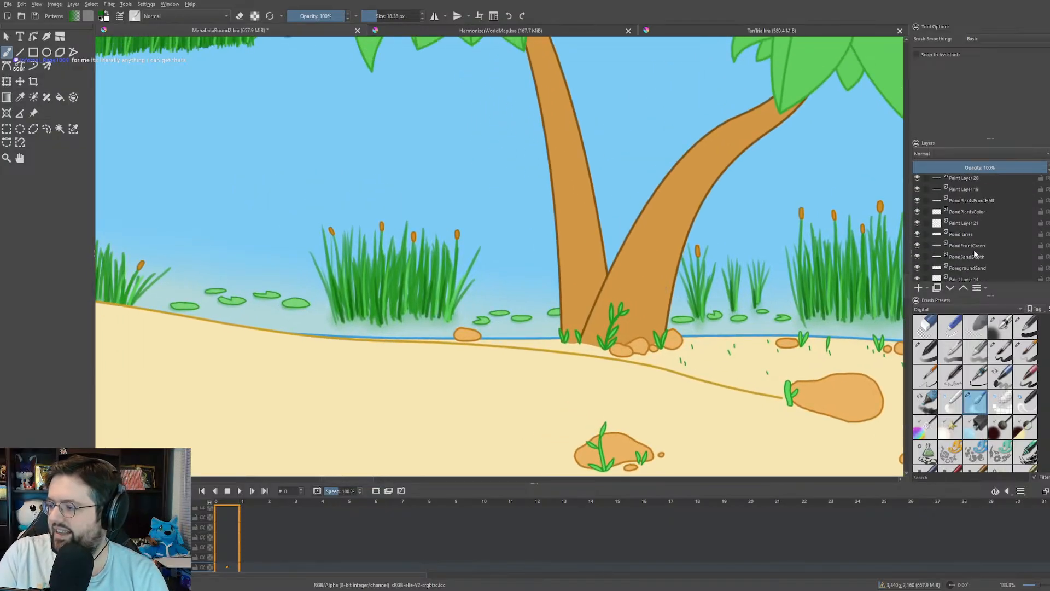
left_click(967, 232)
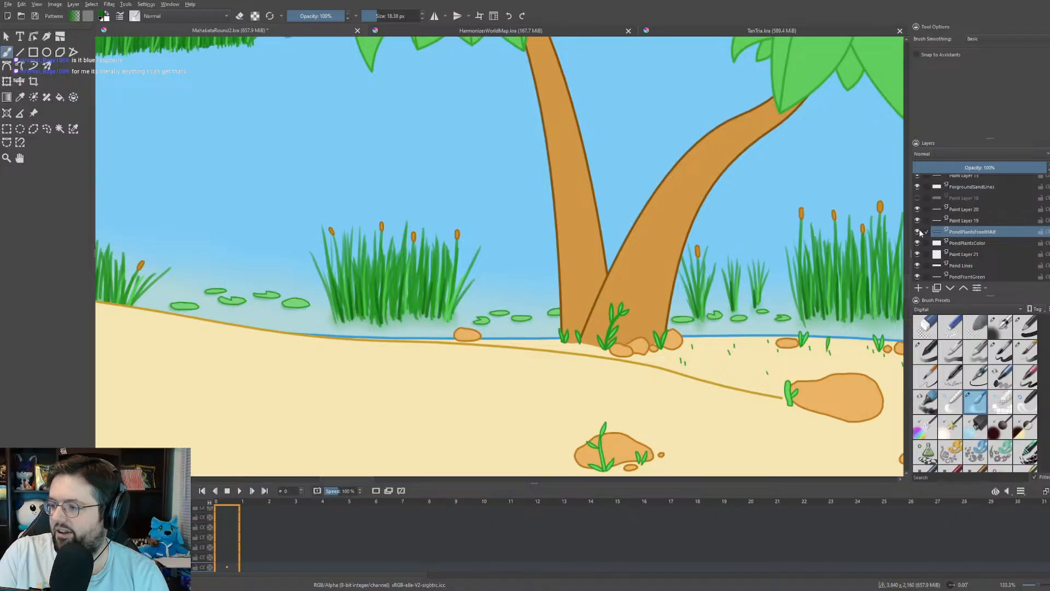
left_click(917, 232)
left_click(917, 232)
left_click(917, 243)
left_click(917, 243)
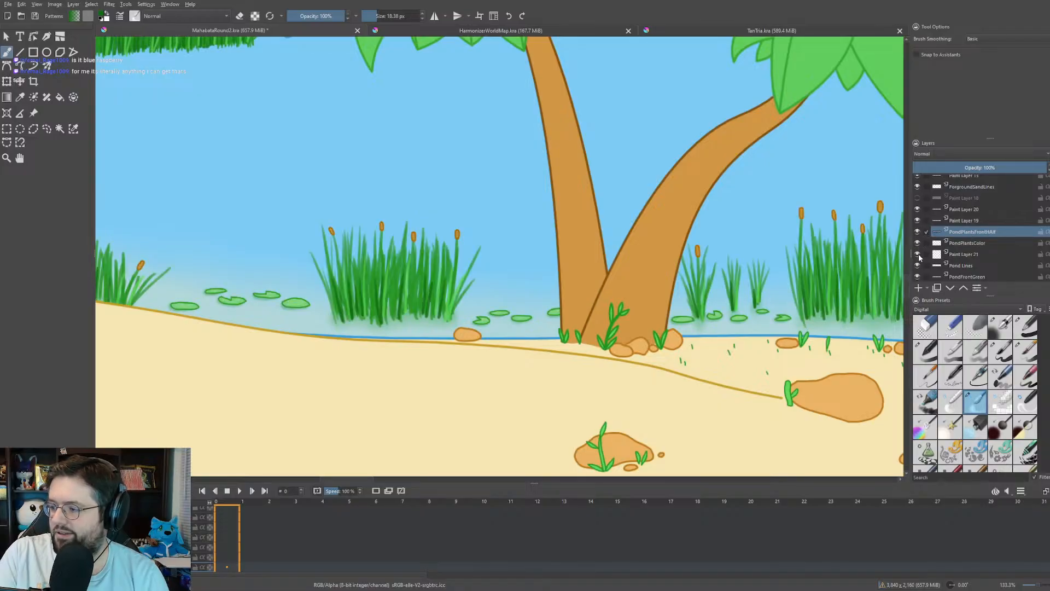
left_click(918, 255)
left_click(917, 255)
left_click(917, 265)
left_click(917, 265)
scroll(957, 254, "down", 3)
- Inspect the shading at the front reeds' base with the PondFrontGreen layer at full opacity, and set that layer's opacity to 34%
left_click(958, 246)
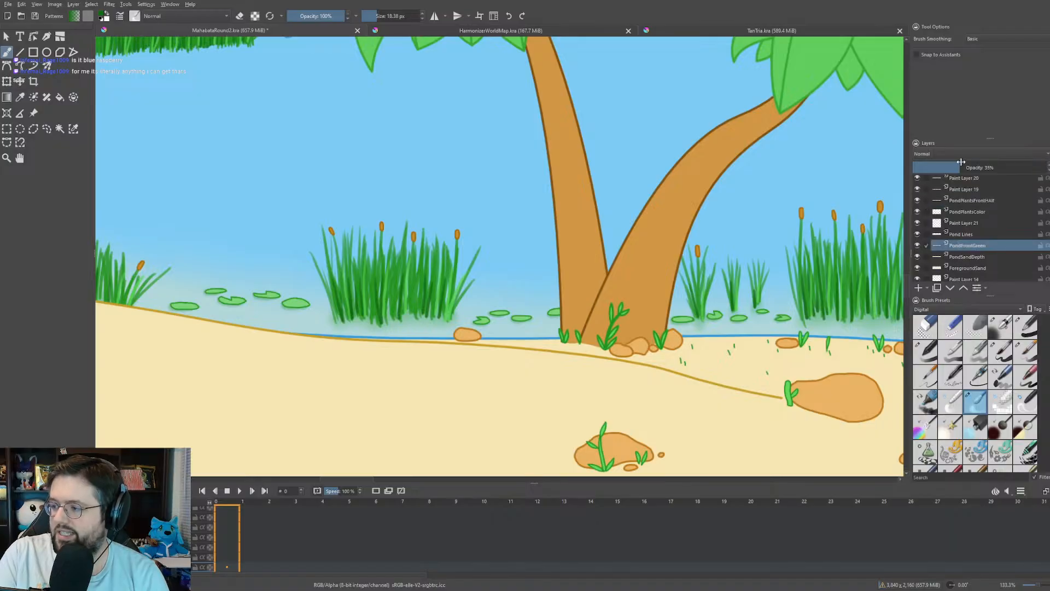
left_click_drag(1001, 165, 1047, 162)
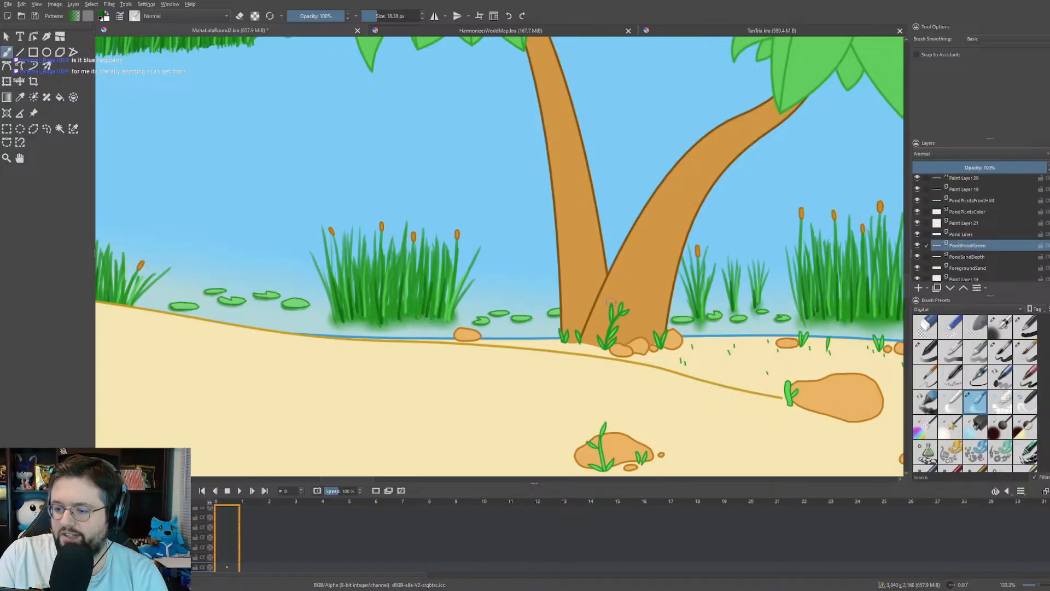
scroll(553, 322, "up", 5)
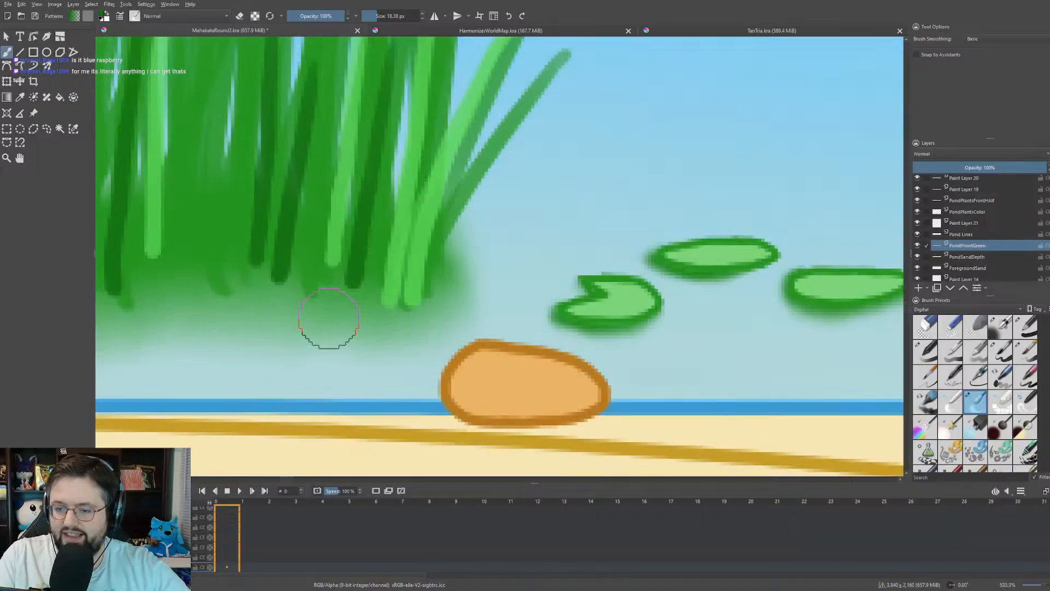
left_click_drag(259, 323, 539, 306)
left_click_drag(362, 309, 523, 307)
scroll(401, 309, "up", 1)
key("p")
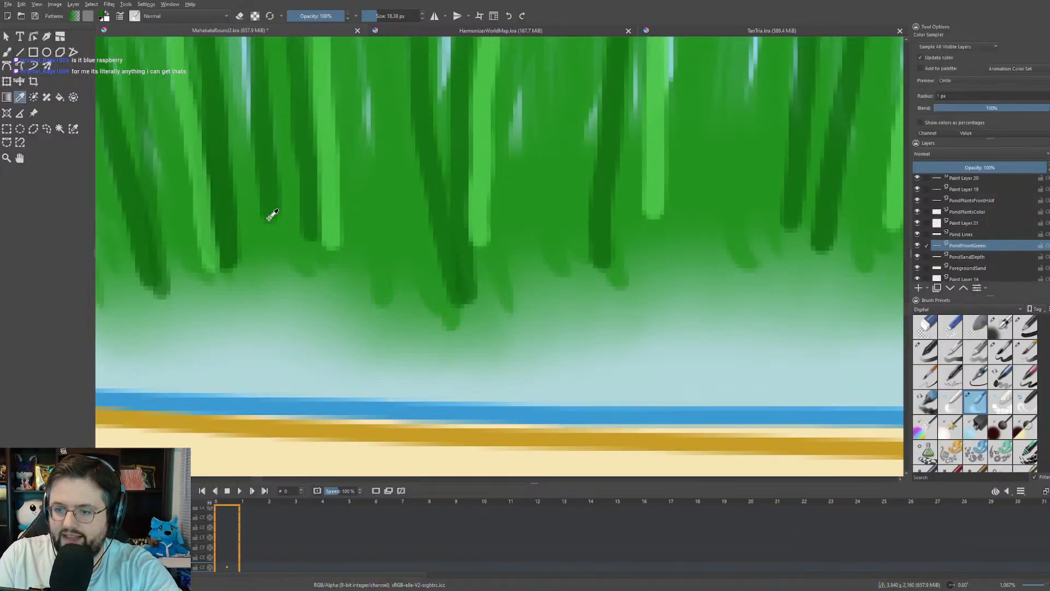
scroll(273, 218, "down", 7)
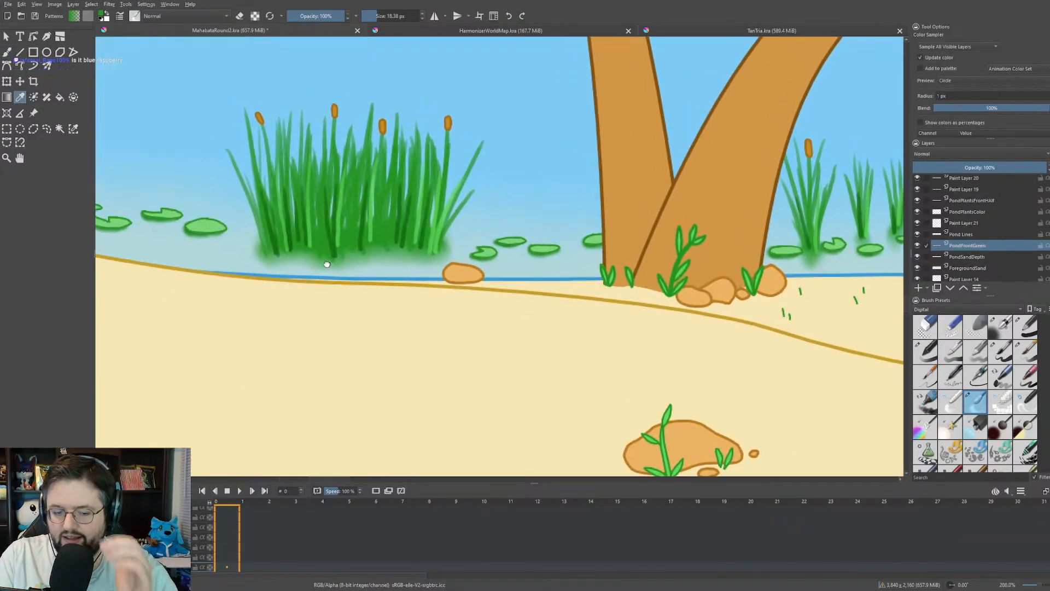
left_click_drag(327, 264, 348, 268)
left_click(952, 168)
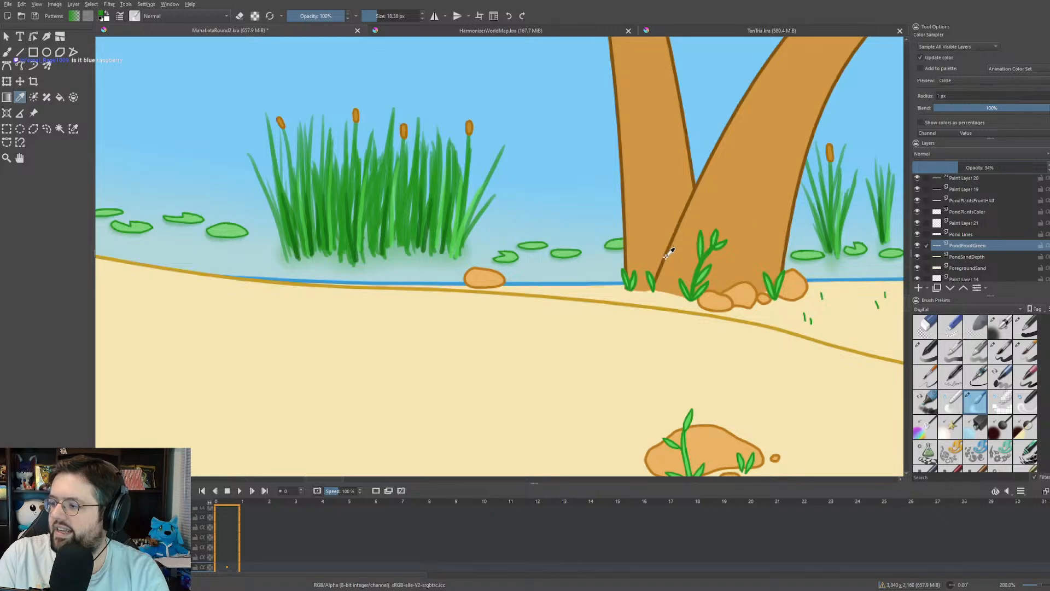
- Add a new paint layer directly beneath Paint Layer 24, which holds the far-shoreline grass backing
scroll(999, 243, "up", 5)
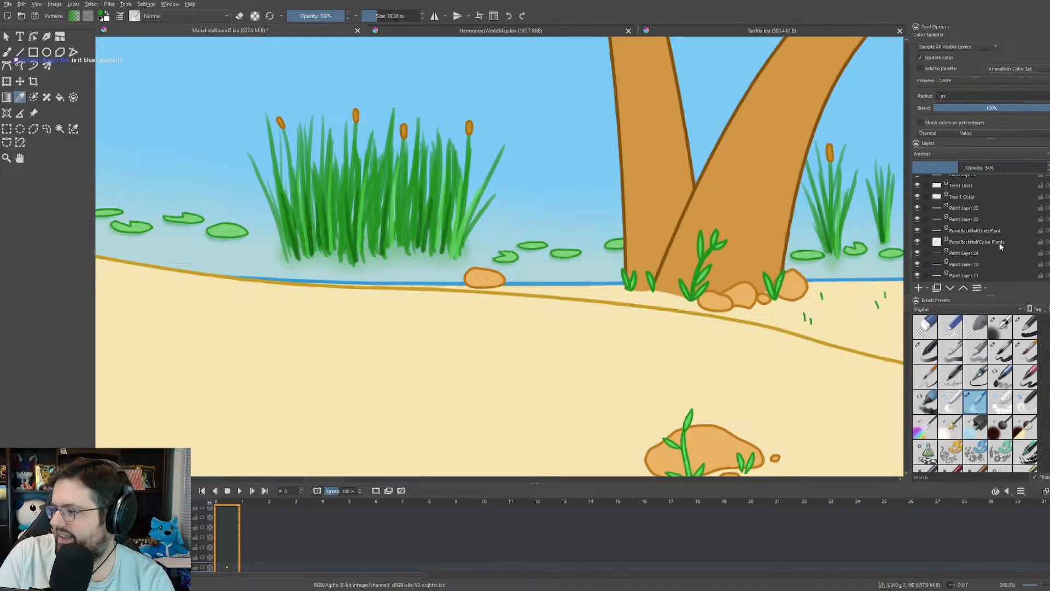
scroll(1003, 245, "up", 2)
scroll(1005, 248, "down", 1)
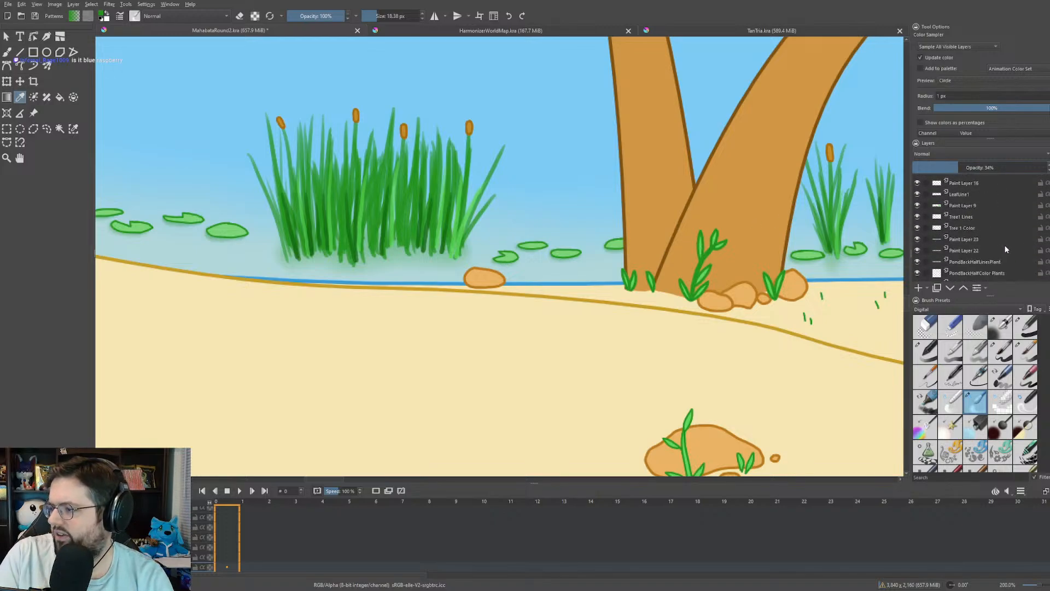
scroll(1005, 249, "down", 1)
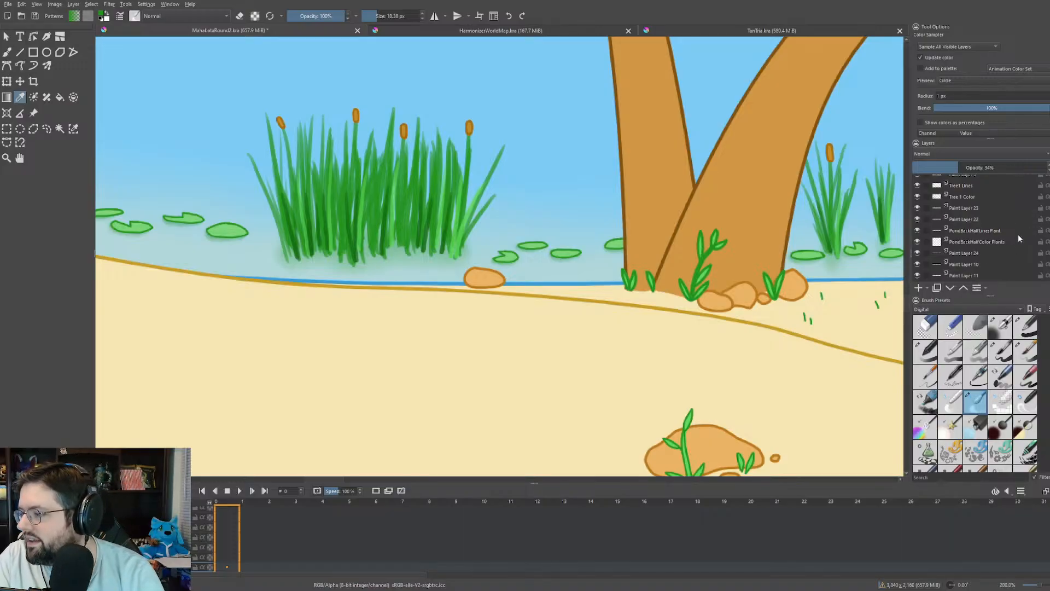
scroll(521, 169, "down", 1)
left_click_drag(522, 169, 782, 470)
left_click(973, 254)
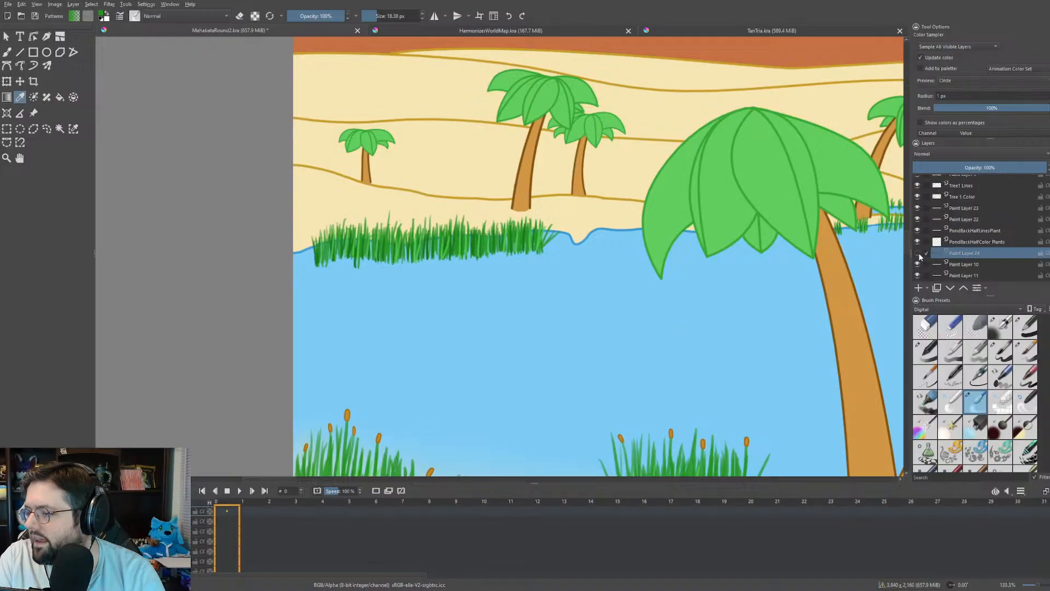
left_click(961, 265)
left_click(922, 287)
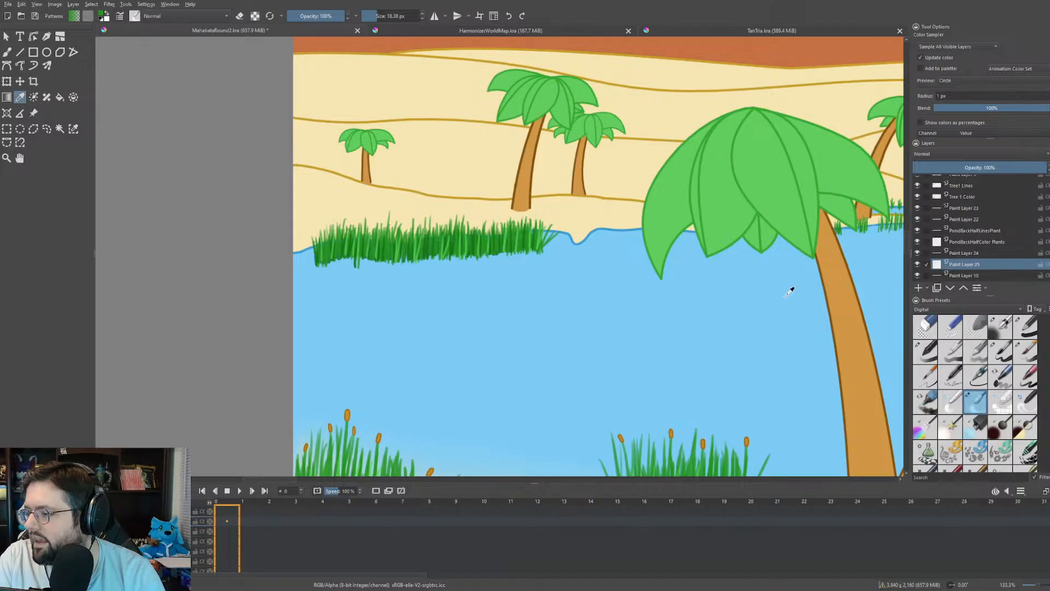
scroll(389, 274, "up", 3)
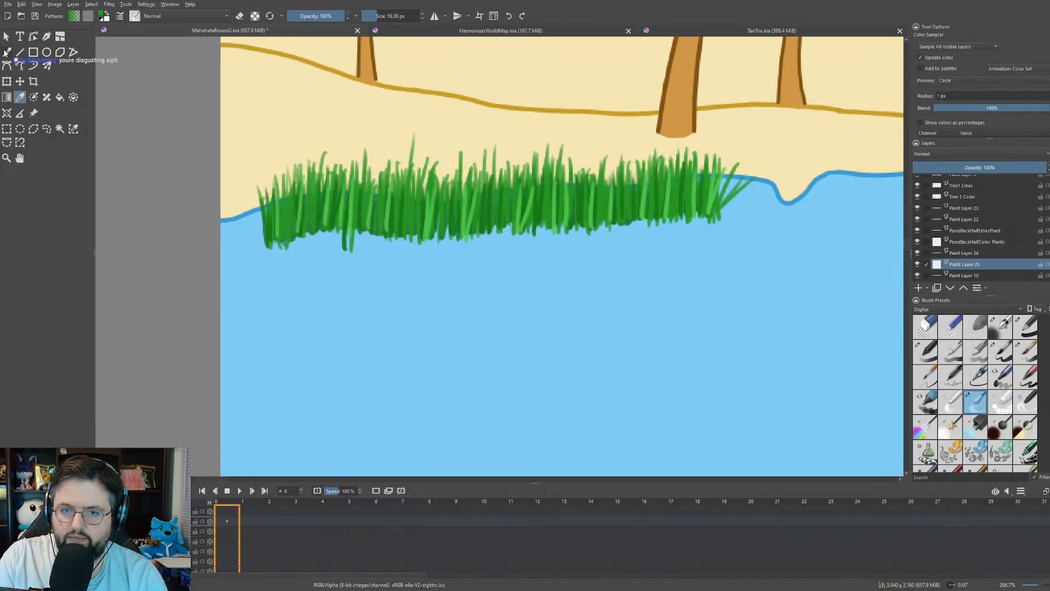
- Paint a solid green band under the base of the far-left shoreline grass patch with a 10.87 px brush, eraser mode off
left_click(6, 52)
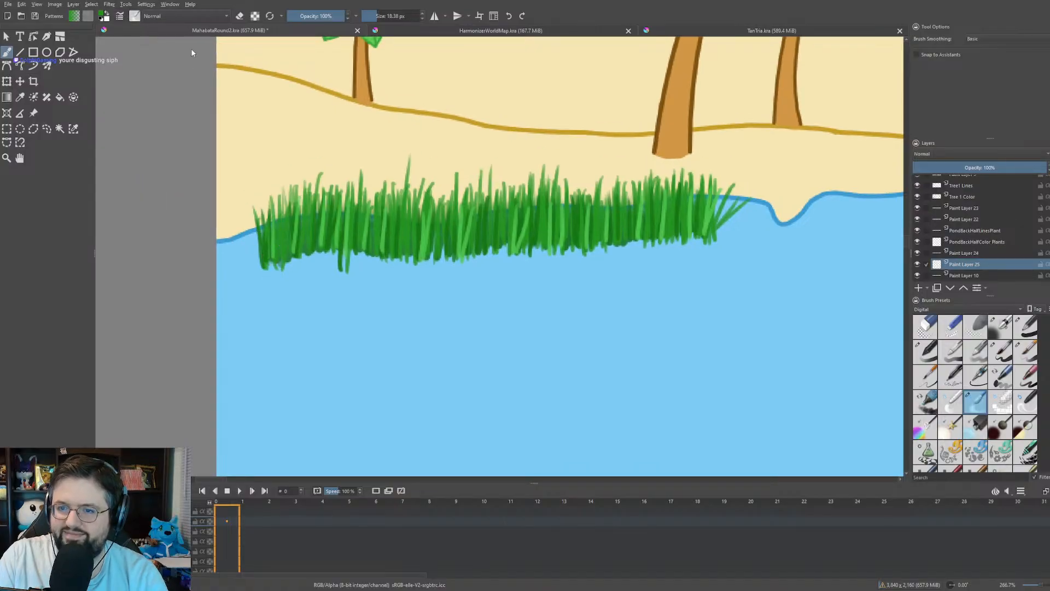
key("slash")
left_click_drag(440, 138, 408, 139)
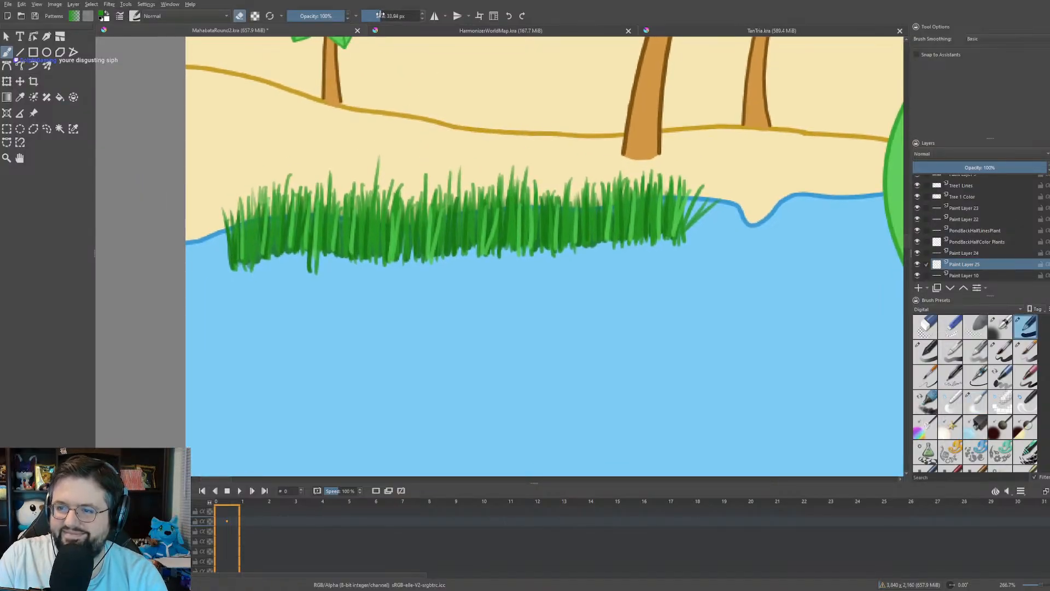
scroll(322, 193, "up", 1)
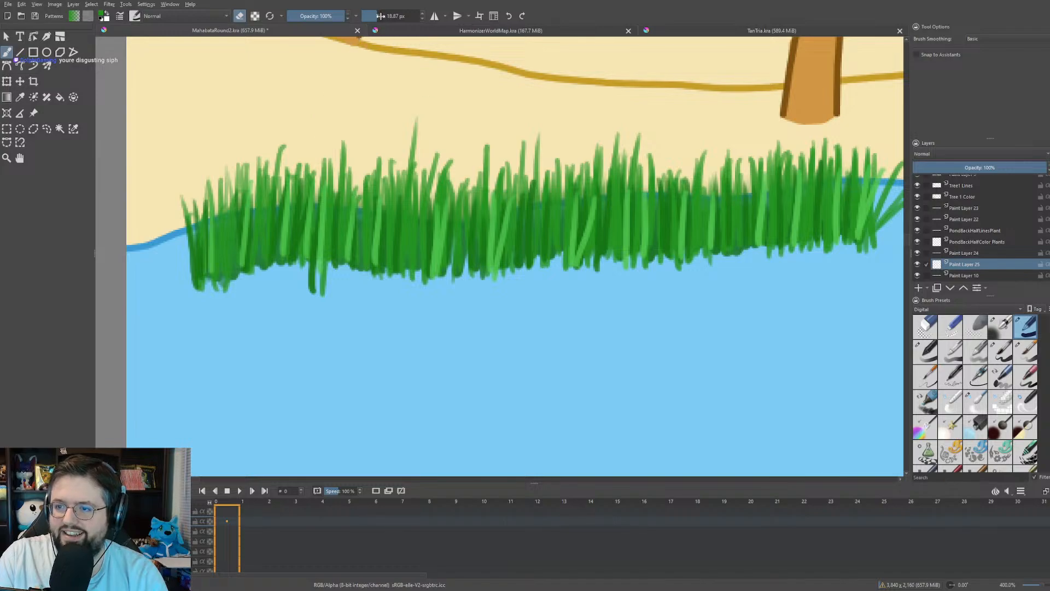
left_click_drag(378, 253, 352, 266)
right_click(350, 268)
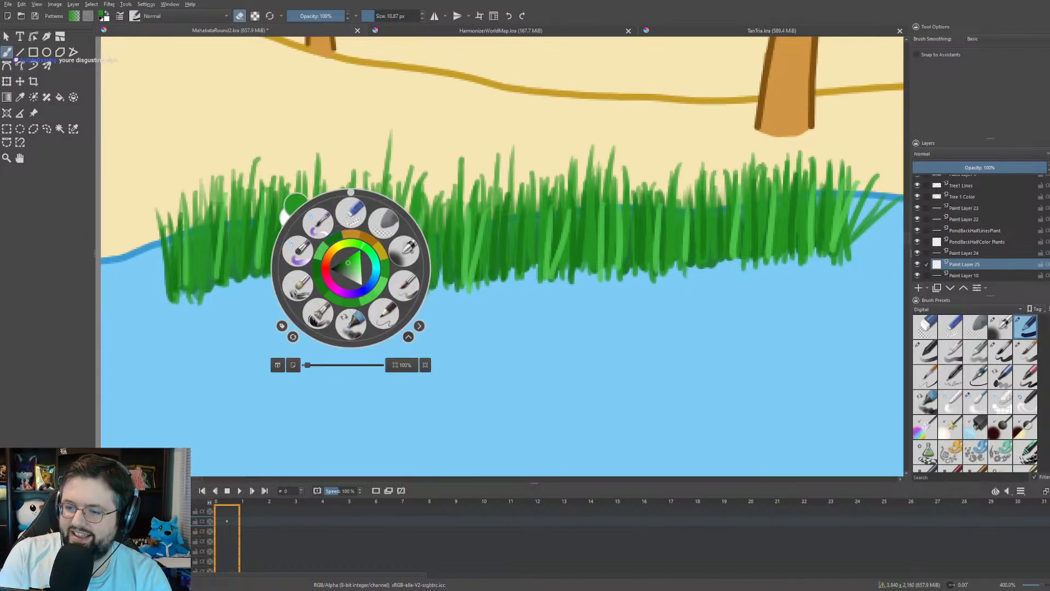
left_click(246, 309)
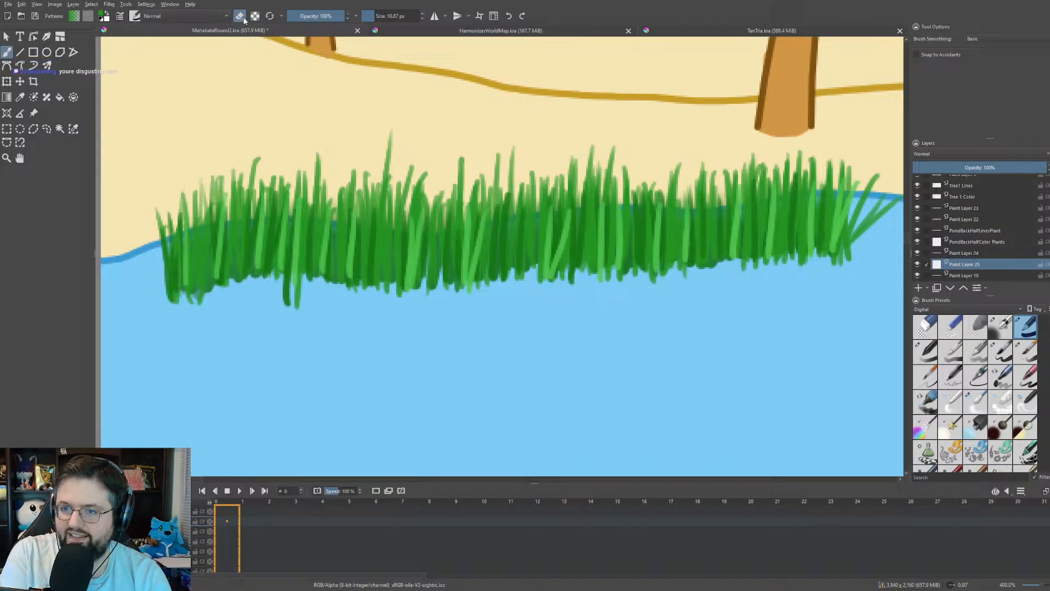
key("e")
mouse_move(171, 275)
left_mouse_down()
mouse_move(172, 296)
mouse_move(189, 298)
mouse_move(256, 274)
mouse_move(289, 300)
mouse_move(303, 284)
mouse_move(283, 277)
mouse_move(300, 288)
mouse_move(295, 270)
mouse_move(429, 291)
mouse_move(844, 258)
mouse_move(844, 248)
mouse_move(811, 248)
mouse_move(362, 279)
mouse_move(458, 281)
mouse_move(380, 276)
mouse_move(450, 260)
left_mouse_up()
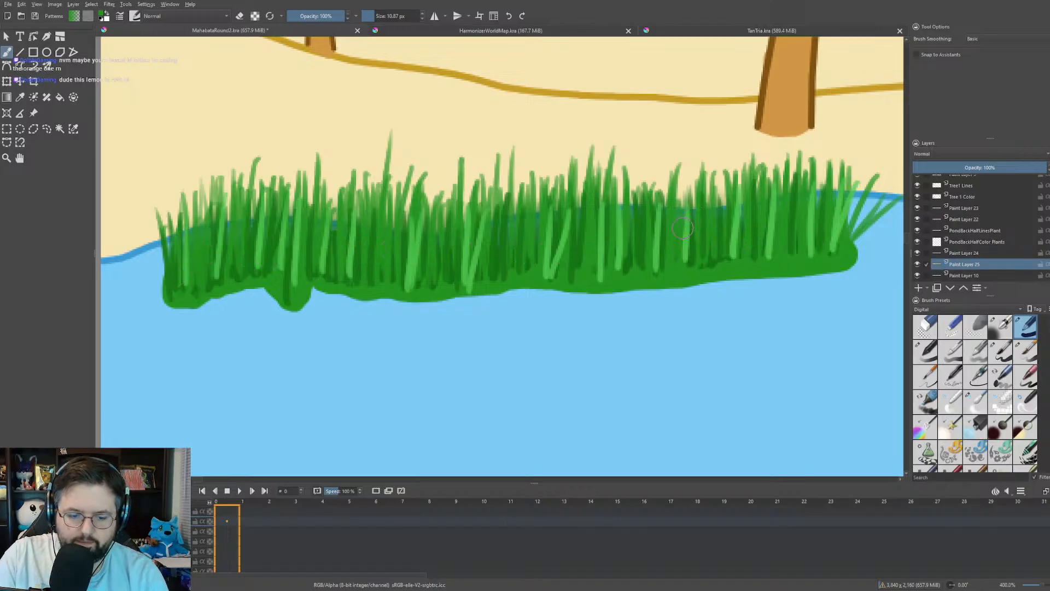
- Paint the same green band along the waterline base of the grass patch at the canvas's right edge
scroll(683, 228, "down", 2)
left_click_drag(683, 229, 246, 253)
scroll(442, 266, "down", 1)
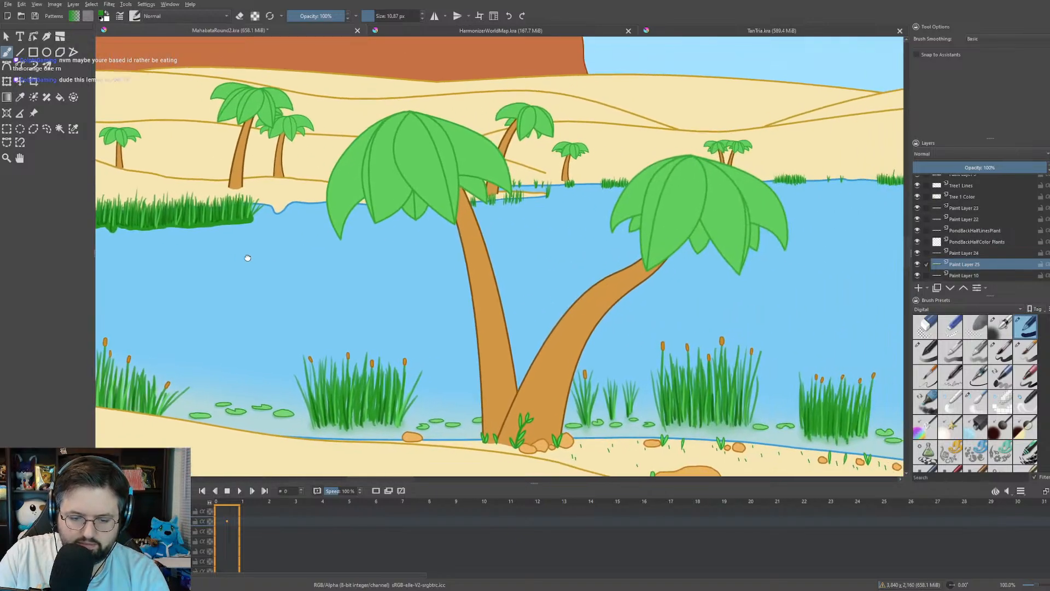
mouse_move(305, 286)
left_mouse_down()
mouse_move(241, 262)
mouse_move(299, 272)
left_mouse_up()
scroll(458, 264, "up", 4)
left_click_drag(814, 191, 106, 314)
left_click_drag(416, 283, 529, 263)
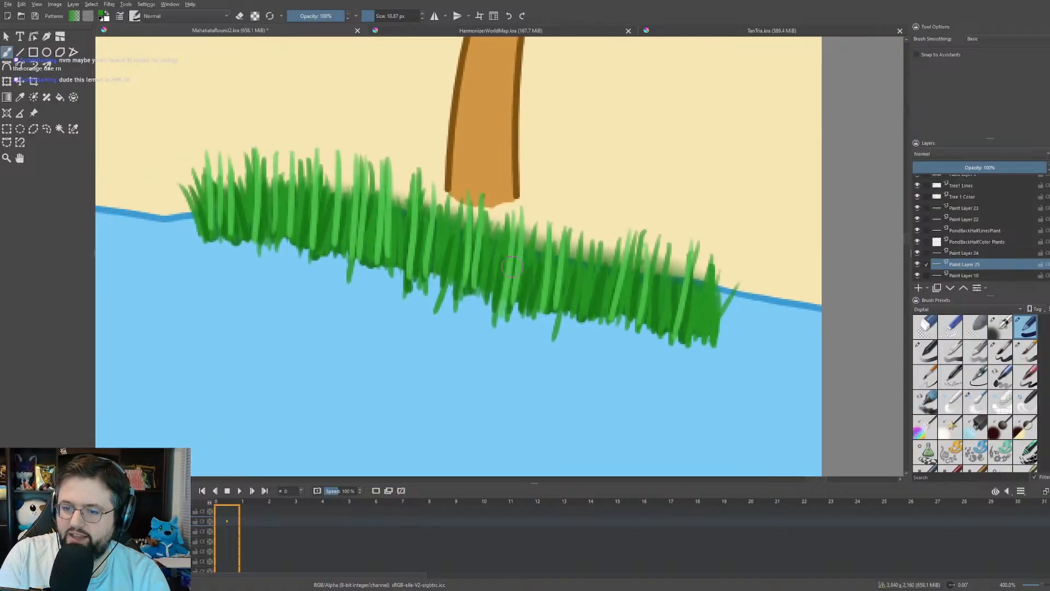
mouse_move(207, 232)
left_mouse_down()
mouse_move(287, 242)
mouse_move(310, 257)
mouse_move(341, 252)
mouse_move(349, 271)
mouse_move(402, 266)
mouse_move(407, 289)
mouse_move(436, 277)
mouse_move(435, 298)
mouse_move(477, 295)
mouse_move(492, 320)
mouse_move(500, 305)
mouse_move(487, 286)
mouse_move(519, 303)
mouse_move(507, 311)
mouse_move(558, 312)
mouse_move(555, 330)
mouse_move(578, 314)
mouse_move(715, 343)
left_mouse_up()
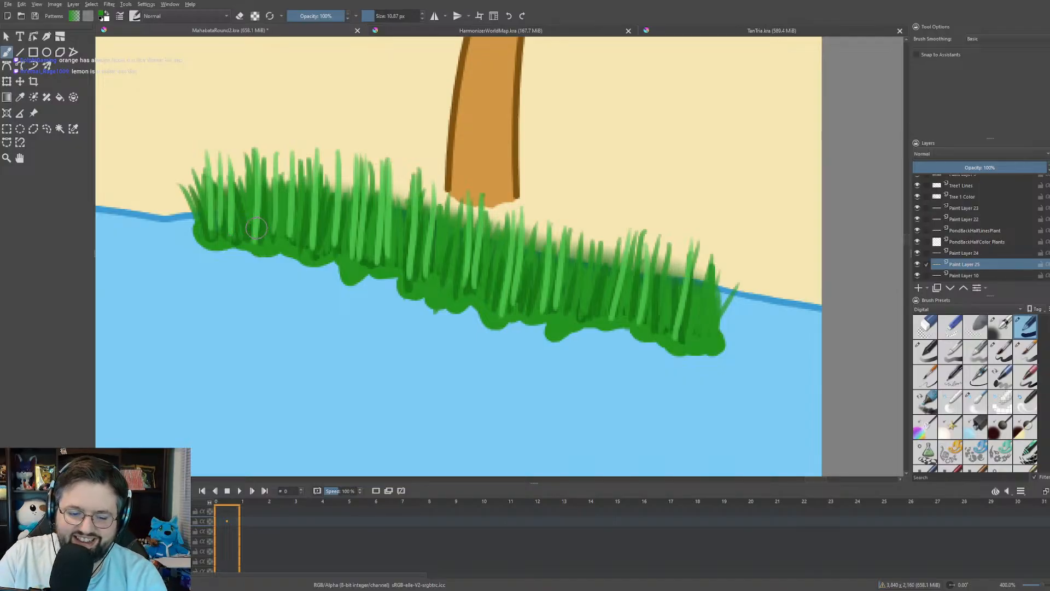
- Dab solid green spots at the bases of the four small grass tufts right of the far-shore palm trunk
left_click_drag(256, 228, 579, 236)
left_click_drag(161, 198, 568, 206)
left_click_drag(351, 230, 402, 238)
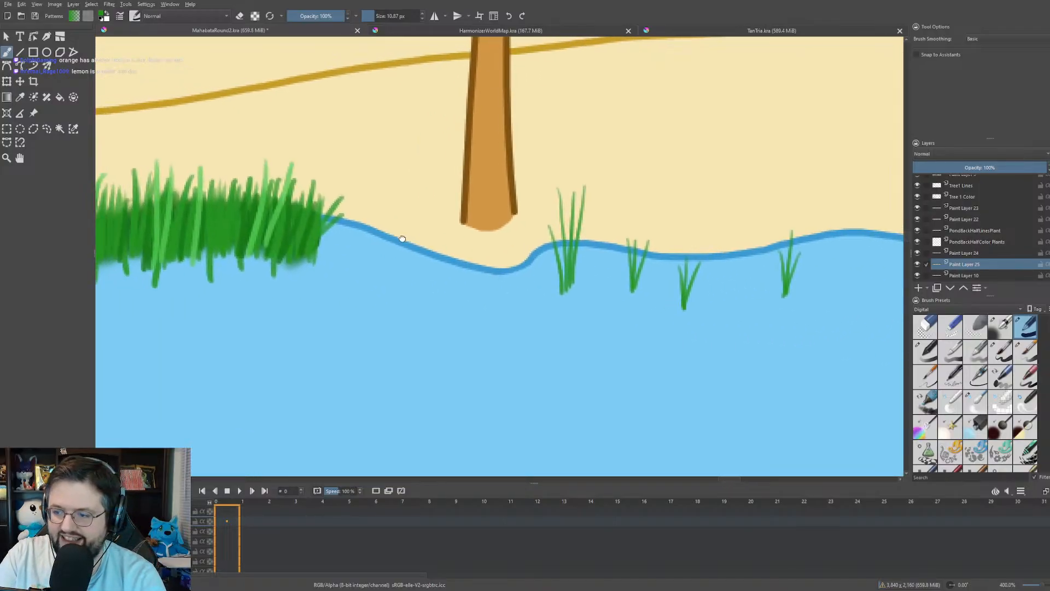
scroll(552, 268, "up", 1)
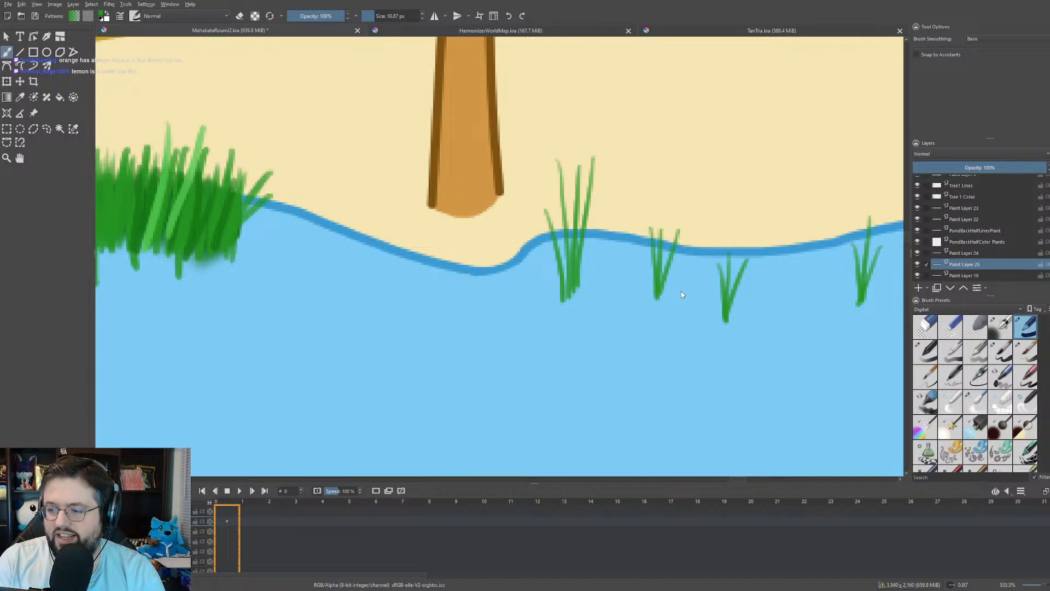
left_click_drag(570, 290, 569, 288)
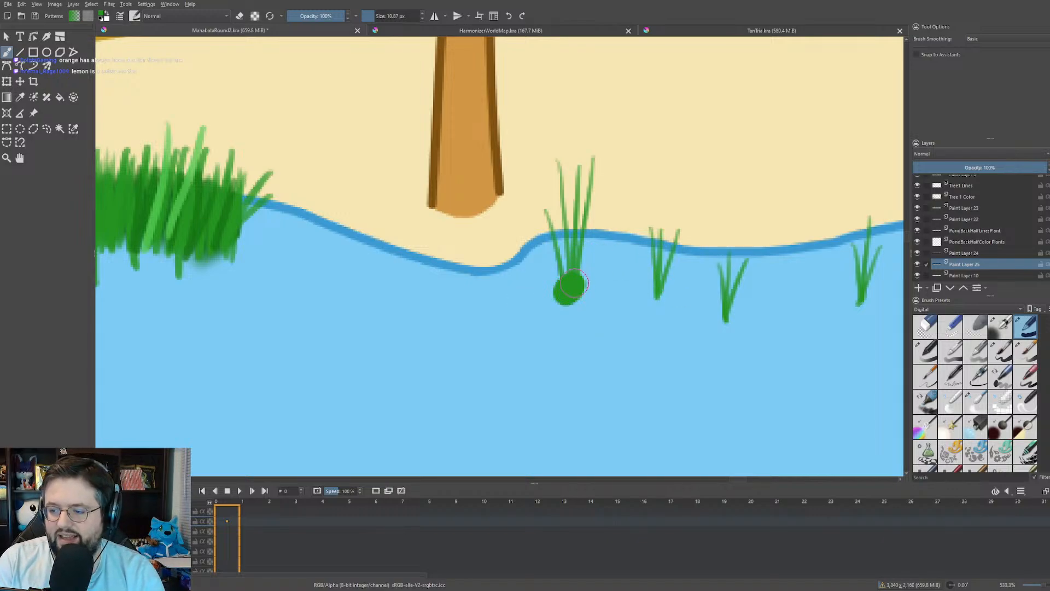
left_click(659, 294)
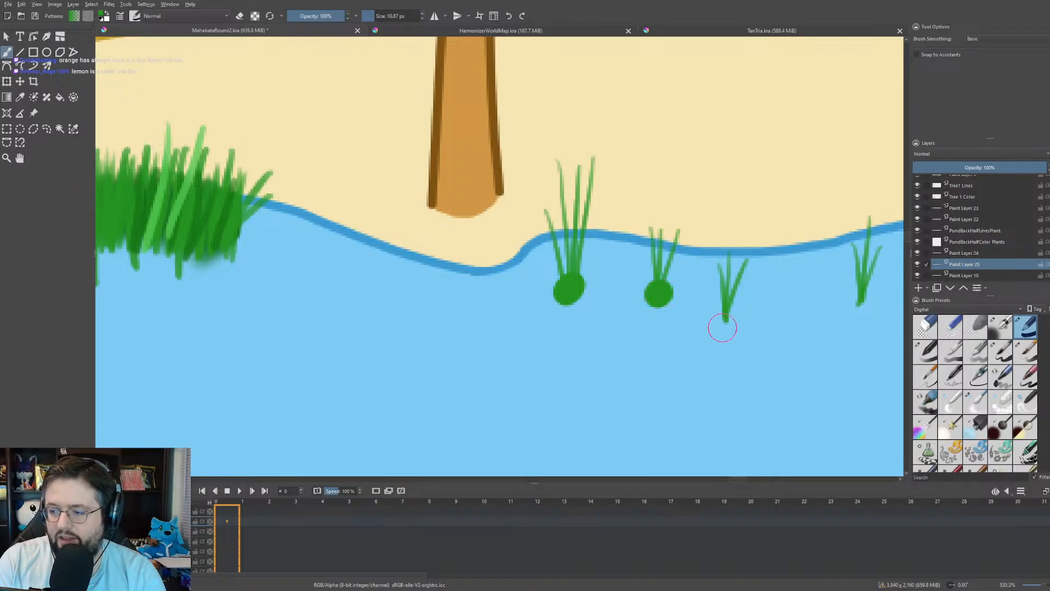
left_click(724, 321)
left_click(863, 301)
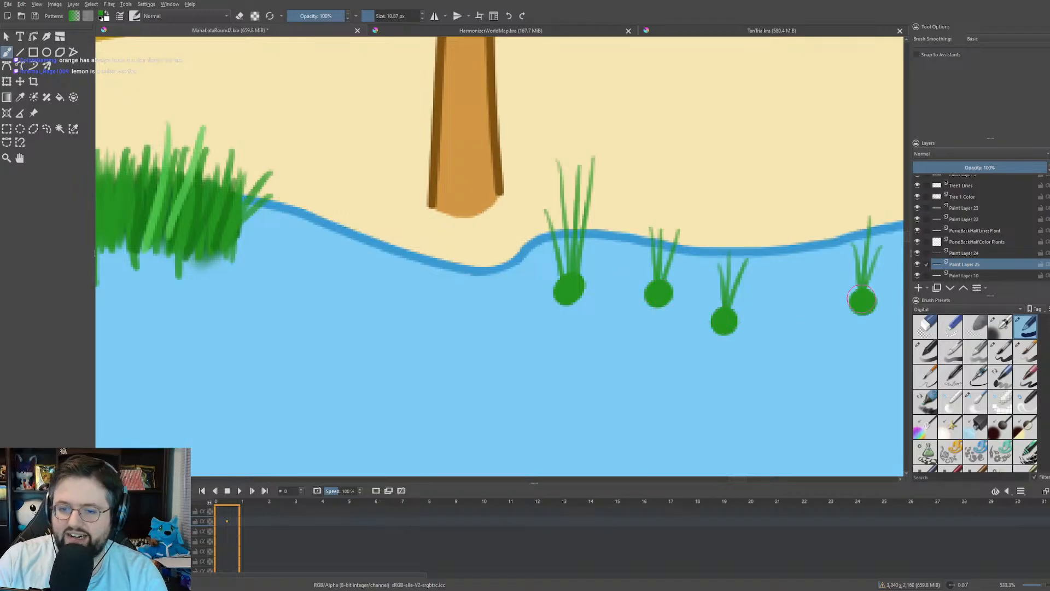
- Paint a green band under the wide grass patch between the leaning foreground trunk and the far-shore palm
left_click_drag(277, 283, 667, 264)
scroll(668, 263, "down", 2)
left_click_drag(590, 259, 668, 298)
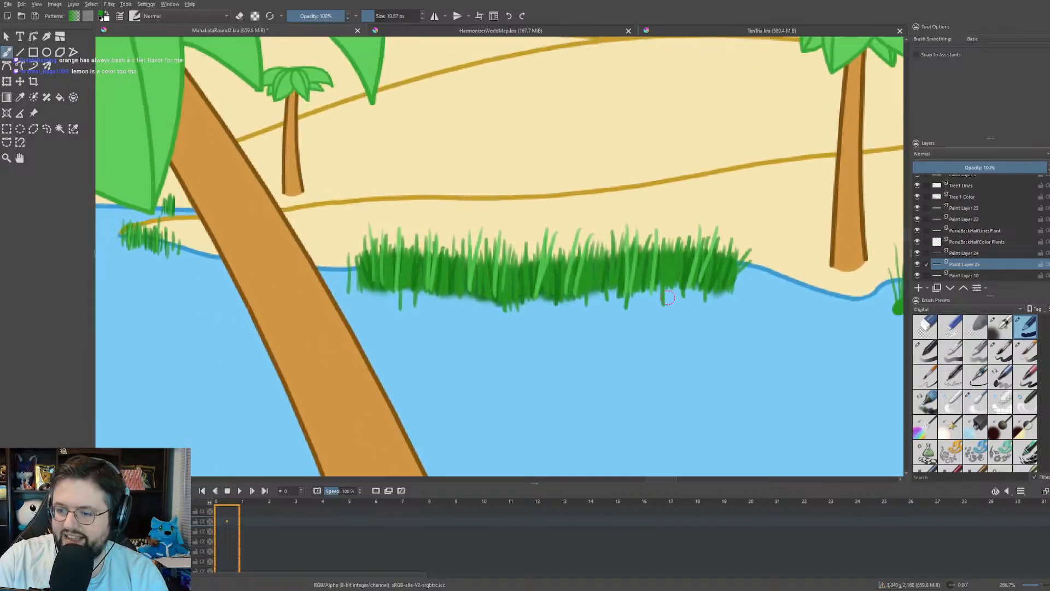
scroll(668, 298, "up", 1)
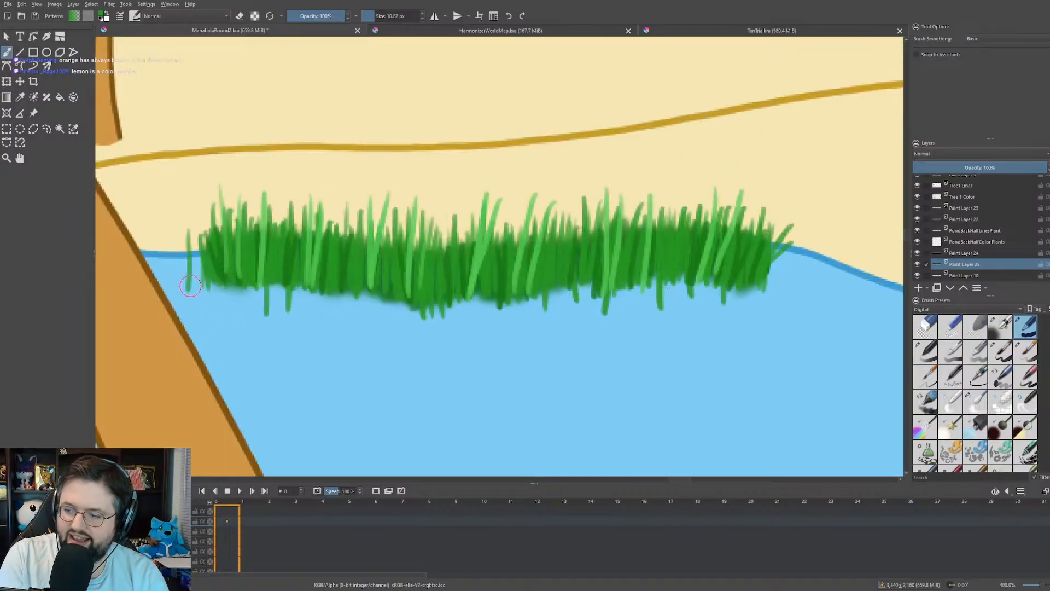
mouse_move(189, 285)
left_mouse_down()
mouse_move(256, 292)
mouse_move(268, 307)
mouse_move(275, 285)
mouse_move(292, 291)
mouse_move(288, 301)
mouse_move(297, 281)
mouse_move(434, 312)
mouse_move(688, 280)
mouse_move(728, 283)
left_mouse_up()
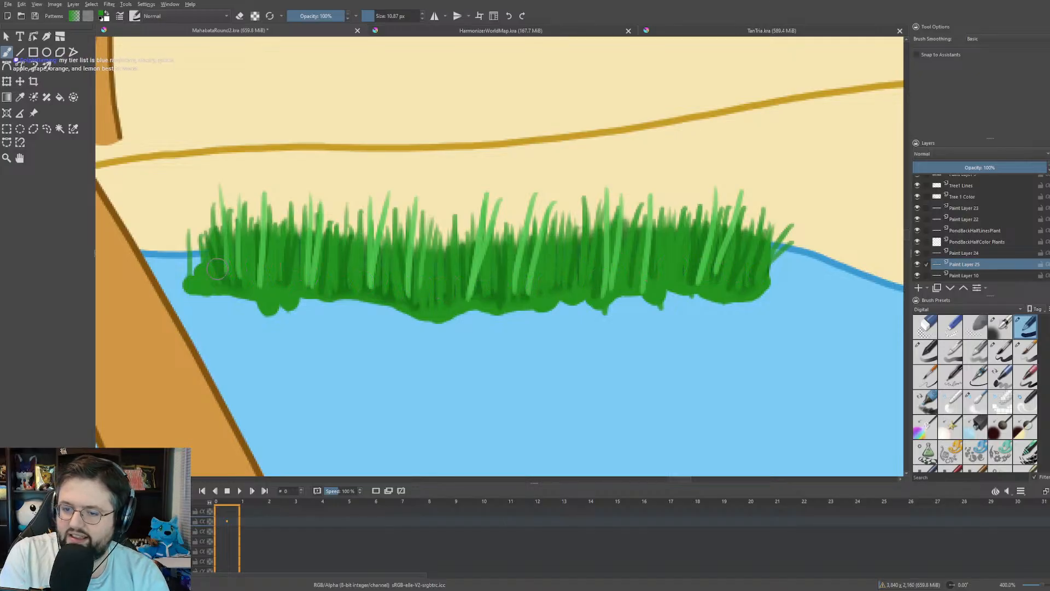
- Fill in green beneath the small grass patch on the tip of the sandbar beside the leaning trunk
scroll(217, 253, "down", 2)
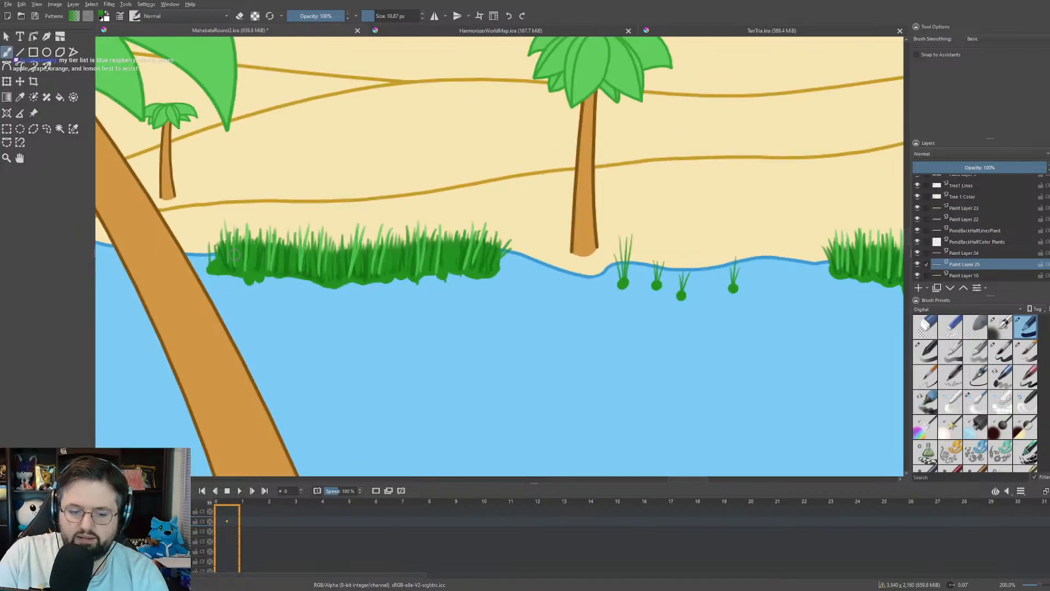
mouse_move(168, 257)
left_mouse_down()
mouse_move(282, 227)
mouse_move(288, 202)
mouse_move(323, 187)
left_mouse_up()
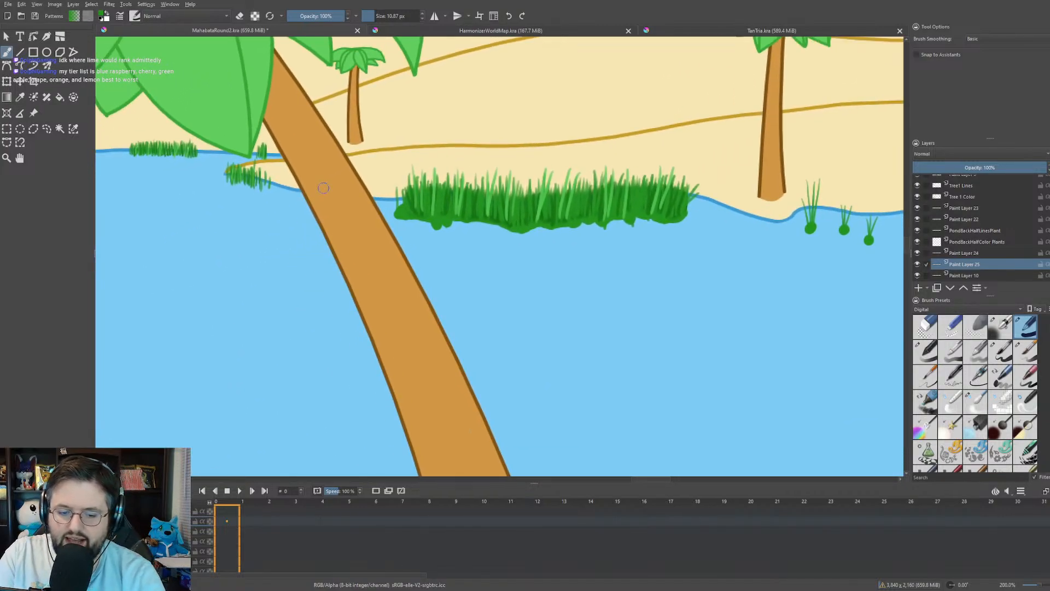
left_click_drag(211, 290, 371, 322)
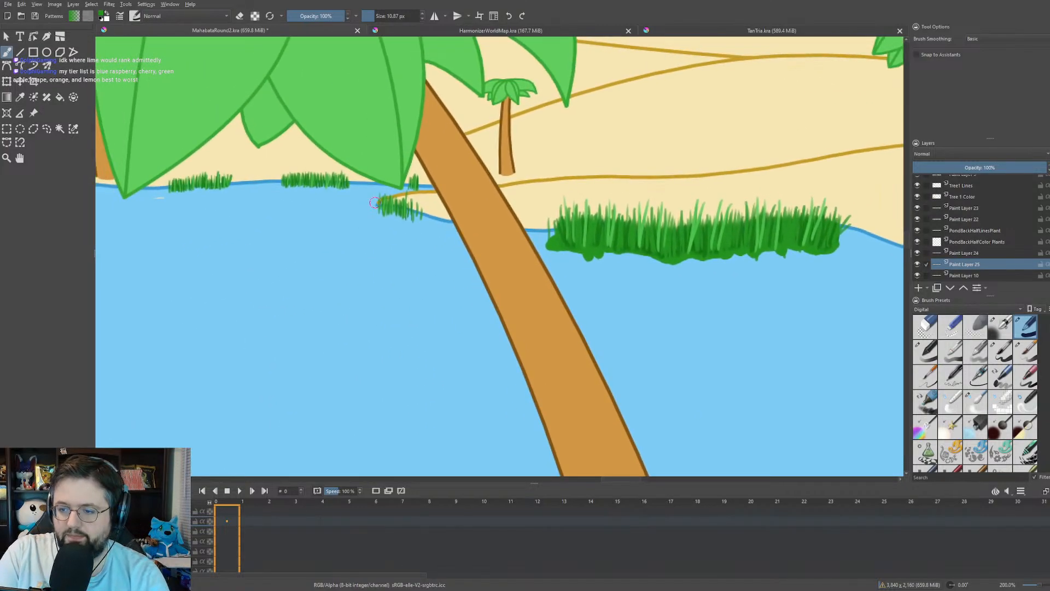
scroll(375, 202, "up", 4)
left_click_drag(423, 217, 467, 237)
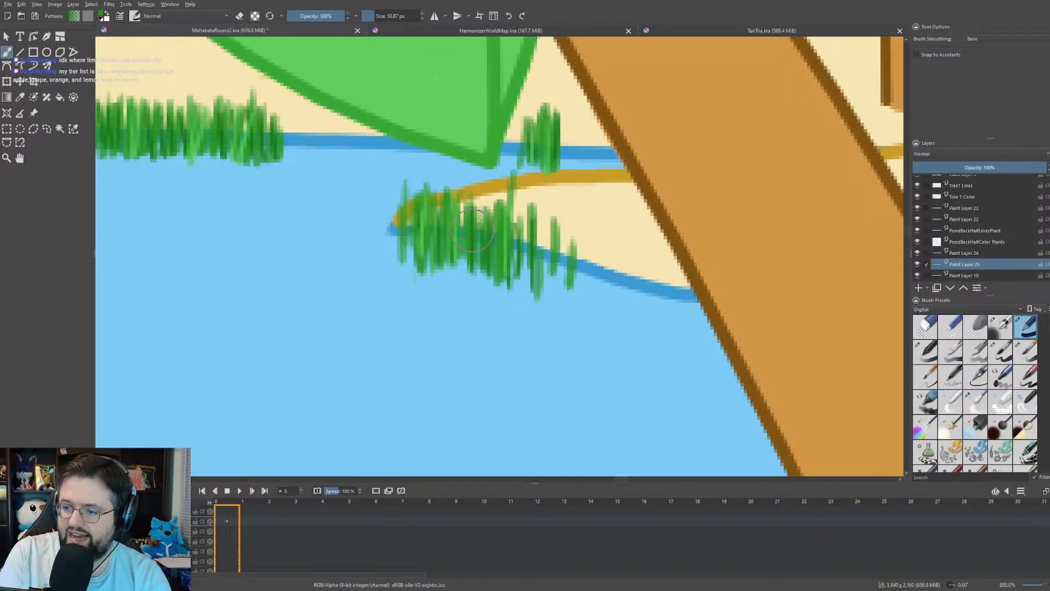
mouse_move(525, 282)
left_mouse_down()
mouse_move(553, 285)
mouse_move(486, 261)
mouse_move(406, 256)
left_mouse_up()
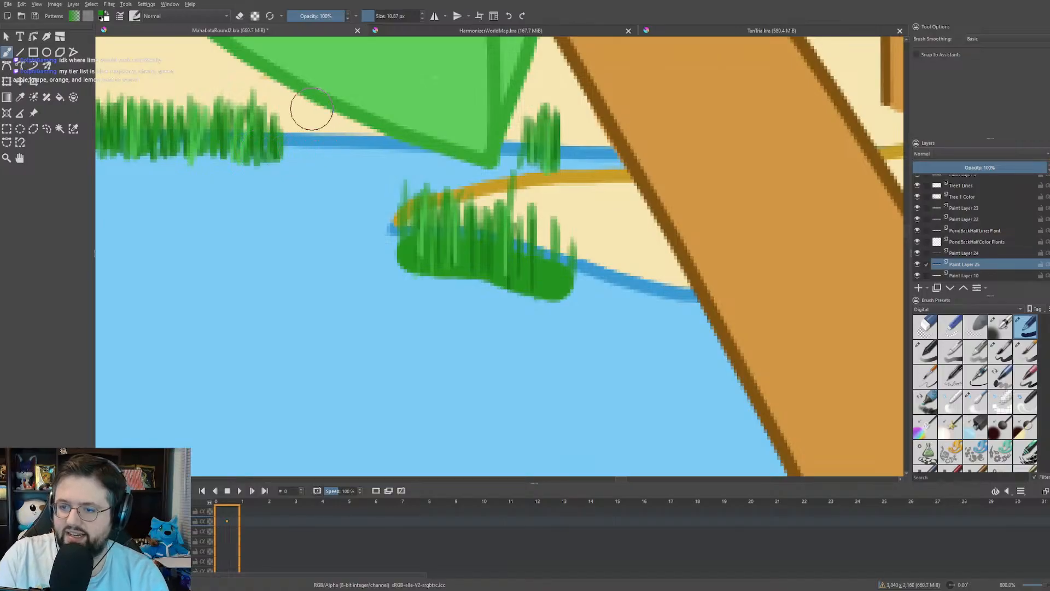
- Reduce the brush to 3.87 px and paint green bands under the two small far-shore patches framed by the large palm's fronds
left_click_drag(310, 105, 505, 138)
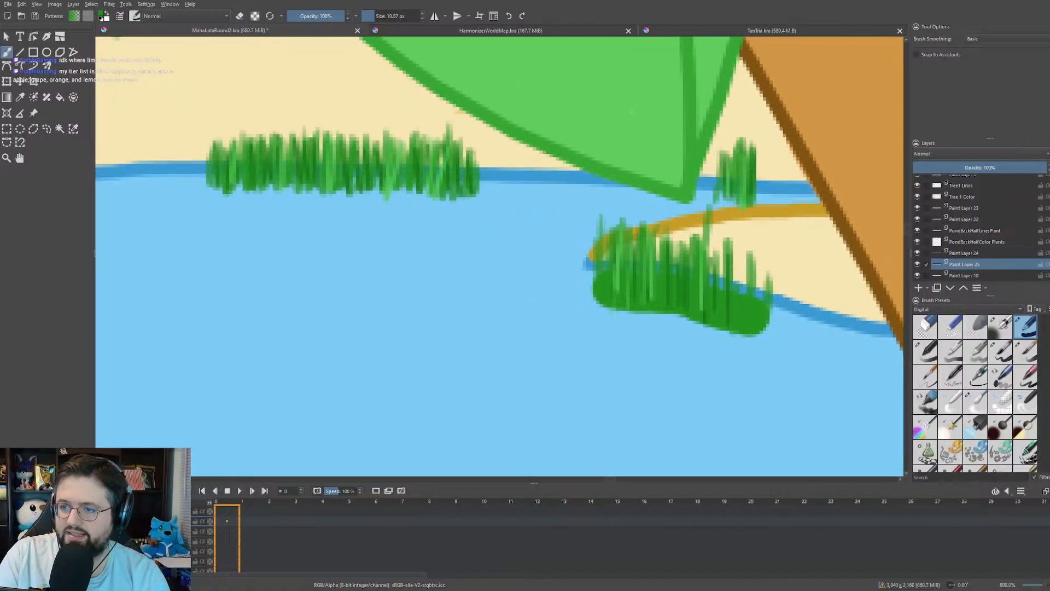
left_click(370, 16)
mouse_move(267, 156)
left_mouse_down()
mouse_move(291, 165)
mouse_move(233, 196)
mouse_move(492, 205)
mouse_move(461, 198)
left_mouse_up()
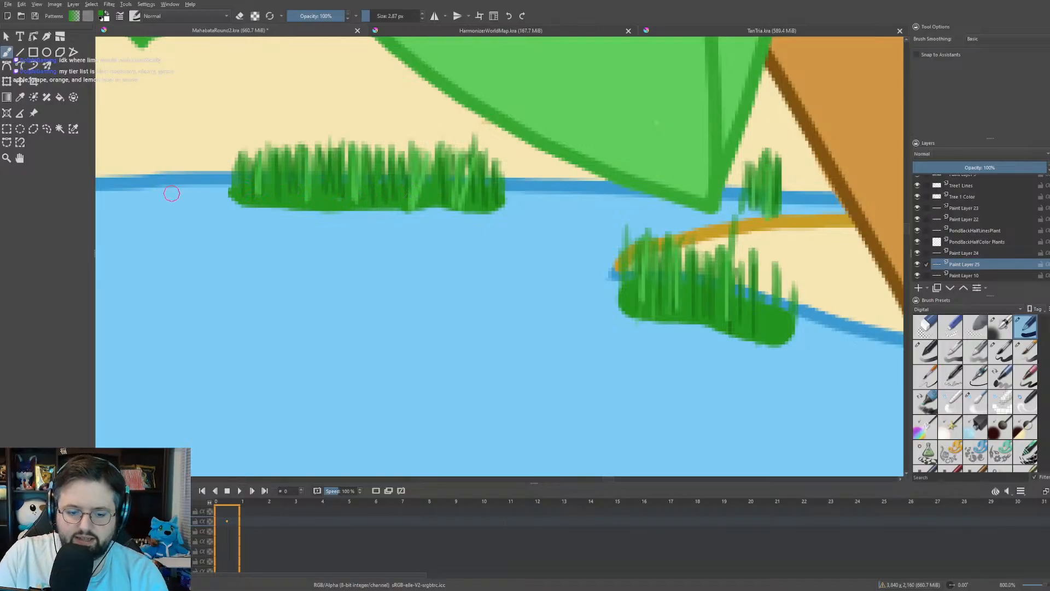
left_click_drag(171, 193, 585, 199)
left_click_drag(351, 223, 437, 231)
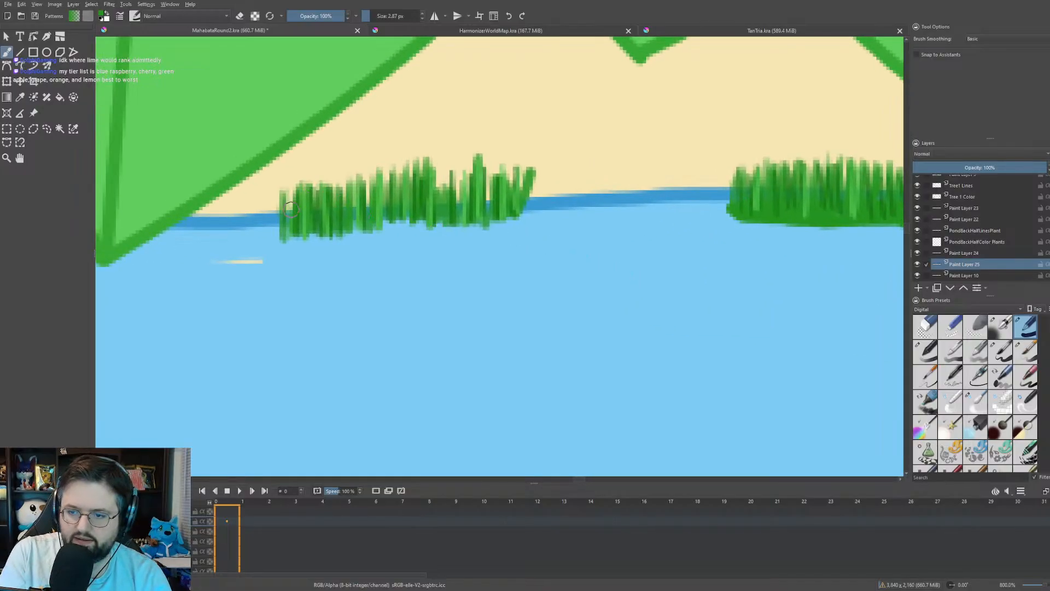
mouse_move(291, 232)
left_mouse_down()
mouse_move(410, 218)
mouse_move(514, 215)
left_mouse_up()
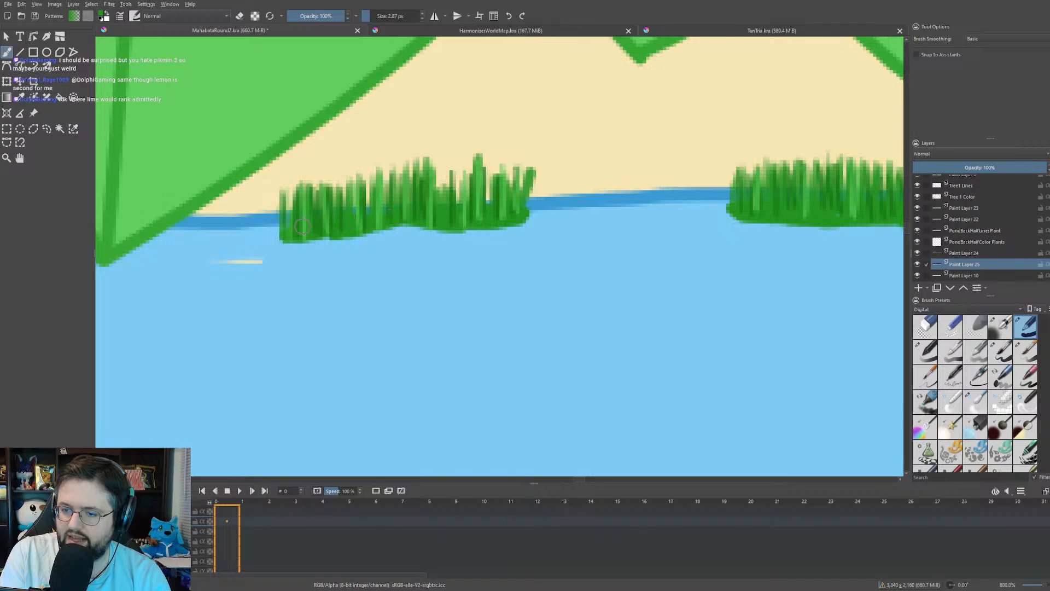
- Paint a green band under the far-shore patch with one tall blade, located between the two large palms
scroll(242, 184, "down", 2)
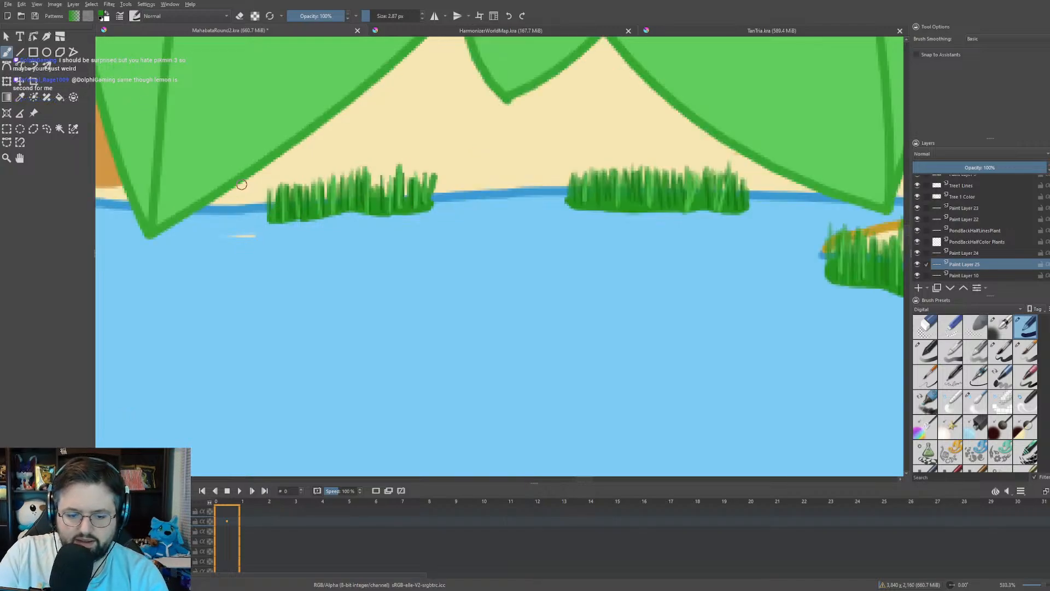
left_click_drag(242, 184, 497, 178)
left_click_drag(319, 176, 466, 192)
left_click_drag(260, 160, 472, 204)
scroll(401, 188, "up", 2)
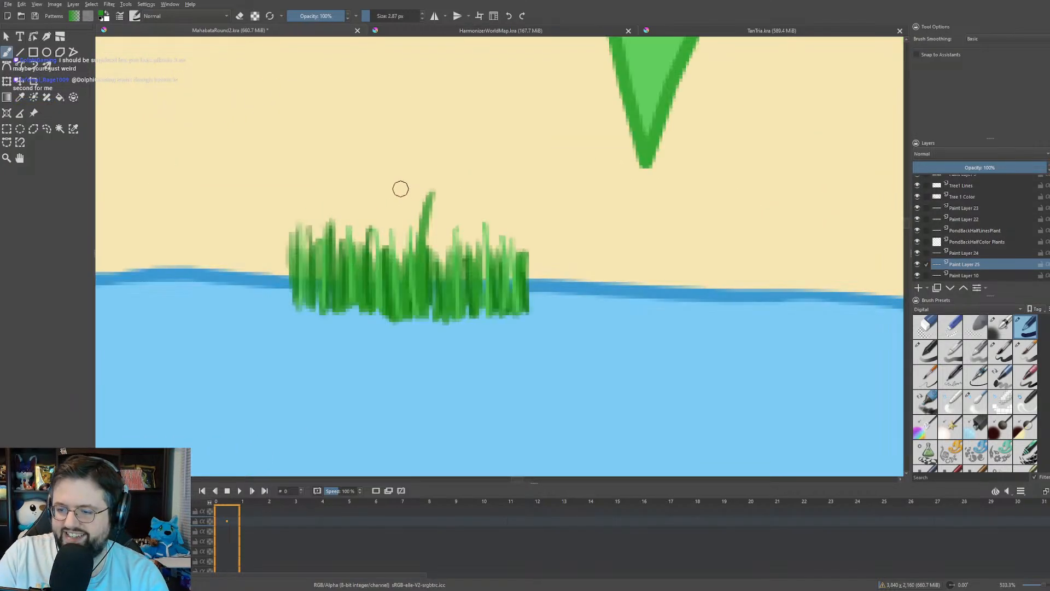
mouse_move(302, 302)
left_mouse_down()
mouse_move(363, 306)
mouse_move(393, 320)
mouse_move(513, 315)
left_mouse_up()
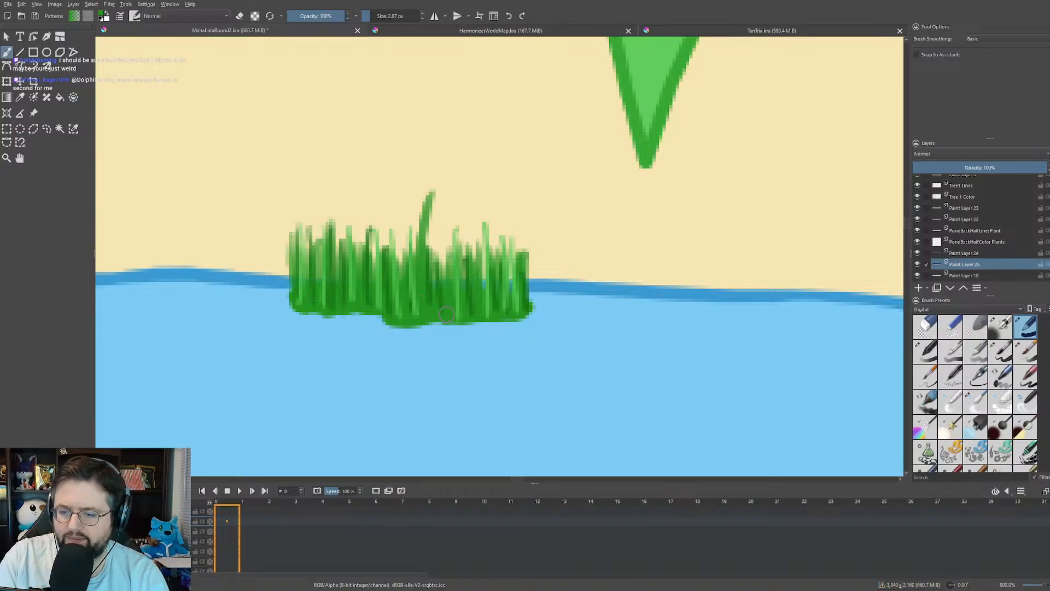
- Add green at the base of the tiny grass tufts between the two small patches on the far shore
left_click_drag(446, 314, 586, 312)
scroll(568, 289, "down", 2)
left_click_drag(462, 329, 536, 332)
scroll(375, 297, "up", 2)
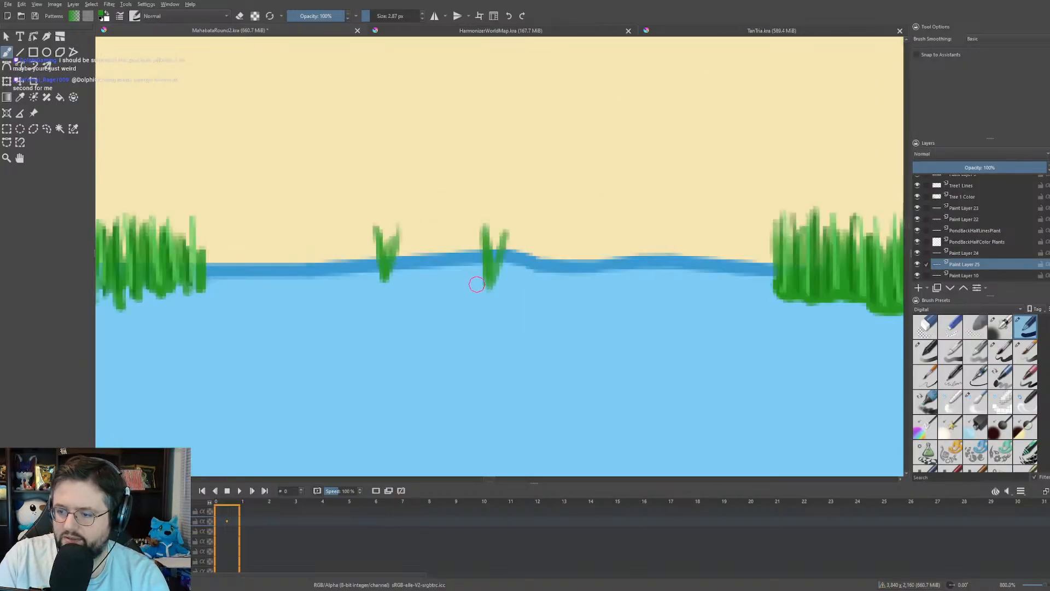
left_click_drag(477, 283, 483, 286)
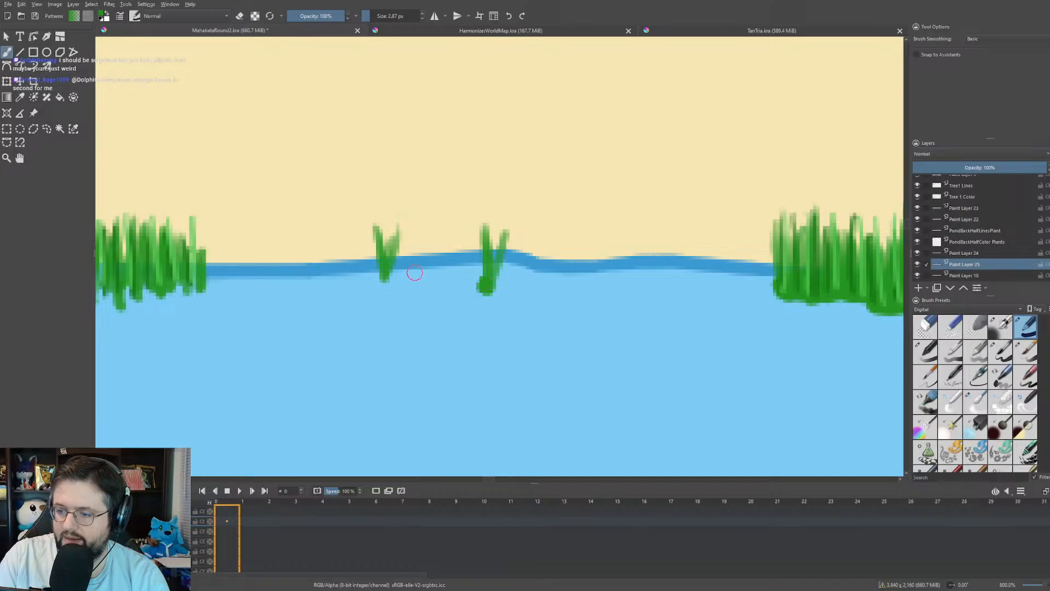
- Paint a green band under the far-shore grass patch just right of the other large palm's rounded crown
left_click_drag(363, 274, 653, 277)
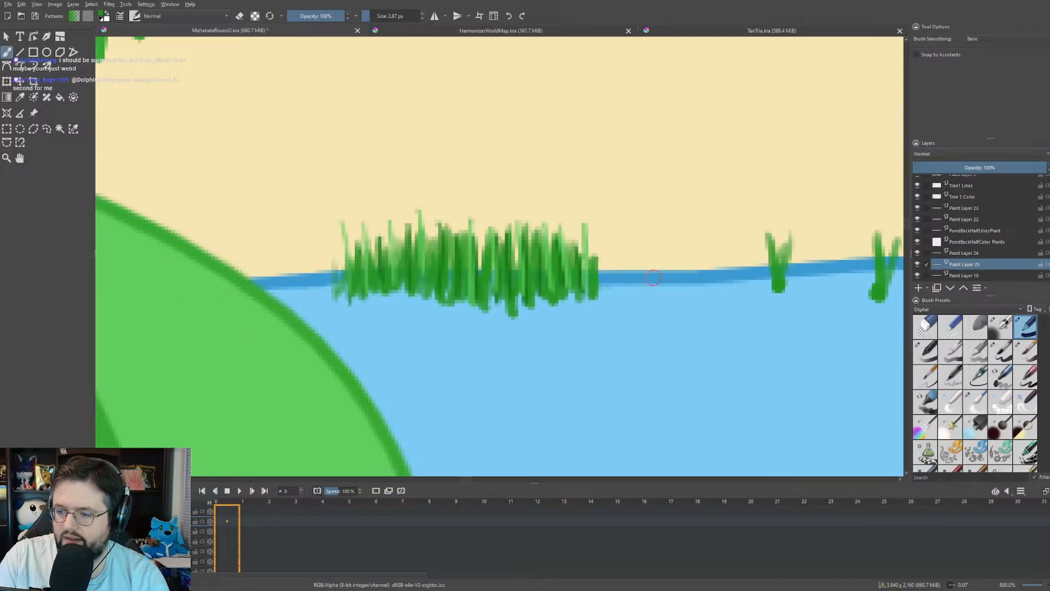
mouse_move(337, 289)
left_mouse_down()
mouse_move(396, 289)
mouse_move(496, 306)
mouse_move(503, 297)
mouse_move(519, 311)
mouse_move(565, 292)
left_mouse_up()
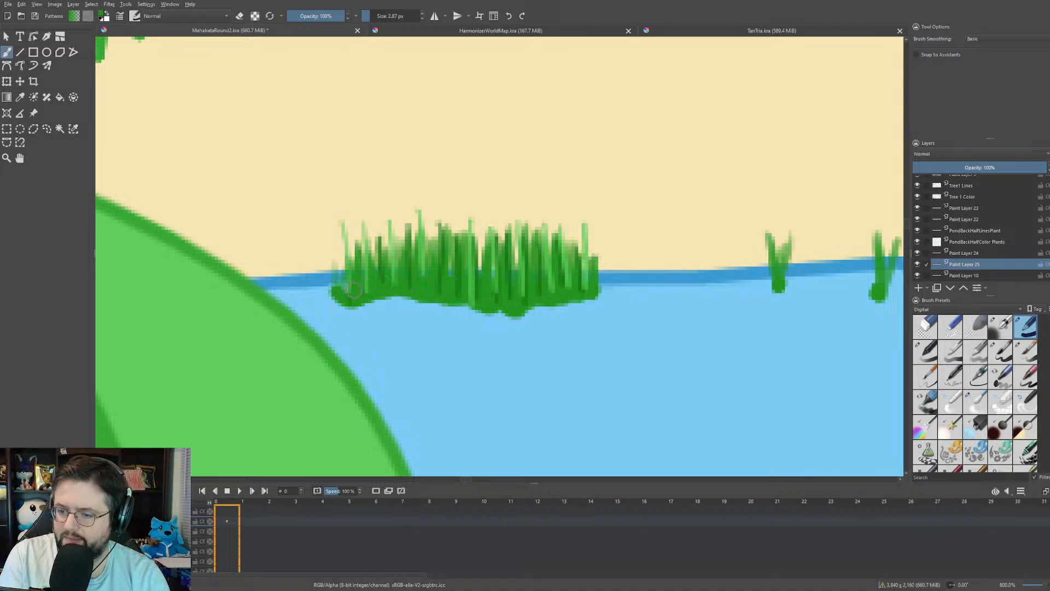
scroll(339, 284, "down", 5)
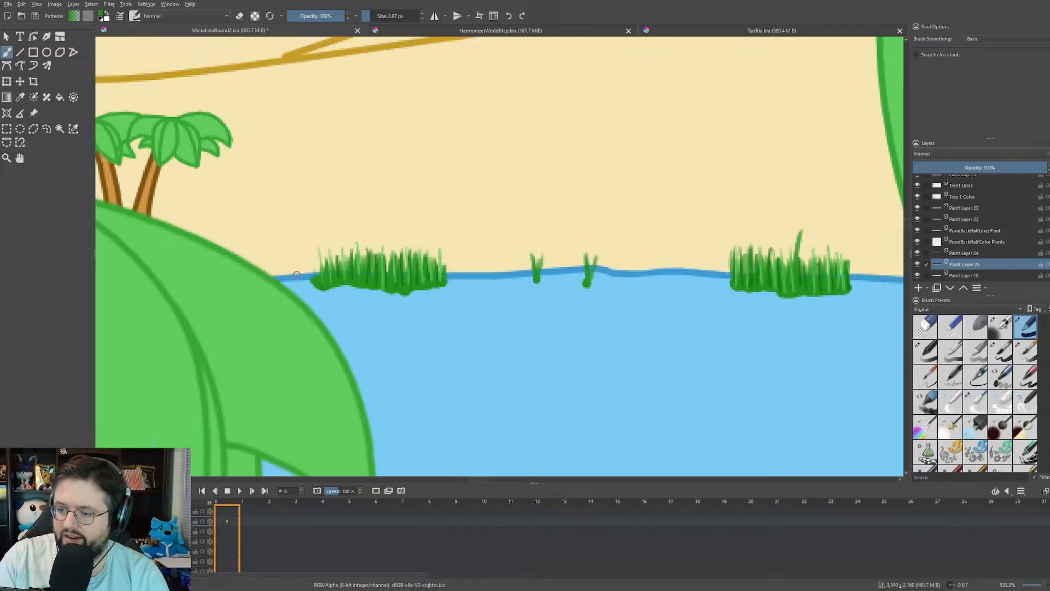
scroll(593, 190, "up", 4)
scroll(496, 189, "up", 2)
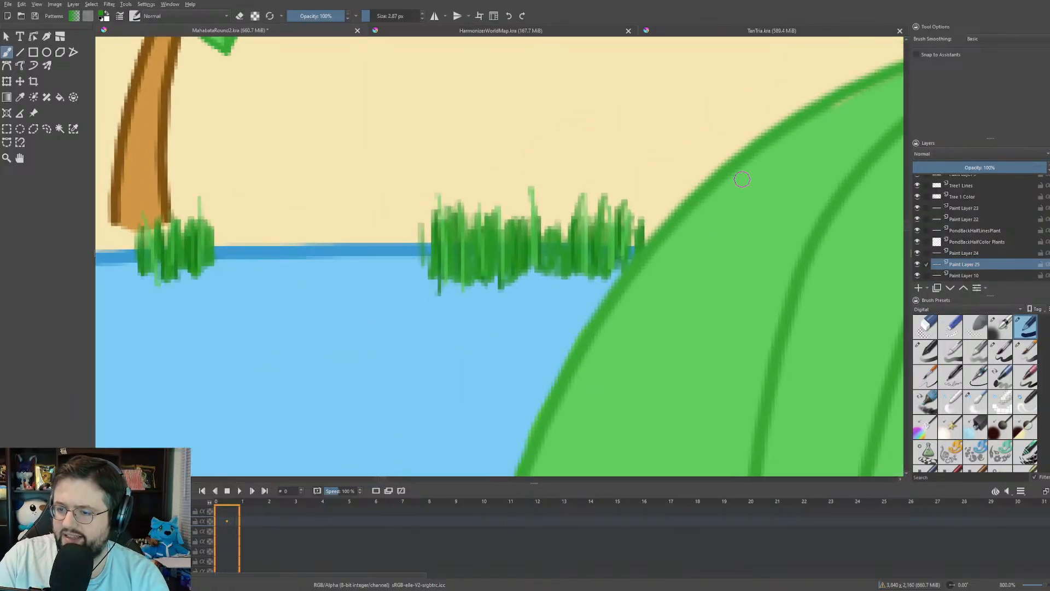
- Paint green bands under the wide far-shore patch beside the curved palm's crown and the small patch at the distant palm's trunk
mouse_move(444, 281)
left_mouse_down()
mouse_move(423, 265)
mouse_move(440, 282)
mouse_move(607, 273)
left_mouse_up()
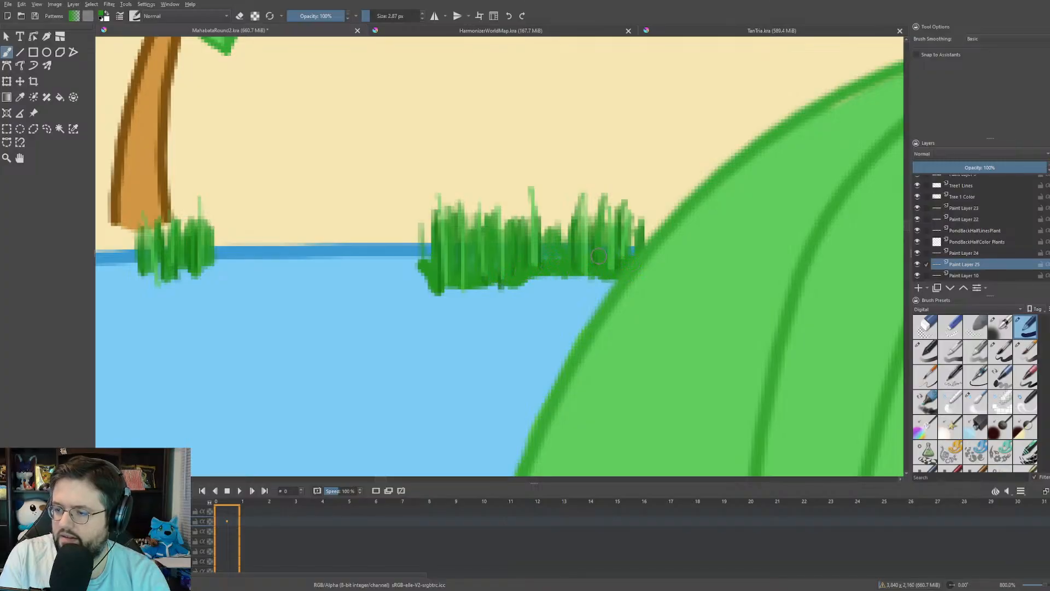
left_click_drag(459, 257, 414, 256)
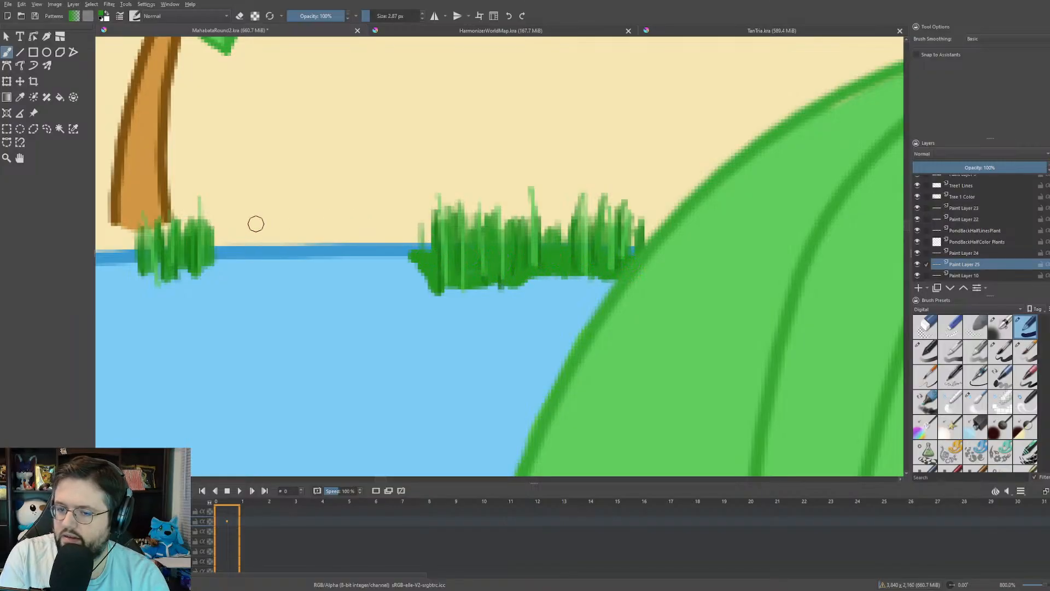
mouse_move(197, 255)
left_mouse_down()
mouse_move(162, 277)
mouse_move(138, 269)
left_mouse_up()
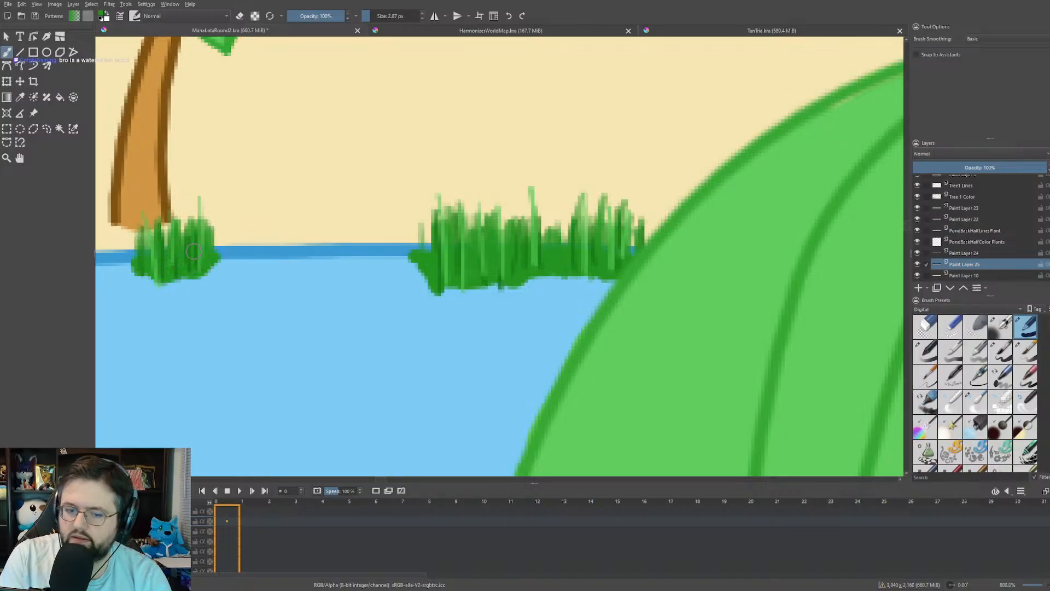
- Add green at the bases of the four small far-shore tufts behind the sand spit and the tall blades at the spit's tip
scroll(244, 281, "down", 4)
left_click_drag(244, 281, 376, 305)
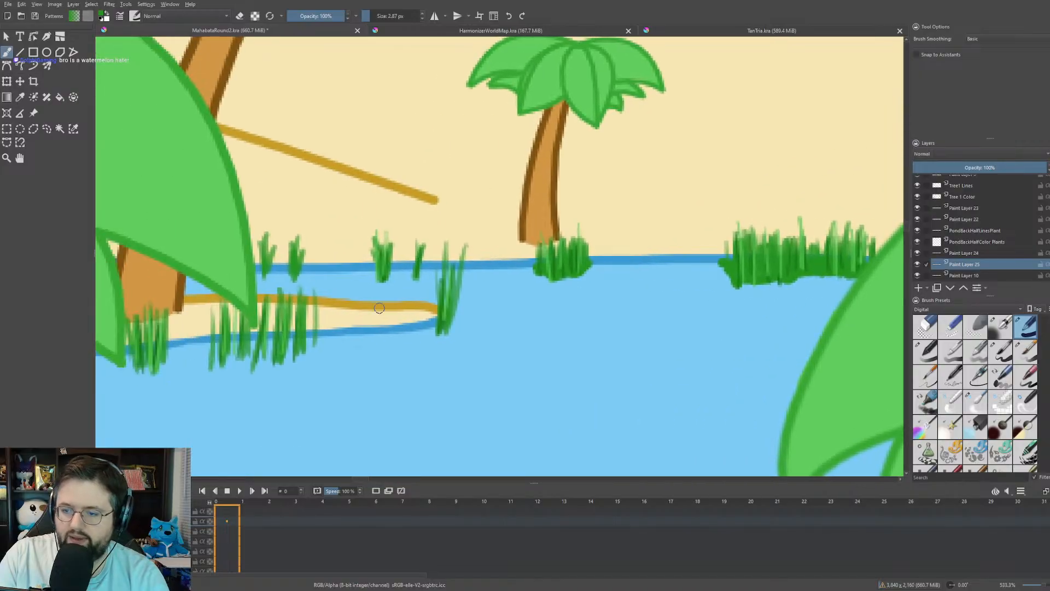
scroll(556, 283, "up", 4)
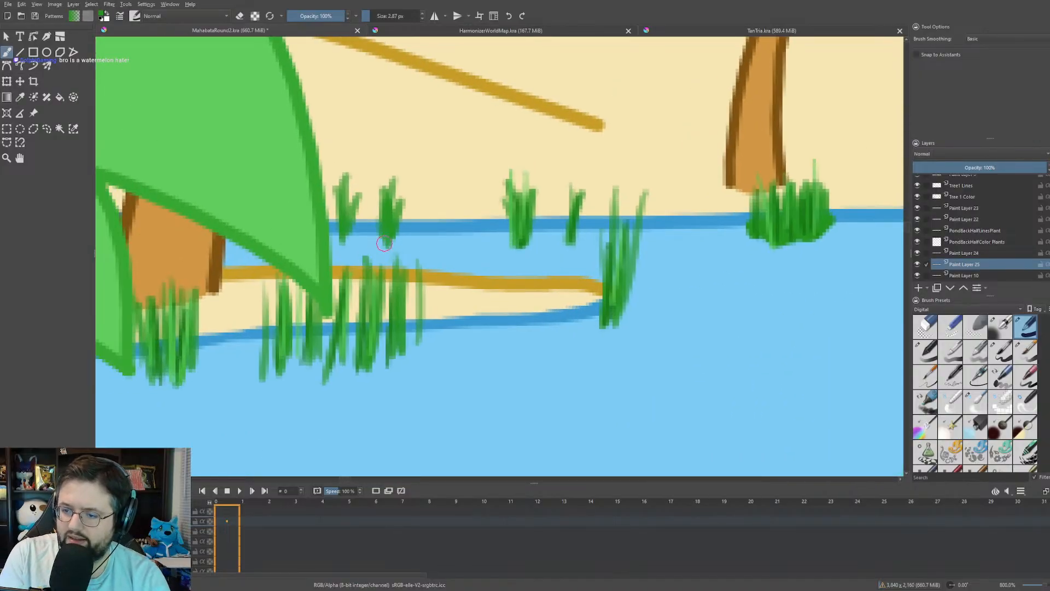
left_click_drag(384, 243, 389, 244)
left_click(342, 242)
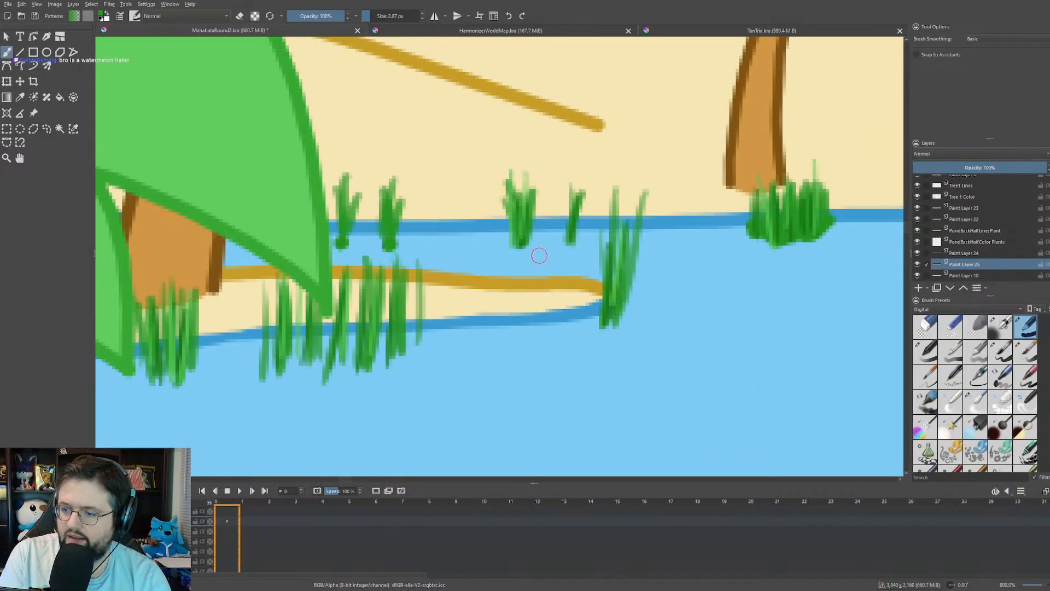
left_click(521, 247)
left_click(570, 244)
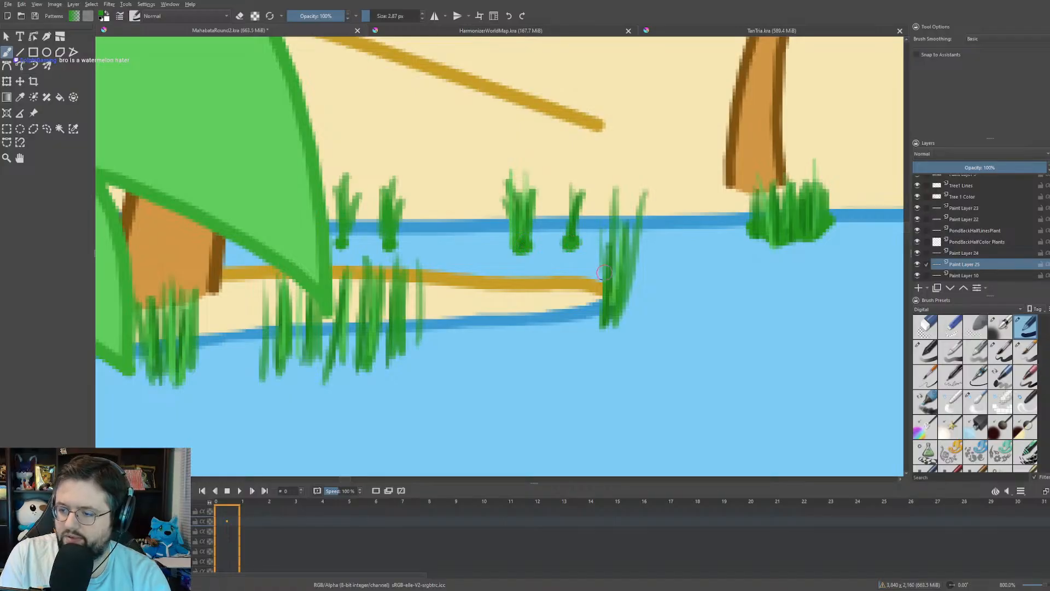
left_click_drag(608, 321, 619, 324)
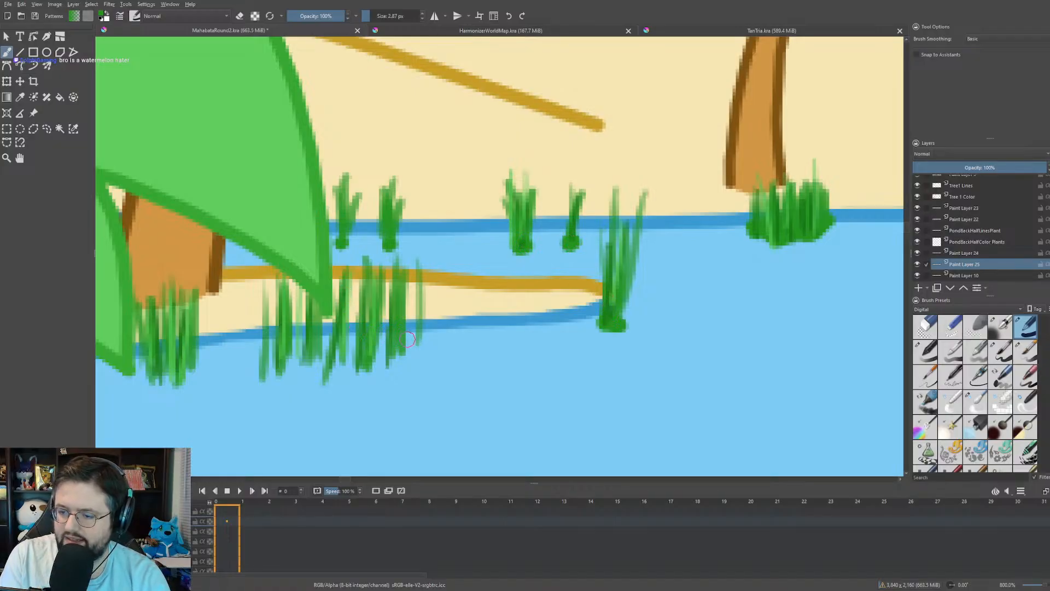
- Paint green bands under the grass patches along the sand spit's front edge and the small patch beside the large palm's trunk
mouse_move(409, 339)
left_mouse_down()
mouse_move(342, 370)
mouse_move(336, 359)
mouse_move(273, 369)
mouse_move(294, 352)
mouse_move(364, 346)
left_mouse_up()
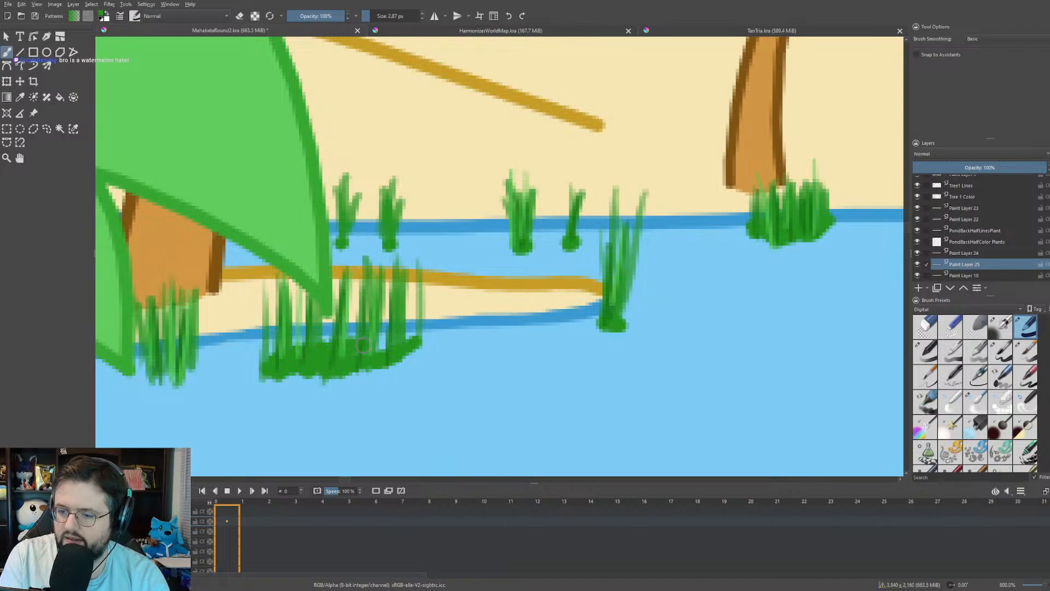
mouse_move(186, 377)
left_mouse_down()
mouse_move(163, 383)
mouse_move(148, 369)
left_mouse_up()
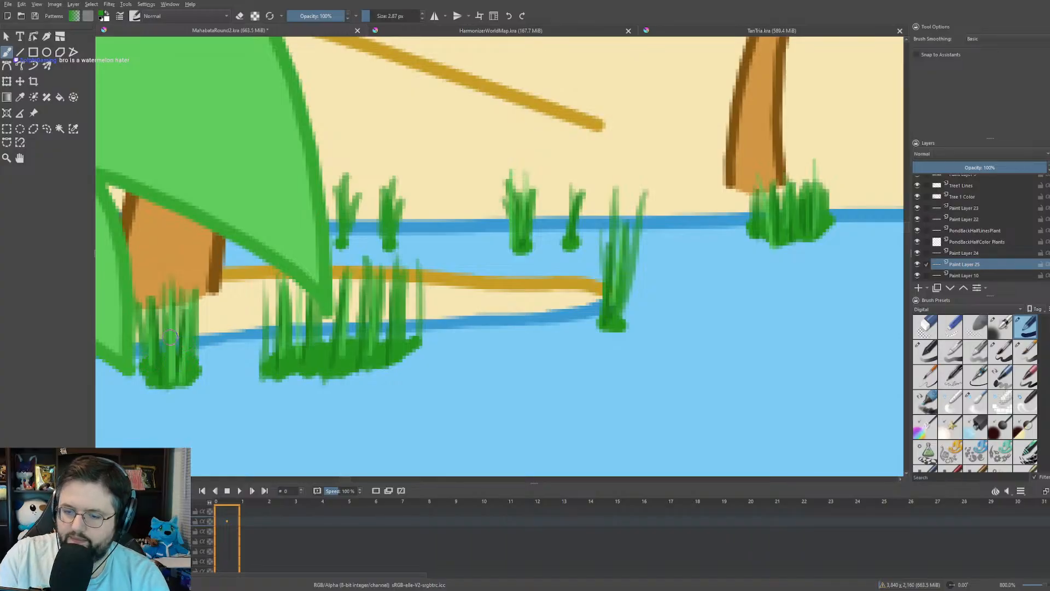
scroll(170, 337, "down", 3)
left_click_drag(109, 325, 334, 281)
scroll(334, 281, "up", 3)
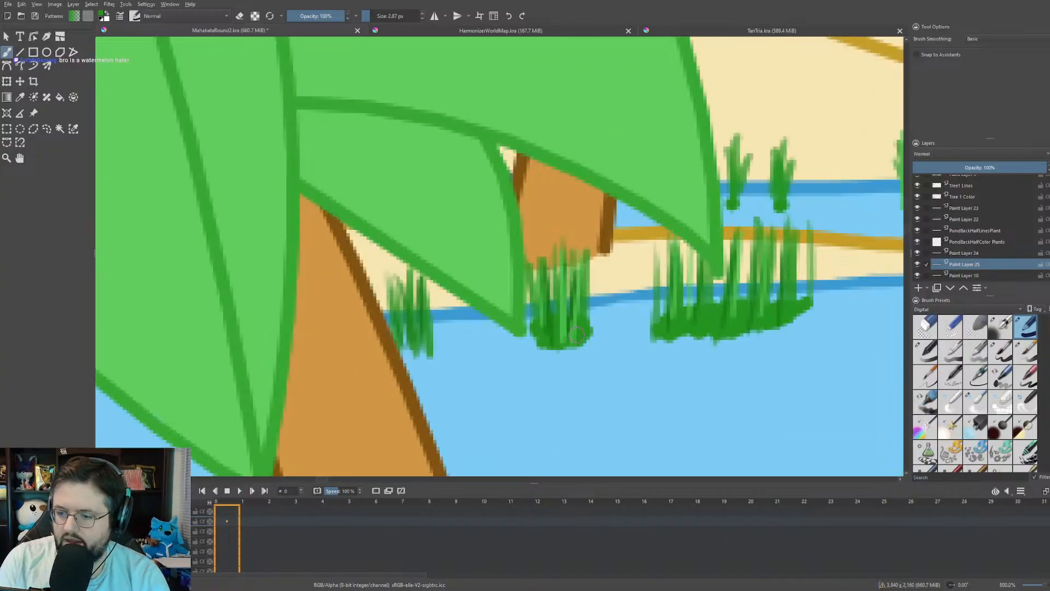
left_click_drag(403, 338, 413, 345)
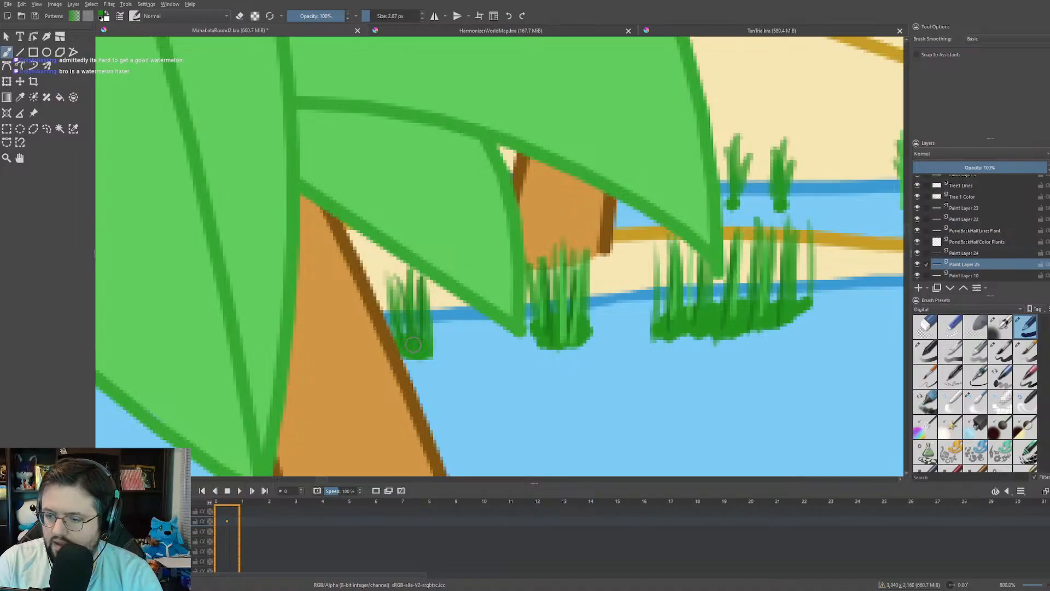
- Lower the waterline shading layer's opacity to 34%
scroll(406, 328, "down", 6)
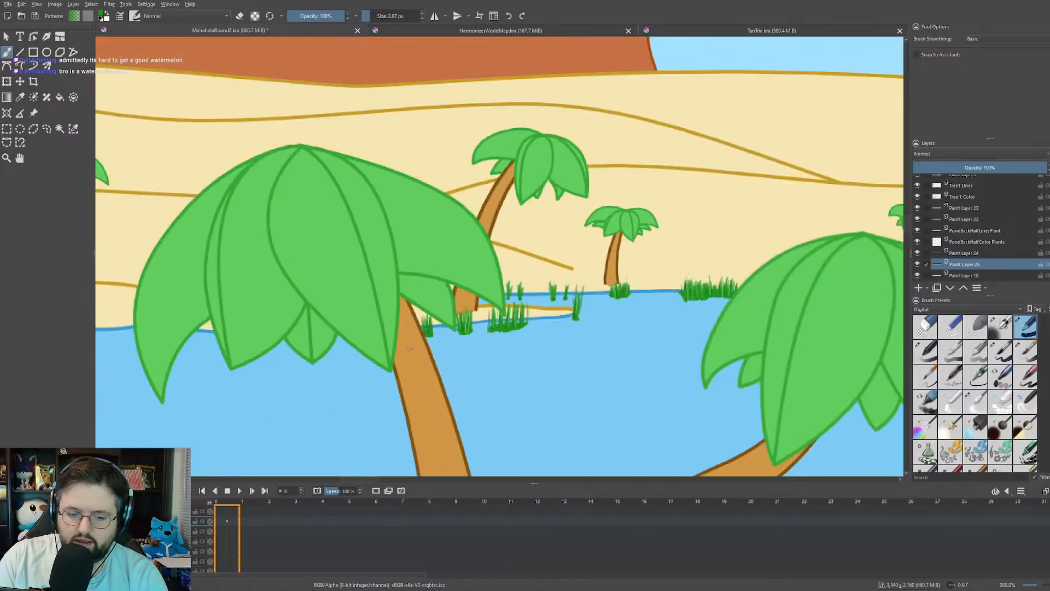
scroll(406, 328, "down", 3)
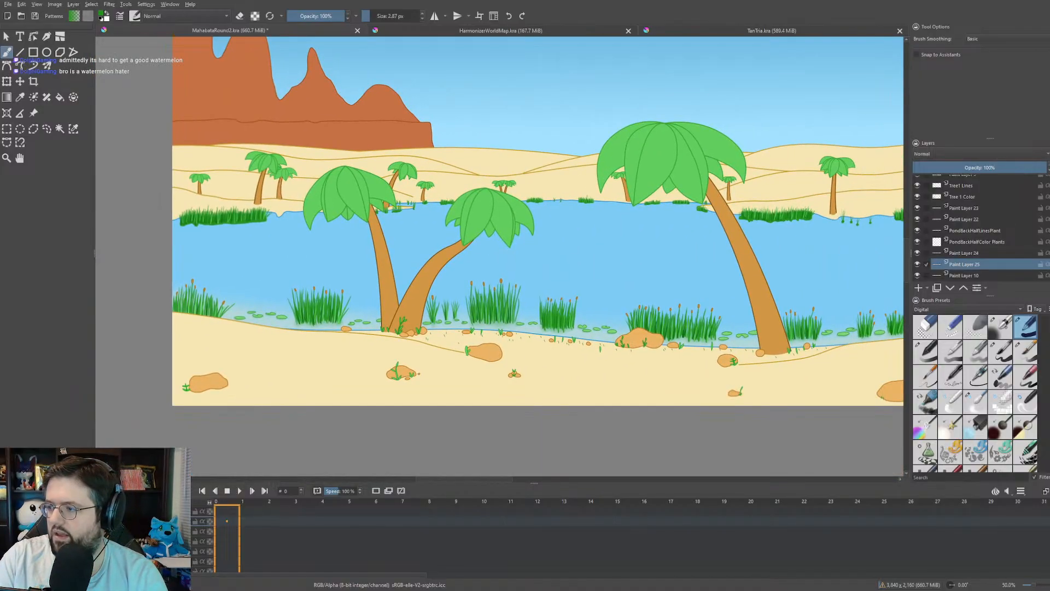
left_click_drag(936, 171, 958, 165)
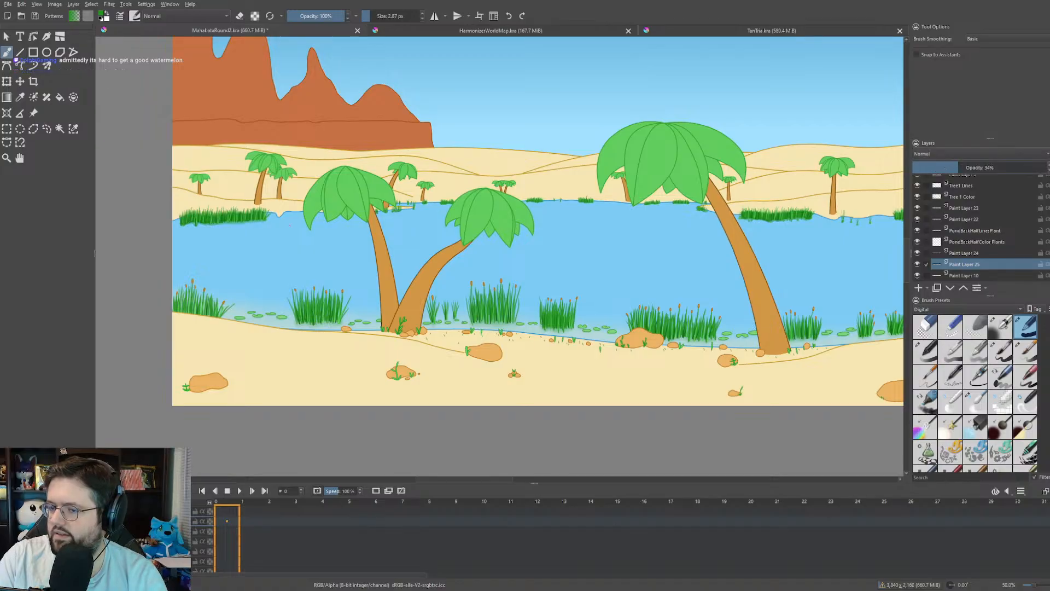
- Switch back to the 18.38 px blending brush and soften the shading under the wide grass patch at the far shore's left end
scroll(177, 179, "up", 1)
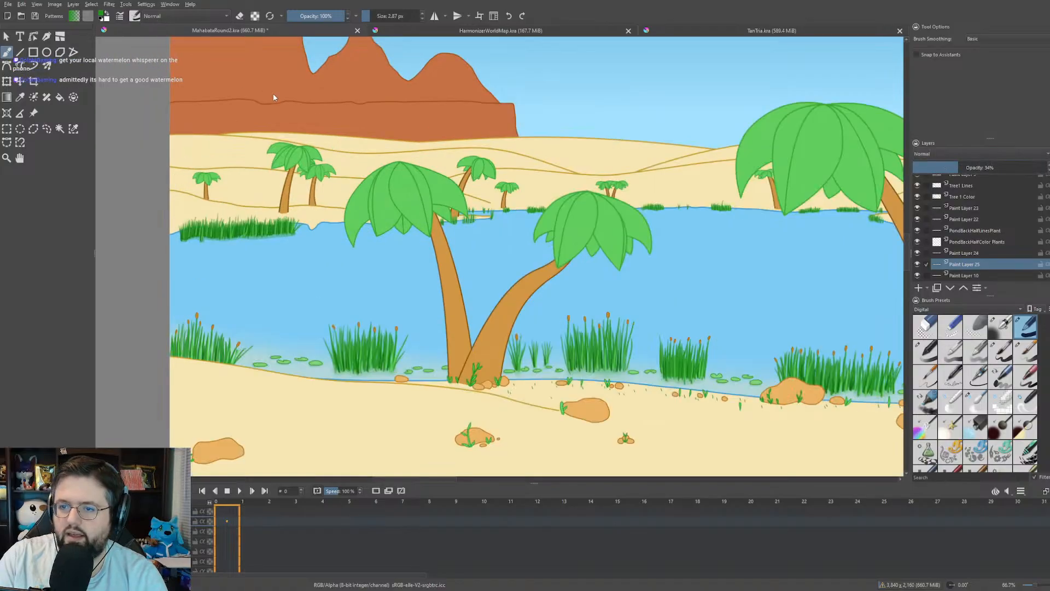
key("/")
left_click_drag(350, 145, 386, 134)
scroll(262, 219, "up", 4)
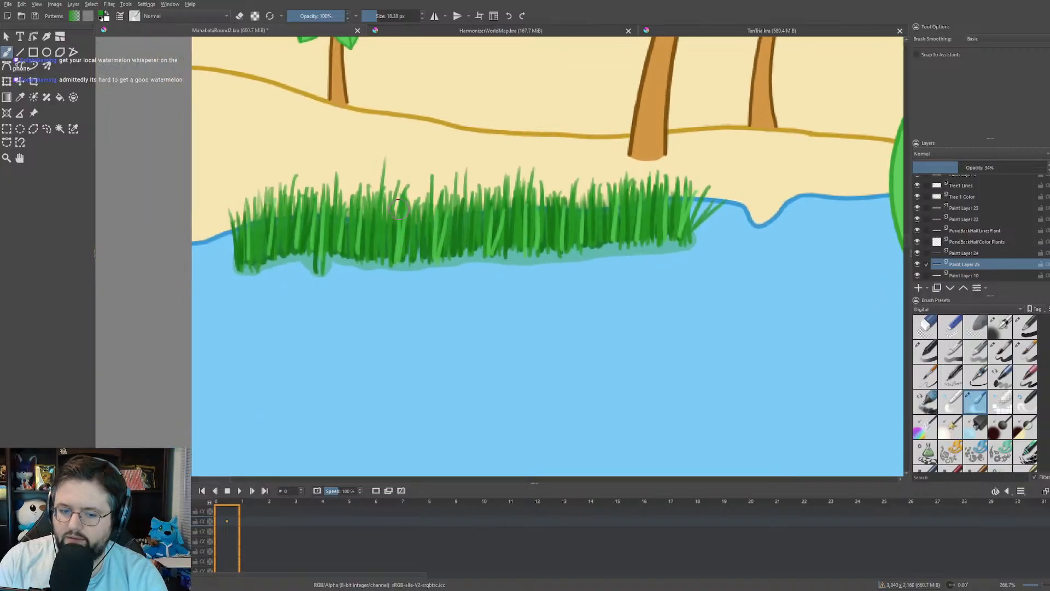
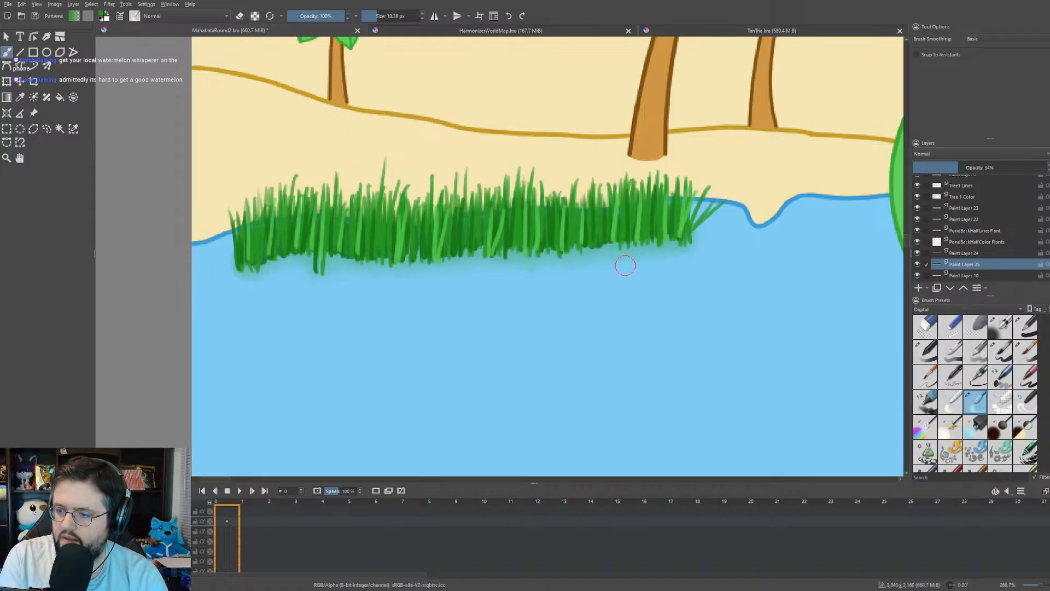
- Raise the shading layer's opacity to 44% and blend the shading under the grass along the sand spit's front edge
scroll(654, 263, "down", 2)
scroll(603, 248, "down", 4)
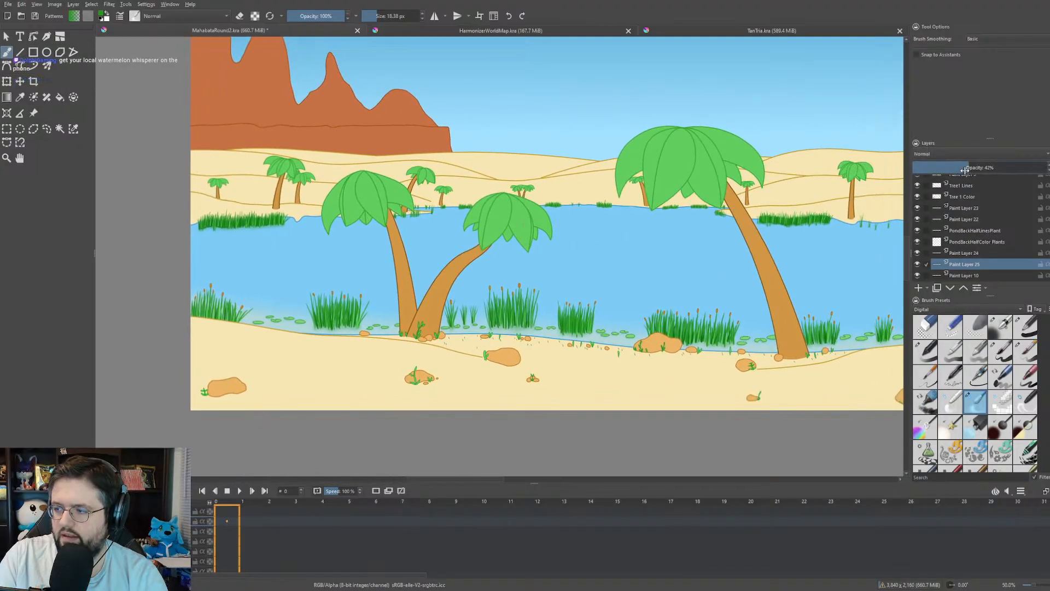
scroll(590, 221, "up", 5)
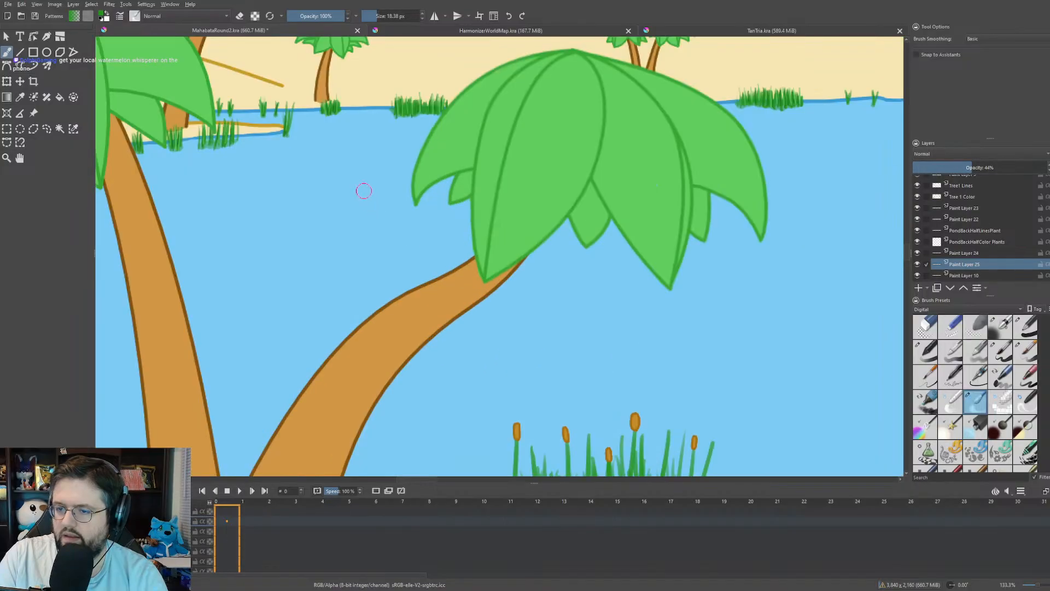
scroll(296, 193, "up", 3)
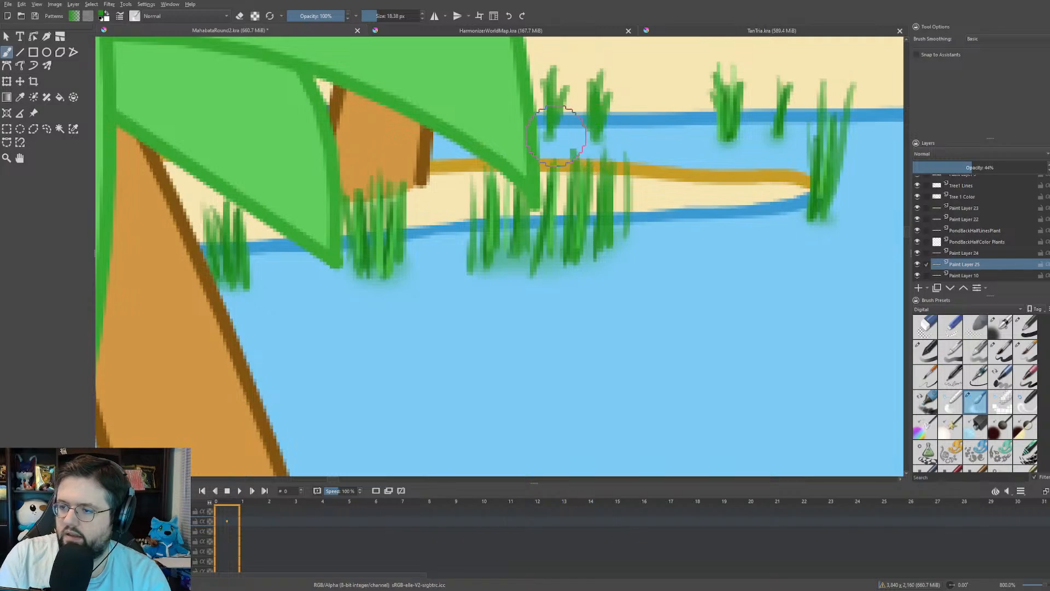
- Blend the shading under the small tufts behind the spit, its tip blades, and the far-shore patches up to the curved palm's crown
scroll(582, 87, "down", 2)
scroll(565, 211, "up", 2)
scroll(509, 248, "down", 2)
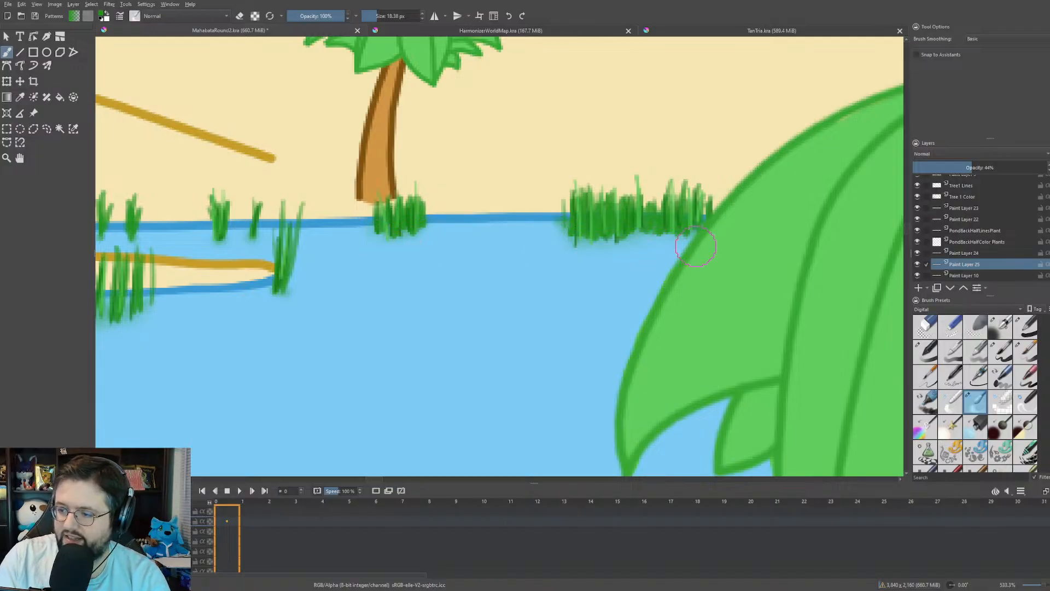
- Soften the shading under the far-shore grass patches from the curved palm's crown across to those framed by the large right palm's fronds
scroll(698, 244, "down", 5)
scroll(518, 210, "up", 4)
scroll(518, 211, "up", 2)
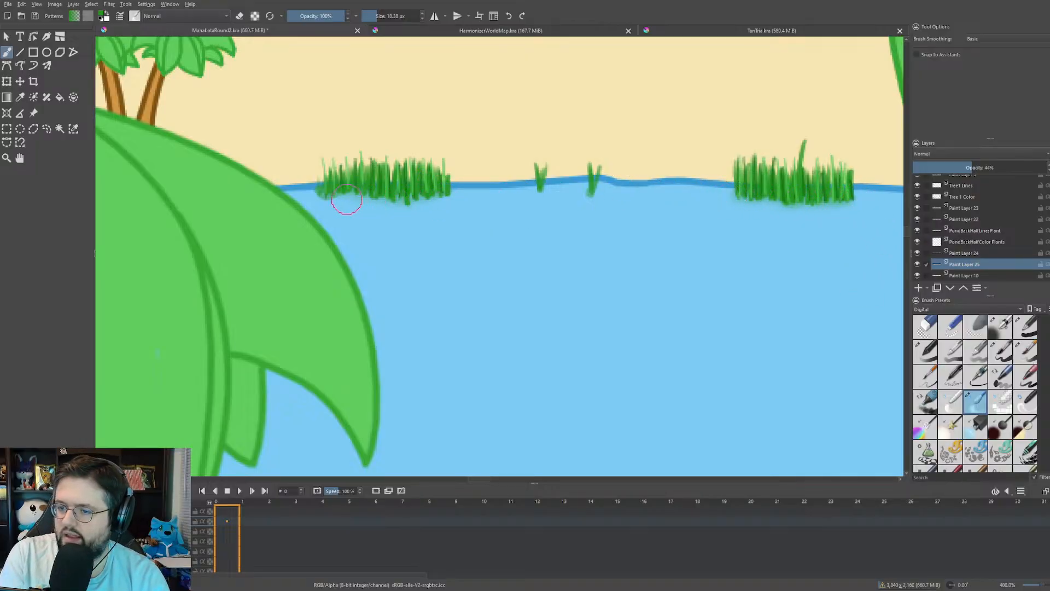
left_click_drag(341, 202, 45, 134)
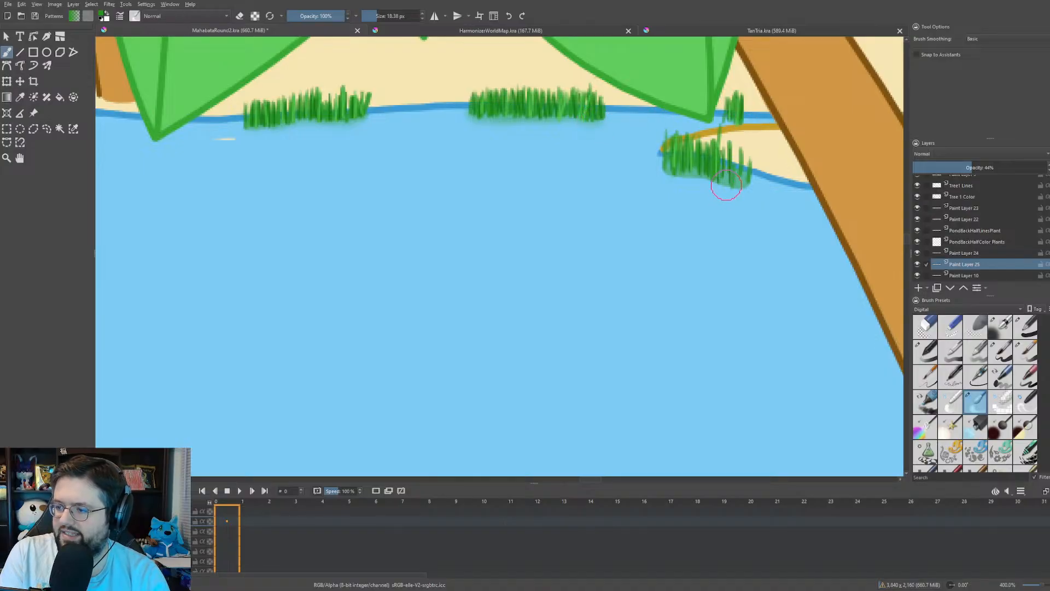
- Blend the shading under the wide far-shore grass patch just right of the large leaning palm's trunk
mouse_move(738, 187)
left_mouse_down()
mouse_move(680, 169)
mouse_move(720, 188)
mouse_move(731, 180)
mouse_move(281, 185)
left_mouse_up()
scroll(718, 181, "down", 3)
scroll(432, 170, "up", 2)
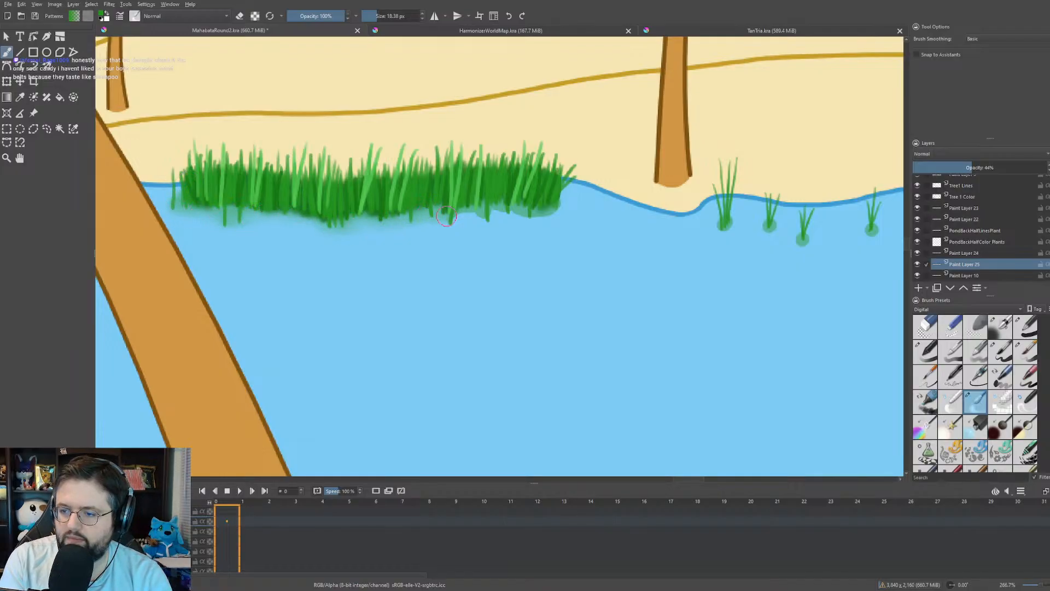
left_click_drag(478, 217, 563, 210)
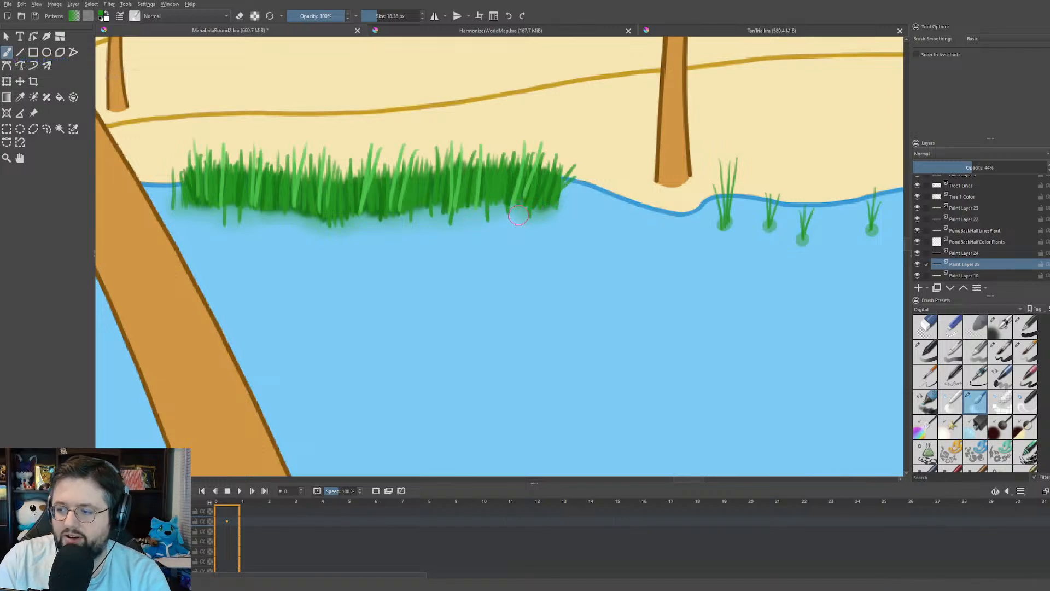
- Soften the shading under the four sparse tufts and the sloping grass patch at the far shore's right end
key("m")
left_click_drag(164, 249, 143, 248)
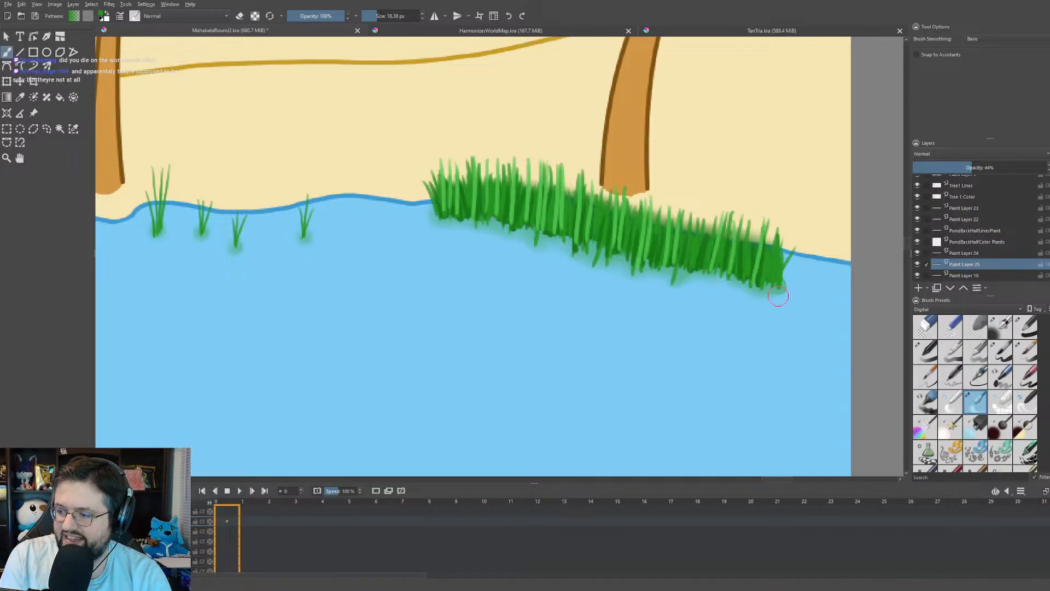
left_click_drag(771, 295, 741, 282)
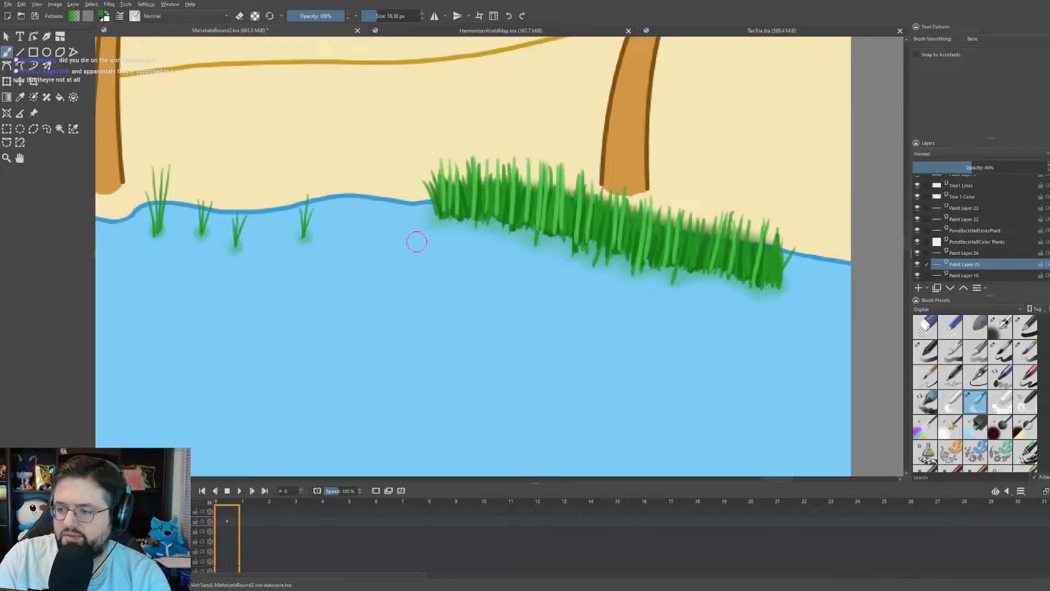
- Inspect the whole oasis scene to judge how the softened grass shading looks along the far shoreline
scroll(417, 242, "down", 2)
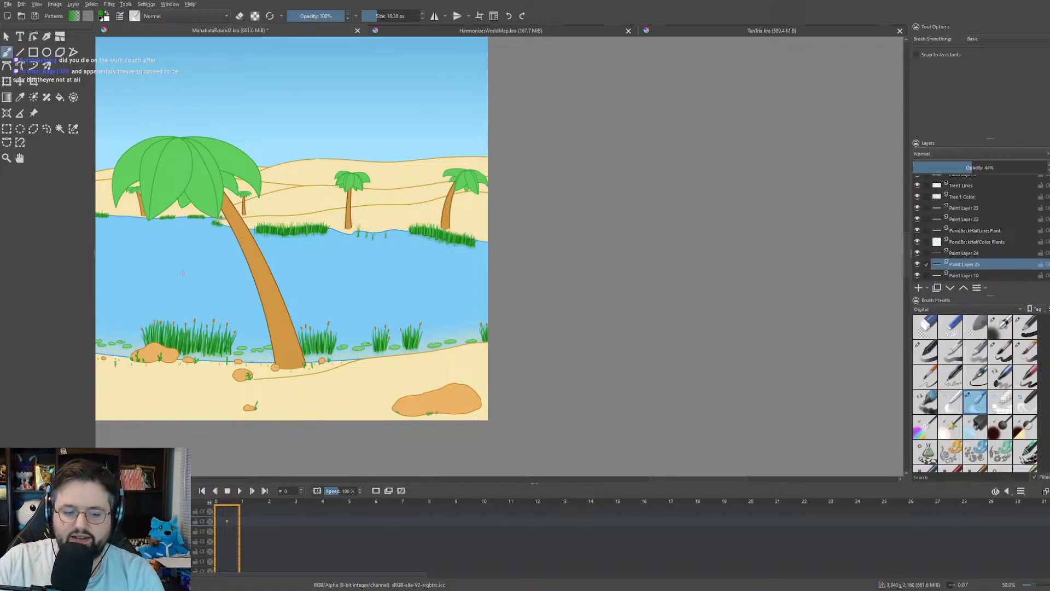
left_click_drag(297, 243, 474, 198)
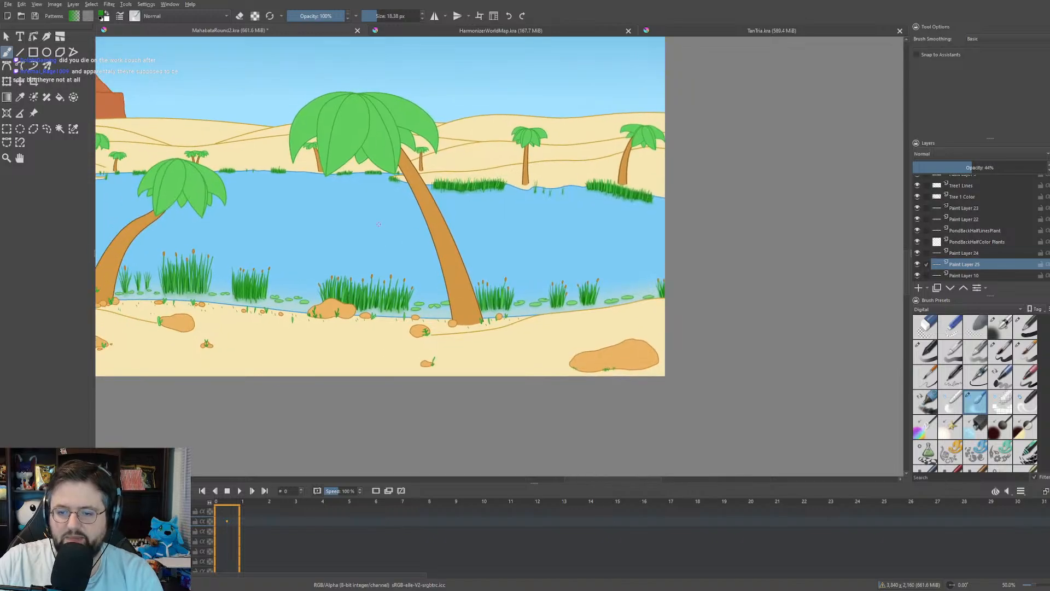
mouse_move(378, 225)
left_mouse_down()
mouse_move(525, 251)
mouse_move(584, 317)
mouse_move(636, 317)
mouse_move(620, 322)
left_mouse_up()
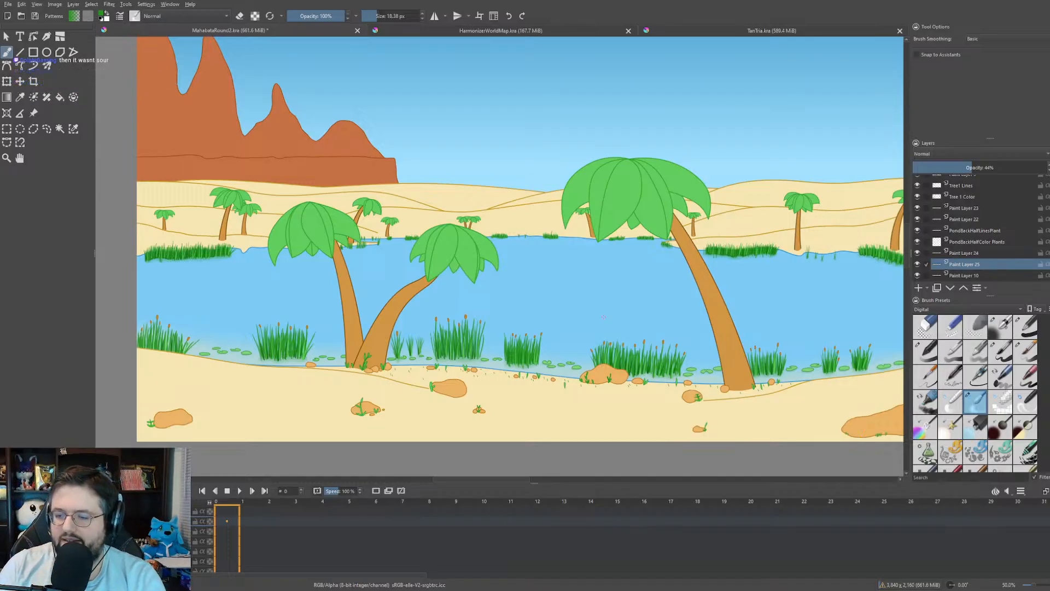
scroll(925, 323, "down", 3)
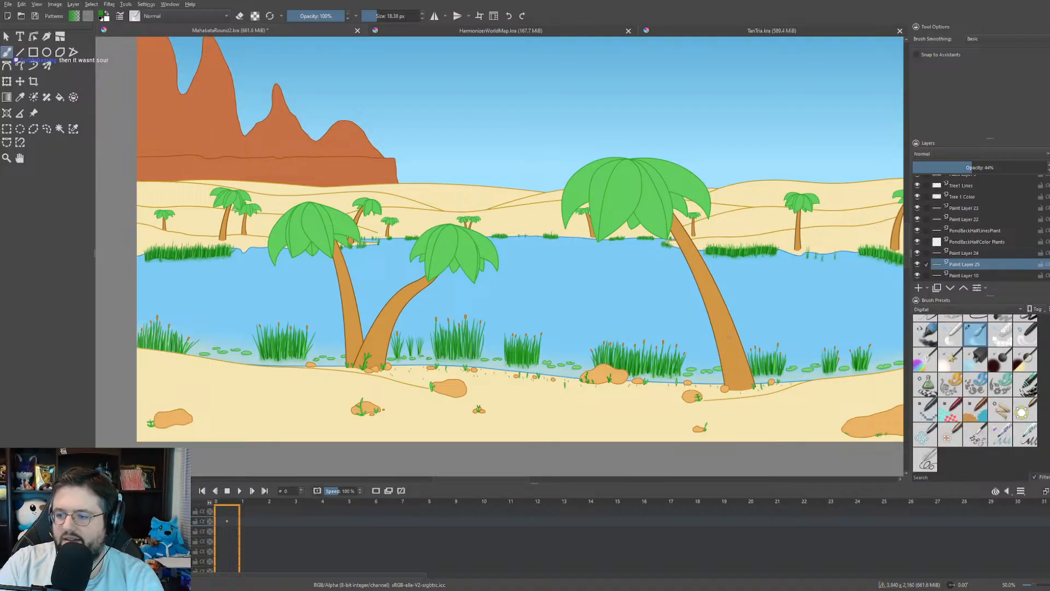
key("minus")
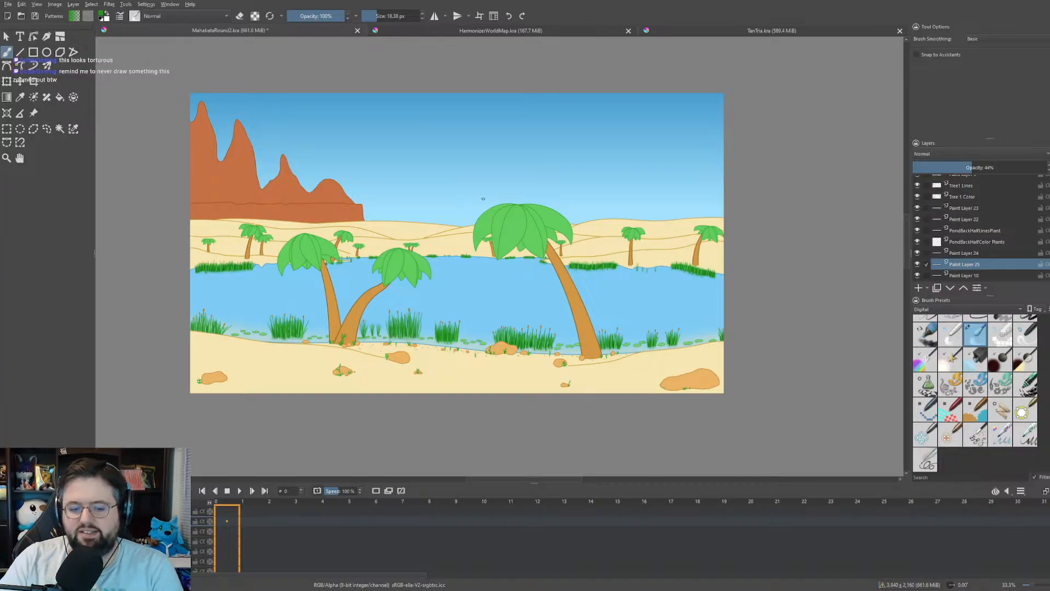
scroll(467, 194, "up", 5)
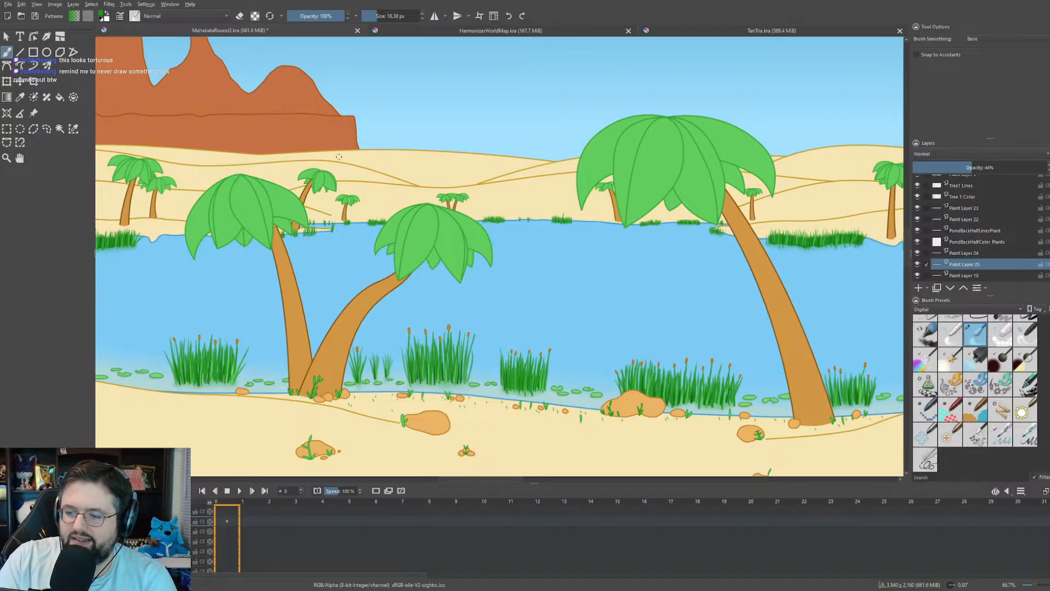
left_click_drag(412, 176, 501, 253)
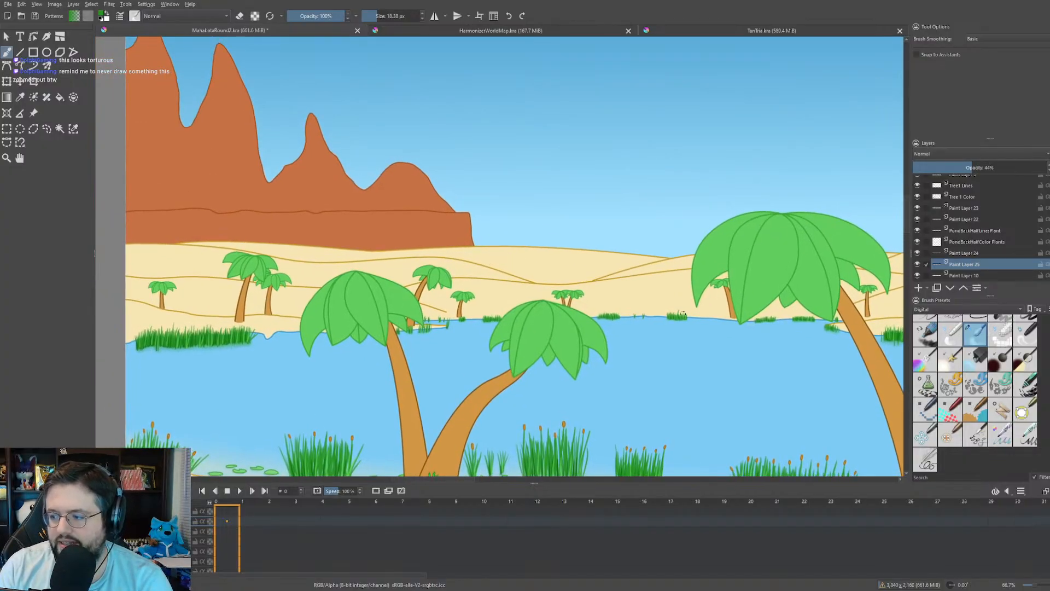
- Inspect the oasis scene from the far shoreline to the front reeds to compare the grass shading and surrounding details
left_click_drag(632, 308, 264, 262)
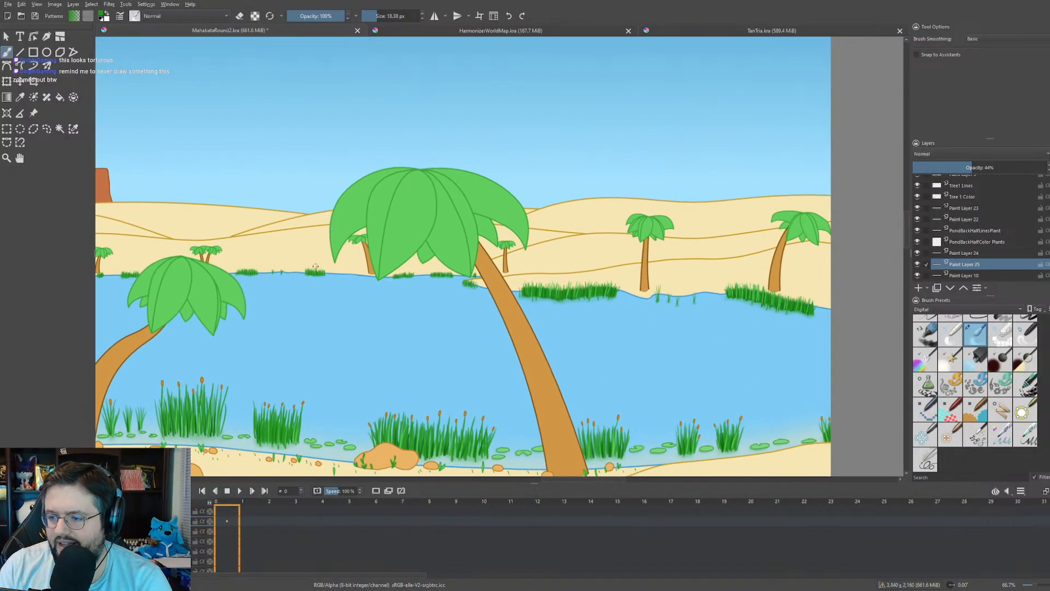
left_click_drag(519, 317, 336, 282)
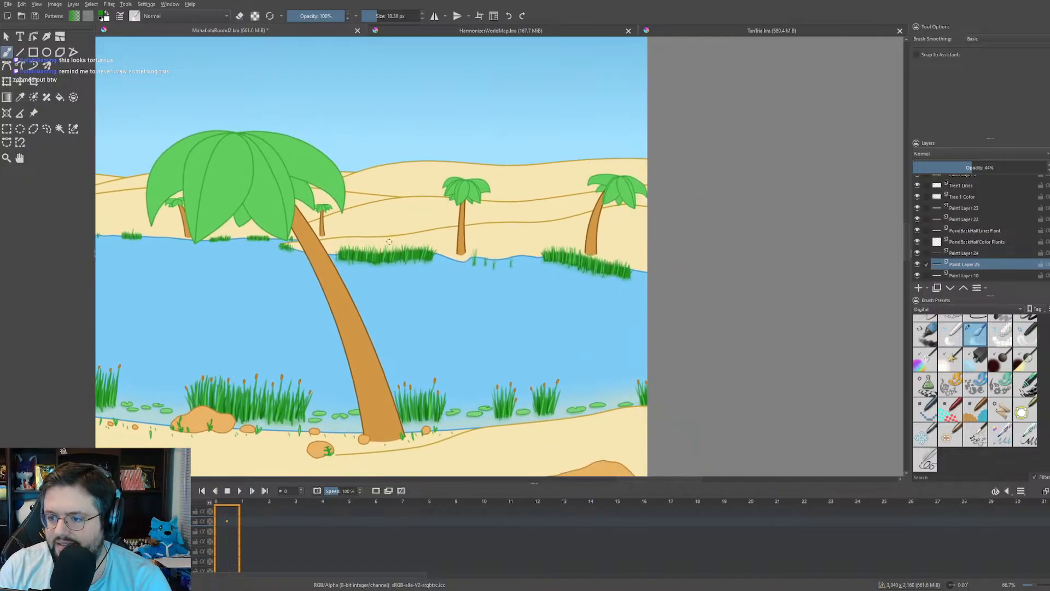
left_click_drag(389, 241, 666, 199)
scroll(618, 220, "down", 2)
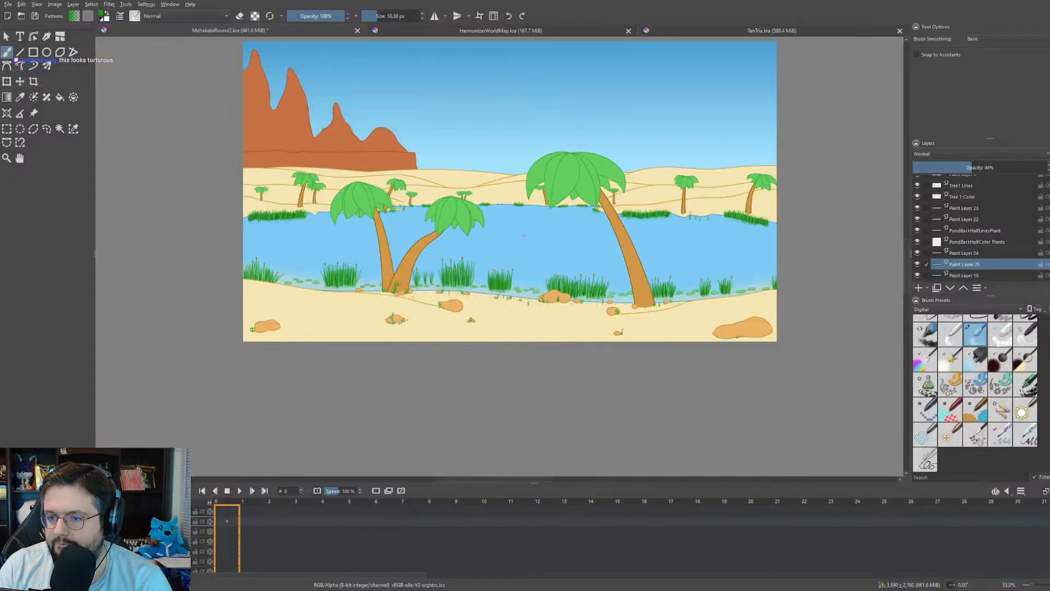
left_click_drag(524, 236, 492, 277)
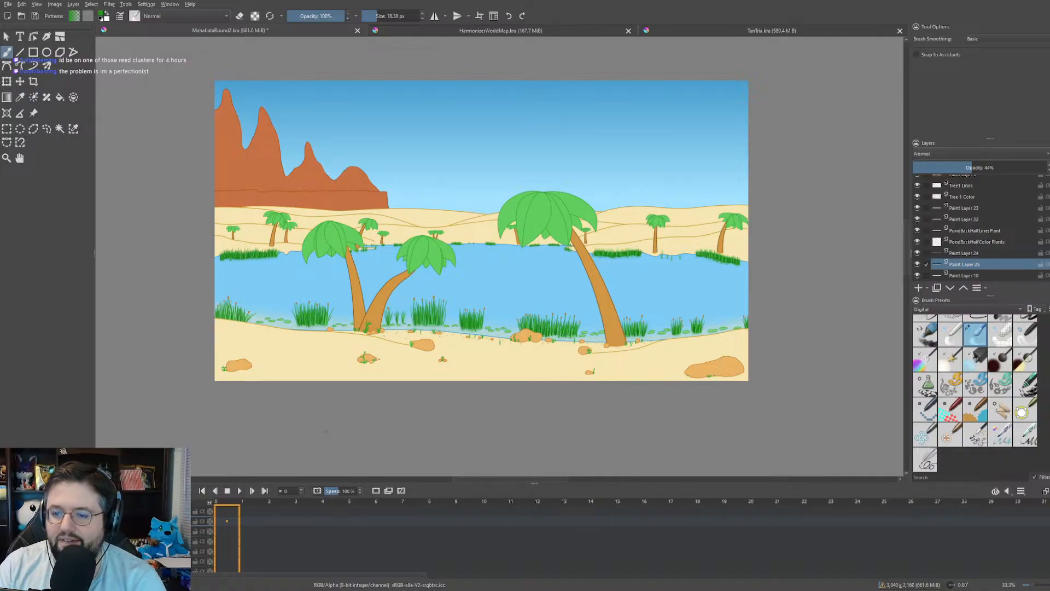
scroll(351, 320, "up", 2)
left_click_drag(351, 325, 406, 408)
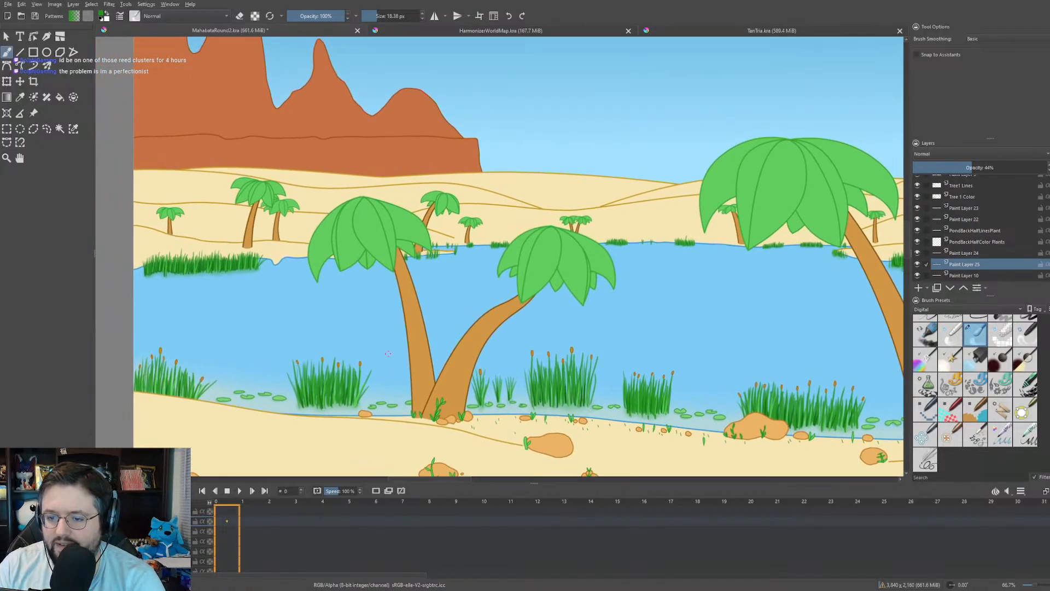
scroll(388, 354, "down", 1)
left_click_drag(387, 353, 305, 353)
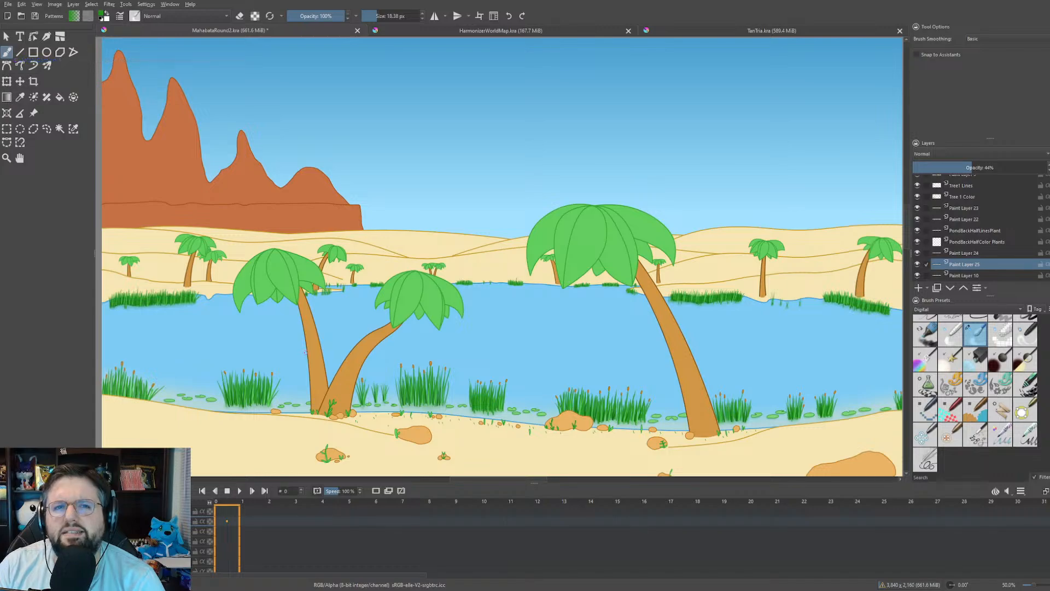
left_click_drag(528, 350, 364, 337)
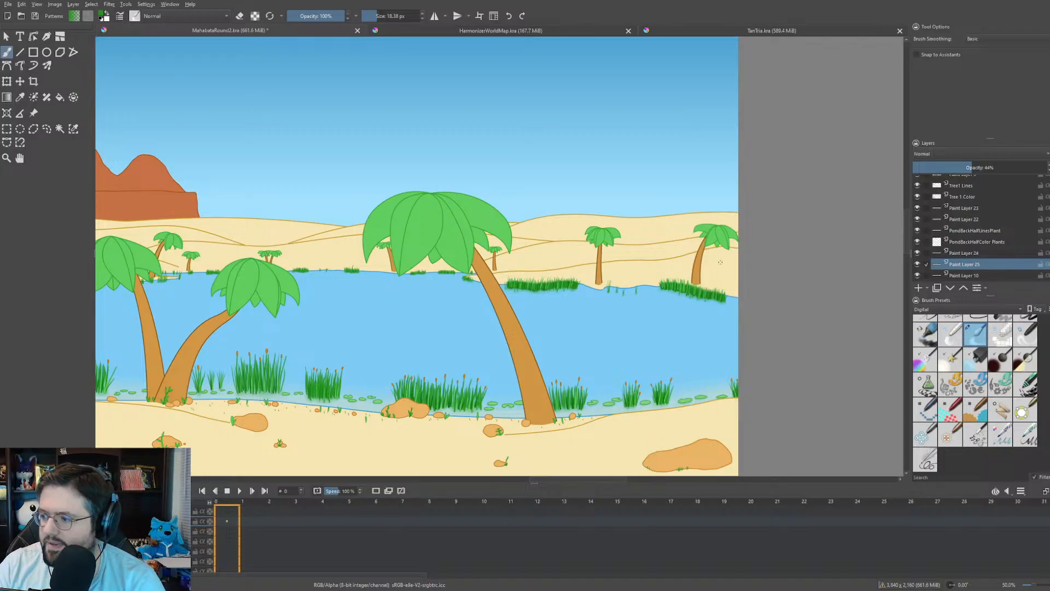
- Make the PondBackHalfLinesPlant layer active and sample the dark green outline colour of a front lily pad for the brush
left_click(1007, 232)
left_click_drag(567, 353, 531, 295)
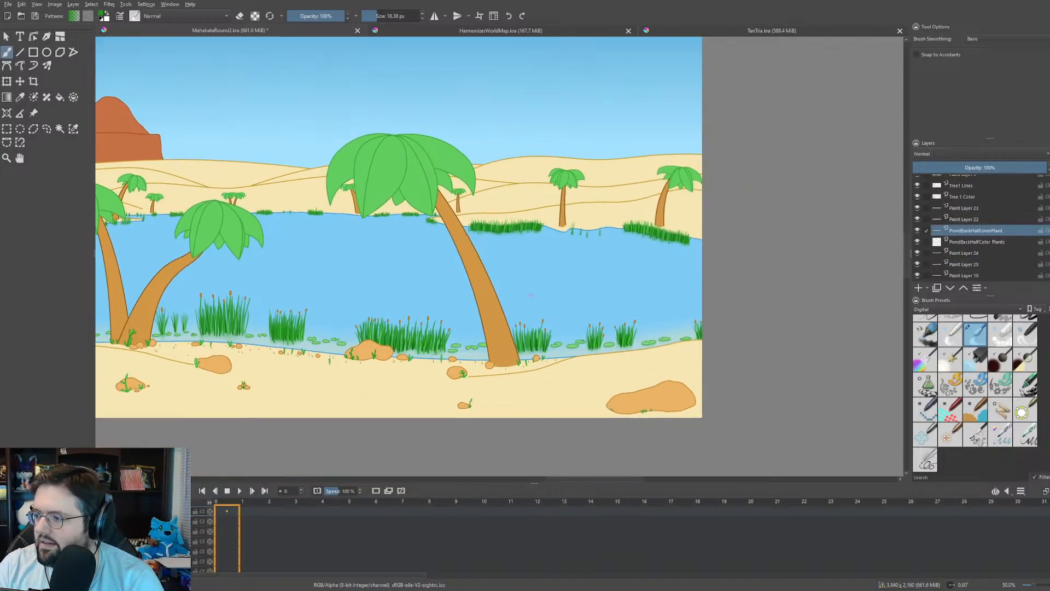
scroll(533, 298, "up", 4)
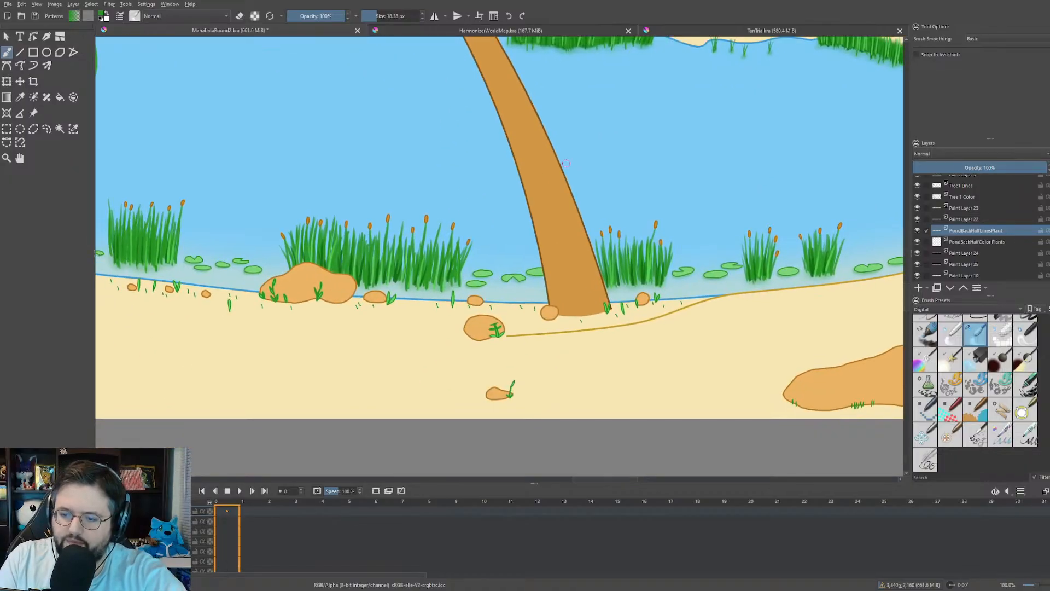
scroll(416, 323, "up", 15)
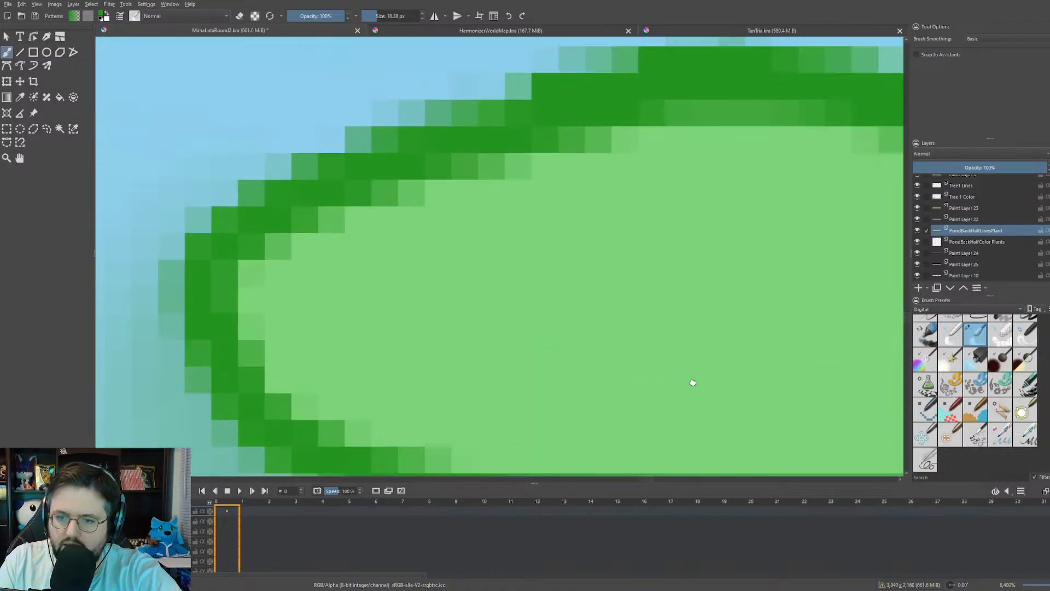
scroll(480, 251, "down", 2)
key("p")
left_click(403, 211)
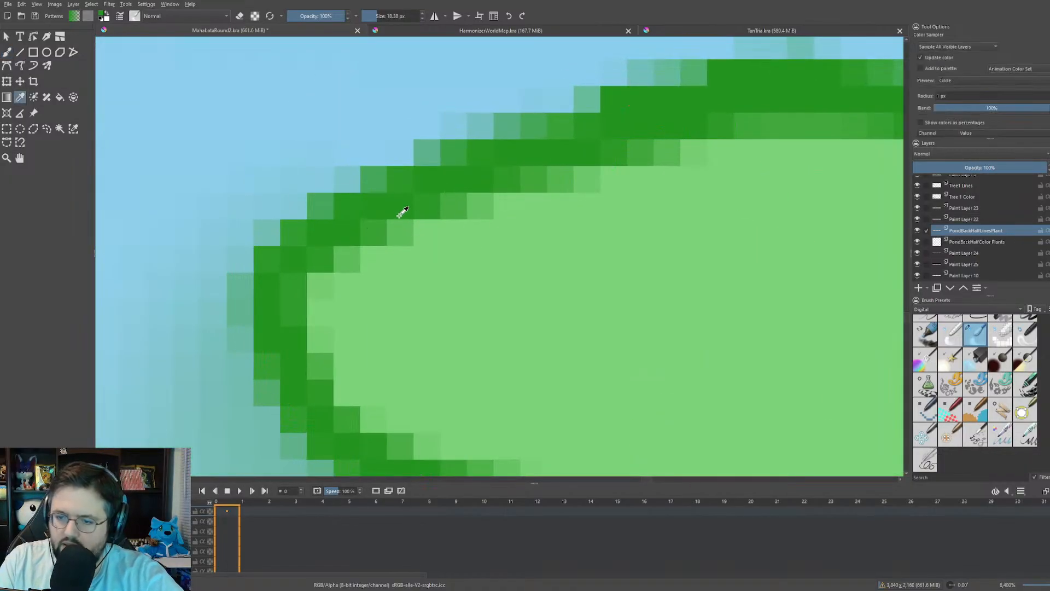
scroll(395, 219, "down", 4)
key("b")
scroll(408, 213, "down", 1)
left_click_drag(408, 214, 187, 319)
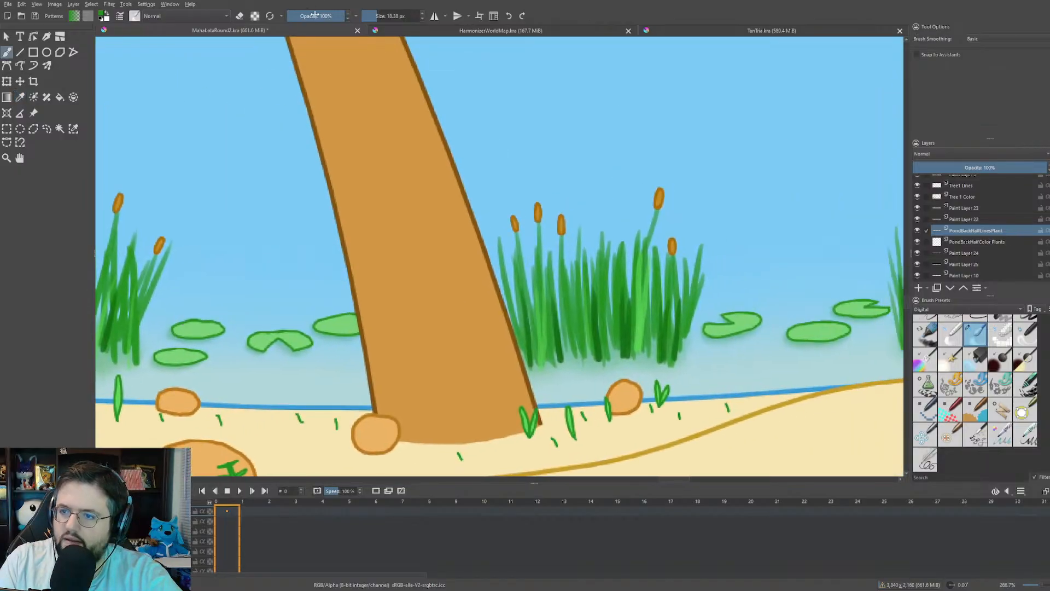
- Reduce the brush size to 1.38 px
scroll(401, 17, "down", 4)
scroll(401, 18, "down", 10)
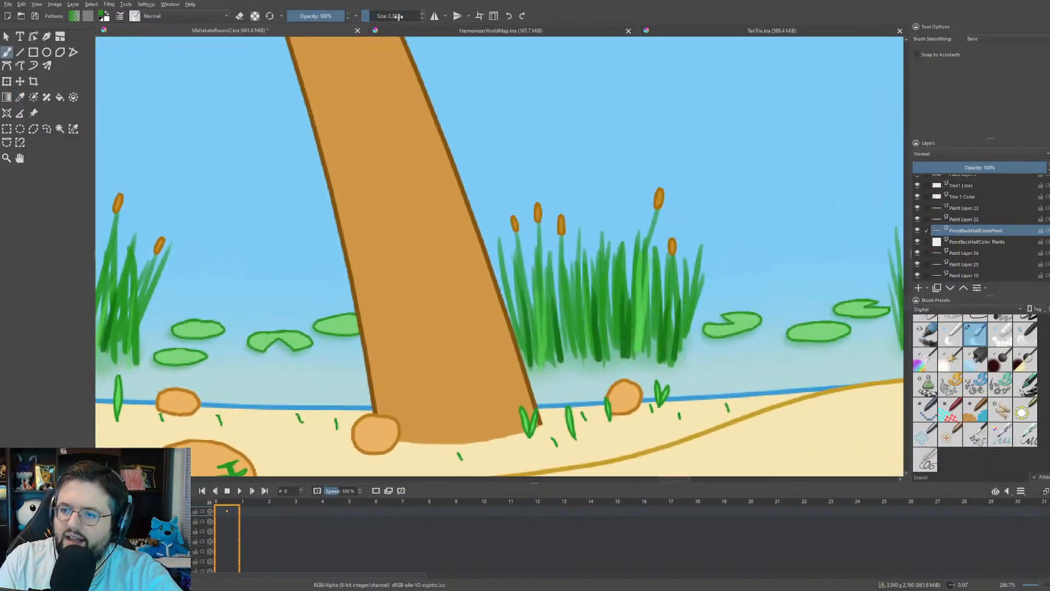
left_click_drag(470, 270, 455, 288)
scroll(400, 16, "down", 1)
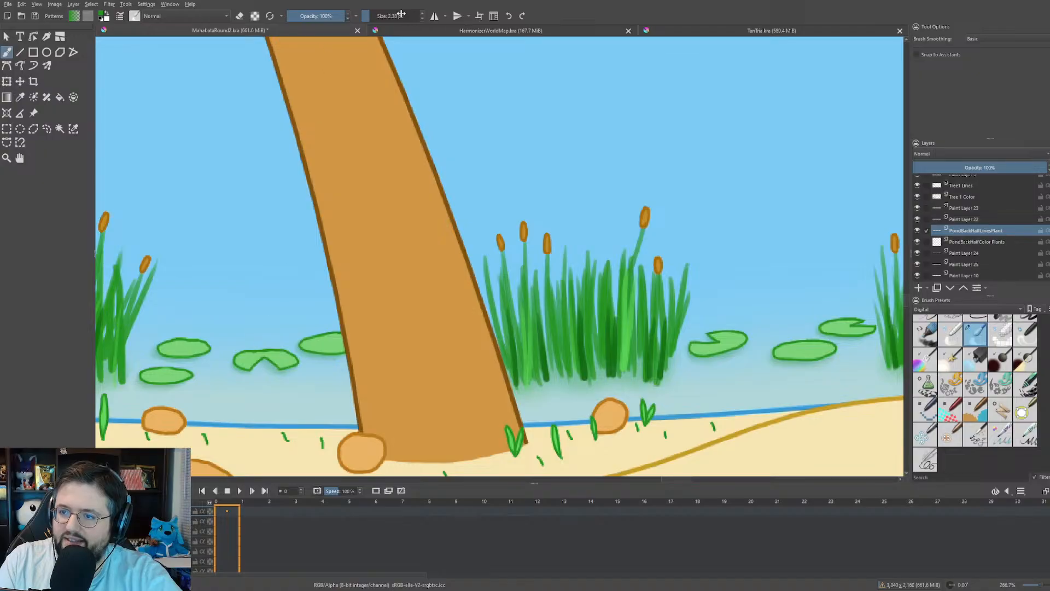
left_click_drag(400, 134, 408, 174)
scroll(408, 174, "down", 3)
scroll(422, 189, "up", 1)
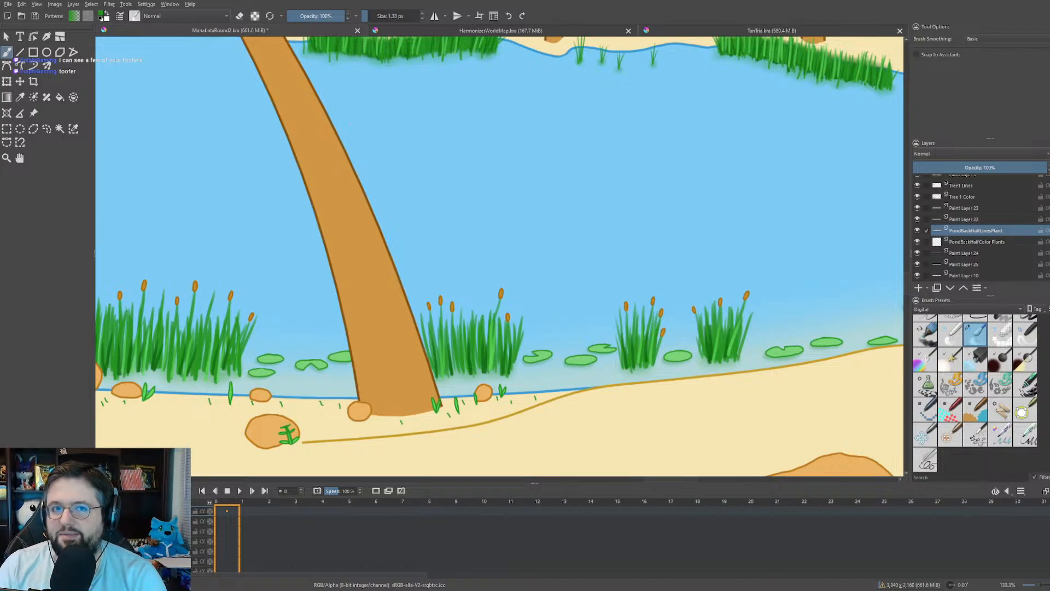
left_click_drag(515, 307, 497, 441)
scroll(486, 285, "down", 1)
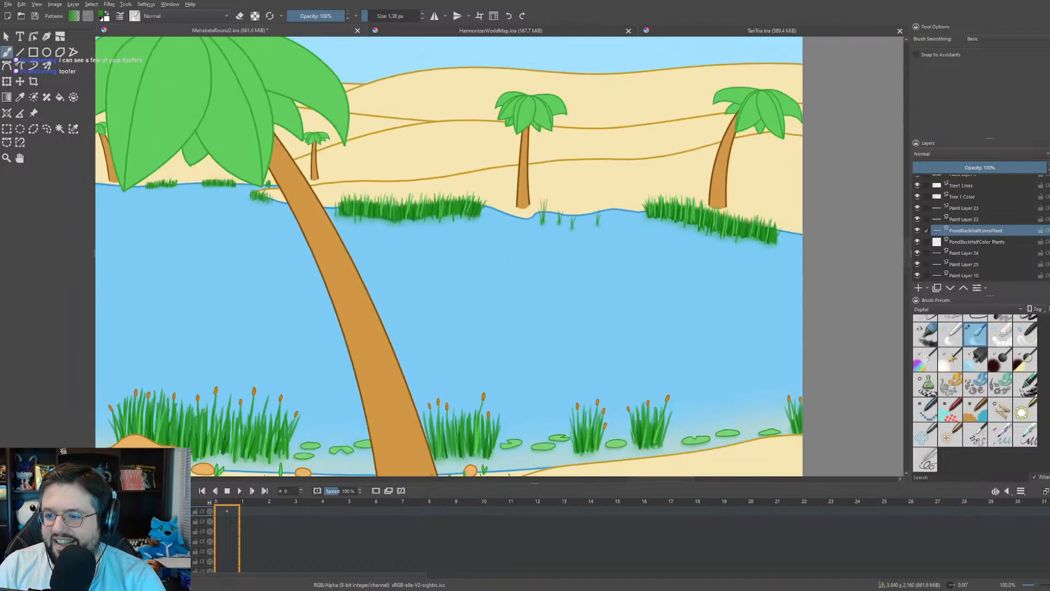
left_click_drag(611, 166, 730, 201)
scroll(727, 205, "down", 1)
left_click_drag(604, 338, 723, 340)
scroll(706, 213, "down", 1)
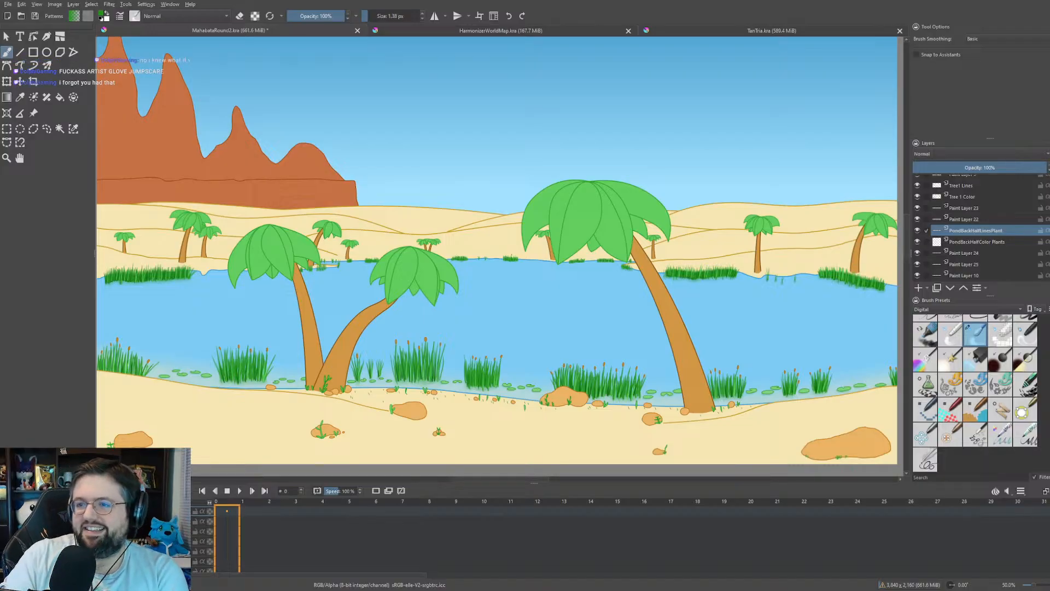
left_click_drag(669, 155, 543, 174)
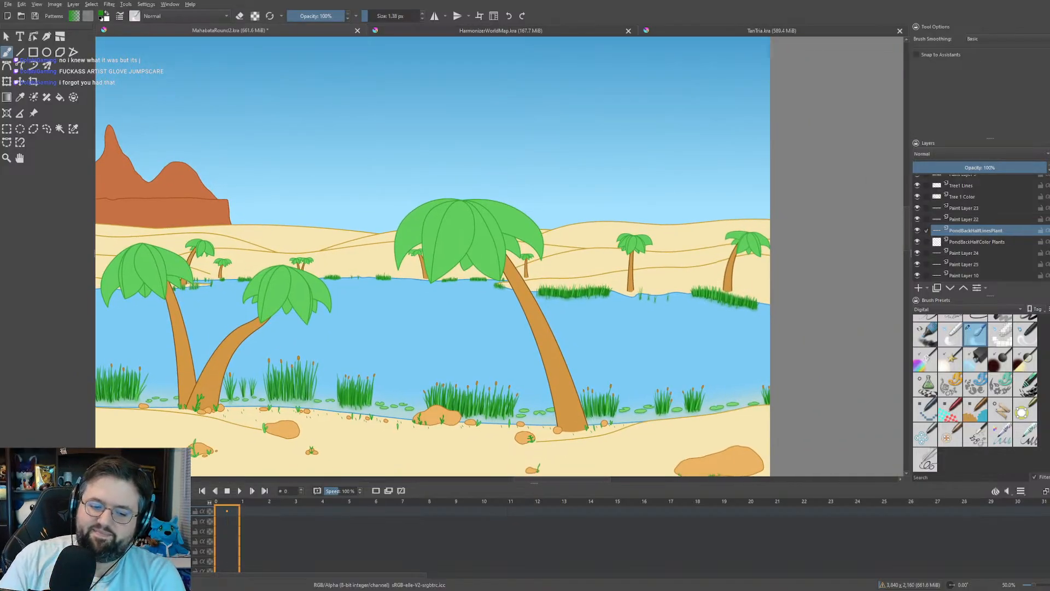
- Switch back to the inking brush preset and try a 1.87 px lily pad outline beside the rightmost sparse tuft on the far shore
scroll(683, 295, "up", 5)
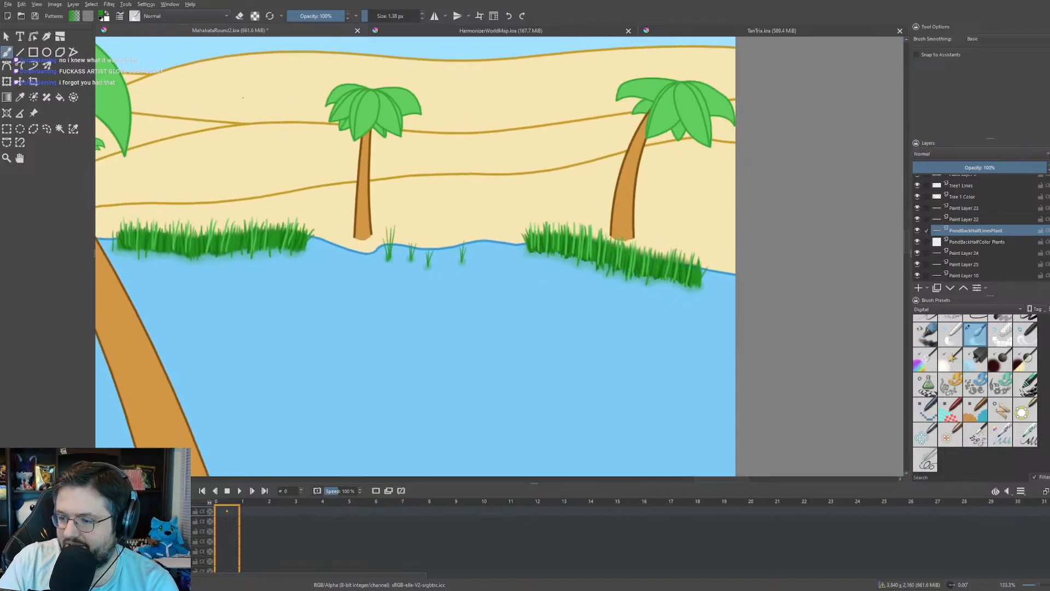
scroll(519, 248, "up", 8)
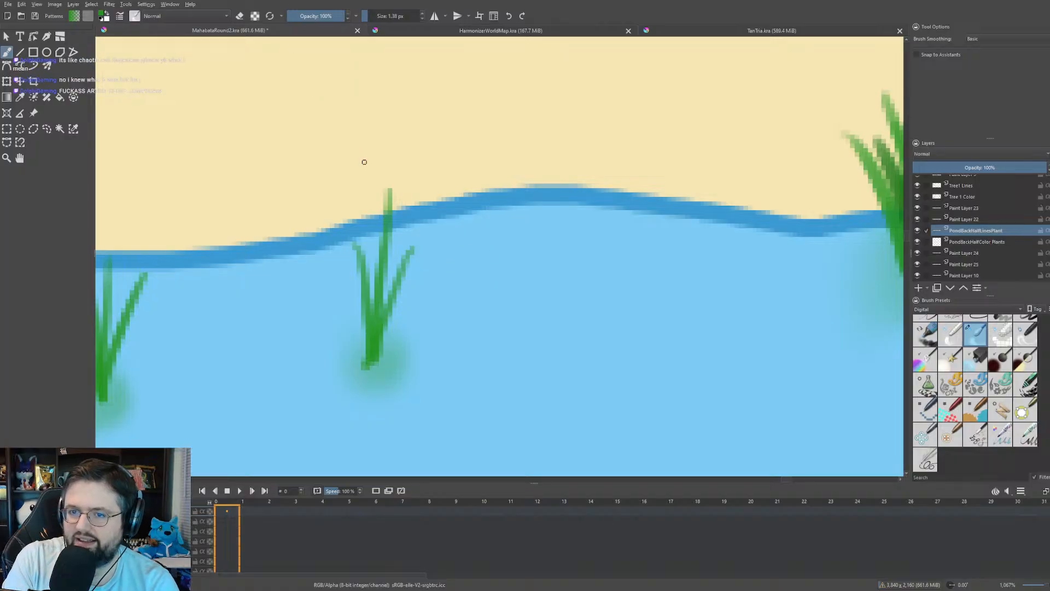
key("slash")
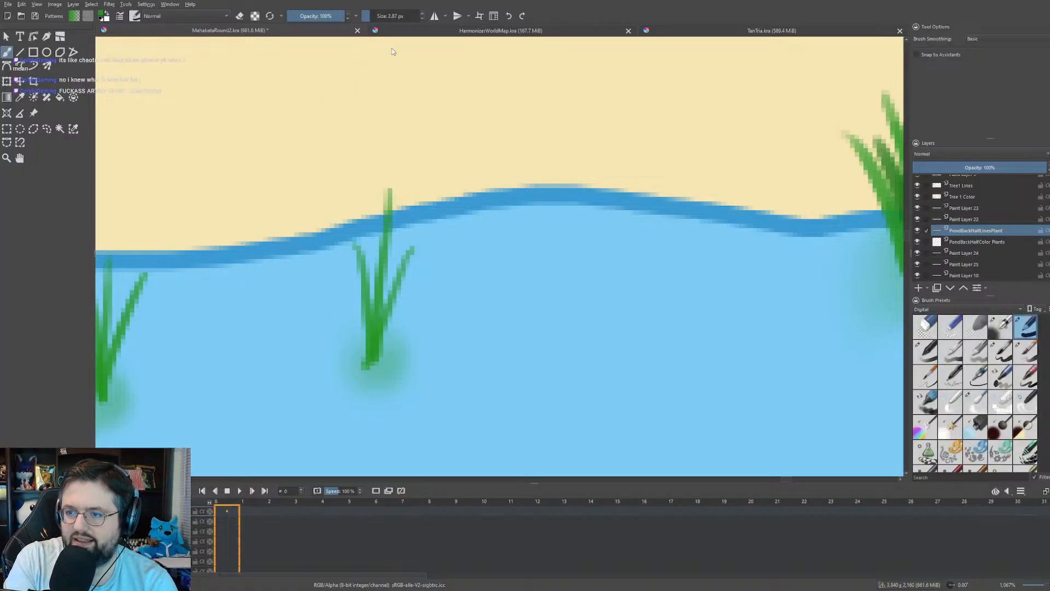
left_click_drag(525, 260, 568, 267)
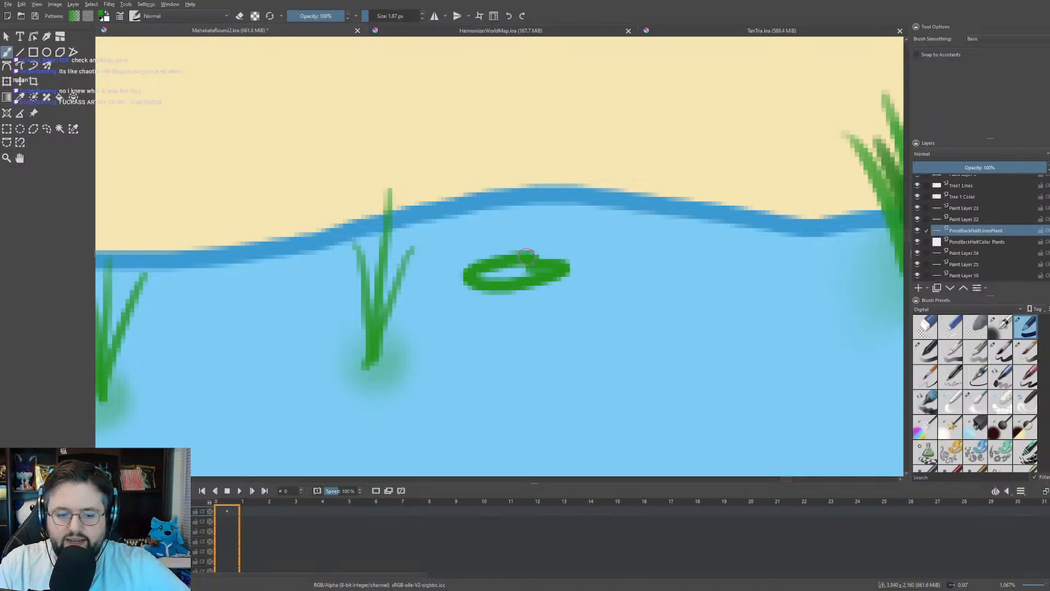
key("ctrl+z")
- Set the brush size to 0.87 px and outline four small lily pads between the rightmost sparse tuft and the sloping grass patch
scroll(386, 16, "down", 1)
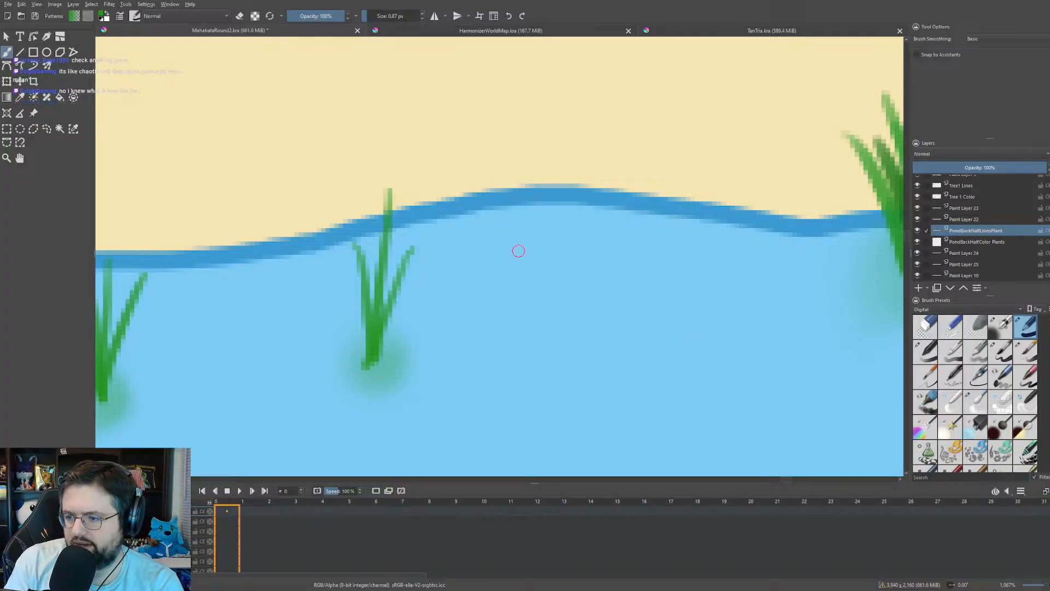
mouse_move(522, 248)
left_mouse_down()
mouse_move(478, 256)
mouse_move(477, 270)
mouse_move(528, 270)
mouse_move(505, 255)
mouse_move(484, 257)
mouse_move(517, 255)
left_mouse_up()
key("ctrl+z")
mouse_move(668, 250)
left_mouse_down()
mouse_move(688, 272)
mouse_move(671, 250)
left_mouse_up()
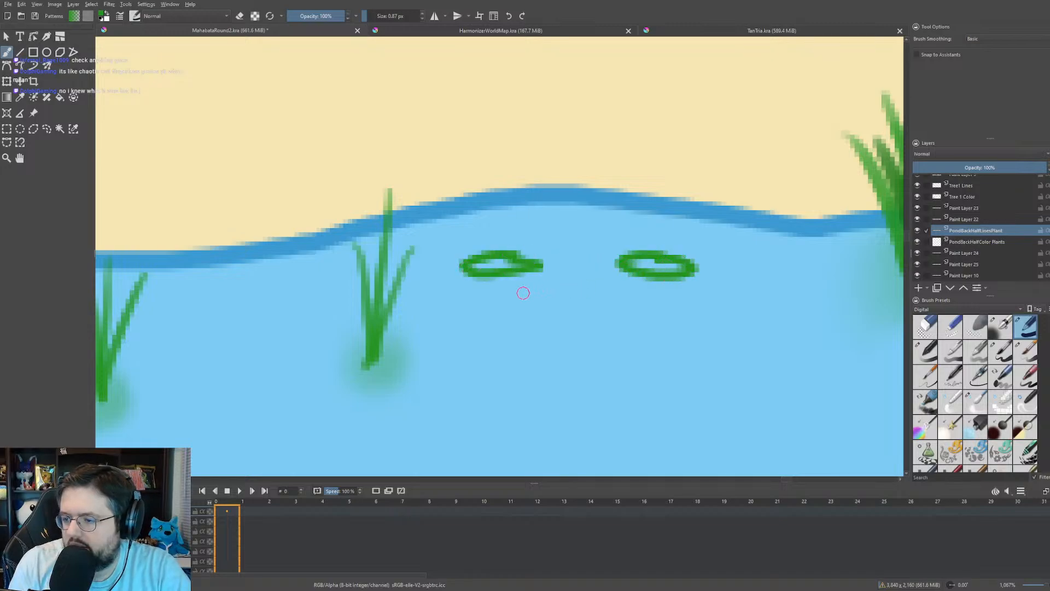
mouse_move(522, 290)
left_mouse_down()
mouse_move(516, 307)
mouse_move(546, 295)
left_mouse_up()
mouse_move(854, 276)
left_mouse_down()
mouse_move(772, 280)
mouse_move(842, 280)
mouse_move(852, 262)
left_mouse_up()
key("e")
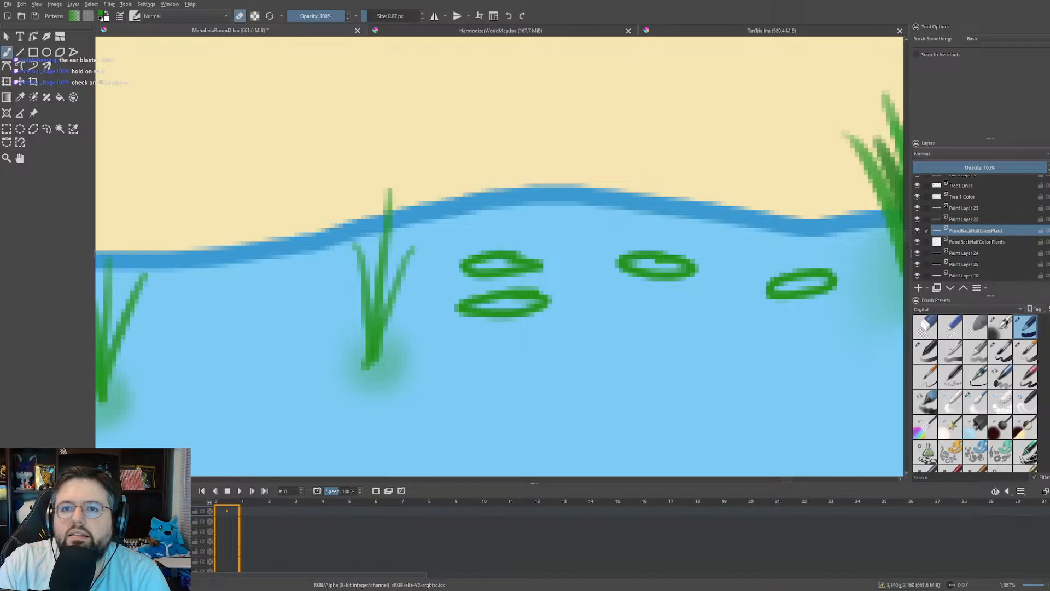
- Outline two tiny lily pads among the four sparse tufts, one beside the tallest tuft and one beside the third
scroll(448, 215, "down", 8)
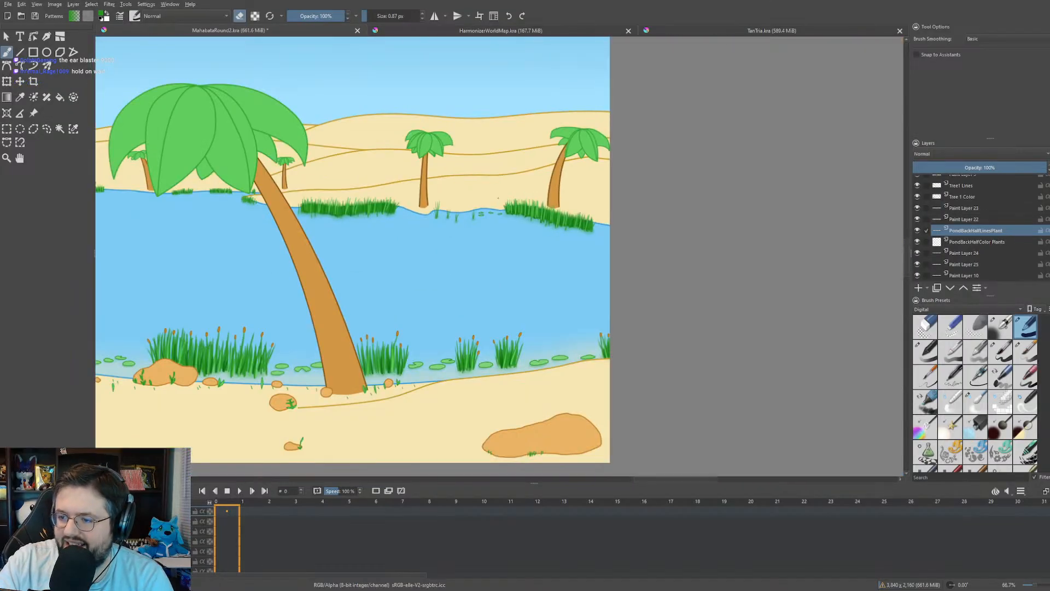
scroll(495, 197, "up", 7)
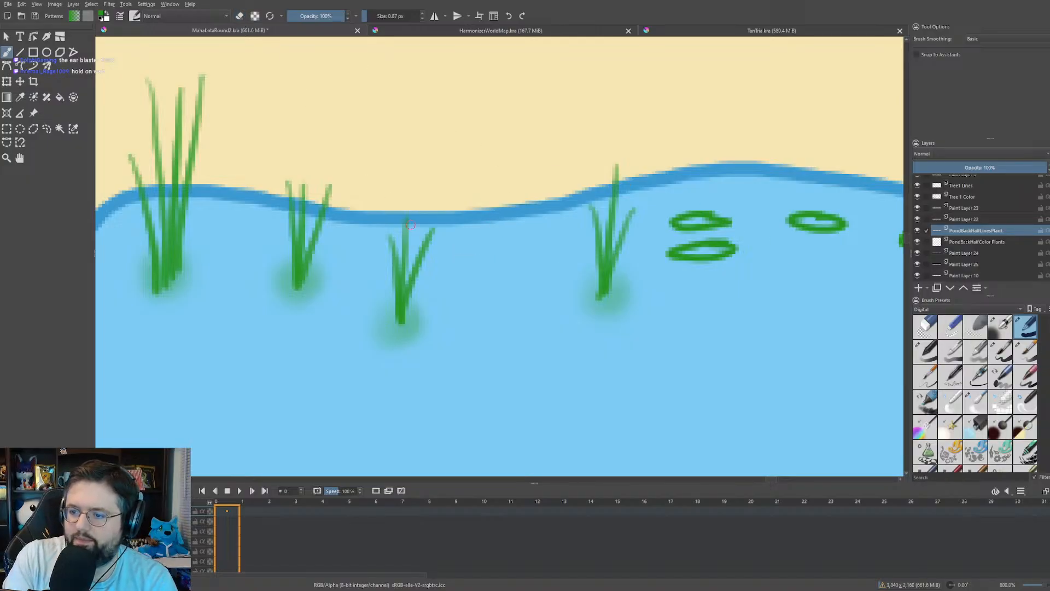
mouse_move(475, 243)
left_mouse_down()
mouse_move(450, 249)
mouse_move(467, 248)
left_mouse_up()
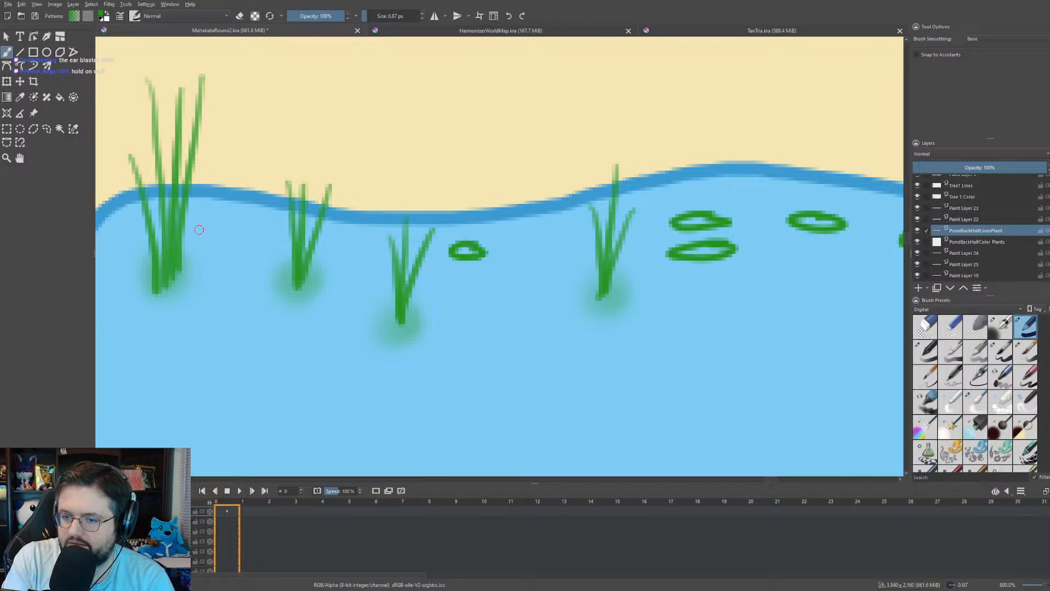
mouse_move(231, 219)
left_mouse_down()
mouse_move(205, 227)
mouse_move(216, 211)
left_mouse_up()
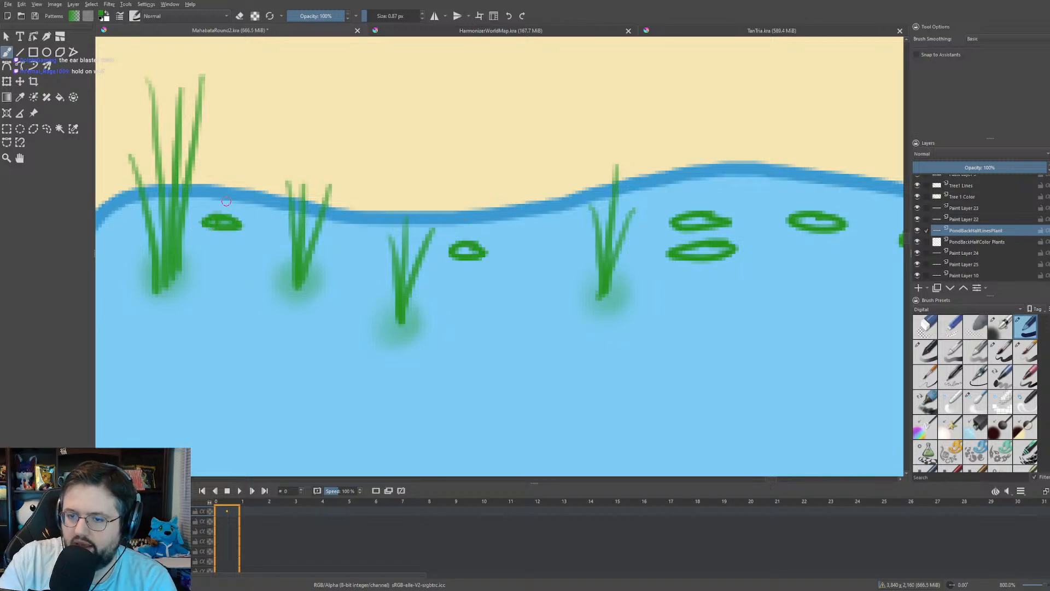
- Save the painting
scroll(226, 201, "down", 6)
scroll(357, 261, "down", 2)
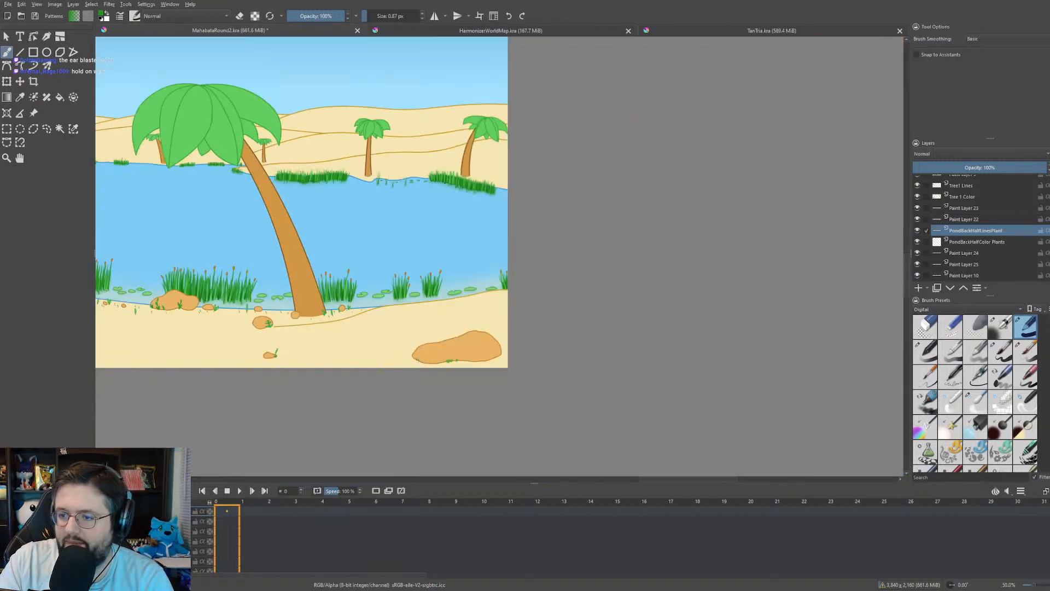
scroll(357, 261, "up", 5)
scroll(357, 261, "up", 6)
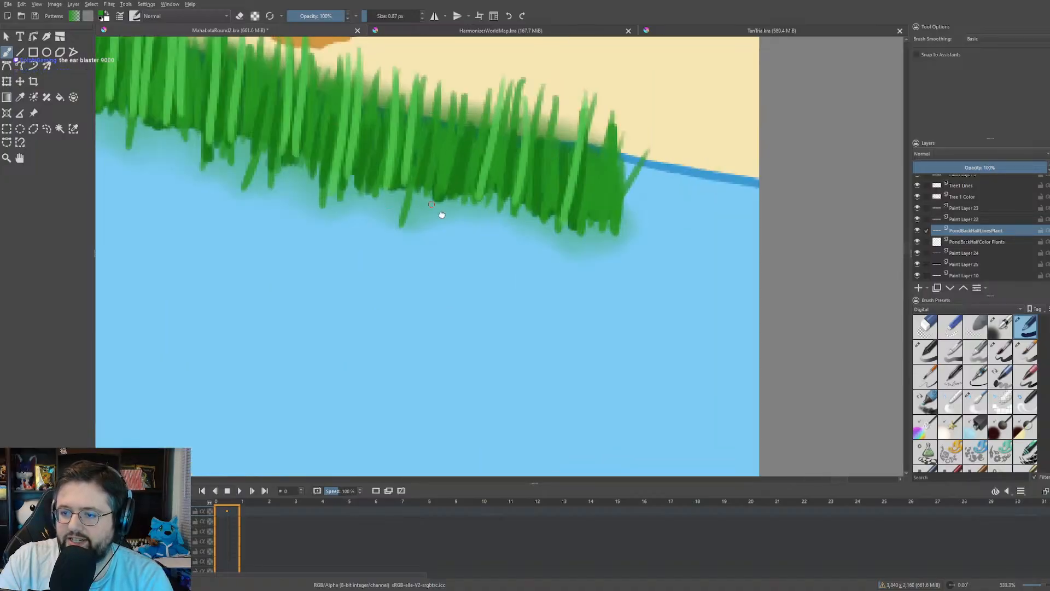
right_click(495, 266)
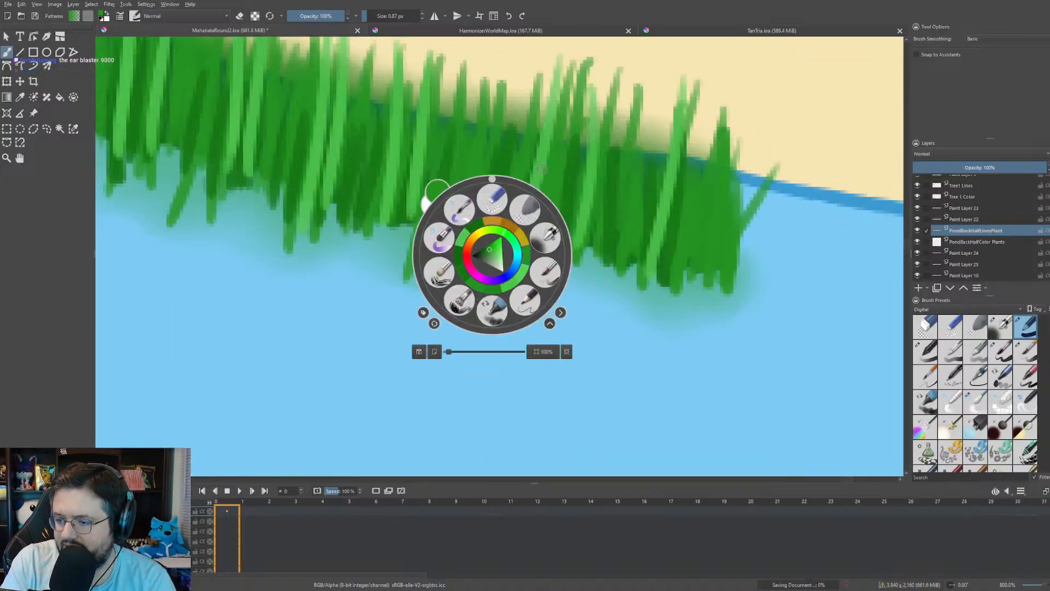
key("ctrl+s")
- Outline three tiny lily pads at the sloping grass patch, one under its lower edge and two beyond its right end
mouse_move(495, 256)
left_mouse_down()
mouse_move(456, 269)
mouse_move(487, 274)
mouse_move(498, 266)
mouse_move(485, 255)
mouse_move(464, 261)
mouse_move(498, 262)
mouse_move(473, 260)
mouse_move(477, 271)
mouse_move(495, 260)
left_mouse_up()
key("ctrl+z")
key("ctrl+z")
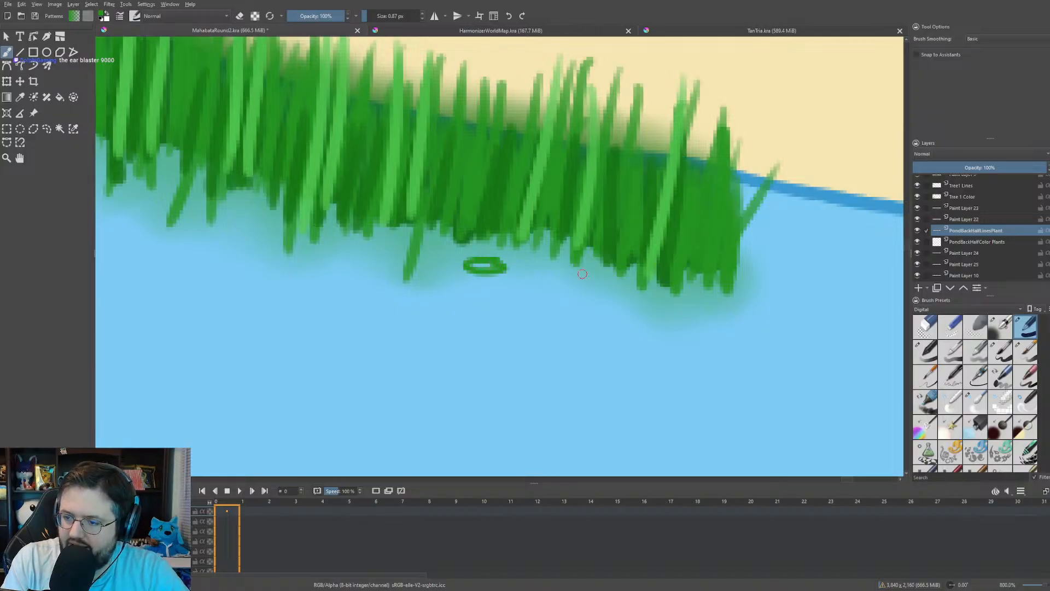
mouse_move(791, 245)
left_mouse_down()
mouse_move(768, 255)
mouse_move(794, 241)
left_mouse_up()
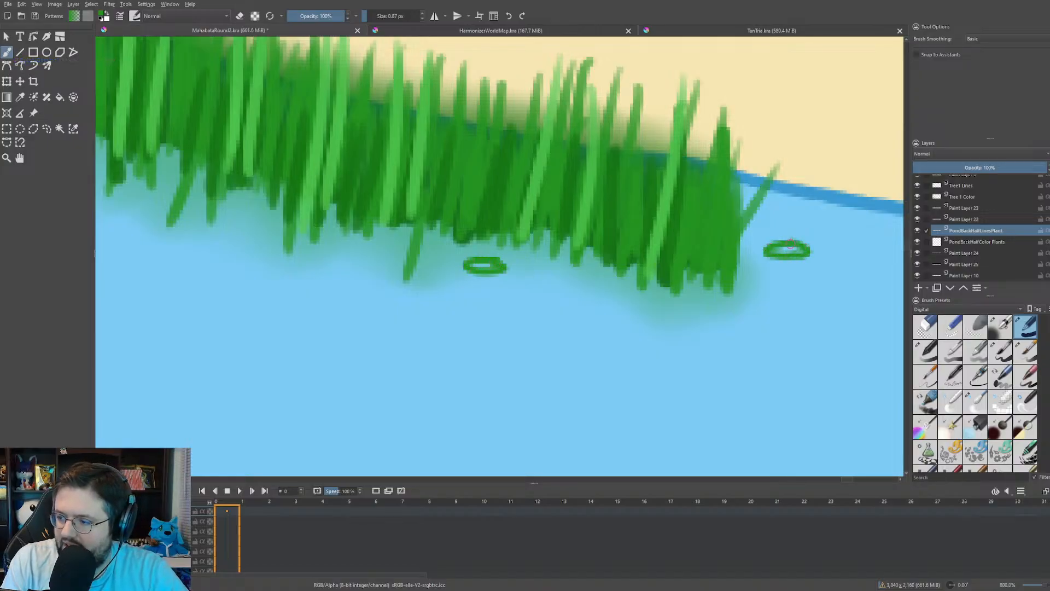
mouse_move(758, 285)
left_mouse_down()
mouse_move(748, 280)
mouse_move(763, 295)
mouse_move(773, 280)
left_mouse_up()
scroll(776, 267, "down", 10)
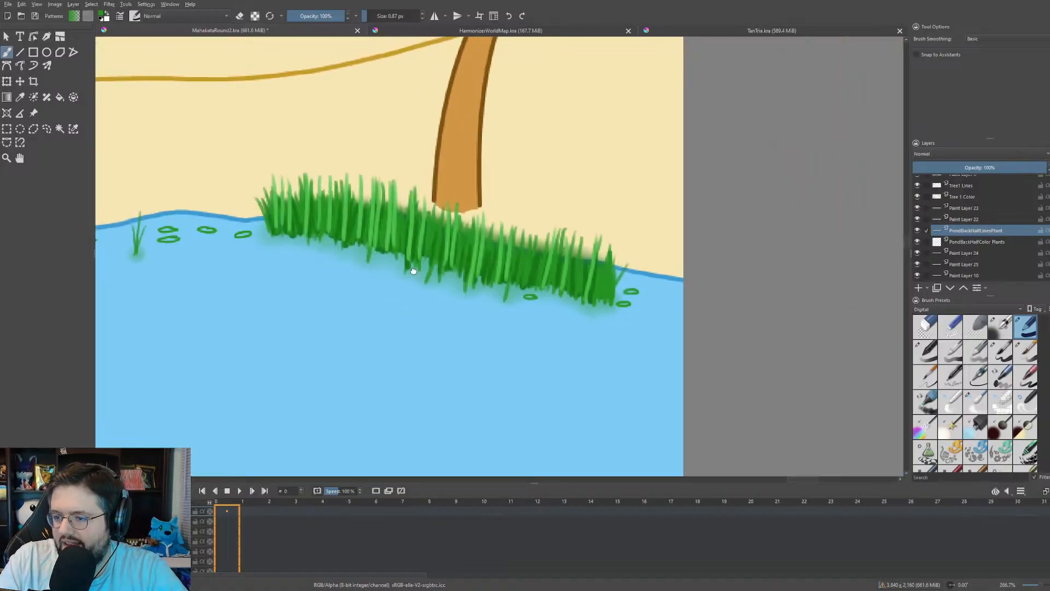
- Outline three tiny lily pads in the water beneath the left half of the sloping grass patch
scroll(411, 262, "up", 12)
left_click_drag(379, 278, 549, 310)
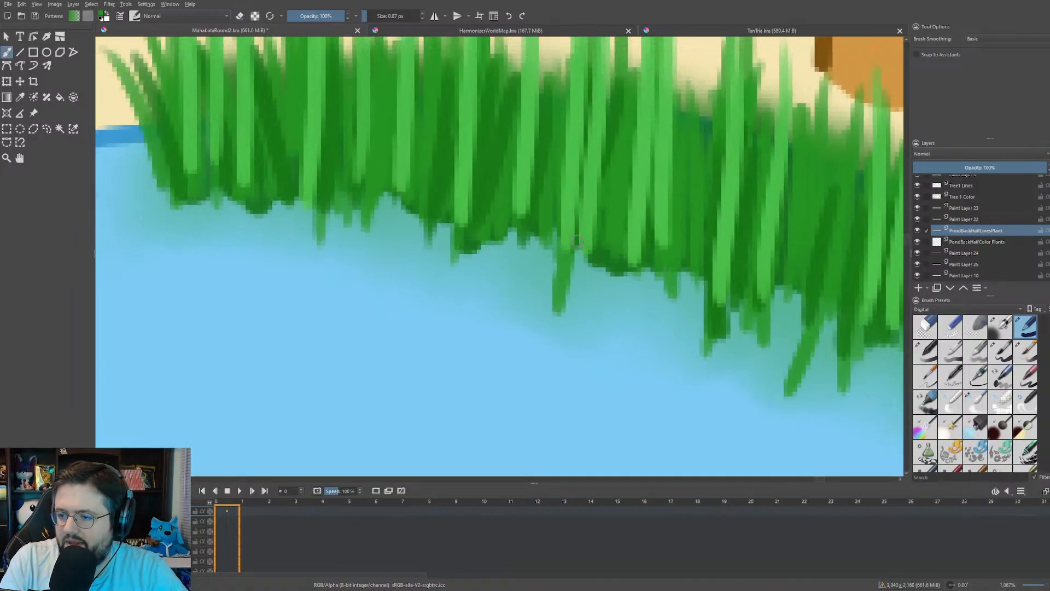
mouse_move(497, 262)
left_mouse_down()
mouse_move(474, 269)
mouse_move(523, 272)
mouse_move(505, 260)
left_mouse_up()
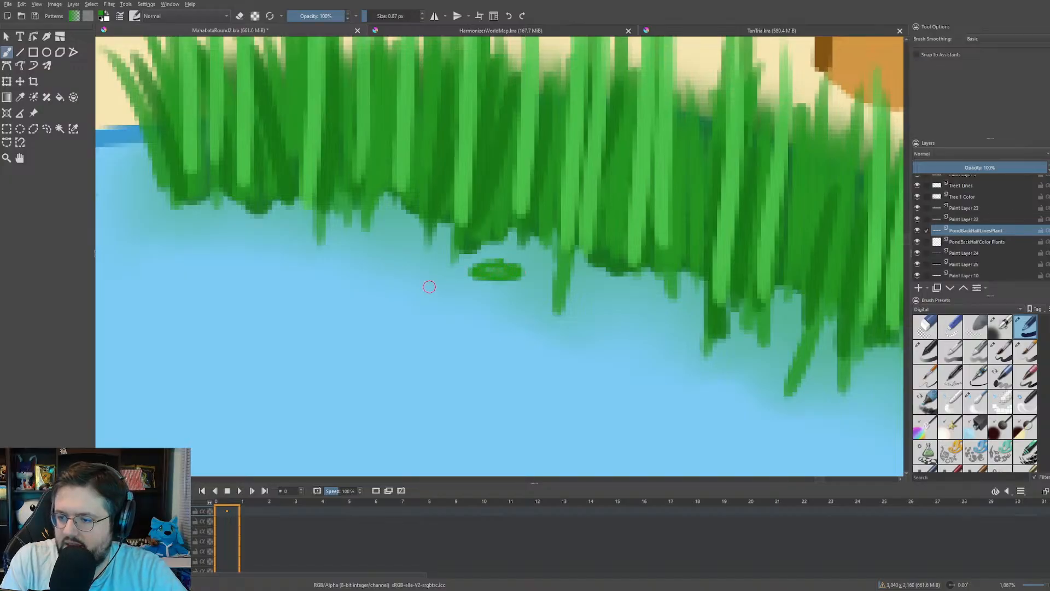
mouse_move(432, 266)
left_mouse_down()
mouse_move(419, 266)
mouse_move(450, 285)
mouse_move(438, 265)
left_mouse_up()
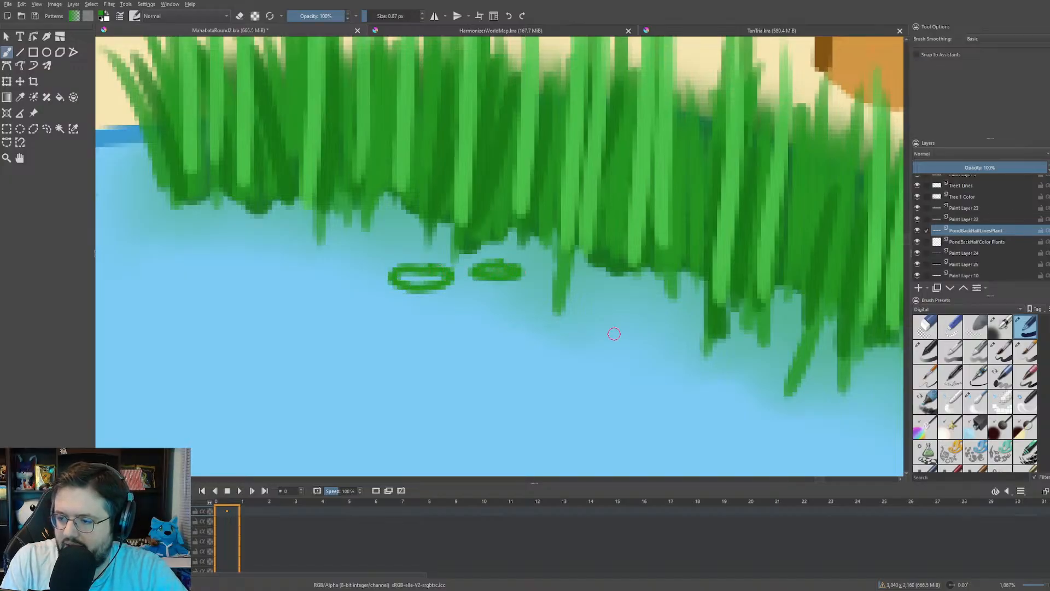
mouse_move(629, 324)
left_mouse_down()
mouse_move(598, 327)
mouse_move(651, 342)
mouse_move(621, 320)
left_mouse_up()
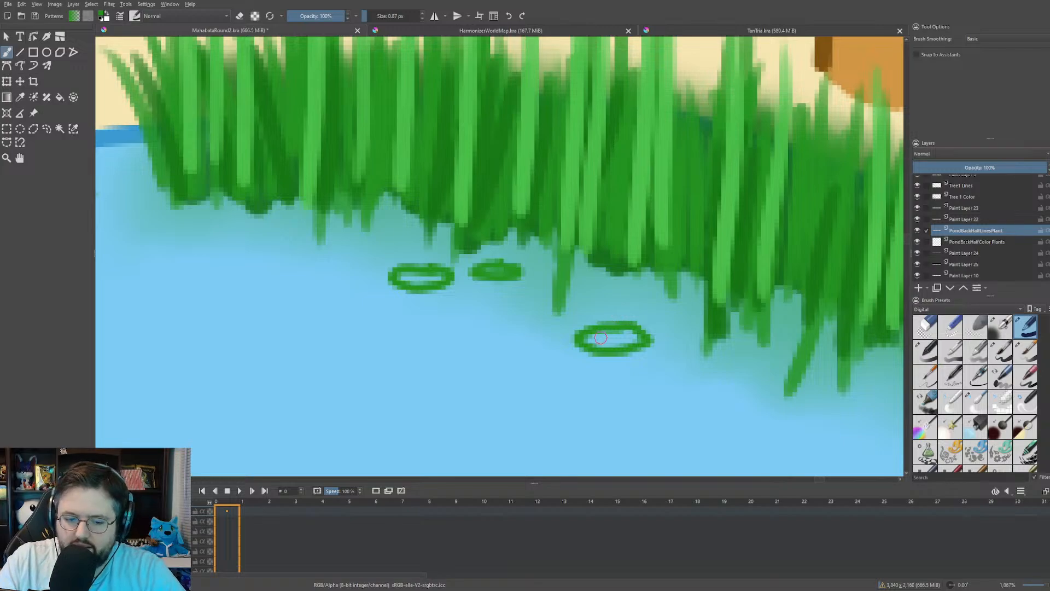
- Outline three tiny lily pads just off the right end of the long grass patch left of the middle palm
scroll(494, 289, "down", 6)
scroll(307, 274, "up", 5)
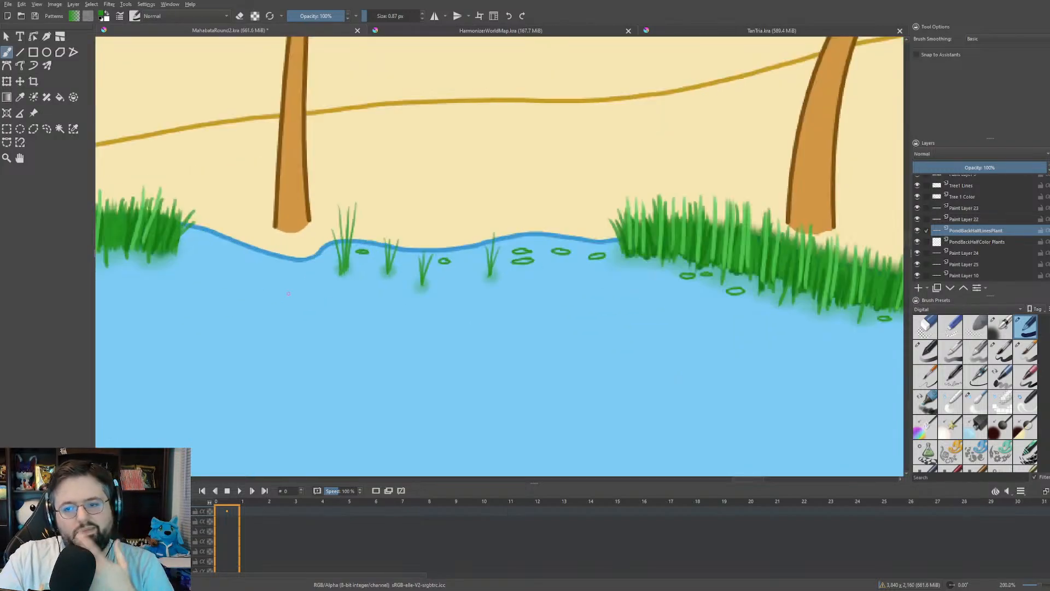
scroll(312, 268, "up", 2)
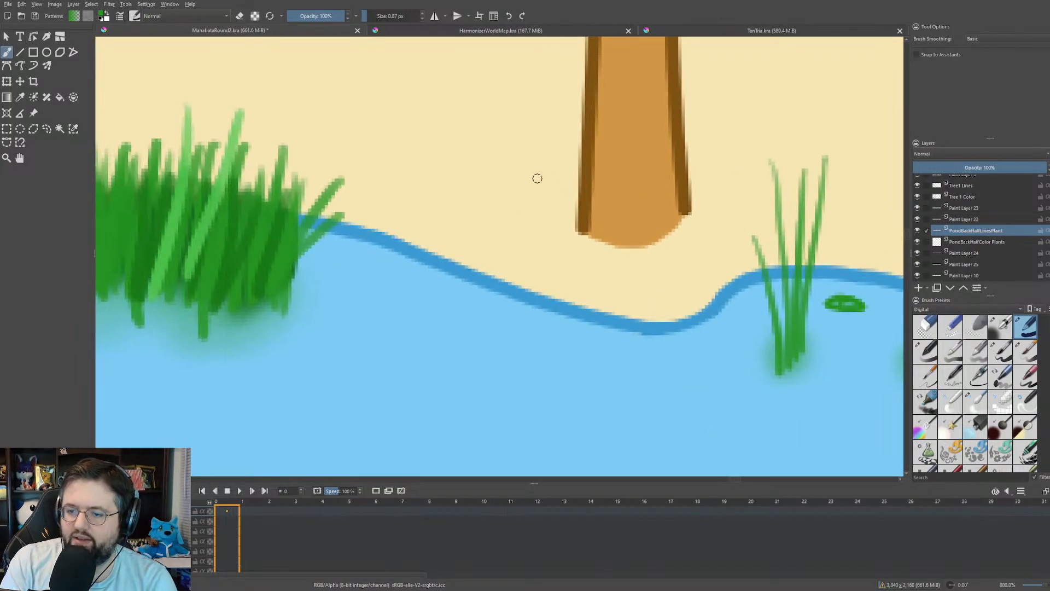
mouse_move(337, 278)
left_mouse_down()
mouse_move(308, 287)
mouse_move(340, 273)
left_mouse_up()
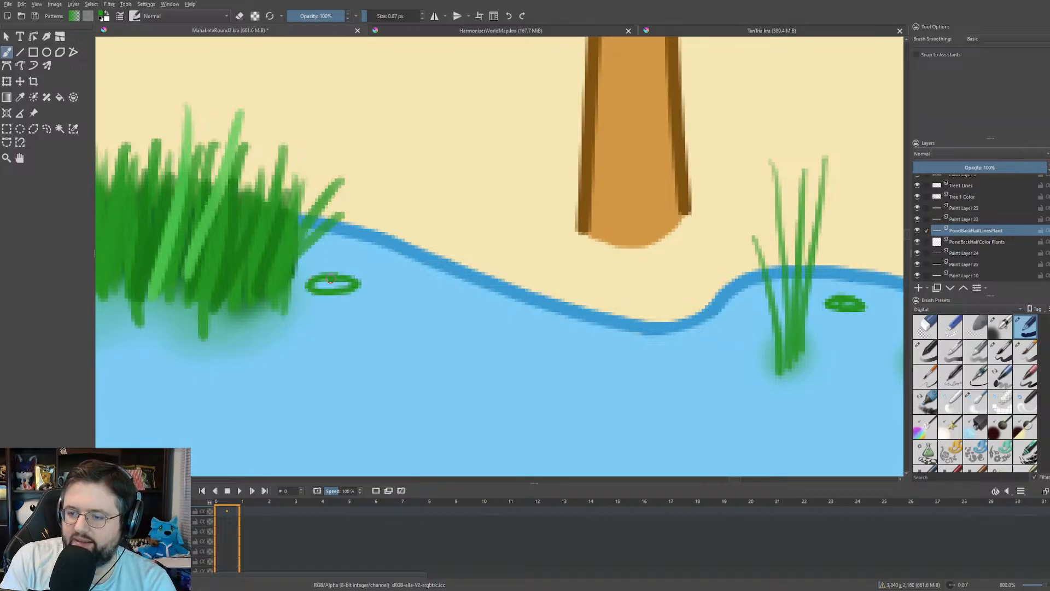
mouse_move(398, 295)
left_mouse_down()
mouse_move(370, 295)
mouse_move(399, 300)
mouse_move(372, 281)
mouse_move(384, 269)
left_mouse_up()
- Outline four tiny lily pads at intervals along the lower edge of the long grass patch
scroll(383, 268, "down", 5)
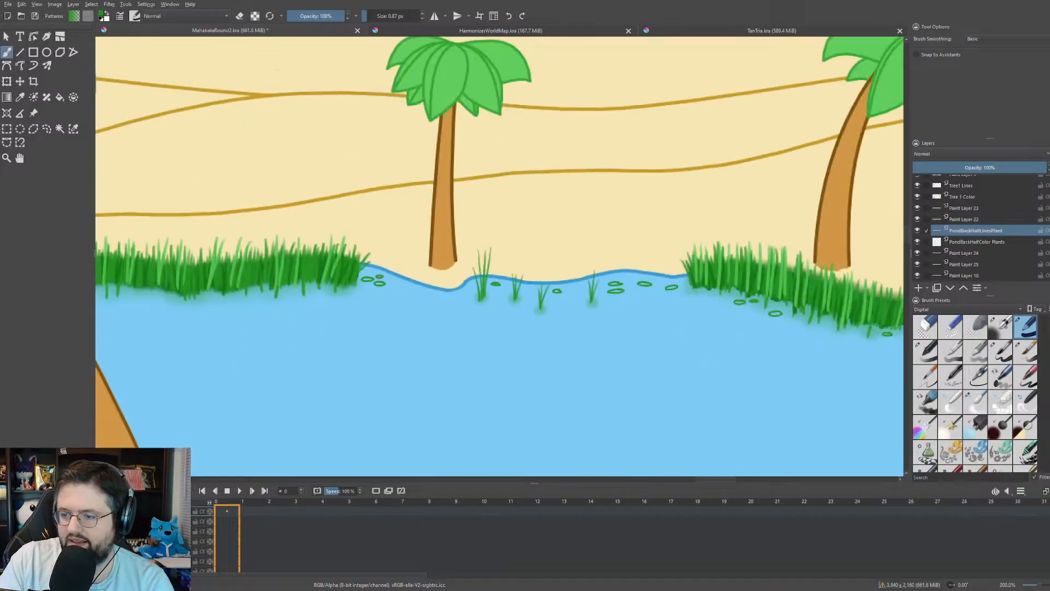
scroll(401, 267, "up", 4)
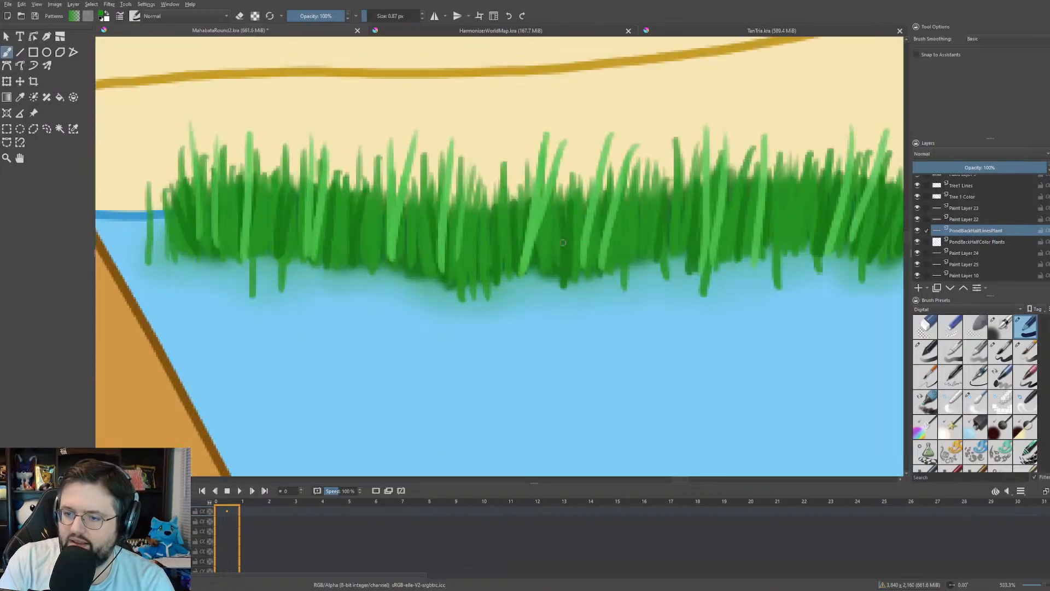
mouse_move(342, 288)
left_mouse_down()
mouse_move(324, 285)
mouse_move(348, 282)
left_mouse_up()
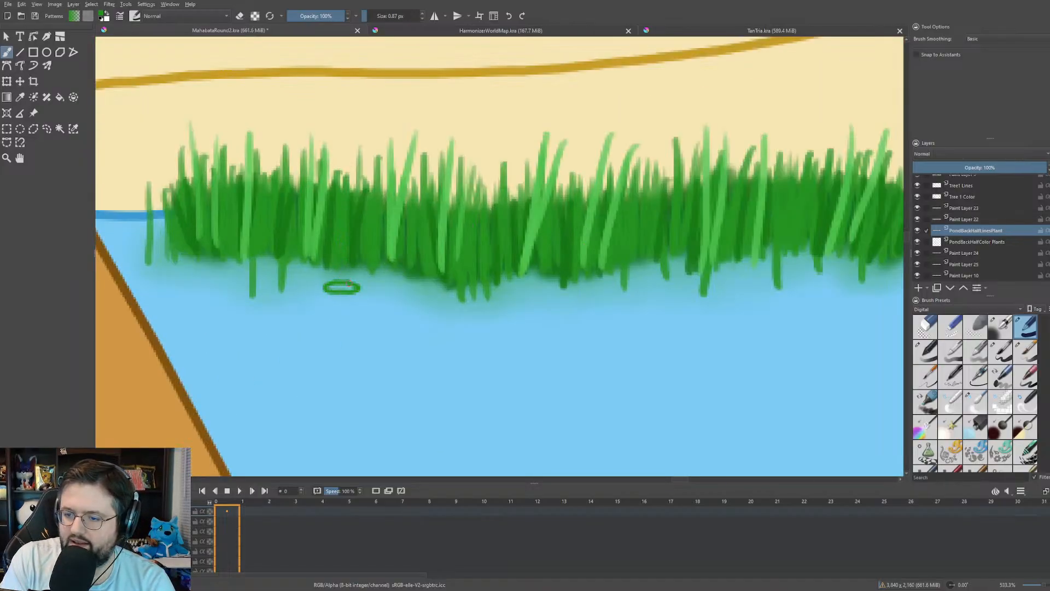
mouse_move(532, 293)
left_mouse_down()
mouse_move(511, 297)
mouse_move(532, 290)
left_mouse_up()
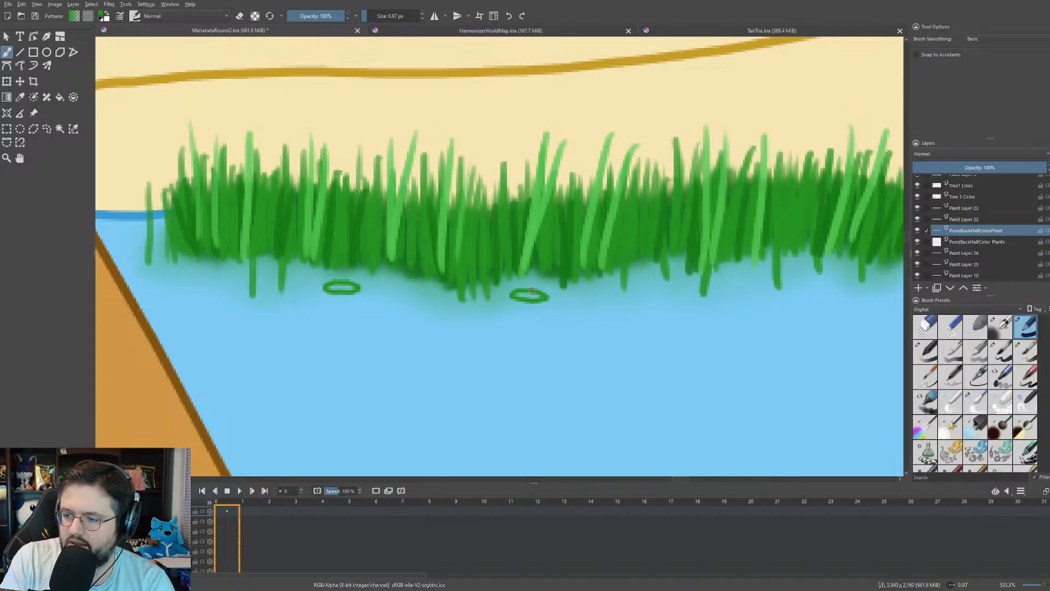
mouse_move(648, 282)
left_mouse_down()
mouse_move(663, 291)
mouse_move(652, 280)
left_mouse_up()
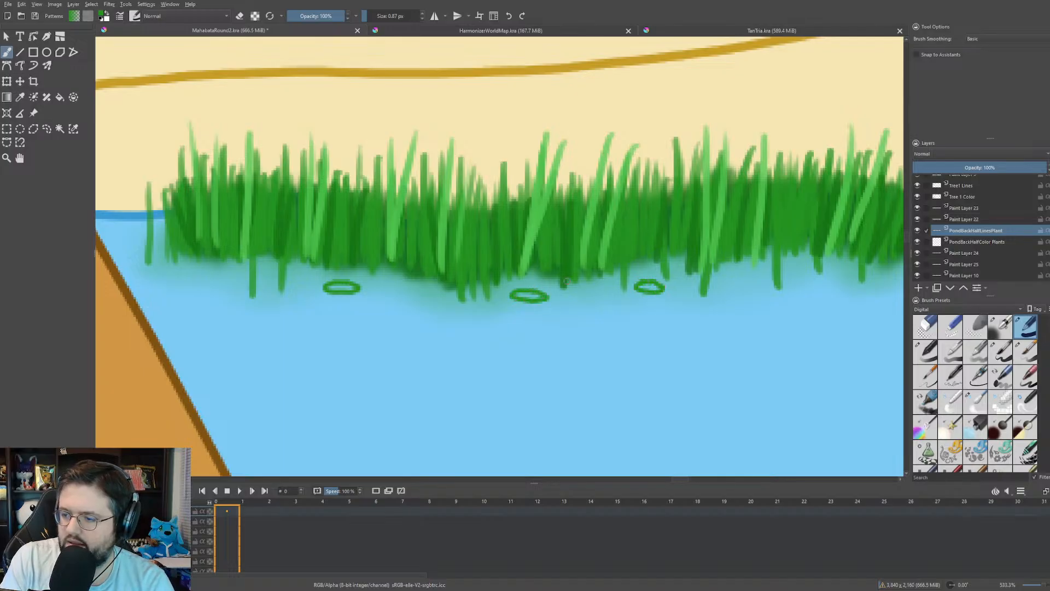
mouse_move(493, 304)
left_mouse_down()
mouse_move(480, 302)
mouse_move(499, 299)
left_mouse_up()
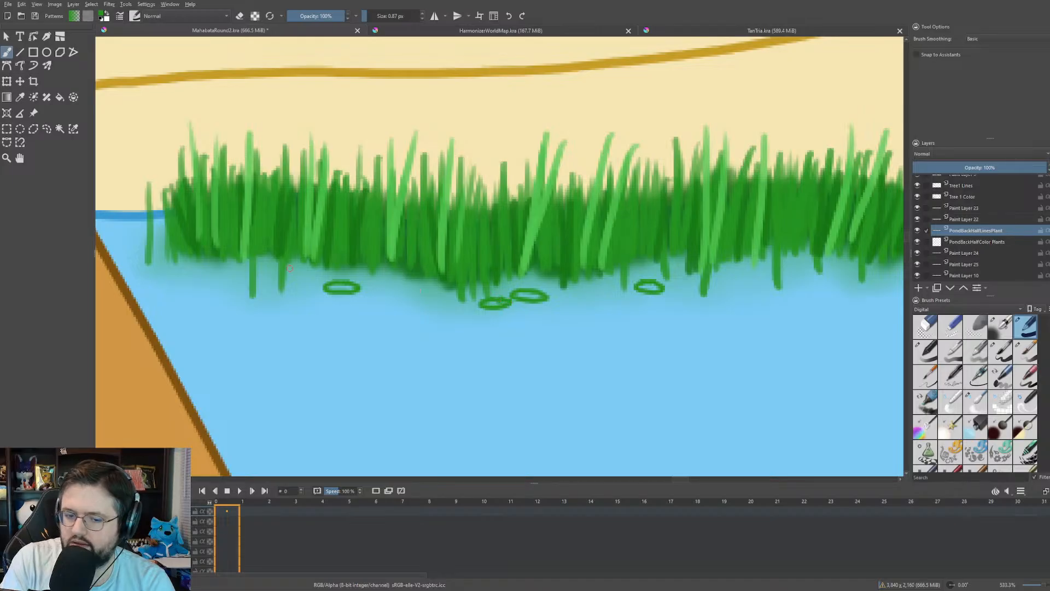
- Outline three tiny lily pads near the long grass patch's left end, one of them beside the leaning palm trunk
scroll(299, 266, "down", 3)
left_click_drag(301, 277, 409, 254)
scroll(344, 256, "up", 3)
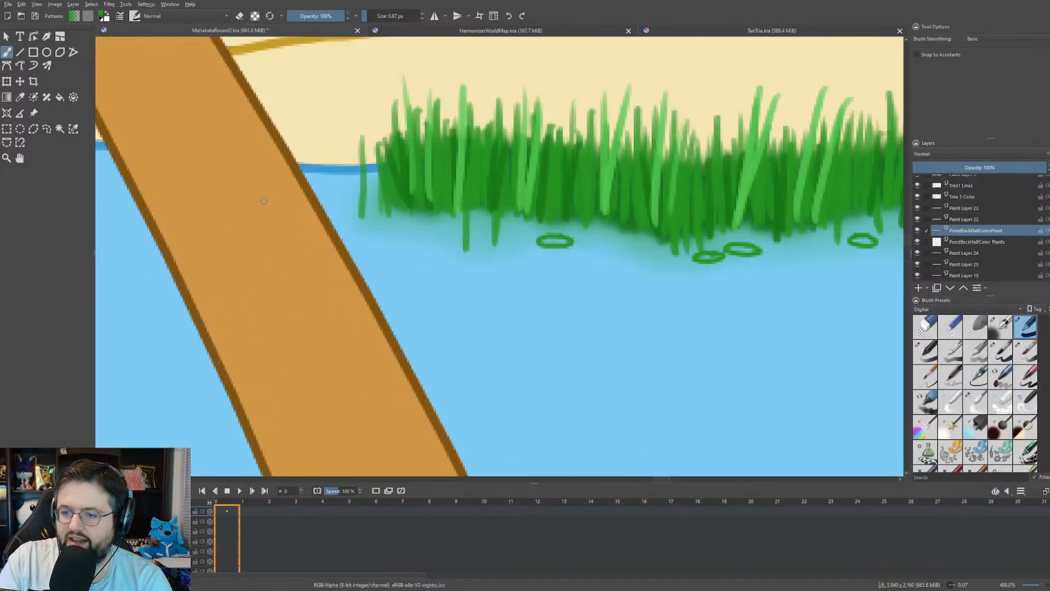
scroll(296, 195, "up", 2)
mouse_move(345, 178)
left_mouse_down()
mouse_move(384, 210)
mouse_move(384, 196)
mouse_move(427, 214)
mouse_move(415, 198)
left_mouse_up()
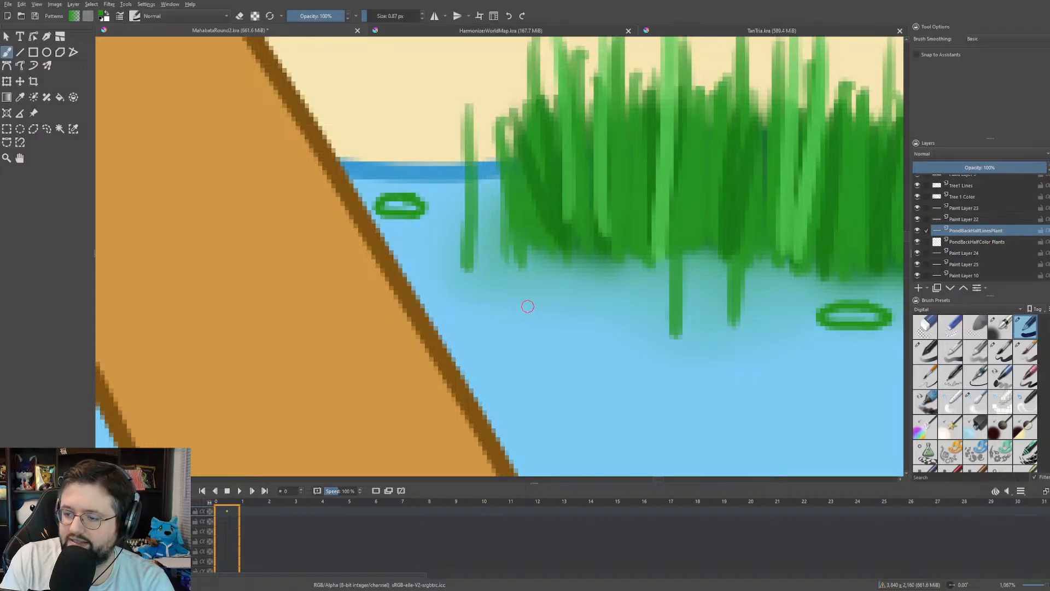
mouse_move(533, 288)
left_mouse_down()
mouse_move(490, 299)
mouse_move(529, 308)
mouse_move(553, 291)
left_mouse_up()
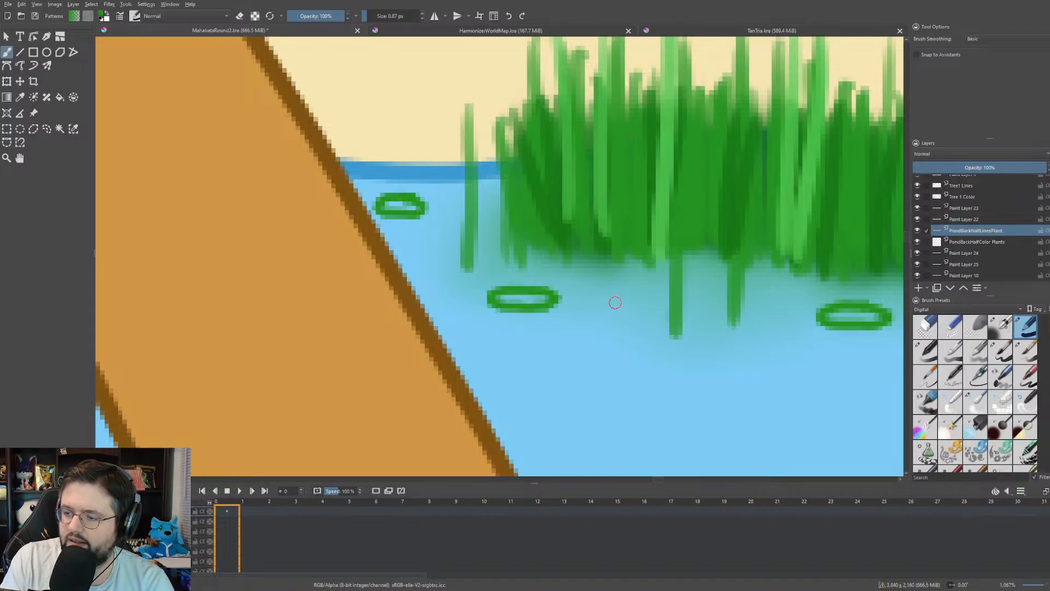
mouse_move(615, 303)
left_mouse_down()
mouse_move(585, 310)
mouse_move(640, 317)
mouse_move(617, 303)
left_mouse_up()
- Outline four tiny lily pads between the sand spit's grass and the leaning palm trunk, one directly under the grass
scroll(614, 303, "down", 8)
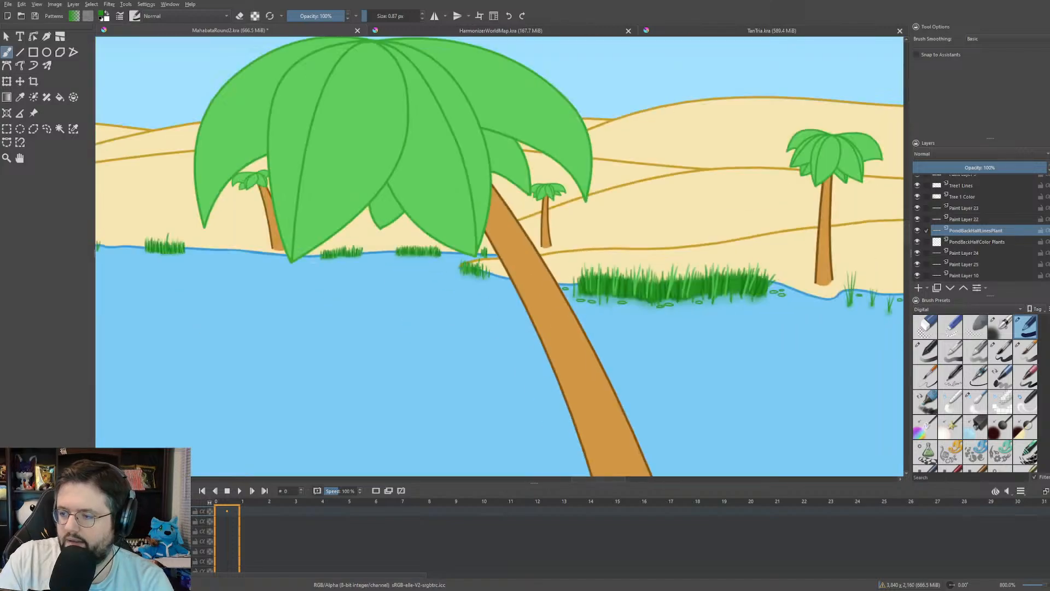
scroll(484, 360, "up", 7)
scroll(484, 359, "up", 2)
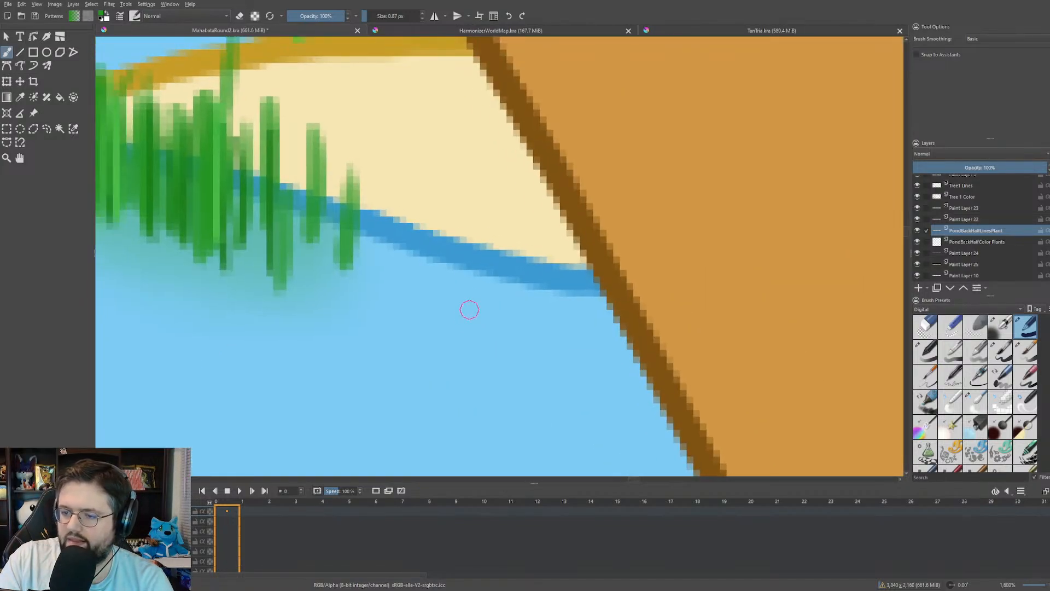
mouse_move(409, 279)
left_mouse_down()
mouse_move(386, 301)
mouse_move(416, 280)
left_mouse_up()
mouse_move(566, 327)
left_mouse_down()
mouse_move(555, 328)
mouse_move(583, 337)
mouse_move(566, 327)
left_mouse_up()
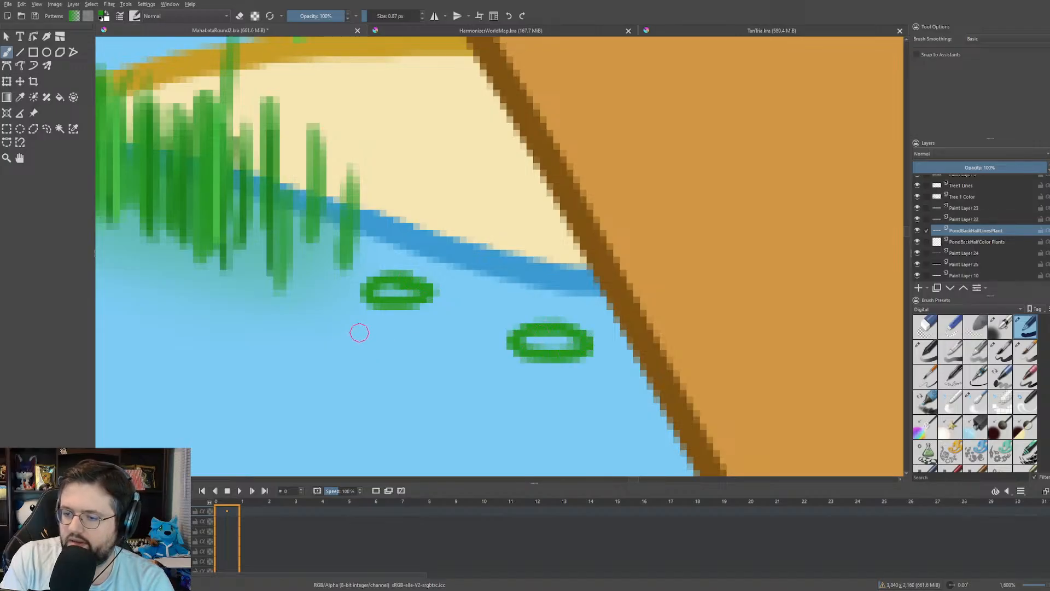
mouse_move(359, 328)
left_mouse_down()
mouse_move(333, 339)
mouse_move(377, 323)
left_mouse_up()
left_click_drag(244, 278, 234, 271)
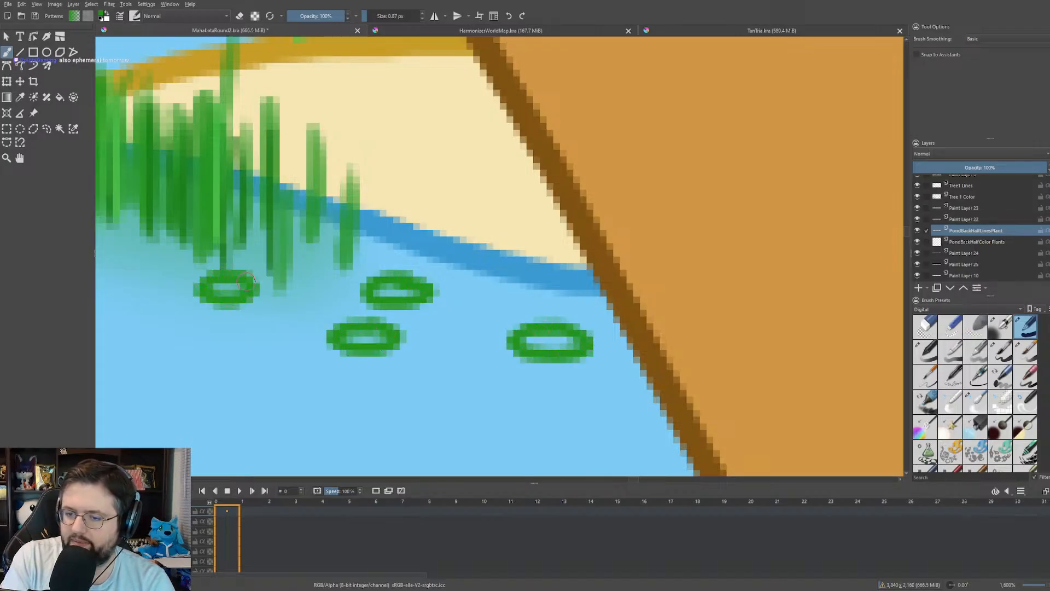
- Outline one tiny lily pad in the water just off the left tip of the sand spit
scroll(226, 281, "down", 3)
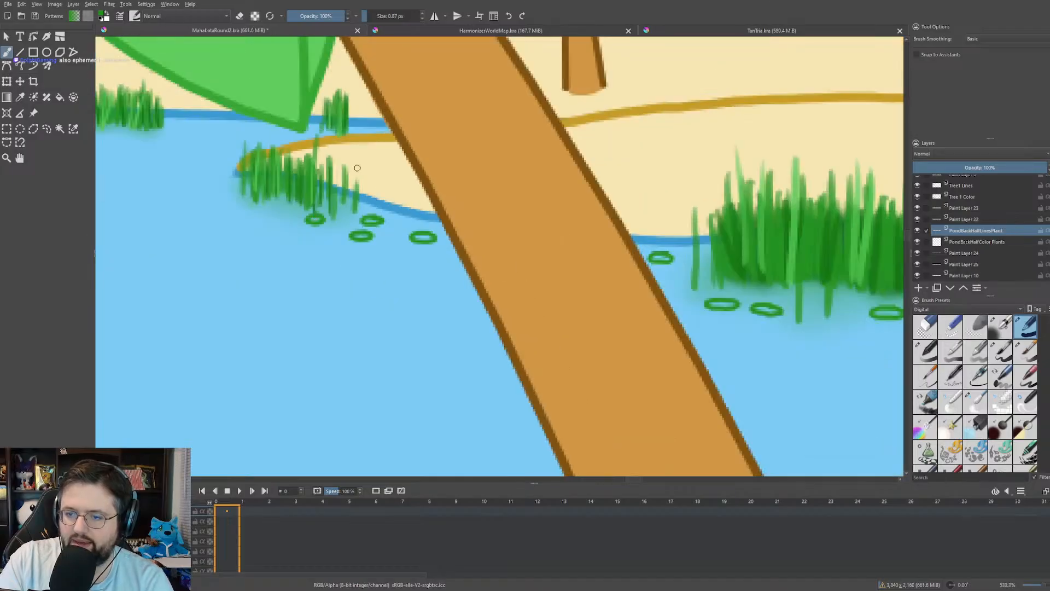
scroll(358, 168, "down", 1)
scroll(493, 236, "up", 5)
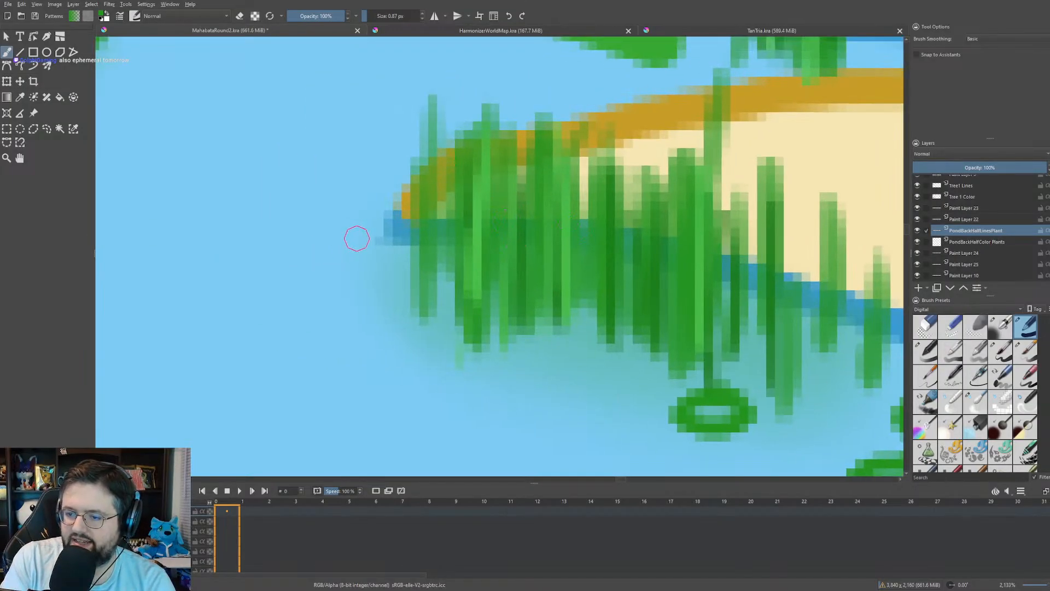
mouse_move(354, 235)
left_mouse_down()
mouse_move(309, 255)
mouse_move(347, 272)
mouse_move(355, 248)
left_mouse_up()
scroll(355, 249, "down", 3)
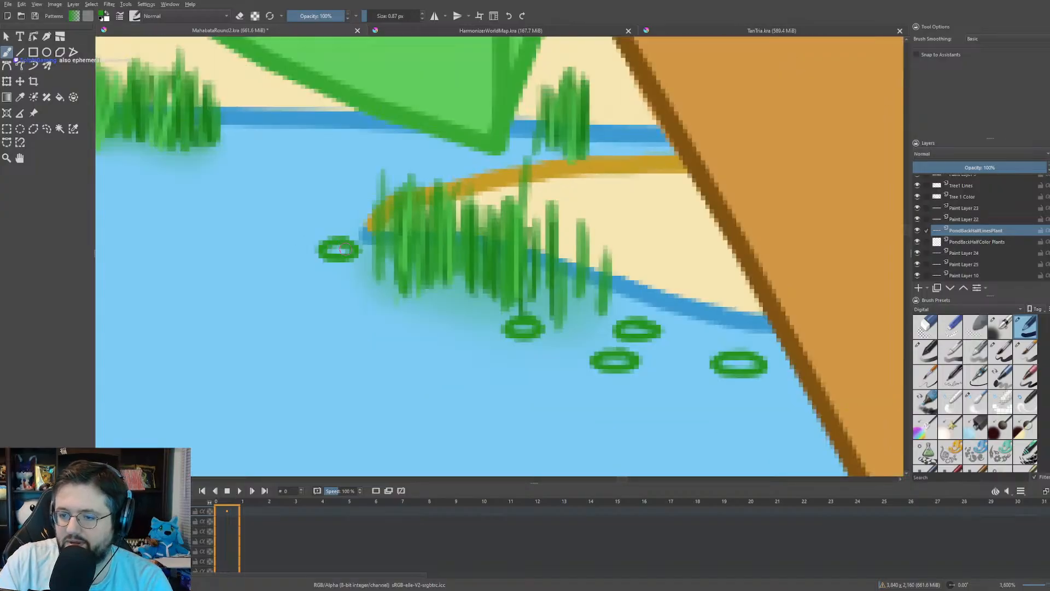
scroll(340, 213, "up", 3)
left_click_drag(398, 215, 529, 247)
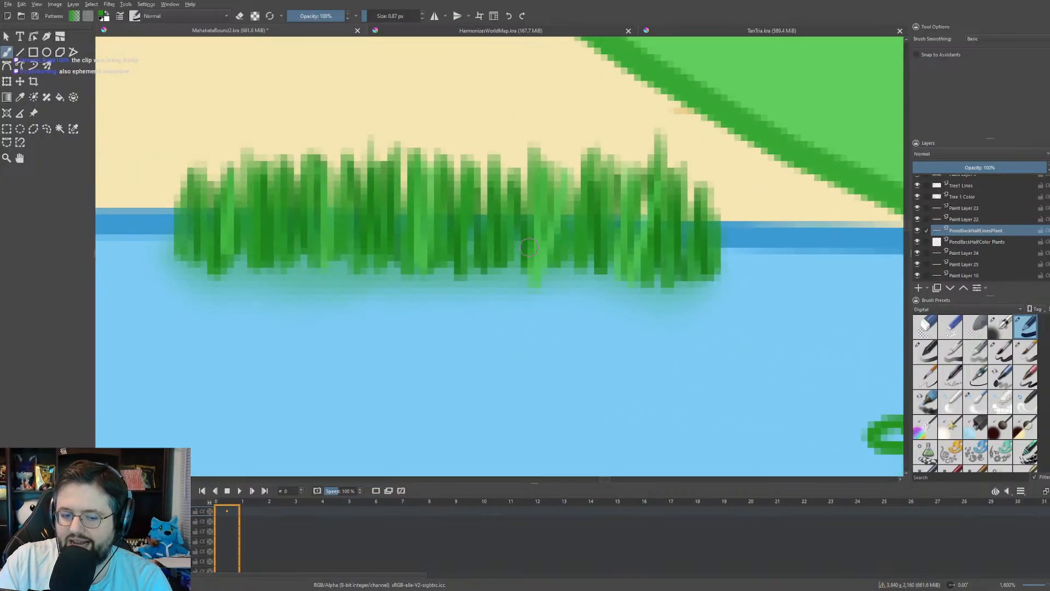
mouse_move(586, 292)
left_mouse_down()
mouse_move(563, 301)
mouse_move(592, 311)
left_mouse_up()
scroll(596, 308, "down", 3)
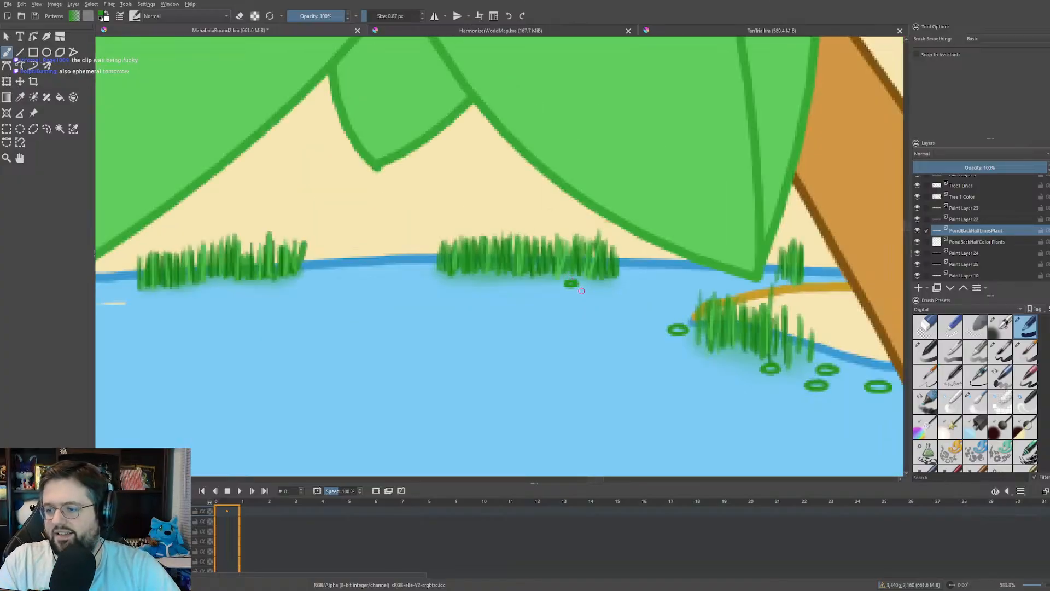
scroll(582, 286, "up", 3)
left_click(577, 256)
key("ctrl+z")
key("ctrl+z")
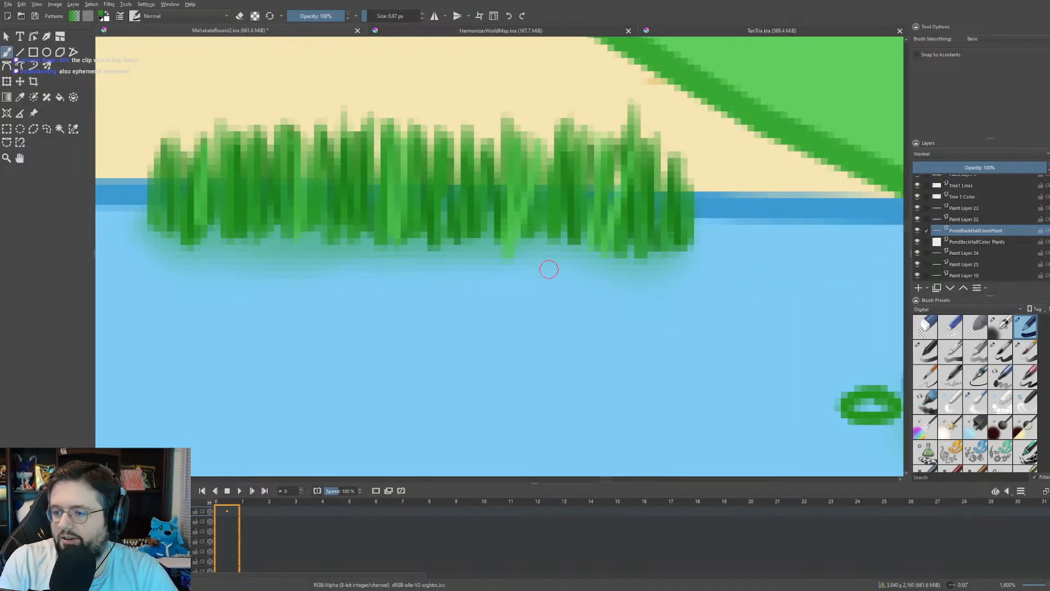
- Paint seven tiny solid lily pads around the distant grass patch left of the sand spit, three along its lower left side and four off its right end
mouse_move(564, 264)
left_mouse_down()
mouse_move(546, 266)
mouse_move(566, 266)
left_mouse_up()
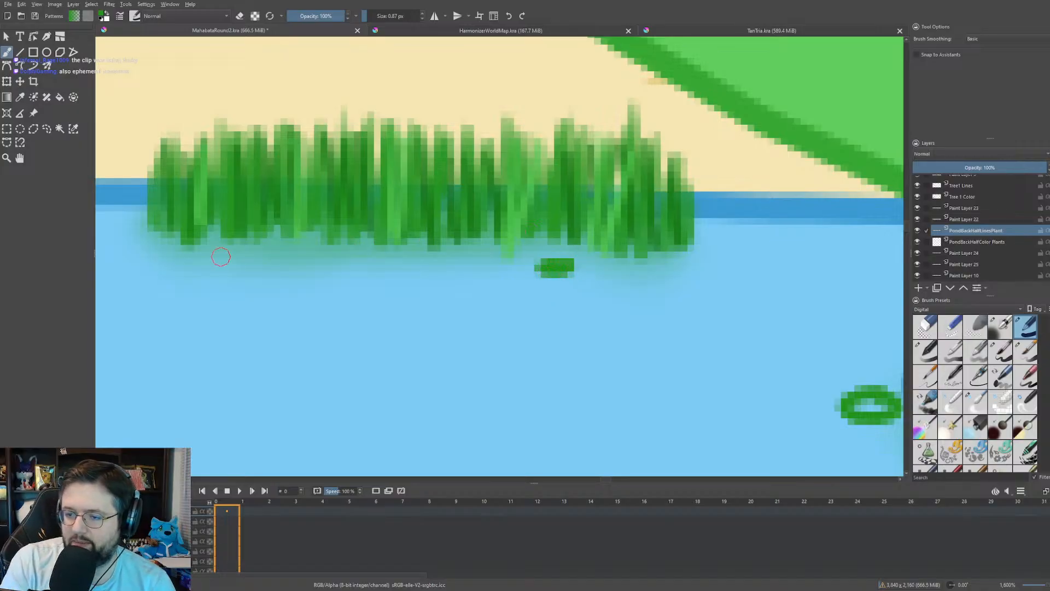
left_click_drag(273, 269, 307, 269)
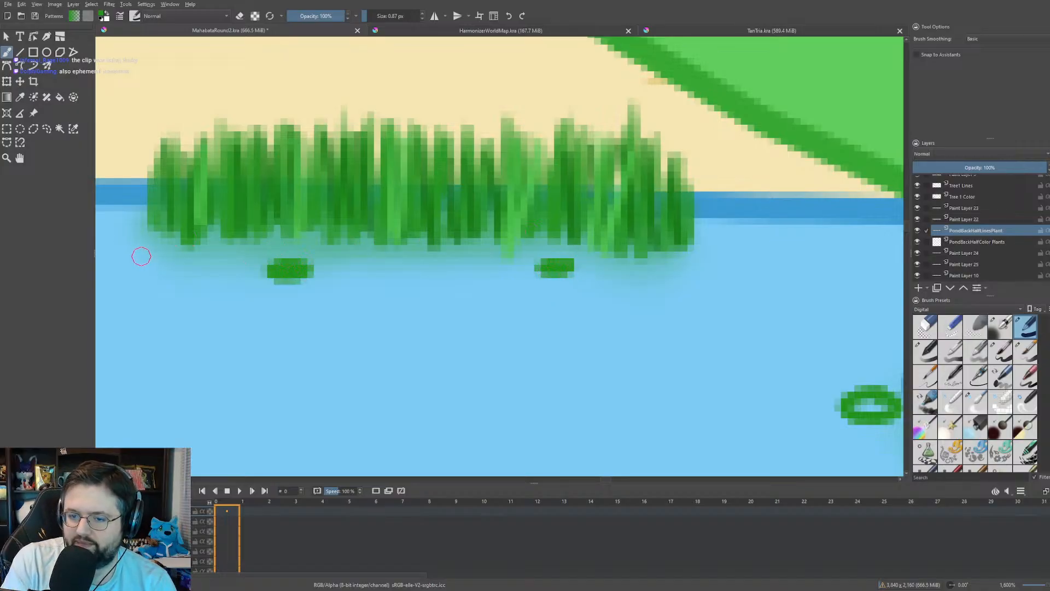
left_click_drag(128, 257, 145, 262)
mouse_move(741, 239)
left_mouse_down()
mouse_move(727, 243)
mouse_move(796, 244)
mouse_move(757, 271)
left_mouse_up()
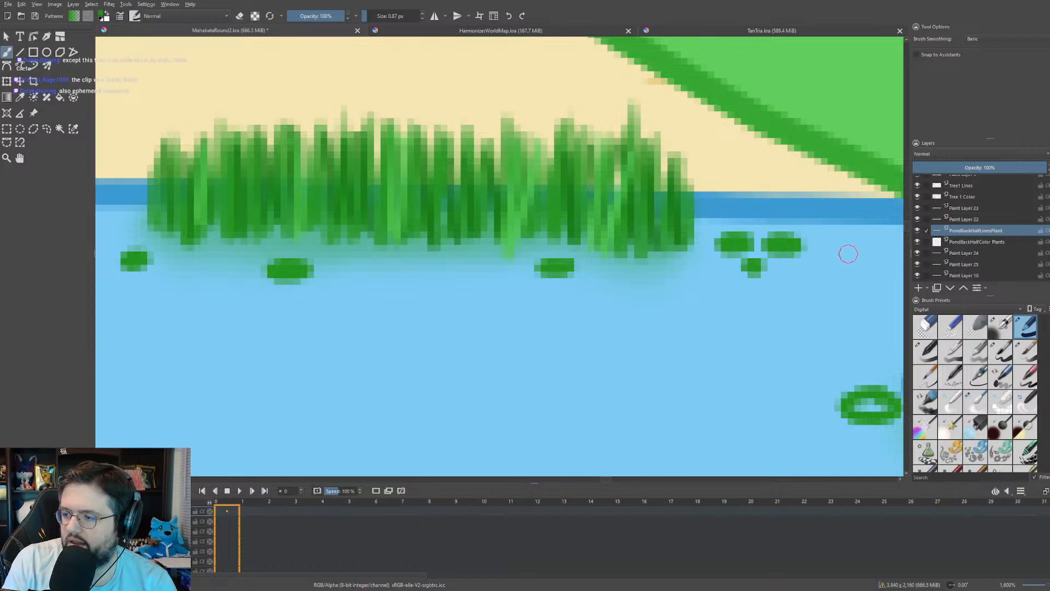
left_click_drag(846, 251, 843, 251)
- Dab two tiny solid lily pads behind the sand spit, one beside the small tuft and one under the big palm frond's edge
scroll(843, 251, "down", 6)
scroll(628, 162, "up", 6)
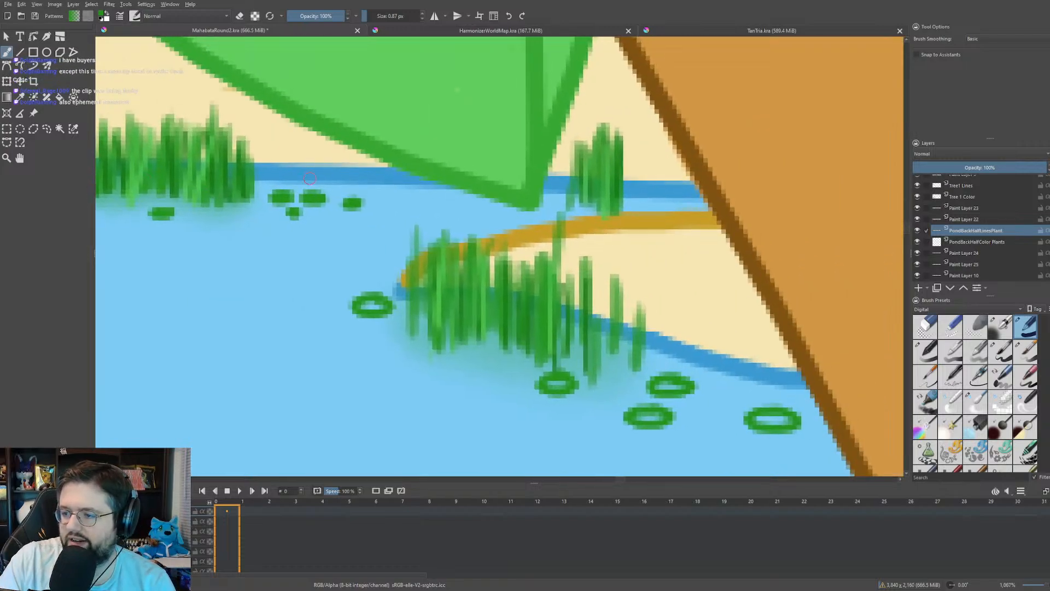
left_click(535, 225)
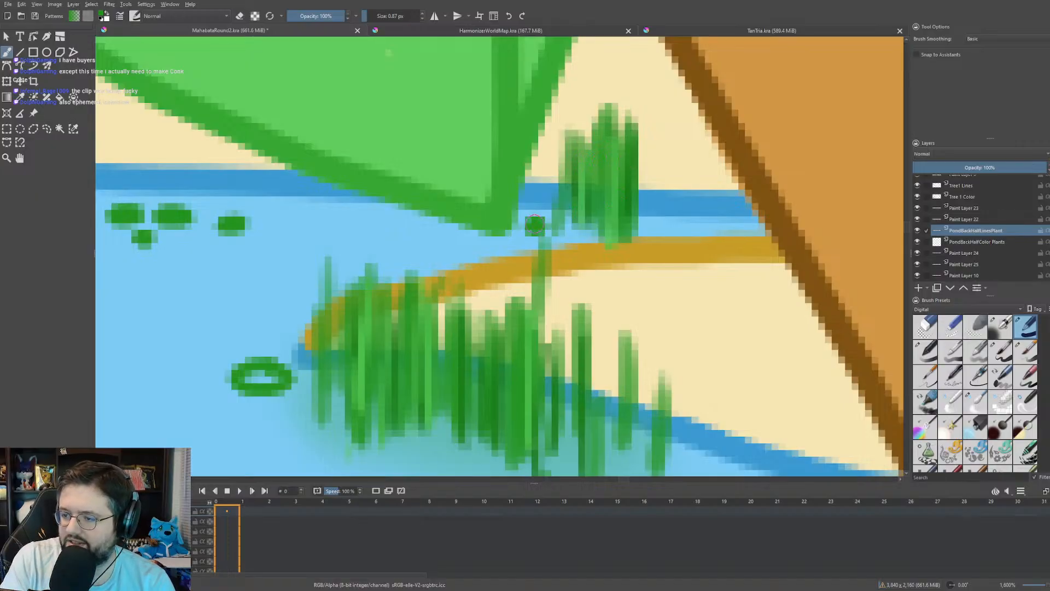
left_click(386, 217)
left_click_drag(385, 215, 390, 210)
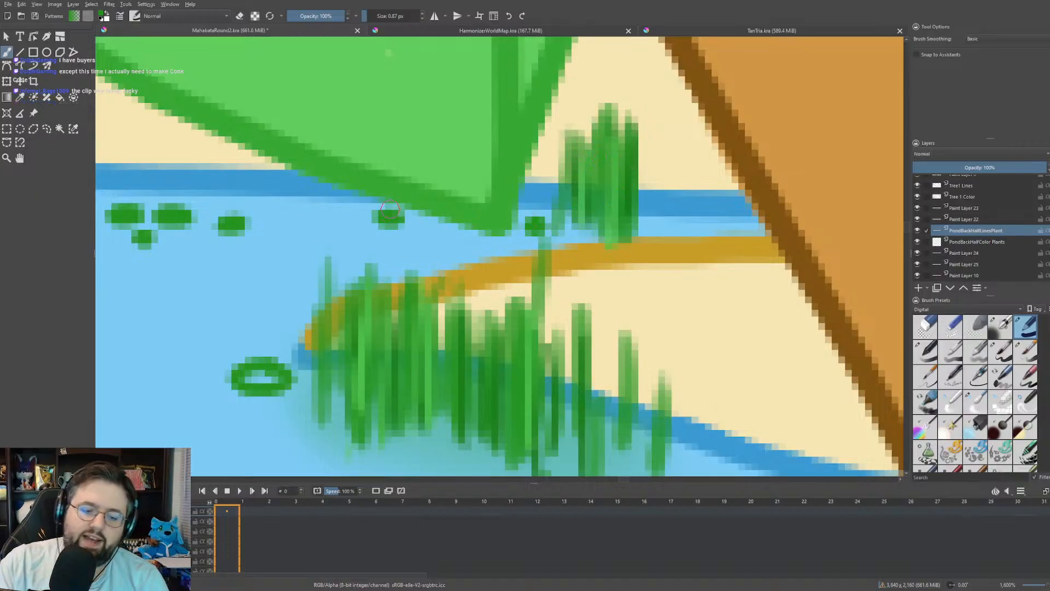
- Paint three tiny solid lily pads at the next distant grass patch to the left, one beneath it and two at its right end
scroll(390, 210, "down", 10)
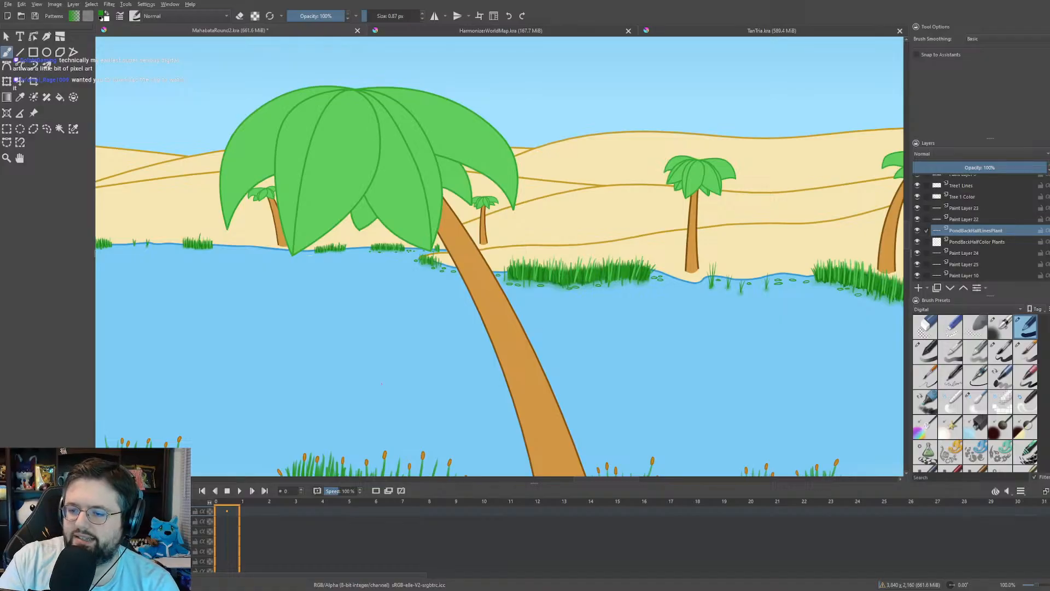
scroll(379, 267, "up", 9)
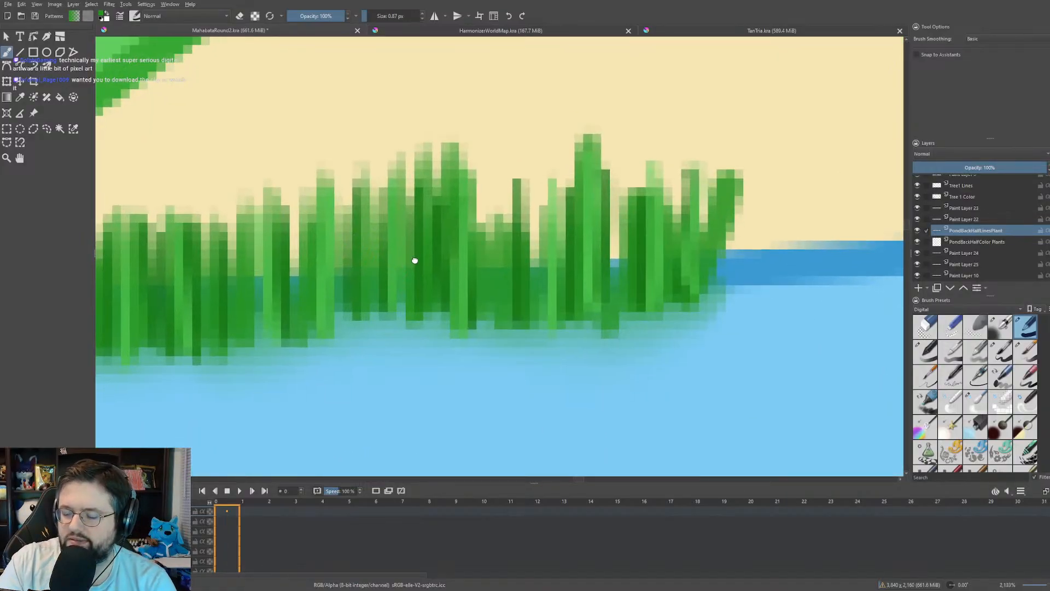
scroll(400, 257, "down", 1)
left_click_drag(365, 281, 380, 290)
left_click_drag(663, 250, 621, 272)
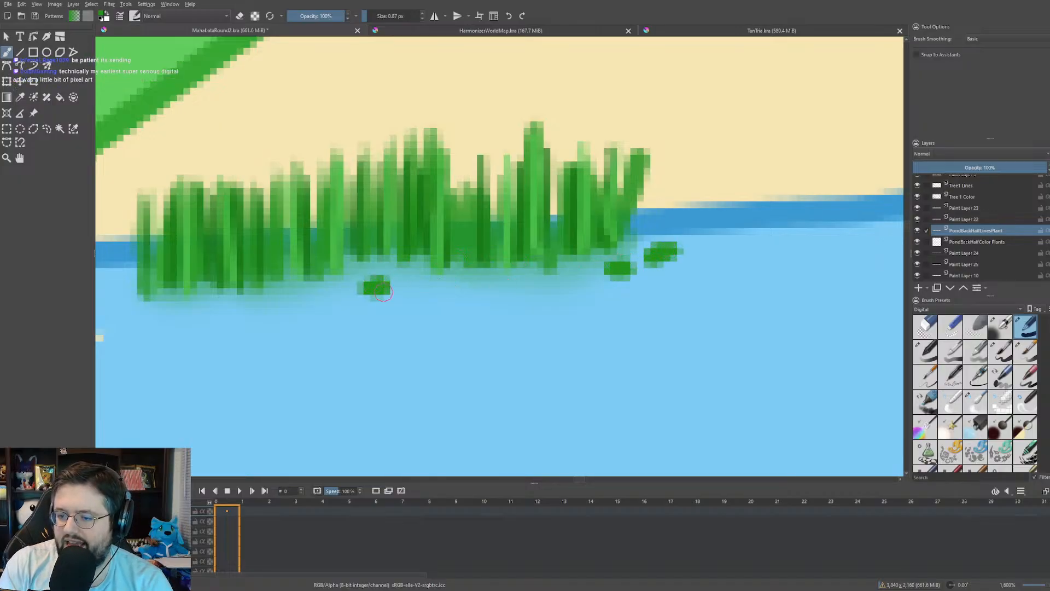
- Paint two tiny solid lily pads under and off the current grass patch's left end, and three along the open shoreline left of the palm trunk
left_click_drag(214, 302, 219, 311)
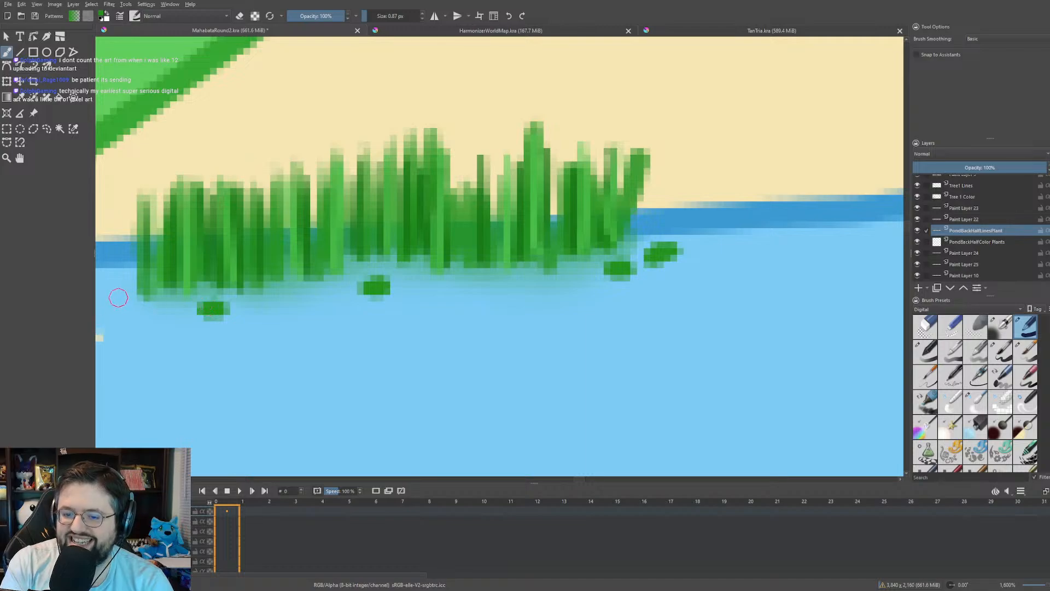
left_click_drag(113, 294, 125, 300)
scroll(176, 231, "down", 6)
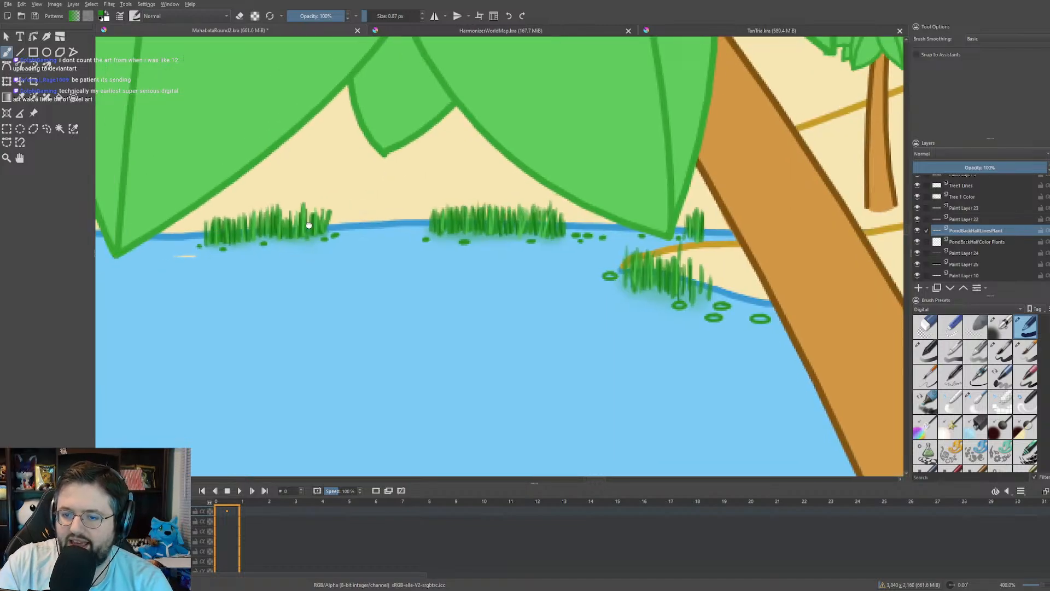
scroll(565, 244, "up", 5)
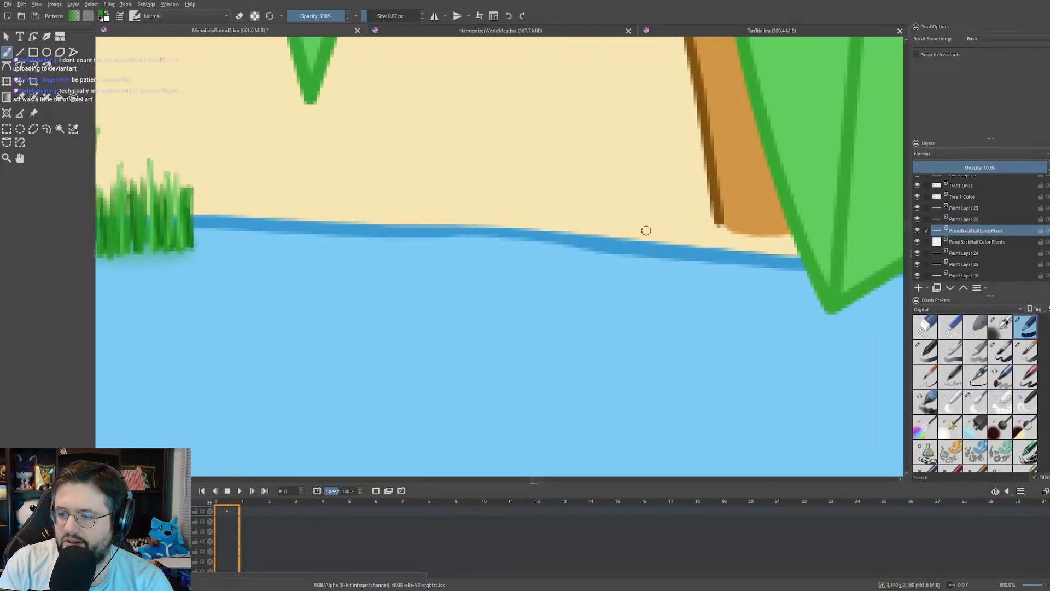
left_click_drag(474, 253, 544, 261)
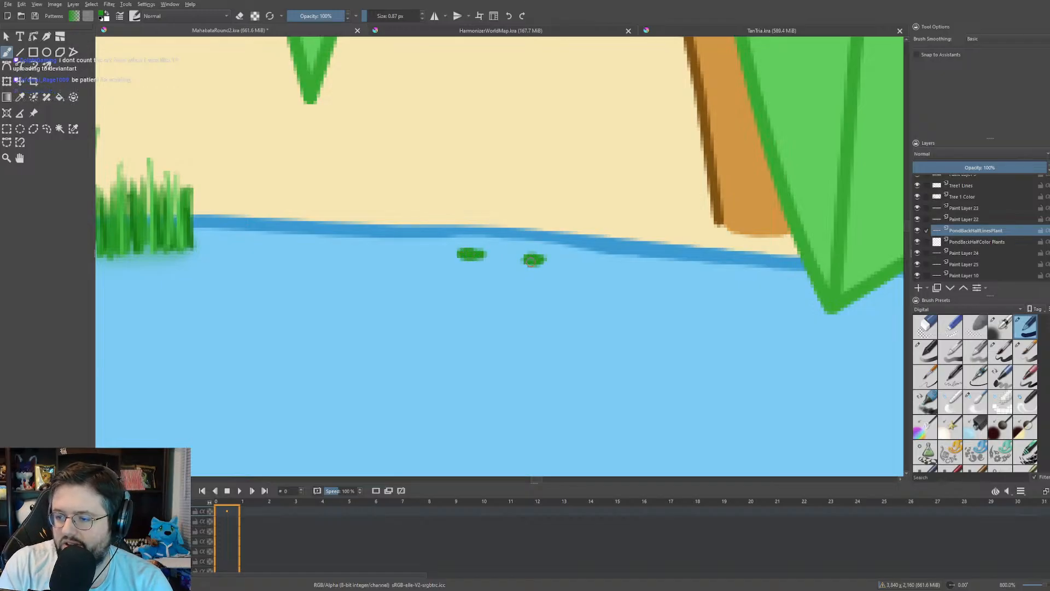
left_click_drag(437, 251, 433, 248)
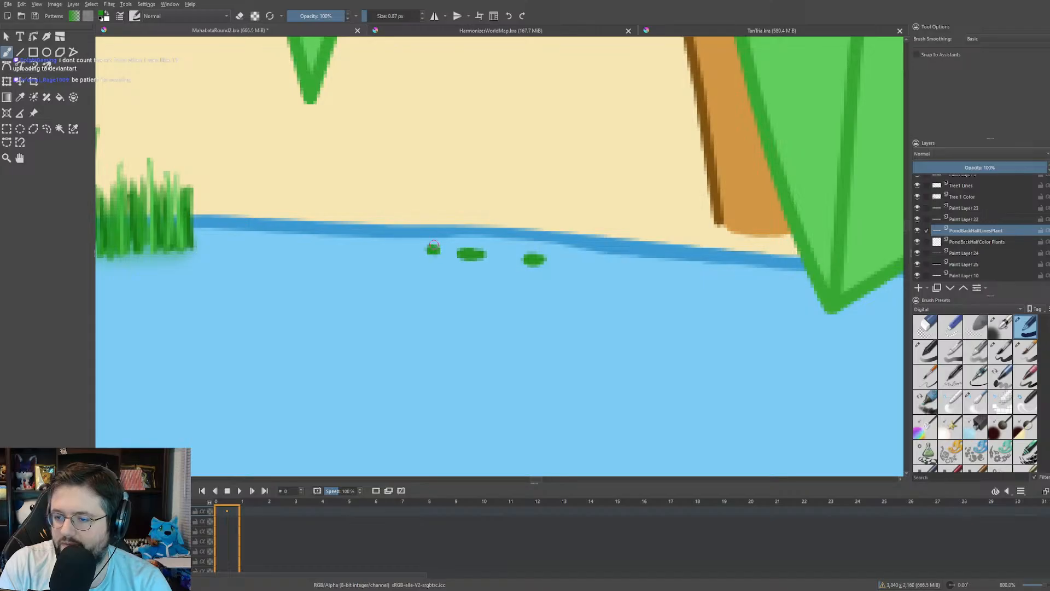
- Paint tiny solid lily pads around the next grass patch to the left: at its right end, one beneath it and three off its left end
left_click_drag(207, 243, 757, 262)
left_click(731, 266)
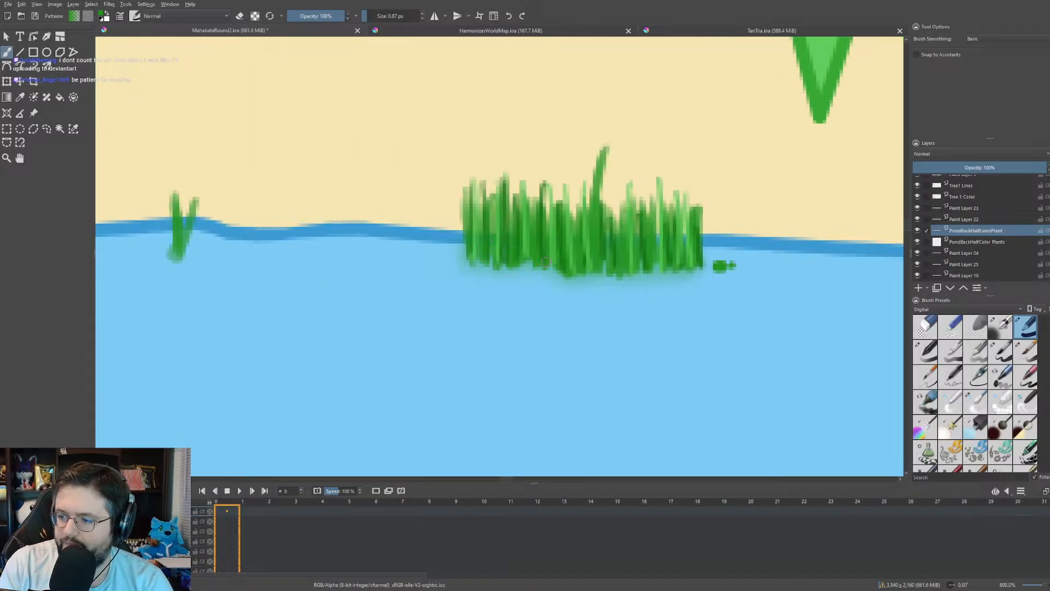
left_click_drag(523, 281, 541, 281)
mouse_move(454, 249)
left_mouse_down()
mouse_move(429, 254)
mouse_move(647, 295)
left_mouse_up()
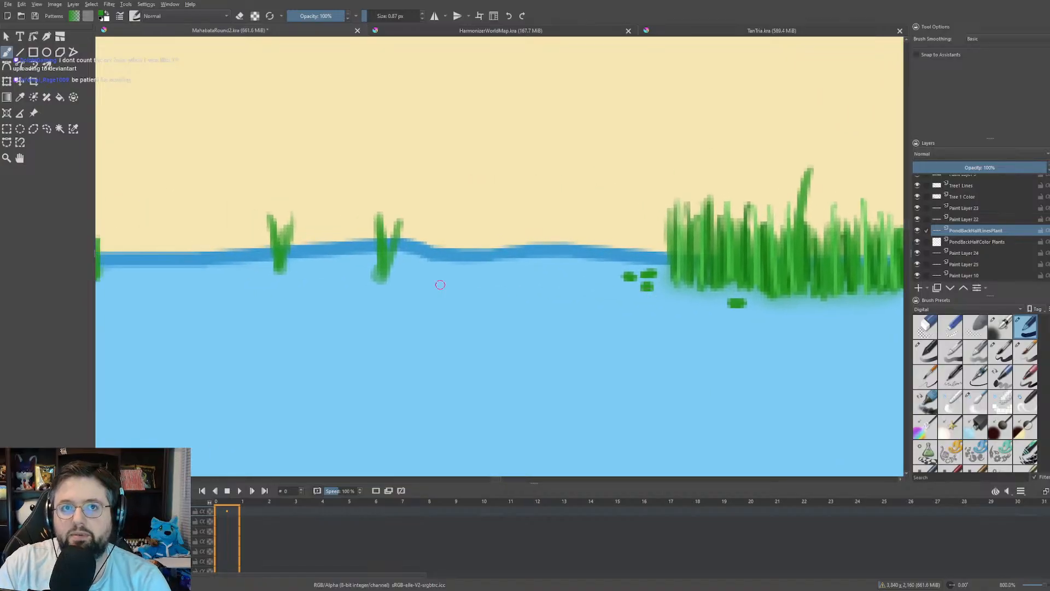
- Dab six tiny lily pads around the two small grass tufts on the far shoreline, four near the right tuft and two beside the left one
mouse_move(436, 289)
left_mouse_down()
mouse_move(472, 288)
mouse_move(471, 298)
mouse_move(505, 275)
mouse_move(532, 274)
mouse_move(490, 285)
mouse_move(453, 268)
left_mouse_up()
scroll(462, 297, "up", 1)
scroll(523, 288, "down", 1)
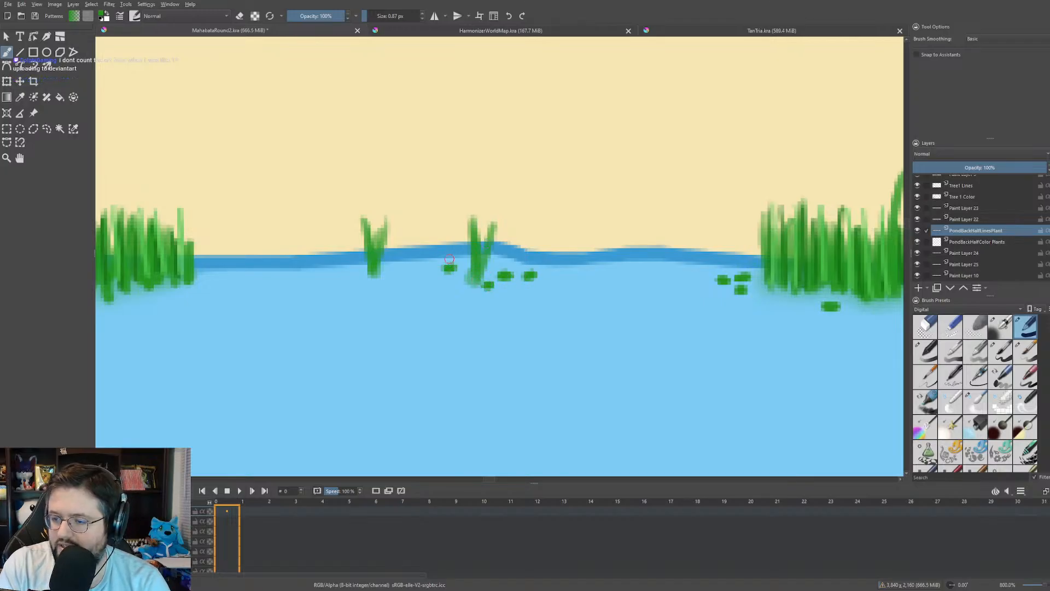
mouse_move(388, 269)
left_mouse_down()
mouse_move(396, 269)
mouse_move(360, 271)
left_mouse_up()
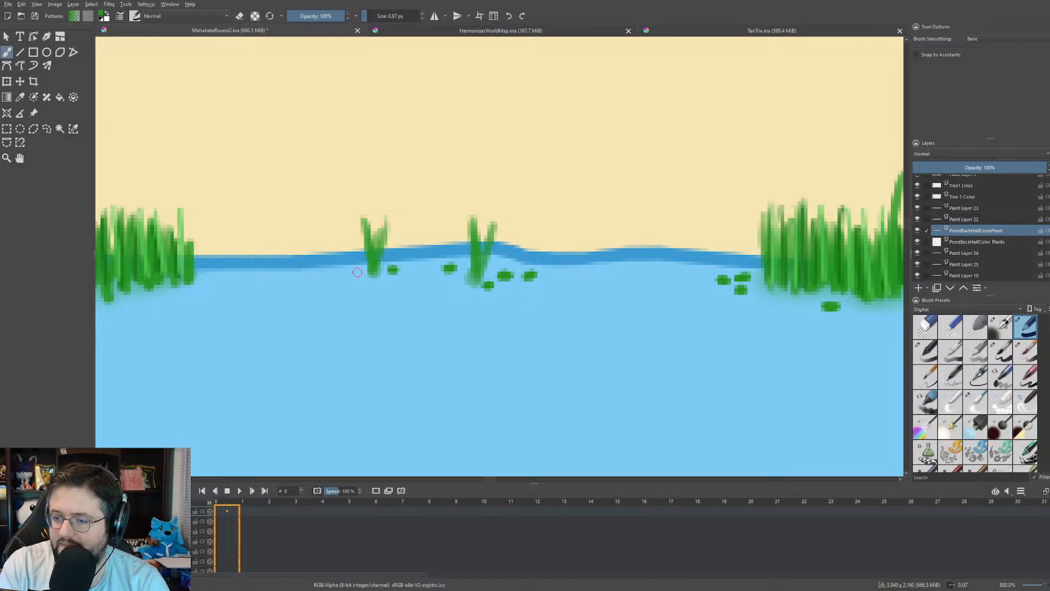
- Dab five tiny lily pads around the grass patch beside the central palm crown, one at each end and three beneath it
left_click_drag(203, 282, 492, 277)
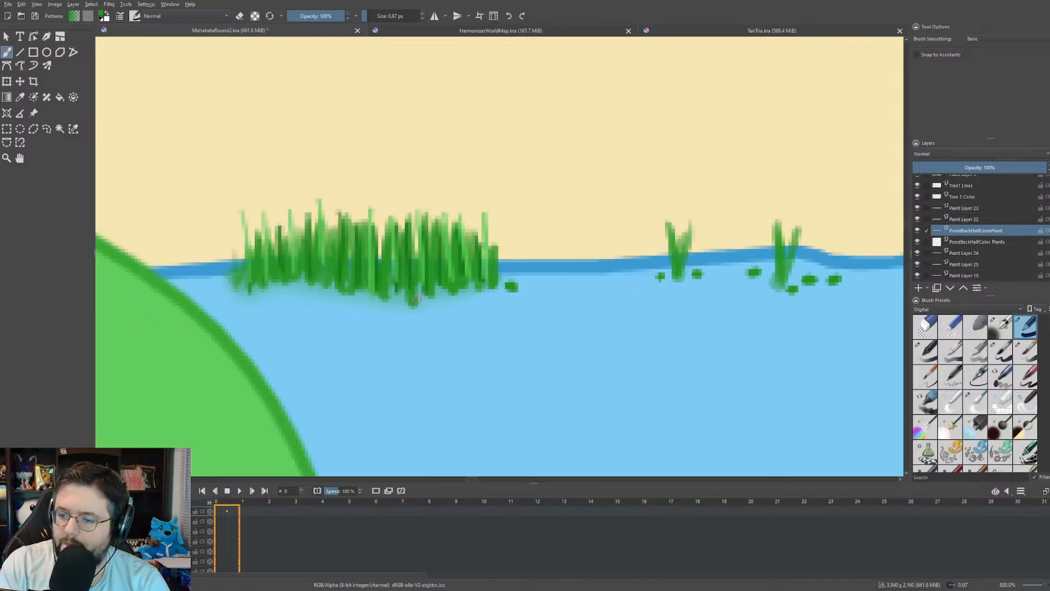
left_click_drag(432, 304, 437, 304)
left_click_drag(300, 296, 320, 301)
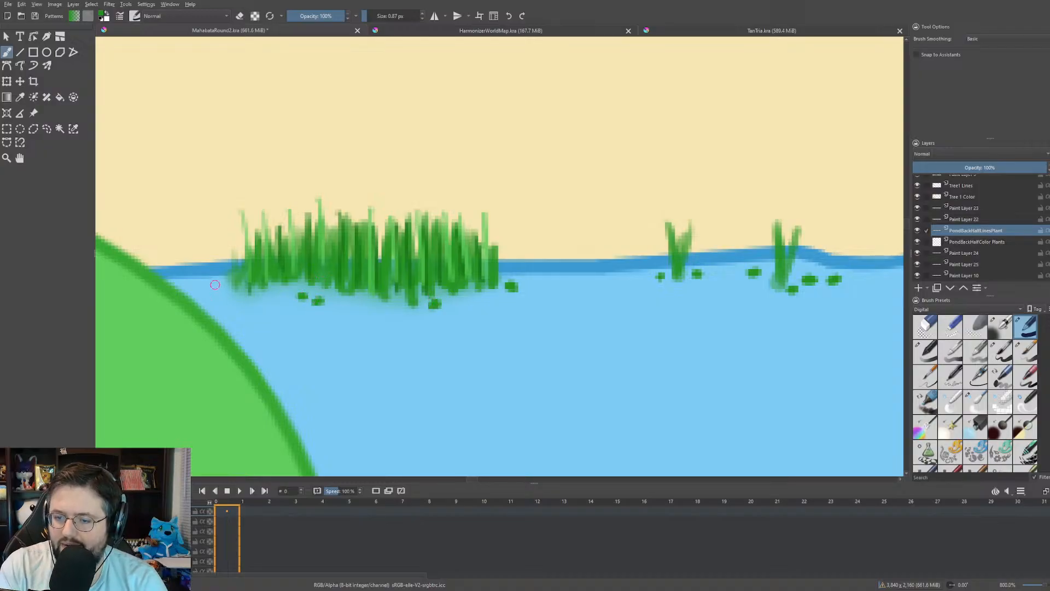
left_click_drag(212, 286, 217, 287)
- Dab four tiny lily pads at the grass patch on the central palm crown's left side, two beneath it and two at its left end
scroll(239, 336, "down", 3)
left_click_drag(271, 322, 488, 291)
scroll(350, 301, "down", 3)
left_click_drag(350, 302, 470, 257)
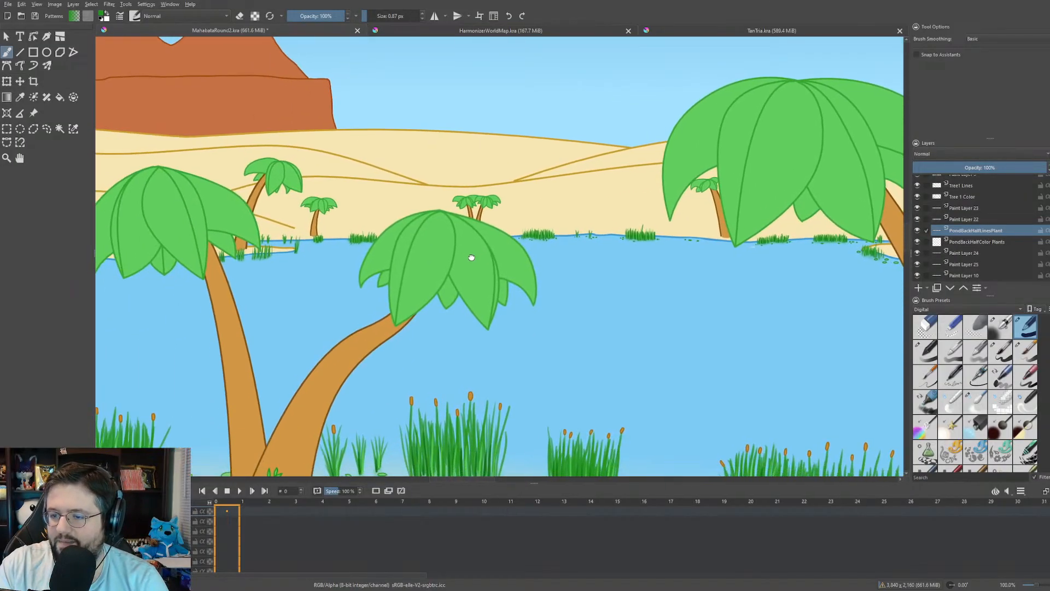
scroll(378, 237, "up", 5)
left_click_drag(363, 236, 550, 239)
scroll(387, 227, "up", 1)
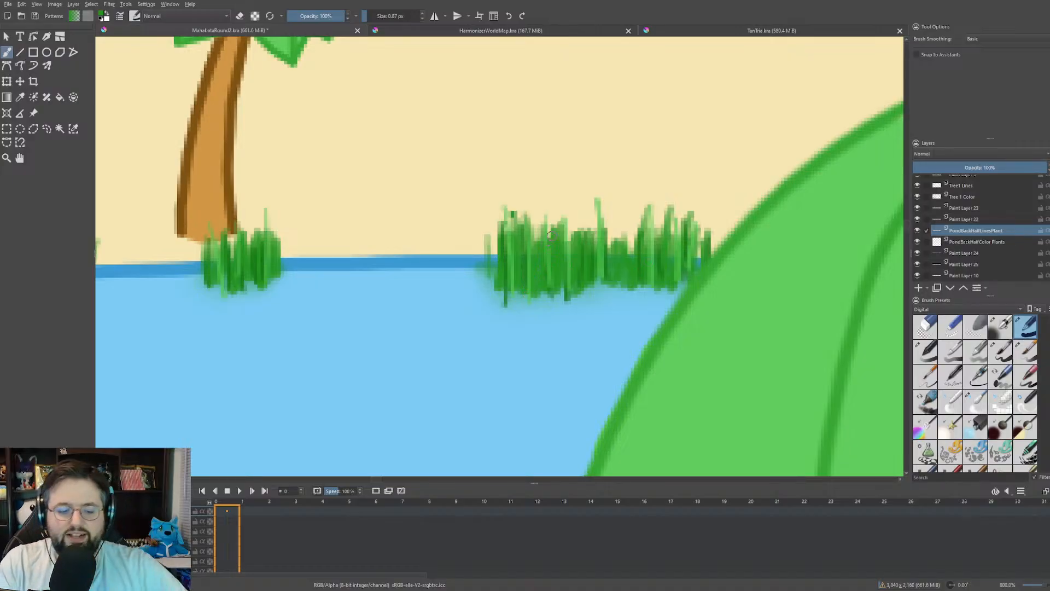
left_click(602, 294)
left_click(632, 297)
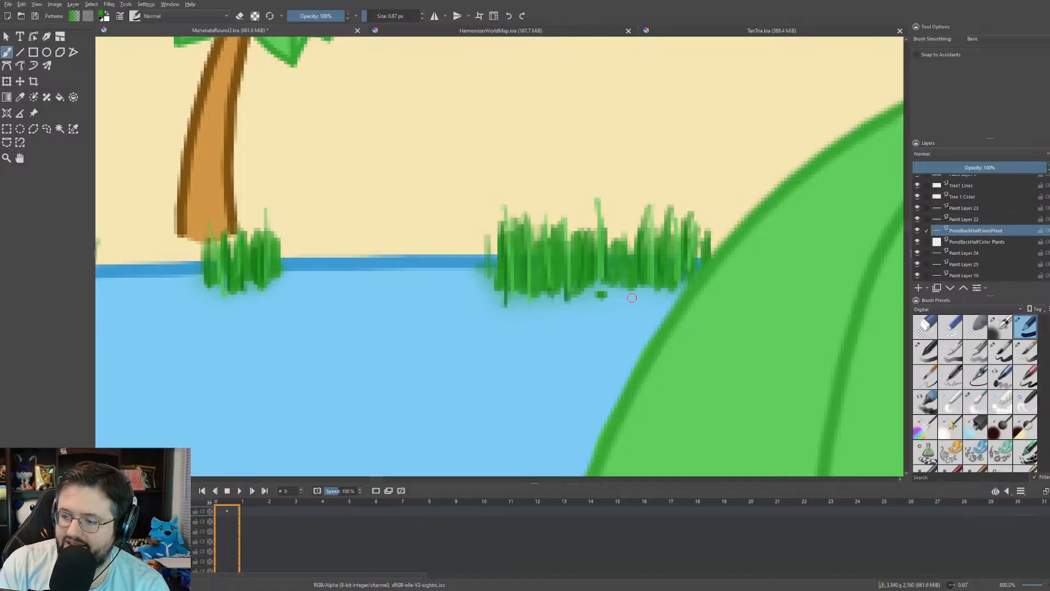
left_click(471, 278)
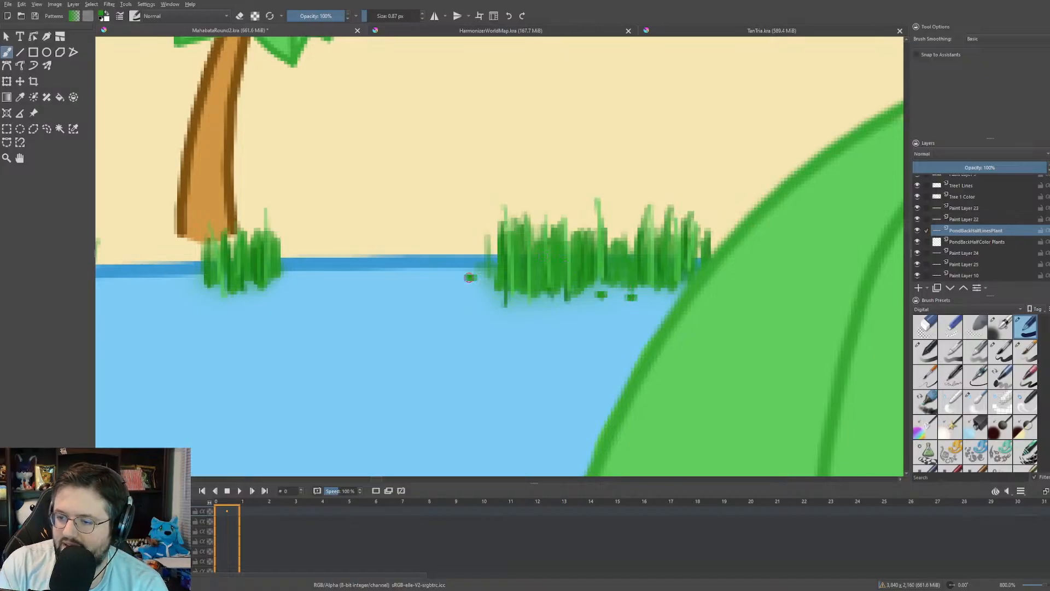
left_click(482, 295)
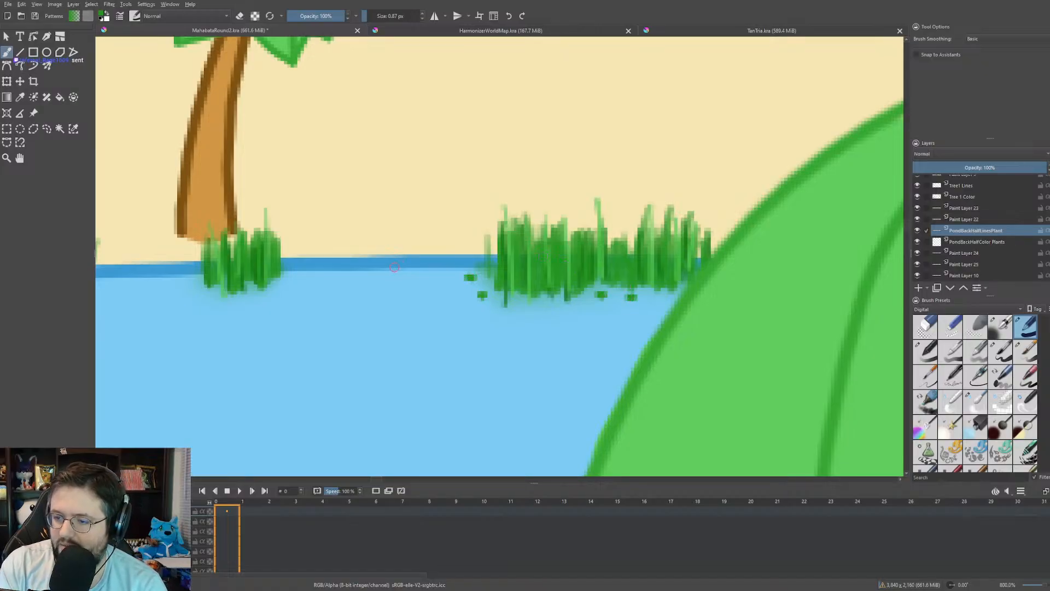
- Dab two tiny lily pads on the open water and five around the small grass patch at the palm trunk's base, undoing the extra dab
left_click(369, 278)
left_click(384, 281)
left_click(278, 288)
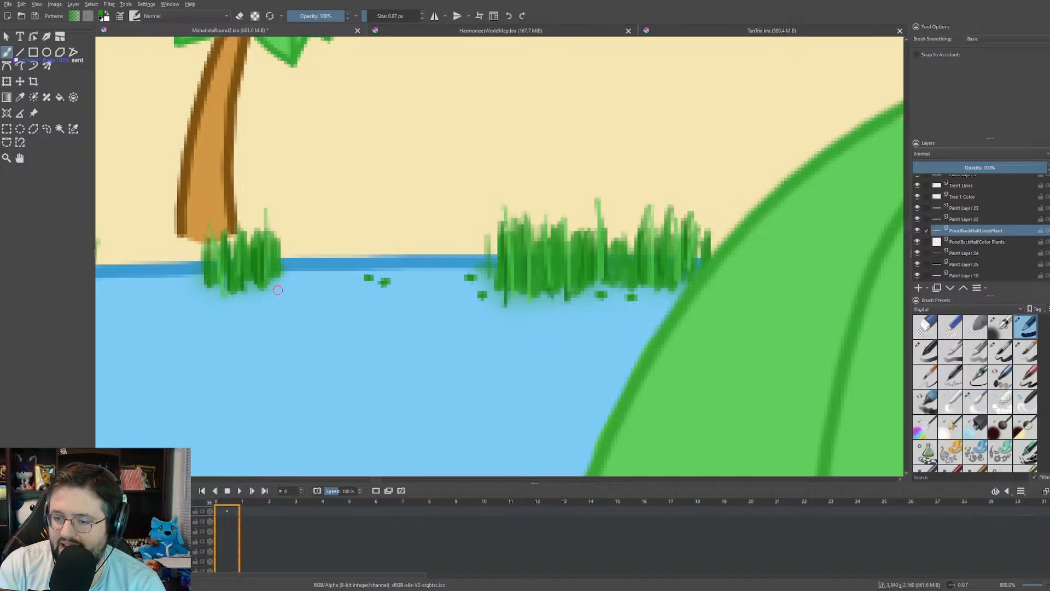
left_click(252, 297)
left_click(208, 297)
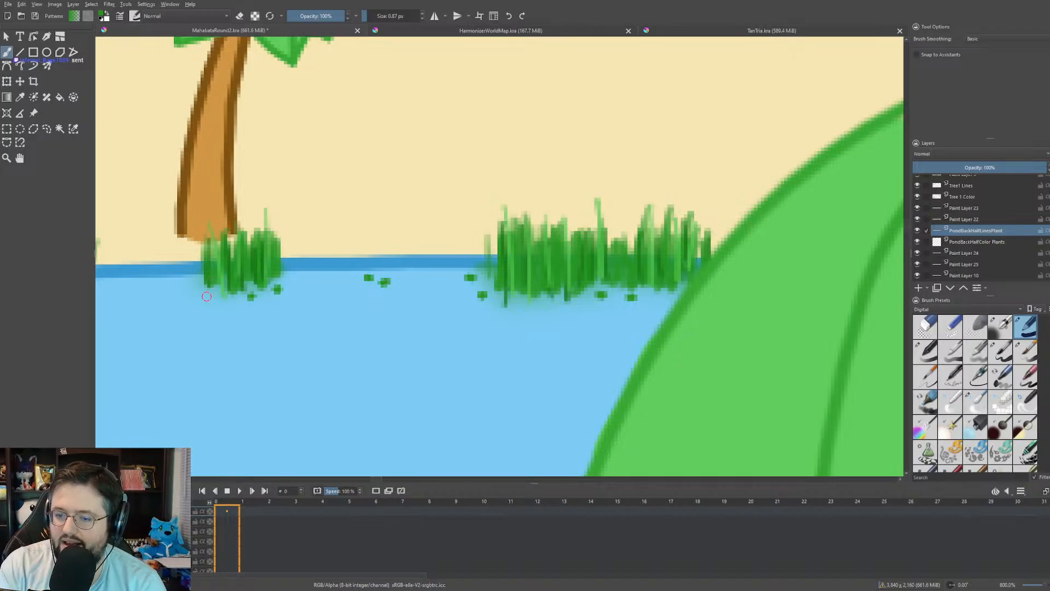
left_click(193, 281)
left_click(177, 284)
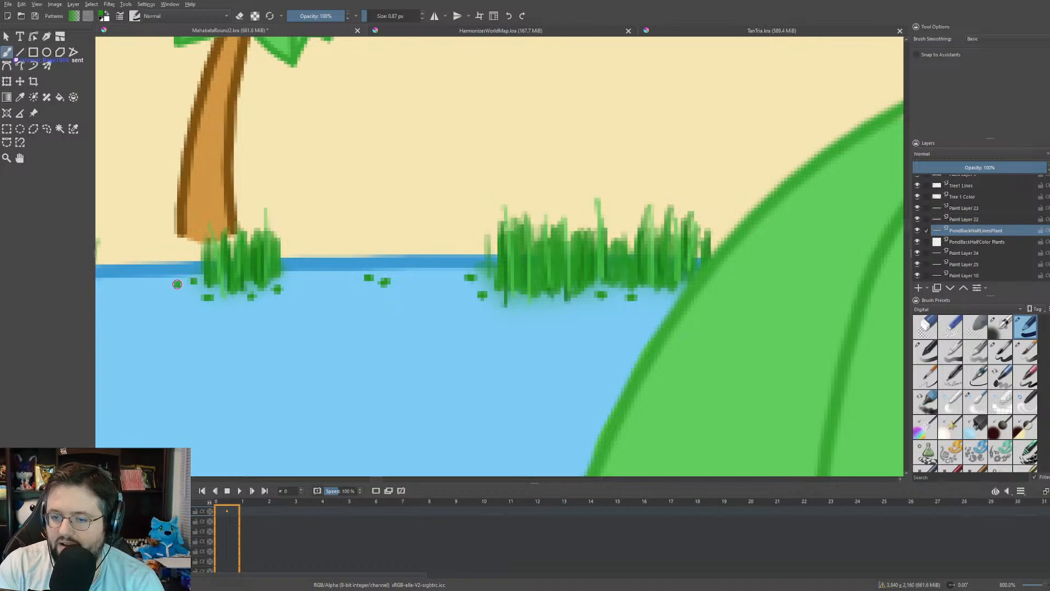
left_click(183, 291)
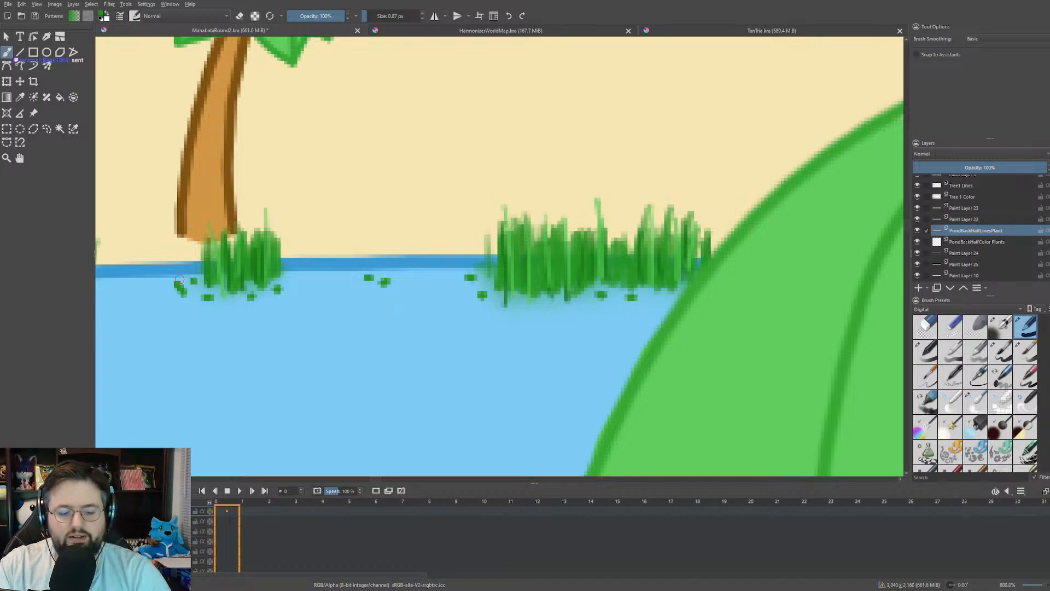
scroll(186, 283, "down", 1)
key("ctrl+z")
- Dab six tiny lily pads in the water behind the left sand spit, in pairs near the small shoreline tufts
left_click_drag(219, 267, 488, 237)
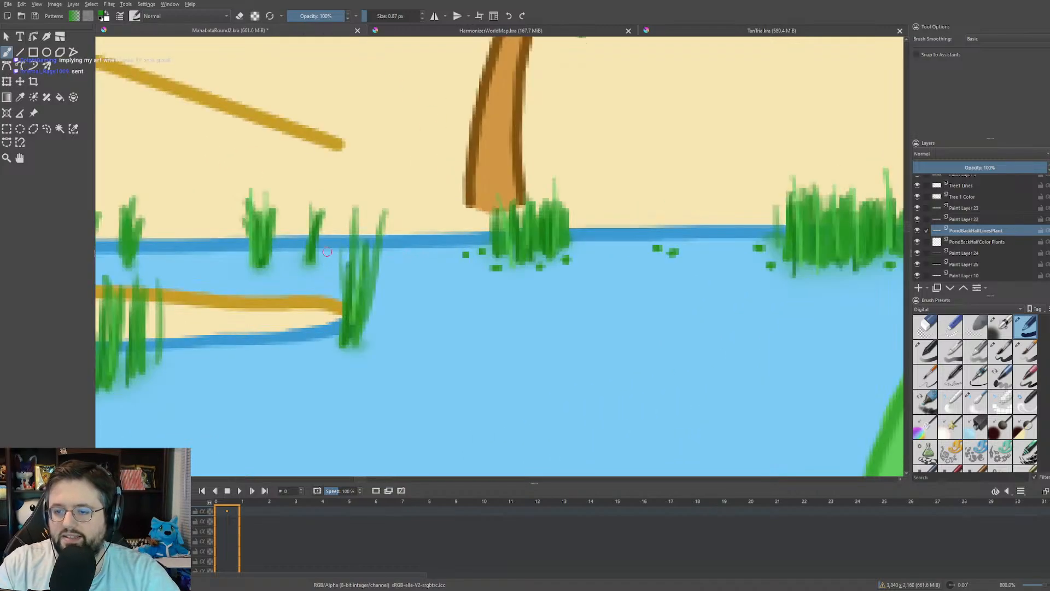
scroll(455, 258, "up", 1)
left_click(435, 271)
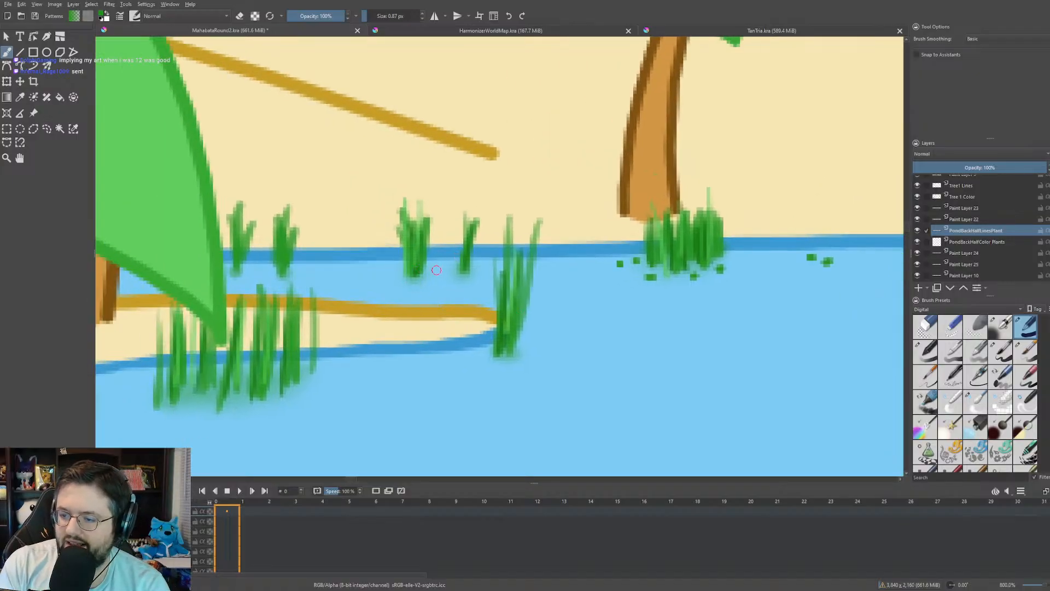
left_click(481, 267)
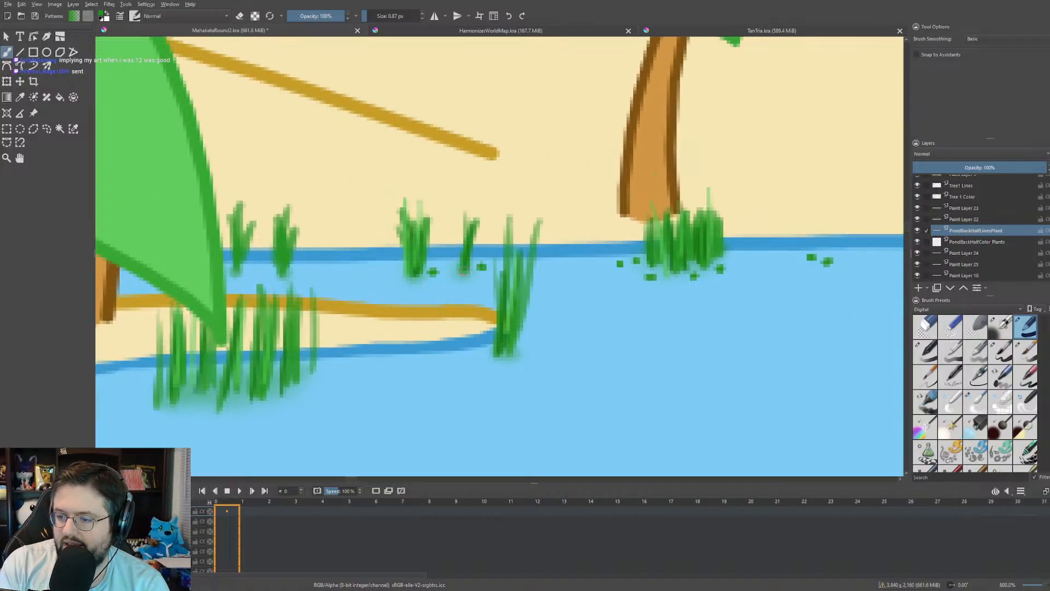
left_click(384, 268)
left_click(371, 265)
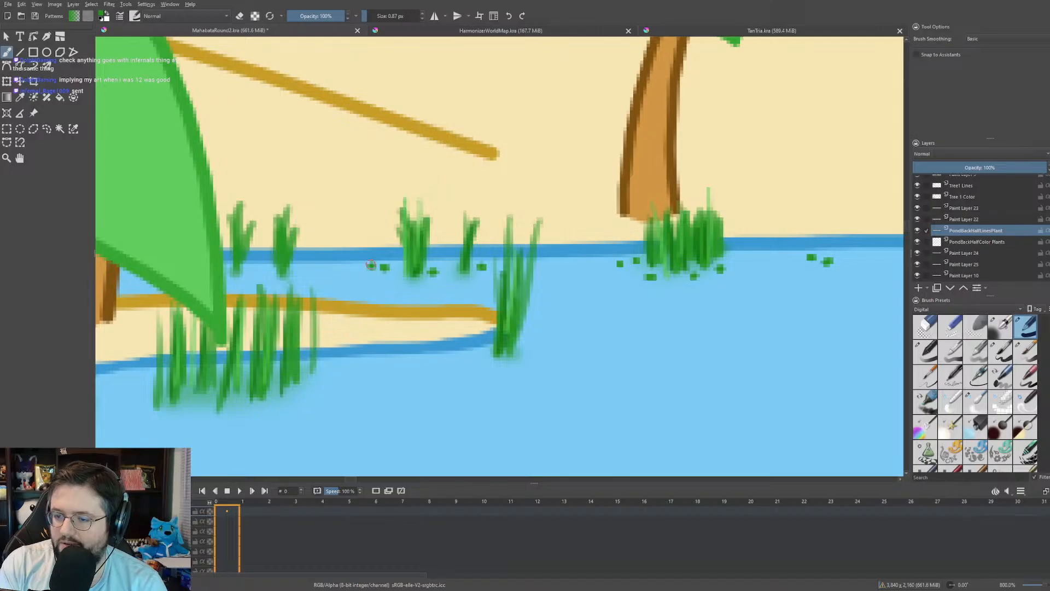
left_click(301, 267)
left_click(264, 269)
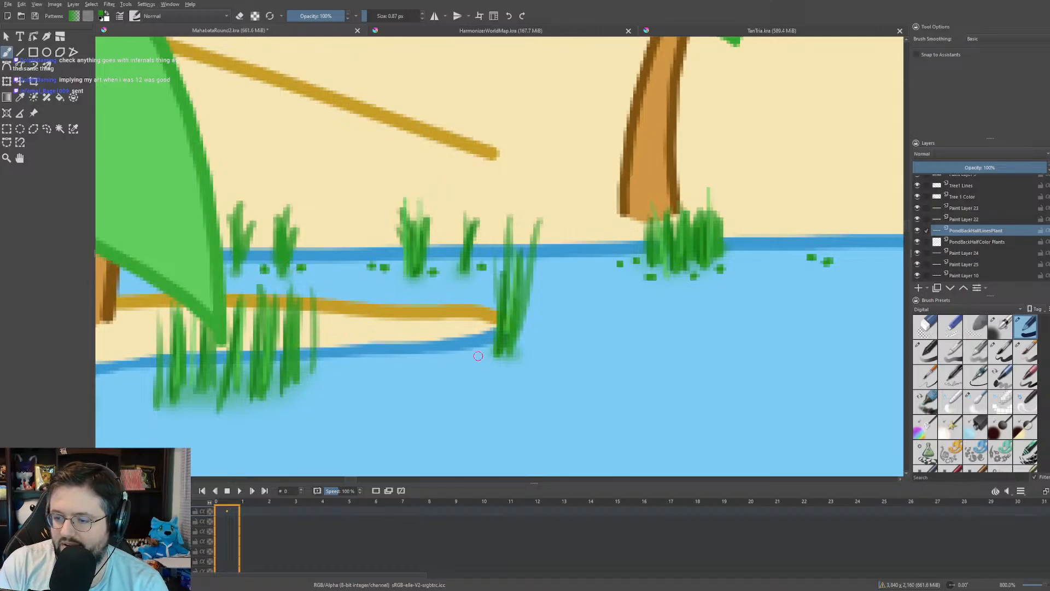
- Paint six slightly larger lily pads along the front of the left sand spit, two at its tip and four around the wider grass patch
mouse_move(480, 355)
left_mouse_down()
mouse_move(464, 361)
mouse_move(547, 344)
left_mouse_up()
left_click_drag(321, 374, 343, 373)
mouse_move(119, 385)
left_mouse_down()
mouse_move(201, 415)
mouse_move(238, 413)
mouse_move(226, 415)
mouse_move(232, 407)
left_mouse_up()
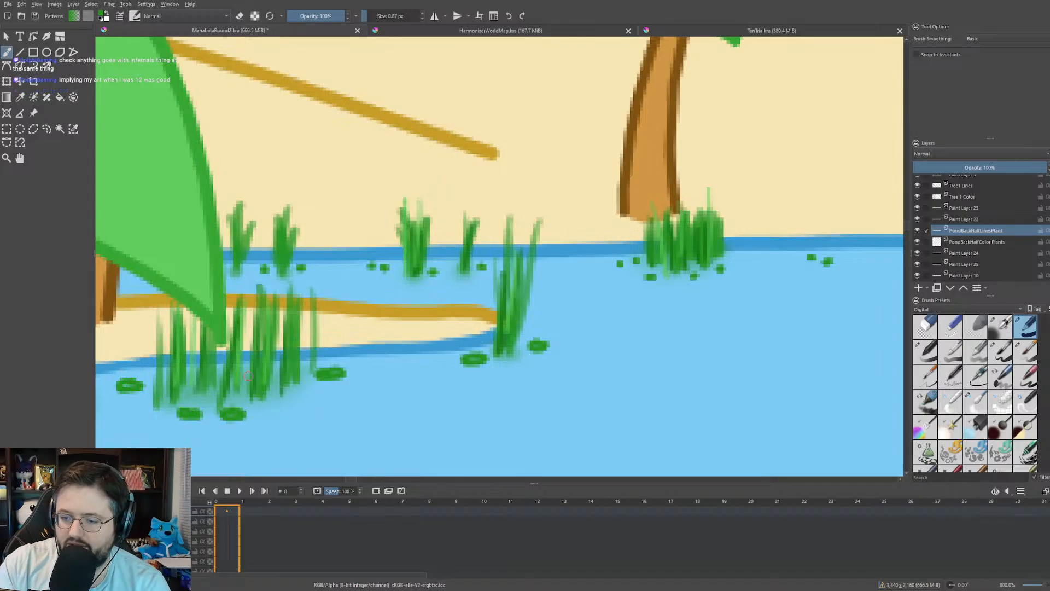
- Outline three small lily pads around the two grass patches between the big leaning palm trunk and the palm frond tip
scroll(247, 376, "down", 10)
scroll(318, 319, "up", 10)
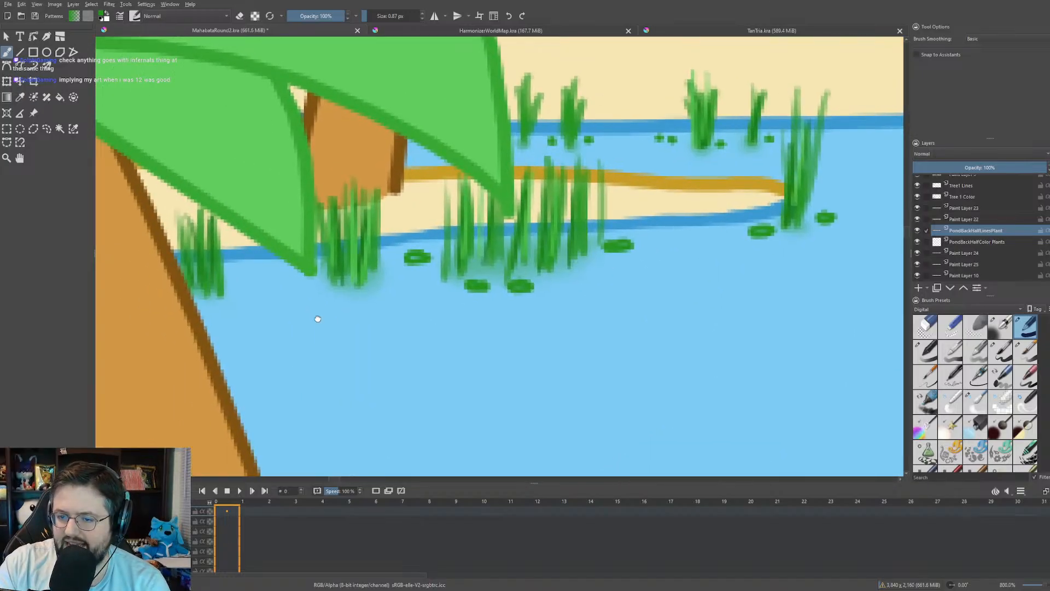
right_click(315, 323)
right_click(306, 317)
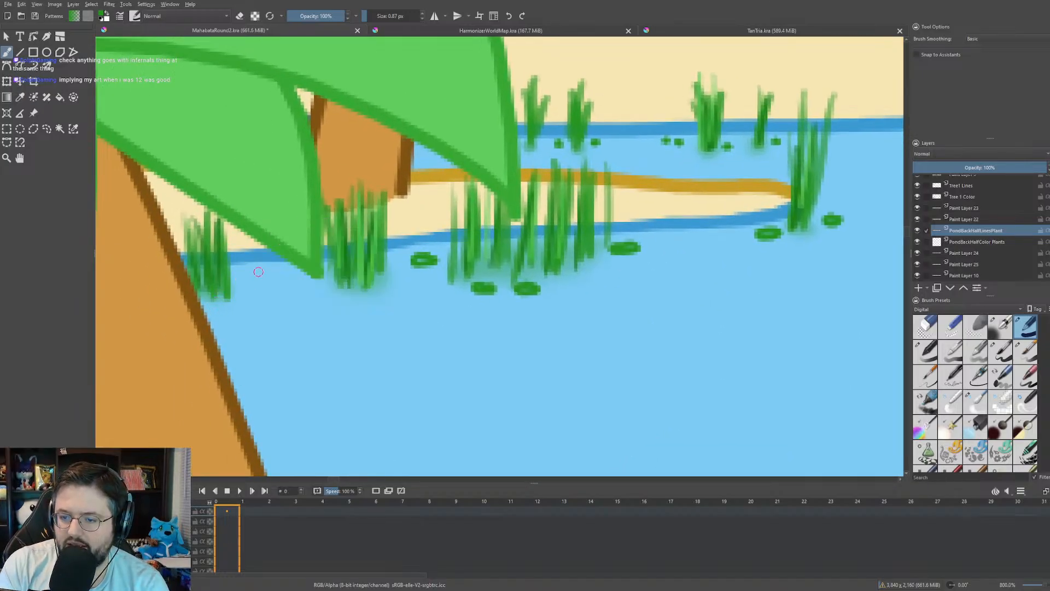
mouse_move(259, 272)
left_mouse_down()
mouse_move(250, 276)
mouse_move(268, 274)
left_mouse_up()
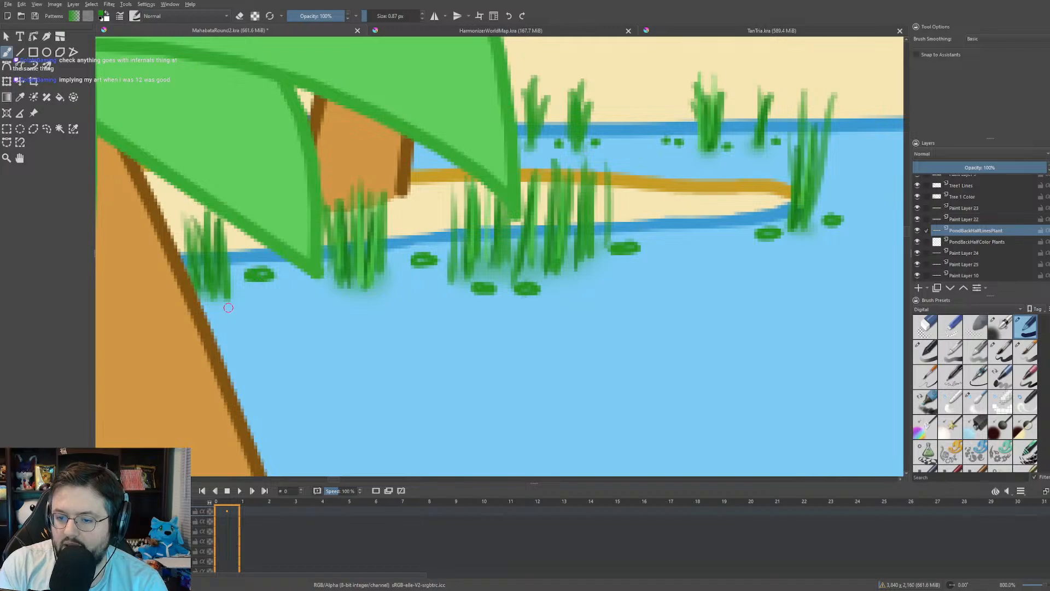
mouse_move(228, 307)
left_mouse_down()
mouse_move(221, 313)
mouse_move(244, 311)
left_mouse_up()
mouse_move(321, 282)
left_mouse_down()
mouse_move(304, 289)
mouse_move(327, 292)
mouse_move(308, 279)
left_mouse_up()
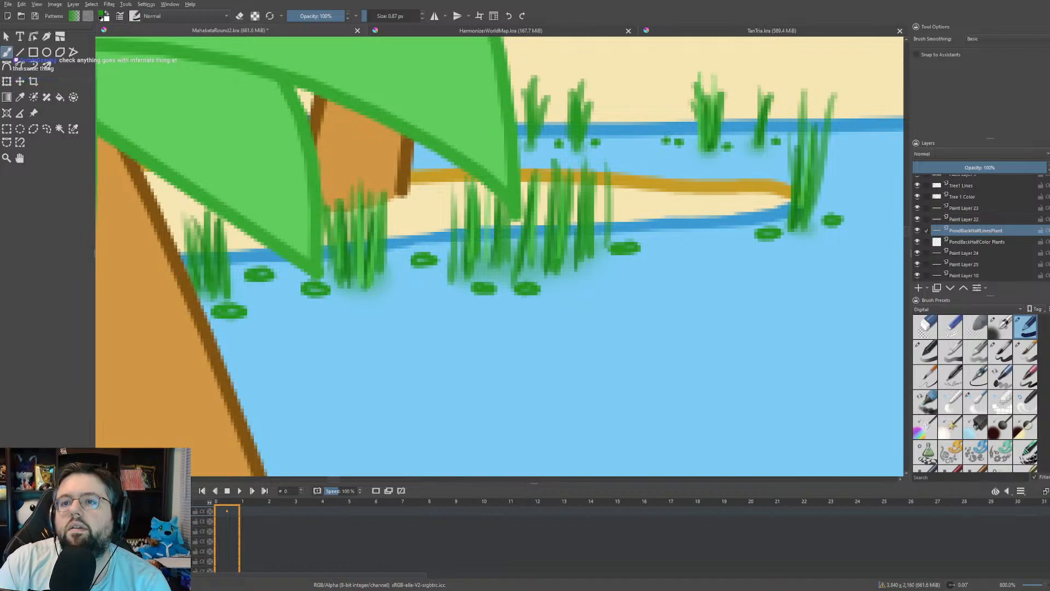
- Outline three small lily pads in the water just right of the sand's dip on the far left shoreline
scroll(267, 221, "down", 2)
left_click_drag(256, 193, 469, 169)
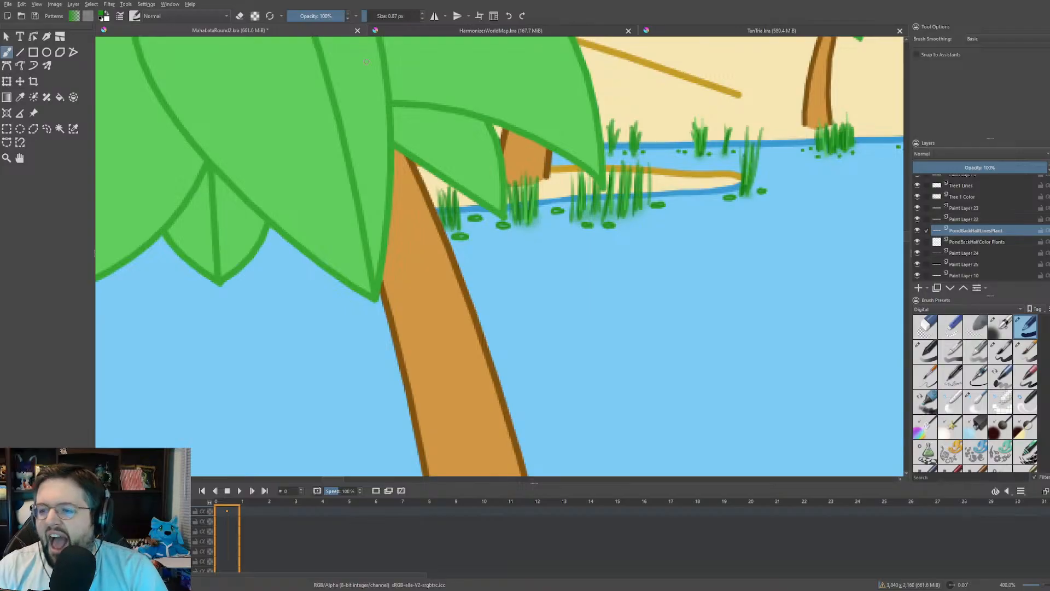
scroll(366, 62, "down", 5)
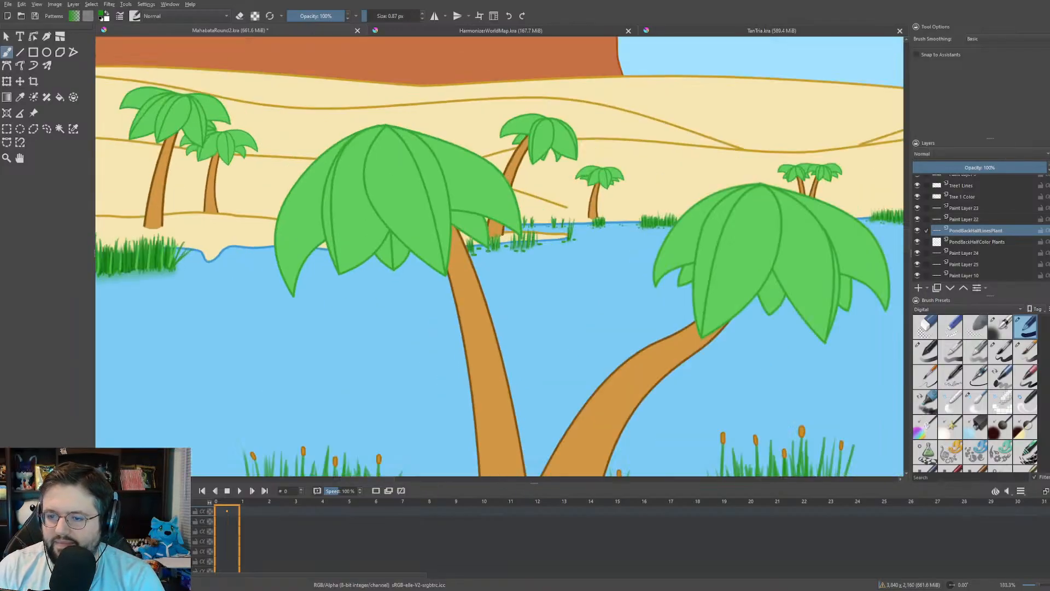
scroll(503, 199, "up", 5)
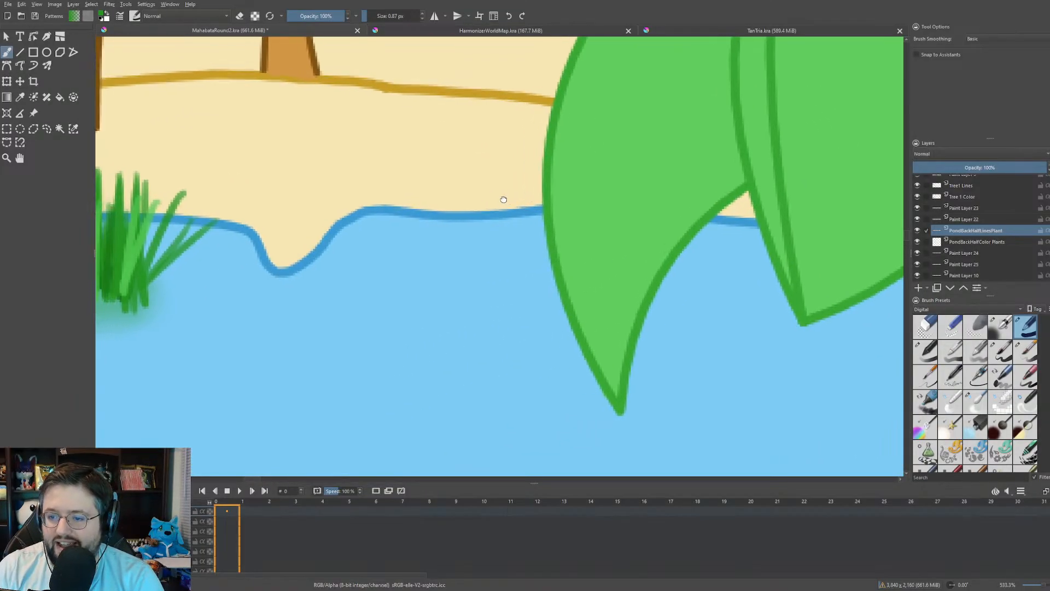
left_click_drag(503, 199, 512, 196)
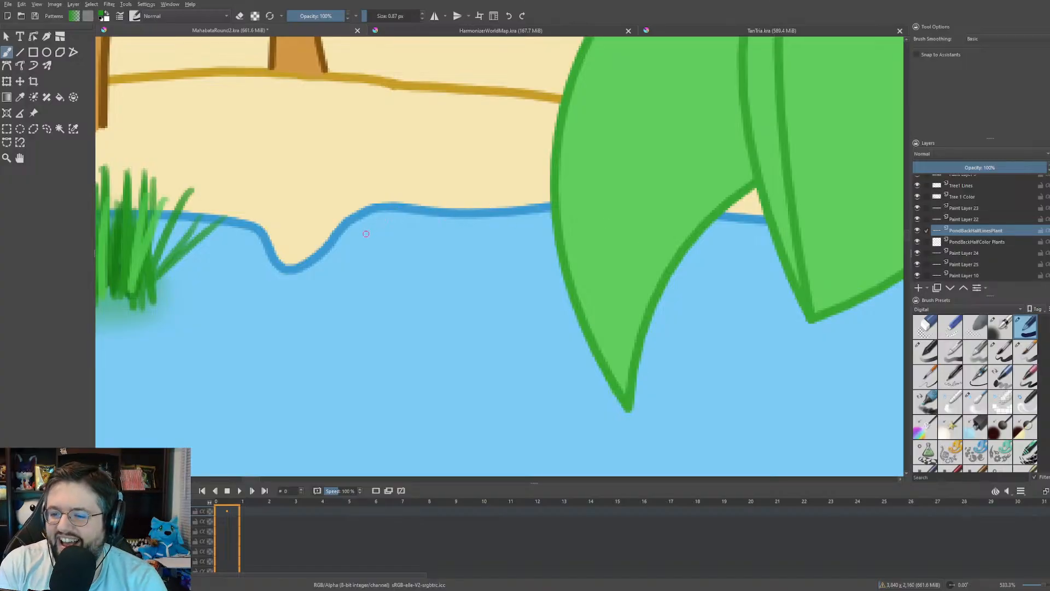
mouse_move(377, 230)
left_mouse_down()
mouse_move(358, 241)
mouse_move(383, 236)
mouse_move(368, 229)
mouse_move(433, 230)
mouse_move(375, 248)
mouse_move(402, 253)
mouse_move(385, 243)
left_mouse_up()
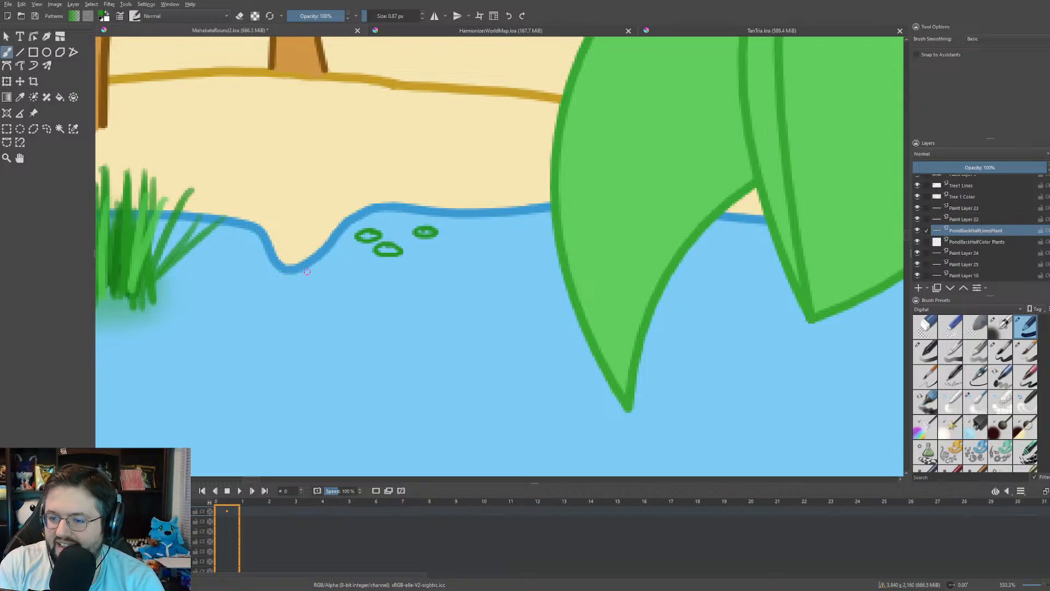
- Outline five small lily pads: one beside the sand dip, two by the grass patch's near end, and two in the palm frond gap
mouse_move(327, 267)
left_mouse_down()
mouse_move(315, 271)
mouse_move(327, 267)
left_mouse_up()
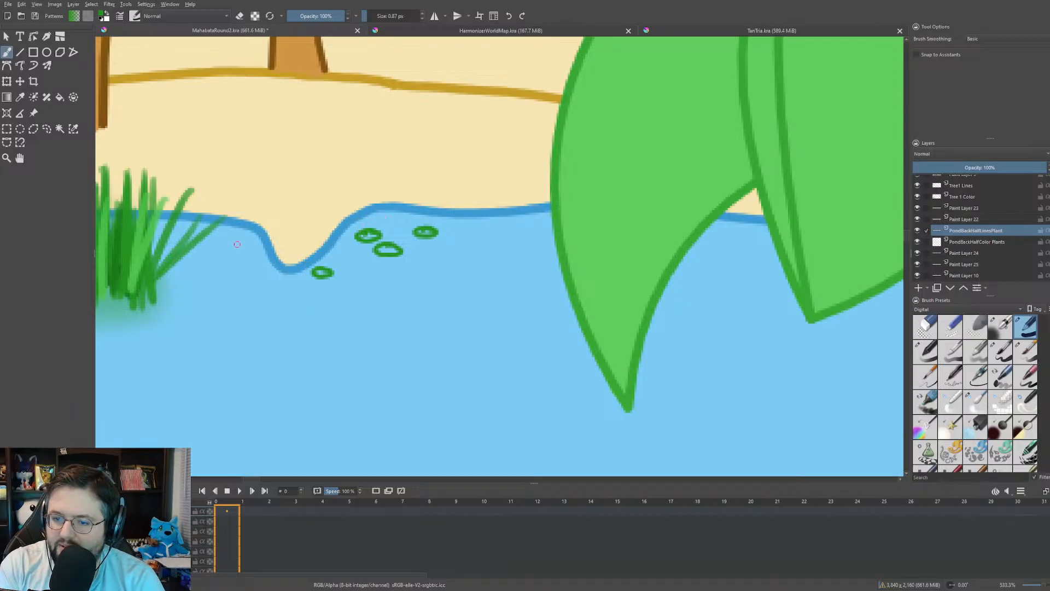
mouse_move(233, 242)
left_mouse_down()
mouse_move(220, 247)
mouse_move(239, 245)
left_mouse_up()
mouse_move(164, 310)
left_mouse_down()
mouse_move(155, 313)
mouse_move(170, 323)
mouse_move(166, 311)
left_mouse_up()
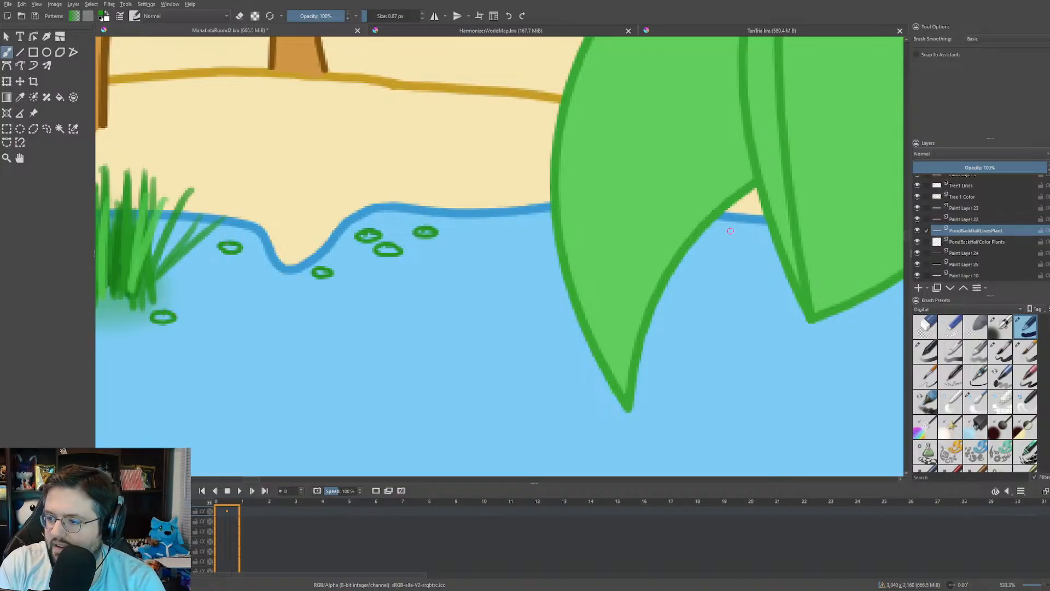
mouse_move(729, 229)
left_mouse_down()
mouse_move(713, 236)
mouse_move(764, 232)
left_mouse_up()
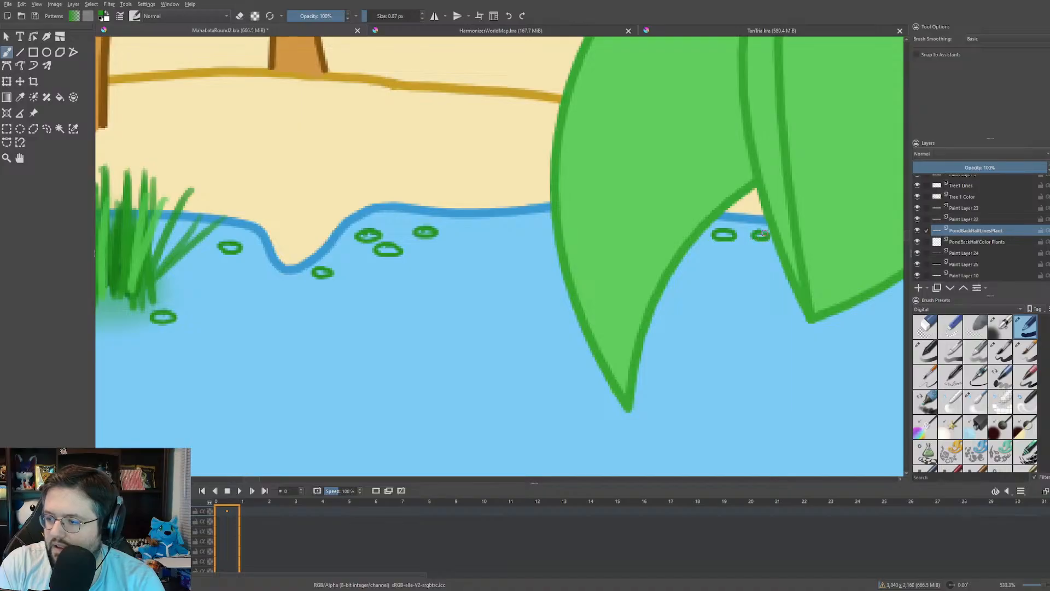
- Outline five small lily pads in the water along the front edge of the wide far-left grass patch, one single and two pairs
scroll(629, 255, "down", 2)
left_click_drag(478, 308, 542, 283)
scroll(438, 307, "up", 1)
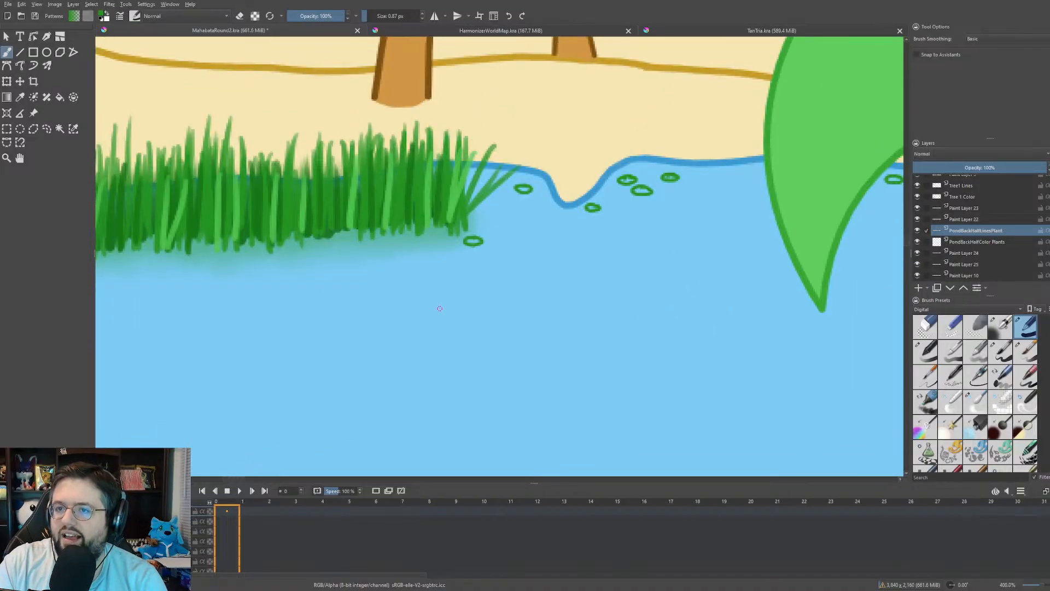
left_click_drag(363, 293, 607, 283)
left_click_drag(557, 251, 602, 290)
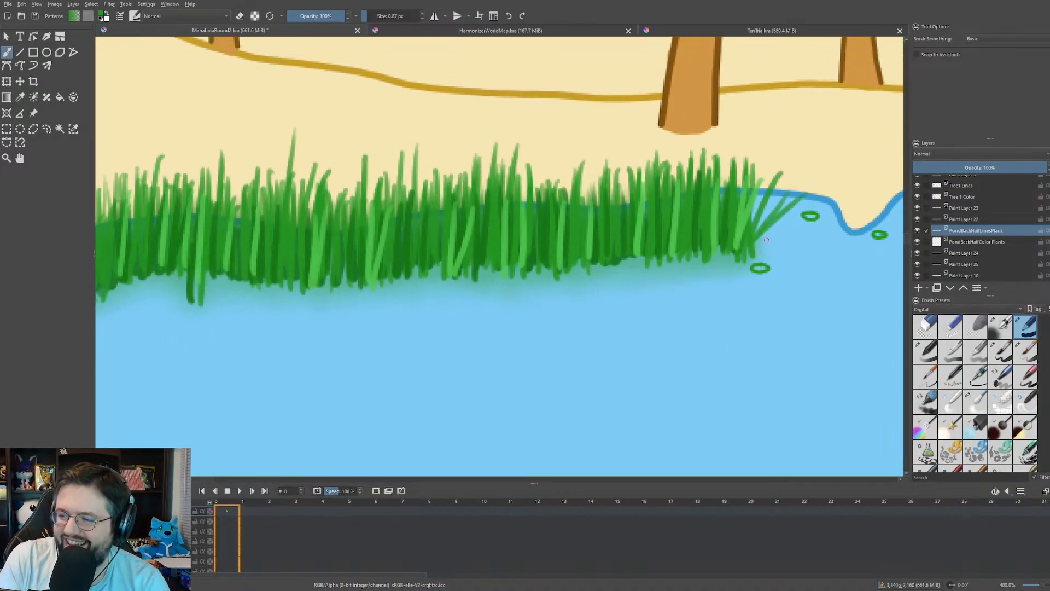
mouse_move(602, 279)
left_mouse_down()
mouse_move(614, 284)
mouse_move(601, 277)
left_mouse_up()
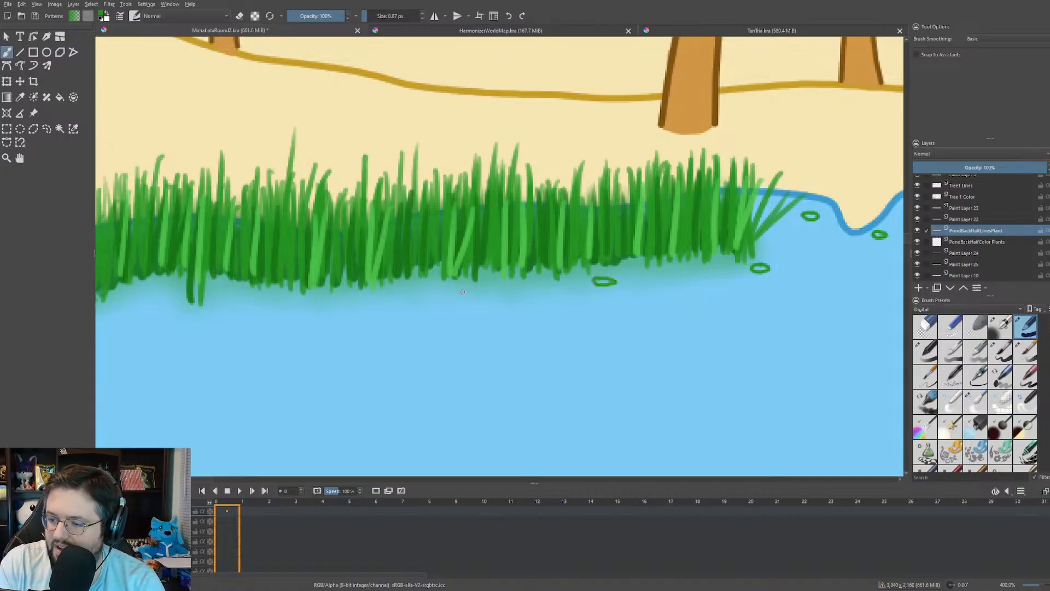
mouse_move(462, 292)
left_mouse_down()
mouse_move(450, 295)
mouse_move(485, 291)
left_mouse_up()
left_click_drag(456, 240, 832, 264)
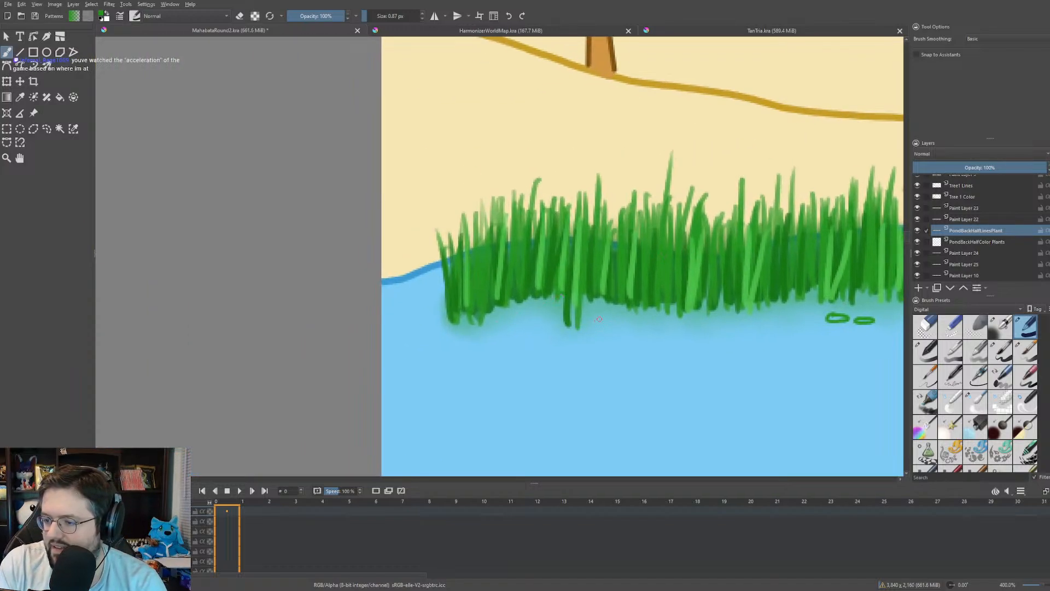
mouse_move(599, 319)
left_mouse_down()
mouse_move(590, 323)
mouse_move(623, 321)
left_mouse_up()
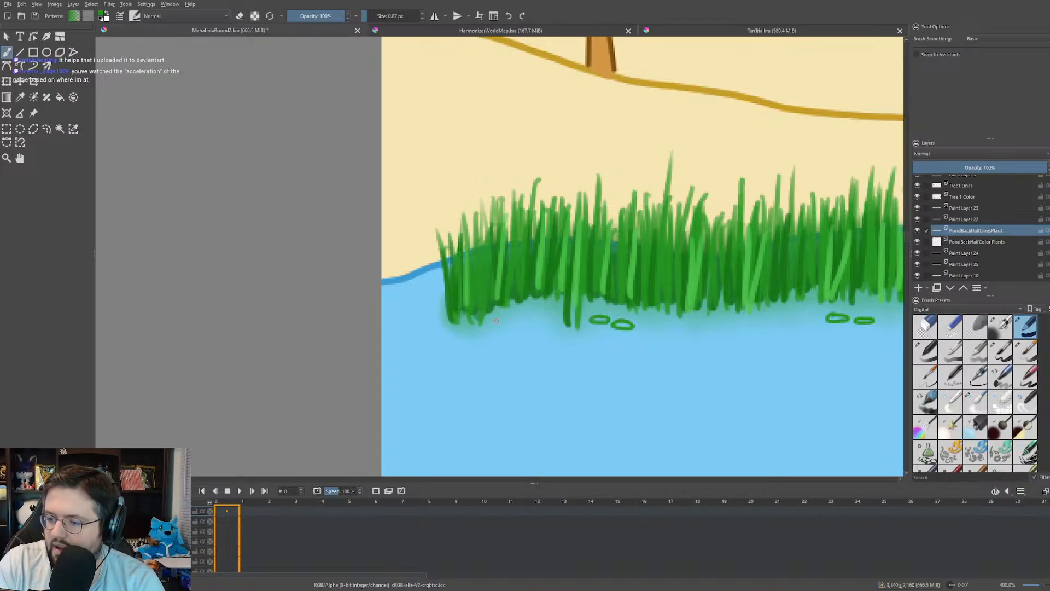
- Outline five lily pads around the left end of the wide grass patch, the outermost cut off by the canvas edge
mouse_move(496, 321)
left_mouse_down()
mouse_move(488, 327)
mouse_move(493, 316)
left_mouse_up()
mouse_move(426, 324)
left_mouse_down()
mouse_move(446, 328)
mouse_move(429, 304)
left_mouse_up()
left_click_drag(438, 284, 383, 309)
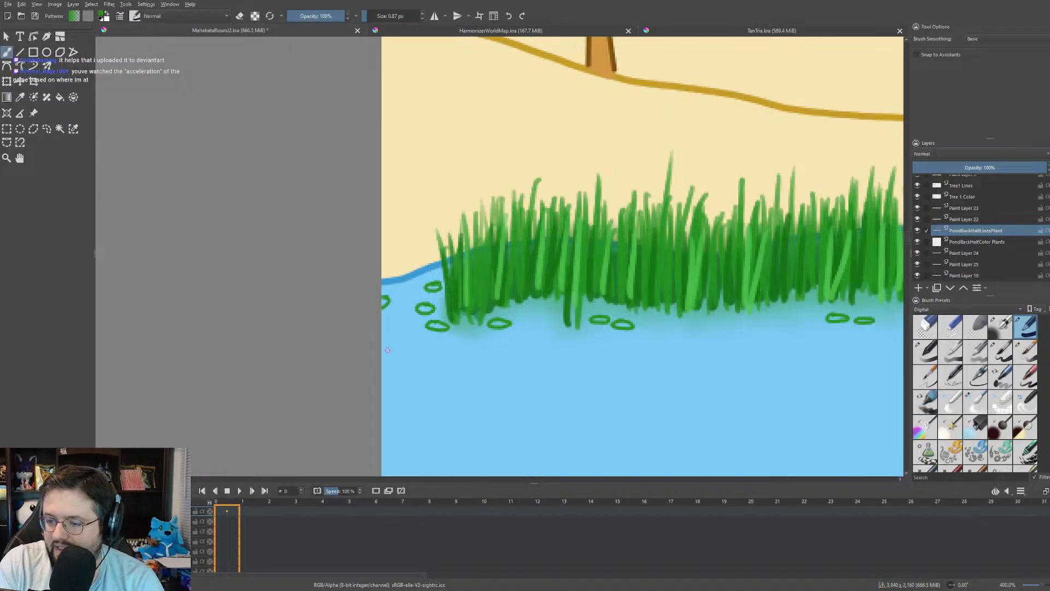
- Sample the light green fill colour from a foreground lily pad and return to the brush
key("1")
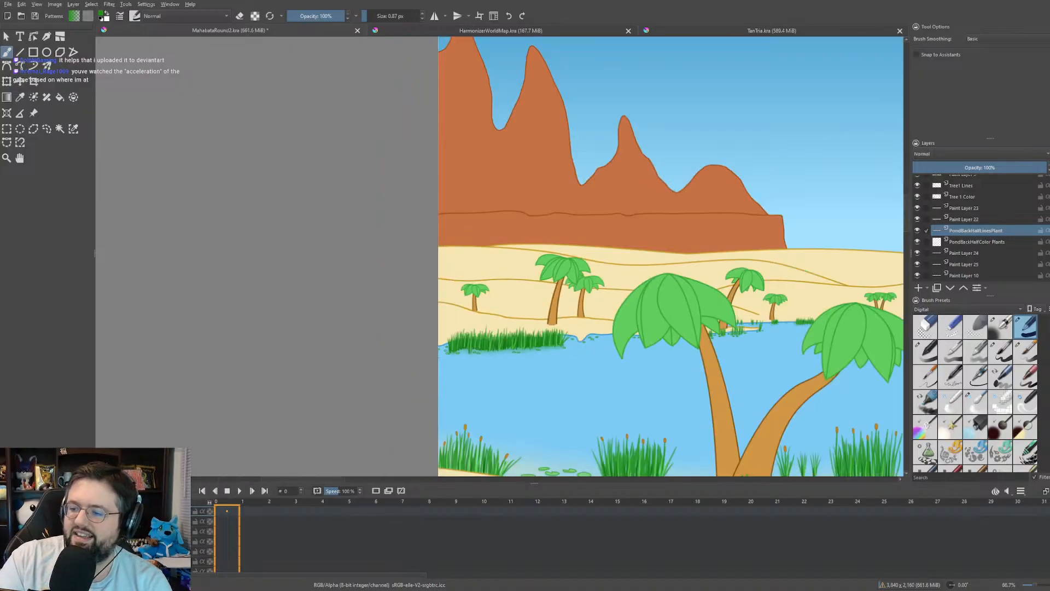
left_click_drag(518, 332, 422, 269)
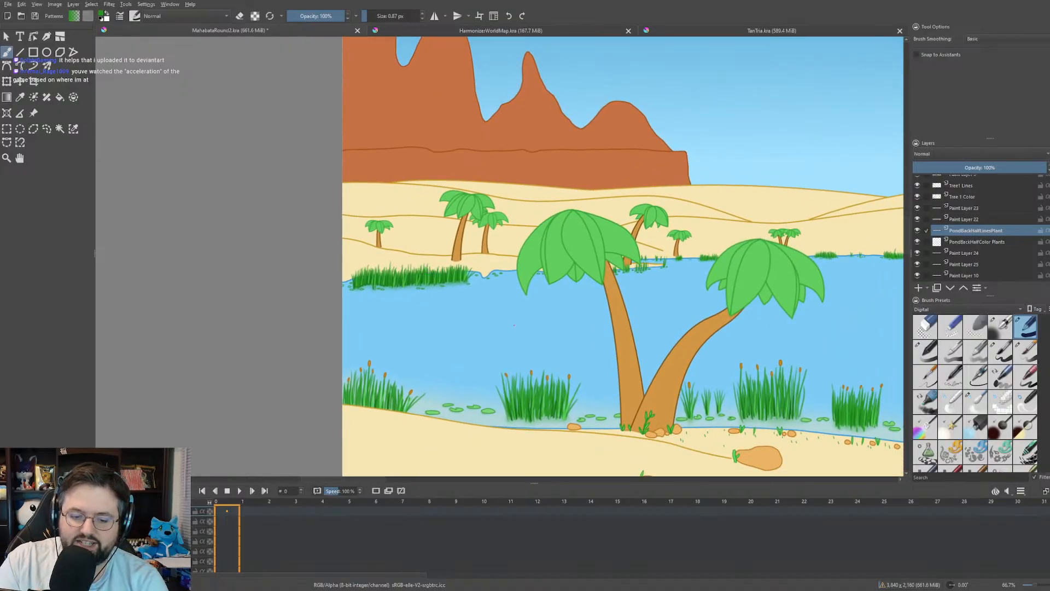
left_click_drag(514, 325, 227, 210)
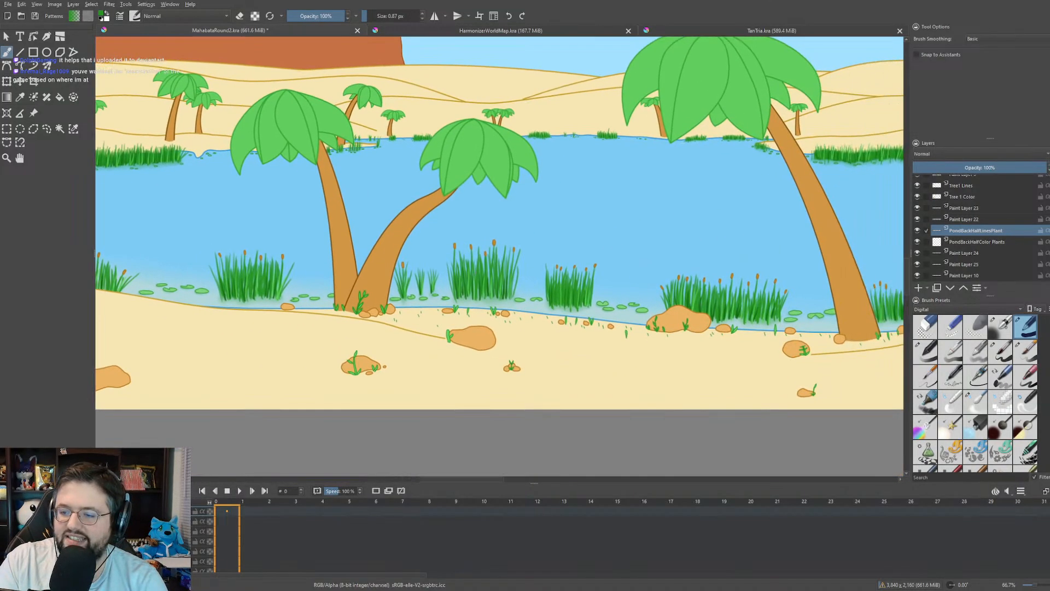
scroll(475, 290, "up", 4)
scroll(409, 287, "down", 2)
scroll(328, 273, "up", 6)
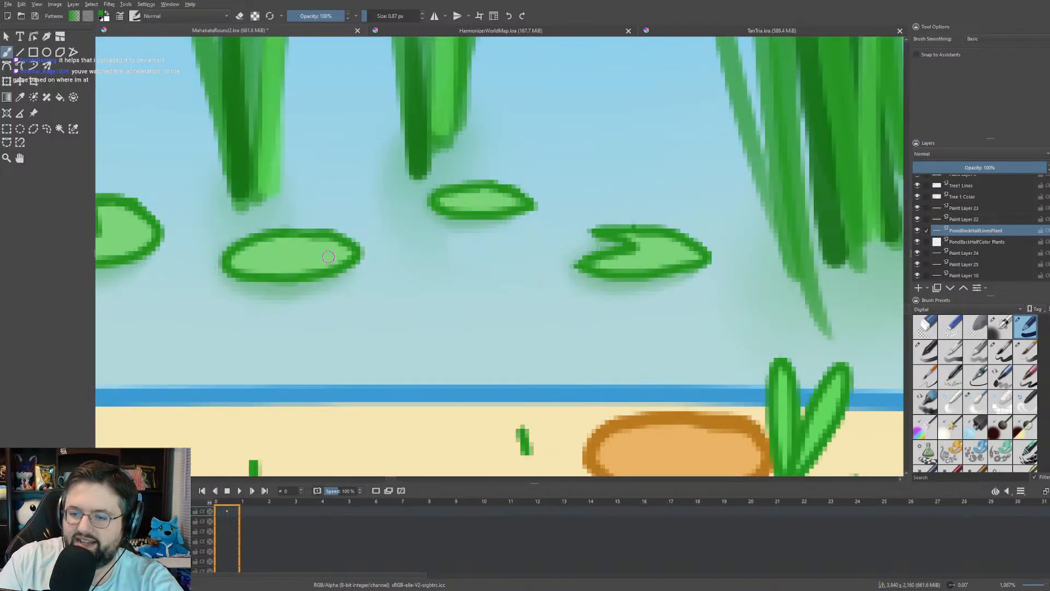
scroll(329, 257, "up", 1)
key("p")
left_click(300, 254)
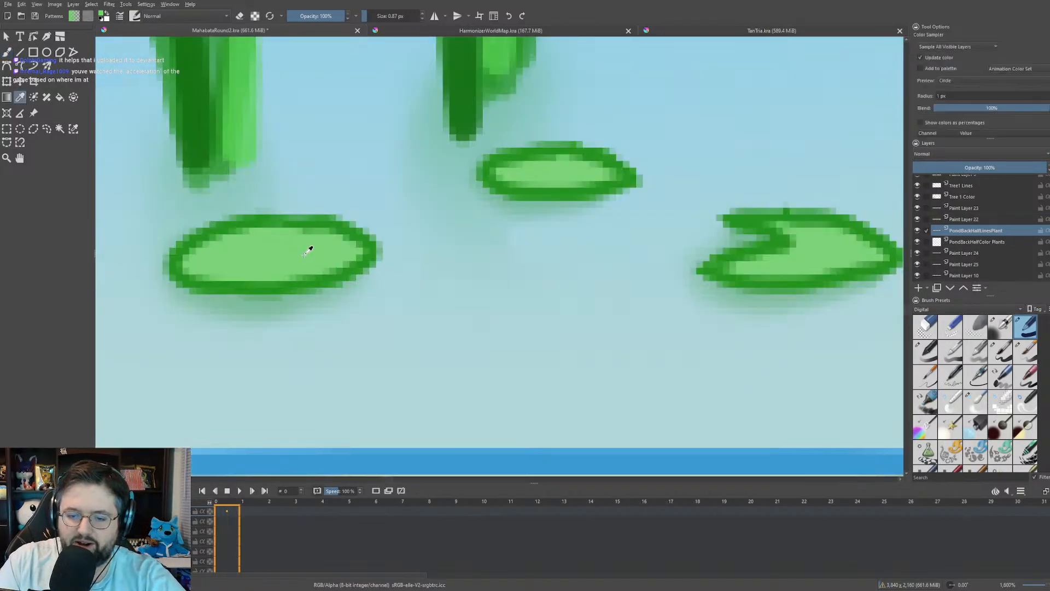
scroll(301, 256, "down", 1)
key("b")
- On the PondBackHalfColor Plants layer, fill the five lily pads around the wide grass patch's left end with light green, brush size 1.87 px
scroll(335, 254, "down", 6)
left_click_drag(339, 251, 643, 390)
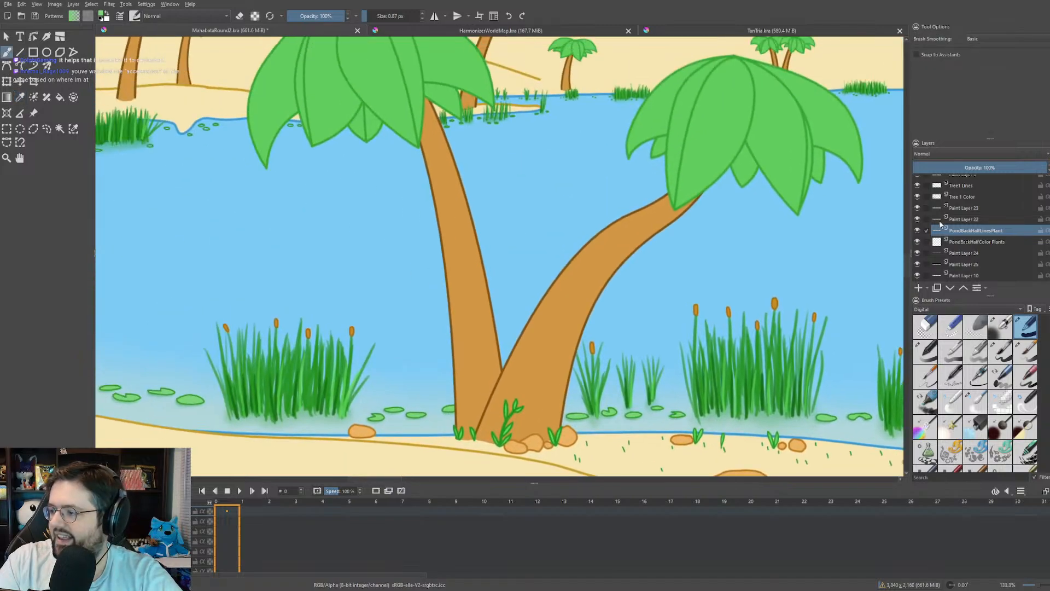
left_click(979, 241)
left_click_drag(569, 200, 677, 262)
scroll(246, 165, "up", 1)
left_click_drag(246, 164, 572, 172)
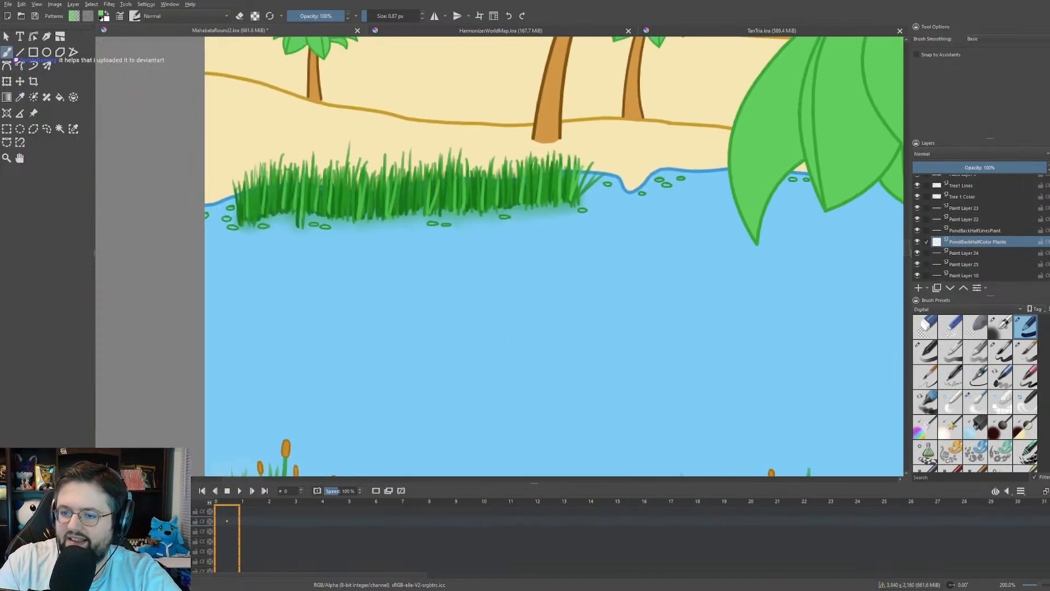
scroll(264, 197, "up", 4)
left_click_drag(208, 199, 451, 175)
scroll(339, 125, "up", 2)
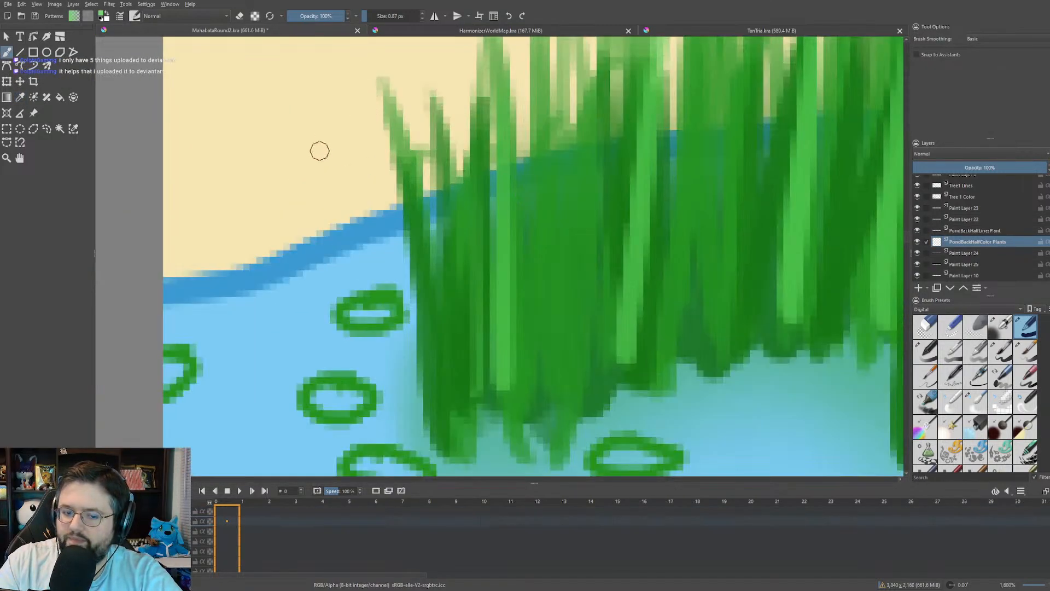
scroll(396, 17, "up", 1)
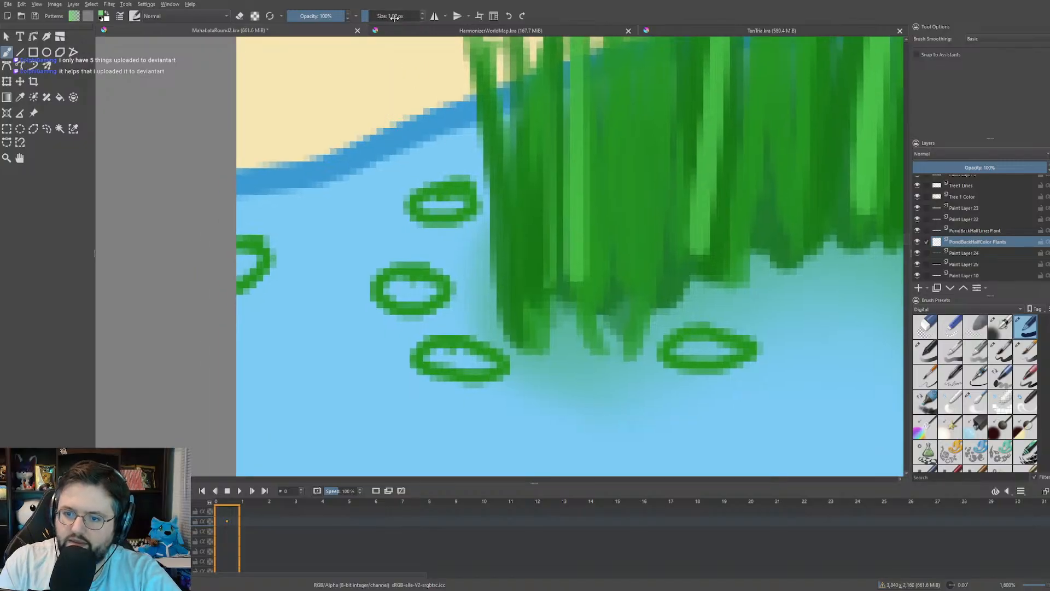
left_click_drag(236, 255, 246, 265)
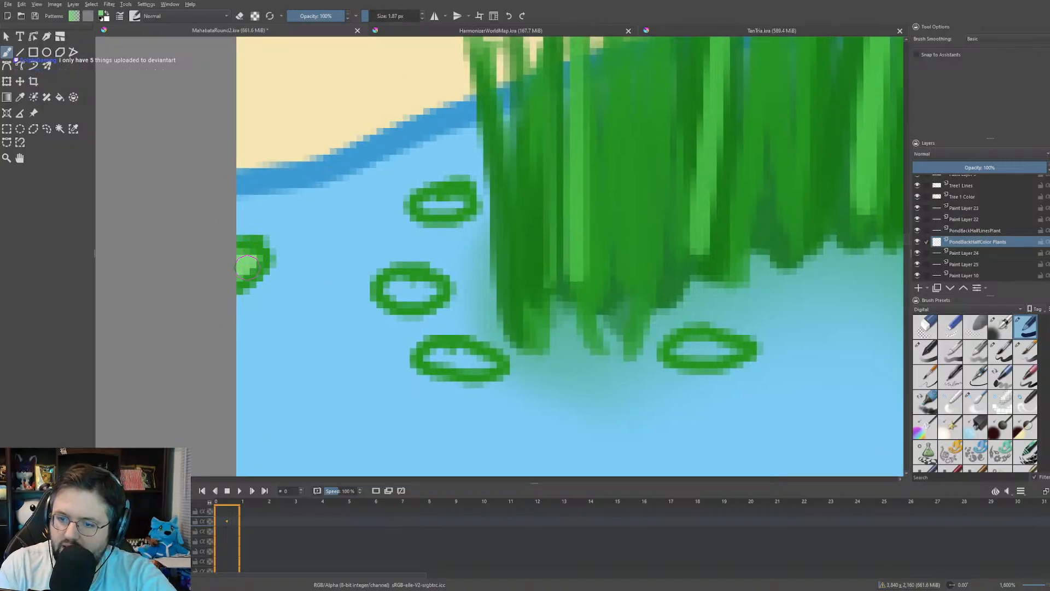
mouse_move(408, 289)
left_mouse_down()
mouse_move(393, 288)
mouse_move(432, 289)
mouse_move(424, 291)
left_mouse_up()
left_click_drag(426, 207, 451, 207)
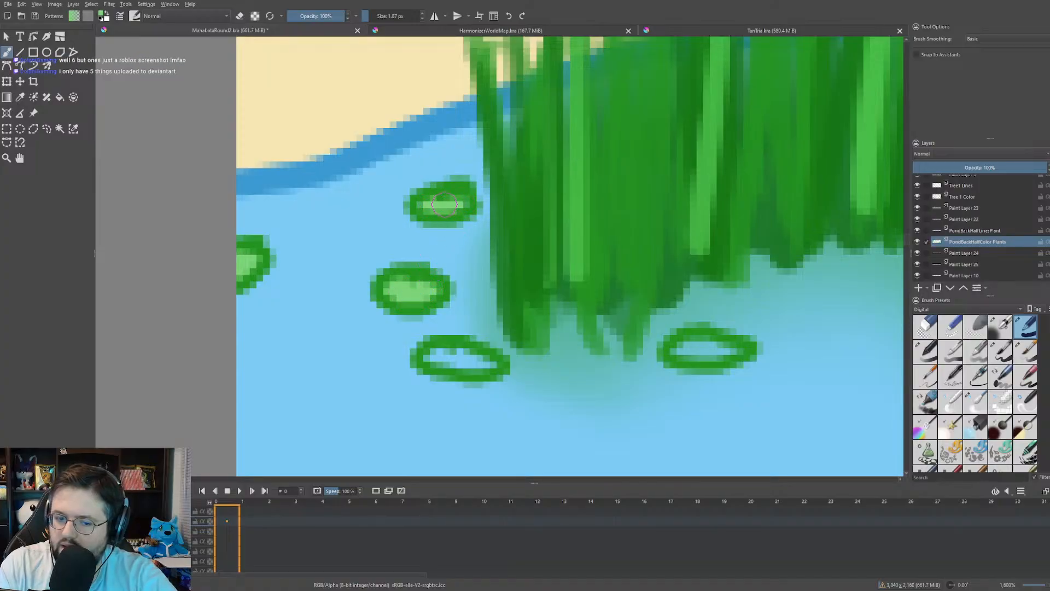
left_click_drag(449, 357, 479, 362)
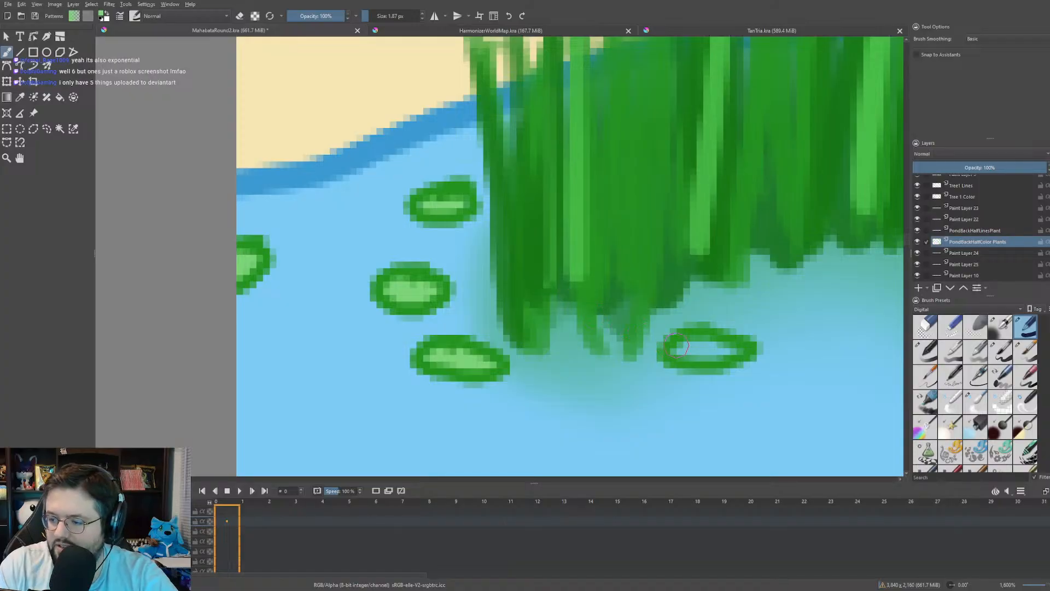
left_click_drag(676, 348, 735, 350)
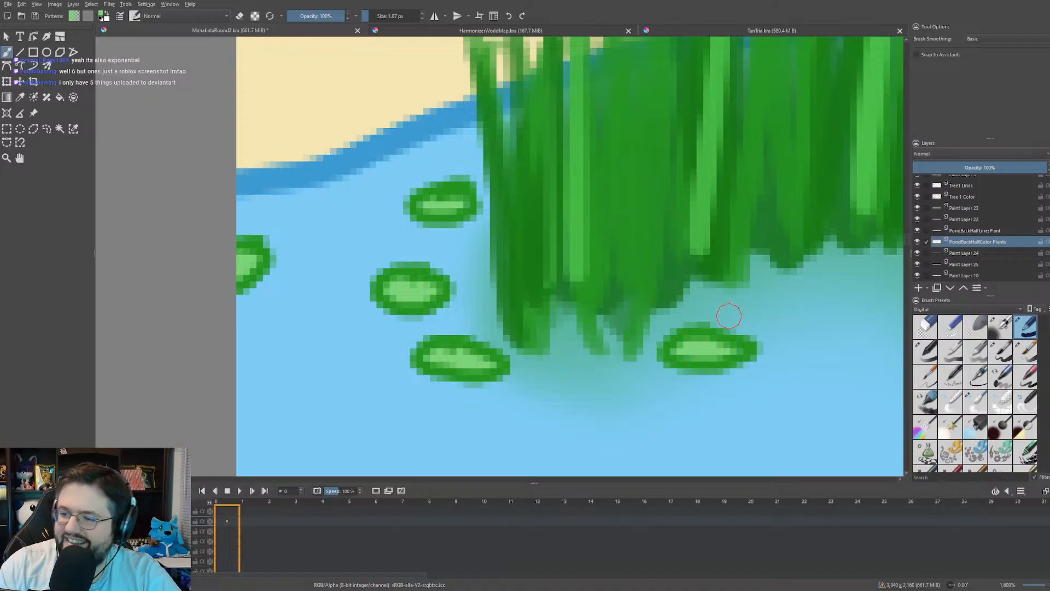
- Fill the five lily pads along the front edge of the wide grass patch with light green
scroll(207, 191, "right", 10)
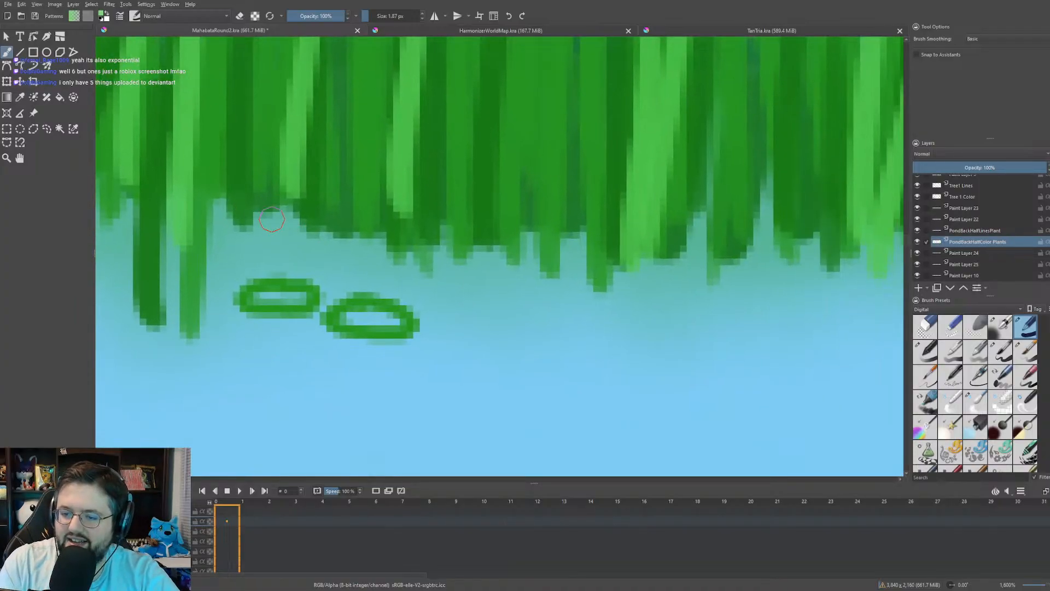
mouse_move(259, 296)
left_mouse_down()
mouse_move(319, 294)
mouse_move(357, 314)
left_mouse_up()
scroll(392, 327, "down", 2)
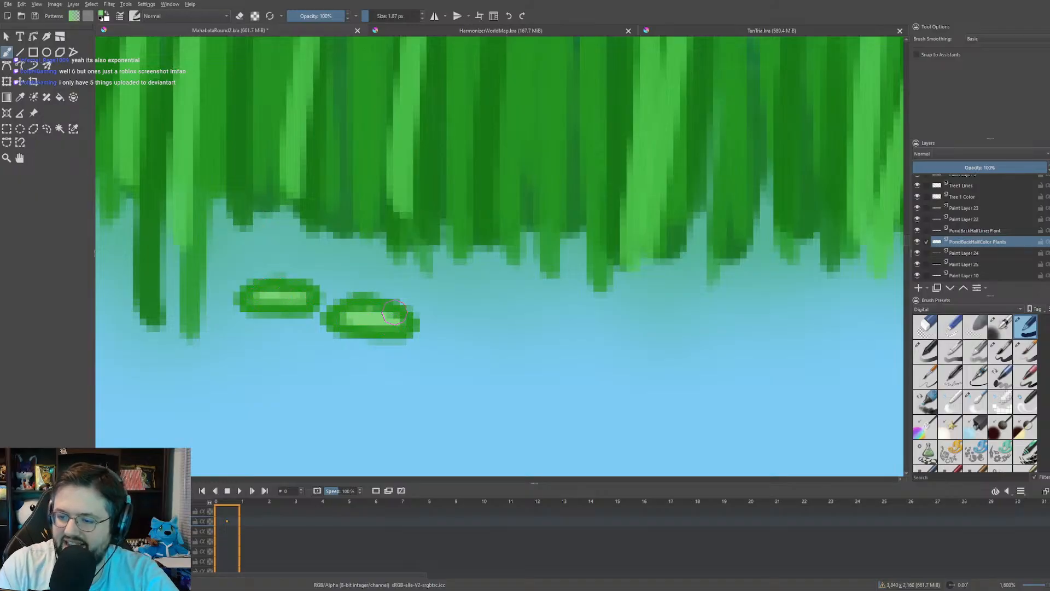
scroll(383, 306, "down", 2)
scroll(562, 271, "up", 2)
left_click_drag(563, 272, 359, 286)
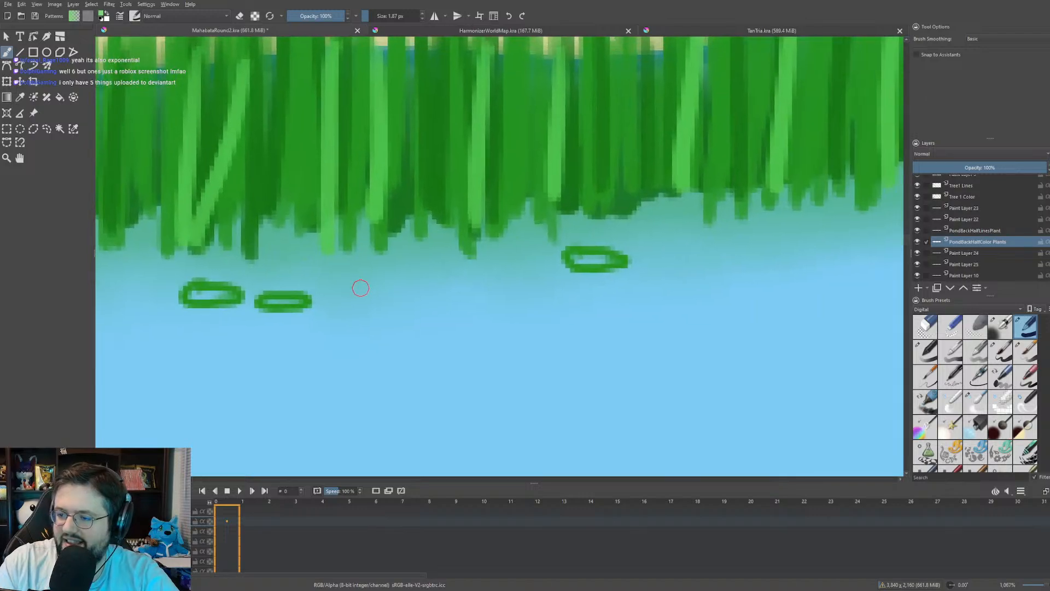
mouse_move(227, 297)
left_mouse_down()
mouse_move(196, 295)
mouse_move(216, 307)
mouse_move(298, 300)
left_mouse_up()
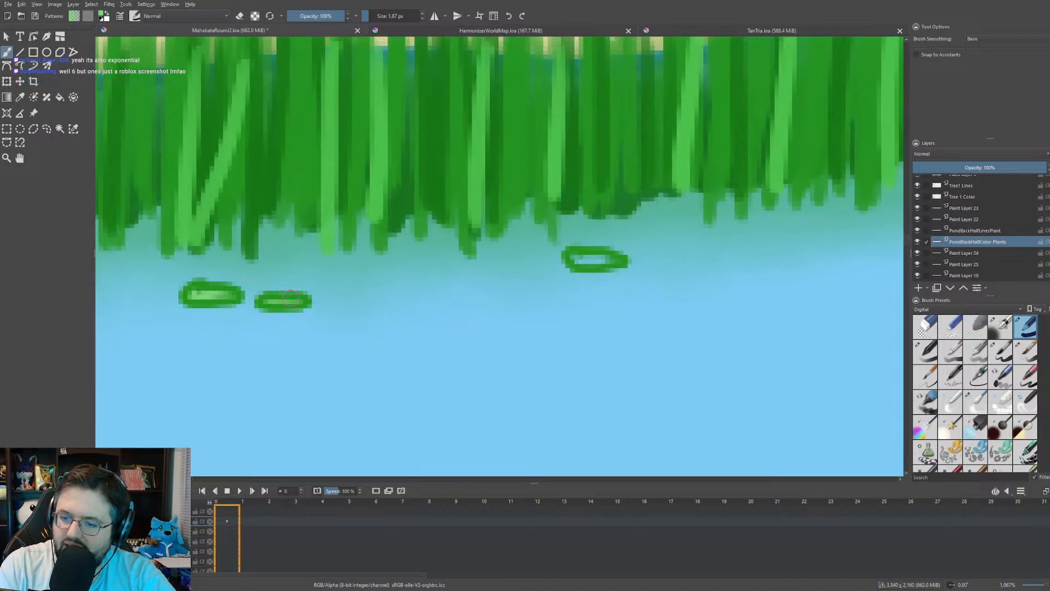
left_click_drag(577, 260, 607, 259)
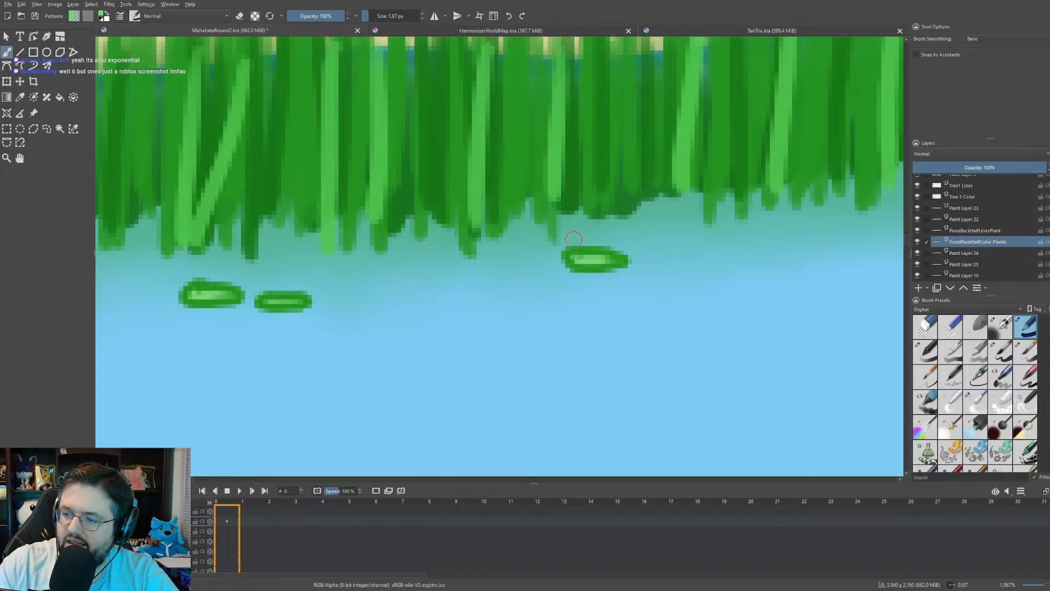
- Fill the lily pads between the grass patch's right end and the far side of the sand dip with light green
left_click_drag(430, 240, 21, 300)
left_click_drag(457, 227, 267, 257)
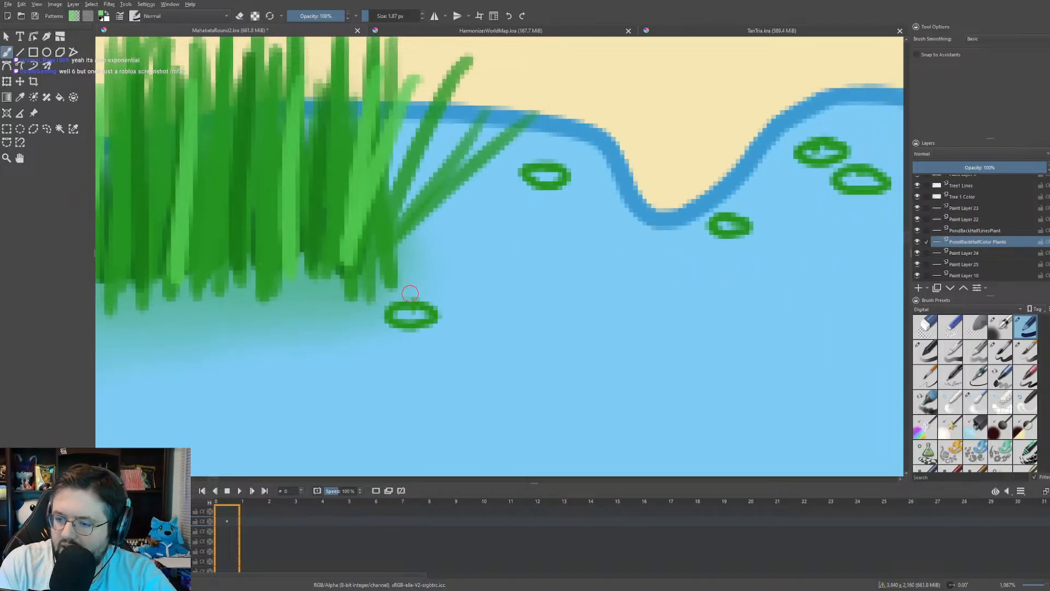
left_click_drag(408, 312, 402, 313)
left_click_drag(539, 176, 555, 177)
left_click_drag(723, 226, 738, 225)
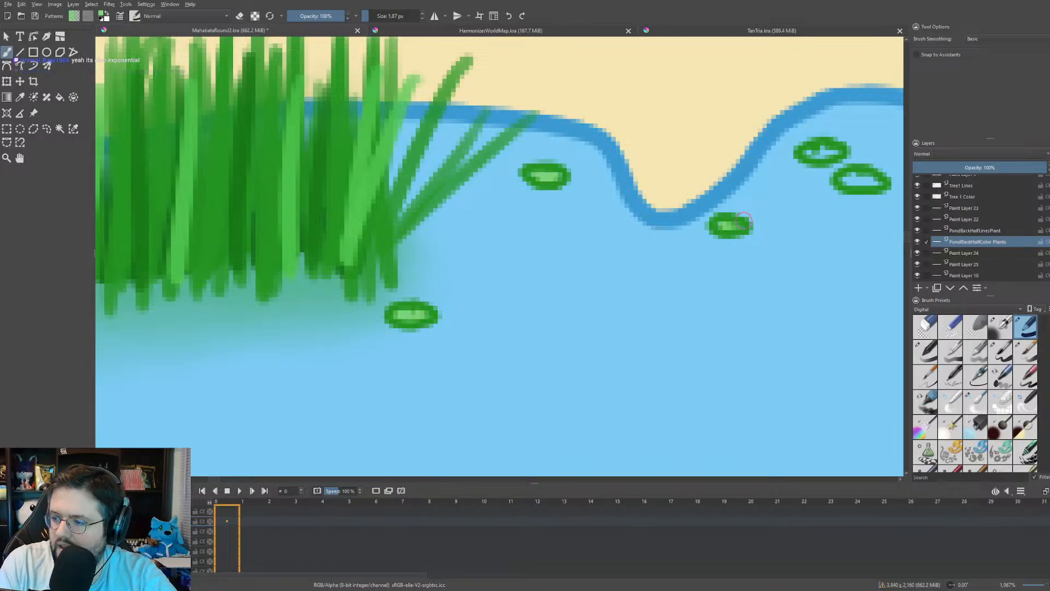
mouse_move(872, 180)
left_mouse_down()
mouse_move(840, 147)
mouse_move(817, 153)
left_mouse_up()
- Fill the two small lily pads visible in the gap between the palm fronds with light green
scroll(434, 48, "down", 1)
scroll(434, 48, "down", 4)
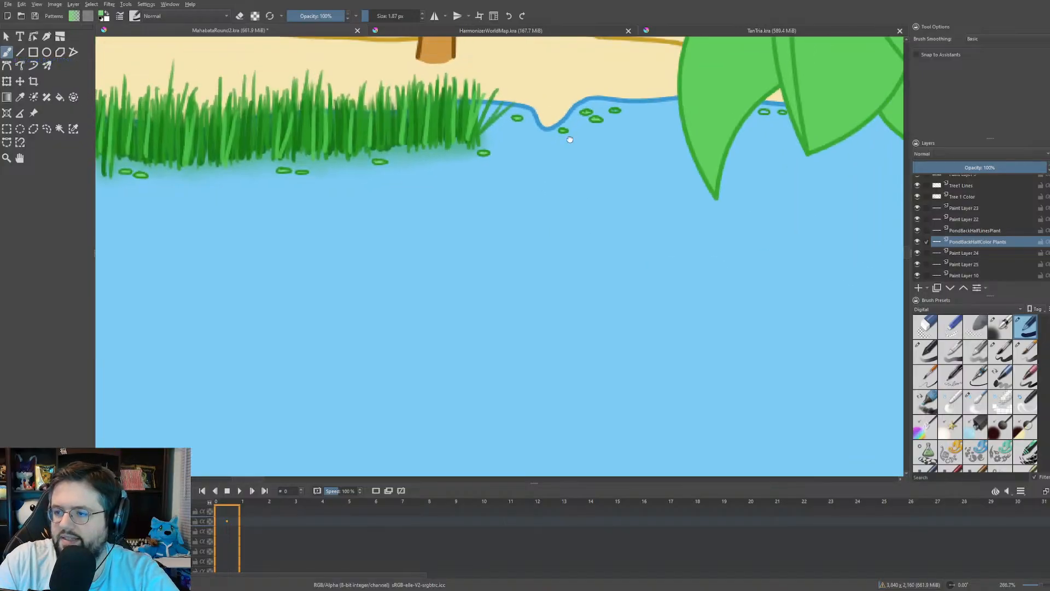
scroll(563, 129, "up", 5)
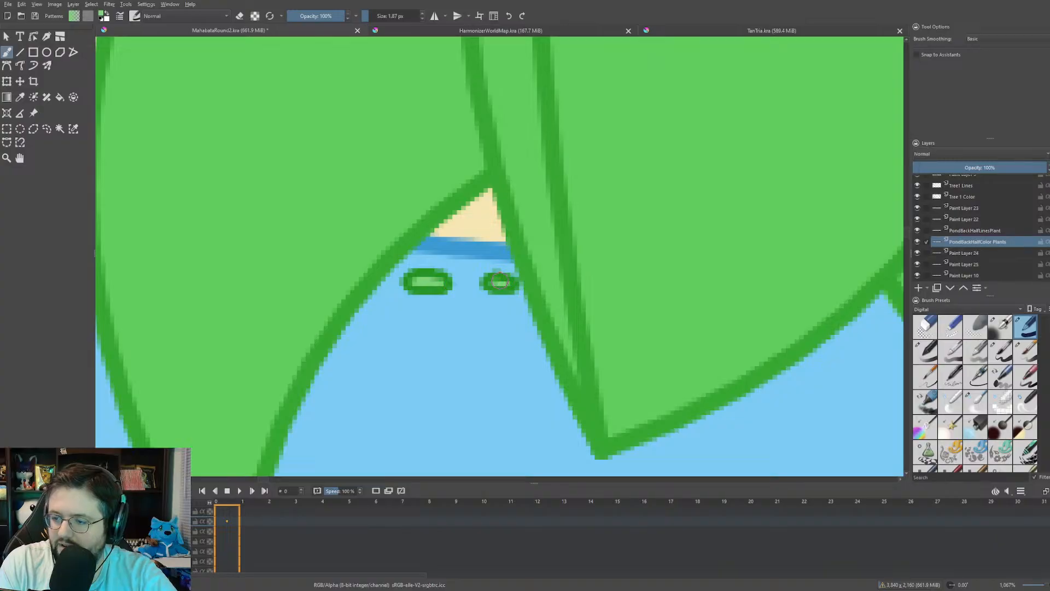
- Fill the small lily pads along the front and tip of the left sand spit with light green
scroll(500, 280, "down", 6)
scroll(638, 356, "up", 5)
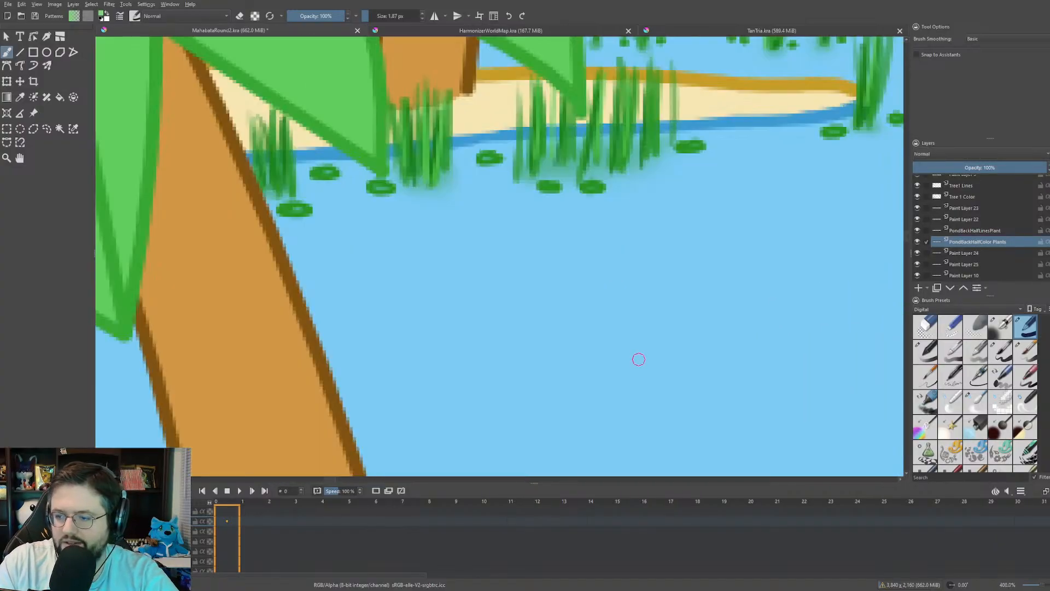
scroll(483, 220, "up", 1)
left_click_drag(389, 186, 209, 271)
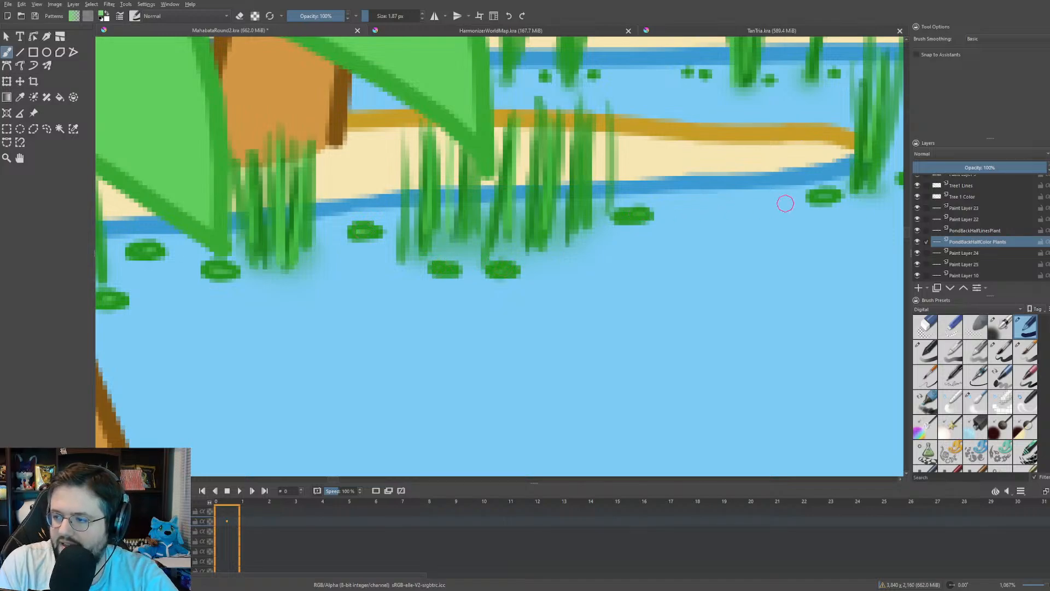
left_click_drag(831, 188, 534, 258)
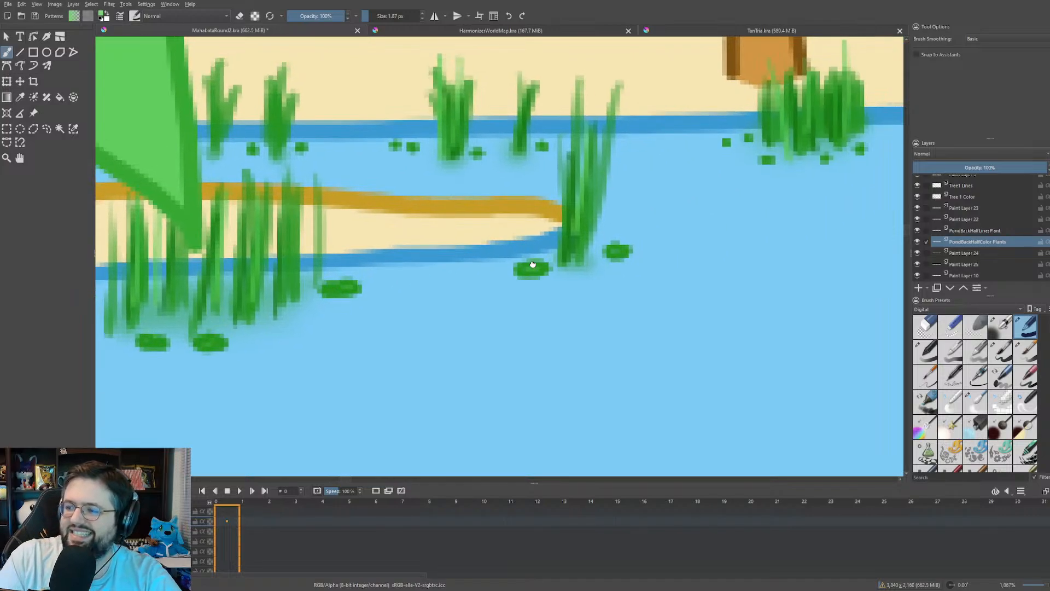
scroll(615, 253, "down", 7)
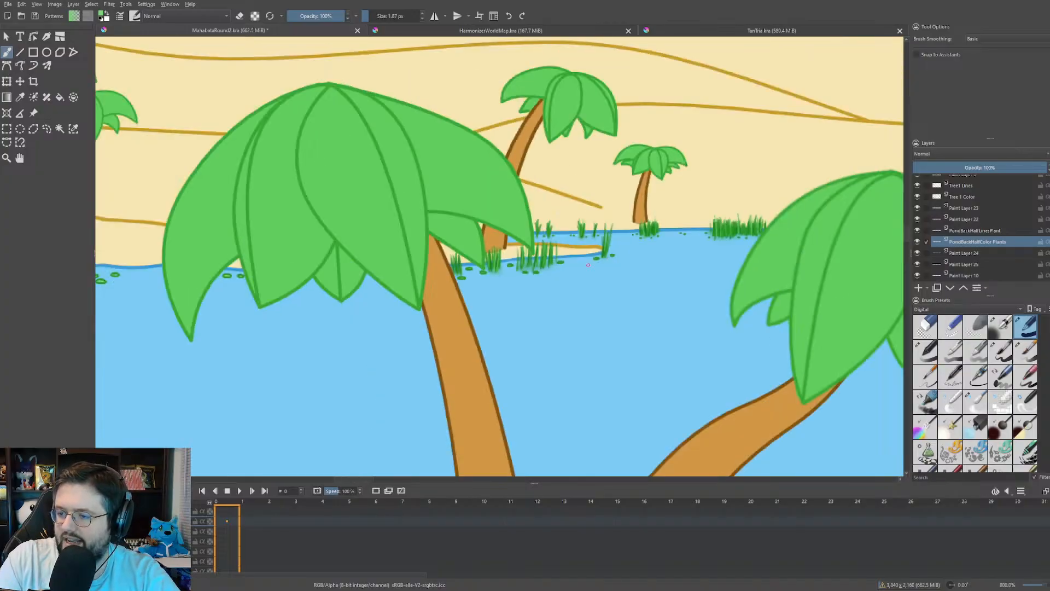
- Fill the small lily pads around the sand spit behind the large palm's trunk and just past the trunk with light green
left_click_drag(615, 252, 438, 238)
left_click_drag(558, 235, 129, 243)
left_click_drag(563, 253, 321, 238)
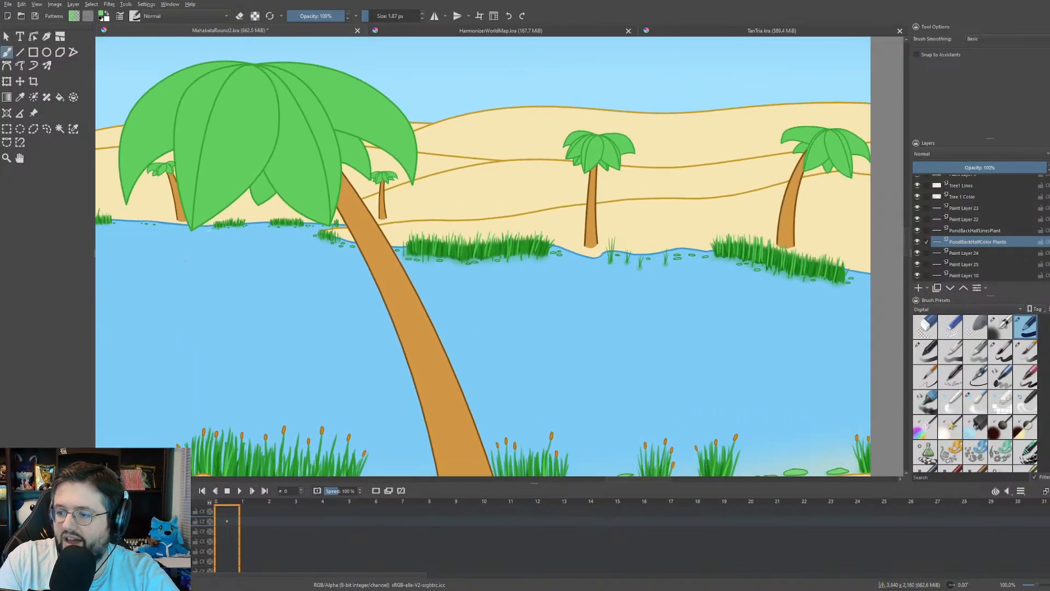
scroll(323, 239, "up", 4)
left_click_drag(414, 216, 345, 260)
scroll(346, 262, "up", 1)
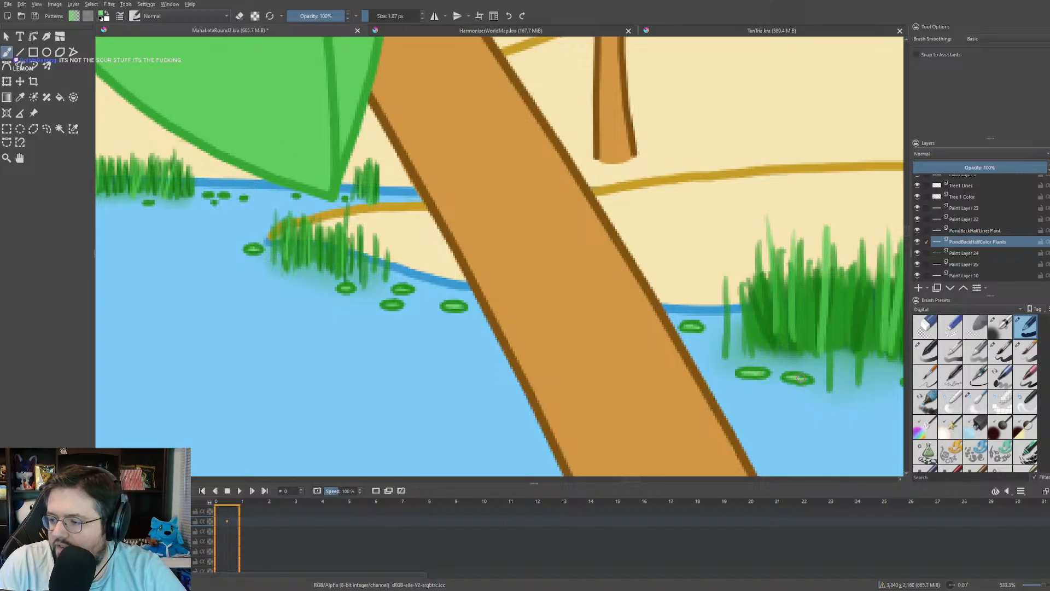
- Fill the lily pads along the front edge of the wide grass patch right of the large palm's trunk with light green
left_click_drag(739, 336, 408, 300)
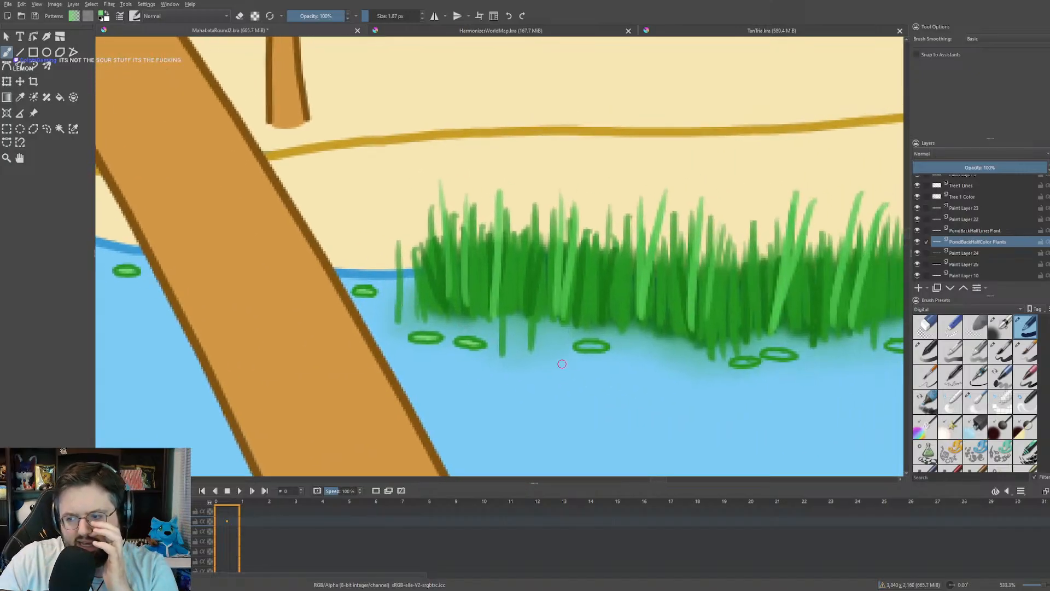
left_click_drag(451, 335, 207, 277)
scroll(307, 298, "up", 2)
left_click_drag(398, 287, 369, 281)
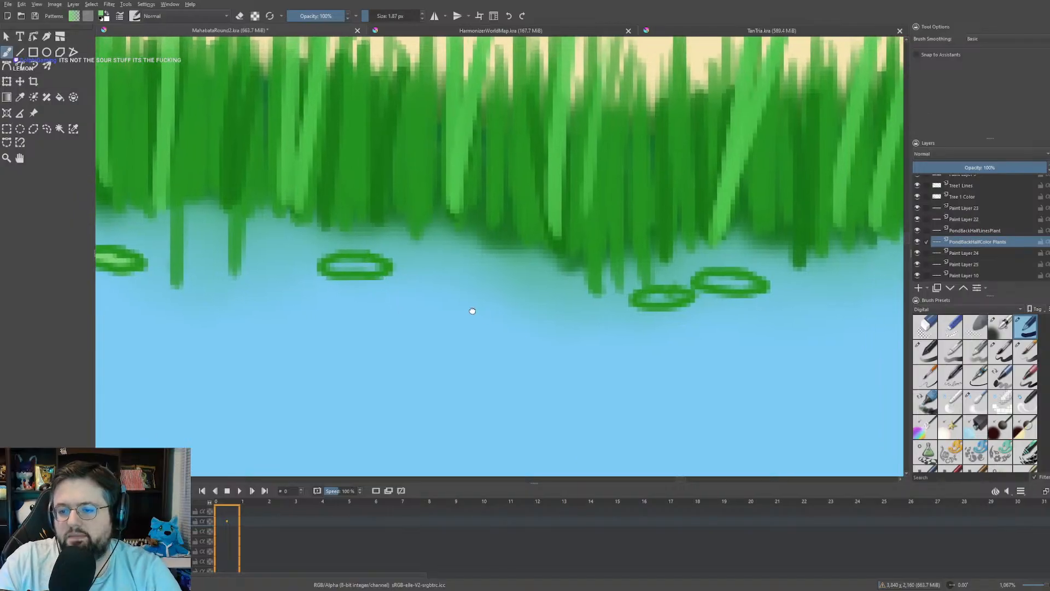
left_click_drag(472, 310, 417, 306)
scroll(431, 333, "down", 1)
scroll(269, 300, "down", 1)
left_click_drag(269, 300, 262, 298)
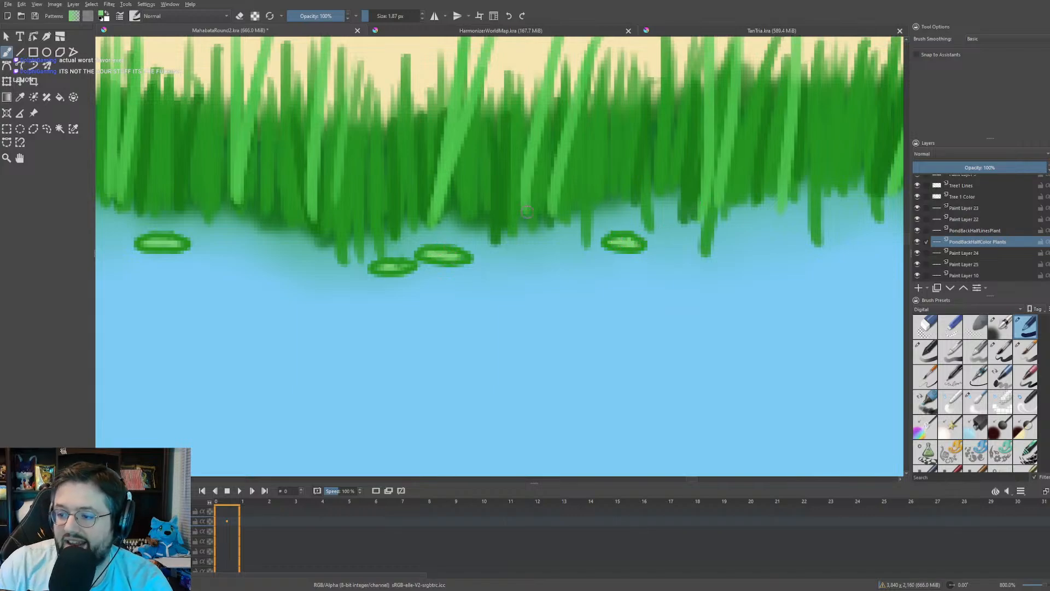
- Fill the three clustered lily pads off the wide grass patch's right end with light green
scroll(350, 289, "down", 1)
left_click_drag(767, 231, 339, 276)
scroll(492, 286, "up", 1)
left_click_drag(515, 276, 356, 275)
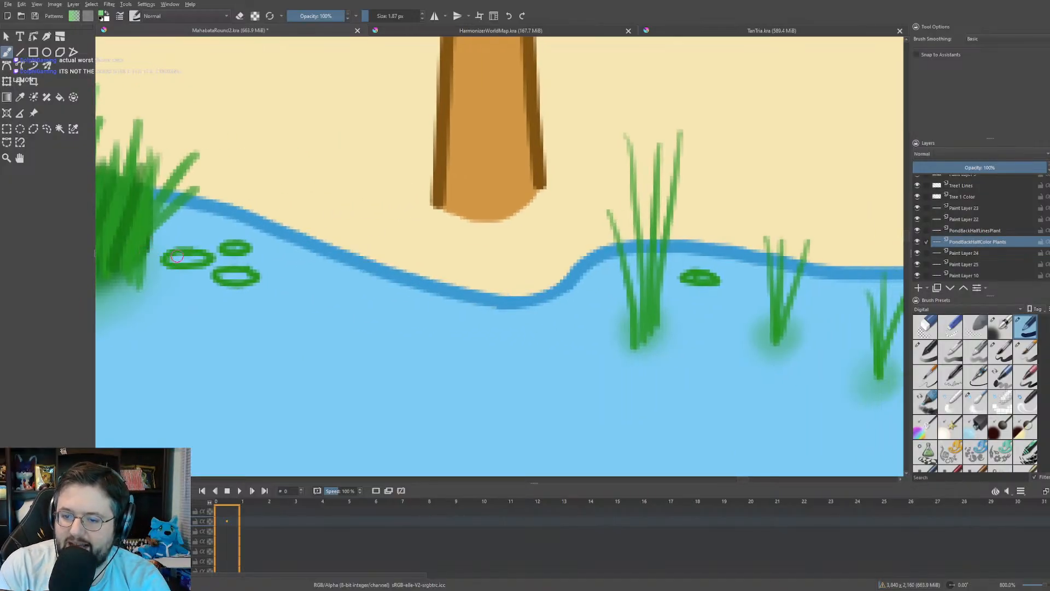
left_click_drag(224, 276, 240, 276)
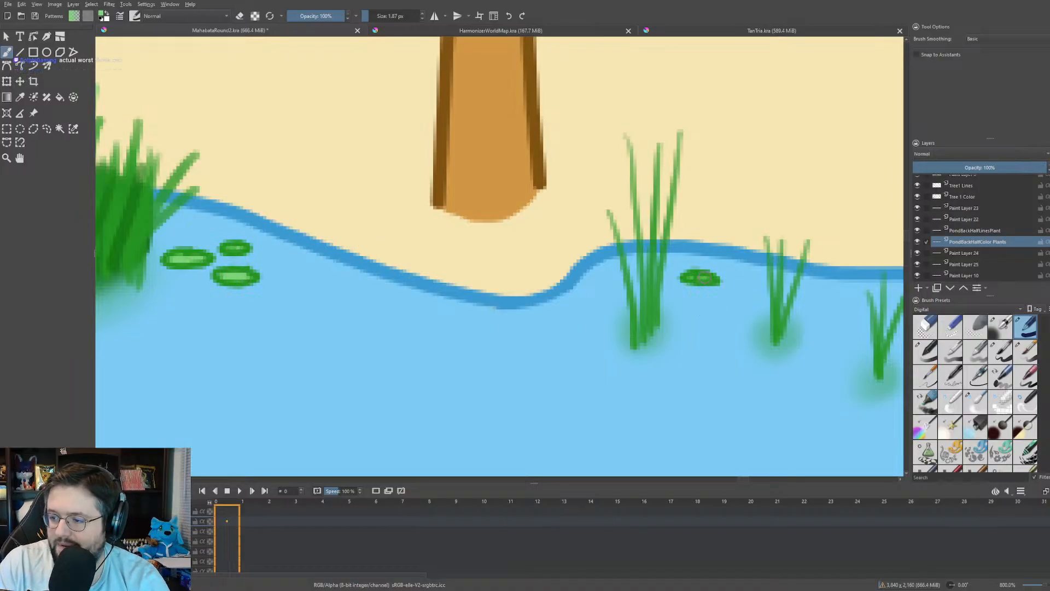
- Fill the lily pads between the thin grass tufts and along the front of the far-right grass patch with light green
scroll(701, 278, "down", 4)
scroll(677, 245, "up", 2)
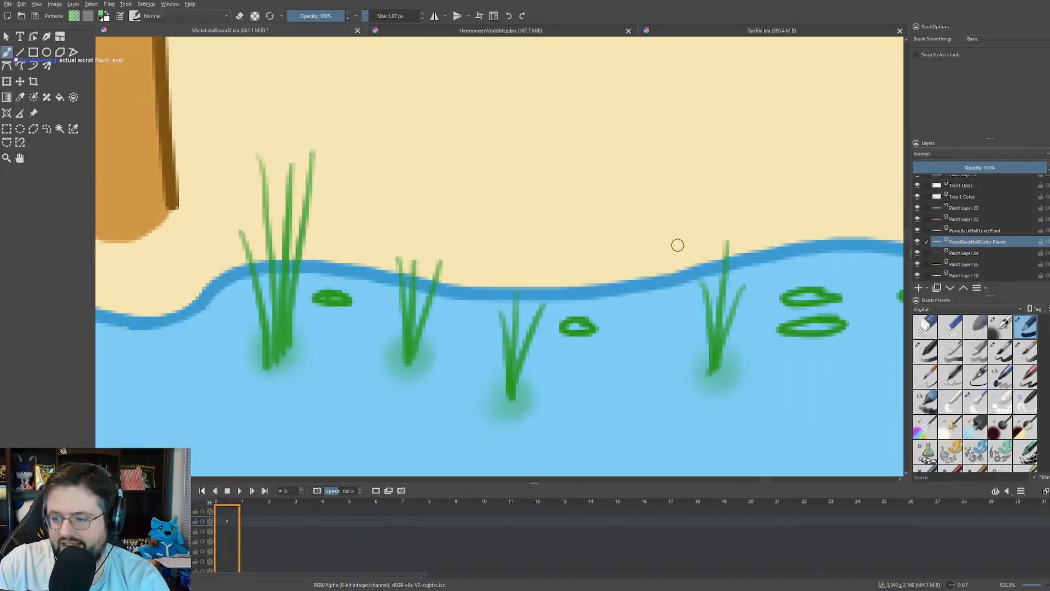
left_click_drag(677, 245, 349, 223)
scroll(385, 169, "down", 2)
scroll(394, 180, "up", 2)
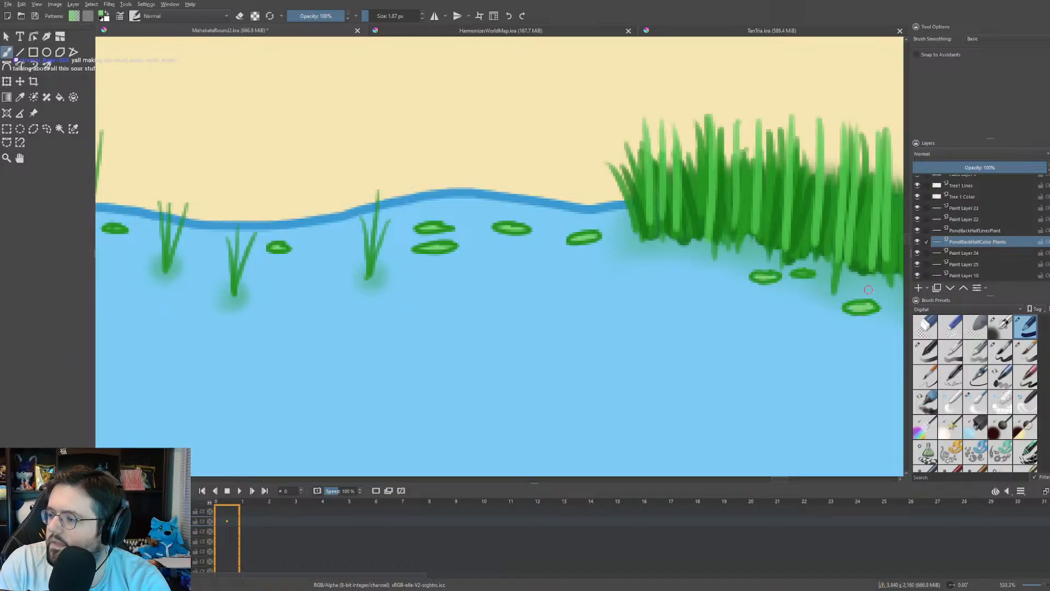
- Fill the two lily pads off the far-right grass patch's end, near the canvas edge, with light green
scroll(510, 305, "down", 4)
scroll(711, 299, "up", 5)
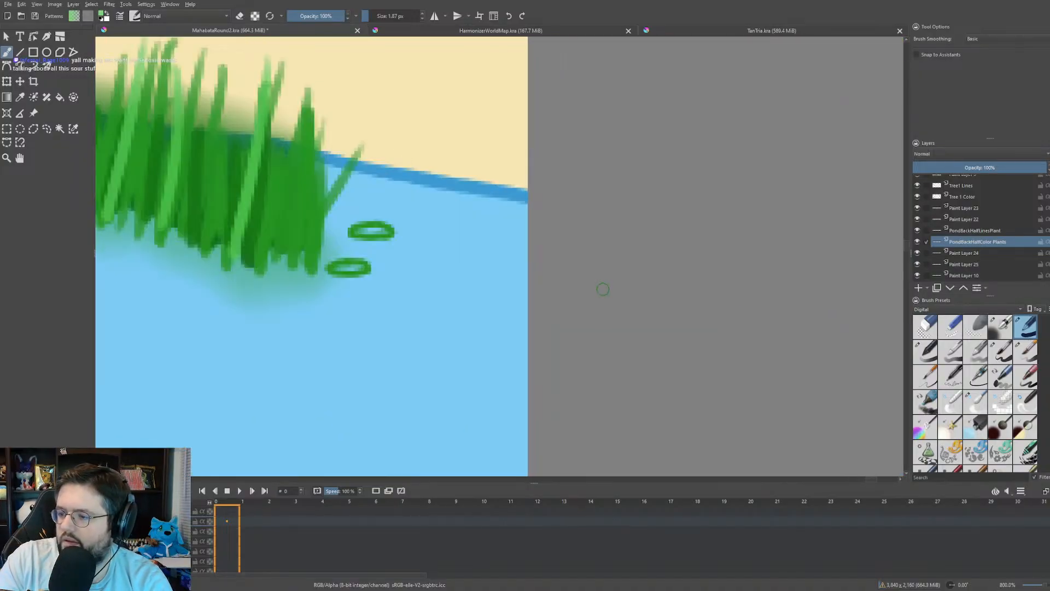
- Examine the lily pads, the grass along the pond's far shore and the overall oasis scene
scroll(502, 239, "left", 4)
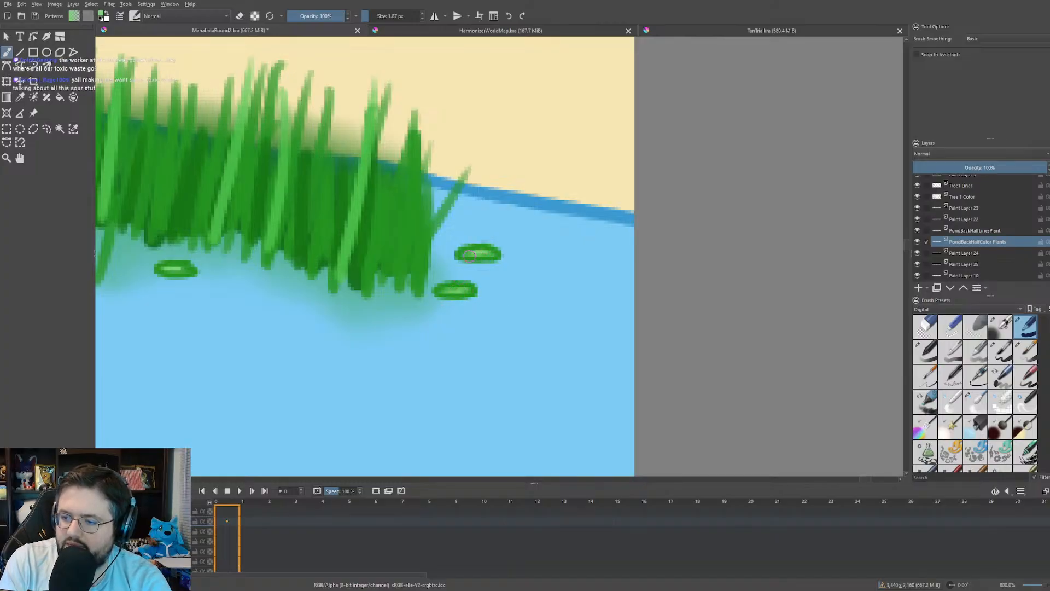
scroll(468, 254, "down", 7)
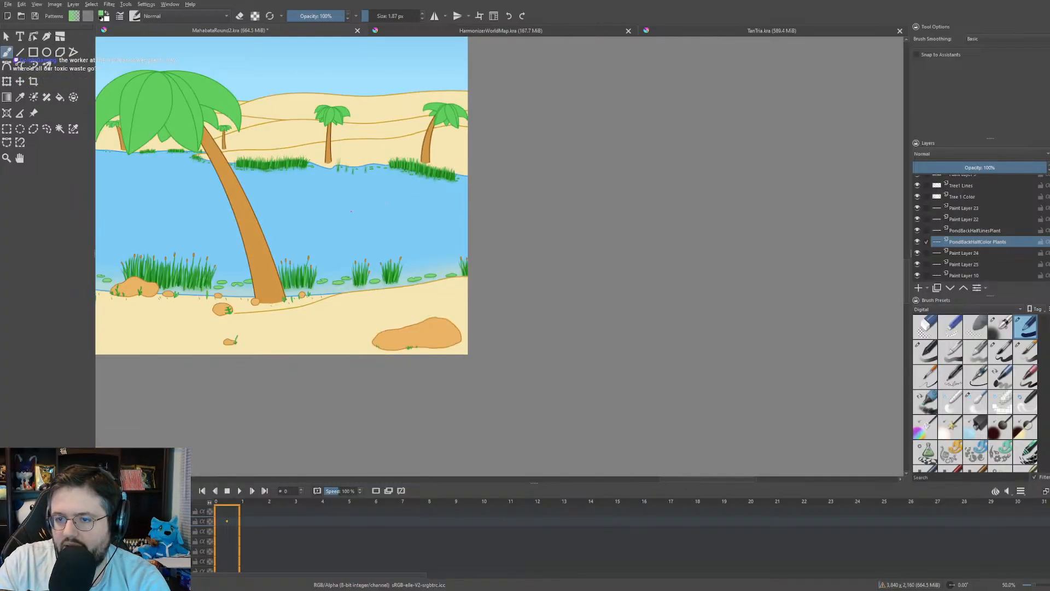
scroll(352, 211, "down", 1)
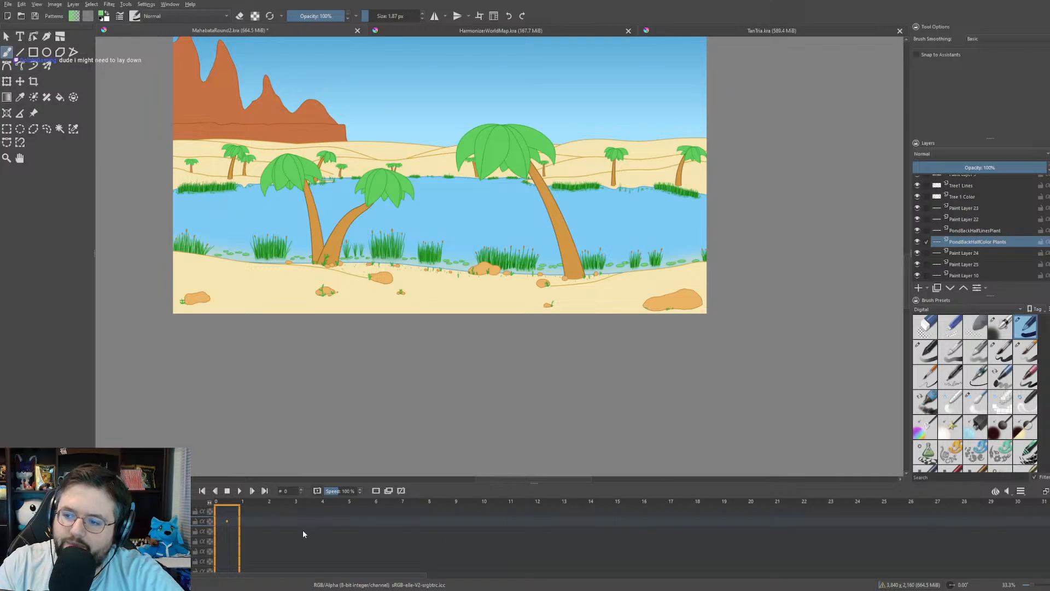
left_click_drag(551, 243, 540, 269)
scroll(540, 268, "up", 1)
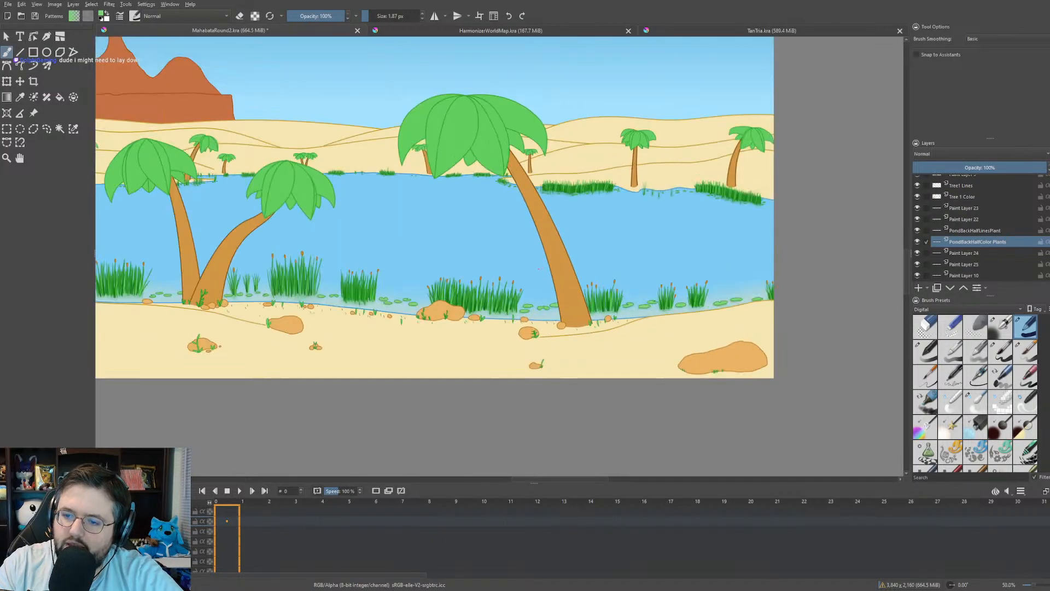
left_click_drag(458, 308, 622, 363)
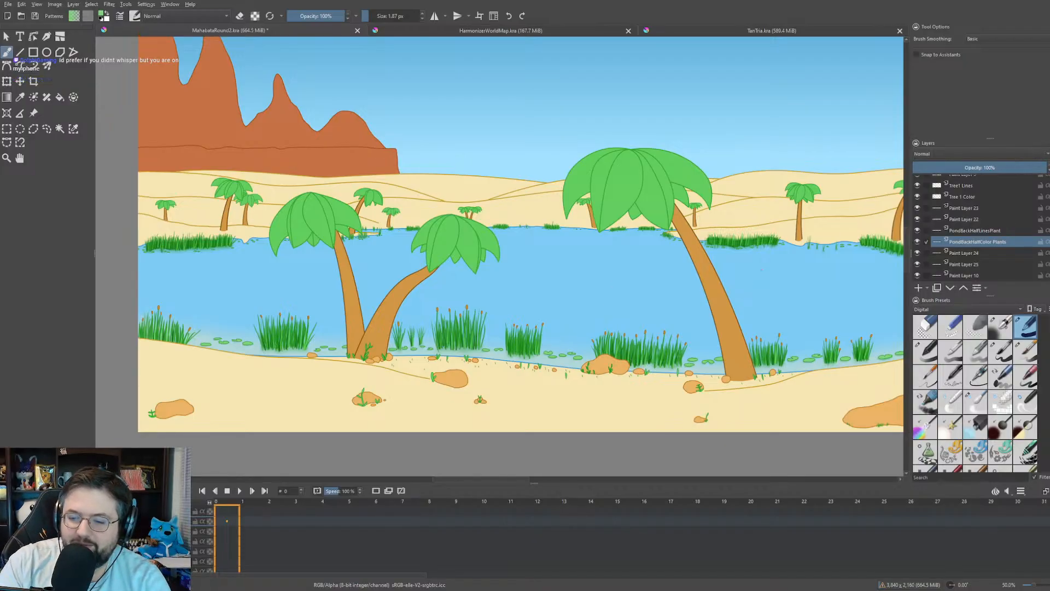
left_click_drag(835, 418, 722, 459)
scroll(509, 423, "up", 1)
scroll(1022, 203, "up", 2)
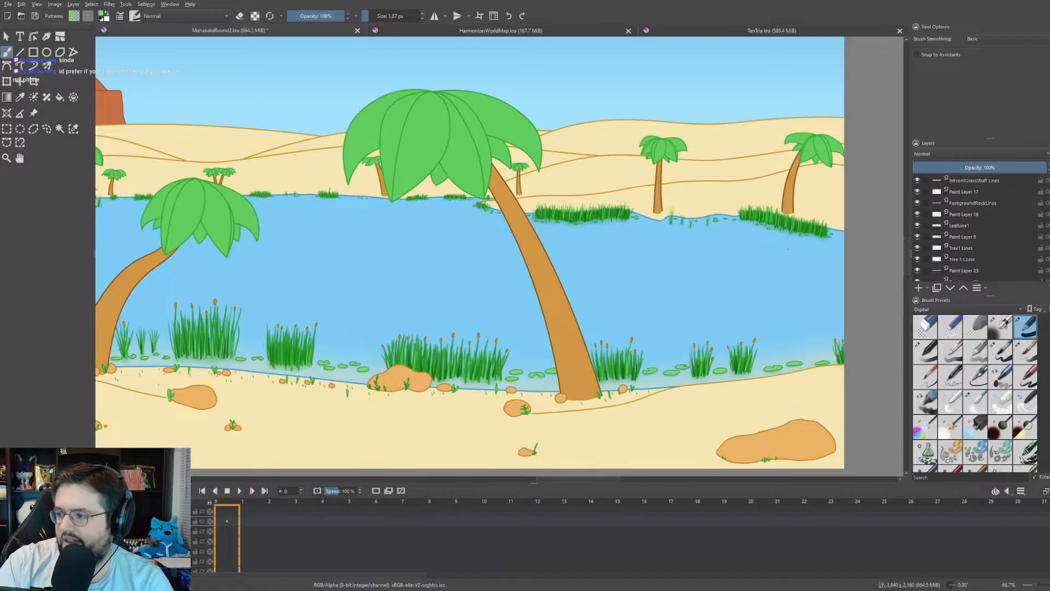
- Check what the BackgroundSandOne and Paint Layer 6 layers contain by toggling their visibility
scroll(998, 244, "down", 3)
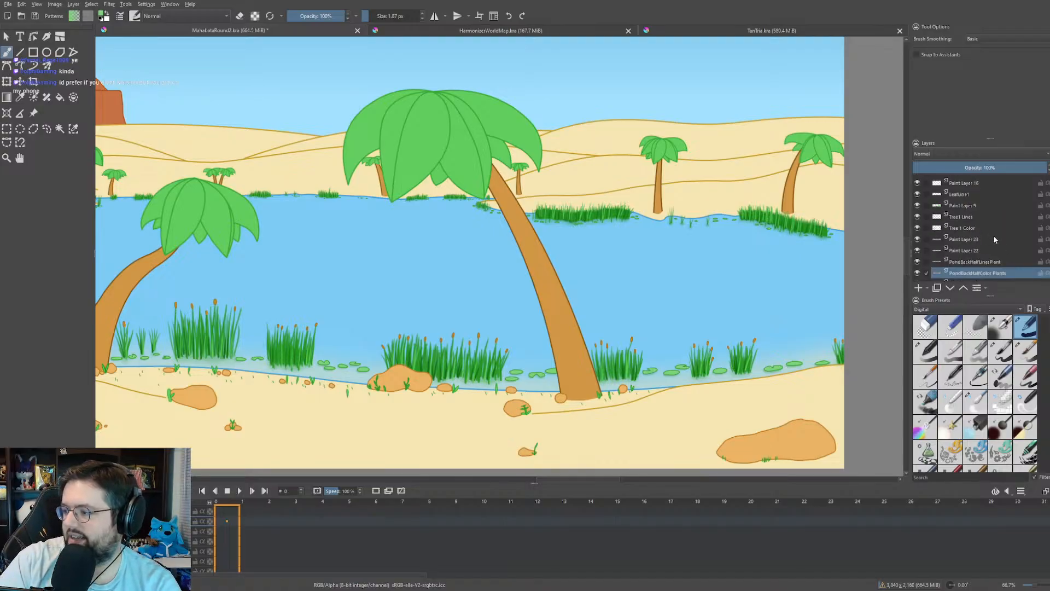
scroll(997, 244, "down", 4)
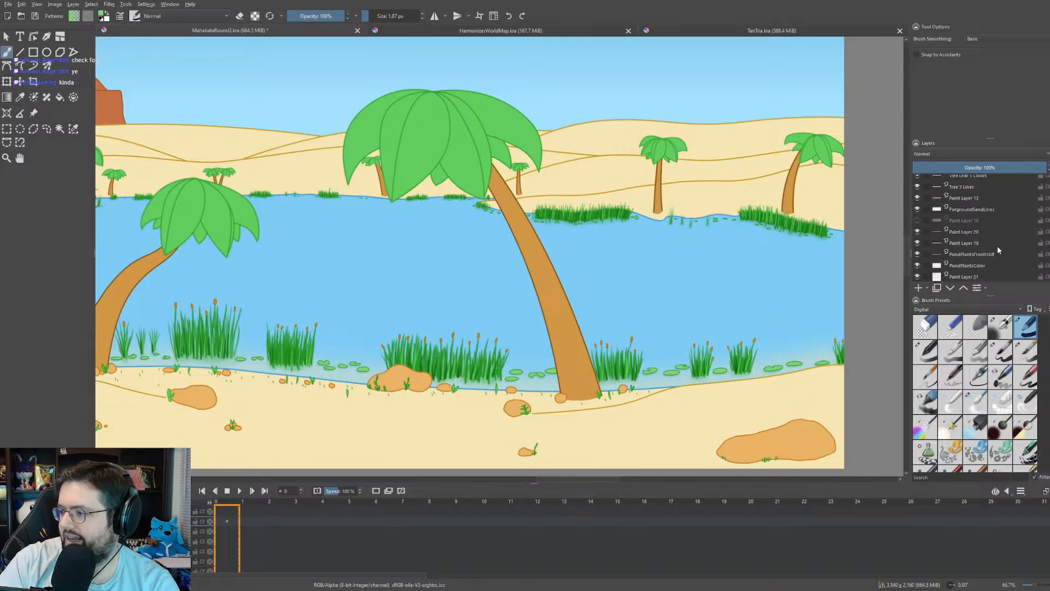
scroll(996, 250, "down", 1)
scroll(1011, 274, "down", 1)
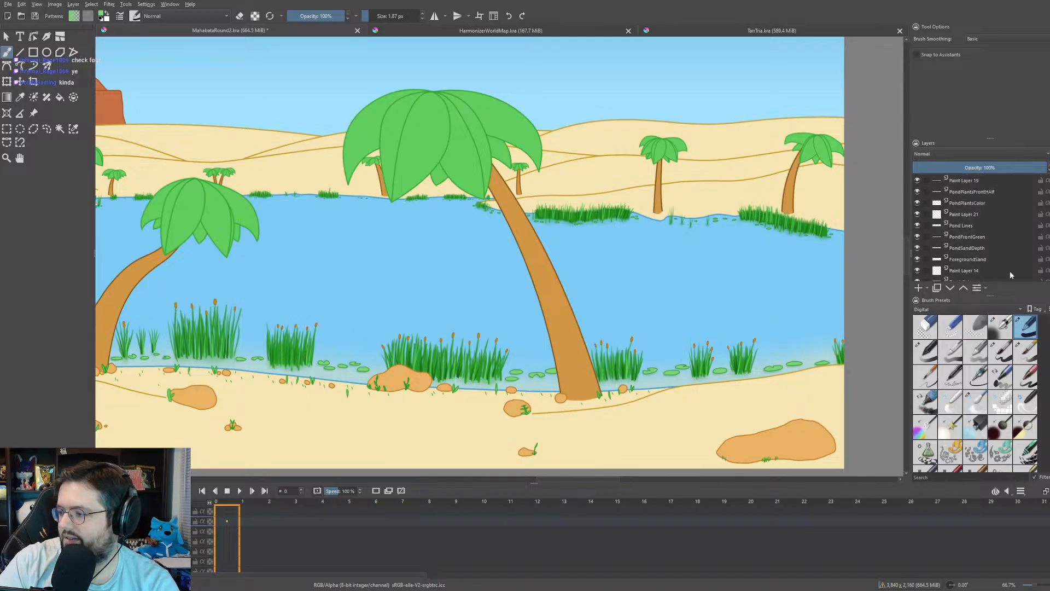
scroll(1009, 275, "down", 1)
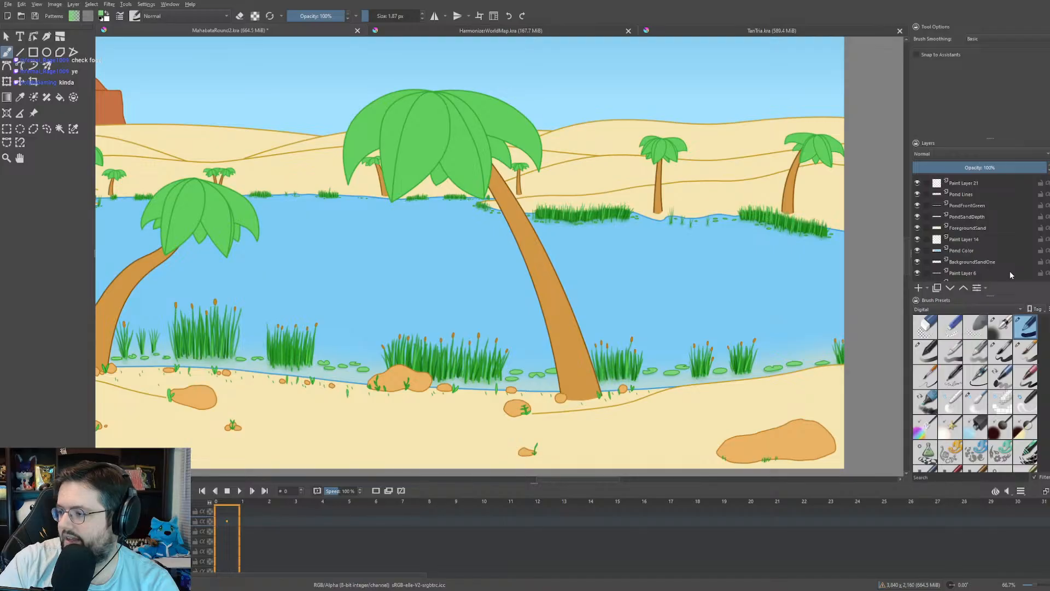
scroll(1010, 272, "down", 1)
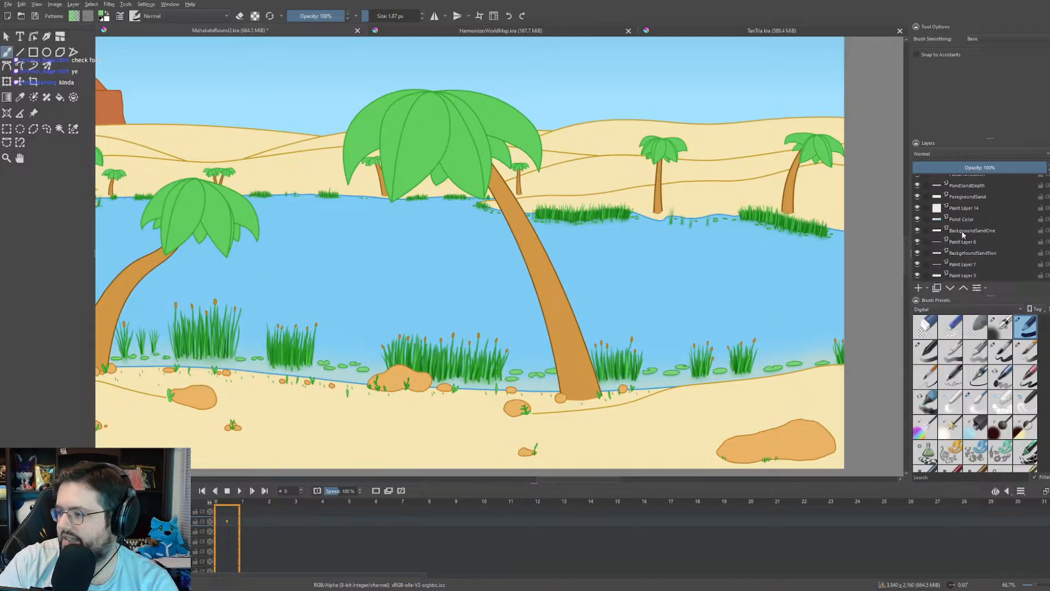
left_click(920, 229)
left_click(920, 229)
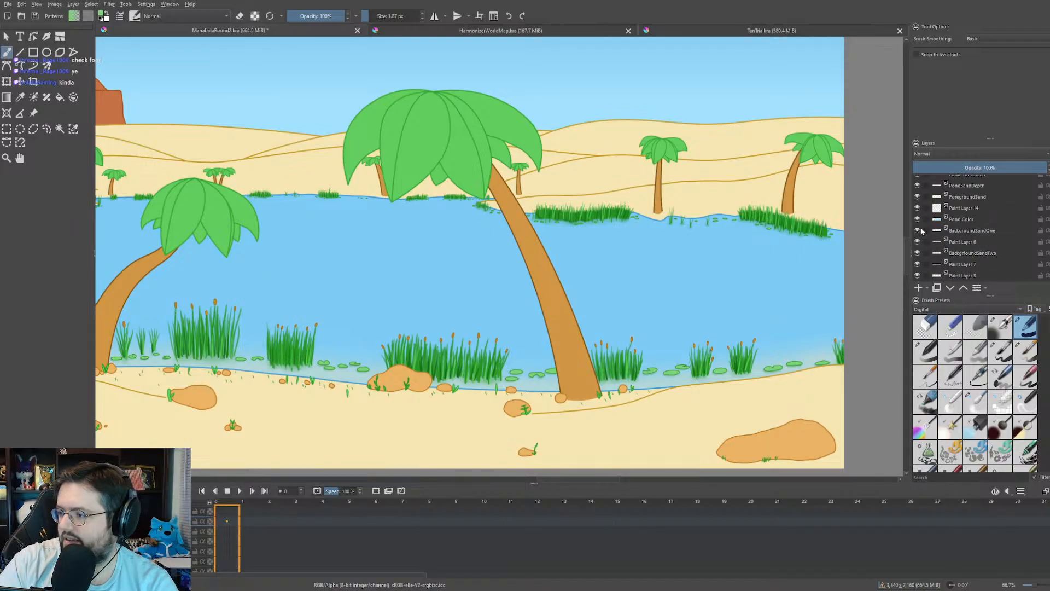
left_click(919, 230)
left_click(919, 230)
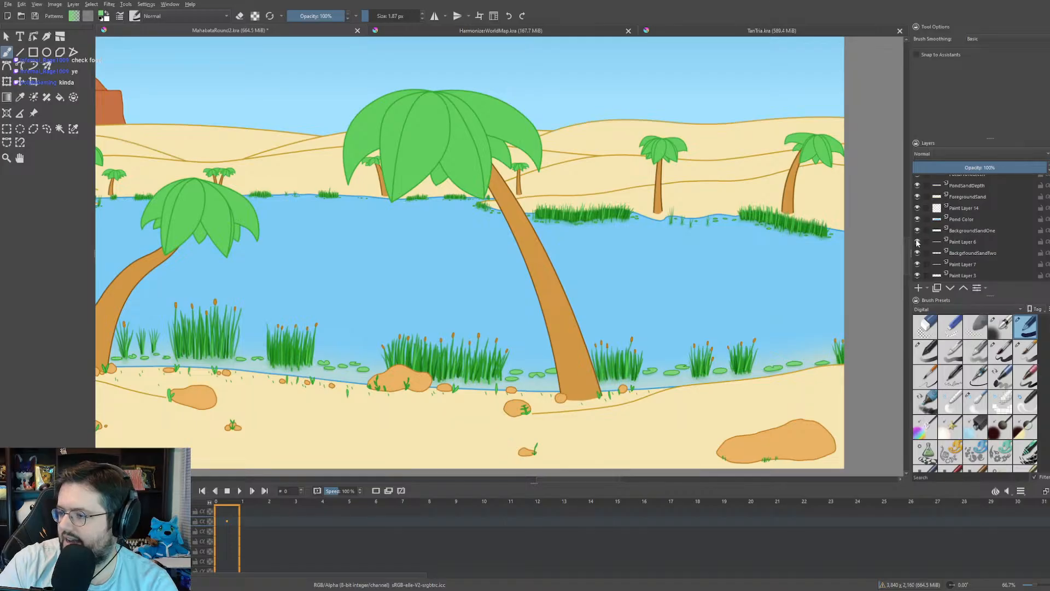
left_click(918, 242)
left_click(919, 243)
left_click(918, 243)
left_click(918, 242)
left_click(918, 242)
left_click(919, 243)
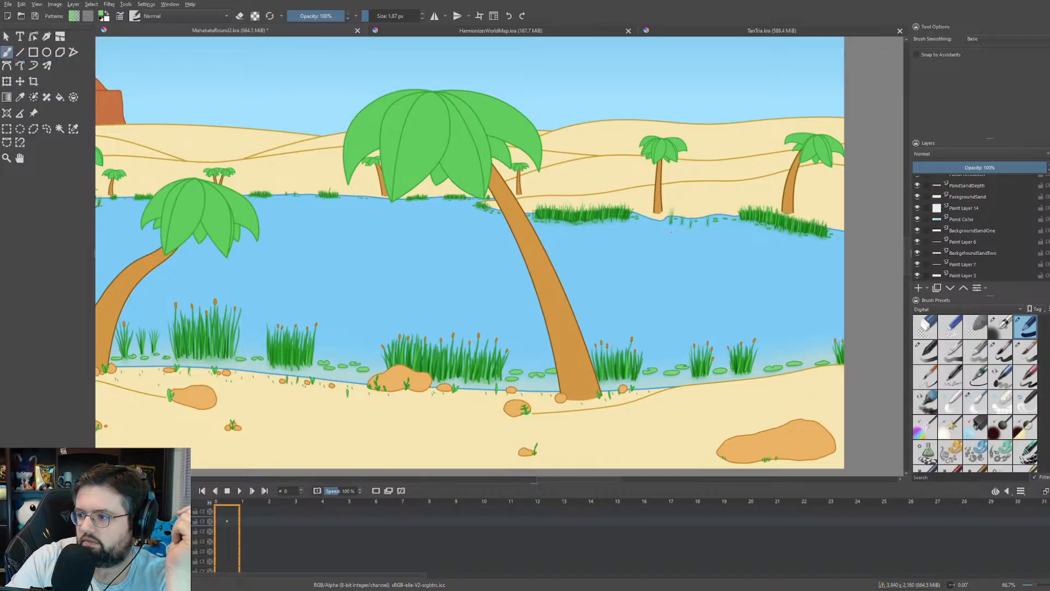
- Add a new paint layer directly above the PondSandDepth layer
left_click_drag(687, 200, 653, 207)
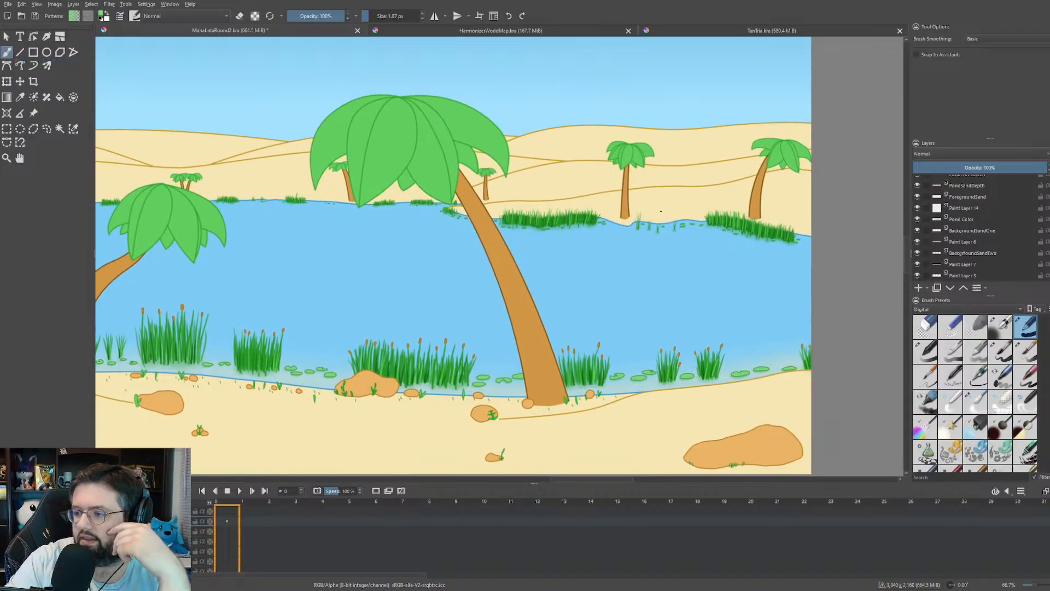
scroll(665, 216, "up", 2)
scroll(1006, 214, "down", 2)
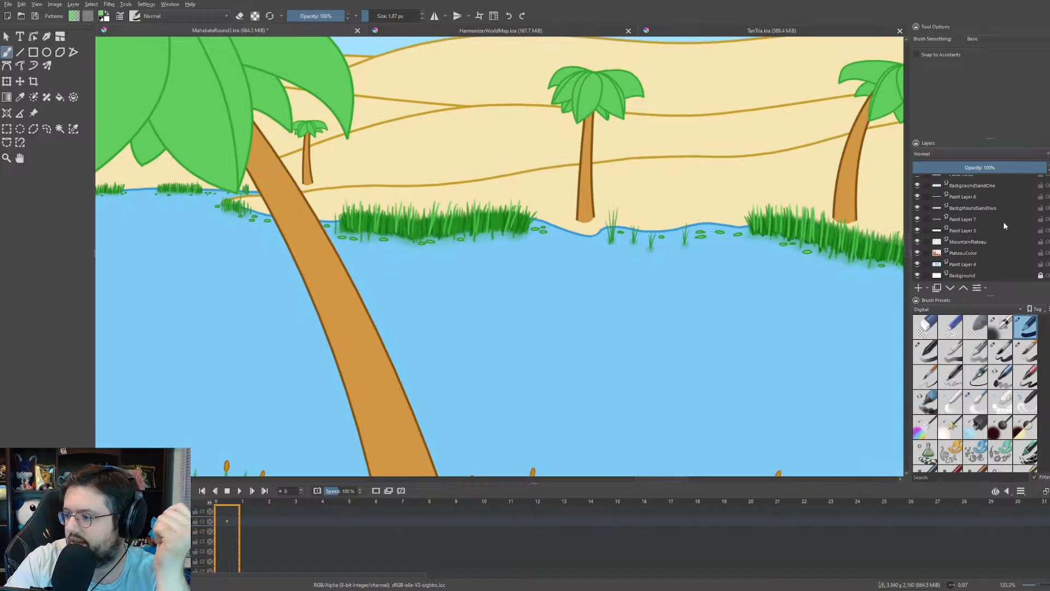
scroll(1004, 227, "up", 3)
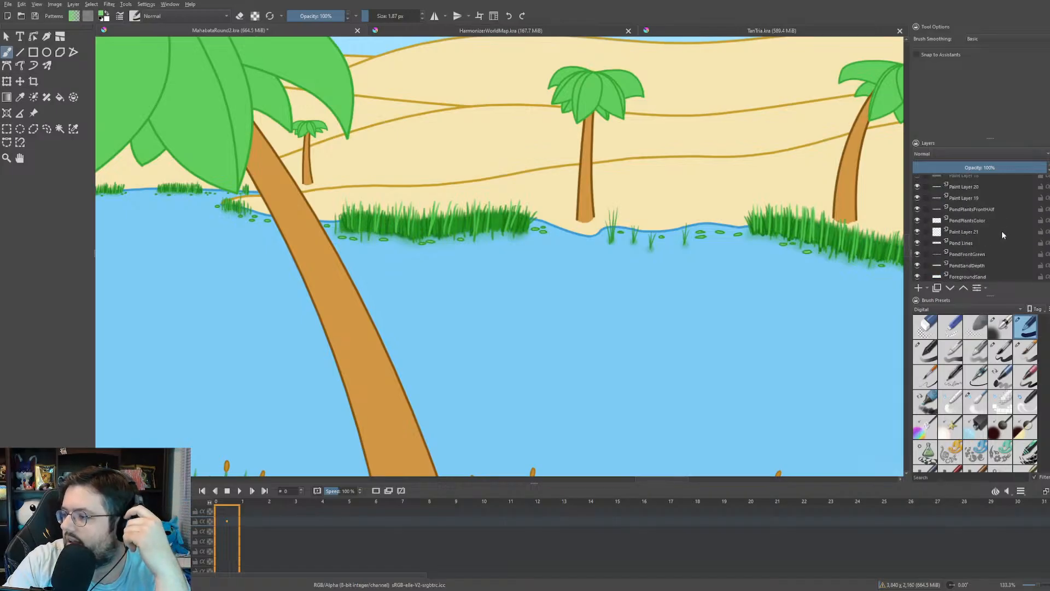
left_click(970, 265)
left_click_drag(811, 287, 857, 270)
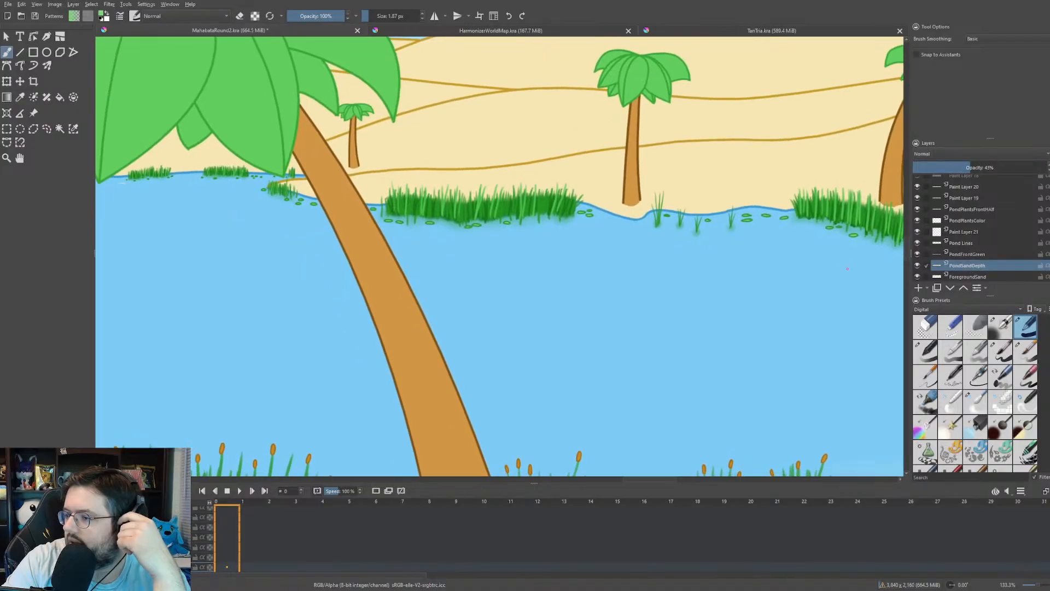
left_click(921, 285)
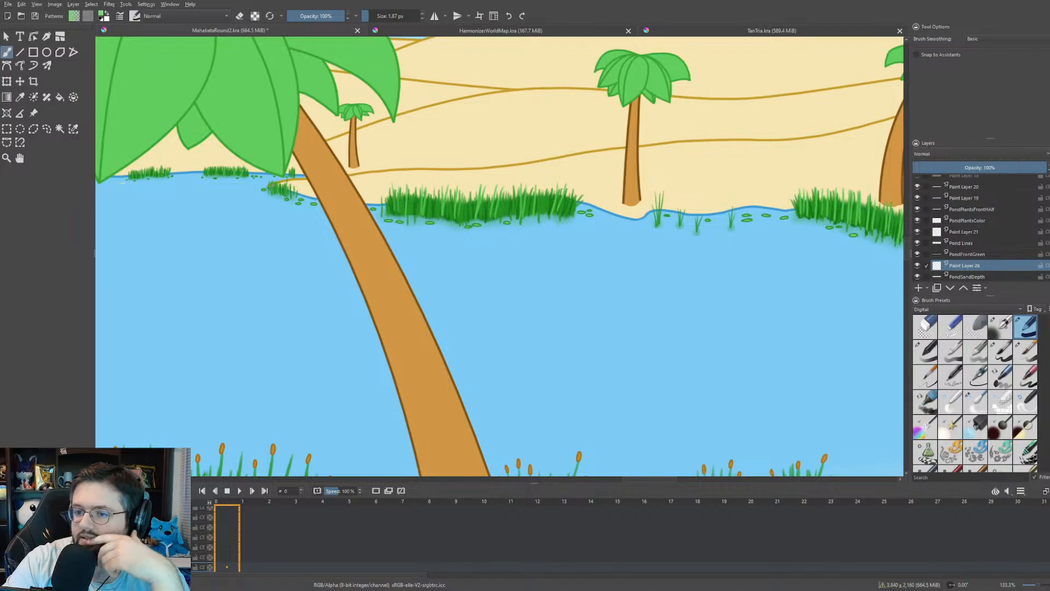
- Sample the pale sand colour behind the far shore's grass and set the paintbrush size to 10.87 px
key("p")
left_click(487, 173)
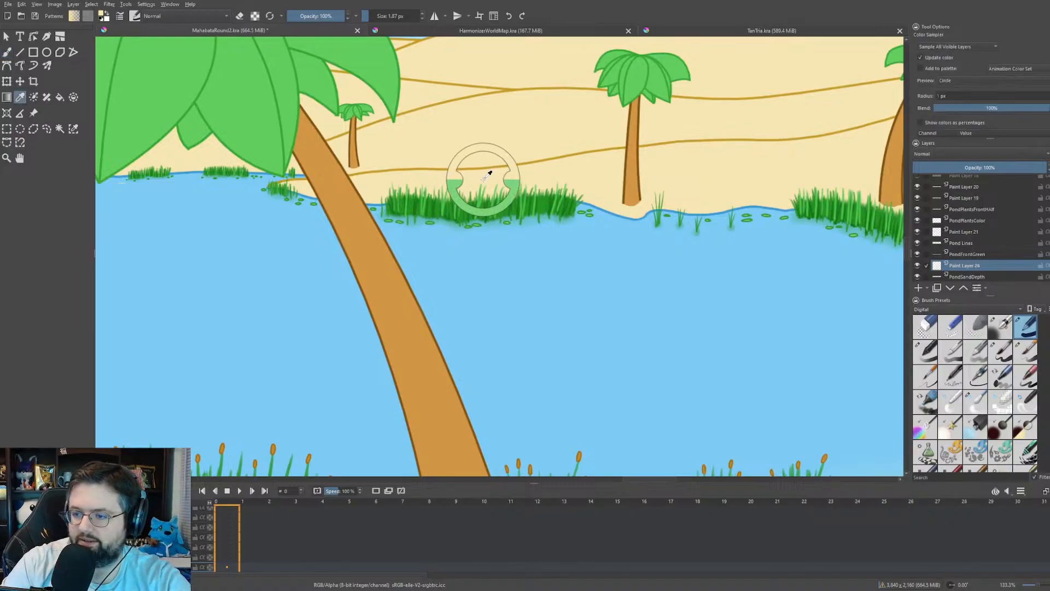
key("b")
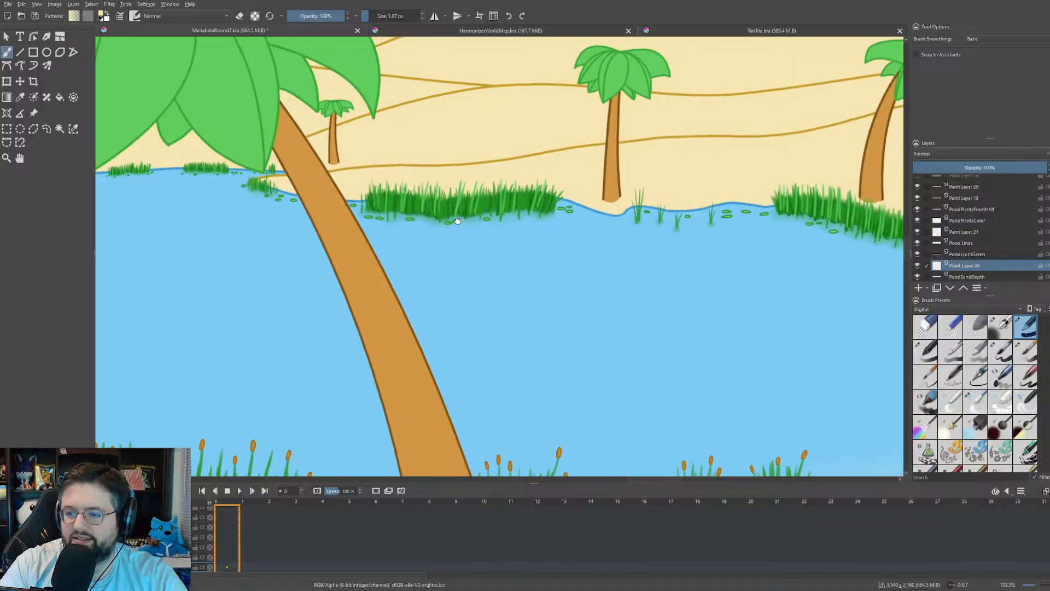
key("plus")
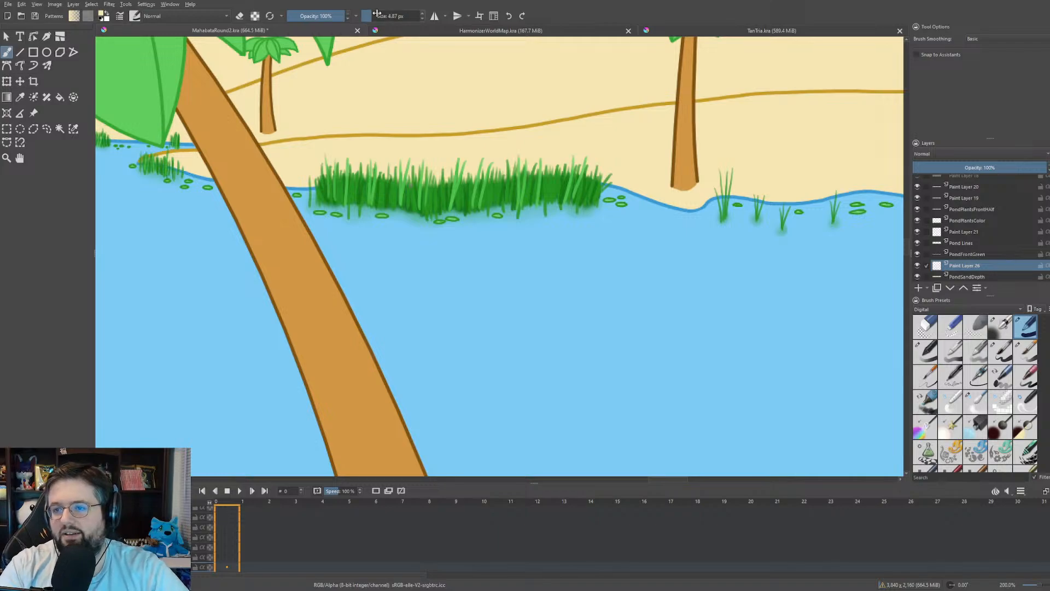
left_click(375, 16)
scroll(375, 18, "up", 1)
left_click_drag(389, 110, 444, 162)
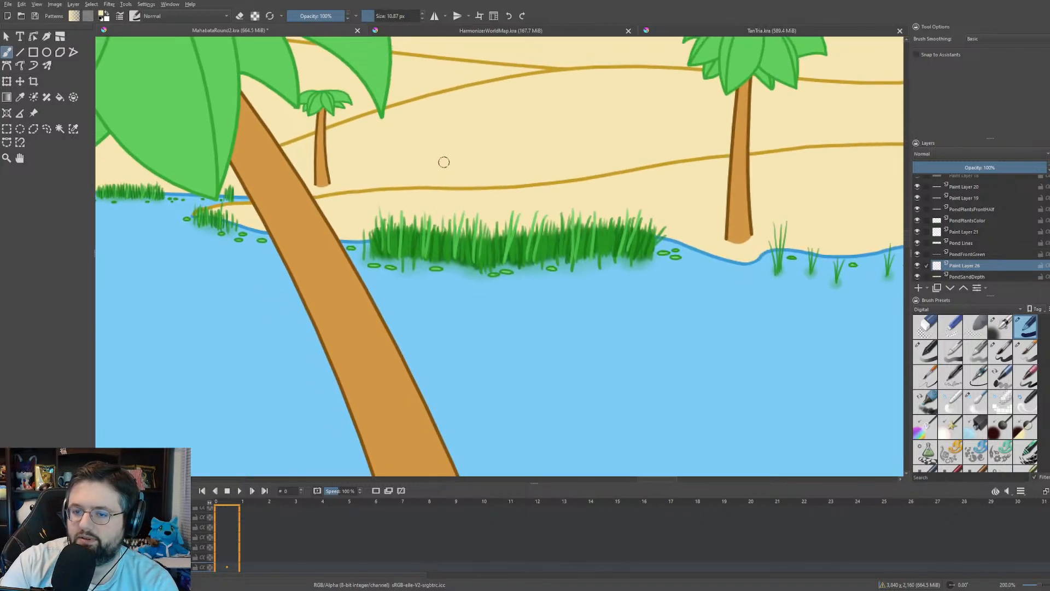
left_click_drag(439, 214, 395, 202)
scroll(395, 202, "down", 1)
scroll(395, 202, "down", 1)
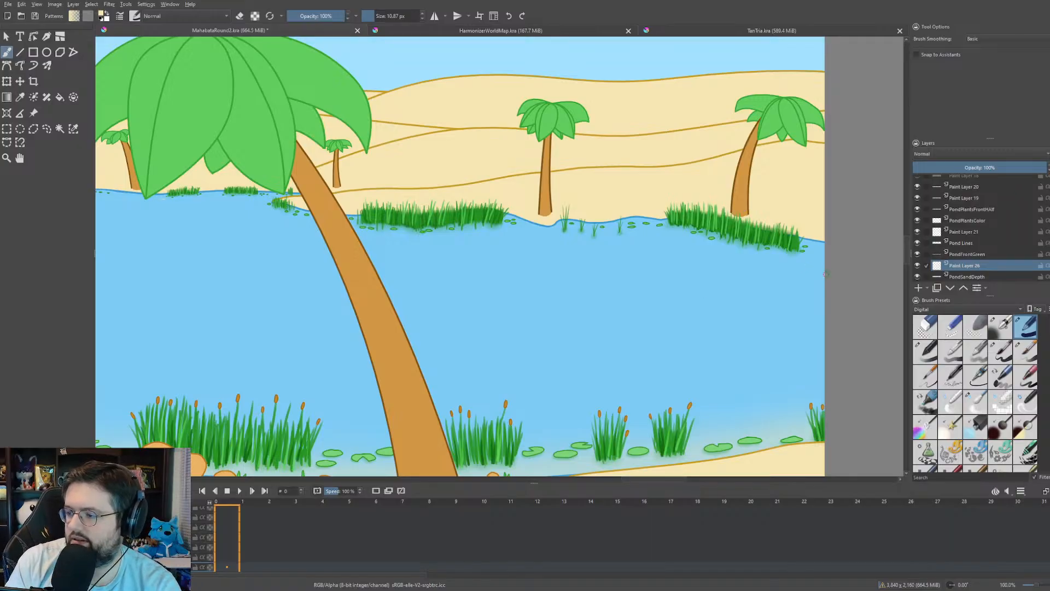
- Paint a filled sand-coloured shallow band in the water along the pond's far right shoreline, and set its layer opacity to 49%
left_click_drag(826, 273, 642, 236)
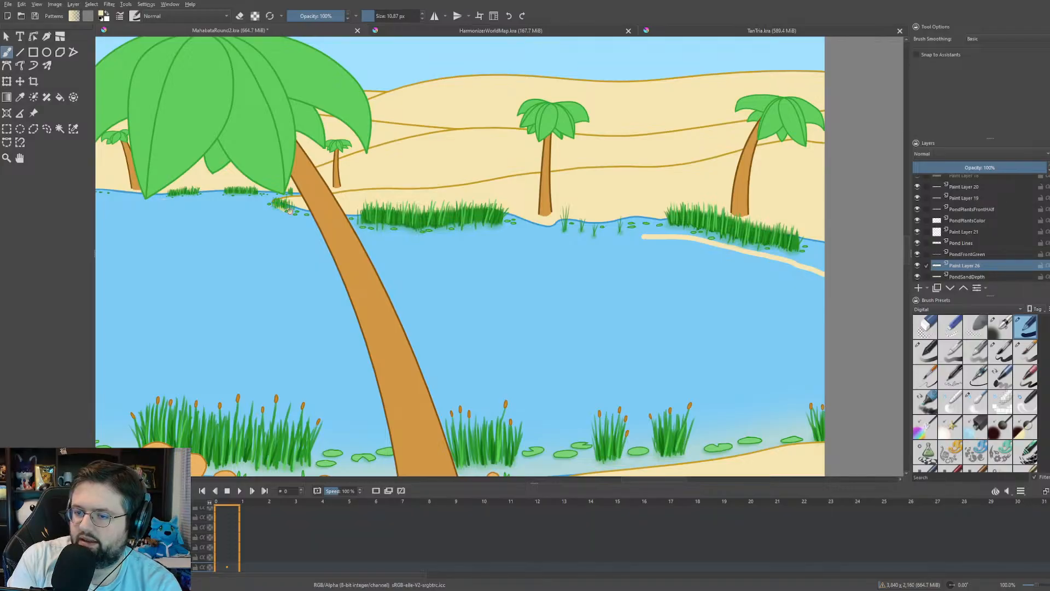
mouse_move(291, 211)
left_mouse_down()
mouse_move(345, 230)
mouse_move(635, 244)
mouse_move(815, 282)
mouse_move(893, 285)
left_mouse_up()
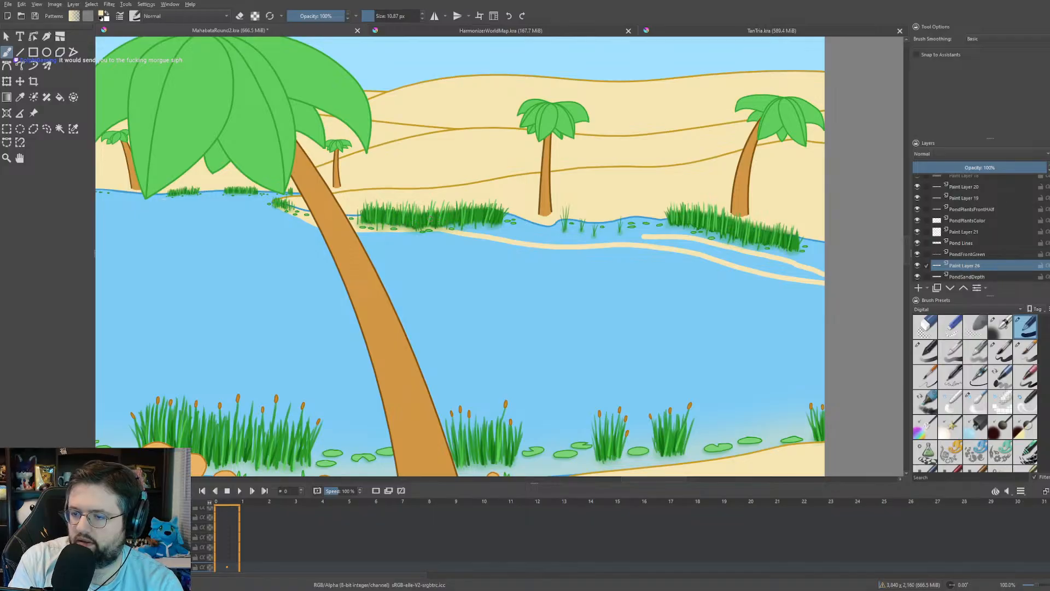
mouse_move(439, 224)
left_mouse_down()
mouse_move(462, 232)
mouse_move(514, 215)
mouse_move(477, 224)
mouse_move(496, 229)
mouse_move(507, 217)
mouse_move(492, 235)
mouse_move(478, 233)
mouse_move(580, 247)
mouse_move(604, 235)
mouse_move(537, 238)
mouse_move(553, 222)
mouse_move(511, 231)
mouse_move(529, 224)
mouse_move(519, 217)
mouse_move(564, 230)
mouse_move(604, 216)
mouse_move(575, 233)
mouse_move(655, 217)
mouse_move(594, 242)
mouse_move(661, 232)
mouse_move(639, 242)
mouse_move(691, 245)
mouse_move(705, 237)
mouse_move(663, 241)
mouse_move(656, 226)
mouse_move(731, 192)
mouse_move(683, 226)
mouse_move(706, 242)
mouse_move(687, 247)
mouse_move(726, 261)
mouse_move(716, 243)
mouse_move(735, 264)
mouse_move(813, 276)
mouse_move(710, 239)
mouse_move(824, 263)
left_mouse_up()
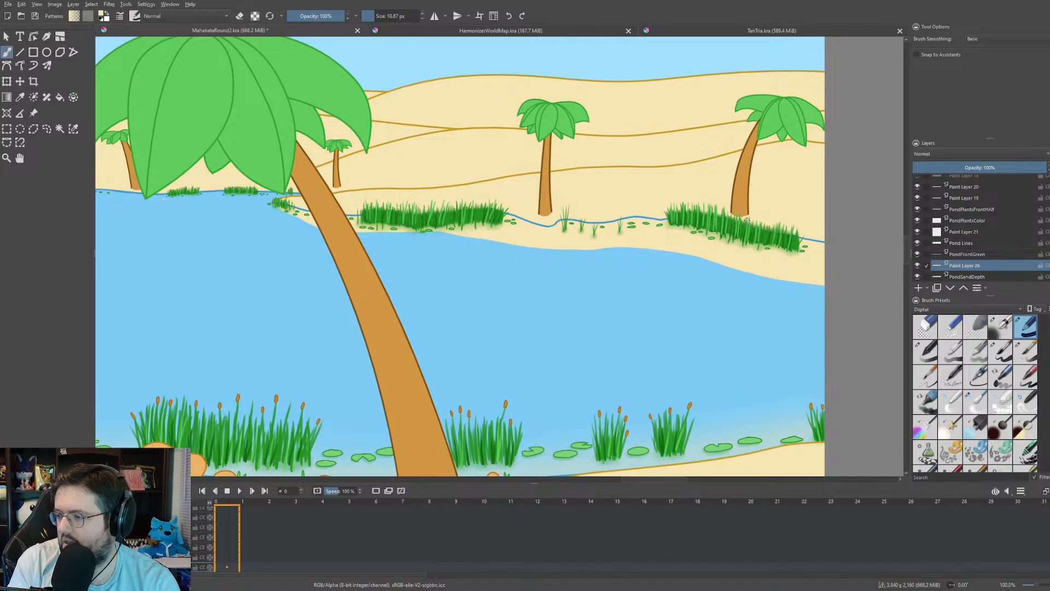
left_click(970, 168)
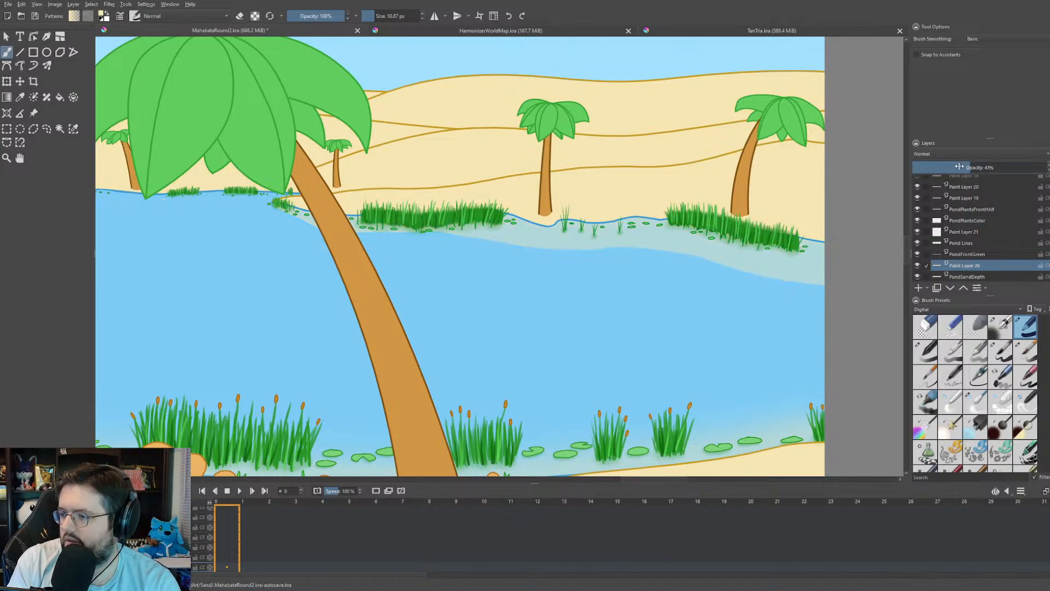
left_click(979, 168)
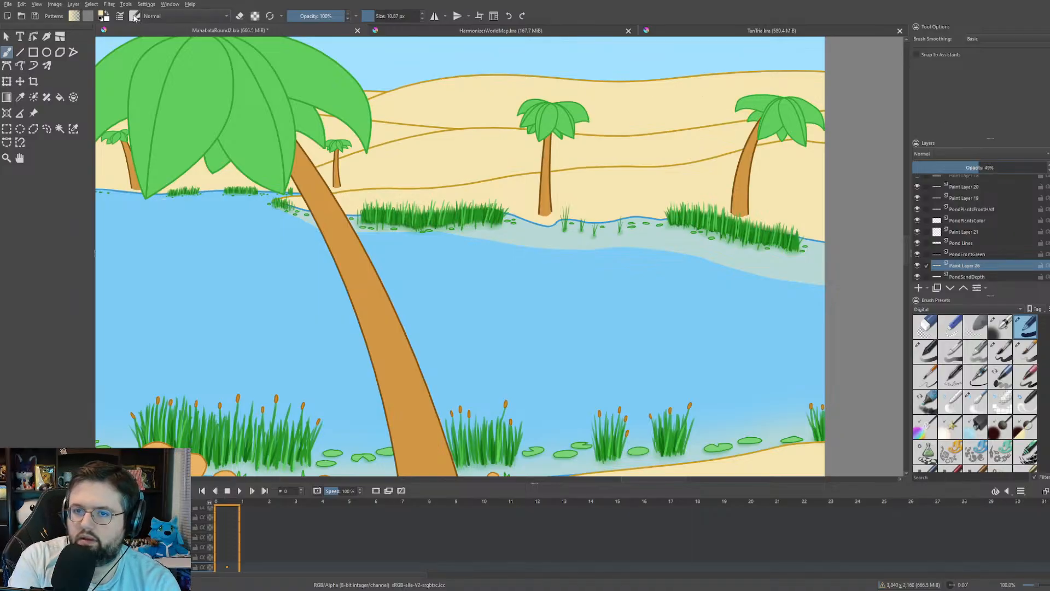
- Soften the sand band's water-side edge into the pond with a blending brush, increasing the brush size to 25.38 px
key("slash")
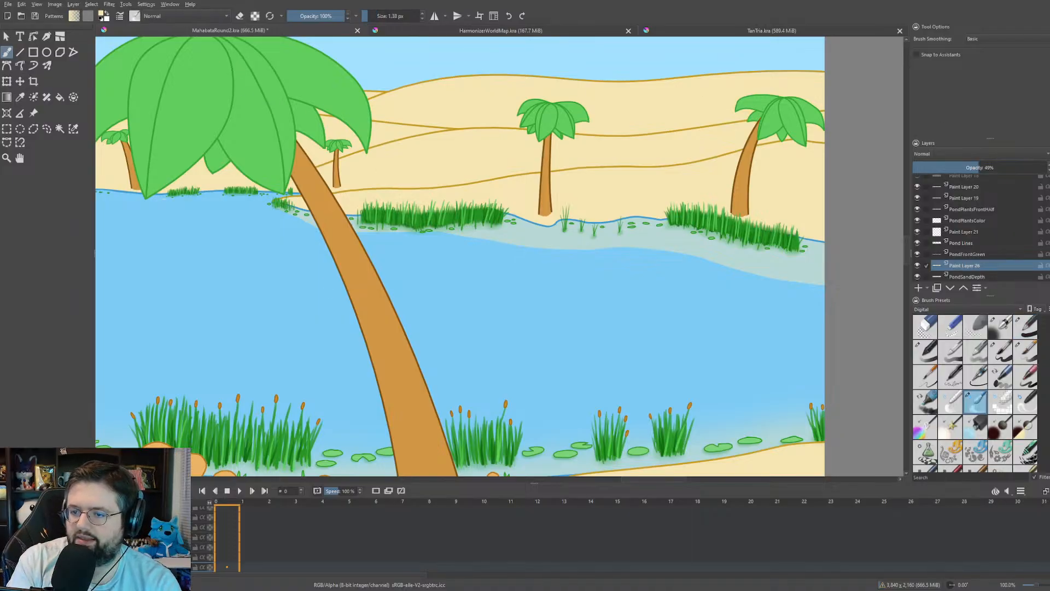
scroll(425, 16, "up", 5)
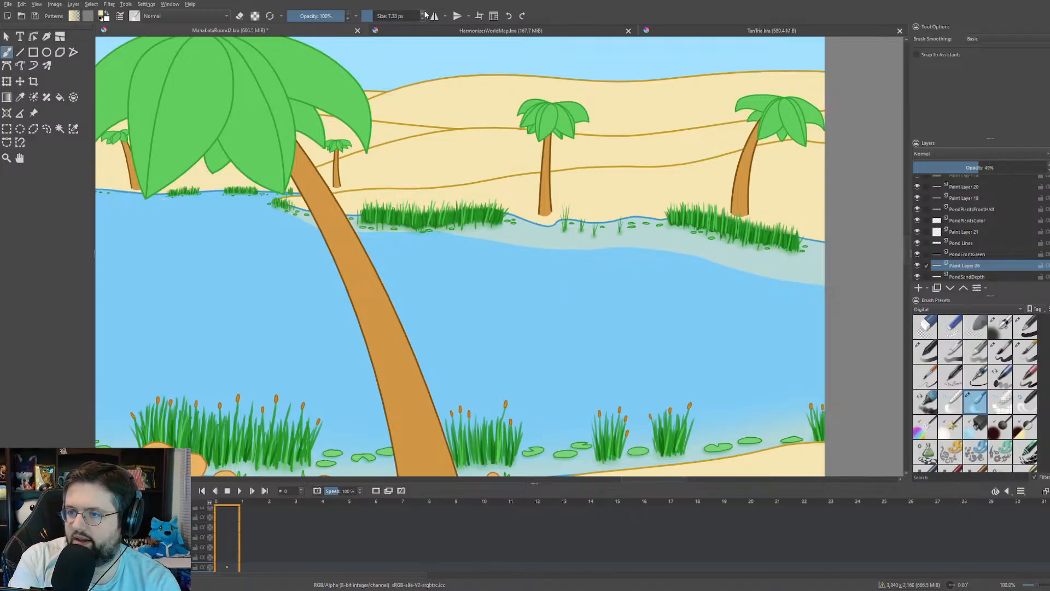
scroll(424, 15, "up", 5)
scroll(424, 15, "up", 3)
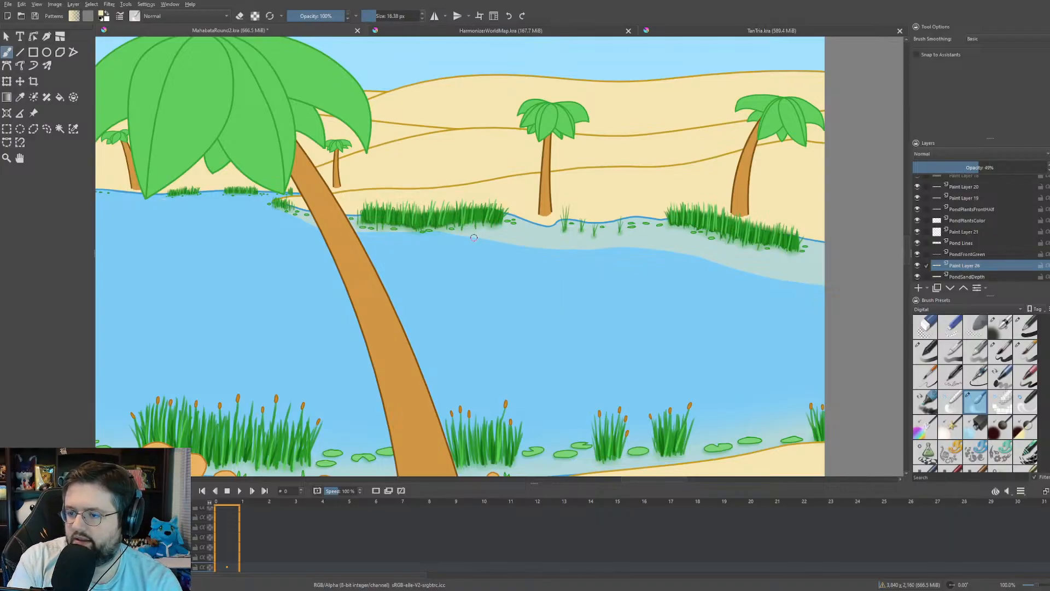
scroll(425, 16, "up", 4)
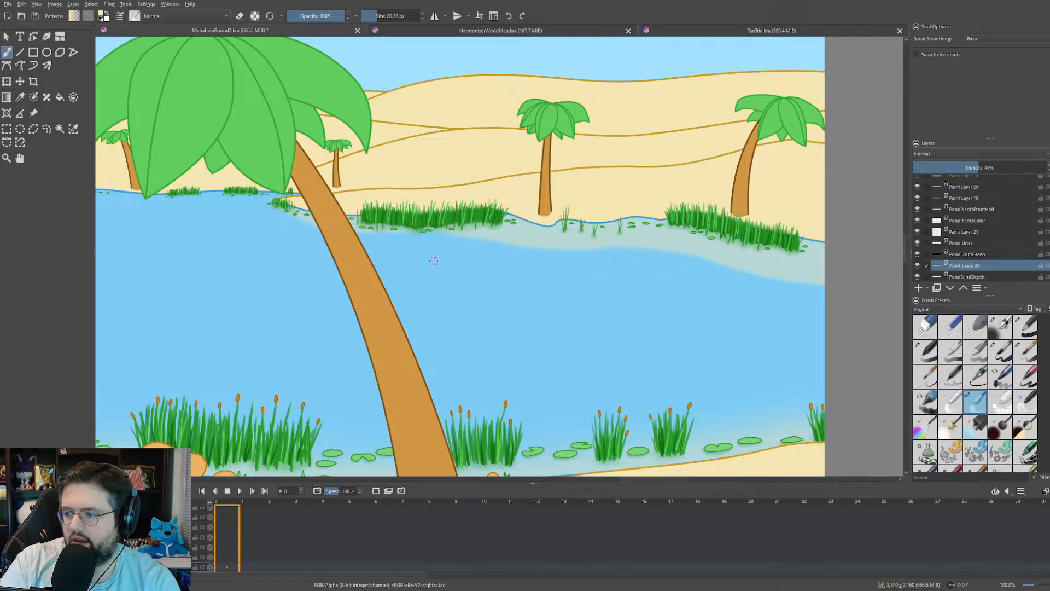
scroll(433, 261, "down", 4)
scroll(631, 265, "up", 5)
key("bracketright")
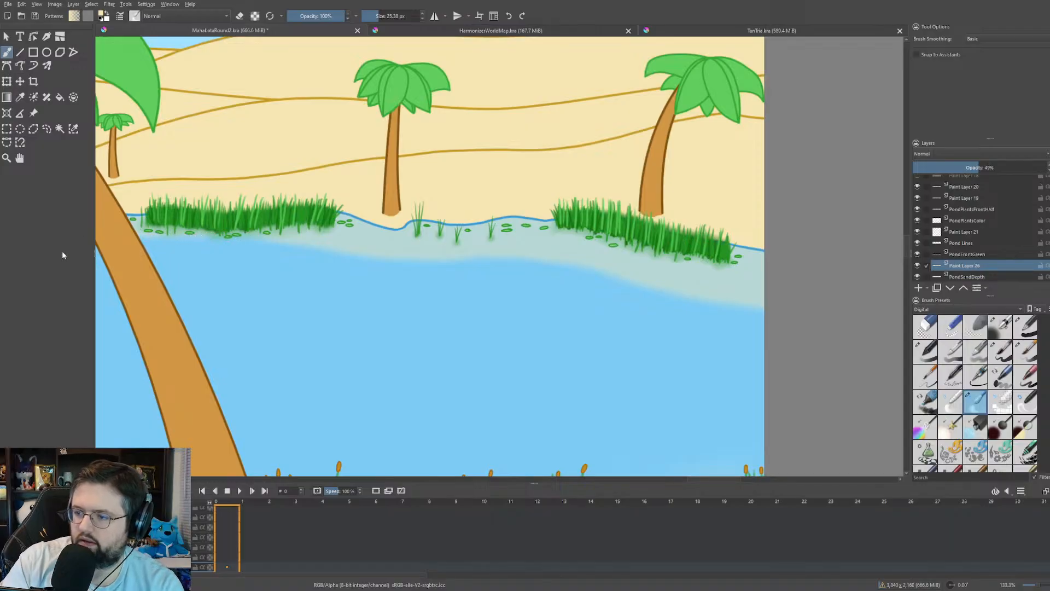
scroll(459, 256, "down", 4)
left_click_drag(423, 301, 580, 287)
left_click_drag(525, 230, 587, 229)
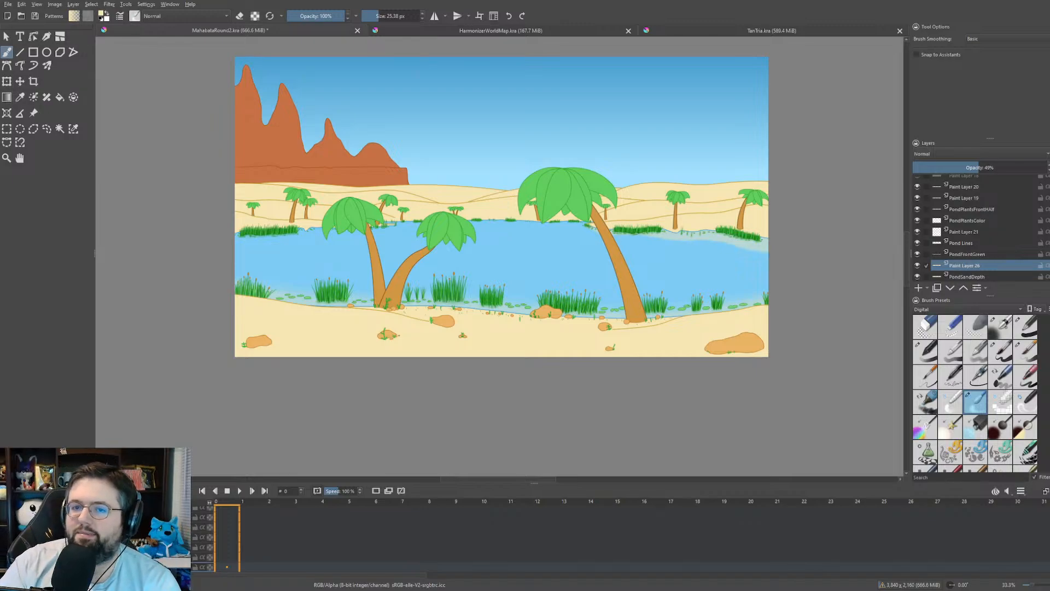
- Paint a filled sand-coloured shallow band in the water along the pond's far left shoreline with the 10.87 px paintbrush
key("/")
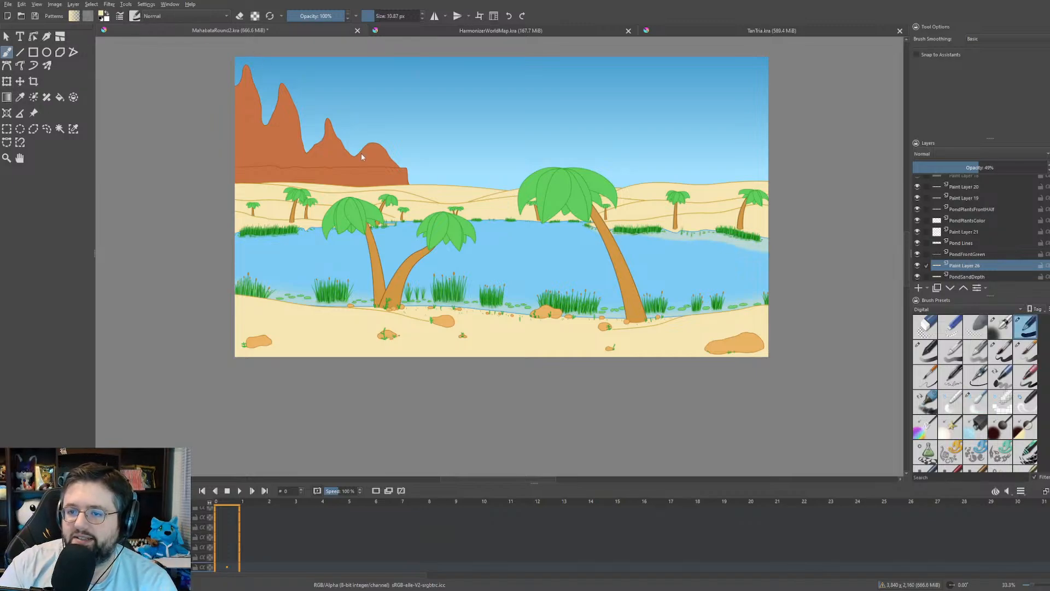
mouse_move(373, 204)
left_mouse_down()
mouse_move(432, 210)
mouse_move(688, 94)
left_mouse_up()
scroll(434, 210, "up", 4)
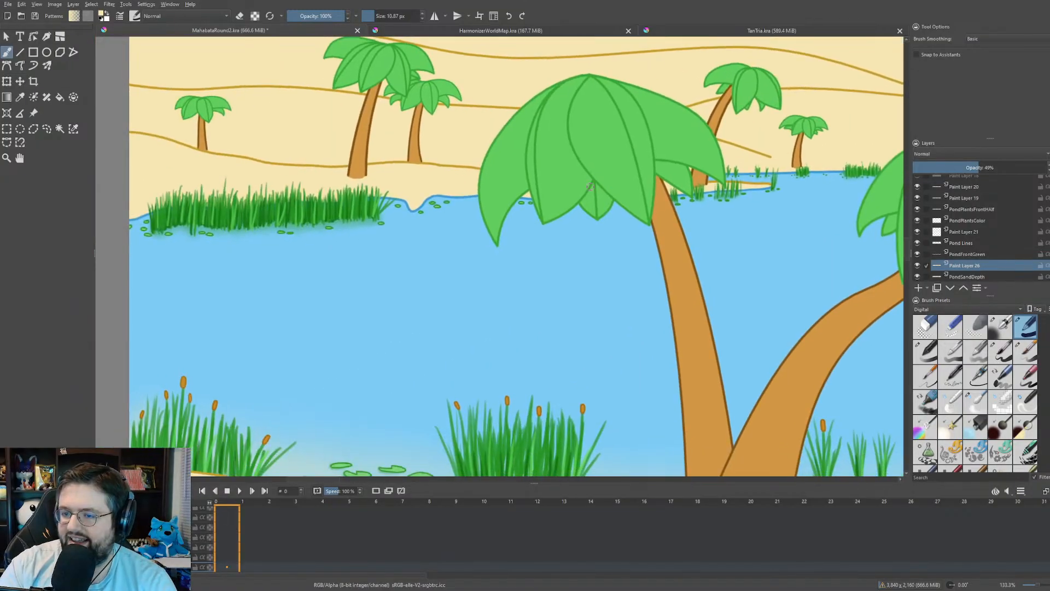
scroll(602, 203, "down", 1)
scroll(602, 202, "up", 1)
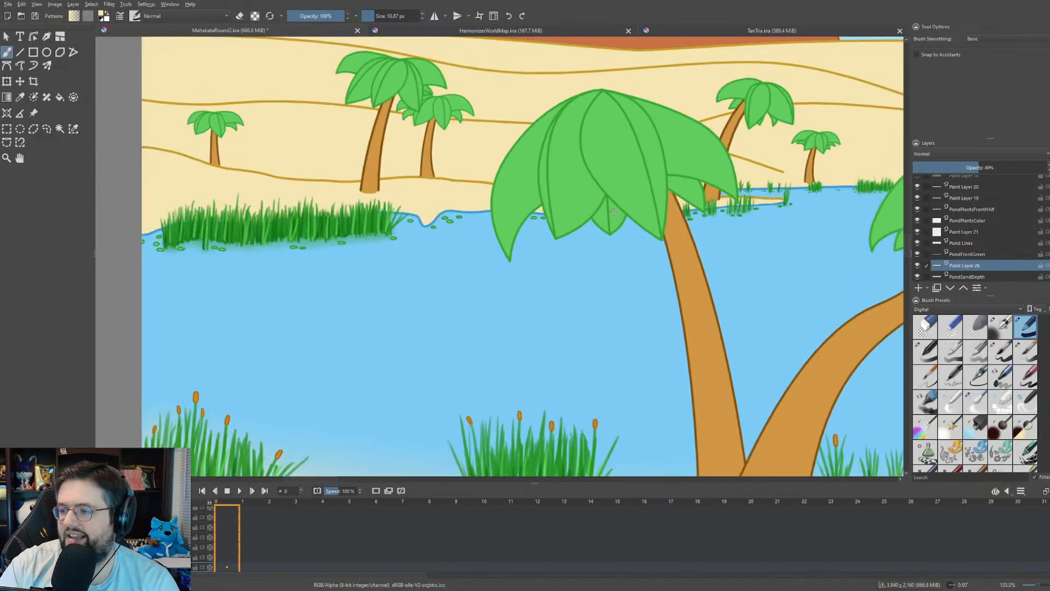
left_click_drag(697, 217, 733, 215)
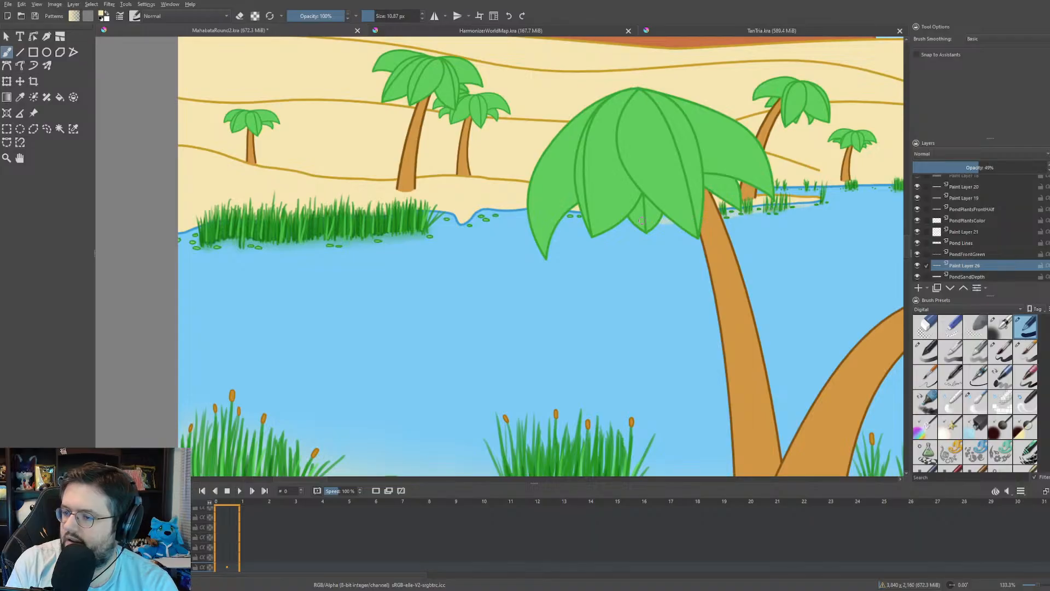
mouse_move(641, 221)
left_mouse_down()
mouse_move(303, 253)
mouse_move(148, 284)
left_mouse_up()
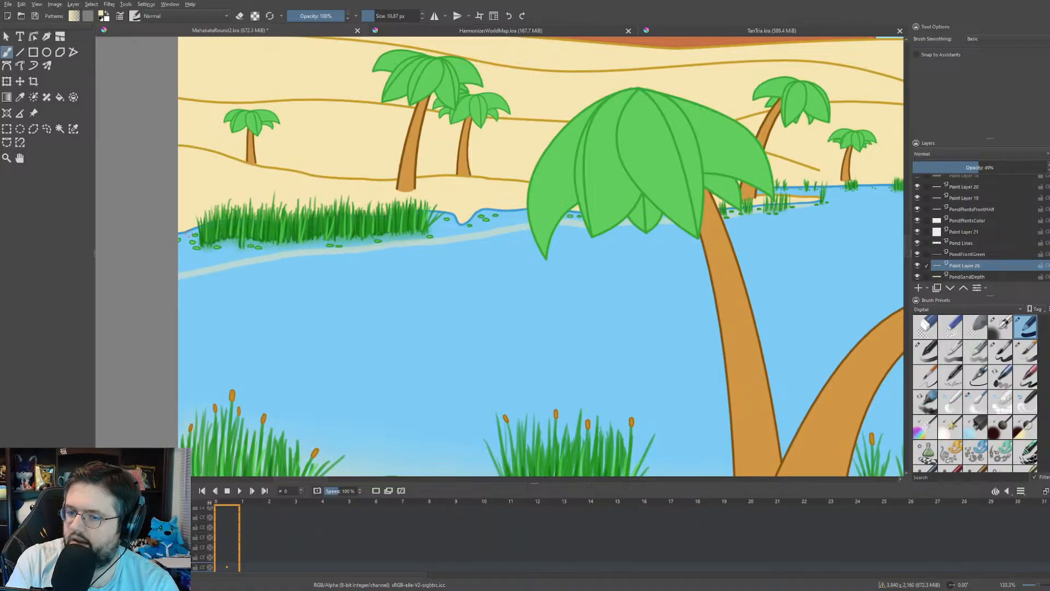
mouse_move(201, 253)
left_mouse_down()
mouse_move(169, 274)
mouse_move(203, 261)
mouse_move(179, 269)
mouse_move(198, 254)
mouse_move(181, 249)
mouse_move(180, 234)
mouse_move(191, 242)
mouse_move(252, 228)
mouse_move(210, 257)
mouse_move(244, 254)
mouse_move(200, 267)
mouse_move(293, 238)
mouse_move(255, 243)
mouse_move(265, 234)
mouse_move(246, 233)
mouse_move(336, 238)
mouse_move(321, 247)
mouse_move(375, 240)
mouse_move(349, 249)
mouse_move(398, 240)
left_mouse_up()
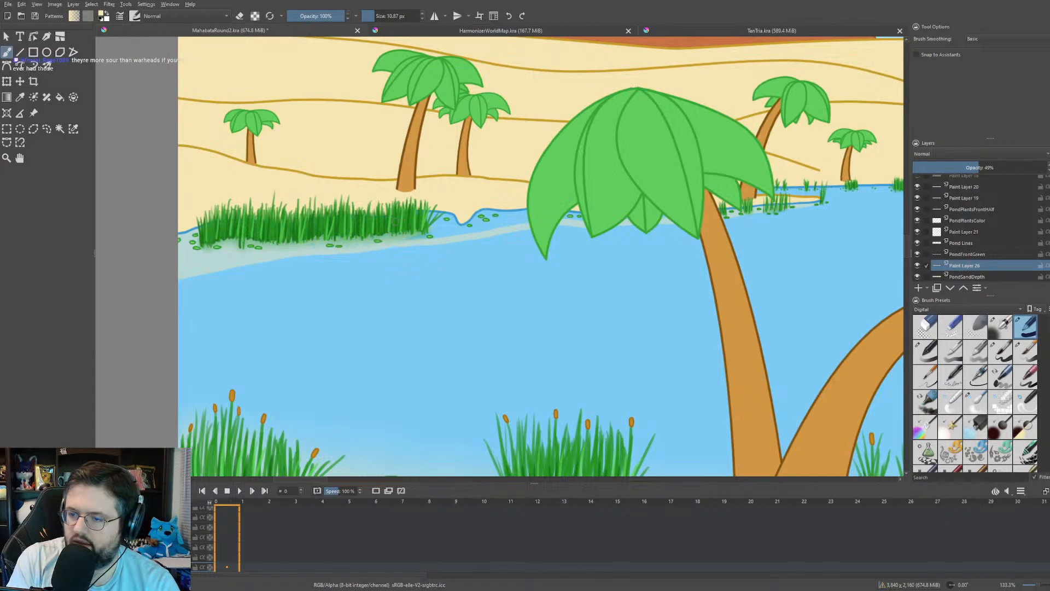
mouse_move(437, 210)
left_mouse_down()
mouse_move(407, 237)
mouse_move(458, 235)
mouse_move(489, 224)
mouse_move(444, 227)
mouse_move(521, 207)
mouse_move(487, 222)
mouse_move(561, 216)
left_mouse_up()
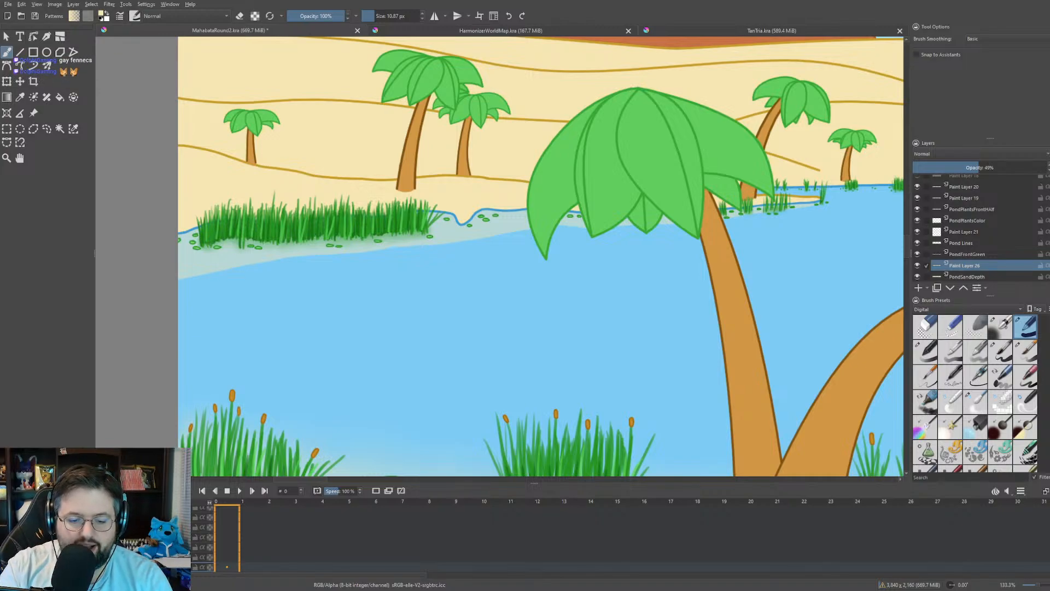
- Soften the water-side edge of the far left shore's sand band into the pond with the 25.38 px blending brush
left_click_drag(374, 274, 361, 290)
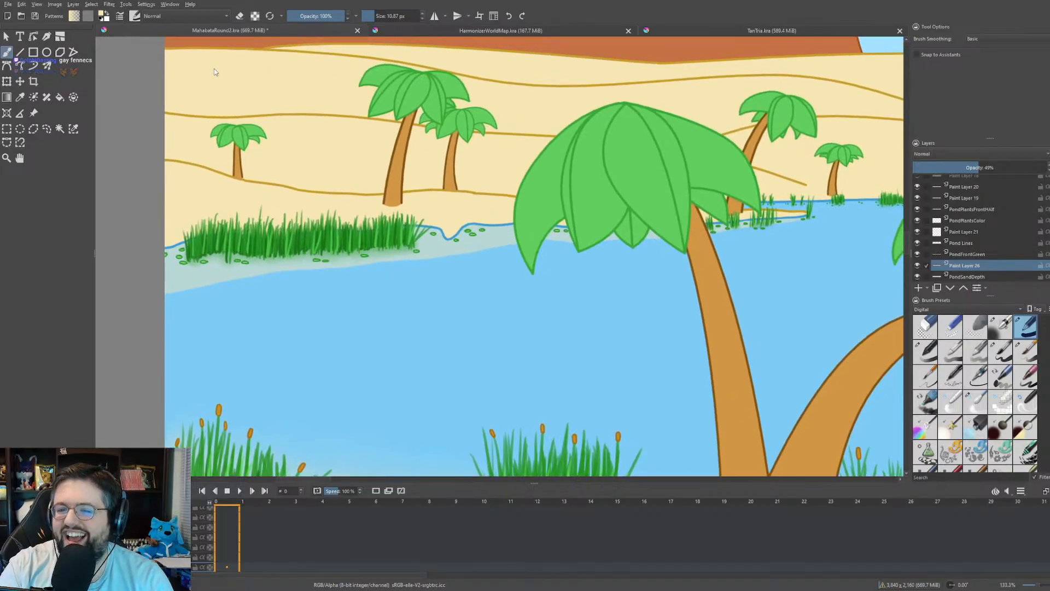
key("slash")
left_click_drag(304, 123, 276, 126)
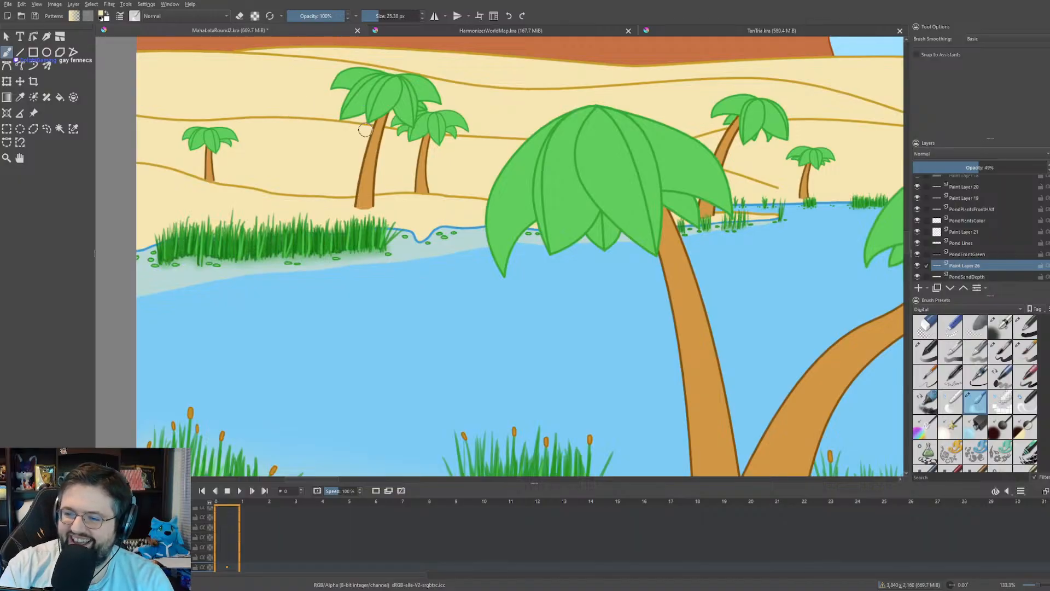
scroll(529, 238, "up", 2)
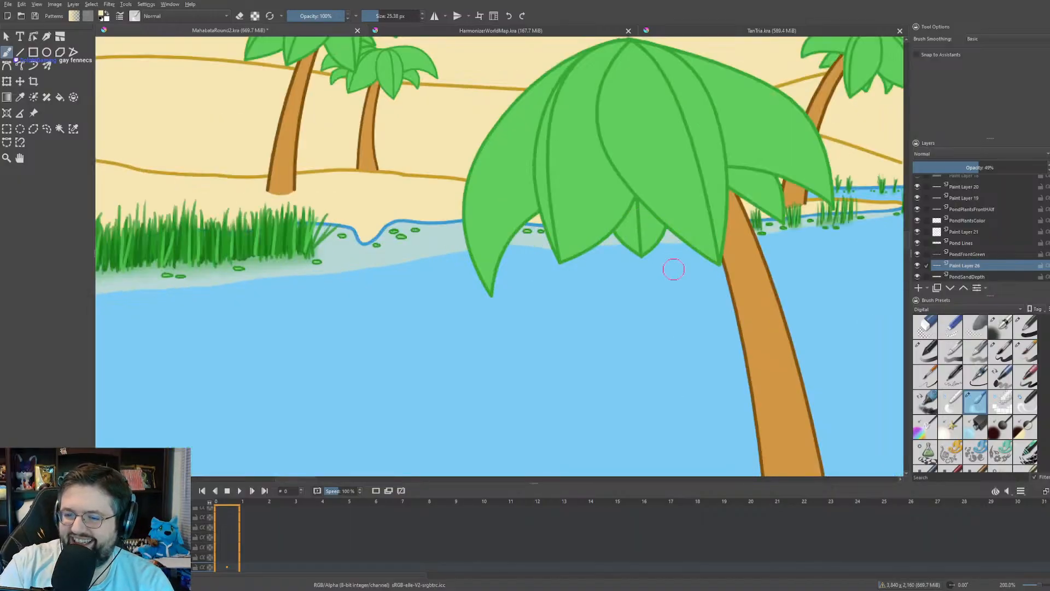
scroll(670, 265, "down", 2)
left_click_drag(593, 286, 548, 295)
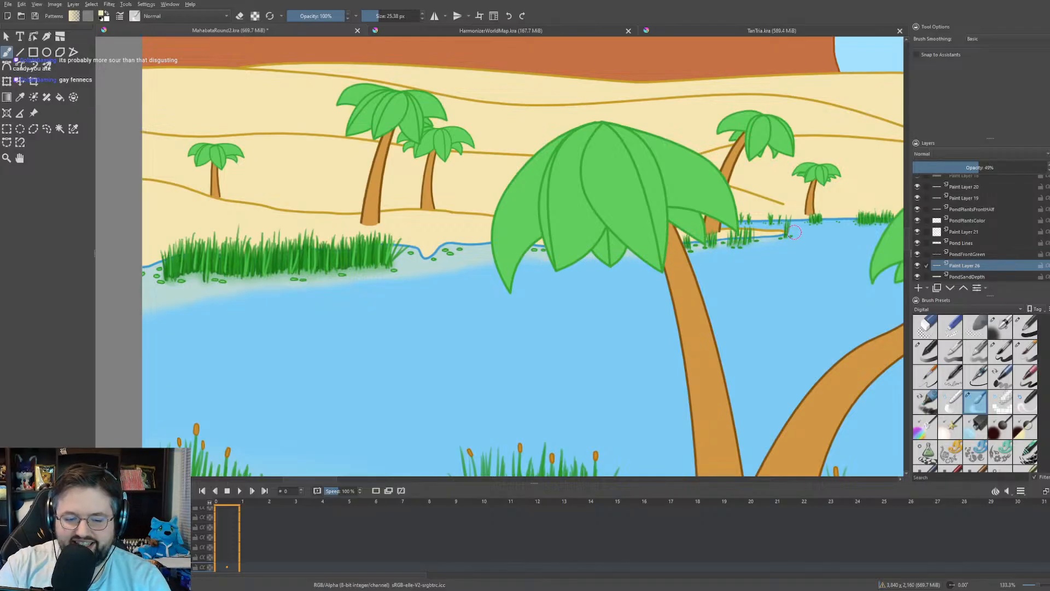
- Fill the water between the small left sand spit and the far shore with sand colour, using the 10.87 px paintbrush
scroll(724, 239, "down", 3)
scroll(724, 238, "up", 1)
left_click_drag(619, 165, 609, 235)
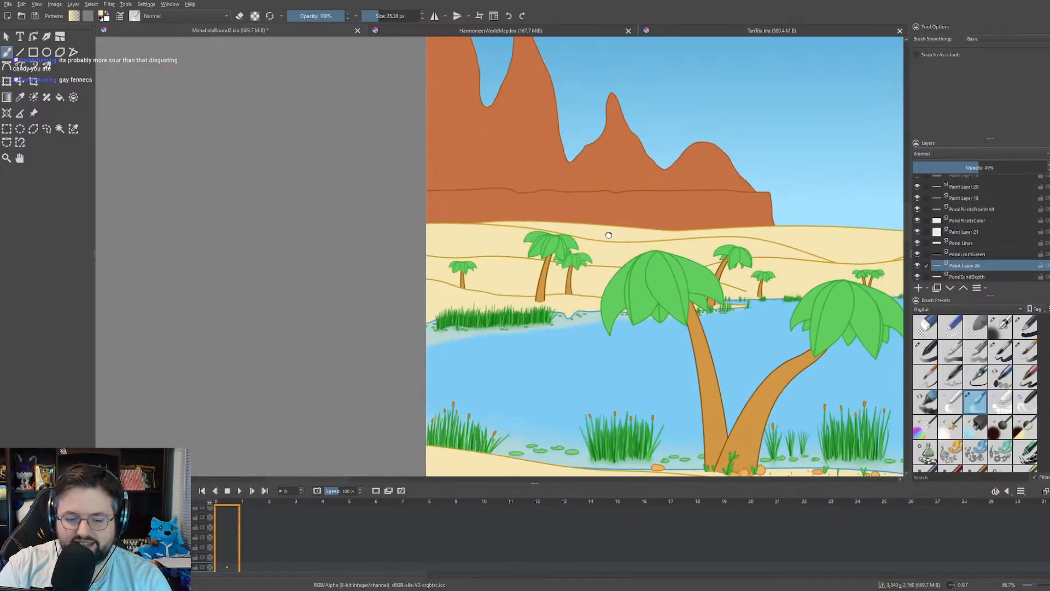
scroll(608, 235, "down", 2)
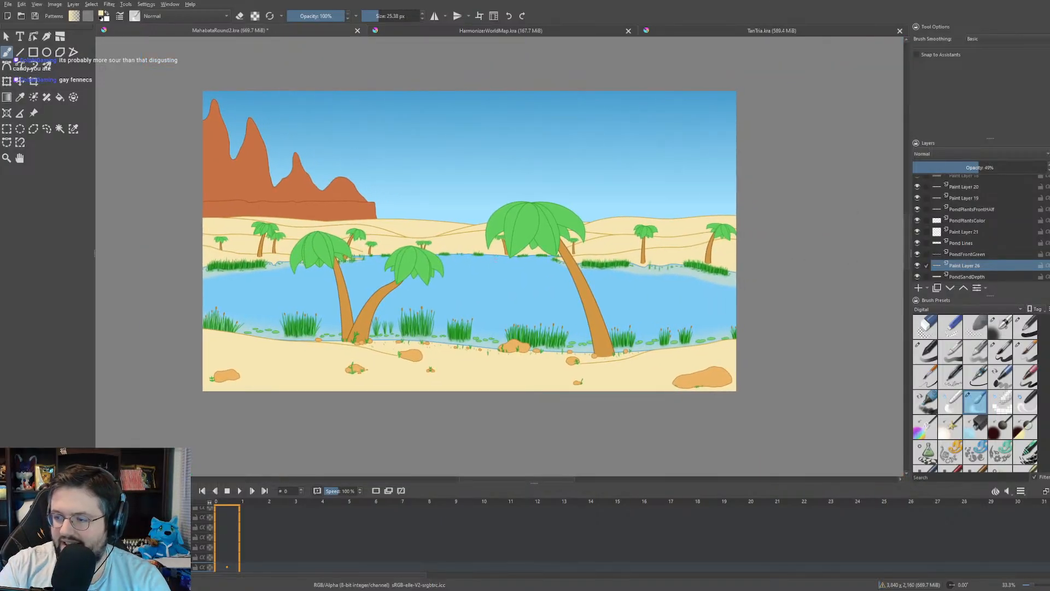
left_click_drag(497, 262, 533, 239)
scroll(518, 281, "up", 1)
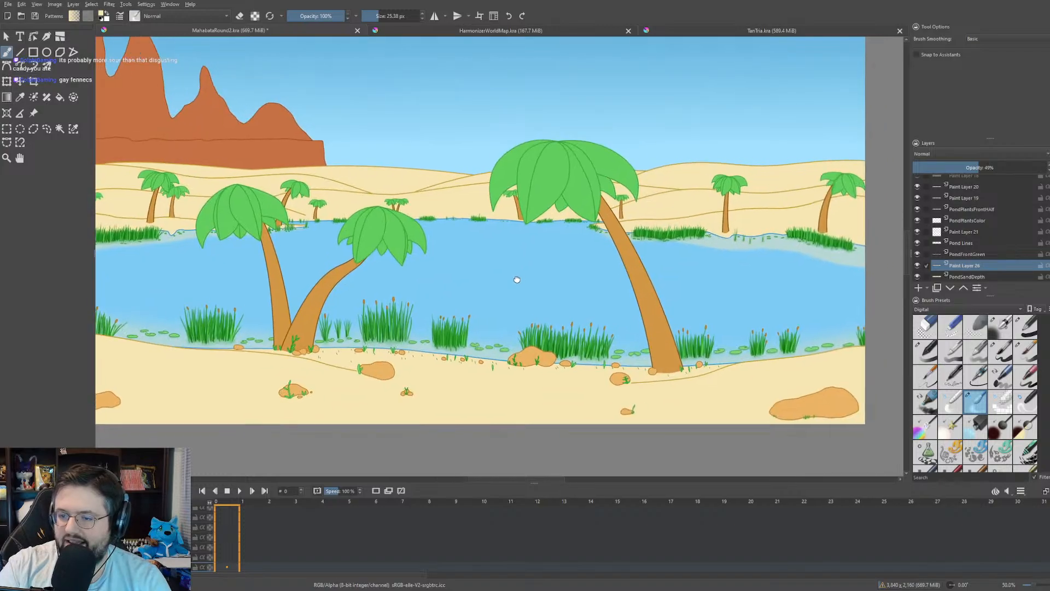
left_click_drag(518, 281, 503, 284)
scroll(506, 281, "down", 1)
scroll(504, 279, "up", 4)
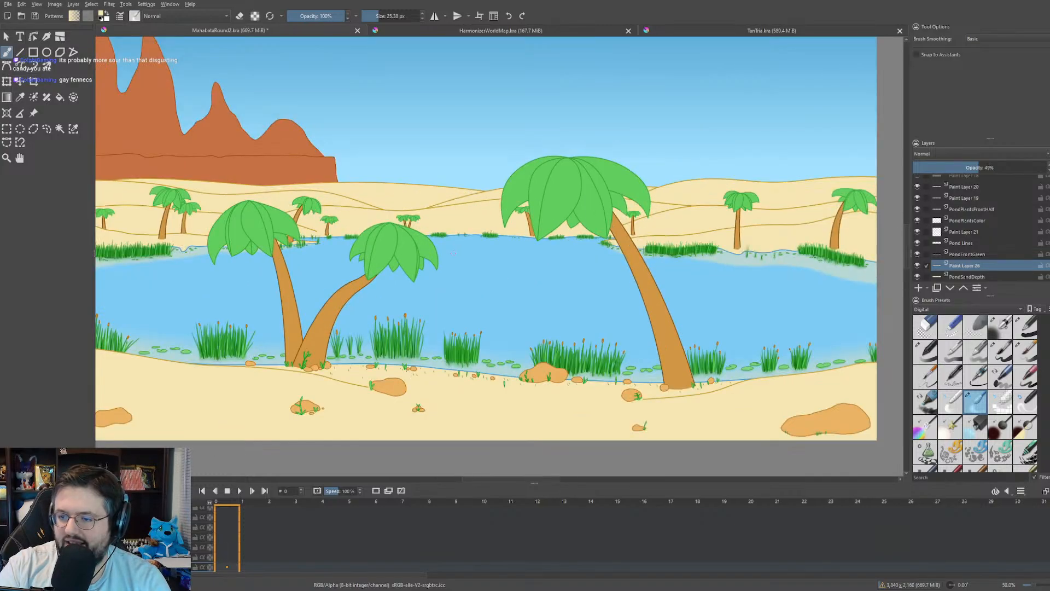
scroll(256, 186, "up", 1)
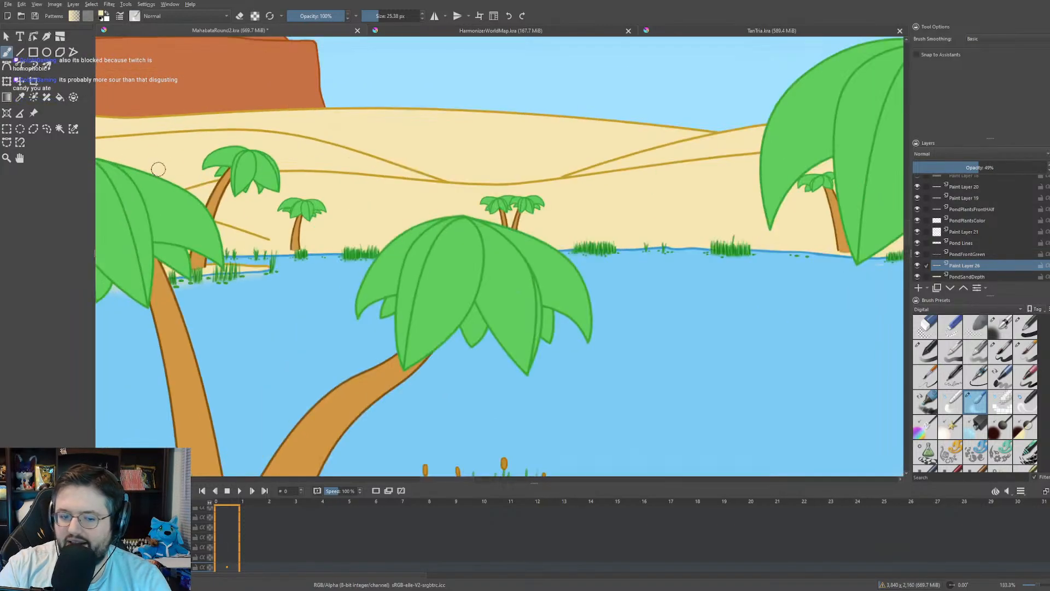
left_click_drag(207, 187, 253, 204)
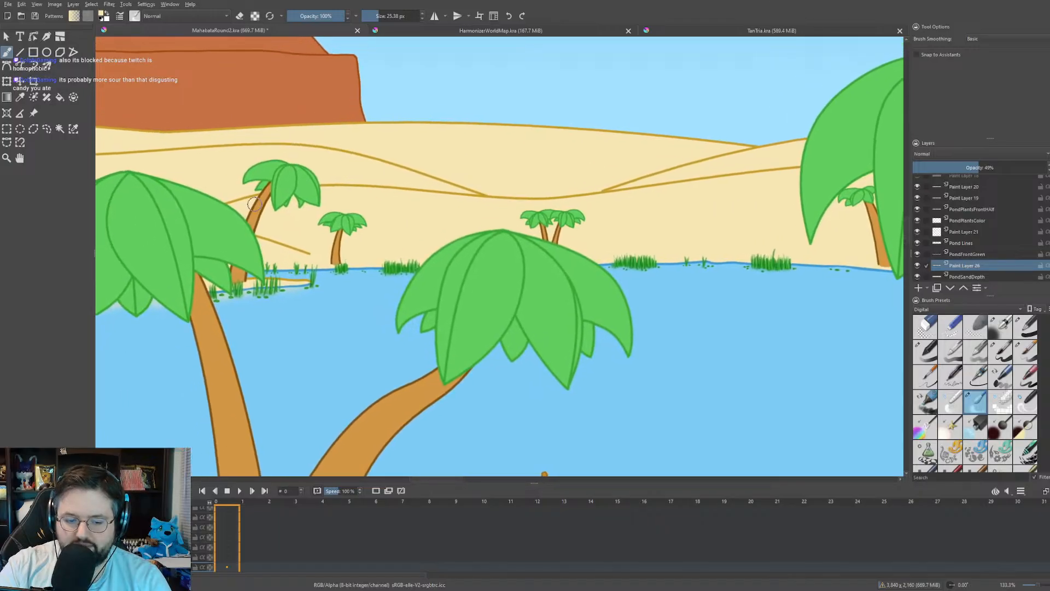
scroll(250, 208, "up", 1)
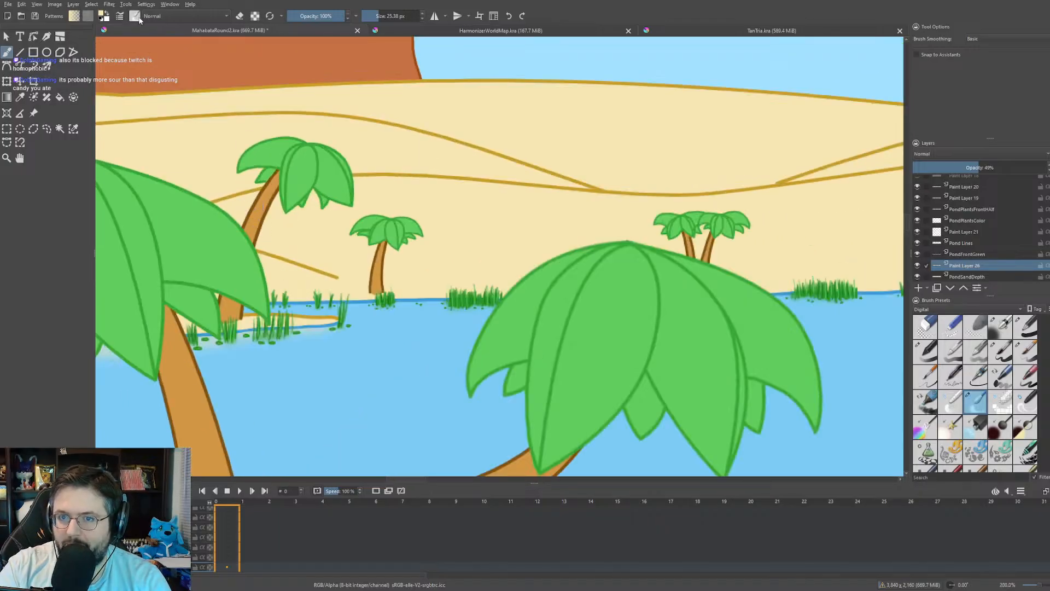
key("slash")
scroll(331, 264, "up", 2)
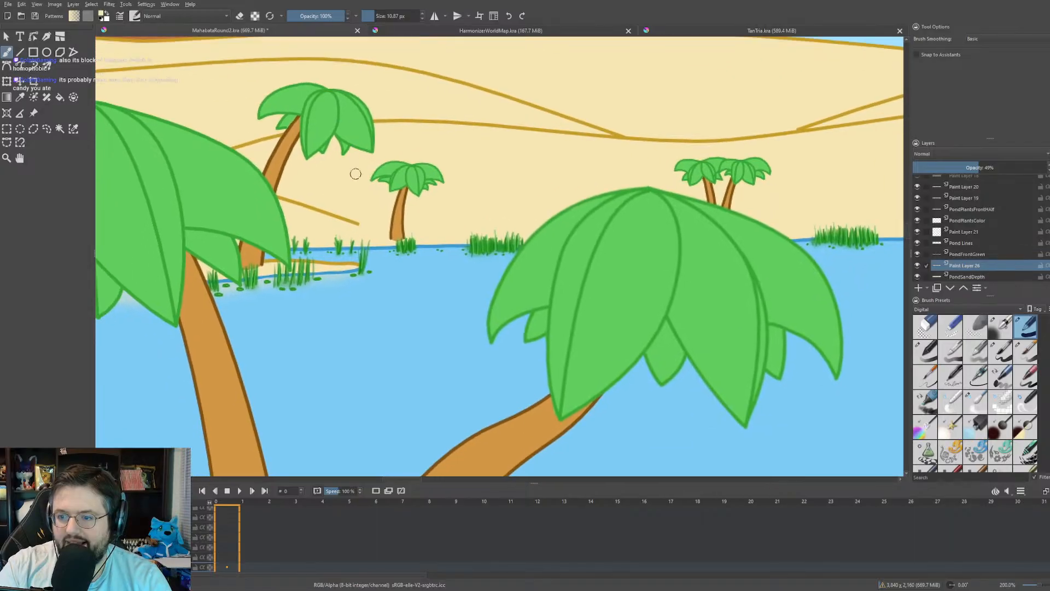
scroll(331, 264, "up", 1)
mouse_move(146, 227)
left_mouse_down()
mouse_move(317, 253)
mouse_move(470, 242)
mouse_move(421, 241)
mouse_move(583, 252)
left_mouse_up()
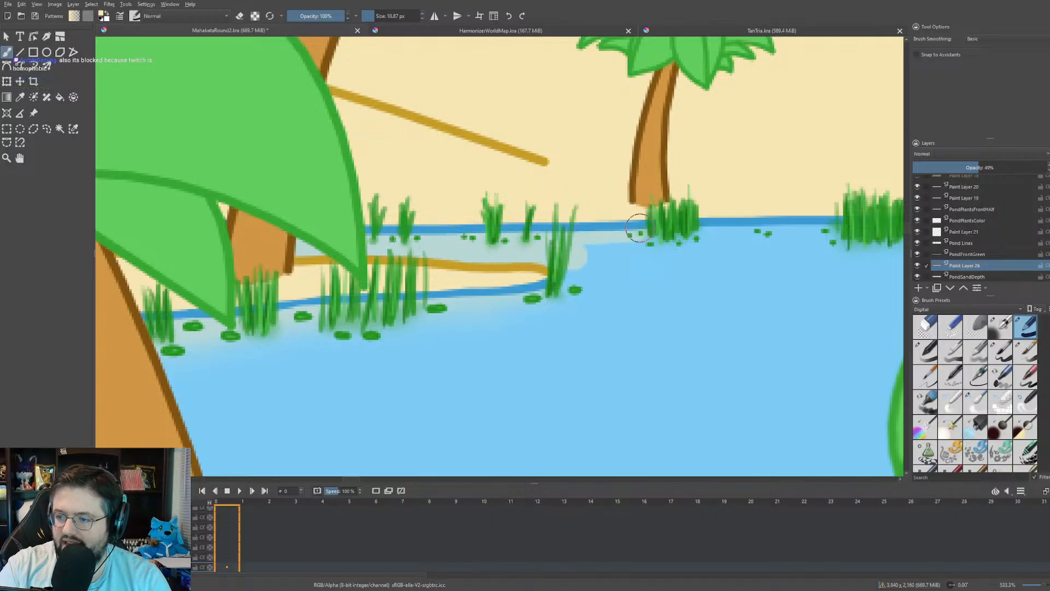
- Paint sand-coloured shallows between the right sand spit's tip and the far shore, reaching the neighbouring grass clump beneath the large palm
scroll(678, 249, "down", 4)
left_click_drag(678, 257, 221, 242)
left_click_drag(626, 279, 329, 274)
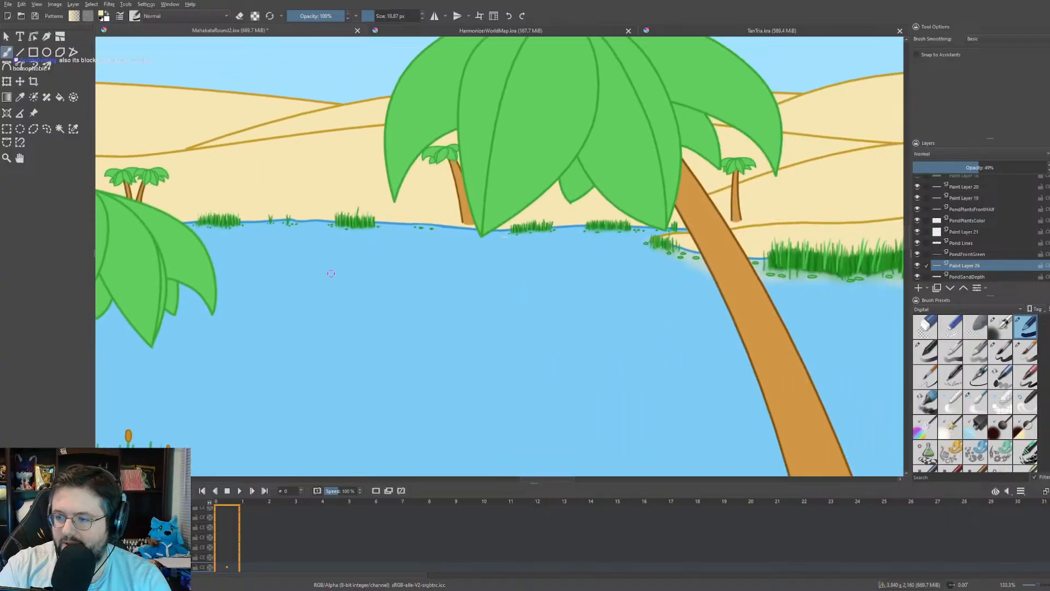
scroll(336, 274, "down", 2)
scroll(380, 276, "up", 8)
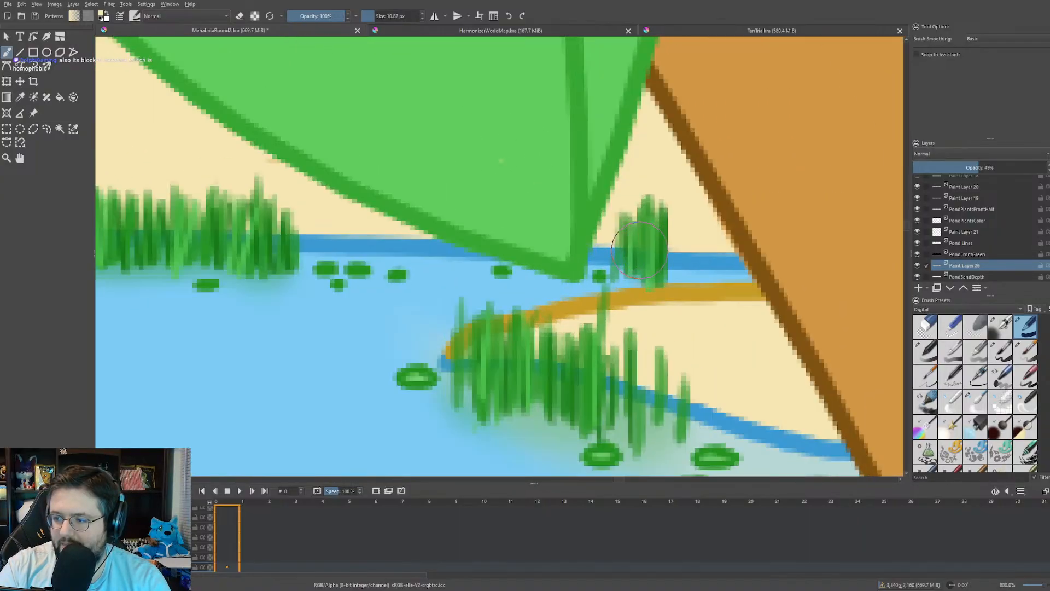
mouse_move(757, 274)
left_mouse_down()
mouse_move(536, 286)
mouse_move(477, 305)
mouse_move(419, 343)
mouse_move(447, 316)
mouse_move(597, 271)
mouse_move(254, 288)
mouse_move(370, 274)
mouse_move(208, 276)
mouse_move(356, 305)
mouse_move(313, 309)
mouse_move(375, 330)
mouse_move(327, 334)
mouse_move(390, 348)
mouse_move(369, 355)
mouse_move(400, 322)
left_mouse_up()
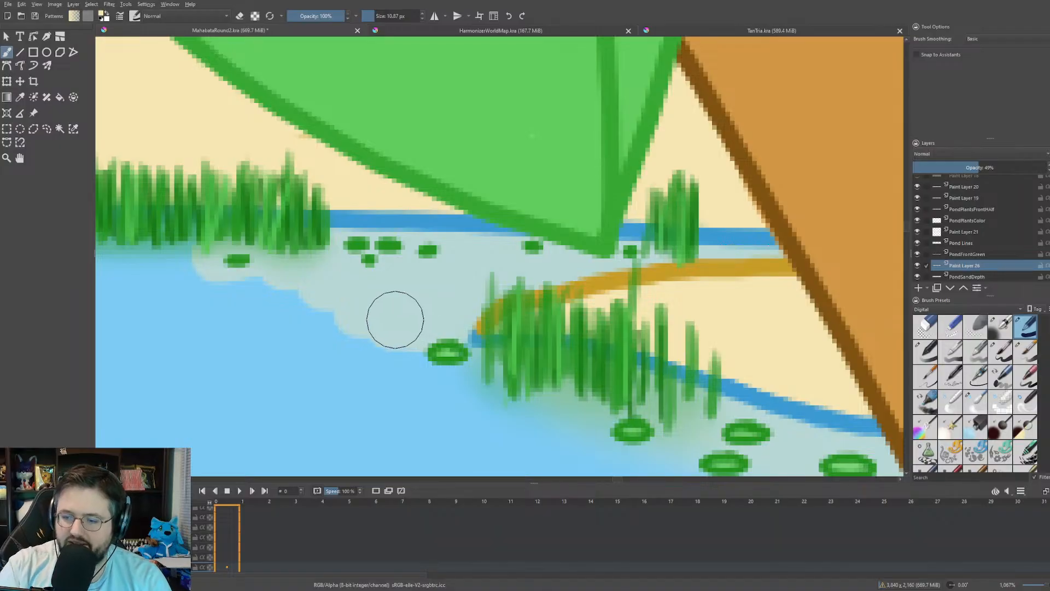
- Outline the sandy shallows' water-side edge across the pond's central far shore, joining the patches beside the left and right sand spits
scroll(401, 321, "down", 10)
scroll(385, 327, "down", 2)
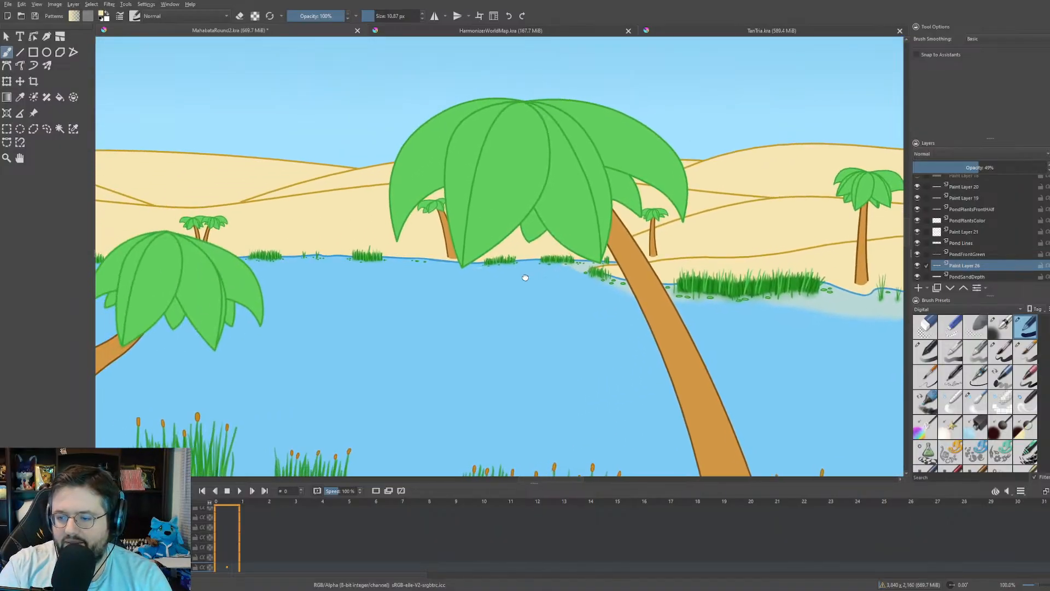
scroll(219, 324, "up", 4)
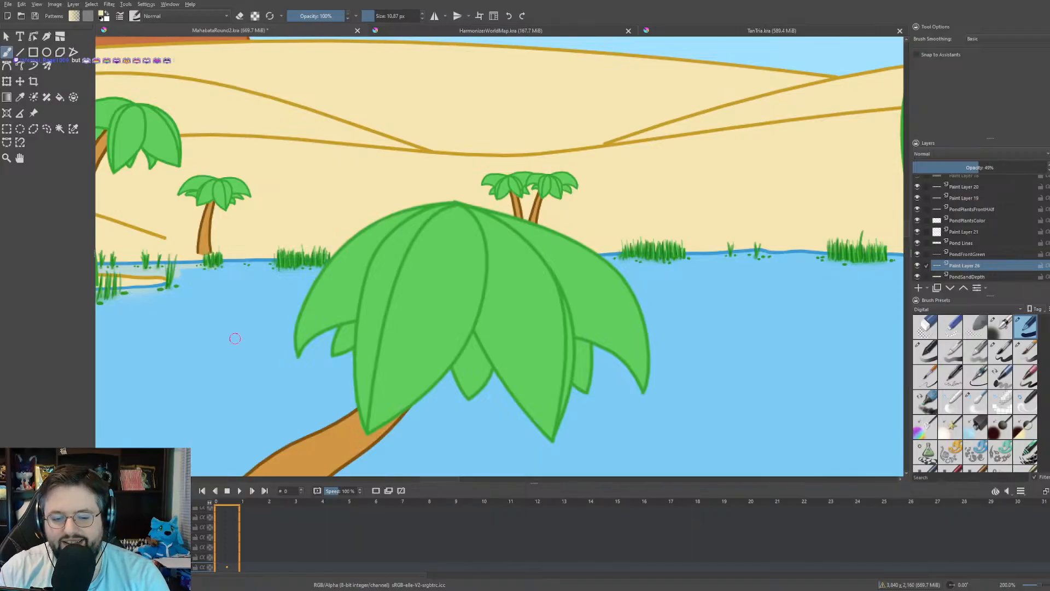
scroll(351, 312, "down", 2)
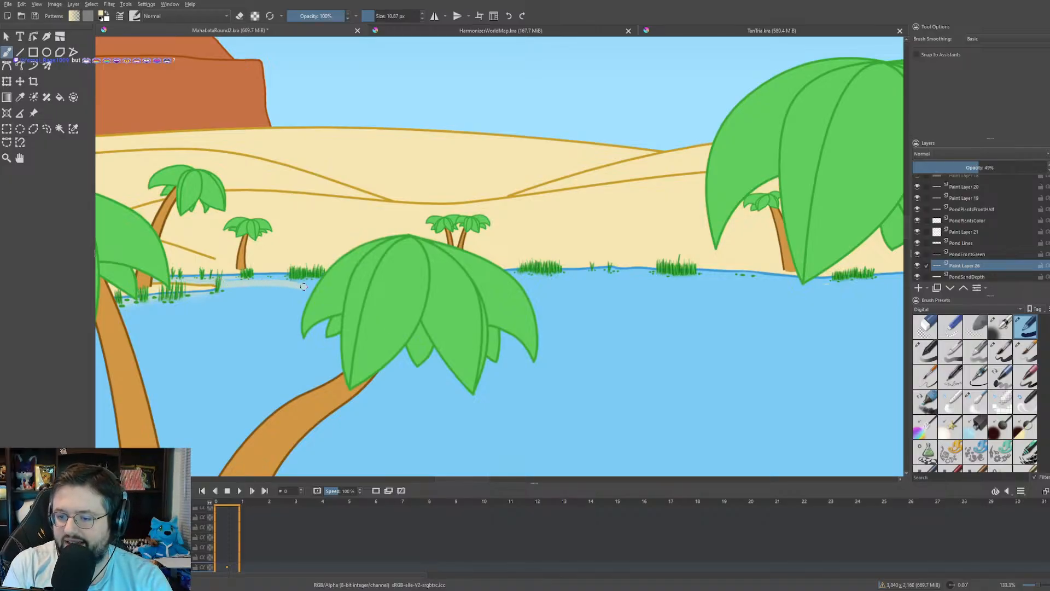
left_click_drag(457, 283, 899, 295)
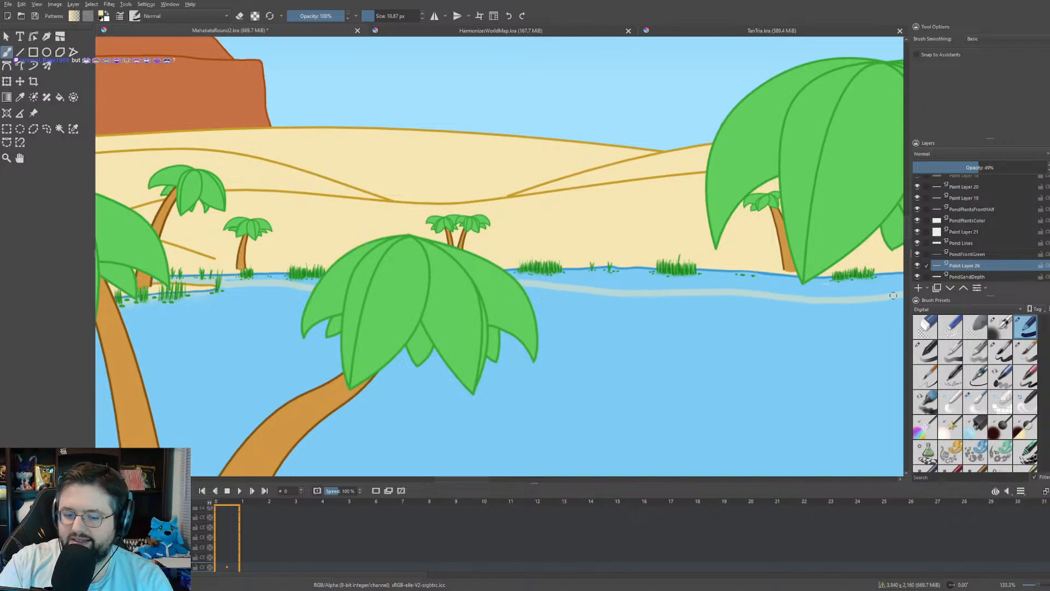
scroll(769, 321, "up", 4)
mouse_move(766, 230)
left_mouse_down()
mouse_move(556, 284)
mouse_move(372, 296)
left_mouse_up()
scroll(575, 288, "up", 2)
mouse_move(339, 340)
left_mouse_down()
mouse_move(309, 344)
mouse_move(609, 312)
mouse_move(695, 313)
left_mouse_up()
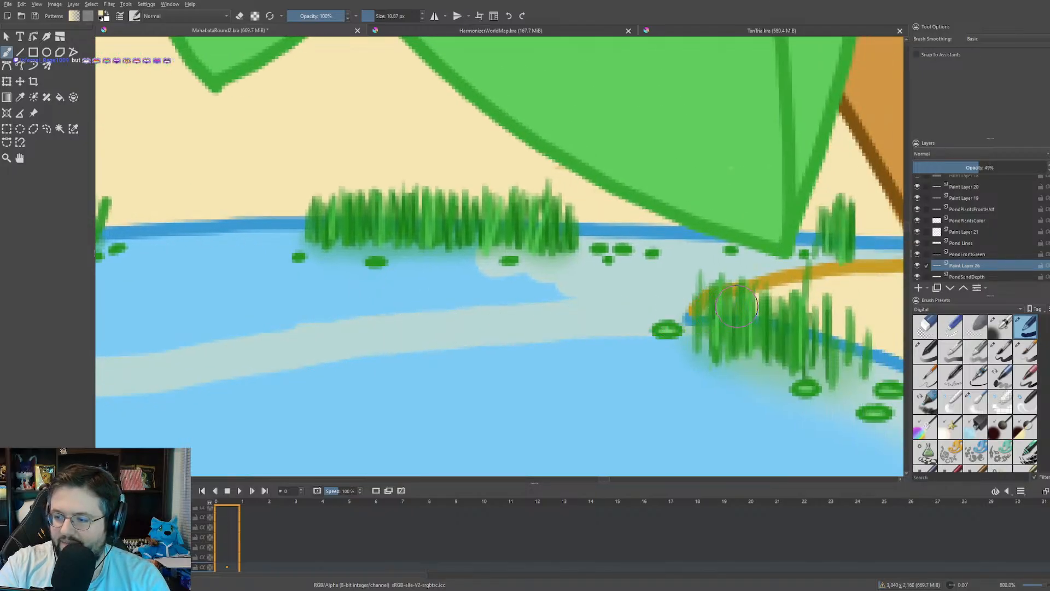
- Fill the water between the sand band and the far shore with sand colour, from the right spit to the tall-bladed grass clump
scroll(602, 321, "down", 6)
scroll(610, 317, "up", 3)
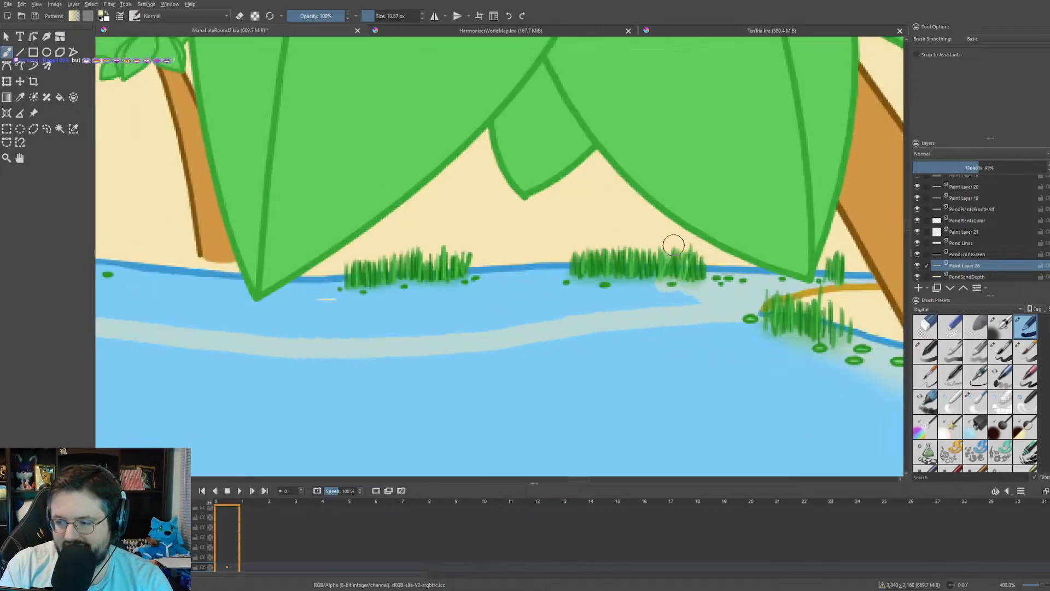
mouse_move(696, 295)
left_mouse_down()
mouse_move(616, 296)
mouse_move(542, 314)
mouse_move(591, 278)
left_mouse_up()
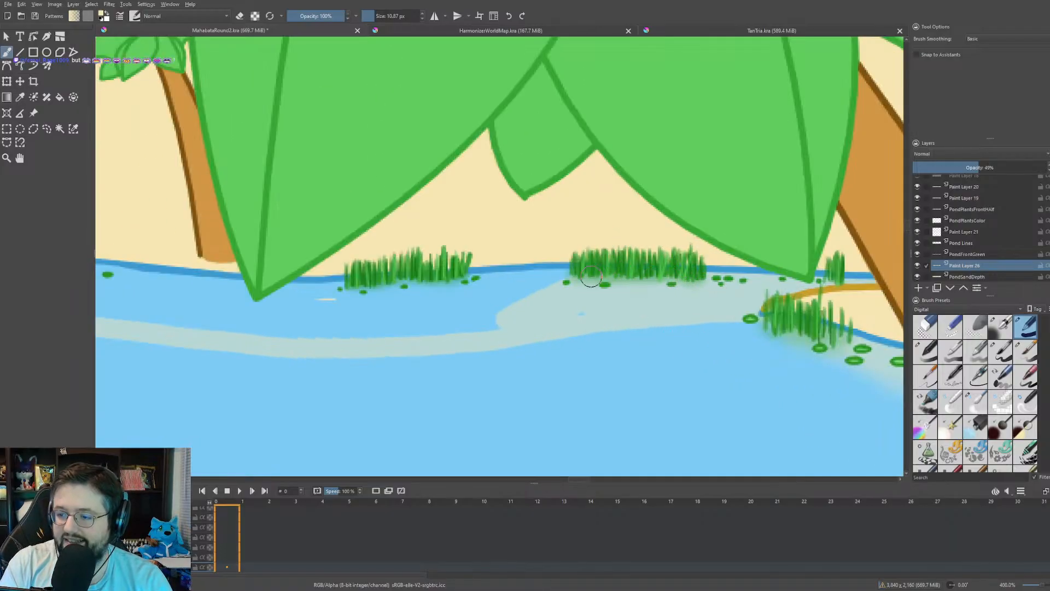
mouse_move(538, 318)
left_mouse_down()
mouse_move(432, 324)
mouse_move(371, 341)
mouse_move(351, 327)
mouse_move(290, 338)
mouse_move(289, 321)
mouse_move(327, 290)
mouse_move(296, 316)
mouse_move(373, 278)
mouse_move(376, 320)
mouse_move(505, 272)
mouse_move(525, 269)
mouse_move(487, 301)
mouse_move(607, 267)
left_mouse_up()
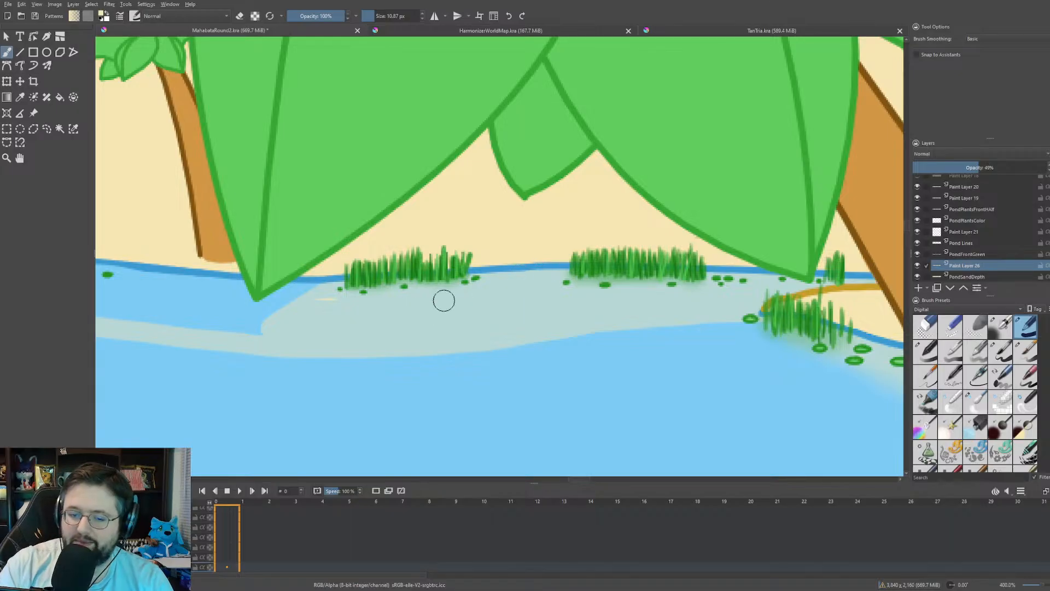
left_click_drag(343, 295, 654, 292)
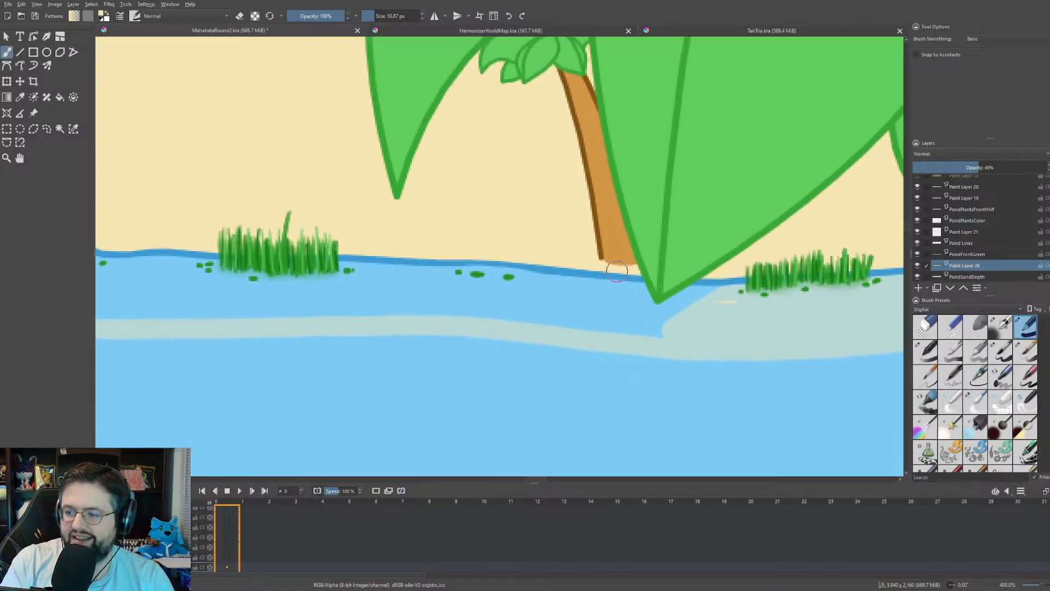
mouse_move(635, 329)
left_mouse_down()
mouse_move(452, 308)
mouse_move(134, 320)
mouse_move(276, 307)
mouse_move(108, 307)
mouse_move(281, 285)
mouse_move(118, 282)
mouse_move(97, 272)
left_mouse_up()
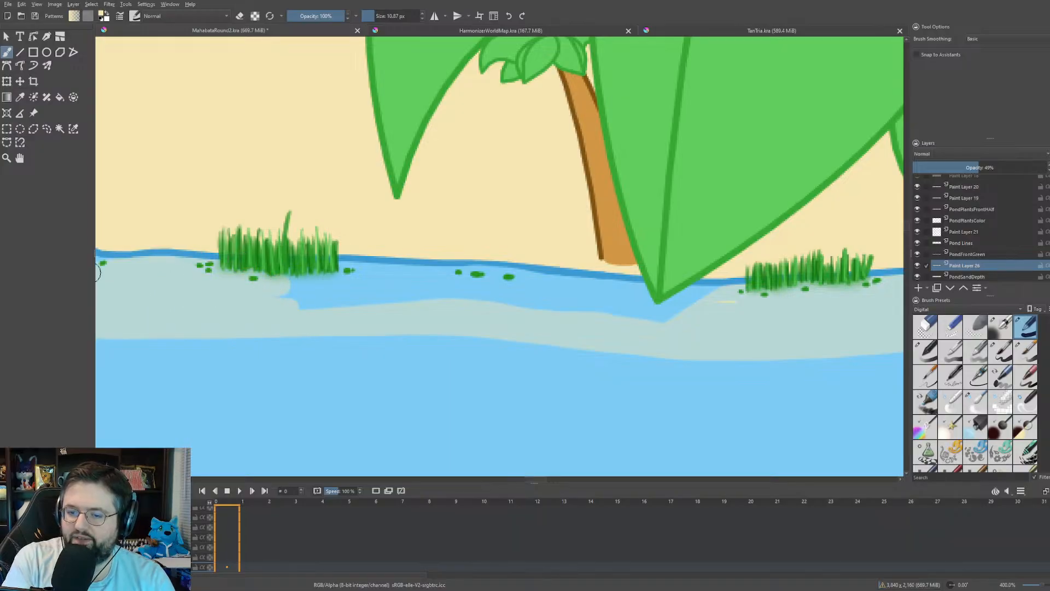
mouse_move(269, 272)
left_mouse_down()
mouse_move(374, 265)
mouse_move(391, 282)
mouse_move(435, 290)
mouse_move(382, 308)
mouse_move(280, 315)
mouse_move(514, 268)
mouse_move(611, 293)
mouse_move(589, 318)
mouse_move(623, 320)
left_mouse_up()
- Fill the remaining far-shore water with sand colour past the two small grass tufts, up to the left foreground palm's leaves
scroll(678, 260, "down", 3)
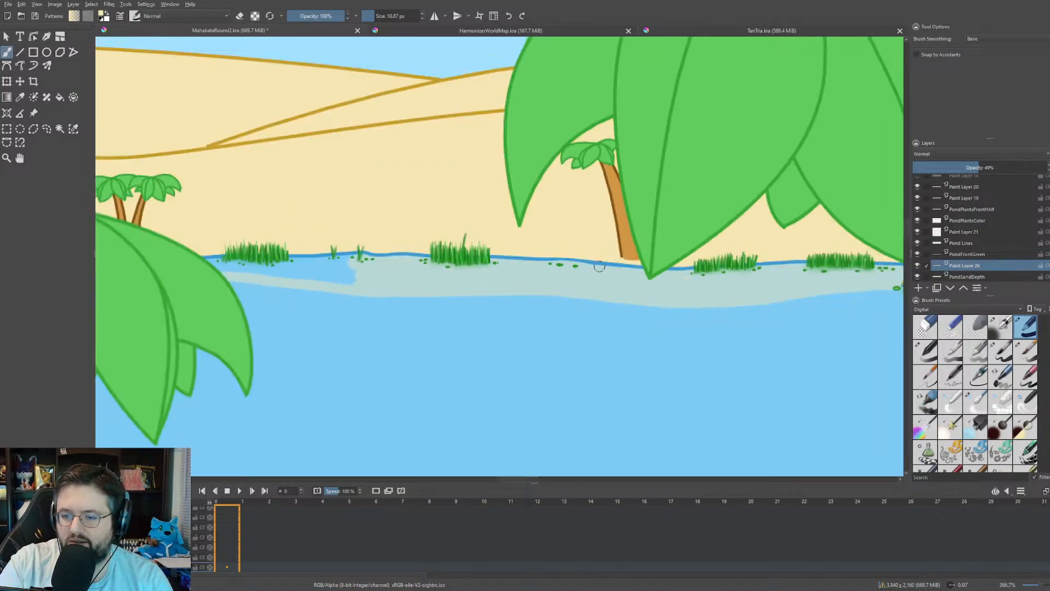
left_click_drag(503, 271, 602, 275)
scroll(481, 271, "up", 2)
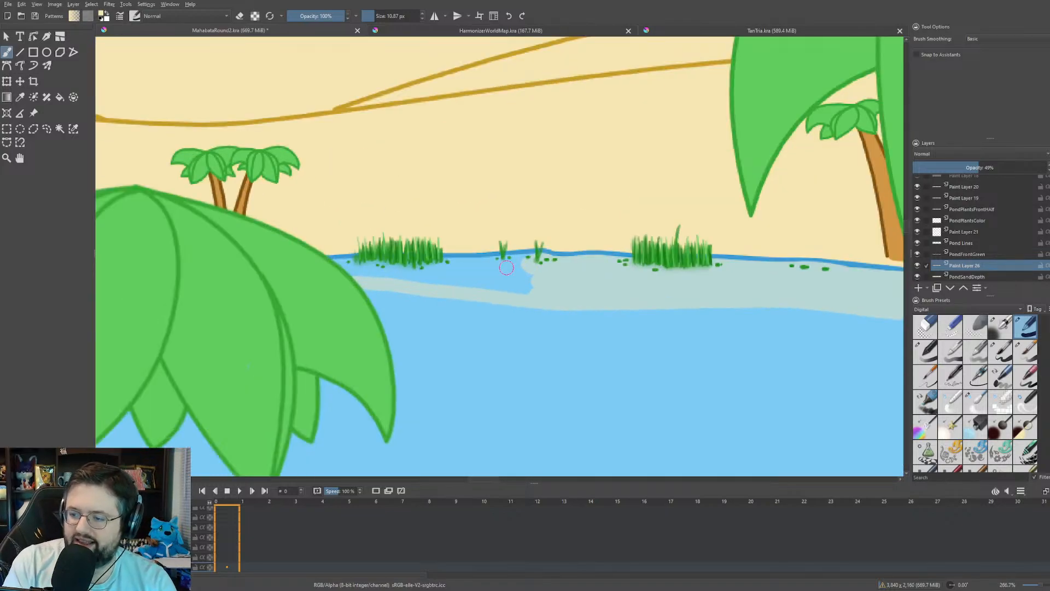
mouse_move(507, 267)
left_mouse_down()
mouse_move(511, 292)
mouse_move(298, 265)
left_mouse_up()
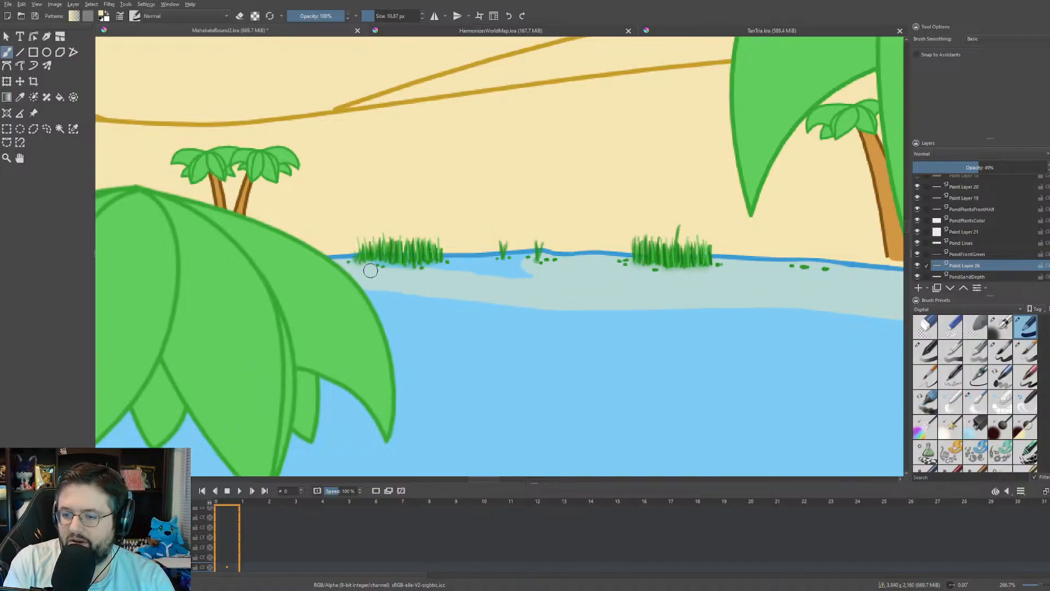
left_click_drag(408, 268, 551, 261)
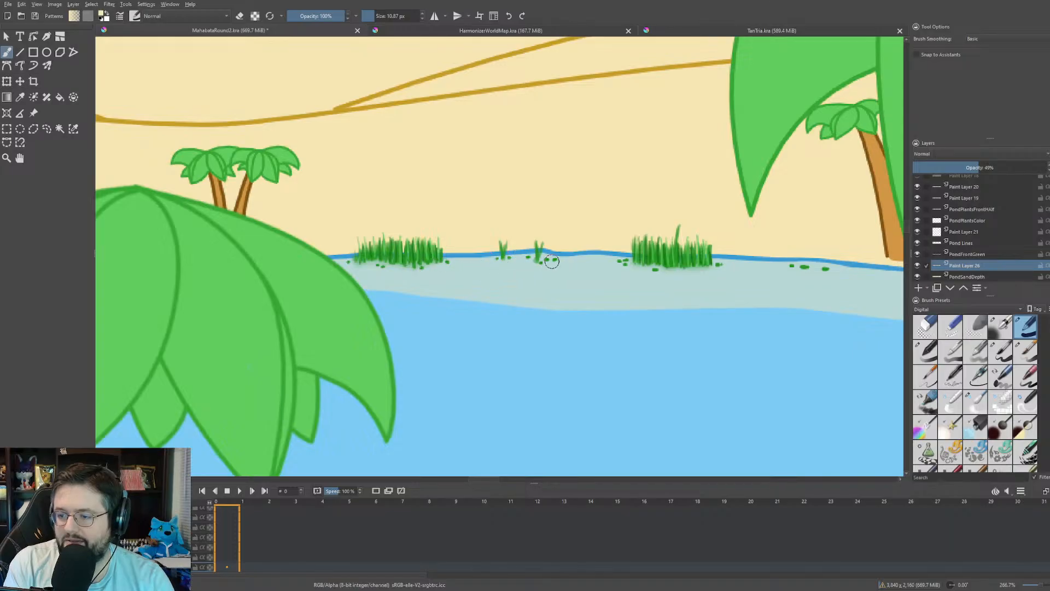
- Soften the sandy shallows' water-side edge along the central far shore, from the left spit to the right spit, using an enlarged blending brush
scroll(528, 275, "down", 4)
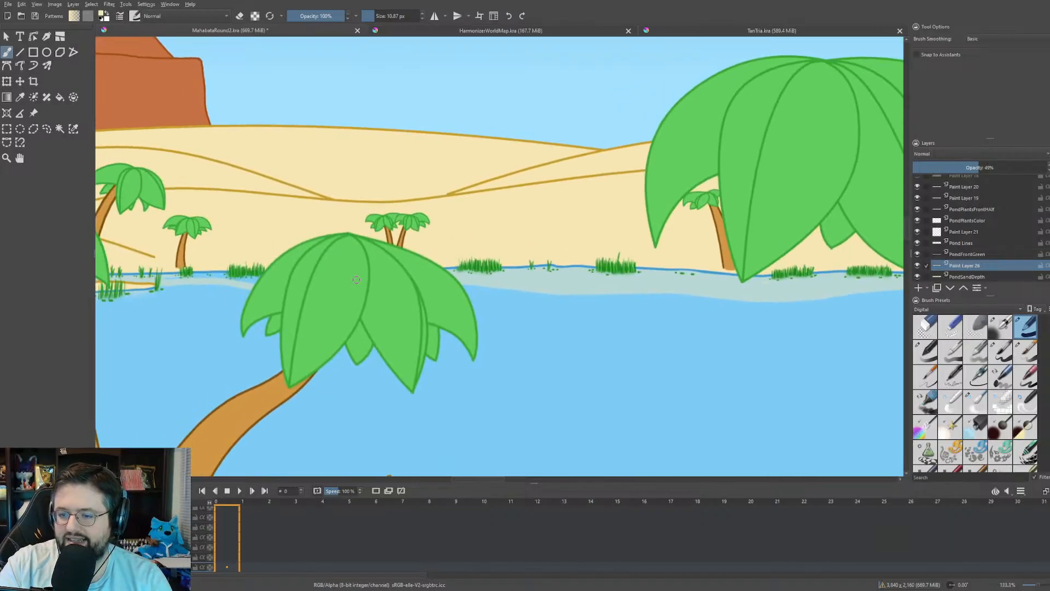
scroll(437, 273, "down", 3)
scroll(355, 276, "up", 4)
scroll(355, 276, "up", 3)
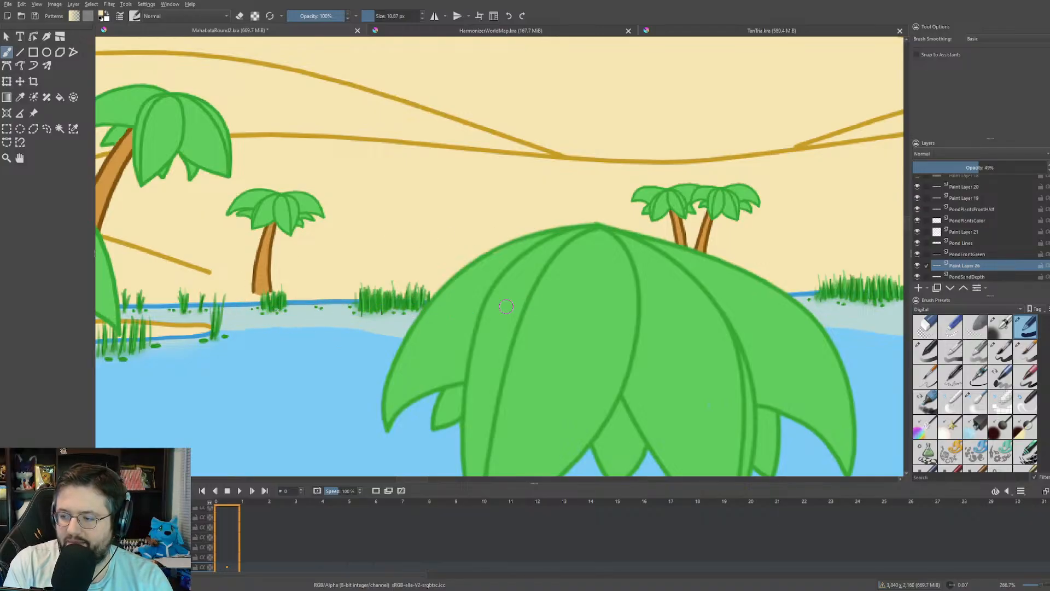
scroll(207, 202, "down", 1)
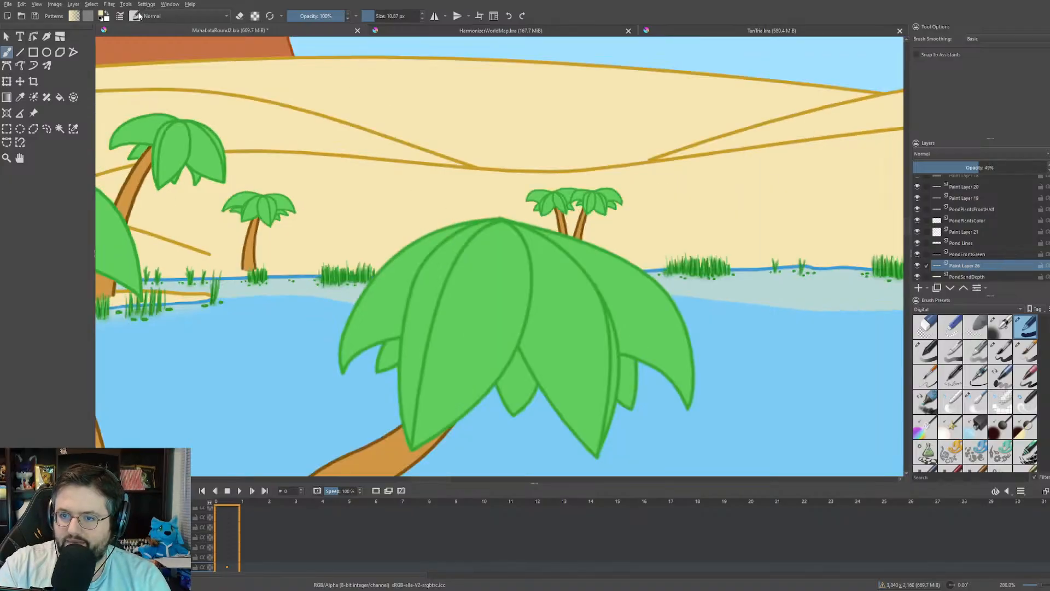
key("slash")
scroll(382, 43, "left", 3)
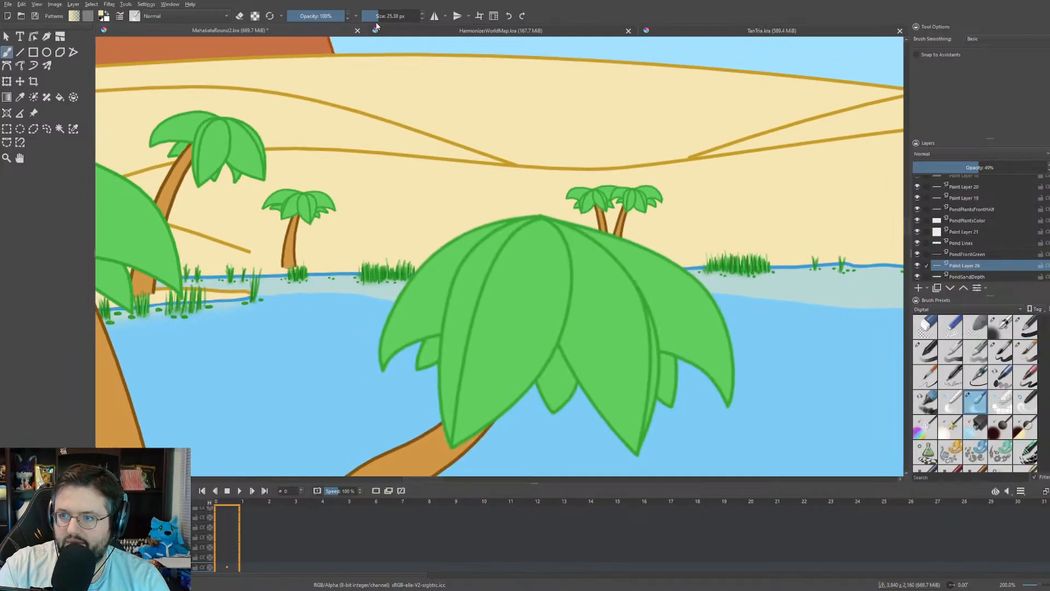
scroll(323, 237, "up", 3)
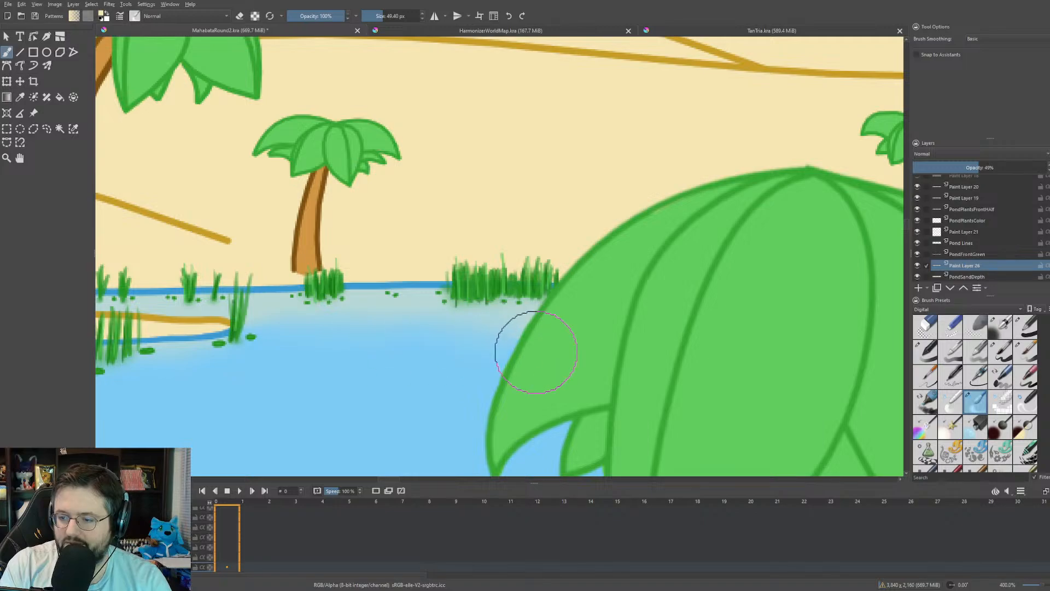
scroll(574, 347, "down", 4)
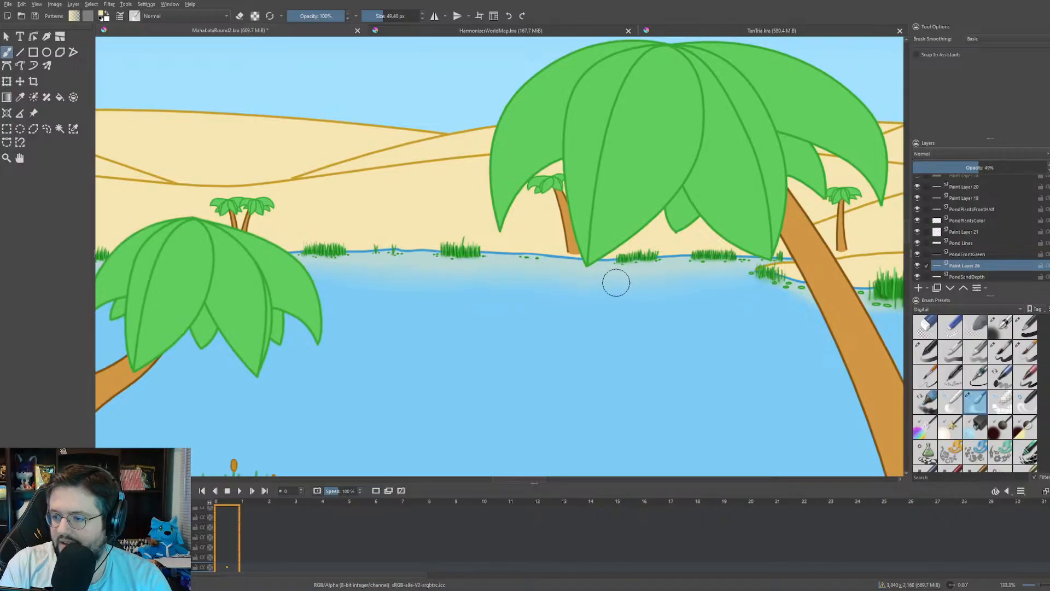
- Examine the blended far-shore shallows in the whole painting and close up between the two sand spits
key("2")
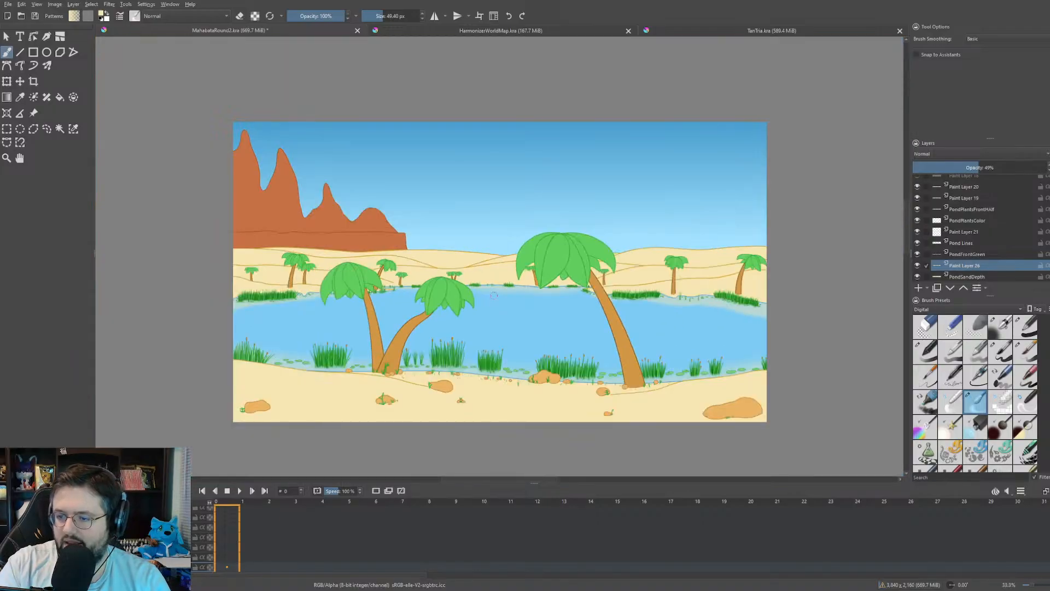
scroll(502, 321, "up", 1)
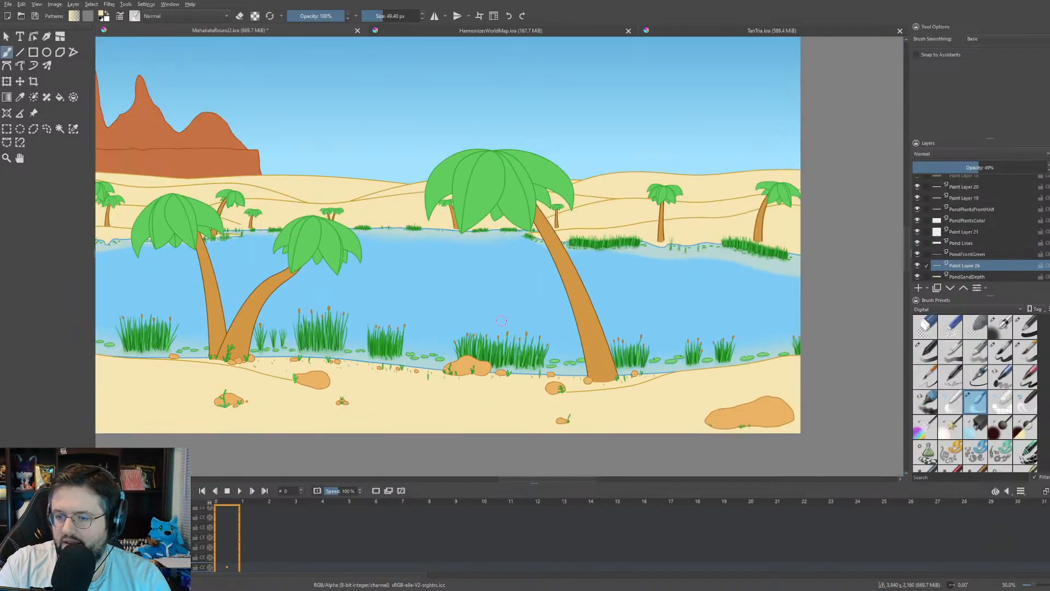
left_click_drag(501, 321, 613, 283)
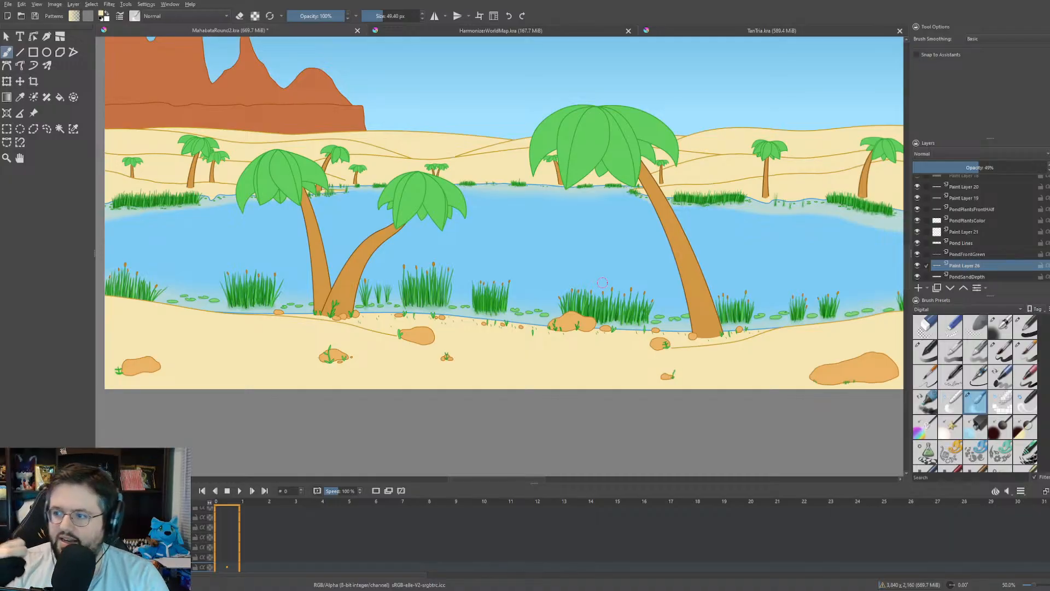
left_click_drag(577, 251, 575, 292)
scroll(552, 240, "up", 4)
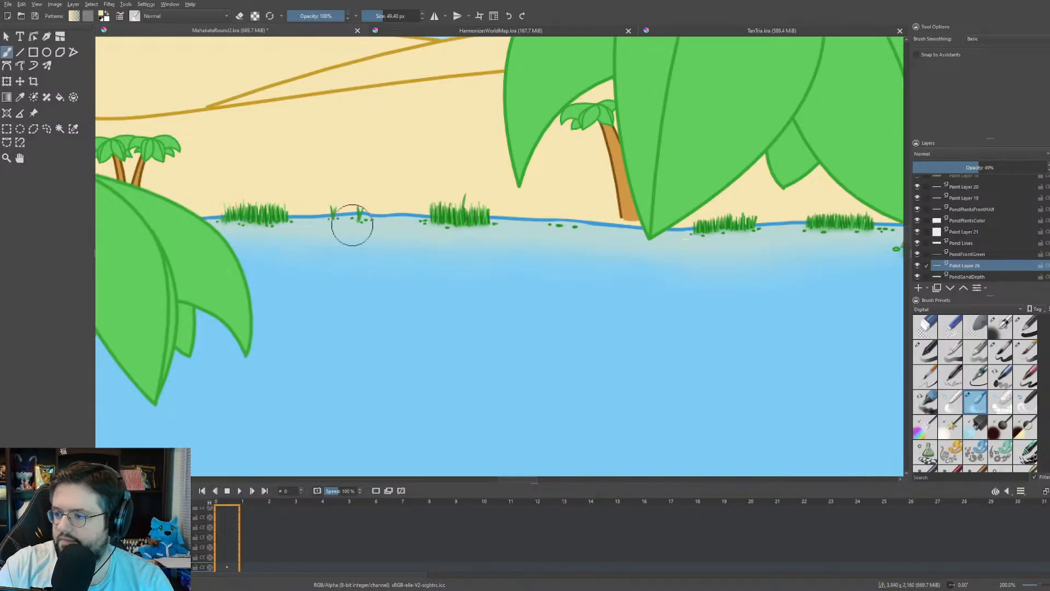
scroll(316, 382, "down", 3)
left_click_drag(351, 373, 386, 352)
scroll(478, 328, "up", 3)
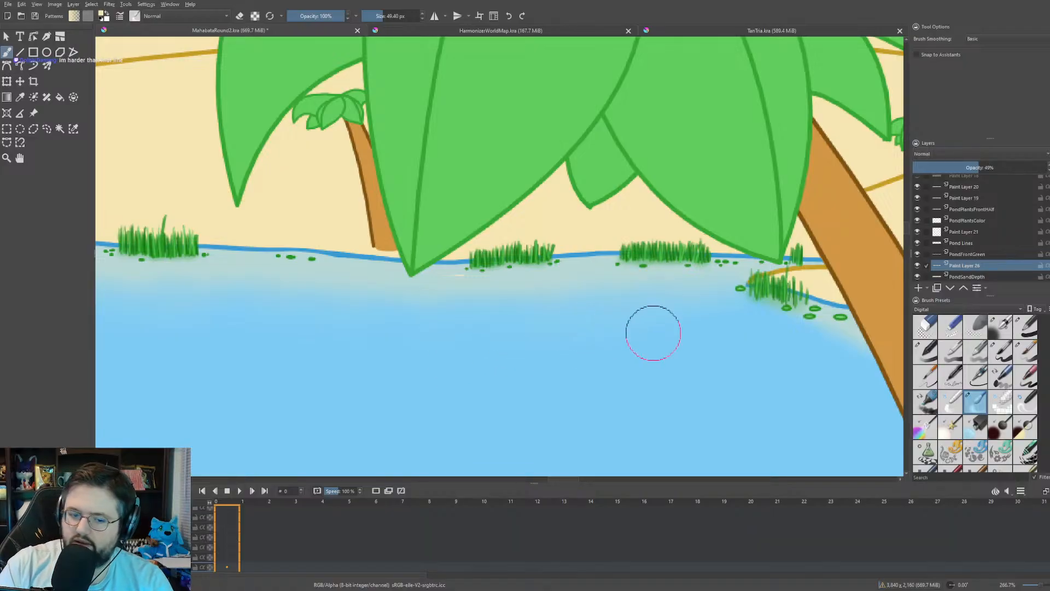
scroll(644, 332, "down", 4)
scroll(597, 315, "up", 3)
left_click_drag(378, 293, 512, 357)
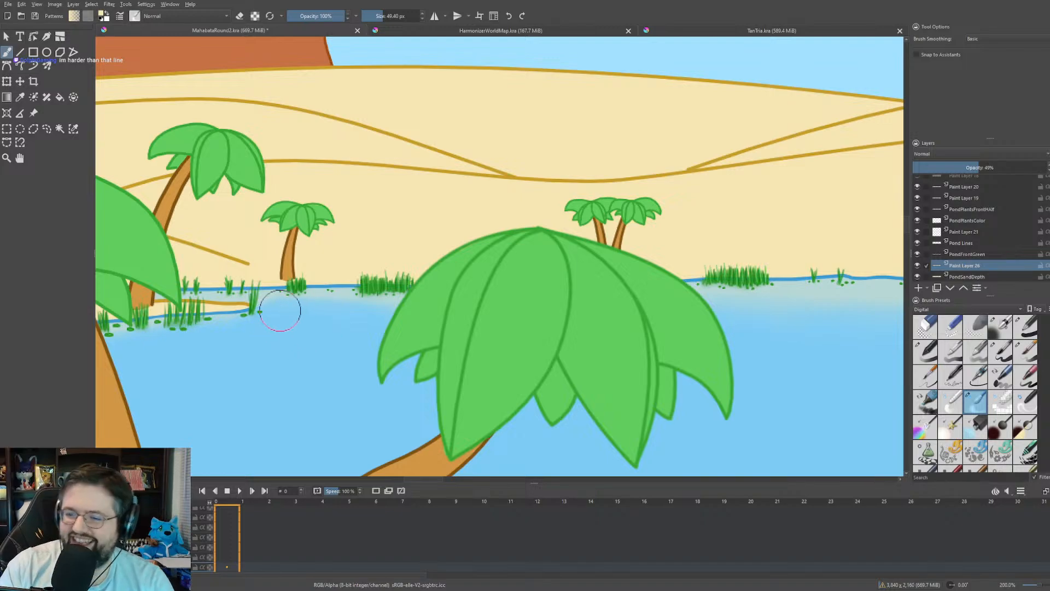
scroll(445, 88, "down", 5)
left_click_drag(435, 146, 422, 156)
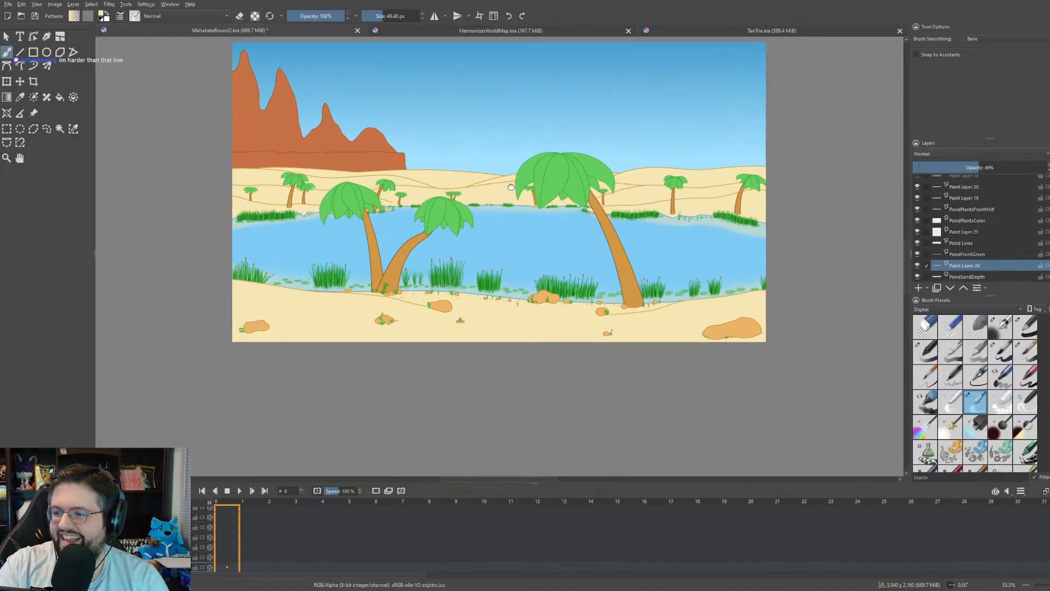
scroll(500, 211, "up", 1)
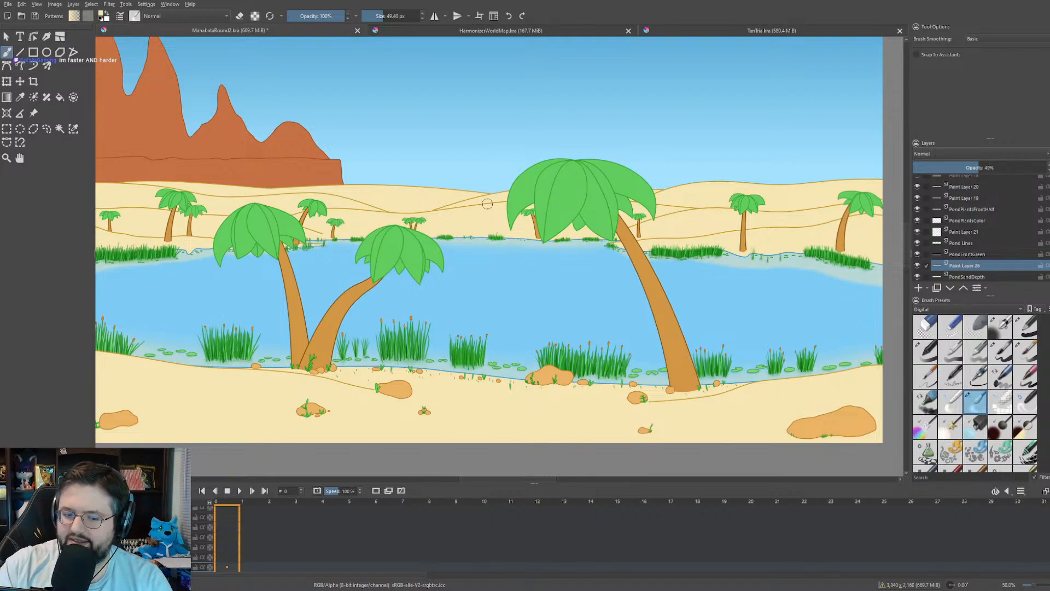
- Erase the sand colour from a strip of water beneath the far right shore's grass clump, using the 10.87 px brush in eraser mode
scroll(539, 177, "up", 6)
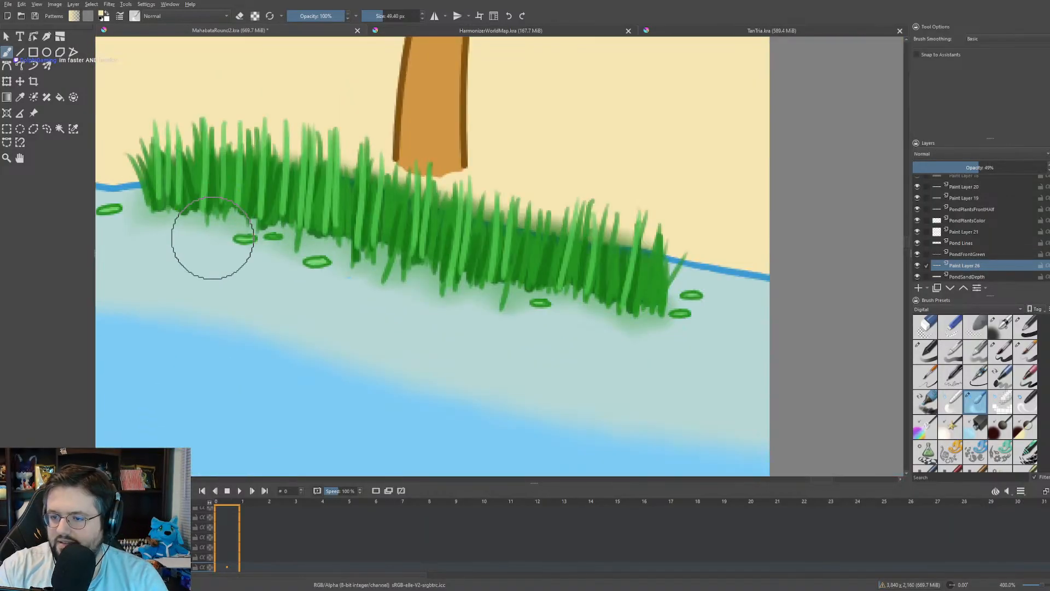
left_click_drag(212, 238, 322, 256)
key("slash")
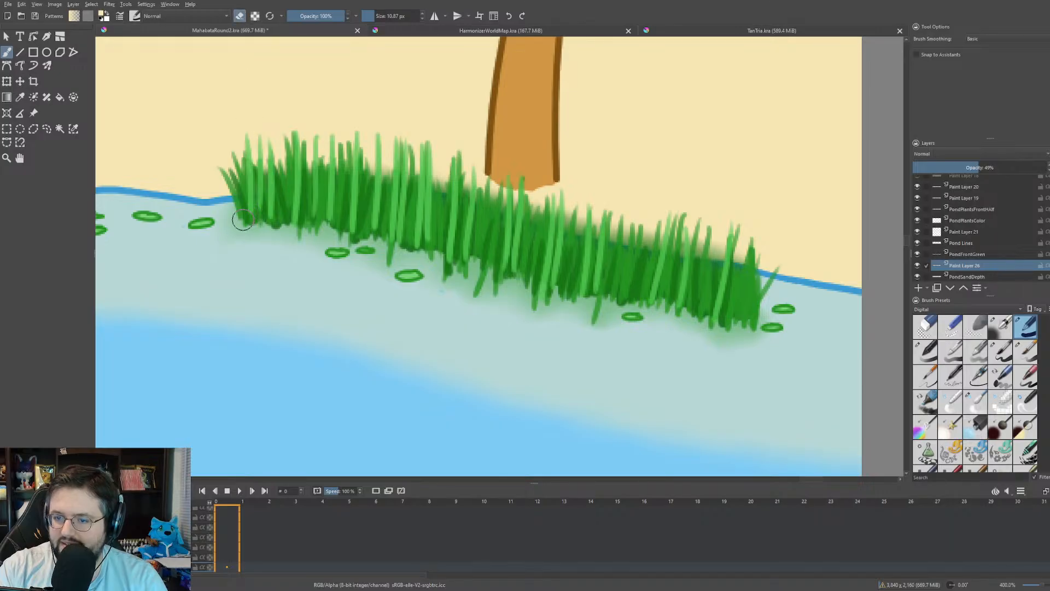
mouse_move(243, 220)
left_mouse_down()
mouse_move(257, 251)
mouse_move(354, 281)
mouse_move(619, 347)
mouse_move(717, 362)
mouse_move(749, 354)
mouse_move(745, 326)
mouse_move(596, 296)
left_mouse_up()
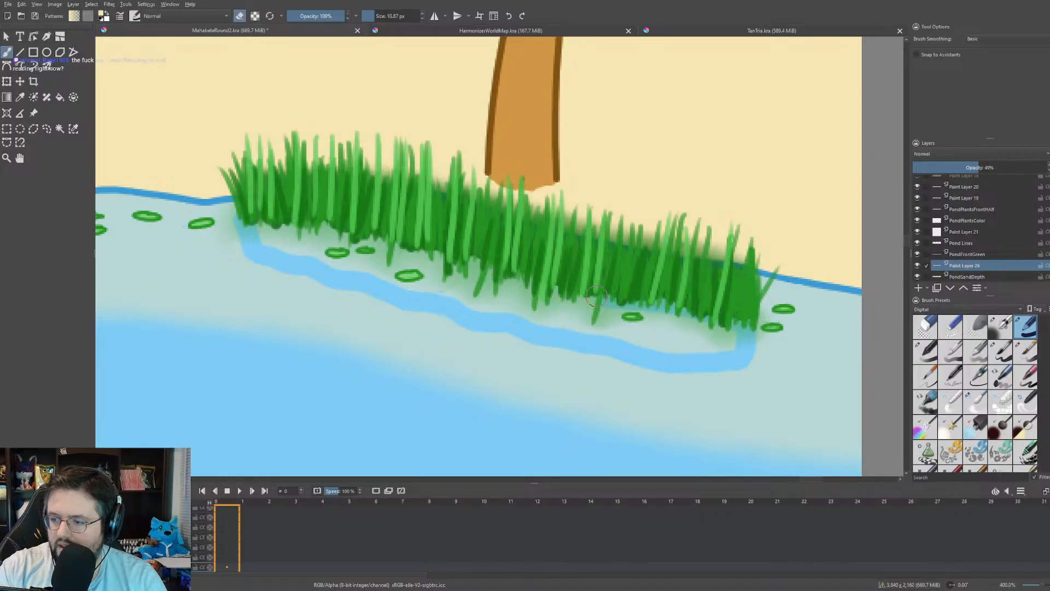
mouse_move(261, 220)
left_mouse_down()
mouse_move(300, 257)
mouse_move(276, 237)
mouse_move(343, 250)
mouse_move(287, 223)
mouse_move(386, 270)
mouse_move(294, 256)
mouse_move(434, 282)
mouse_move(380, 251)
mouse_move(434, 266)
mouse_move(476, 302)
mouse_move(549, 314)
left_mouse_up()
mouse_move(436, 276)
left_mouse_down()
mouse_move(482, 291)
mouse_move(467, 274)
mouse_move(569, 318)
mouse_move(545, 318)
mouse_move(490, 283)
mouse_move(686, 356)
mouse_move(654, 344)
mouse_move(741, 349)
mouse_move(707, 326)
mouse_move(618, 313)
mouse_move(717, 337)
left_mouse_up()
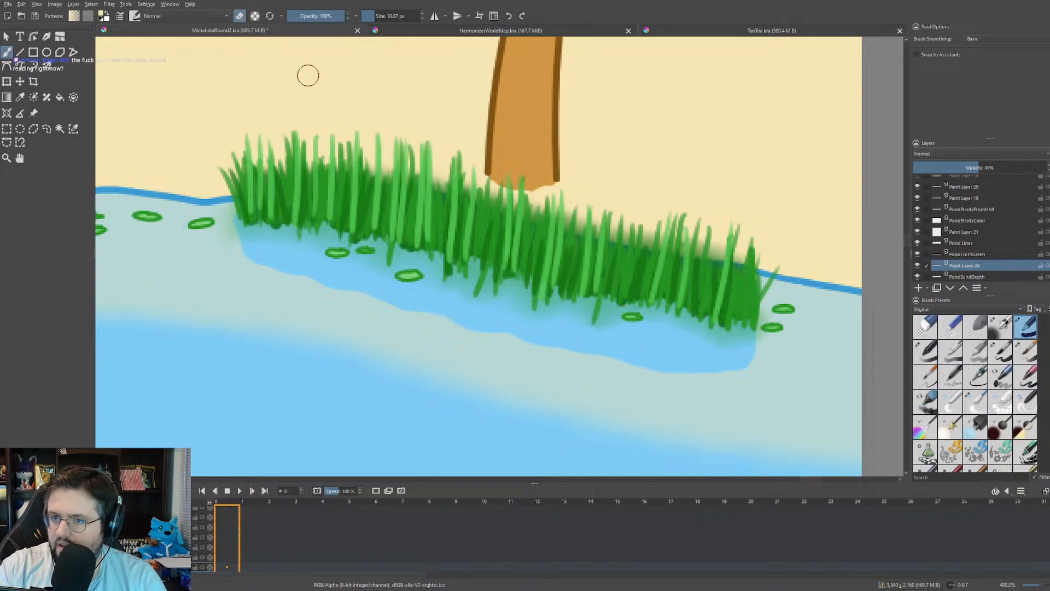
- Soften the edges of the erased water strip beneath the far right grass clump with the blending brush
key("slash")
left_click_drag(470, 212, 388, 163)
left_click_drag(396, 262, 432, 262)
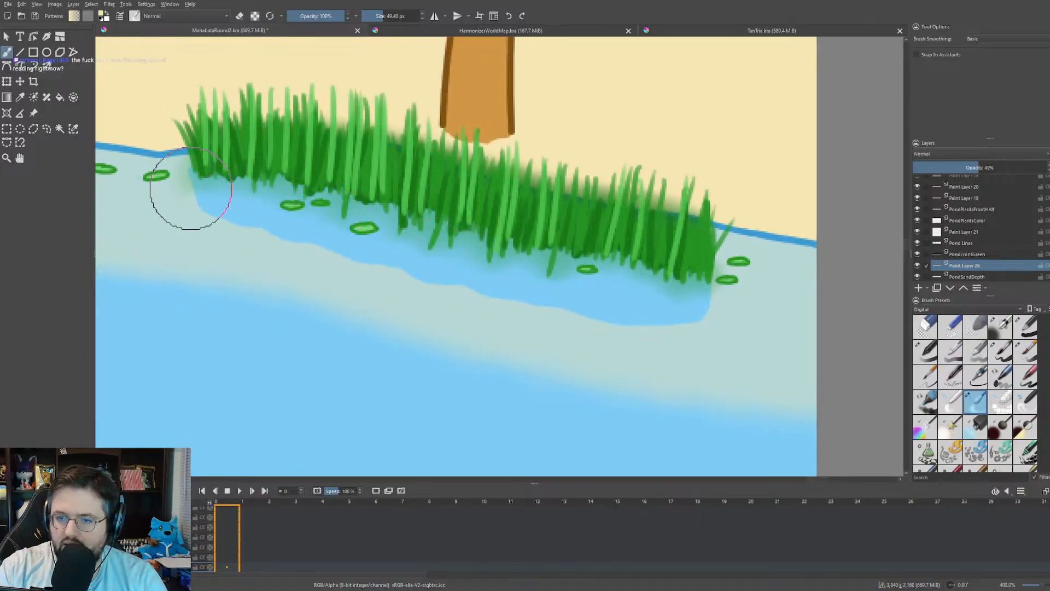
mouse_move(190, 188)
left_mouse_down()
mouse_move(263, 223)
mouse_move(214, 213)
mouse_move(491, 289)
mouse_move(653, 305)
mouse_move(715, 290)
mouse_move(686, 315)
mouse_move(716, 311)
mouse_move(612, 298)
mouse_move(726, 320)
mouse_move(687, 296)
mouse_move(609, 294)
mouse_move(651, 321)
mouse_move(477, 281)
mouse_move(537, 302)
mouse_move(291, 244)
mouse_move(197, 204)
mouse_move(315, 232)
mouse_move(192, 219)
mouse_move(378, 271)
mouse_move(442, 264)
mouse_move(400, 281)
mouse_move(776, 336)
mouse_move(592, 311)
mouse_move(659, 336)
mouse_move(449, 302)
mouse_move(513, 314)
mouse_move(286, 251)
mouse_move(209, 209)
mouse_move(157, 215)
mouse_move(309, 225)
mouse_move(196, 236)
mouse_move(382, 259)
mouse_move(461, 299)
mouse_move(624, 343)
mouse_move(421, 281)
left_mouse_up()
scroll(421, 282, "down", 5)
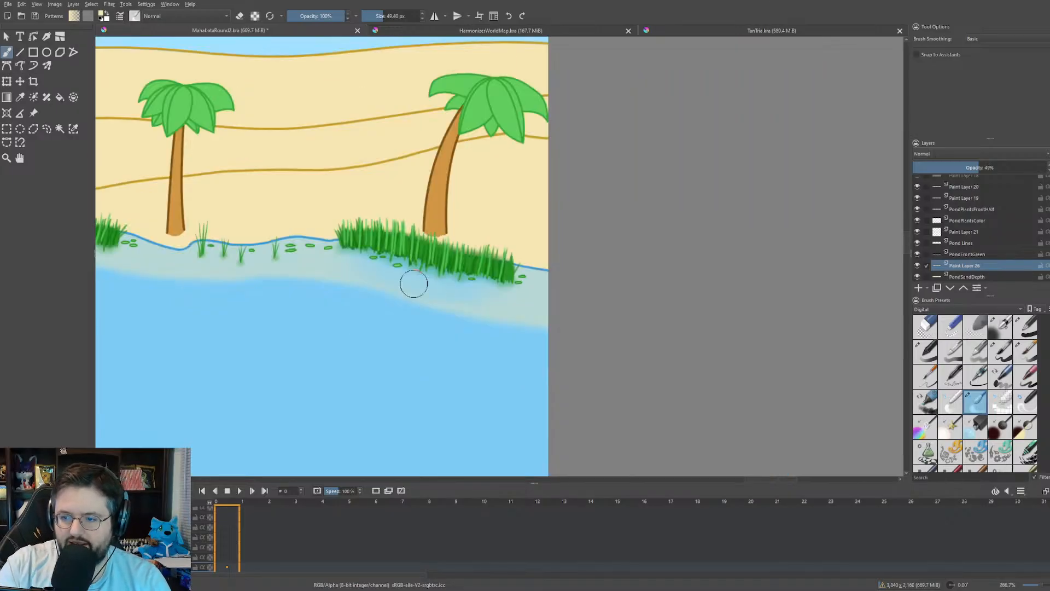
- Erase the sand colour from a strip of water beneath the far-shore grass clump beside the large right palm, using the 10.87 px eraser brush
scroll(295, 231, "up", 5)
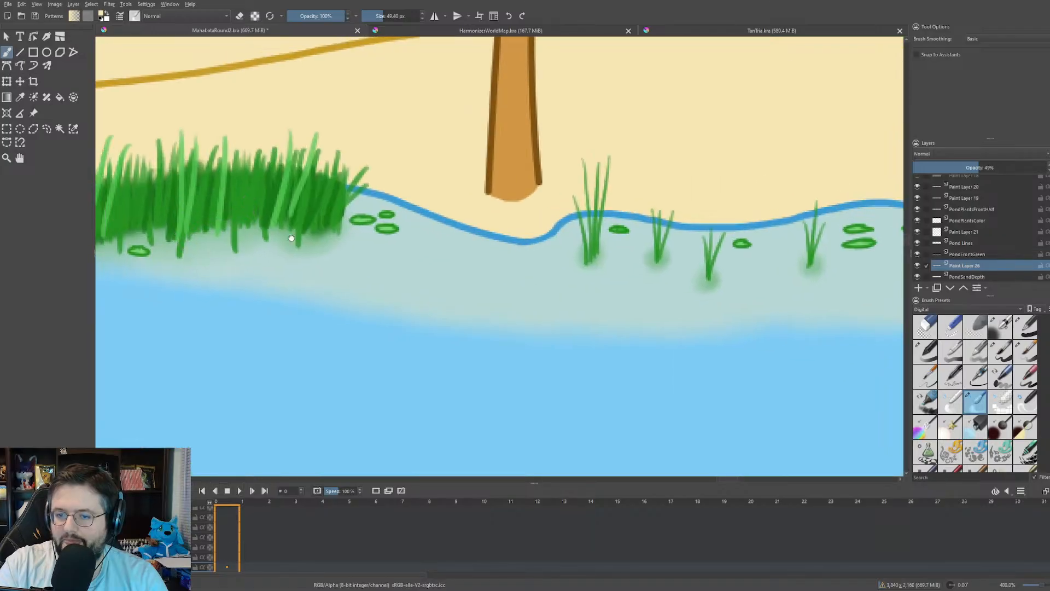
left_click_drag(292, 238, 799, 277)
left_click_drag(535, 244, 462, 232)
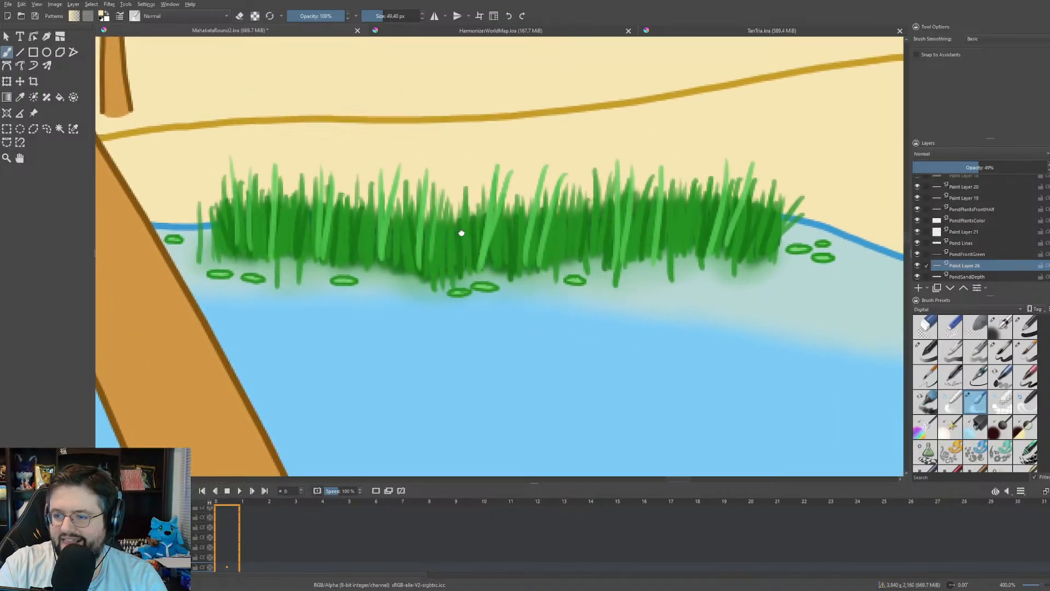
scroll(448, 205, "up", 1)
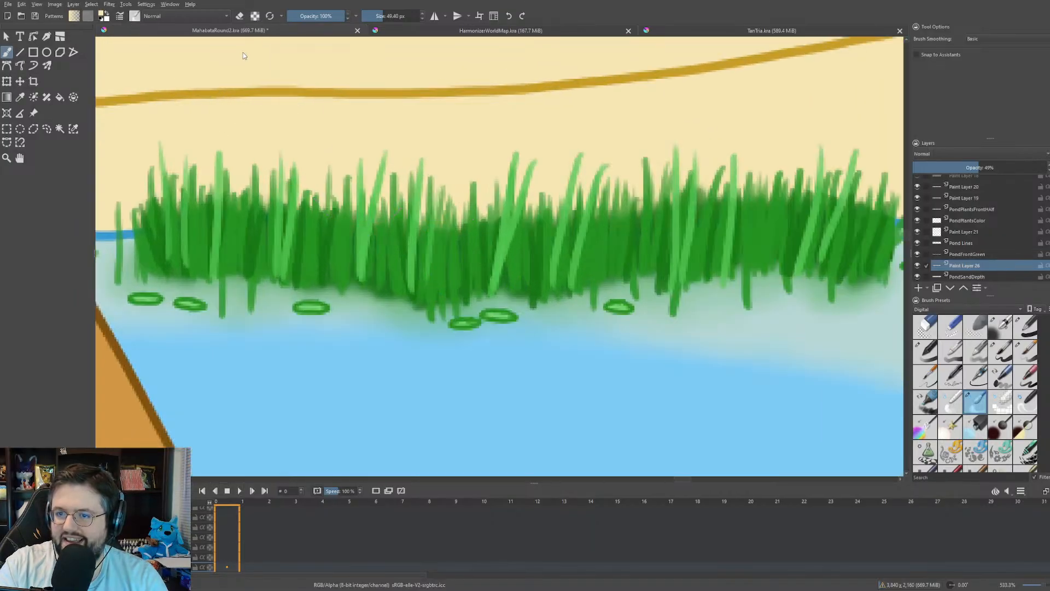
key("e")
scroll(492, 263, "down", 2)
scroll(605, 274, "up", 3)
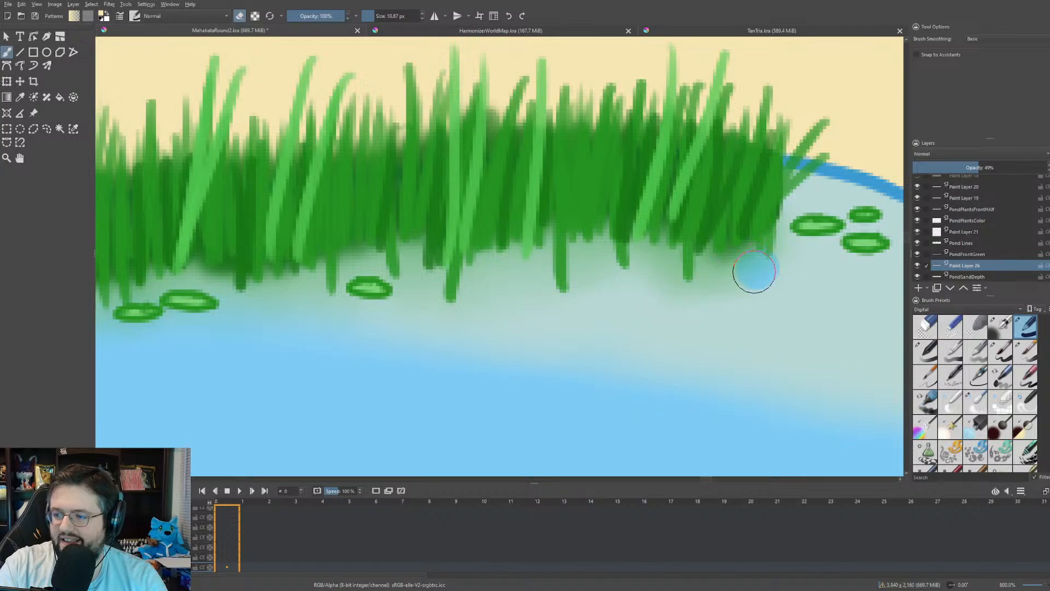
mouse_move(753, 272)
left_mouse_down()
mouse_move(307, 290)
mouse_move(173, 276)
mouse_move(423, 276)
left_mouse_up()
left_click_drag(260, 279, 456, 279)
mouse_move(460, 300)
left_mouse_down()
mouse_move(479, 299)
mouse_move(253, 276)
mouse_move(488, 302)
left_mouse_up()
left_click_drag(417, 298, 315, 271)
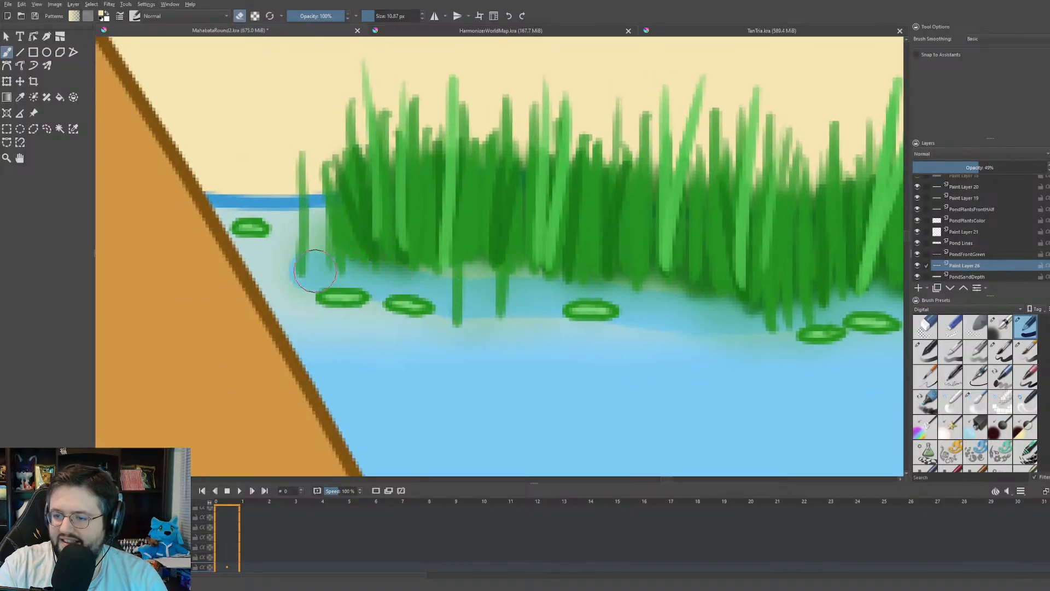
left_click_drag(757, 284, 298, 293)
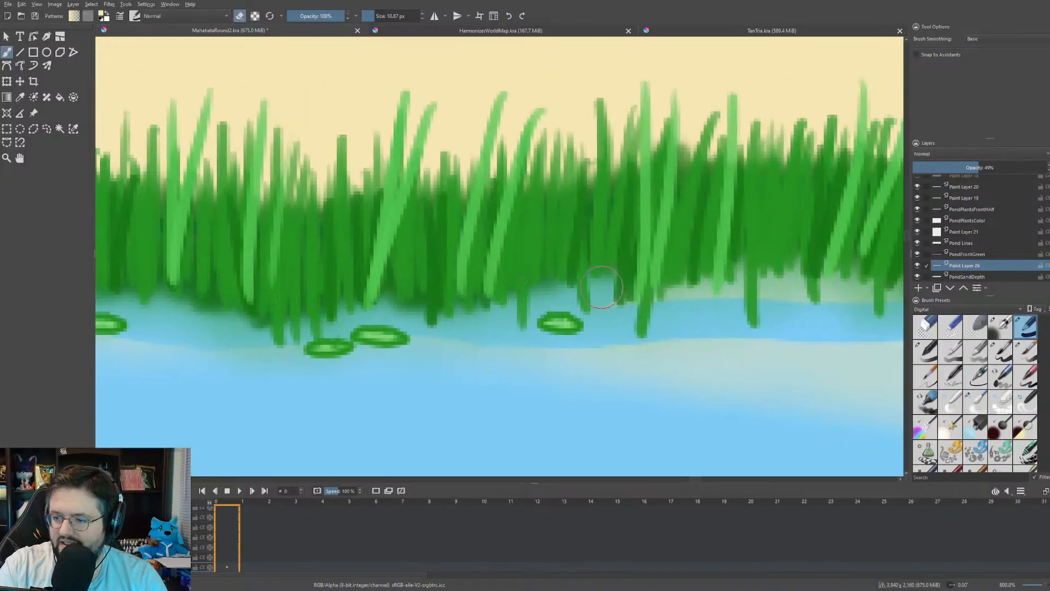
left_click_drag(809, 289, 376, 304)
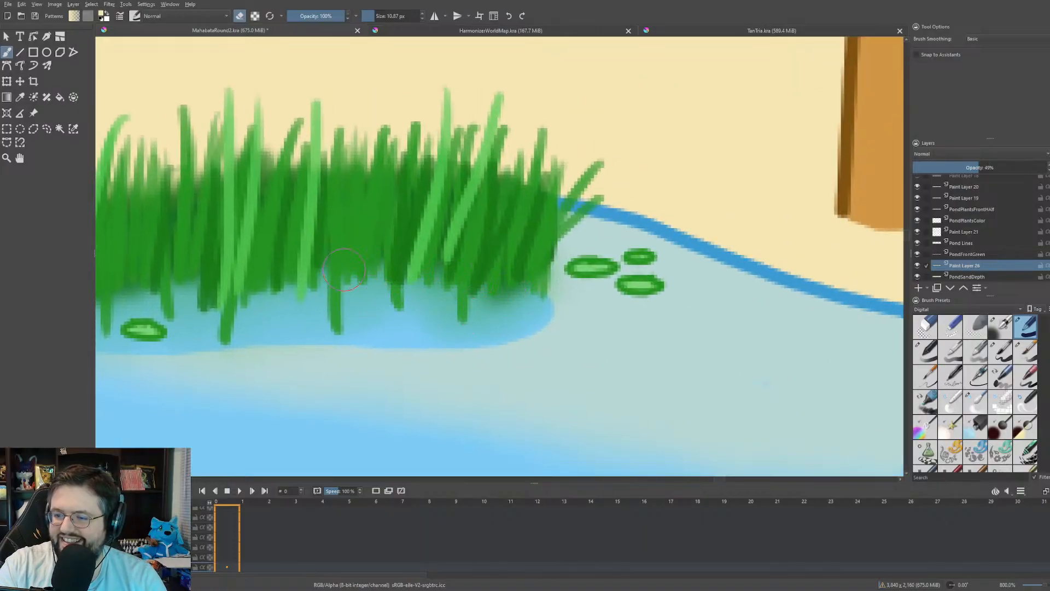
scroll(441, 265, "down", 1)
left_click_drag(358, 278, 594, 257)
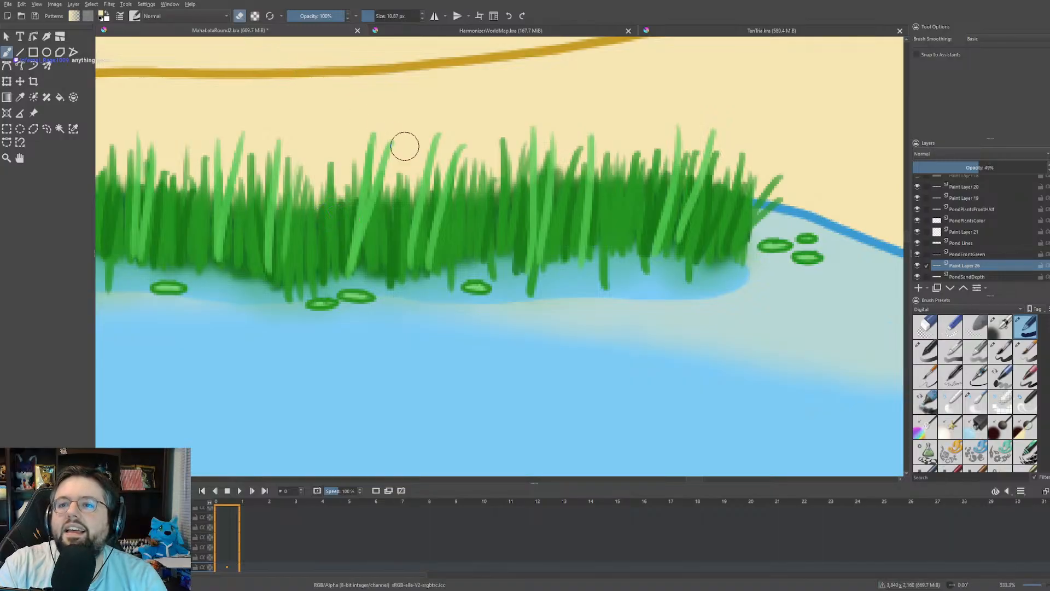
left_click_drag(403, 145, 419, 148)
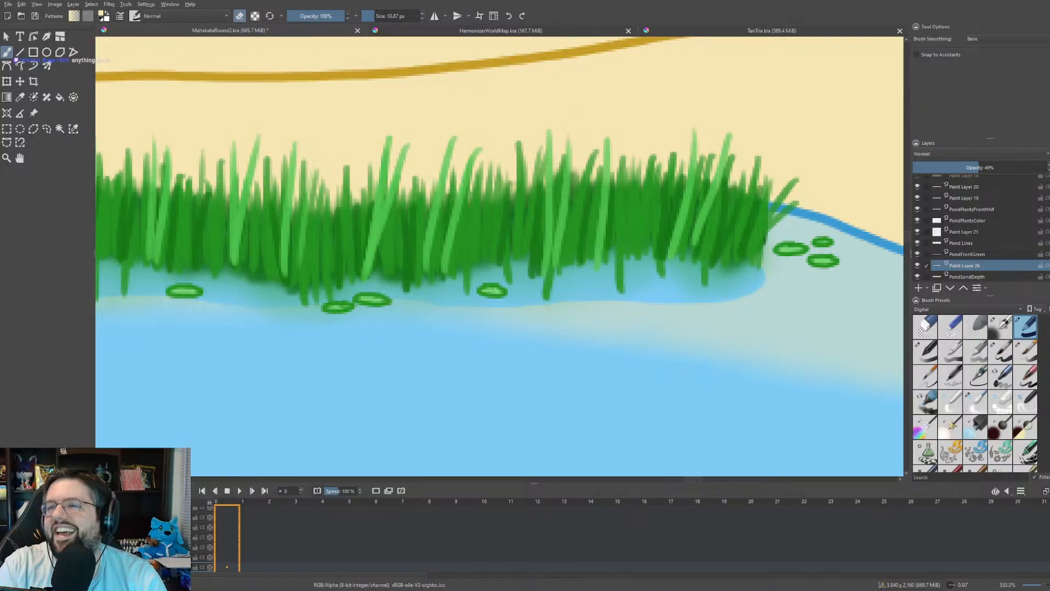
- Soften the edges of the erased strip beneath this clump with the blending brush, sized 16.34 px and enlarged to 28.44 px
left_click_drag(441, 214, 645, 223)
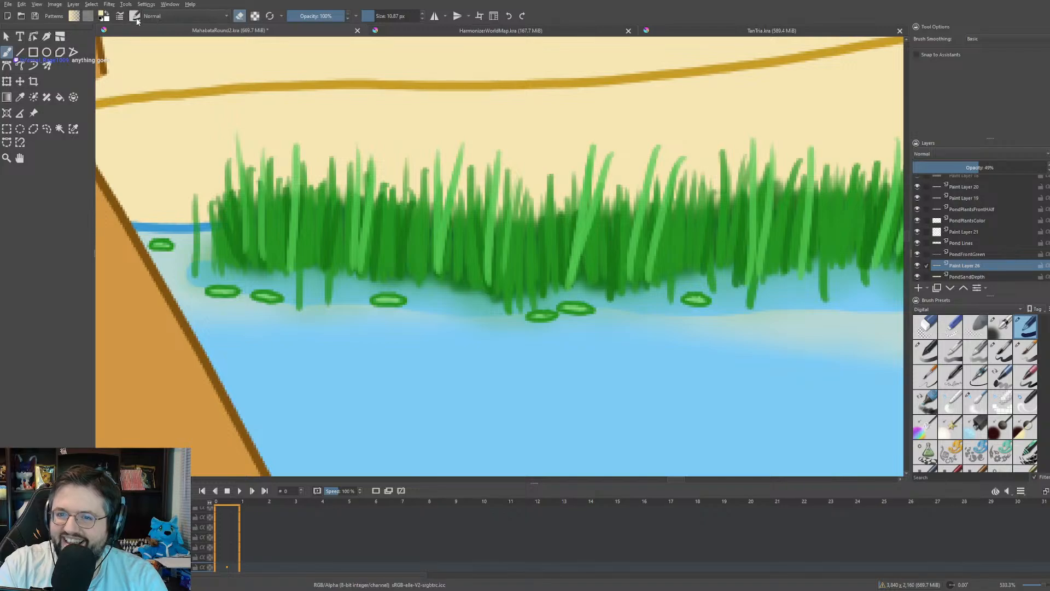
key("/")
left_click_drag(184, 234, 164, 242)
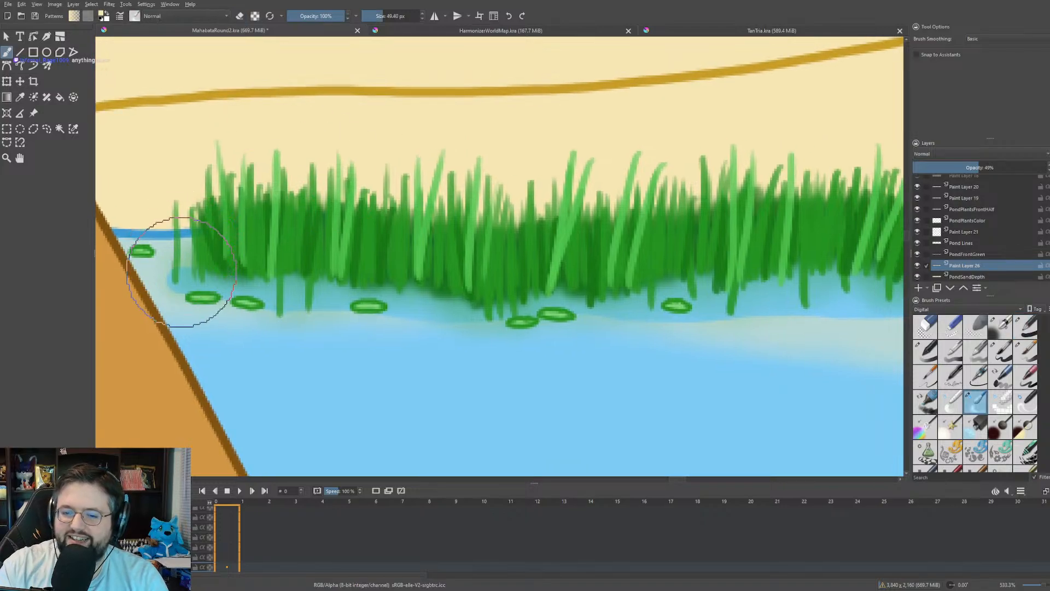
left_click_drag(382, 17, 373, 21)
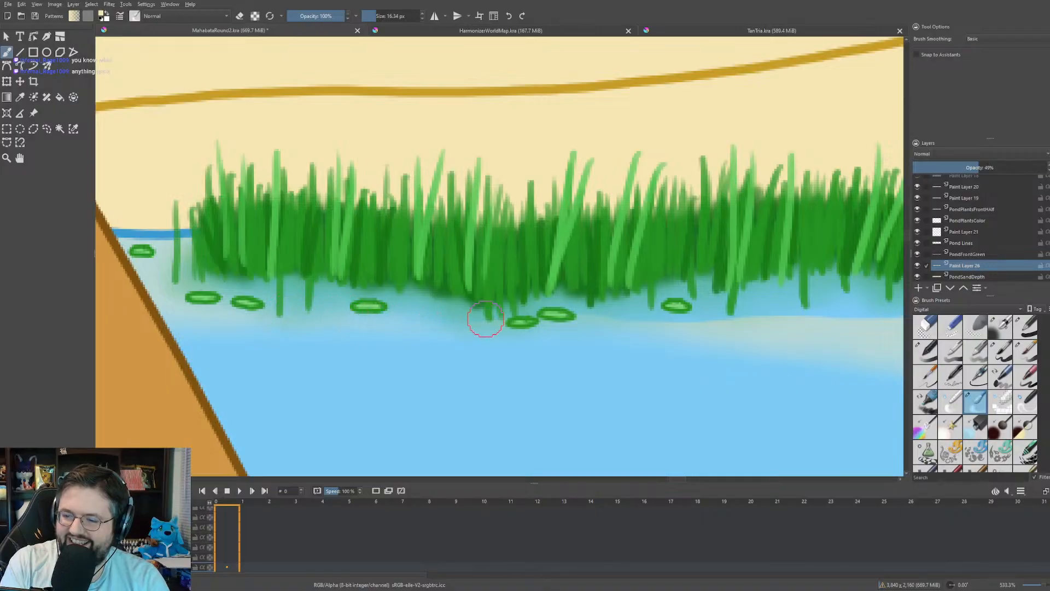
left_click_drag(706, 293, 452, 294)
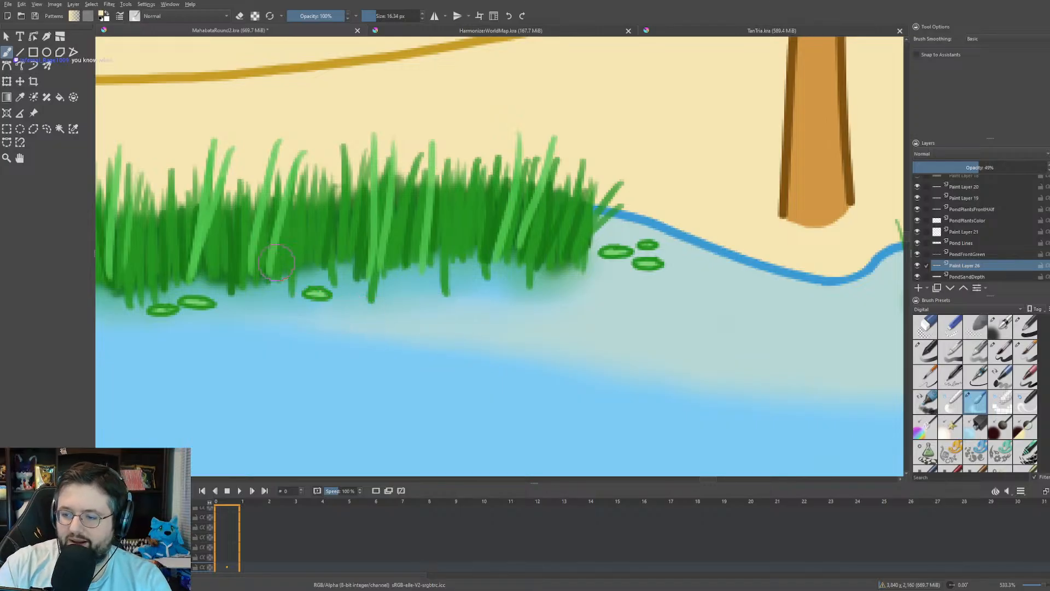
scroll(337, 258, "down", 3)
scroll(358, 268, "up", 3)
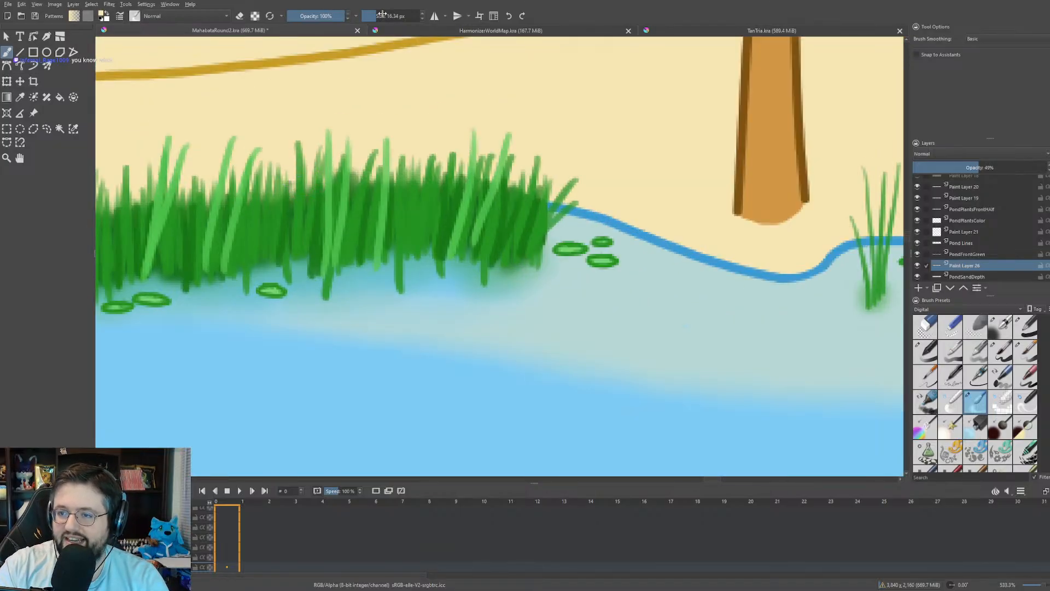
scroll(406, 51, "up", 1)
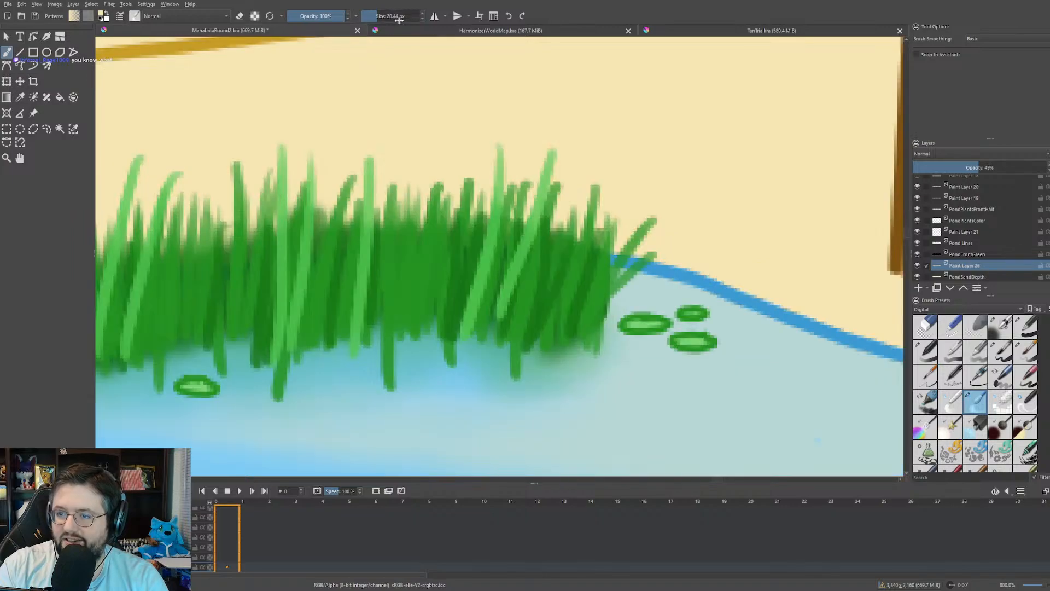
scroll(447, 277, "down", 2)
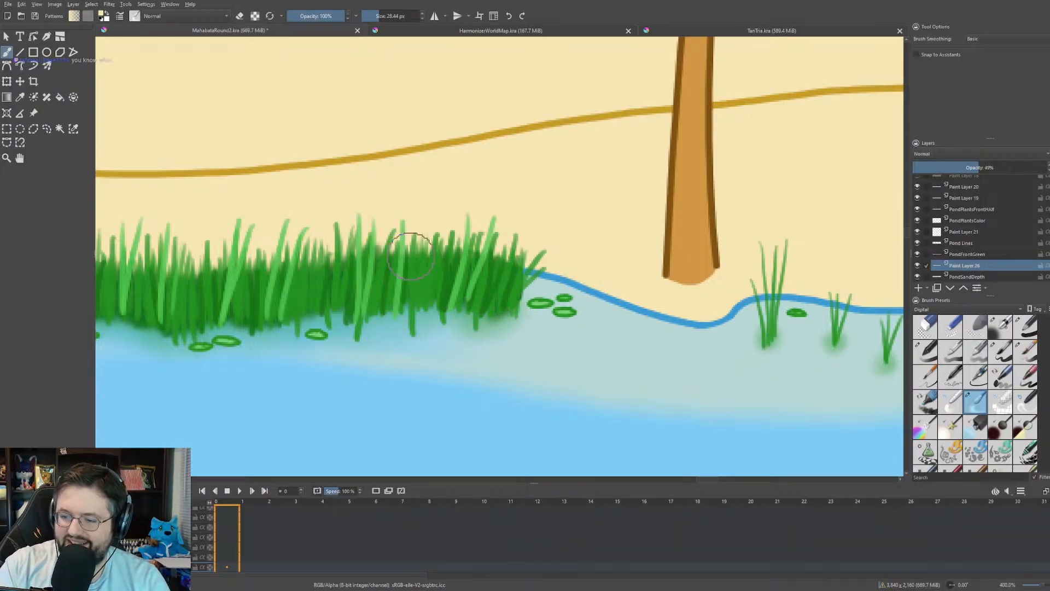
- Erase the sand colour from a strip of water beneath the far left shore's grass clump, using the 10.87 px brush in eraser mode
scroll(437, 276, "down", 7)
left_click_drag(363, 307, 470, 314)
scroll(138, 285, "up", 7)
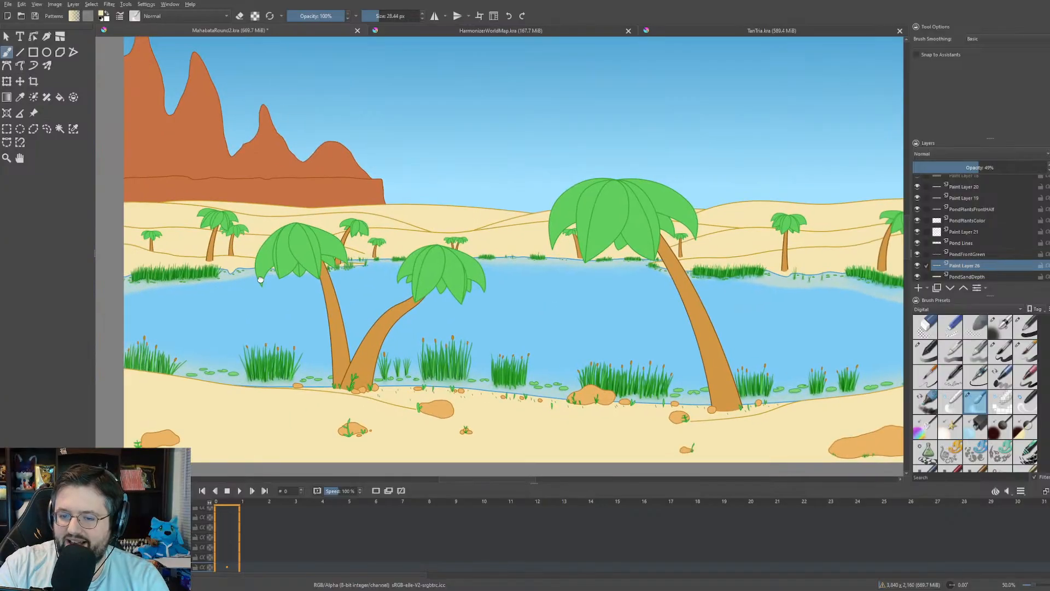
left_click_drag(325, 167, 317, 182)
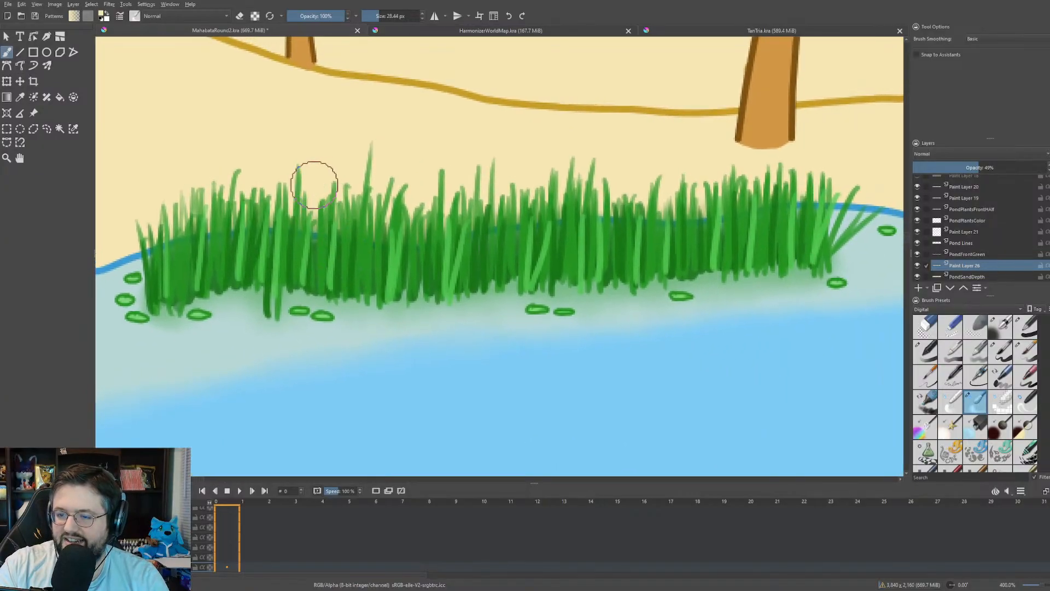
key("slash")
mouse_move(256, 321)
left_mouse_down()
mouse_move(215, 330)
mouse_move(249, 330)
left_mouse_up()
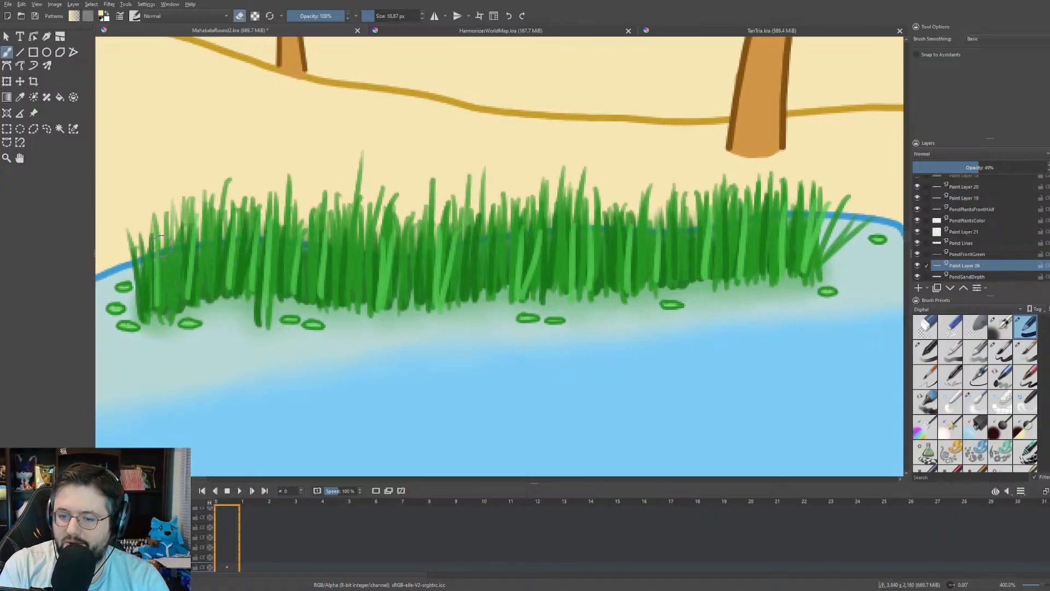
mouse_move(153, 313)
left_mouse_down()
mouse_move(230, 308)
mouse_move(270, 323)
mouse_move(256, 305)
mouse_move(274, 304)
mouse_move(300, 305)
mouse_move(242, 325)
mouse_move(150, 329)
mouse_move(232, 332)
mouse_move(316, 311)
mouse_move(274, 323)
mouse_move(646, 319)
mouse_move(833, 297)
mouse_move(845, 278)
mouse_move(835, 260)
mouse_move(812, 292)
mouse_move(768, 278)
mouse_move(687, 285)
mouse_move(602, 311)
mouse_move(566, 313)
mouse_move(574, 293)
mouse_move(460, 315)
mouse_move(476, 285)
left_mouse_up()
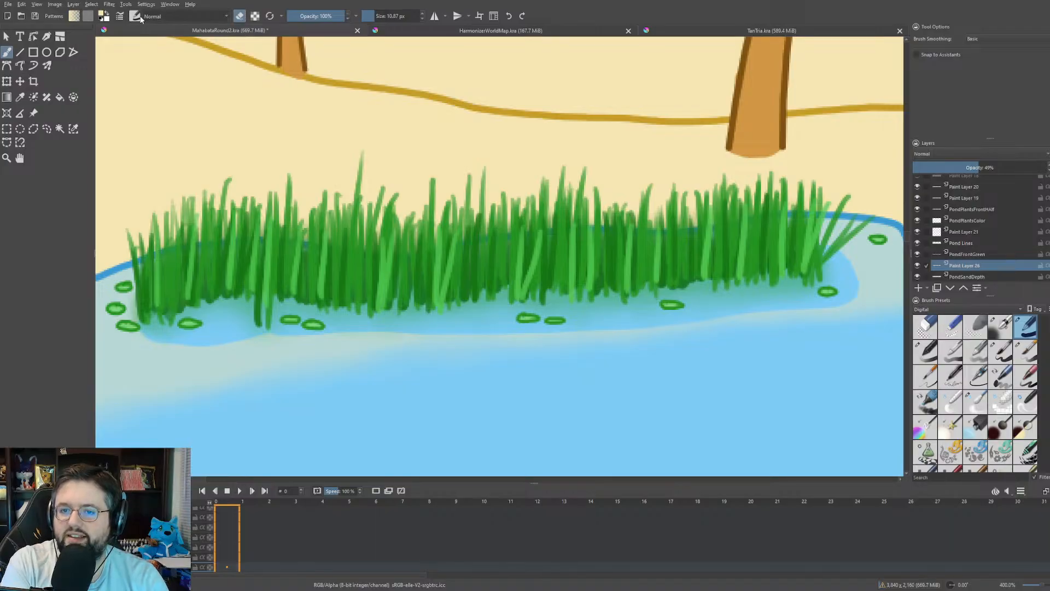
- Soften the edges of the erased strip beneath the far left grass clump with the 28.44 px blending brush
key("slash")
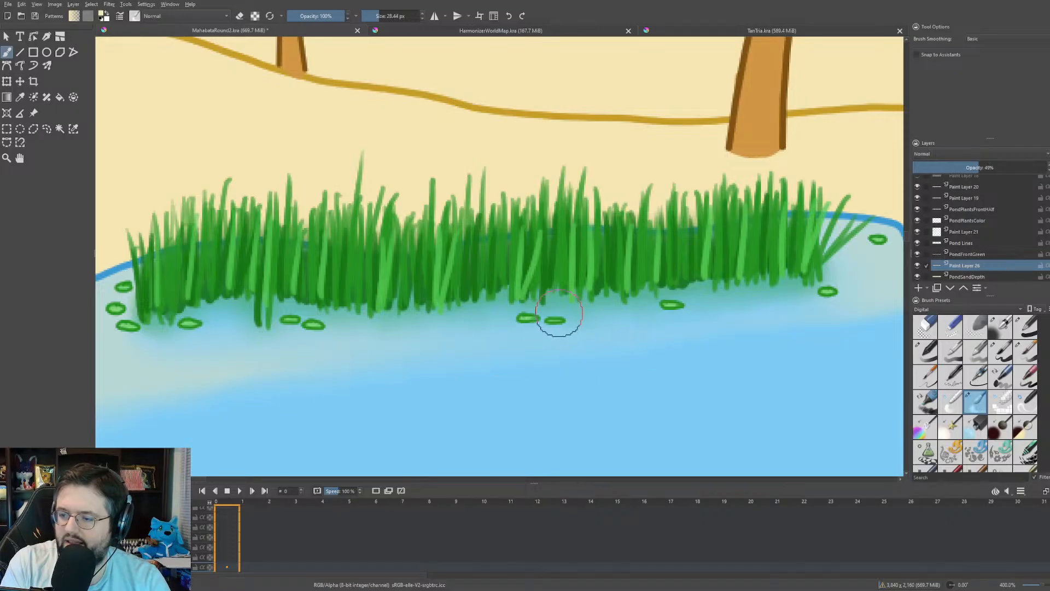
scroll(556, 306, "down", 4)
scroll(483, 310, "down", 3)
left_click_drag(557, 309, 394, 316)
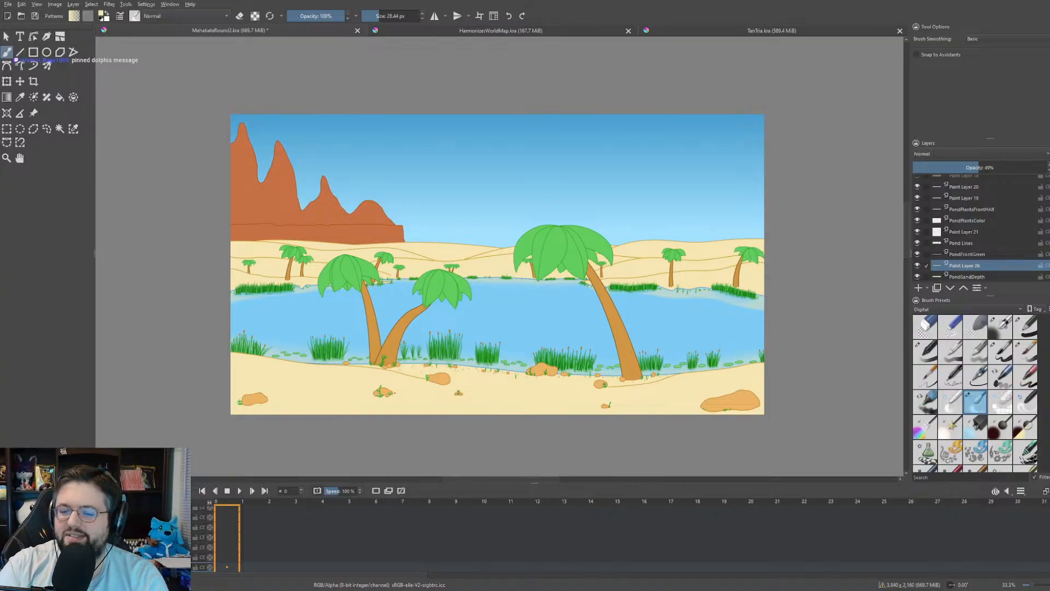
- Sample the brown outline colour of the large rock on the near shore as the painting colour and return to the brush
scroll(521, 353, "up", 6)
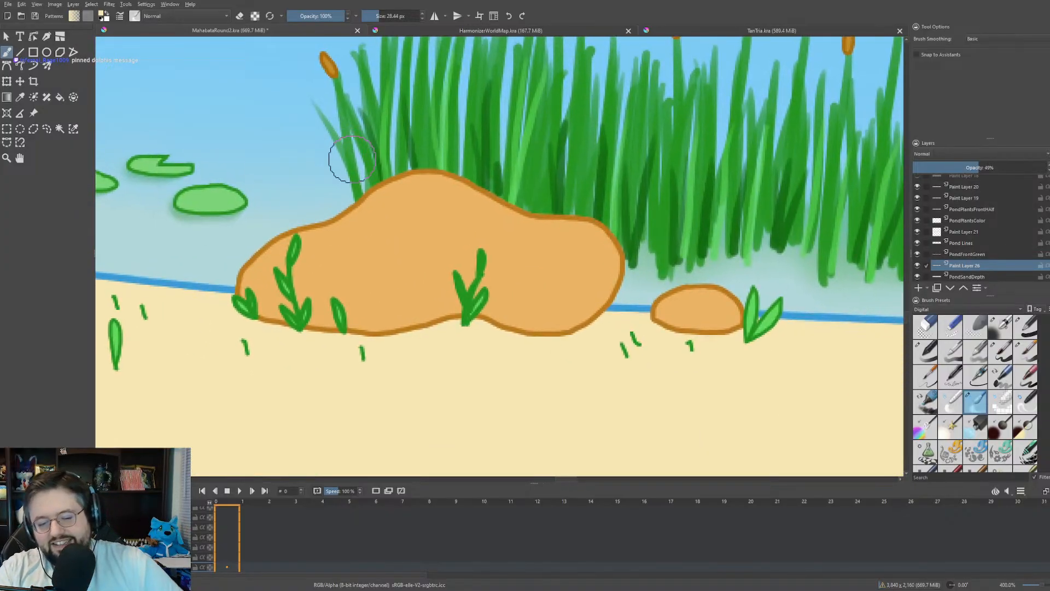
scroll(384, 219, "up", 2)
scroll(350, 208, "up", 4)
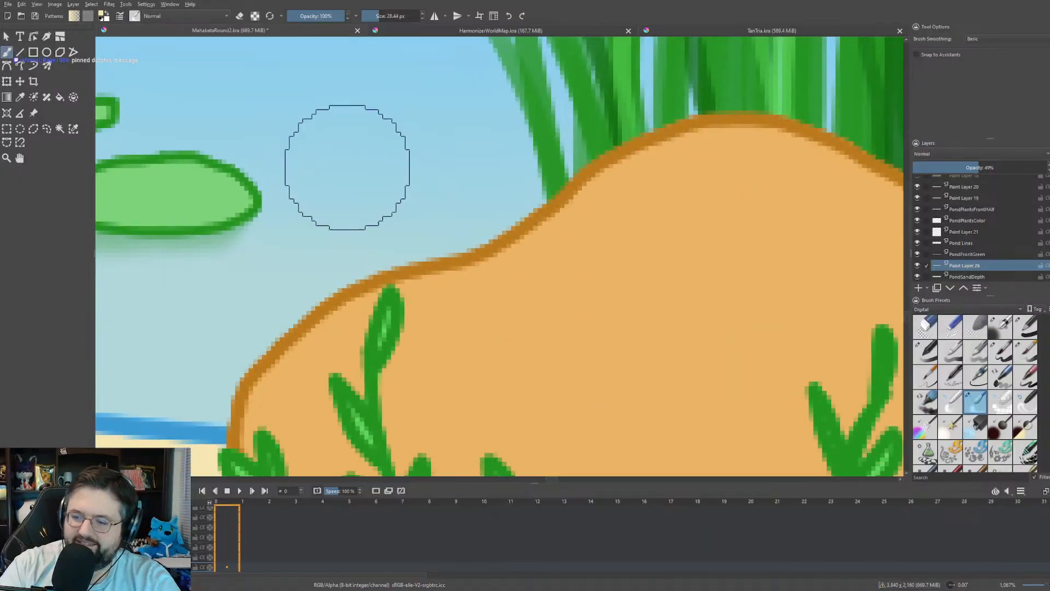
key("p")
left_click(436, 262)
key("b")
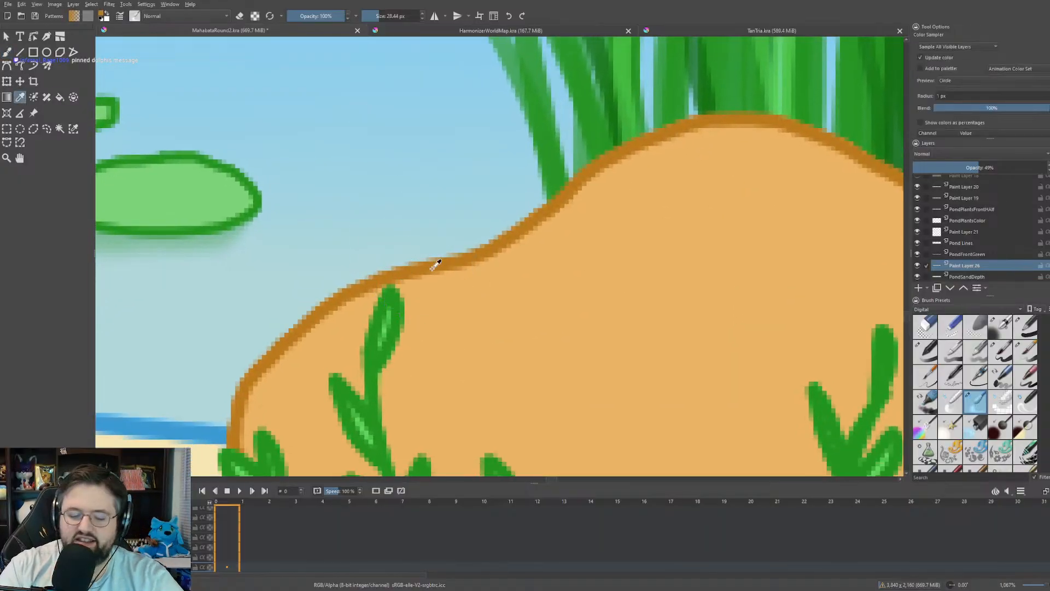
- Add a new paint layer directly above Paint Layer 24
scroll(443, 254, "down", 3)
scroll(1015, 214, "up", 5)
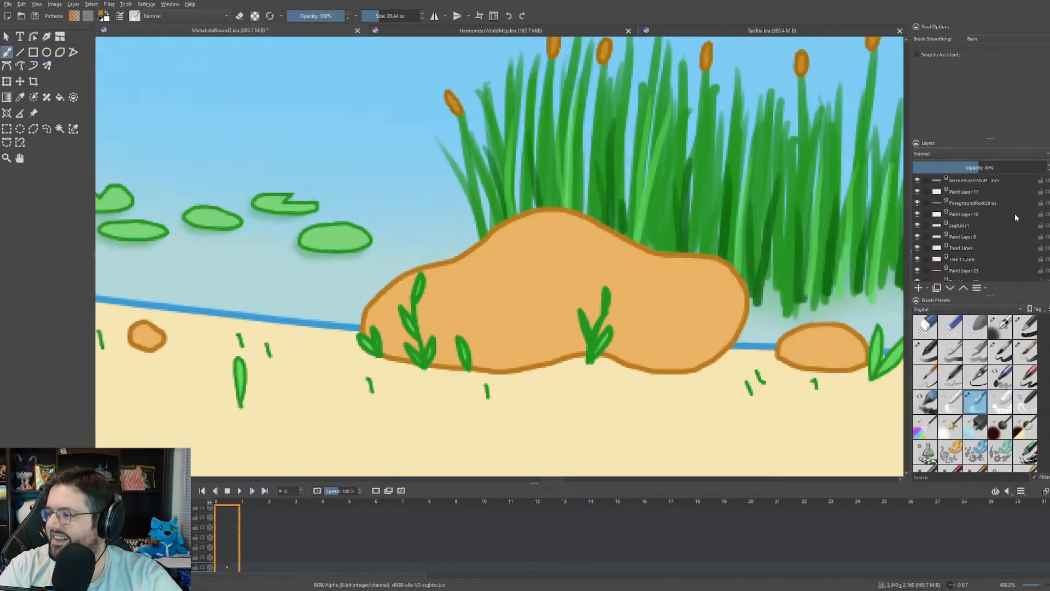
scroll(568, 169, "down", 3)
scroll(568, 169, "down", 5)
scroll(527, 245, "up", 4)
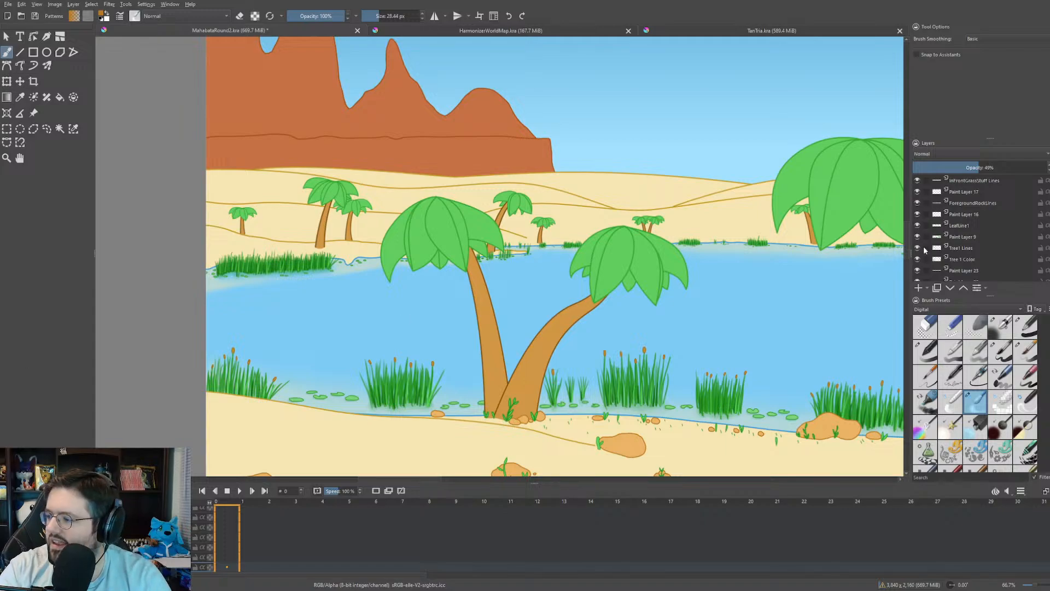
scroll(973, 215, "down", 3)
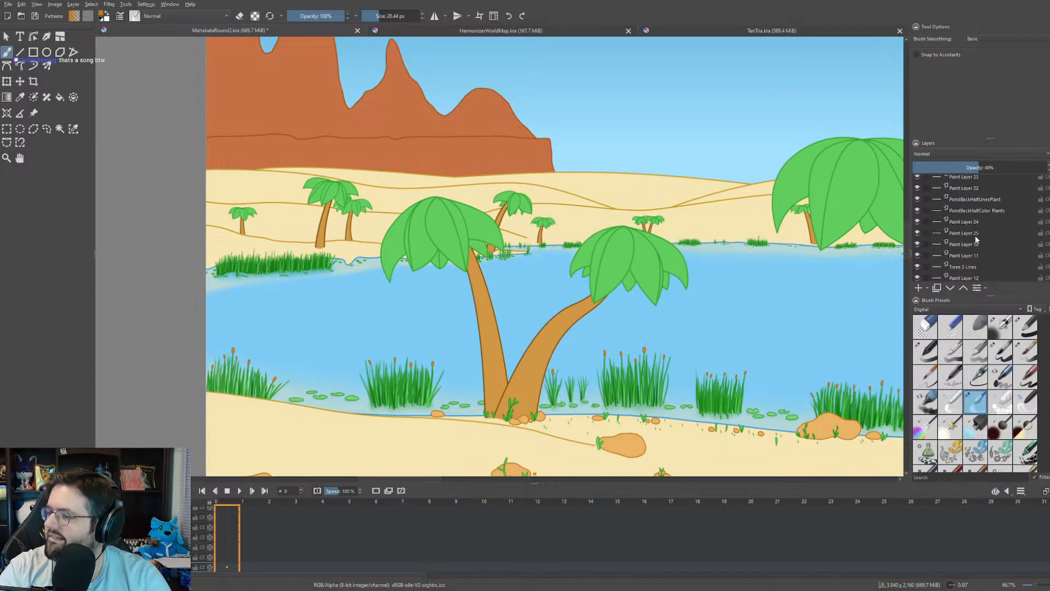
left_click(971, 224)
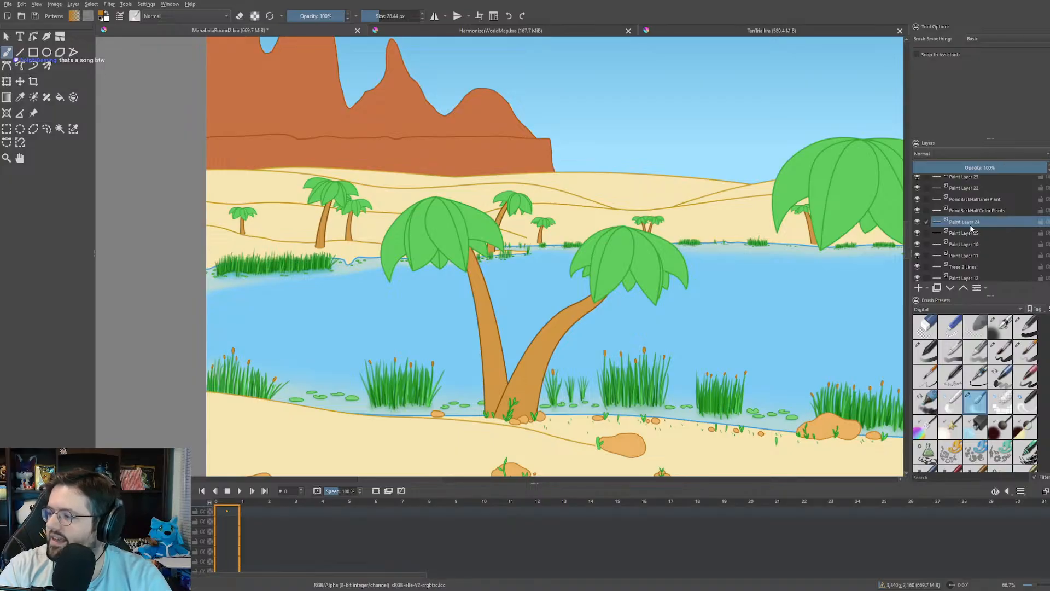
left_click(919, 289)
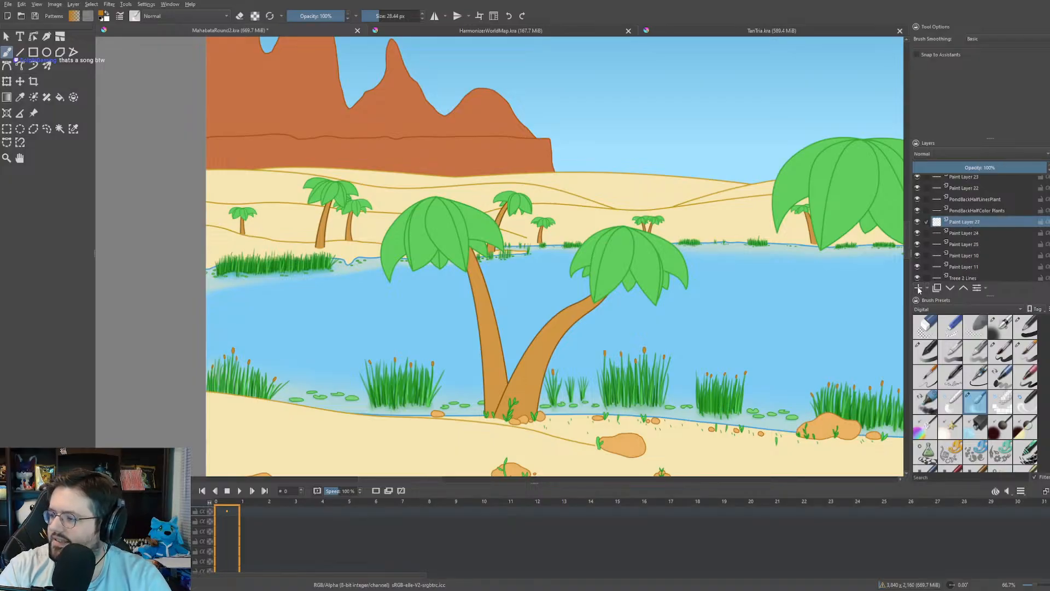
- Set the brush size to 2 px for work around the far shore's small sand spit beside the left grass clump
left_click_drag(254, 340, 271, 340)
scroll(271, 339, "up", 1)
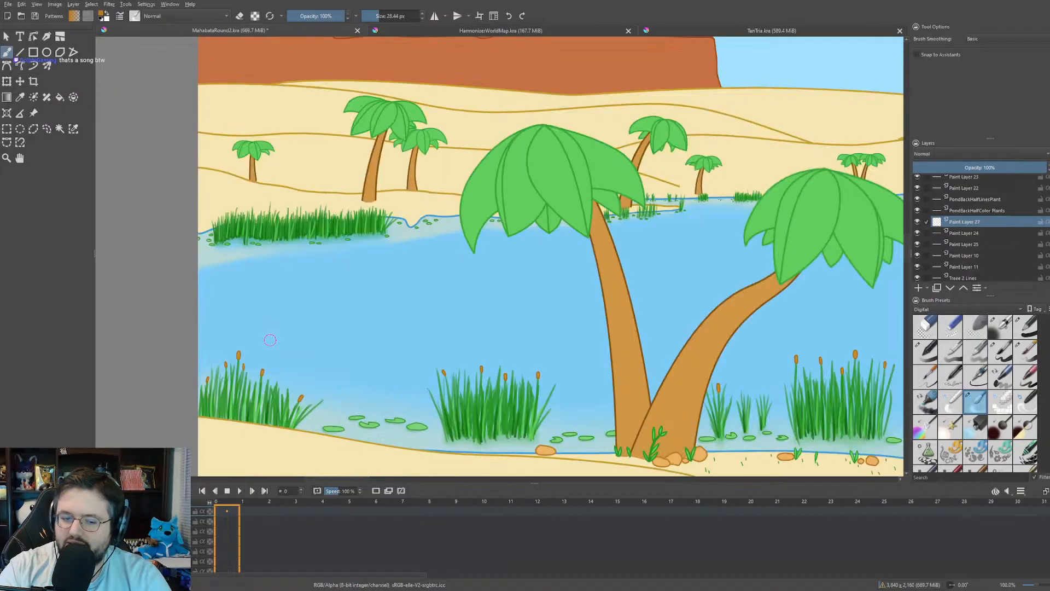
scroll(376, 131, "up", 4)
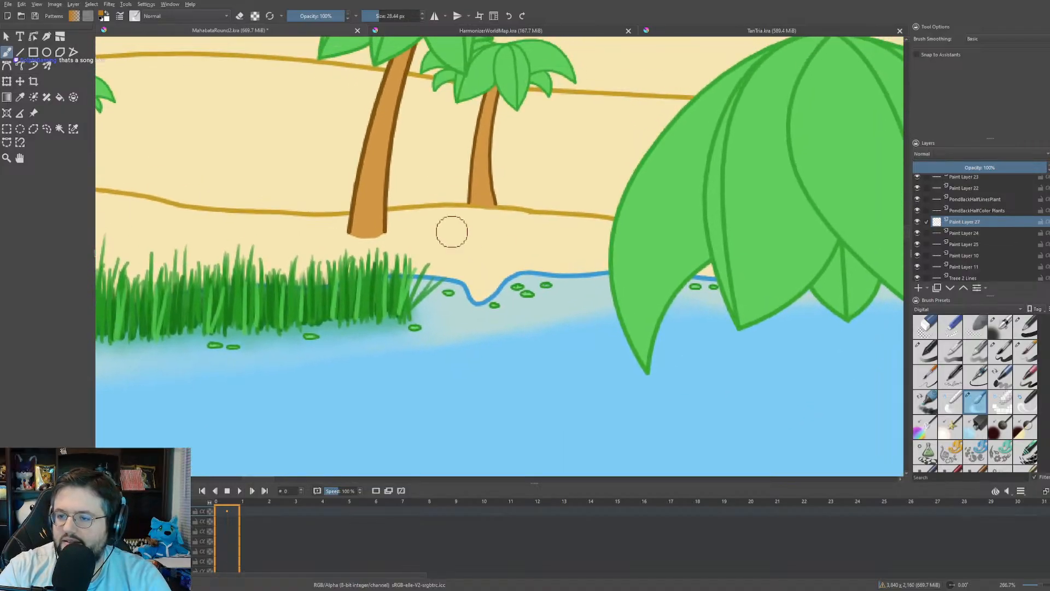
left_click(382, 15)
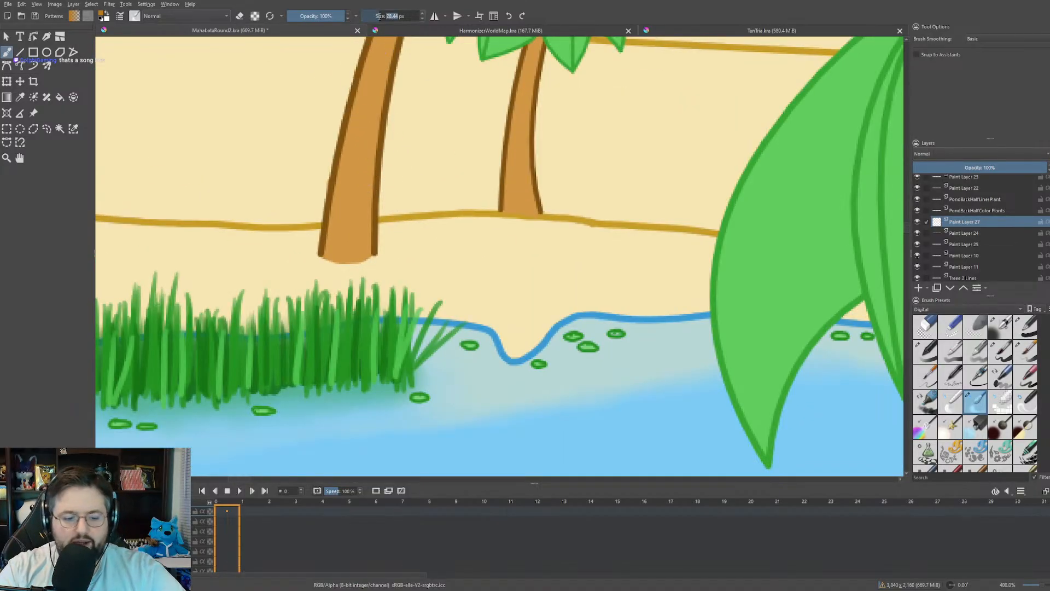
type("2")
key("Return")
left_click_drag(446, 155, 437, 154)
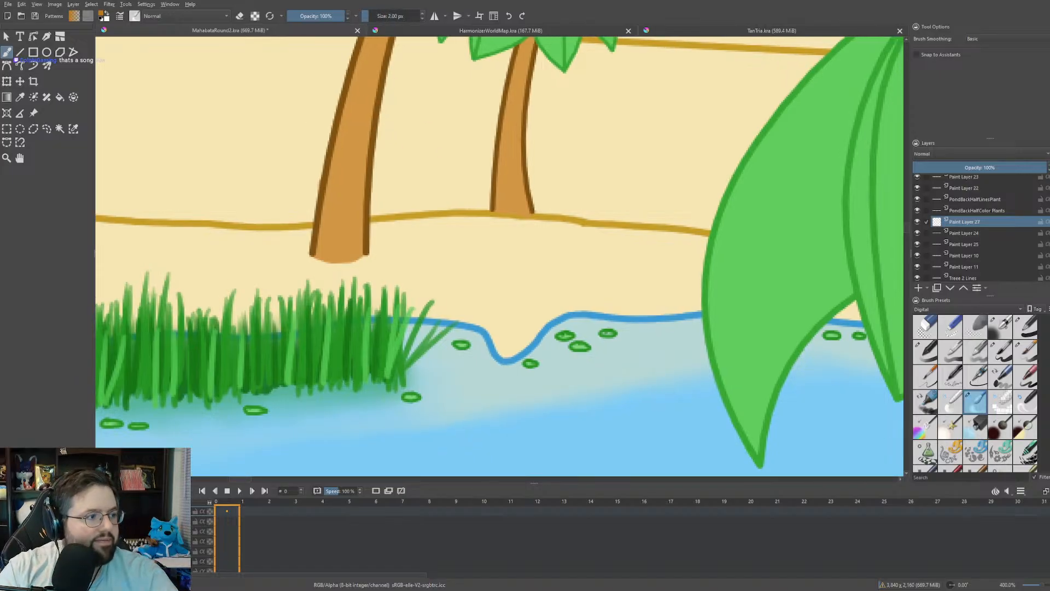
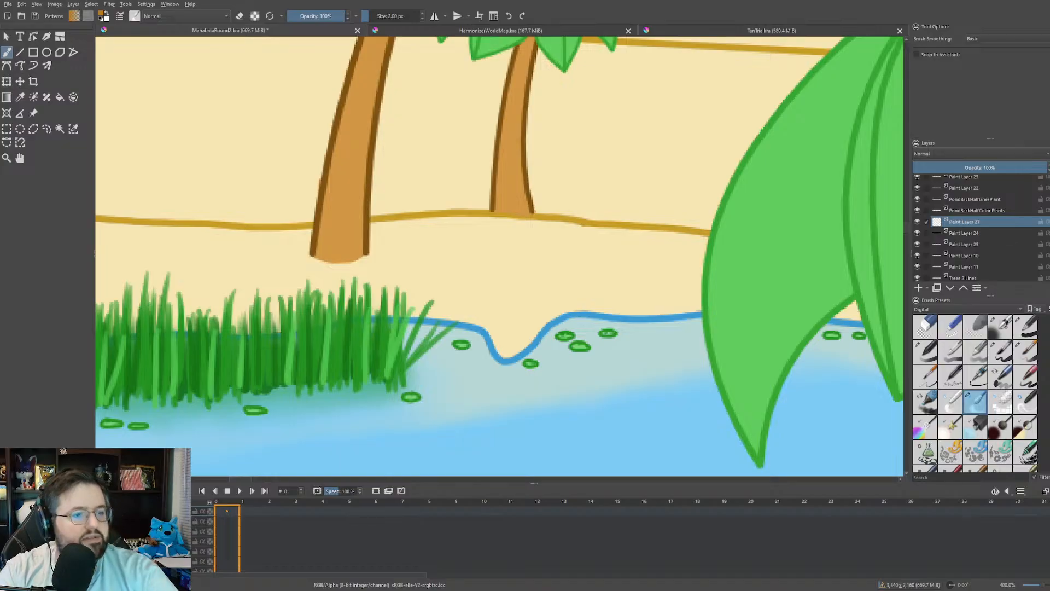
- Switch to the previously used brush preset and set its size to 2 px
left_click_drag(695, 240, 710, 252)
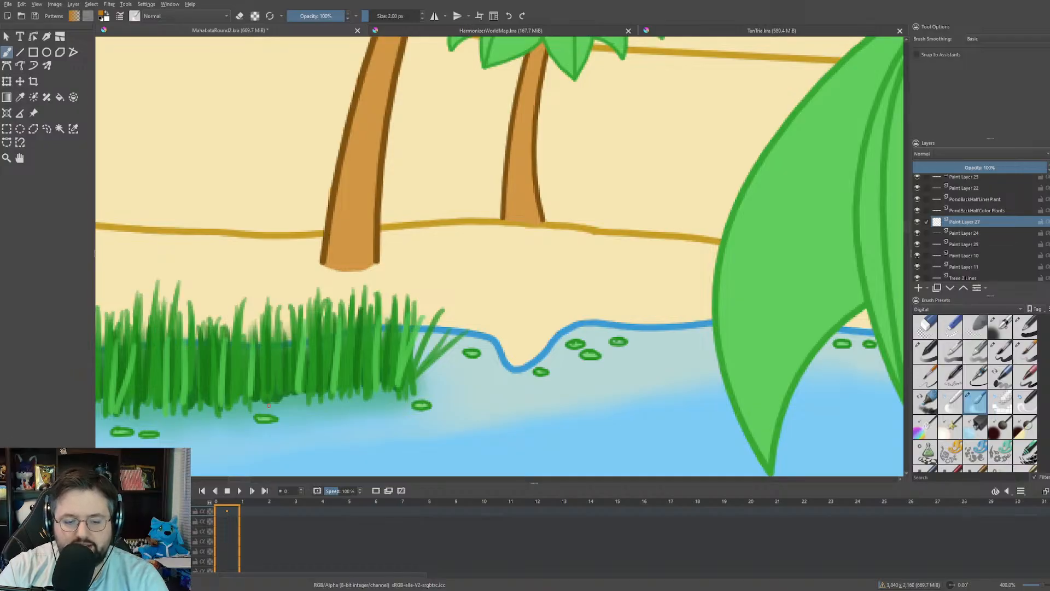
scroll(268, 405, "down", 2)
scroll(478, 246, "up", 4)
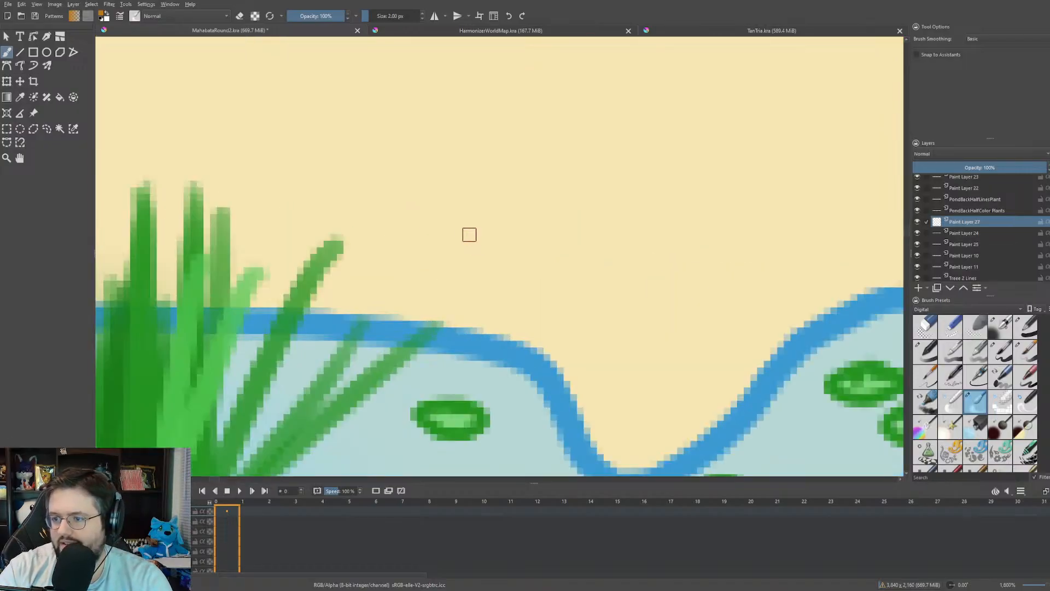
scroll(470, 235, "down", 2)
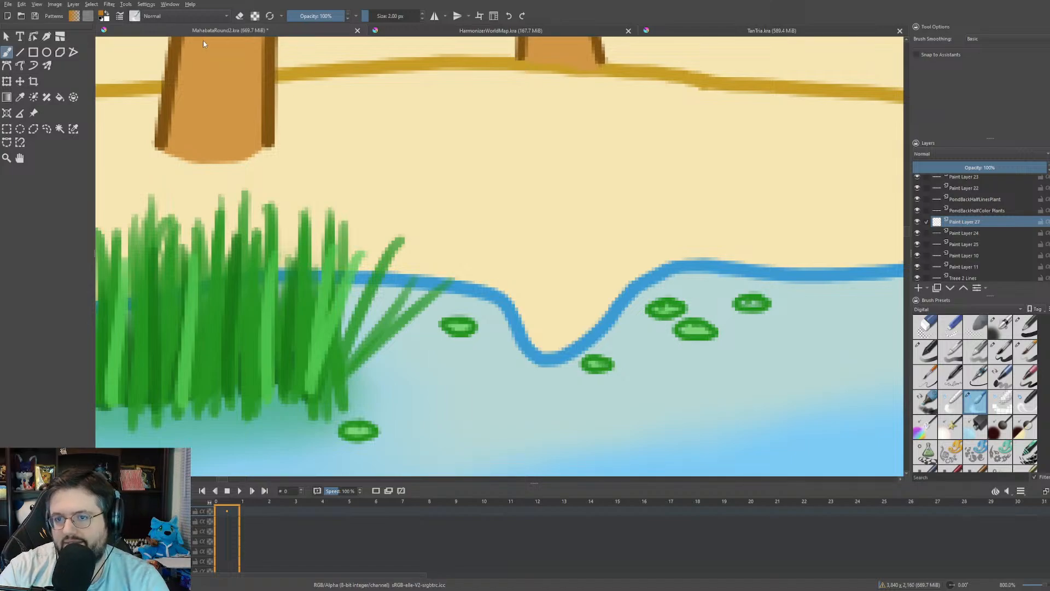
key("slash")
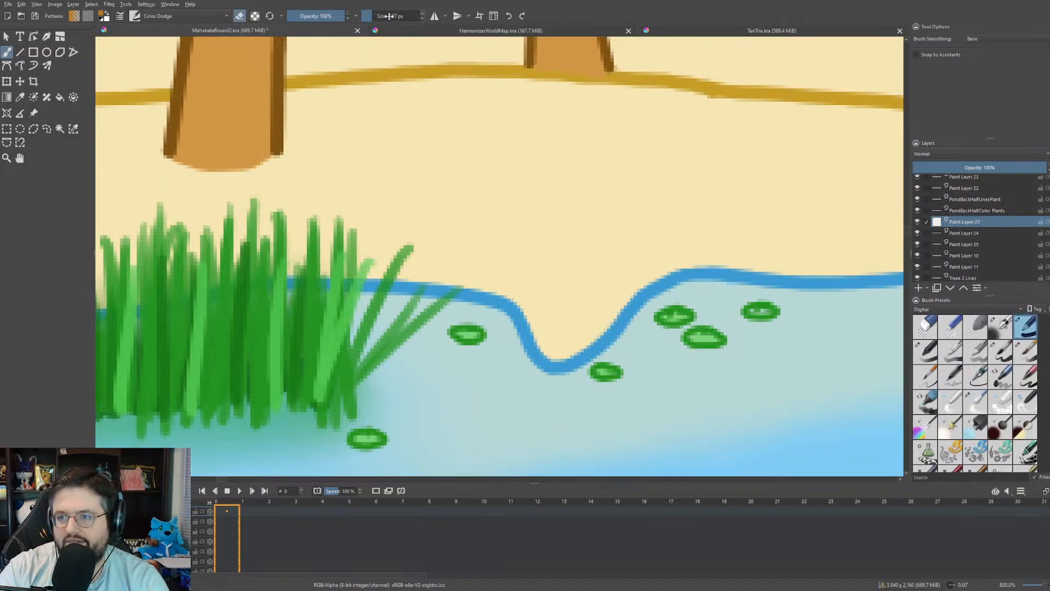
double_click(389, 16)
type("2")
key("Return")
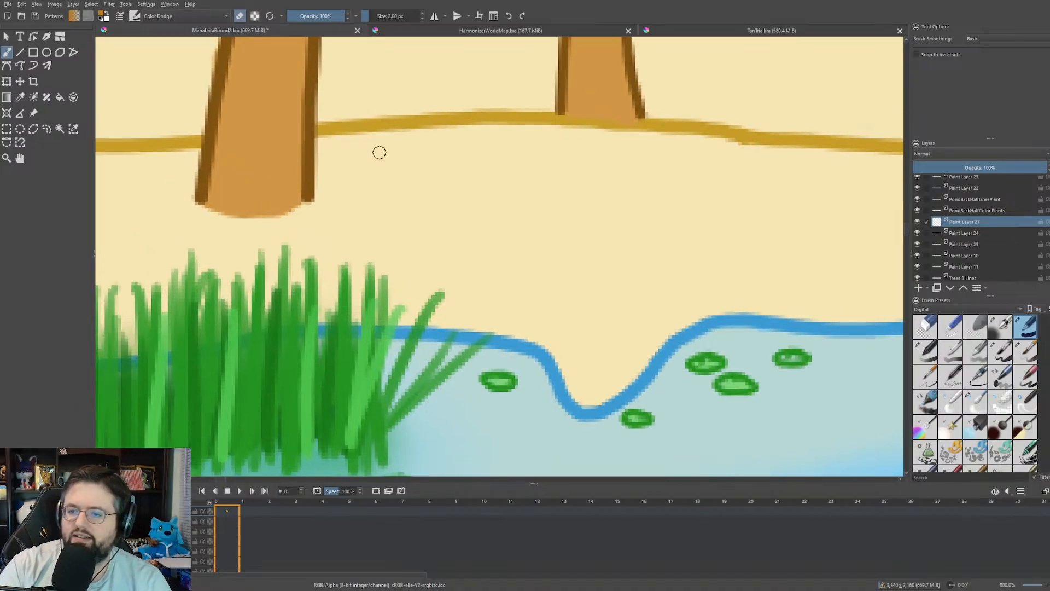
- Try the 2 px brush with a few strokes across the large palm's trunk base and the sand, and clear the layer
mouse_move(393, 139)
left_mouse_down()
mouse_move(253, 173)
mouse_move(392, 174)
mouse_move(217, 218)
left_mouse_up()
scroll(570, 165, "down", 4)
left_click_drag(570, 165, 535, 233)
scroll(537, 233, "up", 5)
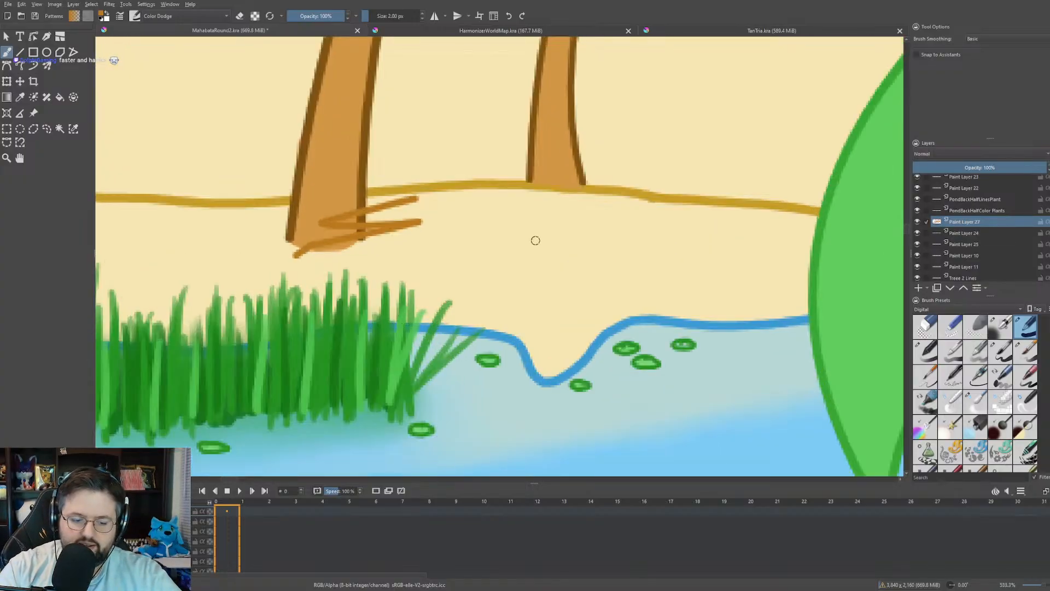
key("Delete")
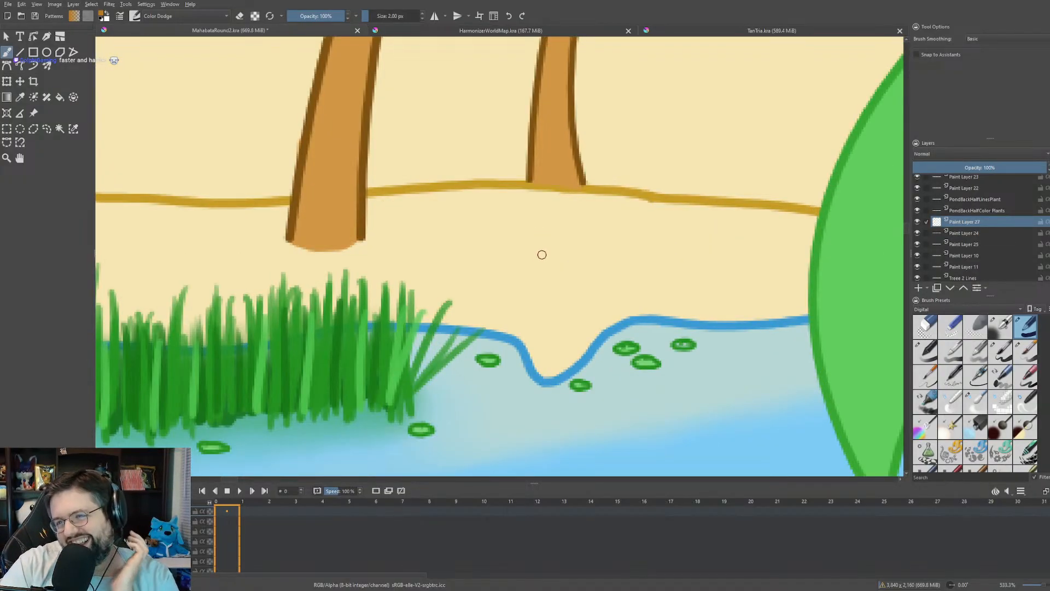
- Set the brush size to 1 px and try it with a stroke on the sand beside the large palm's trunk
key("[")
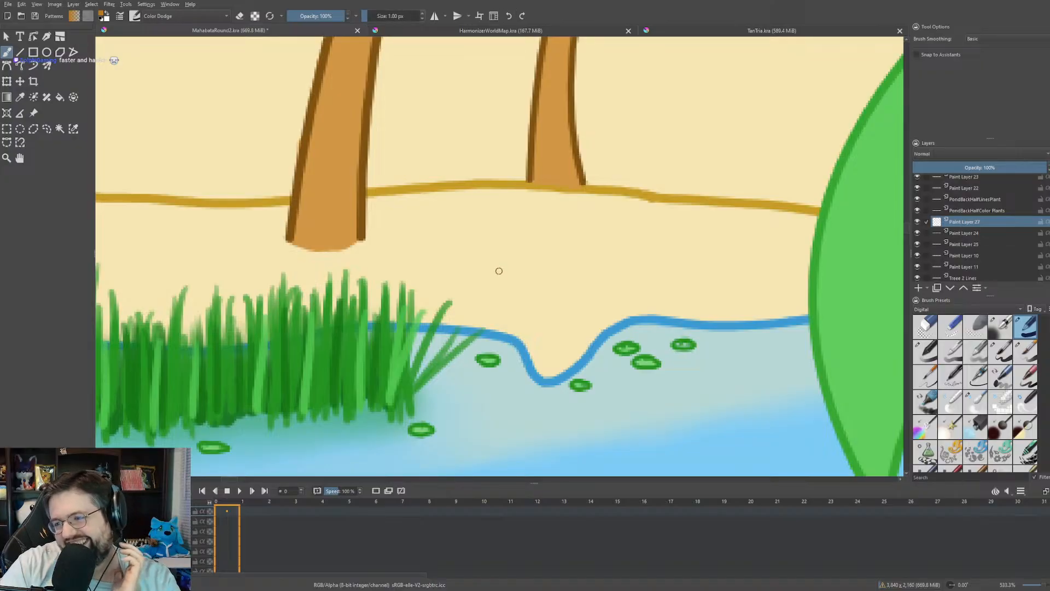
scroll(502, 277, "down", 1)
mouse_move(502, 278)
left_mouse_down()
mouse_move(373, 247)
mouse_move(413, 242)
left_mouse_up()
scroll(413, 241, "down", 2)
scroll(460, 263, "up", 2)
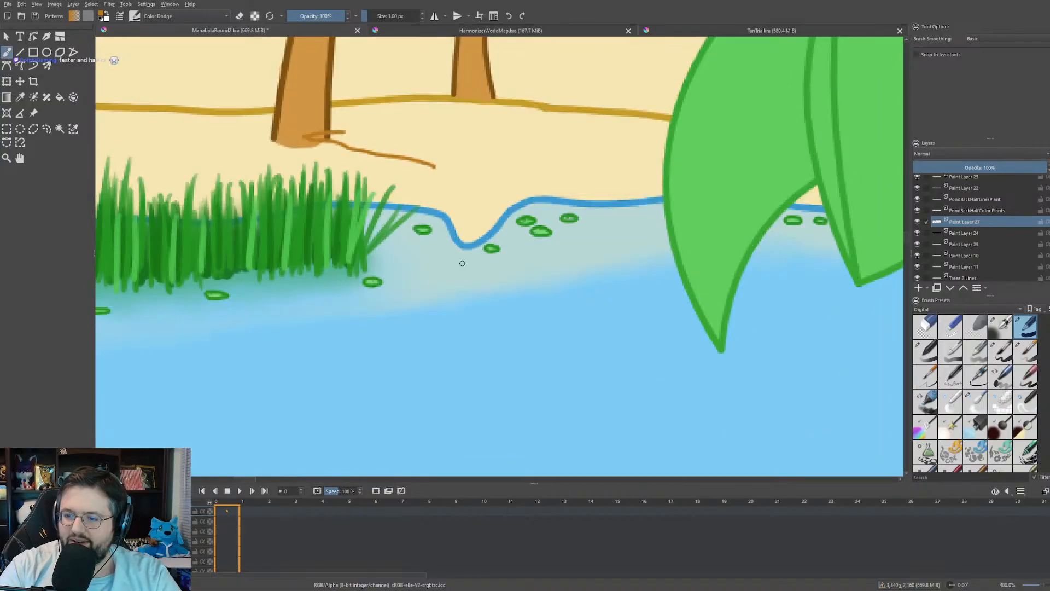
- Outline three small brown rocks on the shoreline around the sand spit, two on the grass side and one opposite
scroll(462, 234, "up", 1)
scroll(476, 234, "up", 4)
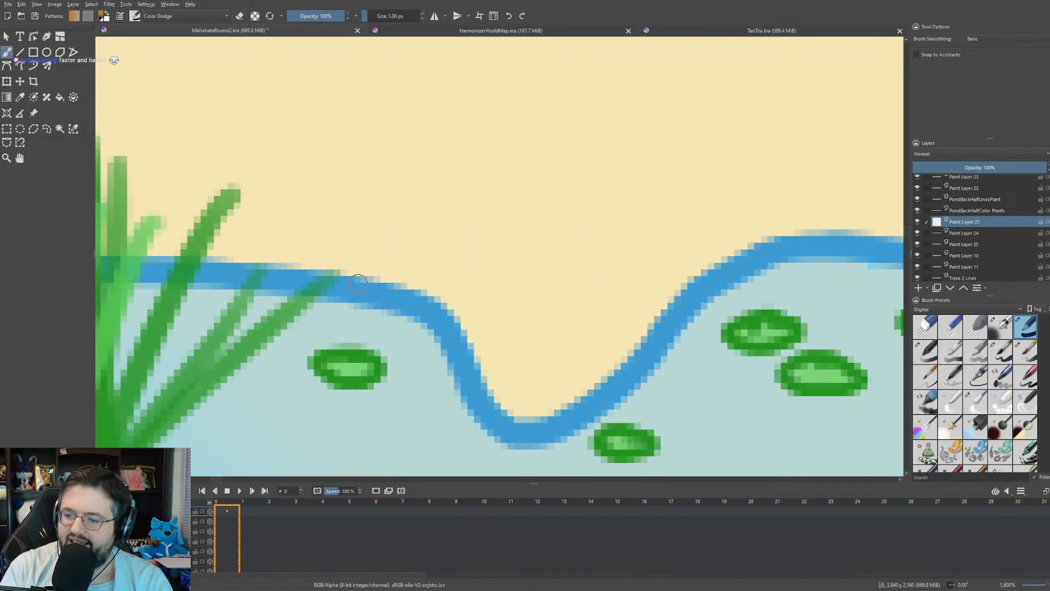
mouse_move(352, 306)
left_mouse_down()
mouse_move(362, 283)
mouse_move(393, 268)
mouse_move(438, 265)
mouse_move(445, 310)
mouse_move(428, 329)
mouse_move(394, 330)
mouse_move(350, 304)
left_mouse_up()
mouse_move(602, 353)
left_mouse_down()
mouse_move(622, 308)
mouse_move(673, 326)
mouse_move(678, 343)
mouse_move(660, 364)
mouse_move(605, 355)
left_mouse_up()
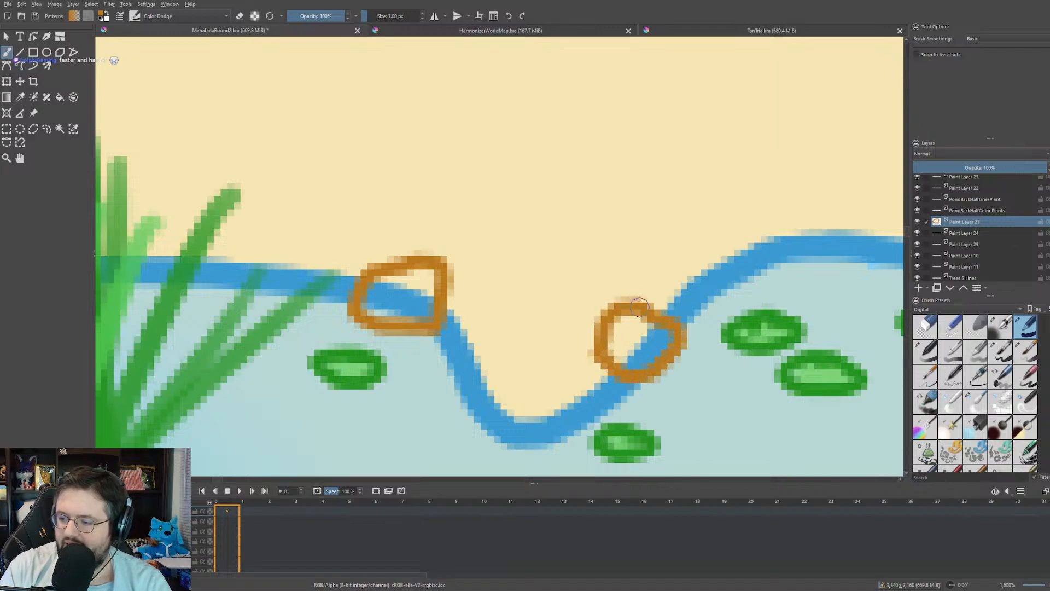
mouse_move(403, 395)
left_mouse_down()
mouse_move(449, 347)
mouse_move(475, 353)
mouse_move(484, 372)
mouse_move(456, 417)
mouse_move(401, 407)
mouse_move(419, 367)
left_mouse_up()
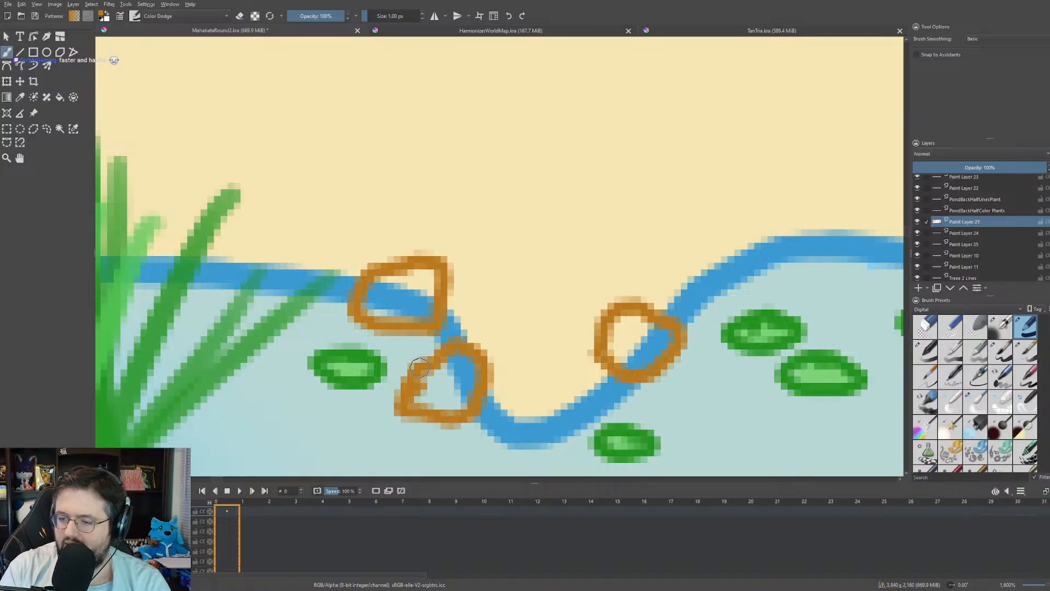
- Outline a large irregular rock and two small flat rocks along the far shoreline between the sand spit and the foreground palm leaf
scroll(419, 367, "down", 3)
scroll(580, 316, "up", 2)
left_click_drag(580, 316, 539, 316)
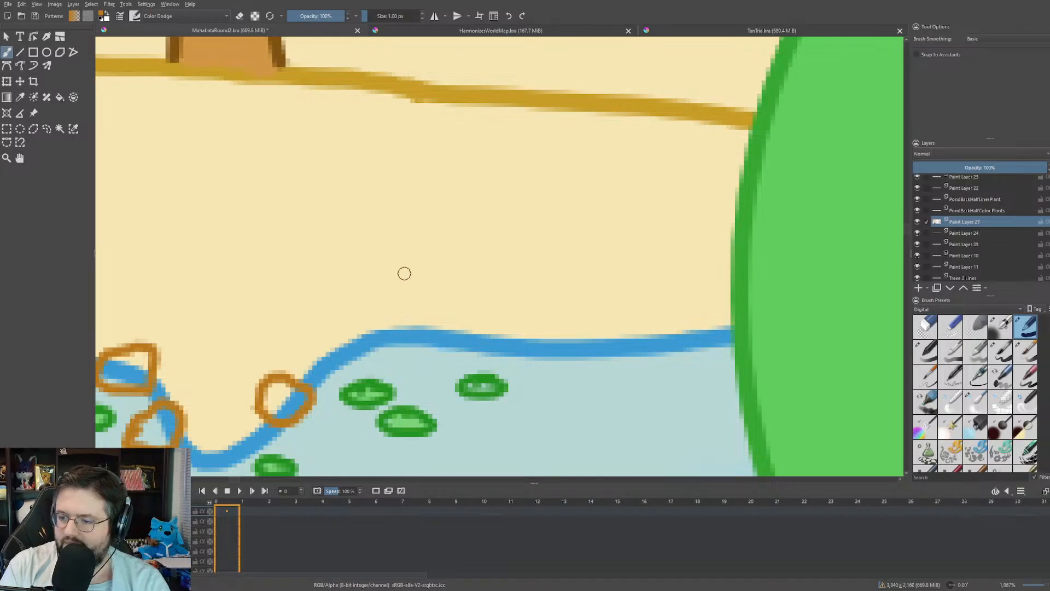
mouse_move(317, 350)
left_mouse_down()
mouse_move(365, 369)
mouse_move(404, 357)
mouse_move(435, 371)
mouse_move(482, 356)
mouse_move(502, 308)
mouse_move(450, 262)
mouse_move(426, 264)
mouse_move(347, 288)
mouse_move(319, 349)
left_mouse_up()
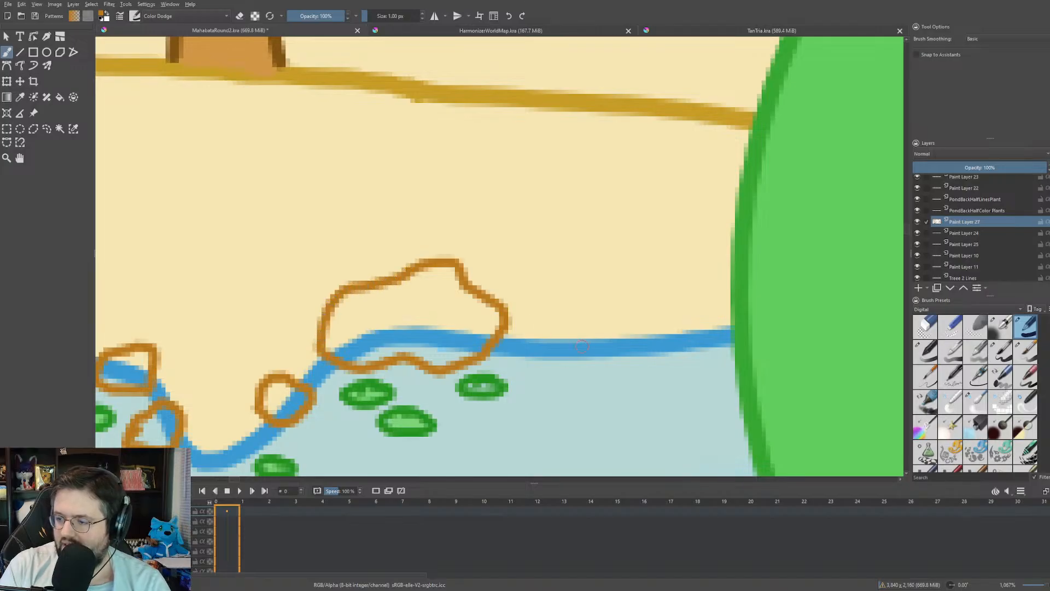
mouse_move(637, 331)
left_mouse_down()
mouse_move(612, 331)
mouse_move(598, 348)
mouse_move(624, 370)
mouse_move(681, 366)
mouse_move(674, 349)
mouse_move(634, 329)
left_mouse_up()
mouse_move(523, 377)
left_mouse_down()
mouse_move(546, 350)
mouse_move(567, 376)
mouse_move(539, 388)
mouse_move(521, 365)
left_mouse_up()
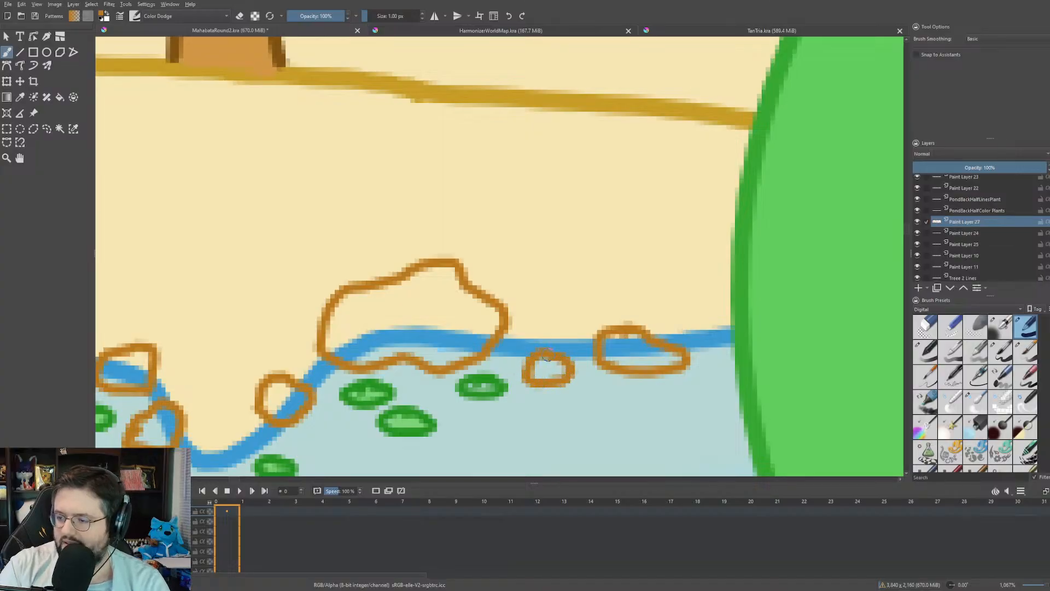
- Outline a small cluster of rocks on the far shoreline between the canvas edge and the long grass clump
scroll(521, 365, "down", 6)
scroll(576, 242, "up", 5)
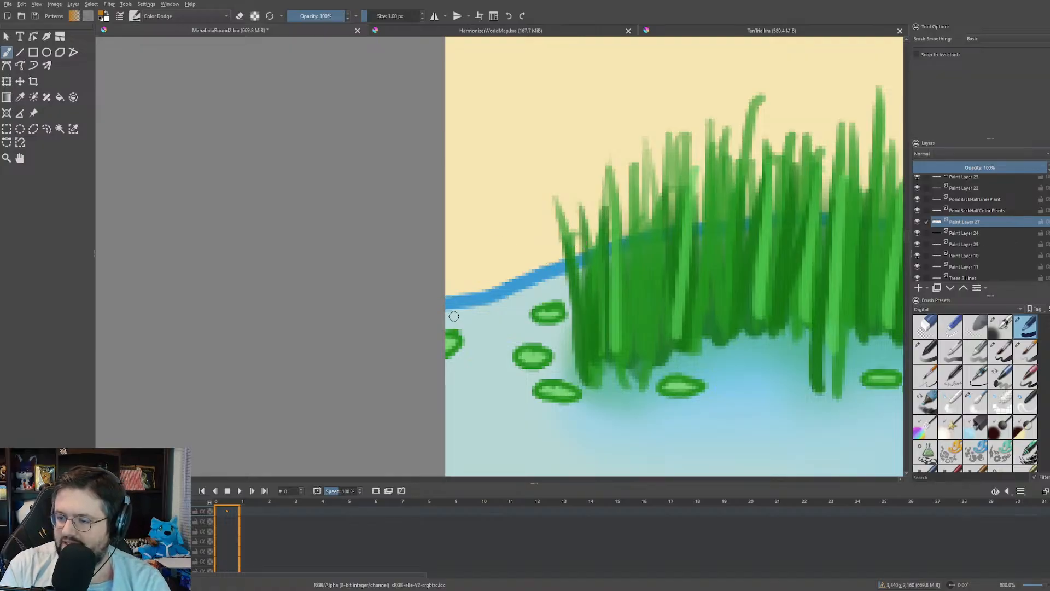
mouse_move(461, 323)
left_mouse_down()
mouse_move(470, 271)
mouse_move(516, 267)
mouse_move(504, 305)
mouse_move(453, 319)
left_mouse_up()
- Outline three small stones across the sand behind the long grass clump and a larger rock between the two palm trunks
scroll(541, 235, "down", 4)
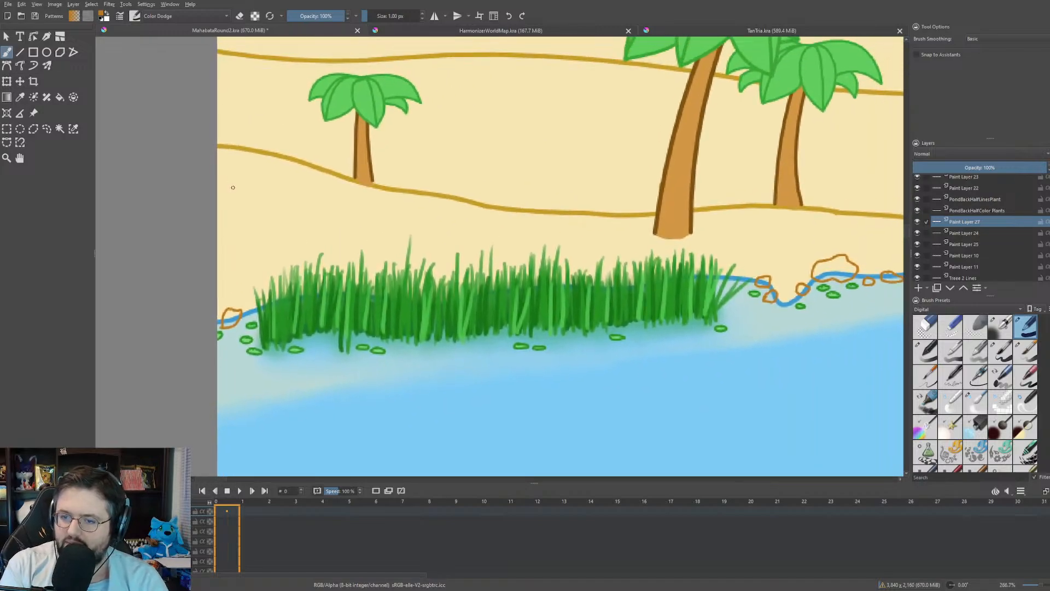
left_click_drag(232, 187, 237, 194)
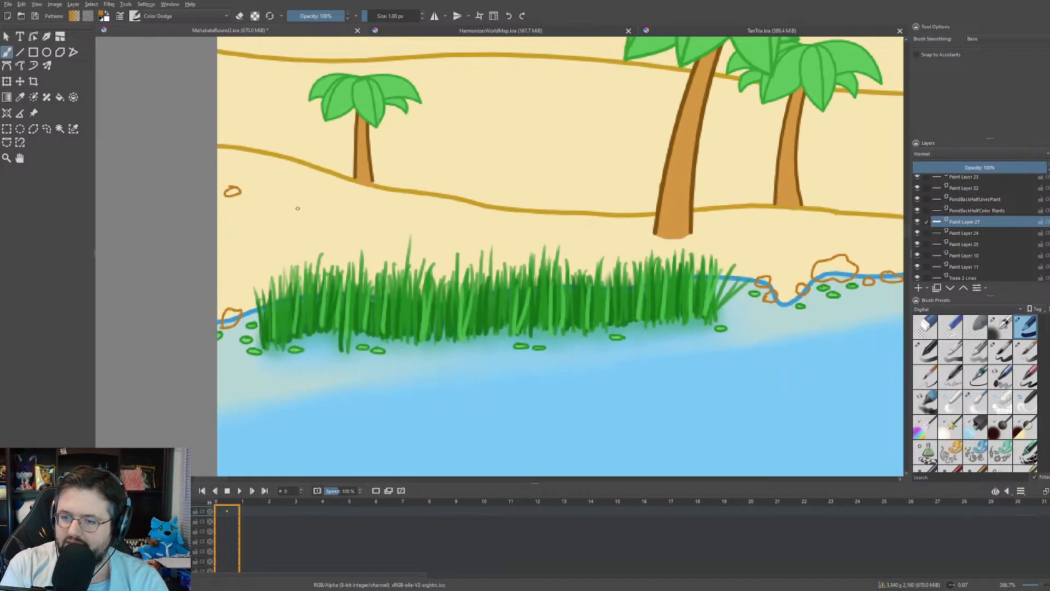
mouse_move(366, 228)
left_mouse_down()
mouse_move(355, 234)
mouse_move(371, 230)
left_mouse_up()
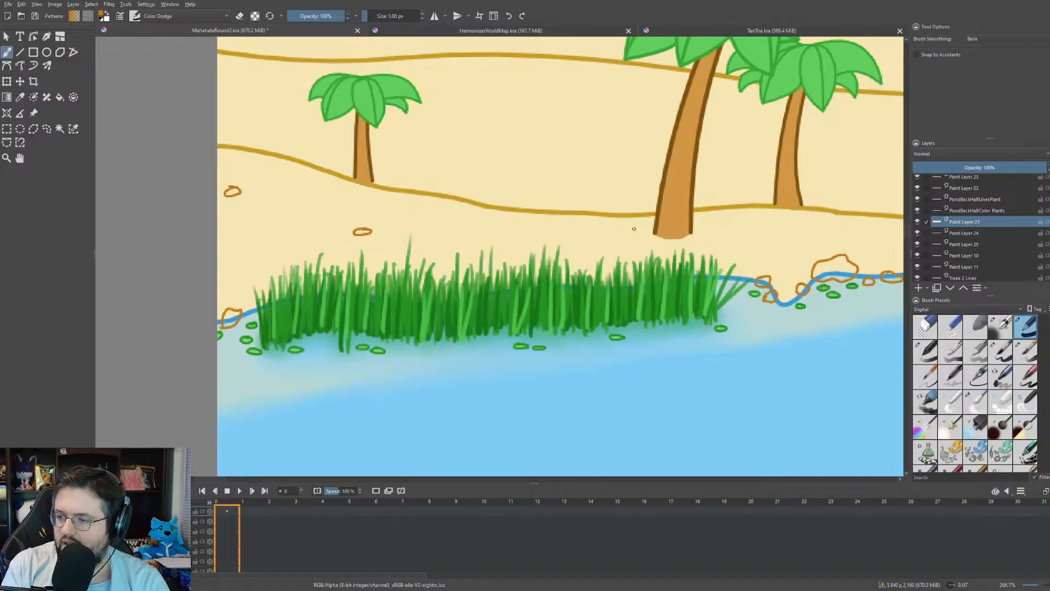
mouse_move(634, 228)
left_mouse_down()
mouse_move(622, 233)
mouse_move(637, 233)
left_mouse_up()
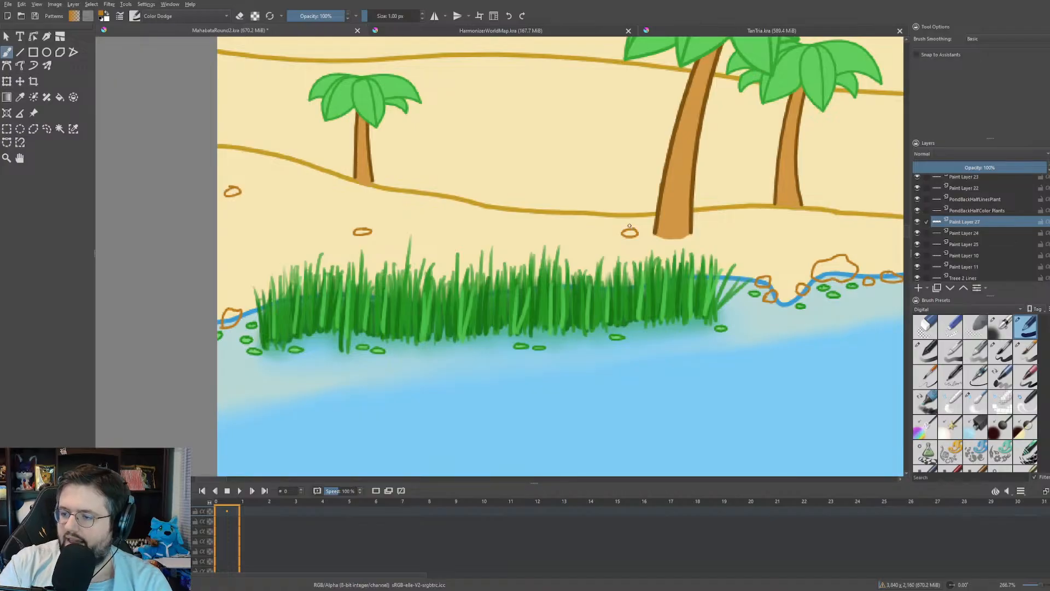
scroll(456, 238, "up", 3)
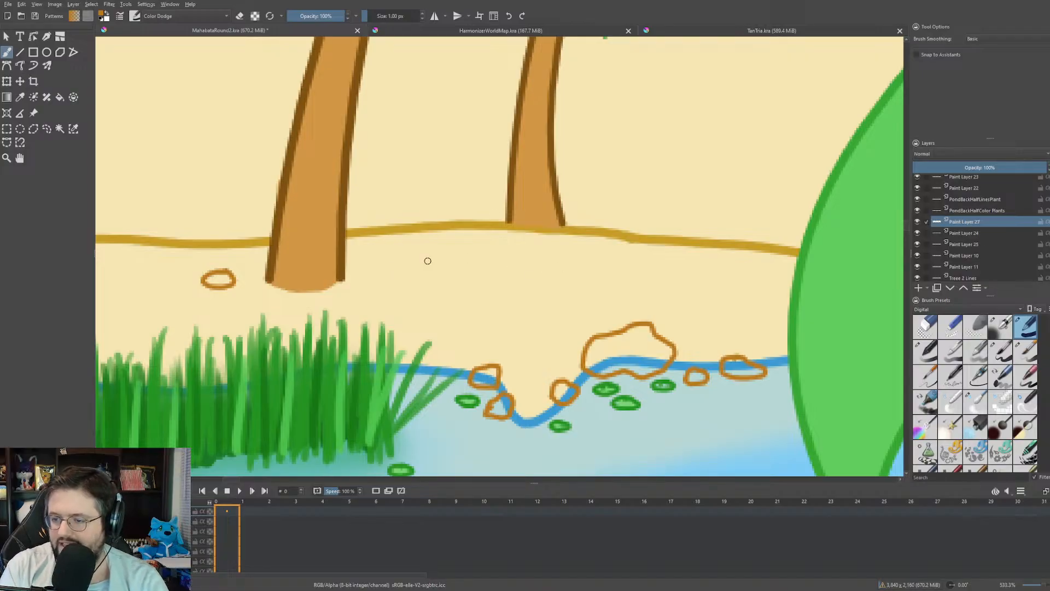
mouse_move(379, 272)
left_mouse_down()
mouse_move(399, 250)
mouse_move(433, 245)
mouse_move(448, 268)
mouse_move(411, 284)
mouse_move(378, 270)
left_mouse_up()
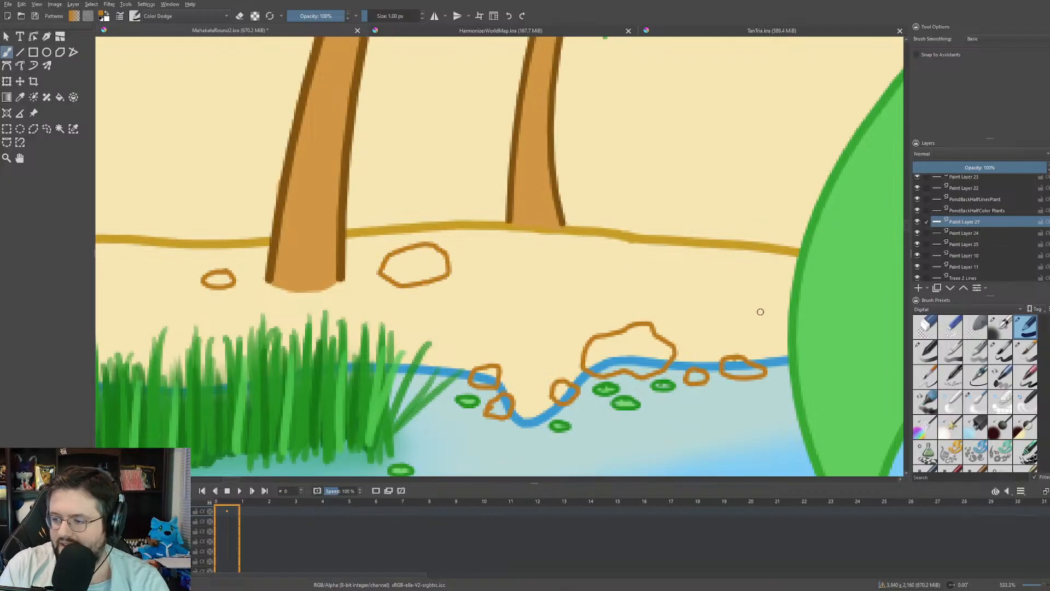
- Outline rocks around the tip of the narrow sand strip, behind, beside and in front of its end grass clump
scroll(745, 298, "down", 5)
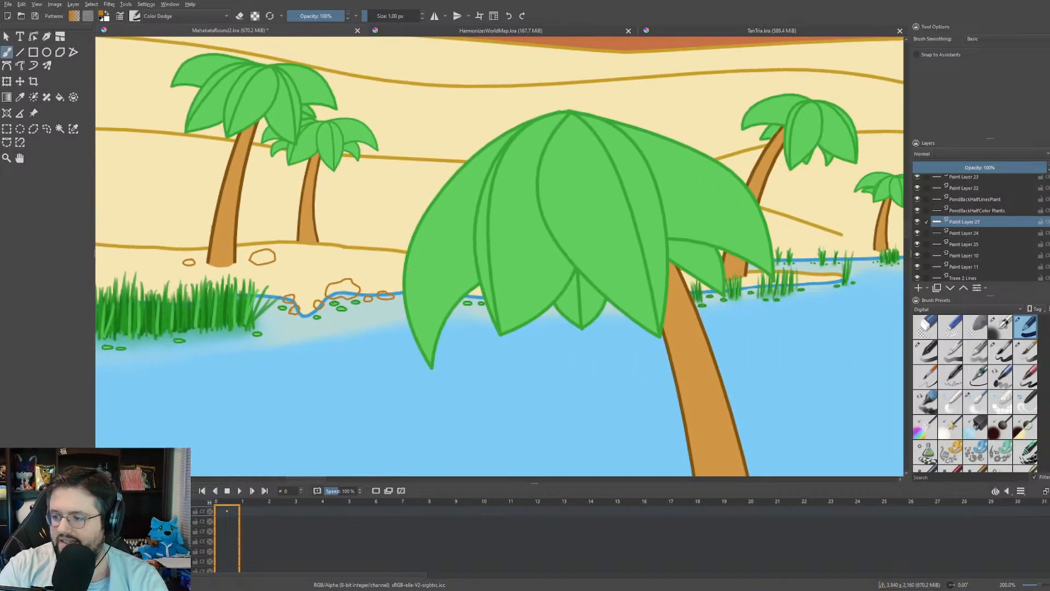
scroll(623, 303, "up", 7)
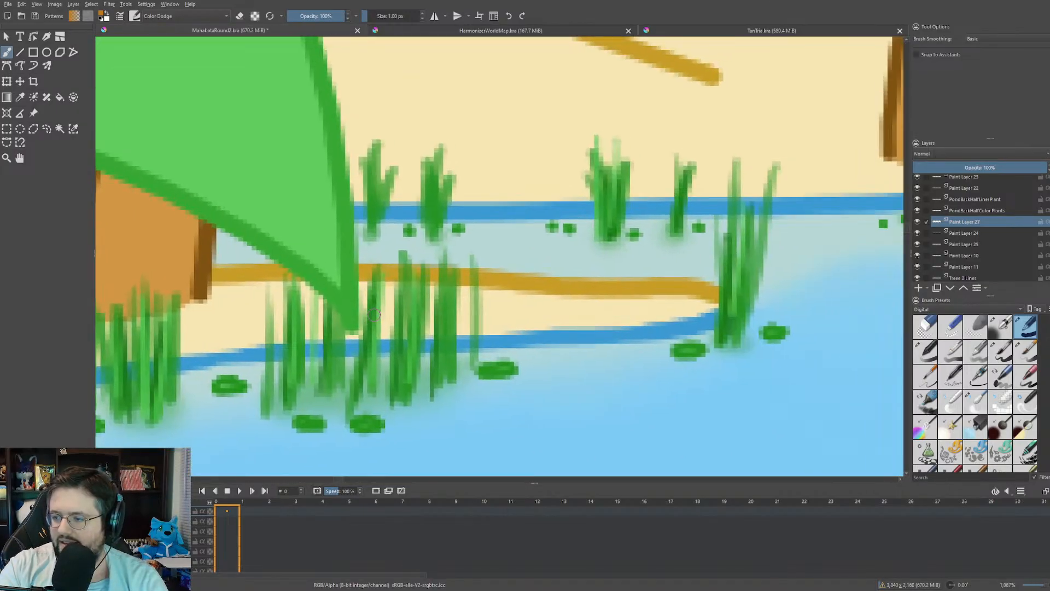
mouse_move(540, 316)
left_mouse_down()
mouse_move(498, 284)
mouse_move(525, 267)
mouse_move(579, 262)
left_mouse_up()
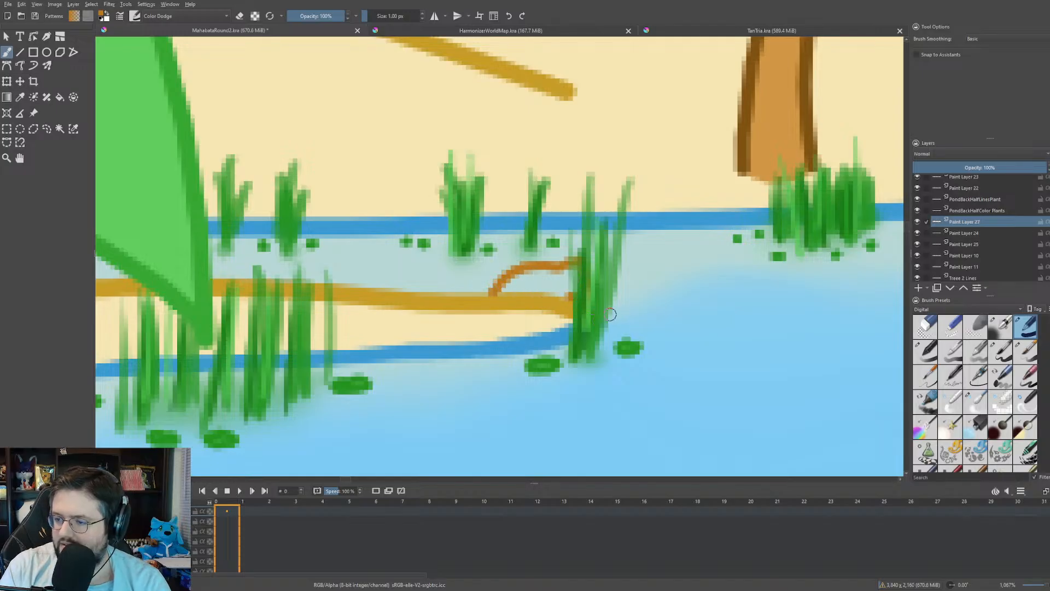
mouse_move(581, 292)
left_mouse_down()
mouse_move(635, 295)
mouse_move(640, 322)
mouse_move(601, 332)
left_mouse_up()
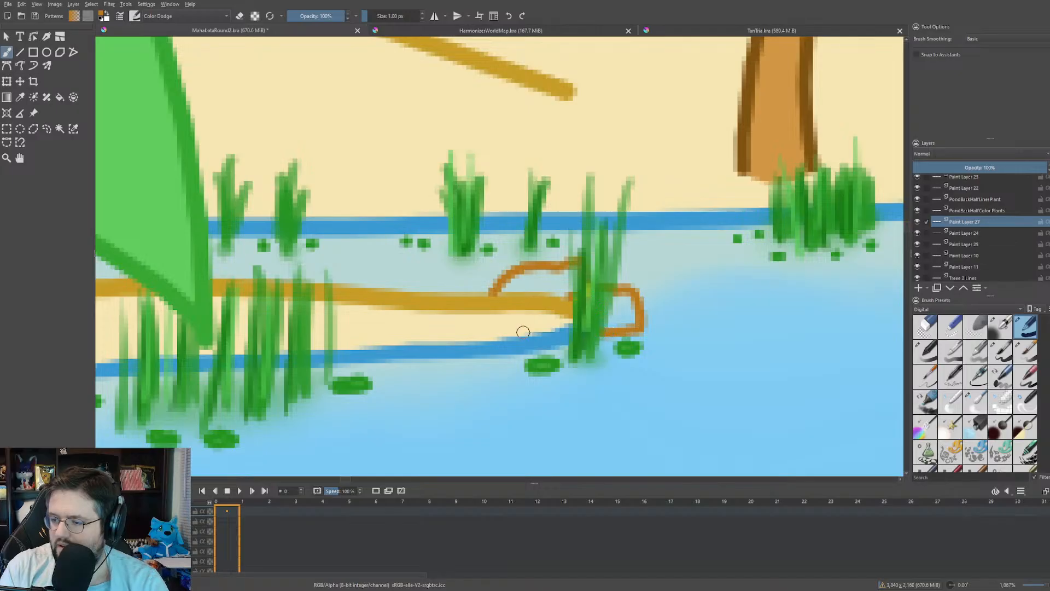
mouse_move(507, 350)
left_mouse_down()
mouse_move(513, 326)
mouse_move(557, 323)
mouse_move(560, 350)
mouse_move(522, 359)
mouse_move(491, 349)
left_mouse_up()
- Try to outline another rock beside the one on the sand strip's front waterline, and undo those strokes
mouse_move(482, 335)
left_mouse_down()
mouse_move(453, 349)
mouse_move(460, 360)
mouse_move(499, 360)
mouse_move(505, 331)
mouse_move(497, 355)
mouse_move(521, 324)
mouse_move(556, 329)
mouse_move(554, 349)
mouse_move(509, 354)
mouse_move(506, 343)
mouse_move(524, 329)
mouse_move(556, 338)
mouse_move(528, 355)
mouse_move(507, 343)
mouse_move(513, 328)
mouse_move(548, 318)
left_mouse_up()
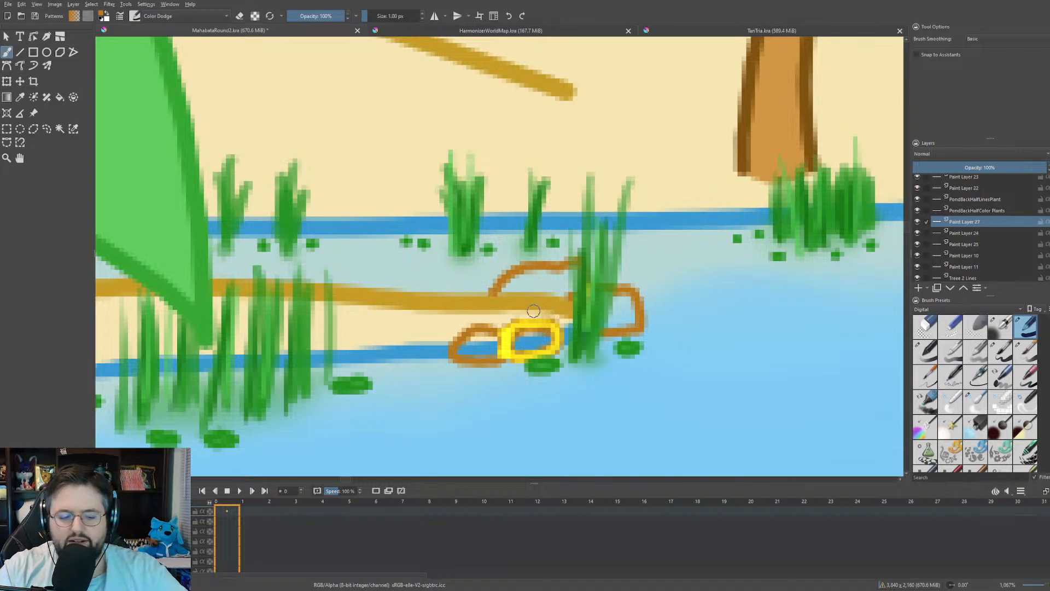
key("ctrl+z")
key("ctrl+z")
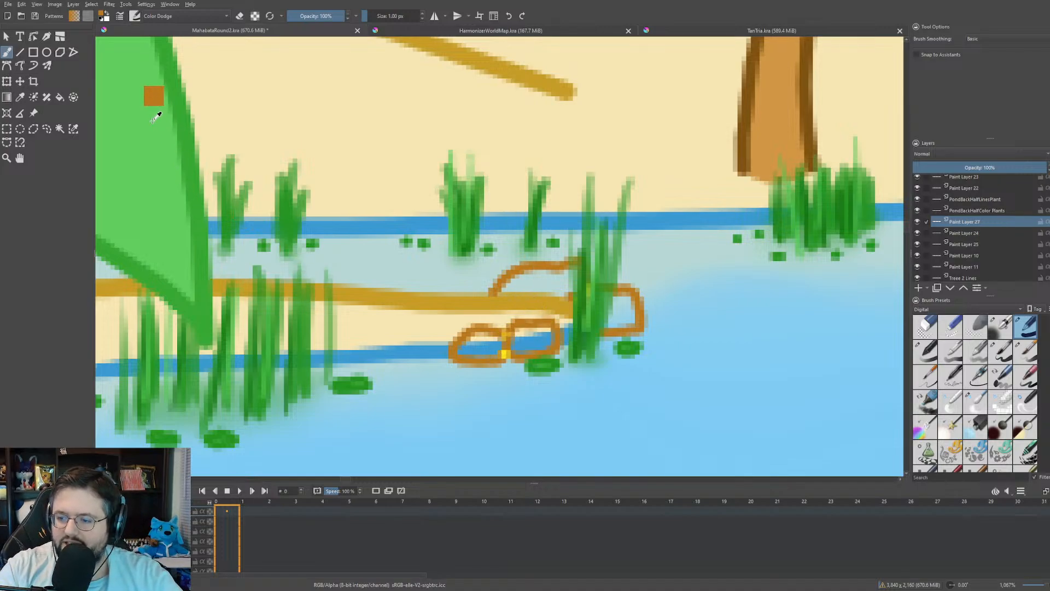
key("ctrl+z")
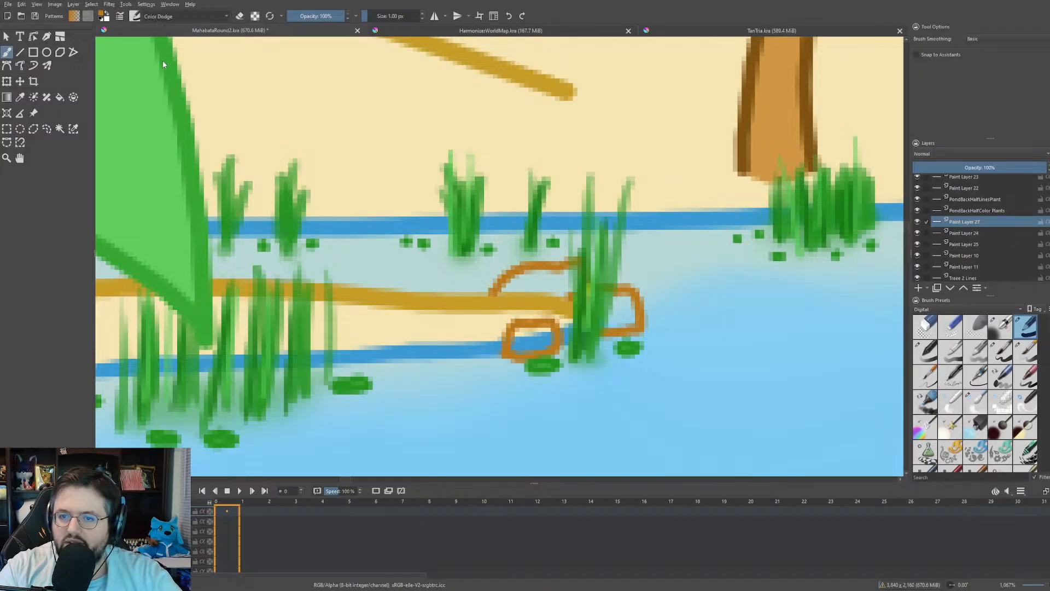
- Set the brush blending mode to Normal and outline an oblong rock and a small pebble along the sand strip's front waterline
key("alt+shift+n")
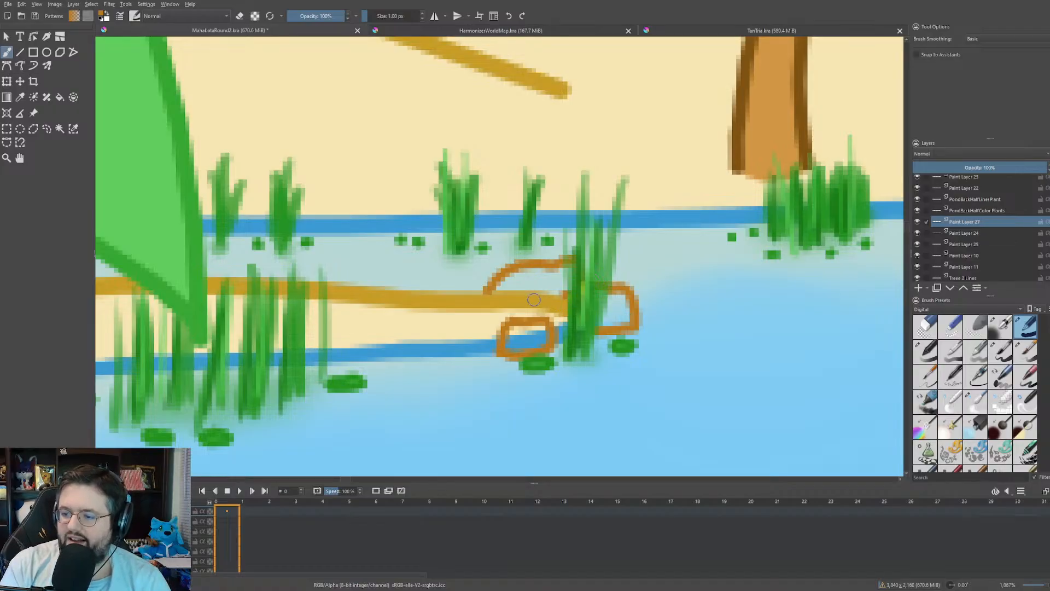
mouse_move(498, 330)
left_mouse_down()
mouse_move(455, 327)
mouse_move(439, 351)
mouse_move(454, 361)
mouse_move(498, 358)
left_mouse_up()
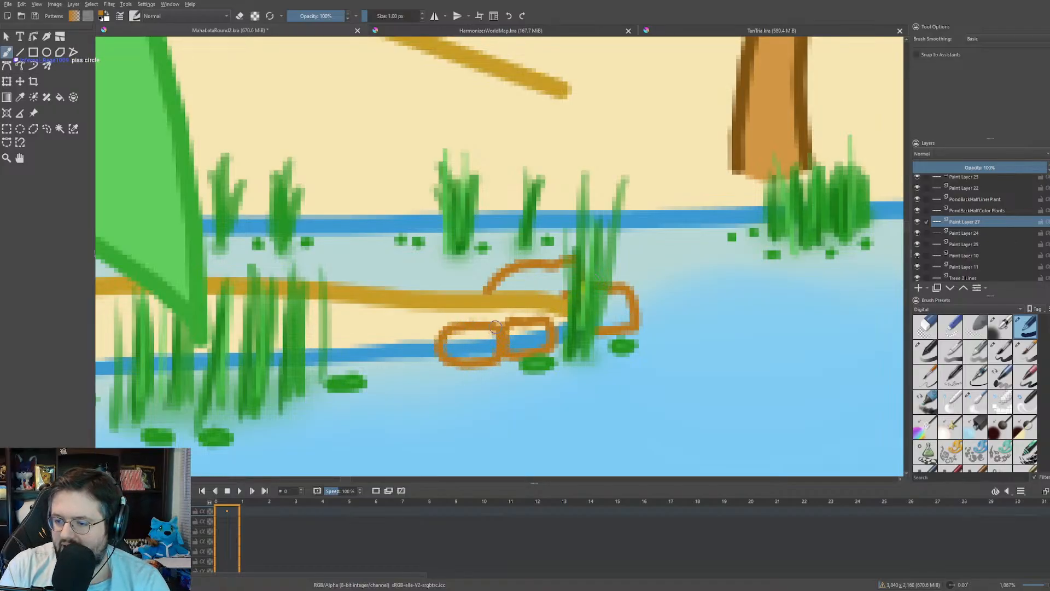
mouse_move(383, 380)
left_mouse_down()
mouse_move(410, 366)
mouse_move(394, 383)
left_mouse_up()
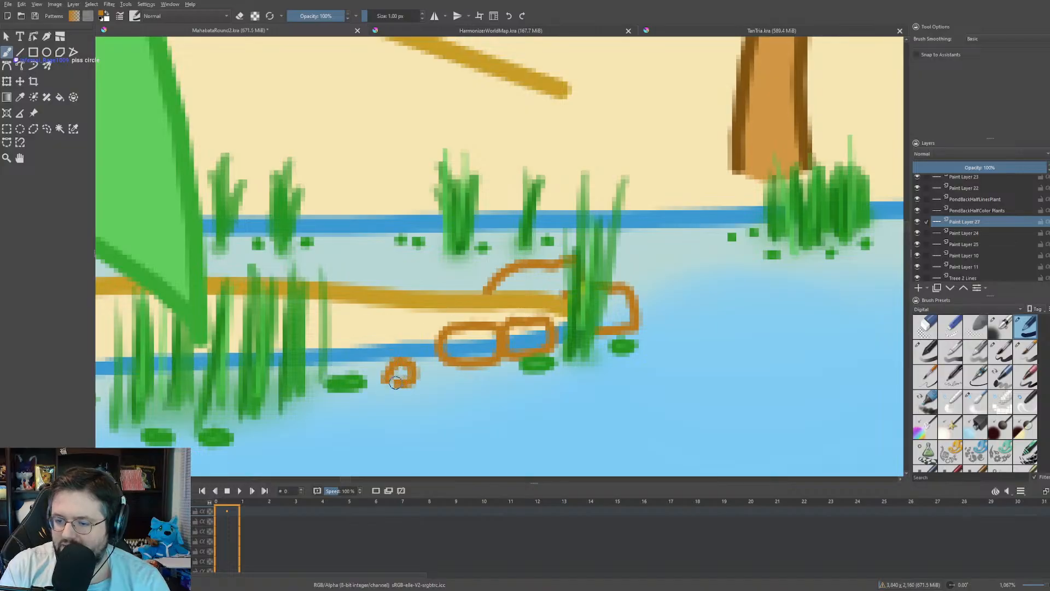
- Outline a small pointed rock and a wider rock along the sand strip's back edge near the palm leaf tip
mouse_move(332, 284)
left_mouse_down()
mouse_move(353, 266)
mouse_move(380, 268)
mouse_move(390, 287)
mouse_move(334, 284)
left_mouse_up()
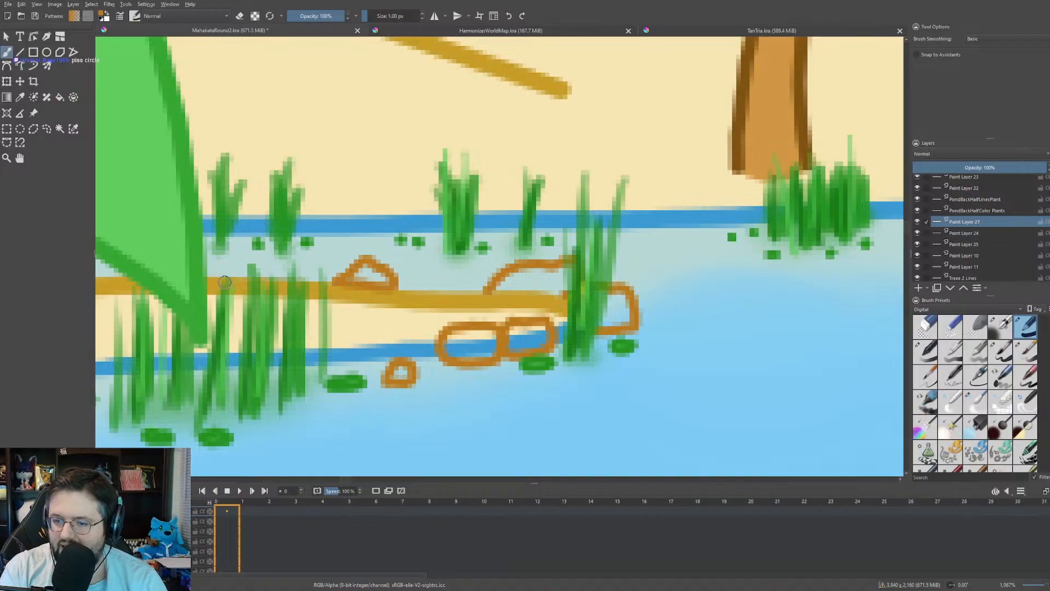
mouse_move(228, 296)
left_mouse_down()
mouse_move(259, 270)
mouse_move(301, 266)
mouse_move(301, 291)
mouse_move(289, 301)
mouse_move(228, 297)
left_mouse_up()
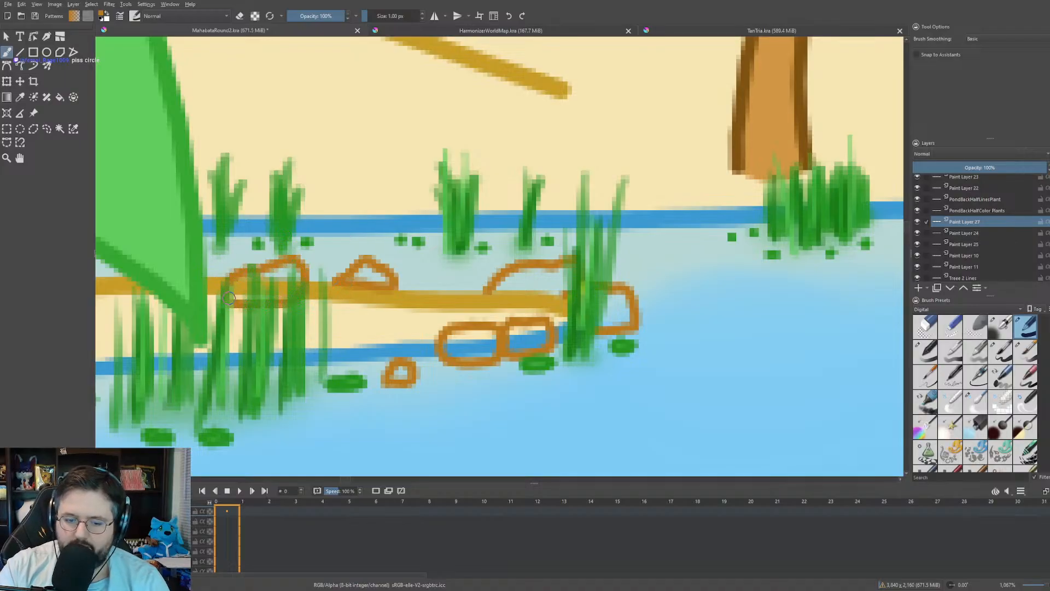
scroll(226, 297, "down", 3)
scroll(316, 253, "down", 4)
scroll(265, 270, "up", 7)
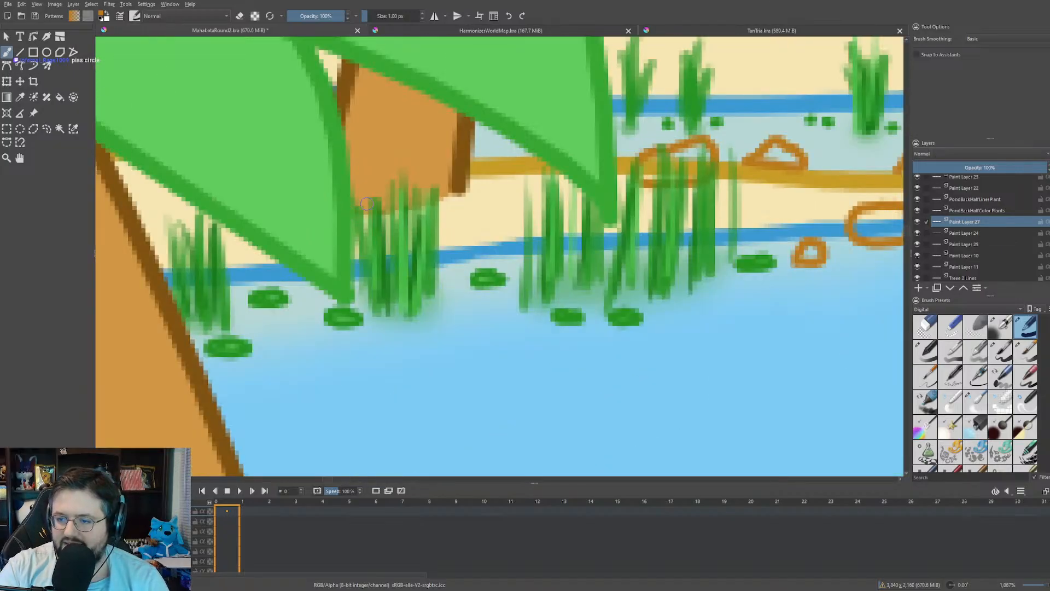
- Outline a small rock at the base of the palm trunk behind the large leaf, beside the narrow sand strip
scroll(470, 217, "up", 2)
mouse_move(408, 242)
left_mouse_down()
mouse_move(461, 231)
mouse_move(437, 237)
mouse_move(430, 259)
mouse_move(463, 265)
mouse_move(485, 243)
mouse_move(465, 230)
left_mouse_up()
scroll(489, 220, "down", 10)
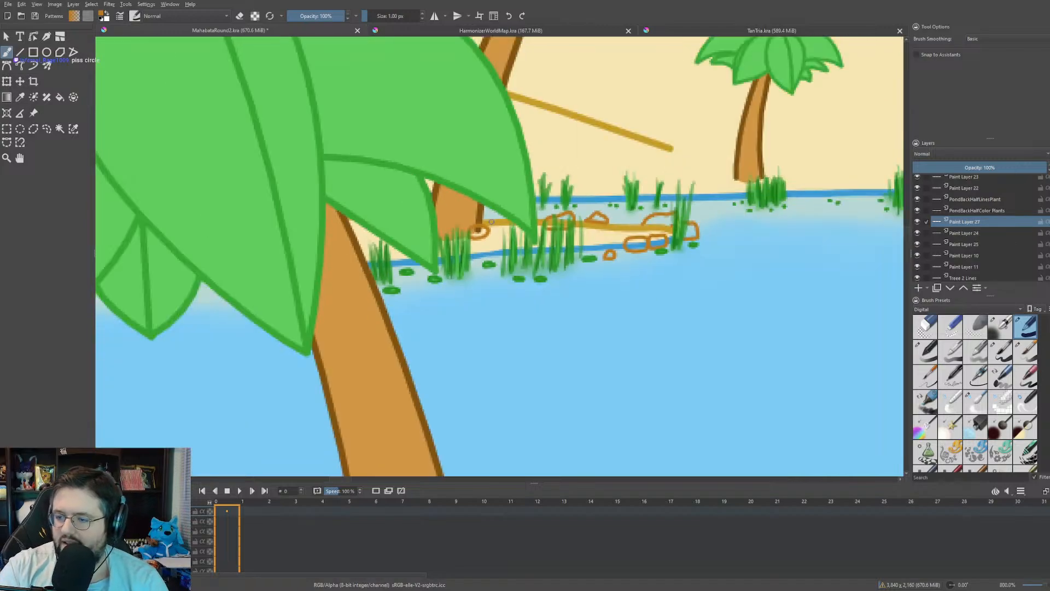
- Outline a large waterline rock cut off by the canvas edge, plus two overlapping rocks and a pebble behind the neighbouring grass
scroll(543, 257, "up", 5)
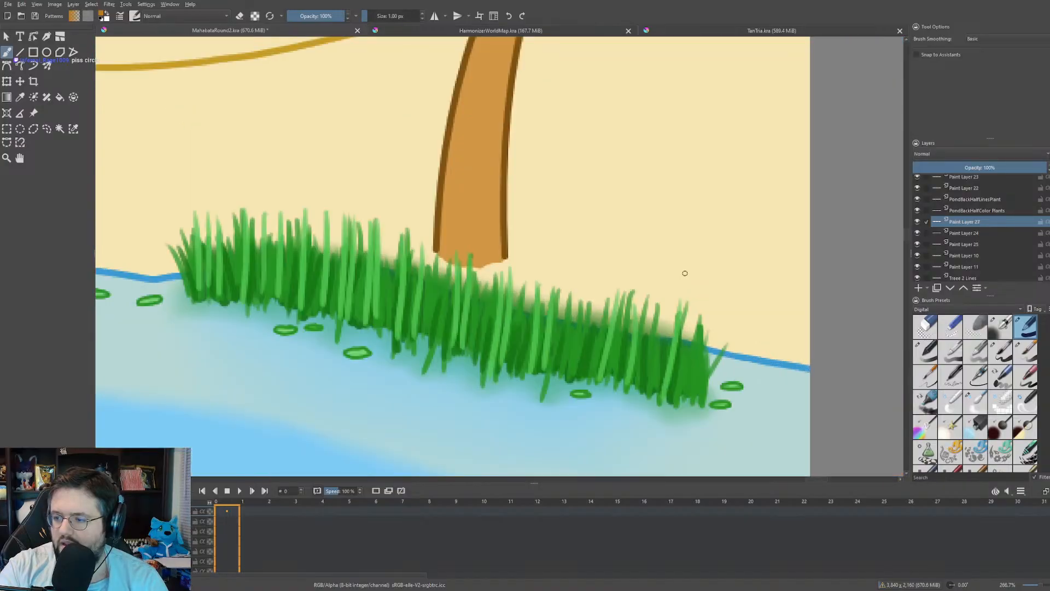
left_click_drag(685, 273, 554, 218)
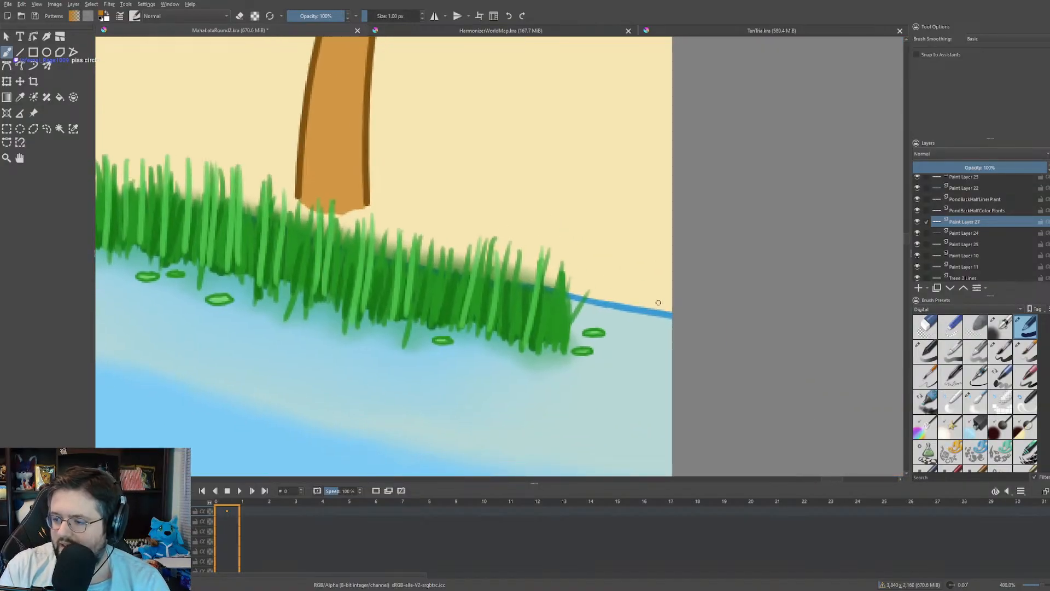
mouse_move(619, 326)
left_mouse_down()
mouse_move(639, 284)
mouse_move(671, 261)
left_mouse_up()
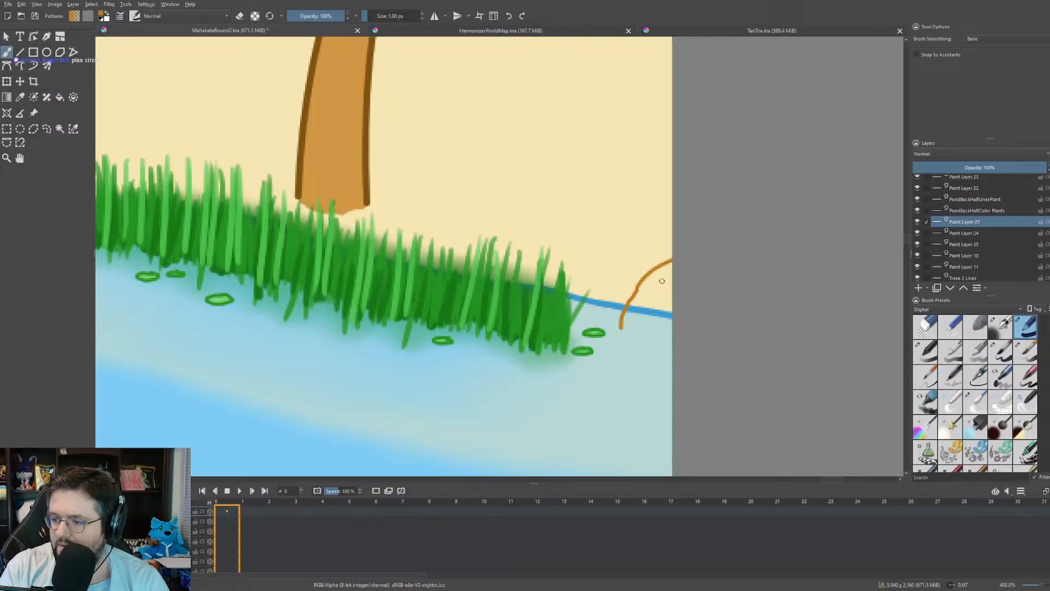
left_click_drag(619, 332, 676, 373)
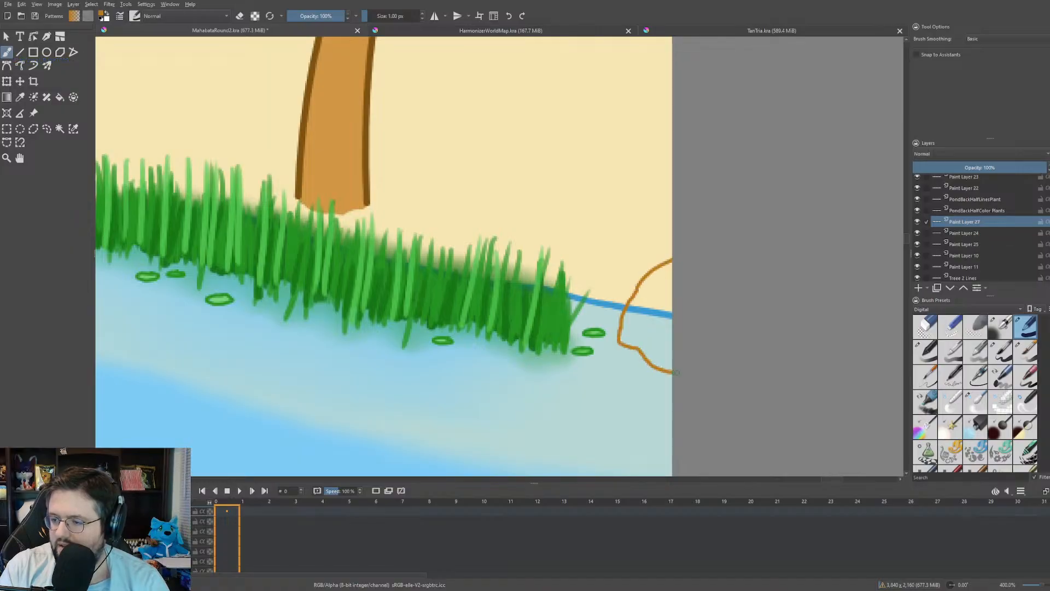
mouse_move(418, 209)
left_mouse_down()
mouse_move(457, 195)
mouse_move(490, 213)
mouse_move(460, 226)
mouse_move(417, 209)
mouse_move(488, 189)
mouse_move(528, 192)
mouse_move(539, 219)
mouse_move(493, 225)
left_mouse_up()
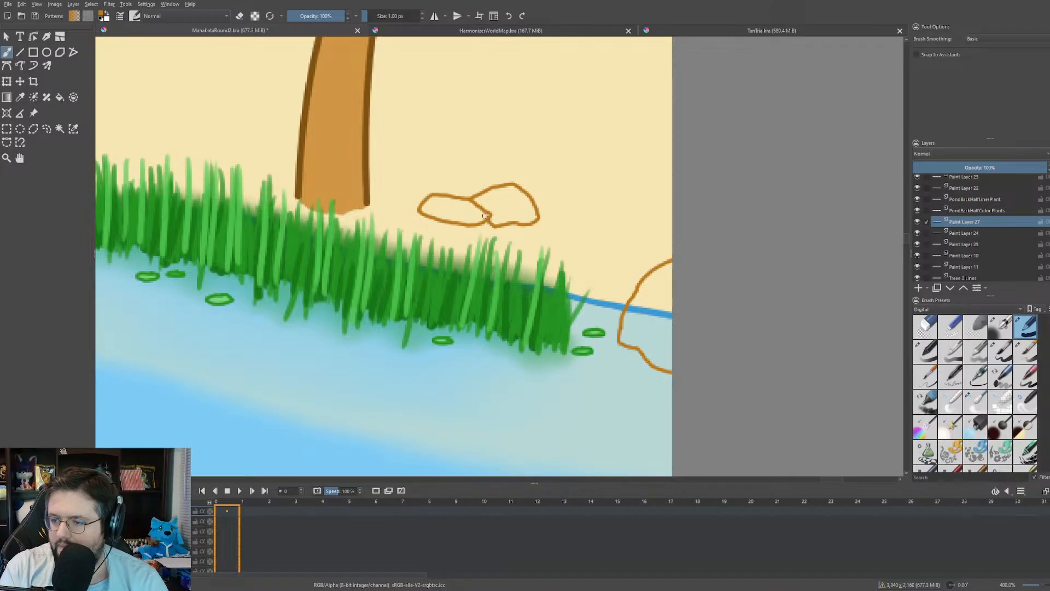
mouse_move(560, 259)
left_mouse_down()
mouse_move(552, 270)
mouse_move(572, 274)
mouse_move(571, 259)
left_mouse_up()
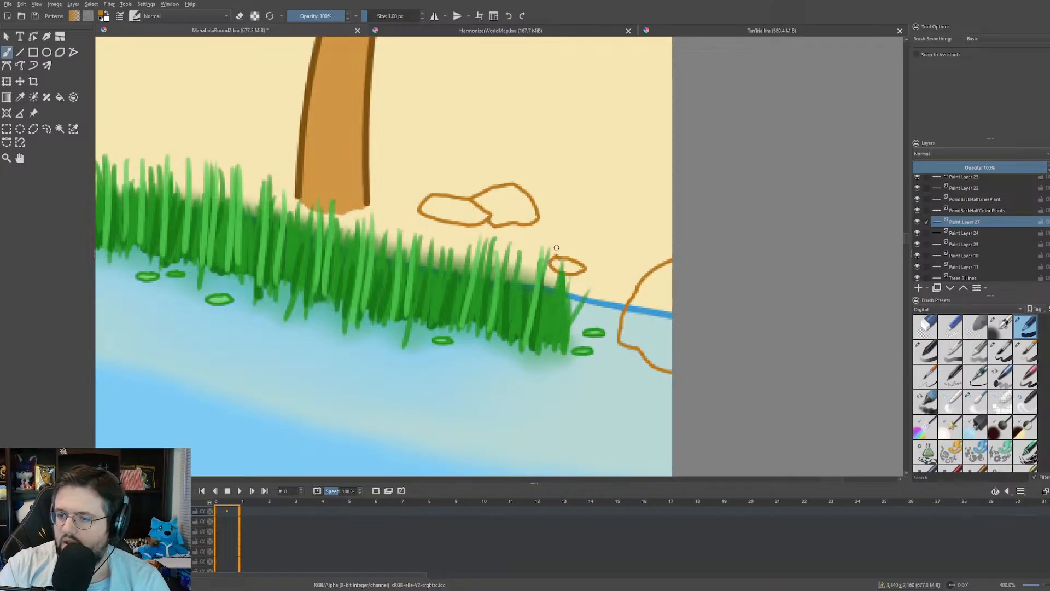
- Outline one small rock on each side of the palm trunk's base and two pebbles on the sand behind the grass
scroll(557, 247, "down", 5)
scroll(522, 236, "up", 6)
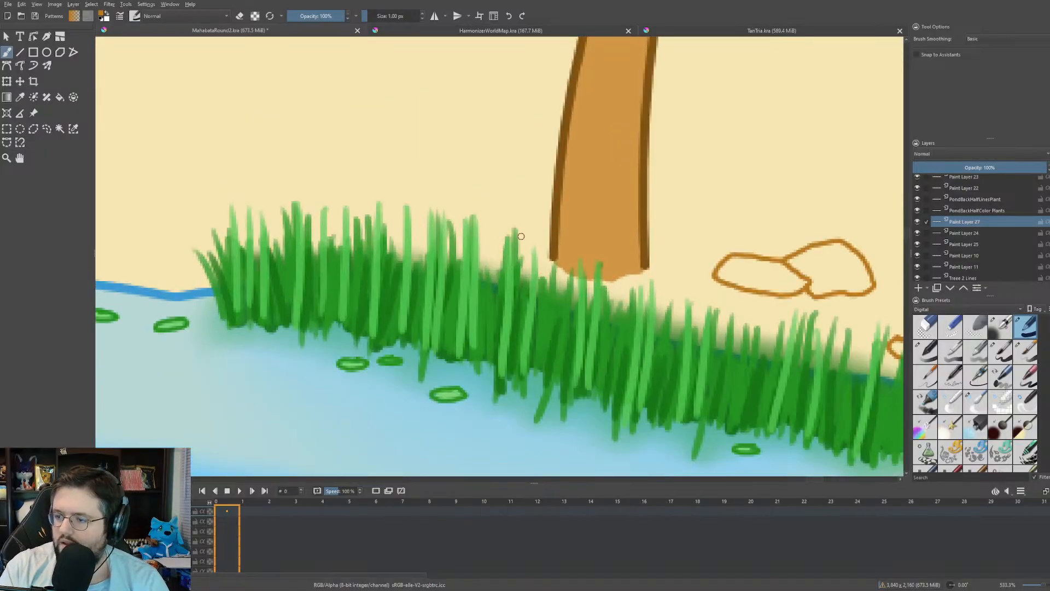
mouse_move(640, 263)
left_mouse_down()
mouse_move(623, 257)
mouse_move(627, 280)
mouse_move(650, 275)
mouse_move(643, 259)
left_mouse_up()
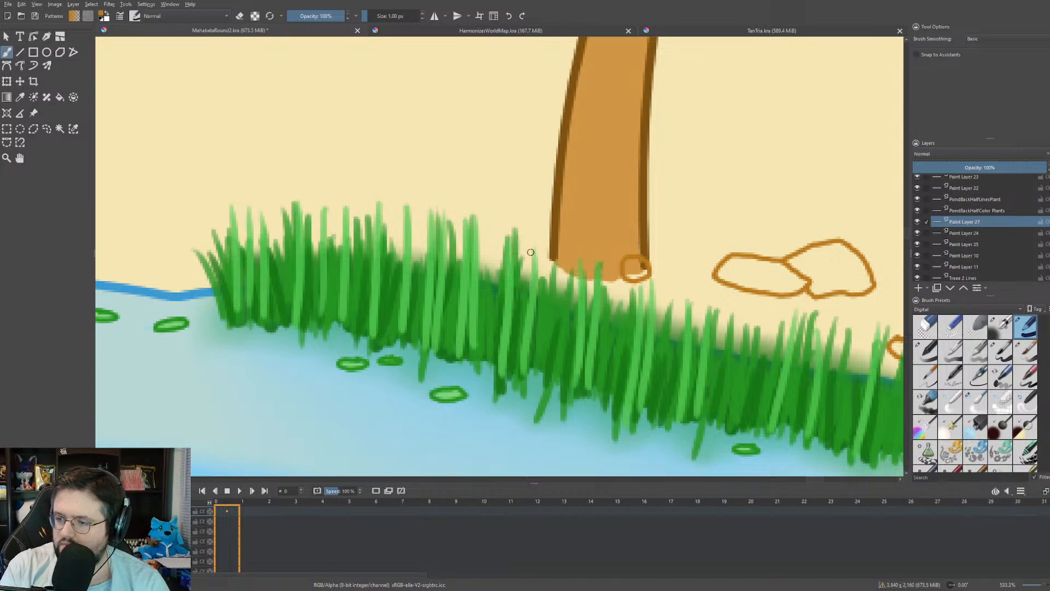
mouse_move(551, 246)
left_mouse_down()
mouse_move(535, 248)
mouse_move(539, 270)
mouse_move(560, 265)
left_mouse_up()
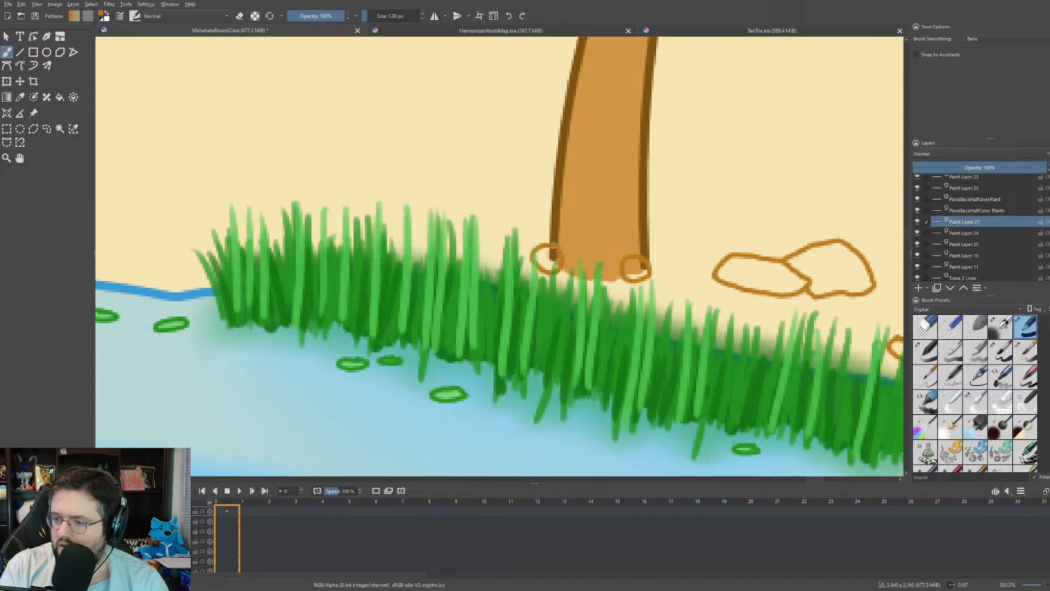
mouse_move(425, 178)
left_mouse_down()
mouse_move(397, 186)
mouse_move(432, 187)
mouse_move(429, 177)
left_mouse_up()
mouse_move(491, 163)
left_mouse_down()
mouse_move(469, 166)
mouse_move(484, 180)
mouse_move(503, 170)
mouse_move(480, 166)
left_mouse_up()
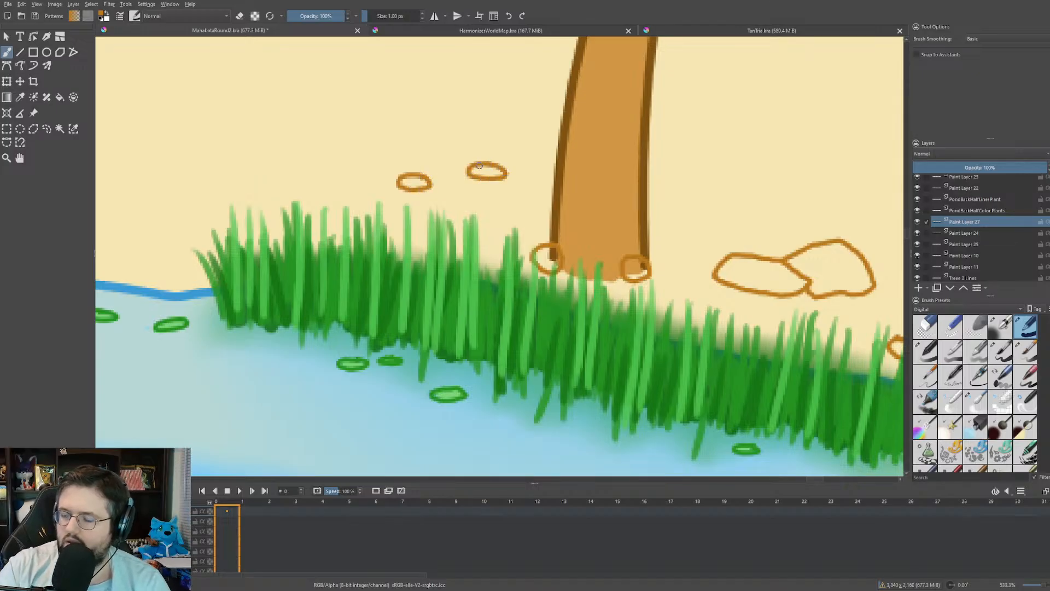
- Outline a row of three touching rocks along the far waterline beside the end of the thick grass
scroll(477, 172, "down", 3)
left_click_drag(375, 200, 520, 232)
scroll(519, 231, "up", 3)
mouse_move(413, 280)
left_mouse_down()
mouse_move(499, 244)
mouse_move(546, 253)
mouse_move(549, 271)
mouse_move(526, 278)
mouse_move(513, 272)
mouse_move(569, 239)
mouse_move(582, 251)
mouse_move(571, 263)
left_mouse_up()
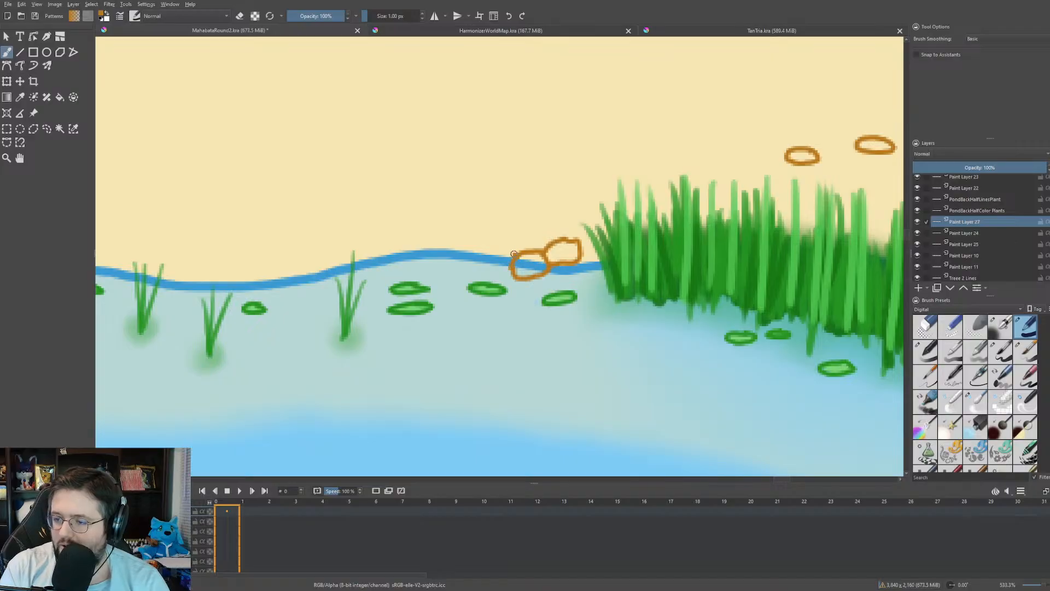
mouse_move(513, 254)
left_mouse_down()
mouse_move(469, 254)
mouse_move(474, 271)
mouse_move(510, 267)
left_mouse_up()
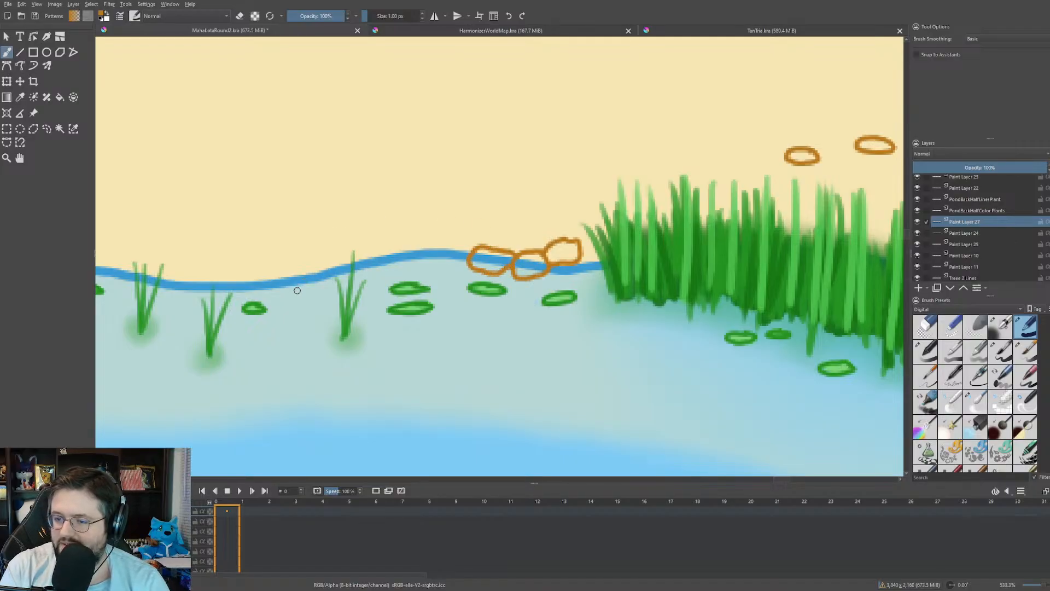
- Outline two overlapping waterline rocks, a large boulder behind them, another waterline rock and a small shallow-water stone among the grass tufts
mouse_move(297, 290)
left_mouse_down()
mouse_move(333, 263)
mouse_move(346, 276)
mouse_move(347, 289)
mouse_move(298, 295)
left_mouse_up()
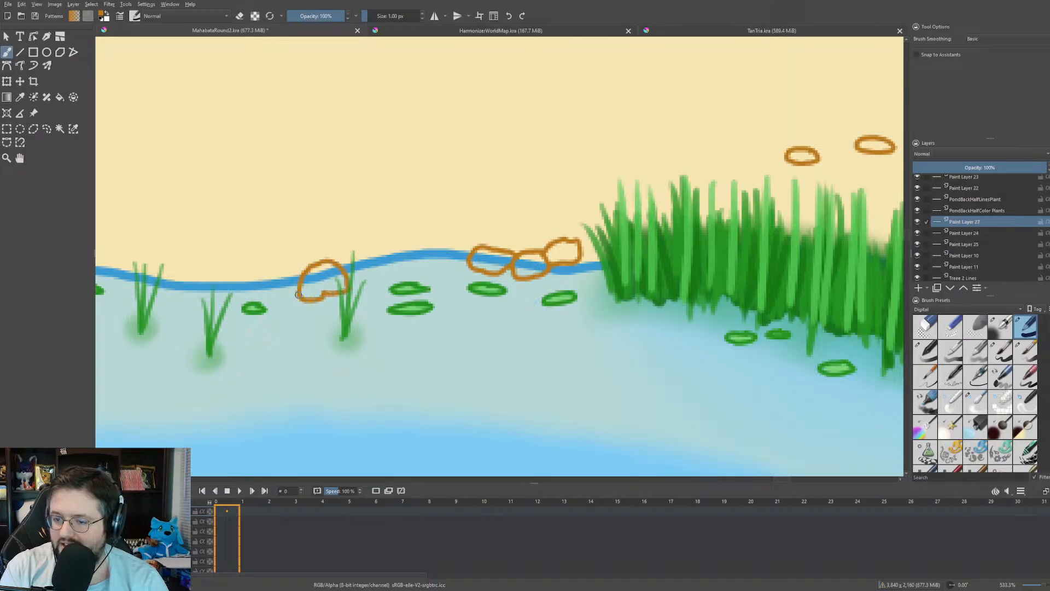
mouse_move(338, 257)
left_mouse_down()
mouse_move(365, 239)
mouse_move(384, 256)
mouse_move(380, 276)
mouse_move(344, 276)
left_mouse_up()
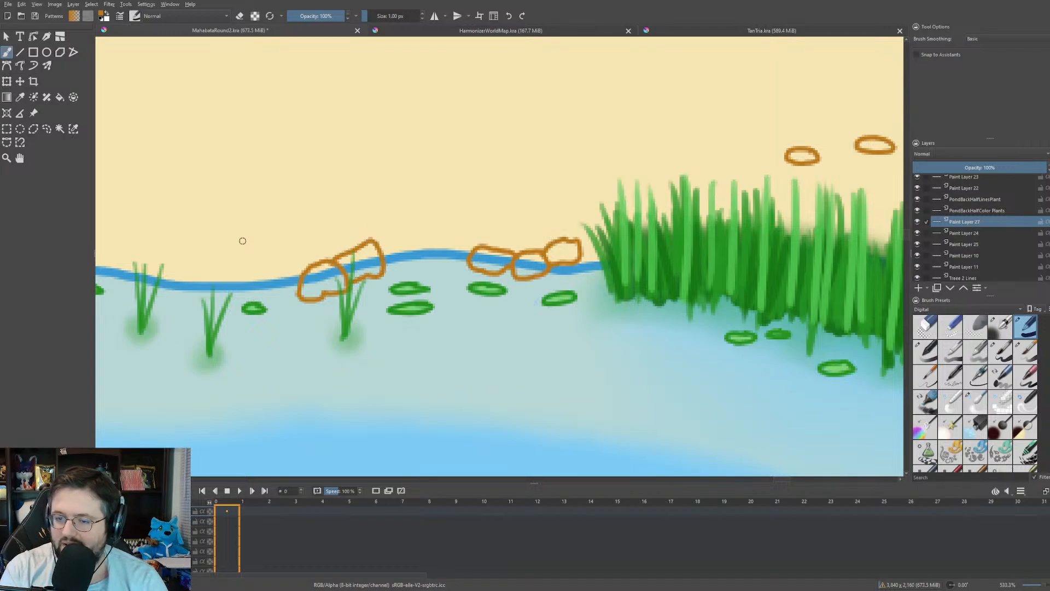
mouse_move(242, 234)
left_mouse_down()
mouse_move(388, 226)
mouse_move(353, 232)
mouse_move(358, 213)
mouse_move(426, 192)
mouse_move(444, 205)
mouse_move(456, 245)
mouse_move(394, 263)
mouse_move(346, 260)
mouse_move(342, 250)
left_mouse_up()
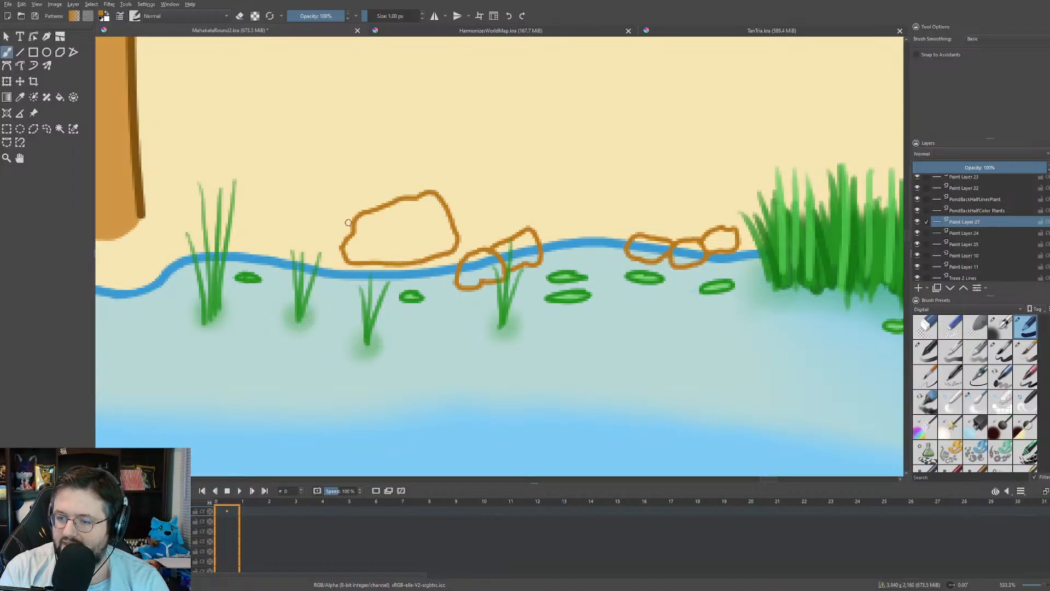
mouse_move(267, 252)
left_mouse_down()
mouse_move(260, 260)
mouse_move(284, 276)
mouse_move(311, 277)
mouse_move(299, 255)
mouse_move(273, 249)
left_mouse_up()
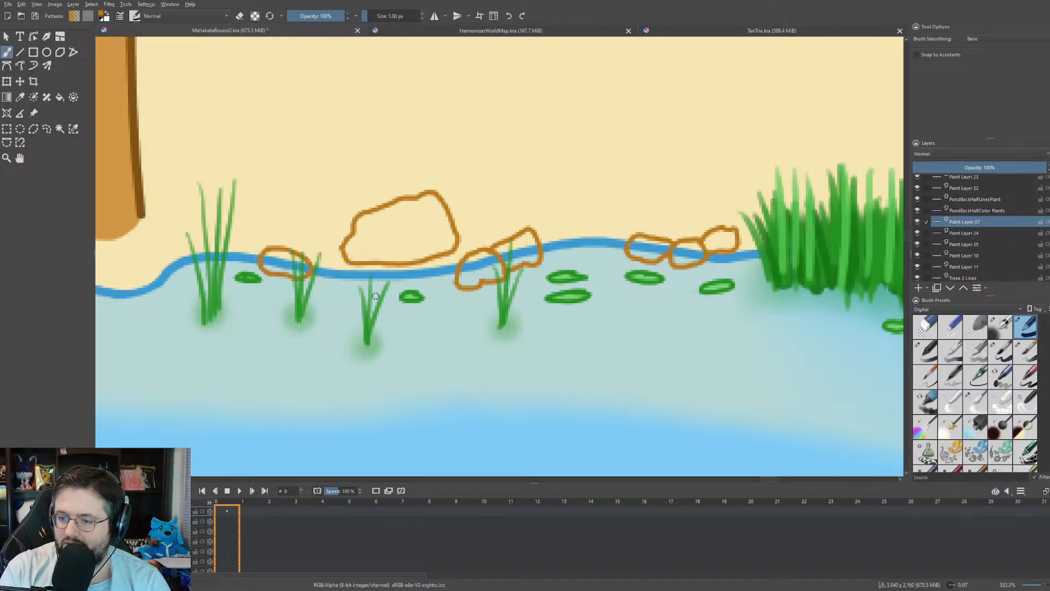
mouse_move(404, 332)
left_mouse_down()
mouse_move(415, 317)
mouse_move(435, 334)
mouse_move(418, 338)
mouse_move(412, 329)
mouse_move(579, 329)
left_mouse_up()
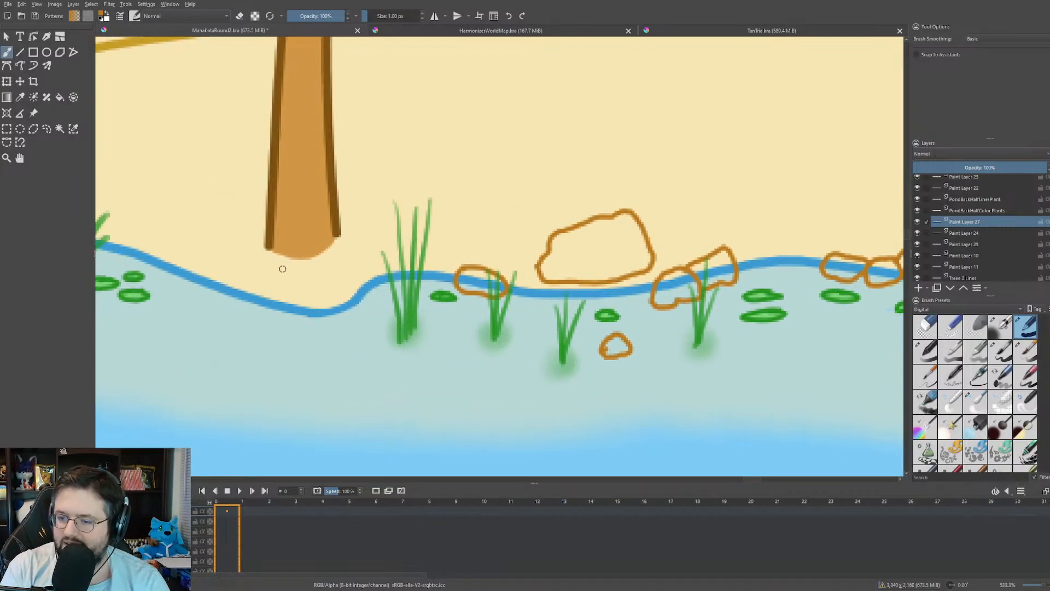
- Outline a rock and two pebbles around the middle palm's base, a flat rock behind the grass tuft and a waterline rock
mouse_move(319, 252)
left_mouse_down()
mouse_move(325, 241)
mouse_move(350, 247)
mouse_move(324, 259)
left_mouse_up()
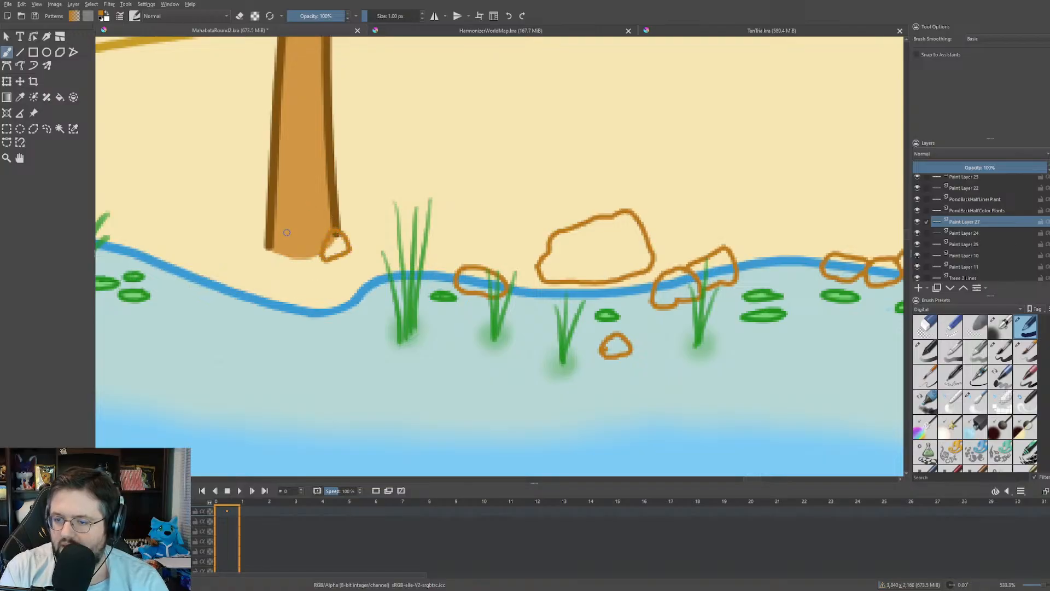
mouse_move(284, 288)
left_mouse_down()
mouse_move(295, 277)
mouse_move(313, 286)
mouse_move(300, 298)
mouse_move(285, 290)
mouse_move(335, 294)
mouse_move(346, 280)
left_mouse_up()
mouse_move(411, 178)
left_mouse_down()
mouse_move(440, 167)
mouse_move(460, 178)
mouse_move(409, 181)
left_mouse_up()
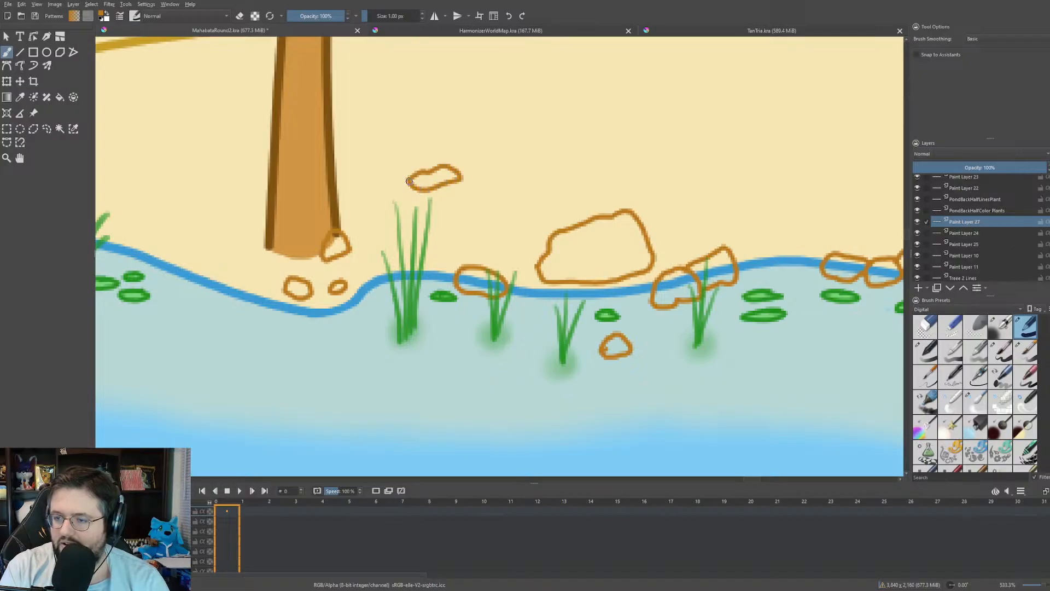
mouse_move(190, 302)
left_mouse_down()
mouse_move(236, 286)
mouse_move(250, 307)
mouse_move(194, 310)
left_mouse_up()
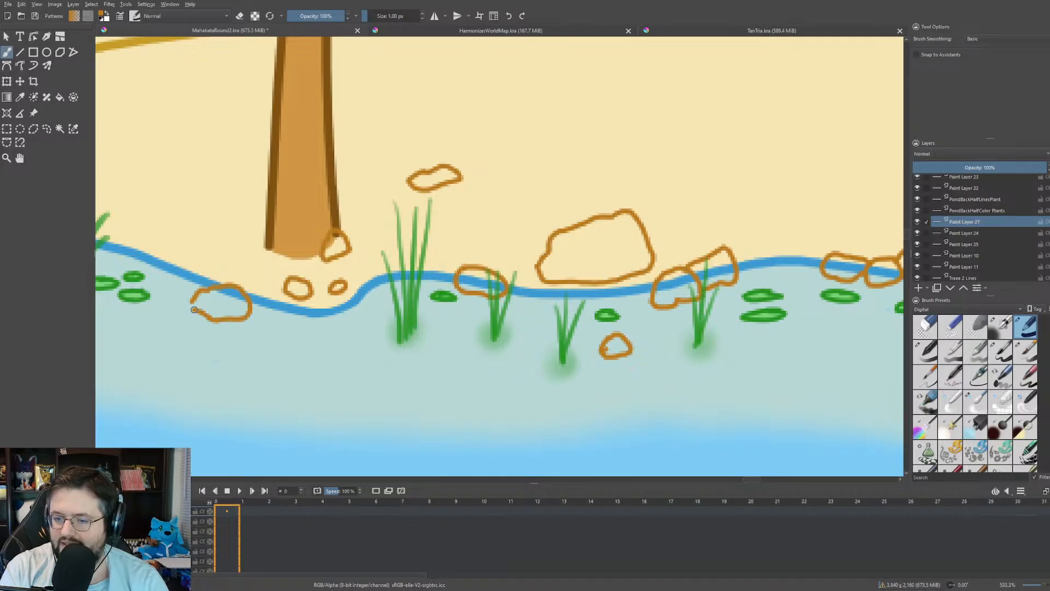
- Outline a rock on the waterline at the end of the long grass patch, above the three lily pads
scroll(271, 314, "down", 4)
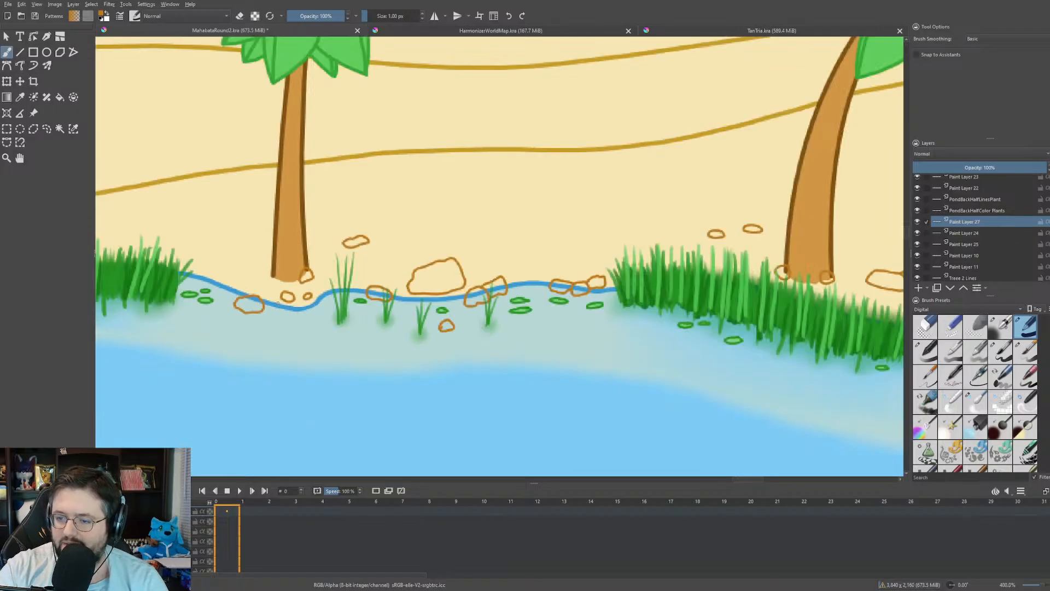
scroll(406, 253, "up", 4)
left_click_drag(142, 343, 525, 280)
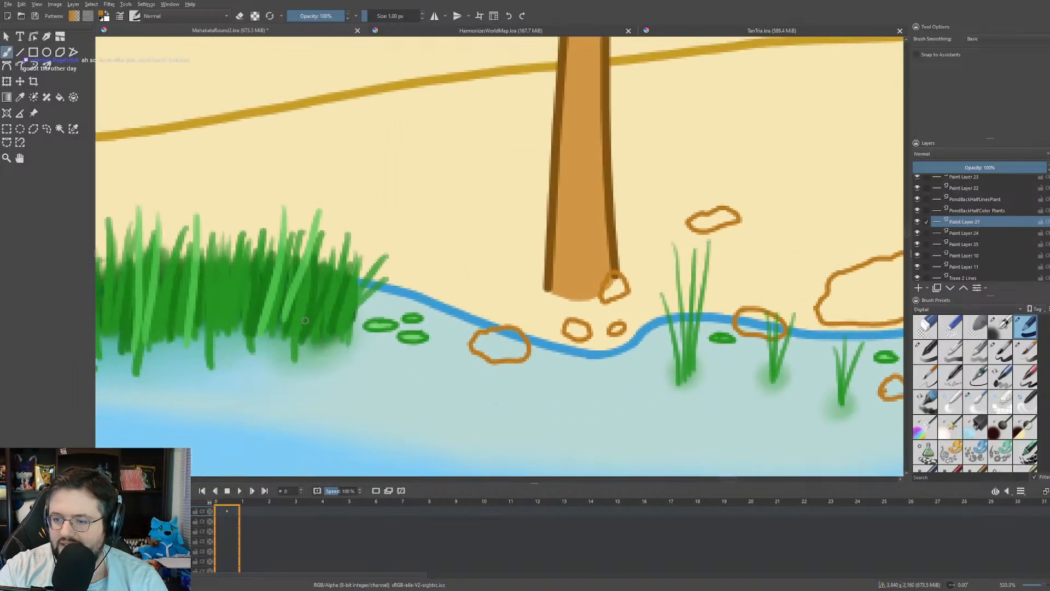
scroll(338, 319, "up", 1)
left_click_drag(338, 319, 383, 325)
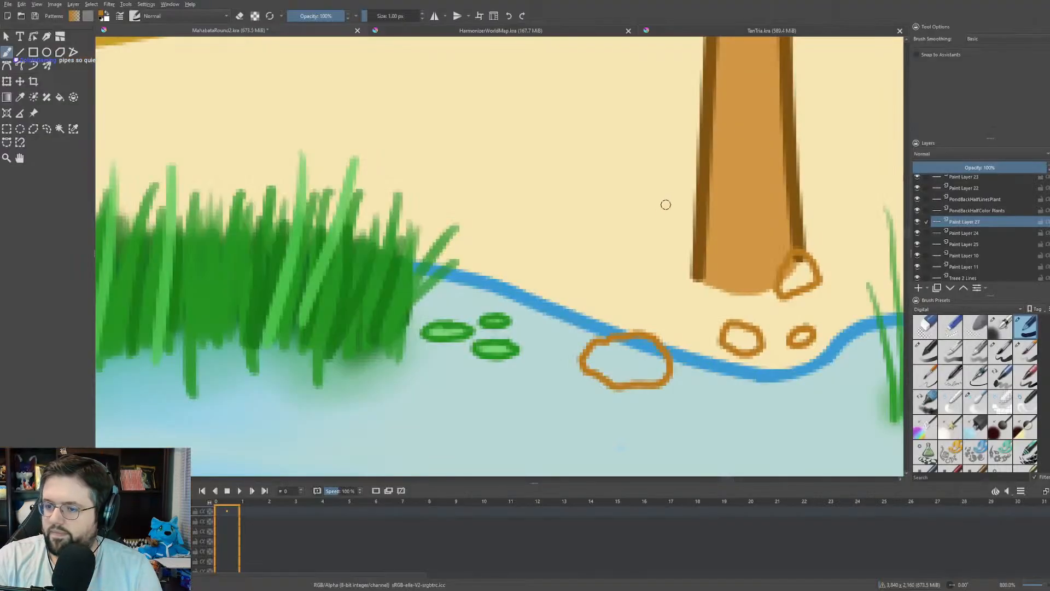
left_click_drag(665, 205, 601, 184)
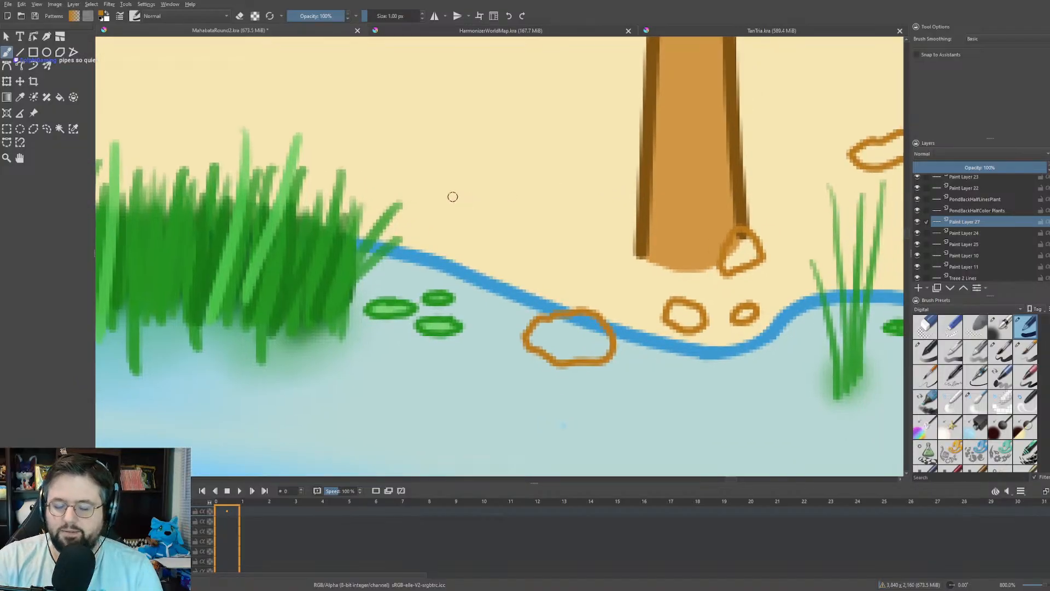
scroll(452, 196, "down", 4)
scroll(444, 216, "up", 5)
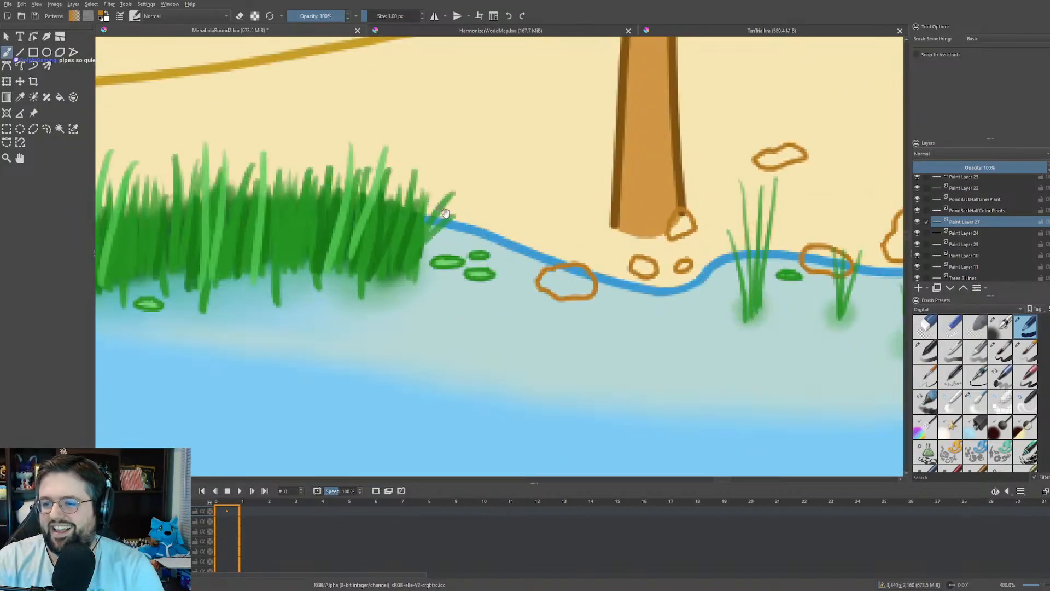
scroll(457, 256, "up", 1)
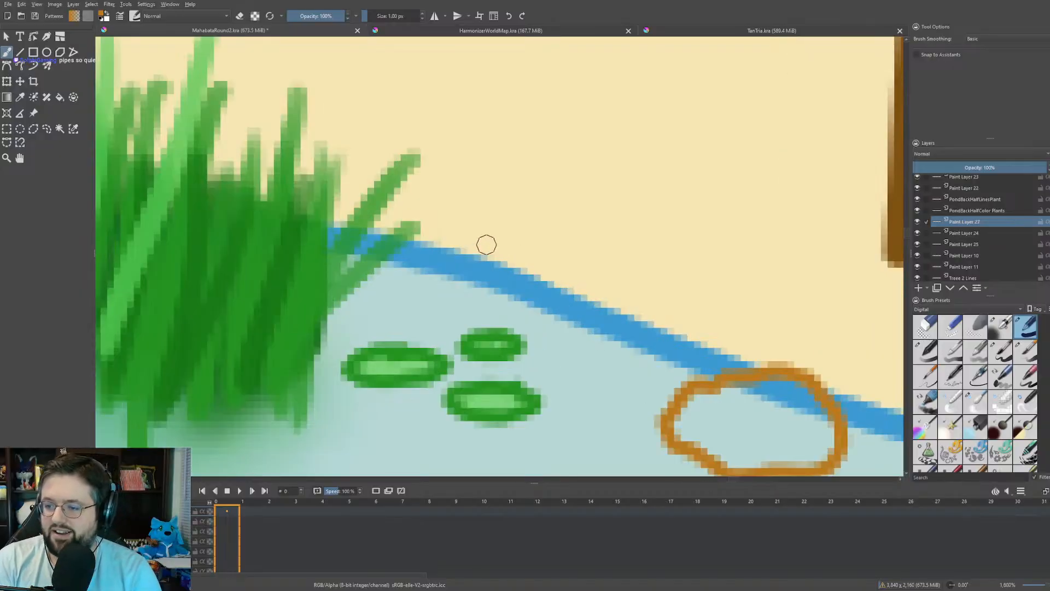
mouse_move(446, 208)
left_mouse_down()
mouse_move(393, 221)
mouse_move(381, 251)
mouse_move(390, 282)
mouse_move(483, 310)
mouse_move(509, 295)
mouse_move(513, 269)
mouse_move(504, 244)
mouse_move(435, 207)
left_mouse_up()
- Outline a small flat rock beside the leaning foreground trunk and a wider rock on the sand behind the long grass
scroll(435, 206, "down", 10)
scroll(379, 233, "up", 8)
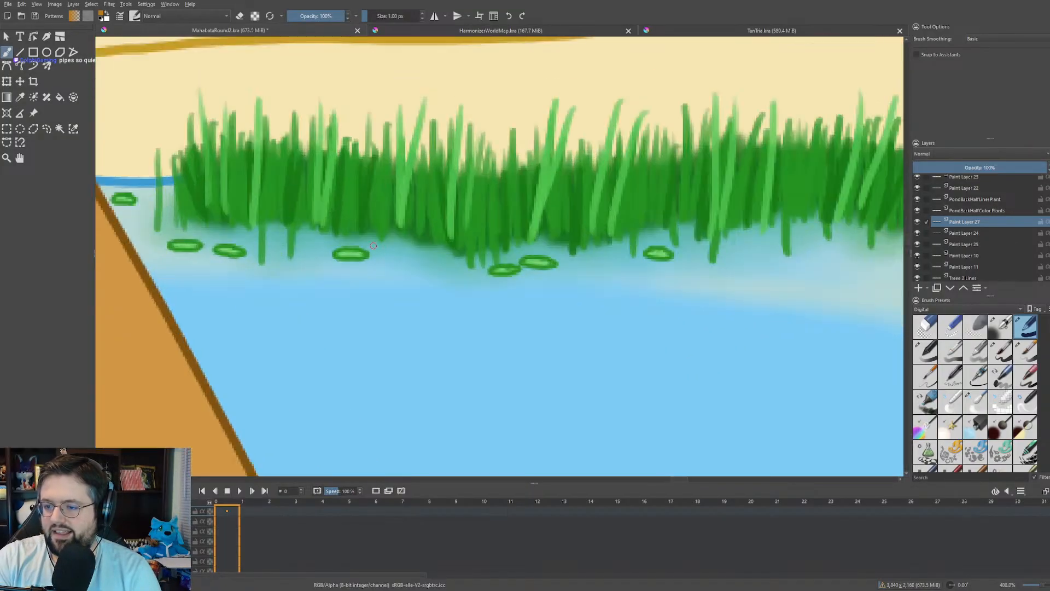
scroll(379, 234, "down", 4)
scroll(415, 255, "up", 4)
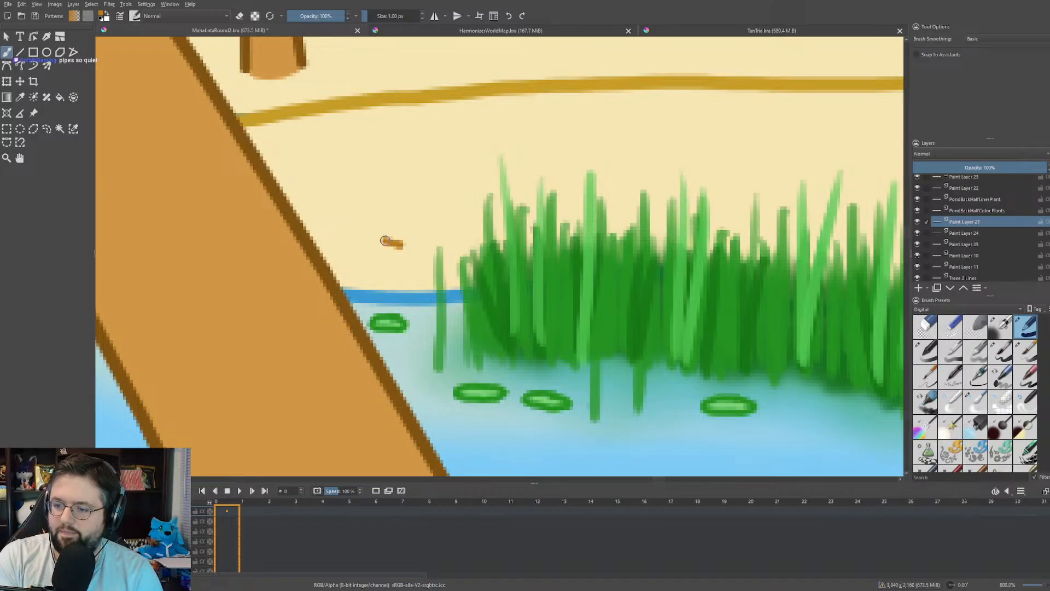
mouse_move(385, 240)
left_mouse_down()
mouse_move(432, 226)
mouse_move(431, 238)
mouse_move(400, 245)
left_mouse_up()
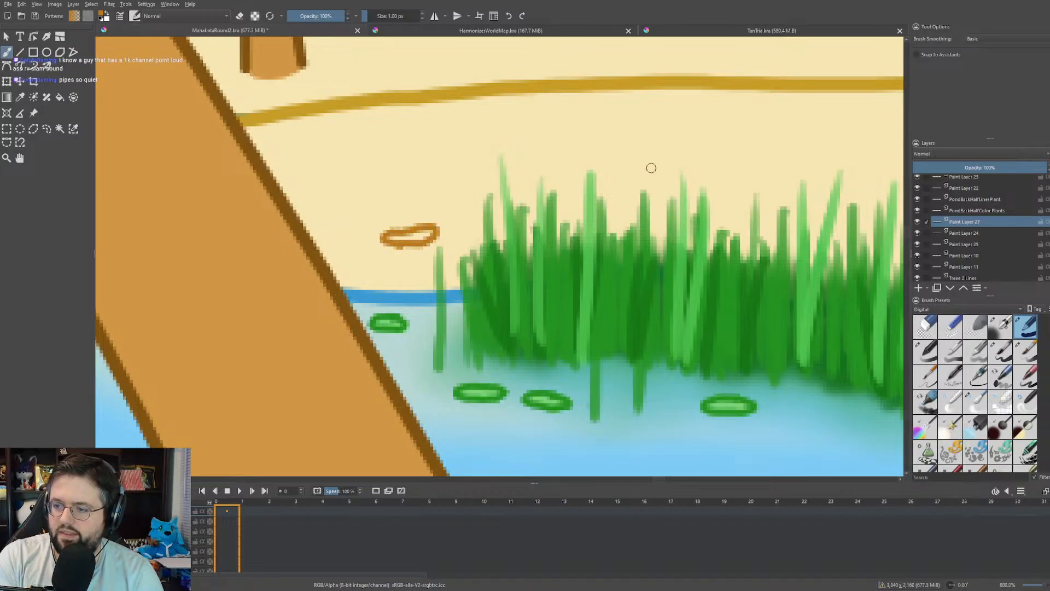
mouse_move(711, 137)
left_mouse_down()
mouse_move(682, 138)
mouse_move(691, 157)
mouse_move(757, 153)
left_mouse_up()
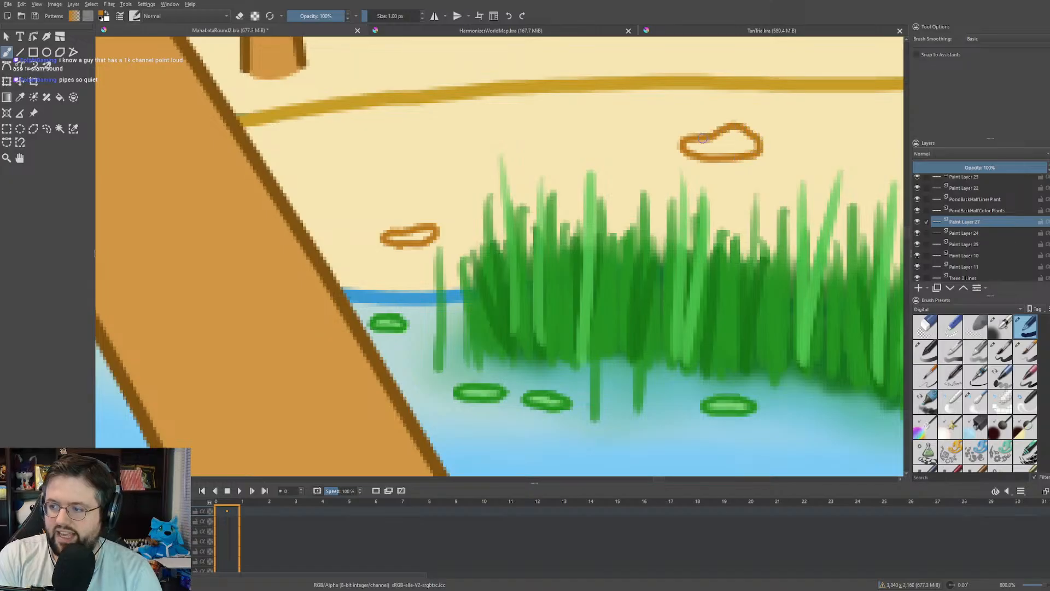
- Outline a flat oval rock just behind the long grass and another rock on the sand below the dune line
scroll(676, 164, "down", 2)
left_click_drag(674, 174, 245, 252)
scroll(522, 205, "up", 2)
left_click_drag(521, 206, 479, 307)
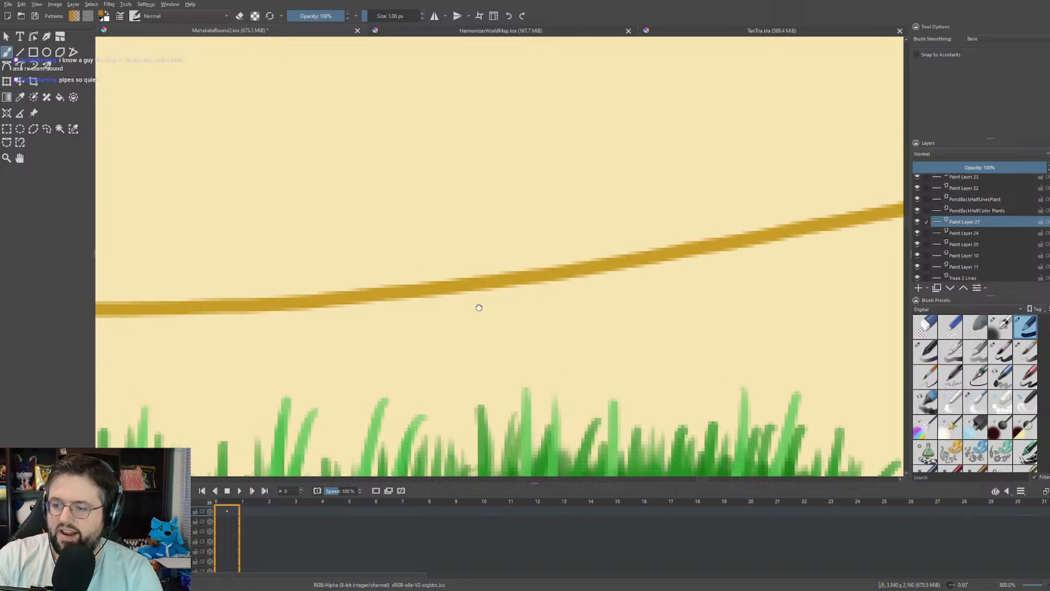
scroll(477, 210, "down", 3)
scroll(477, 213, "up", 3)
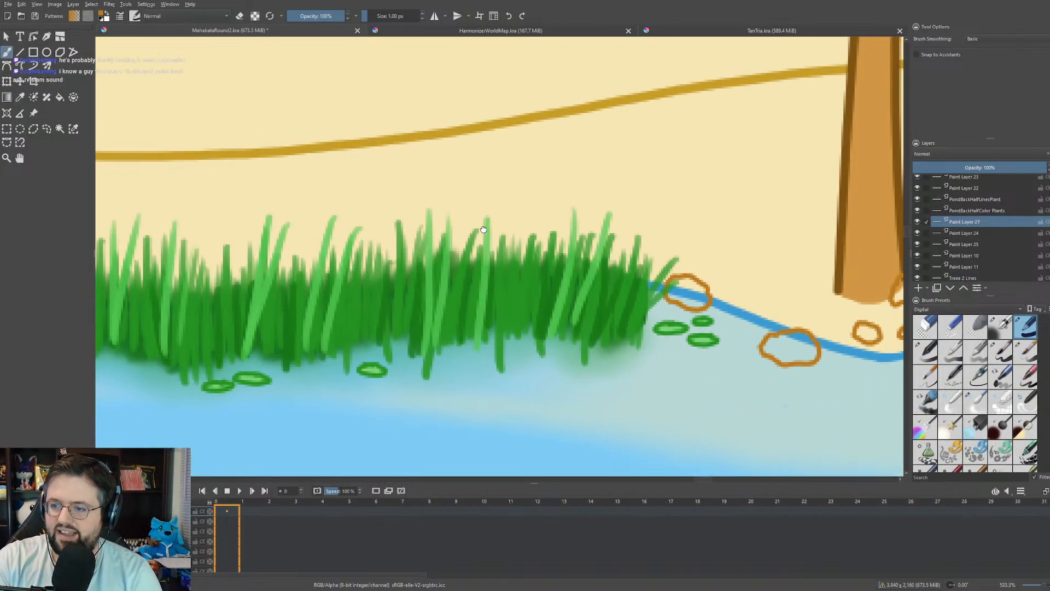
left_click_drag(484, 230, 497, 242)
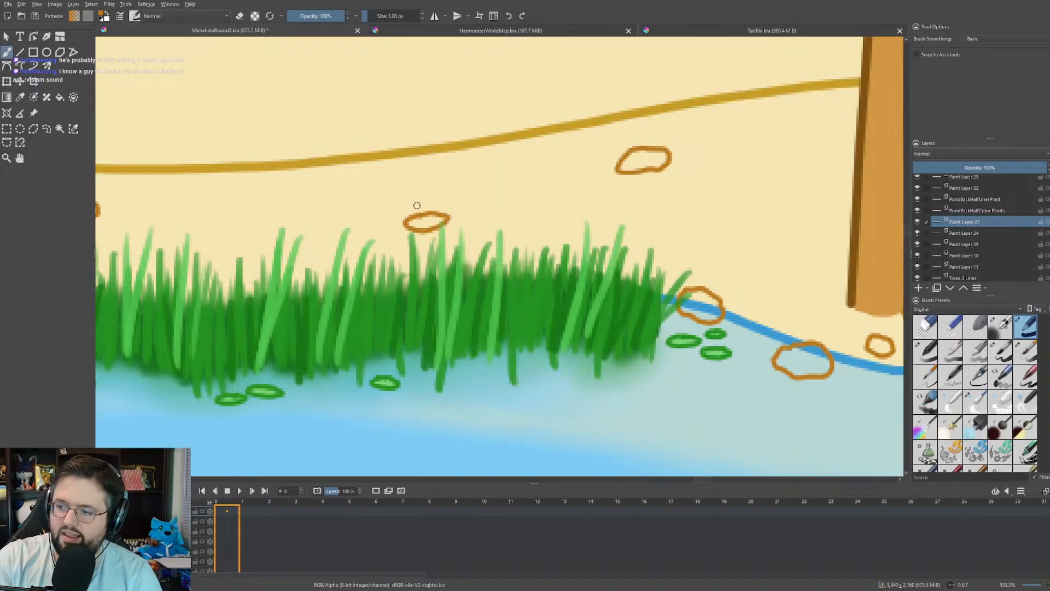
scroll(416, 205, "down", 8)
scroll(305, 214, "up", 10)
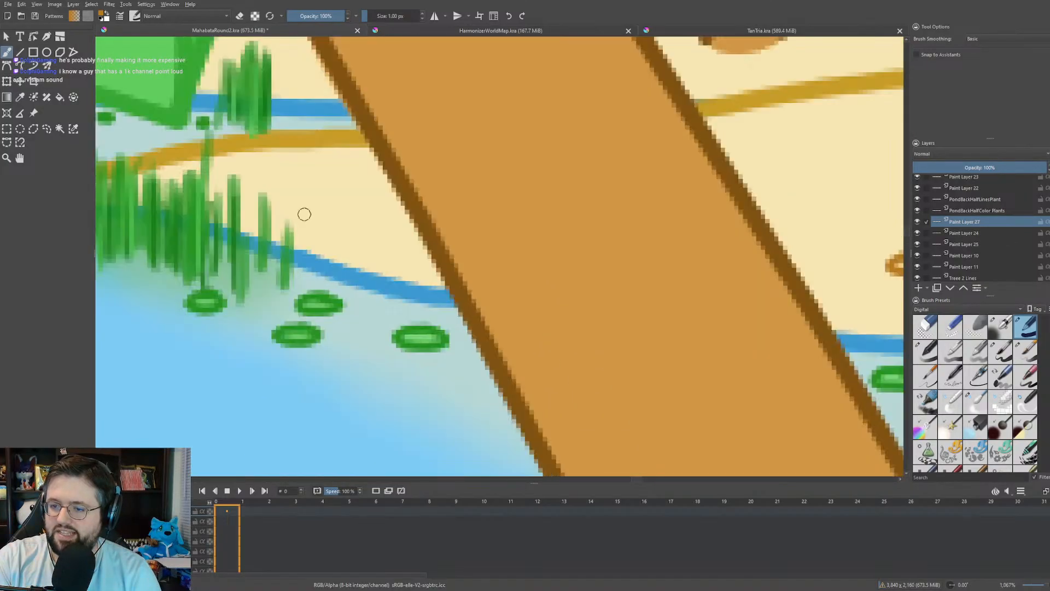
- Outline a small rock on the sand beside the short grass patch near the leaning trunk and a larger one behind the patch's tip
left_click_drag(305, 214, 536, 258)
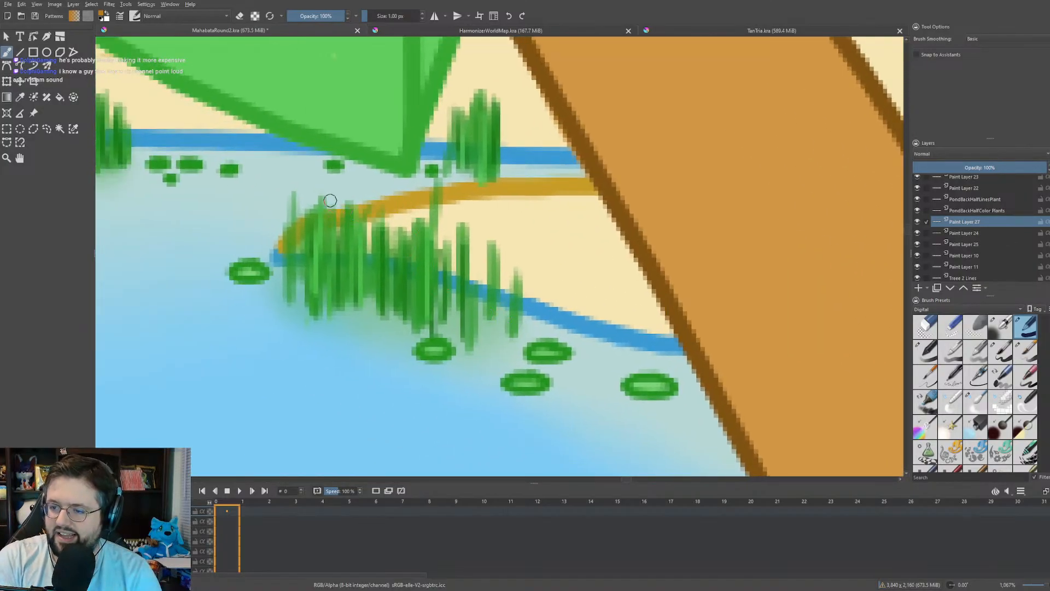
mouse_move(480, 269)
left_mouse_down()
mouse_move(499, 234)
mouse_move(533, 244)
mouse_move(513, 270)
mouse_move(491, 273)
mouse_move(498, 244)
left_mouse_up()
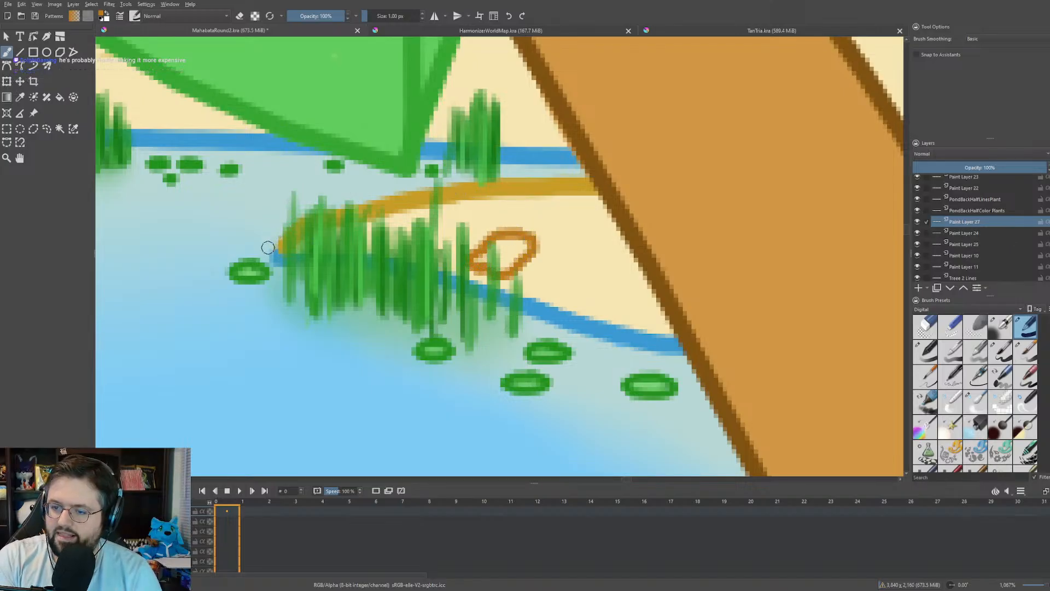
mouse_move(268, 248)
left_mouse_down()
mouse_move(264, 229)
mouse_move(301, 190)
mouse_move(354, 189)
left_mouse_up()
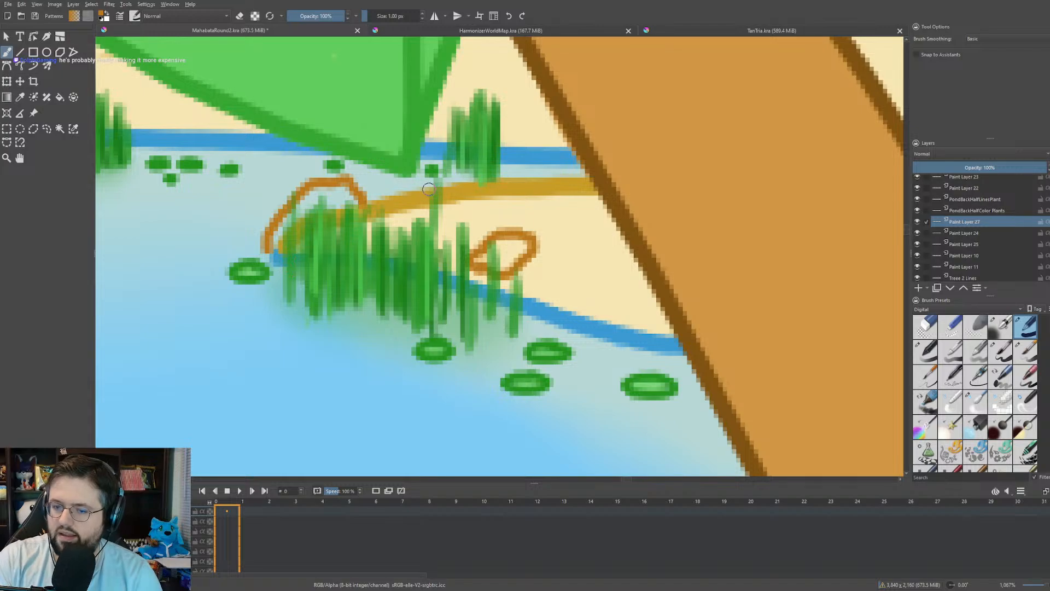
- Outline small rocks around the base of the small palm just behind the leaning foreground trunk
scroll(428, 192, "down", 5)
scroll(427, 229, "up", 1)
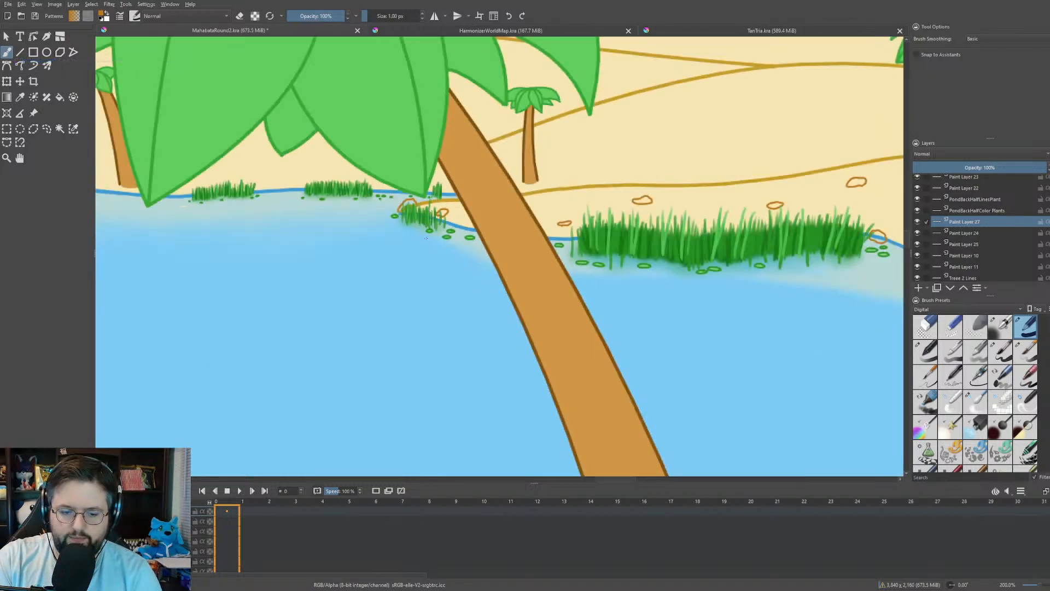
left_click_drag(428, 243, 523, 245)
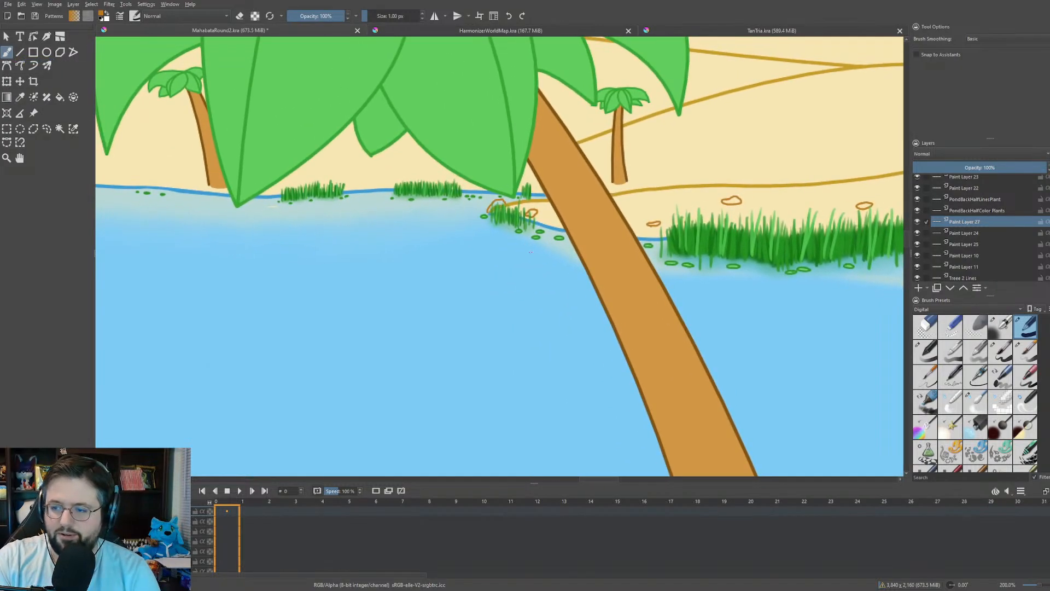
scroll(526, 236, "down", 2)
scroll(568, 203, "up", 2)
scroll(572, 198, "up", 2)
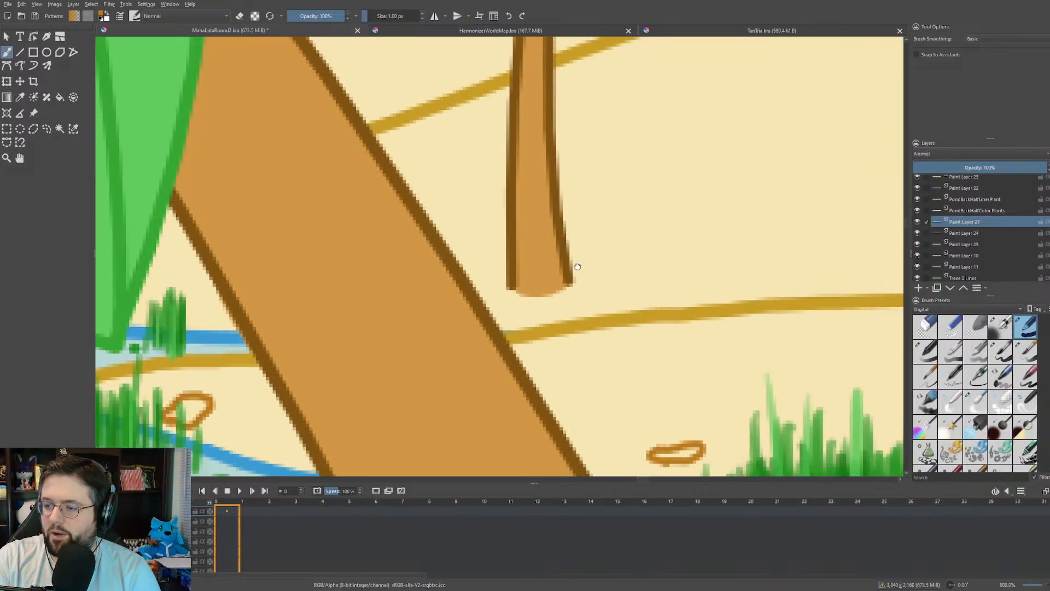
scroll(565, 264, "up", 4)
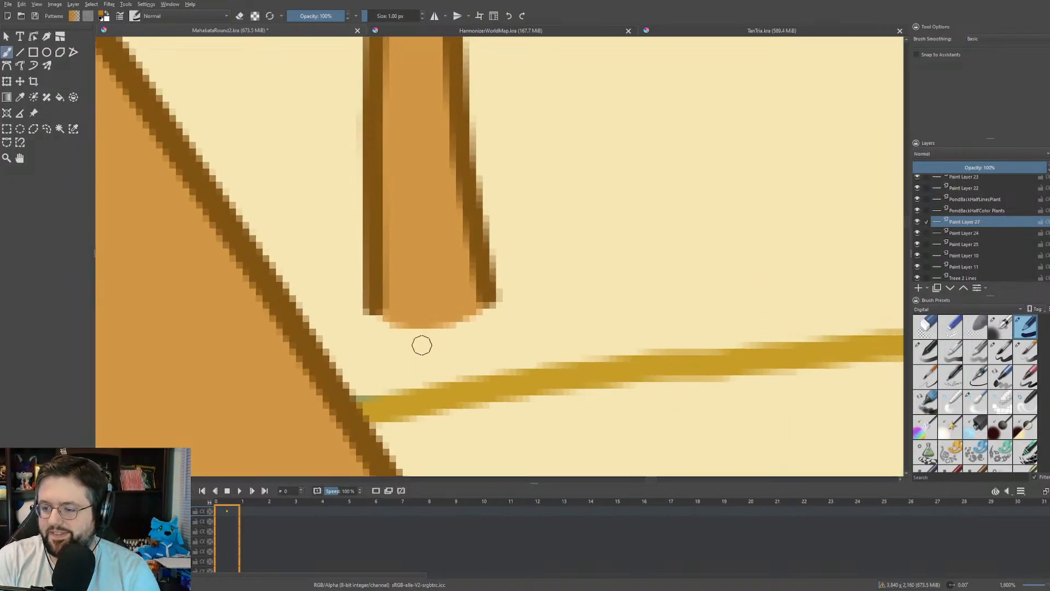
mouse_move(448, 354)
left_mouse_down()
mouse_move(462, 318)
mouse_move(506, 281)
mouse_move(562, 278)
mouse_move(575, 301)
mouse_move(573, 330)
mouse_move(546, 346)
mouse_move(444, 356)
left_mouse_up()
mouse_move(307, 304)
left_mouse_down()
mouse_move(321, 288)
mouse_move(358, 293)
mouse_move(365, 320)
mouse_move(322, 326)
mouse_move(300, 313)
left_mouse_up()
- Outline two adjoining waterline rocks and a bigger rock on the sand above them, between the two far-shore grass patches
scroll(297, 309, "down", 10)
scroll(615, 214, "up", 8)
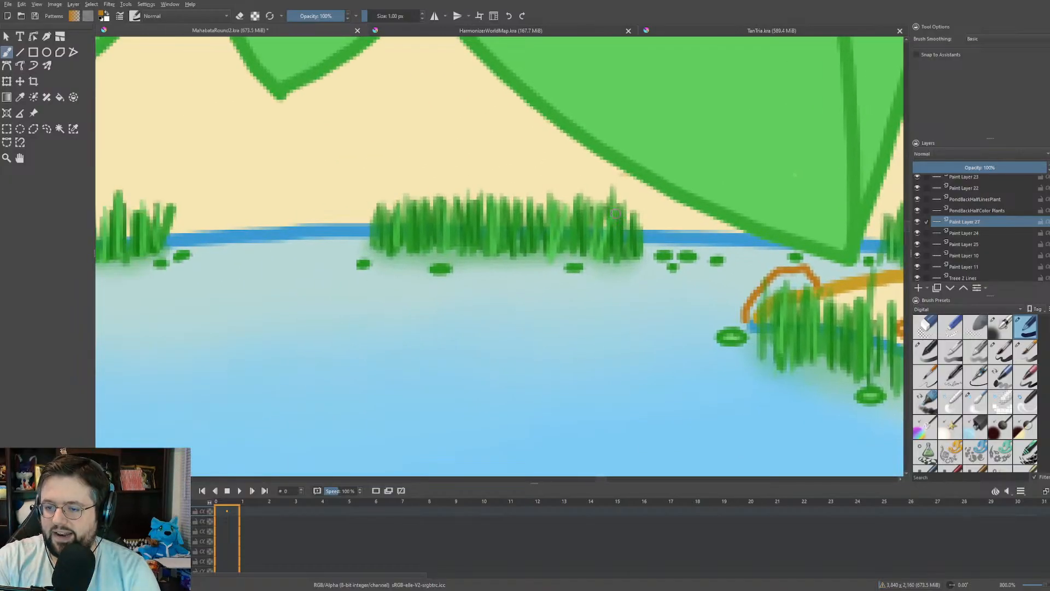
scroll(616, 213, "up", 1)
left_click_drag(352, 175, 499, 235)
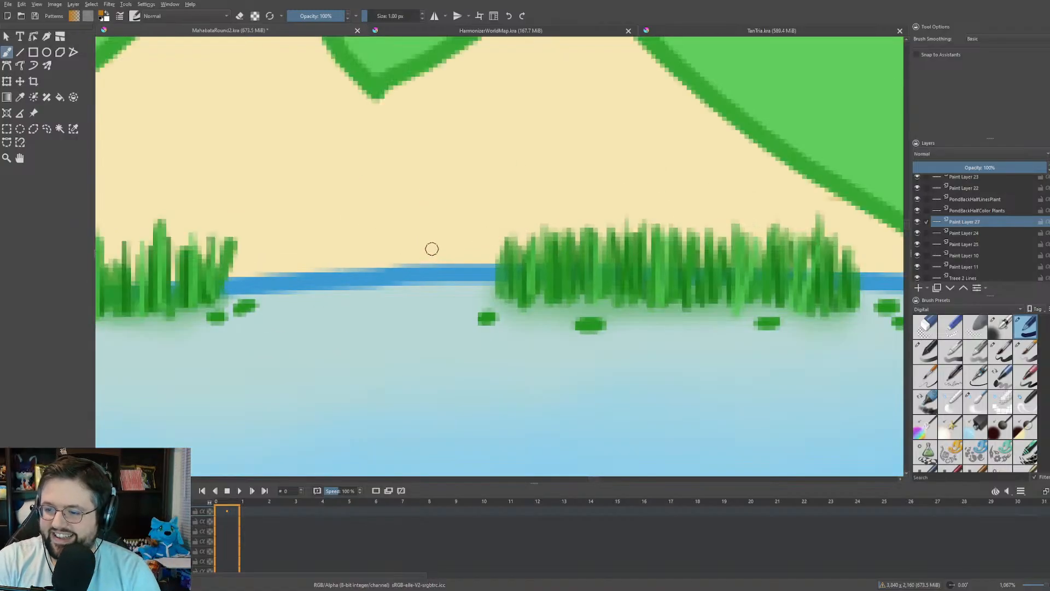
mouse_move(432, 249)
left_mouse_down()
mouse_move(404, 263)
mouse_move(400, 294)
mouse_move(465, 290)
mouse_move(470, 269)
mouse_move(437, 251)
left_mouse_up()
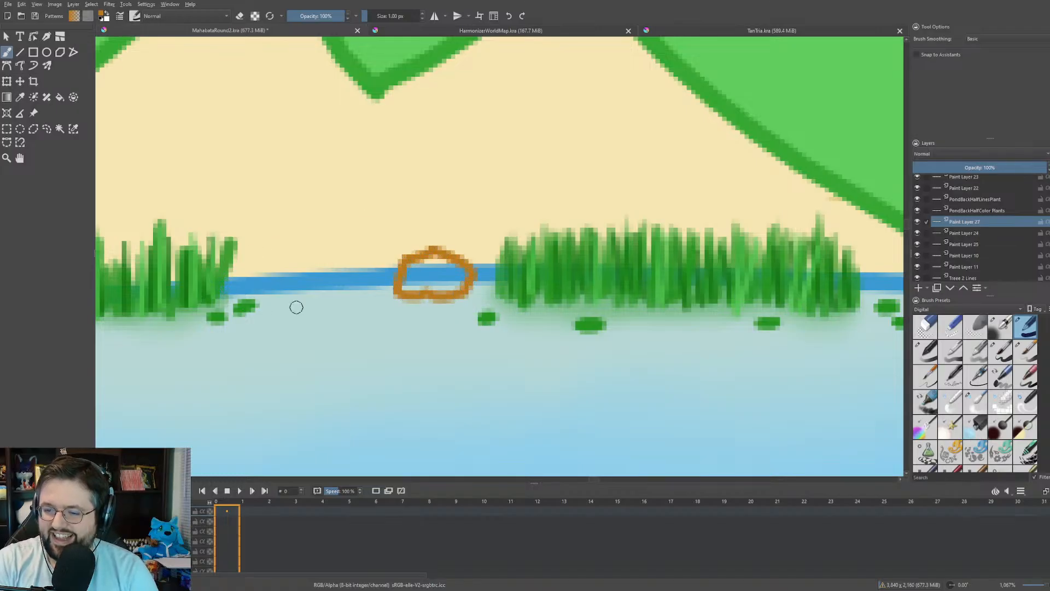
mouse_move(322, 305)
left_mouse_down()
mouse_move(363, 268)
mouse_move(407, 292)
mouse_move(377, 315)
mouse_move(317, 311)
left_mouse_up()
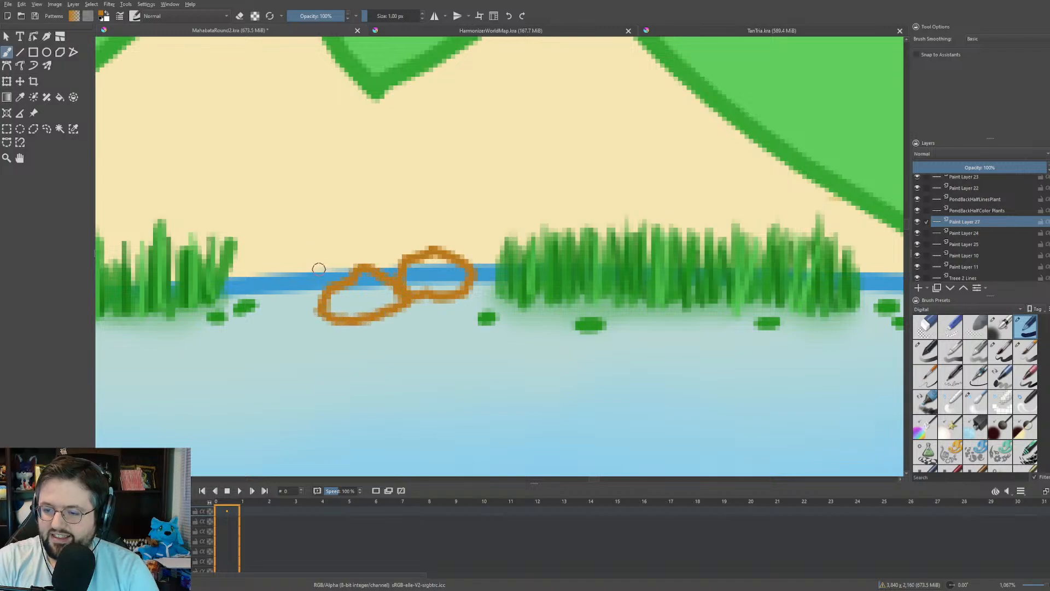
mouse_move(244, 235)
left_mouse_down()
mouse_move(292, 189)
mouse_move(343, 185)
mouse_move(375, 212)
mouse_move(378, 246)
mouse_move(315, 262)
mouse_move(249, 241)
mouse_move(257, 227)
left_mouse_up()
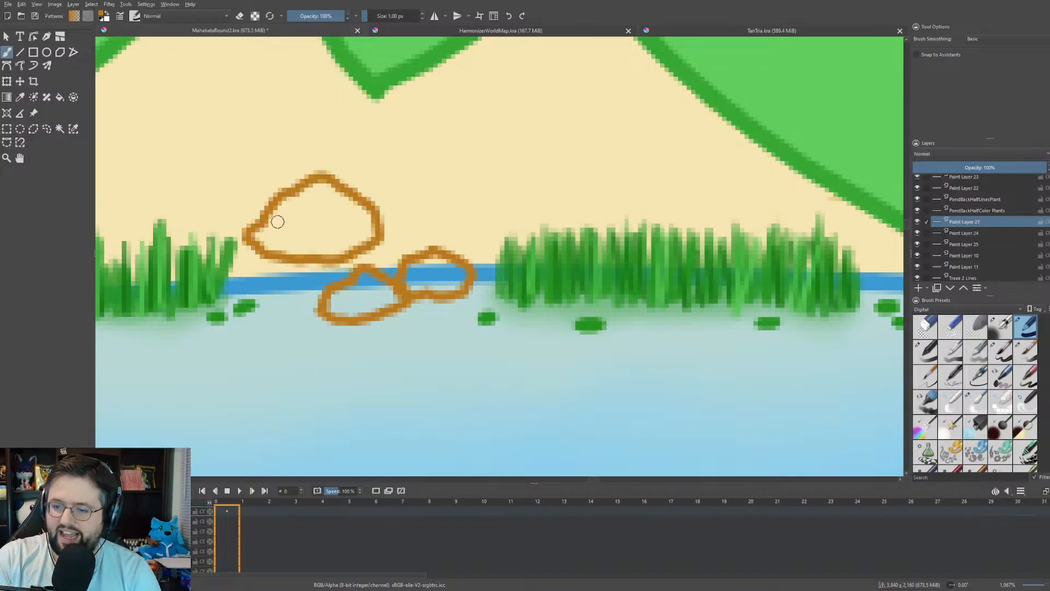
- Outline two round pebbles at the foot of the palm trunk partly hidden by the large foreground leaf
scroll(278, 222, "down", 5)
scroll(360, 292, "up", 5)
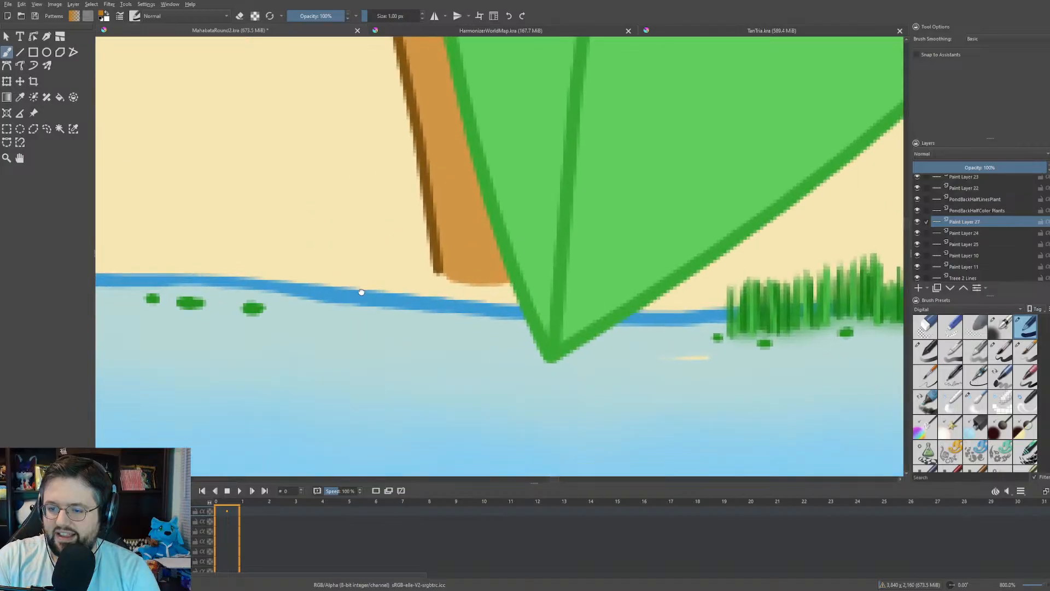
scroll(361, 292, "up", 1)
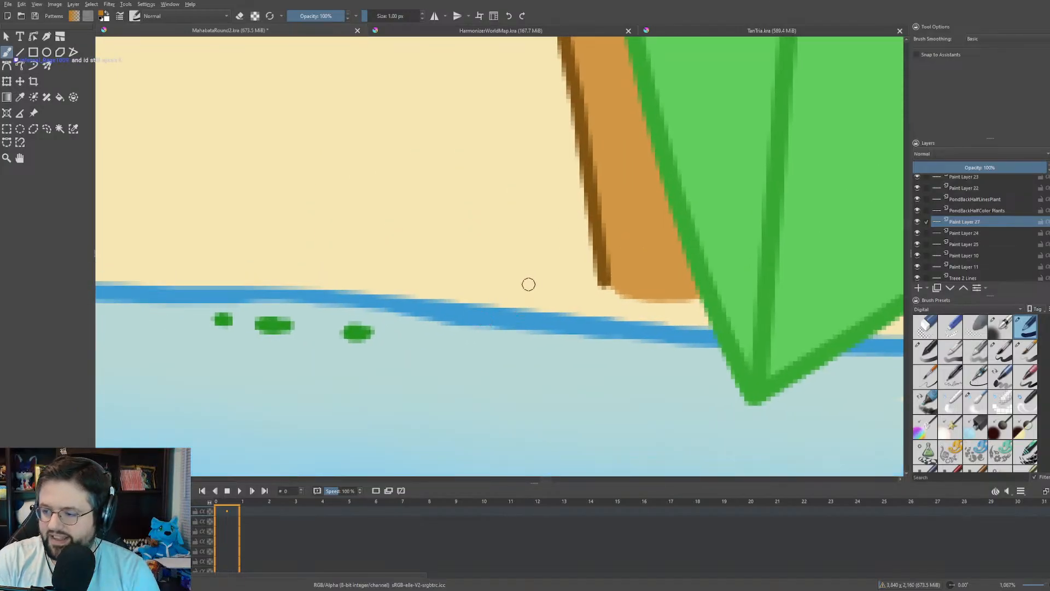
mouse_move(609, 276)
left_mouse_down()
mouse_move(604, 290)
mouse_move(626, 296)
mouse_move(613, 269)
left_mouse_up()
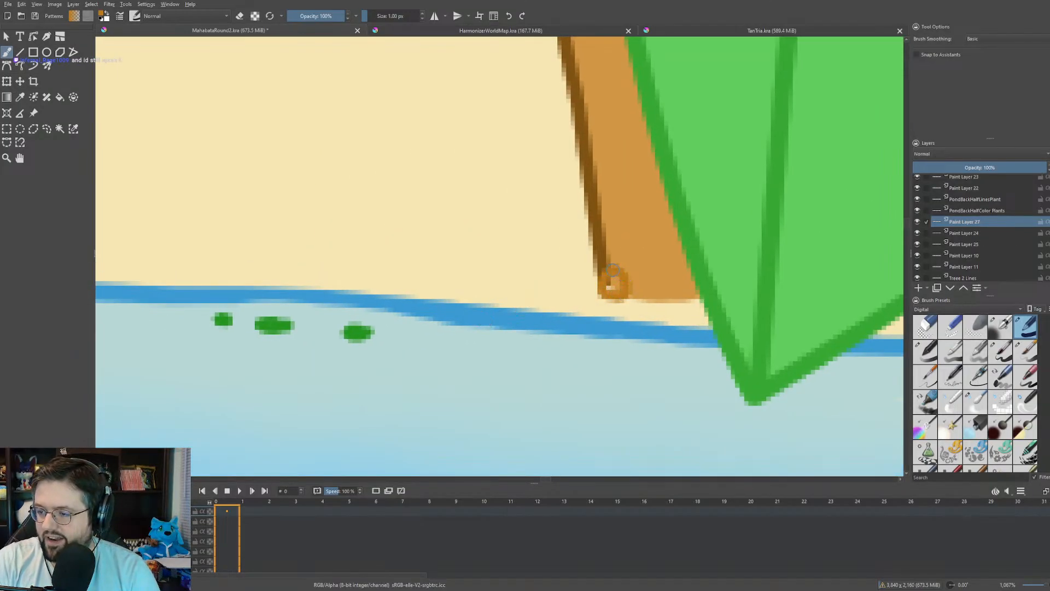
mouse_move(669, 290)
left_mouse_down()
mouse_move(656, 306)
mouse_move(689, 298)
mouse_move(674, 282)
left_mouse_up()
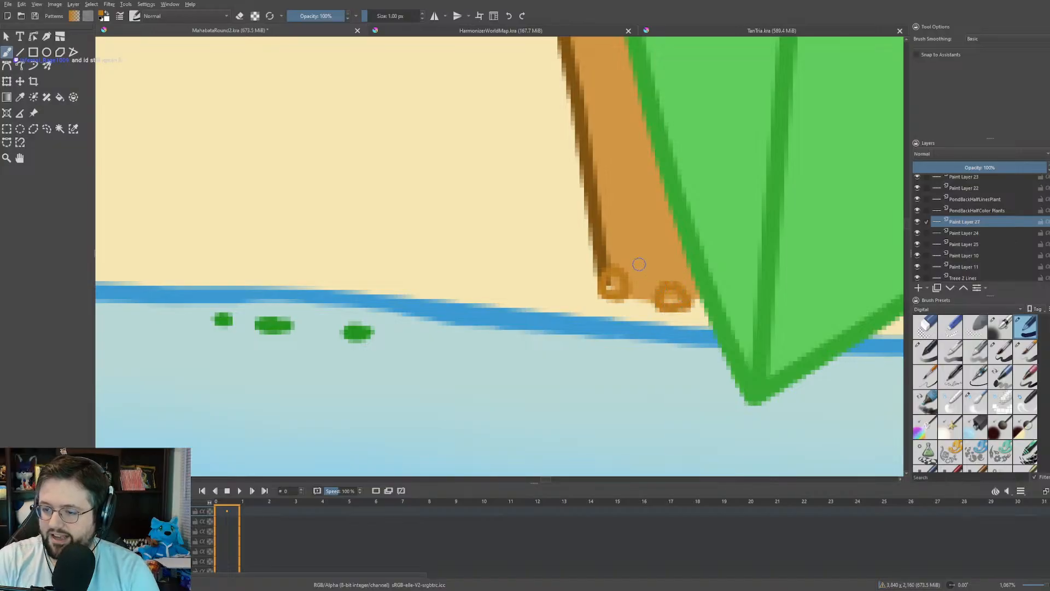
- Outline a pebble on the sand and two waterline rocks near the three lily pads beside that palm
mouse_move(422, 257)
left_mouse_down()
mouse_move(412, 253)
mouse_move(399, 270)
mouse_move(425, 258)
left_mouse_up()
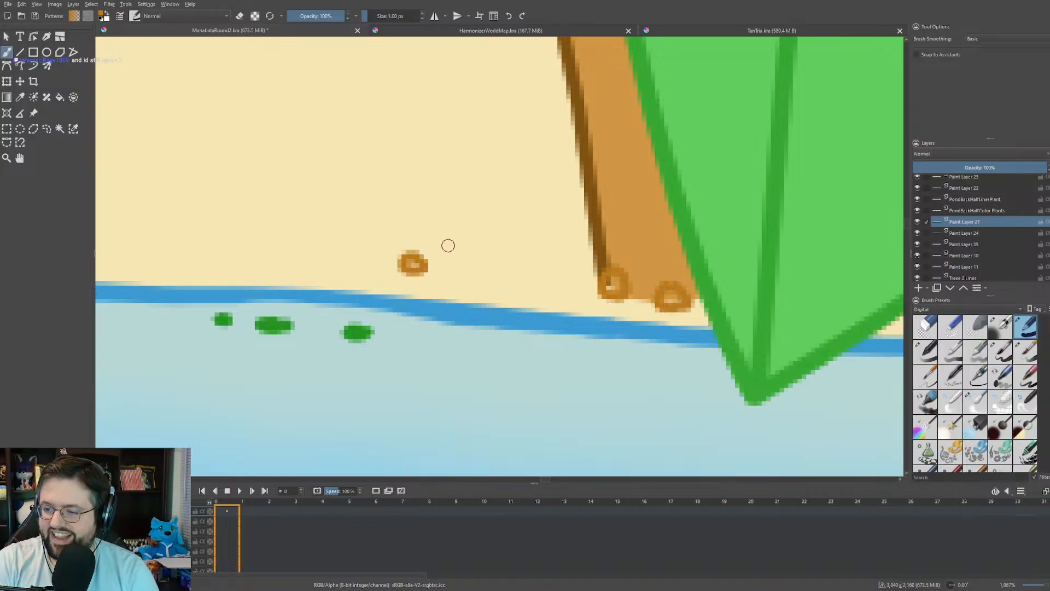
mouse_move(465, 285)
left_mouse_down()
mouse_move(422, 302)
mouse_move(427, 328)
mouse_move(484, 336)
mouse_move(500, 327)
mouse_move(466, 289)
left_mouse_up()
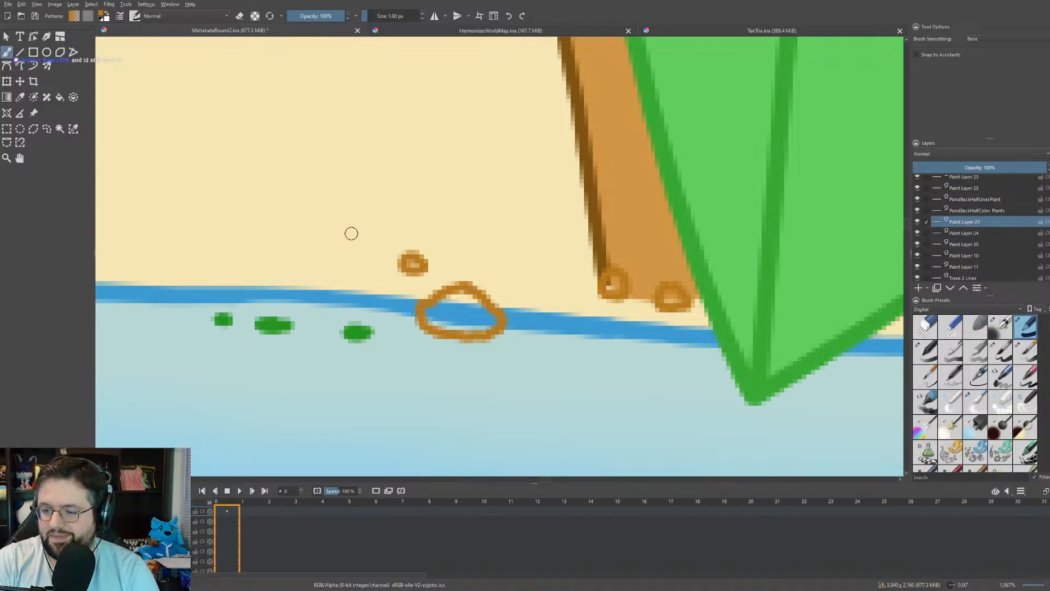
mouse_move(281, 270)
left_mouse_down()
mouse_move(266, 270)
mouse_move(249, 297)
mouse_move(290, 304)
mouse_move(294, 289)
mouse_move(272, 276)
left_mouse_up()
- Outline a small and a larger waterline rock beside the tall-bladed grass patch, plus a wide flat rock on the sand above them
scroll(404, 276, "down", 2)
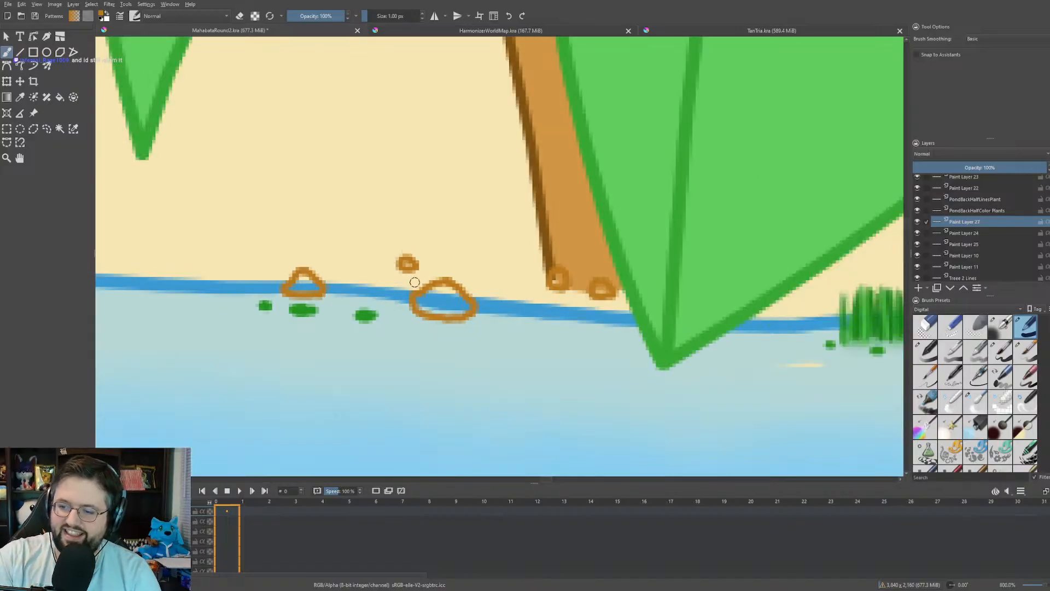
left_click_drag(415, 281, 766, 293)
scroll(548, 287, "up", 2)
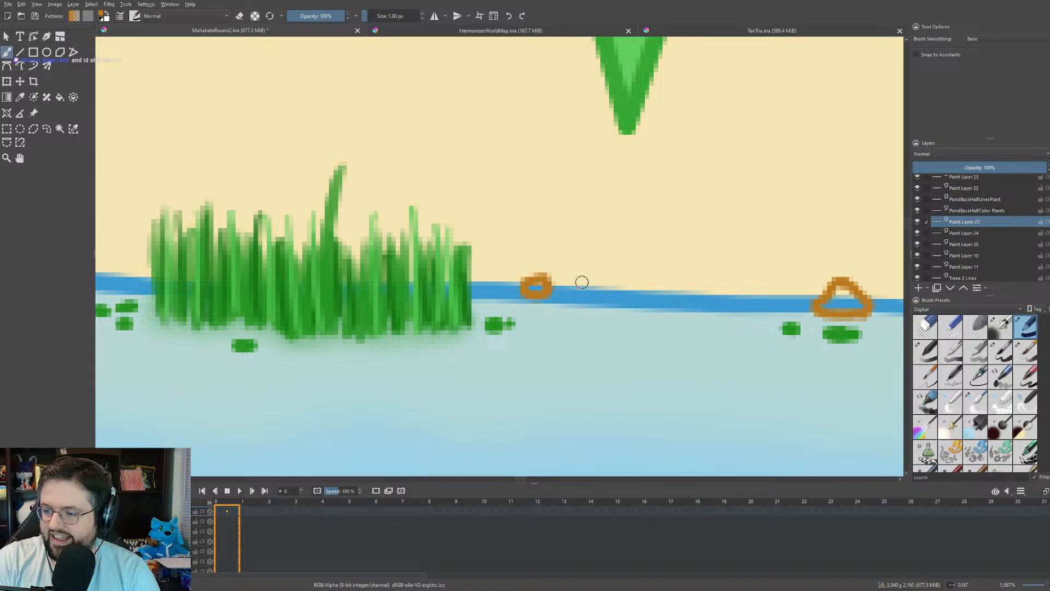
mouse_move(582, 282)
left_mouse_down()
mouse_move(545, 300)
mouse_move(592, 309)
mouse_move(609, 300)
mouse_move(581, 280)
left_mouse_up()
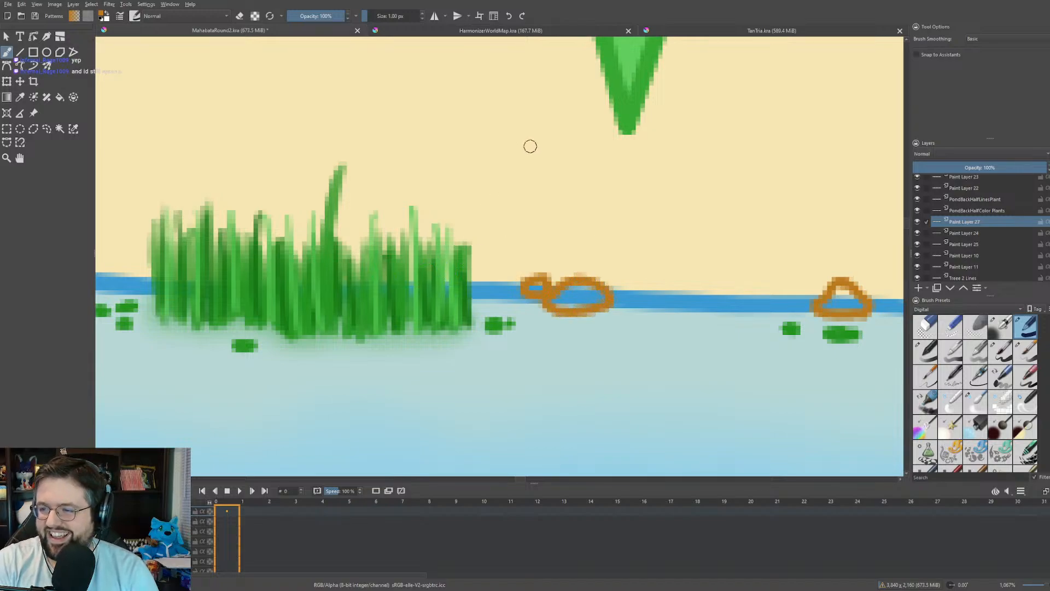
mouse_move(530, 146)
left_mouse_down()
mouse_move(480, 158)
mouse_move(463, 184)
mouse_move(574, 178)
mouse_move(580, 170)
mouse_move(533, 145)
left_mouse_up()
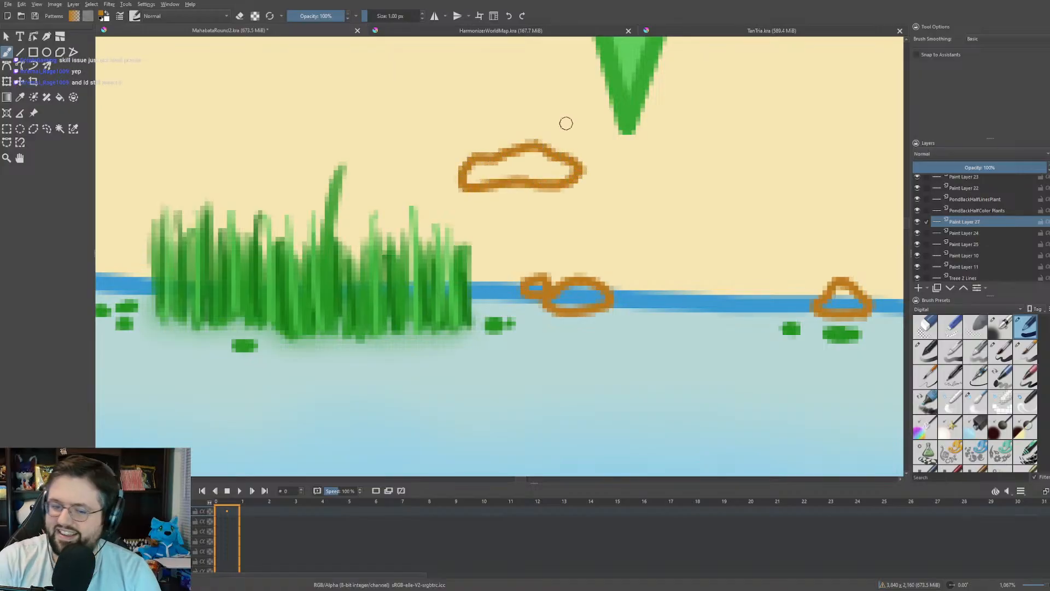
- Outline a rounded waterline rock between the small grass sprouts and the tall-bladed patch, and a flat oval rock on the sand beside that patch
scroll(504, 158, "down", 3)
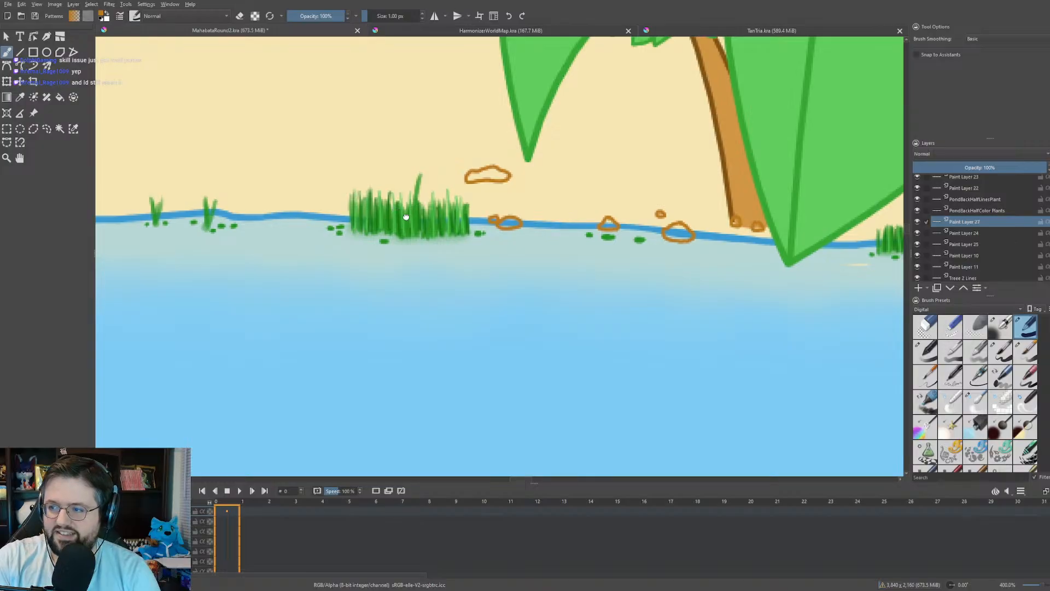
scroll(441, 265, "down", 2)
scroll(441, 265, "up", 3)
scroll(514, 212, "up", 3)
left_click_drag(513, 212, 549, 162)
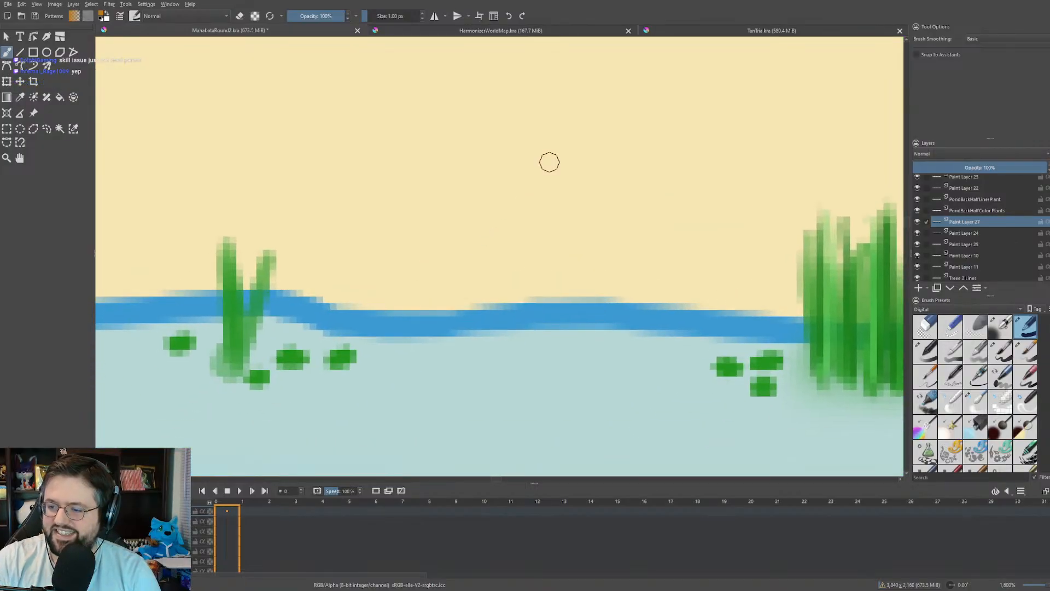
mouse_move(492, 350)
left_mouse_down()
mouse_move(540, 287)
mouse_move(588, 290)
mouse_move(606, 312)
mouse_move(611, 351)
mouse_move(556, 373)
mouse_move(496, 352)
left_mouse_up()
mouse_move(732, 230)
left_mouse_down()
mouse_move(697, 240)
mouse_move(694, 254)
mouse_move(775, 247)
mouse_move(710, 229)
left_mouse_up()
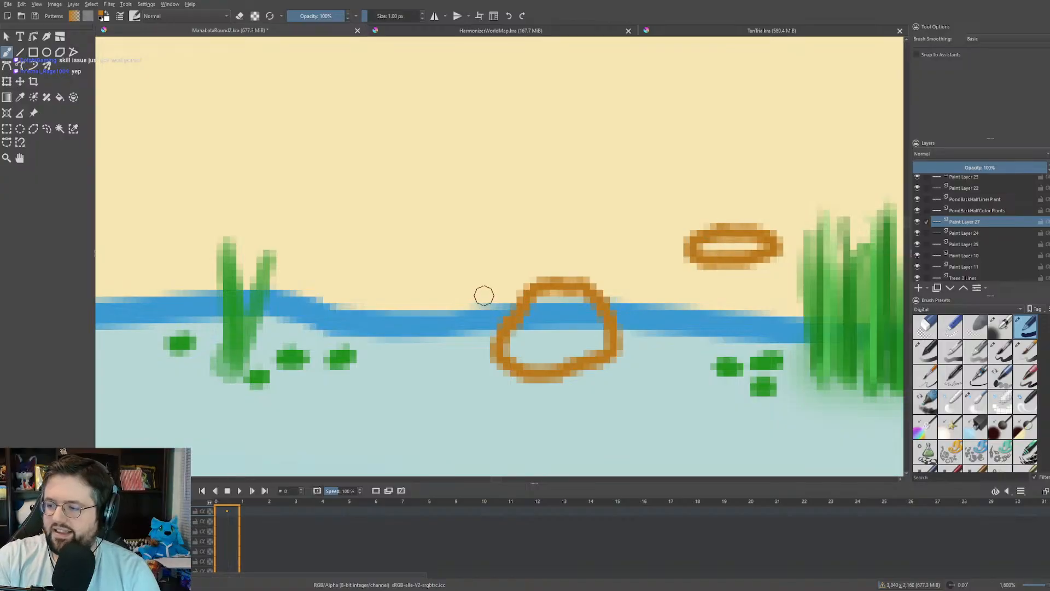
- Outline a large waterline rock beside the next grass patch and a flat oval rock on the sand between the two small sprouts
scroll(484, 295, "down", 6)
scroll(408, 179, "up", 5)
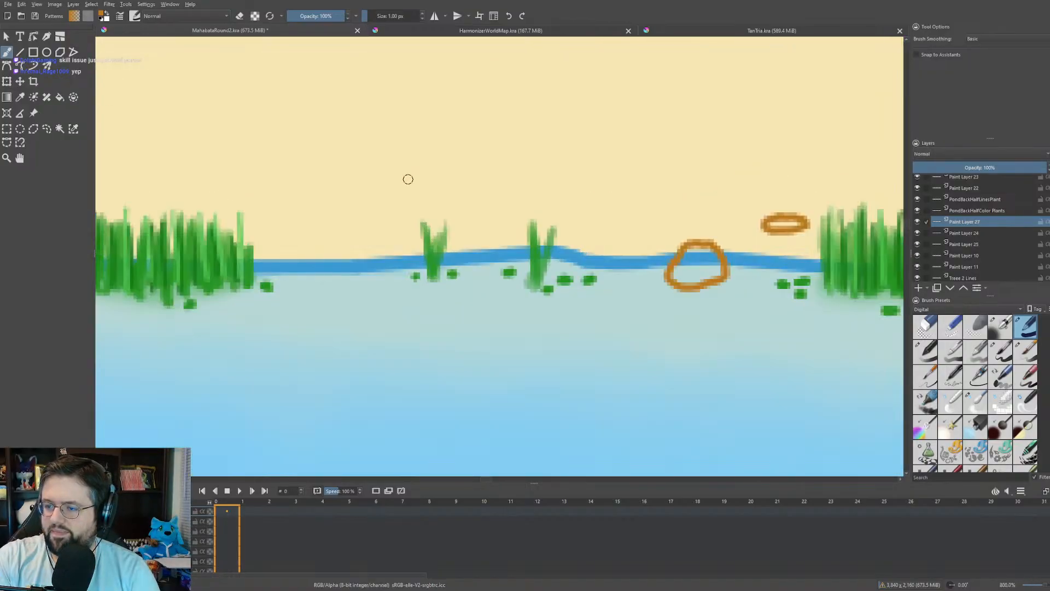
scroll(528, 203, "up", 3)
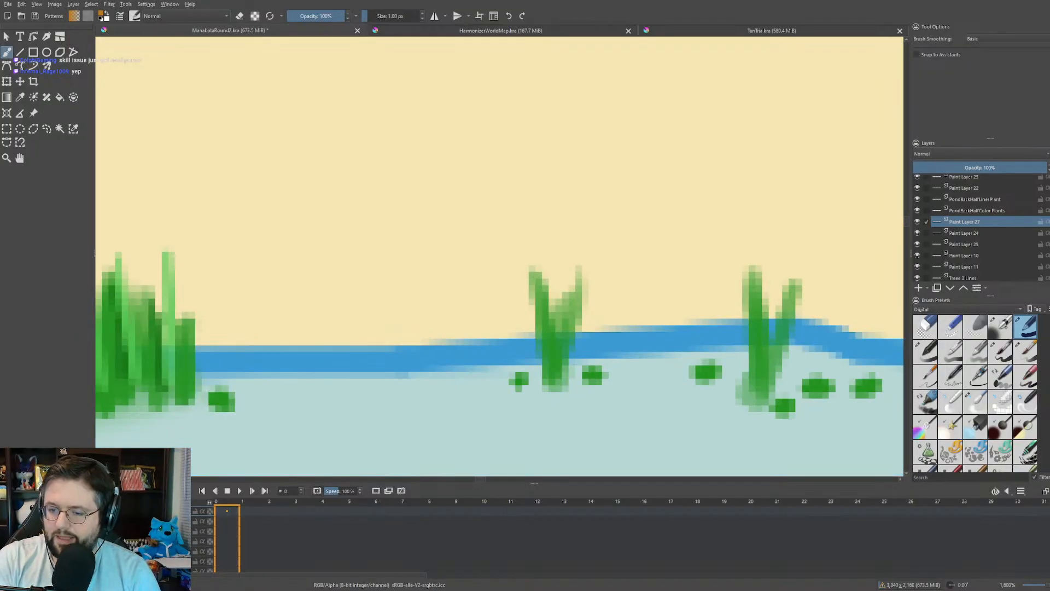
left_click(291, 338)
mouse_move(290, 339)
left_mouse_down()
mouse_move(308, 313)
mouse_move(362, 284)
mouse_move(391, 304)
mouse_move(398, 346)
mouse_move(383, 372)
mouse_move(346, 382)
mouse_move(309, 381)
mouse_move(287, 365)
left_mouse_up()
mouse_move(681, 261)
left_mouse_down()
mouse_move(643, 282)
mouse_move(650, 294)
mouse_move(716, 283)
mouse_move(704, 268)
mouse_move(673, 257)
left_mouse_up()
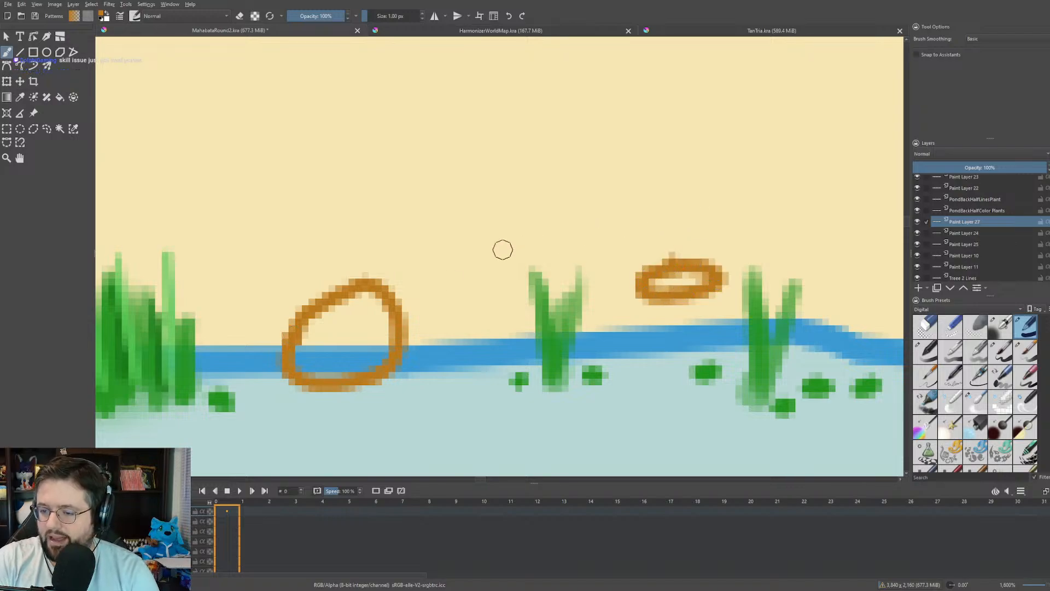
- Outline a pebble on the sand and a waterline rock where the shore meets the edge of the large foreground palm leaf
scroll(430, 204, "down", 6)
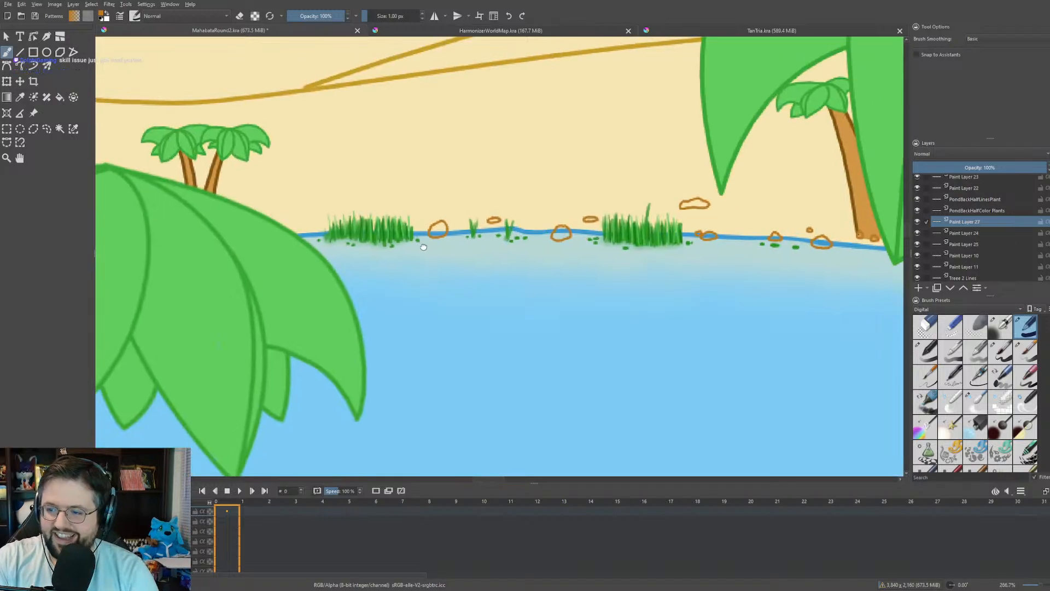
scroll(387, 246, "up", 5)
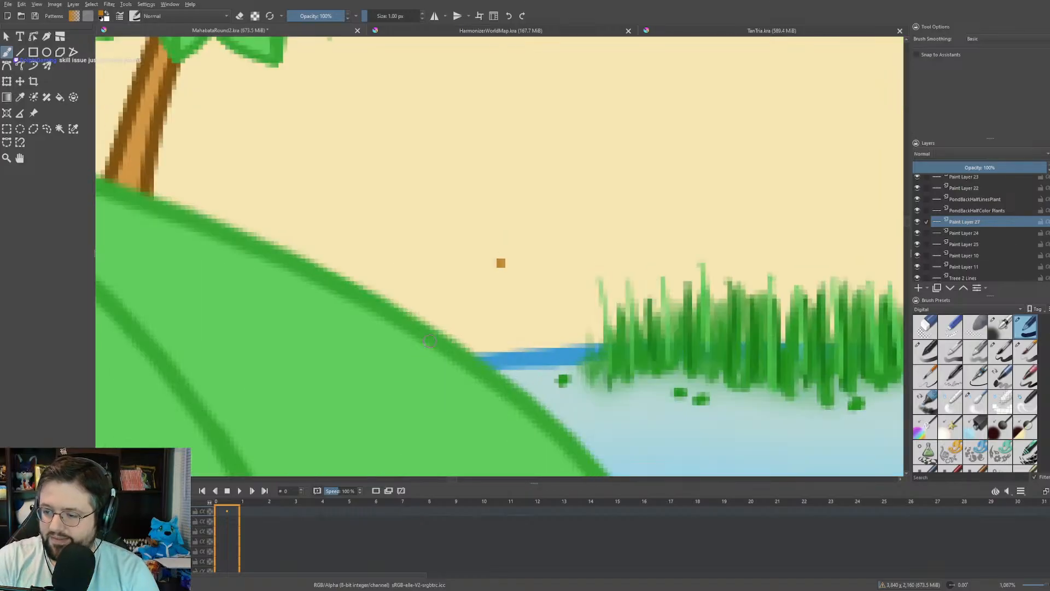
mouse_move(496, 267)
left_mouse_down()
mouse_move(495, 258)
mouse_move(525, 270)
mouse_move(497, 282)
left_mouse_up()
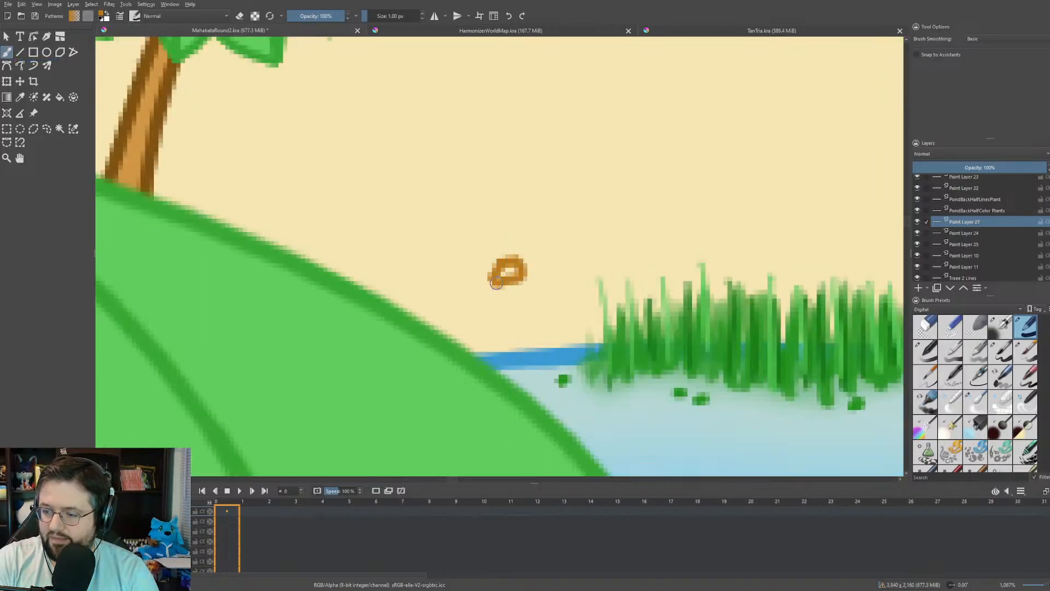
mouse_move(495, 344)
left_mouse_down()
mouse_move(511, 334)
mouse_move(538, 362)
mouse_move(512, 378)
mouse_move(492, 370)
left_mouse_up()
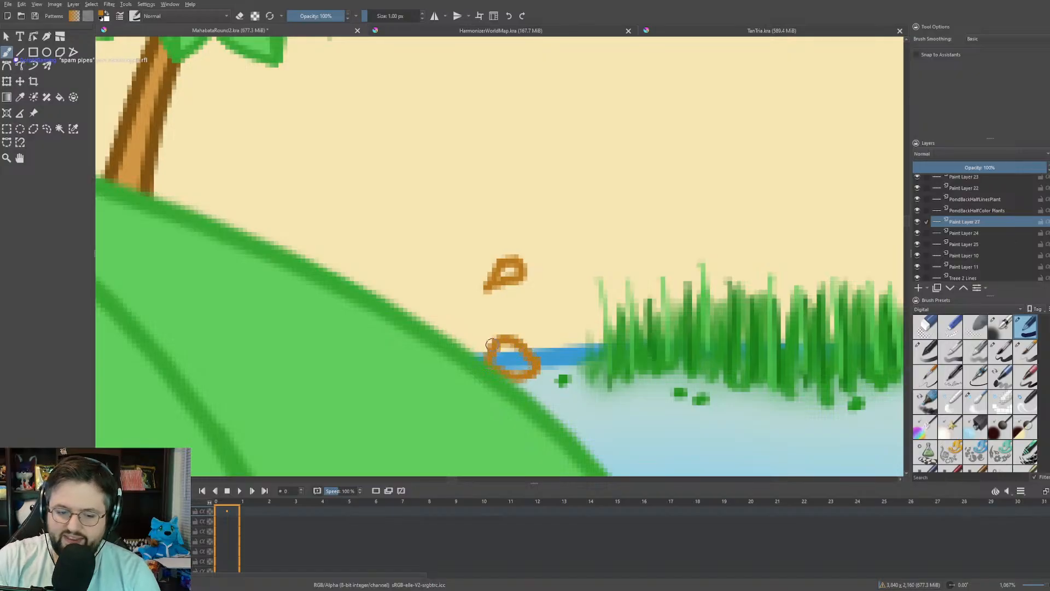
- Outline a small flat-bottomed rock on the sand beside the far palm with grass at its base
scroll(491, 344, "down", 6)
scroll(465, 223, "up", 4)
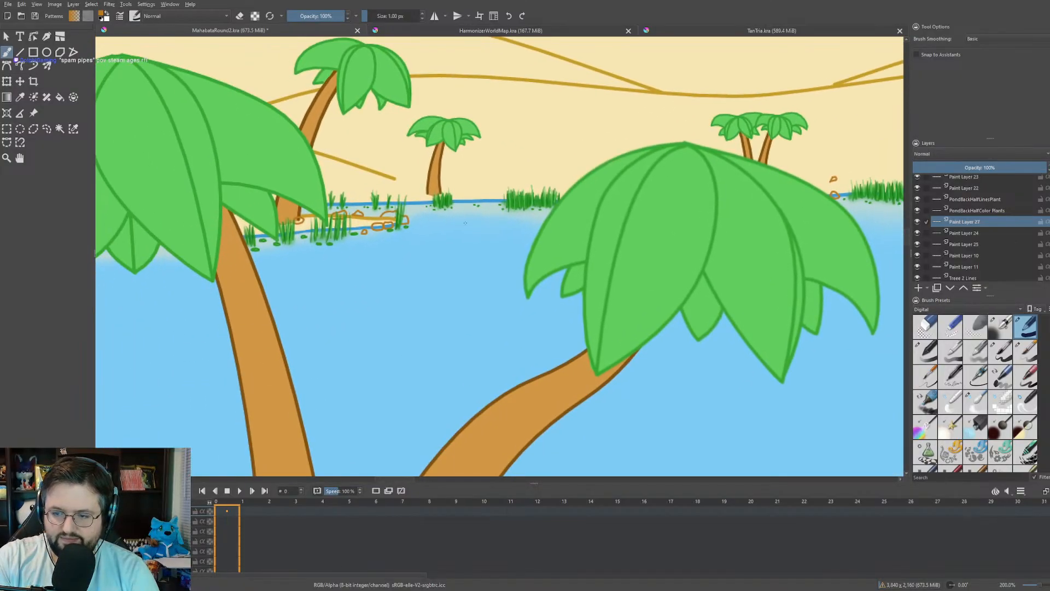
scroll(466, 222, "up", 5)
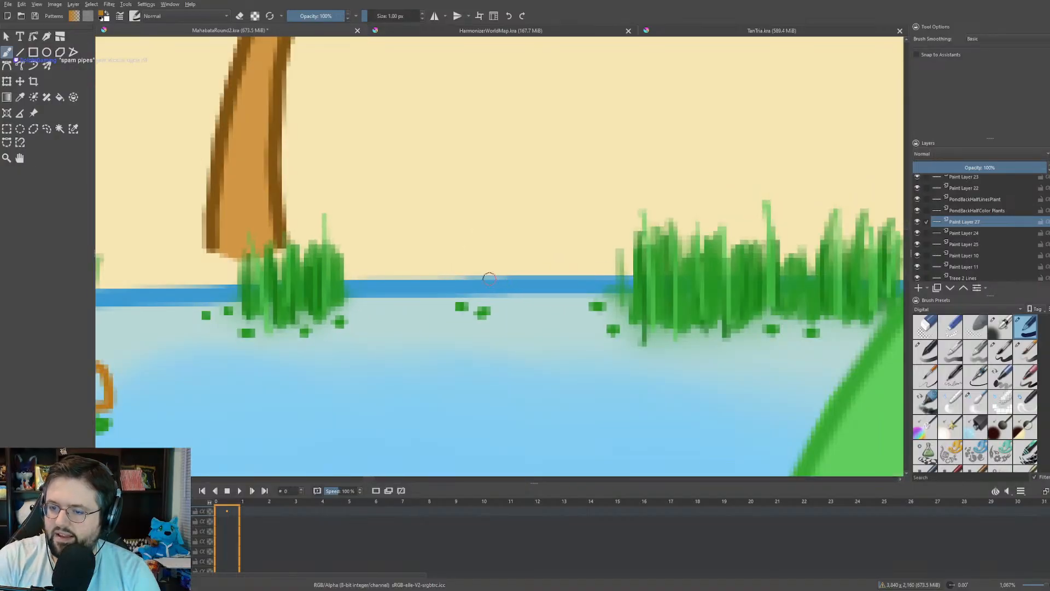
mouse_move(400, 218)
left_mouse_down()
mouse_move(372, 230)
mouse_move(374, 243)
mouse_move(420, 235)
mouse_move(406, 218)
left_mouse_up()
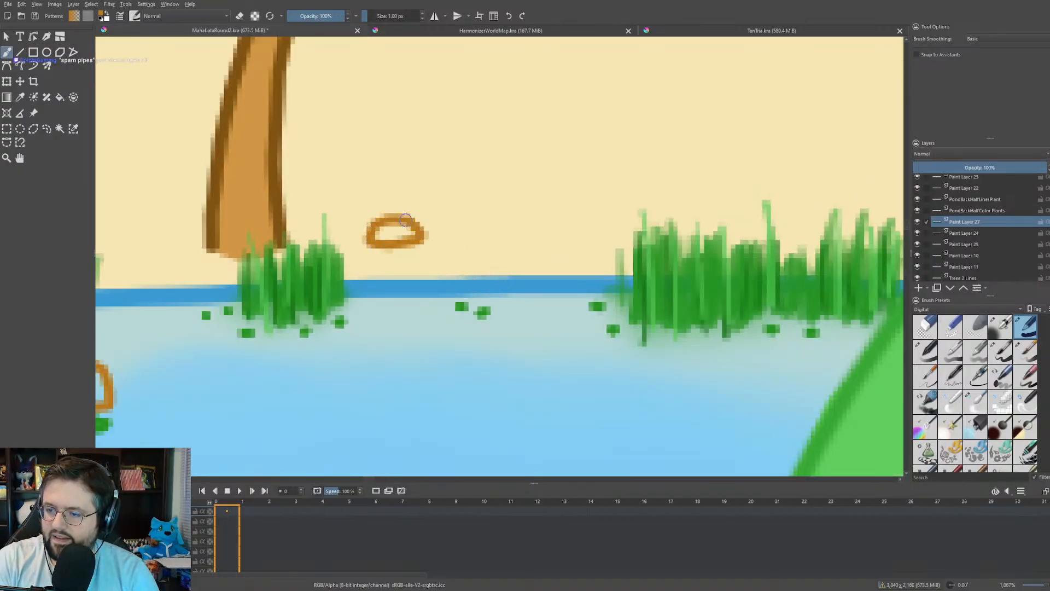
- Outline a flat pebble on the sand between the grass patches, two small rocks in the shallows, and a rock at the far palm's trunk base
left_click_drag(520, 253, 538, 258)
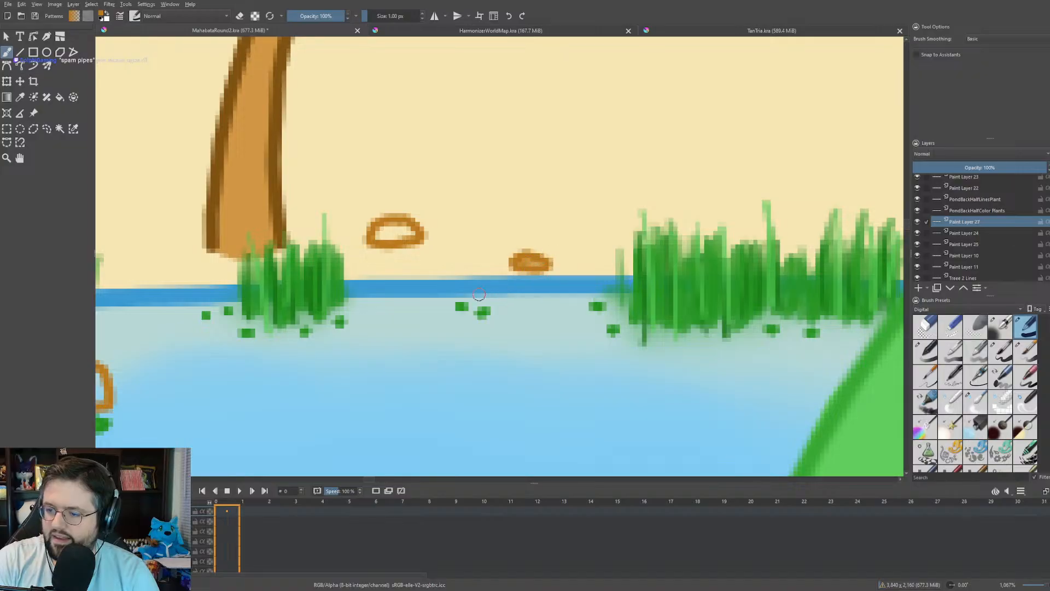
mouse_move(424, 314)
left_mouse_down()
mouse_move(402, 310)
mouse_move(391, 324)
mouse_move(417, 324)
left_mouse_up()
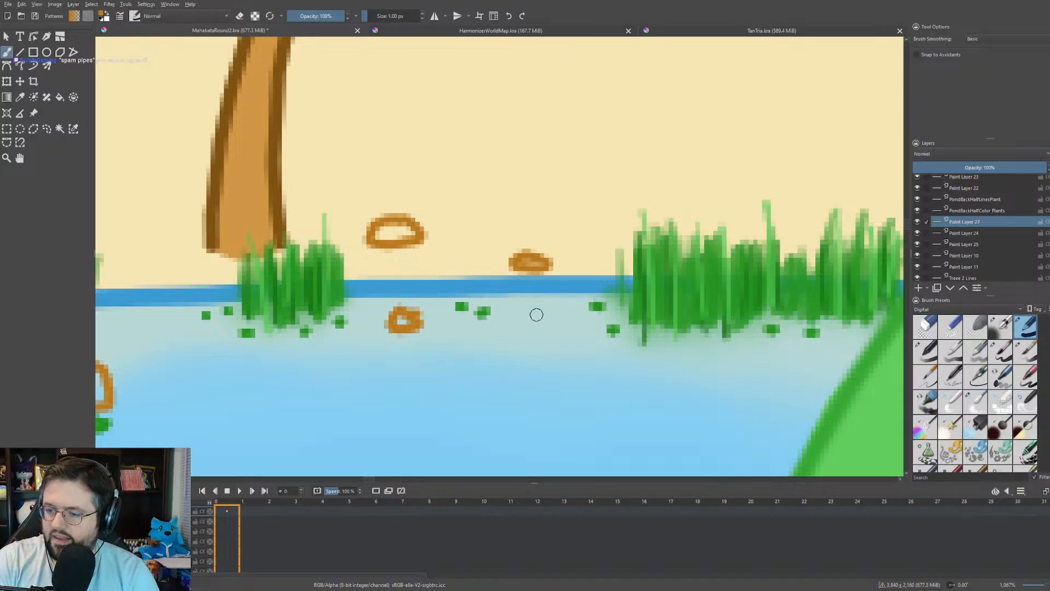
mouse_move(536, 314)
left_mouse_down()
mouse_move(555, 310)
mouse_move(533, 321)
left_mouse_up()
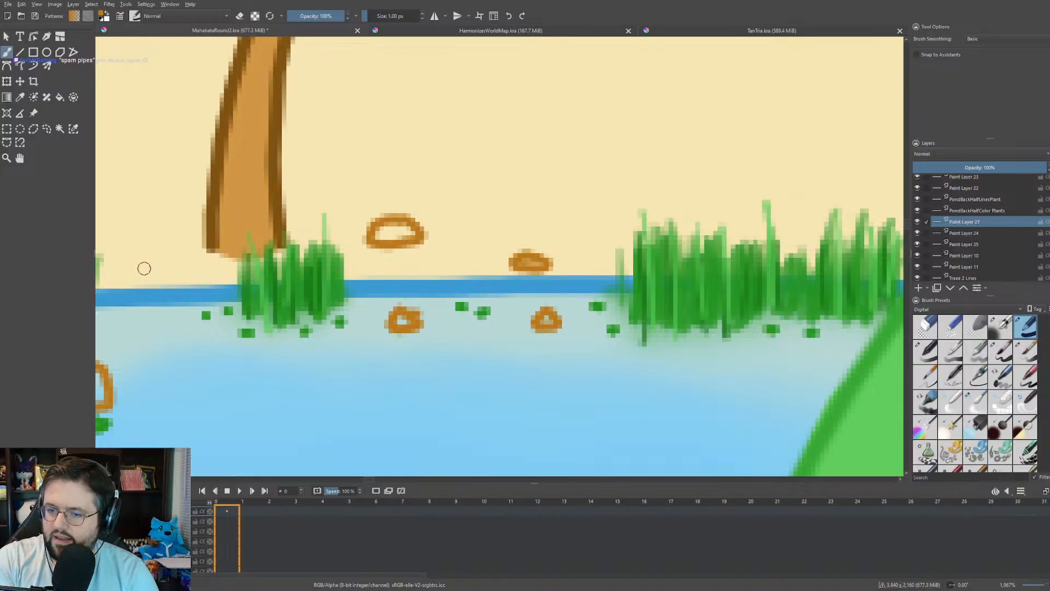
mouse_move(205, 257)
left_mouse_down()
mouse_move(195, 263)
mouse_move(221, 245)
mouse_move(218, 271)
mouse_move(192, 265)
left_mouse_up()
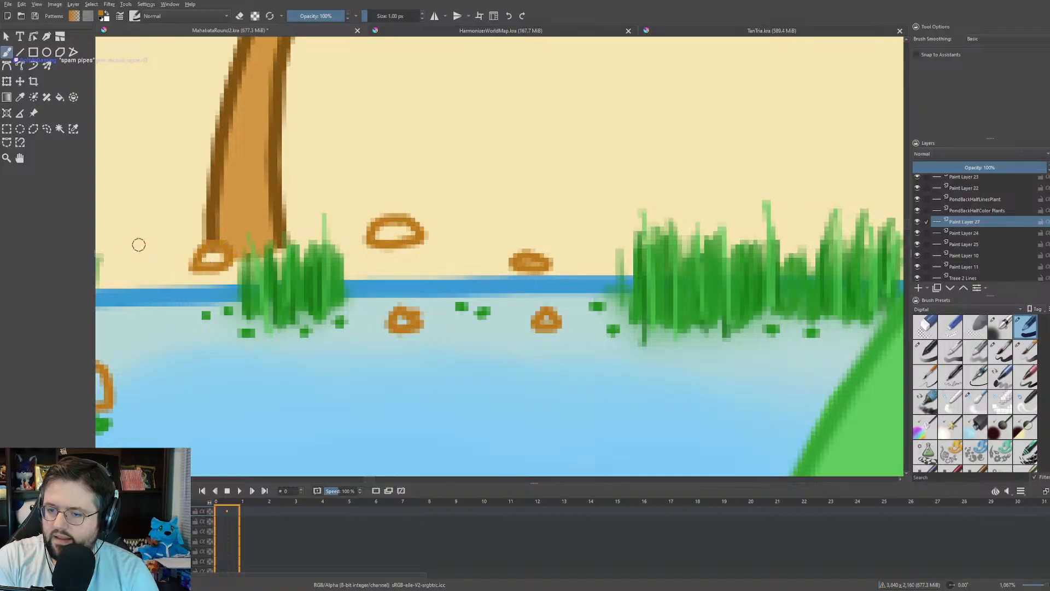
- Outline a rounded rock on the sand below the dune line and a flat oval rock at the tips of the tall-bladed grass patch
mouse_move(478, 176)
left_mouse_down()
mouse_move(612, 159)
mouse_move(609, 188)
mouse_move(558, 200)
mouse_move(511, 198)
mouse_move(480, 181)
mouse_move(529, 176)
left_mouse_up()
scroll(484, 164, "down", 4)
scroll(418, 188, "up", 4)
left_click_drag(419, 187, 544, 230)
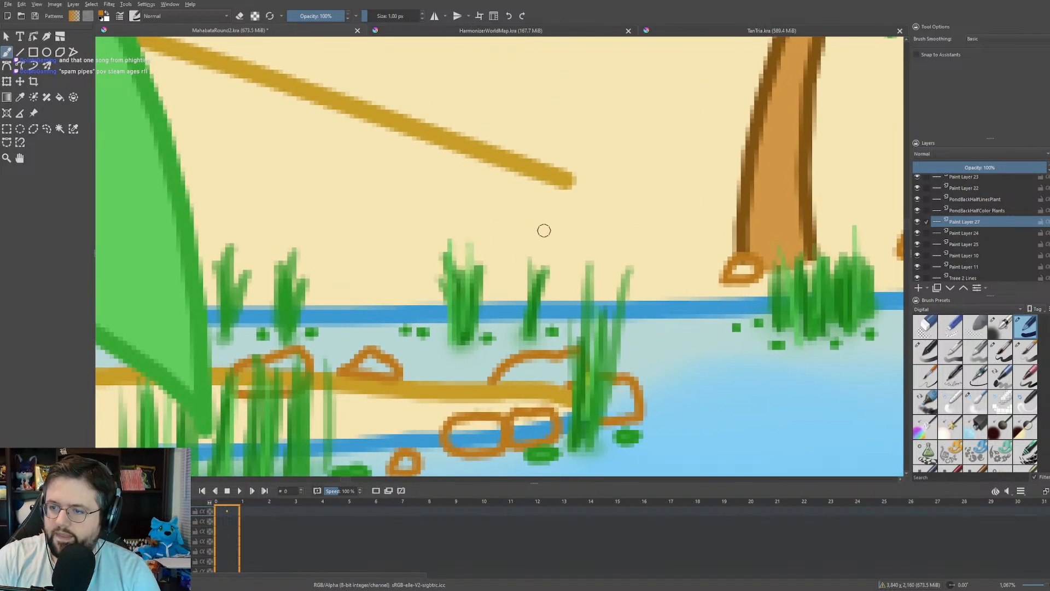
mouse_move(357, 225)
left_mouse_down()
mouse_move(323, 256)
mouse_move(344, 264)
mouse_move(376, 249)
mouse_move(356, 224)
left_mouse_up()
mouse_move(626, 266)
left_mouse_down()
mouse_move(596, 273)
mouse_move(628, 292)
mouse_move(648, 274)
mouse_move(610, 261)
left_mouse_up()
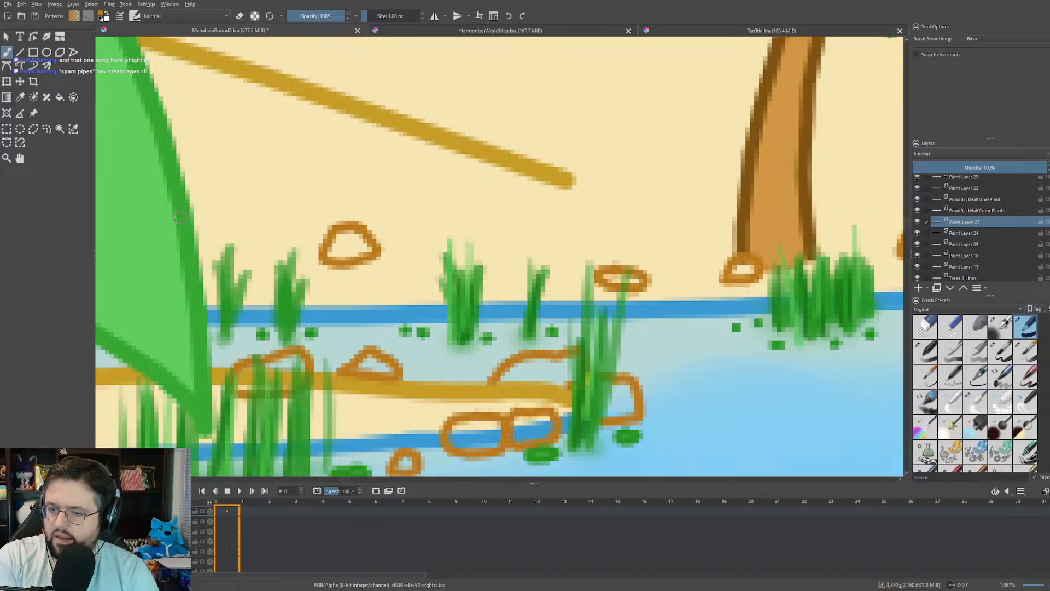
- Add a new paint layer beneath the rock outlines and make the outline layer, Paint Layer 27, active again
scroll(199, 210, "down", 8)
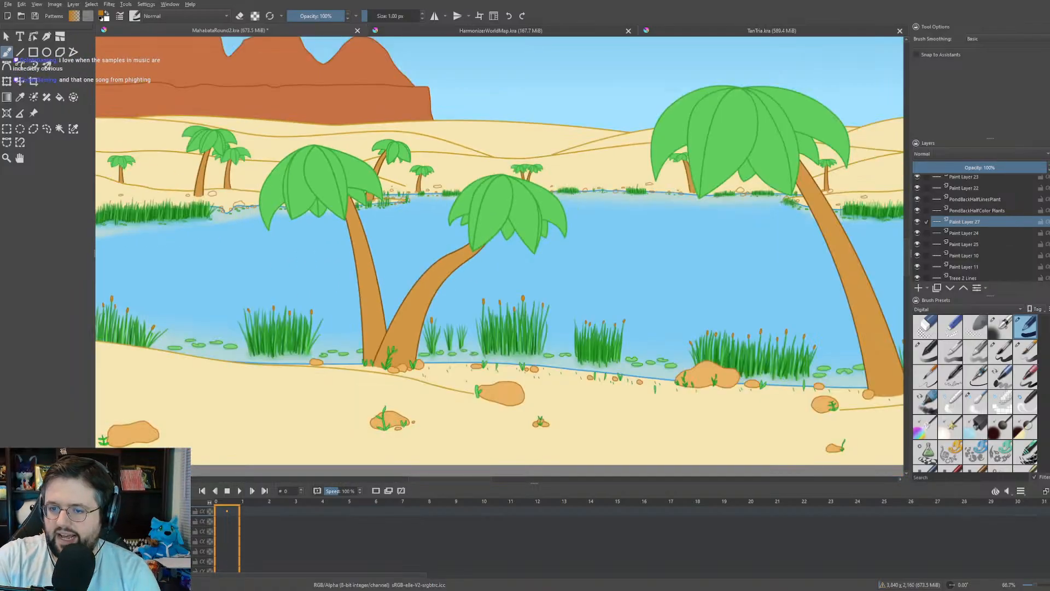
left_click_drag(481, 241, 598, 234)
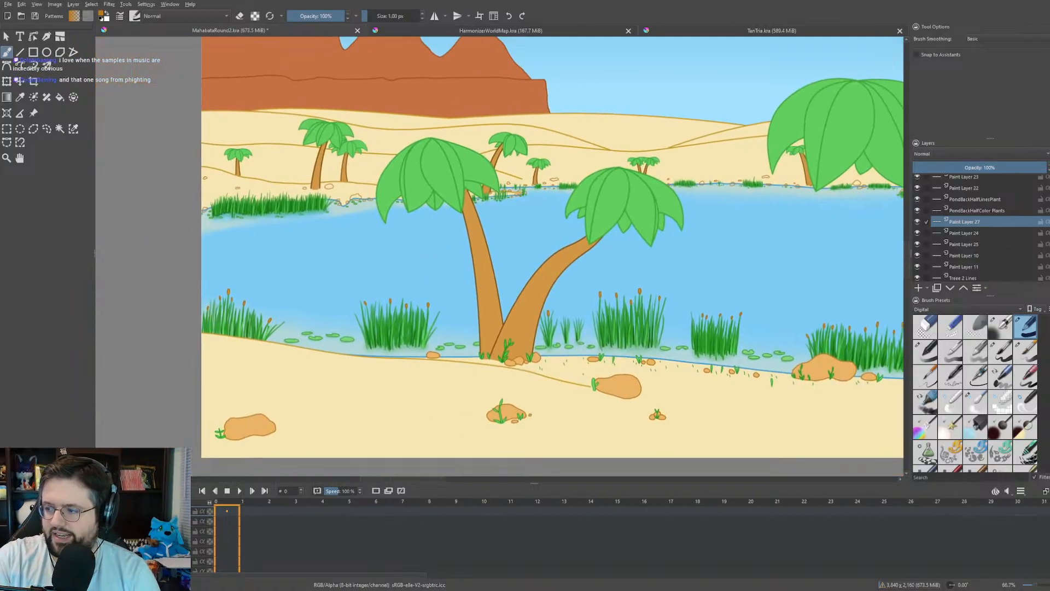
left_click(965, 234)
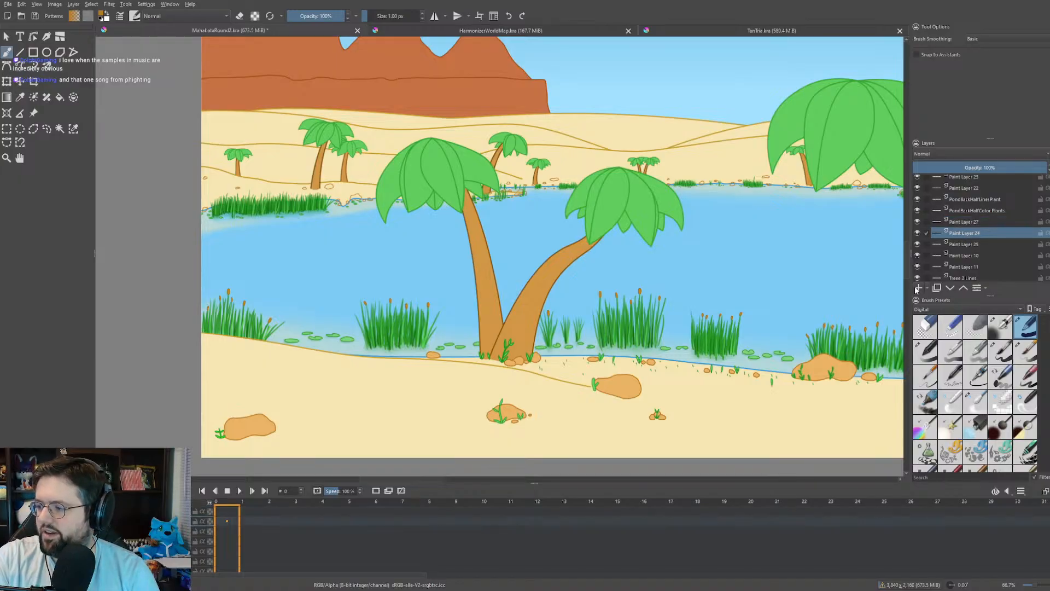
left_click(918, 288)
left_click(976, 224)
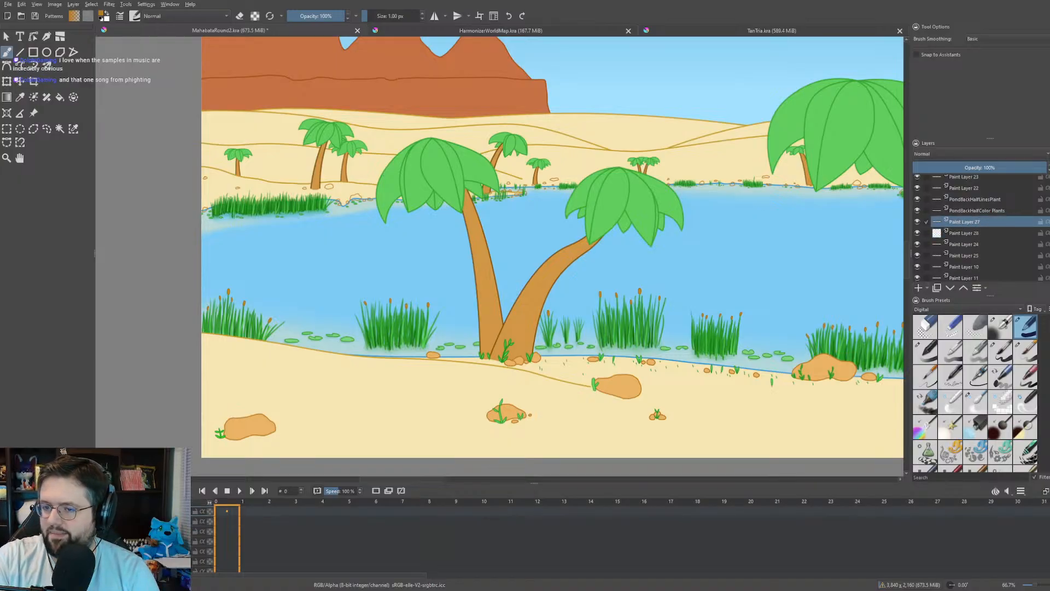
- Select the empty area around the rock outlines by contiguous colour and adjust the selection so its edge runs along the middle of the outlines
scroll(337, 169, "up", 1)
left_click(59, 129)
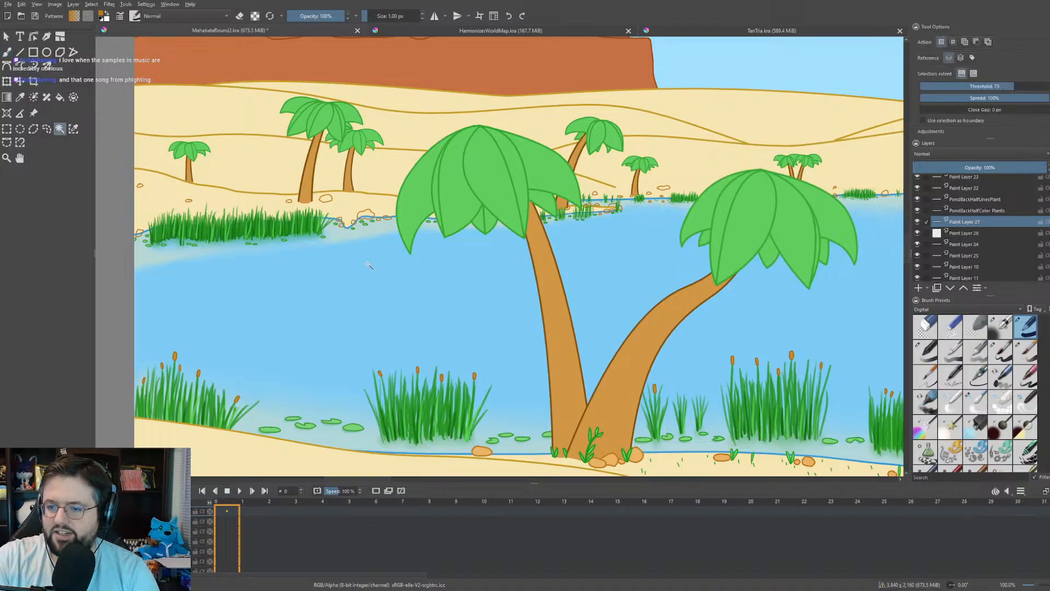
left_click(368, 264)
scroll(369, 264, "down", 1)
left_click_drag(429, 260, 313, 231)
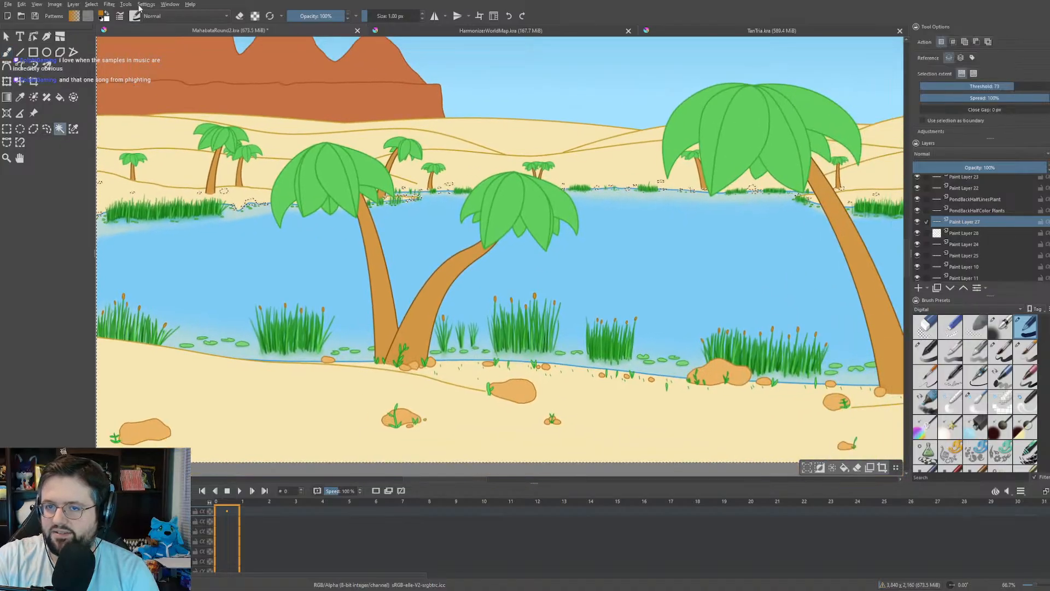
scroll(316, 319, "up", 6)
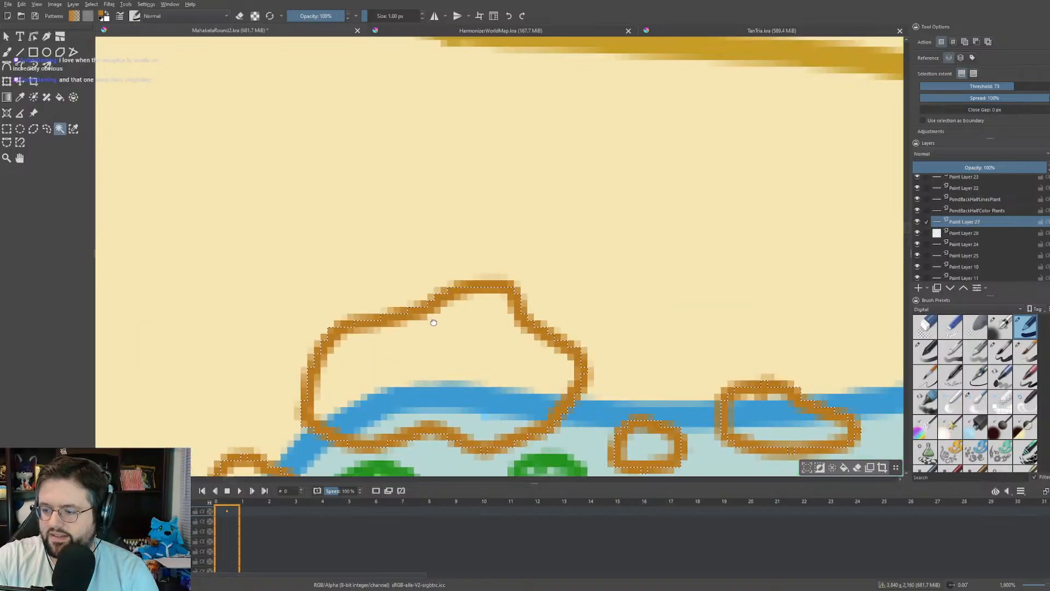
scroll(316, 66, "down", 3)
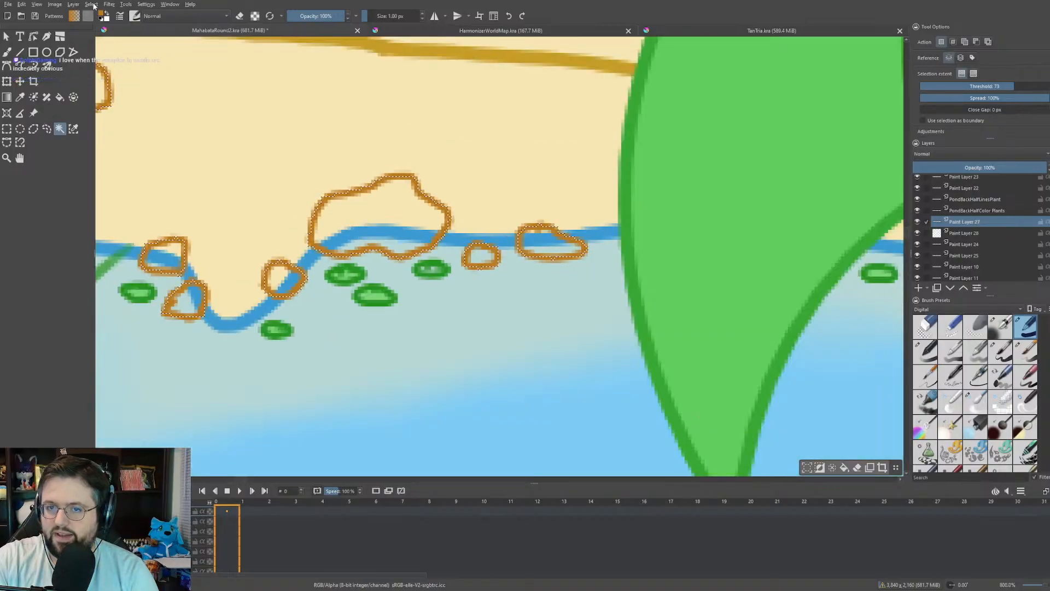
scroll(237, 178, "down", 6)
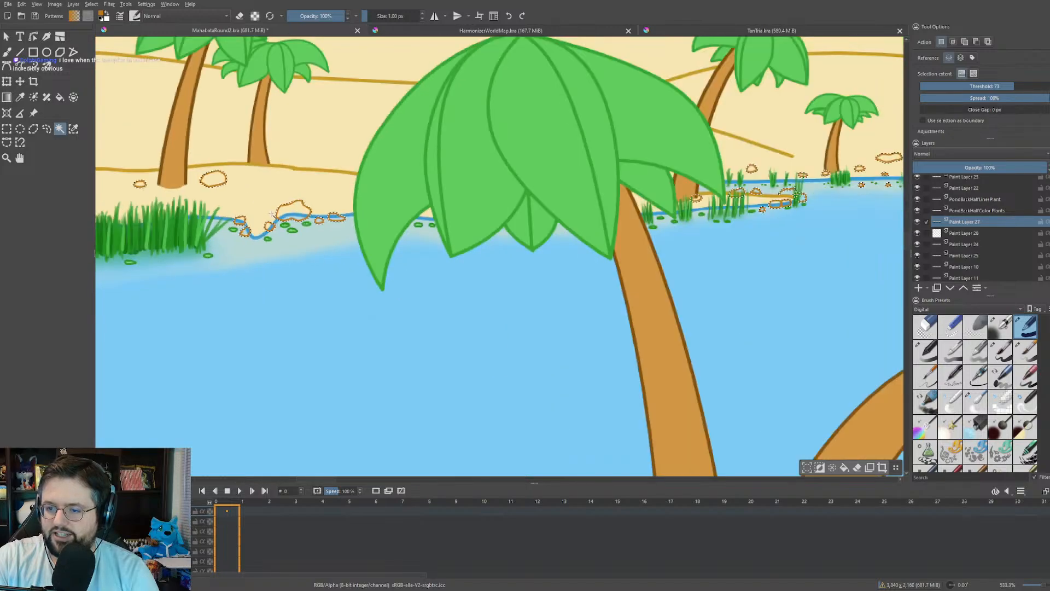
- Sample the light orange fill colour of the foreground rocks and ready the Fill tool at the far-shore rocks
scroll(303, 257, "down", 3)
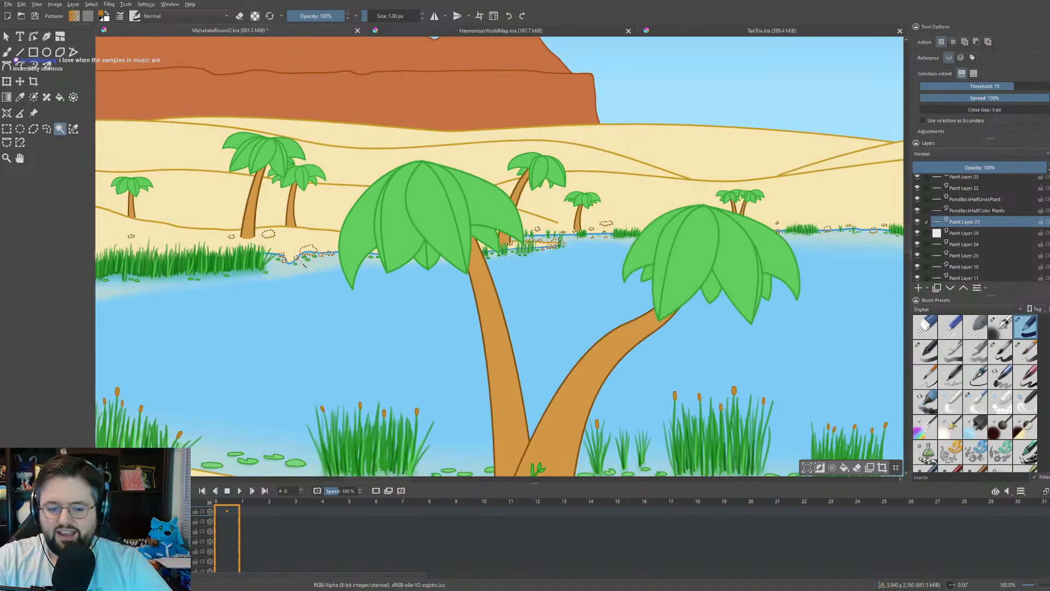
key("f")
scroll(275, 240, "up", 1)
scroll(275, 240, "down", 10)
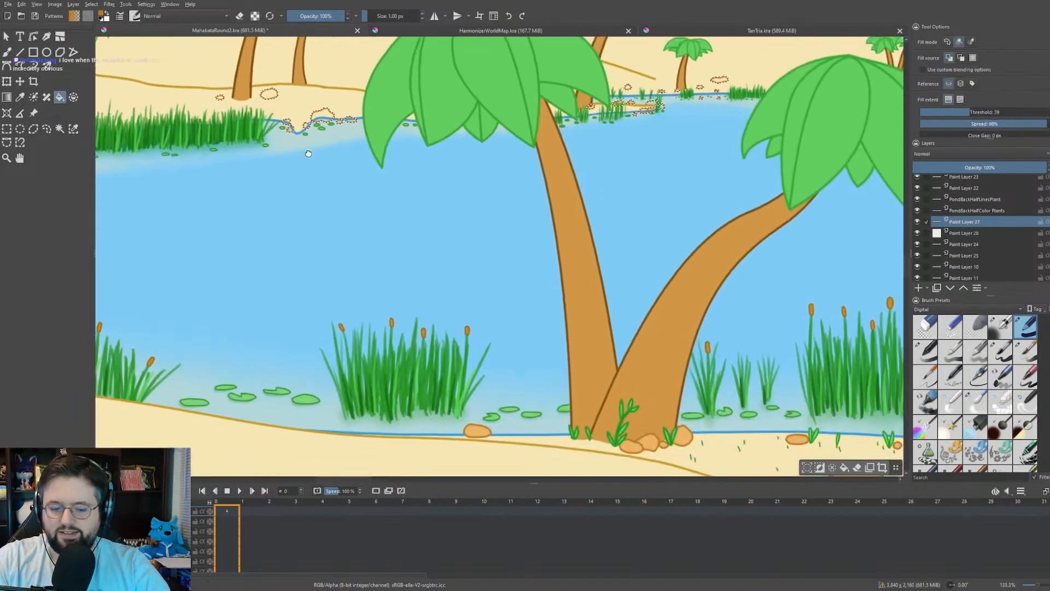
key("p")
scroll(213, 306, "up", 10)
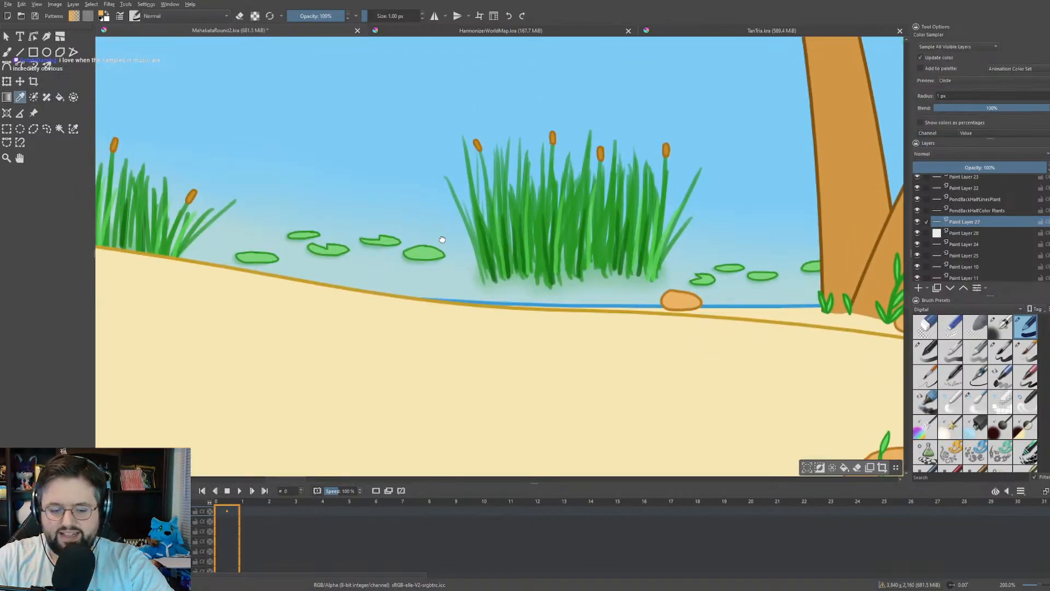
key("f")
scroll(534, 180, "up", 3)
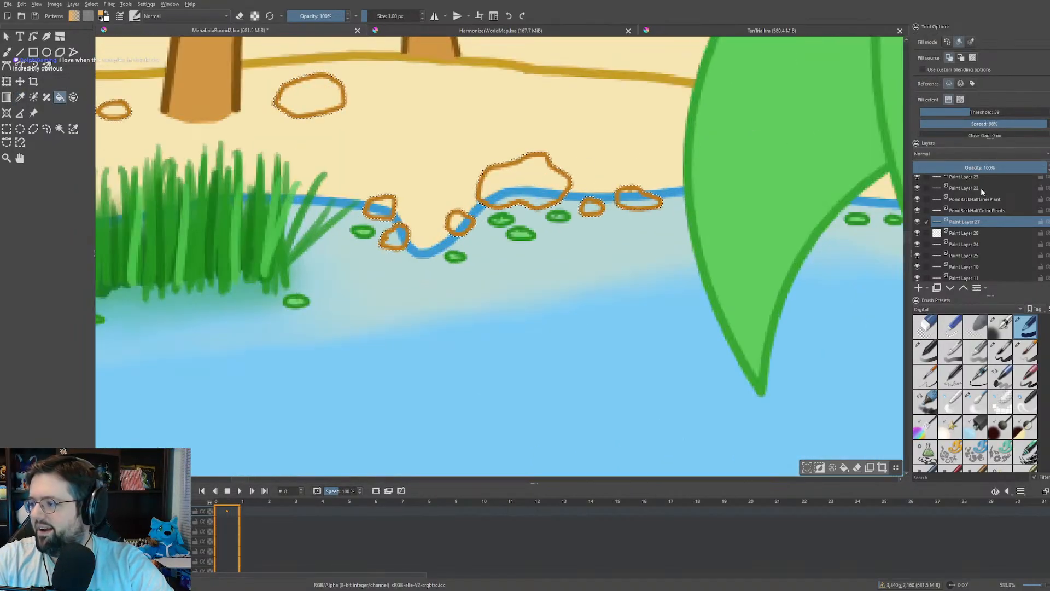
- Fill the far-shore rocks with the sampled light orange on the new layer beneath the outlines, and clear the selection
left_click(966, 233)
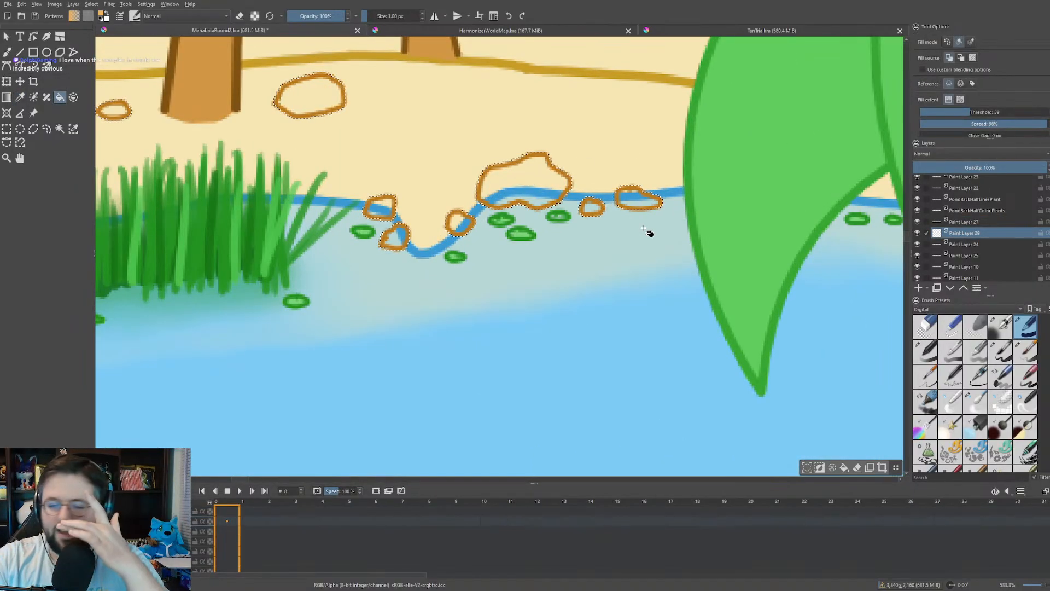
left_click(533, 178)
scroll(560, 392, "down", 8)
left_click_drag(562, 364, 414, 228)
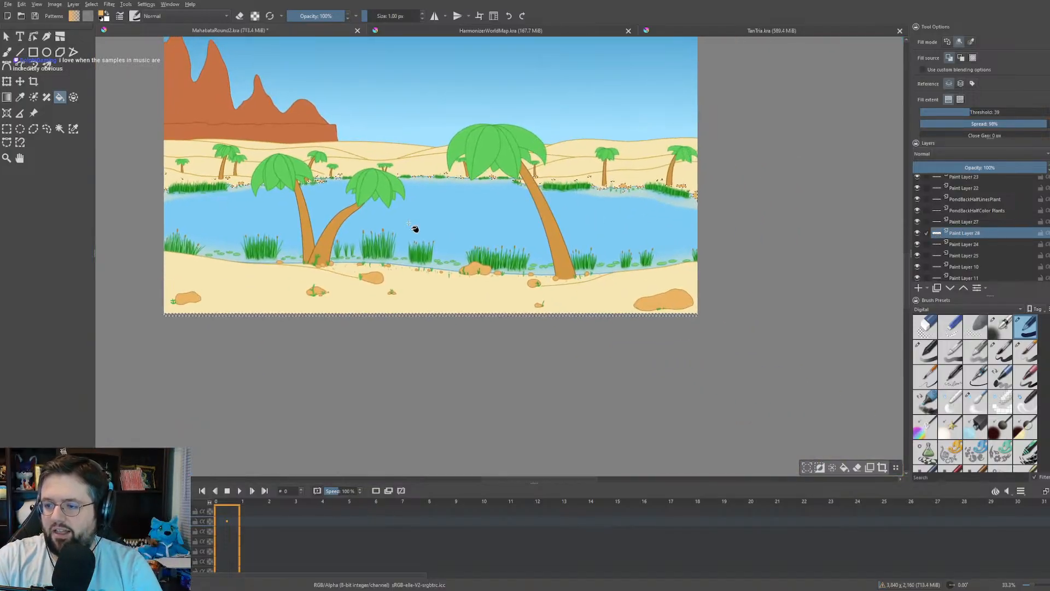
scroll(422, 216, "up", 1)
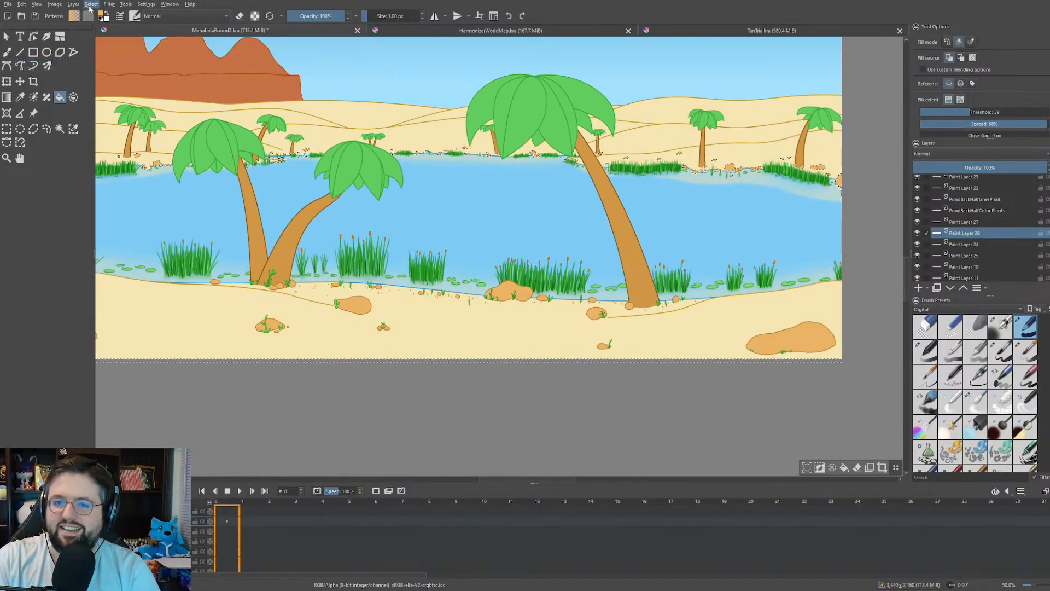
key("ctrl+shift+a")
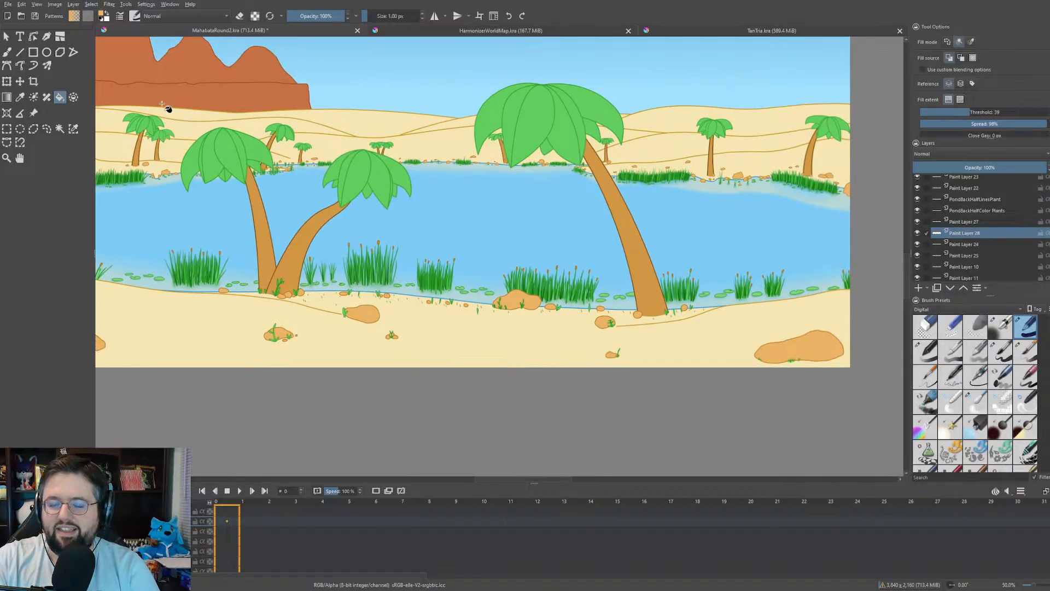
- Brush light orange into both unfilled parts of the rock behind the tall-bladed grass patch at the tip of the sand spit
left_click(6, 36)
scroll(550, 205, "up", 2)
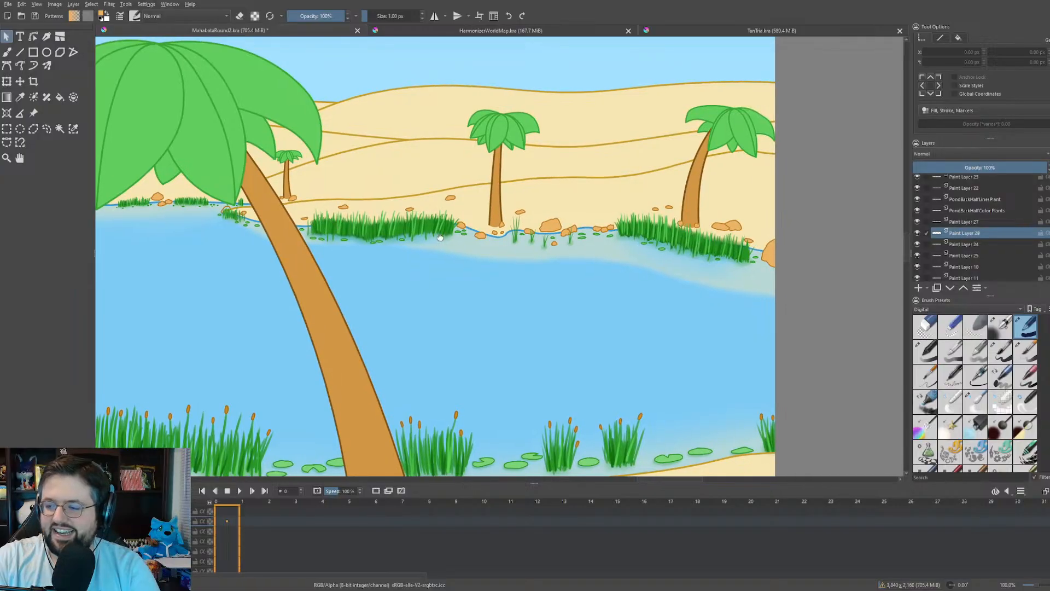
mouse_move(440, 237)
left_mouse_down()
mouse_move(321, 230)
mouse_move(403, 243)
mouse_move(651, 213)
mouse_move(701, 220)
left_mouse_up()
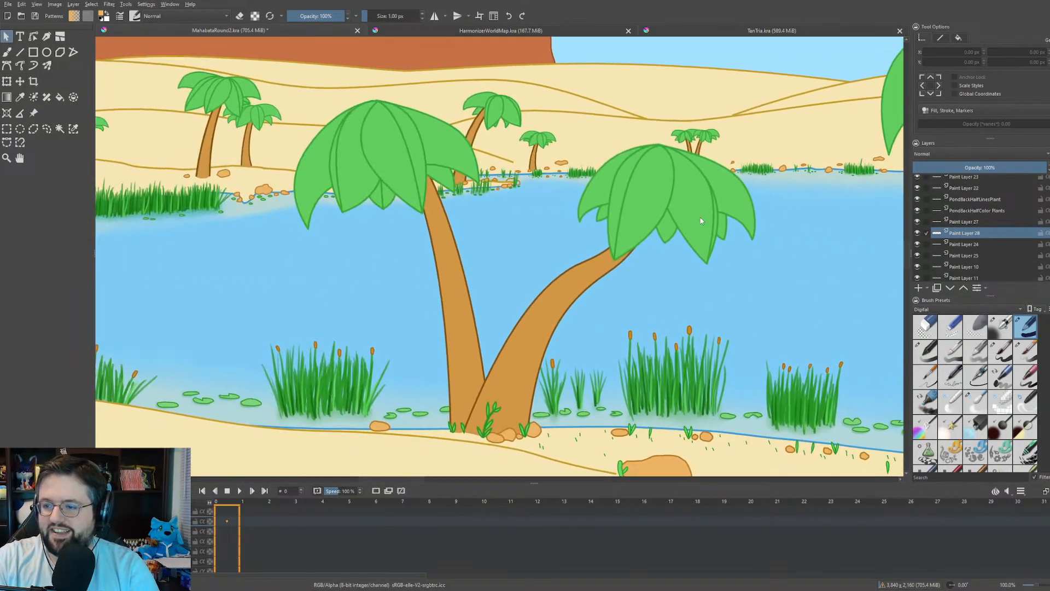
scroll(510, 196, "up", 5)
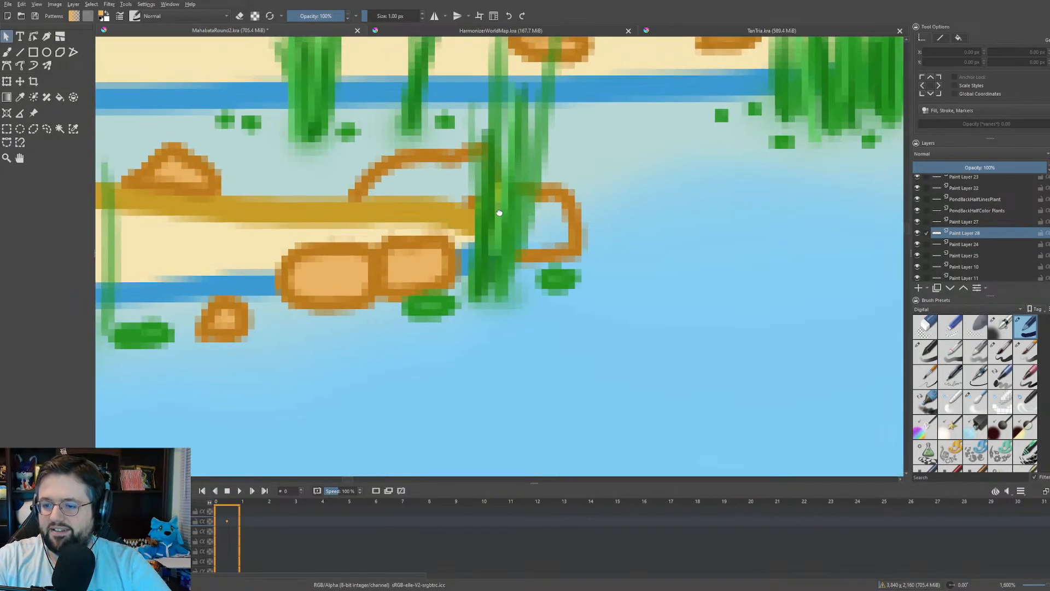
scroll(499, 211, "down", 3)
scroll(474, 241, "up", 5)
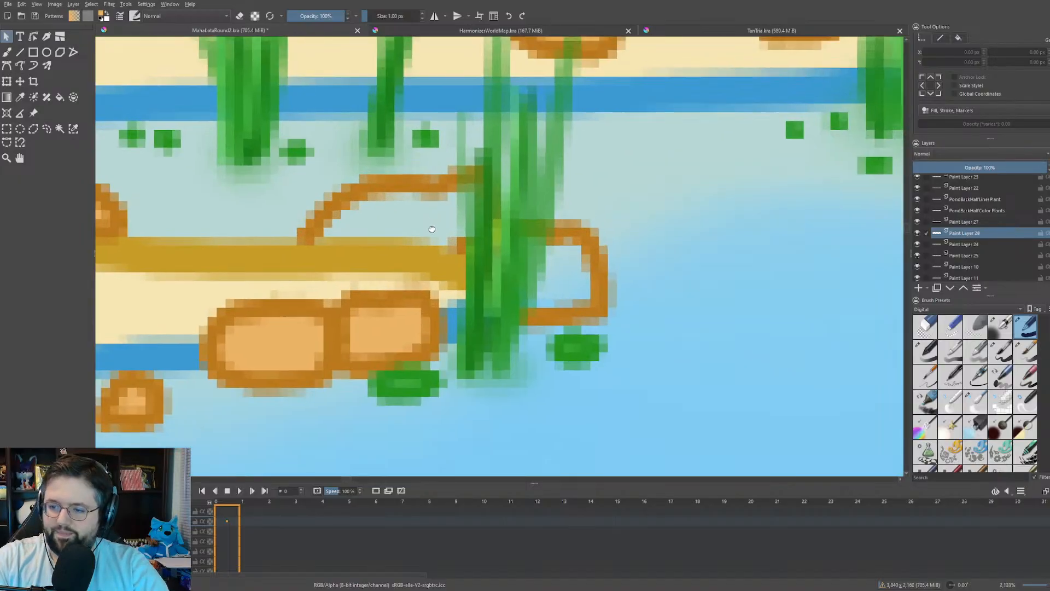
key("f")
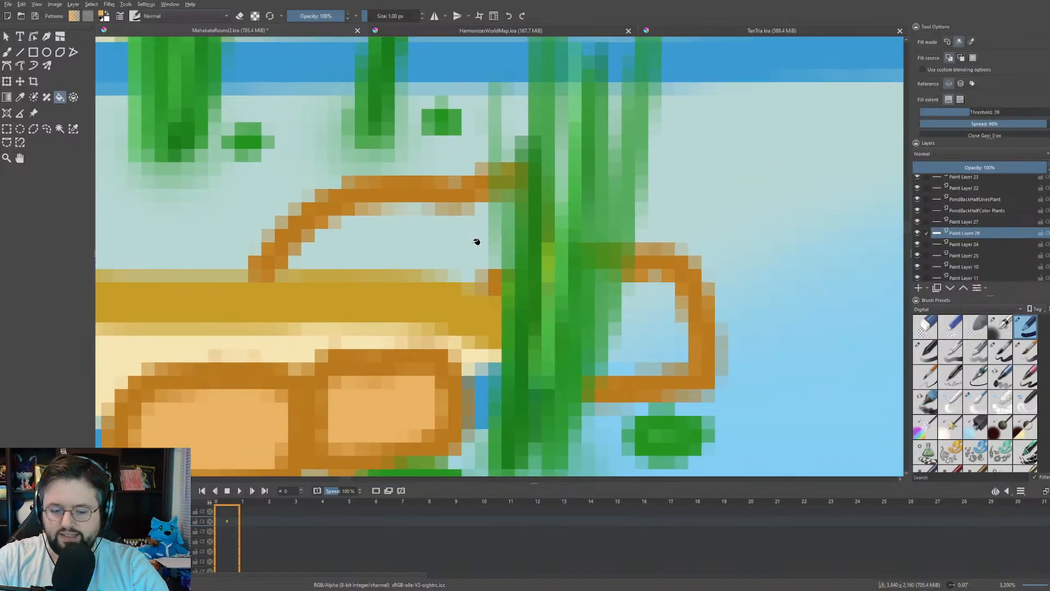
key("b")
left_click(378, 16)
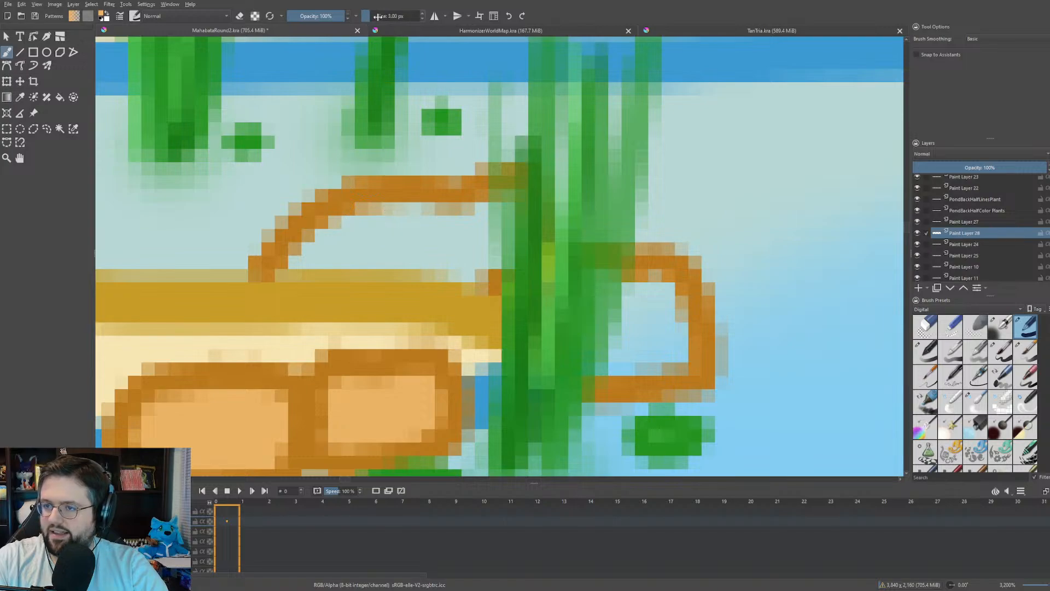
mouse_move(493, 221)
left_mouse_down()
mouse_move(500, 255)
mouse_move(485, 231)
mouse_move(428, 251)
mouse_move(423, 231)
mouse_move(402, 230)
mouse_move(309, 256)
mouse_move(398, 245)
left_mouse_up()
mouse_move(634, 295)
left_mouse_down()
mouse_move(621, 328)
mouse_move(601, 326)
mouse_move(644, 346)
mouse_move(663, 312)
mouse_move(659, 324)
left_mouse_up()
scroll(656, 320, "down", 15)
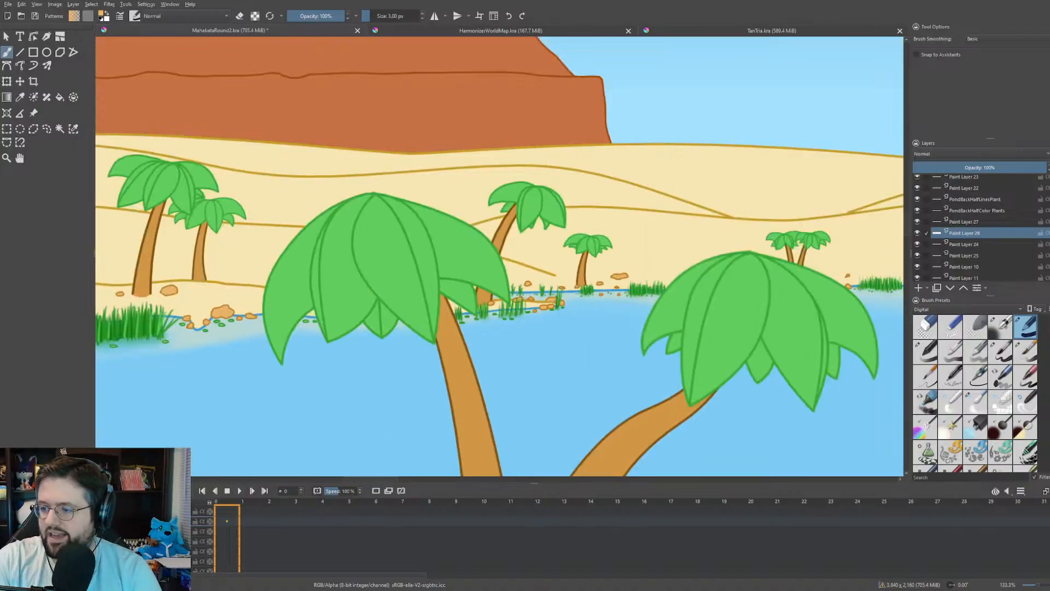
- Brush light orange into the unfilled rock behind the grass at the end of the opposite sand spit, beside the large leaning palm
scroll(299, 209, "up", 14)
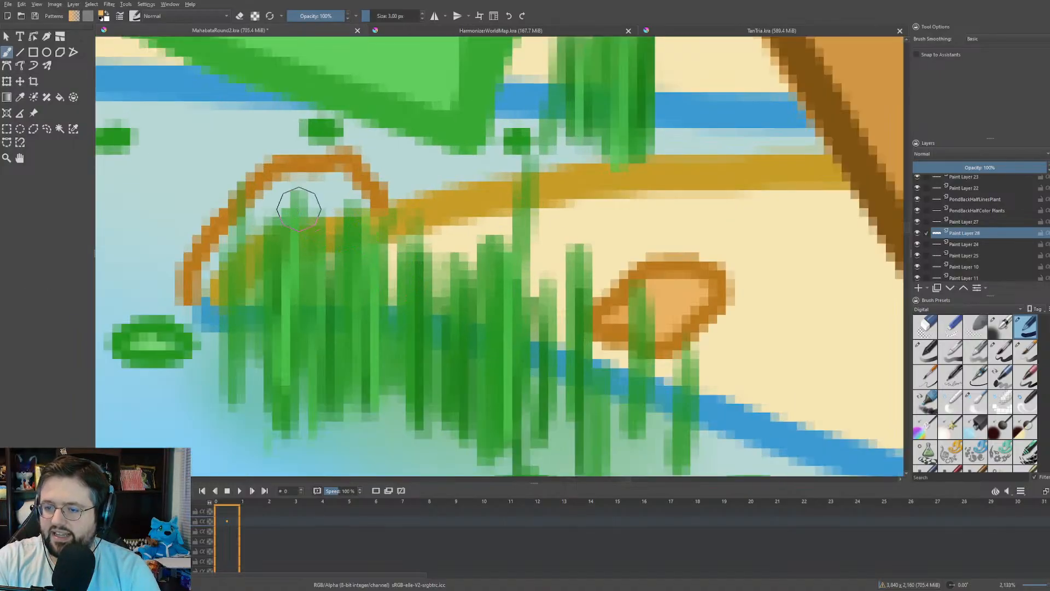
left_click_drag(298, 209, 347, 217)
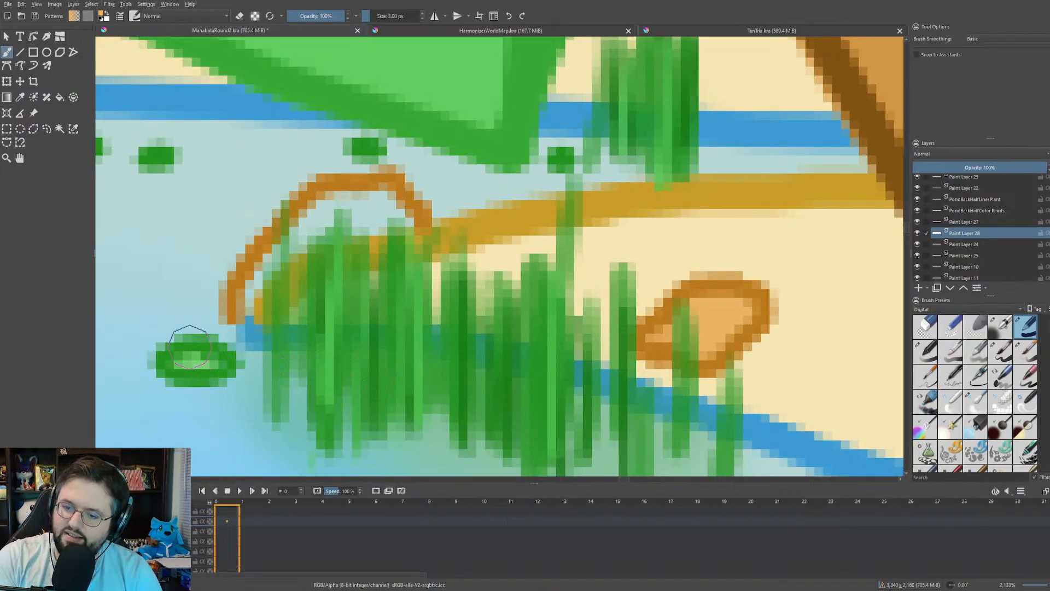
mouse_move(310, 235)
left_mouse_down()
mouse_move(397, 215)
mouse_move(383, 201)
mouse_move(339, 204)
mouse_move(318, 217)
left_mouse_up()
scroll(317, 217, "down", 10)
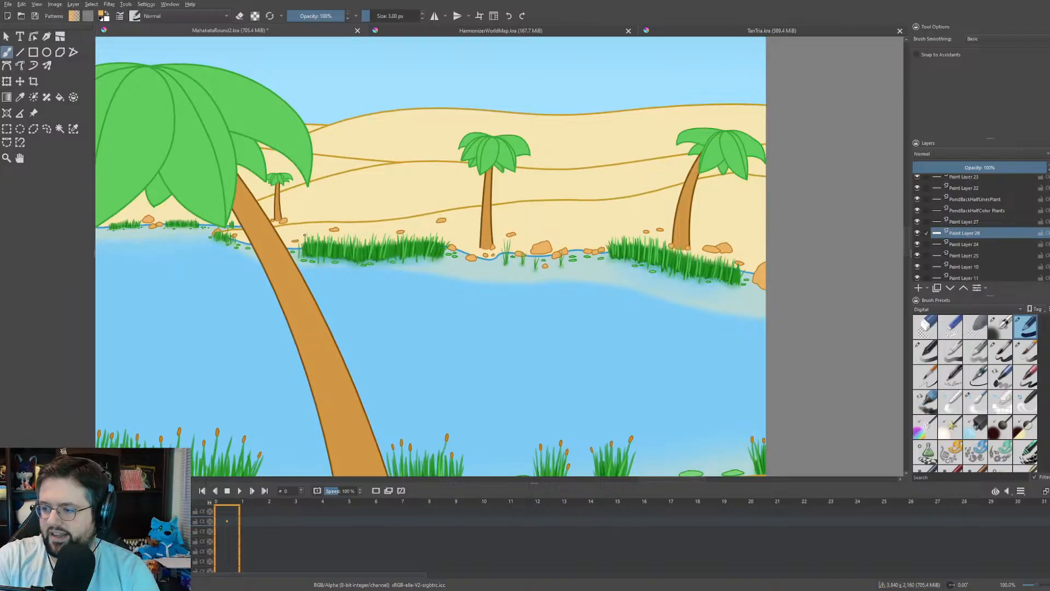
- Examine the coloured rocks along the far shore and the composition of the whole oasis painting
left_click_drag(305, 236, 703, 149)
scroll(541, 189, "down", 3)
scroll(410, 230, "up", 2)
scroll(401, 290, "down", 1)
left_click_drag(345, 214, 290, 286)
scroll(359, 288, "down", 1)
left_click_drag(359, 288, 386, 294)
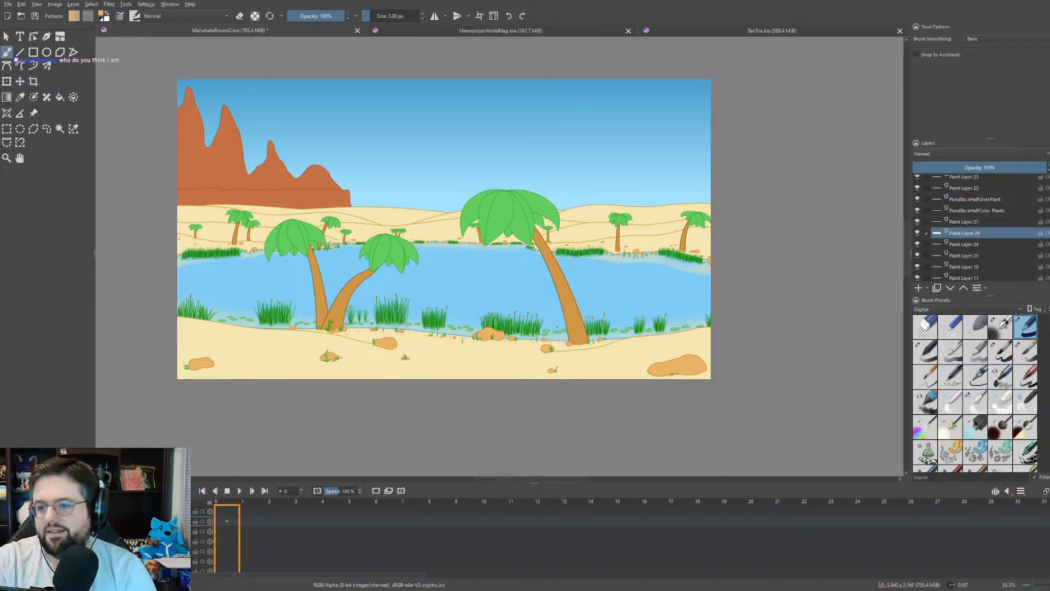
left_click_drag(547, 386, 621, 376)
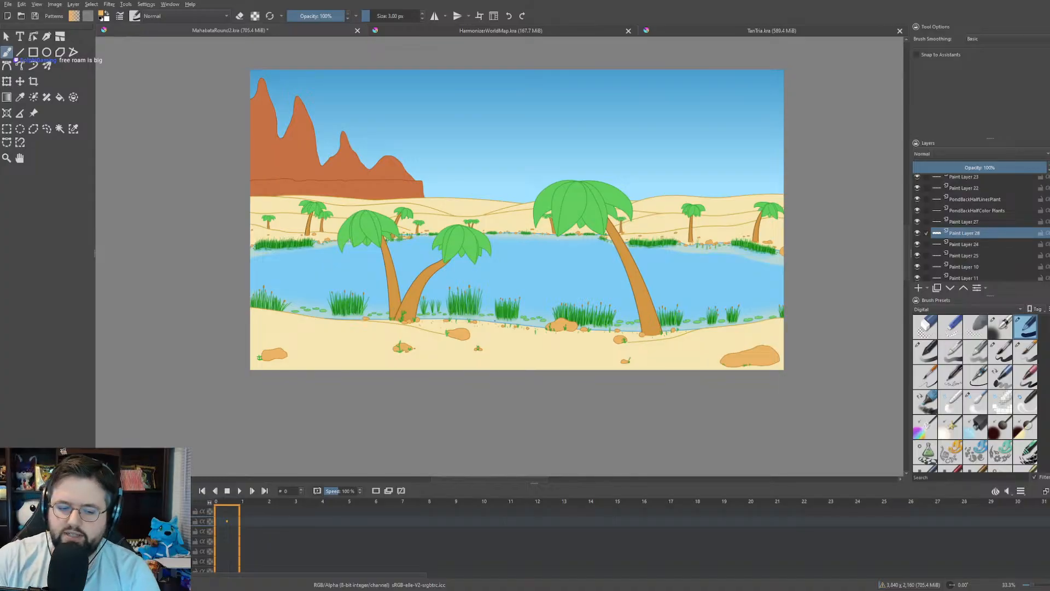
- Sample the dark brown of the background mountain outline and set the brush size to 2 px
scroll(426, 182, "down", 1)
left_click_drag(448, 365, 521, 464)
scroll(430, 239, "up", 5)
scroll(352, 309, "up", 12)
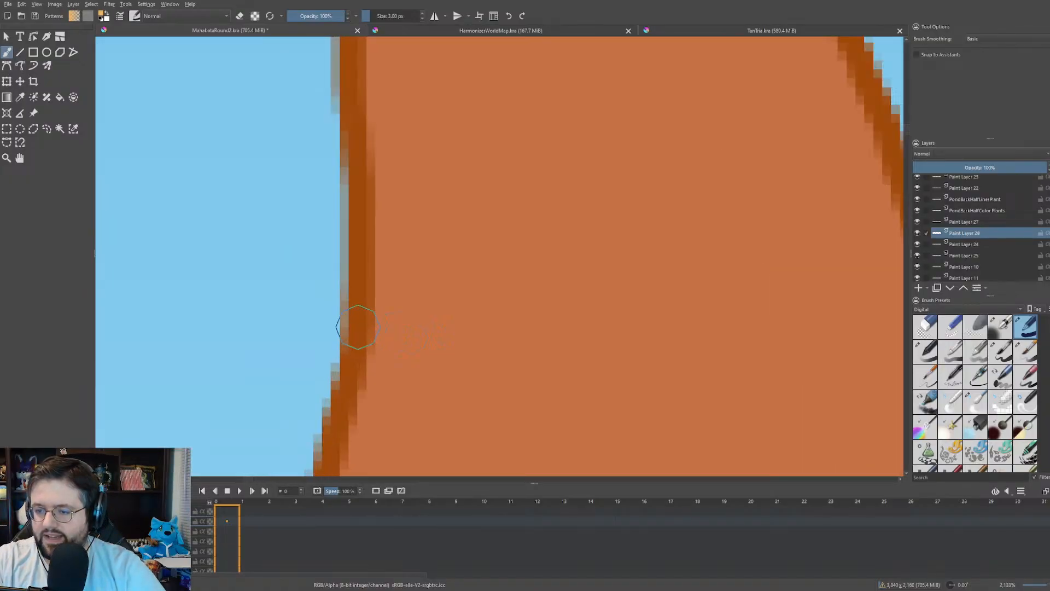
scroll(351, 309, "down", 10)
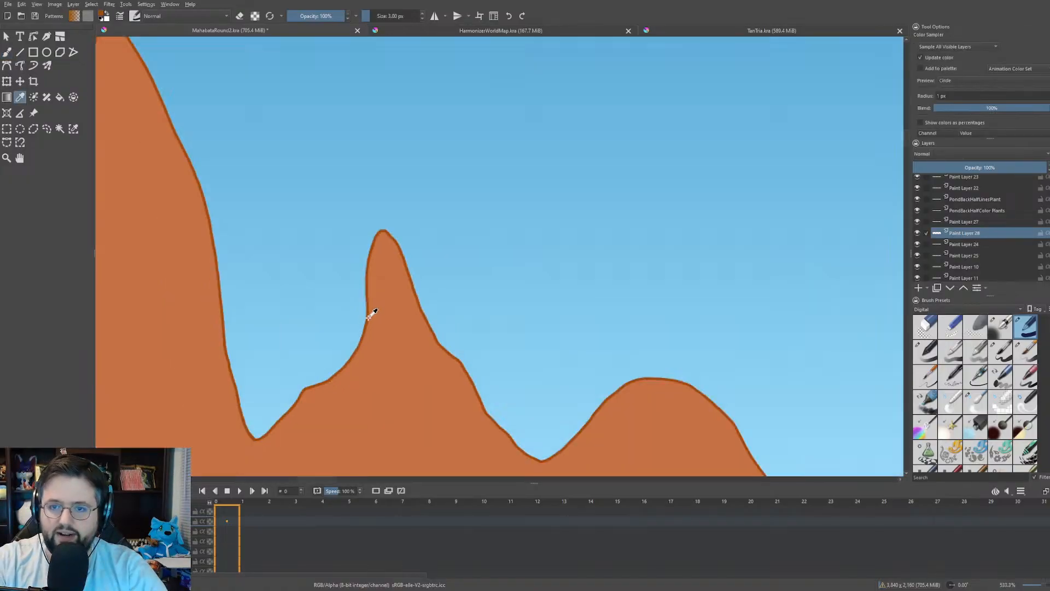
scroll(368, 309, "down", 2)
scroll(376, 13, "down", 1)
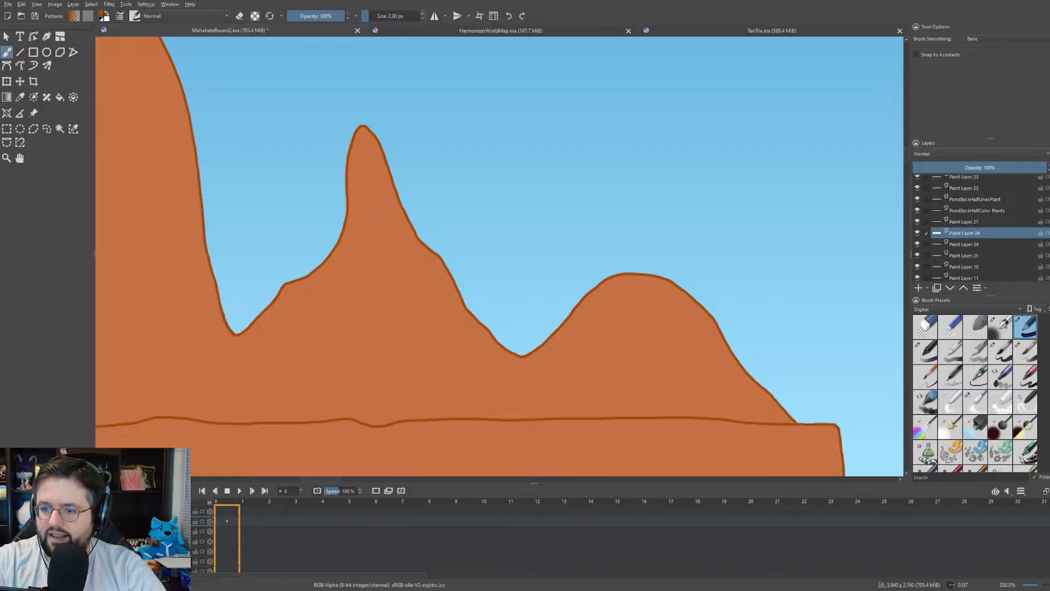
scroll(383, 213, "up", 2)
mouse_move(321, 217)
left_mouse_down()
mouse_move(318, 280)
mouse_move(377, 285)
left_mouse_up()
key("ctrl+z")
scroll(324, 285, "down", 5)
scroll(331, 269, "up", 1)
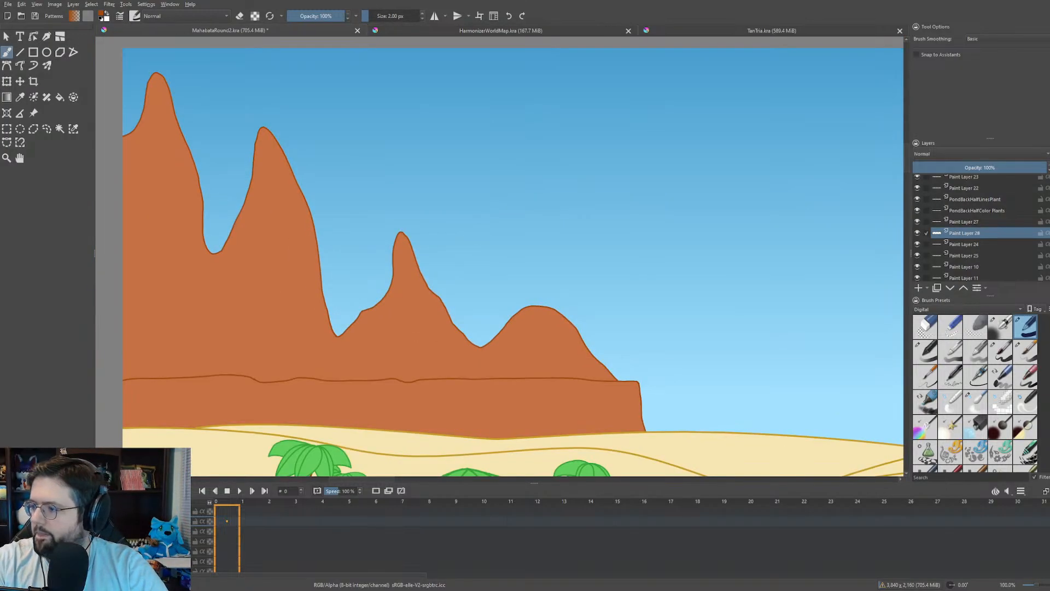
- On the MountainPlateau layer, draw a broken vertical crack line with two short accent dashes near the plateau's outer cliff edge
scroll(967, 249, "down", 5)
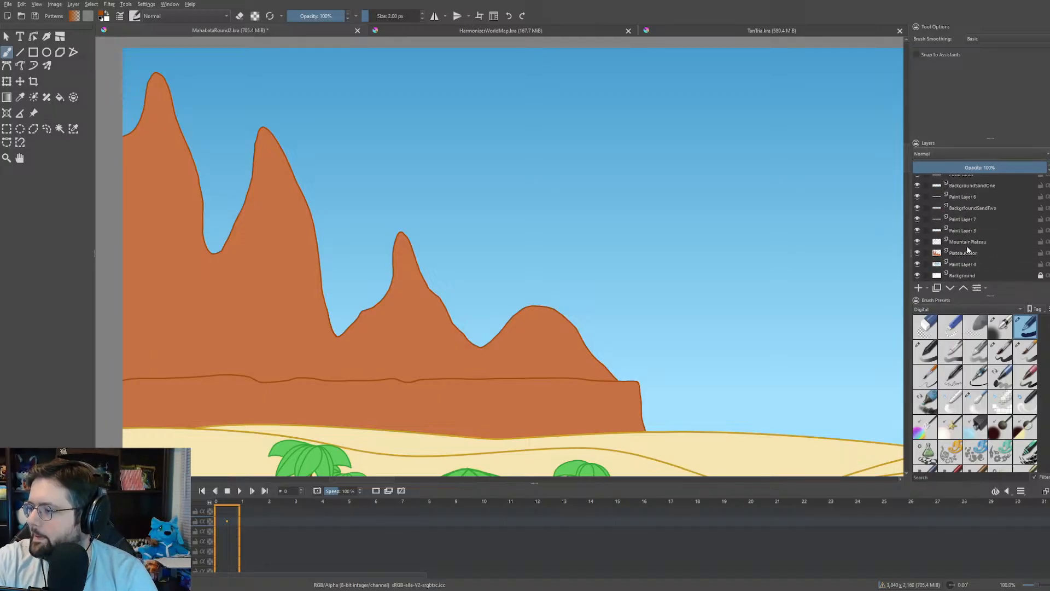
left_click(969, 243)
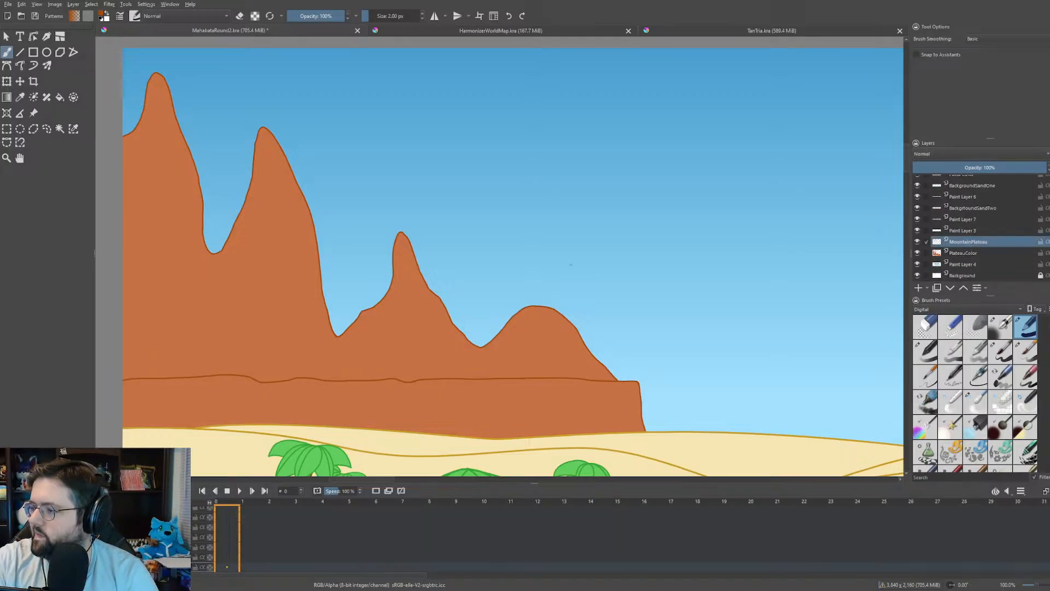
left_click_drag(272, 241, 425, 228)
scroll(424, 228, "up", 1)
left_click_drag(555, 317, 329, 60)
scroll(555, 140, "up", 2)
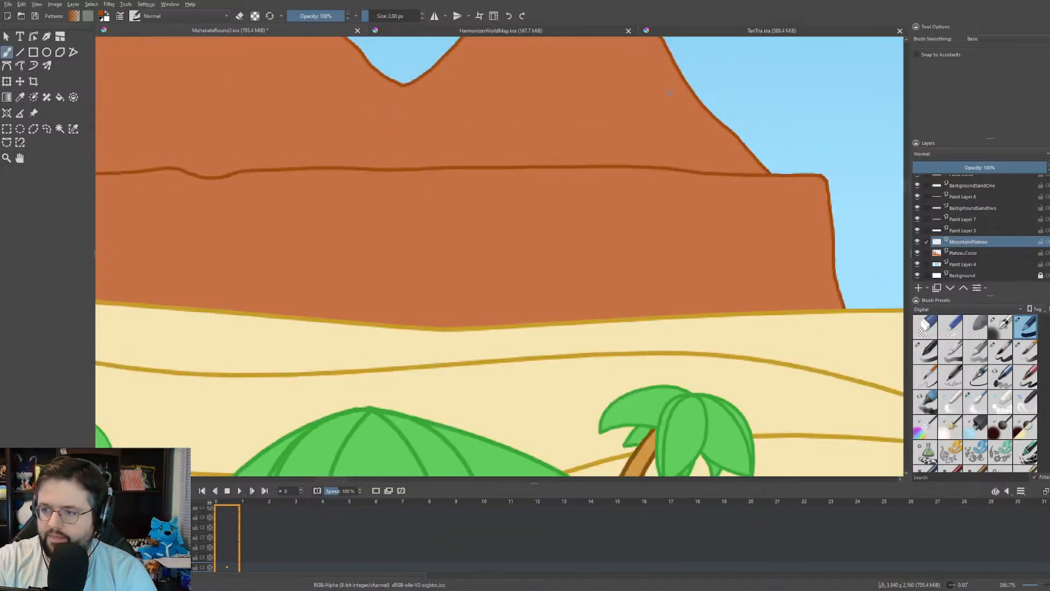
mouse_move(781, 180)
left_mouse_down()
mouse_move(553, 192)
mouse_move(451, 146)
left_mouse_up()
scroll(553, 192, "up", 2)
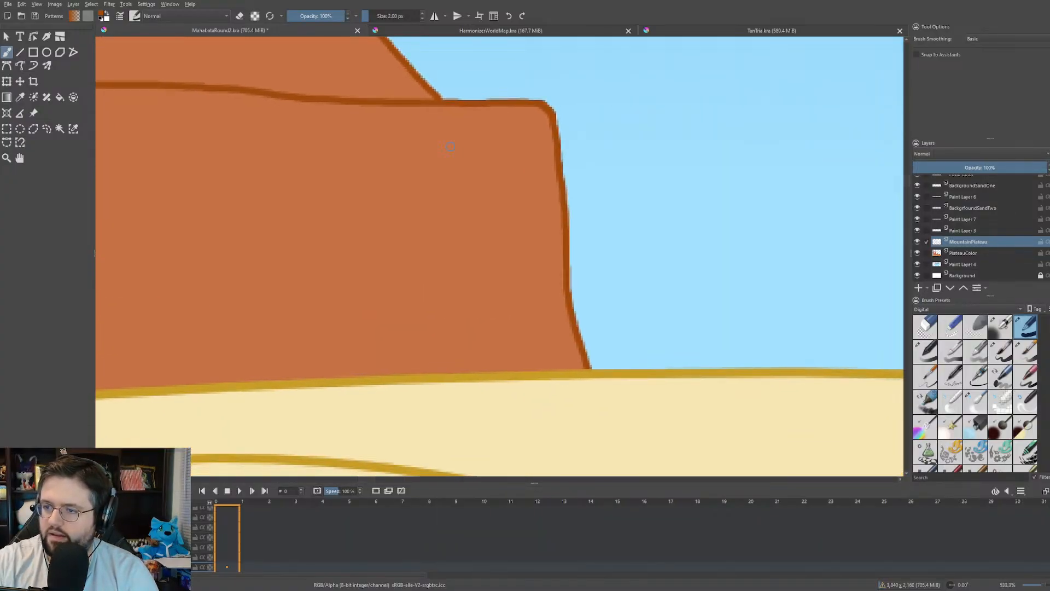
left_click_drag(489, 141, 496, 144)
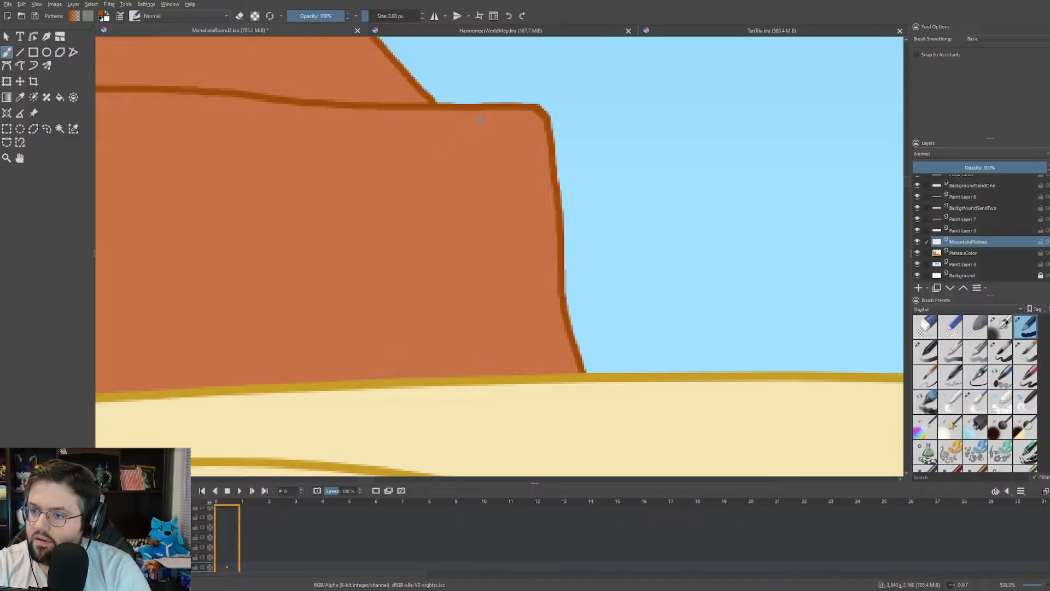
mouse_move(474, 119)
left_mouse_down()
mouse_move(486, 130)
mouse_move(504, 312)
mouse_move(524, 373)
left_mouse_up()
left_click_drag(509, 273, 512, 290)
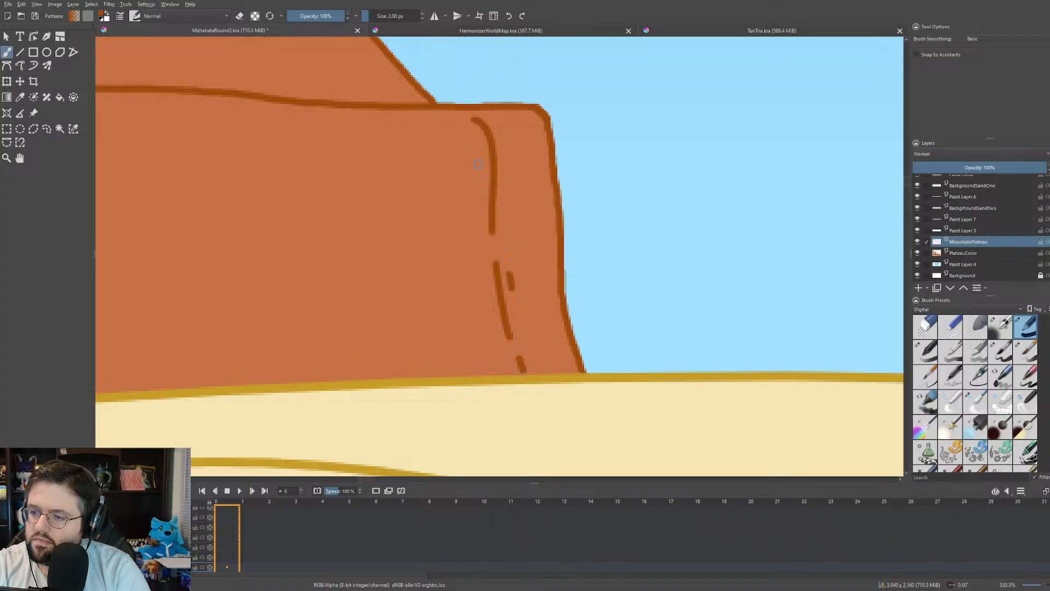
left_click_drag(475, 141, 480, 163)
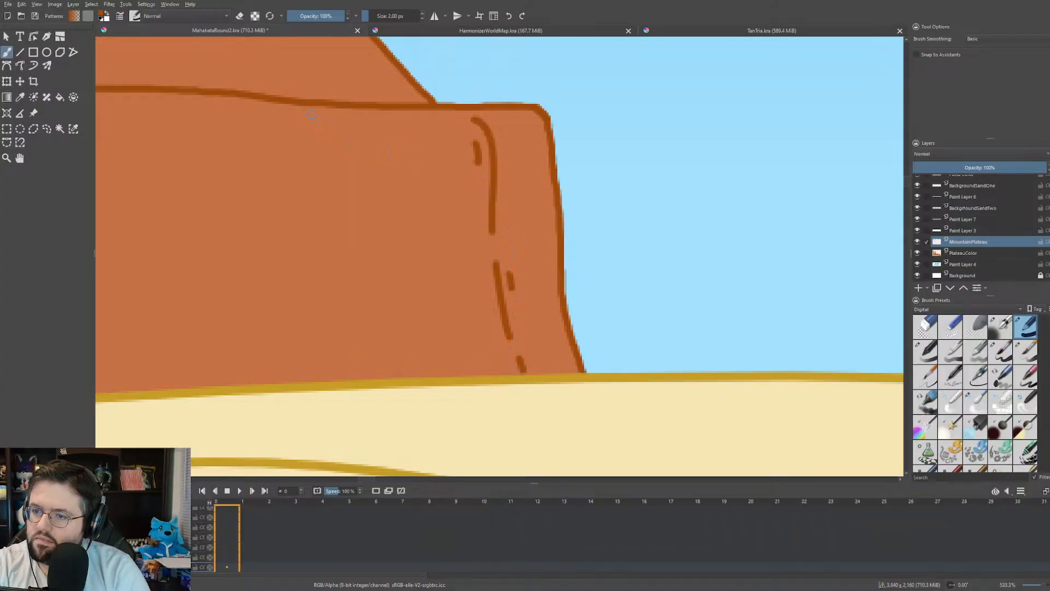
- Draw a second broken crack line, curved at its upper end, farther inward on the plateau face, with a short dash beside it
mouse_move(308, 114)
left_mouse_down()
mouse_move(331, 157)
mouse_move(312, 251)
mouse_move(327, 376)
left_mouse_up()
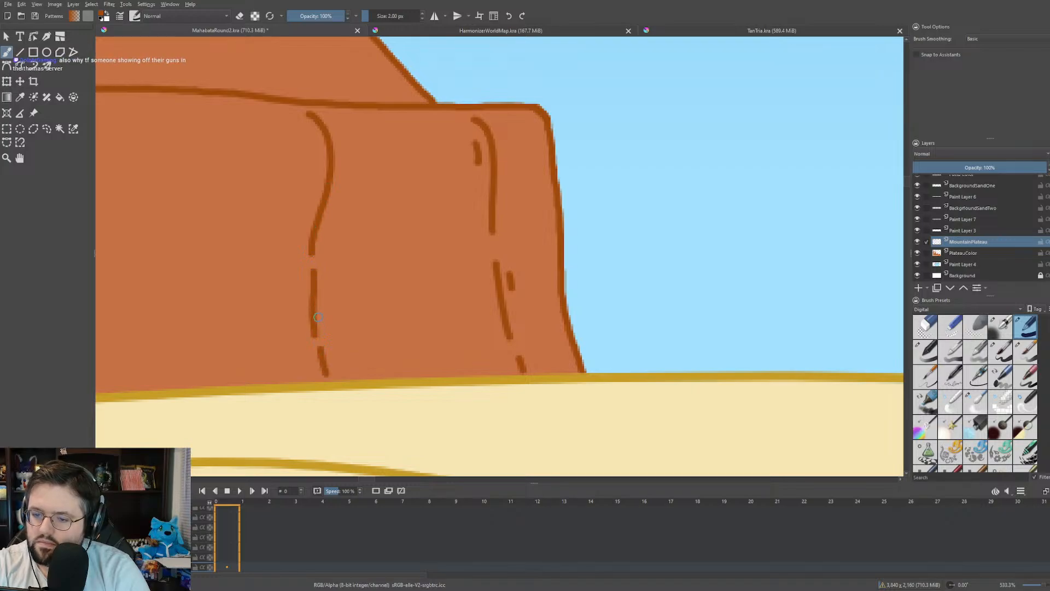
left_click_drag(323, 256, 323, 284)
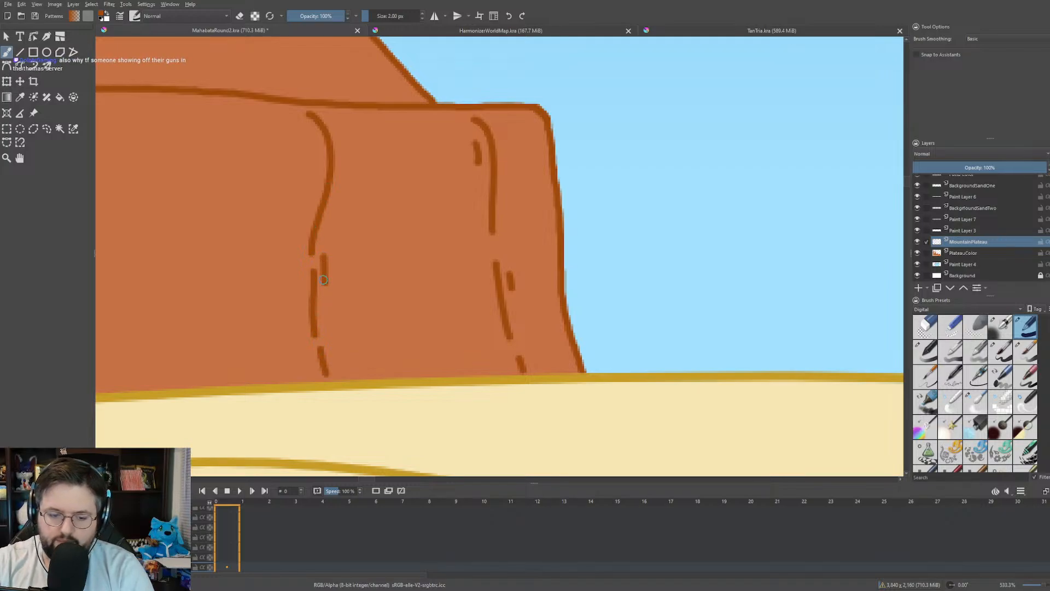
scroll(467, 285, "down", 2)
scroll(355, 269, "up", 2)
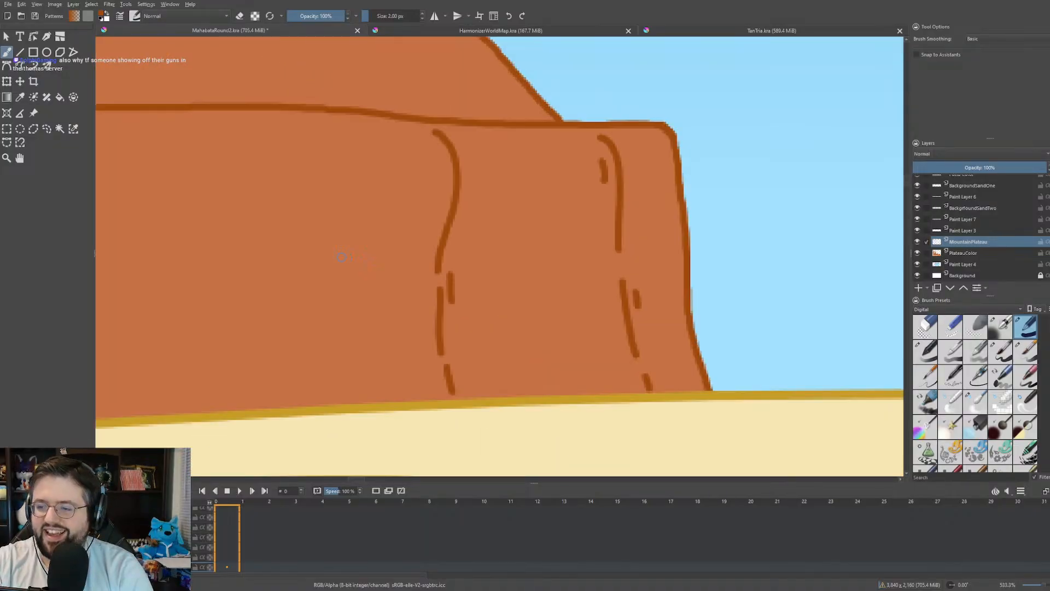
- Draw two full-height broken crack lines farther inward on the plateau face, plus a shorter slanted one across its lower half and small accent dashes
scroll(542, 164, "down", 8)
scroll(519, 186, "up", 2)
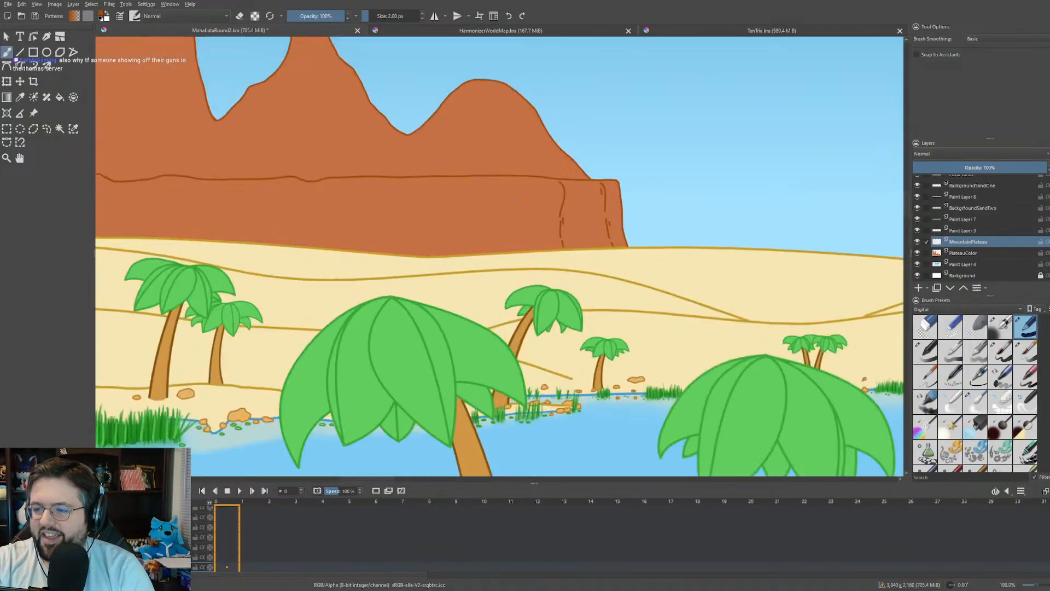
scroll(512, 198, "up", 6)
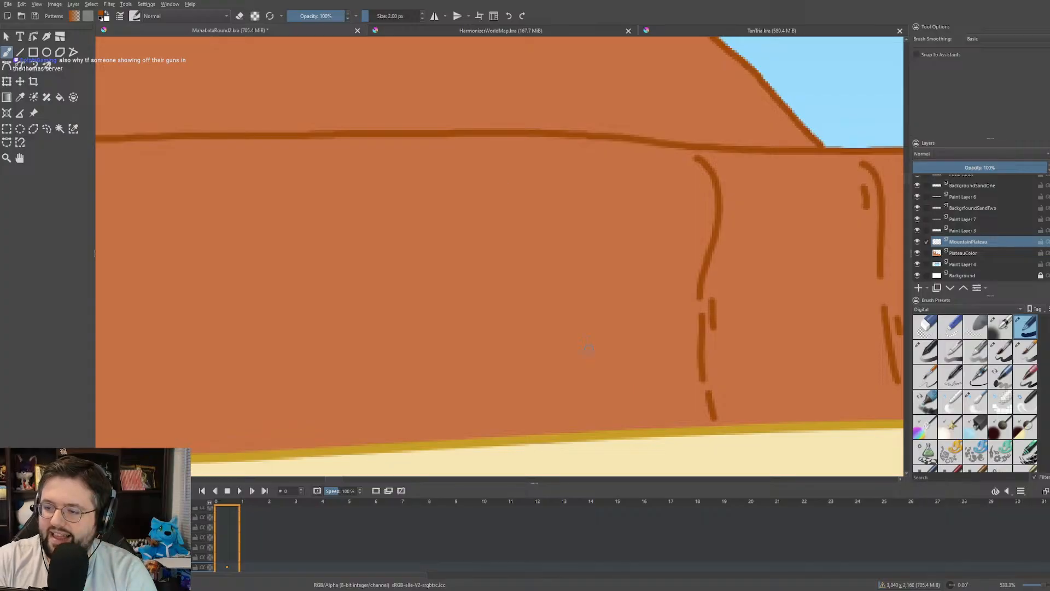
left_click_drag(492, 149, 501, 391)
left_click_drag(512, 307, 516, 330)
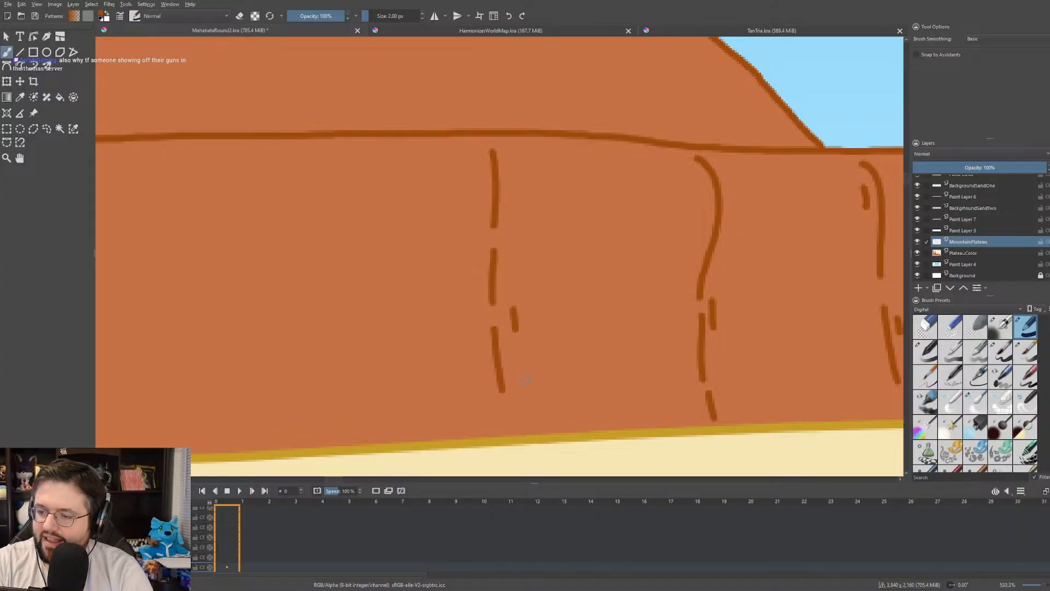
left_click_drag(522, 396, 528, 433)
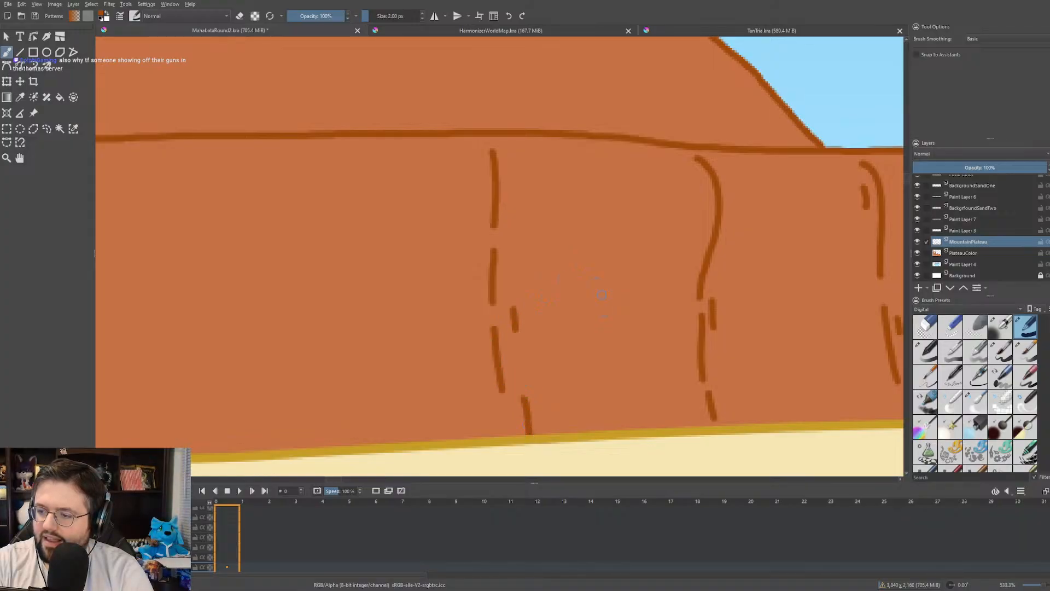
left_click_drag(601, 292, 641, 428)
mouse_move(230, 155)
left_mouse_down()
mouse_move(229, 386)
mouse_move(218, 450)
left_mouse_up()
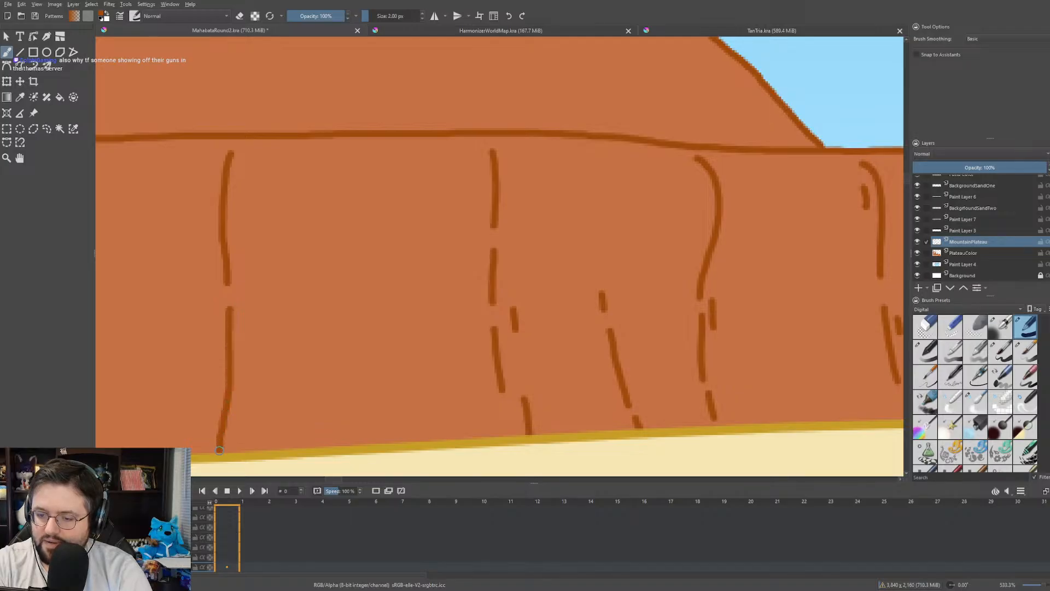
- Draw broken crack lines down the middle of the plateau face, including one at each side of the small rim dip and staggered dashes between
scroll(293, 352, "down", 5)
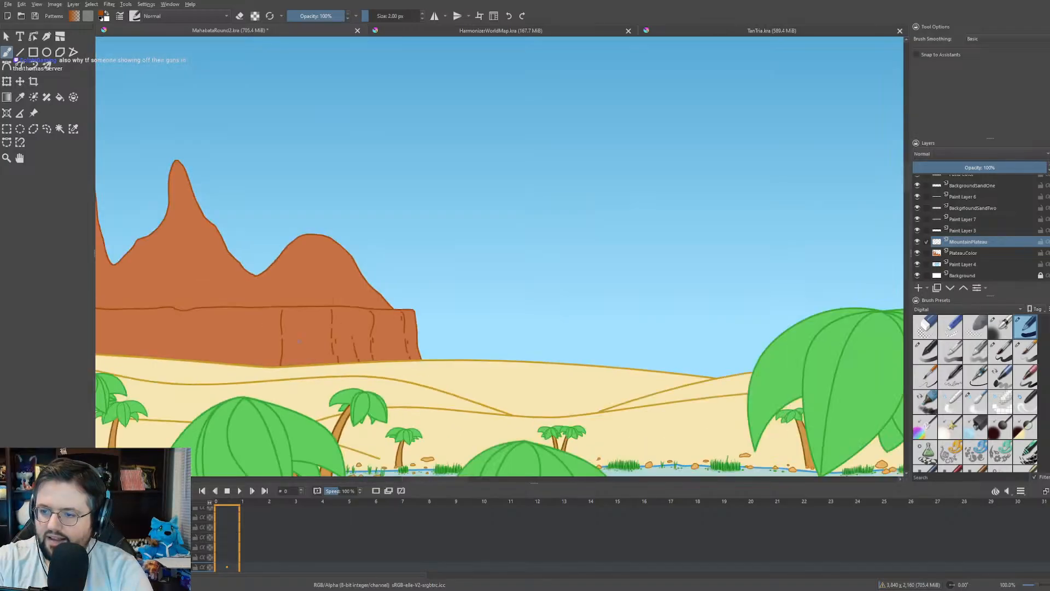
mouse_move(170, 317)
left_mouse_down()
mouse_move(489, 276)
mouse_move(434, 208)
left_mouse_up()
scroll(489, 276, "up", 3)
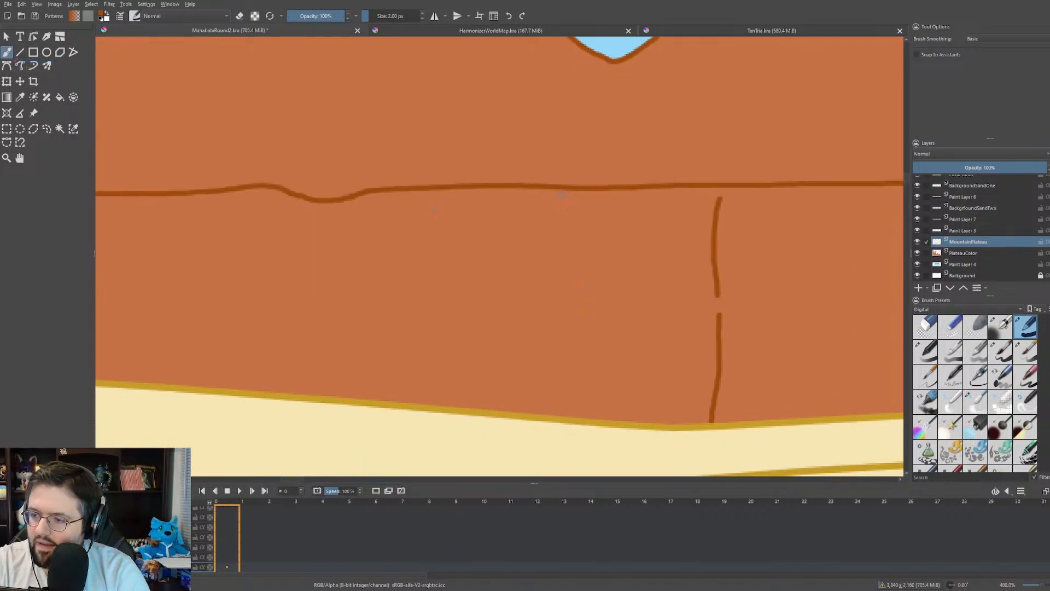
mouse_move(557, 194)
left_mouse_down()
mouse_move(543, 221)
mouse_move(555, 307)
mouse_move(534, 414)
left_mouse_up()
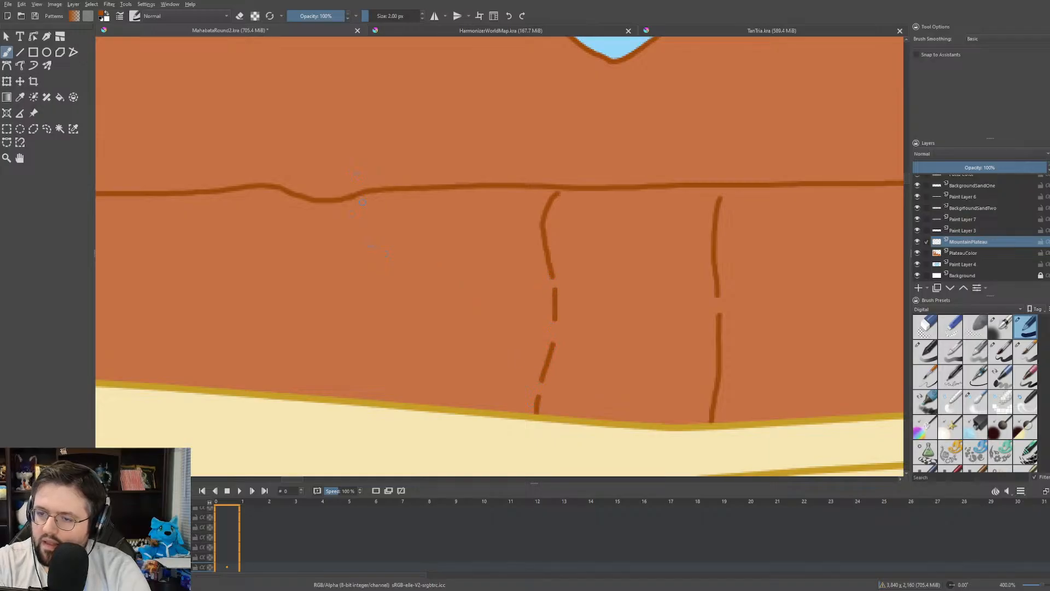
left_click_drag(366, 198, 346, 398)
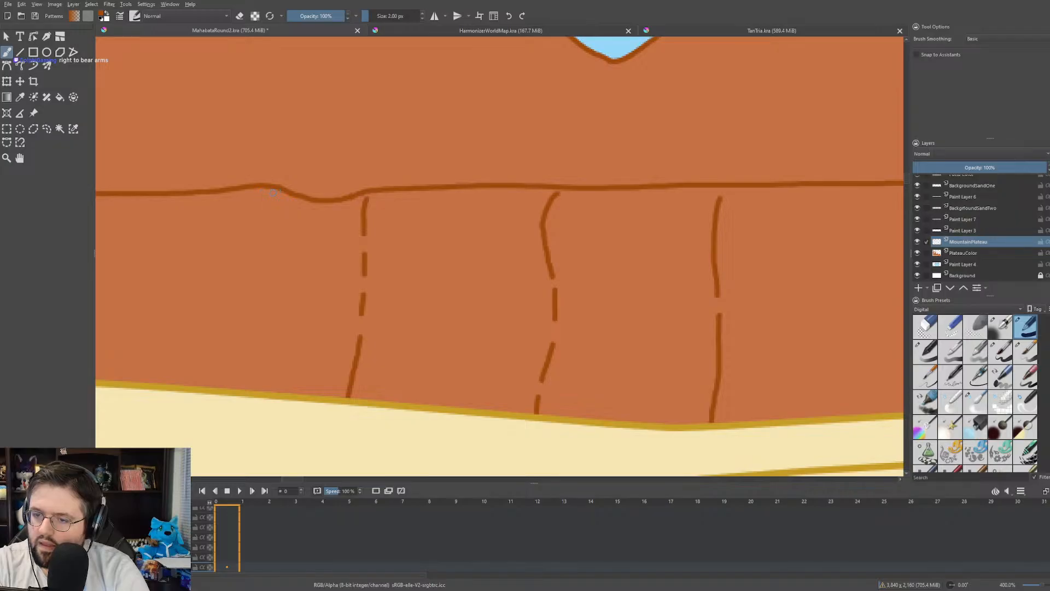
left_click_drag(273, 192, 284, 393)
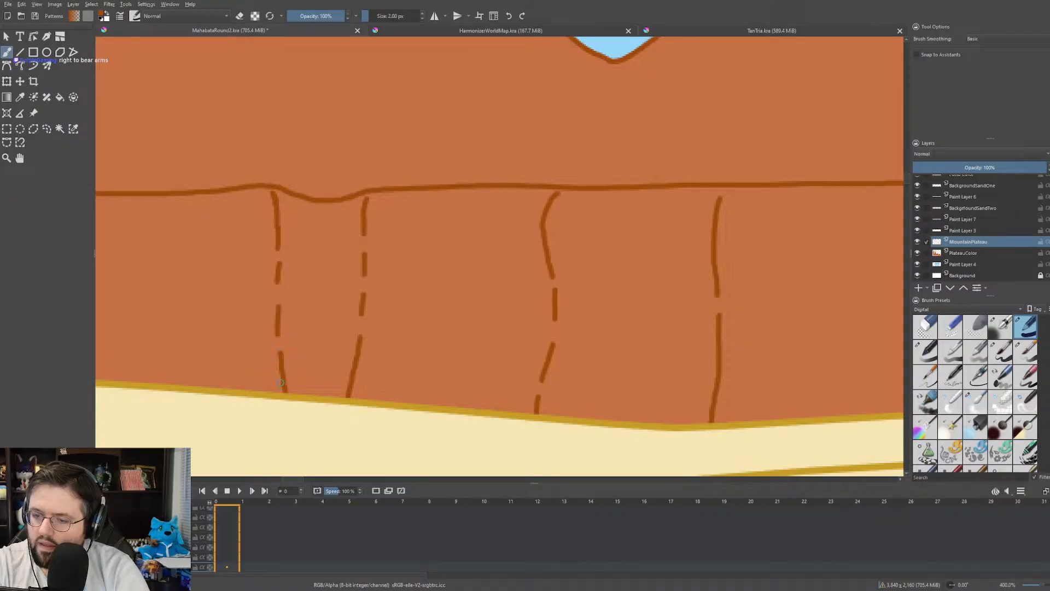
mouse_move(310, 207)
left_mouse_down()
mouse_move(324, 259)
mouse_move(313, 392)
left_mouse_up()
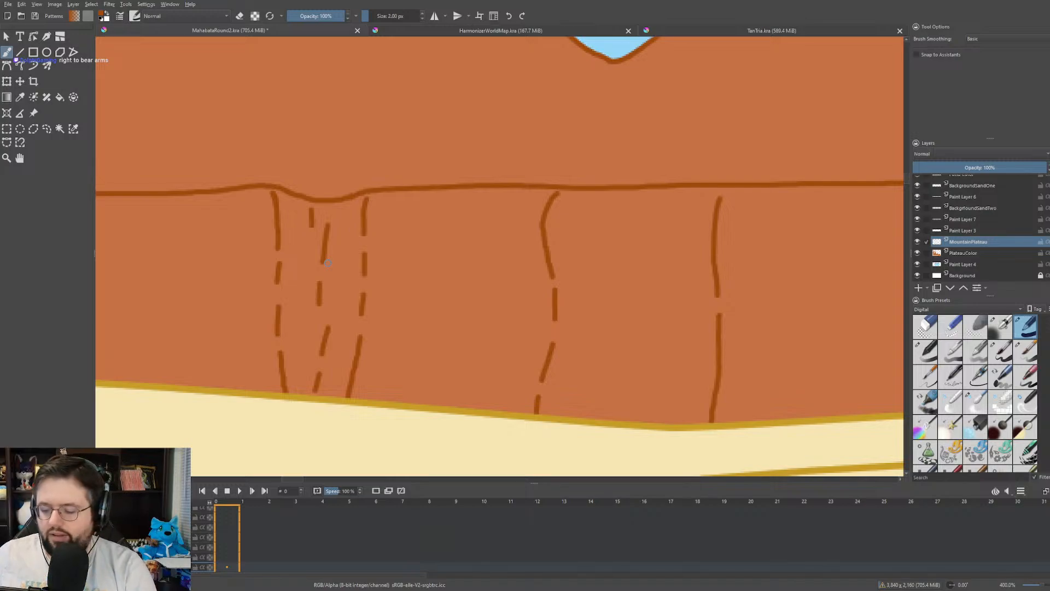
- Draw three broken crack lines beyond the rim dip, one down the flat stretch and one from each end of the raised rim bump
scroll(328, 263, "down", 5)
left_click_drag(318, 149, 569, 164)
scroll(458, 208, "up", 5)
scroll(458, 207, "up", 4)
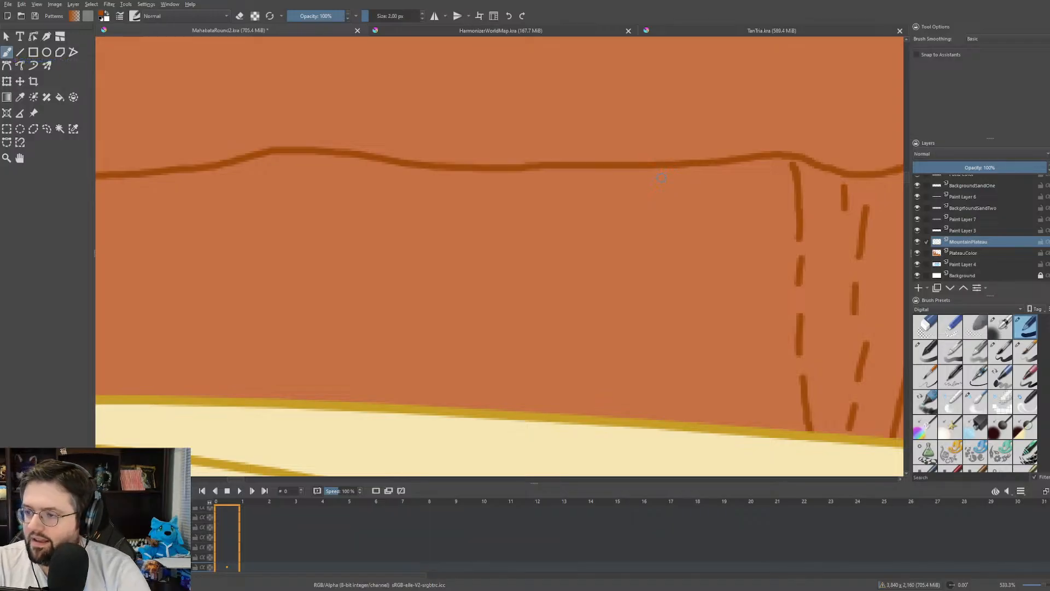
mouse_move(658, 174)
left_mouse_down()
mouse_move(642, 303)
mouse_move(648, 420)
left_mouse_up()
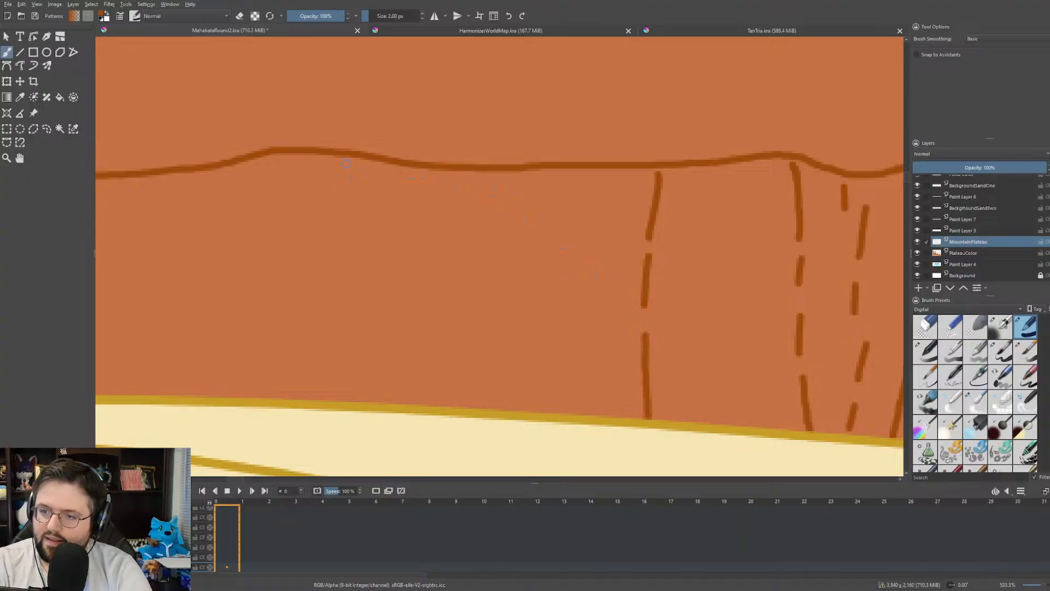
mouse_move(344, 162)
left_mouse_down()
mouse_move(362, 351)
mouse_move(381, 402)
left_mouse_up()
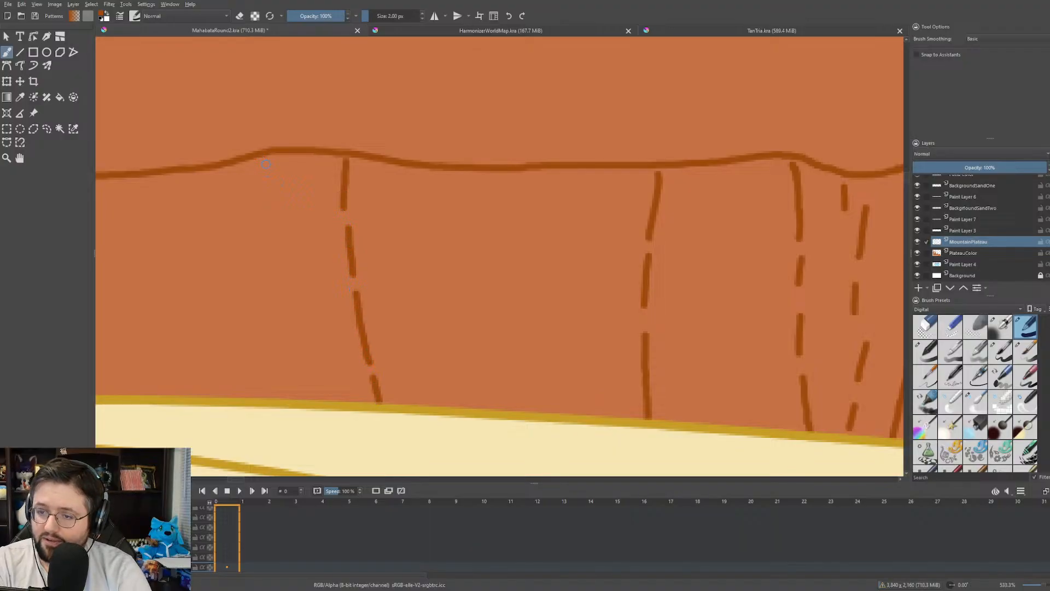
mouse_move(267, 161)
left_mouse_down()
mouse_move(250, 205)
mouse_move(231, 397)
left_mouse_up()
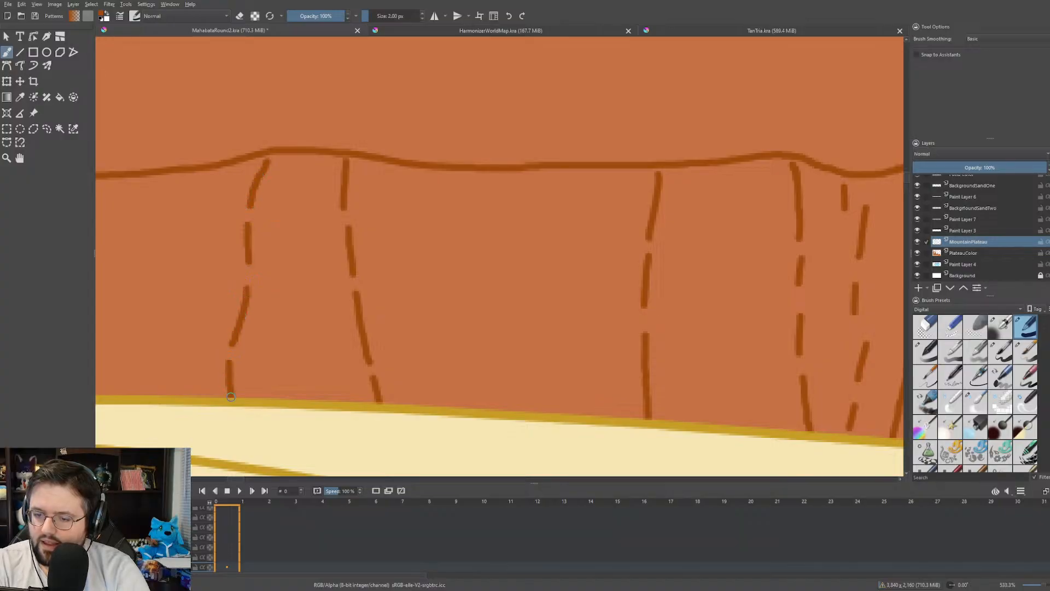
- Draw two broken crack lines from the foot and top of the next rim slope to the sand, adding a short dash beside the first
scroll(224, 320, "down", 10)
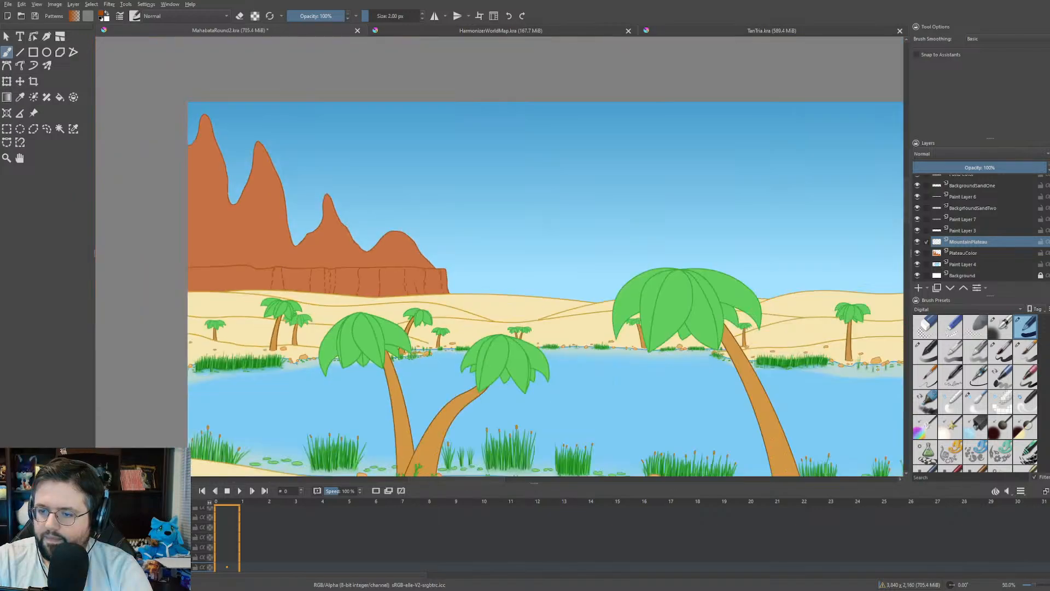
scroll(397, 258, "up", 10)
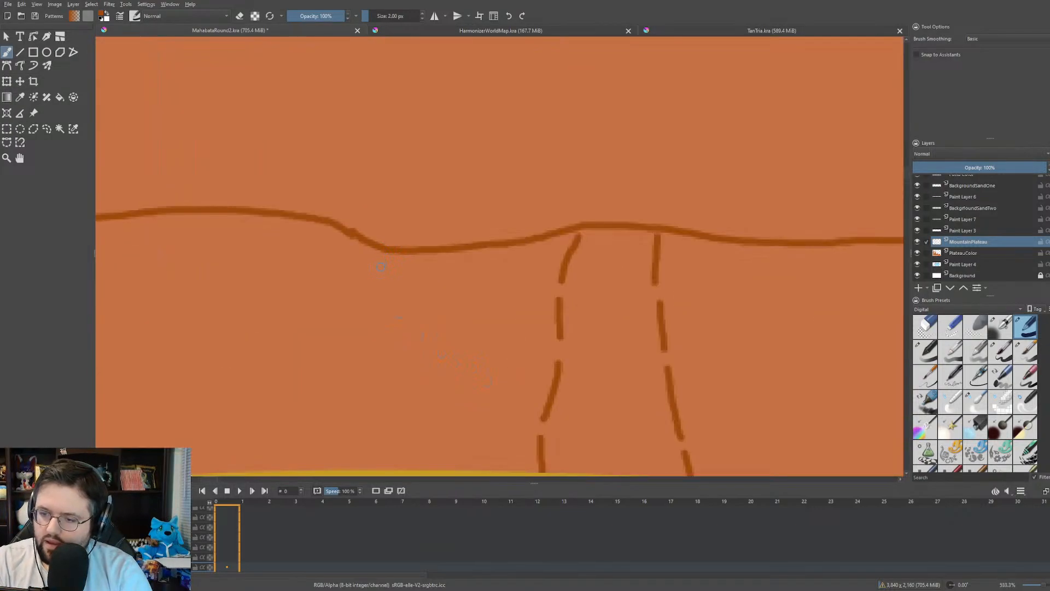
mouse_move(381, 256)
left_mouse_down()
mouse_move(388, 314)
mouse_move(440, 470)
left_mouse_up()
left_click_drag(427, 390, 438, 414)
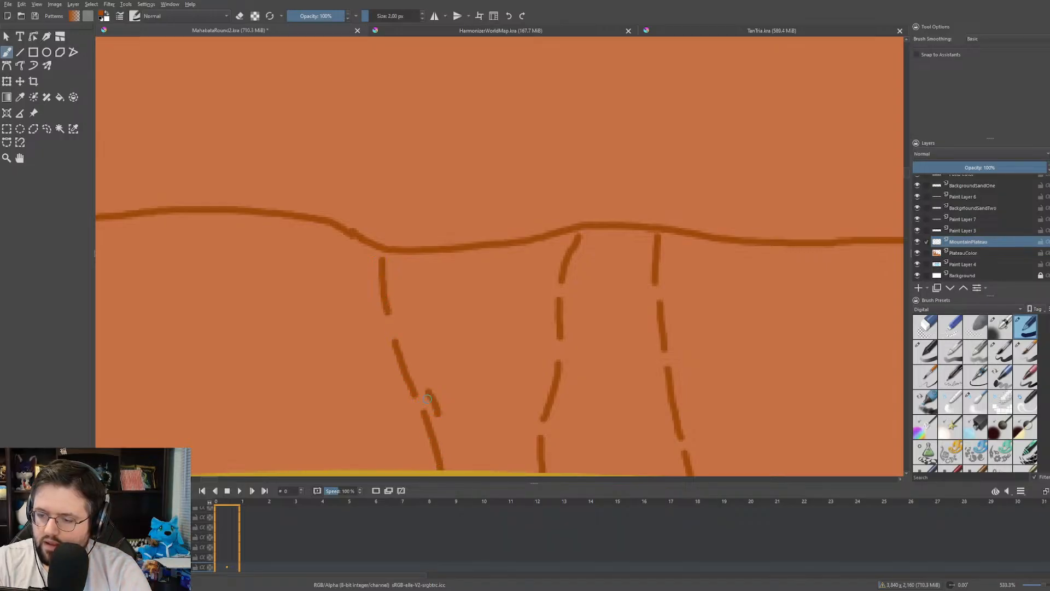
scroll(476, 278, "down", 8)
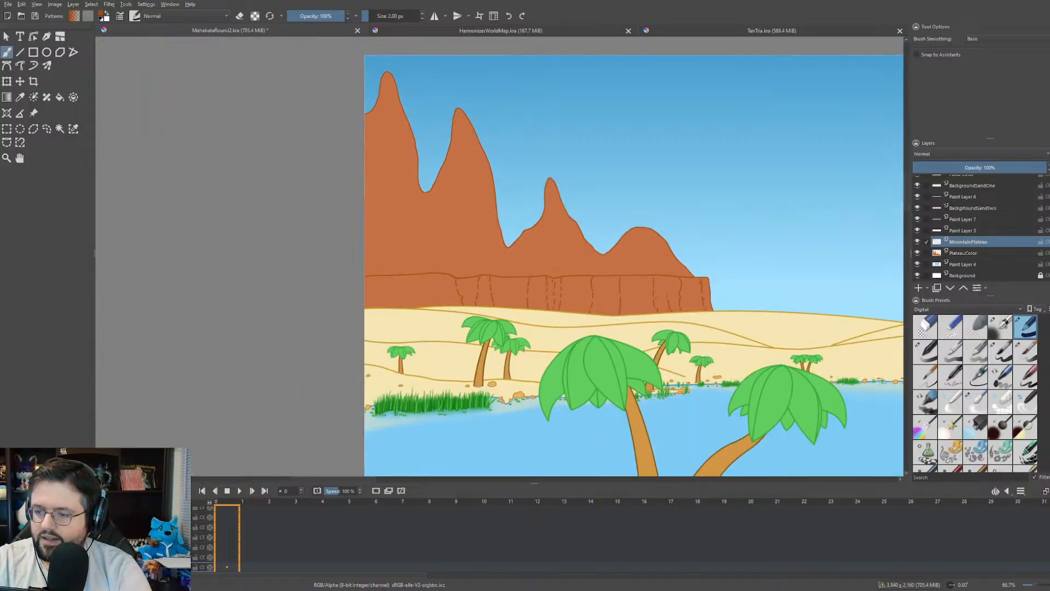
scroll(492, 184, "up", 8)
left_click_drag(513, 194, 564, 195)
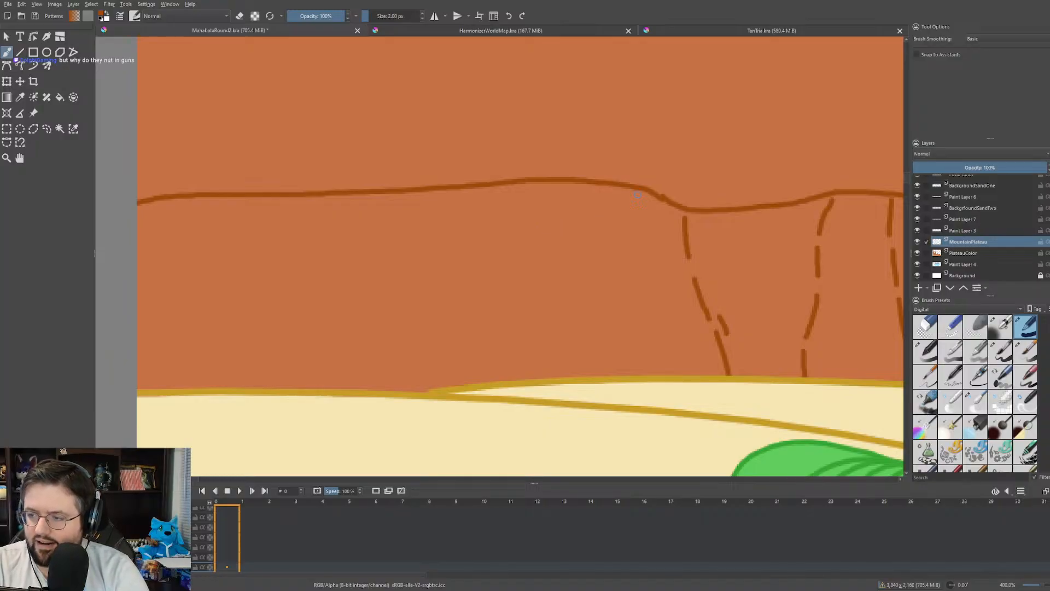
left_click_drag(638, 194, 647, 371)
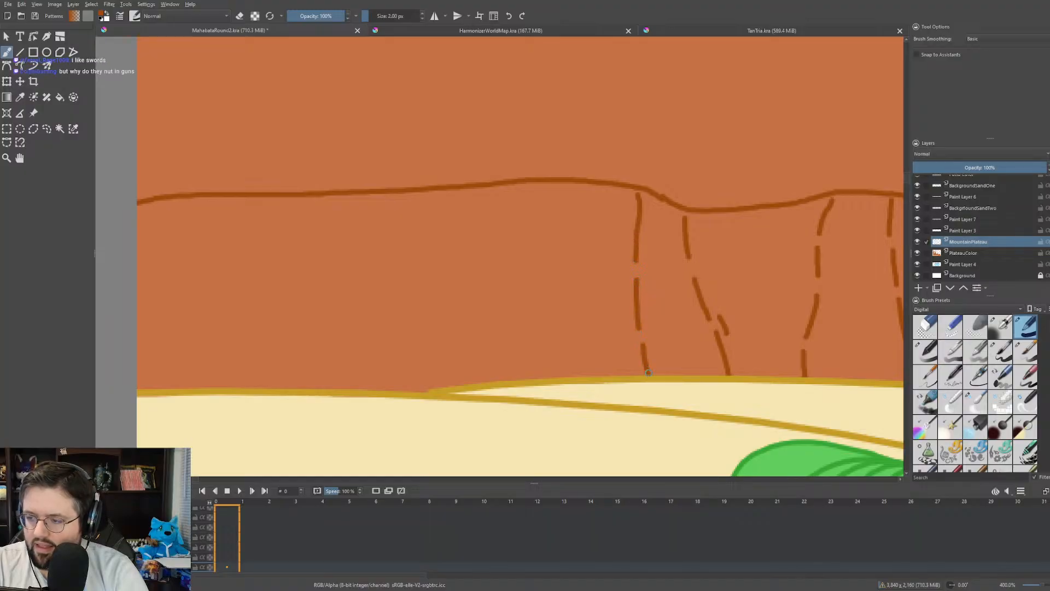
- Draw two broken cracks from rim to sand, one at the rim hump and one near the canvas edge with two short accent dashes
left_click_drag(519, 189, 516, 383)
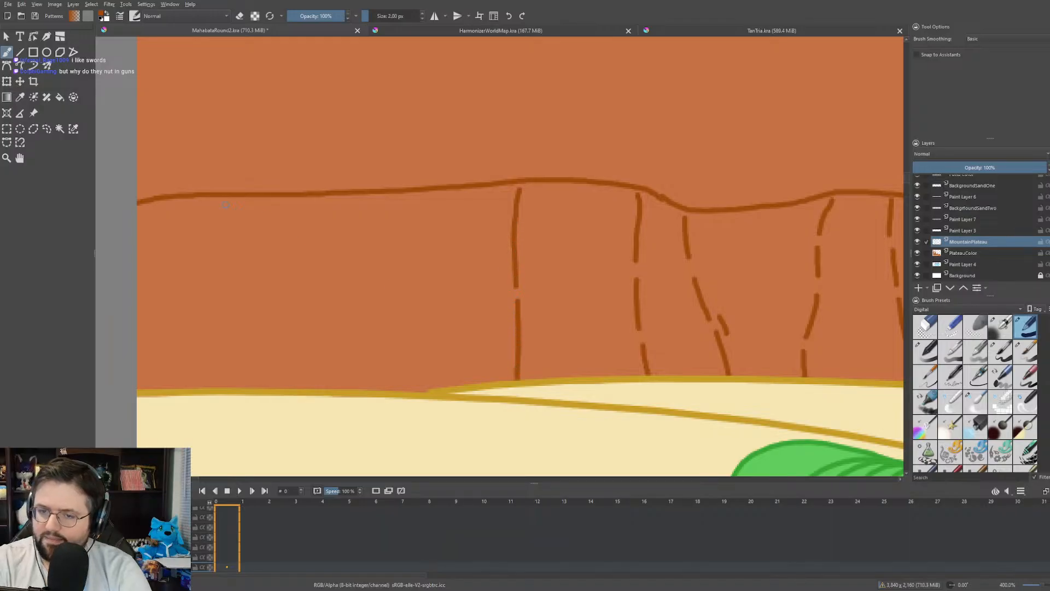
left_click_drag(165, 203, 155, 386)
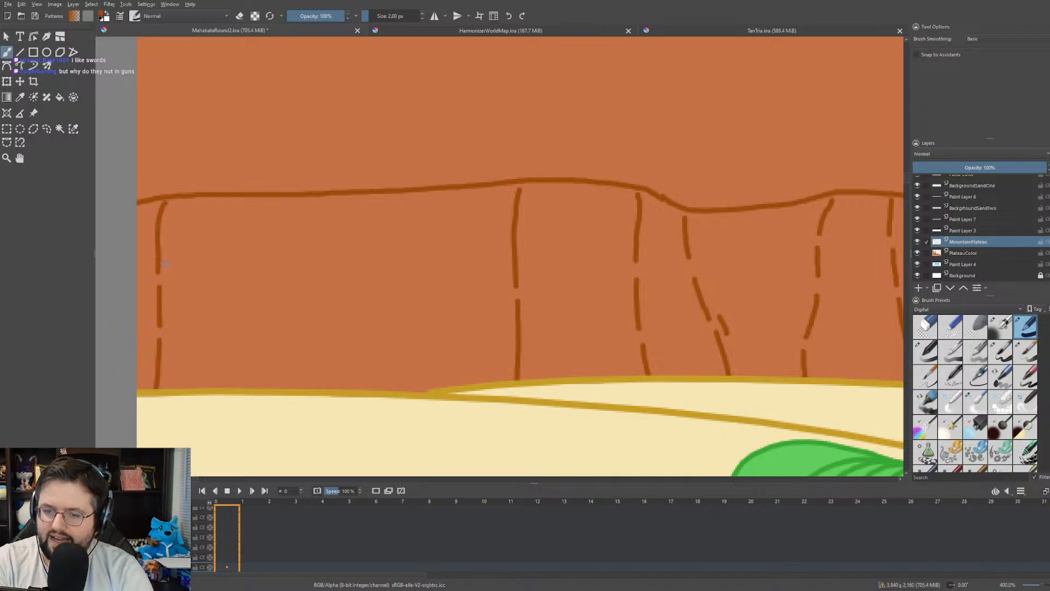
left_click_drag(166, 262, 168, 286)
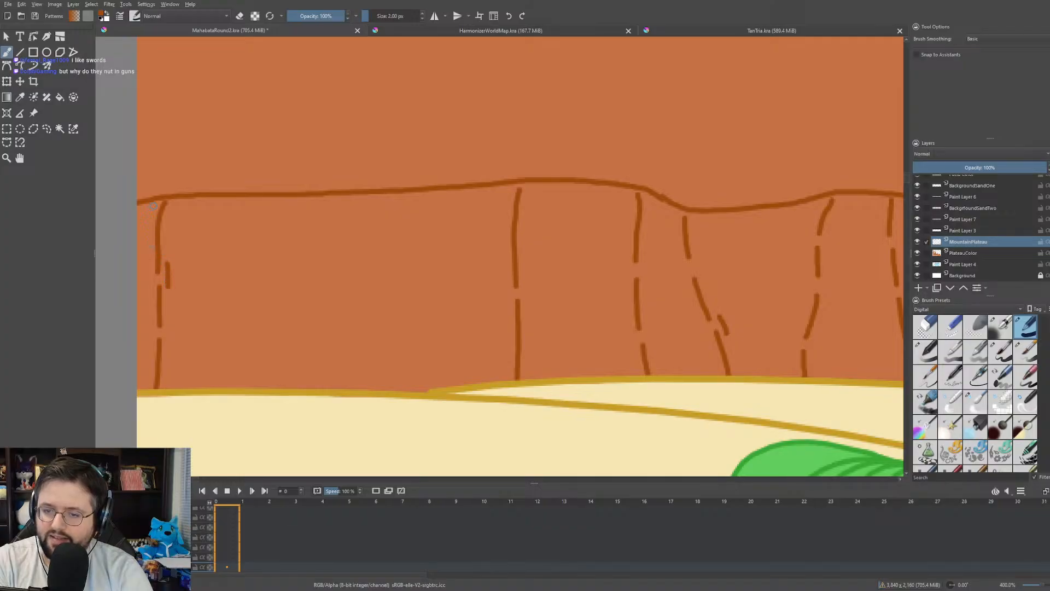
left_click_drag(153, 205, 147, 218)
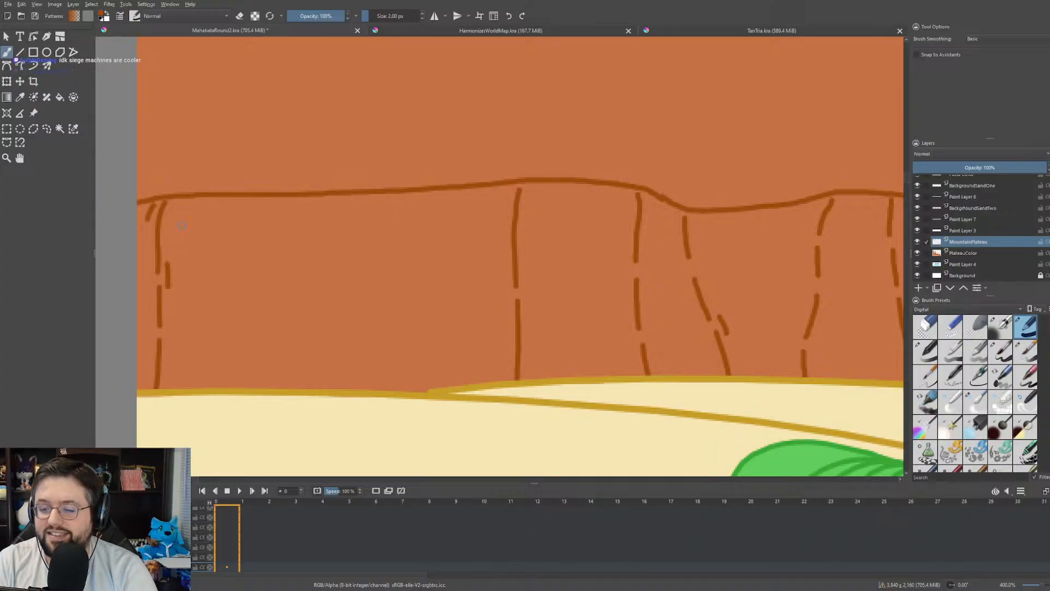
- Examine how the plateau's crack lines read against the whole oasis painting
scroll(385, 152, "up", 1)
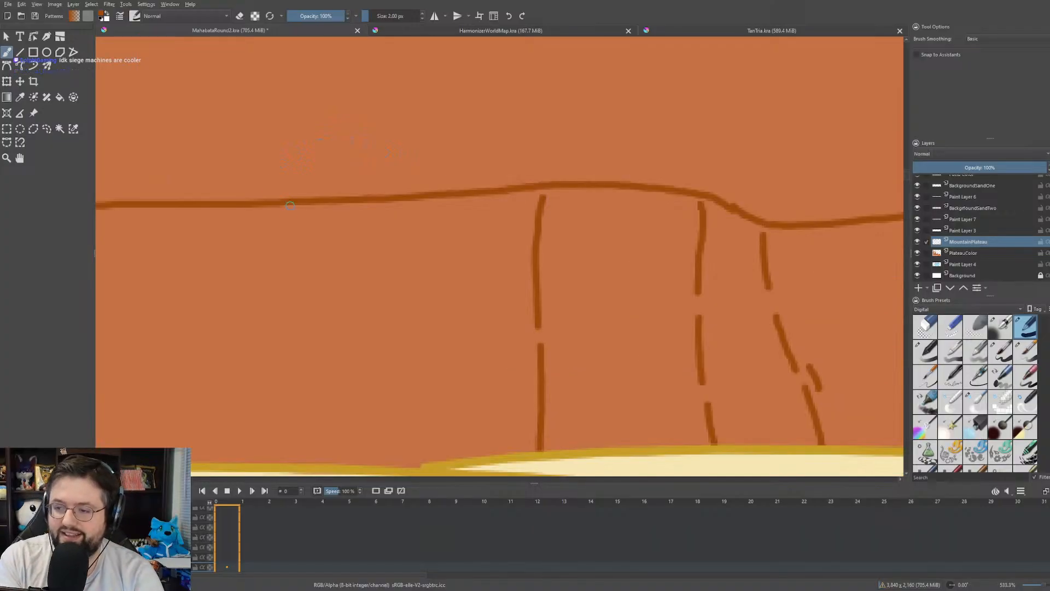
scroll(285, 210, "down", 1)
left_click_drag(137, 235, 202, 228)
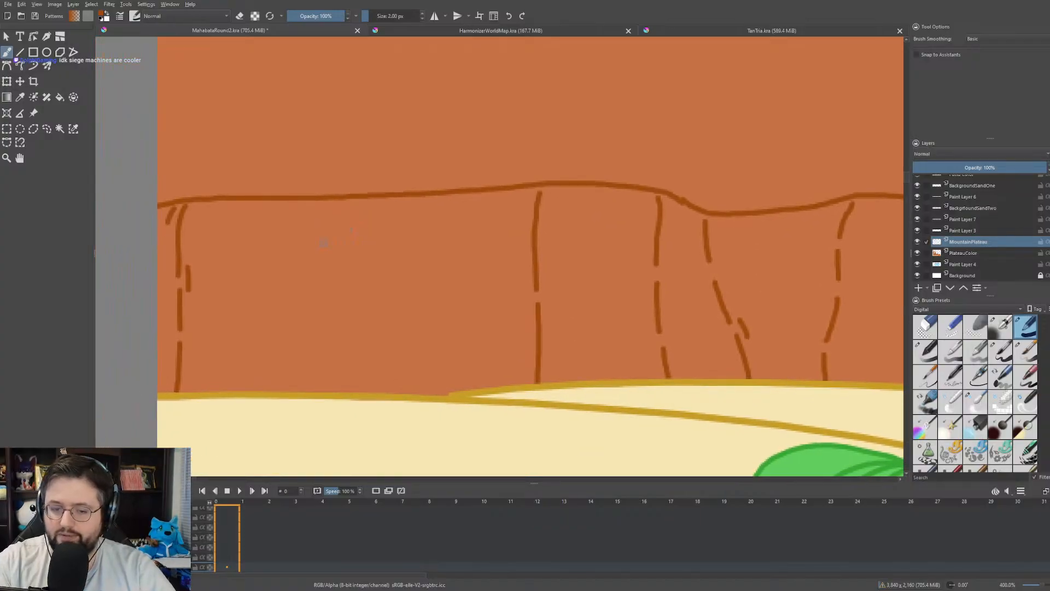
left_click_drag(326, 245, 343, 236)
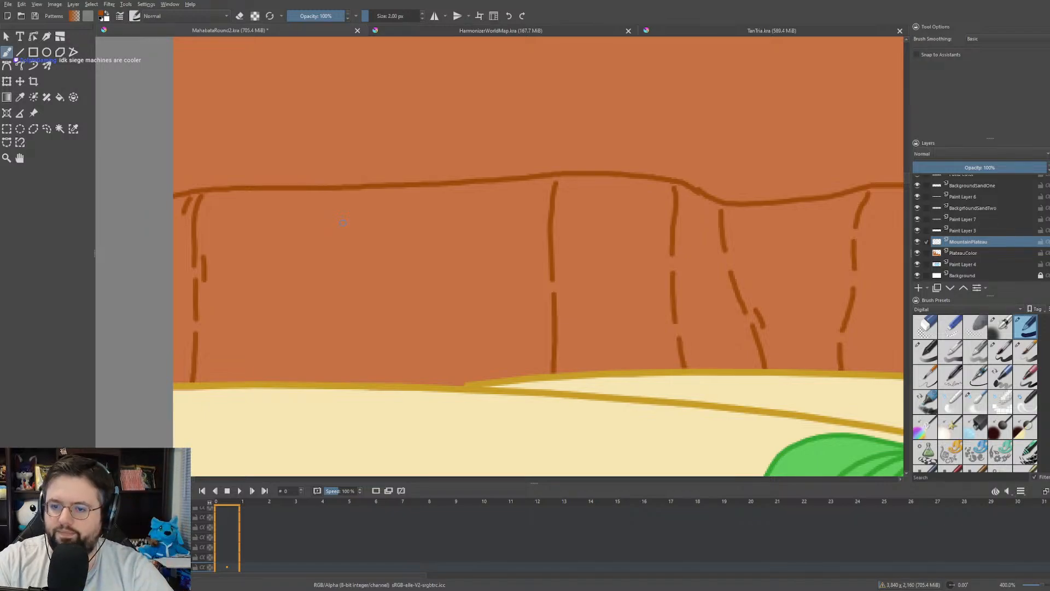
left_click_drag(360, 229, 404, 231)
scroll(441, 246, "down", 2)
scroll(442, 247, "down", 6)
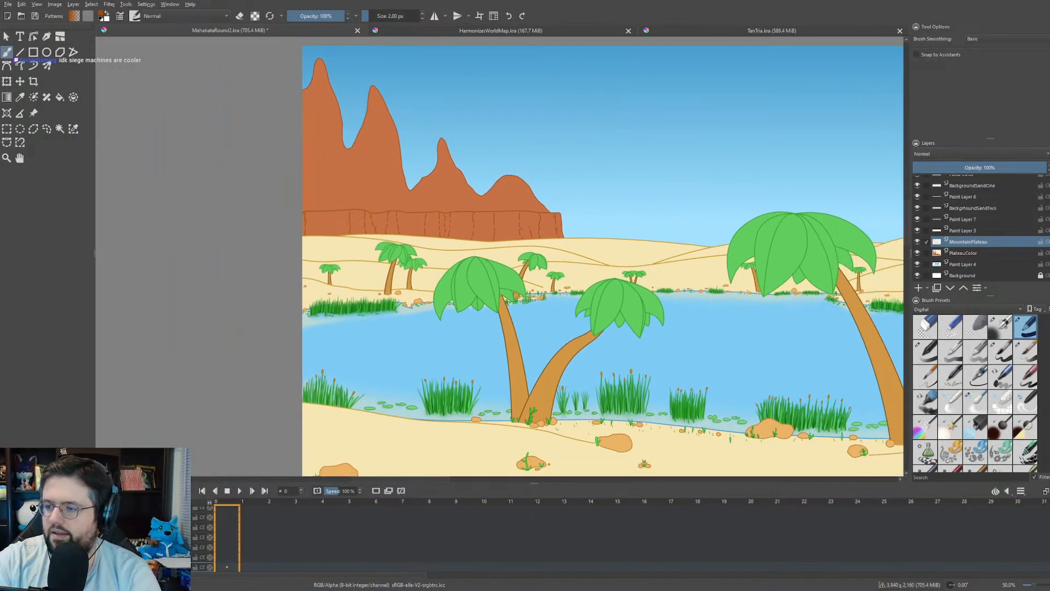
scroll(535, 211, "up", 2)
scroll(358, 230, "up", 4)
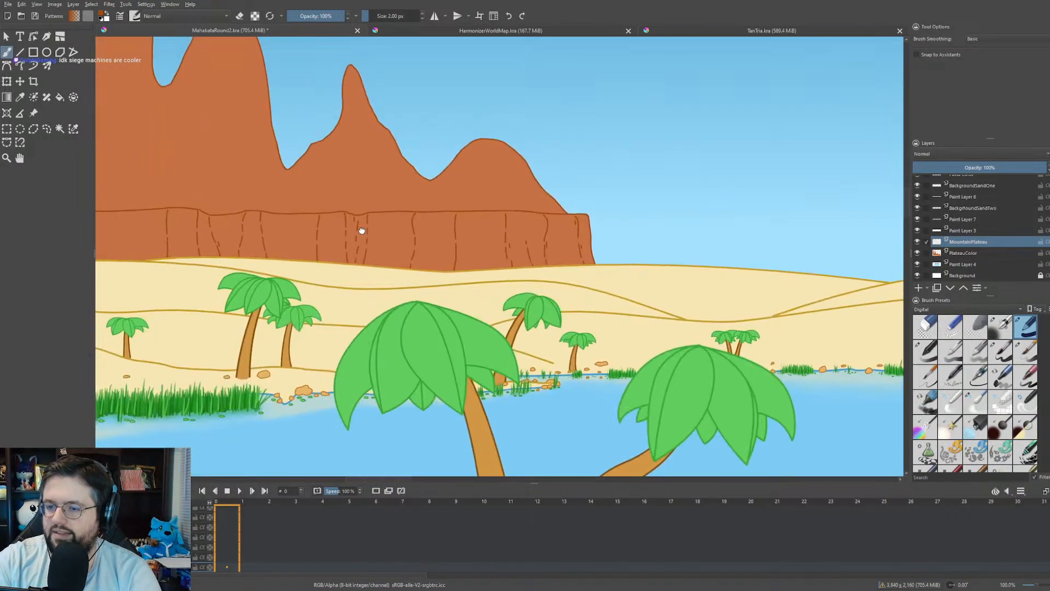
- Erase along the edges of the short dash beside the slanted crack and the next crack's lower three dashes to thin them
scroll(415, 290, "up", 2)
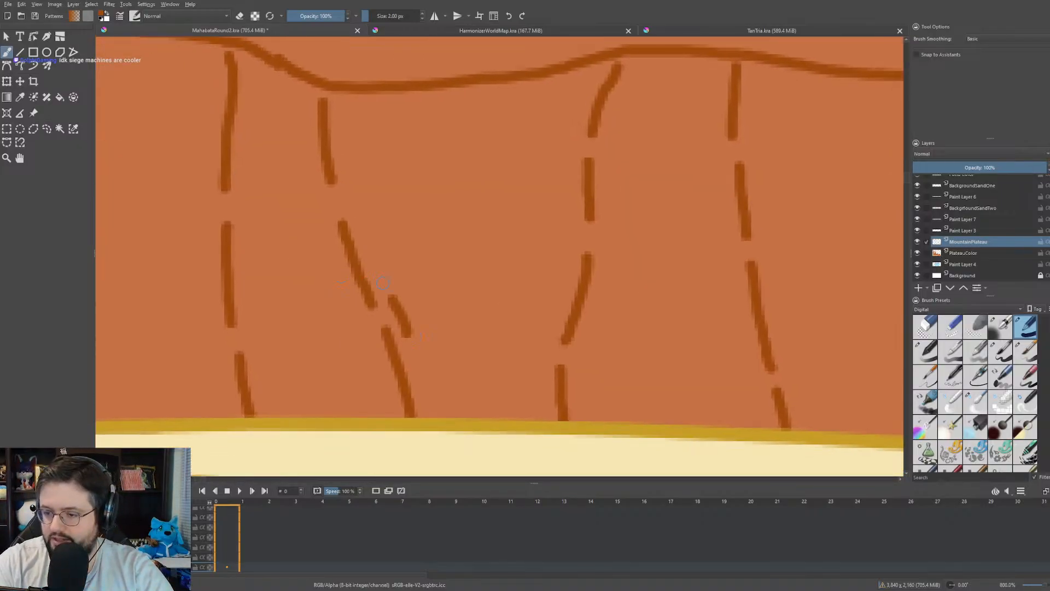
key("e")
left_click_drag(390, 295, 412, 348)
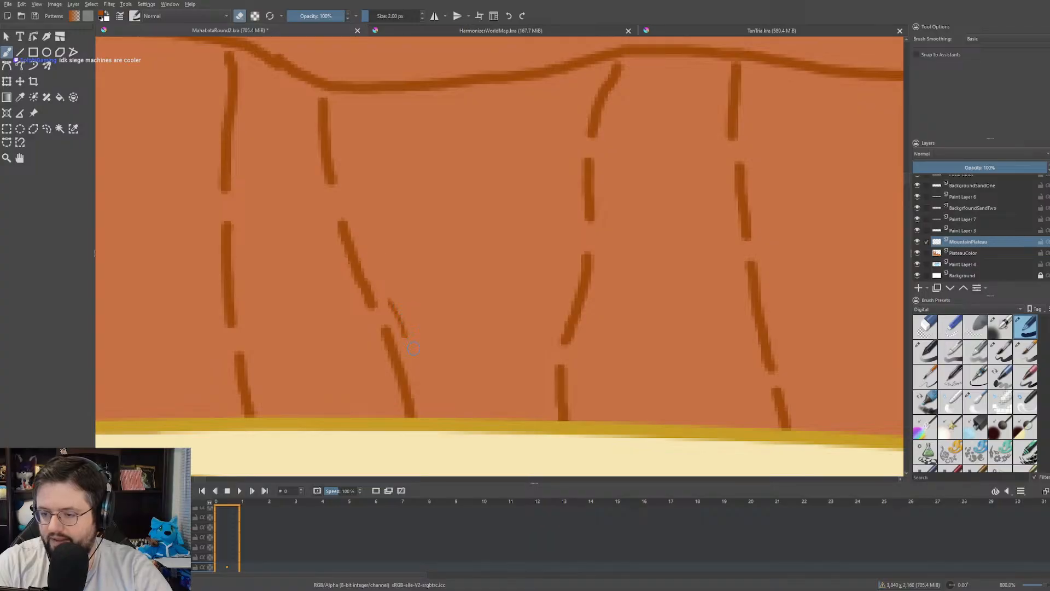
key("ctrl+z")
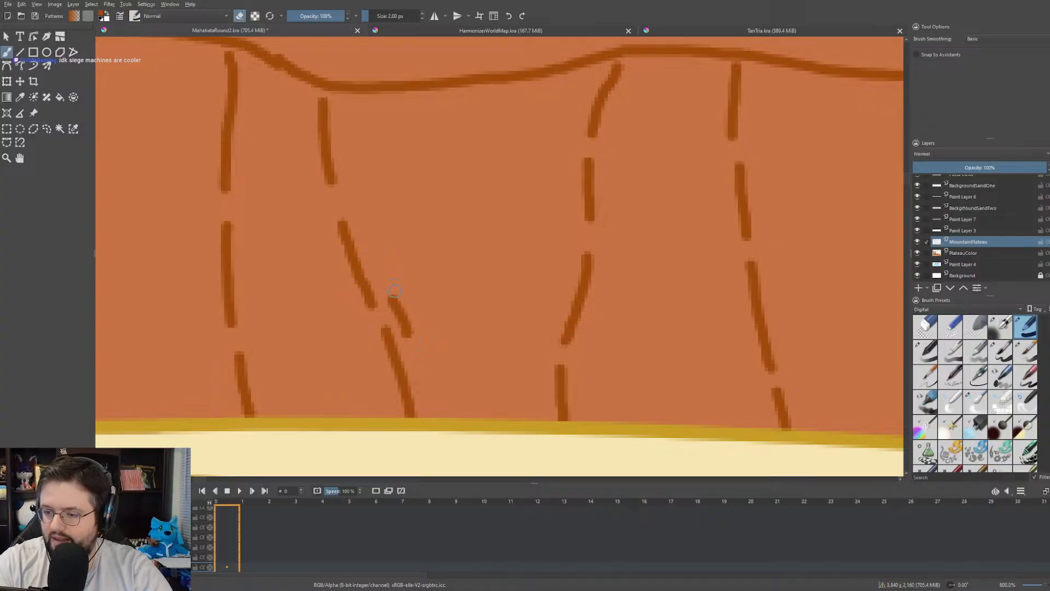
mouse_move(395, 290)
left_mouse_down()
mouse_move(417, 343)
mouse_move(416, 340)
left_mouse_up()
left_click_drag(559, 364, 567, 418)
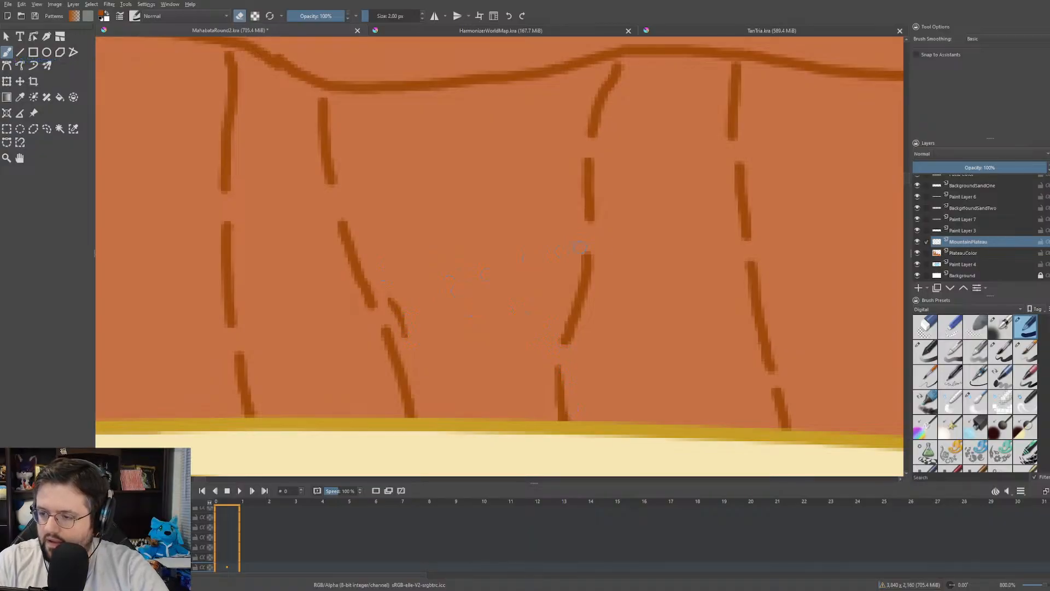
left_click_drag(585, 242, 560, 346)
left_click_drag(585, 159, 581, 229)
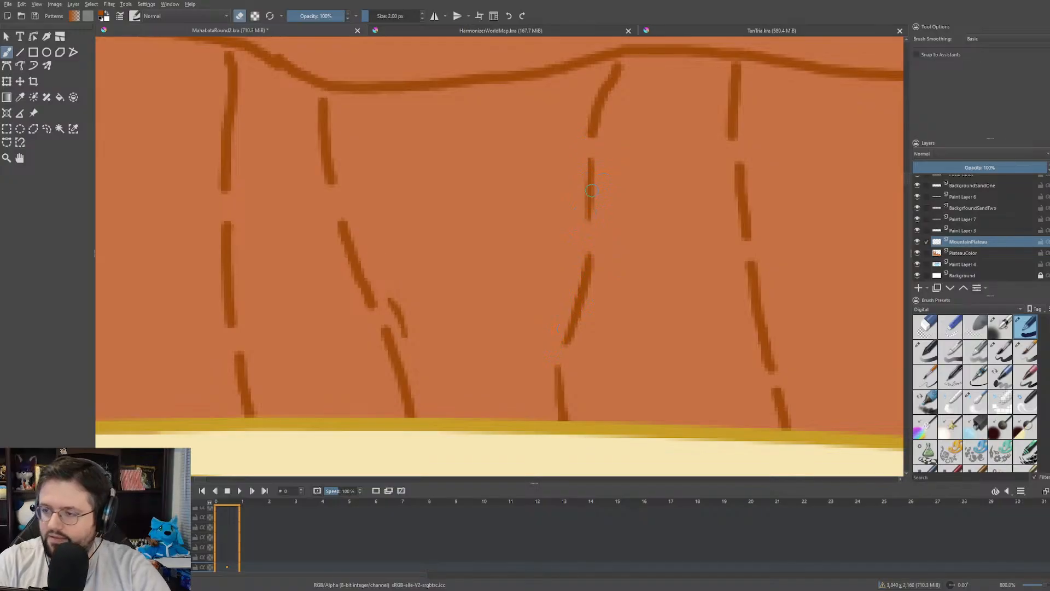
- Draw a three-part broken ledge line just under the rim, between the crack nearest the canvas edge and the next full-height crack
scroll(591, 191, "down", 5)
left_click_drag(657, 263, 501, 251)
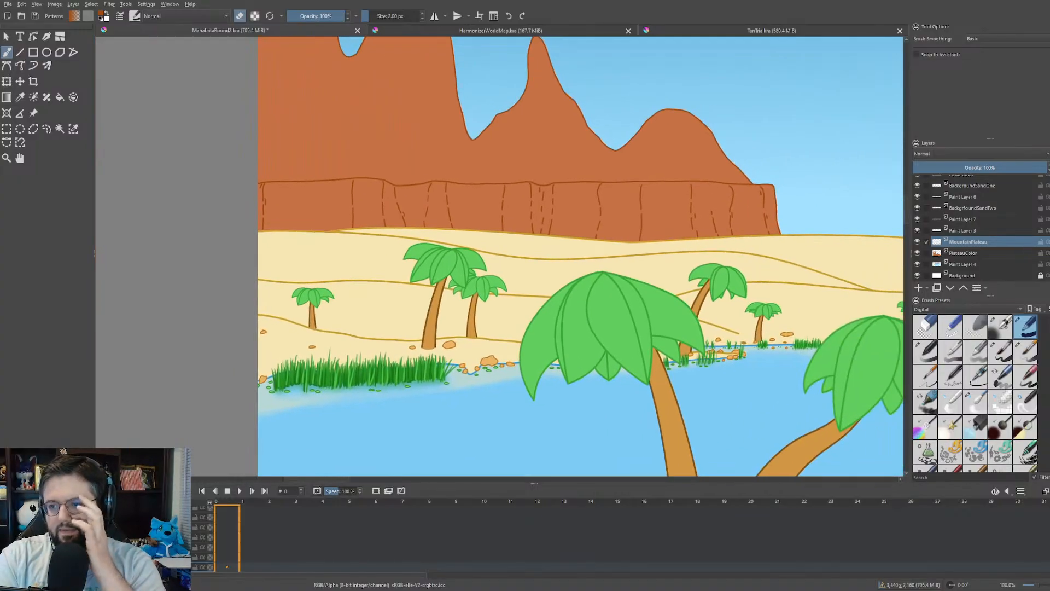
scroll(286, 215, "up", 2)
scroll(252, 153, "up", 3)
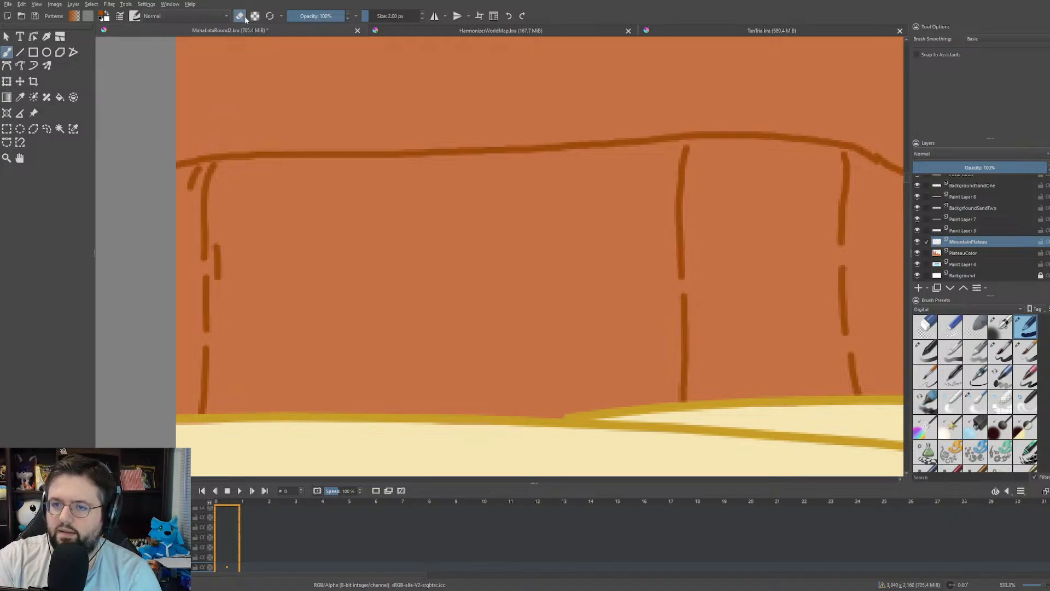
scroll(318, 183, "up", 2)
left_click_drag(321, 186, 357, 198)
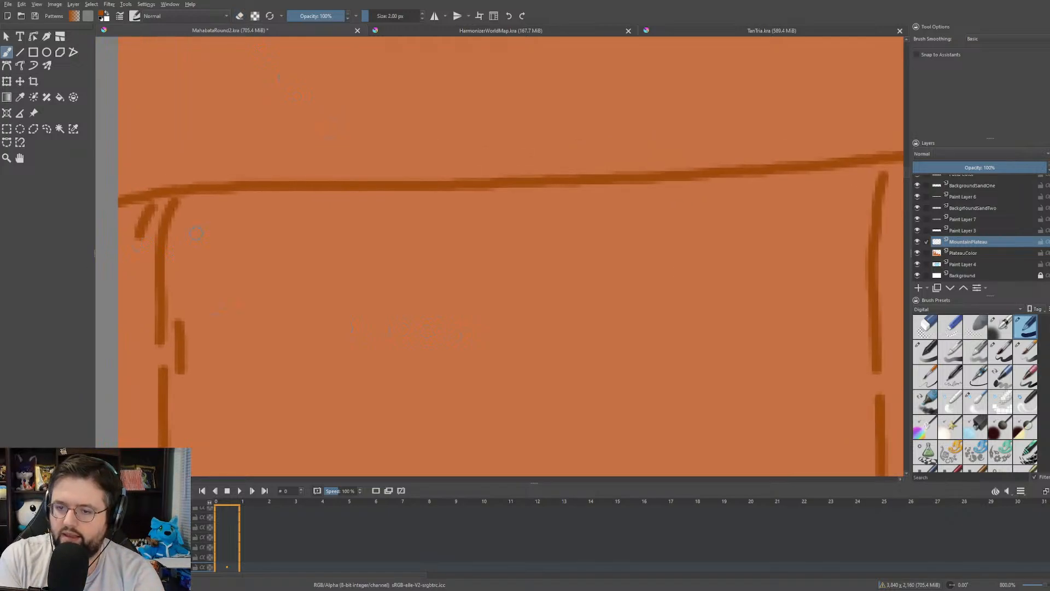
left_click_drag(190, 235, 221, 241)
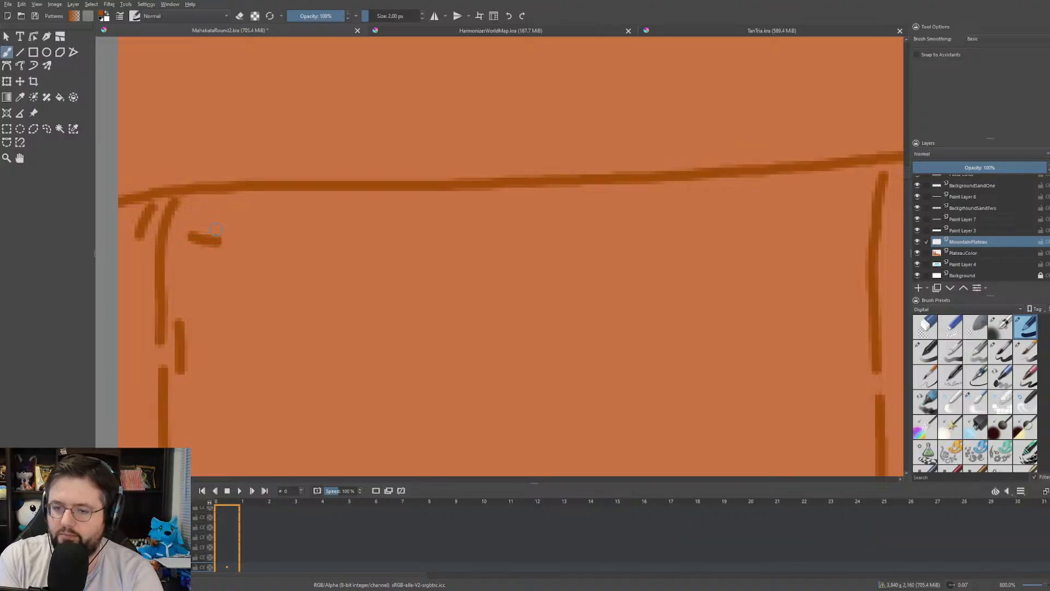
key("ctrl+z")
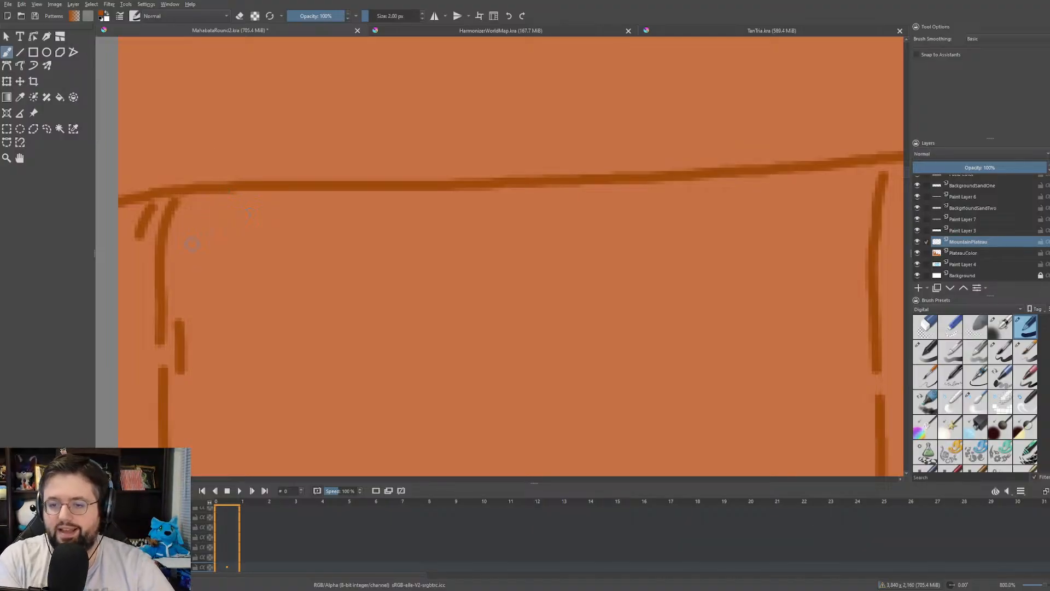
left_click_drag(185, 236, 848, 201)
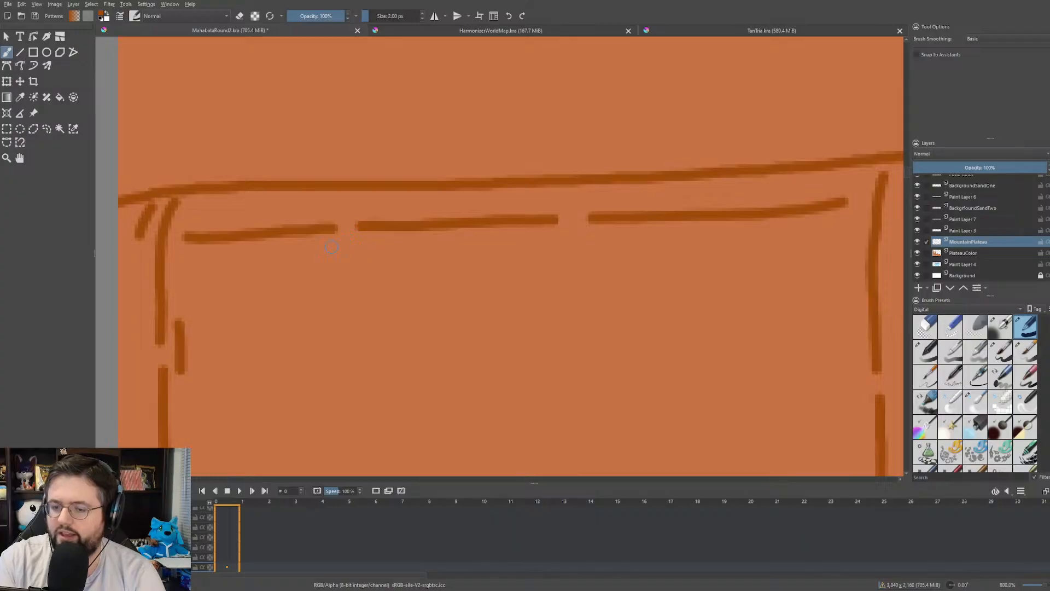
- Fill the panel below the ledge line with a broken vertical crack, an L-shaped broken crack, and short slanted dashes in two spots
scroll(332, 246, "down", 5)
scroll(362, 224, "up", 4)
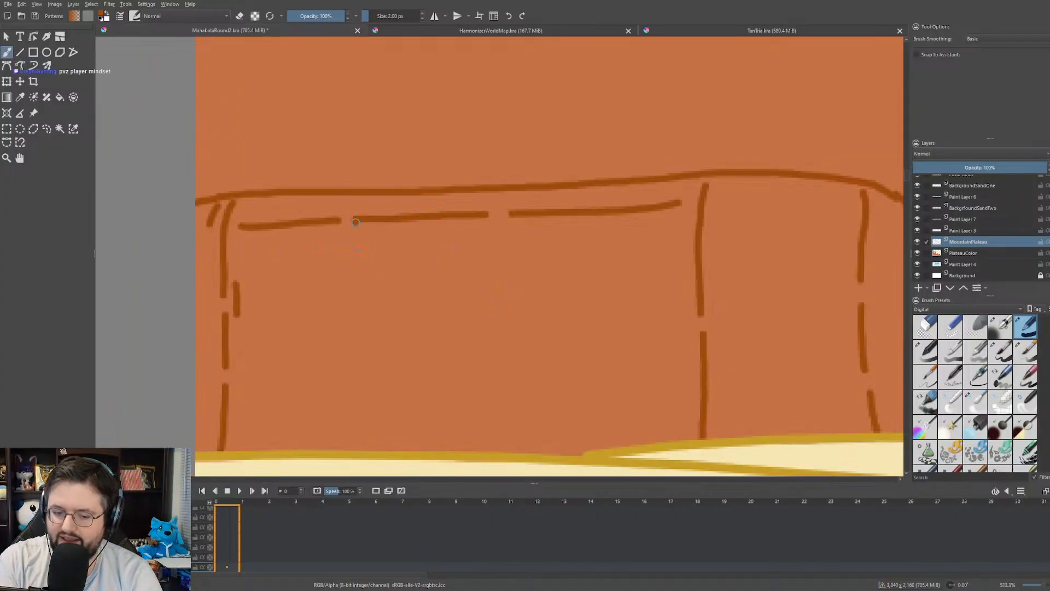
left_click_drag(355, 219, 362, 431)
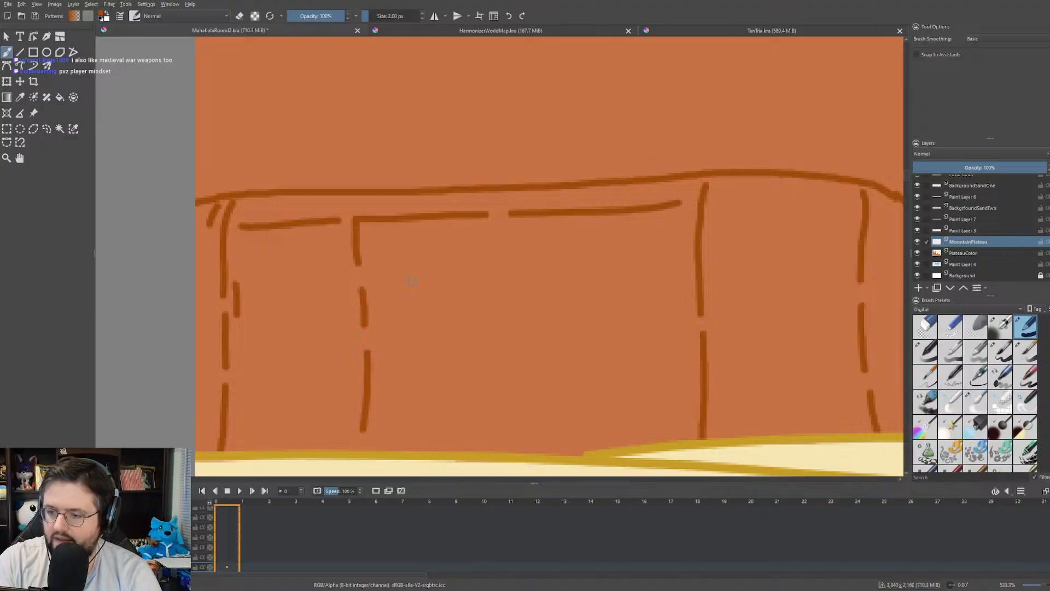
mouse_move(526, 318)
left_mouse_down()
mouse_move(449, 324)
mouse_move(442, 435)
left_mouse_up()
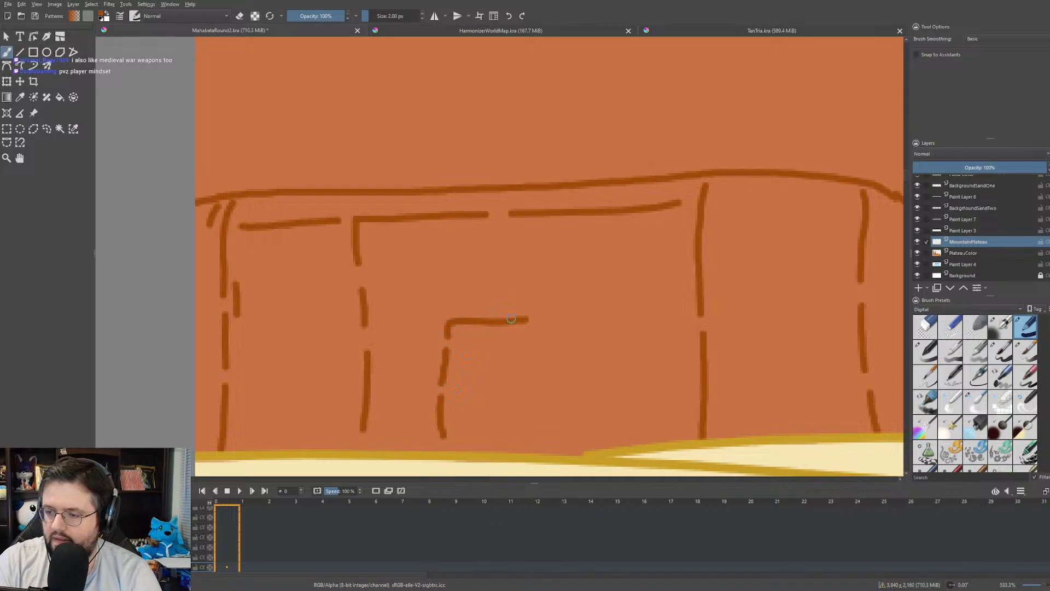
mouse_move(612, 225)
left_mouse_down()
mouse_move(589, 263)
mouse_move(561, 276)
left_mouse_up()
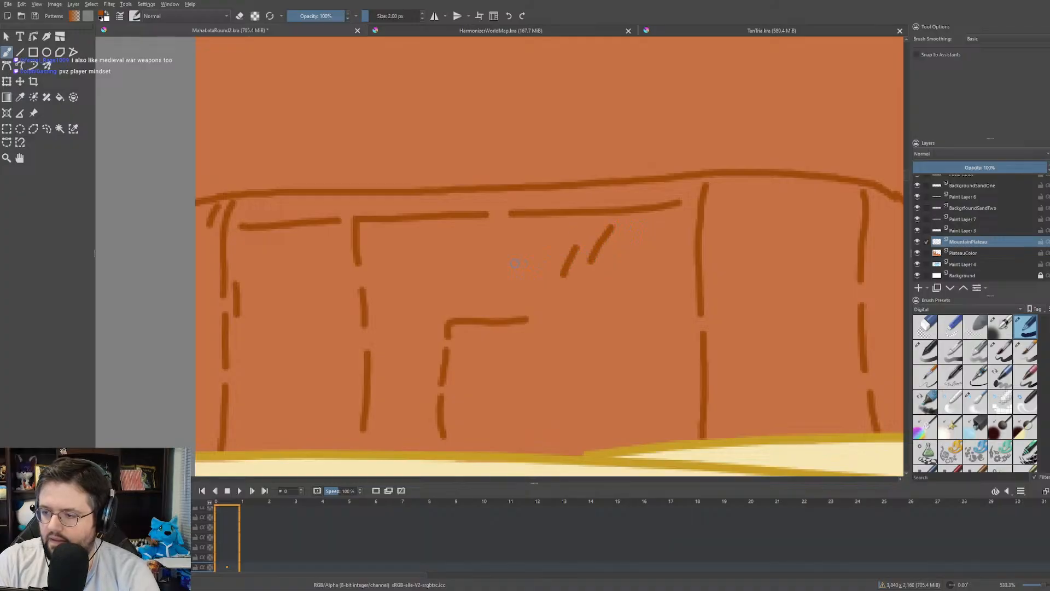
mouse_move(289, 373)
left_mouse_down()
mouse_move(286, 427)
mouse_move(278, 448)
left_mouse_up()
- Draw one ledge line under the rim hump between its two vertical cracks, adding three short slanted dashes beneath it
scroll(268, 249, "down", 2)
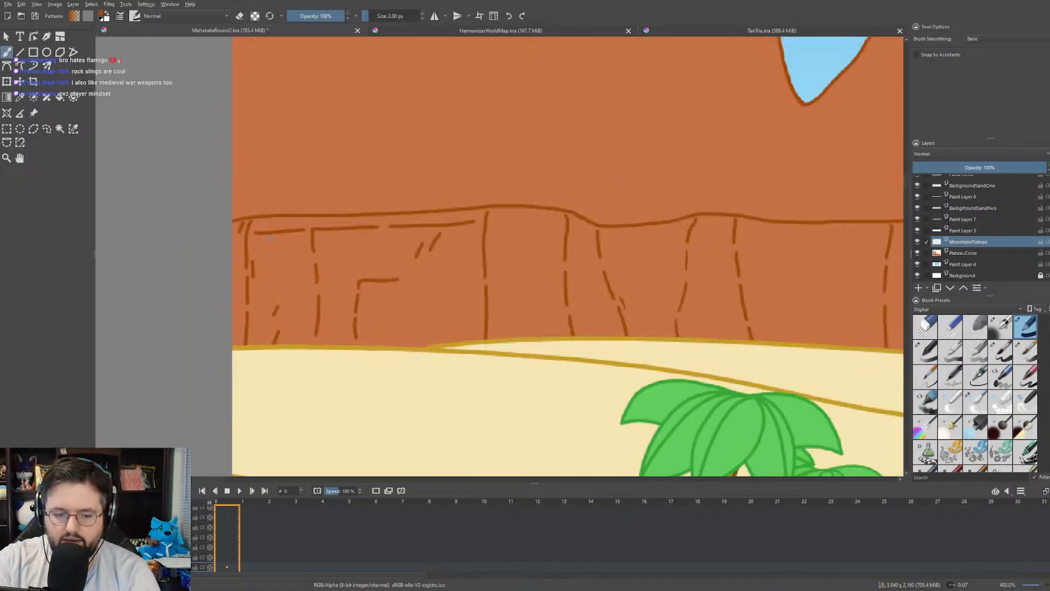
left_click_drag(330, 253, 210, 217)
scroll(210, 217, "down", 1)
scroll(234, 153, "up", 2)
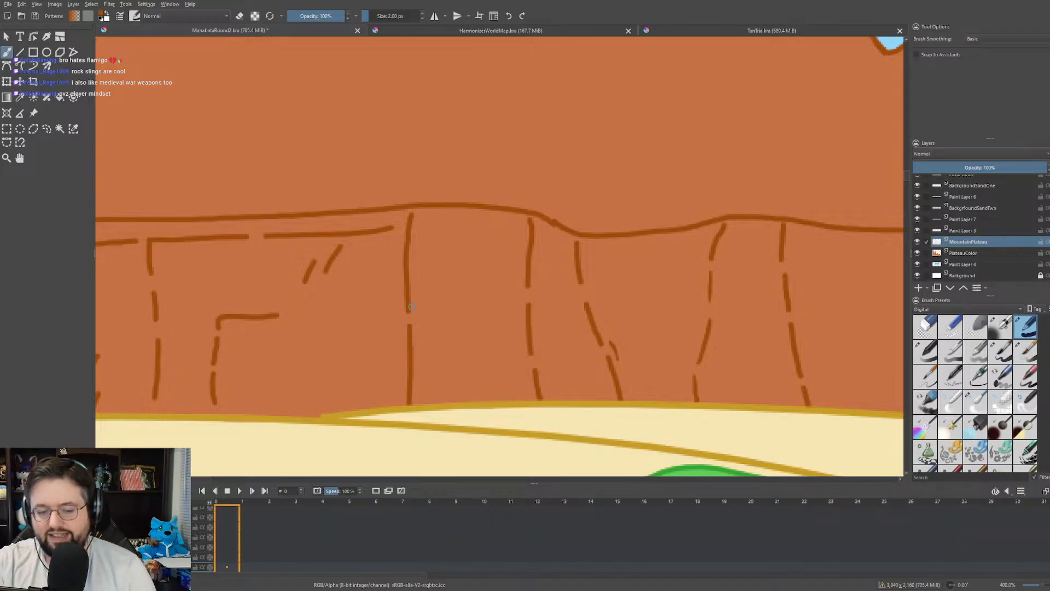
scroll(410, 304, "down", 2)
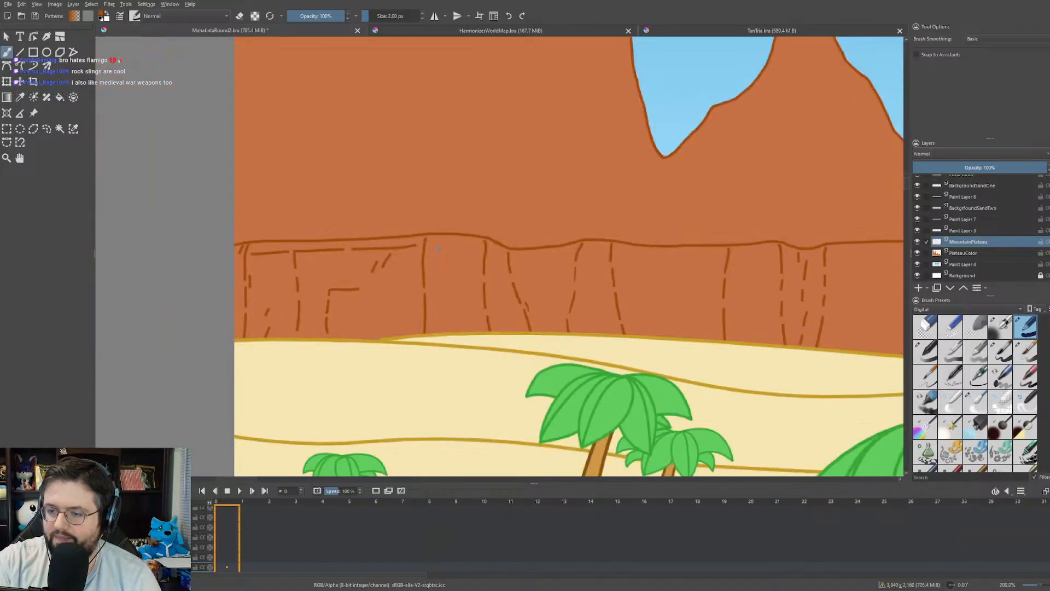
scroll(438, 249, "up", 4)
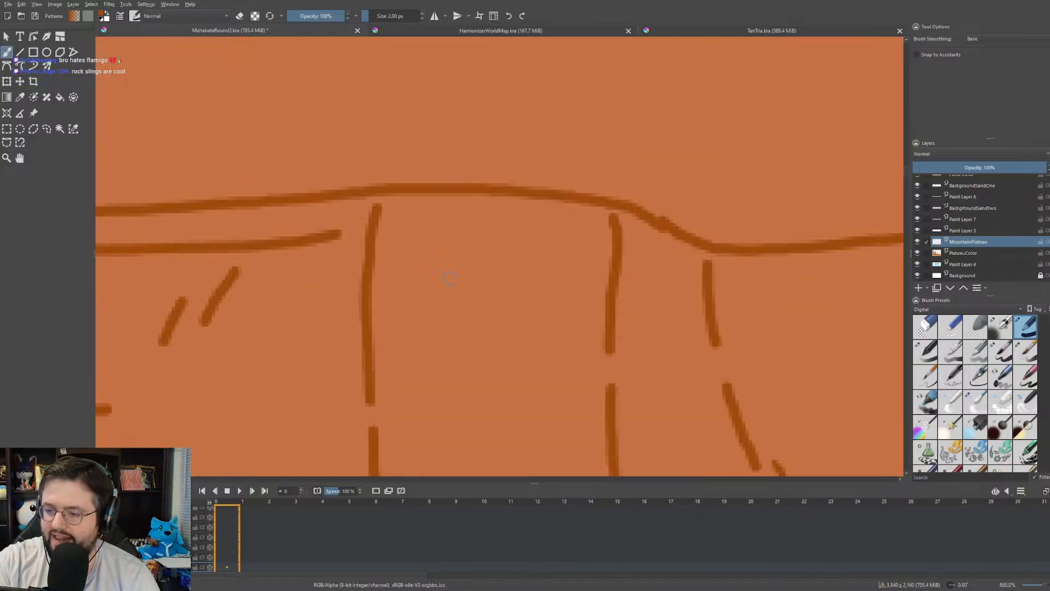
left_click_drag(449, 278, 394, 197)
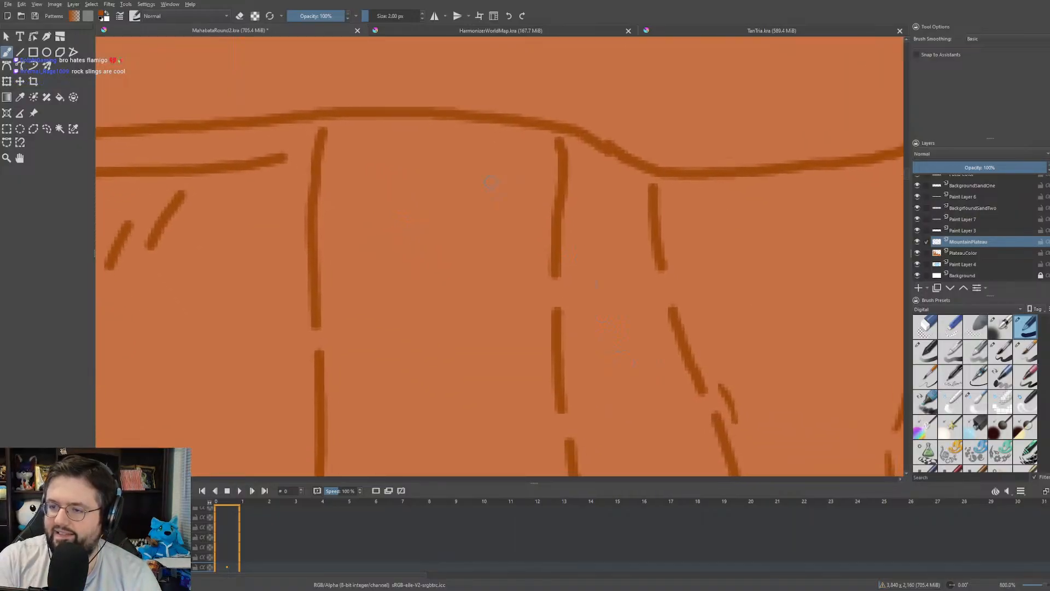
left_click_drag(354, 162, 503, 166)
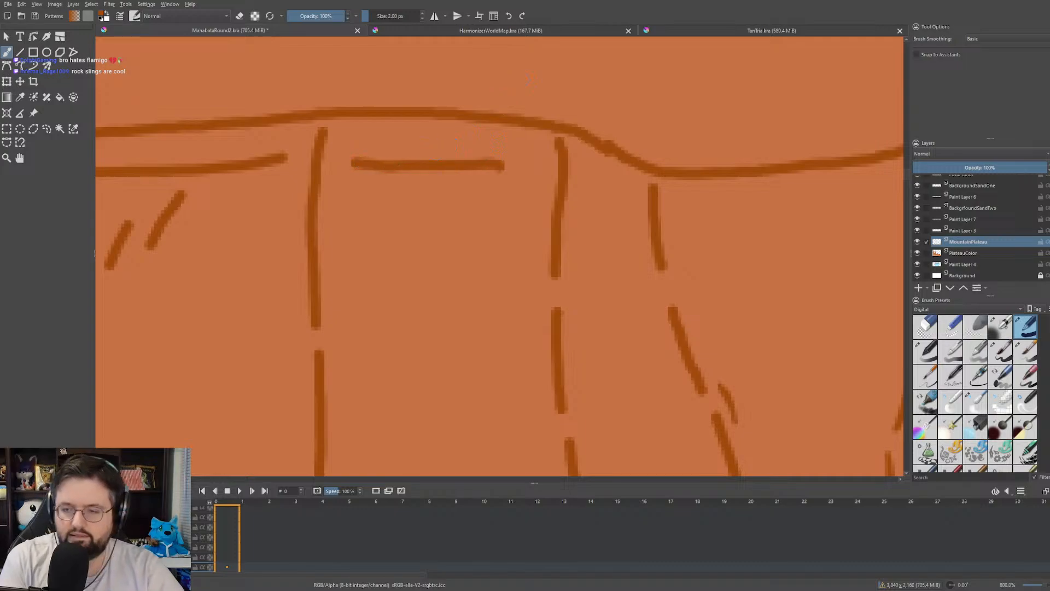
key("ctrl+z")
left_click_drag(352, 163, 536, 168)
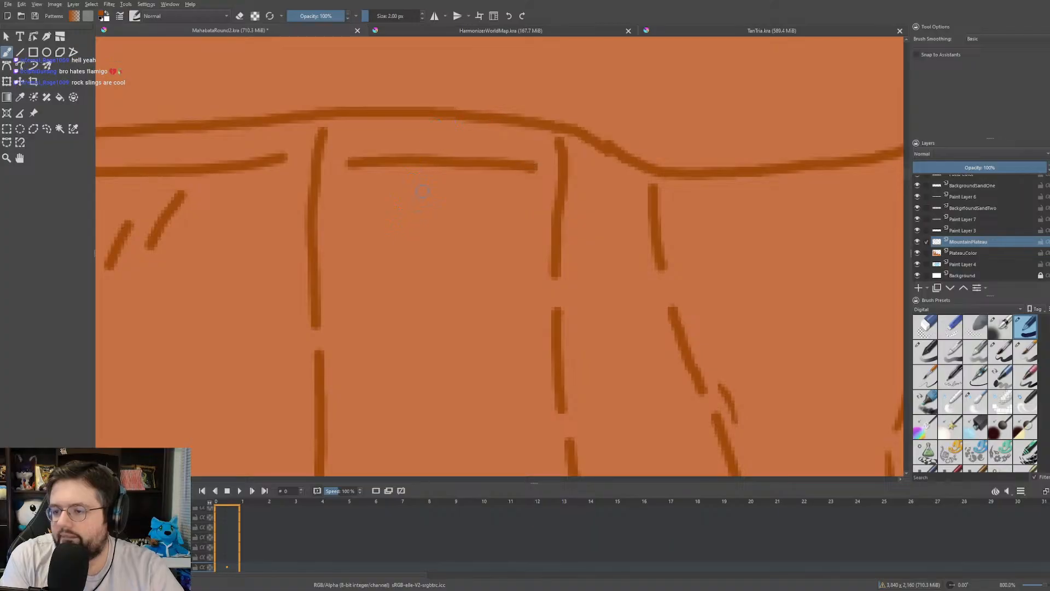
left_click_drag(399, 192, 485, 242)
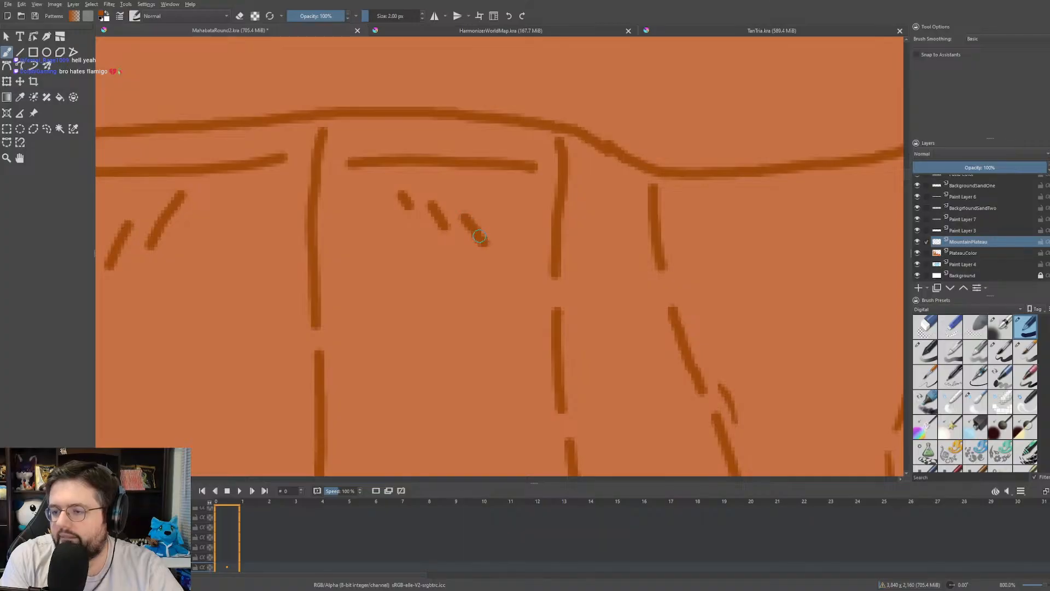
- Draw two slanted dashes under the rim dip between its two cracks, and thin them by erasing along their edges
scroll(350, 175, "down", 1)
left_click_drag(304, 160, 120, 68)
scroll(339, 174, "up", 1)
left_click_drag(341, 173, 330, 275)
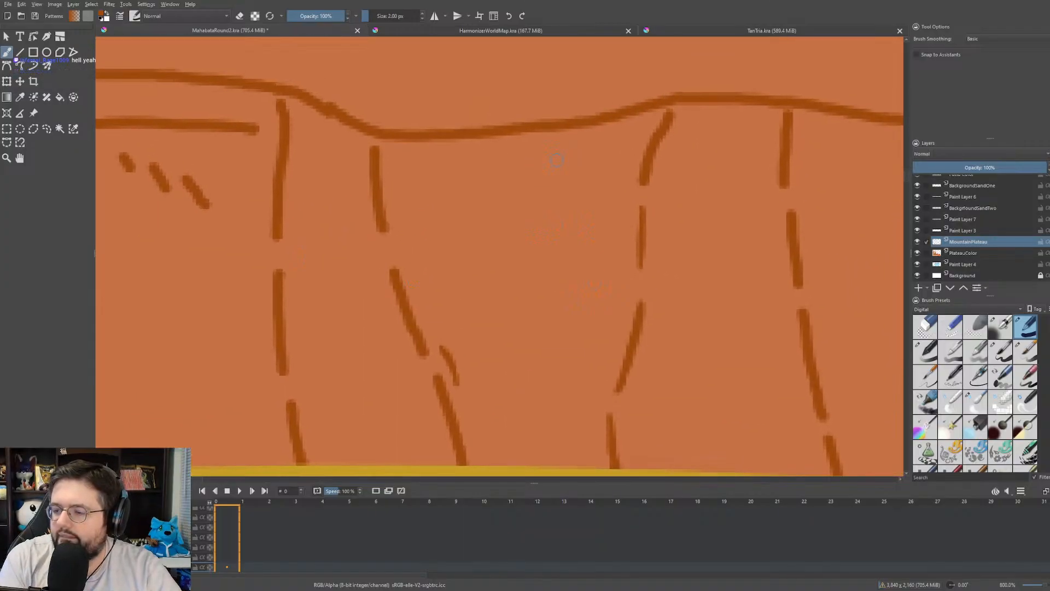
left_click_drag(558, 160, 528, 234)
key("e")
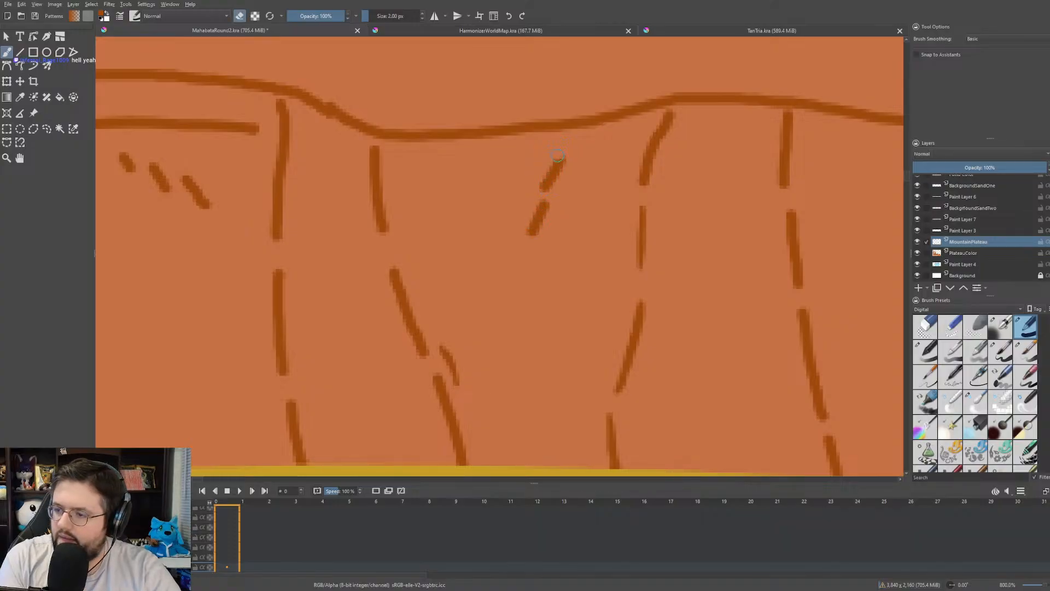
mouse_move(557, 156)
left_mouse_down()
mouse_move(533, 196)
mouse_move(552, 201)
mouse_move(525, 252)
left_mouse_up()
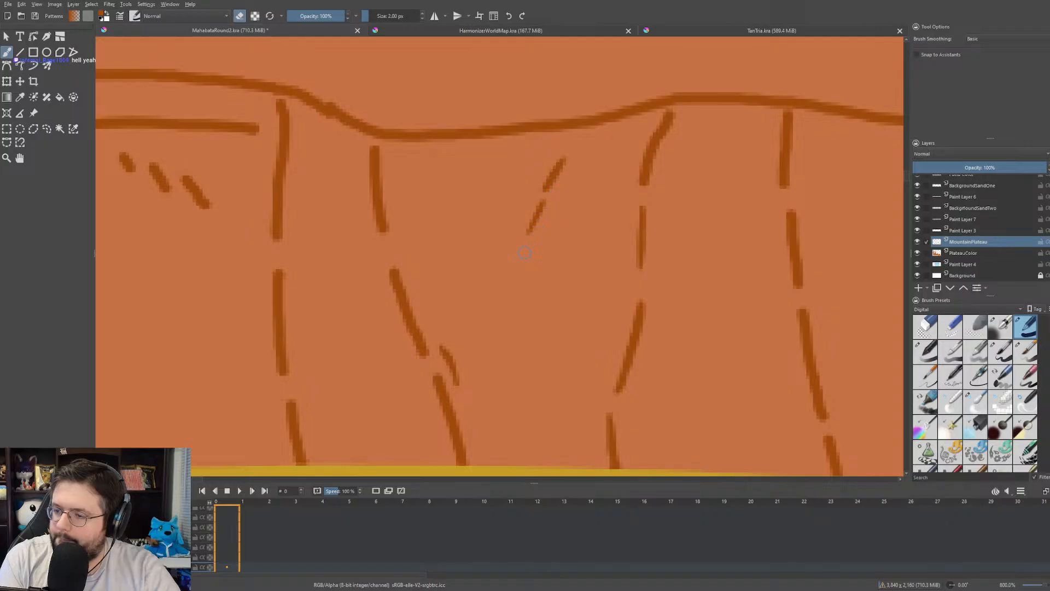
- Draw two short slanted dashes lower in the panel under the rim dip, and thin them by erasing along their edges
key("e")
left_click_drag(467, 285, 511, 380)
key("e")
left_click_drag(485, 334, 507, 359)
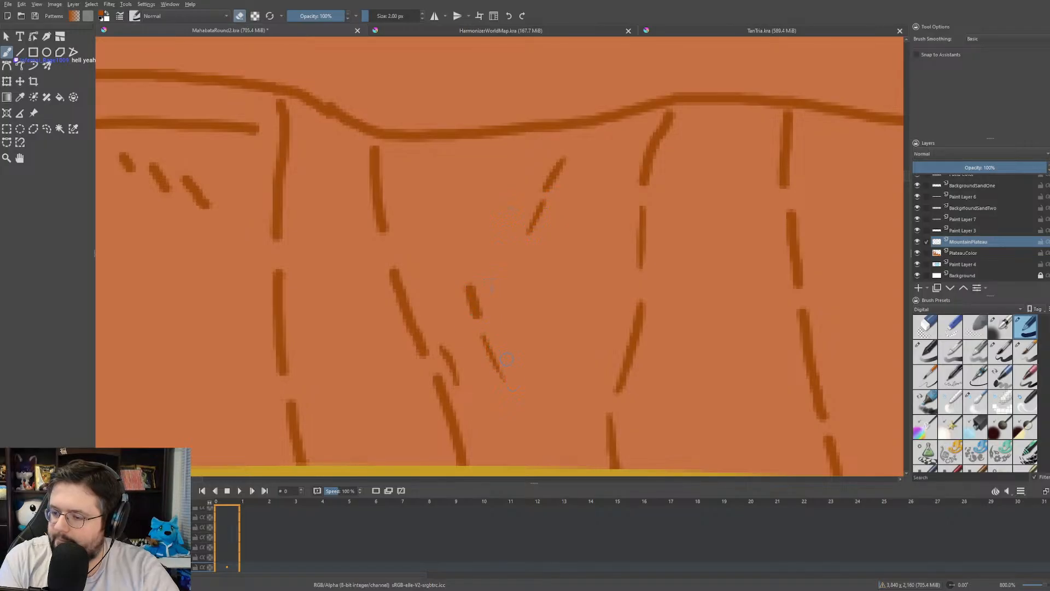
left_click_drag(466, 280, 474, 326)
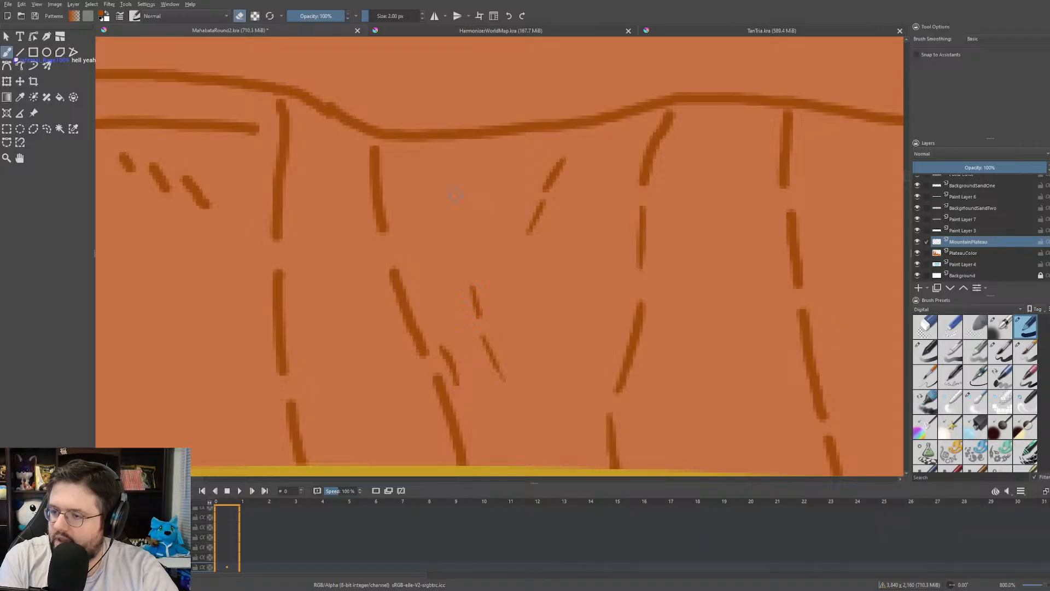
- Draw one long ledge line just under the rim dip, spanning most of the width between its two cracks
key("e")
mouse_move(420, 160)
left_mouse_down()
mouse_move(622, 143)
mouse_move(415, 157)
left_mouse_up()
key("e")
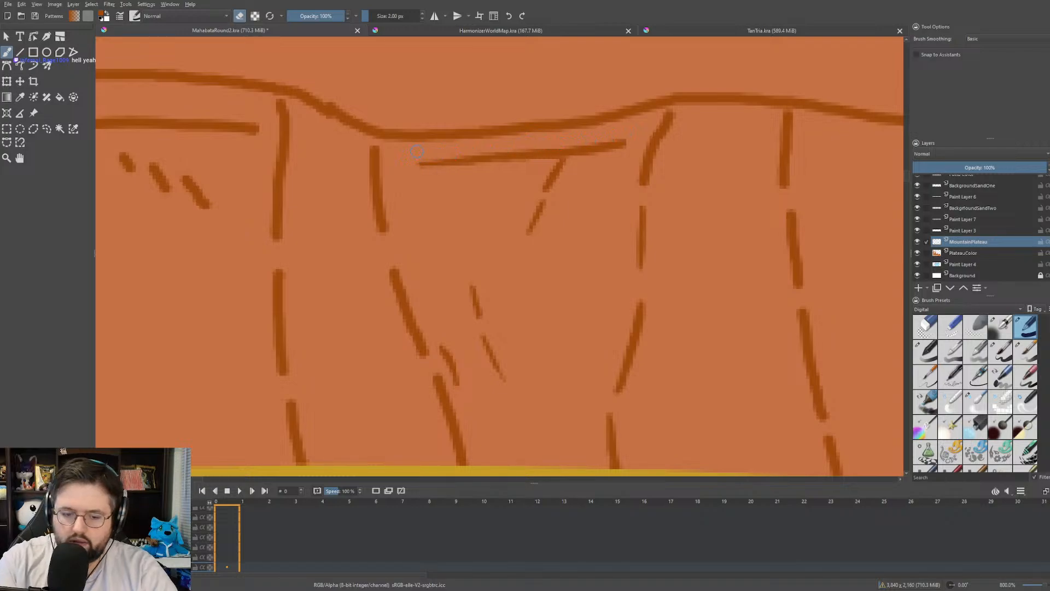
- Draw a short wavy crack near the top of the narrow panel beside the rim dip, and thin it by erasing along its edges
scroll(523, 189, "down", 4)
scroll(492, 203, "down", 4)
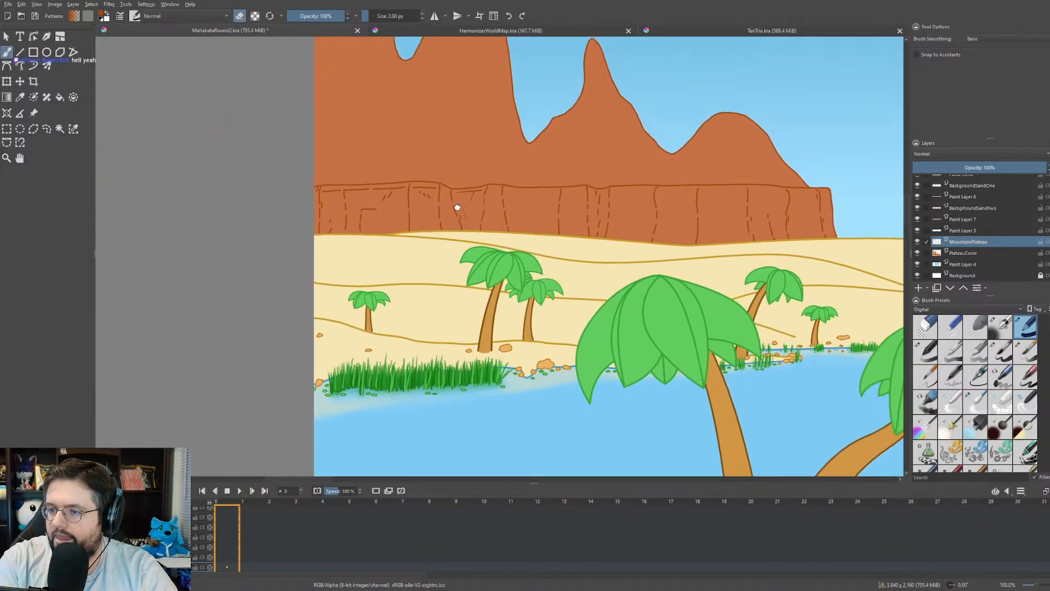
scroll(368, 213, "up", 5)
scroll(368, 213, "up", 4)
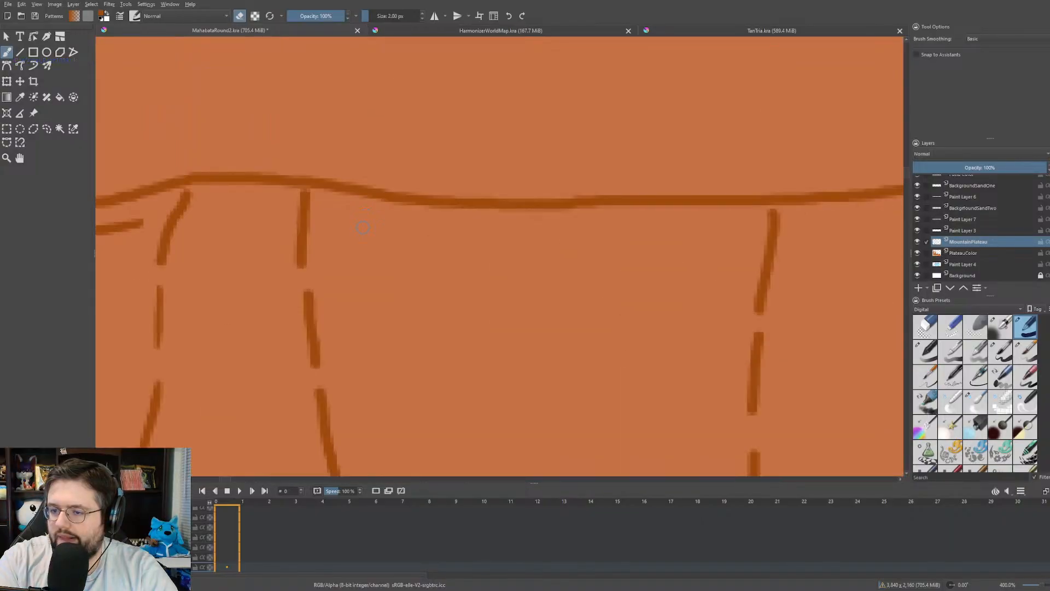
key("e")
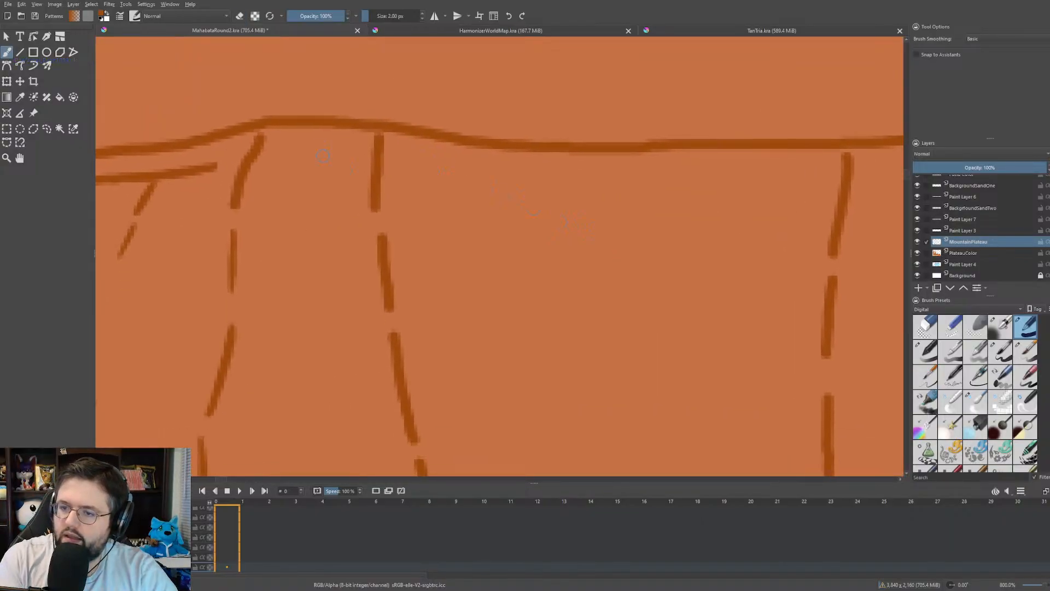
mouse_move(312, 157)
left_mouse_down()
mouse_move(291, 185)
mouse_move(308, 233)
mouse_move(295, 290)
left_mouse_up()
key("e")
left_click_drag(318, 222, 291, 296)
left_click_drag(284, 190, 302, 227)
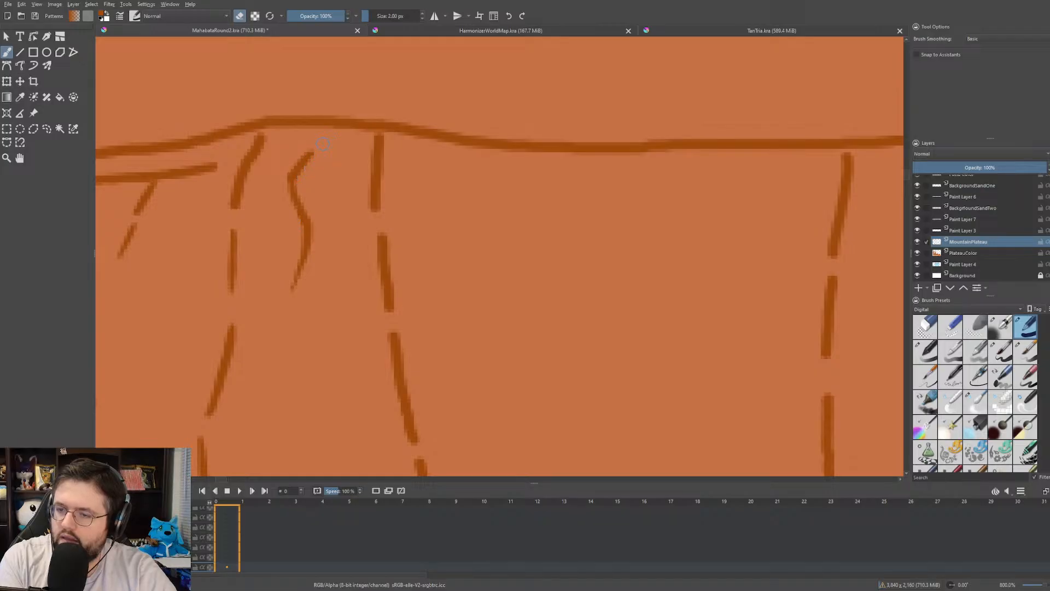
left_click_drag(313, 154, 288, 178)
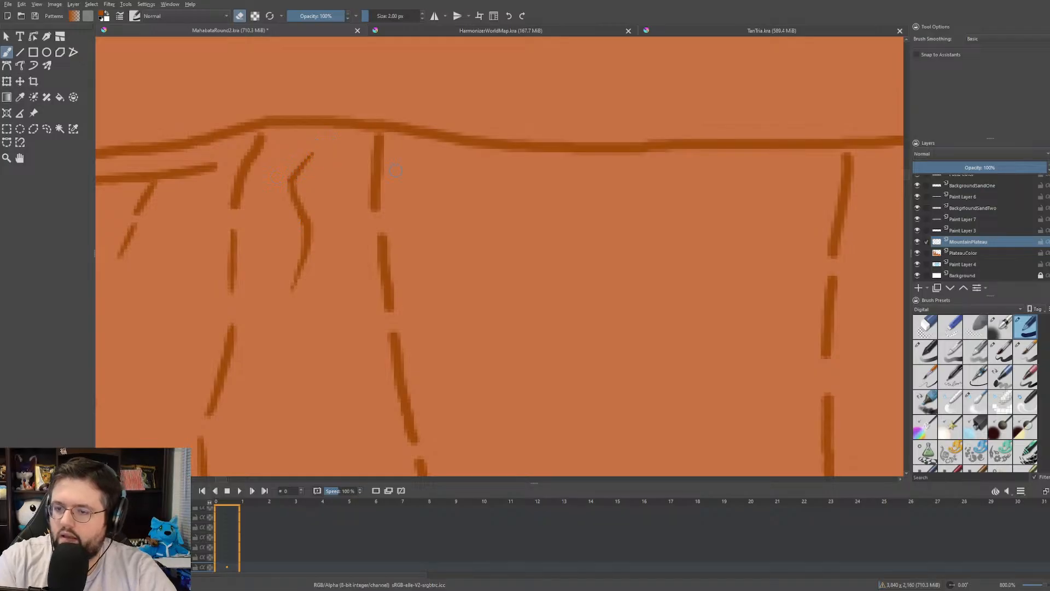
- Draw two converging broken cracks down to the sand in the next wide panel, with two short dashes beside the second crack's base
scroll(396, 171, "down", 10)
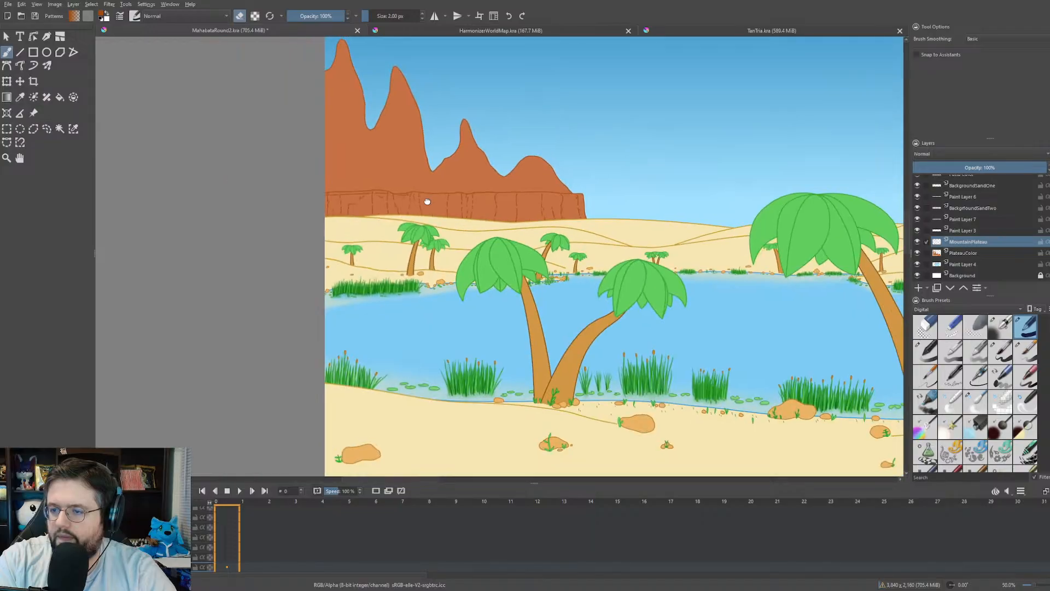
scroll(428, 201, "up", 8)
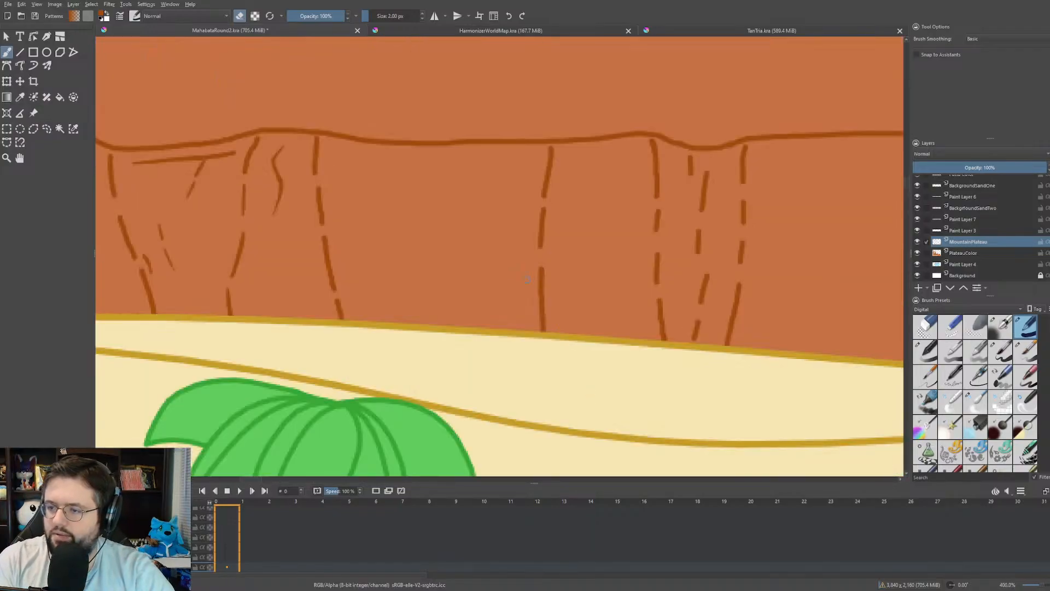
key("e")
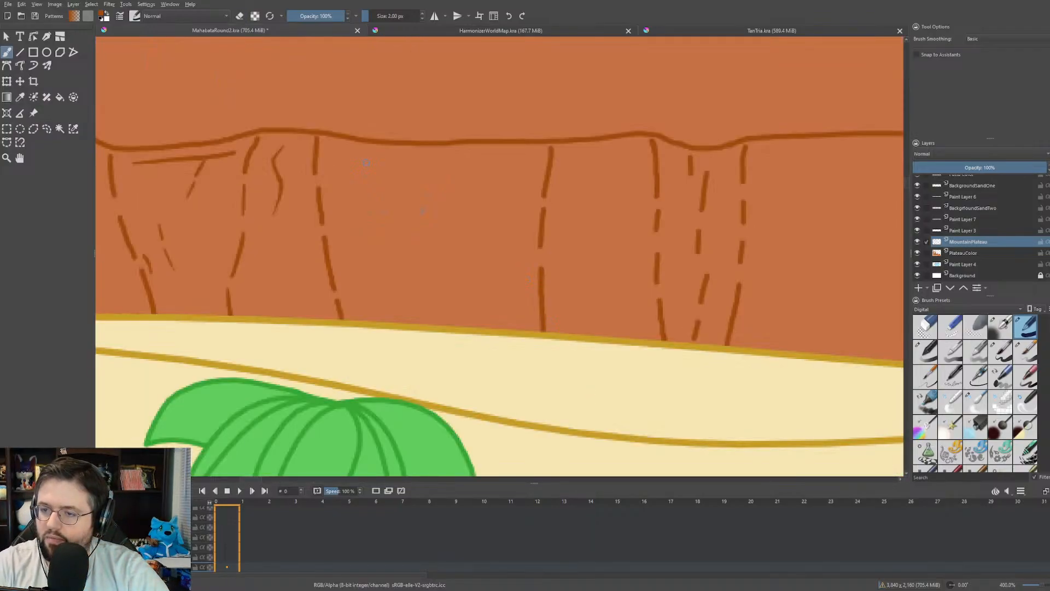
left_click_drag(370, 161, 418, 323)
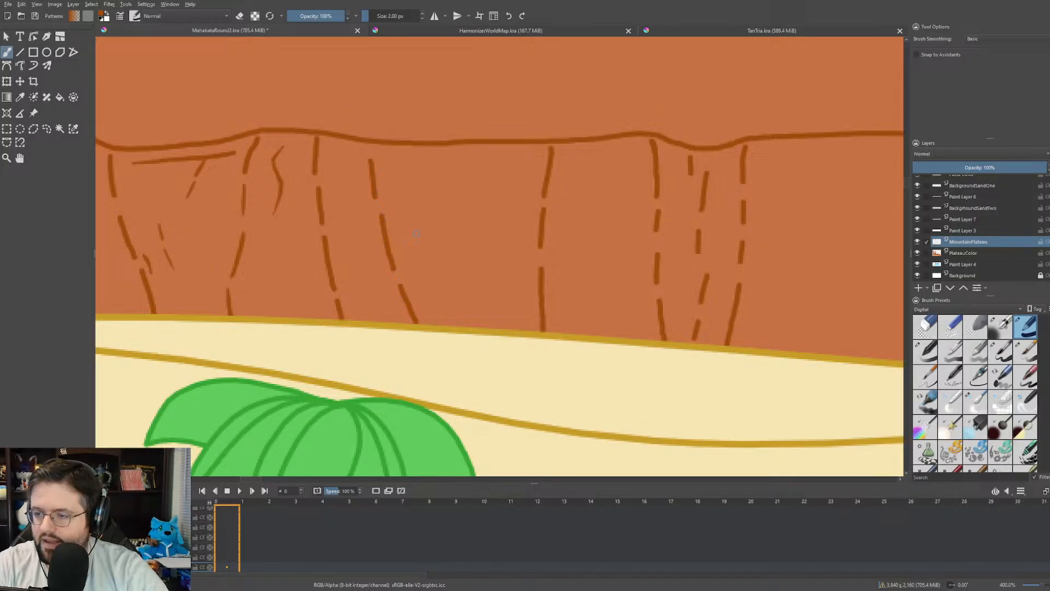
mouse_move(484, 167)
left_mouse_down()
mouse_move(461, 327)
mouse_move(476, 327)
left_mouse_up()
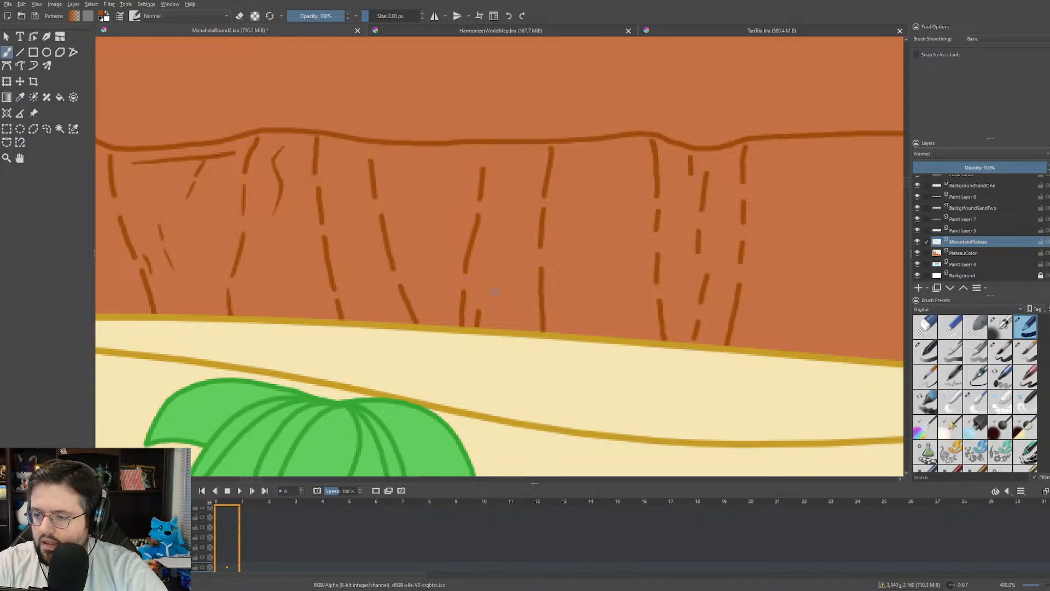
left_click_drag(497, 289, 488, 328)
key("e")
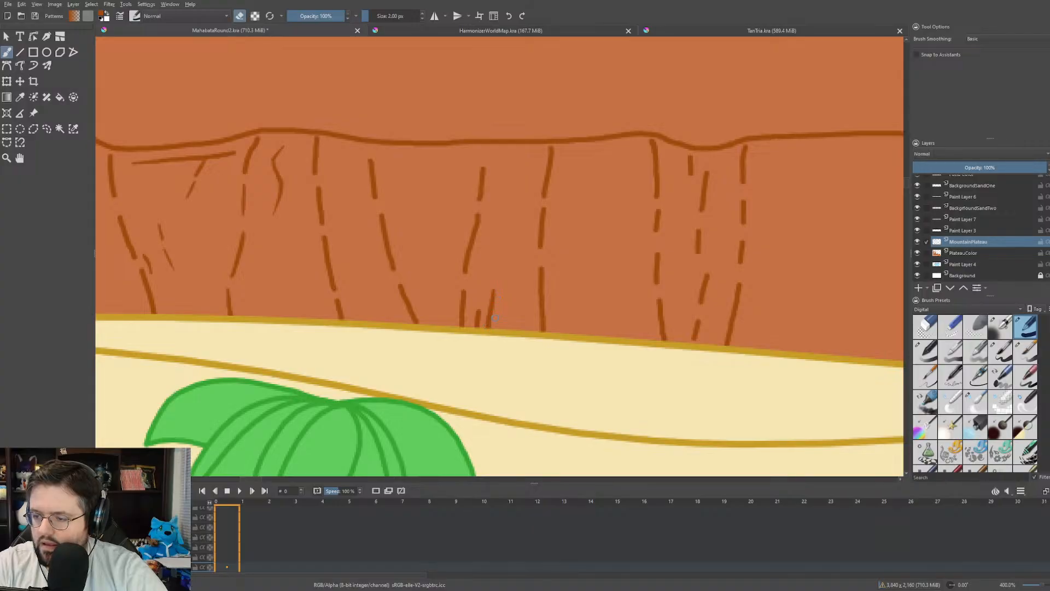
- Draw a ledge line under the rim in the next panel, before the small dip, with two short ticks rising from it
scroll(469, 215, "down", 4)
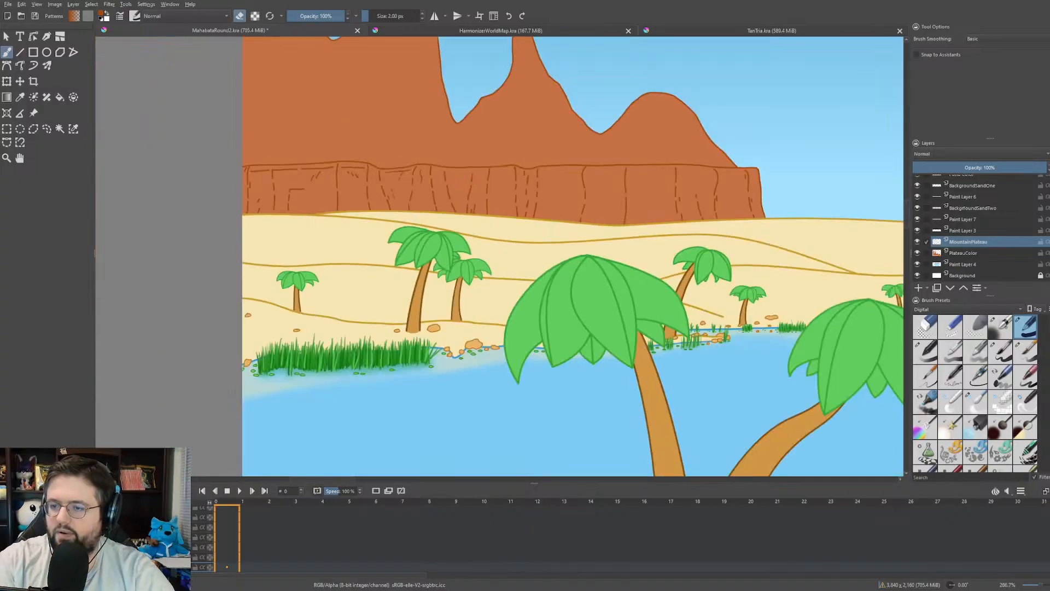
left_click_drag(507, 182, 479, 210)
scroll(487, 209, "down", 2)
scroll(494, 208, "up", 7)
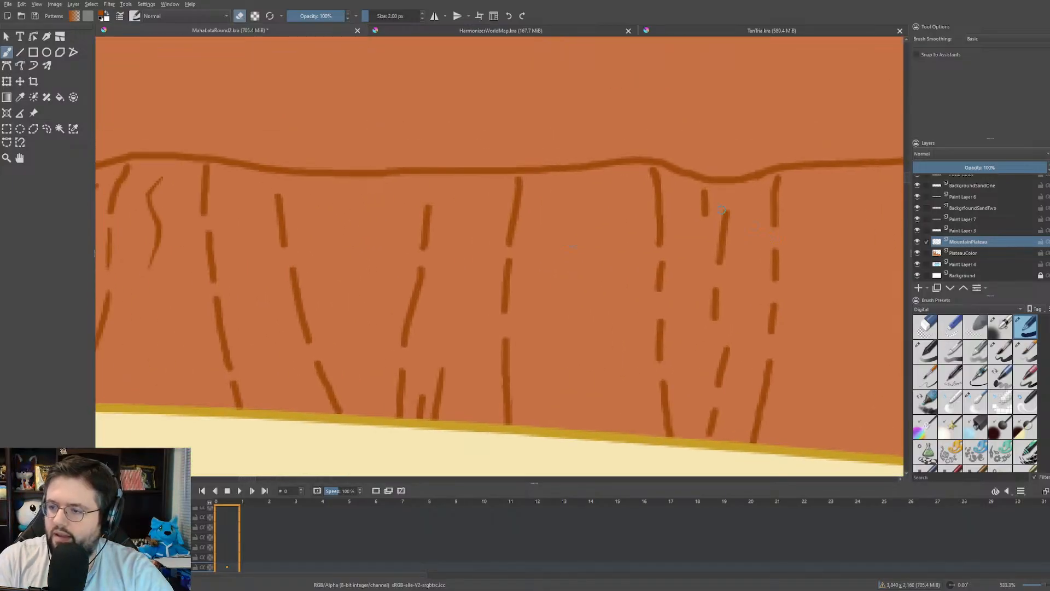
key("e")
left_click_drag(534, 194, 641, 181)
key("e")
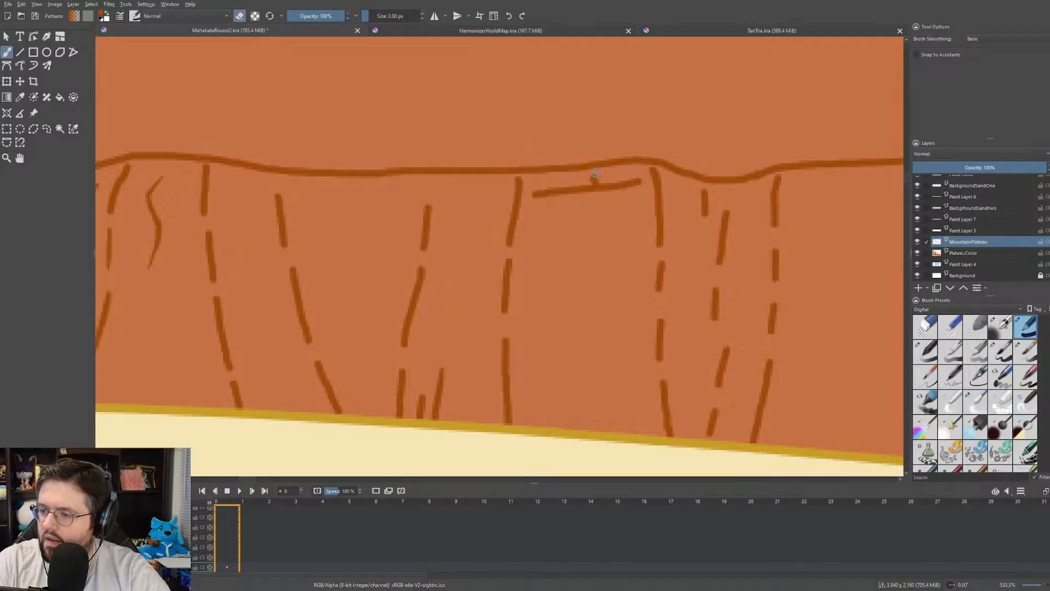
key("e")
mouse_move(555, 175)
left_mouse_down()
mouse_move(555, 188)
mouse_move(559, 179)
left_mouse_up()
key("e")
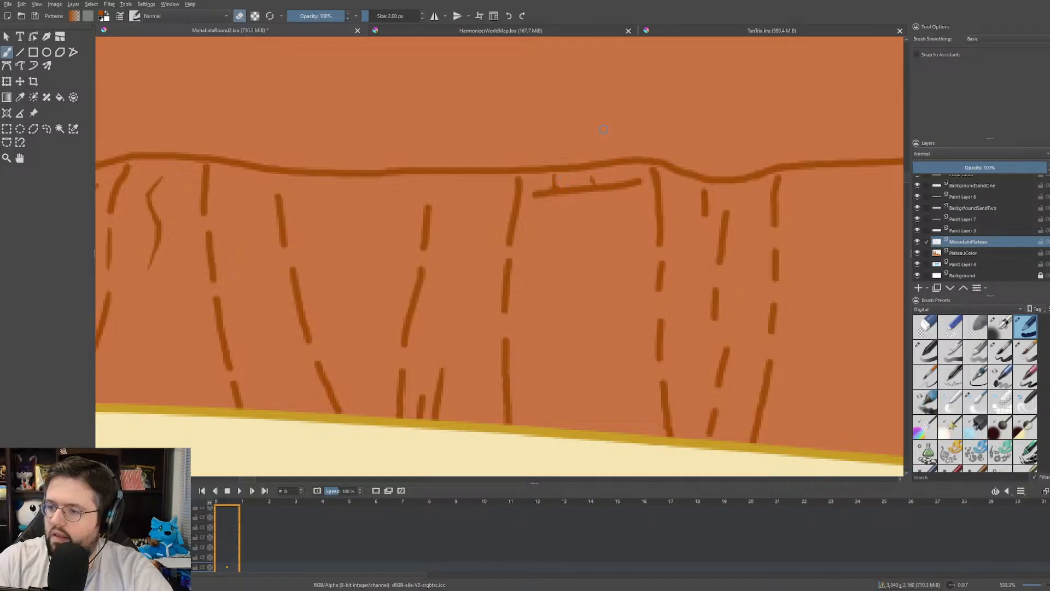
- Draw an L-shaped ledge line under the rim in the wide panel just past the small dip's dashed cracks
scroll(604, 130, "down", 8)
scroll(476, 227, "up", 7)
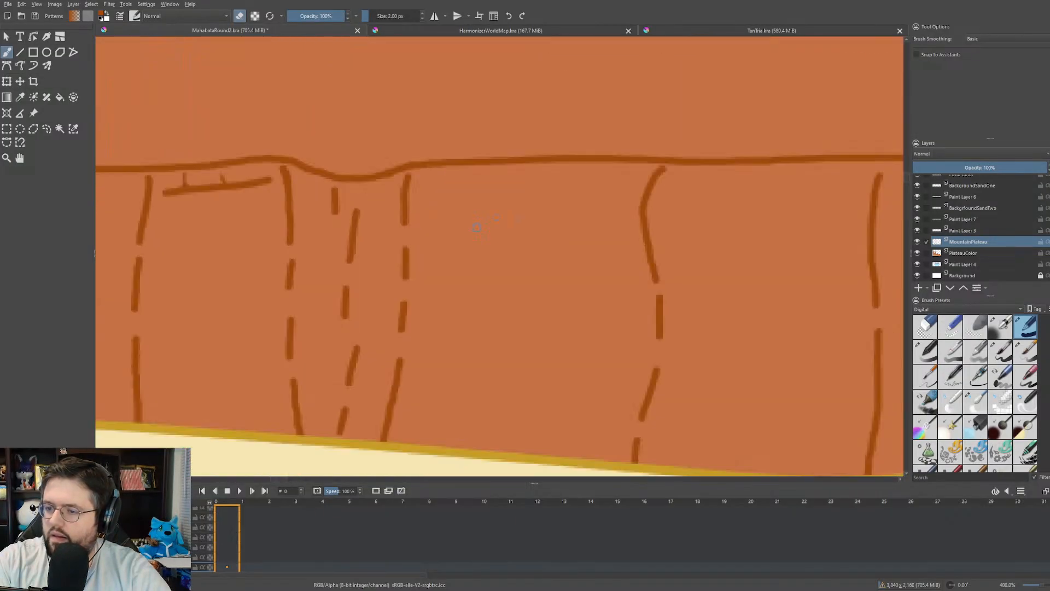
left_click_drag(488, 212, 454, 177)
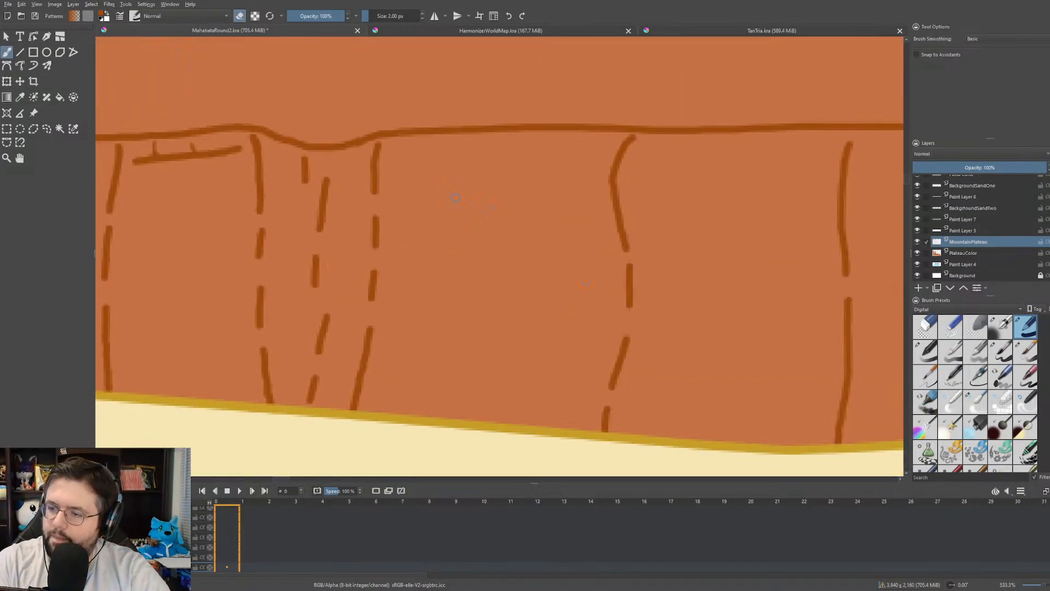
key("e")
mouse_move(409, 151)
left_mouse_down()
mouse_move(408, 166)
mouse_move(426, 174)
mouse_move(572, 166)
left_mouse_up()
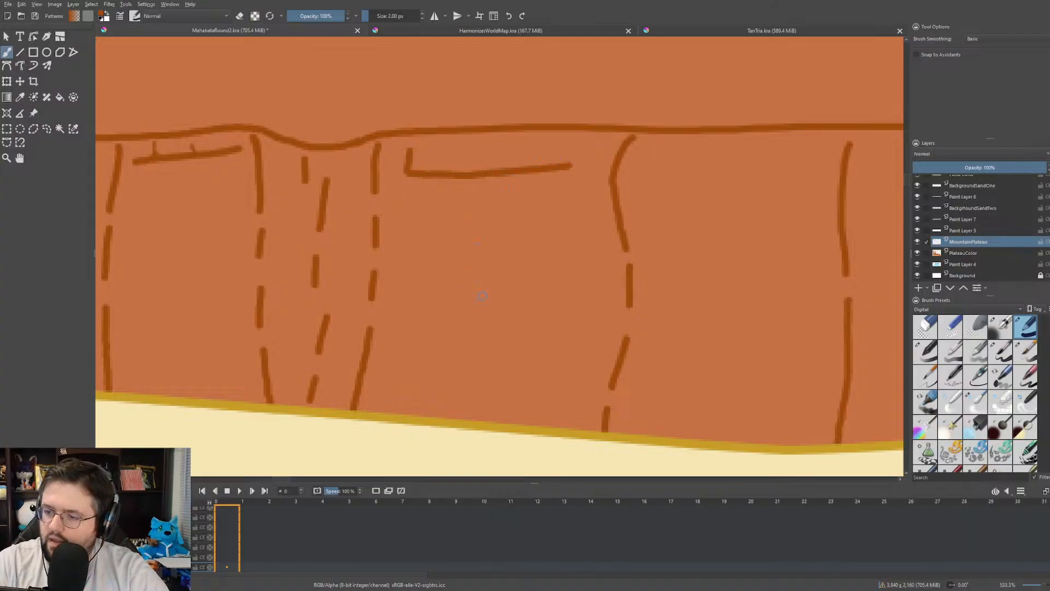
- Draw a lower ledge bending into a broken crack down to the sand, with slanted dashes beneath it, and thin the last dash
mouse_move(577, 285)
left_mouse_down()
mouse_move(460, 288)
mouse_move(422, 411)
left_mouse_up()
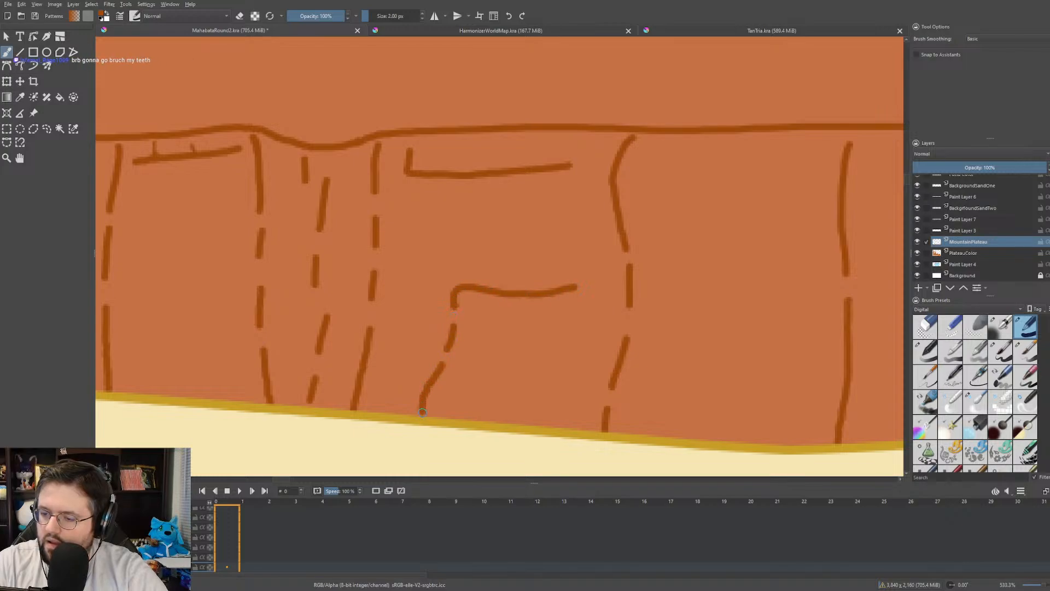
left_click_drag(504, 335, 476, 395)
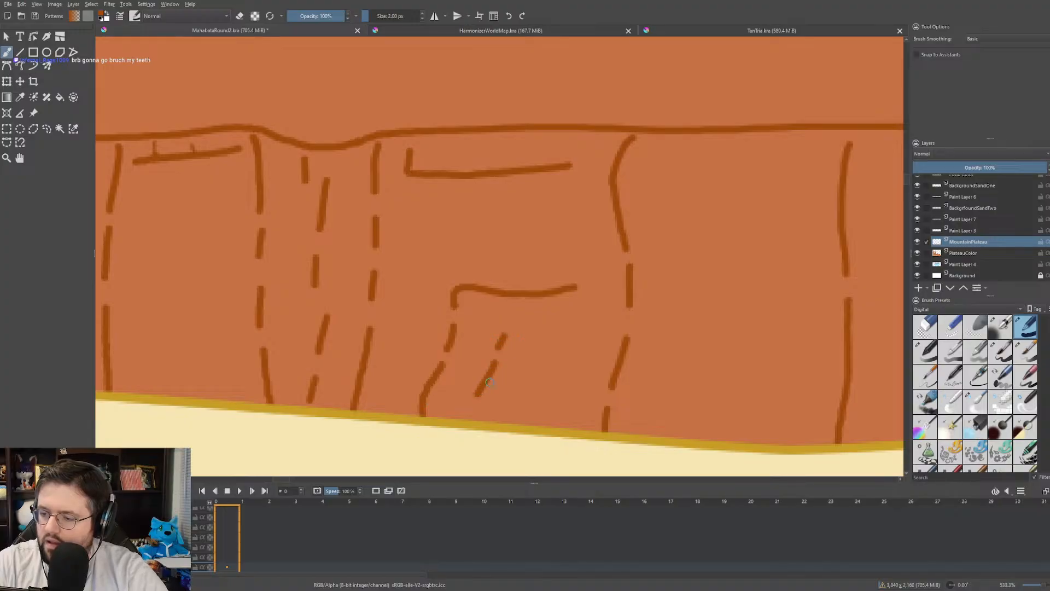
left_click_drag(566, 313, 544, 364)
key("e")
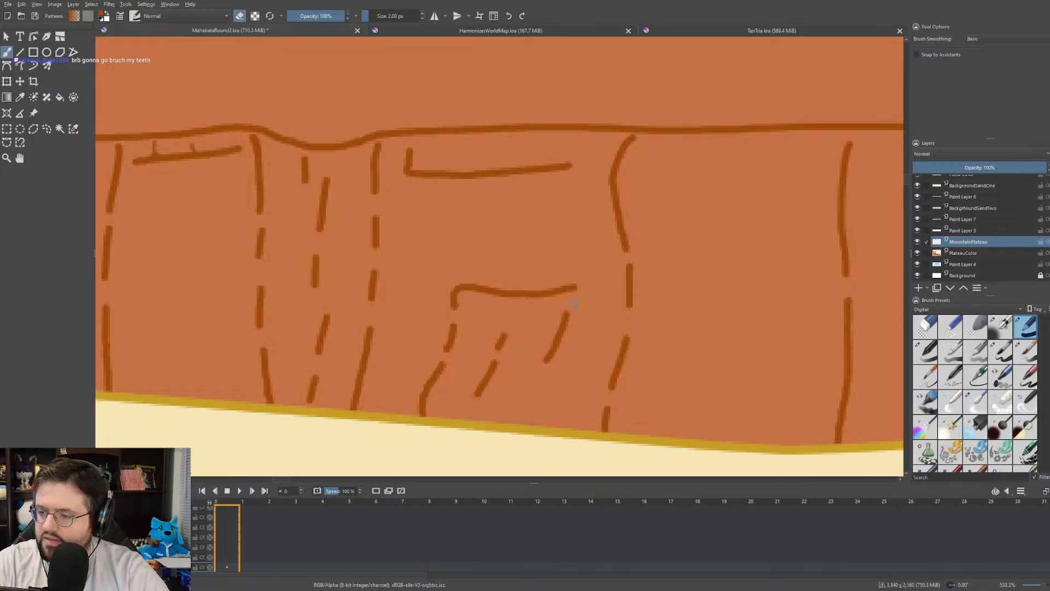
left_click_drag(567, 311, 543, 367)
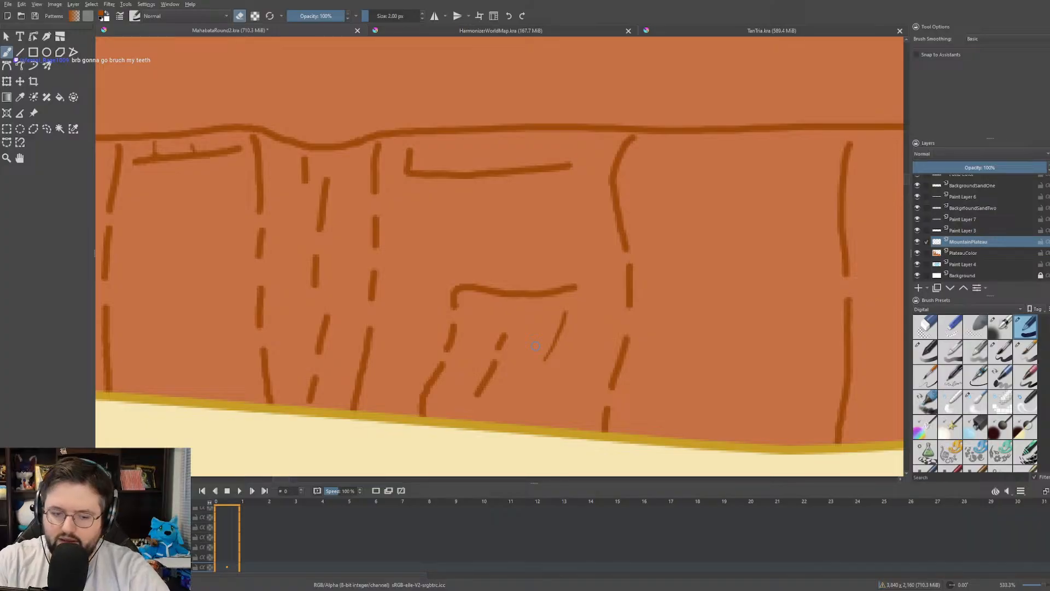
- In the next panel, draw a thin curved line beside the first crack's top and a straight ledge line under the rim
scroll(538, 347, "down", 2)
left_click_drag(595, 317, 358, 291)
scroll(357, 291, "up", 2)
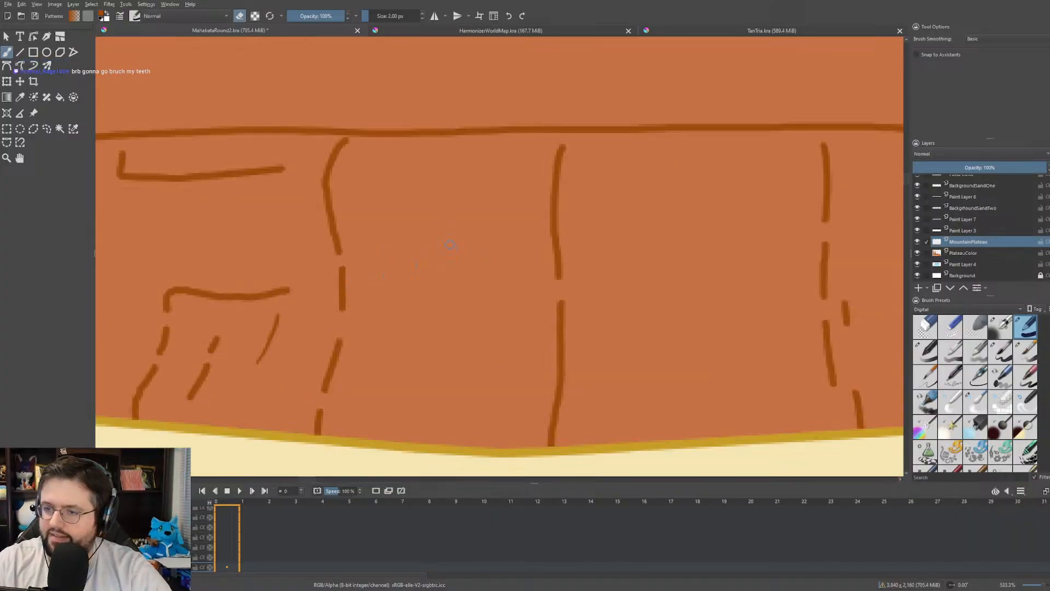
key("e")
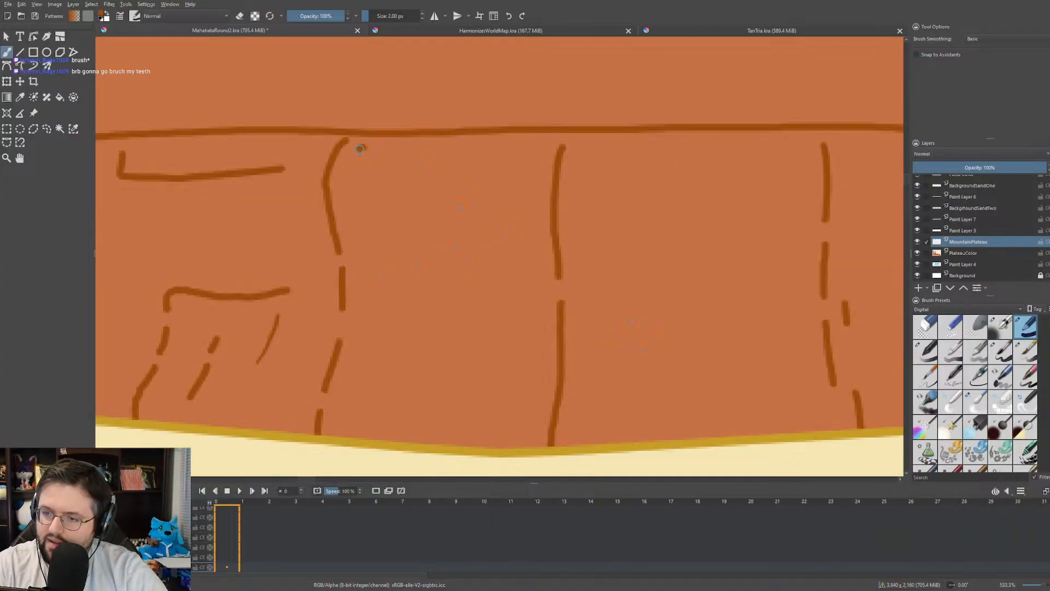
mouse_move(360, 148)
left_mouse_down()
mouse_move(352, 191)
mouse_move(370, 174)
mouse_move(542, 167)
left_mouse_up()
key("e")
key("e")
key("e")
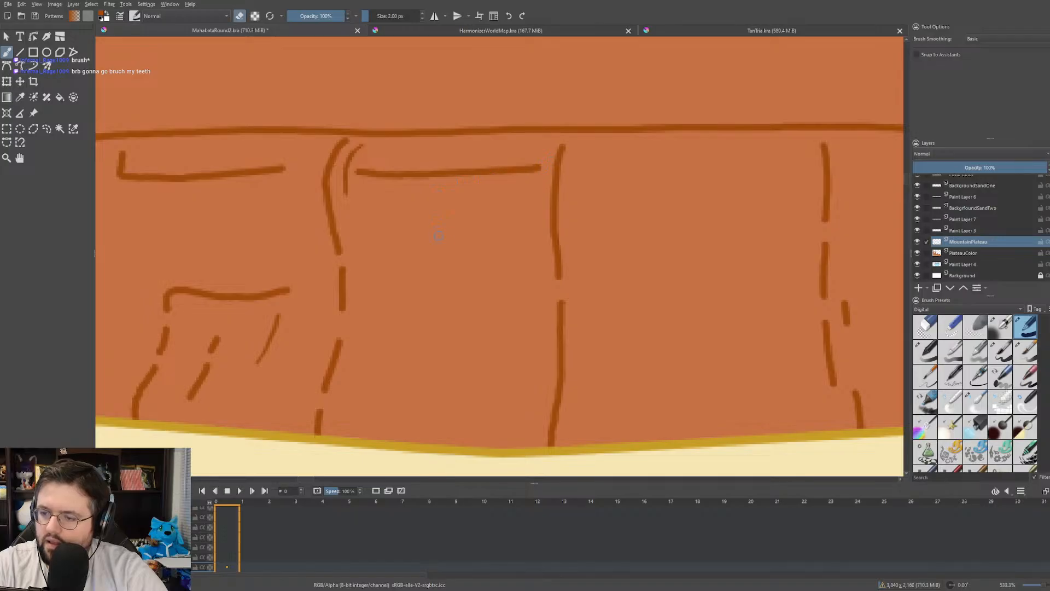
- Below that ledge, draw a hooked broken crack down to the sand, two slanted dashes, and a short vertical dash near the ledge's end
key("e")
mouse_move(417, 256)
left_mouse_down()
mouse_move(462, 257)
mouse_move(488, 281)
mouse_move(490, 341)
mouse_move(468, 446)
left_mouse_up()
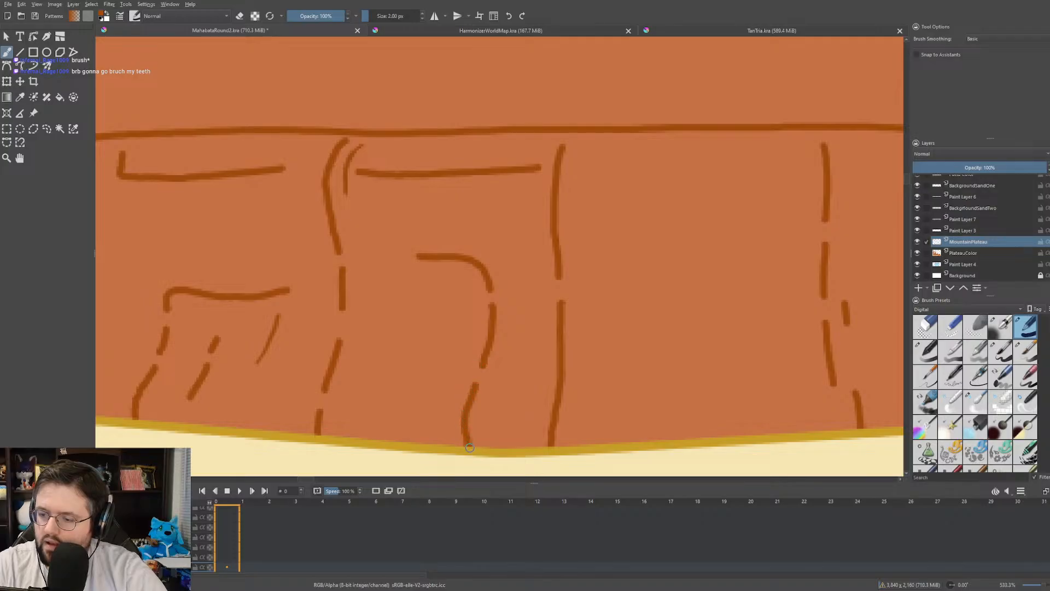
left_click_drag(398, 308, 380, 352)
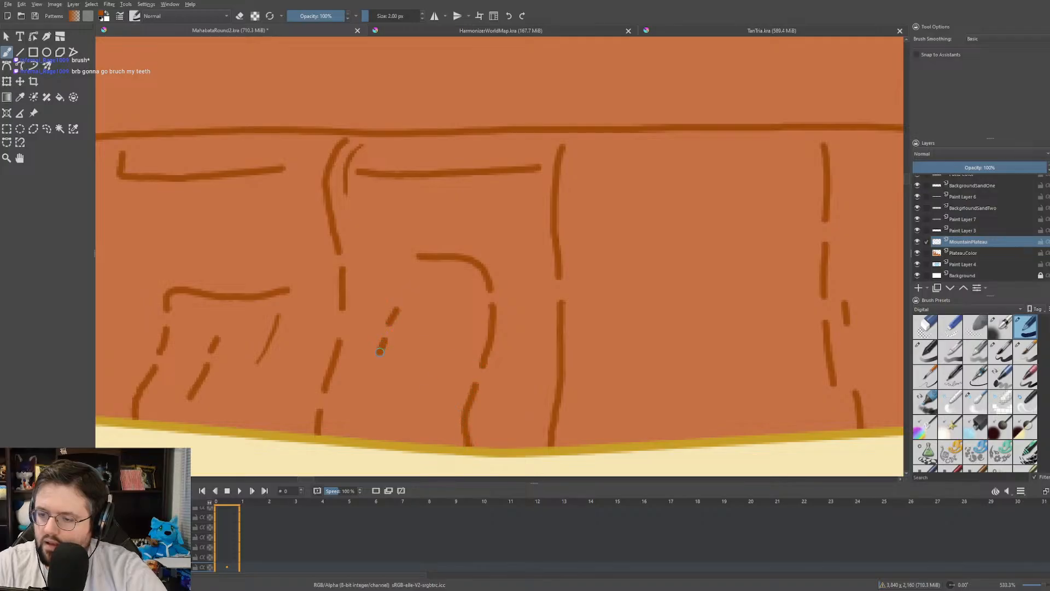
mouse_move(513, 195)
left_mouse_down()
mouse_move(516, 228)
mouse_move(461, 207)
mouse_move(350, 226)
left_mouse_up()
key("e")
- Draw two broken cracks down to the sand in the next wide panel: one slanting off the first crack, one near the second
scroll(504, 223, "down", 3)
scroll(415, 234, "up", 3)
left_click_drag(455, 220, 410, 202)
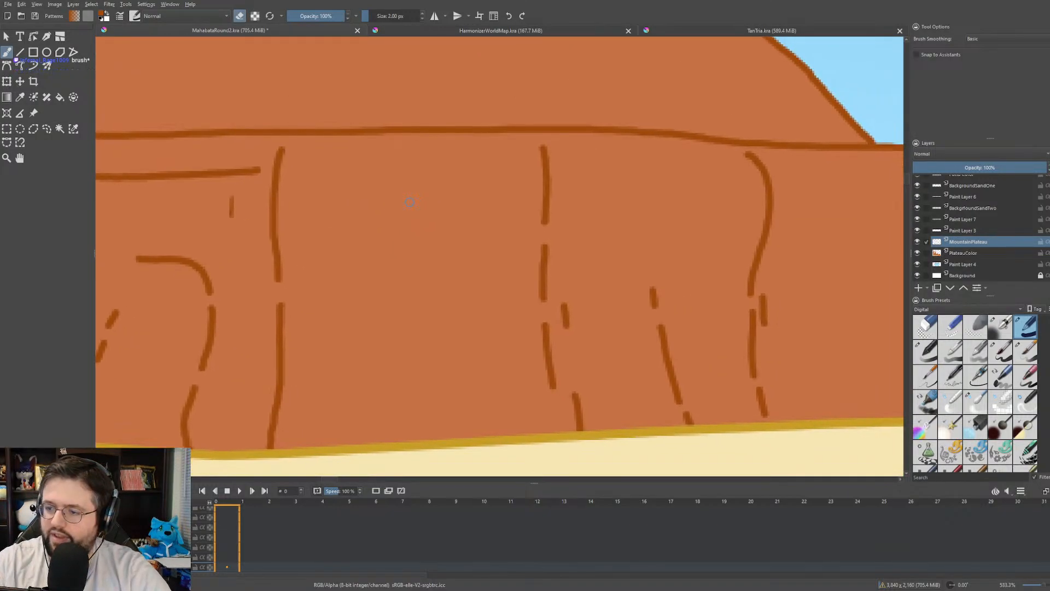
key("e")
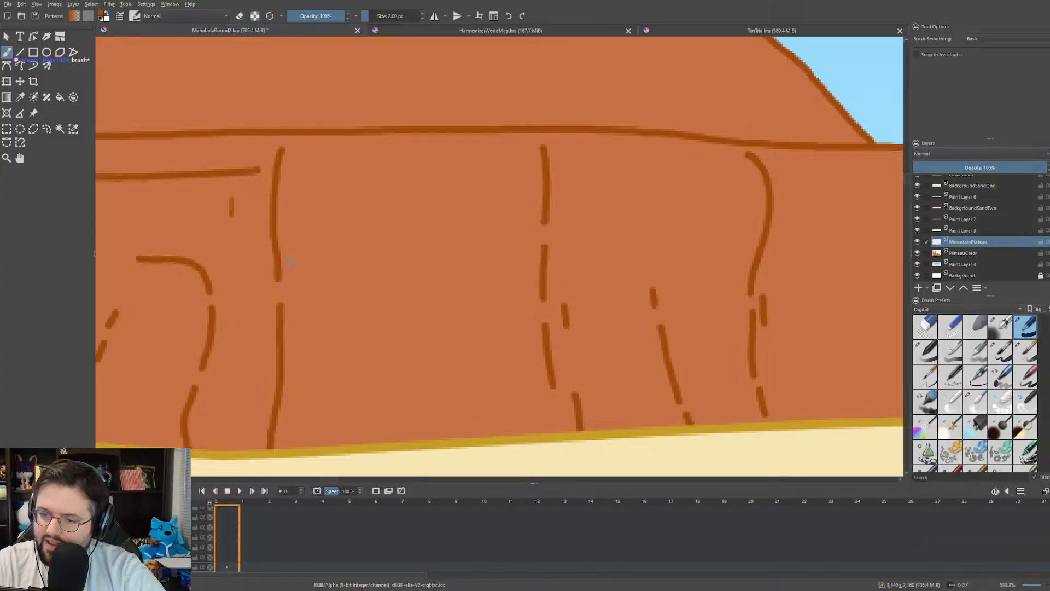
left_click_drag(288, 261, 335, 444)
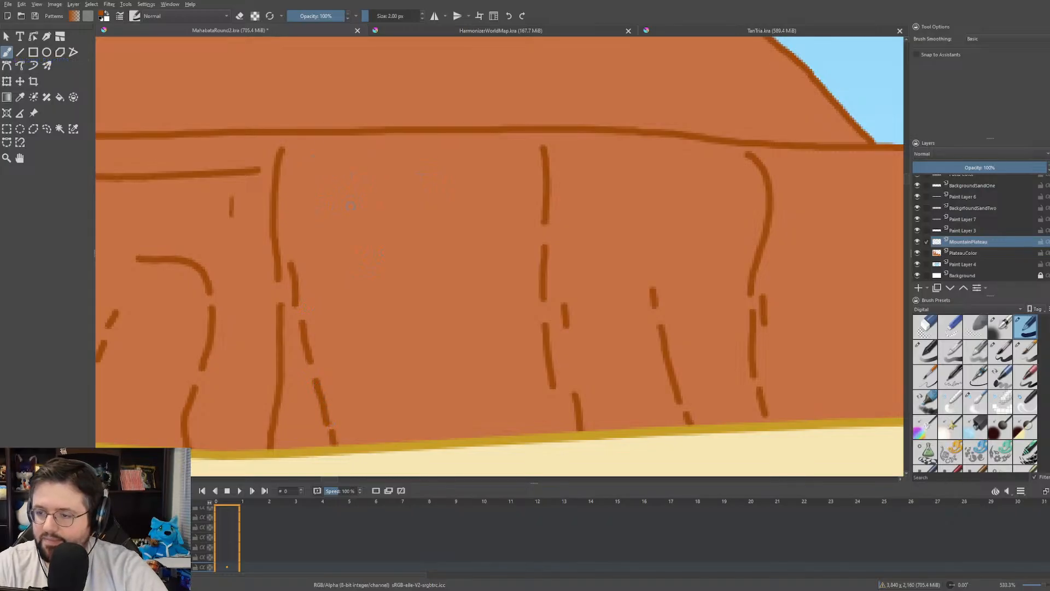
left_click_drag(471, 196, 453, 438)
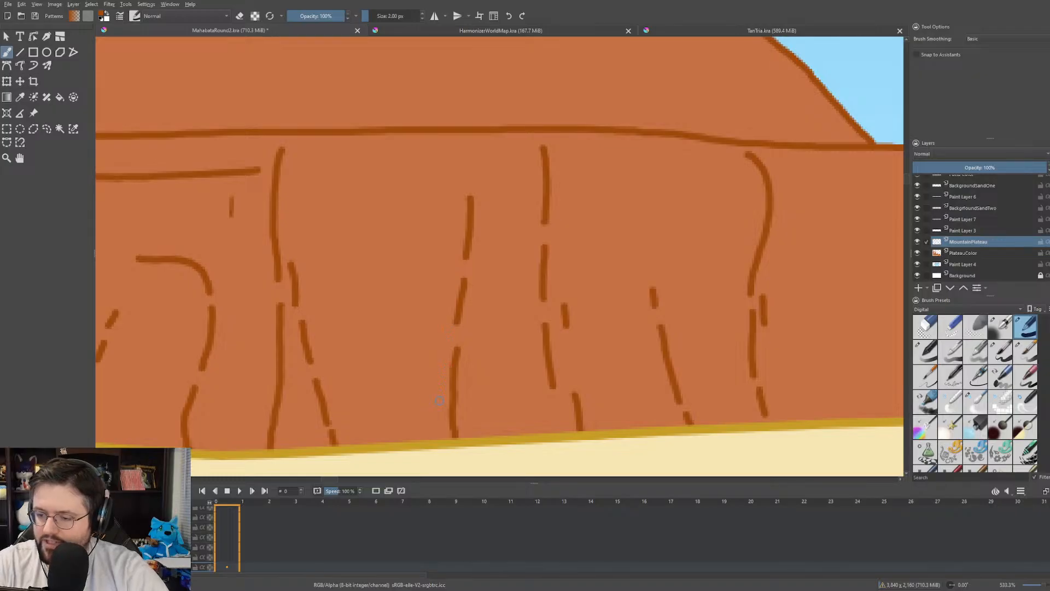
key("e")
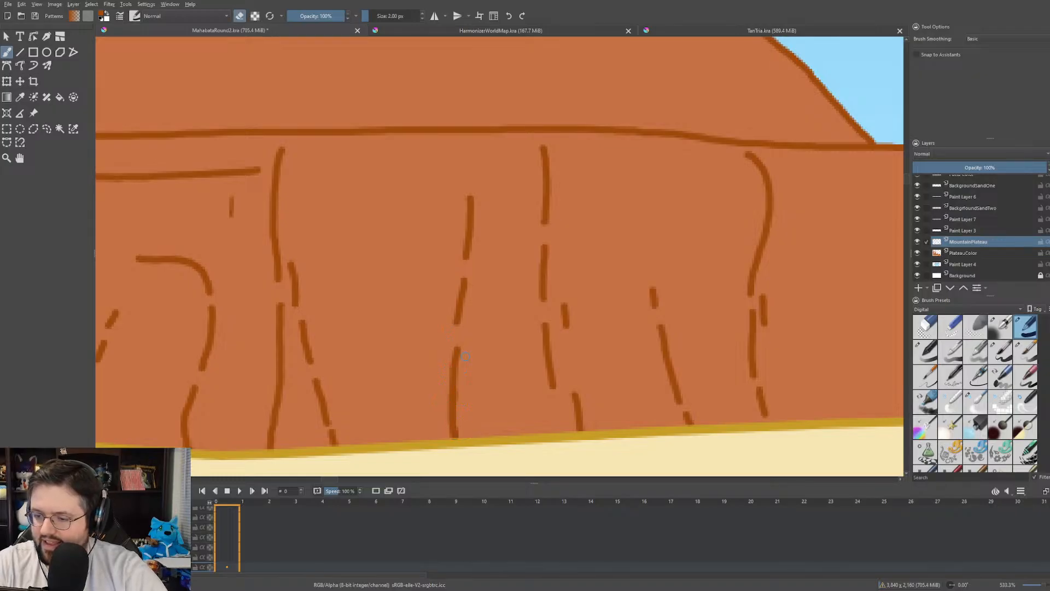
- Erase along the three segments of the middle broken crack in the wide panel to make its strokes thinner
left_click_drag(461, 333, 459, 372)
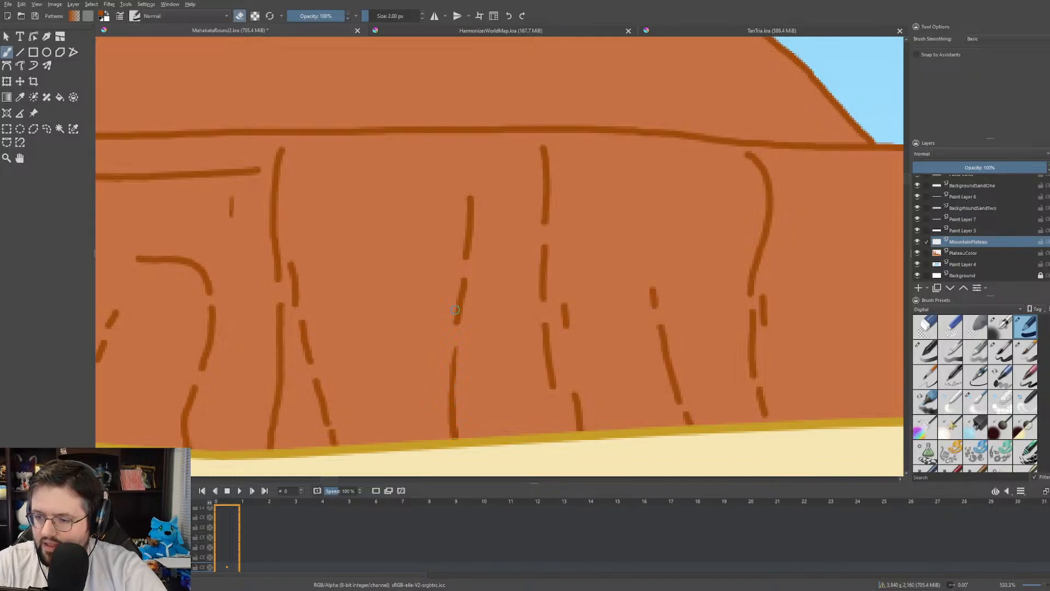
left_click_drag(467, 270, 460, 325)
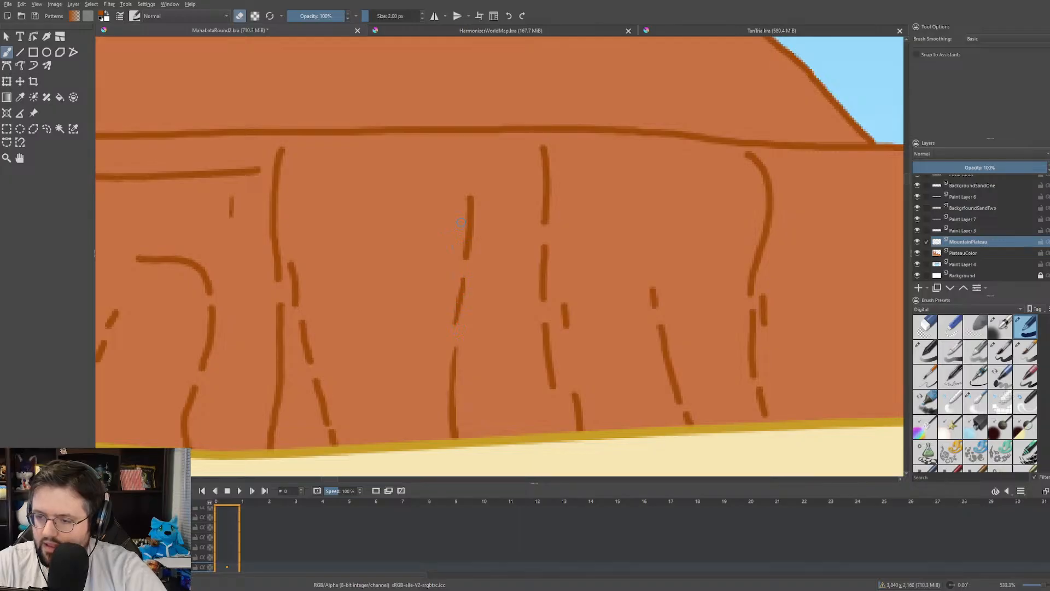
left_click_drag(469, 187, 463, 258)
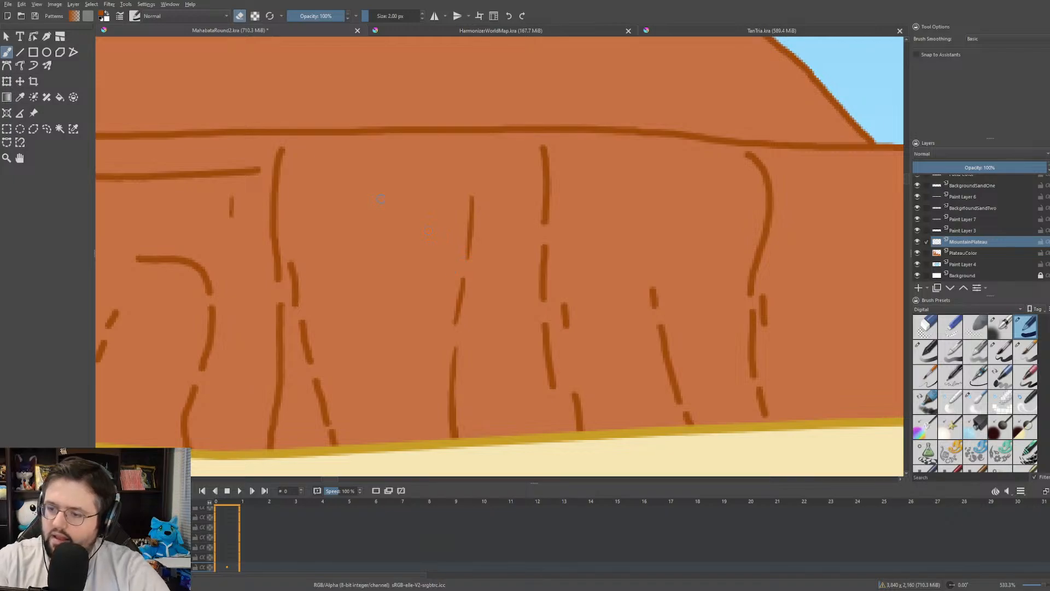
- Draw a short curved line beside the top of the winding crack near the plateau's right end and thin it by erasing along its edge
scroll(381, 199, "down", 10)
scroll(423, 177, "up", 10)
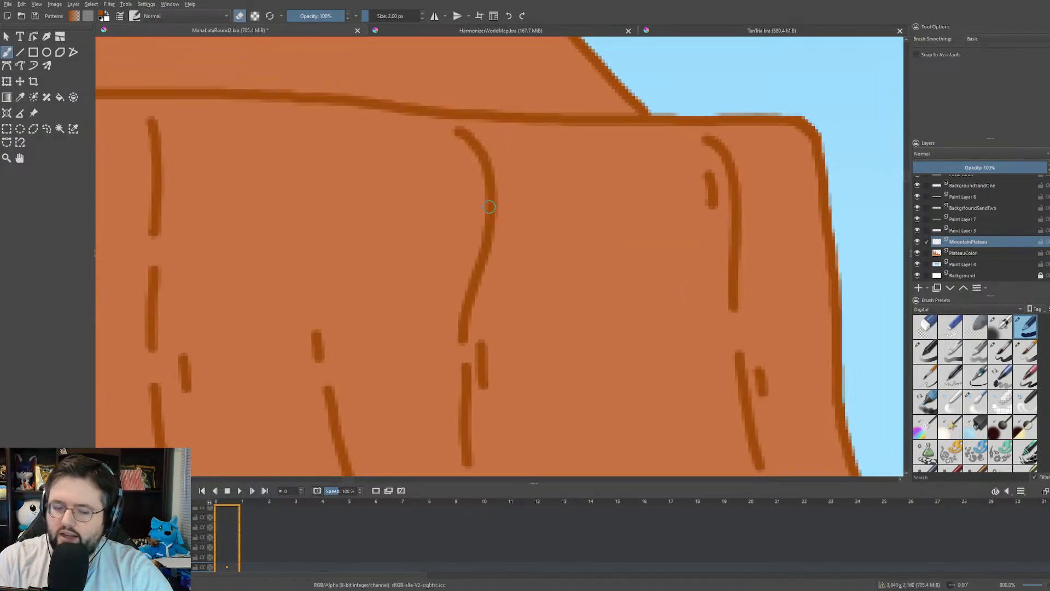
key("e")
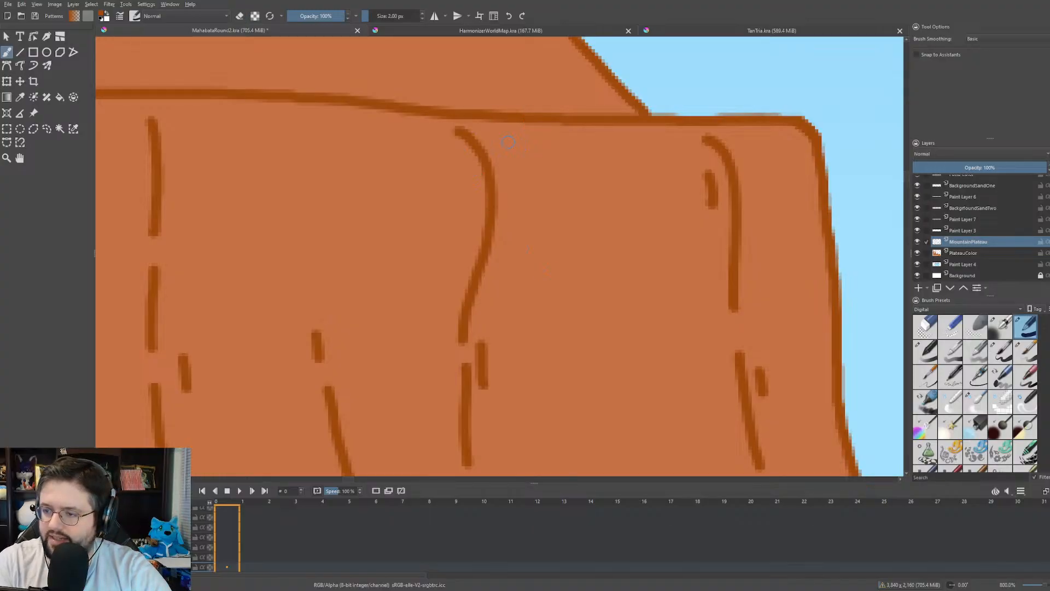
left_click_drag(507, 140, 516, 213)
key("e")
left_click_drag(503, 140, 514, 215)
key("e")
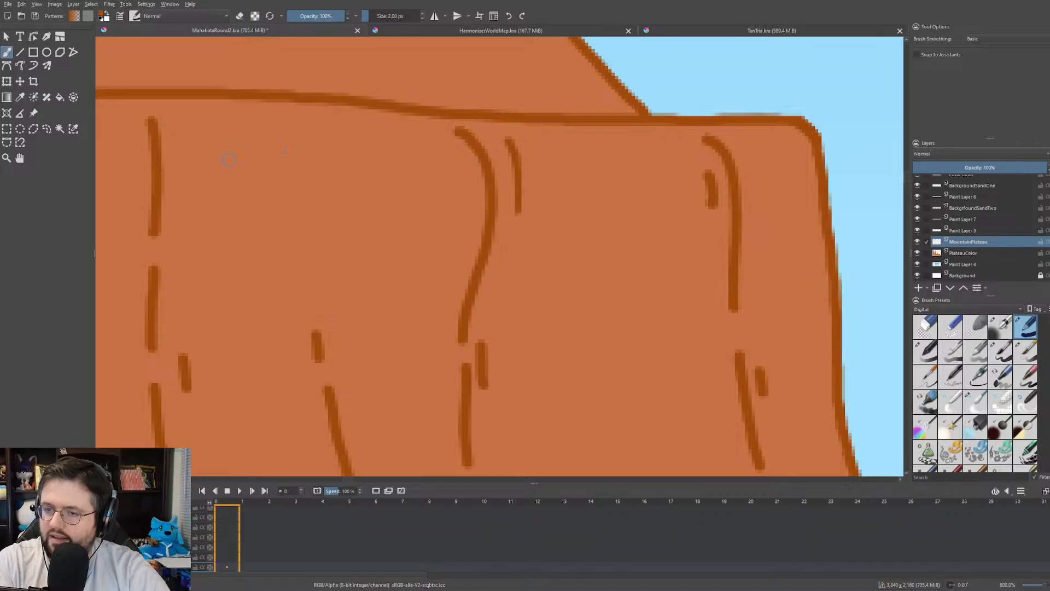
- Draw a nearly straight ledge line under the rim, ending beside the winding crack, and thin its left end with the eraser
mouse_move(469, 194)
left_mouse_down()
mouse_move(303, 206)
mouse_move(255, 198)
mouse_move(231, 180)
mouse_move(466, 191)
left_mouse_up()
key("ctrl+z")
key("e")
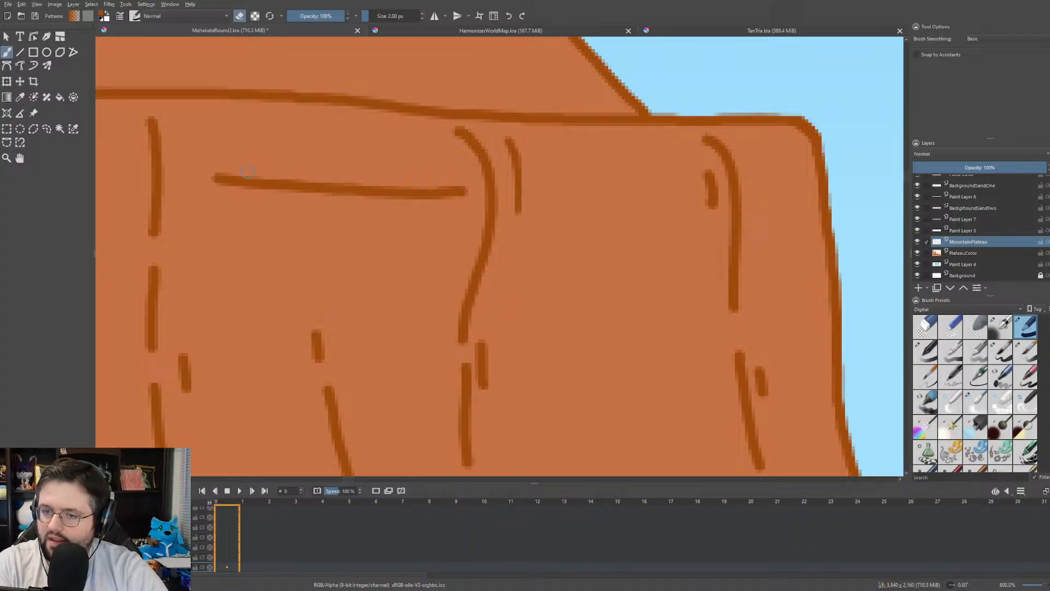
left_click_drag(208, 173, 302, 178)
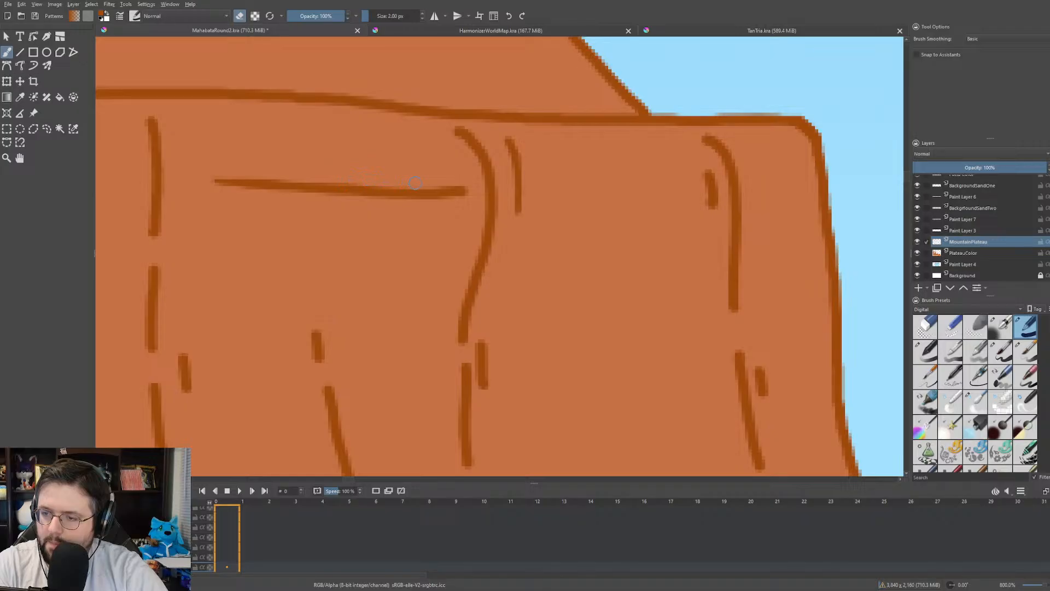
- Thin the horizontal crack on the plateau face to a tapered end with the eraser and repaint the nick in the adjacent curved crack
mouse_move(415, 183)
left_mouse_down()
mouse_move(488, 188)
mouse_move(401, 206)
left_mouse_up()
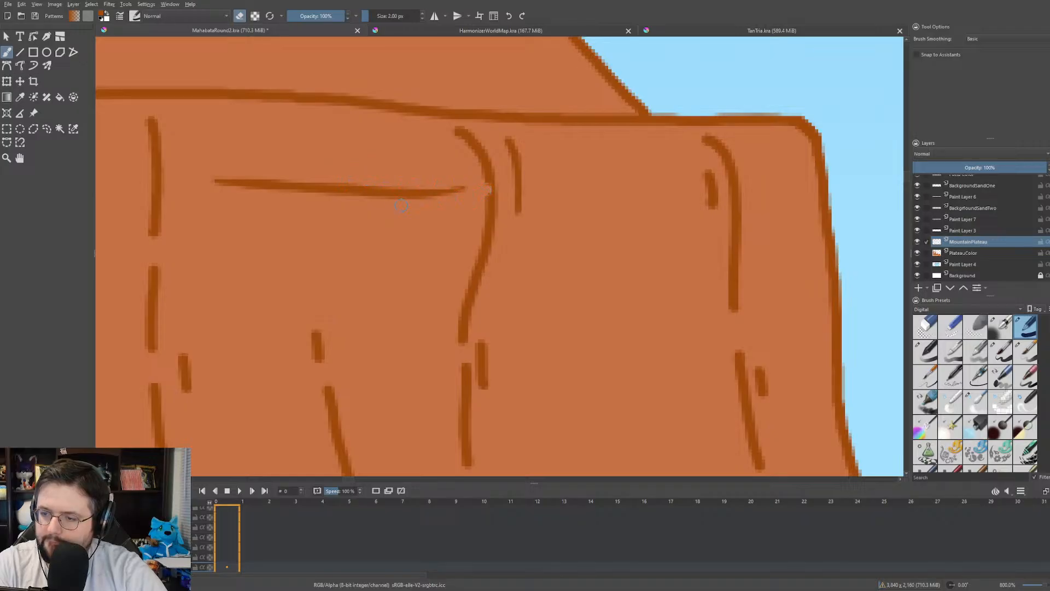
key("e")
left_click_drag(488, 178, 489, 193)
key("e")
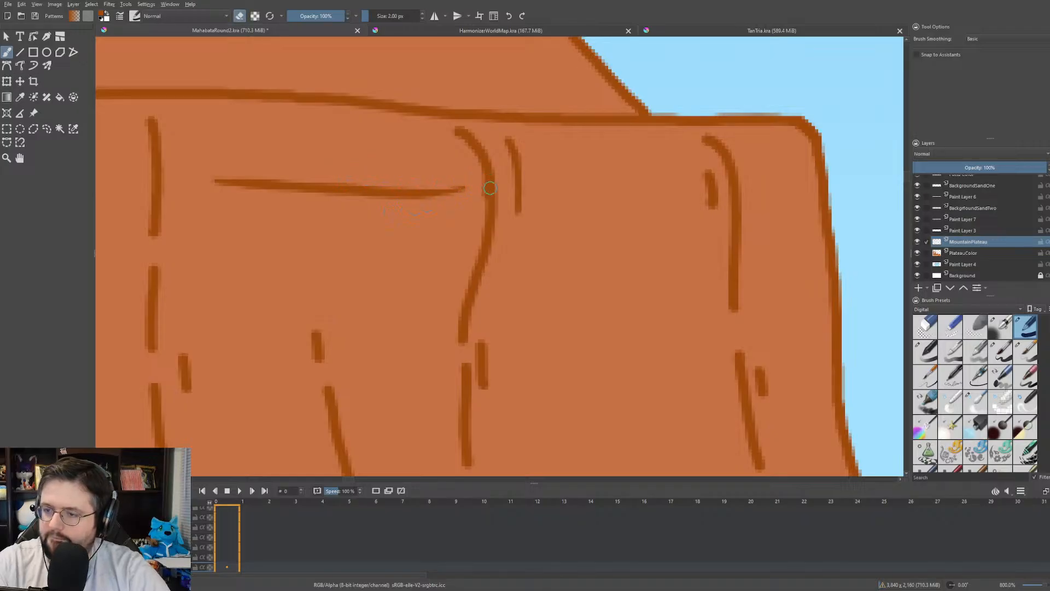
- Draw a broken vertical crack just inside the plateau's right edge, from rim to base, and thin its lowest segment with the eraser
scroll(490, 188, "down", 5)
scroll(414, 210, "up", 3)
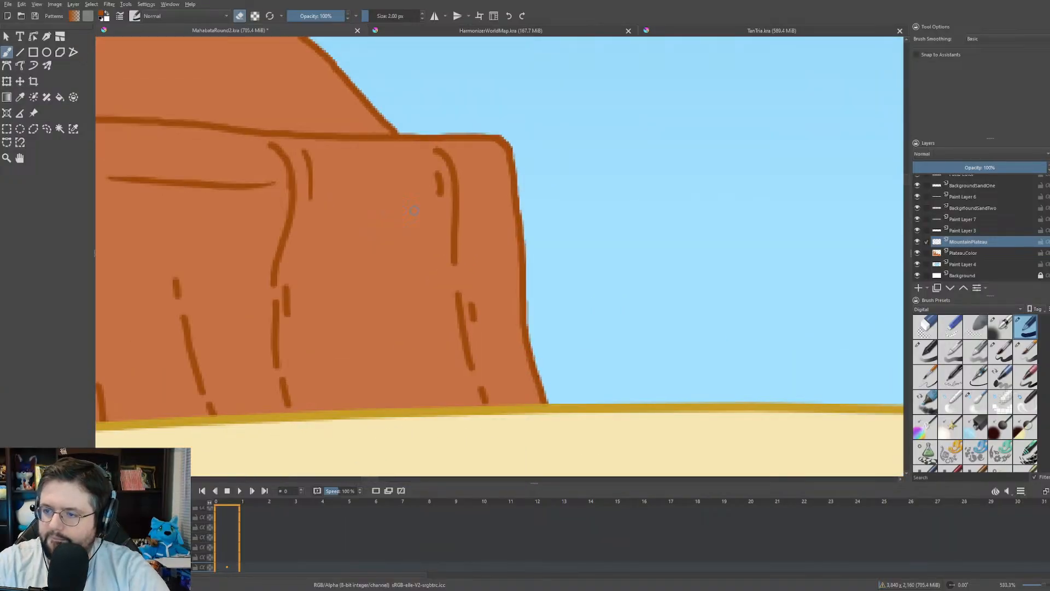
scroll(414, 210, "down", 3)
scroll(545, 175, "up", 3)
key("e")
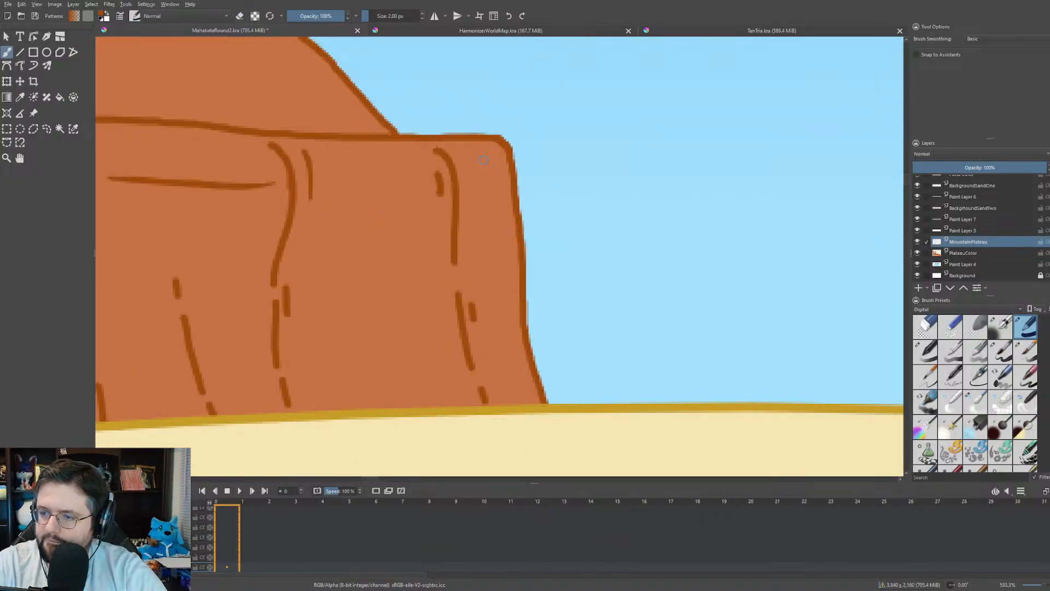
mouse_move(484, 160)
left_mouse_down()
mouse_move(497, 213)
mouse_move(486, 290)
mouse_move(523, 404)
left_mouse_up()
key("e")
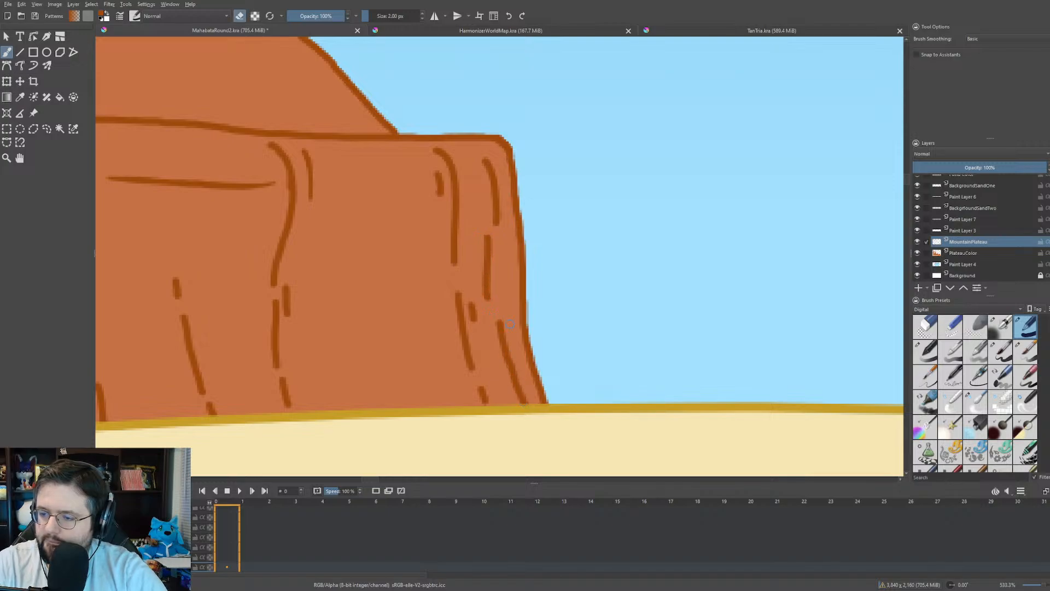
mouse_move(499, 312)
left_mouse_down()
mouse_move(508, 344)
mouse_move(501, 321)
mouse_move(518, 381)
left_mouse_up()
key("e")
- Draw two broken cracks on the lower plateau face between the long curved crack and the right-hand cracks, and taper them with the eraser
left_click_drag(376, 251, 411, 405)
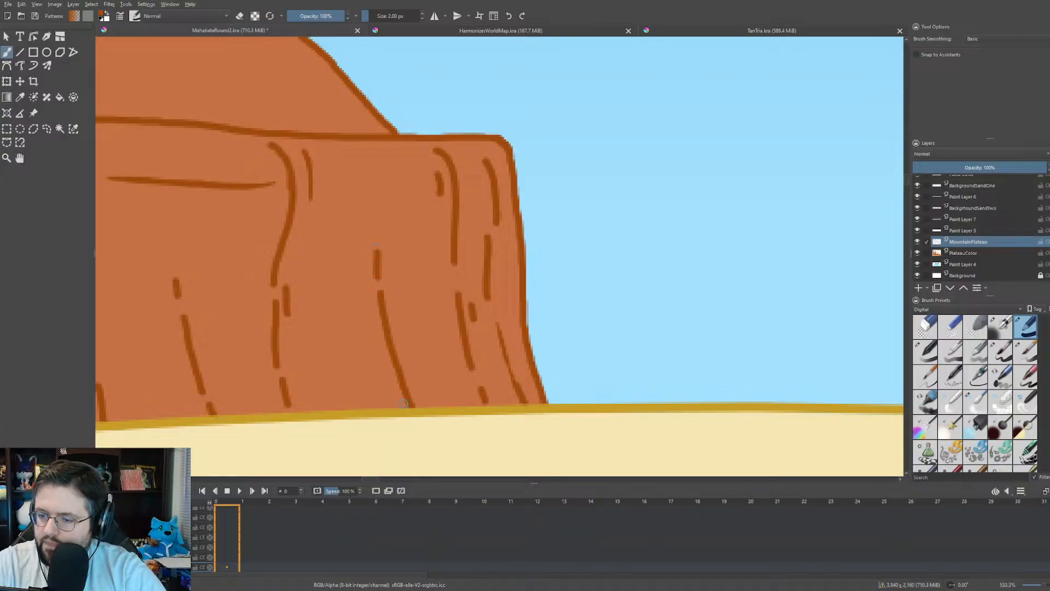
left_click_drag(353, 298, 358, 409)
key("e")
mouse_move(352, 353)
left_mouse_down()
mouse_move(350, 339)
mouse_move(360, 391)
left_mouse_up()
left_click_drag(353, 295, 349, 329)
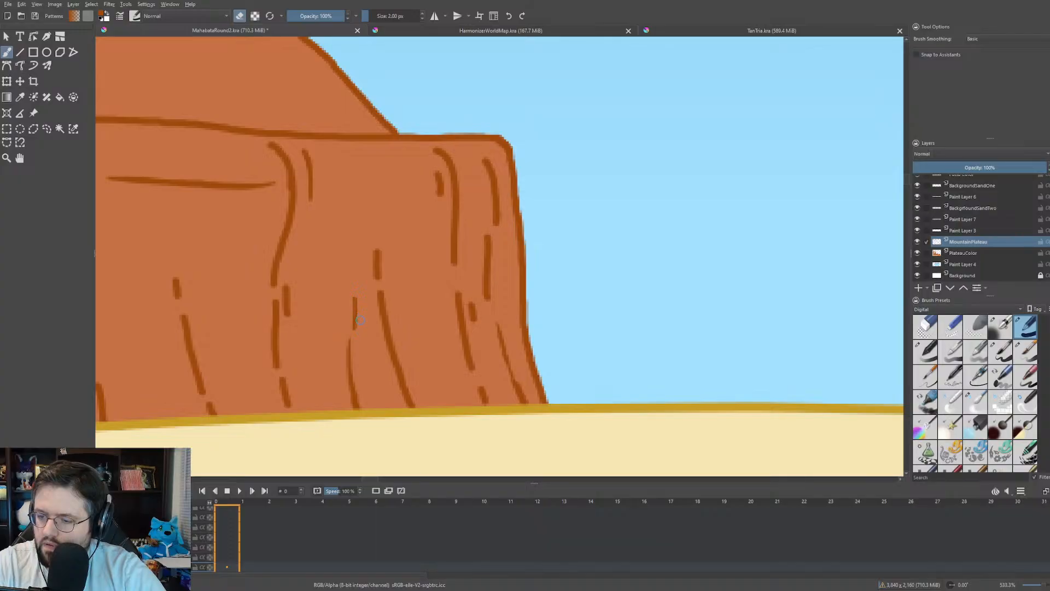
mouse_move(373, 250)
left_mouse_down()
mouse_move(371, 279)
mouse_move(377, 243)
mouse_move(388, 256)
mouse_move(382, 293)
mouse_move(402, 357)
left_mouse_up()
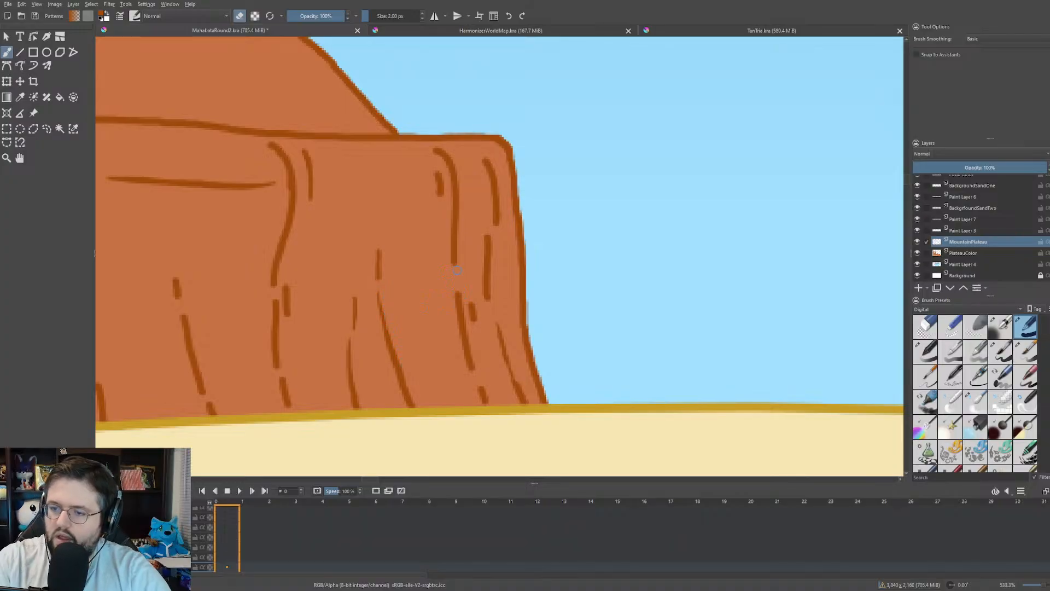
- Erase the edges of the upper crack segments near the plateau's right edge to make them thinner and tapered
scroll(443, 265, "down", 5)
scroll(443, 266, "down", 1)
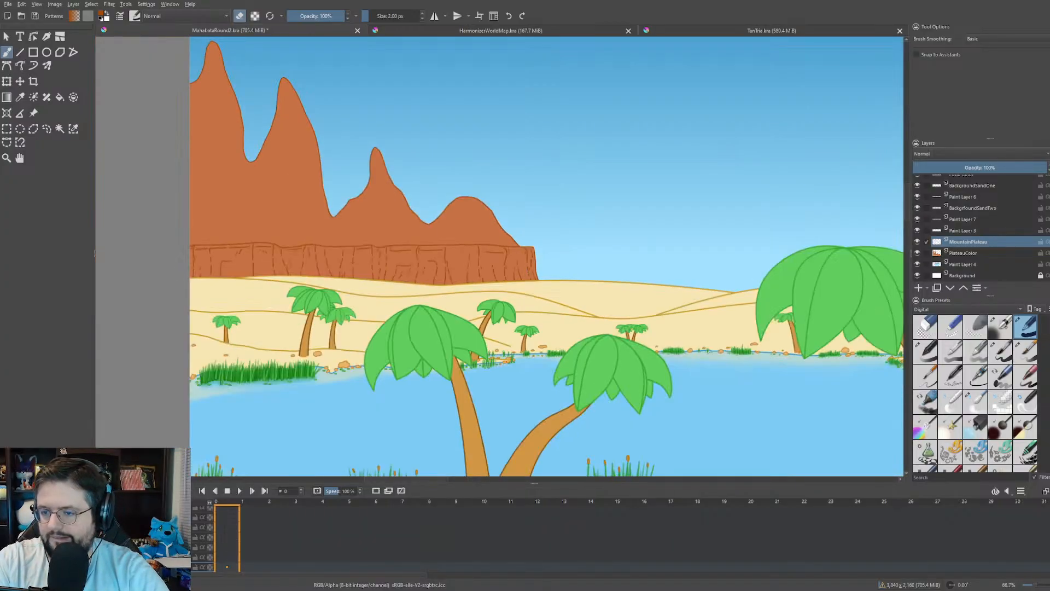
scroll(530, 279, "down", 2)
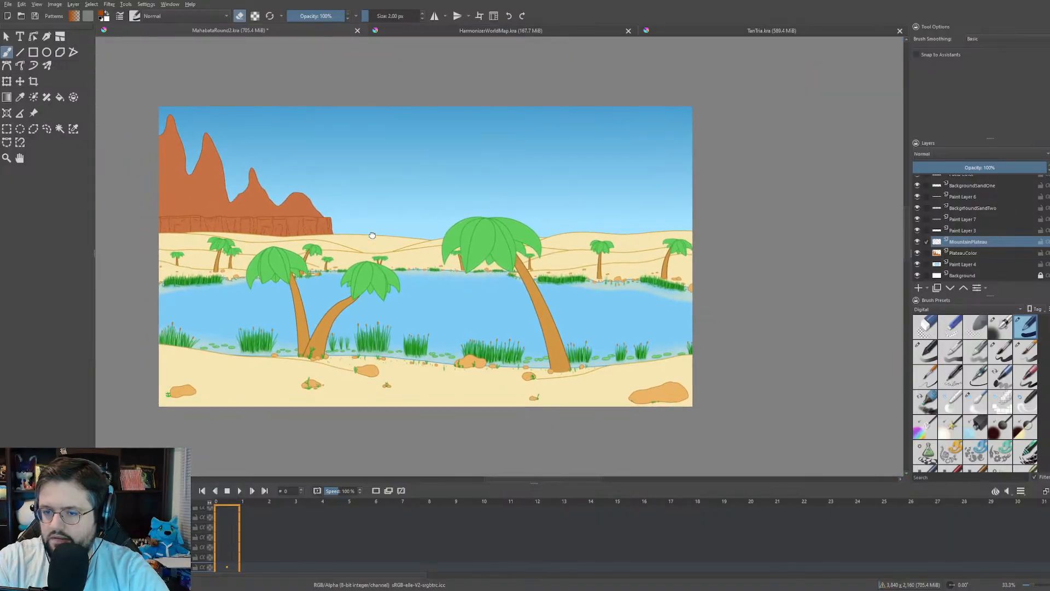
left_click_drag(356, 240, 360, 243)
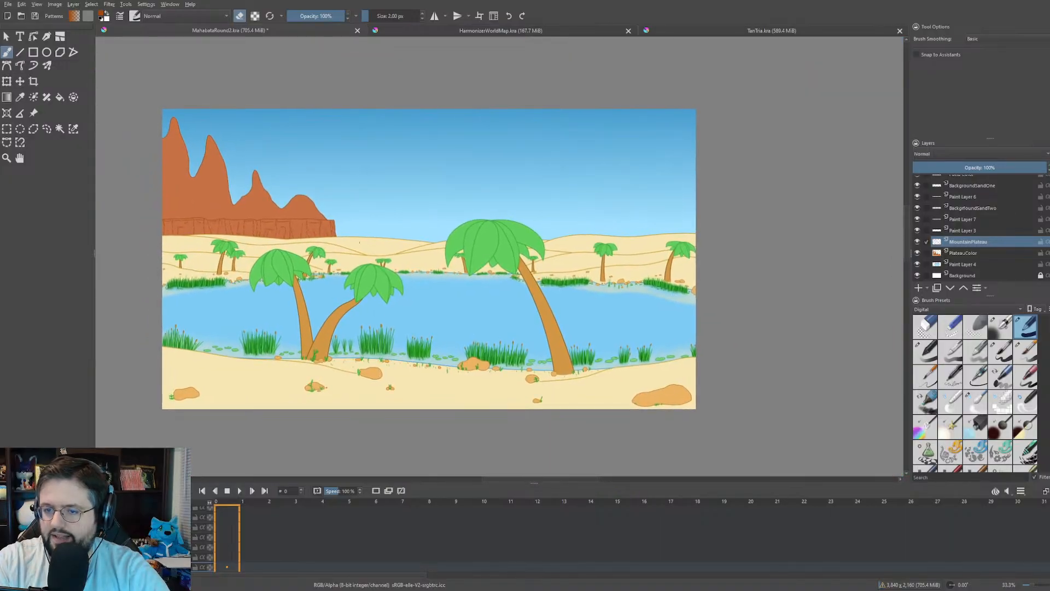
scroll(321, 222, "up", 9)
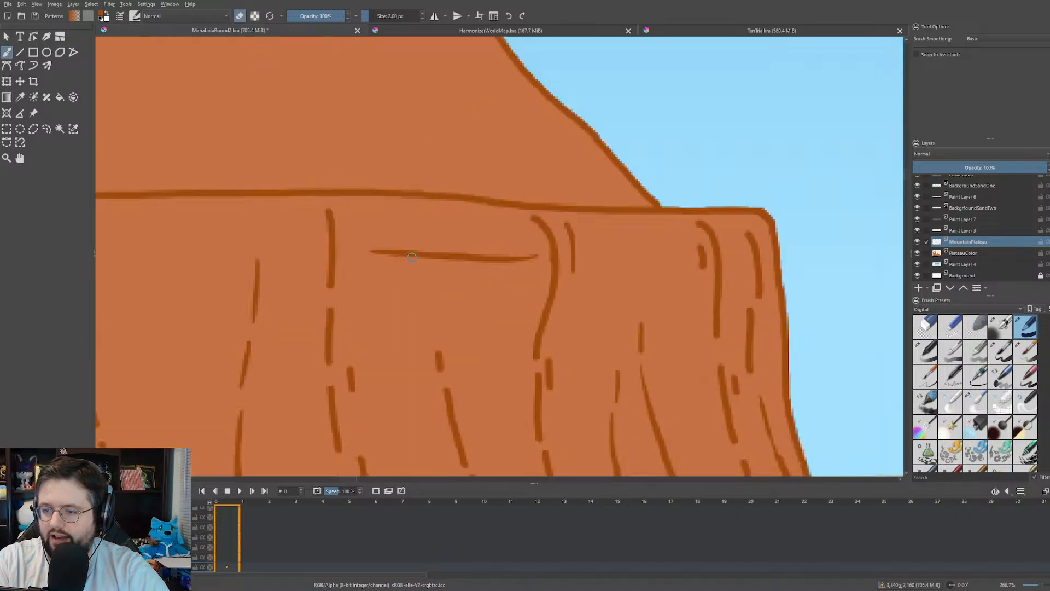
left_click_drag(473, 195, 267, 190)
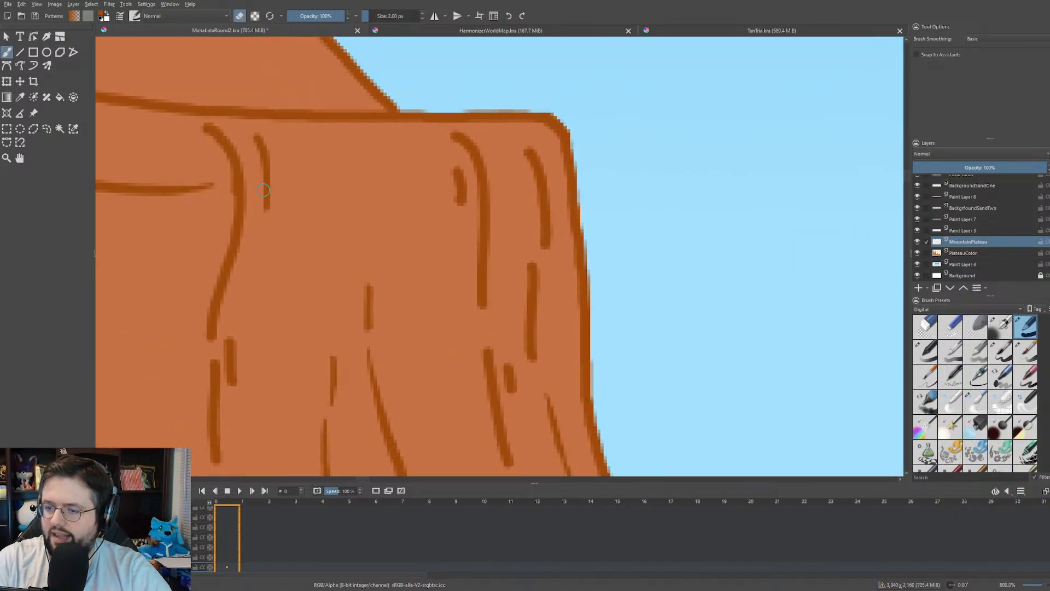
left_click_drag(454, 159, 463, 212)
mouse_move(448, 137)
left_mouse_down()
mouse_move(476, 186)
mouse_move(483, 307)
left_mouse_up()
left_click_drag(530, 260, 531, 356)
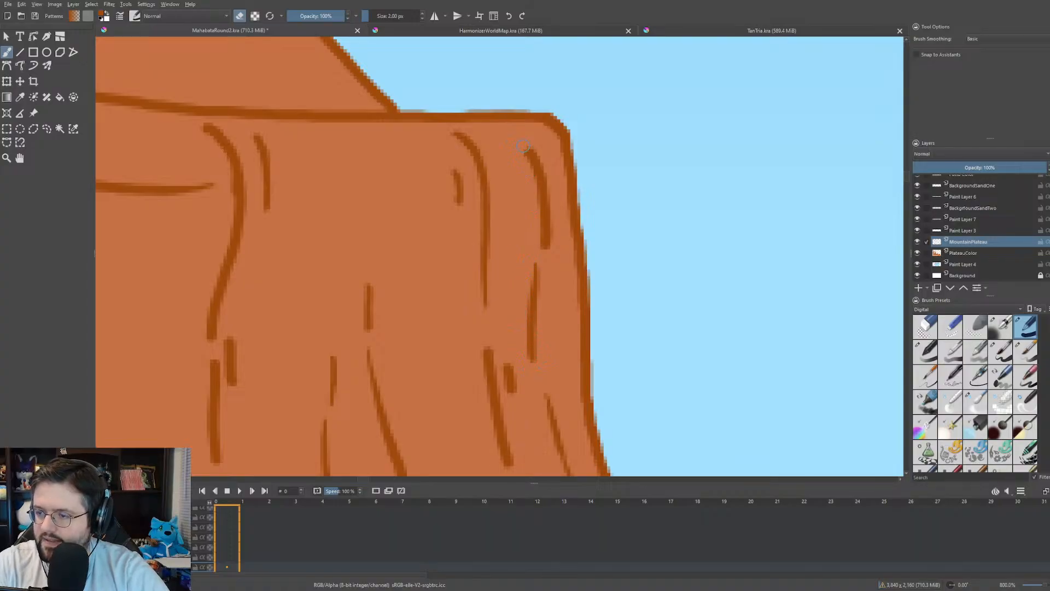
left_click_drag(522, 146, 541, 250)
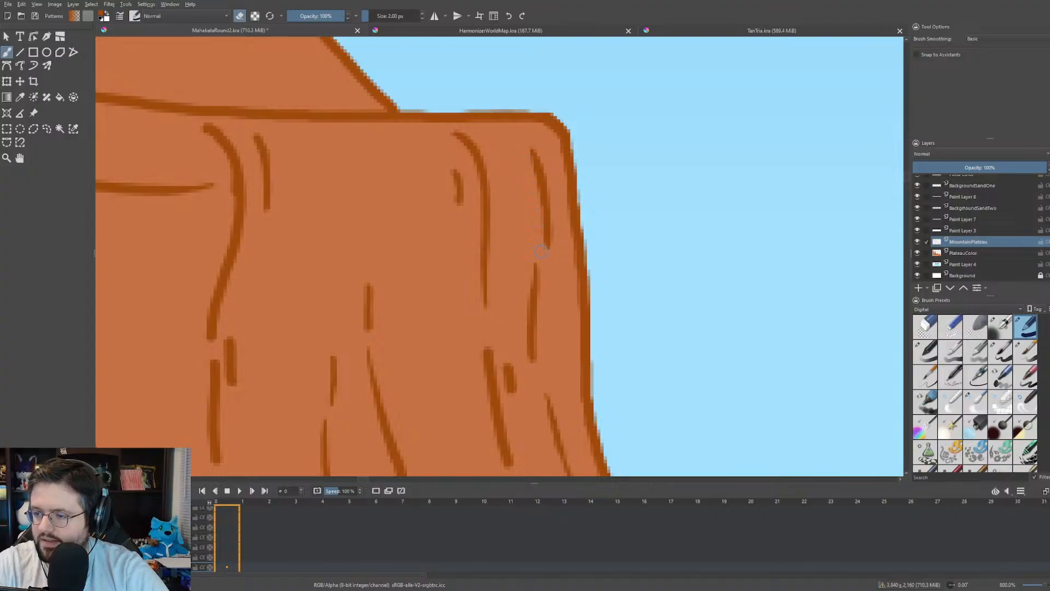
- Thin the lower dashes of the broken crack near the plateau's right edge down to the sand line with the eraser
left_click_drag(481, 346, 488, 381)
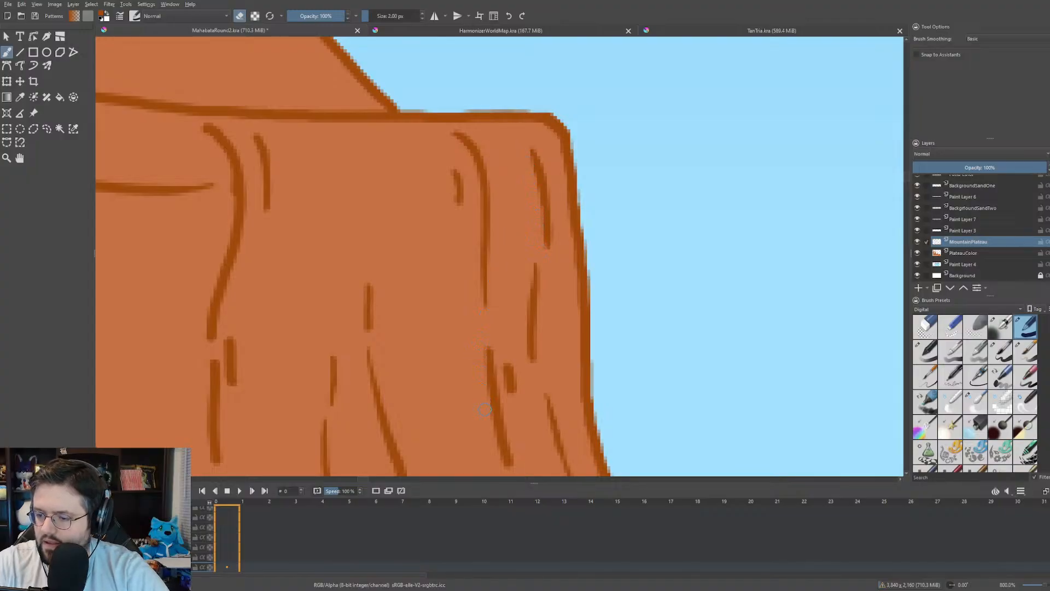
left_click_drag(499, 443, 508, 470)
left_click_drag(503, 393, 511, 466)
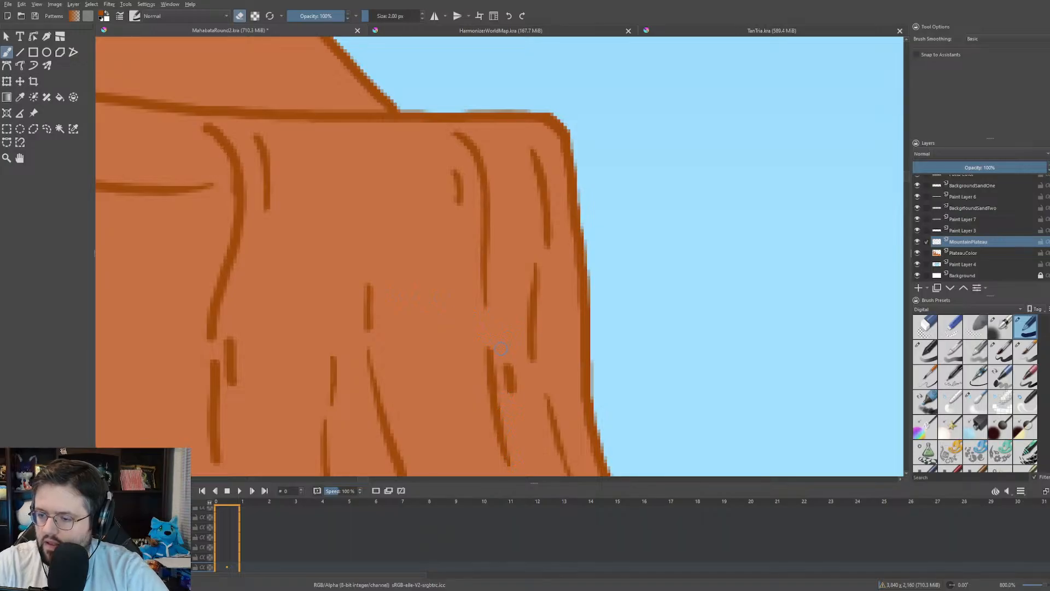
left_click_drag(508, 356, 515, 398)
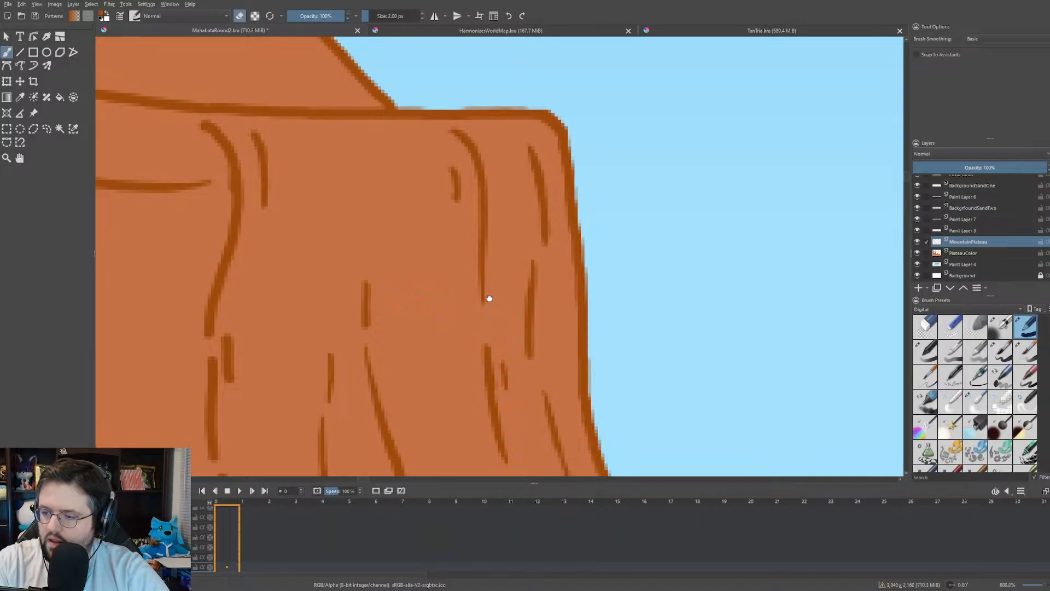
scroll(487, 298, "down", 6)
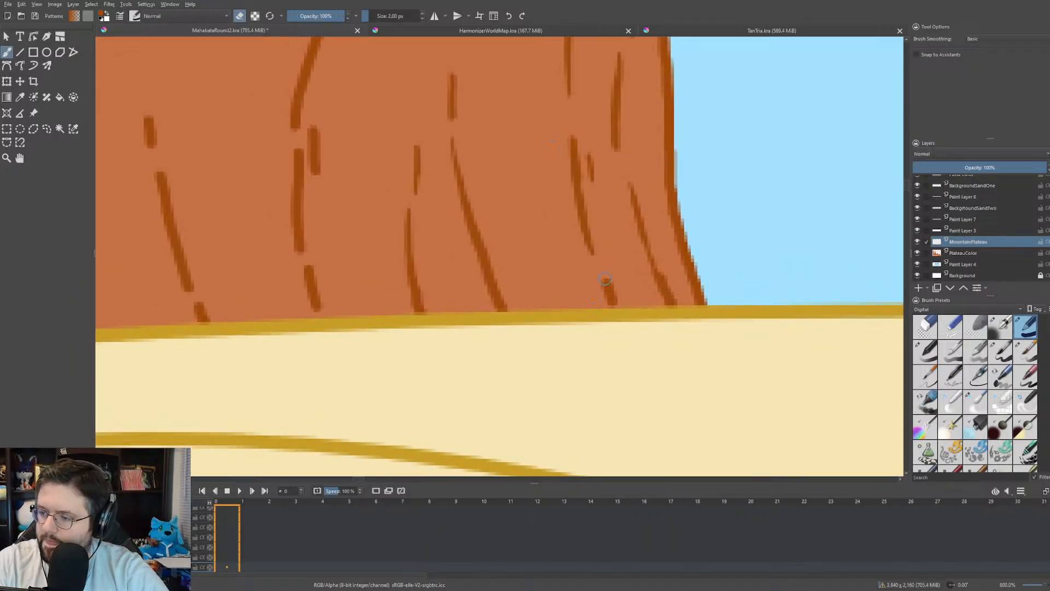
left_click_drag(605, 273, 615, 305)
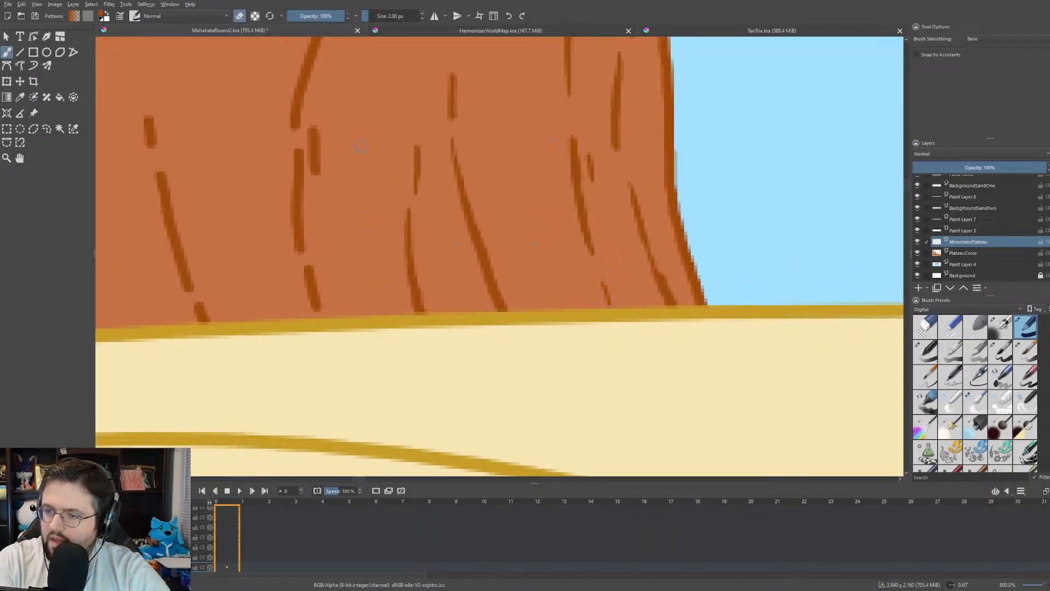
- Erase the edges of the dashes below the long curved crack and of the broken crack to its left to slim them
left_click_drag(314, 125, 320, 179)
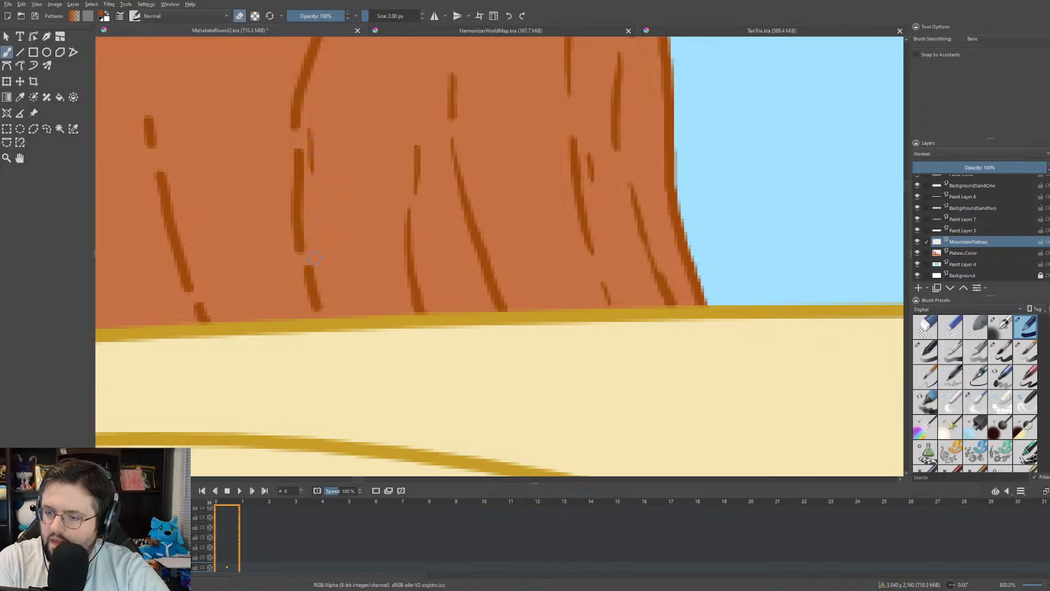
left_click_drag(310, 259, 320, 310)
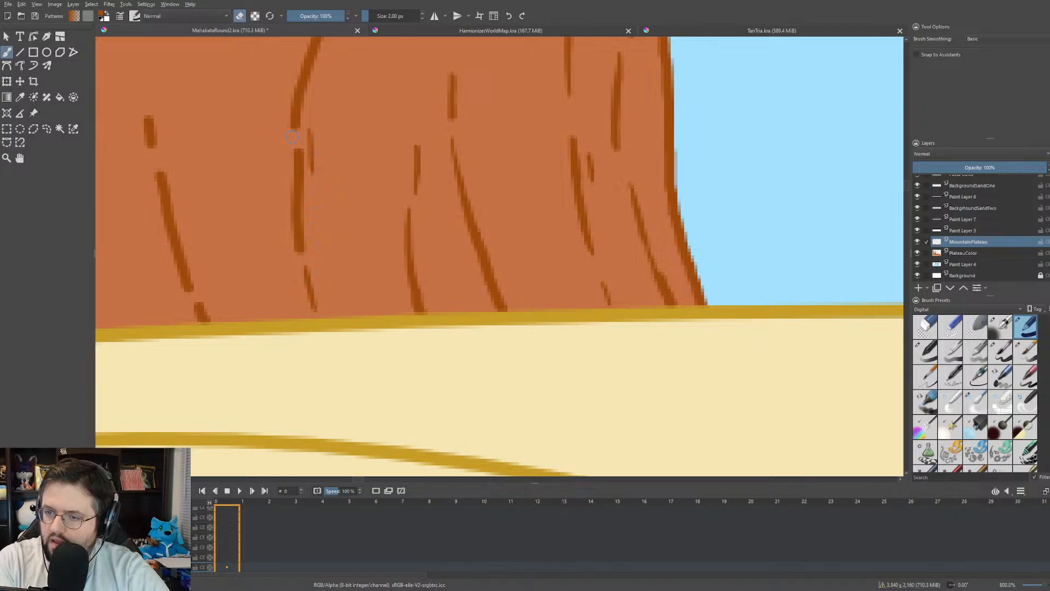
left_click_drag(293, 162, 299, 255)
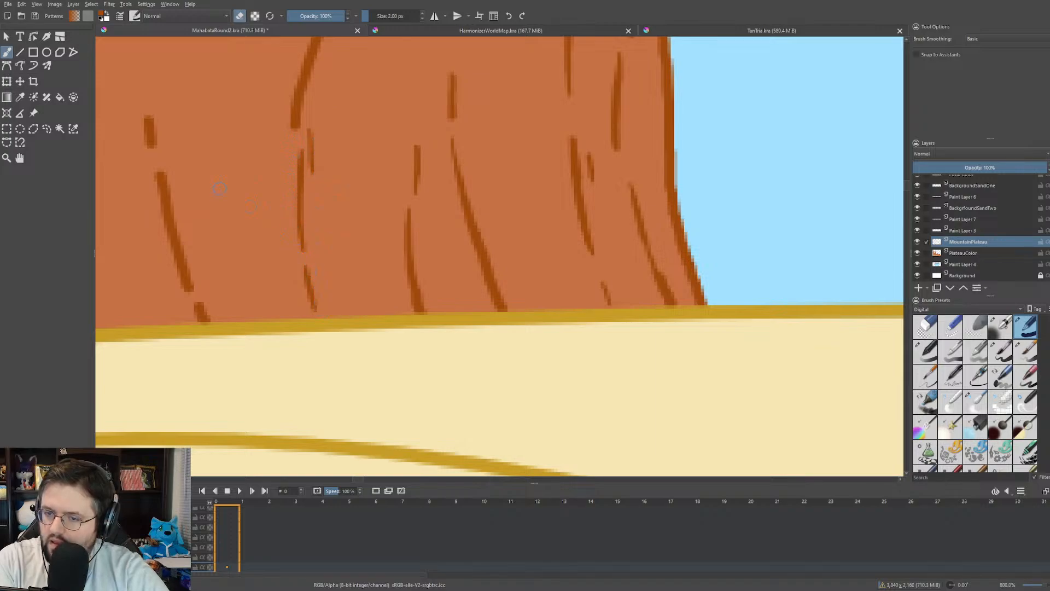
left_click_drag(160, 160, 213, 328)
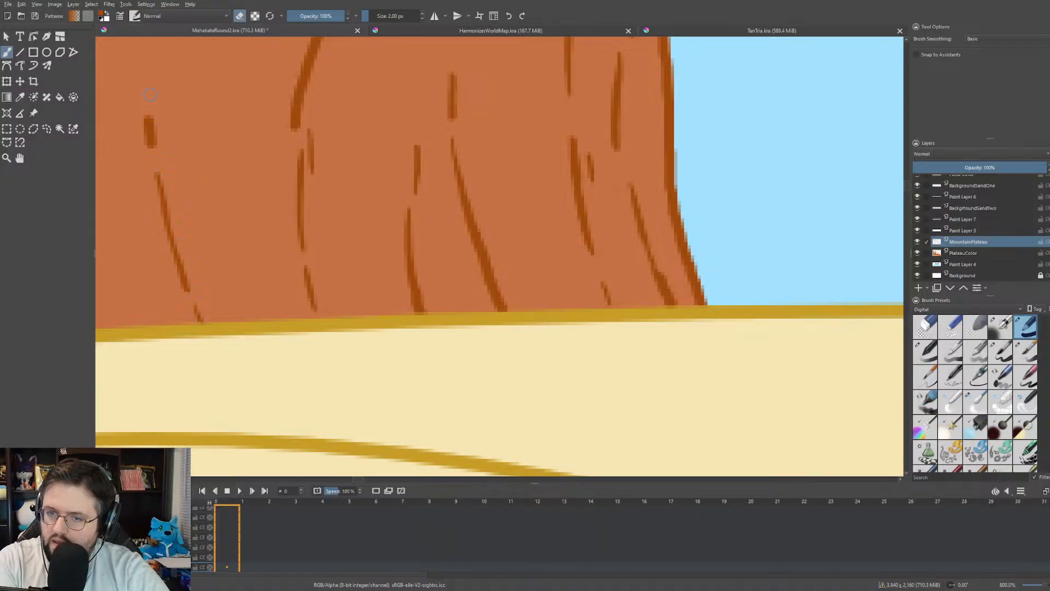
left_click_drag(151, 114, 154, 145)
- Taper the upper and lower ends of the long curved crack beside the horizontal crack with the eraser
mouse_move(206, 220)
left_mouse_down()
mouse_move(251, 275)
mouse_move(295, 396)
left_mouse_up()
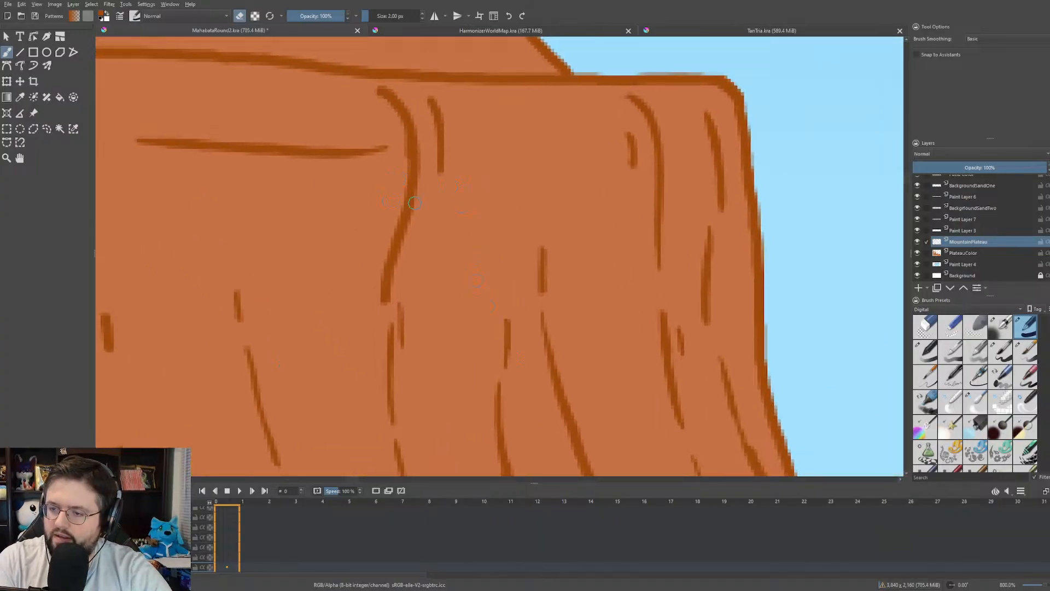
left_click_drag(422, 186, 392, 301)
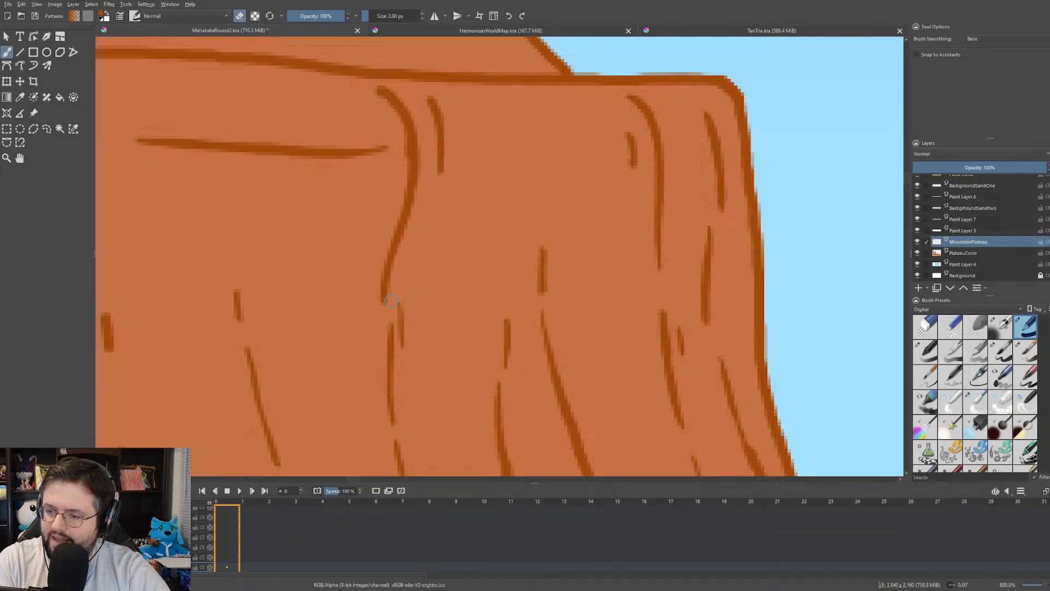
left_click_drag(382, 247, 380, 303)
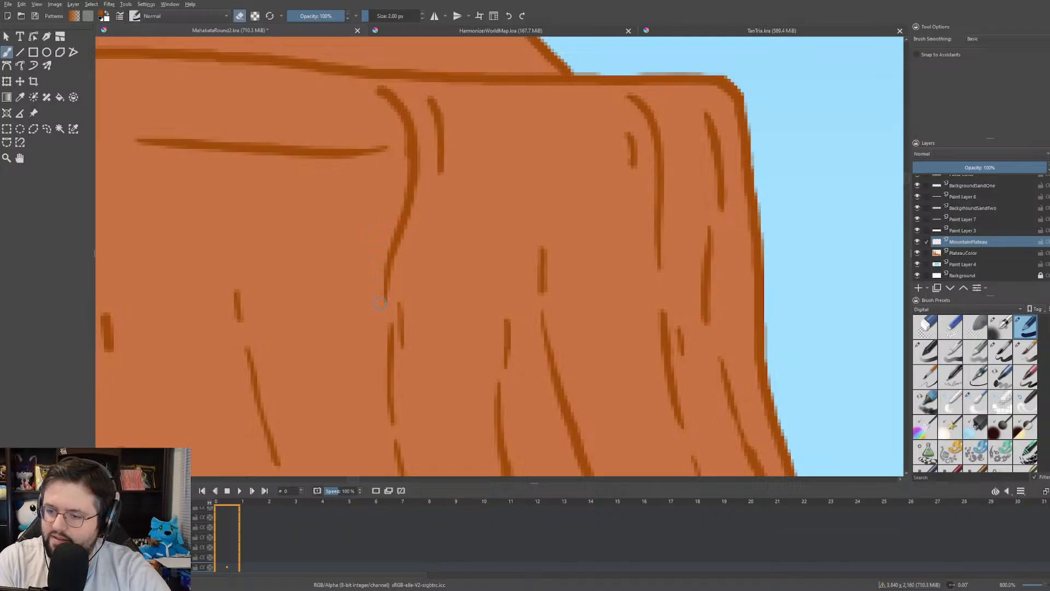
mouse_move(381, 82)
left_mouse_down()
mouse_move(363, 88)
mouse_move(393, 112)
mouse_move(403, 158)
left_mouse_up()
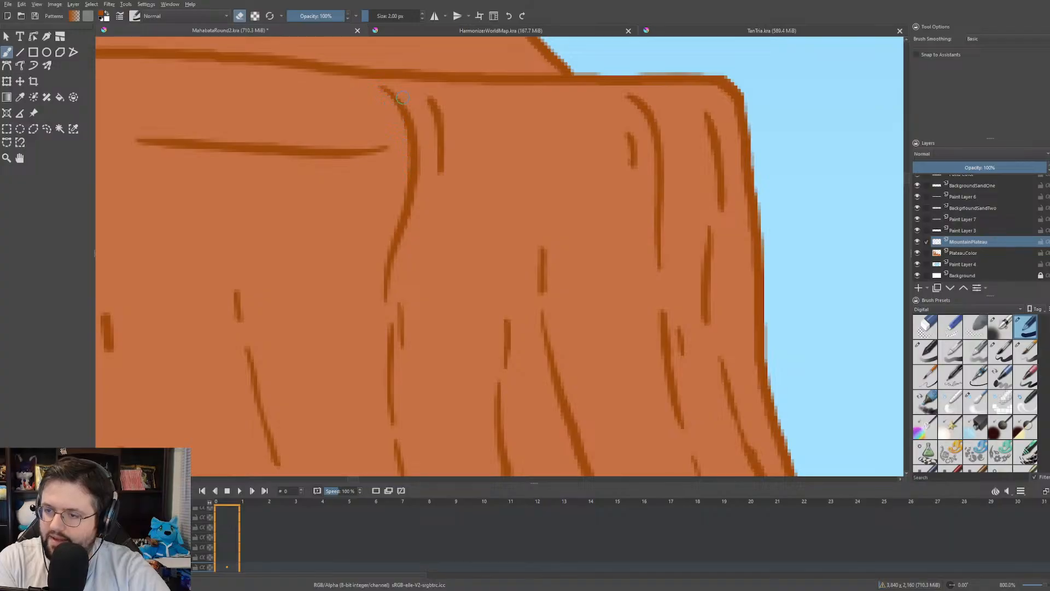
- Thin the segments of the broken vertical crack left of the horizontal crack, from rim to base, with the eraser
scroll(377, 118, "down", 4)
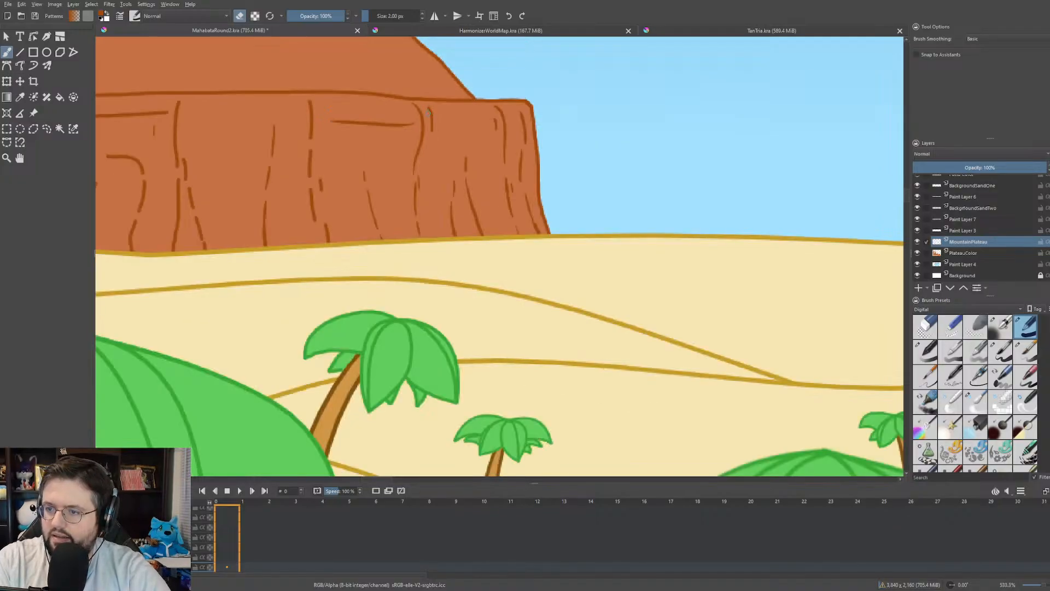
scroll(365, 135, "up", 2)
scroll(366, 135, "up", 2)
scroll(429, 204, "down", 3)
left_click_drag(429, 204, 458, 223)
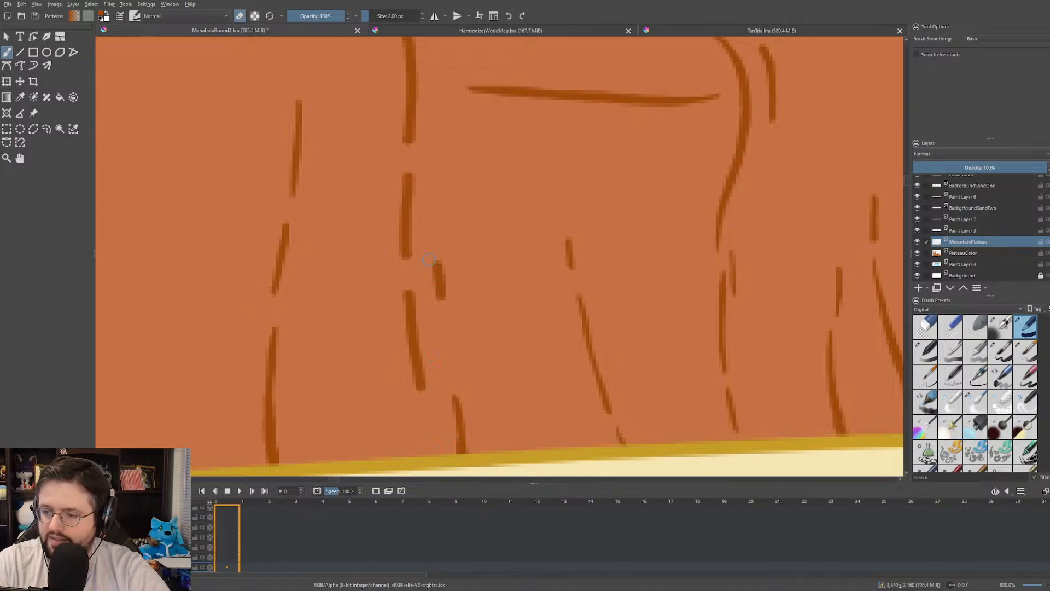
mouse_move(432, 280)
left_mouse_down()
mouse_move(434, 313)
mouse_move(426, 267)
mouse_move(439, 247)
mouse_move(449, 300)
mouse_move(424, 248)
mouse_move(404, 300)
mouse_move(403, 342)
mouse_move(424, 399)
left_mouse_up()
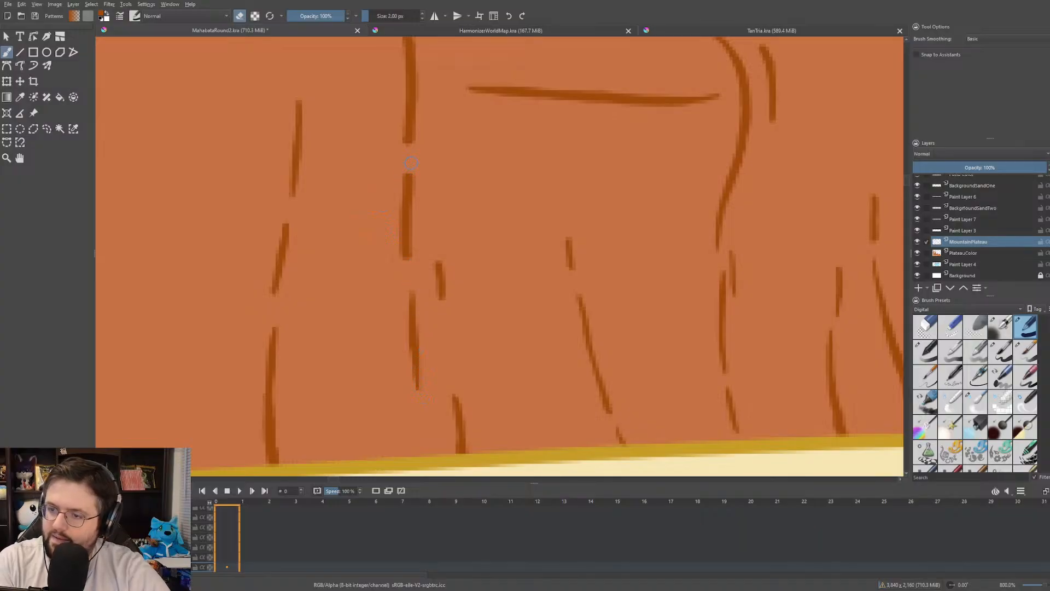
left_click_drag(411, 162, 414, 262)
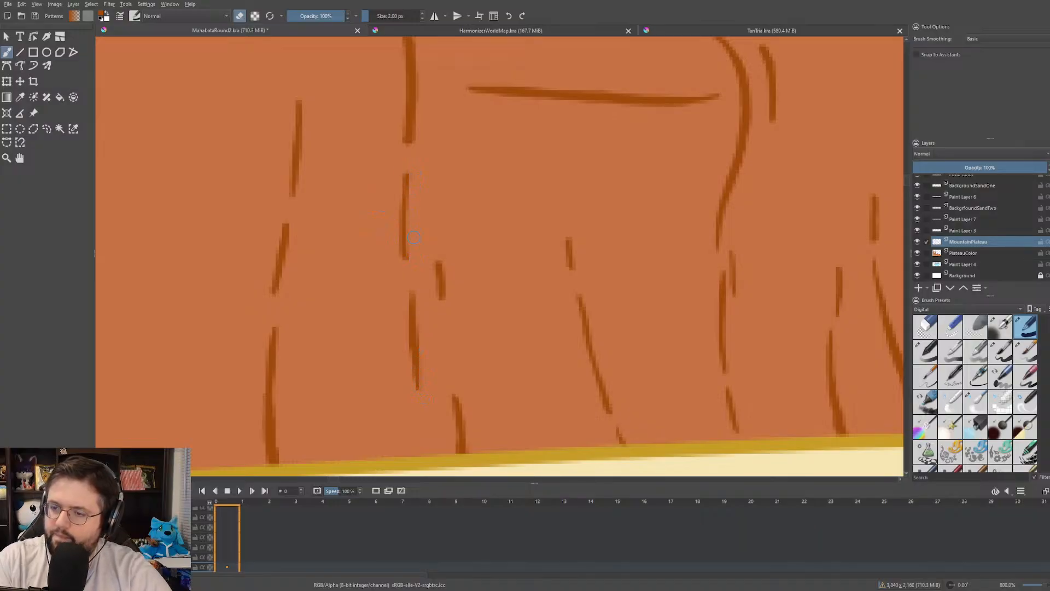
left_click_drag(446, 209, 471, 282)
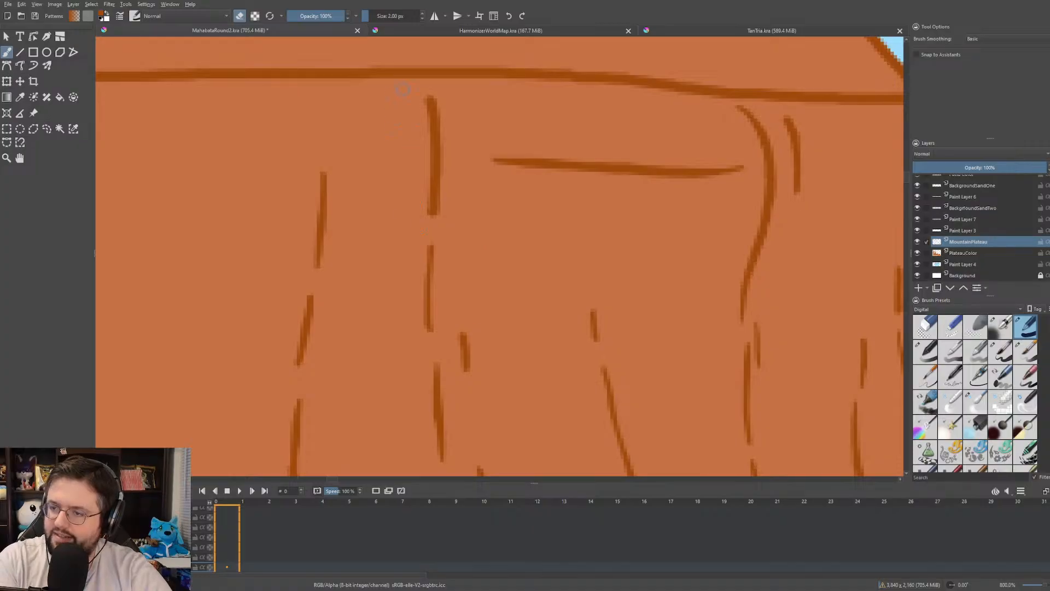
mouse_move(417, 90)
left_mouse_down()
mouse_move(428, 118)
mouse_move(425, 213)
left_mouse_up()
scroll(424, 208, "down", 10)
scroll(386, 196, "up", 6)
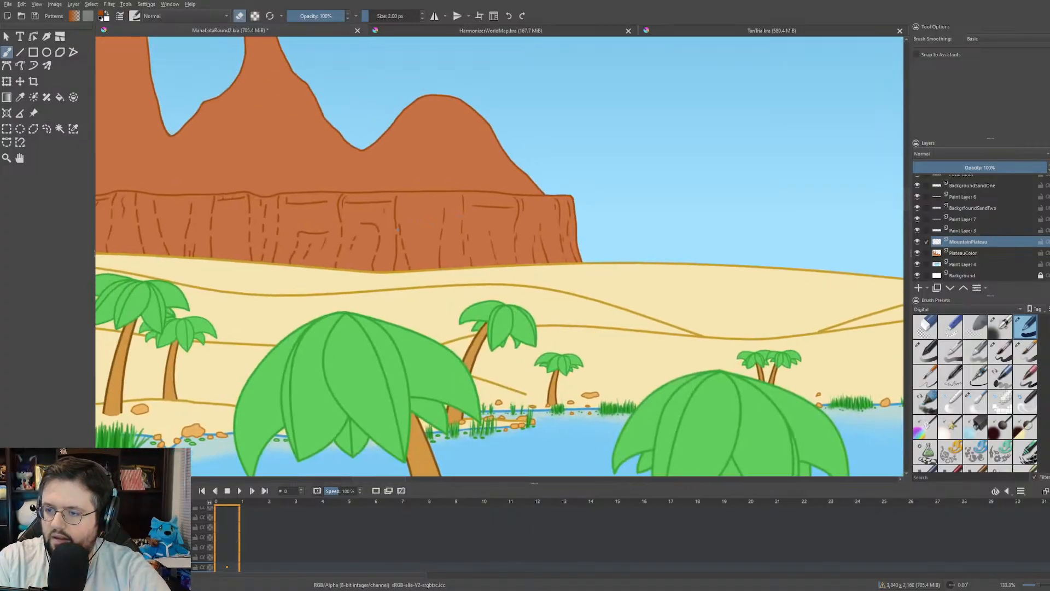
left_click_drag(509, 233, 485, 145)
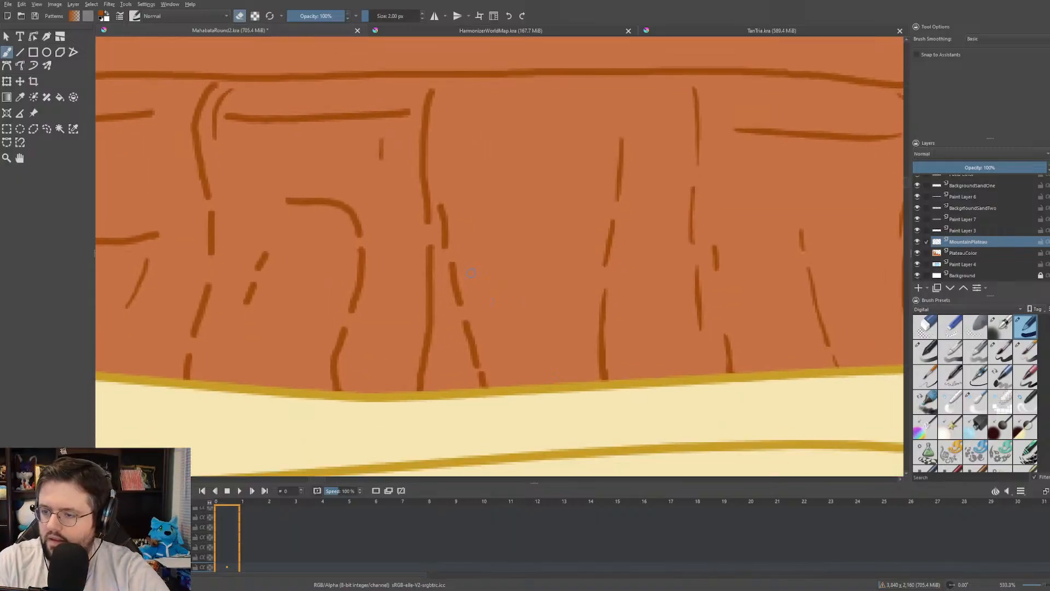
- Thin the long two-part vertical crack and the slanting broken crack beside it with the eraser, from rim to base
left_click_drag(430, 244, 432, 334)
left_click_drag(447, 261, 485, 386)
left_click_drag(437, 202, 444, 251)
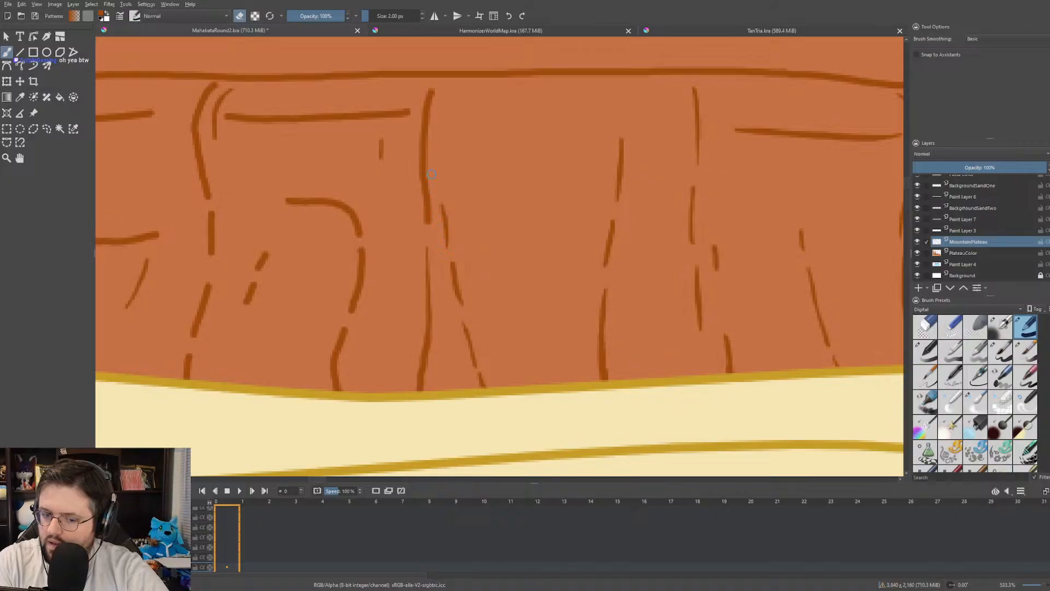
left_click_drag(432, 193, 432, 214)
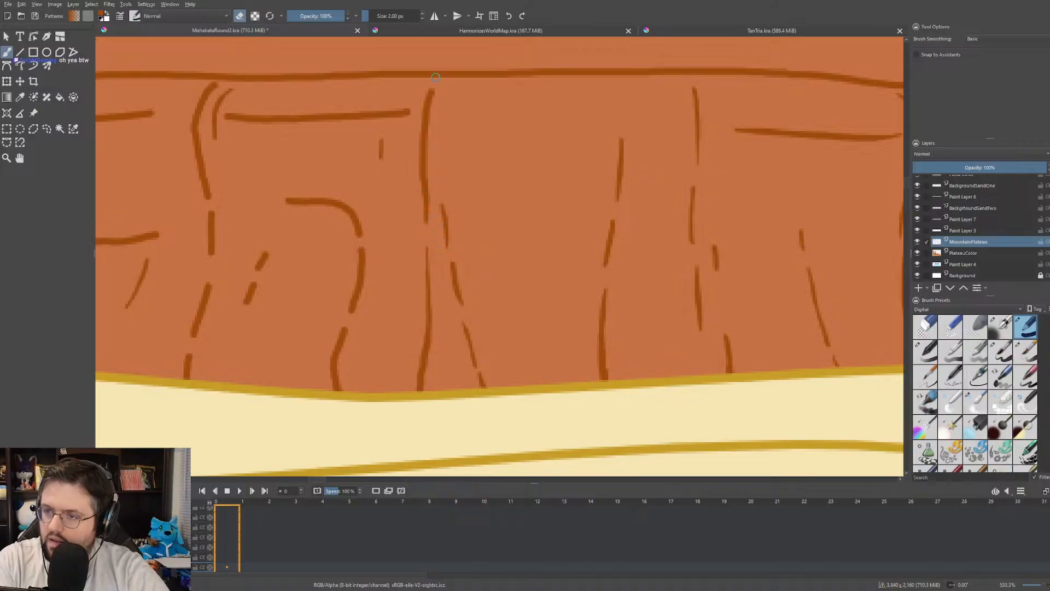
left_click_drag(435, 94, 430, 146)
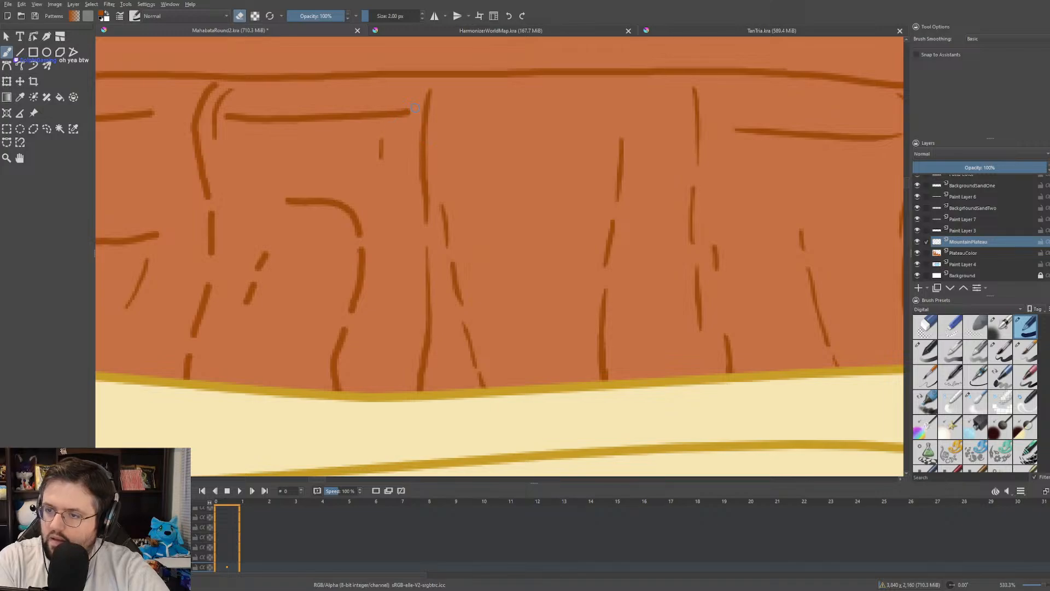
- Taper both ends of the horizontal crack under the rim and slim the hooked crack below it with the eraser
left_click_drag(416, 108, 398, 119)
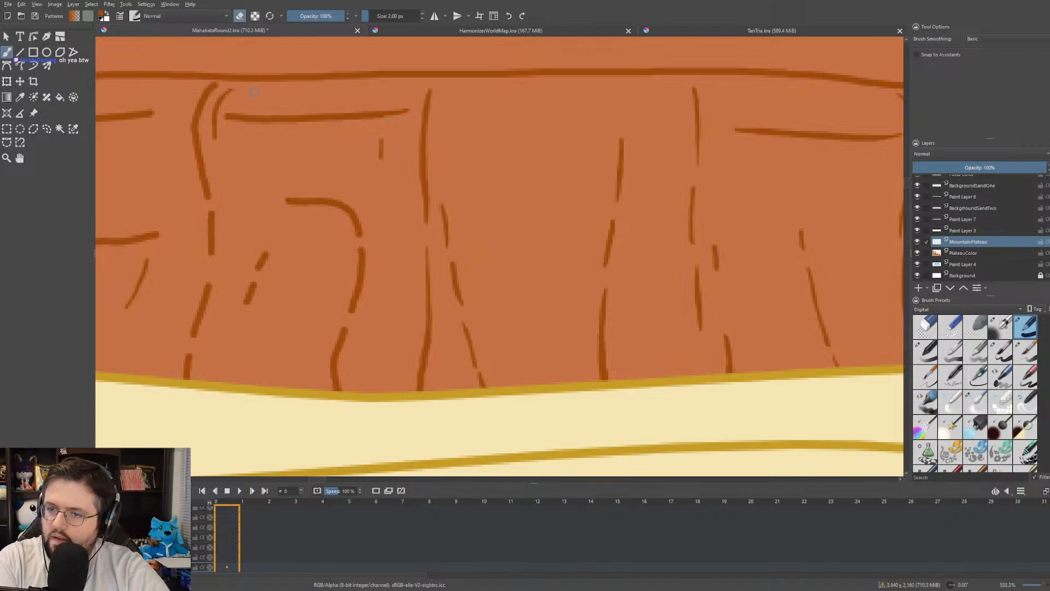
left_click_drag(228, 120, 264, 123)
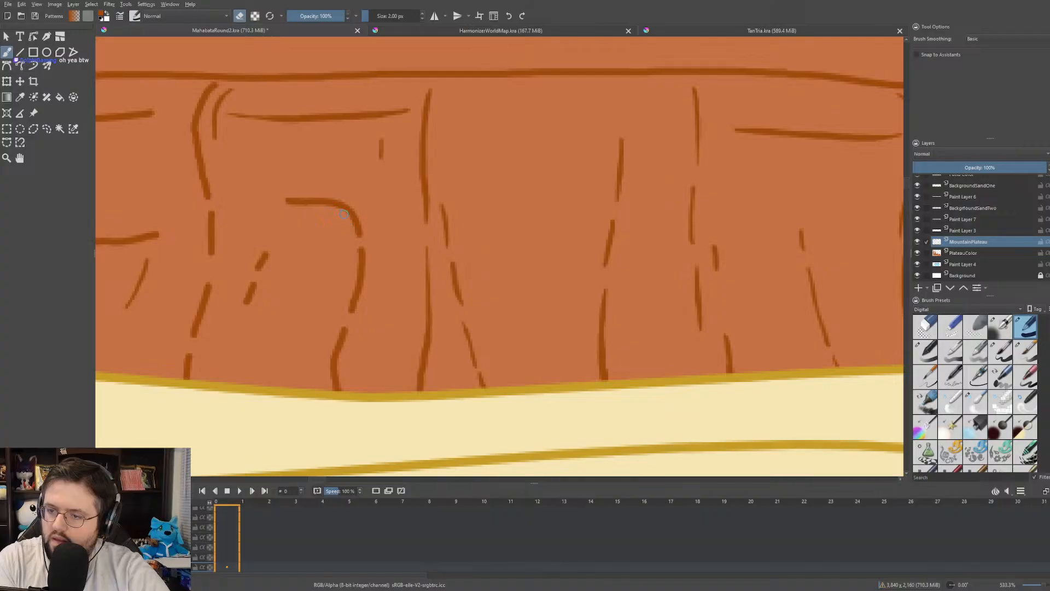
left_click_drag(344, 213, 359, 234)
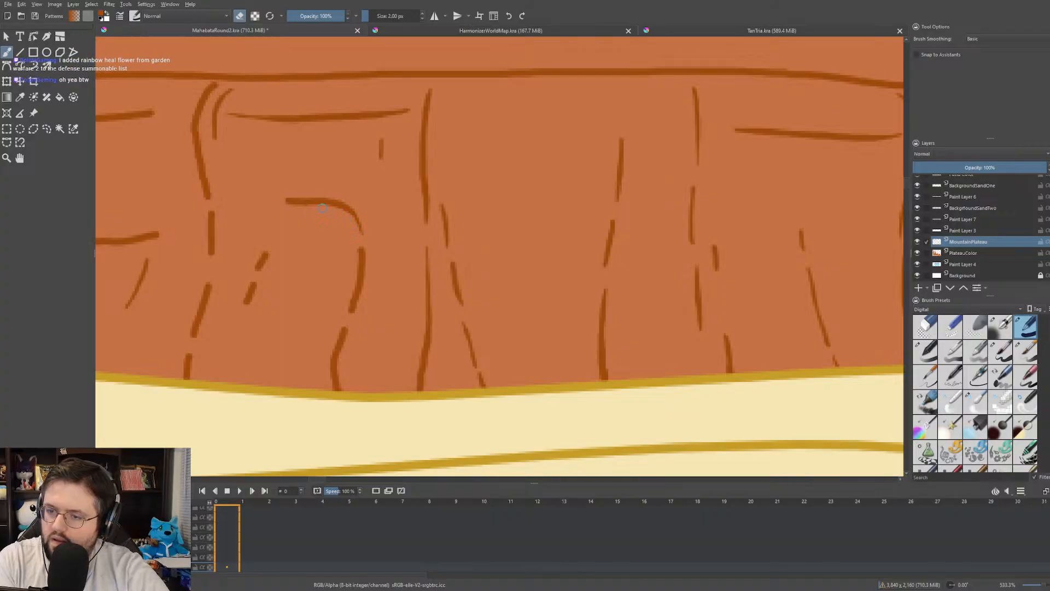
mouse_move(301, 208)
left_mouse_down()
mouse_move(277, 201)
mouse_move(310, 205)
left_mouse_up()
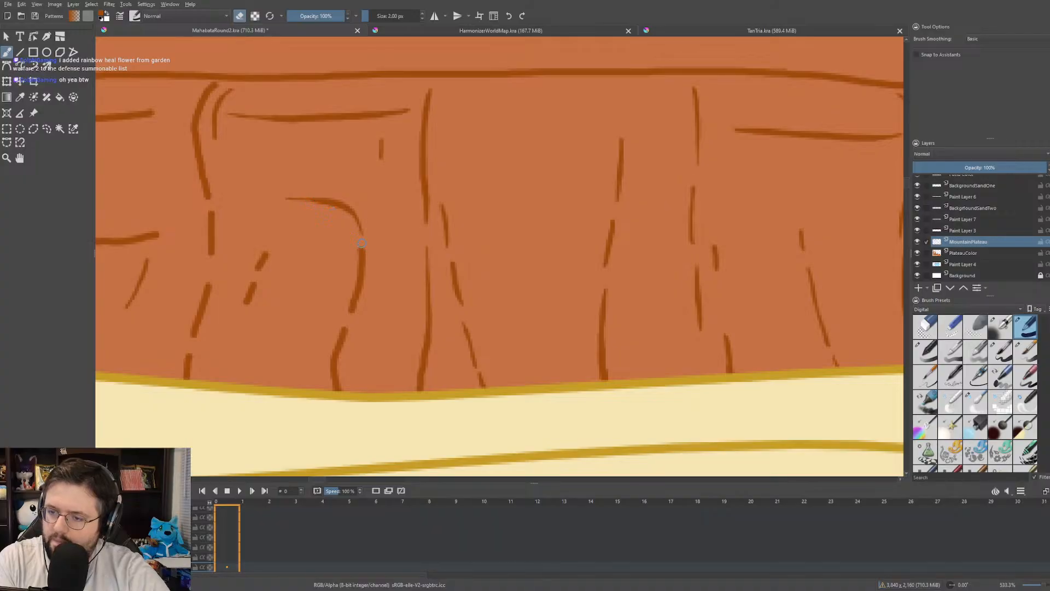
left_click_drag(362, 243, 342, 358)
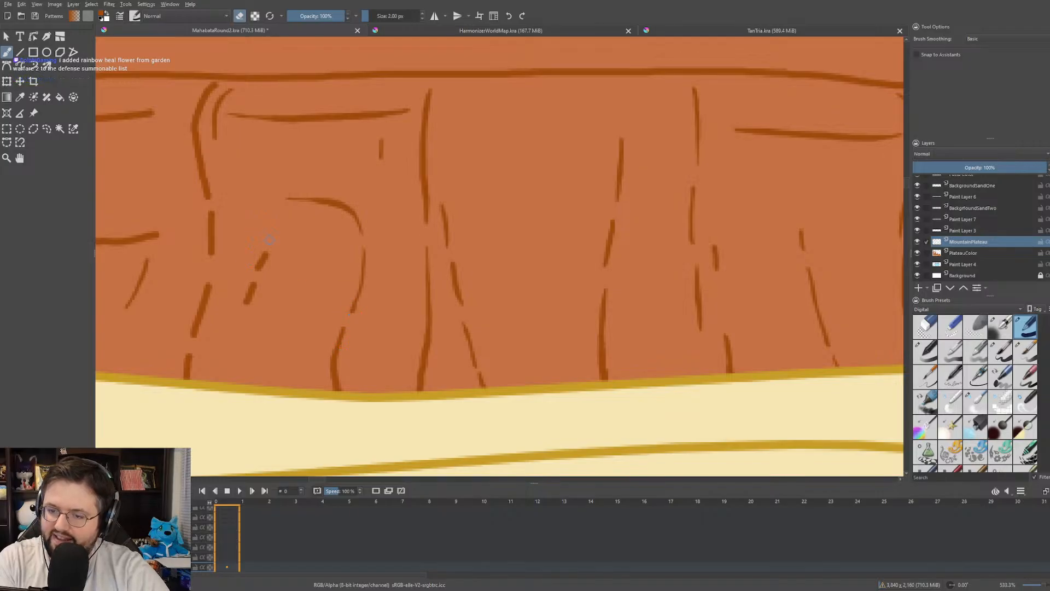
- Erase the edges of the short slanted dashes left of the hooked crack and of the broken vertical crack beside them
mouse_move(267, 252)
left_mouse_down()
mouse_move(247, 305)
mouse_move(205, 305)
mouse_move(192, 379)
left_mouse_up()
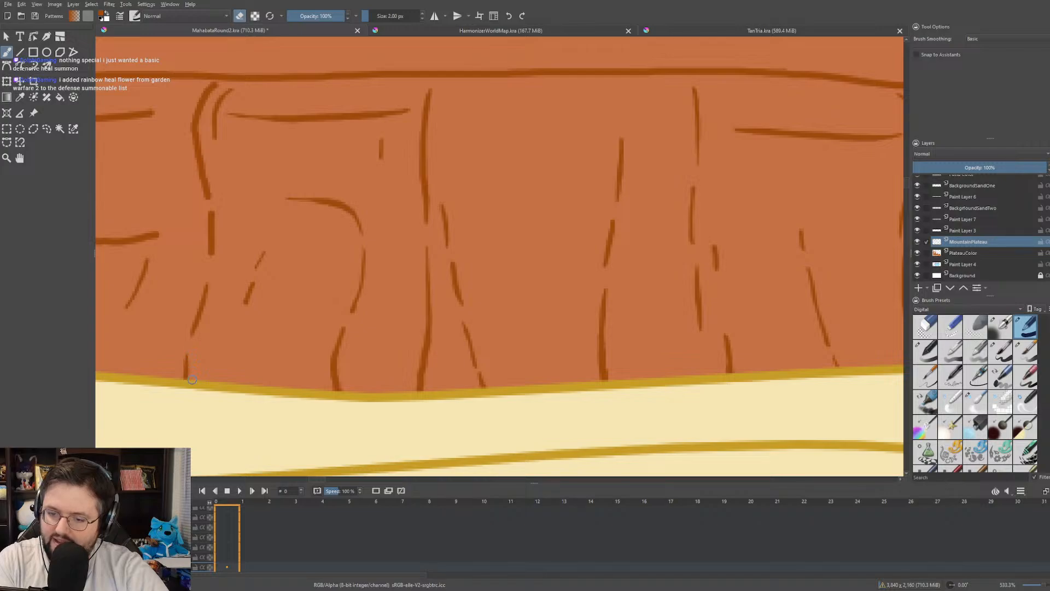
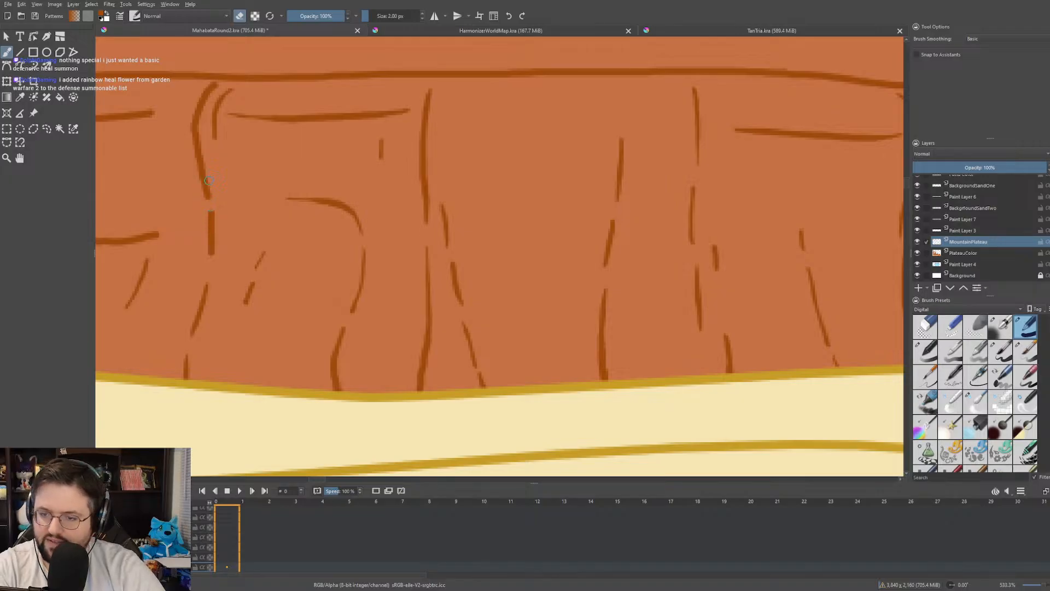
left_click_drag(215, 210, 216, 256)
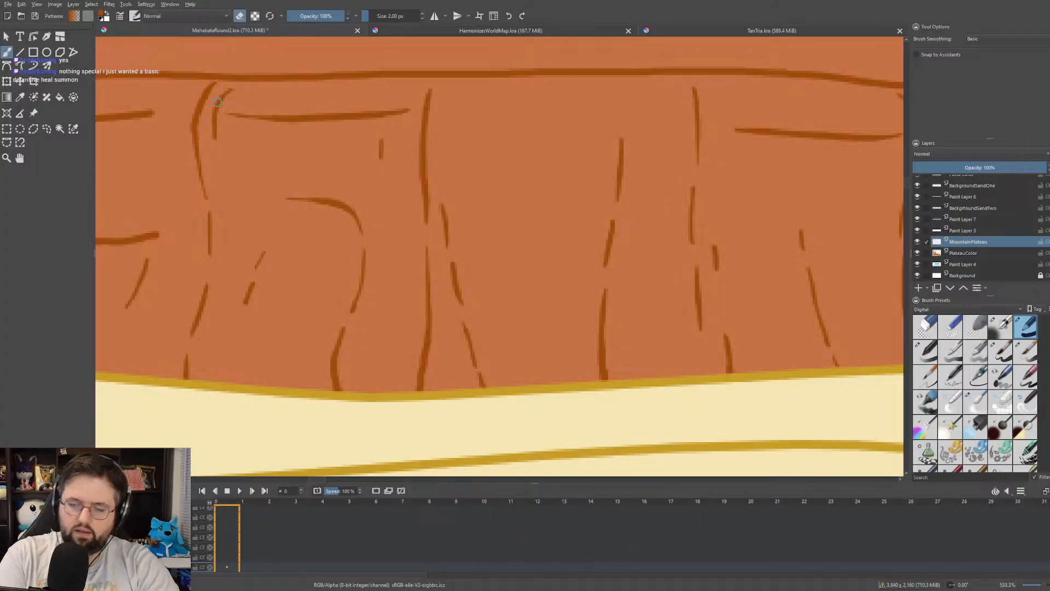
- Slim the pair of slanted dashes and the bent crack around them in the next section of rock face to the left
scroll(417, 230, "up", 3)
left_click_drag(404, 218, 524, 164)
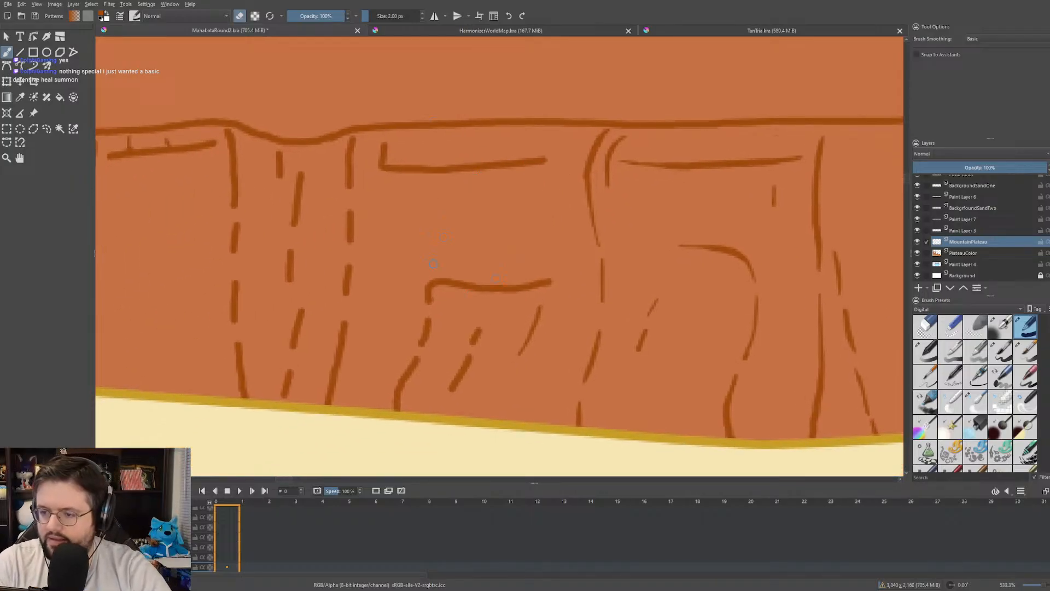
left_click_drag(475, 325, 445, 397)
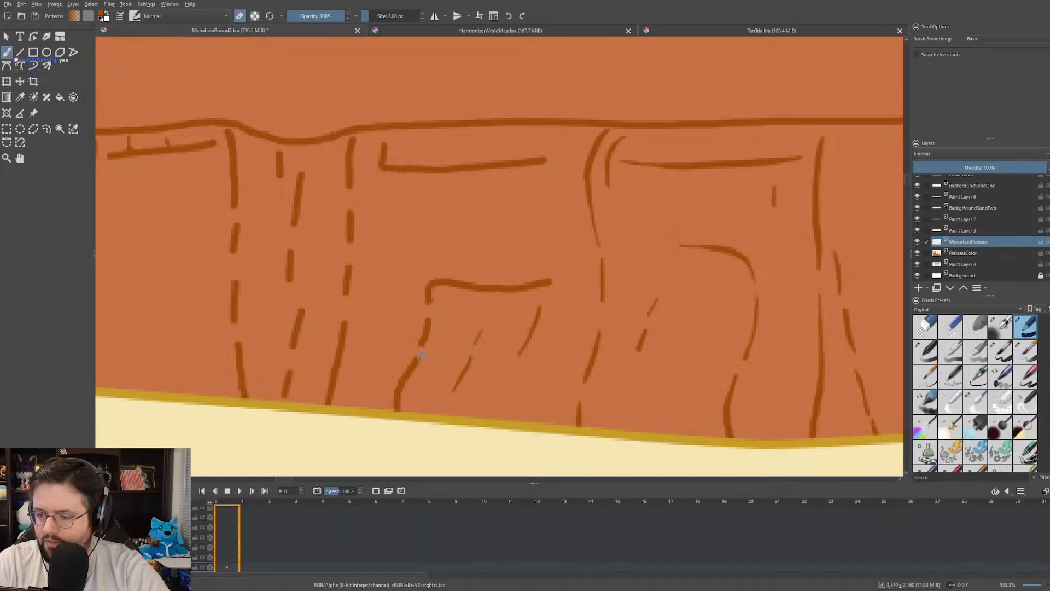
left_click_drag(418, 354, 412, 379)
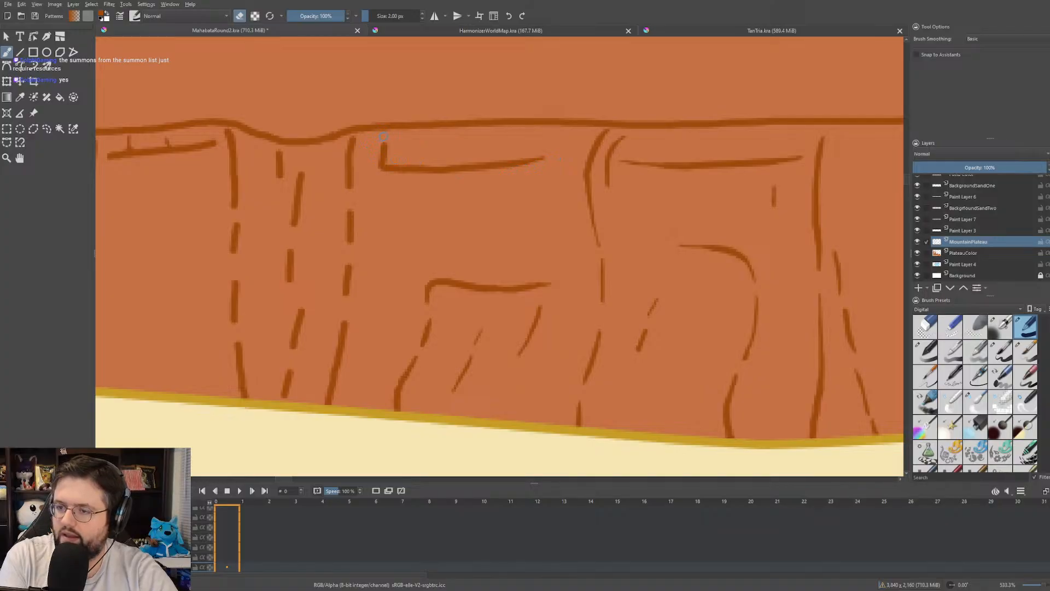
- Thin the L-shaped crack's upright and the broken vertical cracks beneath the dip in the rim with the eraser
mouse_move(383, 139)
left_mouse_down()
mouse_move(373, 178)
mouse_move(355, 134)
mouse_move(354, 310)
mouse_move(340, 374)
left_mouse_up()
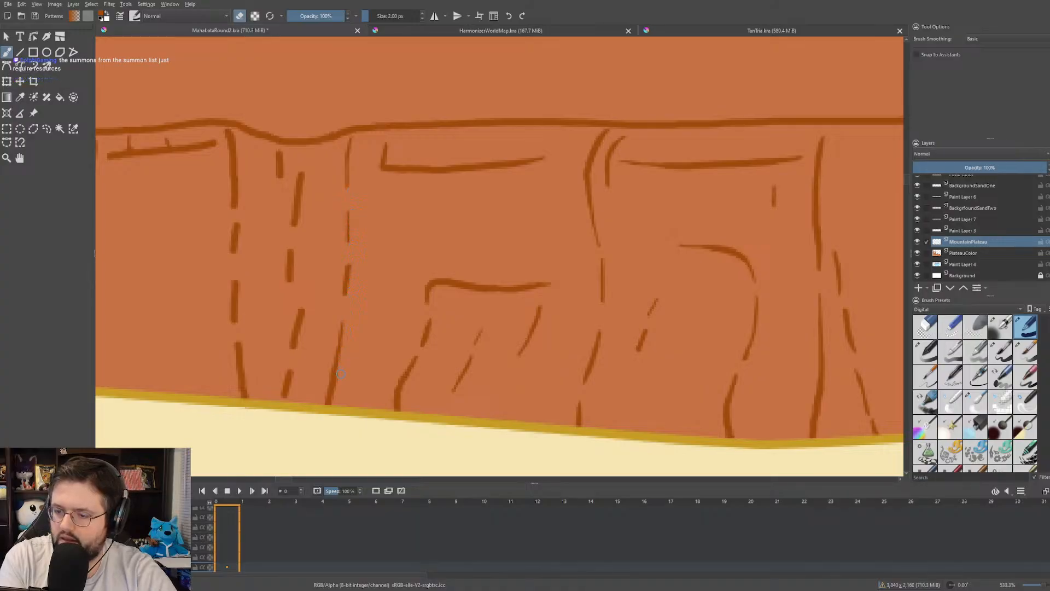
left_click_drag(303, 308, 284, 398)
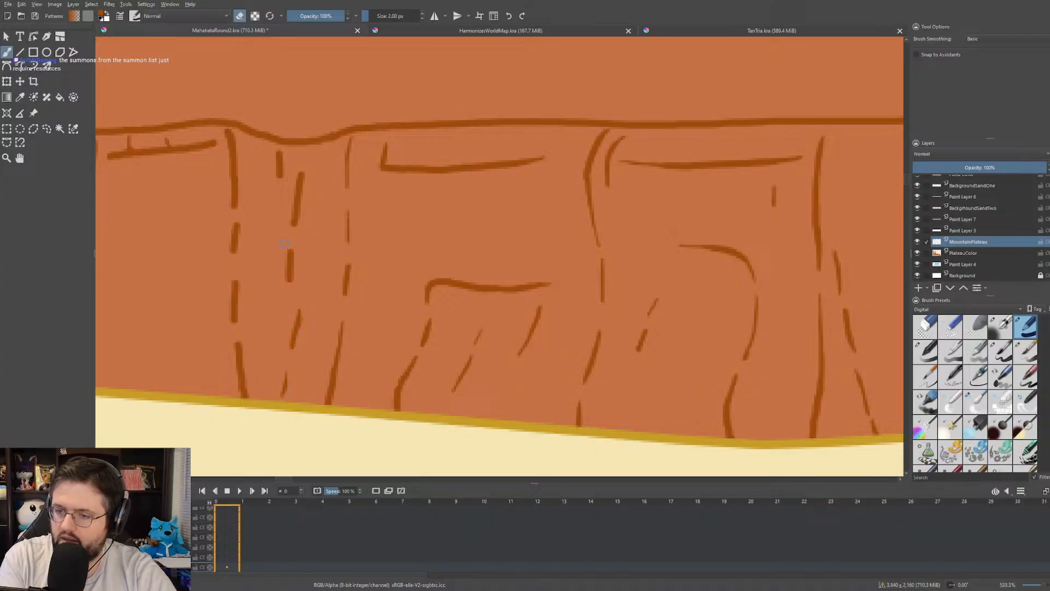
left_click_drag(288, 260, 283, 267)
left_click_drag(304, 170, 294, 227)
left_click_drag(282, 149, 279, 177)
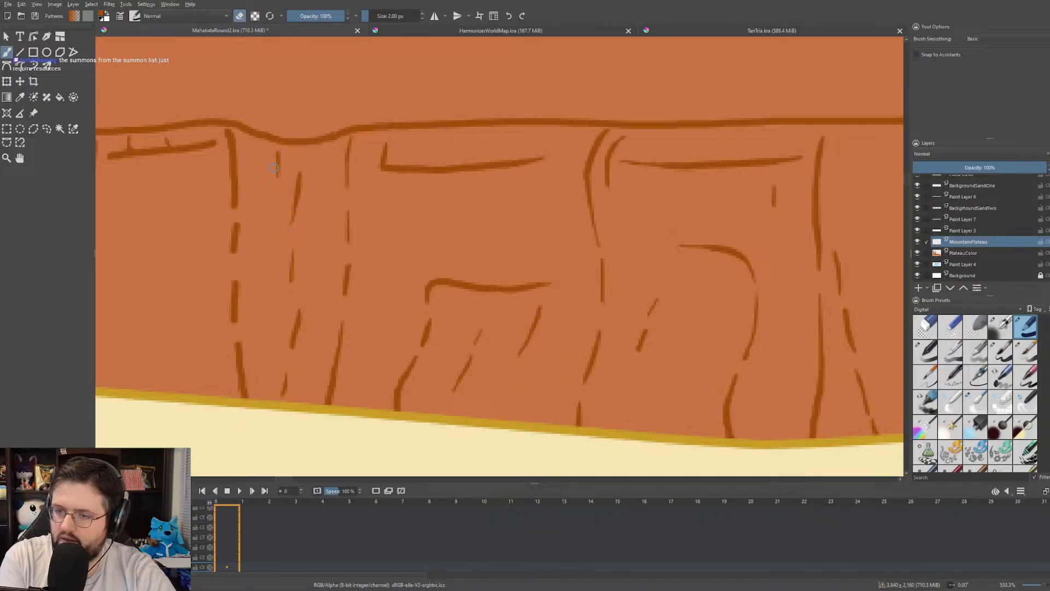
mouse_move(221, 129)
left_mouse_down()
mouse_move(237, 260)
mouse_move(240, 244)
mouse_move(235, 385)
left_mouse_up()
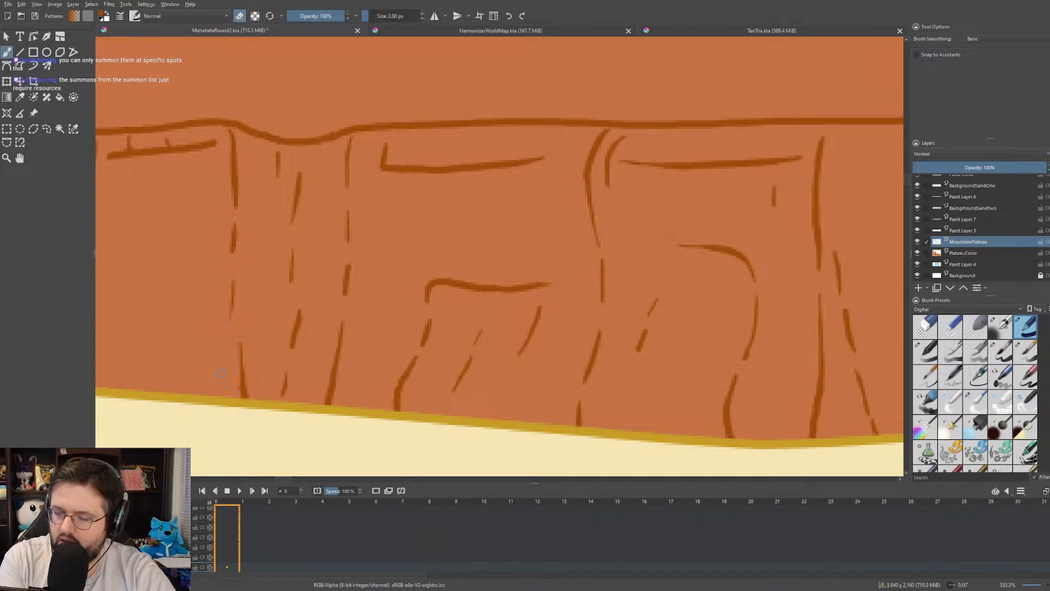
- Taper the short horizontal crack with two small ticks, just left of the rim's dip, by erasing along its underside
left_click_drag(228, 243, 435, 317)
scroll(356, 269, "up", 1)
mouse_move(384, 261)
left_mouse_down()
mouse_move(469, 233)
mouse_move(544, 266)
mouse_move(512, 234)
mouse_move(548, 188)
left_mouse_up()
scroll(470, 233, "down", 1)
scroll(502, 247, "up", 1)
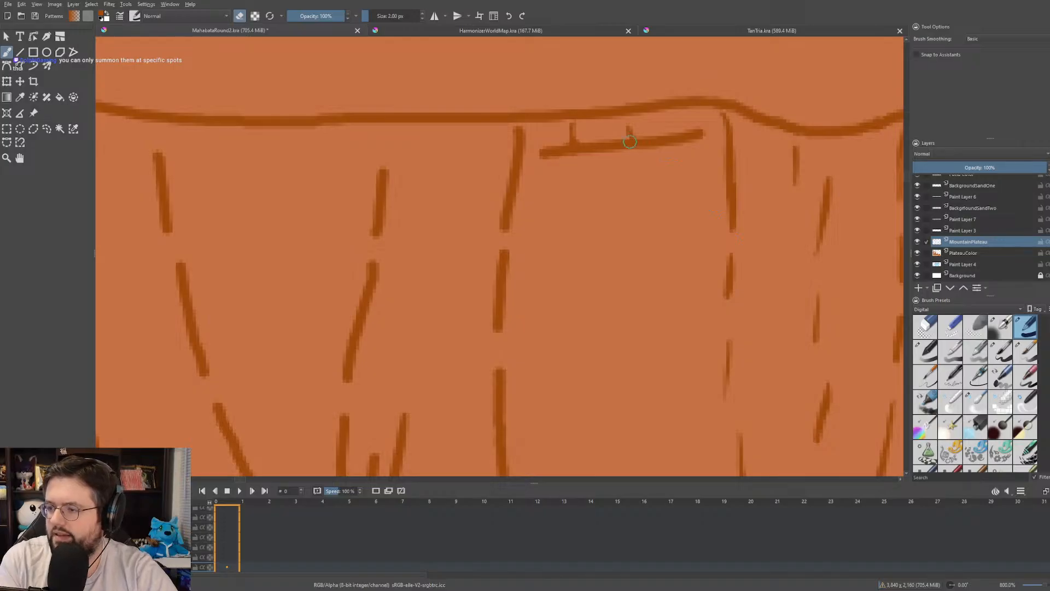
mouse_move(694, 139)
left_mouse_down()
mouse_move(537, 159)
mouse_move(590, 156)
left_mouse_up()
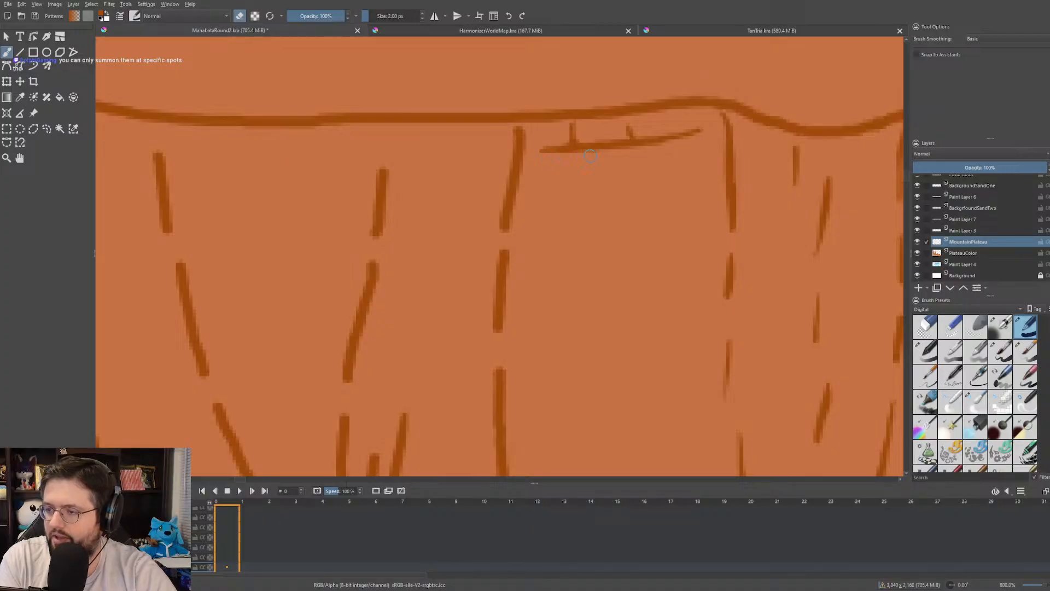
- Thin the three segments of the broken vertical crack left of the ticked horizontal crack, down to the sand line
mouse_move(514, 133)
left_mouse_down()
mouse_move(495, 220)
mouse_move(499, 161)
mouse_move(507, 152)
mouse_move(497, 234)
mouse_move(533, 184)
mouse_move(531, 172)
mouse_move(498, 325)
left_mouse_up()
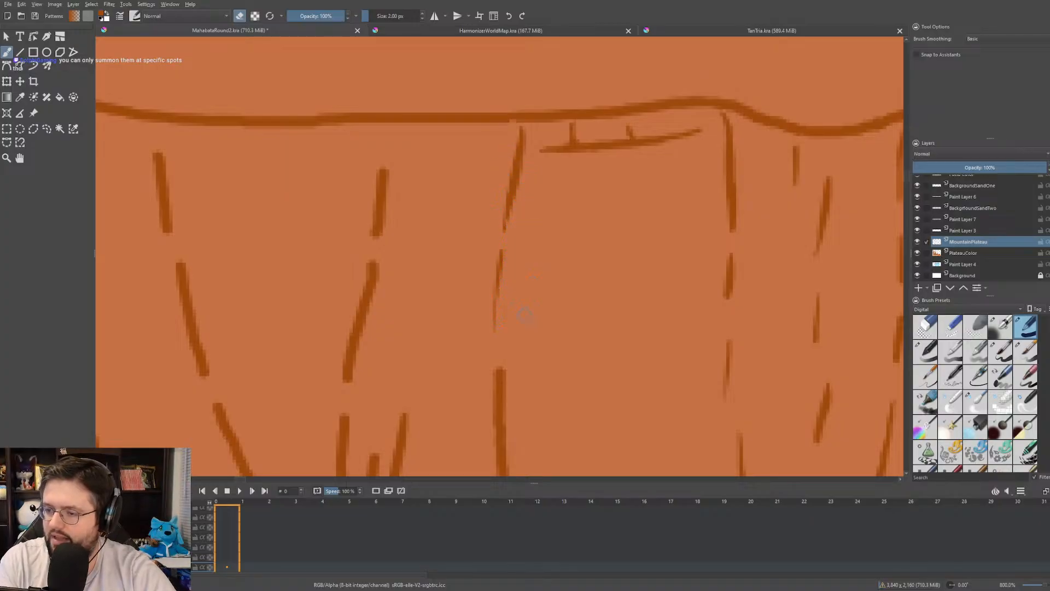
scroll(530, 279, "down", 1)
left_click_drag(522, 265, 558, 164)
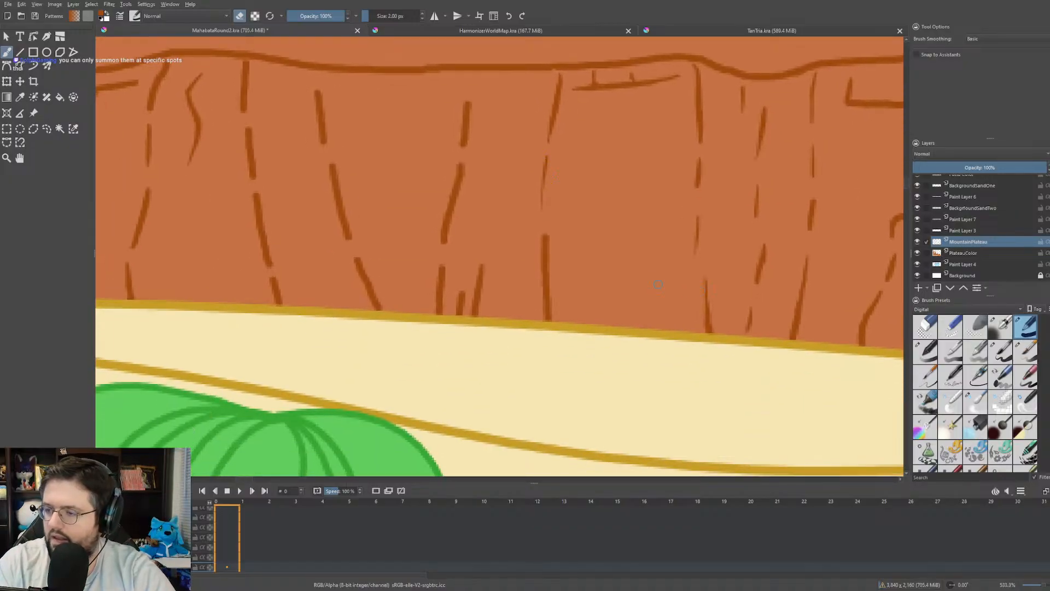
left_click_drag(547, 221, 553, 308)
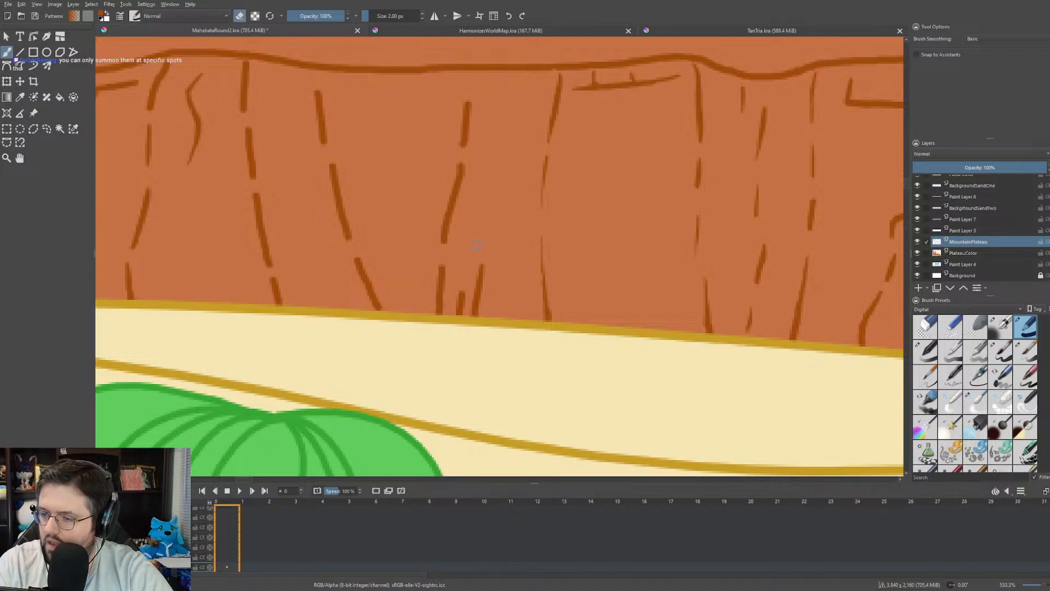
- Slim the cluster of short dashes at the plateau's base and the segments of the broken crack above them
left_click_drag(458, 288, 455, 309)
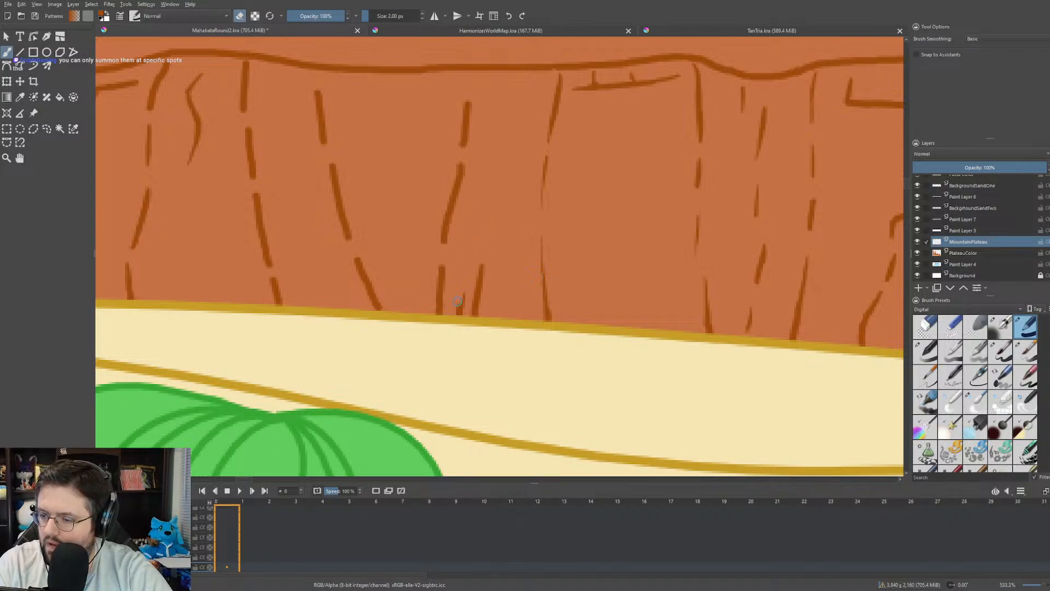
left_click_drag(444, 259, 444, 299)
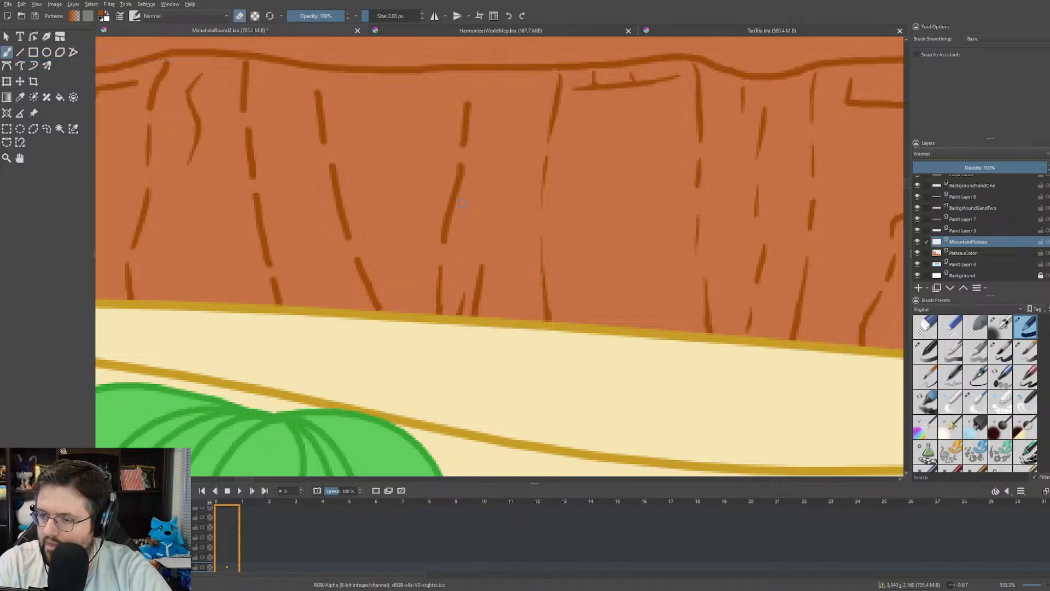
left_click_drag(467, 185, 446, 247)
left_click_drag(460, 157, 443, 187)
left_click_drag(471, 98, 457, 152)
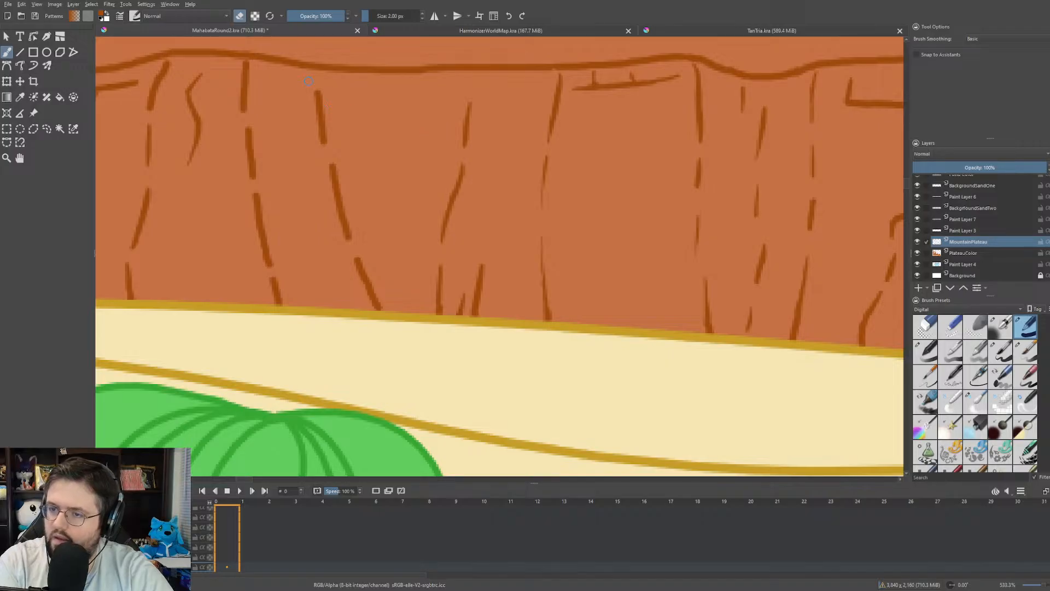
- Thin the next two broken cracks to the left, from rim to sand line, with the eraser and save the file
mouse_move(316, 91)
left_mouse_down()
mouse_move(327, 150)
mouse_move(331, 125)
mouse_move(338, 222)
mouse_move(381, 309)
left_mouse_up()
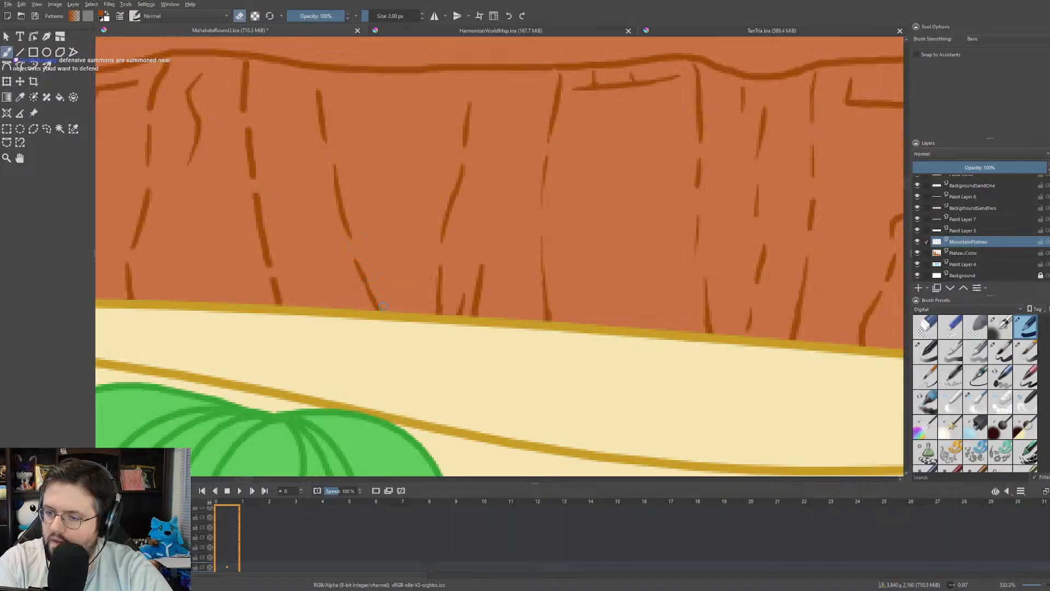
left_click_drag(272, 267, 280, 301)
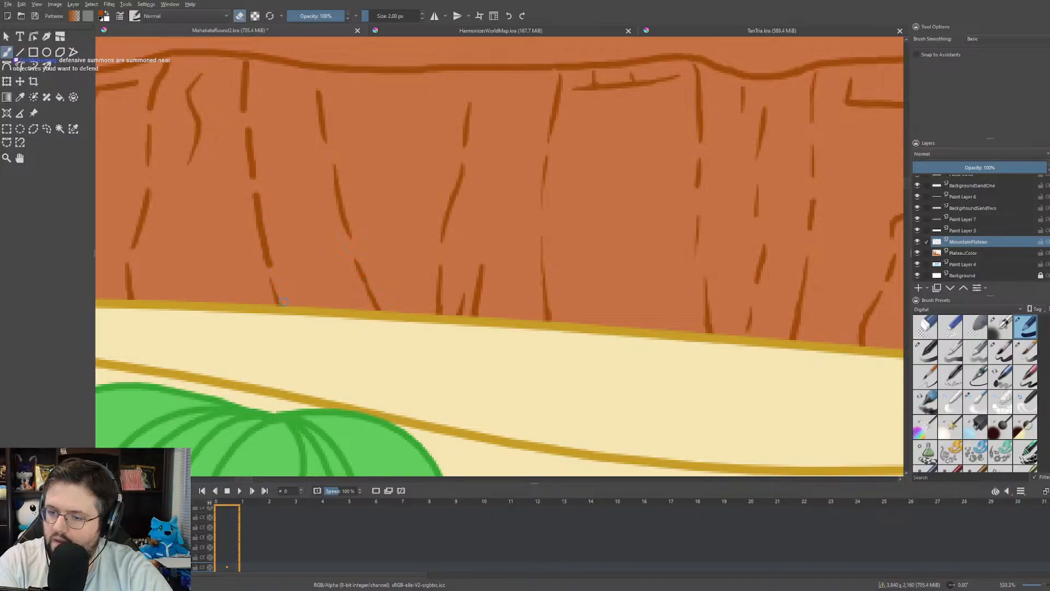
left_click_drag(259, 197, 273, 268)
key("ctrl+s")
left_click_drag(245, 128, 251, 182)
left_click_drag(245, 57, 243, 112)
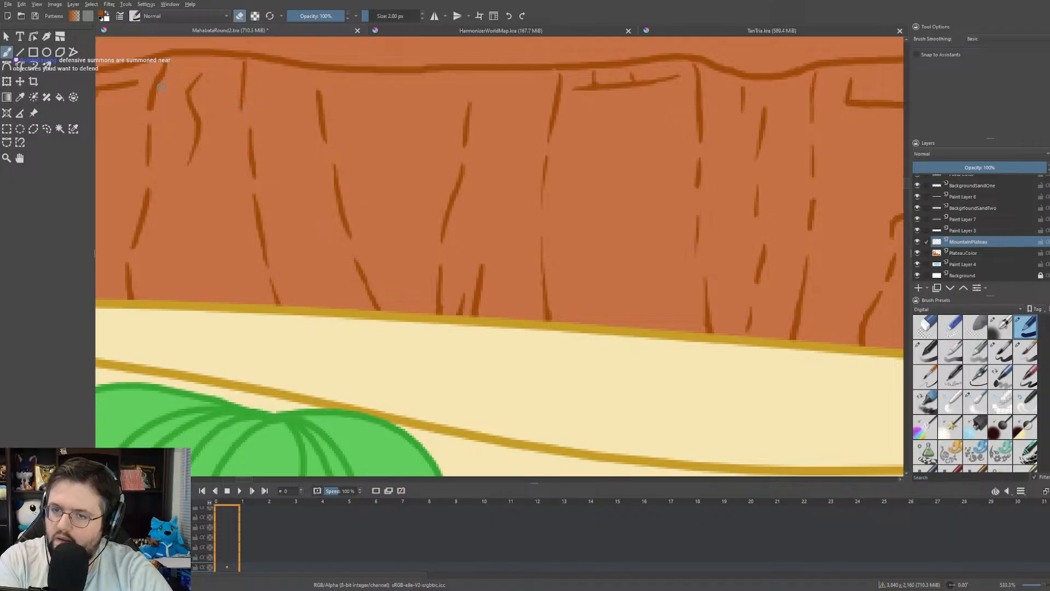
- Erase the edges of the upper and middle segments of the broken crack left of the small wavy crack
left_click_drag(168, 77, 148, 112)
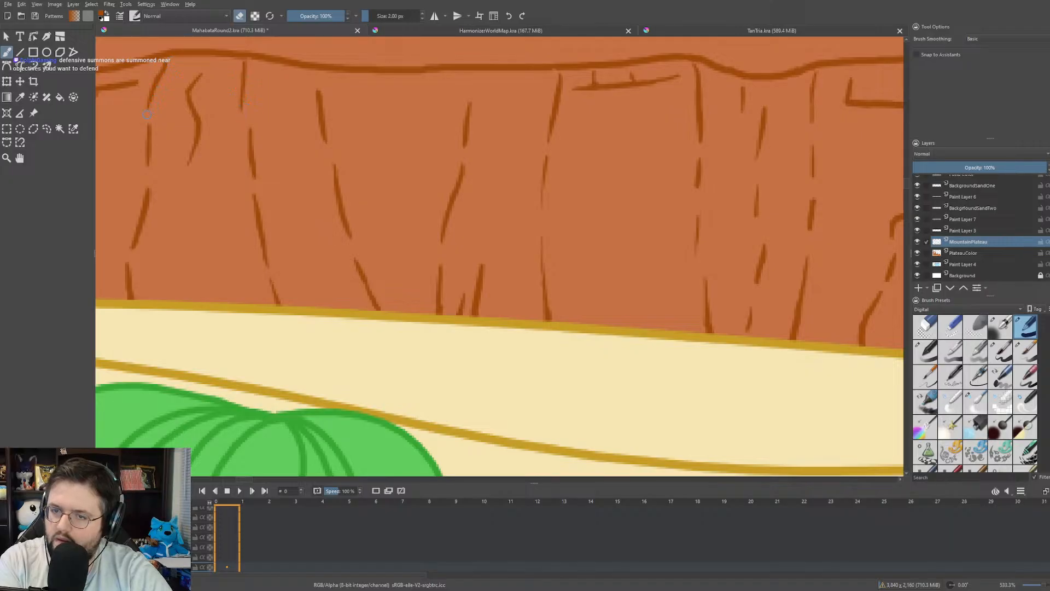
left_click_drag(143, 192, 134, 225)
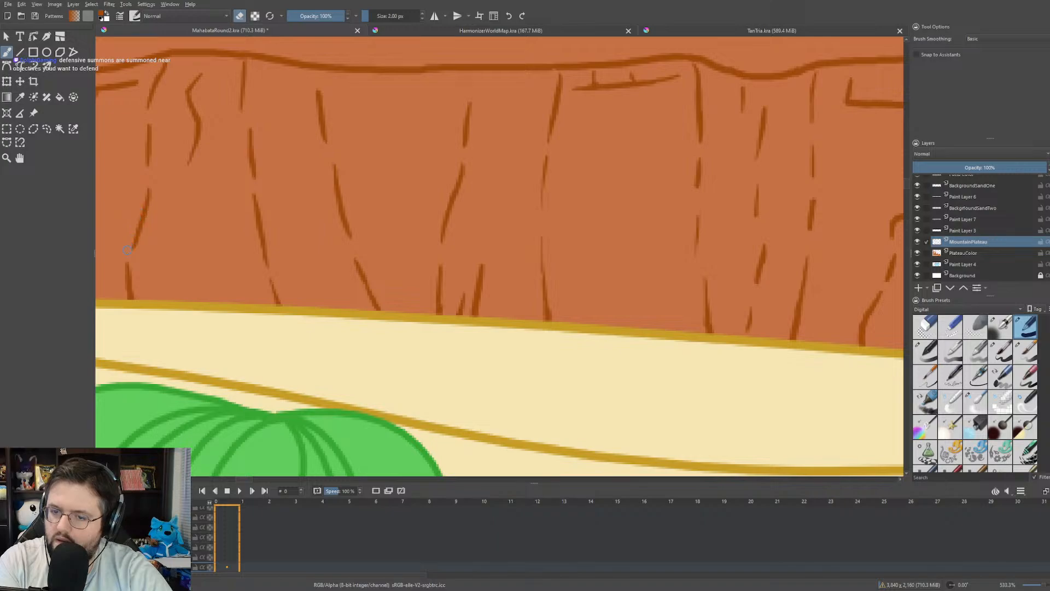
scroll(367, 252, "down", 4)
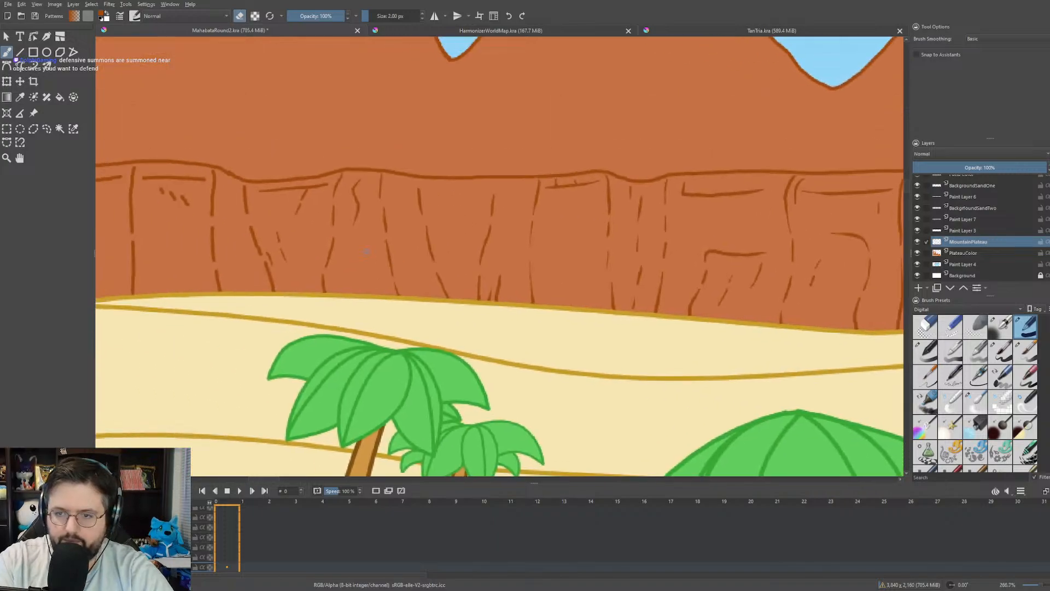
- Thin the slanted broken crack beneath the rim's dip with the eraser, from its upper segment down to the one near the sand
scroll(366, 252, "up", 4)
mouse_move(378, 193)
left_mouse_down()
mouse_move(533, 204)
mouse_move(548, 176)
left_mouse_up()
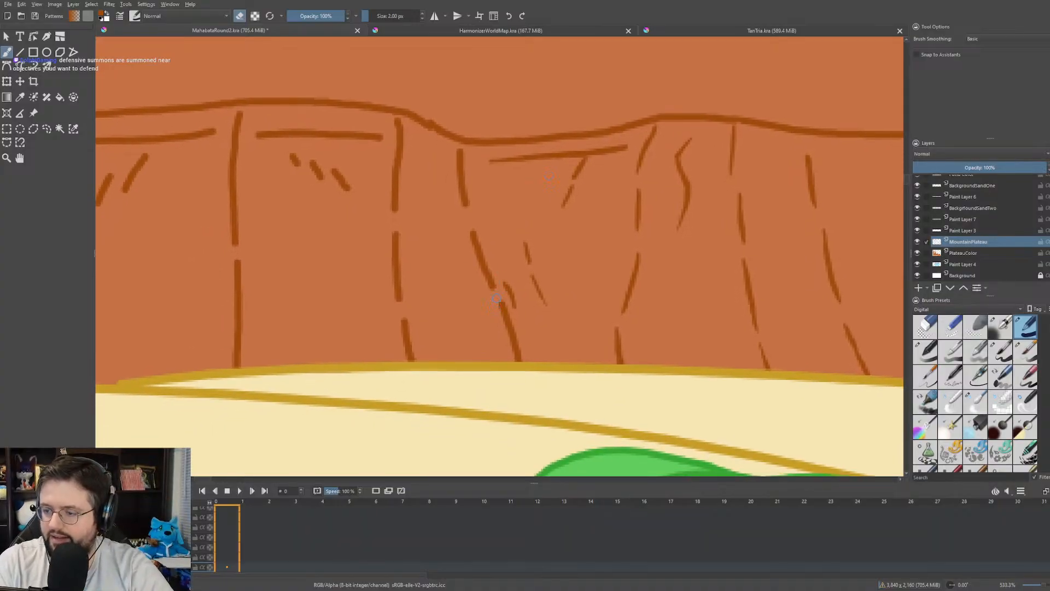
left_click_drag(500, 302, 507, 332)
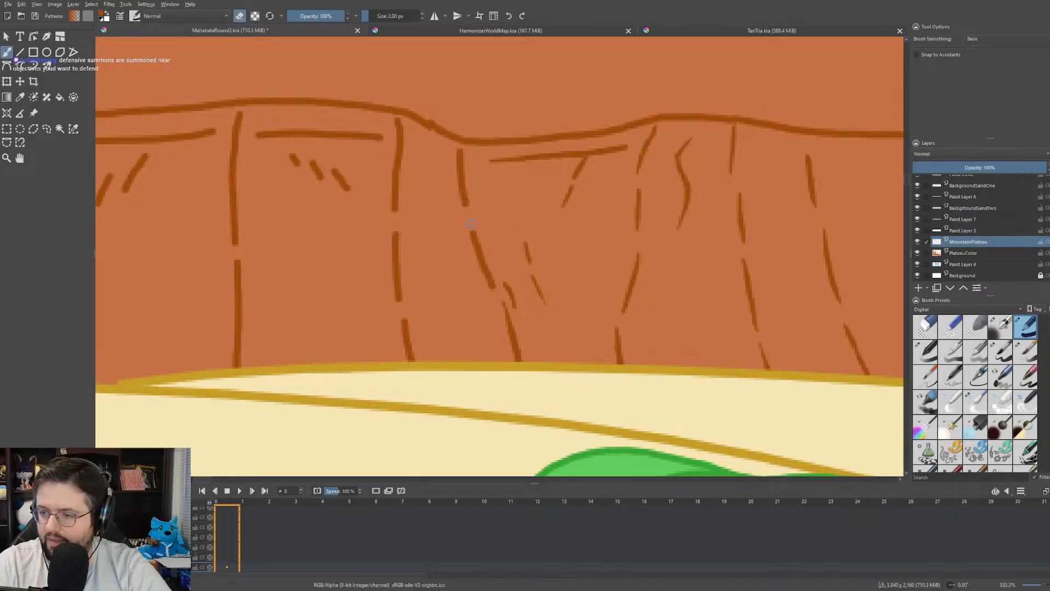
left_click_drag(470, 236, 488, 279)
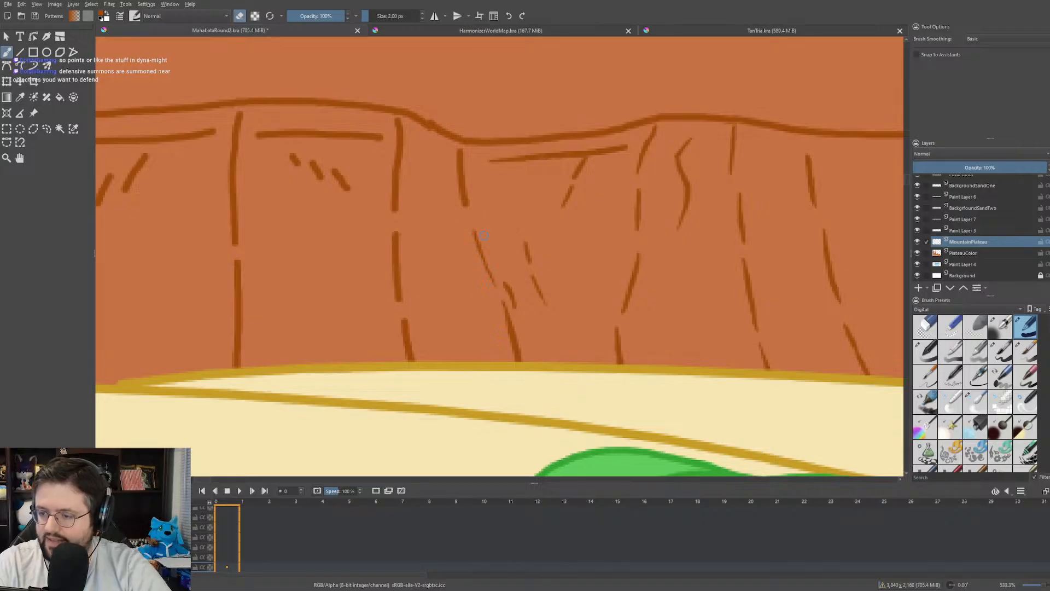
left_click_drag(461, 148, 467, 204)
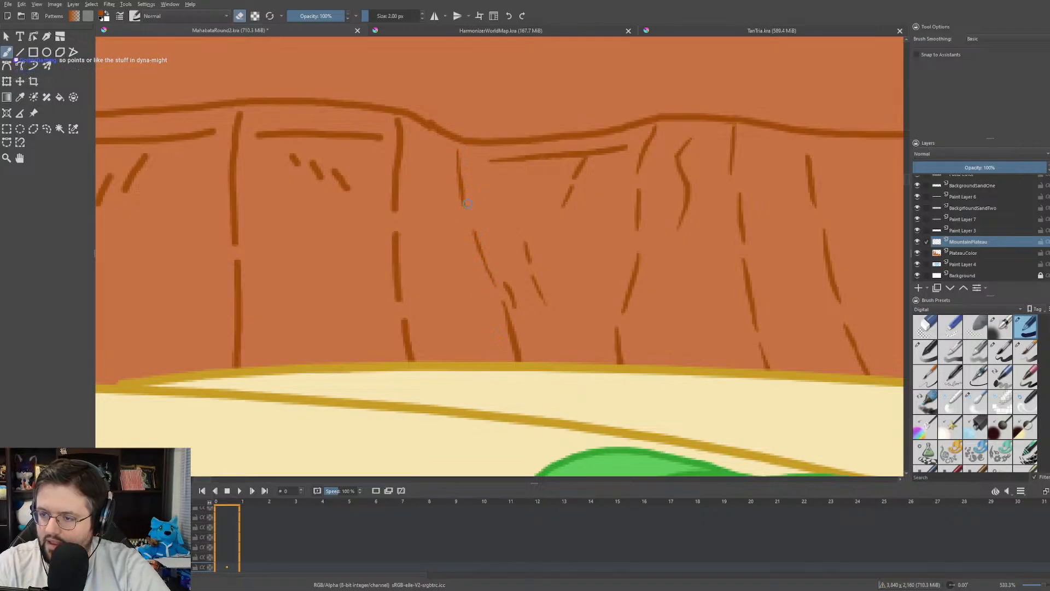
- Erase the edges of the next broken crack to the left, the dashes and horizontal crack beside it, and the tall two-part crack
mouse_move(398, 119)
left_mouse_down()
mouse_move(387, 211)
mouse_move(409, 199)
mouse_move(403, 175)
mouse_move(398, 306)
mouse_move(405, 294)
mouse_move(414, 309)
mouse_move(402, 314)
mouse_move(409, 353)
left_mouse_up()
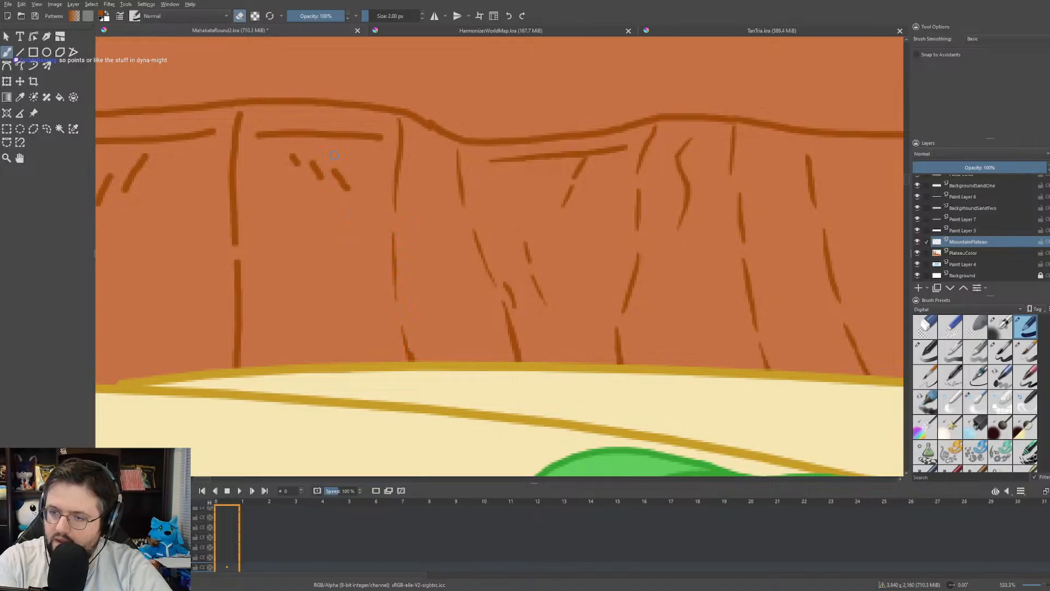
mouse_move(332, 166)
left_mouse_down()
mouse_move(351, 194)
mouse_move(300, 162)
left_mouse_up()
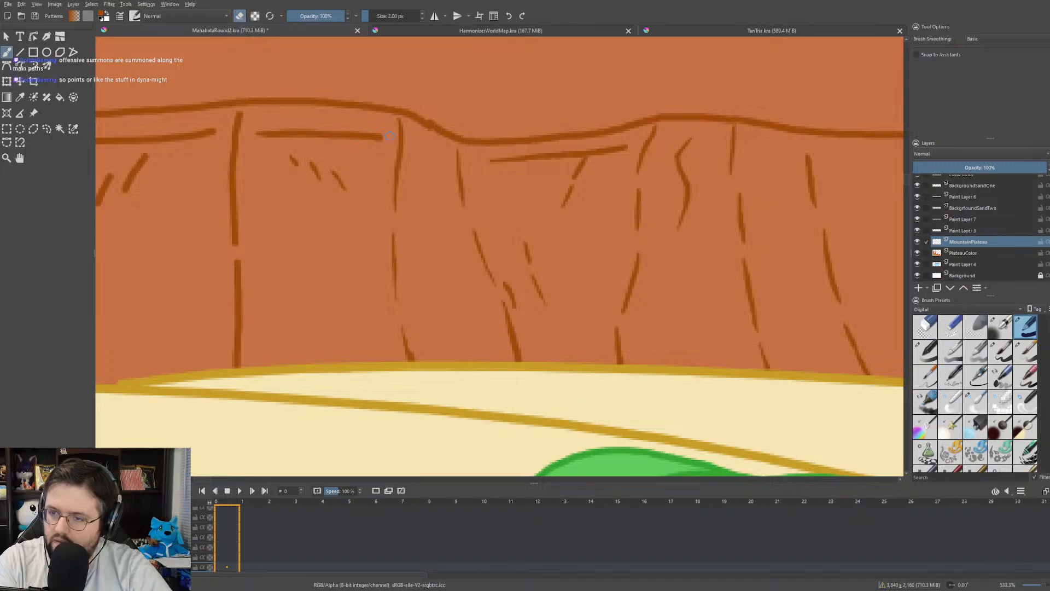
left_click_drag(390, 137, 368, 141)
mouse_move(239, 112)
left_mouse_down()
mouse_move(241, 327)
mouse_move(297, 300)
mouse_move(539, 303)
left_mouse_up()
left_click_drag(370, 206, 425, 232)
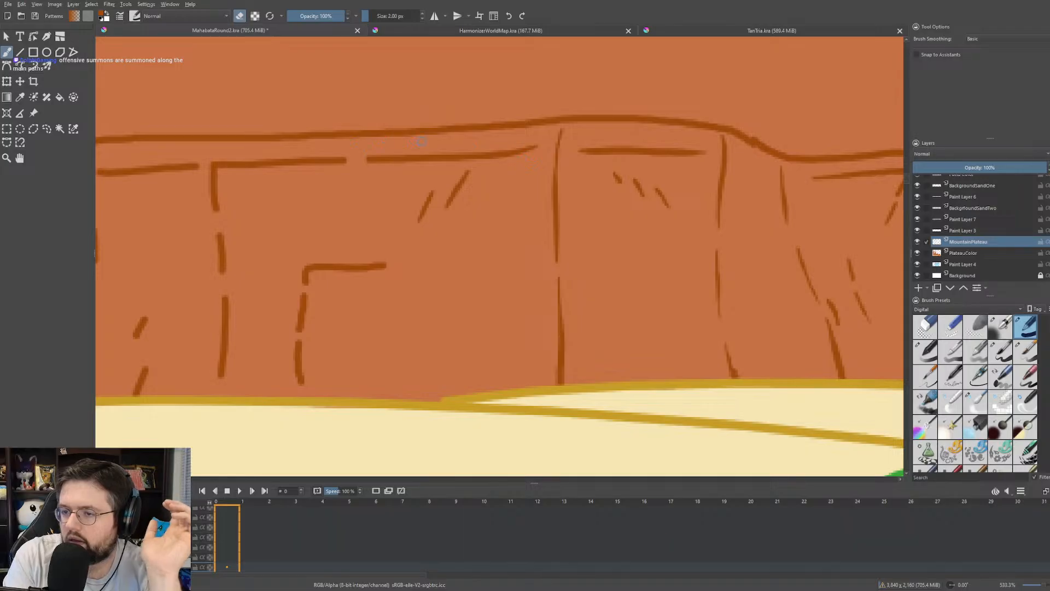
- Slim the long horizontal crack under the rim and the L-shaped broken crack below it
left_click_drag(432, 157, 361, 157)
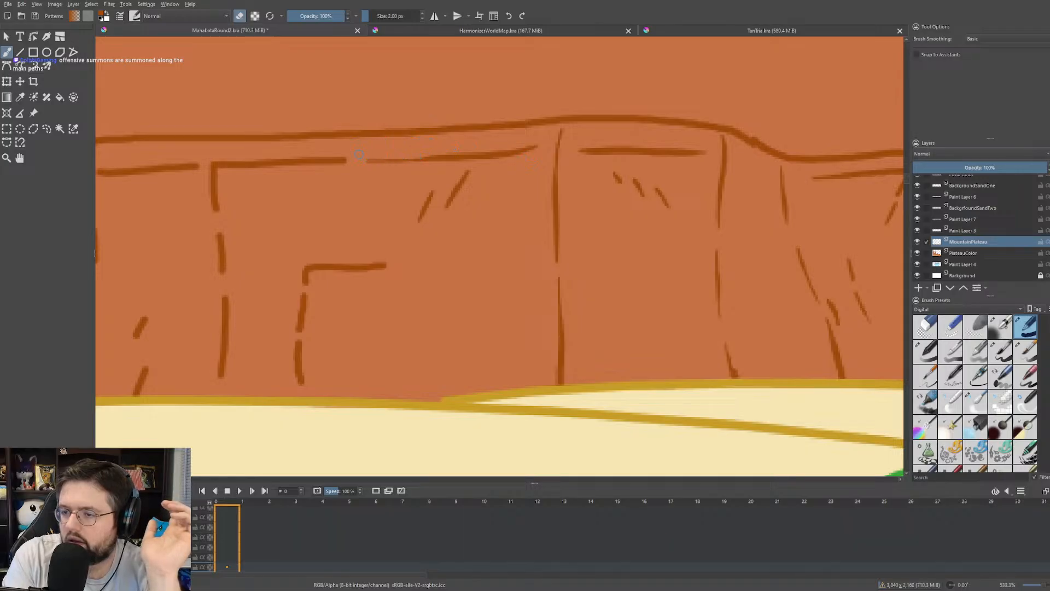
mouse_move(312, 271)
left_mouse_down()
mouse_move(309, 284)
mouse_move(395, 265)
left_mouse_up()
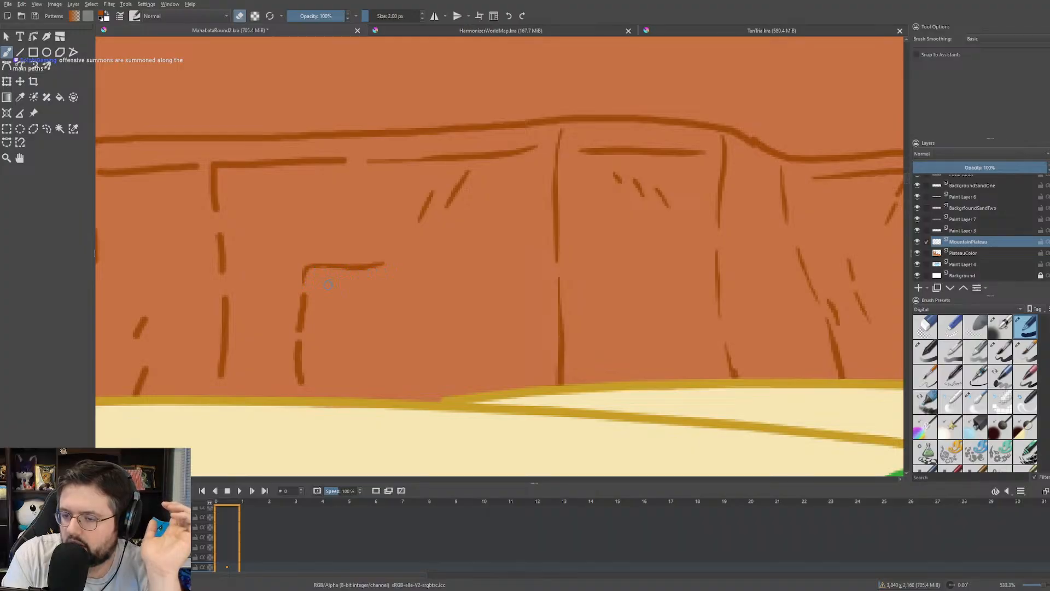
left_click_drag(300, 302, 301, 386)
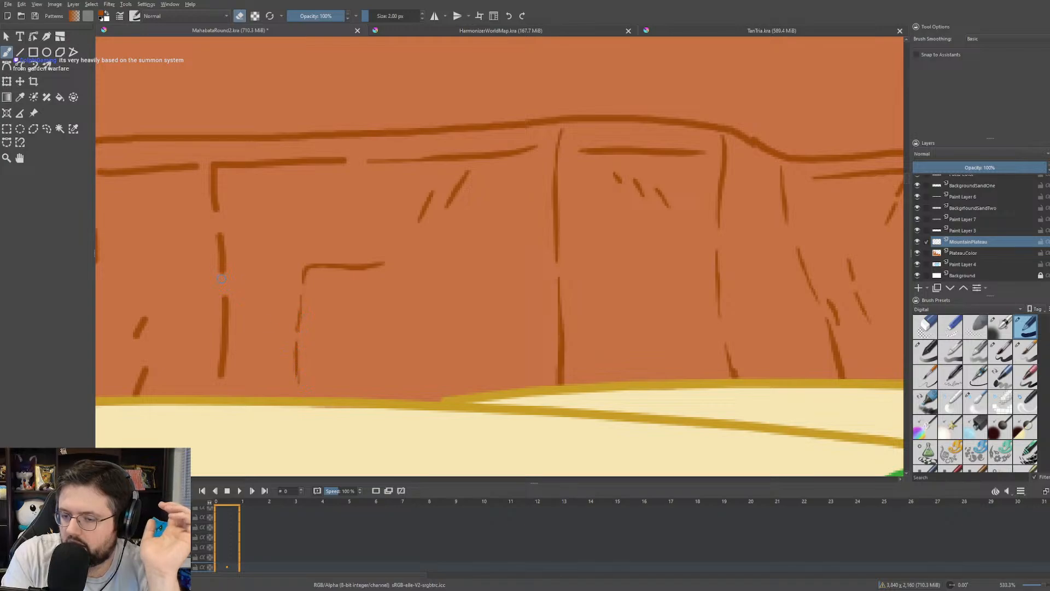
- Thin the broken vertical crack left of the L-shaped one and the horizontal line joined to its upper end
left_click_drag(229, 295, 220, 379)
left_click_drag(218, 223, 220, 276)
left_click_drag(220, 183, 218, 216)
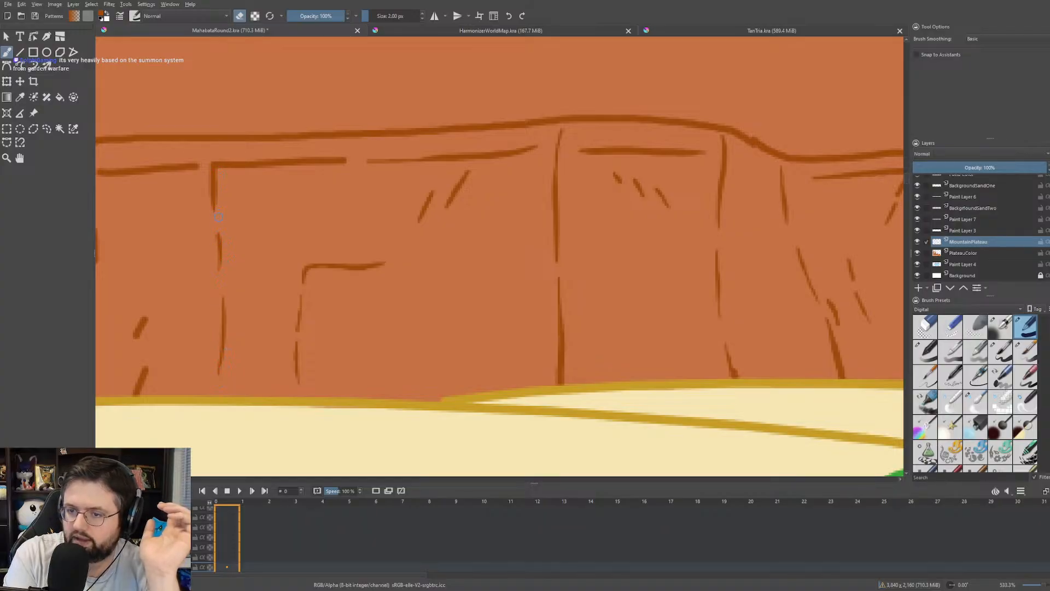
left_click_drag(282, 163, 350, 163)
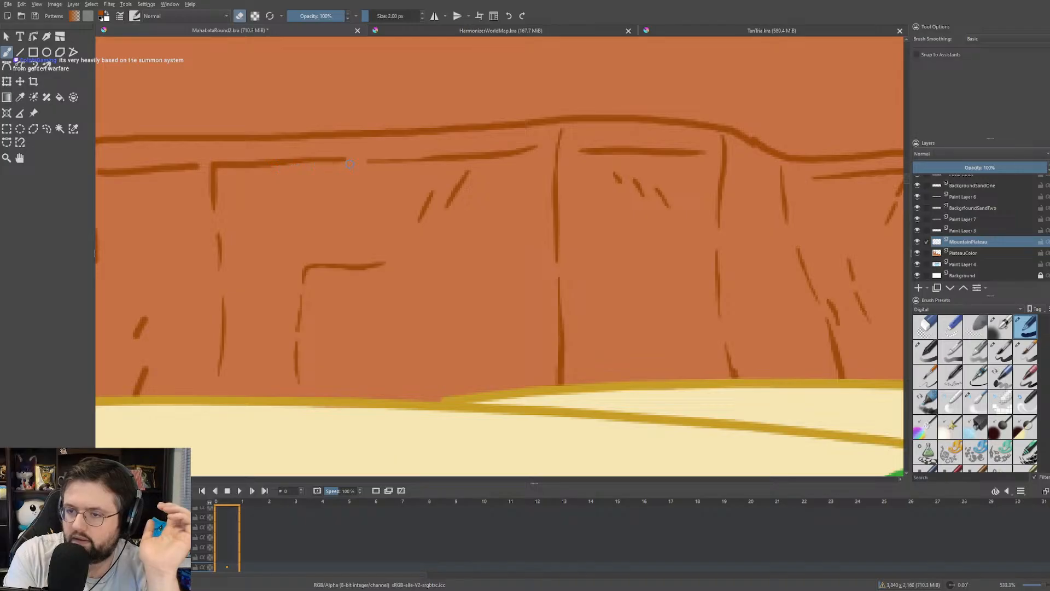
- Slim the short dashes, broken vertical crack and horizontal crack at the plateau's far left edge with the eraser
left_click_drag(406, 66, 657, 47)
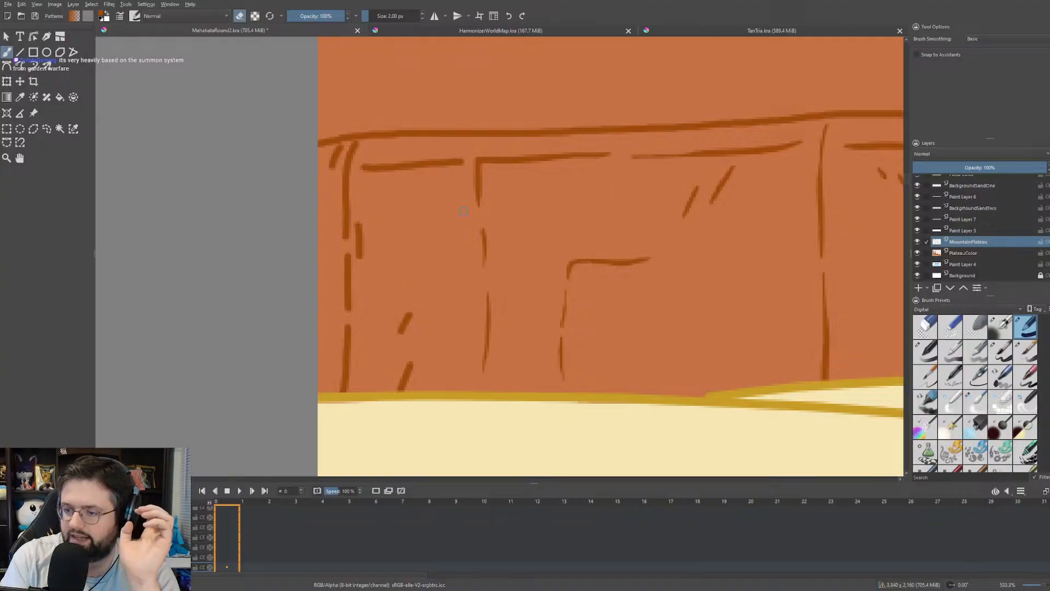
left_click_drag(411, 305, 388, 340)
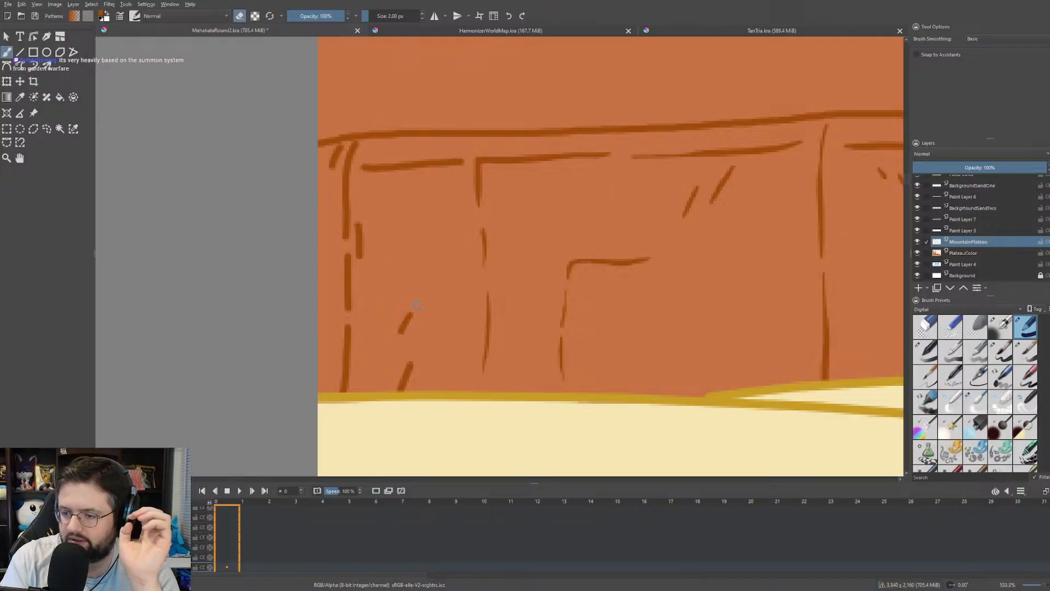
left_click_drag(417, 305, 397, 381)
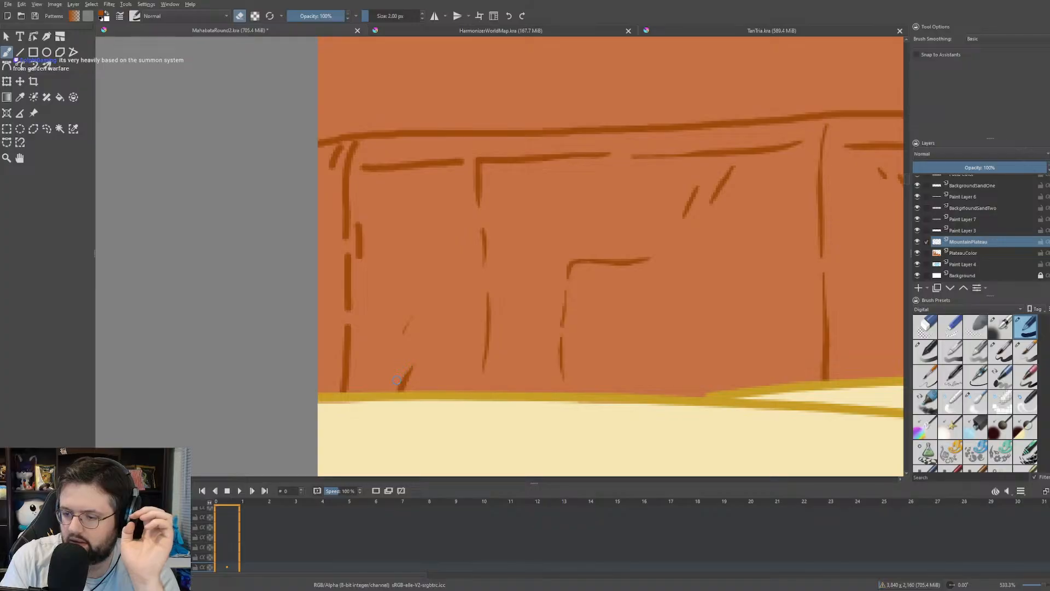
left_click_drag(350, 316, 347, 374)
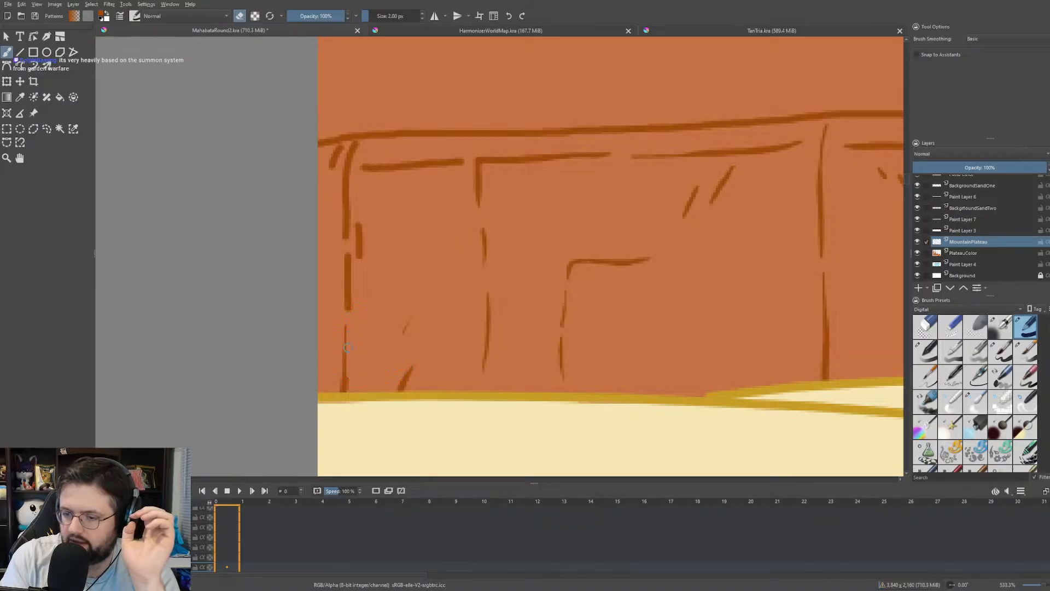
left_click_drag(346, 251, 351, 309)
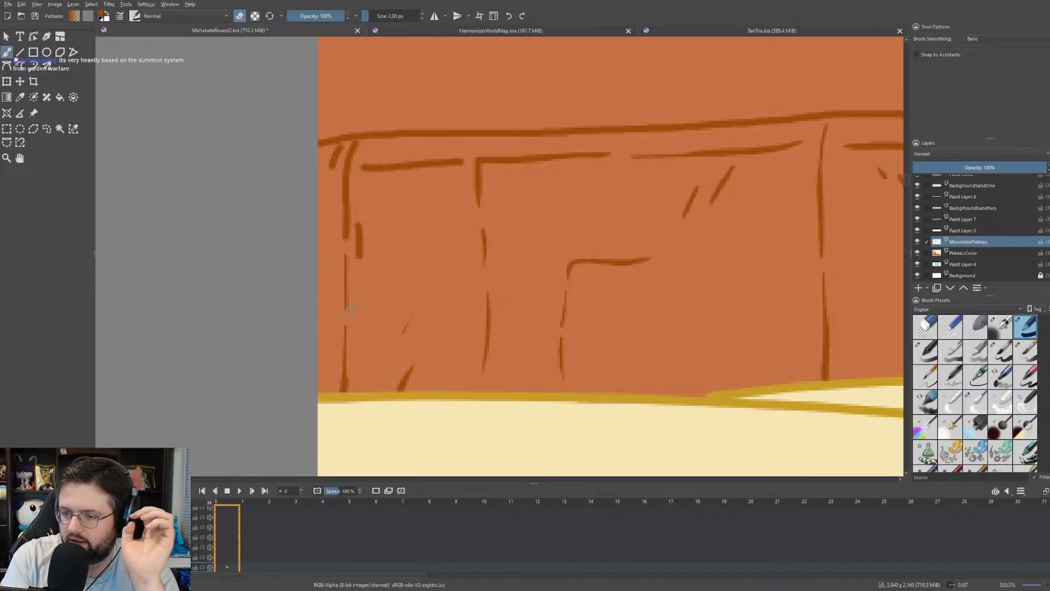
left_click_drag(362, 224, 359, 268)
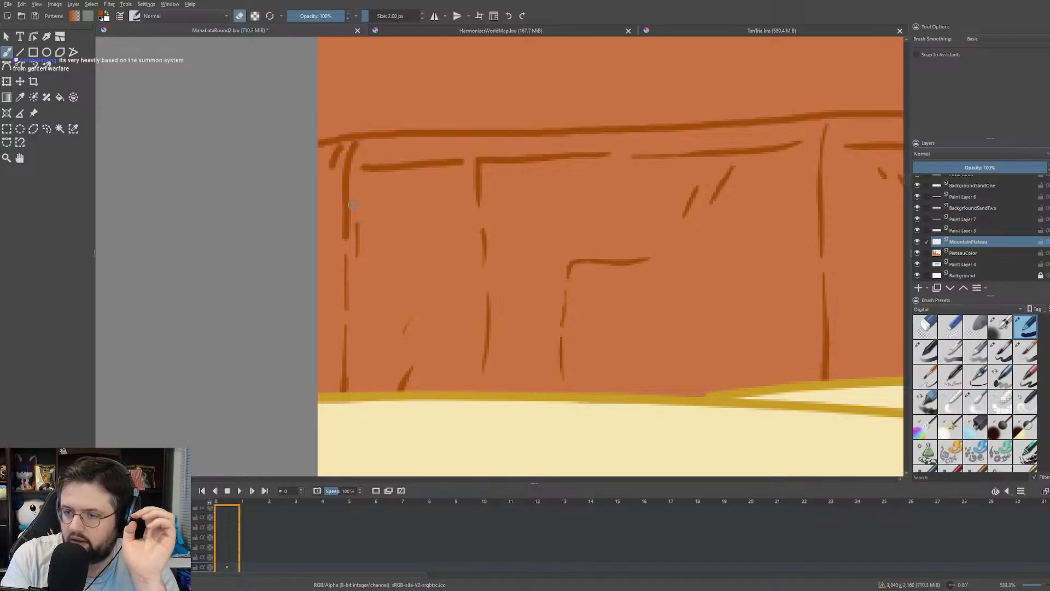
left_click_drag(355, 206, 349, 237)
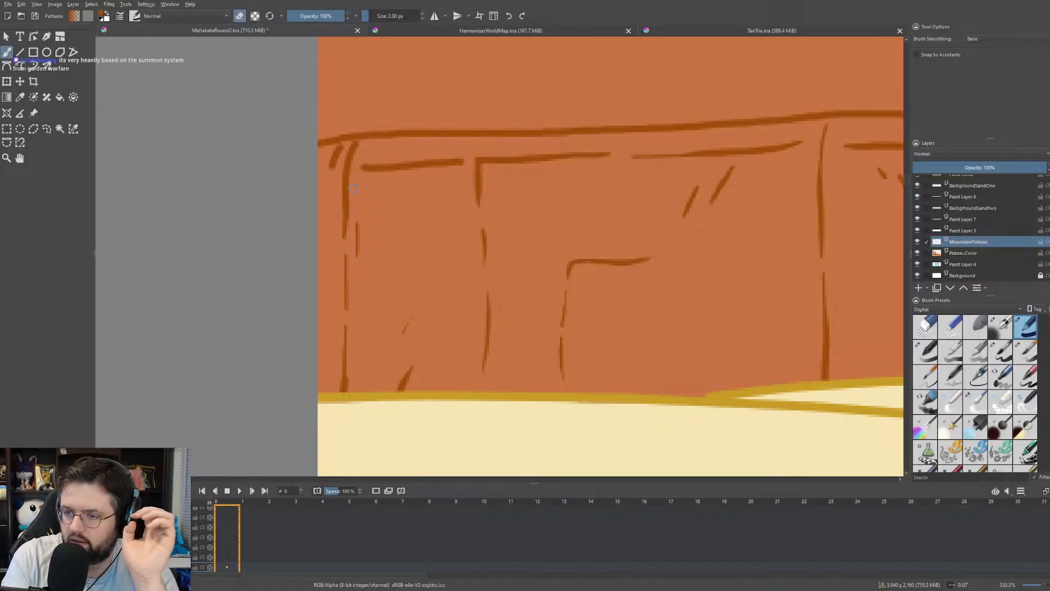
mouse_move(357, 147)
left_mouse_down()
mouse_move(354, 166)
mouse_move(346, 145)
mouse_move(330, 170)
mouse_move(415, 156)
left_mouse_up()
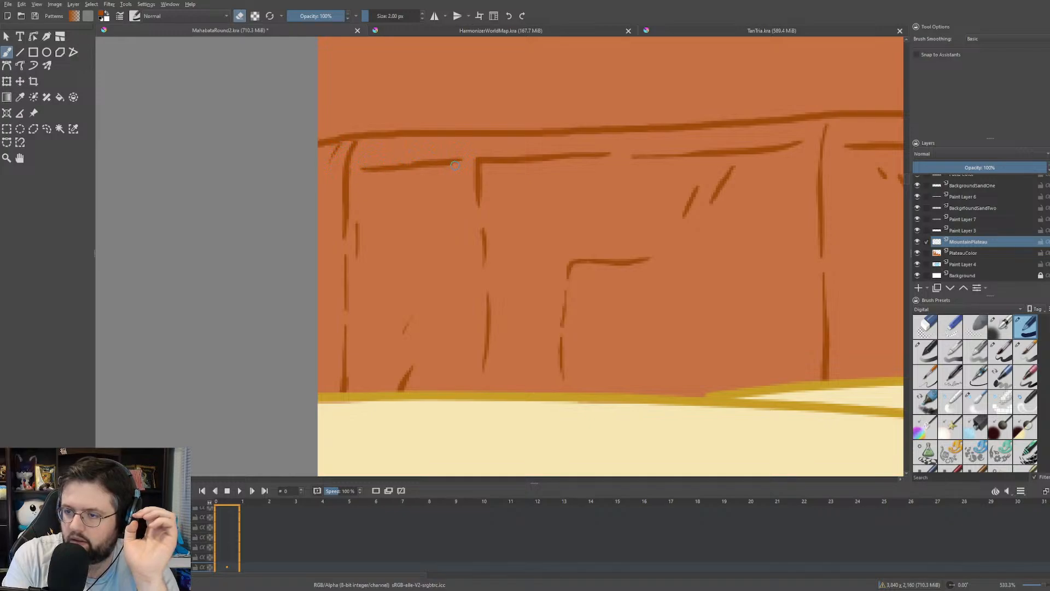
- Turn off eraser mode and paint dashed contour lines down the right slope of the rounded hill above the plateau
scroll(438, 202, "down", 8)
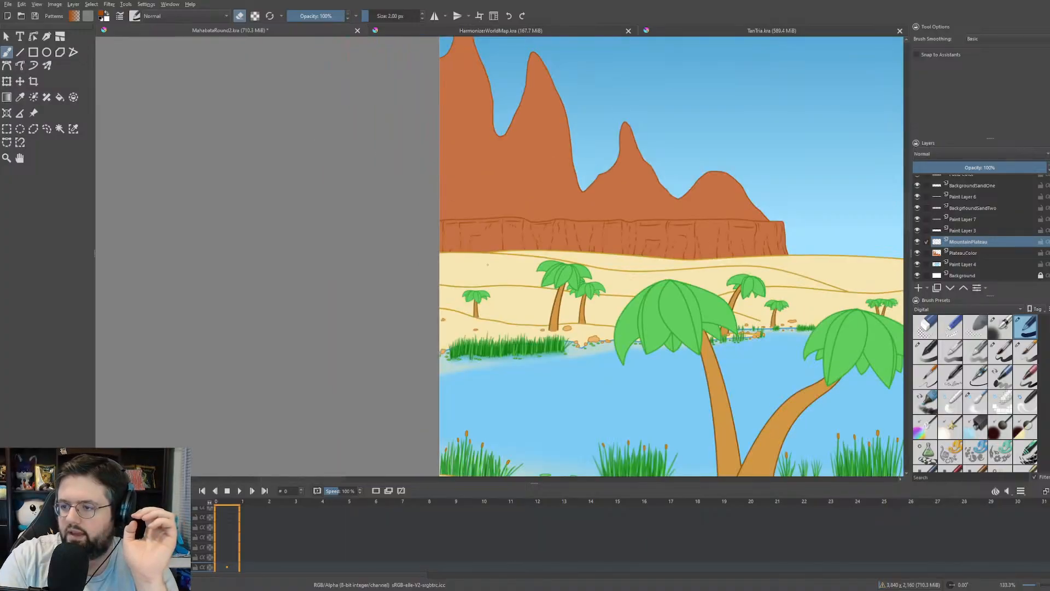
scroll(557, 279, "up", 2)
scroll(350, 246, "down", 1)
left_click_drag(337, 288, 304, 296)
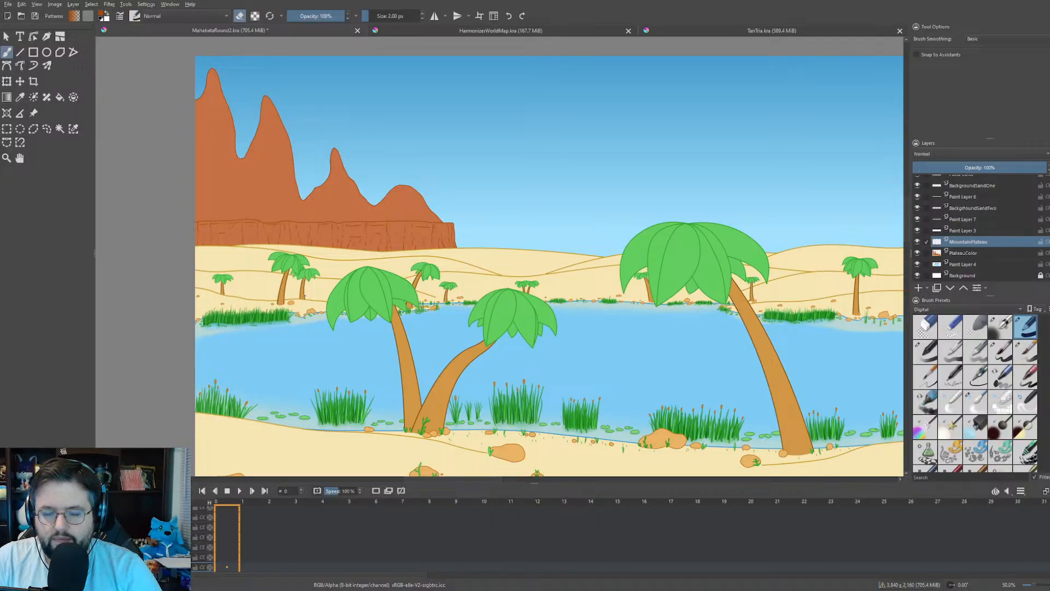
scroll(173, 258, "up", 1)
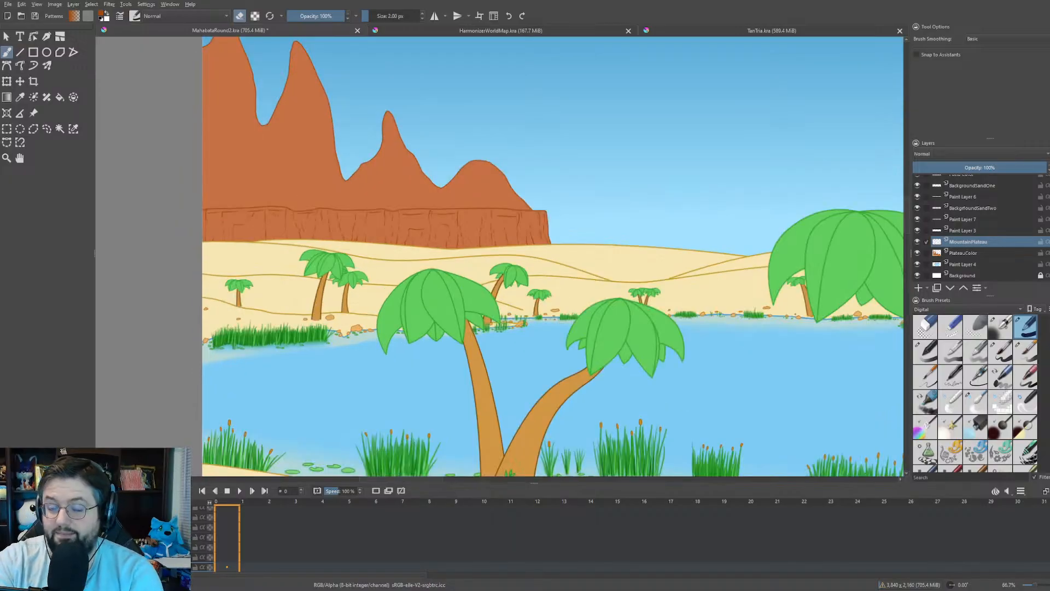
left_click_drag(421, 94, 423, 140)
scroll(480, 191, "up", 3)
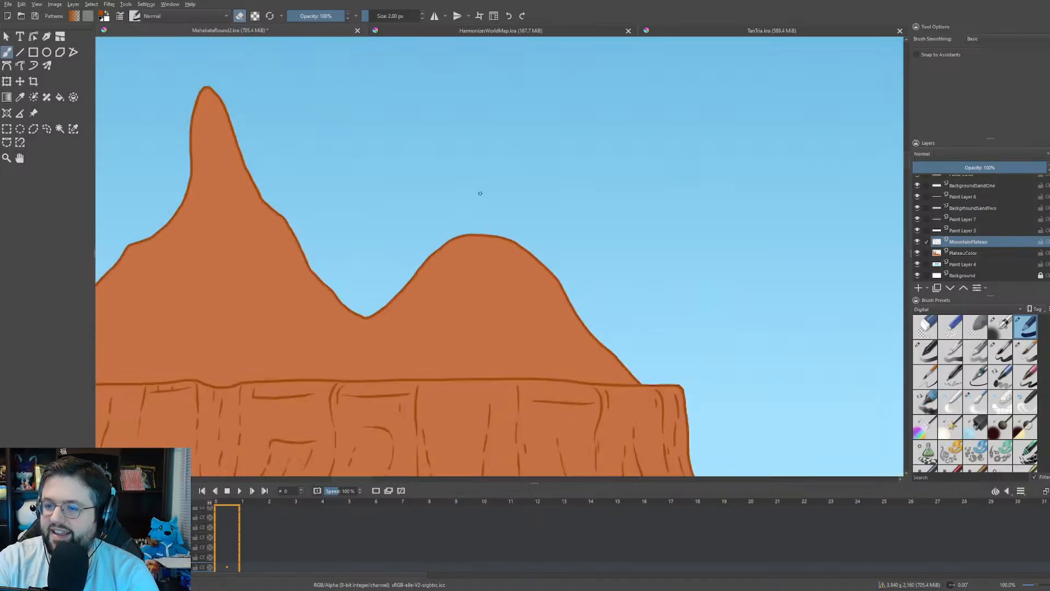
left_click_drag(460, 192, 342, 99)
left_click(240, 16)
mouse_move(303, 200)
left_mouse_down()
mouse_move(607, 392)
mouse_move(437, 233)
left_mouse_up()
scroll(437, 235, "up", 2)
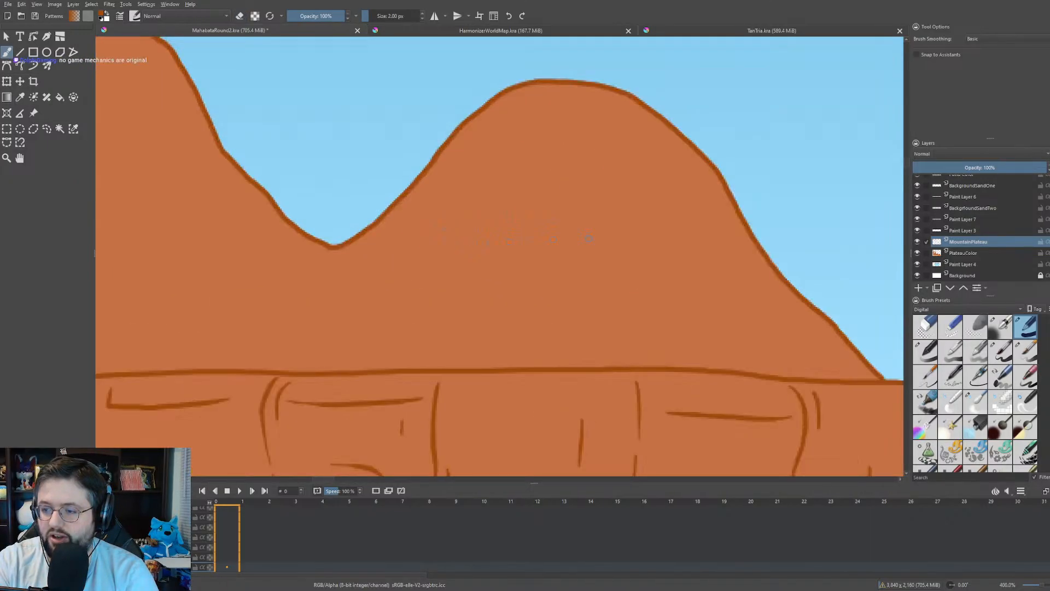
left_click_drag(601, 241, 343, 231)
left_click_drag(462, 235, 480, 250)
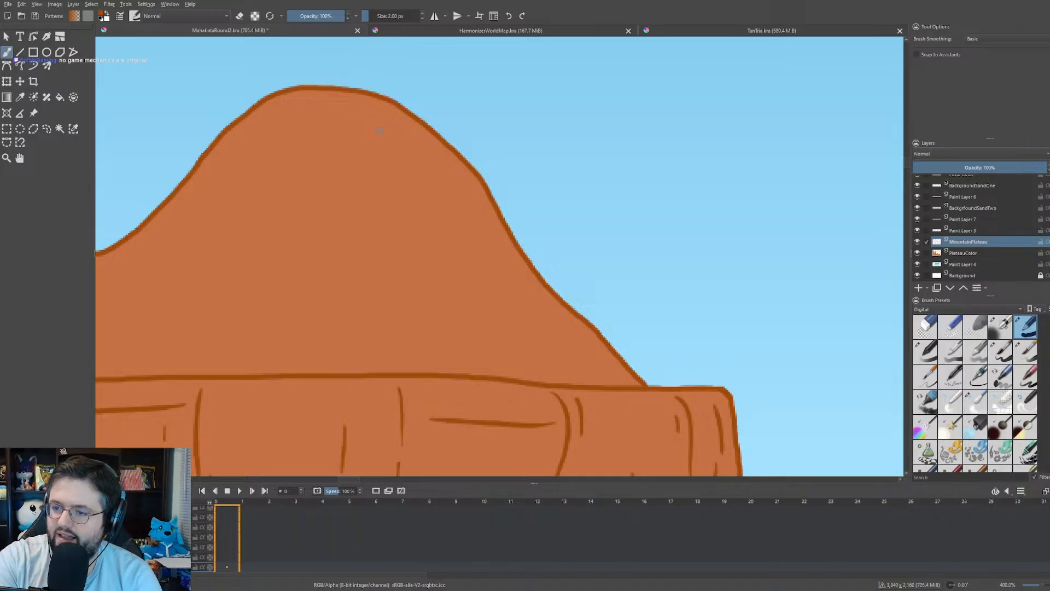
mouse_move(383, 122)
left_mouse_down()
mouse_move(453, 220)
mouse_move(476, 320)
mouse_move(504, 374)
left_mouse_up()
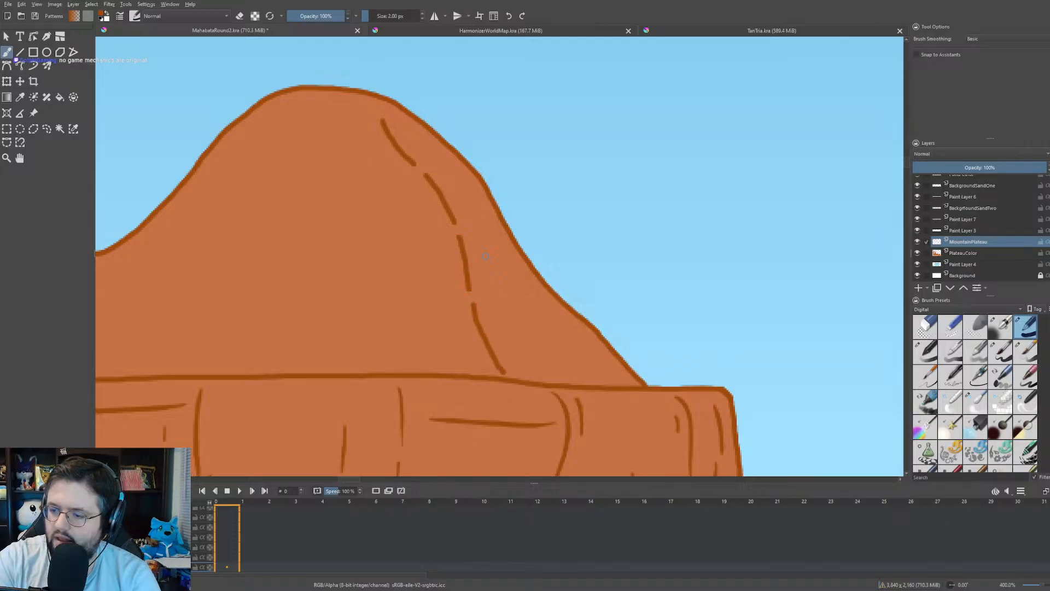
left_click_drag(485, 256, 598, 340)
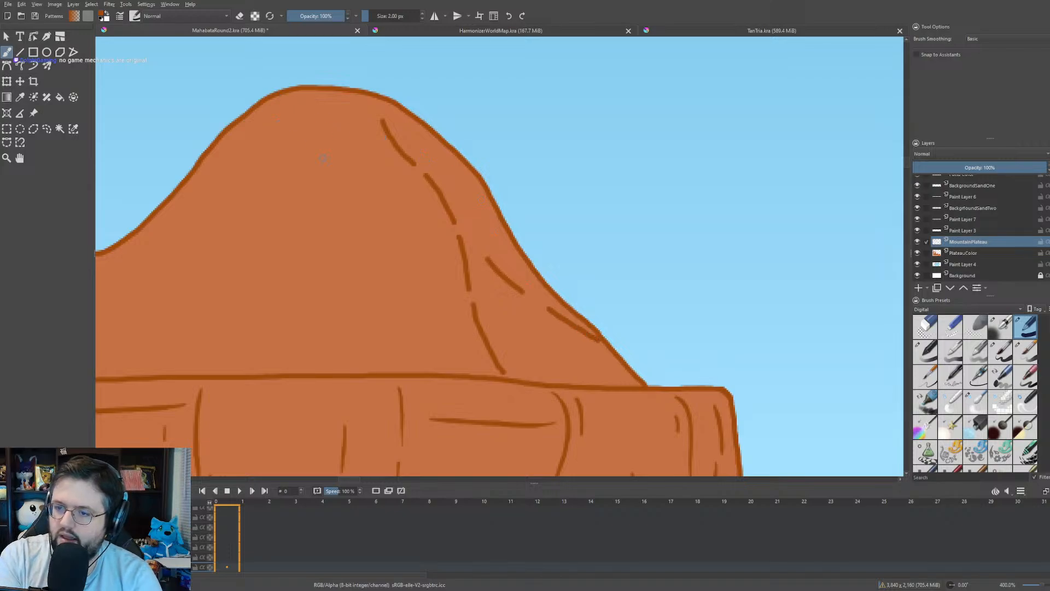
- Paint short dashes across the rounded hill's upper face and a forked dashed contour down its left side to the plateau rim
mouse_move(375, 157)
left_mouse_down()
mouse_move(291, 176)
mouse_move(263, 194)
left_mouse_up()
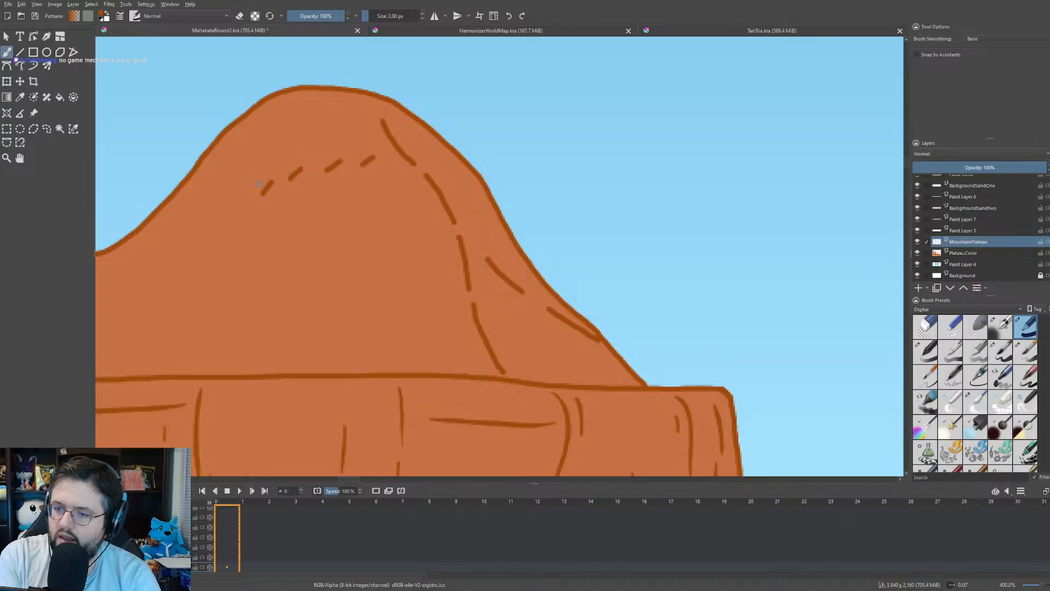
mouse_move(274, 159)
left_mouse_down()
mouse_move(164, 280)
mouse_move(163, 345)
left_mouse_up()
left_click_drag(156, 287, 99, 350)
left_click_drag(169, 337, 180, 370)
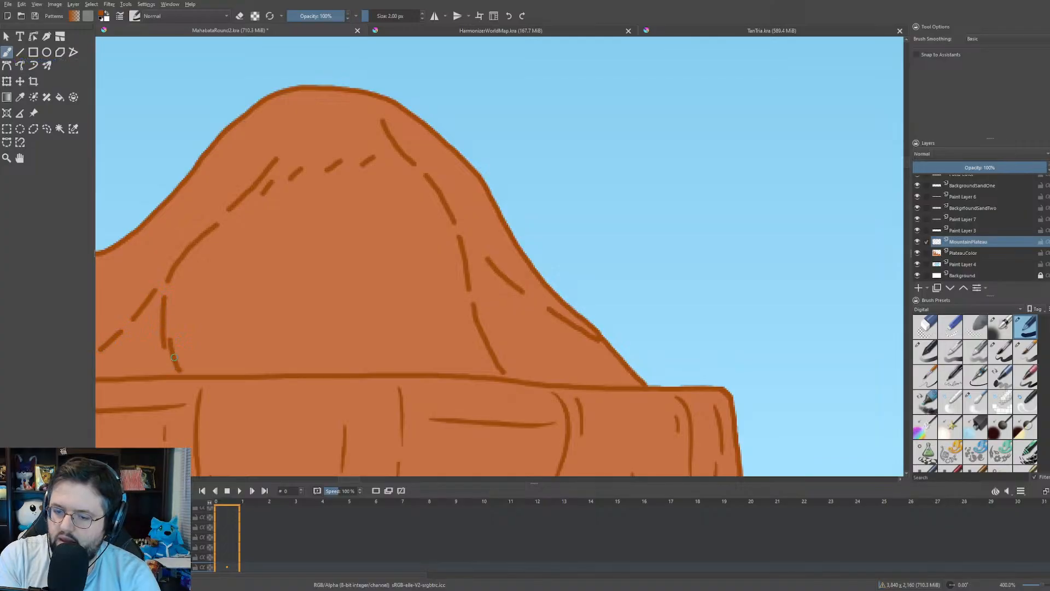
left_click_drag(272, 358, 617, 306)
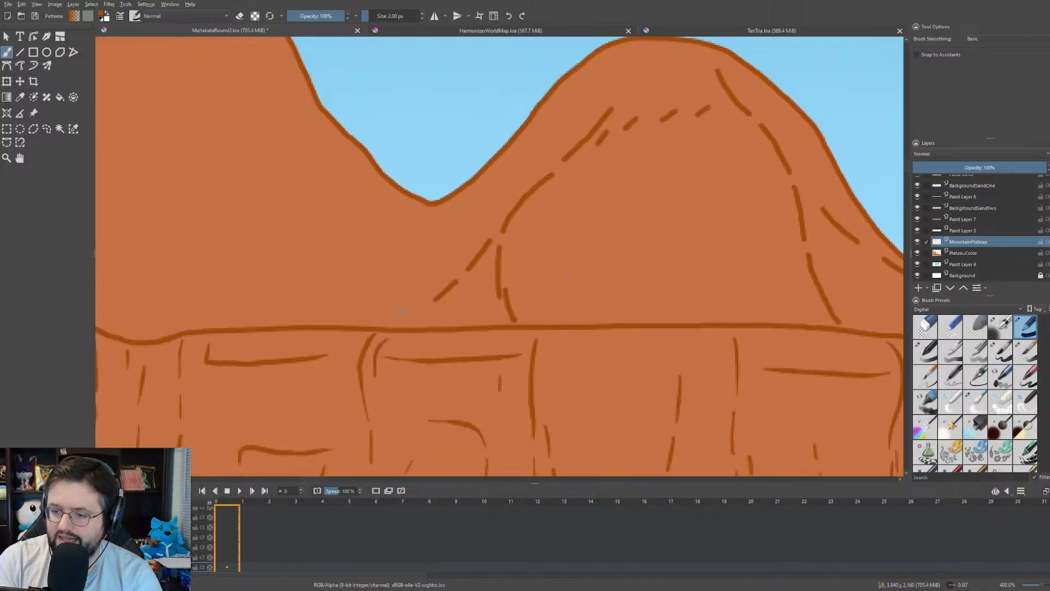
left_click_drag(425, 309, 400, 323)
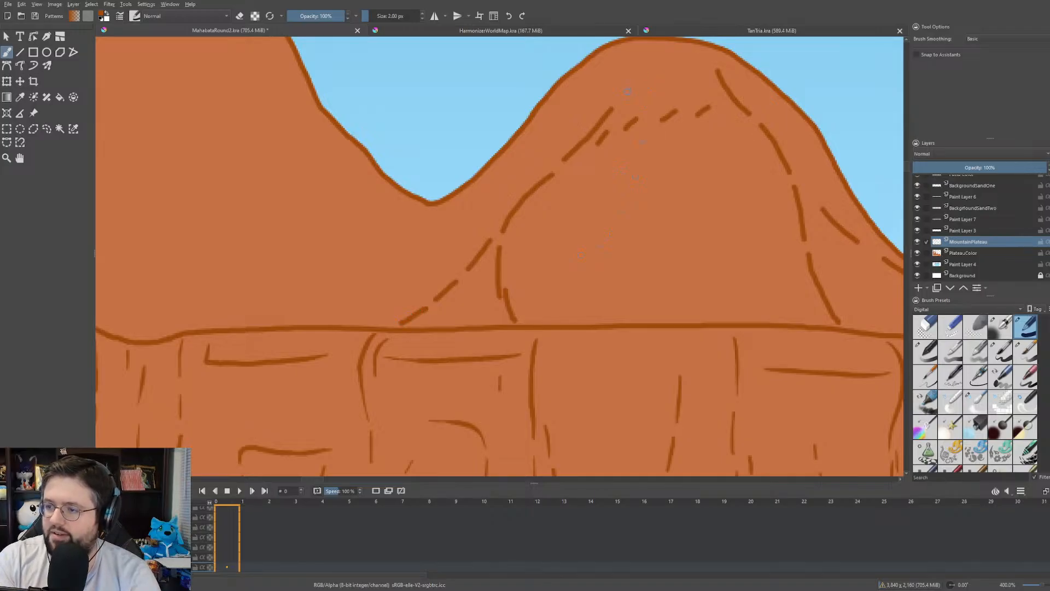
- Add dashes near the rounded hill's summit and broken contour lines from the valley beside it down to the plateau rim
mouse_move(624, 93)
left_mouse_down()
mouse_move(650, 69)
mouse_move(572, 82)
left_mouse_up()
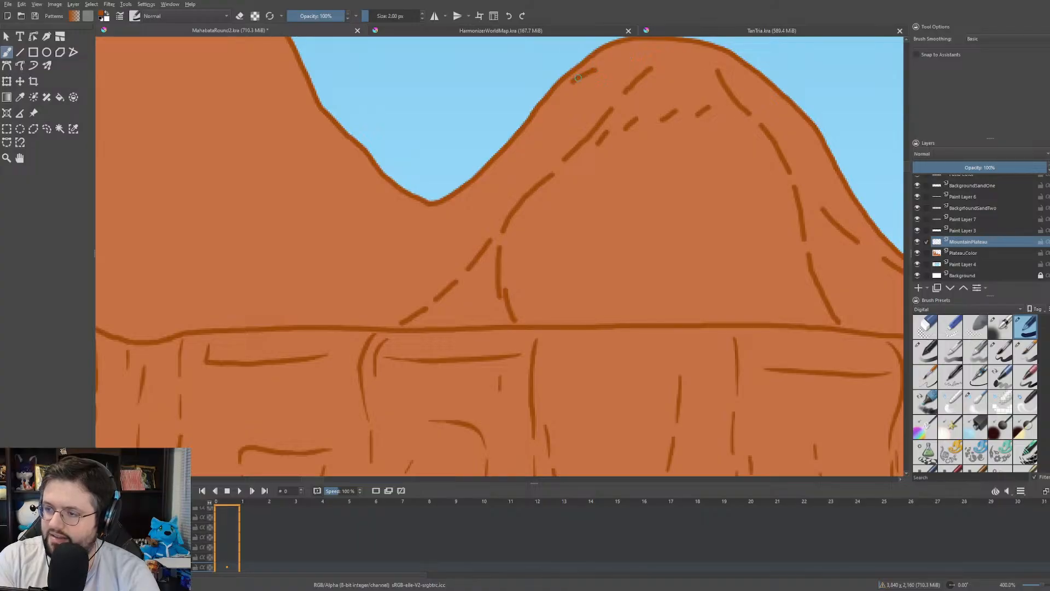
mouse_move(499, 168)
left_mouse_down()
mouse_move(457, 190)
mouse_move(420, 239)
left_mouse_up()
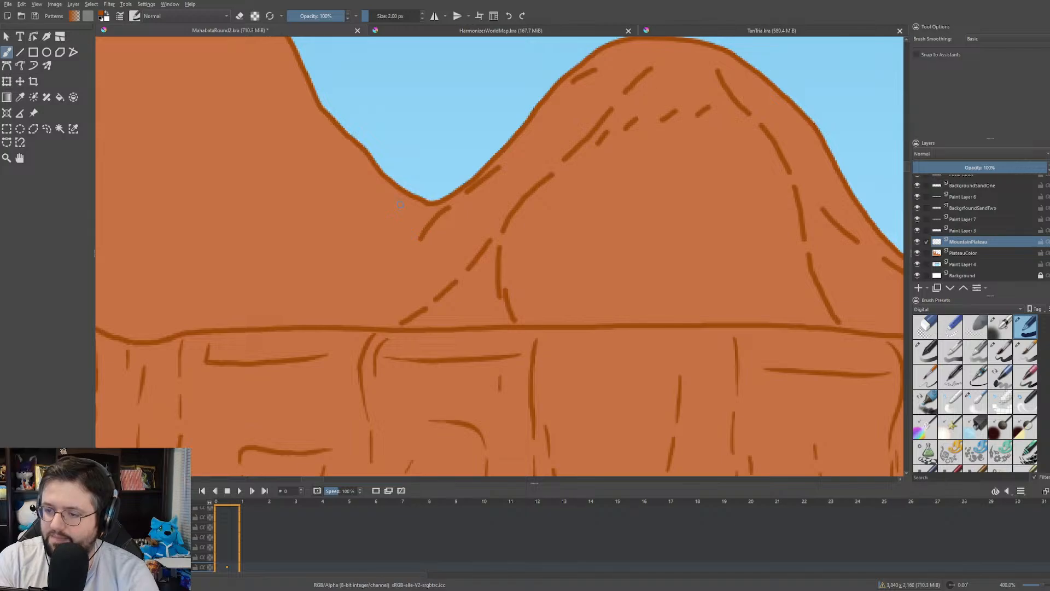
mouse_move(399, 200)
left_mouse_down()
mouse_move(411, 243)
mouse_move(382, 321)
left_mouse_up()
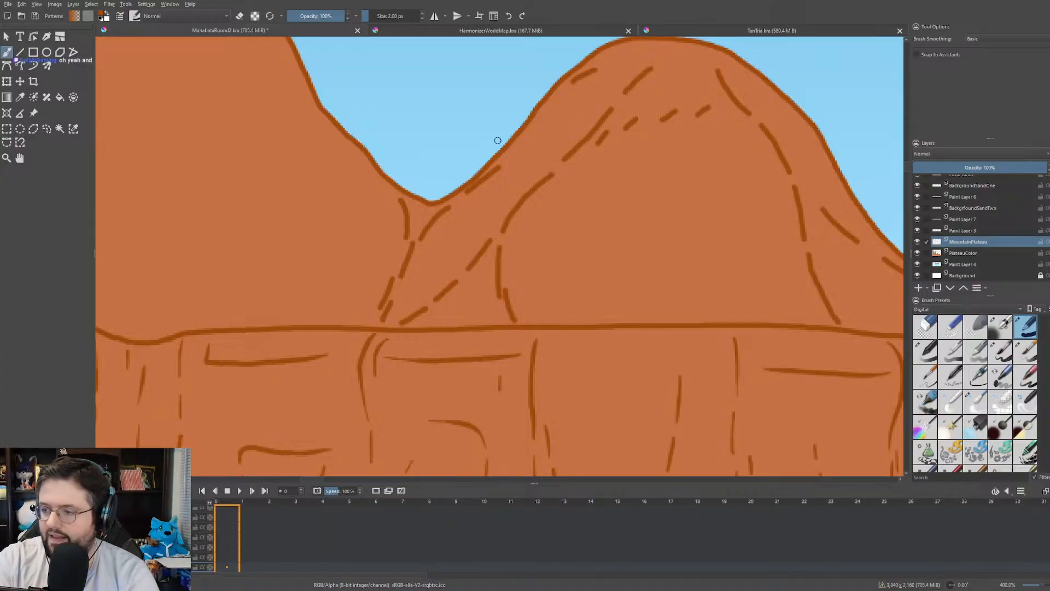
- Paint a dashed contour curving up from the plateau rim across the rounded hill's lower face, ending in short slanted dashes
scroll(497, 140, "down", 5)
scroll(523, 190, "up", 4)
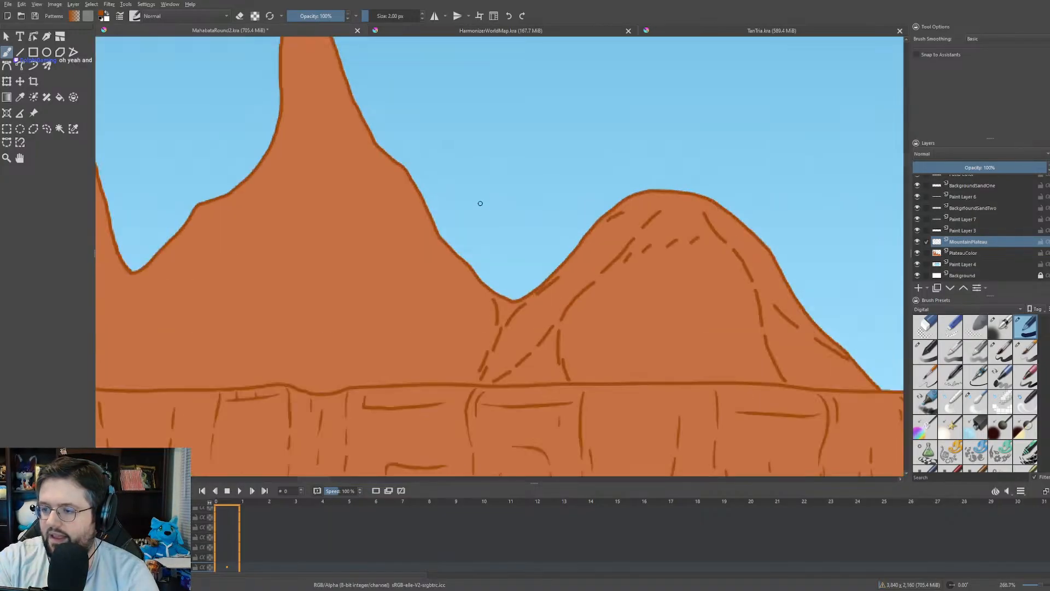
left_click_drag(480, 203, 499, 237)
scroll(544, 277, "up", 2)
left_click_drag(544, 277, 498, 253)
left_click_drag(659, 320, 386, 206)
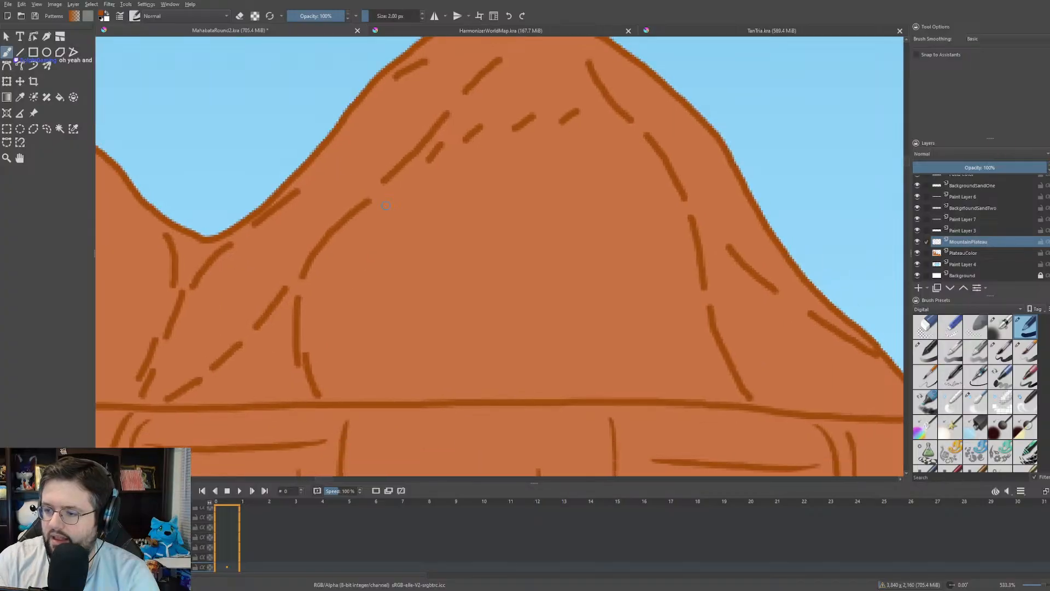
mouse_move(569, 282)
left_mouse_down()
mouse_move(534, 389)
mouse_move(516, 393)
left_mouse_up()
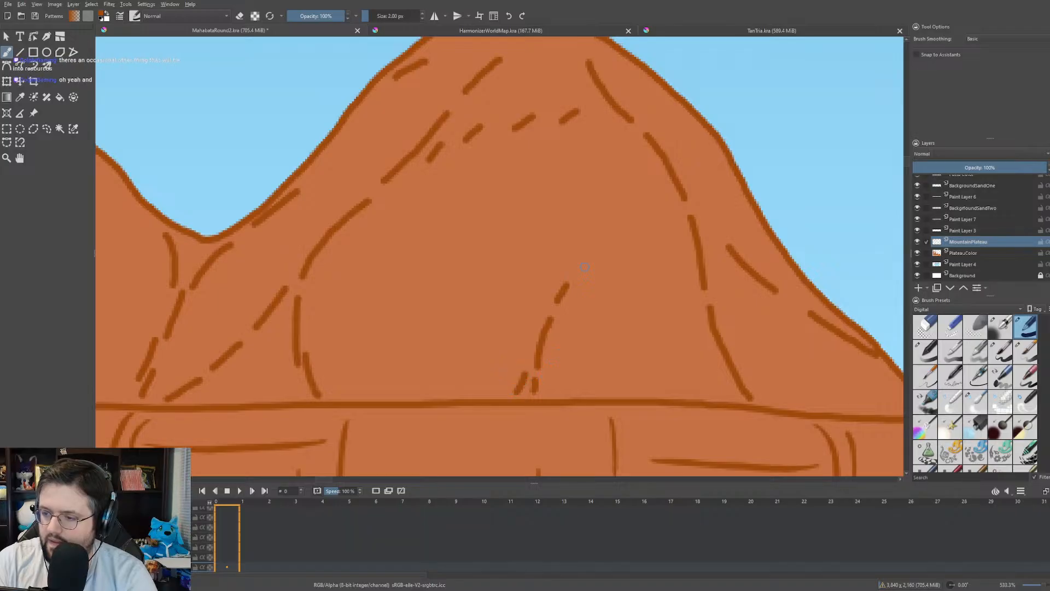
mouse_move(586, 264)
left_mouse_down()
mouse_move(580, 278)
mouse_move(612, 268)
left_mouse_up()
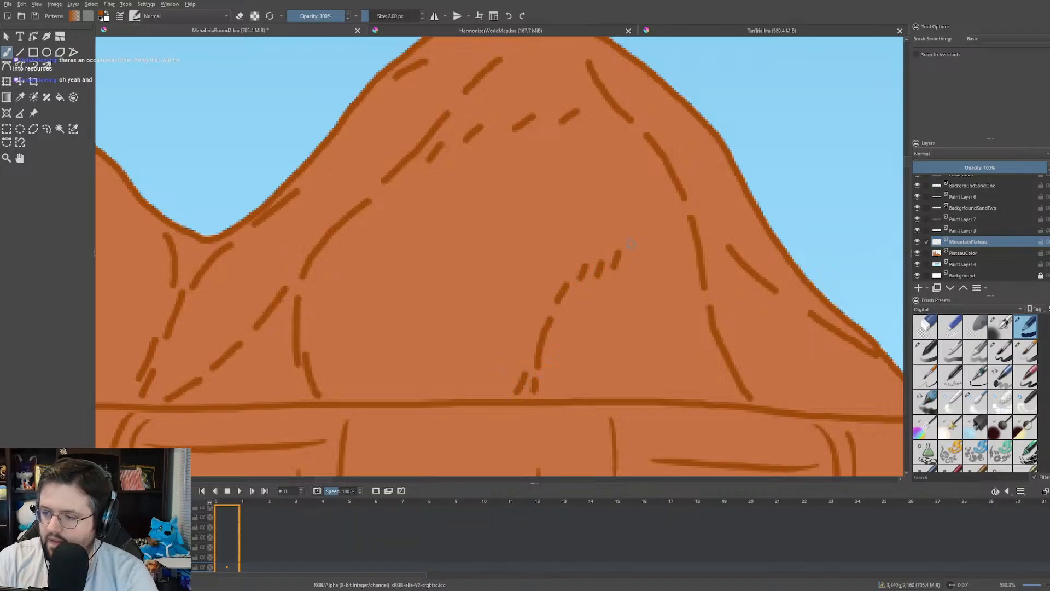
- Paint a dashed contour from the small pointed peak's tip down its right side, and short dashes across its right shoulder
scroll(630, 244, "down", 4)
left_click_drag(547, 247, 672, 241)
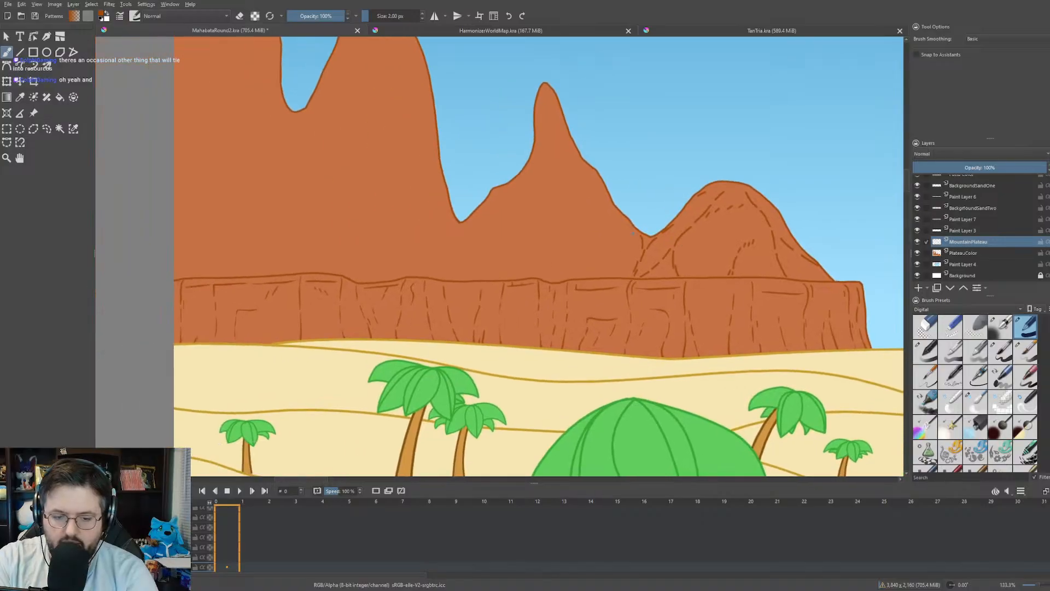
left_click_drag(622, 159, 422, 120)
scroll(622, 243, "up", 1)
scroll(624, 239, "down", 1)
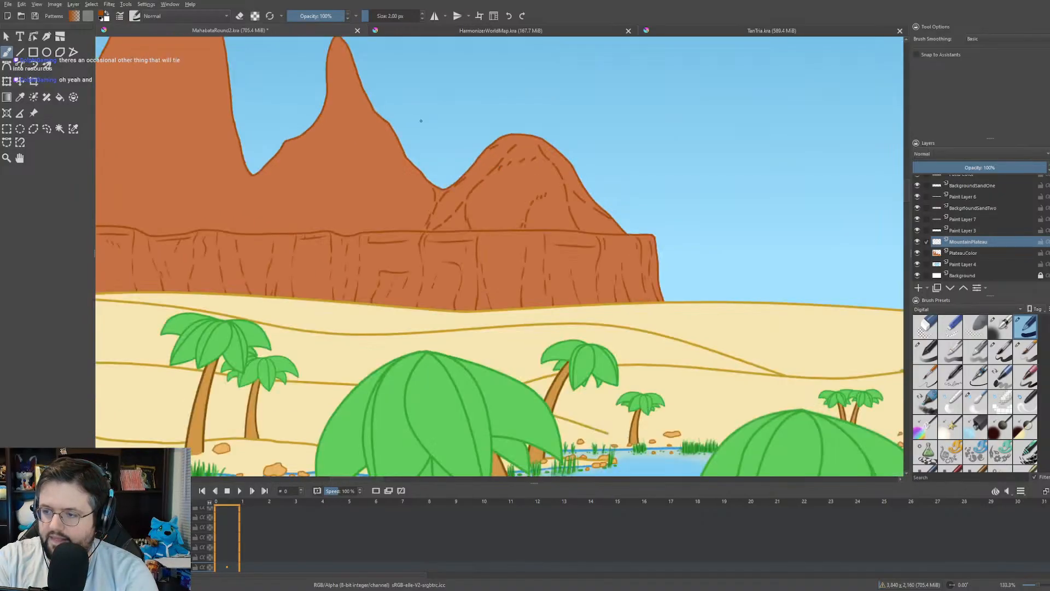
scroll(427, 135, "down", 3)
scroll(465, 219, "up", 5)
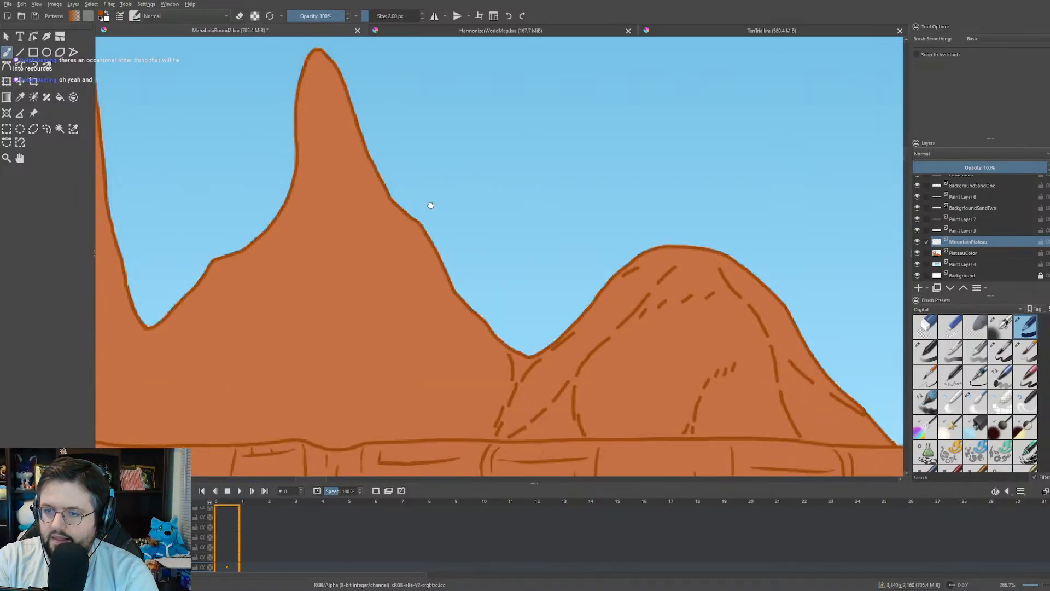
left_click_drag(429, 207, 447, 227)
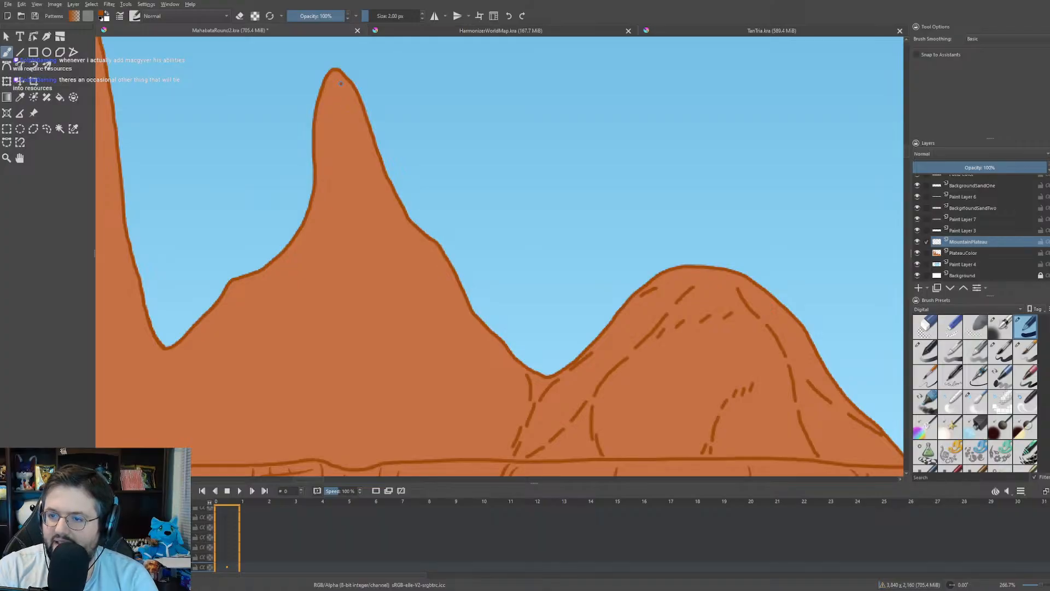
left_click_drag(340, 83, 388, 214)
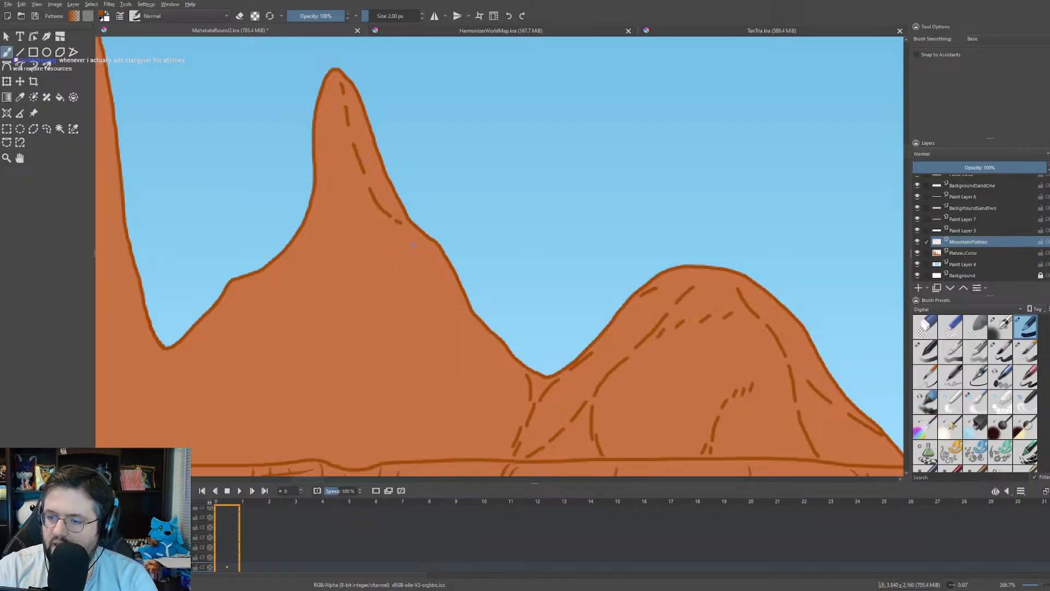
left_click_drag(402, 245, 439, 253)
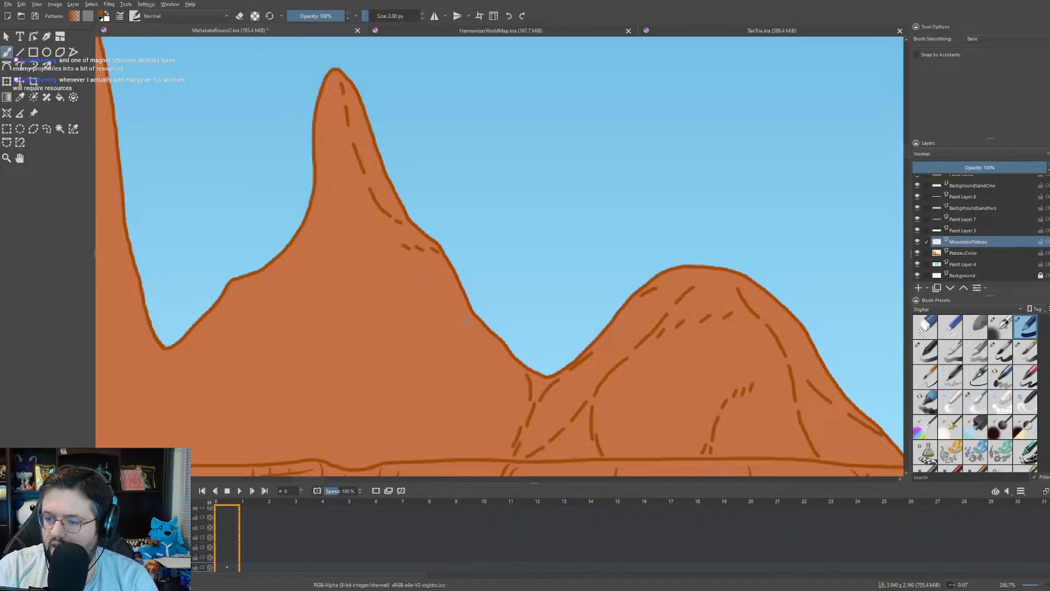
- Paint a forked dashed contour from the small peak's lower right slope to the plateau rim, with short hatch dashes beside it
mouse_move(466, 317)
left_mouse_down()
mouse_move(438, 359)
mouse_move(432, 409)
mouse_move(416, 413)
mouse_move(386, 462)
left_mouse_up()
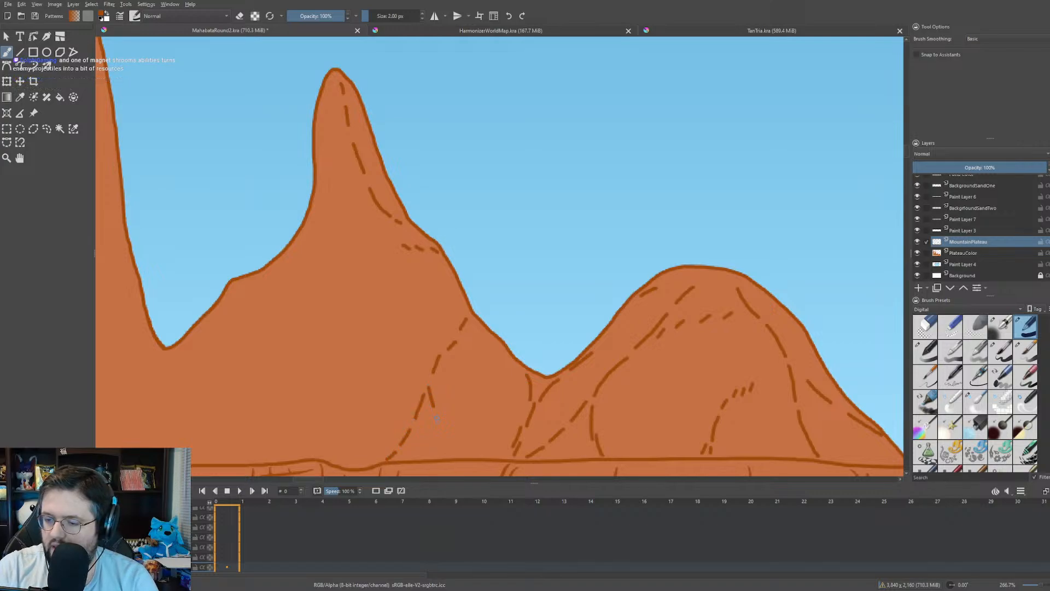
left_click_drag(435, 414, 458, 449)
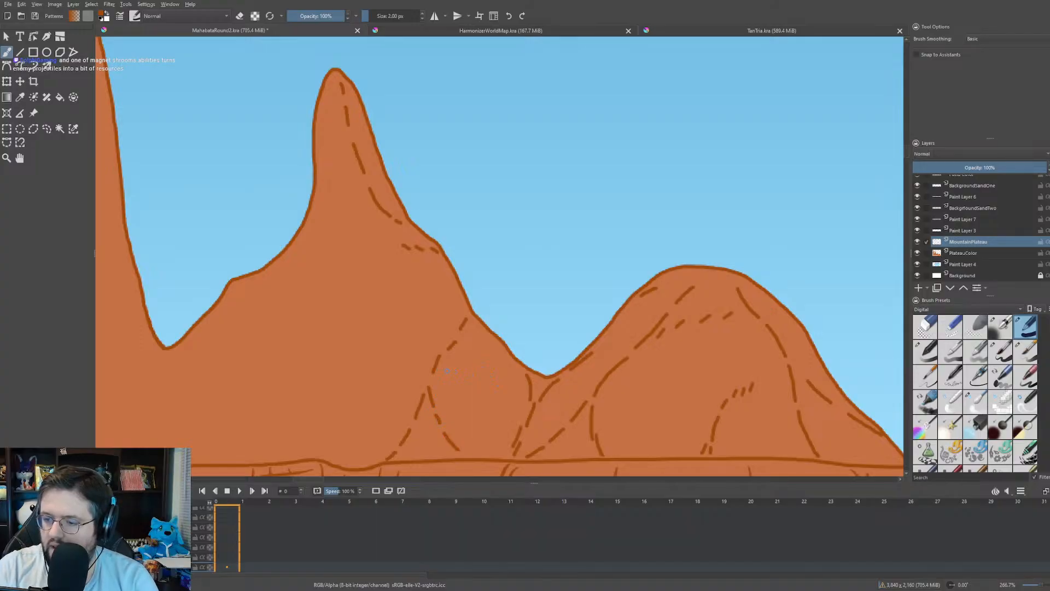
left_click_drag(445, 373, 457, 367)
key("ctrl+z")
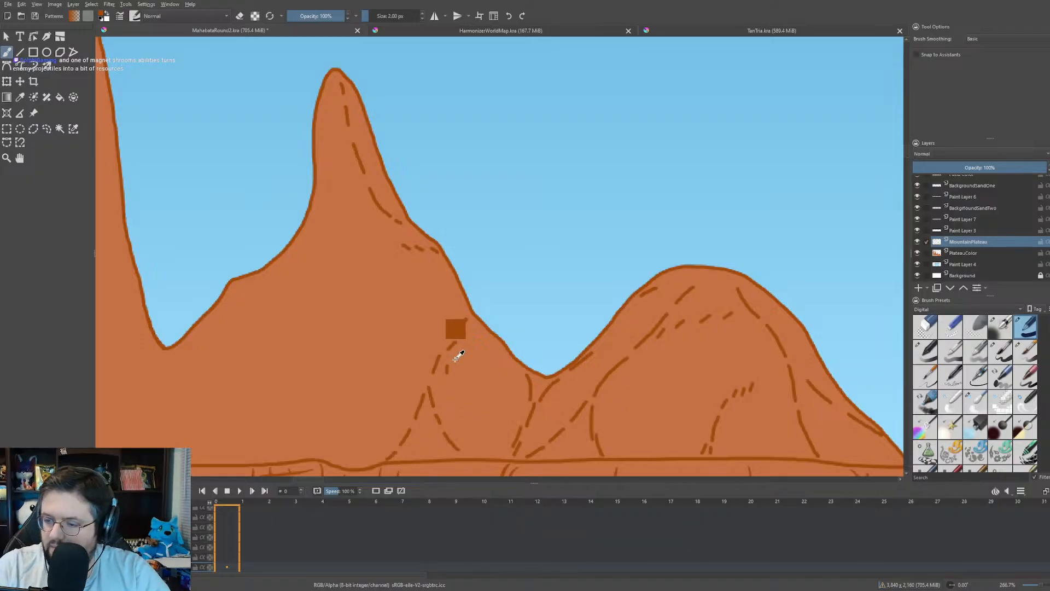
mouse_move(452, 368)
left_mouse_down()
mouse_move(490, 340)
mouse_move(503, 353)
left_mouse_up()
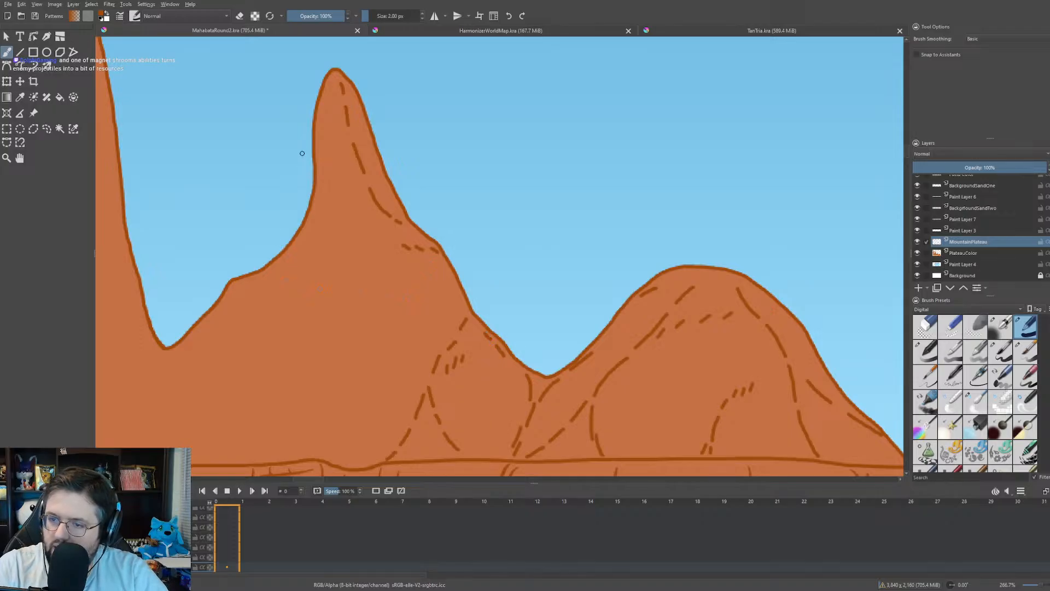
- Add dashes down the small peak's upper left side, a forked contour from its middle to the rim, and slanted dashes below its right shoulder
left_click_drag(340, 136, 315, 215)
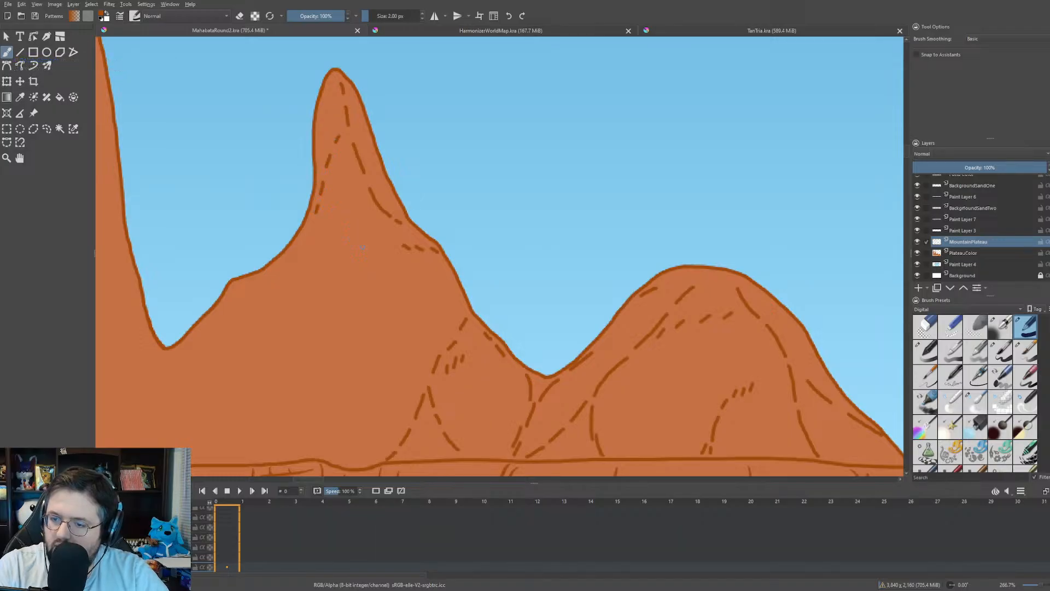
mouse_move(364, 245)
left_mouse_down()
mouse_move(318, 263)
mouse_move(301, 290)
mouse_move(301, 395)
mouse_move(238, 452)
left_mouse_up()
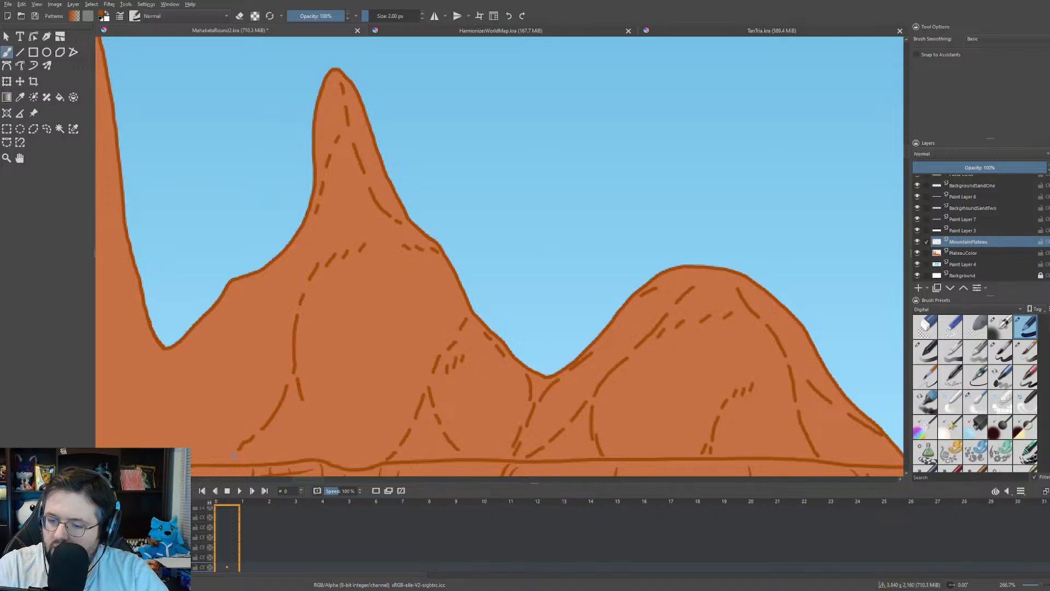
left_click_drag(300, 406, 357, 468)
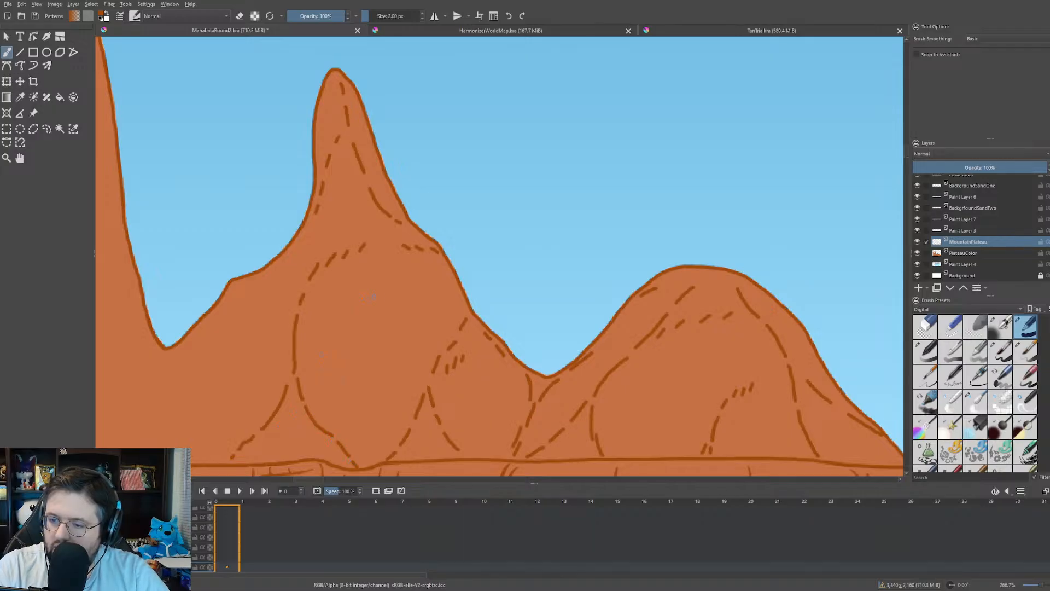
left_click_drag(399, 262, 439, 326)
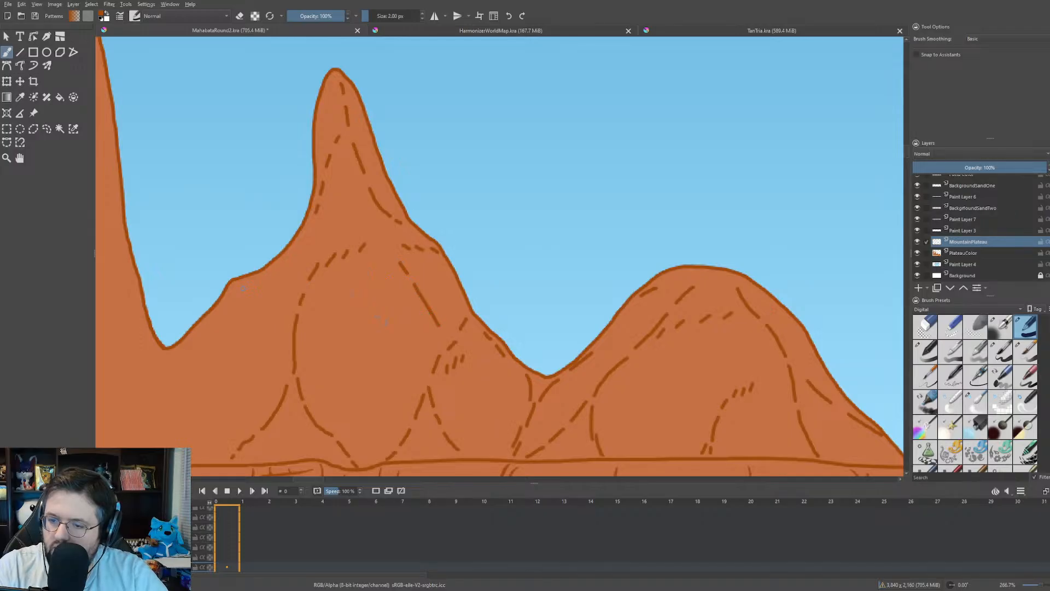
- Paint dashes under the small peak's left shoulder and on its lower left face, plus converging broken contours below the adjacent valley
left_click_drag(236, 285, 289, 280)
left_click_drag(181, 348, 166, 437)
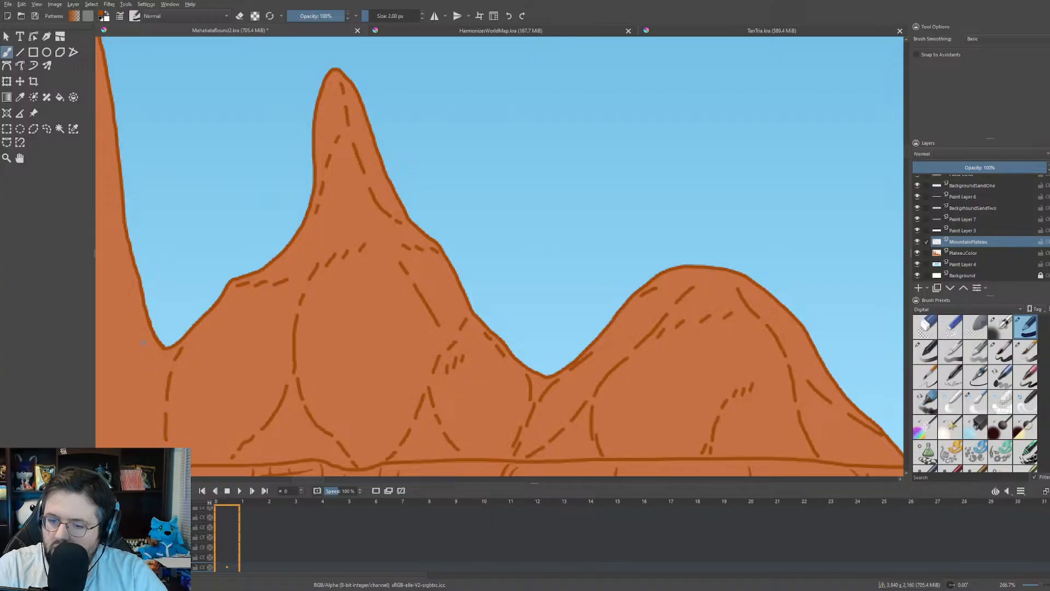
left_click_drag(139, 323, 160, 402)
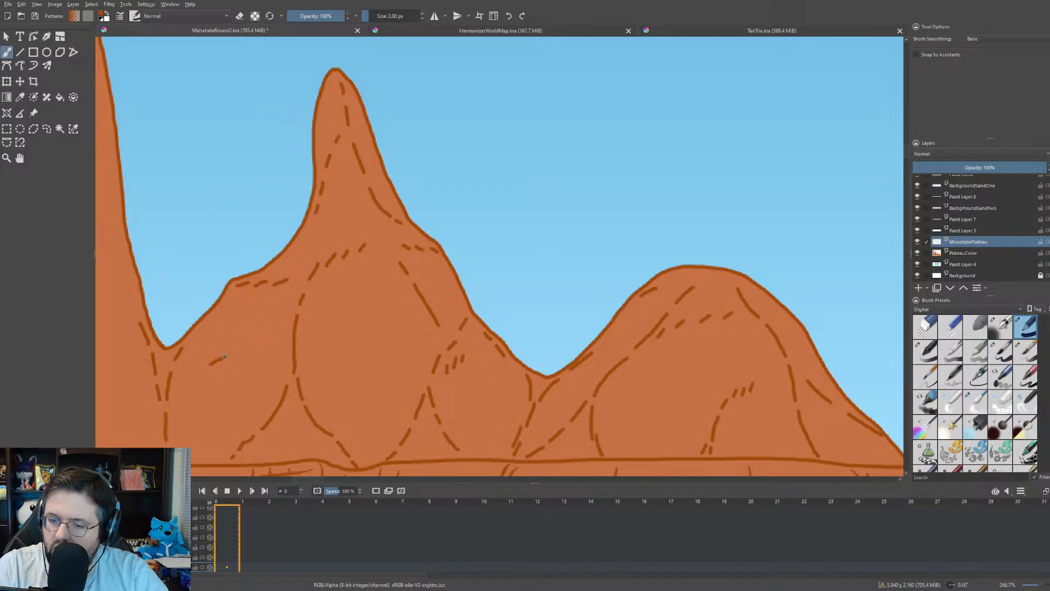
left_click_drag(224, 356, 274, 349)
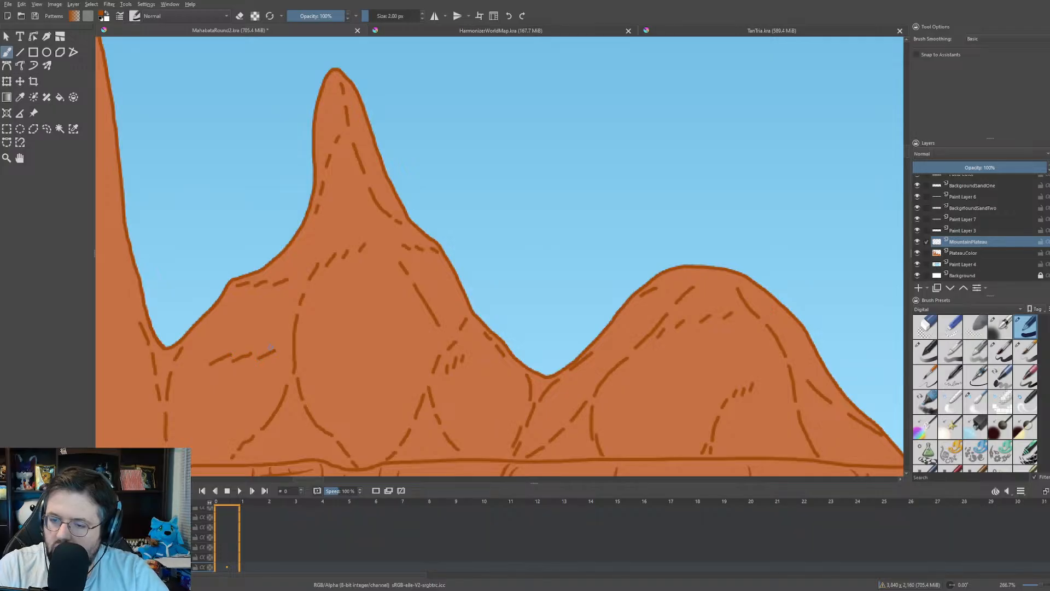
- Paint a dashed contour from the second tallest peak's tip that forks midway, with short hatch dashes toward its right edge
scroll(411, 268, "down", 4)
left_click_drag(460, 286, 392, 235)
scroll(424, 235, "down", 1)
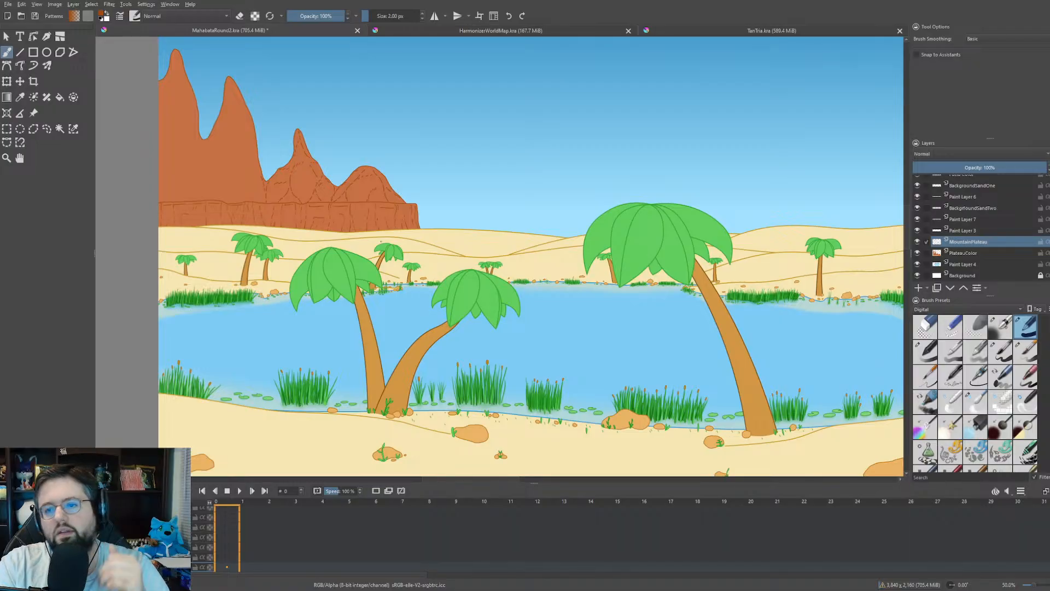
scroll(377, 239, "down", 1)
scroll(376, 237, "up", 1)
left_click_drag(303, 183, 376, 240)
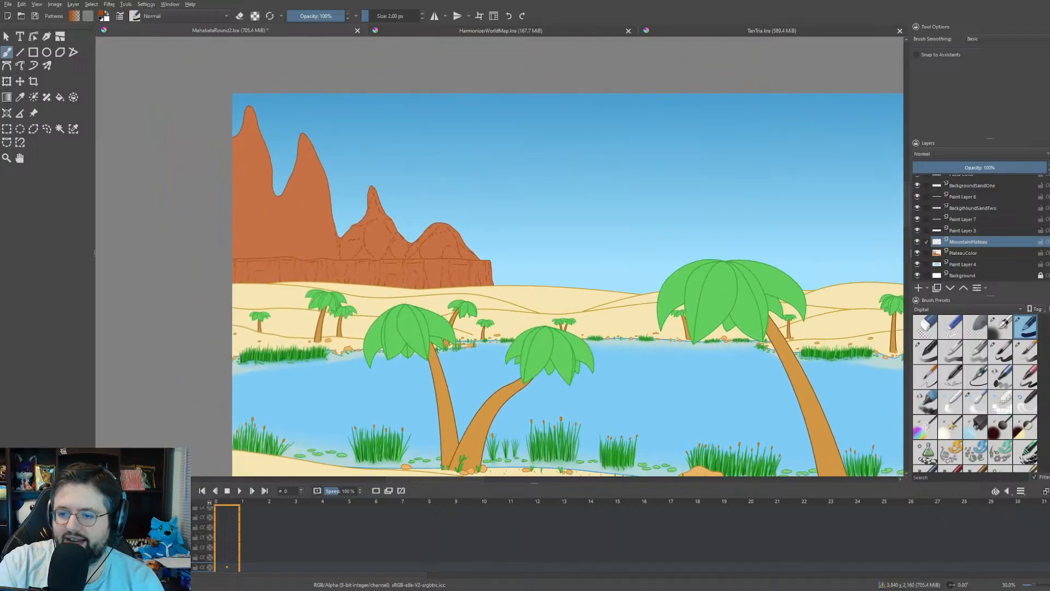
scroll(376, 240, "up", 1)
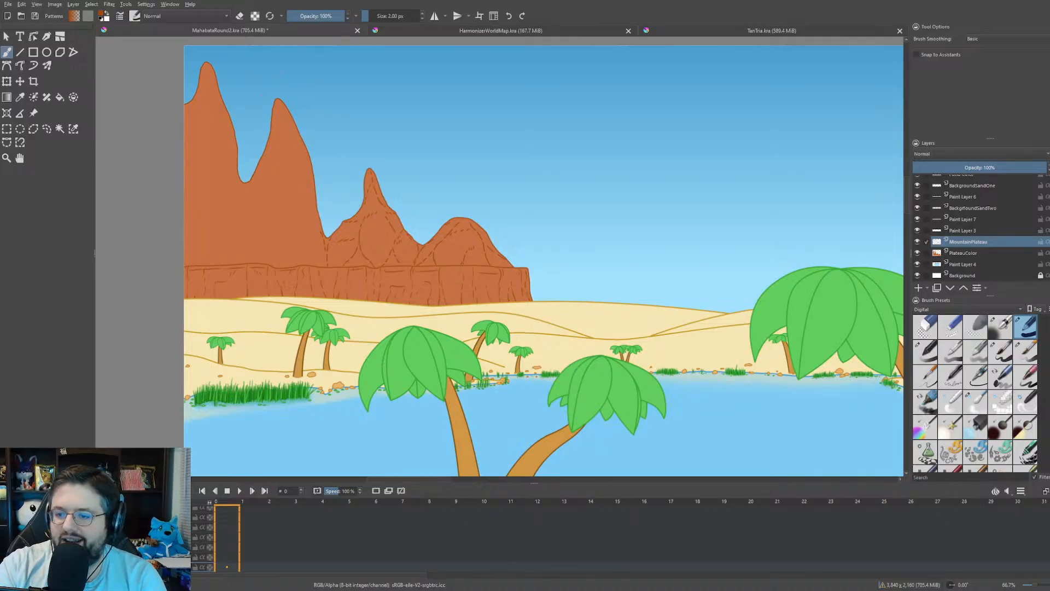
scroll(407, 173, "up", 5)
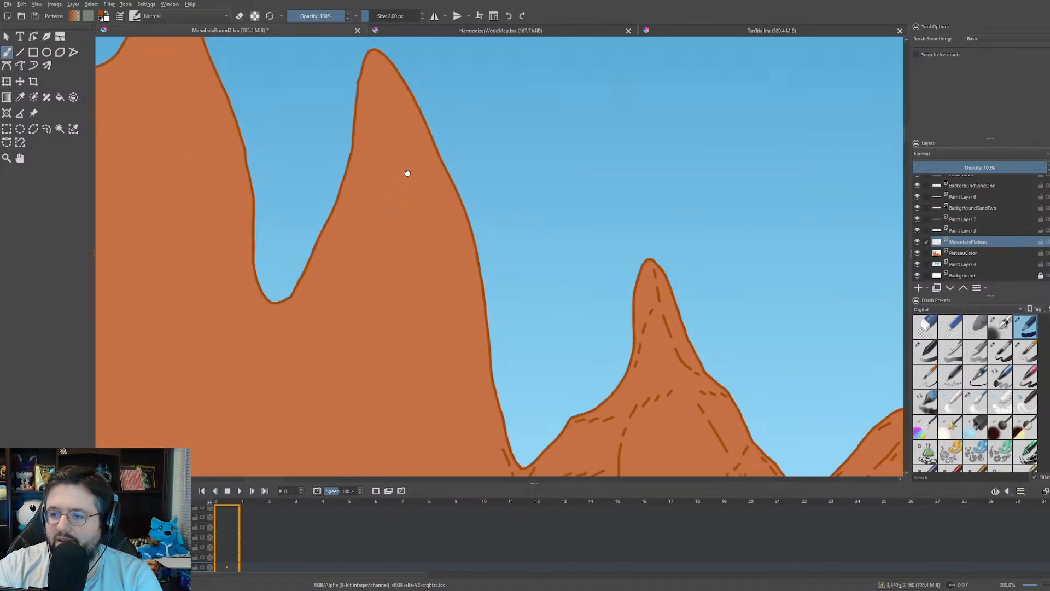
left_click_drag(406, 172, 395, 266)
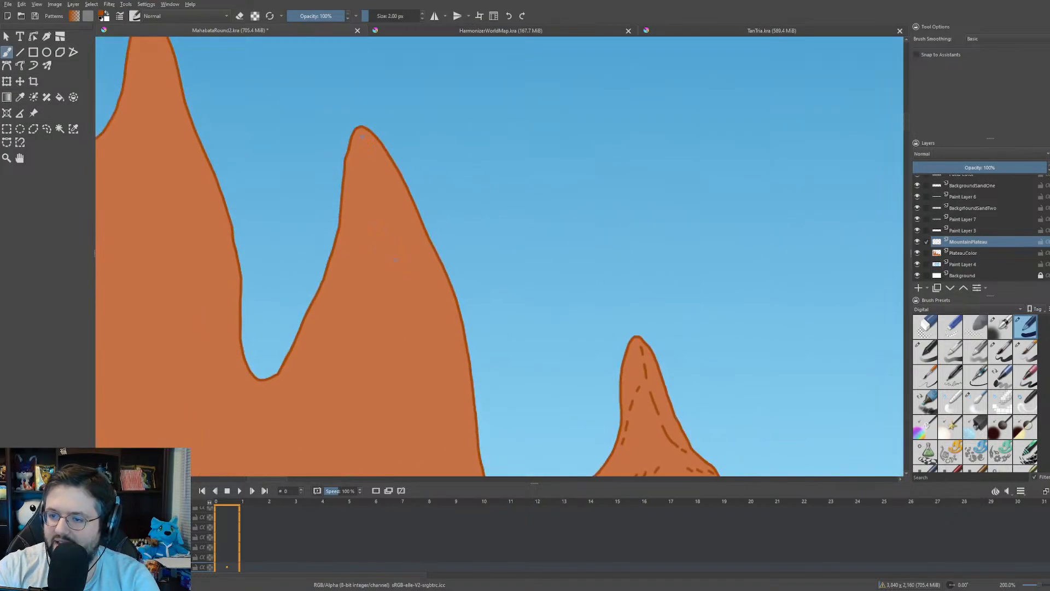
mouse_move(360, 134)
left_mouse_down()
mouse_move(387, 212)
mouse_move(394, 278)
mouse_move(413, 309)
mouse_move(391, 318)
mouse_move(377, 347)
mouse_move(370, 430)
left_mouse_up()
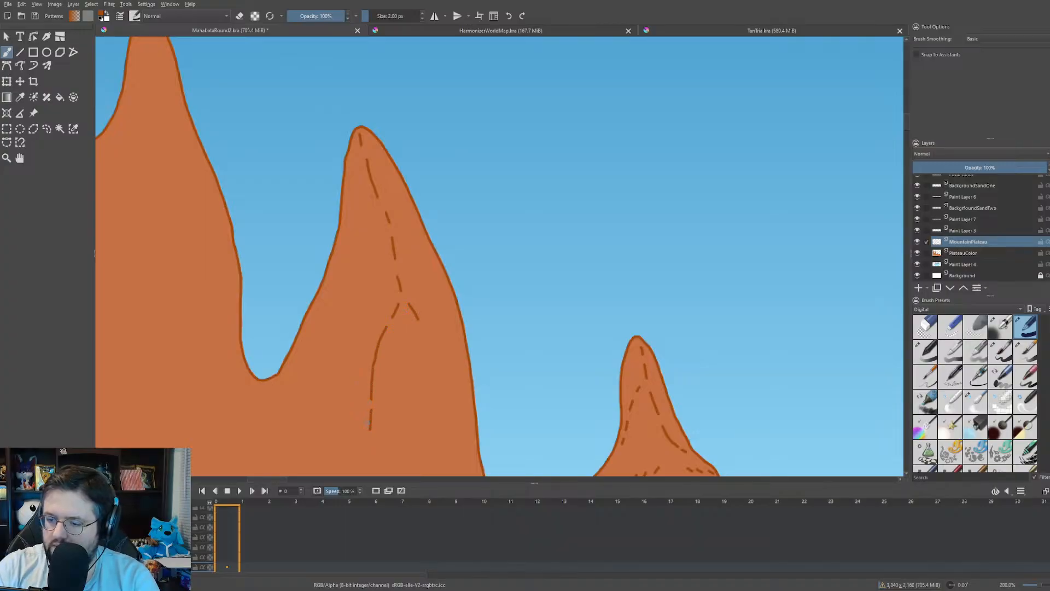
mouse_move(425, 335)
left_mouse_down()
mouse_move(438, 409)
mouse_move(446, 404)
mouse_move(472, 431)
left_mouse_up()
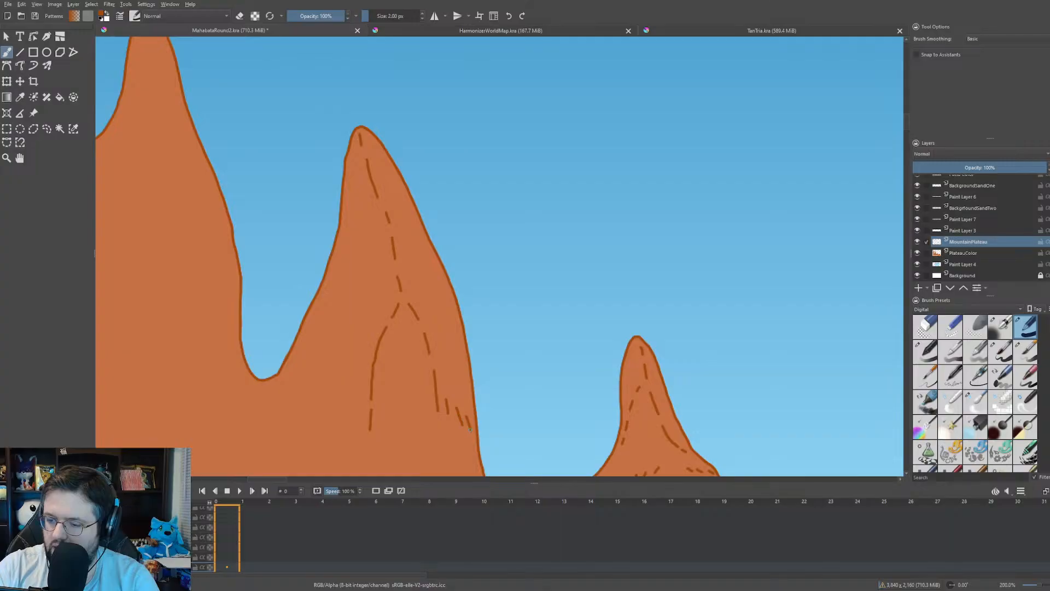
- Paint overlapping broken contour lines down the second tallest peak's lower right slope toward the valley beside the small peak
scroll(536, 339, "down", 1)
left_click_drag(536, 305, 485, 121)
scroll(476, 163, "up", 2)
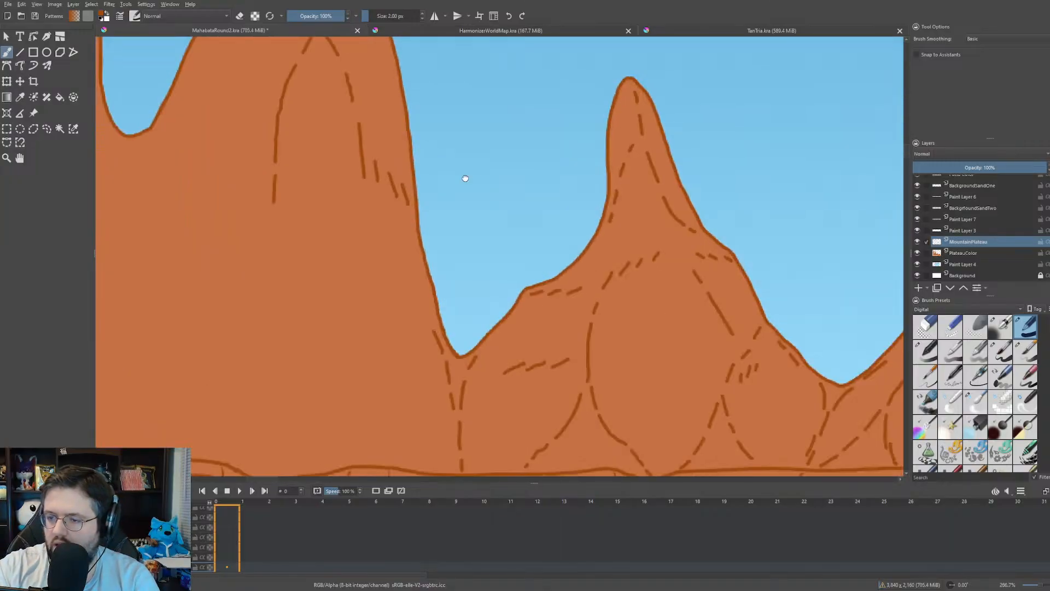
left_click_drag(465, 178, 497, 162)
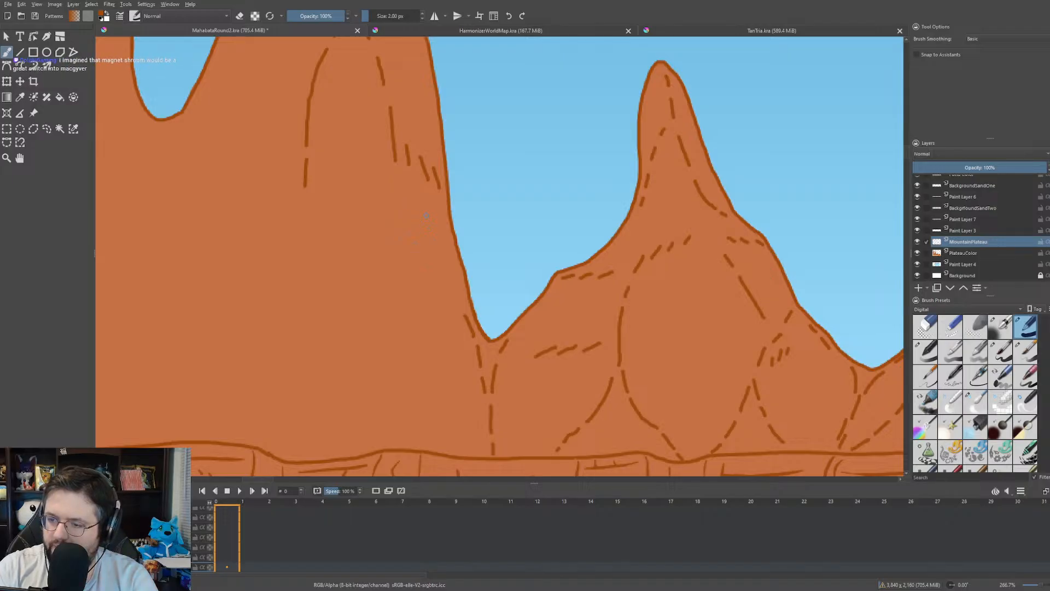
left_click_drag(426, 217, 456, 312)
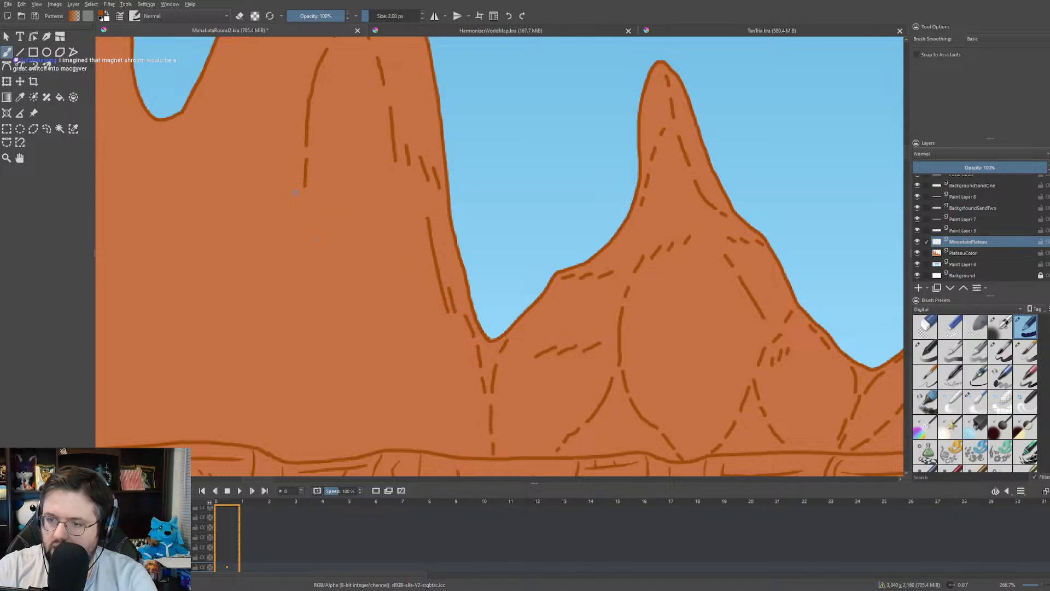
- Paint a broad dashed arch over the second tallest peak's base with its left side reaching the rim, and a smaller dashed arch inside it
mouse_move(305, 201)
left_mouse_down()
mouse_move(231, 264)
mouse_move(187, 356)
mouse_move(169, 442)
left_mouse_up()
left_click_drag(191, 366, 185, 389)
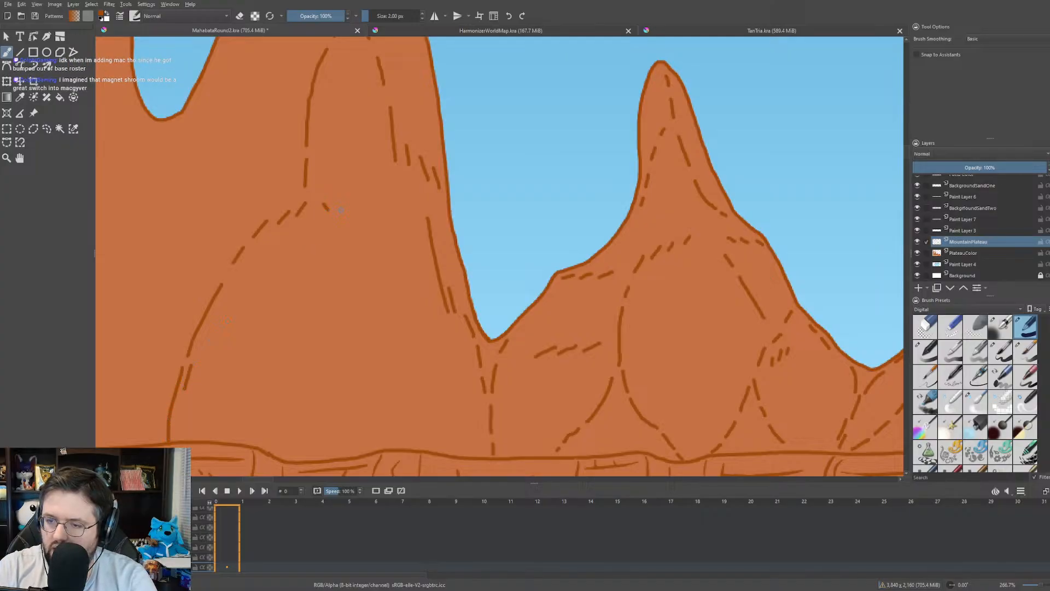
left_click_drag(345, 208, 414, 247)
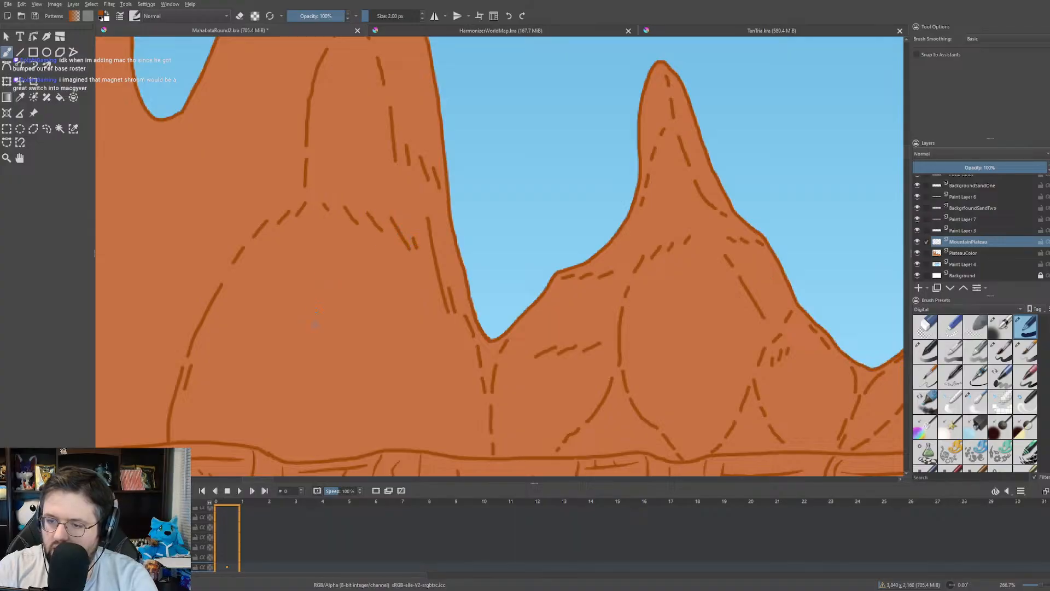
mouse_move(320, 338)
left_mouse_down()
mouse_move(385, 367)
mouse_move(431, 453)
left_mouse_up()
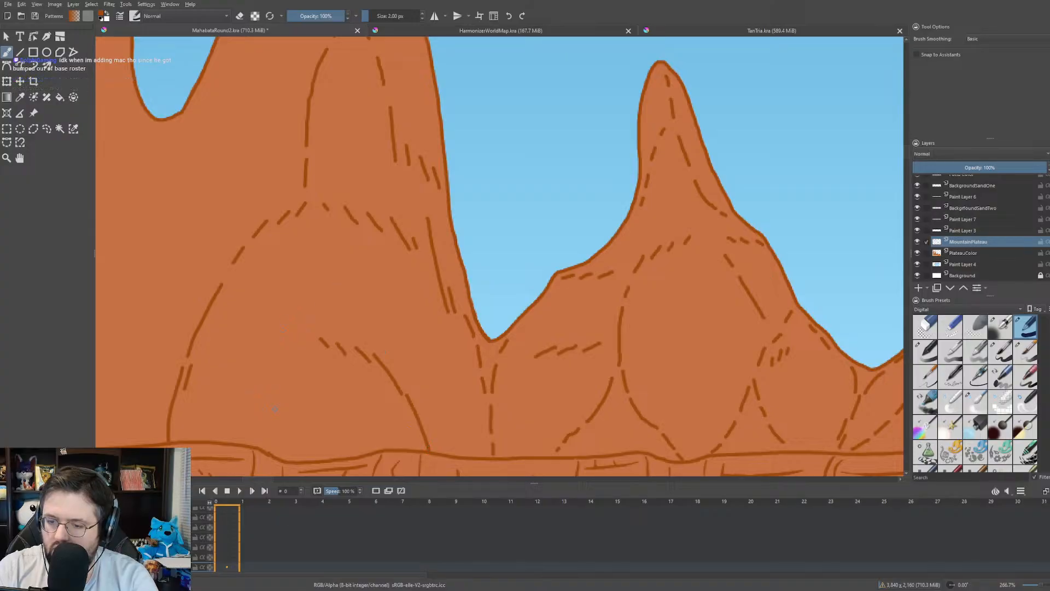
left_click_drag(284, 391, 252, 437)
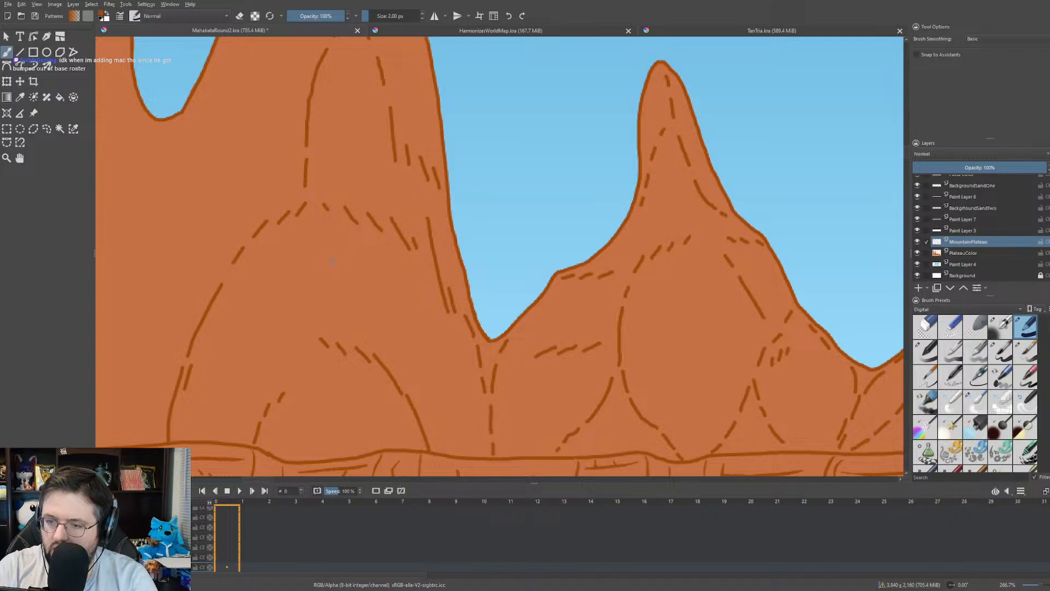
- Paint a ledge line with two short ticks beneath it inside the second tallest peak's broad arch, plus vertical dashes through the ledge's right end
scroll(501, 256, "down", 6)
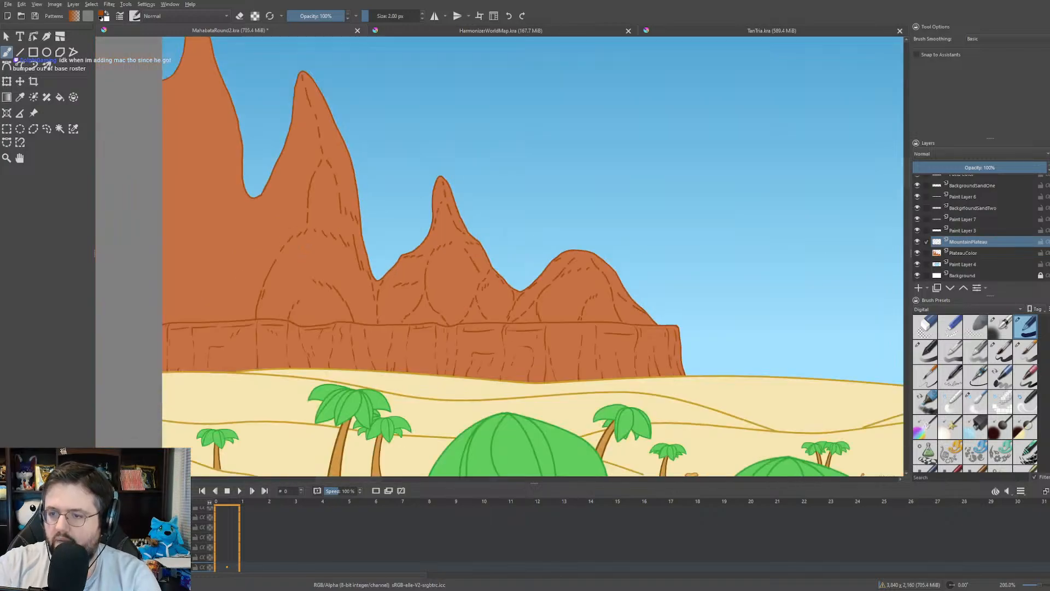
scroll(329, 274, "up", 5)
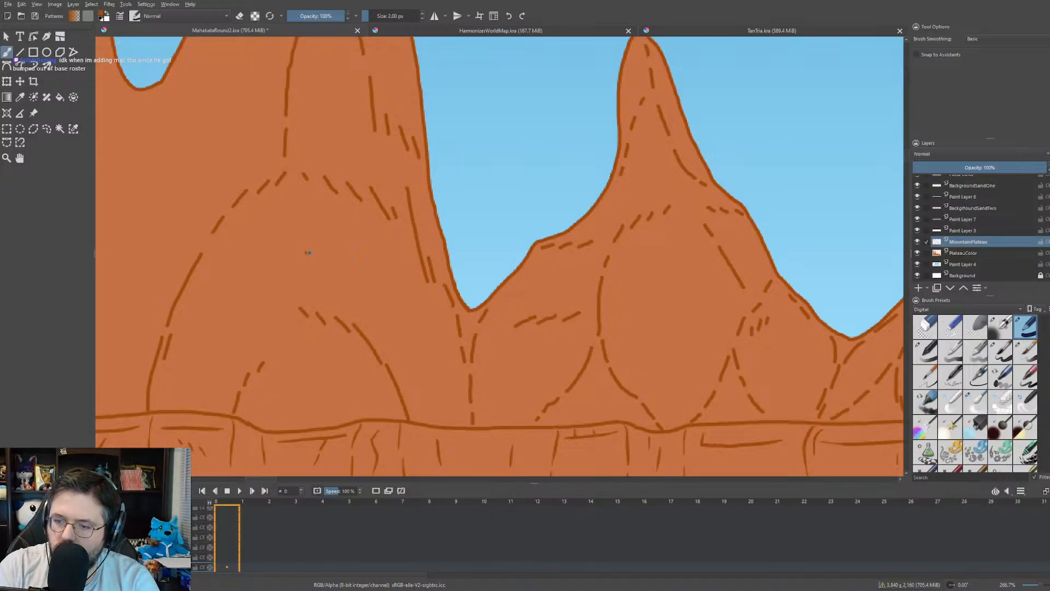
mouse_move(305, 253)
left_mouse_down()
mouse_move(368, 252)
mouse_move(369, 265)
left_mouse_up()
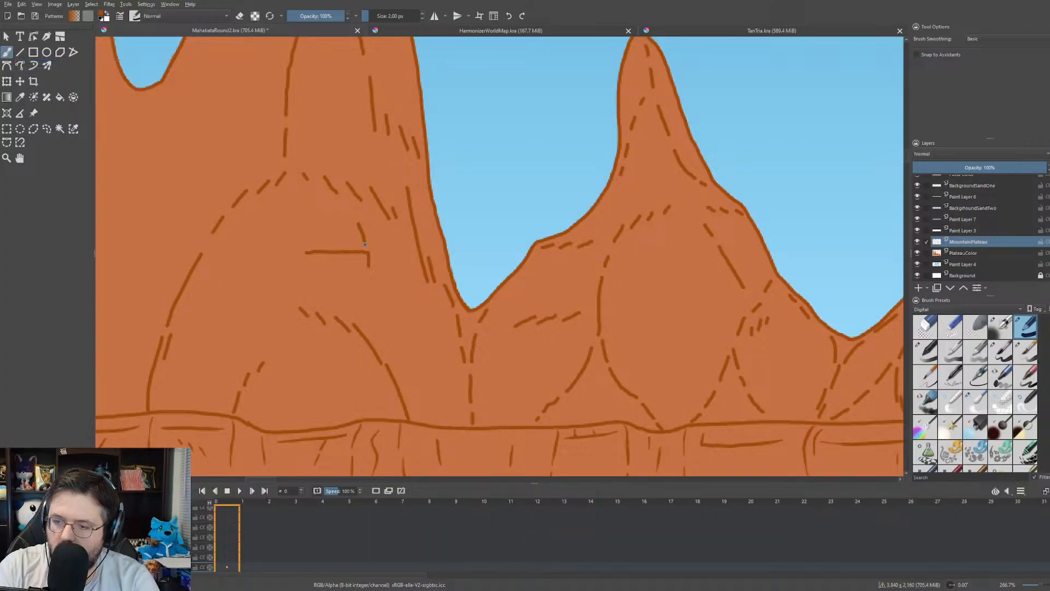
left_click_drag(368, 277, 371, 324)
mouse_move(321, 257)
left_mouse_down()
mouse_move(321, 268)
mouse_move(345, 269)
left_mouse_up()
scroll(350, 245, "down", 4)
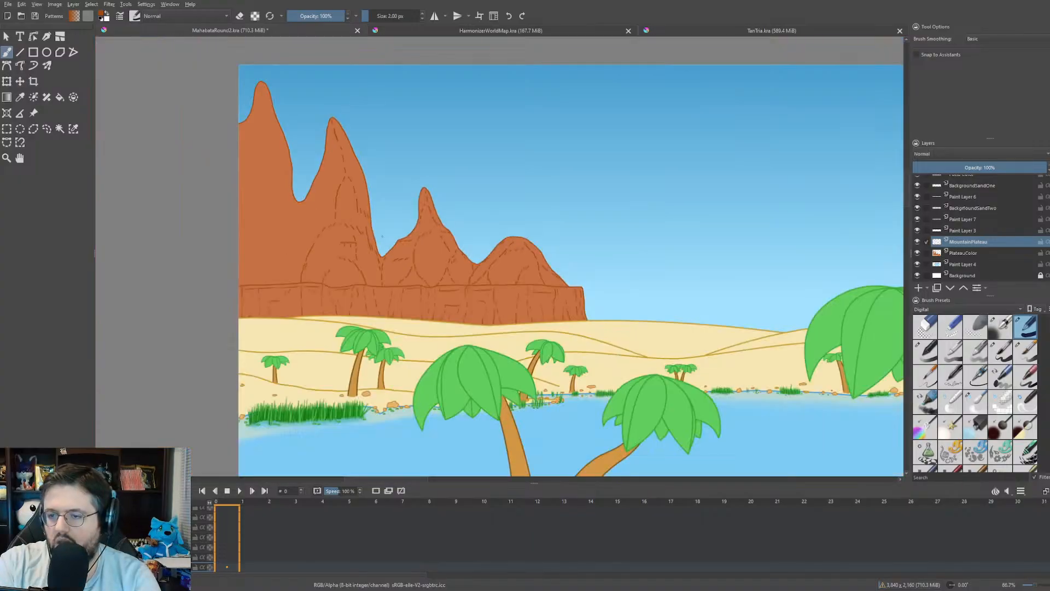
- Paint a dashed contour from the second tallest peak's fork to its left edge, plus converging dashes below the valley beside the tallest peak
left_click_drag(389, 239, 406, 253)
scroll(303, 210, "up", 3)
left_click_drag(372, 201, 395, 229)
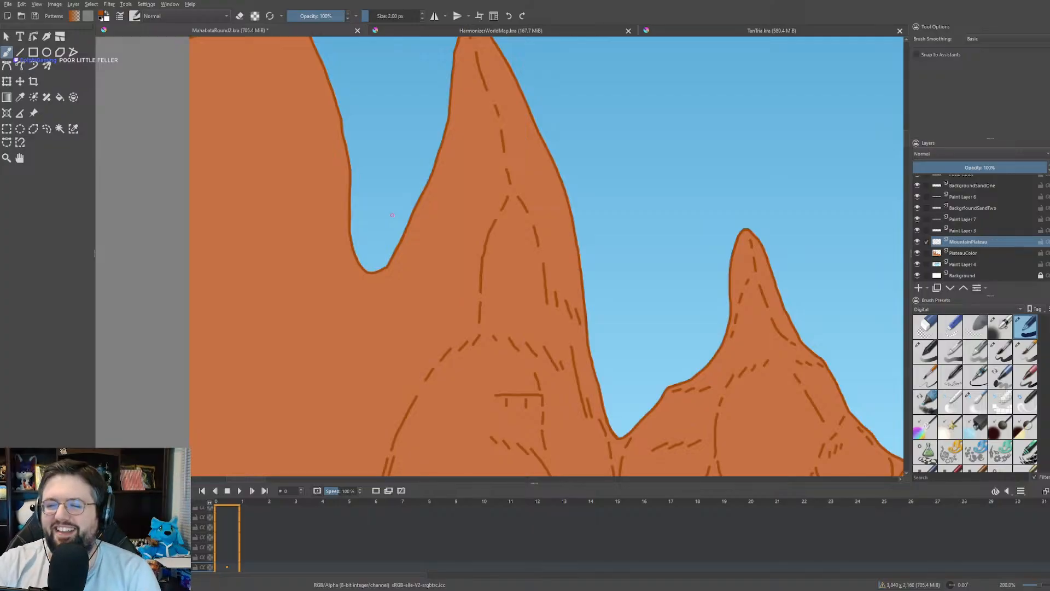
scroll(540, 244, "up", 2)
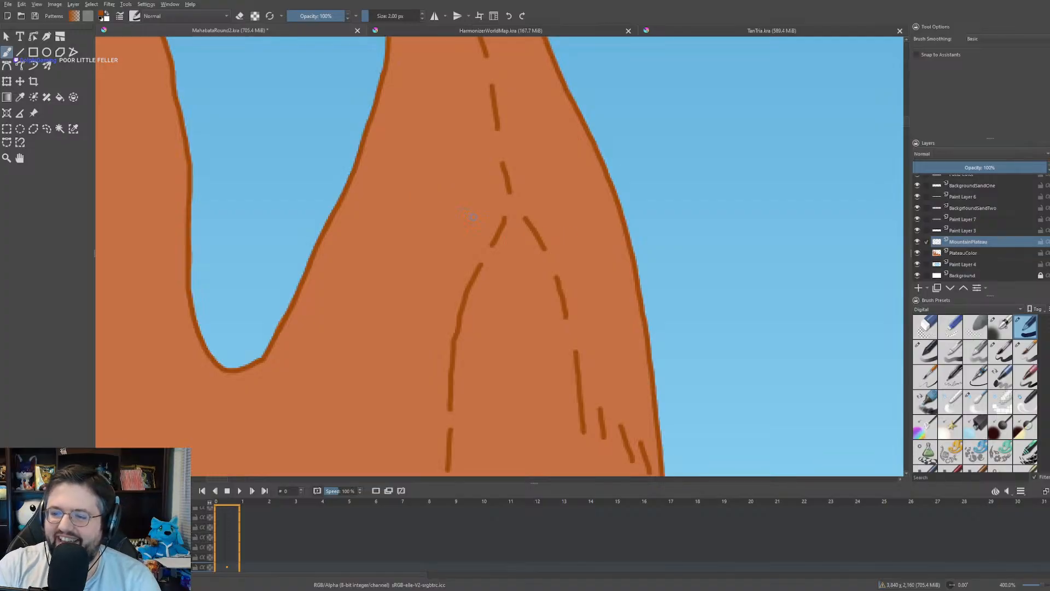
mouse_move(474, 217)
left_mouse_down()
mouse_move(376, 246)
mouse_move(327, 275)
mouse_move(323, 260)
mouse_move(246, 410)
left_mouse_up()
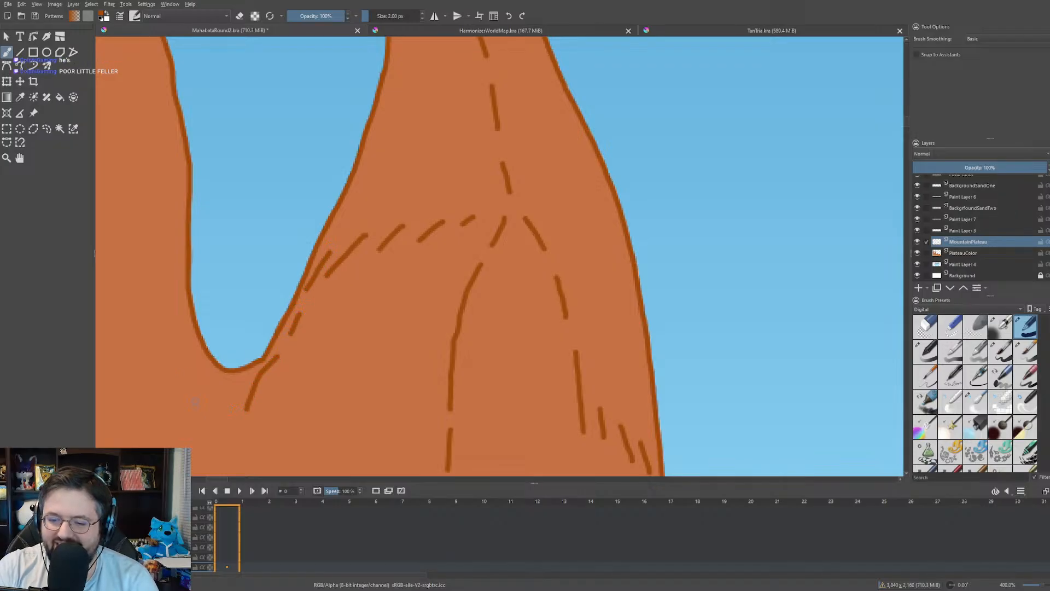
left_click_drag(186, 344, 223, 440)
mouse_move(237, 406)
left_mouse_down()
mouse_move(233, 460)
mouse_move(473, 137)
left_mouse_up()
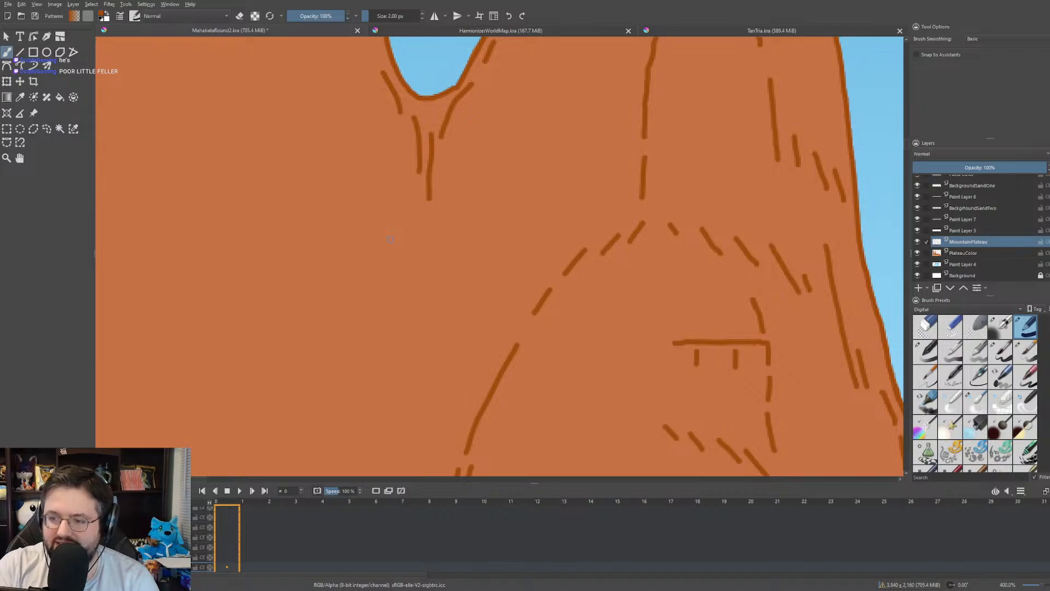
- Paint a broken contour curving down from that valley toward the broad arch's left base, with extra side dashes near its lower end
mouse_move(415, 194)
left_mouse_down()
mouse_move(370, 293)
mouse_move(359, 349)
mouse_move(425, 461)
left_mouse_up()
left_click_drag(473, 334, 437, 185)
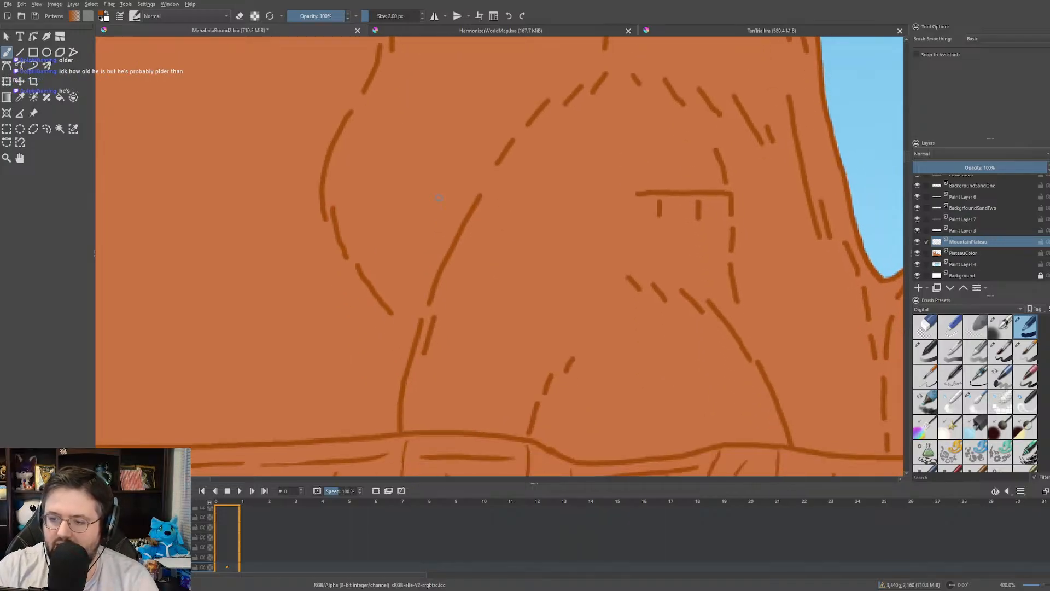
left_click_drag(369, 310, 390, 367)
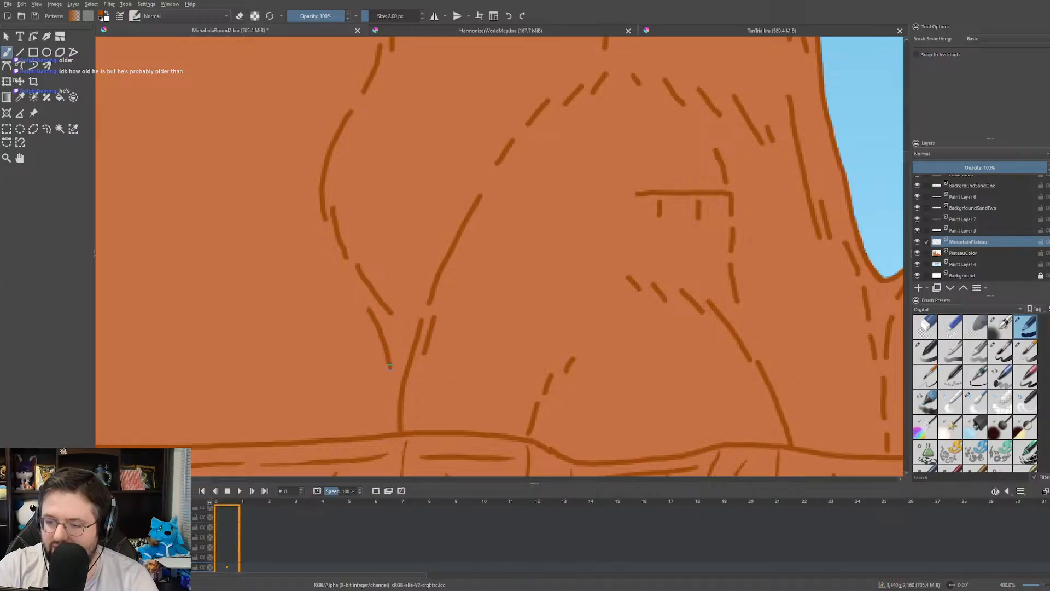
left_click_drag(392, 275, 401, 324)
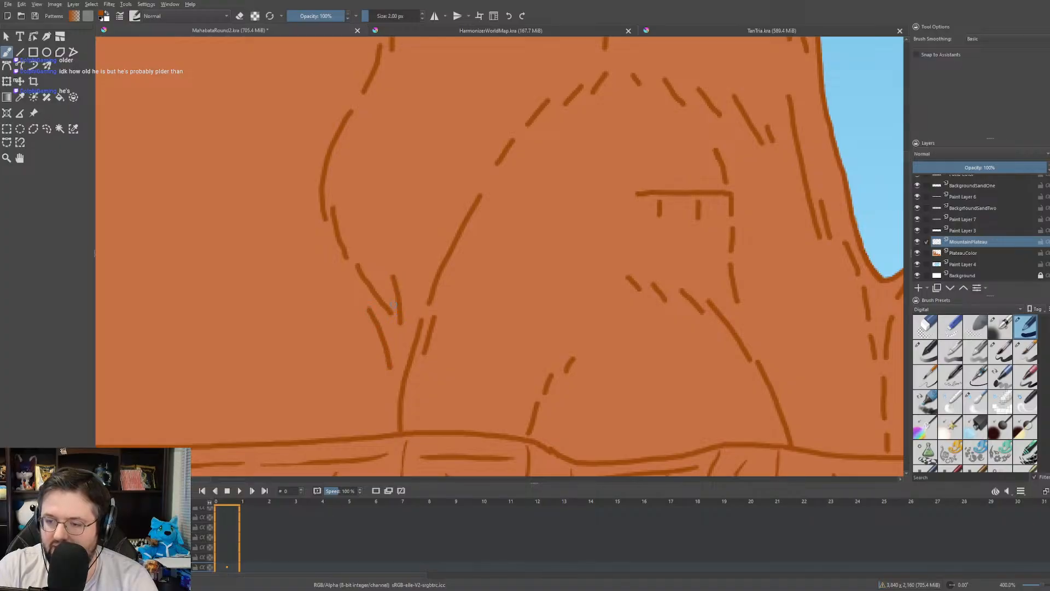
- Paint dashed contours down the tallest peak's left side to its shoulder and along its right slope, plus a hooked broken line on its face
scroll(350, 195, "down", 3)
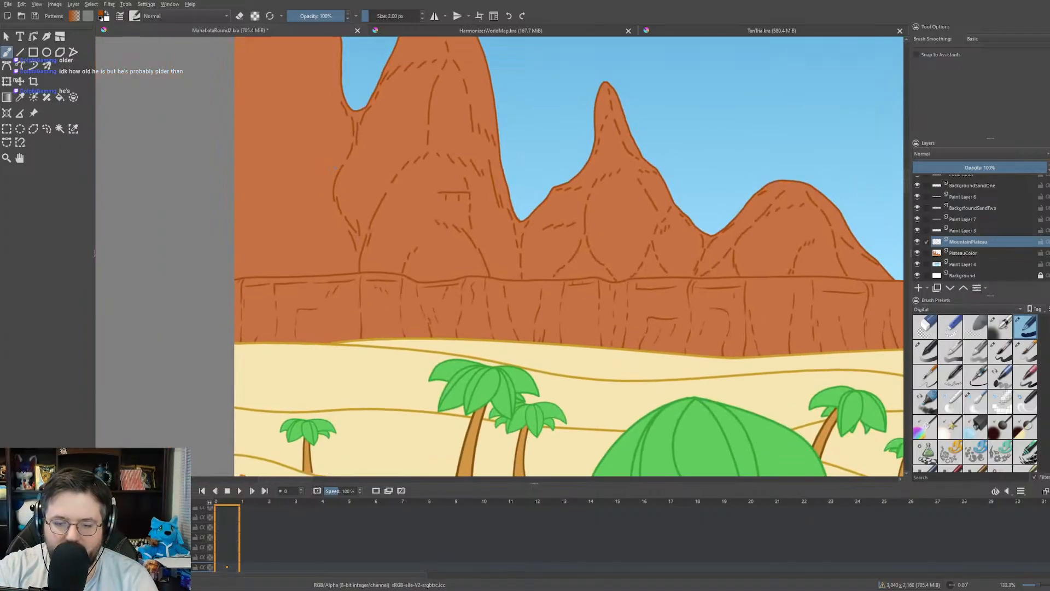
scroll(350, 195, "up", 5)
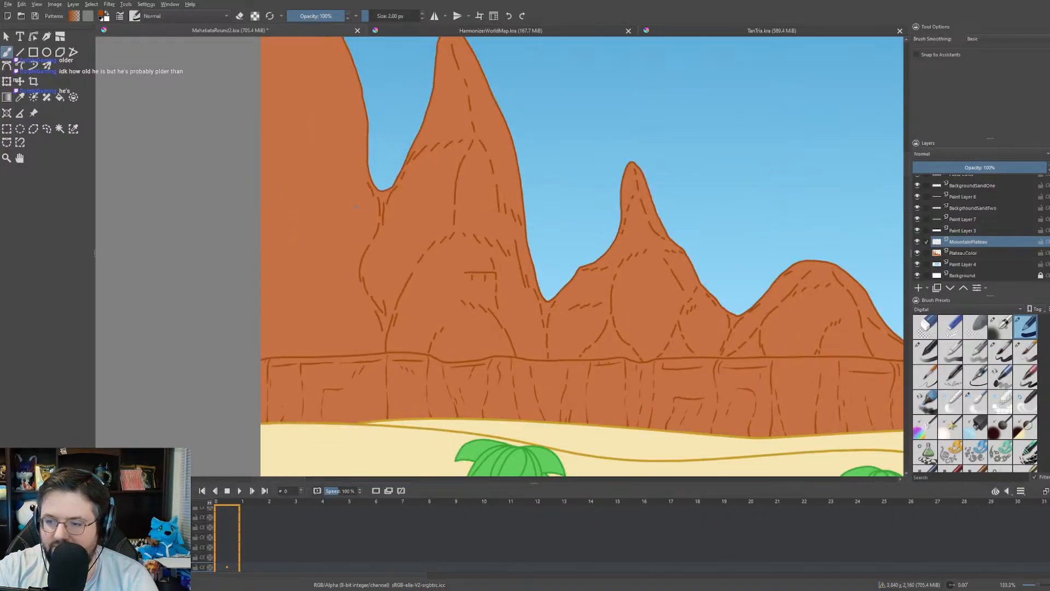
scroll(355, 207, "down", 2)
scroll(370, 279, "up", 2)
scroll(370, 279, "down", 5)
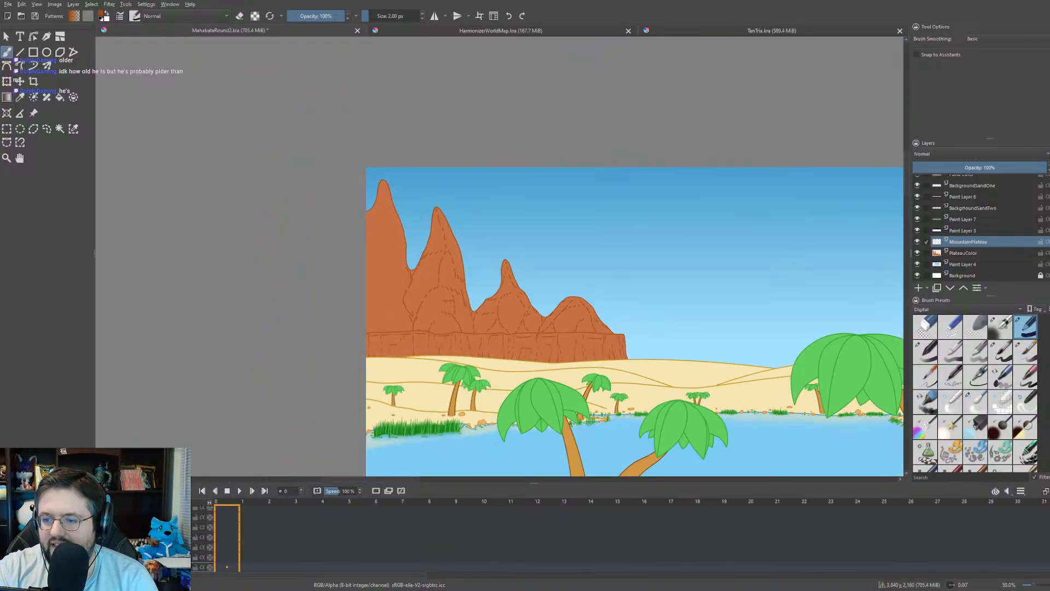
scroll(358, 209, "up", 5)
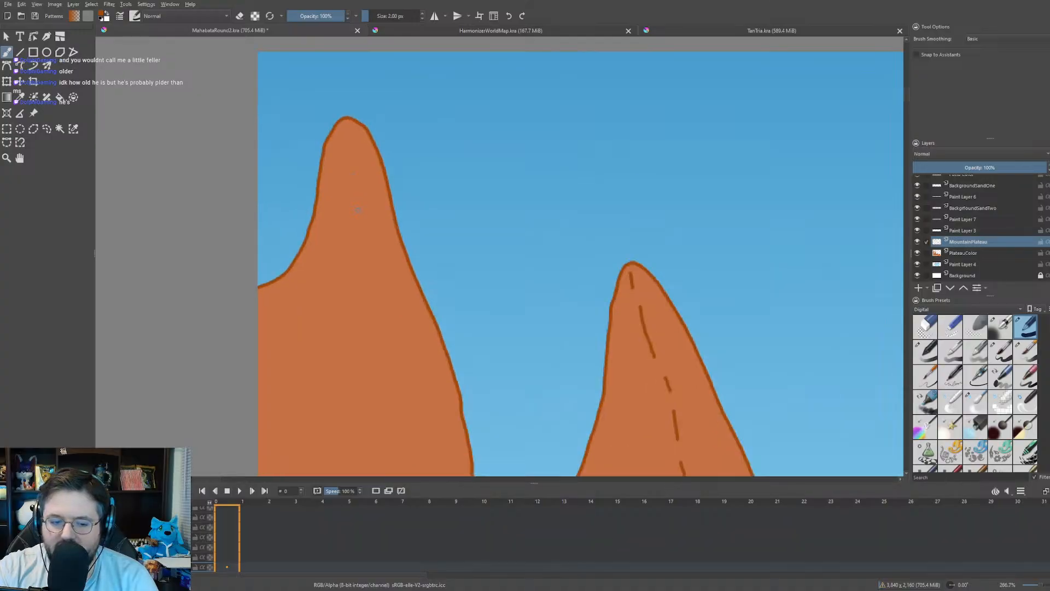
left_click_drag(358, 210, 441, 245)
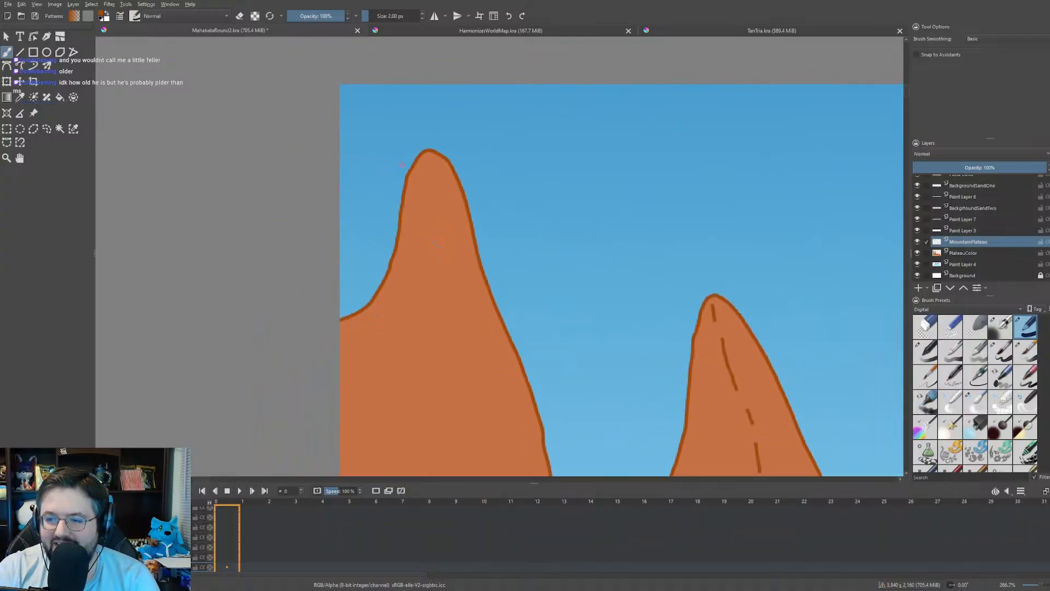
left_click_drag(428, 157, 411, 266)
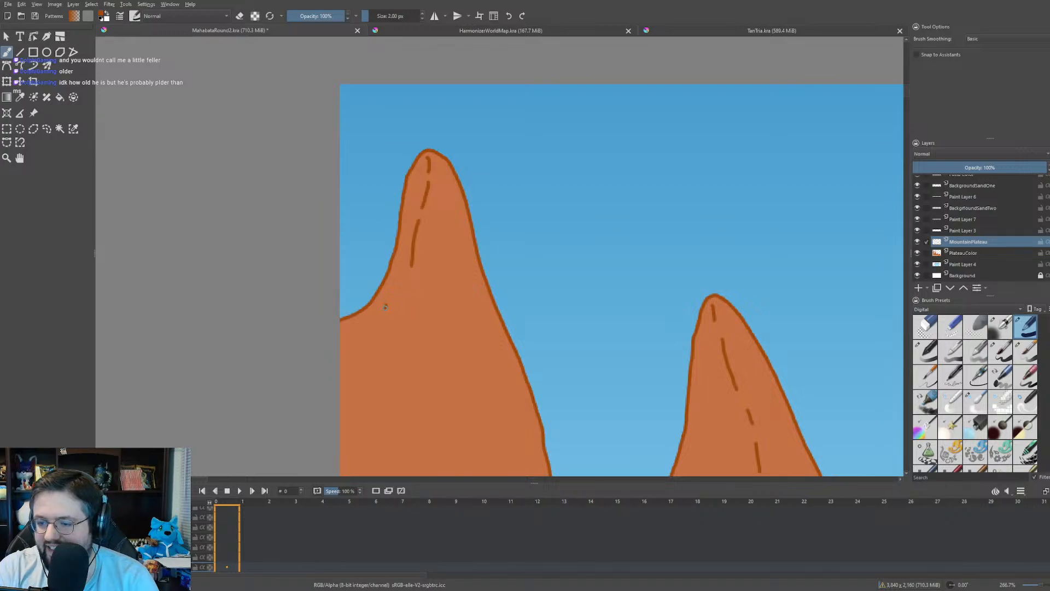
left_click_drag(386, 305, 340, 348)
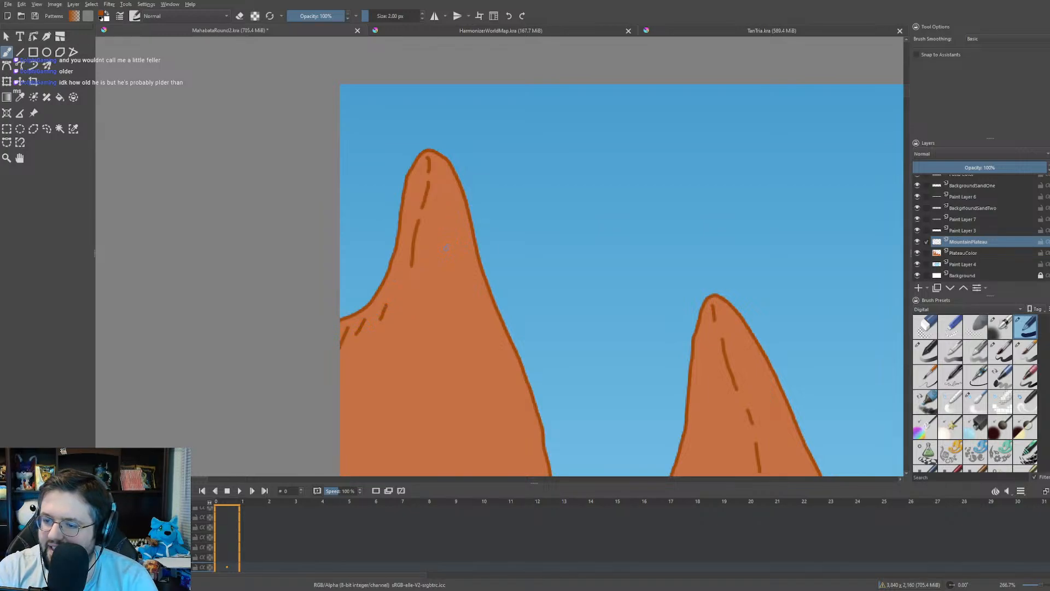
left_click_drag(444, 247, 509, 357)
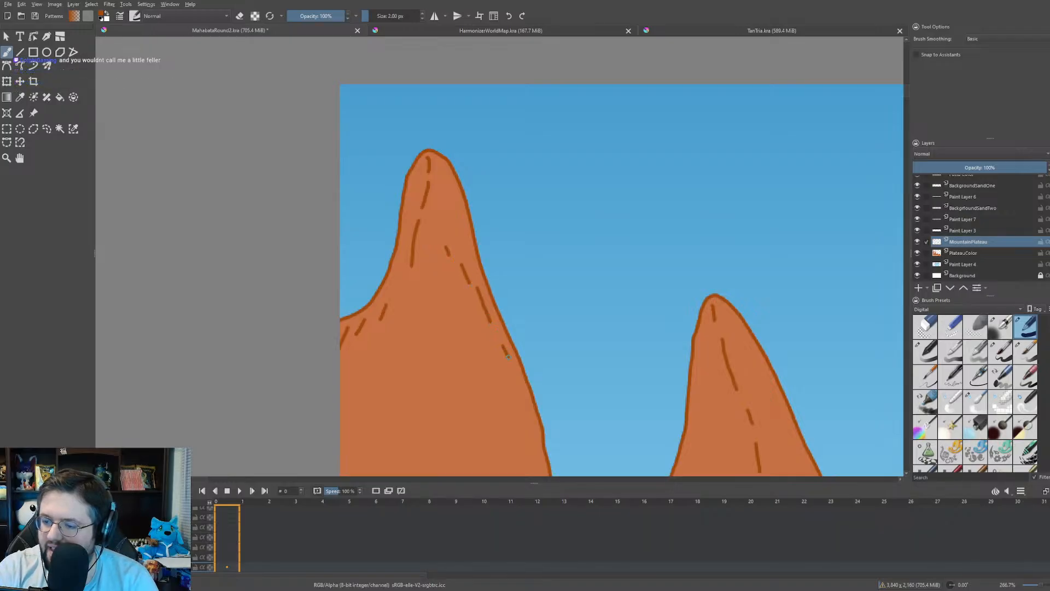
left_click_drag(442, 315, 472, 378)
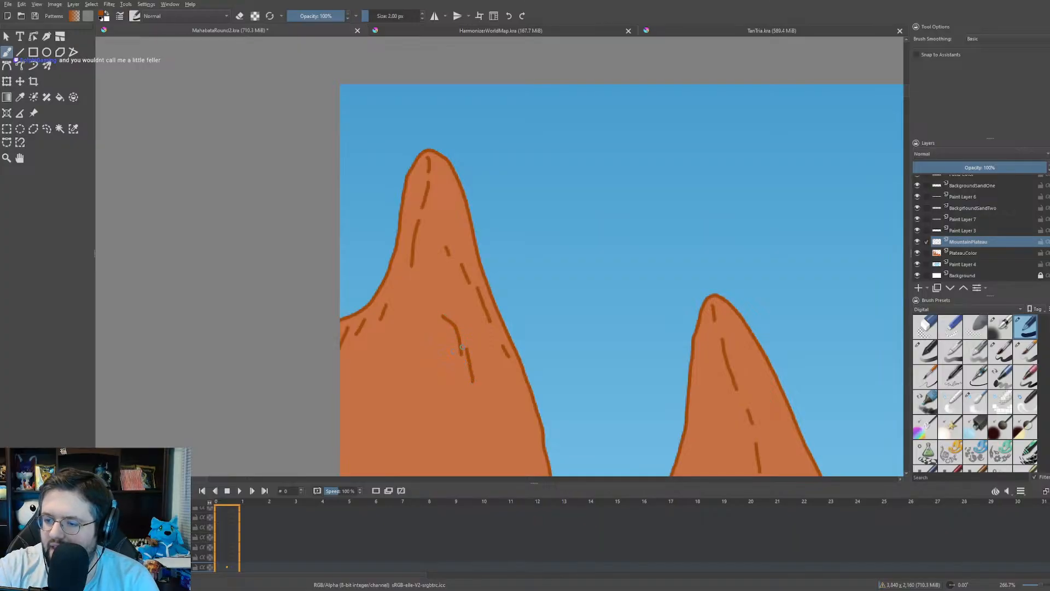
- Paint a long broken curve across the tallest peak's midsection toward its right edge above the valley, with short accent dashes around it
left_click_drag(446, 245, 384, 118)
scroll(384, 118, "down", 1)
left_click_drag(450, 202, 422, 171)
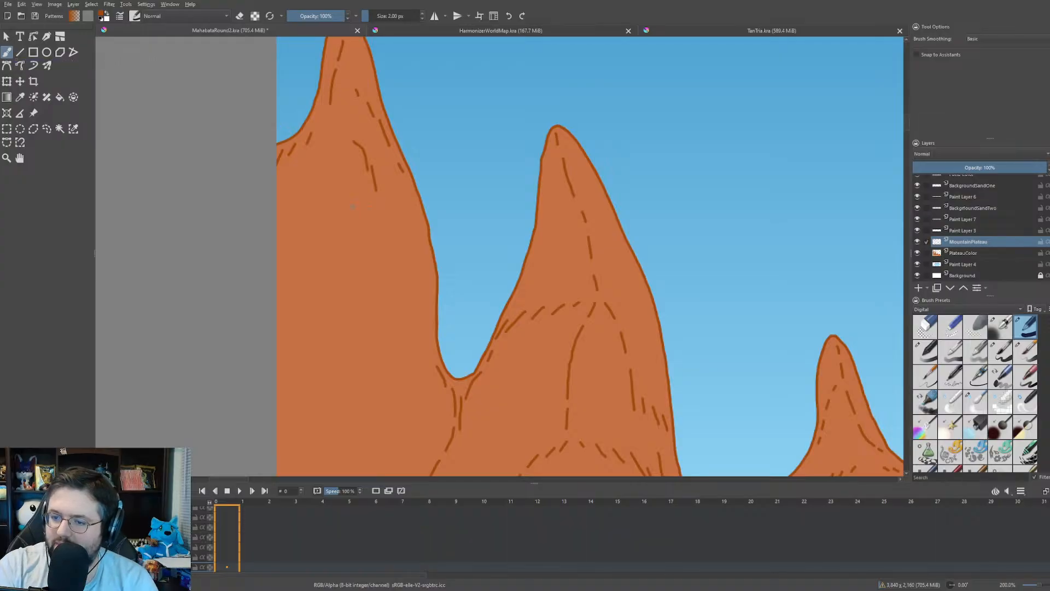
mouse_move(350, 208)
left_mouse_down()
mouse_move(360, 252)
mouse_move(432, 331)
left_mouse_up()
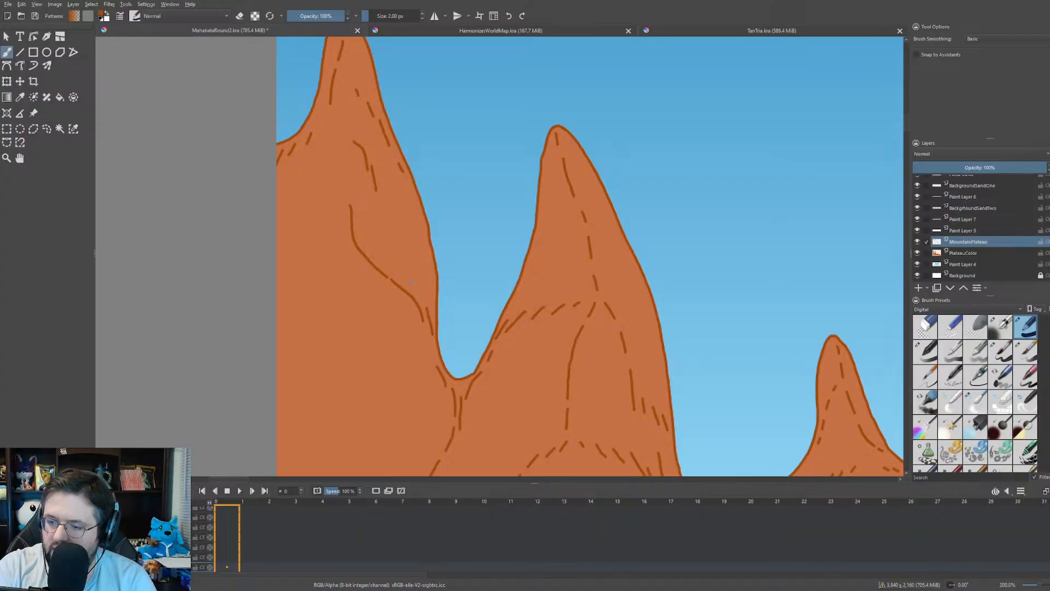
left_click_drag(412, 282, 418, 294)
mouse_move(420, 238)
left_mouse_down()
mouse_move(430, 280)
mouse_move(410, 308)
mouse_move(420, 330)
left_mouse_up()
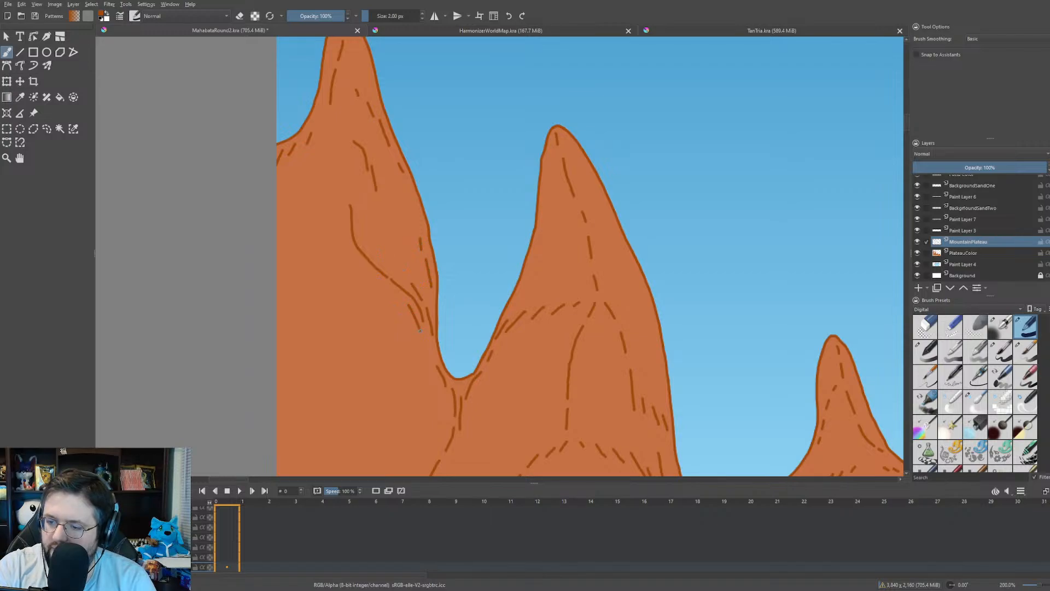
left_click_drag(343, 196, 344, 209)
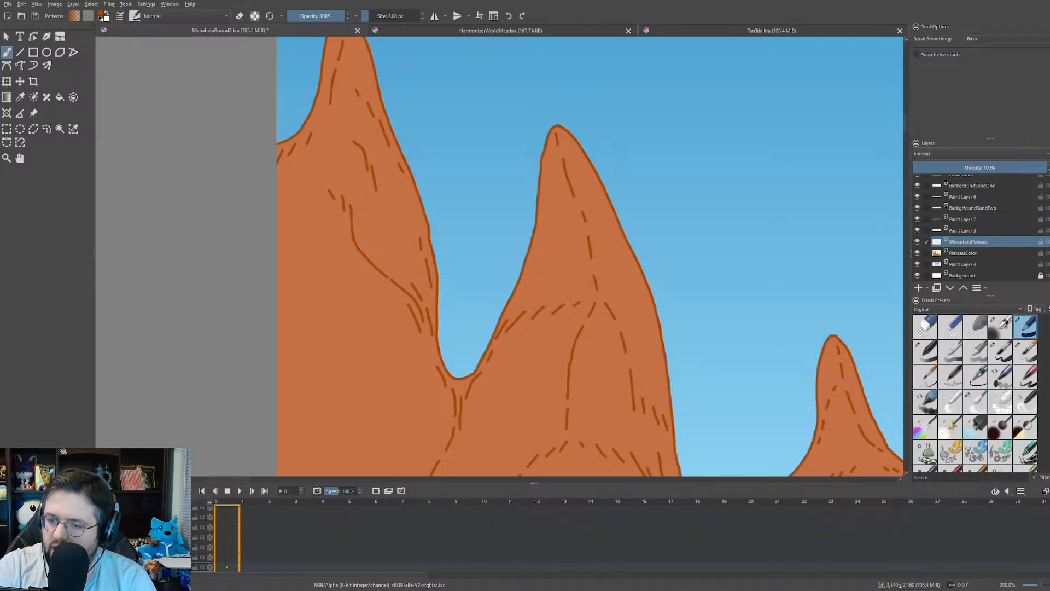
left_click_drag(377, 203, 386, 211)
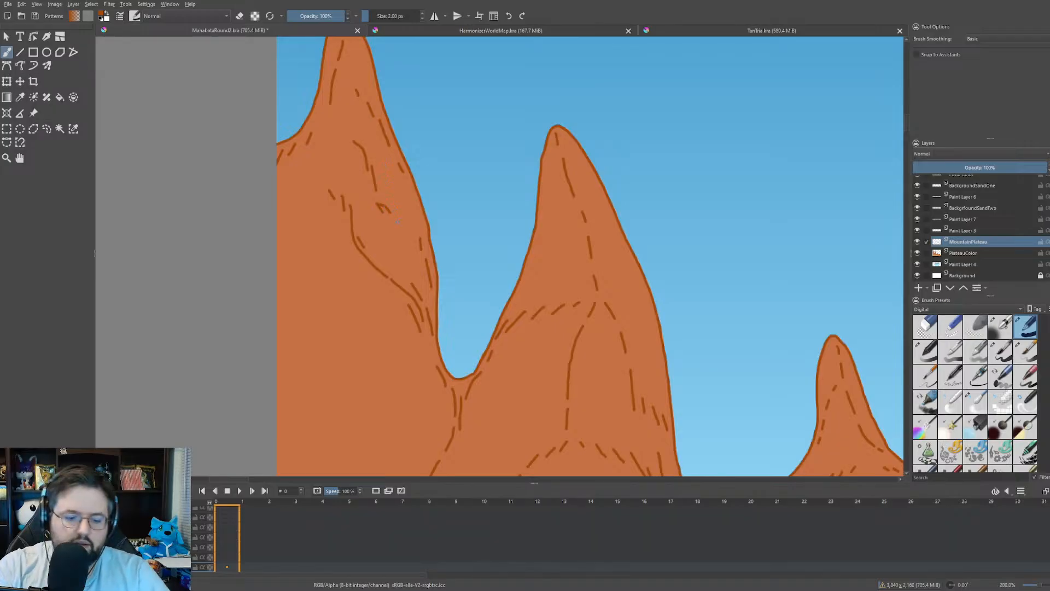
- Undo the stray dot, and paint a broken contour from the canvas's left edge across the tallest peak's lower face, forking down to the plateau rim
scroll(405, 224, "down", 2)
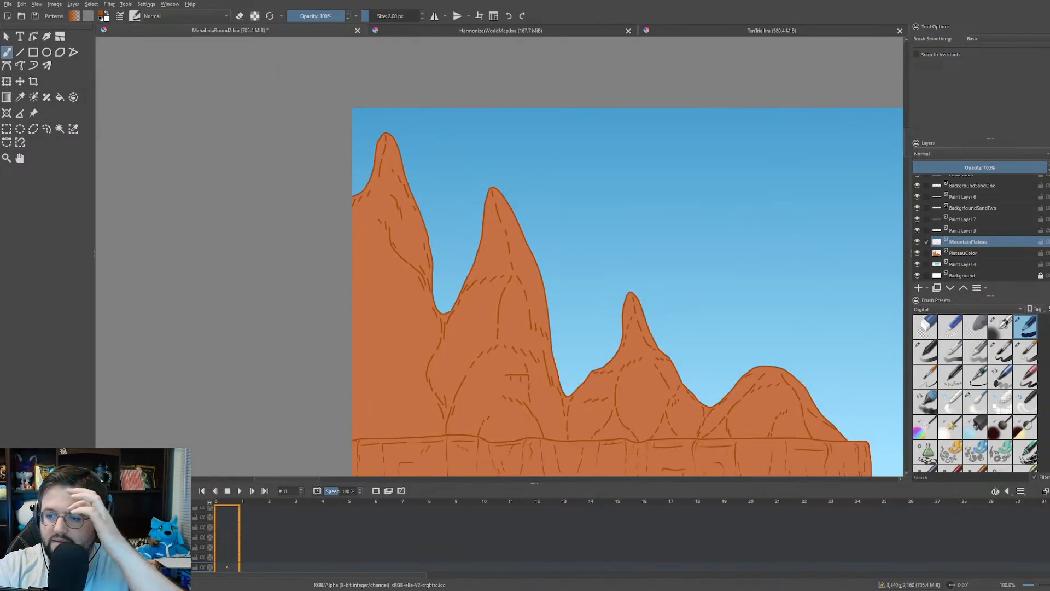
mouse_move(415, 287)
left_mouse_down()
mouse_move(386, 190)
mouse_move(440, 206)
mouse_move(438, 188)
mouse_move(478, 188)
left_mouse_up()
scroll(386, 191, "up", 1)
scroll(422, 198, "up", 1)
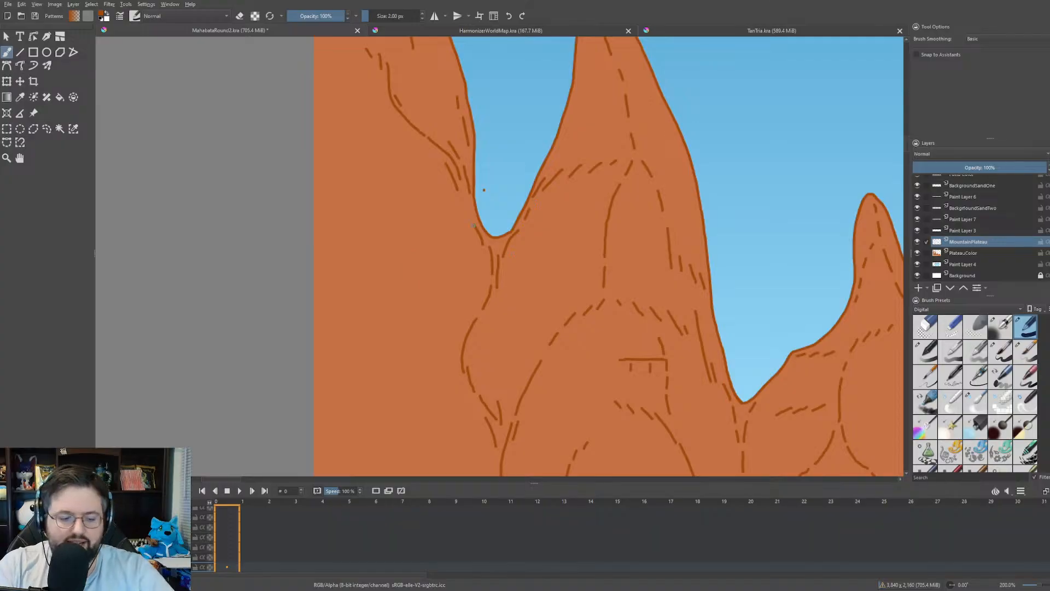
key("ctrl+z")
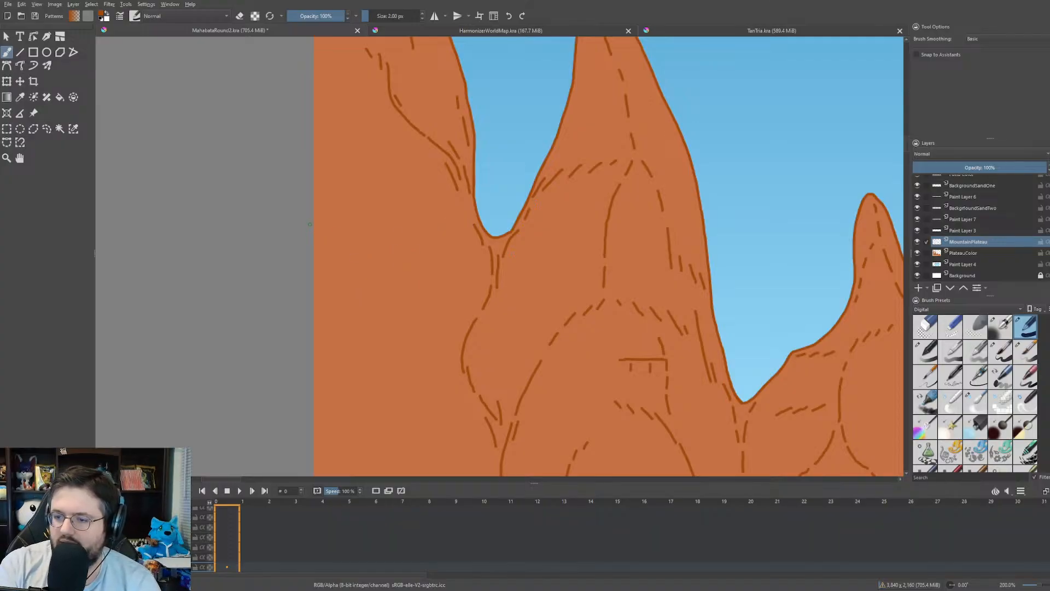
mouse_move(311, 230)
left_mouse_down()
mouse_move(332, 263)
mouse_move(383, 272)
mouse_move(408, 301)
mouse_move(419, 399)
mouse_move(324, 190)
left_mouse_up()
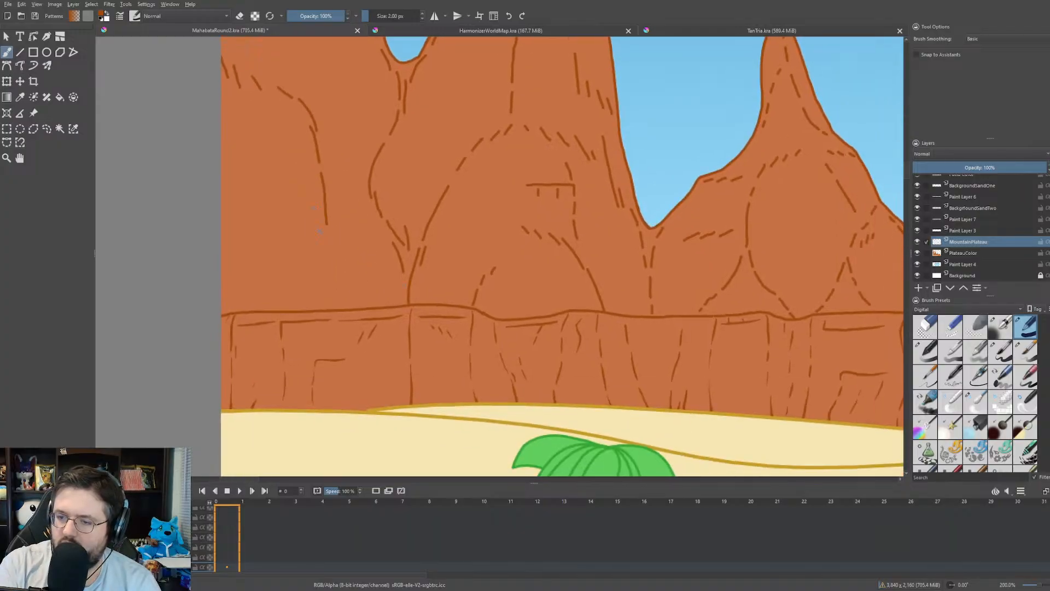
left_click_drag(323, 233, 302, 309)
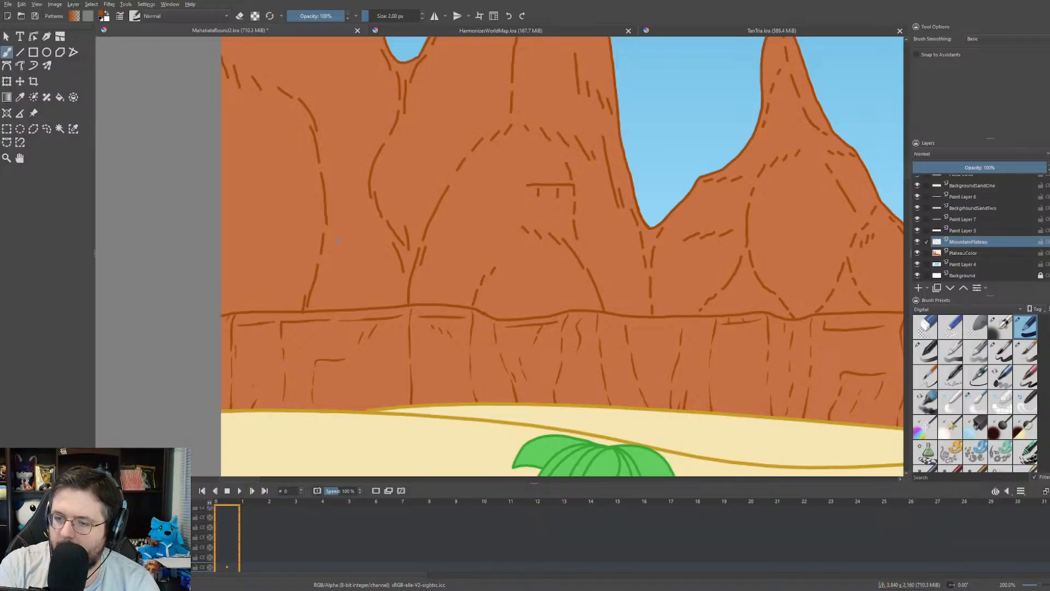
left_click_drag(337, 241, 377, 299)
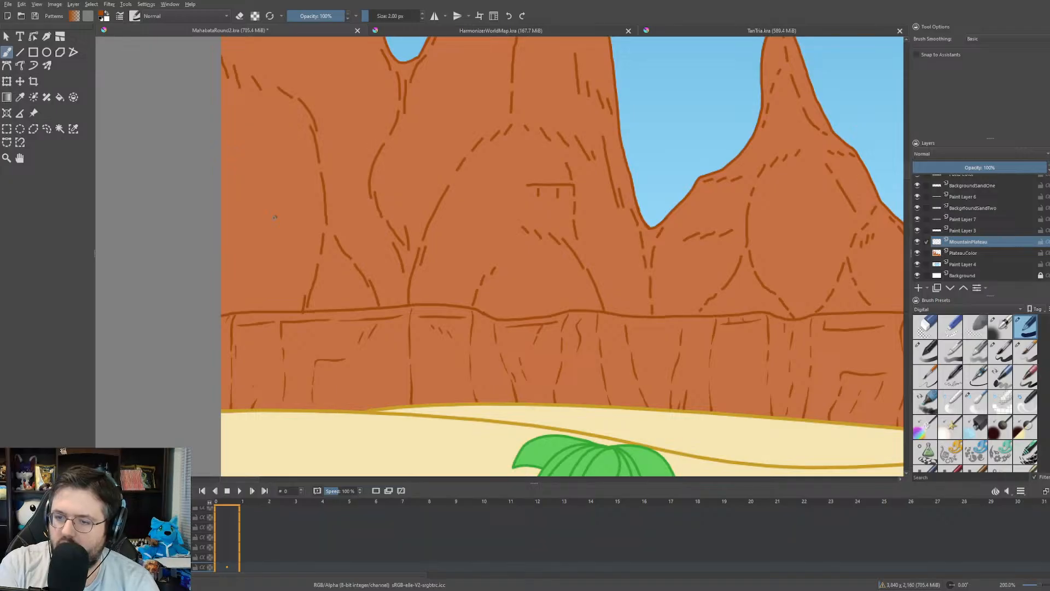
- Paint slanted dashes at the canvas's left edge on the tallest peak's base, and a steep broken line below them reaching the plateau rim
left_click_drag(276, 217, 222, 243)
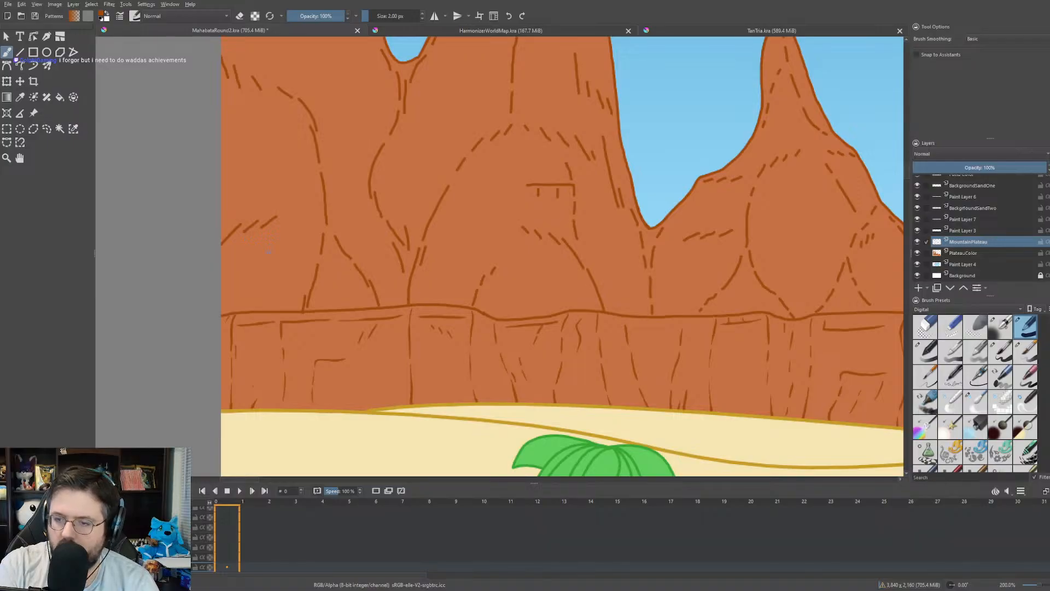
left_click_drag(272, 255, 263, 305)
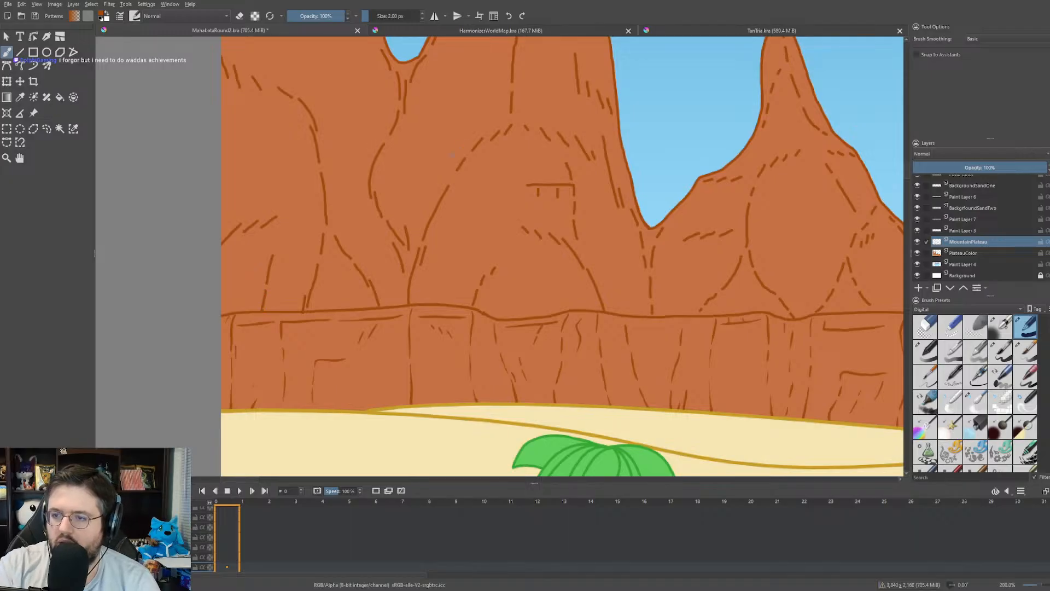
key("minus")
key("minus")
key("minus")
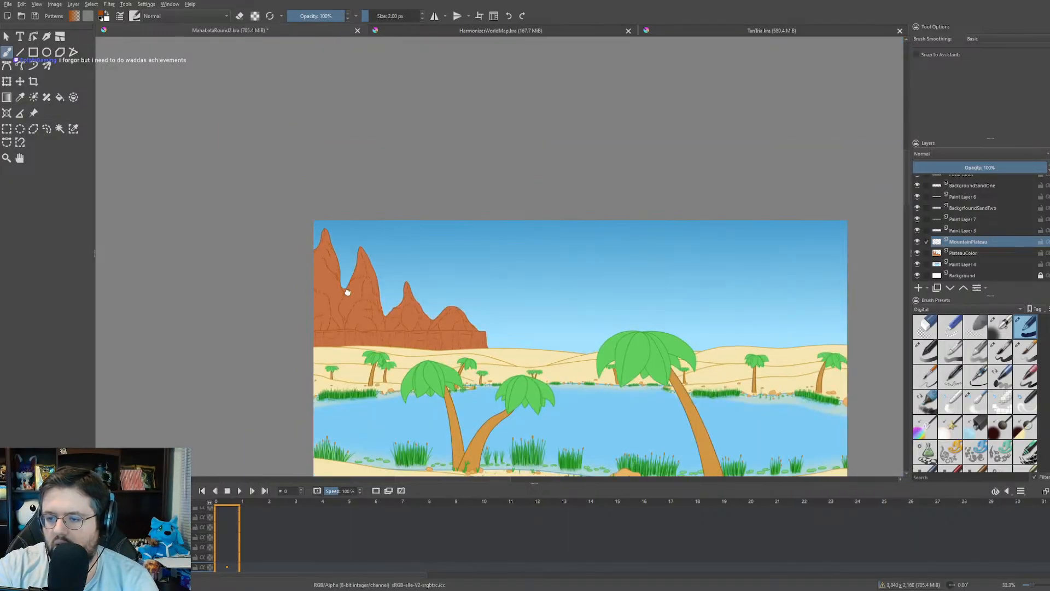
scroll(265, 207, "up", 5)
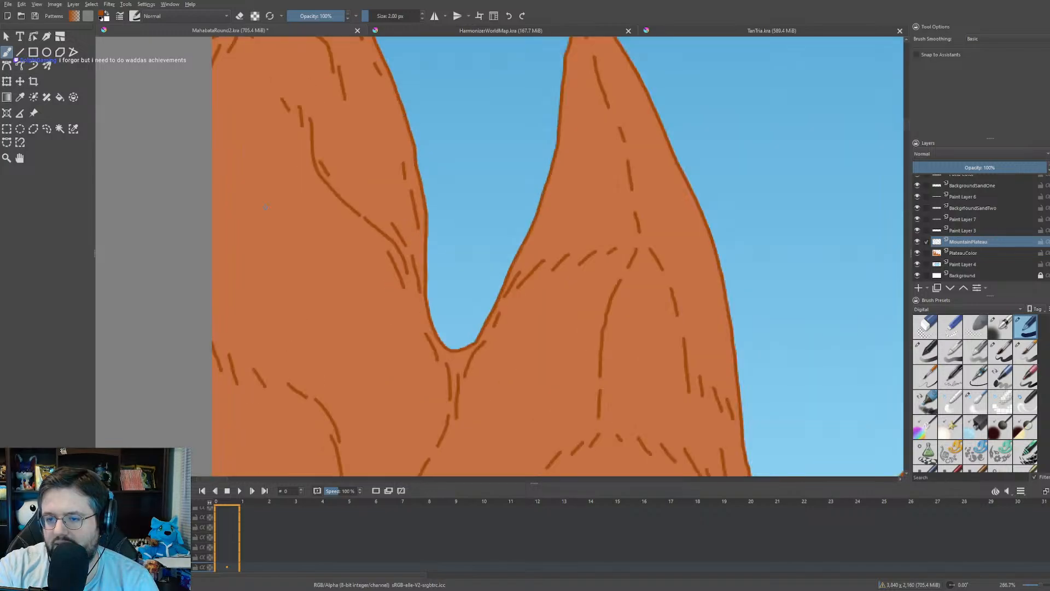
- Paint a steep broken line, a hooked line with a short accent, and slanted dashes below it on the tallest peak's face
scroll(265, 207, "down", 5)
scroll(312, 253, "up", 5)
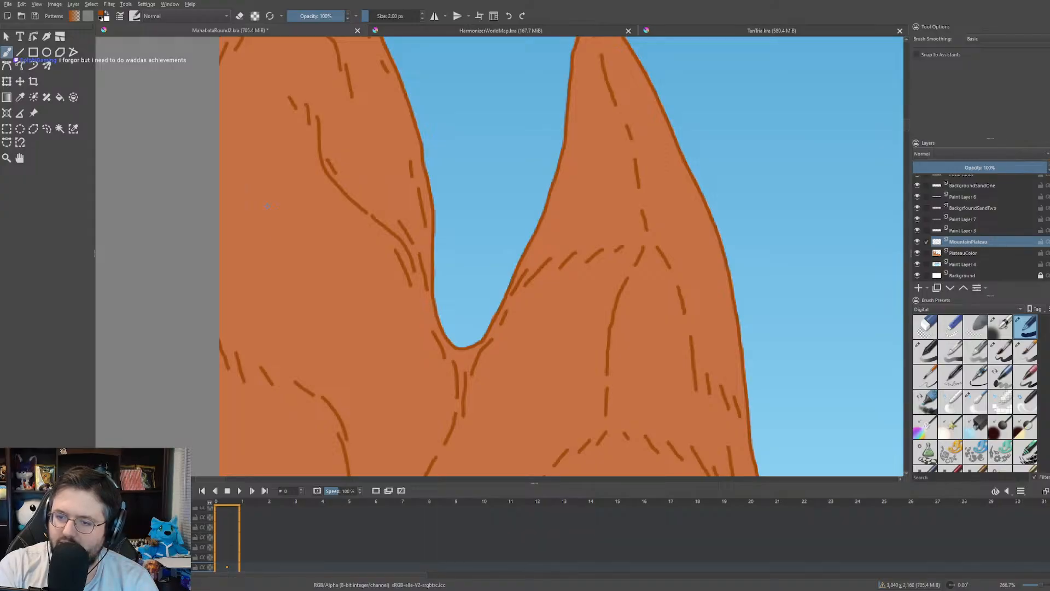
mouse_move(262, 205)
left_mouse_down()
mouse_move(271, 274)
mouse_move(274, 256)
left_mouse_up()
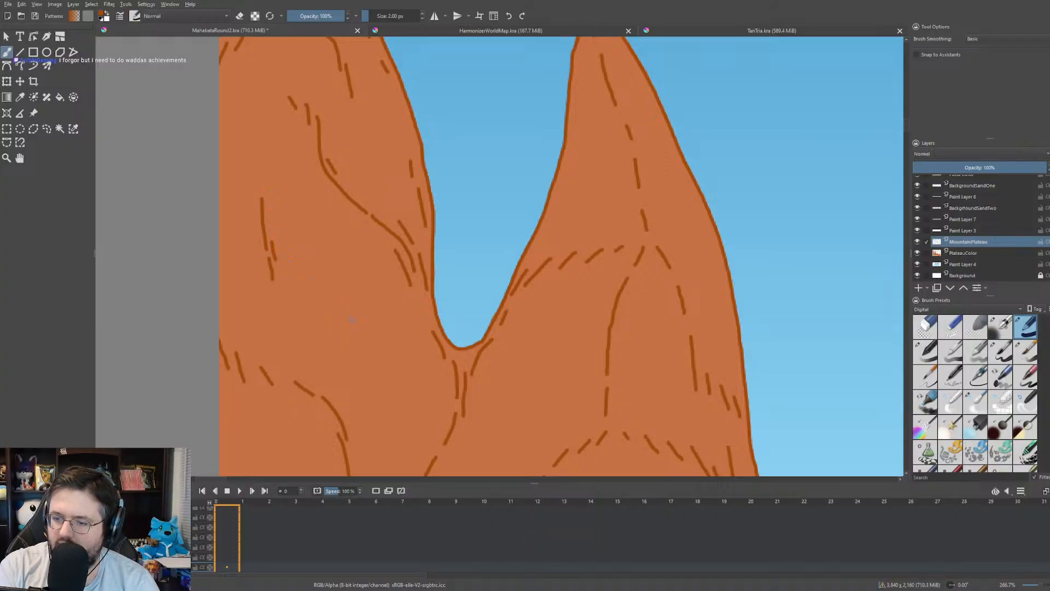
mouse_move(341, 320)
left_mouse_down()
mouse_move(383, 330)
mouse_move(389, 359)
mouse_move(372, 345)
left_mouse_up()
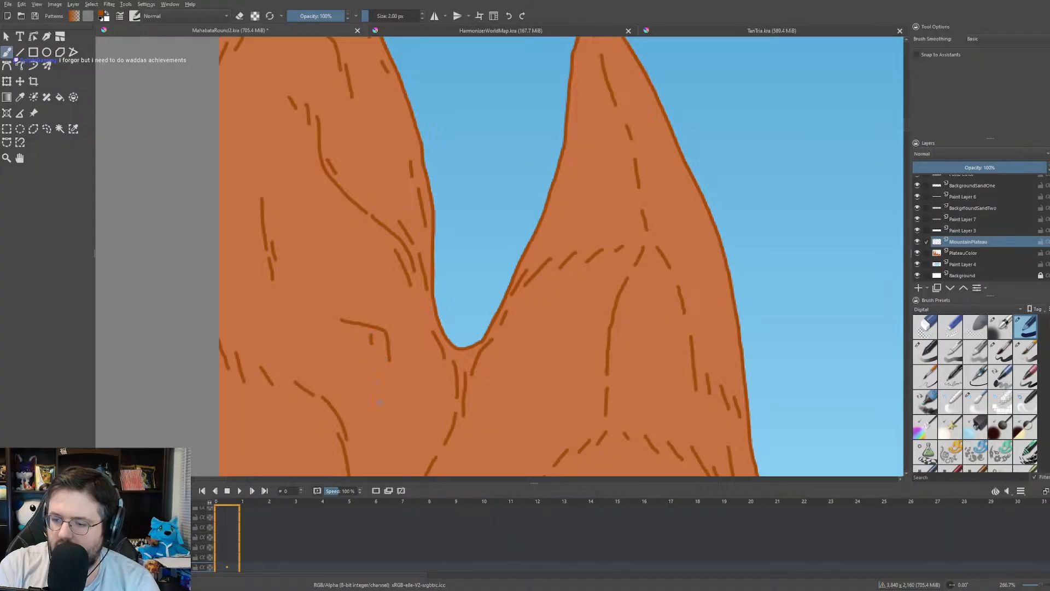
left_click_drag(381, 388, 399, 430)
- Paint a hooked ledge line on the third peak's face and a small arched mark with an inner dash on the rounded hill
scroll(386, 378, "down", 5)
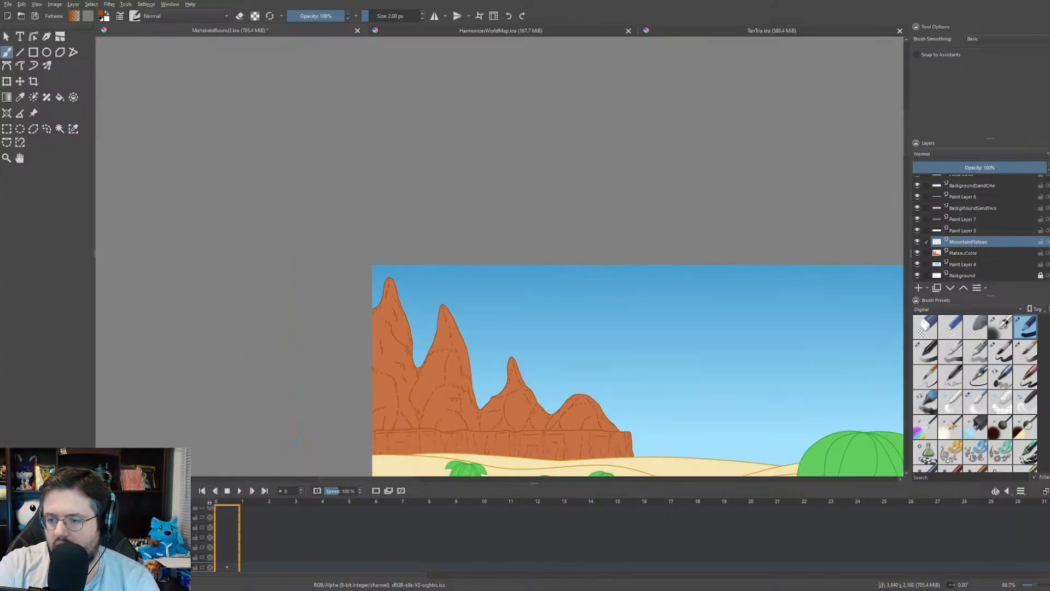
left_click_drag(542, 409, 431, 292)
scroll(430, 292, "up", 4)
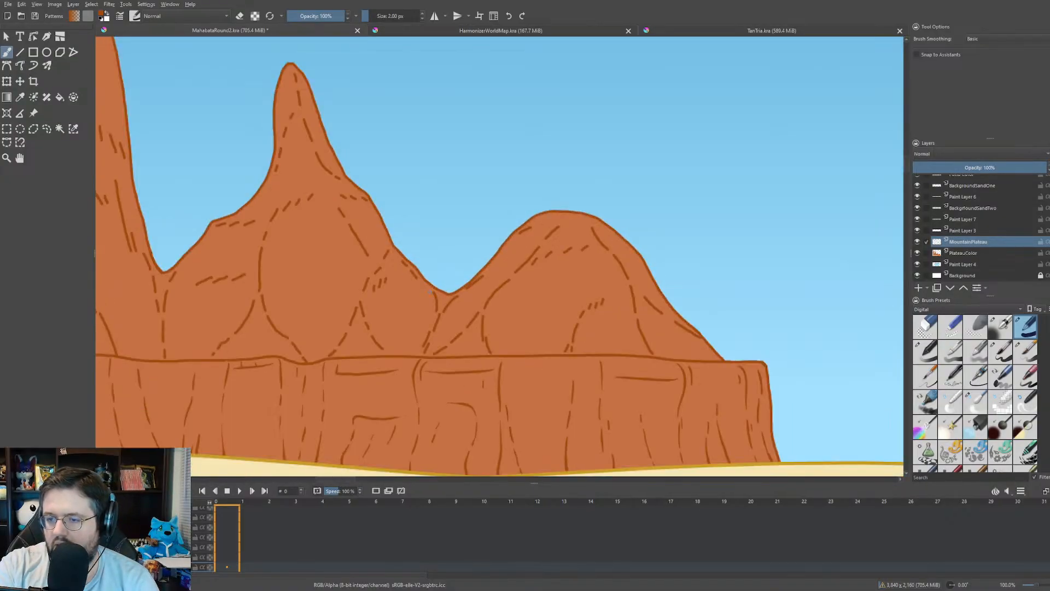
scroll(431, 292, "up", 4)
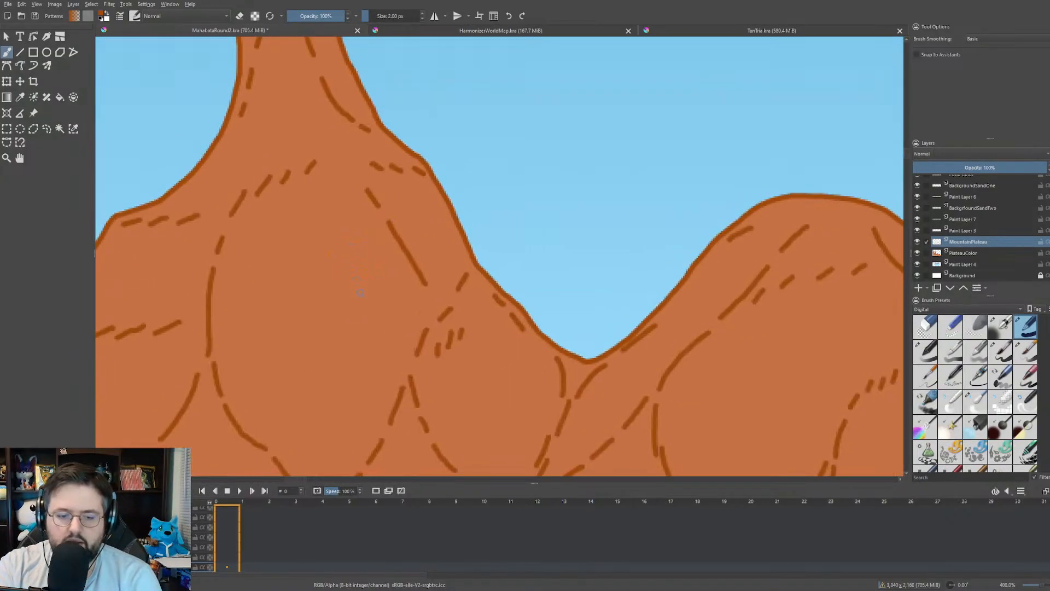
left_click_drag(342, 288, 442, 237)
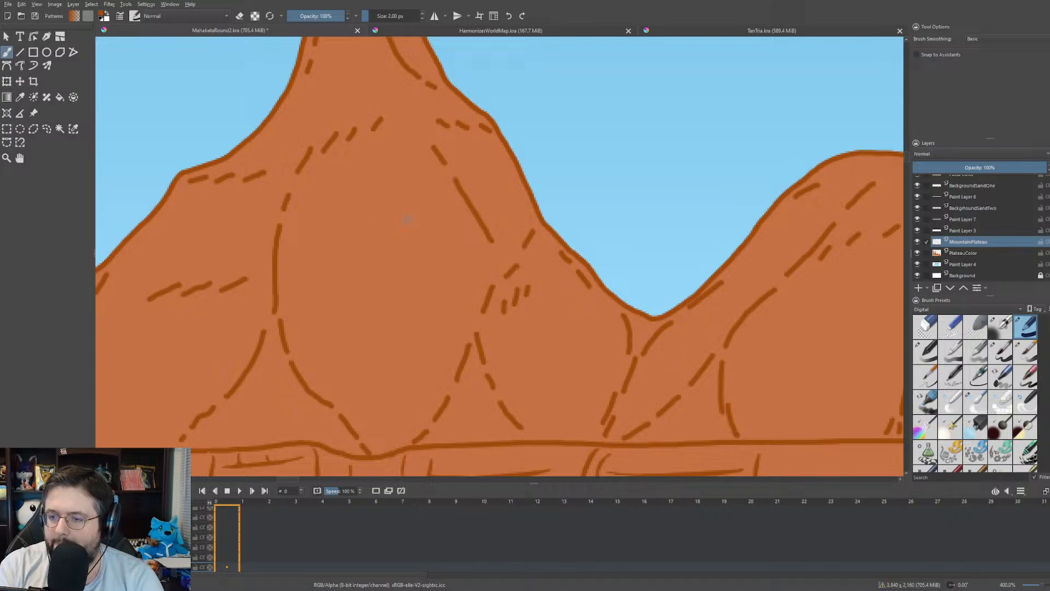
mouse_move(377, 223)
left_mouse_down()
mouse_move(438, 217)
mouse_move(445, 233)
left_mouse_up()
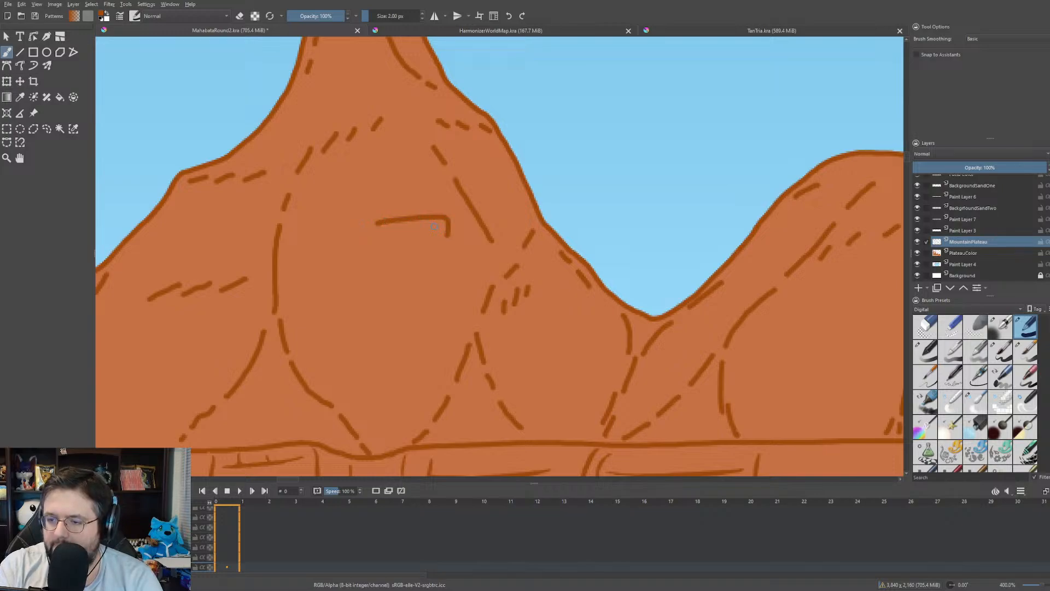
scroll(434, 226, "down", 4)
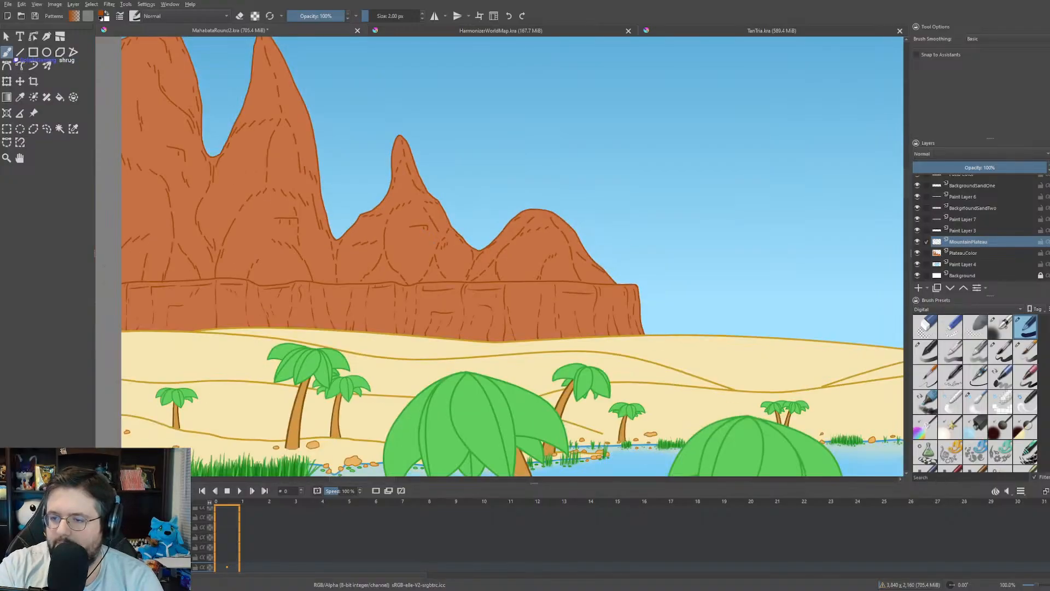
scroll(400, 277, "up", 4)
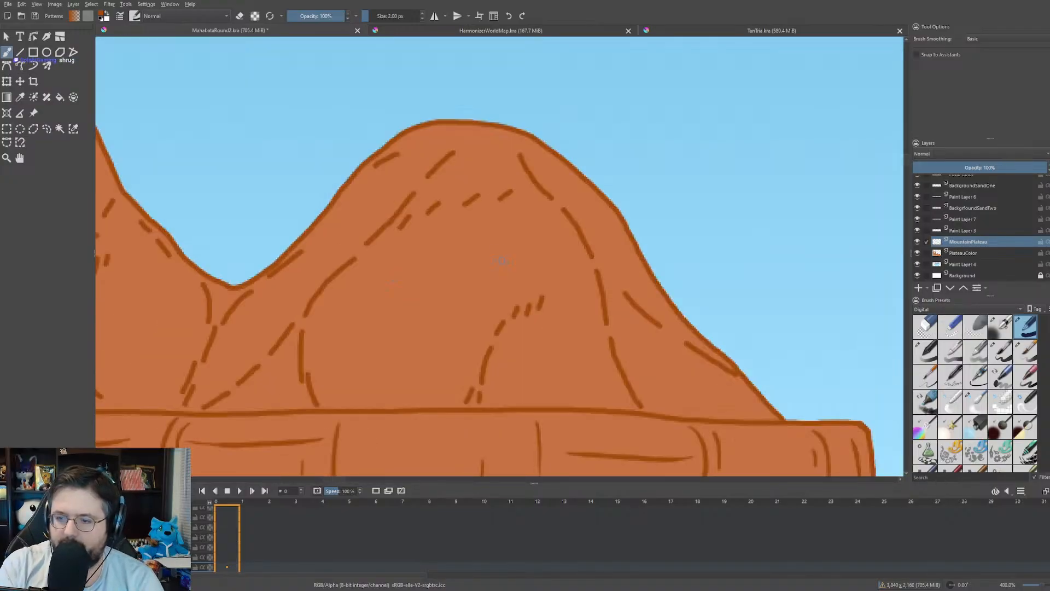
mouse_move(414, 276)
left_mouse_down()
mouse_move(390, 275)
mouse_move(388, 316)
left_mouse_up()
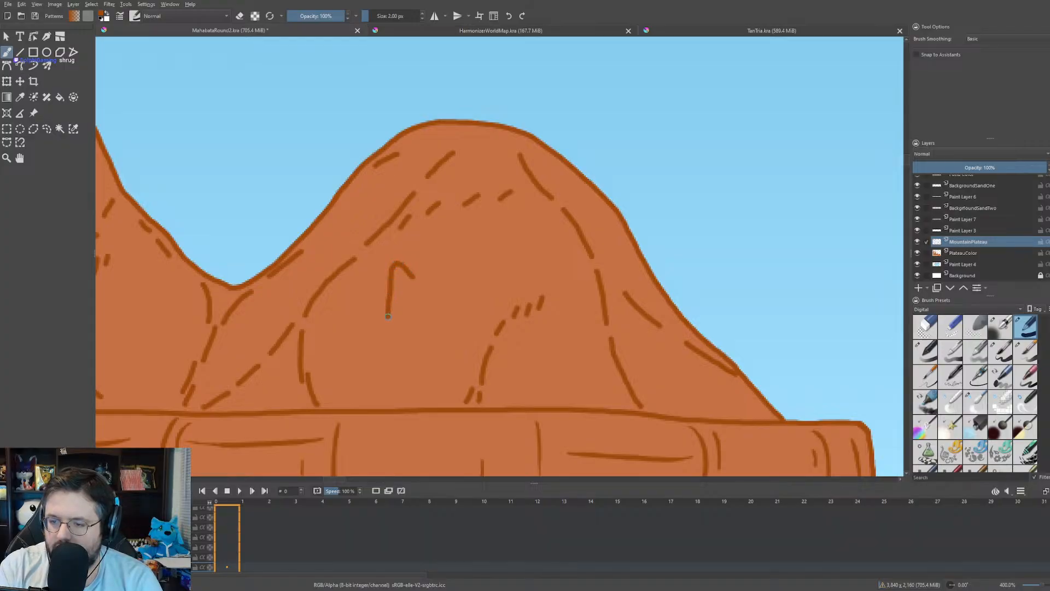
mouse_move(399, 276)
left_mouse_down()
mouse_move(398, 289)
mouse_move(509, 294)
left_mouse_up()
- Paint a narrow arch with inner dashes at the centre of the second peak and a smaller hooked arch near its left edge
scroll(438, 274, "down", 4)
scroll(246, 205, "up", 3)
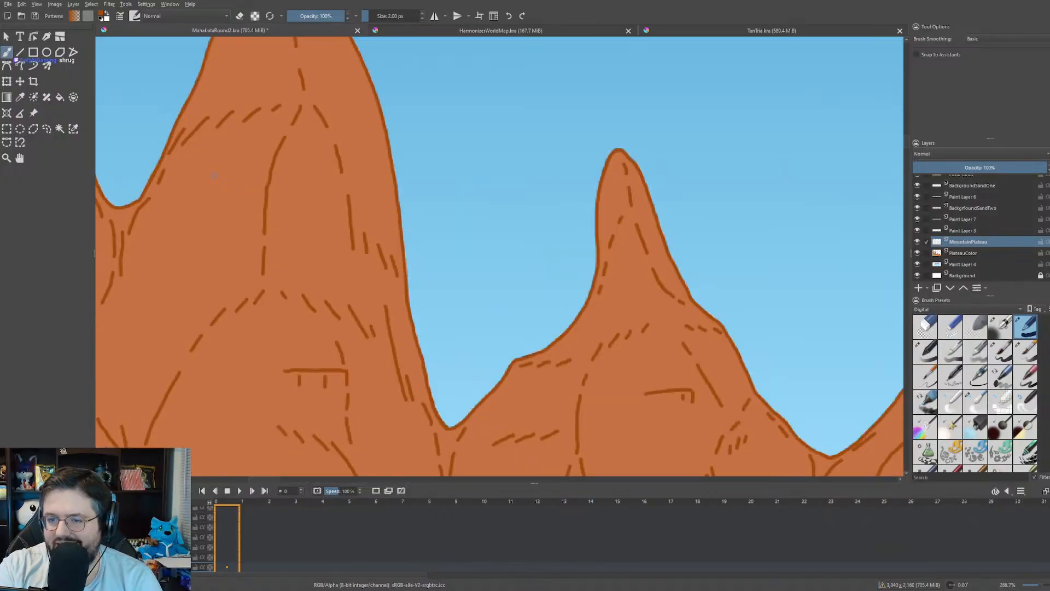
left_click_drag(255, 179, 330, 237)
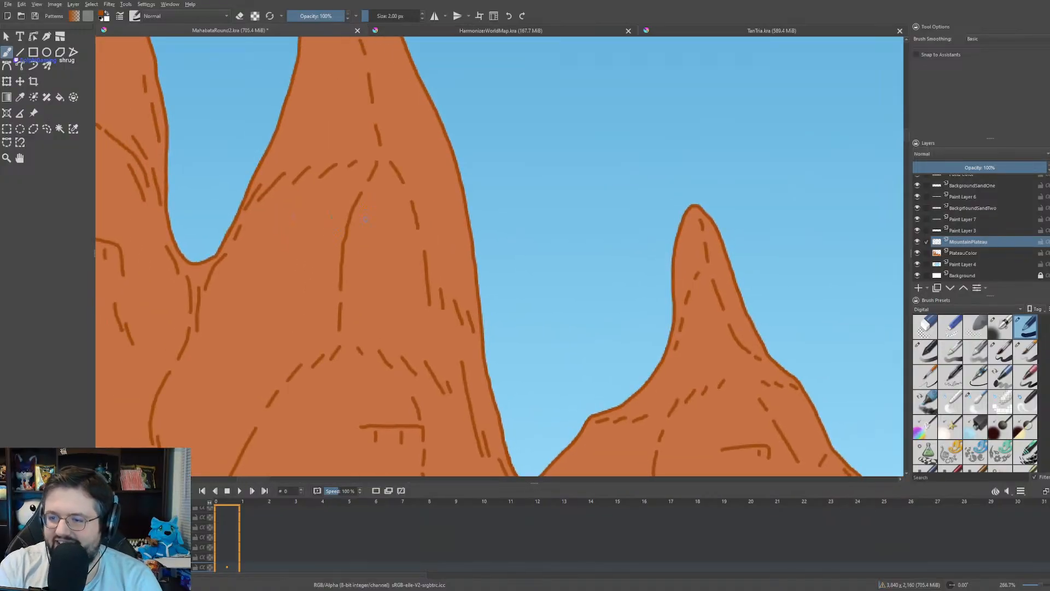
mouse_move(368, 241)
left_mouse_down()
mouse_move(370, 212)
mouse_move(381, 221)
mouse_move(384, 290)
left_mouse_up()
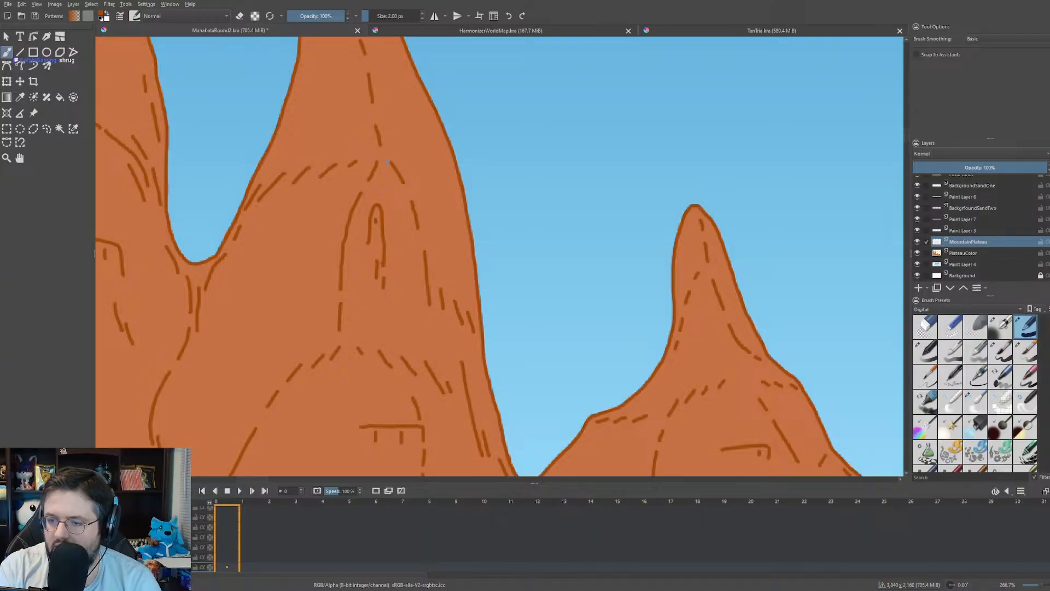
mouse_move(269, 221)
left_mouse_down()
mouse_move(261, 218)
mouse_move(252, 267)
left_mouse_up()
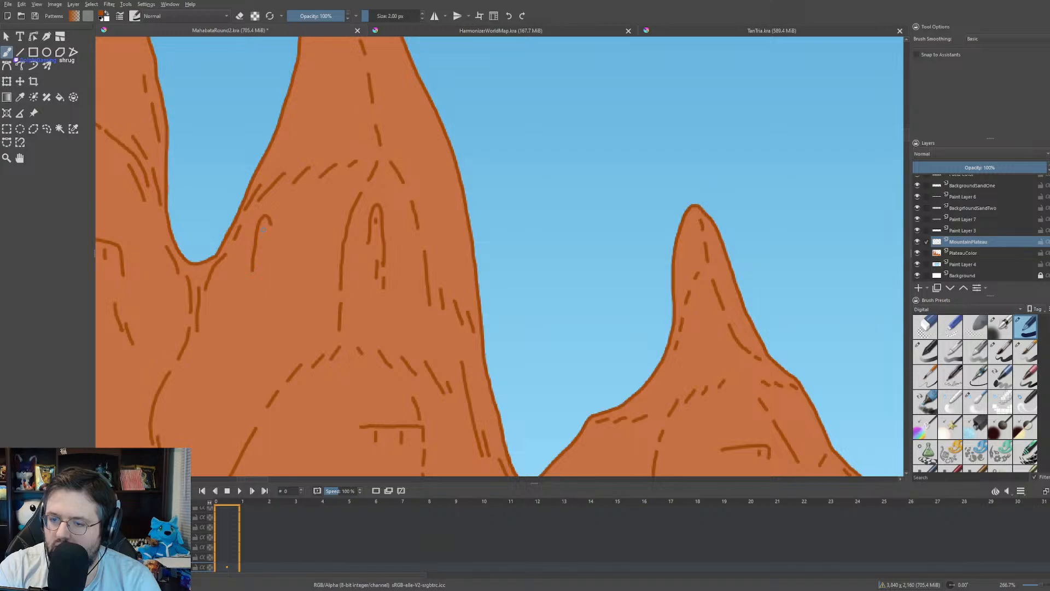
left_click_drag(264, 231, 263, 246)
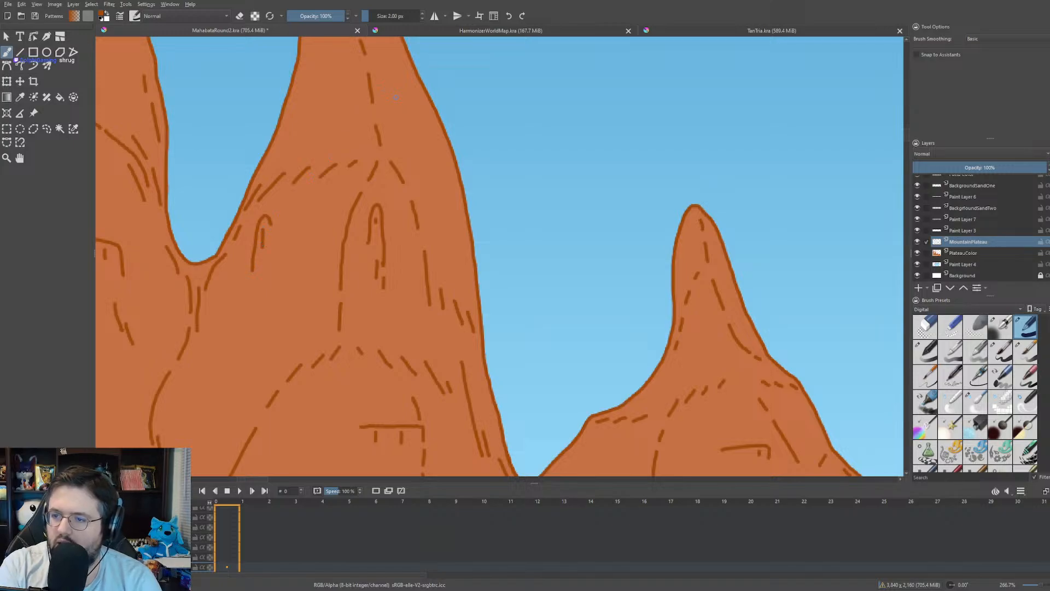
- Add a new paint layer directly above the PlateauColor layer for shading the rocks
scroll(323, 198, "down", 4)
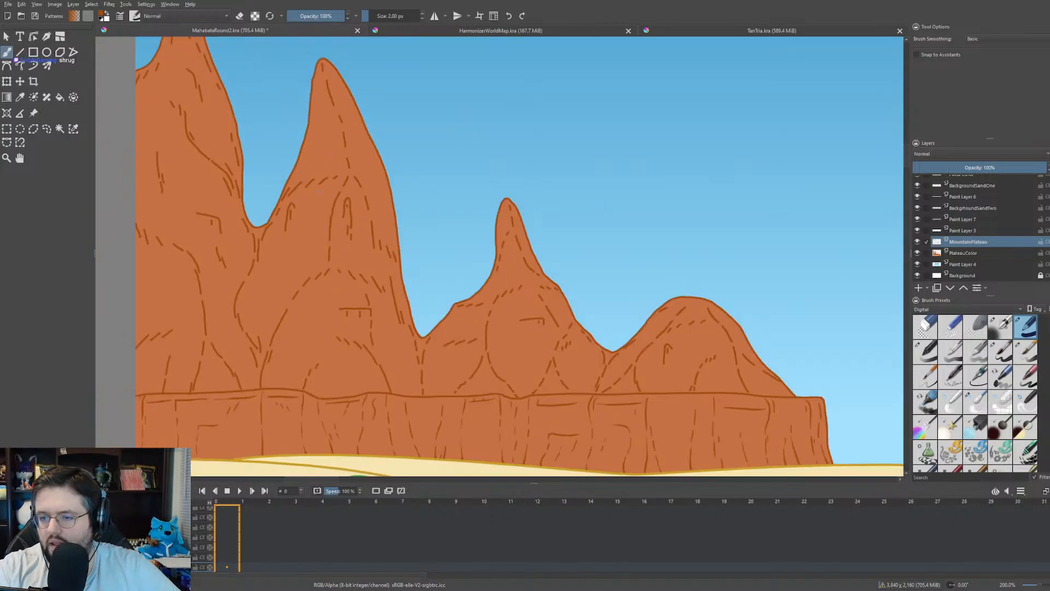
left_click_drag(323, 198, 345, 205)
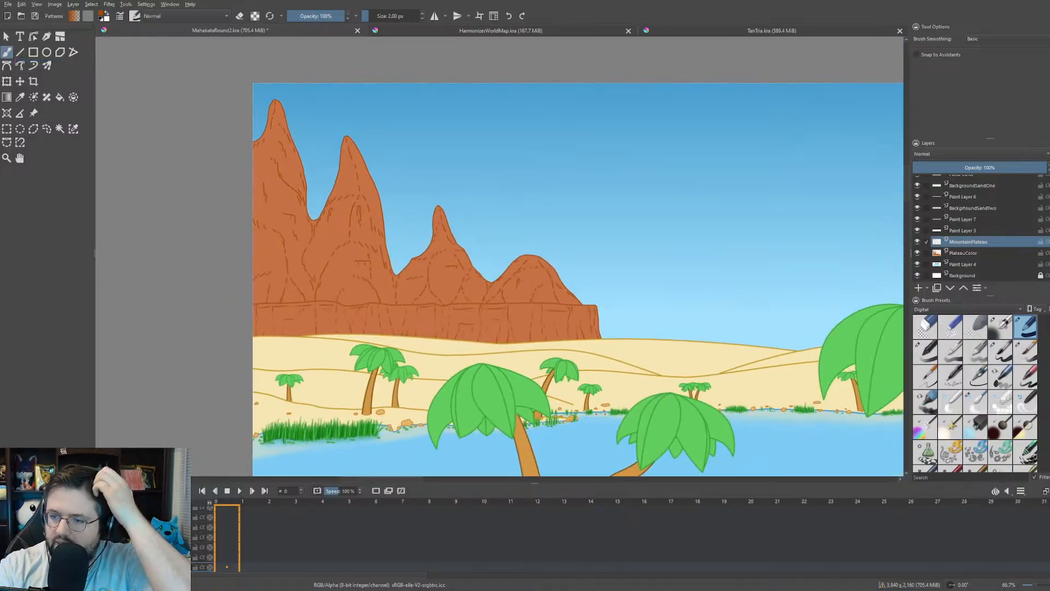
scroll(374, 244, "down", 2)
left_click_drag(434, 261, 390, 205)
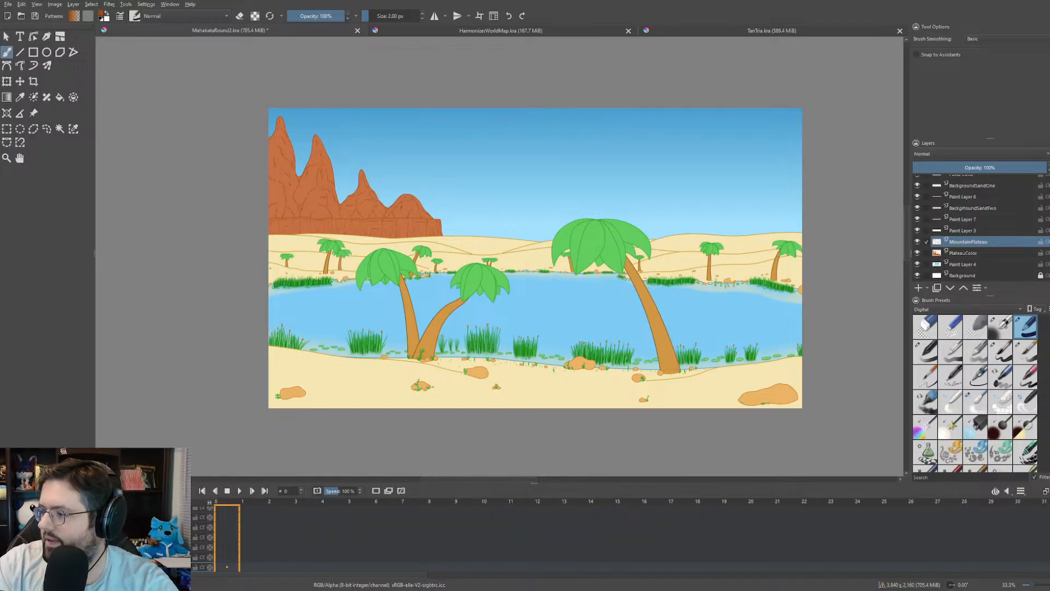
left_click(976, 252)
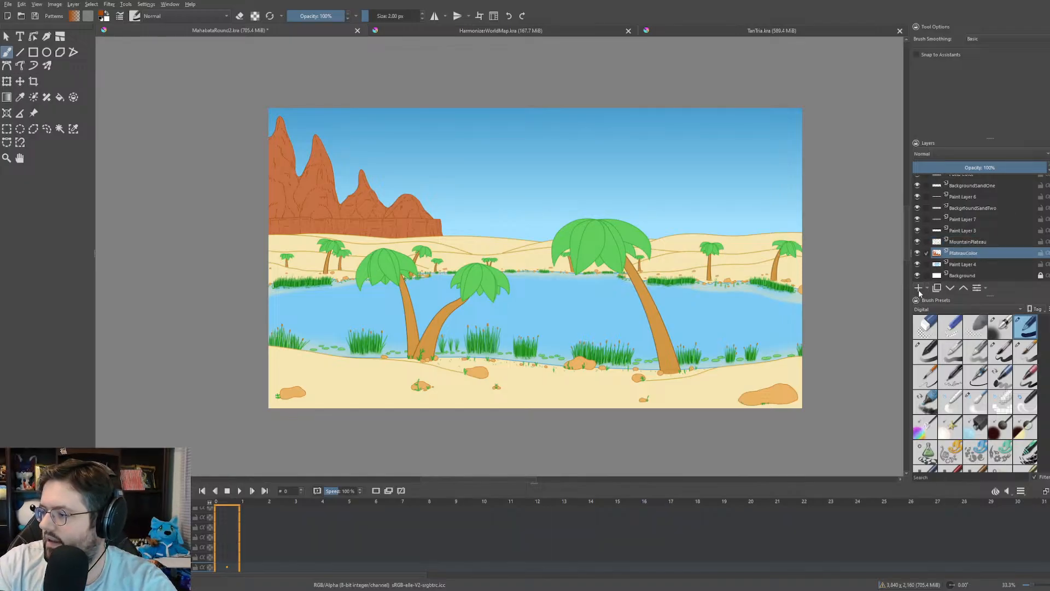
left_click(918, 288)
left_click_drag(524, 192, 571, 201)
scroll(441, 183, "up", 5)
left_click_drag(288, 257, 677, 218)
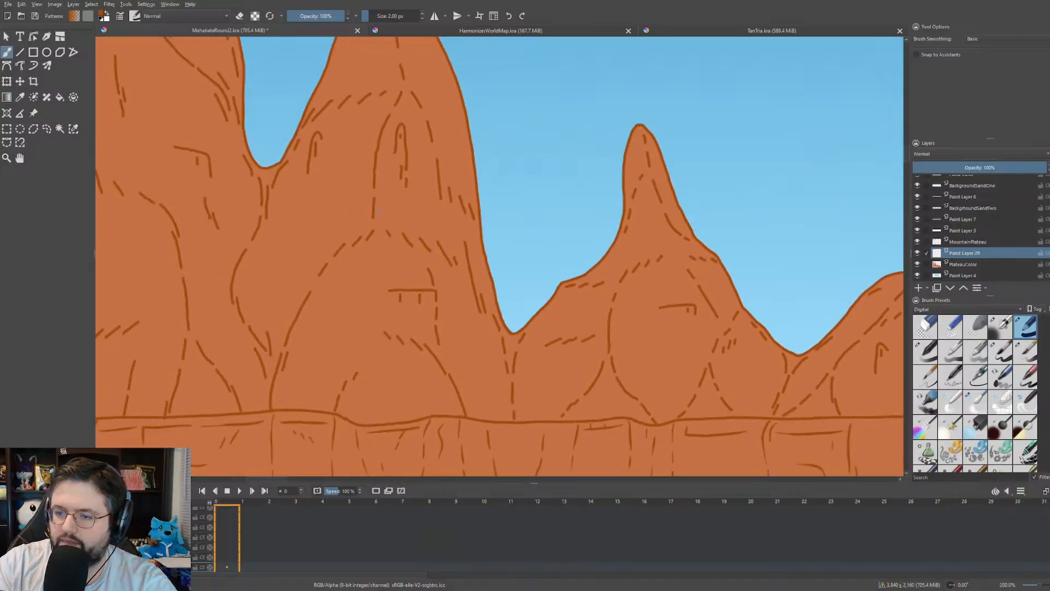
- Sample the rock's orange colour, undo the thin test stroke, and enlarge the brush to 8 px
left_click(321, 200, "ctrl")
left_click_drag(339, 214, 366, 227)
key("b")
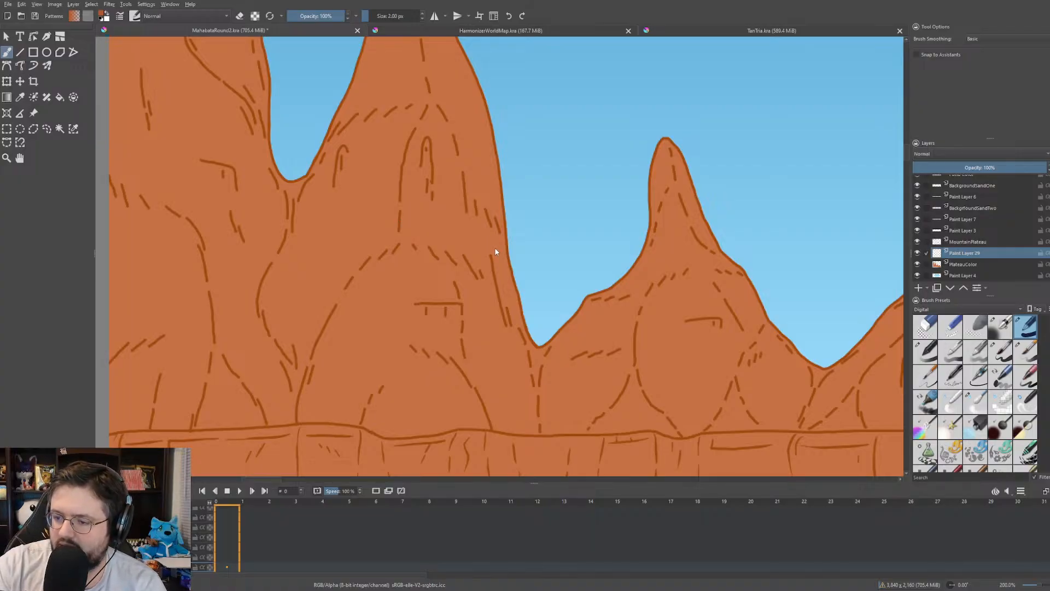
left_click_drag(353, 208, 356, 238)
key("ctrl+z")
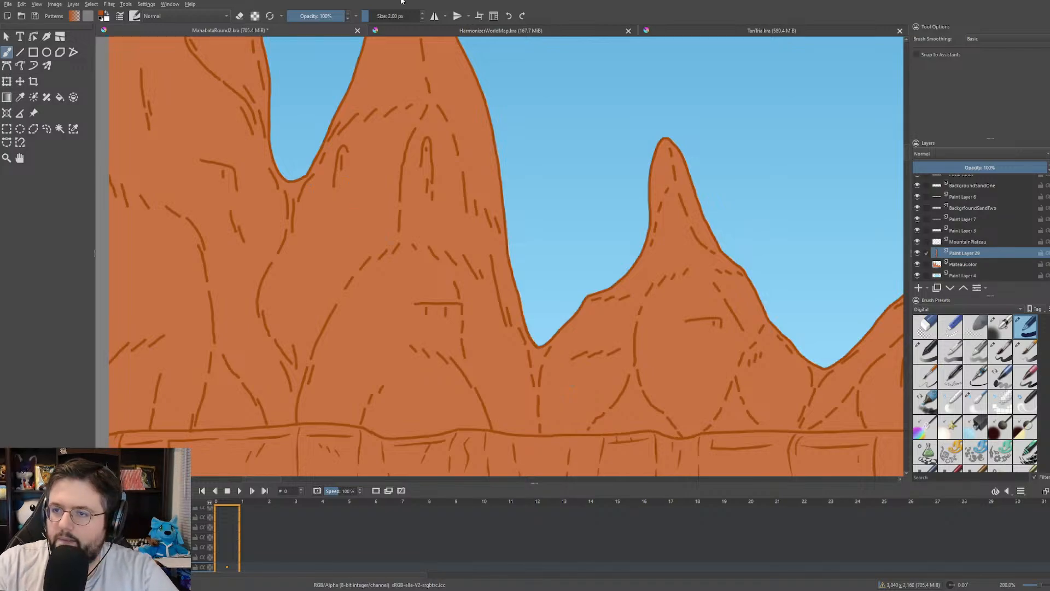
left_click(374, 17)
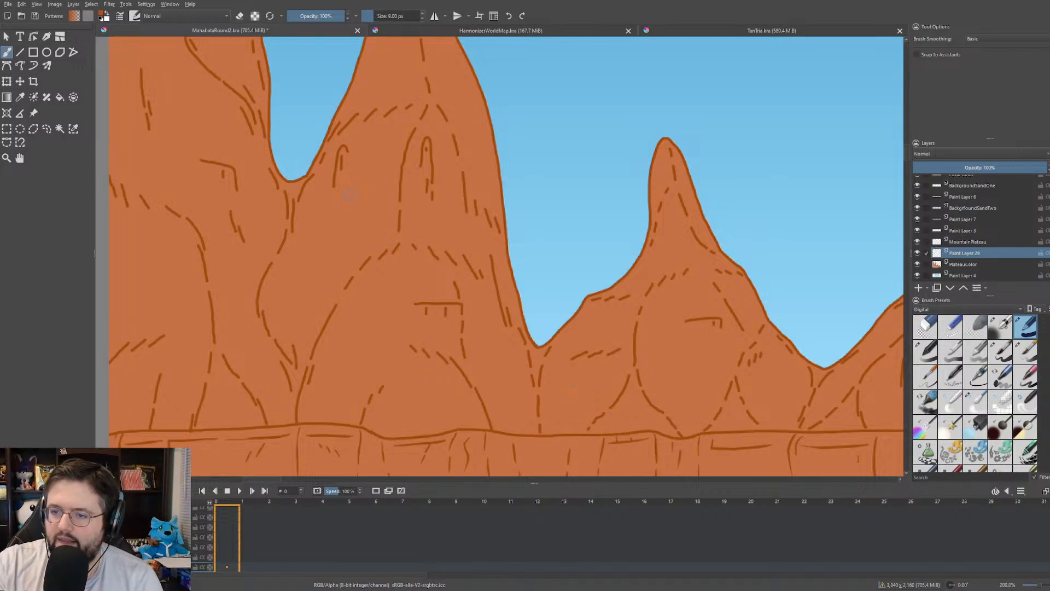
- Try a dark rust shadow patch with an 18 px brush on the second peak's left face, and undo it
mouse_move(329, 196)
left_mouse_down()
mouse_move(325, 234)
mouse_move(337, 170)
mouse_move(336, 232)
mouse_move(355, 129)
mouse_move(365, 211)
mouse_move(399, 117)
left_mouse_up()
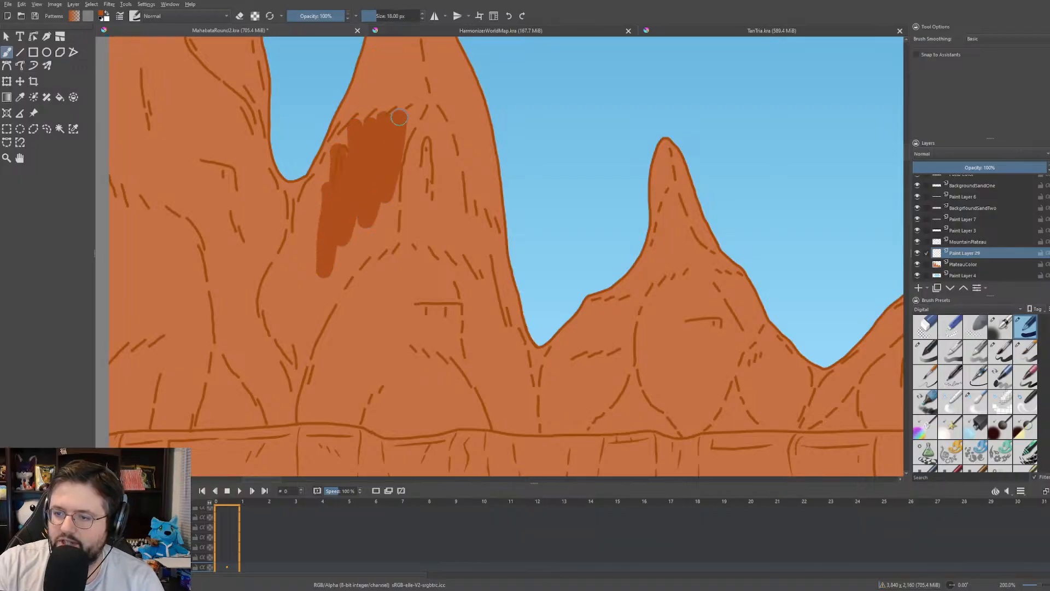
left_click_drag(385, 200, 385, 204)
scroll(402, 158, "down", 5)
left_click_drag(415, 145, 414, 181)
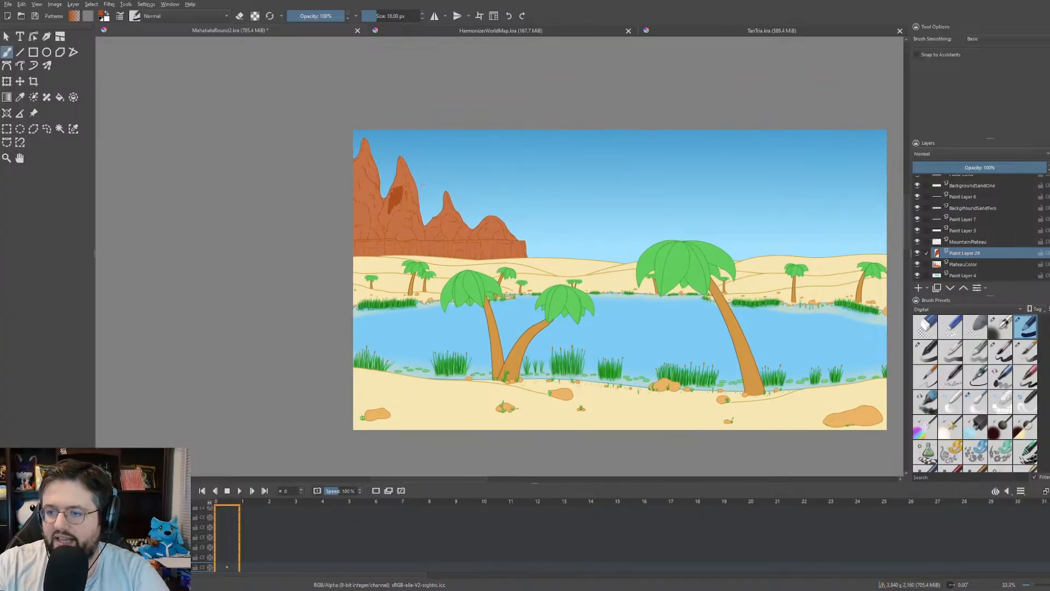
scroll(418, 180, "up", 4)
scroll(377, 181, "up", 2)
left_click_drag(345, 185, 370, 192)
key("ctrl+z")
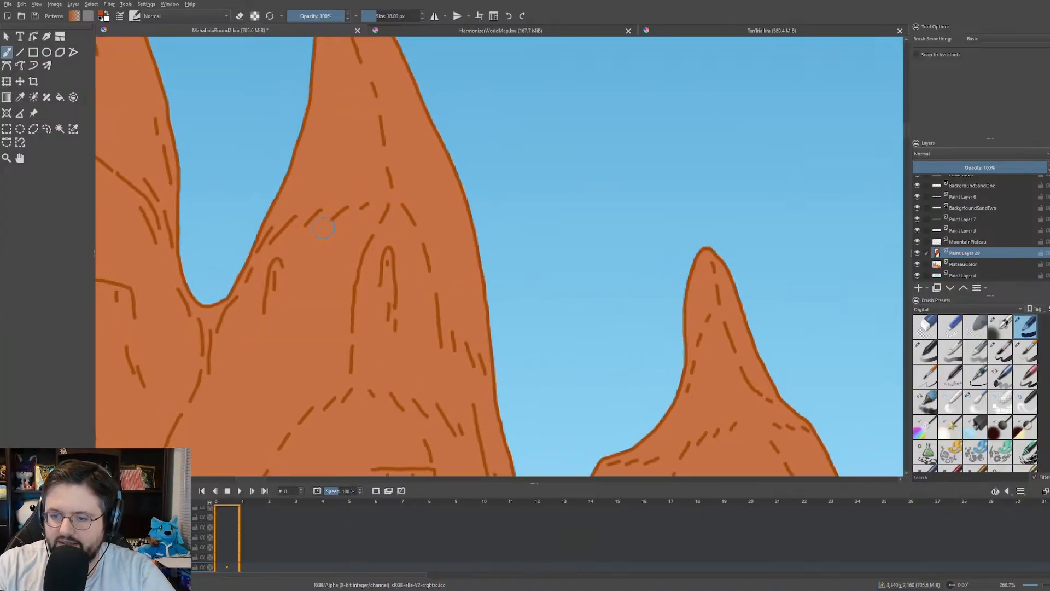
- Paint a softer brown shadow band over the dashed shoulder on the second peak's left side, up to its centre ridge
mouse_move(323, 234)
left_mouse_down()
mouse_move(367, 230)
mouse_move(357, 358)
left_mouse_up()
scroll(367, 231, "up", 2)
scroll(343, 278, "down", 1)
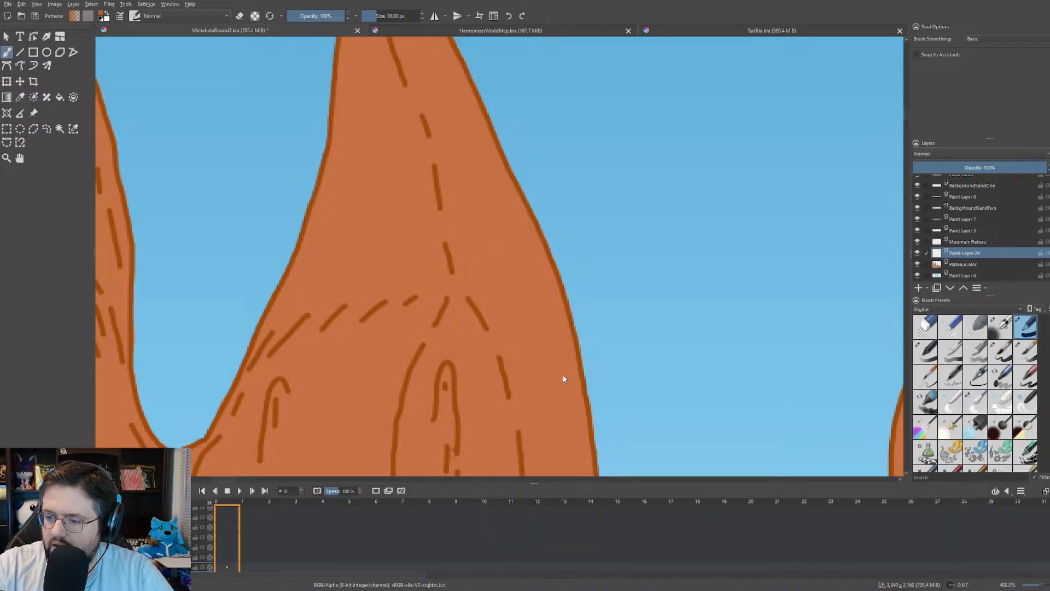
mouse_move(345, 290)
left_mouse_down()
mouse_move(329, 320)
mouse_move(276, 356)
mouse_move(259, 405)
left_mouse_up()
mouse_move(299, 326)
left_mouse_down()
mouse_move(269, 417)
mouse_move(307, 380)
mouse_move(336, 383)
mouse_move(365, 351)
mouse_move(424, 258)
mouse_move(408, 265)
mouse_move(425, 221)
mouse_move(409, 213)
mouse_move(440, 230)
mouse_move(393, 120)
left_mouse_up()
- Start the shadow at the left side of the second peak's tip, and erase the paint spilling over the outline into the sky
scroll(424, 257, "down", 4)
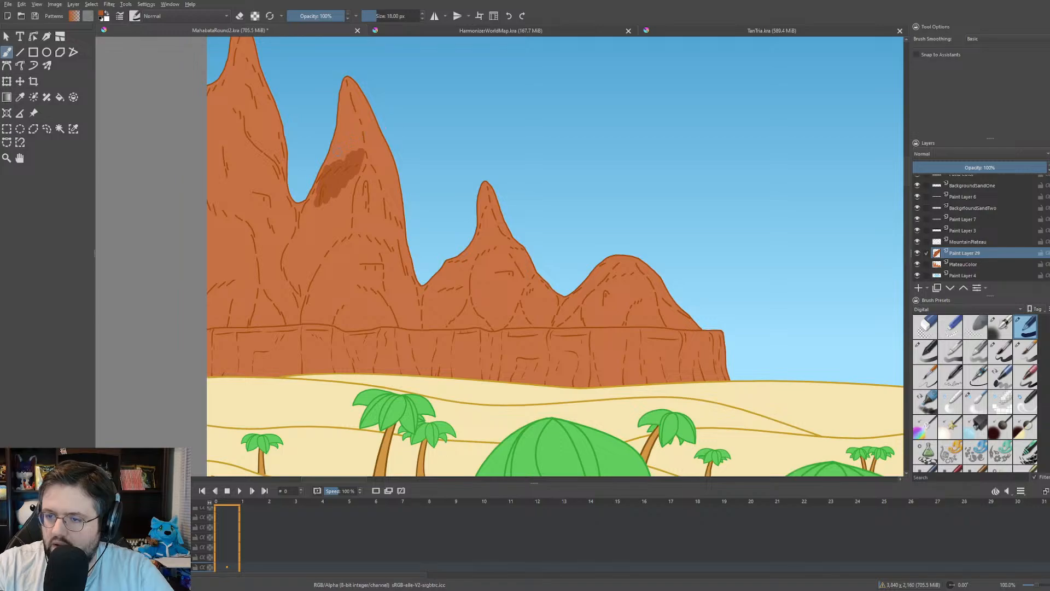
scroll(342, 164, "up", 4)
left_click_drag(368, 157, 379, 188)
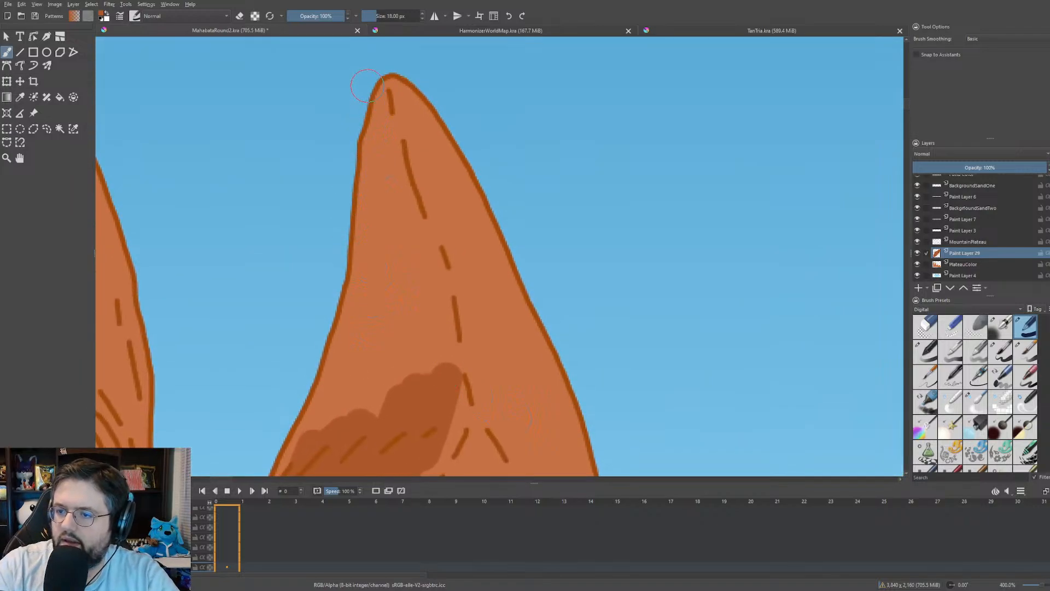
mouse_move(367, 84)
left_mouse_down()
mouse_move(383, 104)
mouse_move(377, 144)
left_mouse_up()
key("e")
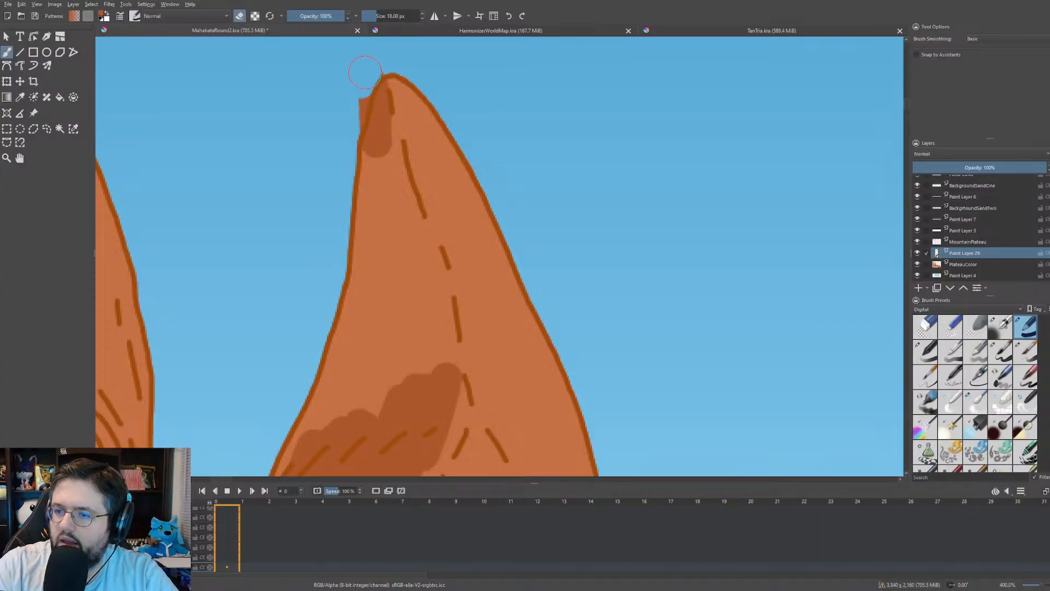
mouse_move(363, 73)
left_mouse_down()
mouse_move(350, 121)
mouse_move(375, 159)
mouse_move(377, 145)
mouse_move(367, 216)
mouse_move(378, 173)
left_mouse_up()
key("e")
- Fill the second peak's upper left face with the brown shadow, from the tip along the centre ridge to the dashed shoulder
mouse_move(379, 110)
left_mouse_down()
mouse_move(434, 280)
mouse_move(444, 356)
mouse_move(420, 361)
left_mouse_up()
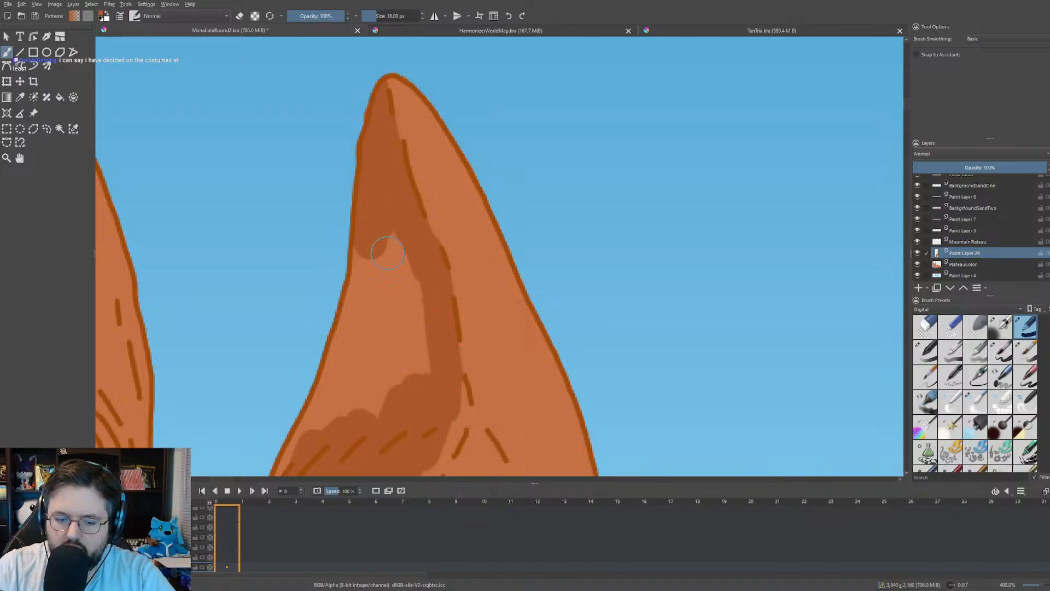
mouse_move(401, 244)
left_mouse_down()
mouse_move(407, 308)
mouse_move(433, 378)
mouse_move(403, 366)
mouse_move(371, 240)
mouse_move(349, 348)
mouse_move(321, 406)
mouse_move(388, 390)
left_mouse_up()
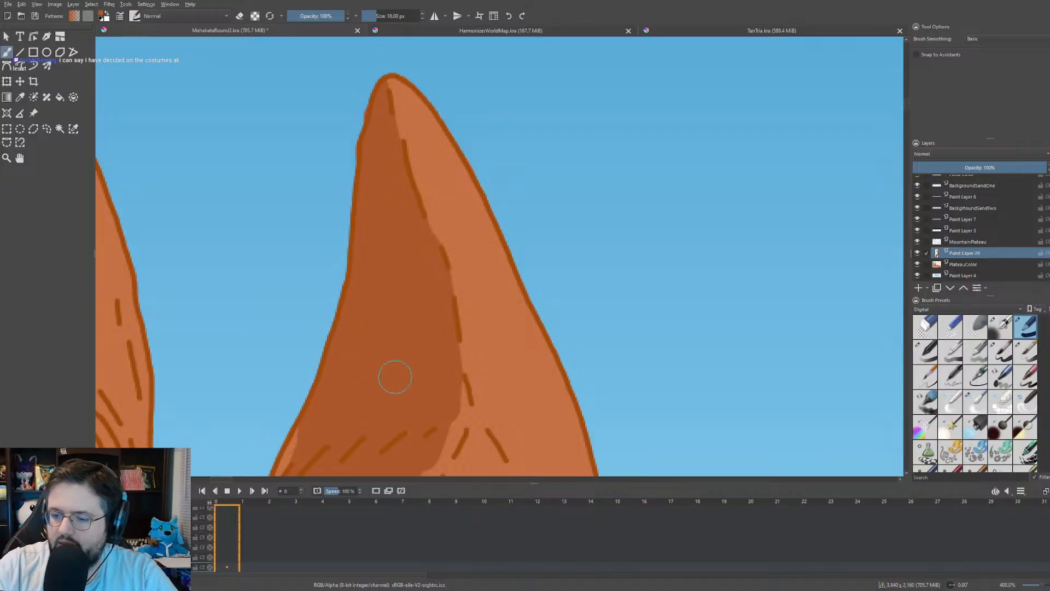
left_click_drag(412, 330, 450, 190)
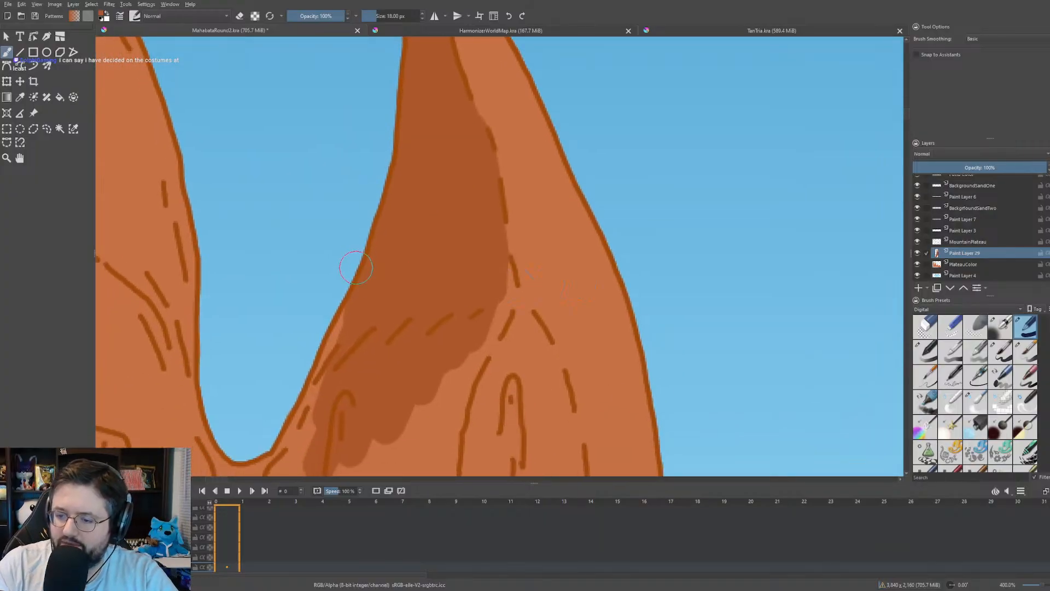
- Extend the shadow along the second peak's left outline towards the valley, and erase the paint spilling into the sky
mouse_move(355, 268)
left_mouse_down()
mouse_move(353, 309)
mouse_move(288, 460)
mouse_move(312, 438)
left_mouse_up()
key("e")
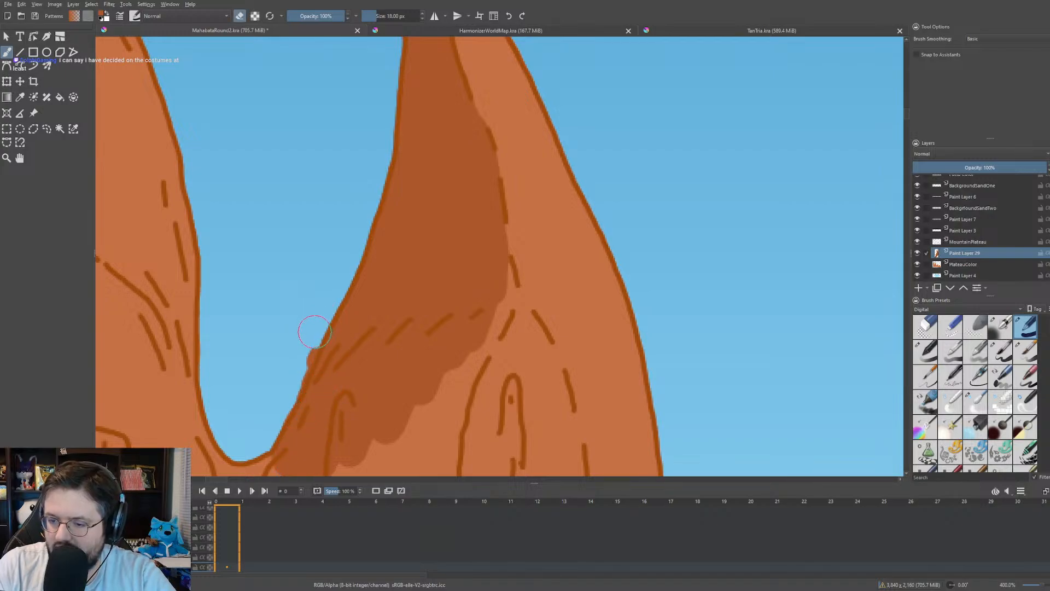
left_click_drag(314, 331, 276, 407)
key("e")
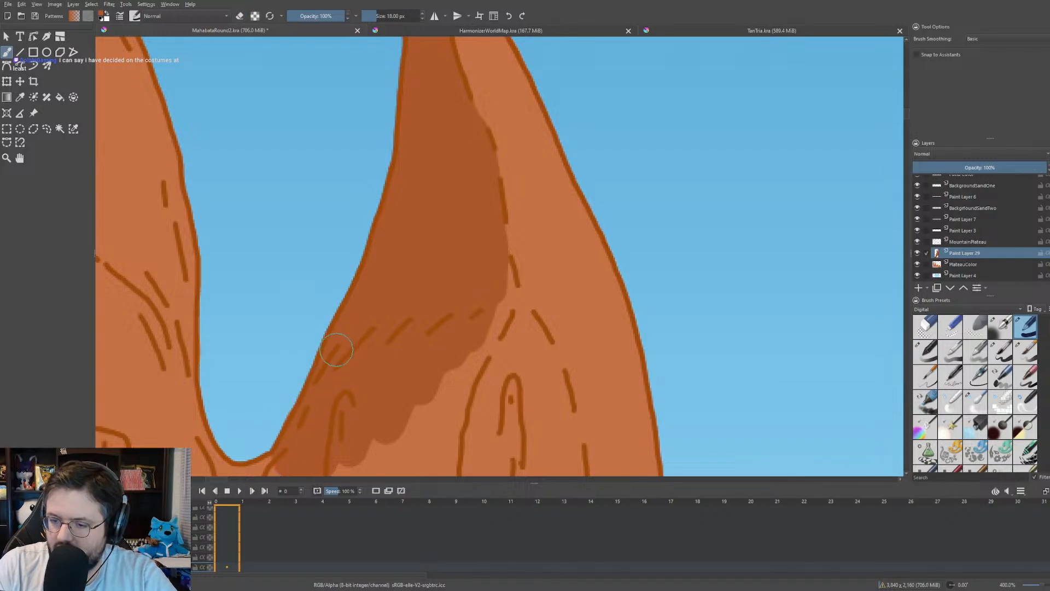
- Continue the shadow down the second peak's lower left side, bounded by the dashed ridge lines beside the arch and above the dome
scroll(399, 290, "down", 5)
scroll(413, 314, "up", 4)
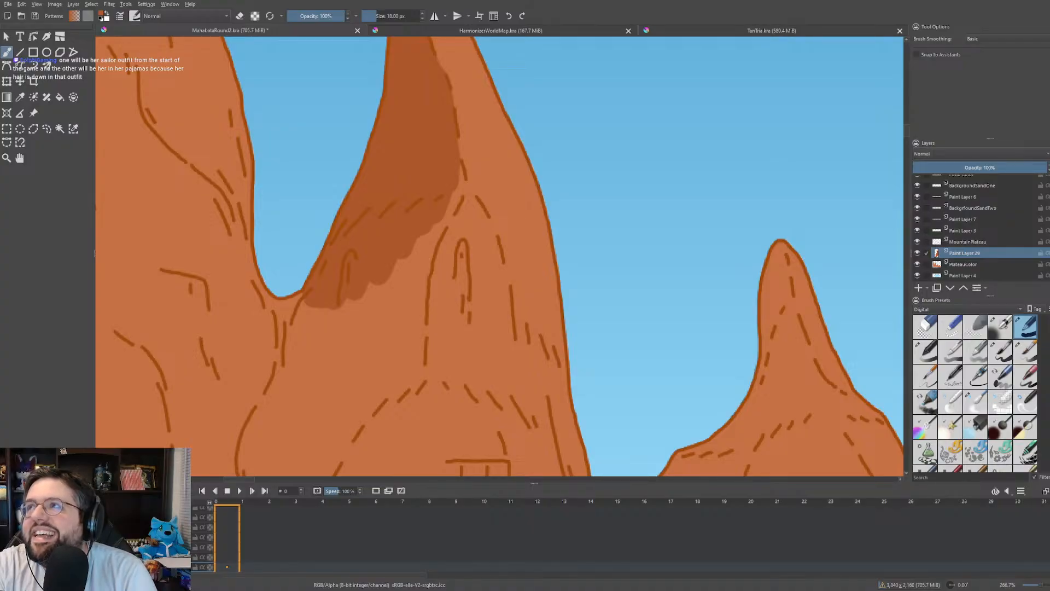
left_click_drag(404, 132, 457, 97)
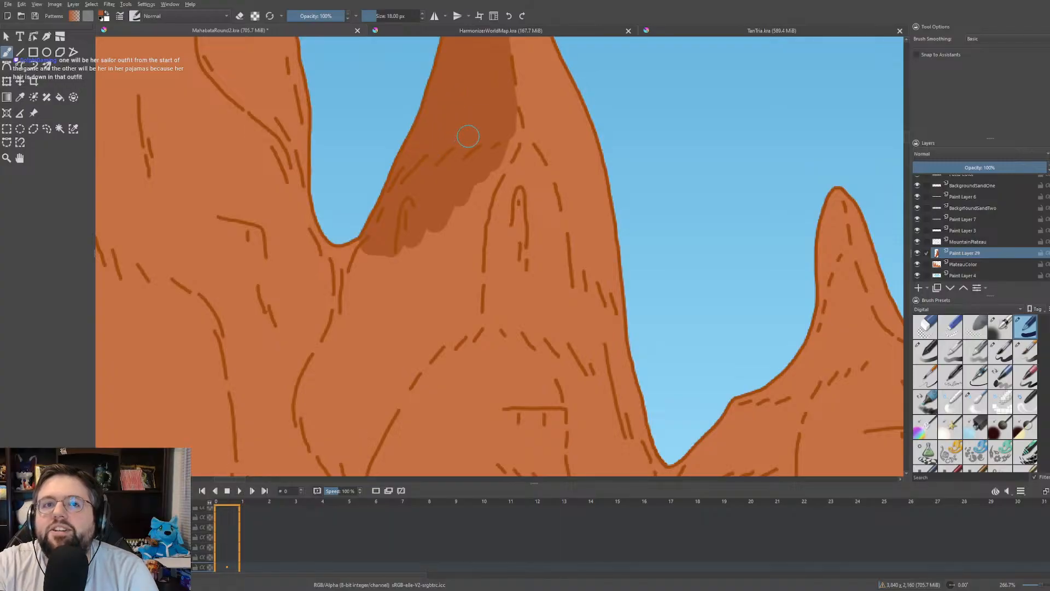
scroll(546, 194, "up", 2)
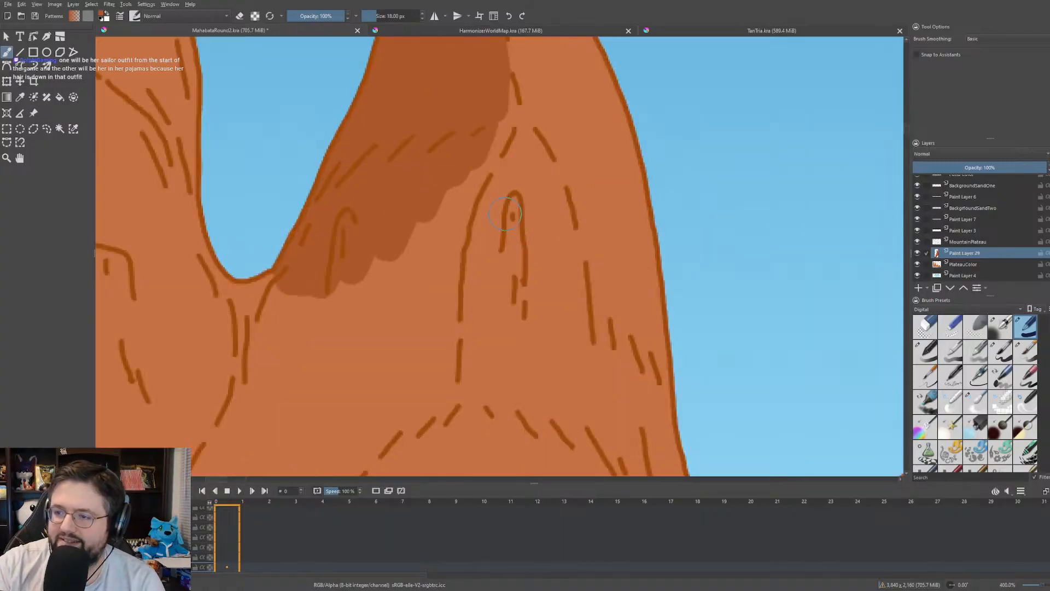
scroll(506, 215, "down", 2)
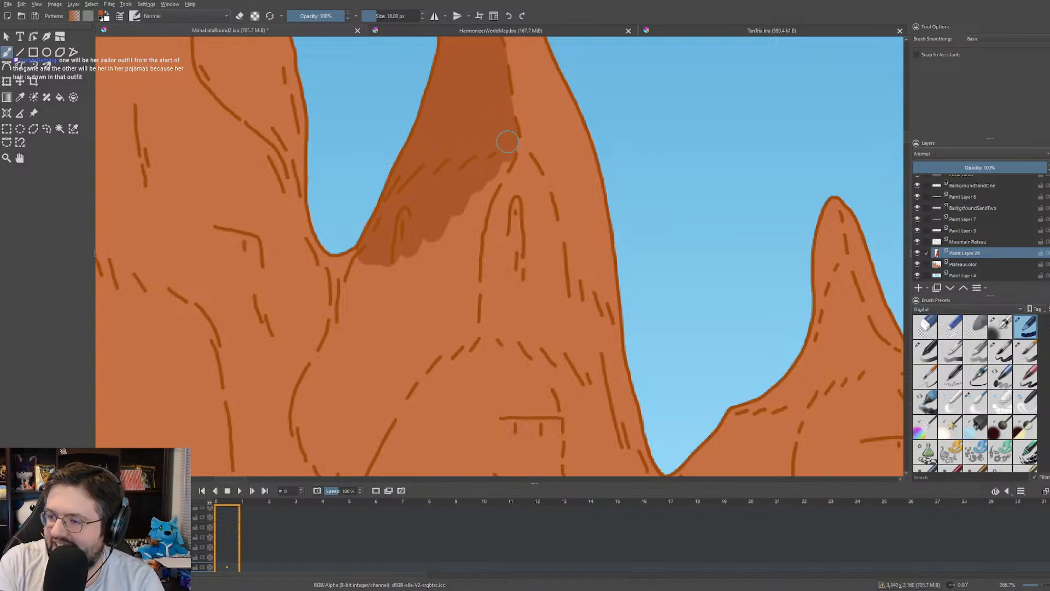
mouse_move(494, 178)
left_mouse_down()
mouse_move(462, 271)
mouse_move(473, 191)
mouse_move(418, 306)
mouse_move(393, 296)
mouse_move(392, 243)
mouse_move(346, 329)
mouse_move(422, 281)
mouse_move(458, 272)
mouse_move(471, 243)
mouse_move(463, 332)
mouse_move(406, 375)
mouse_move(459, 291)
left_mouse_up()
mouse_move(423, 357)
left_mouse_down()
mouse_move(403, 334)
mouse_move(431, 299)
mouse_move(354, 362)
left_mouse_up()
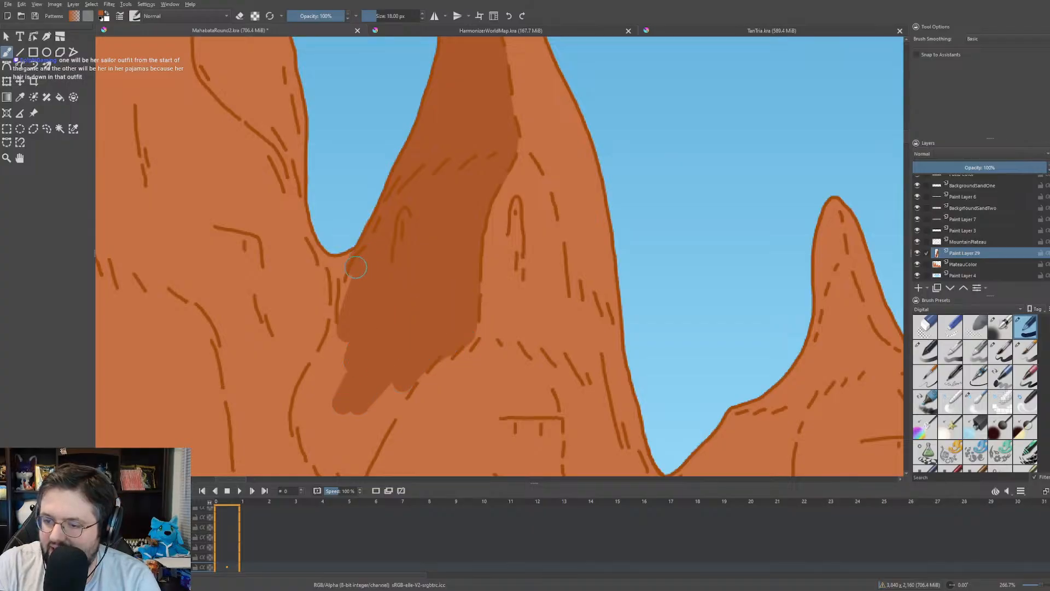
mouse_move(356, 267)
left_mouse_down()
mouse_move(346, 321)
mouse_move(301, 409)
mouse_move(317, 461)
mouse_move(350, 364)
mouse_move(364, 366)
mouse_move(355, 438)
mouse_move(406, 375)
mouse_move(371, 446)
mouse_move(366, 410)
mouse_move(467, 289)
mouse_move(488, 232)
left_mouse_up()
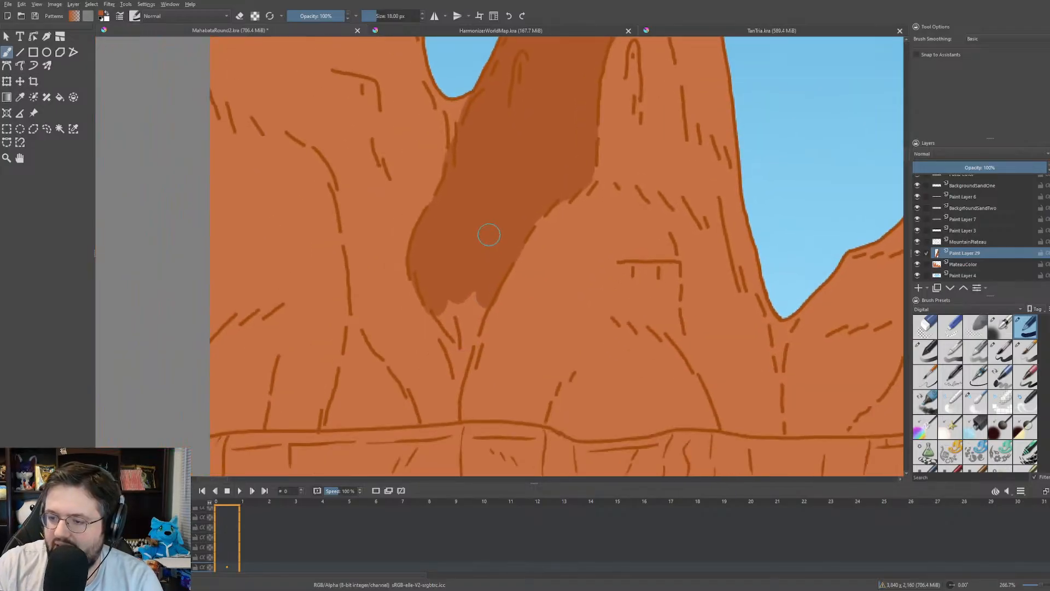
- Taper the shadow's lower end to a point between the converging dashed lines, erasing the excess above the plateau ledge
right_click(487, 226)
left_click(578, 270)
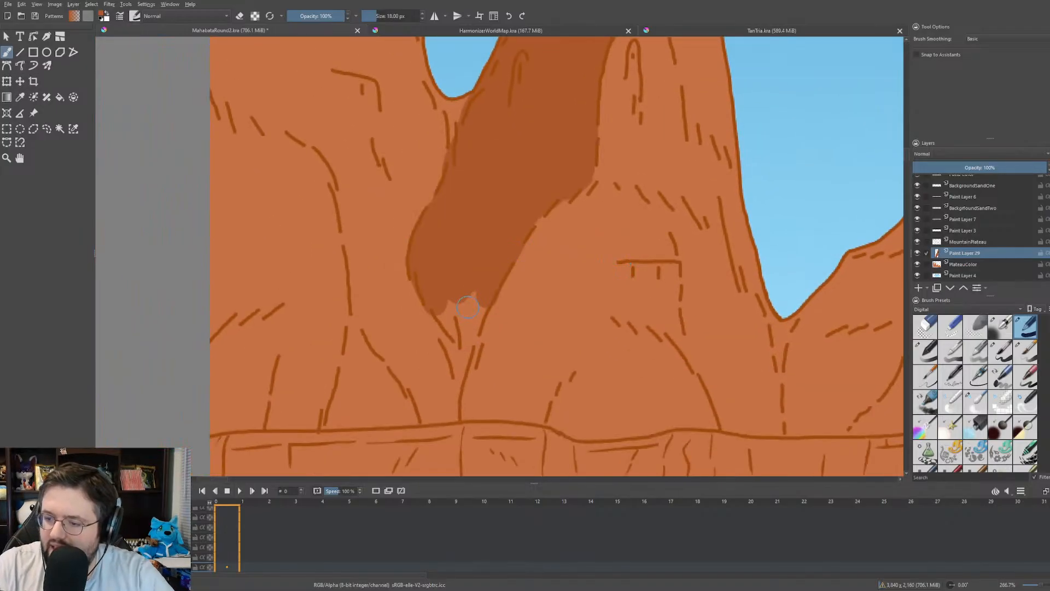
left_click_drag(467, 308, 450, 413)
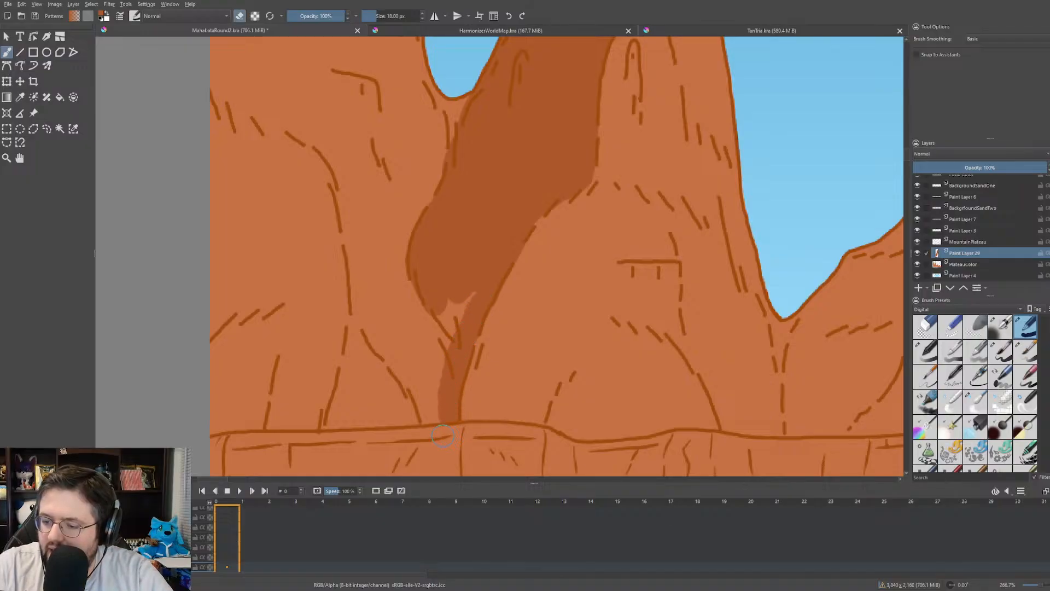
left_click_drag(465, 300, 447, 323)
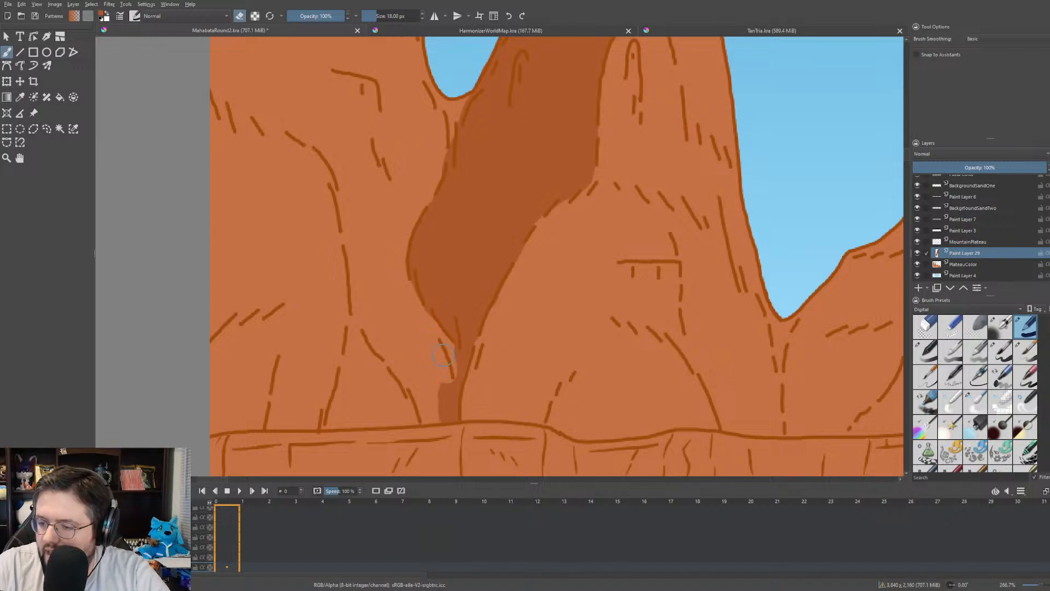
left_click_drag(444, 355, 441, 412)
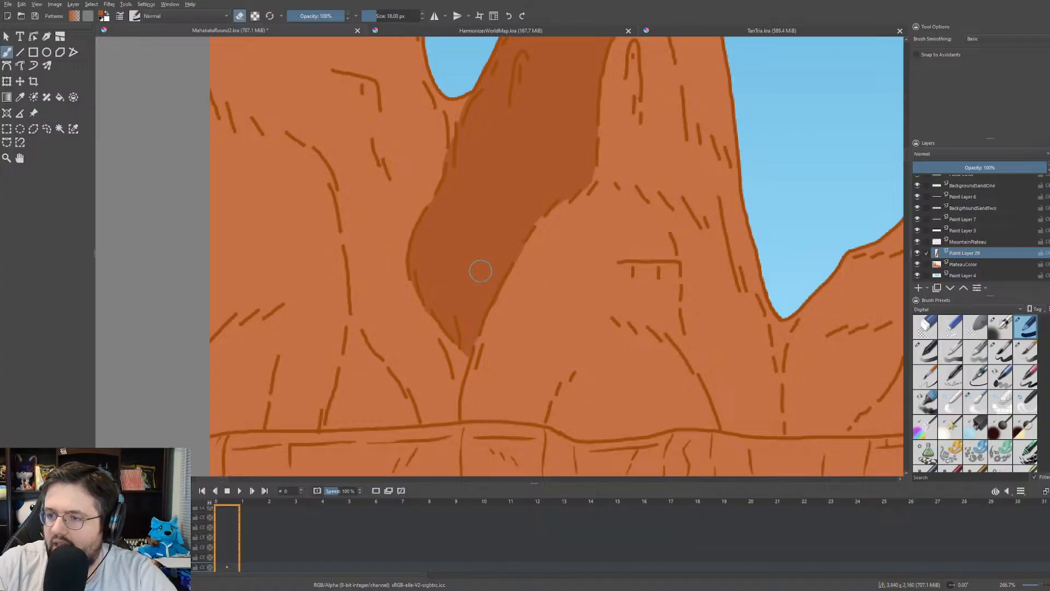
- Fill the unshaded gap along the shadow's left edge, just below the valley between the first and second peaks
scroll(471, 261, "down", 3)
left_click_drag(471, 240, 460, 274)
scroll(461, 243, "up", 6)
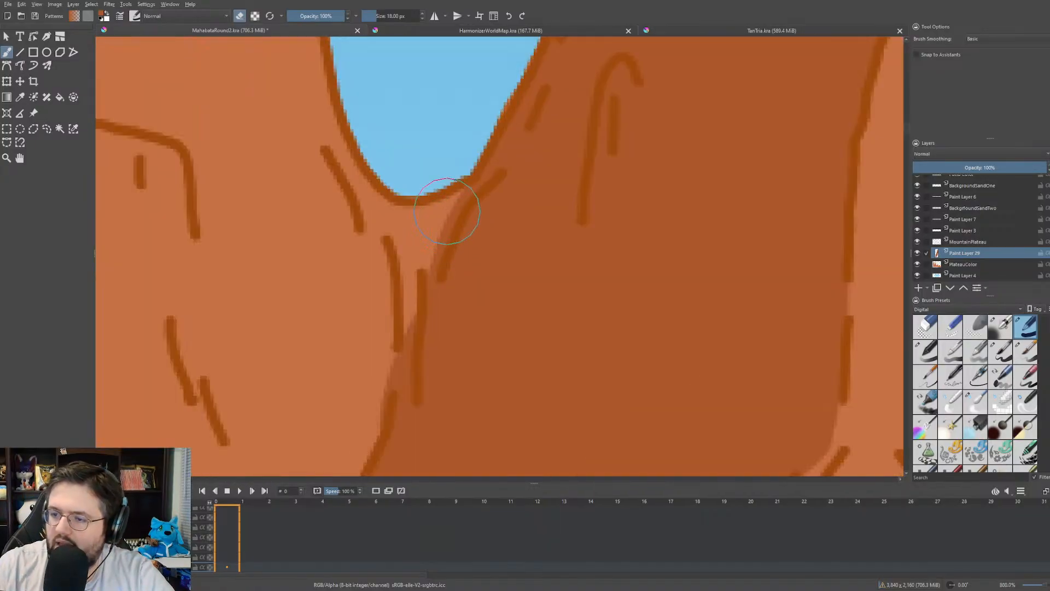
key("e")
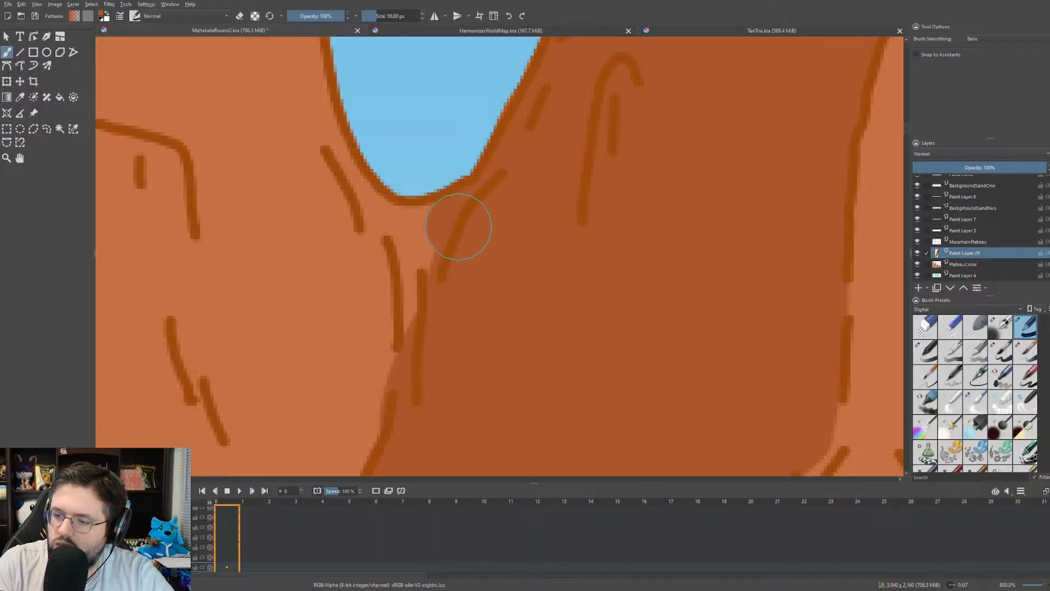
mouse_move(458, 226)
left_mouse_down()
mouse_move(445, 234)
mouse_move(412, 417)
mouse_move(387, 305)
mouse_move(403, 273)
left_mouse_up()
- Shade the first peak's left side from its tip down to the canvas edge, and erase the paint outside the outline
scroll(403, 274, "down", 2)
scroll(460, 260, "down", 1)
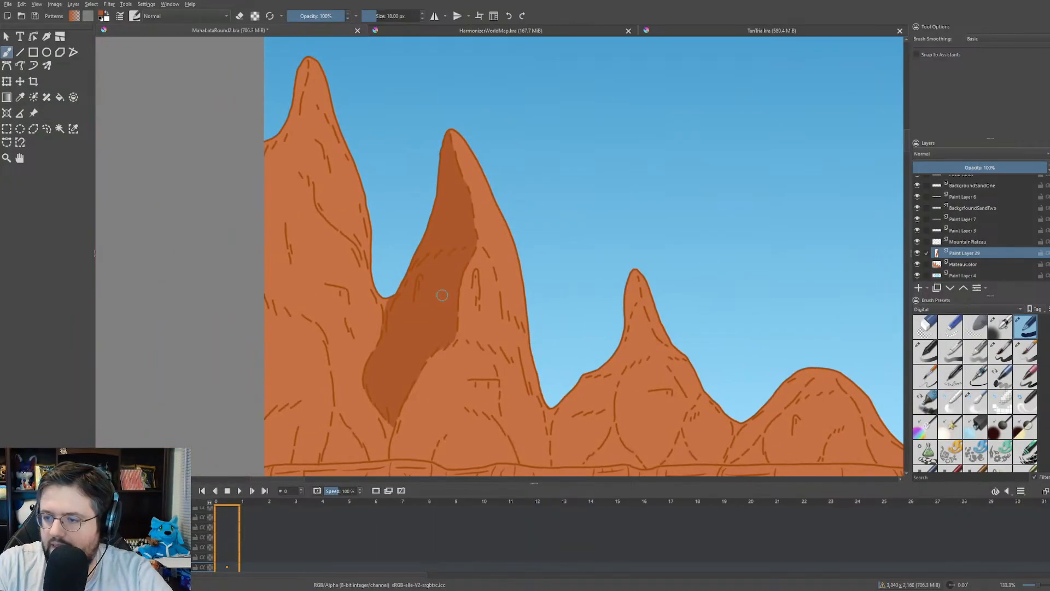
scroll(462, 269, "down", 1)
scroll(446, 344, "up", 1)
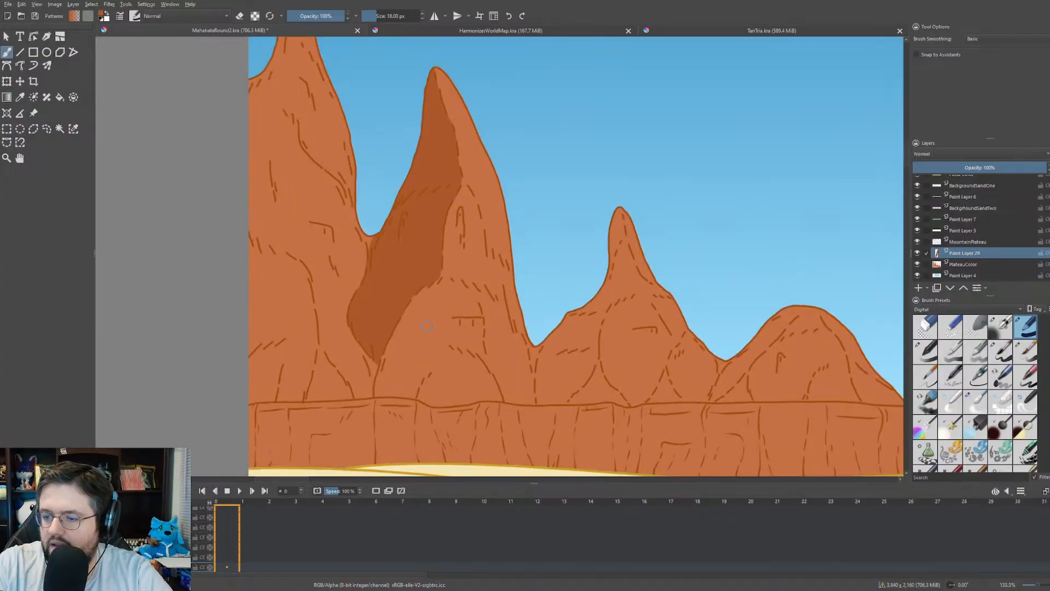
scroll(415, 340, "up", 2)
left_click_drag(333, 212, 353, 344)
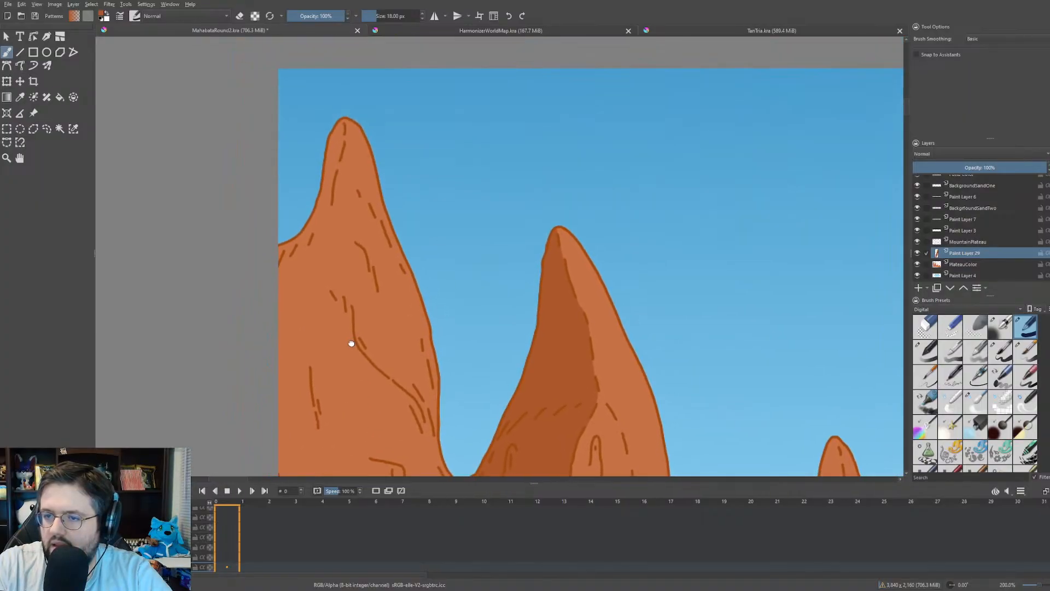
scroll(284, 152, "up", 1)
left_click_drag(324, 169, 351, 177)
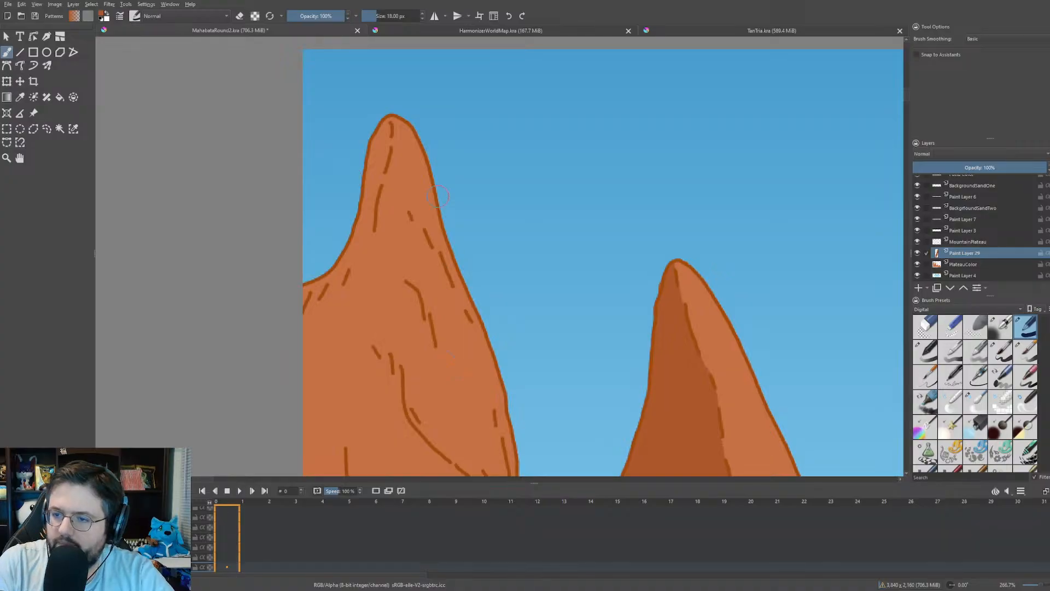
mouse_move(381, 120)
left_mouse_down()
mouse_move(360, 242)
mouse_move(302, 300)
left_mouse_up()
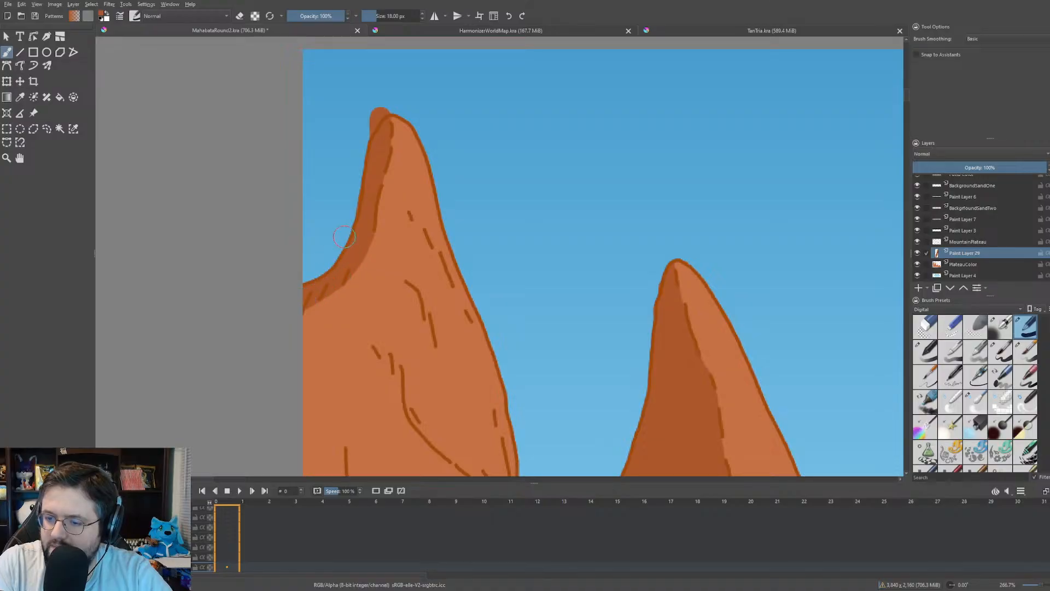
left_click_drag(362, 244, 305, 342)
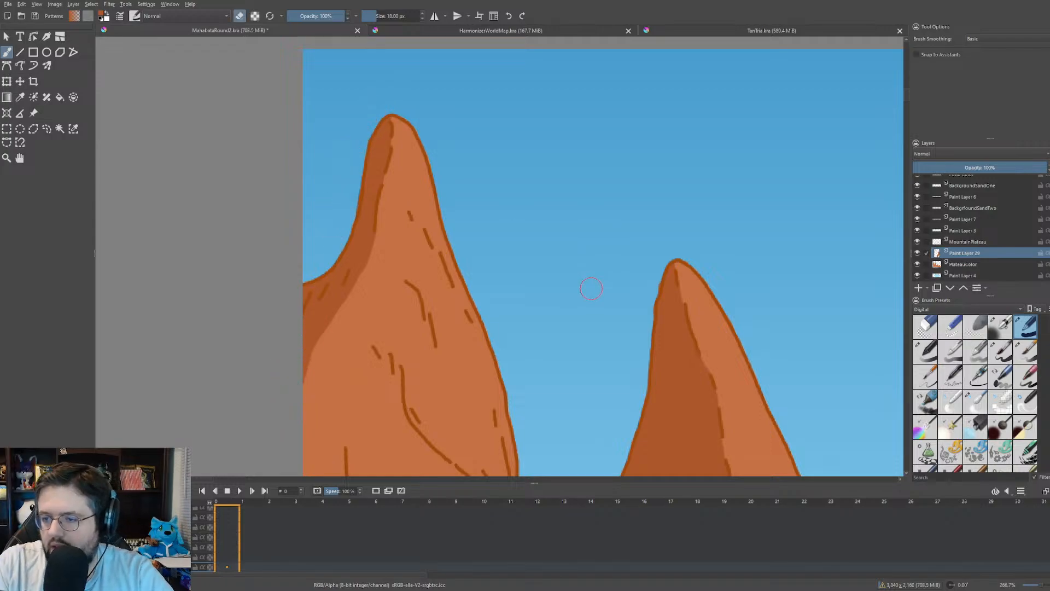
- Shade the left side of the third peak's tip down its dashed ridge with a 15 px brush, and erase the spill over the outline
scroll(591, 288, "down", 3)
left_click_drag(612, 316, 366, 211)
scroll(395, 304, "down", 1)
left_click_drag(423, 330, 407, 303)
scroll(461, 253, "up", 4)
scroll(419, 143, "up", 3)
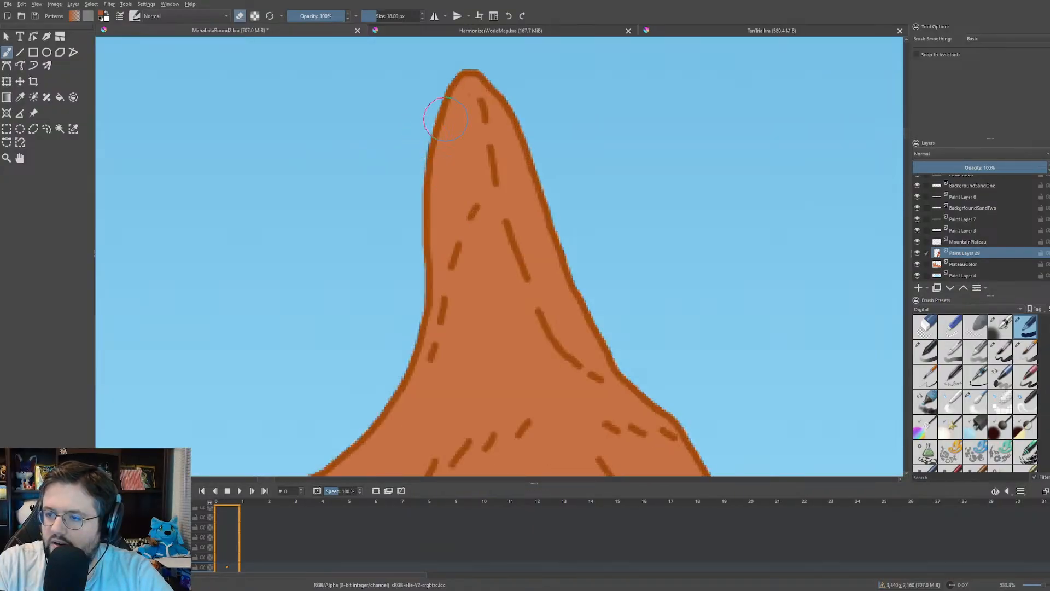
left_click_drag(422, 93, 427, 103)
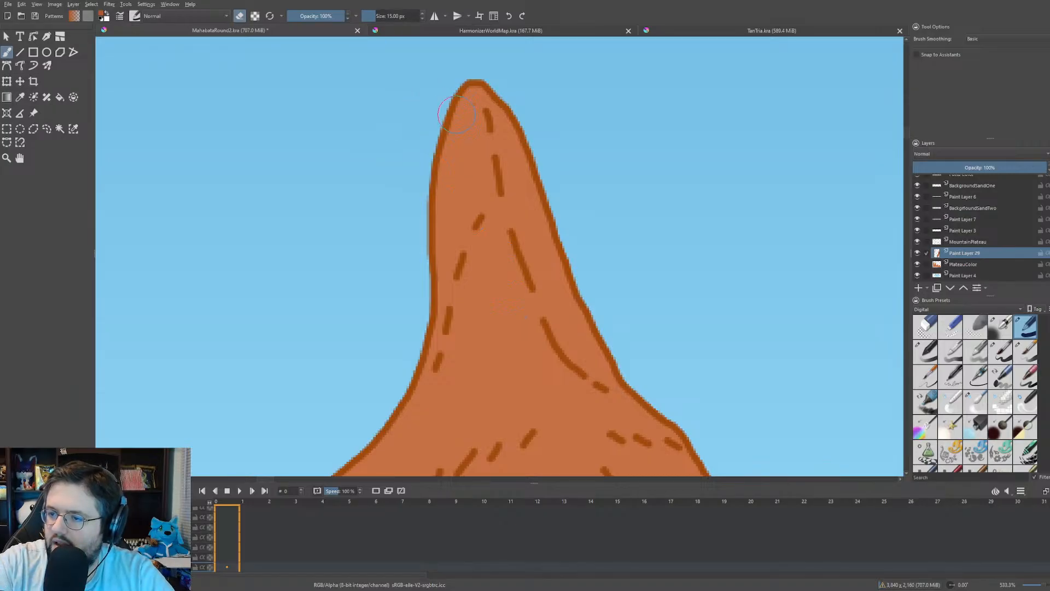
mouse_move(457, 115)
left_mouse_down()
mouse_move(471, 114)
mouse_move(474, 137)
mouse_move(443, 81)
mouse_move(429, 117)
mouse_move(454, 164)
mouse_move(451, 216)
mouse_move(468, 169)
mouse_move(477, 197)
mouse_move(438, 264)
mouse_move(417, 351)
mouse_move(403, 339)
mouse_move(430, 204)
left_mouse_up()
key("e")
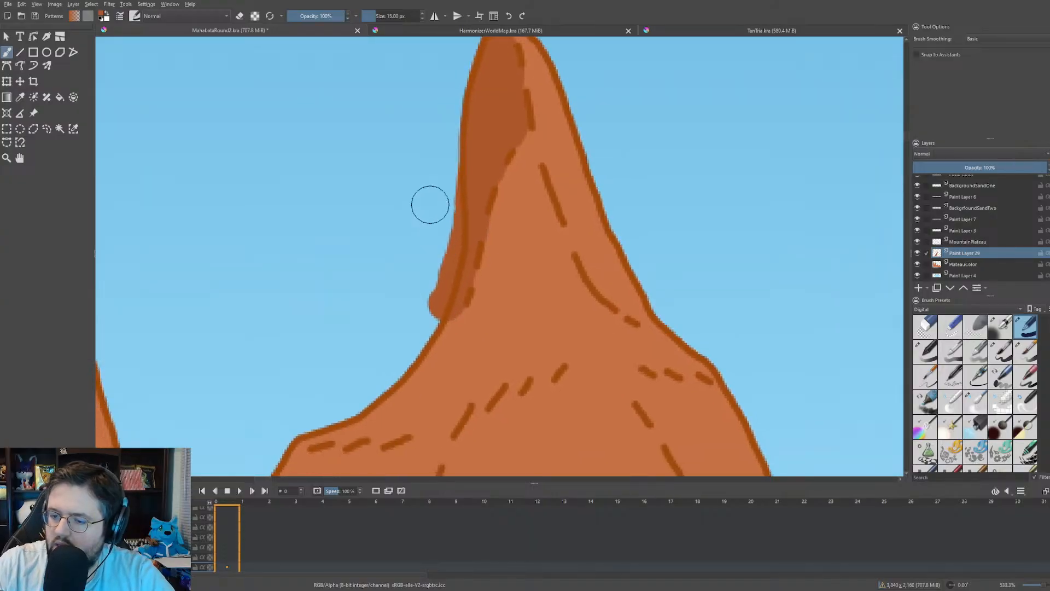
key("e")
mouse_move(441, 145)
left_mouse_down()
mouse_move(443, 248)
mouse_move(430, 325)
left_mouse_up()
scroll(591, 312, "down", 1)
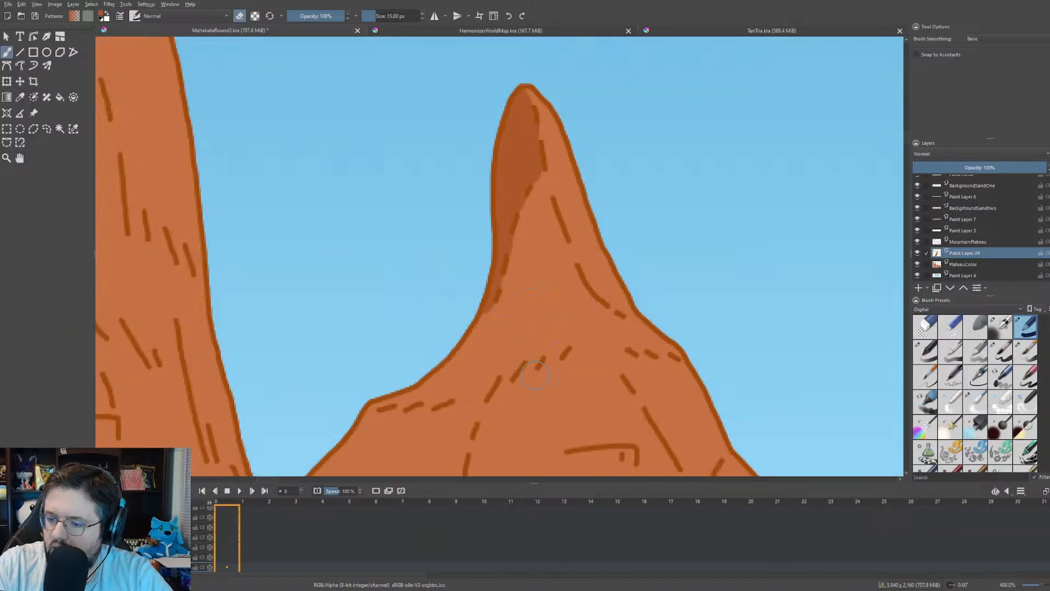
- Fill the third peak's lower left flank with shadow, from the dashed shoulder to the plateau ledge, between the dashed contours
left_click_drag(591, 313, 603, 184)
scroll(396, 347, "up", 1)
left_click_drag(396, 348, 461, 213)
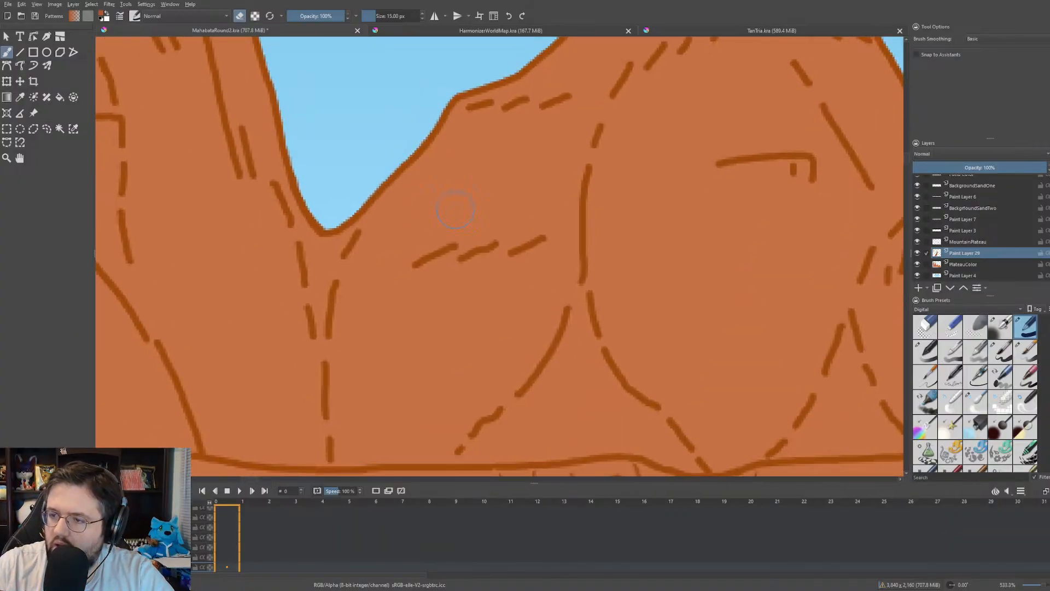
mouse_move(572, 127)
left_mouse_down()
mouse_move(566, 164)
mouse_move(574, 118)
mouse_move(481, 125)
mouse_move(459, 112)
mouse_move(414, 182)
mouse_move(363, 227)
mouse_move(351, 272)
left_mouse_up()
mouse_move(356, 234)
left_mouse_down()
mouse_move(340, 352)
mouse_move(345, 442)
mouse_move(446, 444)
mouse_move(518, 361)
mouse_move(561, 283)
mouse_move(569, 159)
mouse_move(553, 169)
mouse_move(502, 145)
mouse_move(380, 258)
mouse_move(387, 269)
mouse_move(351, 425)
mouse_move(464, 320)
mouse_move(488, 373)
mouse_move(556, 204)
mouse_move(403, 333)
mouse_move(390, 277)
left_mouse_up()
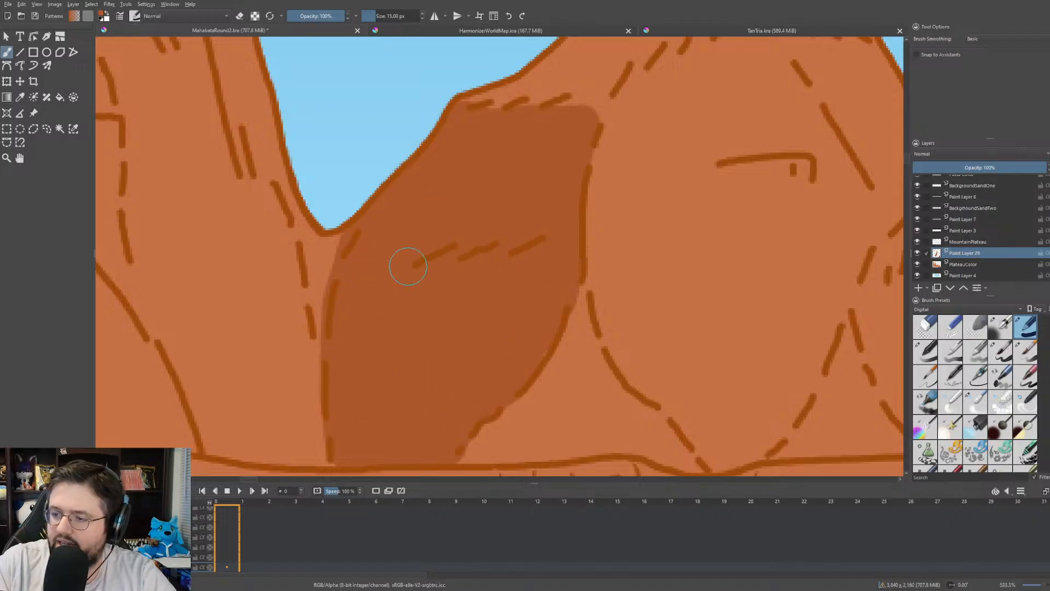
- Examine the shading across the peaks and the dashed contours on the rounded dome at the plateau's right end
scroll(532, 346, "down", 3)
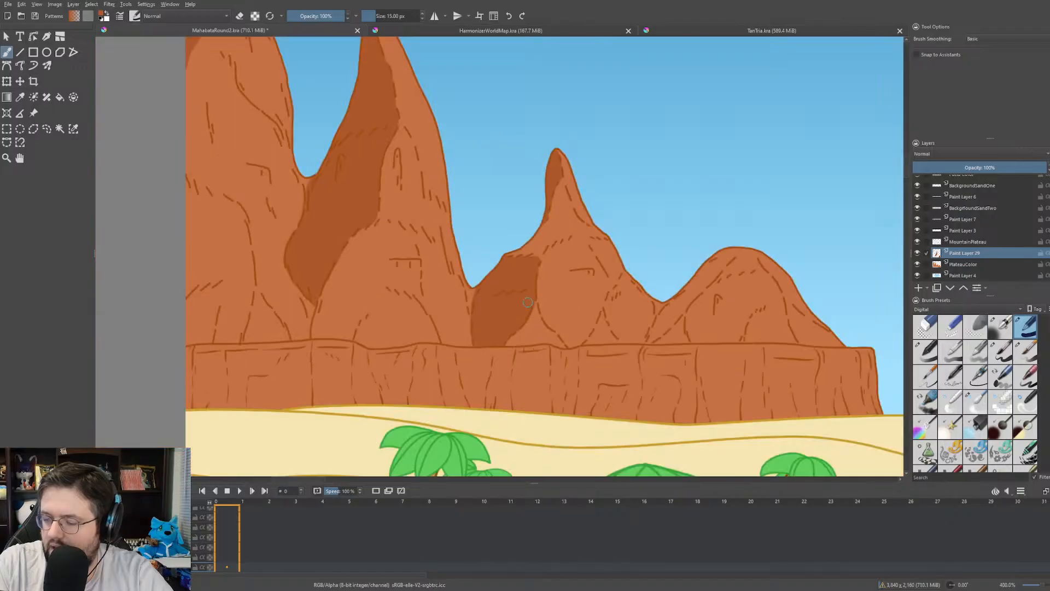
scroll(534, 301, "down", 3)
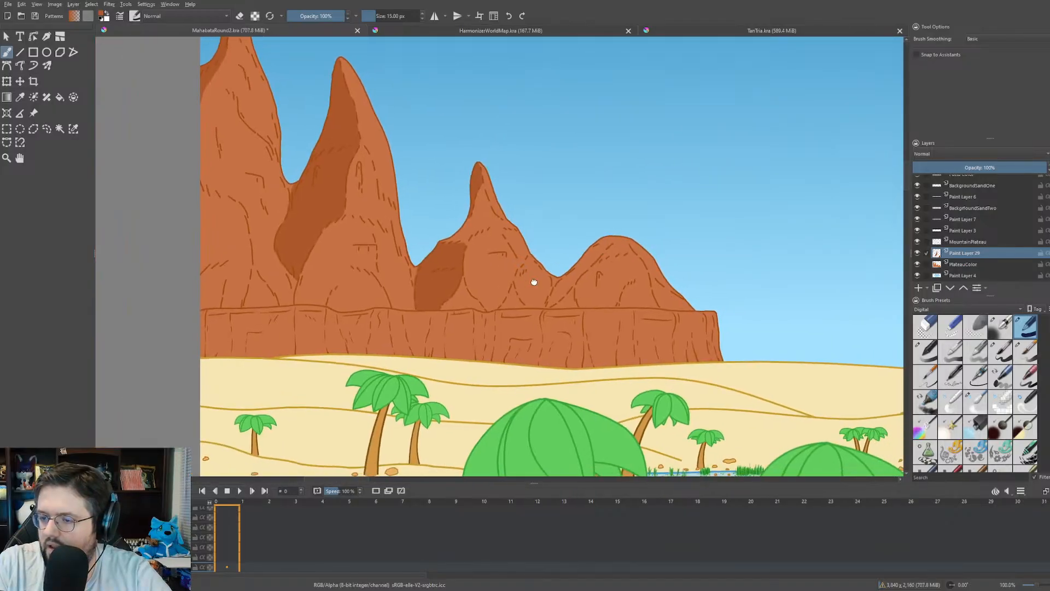
scroll(533, 280, "down", 2)
scroll(566, 267, "up", 1)
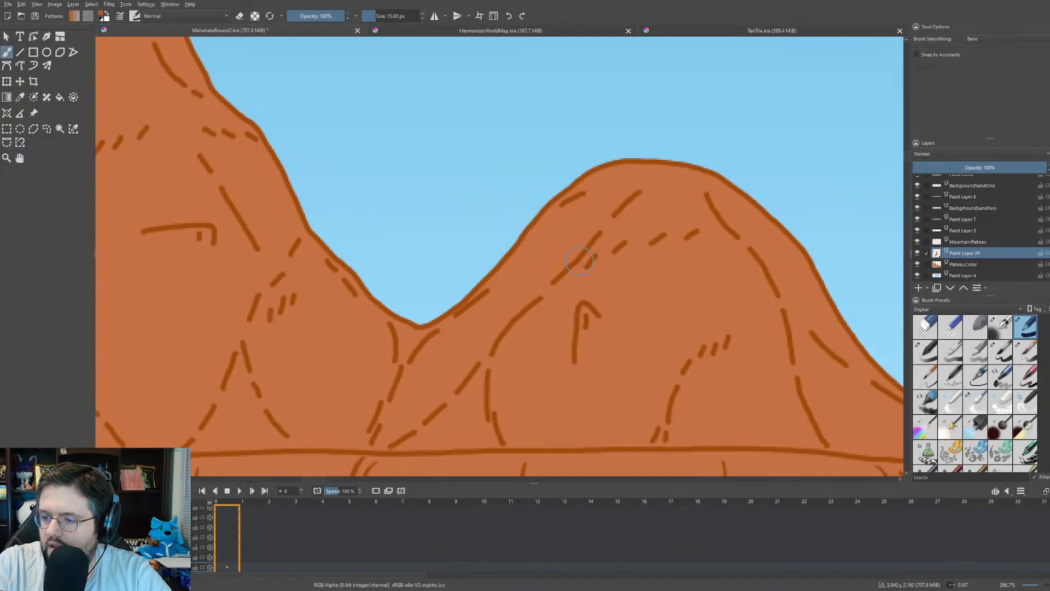
scroll(501, 231, "up", 1)
left_click_drag(577, 264, 501, 237)
scroll(504, 232, "down", 1)
scroll(489, 262, "up", 1)
left_click_drag(467, 296, 490, 314)
scroll(467, 278, "down", 1)
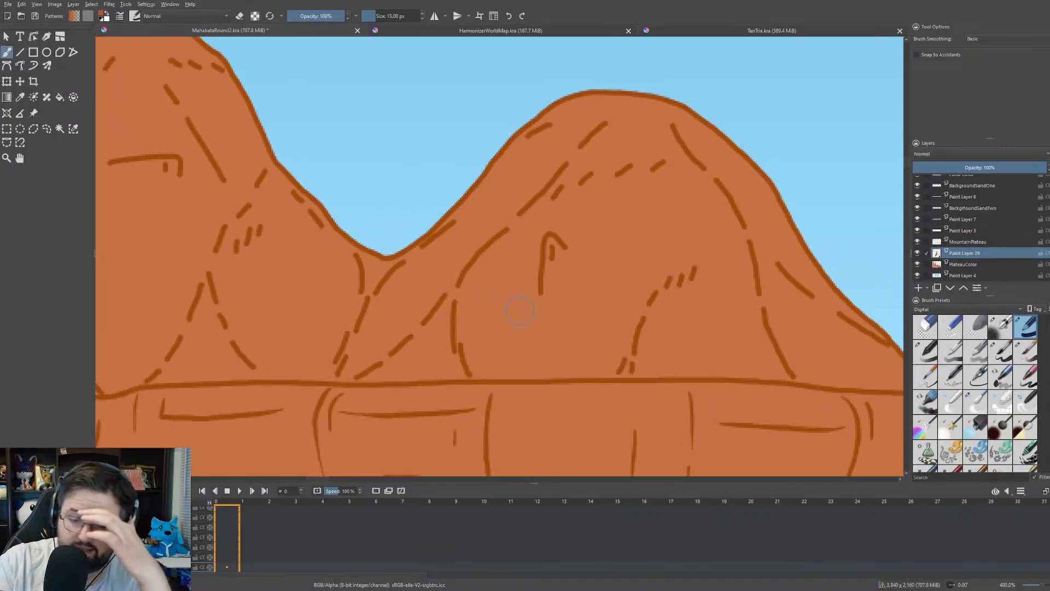
scroll(520, 323, "down", 1)
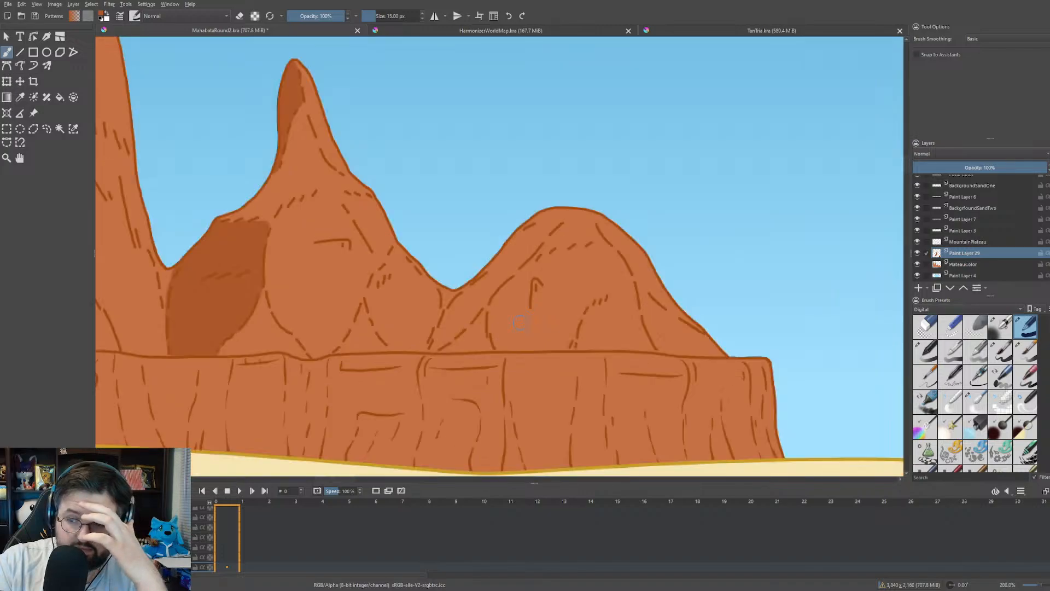
scroll(520, 323, "down", 1)
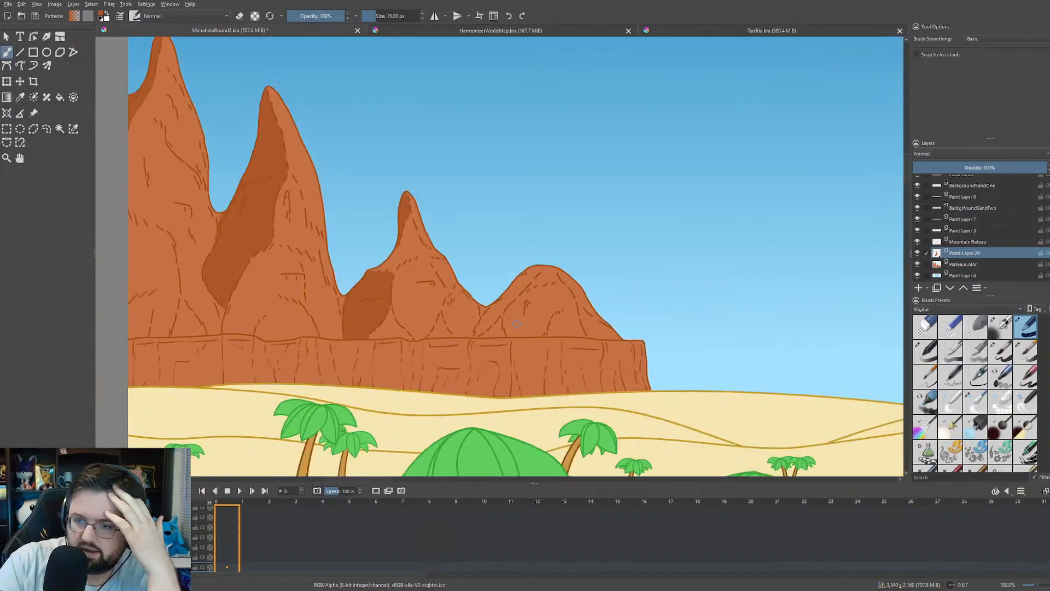
- Extend the third peak's lower flank shadow to the curved dashed contour and fill the gap down to the plateau ledge
scroll(517, 323, "up", 2)
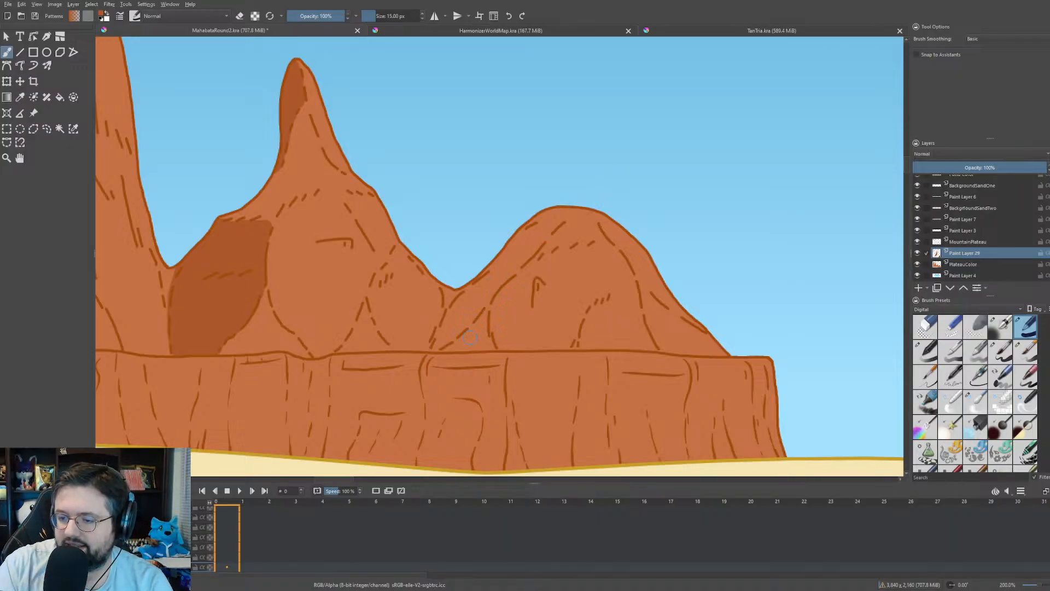
scroll(337, 304, "up", 1)
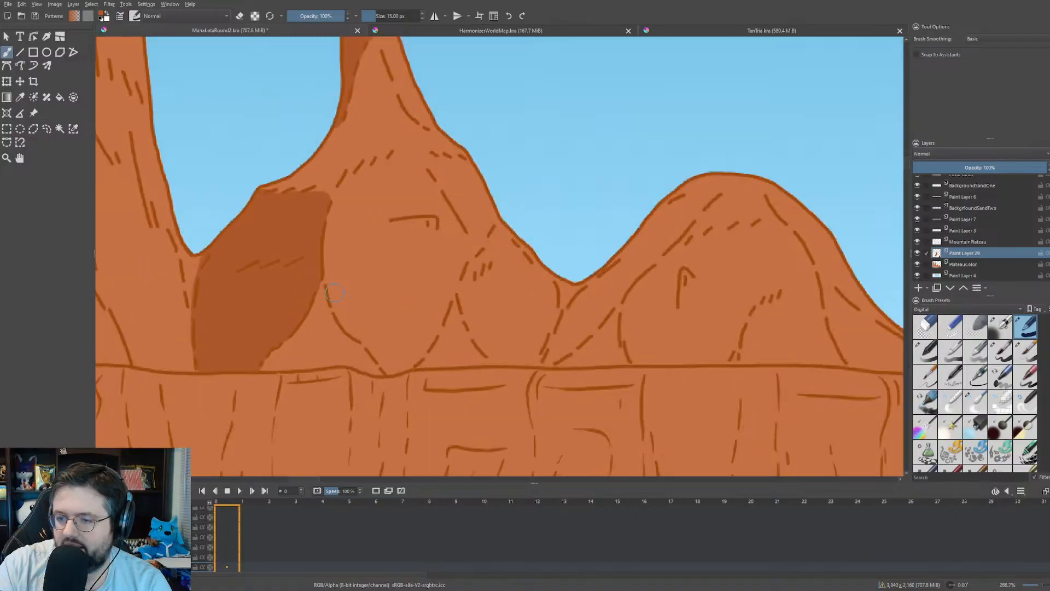
scroll(391, 313, "up", 1)
right_click(413, 251)
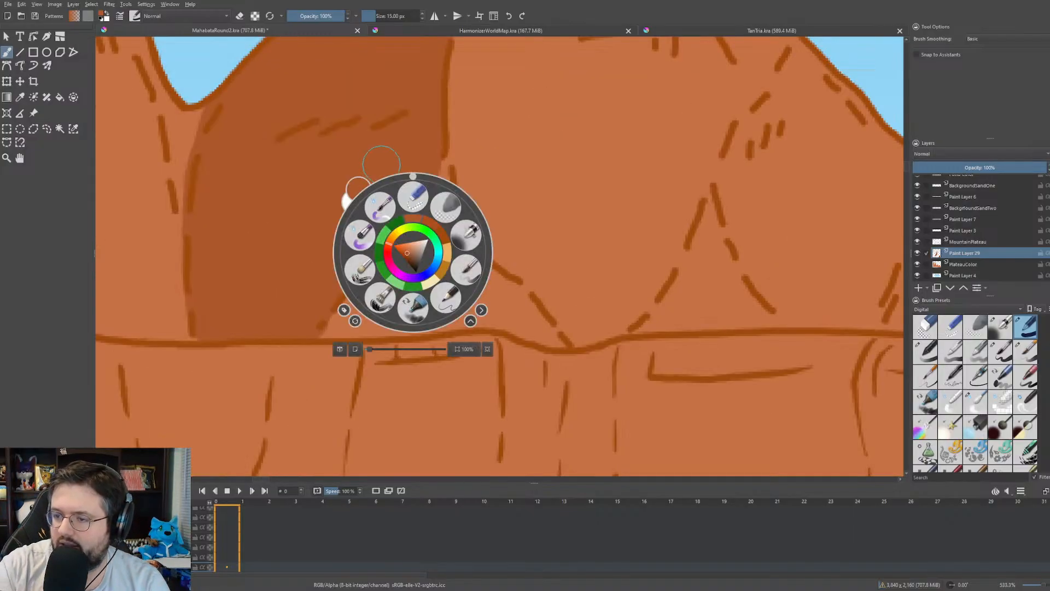
left_click(405, 122)
mouse_move(422, 164)
left_mouse_down()
mouse_move(475, 274)
mouse_move(522, 309)
mouse_move(549, 347)
mouse_move(508, 282)
mouse_move(542, 326)
mouse_move(547, 346)
mouse_move(532, 336)
mouse_move(539, 353)
mouse_move(568, 370)
mouse_move(544, 368)
left_mouse_up()
key("e")
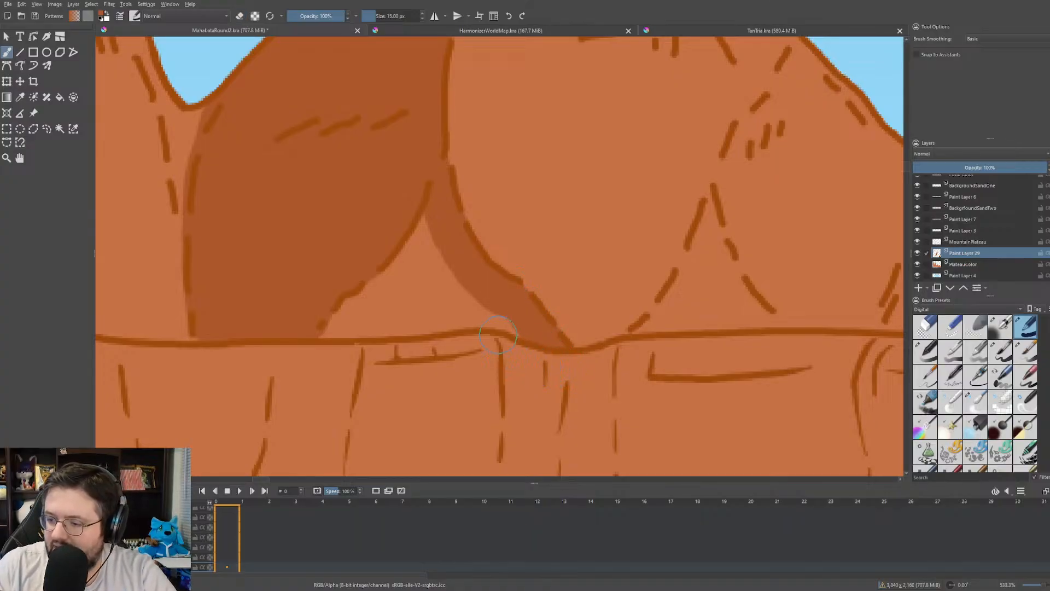
mouse_move(522, 321)
left_mouse_down()
mouse_move(307, 322)
mouse_move(393, 298)
mouse_move(414, 260)
mouse_move(400, 230)
mouse_move(395, 274)
mouse_move(452, 282)
left_mouse_up()
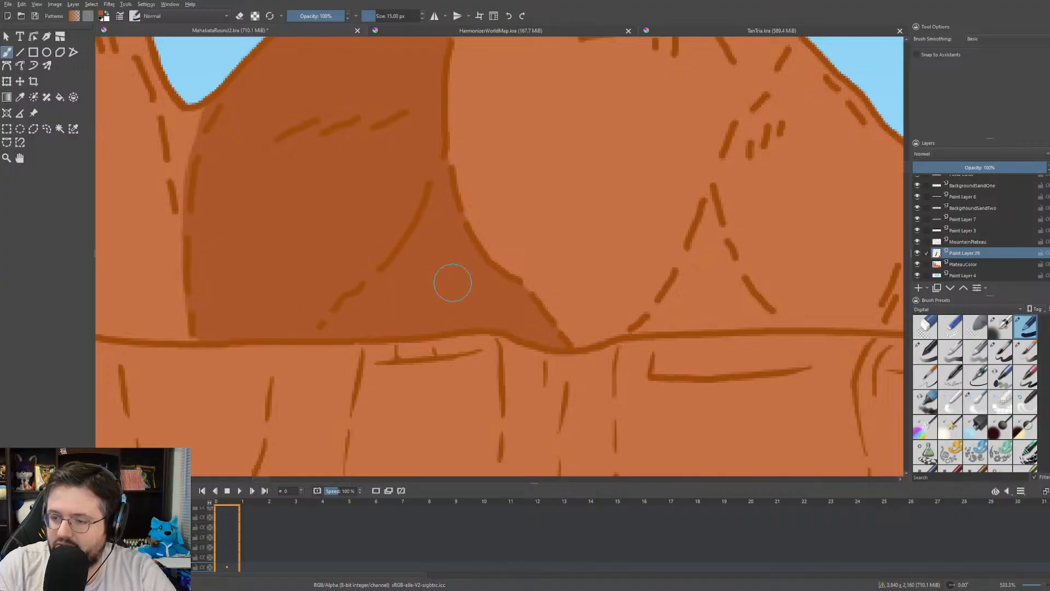
- Fill the first peak's lower flank with shadow, from the dashed shoulder to the plateau ledge and out to the canvas edge
scroll(452, 283, "down", 8)
scroll(406, 201, "up", 6)
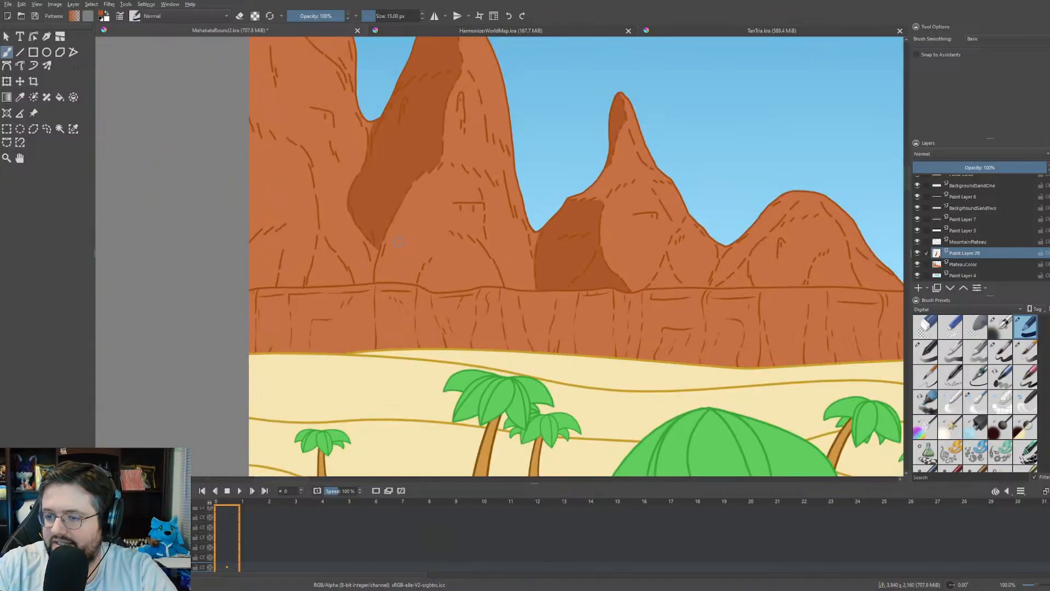
scroll(462, 213, "down", 3)
scroll(434, 276, "up", 2)
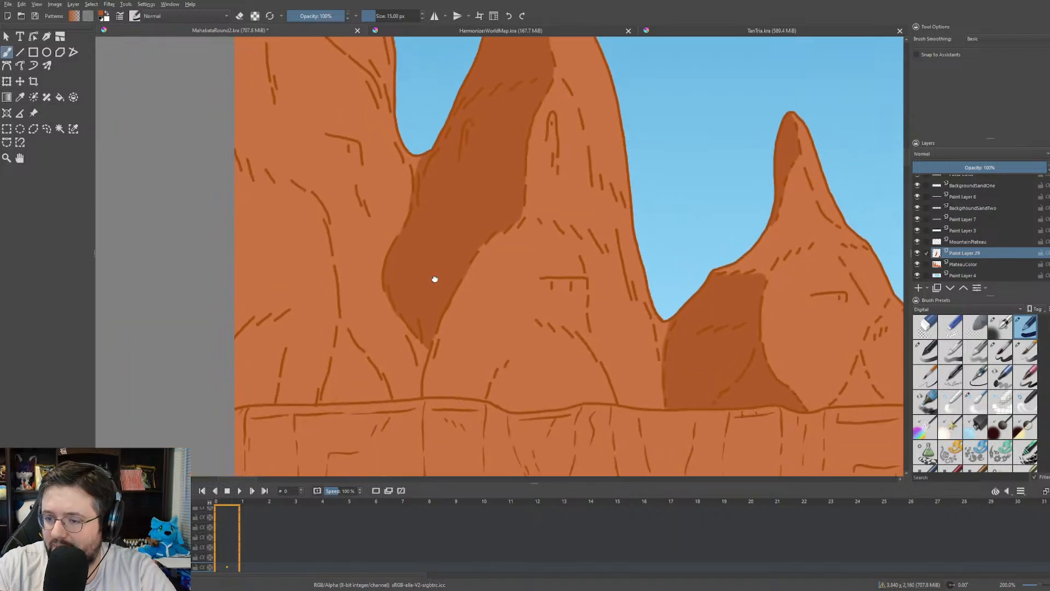
scroll(292, 373, "up", 1)
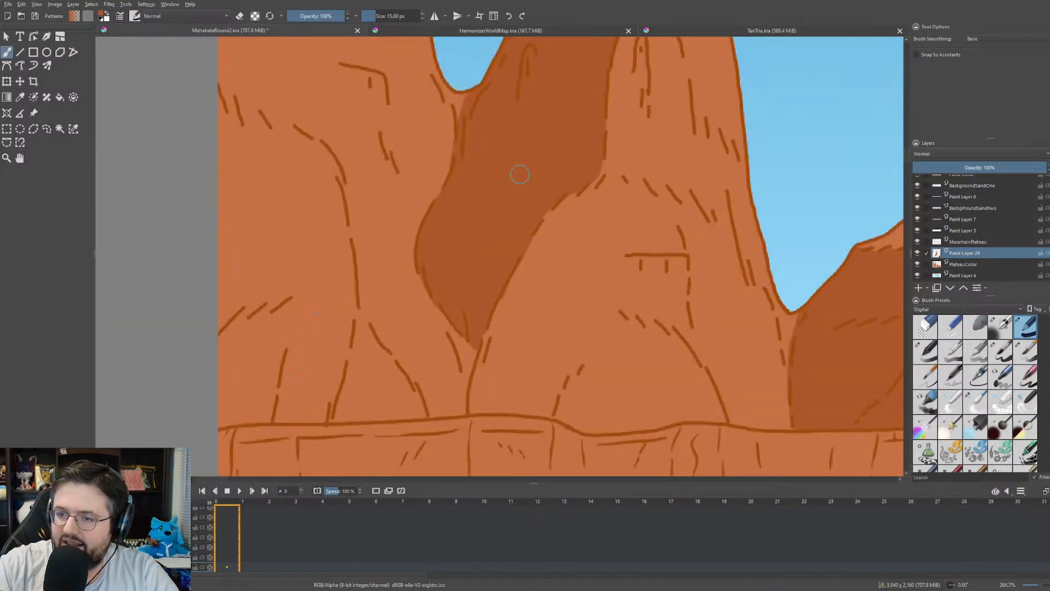
mouse_move(225, 107)
left_mouse_down()
mouse_move(280, 130)
mouse_move(334, 176)
mouse_move(345, 249)
mouse_move(350, 308)
mouse_move(333, 387)
mouse_move(292, 411)
mouse_move(249, 398)
left_mouse_up()
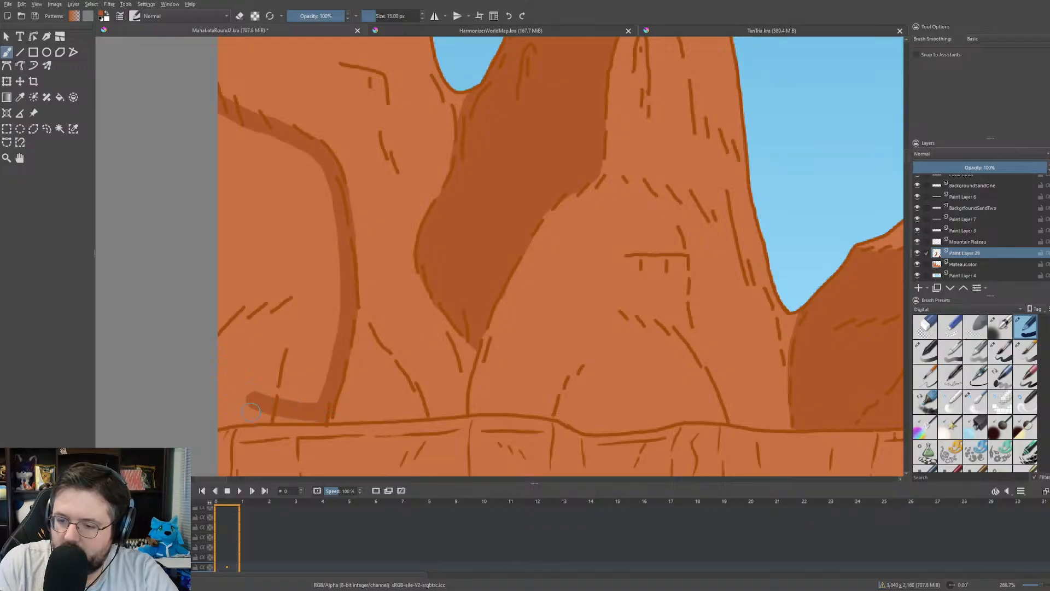
left_click_drag(313, 416, 228, 417)
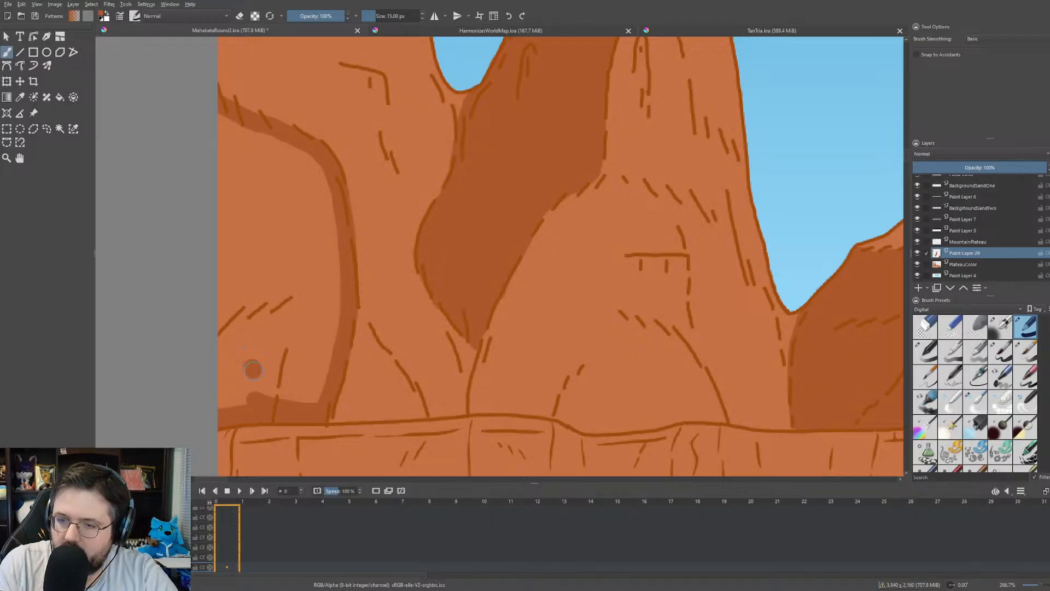
mouse_move(254, 371)
left_mouse_down()
mouse_move(257, 344)
mouse_move(230, 351)
mouse_move(224, 388)
mouse_move(244, 346)
mouse_move(233, 374)
mouse_move(221, 333)
mouse_move(228, 173)
mouse_move(218, 124)
mouse_move(248, 130)
mouse_move(254, 196)
mouse_move(250, 170)
mouse_move(261, 186)
mouse_move(252, 336)
mouse_move(272, 380)
mouse_move(279, 356)
mouse_move(291, 357)
mouse_move(302, 396)
mouse_move(321, 398)
mouse_move(340, 268)
mouse_move(290, 349)
mouse_move(281, 201)
mouse_move(259, 236)
mouse_move(251, 162)
mouse_move(274, 189)
mouse_move(299, 154)
mouse_move(305, 233)
mouse_move(325, 210)
left_mouse_up()
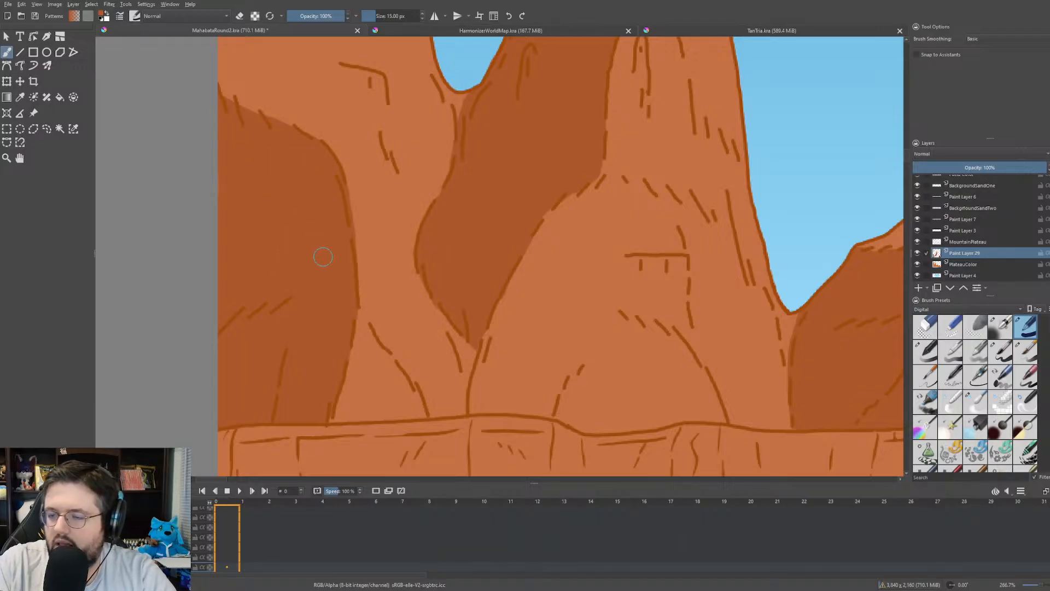
- Shade the triangular crease at the rounded dome's left base with an 11 px brush, and erase the spill past its contours
scroll(323, 257, "down", 6)
scroll(443, 286, "up", 6)
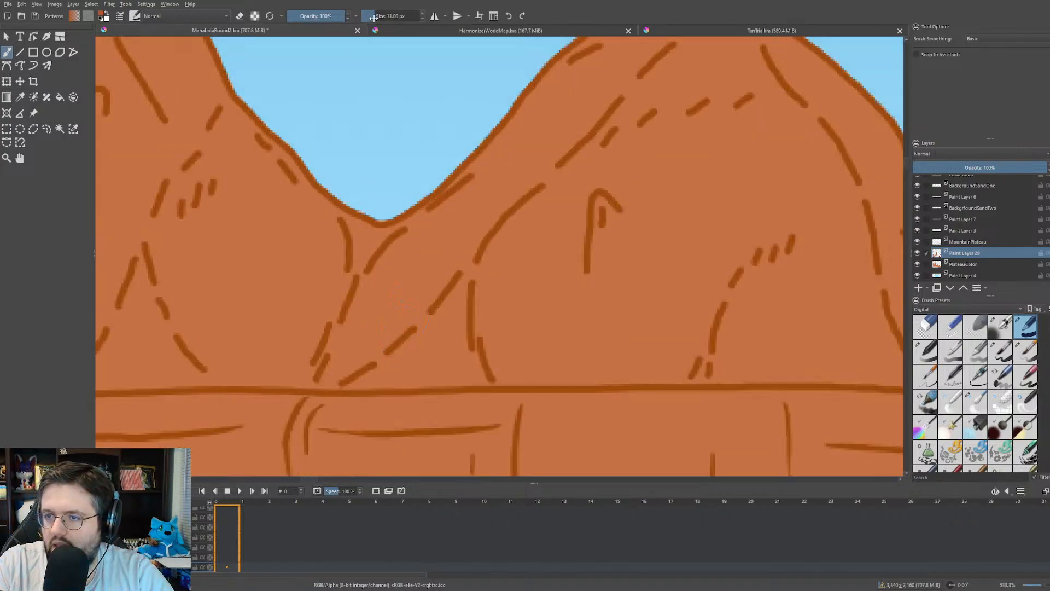
left_click_drag(435, 312, 416, 254)
left_click(416, 254)
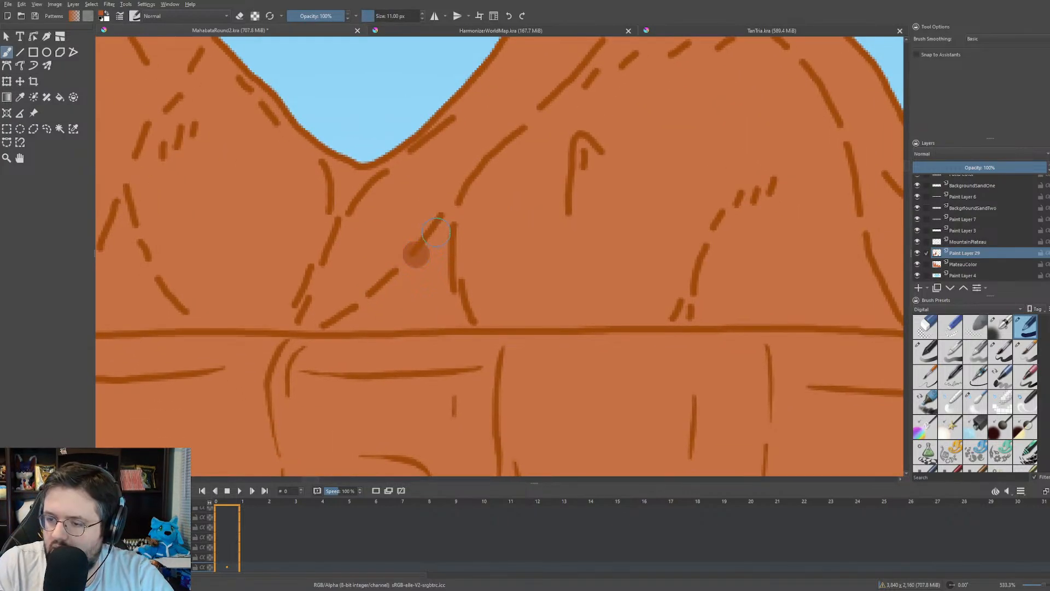
mouse_move(459, 212)
left_mouse_down()
mouse_move(385, 293)
mouse_move(328, 335)
mouse_move(352, 321)
mouse_move(462, 321)
mouse_move(444, 246)
mouse_move(426, 295)
mouse_move(434, 289)
mouse_move(415, 300)
left_mouse_up()
key("e")
left_click_drag(469, 201, 472, 230)
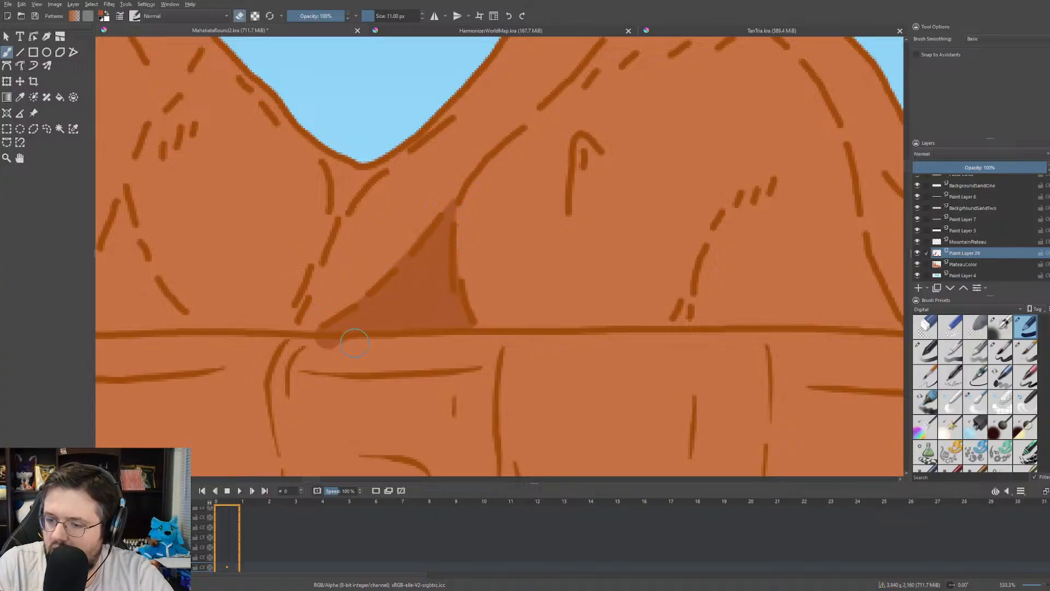
- Extend the dome's shadow up to the dashed ridge lines beside the third peak, and erase the overshoot beyond the ridge
scroll(288, 347, "down", 6)
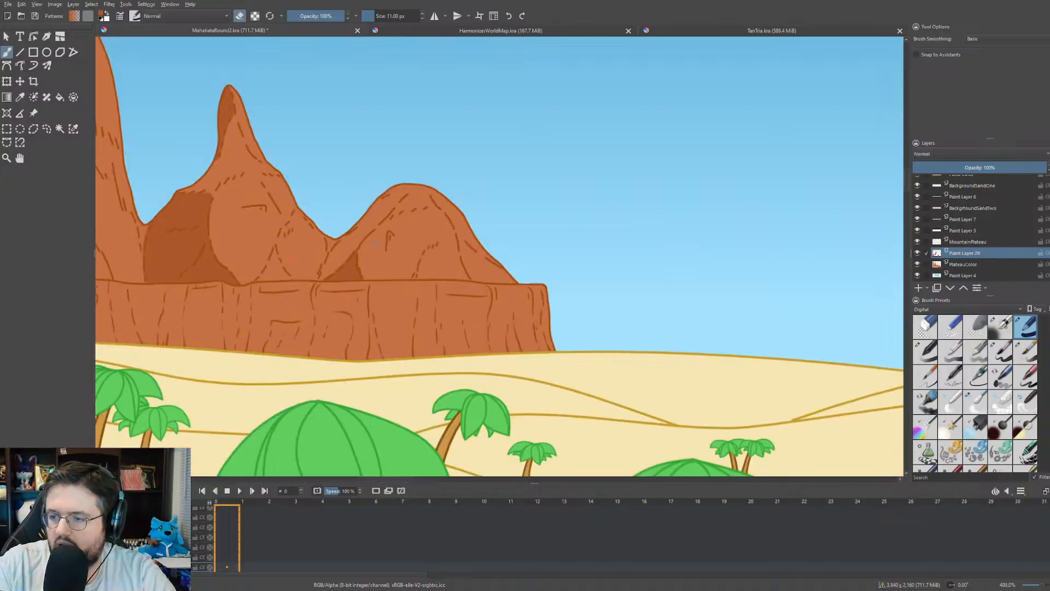
scroll(371, 272, "up", 3)
scroll(371, 272, "down", 4)
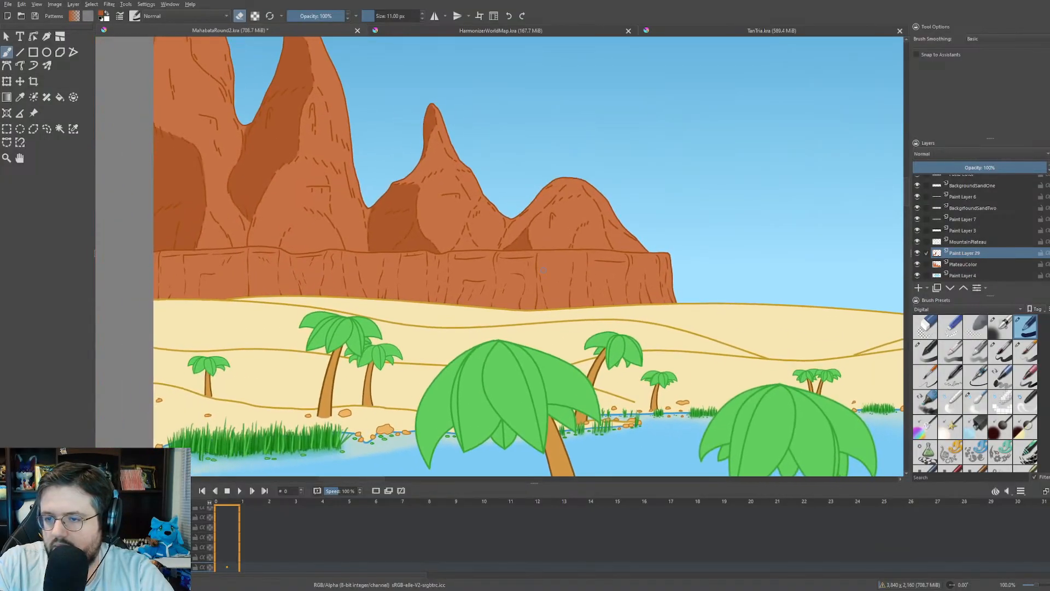
scroll(476, 263, "up", 1)
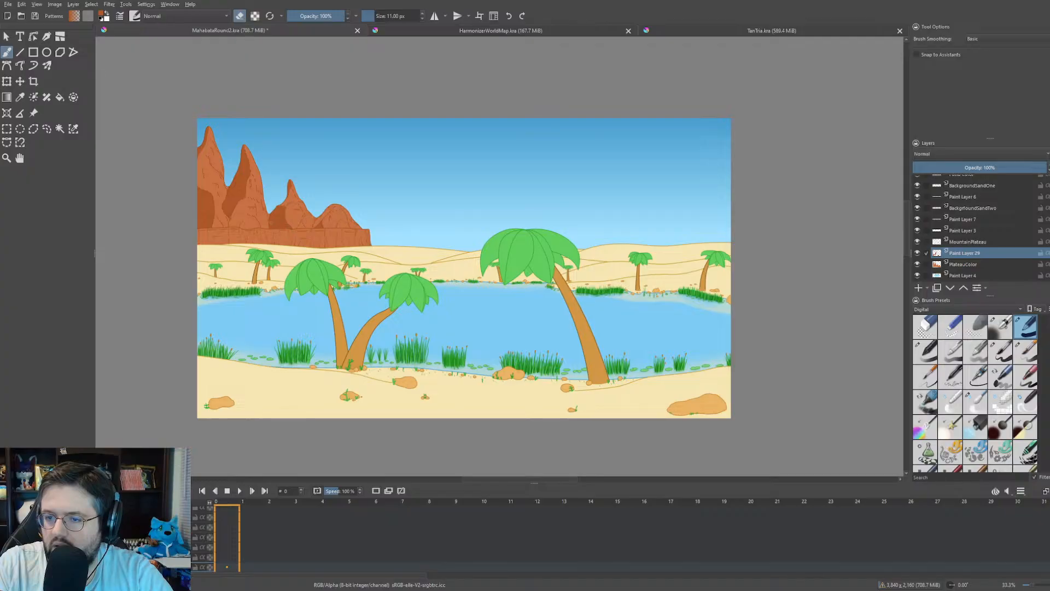
scroll(283, 221, "up", 4)
scroll(391, 244, "up", 4)
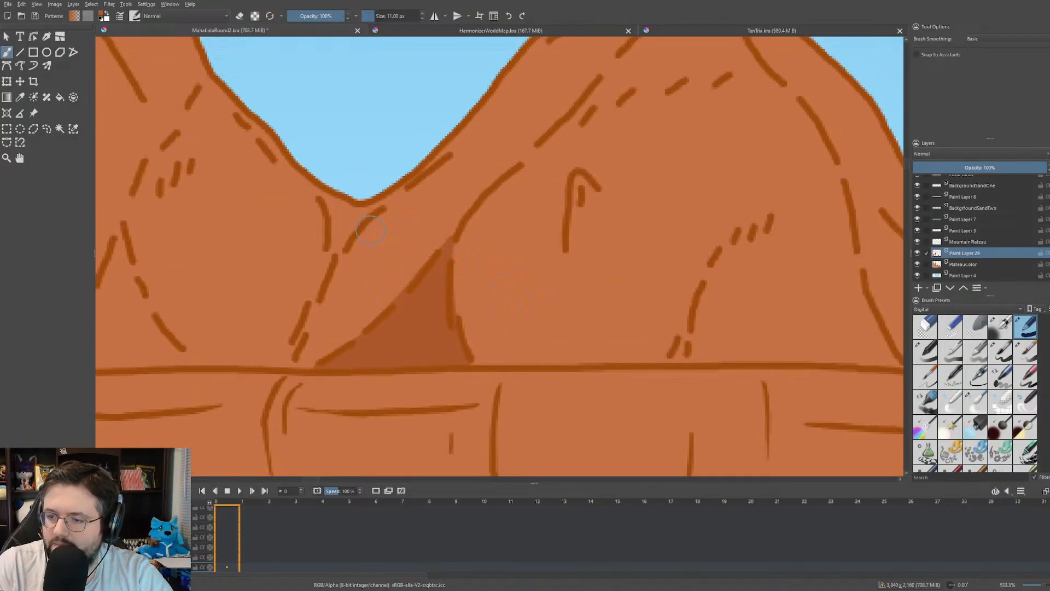
mouse_move(381, 226)
left_mouse_down()
mouse_move(329, 312)
mouse_move(334, 304)
mouse_move(325, 350)
mouse_move(345, 298)
mouse_move(368, 330)
mouse_move(417, 252)
left_mouse_up()
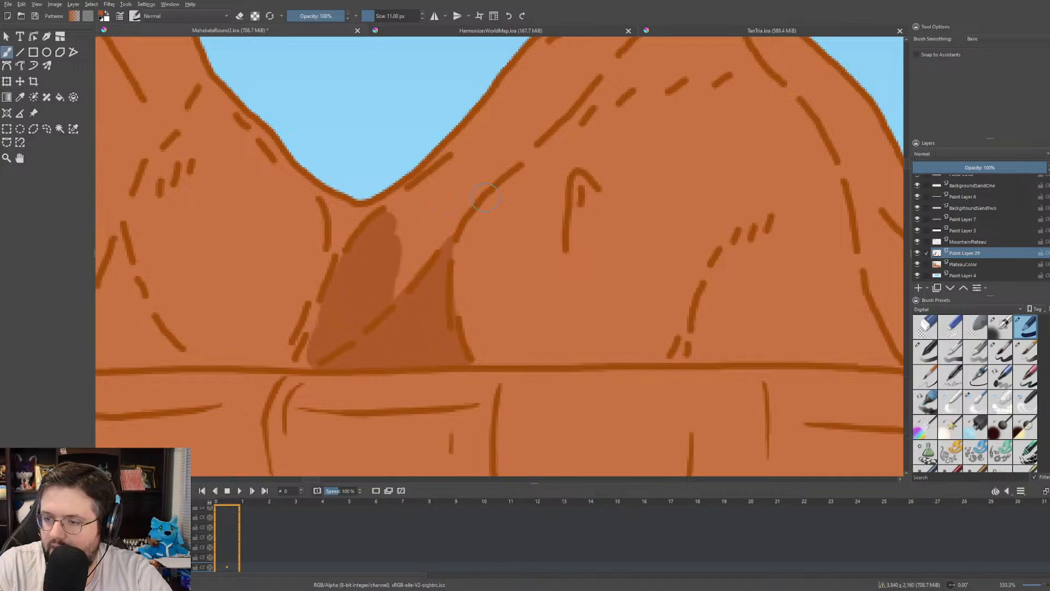
mouse_move(520, 178)
left_mouse_down()
mouse_move(384, 224)
mouse_move(462, 203)
mouse_move(412, 266)
mouse_move(403, 230)
left_mouse_up()
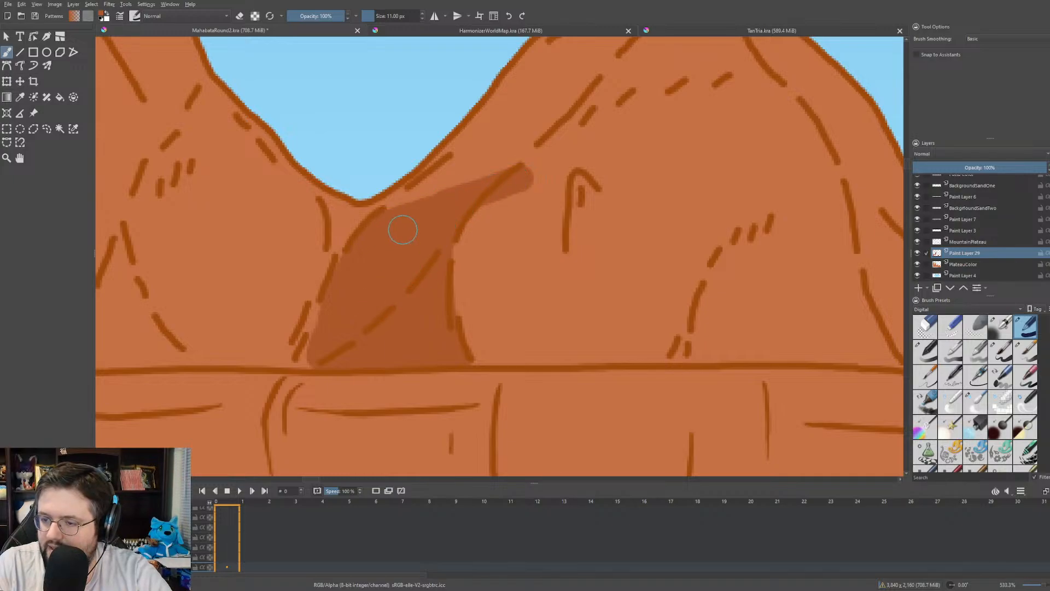
left_click_drag(494, 211, 526, 175)
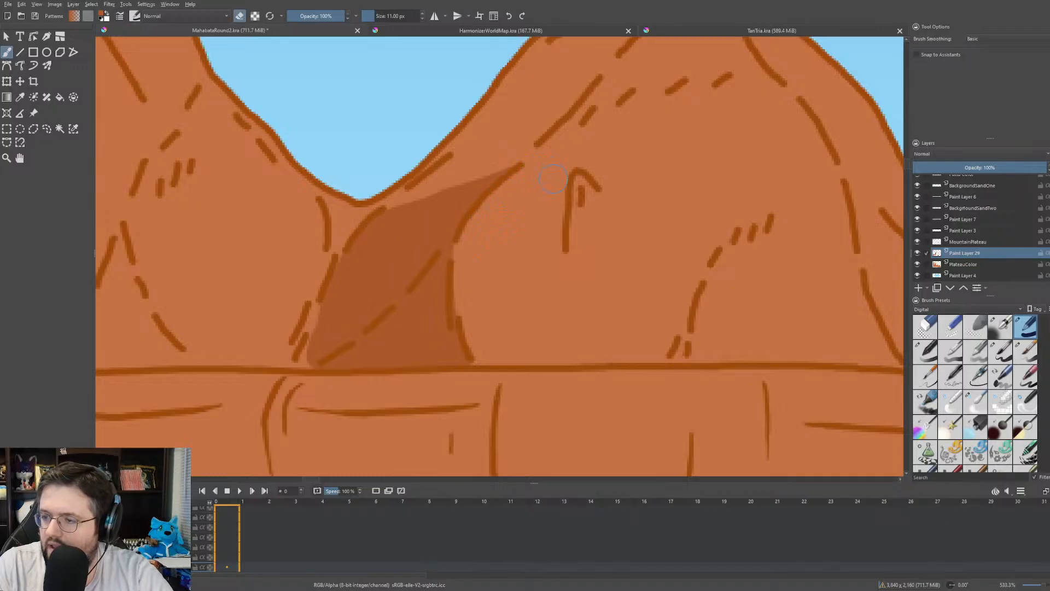
- Shade the narrow vertical crevice in the plateau cliff below the third peak from ledge to sand, and erase the paint outside its dashed edges
scroll(504, 114, "down", 4)
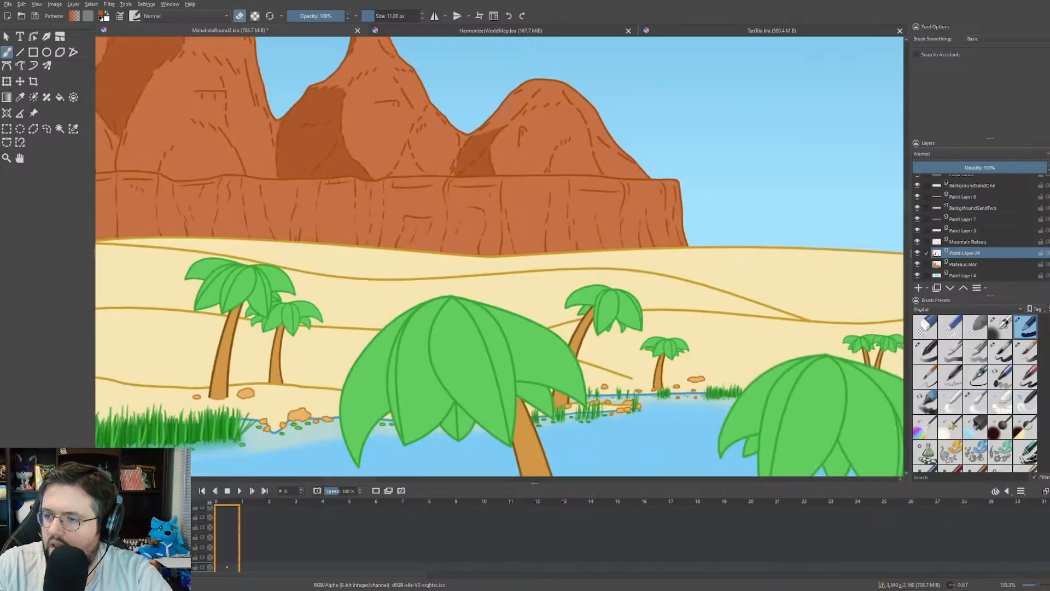
scroll(508, 104, "down", 4)
scroll(492, 235, "down", 2)
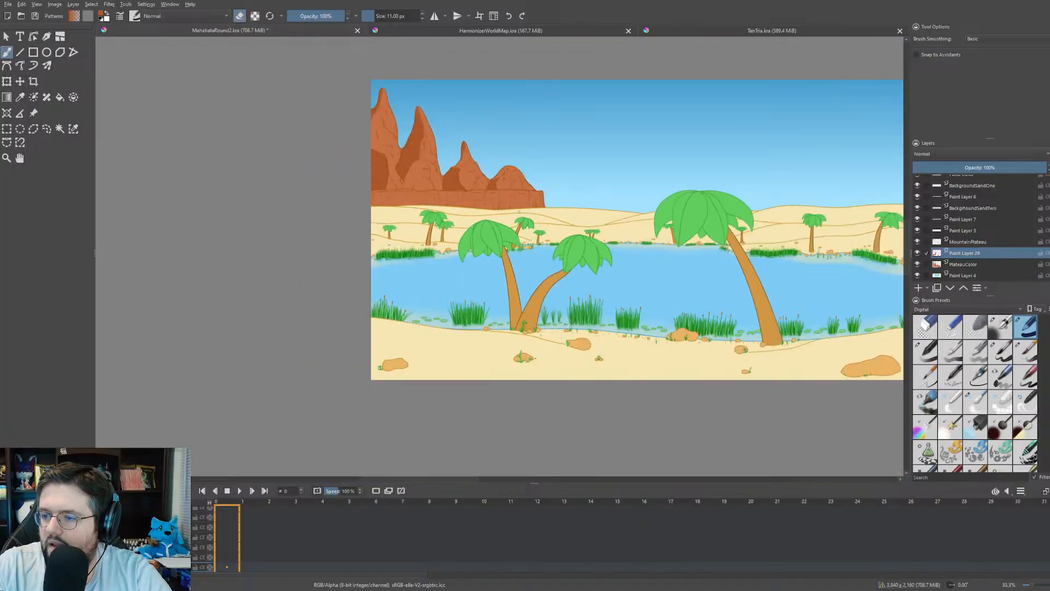
scroll(492, 235, "up", 6)
scroll(492, 235, "up", 5)
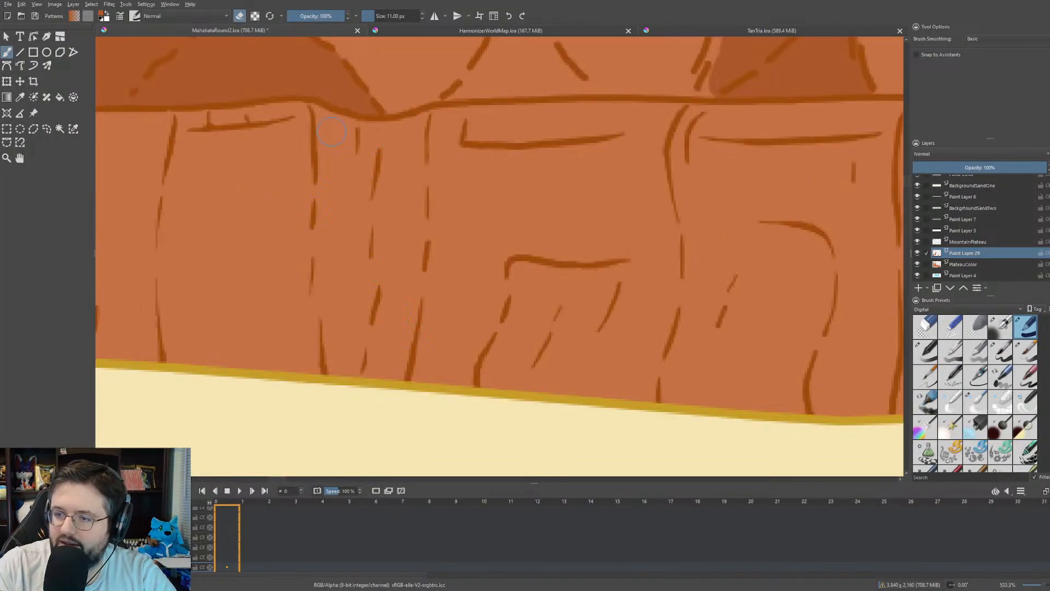
key("e")
mouse_move(378, 136)
left_mouse_down()
mouse_move(392, 291)
mouse_move(373, 367)
mouse_move(401, 361)
mouse_move(420, 121)
mouse_move(388, 131)
mouse_move(395, 167)
left_mouse_up()
key("e")
left_click_drag(444, 107, 440, 143)
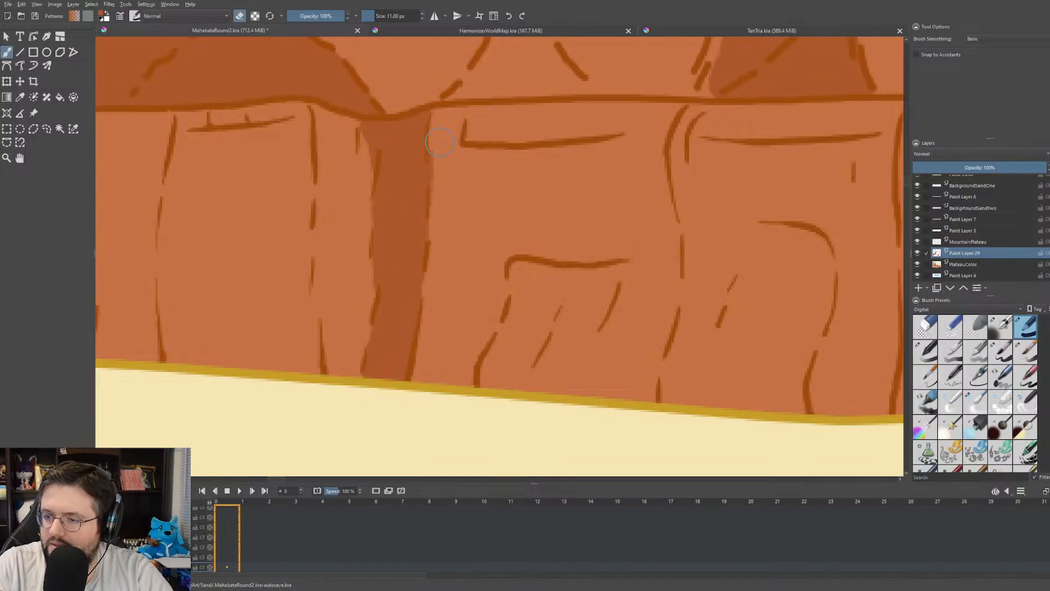
- Examine the shaded peaks and the full length of the plateau cliff for dashed crevices that still need shadow
scroll(450, 238, "down", 3)
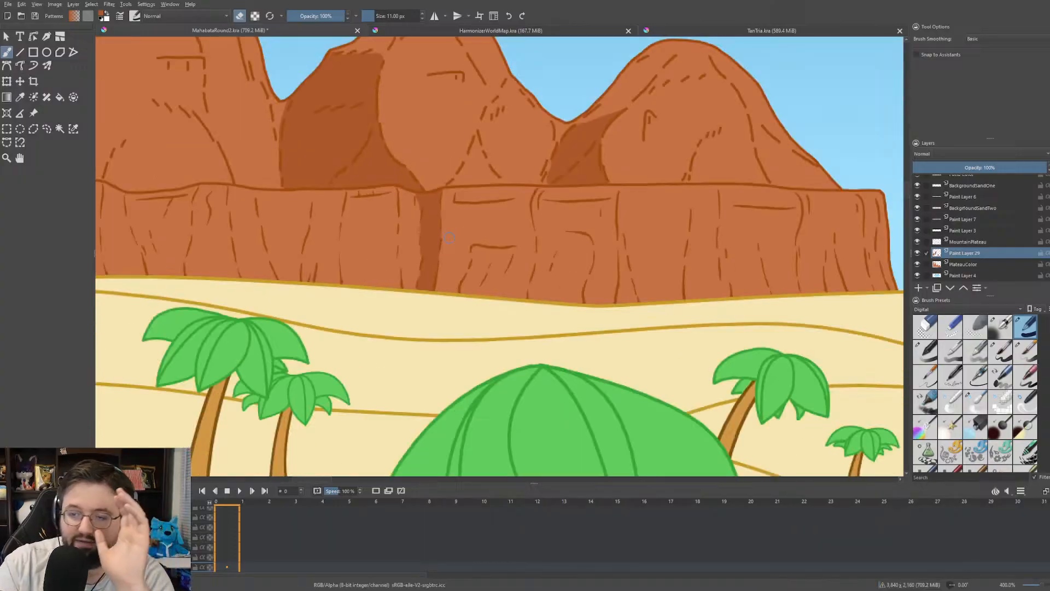
scroll(449, 238, "down", 3)
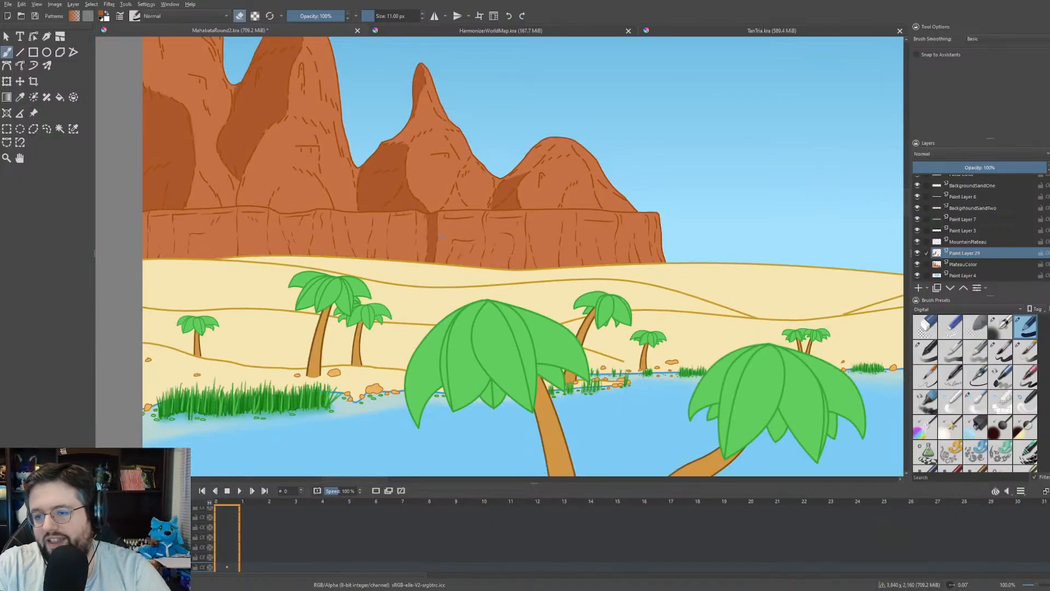
scroll(253, 125, "down", 3)
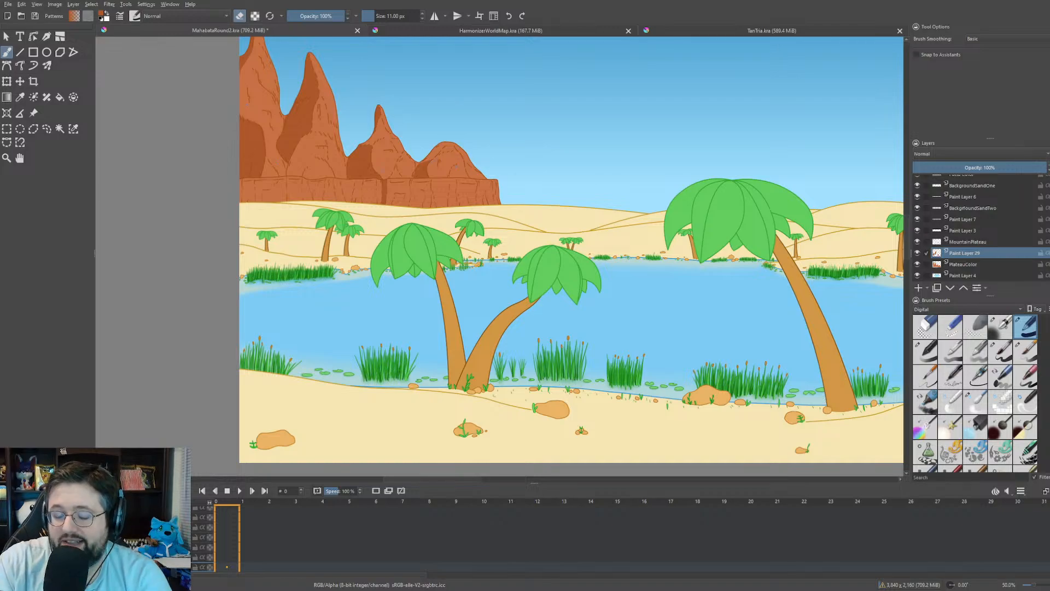
scroll(361, 217, "up", 5)
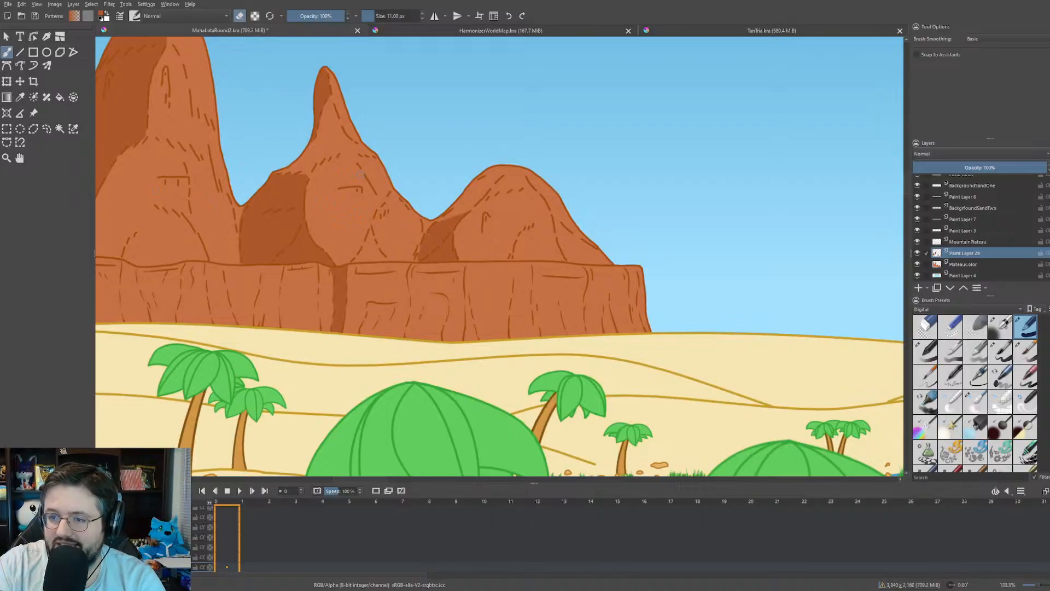
left_click_drag(400, 191, 527, 196)
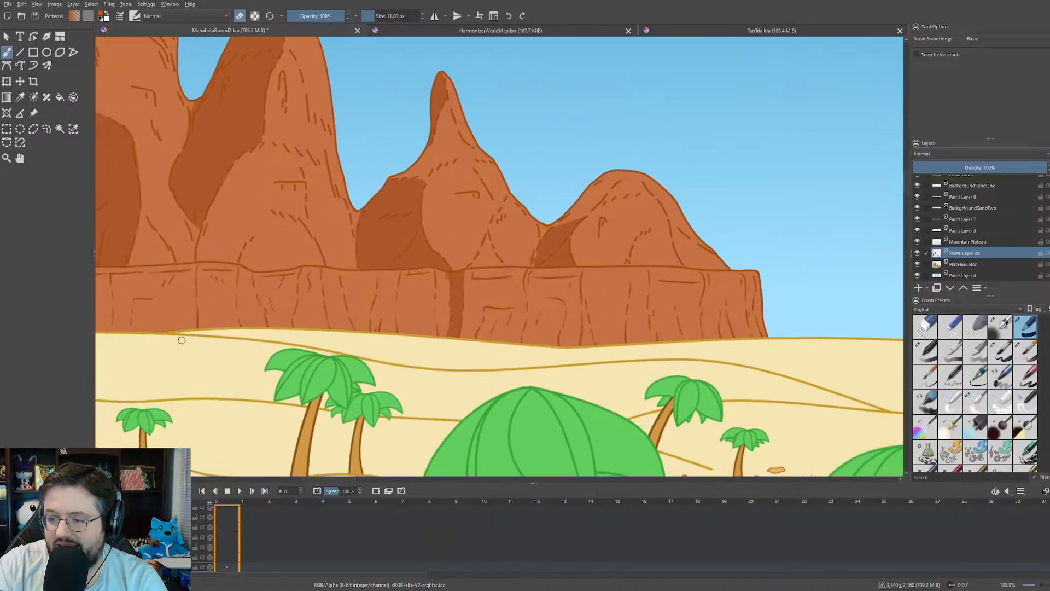
left_click_drag(267, 161, 368, 251)
left_click_drag(333, 199, 314, 149)
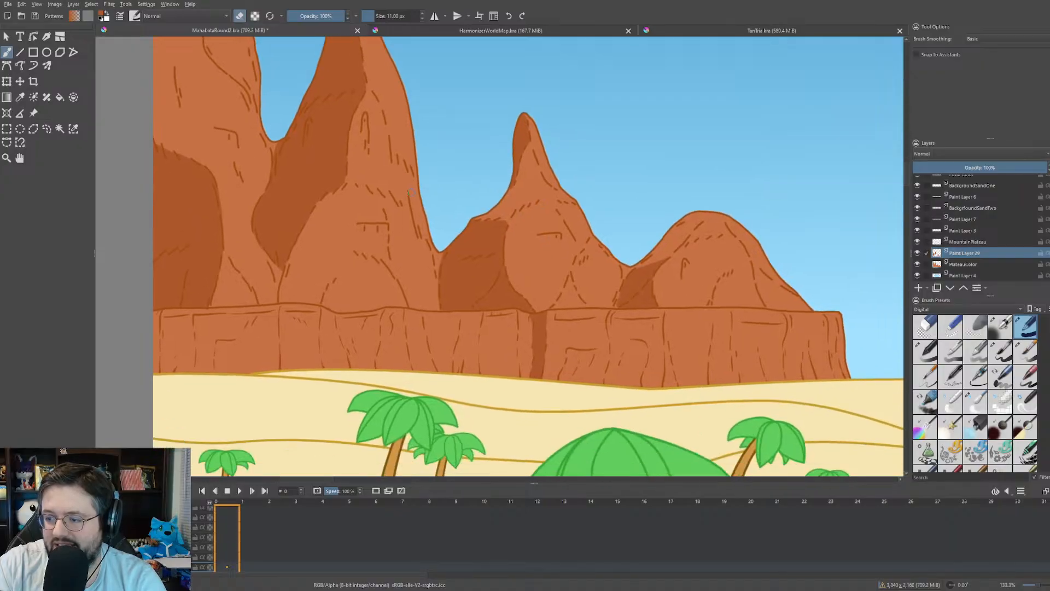
scroll(658, 412, "up", 1)
left_click_drag(678, 415, 544, 325)
left_click_drag(543, 259, 394, 268)
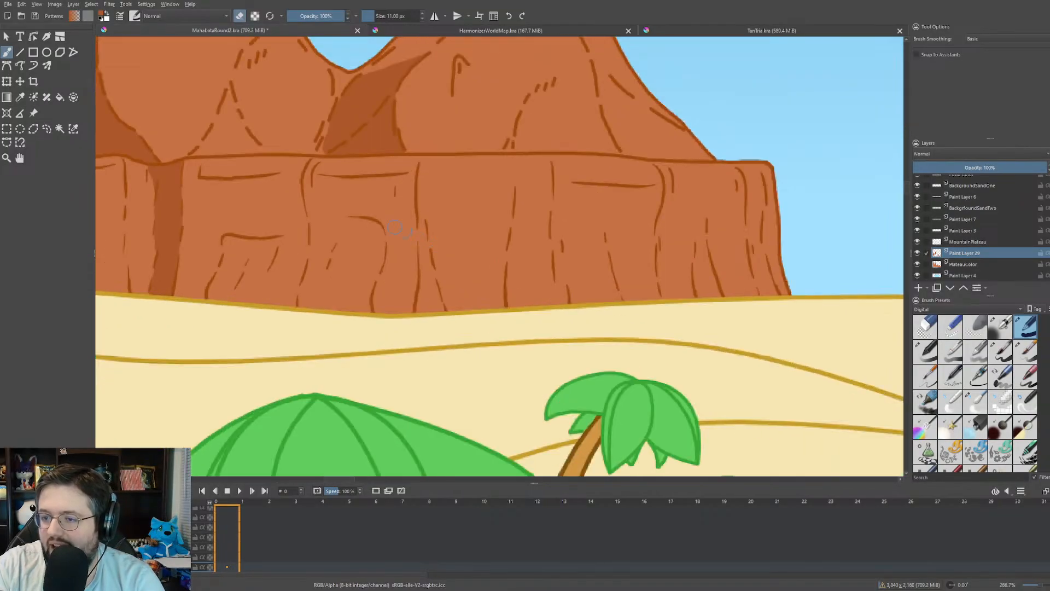
scroll(331, 184, "up", 2)
scroll(346, 191, "down", 1)
left_click_drag(361, 203, 571, 287)
scroll(571, 287, "down", 3)
scroll(441, 218, "up", 4)
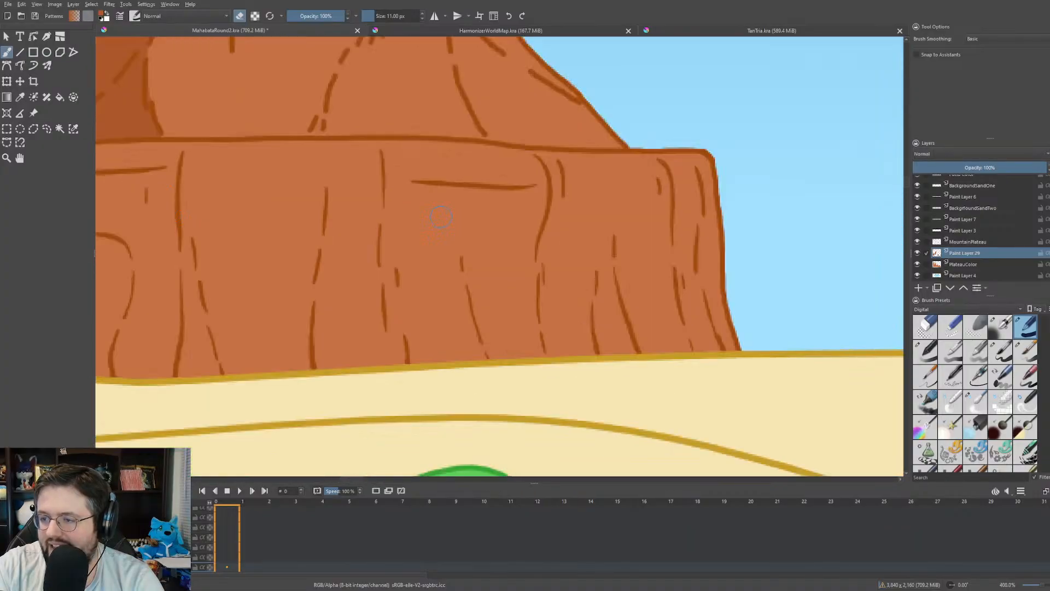
left_click_drag(256, 203, 575, 249)
scroll(574, 249, "down", 1)
scroll(390, 222, "up", 2)
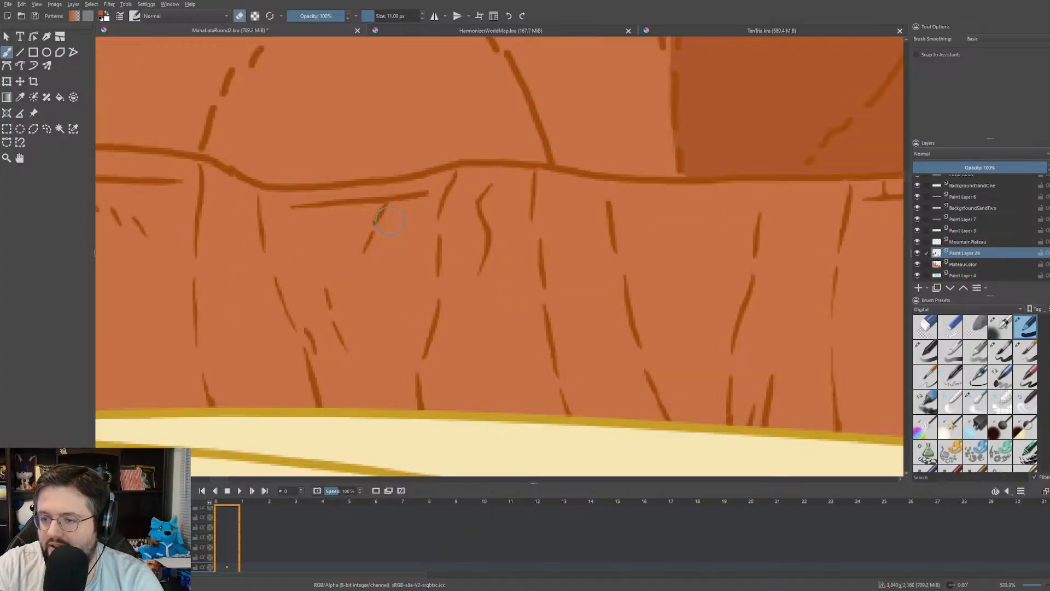
- Shade the tapering crevice in the cliff below the second peak, outlining its ledge, dashed sides and sand edge before filling the middle
right_click(387, 218)
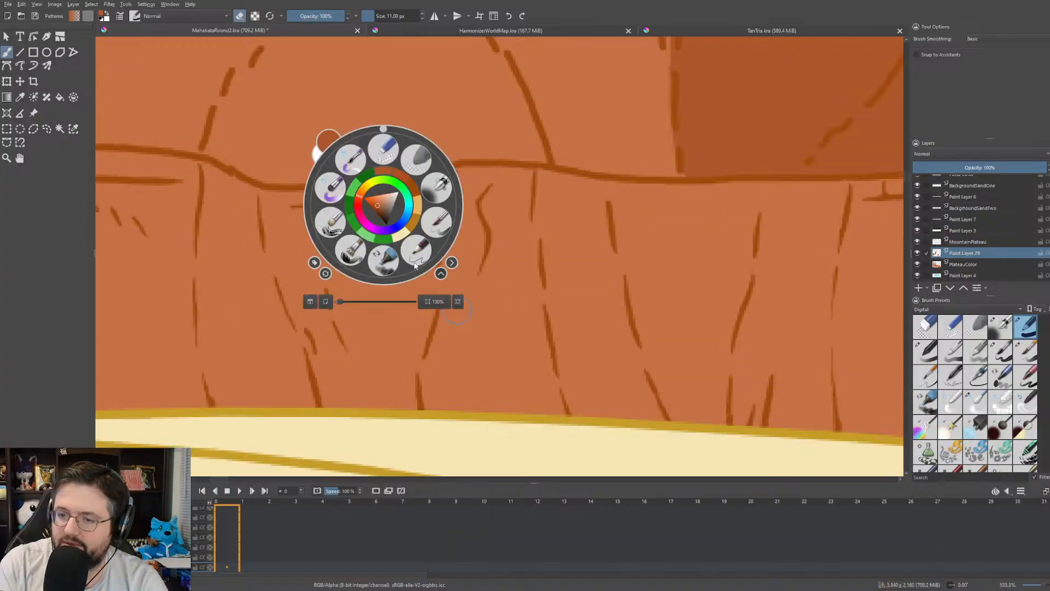
left_click(289, 240)
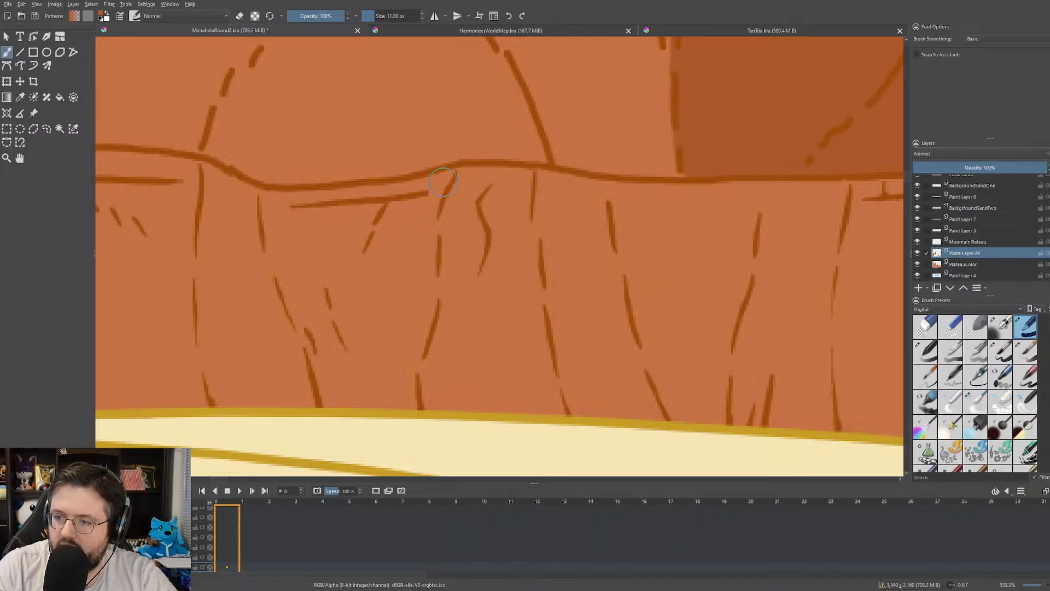
mouse_move(443, 181)
left_mouse_down()
mouse_move(268, 198)
mouse_move(330, 395)
mouse_move(399, 395)
mouse_move(375, 398)
mouse_move(406, 405)
mouse_move(400, 356)
mouse_move(424, 310)
mouse_move(431, 205)
mouse_move(467, 176)
mouse_move(445, 242)
mouse_move(446, 280)
left_mouse_up()
key("e")
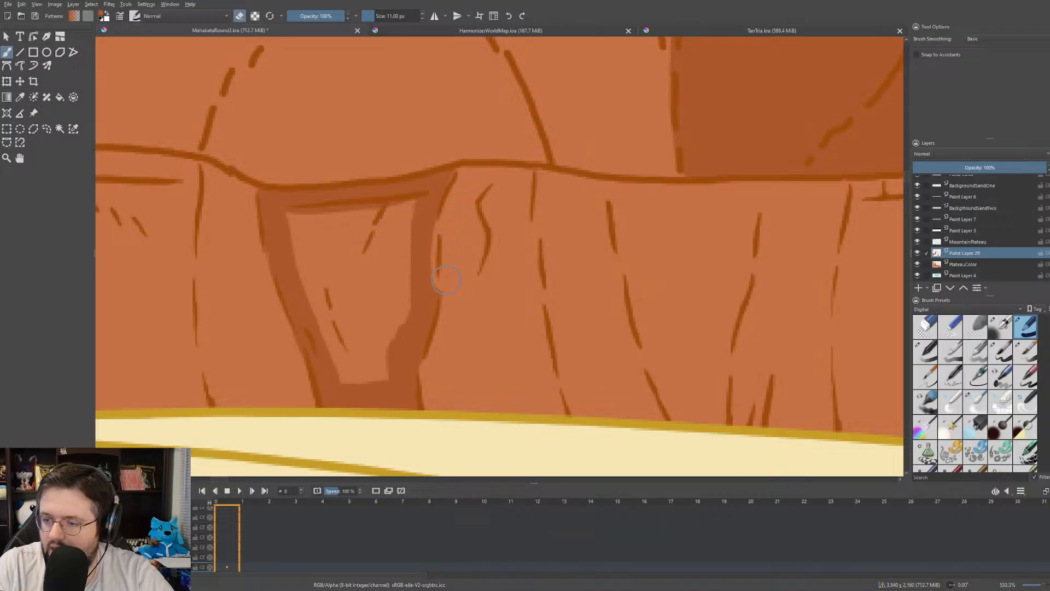
key("e")
mouse_move(422, 199)
left_mouse_down()
mouse_move(420, 241)
mouse_move(426, 210)
mouse_move(426, 296)
mouse_move(407, 218)
mouse_move(381, 240)
mouse_move(382, 221)
mouse_move(348, 212)
mouse_move(280, 235)
mouse_move(292, 222)
mouse_move(333, 234)
mouse_move(323, 293)
mouse_move(338, 330)
mouse_move(340, 309)
mouse_move(341, 357)
mouse_move(367, 387)
mouse_move(386, 335)
left_mouse_up()
- Shade the vertical crevice in the plateau cliff beneath the third peak's shadow, following its dashed edges from ledge to sand
scroll(424, 265, "down", 1)
mouse_move(736, 263)
left_mouse_down()
mouse_move(502, 222)
mouse_move(526, 231)
left_mouse_up()
scroll(502, 222, "up", 1)
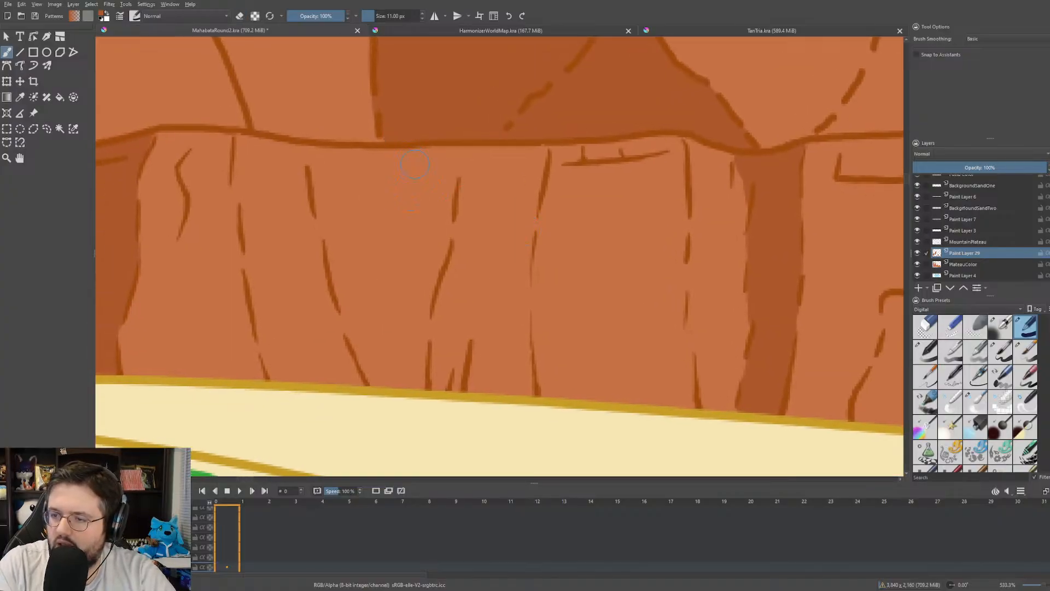
mouse_move(419, 145)
left_mouse_down()
mouse_move(410, 391)
mouse_move(434, 294)
mouse_move(437, 158)
mouse_move(498, 152)
mouse_move(477, 193)
mouse_move(438, 377)
mouse_move(436, 313)
mouse_move(465, 172)
mouse_move(526, 124)
mouse_move(470, 229)
mouse_move(441, 369)
mouse_move(431, 328)
left_mouse_up()
scroll(401, 221, "down", 5)
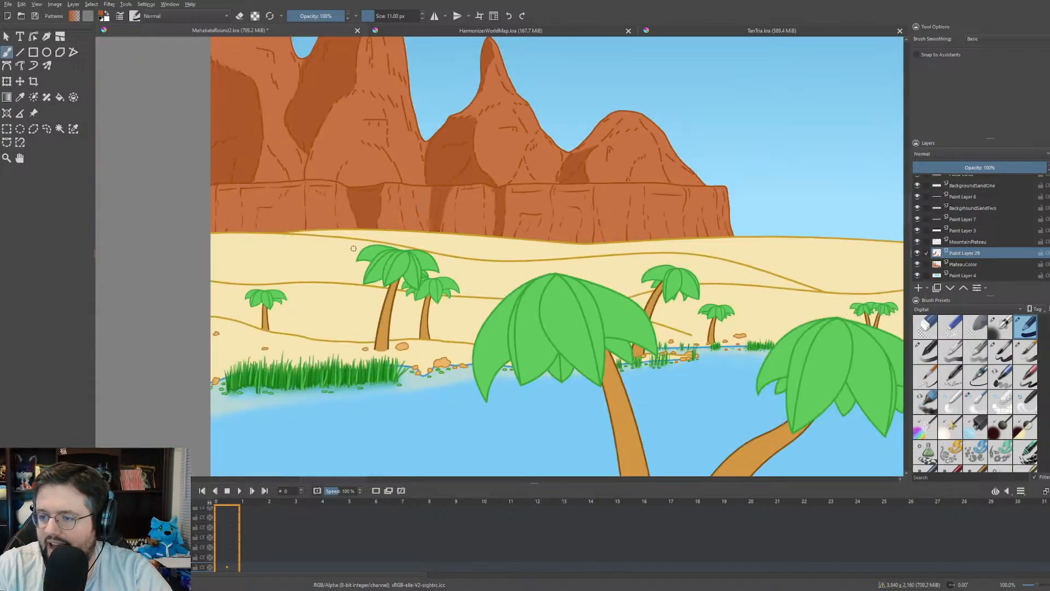
- Paint the shadow strip under the ledge of the leftmost cliff block and extend it down to the canvas edge
scroll(353, 249, "up", 5)
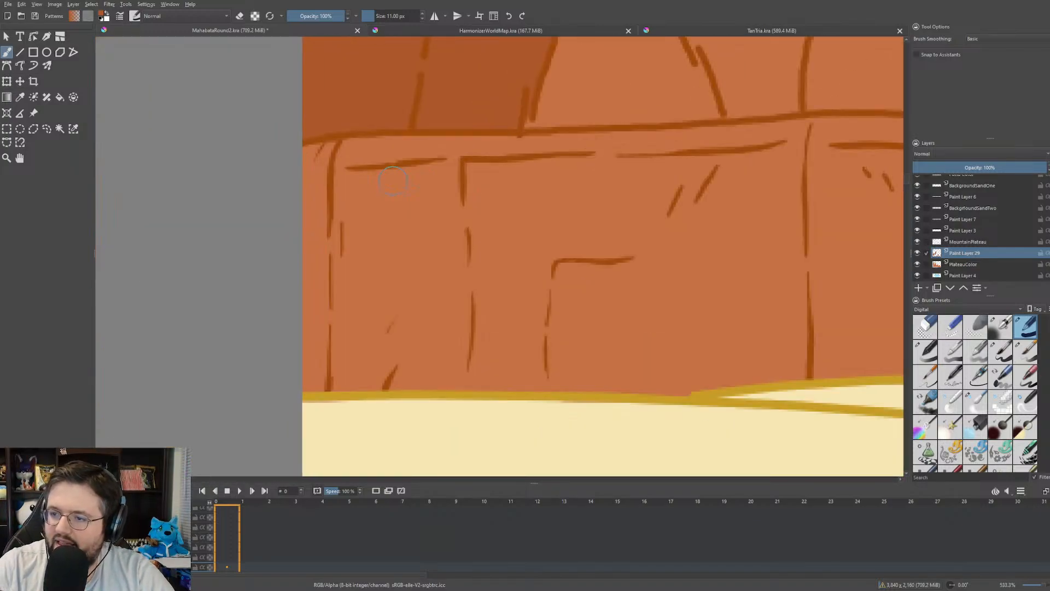
left_click_drag(354, 209, 350, 200)
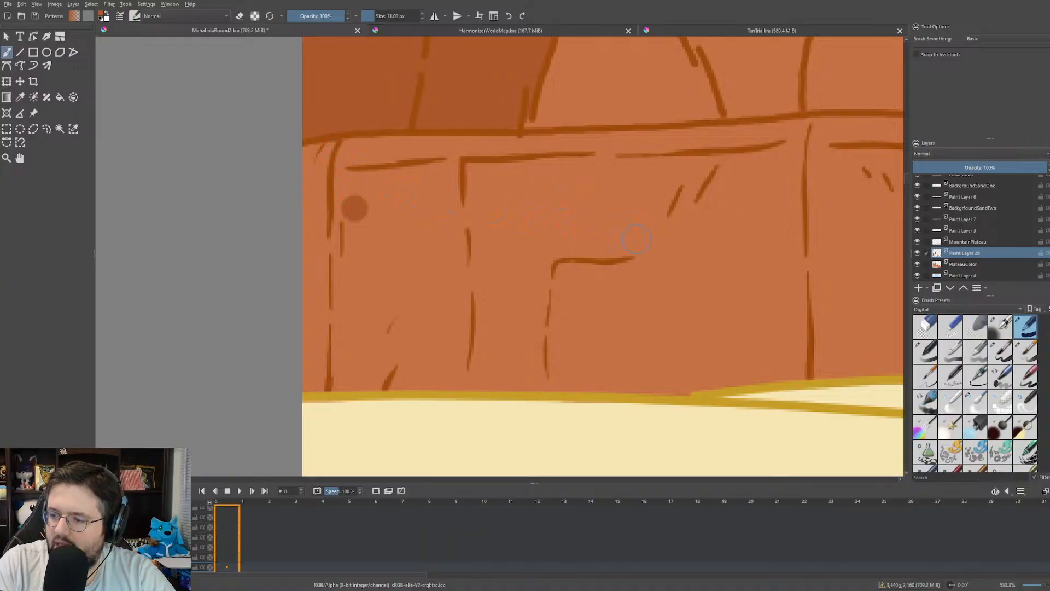
key("ctrl+z")
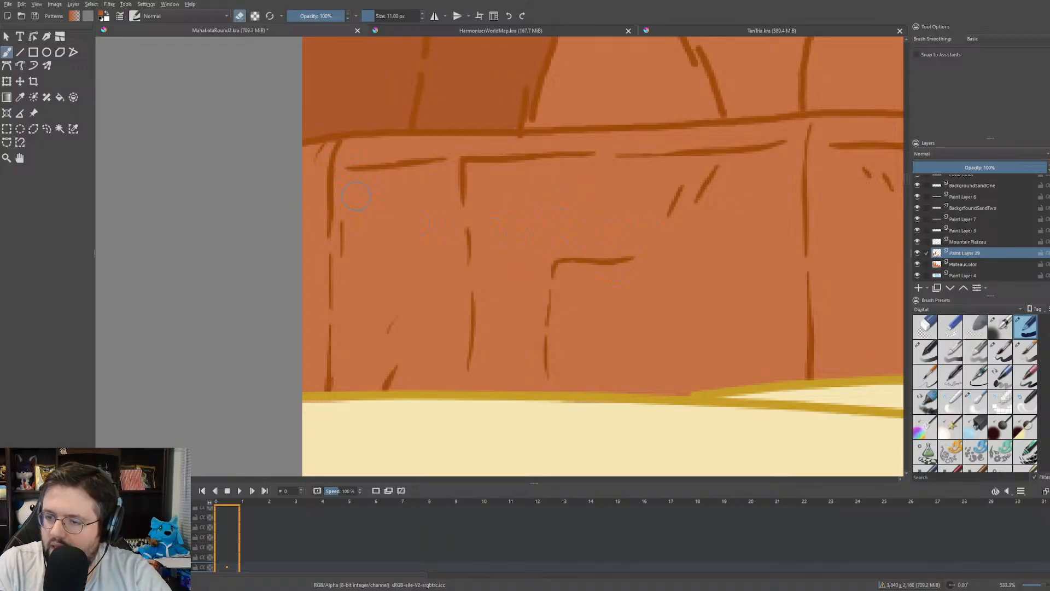
mouse_move(790, 132)
left_mouse_down()
mouse_move(631, 144)
mouse_move(642, 145)
mouse_move(710, 136)
mouse_move(441, 142)
left_mouse_up()
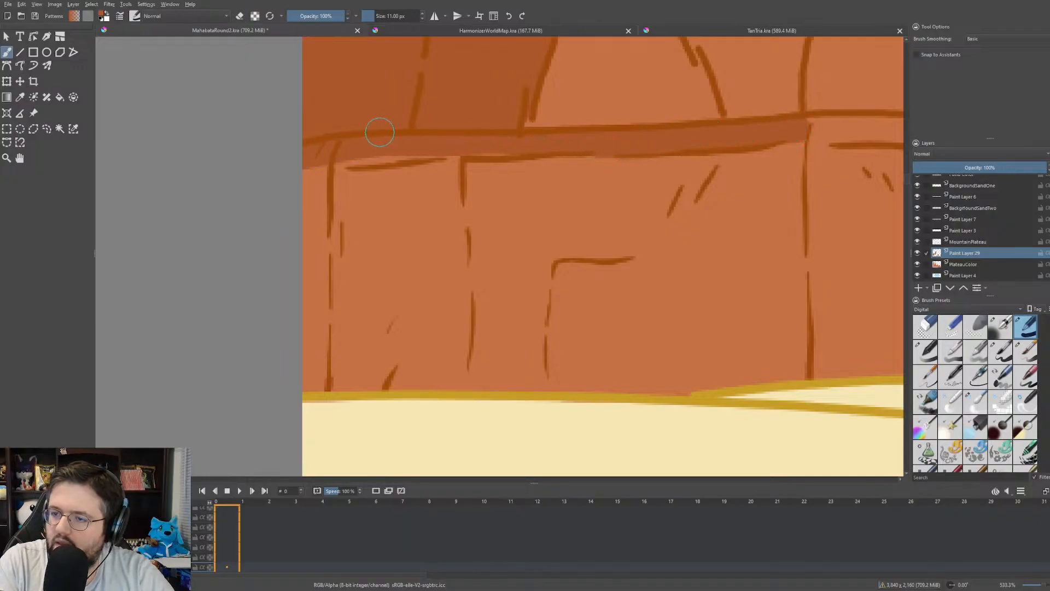
mouse_move(313, 147)
left_mouse_down()
mouse_move(317, 197)
mouse_move(304, 230)
mouse_move(412, 179)
mouse_move(400, 210)
left_mouse_up()
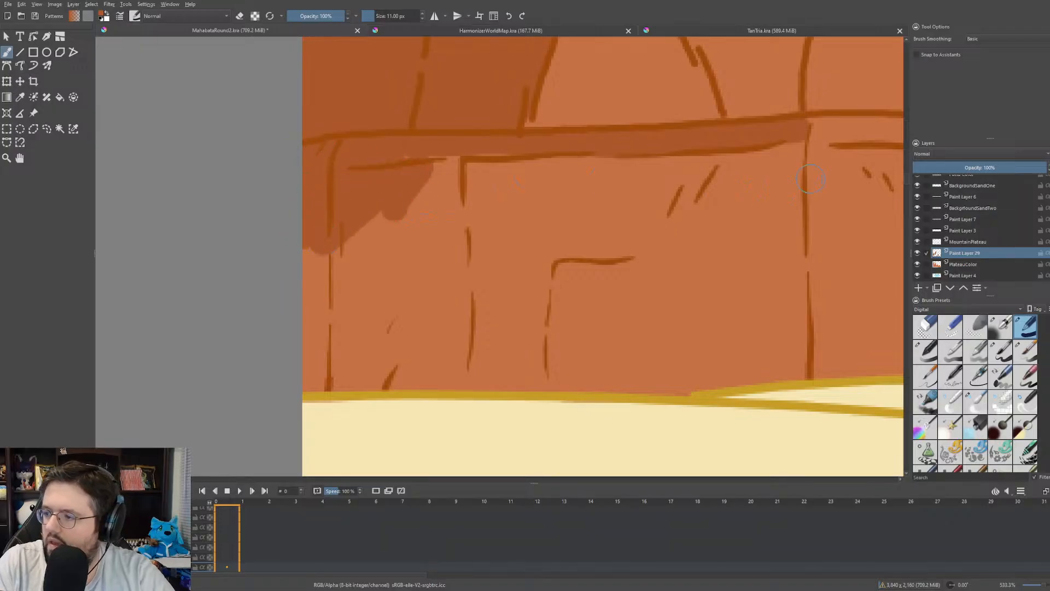
- Shade the leftmost cliff block's right edge and base, erase the spill at its upper corner, and fill the remaining interior with shadow
left_click_drag(793, 118, 799, 377)
key("e")
left_click_drag(814, 100, 793, 107)
key("e")
mouse_move(787, 365)
left_mouse_down()
mouse_move(664, 386)
mouse_move(391, 391)
mouse_move(334, 391)
mouse_move(310, 369)
left_mouse_up()
key("f")
left_click(481, 273)
key("b")
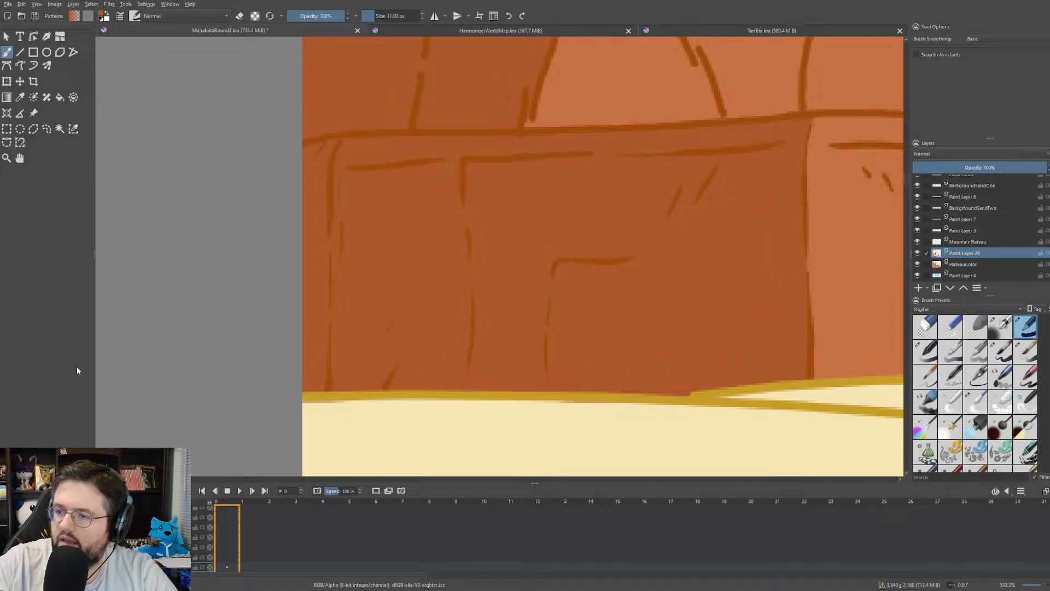
- Add a new paint layer directly above the PlateauColor layer
scroll(297, 271, "down", 7)
left_click_drag(432, 254, 352, 269)
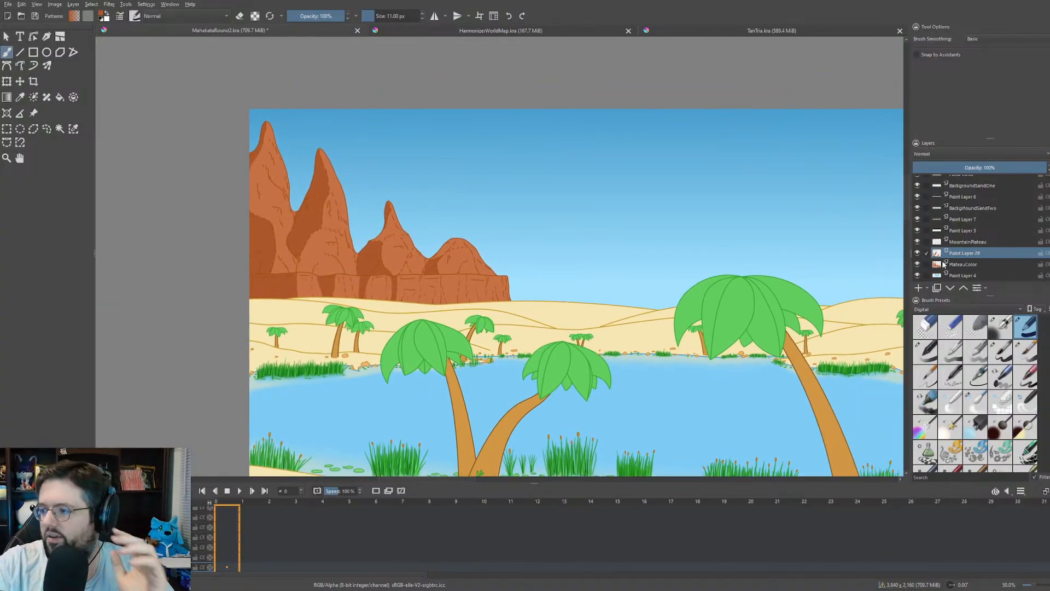
left_click(964, 265)
left_click(919, 288)
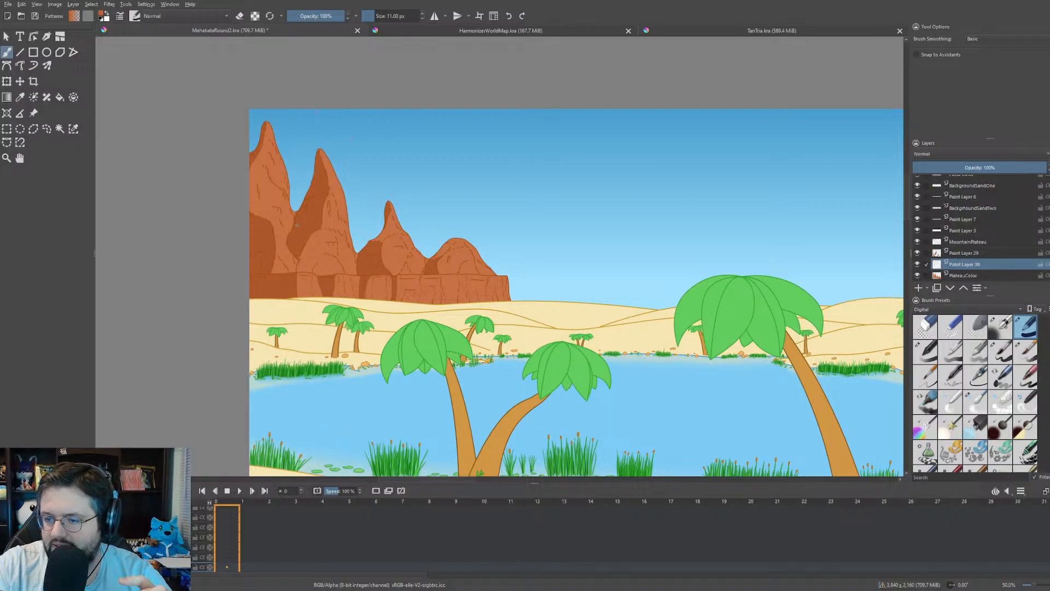
scroll(297, 224, "up", 8)
mouse_move(348, 265)
left_mouse_down()
mouse_move(323, 304)
mouse_move(338, 288)
left_mouse_up()
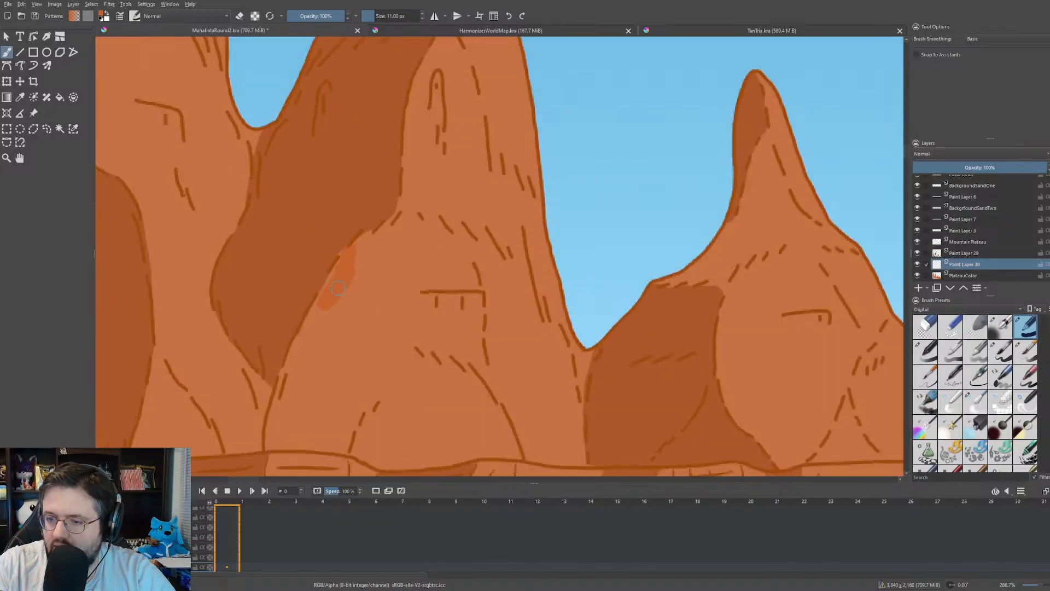
scroll(337, 288, "up", 3)
key("ctrl+z")
key("ctrl+z")
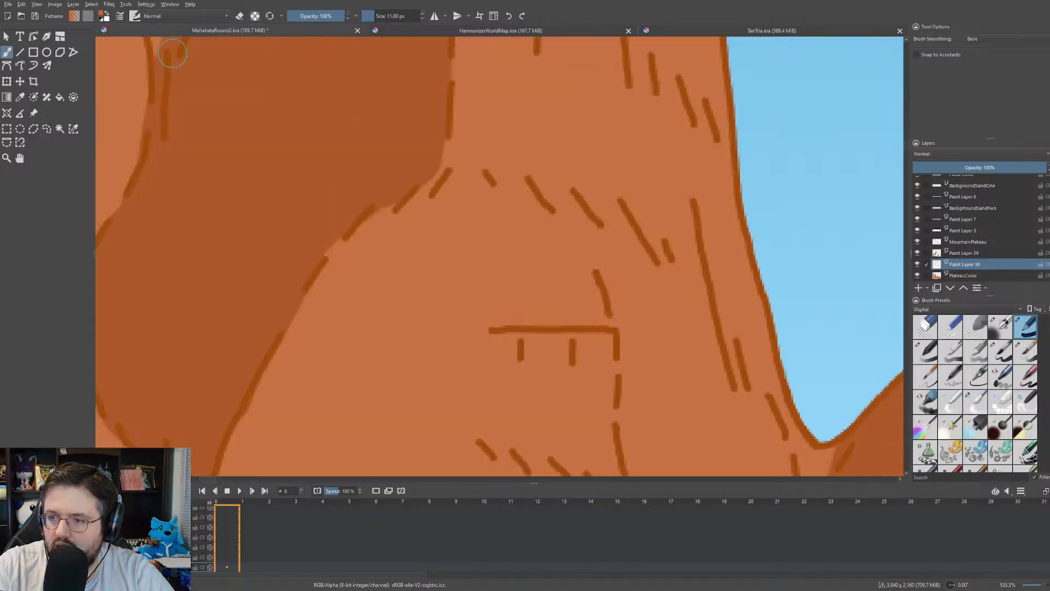
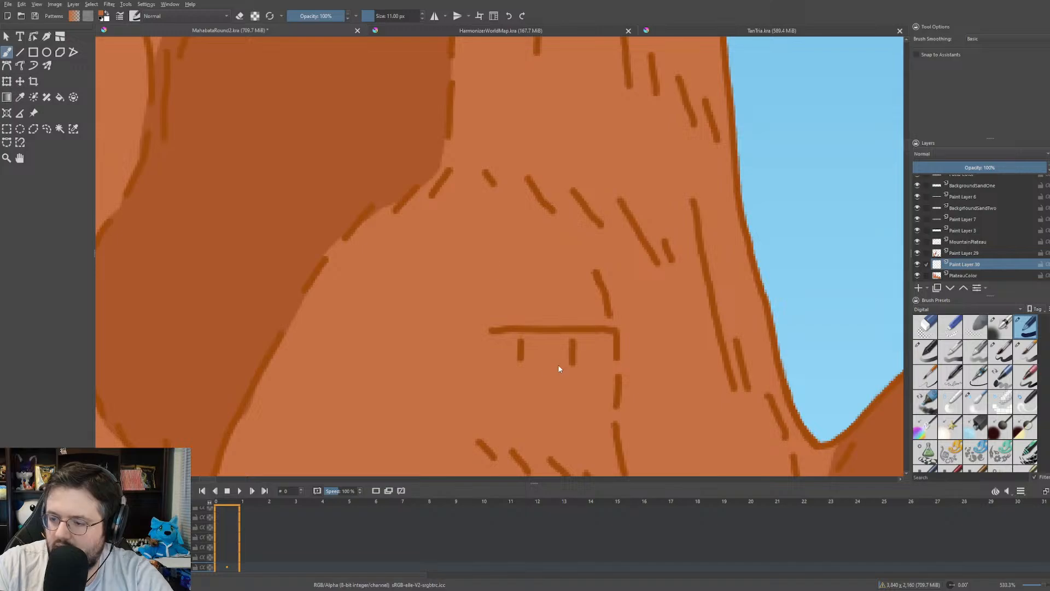
left_click_drag(322, 272, 343, 269)
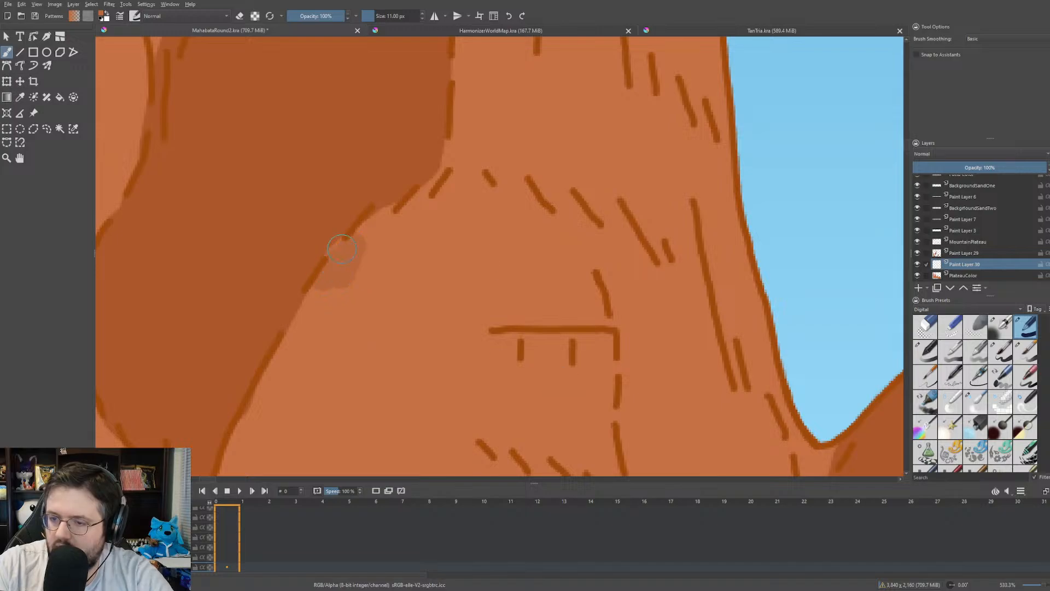
- Examine the peaks' smaller dashed creases for surface details to shade on the new layer
scroll(341, 249, "down", 5)
scroll(434, 258, "down", 2)
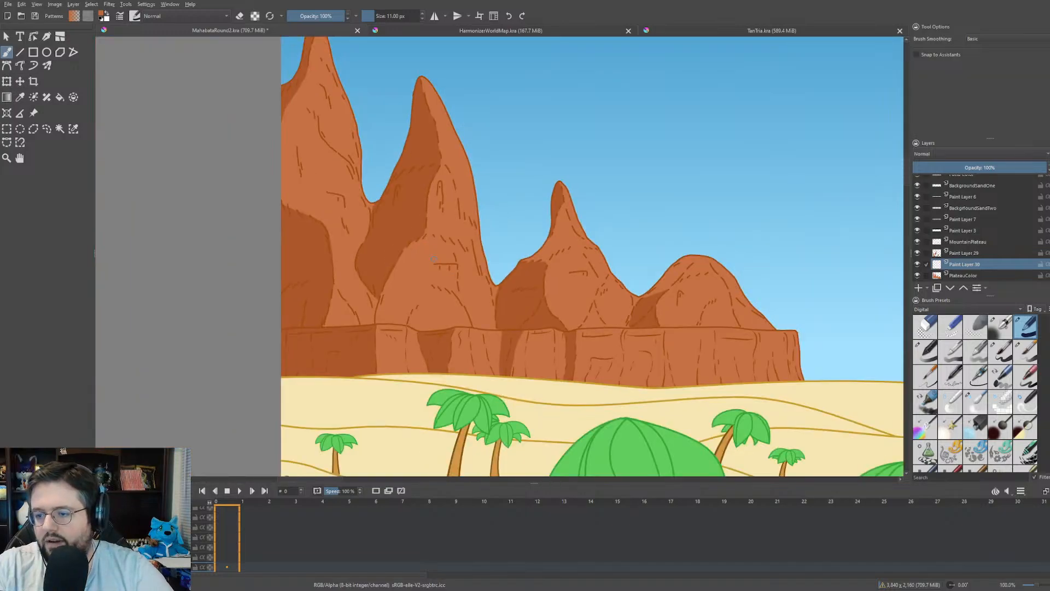
scroll(438, 261, "up", 3)
scroll(383, 232, "down", 2)
left_click_drag(372, 230, 381, 296)
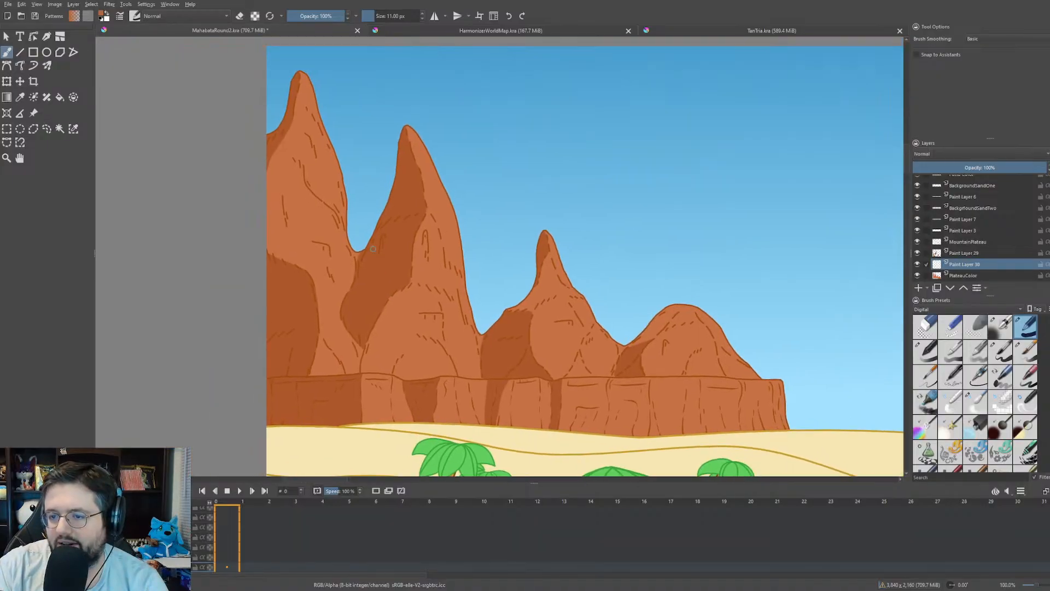
scroll(327, 221, "up", 4)
scroll(338, 283, "down", 2)
scroll(293, 159, "up", 2)
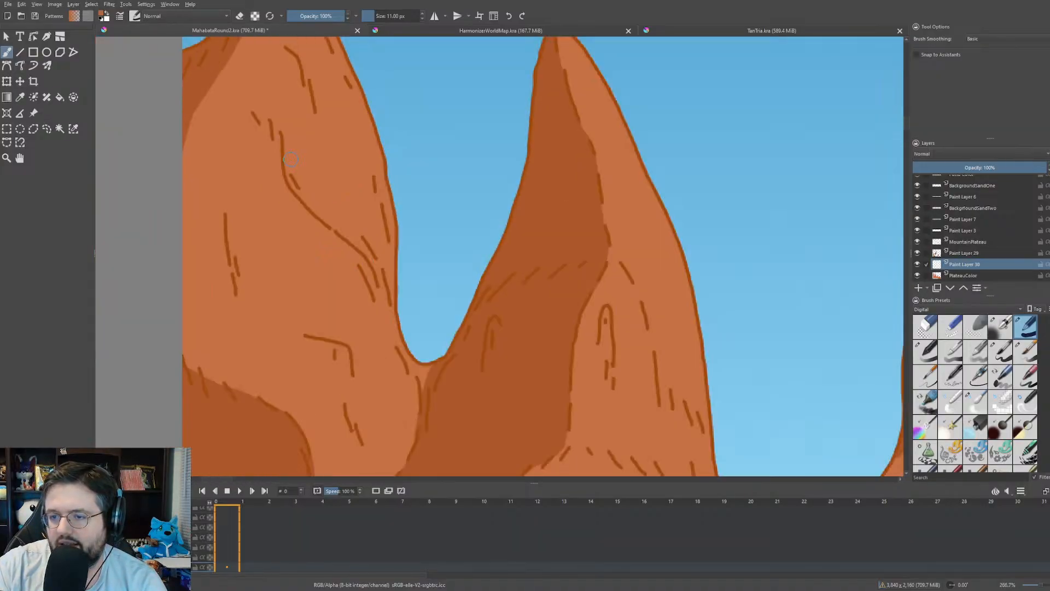
left_click_drag(295, 173, 315, 202)
scroll(316, 204, "down", 2)
left_click_drag(407, 264, 408, 340)
scroll(322, 219, "up", 3)
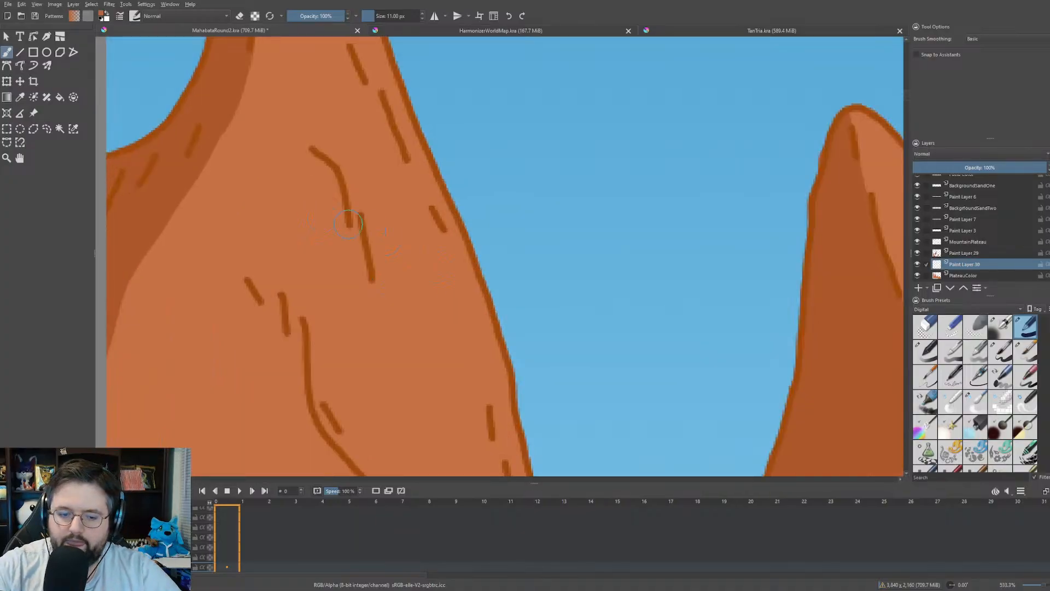
- Shade the bent crease on the first peak's upper slope in a lighter shadow tone, and erase its left side to a thin wedge
mouse_move(307, 159)
left_mouse_down()
mouse_move(349, 232)
mouse_move(346, 277)
mouse_move(356, 285)
mouse_move(358, 270)
mouse_move(368, 295)
mouse_move(327, 257)
left_mouse_up()
key("e")
key("e")
key("e")
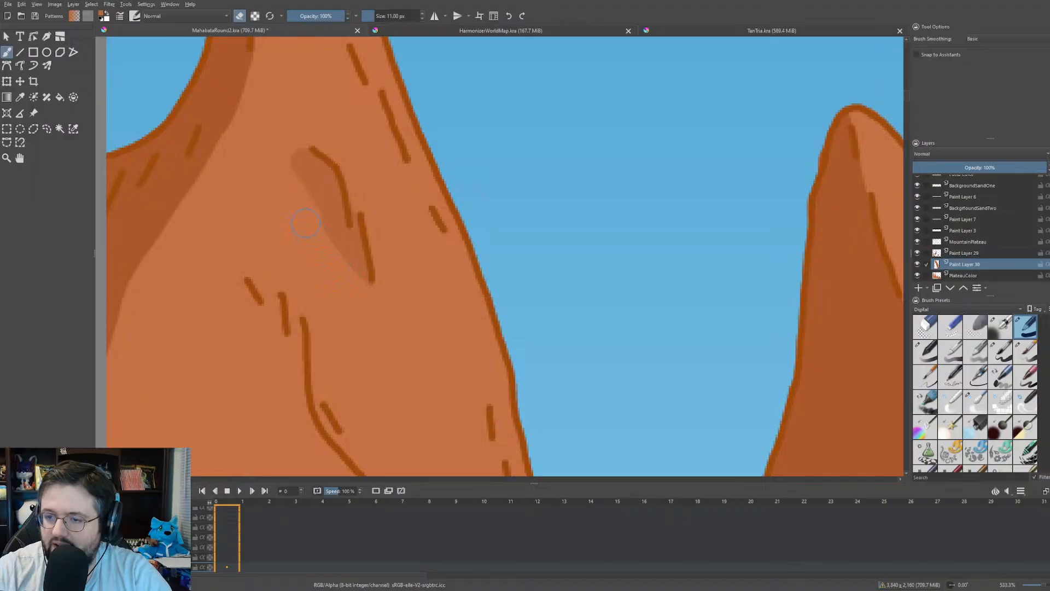
left_click_drag(289, 145, 330, 246)
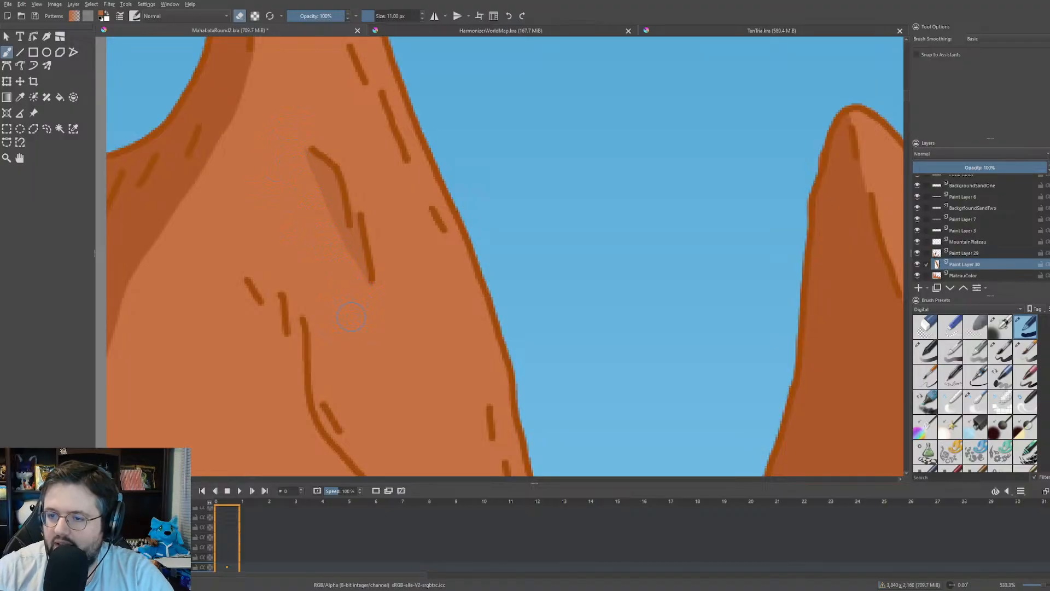
scroll(371, 109, "down", 5)
scroll(409, 176, "down", 2)
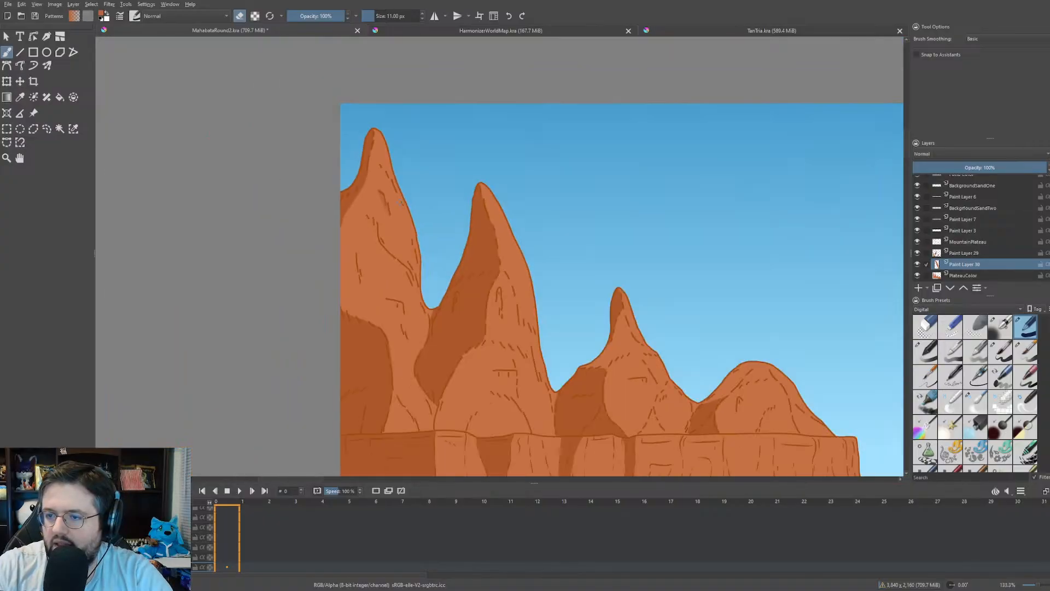
- Shade along the dashed ridge lines near the first peak's upper right edge, and erase the excess on their left side
scroll(350, 191, "up", 7)
scroll(346, 193, "down", 1)
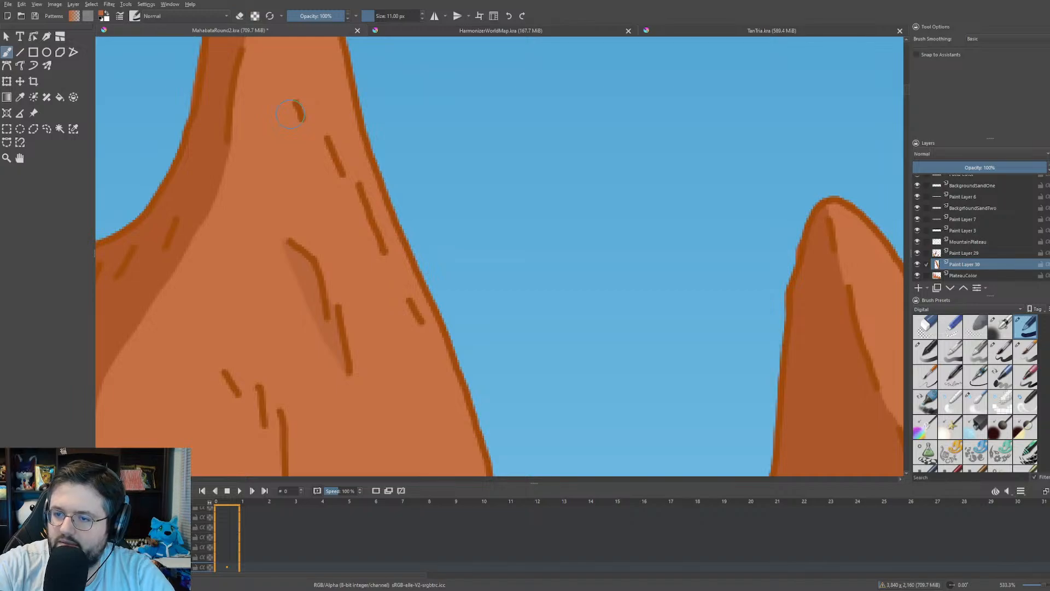
mouse_move(283, 108)
left_mouse_down()
mouse_move(401, 296)
mouse_move(408, 312)
mouse_move(399, 306)
mouse_move(395, 325)
mouse_move(368, 280)
left_mouse_up()
key("e")
left_click_drag(348, 238, 273, 100)
scroll(283, 57, "down", 10)
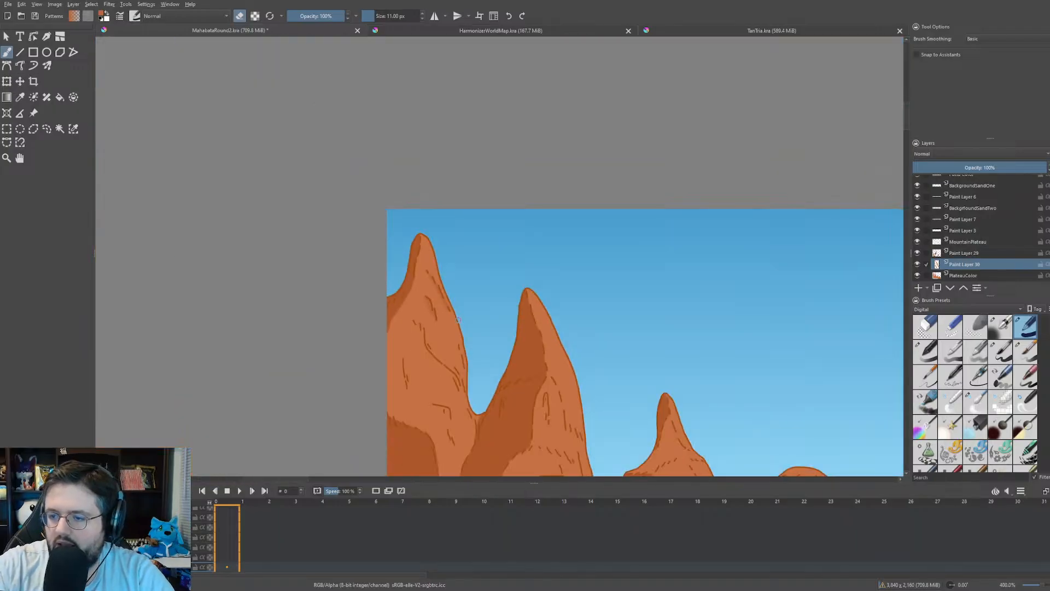
- Shade along the long diagonal crease down the first peak's slope in the lighter shadow tone, and erase both ends to a thin taper
scroll(310, 181, "up", 8)
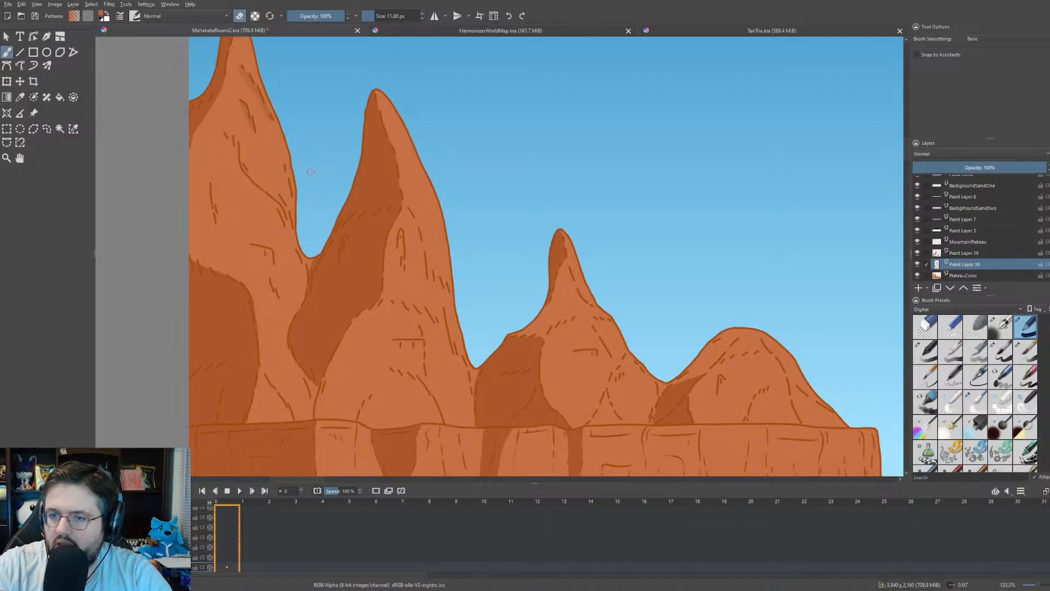
scroll(268, 164, "up", 2)
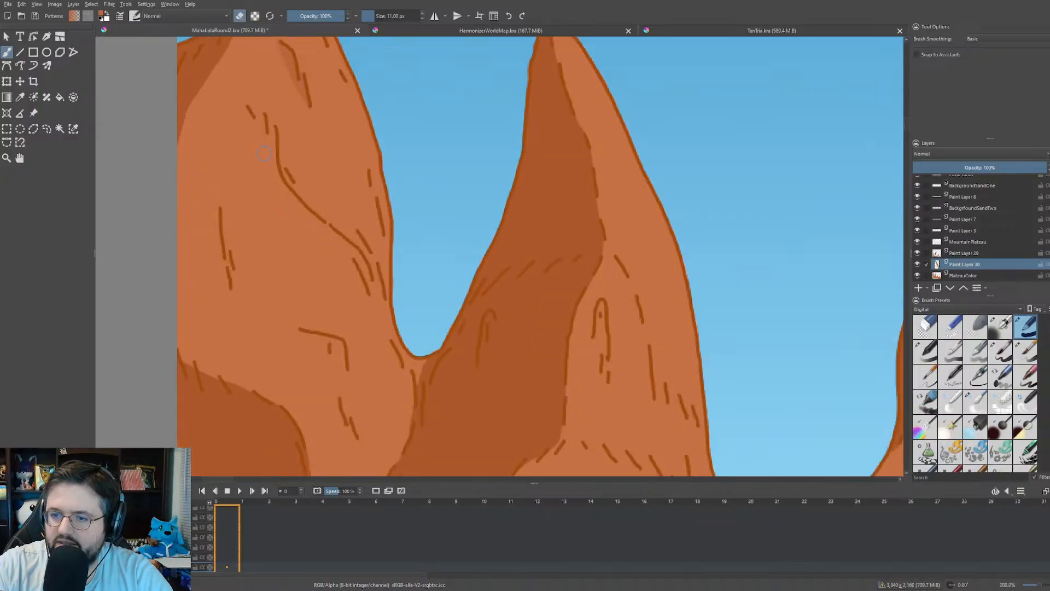
scroll(264, 154, "up", 3)
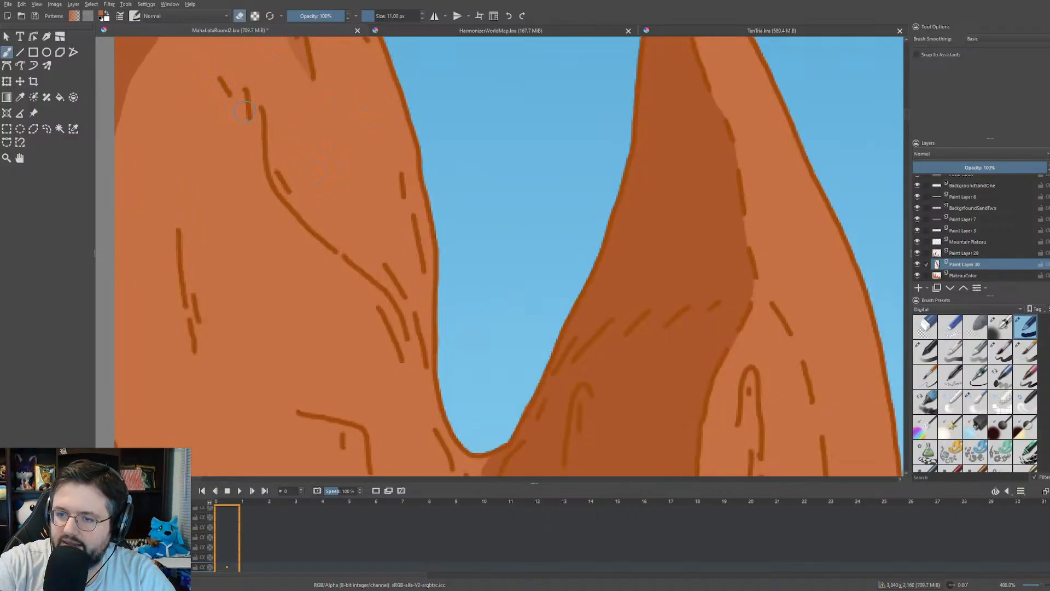
key("e")
mouse_move(219, 80)
left_mouse_down()
mouse_move(250, 117)
mouse_move(278, 216)
mouse_move(367, 290)
mouse_move(416, 376)
left_mouse_up()
key("e")
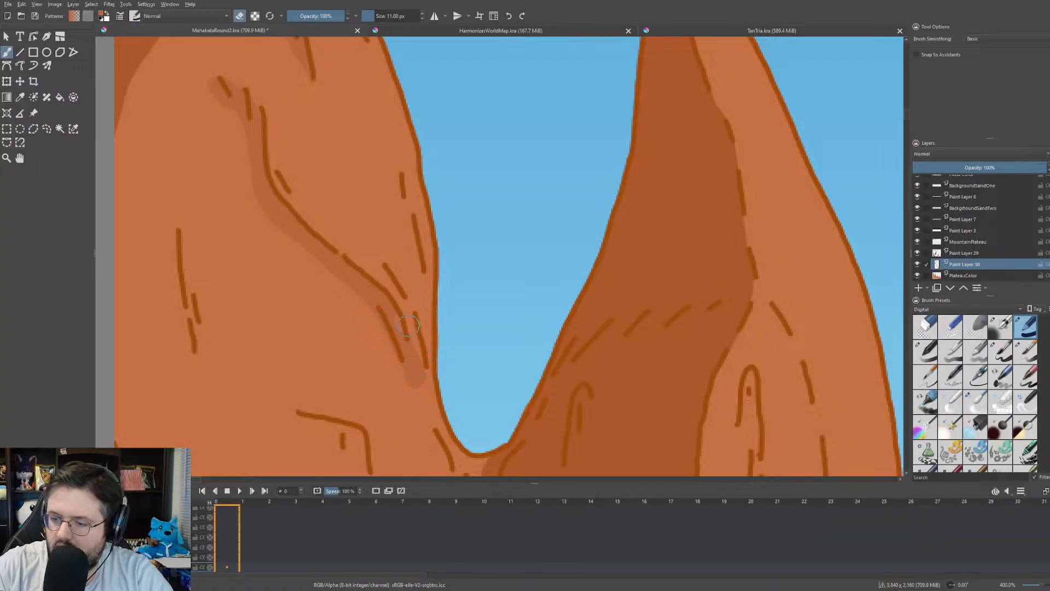
left_click_drag(408, 327, 422, 387)
key("e")
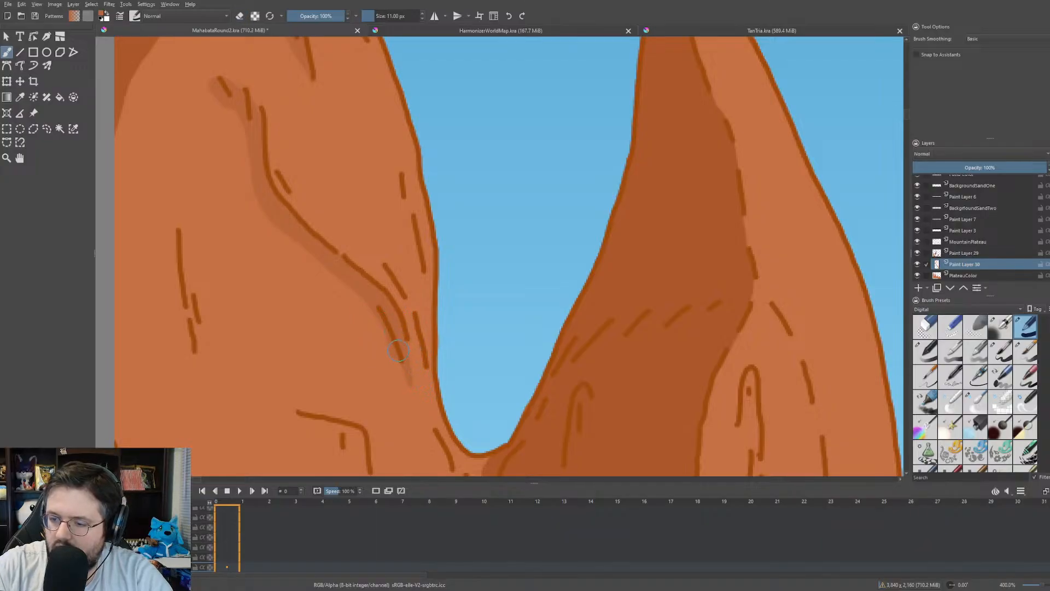
key("e")
left_click_drag(375, 331, 396, 383)
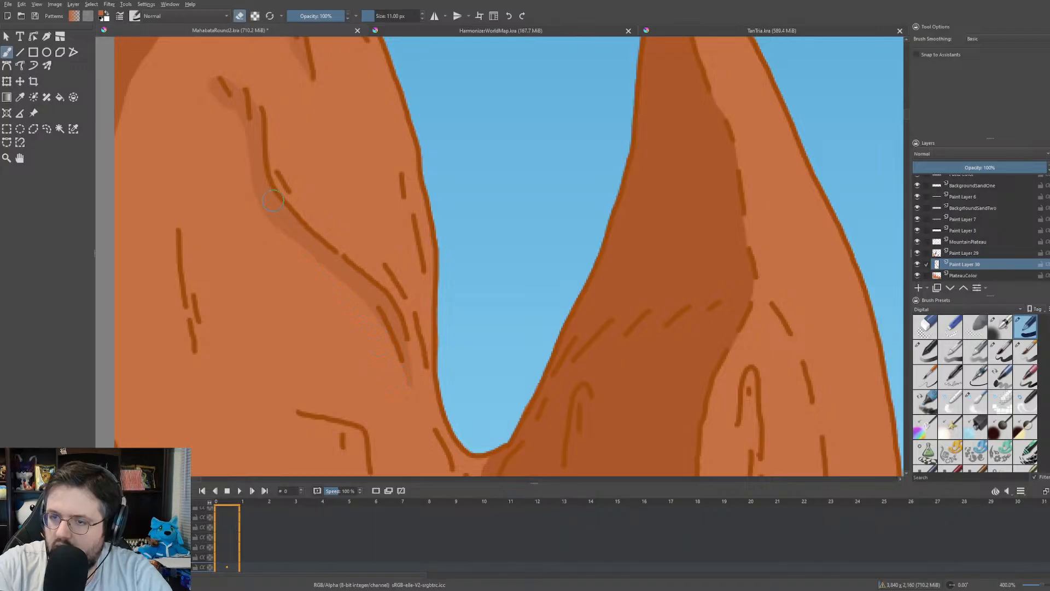
left_click_drag(219, 83, 214, 97)
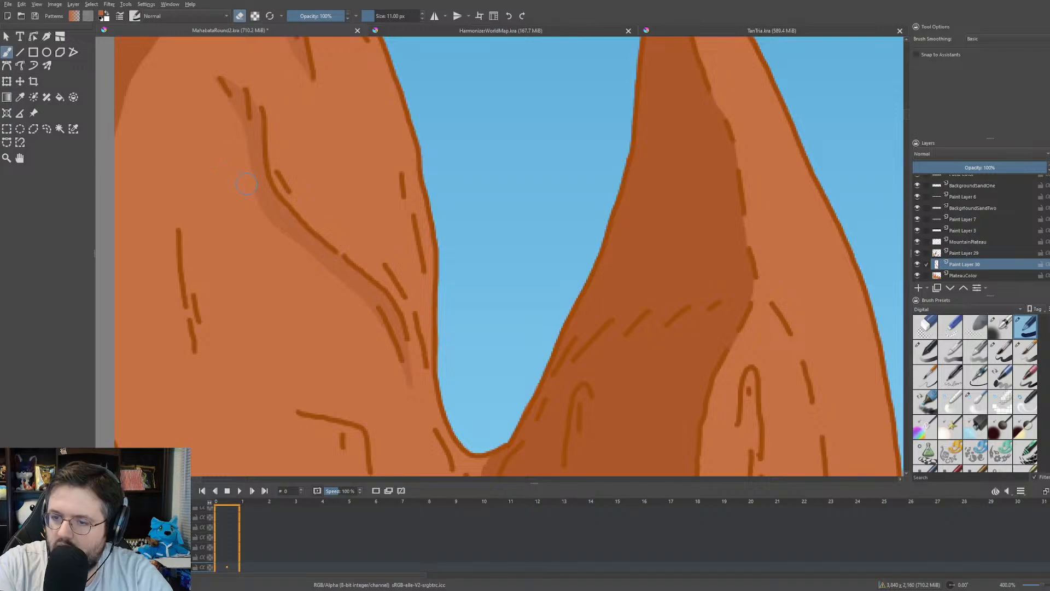
- Shade beneath the small angular ledge low on the first peak, and erase the lower edge into a tapered wedge
scroll(307, 267, "down", 3)
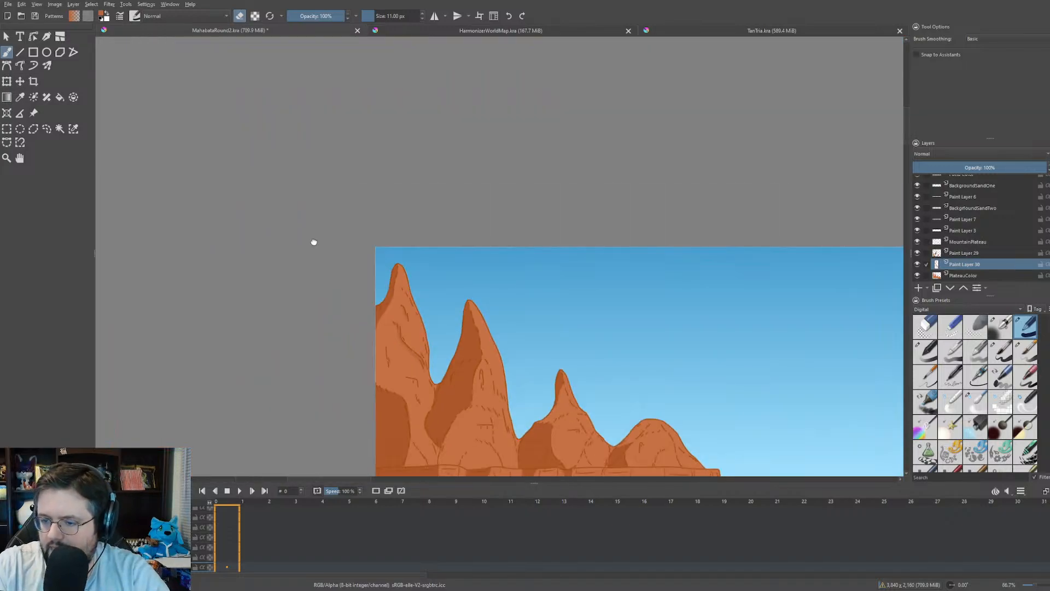
left_click_drag(313, 242, 259, 153)
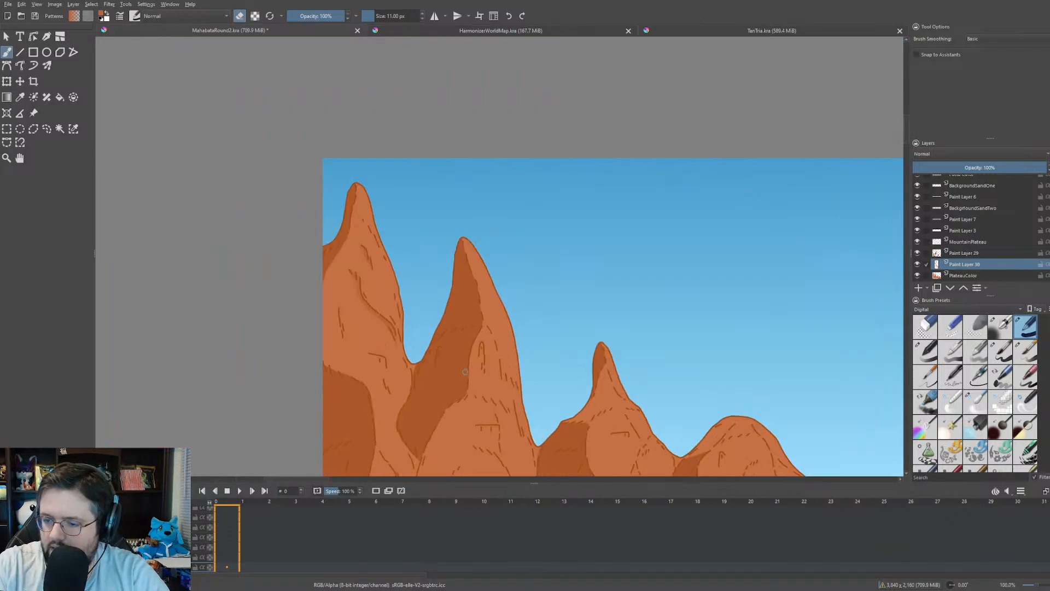
scroll(378, 285, "up", 5)
left_click_drag(270, 339, 347, 312)
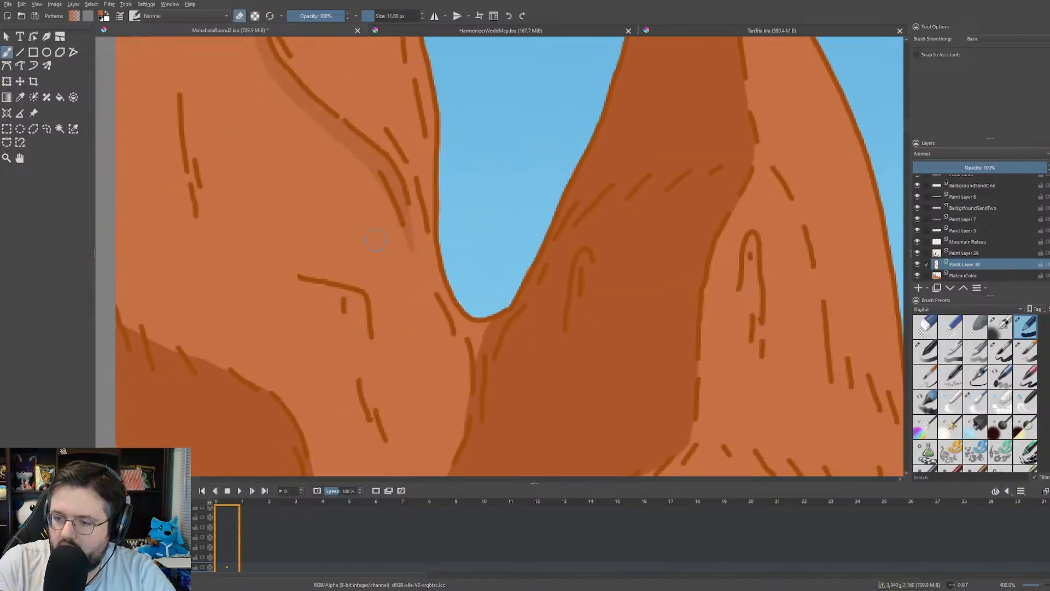
key("e")
mouse_move(295, 284)
left_mouse_down()
mouse_move(347, 297)
mouse_move(357, 321)
left_mouse_up()
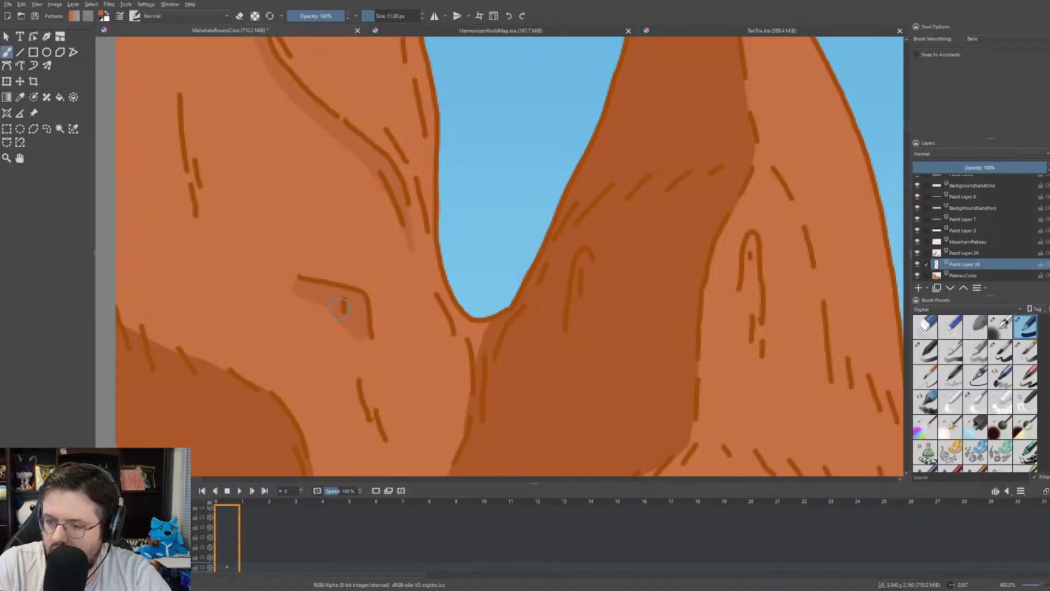
key("e")
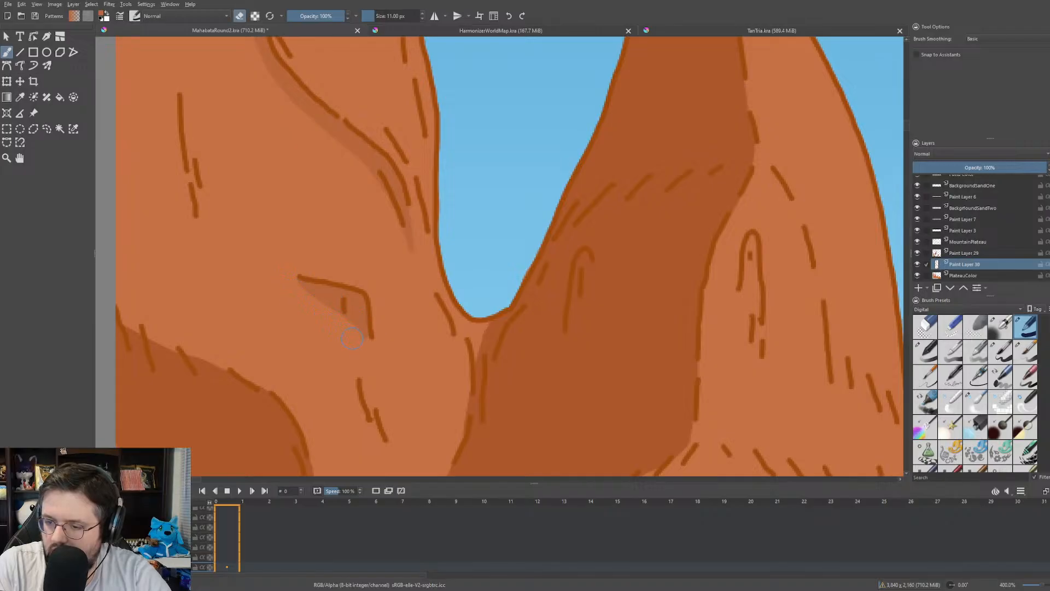
- Fill the triangular recess at the first peak's base with the lighter shadow, and shade the narrow crease running down beside the second peak's base
scroll(358, 240, "down", 5)
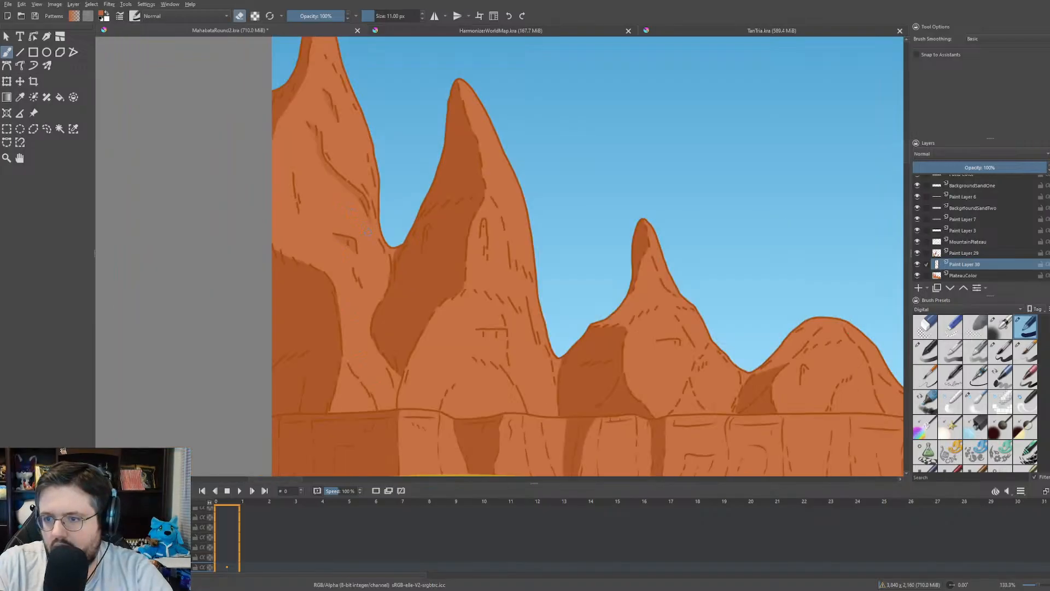
left_click_drag(401, 273, 368, 258)
scroll(371, 282, "up", 3)
scroll(334, 301, "up", 2)
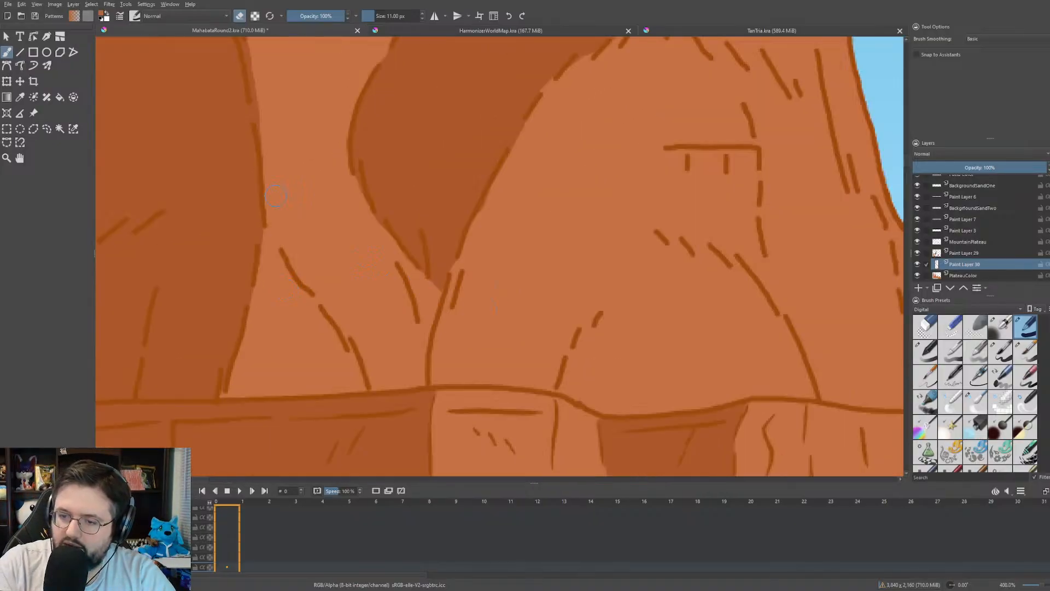
key("e")
left_click_drag(258, 230, 358, 384)
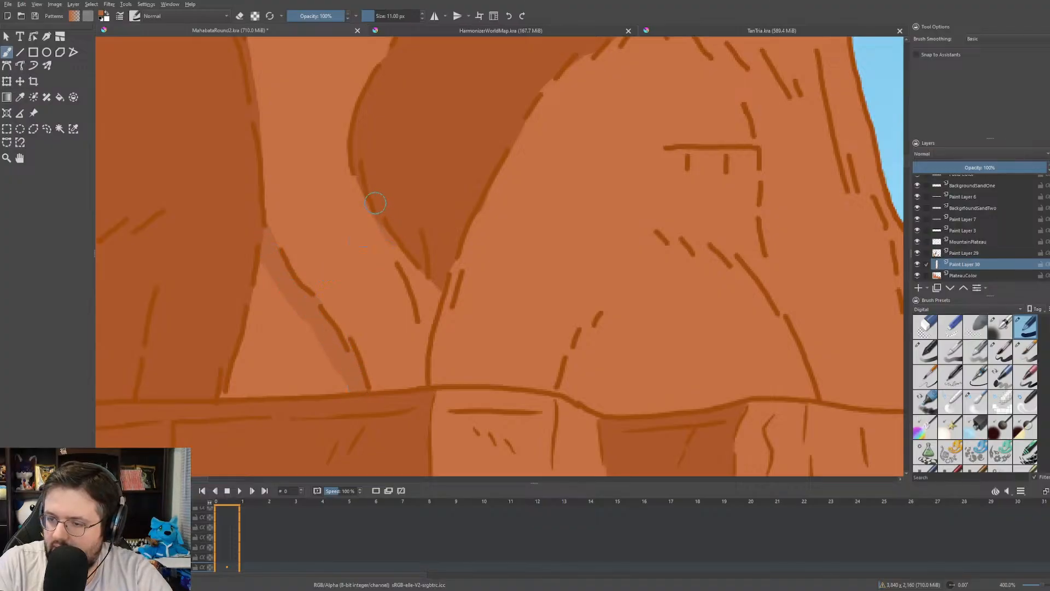
mouse_move(361, 156)
left_mouse_down()
mouse_move(416, 292)
mouse_move(421, 384)
left_mouse_up()
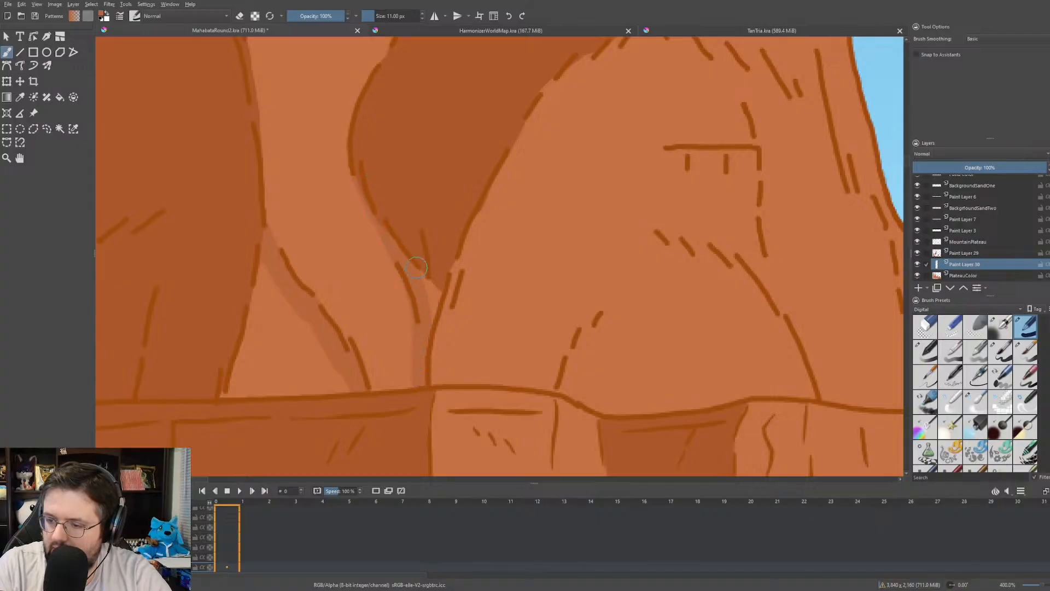
mouse_move(416, 258)
left_mouse_down()
mouse_move(429, 310)
mouse_move(419, 259)
mouse_move(393, 307)
mouse_move(413, 380)
left_mouse_up()
key("e")
key("e")
mouse_move(263, 254)
left_mouse_down()
mouse_move(253, 354)
mouse_move(258, 341)
mouse_move(227, 392)
mouse_move(252, 376)
mouse_move(260, 354)
mouse_move(292, 398)
mouse_move(310, 386)
mouse_move(299, 313)
left_mouse_up()
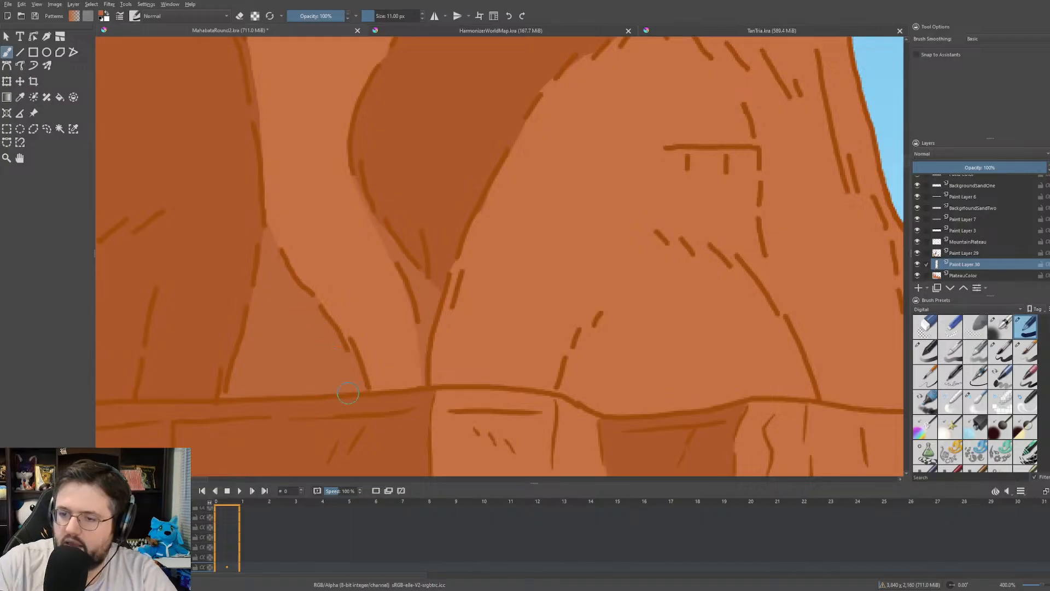
- Shade along the contour of the rounded mound at the second peak's base, and fill its lower part with the lighter shadow tone
scroll(355, 398, "down", 6)
scroll(383, 296, "up", 5)
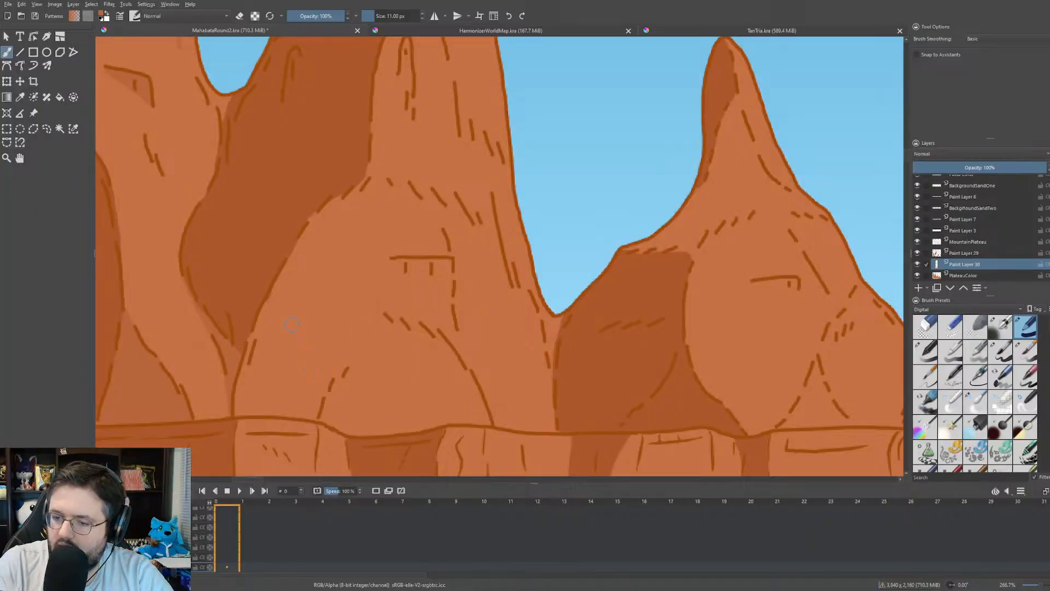
key("e")
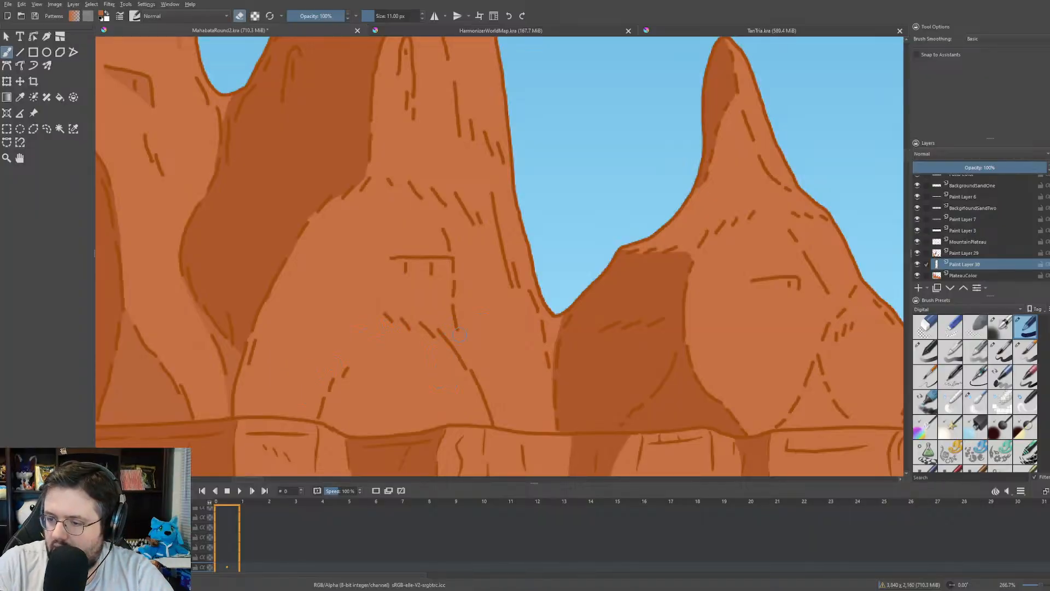
key("e")
mouse_move(484, 417)
left_mouse_down()
mouse_move(444, 326)
mouse_move(449, 338)
mouse_move(428, 215)
mouse_move(438, 231)
mouse_move(364, 170)
mouse_move(346, 204)
mouse_move(329, 189)
mouse_move(294, 268)
mouse_move(290, 254)
mouse_move(269, 280)
mouse_move(248, 366)
left_mouse_up()
mouse_move(237, 407)
left_mouse_down()
mouse_move(342, 426)
mouse_move(383, 420)
mouse_move(379, 429)
mouse_move(442, 414)
mouse_move(475, 419)
mouse_move(472, 401)
mouse_move(495, 437)
mouse_move(478, 432)
mouse_move(438, 368)
mouse_move(432, 380)
mouse_move(462, 392)
mouse_move(437, 391)
mouse_move(431, 402)
mouse_move(436, 390)
mouse_move(420, 386)
mouse_move(386, 417)
mouse_move(393, 394)
mouse_move(346, 410)
mouse_move(357, 395)
mouse_move(349, 386)
mouse_move(318, 406)
mouse_move(335, 367)
mouse_move(301, 400)
mouse_move(301, 370)
mouse_move(261, 398)
mouse_move(263, 365)
mouse_move(253, 385)
mouse_move(250, 374)
mouse_move(290, 295)
mouse_move(265, 358)
mouse_move(318, 321)
mouse_move(292, 296)
mouse_move(324, 307)
mouse_move(300, 376)
mouse_move(361, 297)
mouse_move(349, 364)
mouse_move(372, 353)
mouse_move(352, 340)
left_mouse_up()
key("e")
key("e")
- Fill the rest of the second peak's rounded mound with the lighter shadow, and clean up the shading along its dashed upper right edge
mouse_move(375, 376)
left_mouse_down()
mouse_move(394, 293)
mouse_move(433, 367)
mouse_move(436, 335)
left_mouse_up()
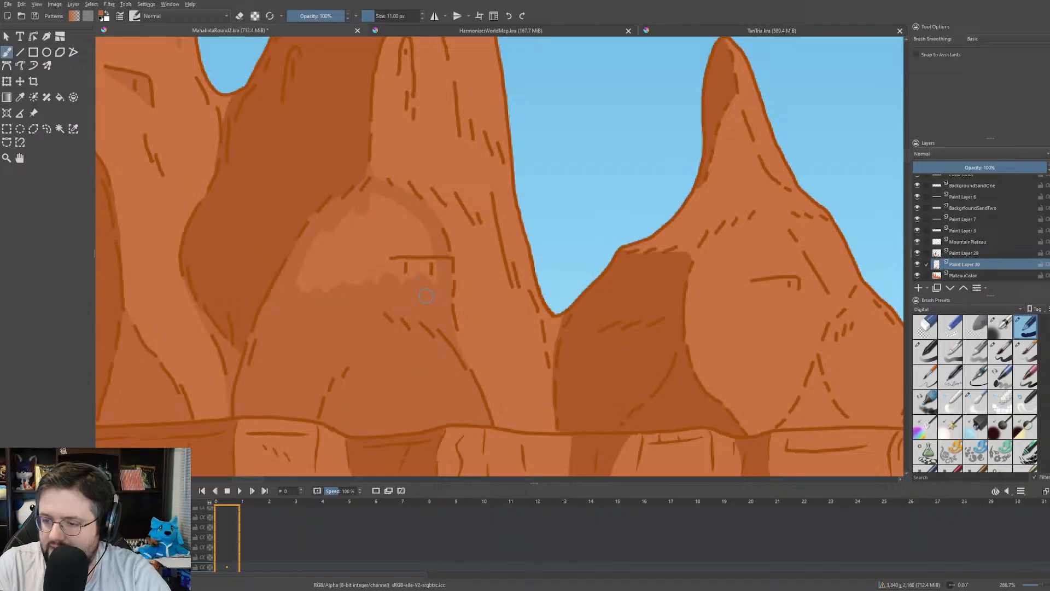
mouse_move(426, 296)
left_mouse_down()
mouse_move(428, 238)
mouse_move(404, 296)
left_mouse_up()
mouse_move(425, 241)
left_mouse_down()
mouse_move(385, 244)
mouse_move(359, 299)
mouse_move(383, 267)
mouse_move(374, 227)
mouse_move(325, 280)
mouse_move(338, 225)
mouse_move(308, 248)
left_mouse_up()
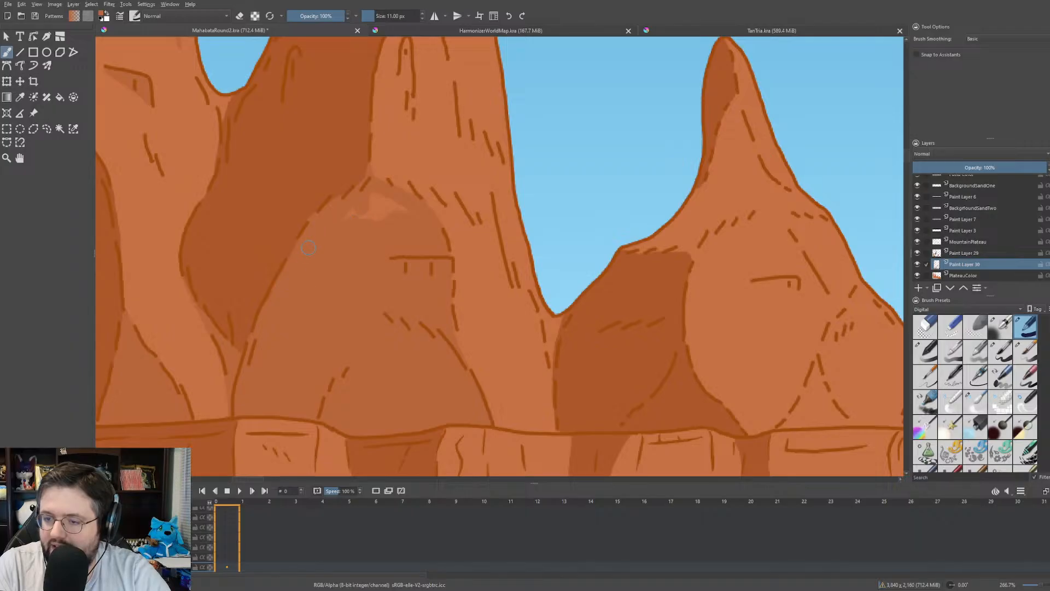
left_click_drag(376, 205, 386, 202)
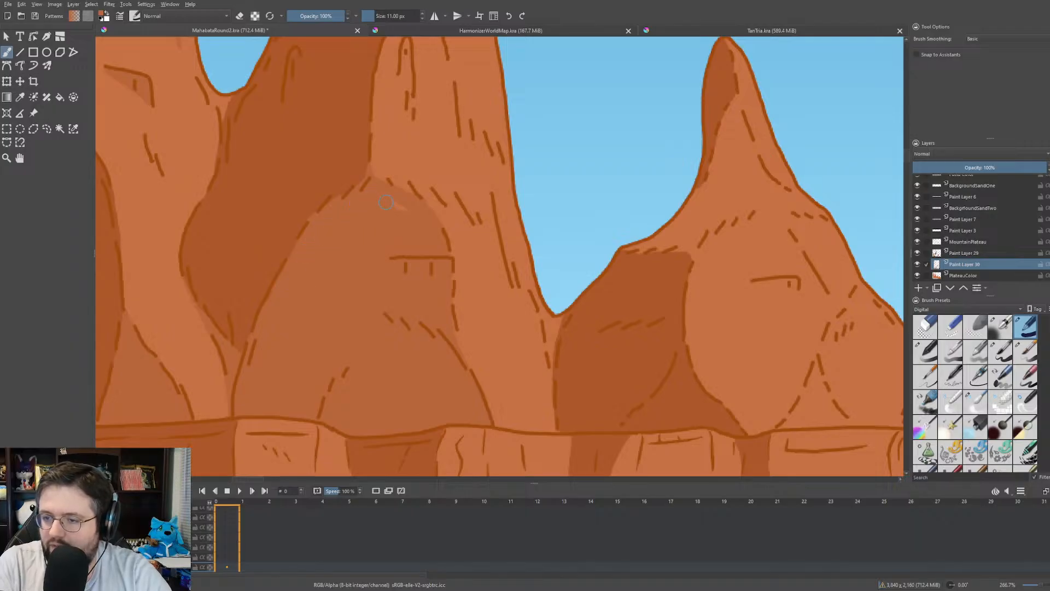
scroll(393, 230, "up", 4)
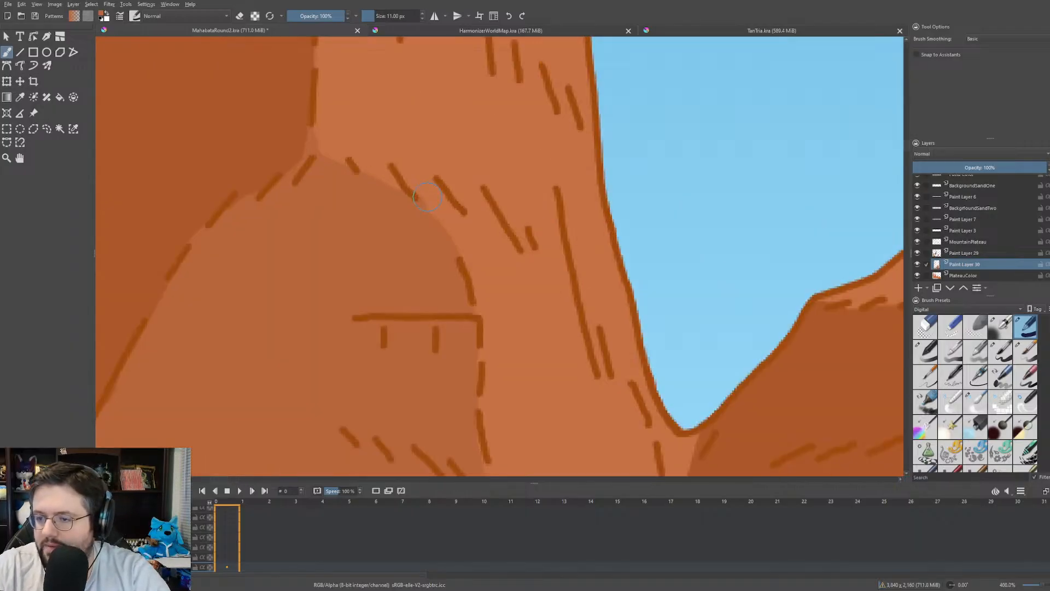
key("e")
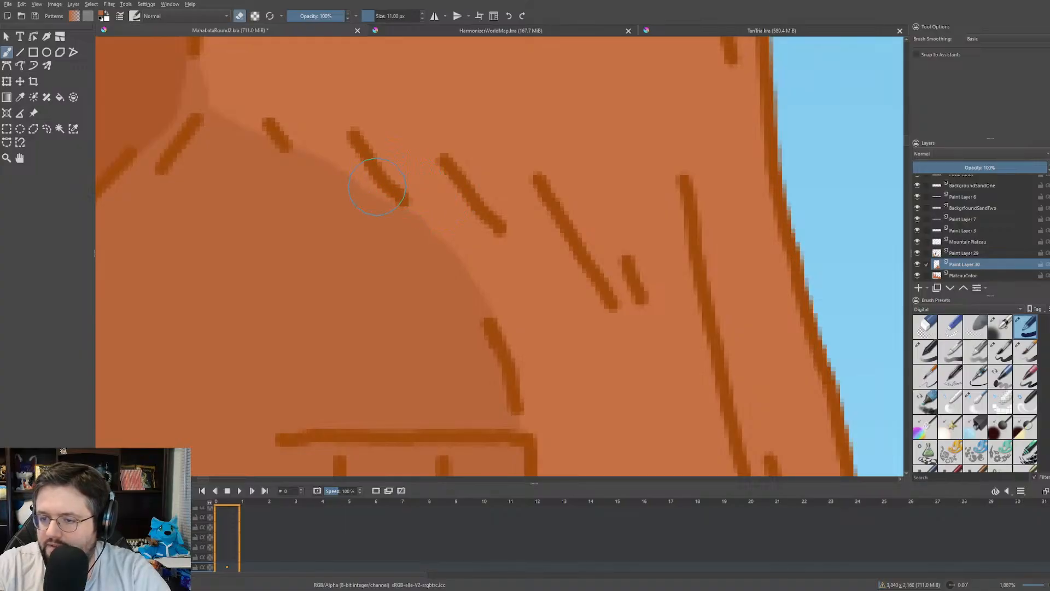
key("e")
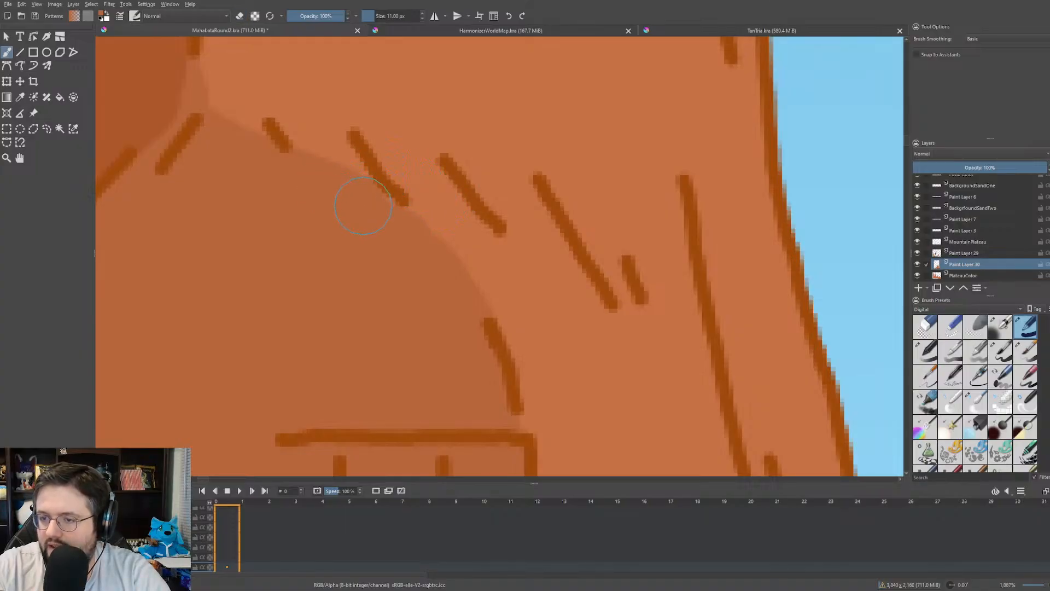
- Shade the small triangular recess between the dashed creases at the third peak's base, and trim its tip to the lines
scroll(426, 262, "down", 10)
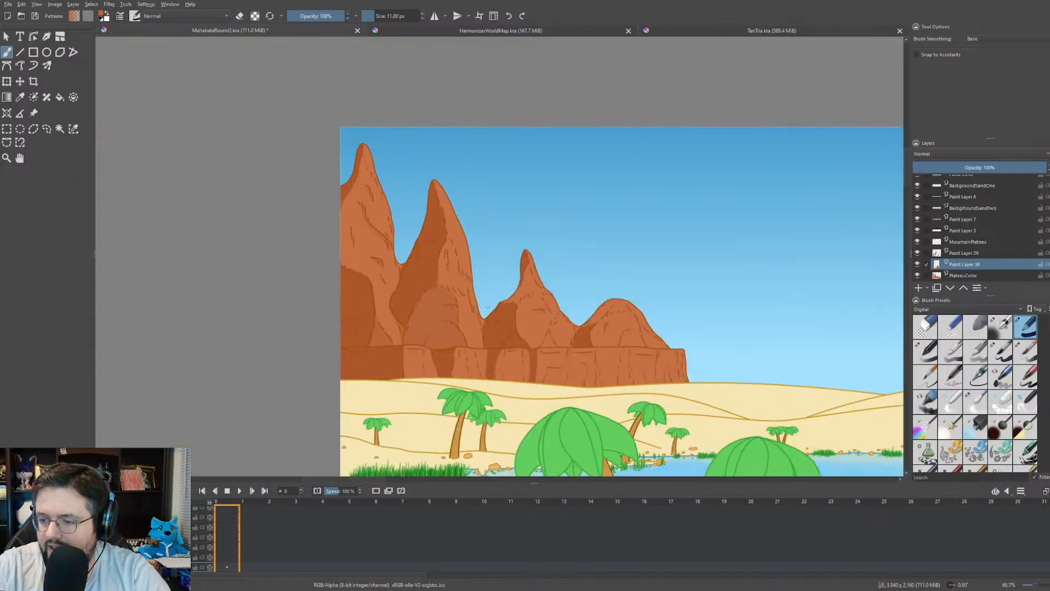
scroll(450, 280, "up", 6)
scroll(430, 262, "down", 2)
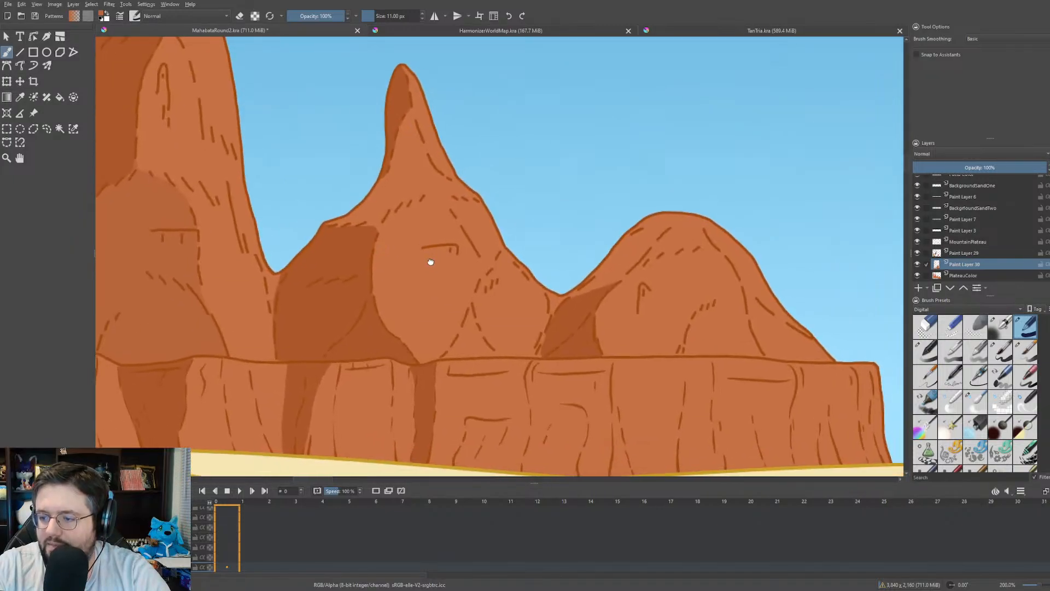
scroll(416, 265, "up", 4)
scroll(405, 280, "down", 2)
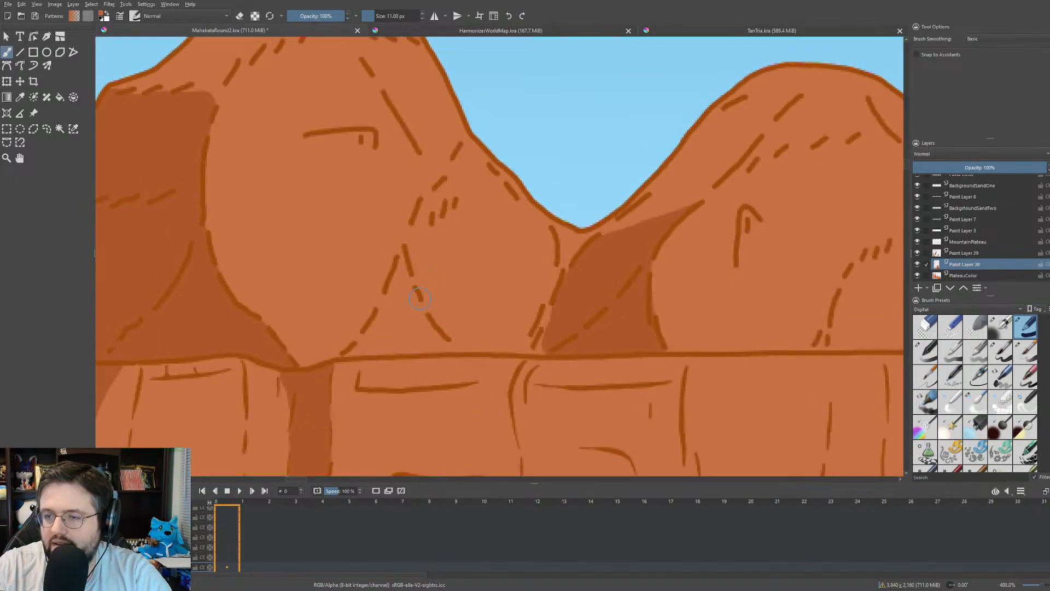
key("e")
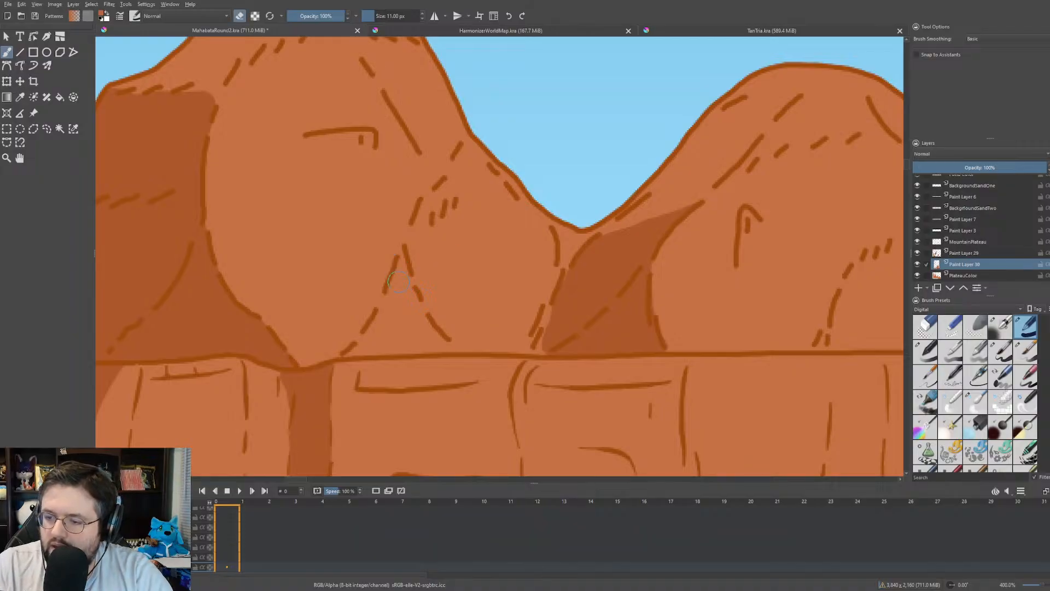
key("e")
left_click_drag(414, 254, 355, 356)
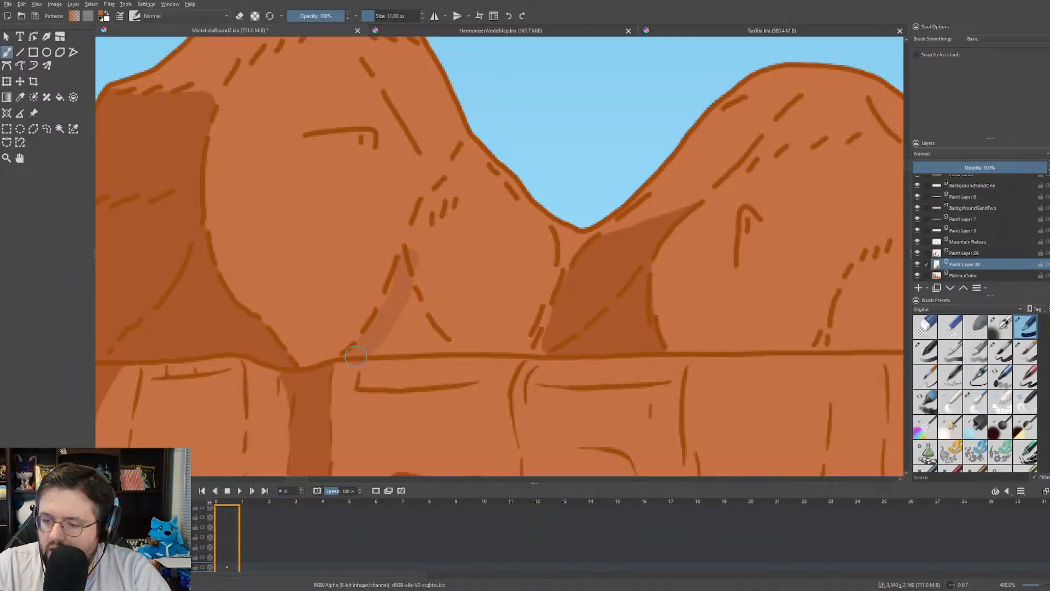
mouse_move(400, 273)
left_mouse_down()
mouse_move(444, 351)
mouse_move(385, 346)
mouse_move(394, 324)
left_mouse_up()
key("e")
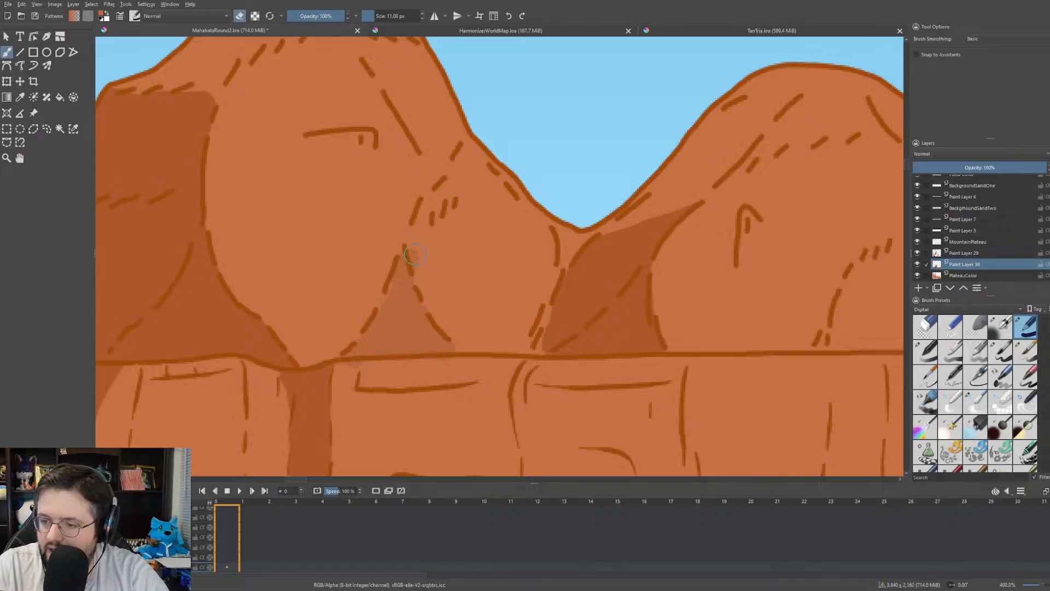
key("e")
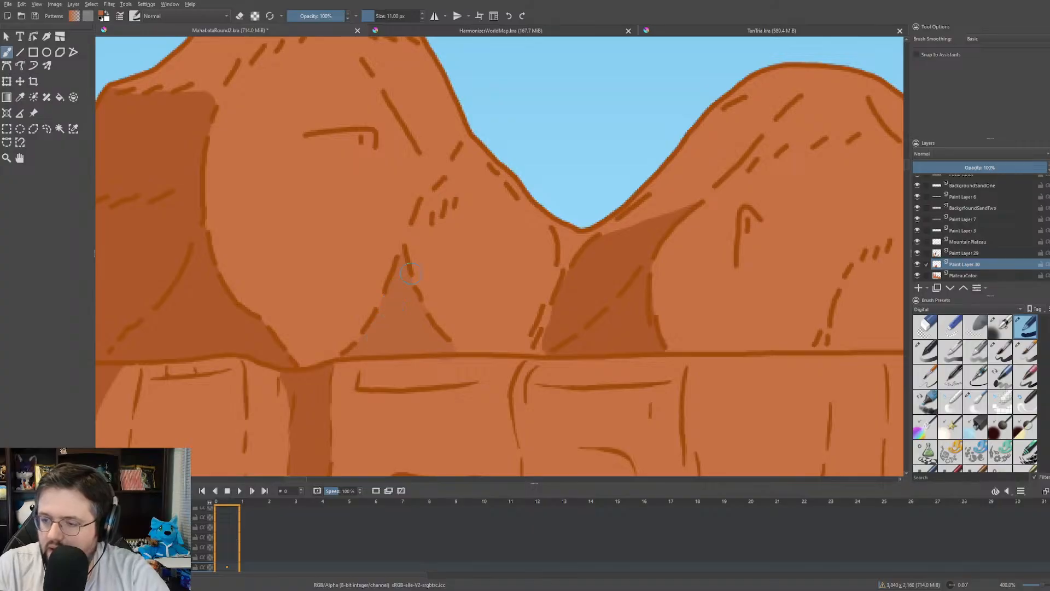
- Shade the third peak's left slope between its two main shadows in the lighter tone, keeping the shading inside the outline
scroll(411, 273, "down", 5)
scroll(467, 273, "up", 8)
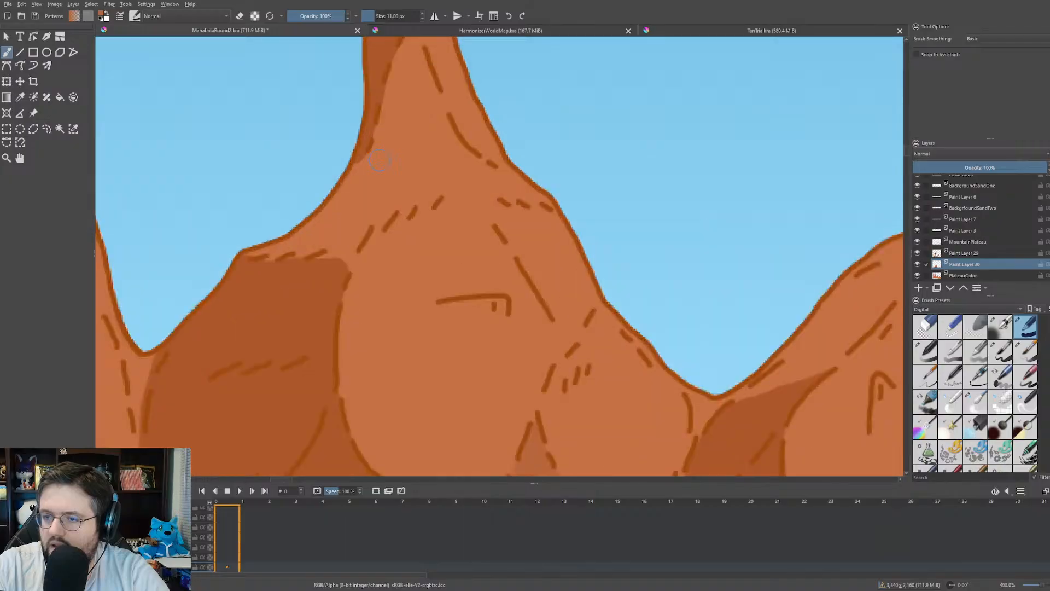
mouse_move(380, 160)
left_mouse_down()
mouse_move(398, 202)
mouse_move(372, 194)
mouse_move(351, 294)
mouse_move(338, 262)
mouse_move(274, 290)
mouse_move(289, 293)
left_mouse_up()
key("e")
key("e")
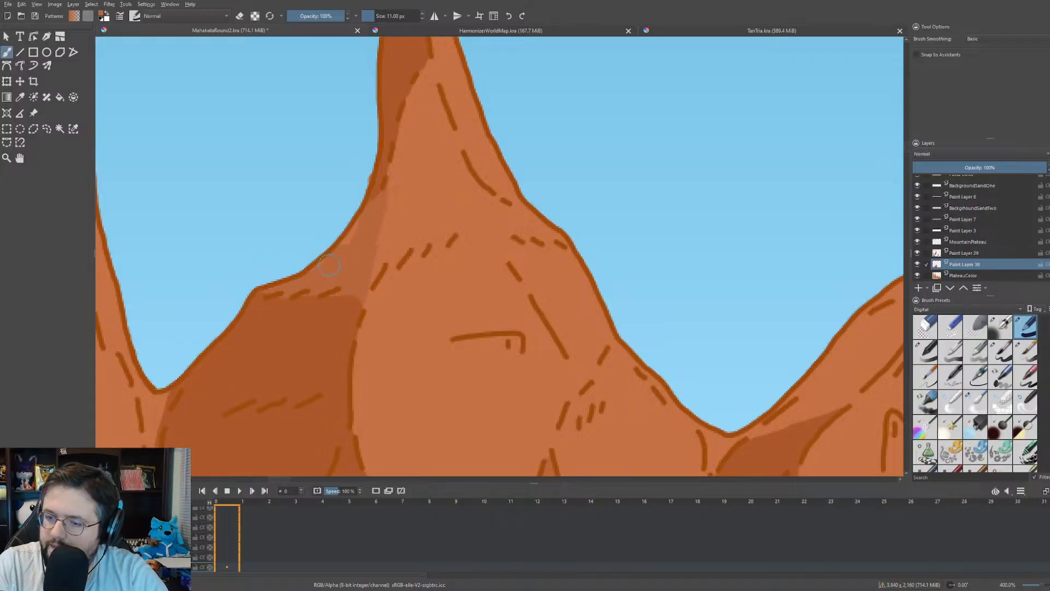
key("e")
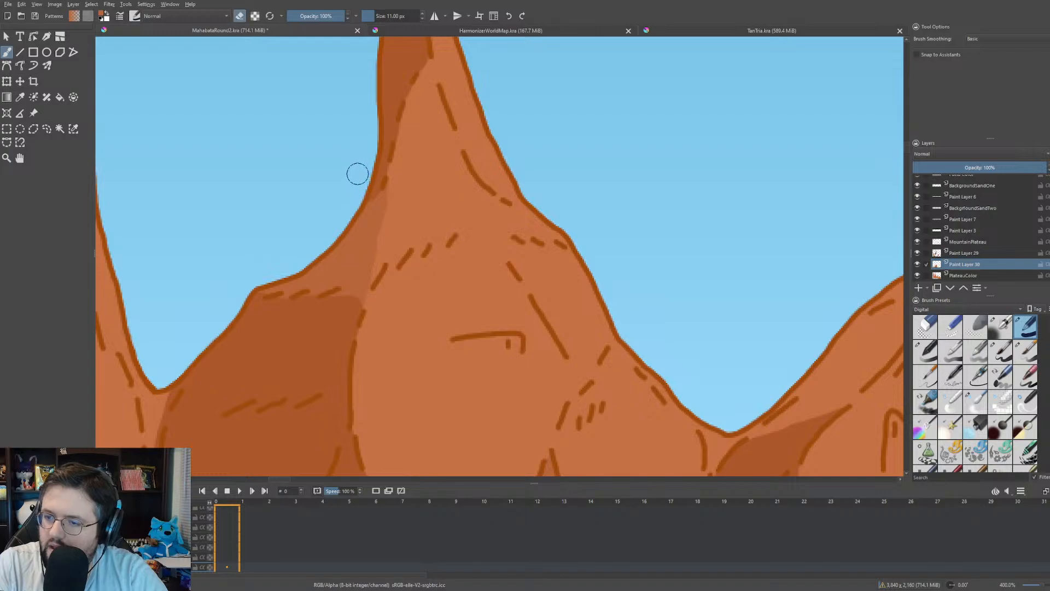
- Shade the third peak's middle face in the lighter tone, from the main shadow to the right dashed crease and down to the mound
scroll(403, 194, "down", 3)
scroll(432, 208, "up", 3)
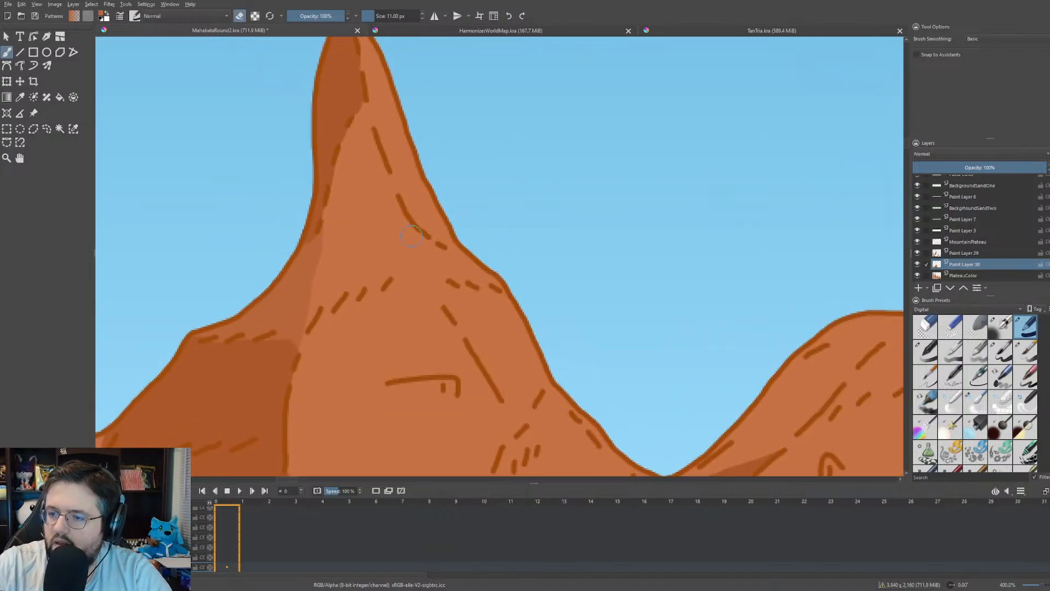
key("e")
left_click_drag(355, 105, 410, 239)
mouse_move(376, 172)
left_mouse_down()
mouse_move(435, 257)
mouse_move(426, 271)
mouse_move(372, 274)
mouse_move(320, 306)
mouse_move(331, 189)
mouse_move(350, 145)
mouse_move(362, 262)
mouse_move(370, 217)
mouse_move(395, 245)
left_mouse_up()
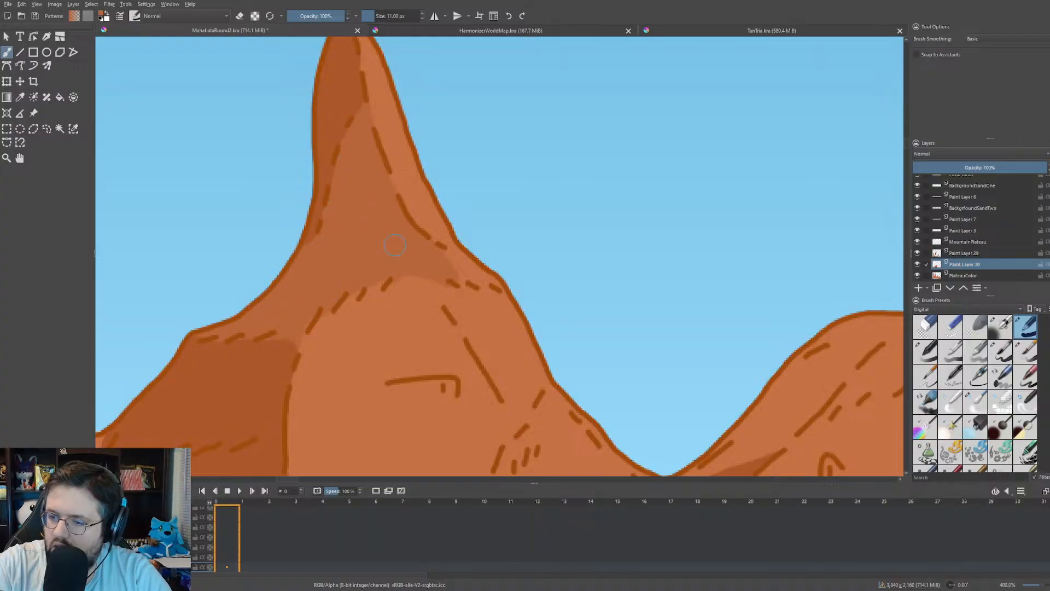
- Fill the large rounded mound at the third peak's base with the lighter shadow, keeping inside its dashed contour
scroll(389, 250, "down", 5)
scroll(415, 246, "up", 4)
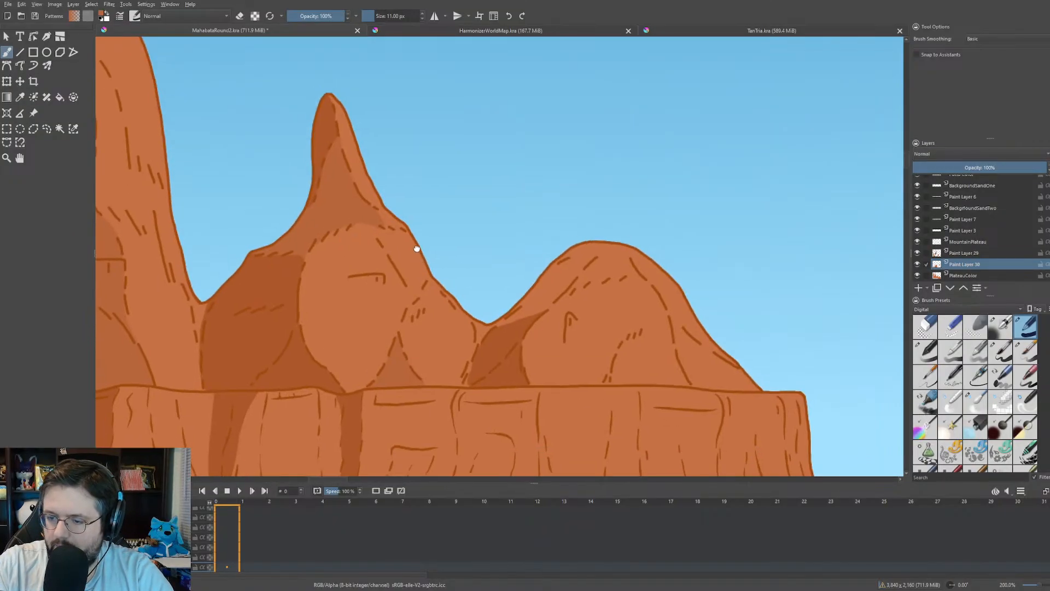
scroll(406, 250, "up", 2)
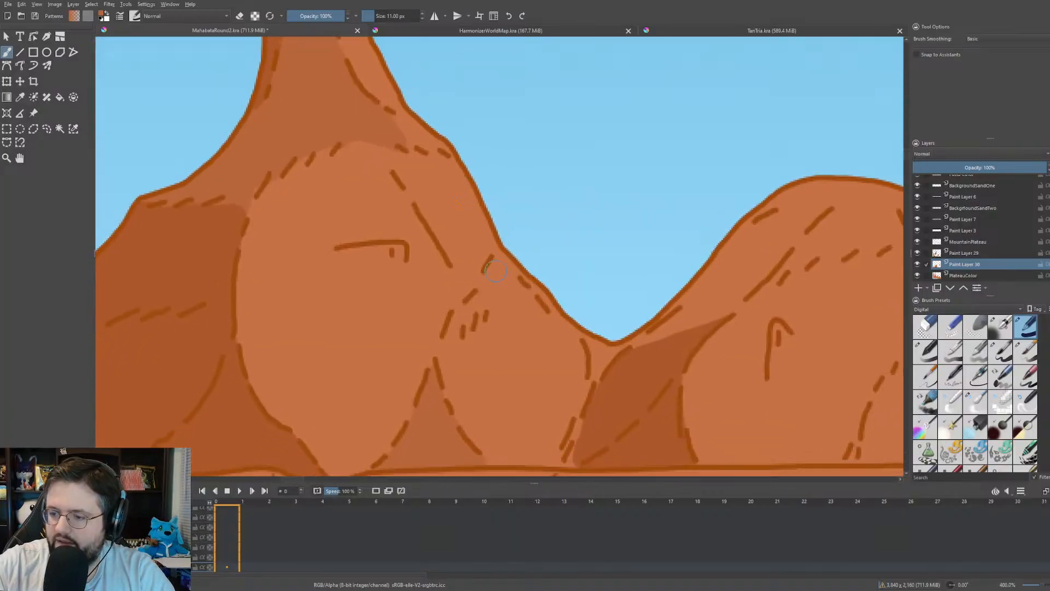
mouse_move(368, 141)
left_mouse_down()
mouse_move(442, 272)
mouse_move(432, 334)
mouse_move(412, 261)
mouse_move(407, 345)
mouse_move(414, 350)
mouse_move(433, 334)
left_mouse_up()
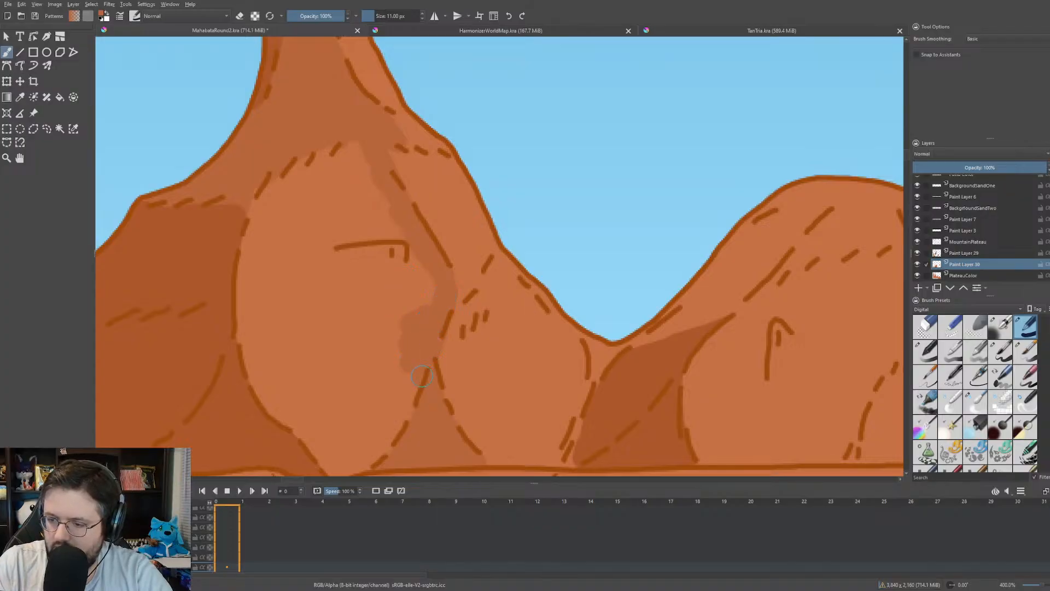
mouse_move(422, 376)
left_mouse_down()
mouse_move(418, 355)
mouse_move(367, 465)
mouse_move(324, 471)
mouse_move(258, 376)
mouse_move(247, 316)
mouse_move(235, 311)
mouse_move(231, 321)
mouse_move(281, 146)
mouse_move(276, 204)
mouse_move(346, 145)
mouse_move(333, 218)
mouse_move(303, 228)
mouse_move(293, 192)
mouse_move(246, 310)
mouse_move(295, 342)
mouse_move(372, 185)
mouse_move(395, 294)
mouse_move(423, 269)
left_mouse_up()
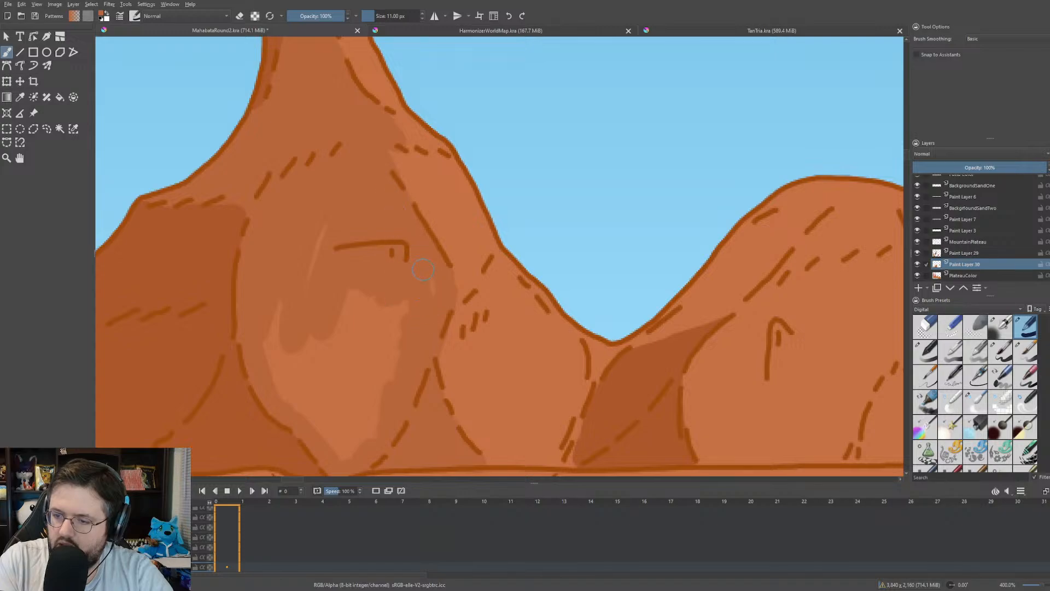
mouse_move(397, 302)
left_mouse_down()
mouse_move(365, 411)
mouse_move(355, 229)
mouse_move(265, 371)
mouse_move(264, 291)
mouse_move(275, 350)
left_mouse_up()
mouse_move(317, 452)
left_mouse_down()
mouse_move(343, 378)
mouse_move(375, 423)
left_mouse_up()
scroll(437, 436, "down", 6)
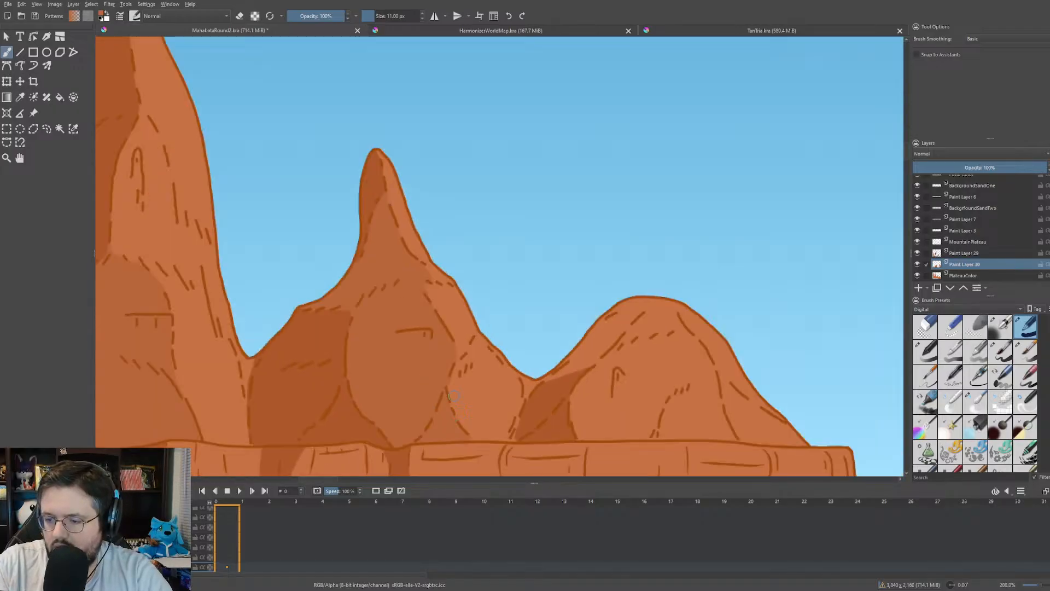
- Outline the fourth rounded peak's front face in the lighter shadow along its top, left crease and base
scroll(409, 234, "down", 3)
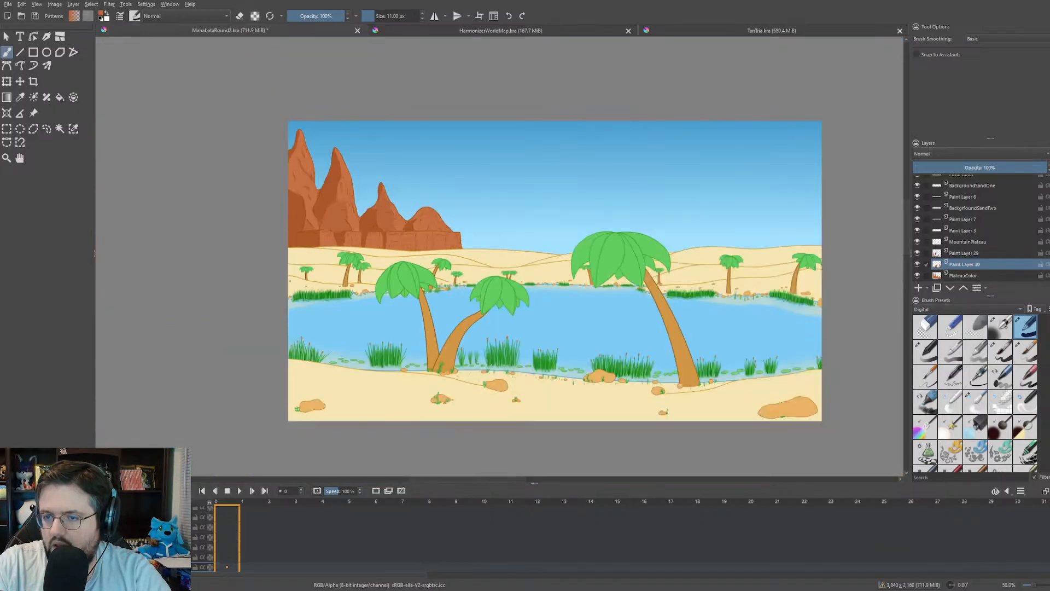
scroll(378, 212, "up", 2)
scroll(339, 166, "up", 6)
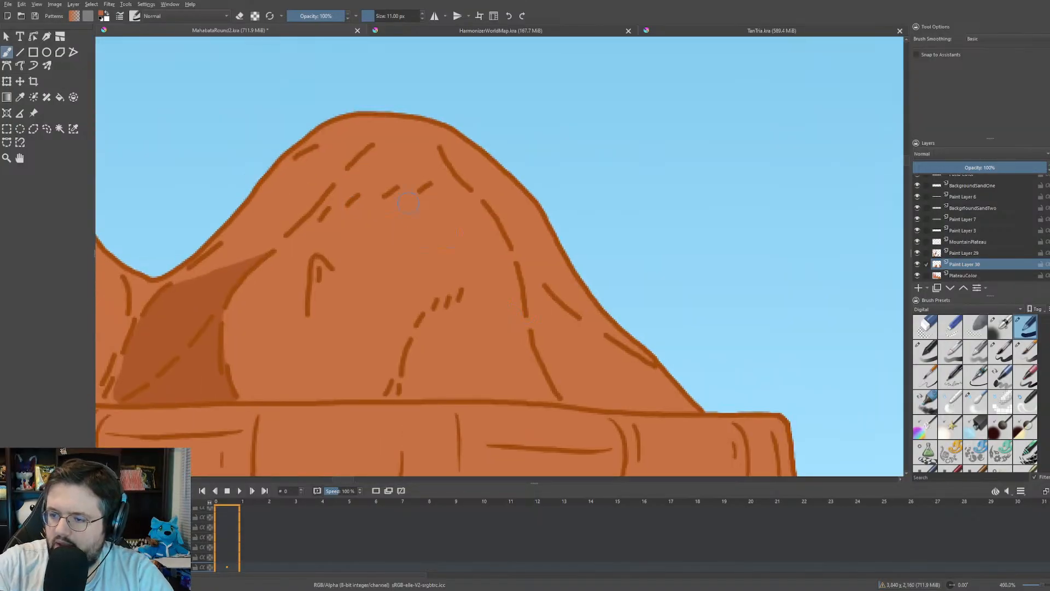
mouse_move(416, 166)
left_mouse_down()
mouse_move(429, 174)
mouse_move(436, 164)
mouse_move(377, 153)
left_mouse_up()
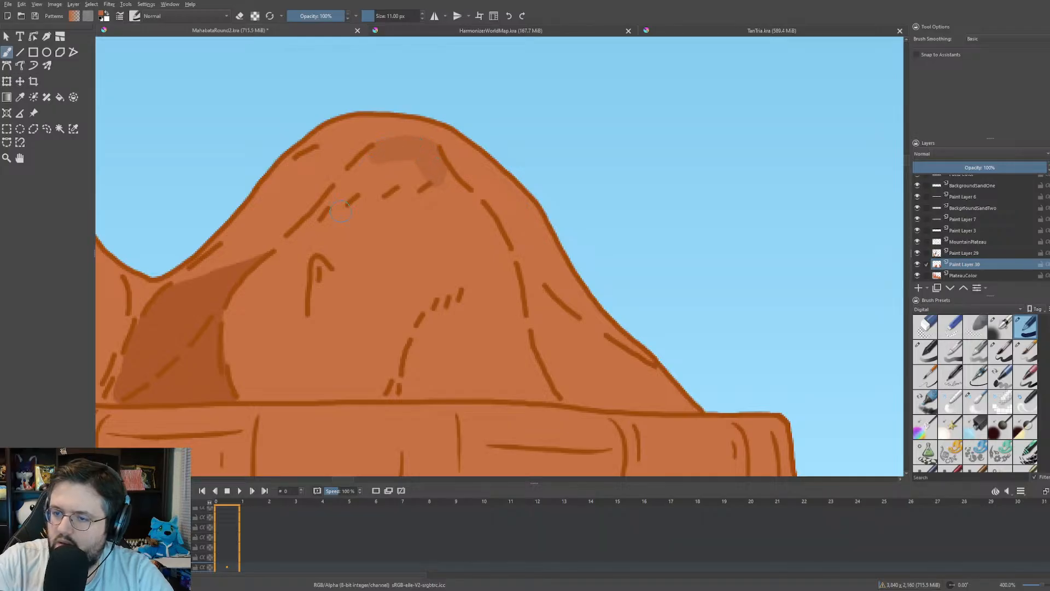
mouse_move(368, 164)
left_mouse_down()
mouse_move(248, 286)
mouse_move(233, 352)
mouse_move(227, 311)
mouse_move(238, 388)
mouse_move(537, 389)
left_mouse_up()
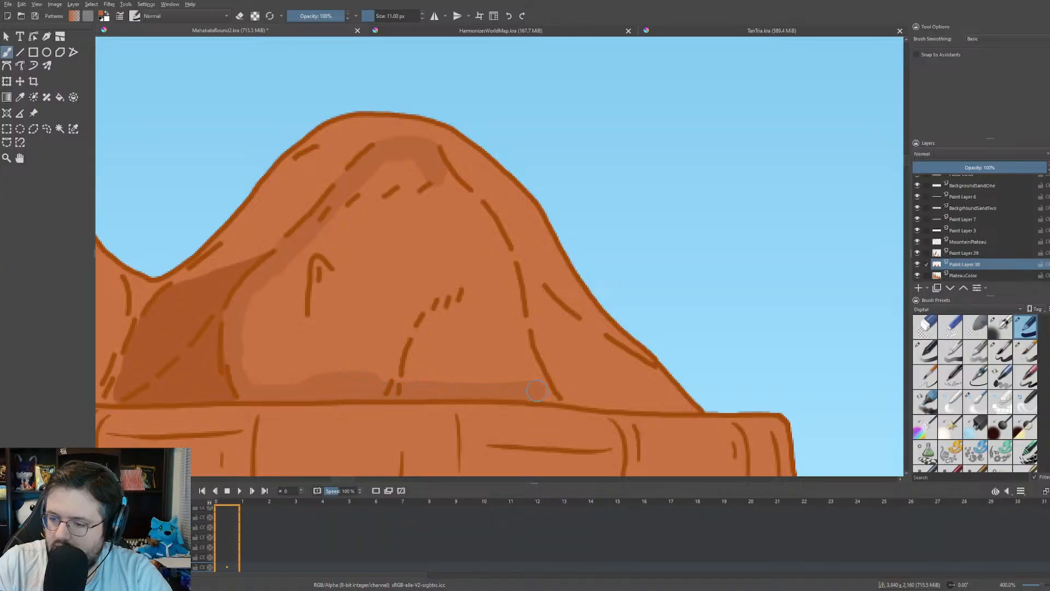
- Shade along the right dashed crease of the fourth peak's front face, and fill the whole face with the lighter tone
key("e")
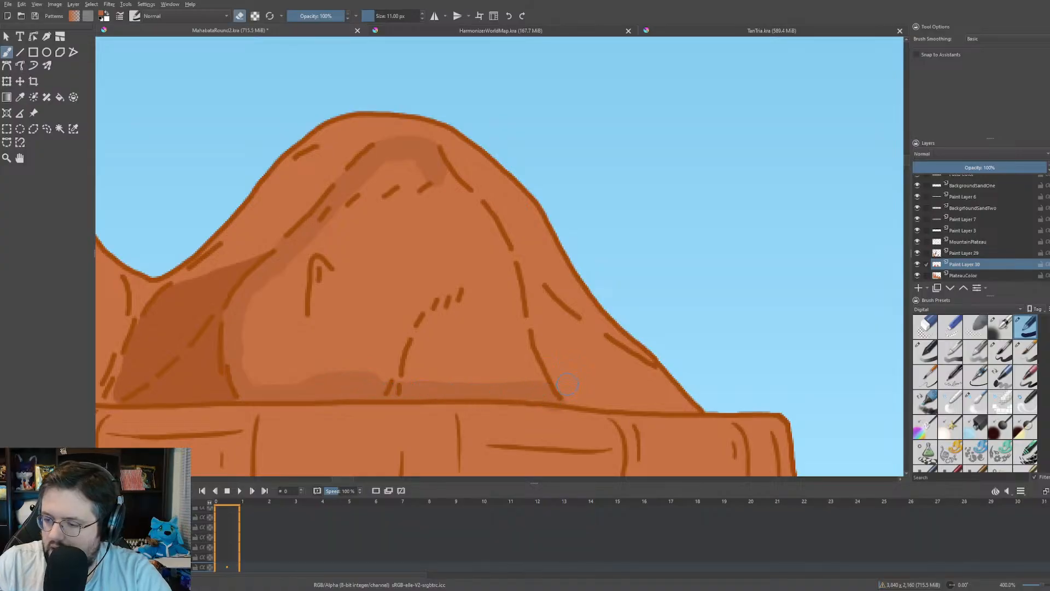
key("e")
left_click_drag(533, 380, 516, 327)
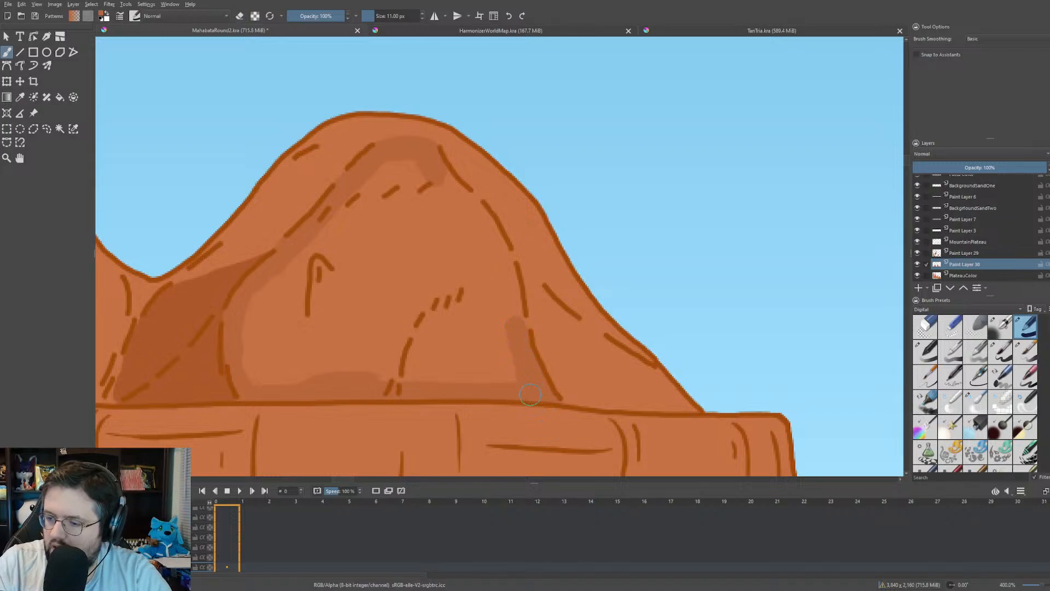
mouse_move(530, 394)
left_mouse_down()
mouse_move(503, 249)
mouse_move(411, 149)
mouse_move(409, 174)
mouse_move(423, 159)
mouse_move(356, 196)
mouse_move(384, 173)
mouse_move(222, 347)
mouse_move(301, 285)
mouse_move(261, 358)
mouse_move(273, 375)
mouse_move(338, 317)
mouse_move(316, 362)
mouse_move(340, 367)
mouse_move(417, 296)
mouse_move(389, 369)
mouse_move(409, 362)
mouse_move(453, 304)
mouse_move(443, 362)
mouse_move(454, 389)
mouse_move(491, 336)
left_mouse_up()
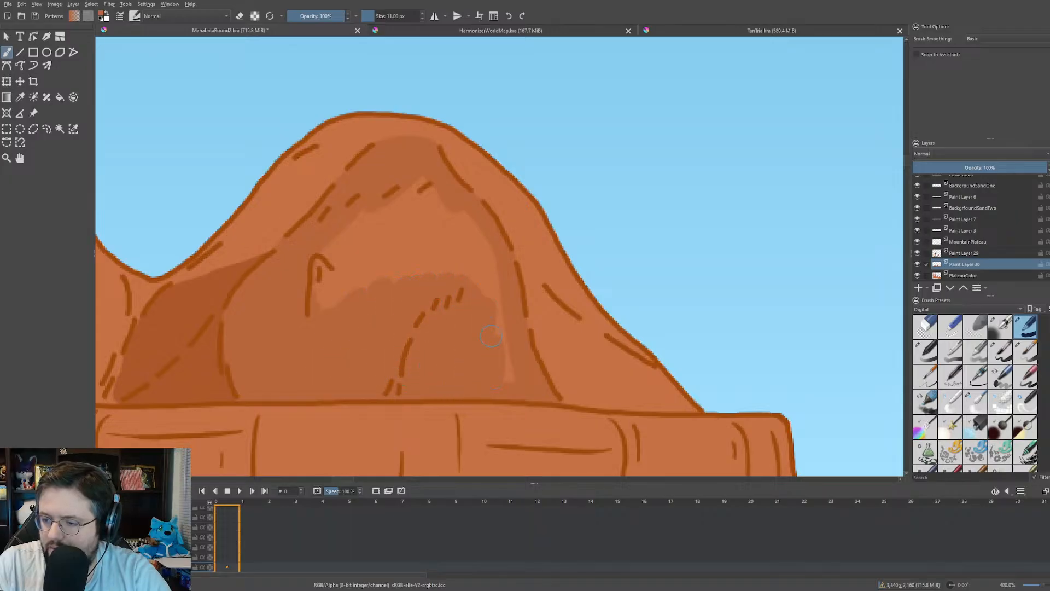
mouse_move(504, 372)
left_mouse_down()
mouse_move(483, 256)
mouse_move(464, 226)
mouse_move(422, 277)
mouse_move(424, 186)
mouse_move(379, 234)
mouse_move(384, 259)
mouse_move(394, 201)
mouse_move(346, 233)
mouse_move(294, 299)
left_mouse_up()
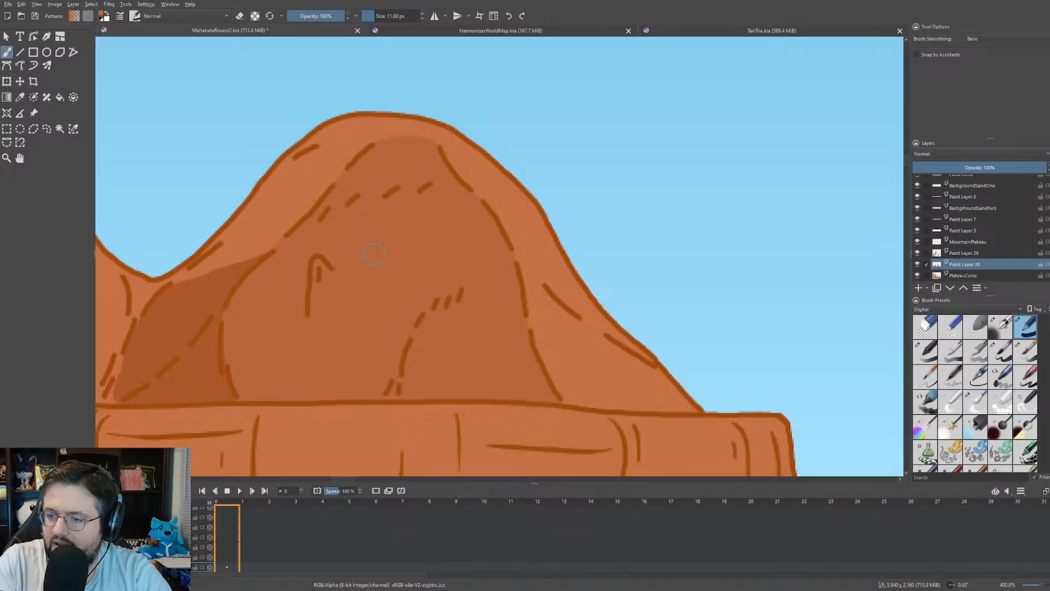
- Examine the shaded rock formation against the whole oasis background and up close
scroll(398, 189, "down", 7)
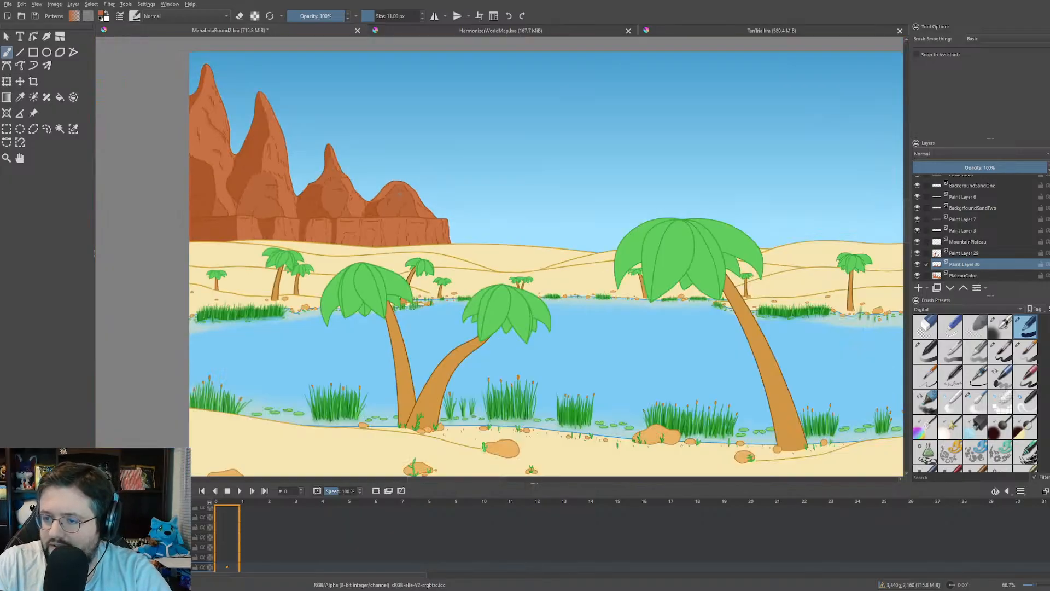
scroll(424, 236, "up", 2)
left_click_drag(424, 237, 495, 329)
scroll(439, 280, "down", 1)
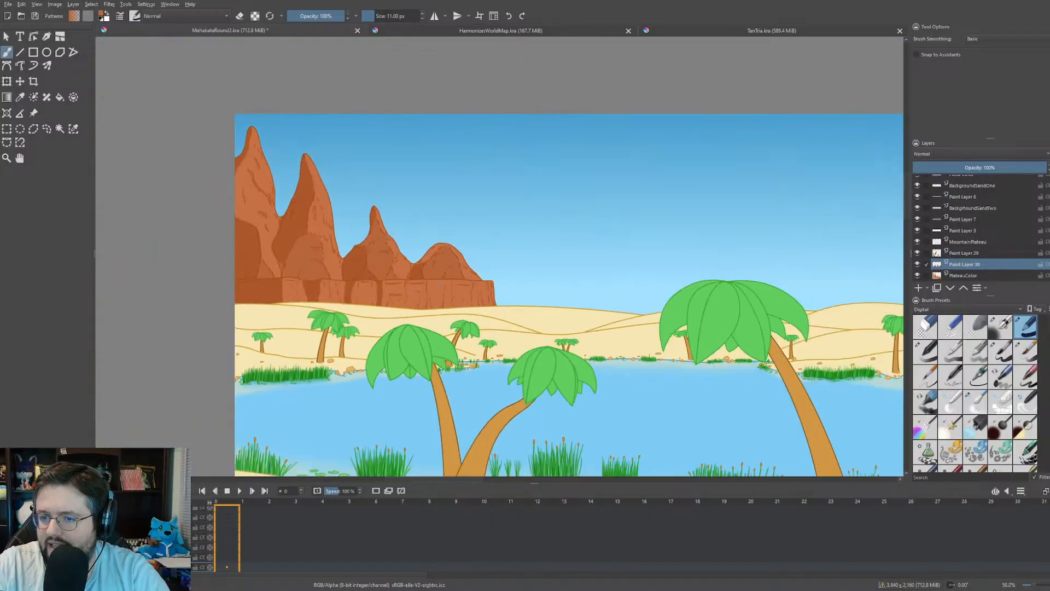
left_click_drag(440, 282, 332, 259)
scroll(396, 275, "down", 1)
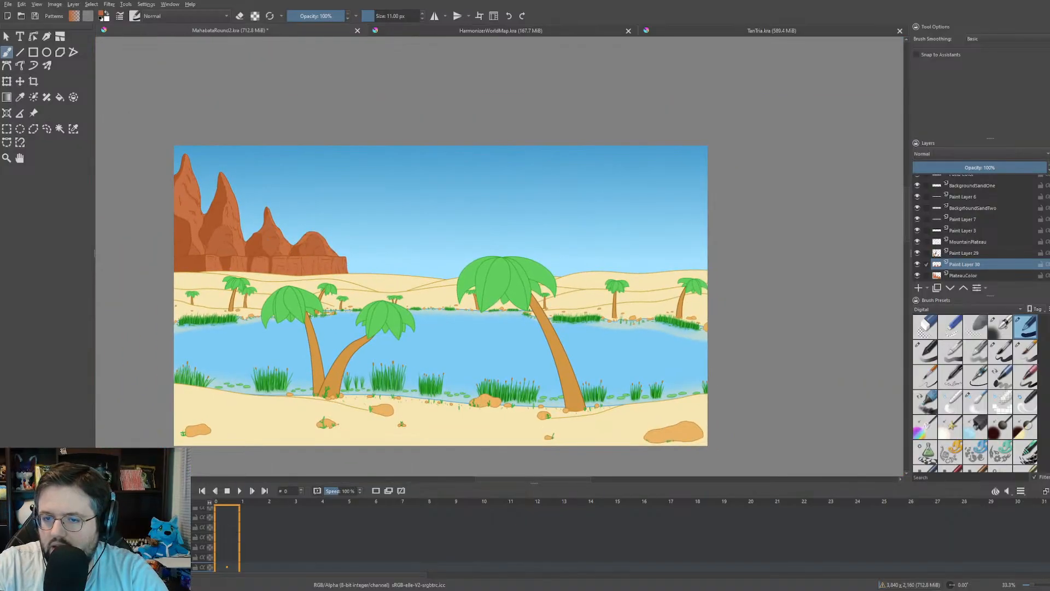
scroll(178, 200, "up", 1)
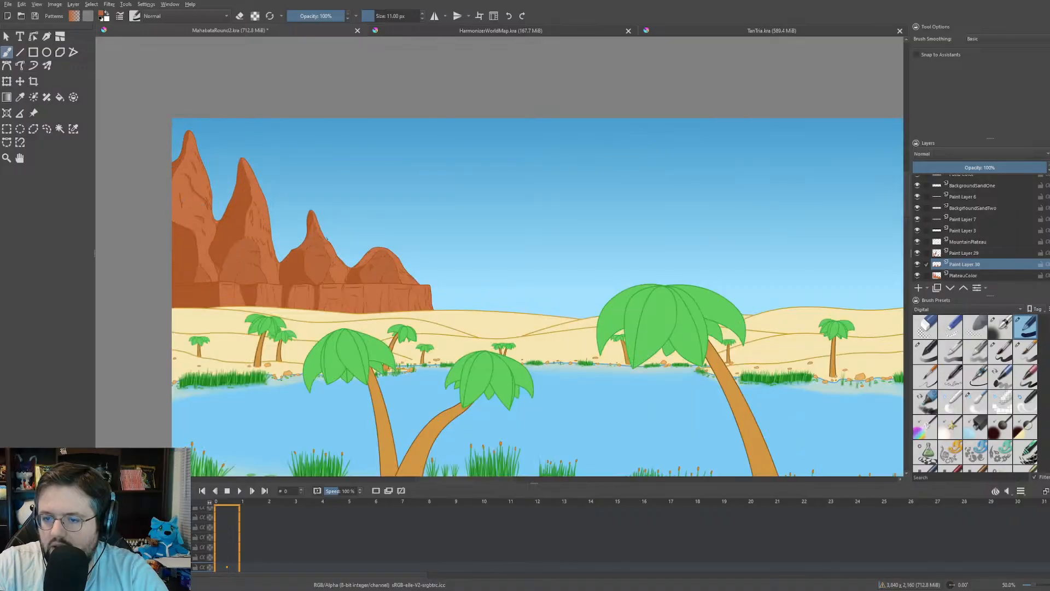
left_click_drag(327, 239, 307, 215)
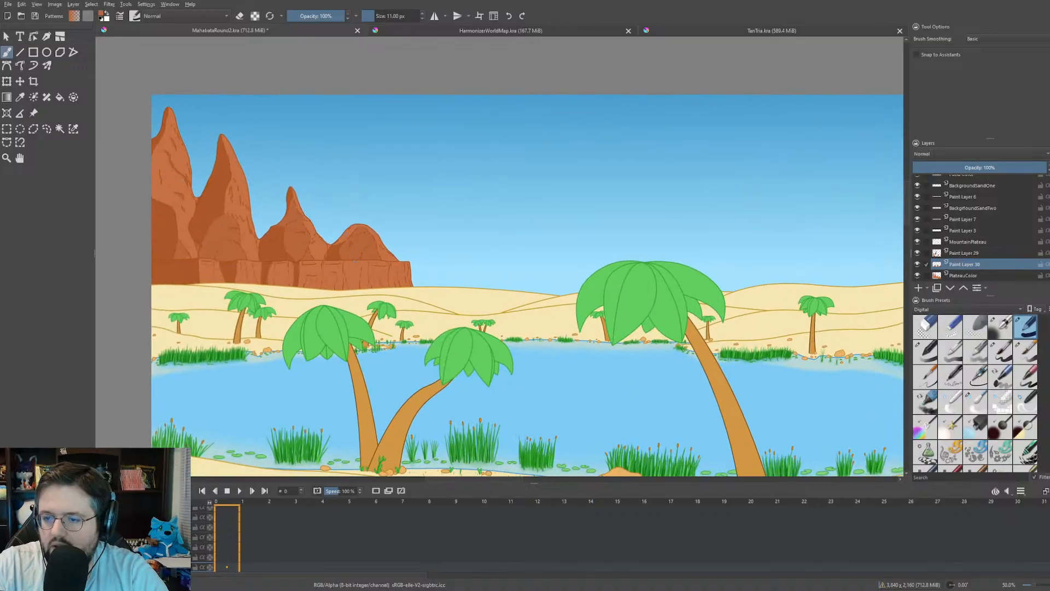
scroll(345, 267, "up", 3)
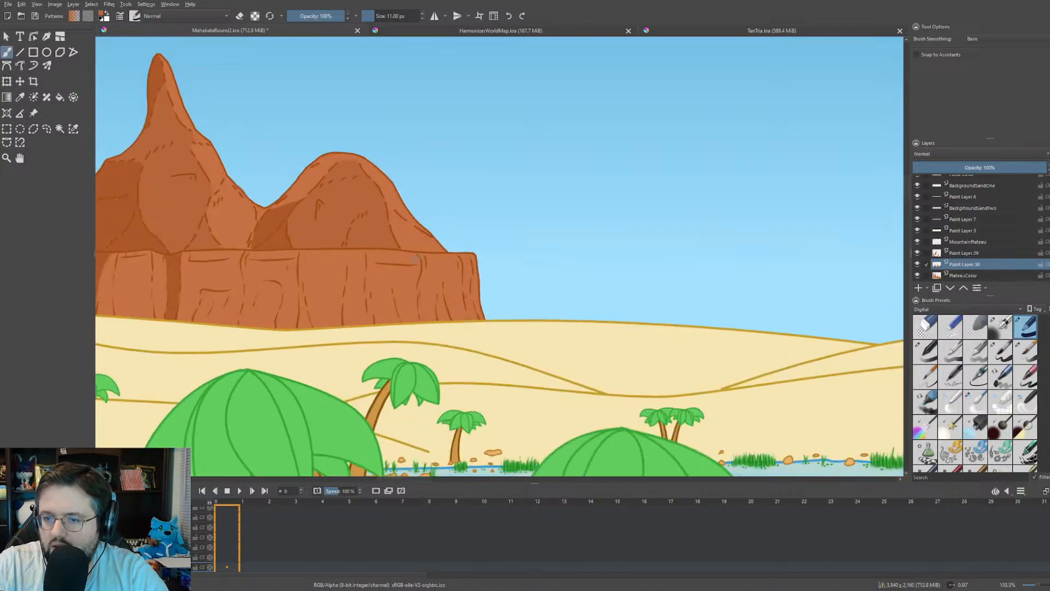
- Try lowering the lighter shading layer's opacity to 50%, and restore it to 100%
scroll(521, 269, "down", 2)
left_click(1022, 167)
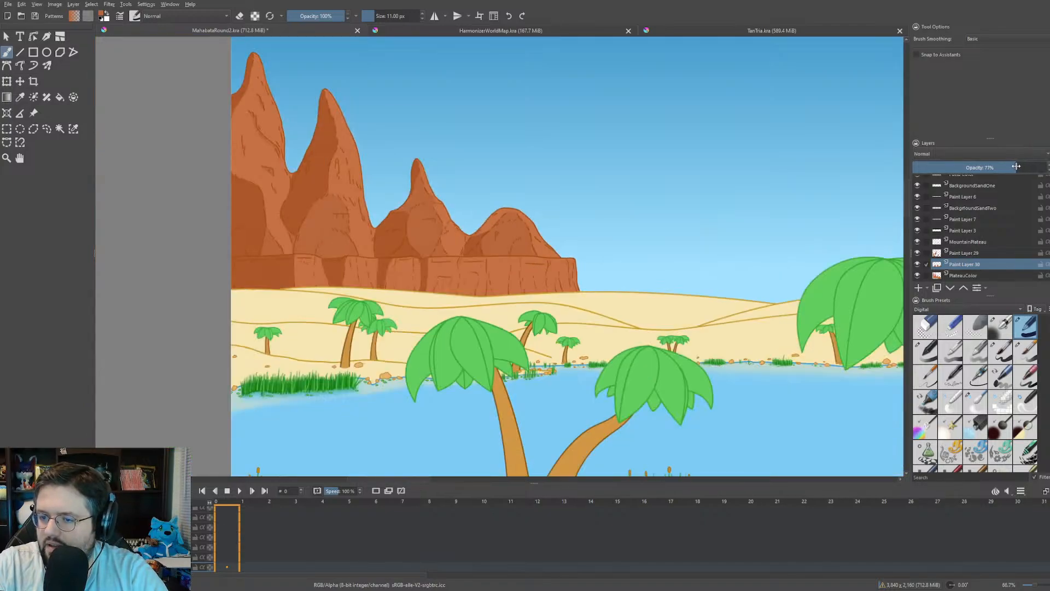
mouse_move(1011, 165)
left_mouse_down()
mouse_move(942, 168)
mouse_move(977, 172)
left_mouse_up()
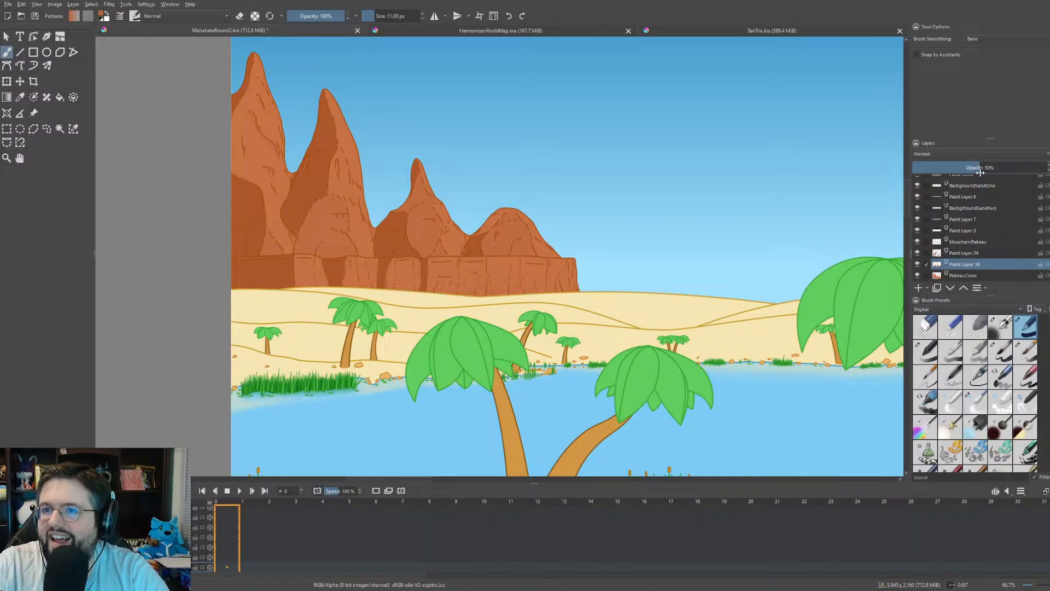
left_click_drag(980, 173, 1046, 179)
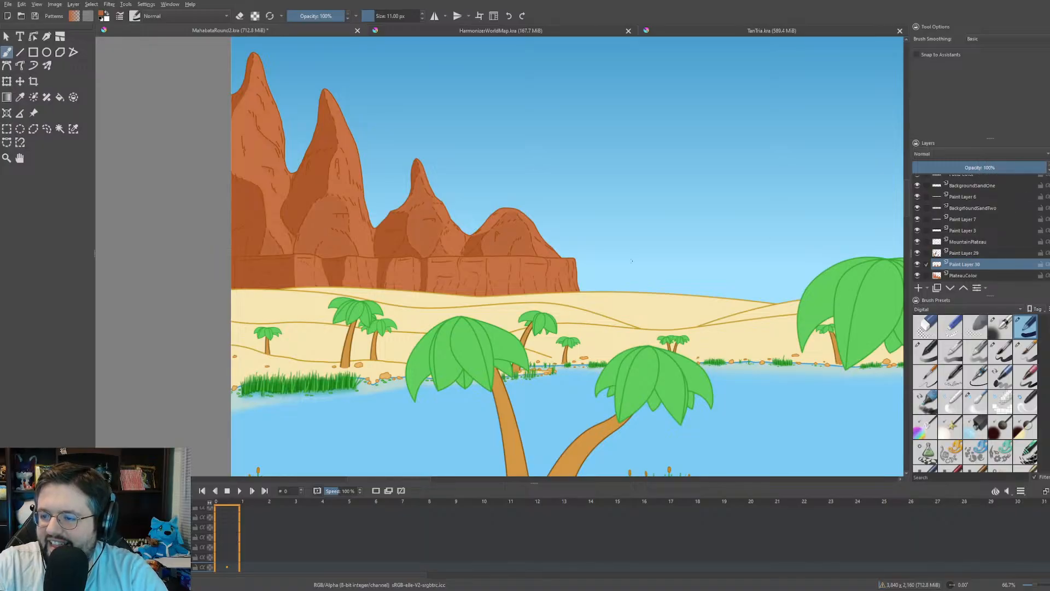
- Shade the vertical strip of cliff between the two creases below the fourth peak in the lighter tone
scroll(536, 266, "up", 6)
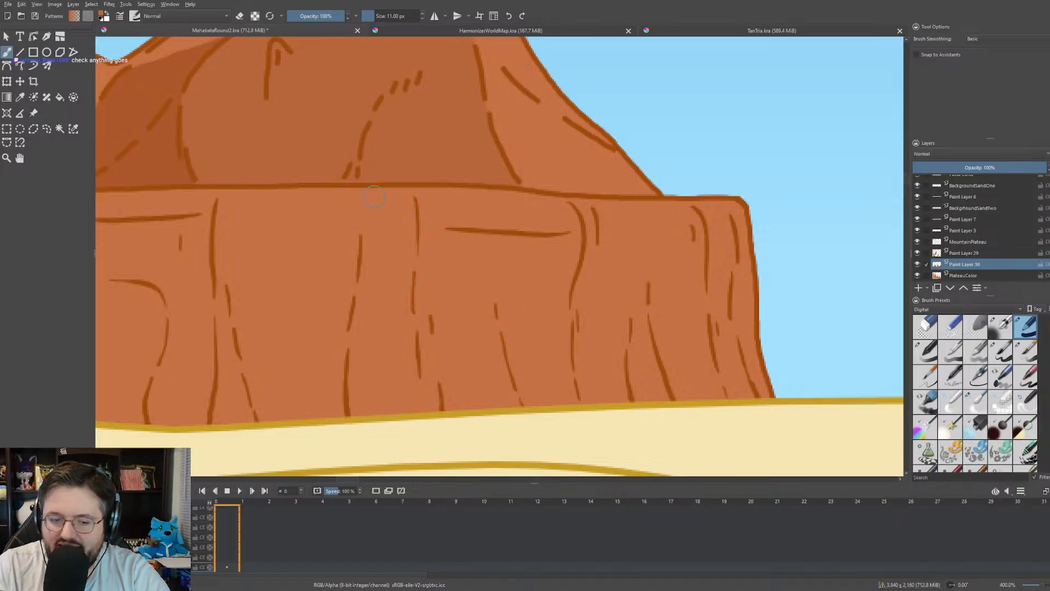
left_click_drag(369, 197, 359, 395)
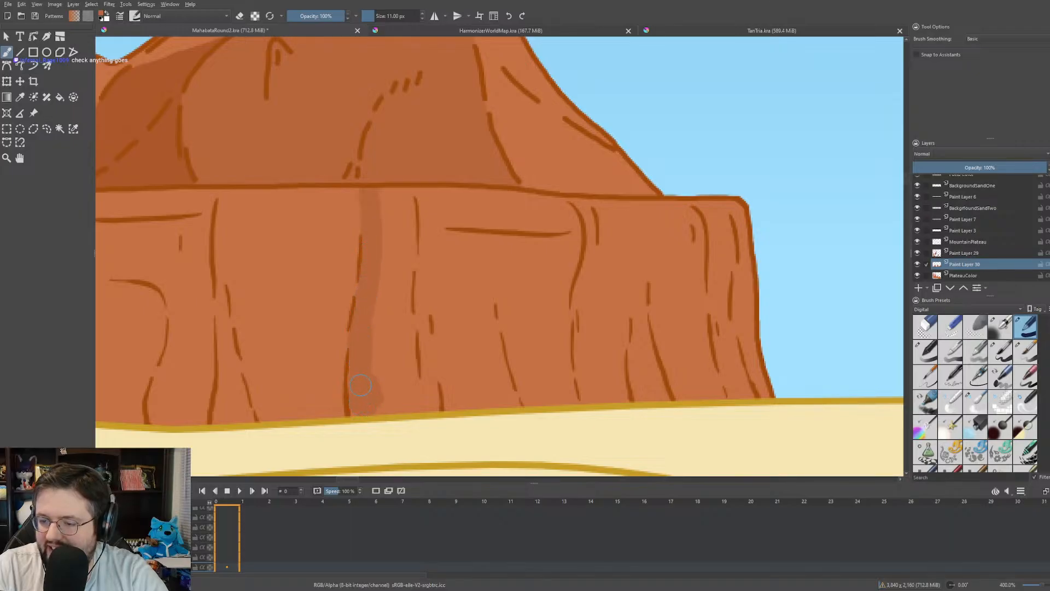
mouse_move(438, 410)
left_mouse_down()
mouse_move(402, 194)
mouse_move(384, 197)
mouse_move(391, 275)
mouse_move(379, 317)
left_mouse_up()
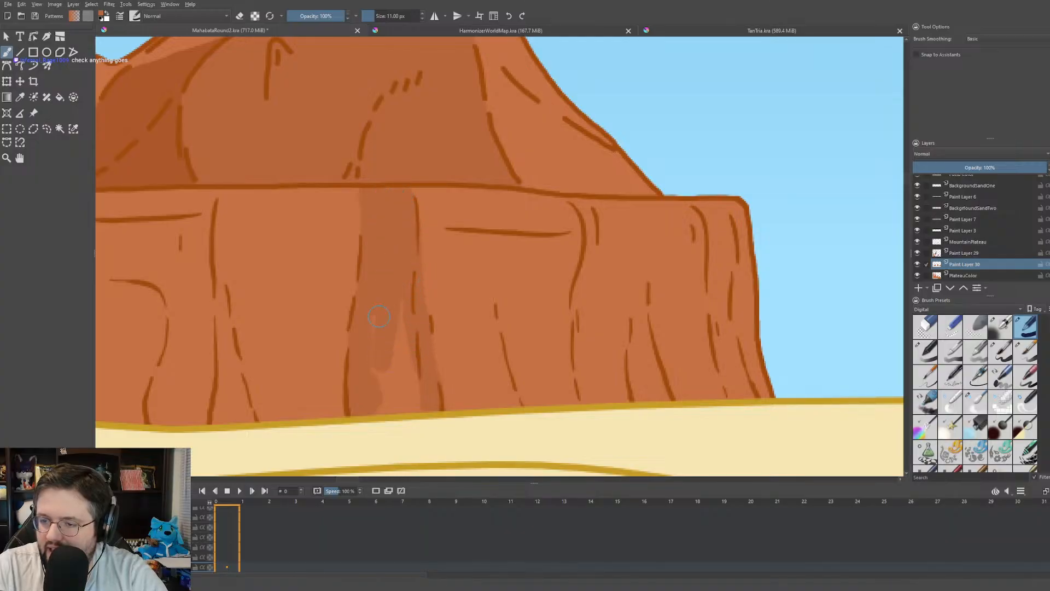
mouse_move(377, 390)
left_mouse_down()
mouse_move(403, 405)
mouse_move(411, 388)
mouse_move(398, 322)
left_mouse_up()
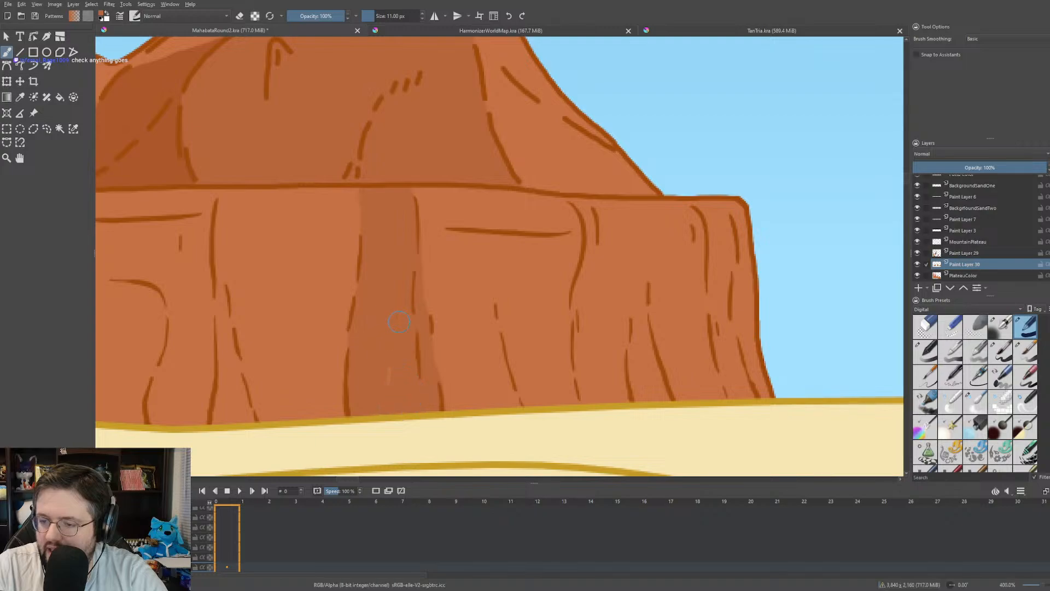
- Shade the top, left and bottom edges of the cliff section below the third peak, and erase the excess beyond its right crease
scroll(378, 272, "down", 4)
left_click_drag(372, 266, 402, 270)
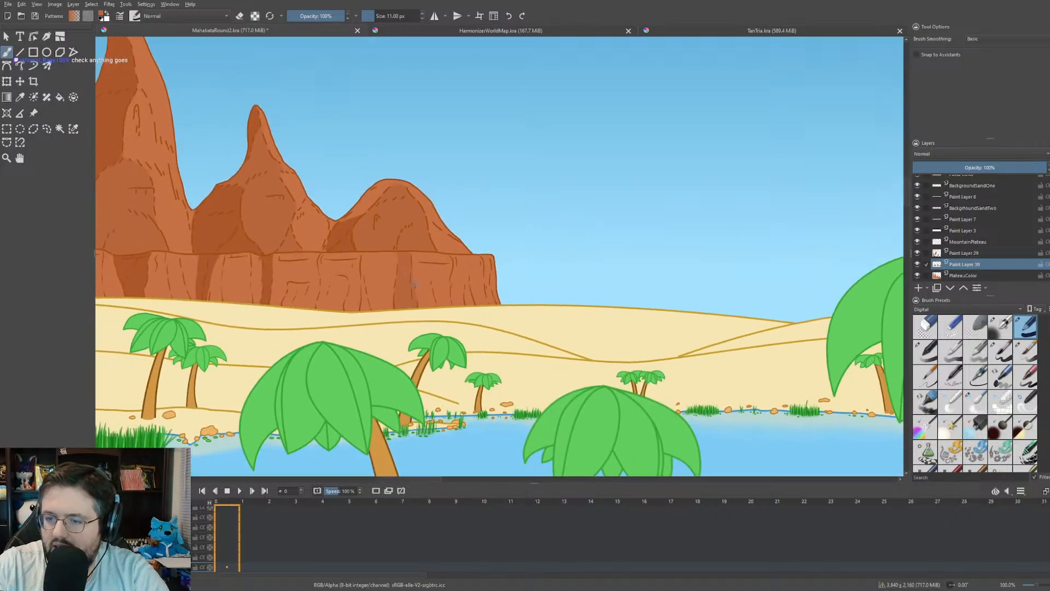
scroll(330, 268, "up", 4)
left_click_drag(332, 276, 425, 247)
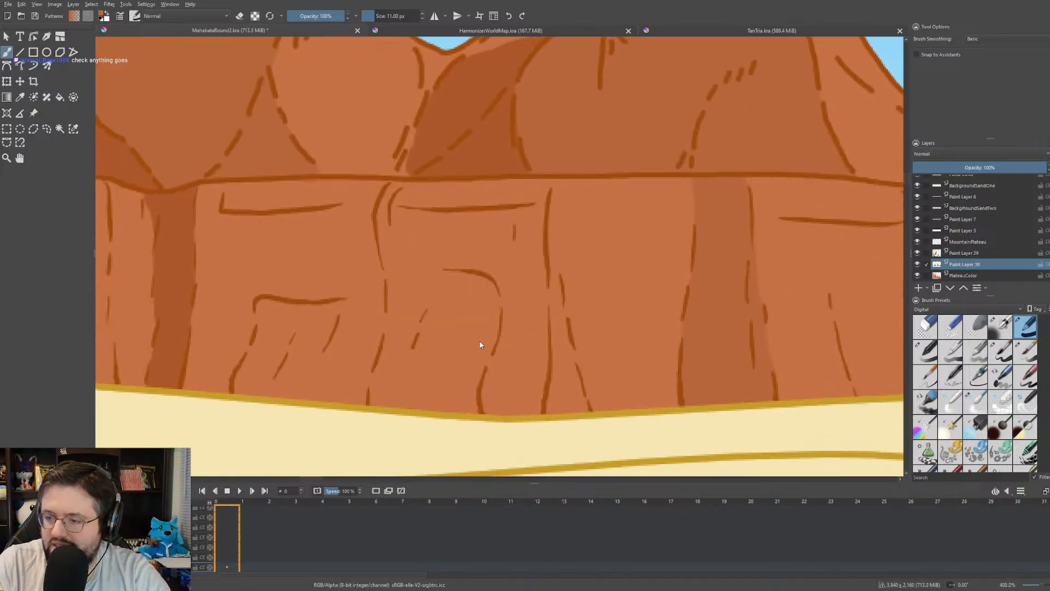
mouse_move(524, 376)
left_mouse_down()
mouse_move(535, 406)
mouse_move(188, 385)
mouse_move(203, 192)
mouse_move(289, 181)
mouse_move(436, 190)
mouse_move(680, 178)
left_mouse_up()
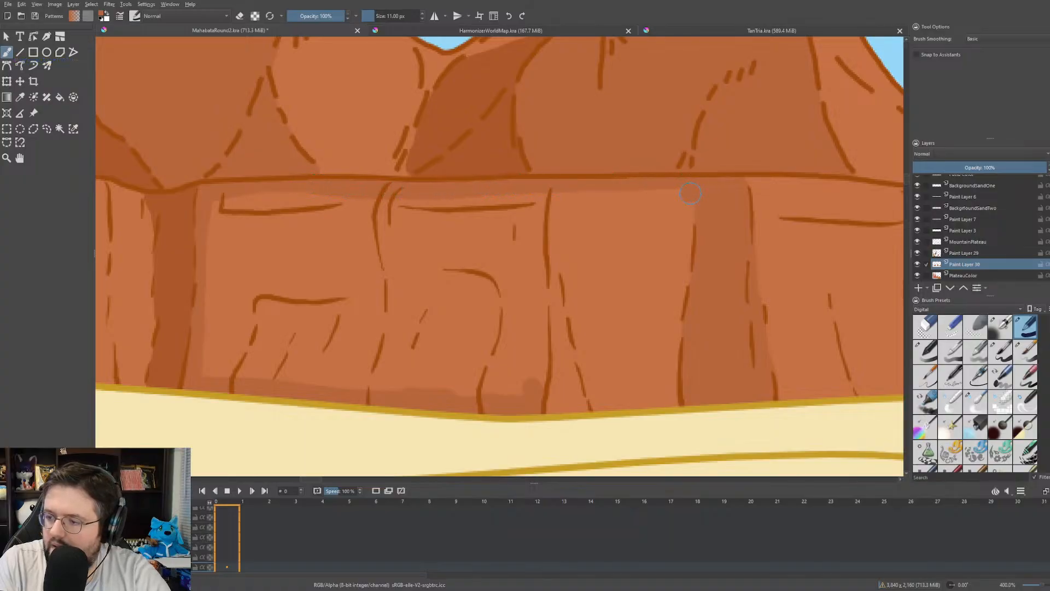
key("e")
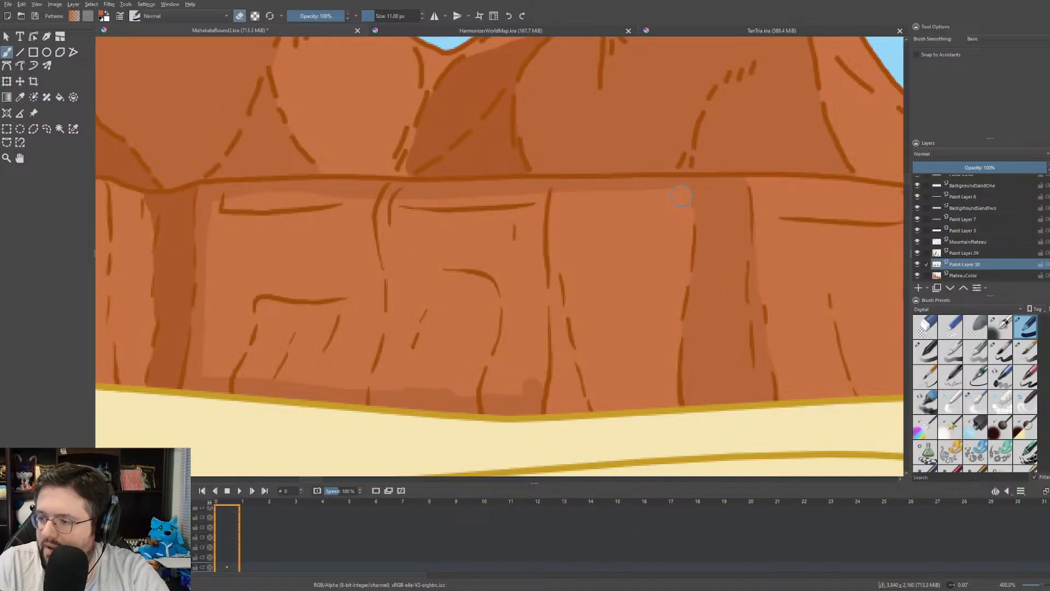
mouse_move(682, 186)
left_mouse_down()
mouse_move(558, 187)
mouse_move(537, 229)
mouse_move(535, 385)
mouse_move(537, 369)
mouse_move(513, 341)
mouse_move(536, 371)
mouse_move(506, 390)
mouse_move(491, 340)
left_mouse_up()
- Fill the rest of the outlined cliff section below the third peak with the lighter shading tone
key("e")
mouse_move(478, 388)
left_mouse_down()
mouse_move(456, 379)
mouse_move(466, 370)
mouse_move(430, 347)
mouse_move(448, 334)
mouse_move(441, 353)
mouse_move(429, 337)
mouse_move(382, 384)
mouse_move(373, 375)
mouse_move(398, 322)
mouse_move(377, 326)
mouse_move(324, 375)
mouse_move(358, 364)
mouse_move(358, 377)
mouse_move(320, 351)
left_mouse_up()
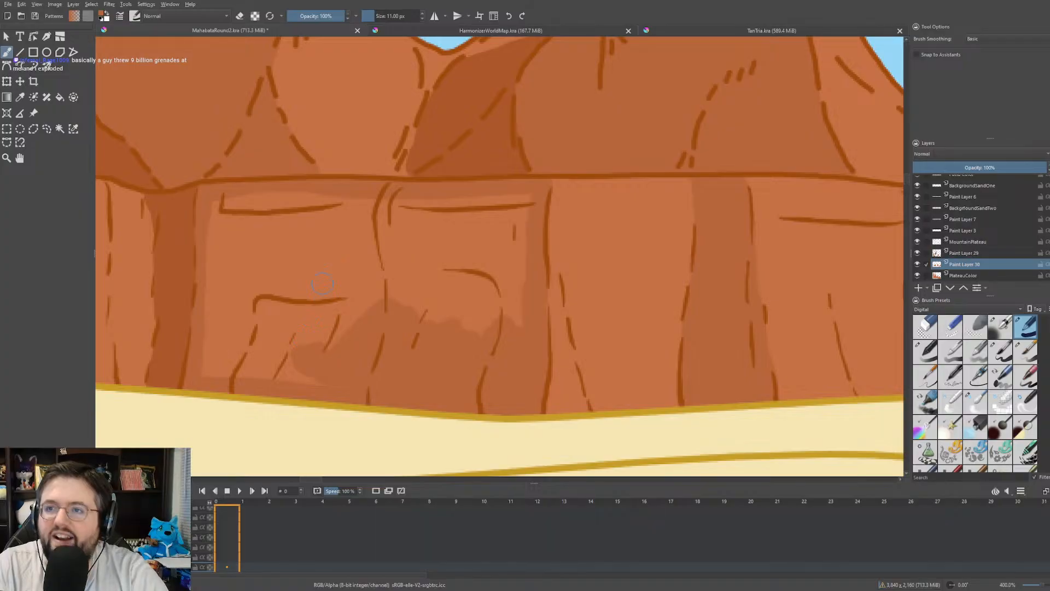
left_click_drag(335, 305, 322, 323)
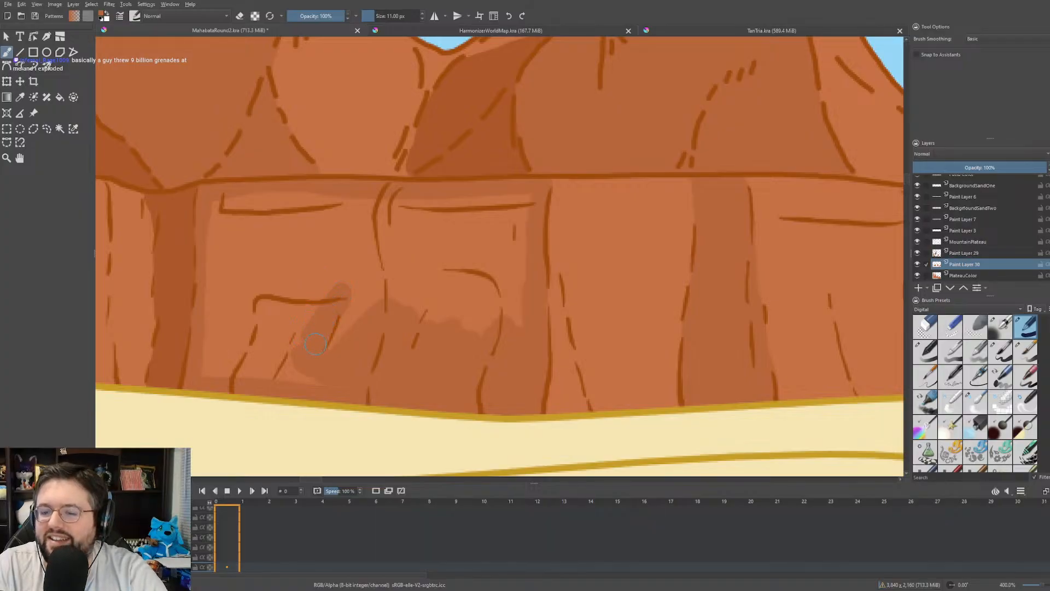
mouse_move(304, 375)
left_mouse_down()
mouse_move(285, 366)
mouse_move(287, 350)
mouse_move(262, 366)
mouse_move(214, 344)
mouse_move(221, 279)
mouse_move(209, 295)
mouse_move(213, 216)
mouse_move(257, 263)
mouse_move(284, 322)
mouse_move(340, 246)
mouse_move(294, 361)
left_mouse_up()
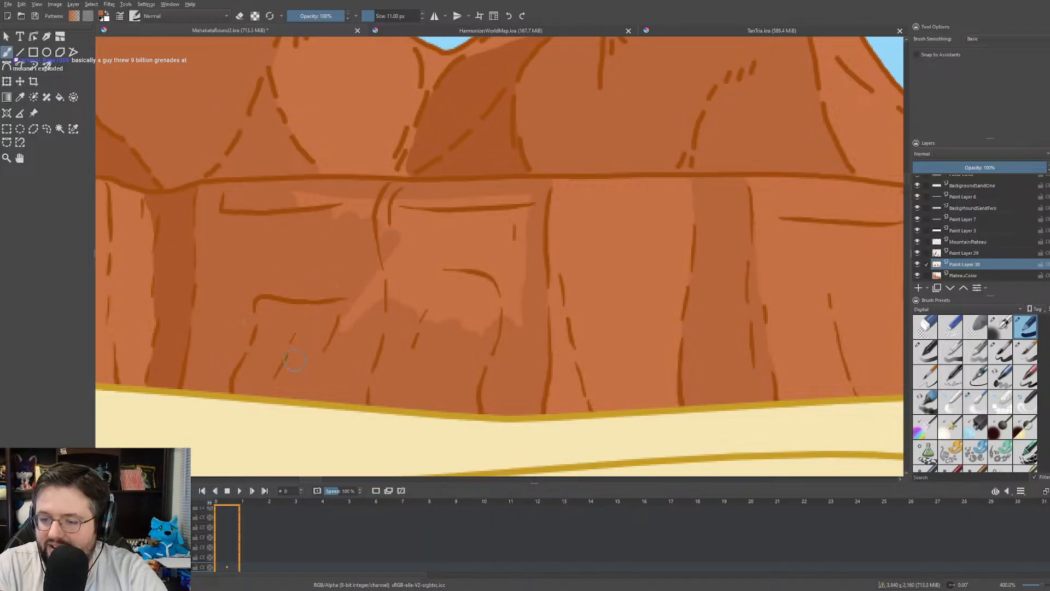
mouse_move(385, 219)
left_mouse_down()
mouse_move(380, 273)
mouse_move(426, 295)
mouse_move(465, 257)
mouse_move(508, 263)
mouse_move(523, 326)
left_mouse_up()
mouse_move(521, 210)
left_mouse_down()
mouse_move(490, 235)
mouse_move(476, 223)
mouse_move(412, 228)
mouse_move(402, 202)
mouse_move(300, 192)
mouse_move(335, 224)
mouse_move(404, 204)
left_mouse_up()
- Shade the narrow cliff strip between the curved dark shadow and the dashed crease in the lighter tone, and erase the excess beyond the crease
scroll(258, 197, "down", 6)
scroll(303, 224, "up", 5)
scroll(304, 223, "up", 4)
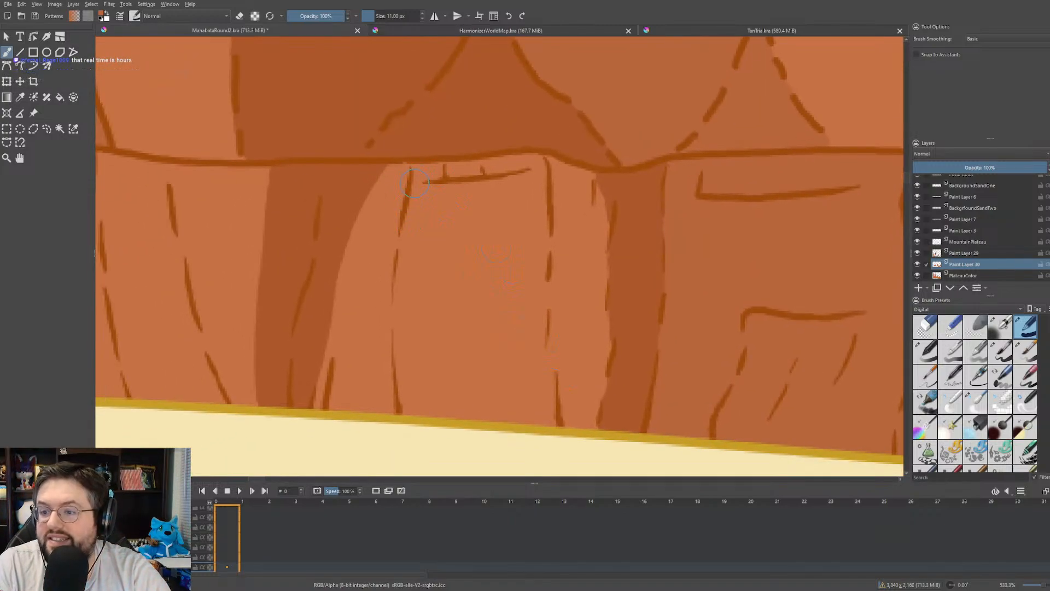
mouse_move(409, 169)
left_mouse_down()
mouse_move(361, 233)
mouse_move(320, 399)
mouse_move(388, 407)
mouse_move(380, 293)
mouse_move(396, 202)
mouse_move(357, 385)
left_mouse_up()
key("e")
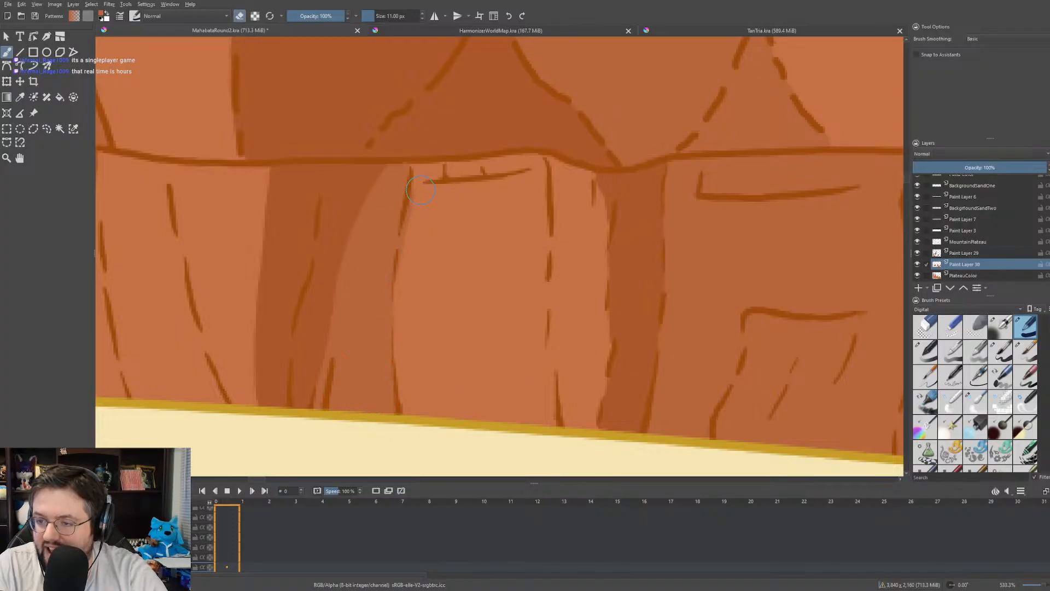
left_click_drag(410, 178, 413, 239)
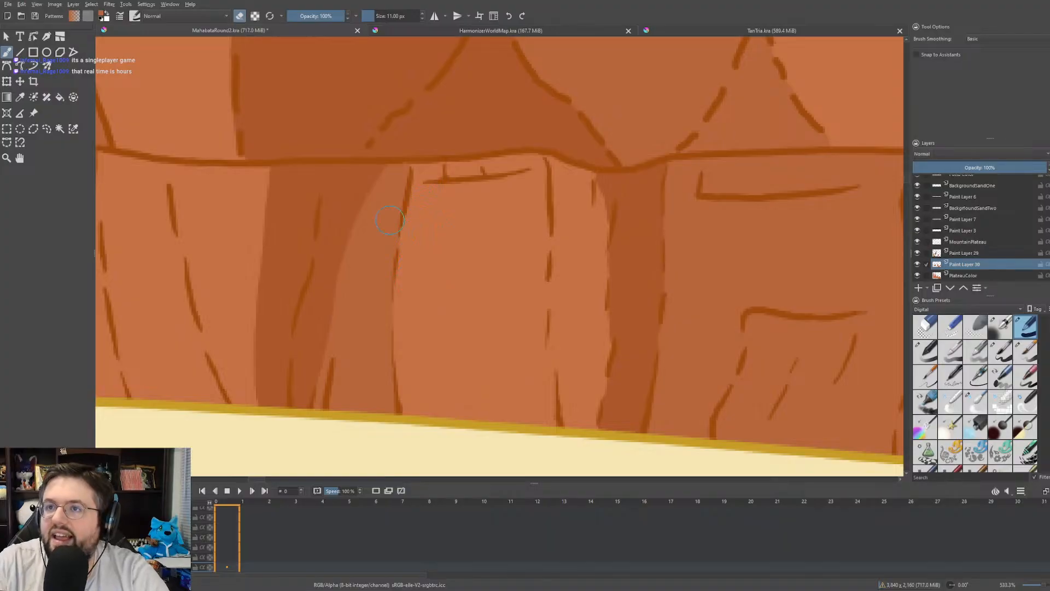
- Examine the plateau cliff shading up close and within the whole oasis scene
scroll(389, 221, "down", 3)
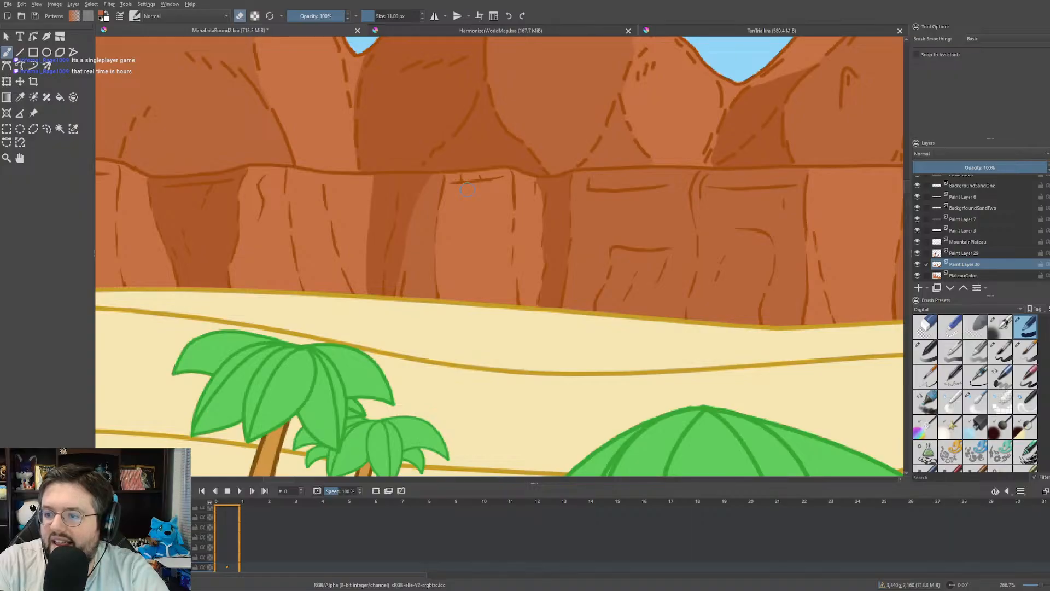
scroll(467, 189, "down", 2)
scroll(376, 187, "up", 2)
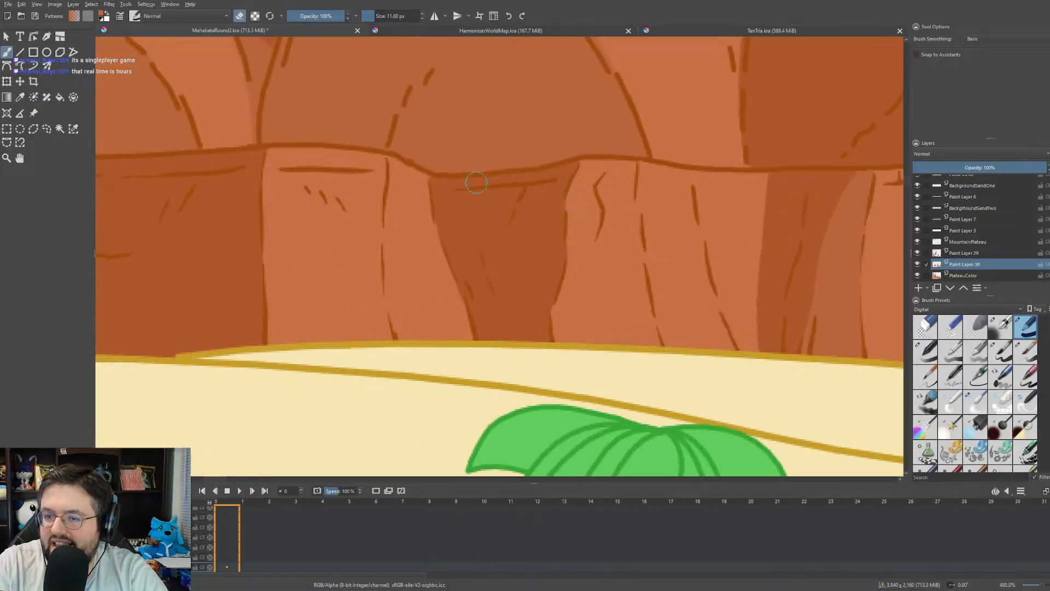
scroll(469, 182, "down", 3)
scroll(467, 240, "down", 1)
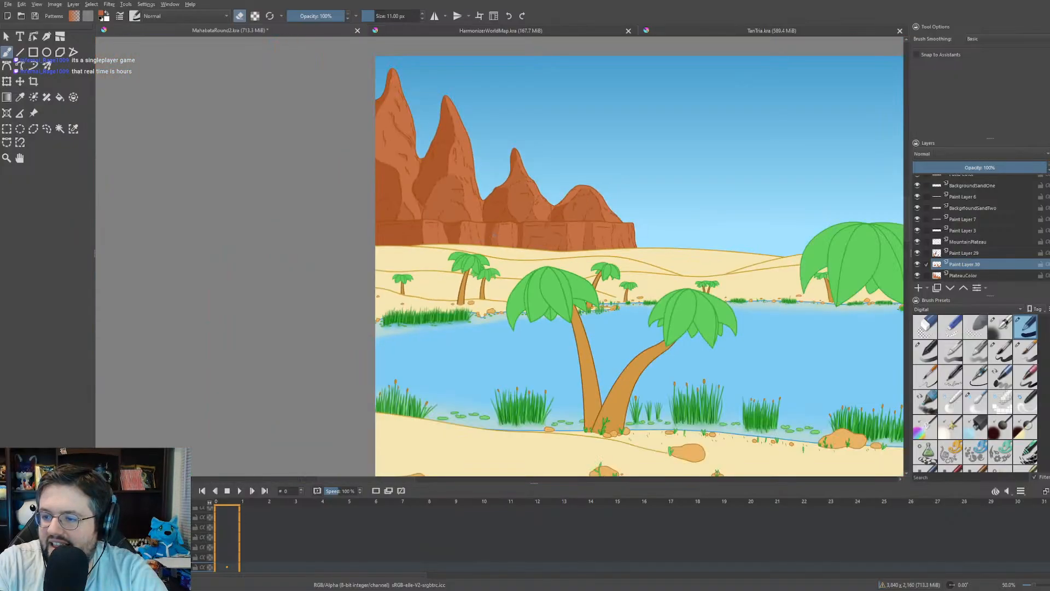
scroll(495, 234, "up", 2)
scroll(475, 222, "up", 1)
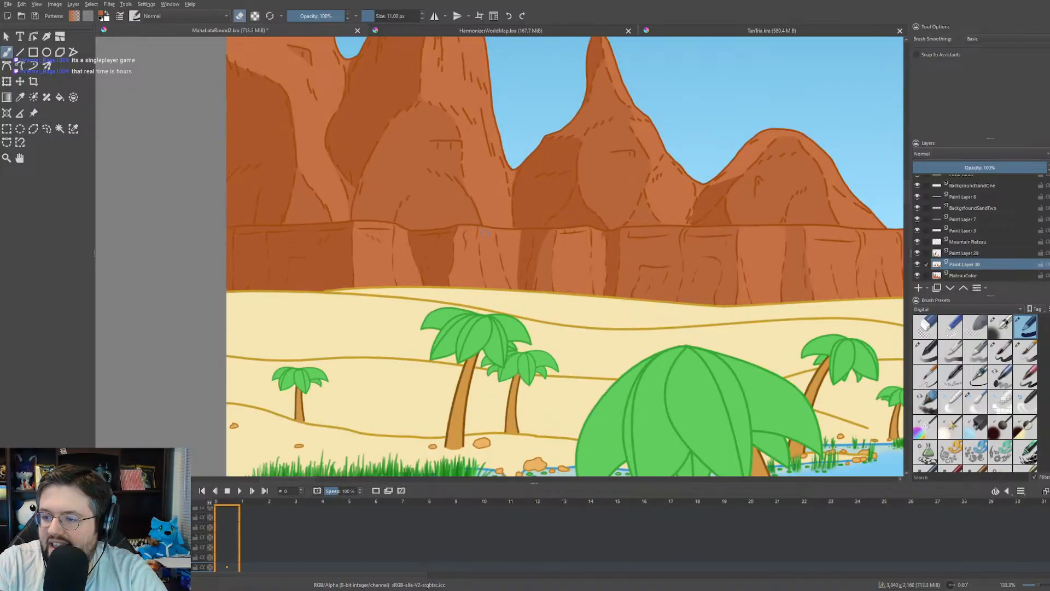
scroll(484, 233, "down", 3)
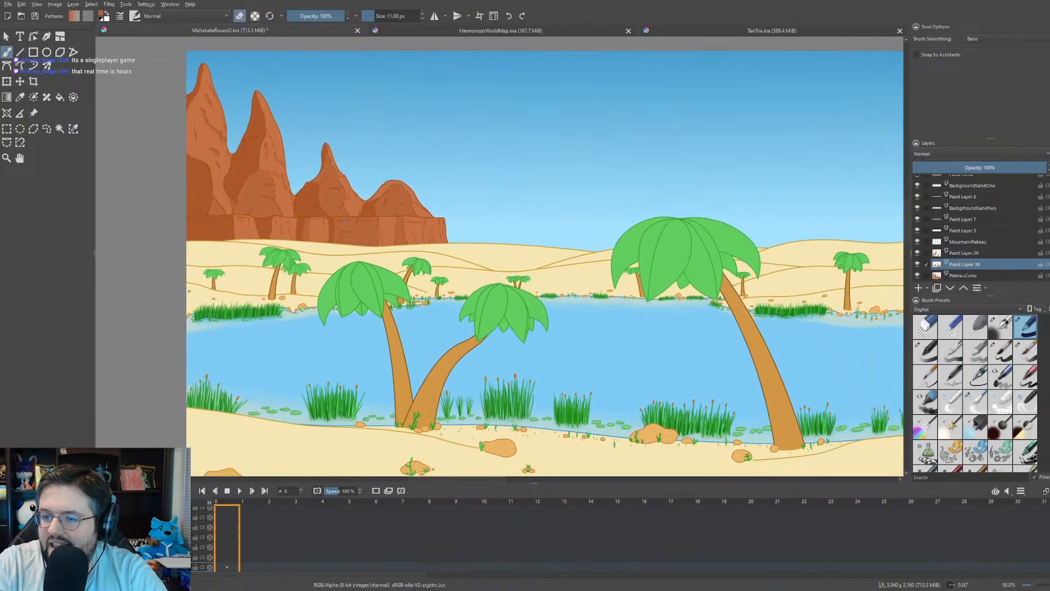
scroll(377, 232, "down", 1)
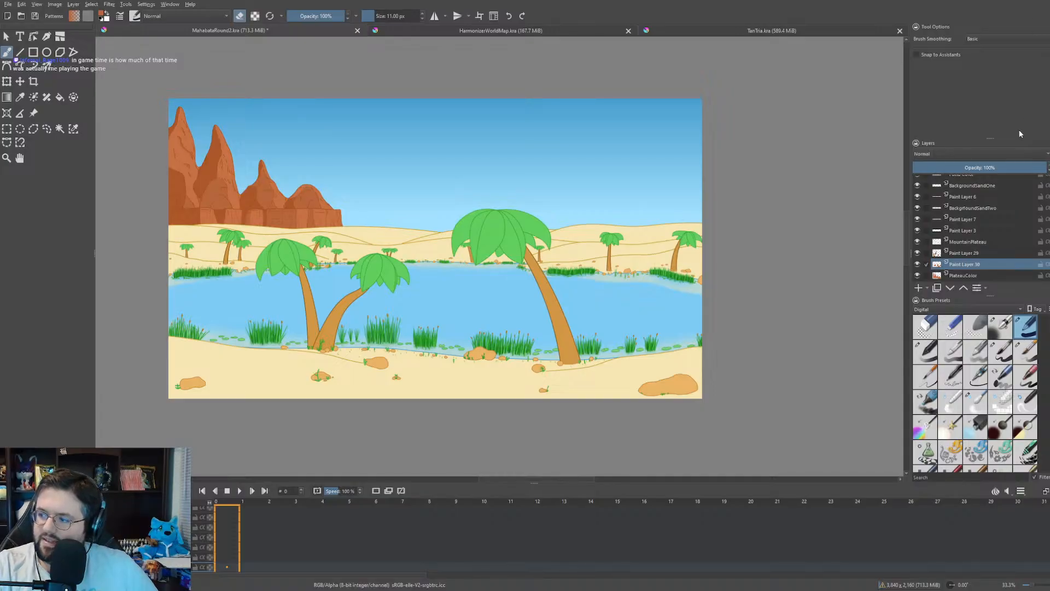
- Set the lighter shading layer's opacity to 82% and save the document
left_click(1022, 167)
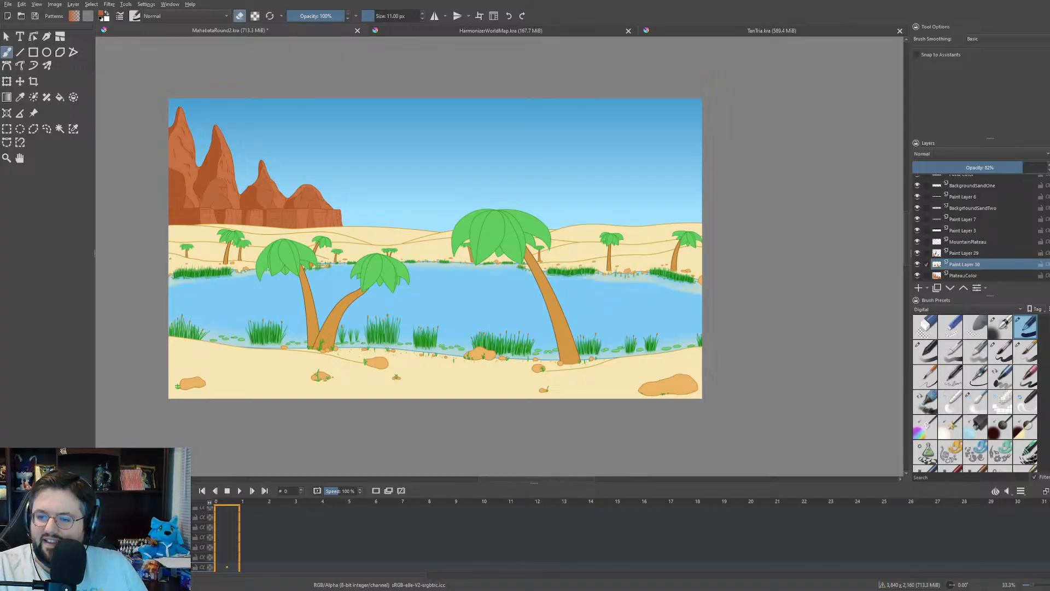
left_click_drag(302, 359, 355, 380)
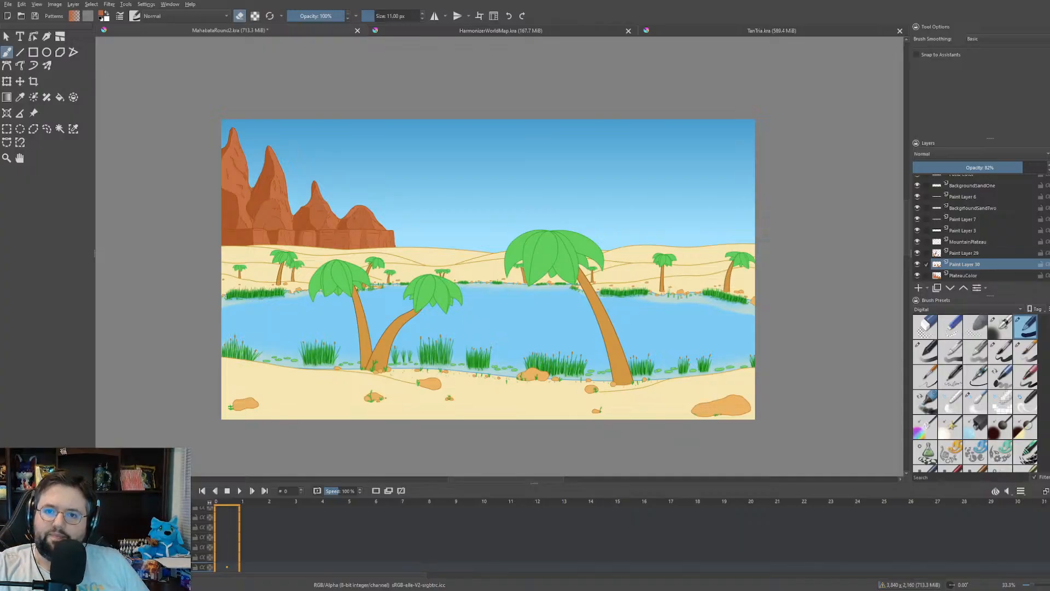
left_click(36, 17)
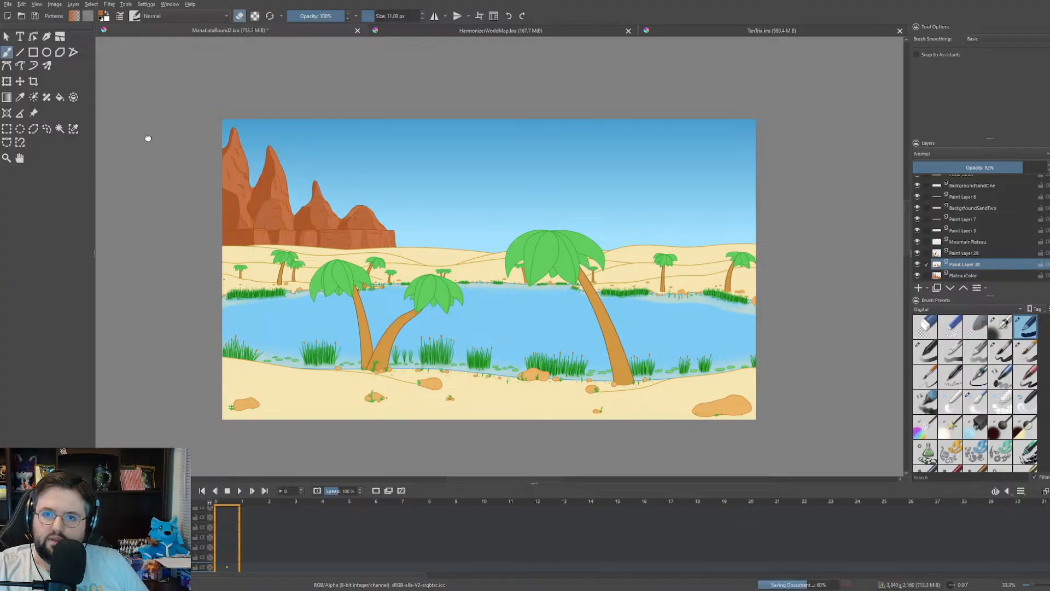
left_click_drag(146, 137, 171, 132)
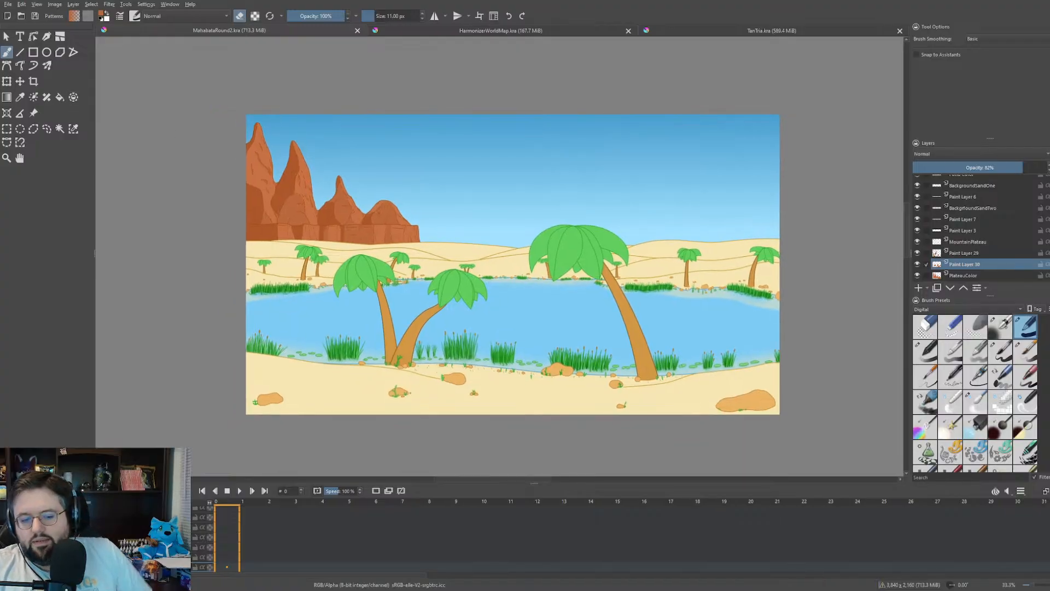